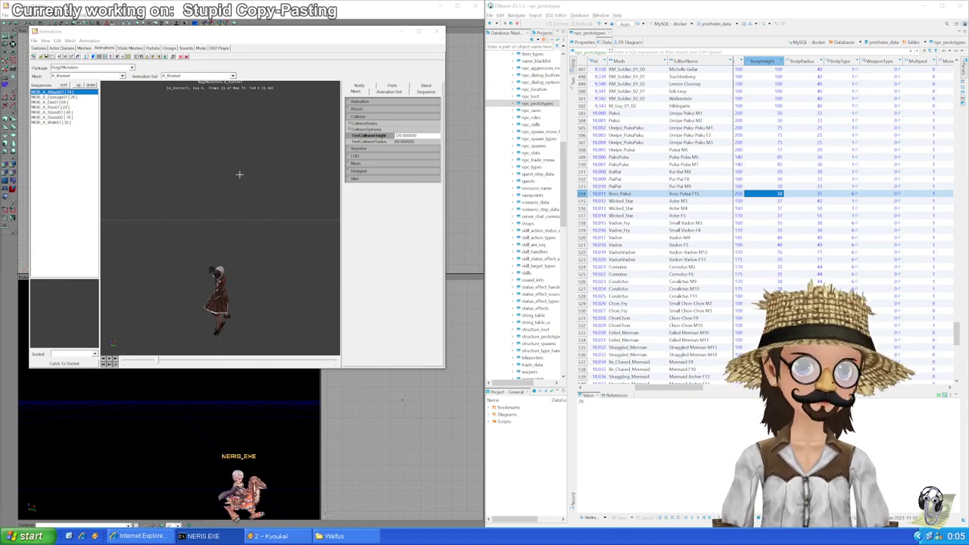
pyautogui.click(178, 34)
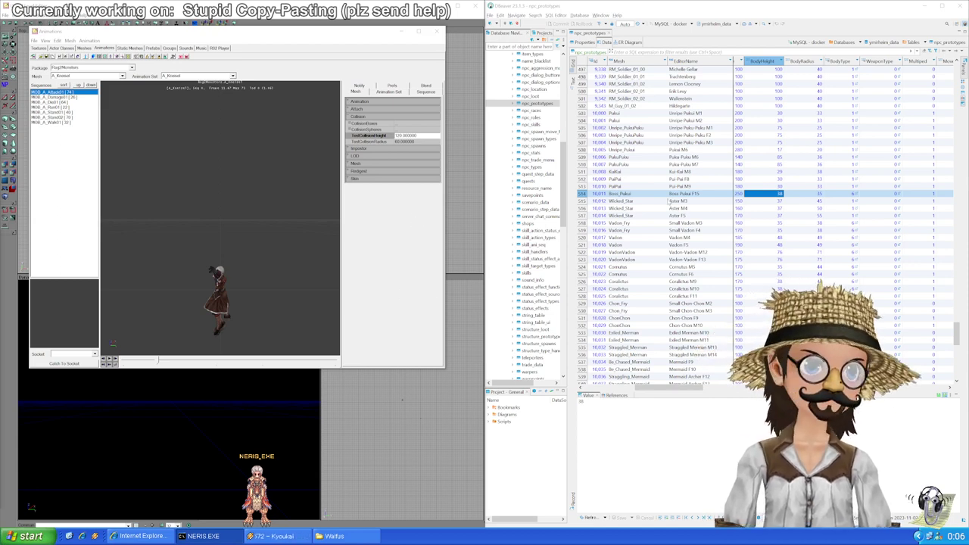
pyautogui.click(767, 202)
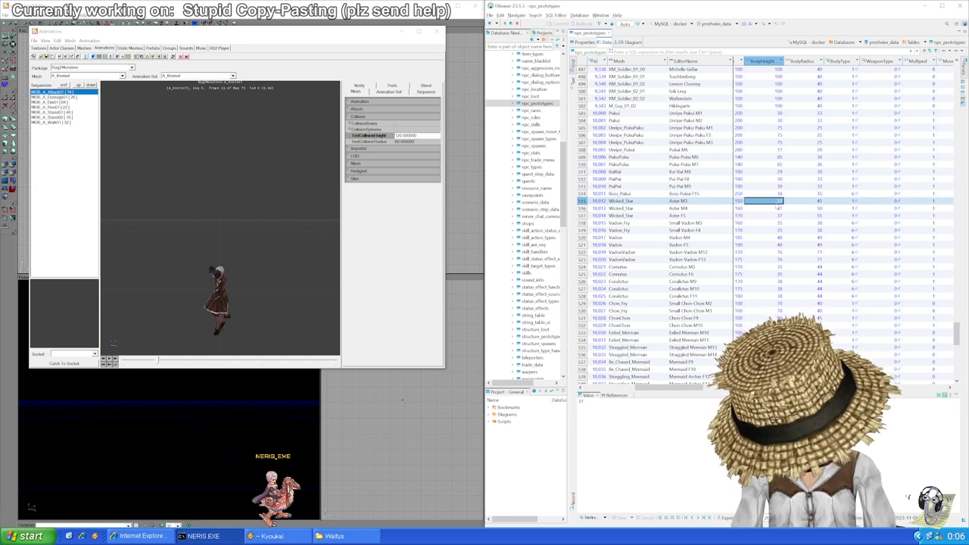
pyautogui.moveTo(772, 120); pyautogui.dragTo(780, 203)
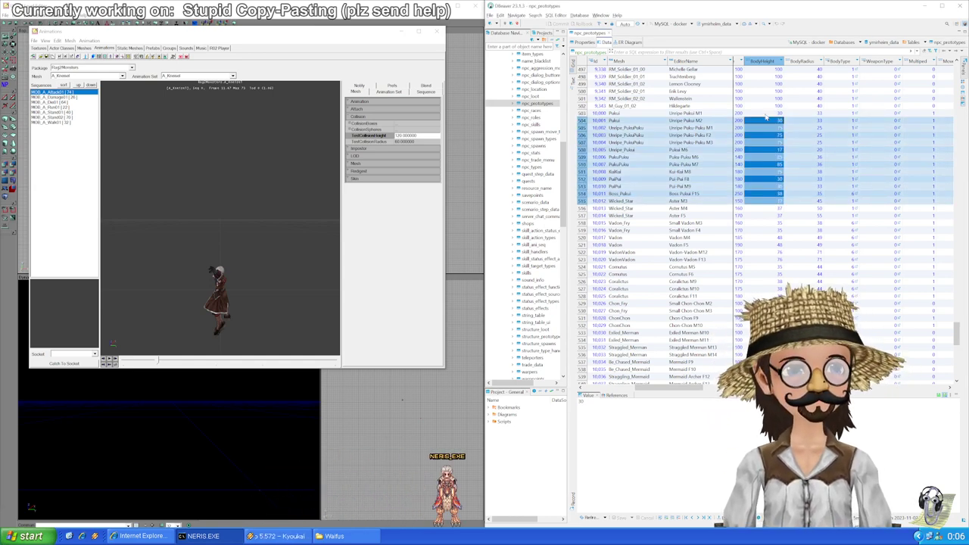
pyautogui.click(772, 208)
# Step: Locate the Wicked_Star row for Aster M3 and load the Wicked_Star mesh in the Animations viewer
pyautogui.click(767, 204)
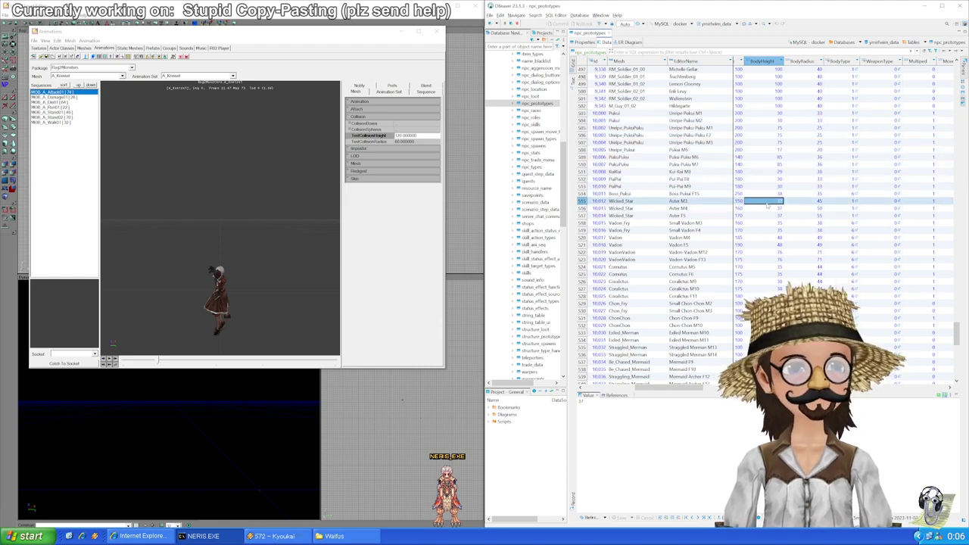
pyautogui.scroll(-3, 762, 216)
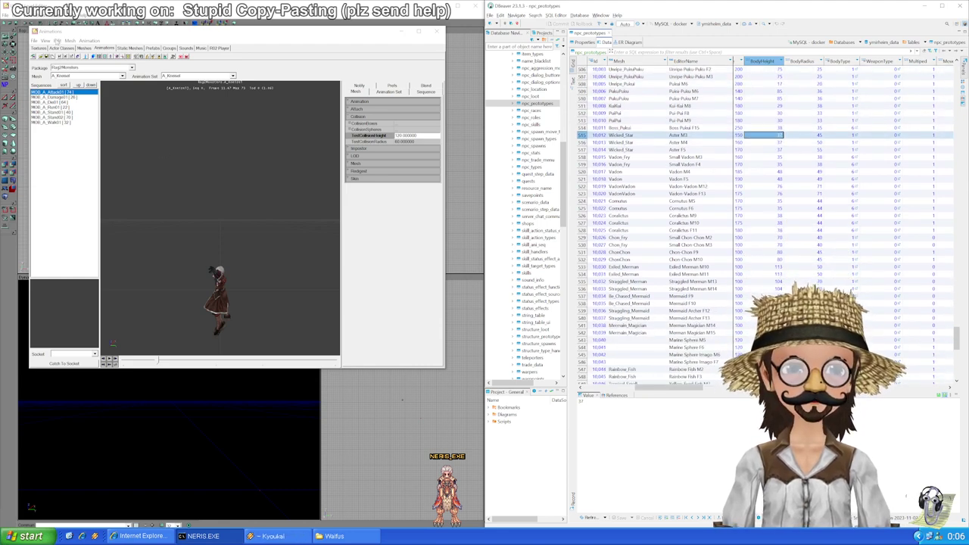
pyautogui.click(122, 76)
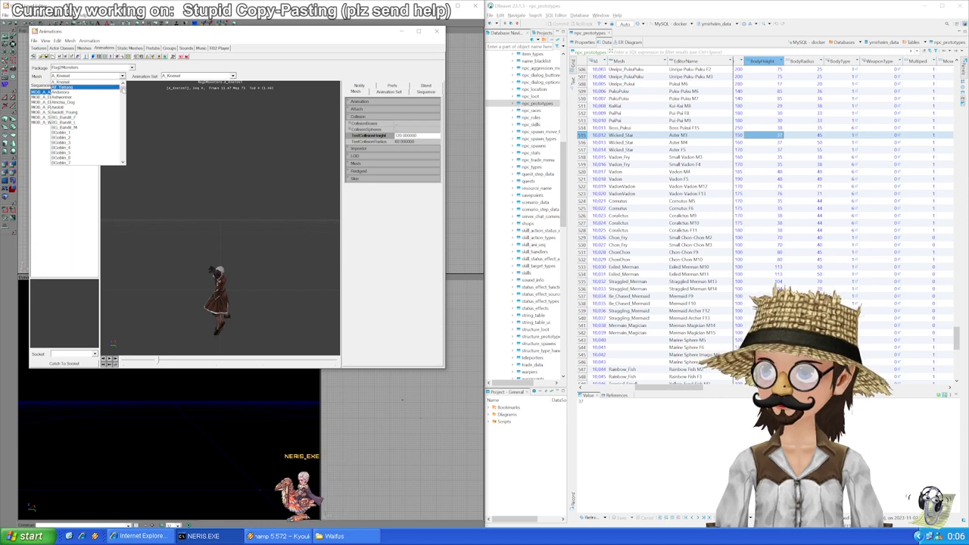
pyautogui.moveTo(123, 88); pyautogui.dragTo(123, 97)
pyautogui.scroll(-1, 76, 121)
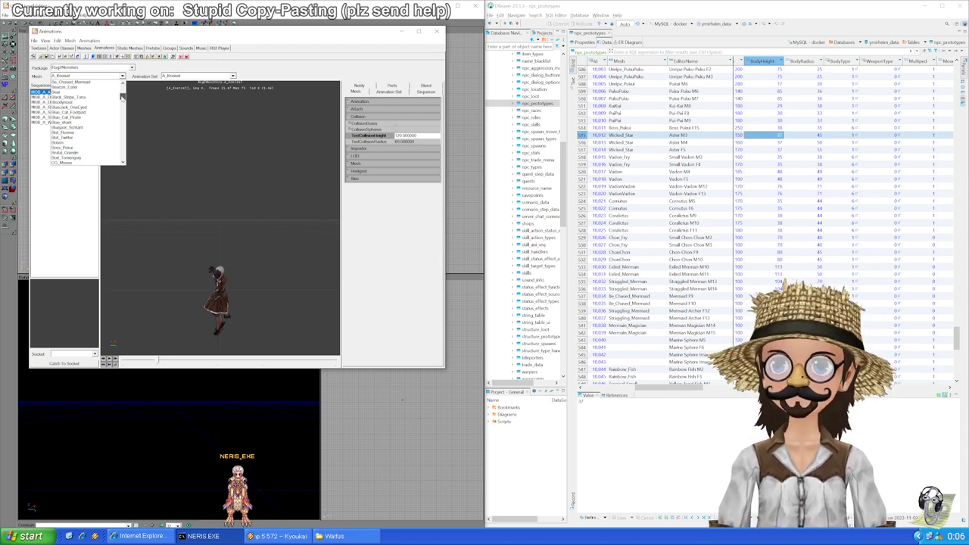
pyautogui.scroll(-10, 113, 121)
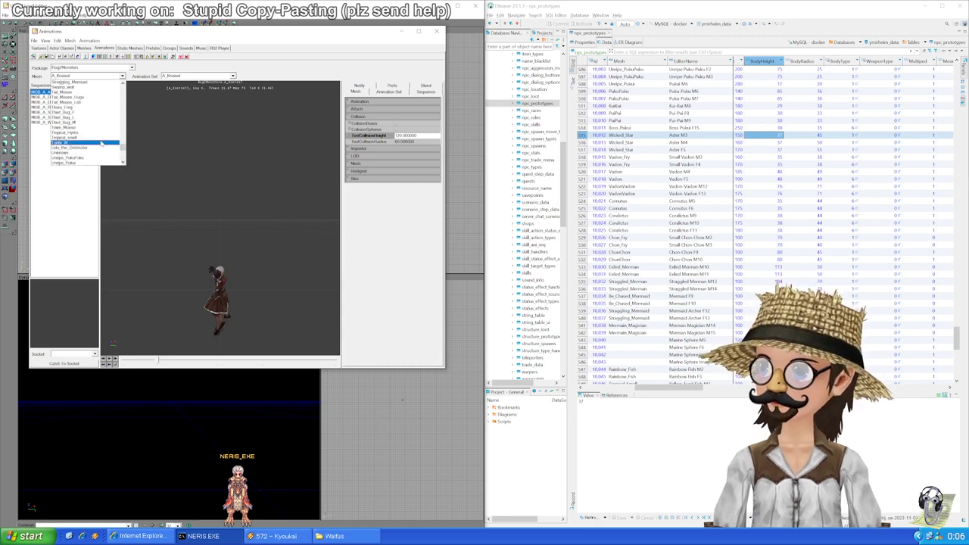
pyautogui.scroll(-10, 102, 143)
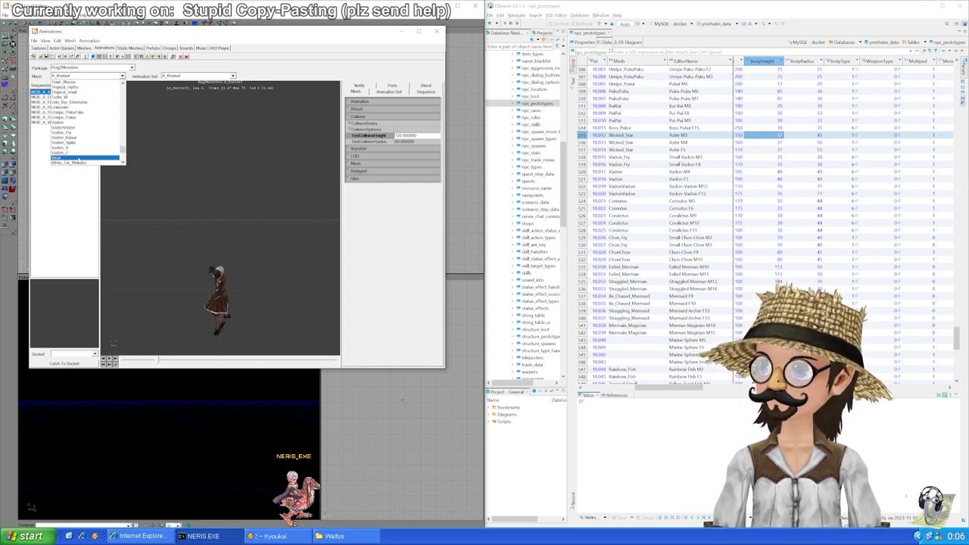
pyautogui.scroll(-2, 78, 159)
pyautogui.click(83, 153)
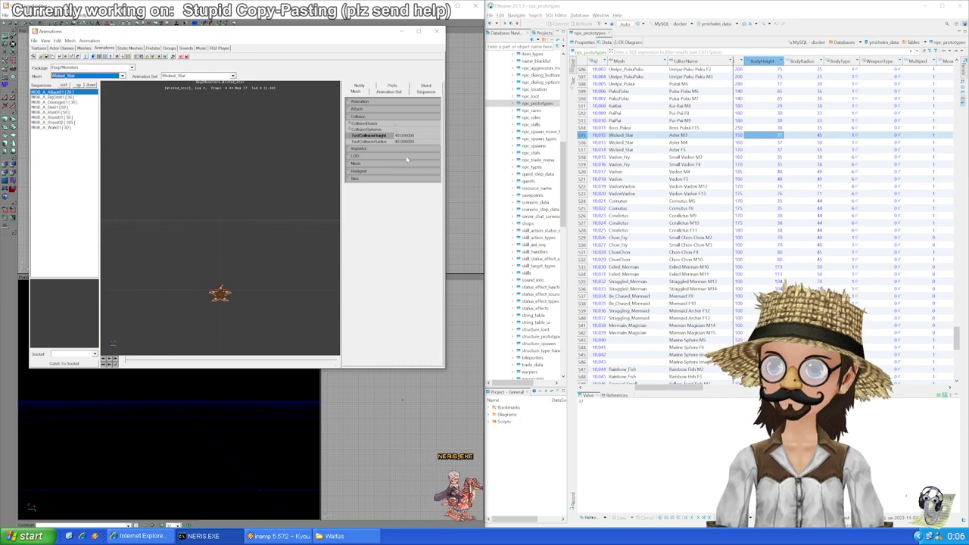
# Step: Set both BodyHeight and BodyRadius to 40 in the Aster M3 row of the npc_prototypes table
pyautogui.click(778, 135)
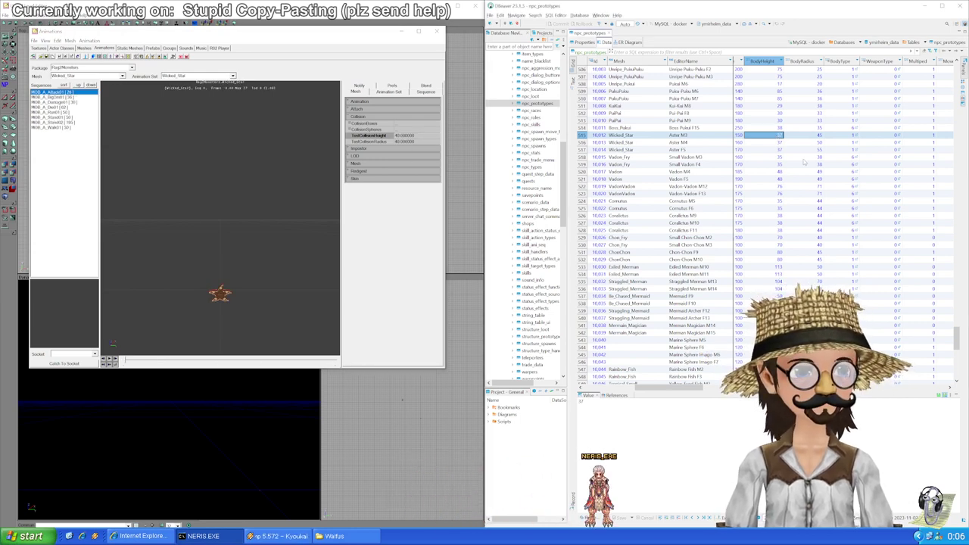
pyautogui.write('40')
pyautogui.press('Right')
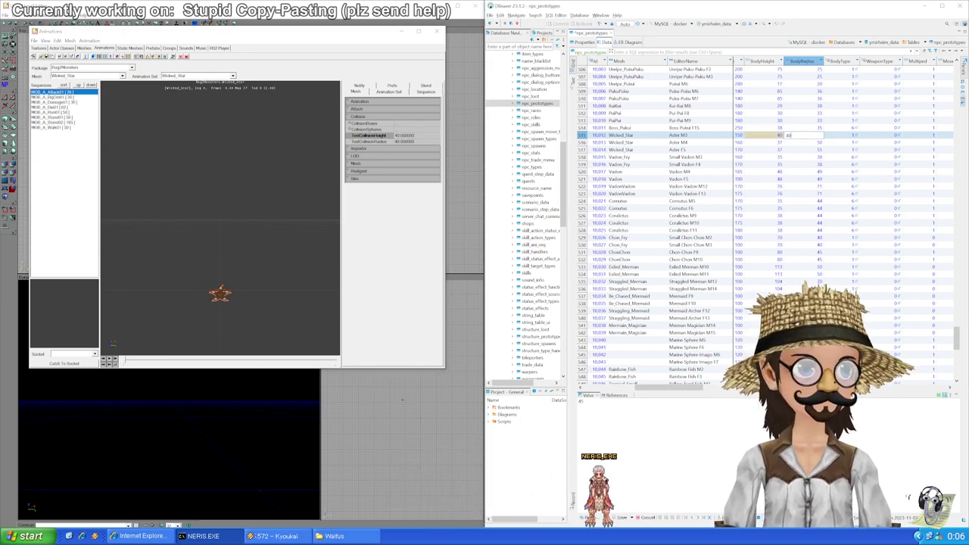
# Step: Copy the Aster M3 BodyHeight and BodyRadius values of 40 into the Aster M4 and Aster F5 rows
pyautogui.press('Left')
pyautogui.hotkey('shift', 'Down')
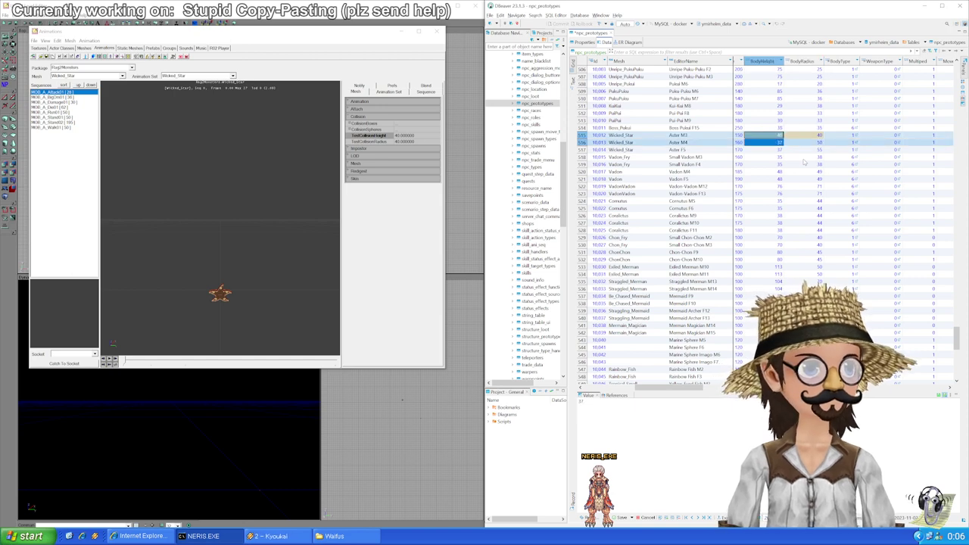
pyautogui.hotkey('shift', 'Up')
pyautogui.hotkey('shift', 'Right')
pyautogui.press('Down')
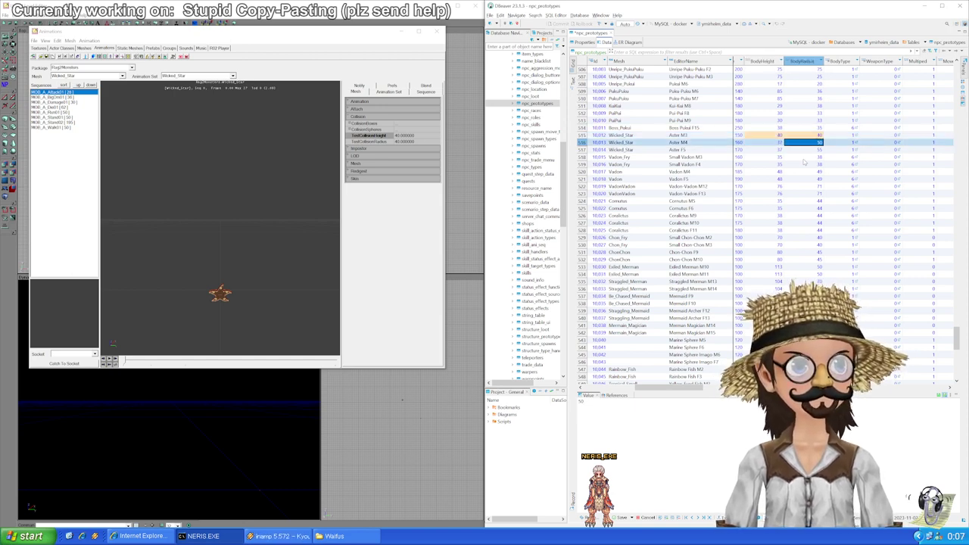
pyautogui.hotkey('ctrl', 'shift', 'v')
pyautogui.press('Return')
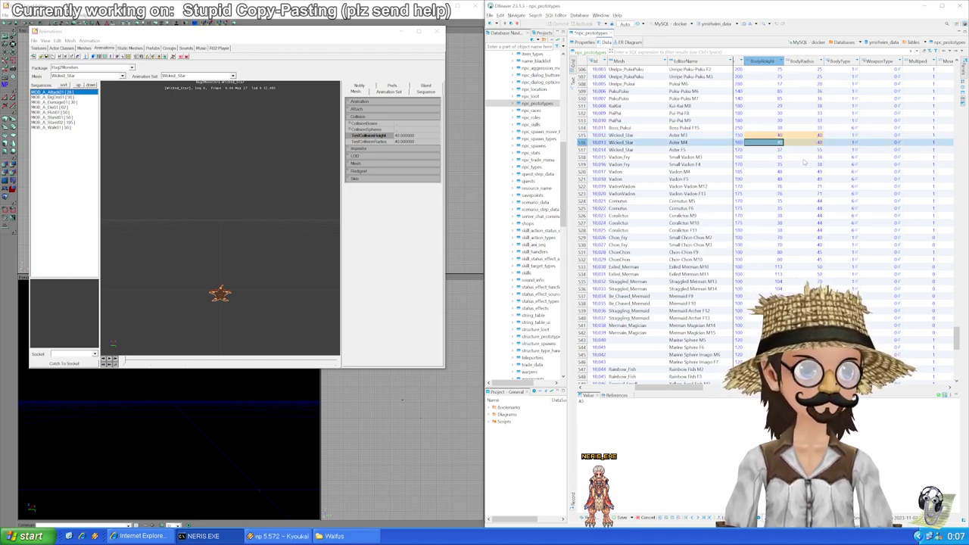
pyautogui.press('Down')
pyautogui.hotkey('ctrl', 'shift', 'v')
pyautogui.press('Return')
pyautogui.press('Down')
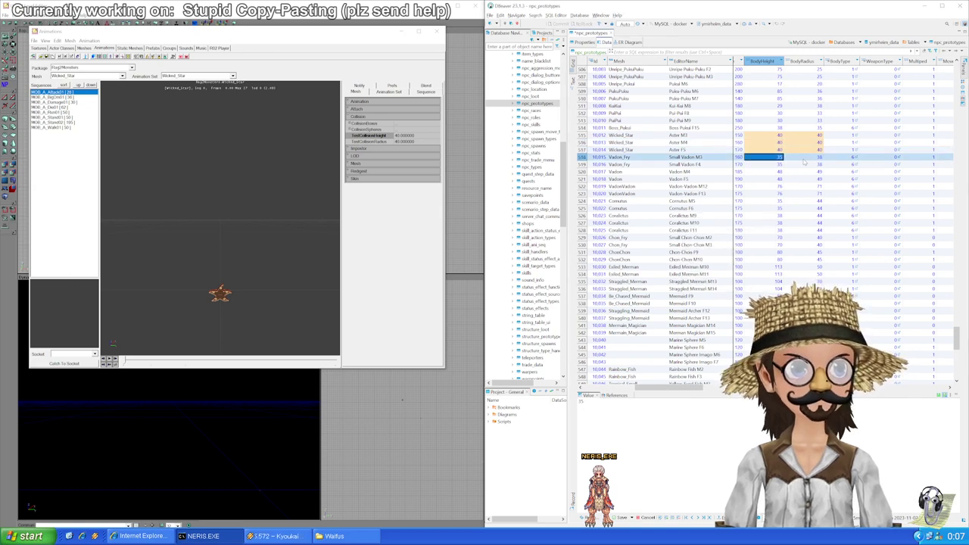
# Step: Load the Vadon_Fry mesh in the Animations viewer
pyautogui.click(91, 75)
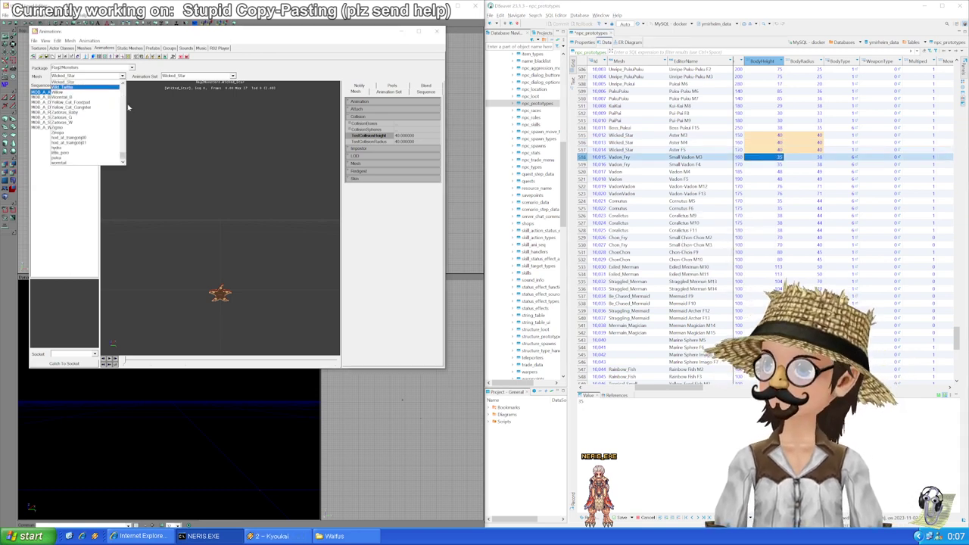
pyautogui.scroll(5, 90, 129)
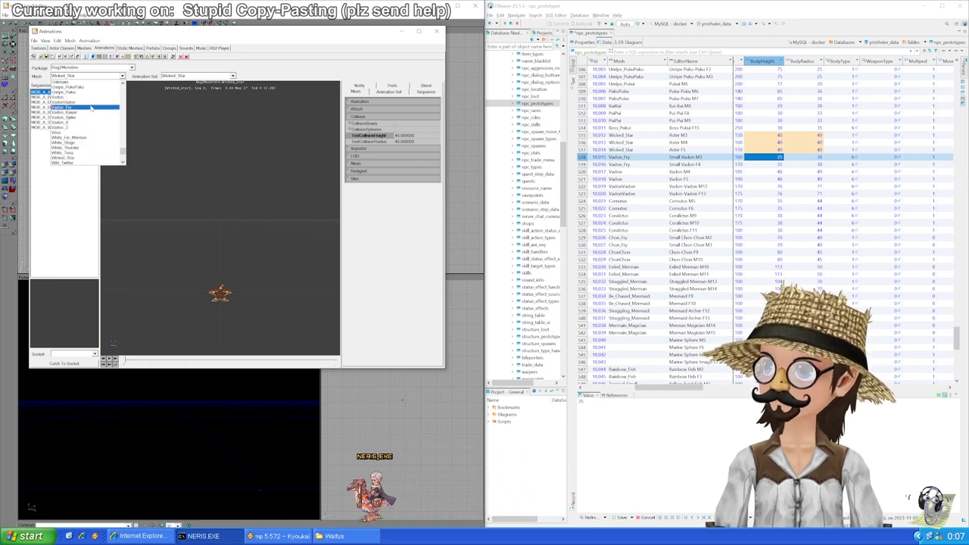
pyautogui.click(87, 122)
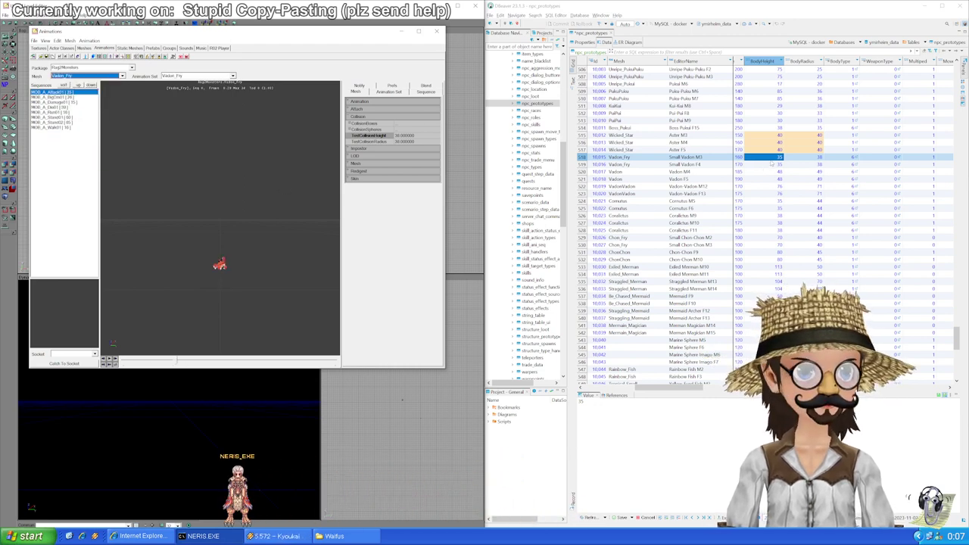
# Step: Set BodyHeight to 38 in both Vadon_Fry rows, Small Vadon M3 and Small Vadon F4
pyautogui.click(772, 160)
pyautogui.click(801, 161)
pyautogui.click(769, 158)
pyautogui.write('38')
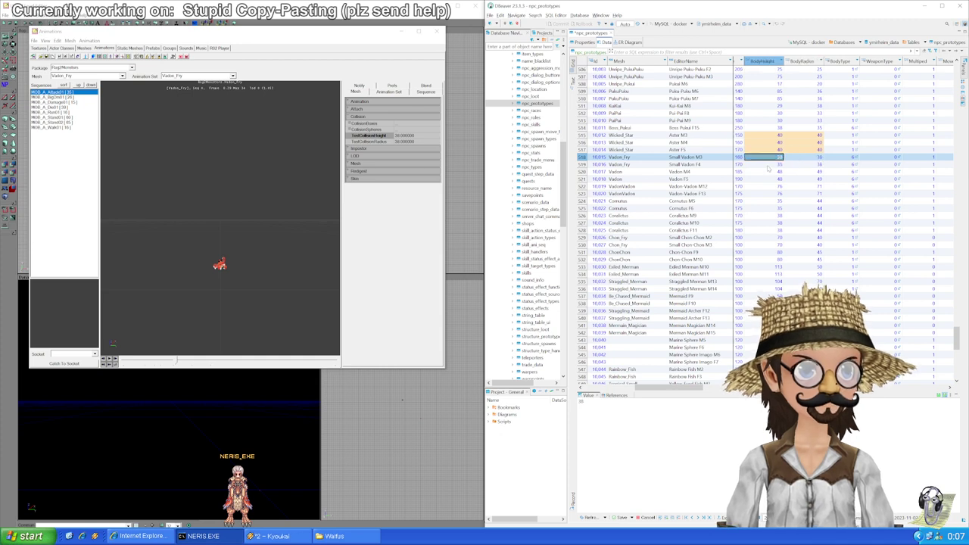
pyautogui.click(775, 165)
pyautogui.write('38')
pyautogui.click(800, 165)
pyautogui.click(800, 158)
# Step: Select the BodyHeight value of the Vadon M4 row and load the Vadon mesh in the Animations viewer
pyautogui.click(774, 173)
pyautogui.click(802, 172)
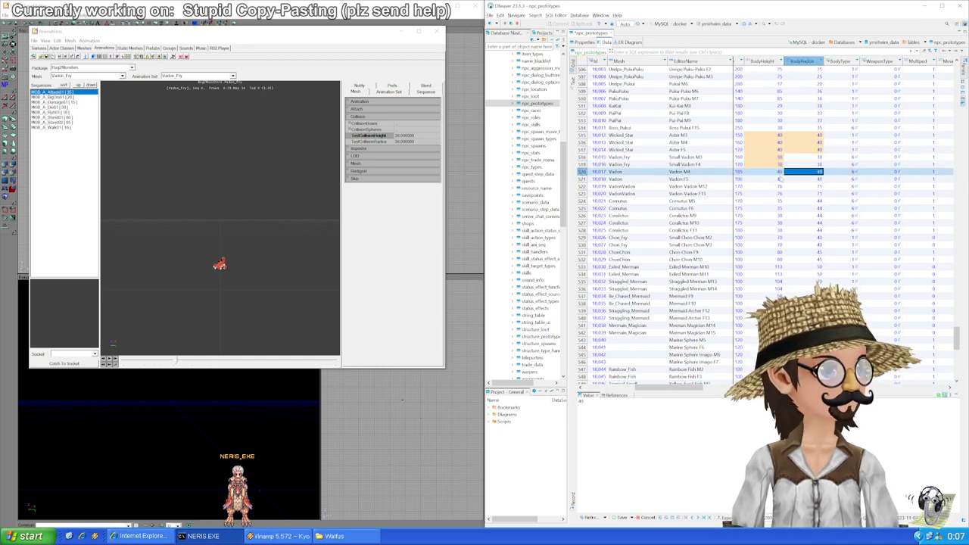
pyautogui.click(761, 178)
pyautogui.press('Up')
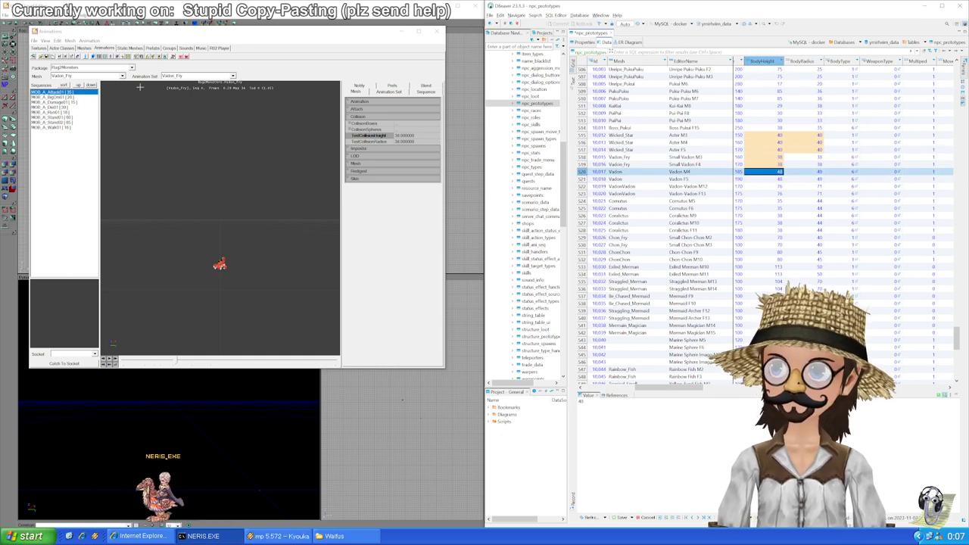
pyautogui.click(91, 76)
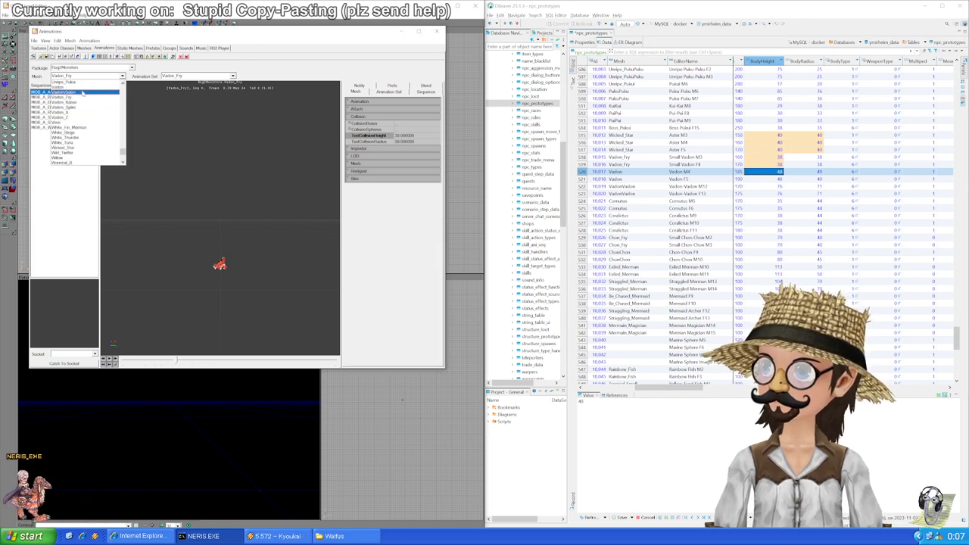
pyautogui.click(79, 91)
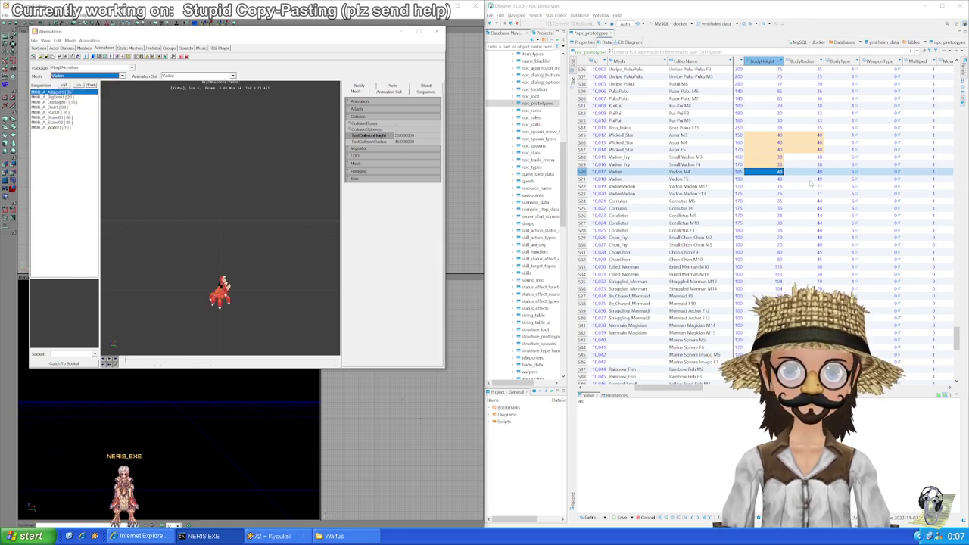
# Step: Set BodyHeight to 50 and BodyRadius to 45 in the Vadon M4 and Vadon F5 rows
pyautogui.click(777, 174)
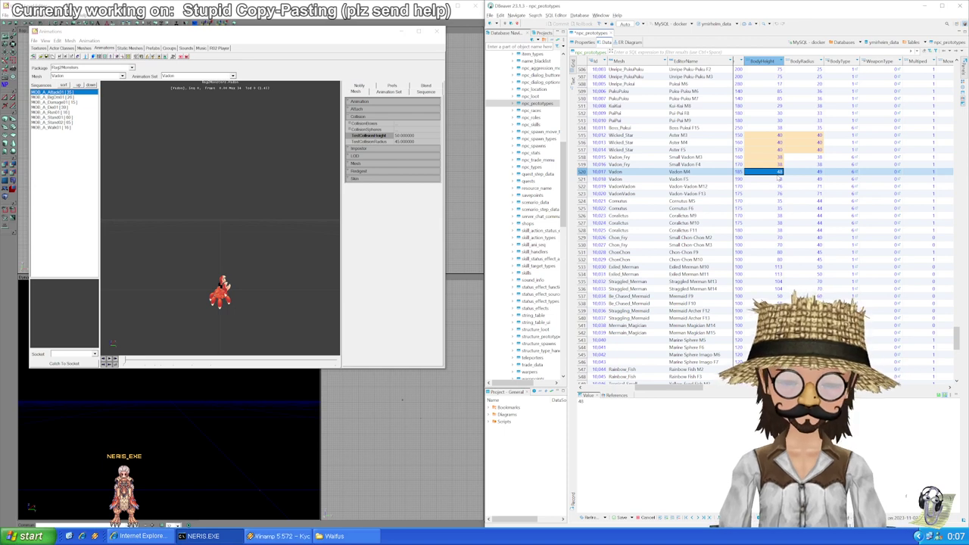
pyautogui.press('Tab')
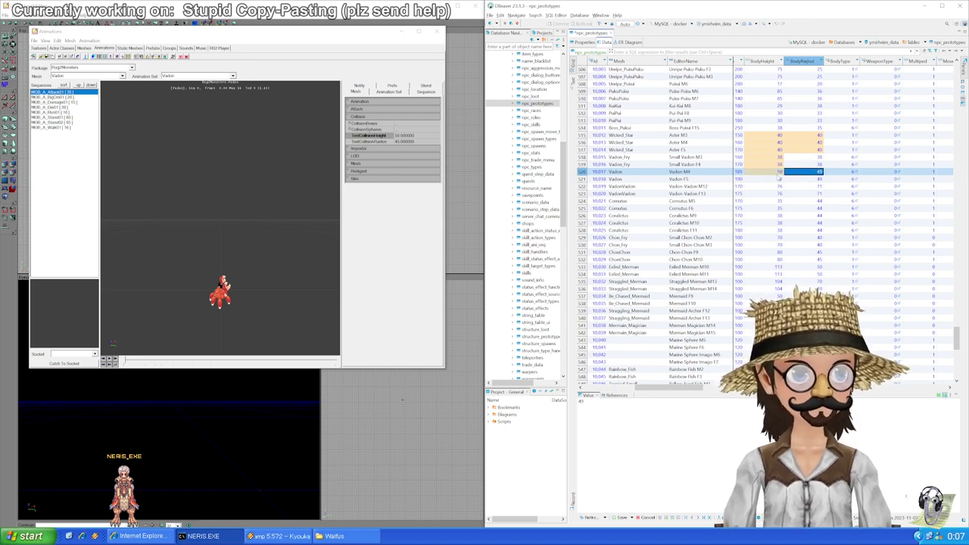
pyautogui.press('Return')
pyautogui.press('Left')
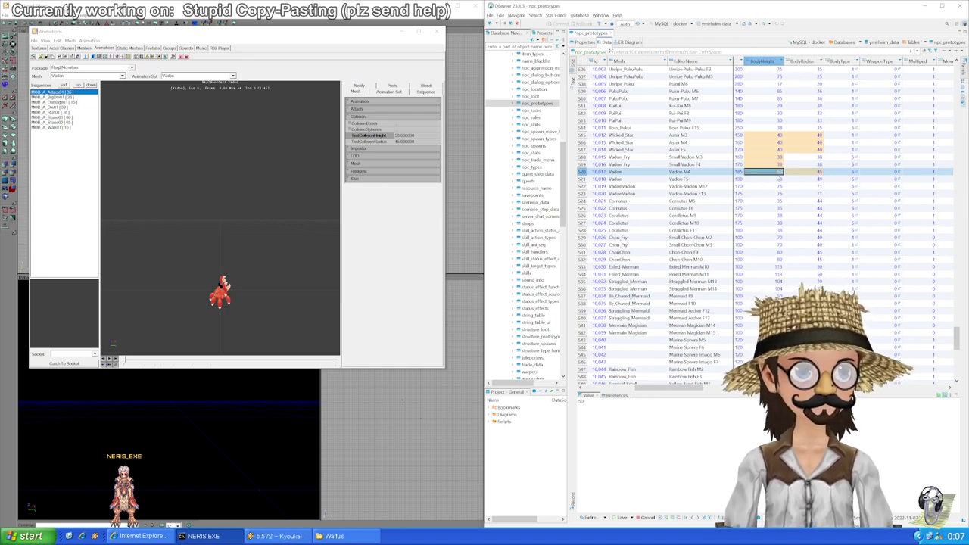
pyautogui.write('50')
pyautogui.press('Down')
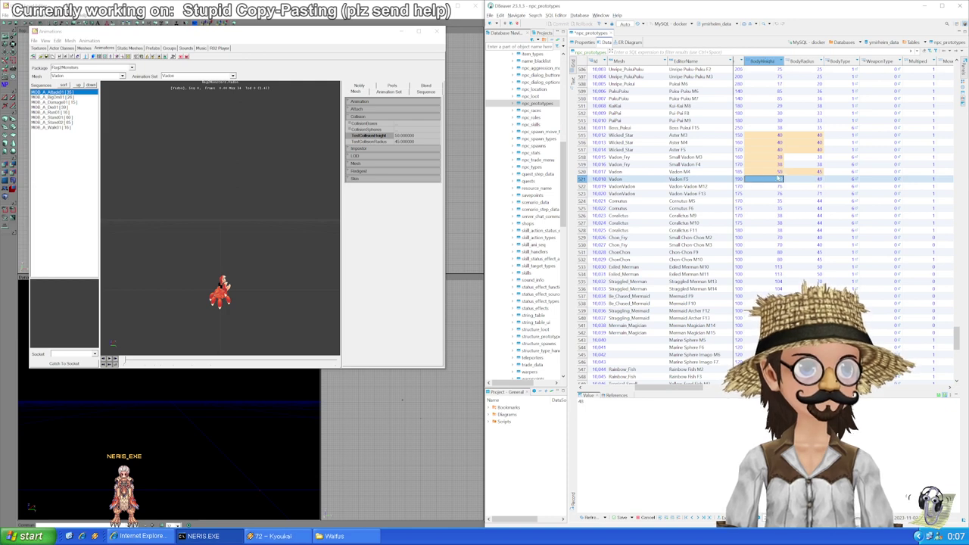
pyautogui.press('Down')
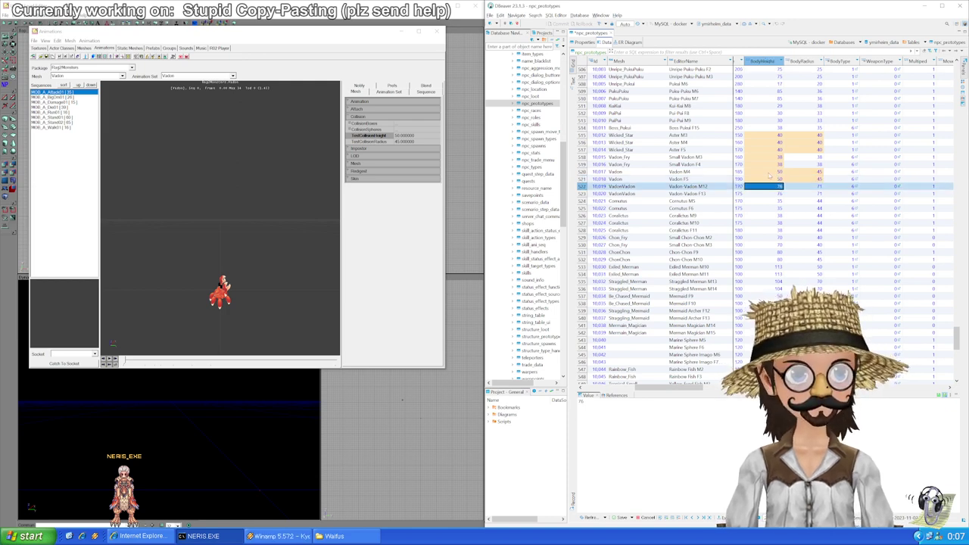
# Step: Load the VadonVadon mesh in the Animations viewer and set BodyRadius to 50 in both VadonVadon table rows
pyautogui.click(121, 77)
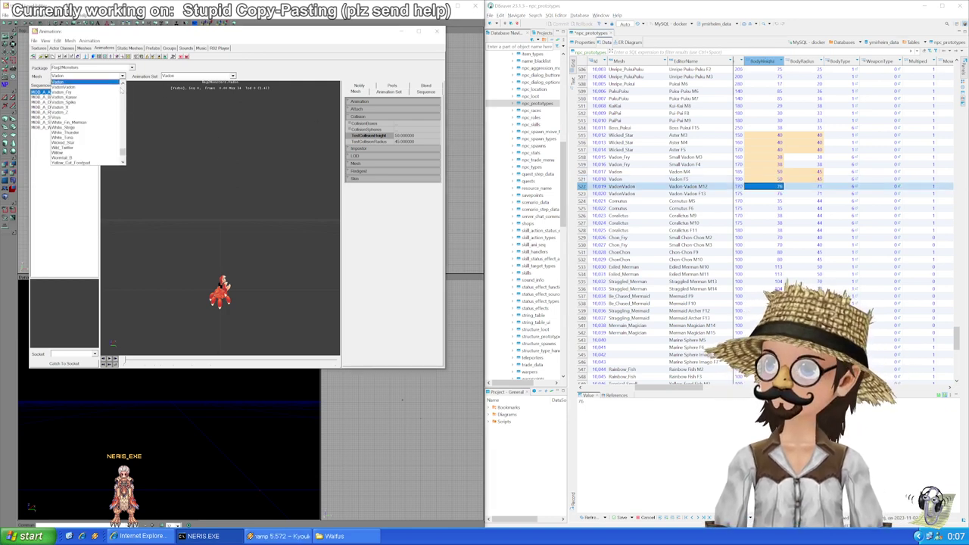
pyautogui.click(86, 87)
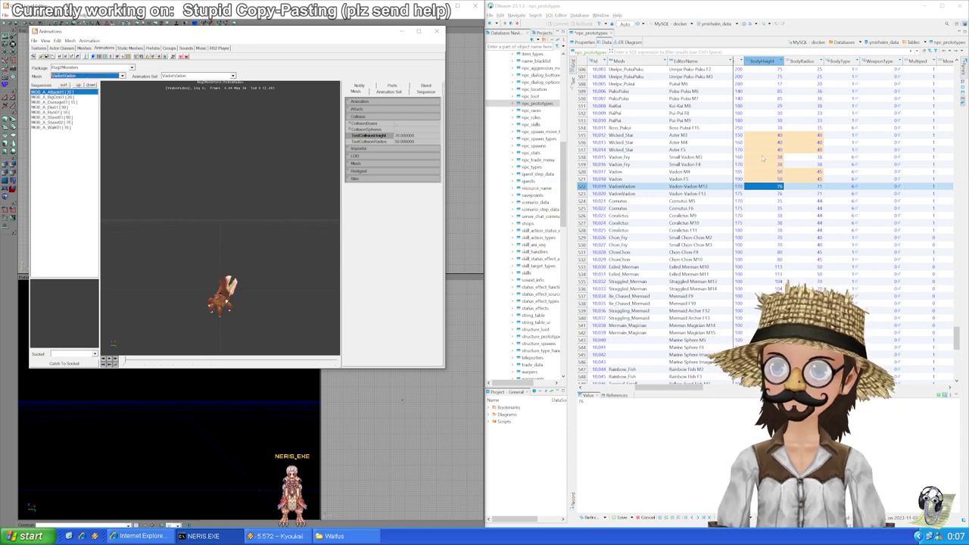
pyautogui.click(802, 189)
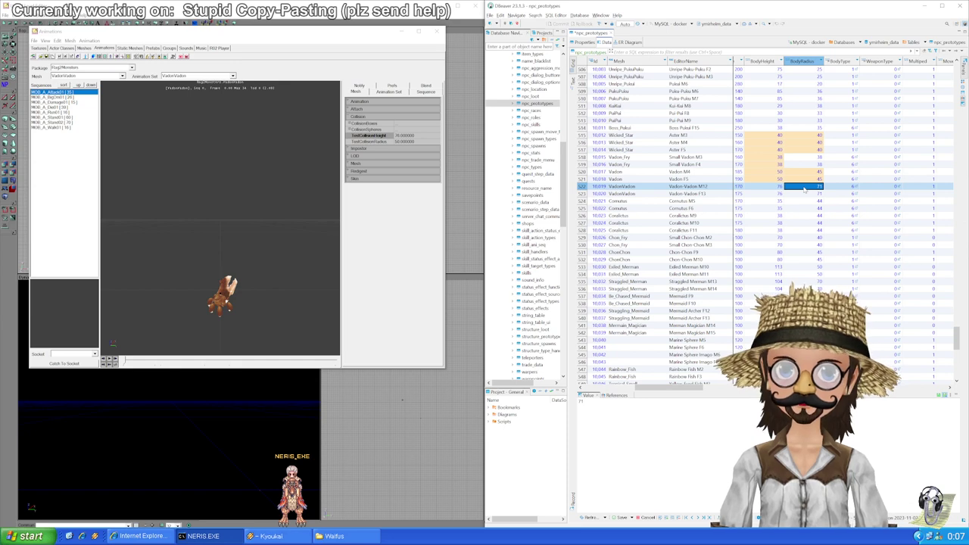
pyautogui.write('50')
pyautogui.press('Down')
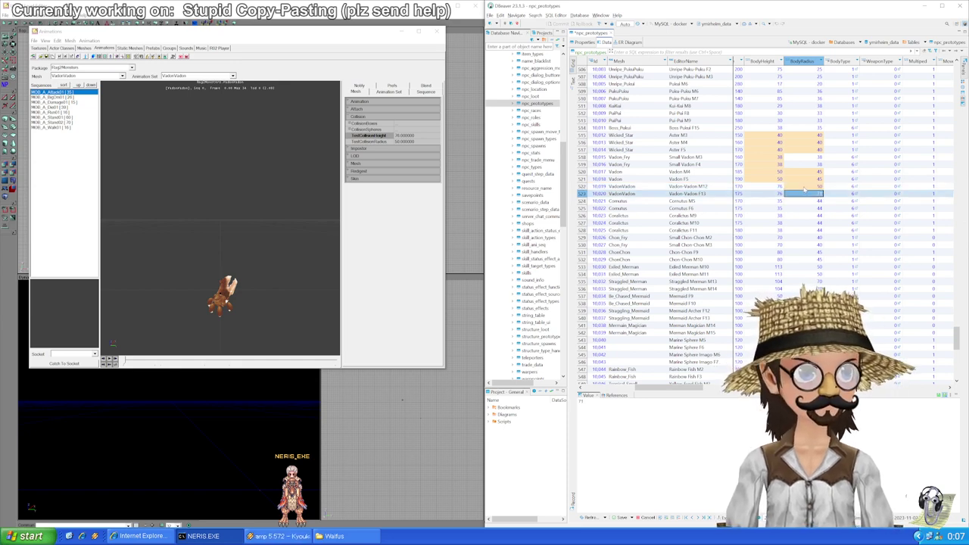
pyautogui.write('50')
pyautogui.press('Left')
# Step: Load the Cornutus mesh in the Animations viewer and compare its collision height and radius with the Cornutus M5 and F6 rows
pyautogui.press('Down')
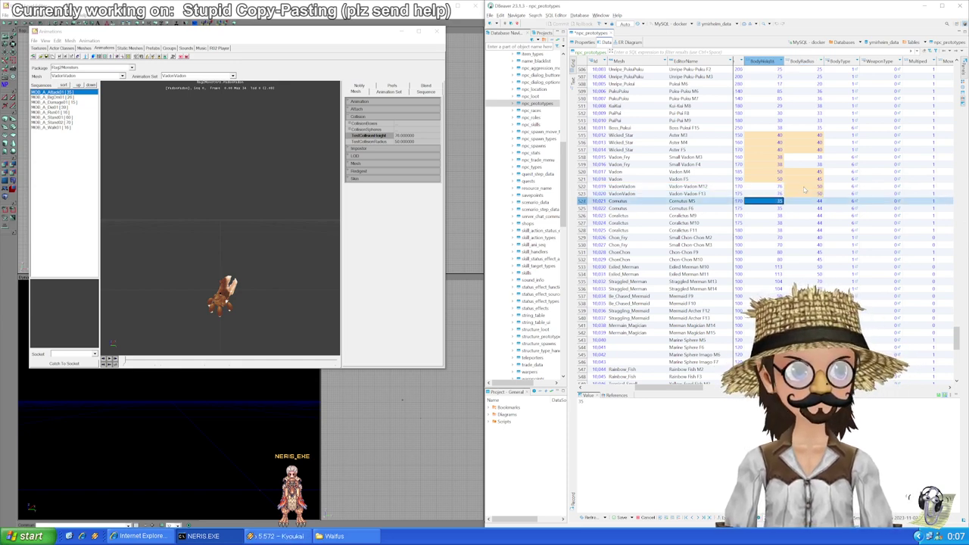
pyautogui.click(91, 76)
pyautogui.moveTo(122, 153); pyautogui.dragTo(123, 102)
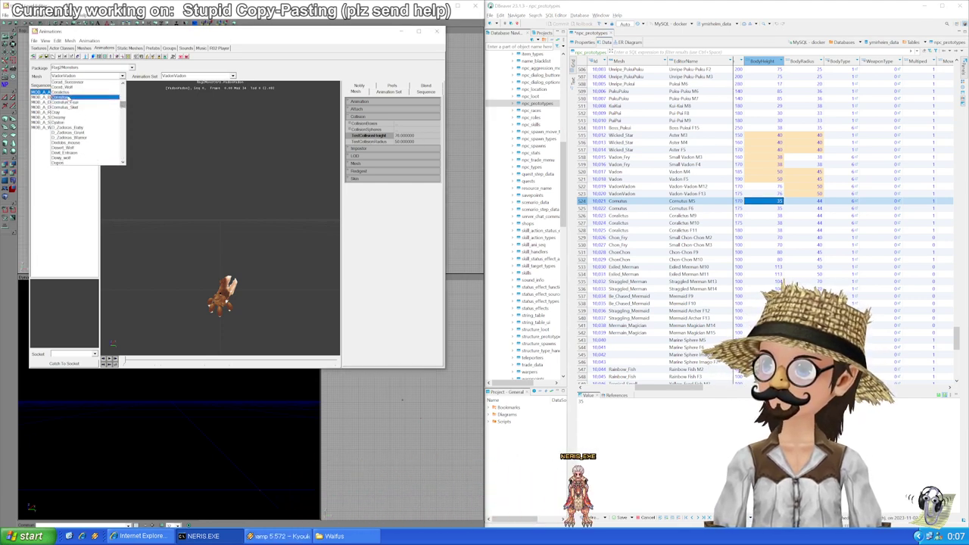
pyautogui.click(100, 98)
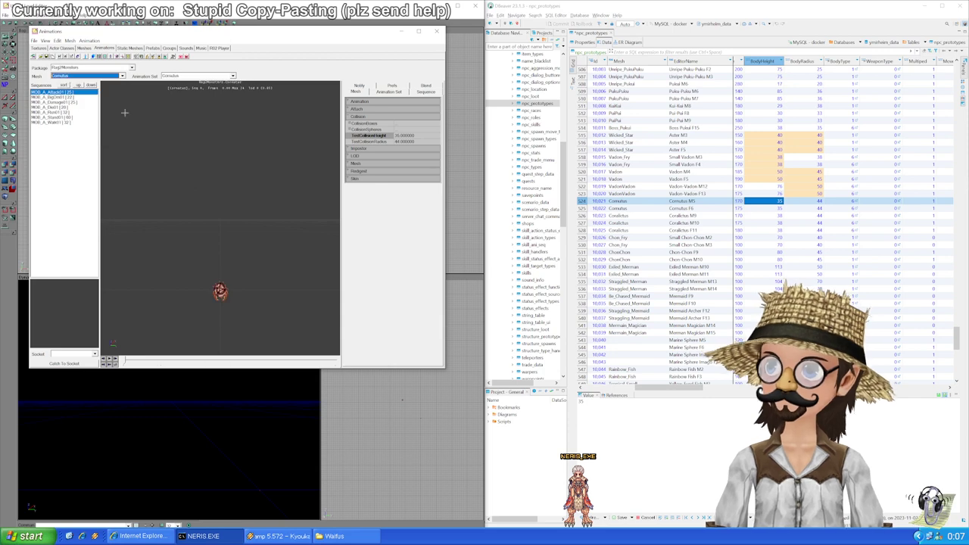
pyautogui.click(775, 208)
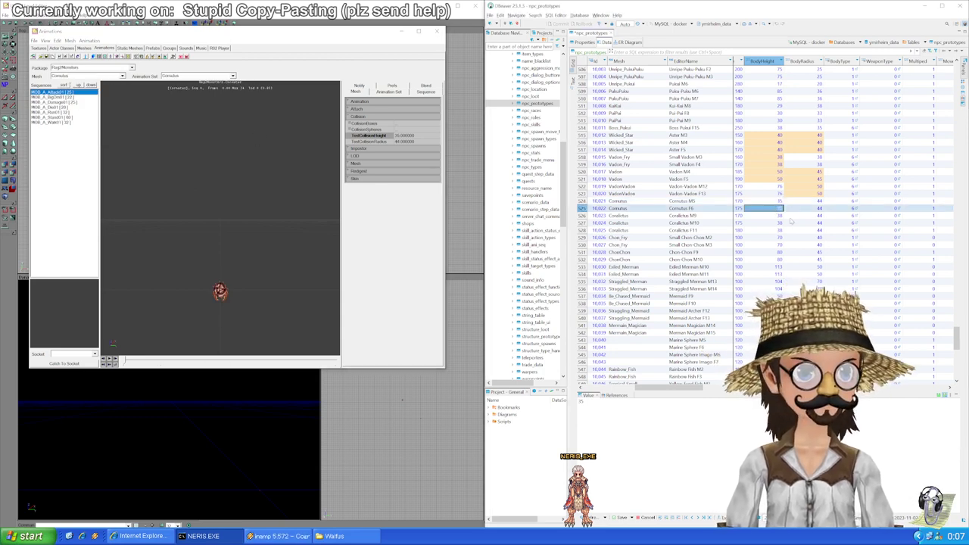
# Step: Load the Coralictus mesh in the Animations viewer and compare its collision height and radius with the three Coralictus rows
pyautogui.click(778, 216)
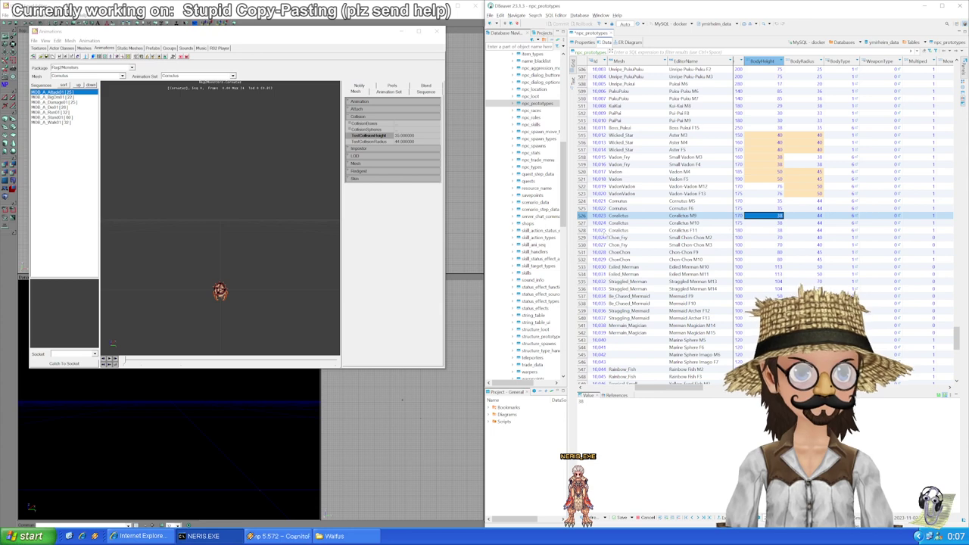
pyautogui.click(119, 77)
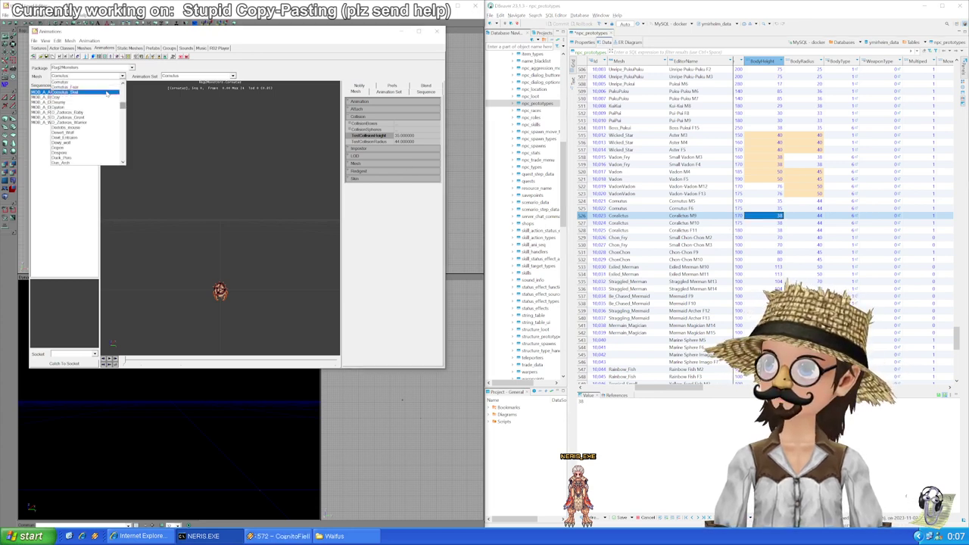
pyautogui.scroll(3, 105, 98)
pyautogui.scroll(4, 105, 99)
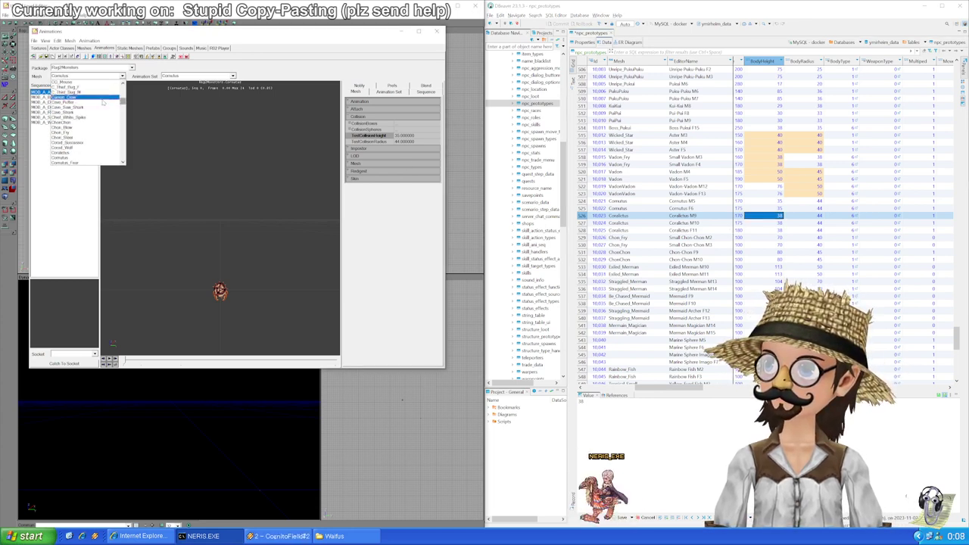
pyautogui.scroll(-4, 103, 103)
pyautogui.click(68, 121)
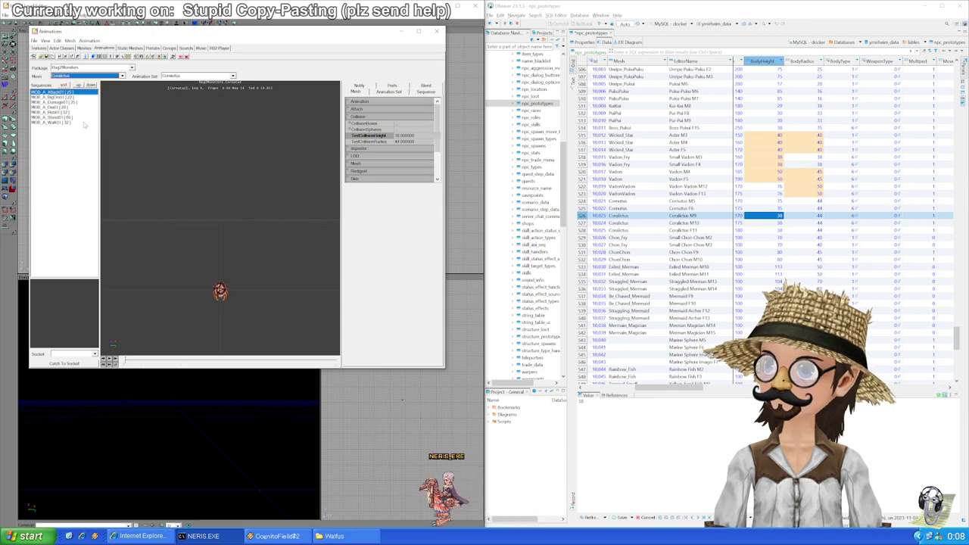
pyautogui.click(775, 223)
pyautogui.press('Down')
# Step: Save the pending npc_prototypes edits and load the Chon_Fry mesh in the Animations viewer
pyautogui.press('Down')
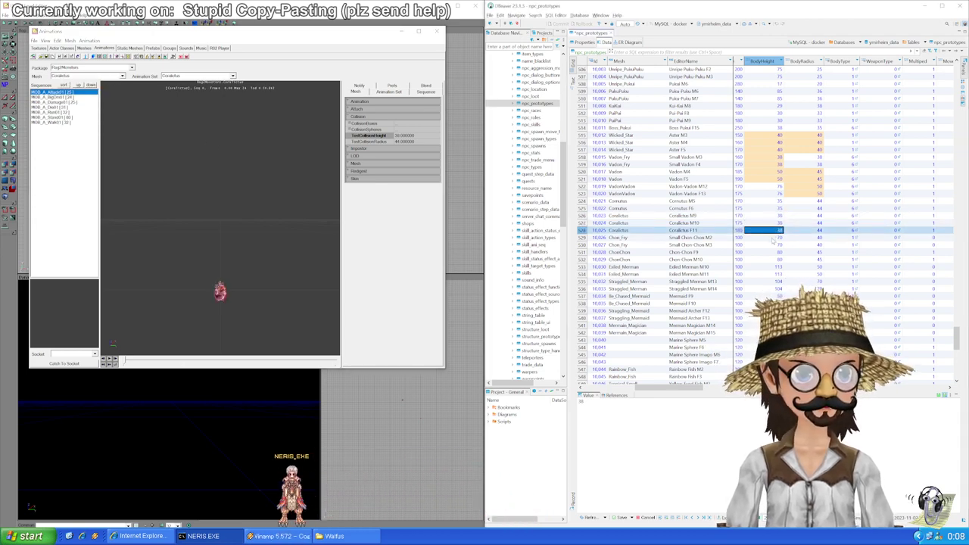
pyautogui.scroll(-3, 772, 220)
pyautogui.hotkey('ctrl', 's')
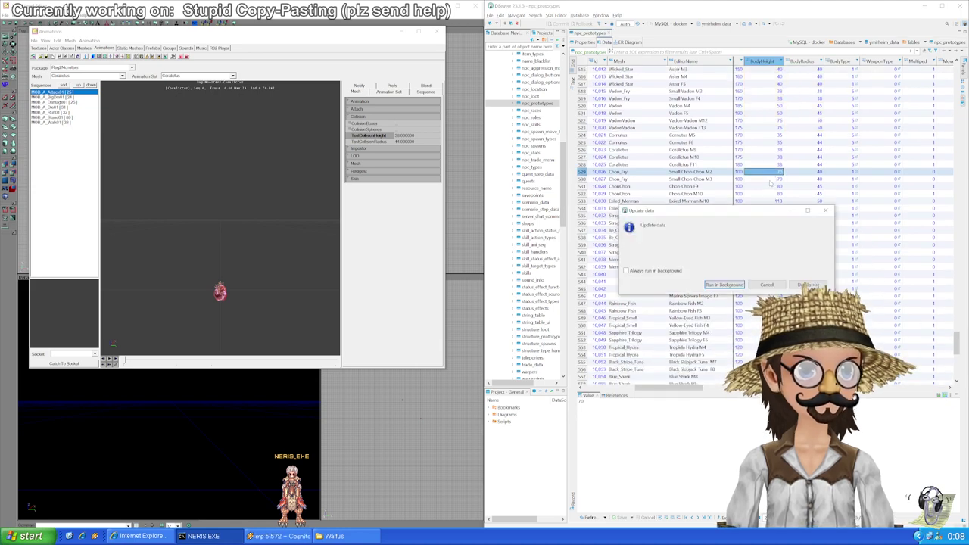
pyautogui.click(121, 76)
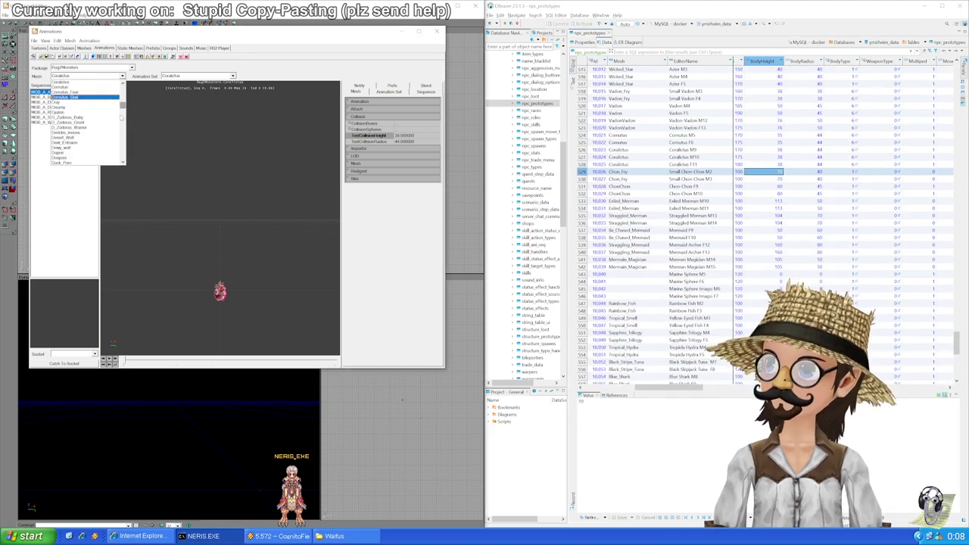
pyautogui.moveTo(123, 105); pyautogui.dragTo(123, 107)
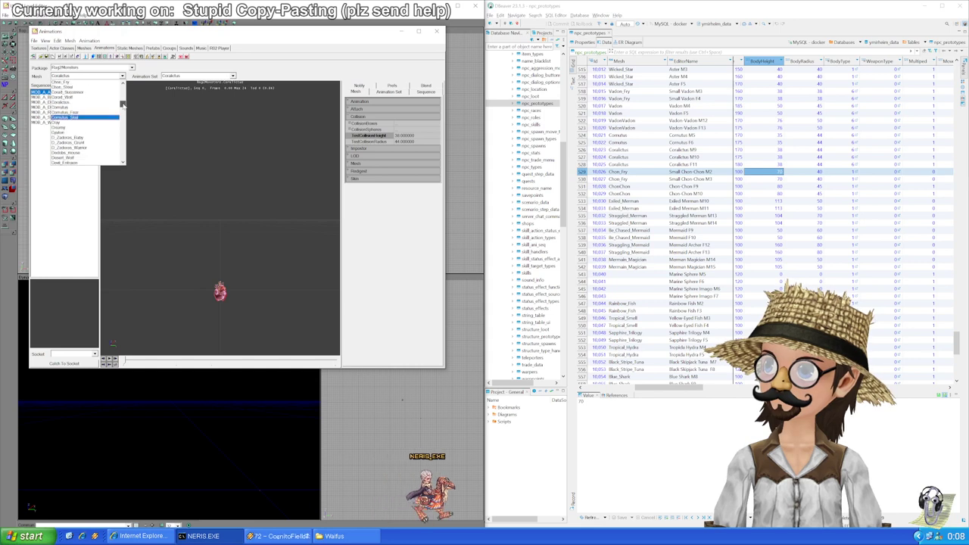
pyautogui.scroll(-1, 98, 135)
pyautogui.scroll(-5, 97, 135)
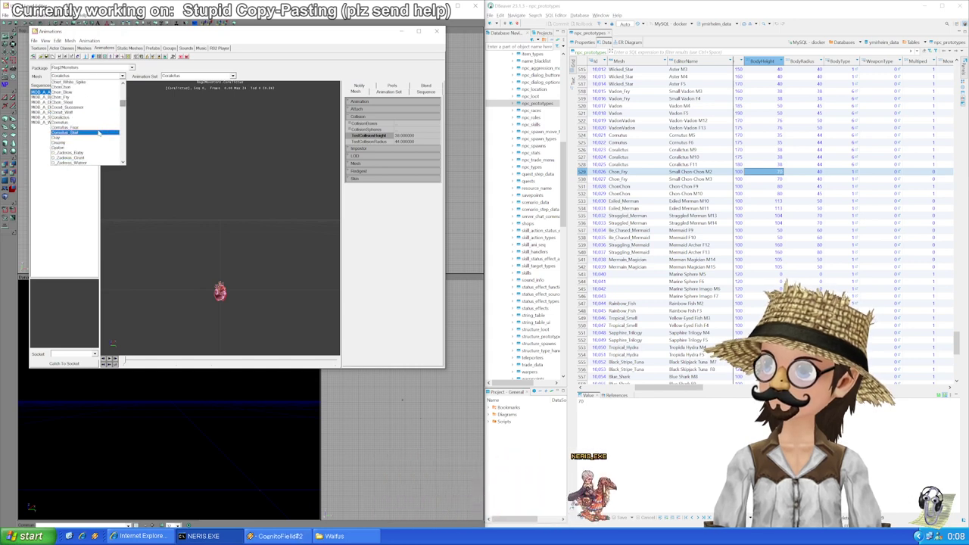
pyautogui.click(82, 115)
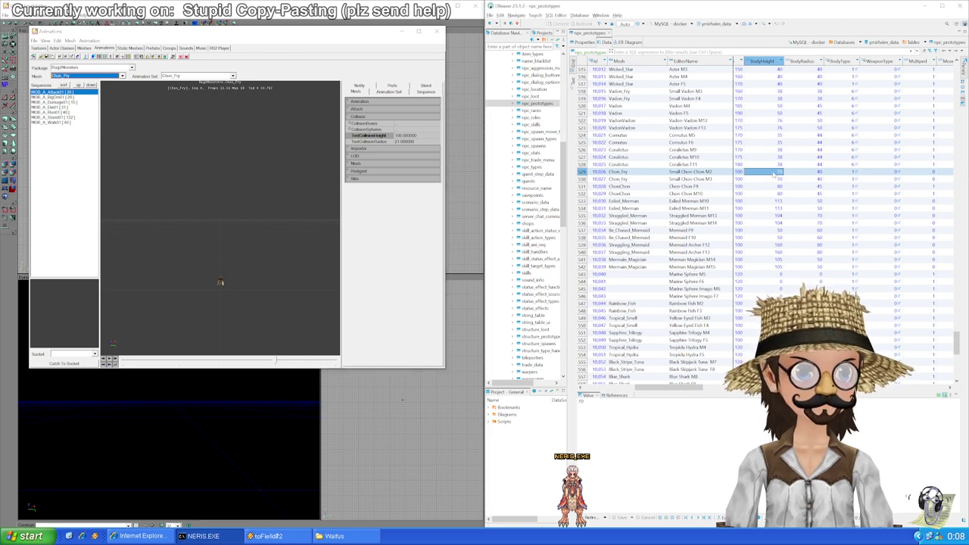
# Step: Set BodyHeight to 100 and BodyRadius to 21 in both Chon_Fry rows, Small Chon-Chon M2 and M3
pyautogui.write('100')
pyautogui.press('Tab')
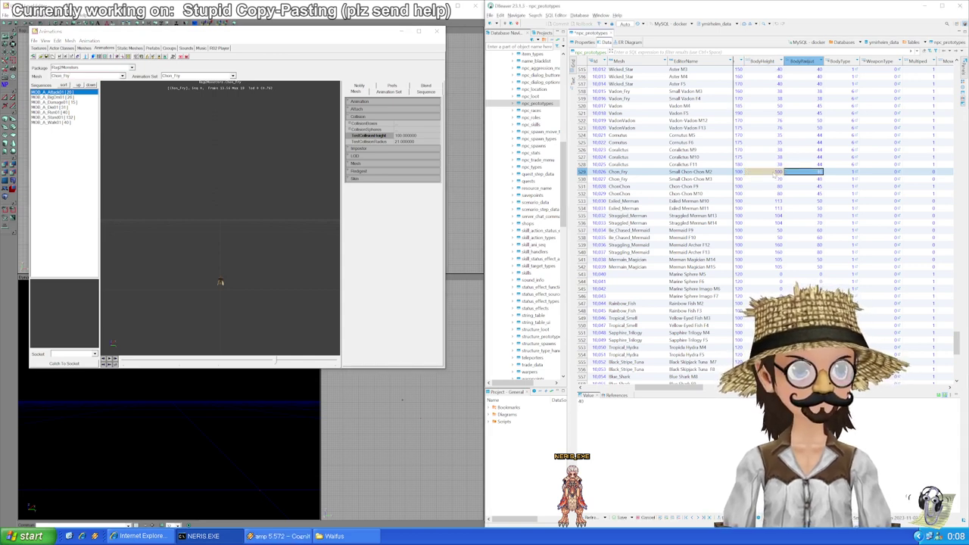
pyautogui.keyDown('shift'); pyautogui.click(775, 172); pyautogui.keyUp('shift')
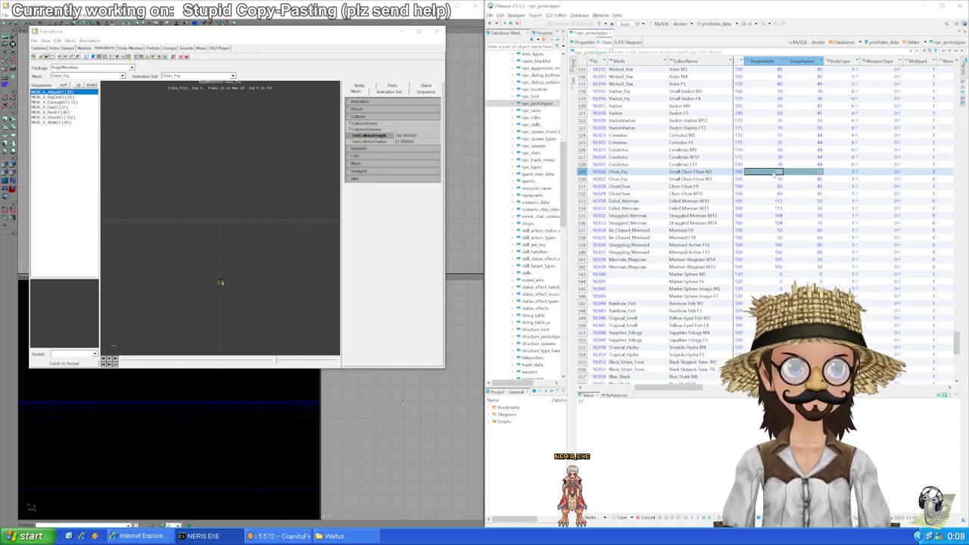
pyautogui.press('Down')
pyautogui.hotkey('ctrl', 'shift', 'v')
pyautogui.press('Escape')
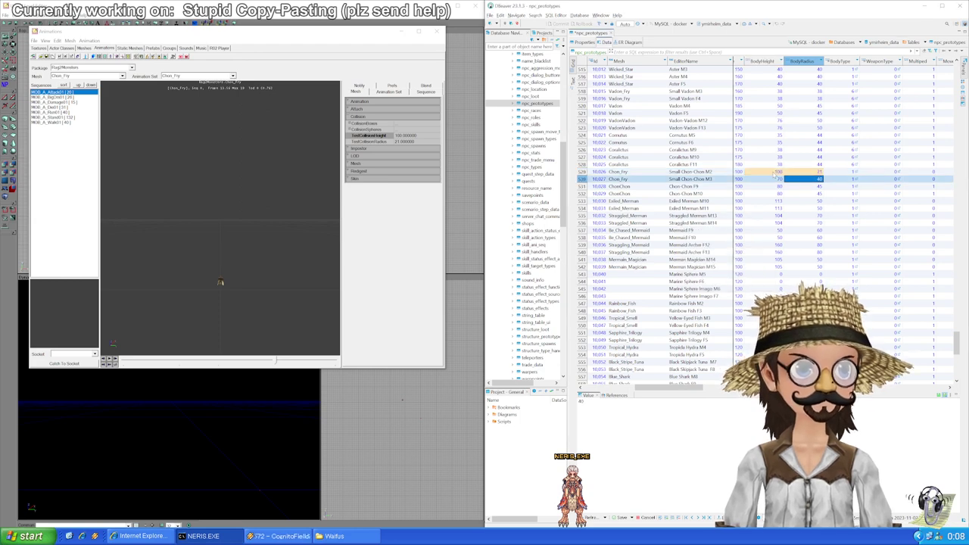
pyautogui.press('Left')
pyautogui.hotkey('ctrl', 'shift', 'v')
pyautogui.press('Return')
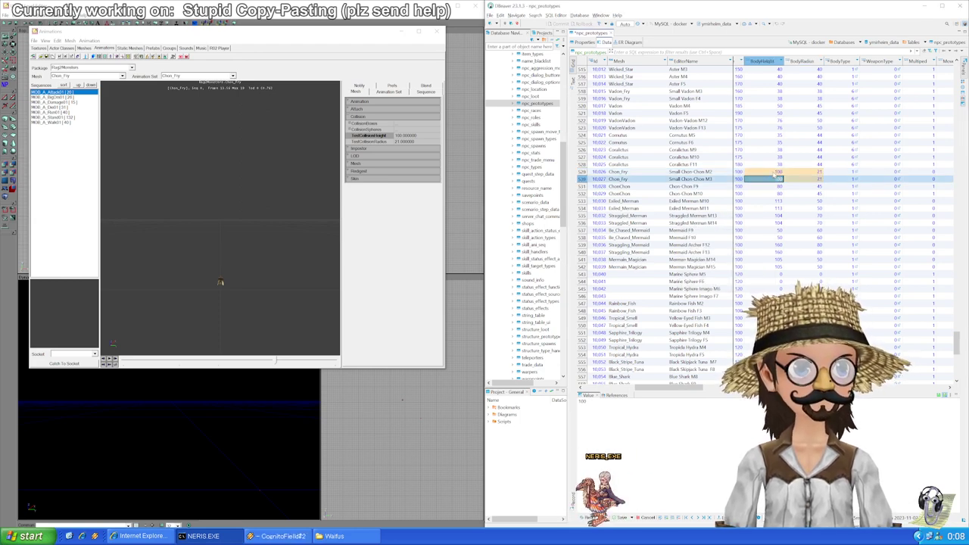
# Step: Select the BodyHeight value of the Chon-Chon F9 row and load the ChonChon mesh in the Animations viewer
pyautogui.press('Down')
pyautogui.click(105, 76)
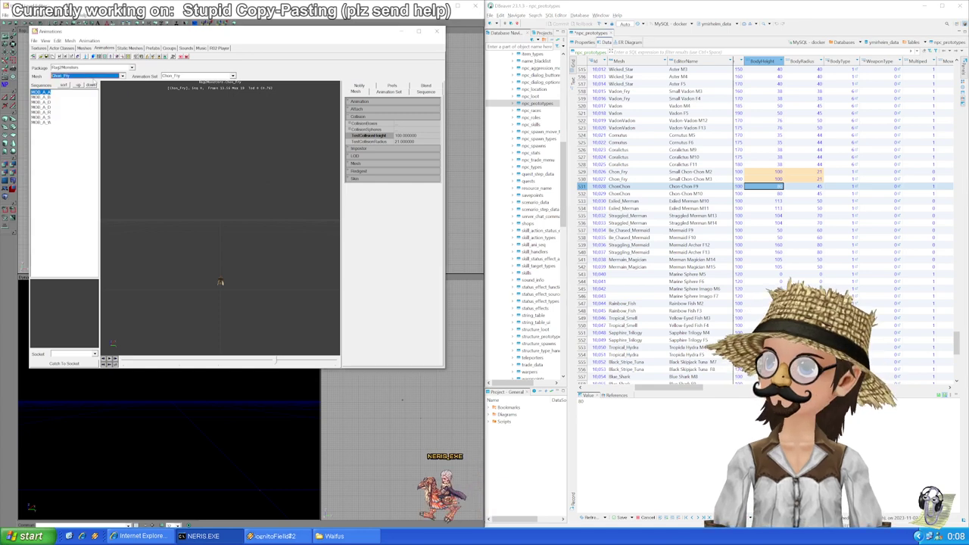
pyautogui.scroll(2, 104, 113)
pyautogui.click(90, 108)
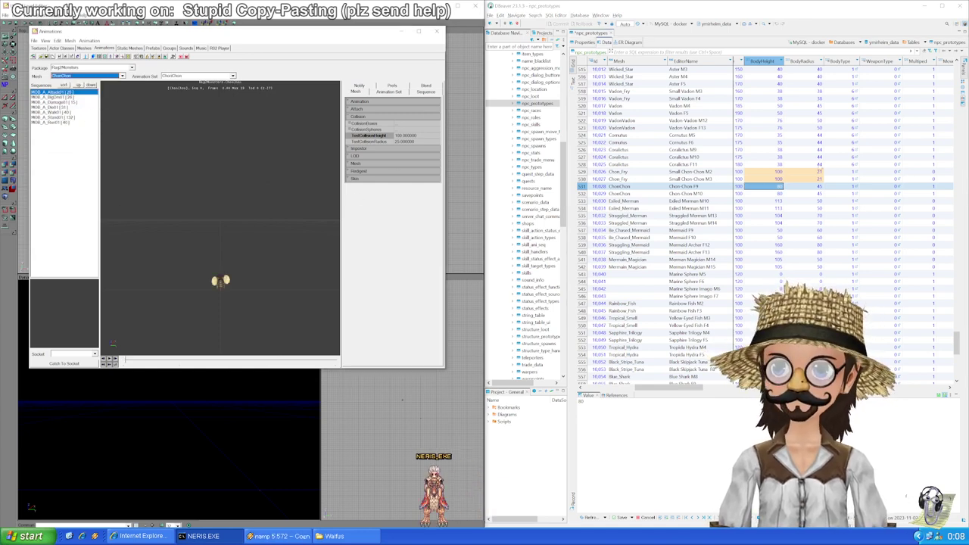
# Step: Set BodyHeight to 100 and BodyRadius to 35 in the Chon-Chon F9 and Chon-Chon M10 rows
pyautogui.click(777, 188)
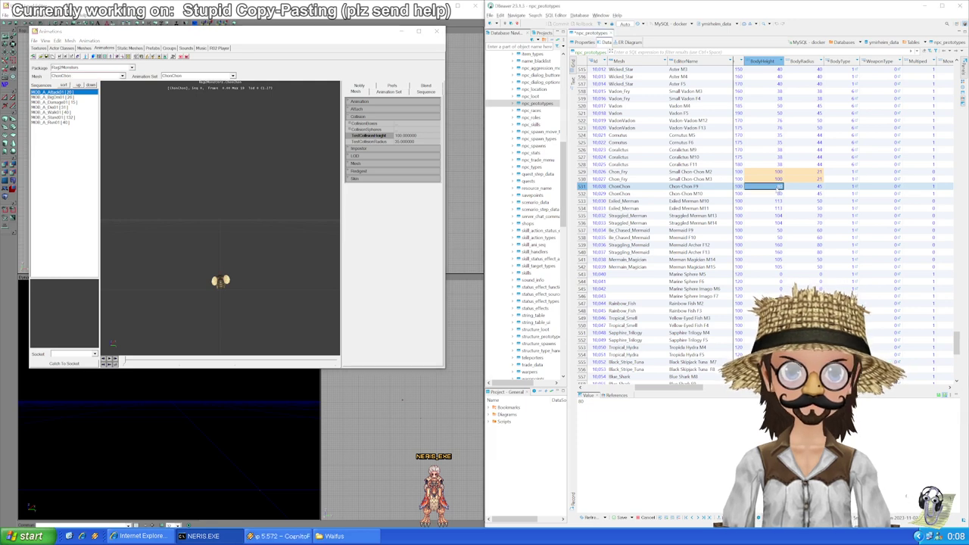
pyautogui.press('Right')
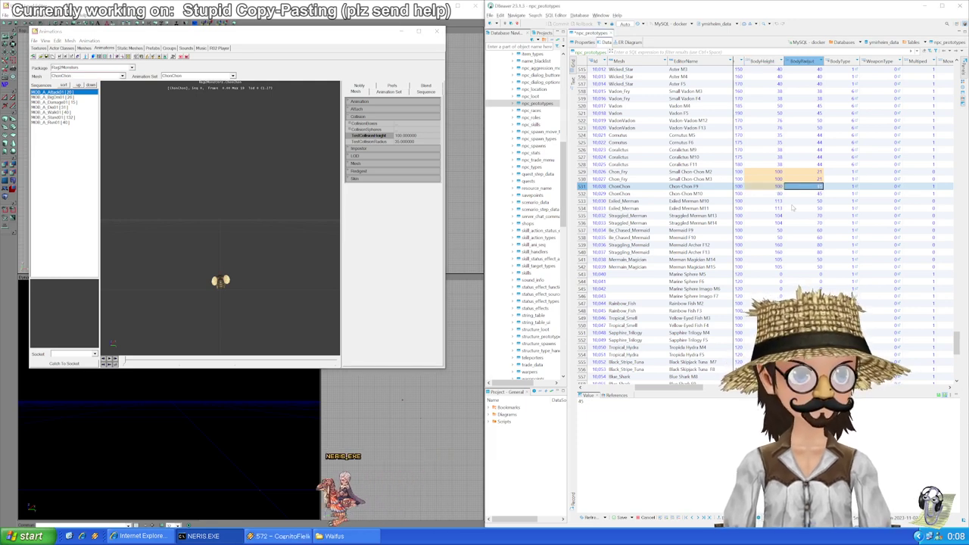
pyautogui.write('35')
pyautogui.press('Down')
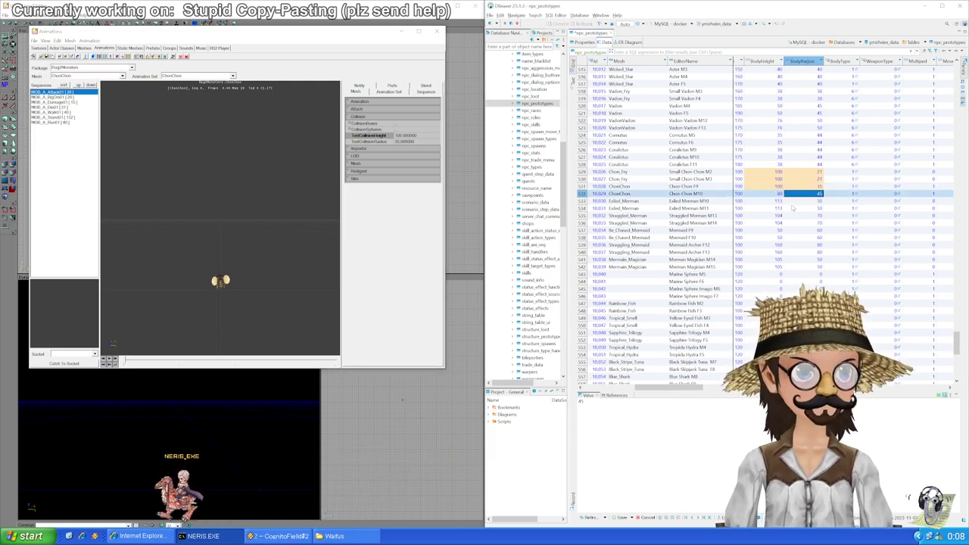
pyautogui.press('Left')
pyautogui.write('100\t35')
pyautogui.press('Down')
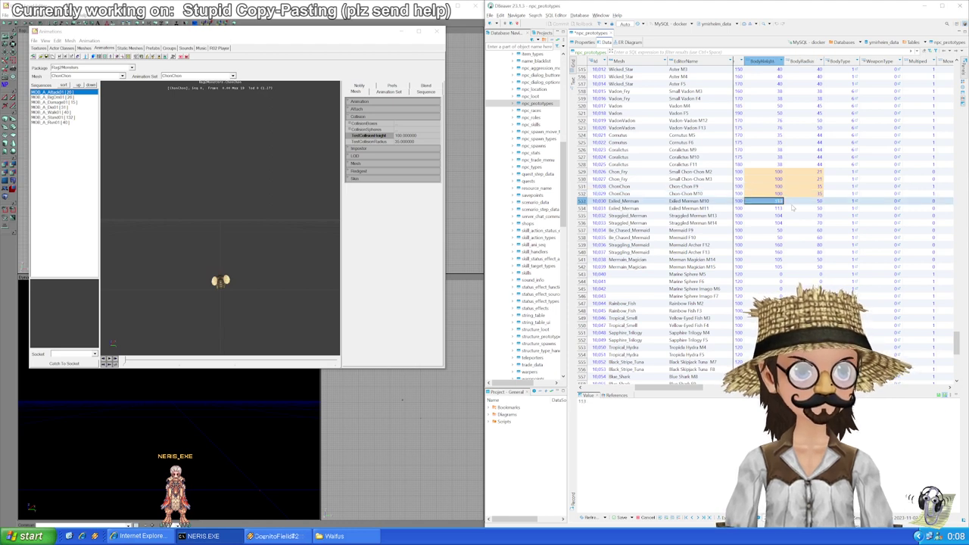
# Step: Load the Exiled_Merman mesh in the Animations viewer and compare its collision height and radius with the two Exiled Merman rows
pyautogui.click(121, 75)
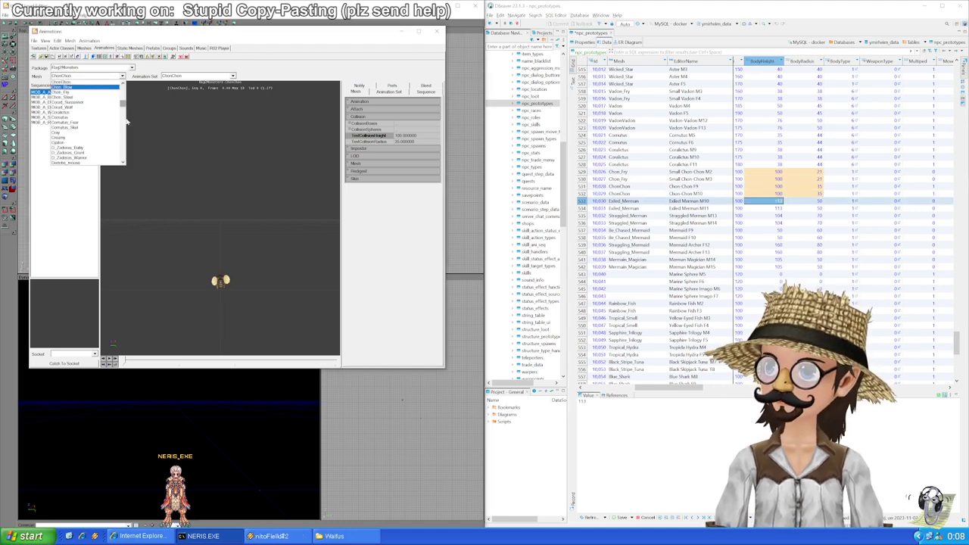
pyautogui.moveTo(123, 104); pyautogui.dragTo(125, 111)
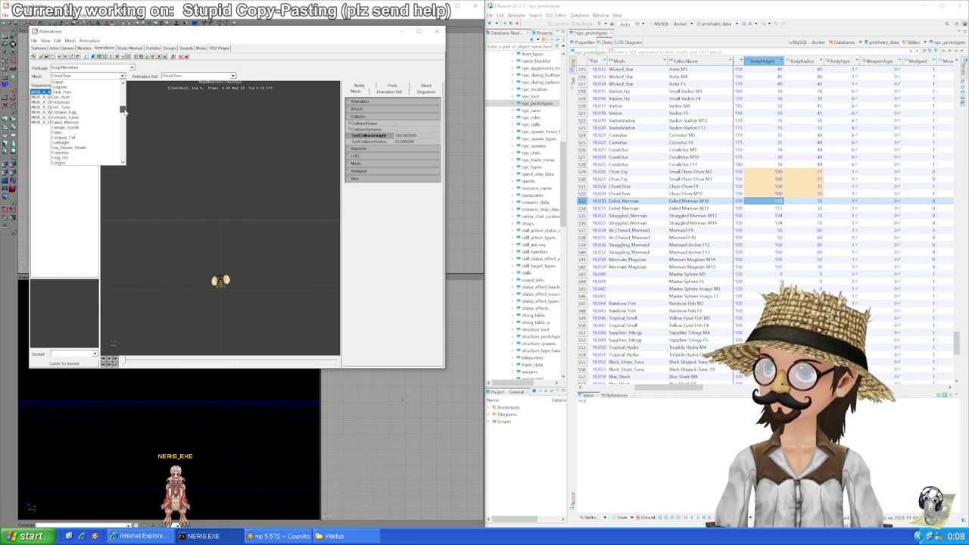
pyautogui.click(83, 121)
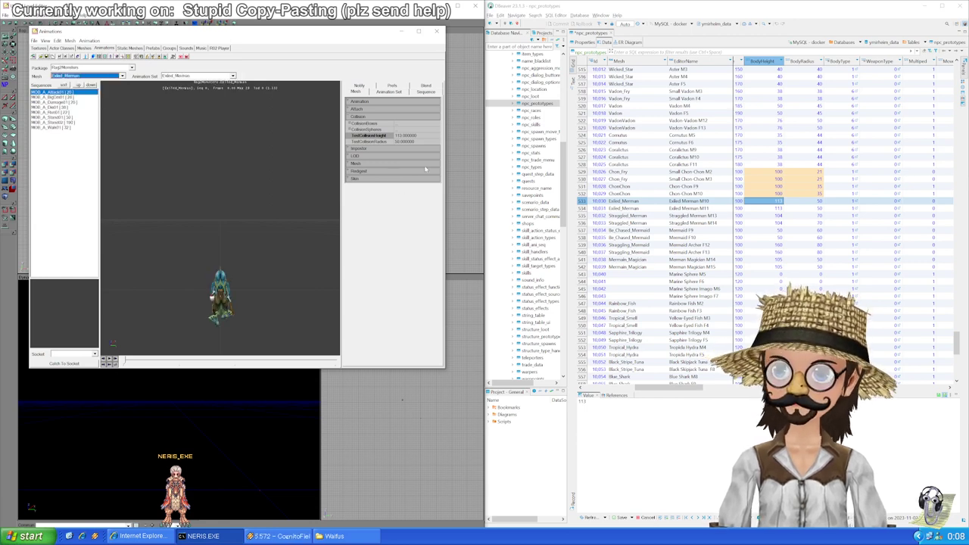
pyautogui.click(767, 210)
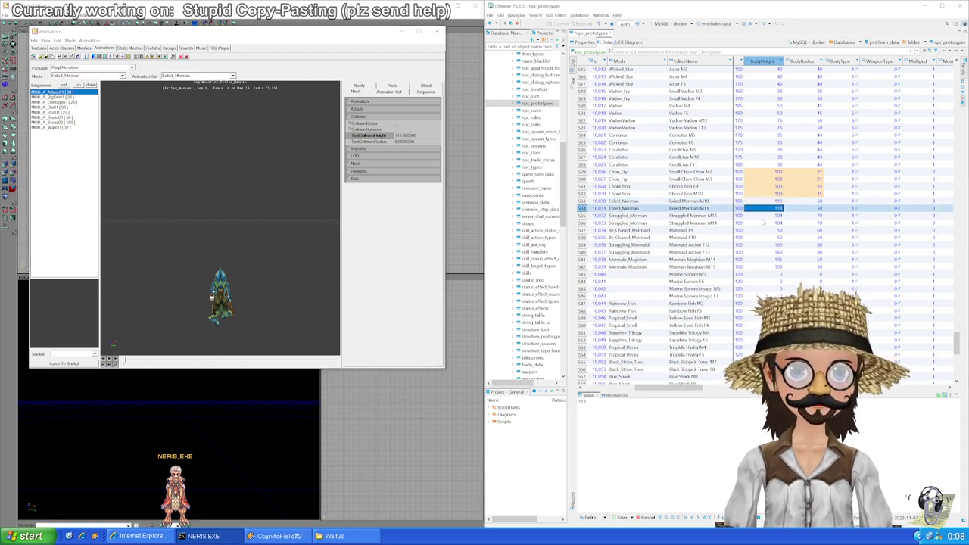
# Step: Select the BodyHeight value of the Straggled Merman M13 row and load the Straggled_Merman mesh in the Animations viewer
pyautogui.click(764, 216)
pyautogui.click(122, 76)
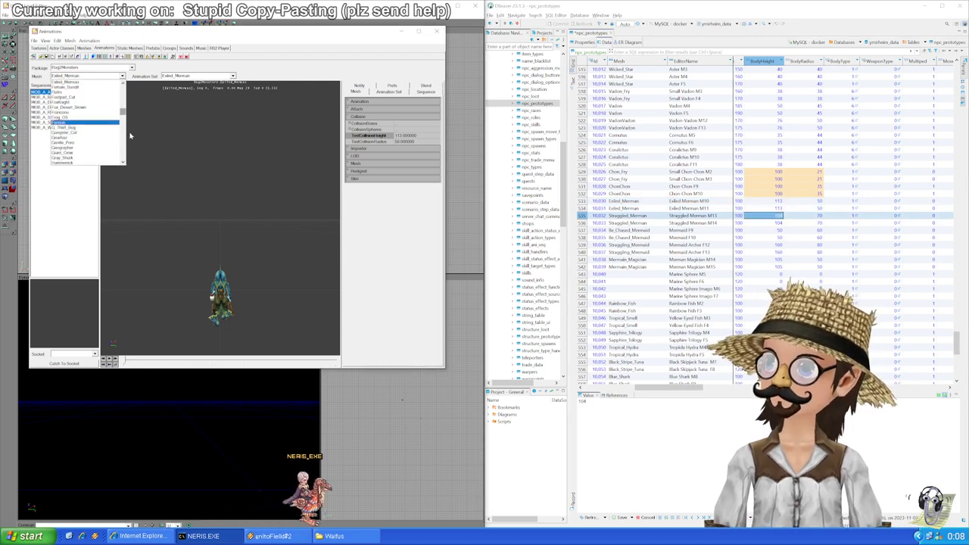
pyautogui.scroll(-2, 119, 112)
pyautogui.scroll(2, 119, 117)
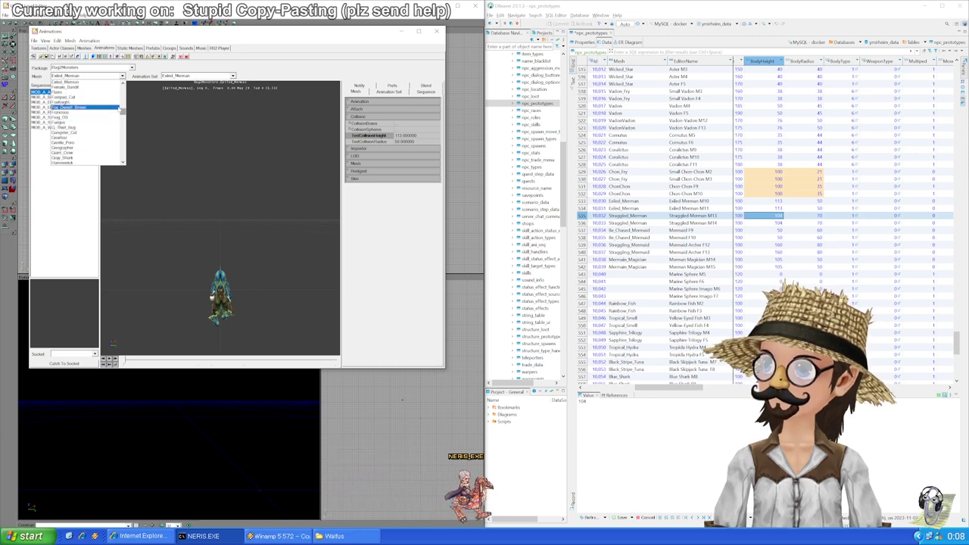
pyautogui.moveTo(124, 111); pyautogui.dragTo(123, 137)
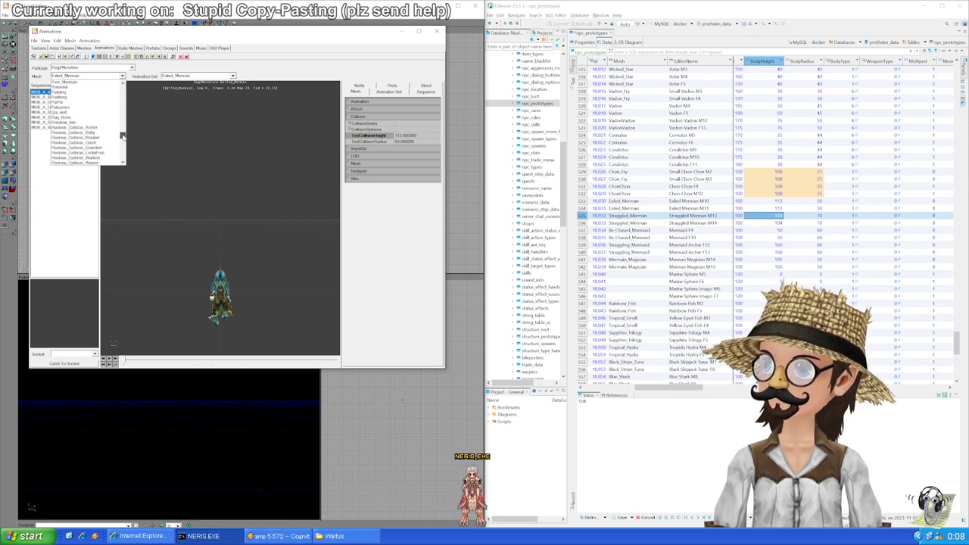
pyautogui.scroll(-12, 122, 136)
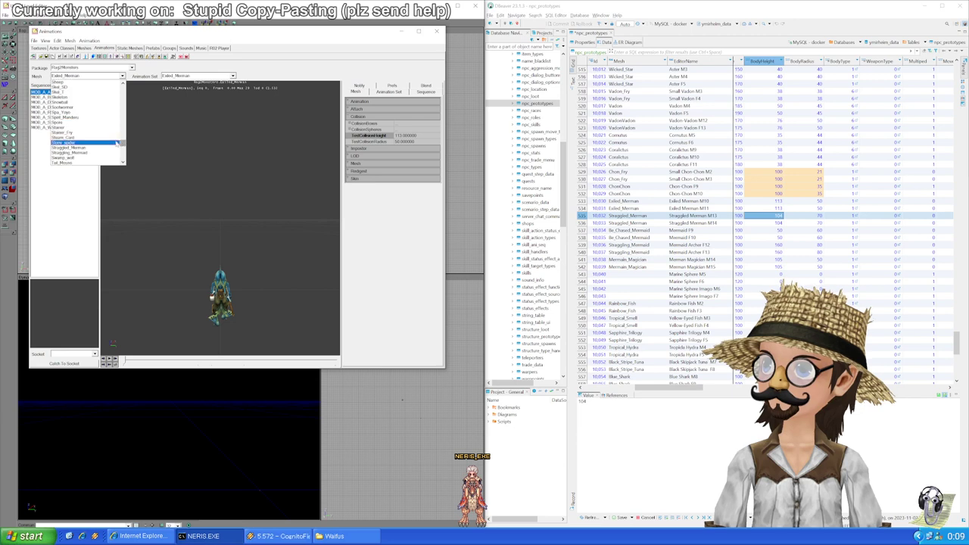
pyautogui.click(97, 148)
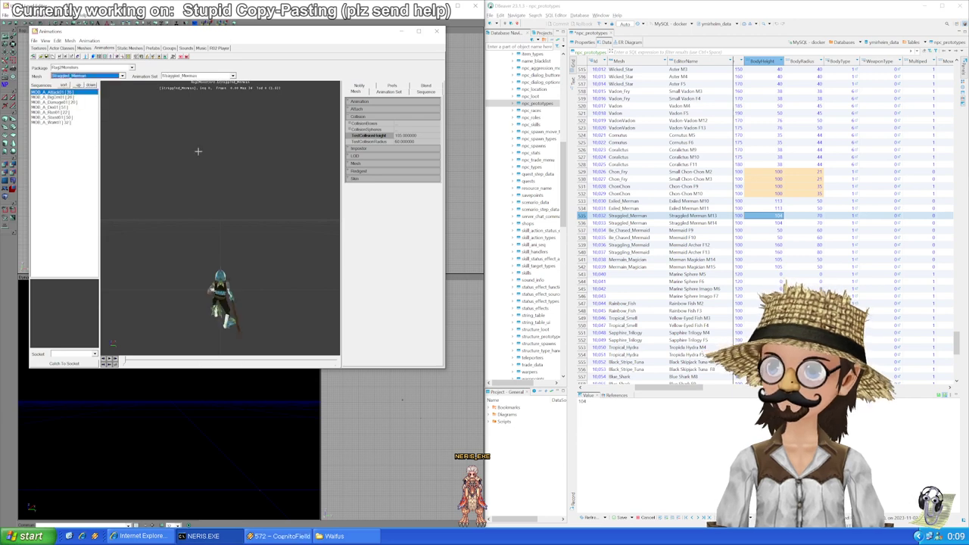
# Step: Set BodyHeight to 105 and BodyRadius to 60 in the Straggled Merman M13 and M14 rows and save the table
pyautogui.doubleClick(776, 217)
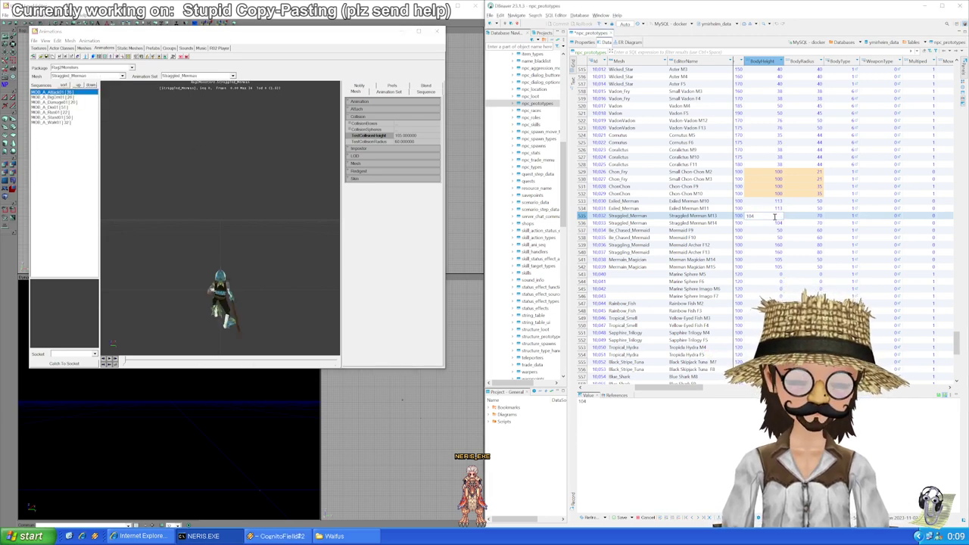
pyautogui.press('Tab')
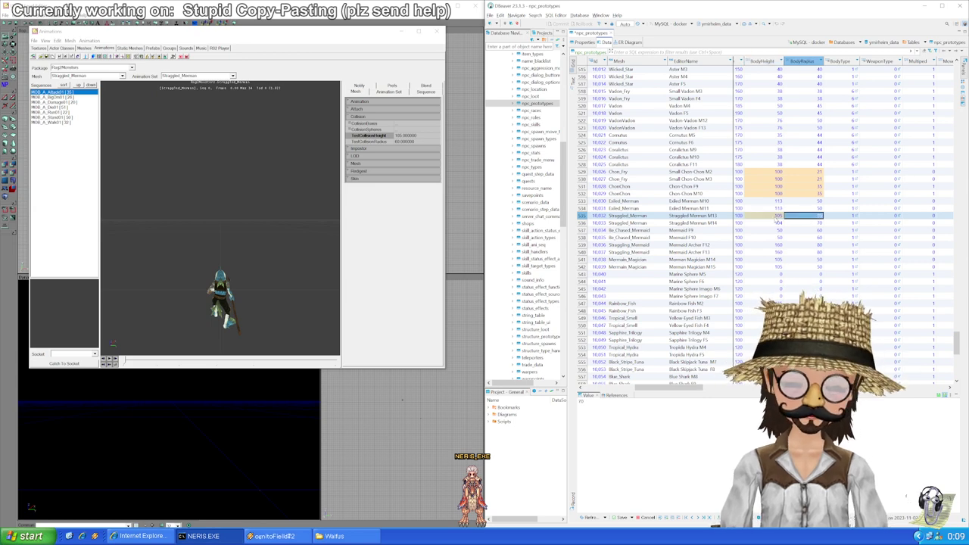
pyautogui.write('60')
pyautogui.doubleClick(777, 222)
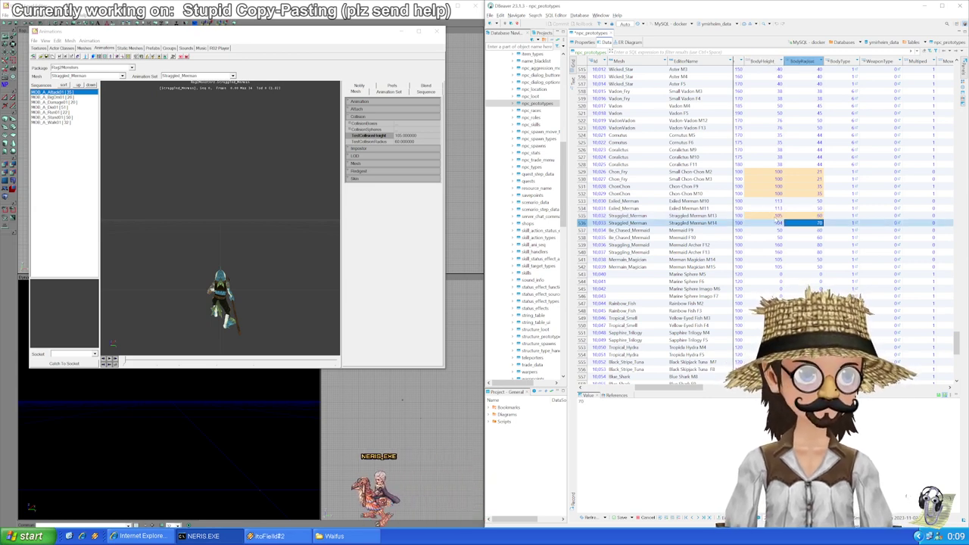
pyautogui.hotkey('ctrl', 'shift', 'v')
pyautogui.press('Return')
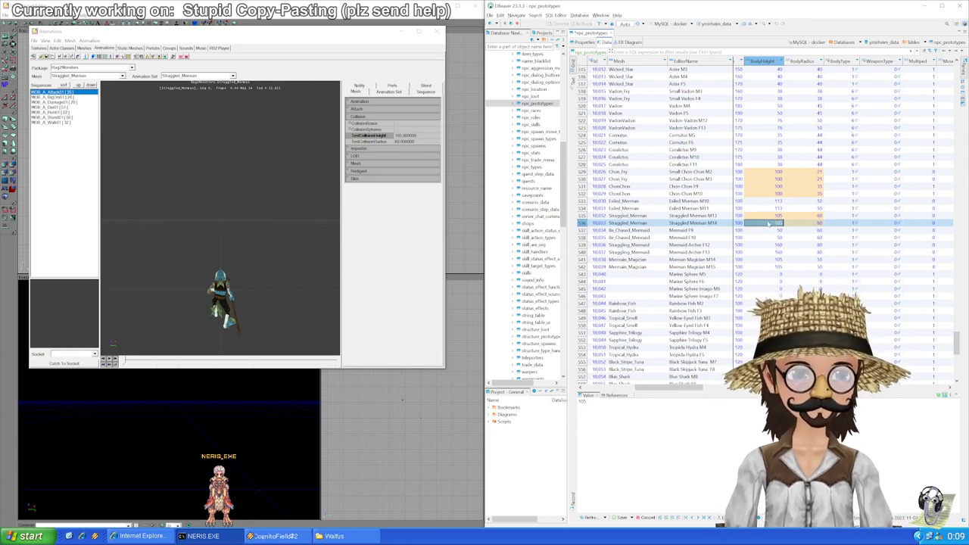
pyautogui.scroll(-2, 768, 223)
pyautogui.hotkey('ctrl', 's')
# Step: Select the BodyHeight value of the Mermaid F9 row and load the Be_Chased_Mermaid mesh in the Animations viewer
pyautogui.click(768, 187)
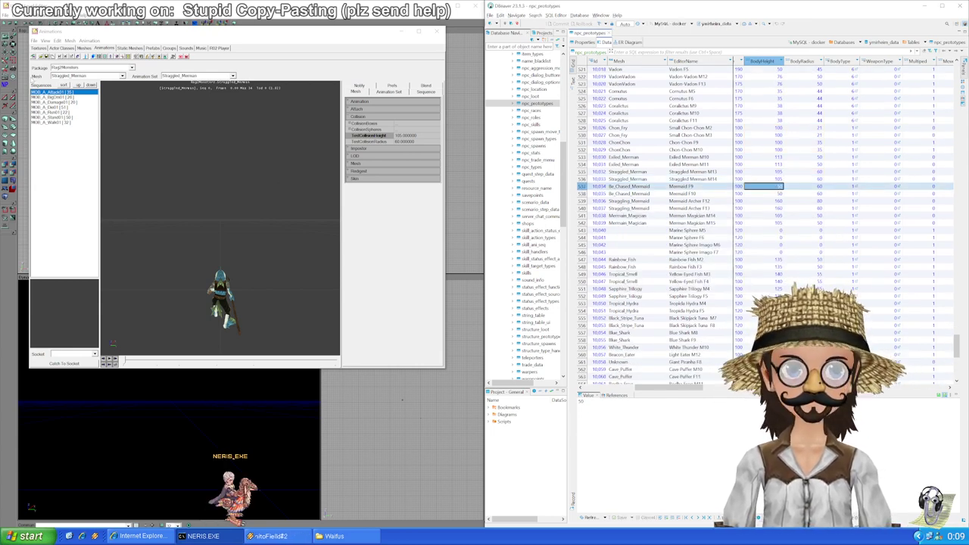
pyautogui.click(121, 75)
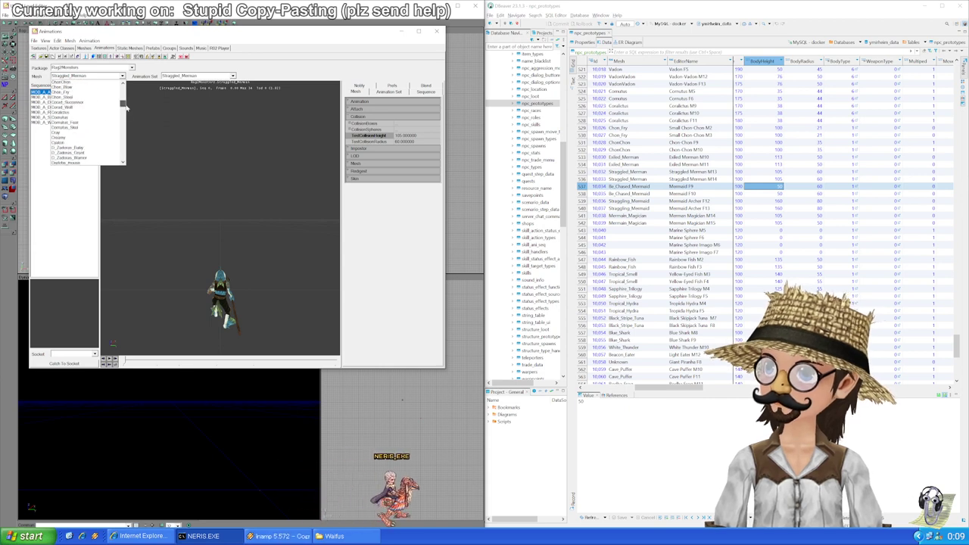
pyautogui.moveTo(125, 105); pyautogui.dragTo(128, 99)
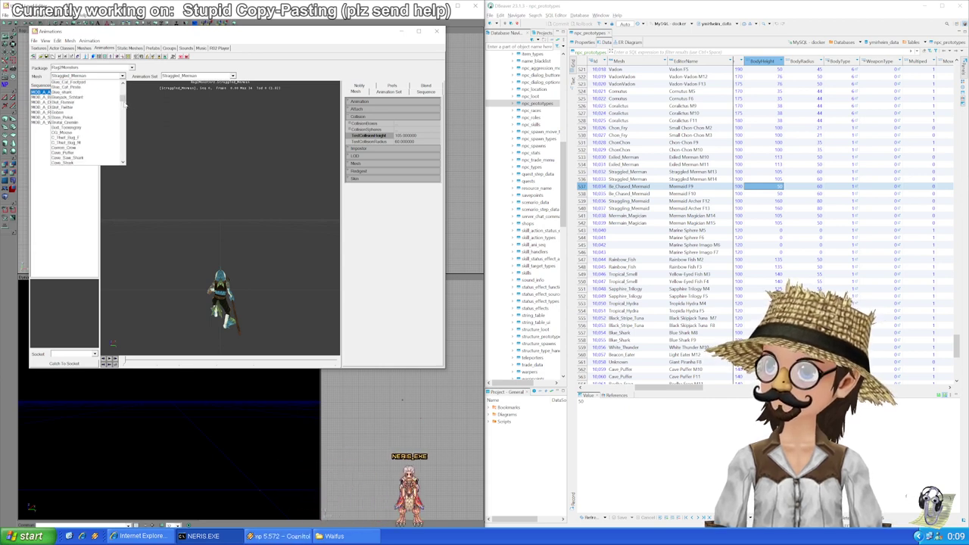
pyautogui.scroll(6, 110, 111)
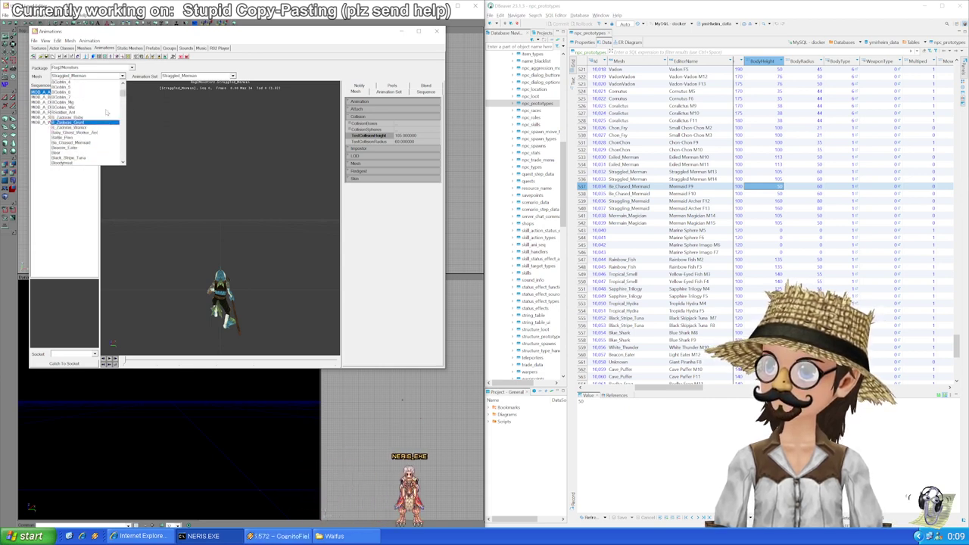
pyautogui.scroll(8, 107, 113)
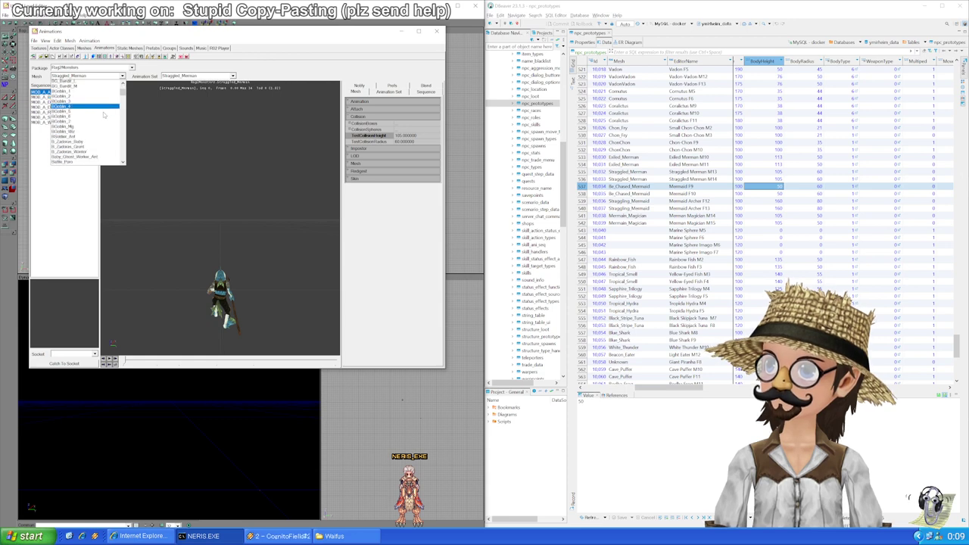
pyautogui.scroll(-3, 103, 114)
pyautogui.click(98, 128)
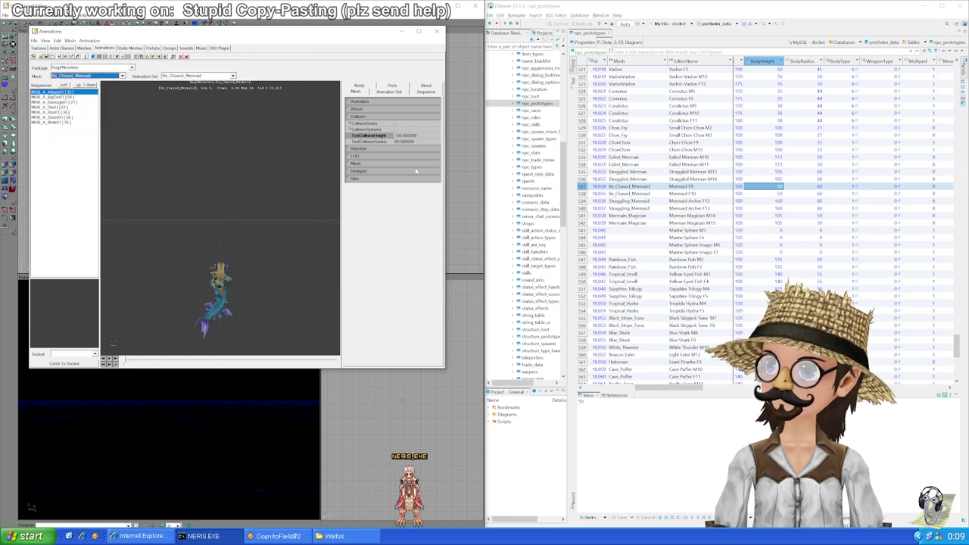
# Step: Set BodyHeight to 130 in the Mermaid F9 and Mermaid F10 rows and save the table
pyautogui.click(765, 189)
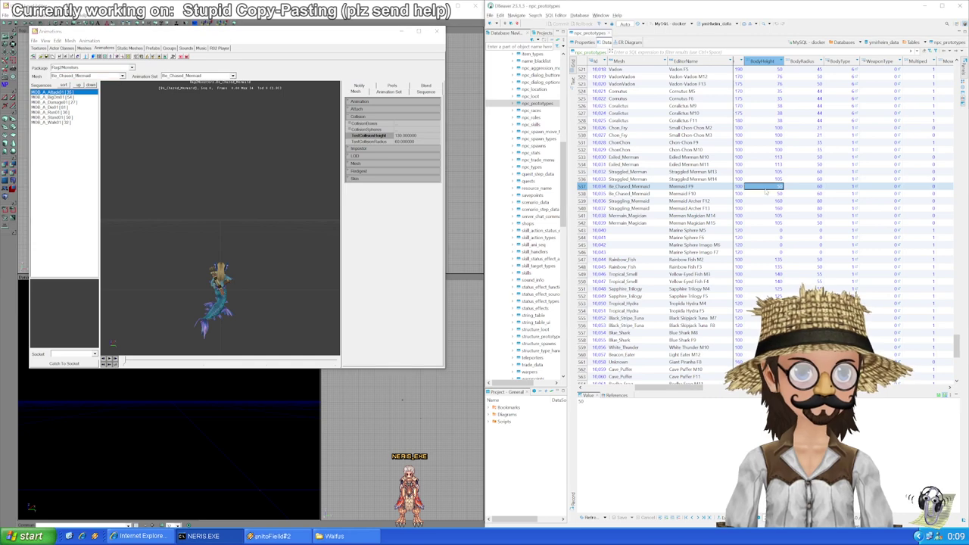
pyautogui.write('130')
pyautogui.press('Return')
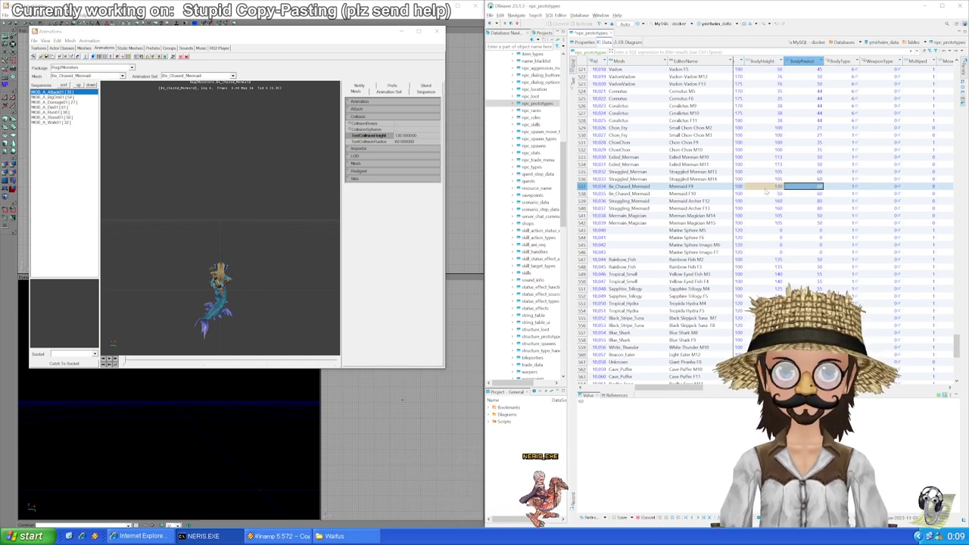
pyautogui.click(765, 192)
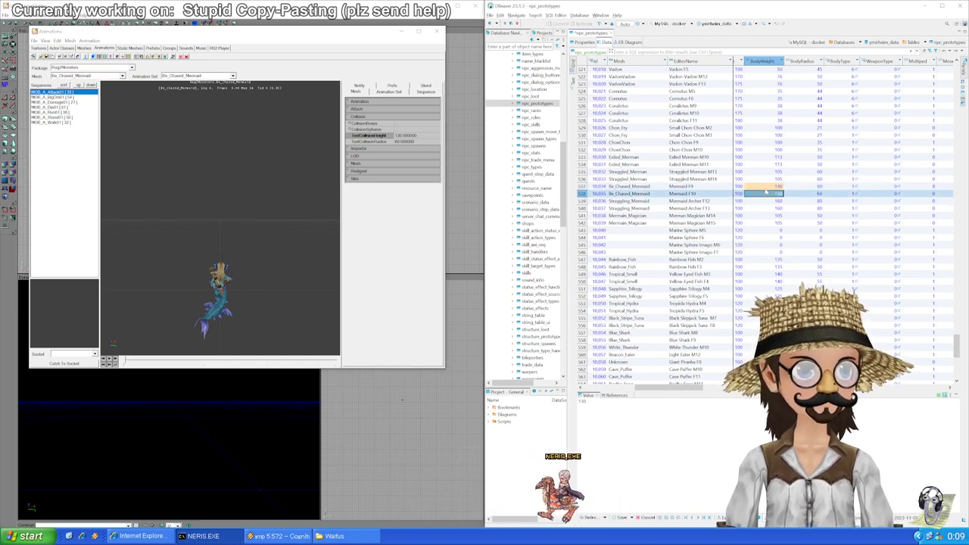
pyautogui.write('130')
pyautogui.press('Down')
pyautogui.hotkey('ctrl', 's')
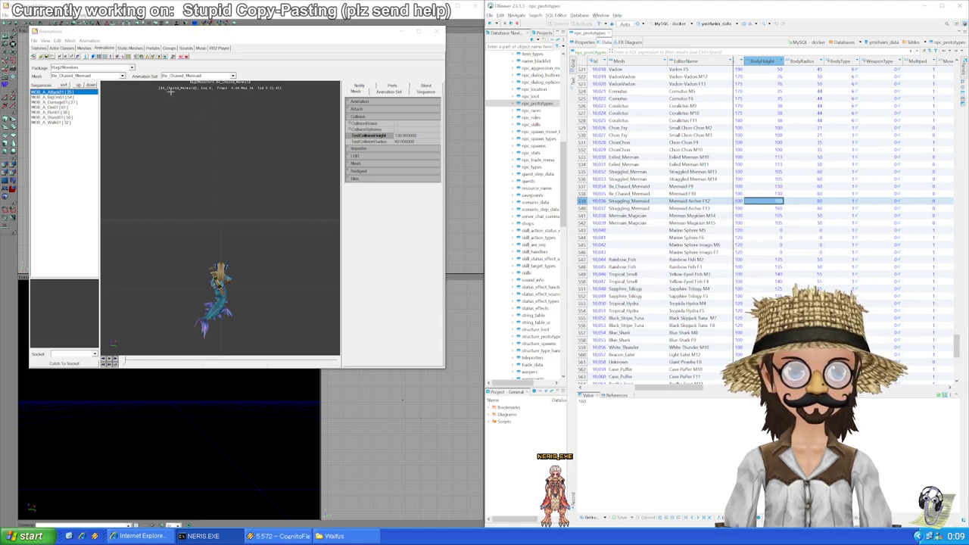
# Step: Load the Straggling_Mermaid mesh in the Animations viewer
pyautogui.click(122, 76)
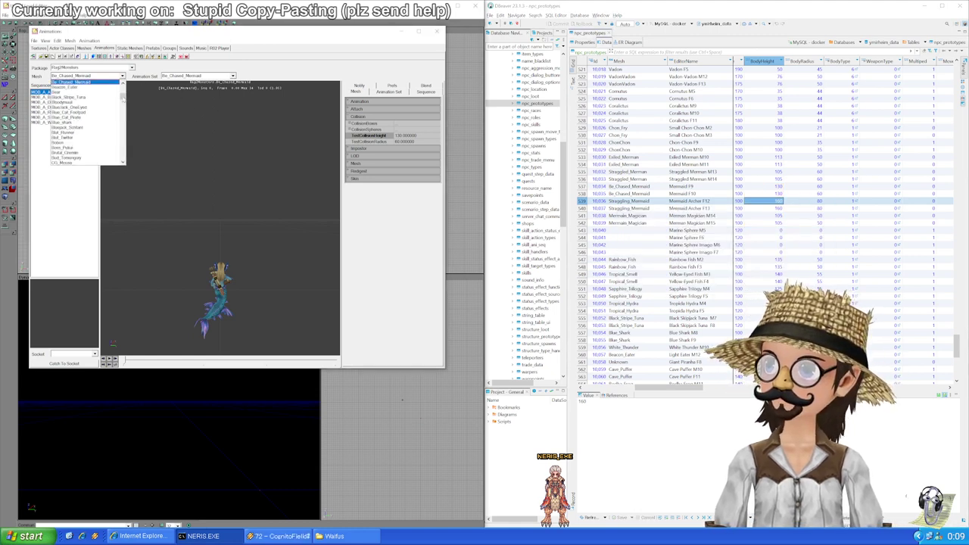
pyautogui.moveTo(122, 99); pyautogui.dragTo(125, 145)
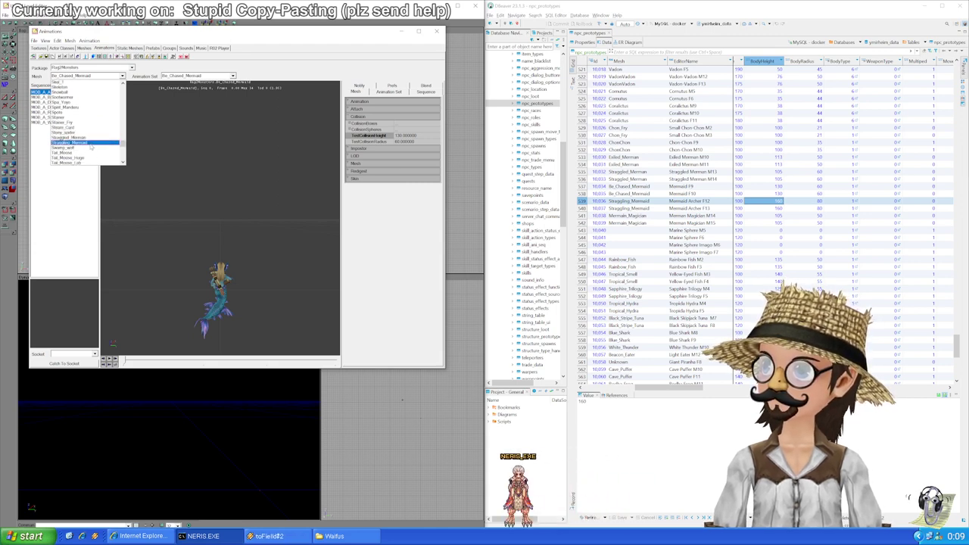
pyautogui.click(91, 143)
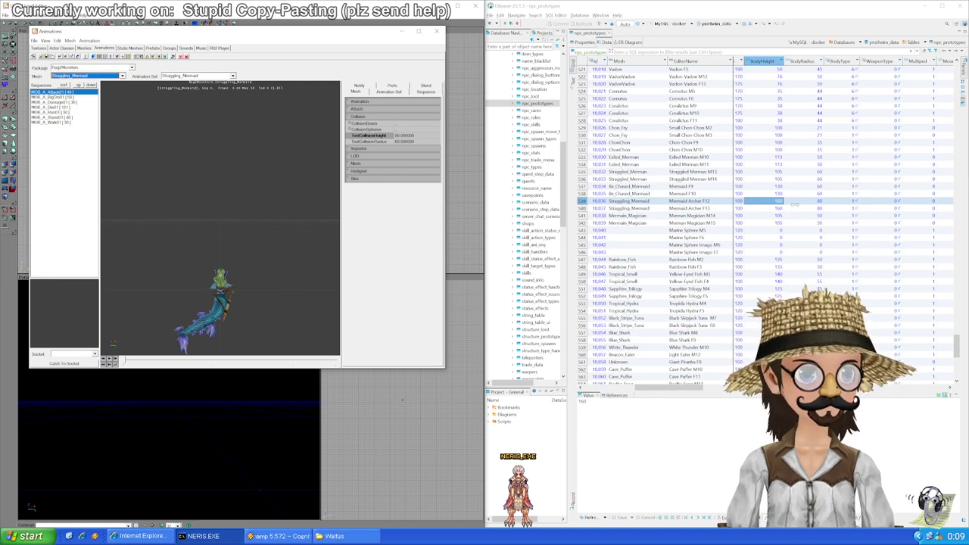
# Step: Set BodyHeight to 90 in the Mermaid Archer F12 and Mermaid Archer F13 rows
pyautogui.click(770, 200)
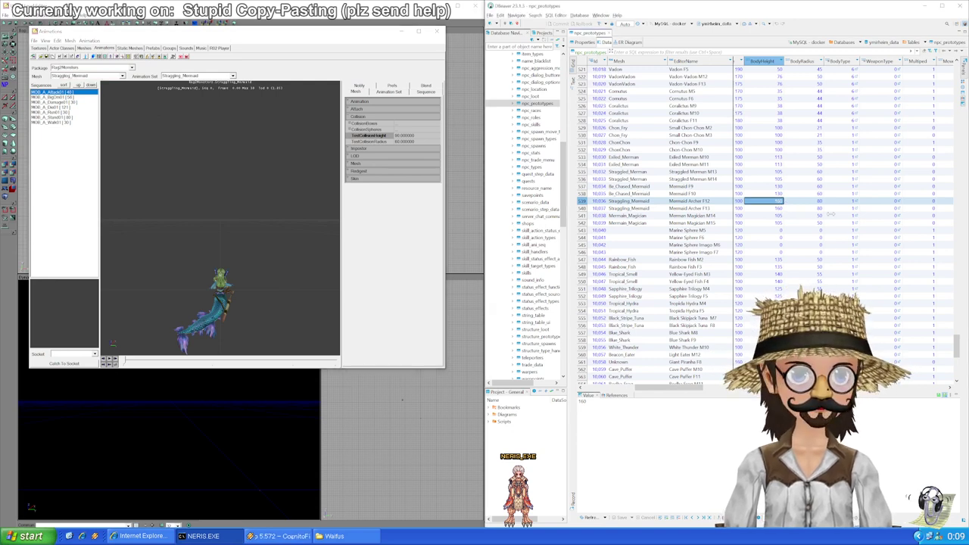
pyautogui.click(807, 201)
pyautogui.click(773, 201)
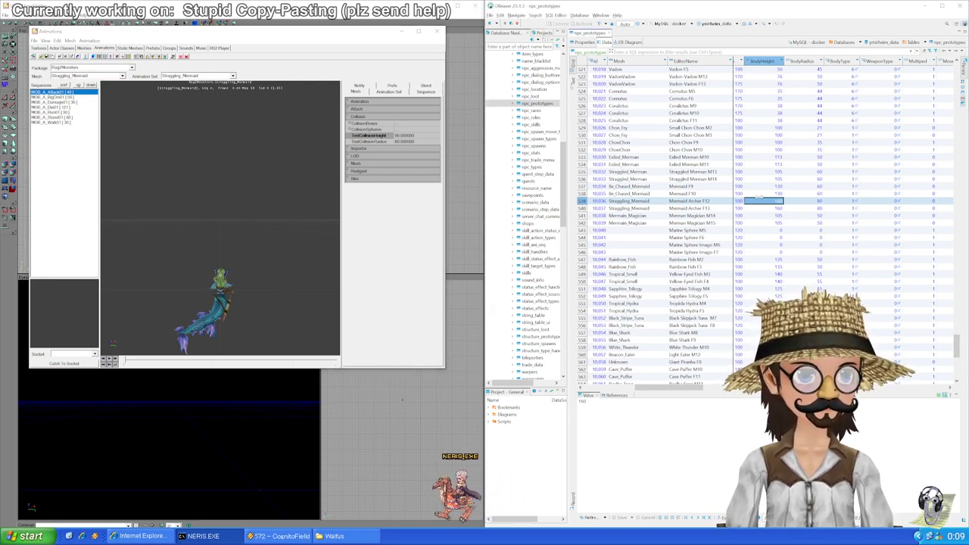
pyautogui.hotkey('ctrl', 'z')
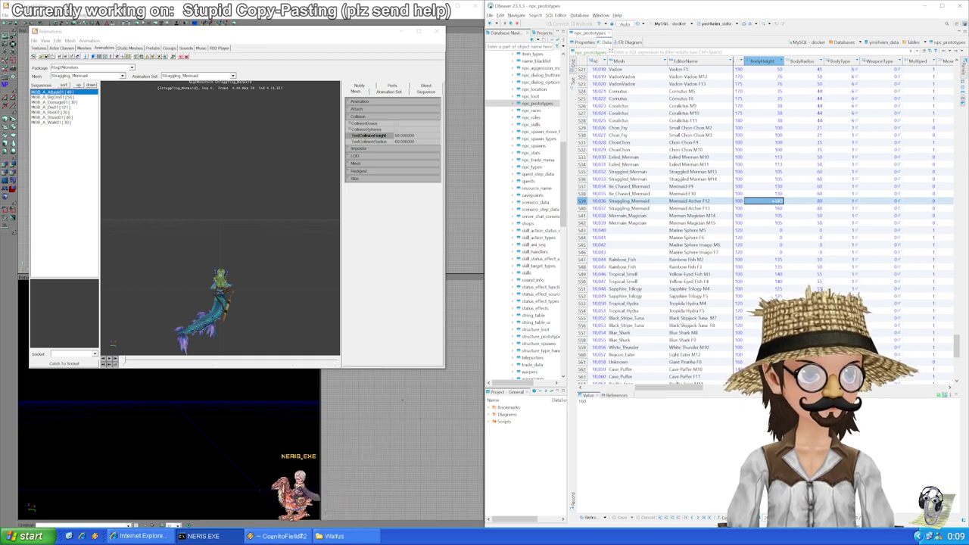
pyautogui.rightClick(772, 202)
pyautogui.click(767, 202)
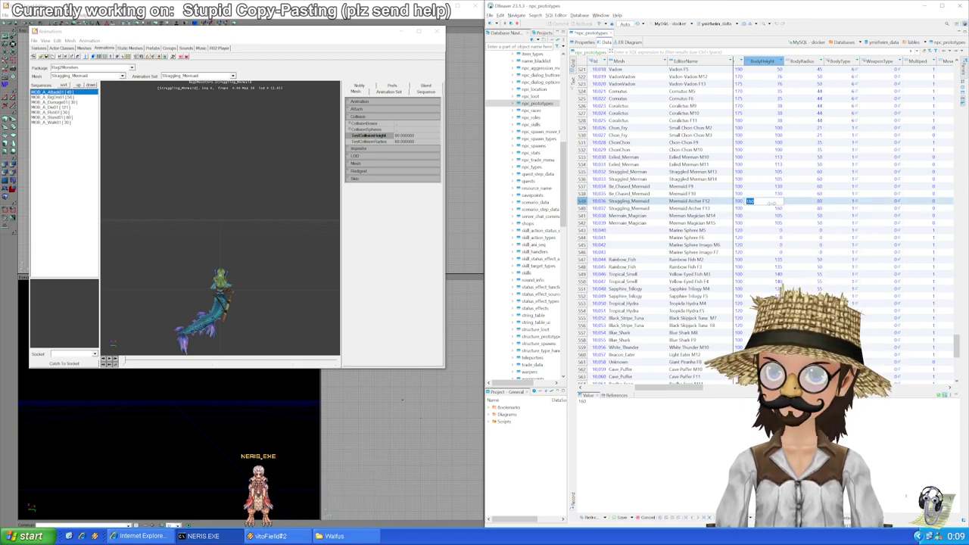
pyautogui.press('Down')
pyautogui.write('90')
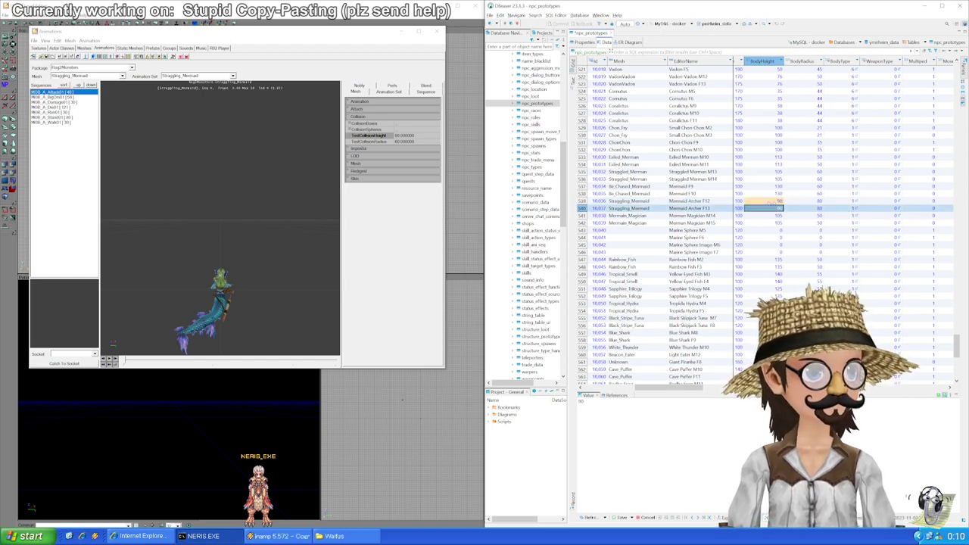
# Step: Set BodyRadius to 60 in the Mermaid Archer F12 and F13 rows and save the table
pyautogui.press('Up')
pyautogui.press('Right')
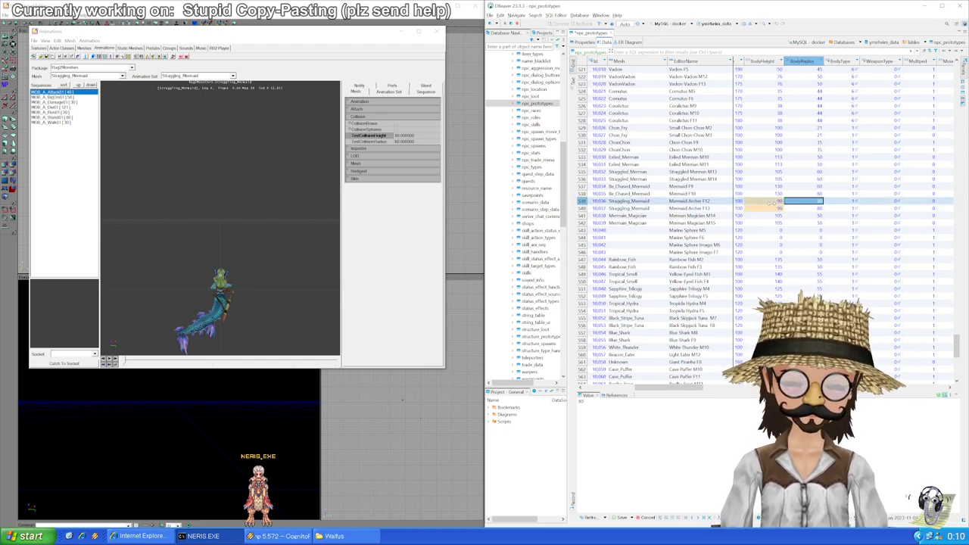
pyautogui.press('Down')
pyautogui.write('6')
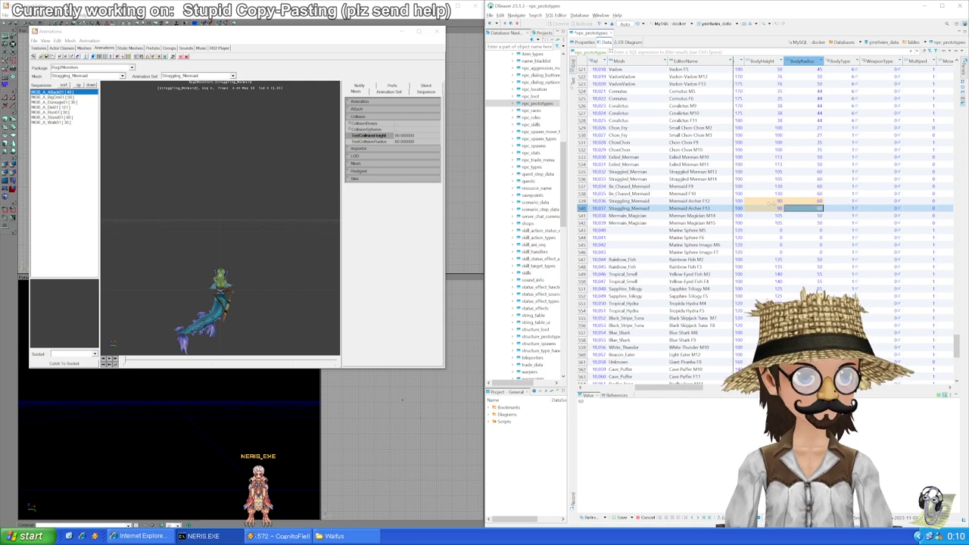
pyautogui.press('Down')
pyautogui.press('Left')
pyautogui.hotkey('ctrl', 's')
# Step: Check the BodyHeight values of the Mermaid and Mermaid Archer rows against the Straggling_Mermaid mesh's collision height
pyautogui.click(779, 202)
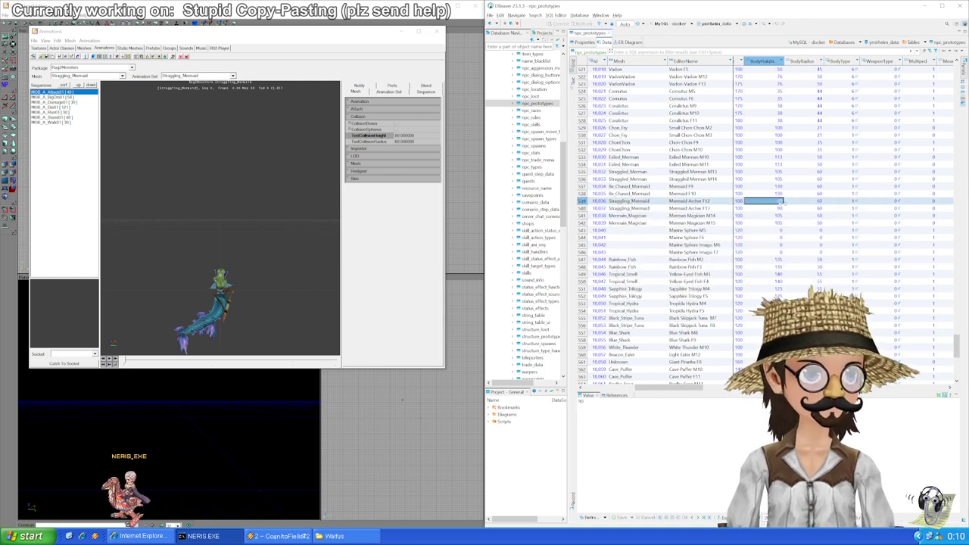
pyautogui.click(780, 208)
pyautogui.click(698, 187)
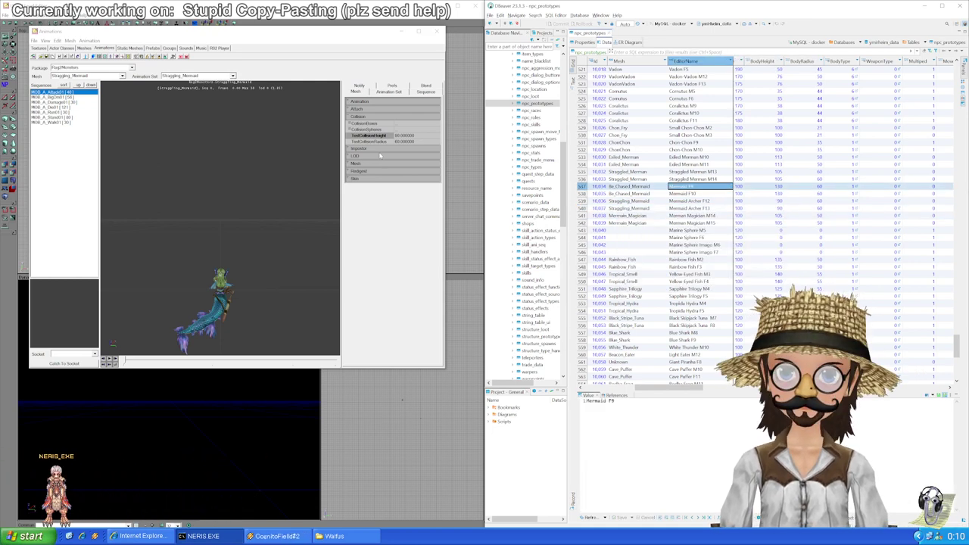
pyautogui.click(766, 193)
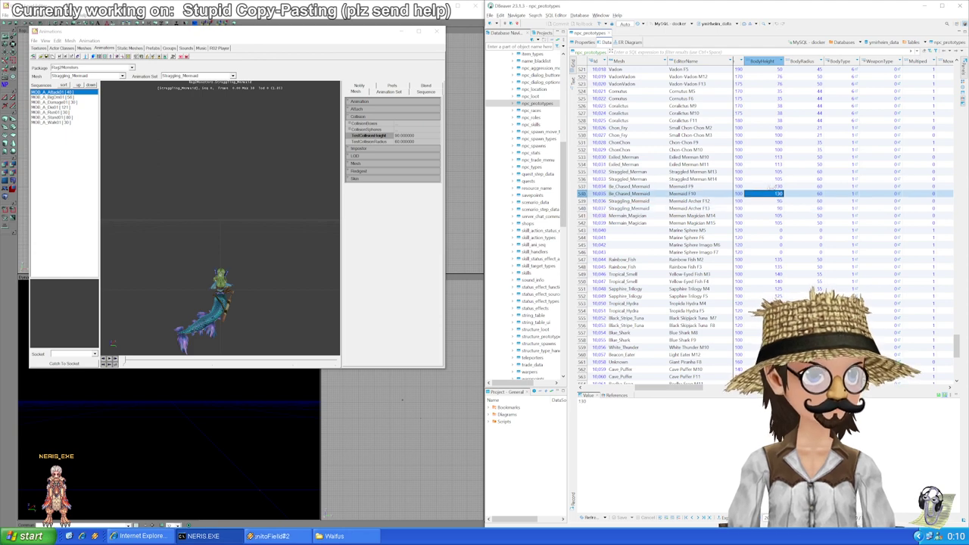
pyautogui.click(764, 201)
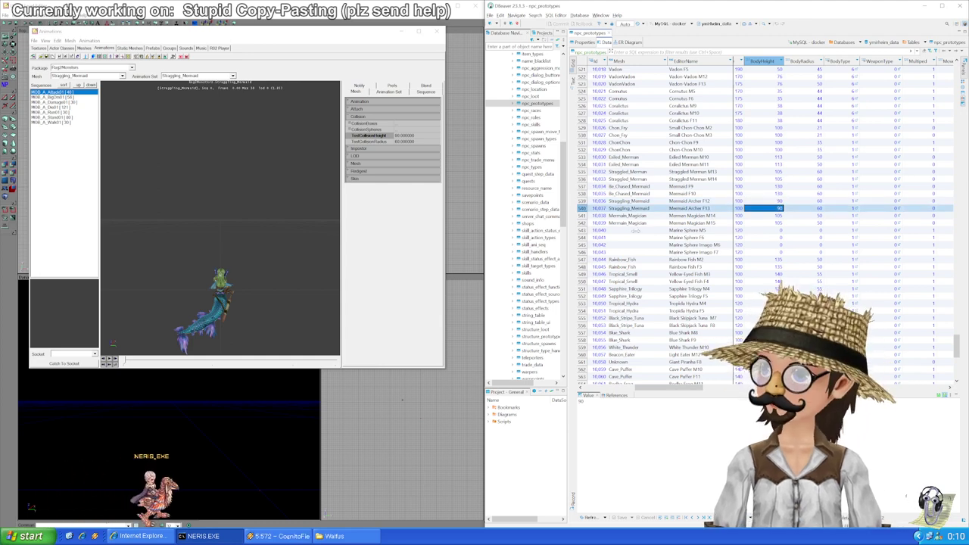
# Step: Select the BodyHeight value of the Merman Magician M14 row and load the Mermain_Magician mesh in the Animations viewer
pyautogui.click(758, 218)
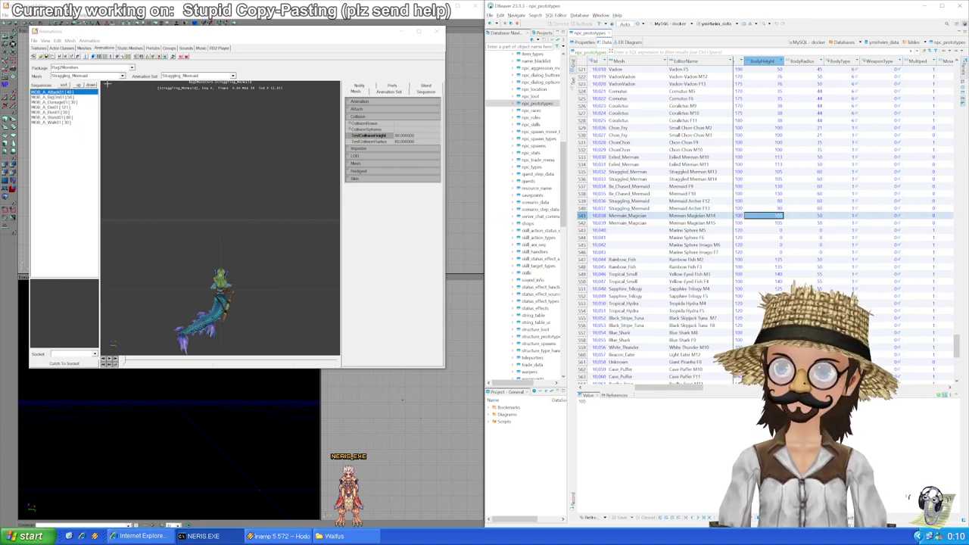
pyautogui.click(100, 77)
pyautogui.moveTo(124, 149); pyautogui.dragTo(123, 120)
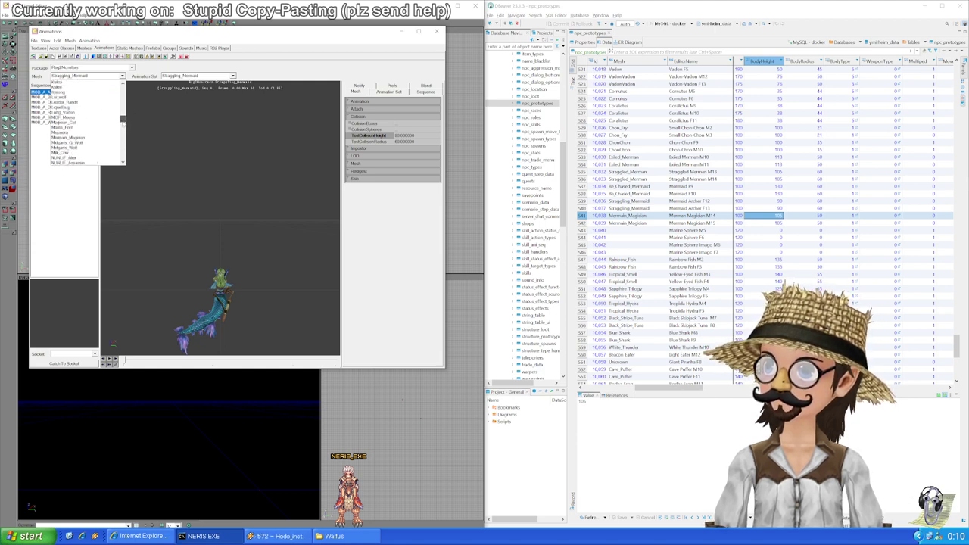
pyautogui.click(84, 137)
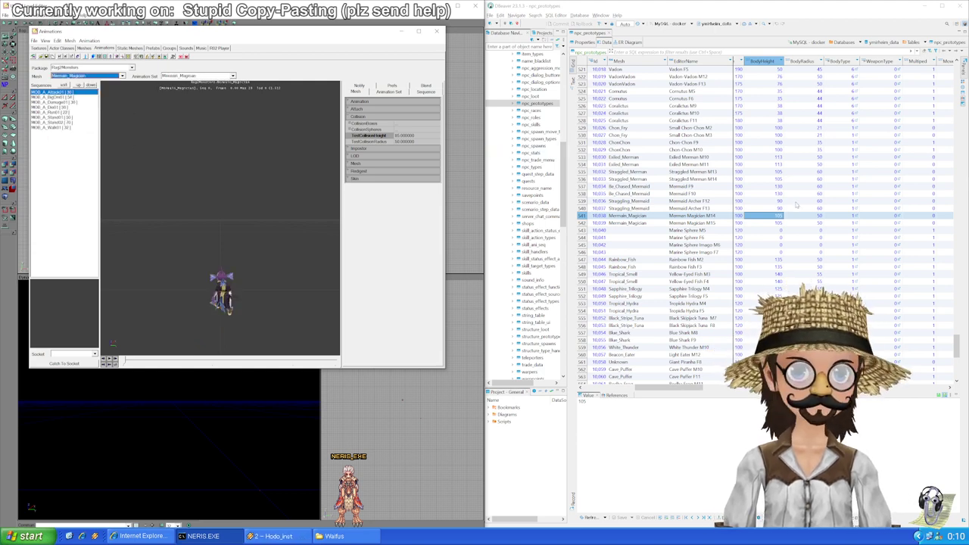
# Step: Set BodyHeight to 85 in the Merman Magician M14 and Merman Magician M15 rows and save the table
pyautogui.click(773, 218)
pyautogui.write('85')
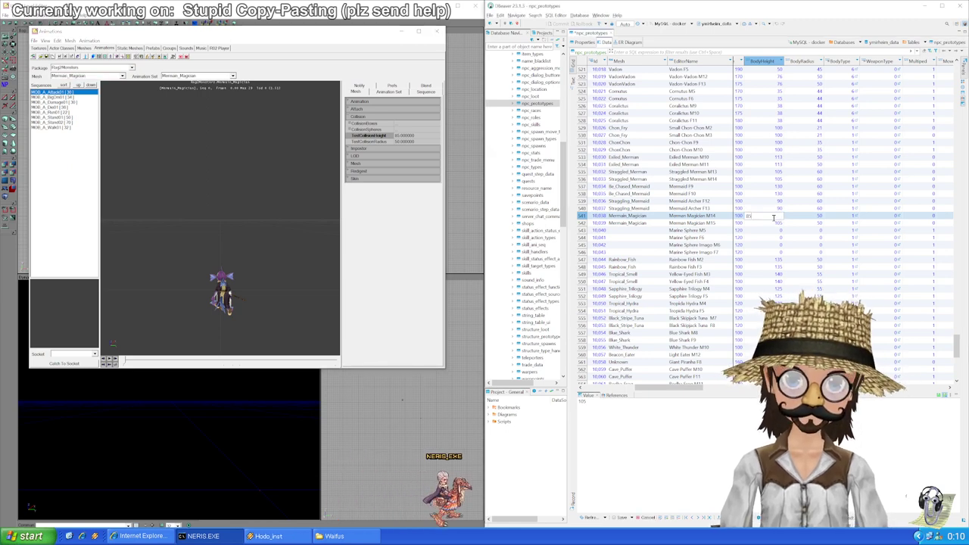
pyautogui.press('Return')
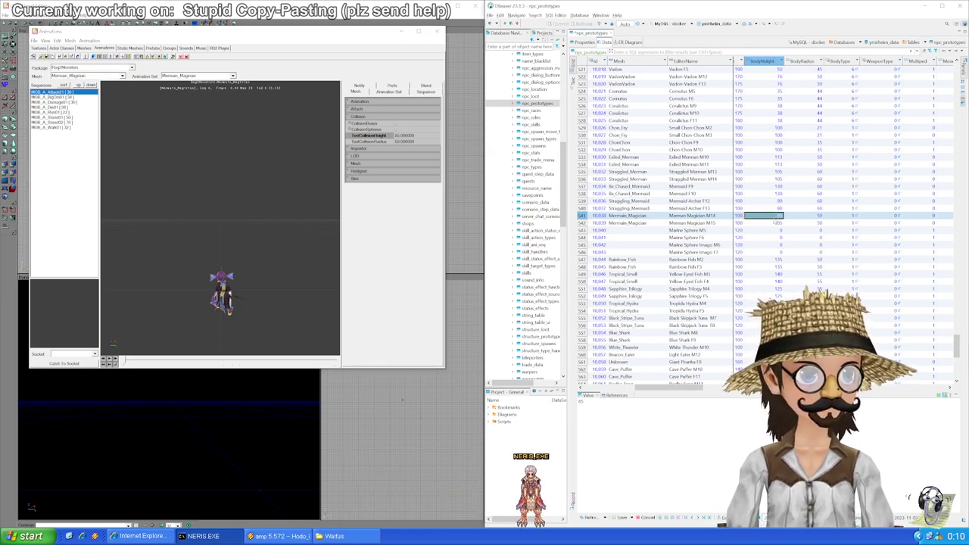
pyautogui.click(774, 221)
pyautogui.write('85')
pyautogui.press('Down')
pyautogui.hotkey('ctrl', 's')
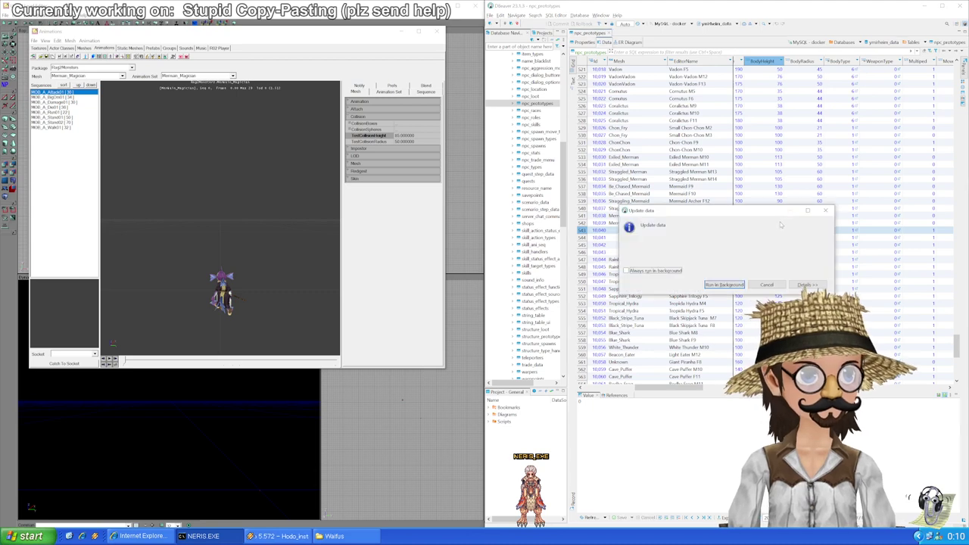
pyautogui.scroll(-2, 787, 215)
pyautogui.press('Down')
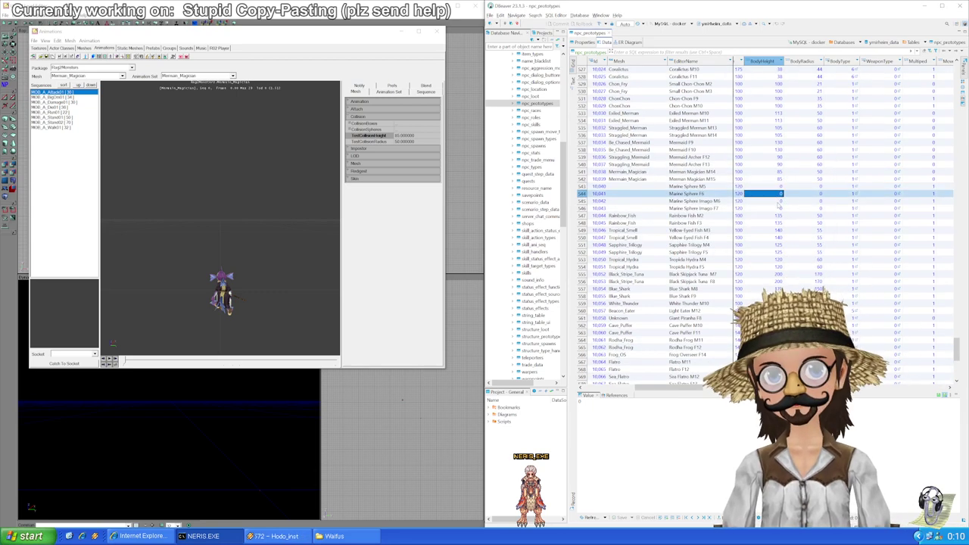
# Step: Look over the BodyHeight and BodyRadius values of the four Marine Sphere rows
pyautogui.press('Down')
pyautogui.press('Down')
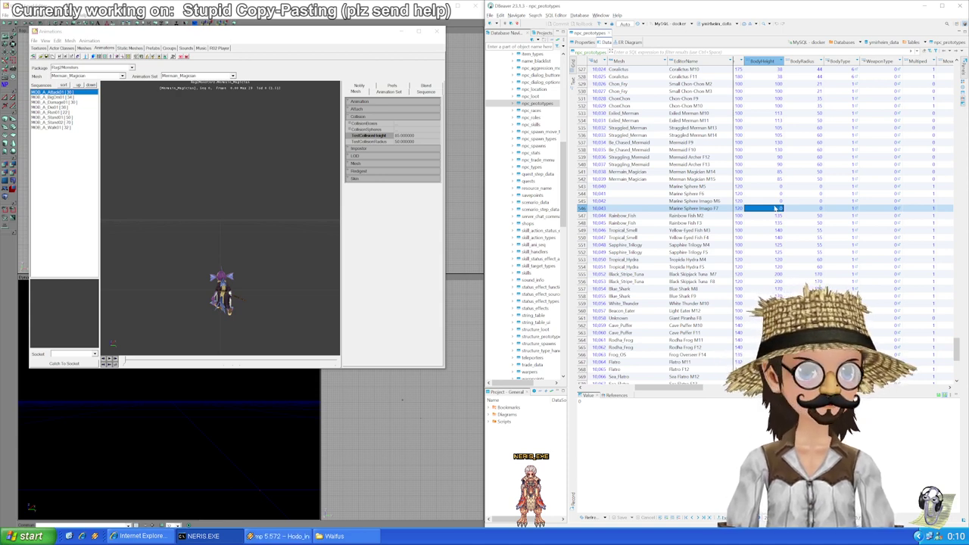
pyautogui.scroll(-1, 775, 208)
pyautogui.moveTo(772, 165); pyautogui.dragTo(802, 189)
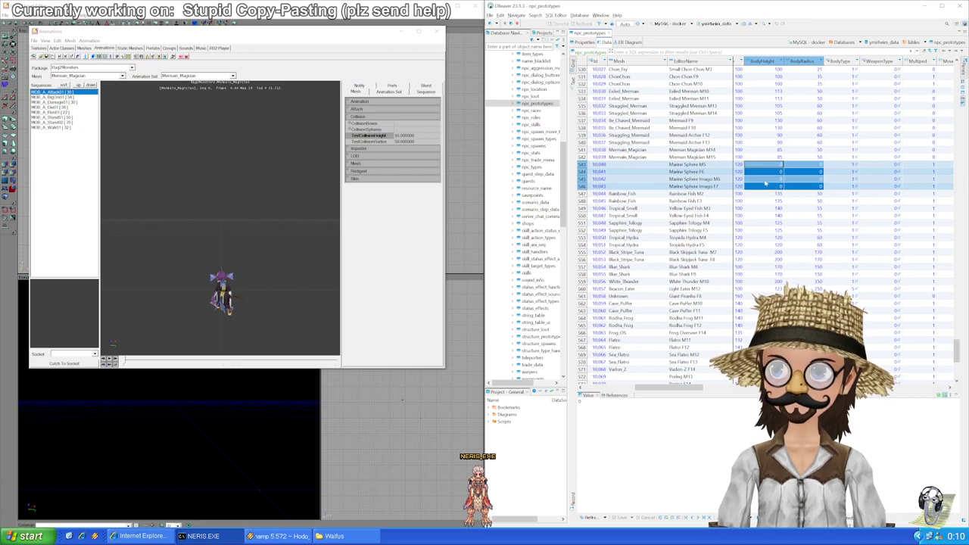
pyautogui.scroll(-1, 769, 183)
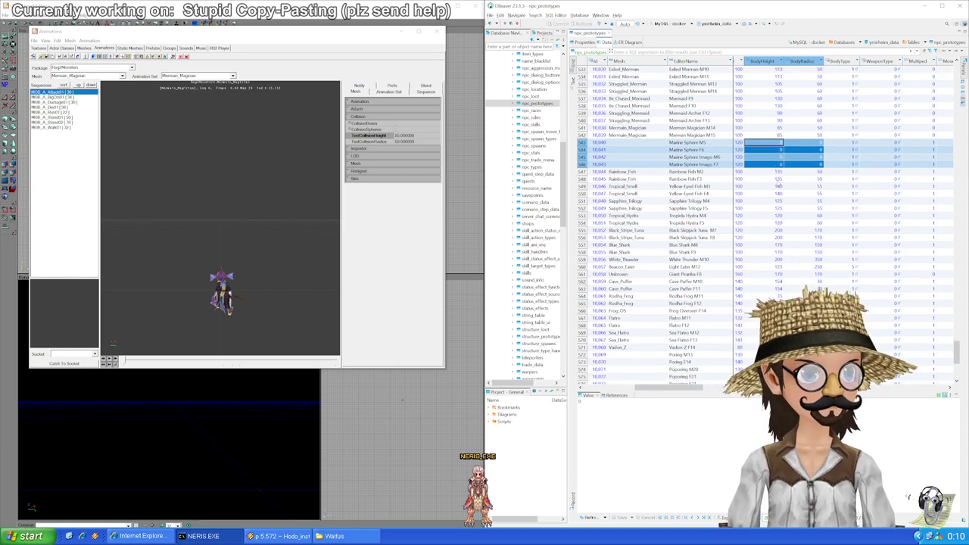
# Step: Select the BodyHeight value of the Rainbow Fish M2 row and load the Rainbow_fish mesh in the Animations viewer
pyautogui.click(780, 171)
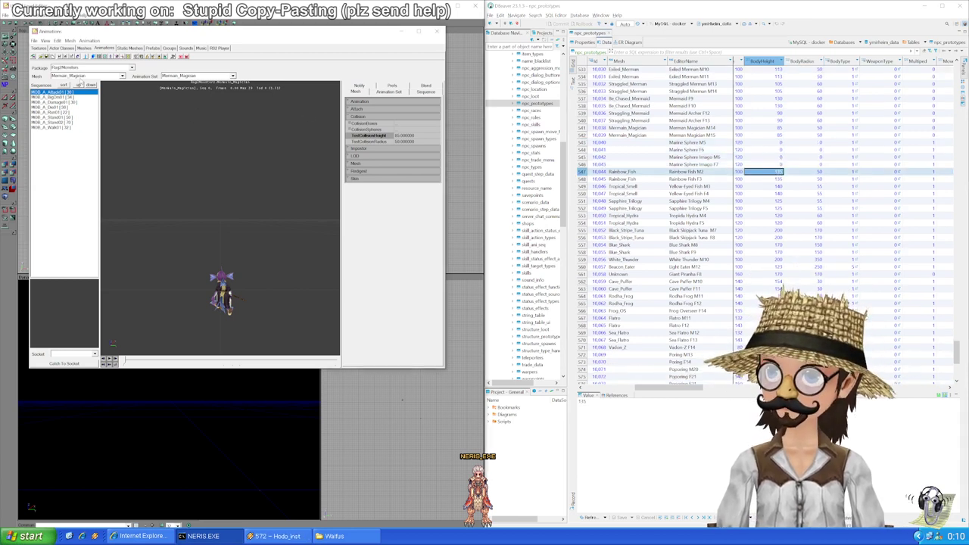
pyautogui.click(82, 75)
pyautogui.moveTo(123, 126); pyautogui.dragTo(127, 141)
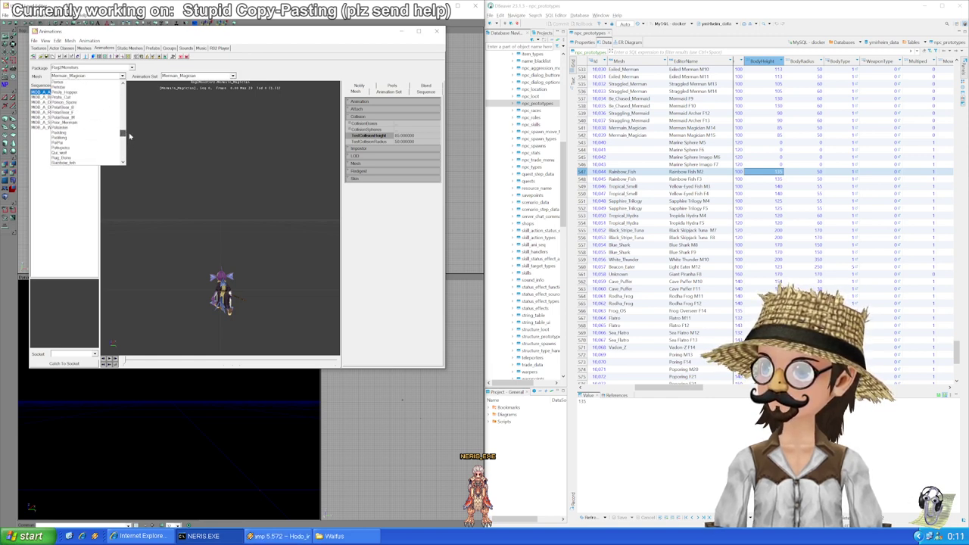
pyautogui.moveTo(130, 137); pyautogui.dragTo(130, 139)
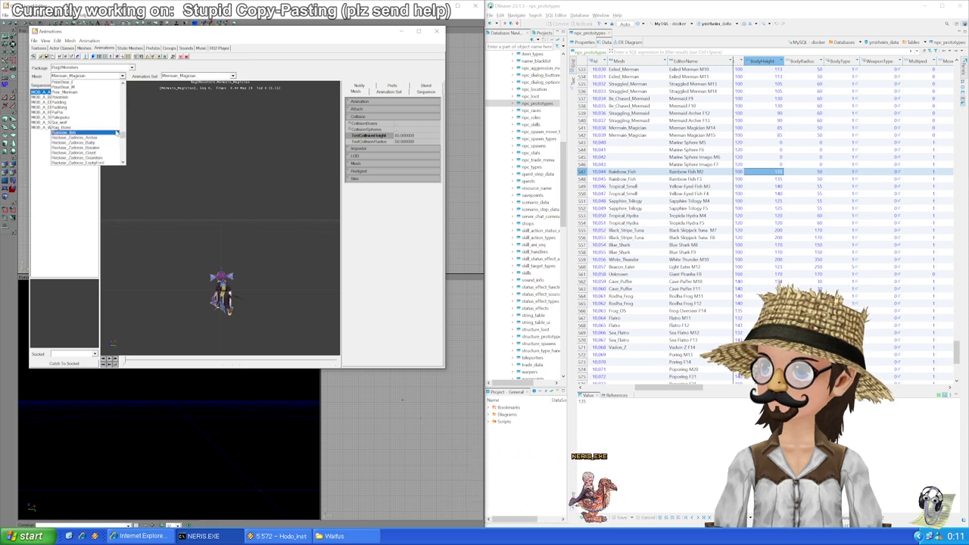
pyautogui.click(81, 132)
# Step: Set BodyHeight and BodyRadius to 40 in the Rainbow Fish M2 row
pyautogui.click(775, 173)
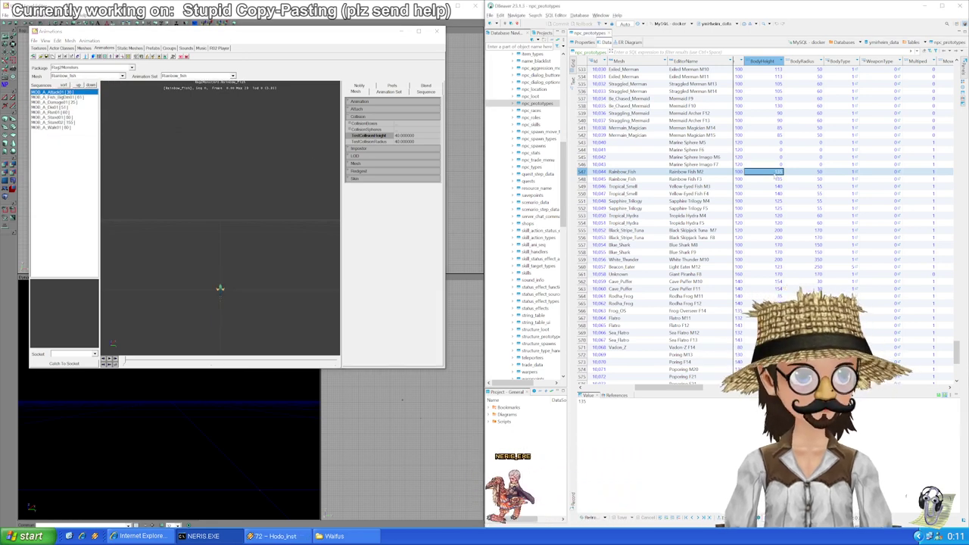
pyautogui.write('40')
pyautogui.press('Return')
pyautogui.press('Right')
pyautogui.write('40')
pyautogui.press('Down')
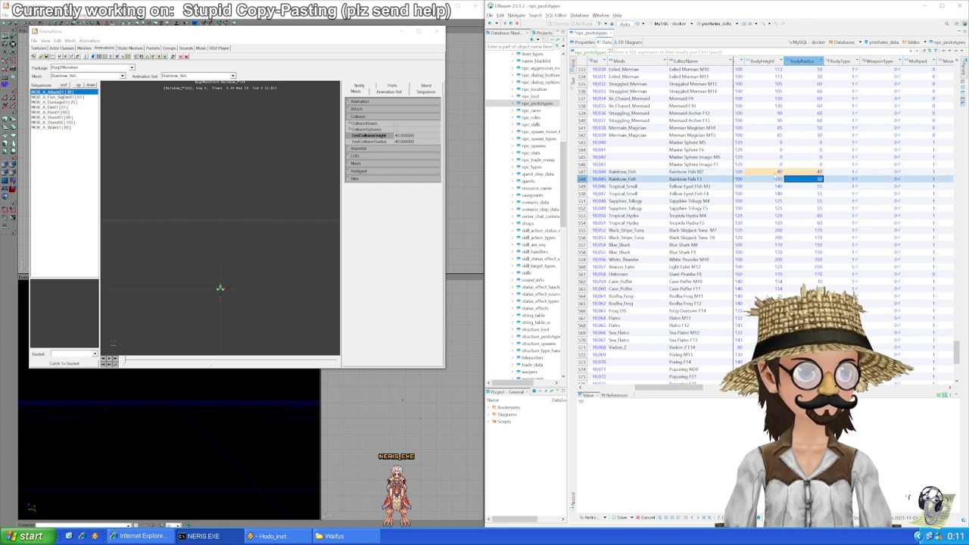
# Step: Set BodyHeight and BodyRadius to 40 in the Rainbow Fish F3 row and save the table
pyautogui.press('Left')
pyautogui.write('40')
pyautogui.press('Right')
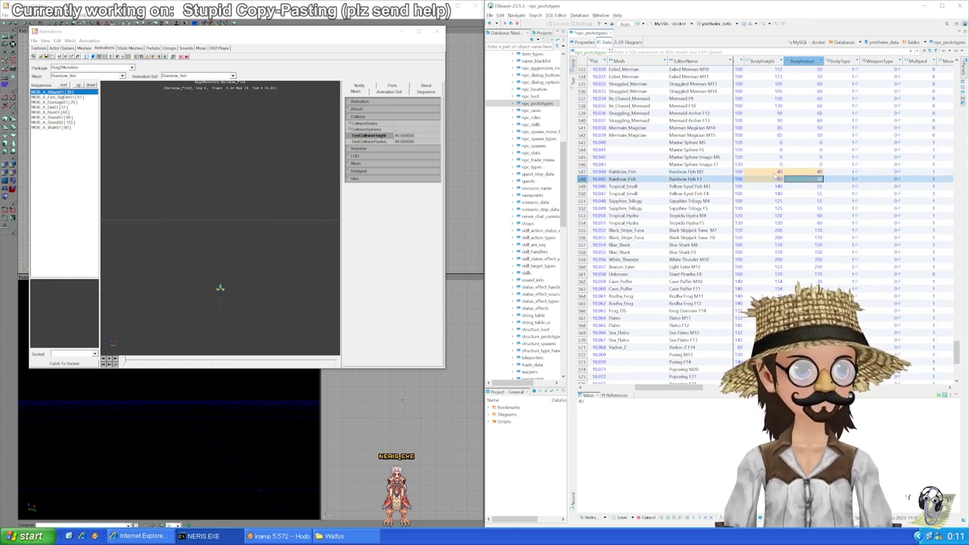
pyautogui.write('40')
pyautogui.press('Down')
pyautogui.press('Left')
pyautogui.hotkey('ctrl', 's')
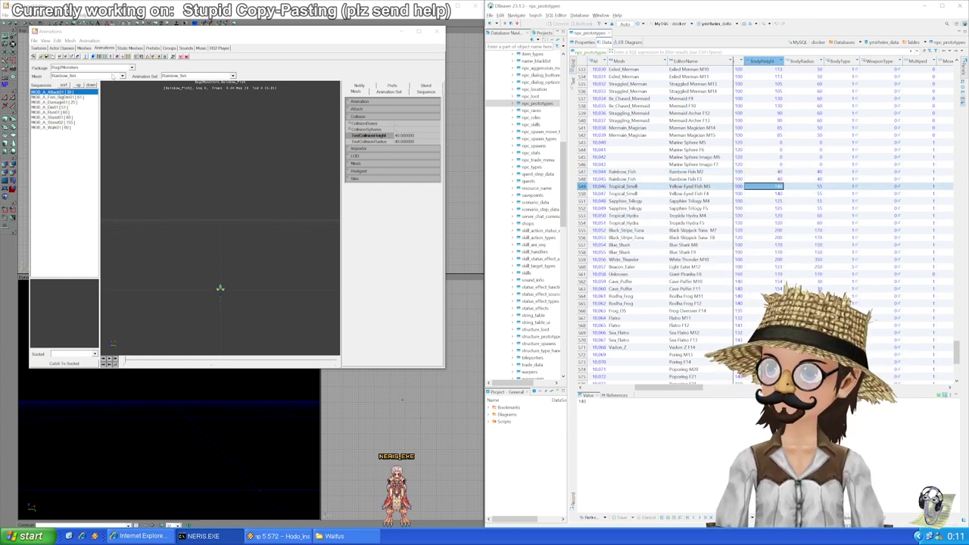
# Step: Load the Tropical_smell mesh in the Animations viewer to get its collision height and radius
pyautogui.click(121, 76)
pyautogui.scroll(-1, 106, 135)
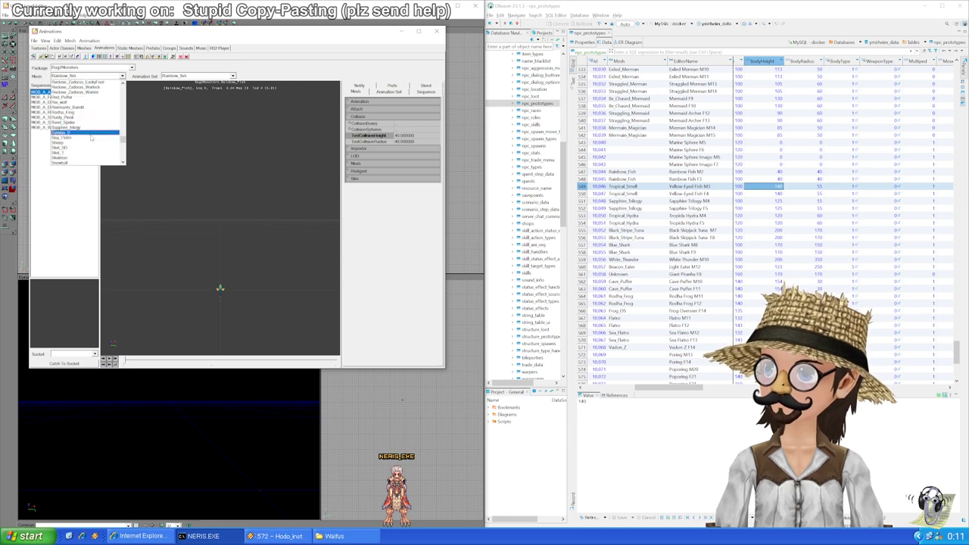
pyautogui.scroll(-5, 89, 139)
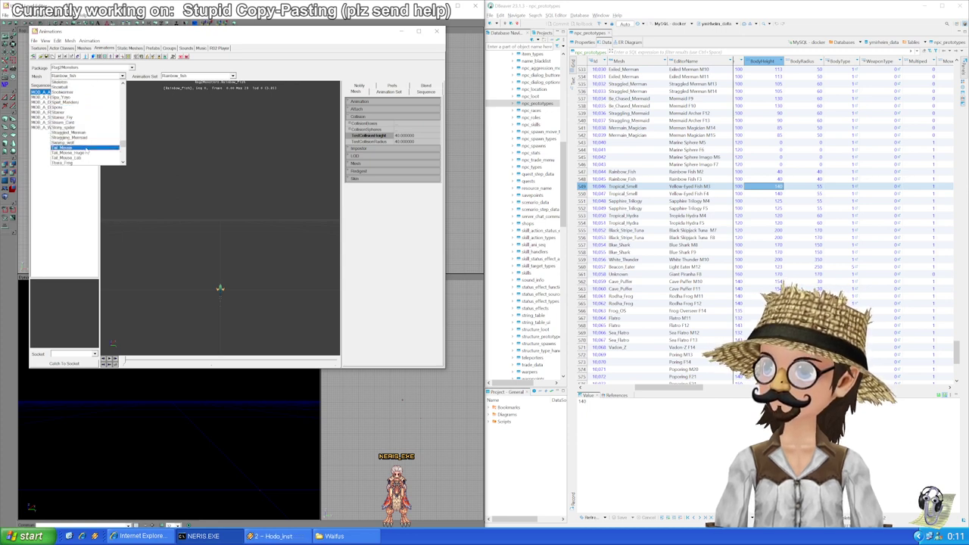
pyautogui.scroll(-4, 85, 149)
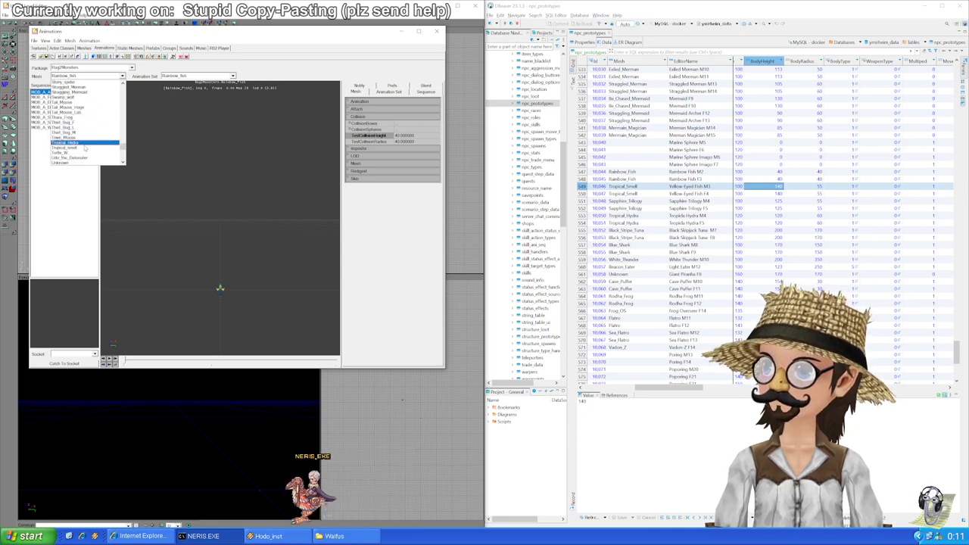
pyautogui.click(86, 148)
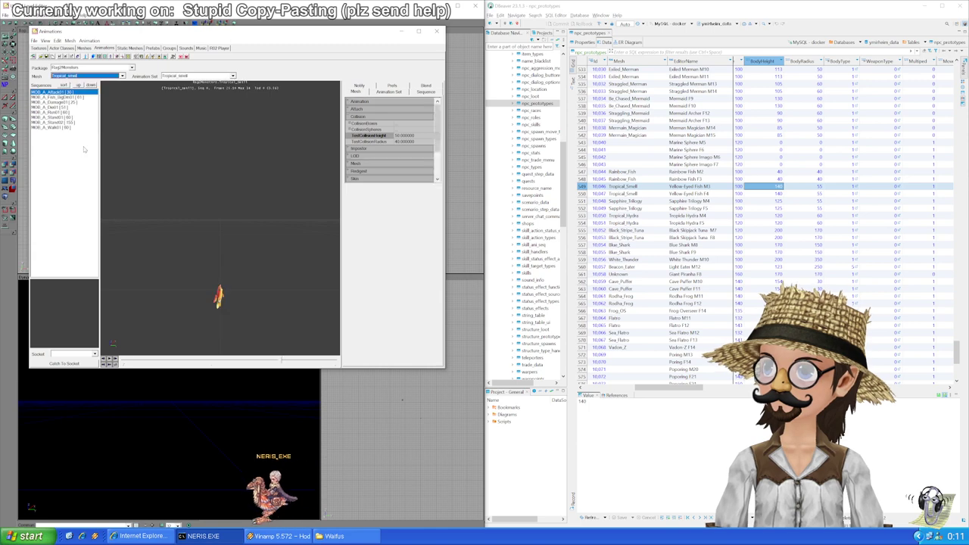
# Step: Set BodyHeight to 50 and BodyRadius to 40 in the Yellow Eyed Fish M3 and F4 rows and save the table
pyautogui.click(779, 186)
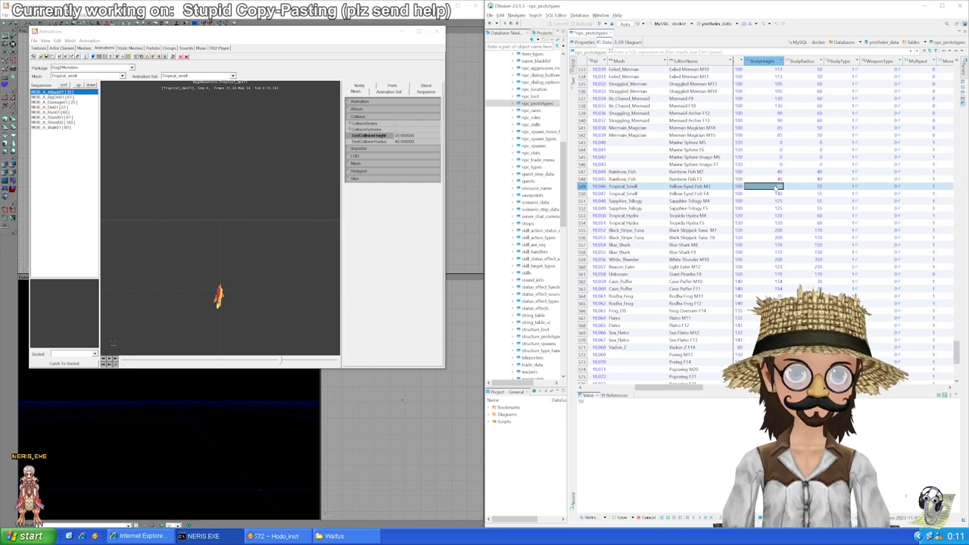
pyautogui.click(777, 193)
pyautogui.click(802, 186)
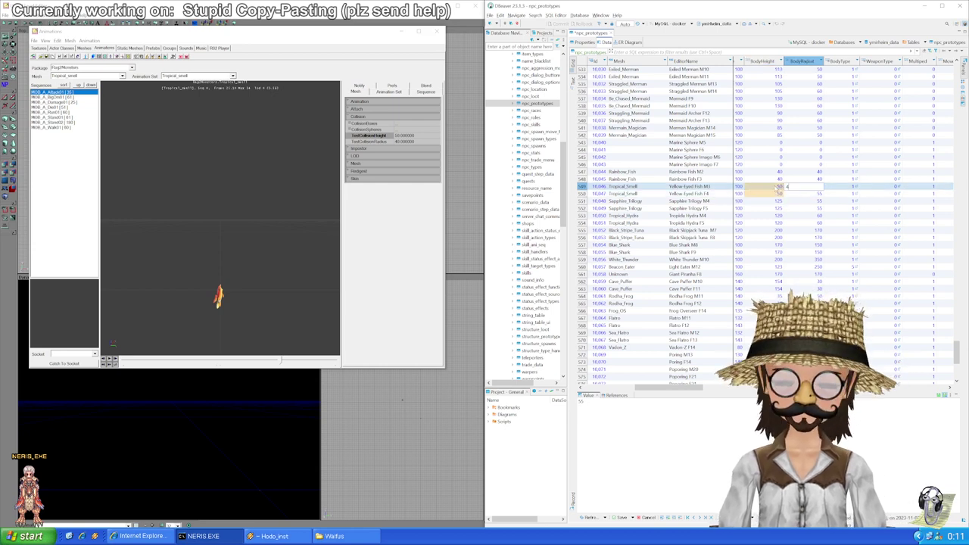
pyautogui.press('Down')
pyautogui.write('40')
pyautogui.press('Left')
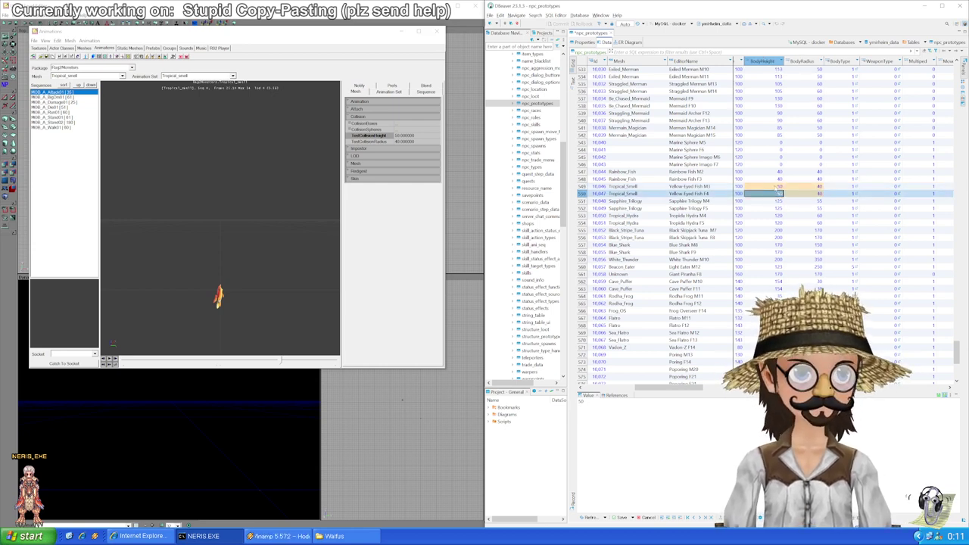
pyautogui.press('Down')
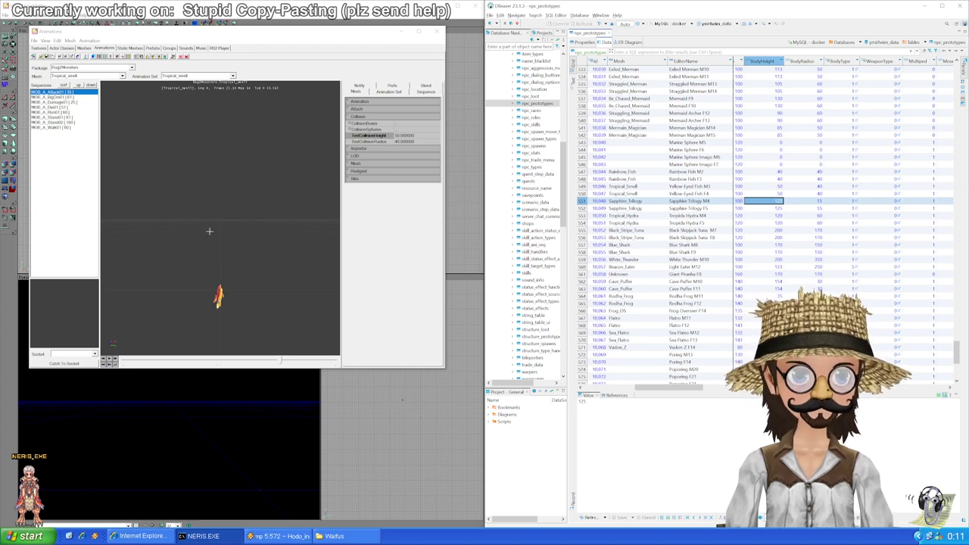
# Step: Load the Sapphire_Trilogy mesh in the Animations viewer to get its collision height and radius
pyautogui.click(121, 76)
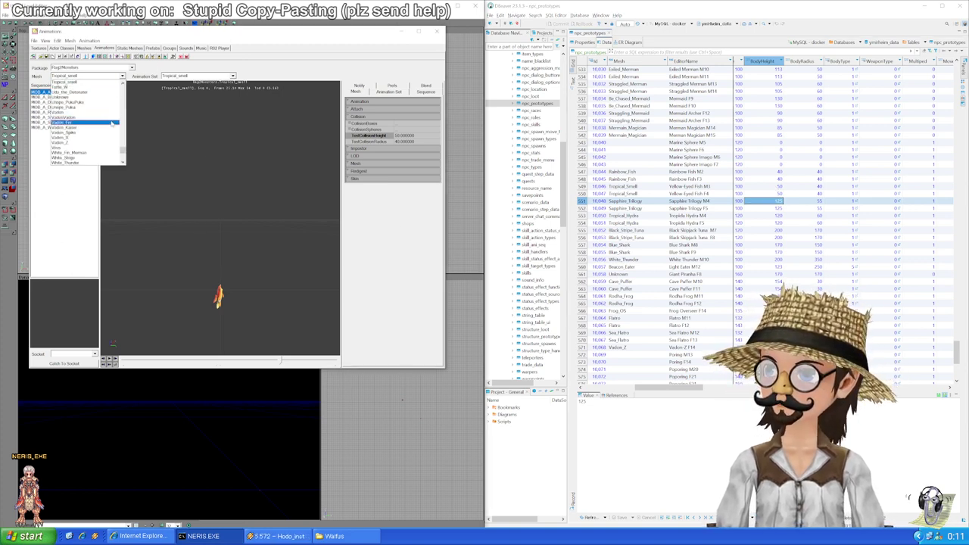
pyautogui.scroll(5, 112, 123)
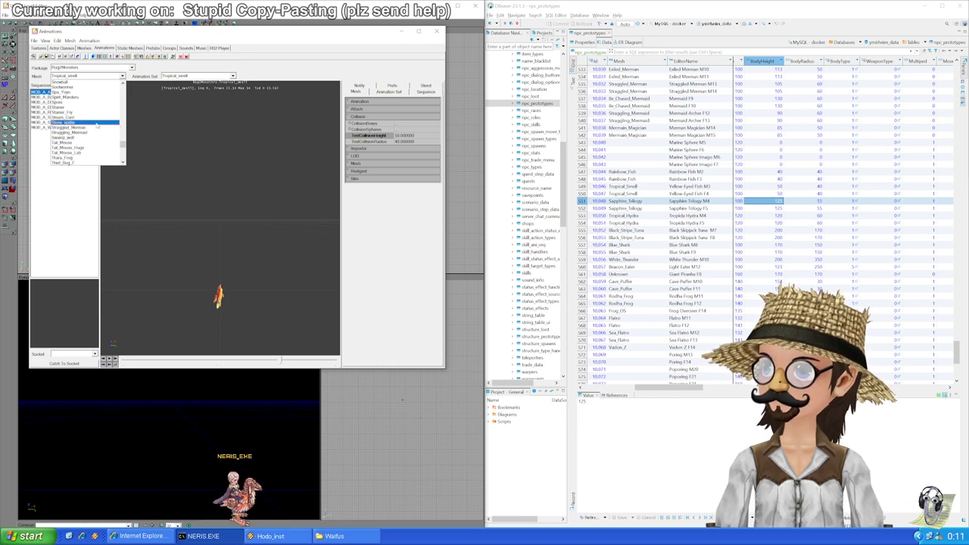
pyautogui.scroll(3, 91, 106)
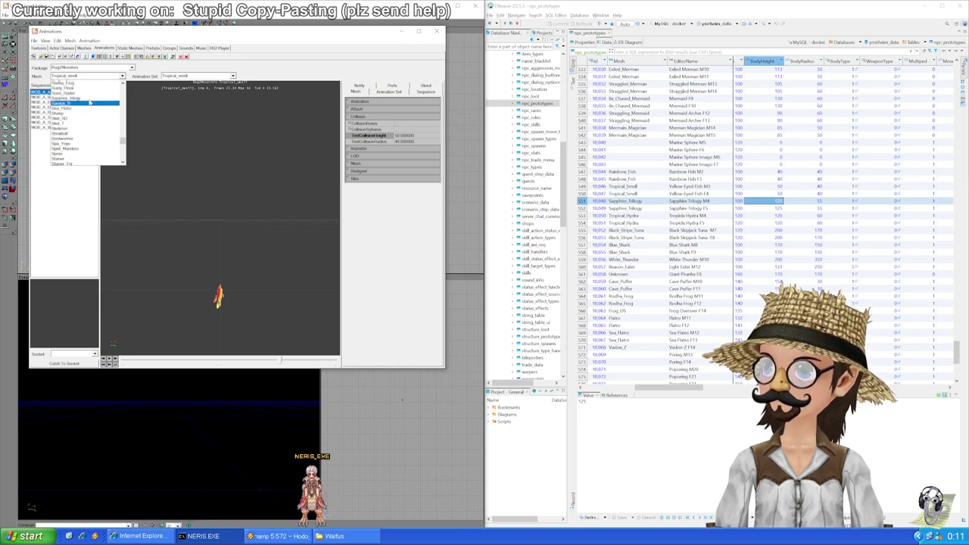
pyautogui.scroll(1, 91, 103)
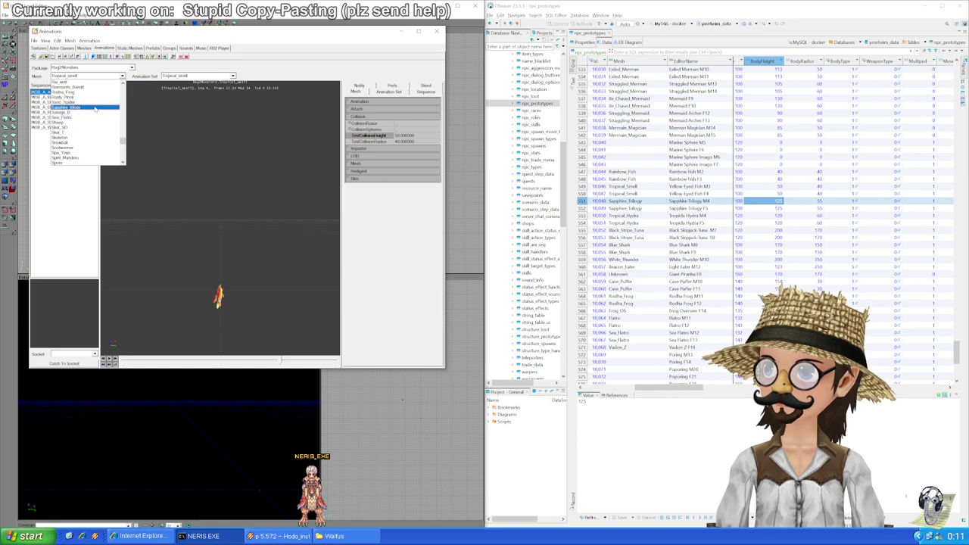
pyautogui.click(94, 109)
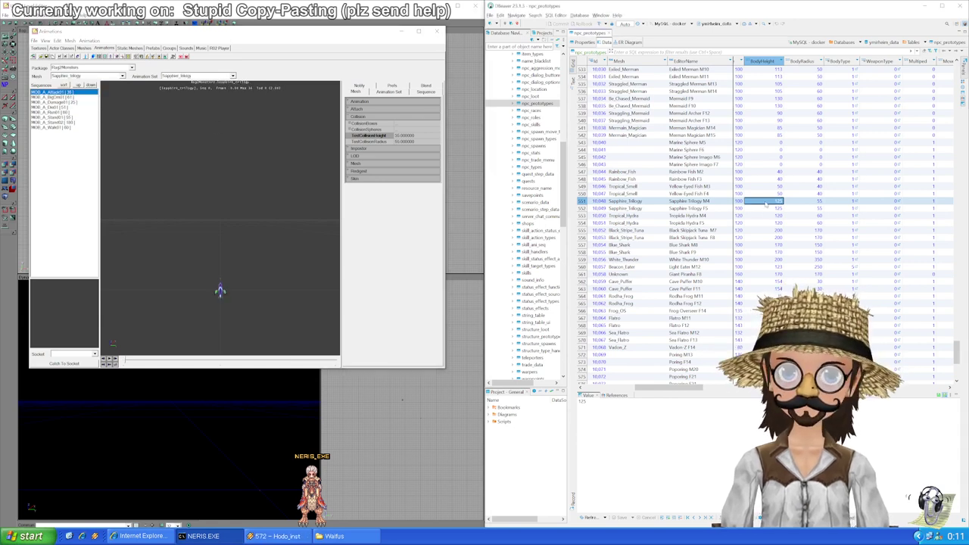
# Step: Set BodyHeight to 35 in the Sapphire Trilogy M4 and F5 rows and save the table
pyautogui.click(801, 203)
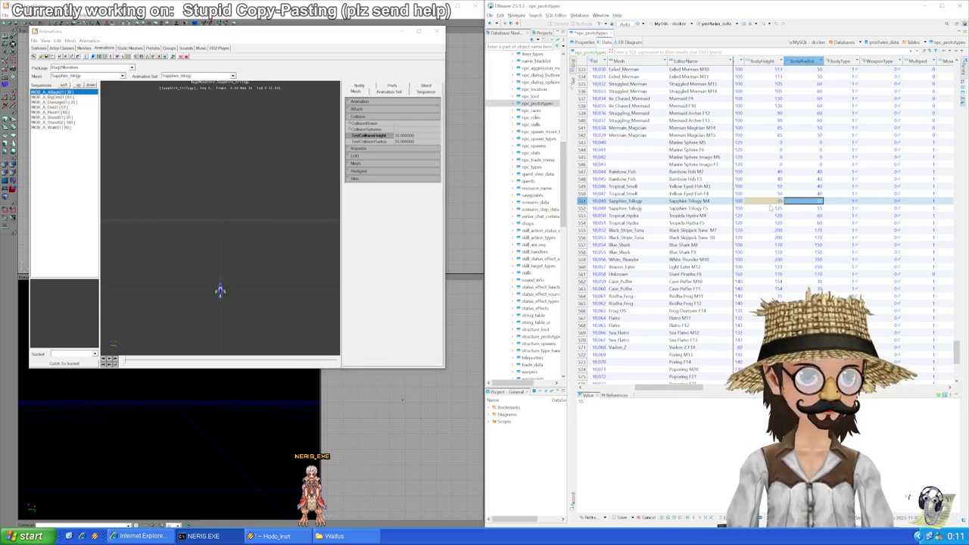
pyautogui.click(770, 203)
pyautogui.hotkey('ctrl', 'c')
pyautogui.click(770, 208)
pyautogui.hotkey('ctrl', 'v')
pyautogui.click(769, 217)
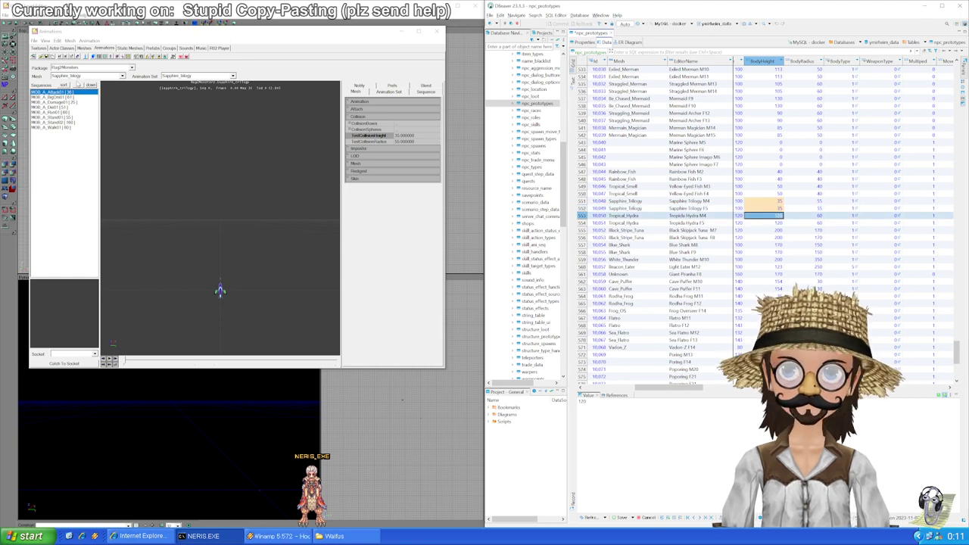
pyautogui.hotkey('ctrl', 's')
# Step: Load the Tropical_Hydra mesh in the Animations viewer to get its collision height and radius
pyautogui.click(84, 77)
pyautogui.scroll(-5, 94, 121)
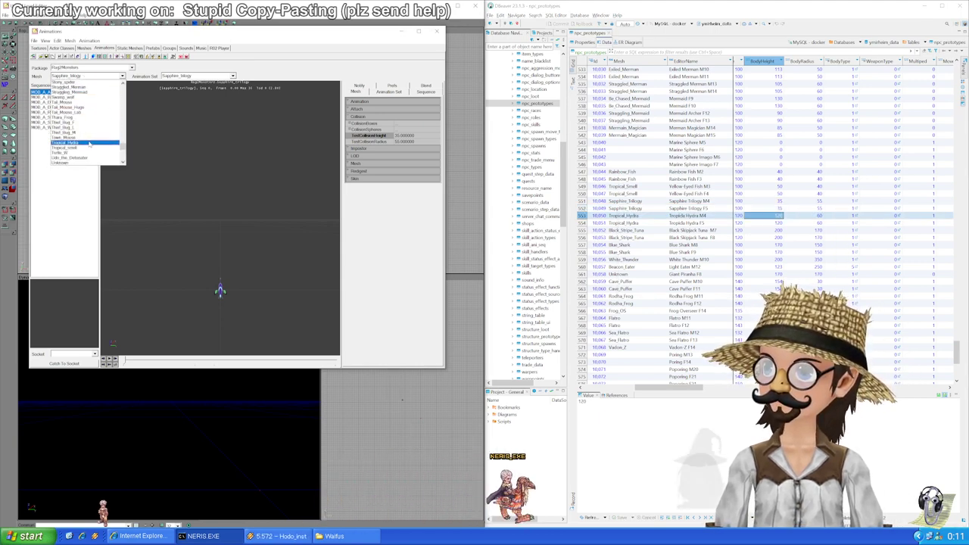
pyautogui.click(94, 132)
# Step: Set BodyHeight to 100 and BodyRadius to 50 in the Tropical Hydra M4 row
pyautogui.click(778, 217)
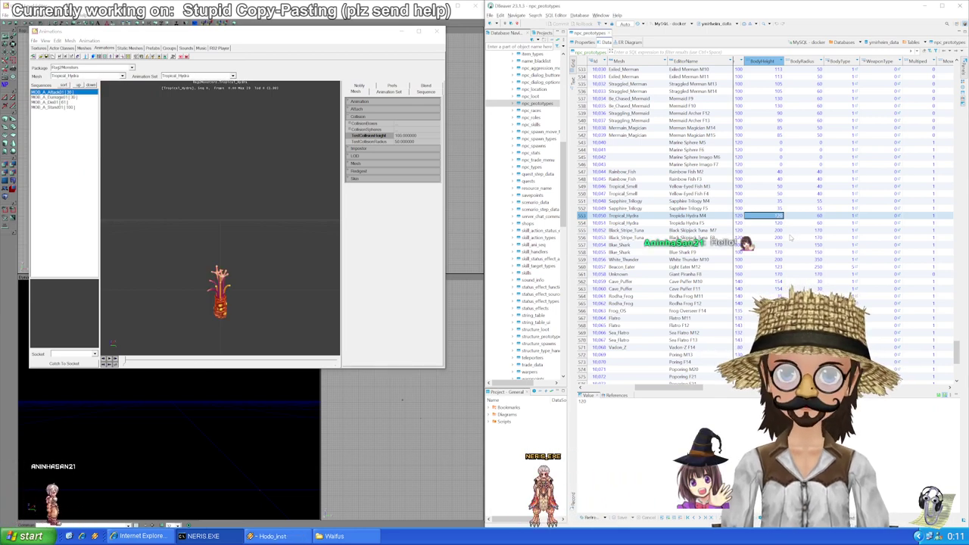
pyautogui.write('500')
pyautogui.press('Tab')
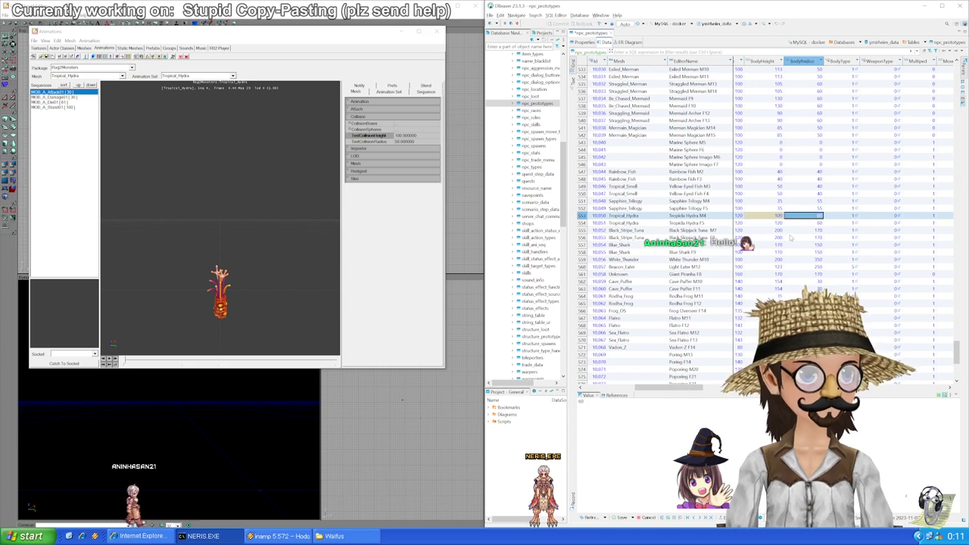
pyautogui.write('50')
pyautogui.press('Return')
# Step: Set BodyHeight to 100 and BodyRadius to 50 in the Tropical Hydra F5 row and save the table
pyautogui.press('Left')
pyautogui.hotkey('shift', 'Right')
pyautogui.hotkey('ctrl', 'c')
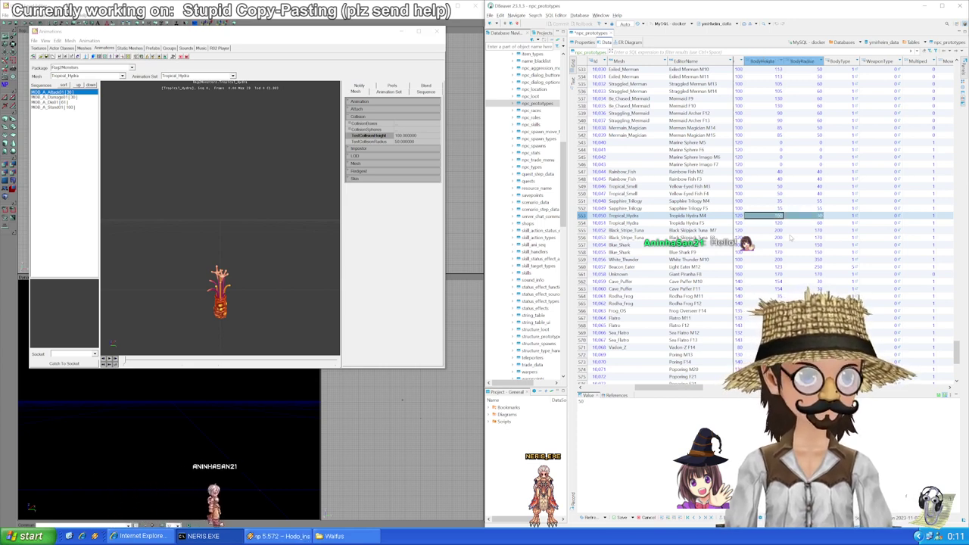
pyautogui.press('Down')
pyautogui.press('Left')
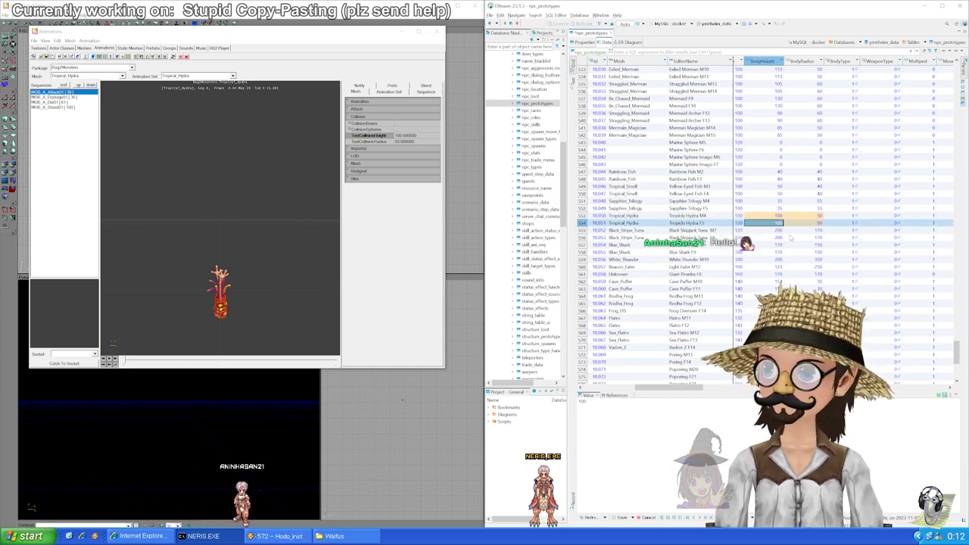
pyautogui.write('100')
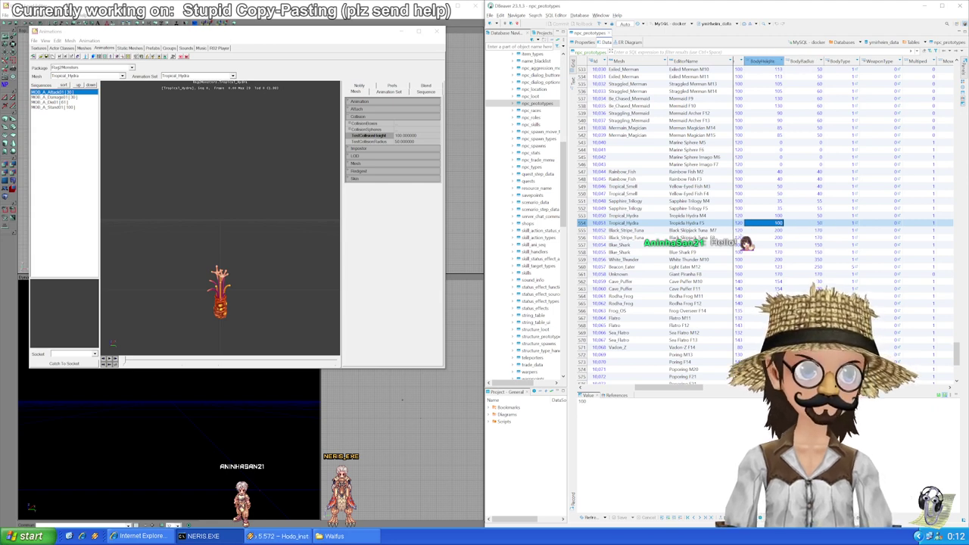
# Step: Load the Black_Stripe_Tuna mesh in the Animations viewer to get its collision height and radius
pyautogui.scroll(-2, 756, 207)
pyautogui.press('Down')
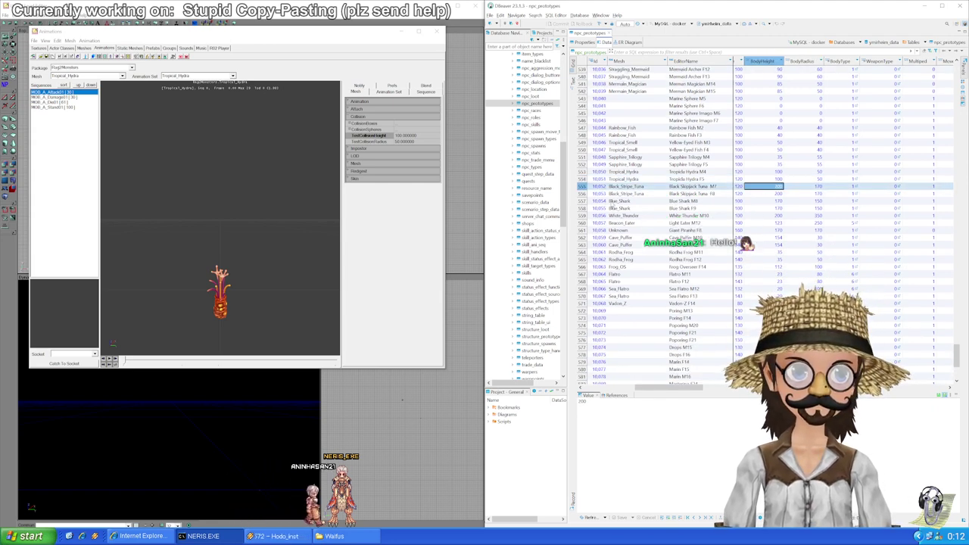
pyautogui.click(87, 76)
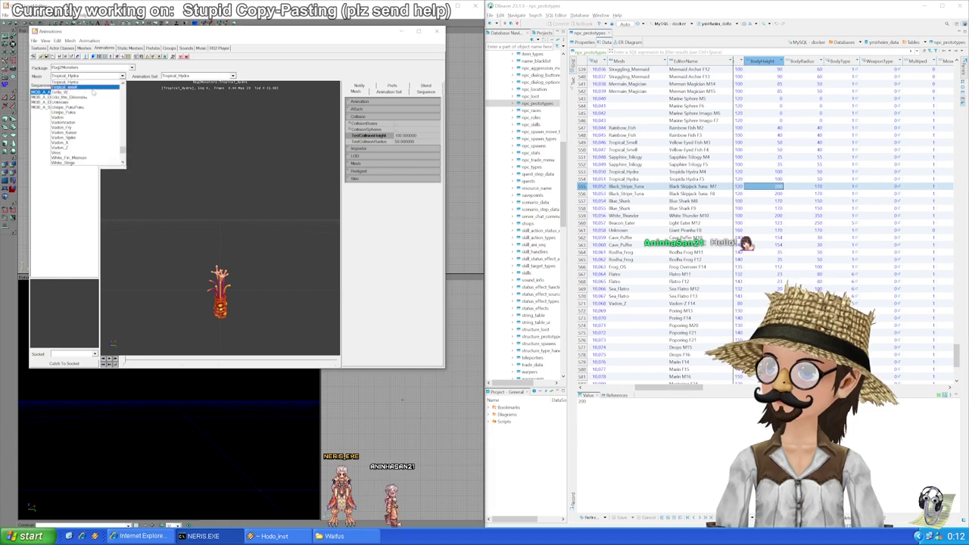
pyautogui.moveTo(124, 153); pyautogui.dragTo(128, 112)
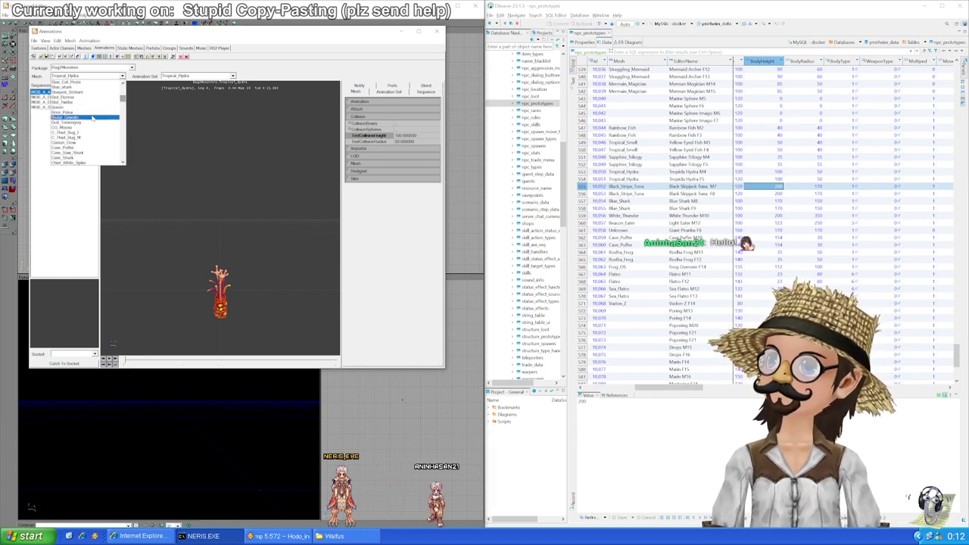
pyautogui.scroll(2, 92, 118)
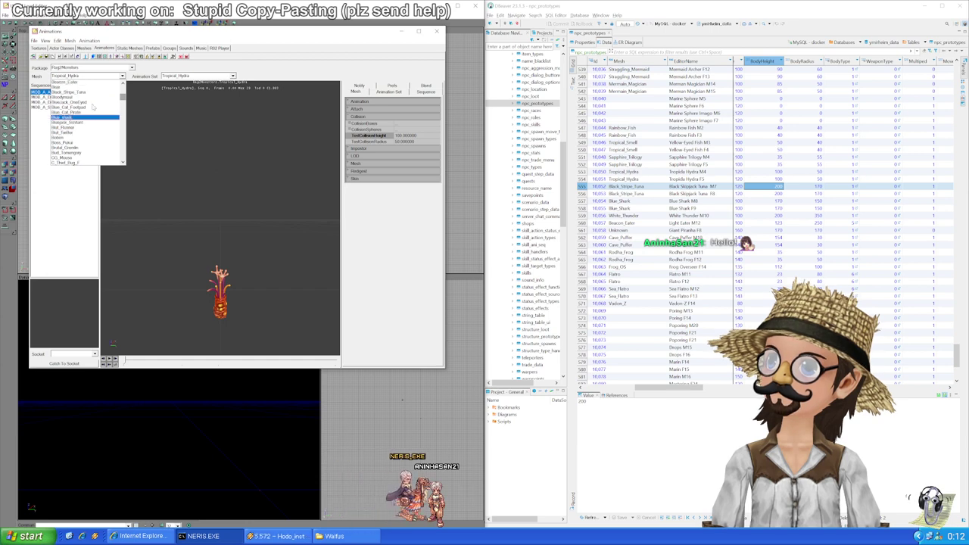
pyautogui.click(75, 91)
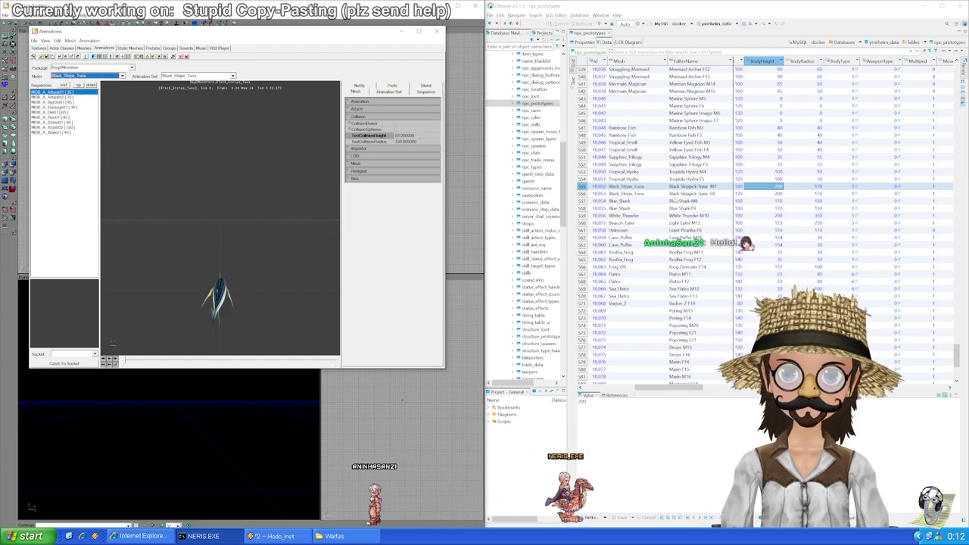
# Step: Set BodyHeight to 80 and BodyRadius to 150 in the Black Skipjack Tuna M7 row and select both values
pyautogui.click(776, 188)
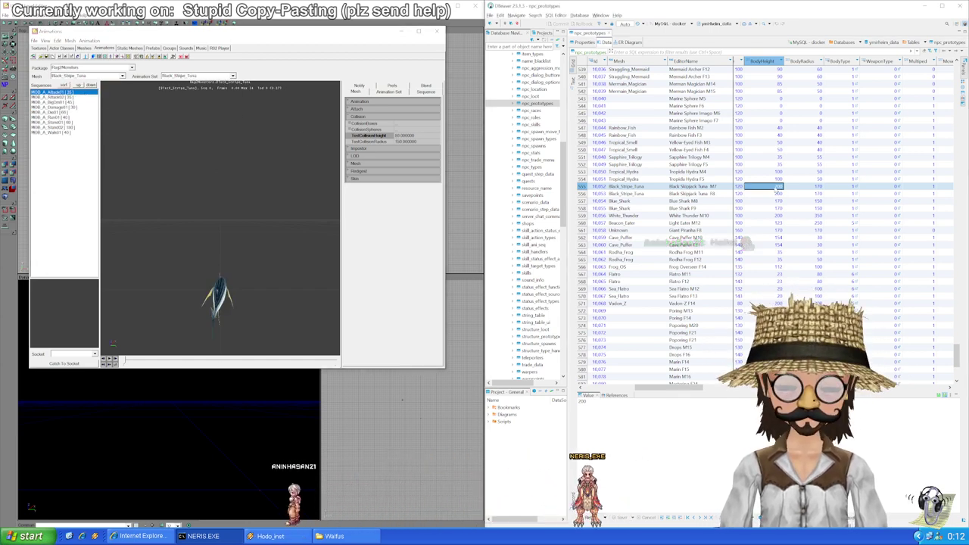
pyautogui.write('80')
pyautogui.press('Return')
pyautogui.press('Right')
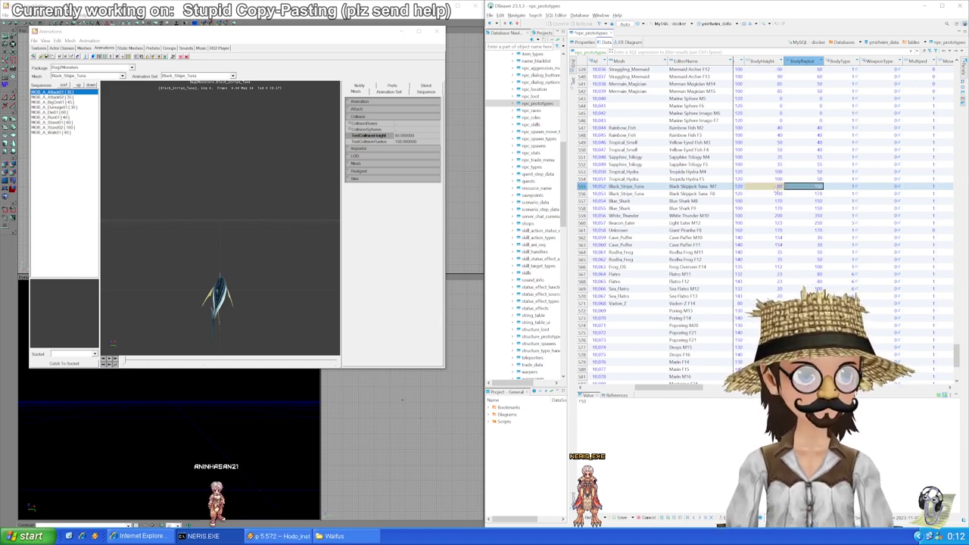
pyautogui.press('Left')
pyautogui.hotkey('shift', 'Right')
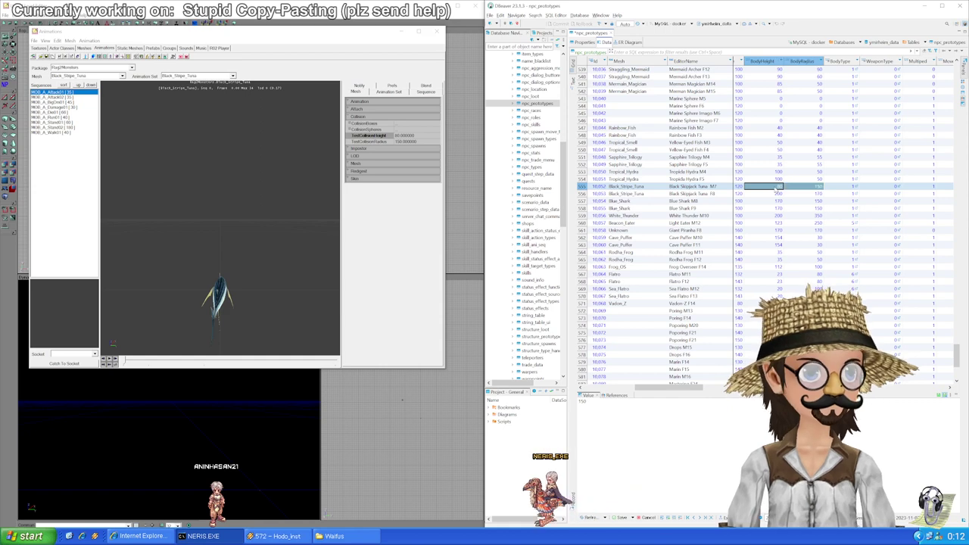
# Step: Copy BodyHeight 80 and BodyRadius 150 into the Black Skipjack Tuna F8 row and save the table
pyautogui.press('Down')
pyautogui.press('Left')
pyautogui.hotkey('ctrl', 'shift', 'v')
pyautogui.press('Return')
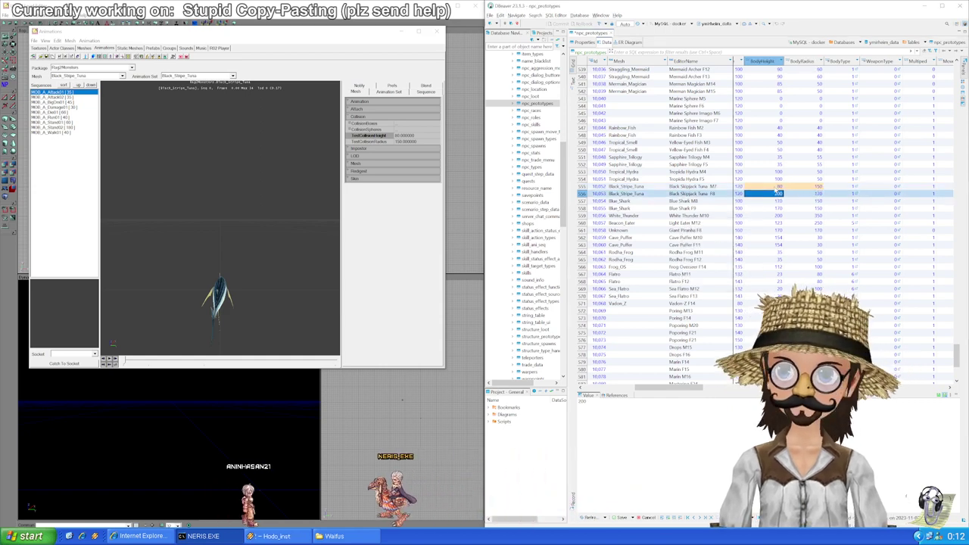
pyautogui.hotkey('ctrl', 'v')
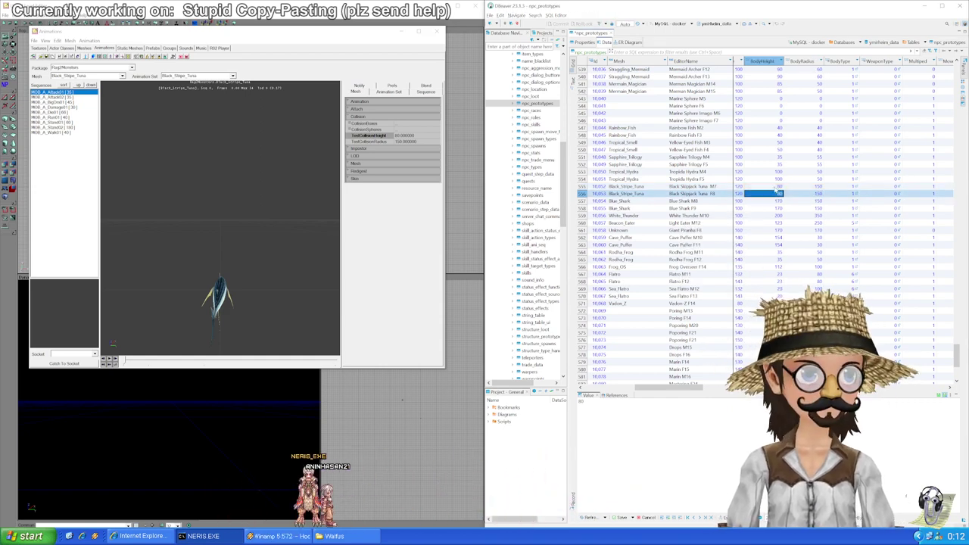
# Step: Load the Blue_shark mesh in the Animations viewer to get its collision height and radius
pyautogui.click(761, 201)
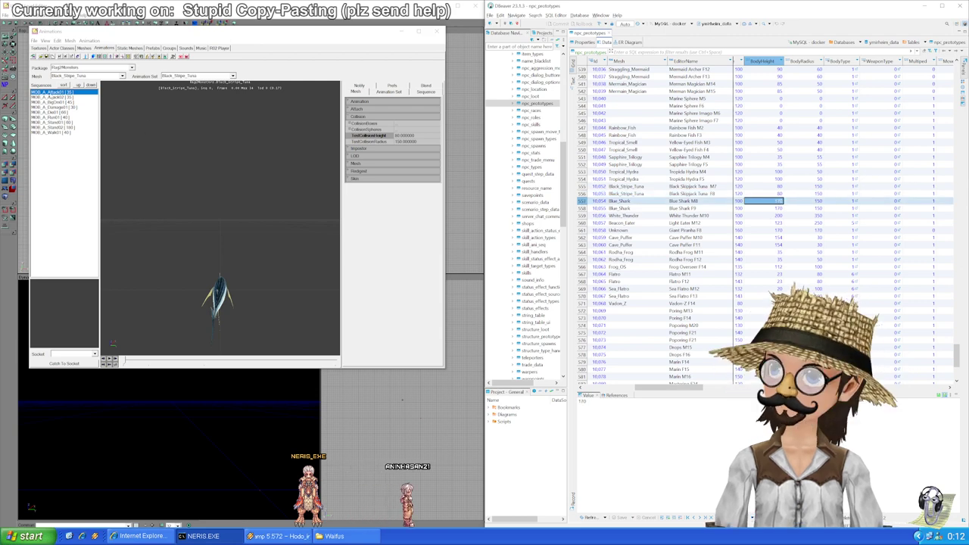
pyautogui.click(83, 76)
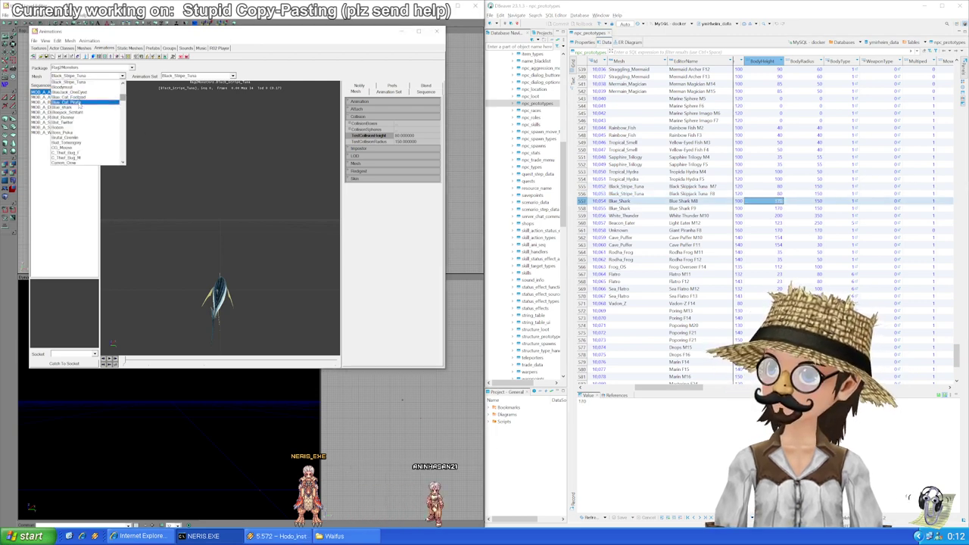
pyautogui.click(81, 108)
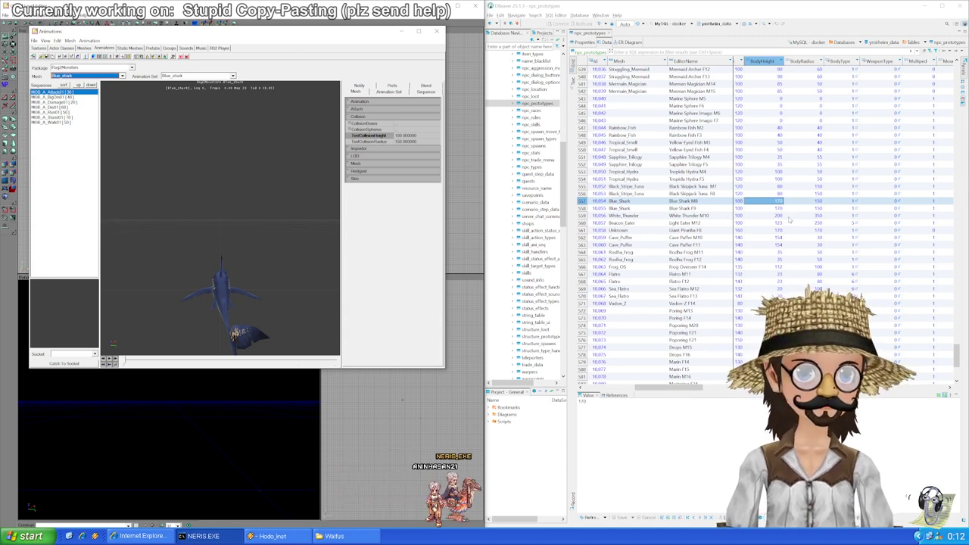
# Step: Set BodyHeight to 100 in the Blue Shark M8 and F9 rows and save the table
pyautogui.doubleClick(777, 202)
pyautogui.write('100')
pyautogui.press('Return')
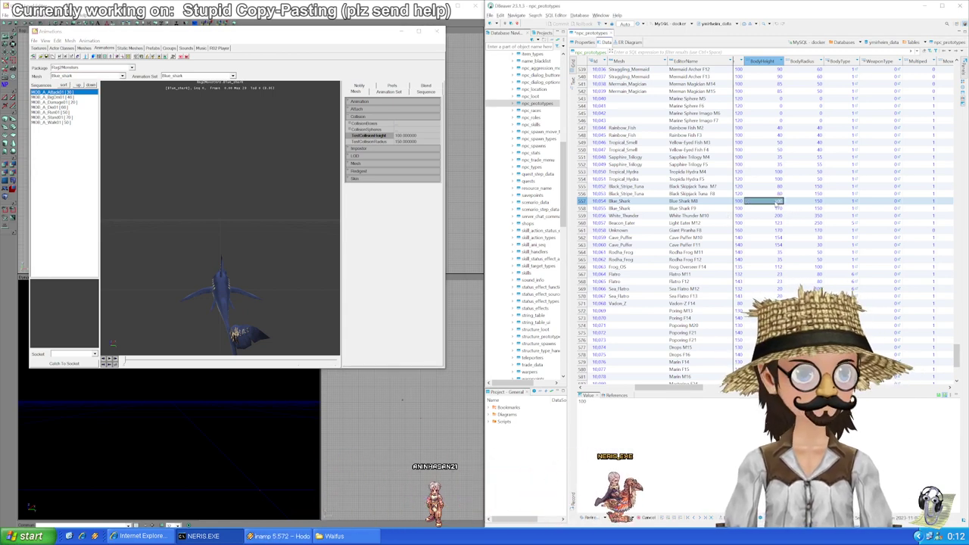
pyautogui.click(777, 208)
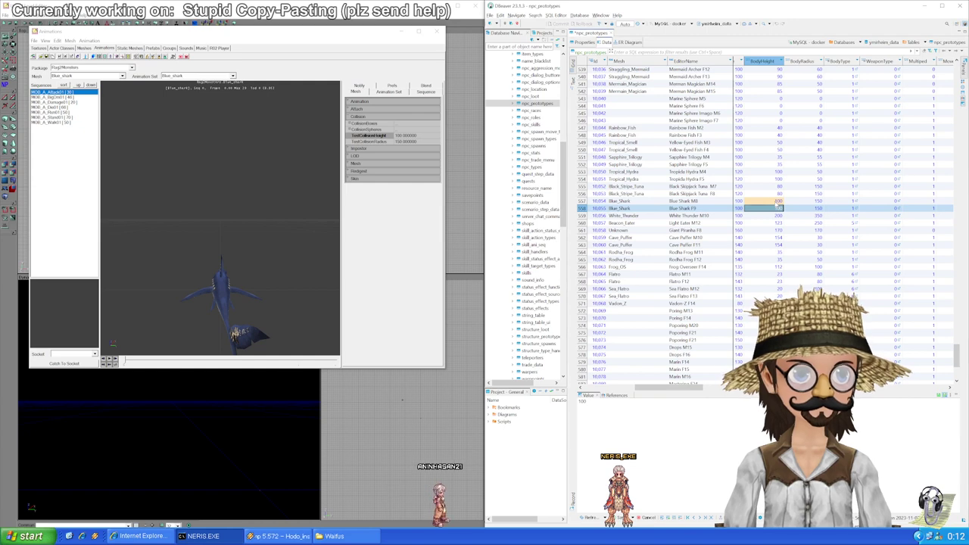
pyautogui.hotkey('ctrl', 's')
# Step: Load the White_Thunder mesh in the Animations viewer to get its collision height and radius
pyautogui.press('Down')
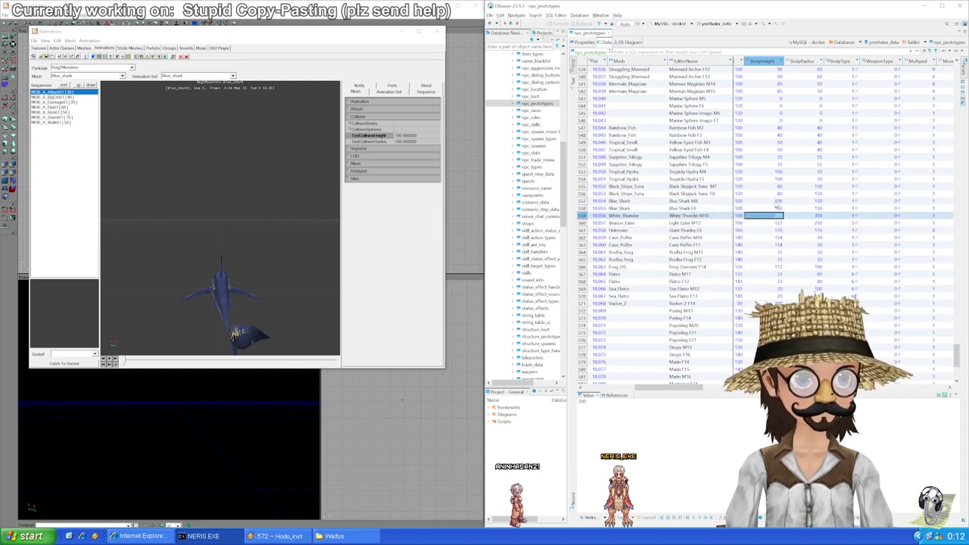
pyautogui.click(122, 76)
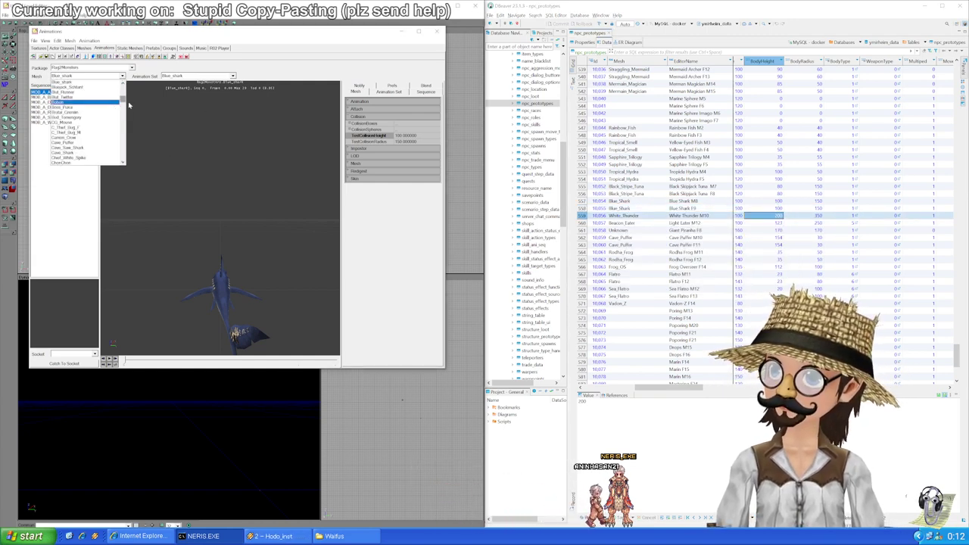
pyautogui.moveTo(123, 99); pyautogui.dragTo(119, 146)
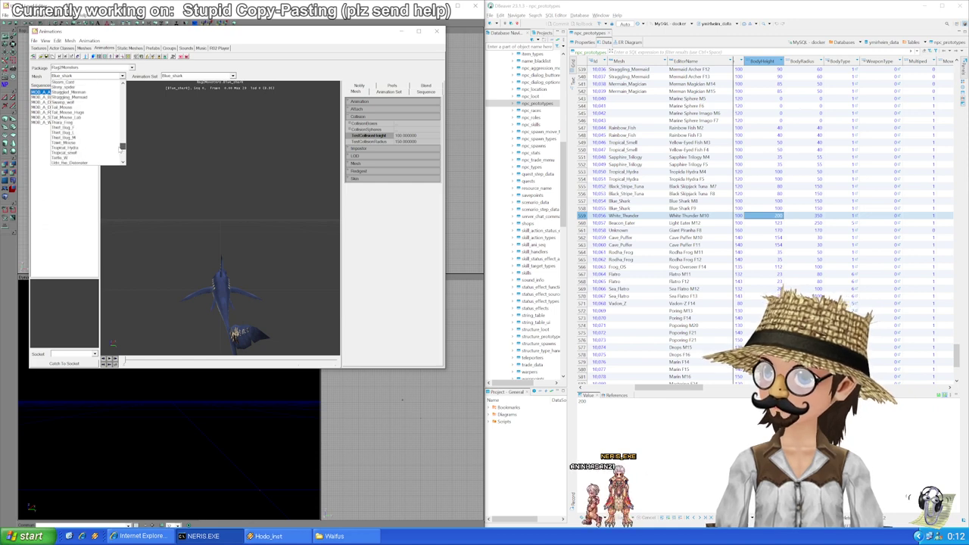
pyautogui.scroll(-3, 122, 148)
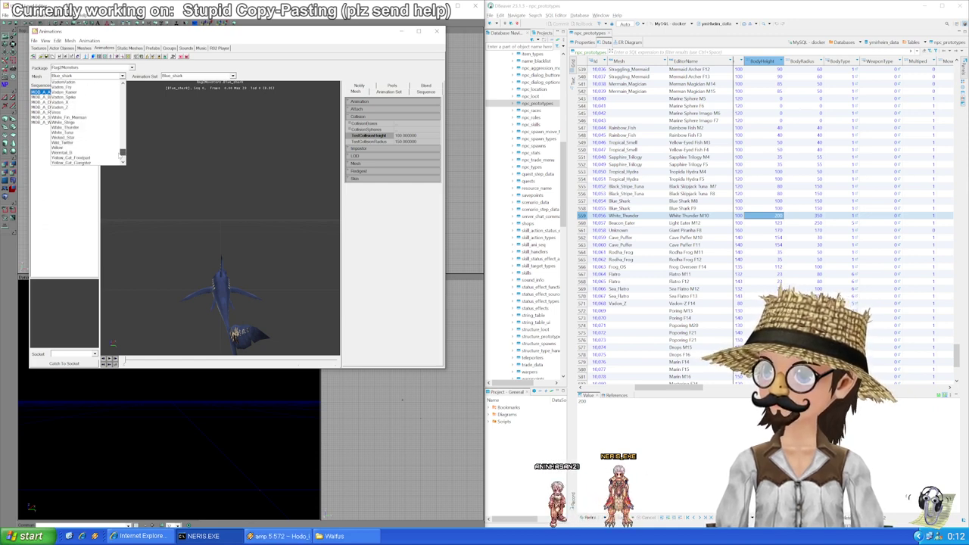
pyautogui.click(106, 129)
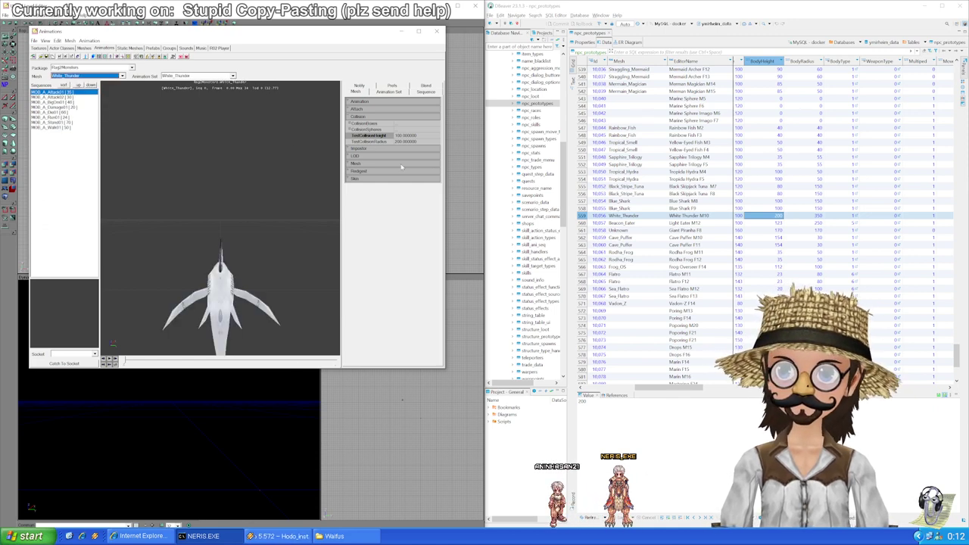
# Step: Set BodyHeight to 100 and BodyRadius to 200 in the White Thunder M10 row and save the table
pyautogui.click(802, 218)
pyautogui.click(777, 219)
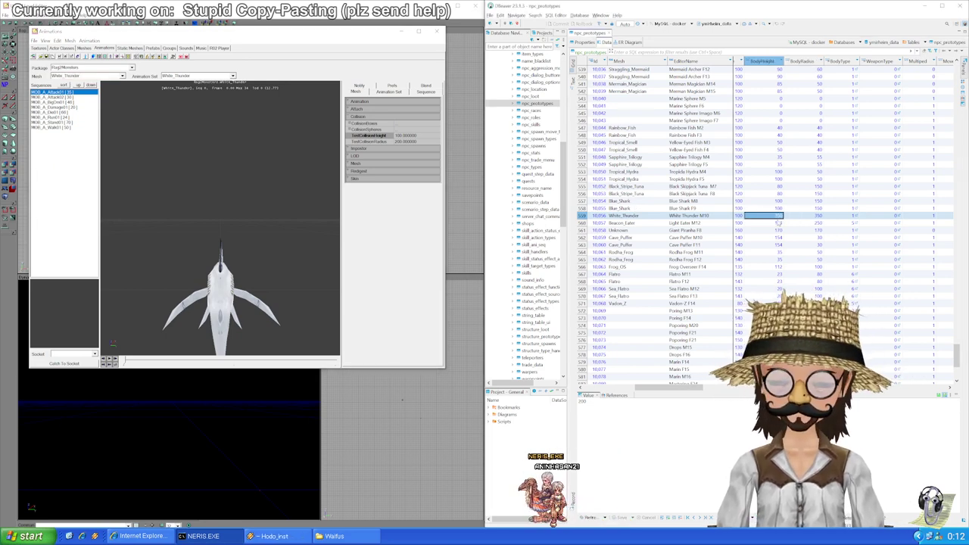
pyautogui.write('100')
pyautogui.press('Tab')
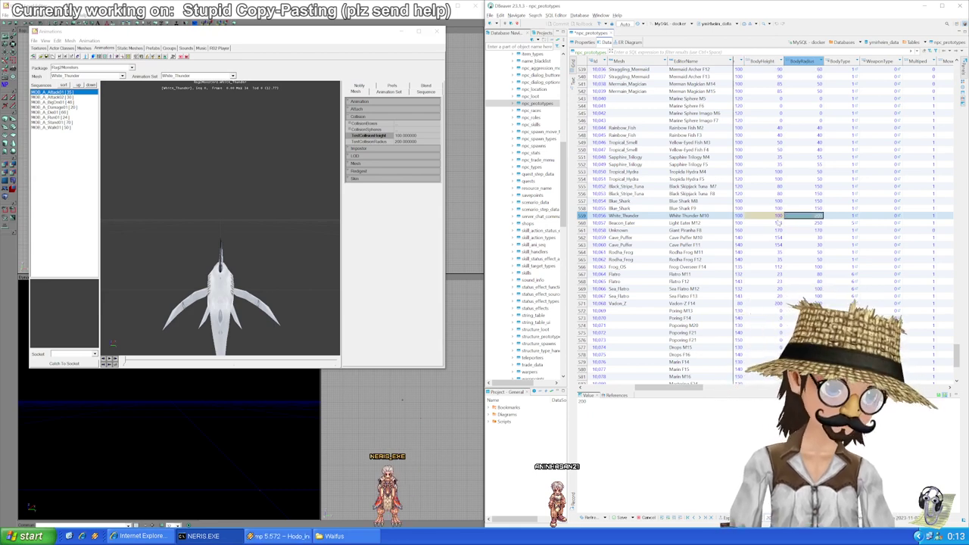
pyautogui.write('200')
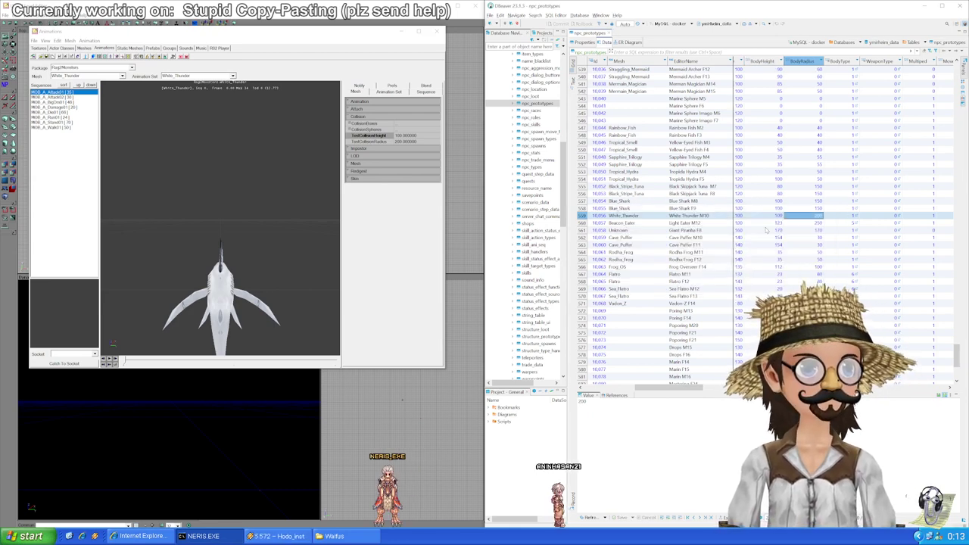
# Step: Load the Beacon_Eater mesh in the Animations viewer to get its collision height and radius
pyautogui.click(778, 223)
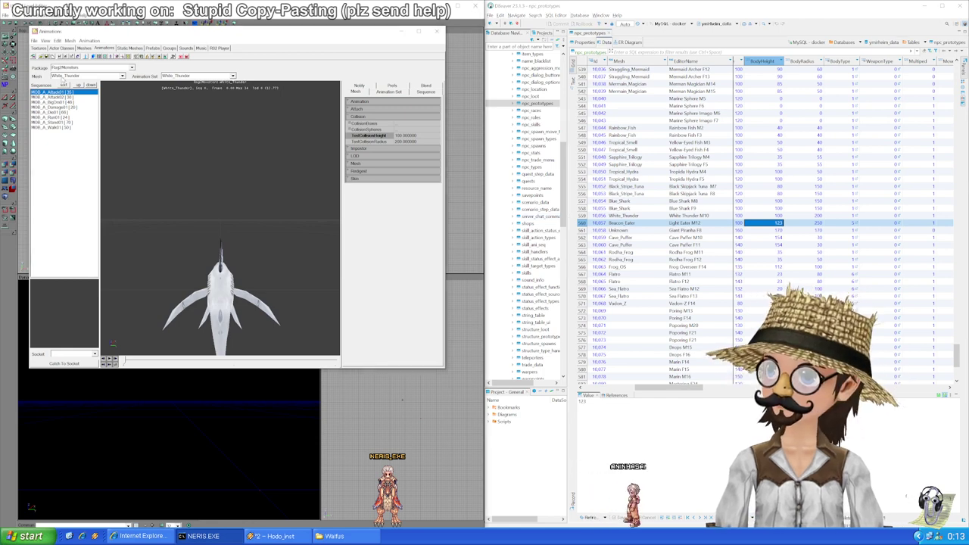
pyautogui.click(122, 76)
pyautogui.moveTo(122, 127); pyautogui.dragTo(124, 116)
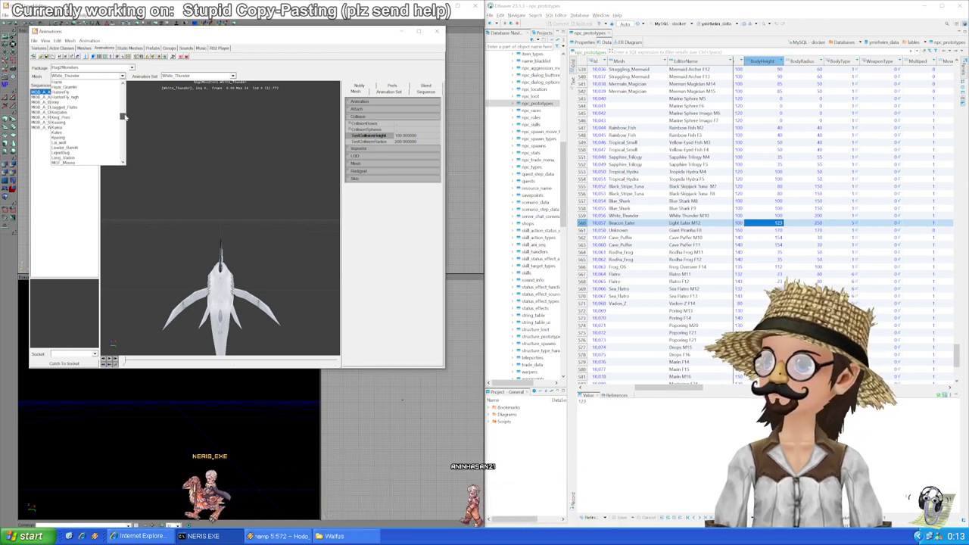
pyautogui.moveTo(124, 116); pyautogui.dragTo(126, 106)
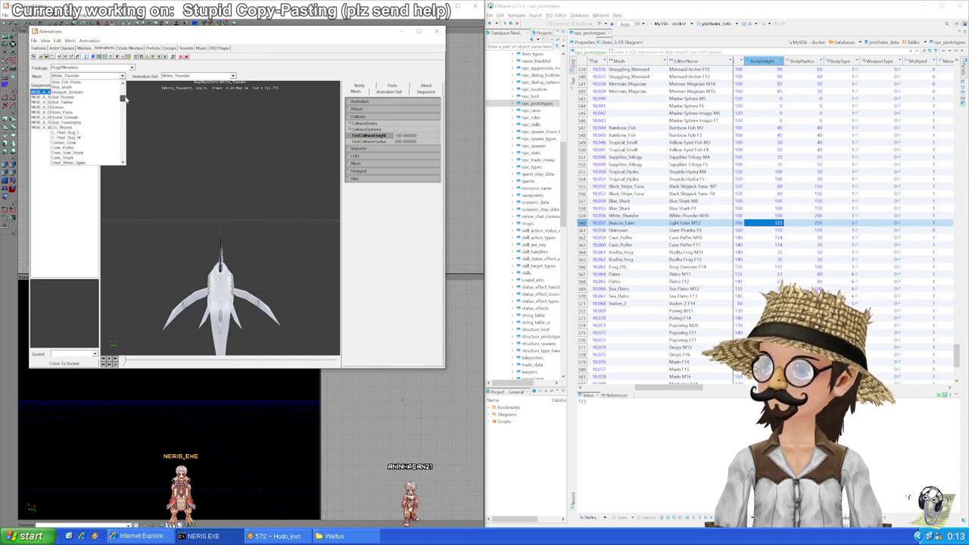
pyautogui.scroll(1, 108, 101)
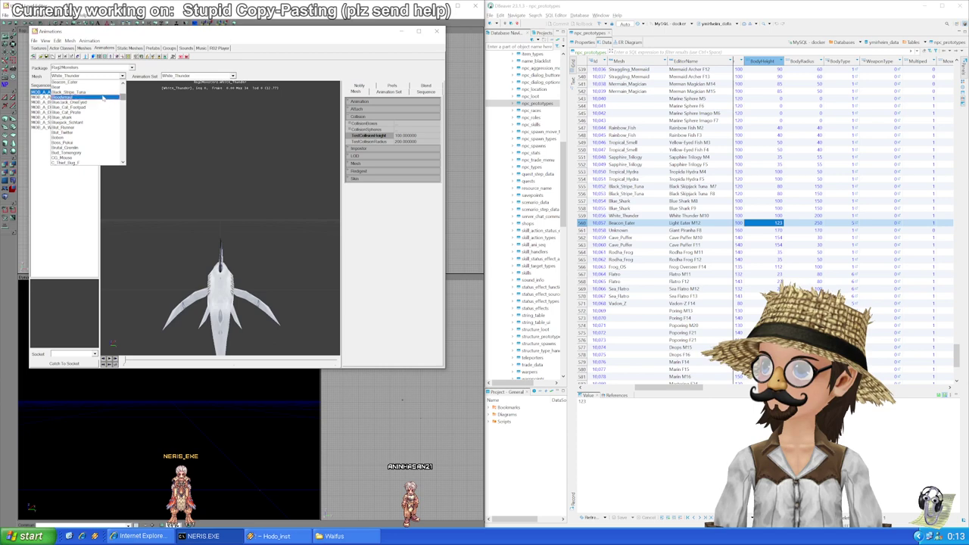
pyautogui.click(70, 81)
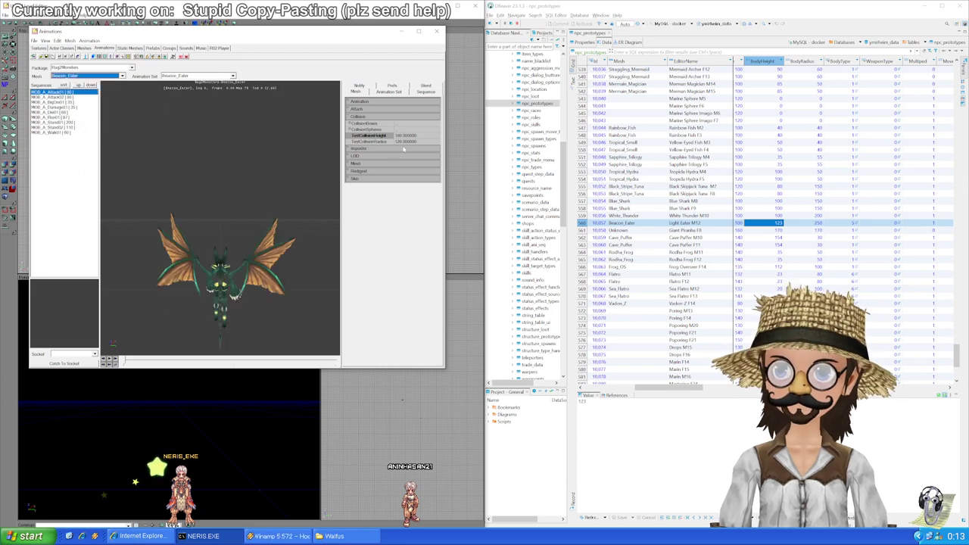
# Step: Set BodyHeight to 180 and BodyRadius to 120 in the Light Eater M12 row and save the table
pyautogui.click(769, 225)
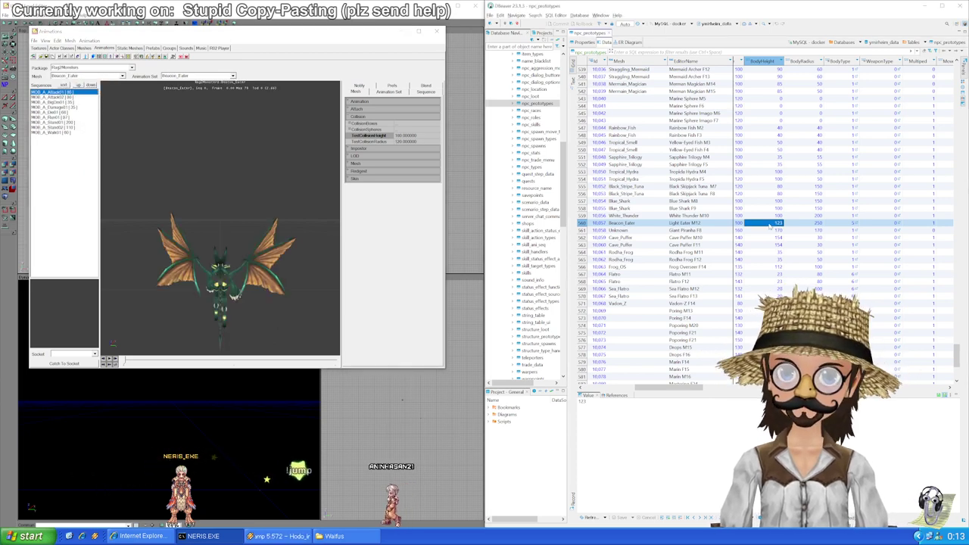
pyautogui.write('180')
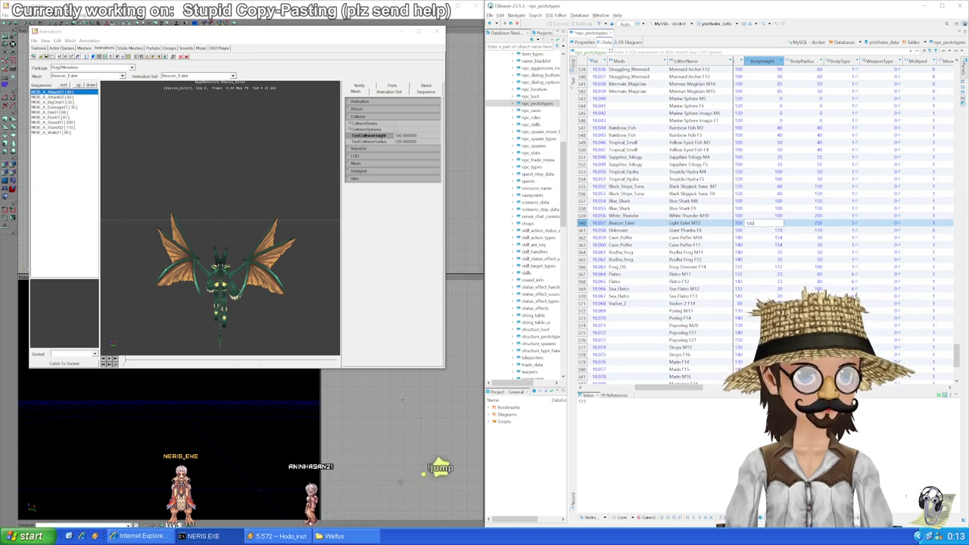
pyautogui.press('Tab')
pyautogui.write('120')
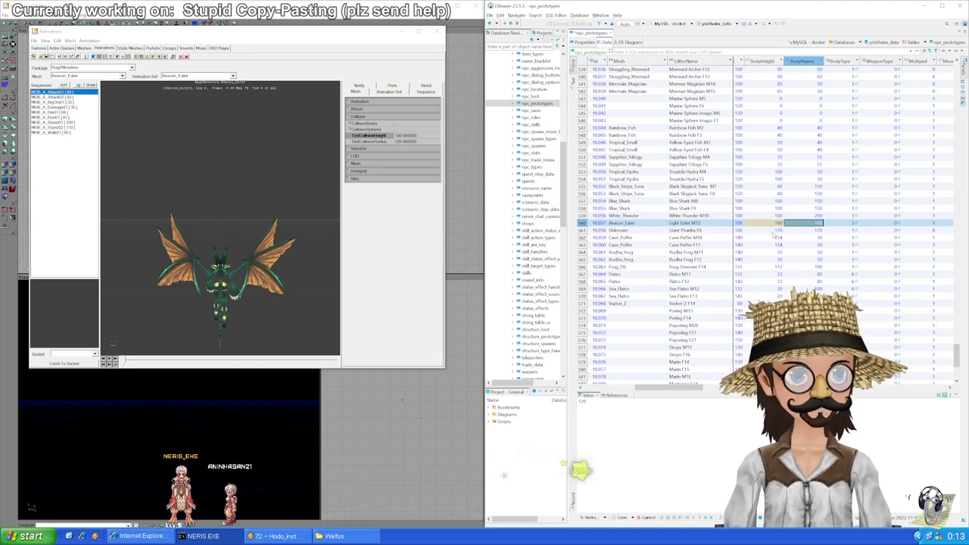
pyautogui.hotkey('ctrl', 's')
# Step: Load the Unknown mesh in the Animations viewer to get the collision height and radius for the Giant Piranha F8 row
pyautogui.click(770, 231)
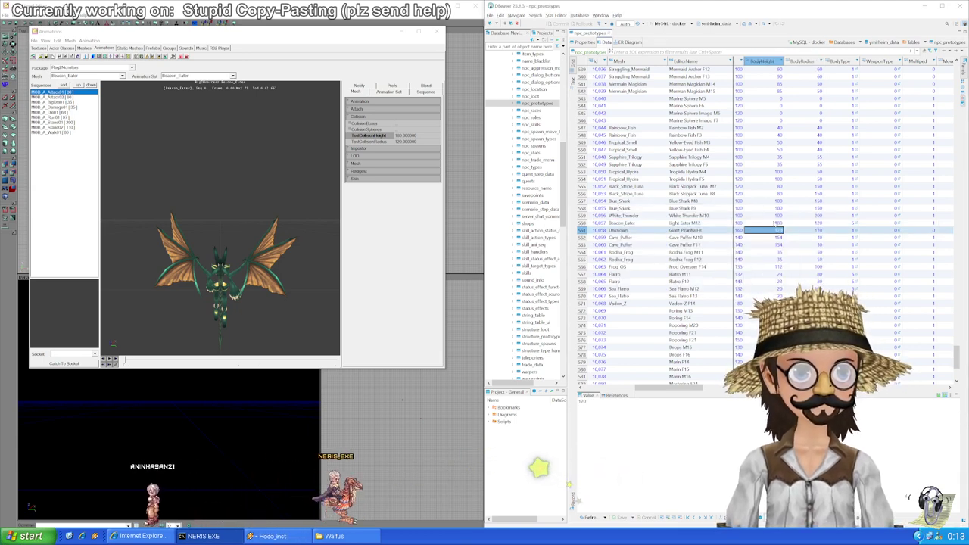
pyautogui.scroll(-3, 757, 197)
pyautogui.click(122, 75)
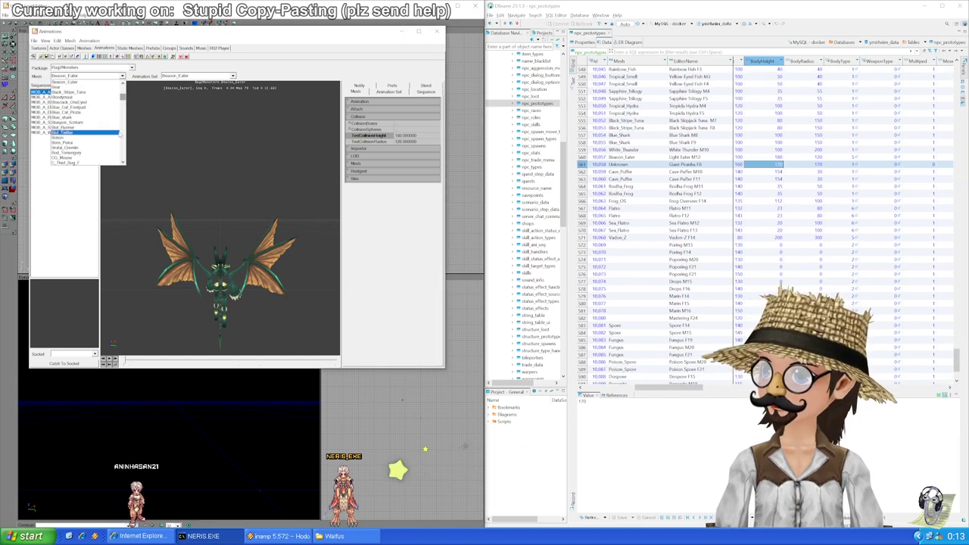
pyautogui.moveTo(124, 97); pyautogui.dragTo(122, 143)
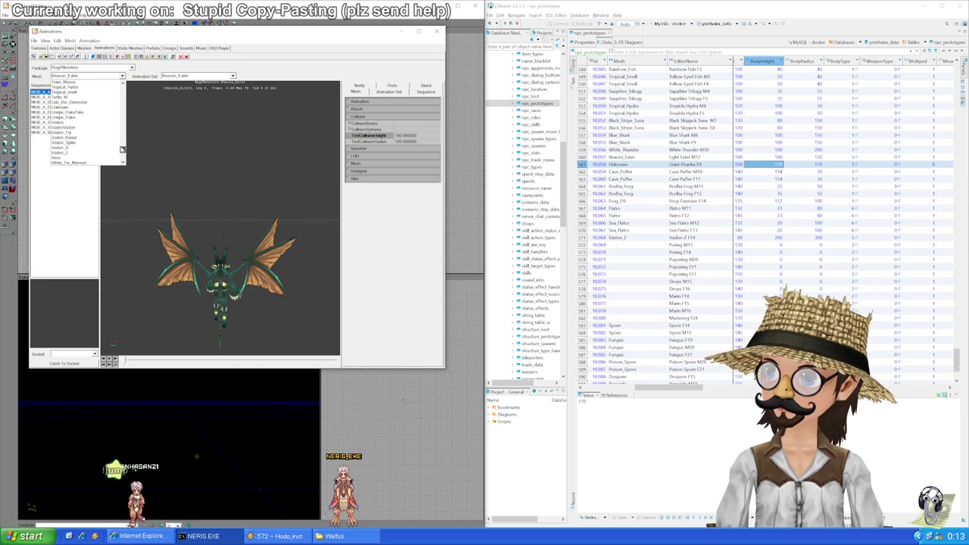
pyautogui.moveTo(122, 150); pyautogui.dragTo(122, 149)
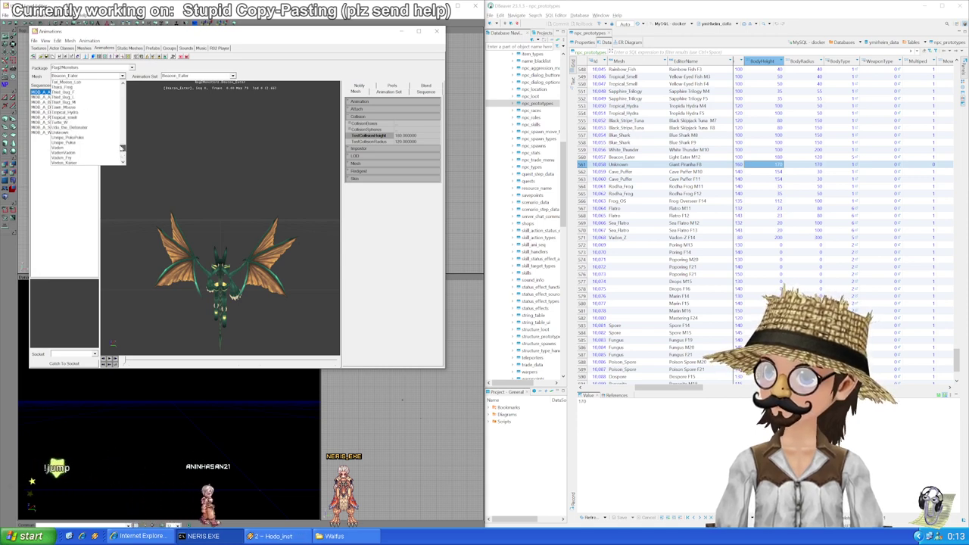
pyautogui.click(76, 133)
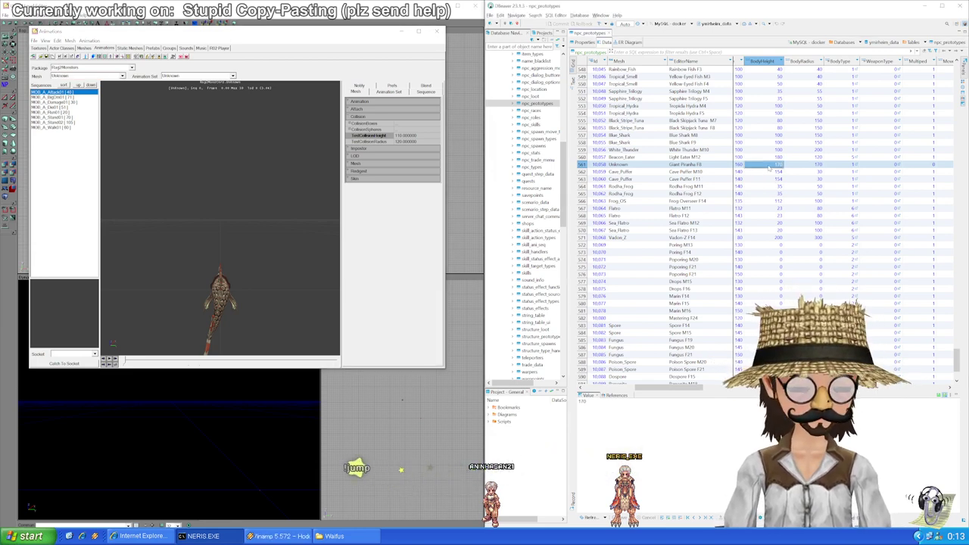
# Step: Set BodyHeight to 110 and BodyRadius to 120 in the Giant Piranha F8 row and save the table
pyautogui.write('120')
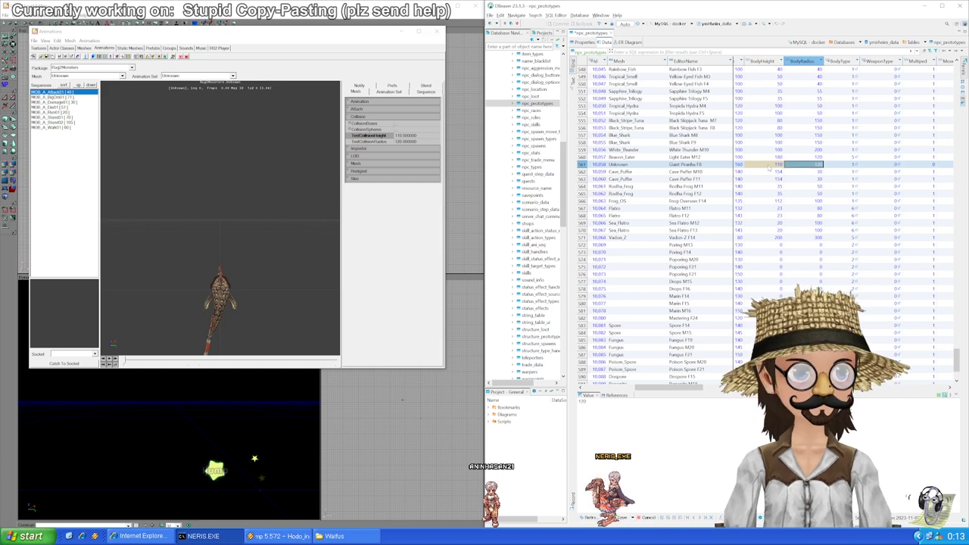
pyautogui.press('Return')
pyautogui.hotkey('ctrl', 's')
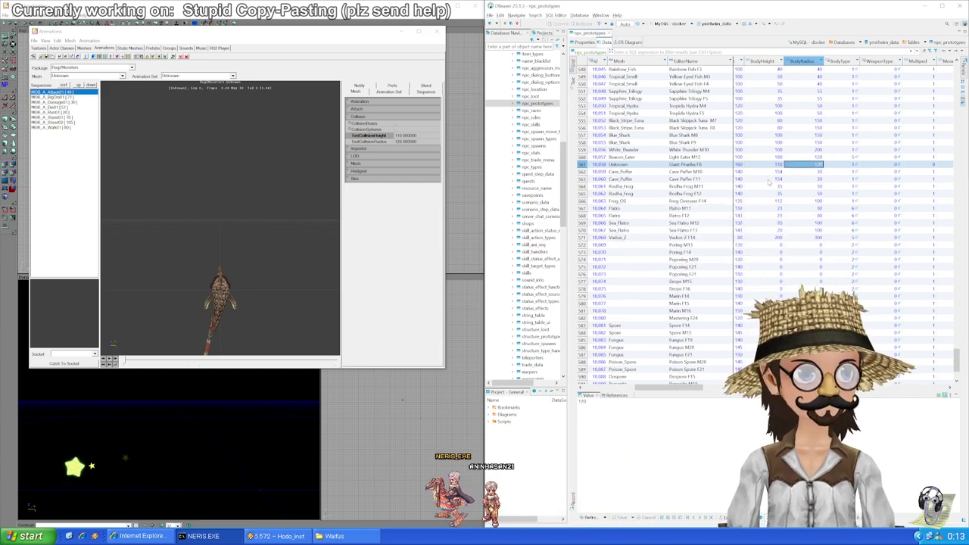
# Step: Load the Cave_Puffer mesh in the Animations viewer to get its collision height and radius
pyautogui.click(773, 173)
pyautogui.click(84, 76)
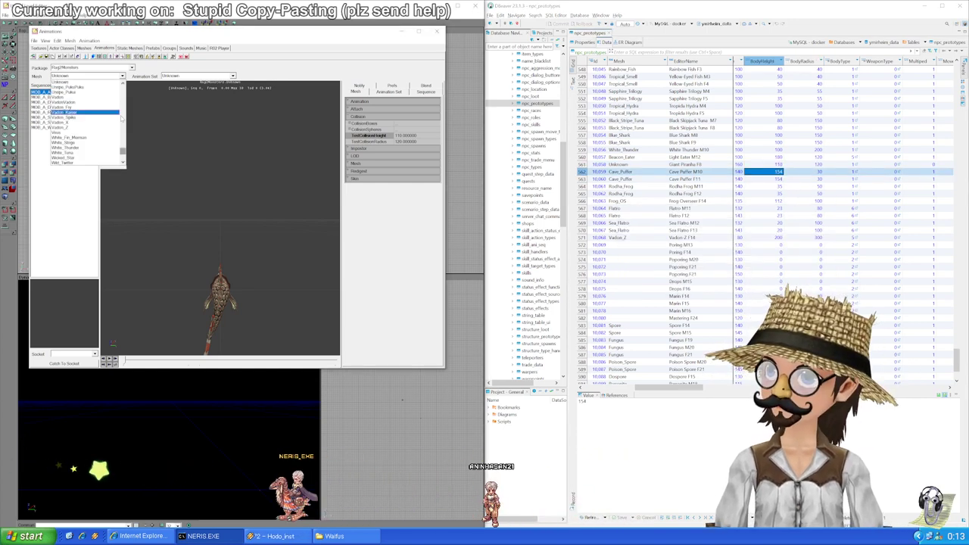
pyautogui.moveTo(123, 150); pyautogui.dragTo(128, 103)
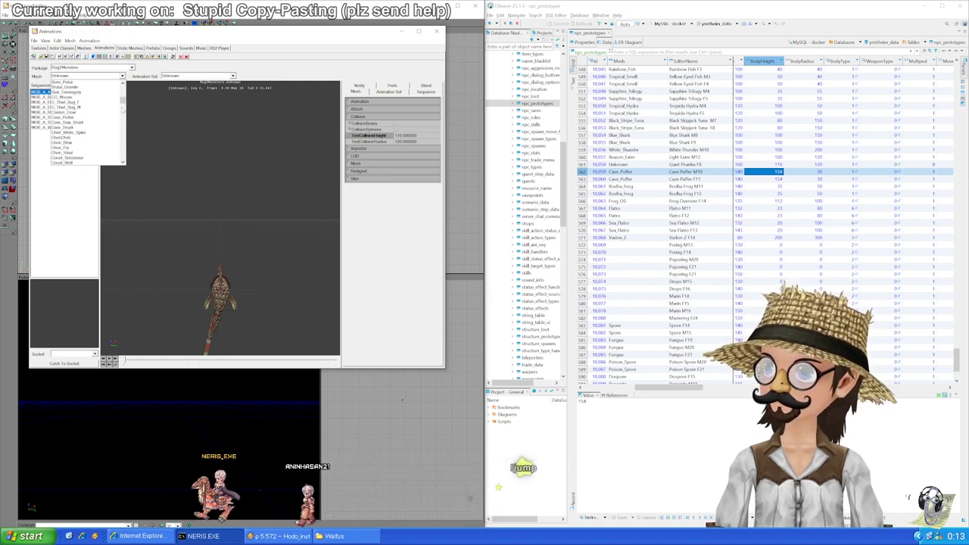
pyautogui.click(82, 117)
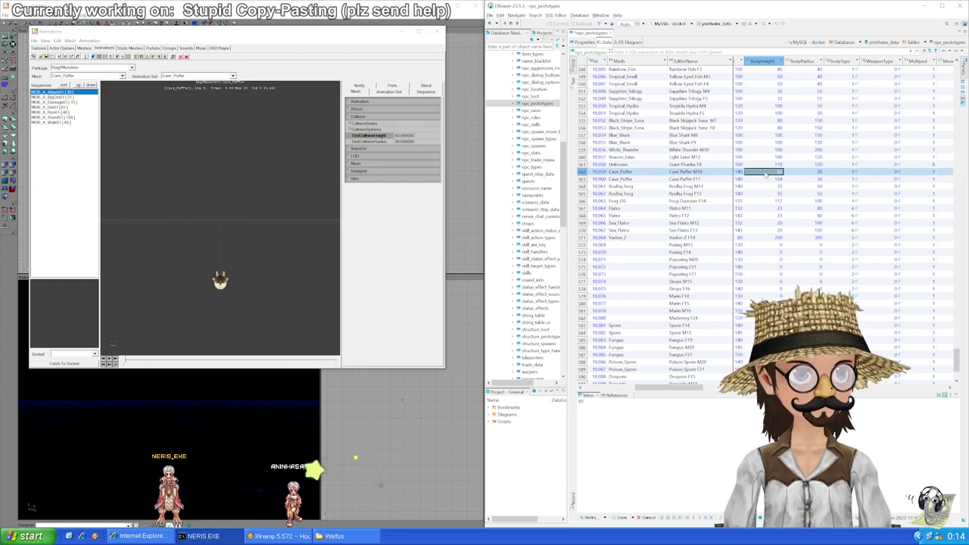
# Step: Set BodyHeight to 80 in the Cave Puffer M10 and F11 rows and save the table
pyautogui.press('Right')
pyautogui.press('Left')
pyautogui.press('Down')
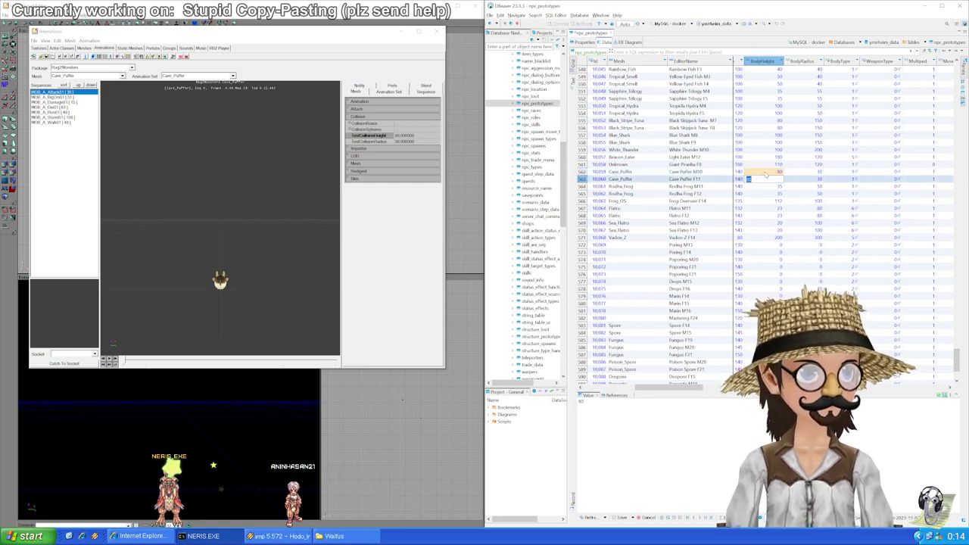
pyautogui.hotkey('ctrl', 'v')
pyautogui.press('Down')
pyautogui.hotkey('ctrl', 's')
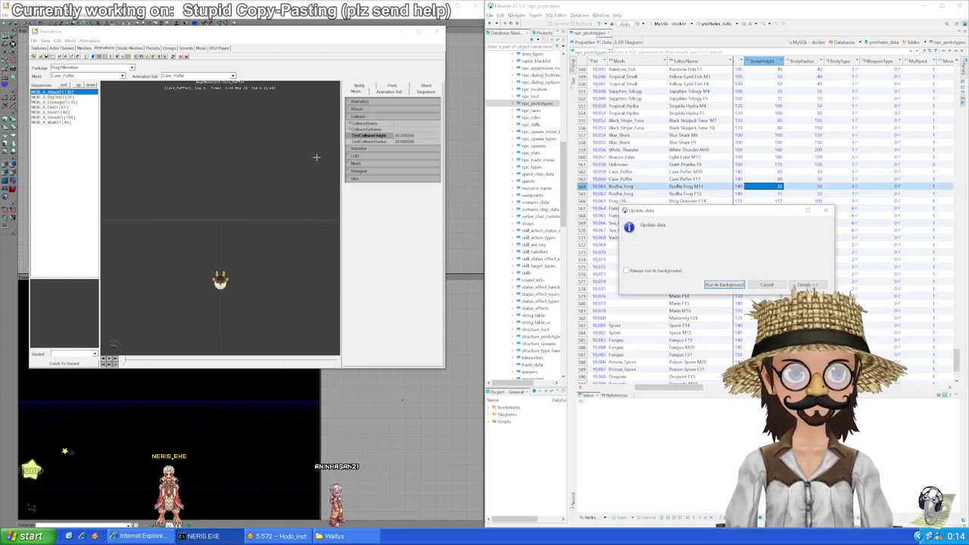
# Step: Load the Rodha_Frog mesh in the Animations viewer to check its collision height and radius against the table
pyautogui.click(123, 76)
pyautogui.moveTo(123, 105); pyautogui.dragTo(122, 138)
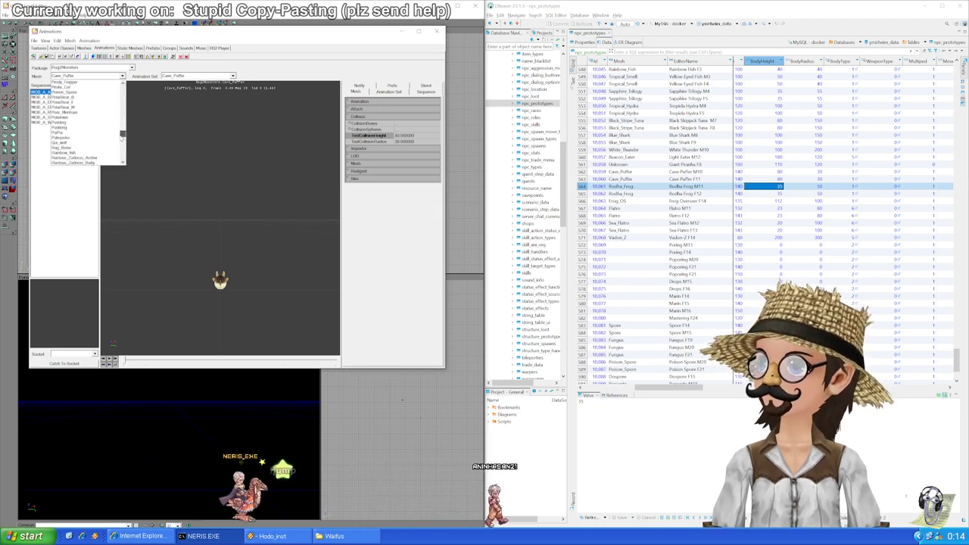
pyautogui.scroll(-2, 104, 137)
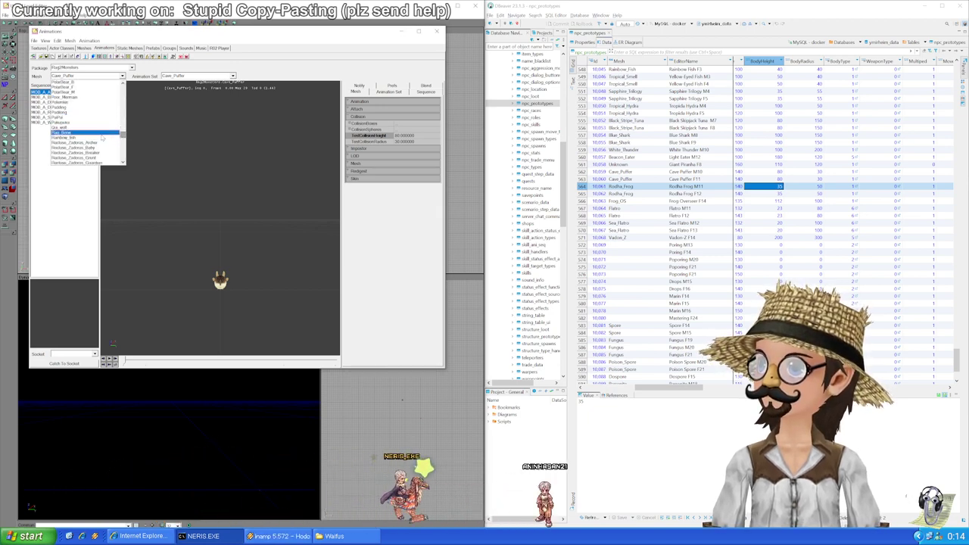
pyautogui.scroll(-3, 101, 137)
pyautogui.scroll(-2, 100, 143)
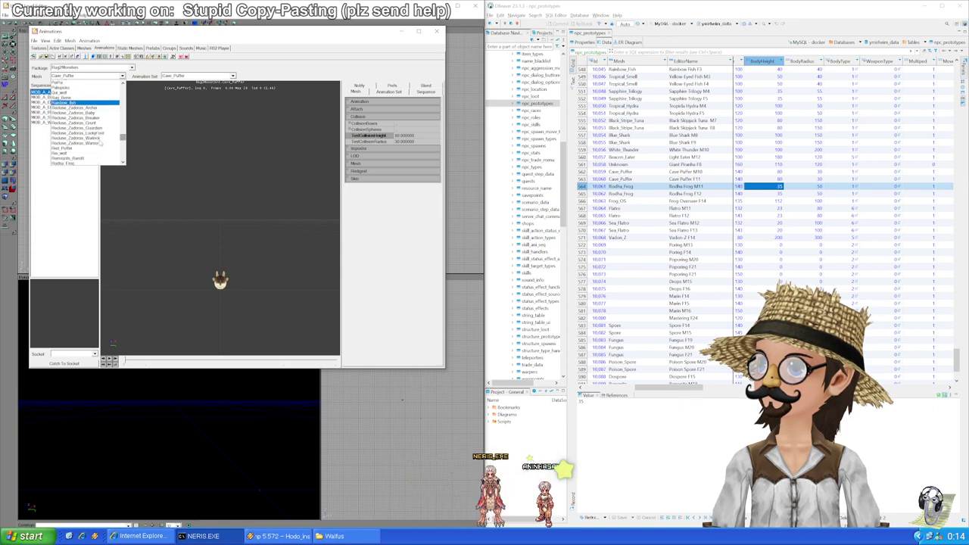
pyautogui.click(87, 141)
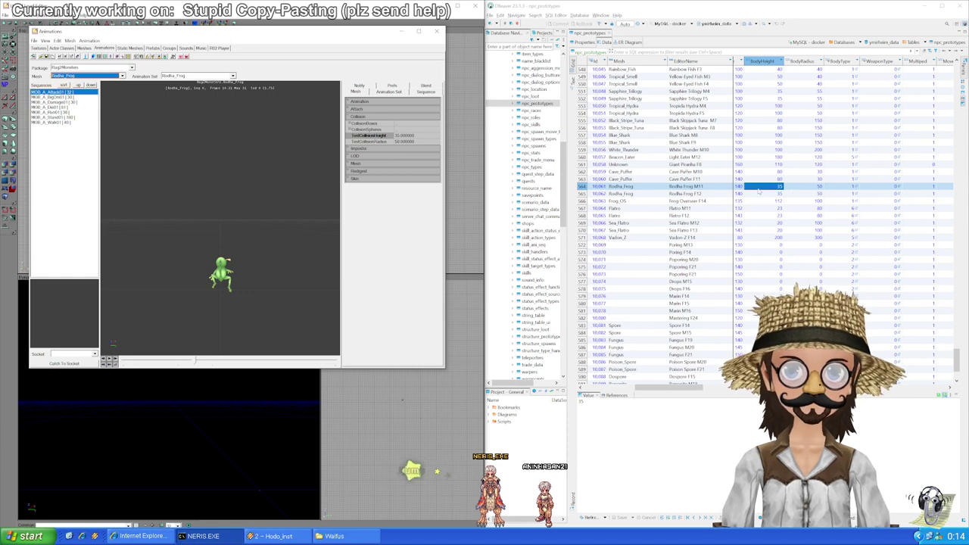
# Step: Load the Frog_OS mesh in the Animations viewer to check its collision values against the Frog Overseer F14 row
pyautogui.press('Down')
pyautogui.press('Down')
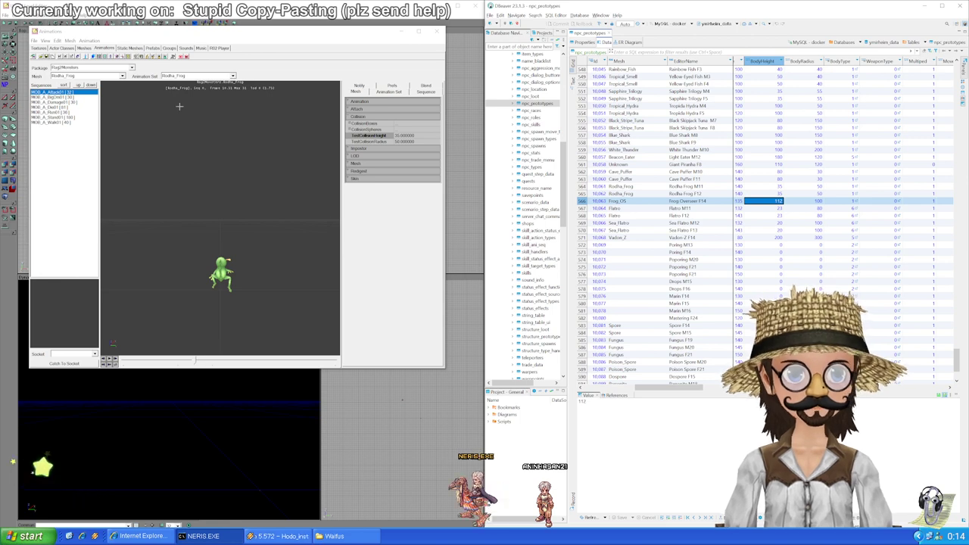
pyautogui.click(106, 78)
pyautogui.click(119, 76)
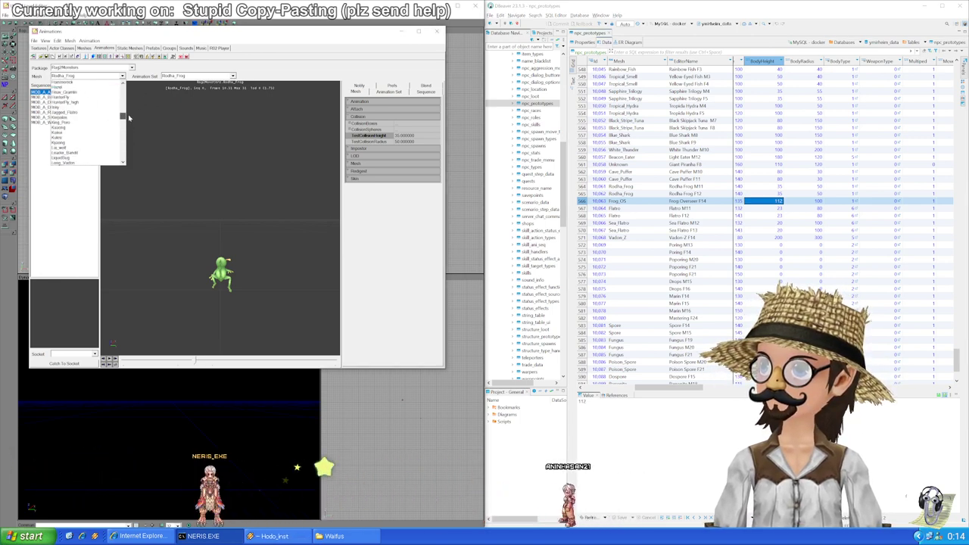
pyautogui.scroll(-3, 129, 115)
pyautogui.scroll(5, 128, 117)
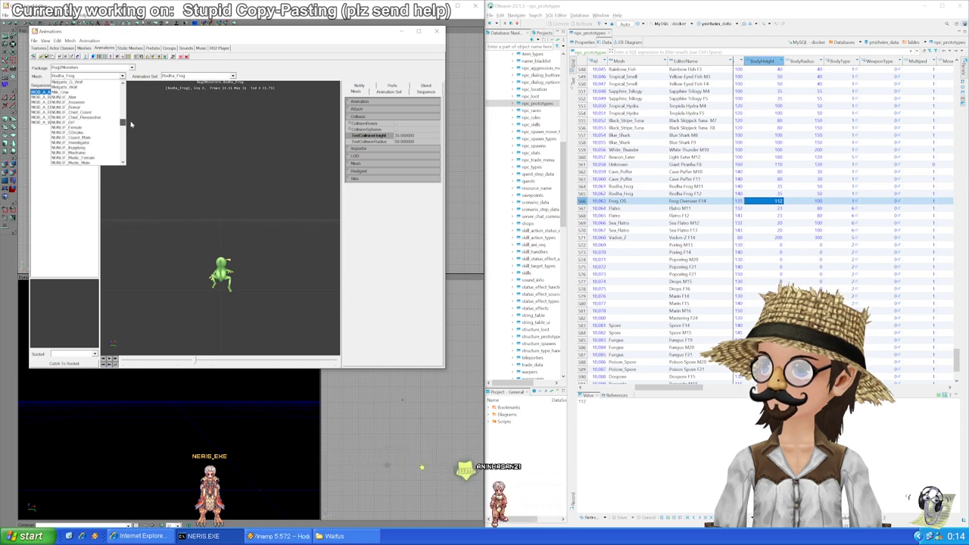
pyautogui.scroll(-3, 133, 110)
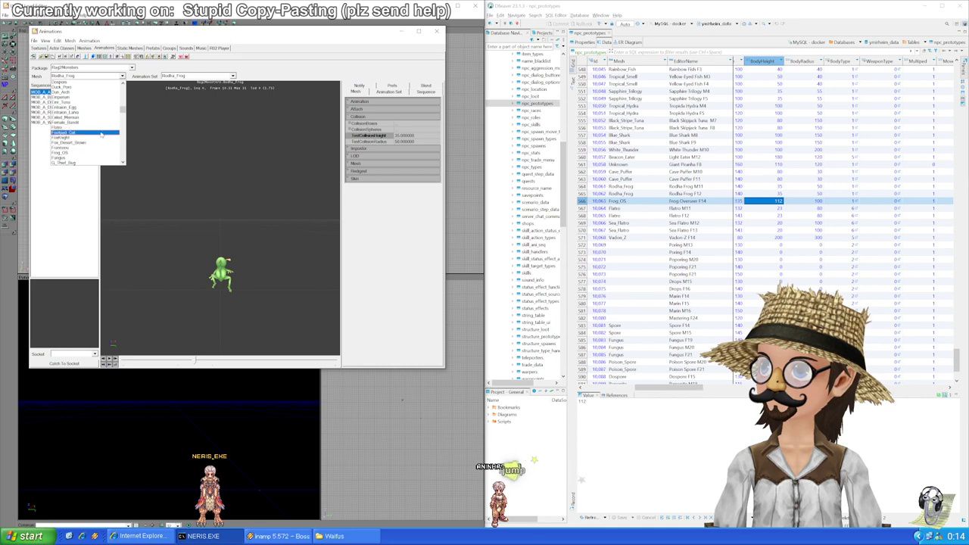
pyautogui.scroll(-1, 104, 133)
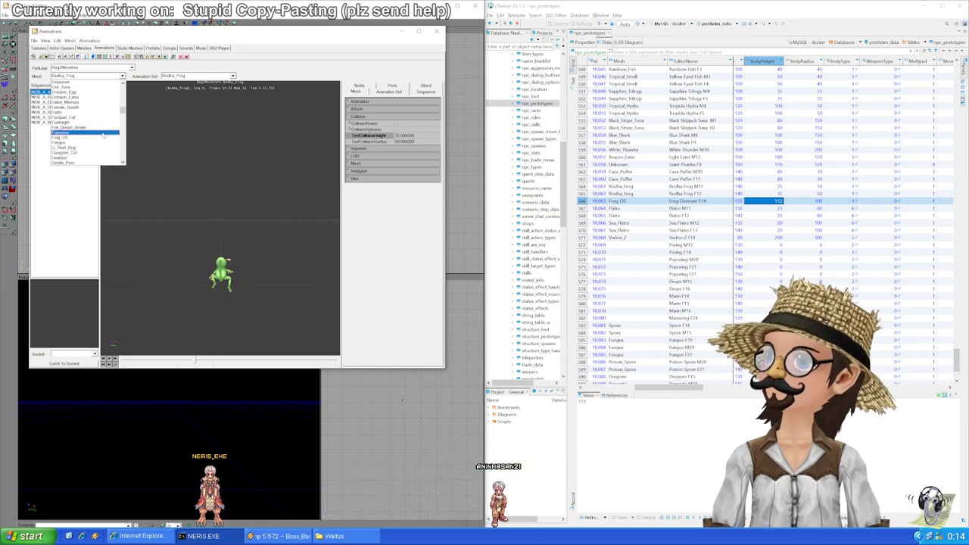
pyautogui.click(94, 138)
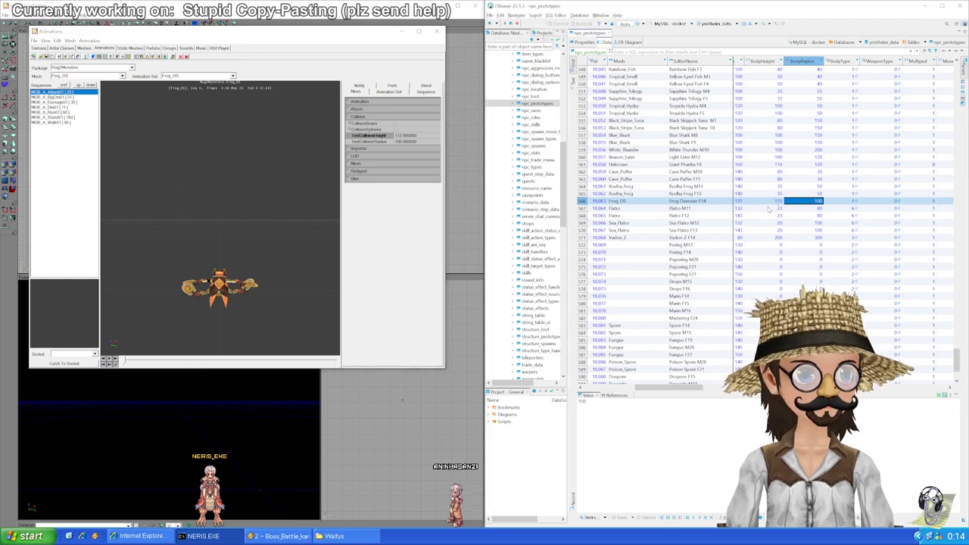
# Step: Load the Flatro mesh in the Animations viewer to get its collision height and radius
pyautogui.press('Down')
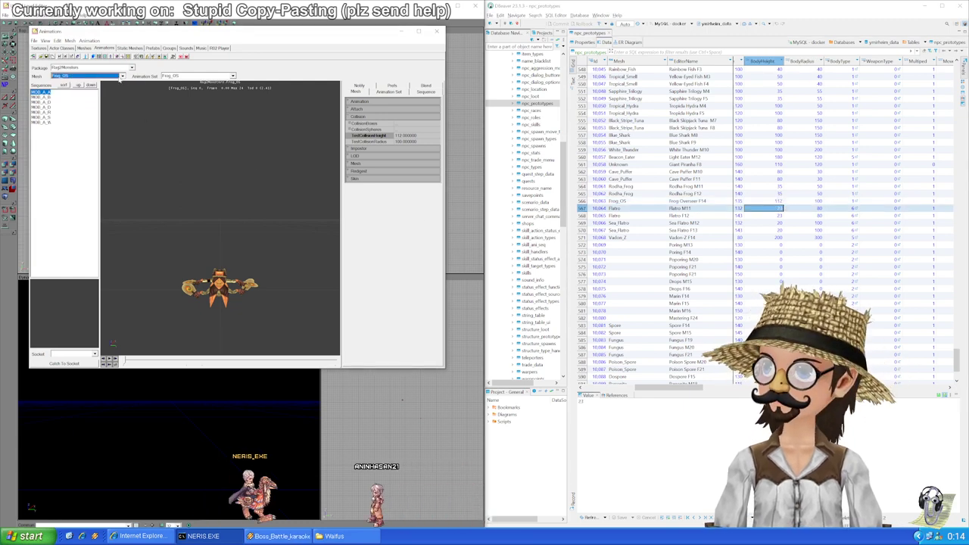
pyautogui.click(121, 76)
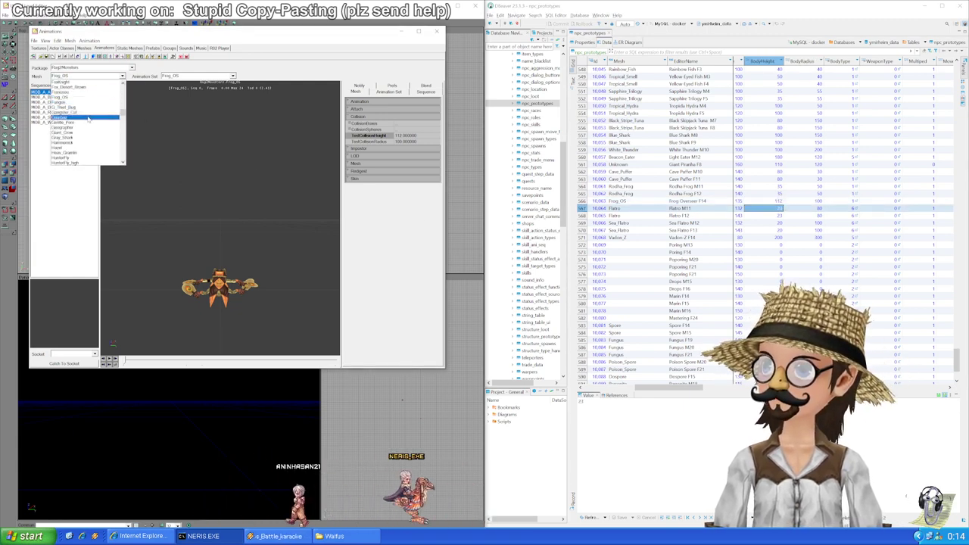
pyautogui.scroll(3, 85, 96)
pyautogui.click(77, 89)
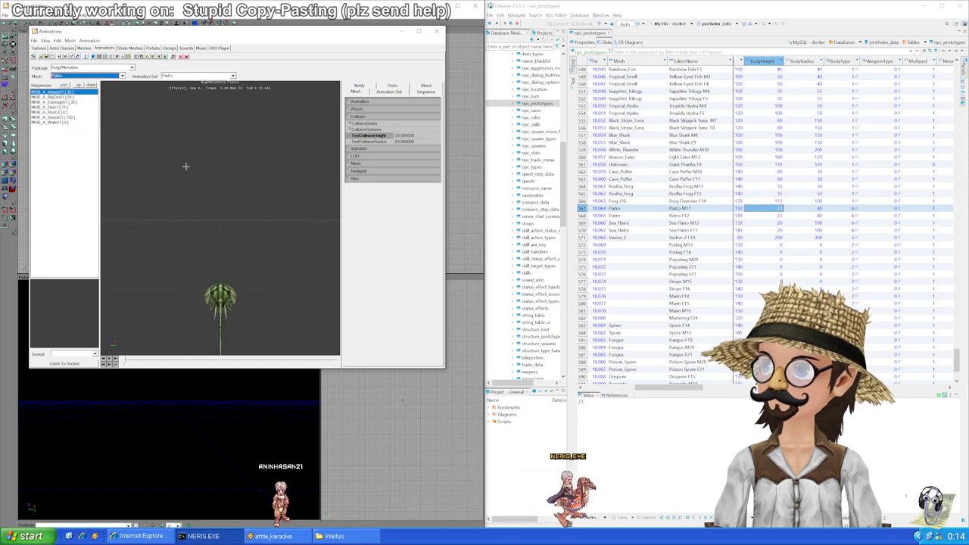
# Step: Set BodyHeight to 30 in the Flatro M11 and Flatro F12 rows
pyautogui.click(773, 213)
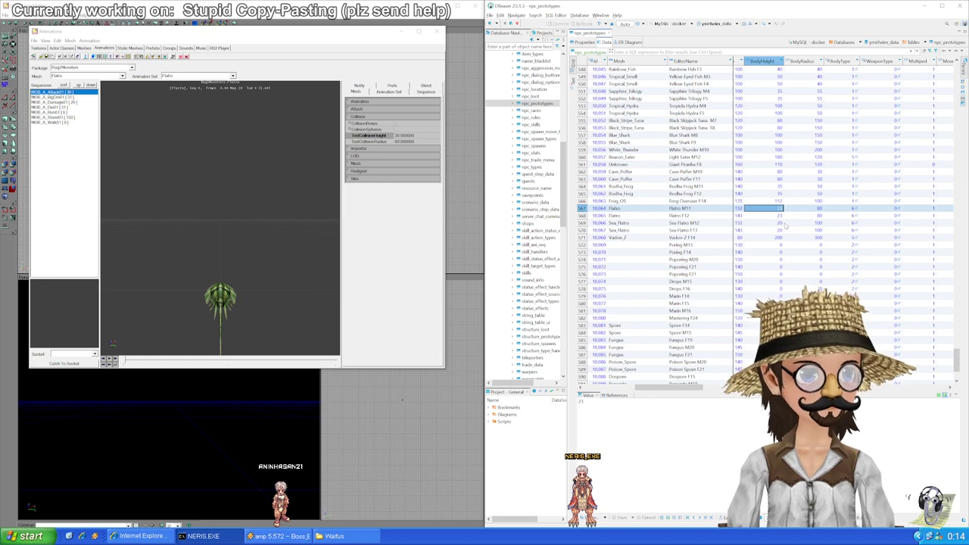
pyautogui.write('30')
pyautogui.press('Down')
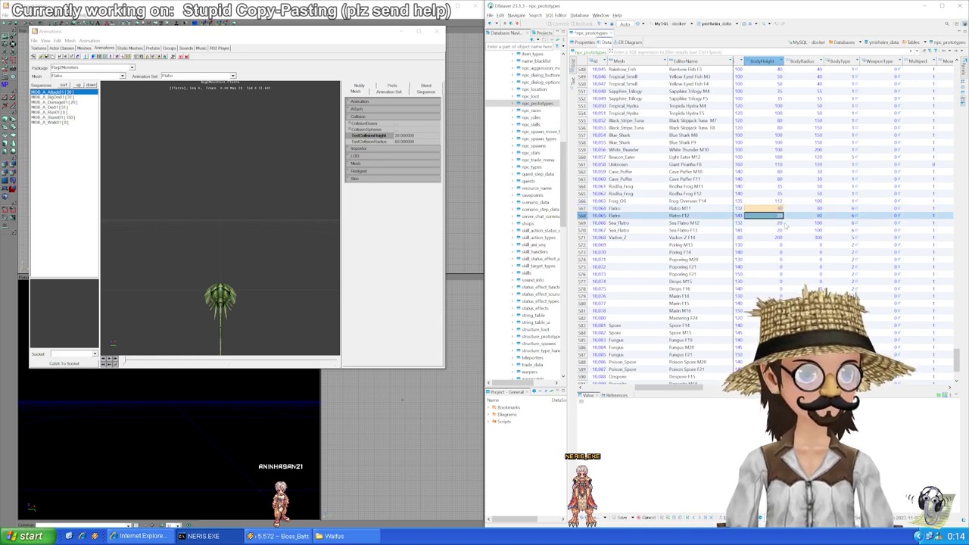
pyautogui.write('80')
pyautogui.press('Down')
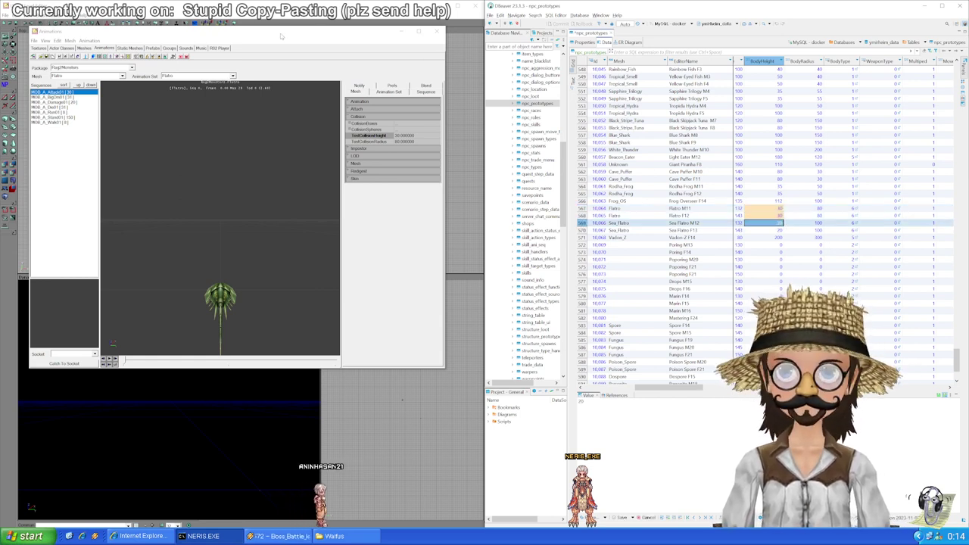
# Step: Load the Sea_Flatro mesh in the Animations viewer to get its collision height and radius
pyautogui.click(109, 76)
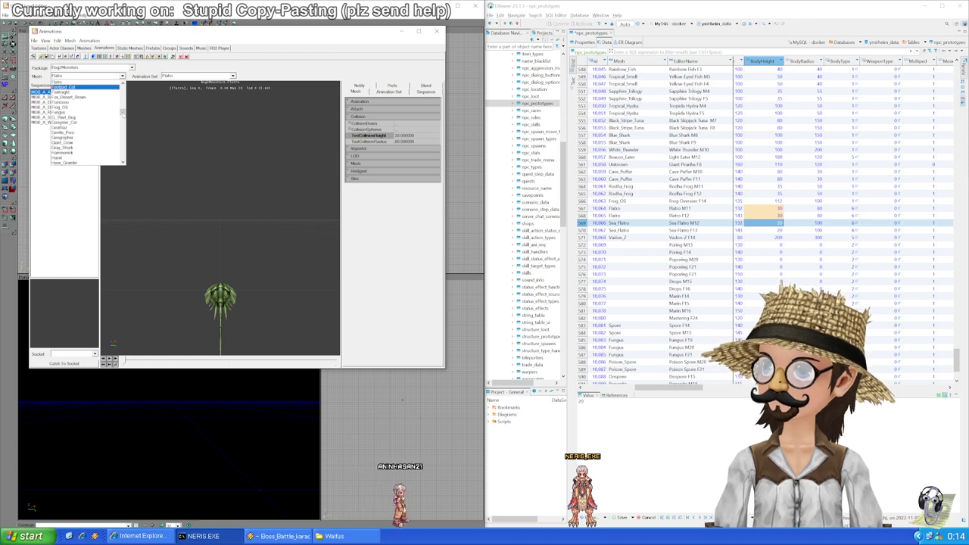
pyautogui.scroll(-8, 76, 125)
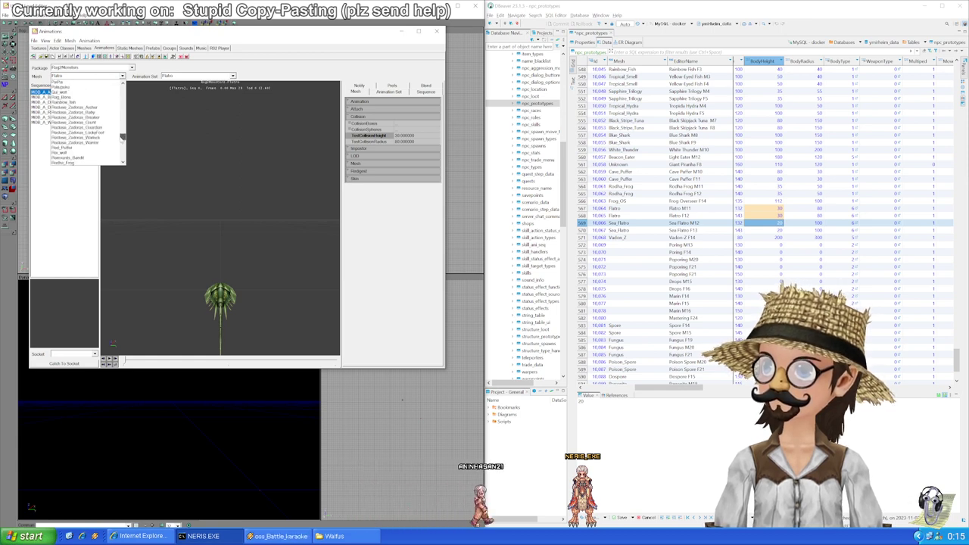
pyautogui.scroll(-5, 117, 137)
pyautogui.click(89, 143)
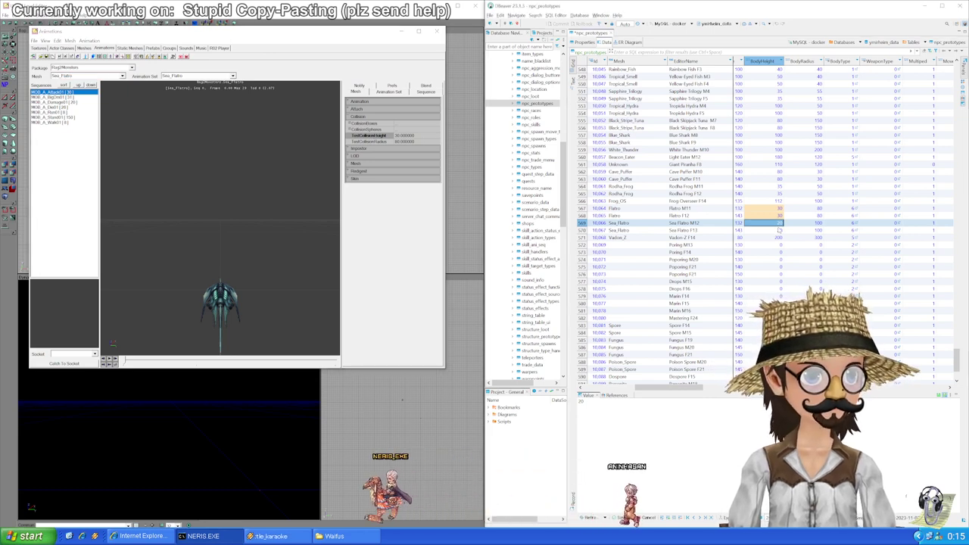
# Step: Set BodyHeight to 30 and BodyRadius to 80 in the Sea Flatro M12 and F13 rows and save the table
pyautogui.moveTo(779, 217); pyautogui.dragTo(785, 216)
pyautogui.click(770, 225)
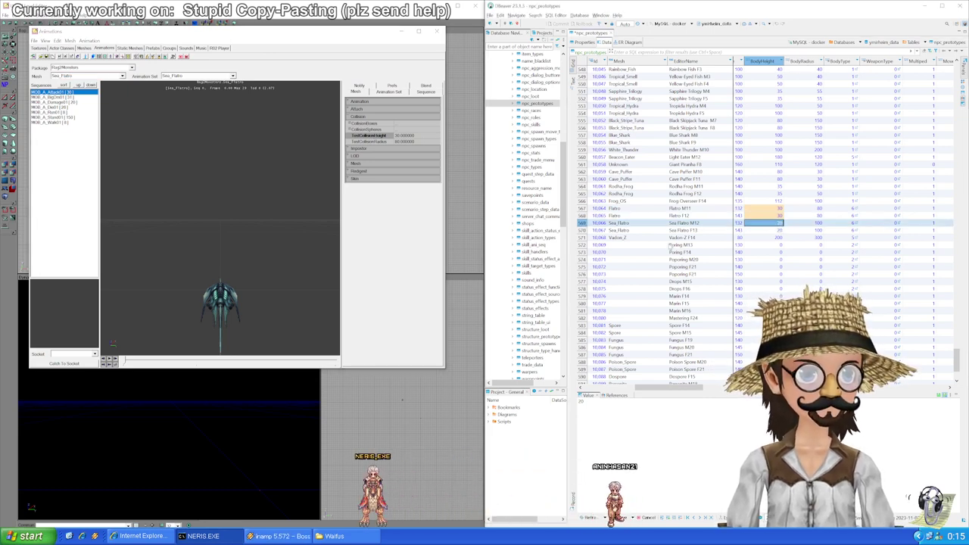
pyautogui.rightClick(670, 248)
pyautogui.click(728, 275)
pyautogui.click(778, 230)
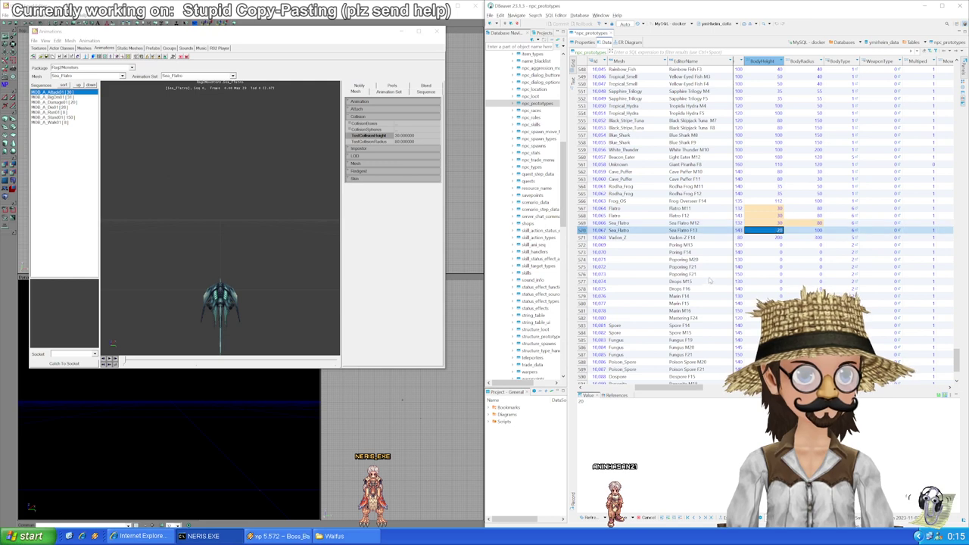
pyautogui.rightClick(680, 230)
pyautogui.click(706, 277)
pyautogui.scroll(-1, 762, 241)
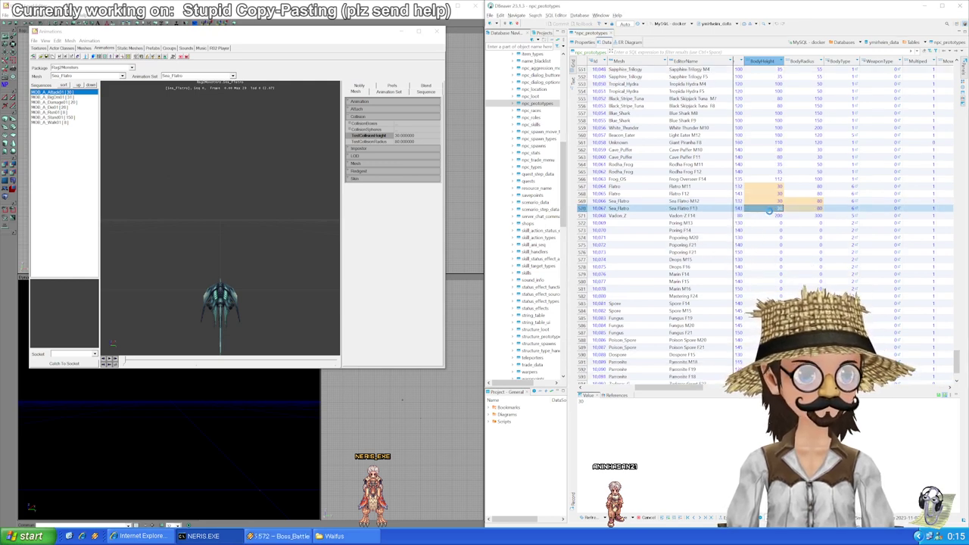
pyautogui.hotkey('ctrl', 's')
pyautogui.click(750, 216)
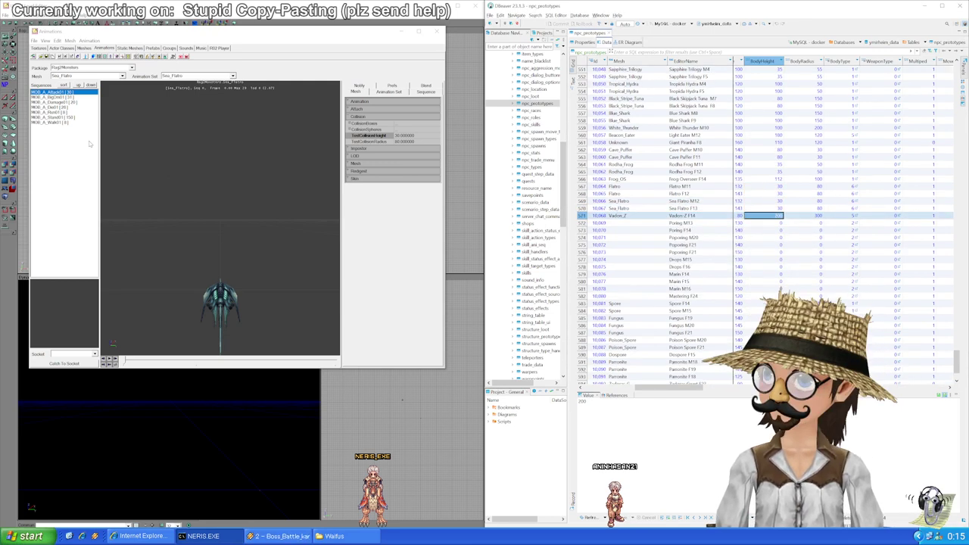
# Step: Load the Vadon_Z mesh in the Animations viewer to check its collision height and radius
pyautogui.click(105, 78)
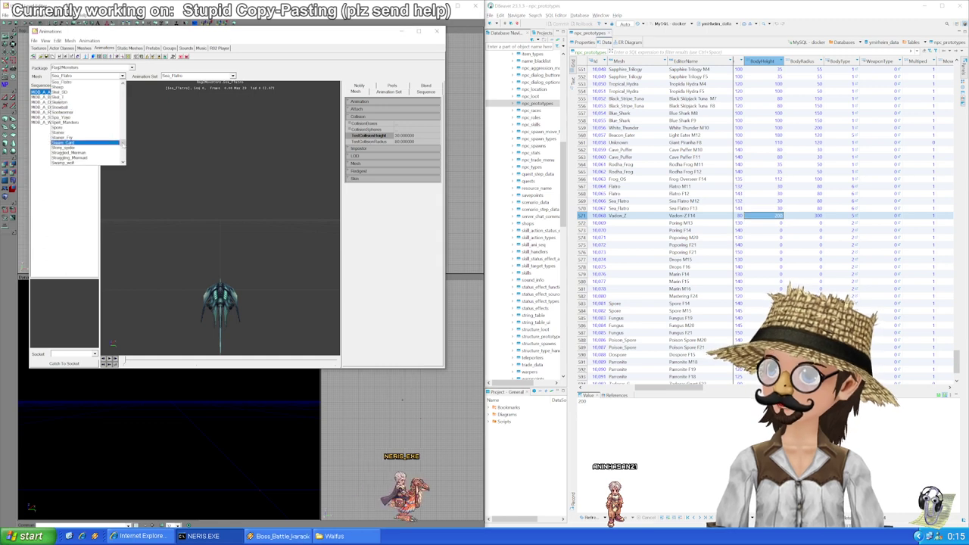
pyautogui.moveTo(124, 144); pyautogui.dragTo(123, 150)
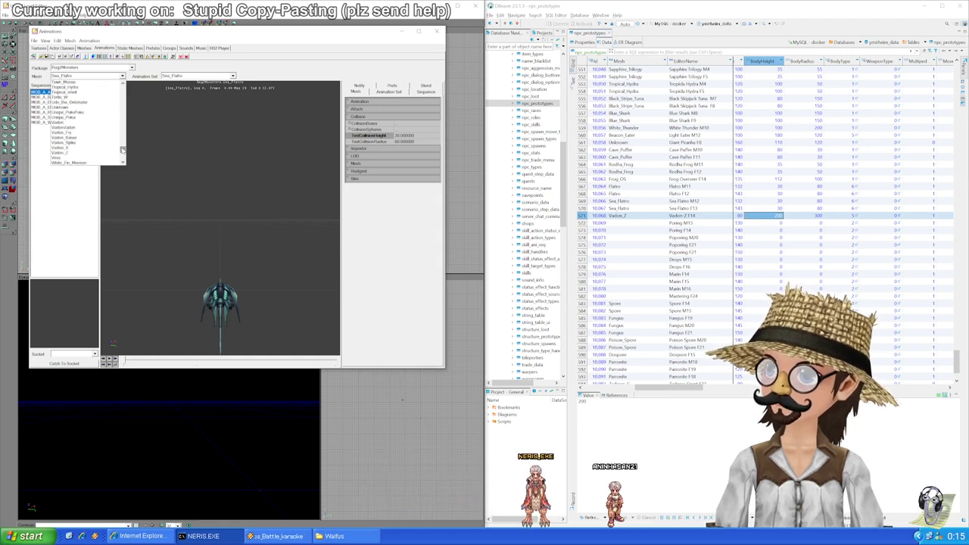
pyautogui.click(85, 151)
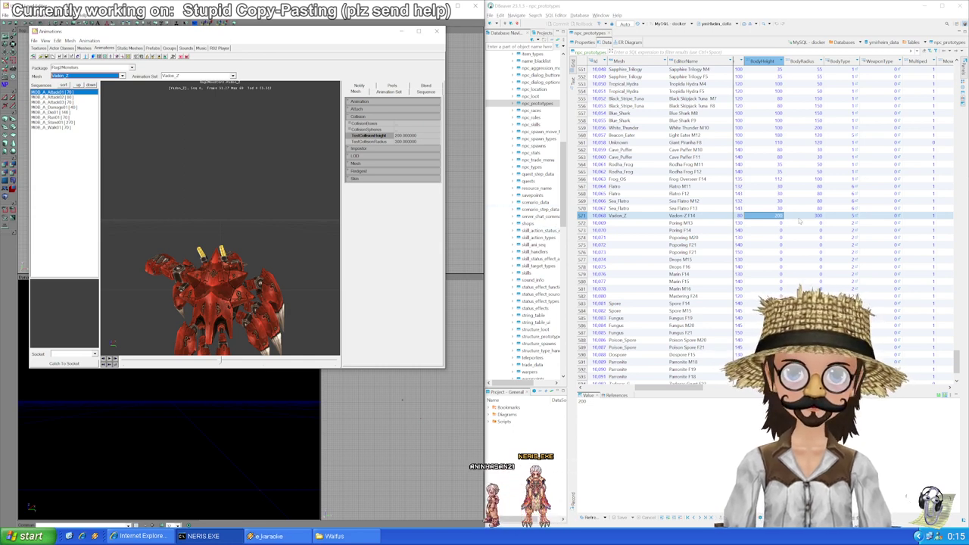
# Step: Examine the BodyHeight and BodyRadius cells of the rows from Poring M13 to Mastering F24, which have no mesh assigned
pyautogui.scroll(-3, 764, 231)
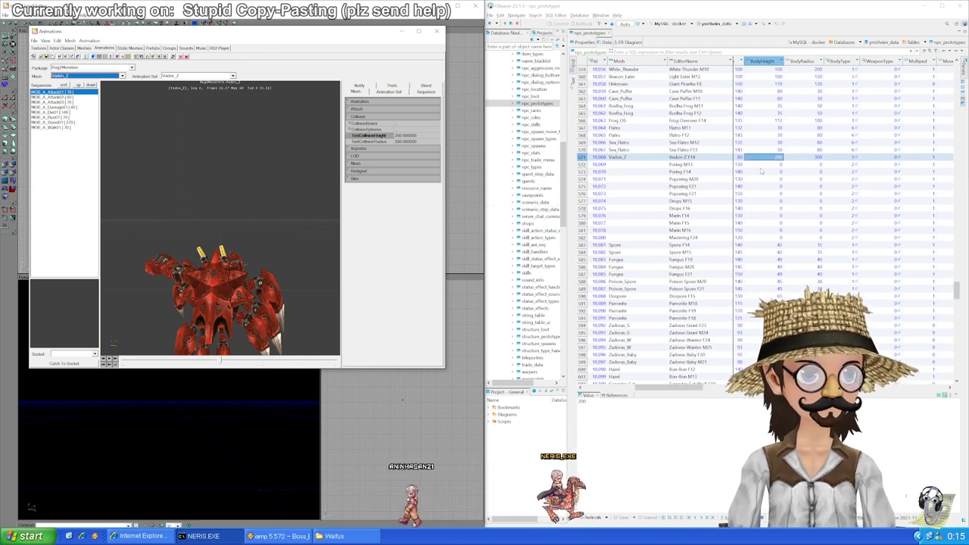
pyautogui.press('Down')
pyautogui.moveTo(780, 164); pyautogui.dragTo(796, 239)
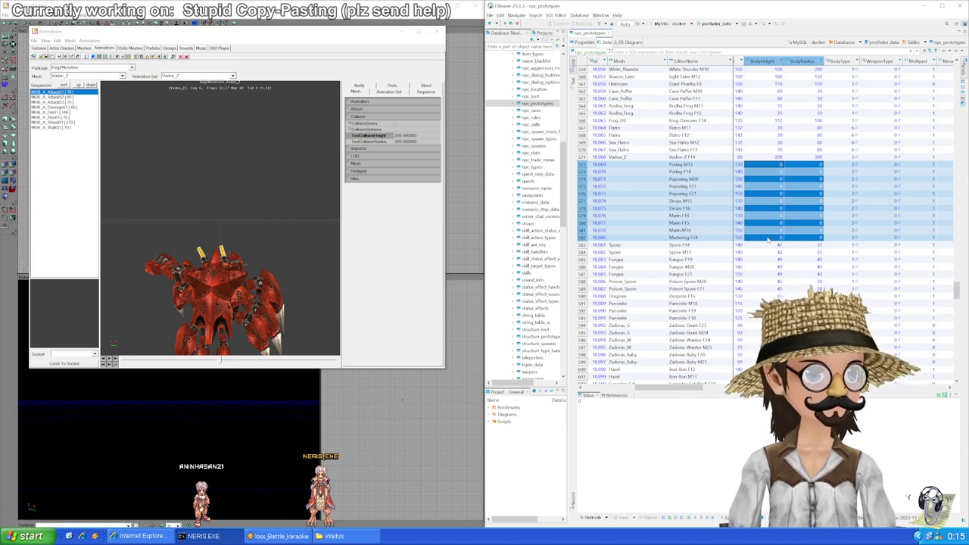
pyautogui.moveTo(806, 241); pyautogui.dragTo(763, 165)
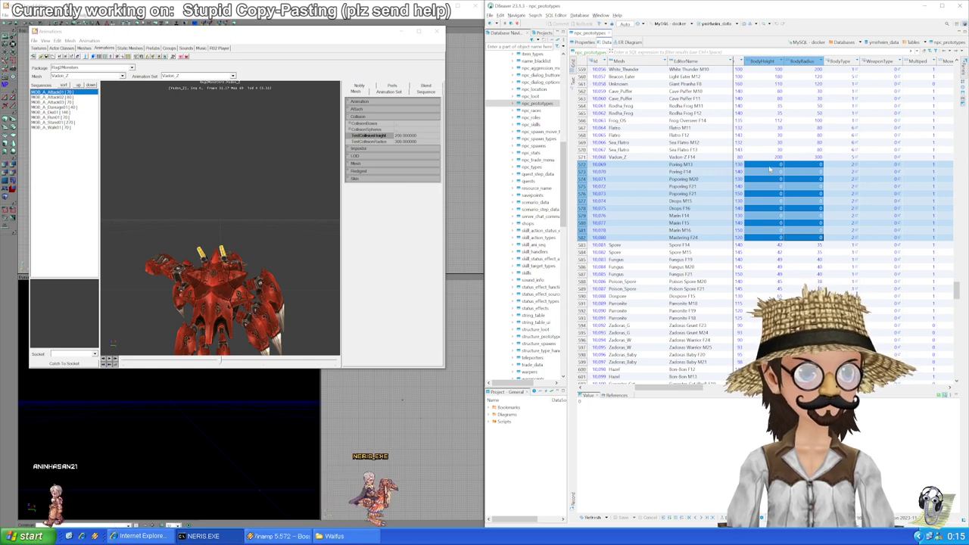
pyautogui.scroll(-1, 770, 169)
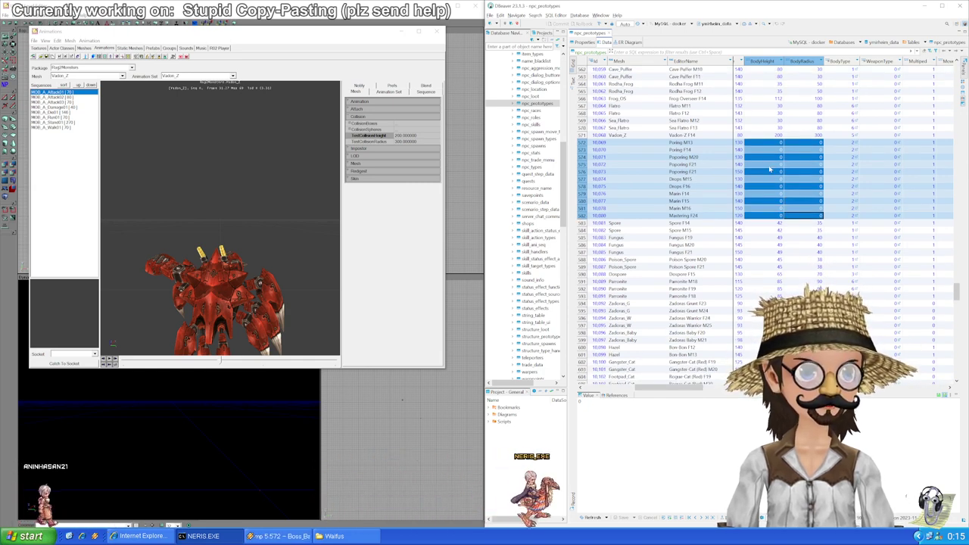
pyautogui.scroll(-1, 776, 179)
# Step: Load the Spore mesh in the Animations viewer to get its collision height and radius
pyautogui.click(777, 202)
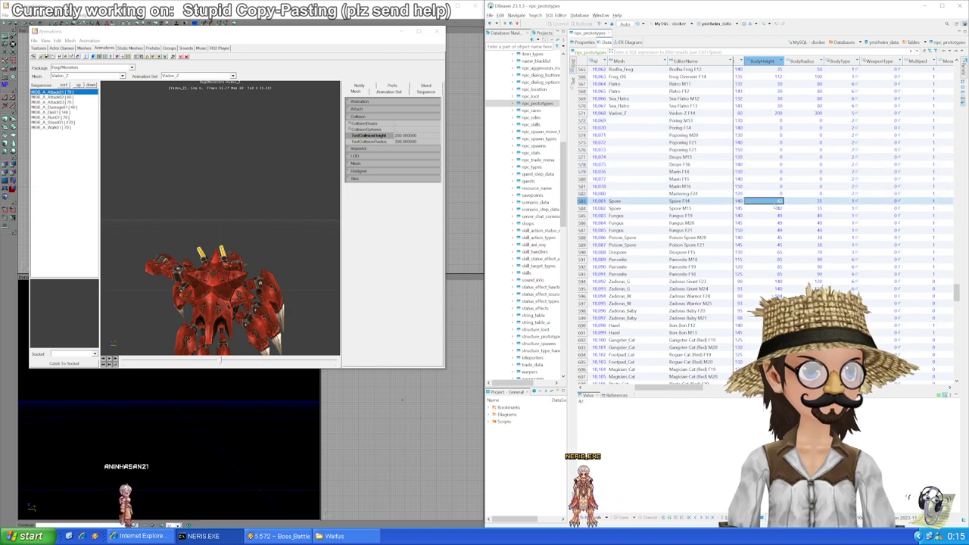
pyautogui.scroll(-2, 773, 205)
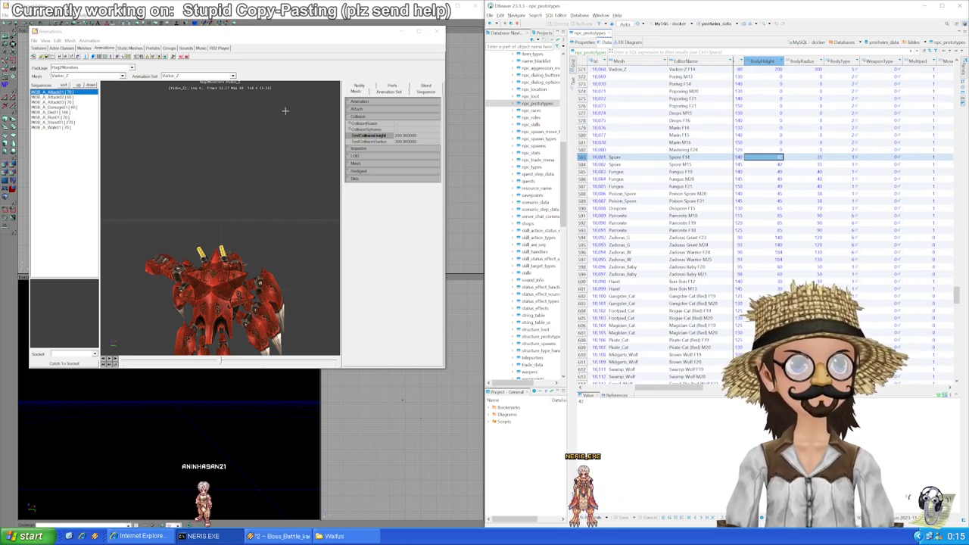
pyautogui.click(118, 76)
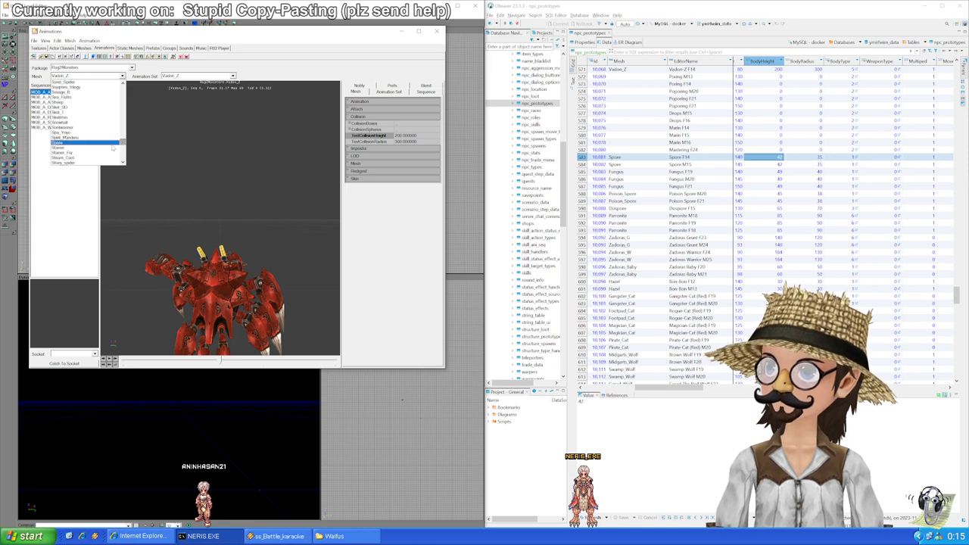
pyautogui.click(91, 142)
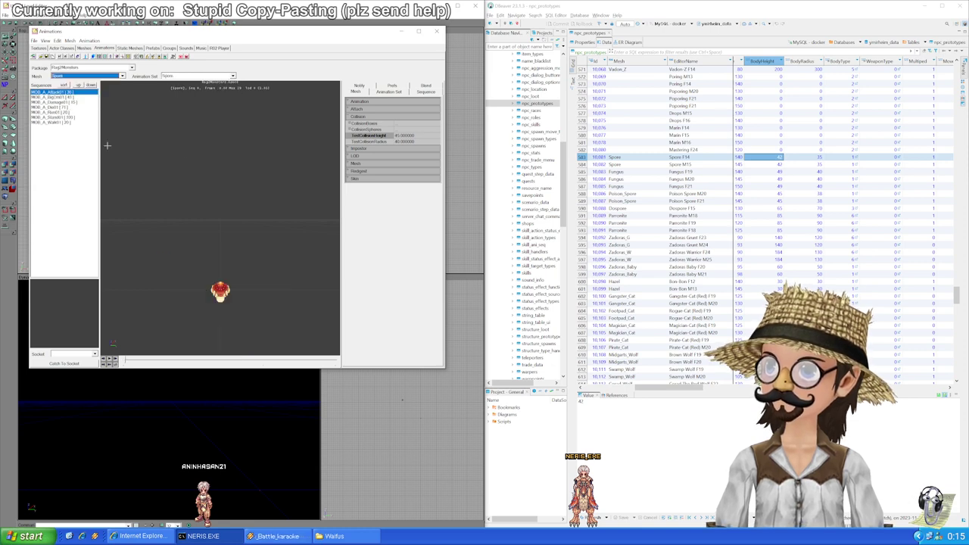
# Step: Set BodyHeight to 45 and BodyRadius to 40 in the Spore F14 and Spore M15 rows
pyautogui.click(779, 158)
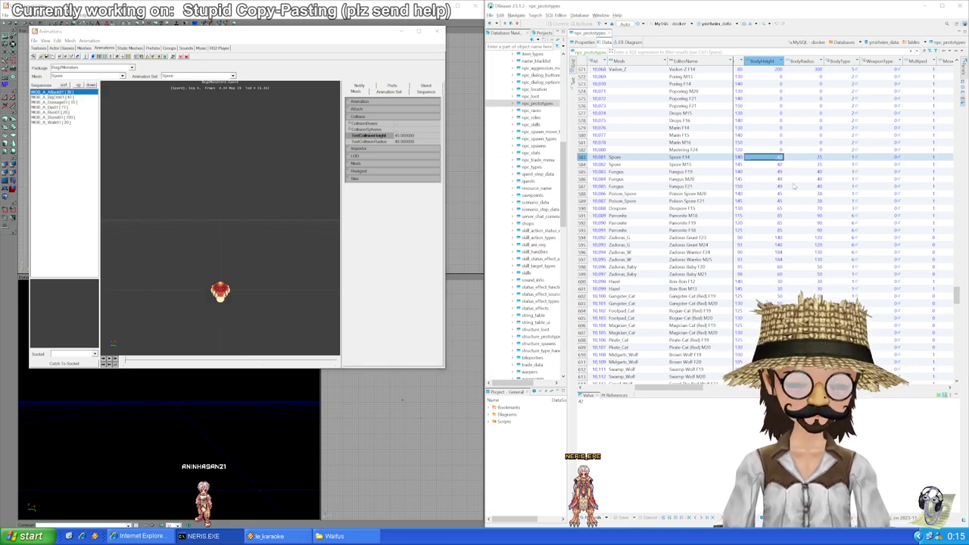
pyautogui.write('45')
pyautogui.press('Tab')
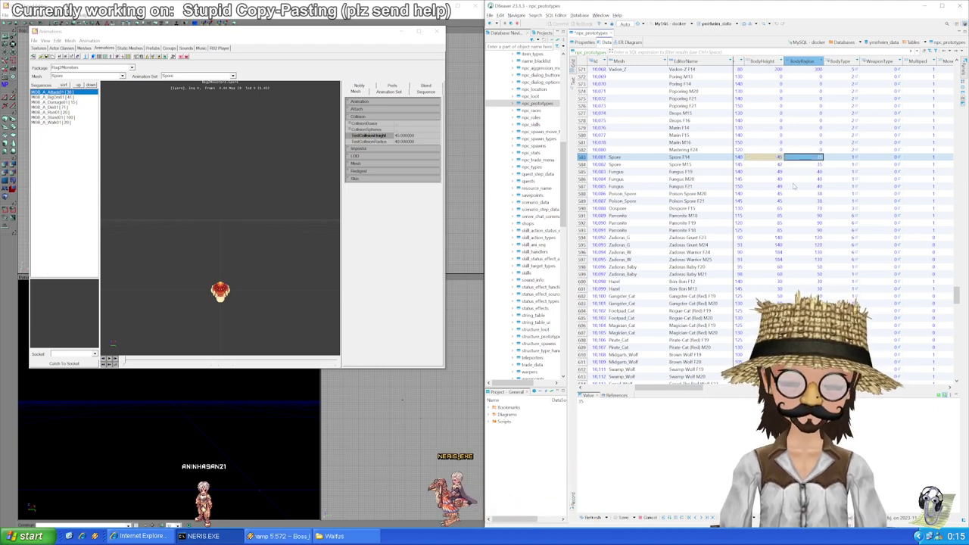
pyautogui.hotkey('ctrl', 'v')
pyautogui.press('Down')
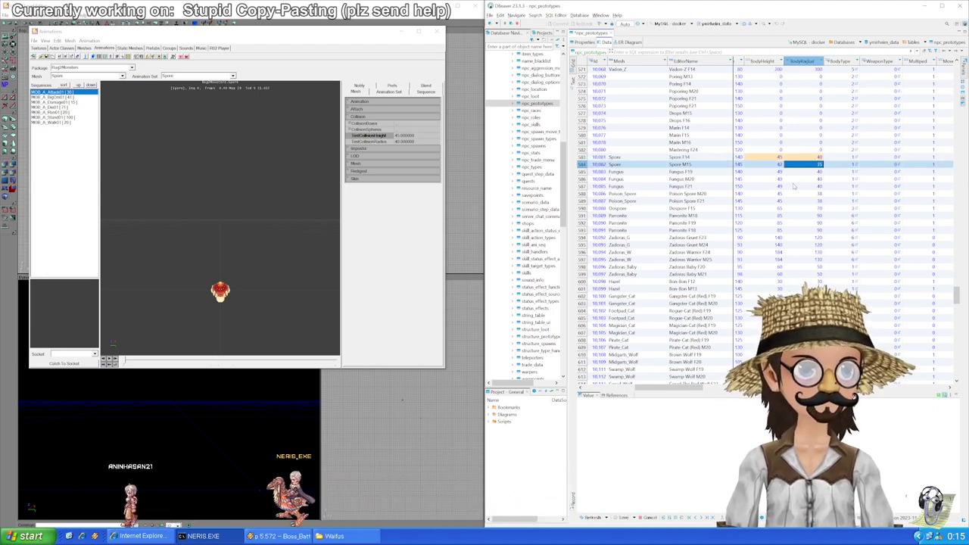
pyautogui.press('Left')
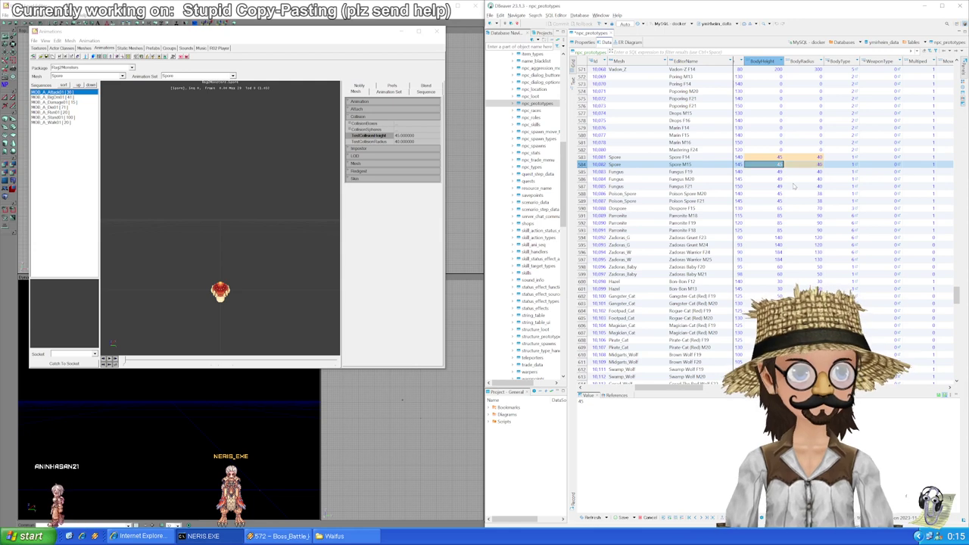
pyautogui.press('Down')
# Step: Load the Fungus mesh in the Animations viewer to get its collision height and radius
pyautogui.click(94, 76)
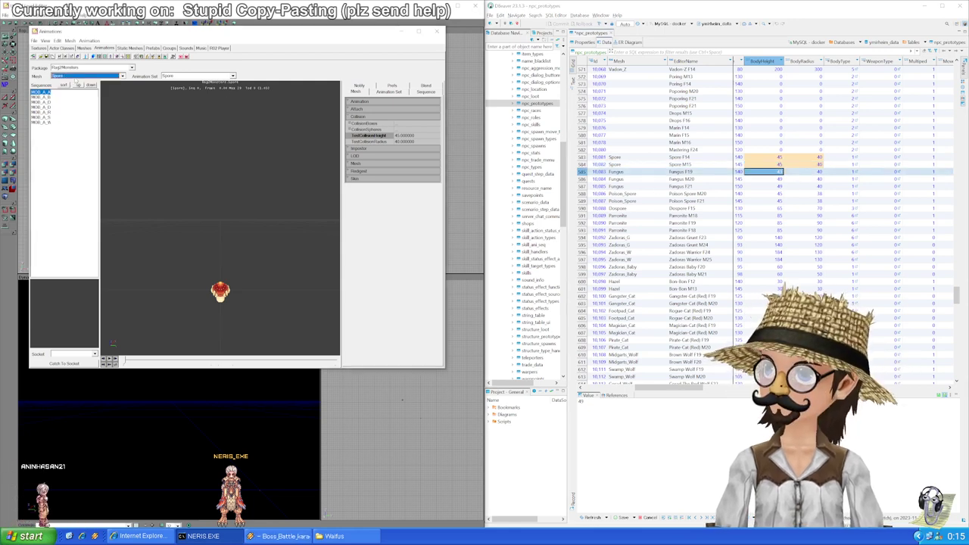
pyautogui.moveTo(124, 147); pyautogui.dragTo(122, 107)
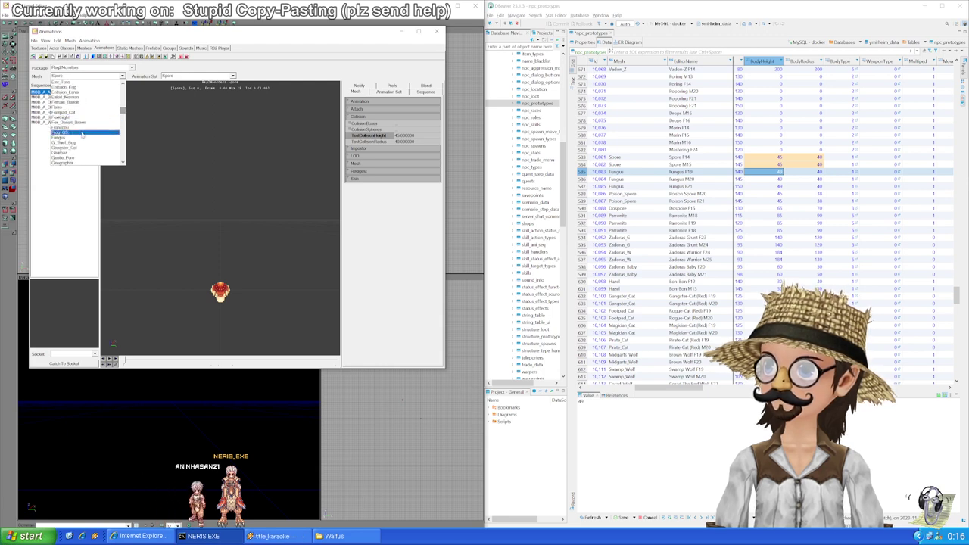
pyautogui.click(75, 137)
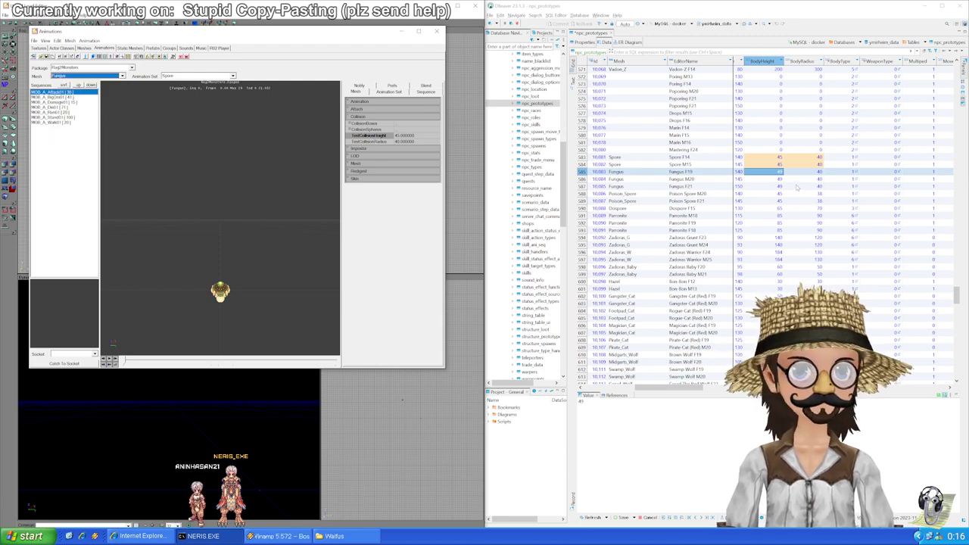
# Step: Set BodyHeight to 45 in the Fungus F19, Fungus M20 and Fungus F21 rows
pyautogui.click(776, 178)
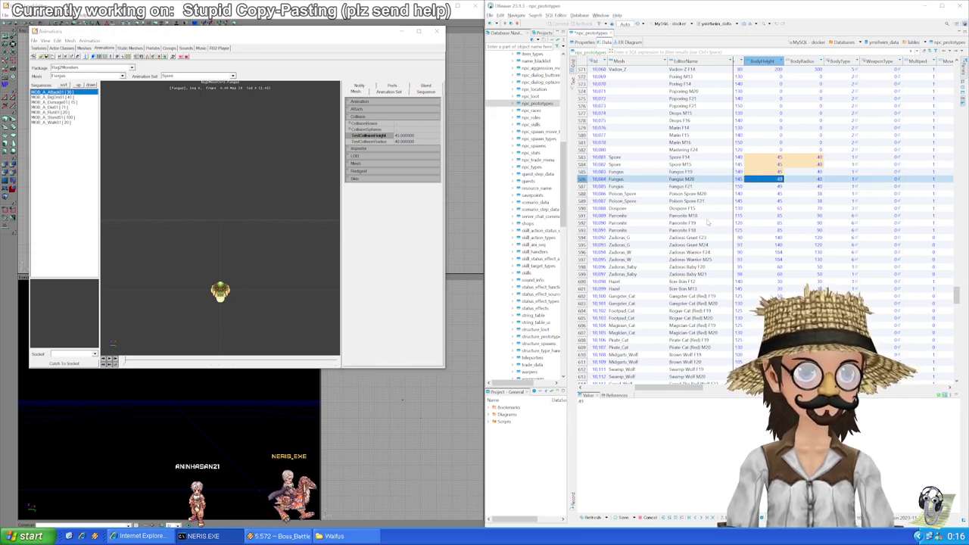
pyautogui.hotkey('ctrl', 'shift', 'v')
pyautogui.click(706, 278)
pyautogui.press('Down')
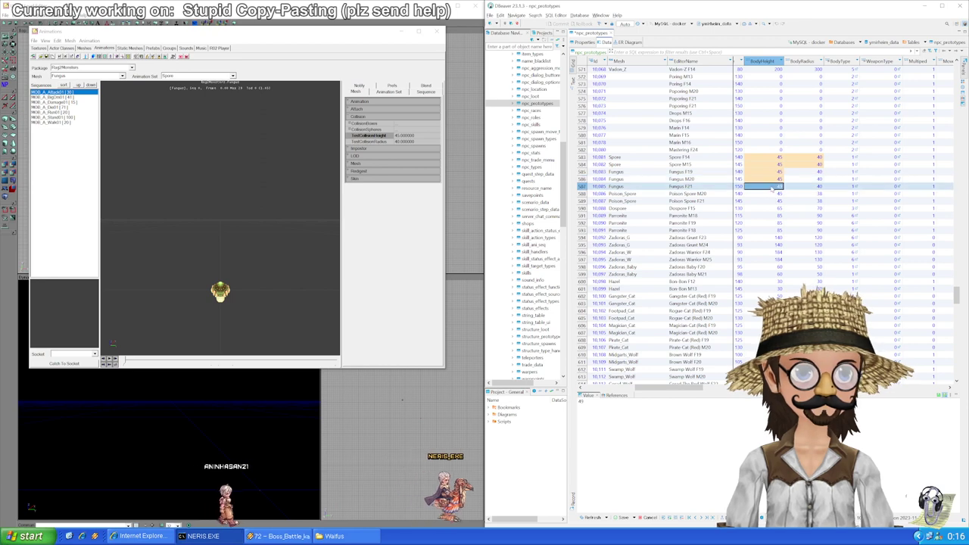
pyautogui.hotkey('ctrl', 'shift', 'v')
pyautogui.click(711, 278)
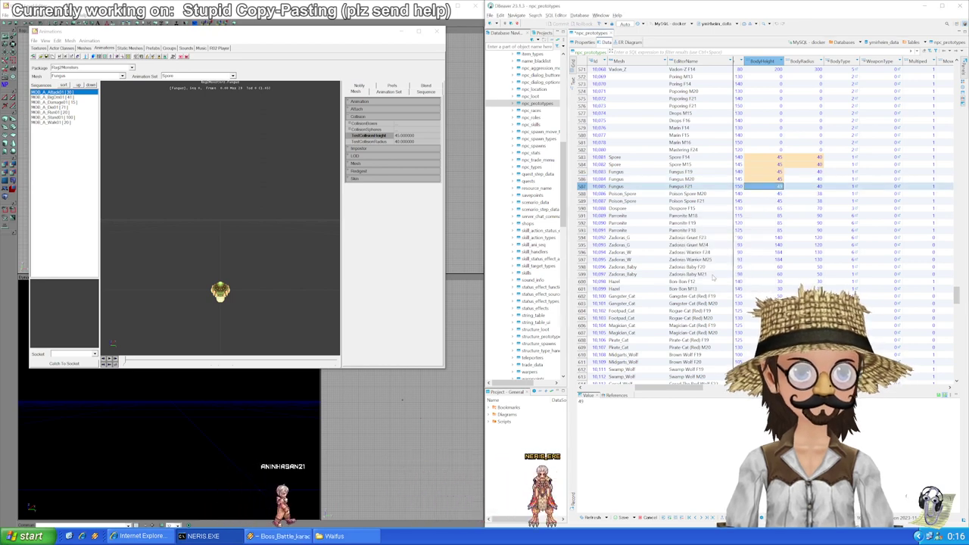
# Step: Load the Poison_Spore mesh in the Animations viewer to get its collision height and radius
pyautogui.click(768, 195)
pyautogui.click(110, 76)
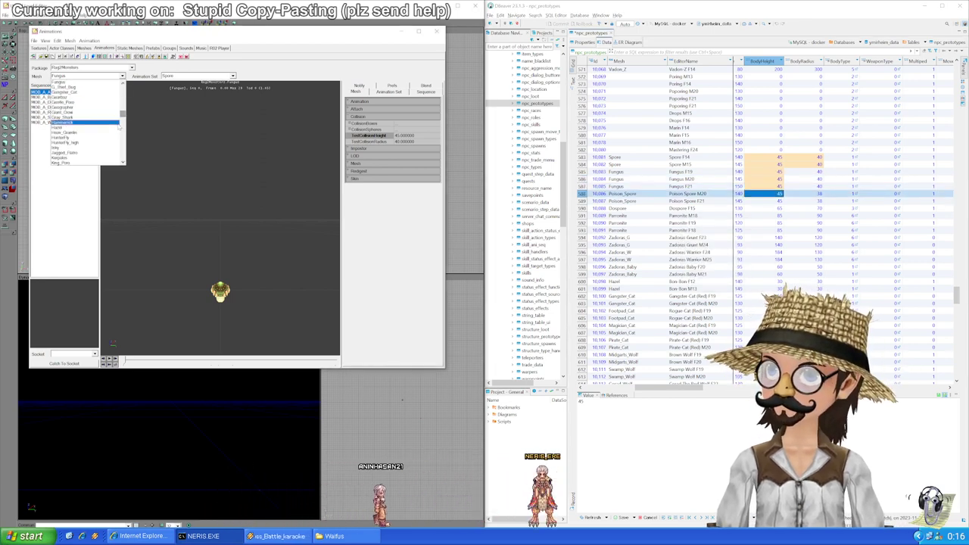
pyautogui.scroll(-5, 111, 133)
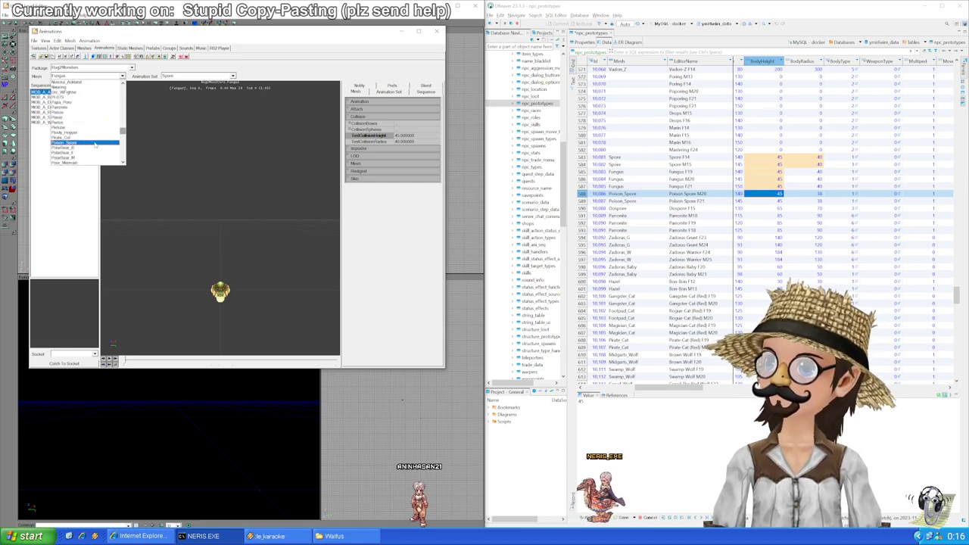
pyautogui.click(110, 133)
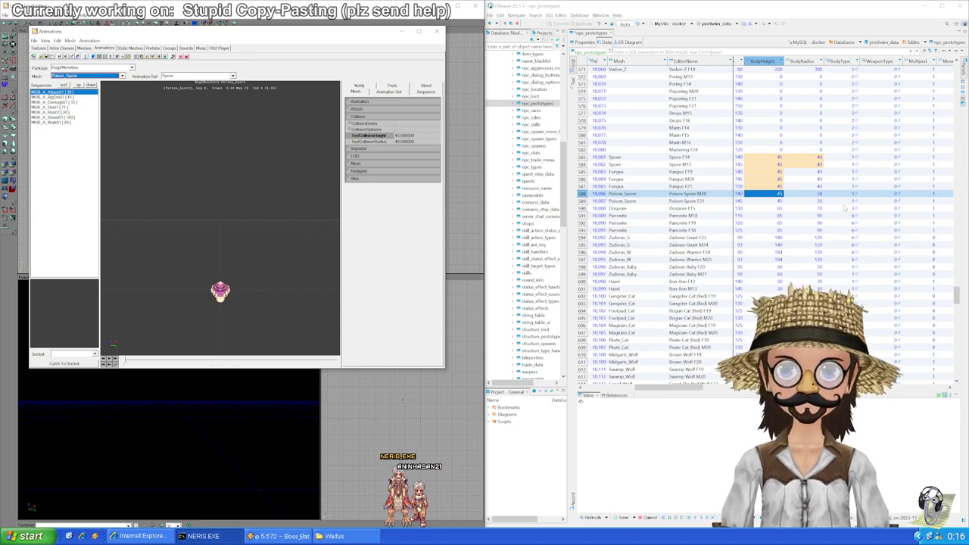
# Step: Set BodyRadius to 40 in the Poison Spore M20 and Poison Spore F21 rows
pyautogui.click(799, 196)
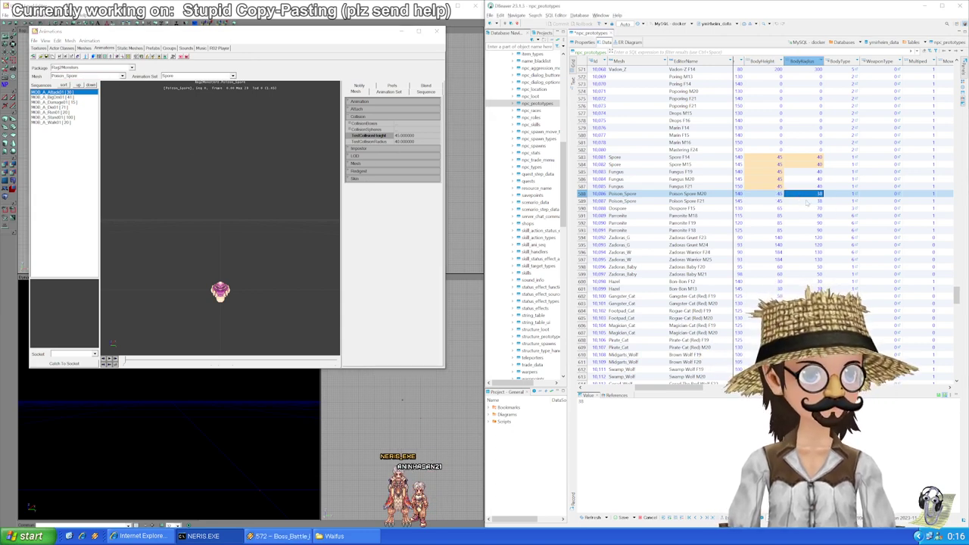
pyautogui.hotkey('ctrl', 'shift', 'v')
pyautogui.press('Return')
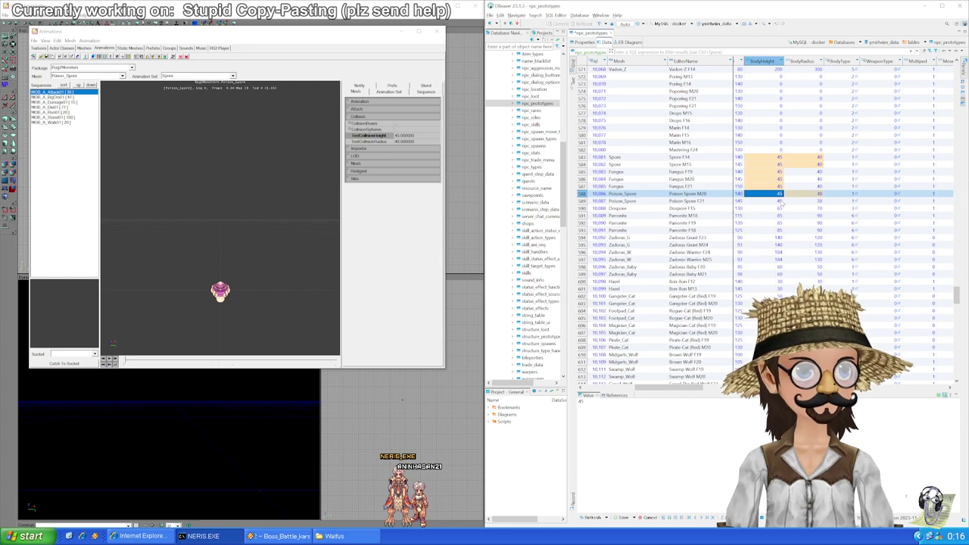
pyautogui.click(780, 202)
pyautogui.write('45\t40')
pyautogui.press('Return')
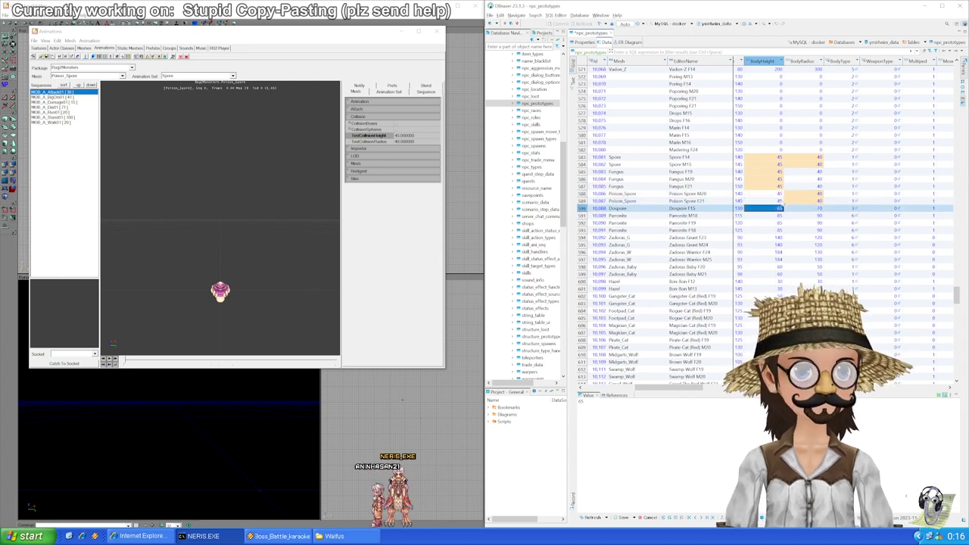
# Step: Load the Dospore mesh in the Animations viewer and compare its collision height and radius with the Dospore F15 row
pyautogui.click(121, 75)
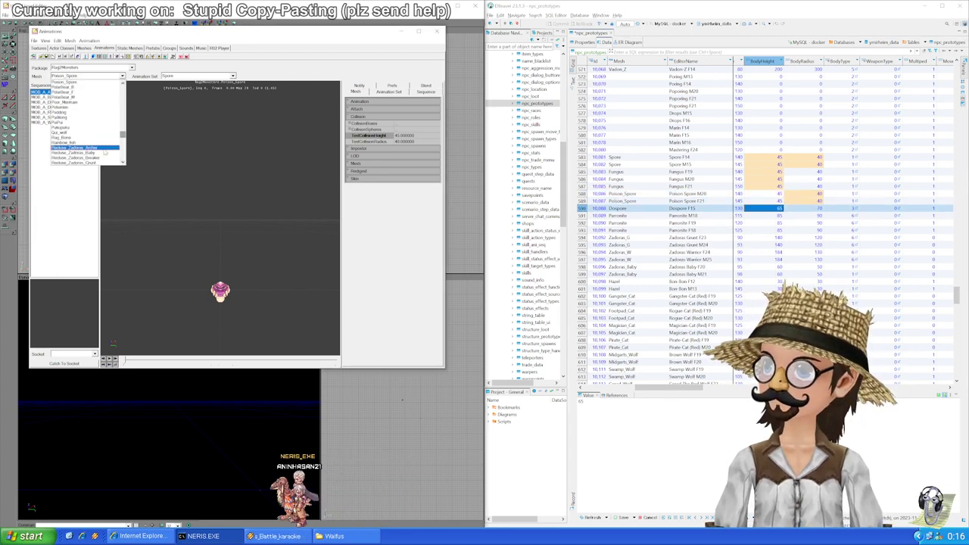
pyautogui.moveTo(122, 130); pyautogui.dragTo(123, 107)
pyautogui.click(60, 127)
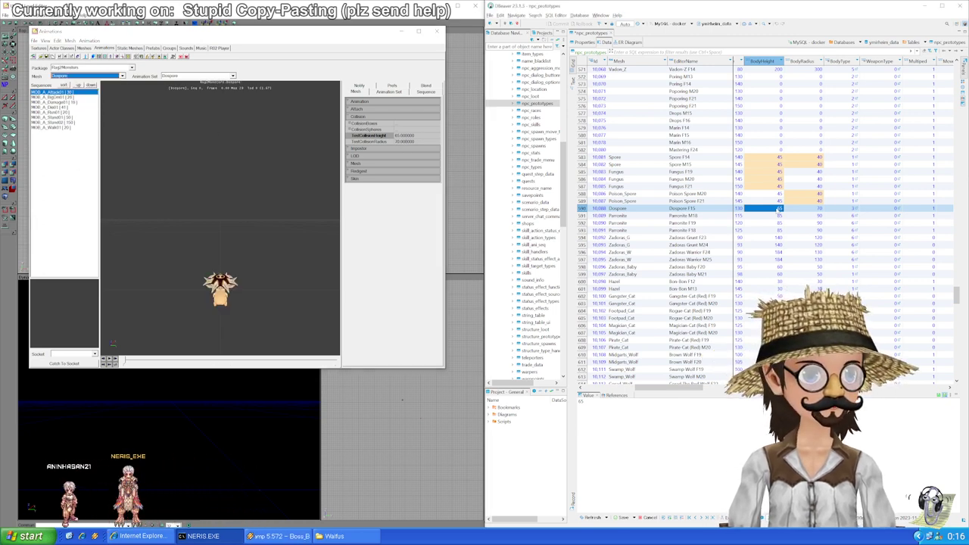
pyautogui.click(769, 215)
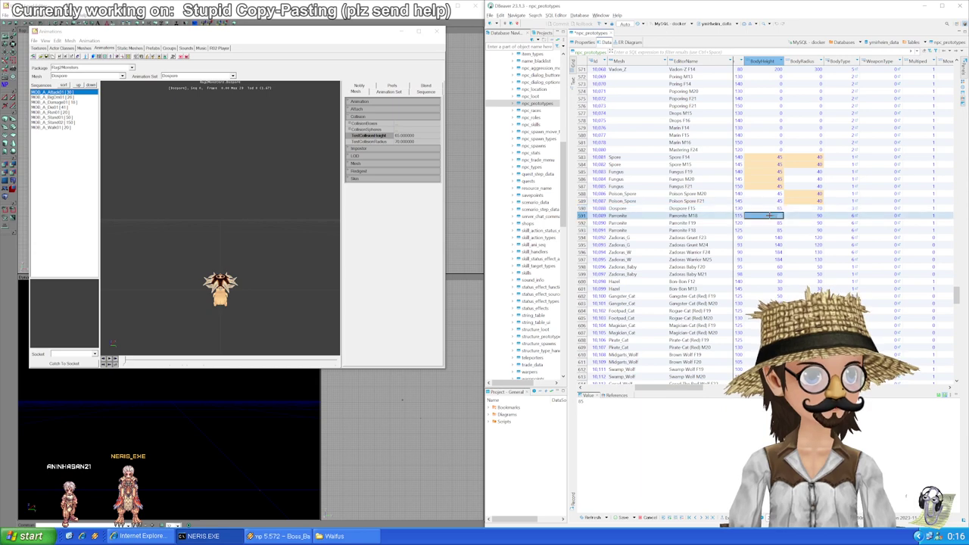
# Step: Load the Paronite mesh in the Animations viewer to get its collision height and radius, and save the pending table edits
pyautogui.click(101, 76)
pyautogui.scroll(-3, 121, 121)
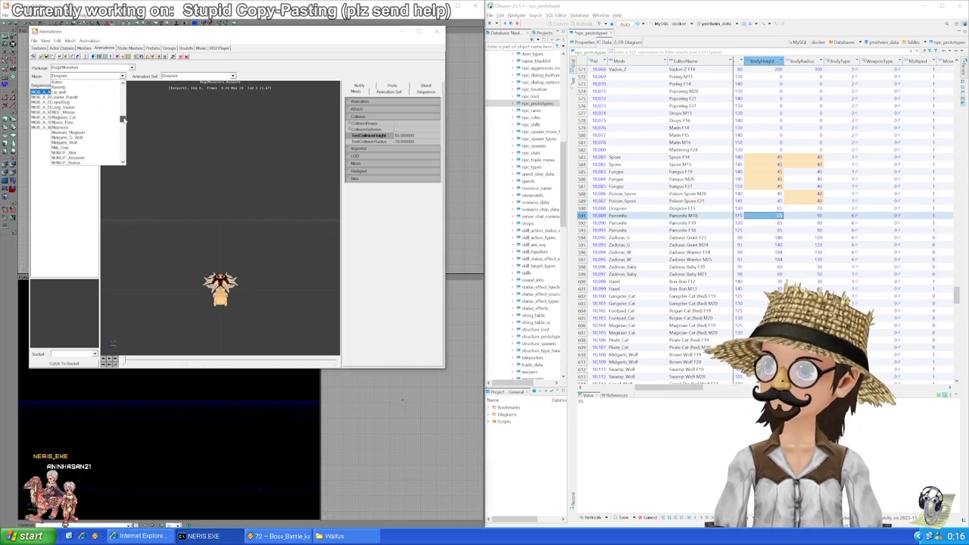
pyautogui.moveTo(125, 135); pyautogui.dragTo(124, 136)
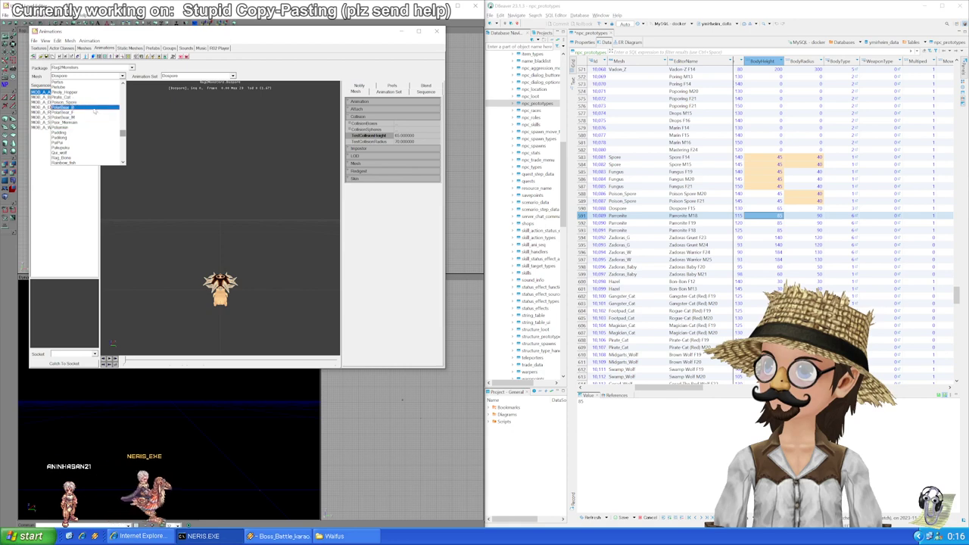
pyautogui.scroll(2, 85, 104)
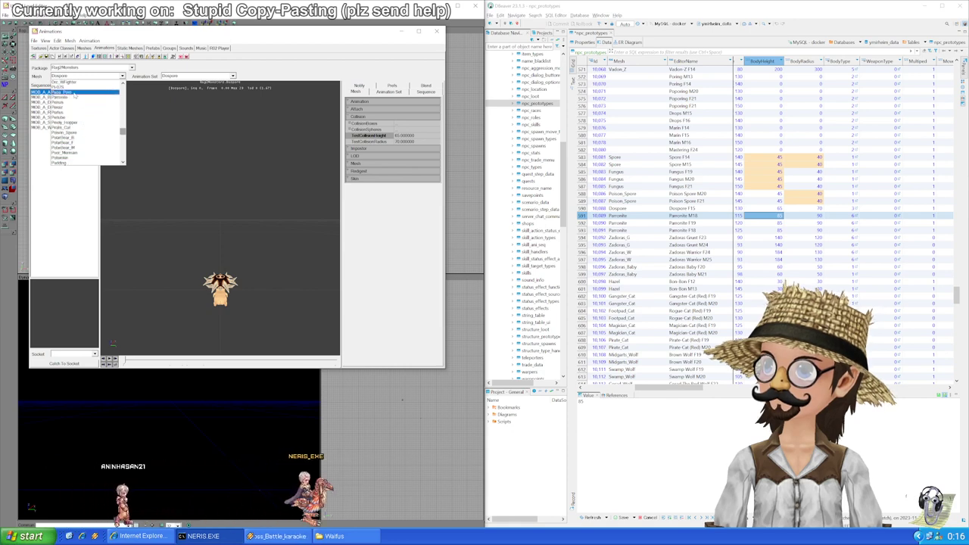
pyautogui.click(75, 98)
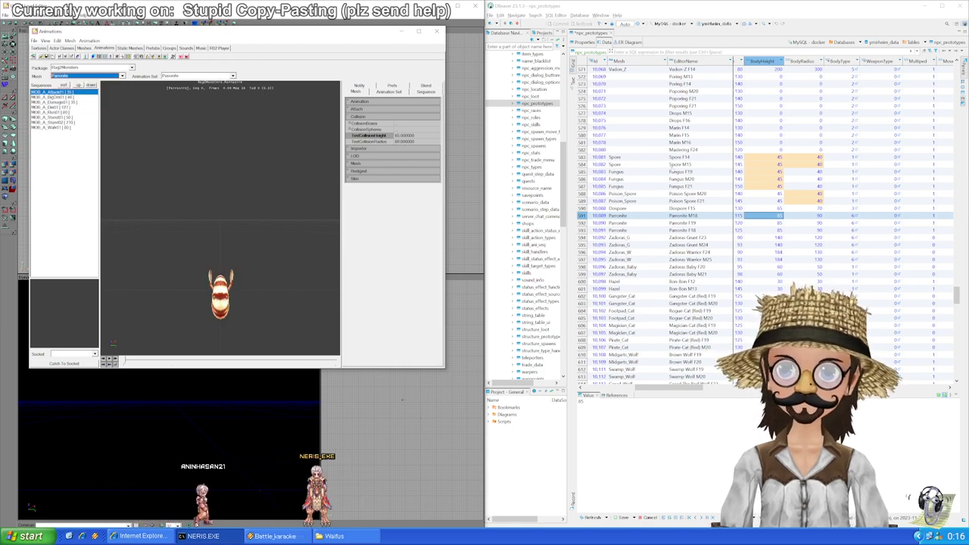
pyautogui.click(772, 230)
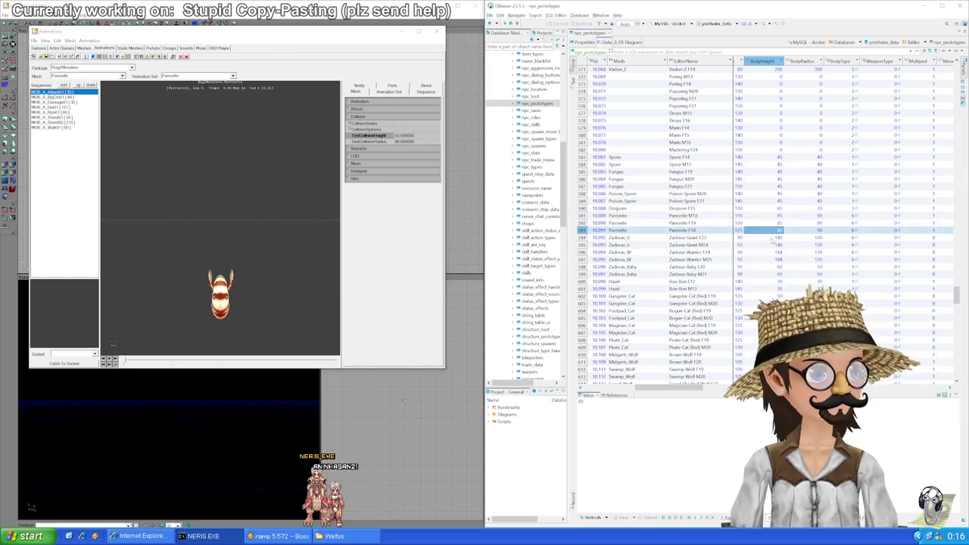
# Step: Load the Zadorus_G mesh in the Animations viewer to get its collision height and radius
pyautogui.click(771, 240)
pyautogui.scroll(-4, 771, 240)
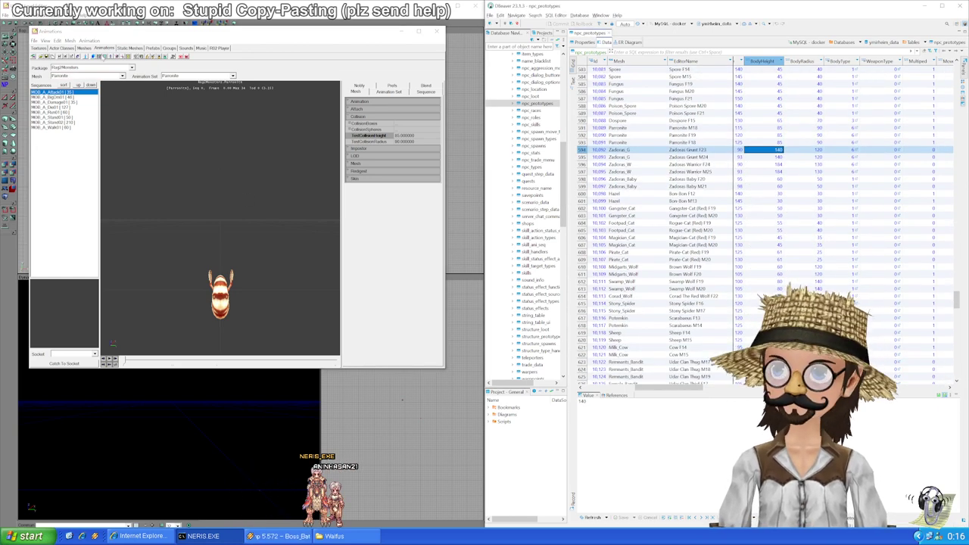
pyautogui.click(121, 76)
pyautogui.moveTo(124, 135); pyautogui.dragTo(122, 160)
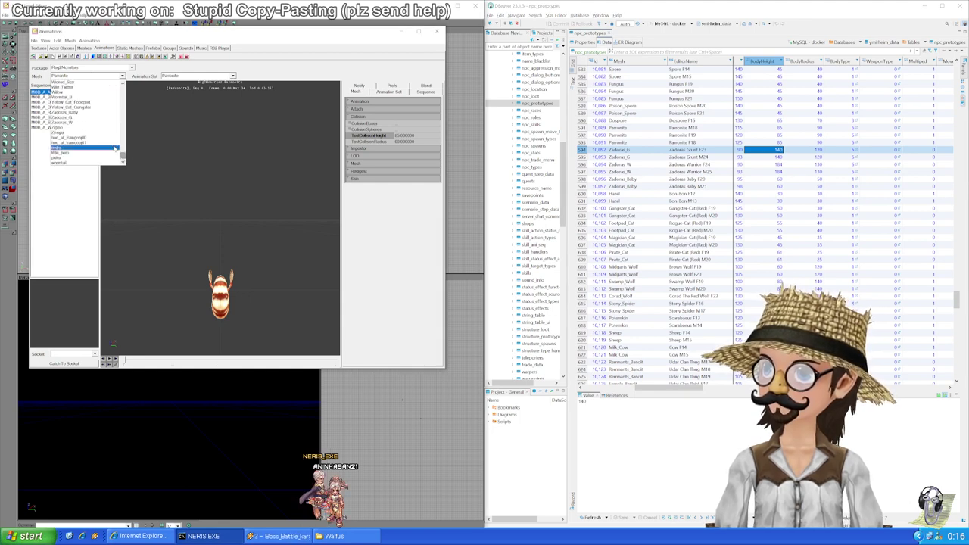
pyautogui.click(68, 121)
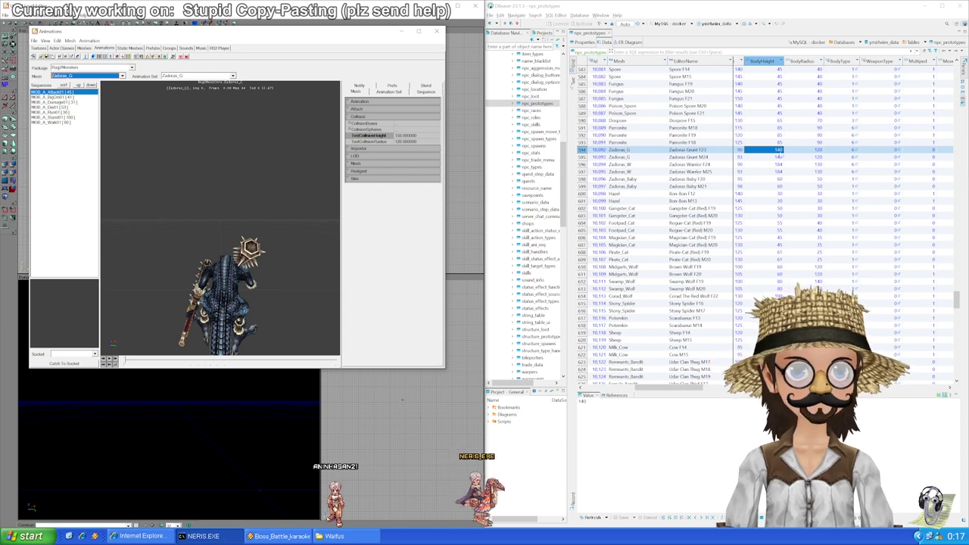
# Step: Set BodyHeight to 150 in the Zadorus Grunt F23 and Zadorus Grunt M24 rows and save the table edits
pyautogui.click(770, 151)
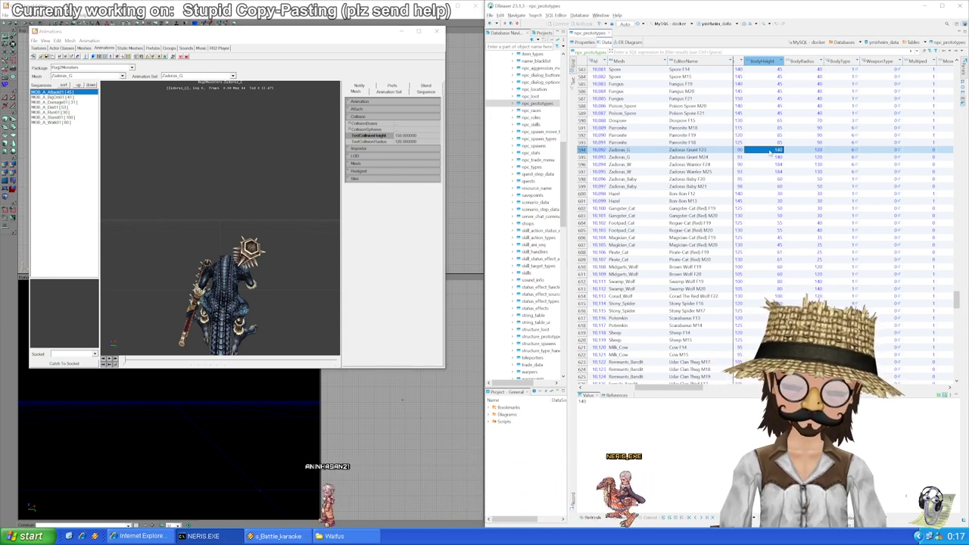
pyautogui.write('150')
pyautogui.press('Right')
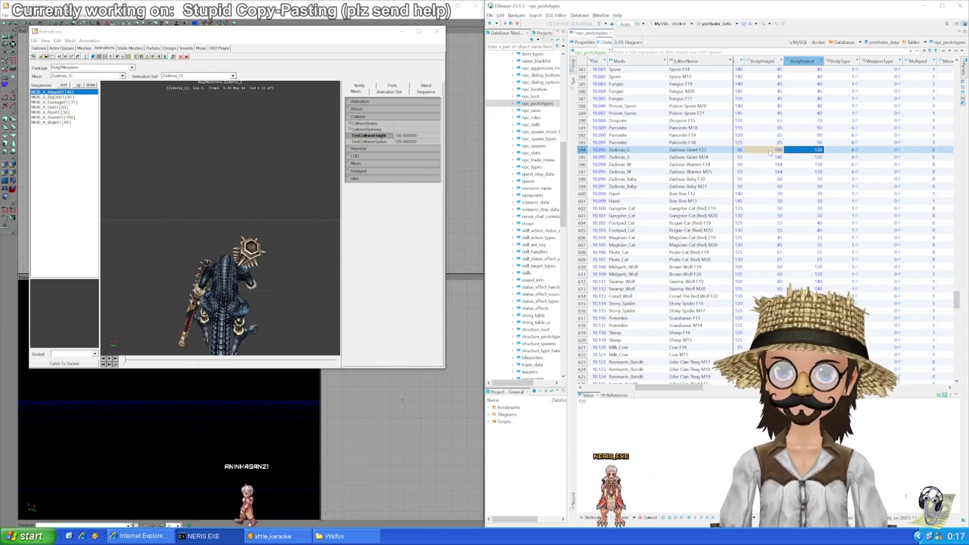
pyautogui.press('Left')
pyautogui.press('Down')
pyautogui.press('Down')
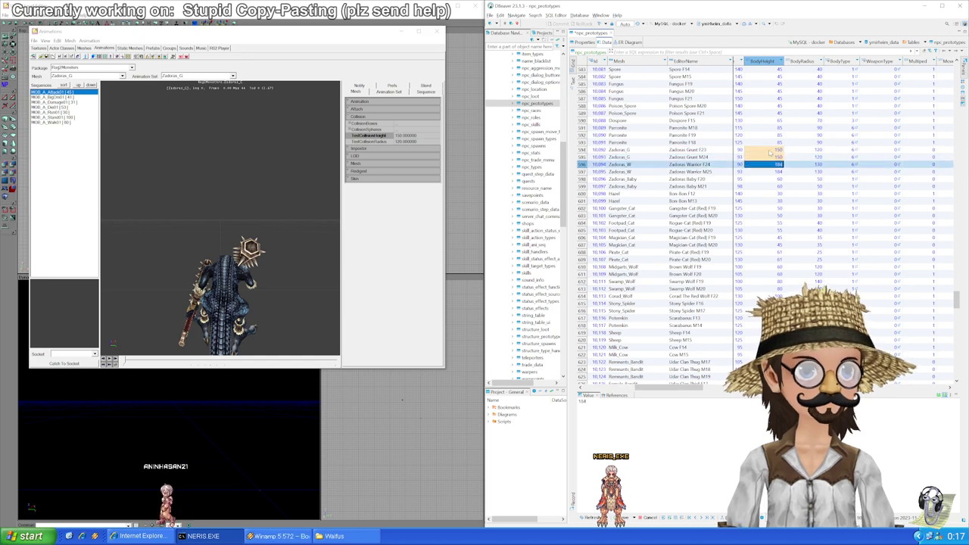
pyautogui.hotkey('ctrl', 's')
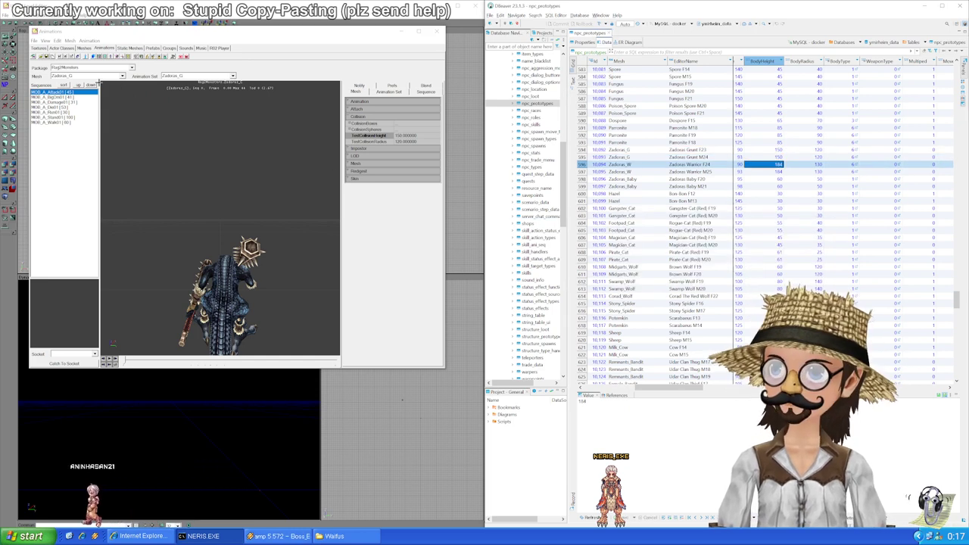
# Step: Load the Zadorus_W mesh in the Animations viewer and set BodyHeight to 170 in the Zadorus Warrior F24 row
pyautogui.click(97, 76)
pyautogui.click(83, 127)
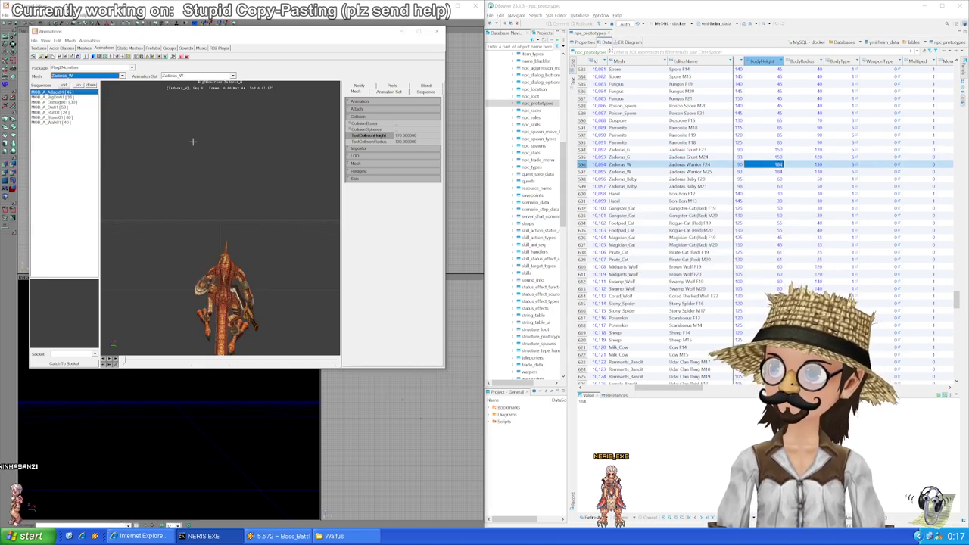
pyautogui.click(775, 165)
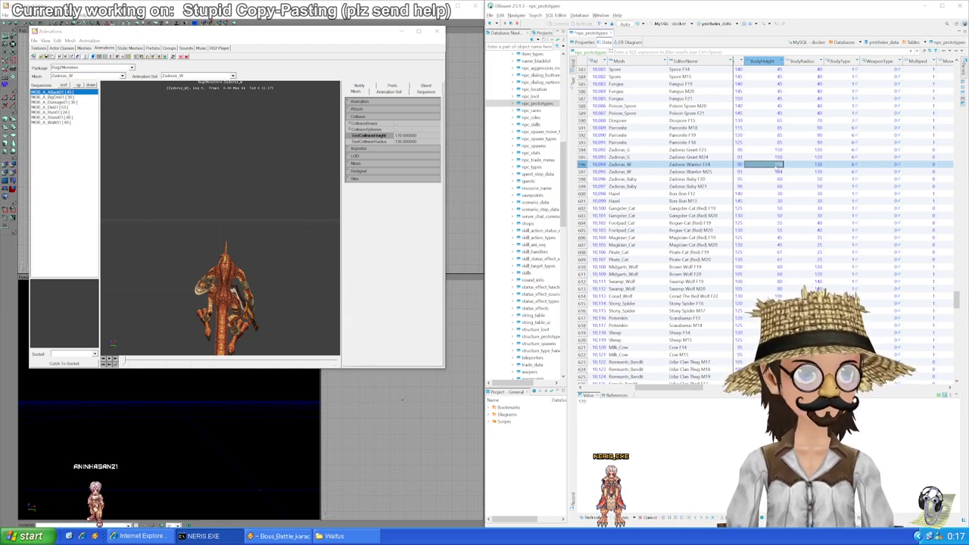
pyautogui.press('Return')
pyautogui.press('Left')
pyautogui.press('Left')
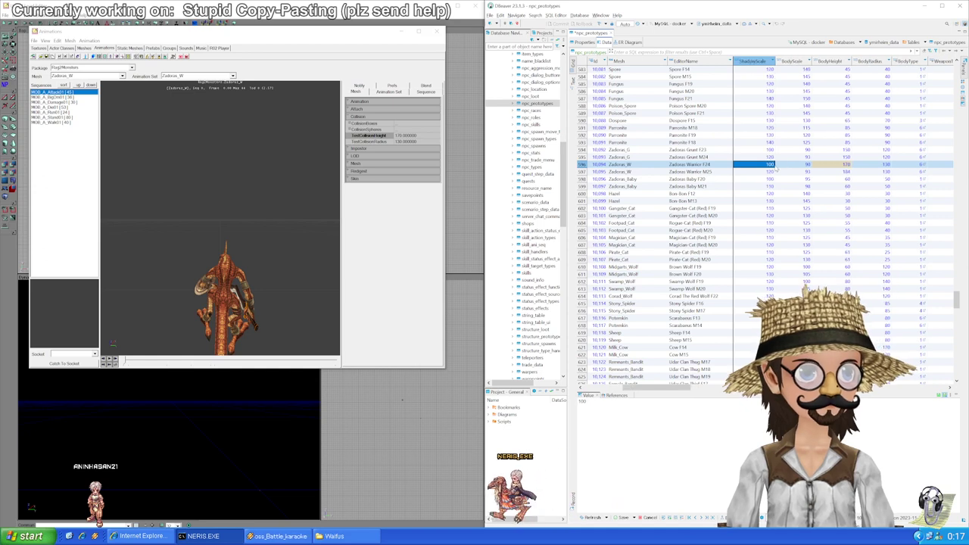
pyautogui.press('Right')
pyautogui.press('Right')
# Step: Set BodyHeight to 170 in the Zadorus Warrior M25 row and save the table edits
pyautogui.press('Down')
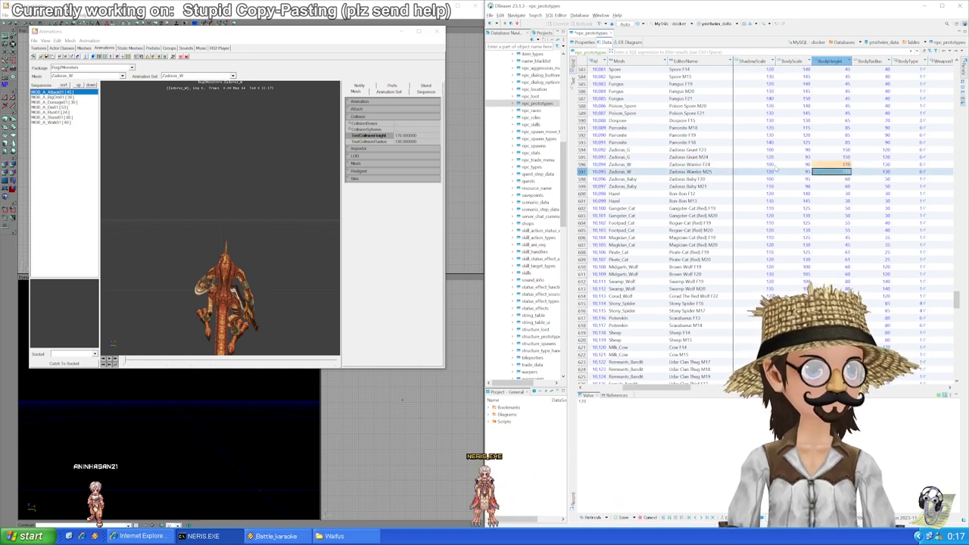
pyautogui.scroll(-1, 818, 209)
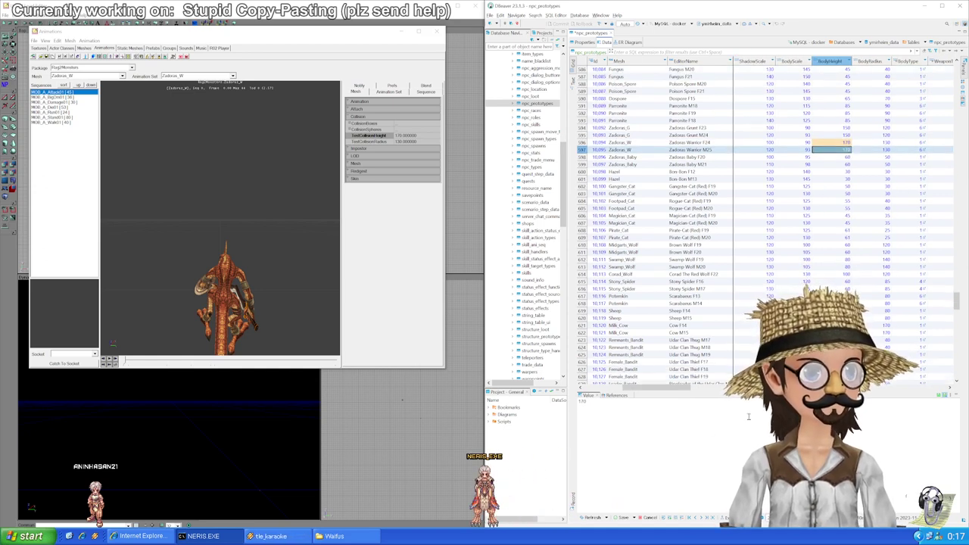
pyautogui.moveTo(662, 390); pyautogui.dragTo(669, 392)
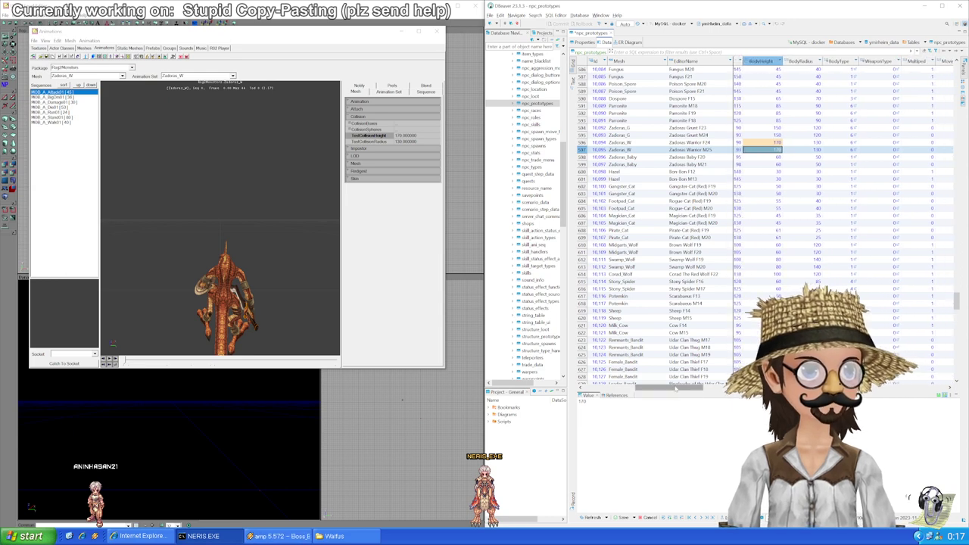
pyautogui.hotkey('ctrl', 's')
# Step: Load the Zadorus_Baby mesh in the Animations viewer and compare its collision height and radius with the Zadorus Baby F20 and M21 rows
pyautogui.click(773, 158)
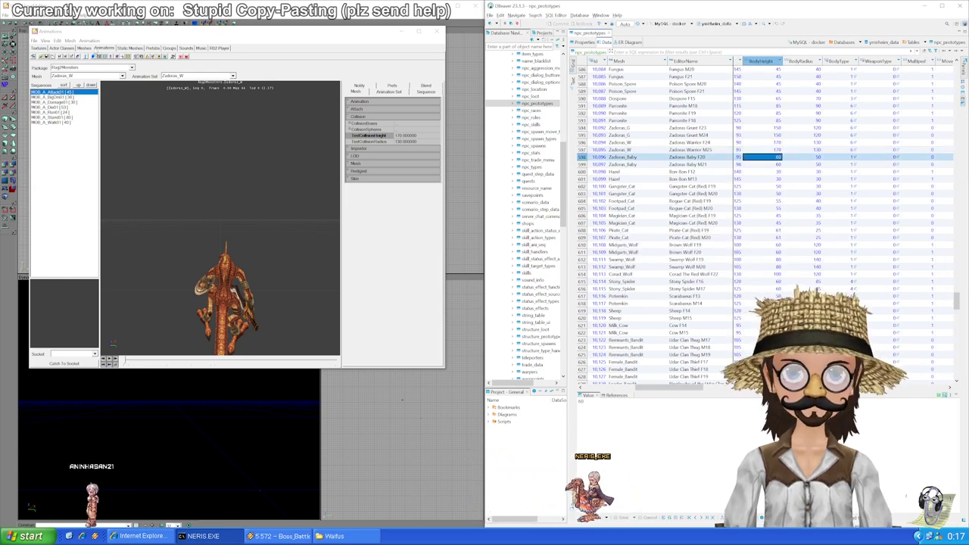
pyautogui.click(94, 77)
pyautogui.click(84, 112)
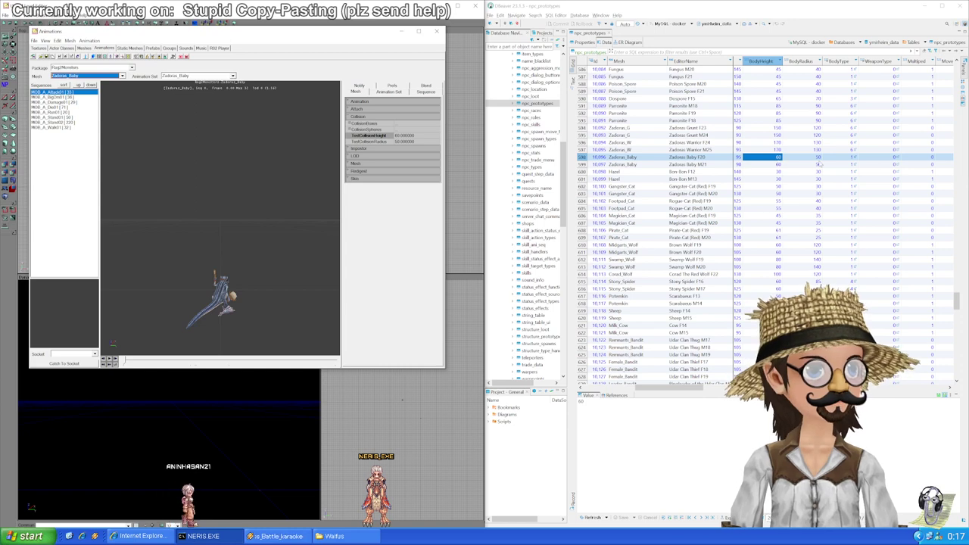
pyautogui.press('Down')
pyautogui.press('Down')
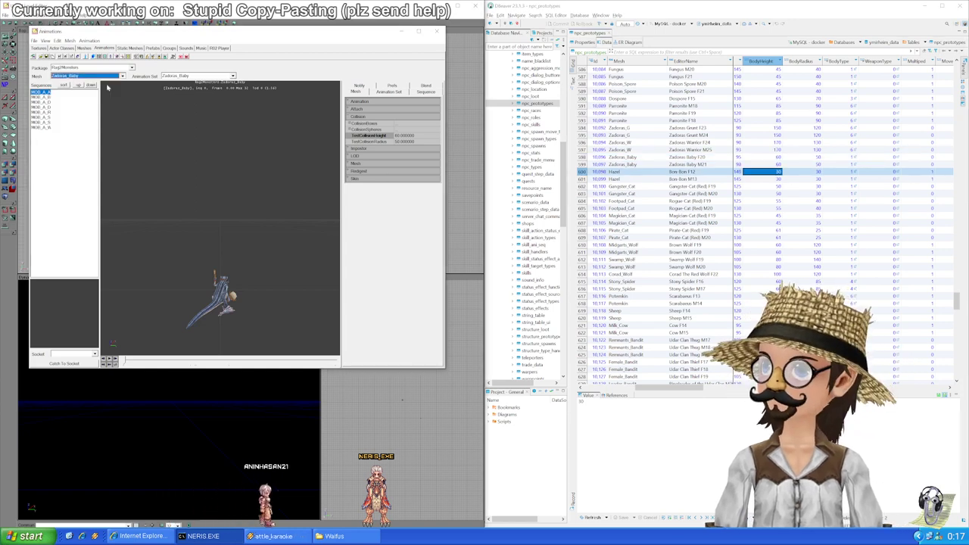
# Step: Load the Hazel mesh in the Animations viewer and compare its collision height and radius with the Bon-Bon F12 and M13 rows
pyautogui.click(122, 76)
pyautogui.moveTo(123, 157); pyautogui.dragTo(122, 114)
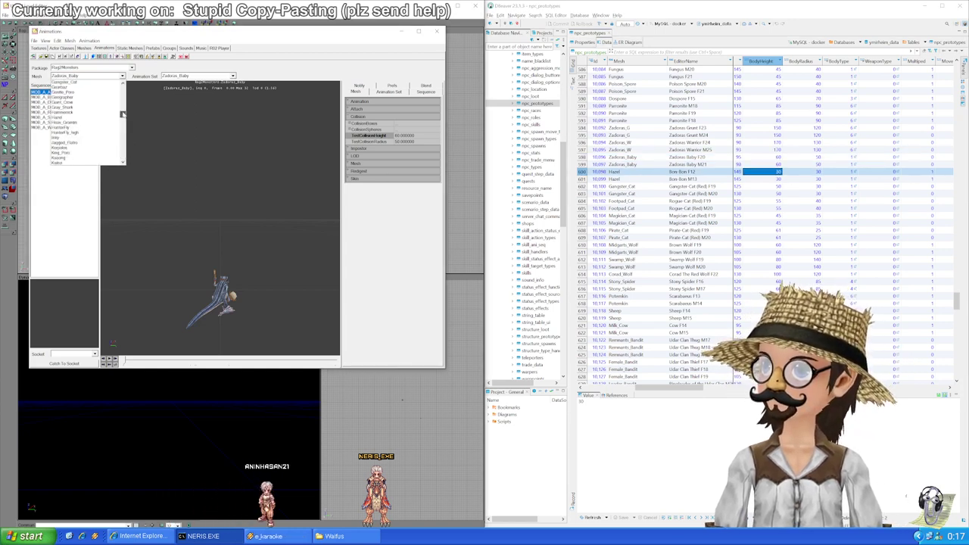
pyautogui.click(112, 117)
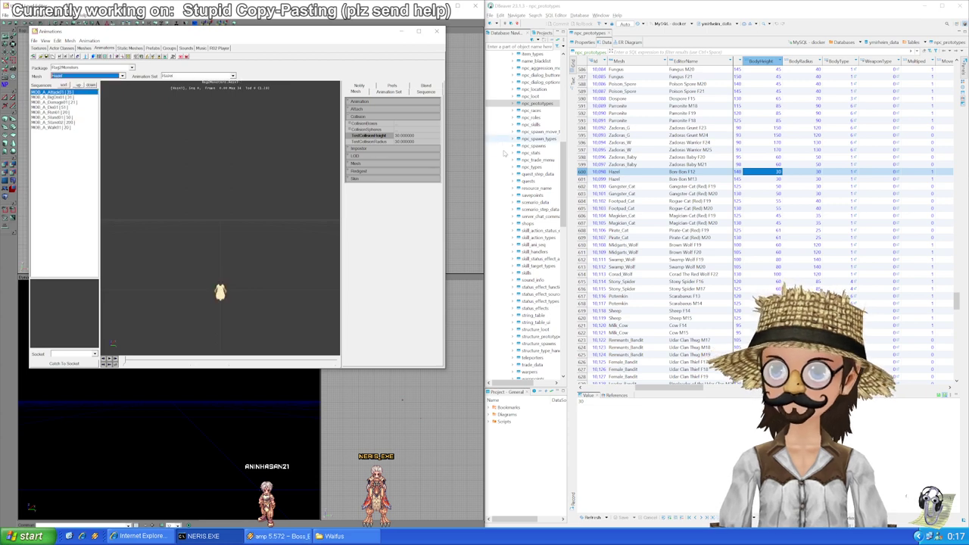
pyautogui.click(800, 172)
pyautogui.click(776, 172)
pyautogui.click(775, 180)
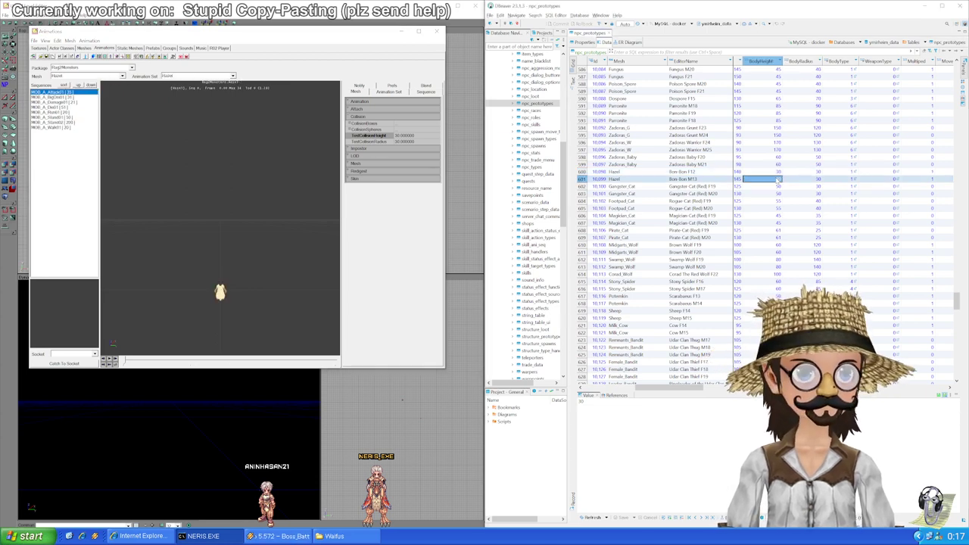
# Step: Load the Gangster_Cat mesh in the Animations viewer to get its collision height and radius
pyautogui.click(776, 187)
pyautogui.click(121, 76)
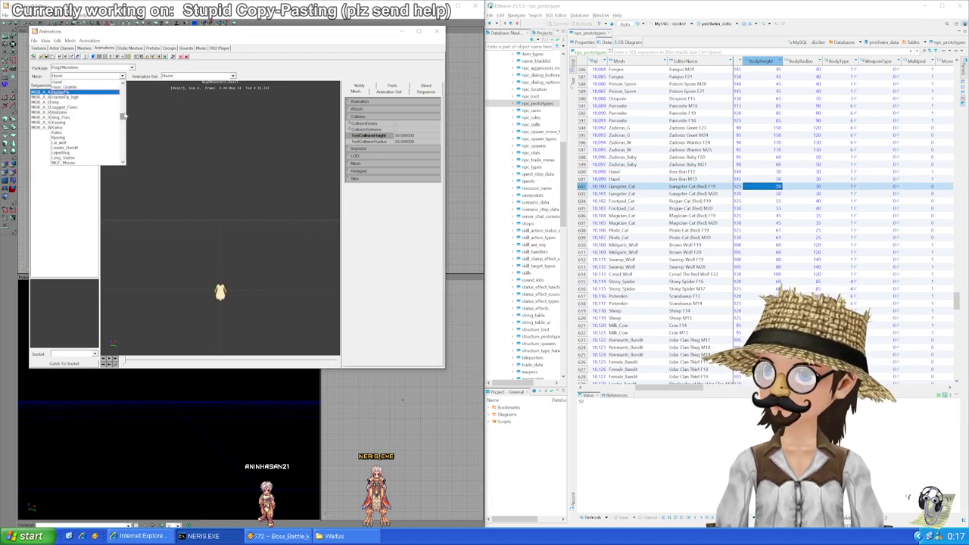
pyautogui.moveTo(125, 118); pyautogui.dragTo(124, 112)
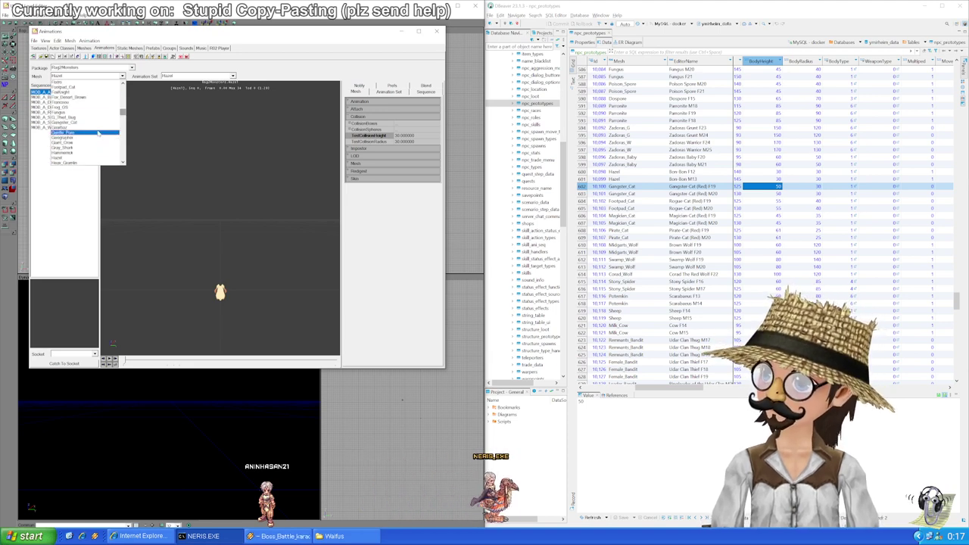
pyautogui.click(92, 129)
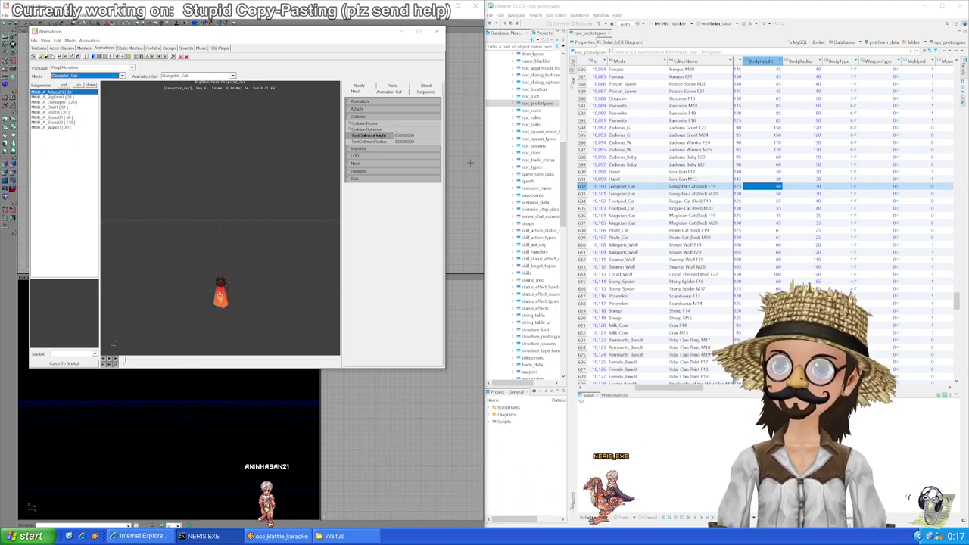
# Step: Set BodyHeight to 65 in the Gangster-Cat (Red) F19 and M20 rows and save the table edits
pyautogui.click(772, 190)
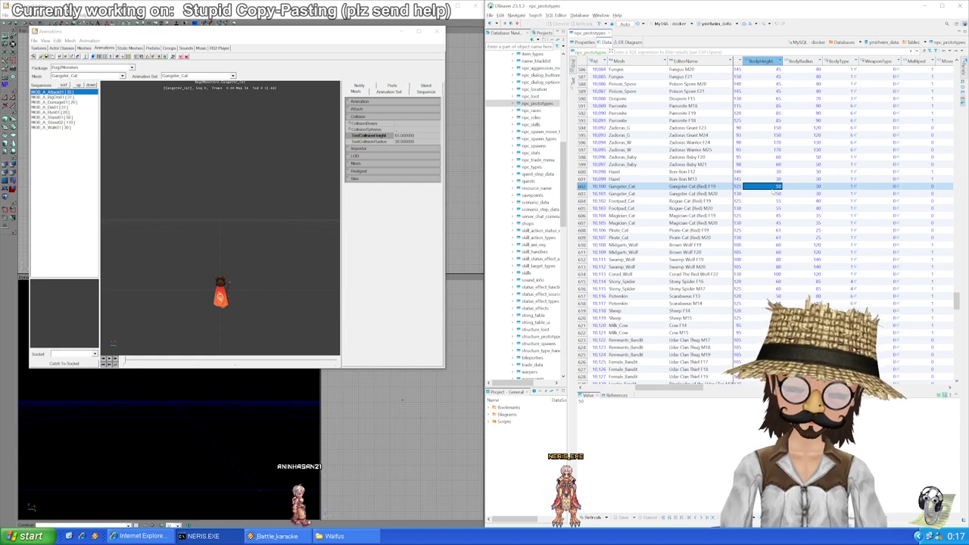
pyautogui.write('65')
pyautogui.click(803, 187)
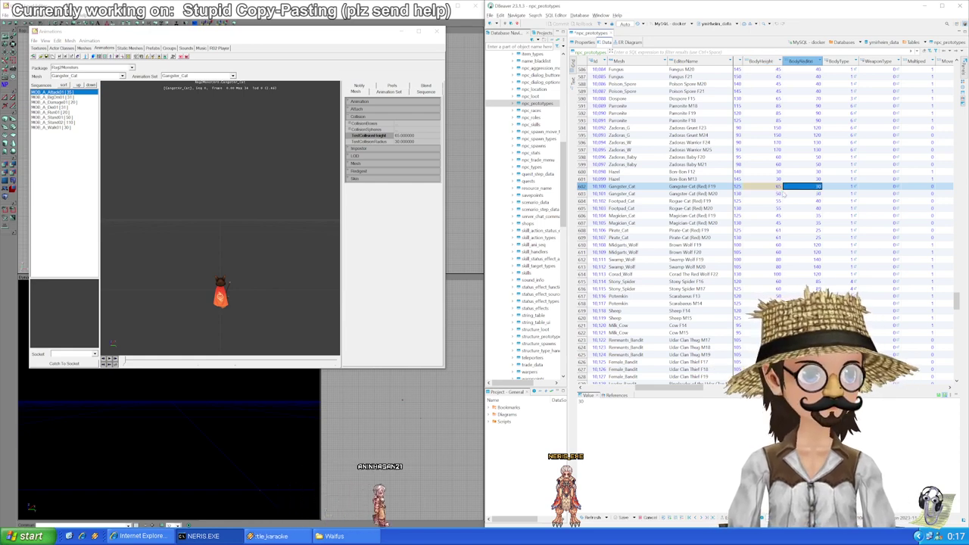
pyautogui.click(772, 194)
pyautogui.click(776, 202)
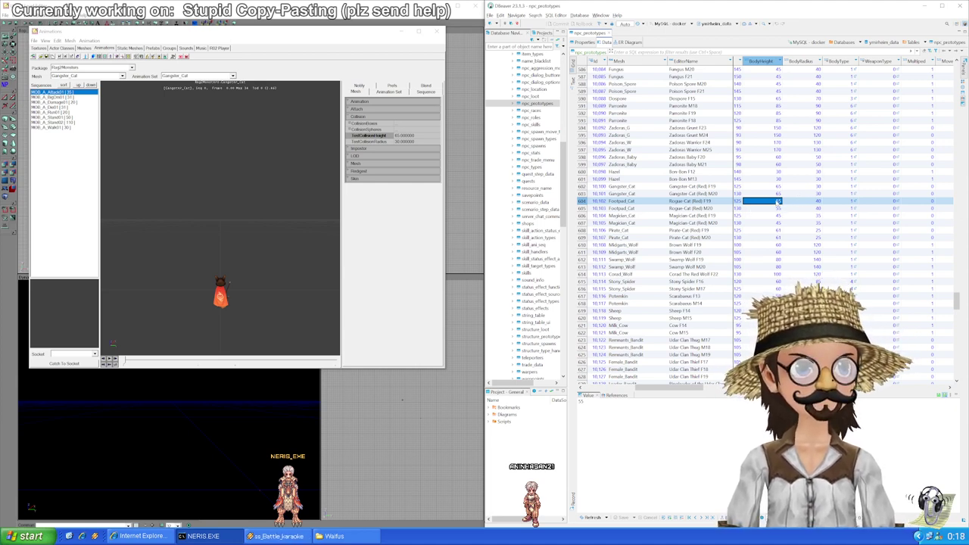
# Step: Load the Footpad_Cat mesh in the Animations viewer and compare its collision height and radius with the Rogue-Cat (Red) F19 and M20 rows
pyautogui.scroll(-2, 779, 202)
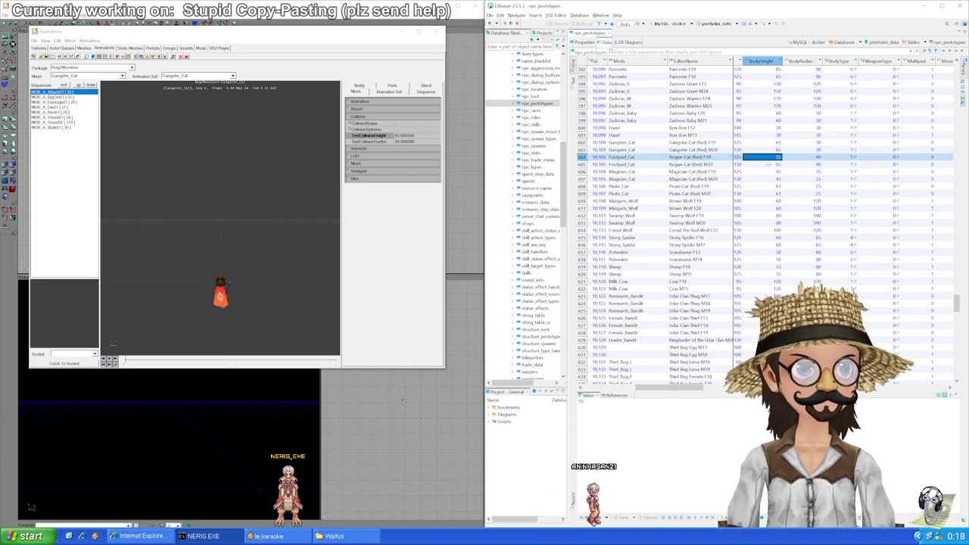
pyautogui.click(87, 75)
pyautogui.moveTo(123, 114); pyautogui.dragTo(124, 110)
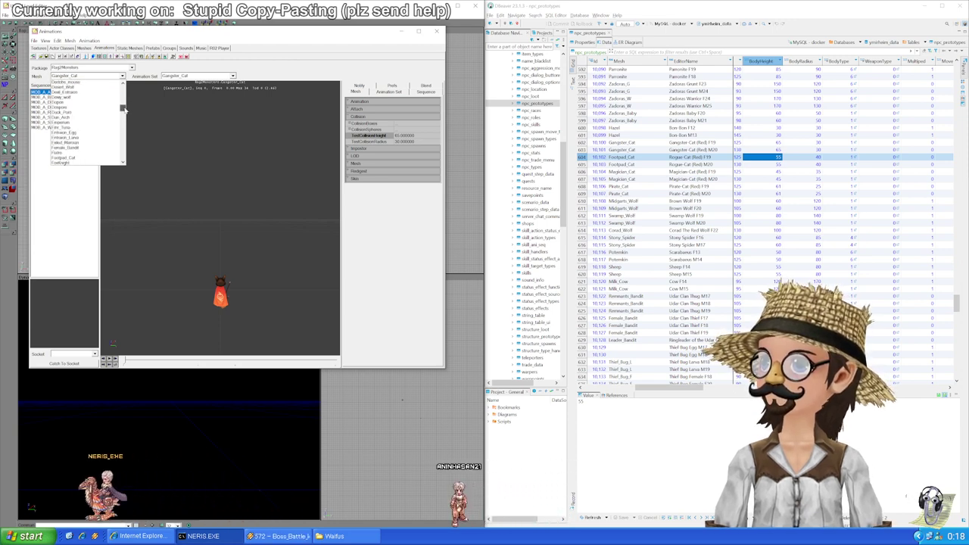
pyautogui.click(89, 145)
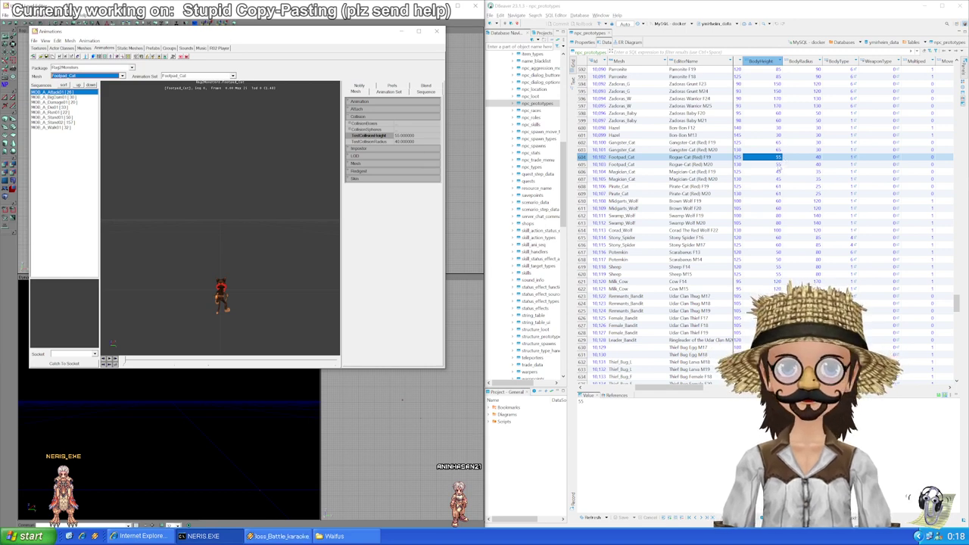
pyautogui.click(777, 165)
pyautogui.click(775, 177)
pyautogui.click(775, 173)
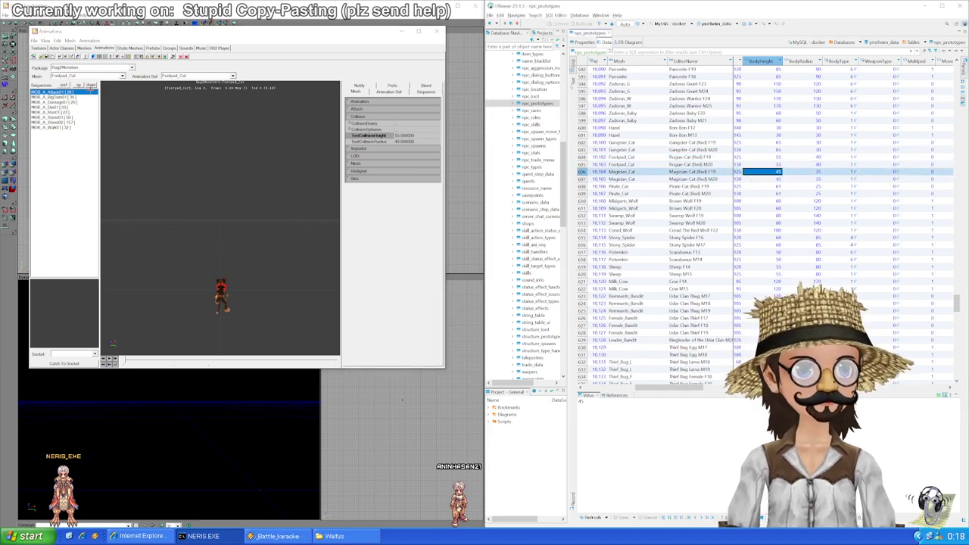
# Step: Load the Magician_Cat mesh in the Animations viewer to get its collision height and radius
pyautogui.click(87, 76)
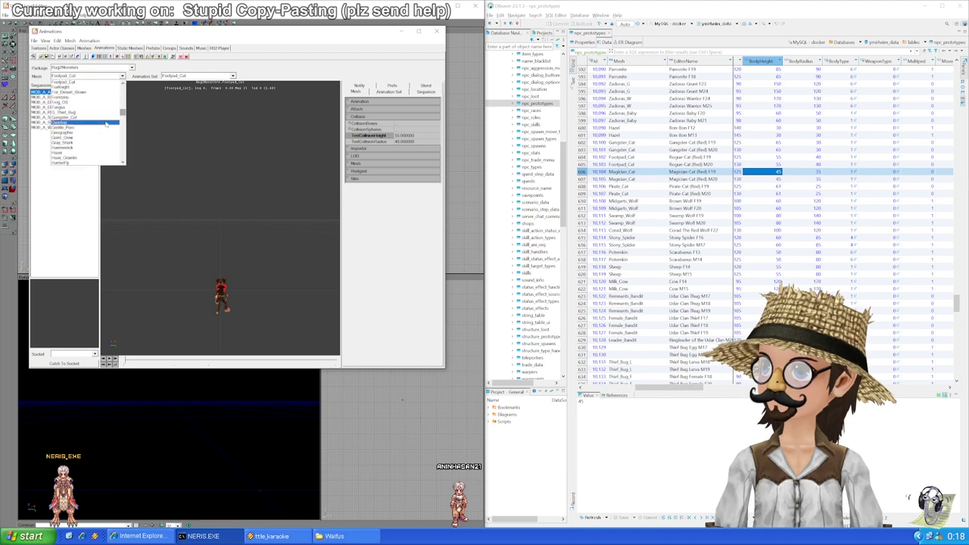
pyautogui.moveTo(123, 114); pyautogui.dragTo(123, 119)
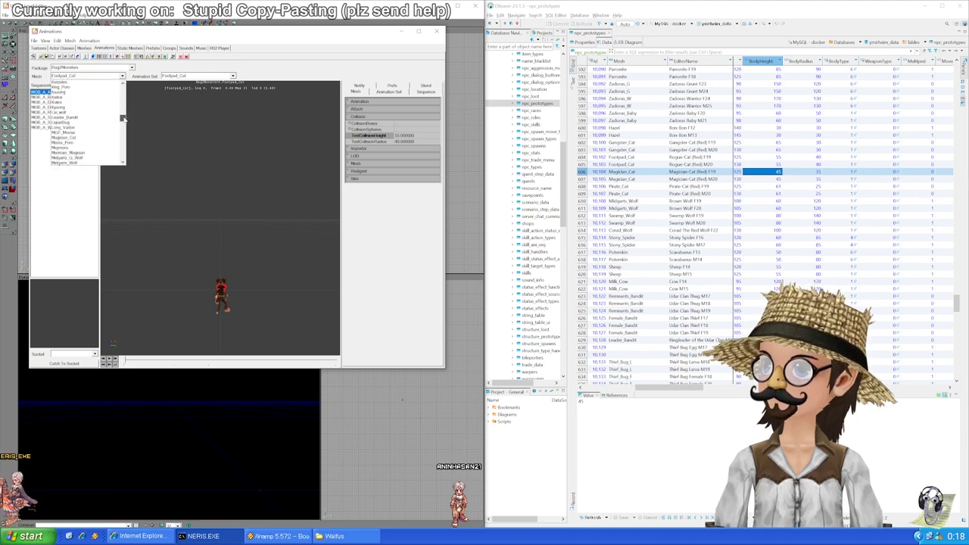
pyautogui.click(99, 139)
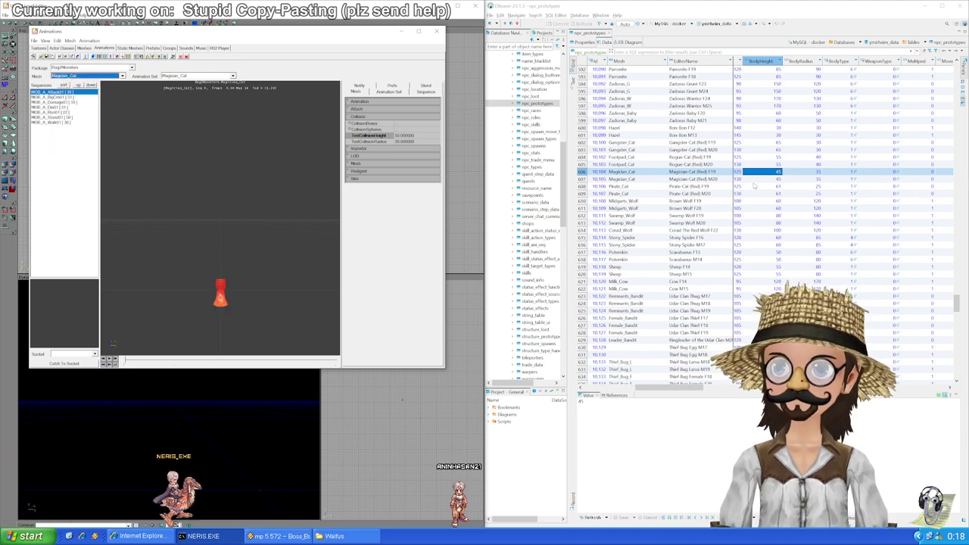
# Step: Set BodyHeight to 50 and BodyRadius to 30 in the Magician-Cat (Red) F19 row
pyautogui.click(777, 174)
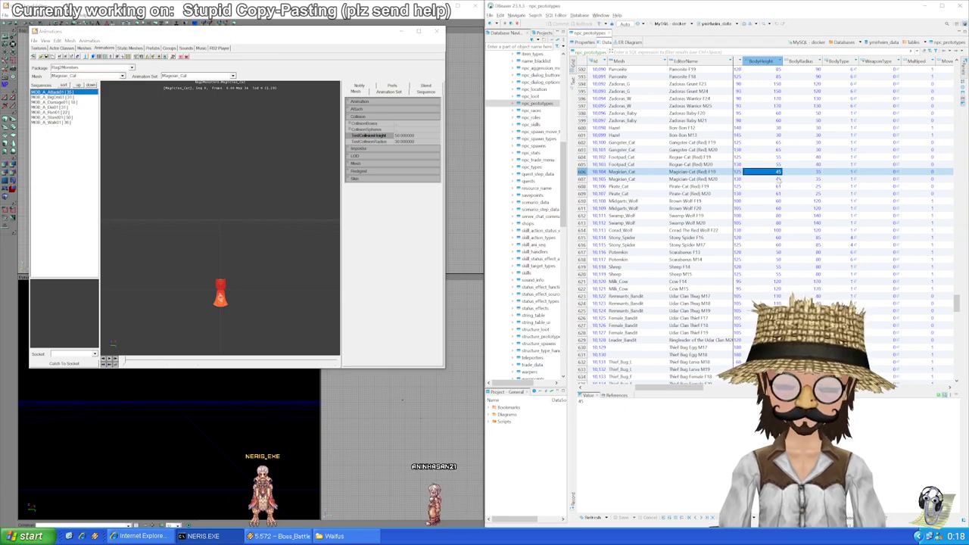
pyautogui.write('50')
pyautogui.press('Return')
pyautogui.press('Right')
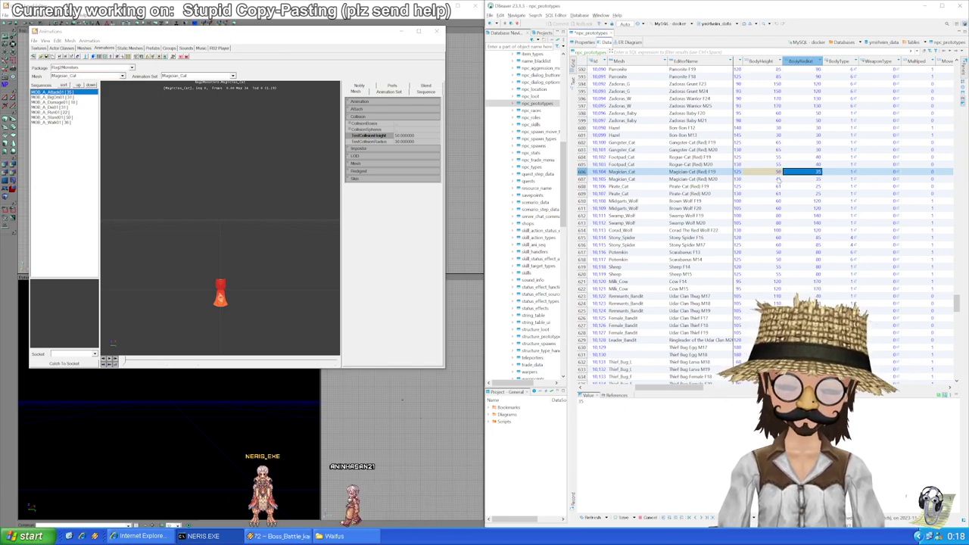
pyautogui.write('30')
pyautogui.press('Return')
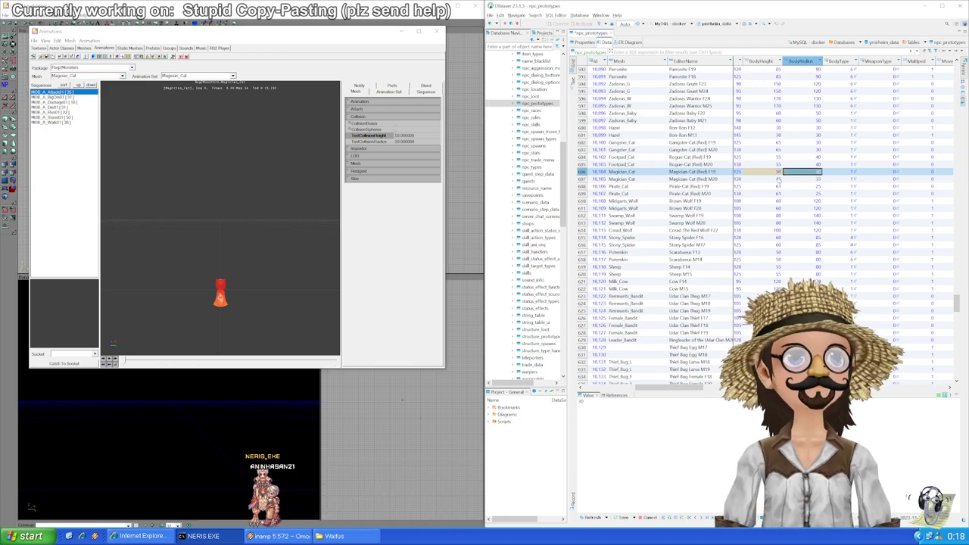
# Step: Save the Magician-Cat (Red) F19 edits and copy BodyHeight 50 and BodyRadius 30 into the Magician-Cat (Red) M20 row
pyautogui.moveTo(672, 389); pyautogui.dragTo(668, 389)
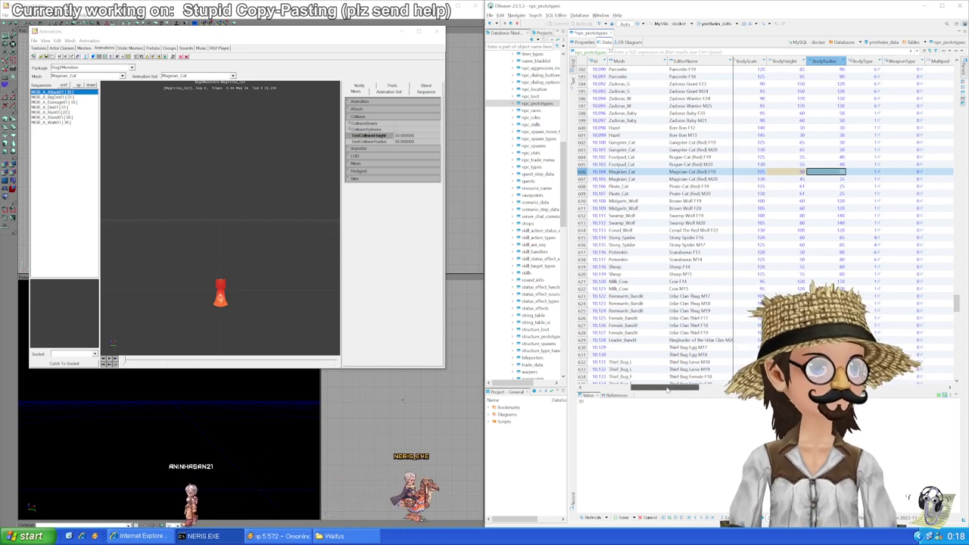
pyautogui.click(799, 173)
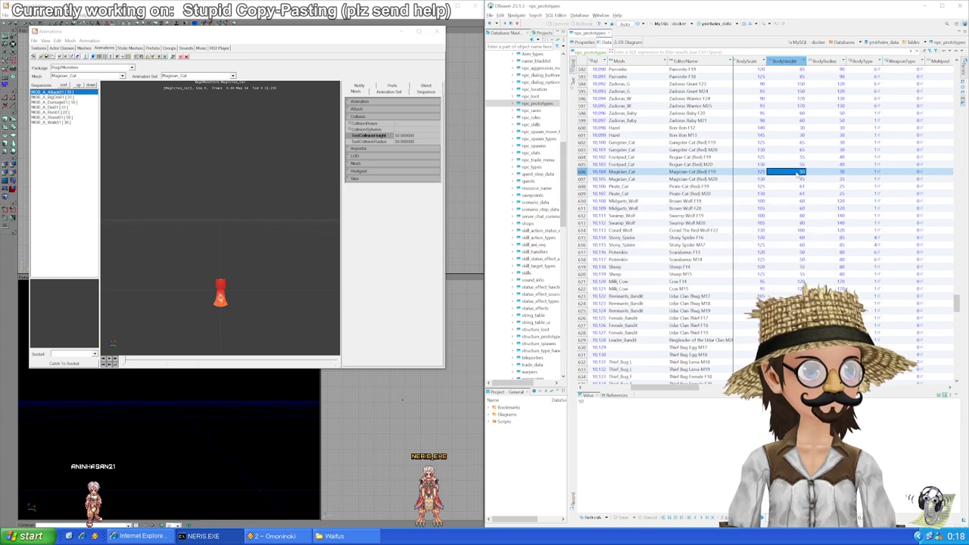
pyautogui.click(800, 179)
pyautogui.click(800, 172)
pyautogui.hotkey('ctrl', 'c')
pyautogui.moveTo(798, 180); pyautogui.dragTo(827, 180)
pyautogui.hotkey('ctrl', 'v')
pyautogui.hotkey('ctrl', 'shift', 'v')
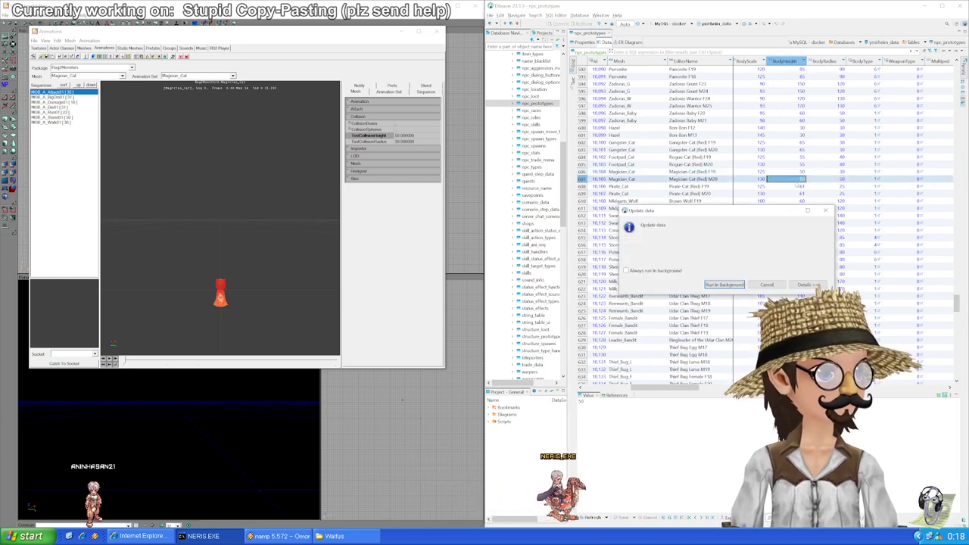
pyautogui.press('Return')
pyautogui.hotkey('ctrl', 'shift', 'v')
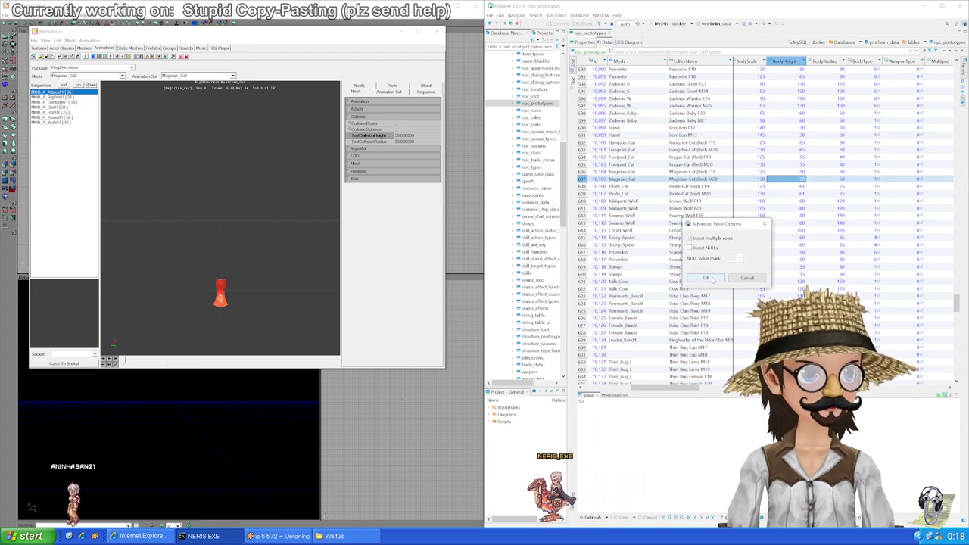
pyautogui.press('Return')
pyautogui.hotkey('ctrl', 'shift', 'v')
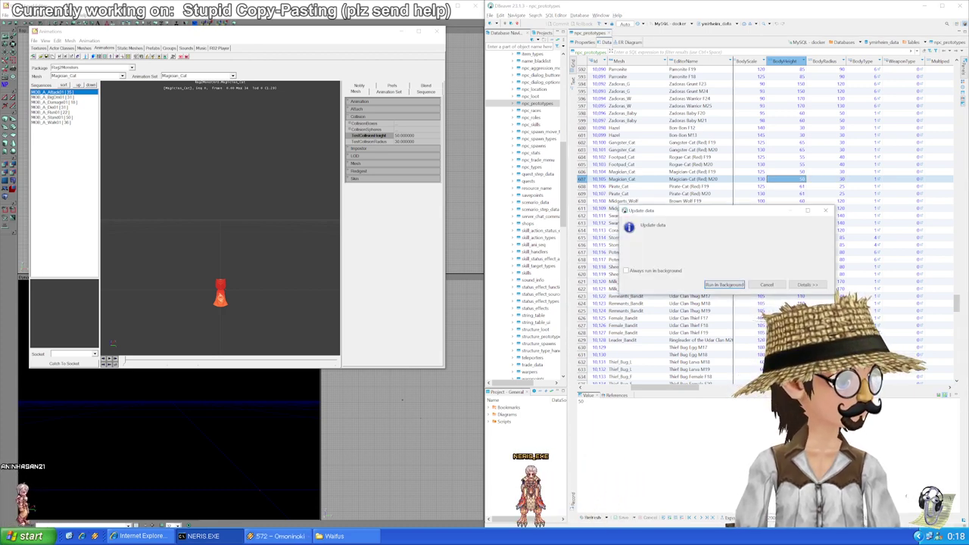
pyautogui.press('Return')
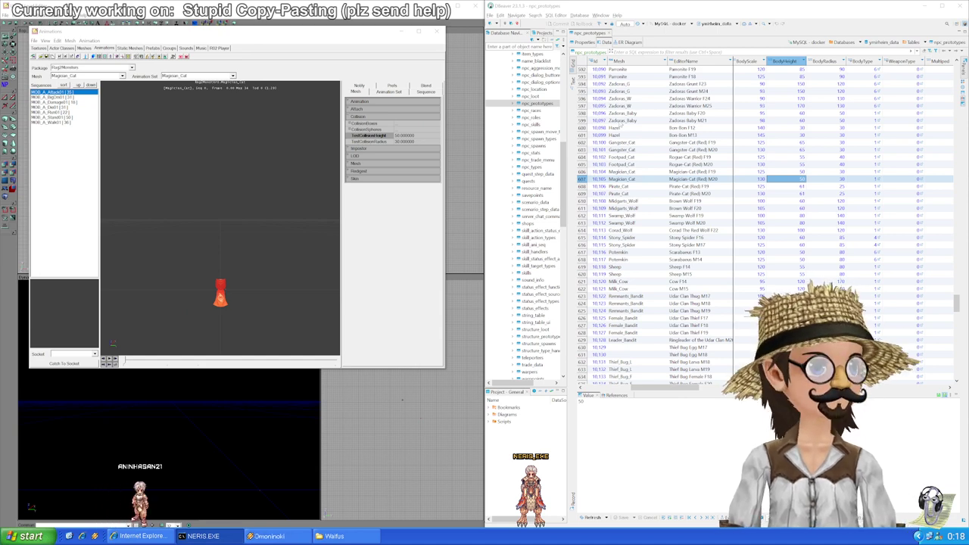
# Step: Look through the table's other columns, including MaxPursuitDistance and the BGM settings, and return to BodyHeight and BodyRadius
pyautogui.click(758, 180)
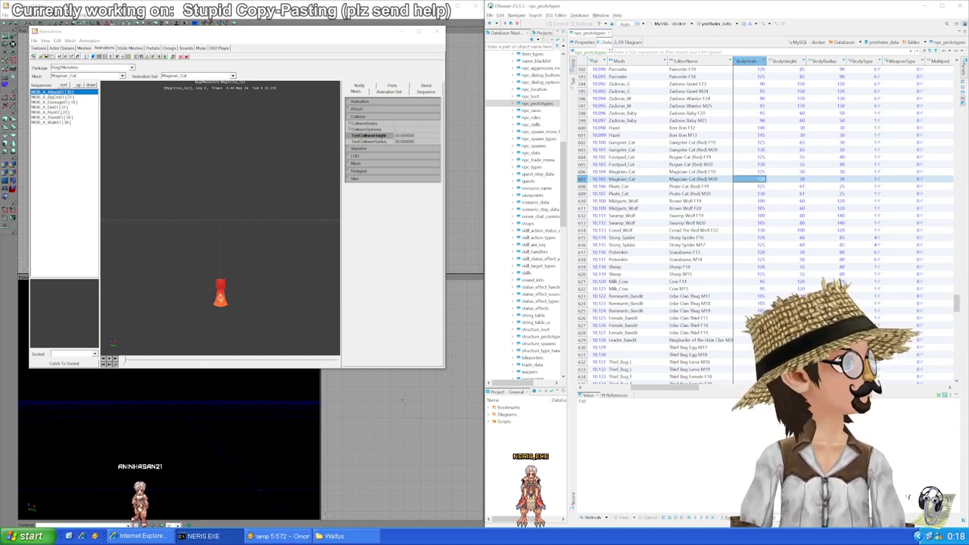
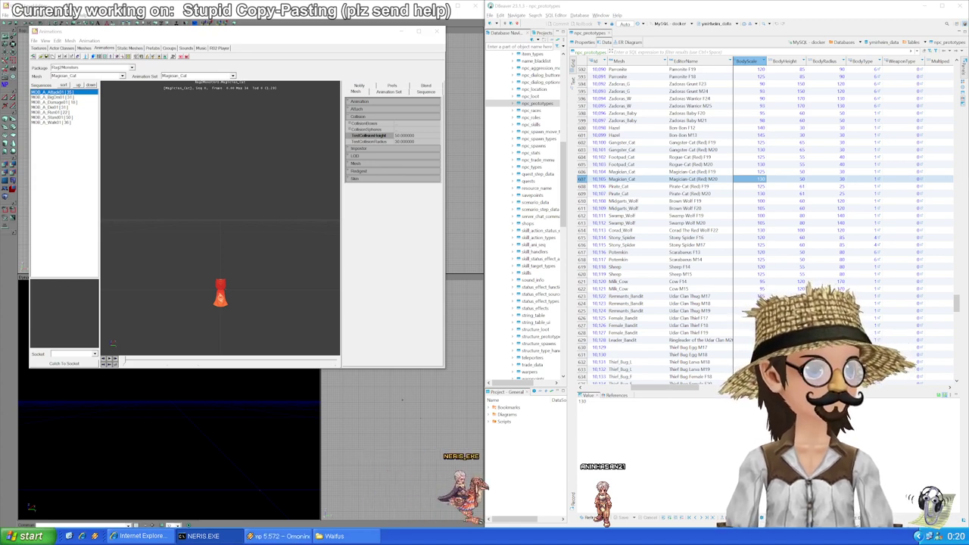
pyautogui.moveTo(671, 389); pyautogui.dragTo(756, 395)
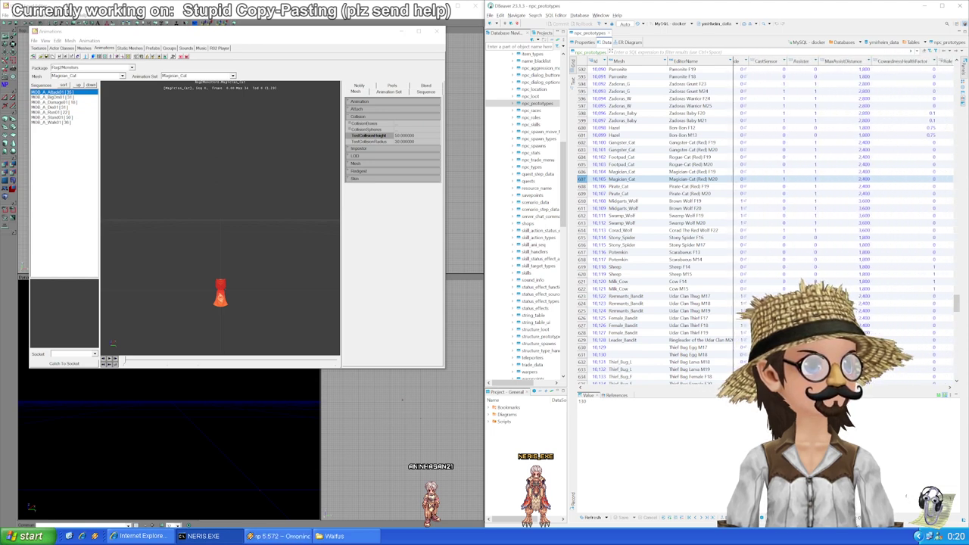
pyautogui.hscroll(-3, 764, 224)
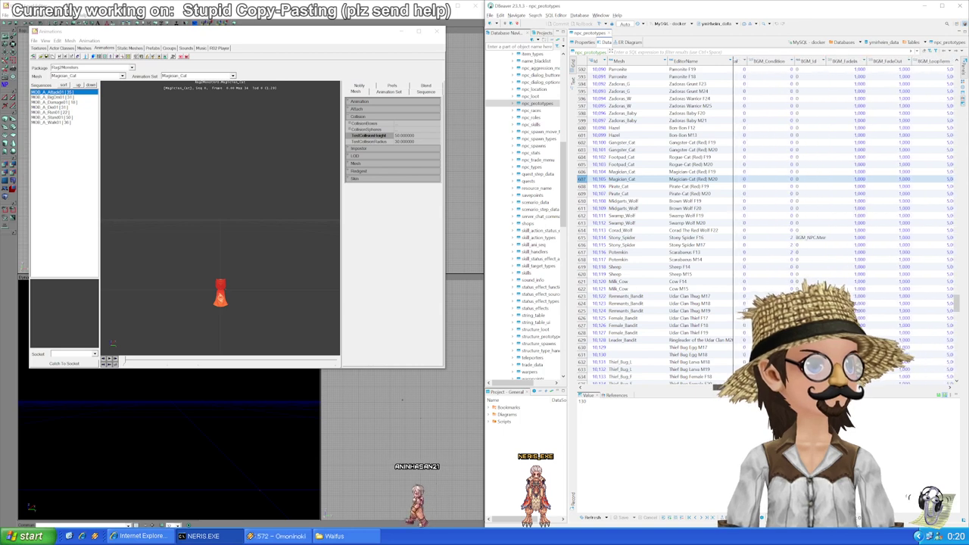
pyautogui.hscroll(-1, 764, 223)
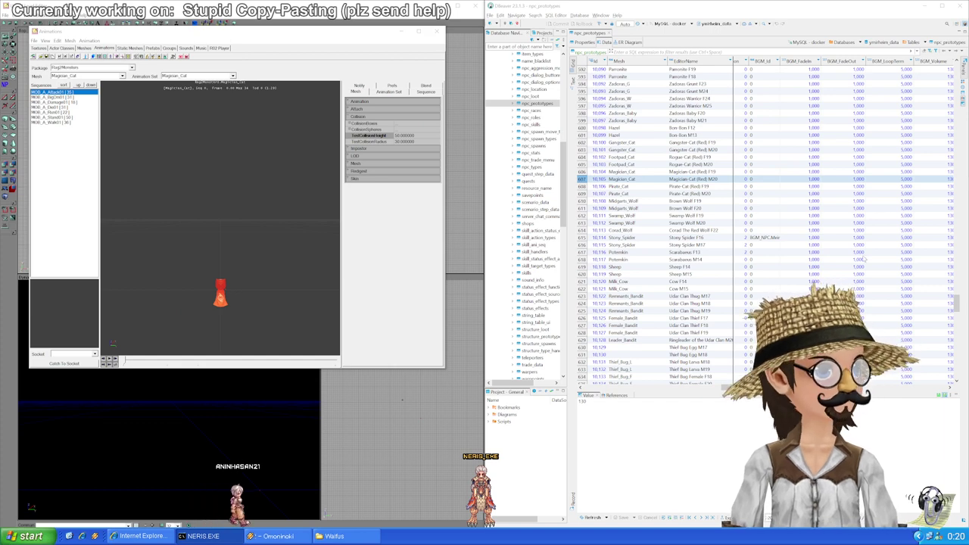
pyautogui.click(793, 180)
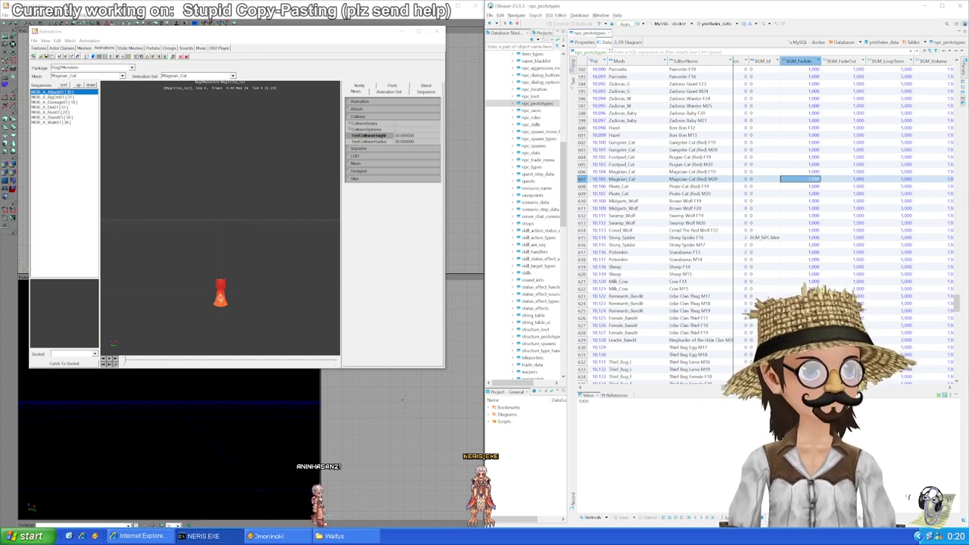
pyautogui.moveTo(760, 388); pyautogui.dragTo(663, 402)
pyautogui.hscroll(6, 642, 400)
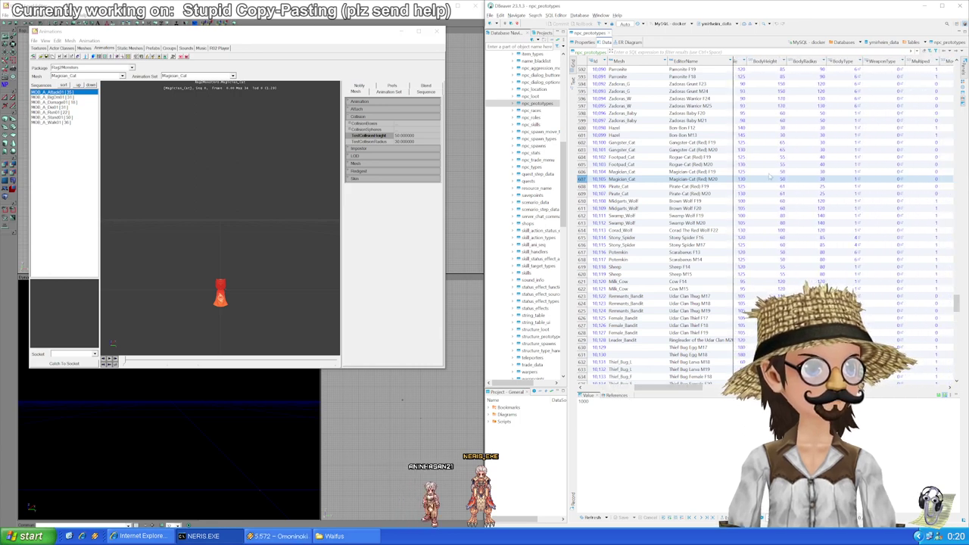
pyautogui.click(807, 178)
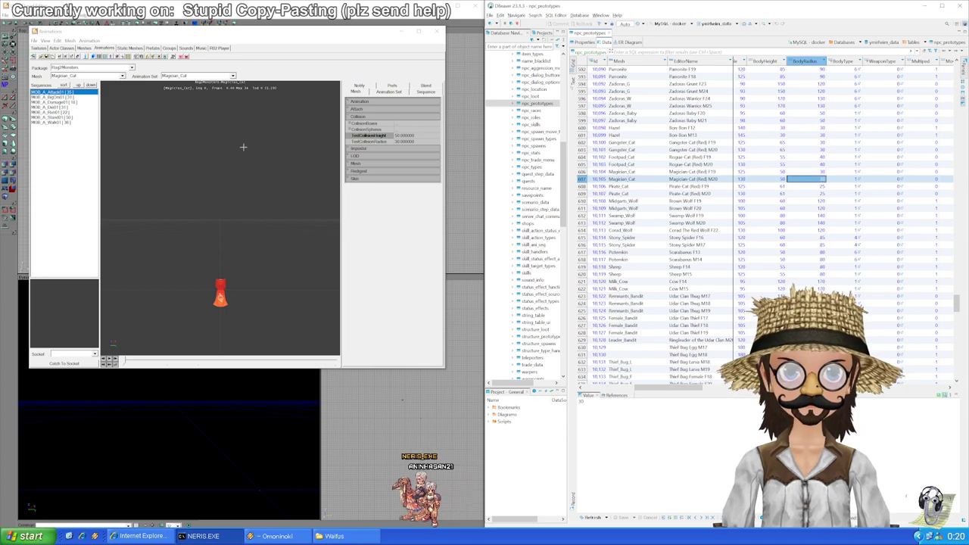
# Step: Load the Pirate_Cat mesh in the Animations viewer to get its collision height and radius
pyautogui.click(747, 187)
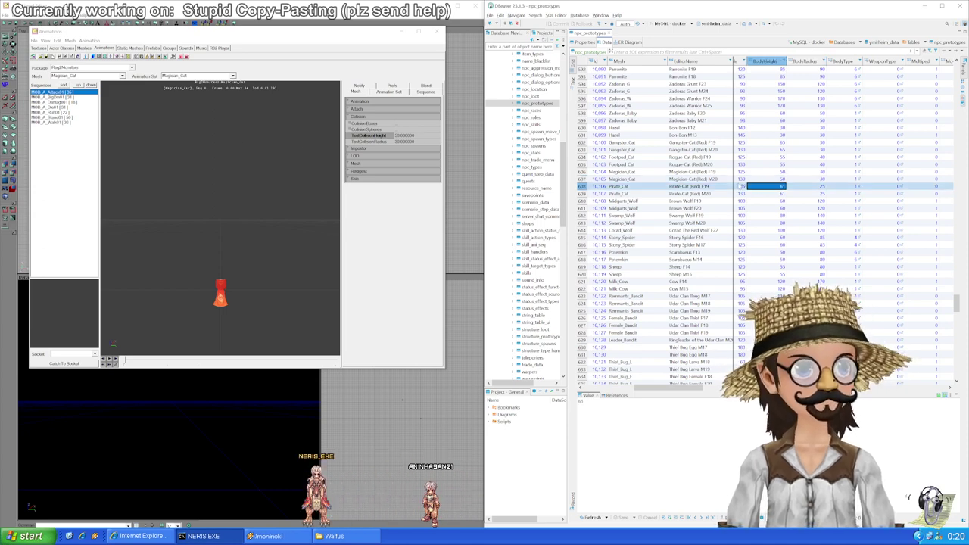
pyautogui.click(61, 75)
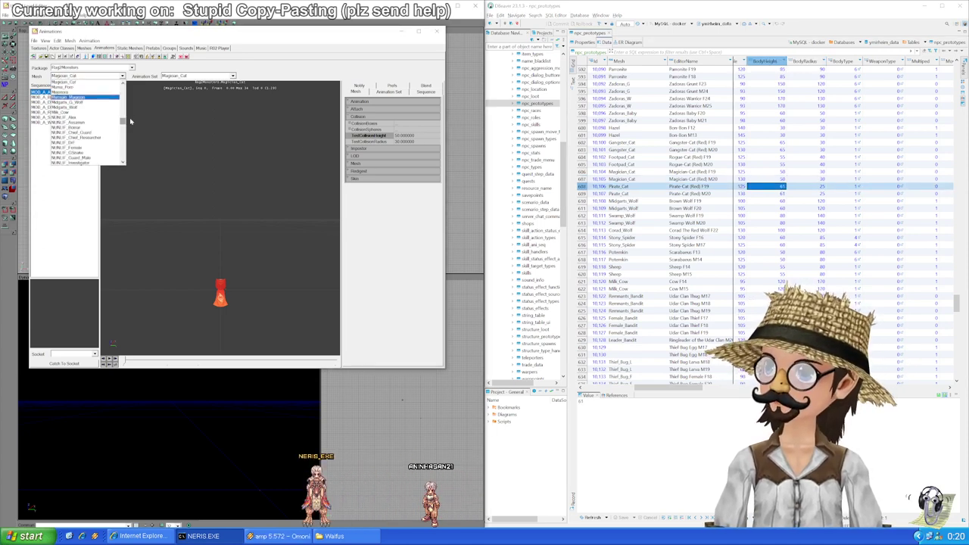
pyautogui.moveTo(122, 121); pyautogui.dragTo(122, 134)
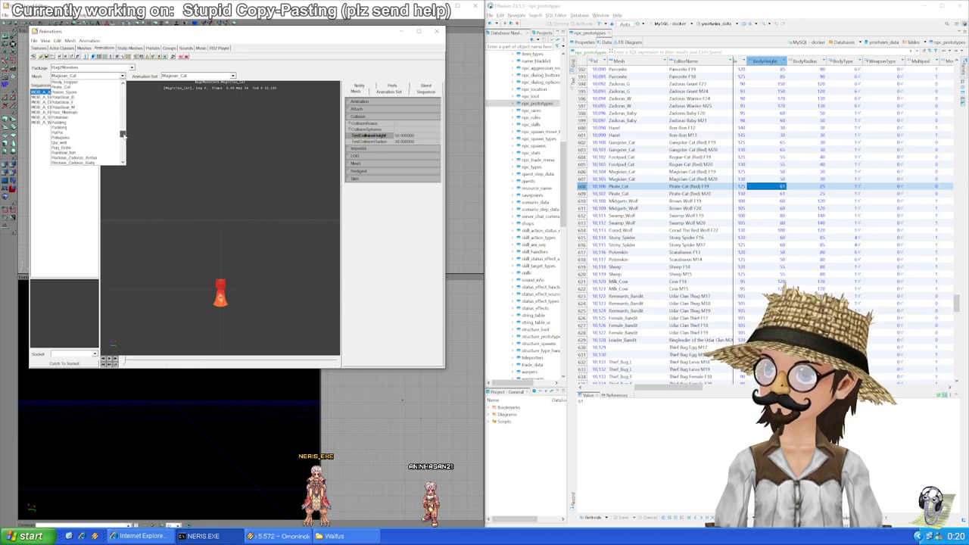
pyautogui.scroll(1, 106, 113)
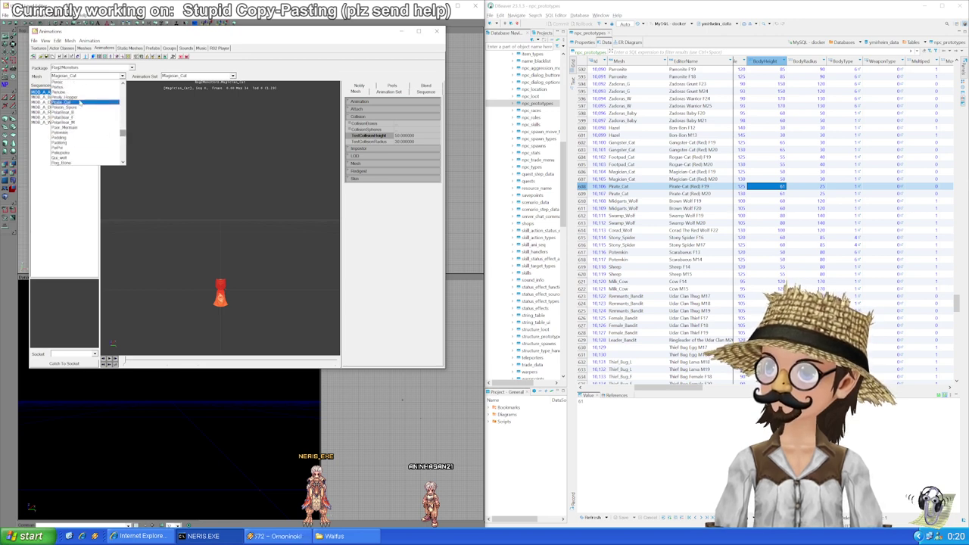
pyautogui.click(79, 101)
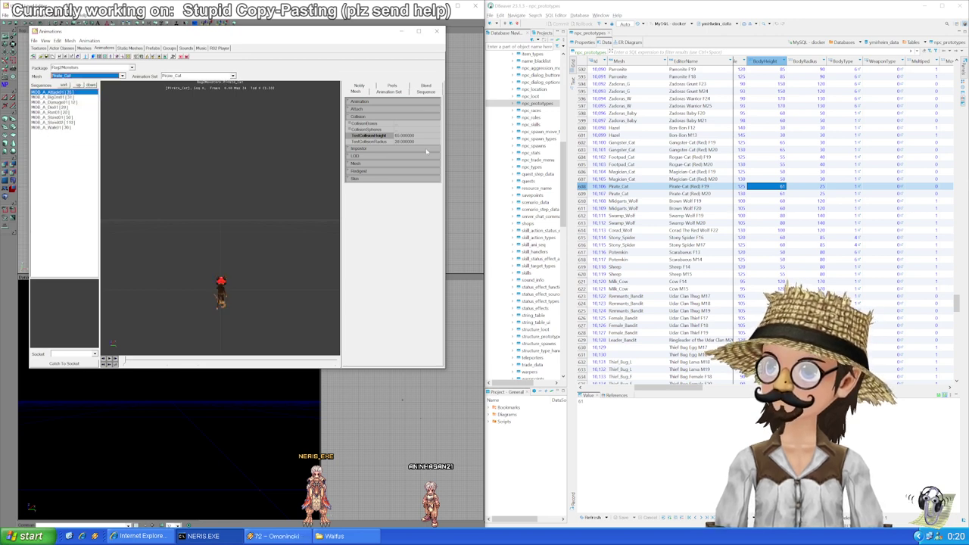
# Step: Set BodyHeight to 65 and BodyRadius to 28 in the Pirate-Cat (Red) F19 row
pyautogui.click(781, 188)
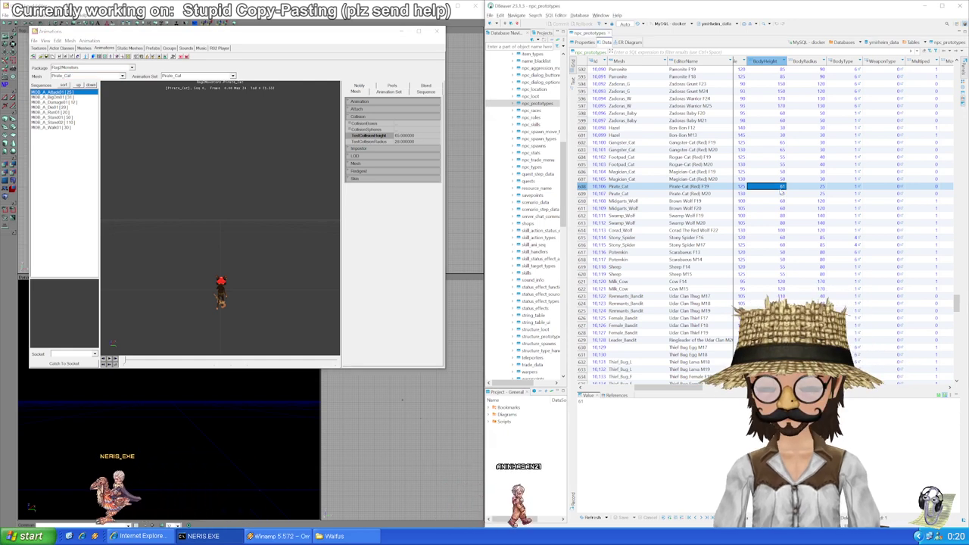
pyautogui.write('65')
pyautogui.press('Return')
pyautogui.press('Right')
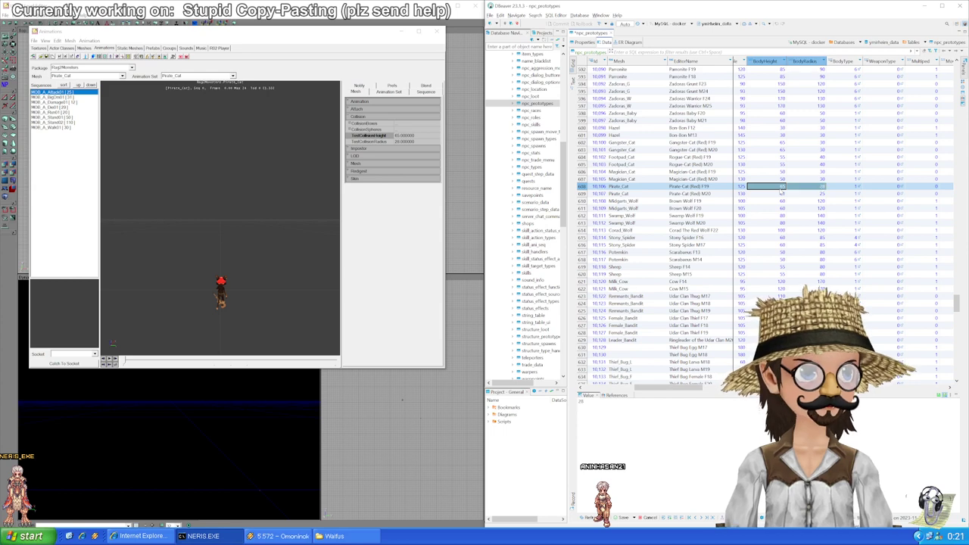
# Step: Copy BodyHeight 65 and BodyRadius 28 into the Pirate-Cat (Red) M20 row and save the table edits
pyautogui.click(781, 193)
pyautogui.hotkey('ctrl', 'shift', 'v')
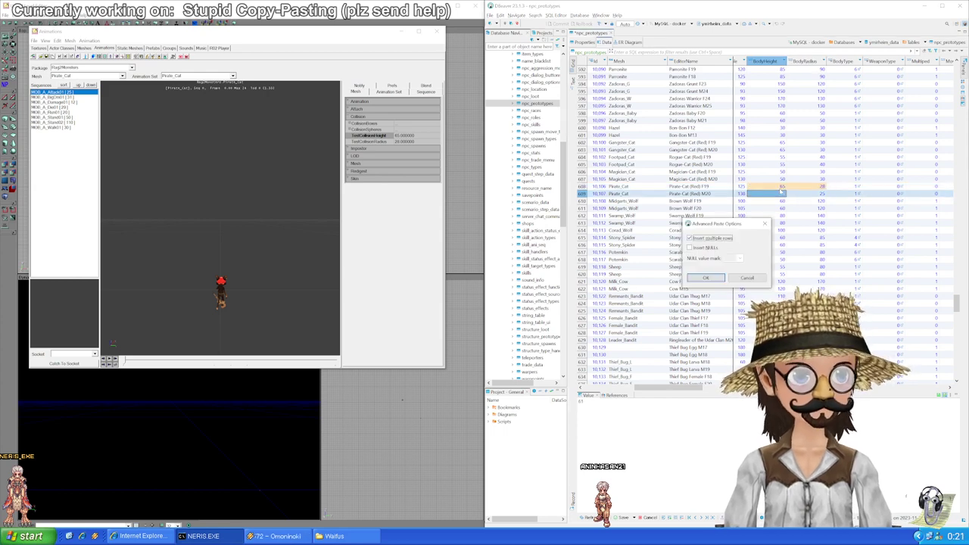
pyautogui.press('Return')
pyautogui.press('Down')
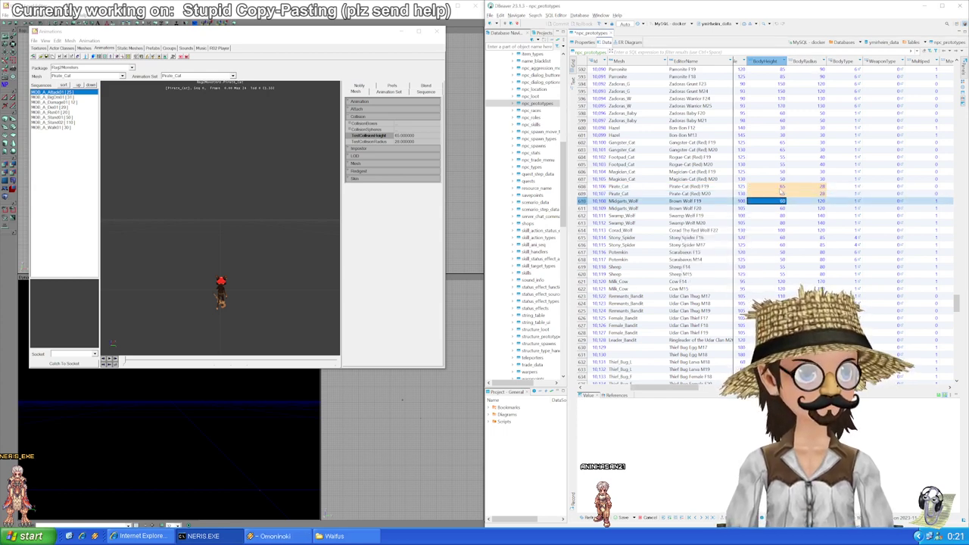
pyautogui.press('Left')
pyautogui.hotkey('ctrl', 's')
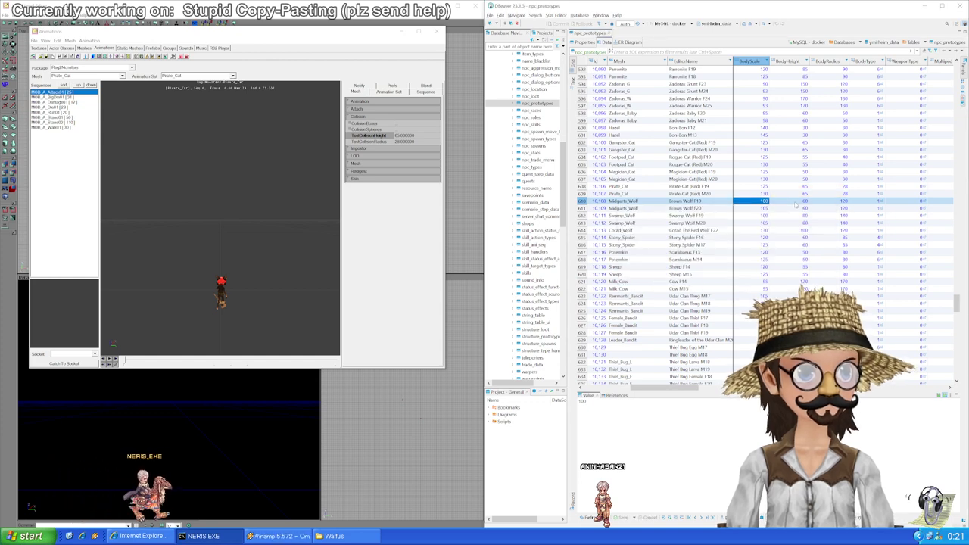
# Step: Load the Midgarts_Wolf mesh in the Animations viewer and compare its collision height and radius with the Brown Wolf F19 and F20 rows
pyautogui.press('Right')
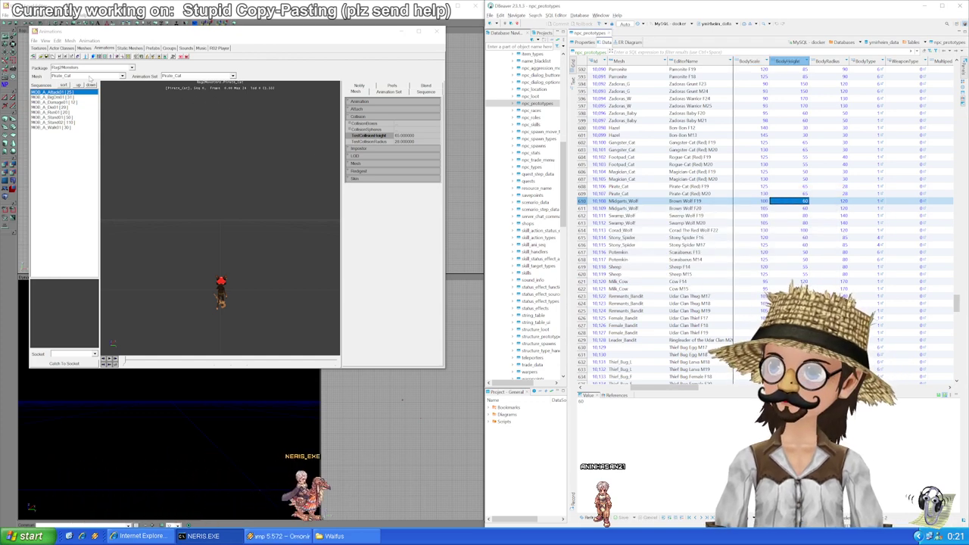
pyautogui.click(122, 75)
pyautogui.scroll(8, 98, 129)
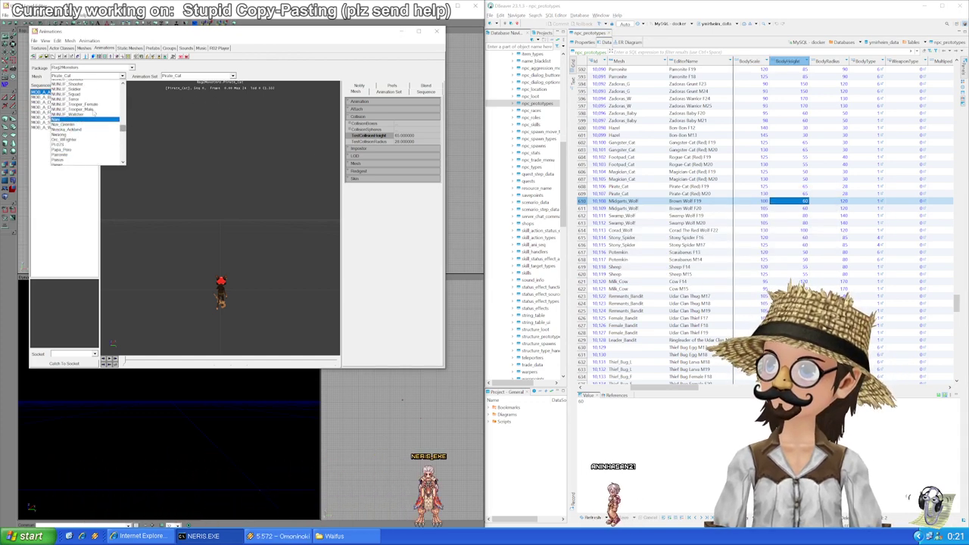
pyautogui.scroll(6, 95, 121)
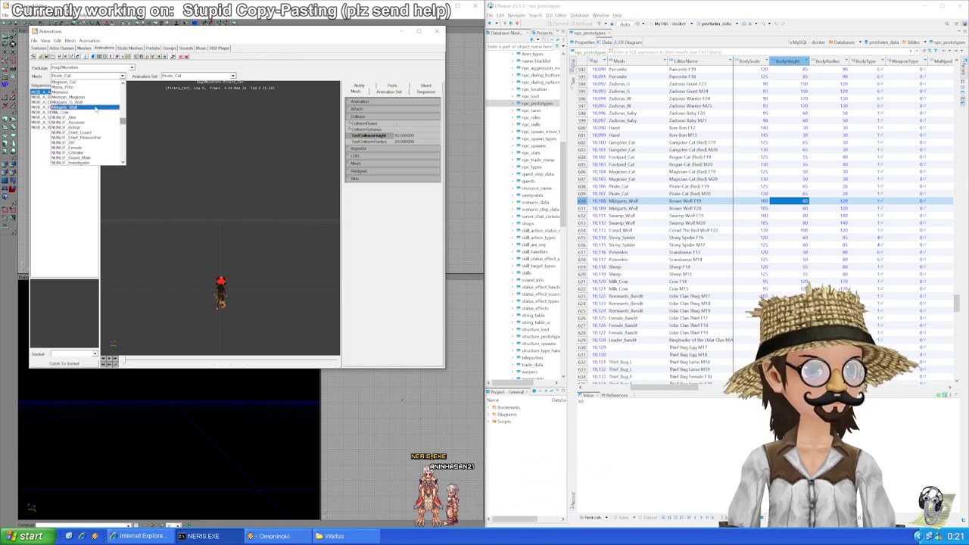
pyautogui.click(95, 110)
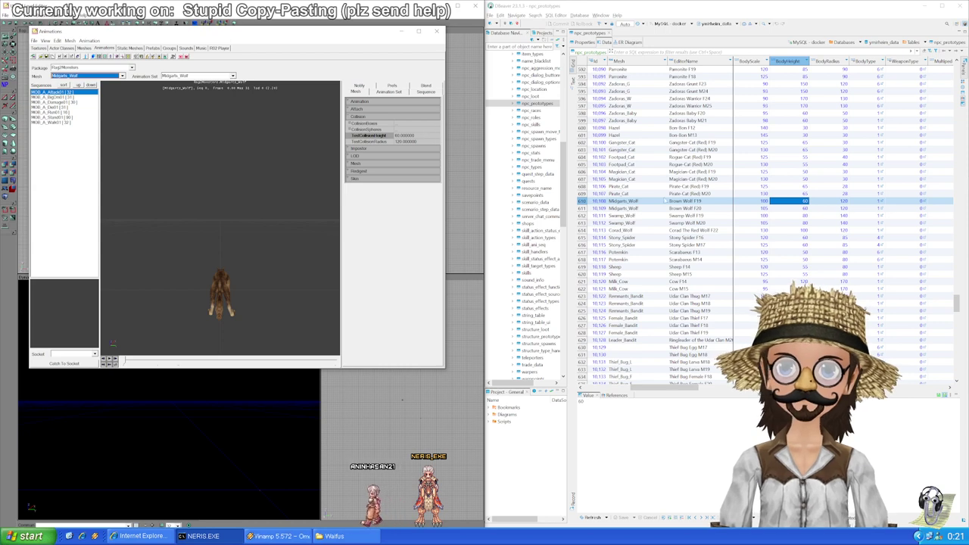
# Step: Load the Swamp_Wolf mesh in the Animations viewer to get its collision height and radius for the Swamp Wolf rows
pyautogui.press('Down')
pyautogui.press('Down')
pyautogui.press('Down')
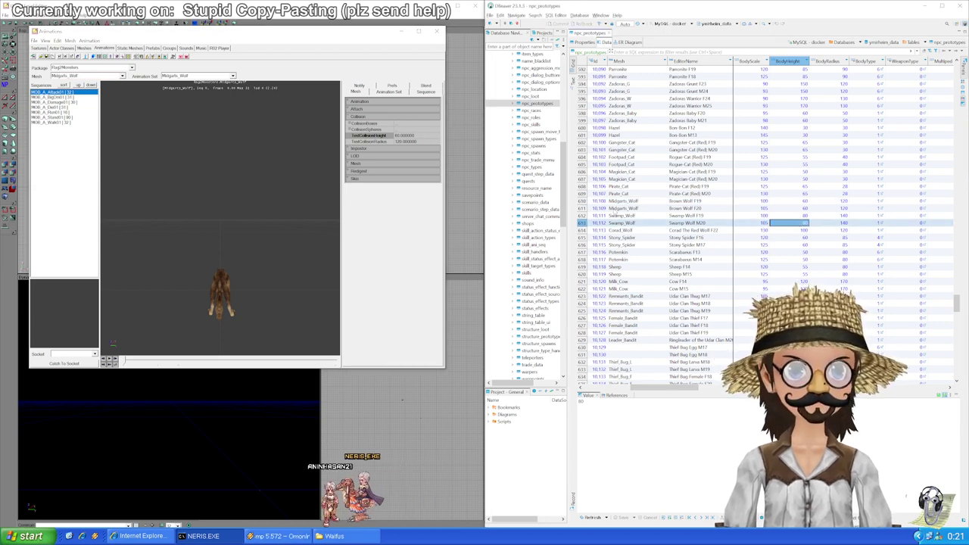
pyautogui.click(75, 77)
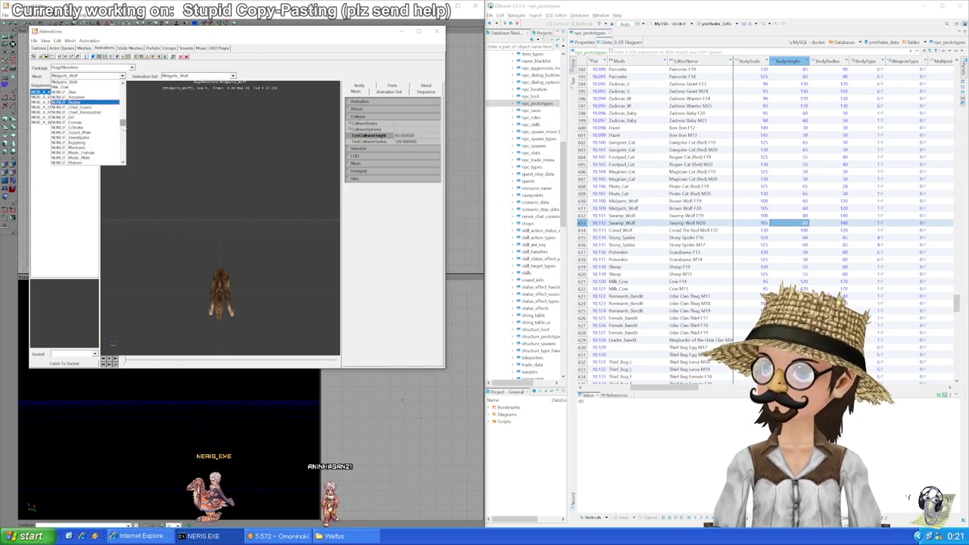
pyautogui.moveTo(123, 125); pyautogui.dragTo(123, 143)
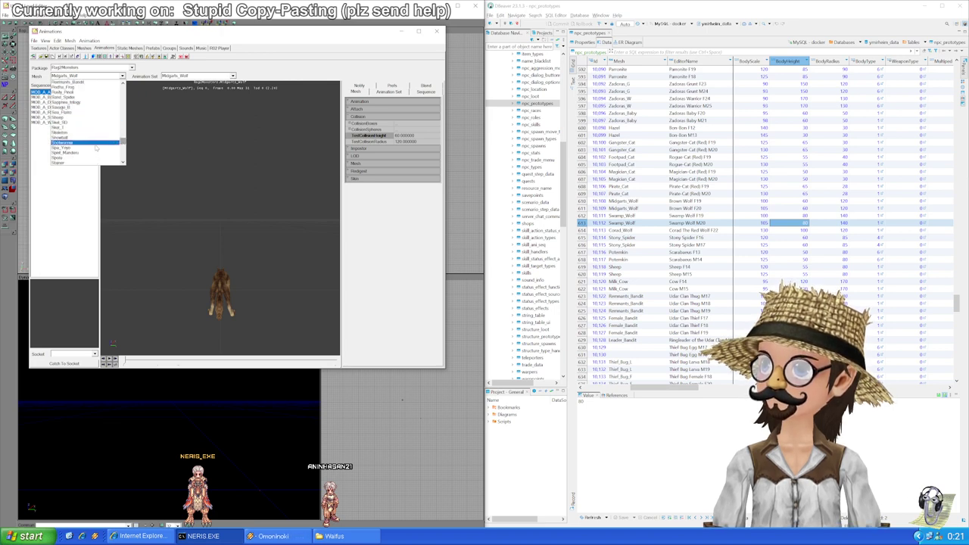
pyautogui.scroll(-3, 96, 149)
pyautogui.click(83, 147)
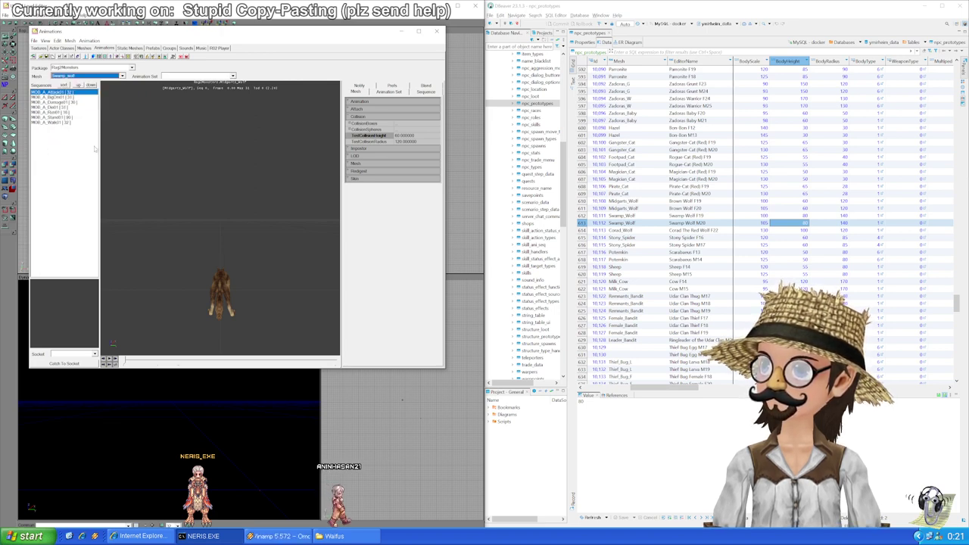
# Step: Set BodyHeight to 70 and BodyRadius to 120 in the Swamp Wolf F19 row and move on to the Swamp Wolf M20 row
pyautogui.click(801, 217)
pyautogui.write('70')
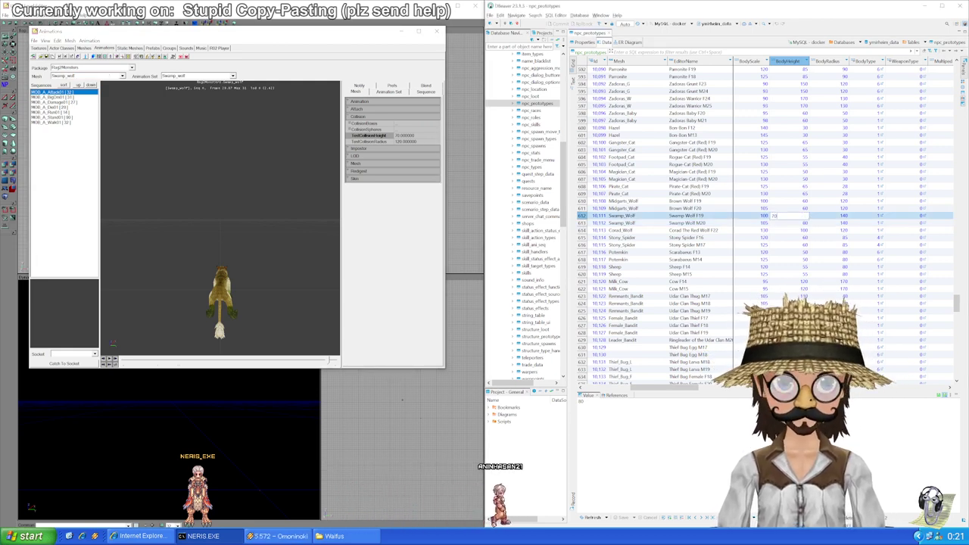
pyautogui.press('Return')
pyautogui.press('Right')
pyautogui.write('120')
pyautogui.press('Return')
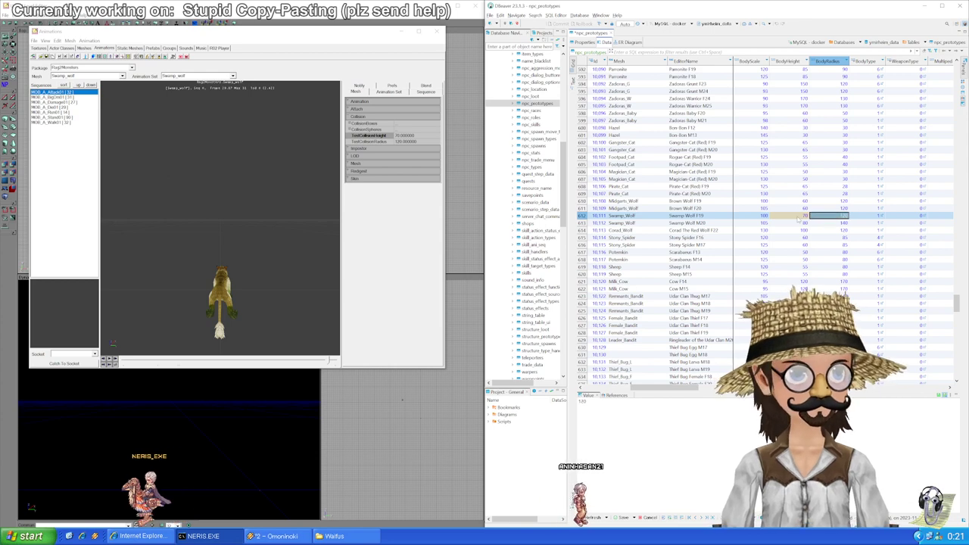
pyautogui.press('Left')
pyautogui.press('Down')
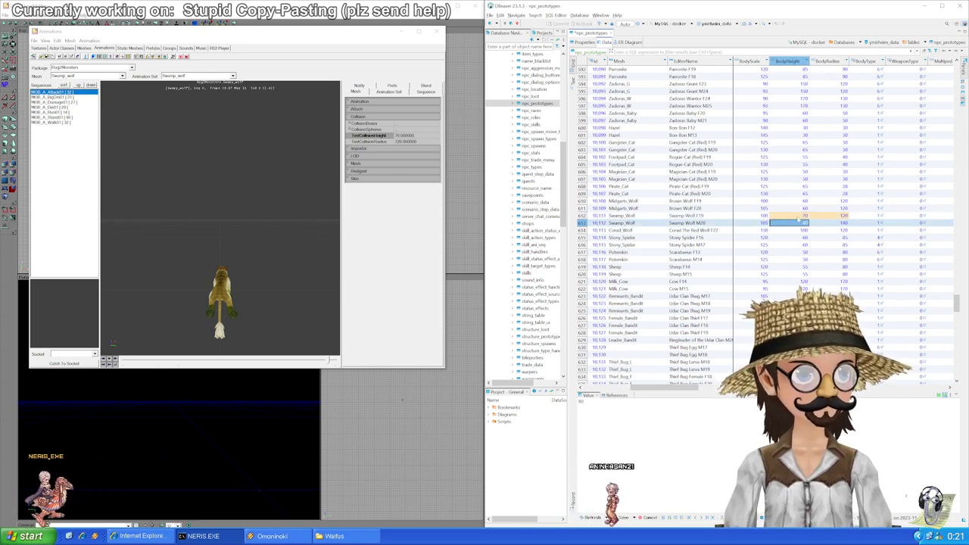
# Step: Set BodyHeight to 70 and BodyRadius to 120 in the Swamp Wolf M20 row and move on to the Corad_Wolf row
pyautogui.hotkey('ctrl', 'shift', 'v')
pyautogui.press('Return')
pyautogui.press('Down')
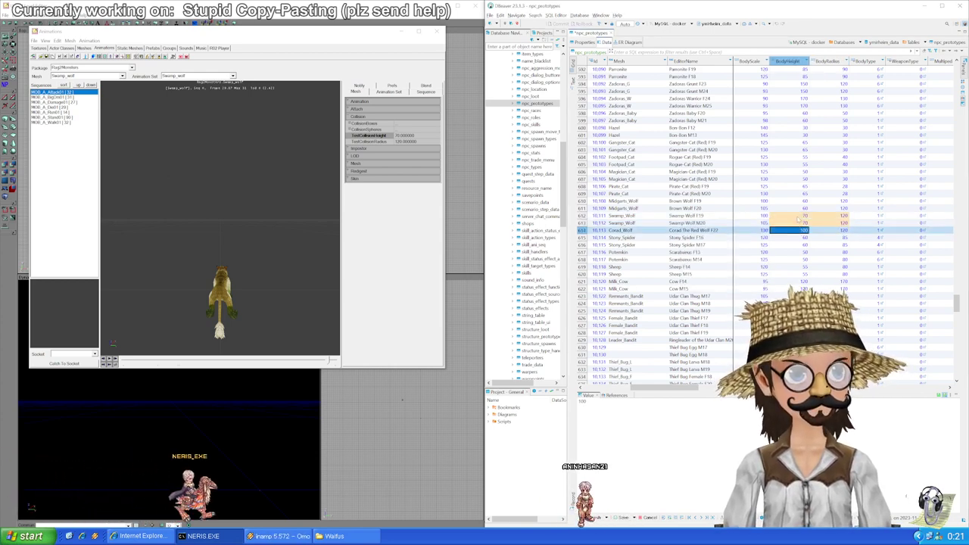
# Step: Load the Corad_Wolf mesh to compare its collision height and radius with the Red Wolf F22 row, and save the table edits
pyautogui.click(116, 77)
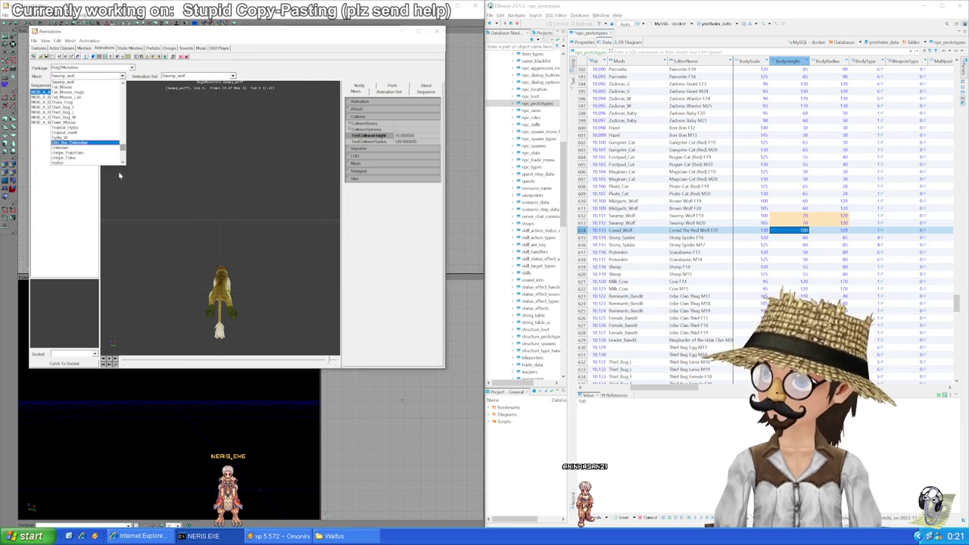
pyautogui.moveTo(123, 152); pyautogui.dragTo(122, 120)
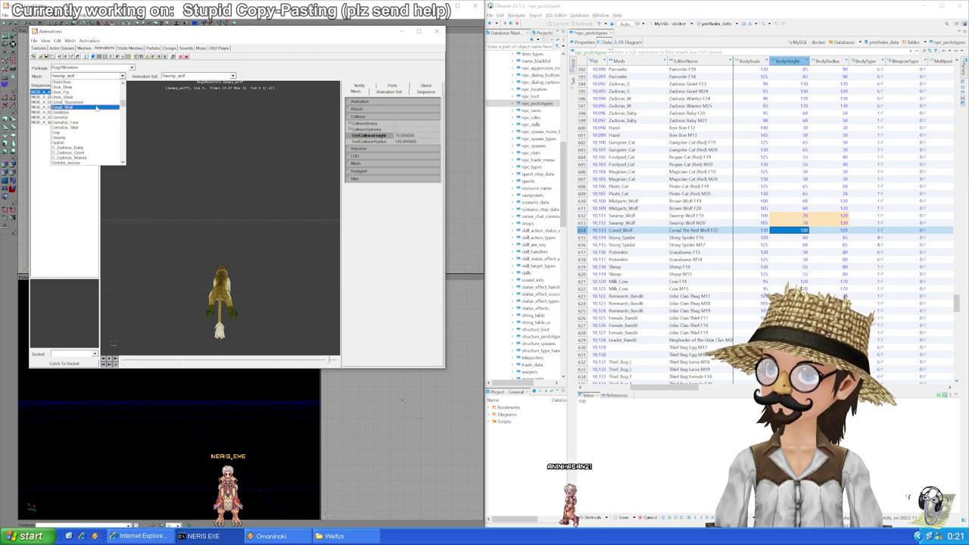
pyautogui.click(96, 108)
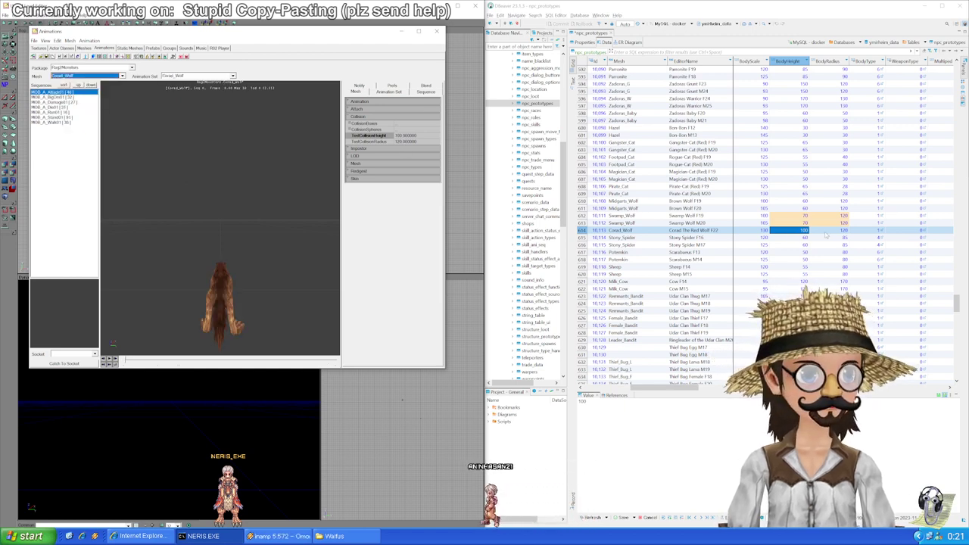
pyautogui.press('Tab')
pyautogui.hotkey('ctrl', 's')
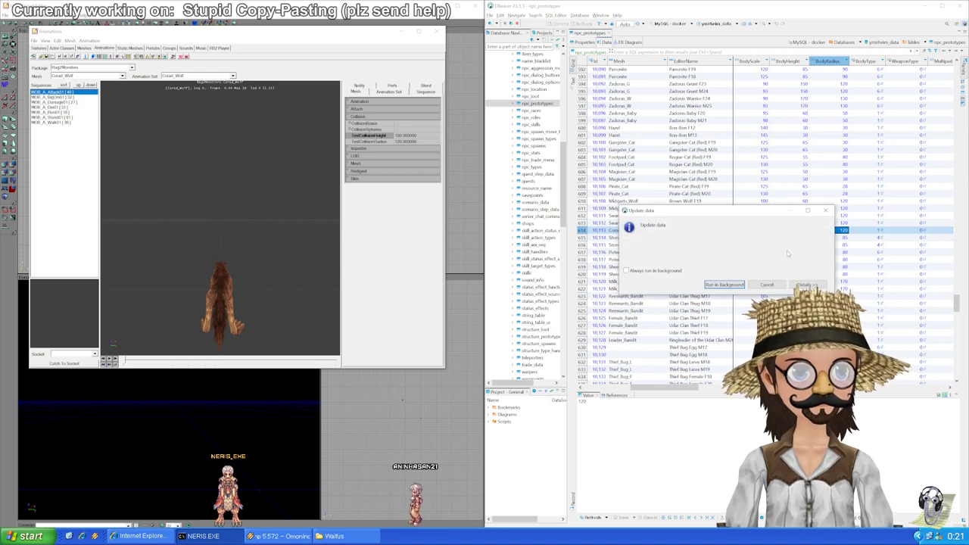
# Step: Load the Stony_Spider mesh in the Animations viewer to get its collision height and radius for the Stony Spider rows
pyautogui.scroll(-2, 798, 215)
pyautogui.click(794, 194)
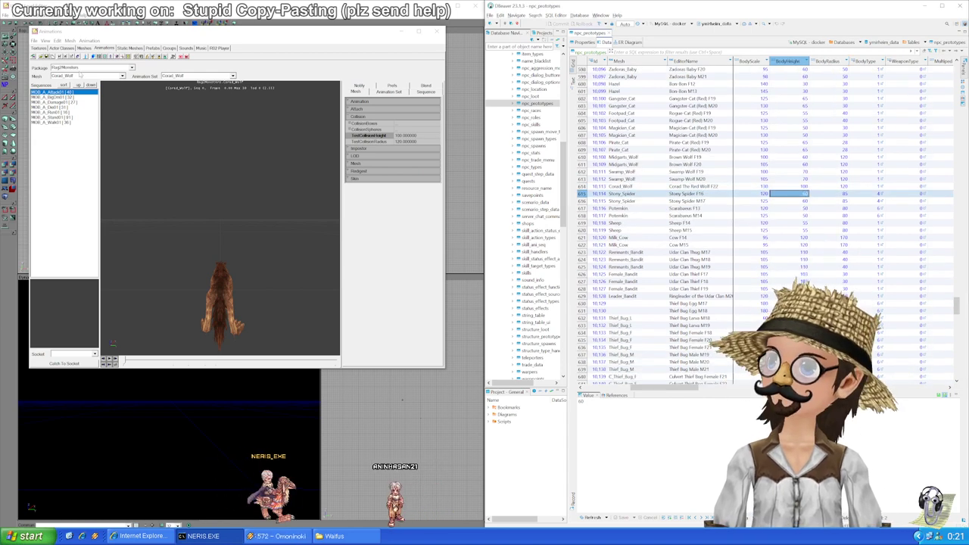
pyautogui.click(80, 75)
pyautogui.moveTo(123, 102); pyautogui.dragTo(125, 112)
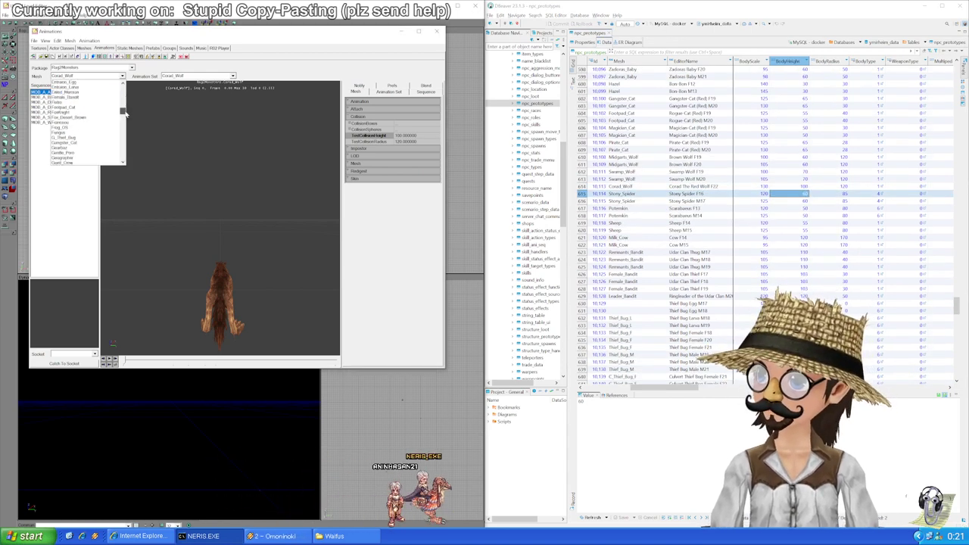
pyautogui.scroll(-3, 125, 114)
pyautogui.scroll(-4, 122, 136)
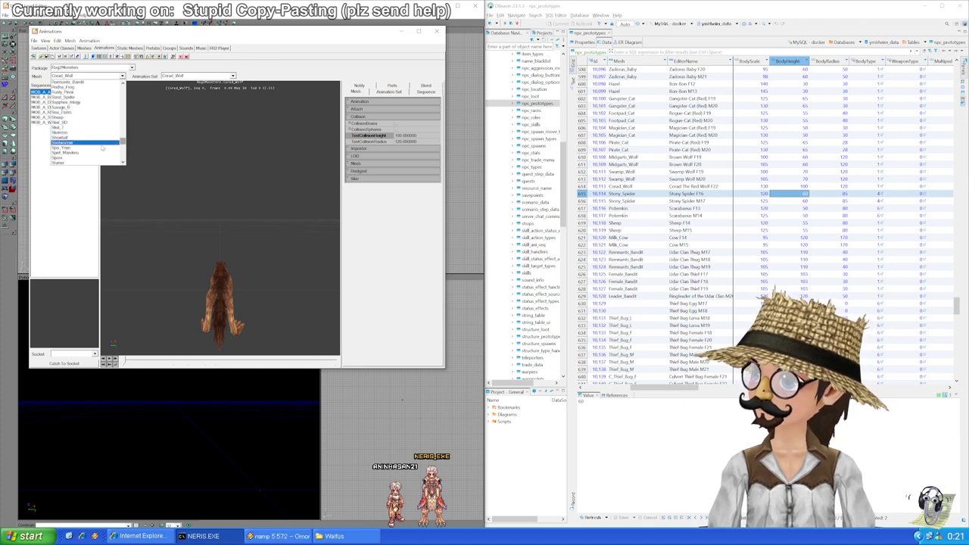
pyautogui.scroll(-1, 102, 147)
pyautogui.scroll(-1, 81, 147)
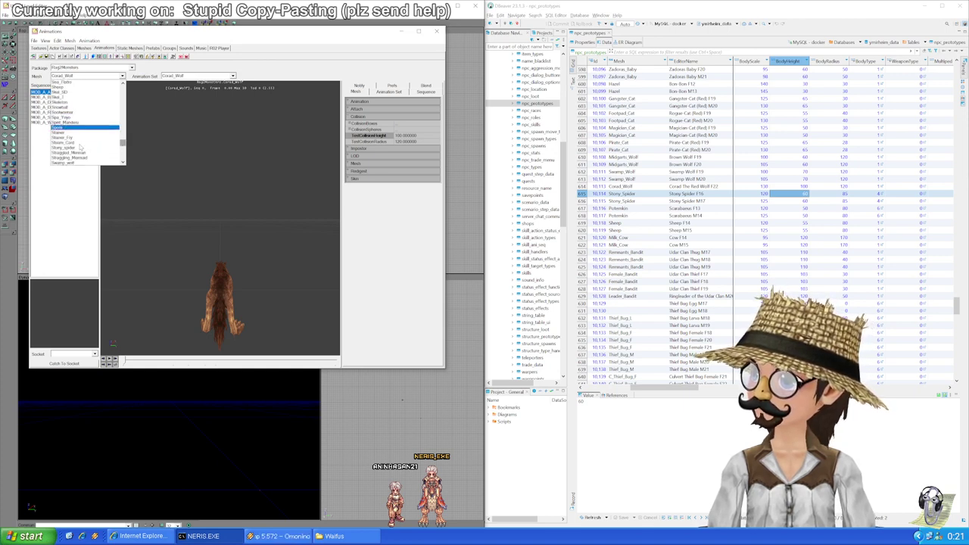
pyautogui.click(76, 129)
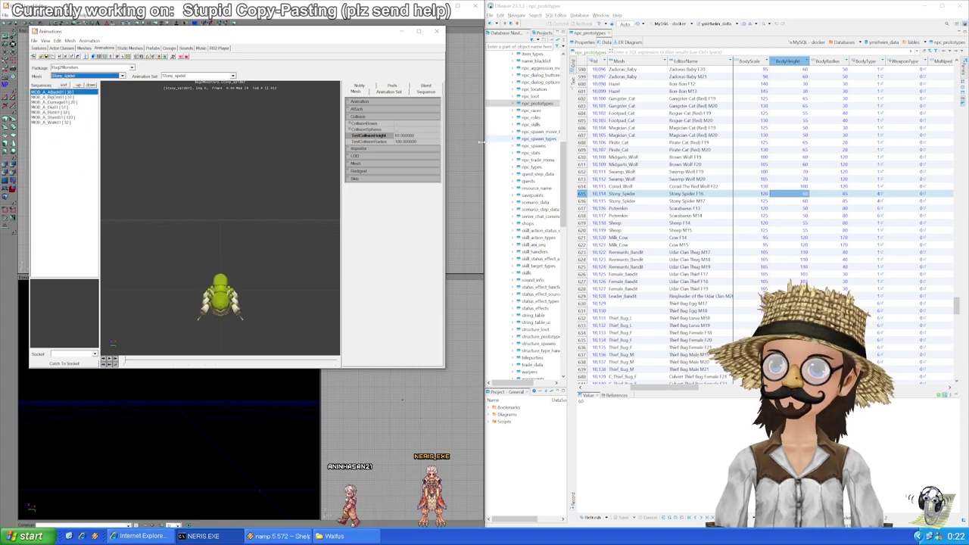
# Step: Set BodyRadius to 100 in the Stony Spider F16 and M17 rows and save the table edits
pyautogui.click(833, 194)
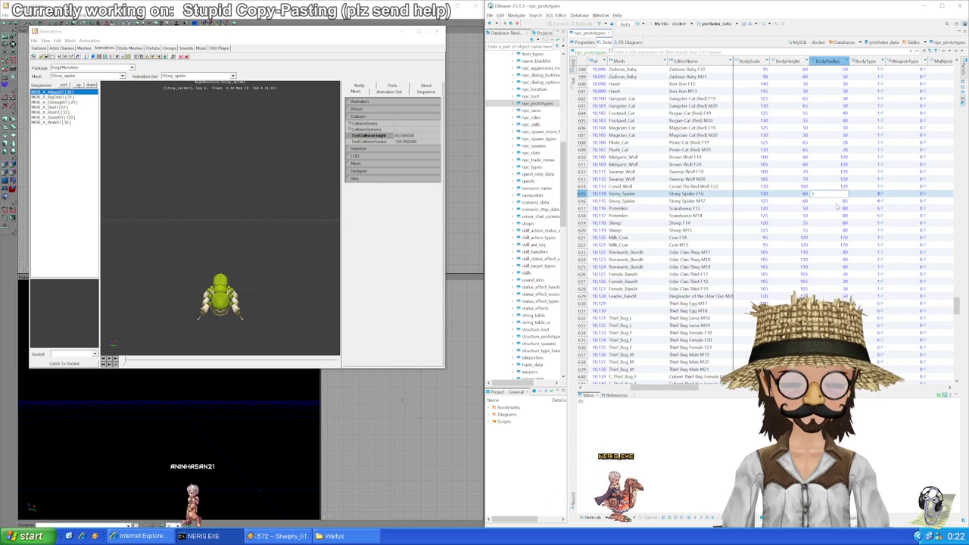
pyautogui.write('100')
pyautogui.press('Down')
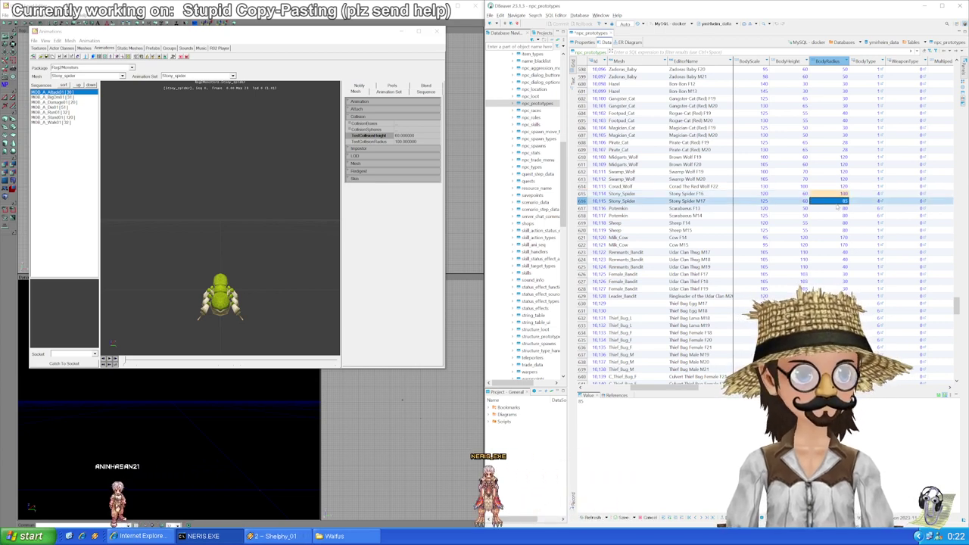
pyautogui.write('100')
pyautogui.press('Down')
pyautogui.hotkey('ctrl', 's')
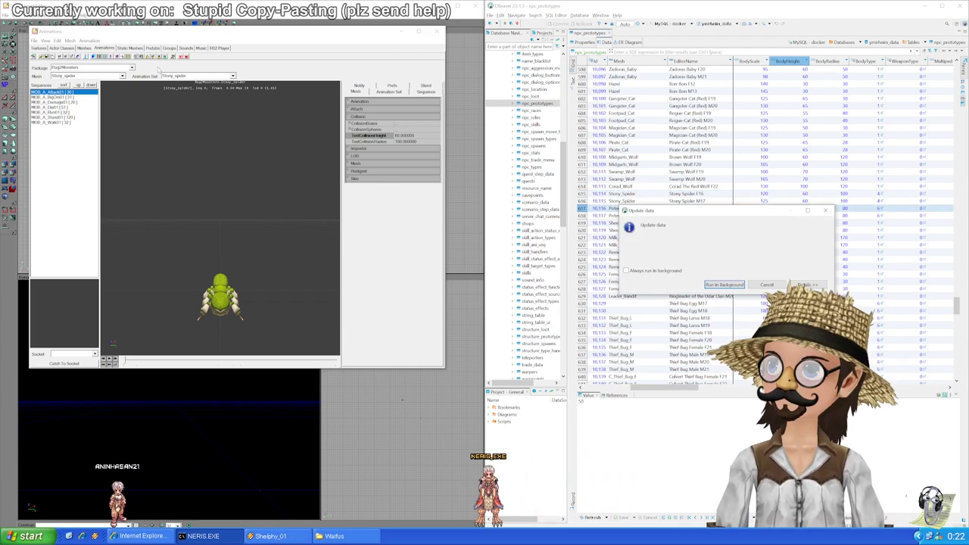
# Step: Load the Potemkin mesh in the Animations viewer to get its collision height and radius
pyautogui.click(122, 75)
pyautogui.moveTo(123, 148); pyautogui.dragTo(126, 136)
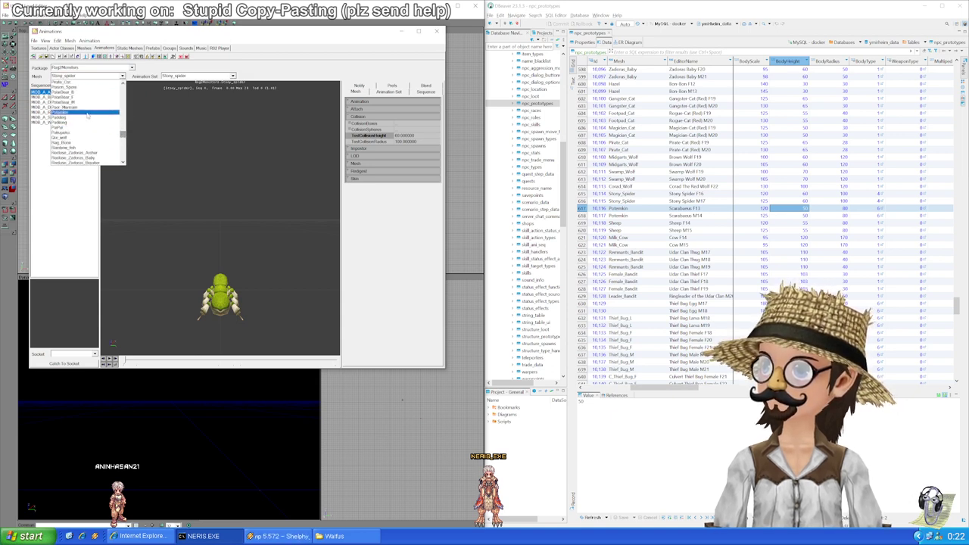
pyautogui.click(88, 113)
# Step: Set BodyHeight to 52 in both Potemkin mesh rows, F13 and M14, and save the table edits
pyautogui.click(804, 210)
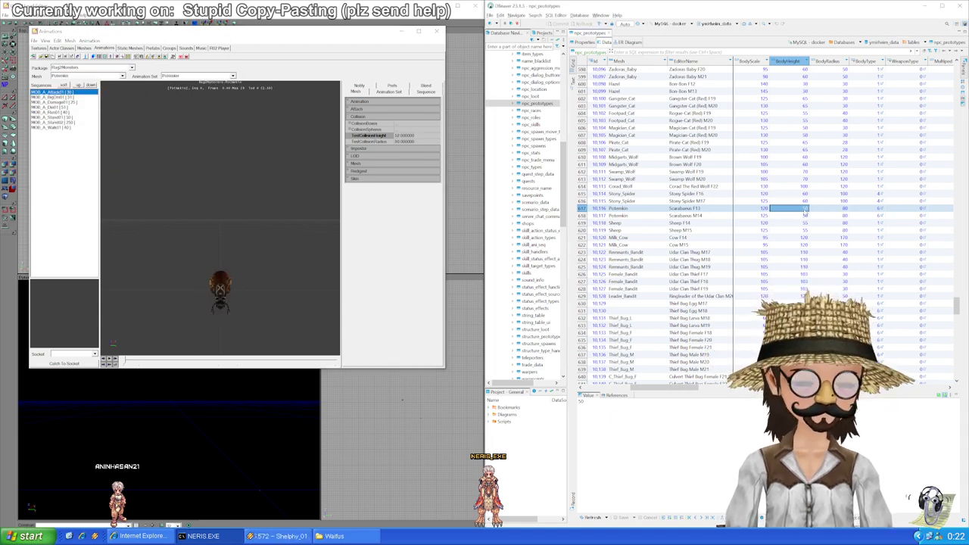
pyautogui.click(805, 209)
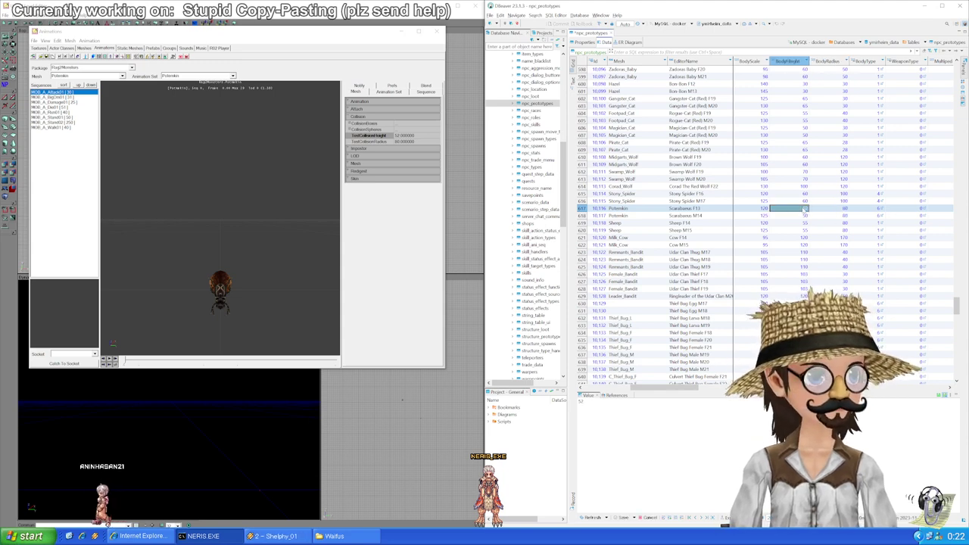
pyautogui.click(804, 216)
pyautogui.write('52')
pyautogui.click(802, 223)
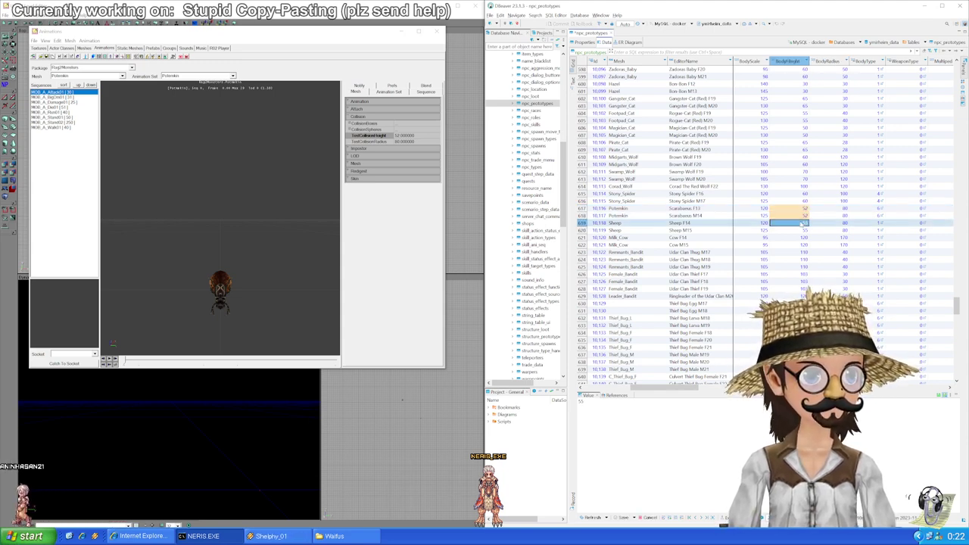
pyautogui.hotkey('ctrl', 's')
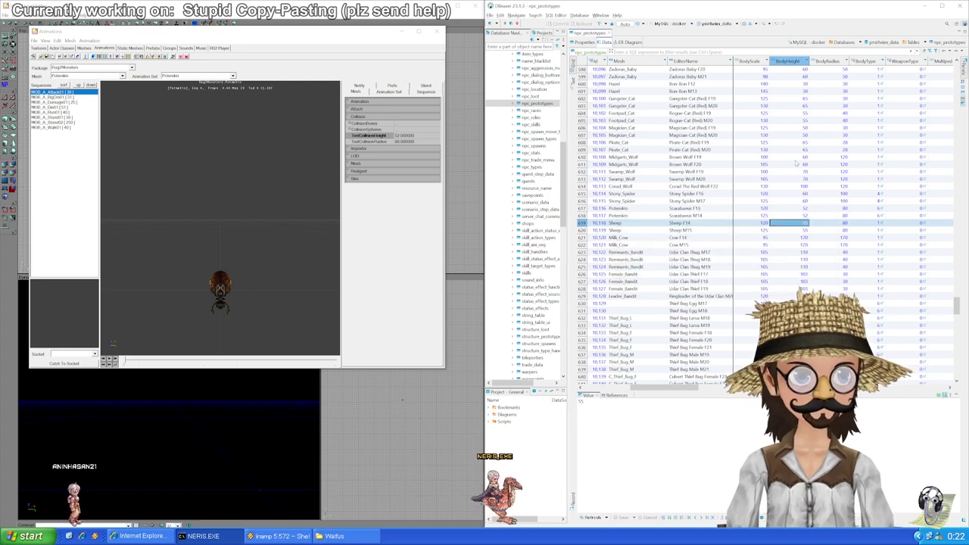
# Step: Load the Sheep mesh in the Animations viewer and compare its collision height and radius with the Sheep F14 and M15 rows
pyautogui.scroll(-3, 753, 187)
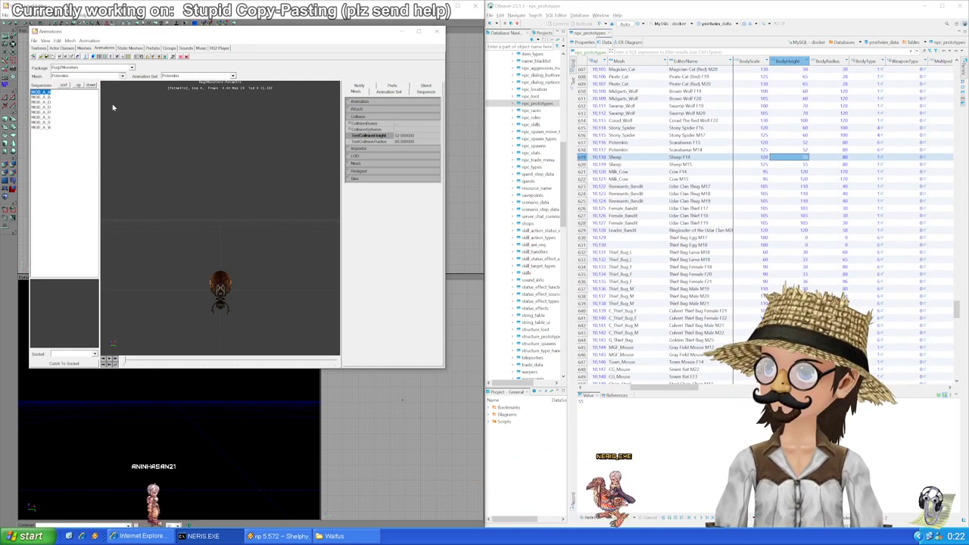
pyautogui.click(122, 77)
pyautogui.moveTo(122, 137)
pyautogui.mouseDown()
pyautogui.moveTo(122, 115)
pyautogui.moveTo(128, 141)
pyautogui.mouseUp()
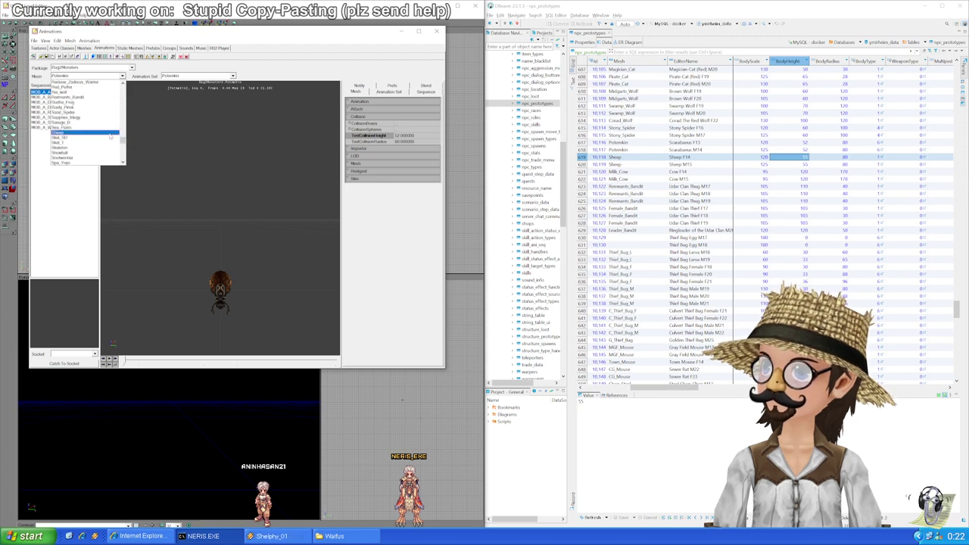
pyautogui.click(110, 133)
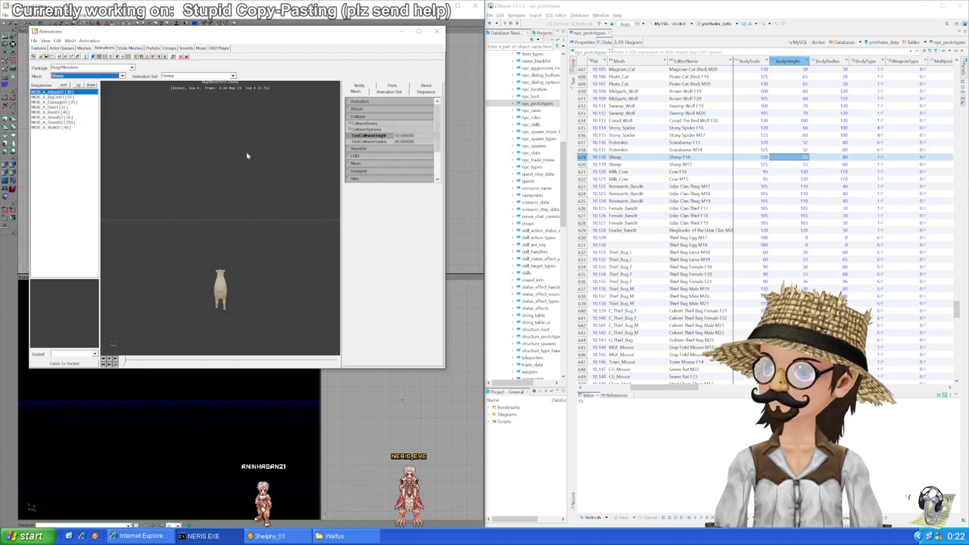
pyautogui.click(804, 164)
pyautogui.click(800, 171)
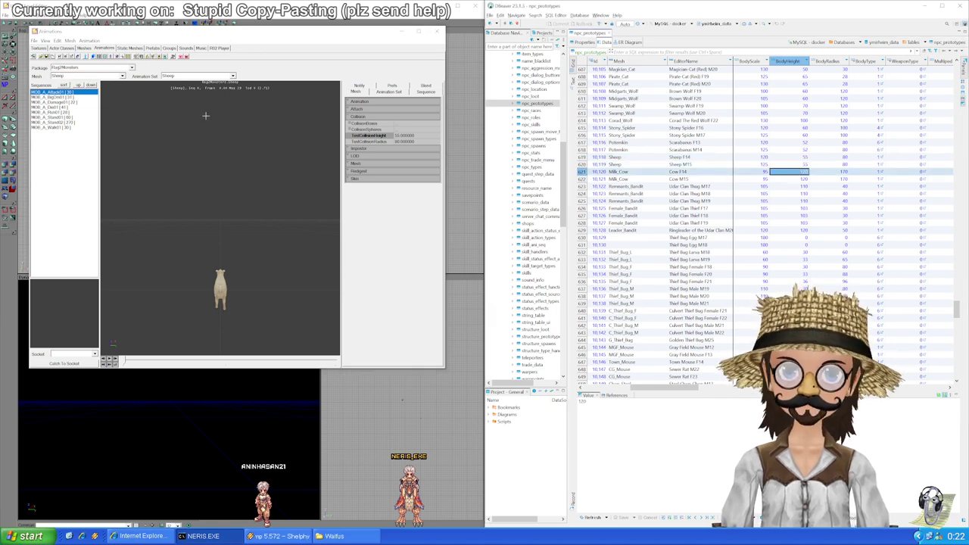
# Step: Load the Milk_Cow mesh in the Animations viewer and compare its collision height and radius with the Cow F14 and M15 rows
pyautogui.click(121, 76)
pyautogui.moveTo(125, 146); pyautogui.dragTo(121, 119)
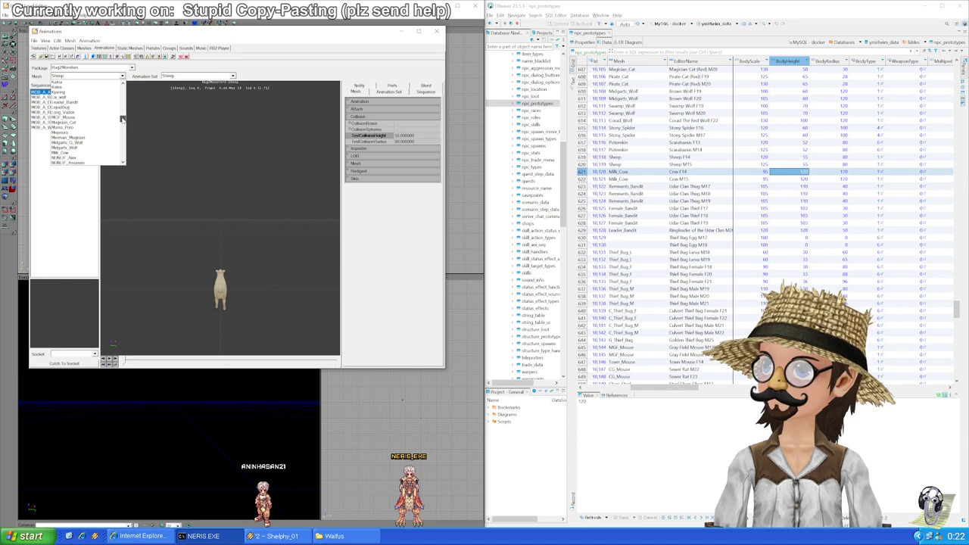
pyautogui.click(92, 154)
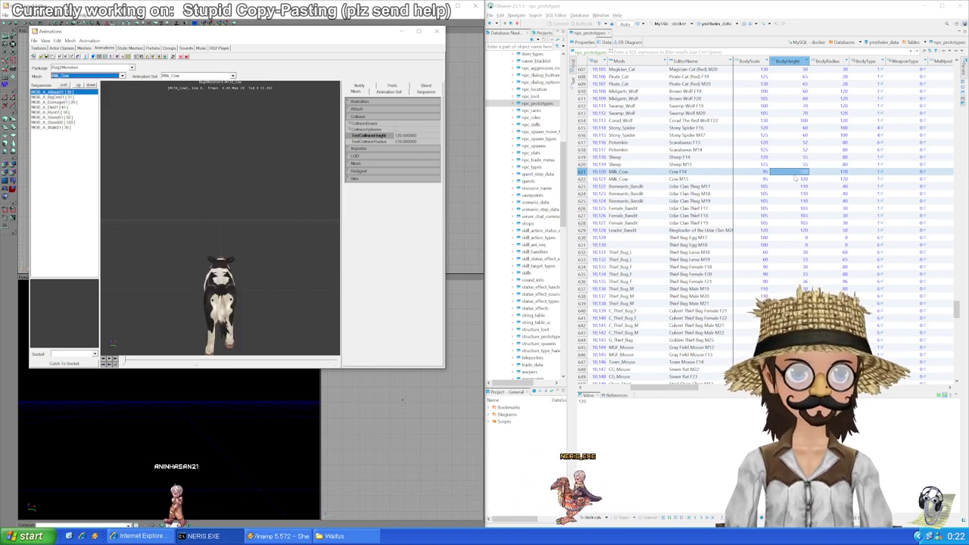
pyautogui.click(807, 187)
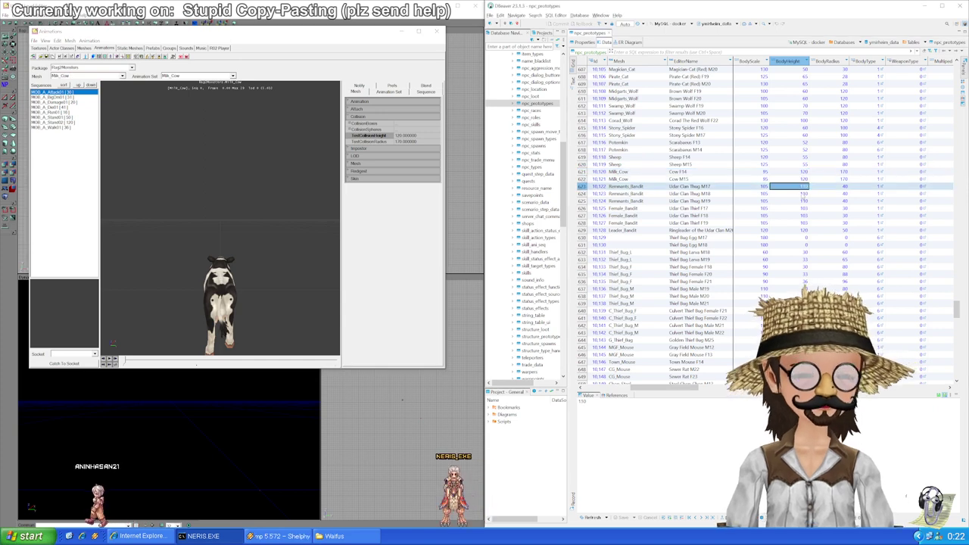
# Step: Load the Remnants_Bandit mesh and compare its collision height and radius with the Udar Clan Thug M17, M18 and M19 rows
pyautogui.click(123, 76)
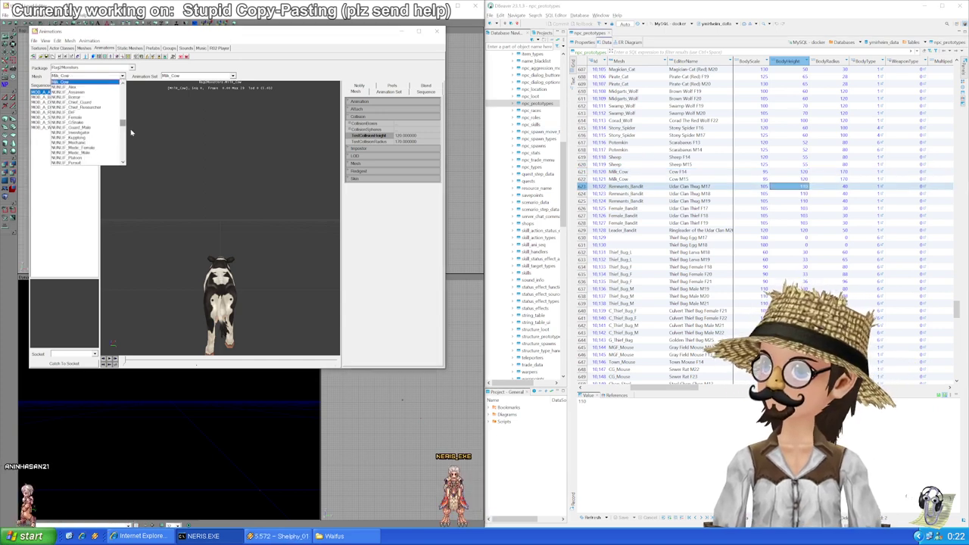
pyautogui.scroll(-10, 122, 123)
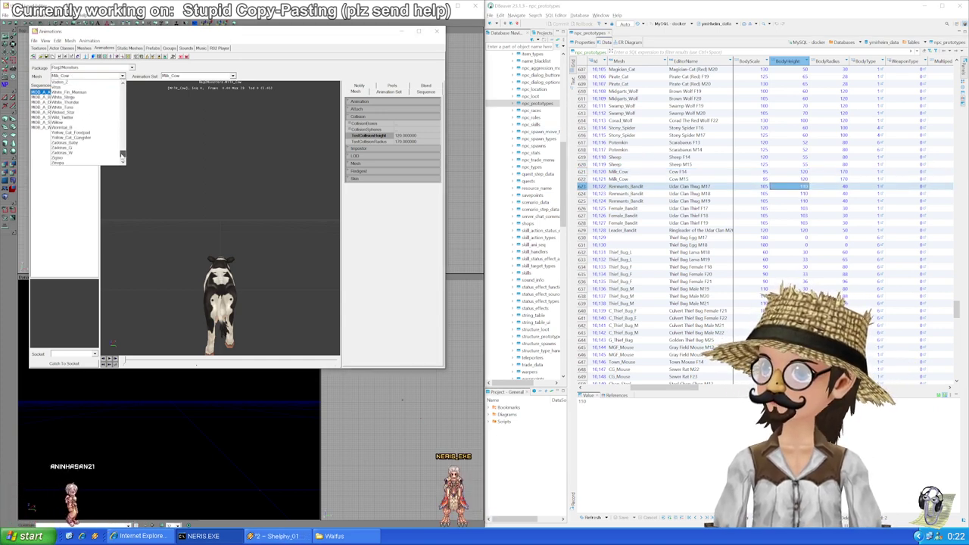
pyautogui.scroll(5, 119, 140)
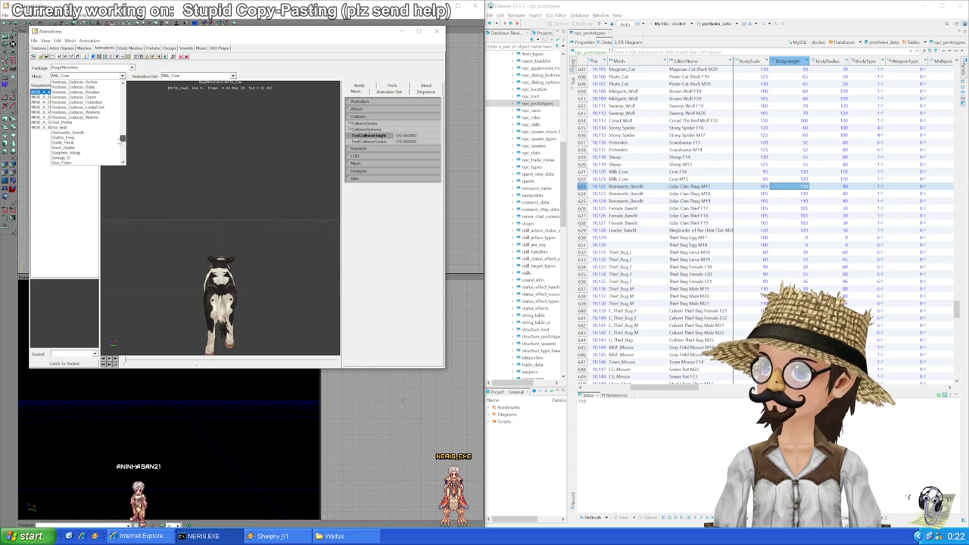
pyautogui.scroll(3, 121, 138)
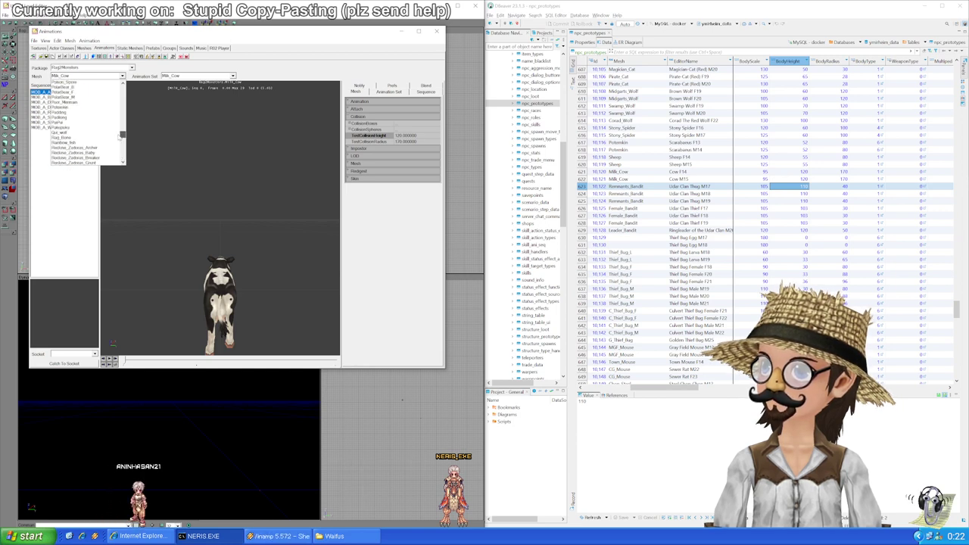
pyautogui.scroll(-4, 121, 136)
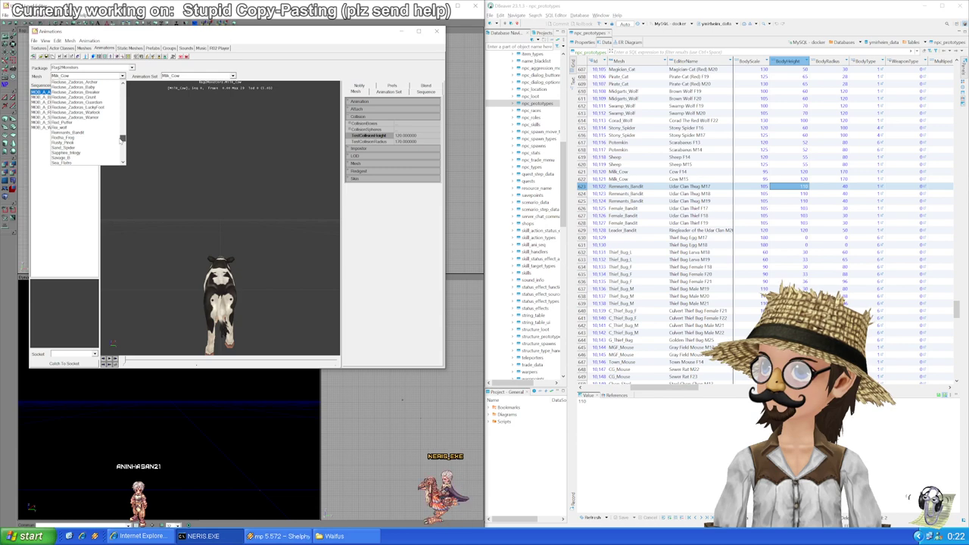
pyautogui.scroll(3, 121, 139)
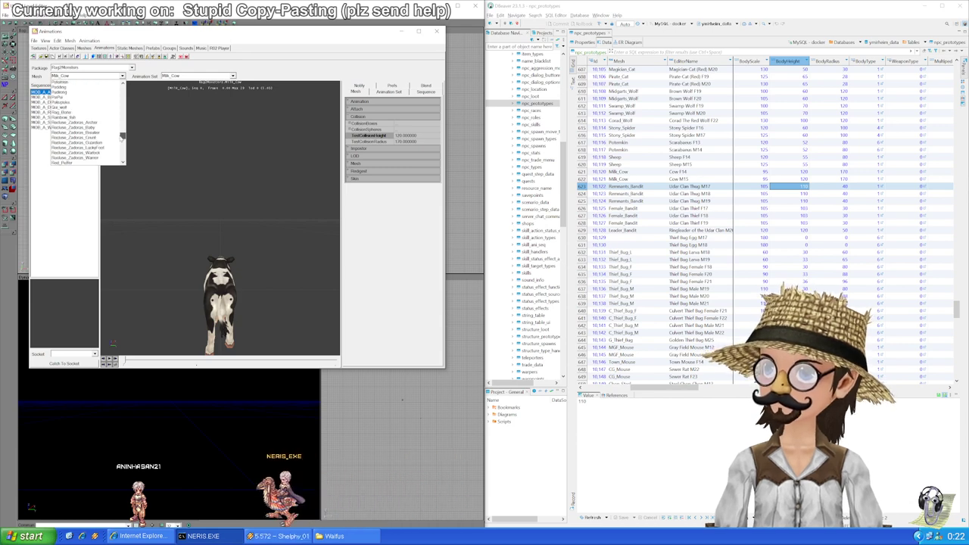
pyautogui.scroll(-2, 121, 138)
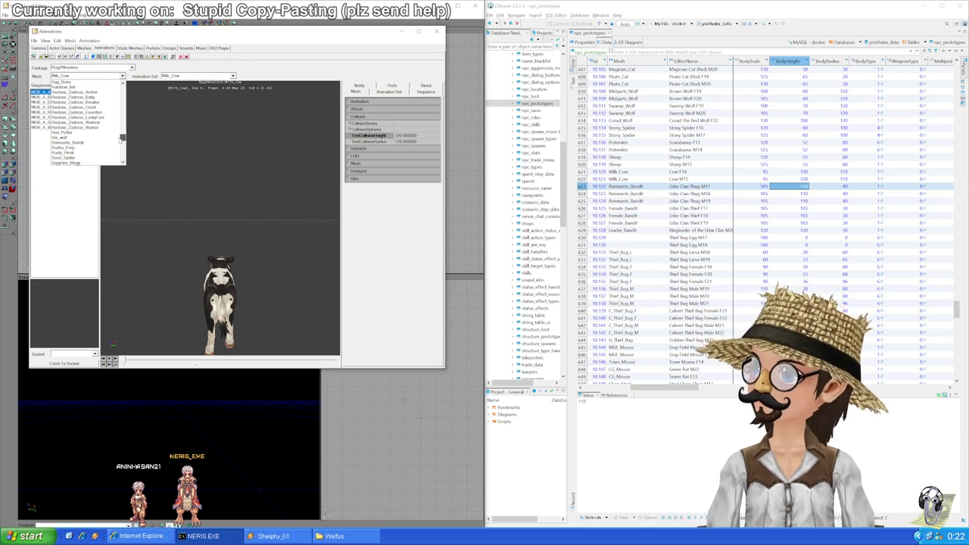
pyautogui.click(105, 144)
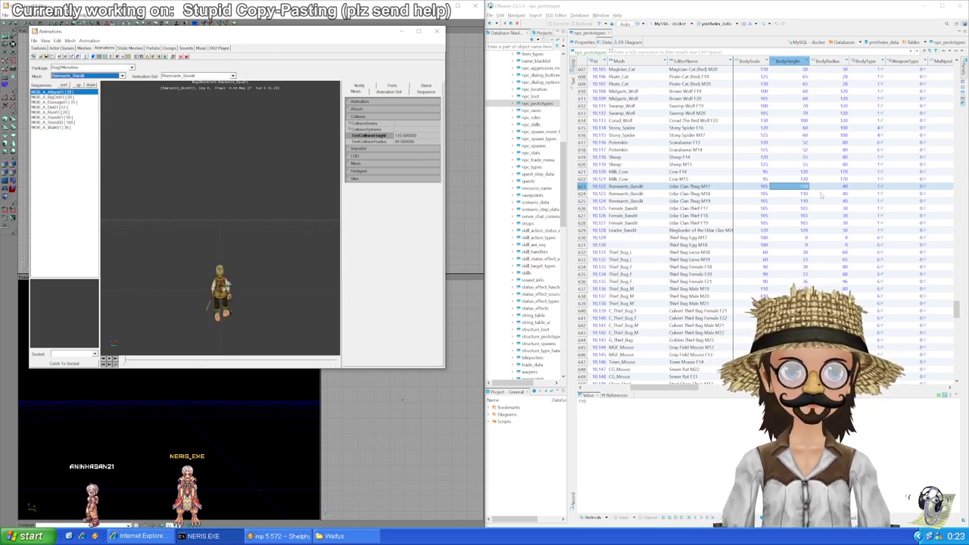
pyautogui.press('Down')
pyautogui.press('Down')
pyautogui.press('Down')
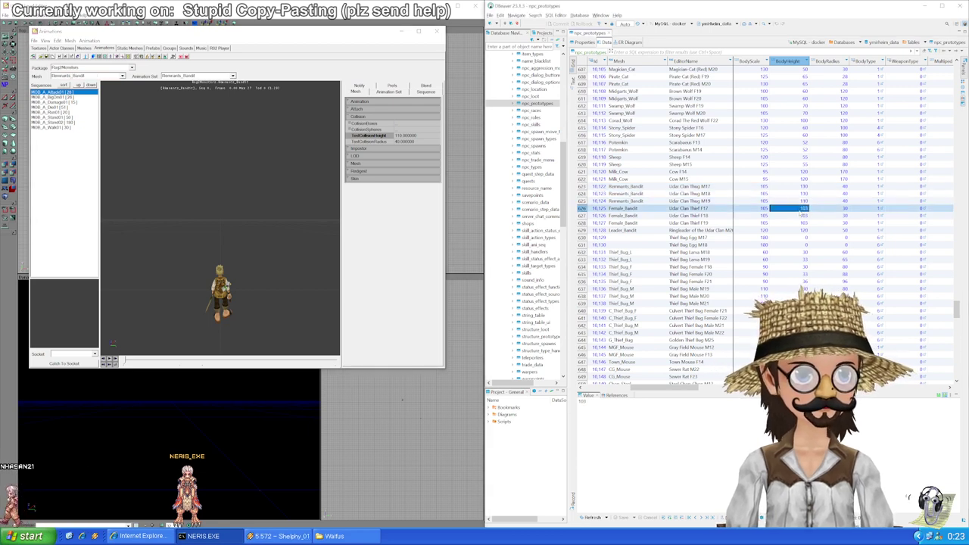
# Step: Load the Female_Bandit mesh and set the Udar Clan Thief F17 row's BodyHeight to 105 and BodyRadius to 35
pyautogui.click(123, 75)
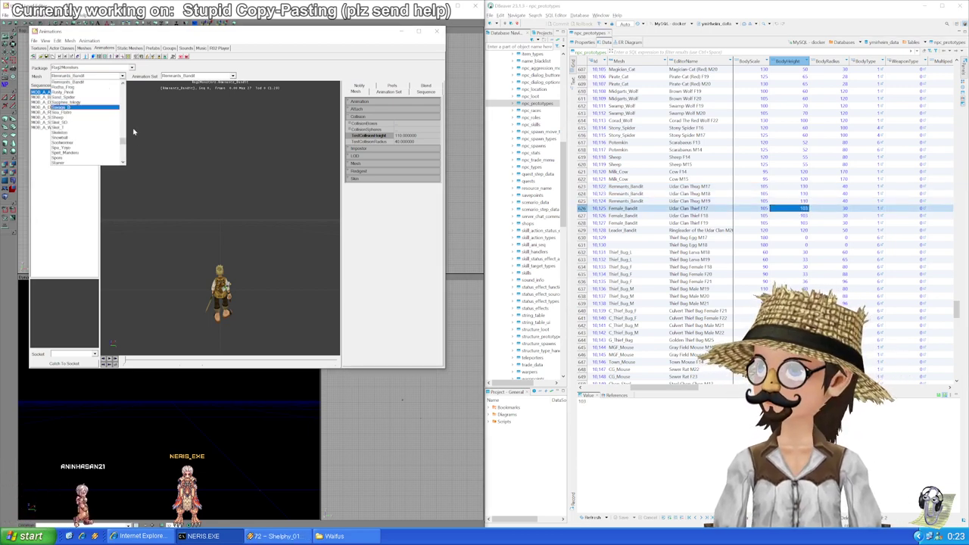
pyautogui.moveTo(123, 144); pyautogui.dragTo(123, 121)
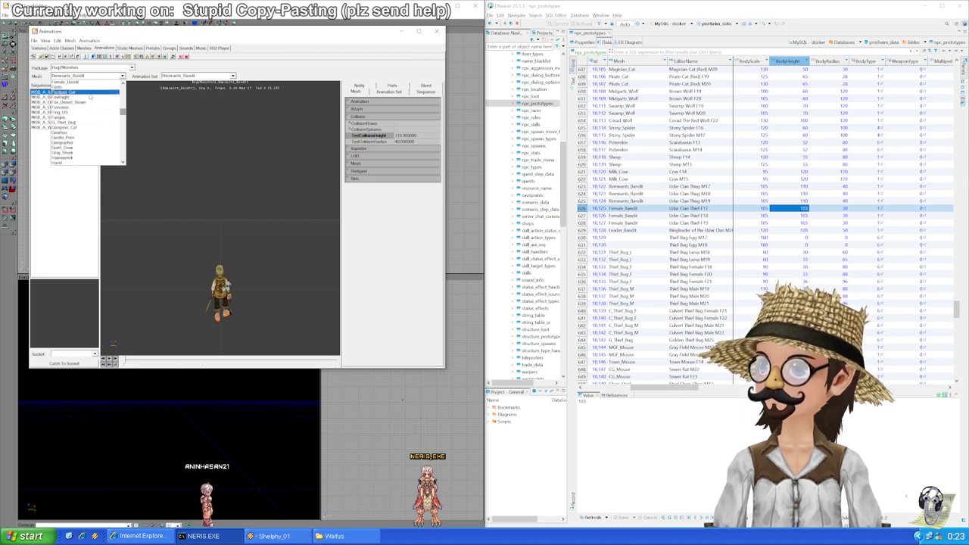
pyautogui.click(89, 98)
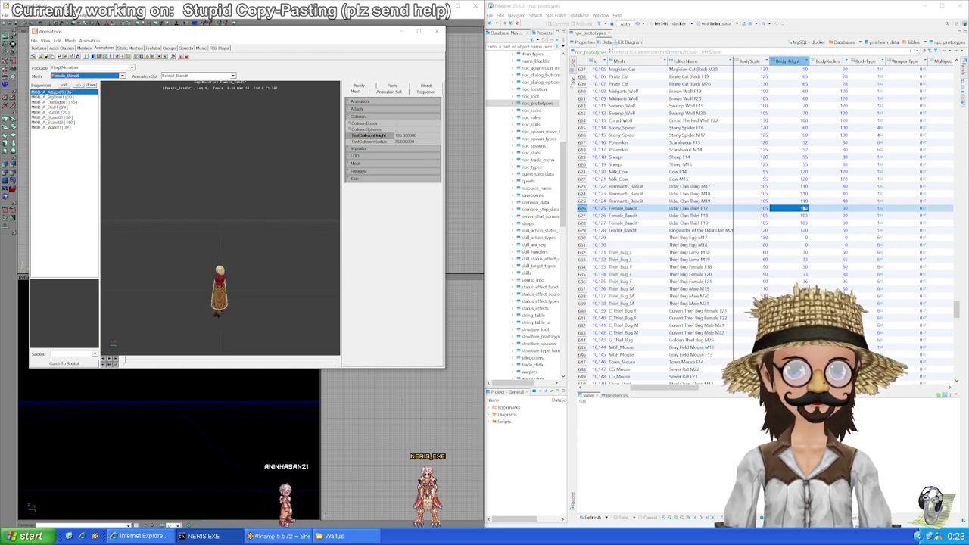
pyautogui.write('105')
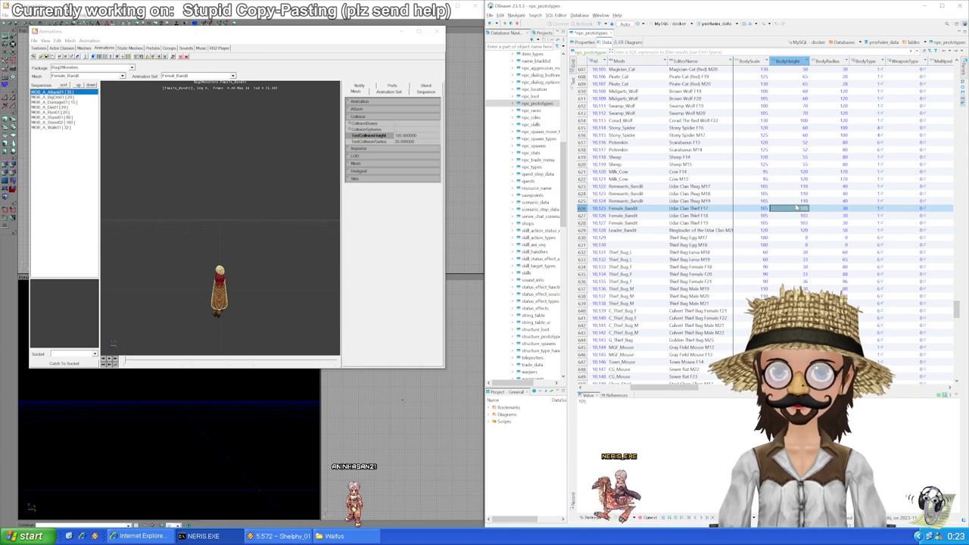
pyautogui.press('Tab')
pyautogui.click(796, 209)
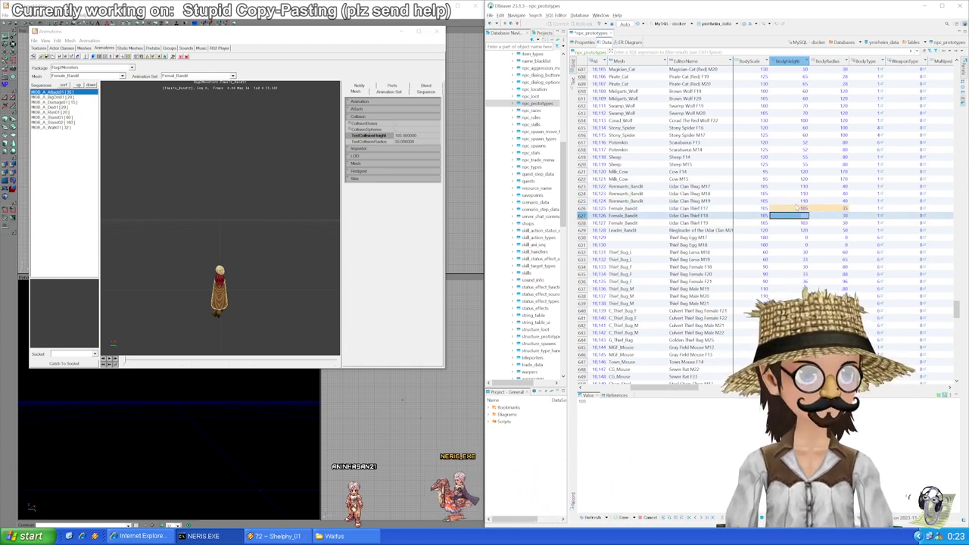
pyautogui.write('105\t35')
pyautogui.press('Down')
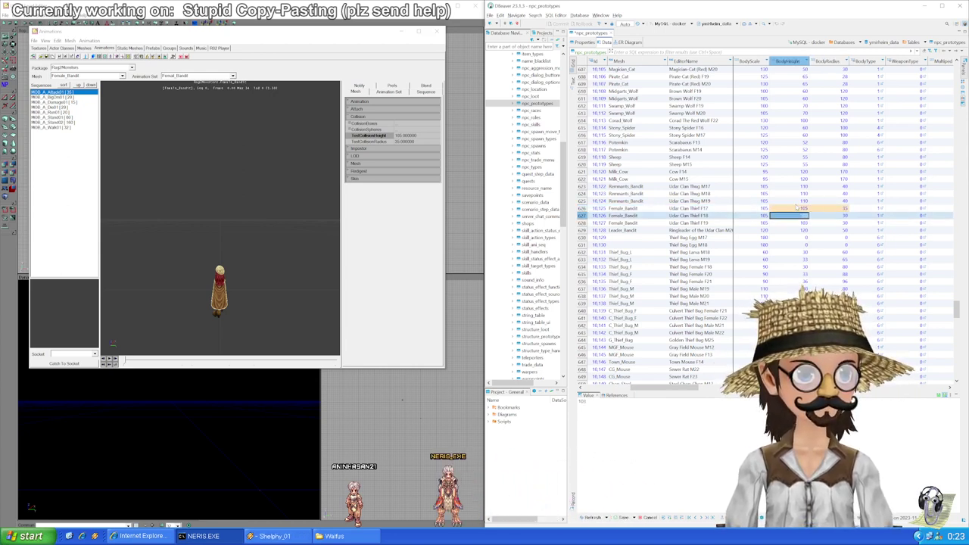
# Step: Set BodyHeight to 105 and BodyRadius to 35 in the Udar Clan Thief F18 and F19 rows and save the table edits
pyautogui.hotkey('shift', 'Down')
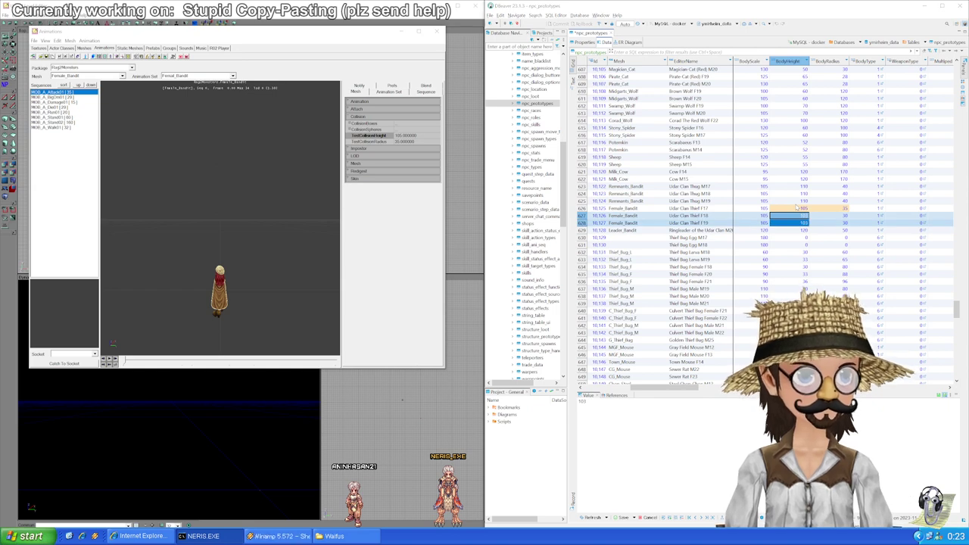
pyautogui.hotkey('ctrl', 'shift', 'v')
pyautogui.press('Return')
pyautogui.press('Down')
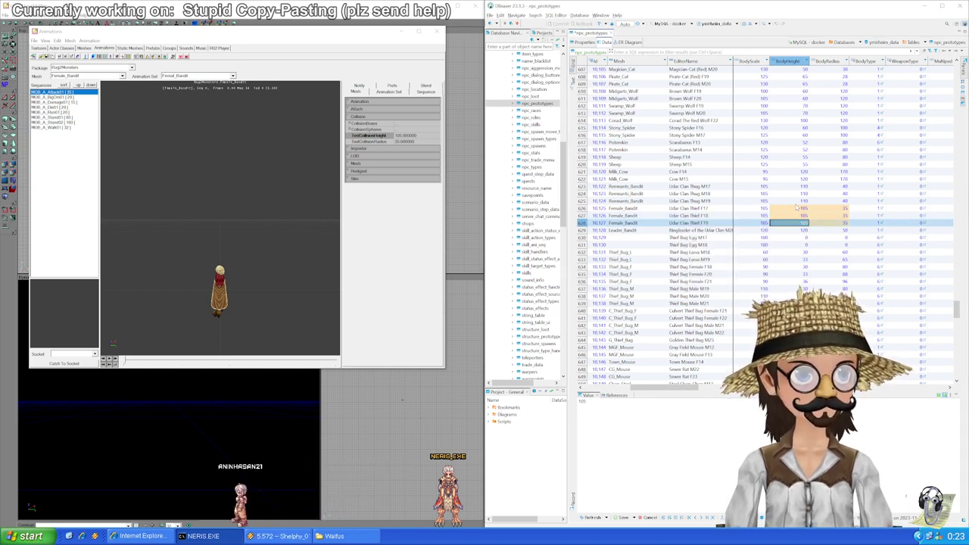
pyautogui.press('Down')
pyautogui.hotkey('ctrl', 's')
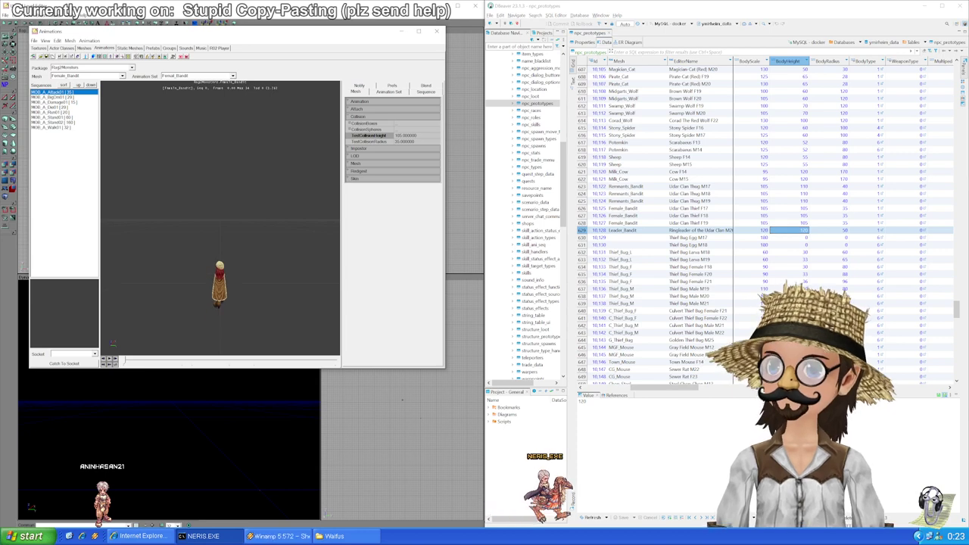
# Step: Enlarge the Animations viewer window and view the Female_Bandit model up close from the front
pyautogui.moveTo(403, 26); pyautogui.dragTo(0, 168)
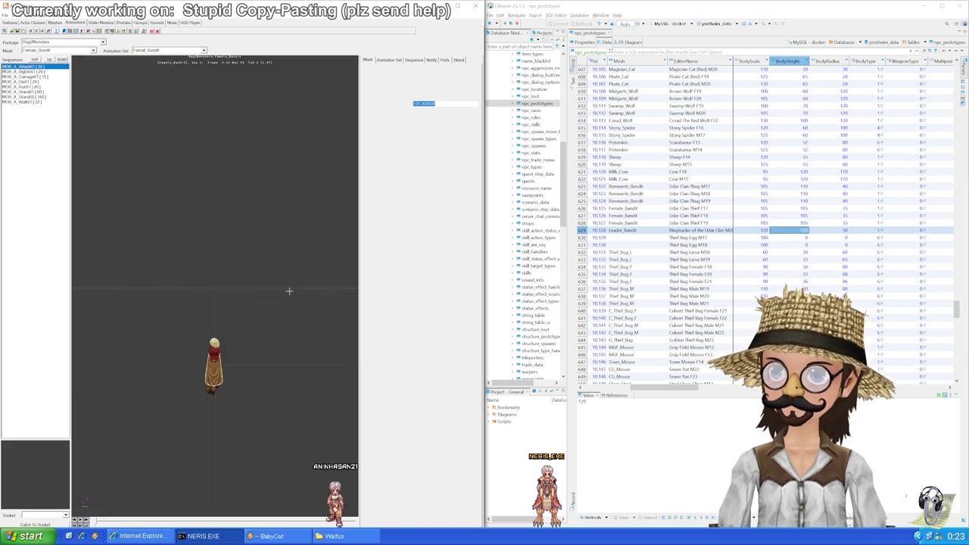
pyautogui.click(366, 61)
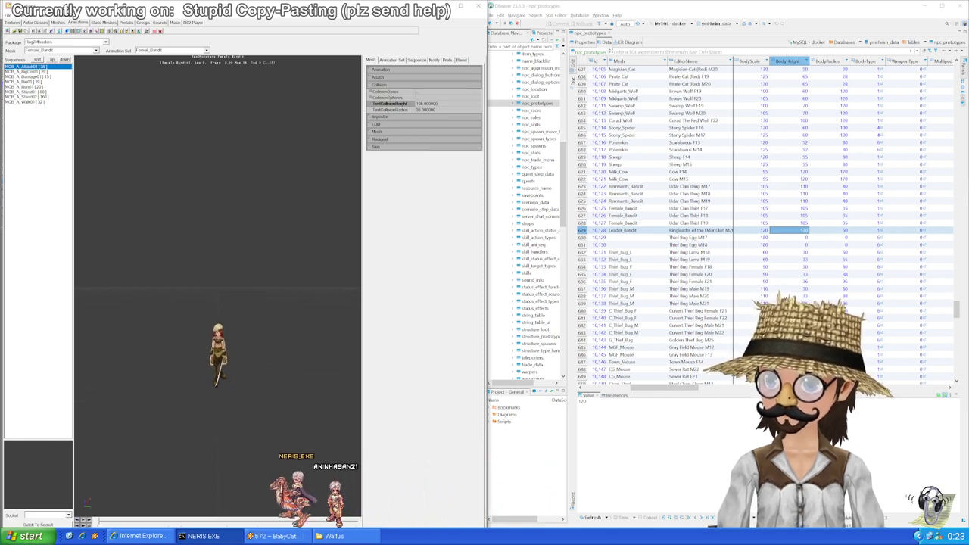
pyautogui.moveTo(218, 283)
pyautogui.mouseDown()
pyautogui.moveTo(219, 227)
pyautogui.moveTo(226, 281)
pyautogui.moveTo(208, 298)
pyautogui.mouseUp()
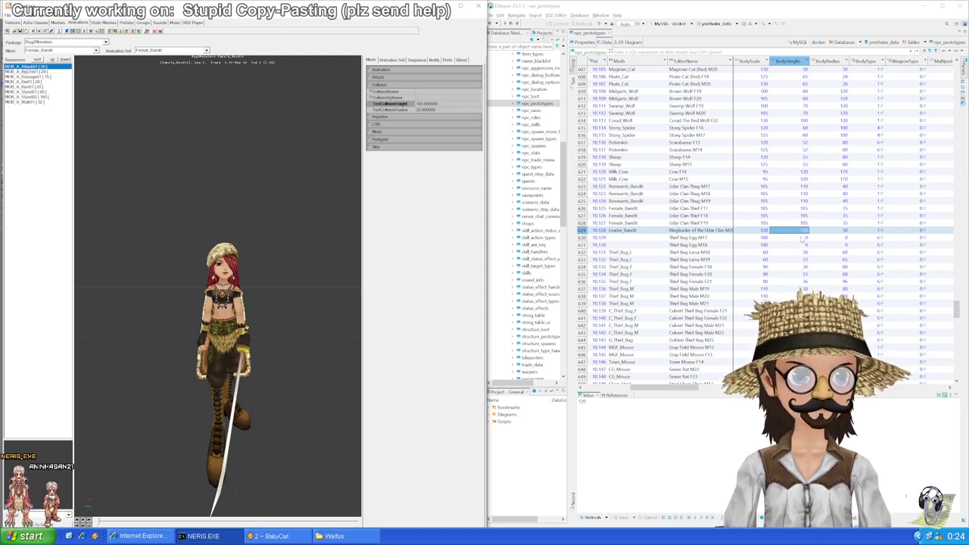
# Step: Load the Leader_Bandit mesh, set BodyRadius to 55 in its Udar Clan ringleader row, and save the edit
pyautogui.click(55, 51)
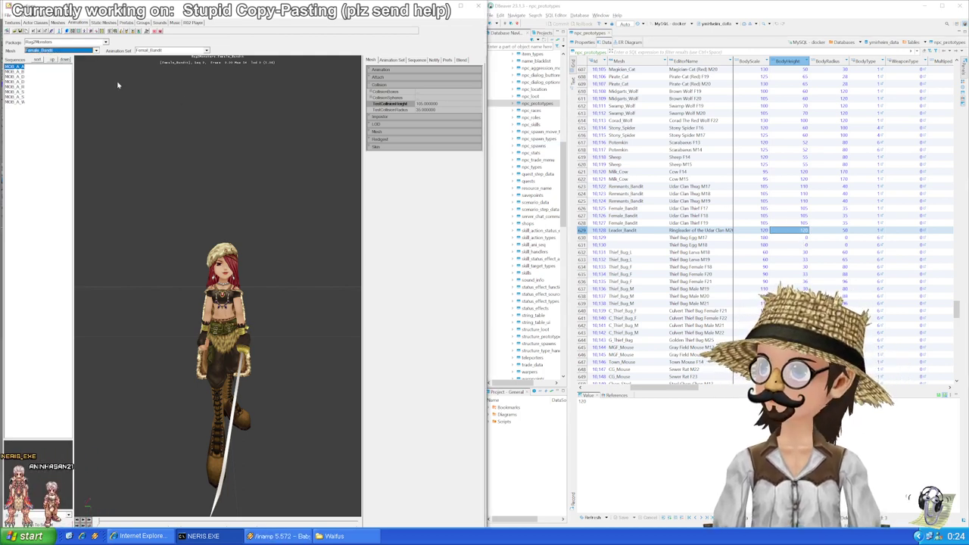
pyautogui.moveTo(95, 86); pyautogui.dragTo(97, 94)
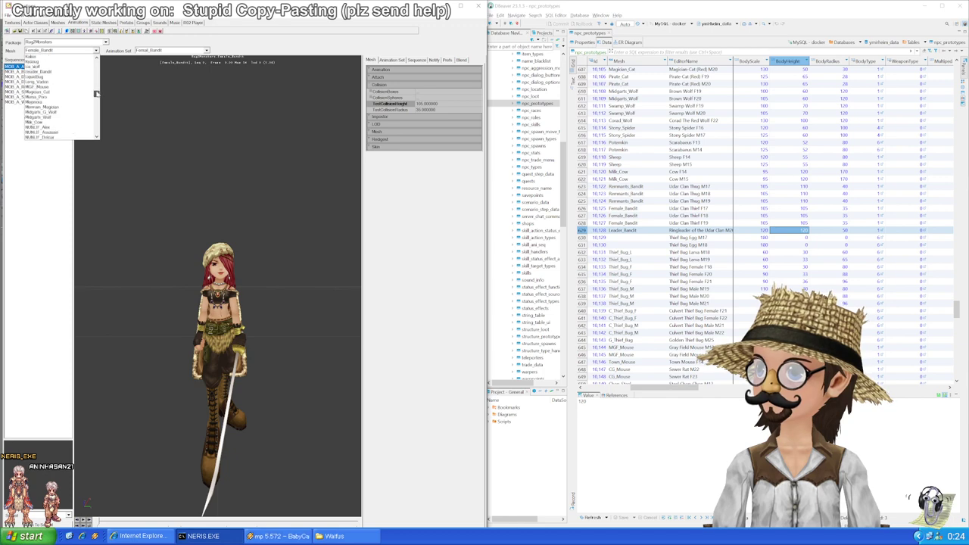
pyautogui.click(62, 82)
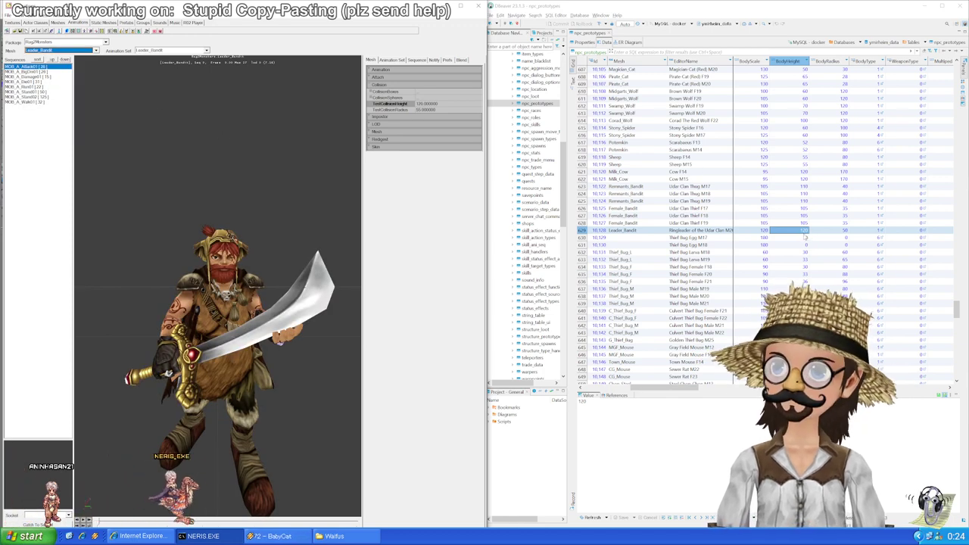
pyautogui.doubleClick(826, 231)
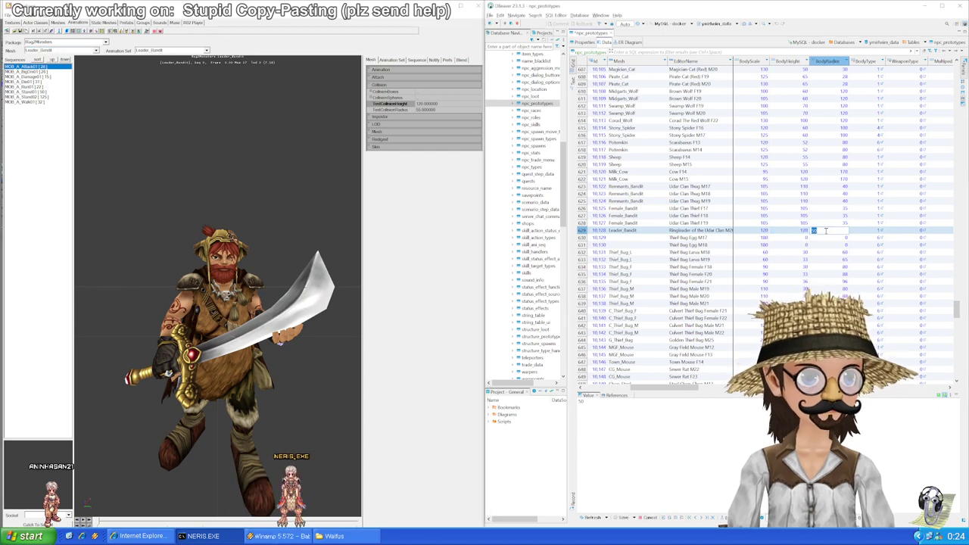
pyautogui.click(793, 240)
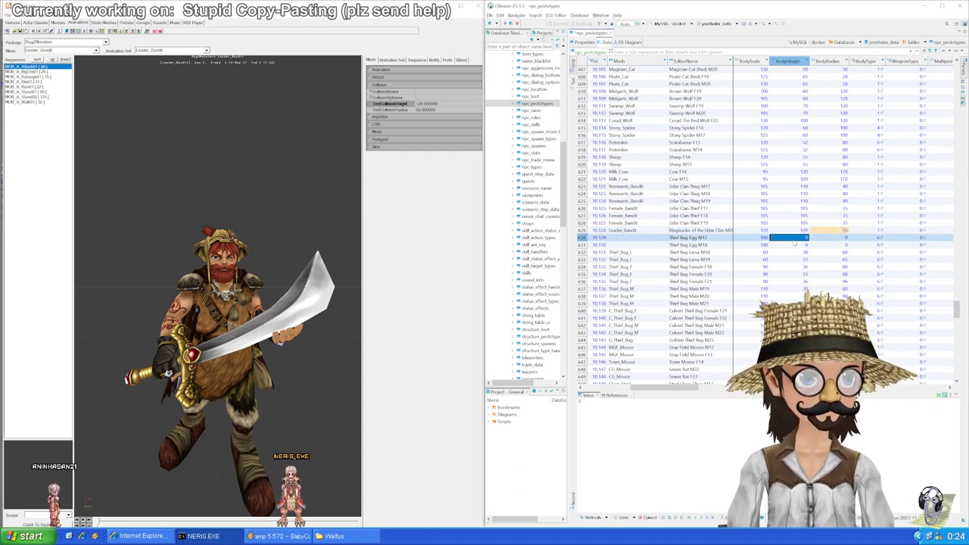
pyautogui.hotkey('ctrl', 's')
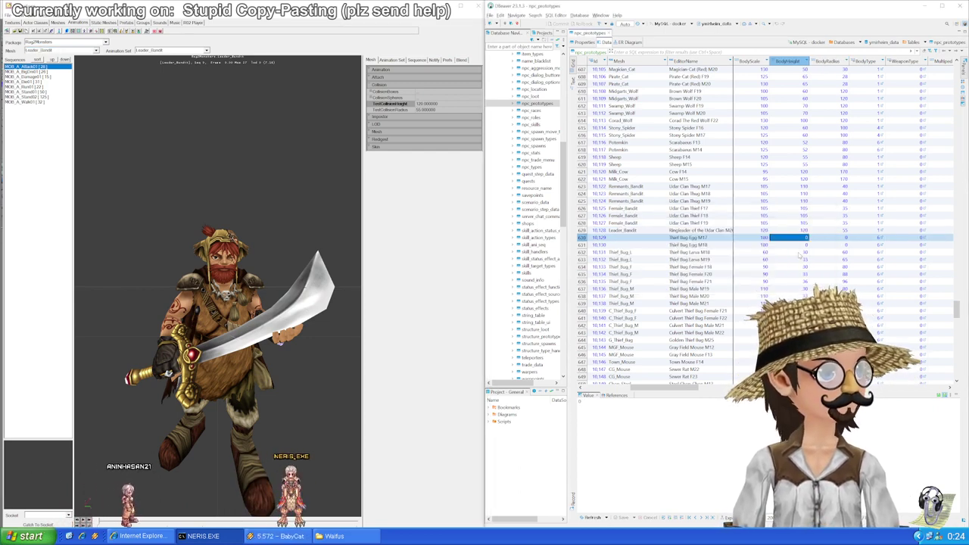
# Step: Load the Thief_Bug_L mesh and set BodyHeight to 35 and BodyRadius to 80 in the Thief Bug Larva M18 and M19 rows
pyautogui.click(798, 253)
pyautogui.scroll(-4, 764, 227)
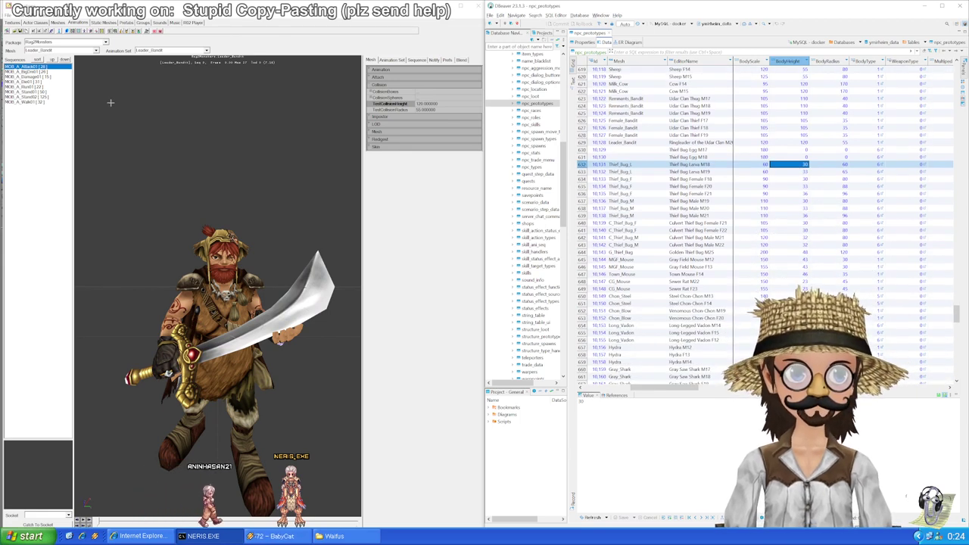
pyautogui.click(97, 51)
pyautogui.moveTo(98, 95); pyautogui.dragTo(98, 116)
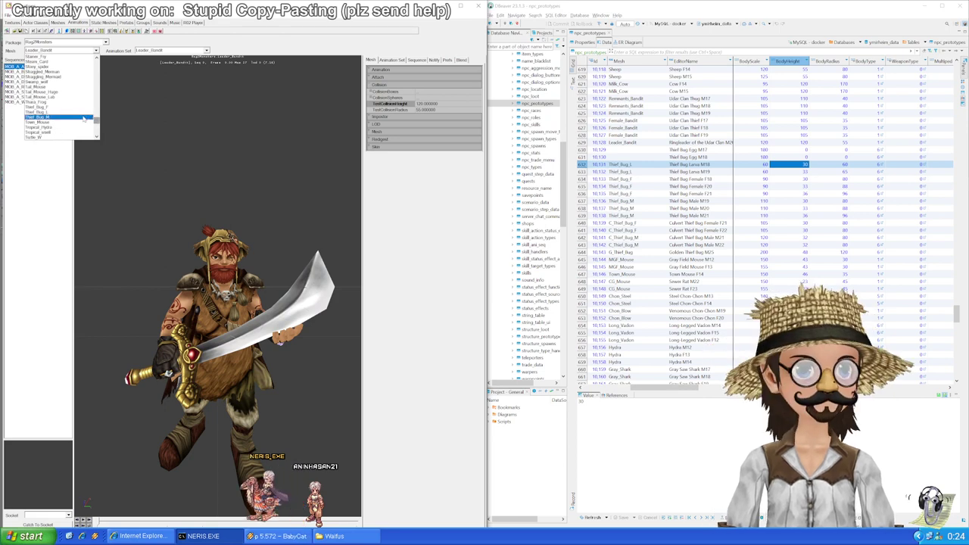
pyautogui.click(79, 114)
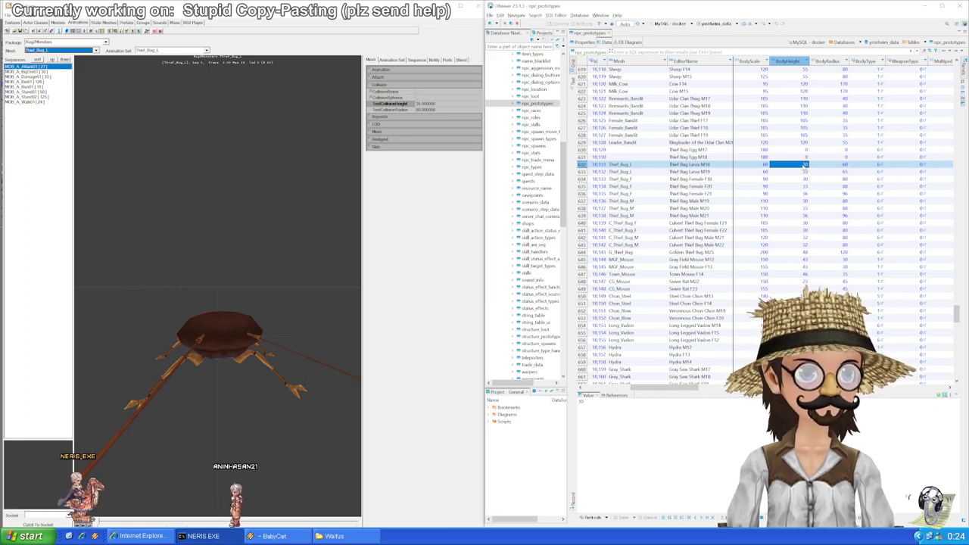
pyautogui.press('Tab')
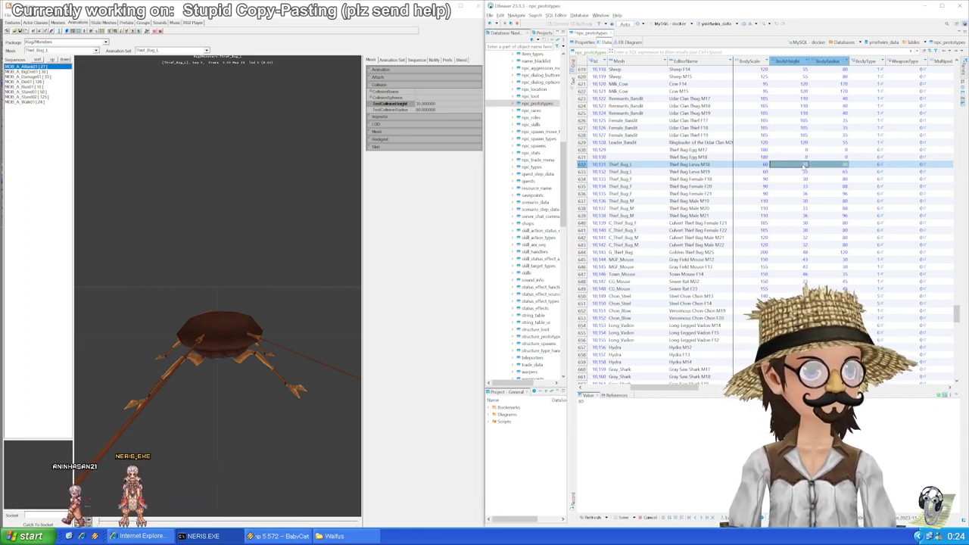
pyautogui.click(805, 171)
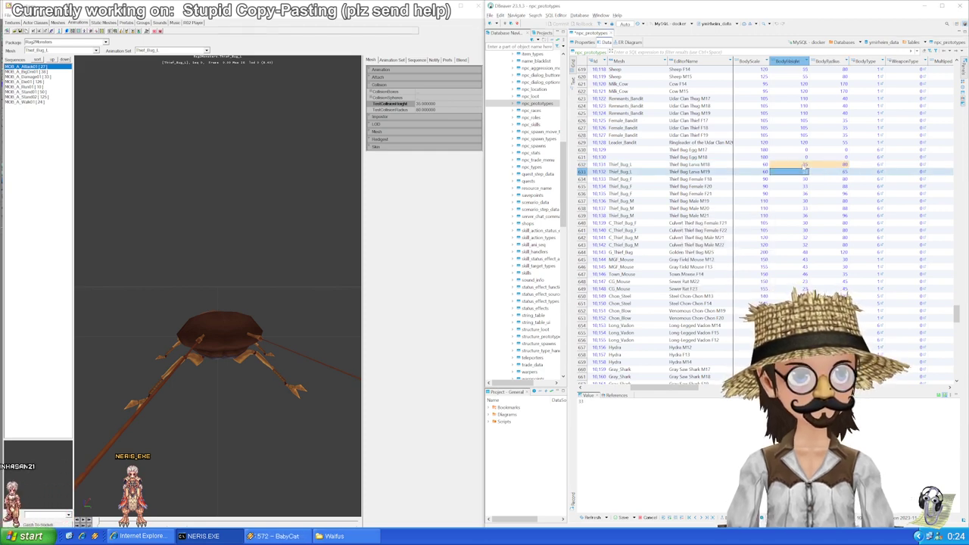
pyautogui.scroll(-3, 804, 172)
# Step: Load the Thief_Bug_F mesh and set BodyHeight to 35 and BodyRadius to 80 in the Thief Bug Female F18, F20 and F21 rows
pyautogui.click(794, 158)
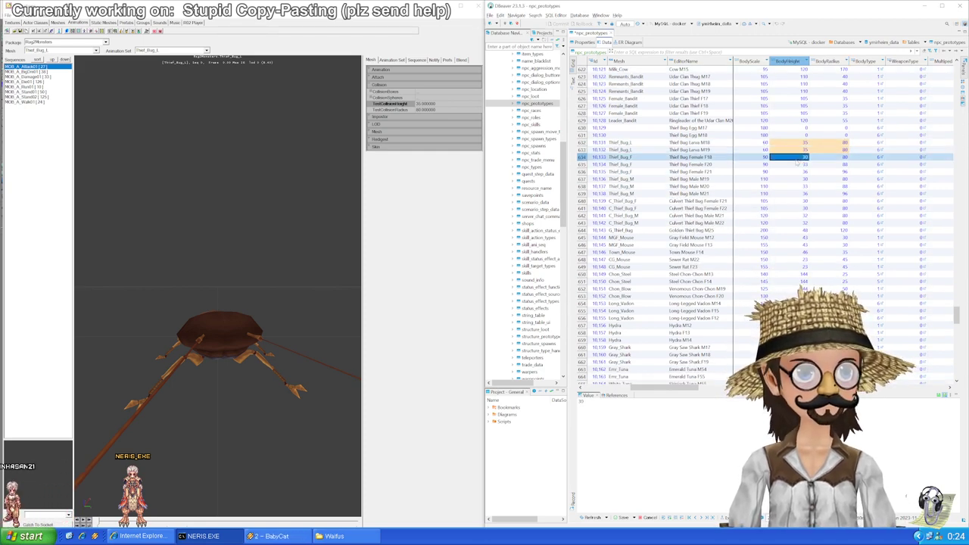
pyautogui.click(76, 51)
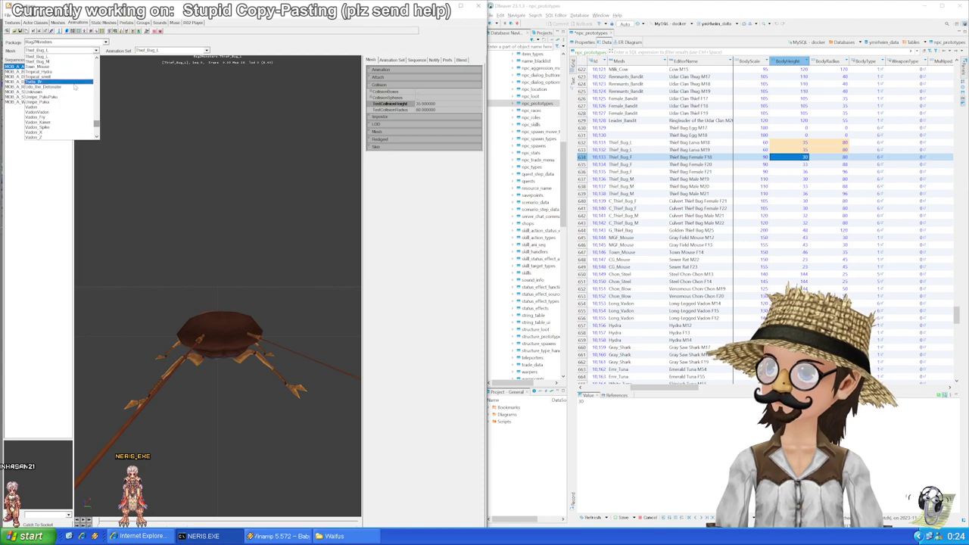
pyautogui.click(60, 71)
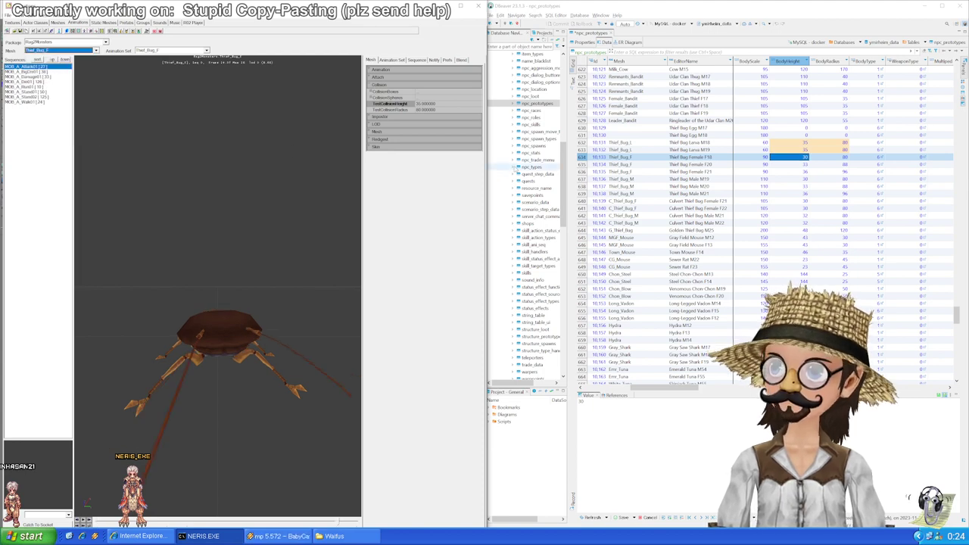
pyautogui.click(797, 158)
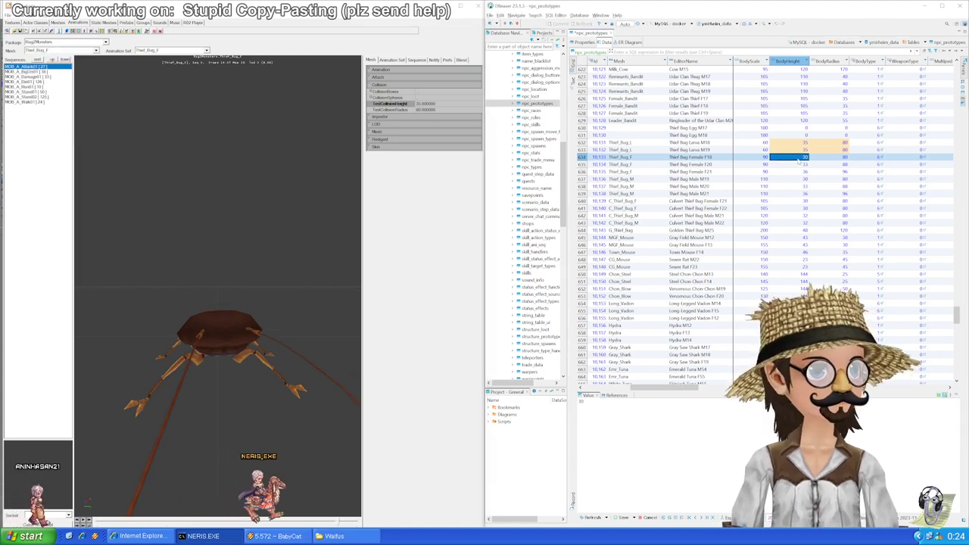
pyautogui.hotkey('ctrl', 'shift', 'v')
pyautogui.press('Return')
pyautogui.press('Down')
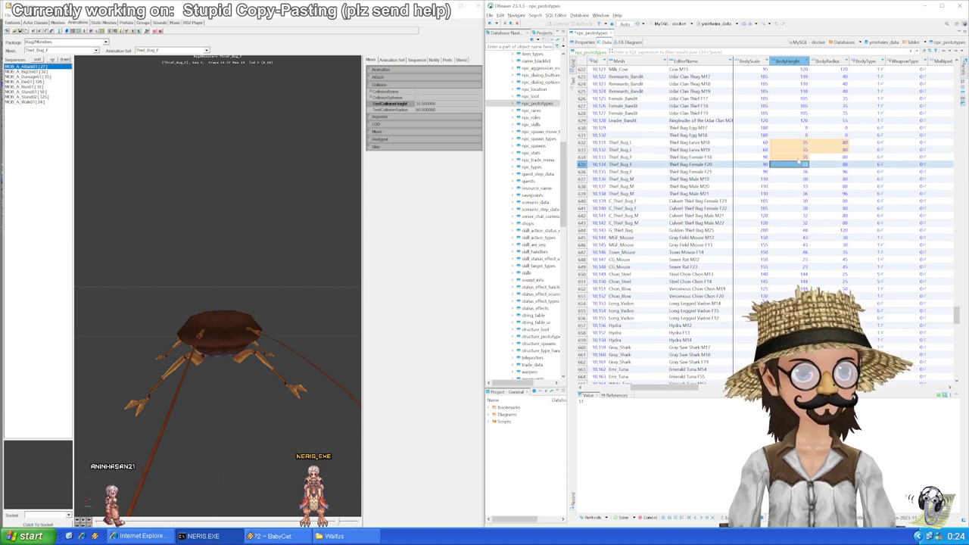
pyautogui.hotkey('ctrl', 'shift', 'v')
pyautogui.press('Return')
pyautogui.press('Down')
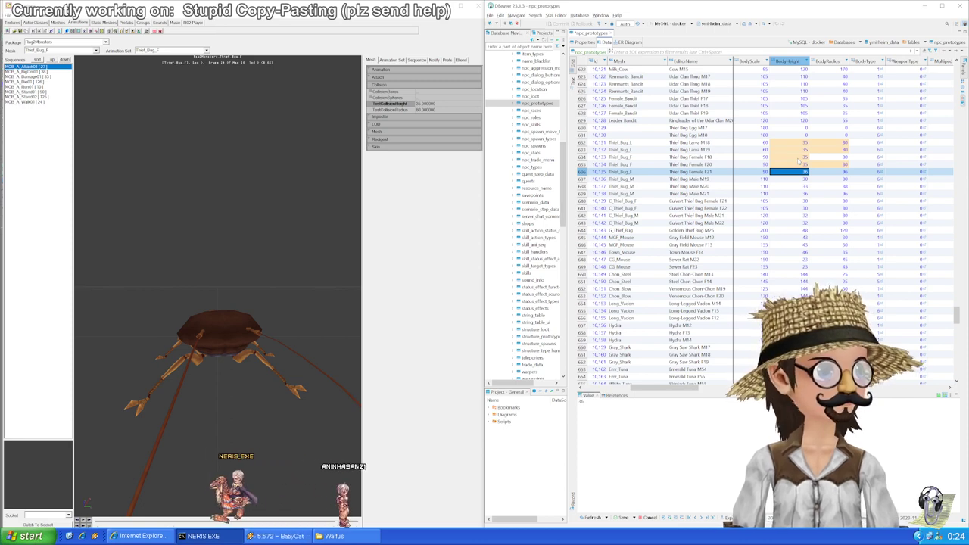
pyautogui.hotkey('ctrl', 'shift', 'v')
pyautogui.press('Return')
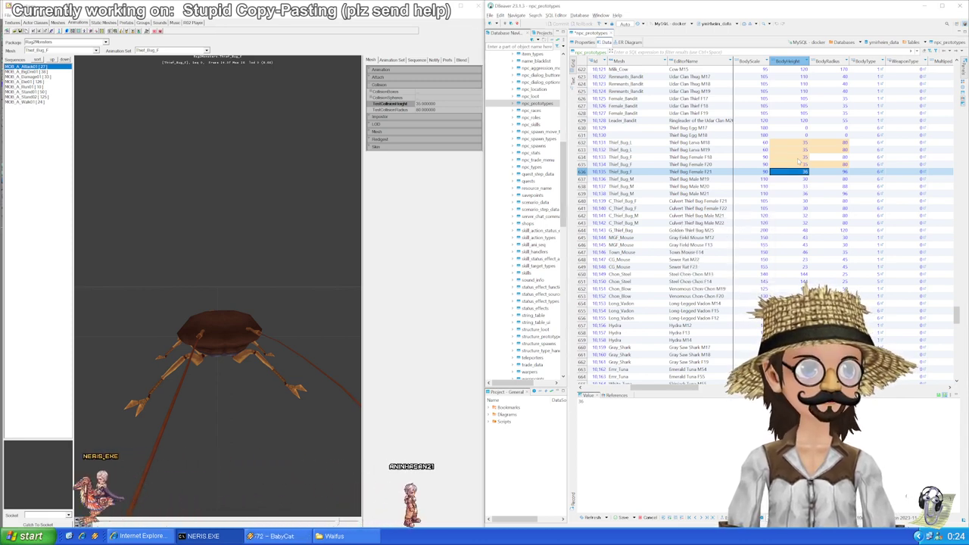
# Step: Set BodyHeight to 35 and BodyRadius to 80 for Thief Bug Female F21 and save the pending Thief Bug edits
pyautogui.hotkey('ctrl', 's')
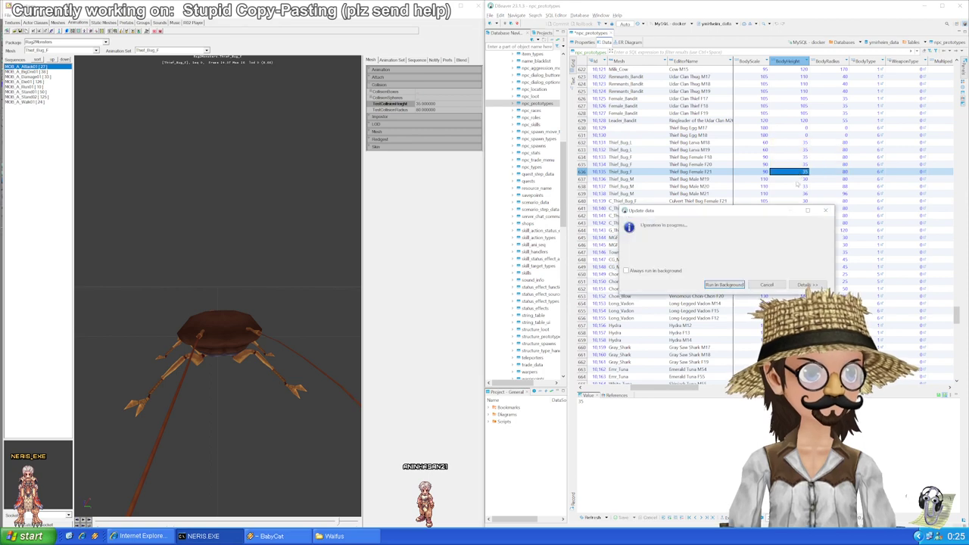
pyautogui.press('Return')
pyautogui.click(796, 185)
pyautogui.press('Up')
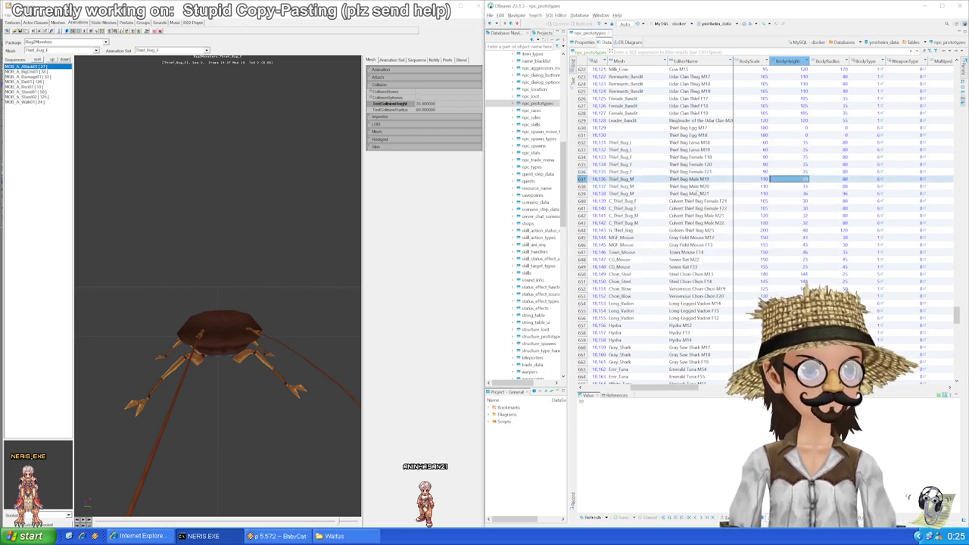
# Step: Display the Thief_Bug_M mesh, then set BodyHeight 35 and BodyRadius 80 in the three Thief_Bug_M rows and save
pyautogui.click(76, 50)
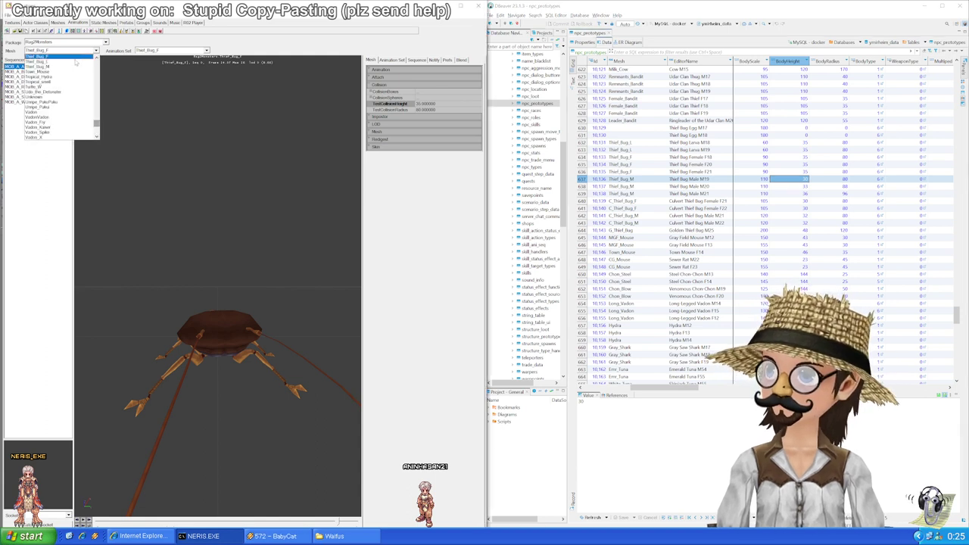
pyautogui.click(62, 68)
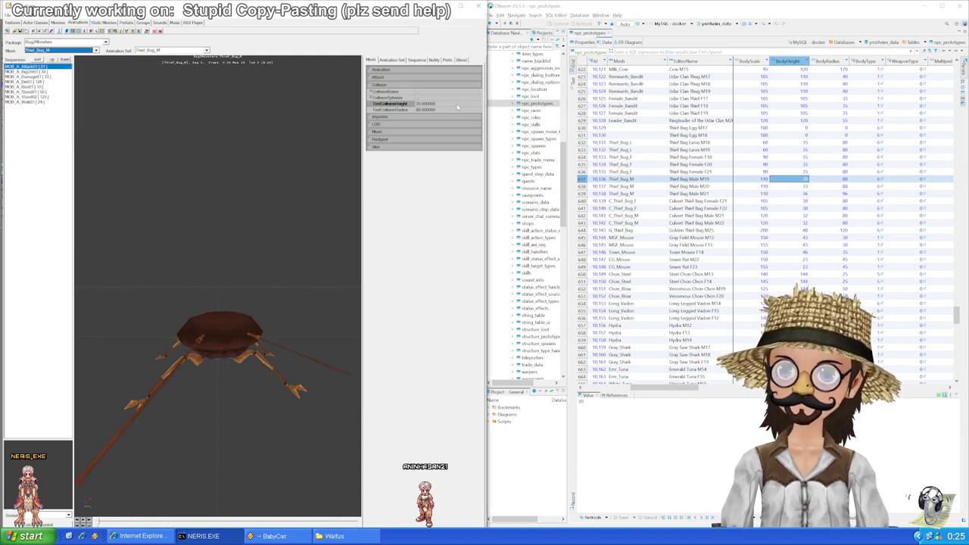
pyautogui.click(799, 180)
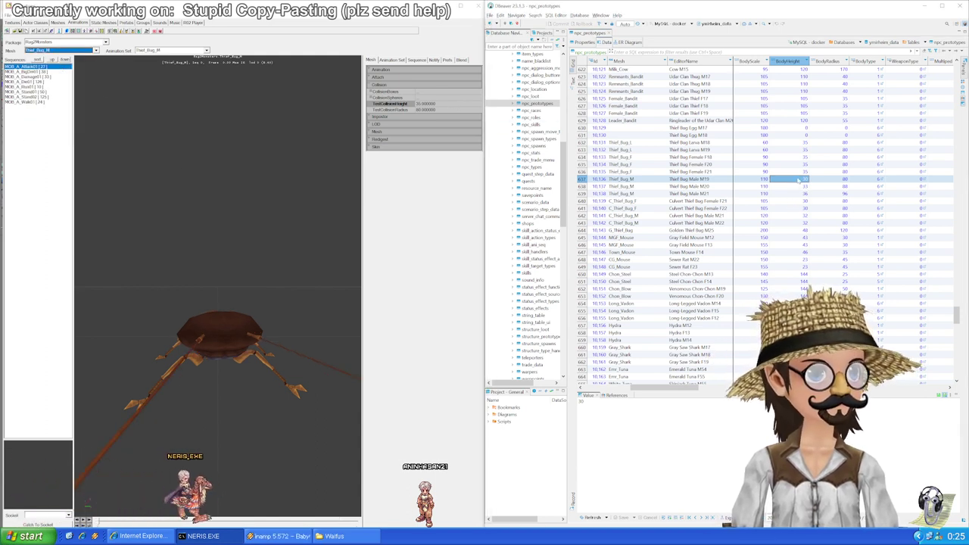
pyautogui.hotkey('ctrl', 'shift', 'v')
pyautogui.press('Return')
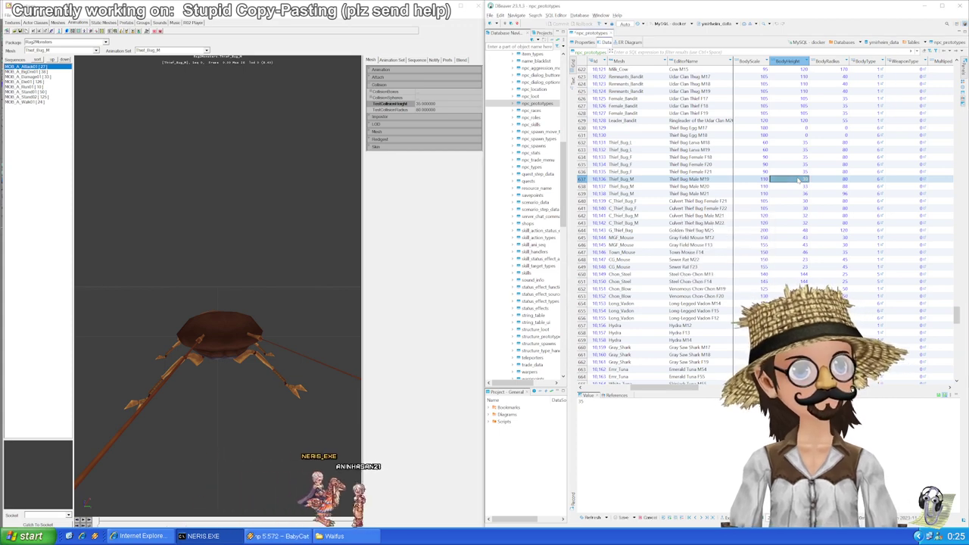
pyautogui.press('Down')
pyautogui.hotkey('ctrl', 'shift', 'v')
pyautogui.press('Return')
pyautogui.press('Down')
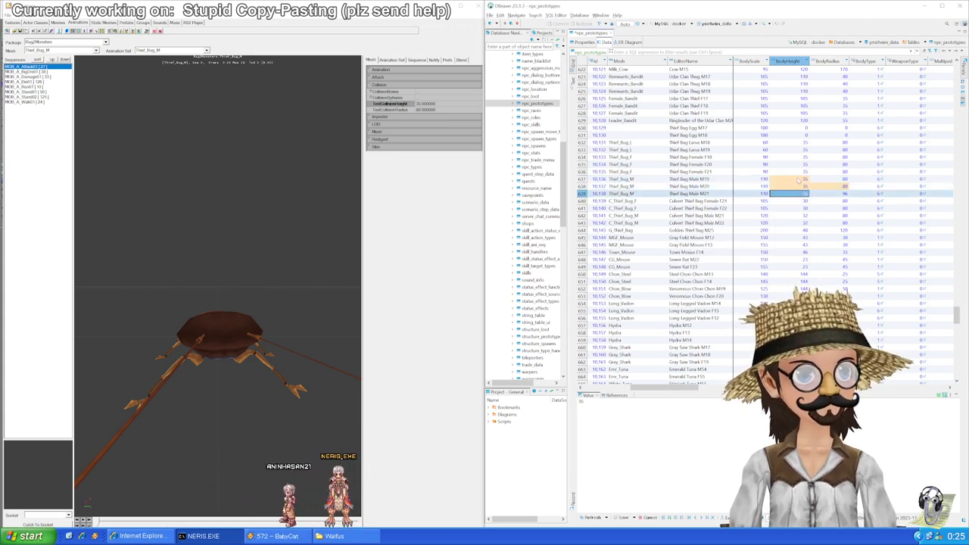
pyautogui.press('Down')
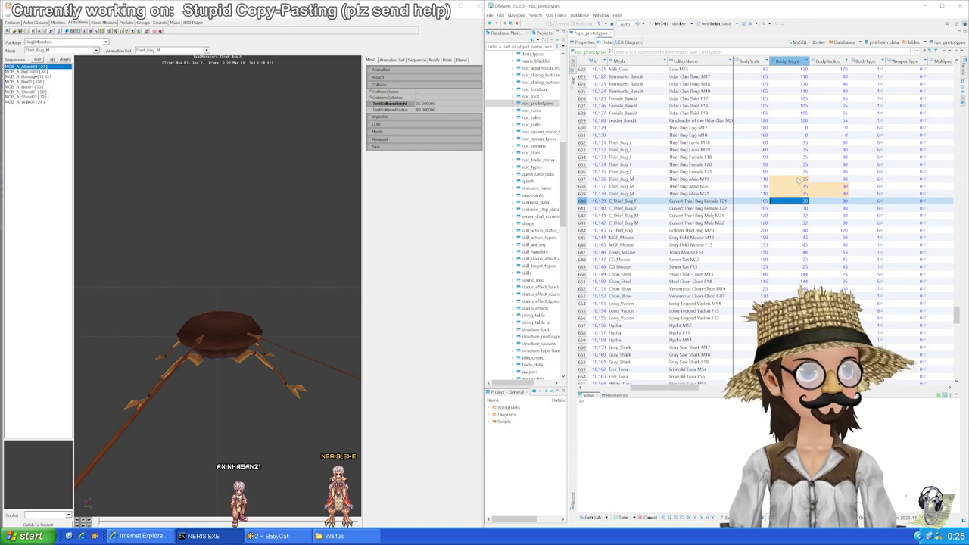
pyautogui.hotkey('ctrl', 'shift', 'v')
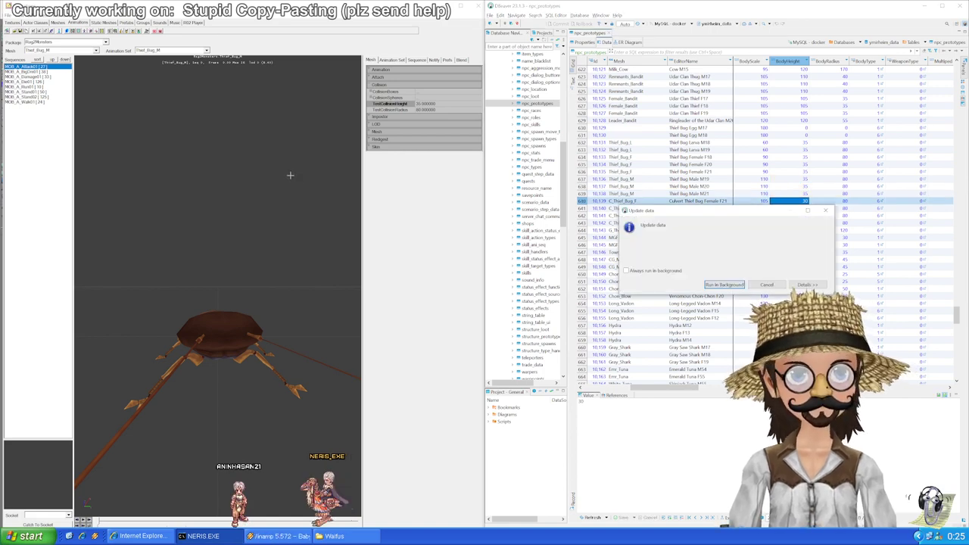
pyautogui.press('Return')
# Step: Display the C_Thief_Bug_F mesh in the animation browser
pyautogui.click(79, 51)
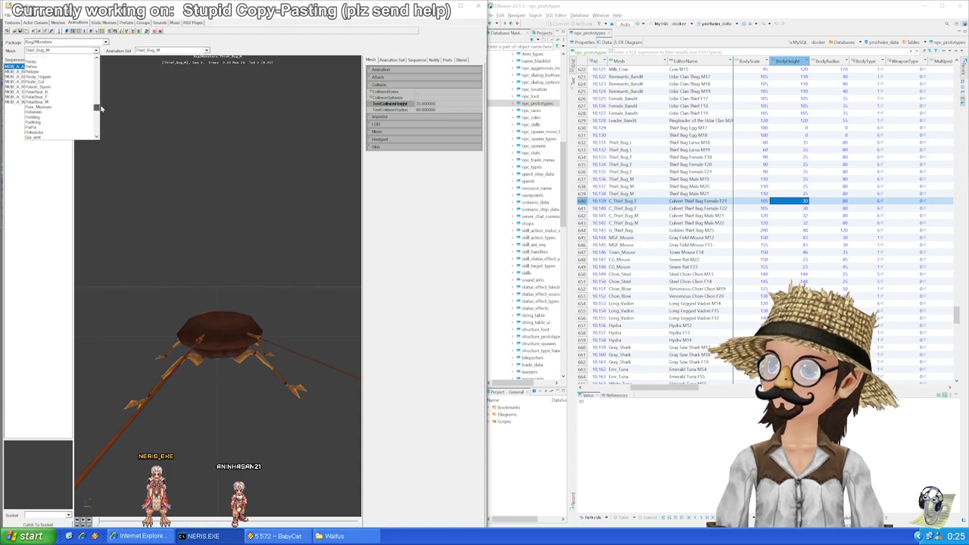
pyautogui.moveTo(100, 109); pyautogui.dragTo(97, 74)
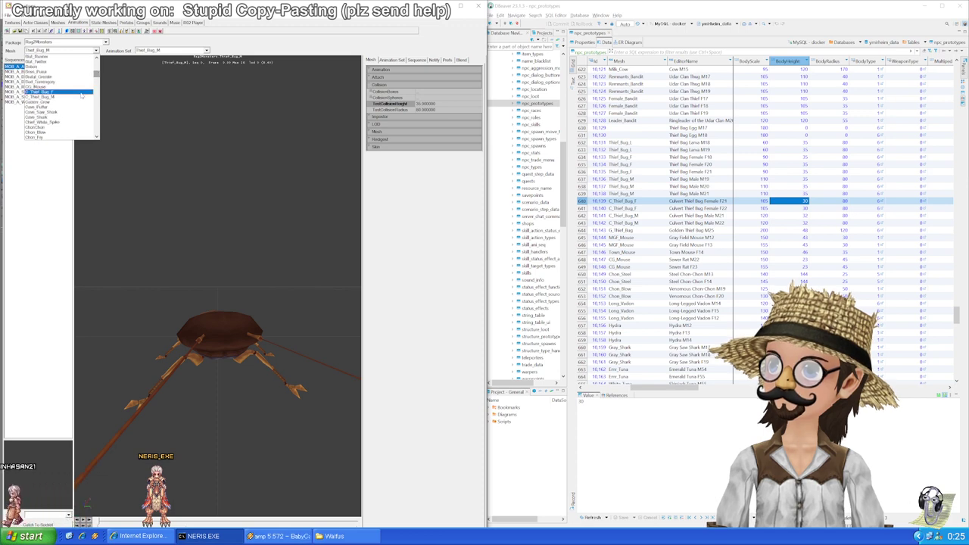
pyautogui.click(81, 93)
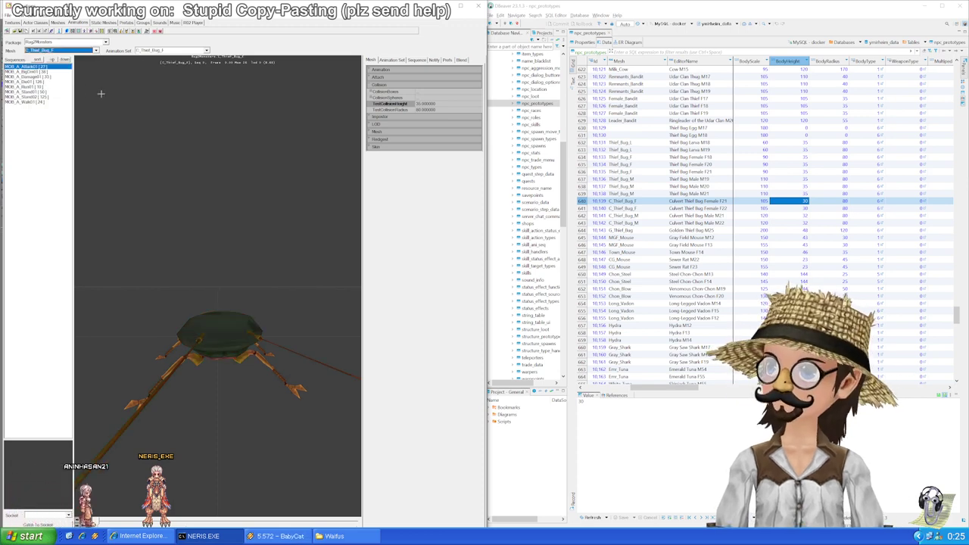
# Step: In the database table, set BodyHeight to 35 for both C_Thief_Bug_F rows, Culvert Thief Bug Female F21 and F22, and save
pyautogui.moveTo(805, 202); pyautogui.dragTo(809, 209)
pyautogui.press('Escape')
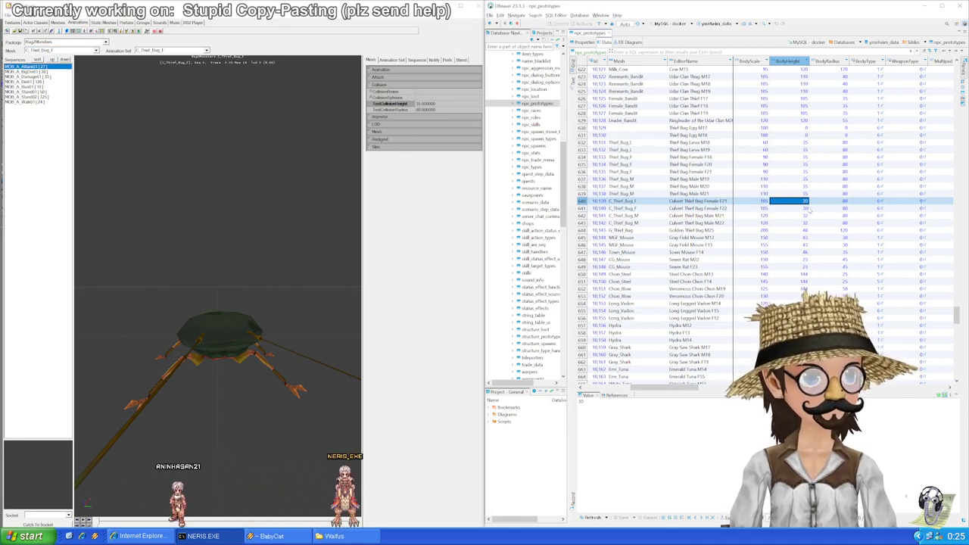
pyautogui.hotkey('ctrl', 'shift', 'v')
pyautogui.press('Return')
pyautogui.press('Down')
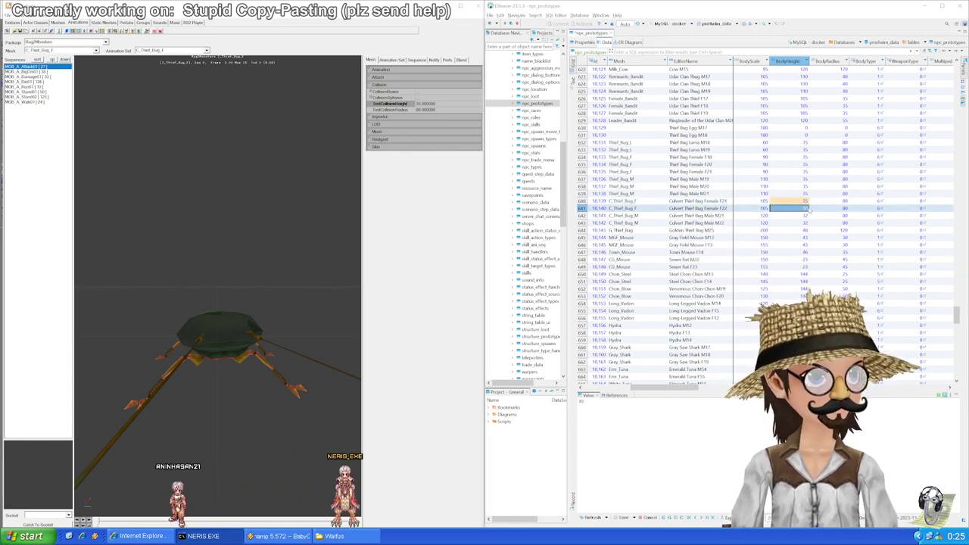
pyautogui.hotkey('ctrl', 'shift', 'v')
pyautogui.press('Return')
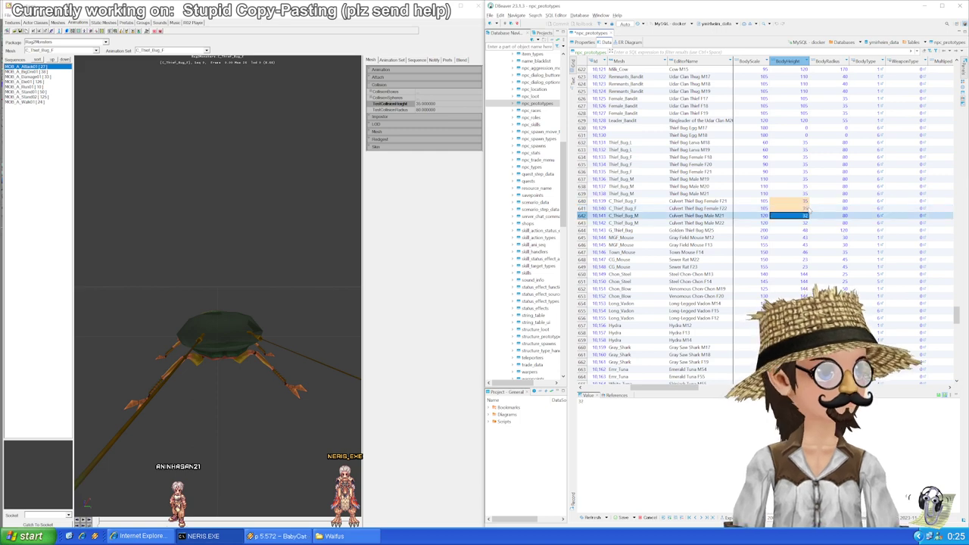
pyautogui.hotkey('ctrl', 'shift', 'v')
pyautogui.press('Return')
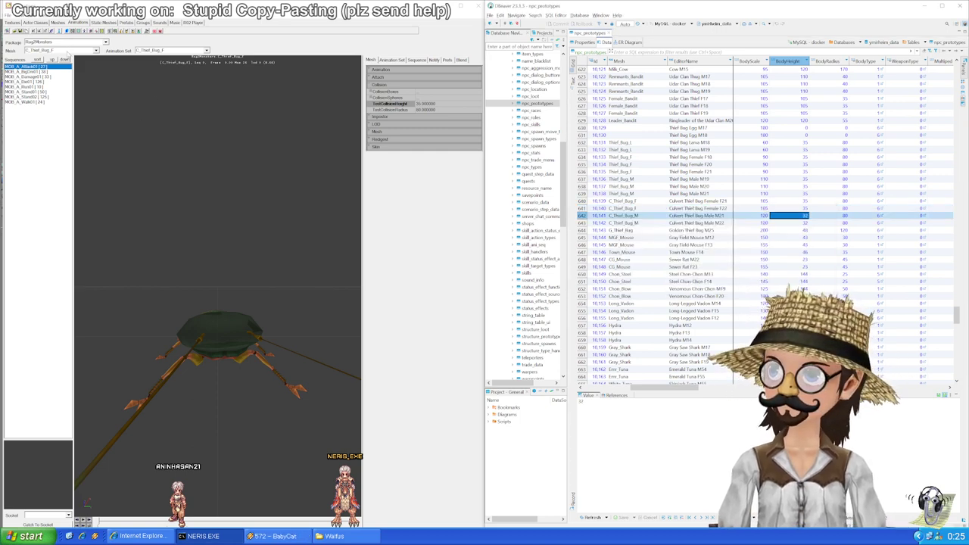
# Step: Display the C_Thief_Bug_M mesh, then set BodyHeight to 35 in both C_Thief_Bug_M rows and save
pyautogui.click(62, 50)
pyautogui.click(63, 63)
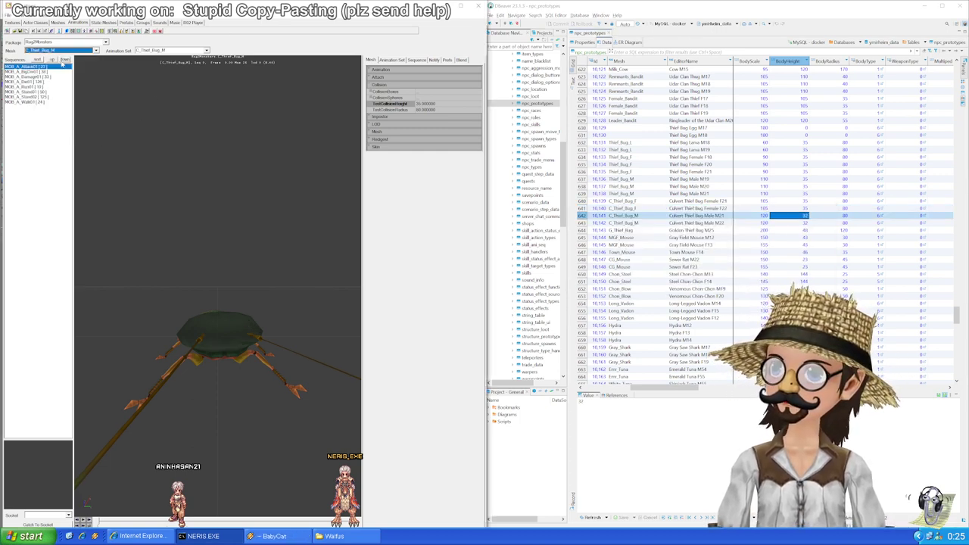
pyautogui.click(804, 217)
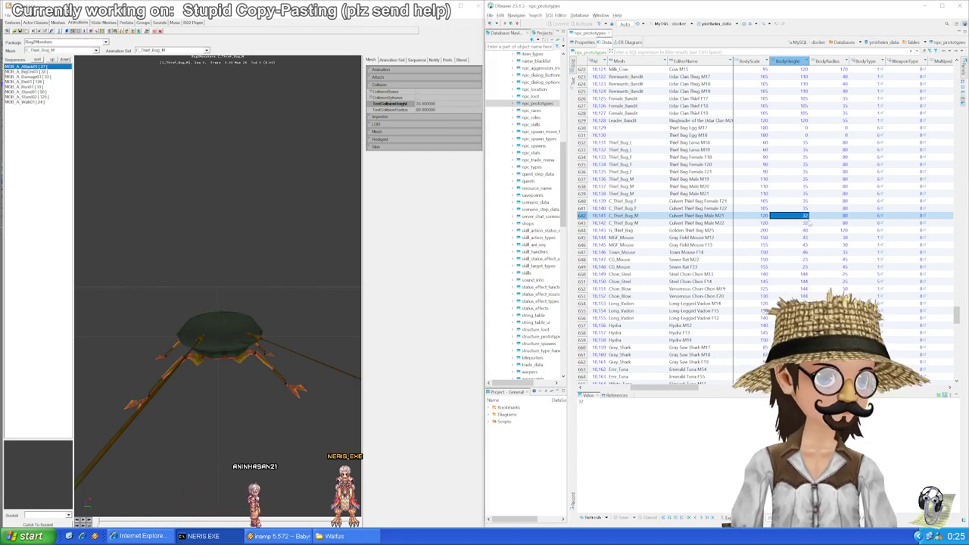
pyautogui.hotkey('ctrl', 'shift', 'v')
pyautogui.press('Return')
pyautogui.press('Down')
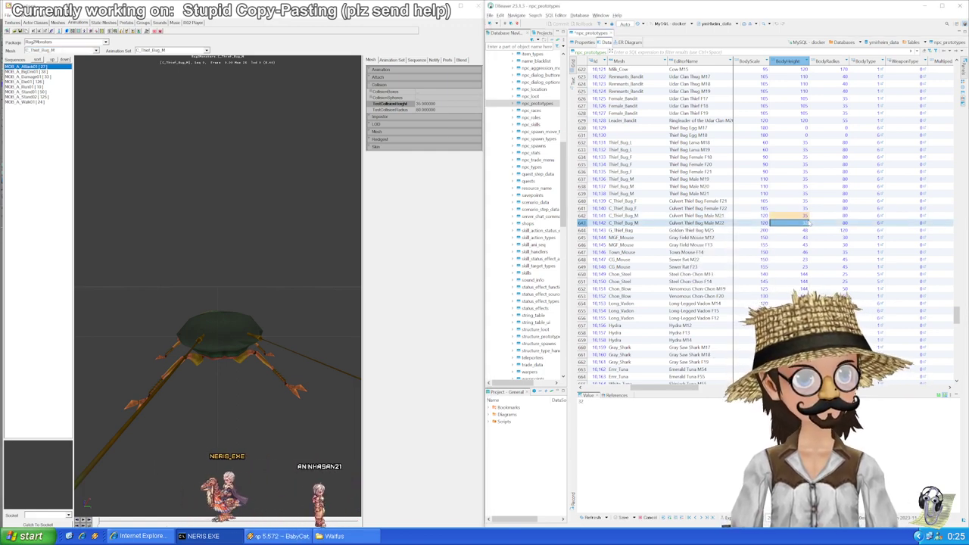
pyautogui.hotkey('ctrl', 'shift', 'v')
pyautogui.press('Return')
pyautogui.press('Down')
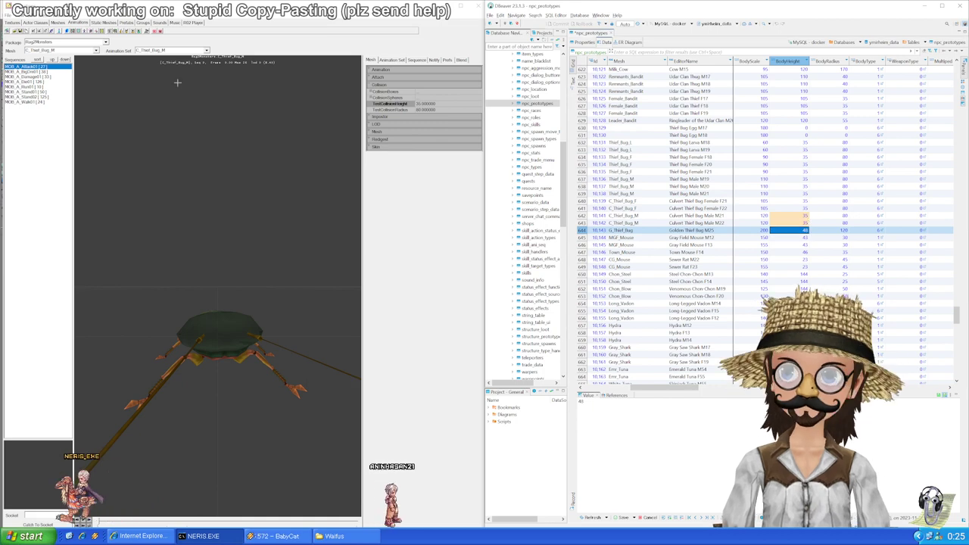
pyautogui.hotkey('ctrl', 's')
# Step: Display the G_Thief_Bug mesh in the animation browser
pyautogui.click(96, 50)
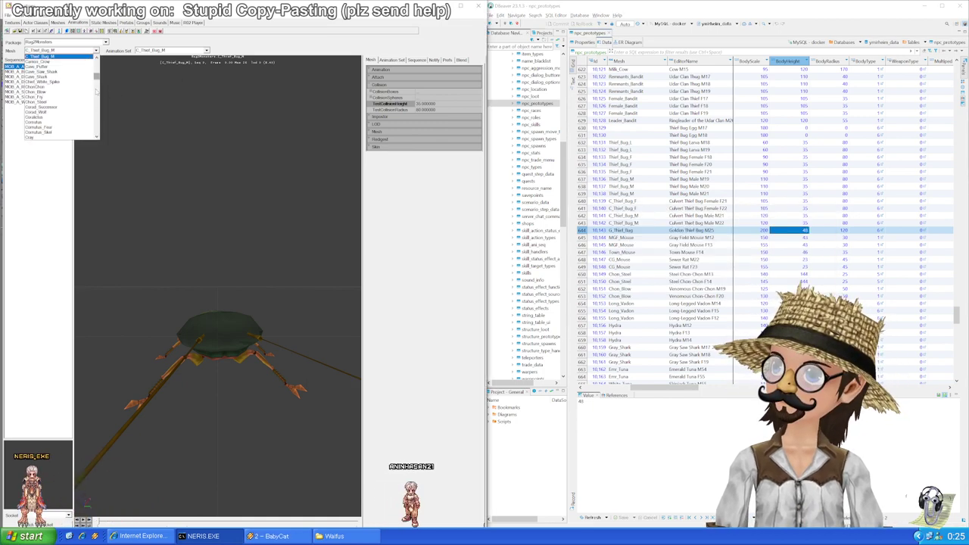
pyautogui.moveTo(97, 75); pyautogui.dragTo(99, 89)
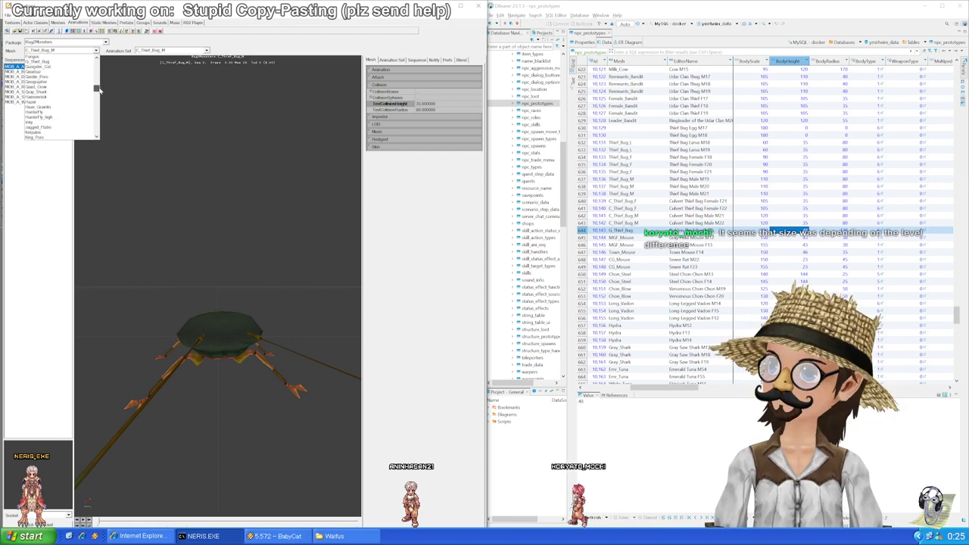
pyautogui.click(42, 64)
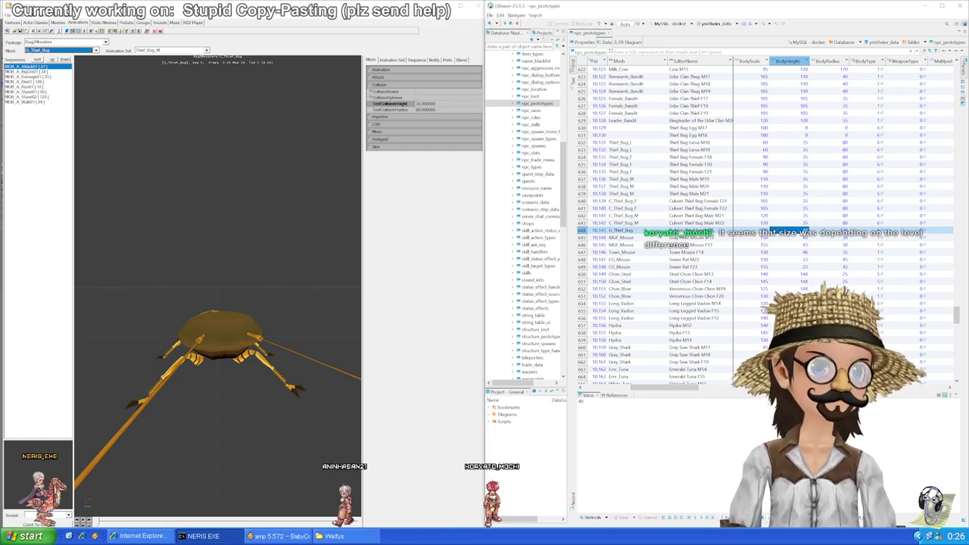
# Step: In the database table, set BodyHeight 35 and BodyRadius 80 for the Golden Thief Bug row and save
pyautogui.hotkey('ctrl', 'shift', 'v')
pyautogui.press('Return')
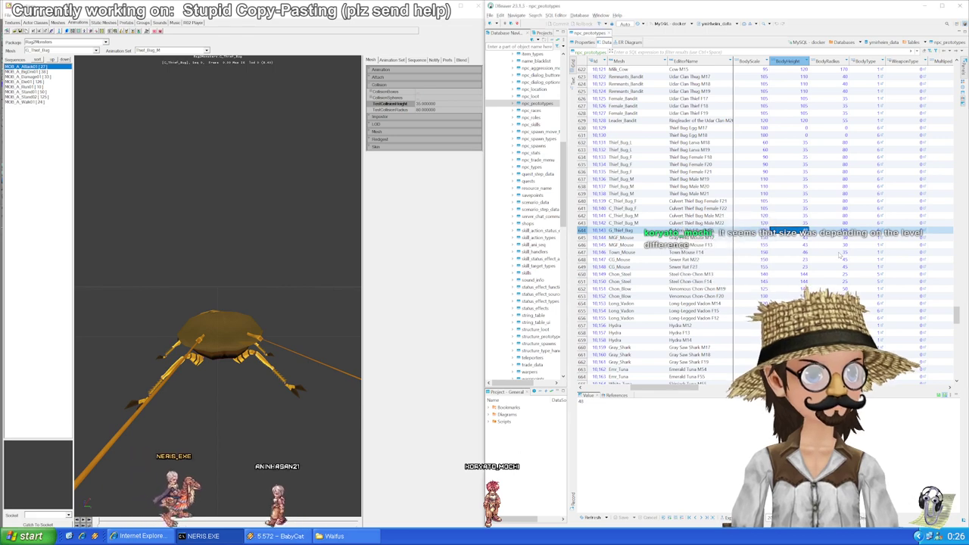
pyautogui.hotkey('ctrl', 'shift', 'v')
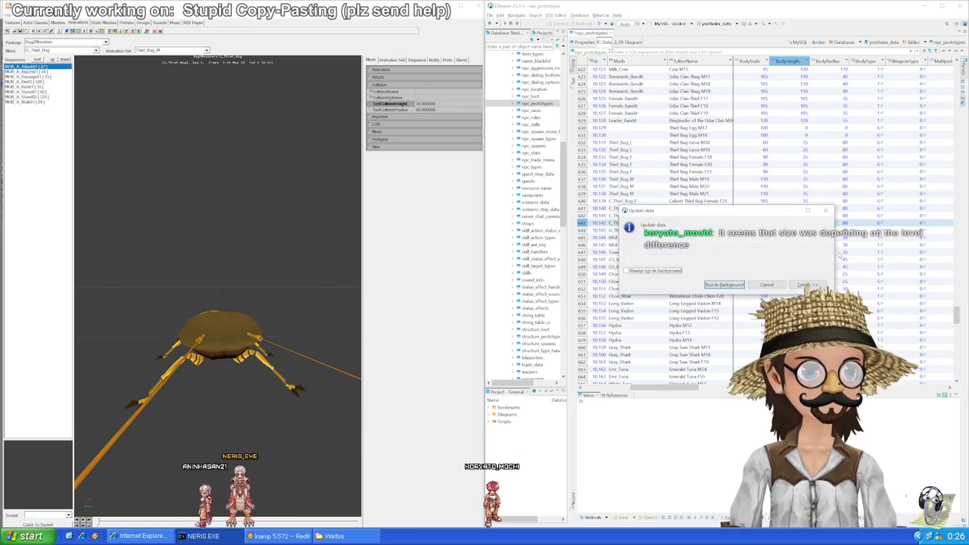
pyautogui.press('Return')
# Step: Review the Golden Thief Bug row's BodyScale, BodyHeight and the neighbouring body columns
pyautogui.press('Down')
pyautogui.press('Left')
pyautogui.press('Left')
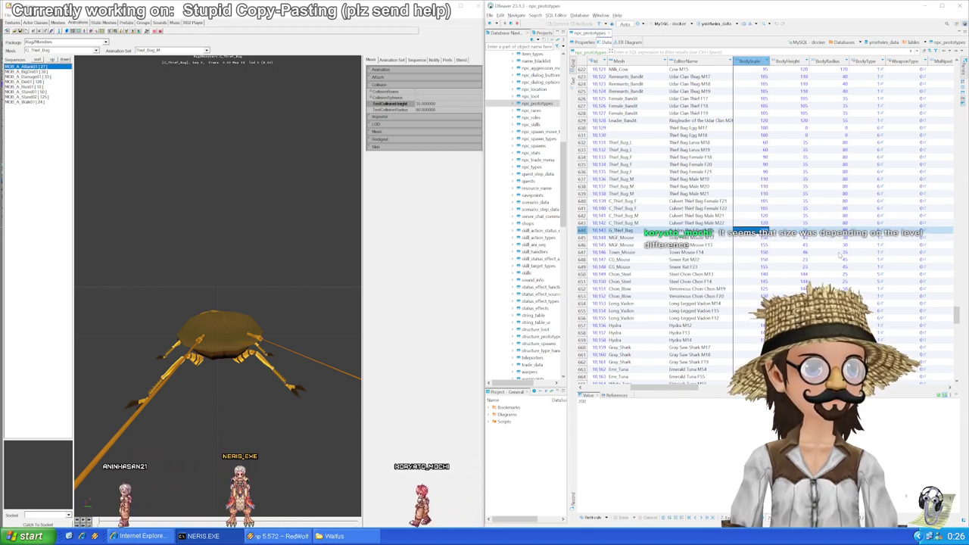
pyautogui.press('Right')
pyautogui.press('Right')
pyautogui.press('Right')
pyautogui.press('Right')
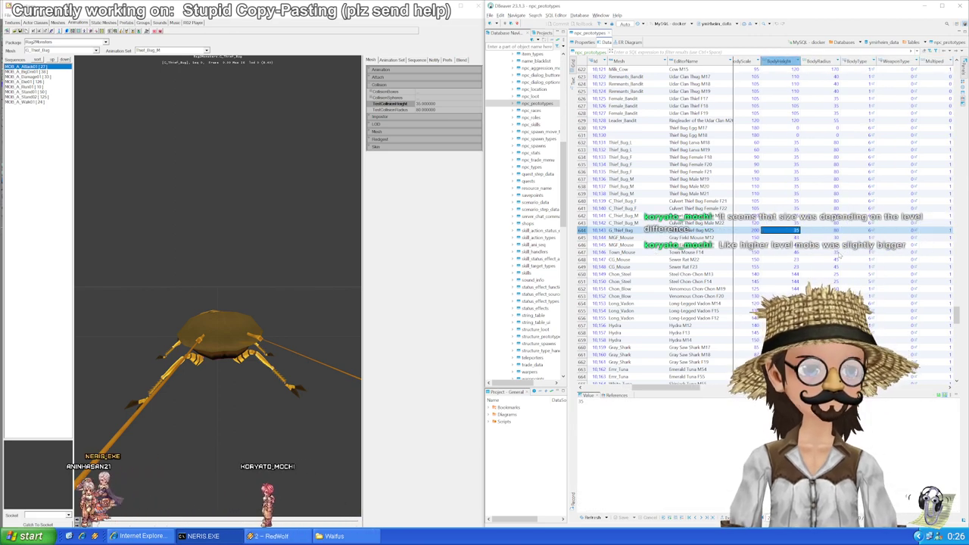
pyautogui.press('Left')
pyautogui.press('Left')
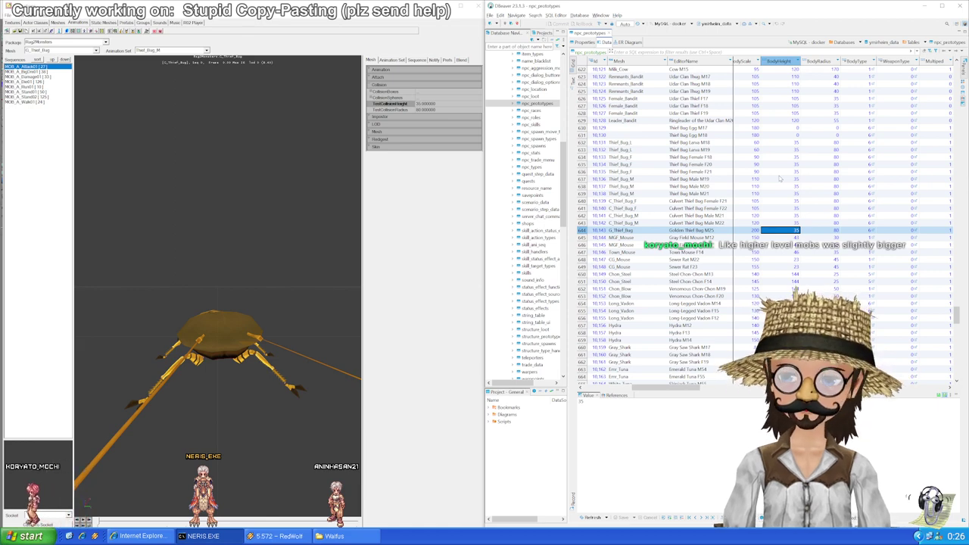
# Step: Compare BodyScale across the Thief Bug Larva, Female and Male rows with the Male rows' BodyHeight and BodyRadius
pyautogui.moveTo(753, 128); pyautogui.dragTo(755, 192)
pyautogui.click(757, 152)
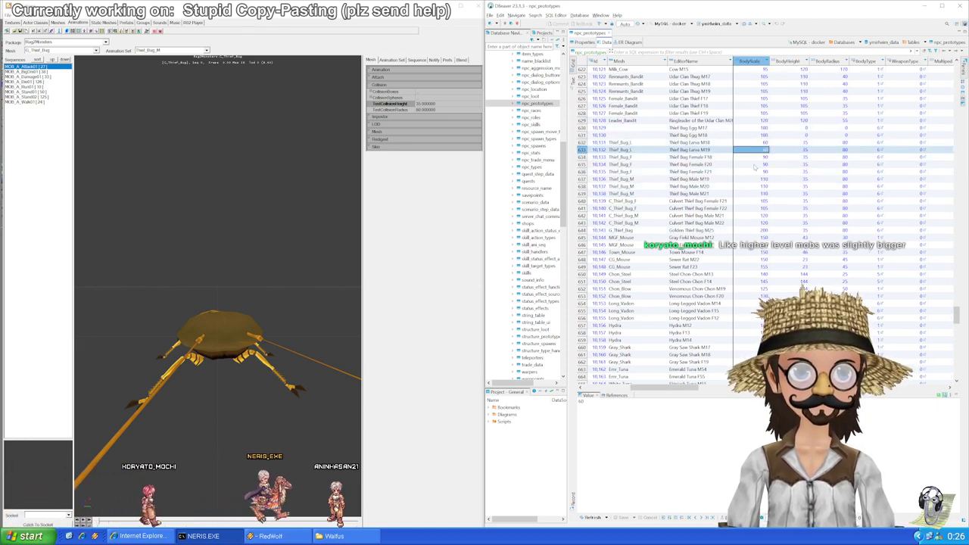
pyautogui.moveTo(756, 142); pyautogui.dragTo(748, 195)
pyautogui.click(753, 173)
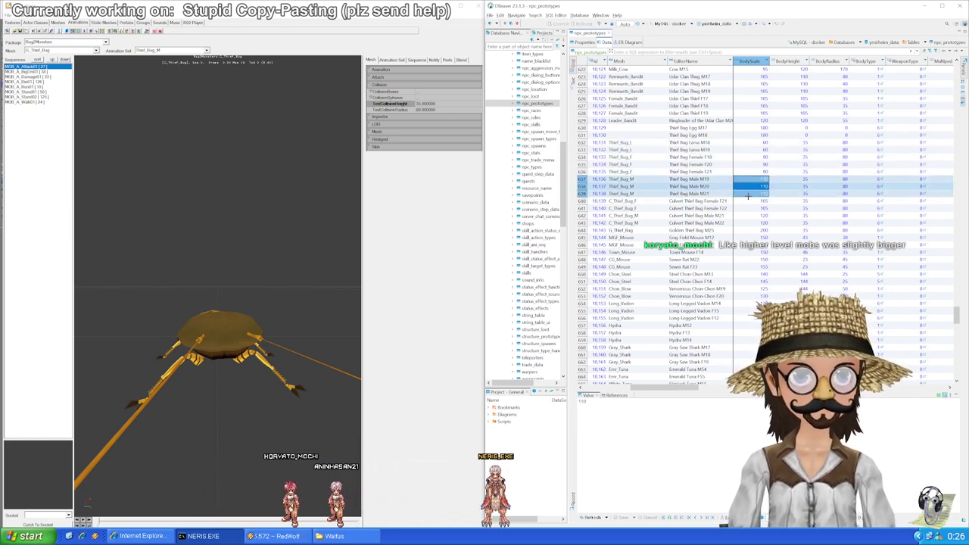
pyautogui.click(797, 179)
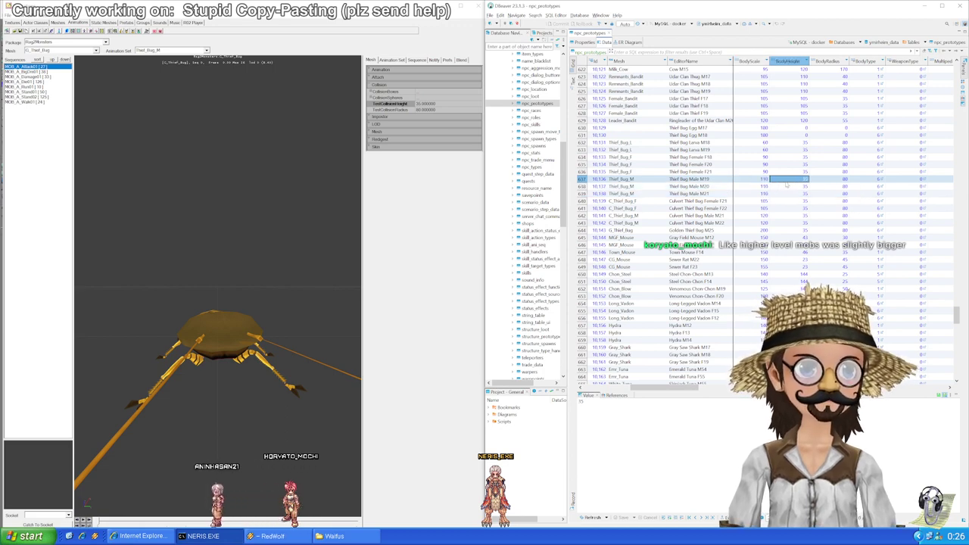
pyautogui.moveTo(785, 184); pyautogui.dragTo(822, 196)
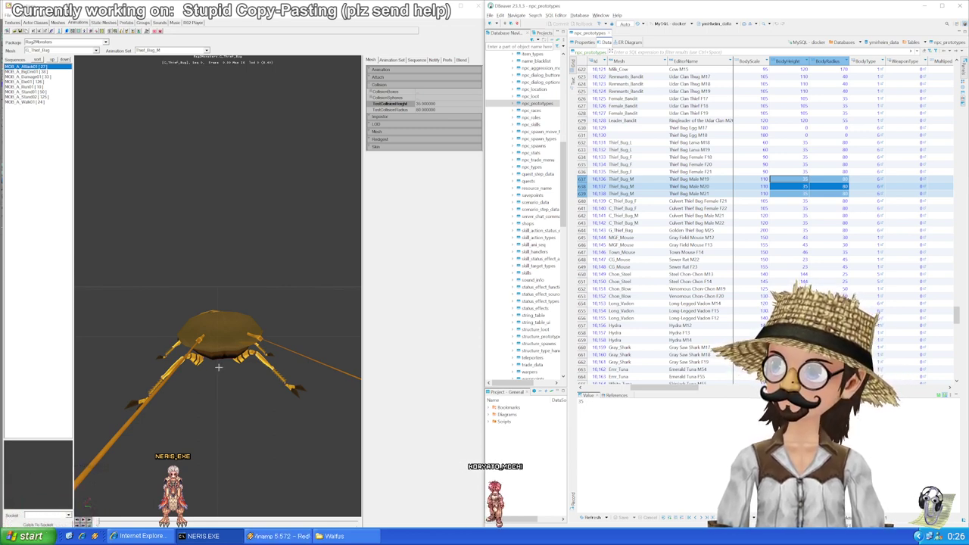
pyautogui.moveTo(762, 180)
pyautogui.mouseDown()
pyautogui.moveTo(763, 142)
pyautogui.moveTo(763, 208)
pyautogui.moveTo(760, 195)
pyautogui.mouseUp()
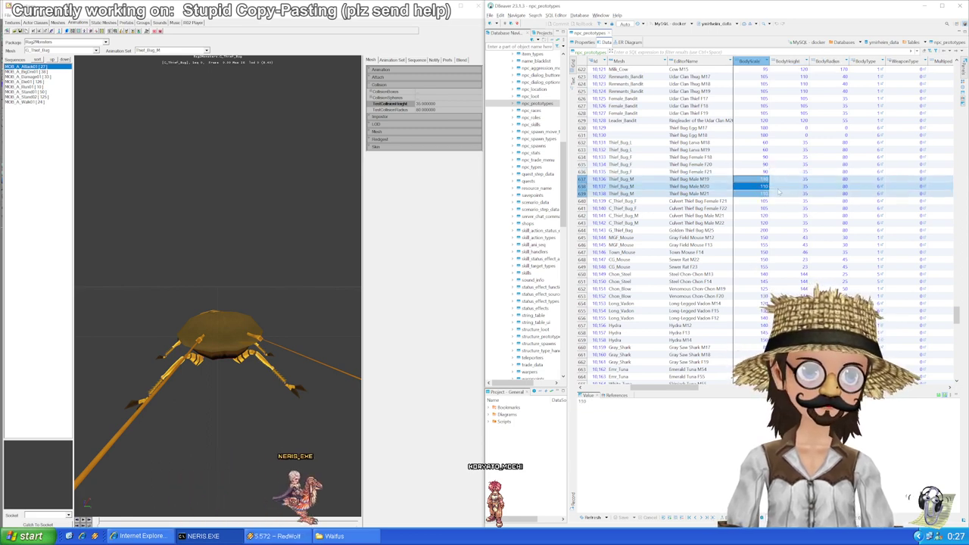
pyautogui.click(795, 181)
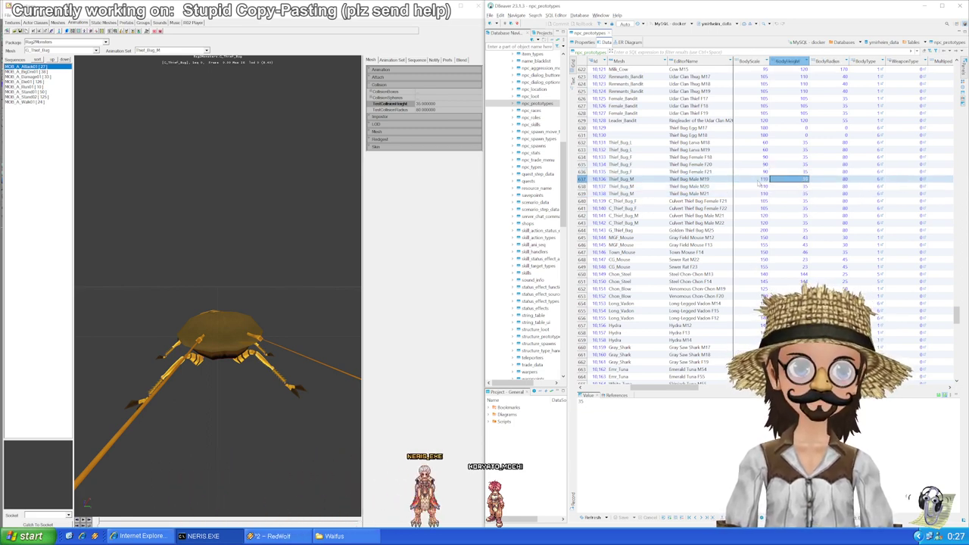
pyautogui.moveTo(760, 179); pyautogui.dragTo(757, 192)
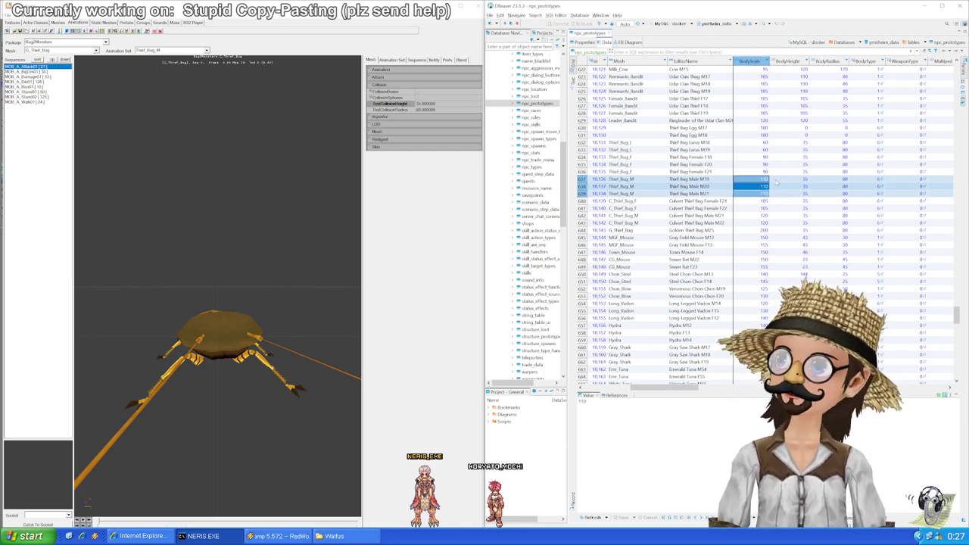
# Step: Compare the BodyScale, BodyHeight and BodyRadius values of the Thief Bug Male M19 row
pyautogui.click(789, 180)
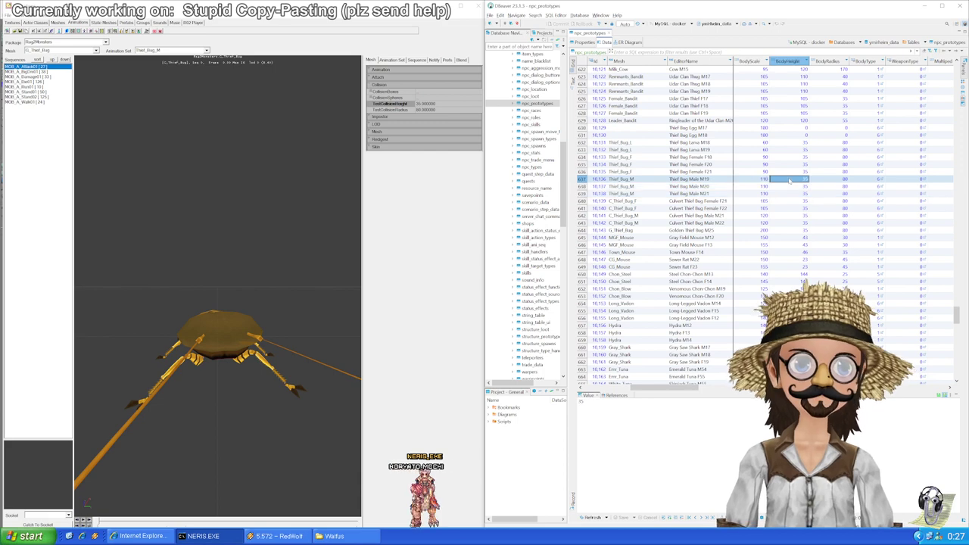
pyautogui.click(760, 180)
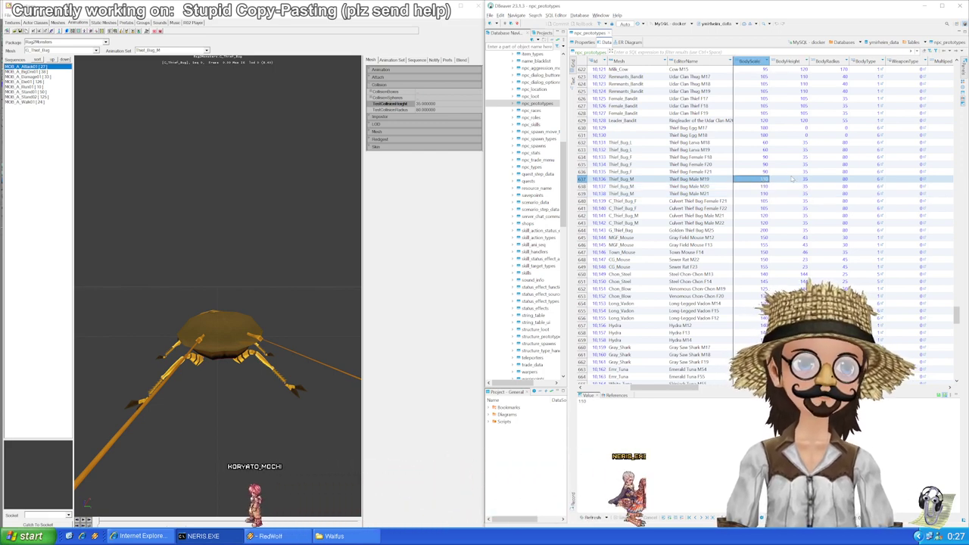
pyautogui.click(823, 180)
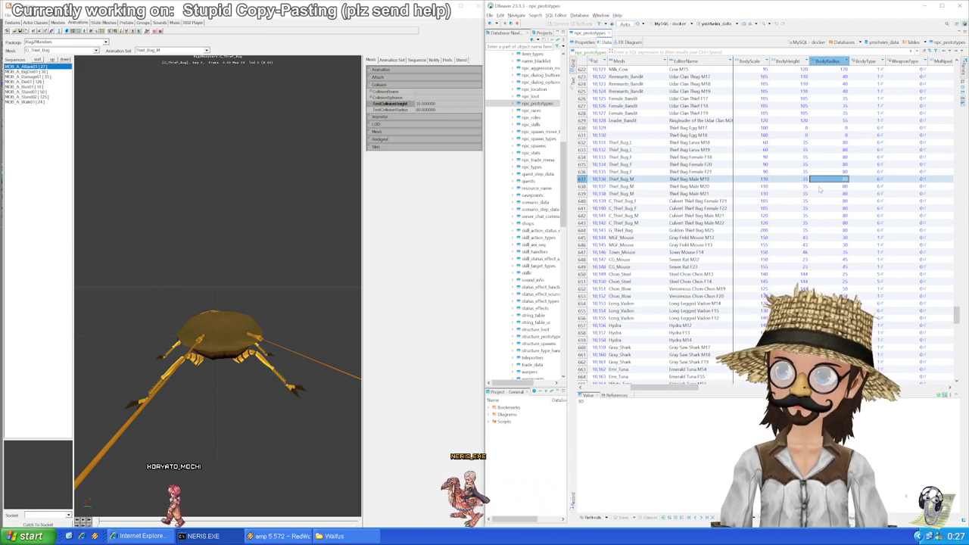
pyautogui.click(797, 182)
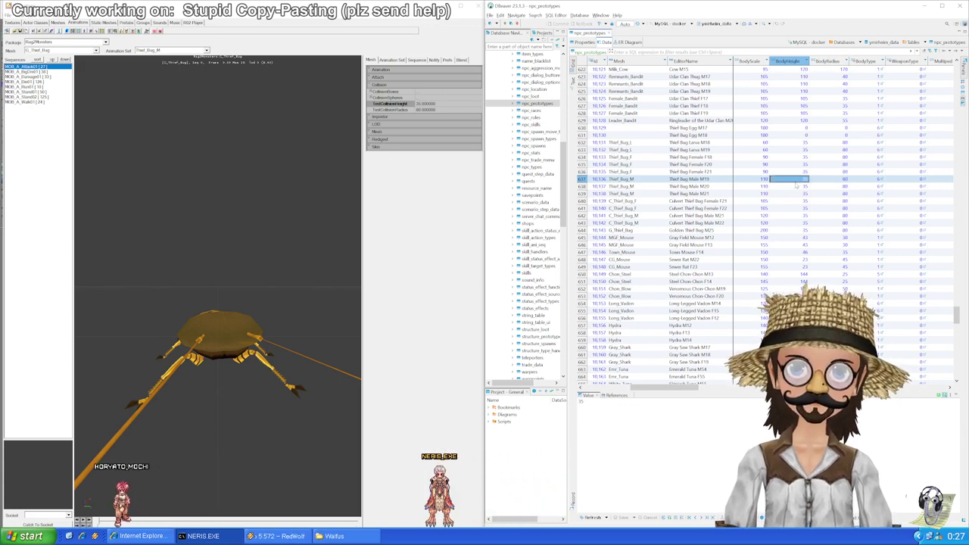
pyautogui.click(760, 182)
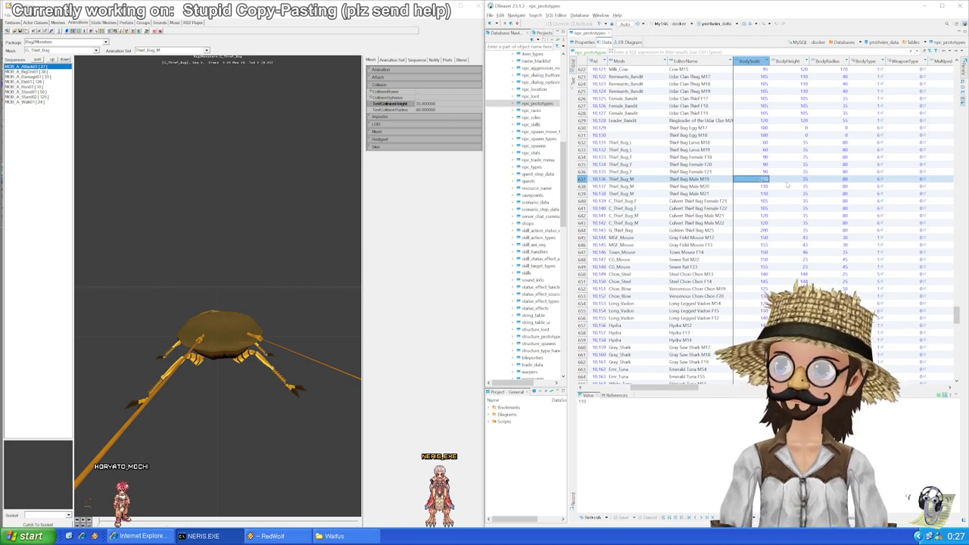
pyautogui.click(786, 182)
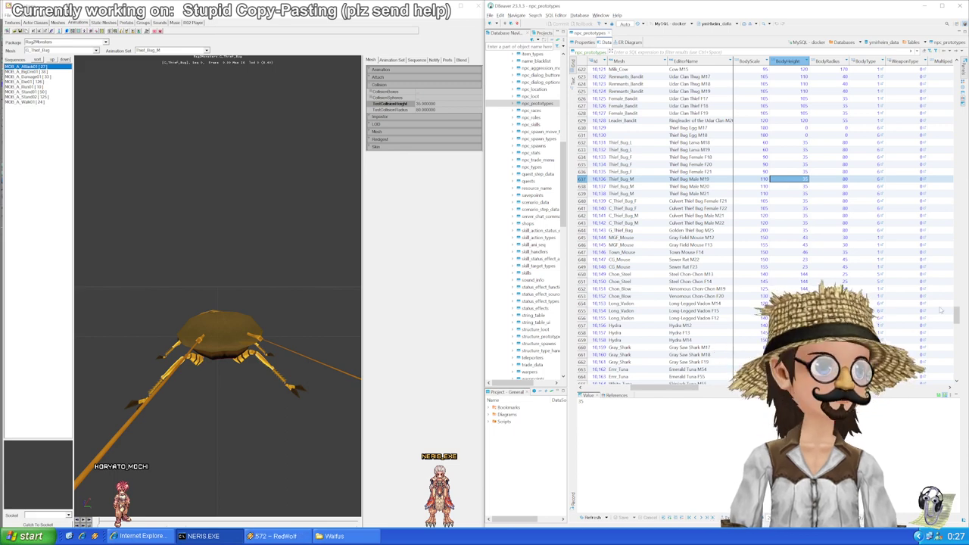
# Step: In the npc_prototypes row with Id 1,001, set BodyScale to 200 and save the change
pyautogui.moveTo(957, 318); pyautogui.dragTo(939, 66)
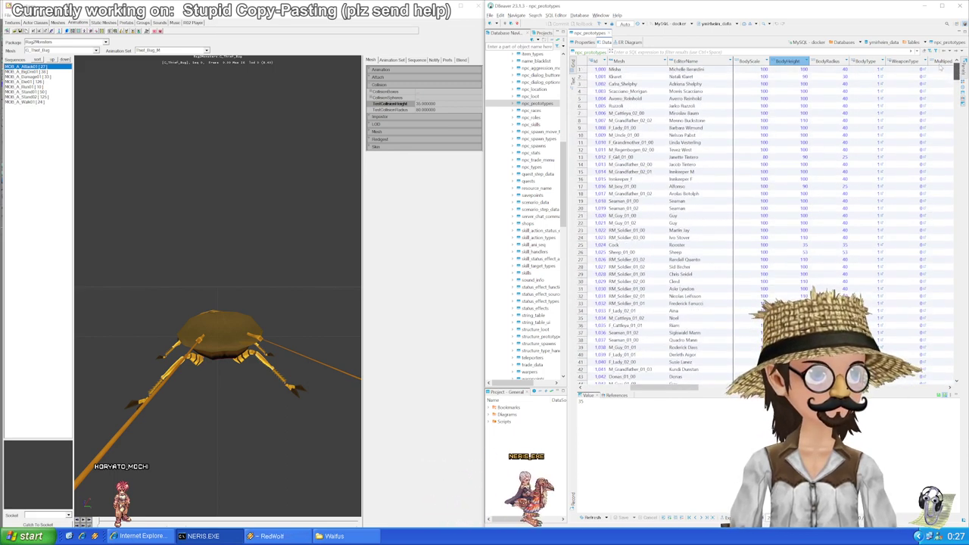
pyautogui.click(762, 77)
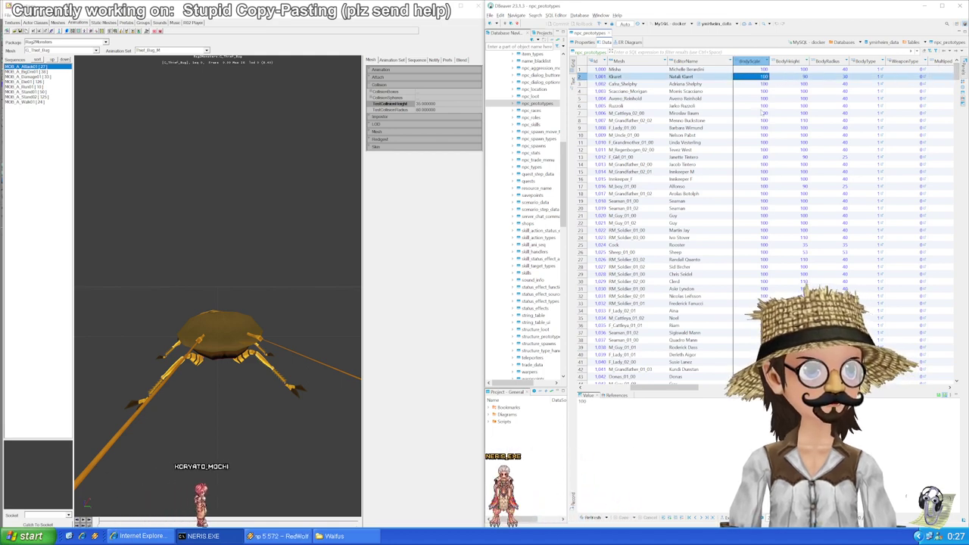
pyautogui.click(756, 157)
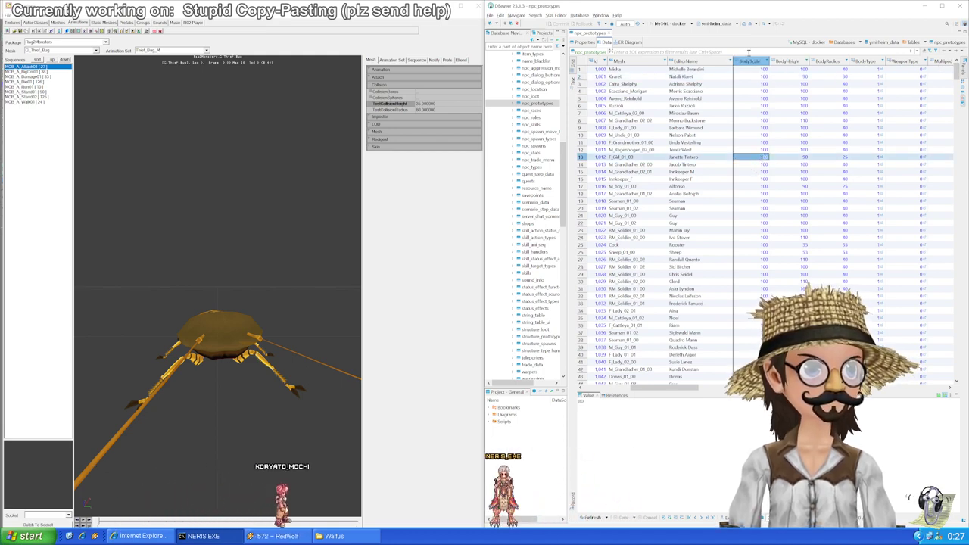
pyautogui.scroll(-1, 759, 82)
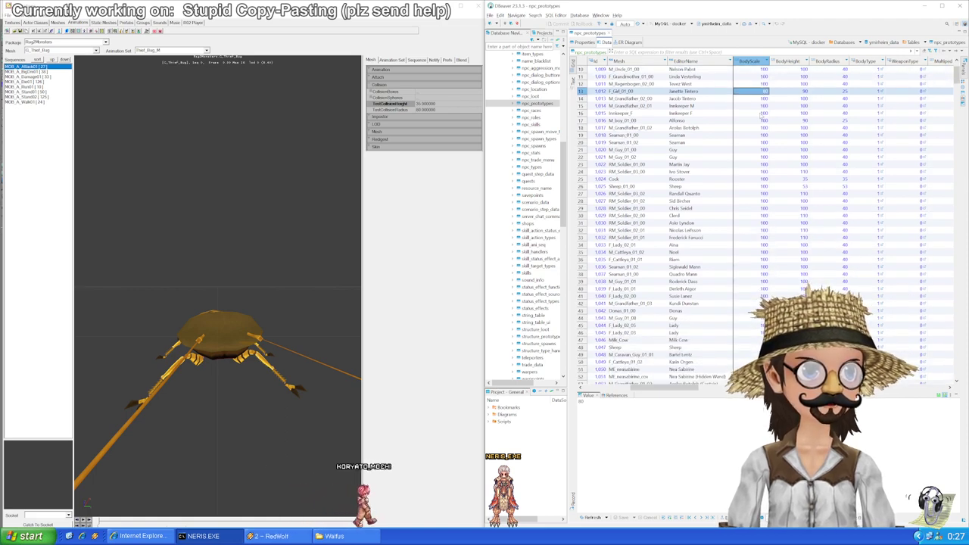
pyautogui.scroll(1, 762, 119)
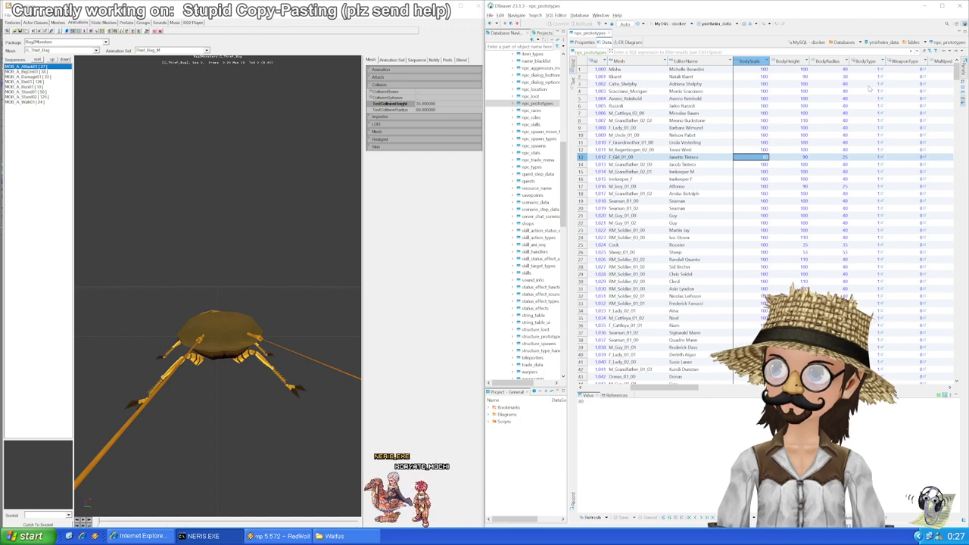
pyautogui.click(755, 77)
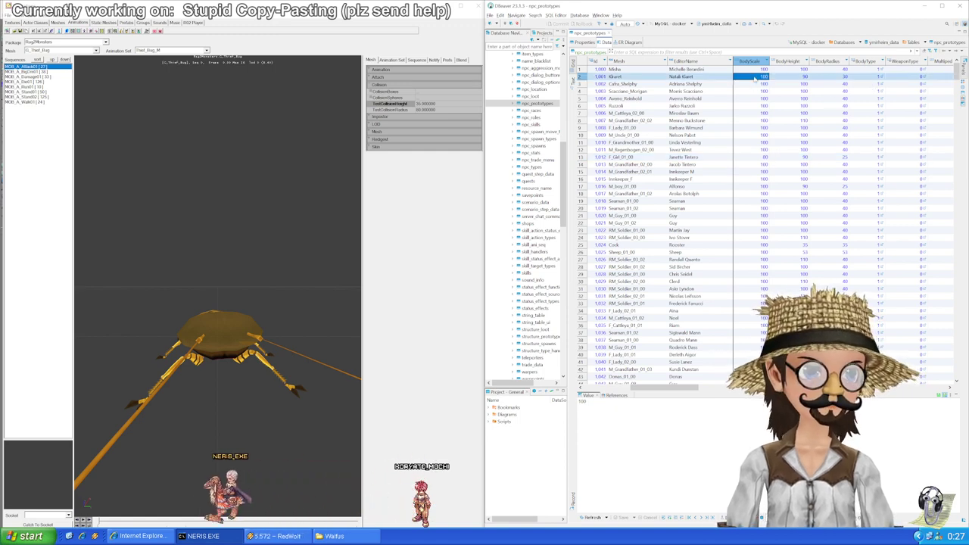
pyautogui.doubleClick(748, 77)
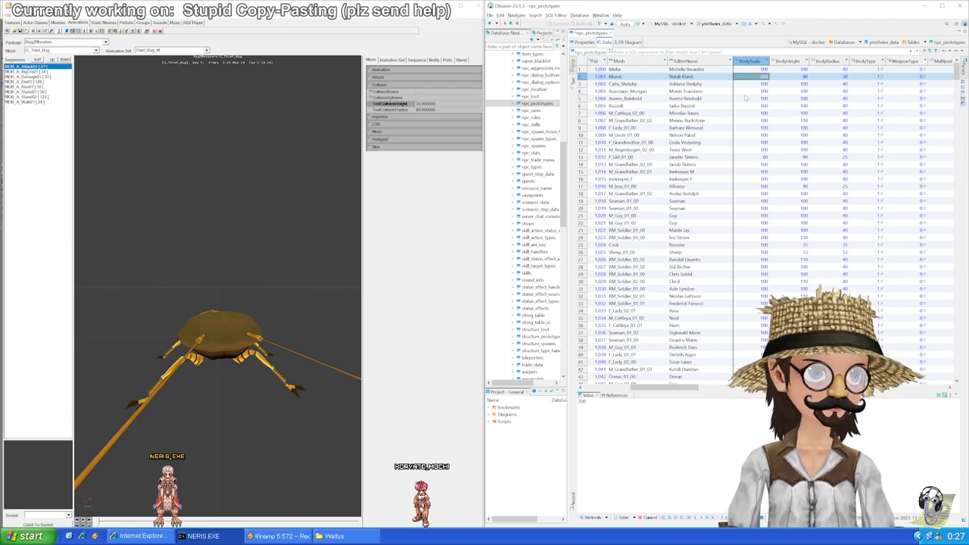
pyautogui.hotkey('ctrl', 's')
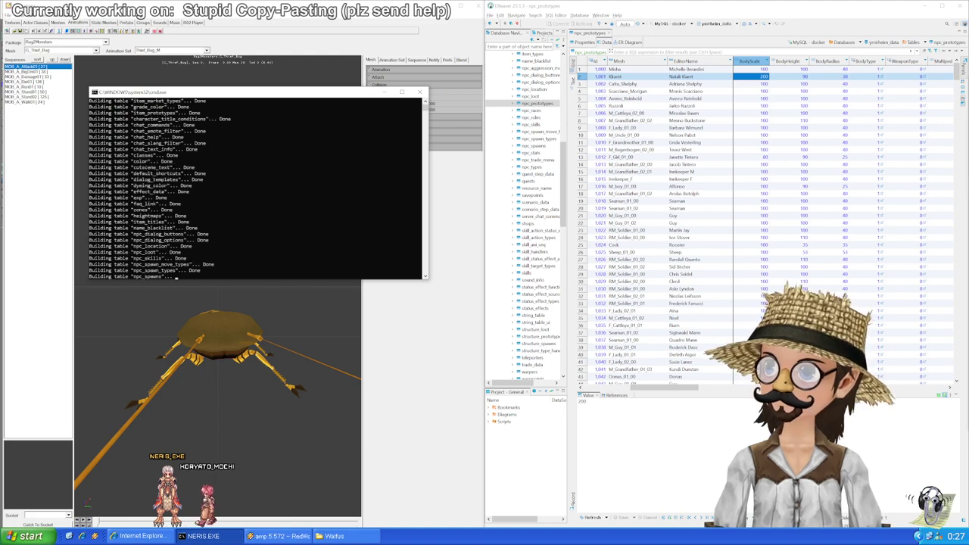
# Step: Rebuild the data tables, then log in to the Ragnarok II game client in an enlarged window
pyautogui.press('Return')
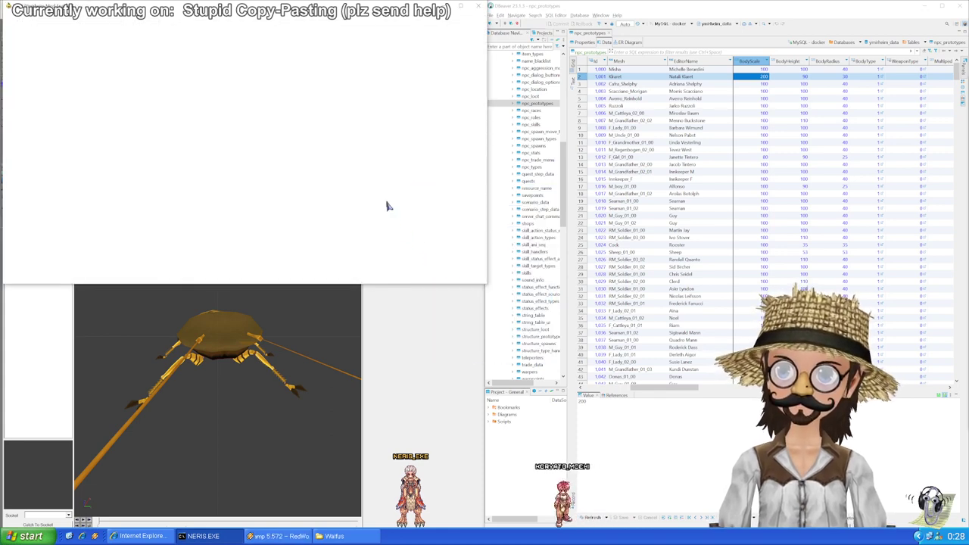
pyautogui.click(225, 166)
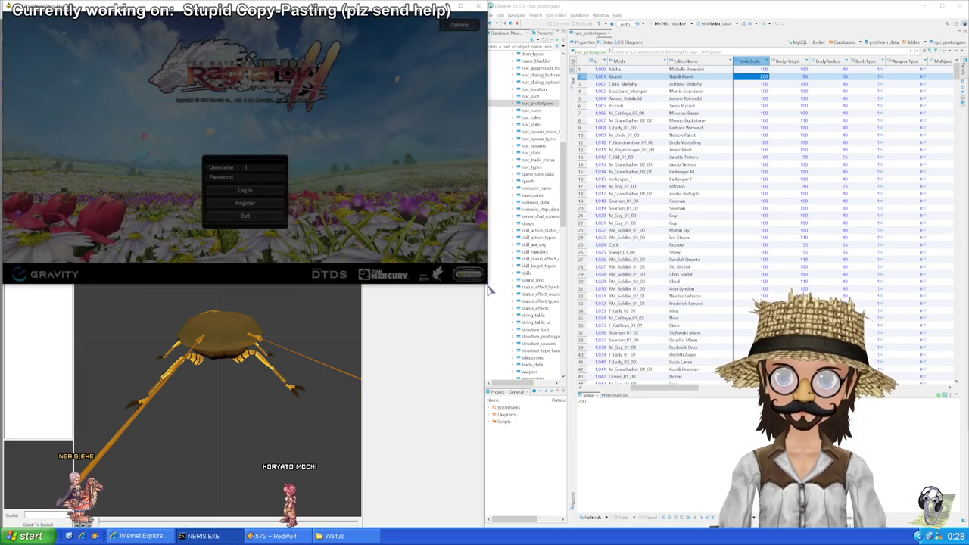
pyautogui.moveTo(485, 283); pyautogui.dragTo(716, 504)
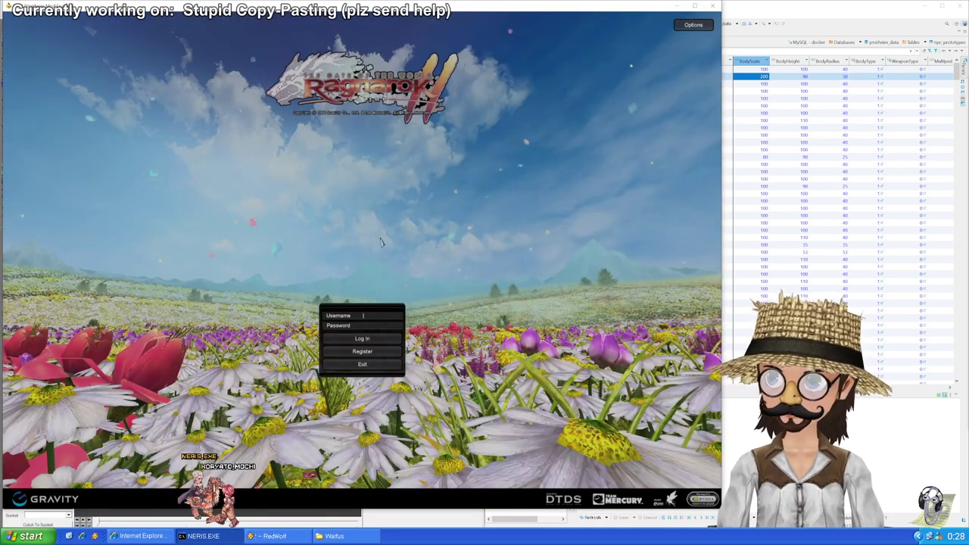
pyautogui.press('Return')
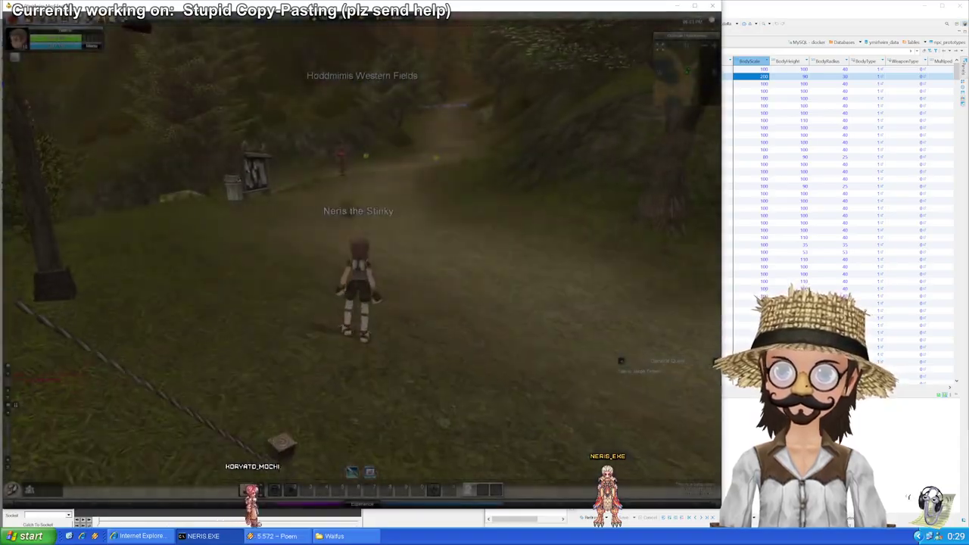
# Step: Set the character's speed with "!speed 20" and walk to the enlarged NPC inside the wooden house
pyautogui.press('w')
pyautogui.press('Return')
pyautogui.write('!speed 20')
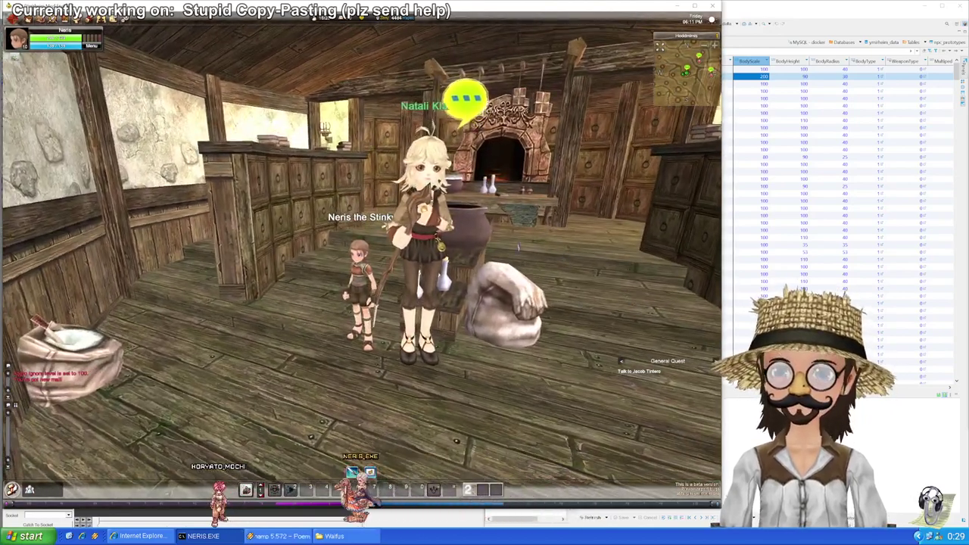
# Step: Capture a screenshot region showing the player character beside the enlarged NPC
pyautogui.press('super+shift+s')
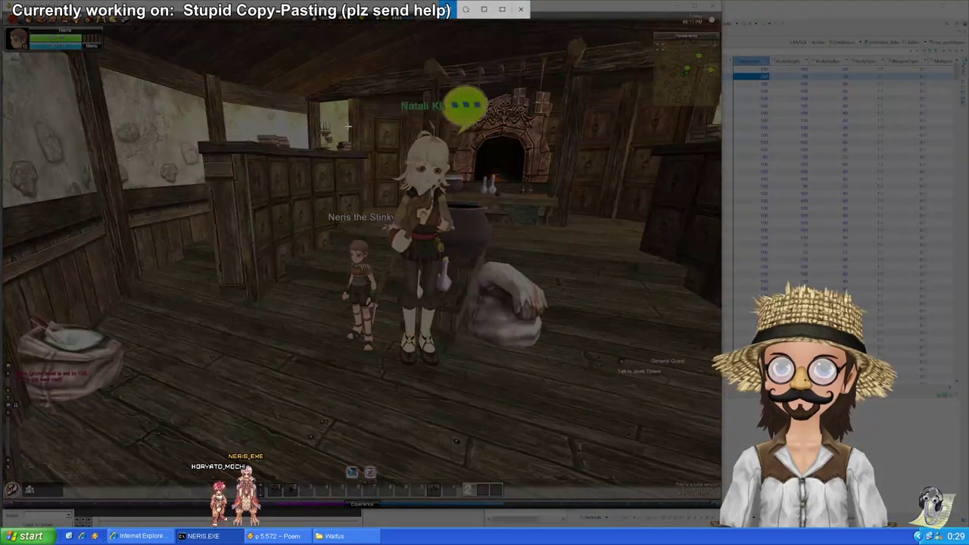
pyautogui.press('Escape')
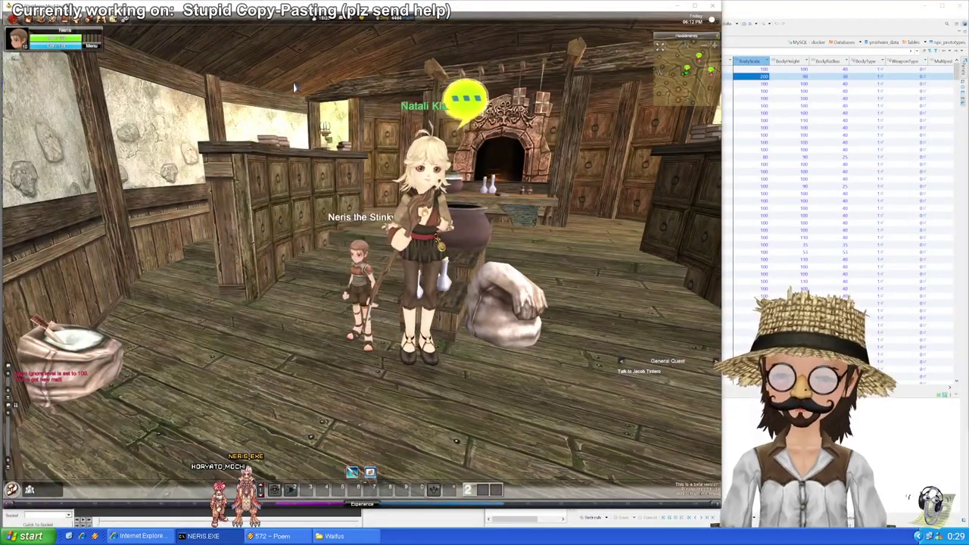
pyautogui.press('super+shift+s')
pyautogui.moveTo(255, 55); pyautogui.dragTo(613, 398)
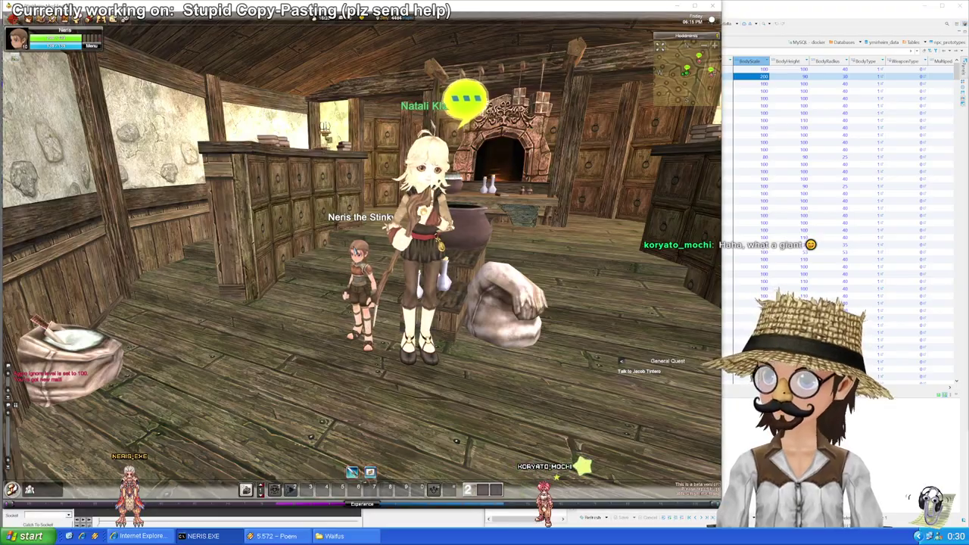
# Step: Target the enlarged NPC and inspect its size against the player character from several angles
pyautogui.moveTo(333, 260); pyautogui.dragTo(484, 265)
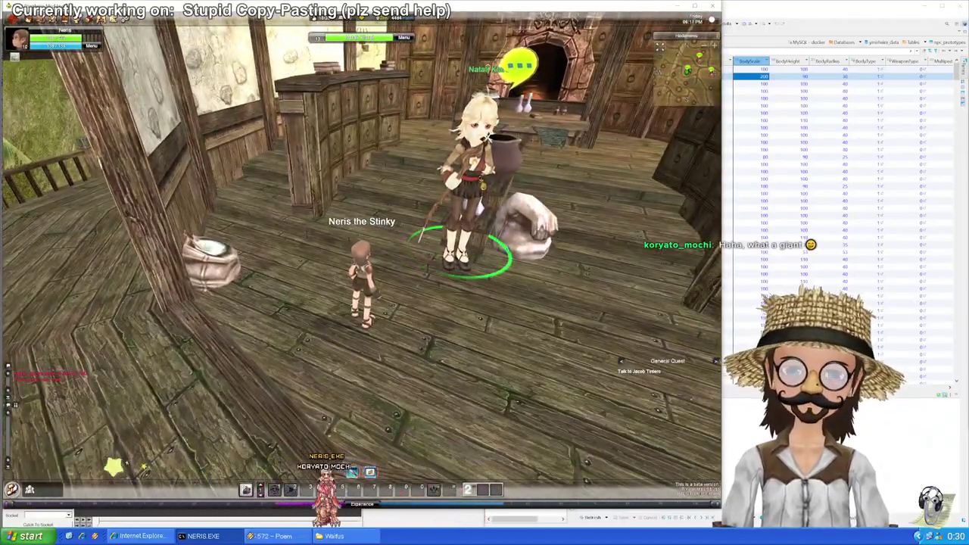
pyautogui.press('d')
pyautogui.moveTo(456, 336); pyautogui.dragTo(510, 335)
pyautogui.click(439, 349)
pyautogui.click(414, 338)
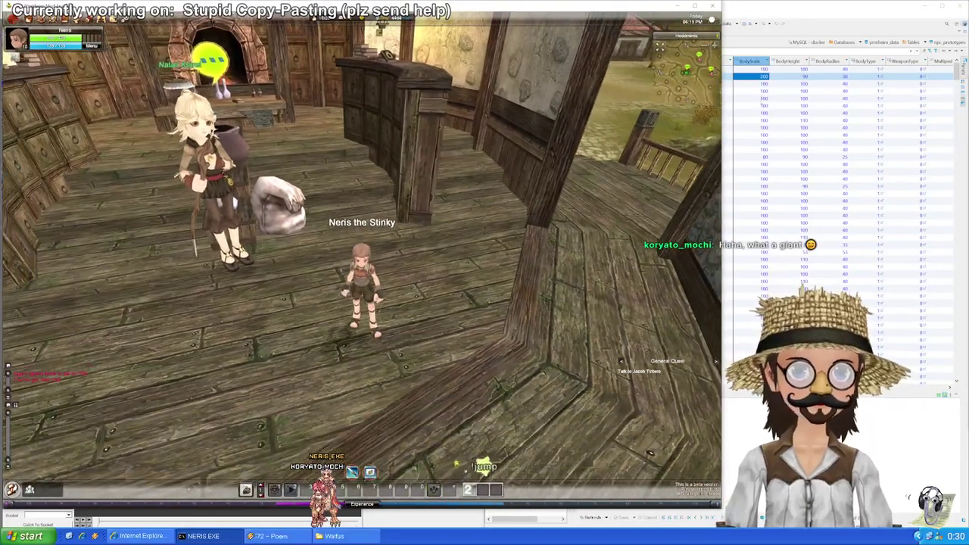
# Step: In the database table, check BodyHeight and BodyRadius of the Id 1,001 row against its BodyScale and the rows below
pyautogui.click(763, 78)
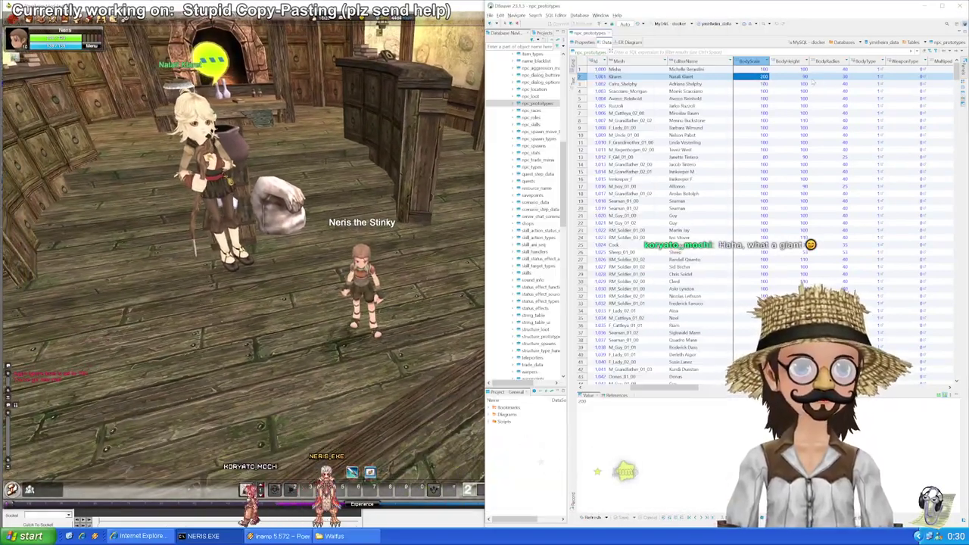
pyautogui.click(830, 77)
pyautogui.click(797, 77)
pyautogui.click(830, 77)
pyautogui.click(796, 77)
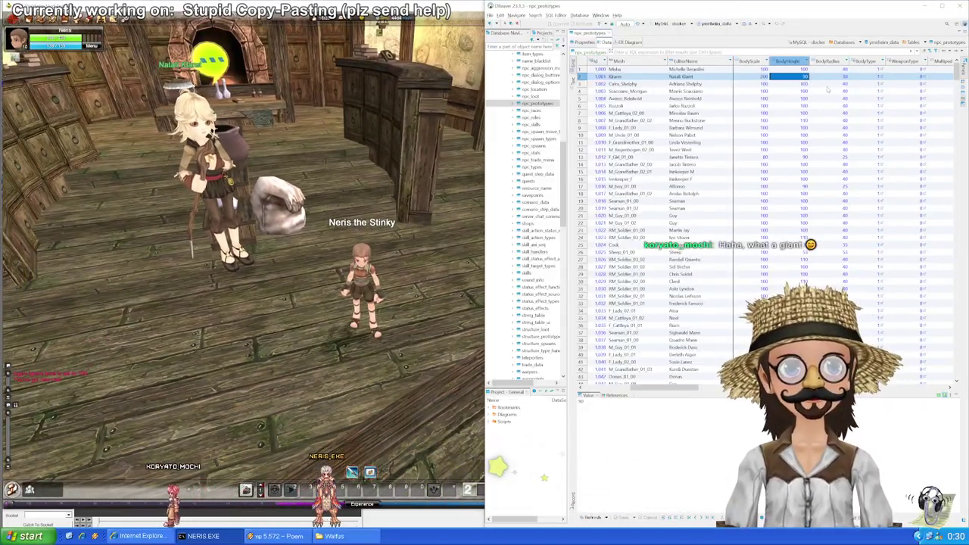
pyautogui.click(828, 84)
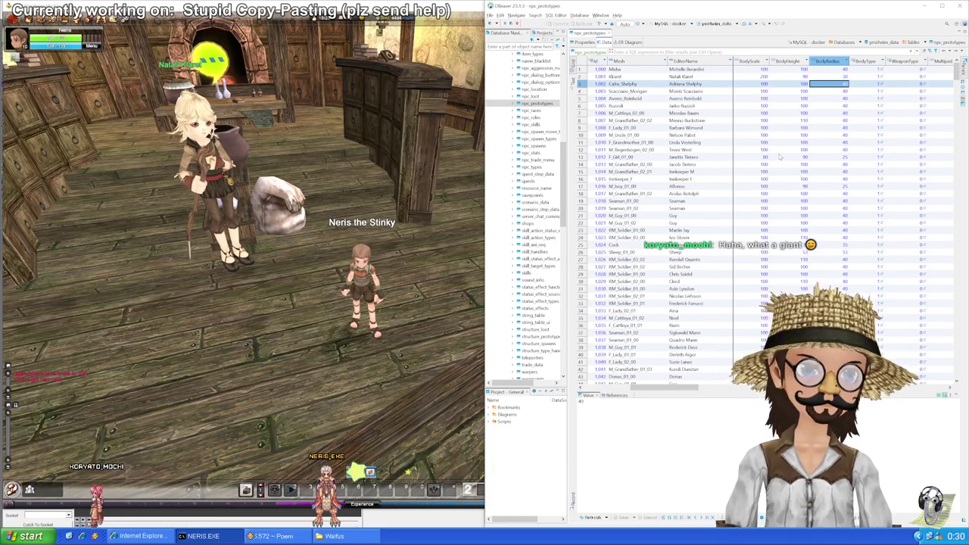
pyautogui.scroll(-7, 778, 168)
pyautogui.scroll(-10, 778, 166)
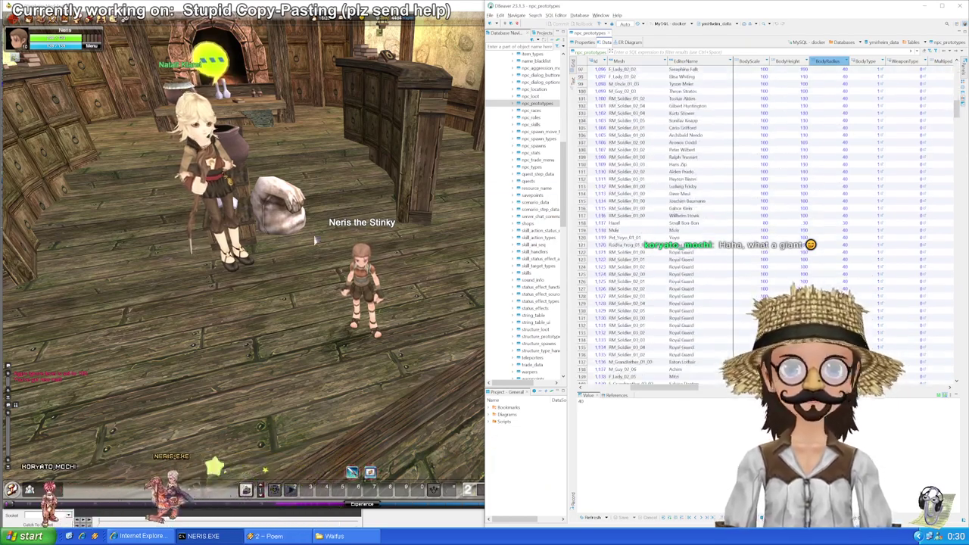
# Step: Quit the game client and confirm leaving
pyautogui.click(315, 243)
pyautogui.press('w')
pyautogui.press('Escape')
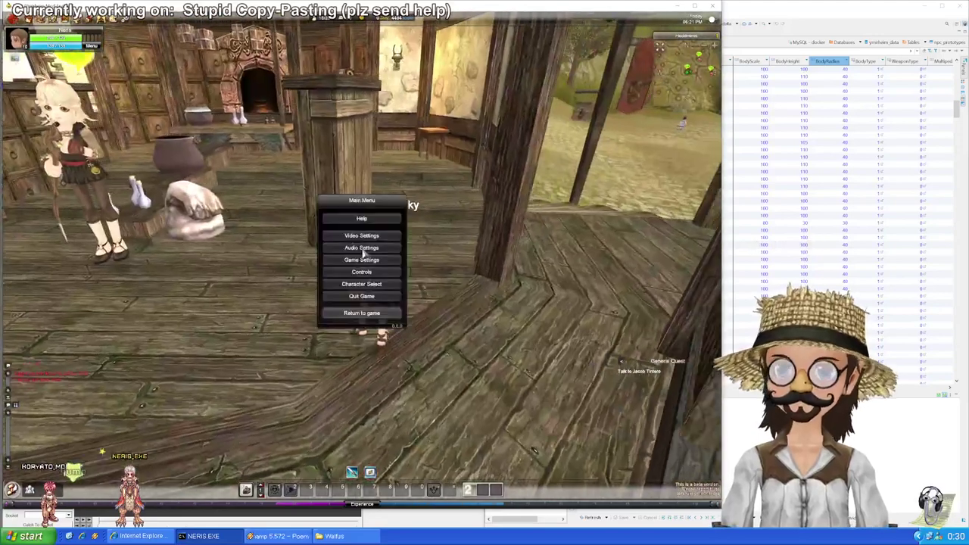
pyautogui.click(354, 297)
pyautogui.click(345, 277)
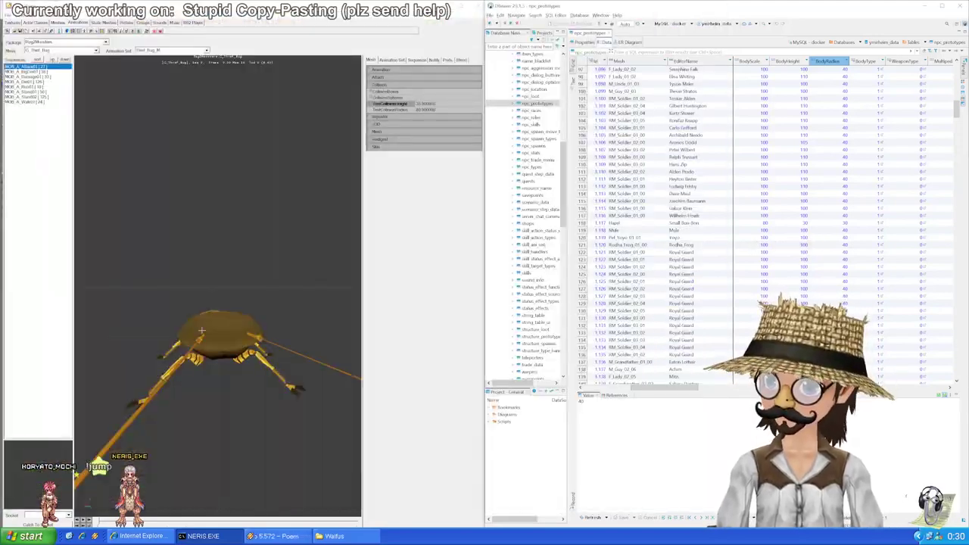
# Step: Go back to the Thief Bug rows in the npc_prototypes table
pyautogui.click(765, 195)
pyautogui.scroll(-20, 787, 220)
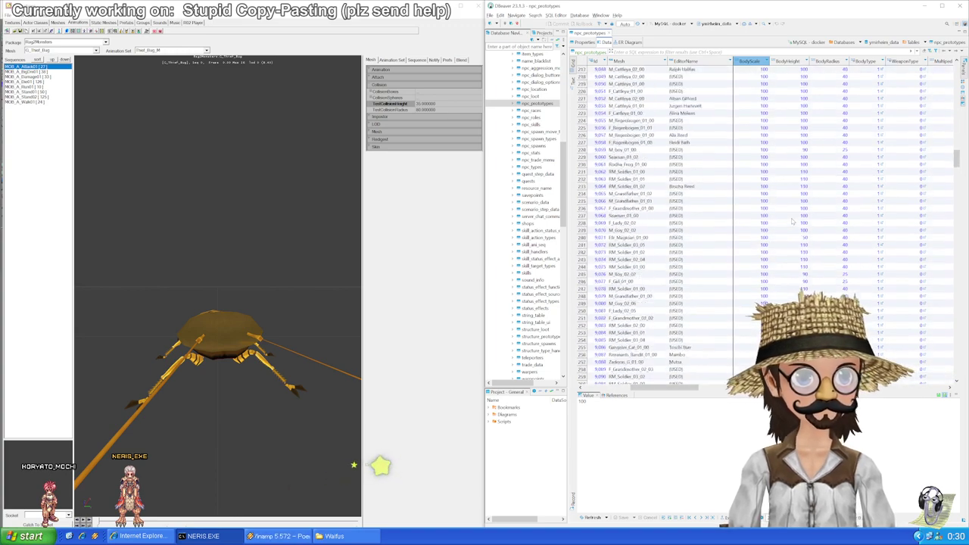
pyautogui.scroll(-20, 791, 219)
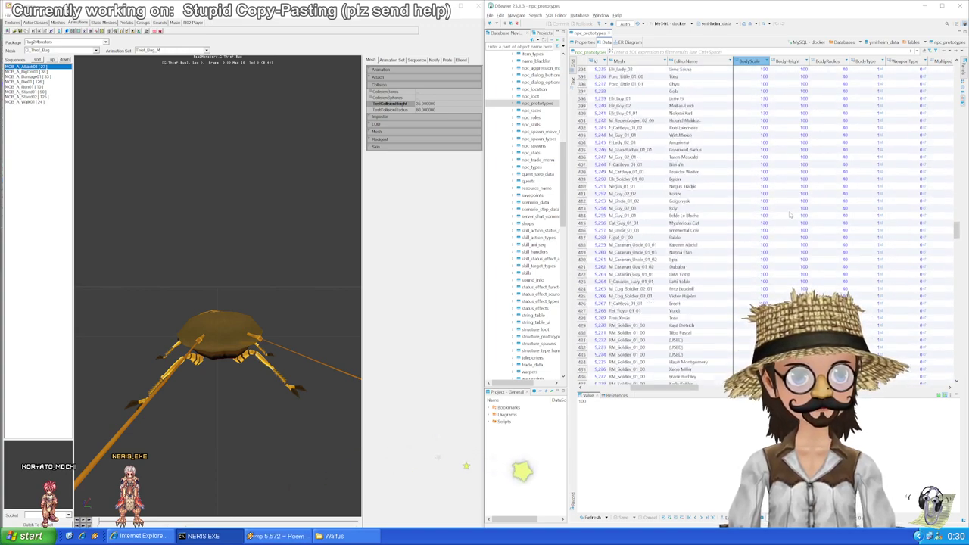
pyautogui.scroll(-20, 790, 216)
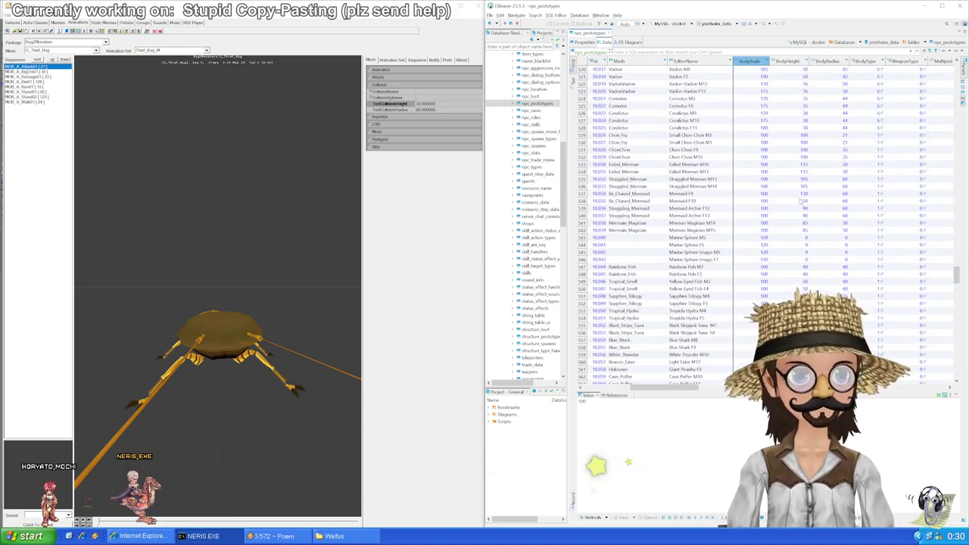
pyautogui.scroll(-19, 801, 201)
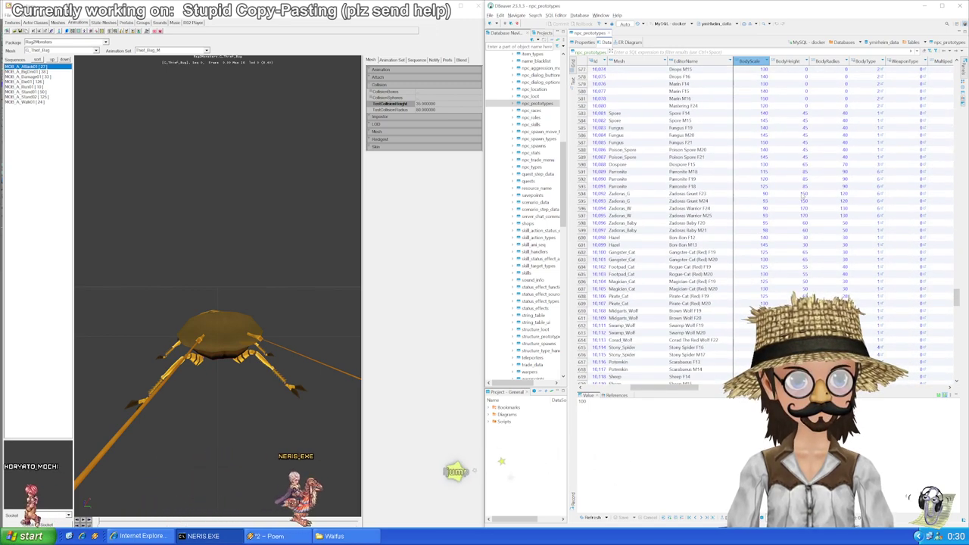
pyautogui.scroll(-13, 801, 193)
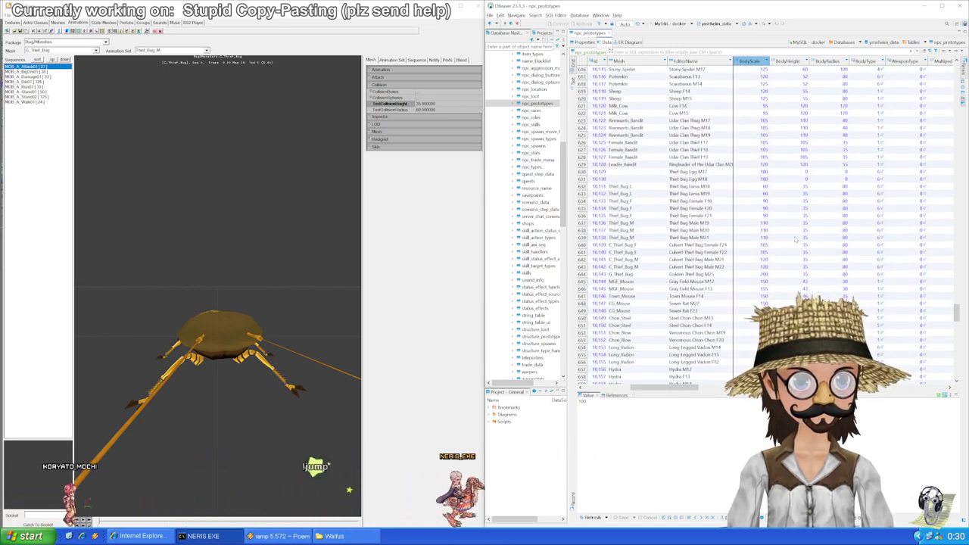
# Step: Check BodyHeight and BodyScale of the Golden Thief Bug M25 row and move on to the Gray Field Mouse M12 row
pyautogui.scroll(-1, 794, 239)
pyautogui.click(787, 251)
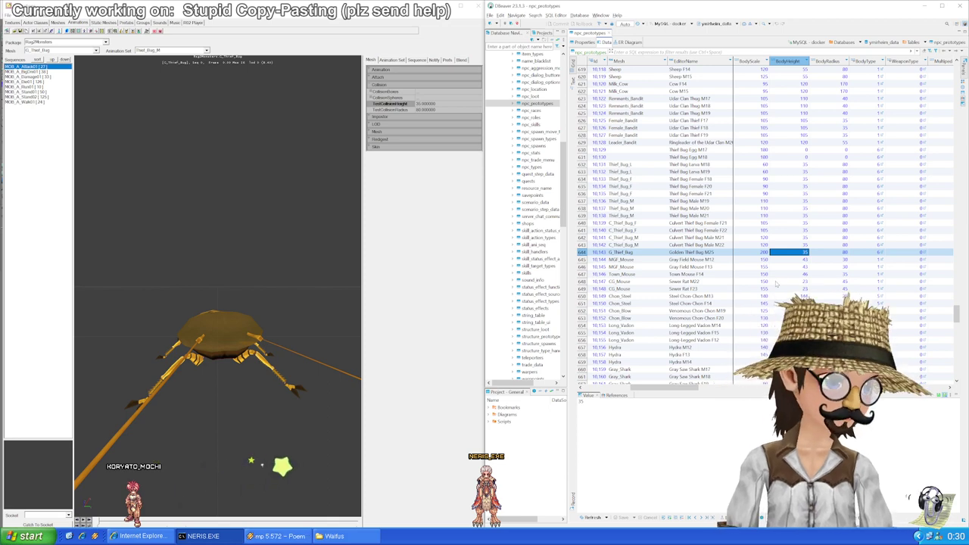
pyautogui.click(756, 254)
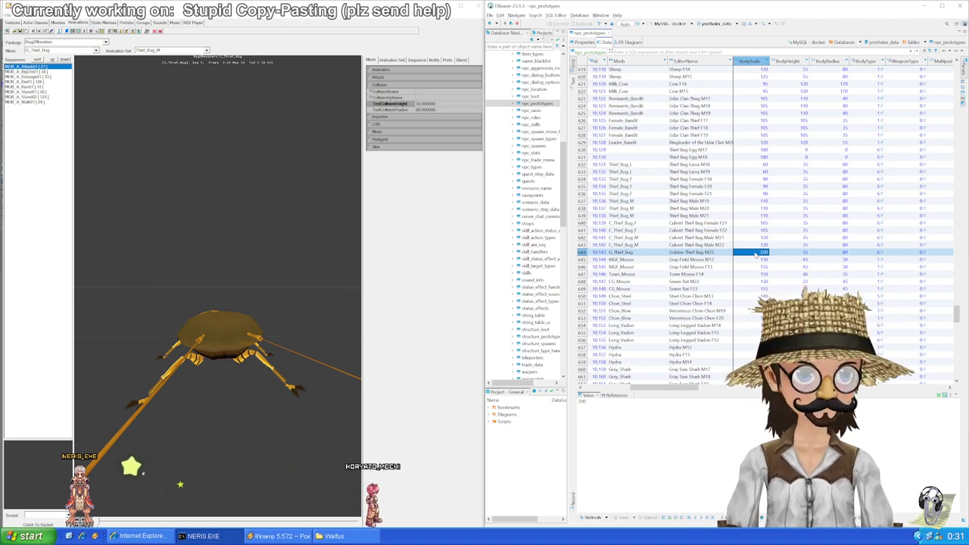
pyautogui.scroll(-3, 755, 256)
pyautogui.scroll(-1, 756, 235)
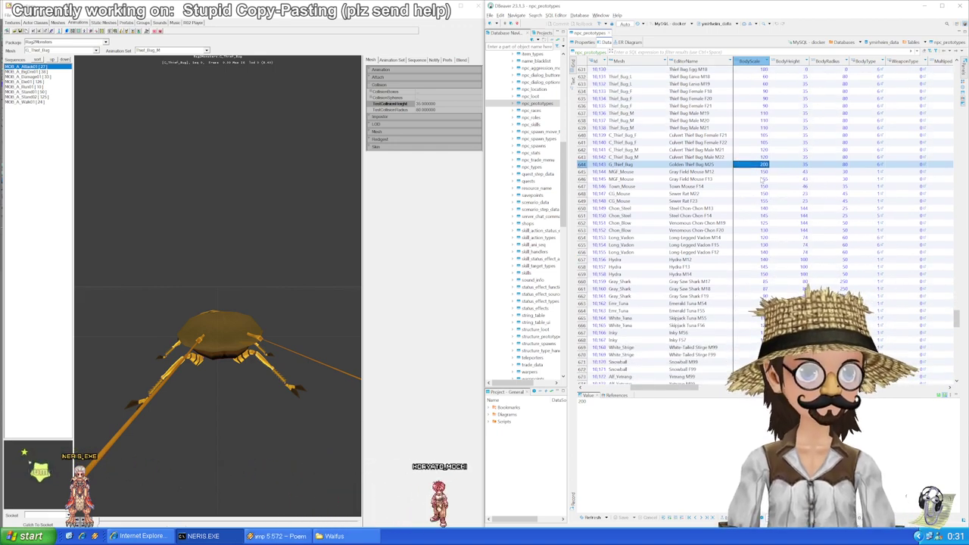
pyautogui.click(751, 172)
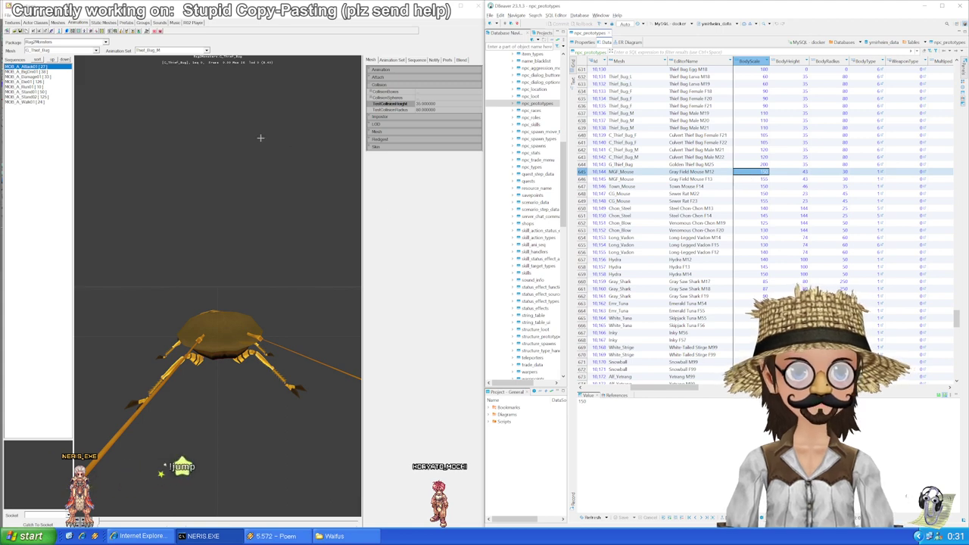
# Step: Load the MGF_Mouse mesh in the animation browser and compare its collision height and radius with the Gray Field Mouse rows
pyautogui.click(87, 50)
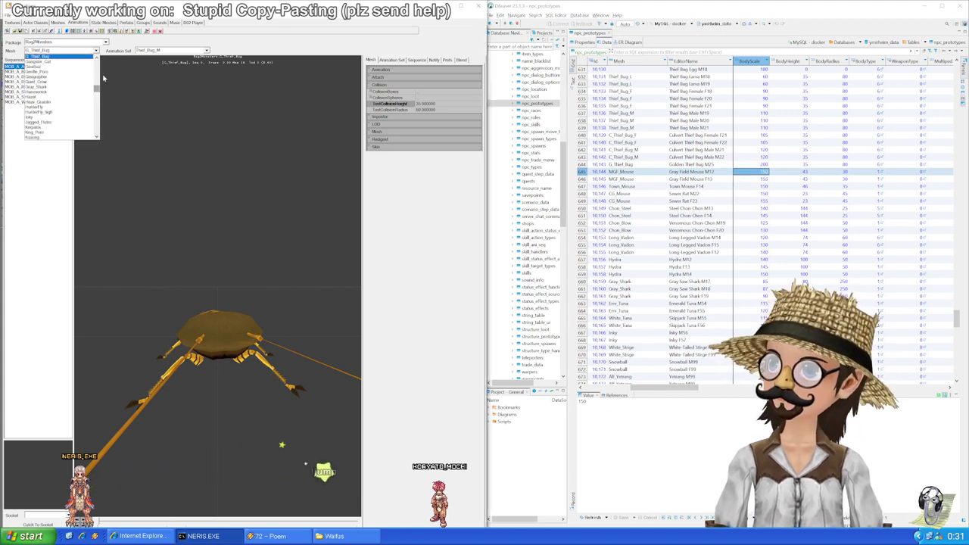
pyautogui.moveTo(96, 91); pyautogui.dragTo(99, 94)
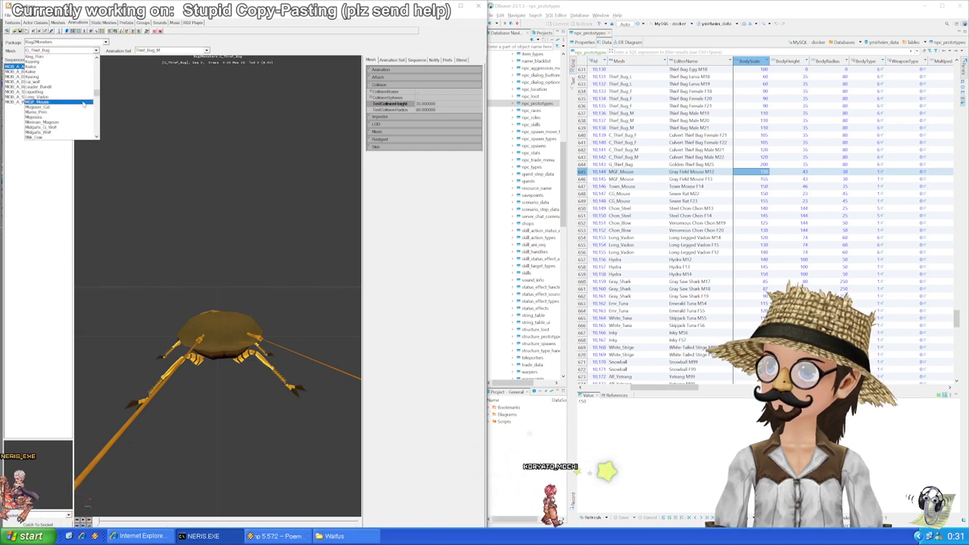
pyautogui.click(54, 103)
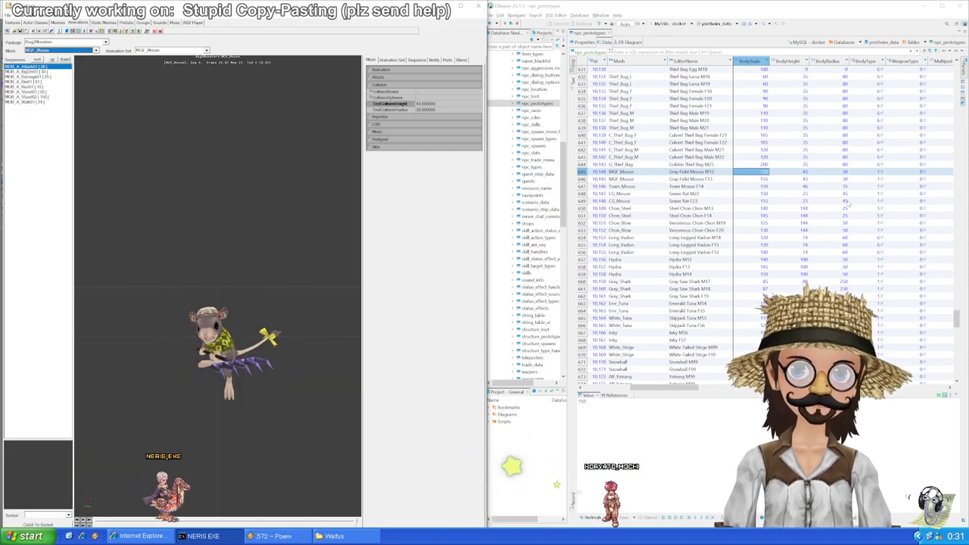
pyautogui.click(793, 172)
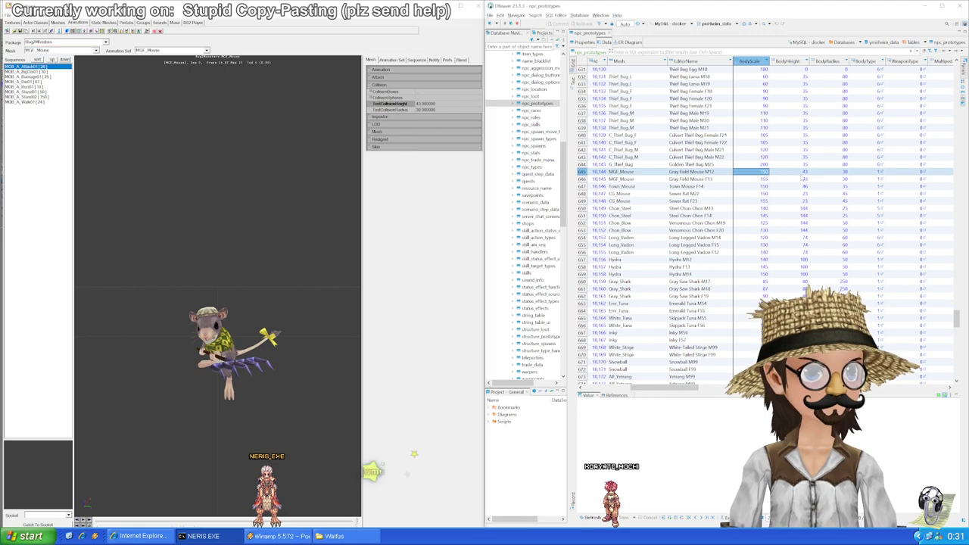
pyautogui.moveTo(682, 393); pyautogui.dragTo(687, 394)
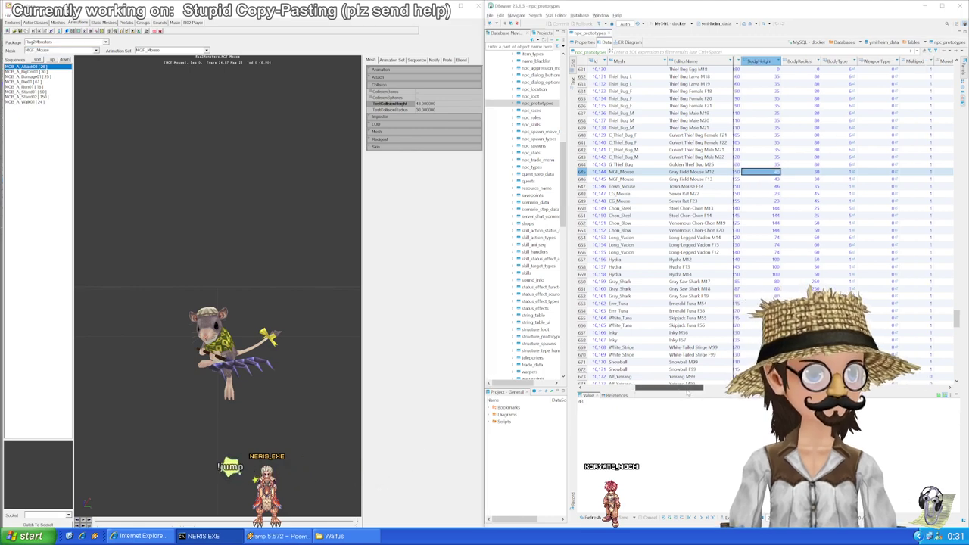
# Step: Load the Town_Mouse mesh and compare its collision height and radius with the Town Mouse F14 row
pyautogui.press('Down')
pyautogui.press('Down')
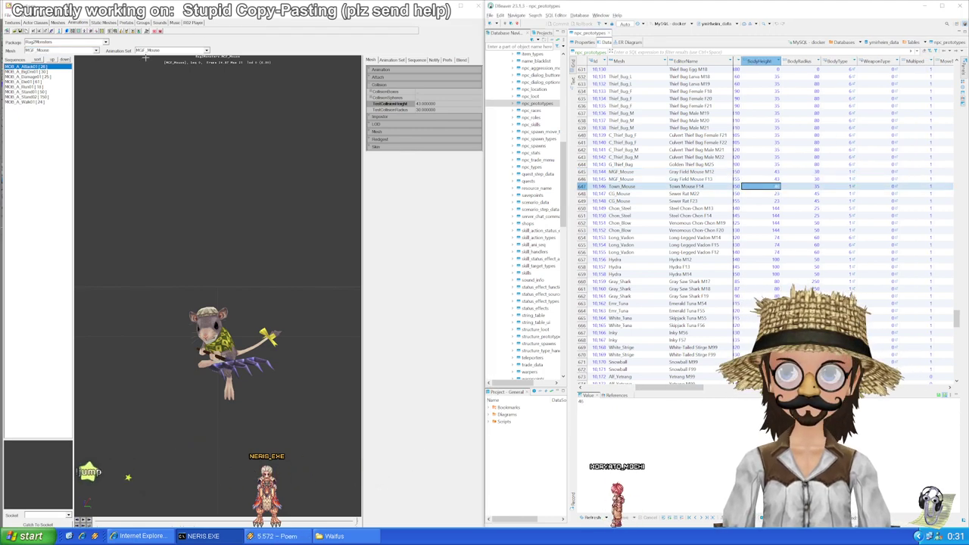
pyautogui.click(96, 51)
pyautogui.moveTo(97, 100); pyautogui.dragTo(97, 115)
pyautogui.scroll(-5, 96, 115)
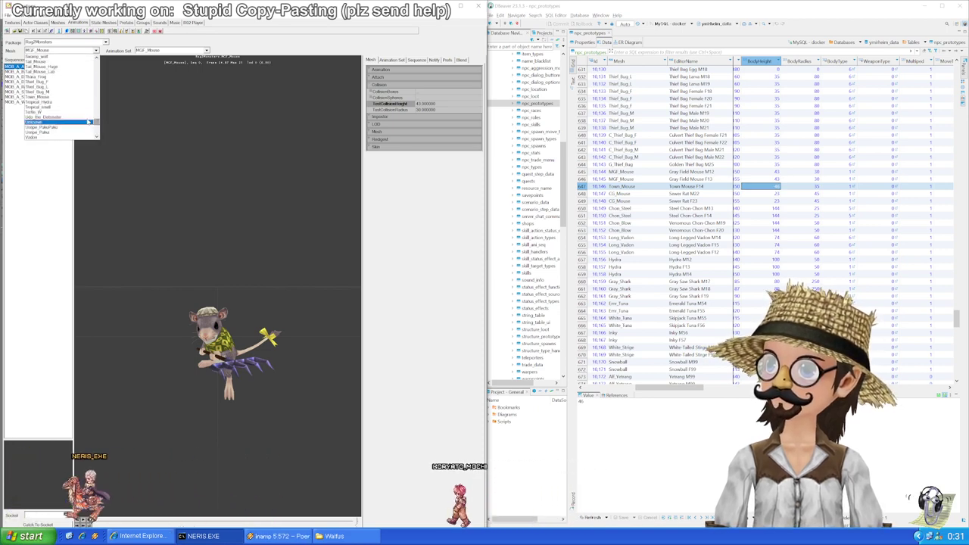
pyautogui.click(73, 101)
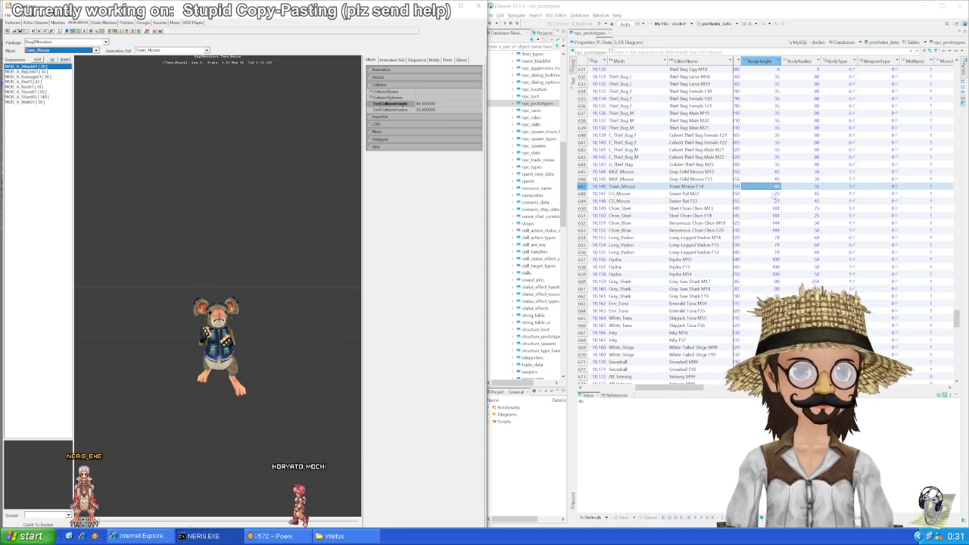
# Step: Go to the Sewer Rat M22 row and load its CG_Mouse mesh in the animation browser
pyautogui.press('Down')
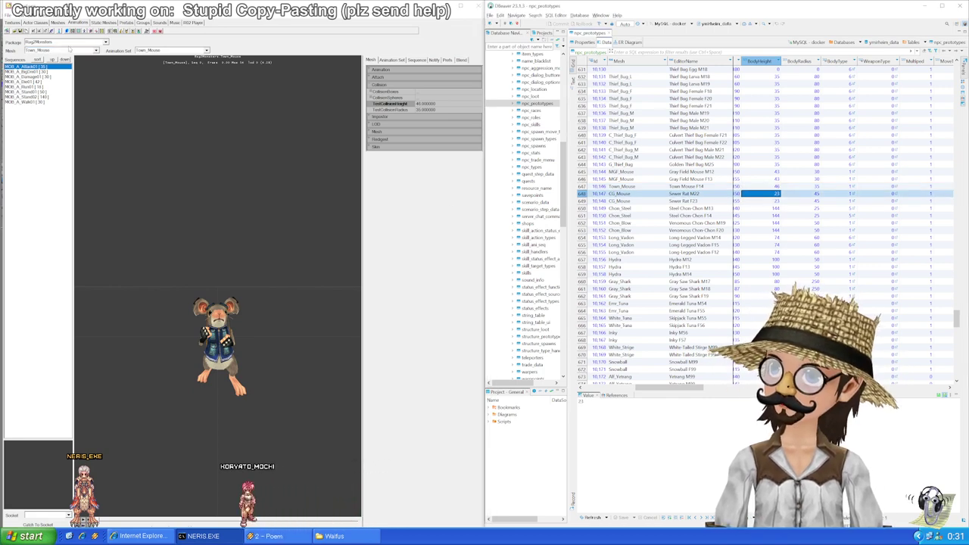
pyautogui.click(70, 49)
pyautogui.moveTo(97, 126); pyautogui.dragTo(99, 88)
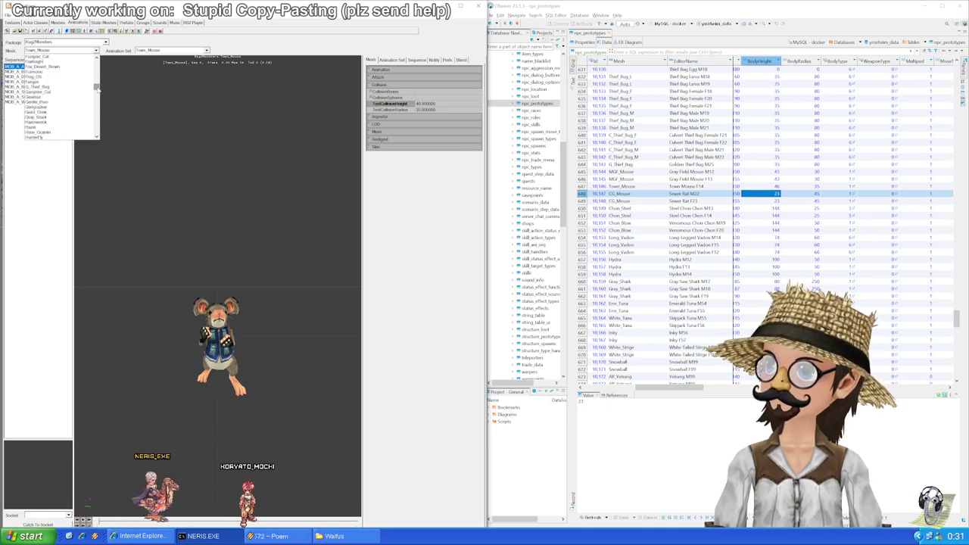
pyautogui.scroll(5, 91, 94)
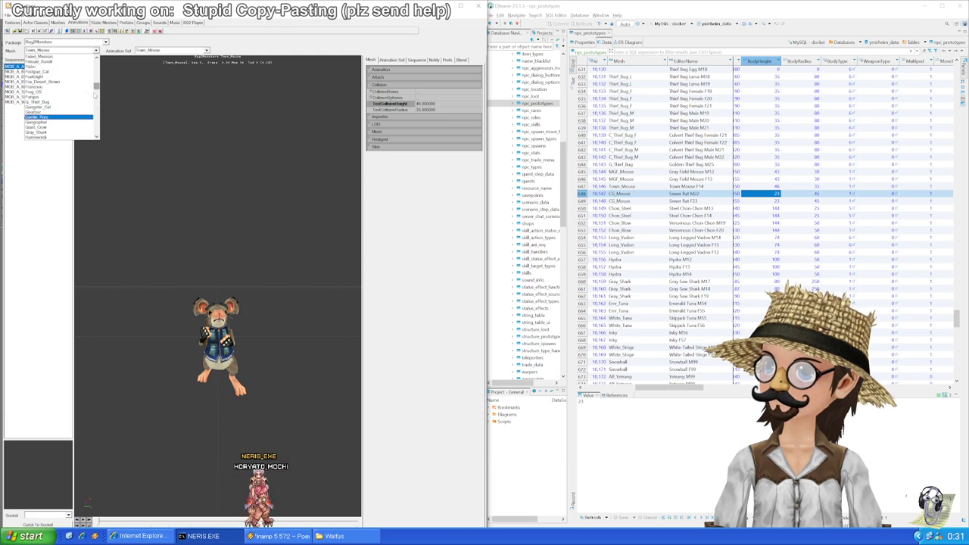
pyautogui.scroll(10, 89, 96)
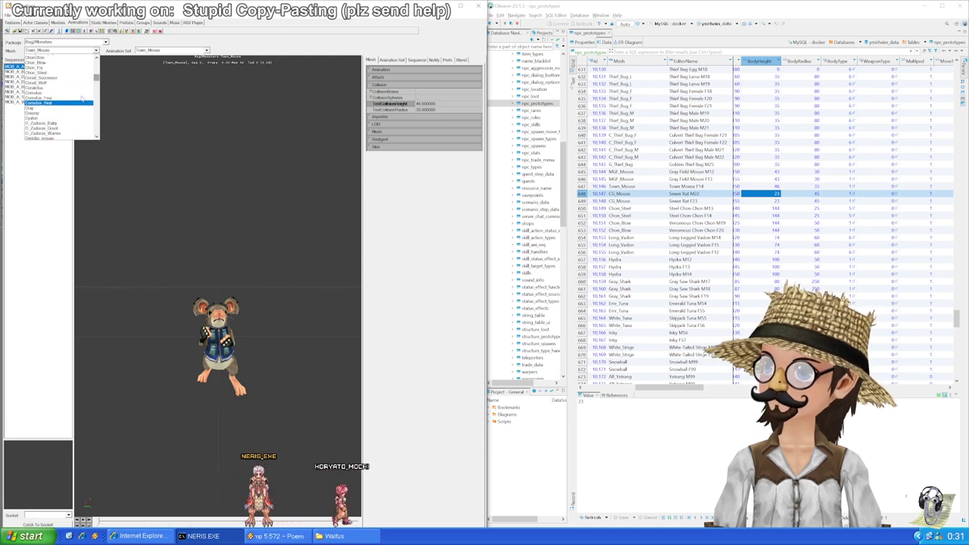
pyautogui.click(61, 87)
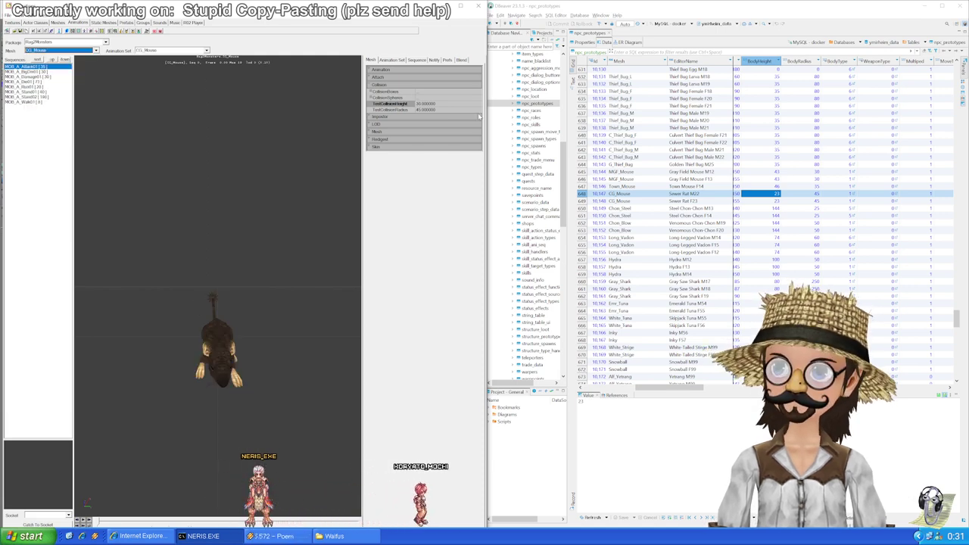
# Step: Set BodyHeight to 30 for both Sewer Rat rows and save the table changes
pyautogui.click(771, 196)
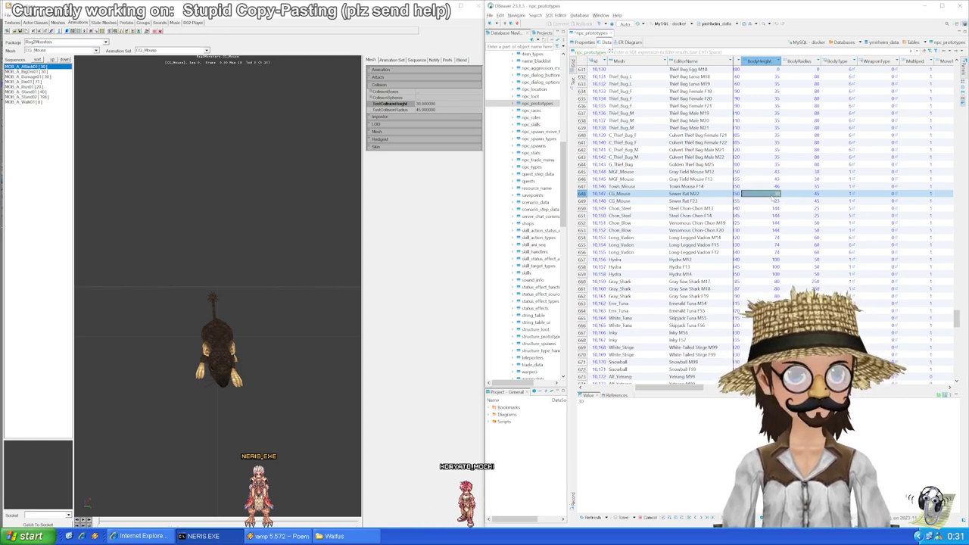
pyautogui.click(773, 200)
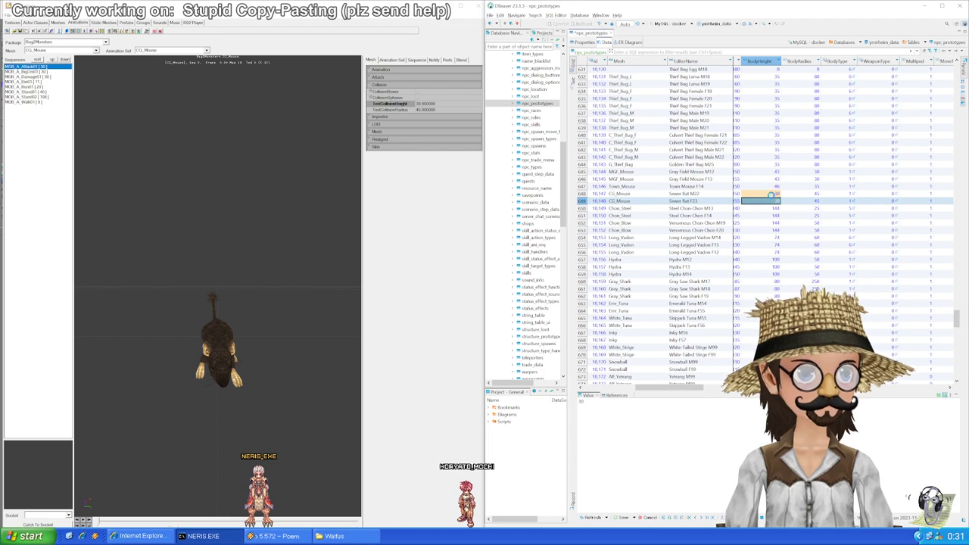
pyautogui.hotkey('ctrl', 'v')
pyautogui.press('Return')
pyautogui.press('Down')
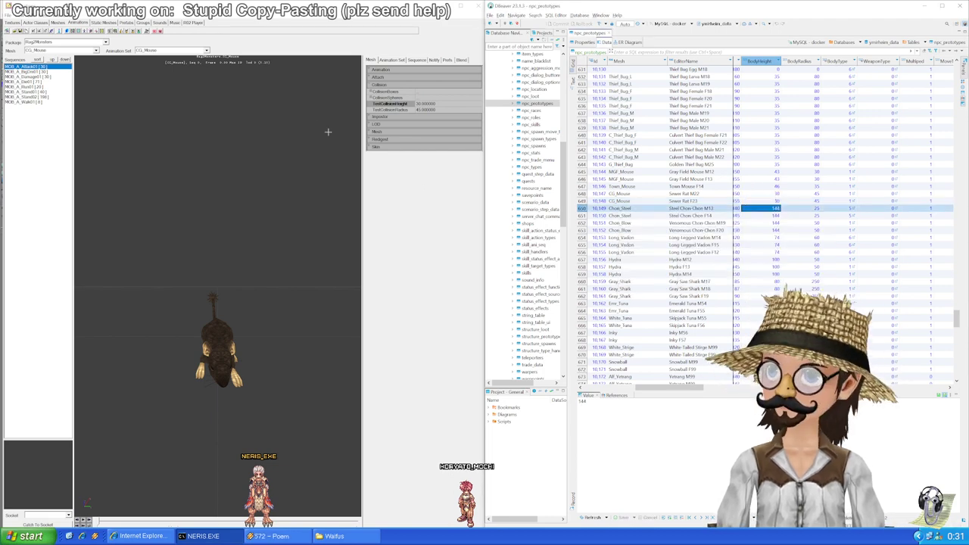
# Step: Load the Chon_Steel mesh and set BodyHeight 100 and BodyRadius 35 in the Steel Chon Chon M13 row
pyautogui.click(87, 51)
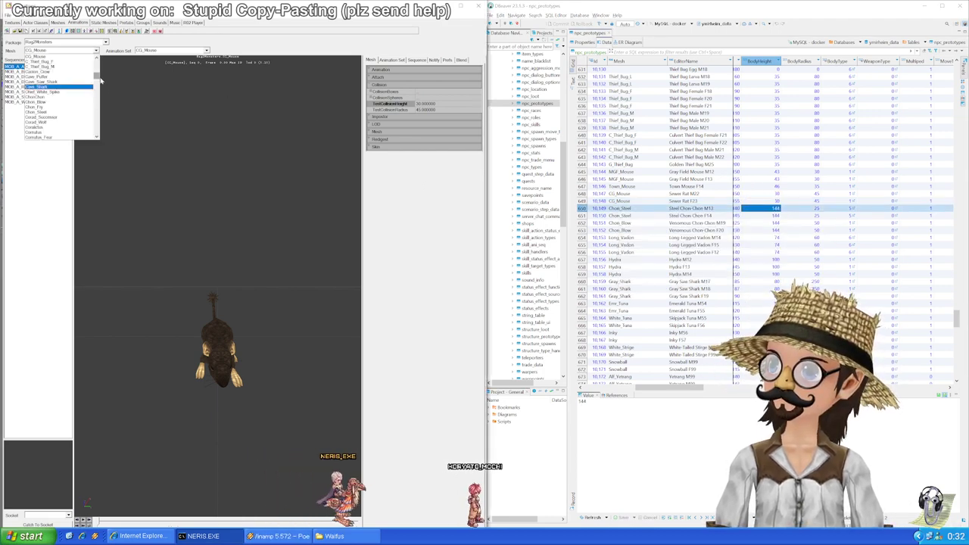
pyautogui.click(46, 111)
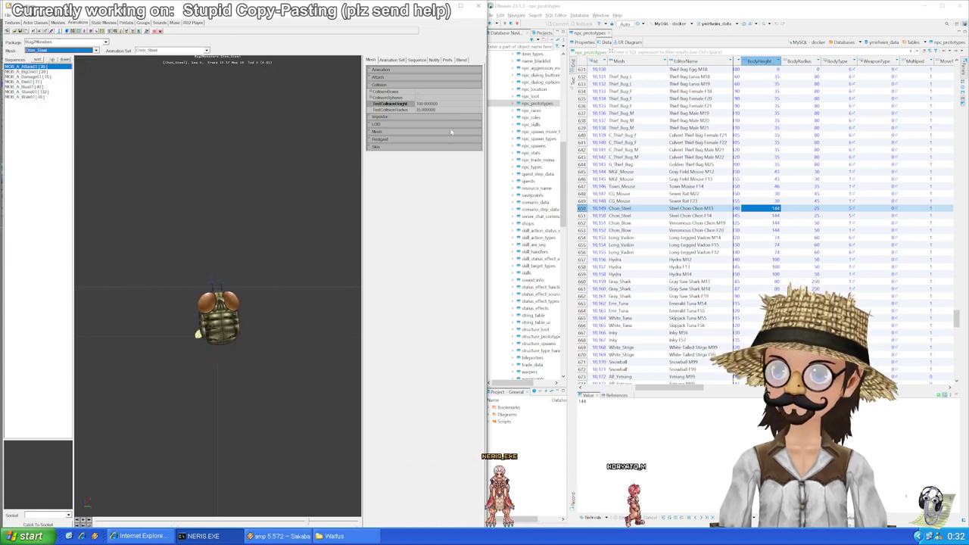
pyautogui.click(765, 211)
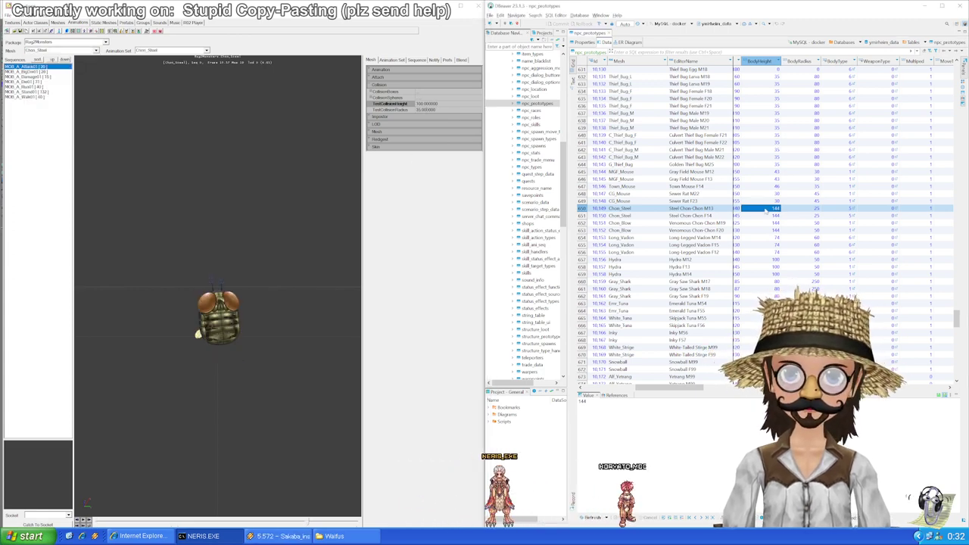
pyautogui.press('Tab')
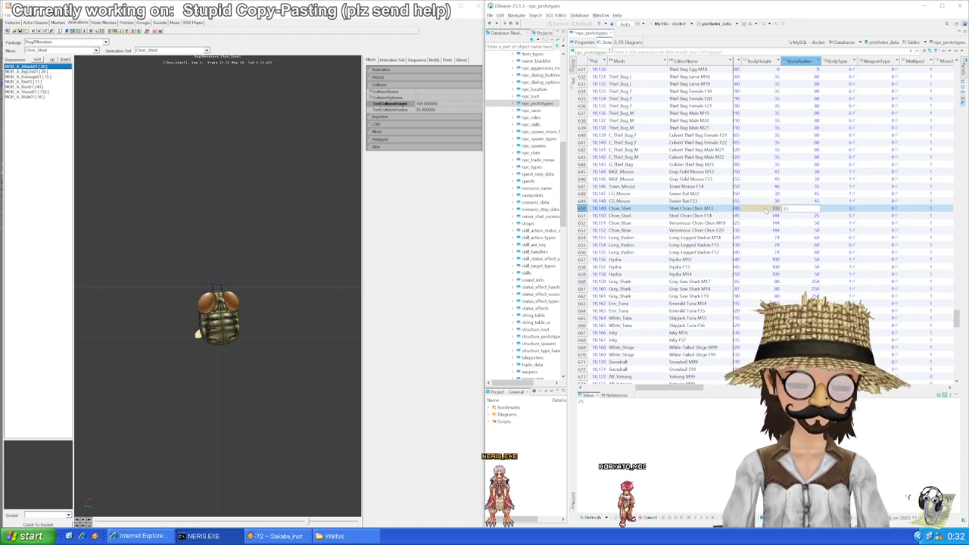
pyautogui.click(765, 210)
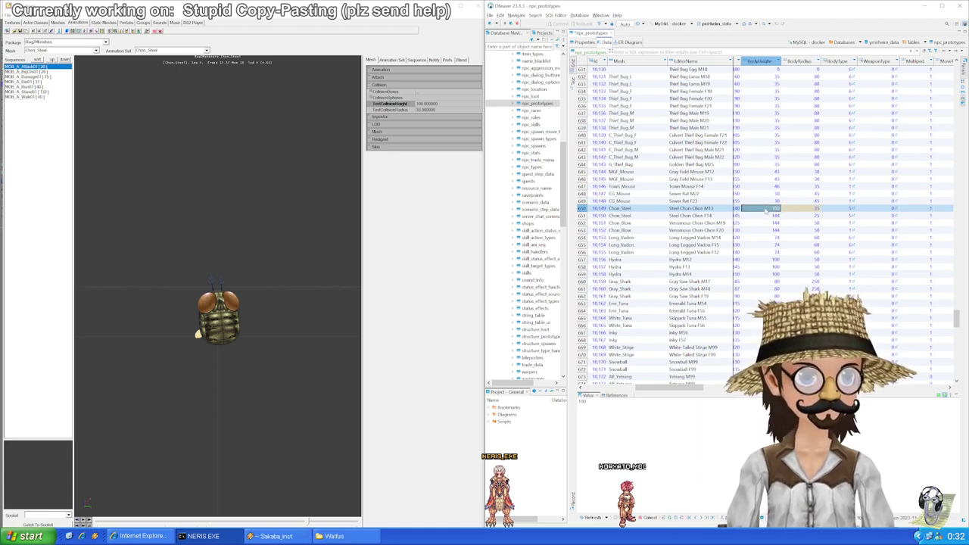
# Step: Set BodyHeight 100 and BodyRadius 35 in the Steel Chon Chon F14 row and save the table changes
pyautogui.press('Down')
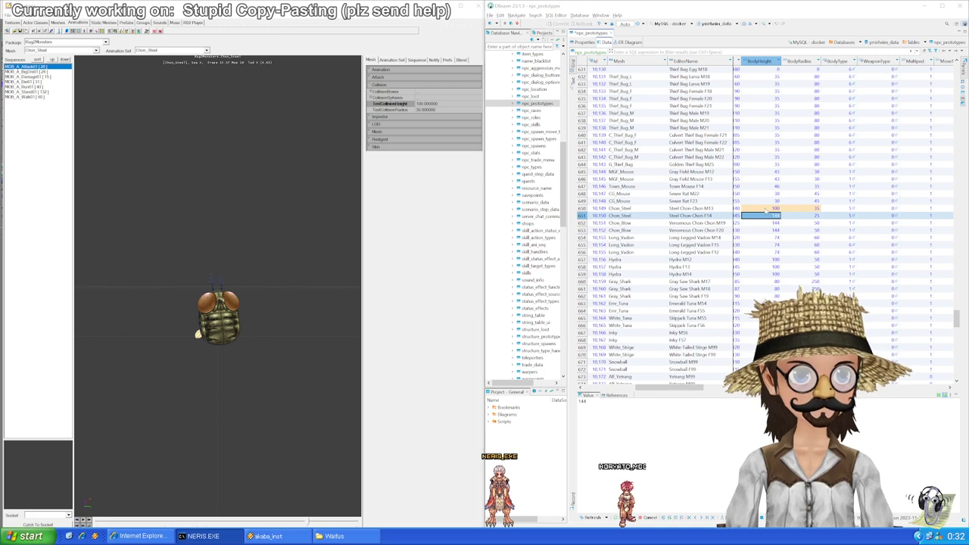
pyautogui.write('100\t35')
pyautogui.press('Down')
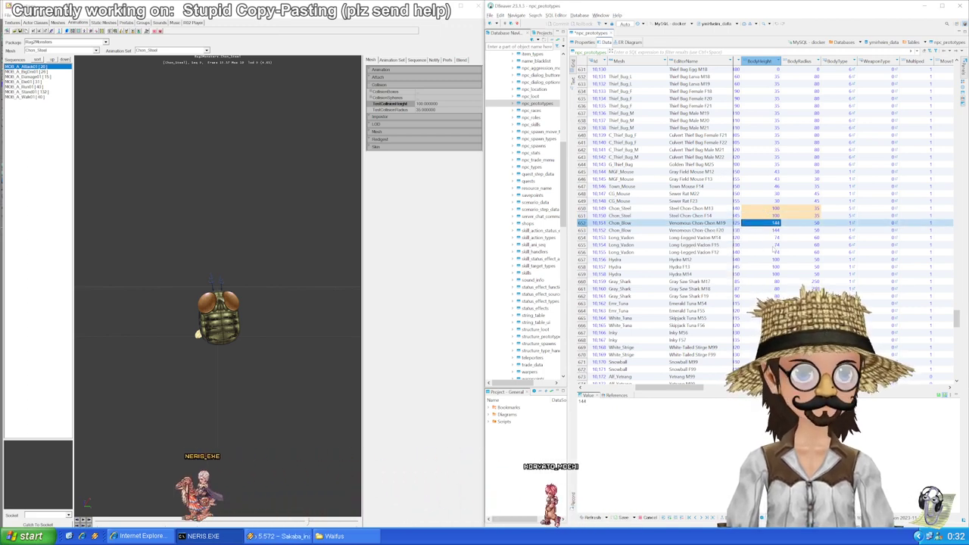
pyautogui.scroll(-1, 773, 247)
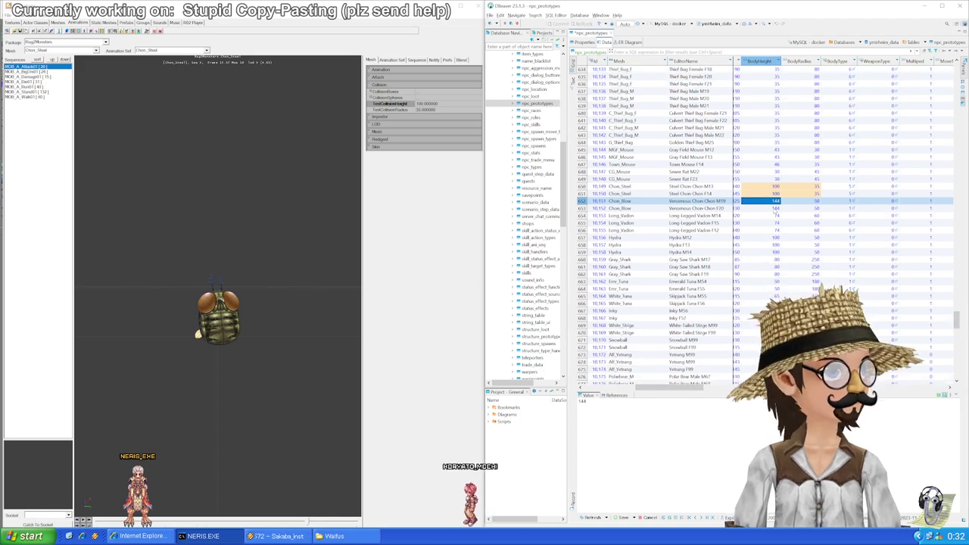
pyautogui.hotkey('ctrl', 's')
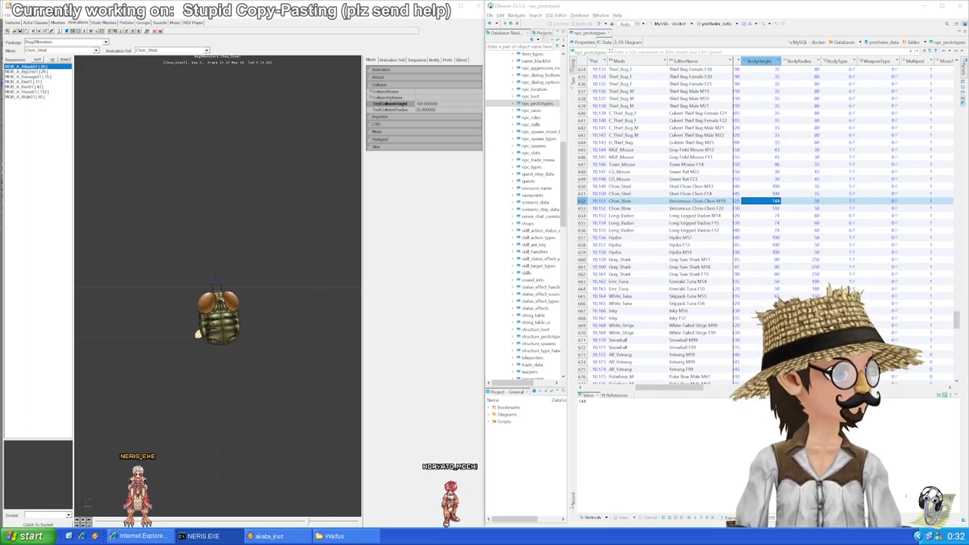
# Step: Select the Venomous Chon Chon M19 row's BodyHeight and load the Chon_Blow mesh in the animation browser
pyautogui.click(774, 193)
pyautogui.click(771, 200)
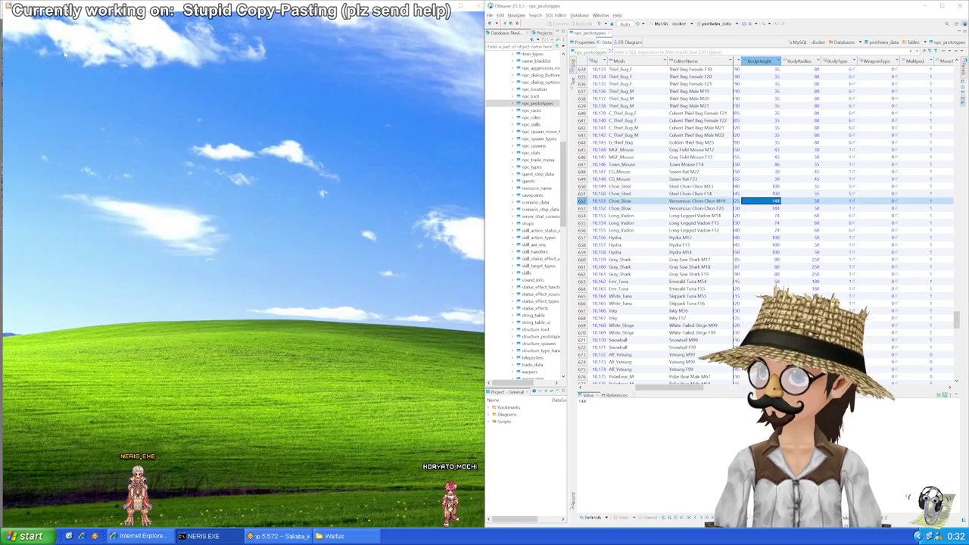
pyautogui.click(68, 51)
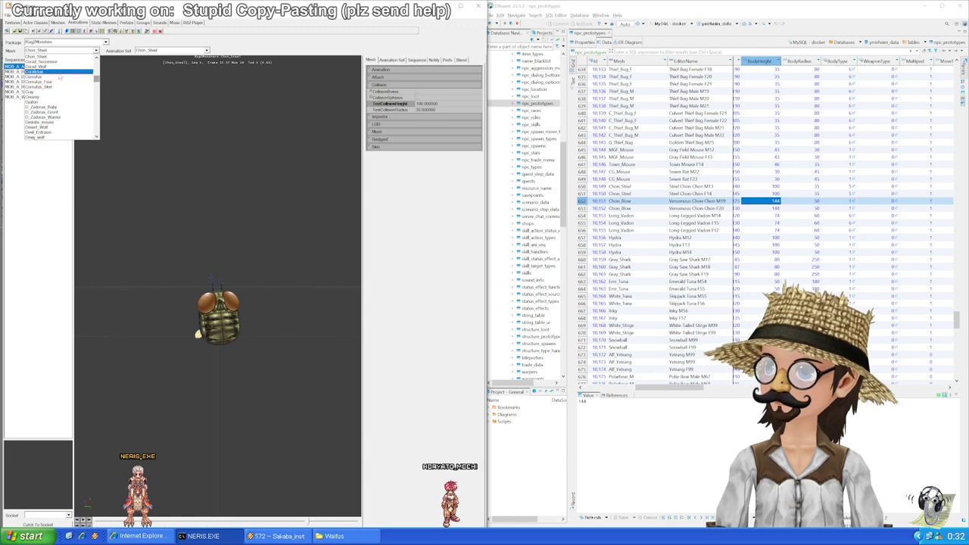
pyautogui.click(50, 61)
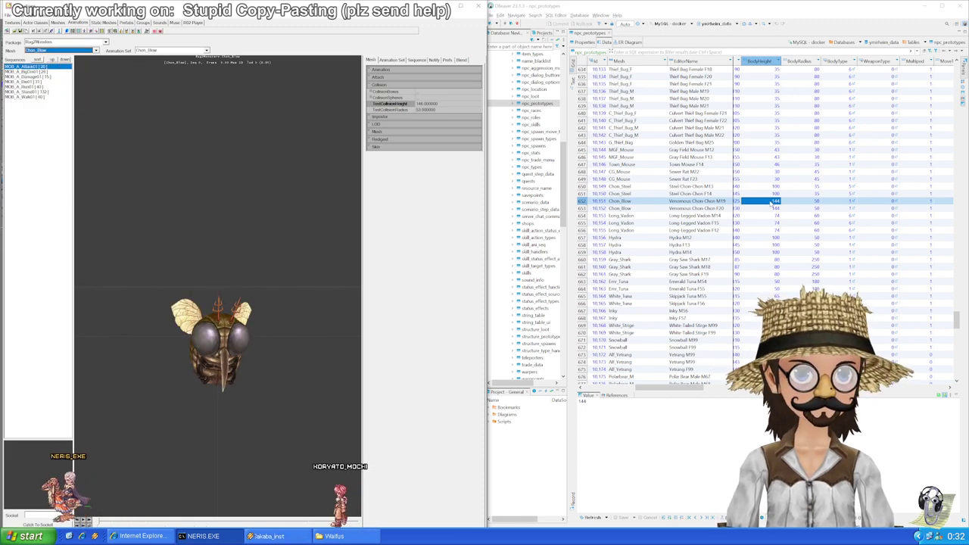
# Step: Set BodyHeight 146 and BodyRadius 53 in the Venomous Chon Chon M19 row and move to the F20 row
pyautogui.click(774, 203)
pyautogui.write('14')
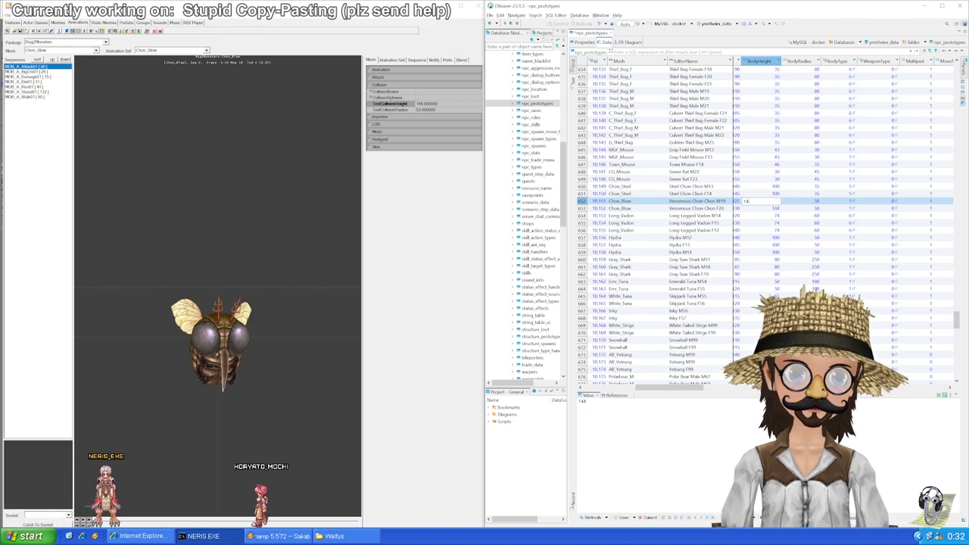
pyautogui.press('Return')
pyautogui.press('Tab')
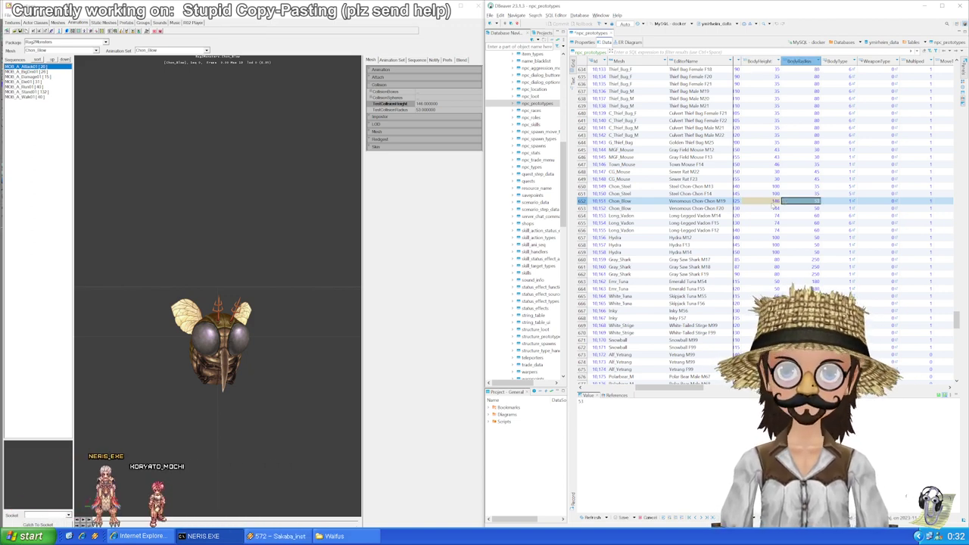
pyautogui.click(773, 203)
pyautogui.press('Down')
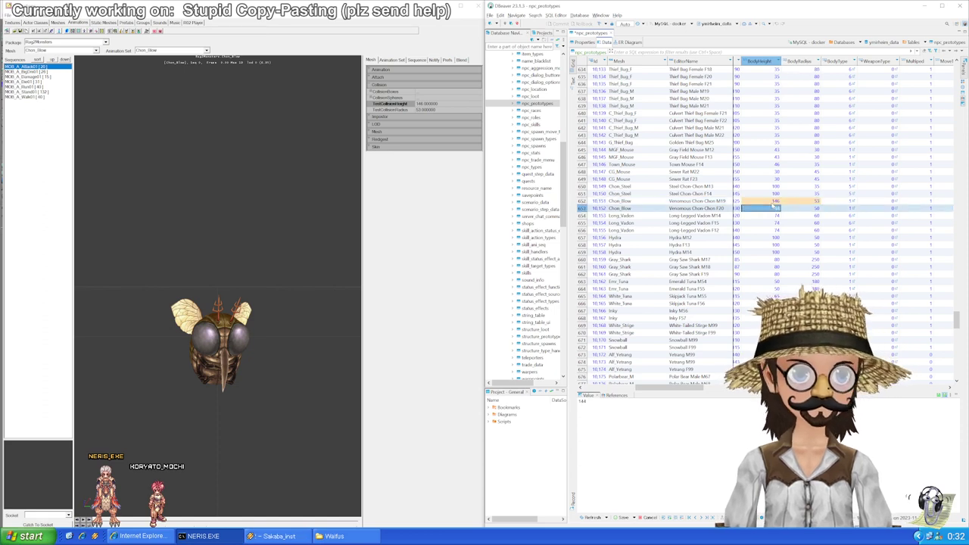
# Step: Set BodyHeight 146 and BodyRadius 53 in the Venomous Chon Chon F20 row and save the table changes
pyautogui.hotkey('ctrl', 'shift', 'v')
pyautogui.press('Return')
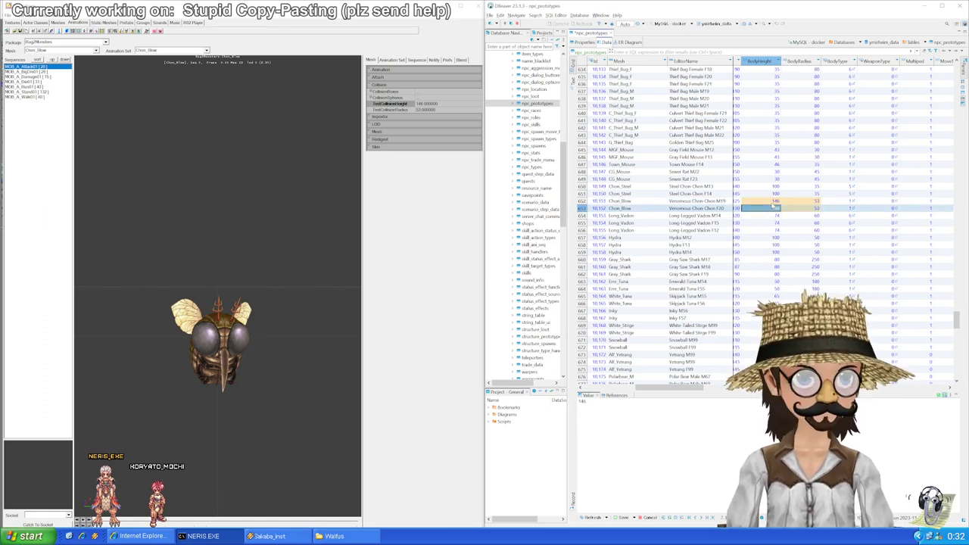
pyautogui.hotkey('ctrl', 's')
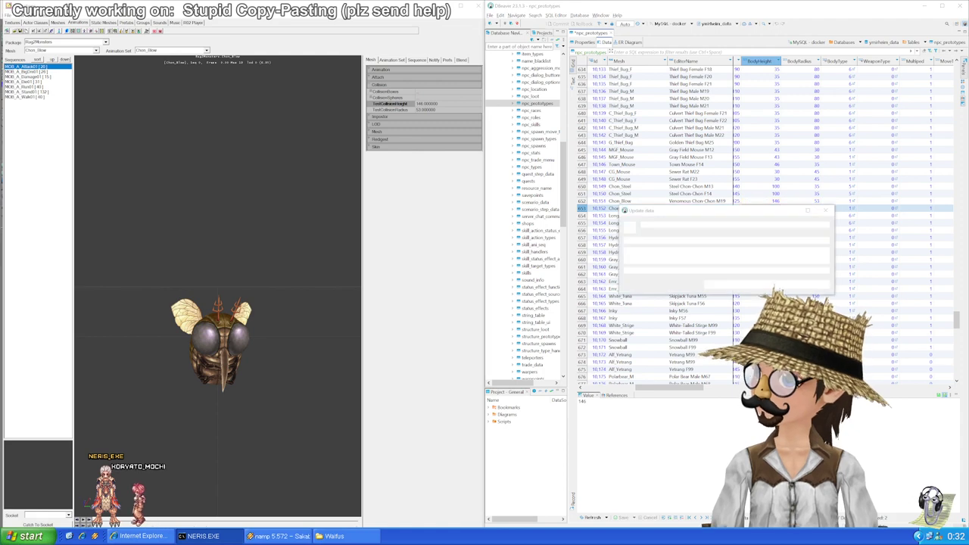
pyautogui.press('Return')
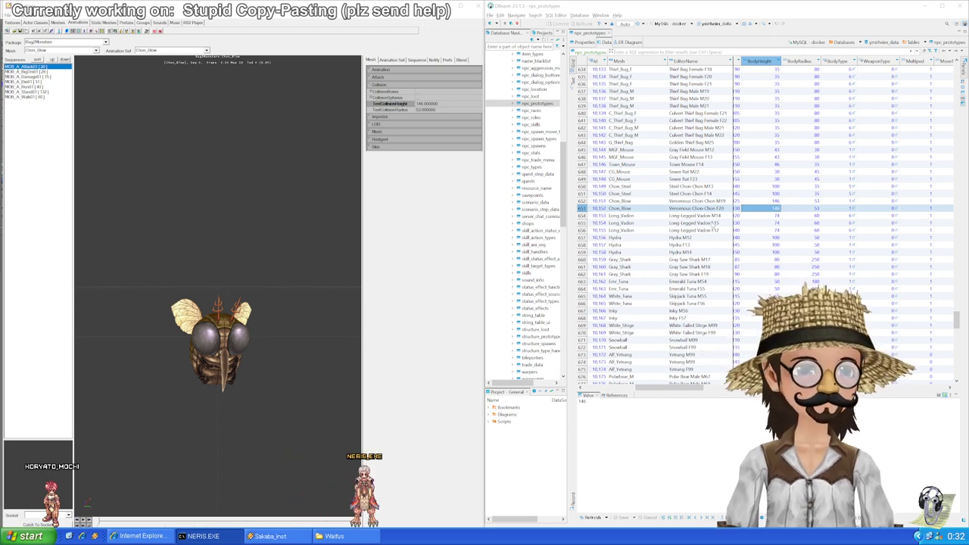
# Step: Select the Long-Legged Vadon M14 row's BodyHeight and briefly display the collision cylinder around the Chon_Blow mesh
pyautogui.scroll(-1, 797, 201)
pyautogui.click(776, 193)
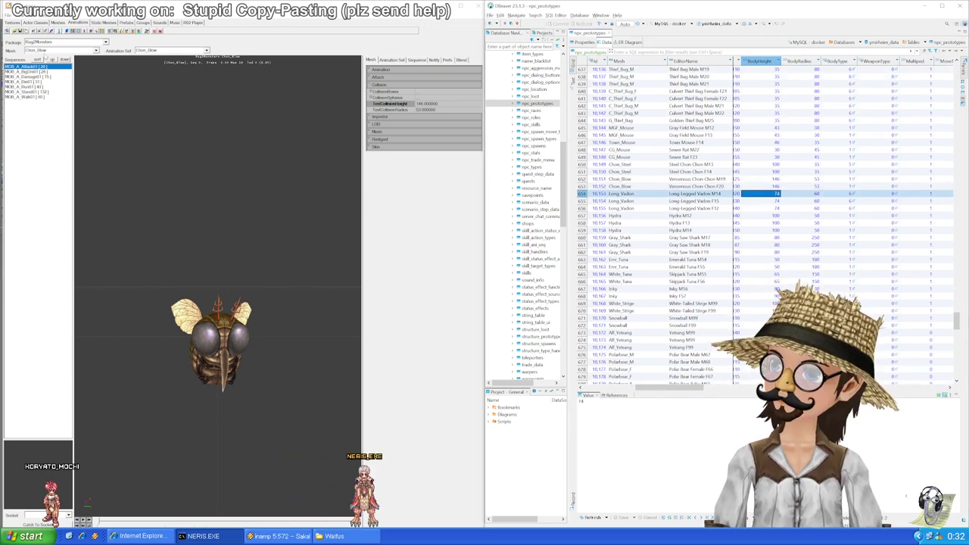
pyautogui.click(96, 50)
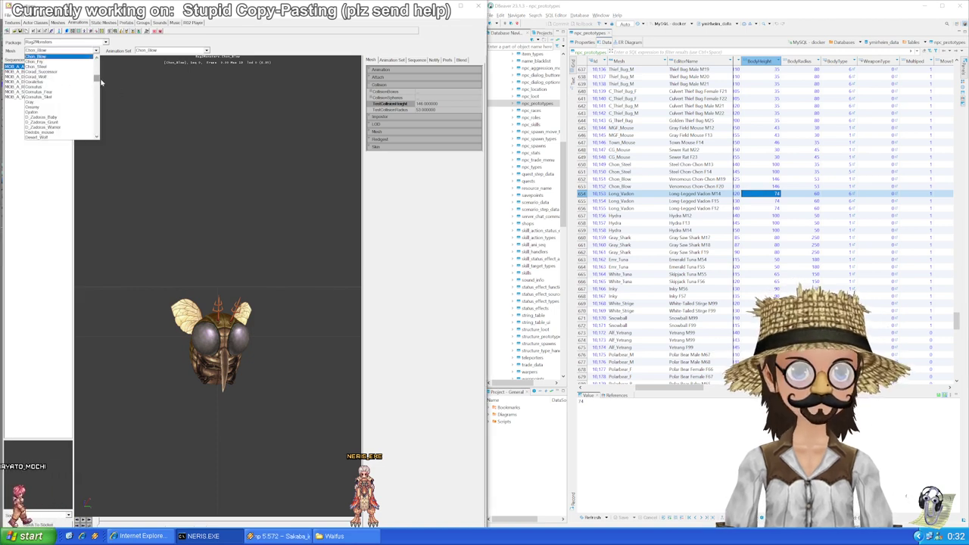
pyautogui.click(765, 191)
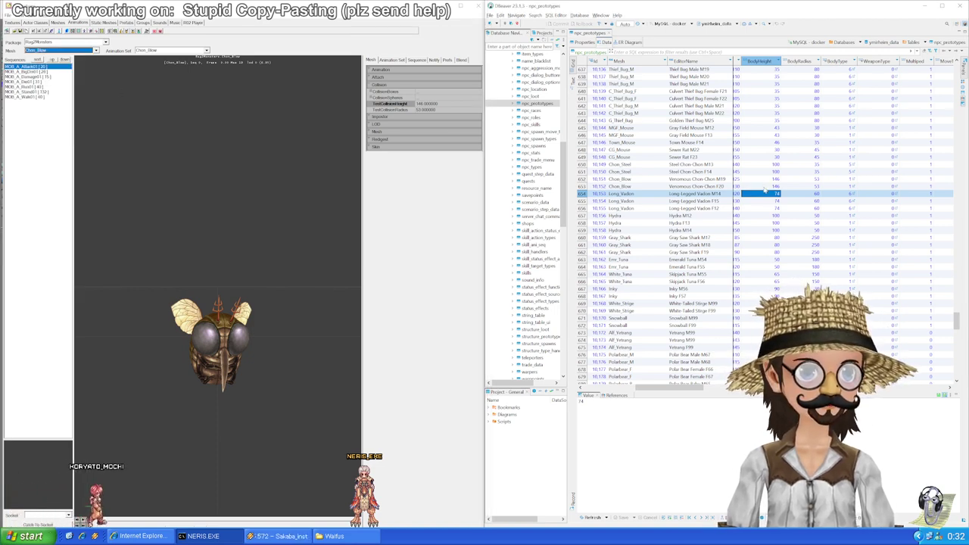
pyautogui.click(764, 189)
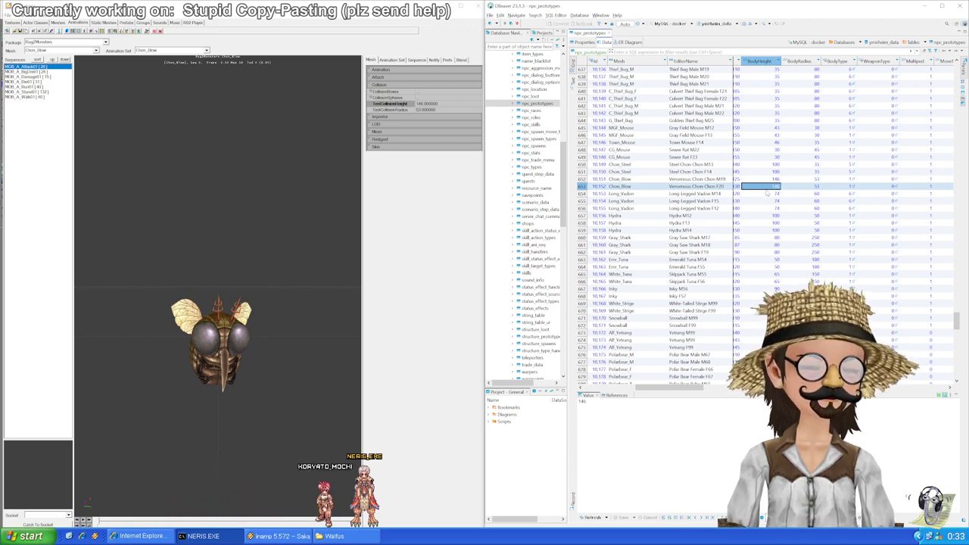
pyautogui.click(767, 195)
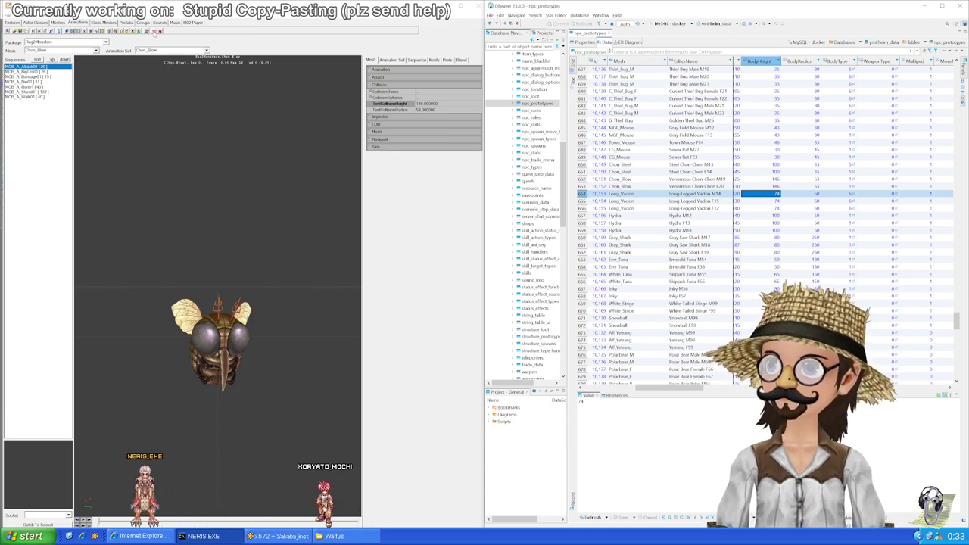
pyautogui.click(154, 31)
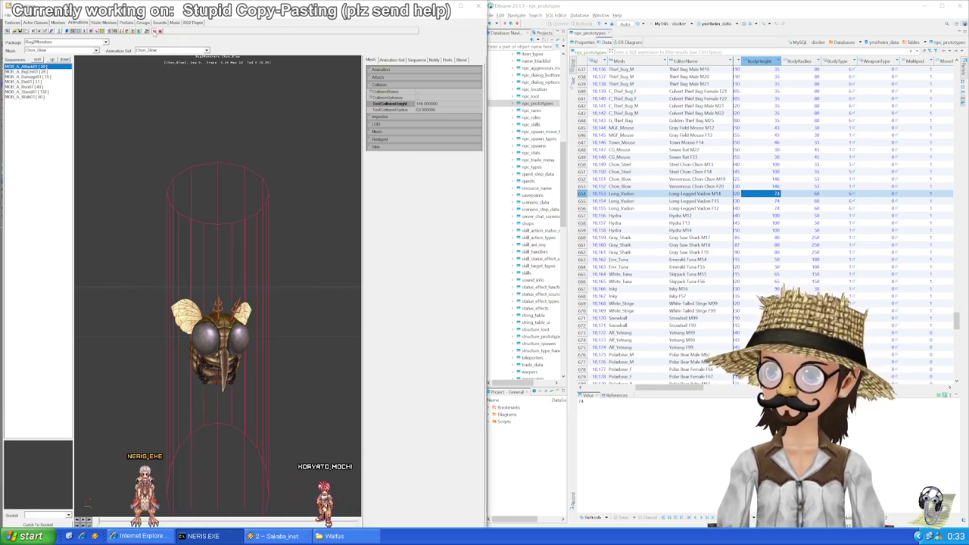
pyautogui.click(155, 31)
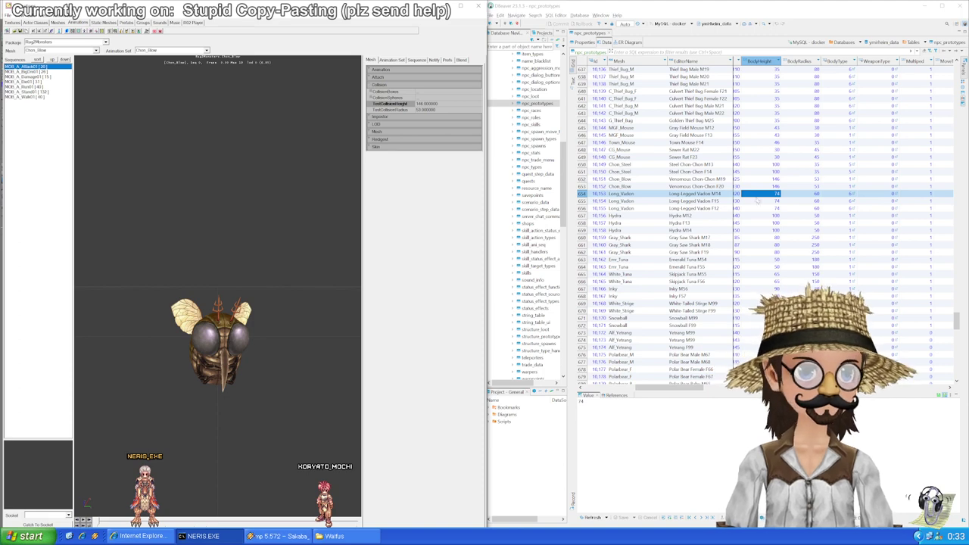
# Step: Load the Long_Vadon mesh in the animation browser
pyautogui.click(43, 50)
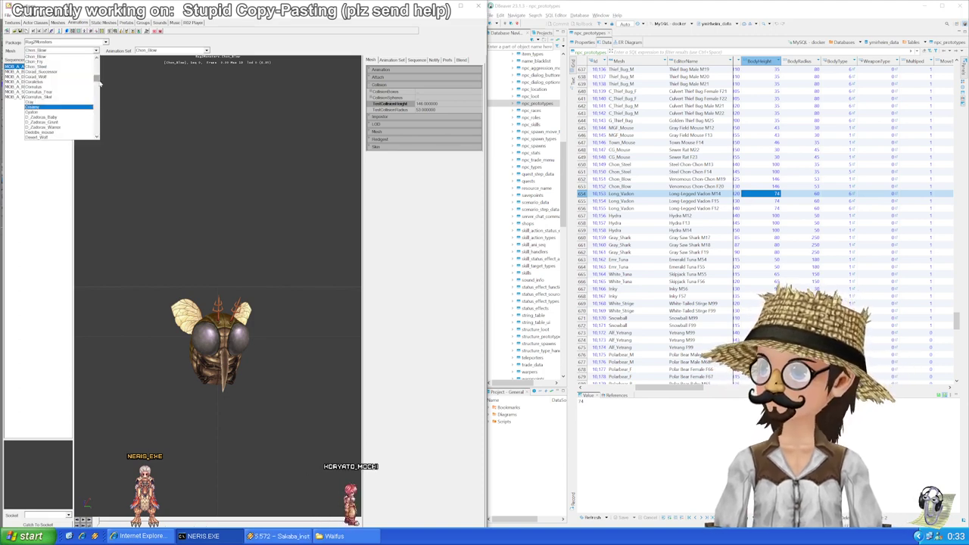
pyautogui.moveTo(96, 78); pyautogui.dragTo(97, 88)
pyautogui.scroll(-3, 96, 87)
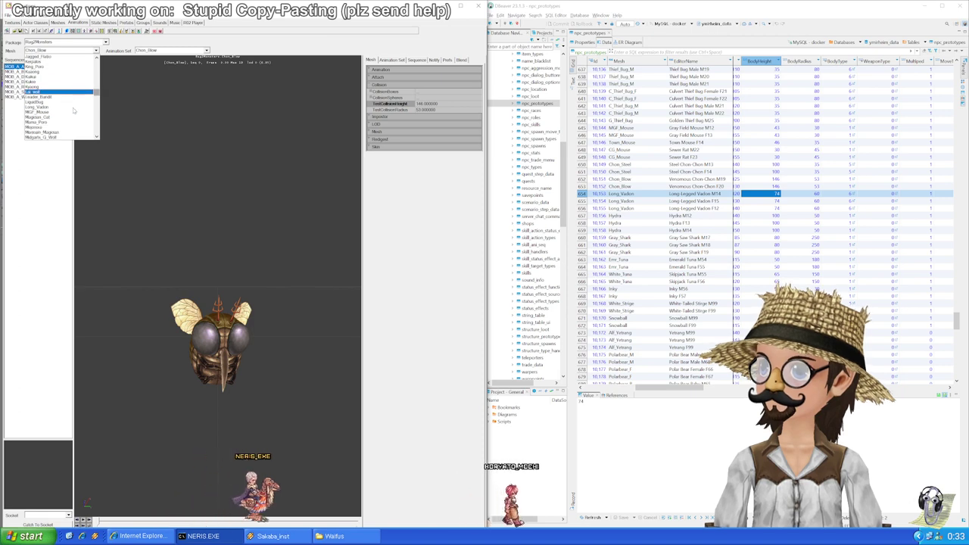
pyautogui.click(75, 118)
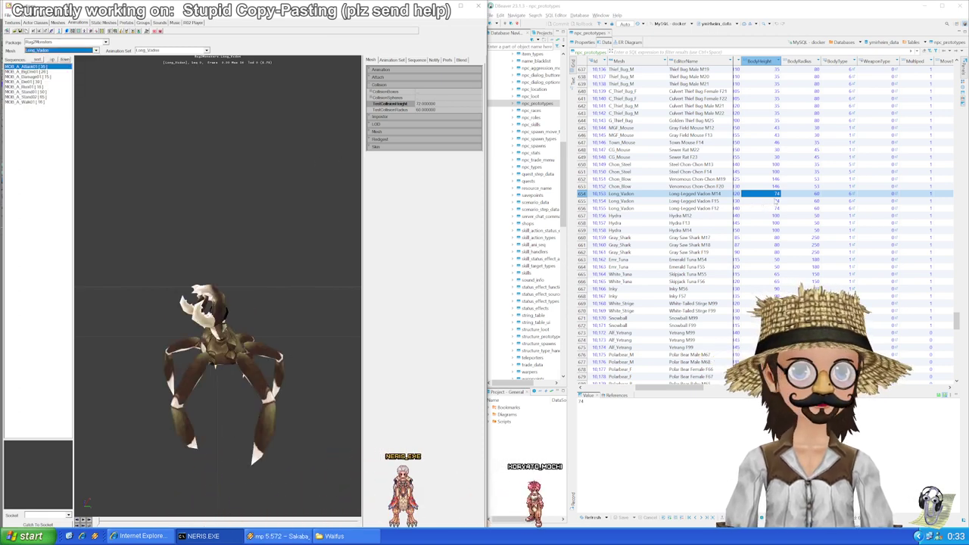
# Step: Set BodyHeight 72 in the Long-Legged Vadon M14, F15 and F12 rows and save the table changes
pyautogui.click(768, 196)
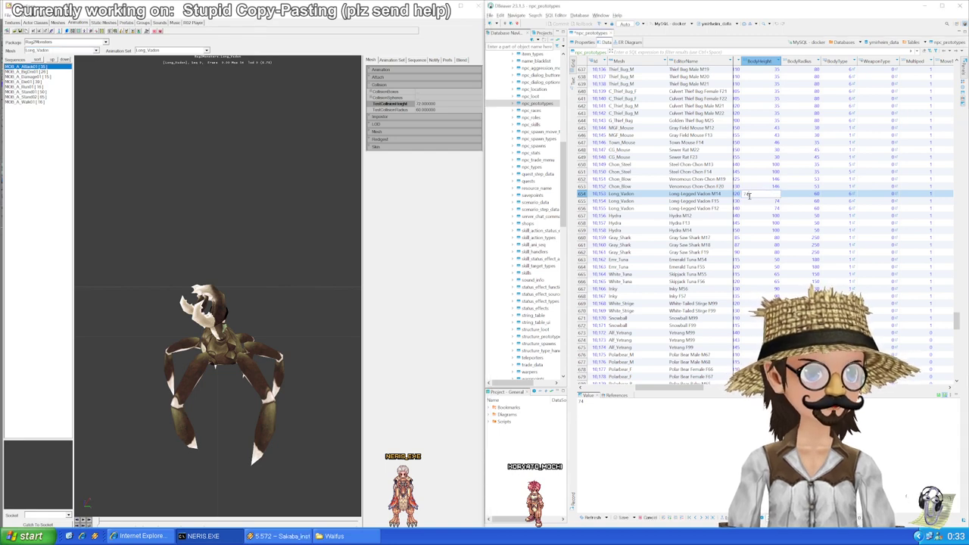
pyautogui.press('Tab')
pyautogui.click(772, 195)
pyautogui.hotkey('ctrl', 'c')
pyautogui.click(774, 202)
pyautogui.hotkey('ctrl', 'v')
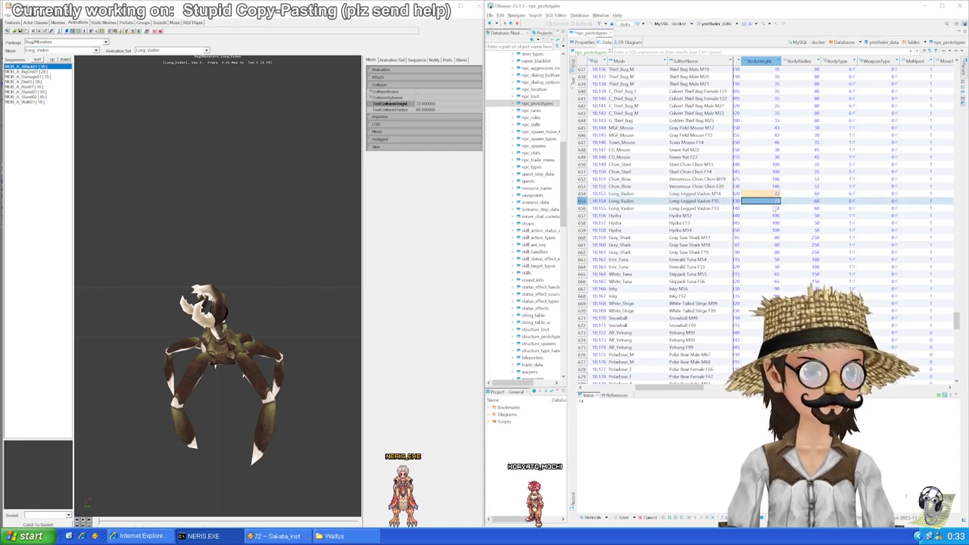
pyautogui.click(774, 209)
pyautogui.hotkey('ctrl', 'v')
pyautogui.hotkey('ctrl', 's')
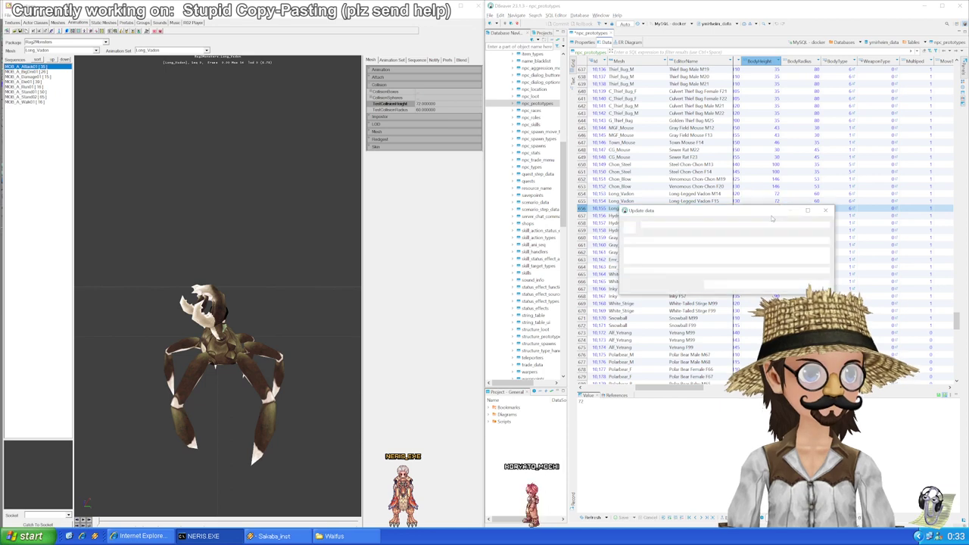
# Step: Compare BodyHeight and BodyRadius in the three Long-Legged Vadon rows with the Long_Vadon mesh's collision height and radius
pyautogui.click(773, 216)
pyautogui.scroll(-1, 764, 217)
pyautogui.scroll(-1, 764, 218)
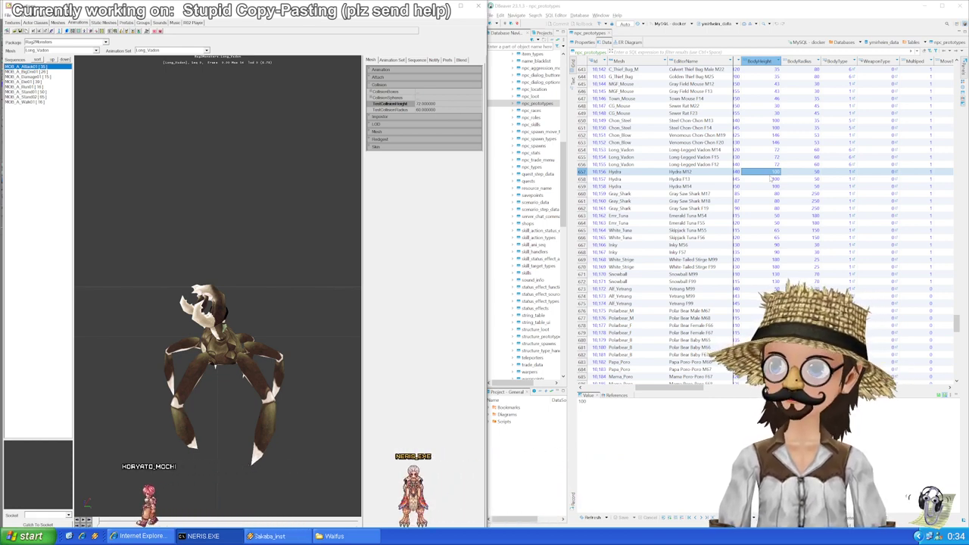
pyautogui.moveTo(763, 144); pyautogui.dragTo(785, 173)
pyautogui.click(768, 173)
pyautogui.click(759, 165)
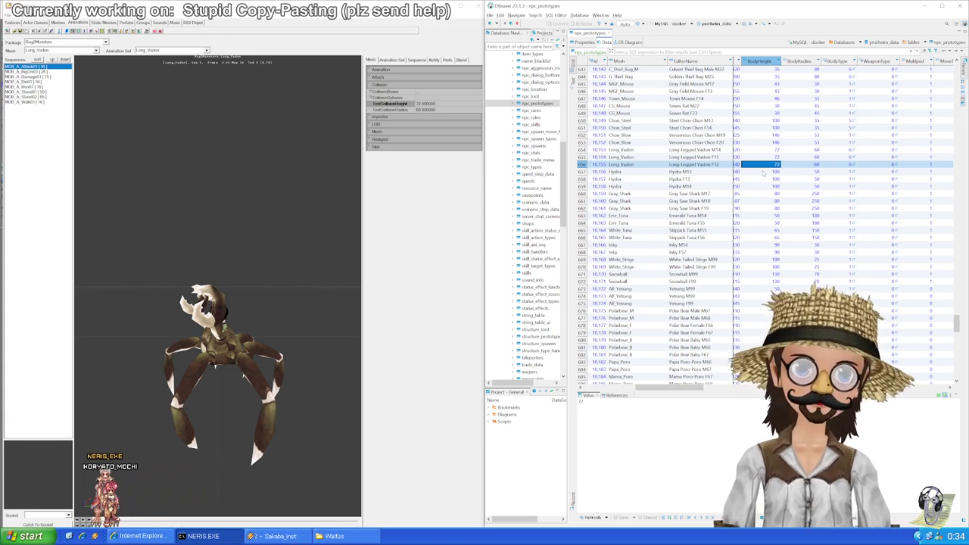
pyautogui.moveTo(769, 151); pyautogui.dragTo(786, 165)
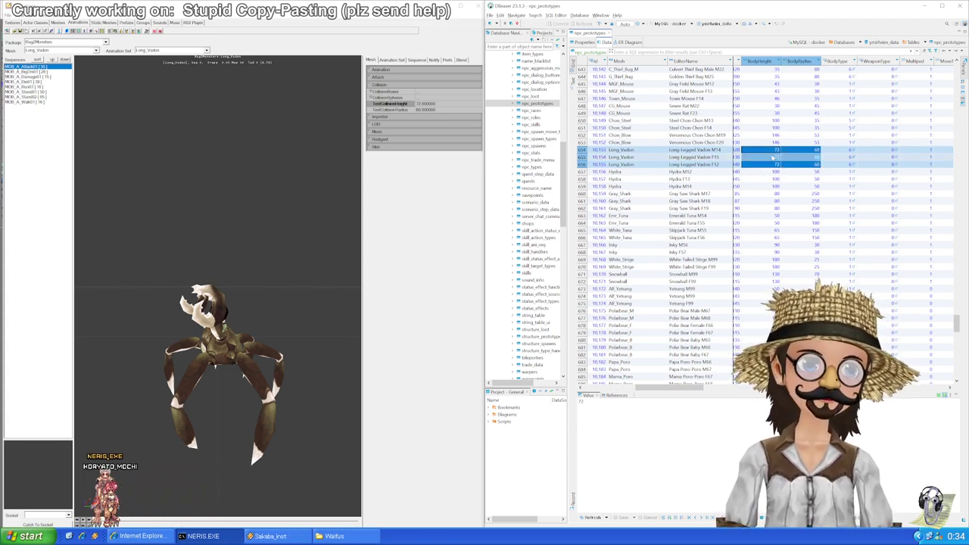
pyautogui.click(772, 158)
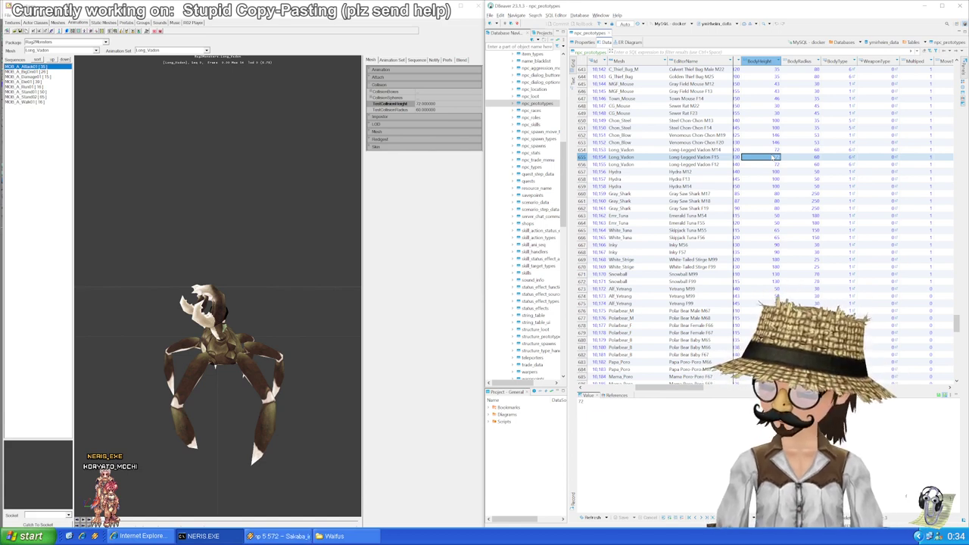
pyautogui.click(776, 149)
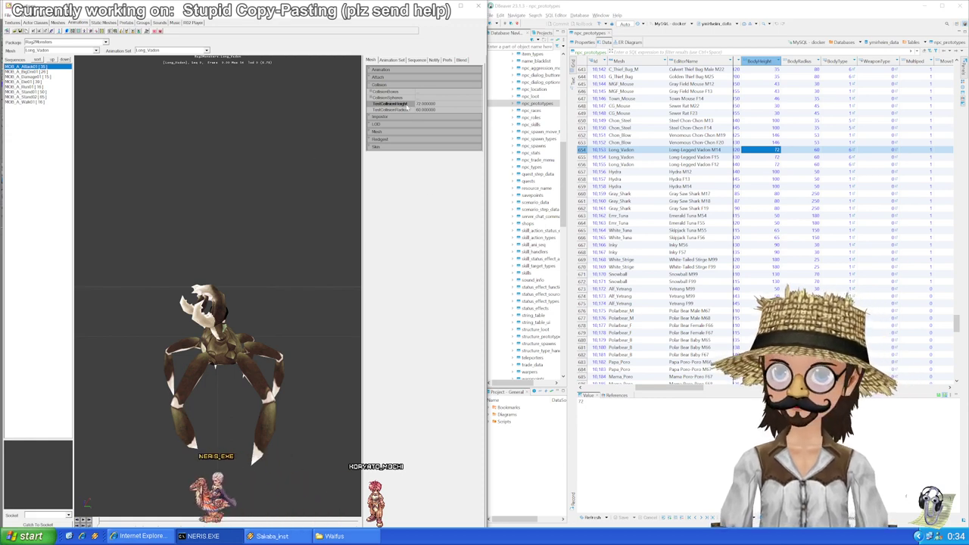
pyautogui.click(392, 104)
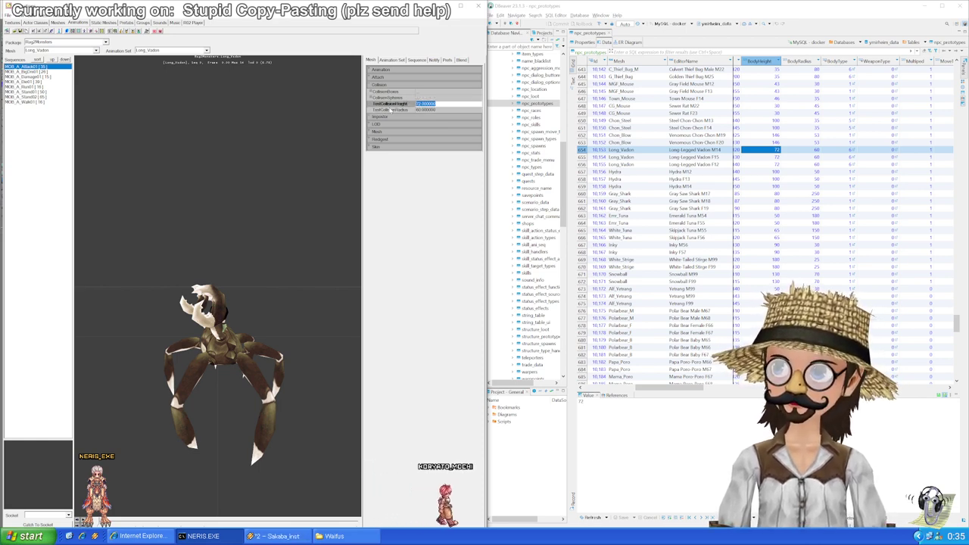
pyautogui.click(773, 158)
pyautogui.click(772, 165)
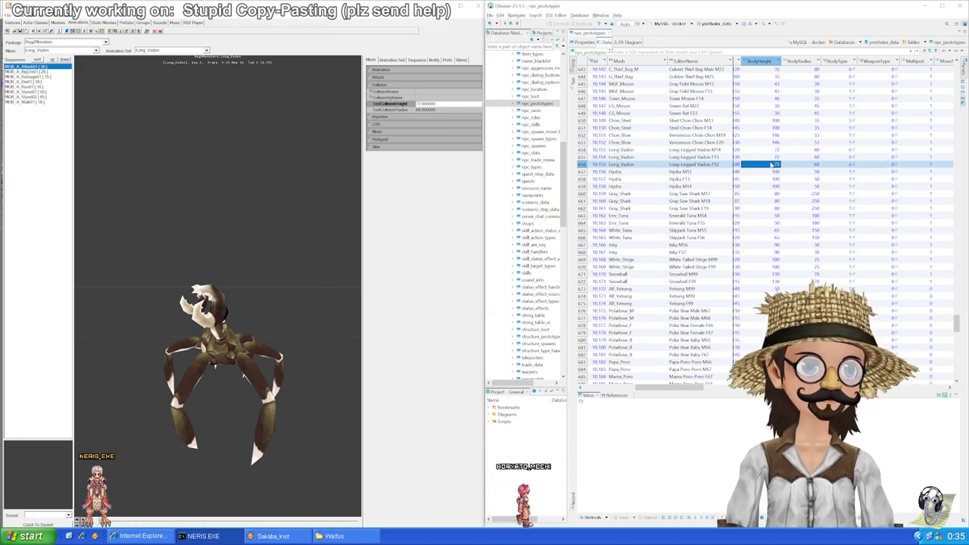
pyautogui.click(771, 151)
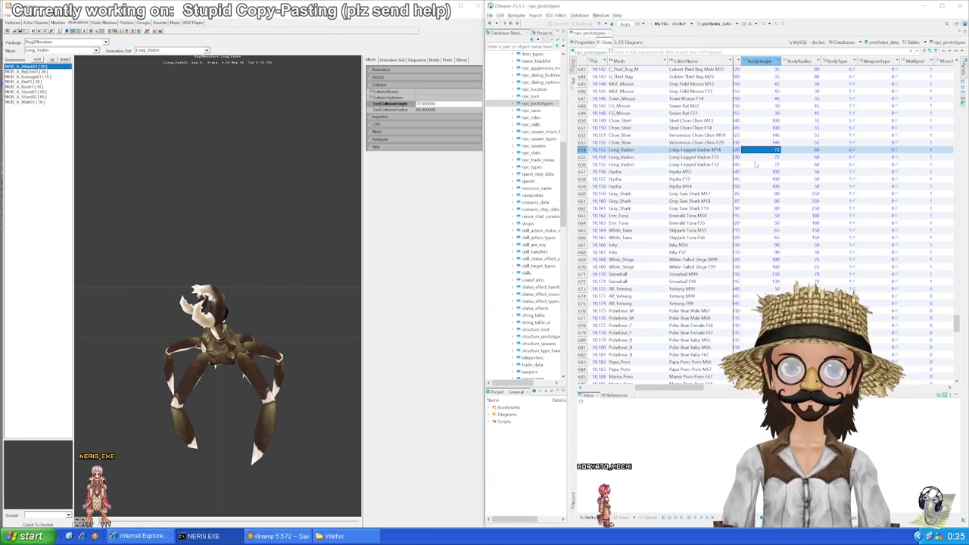
pyautogui.click(770, 158)
pyautogui.click(770, 164)
pyautogui.click(770, 172)
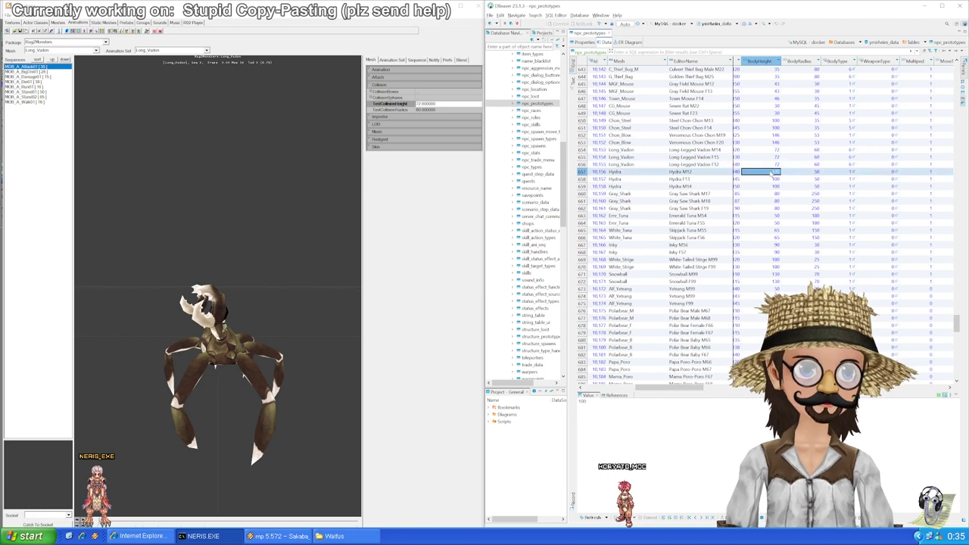
pyautogui.scroll(-2, 772, 174)
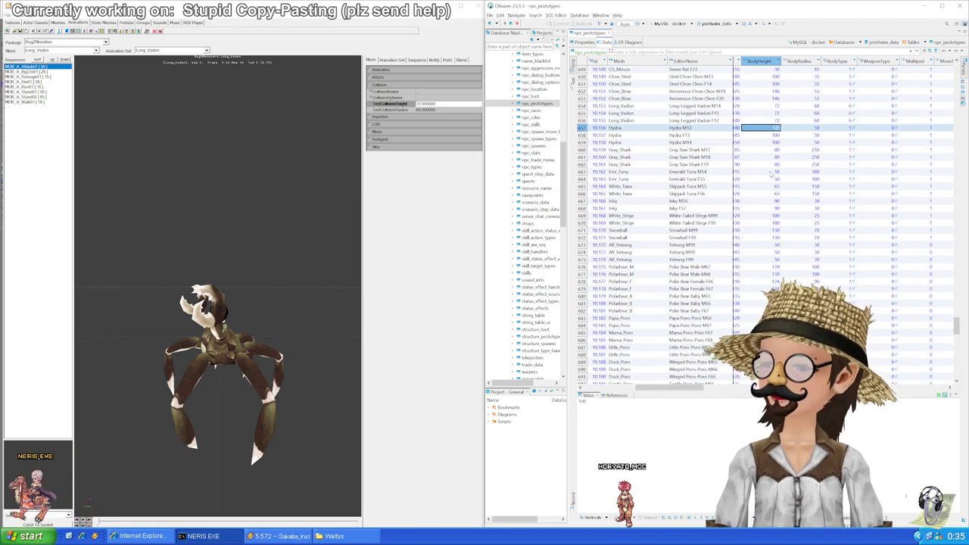
pyautogui.click(773, 121)
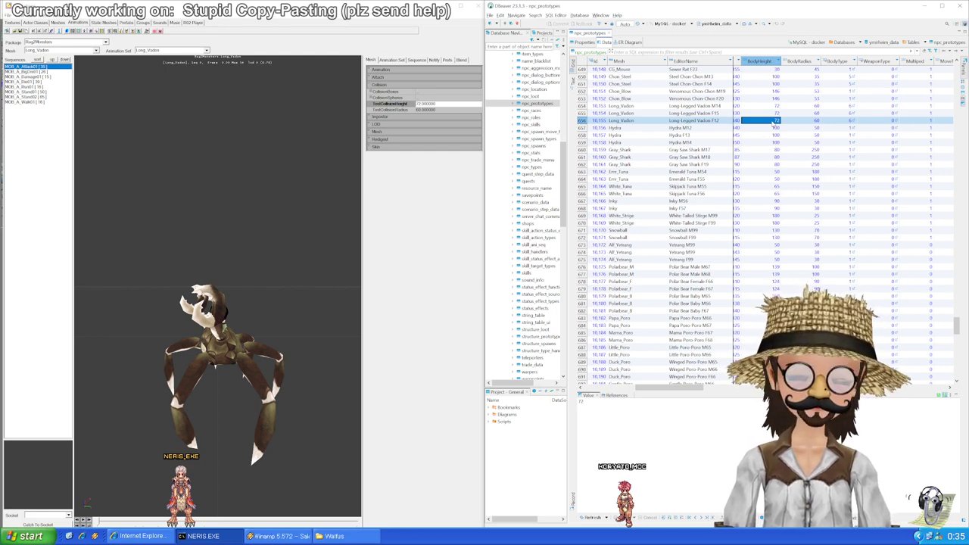
# Step: Select the Hydra M12 row's BodyHeight and load the Hydra mesh in the animation browser
pyautogui.click(773, 128)
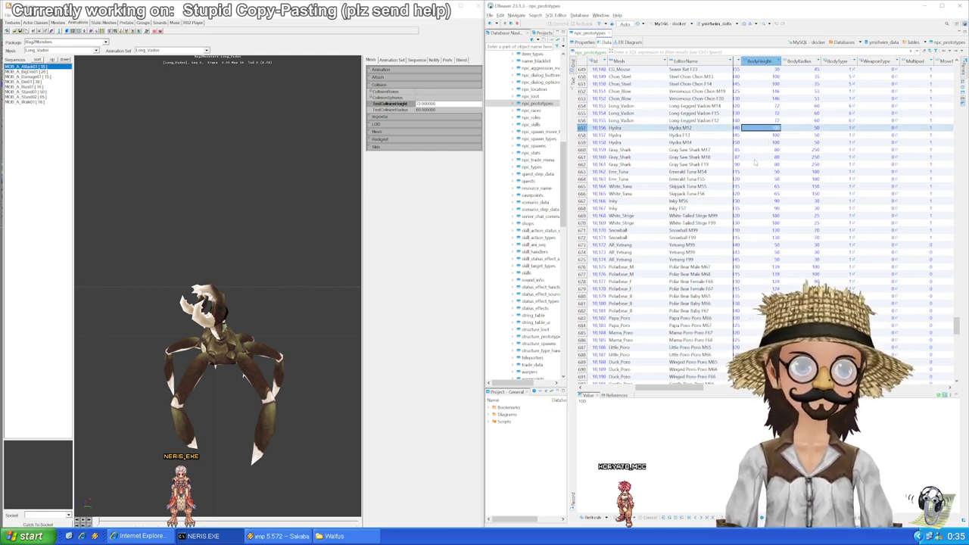
pyautogui.click(96, 50)
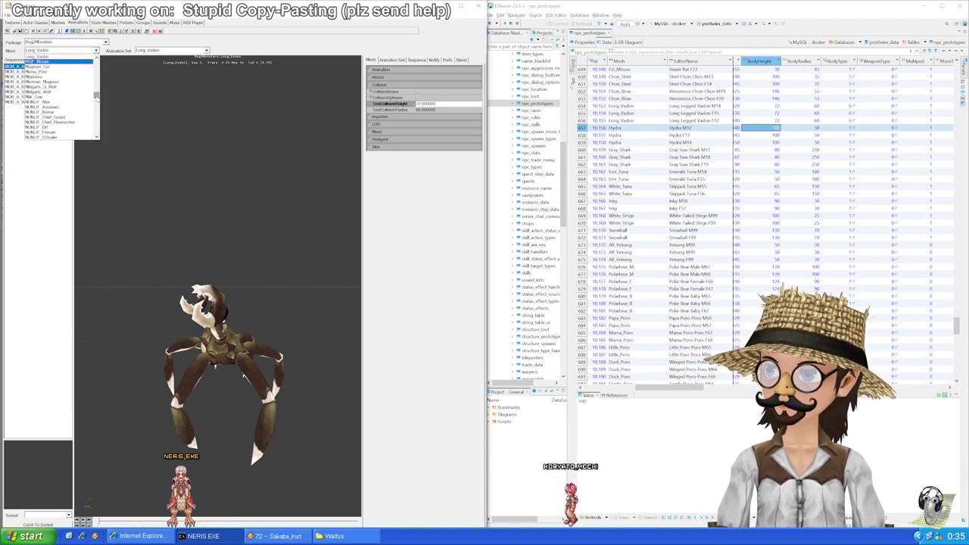
pyautogui.moveTo(100, 89); pyautogui.dragTo(99, 89)
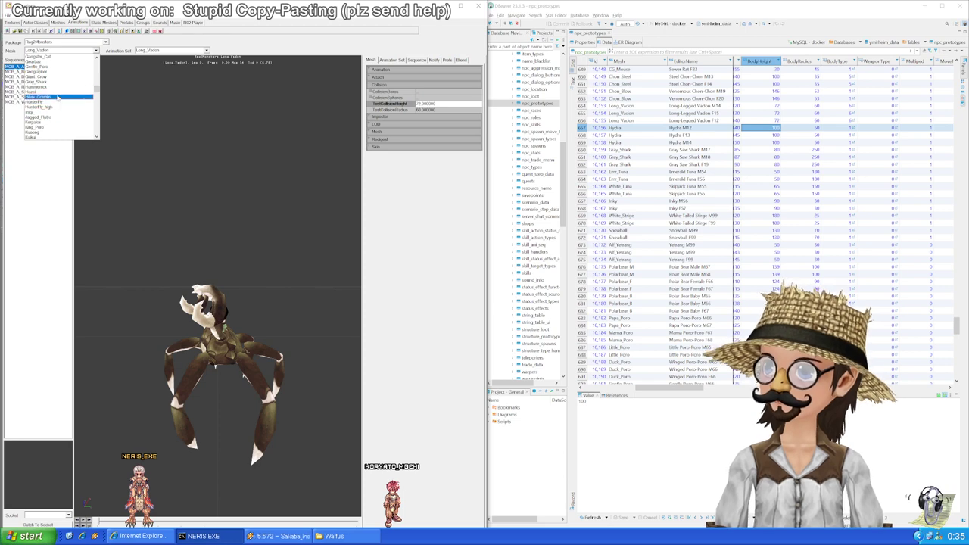
pyautogui.scroll(-1, 57, 118)
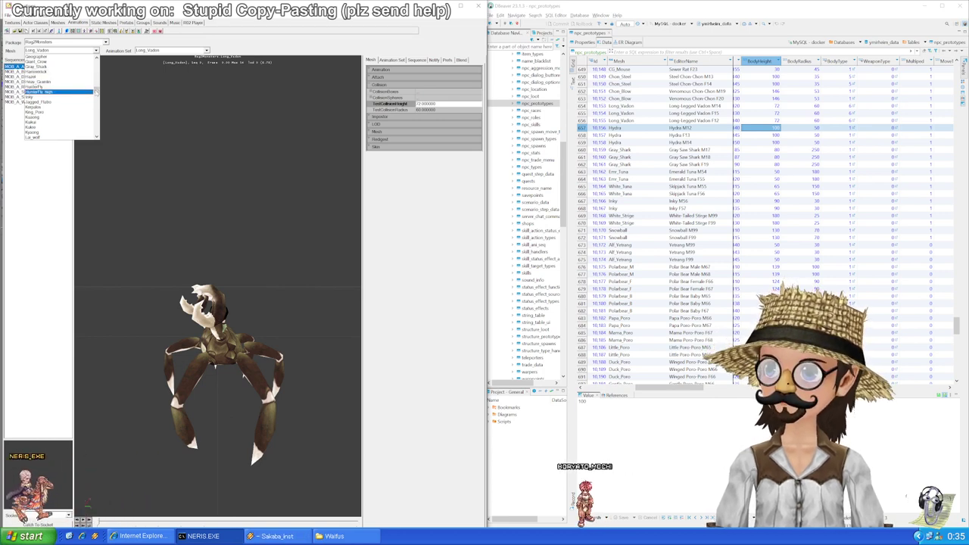
pyautogui.click(53, 126)
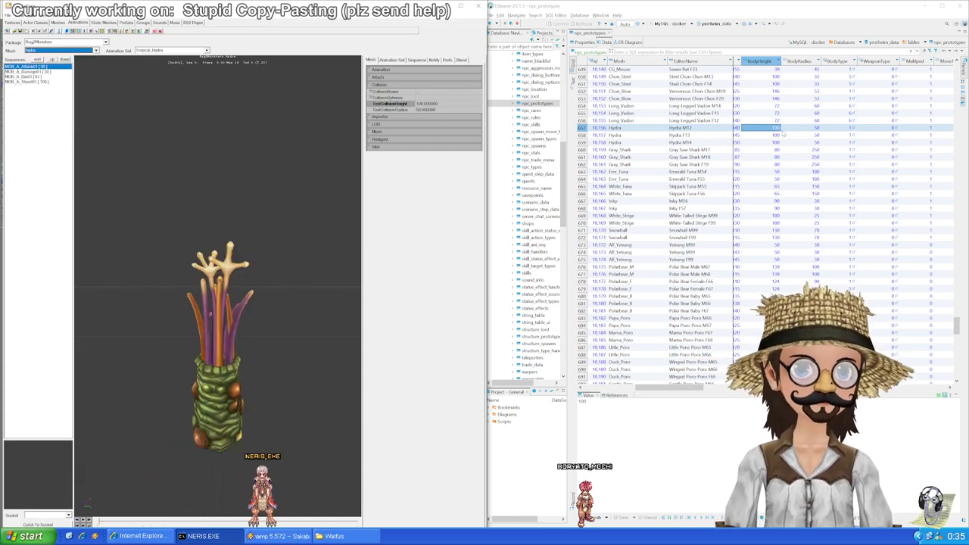
# Step: Select the Gray Saw Shark M17 row's BodyHeight and load the Gray_Shark mesh in the animation browser
pyautogui.click(776, 142)
pyautogui.click(775, 150)
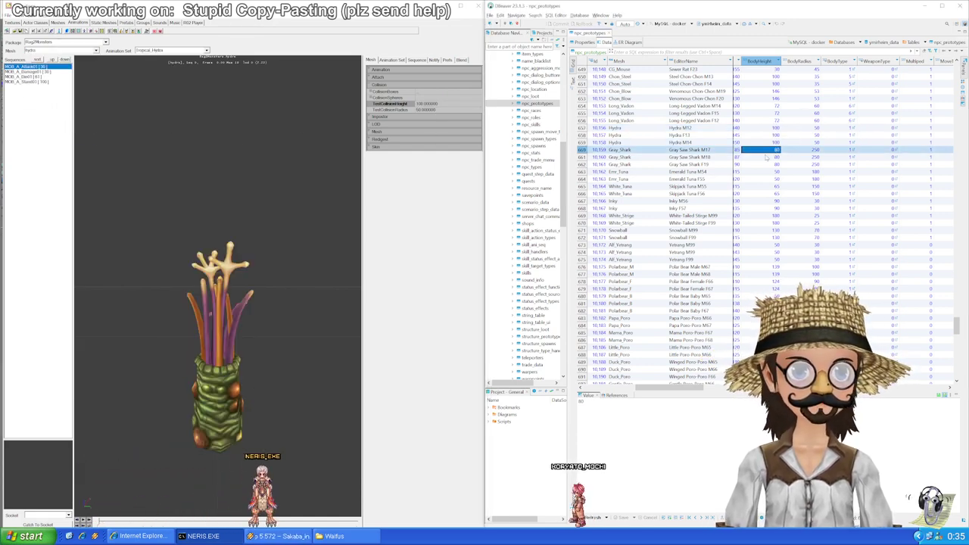
pyautogui.click(96, 51)
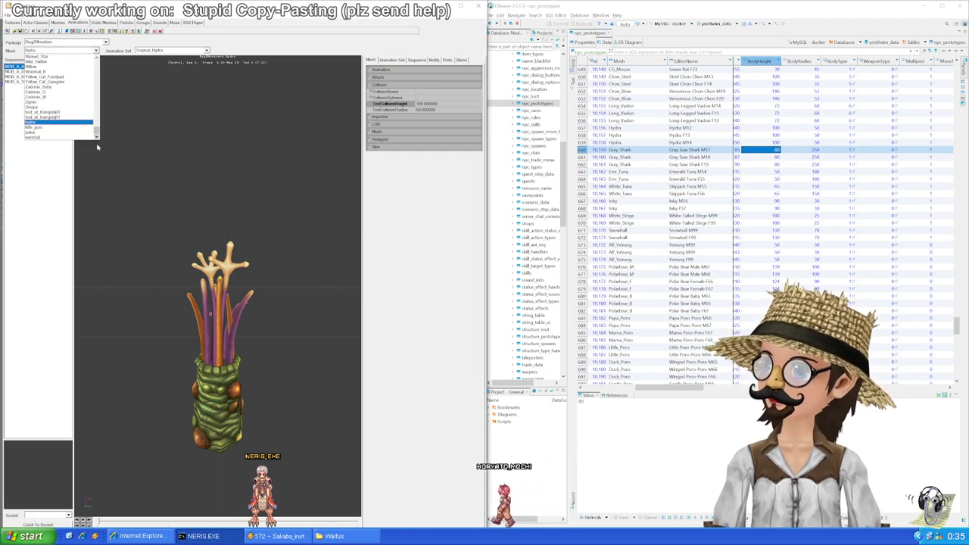
pyautogui.moveTo(97, 89); pyautogui.dragTo(105, 107)
pyautogui.scroll(5, 105, 110)
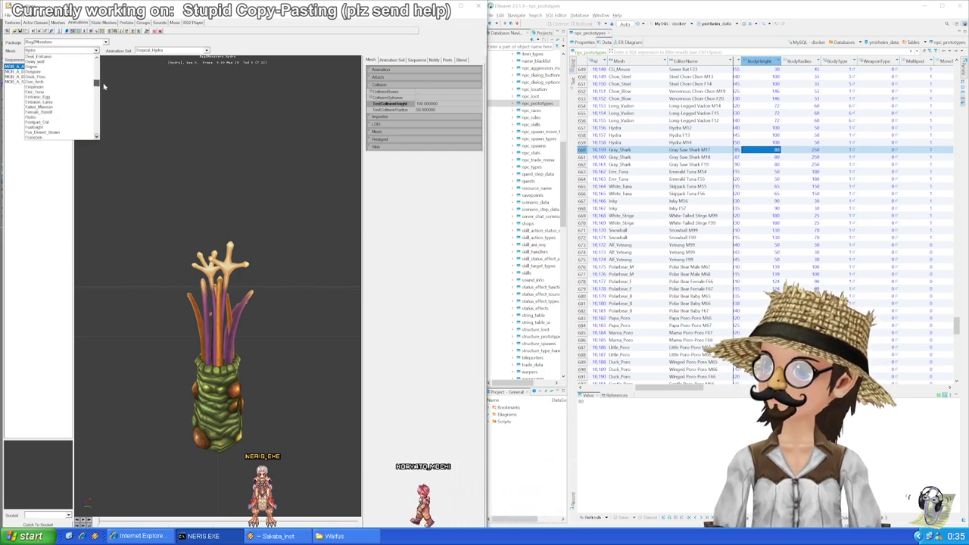
pyautogui.click(80, 101)
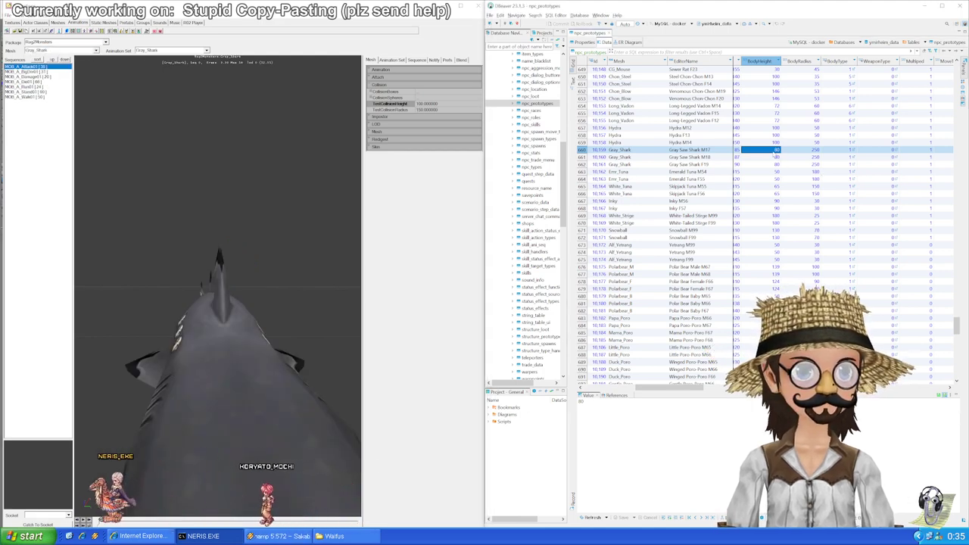
# Step: Set BodyHeight 100 and BodyRadius 150 in the Gray Saw Shark M17, M18 and F19 rows and save the table changes
pyautogui.write('100')
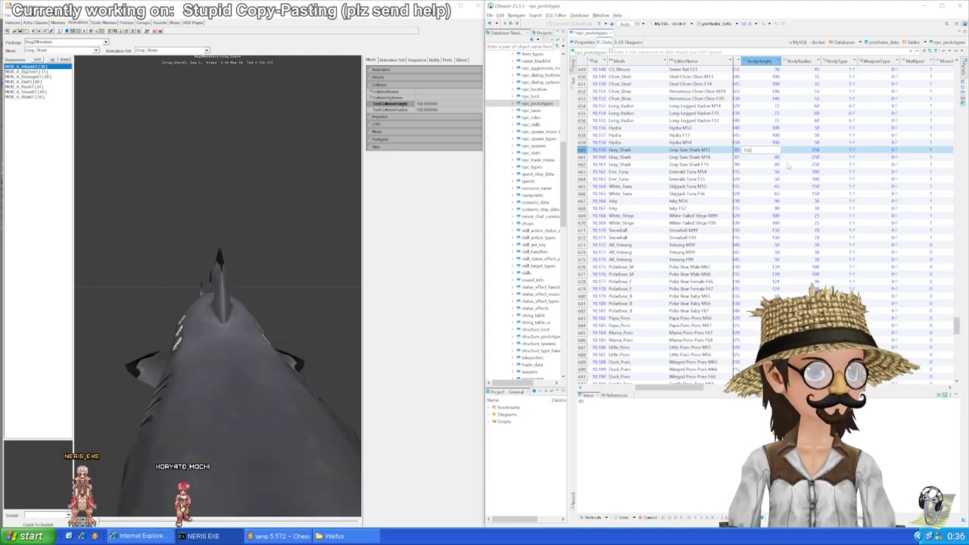
pyautogui.press('Tab')
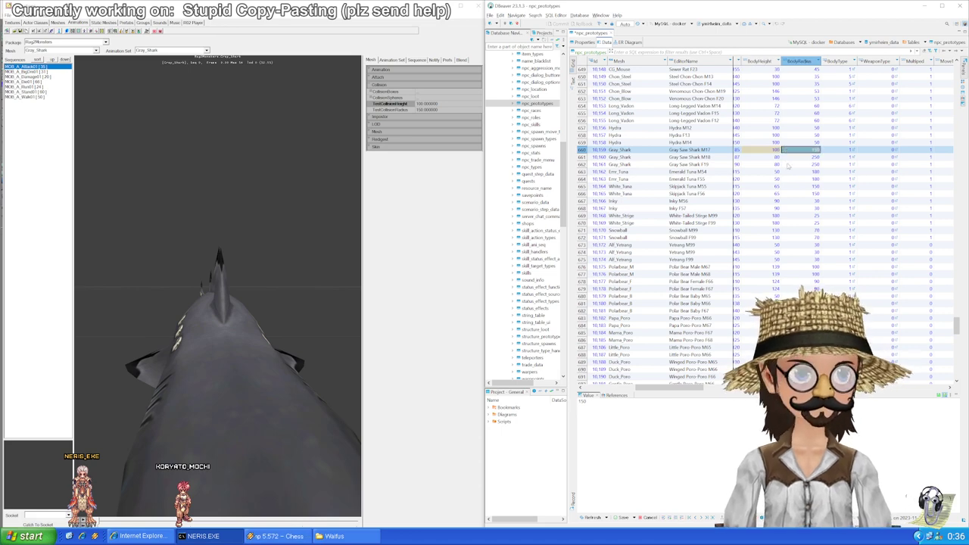
pyautogui.press('Left')
pyautogui.press('Down')
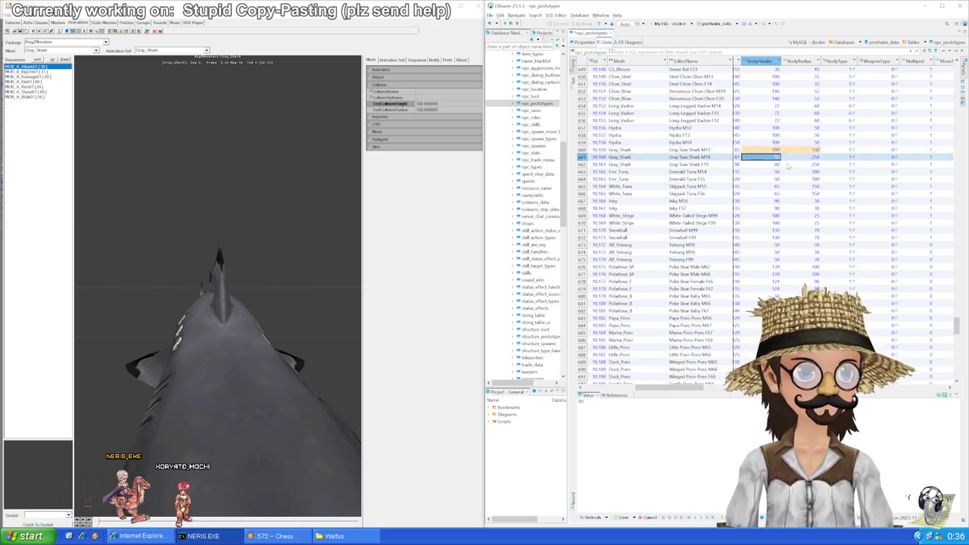
pyautogui.write('100\t150')
pyautogui.press('Down')
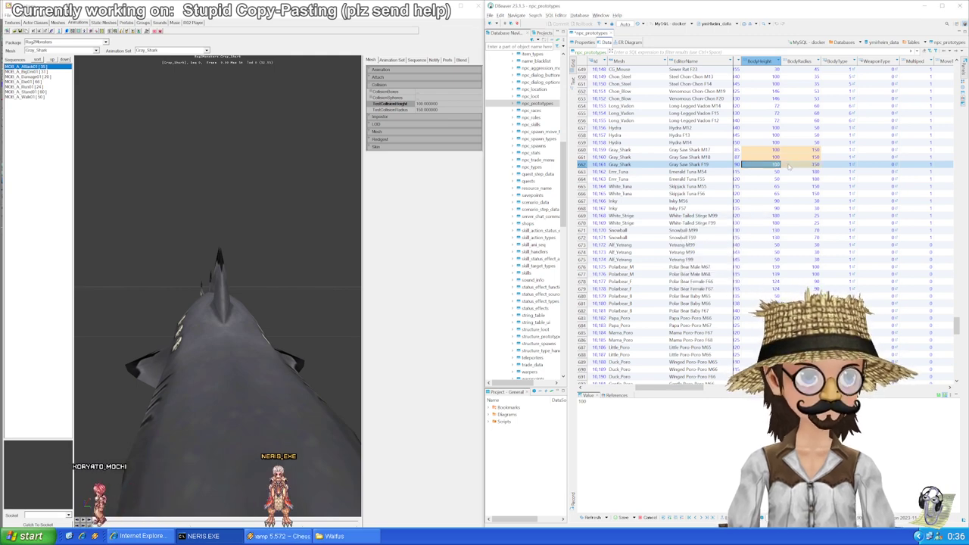
pyautogui.hotkey('ctrl', 'v')
pyautogui.scroll(-1, 765, 155)
pyautogui.hotkey('ctrl', 's')
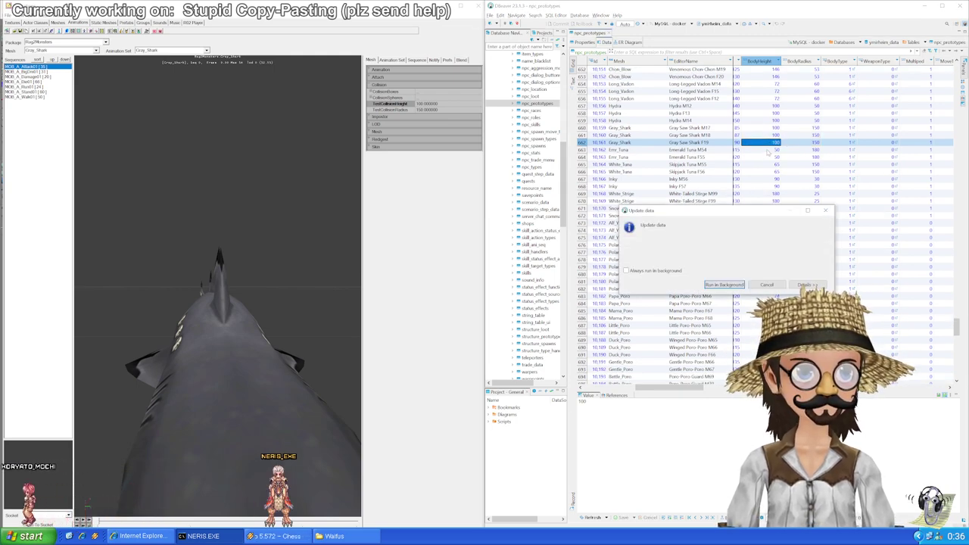
# Step: Select the Emerald Tuna M54 row's BodyHeight and load the Emerald Tuna's mesh in the animation browser
pyautogui.click(767, 150)
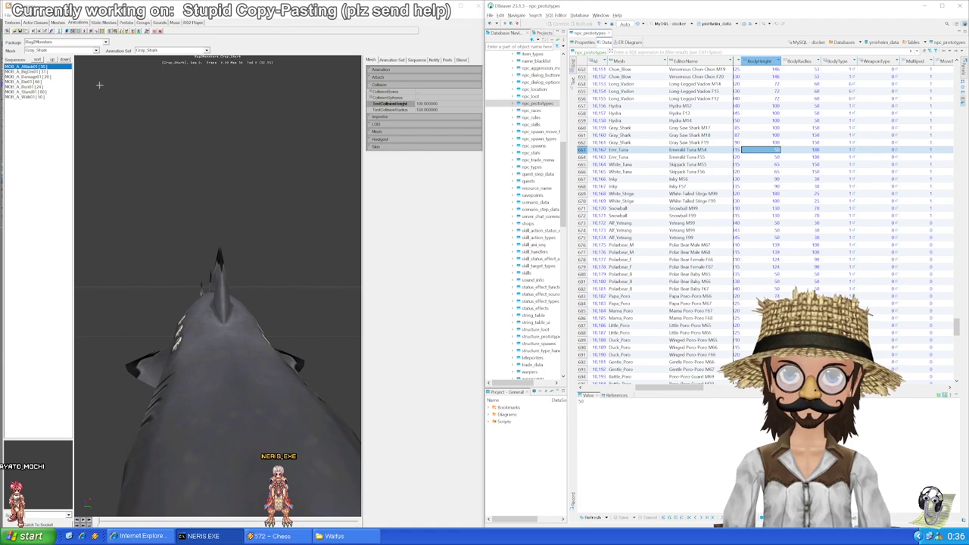
pyautogui.click(96, 51)
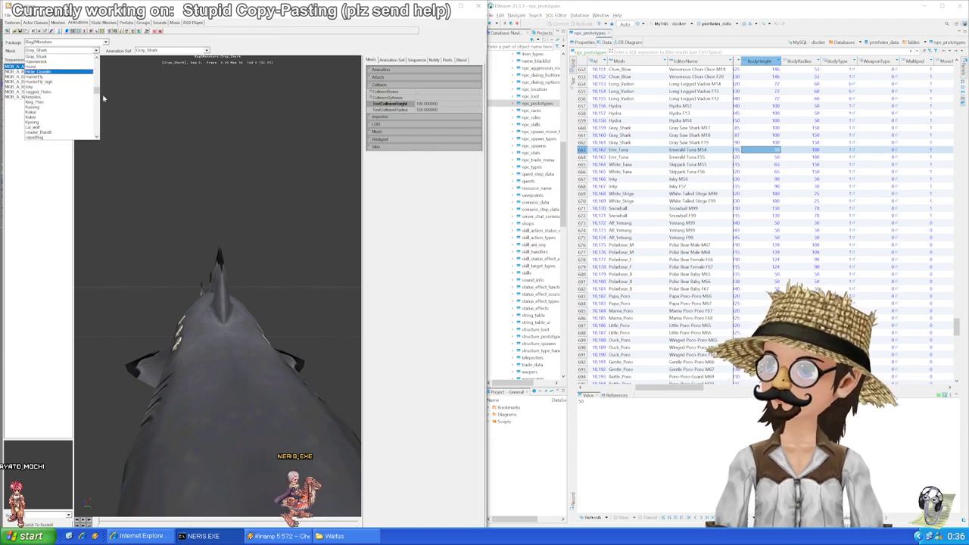
pyautogui.moveTo(97, 95); pyautogui.dragTo(97, 89)
pyautogui.scroll(3, 96, 87)
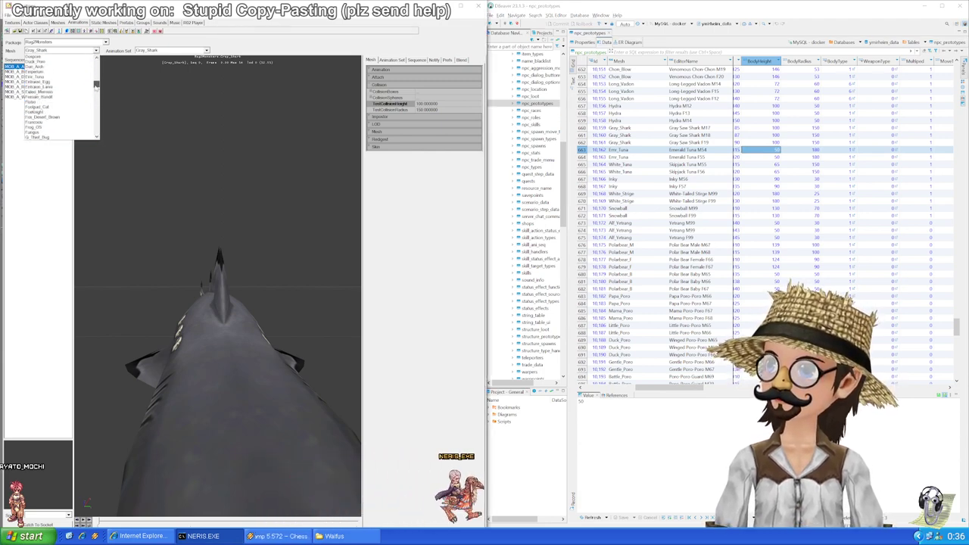
pyautogui.click(87, 93)
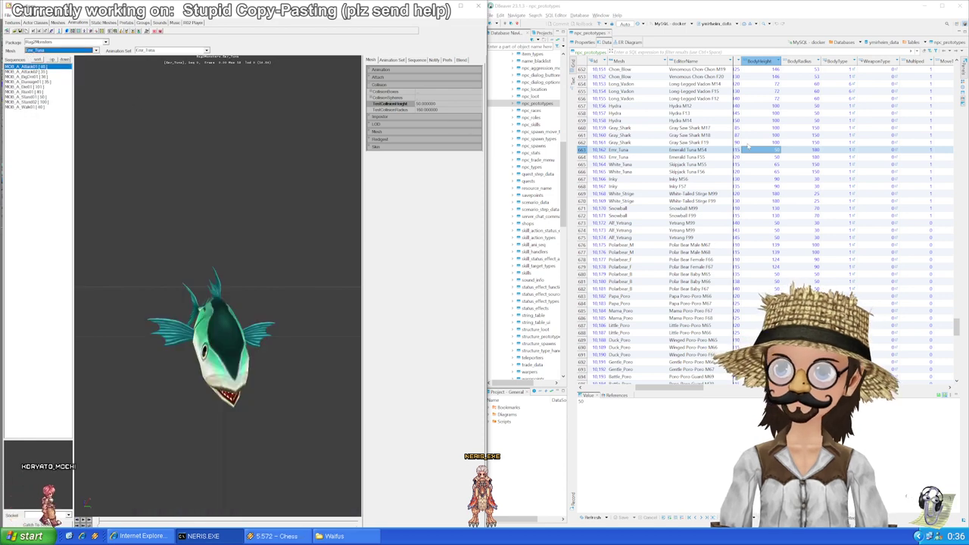
# Step: Set BodyRadius 160 in the Emerald Tuna M54 and F55 rows
pyautogui.click(797, 151)
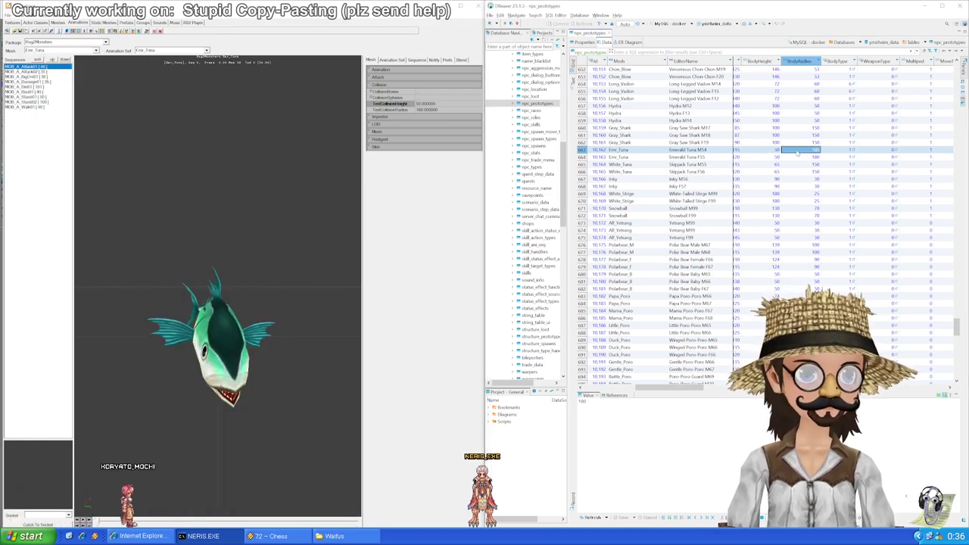
pyautogui.write('1')
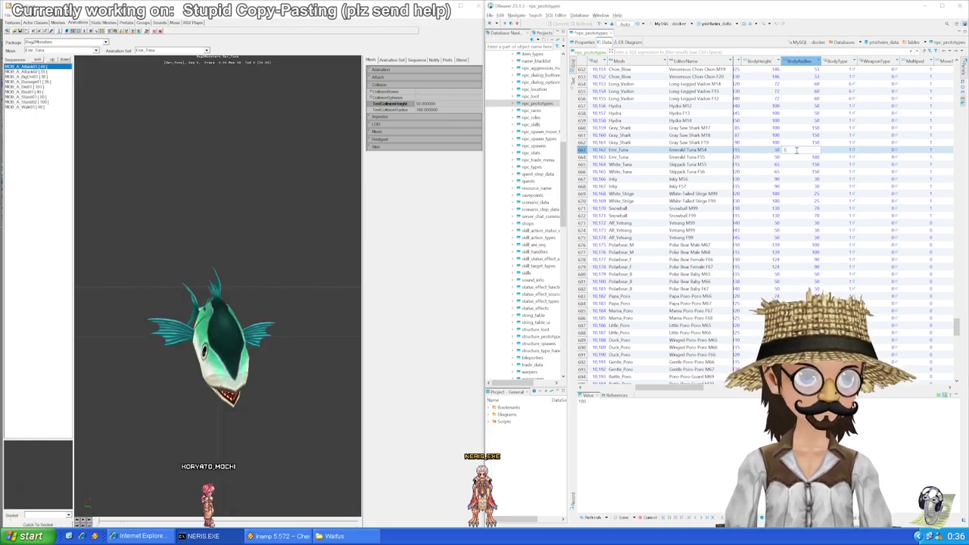
pyautogui.write('60')
pyautogui.press('Return')
pyautogui.press('Down')
pyautogui.write('160')
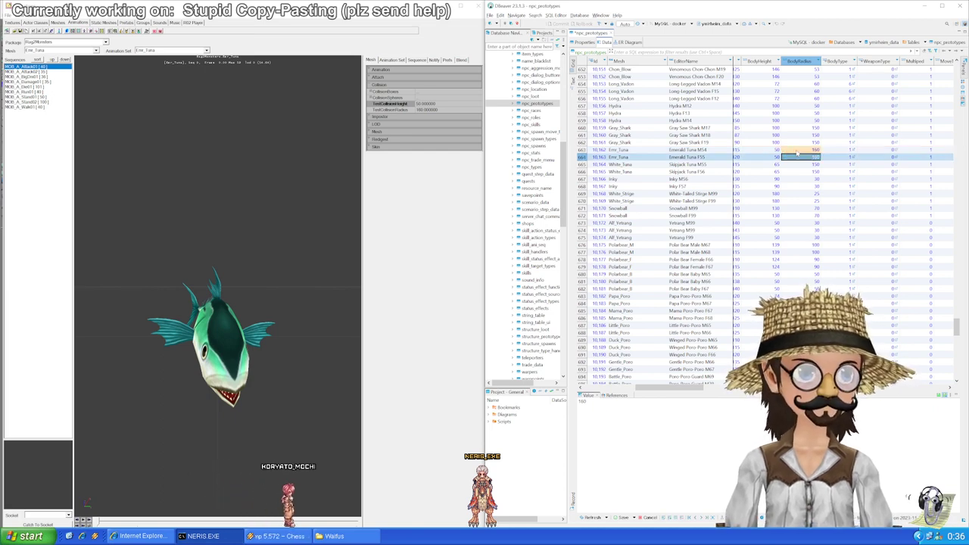
pyautogui.press('Return')
# Step: Select the Skipjack Tuna M55 row's BodyHeight and load the White_Tuna mesh in the animation browser
pyautogui.press('Down')
pyautogui.press('Left')
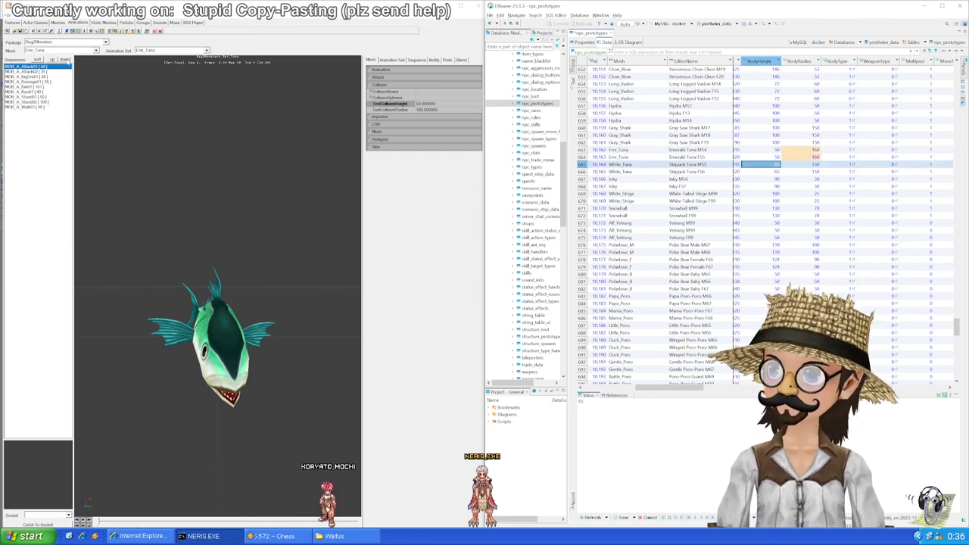
pyautogui.click(64, 51)
pyautogui.moveTo(97, 89); pyautogui.dragTo(96, 135)
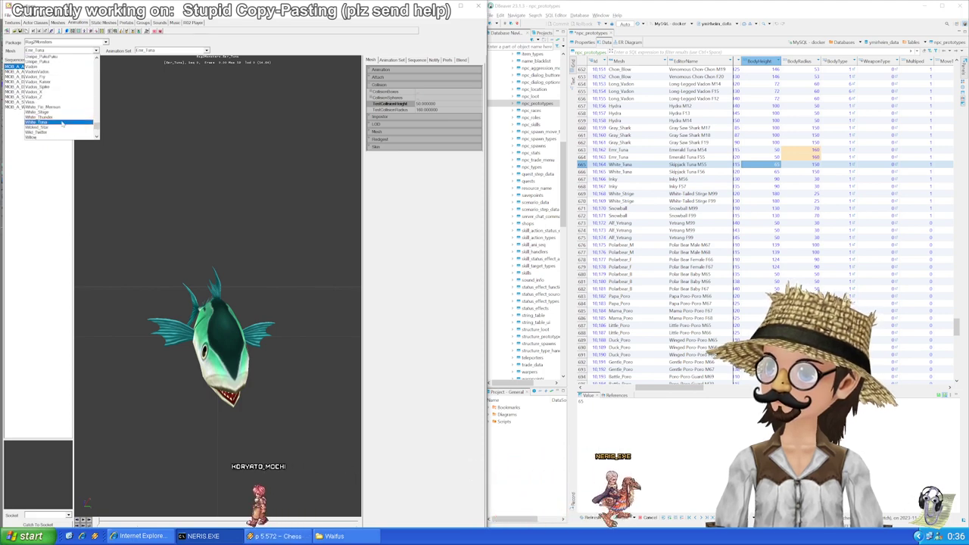
pyautogui.click(62, 122)
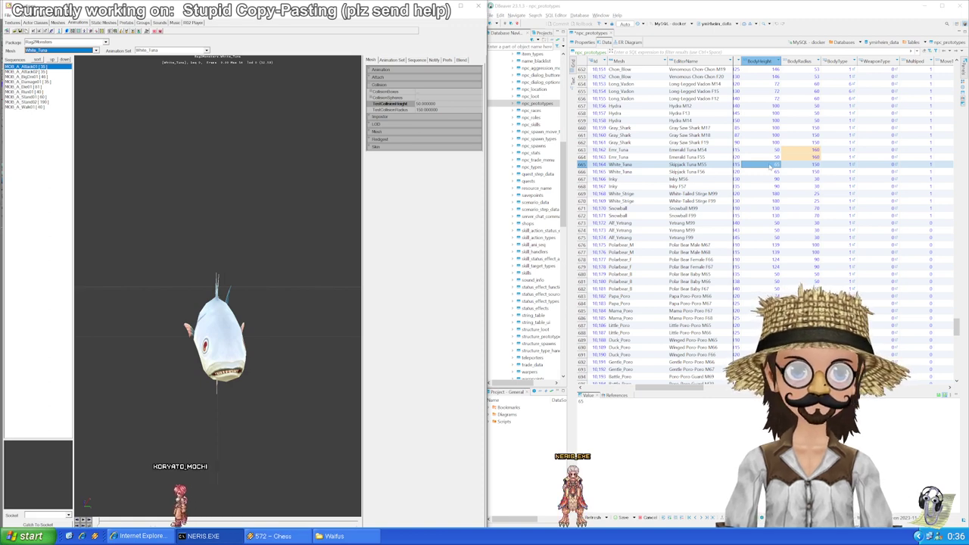
# Step: Set BodyHeight 50 in the Skipjack Tuna M55 row
pyautogui.click(773, 168)
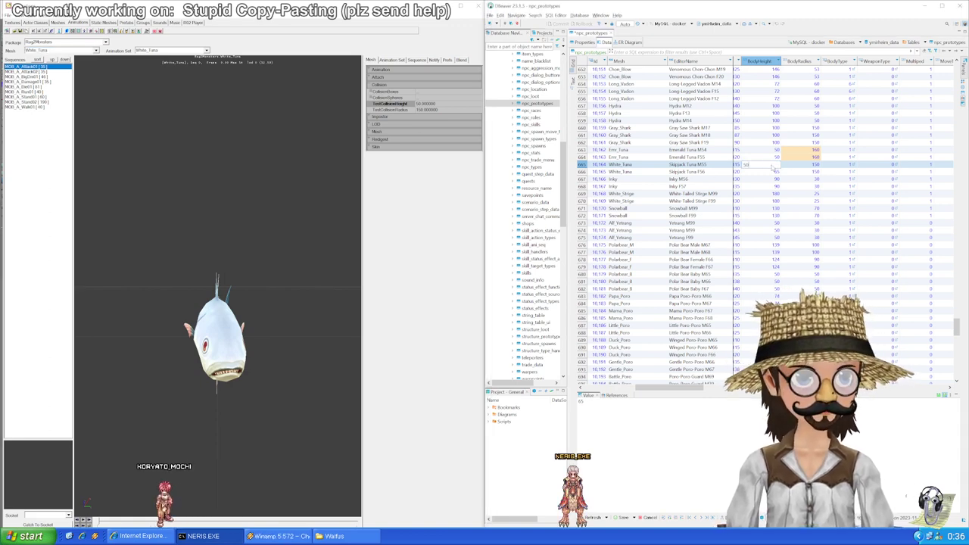
pyautogui.press('Right')
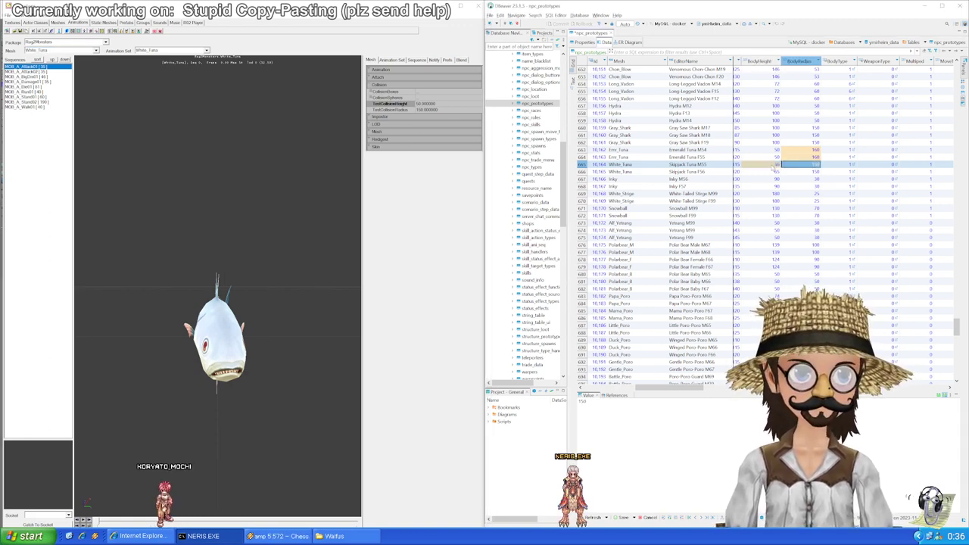
pyautogui.press('Left')
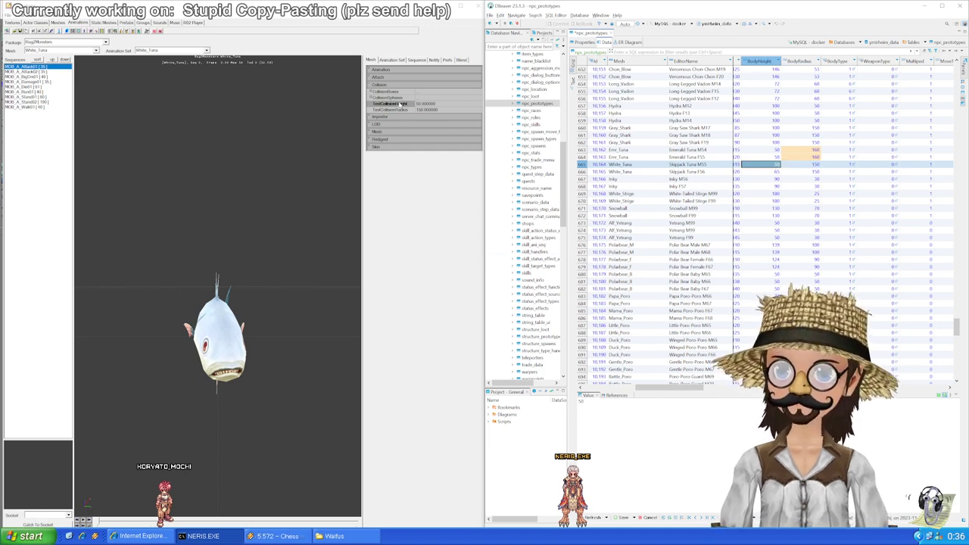
# Step: Compare the White_Tuna mesh's collision height and radius with the Skipjack Tuna M55 row's BodyHeight and BodyRadius
pyautogui.click(401, 104)
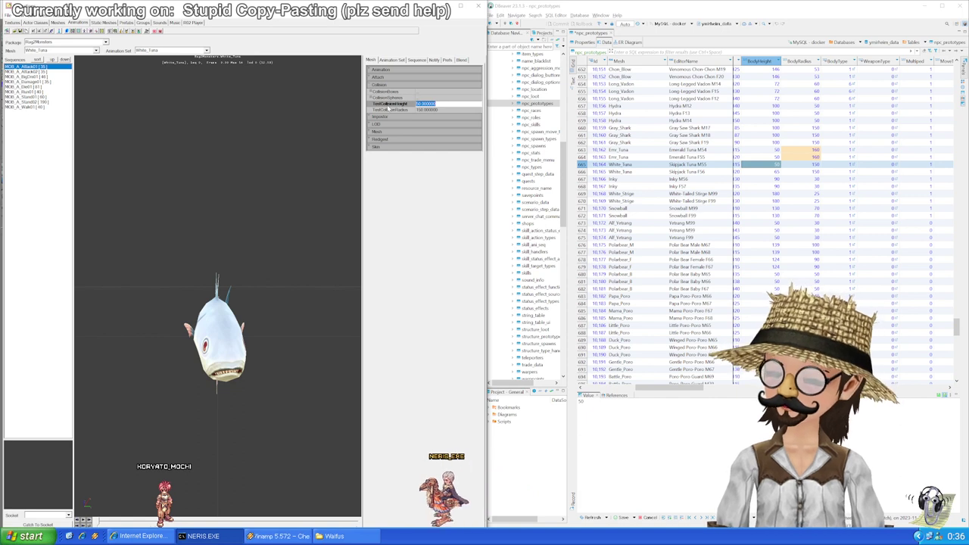
pyautogui.click(400, 109)
pyautogui.click(403, 104)
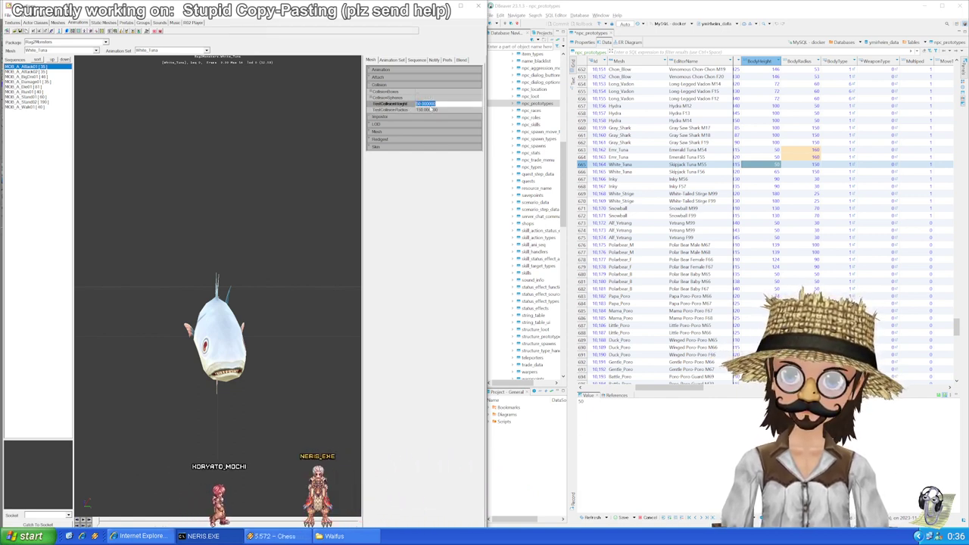
pyautogui.click(399, 111)
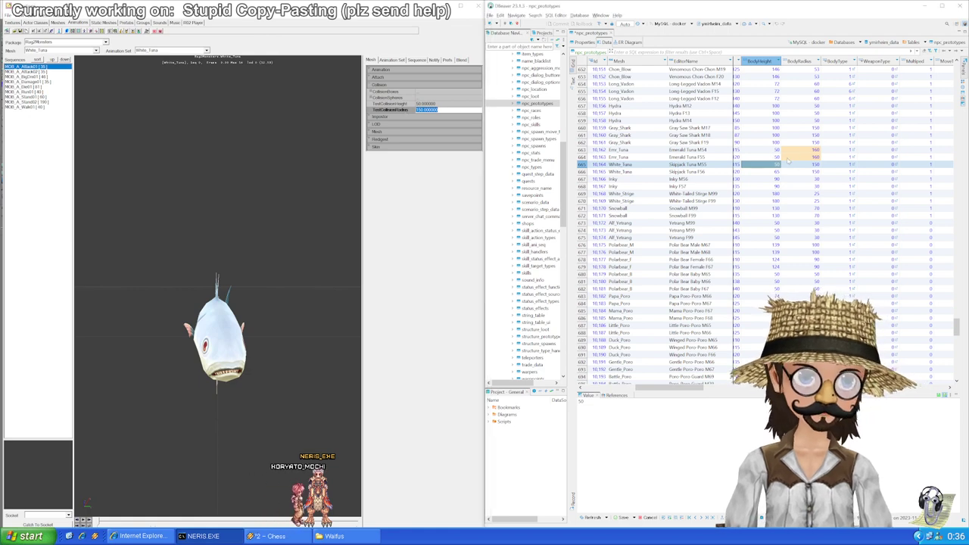
pyautogui.moveTo(761, 150); pyautogui.dragTo(789, 159)
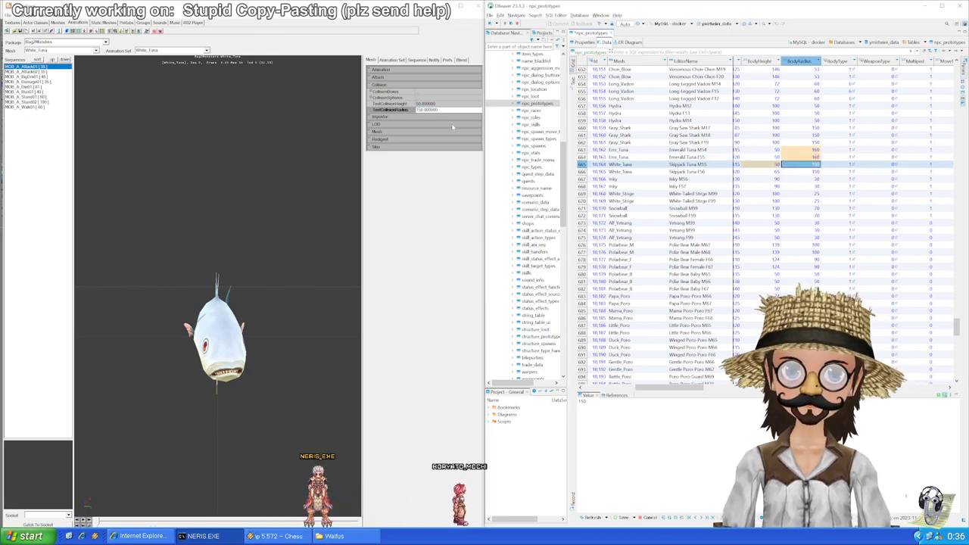
# Step: Set BodyHeight 50 in the Skipjack Tuna F56 row and save the table changes
pyautogui.click(770, 171)
pyautogui.write('50')
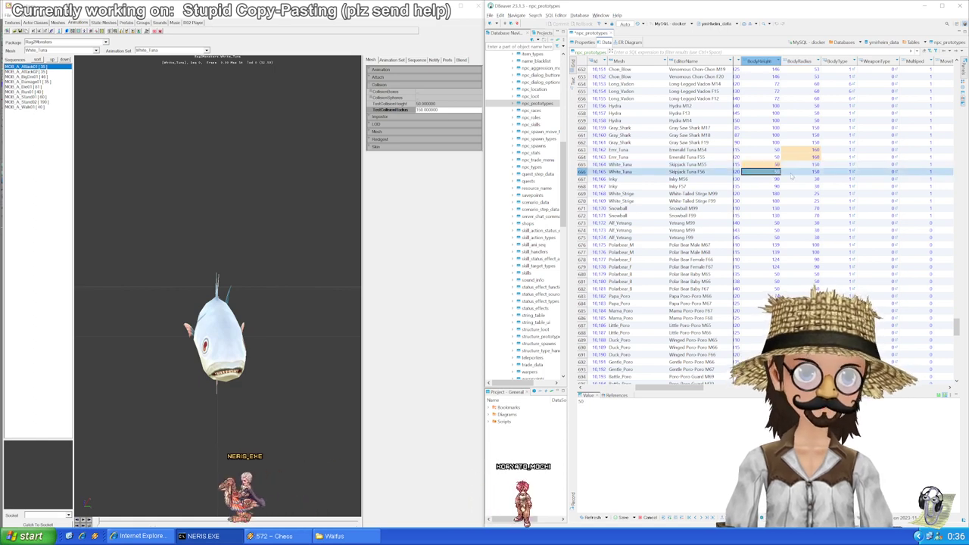
pyautogui.click(787, 174)
pyautogui.hotkey('ctrl', 's')
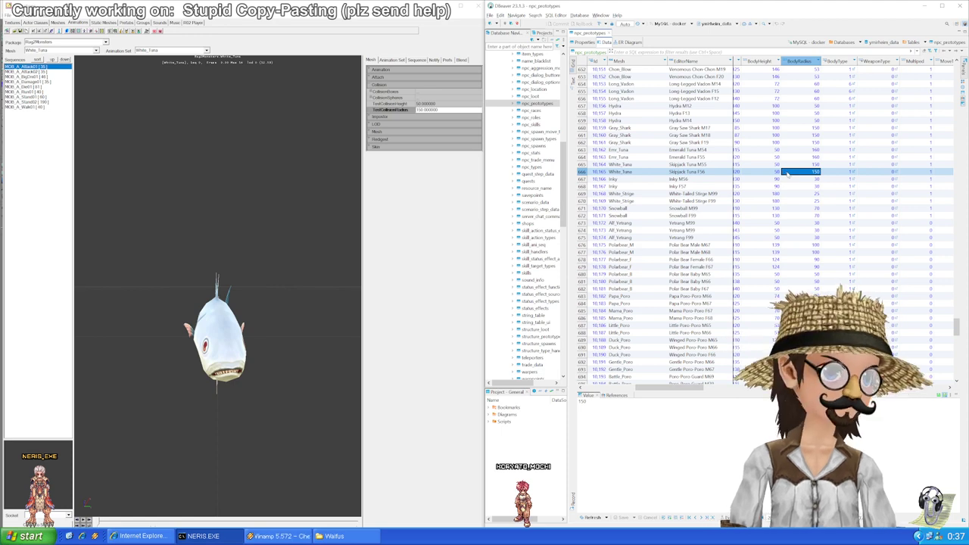
pyautogui.click(776, 172)
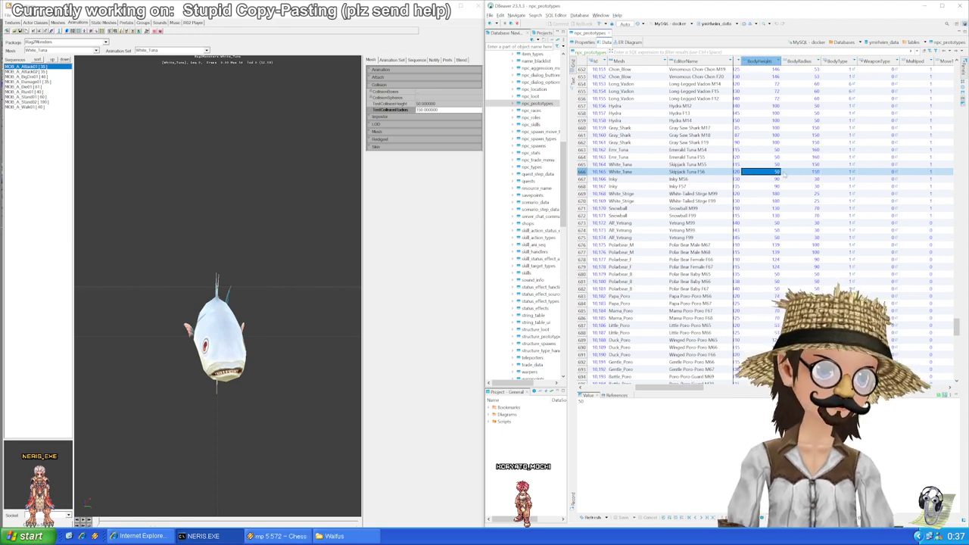
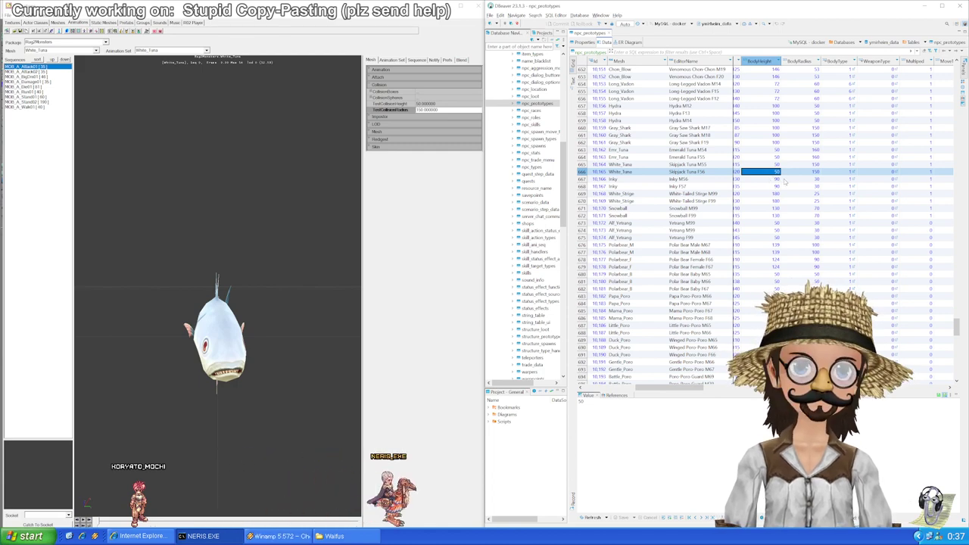
# Step: Review the Skipjack Tuna F56 row's BodyHeight and BodyRadius, ending with the Inky M56 row's BodyHeight selected
pyautogui.click(764, 180)
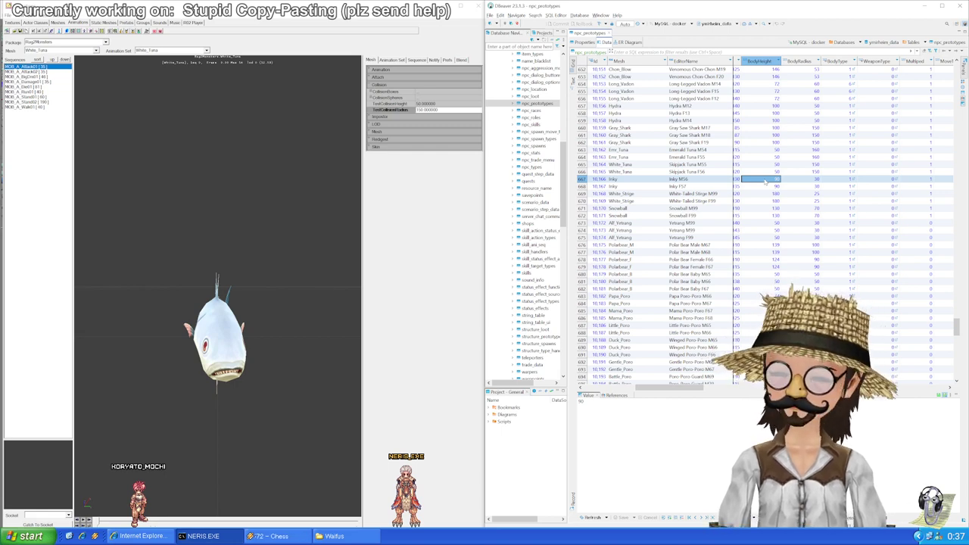
pyautogui.scroll(-1, 766, 182)
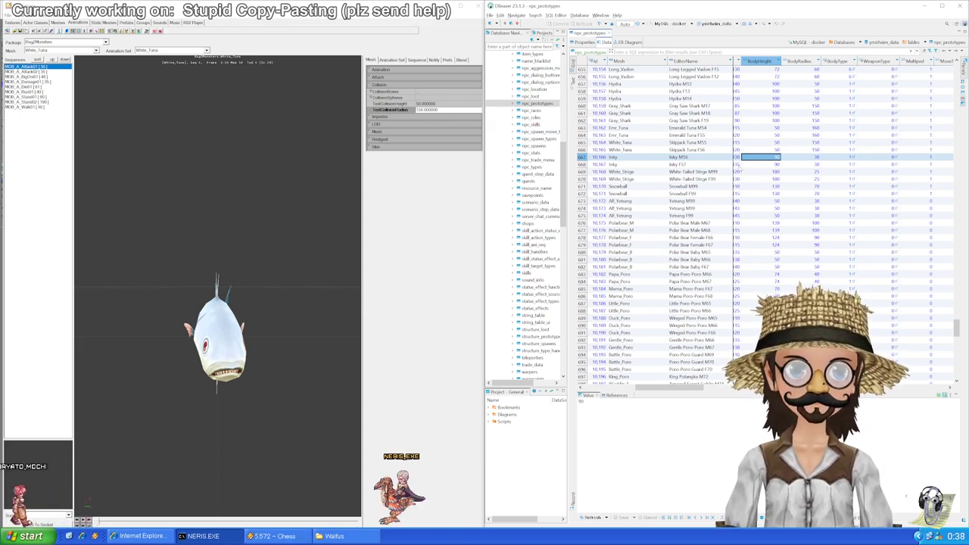
pyautogui.moveTo(765, 135); pyautogui.dragTo(787, 150)
pyautogui.click(775, 150)
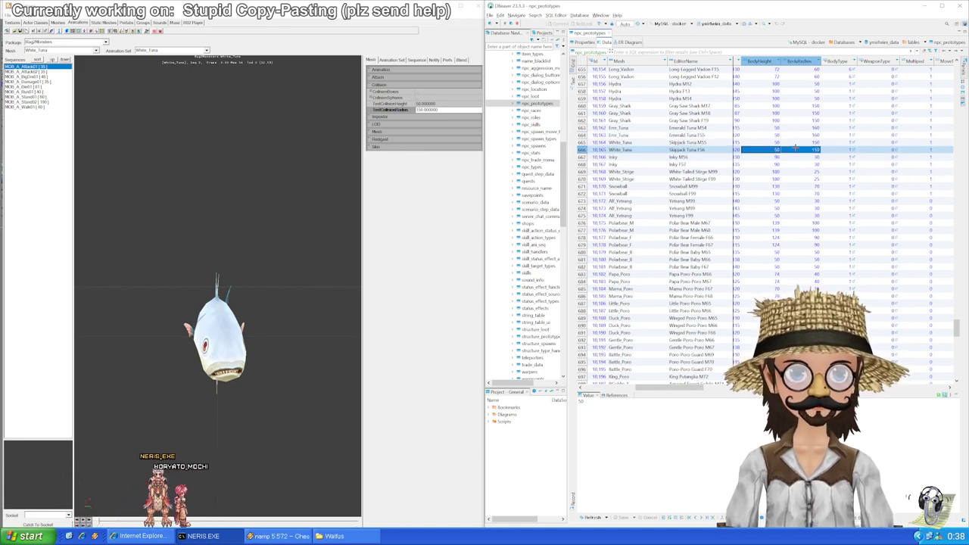
pyautogui.click(777, 156)
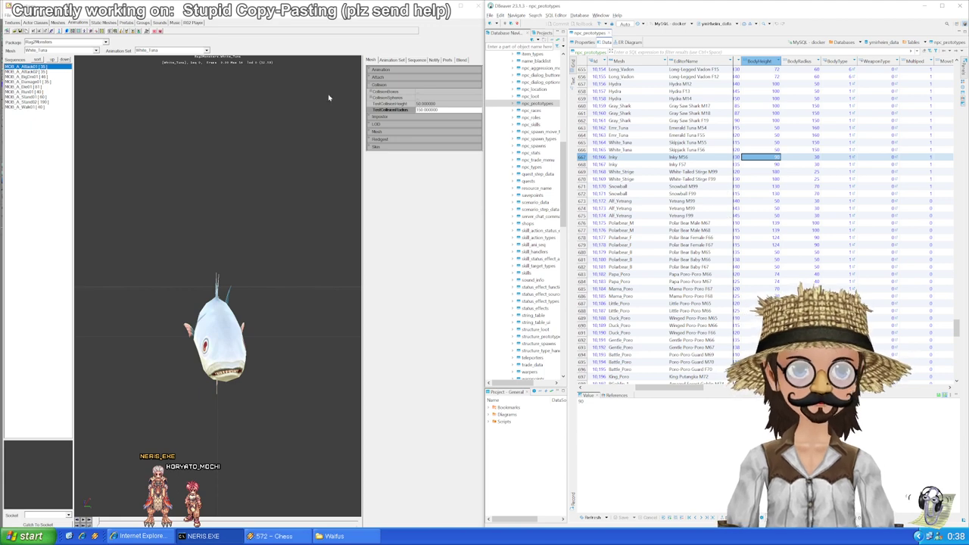
# Step: Load the Inky mesh from the monsters package in the animation browser
pyautogui.click(76, 53)
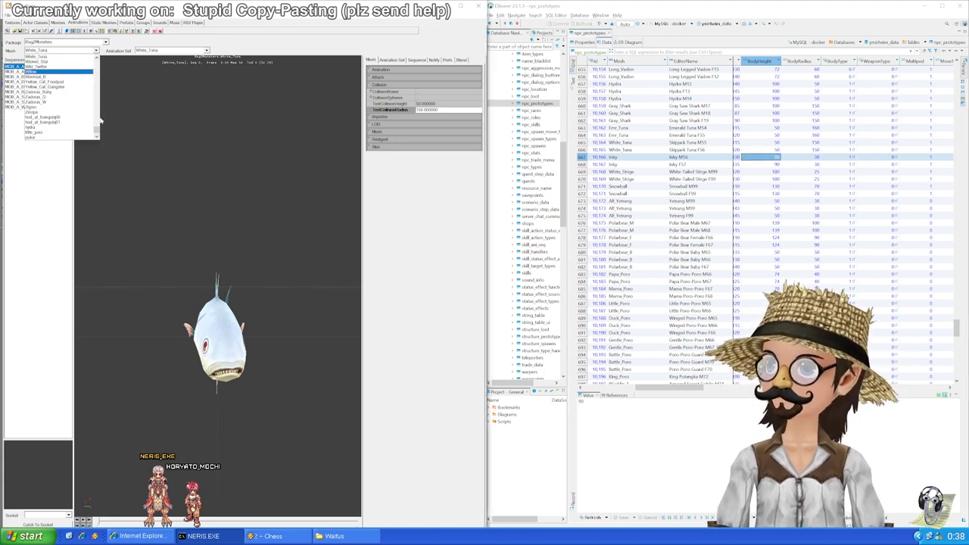
pyautogui.moveTo(95, 133); pyautogui.dragTo(96, 123)
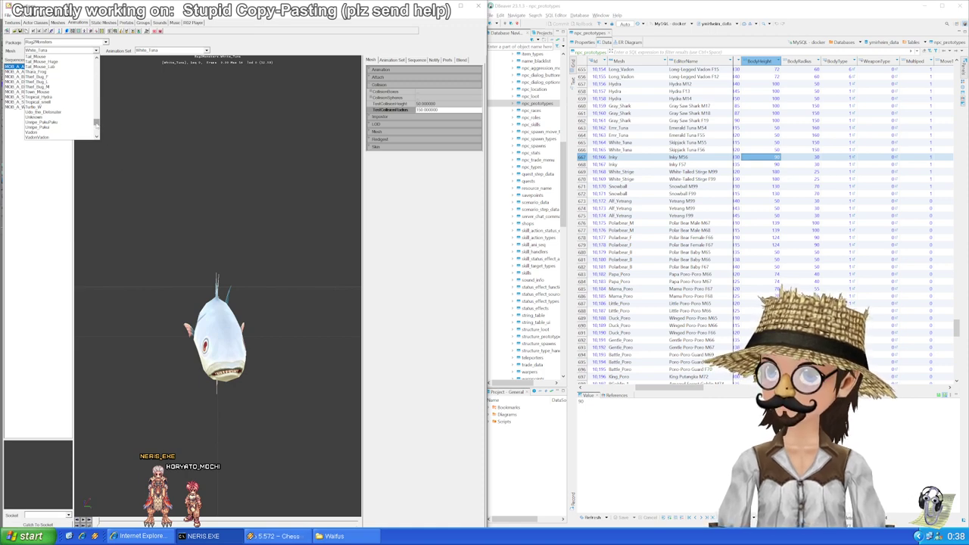
pyautogui.moveTo(96, 121); pyautogui.dragTo(96, 120)
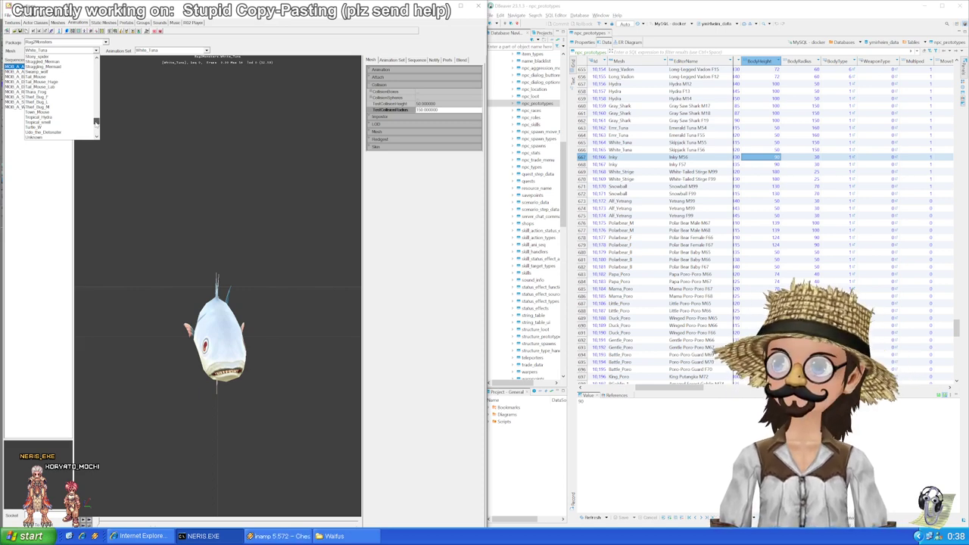
pyautogui.moveTo(96, 125); pyautogui.dragTo(96, 121)
pyautogui.scroll(5, 96, 117)
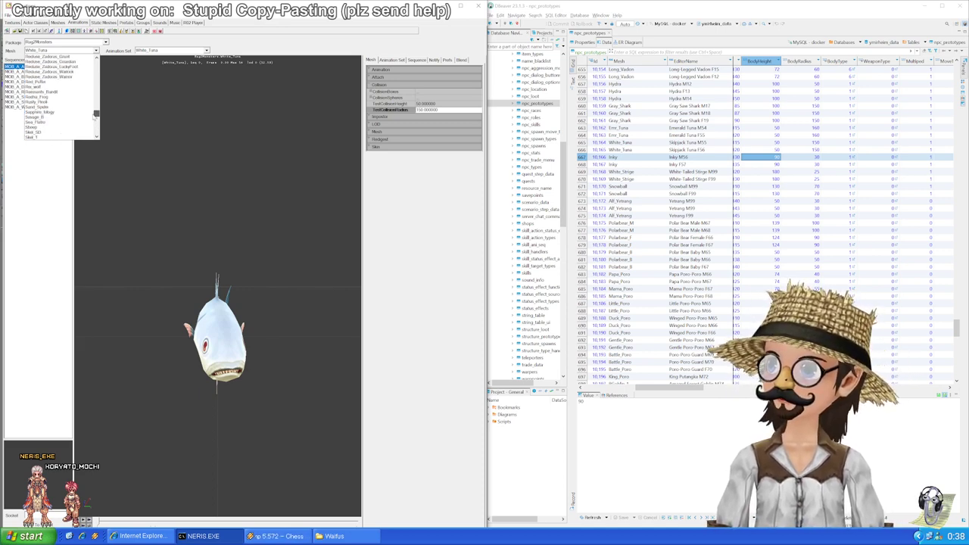
pyautogui.scroll(8, 53, 98)
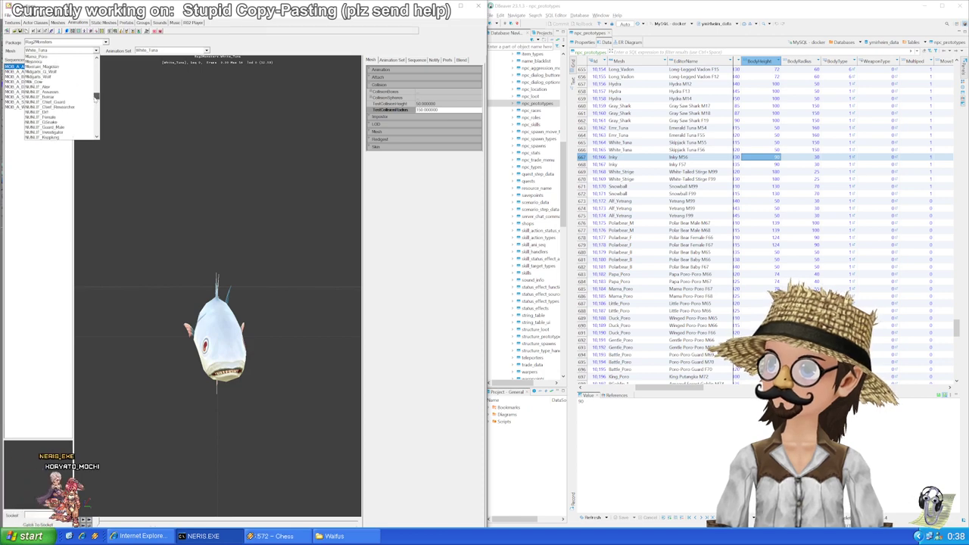
pyautogui.scroll(5, 53, 99)
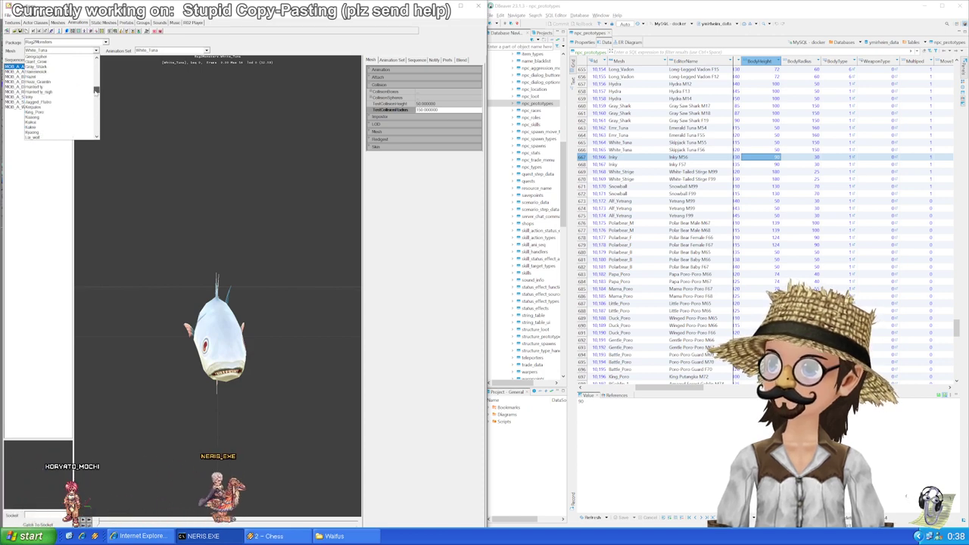
pyautogui.click(53, 96)
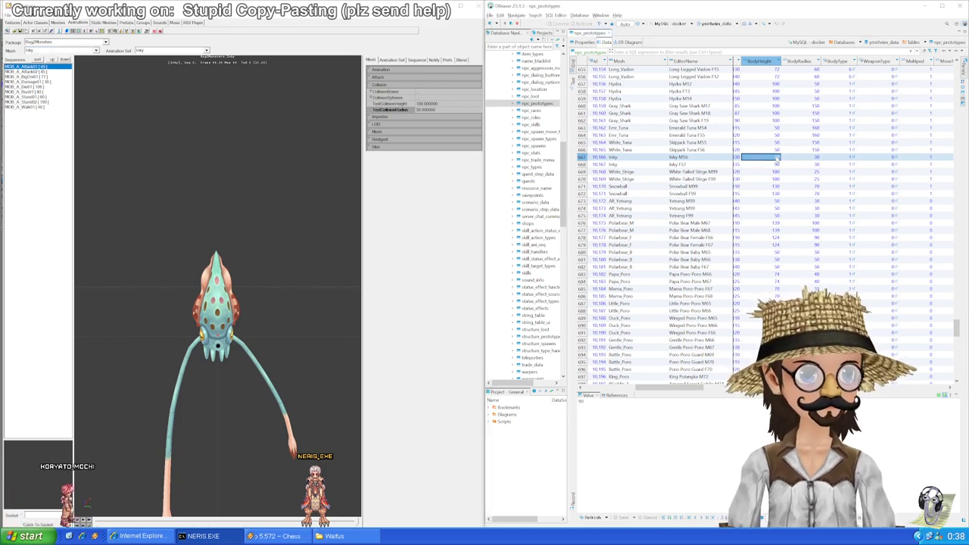
# Step: Set BodyHeight 100 in the Inky M56 and Inky F57 rows and save the table changes
pyautogui.write('100')
pyautogui.press('Return')
pyautogui.press('Down')
pyautogui.write('100')
pyautogui.press('Down')
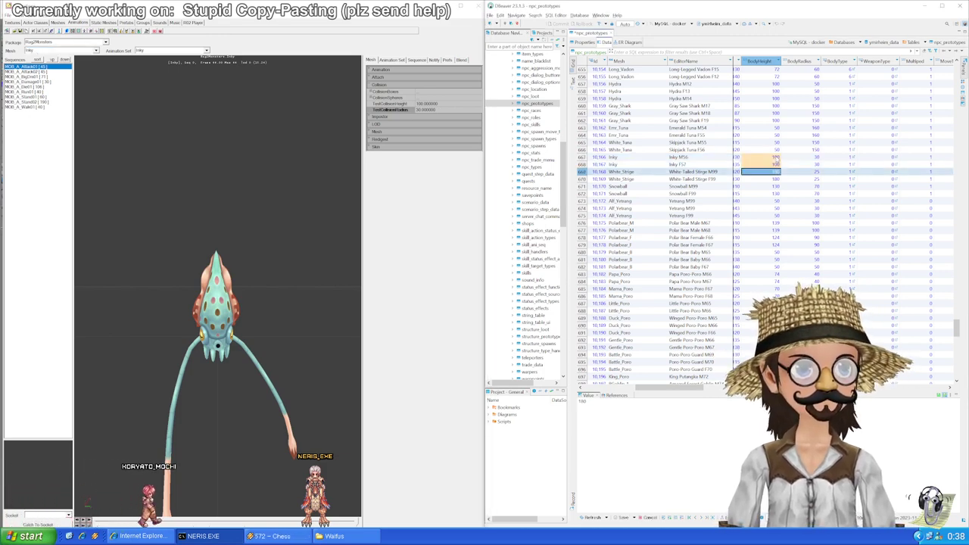
pyautogui.hotkey('ctrl', 's')
pyautogui.press('Return')
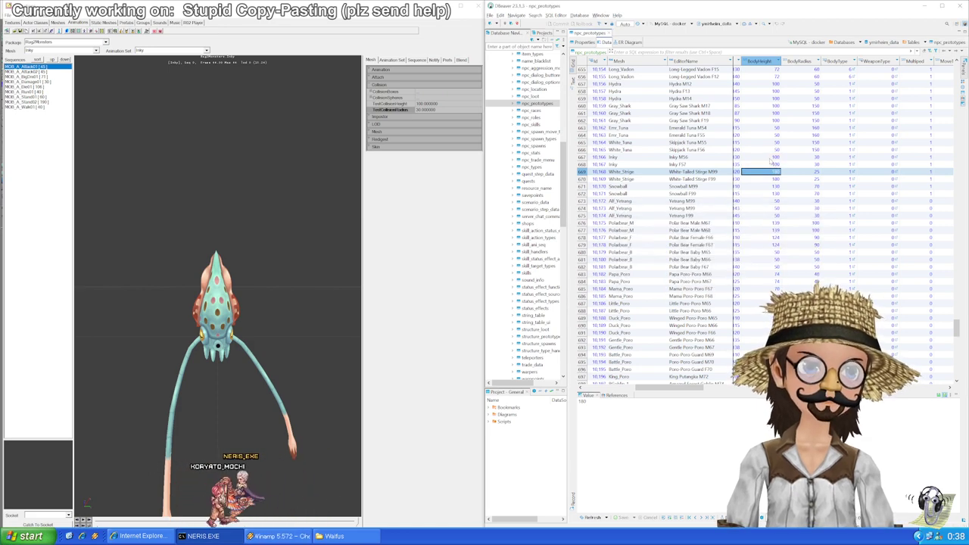
pyautogui.moveTo(757, 157); pyautogui.dragTo(791, 164)
pyautogui.click(766, 164)
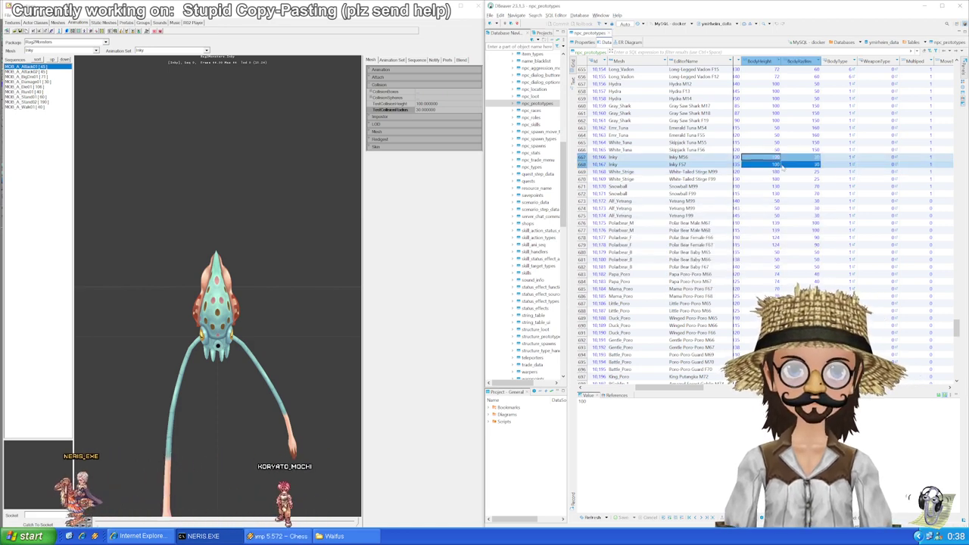
# Step: Select the White-Tailed Strige M99 row's BodyHeight and load the White_Strige mesh in the animation browser
pyautogui.click(769, 173)
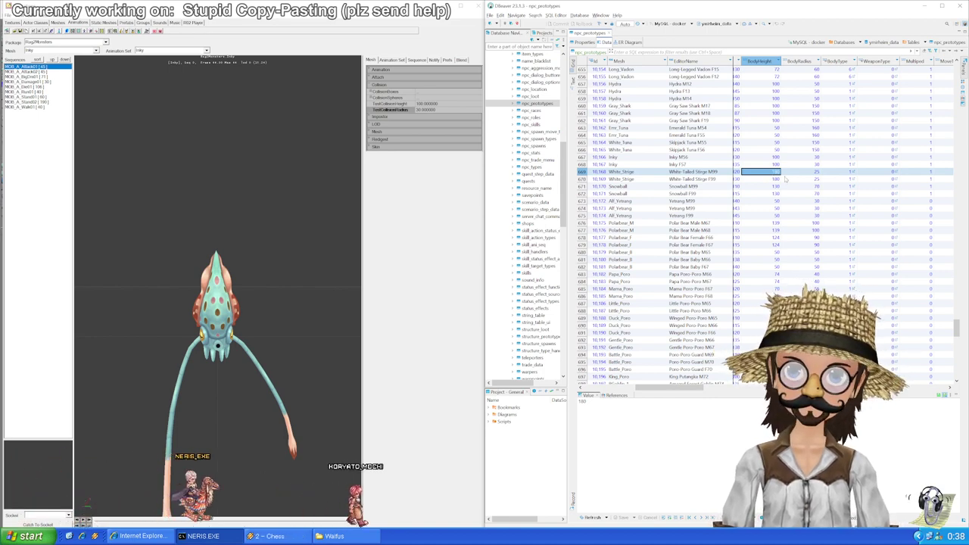
pyautogui.scroll(-1, 779, 178)
pyautogui.click(773, 157)
pyautogui.click(772, 151)
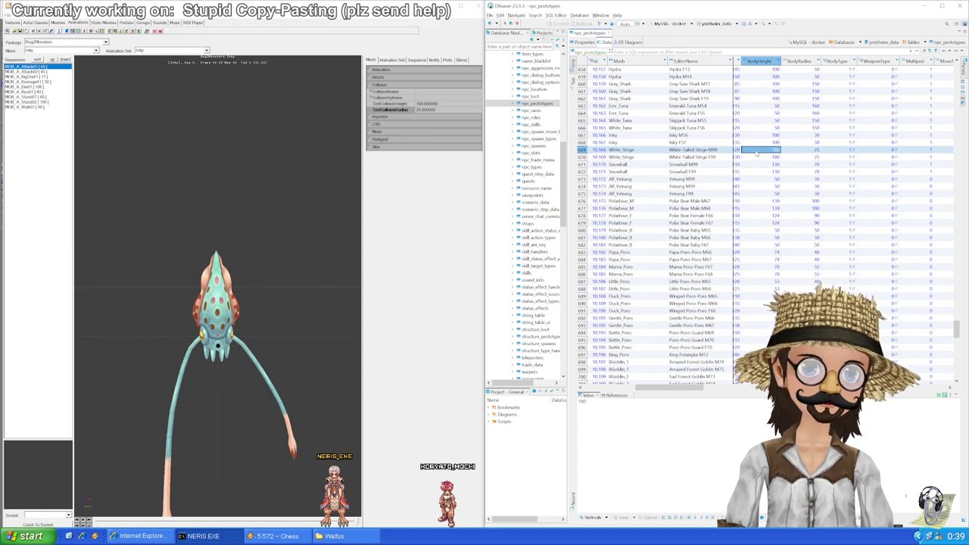
pyautogui.click(91, 50)
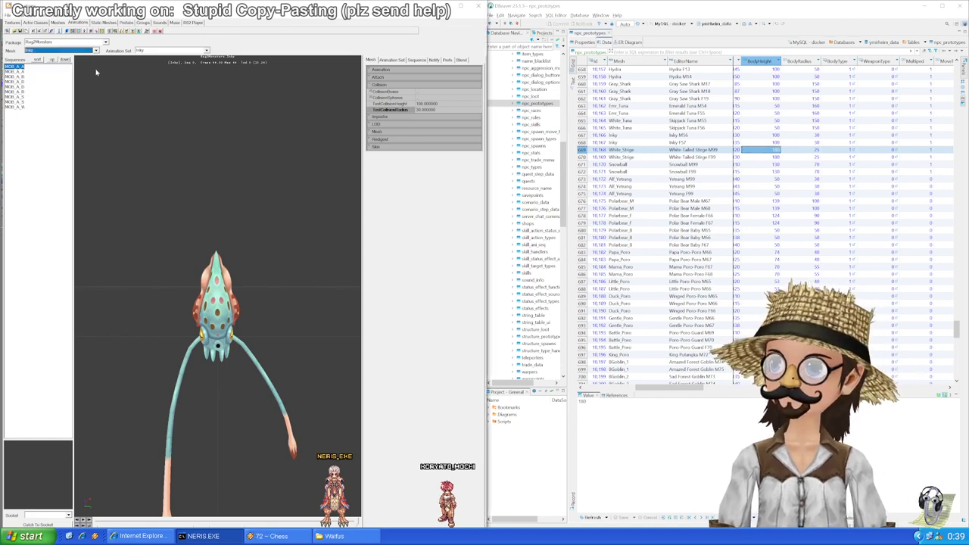
pyautogui.moveTo(98, 112); pyautogui.dragTo(97, 128)
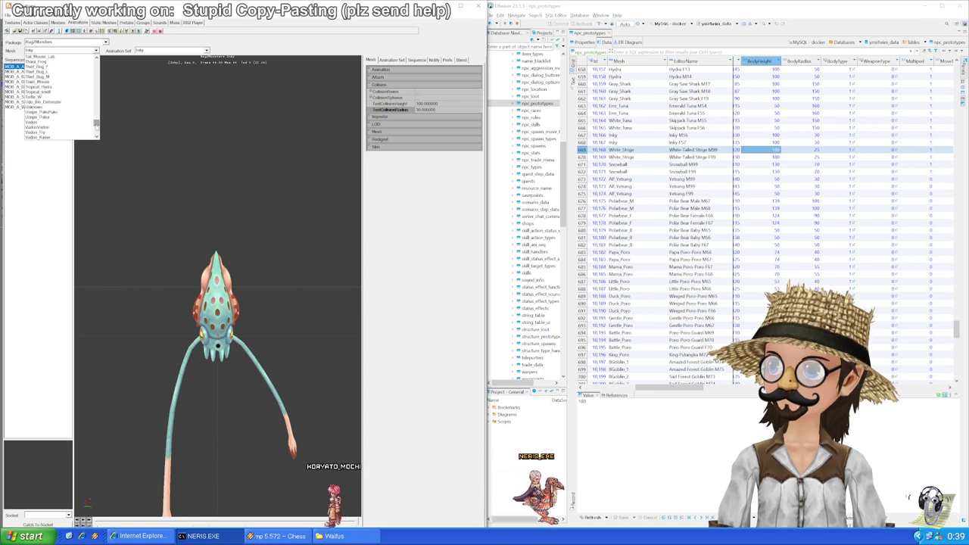
pyautogui.scroll(-5, 73, 120)
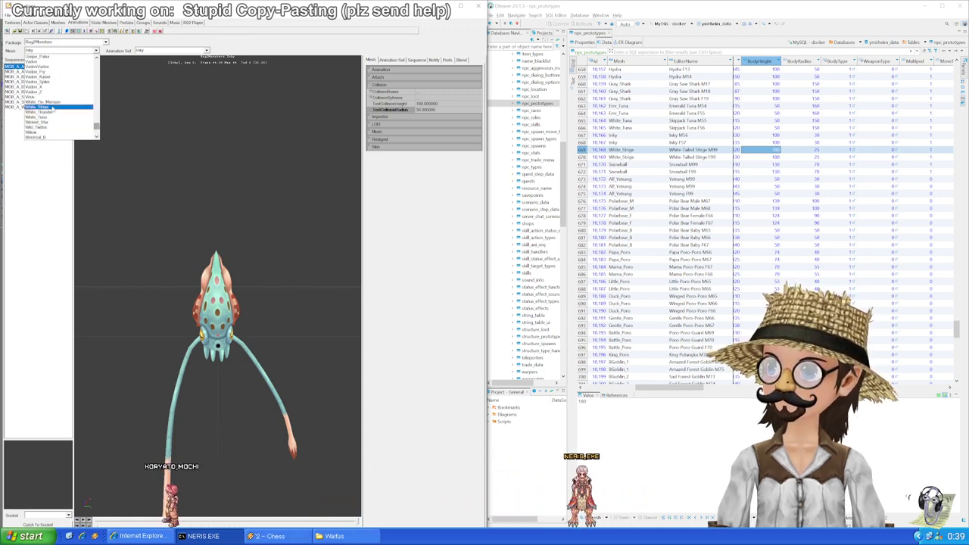
pyautogui.click(58, 122)
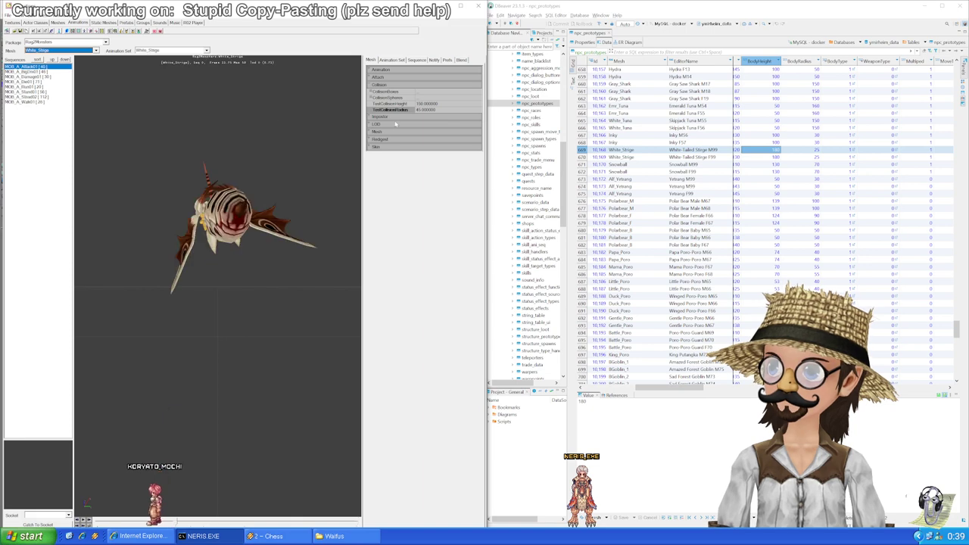
# Step: Set BodyHeight 150 and BodyRadius 45 in the White-Tailed Strige M99 and F99 rows
pyautogui.doubleClick(772, 149)
pyautogui.write('15')
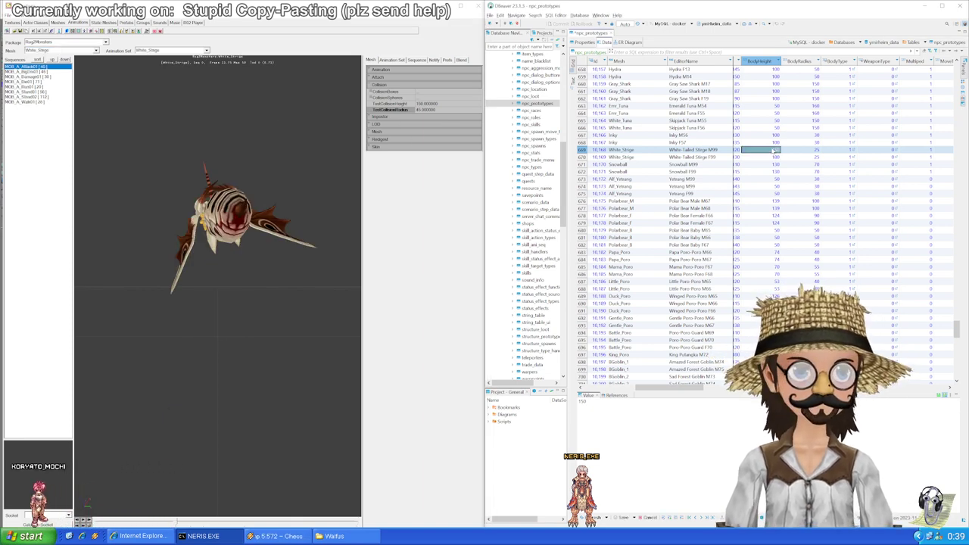
pyautogui.press('Tab')
pyautogui.click(773, 150)
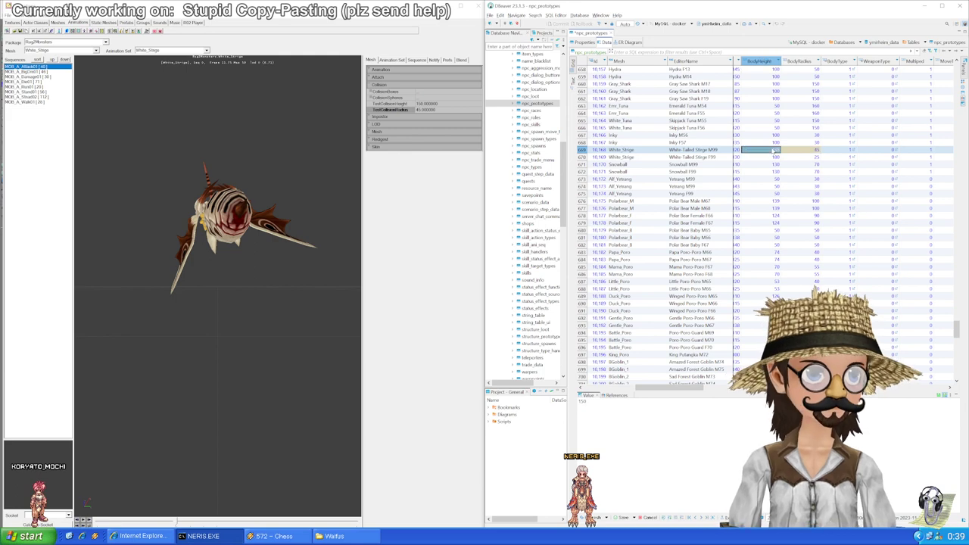
pyautogui.click(773, 157)
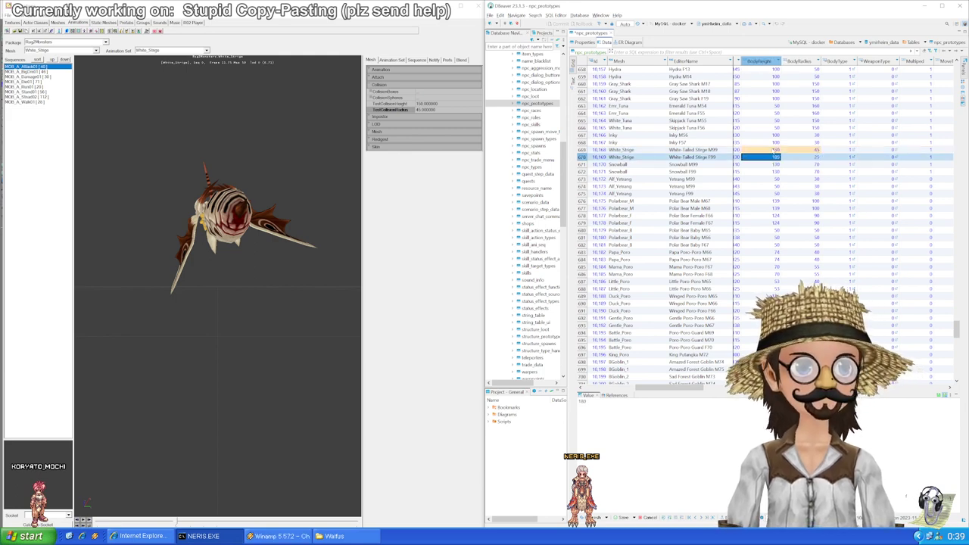
# Step: Select the Snowball M99 row's BodyHeight and load the Snowball mesh in the animation browser
pyautogui.scroll(-1, 774, 152)
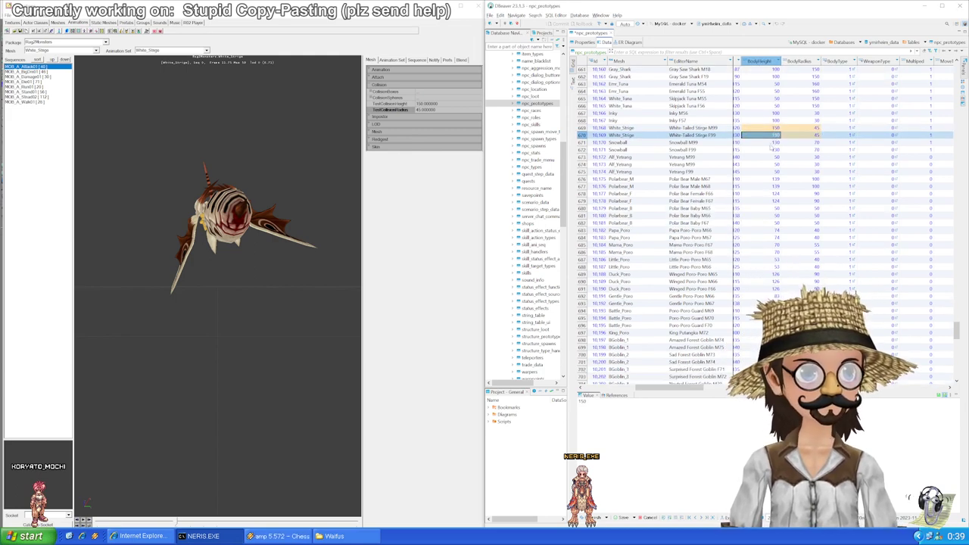
pyautogui.click(771, 144)
pyautogui.click(85, 50)
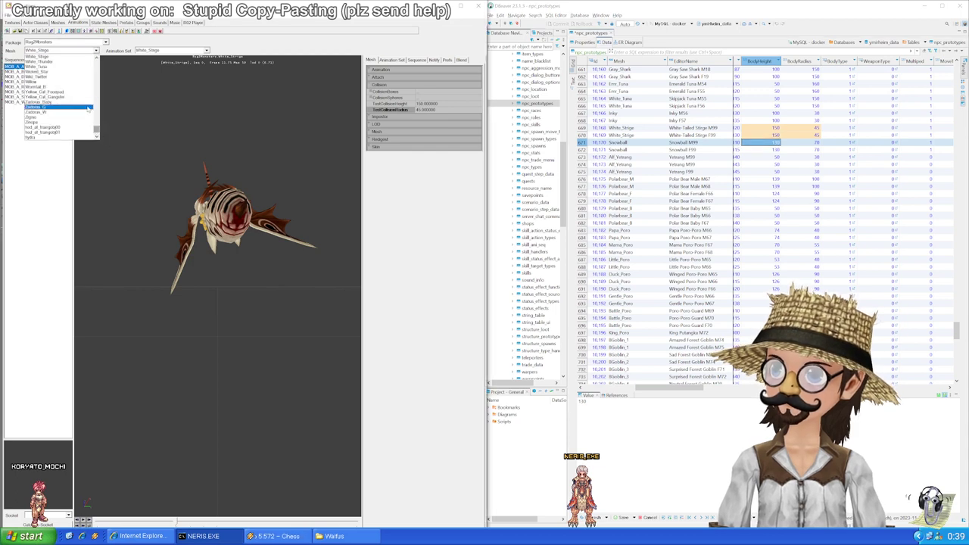
pyautogui.scroll(5, 64, 106)
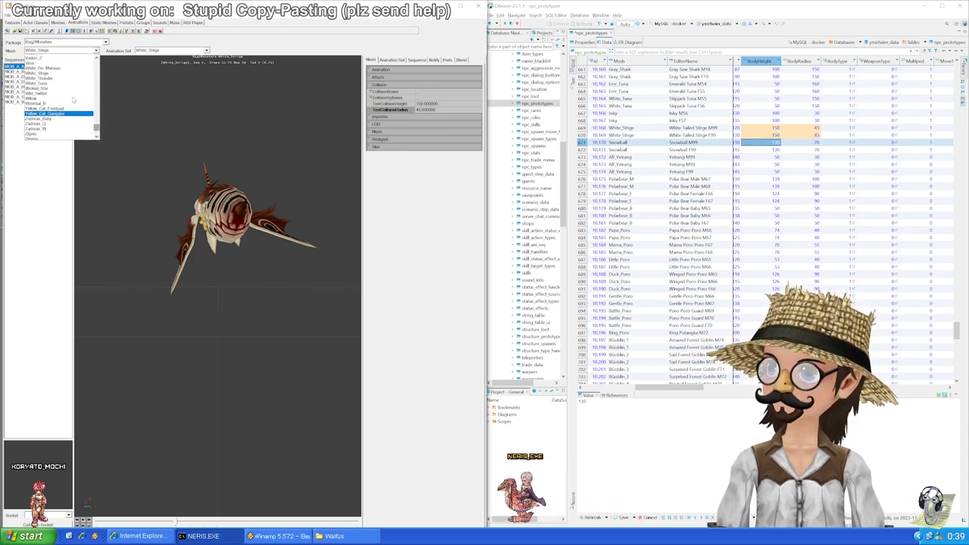
pyautogui.scroll(6, 64, 106)
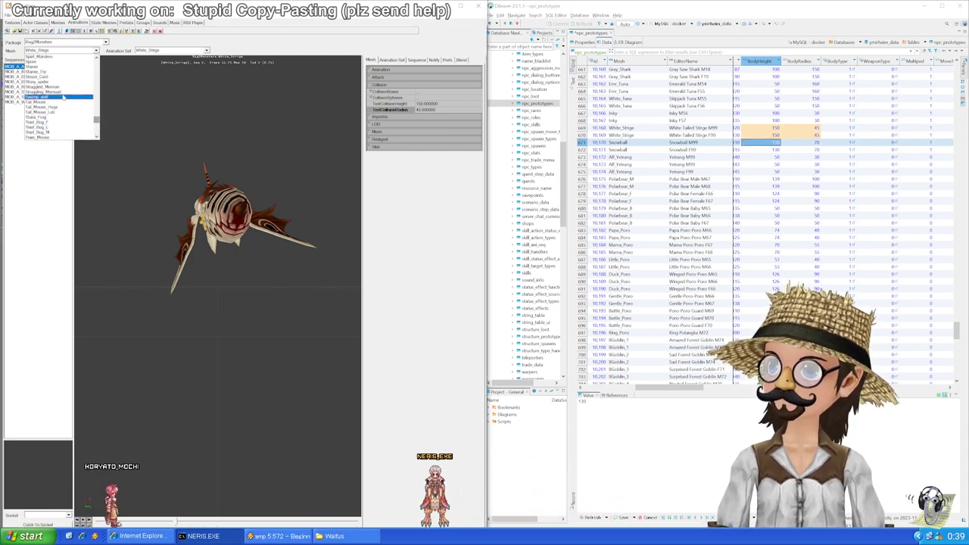
pyautogui.click(63, 92)
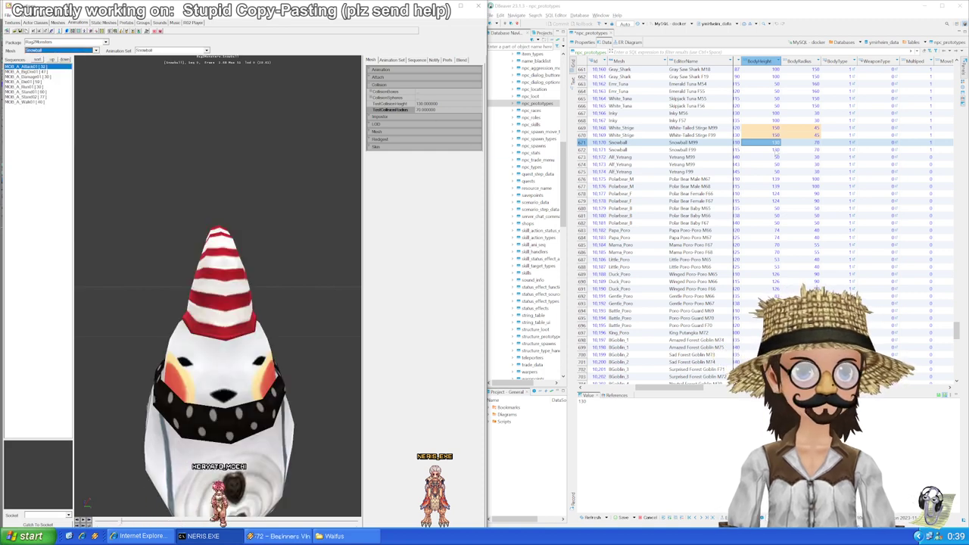
# Step: Save the table changes and load the Alf_Yetrang mesh to check the Yetrang M99 row
pyautogui.click(772, 157)
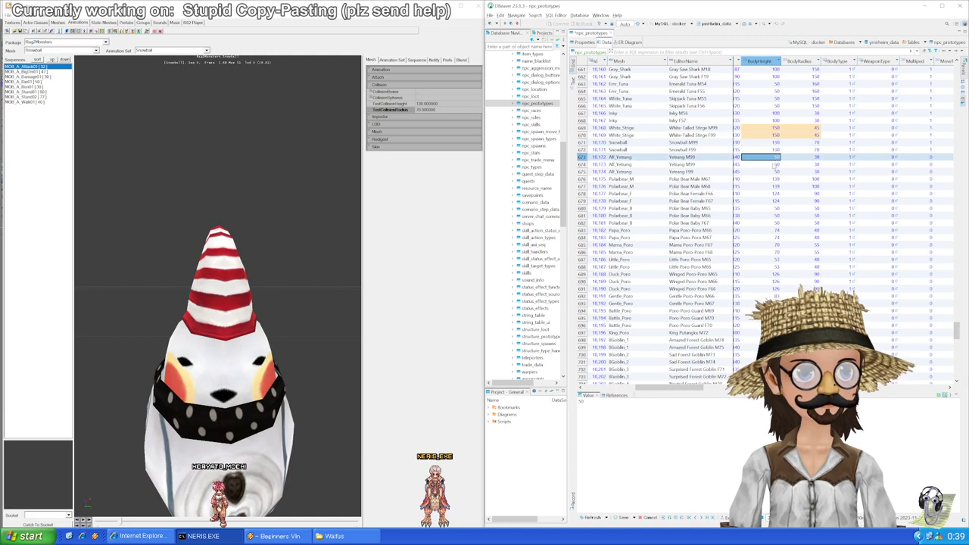
pyautogui.hotkey('ctrl', 's')
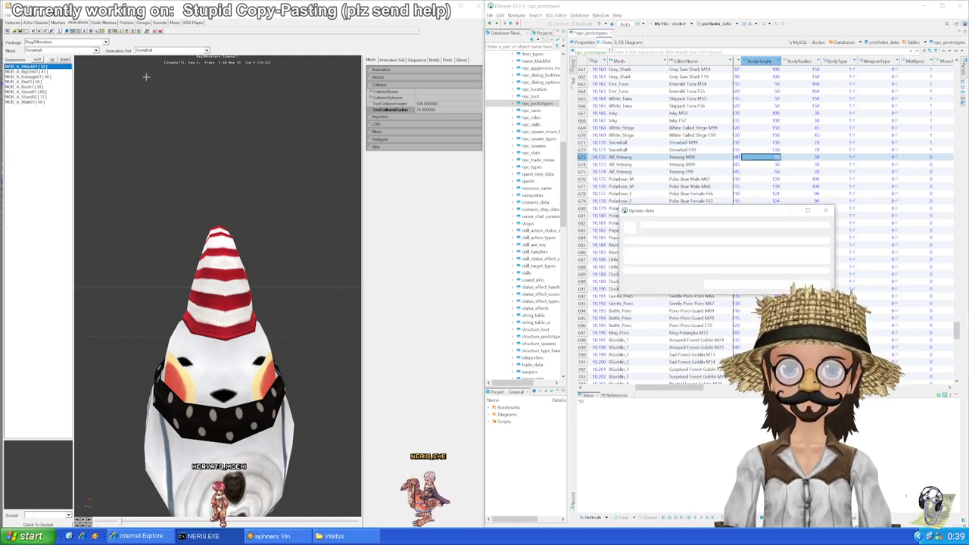
pyautogui.click(95, 52)
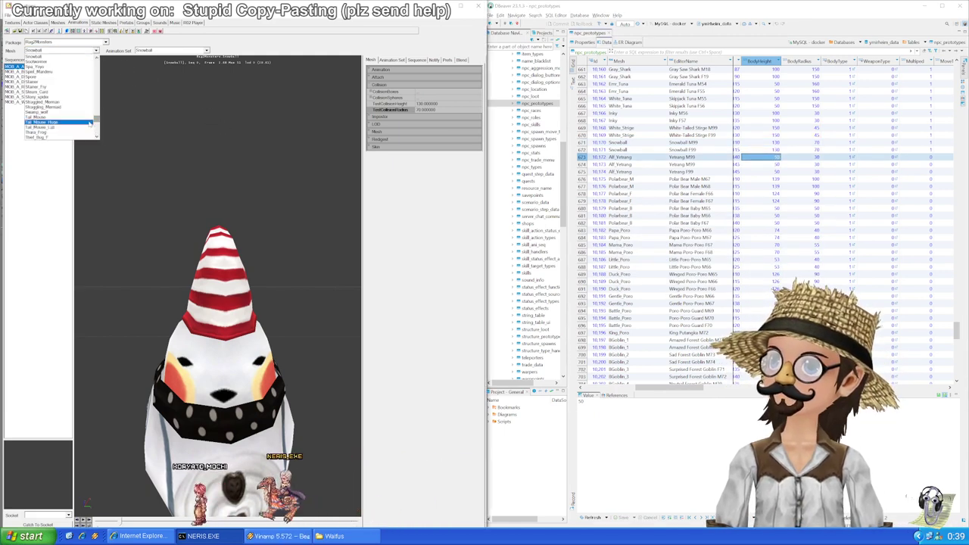
pyautogui.moveTo(95, 77); pyautogui.dragTo(96, 65)
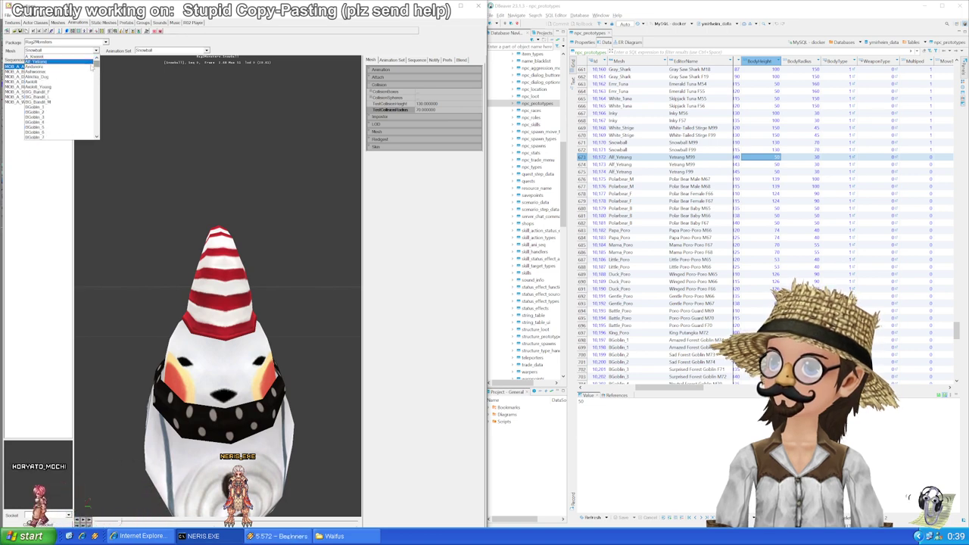
pyautogui.click(57, 62)
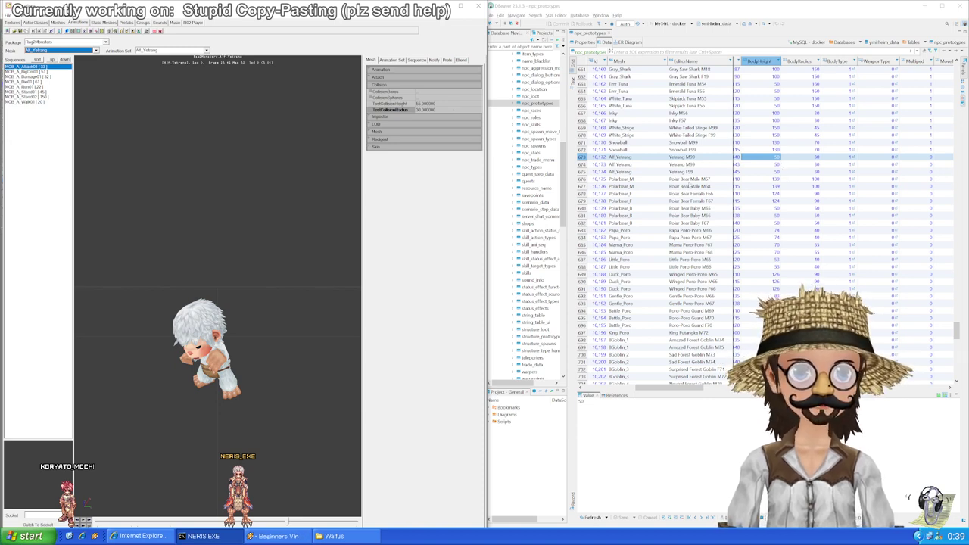
# Step: Select the Polar Bear Male M67 row's BodyHeight and load the PolarBear_M mesh in the animation browser
pyautogui.click(774, 178)
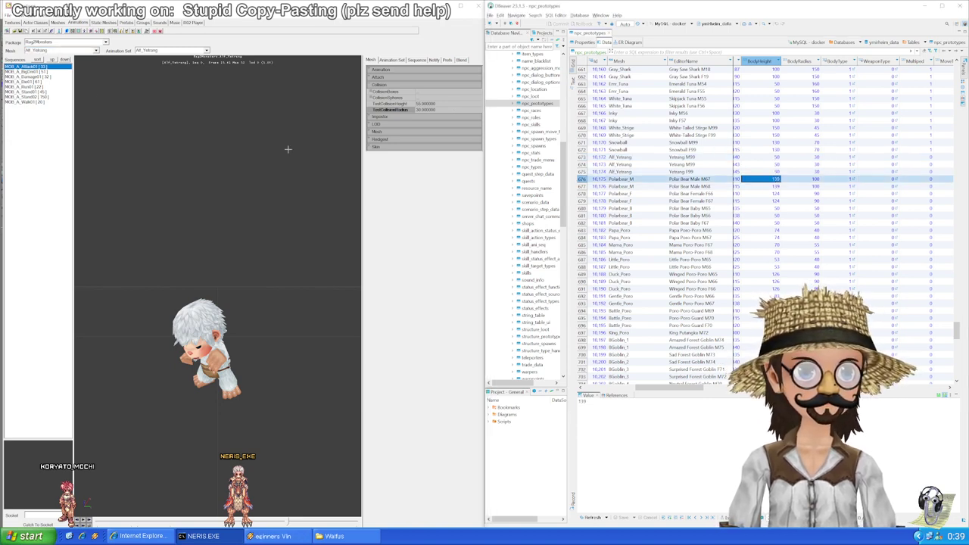
pyautogui.click(96, 50)
pyautogui.moveTo(96, 66); pyautogui.dragTo(96, 108)
pyautogui.scroll(-3, 72, 109)
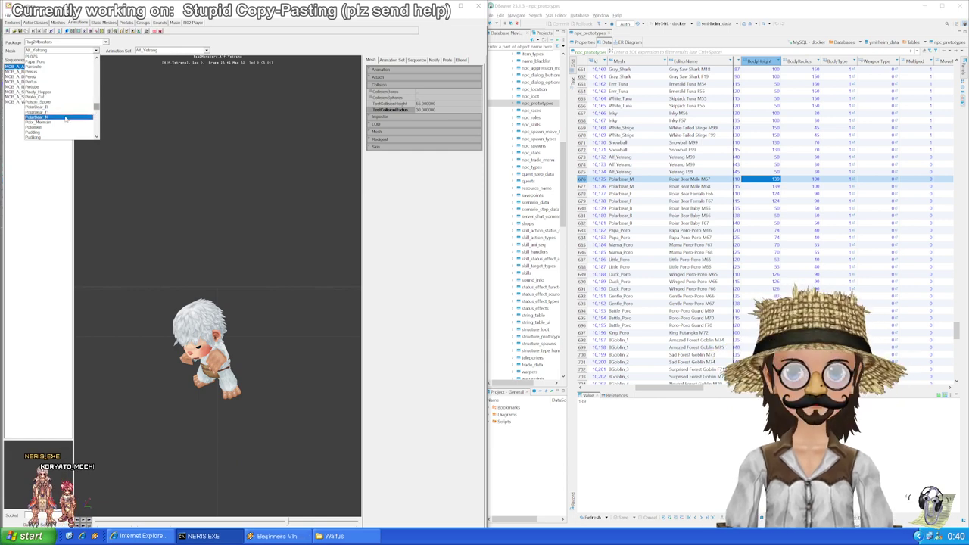
pyautogui.click(66, 118)
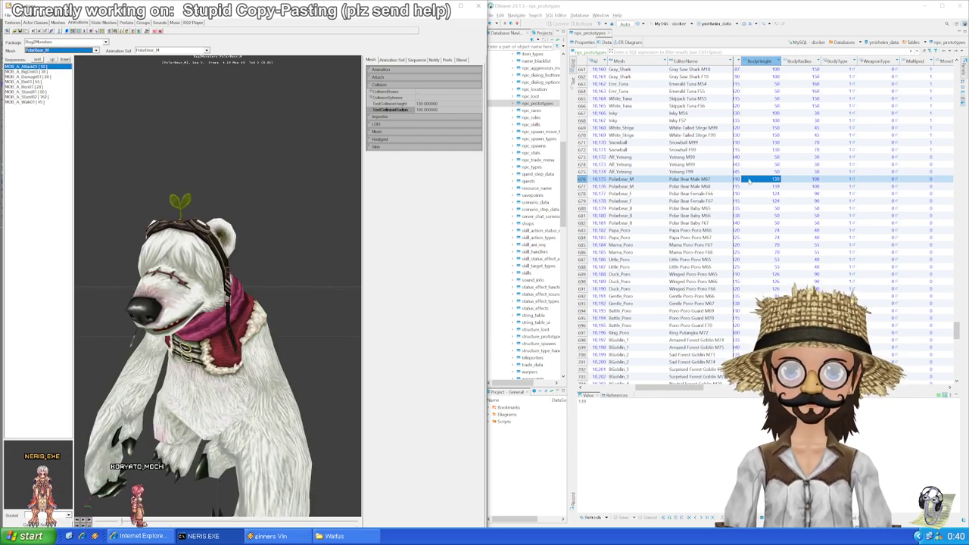
# Step: Set BodyHeight to 130 in the Polar Bear Male M67 and M68 rows
pyautogui.write('1300')
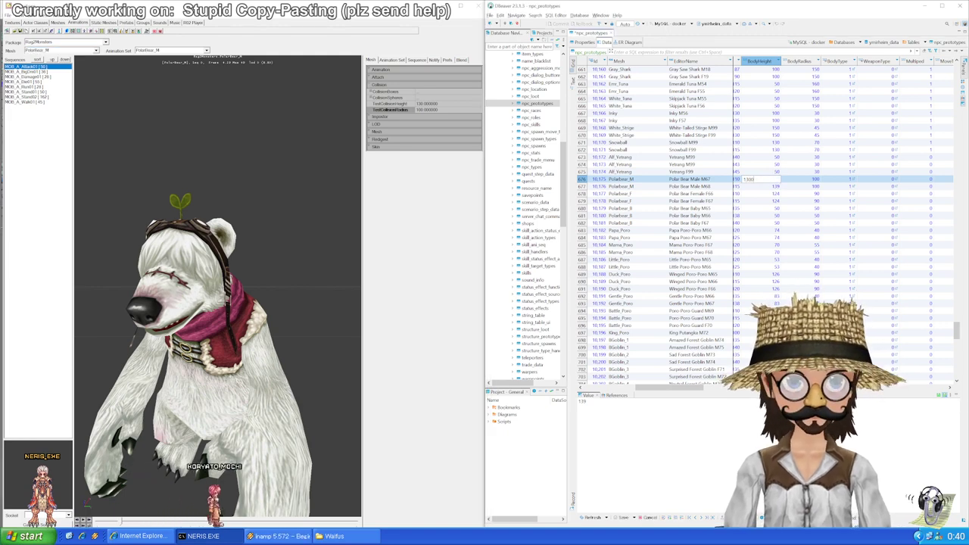
pyautogui.press('Return')
pyautogui.press('Return')
pyautogui.write('130')
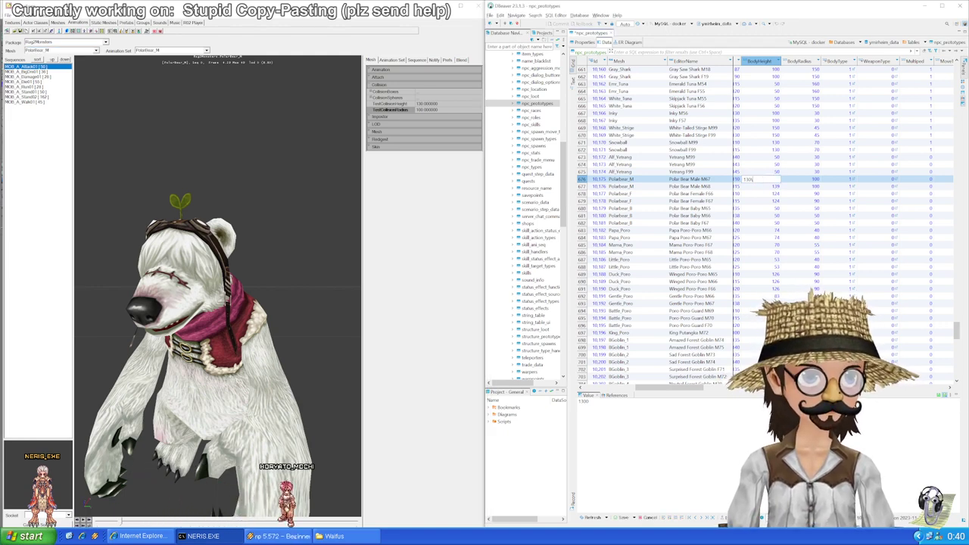
pyautogui.press('Return')
pyautogui.doubleClick(762, 181)
pyautogui.hotkey('ctrl', 'c')
pyautogui.press('Down')
pyautogui.hotkey('ctrl', 'v')
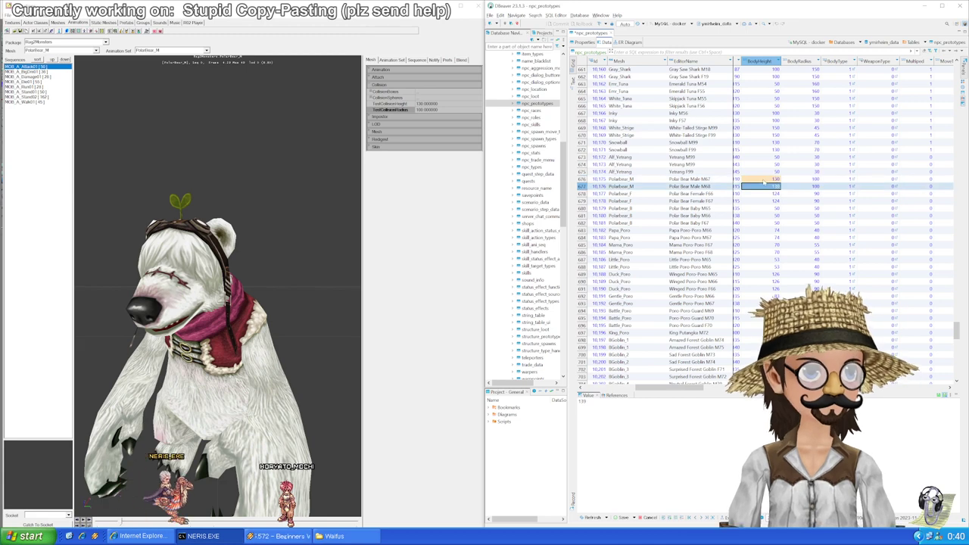
# Step: Select the Polar Bear Female F66 row's BodyHeight and load the PolarBear_F mesh in the animation browser
pyautogui.press('Down')
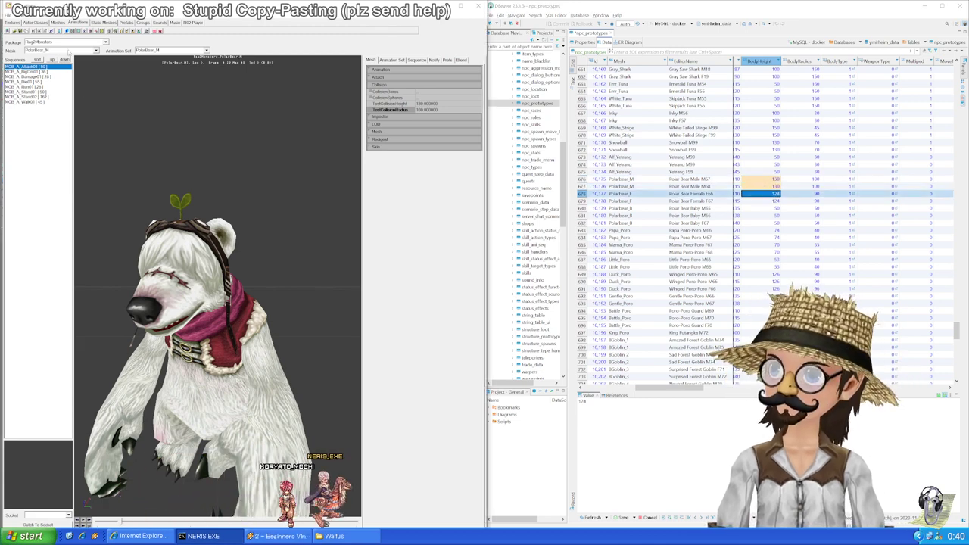
pyautogui.click(72, 50)
pyautogui.scroll(1, 60, 65)
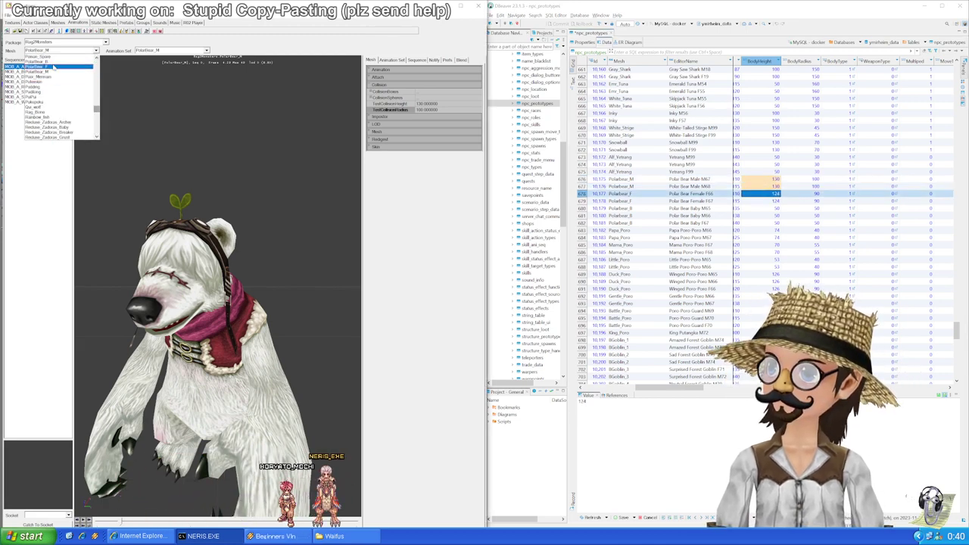
pyautogui.click(53, 67)
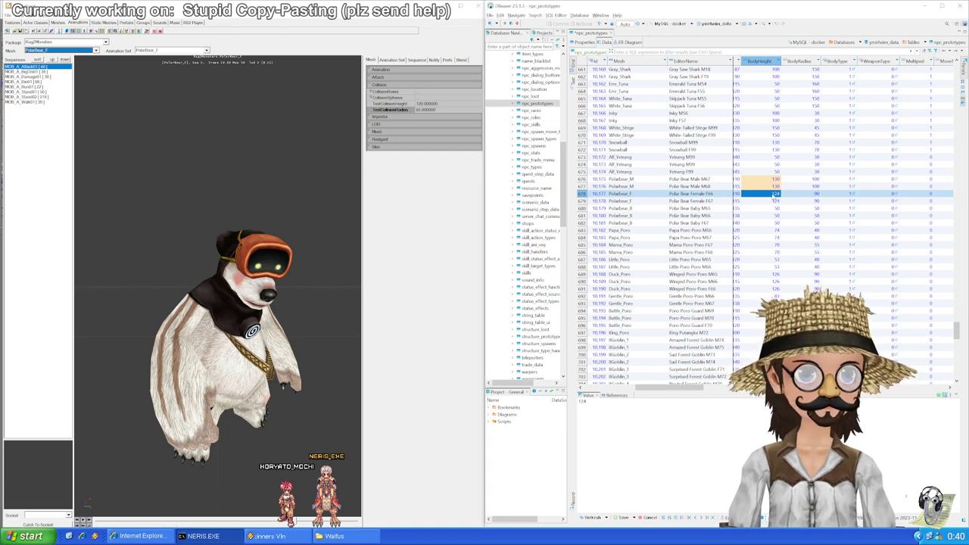
# Step: Set BodyHeight 120 and BodyRadius 85 in the Polar Bear Female F66 and F67 rows
pyautogui.press('Tab')
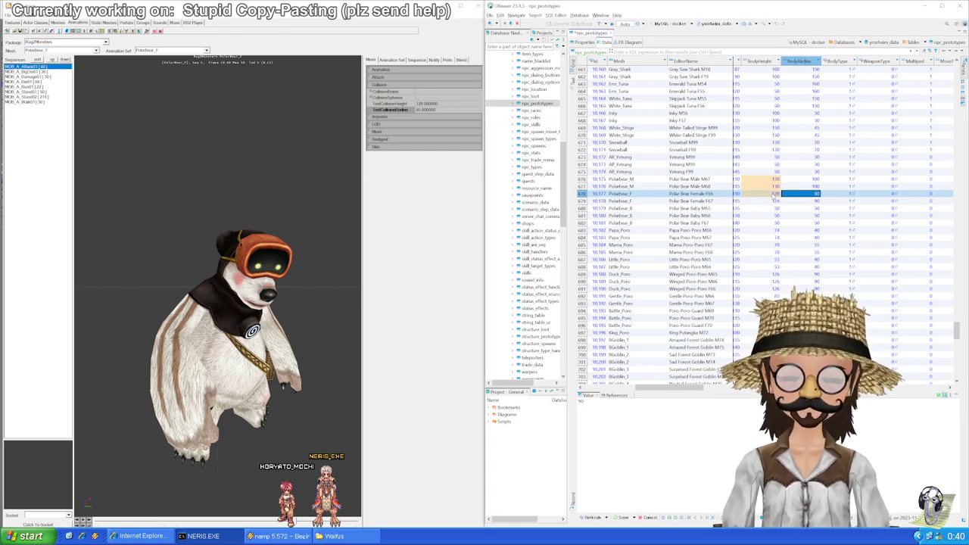
pyautogui.write('85')
pyautogui.click(773, 195)
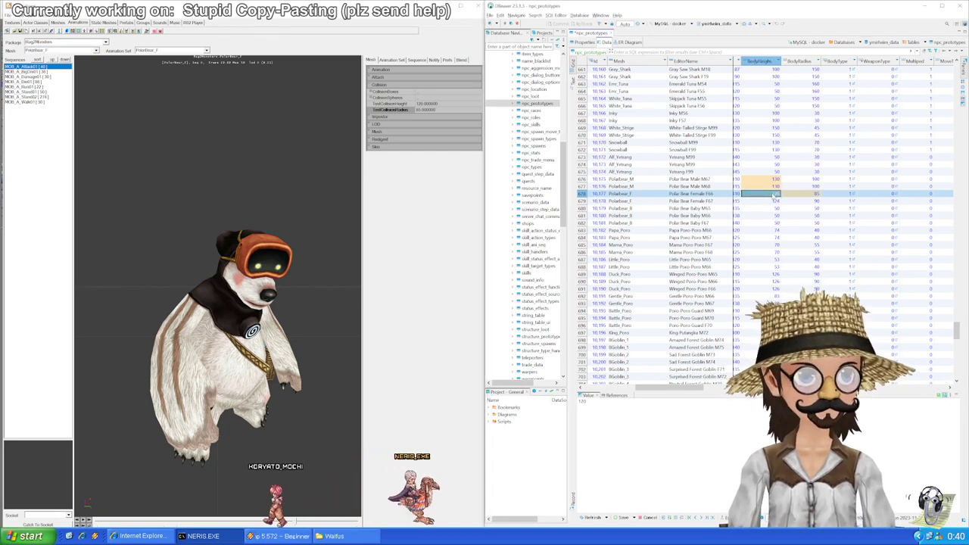
pyautogui.hotkey('shift', 'Right')
pyautogui.hotkey('ctrl', 'c')
pyautogui.click(773, 200)
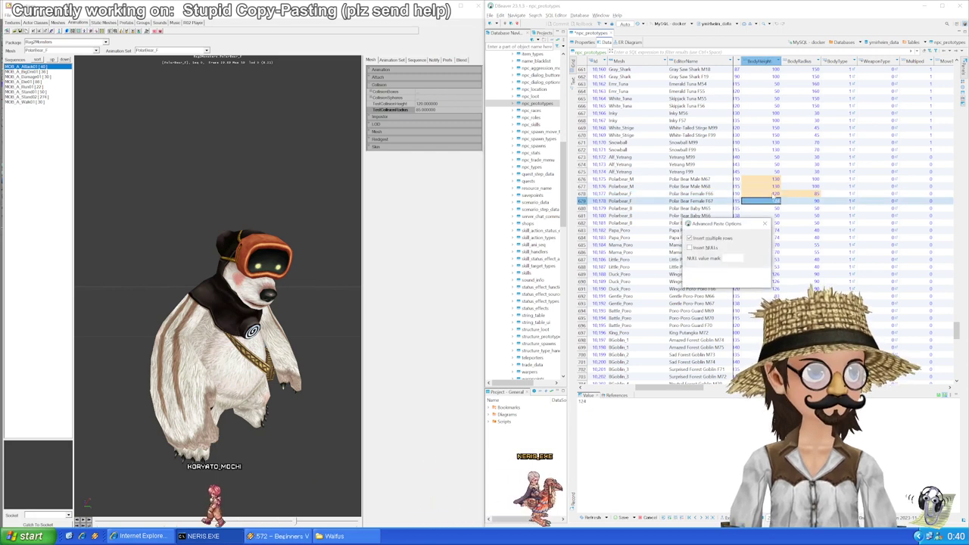
pyautogui.hotkey('ctrl', 'v')
# Step: Select the Polar Bear Baby M65 row's BodyHeight and load the PolarBear_B mesh in the animation browser
pyautogui.click(775, 209)
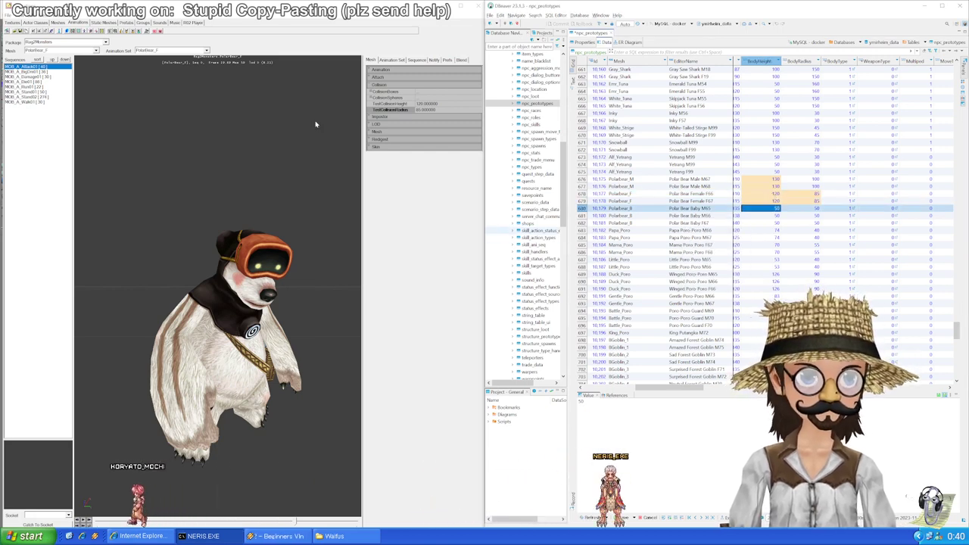
pyautogui.click(61, 50)
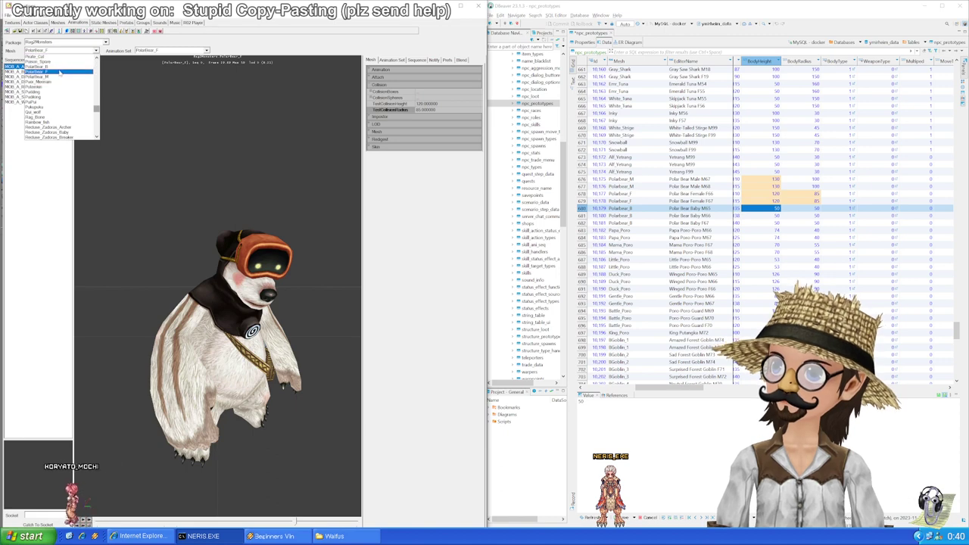
pyautogui.click(48, 68)
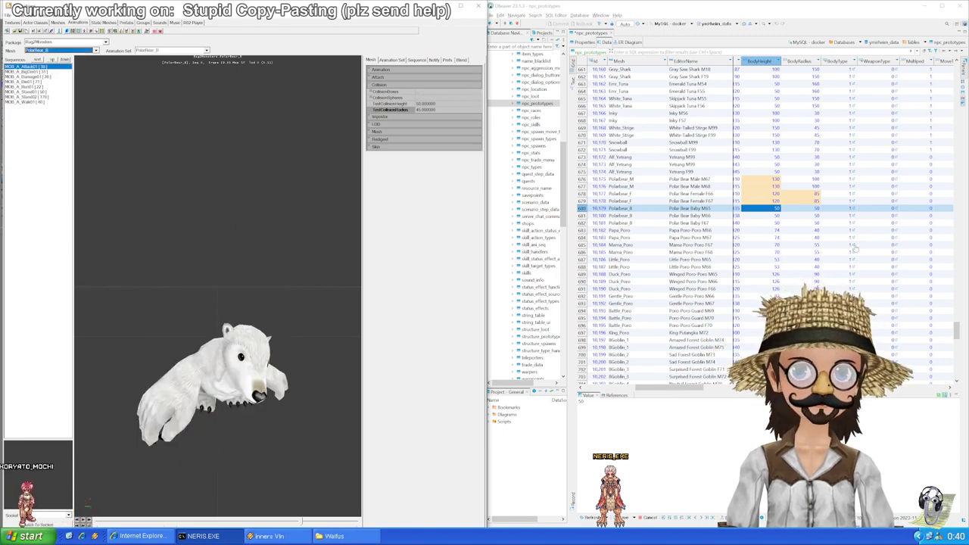
# Step: Set BodyRadius to 45 in the Polar Bear Baby M65, M66 and F67 rows
pyautogui.click(801, 211)
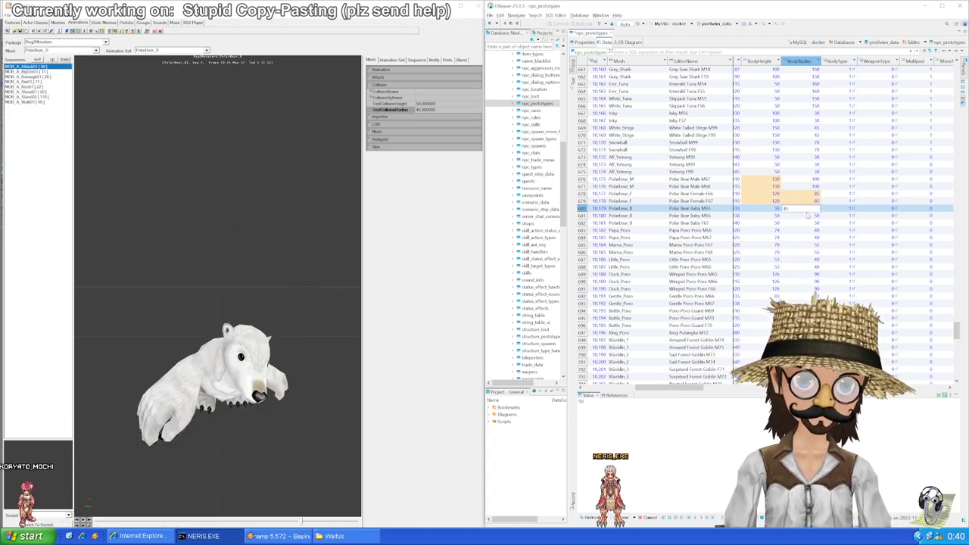
pyautogui.click(808, 215)
pyautogui.click(804, 225)
pyautogui.write('45')
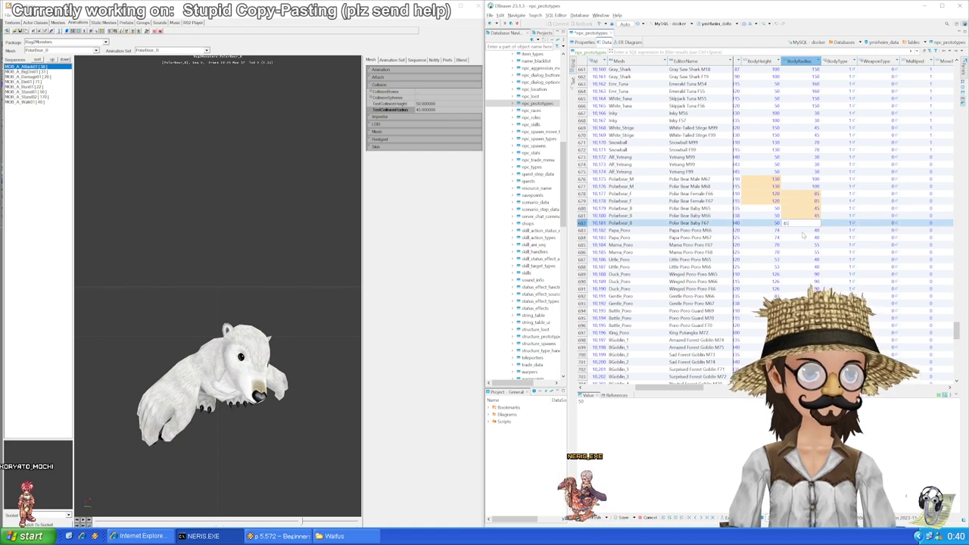
# Step: Select the Papa Poro-Poro M66 row's BodyHeight and load the Papa_Poro mesh in the animation browser
pyautogui.click(770, 230)
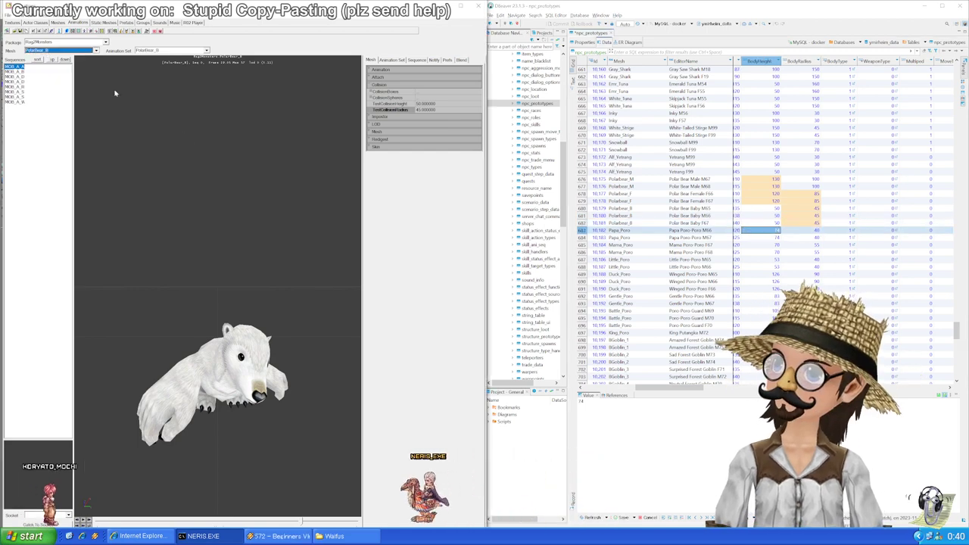
pyautogui.click(96, 50)
pyautogui.scroll(3, 97, 115)
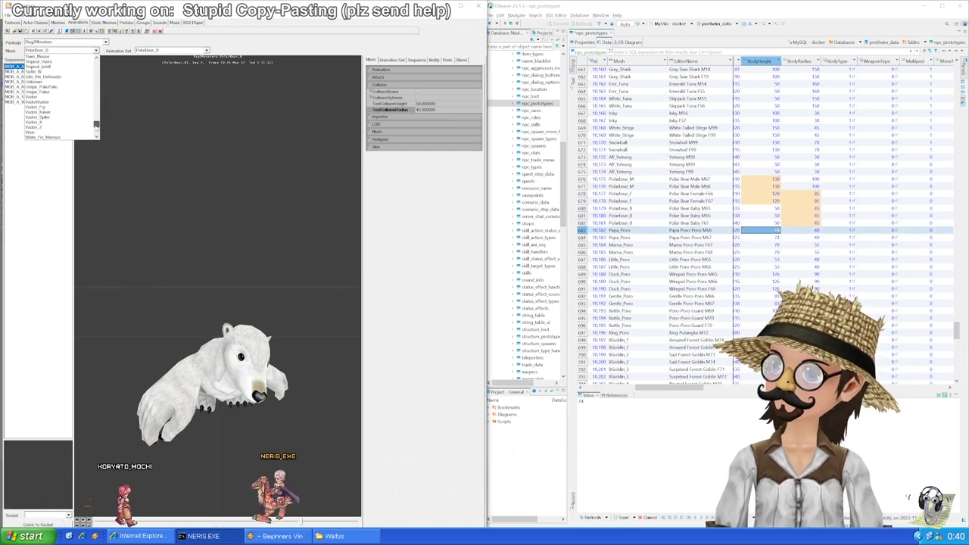
pyautogui.scroll(6, 96, 111)
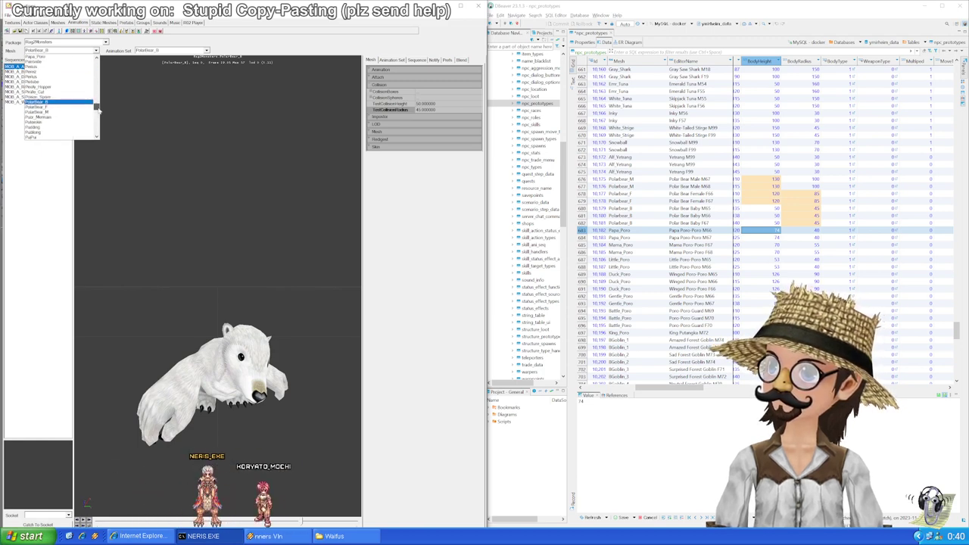
pyautogui.scroll(2, 98, 111)
pyautogui.click(66, 83)
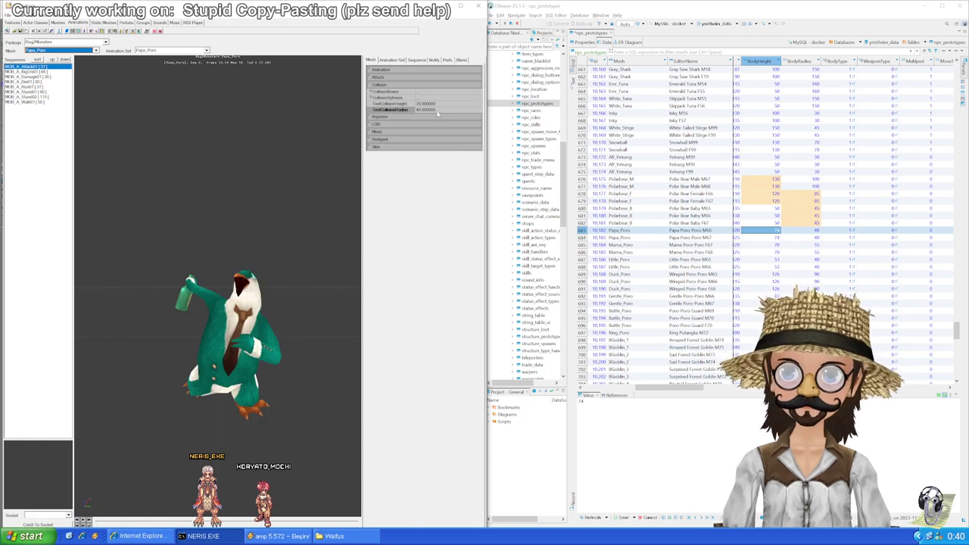
# Step: Set BodyHeight to 70 in the Papa Poro-Poro M66 and M67 rows
pyautogui.click(776, 232)
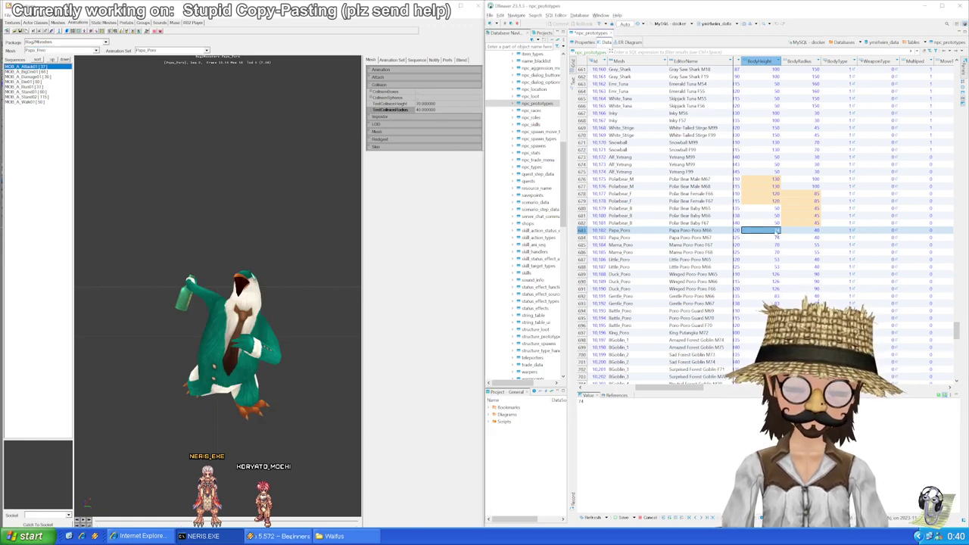
pyautogui.write('70')
pyautogui.press('Down')
pyautogui.write('70')
pyautogui.press('Down')
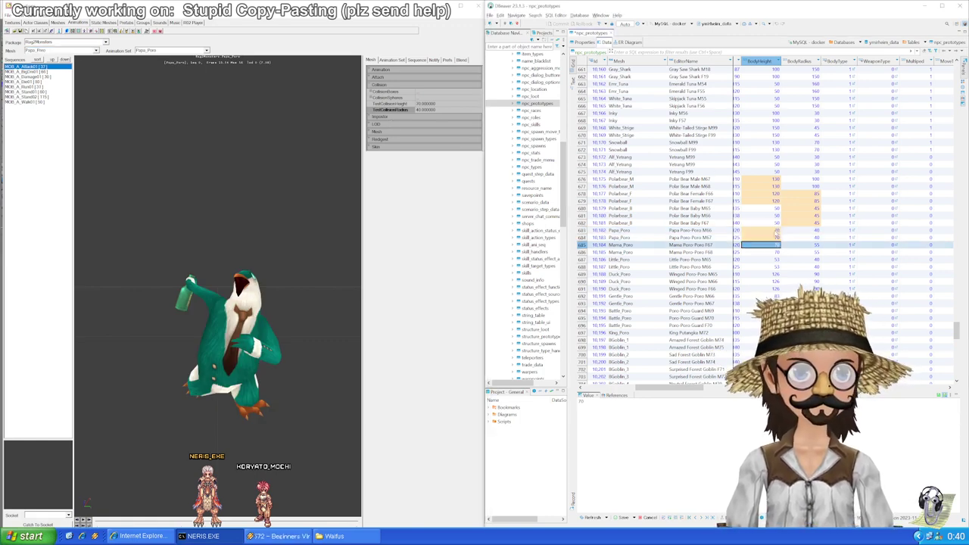
# Step: Load the Mama_Poro mesh in the animation browser to check the Mama Poro-Poro F67 row
pyautogui.click(61, 50)
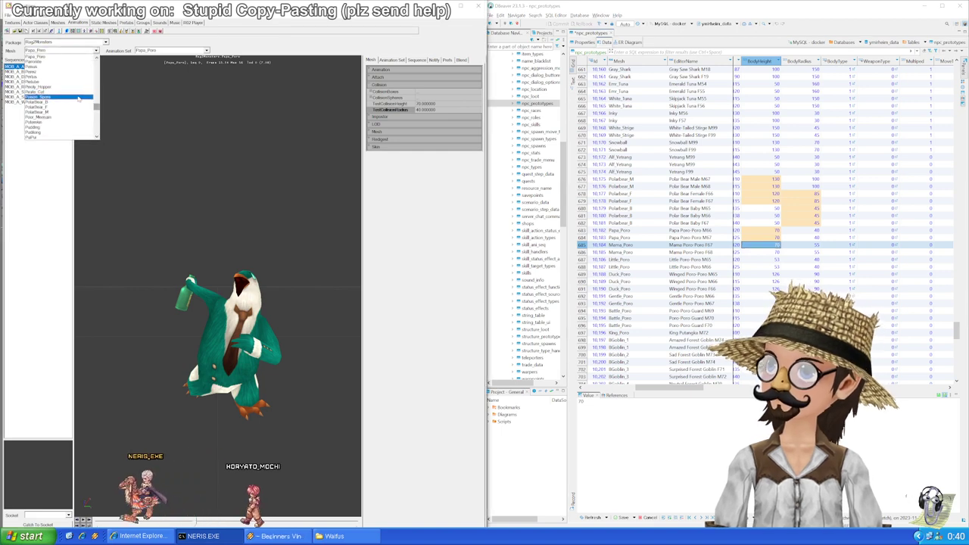
pyautogui.scroll(-10, 83, 107)
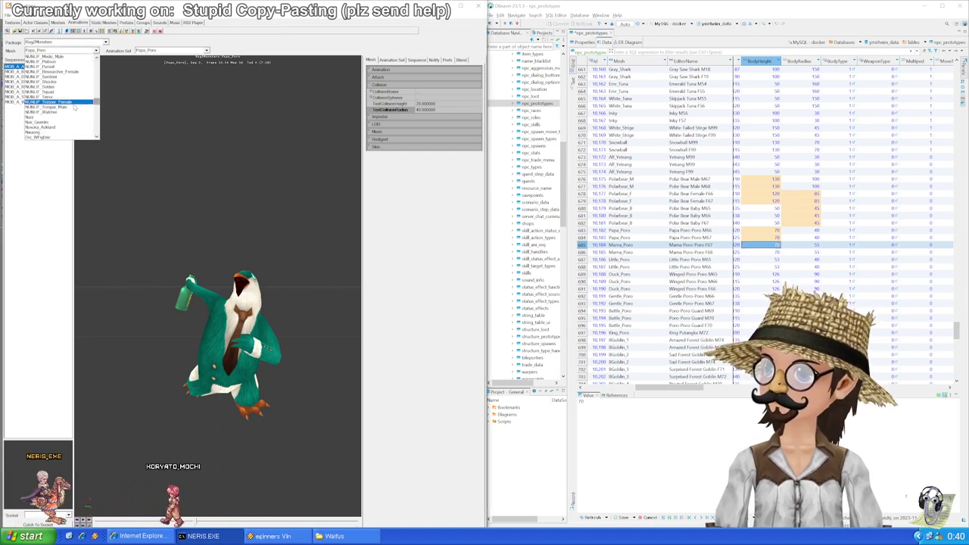
pyautogui.scroll(8, 90, 106)
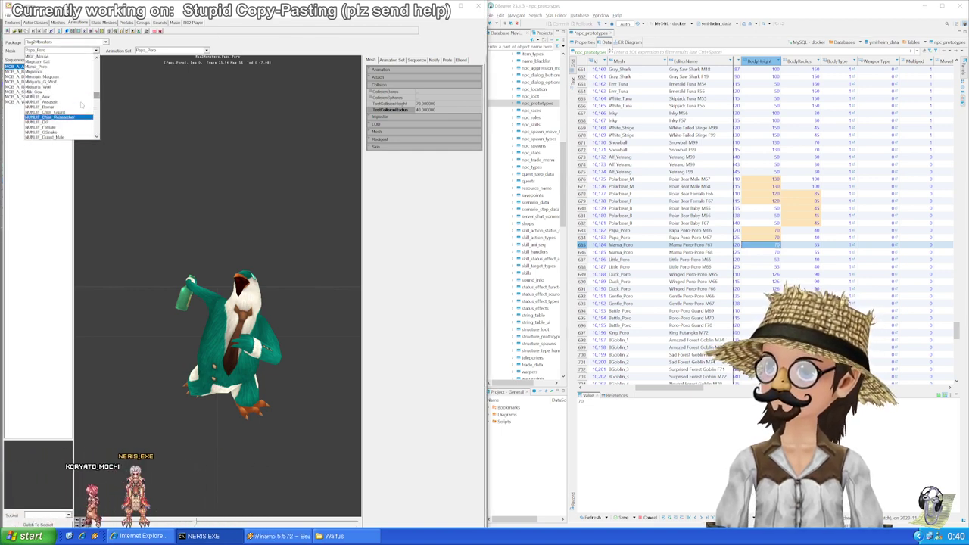
pyautogui.scroll(2, 75, 95)
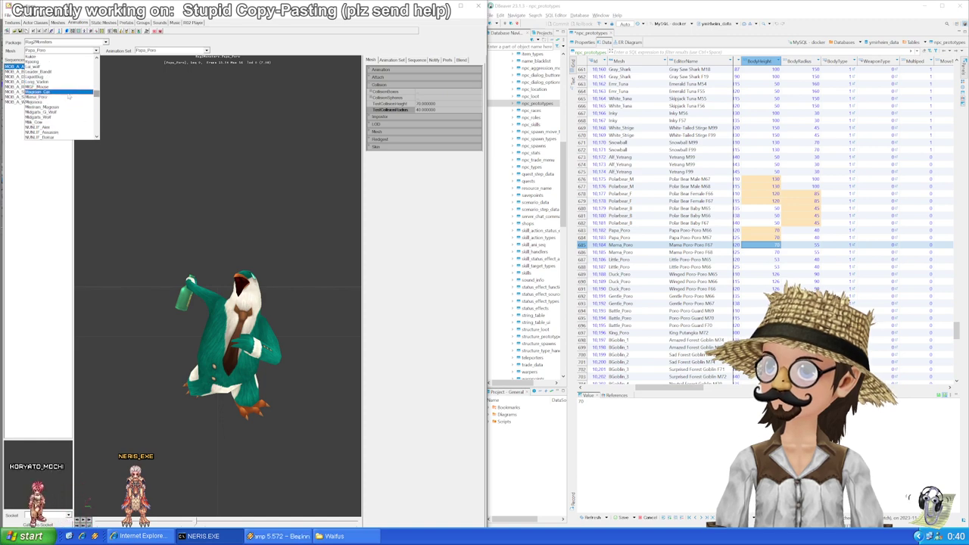
pyautogui.click(61, 97)
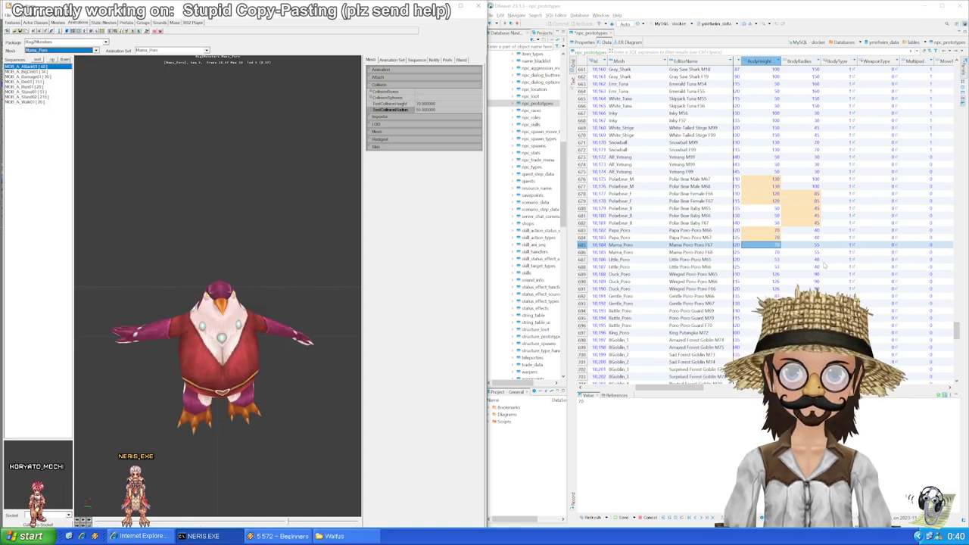
# Step: Save the pending table changes and select the Little Poro-Poro M65 row's BodyHeight
pyautogui.click(794, 252)
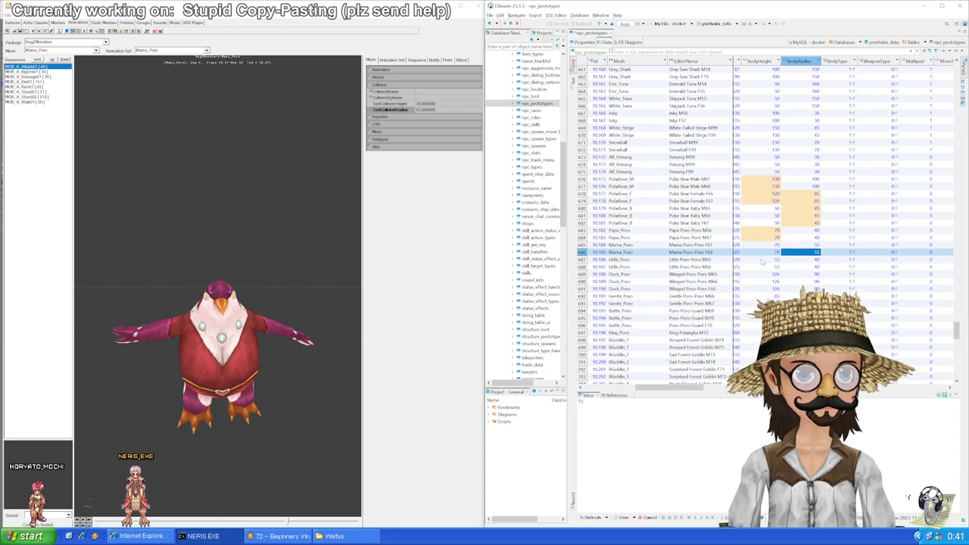
pyautogui.hotkey('ctrl', 's')
pyautogui.press('Return')
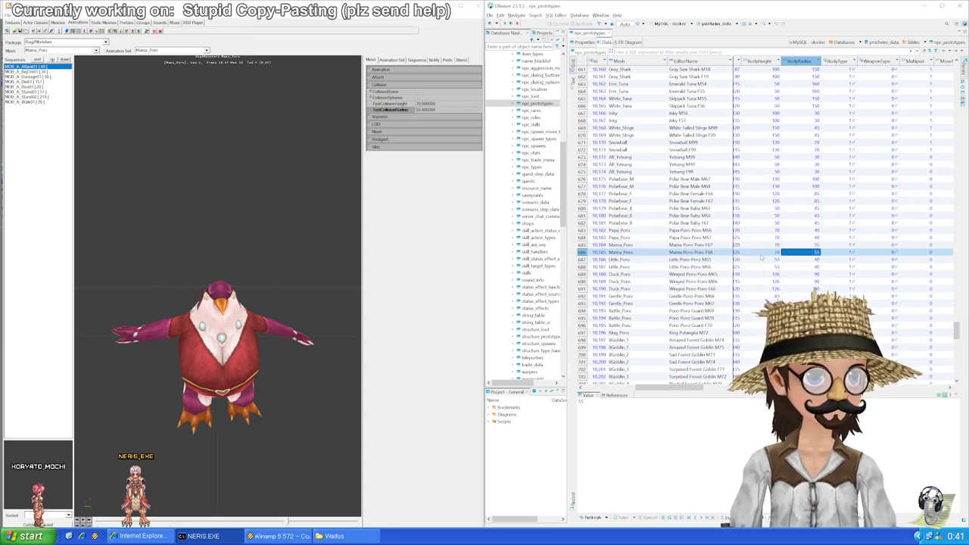
pyautogui.scroll(-3, 764, 242)
pyautogui.scroll(-2, 765, 244)
pyautogui.scroll(1, 765, 244)
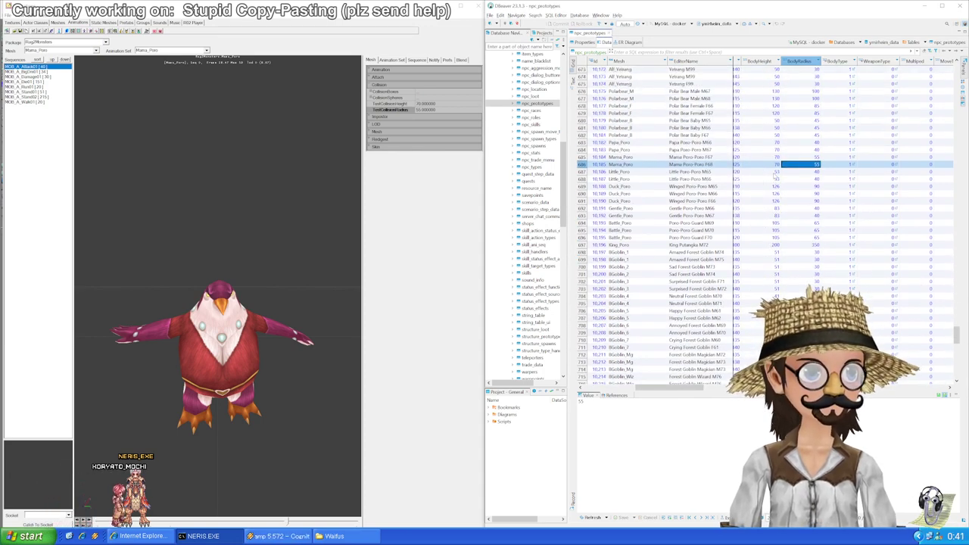
pyautogui.click(772, 172)
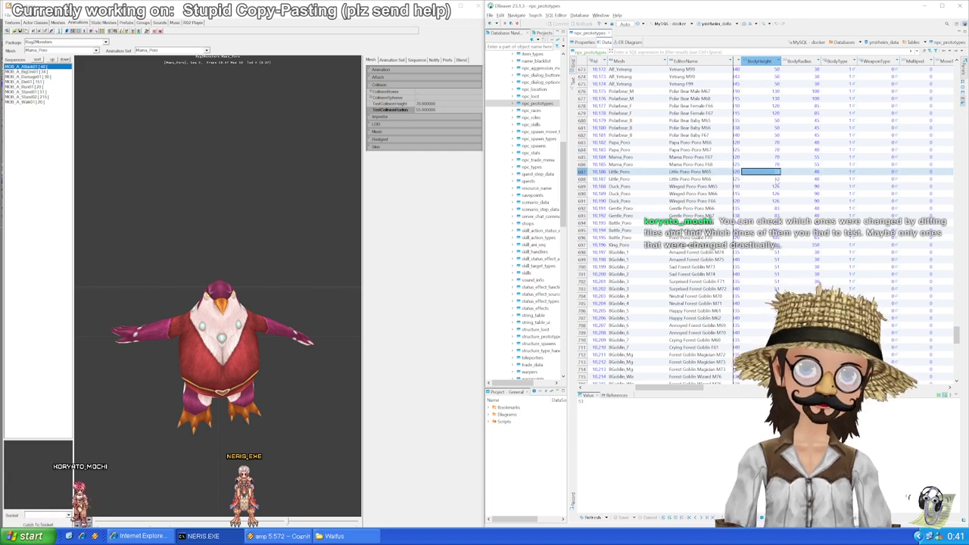
pyautogui.click(776, 179)
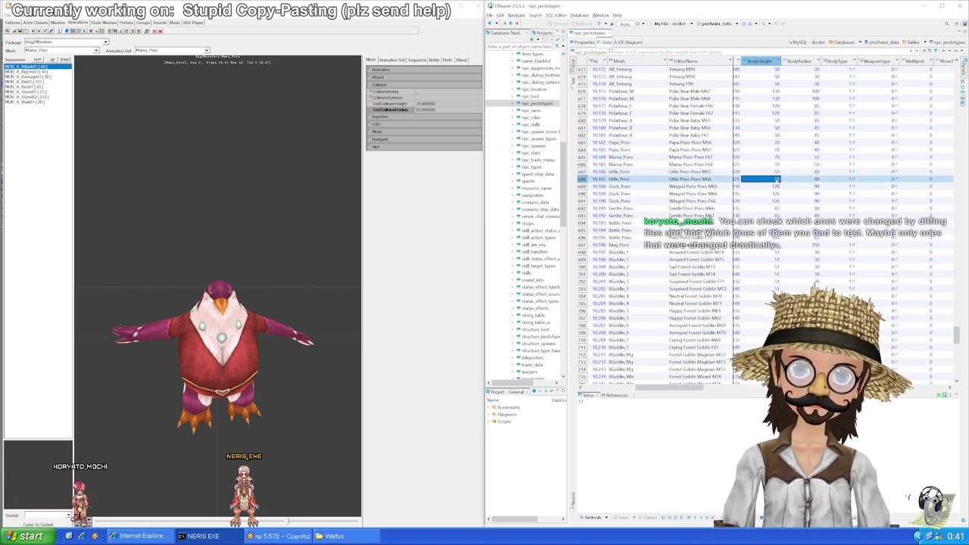
pyautogui.click(777, 172)
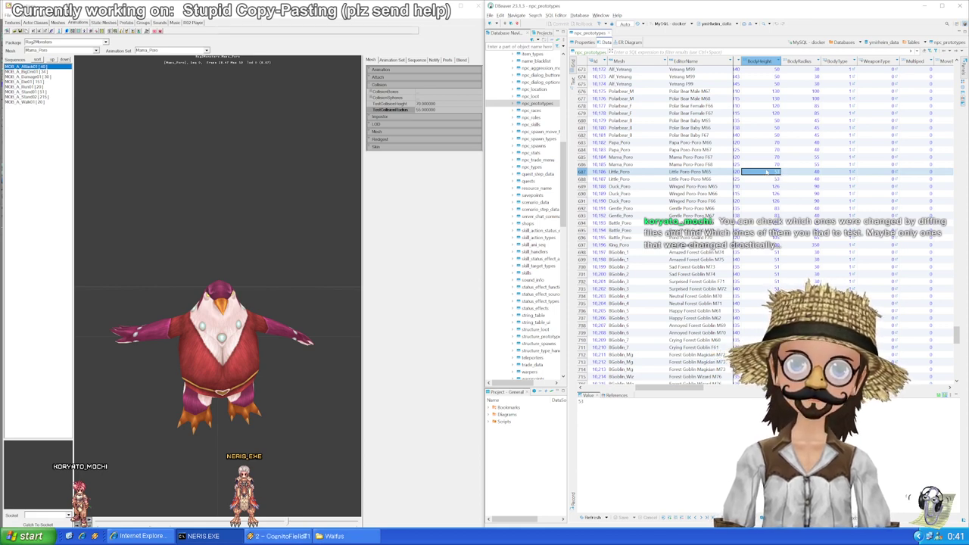
pyautogui.moveTo(767, 128); pyautogui.dragTo(784, 164)
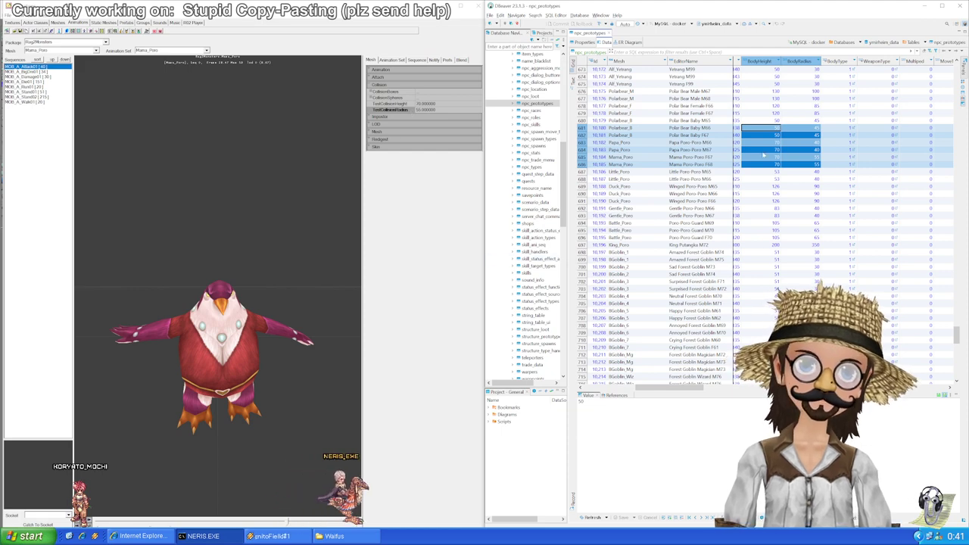
# Step: Review the BodyHeight cells of the Mama Poro-Poro F67 and F68 rows
pyautogui.click(768, 157)
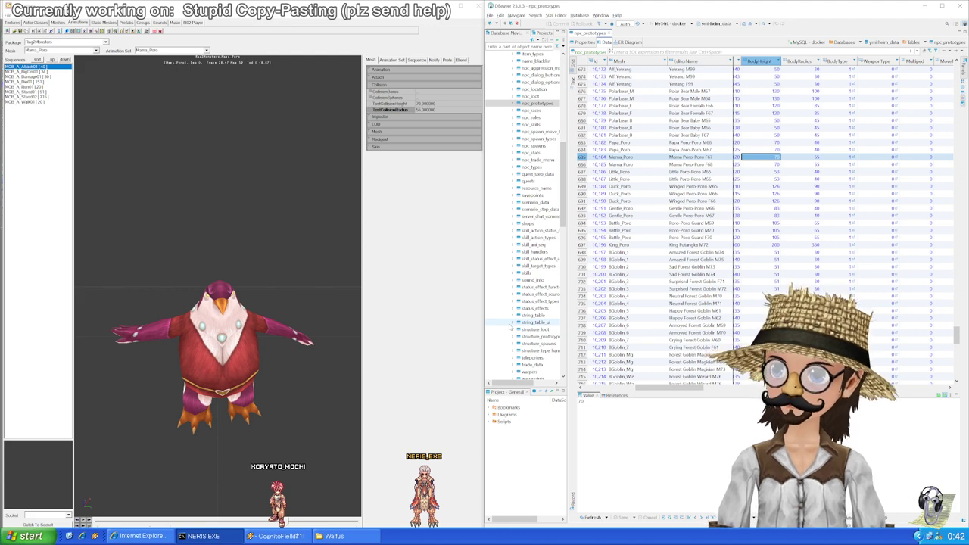
pyautogui.click(769, 165)
pyautogui.click(768, 159)
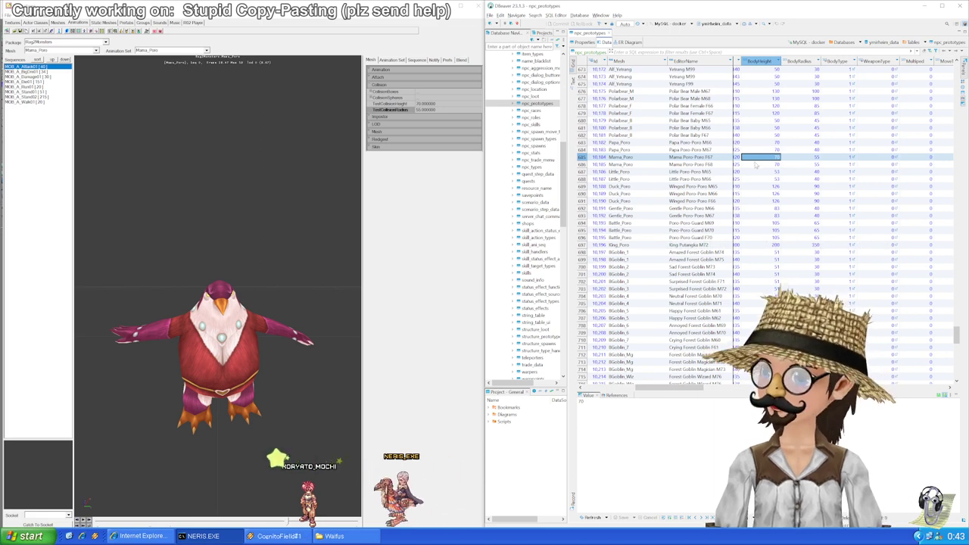
pyautogui.click(764, 164)
pyautogui.click(766, 158)
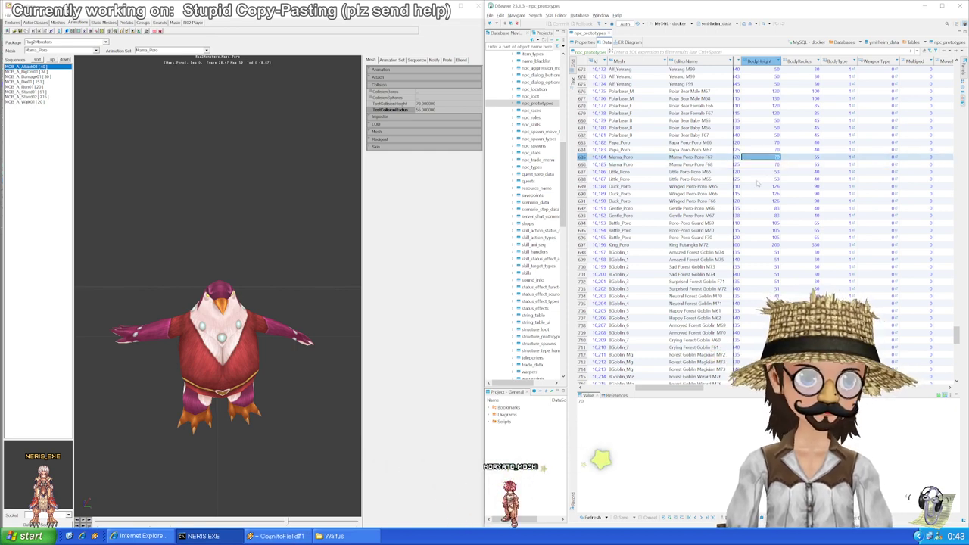
pyautogui.scroll(-2, 756, 182)
pyautogui.scroll(4, 761, 186)
pyautogui.scroll(-5, 765, 189)
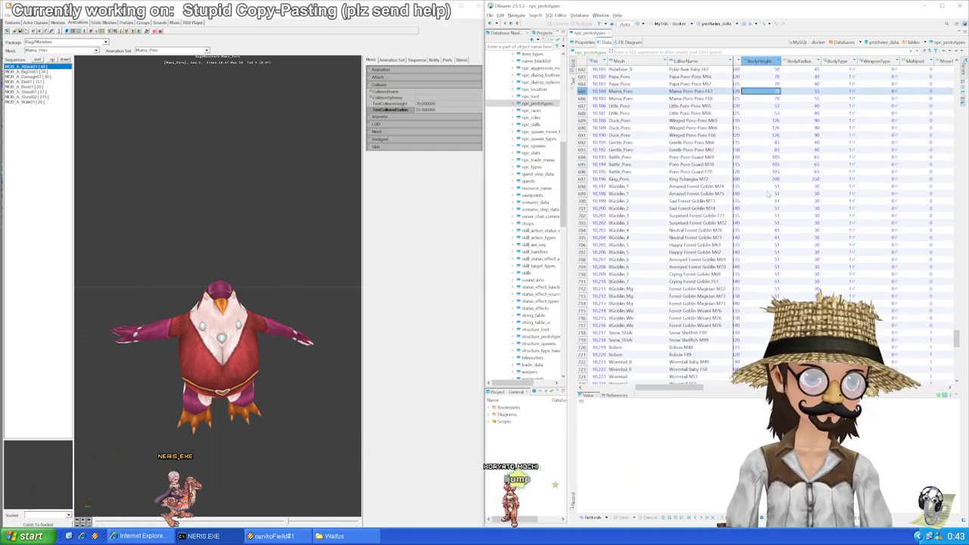
pyautogui.scroll(4, 766, 194)
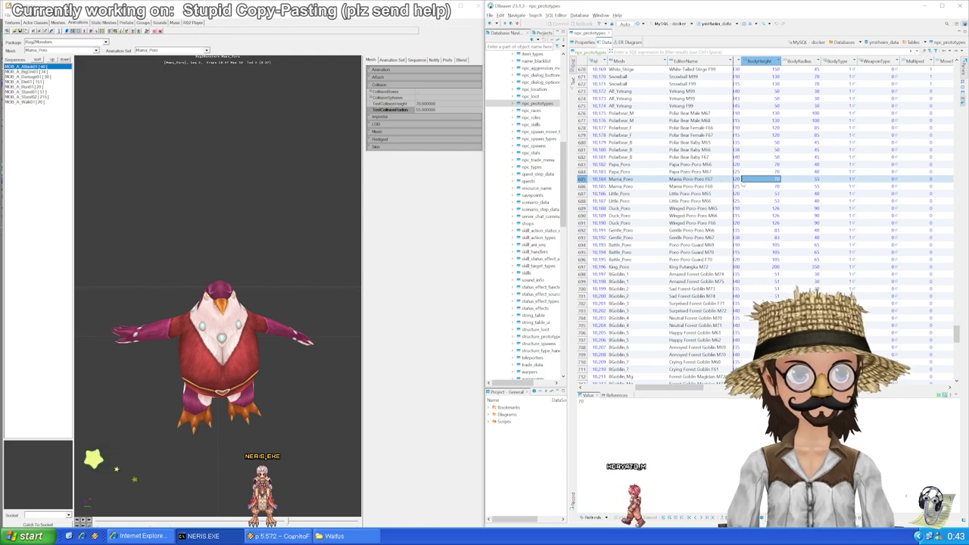
pyautogui.click(775, 188)
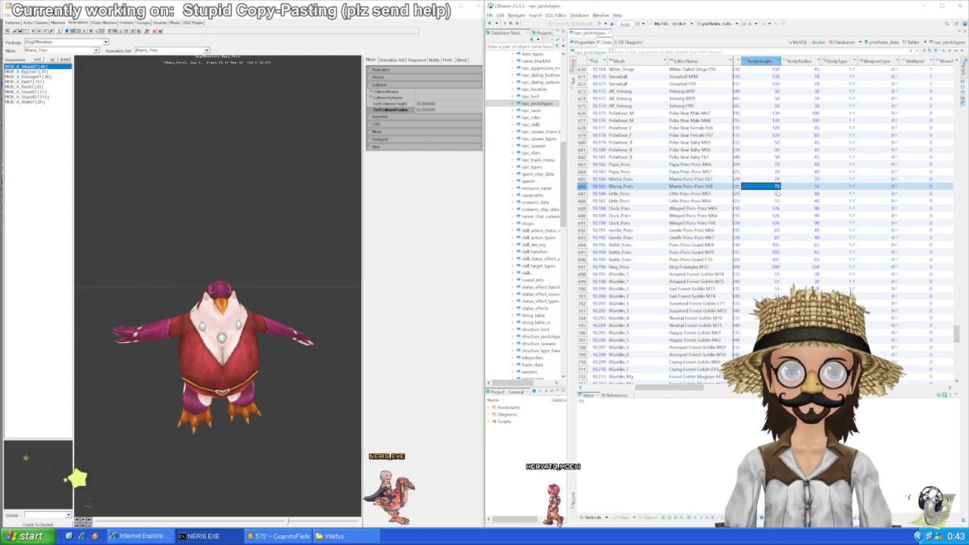
# Step: Select the Little Poro-Poro M65 row's BodyHeight and load the little_poro mesh in the animation browser to compare collision sizes
pyautogui.click(777, 194)
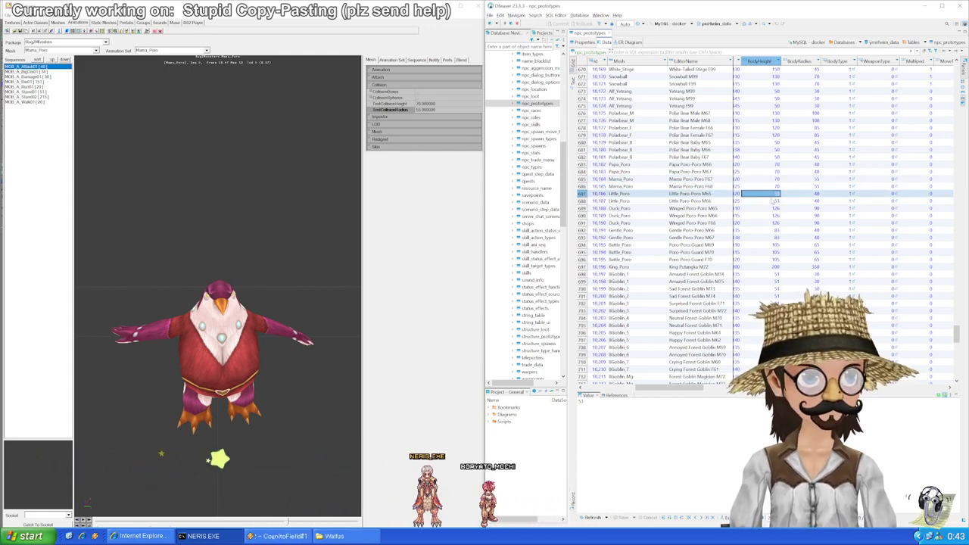
pyautogui.scroll(-2, 762, 201)
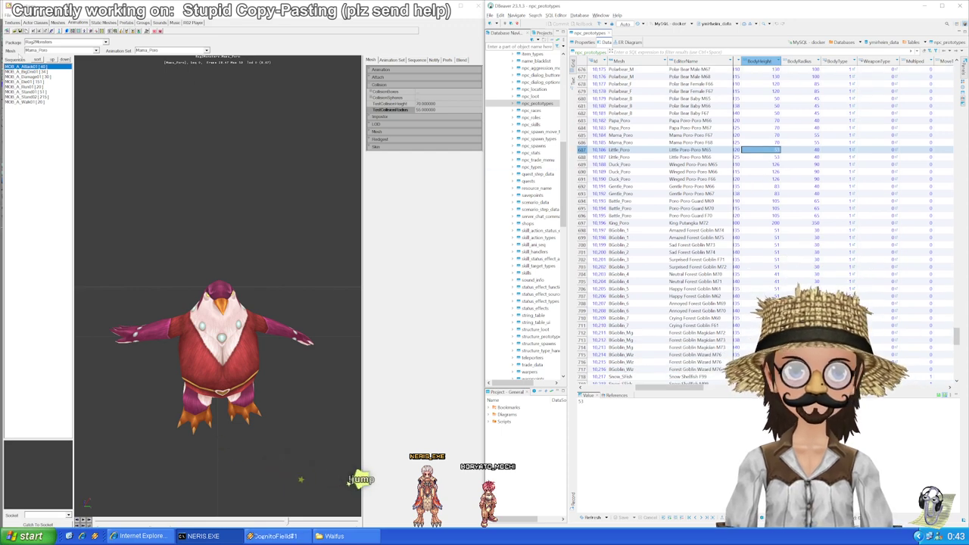
pyautogui.click(50, 50)
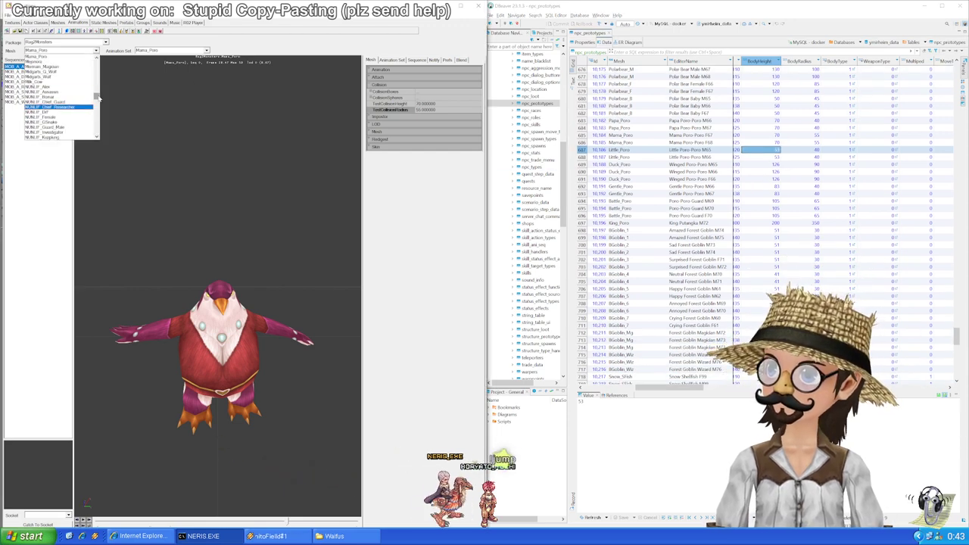
pyautogui.moveTo(97, 98); pyautogui.dragTo(96, 90)
pyautogui.scroll(3, 88, 112)
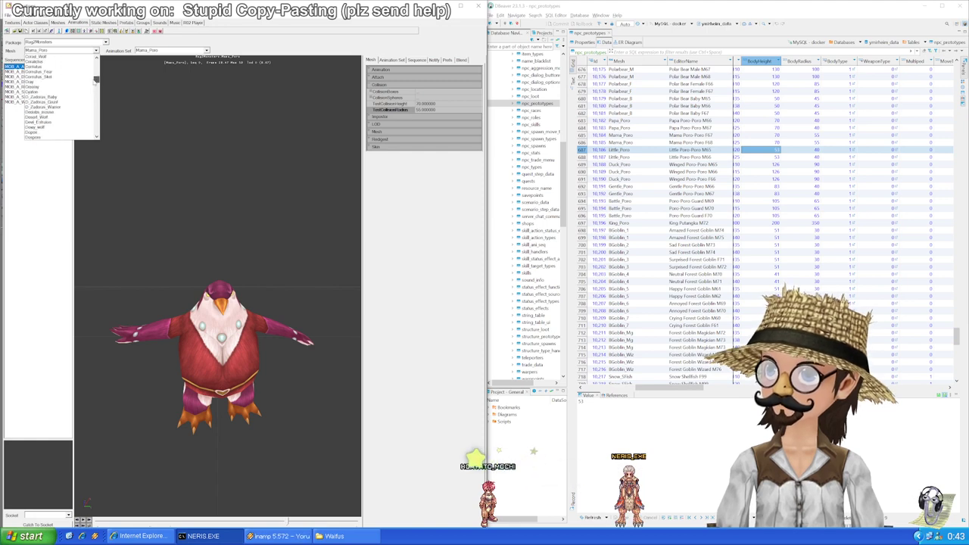
pyautogui.scroll(-3, 88, 111)
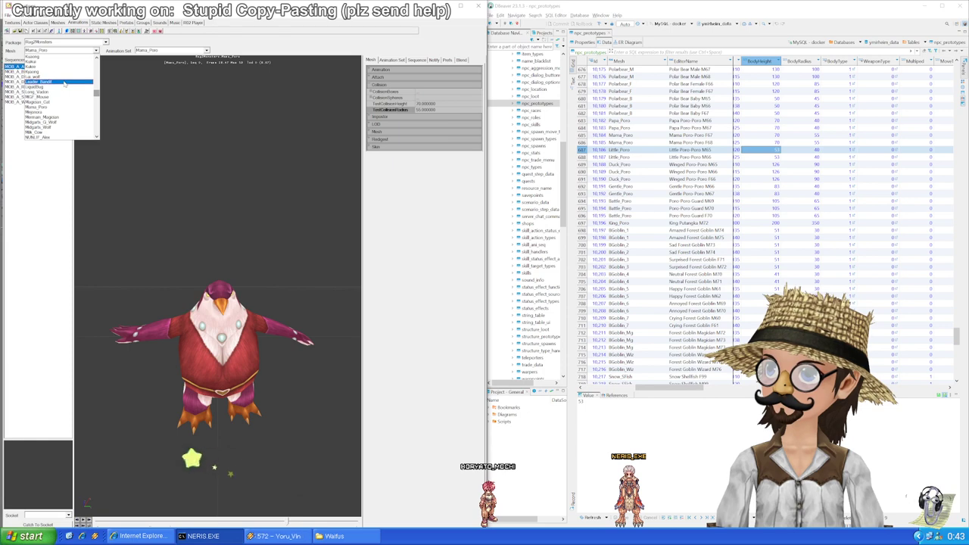
pyautogui.scroll(1, 70, 114)
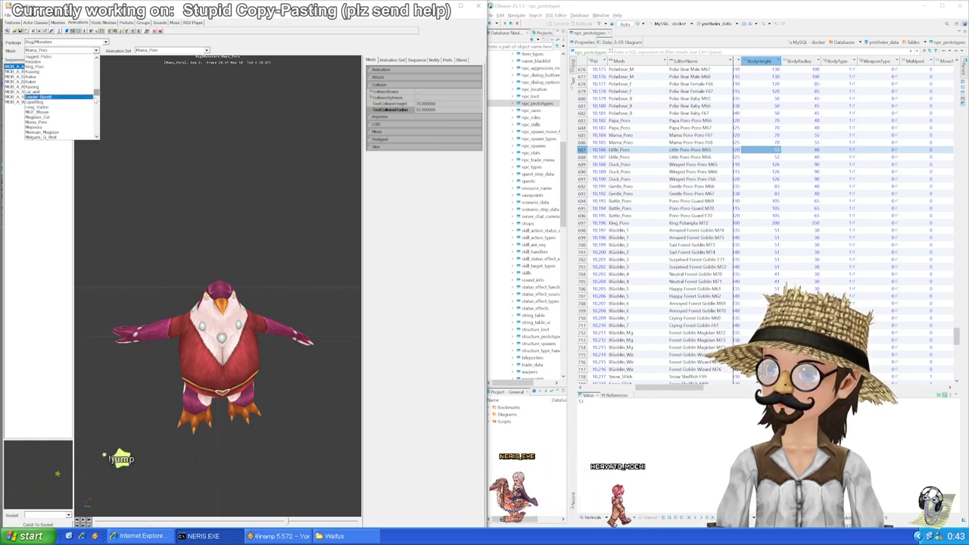
pyautogui.moveTo(96, 94); pyautogui.dragTo(96, 130)
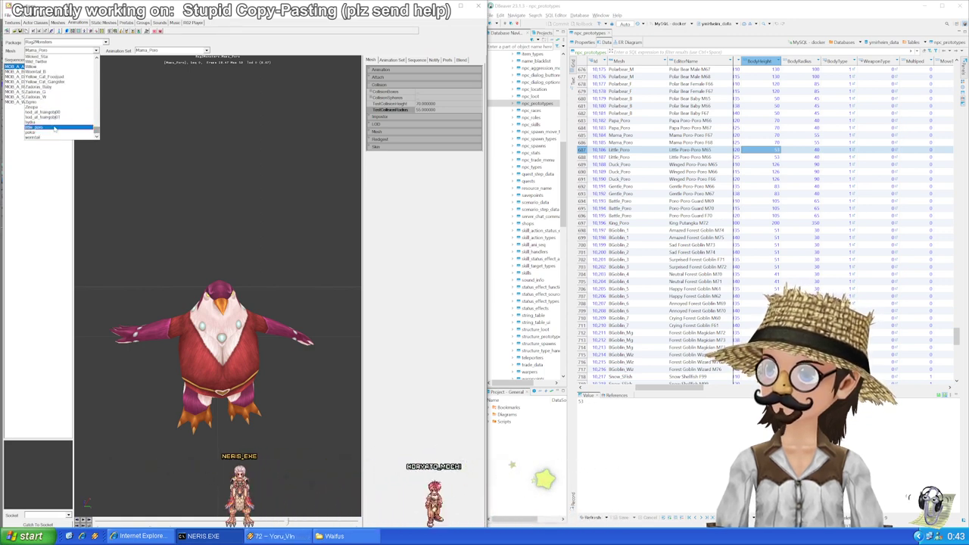
pyautogui.click(76, 130)
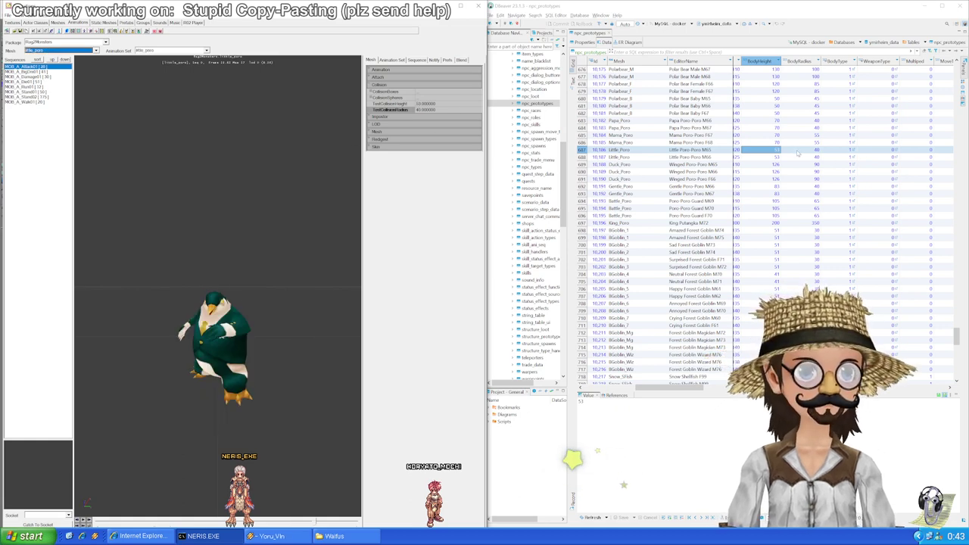
# Step: Select the Winged Poro-Poro M65 row's BodyHeight and load the Duck_Poro mesh to compare its collision height and radius
pyautogui.click(774, 164)
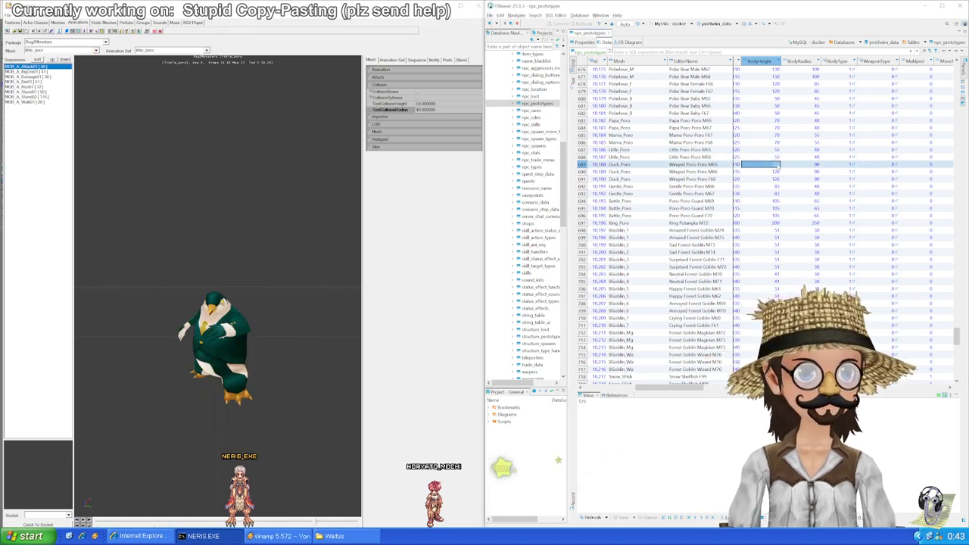
pyautogui.click(95, 50)
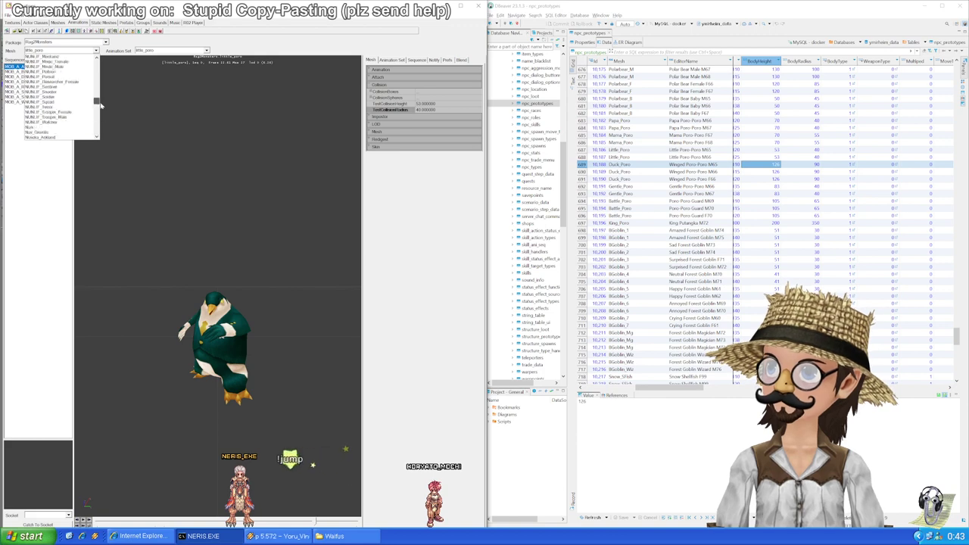
pyautogui.moveTo(101, 106); pyautogui.dragTo(97, 86)
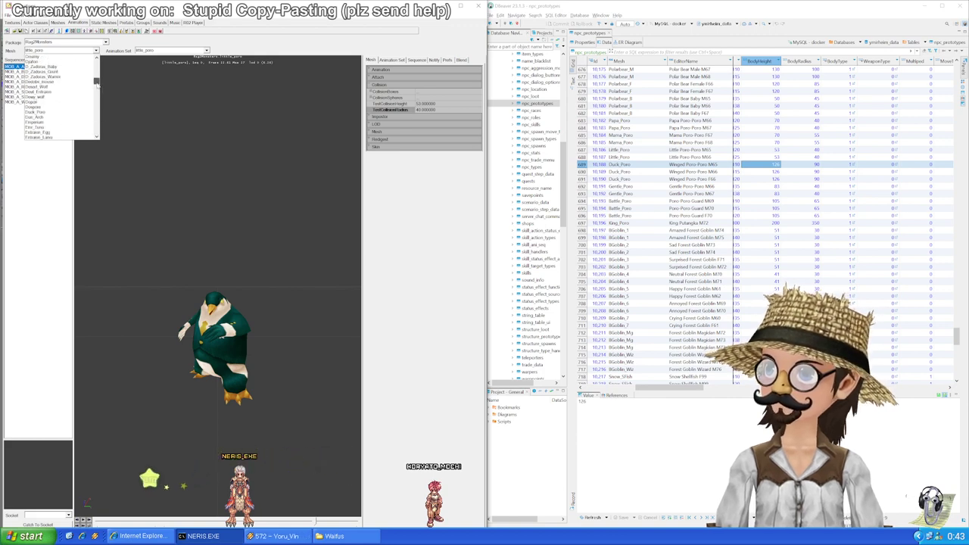
pyautogui.click(62, 113)
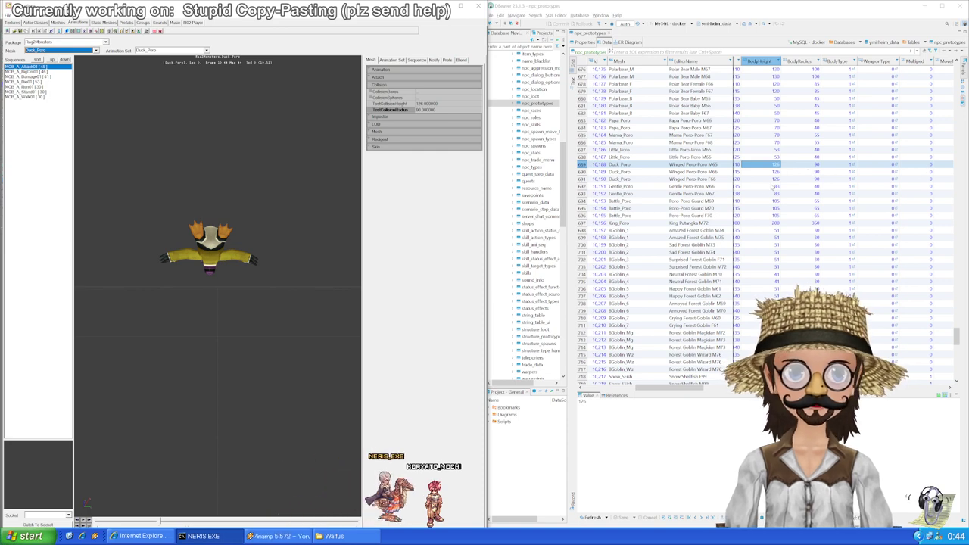
# Step: Load the Gentle_Poro mesh and check its collision values against the BodyHeight cells of the Gentle_Poro M66 and M67 rows
pyautogui.click(771, 186)
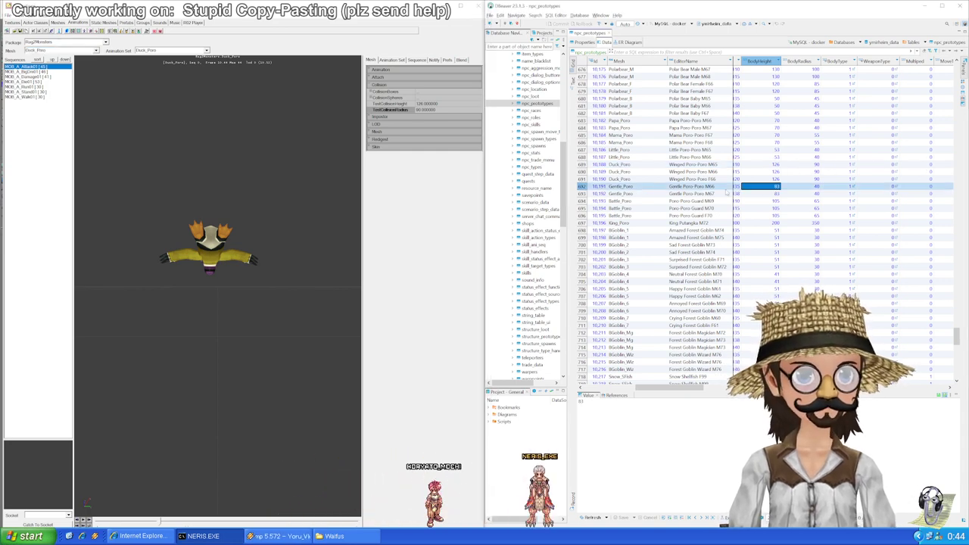
pyautogui.click(95, 50)
pyautogui.scroll(-3, 60, 95)
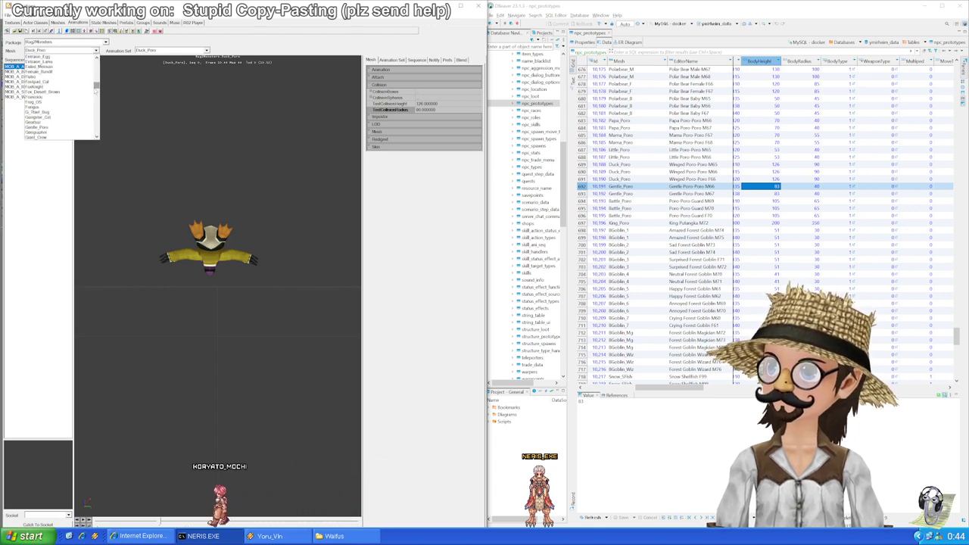
pyautogui.scroll(-2, 61, 99)
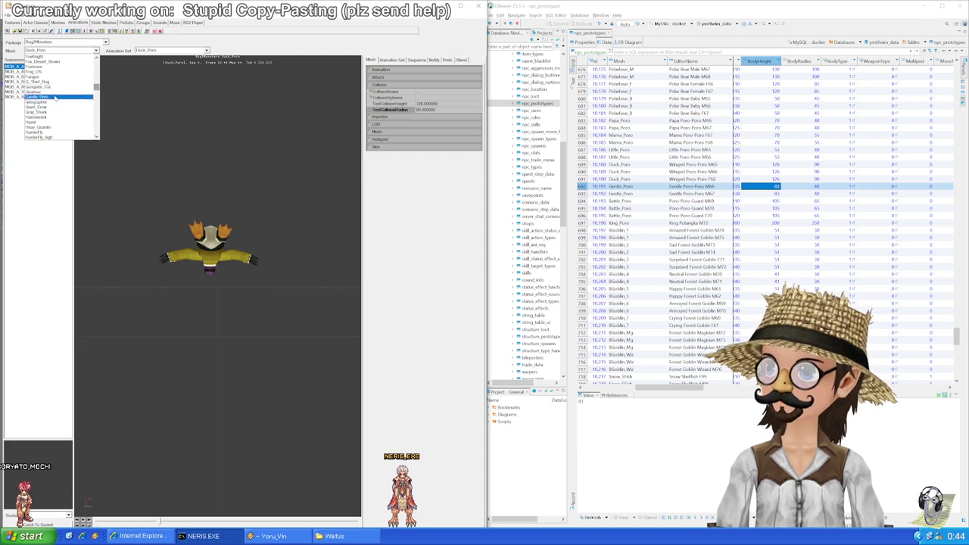
pyautogui.click(55, 97)
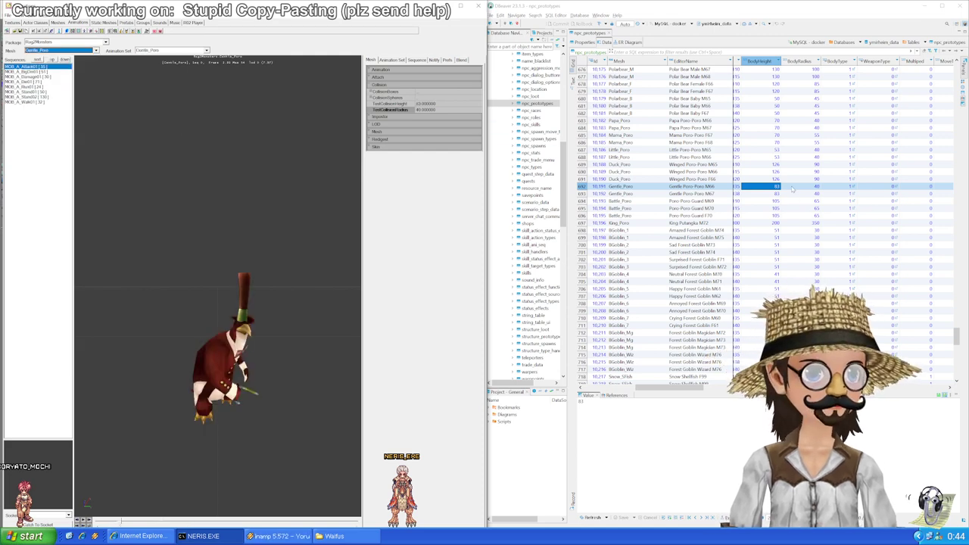
pyautogui.click(772, 194)
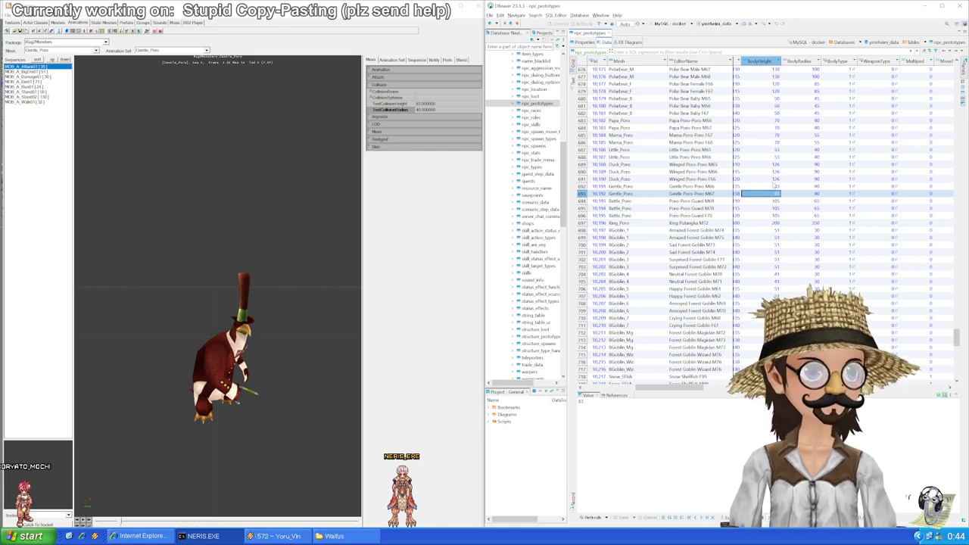
# Step: Select the Poro-Poro Guard M69 row's BodyHeight and load the Battle_Poro mesh to compare collision height and radius
pyautogui.scroll(-2, 773, 185)
pyautogui.click(773, 157)
pyautogui.press('Left')
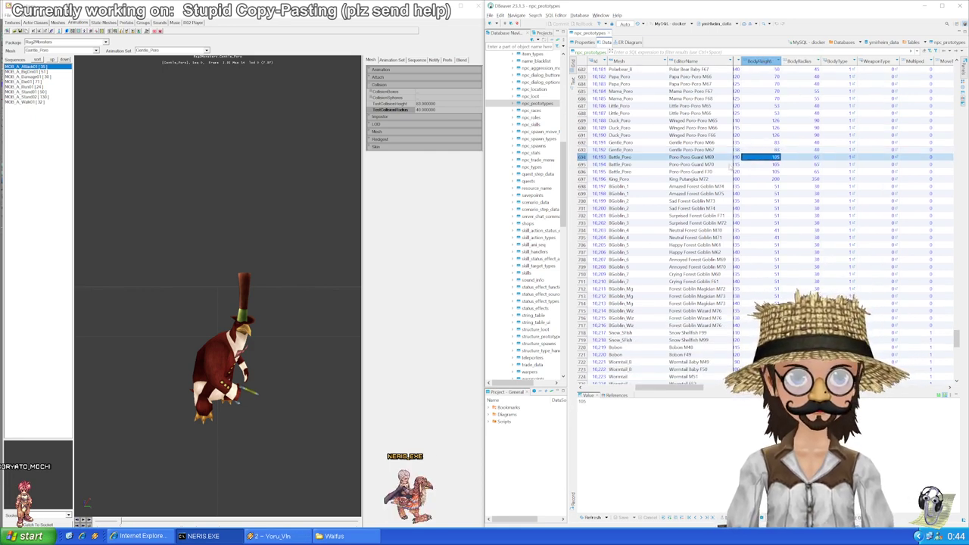
pyautogui.click(95, 51)
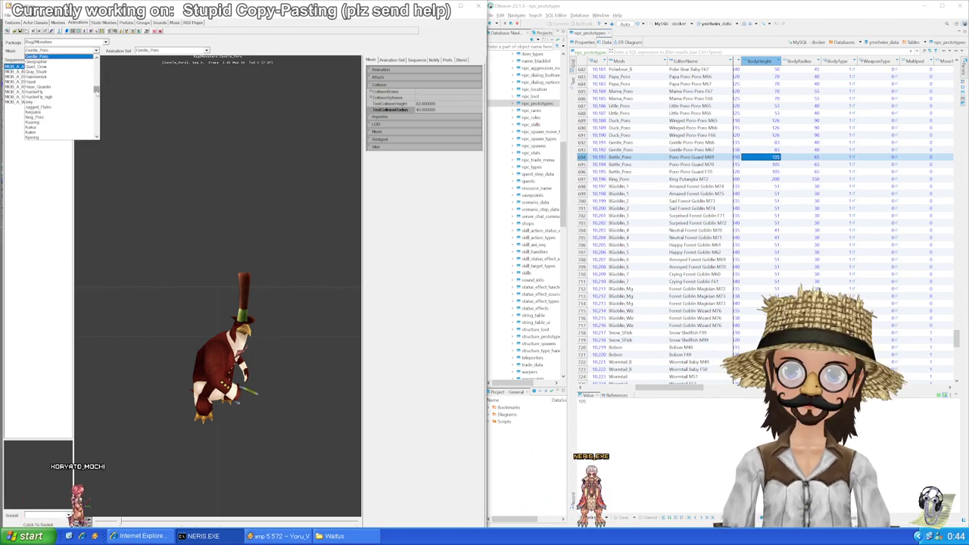
pyautogui.scroll(10, 49, 95)
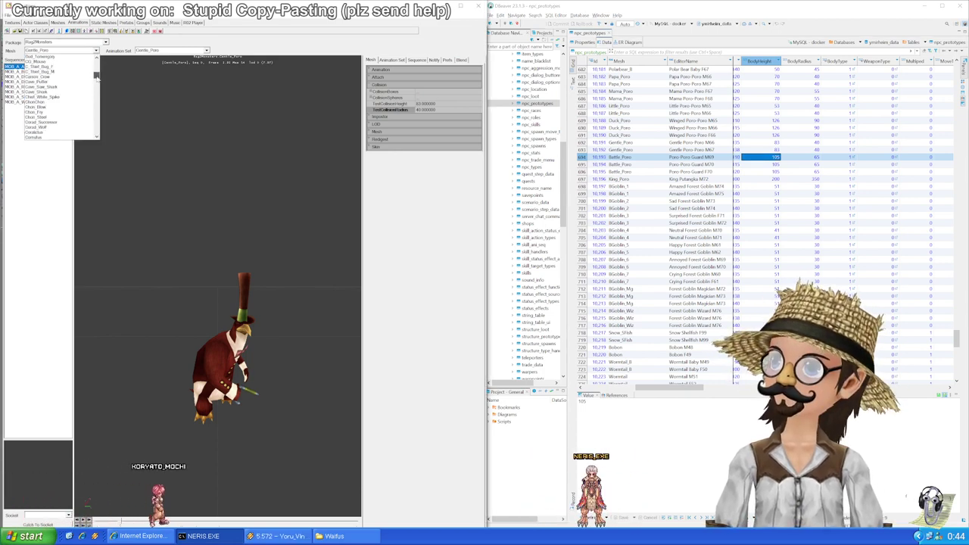
pyautogui.scroll(3, 97, 74)
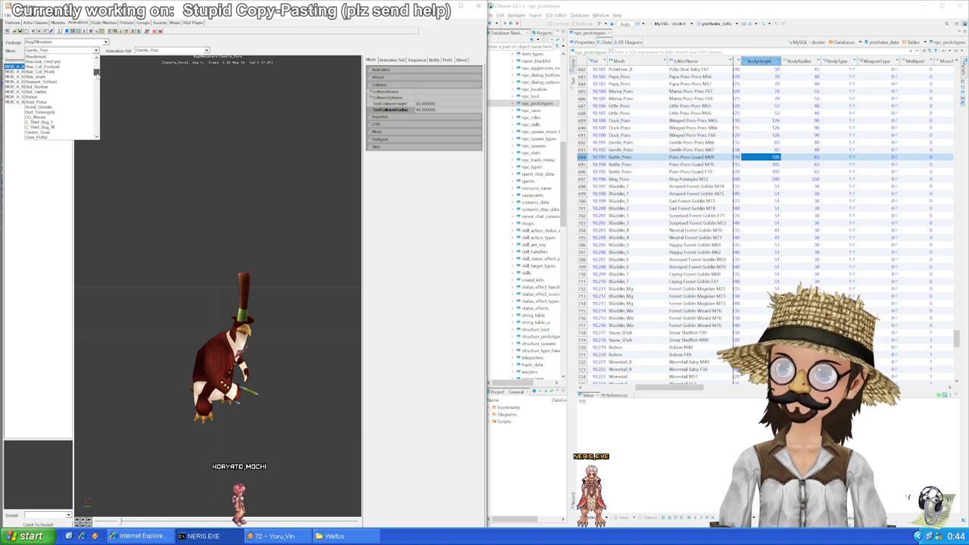
pyautogui.scroll(4, 97, 72)
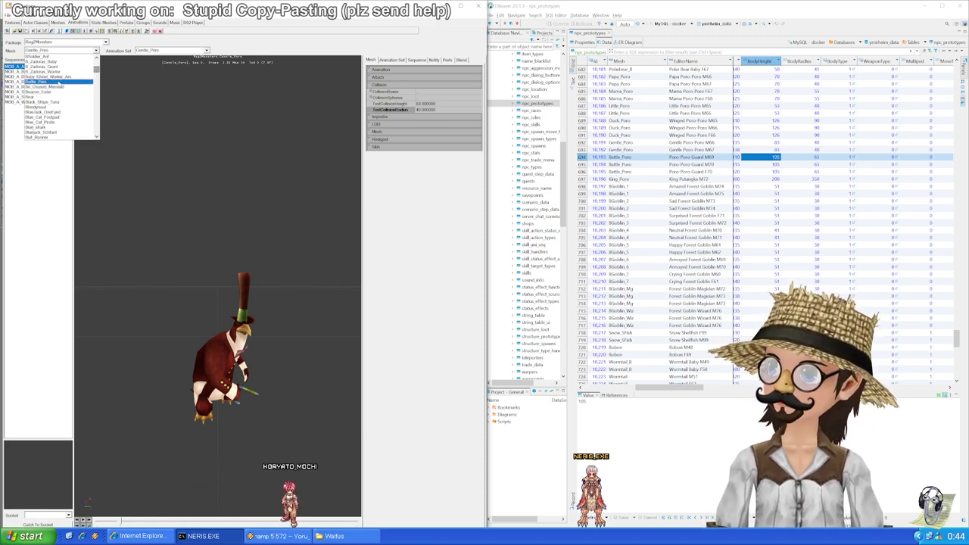
pyautogui.click(58, 81)
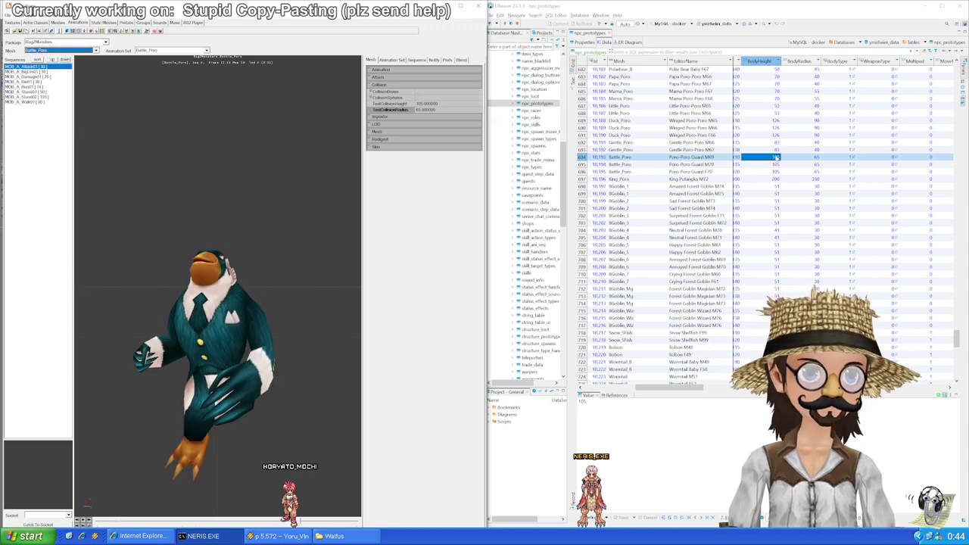
# Step: Go through the remaining Poro-Poro Guard rows to King Putangka M72 and check its BodyHeight and BodyRadius against the King_Poro mesh
pyautogui.press('Down')
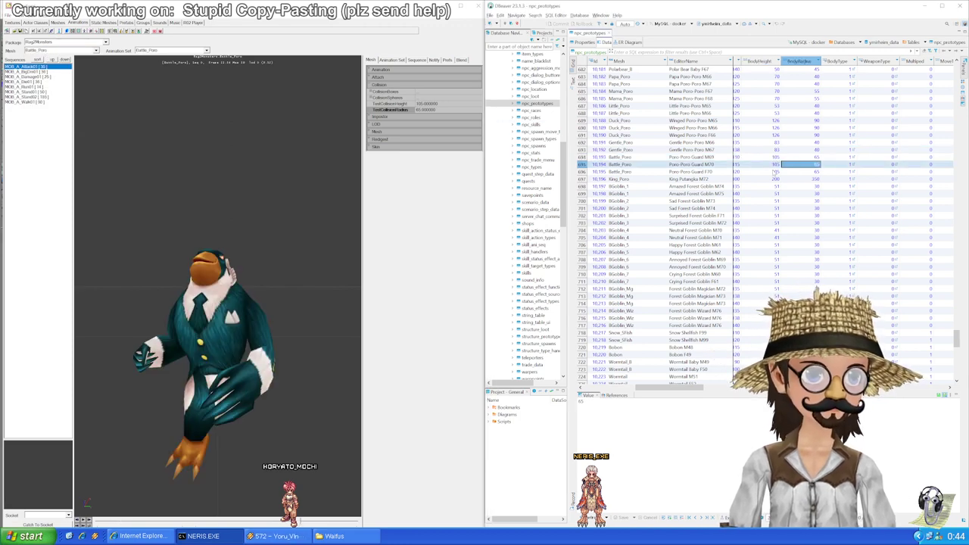
pyautogui.press('Down')
pyautogui.press('Down')
pyautogui.press('Left')
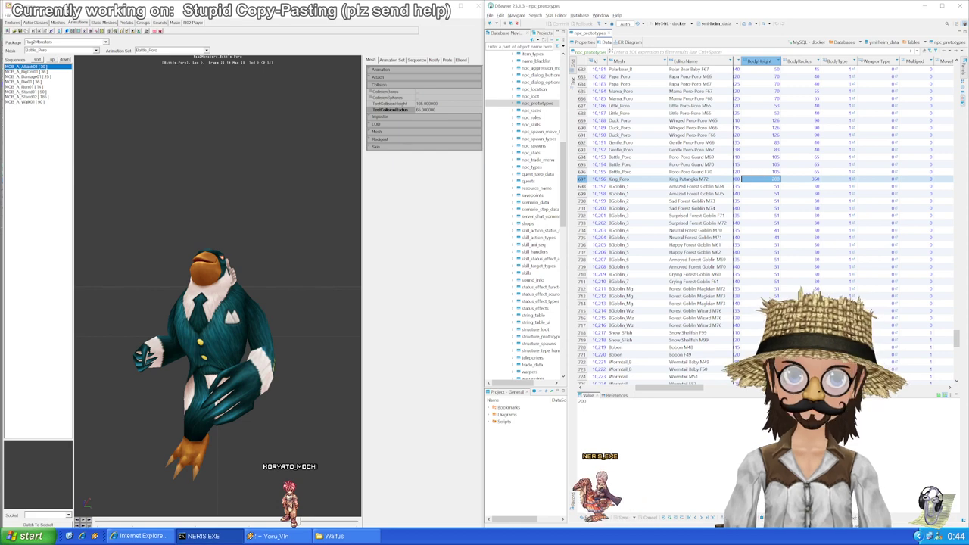
pyautogui.click(96, 50)
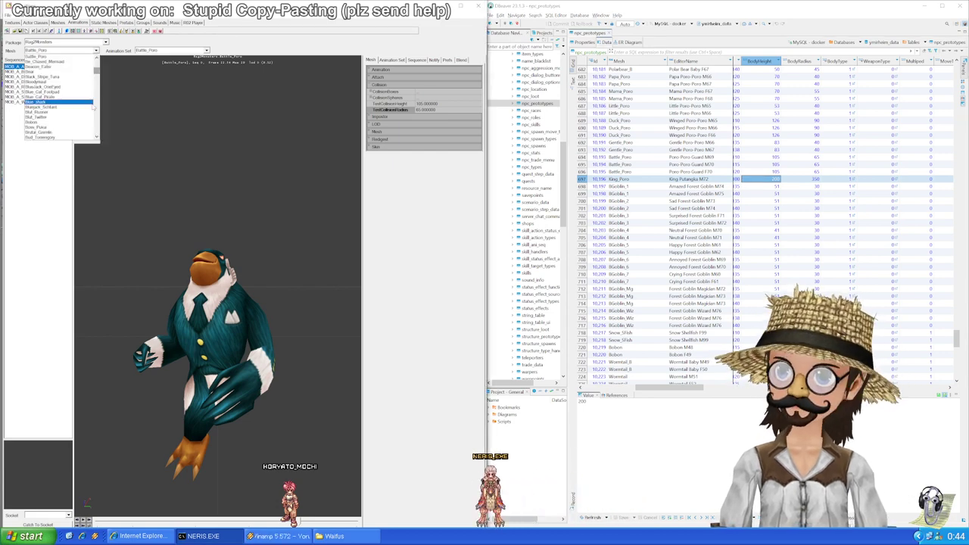
pyautogui.scroll(-3, 96, 79)
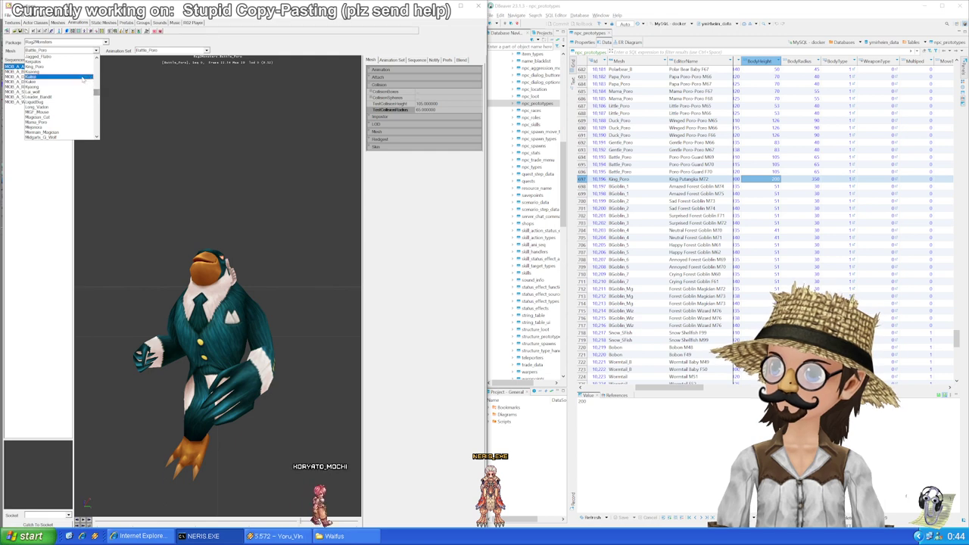
pyautogui.click(38, 66)
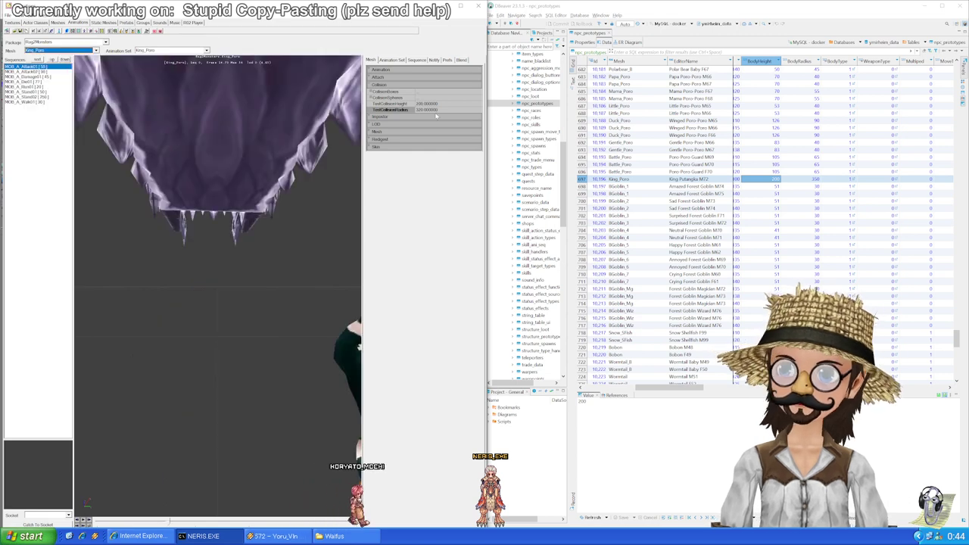
pyautogui.click(803, 181)
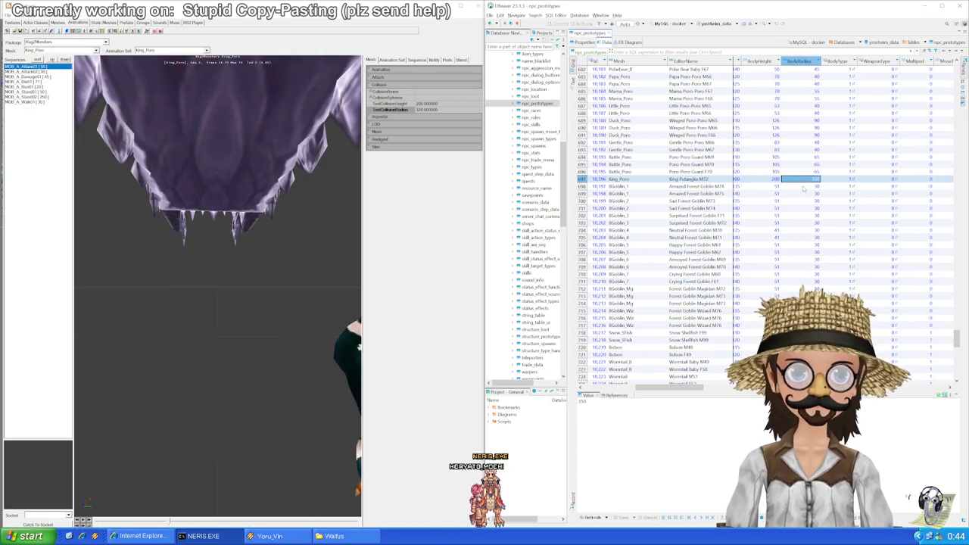
# Step: Set the BodyRadius of King Putangka M72 to 320 and save the change to the table
pyautogui.write('320')
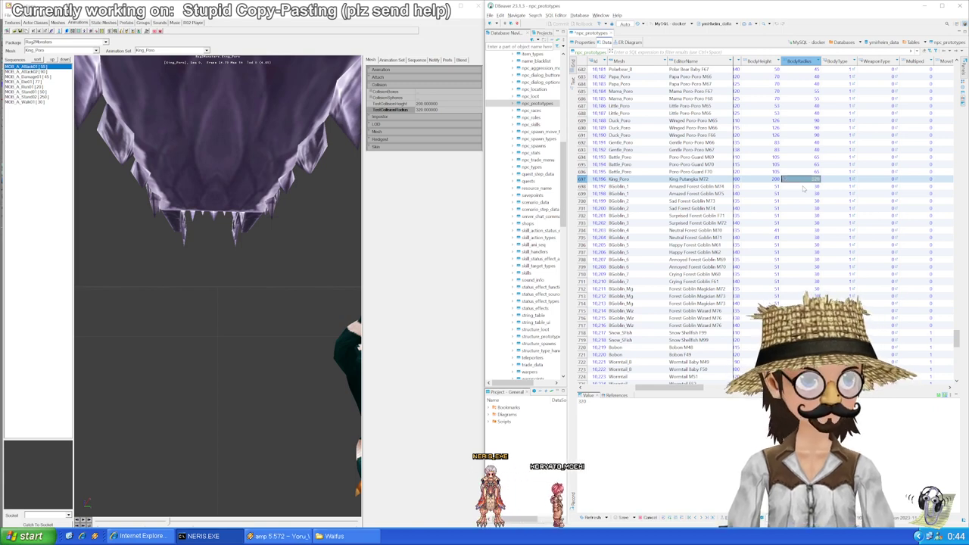
pyautogui.hotkey('ctrl', 's')
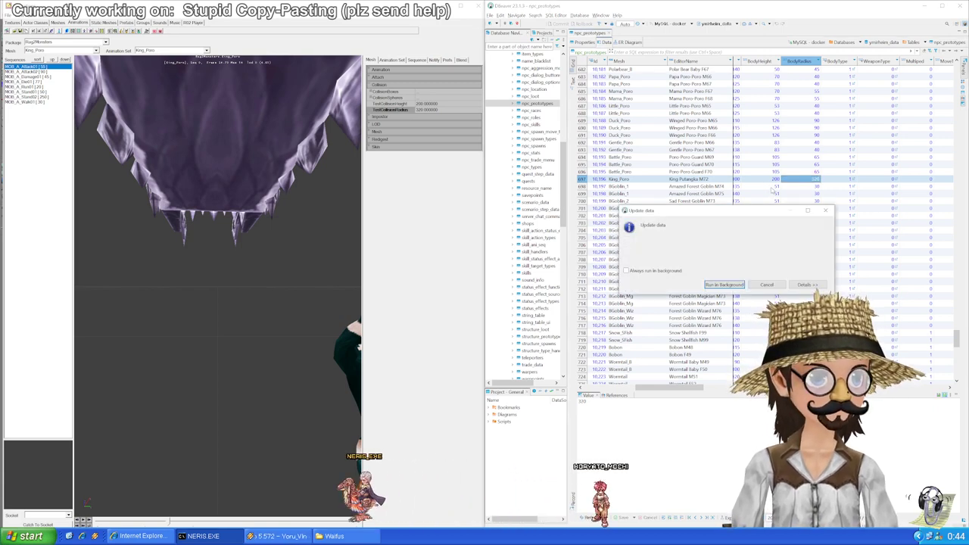
# Step: Load the BGoblin_1 mesh and compare its collision height and radius with the Amazed Forest Goblin M74 row
pyautogui.click(768, 186)
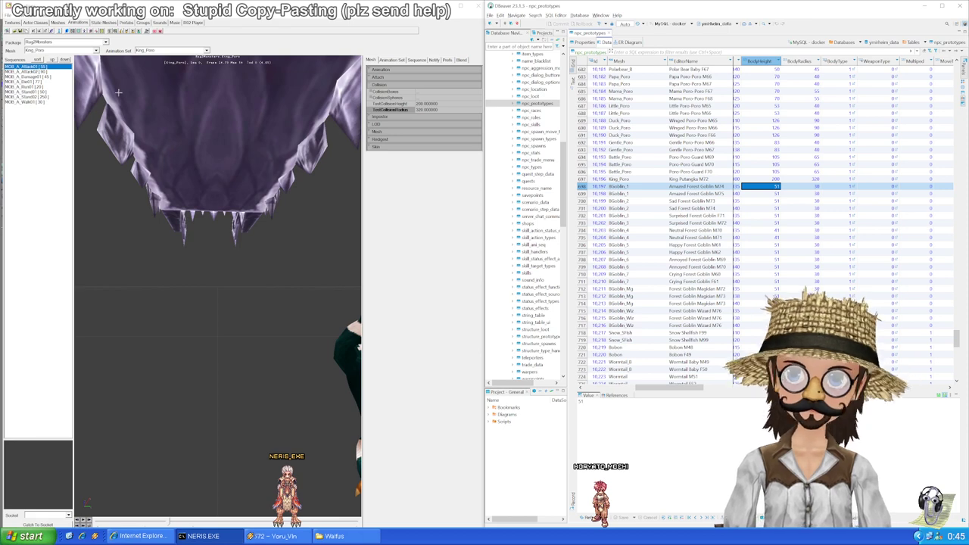
pyautogui.click(81, 50)
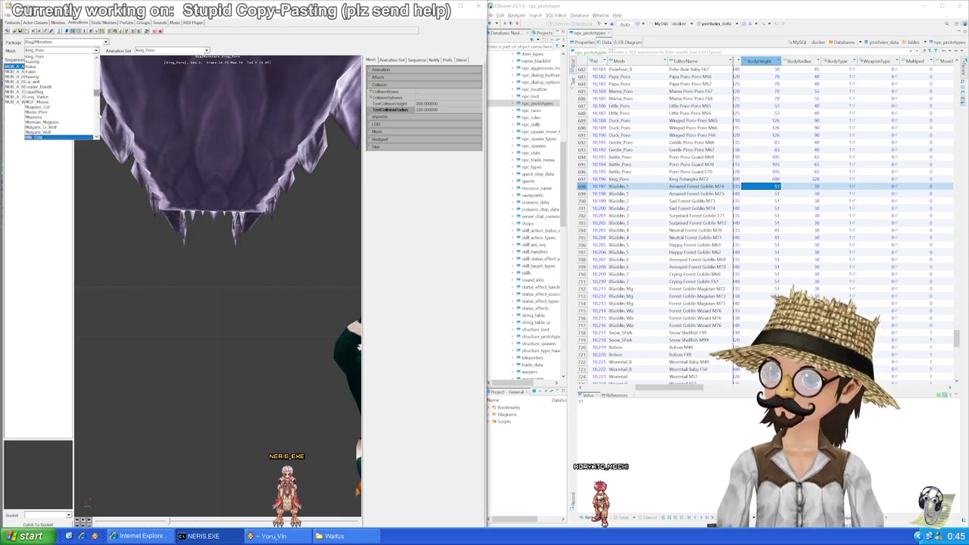
pyautogui.scroll(-2, 57, 135)
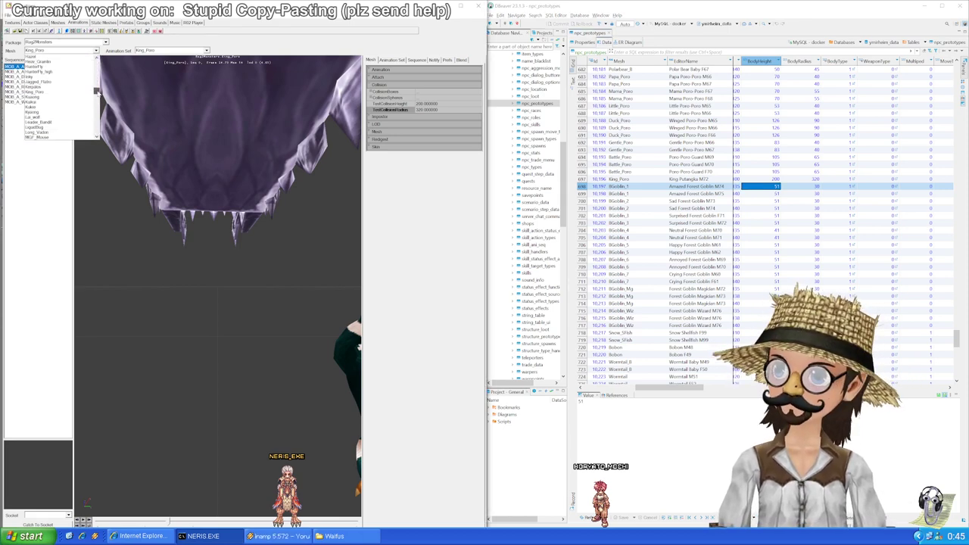
pyautogui.scroll(2, 49, 99)
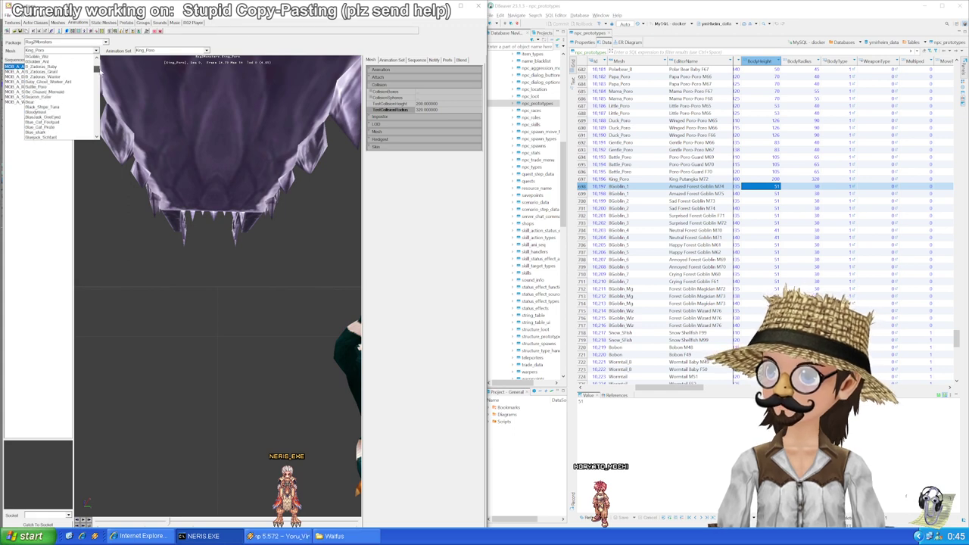
pyautogui.click(73, 88)
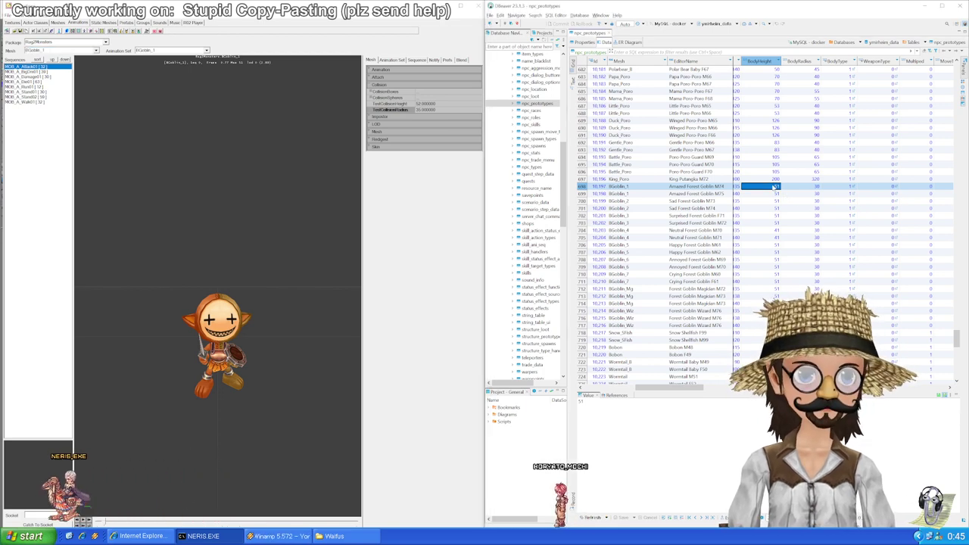
# Step: Set the Amazed Forest Goblin M74 row's BodyHeight to 52 and BodyRadius to 35
pyautogui.doubleClick(772, 185)
pyautogui.press('Tab')
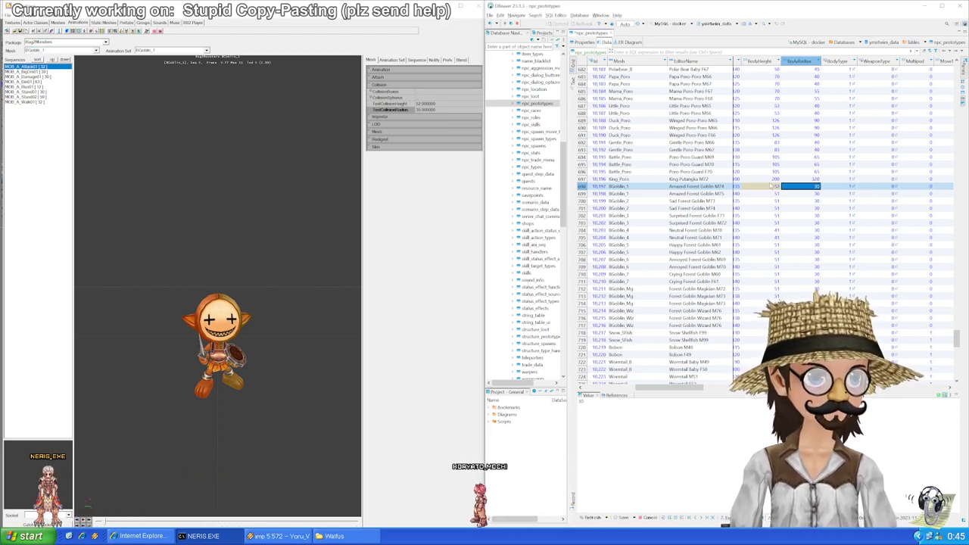
pyautogui.click(772, 185)
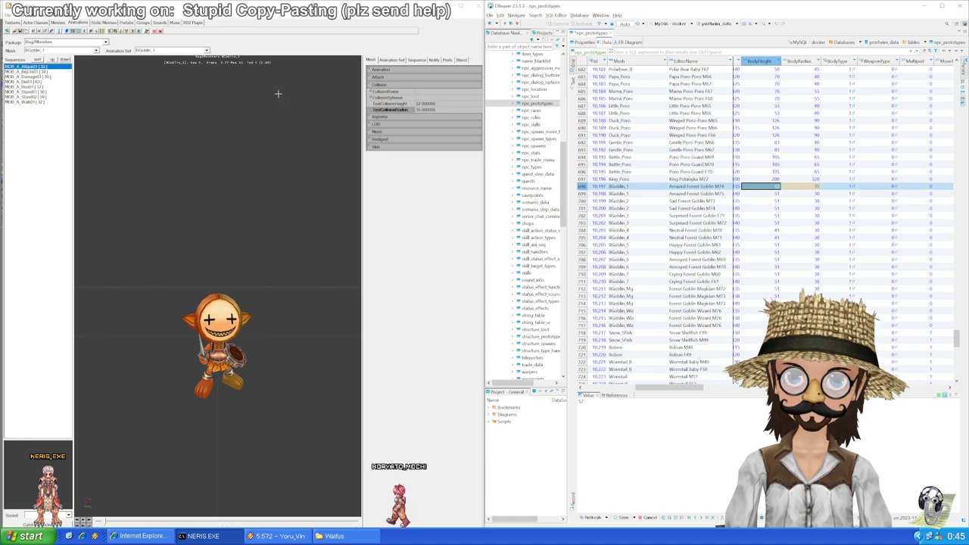
# Step: Go through the remaining BGoblin meshes up to BGoblin_Wiz and check each one's collision height and radius
pyautogui.click(86, 51)
pyautogui.click(84, 51)
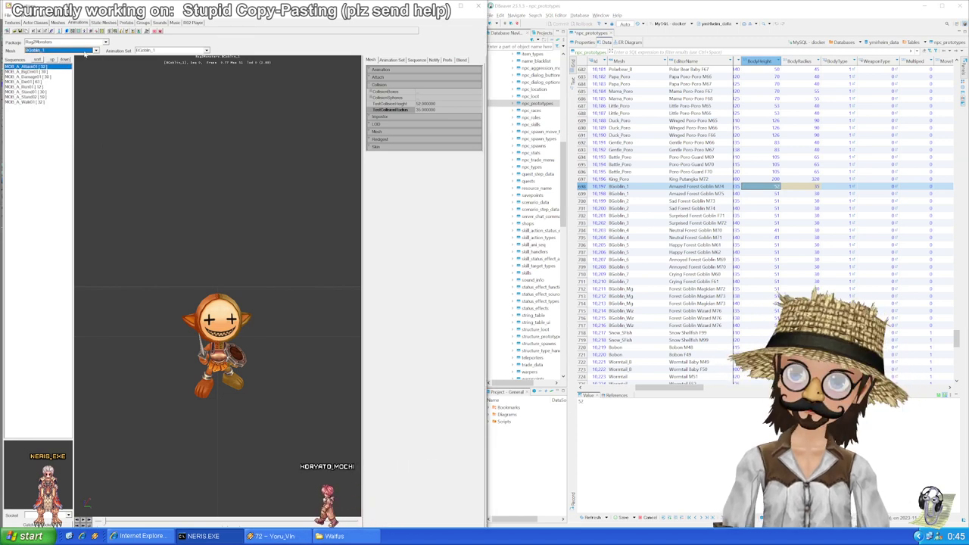
pyautogui.press('Down')
pyautogui.press('Down')
pyautogui.press('Down')
pyautogui.press('Down')
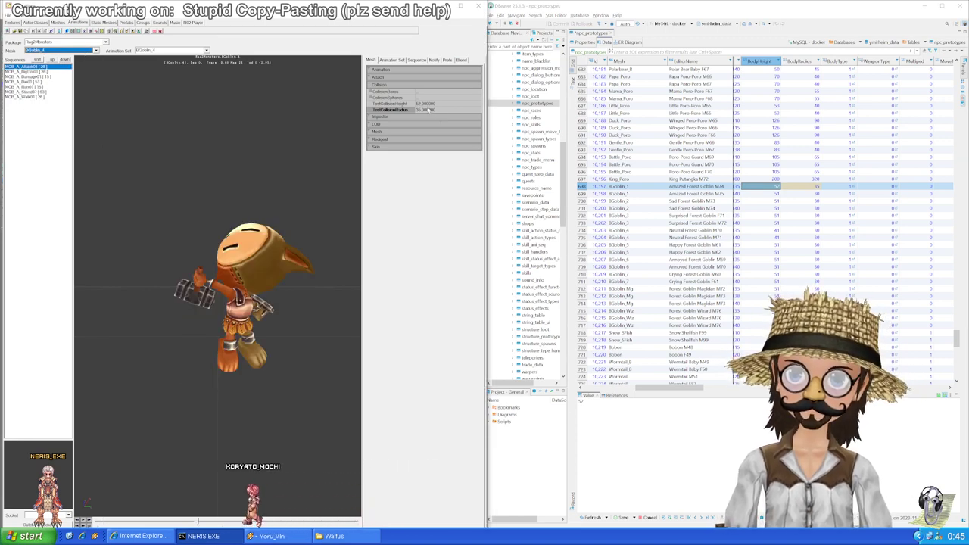
pyautogui.press('Down')
pyautogui.press('Down')
pyautogui.press('Down')
pyautogui.press('Down')
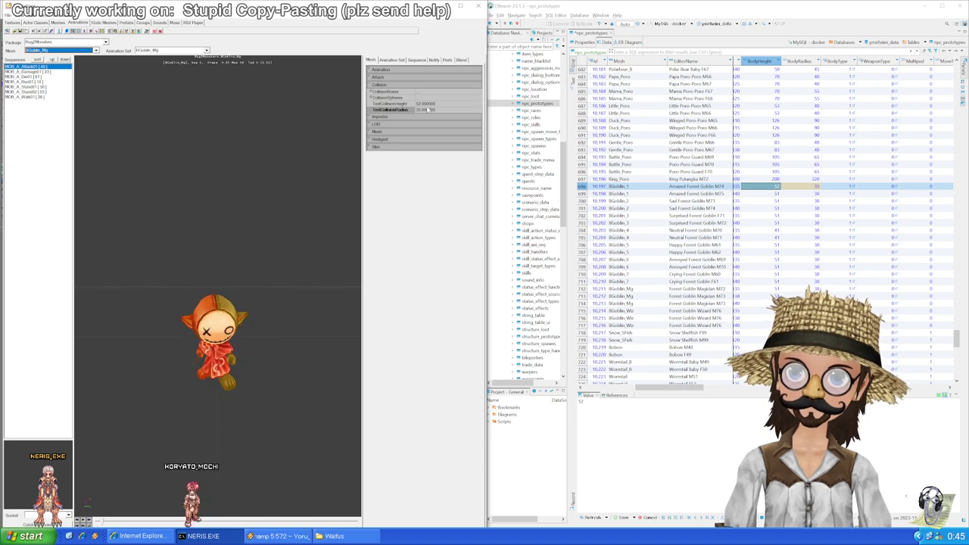
pyautogui.press('Down')
pyautogui.press('Down')
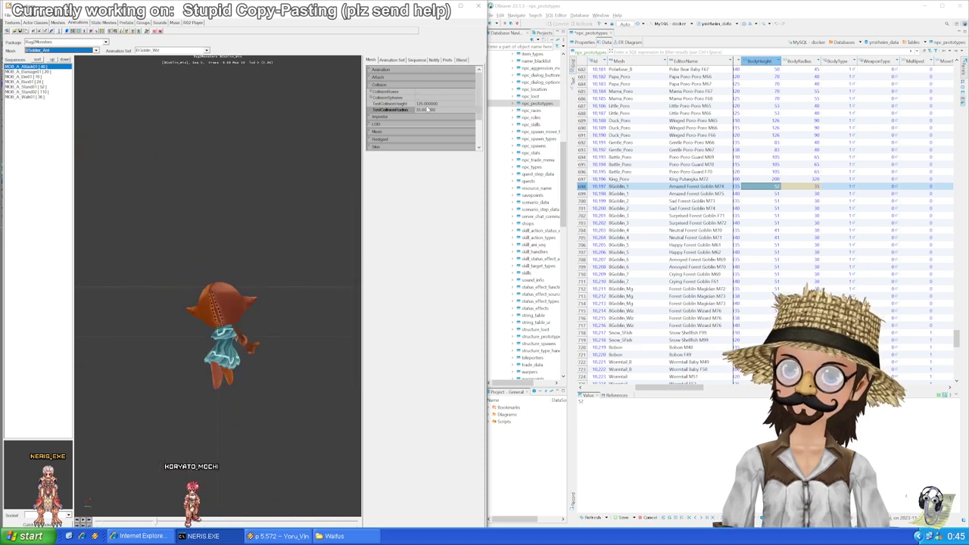
# Step: Set BodyHeight to 52 and BodyRadius to 35 for rows 10,198 to 10,210, Amazed Forest Goblin M75 through Crying Forest Goblin F61, and save
pyautogui.moveTo(771, 193); pyautogui.dragTo(764, 283)
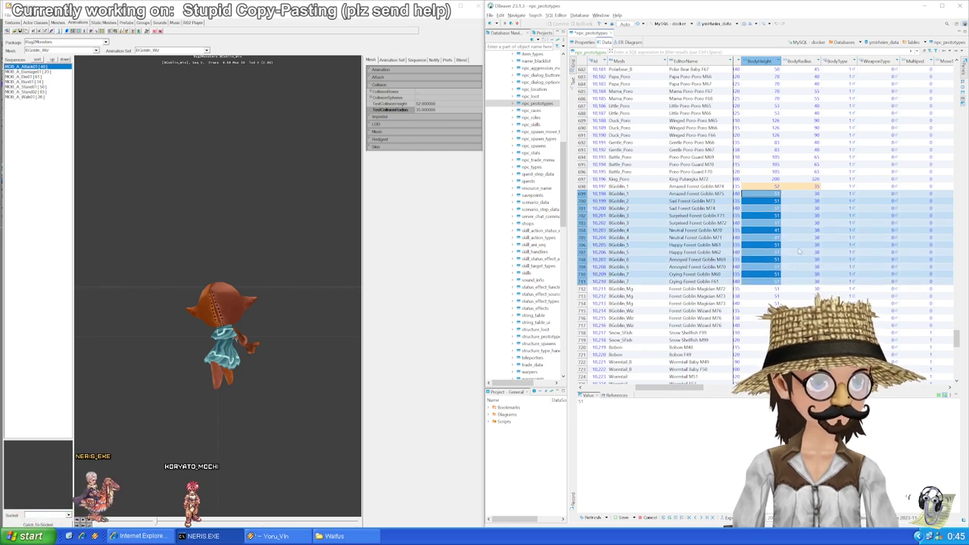
pyautogui.write('52')
pyautogui.click(803, 186)
pyautogui.moveTo(804, 194); pyautogui.dragTo(796, 280)
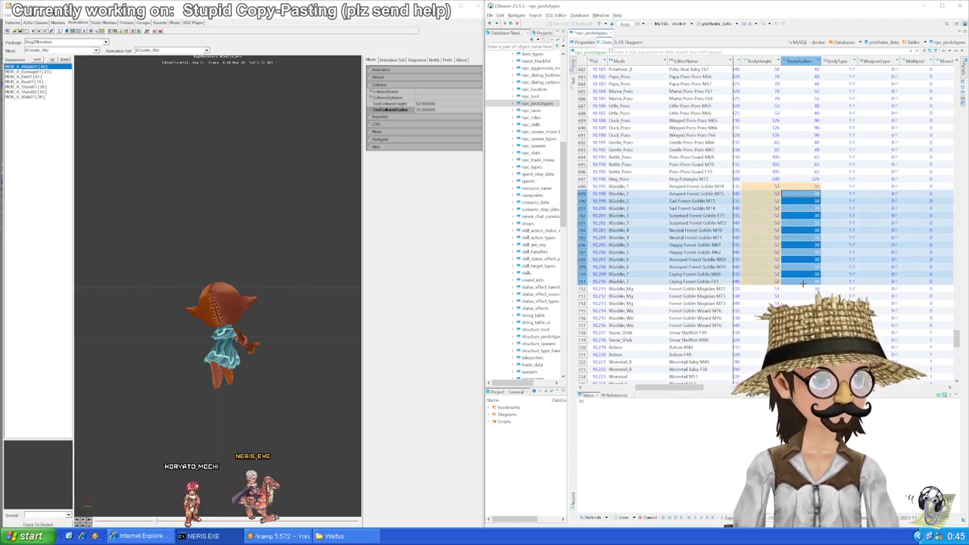
pyautogui.write('35')
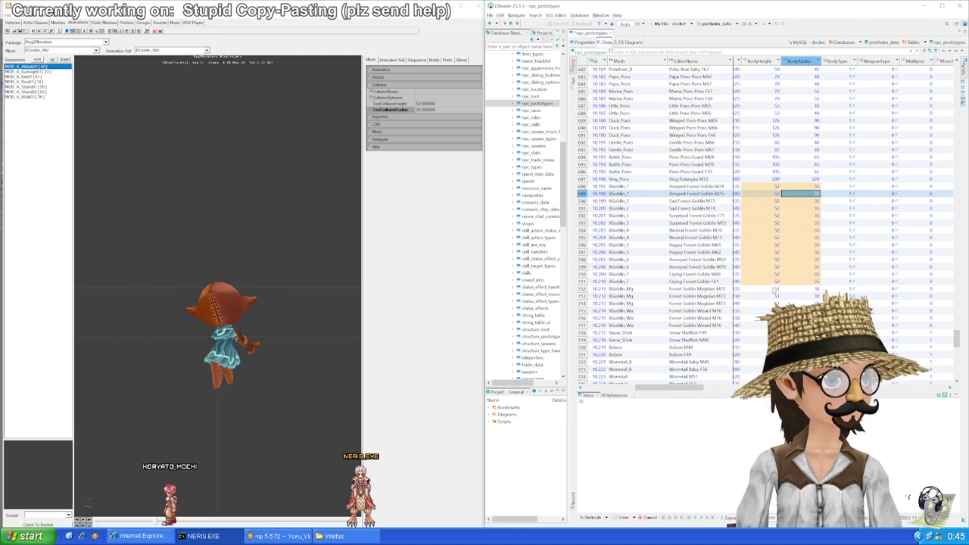
pyautogui.hotkey('ctrl', 's')
# Step: Select the Forest Goblin Magician M72 row's BodyHeight and load the BGoblin_Mg mesh to compare collision height and radius
pyautogui.click(766, 288)
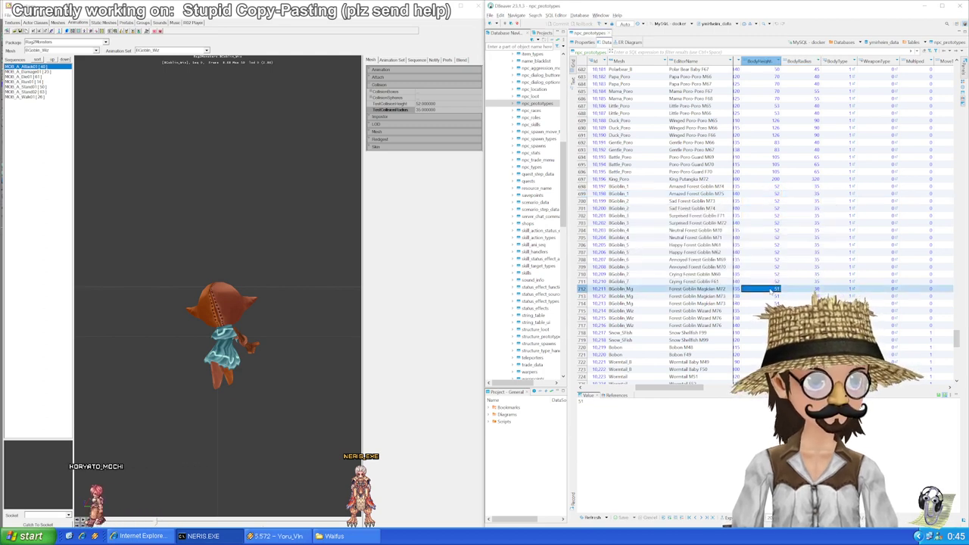
pyautogui.scroll(-6, 758, 204)
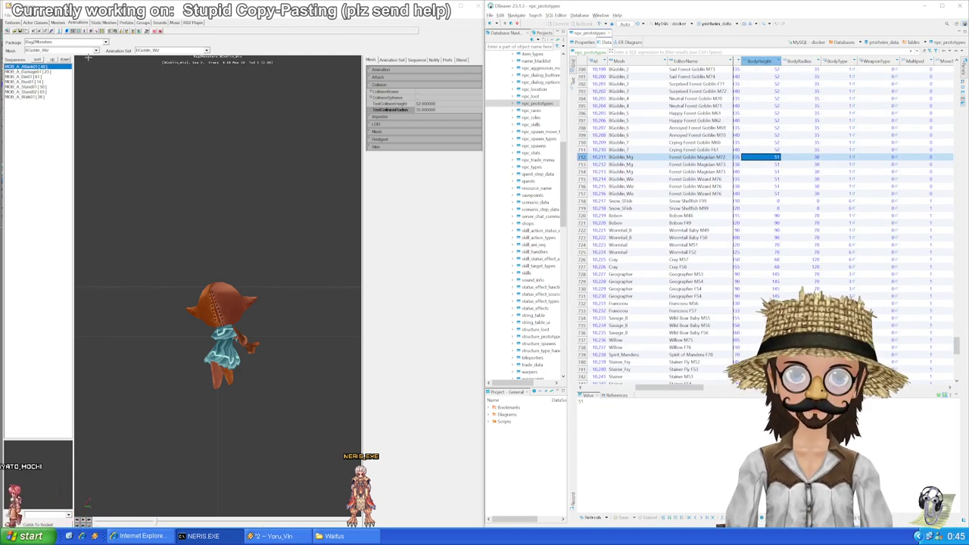
pyautogui.click(71, 51)
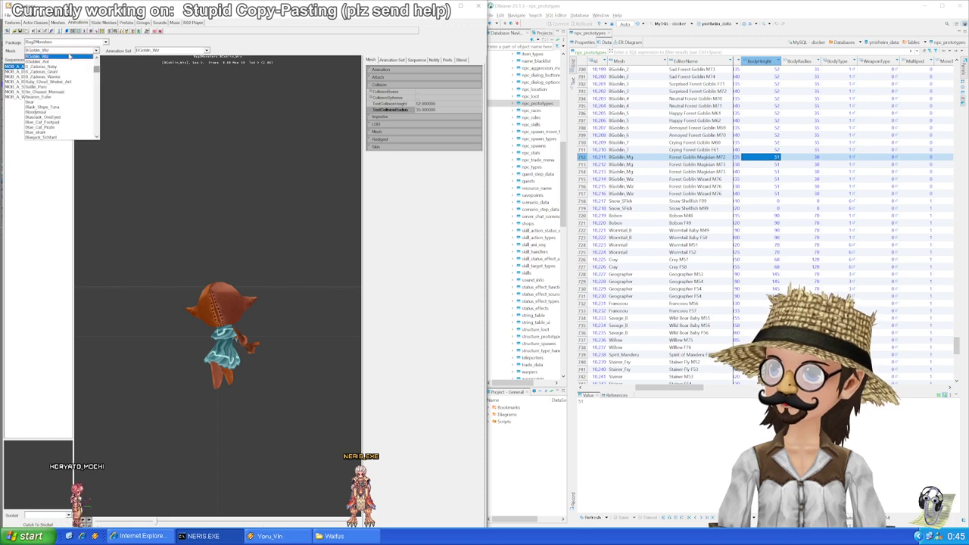
pyautogui.scroll(1, 69, 61)
pyautogui.click(63, 68)
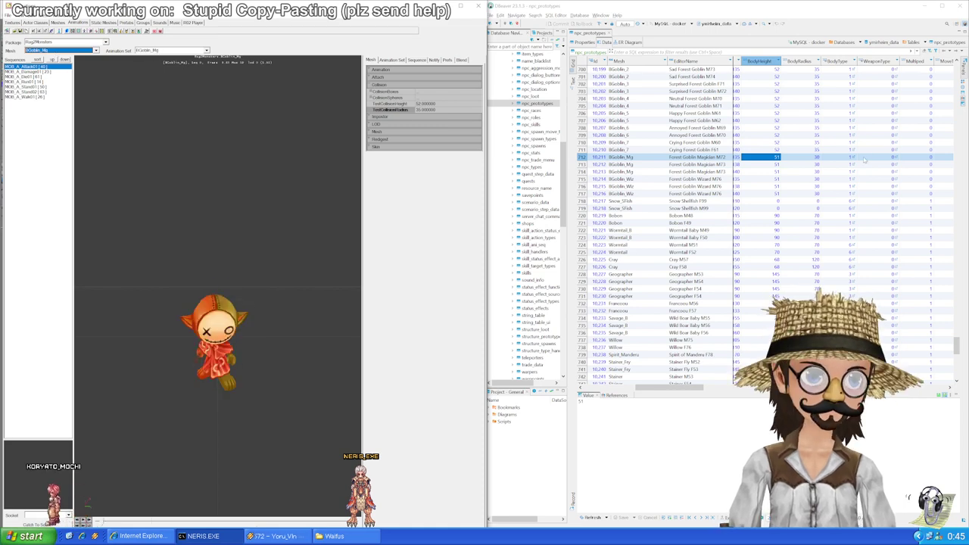
# Step: Set BodyHeight to 52 and BodyRadius to 35 for all Forest Goblin Magician and Forest Goblin Wizard rows, and save
pyautogui.moveTo(766, 157); pyautogui.dragTo(769, 194)
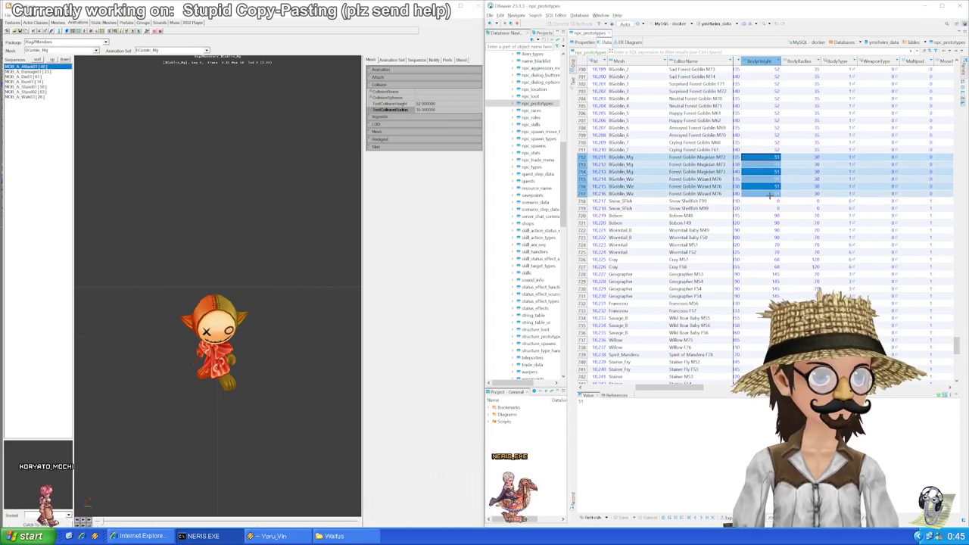
pyautogui.click(772, 143)
pyautogui.click(774, 150)
pyautogui.moveTo(770, 157); pyautogui.dragTo(767, 194)
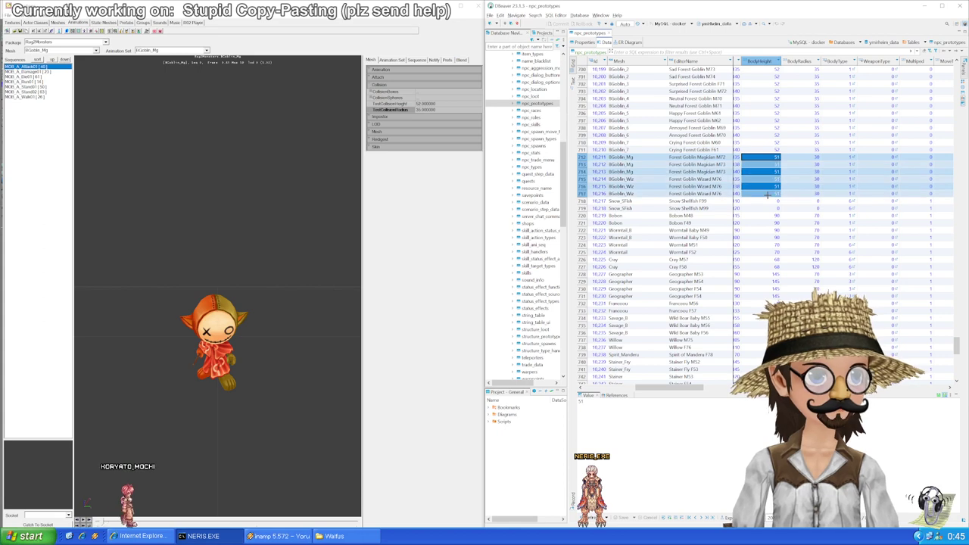
pyautogui.hotkey('ctrl', 'v')
pyautogui.moveTo(811, 157); pyautogui.dragTo(808, 194)
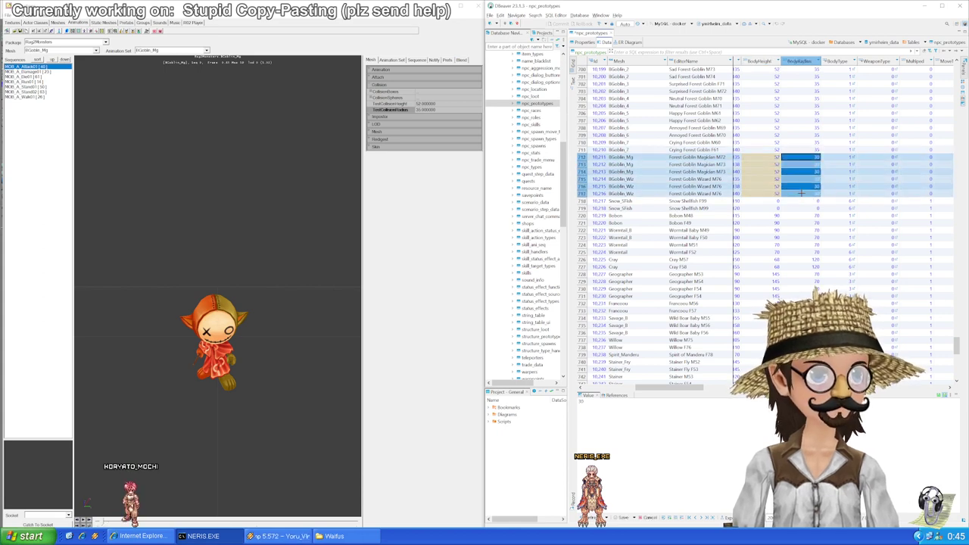
pyautogui.hotkey('ctrl', 'v')
pyautogui.hotkey('ctrl', 's')
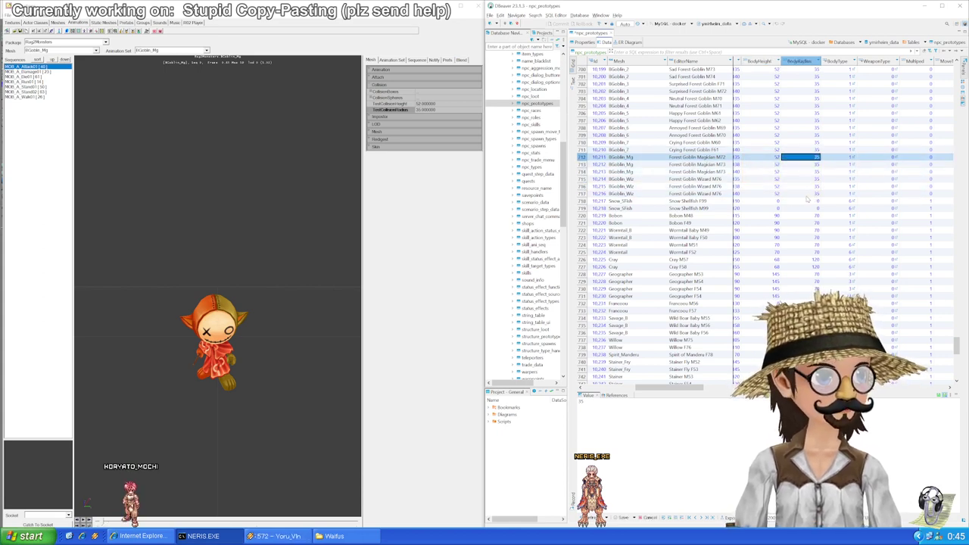
# Step: Select the Snow Shellfish F99 row's BodyHeight and search the mesh list for the Snow_SFish mesh
pyautogui.scroll(-1, 787, 197)
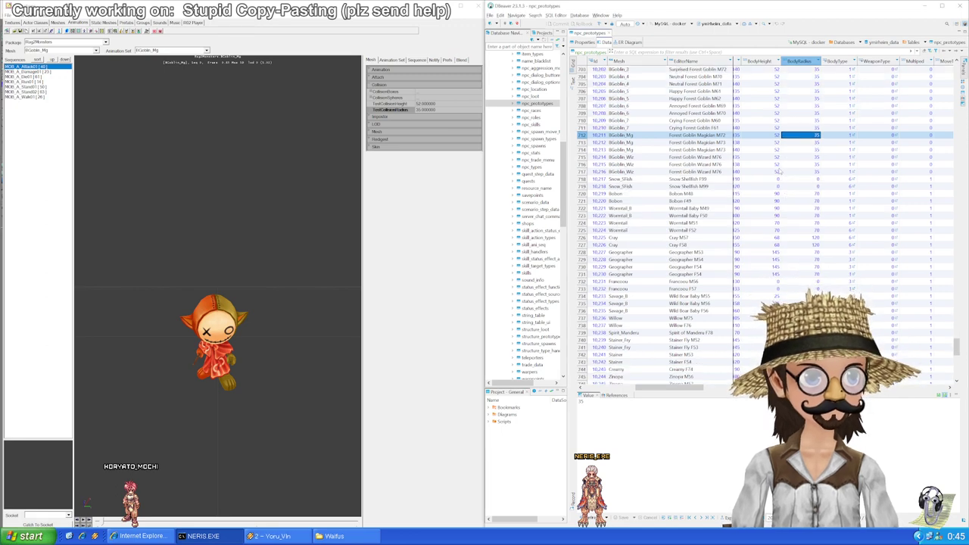
pyautogui.click(775, 180)
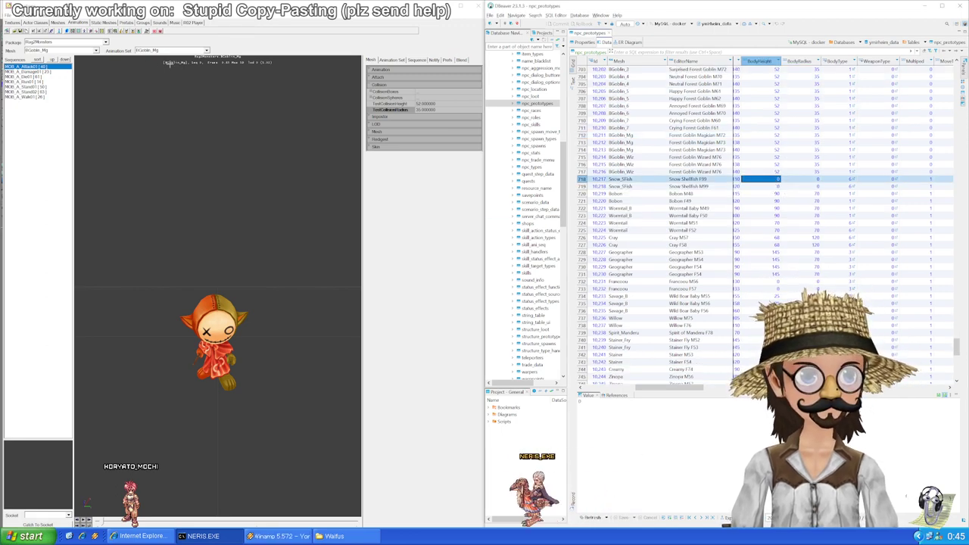
pyautogui.click(79, 52)
pyautogui.moveTo(97, 68); pyautogui.dragTo(88, 118)
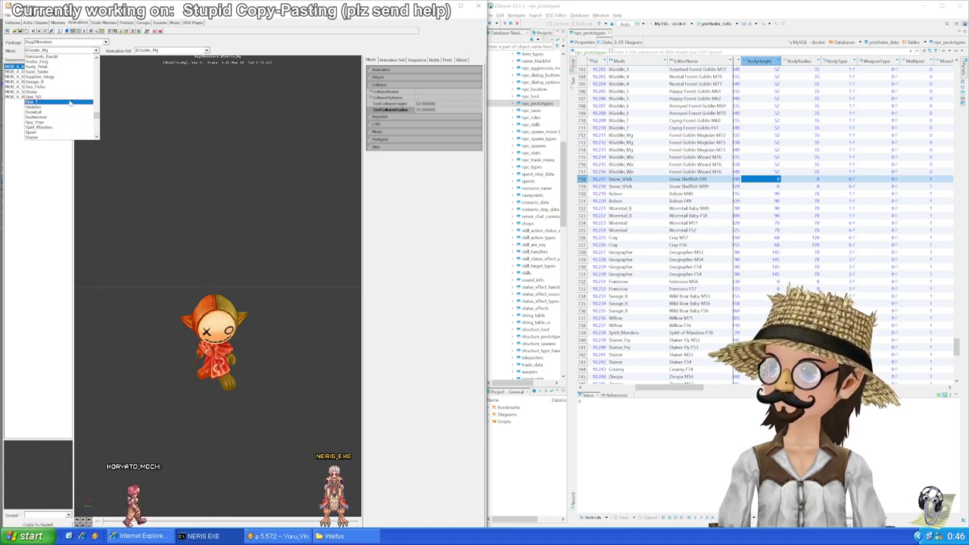
pyautogui.scroll(-2, 70, 106)
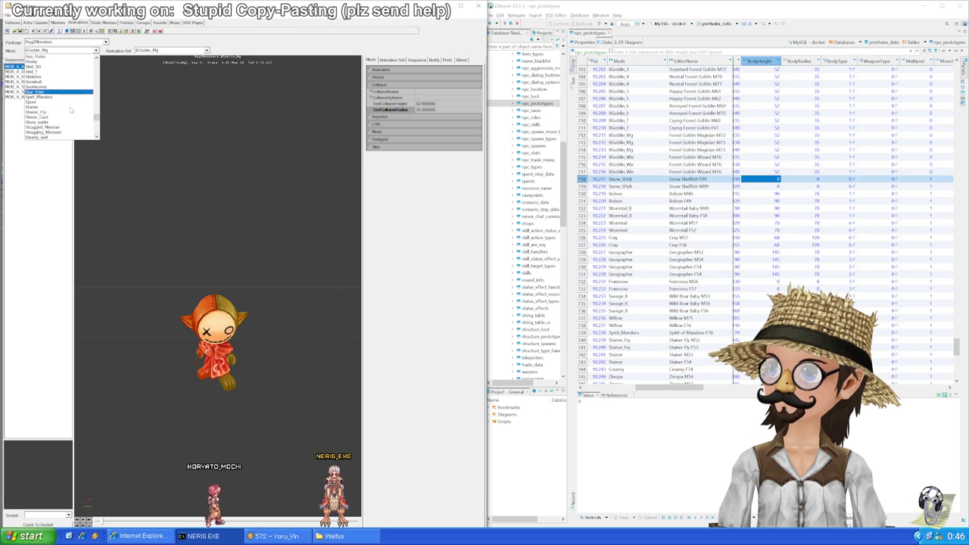
pyautogui.scroll(2, 70, 110)
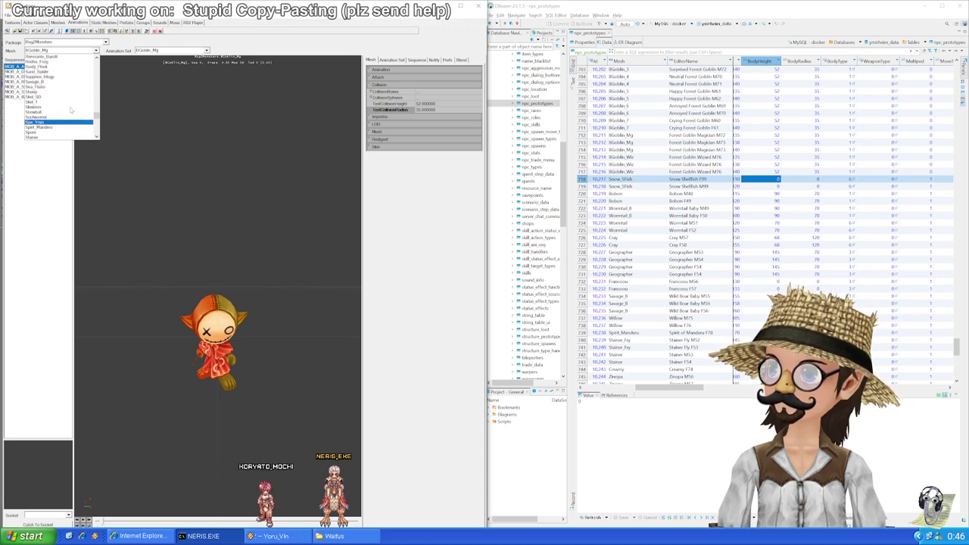
pyautogui.scroll(-1, 69, 109)
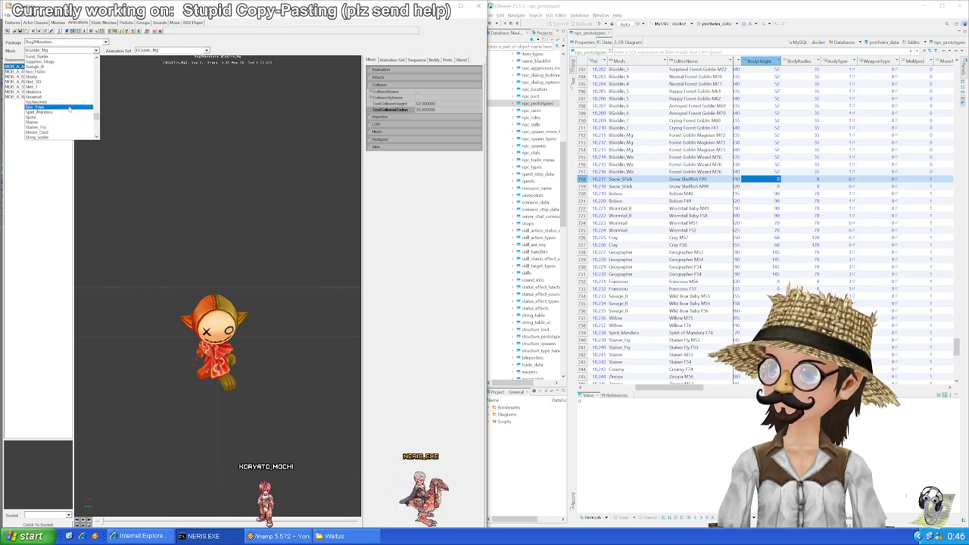
pyautogui.scroll(-6, 68, 121)
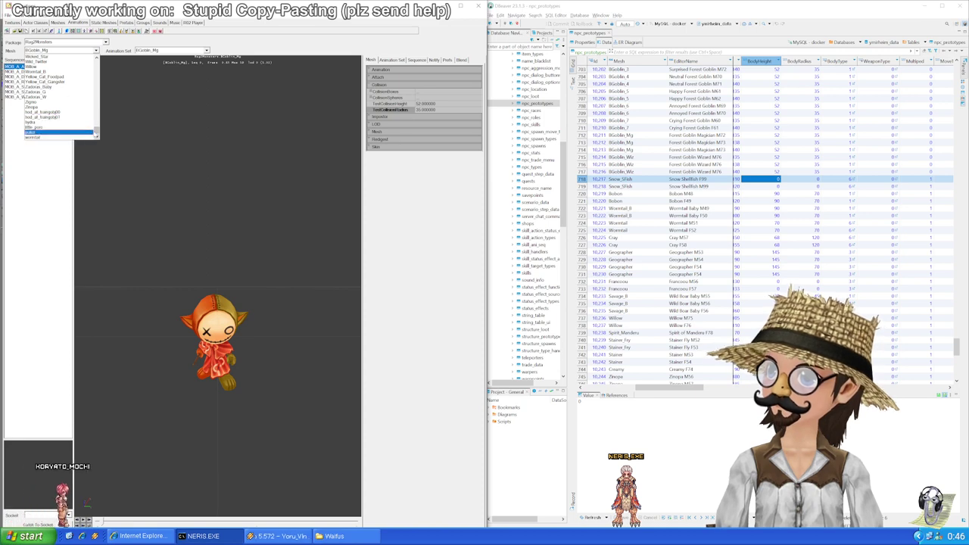
pyautogui.scroll(-5, 65, 136)
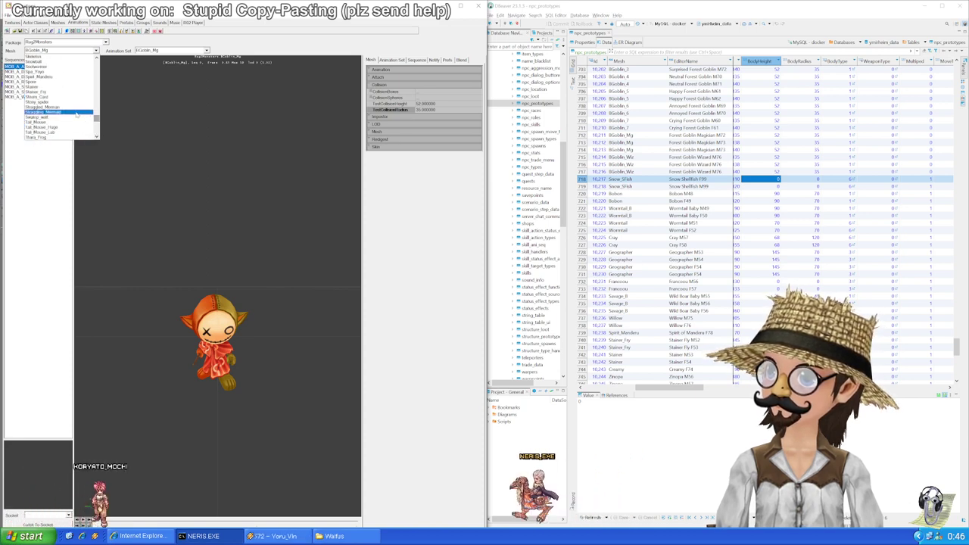
pyautogui.scroll(3, 60, 106)
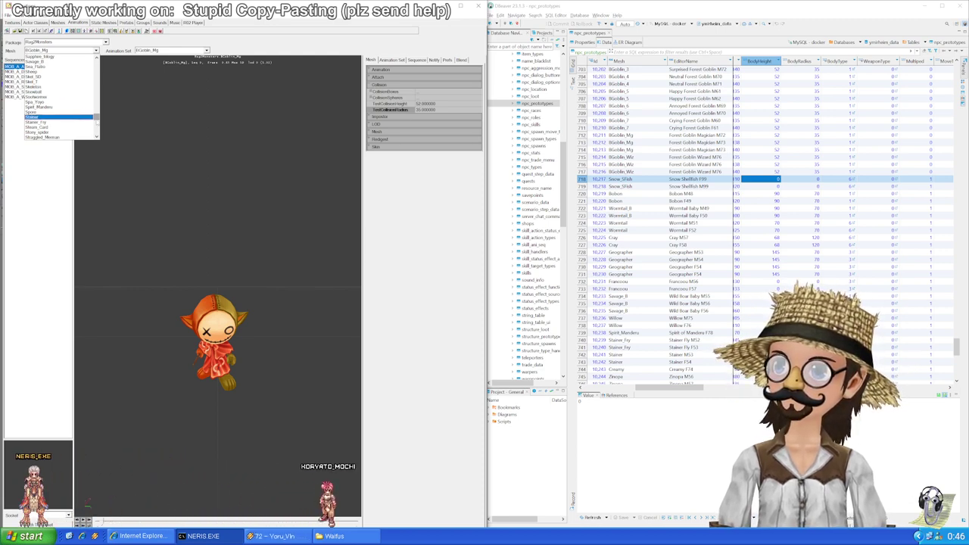
pyautogui.scroll(-10, 60, 97)
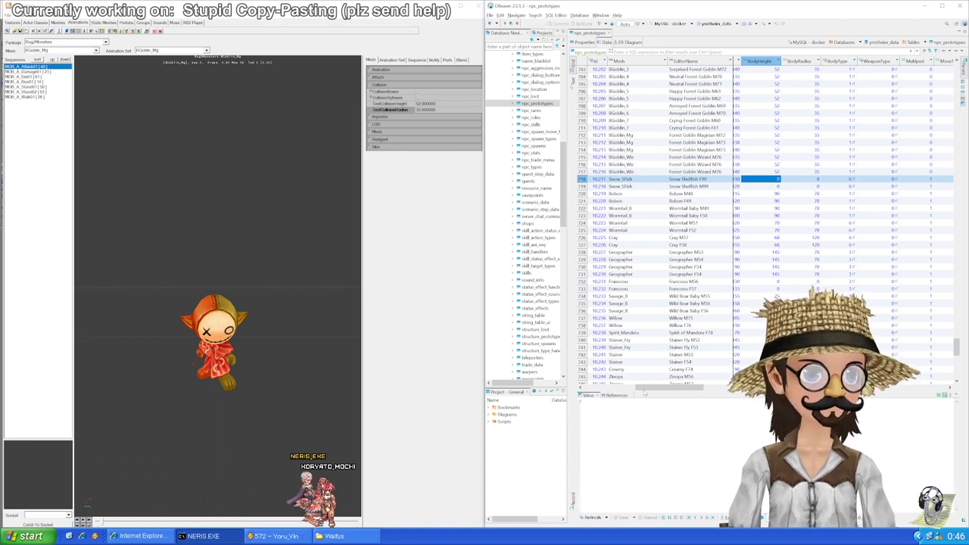
# Step: Examine the Mesh, BodyHeight and BodyRadius values of the Snow Shellfish F99 and M99 rows
pyautogui.click(682, 182)
pyautogui.hscroll(2, 643, 391)
pyautogui.hscroll(-4, 643, 391)
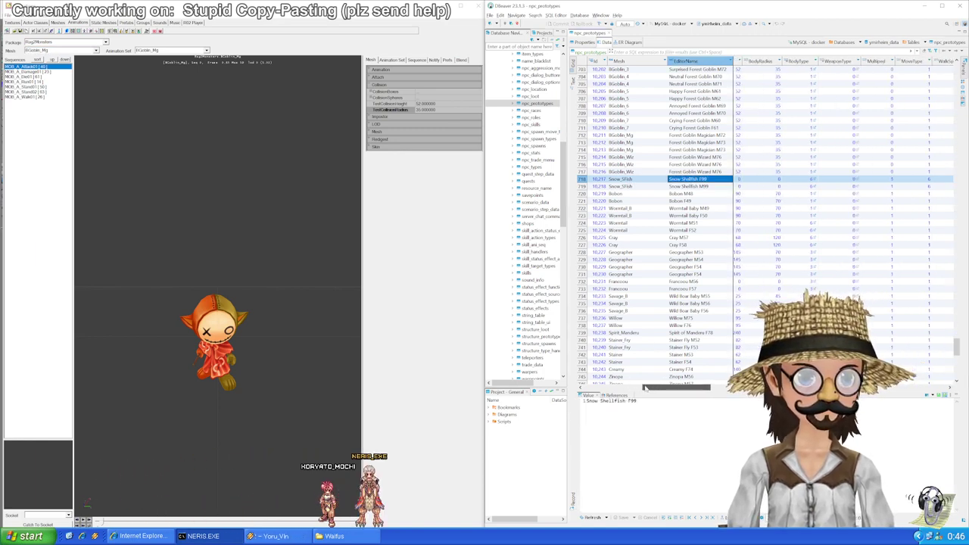
pyautogui.click(631, 180)
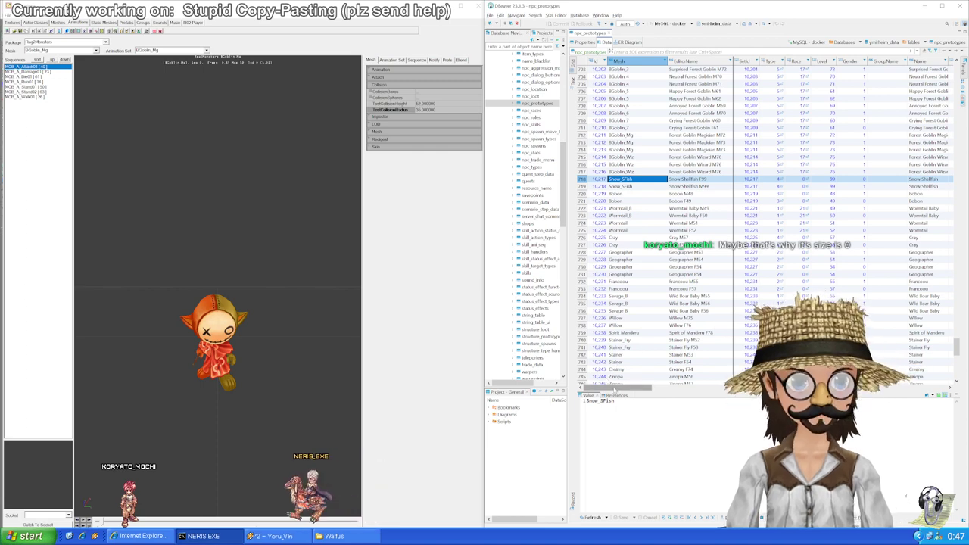
pyautogui.hscroll(4, 657, 391)
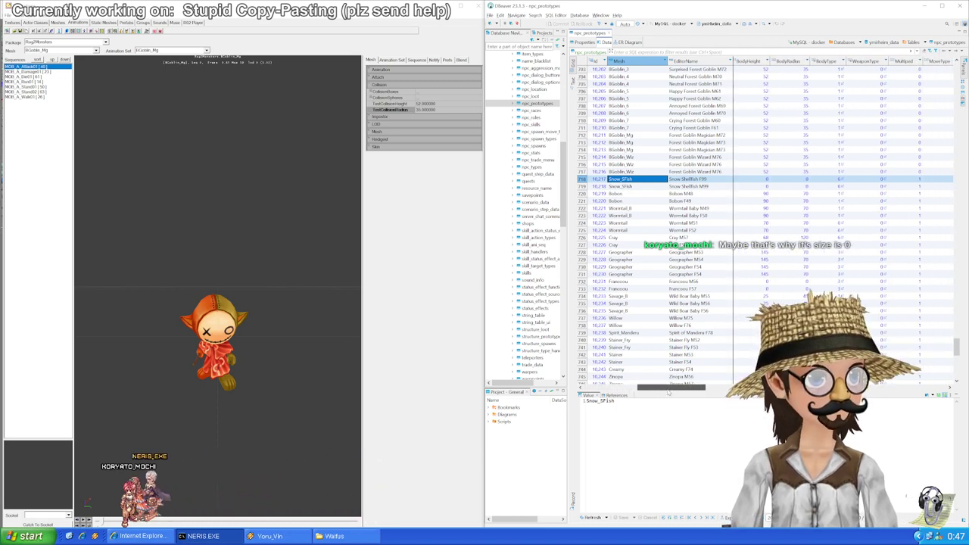
pyautogui.hscroll(1, 660, 392)
pyautogui.click(765, 180)
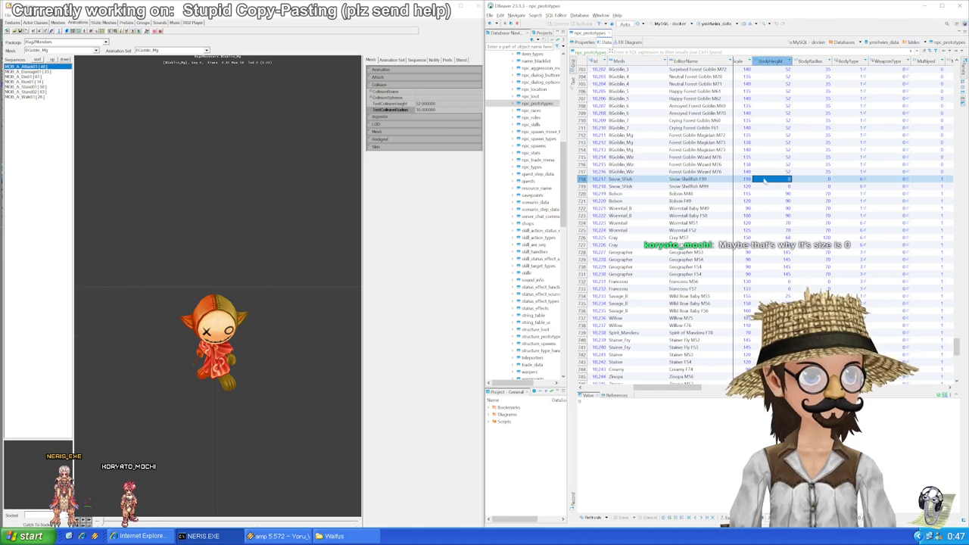
pyautogui.click(766, 185)
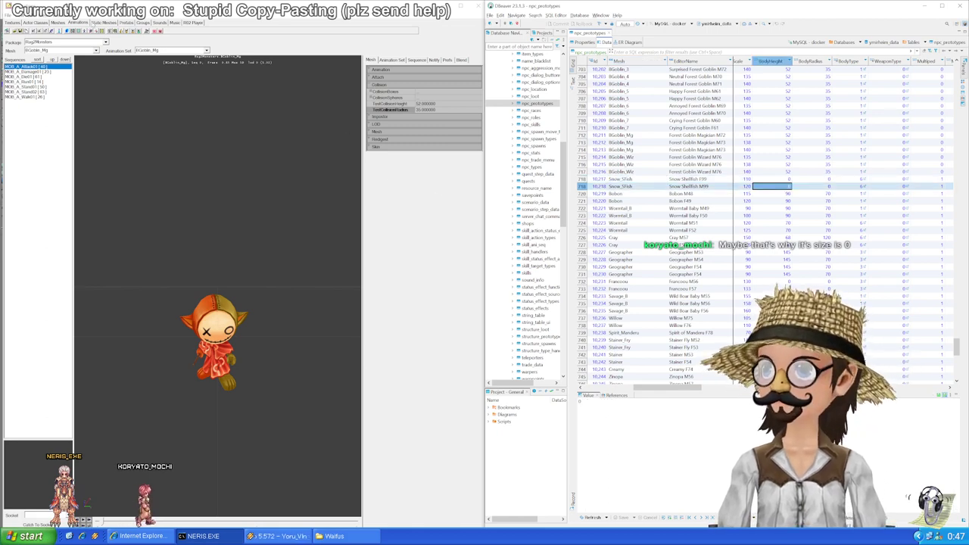
# Step: Look for Snow_SFish among the meshes outside the animation browser and recheck the Snow Shellfish M99 row's data
pyautogui.click(58, 23)
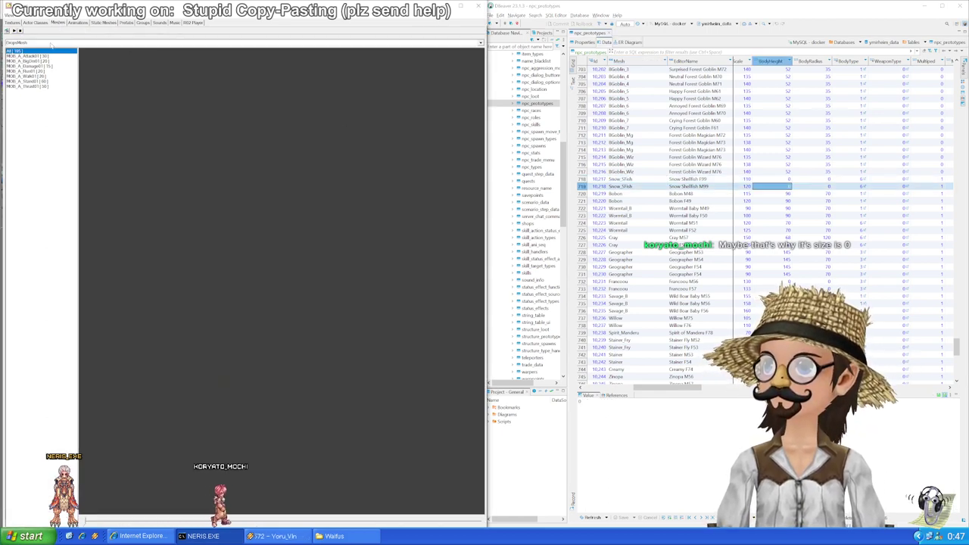
pyautogui.click(53, 43)
pyautogui.scroll(-2, 53, 99)
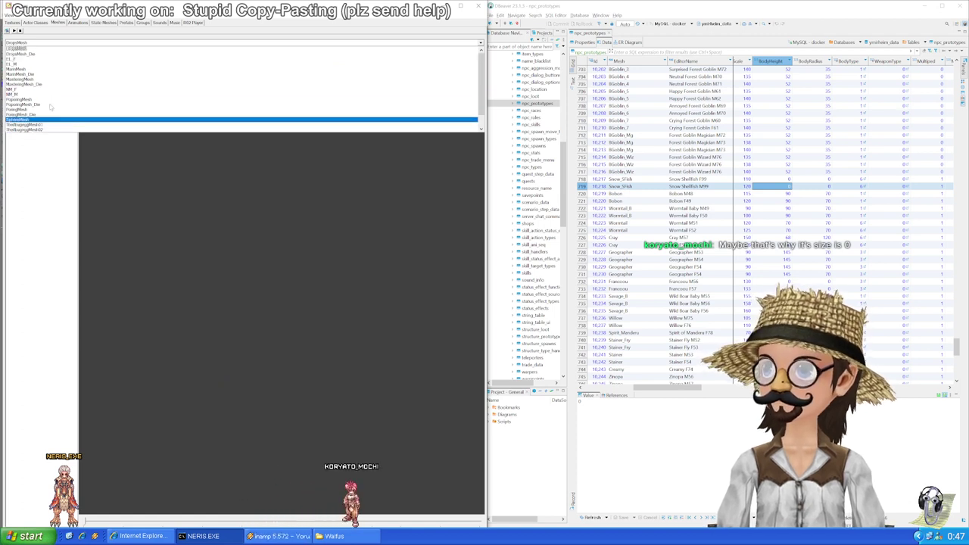
pyautogui.click(34, 181)
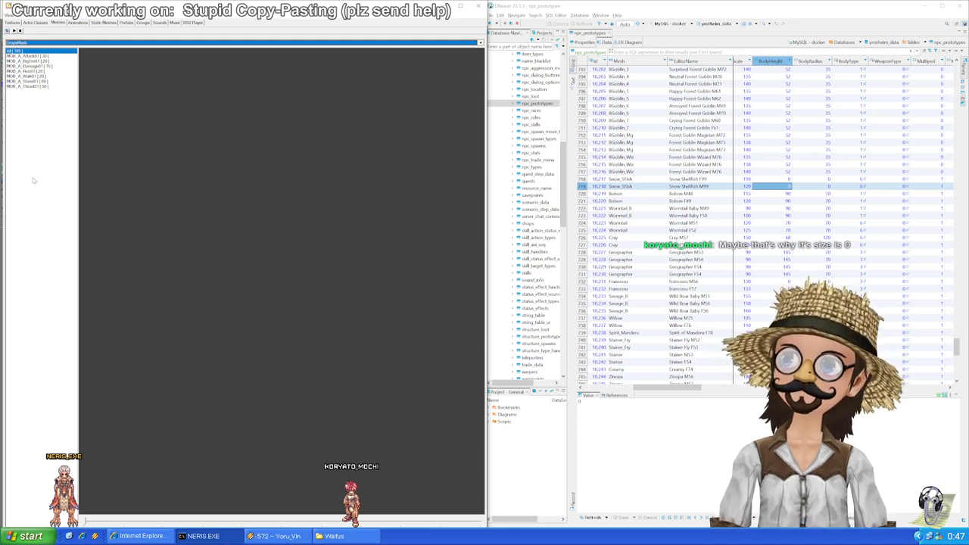
pyautogui.click(634, 188)
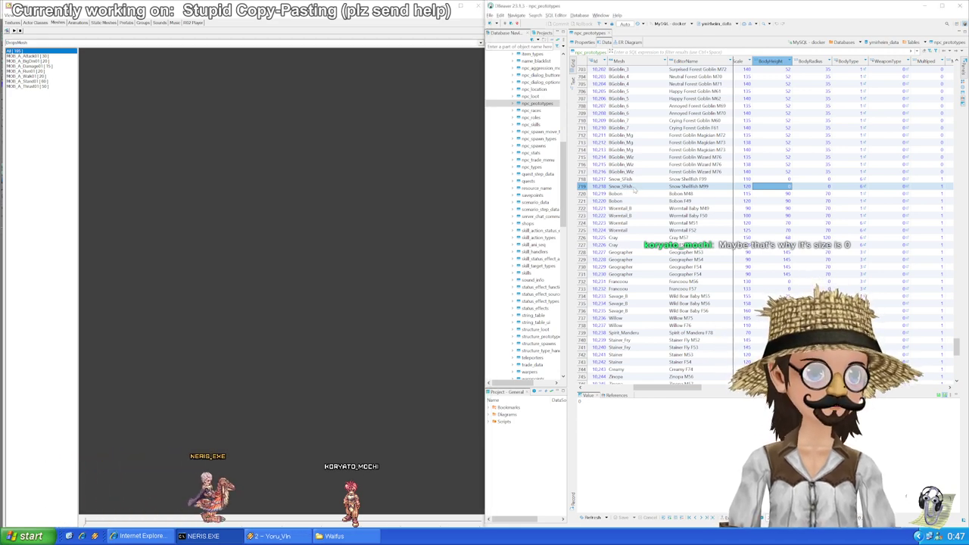
pyautogui.click(634, 190)
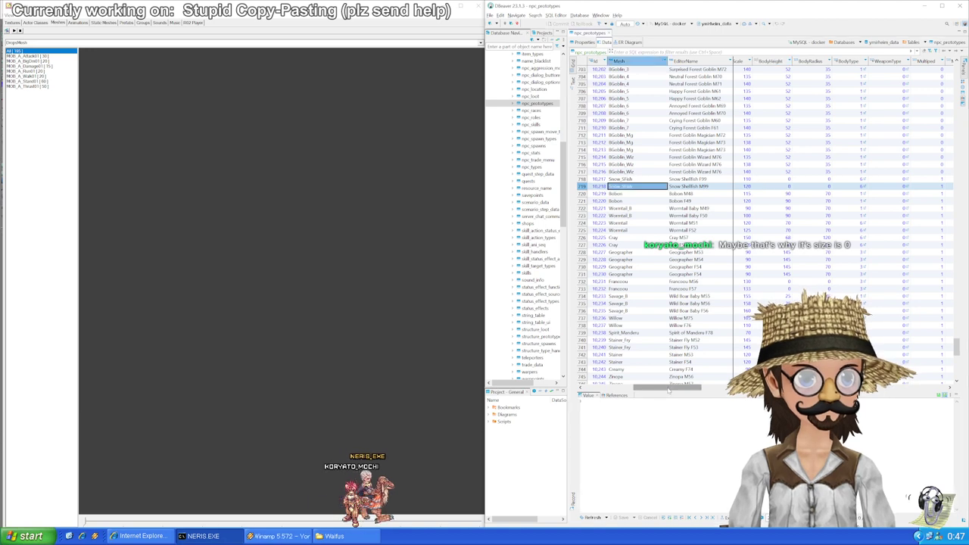
pyautogui.moveTo(668, 389); pyautogui.dragTo(619, 389)
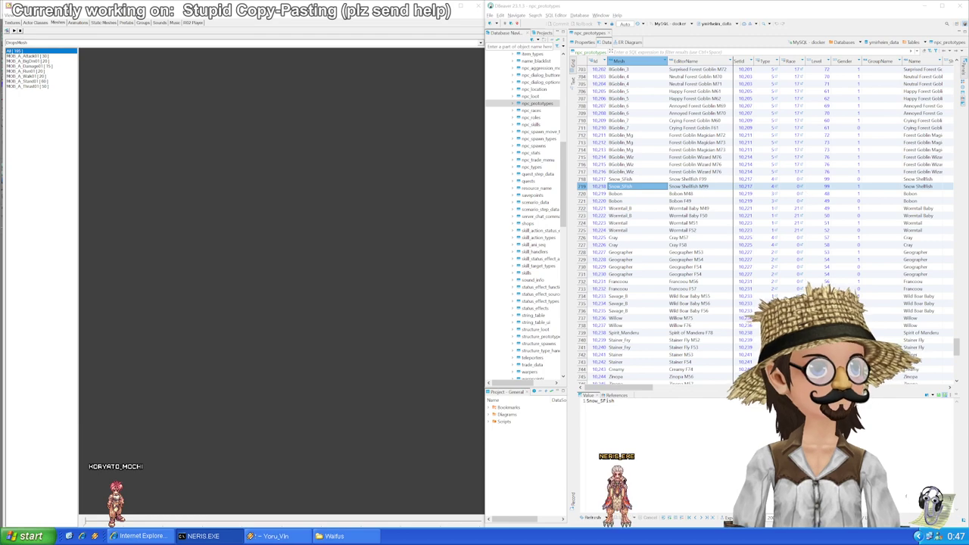
pyautogui.moveTo(628, 384); pyautogui.dragTo(673, 390)
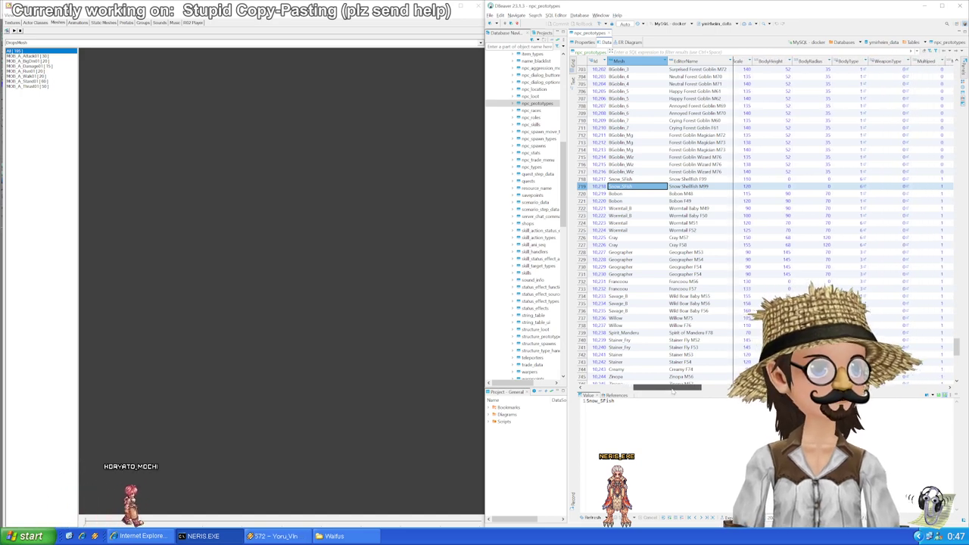
# Step: Select the Bobon M48 row's BodyHeight and load the Bobon mesh in the animation browser to compare collision height and radius
pyautogui.click(772, 194)
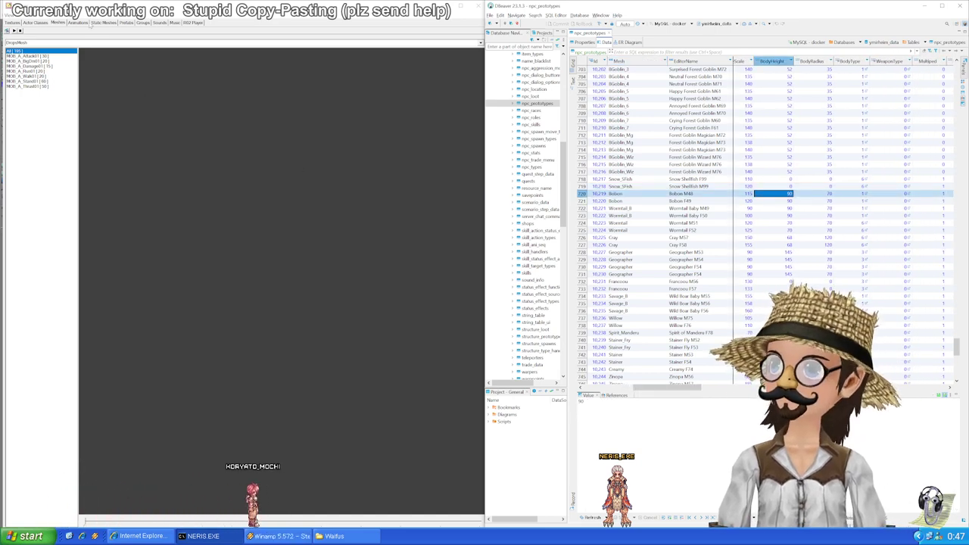
pyautogui.click(78, 23)
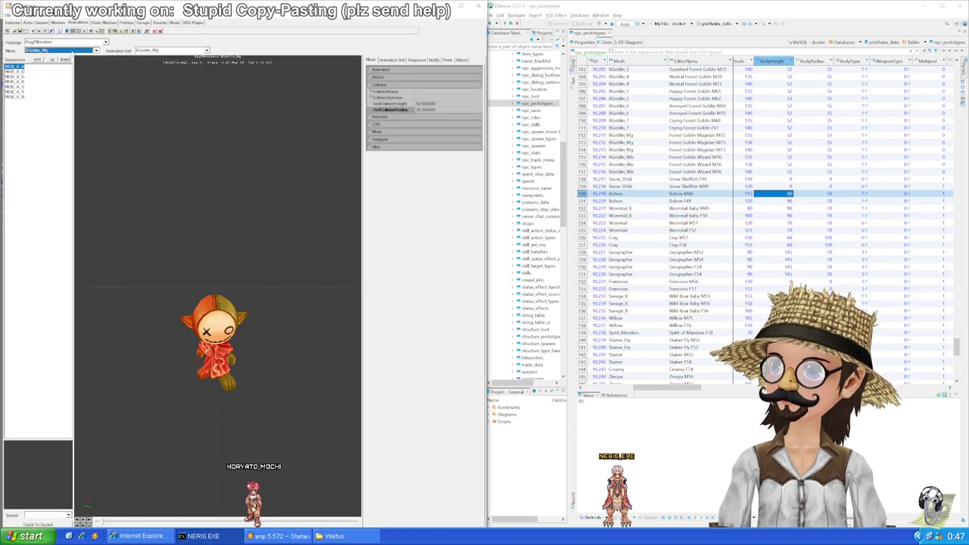
pyautogui.click(72, 51)
pyautogui.moveTo(97, 69); pyautogui.dragTo(96, 69)
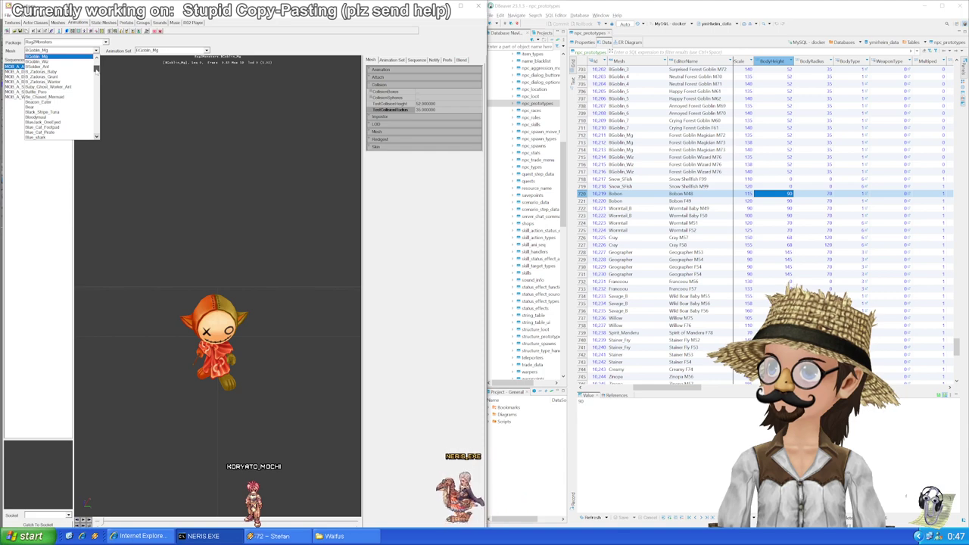
pyautogui.scroll(-1, 61, 98)
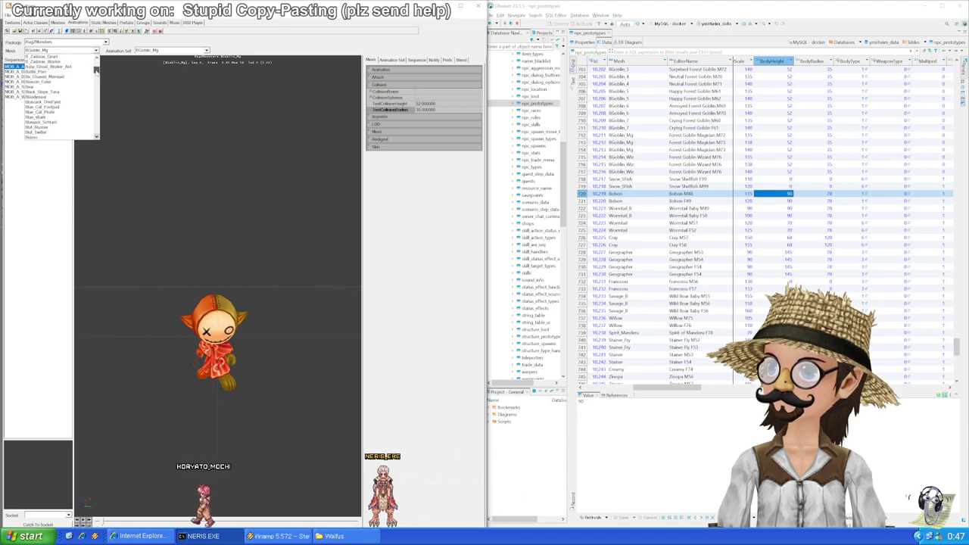
pyautogui.scroll(-1, 61, 98)
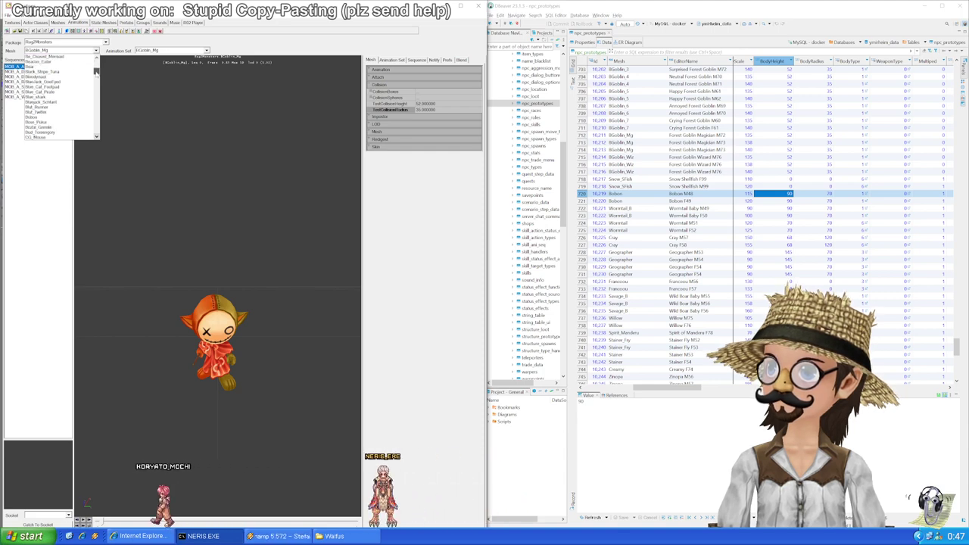
pyautogui.click(39, 117)
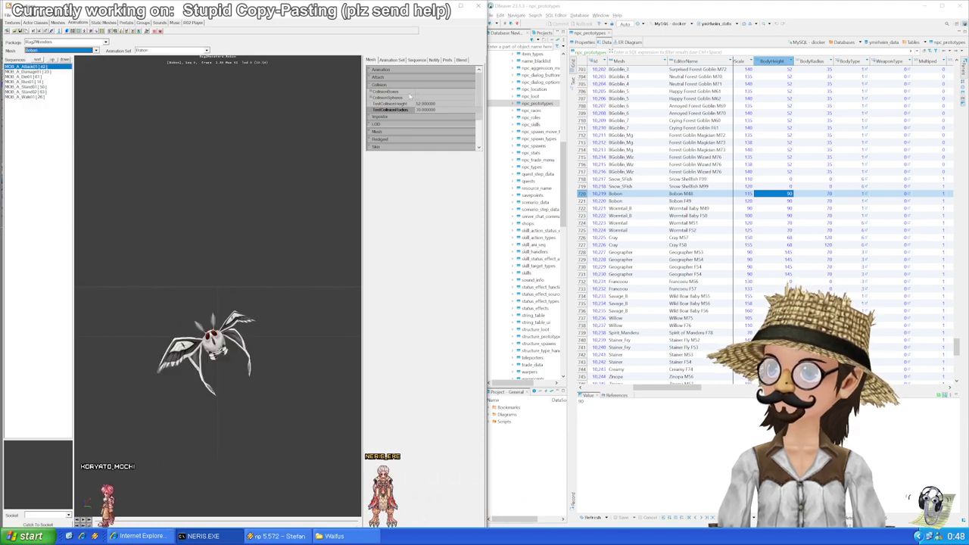
# Step: Set BodyHeight to 100 for both Bobon rows, M48 and F49
pyautogui.click(787, 194)
pyautogui.write('100')
pyautogui.press('Return')
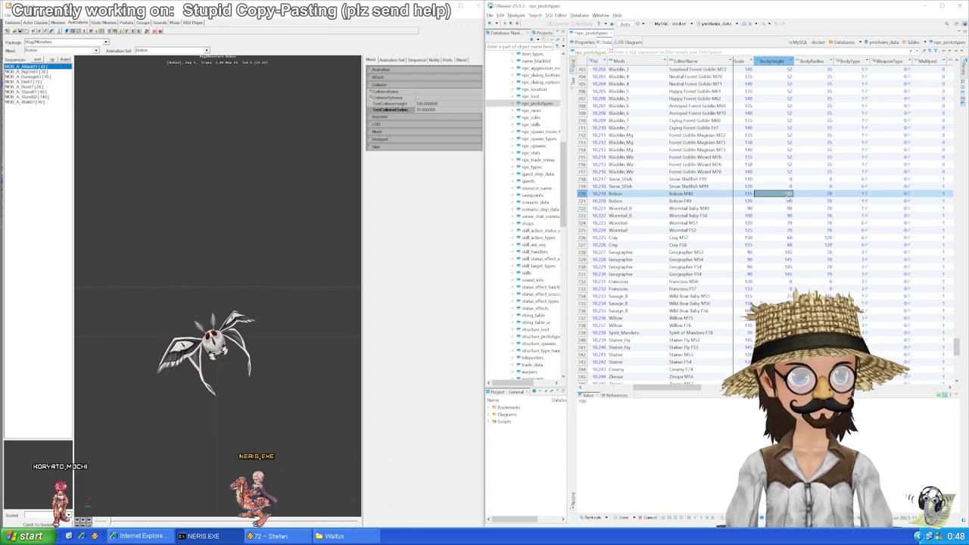
pyautogui.press('Down')
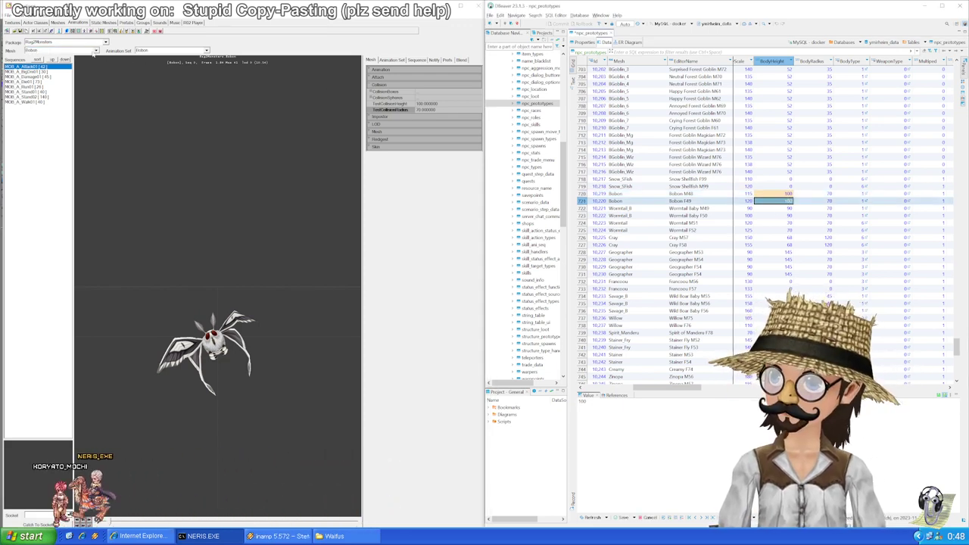
# Step: Load the Wormtail_B mesh in the animation browser to read its collision height and radius
pyautogui.click(96, 51)
pyautogui.moveTo(97, 74); pyautogui.dragTo(97, 128)
pyautogui.scroll(-1, 89, 123)
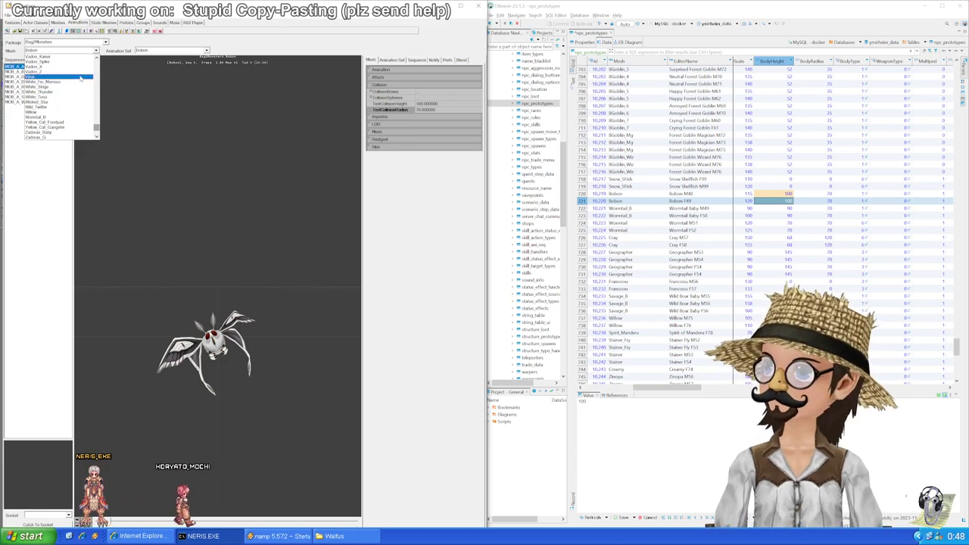
pyautogui.click(68, 118)
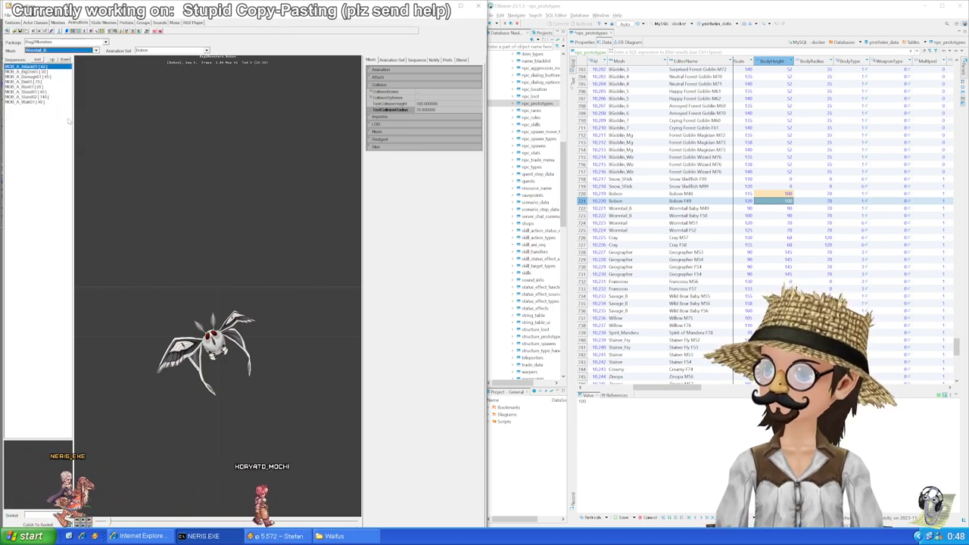
# Step: Set BodyHeight to 100 and BodyRadius to 65 for both Wormtail Baby rows, M49 and F50, and save
pyautogui.click(784, 209)
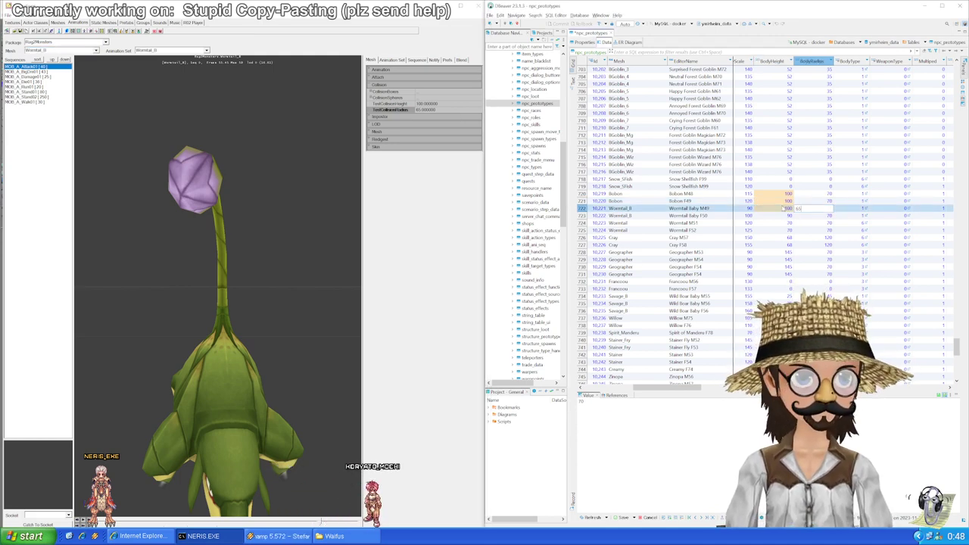
pyautogui.hotkey('ctrl', 'c')
pyautogui.press('Down')
pyautogui.hotkey('ctrl', 'v')
pyautogui.press('Right')
pyautogui.press('Up')
pyautogui.hotkey('ctrl', 'c')
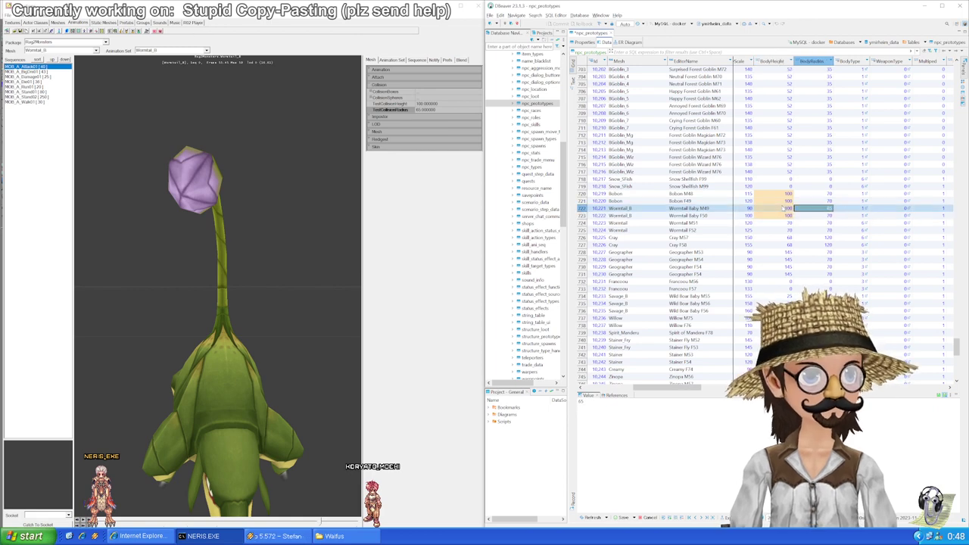
pyautogui.press('Down')
pyautogui.press('Down')
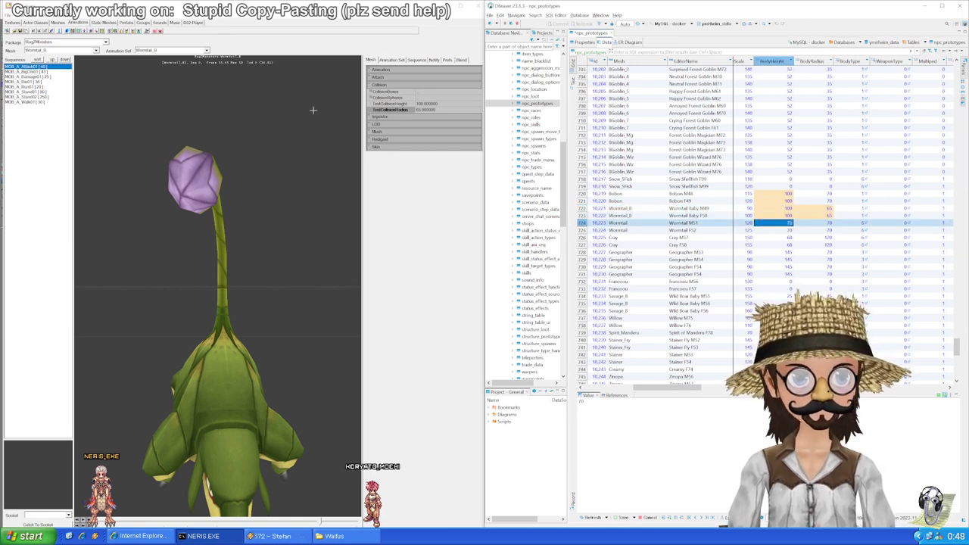
pyautogui.hotkey('ctrl', 's')
# Step: Check the wormtail mesh's collision values, set BodyHeight to 100 and BodyRadius to 65 for Wormtail M51 and F52, and save
pyautogui.click(96, 50)
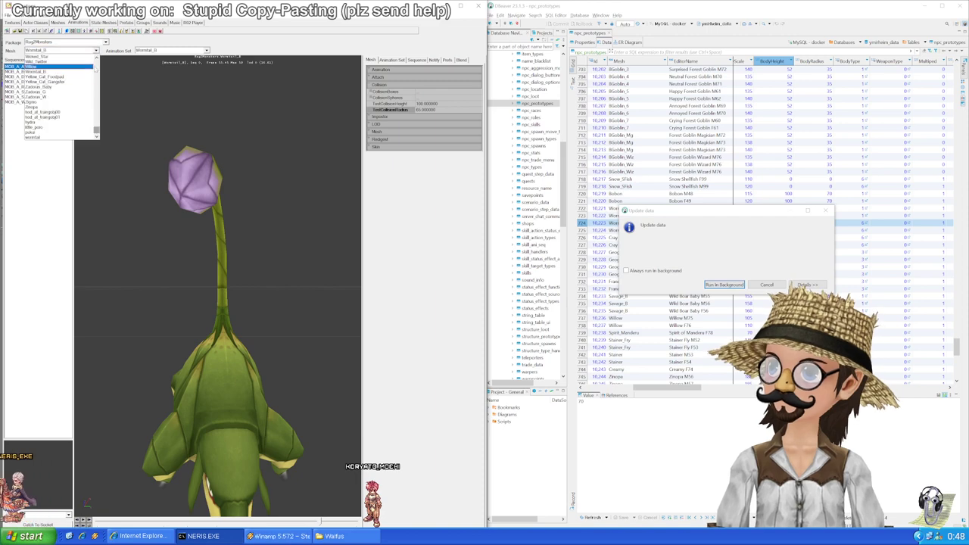
pyautogui.click(45, 137)
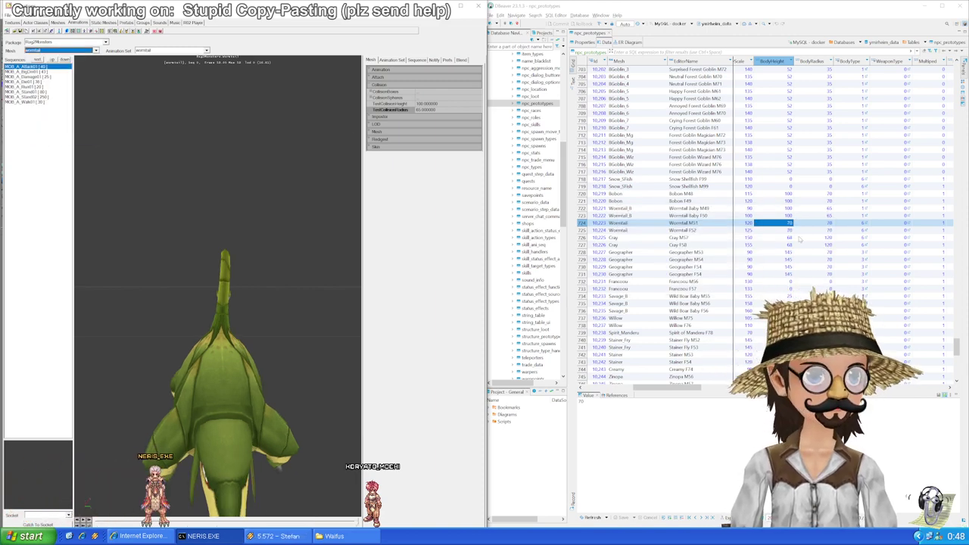
pyautogui.press('Up')
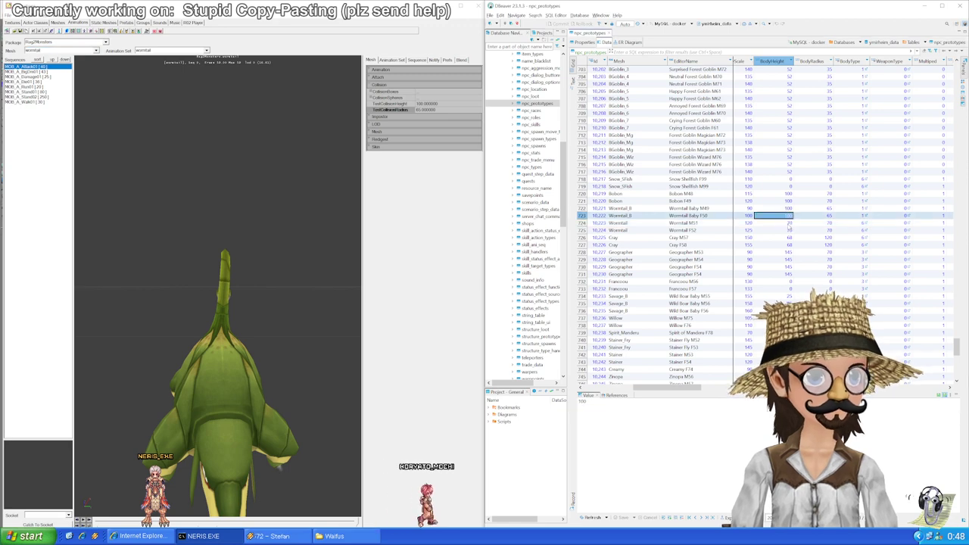
pyautogui.press('Down')
pyautogui.hotkey('ctrl', 'v')
pyautogui.press('Down')
pyautogui.hotkey('ctrl', 'v')
pyautogui.click(815, 223)
pyautogui.press('Up')
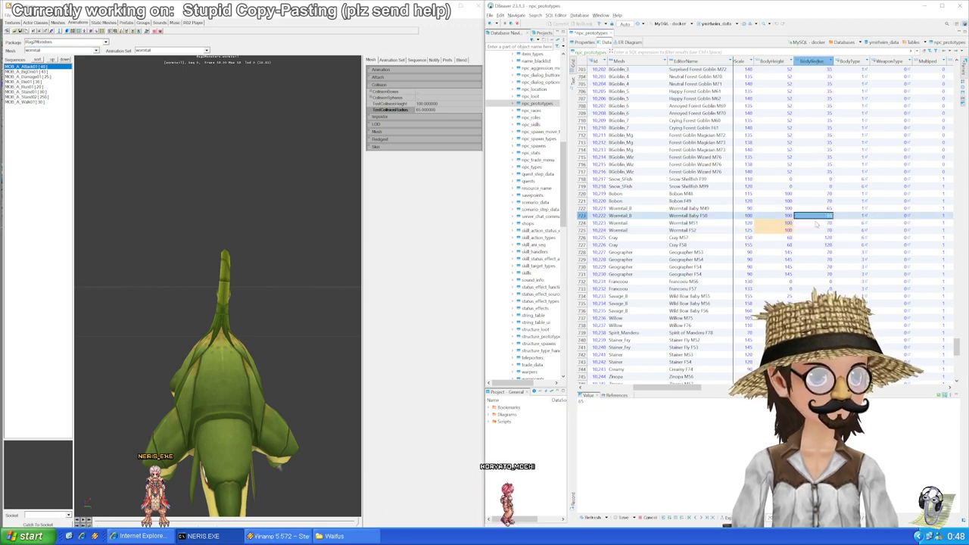
pyautogui.hotkey('ctrl', 'c')
pyautogui.press('Down')
pyautogui.hotkey('shift', 'Down')
pyautogui.hotkey('ctrl', 'v')
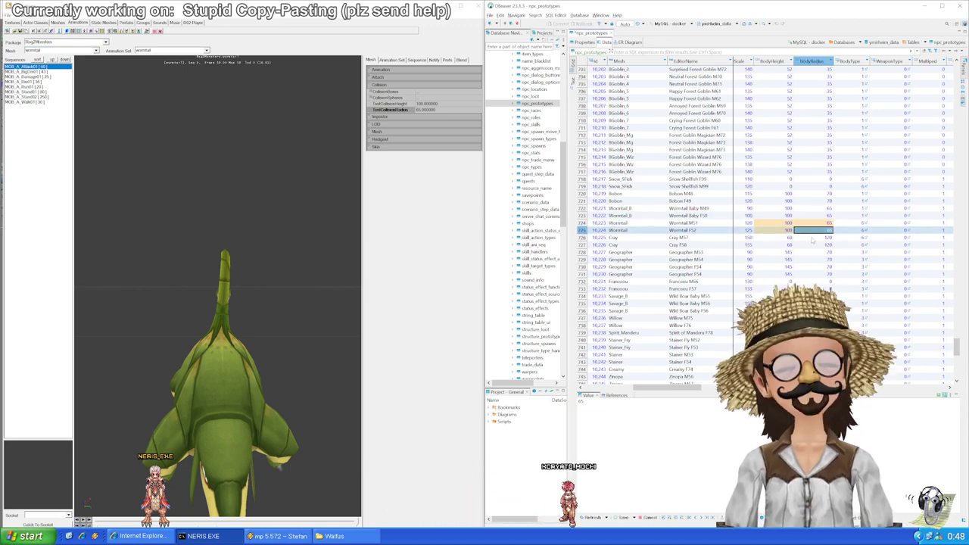
pyautogui.hotkey('ctrl', 's')
# Step: Select the Cray M57 row's BodyHeight, and exit the IDE that has the server solution open
pyautogui.click(780, 239)
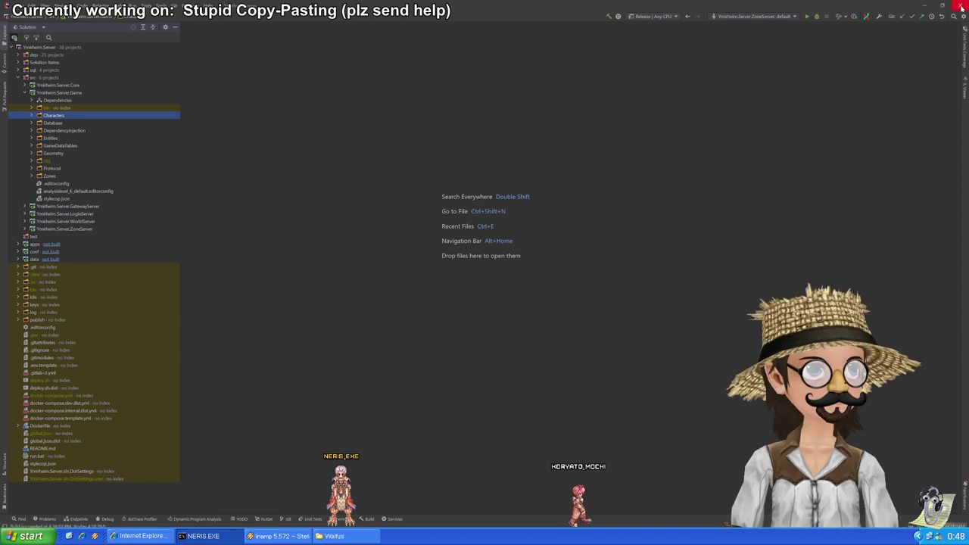
pyautogui.click(961, 6)
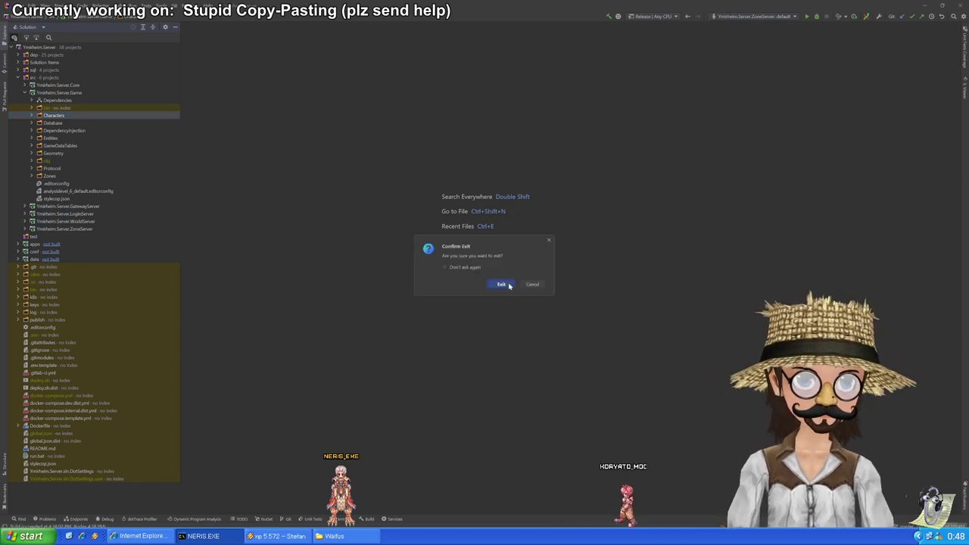
pyautogui.click(503, 285)
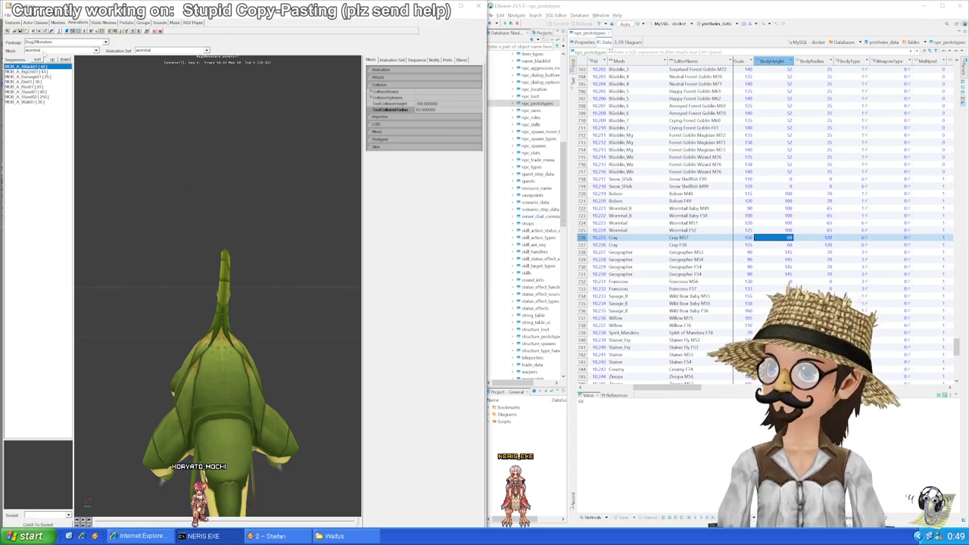
# Step: Load the Cray mesh in the animation browser to compare its collision height and radius with the Cray rows
pyautogui.click(75, 50)
pyautogui.moveTo(94, 130); pyautogui.dragTo(98, 92)
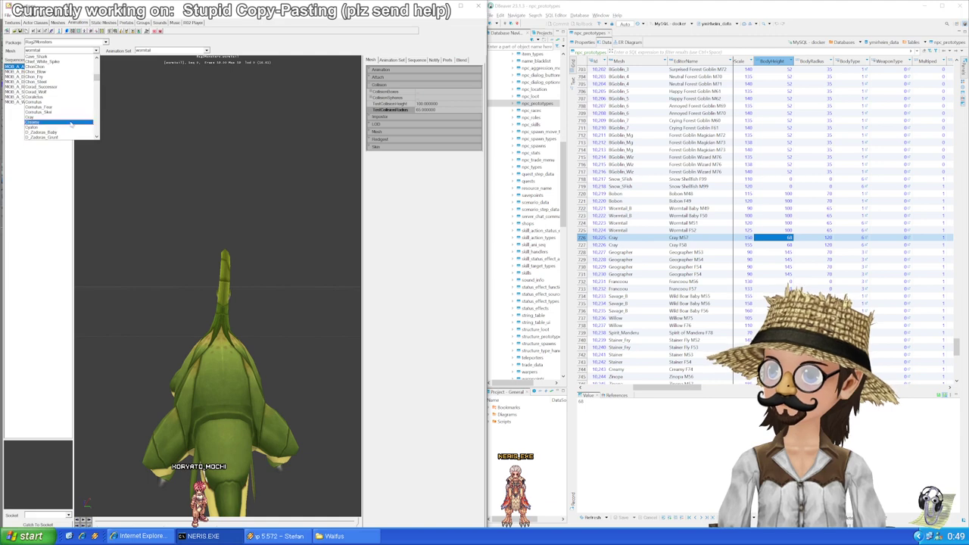
pyautogui.click(65, 118)
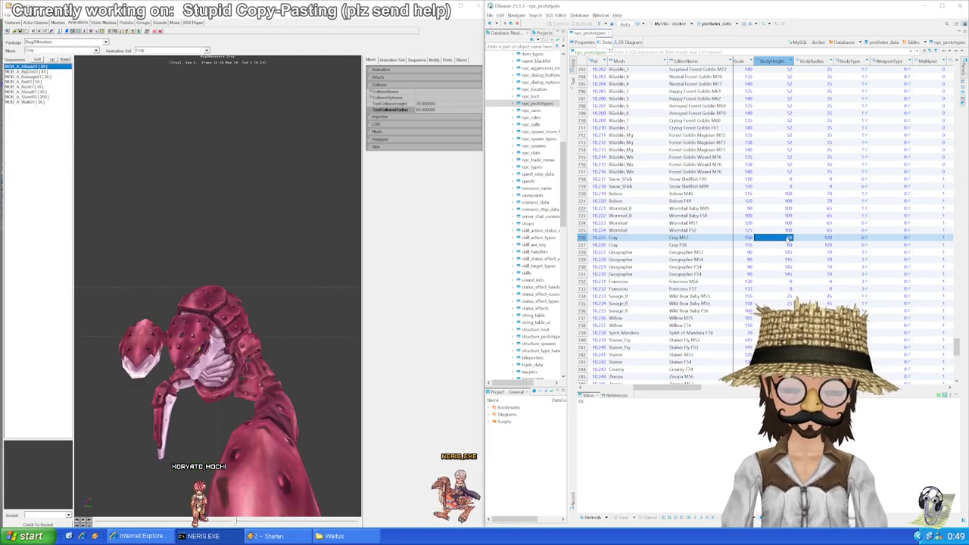
# Step: Set BodyHeight to 70 and BodyRadius to 60 for both Cray rows, M57 and F58, and save
pyautogui.write('70')
pyautogui.press('Return')
pyautogui.press('Right')
pyautogui.write('60')
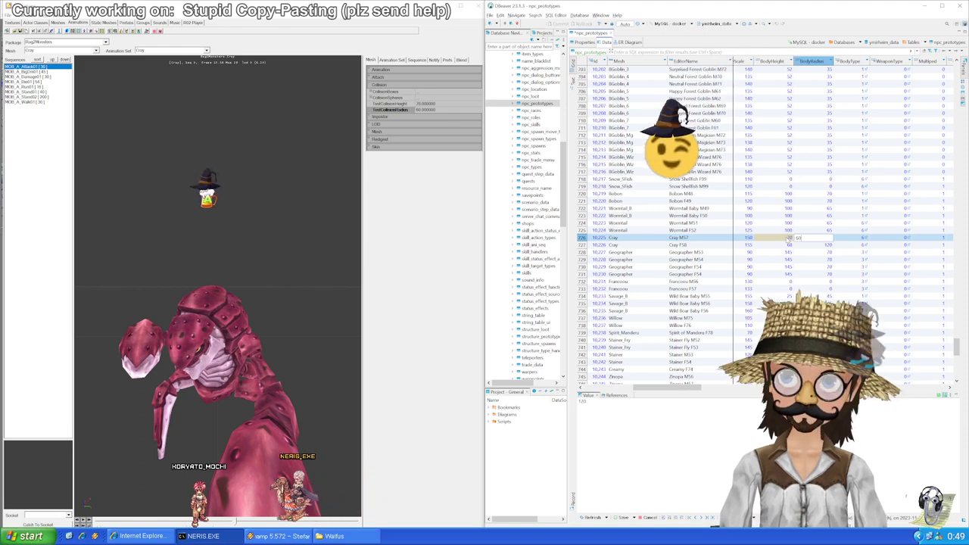
pyautogui.press('Return')
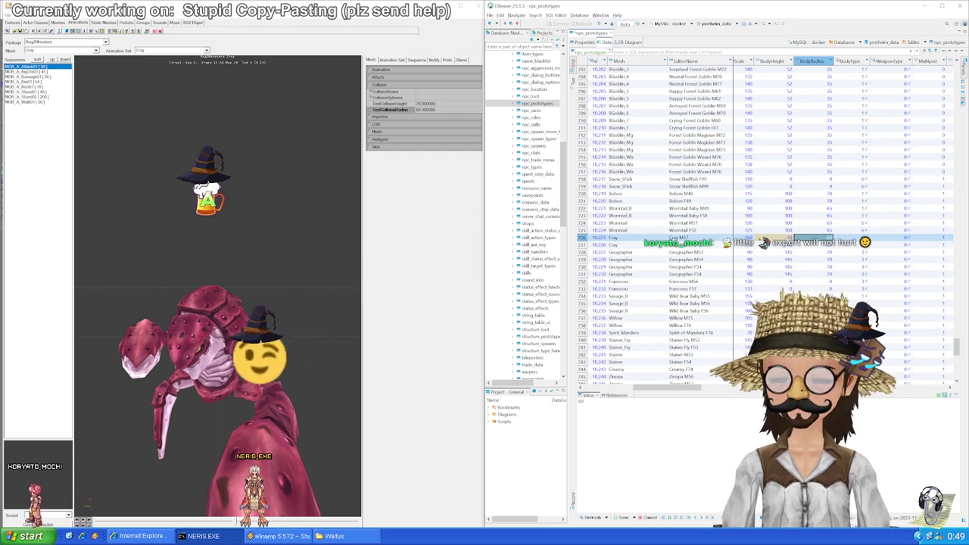
pyautogui.hotkey('shift', 'Tab')
pyautogui.press('Down')
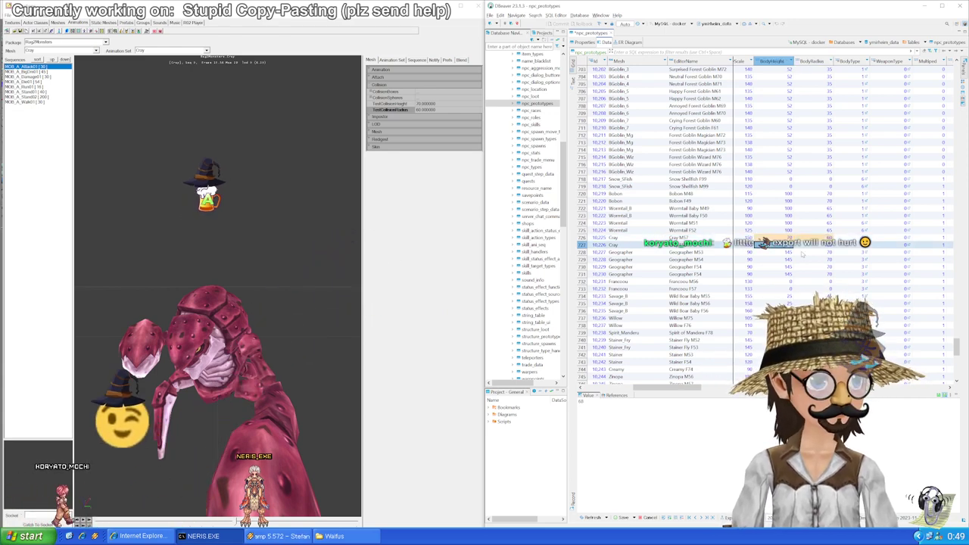
pyautogui.hotkey('ctrl', 'shift', 'v')
pyautogui.click(705, 277)
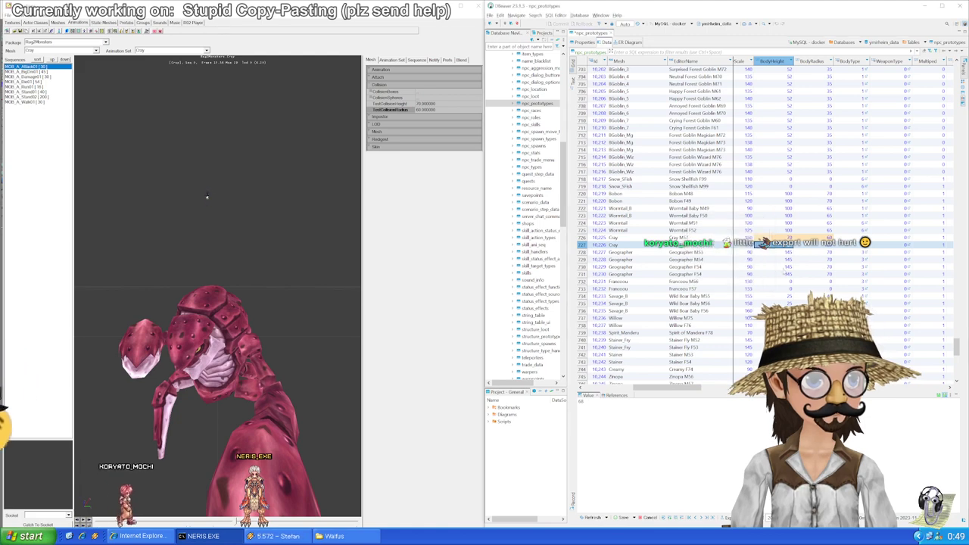
pyautogui.hotkey('ctrl', 'shift', 'v')
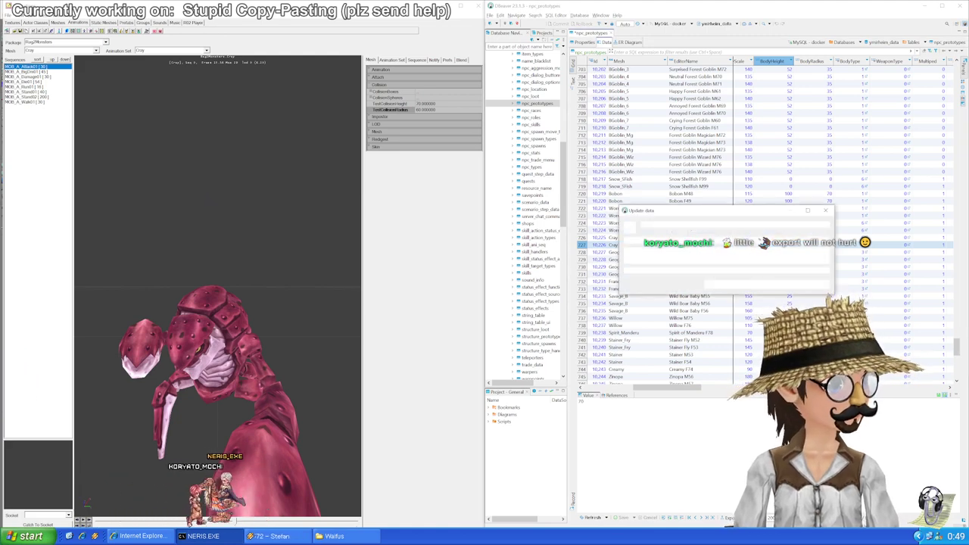
# Step: Export the database by building its tables, and close the build console
pyautogui.press('Return')
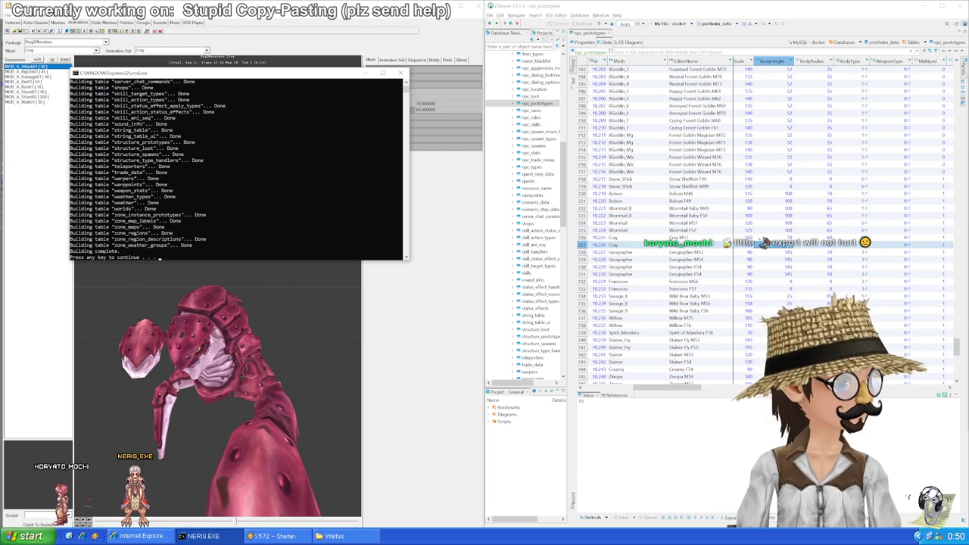
pyautogui.press('Return')
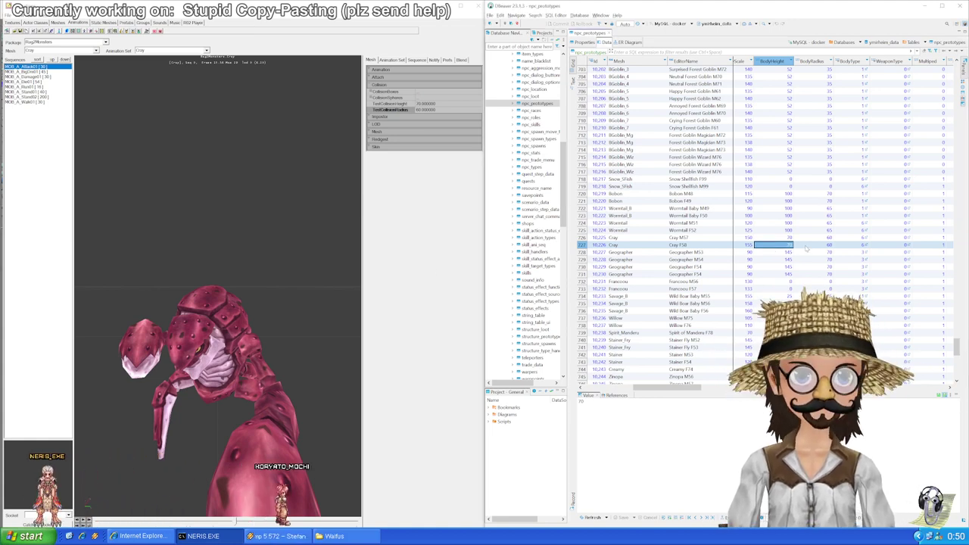
# Step: Load the Geographer mesh in the animation browser to compare its collision height and radius with the Geographer rows
pyautogui.press('Down')
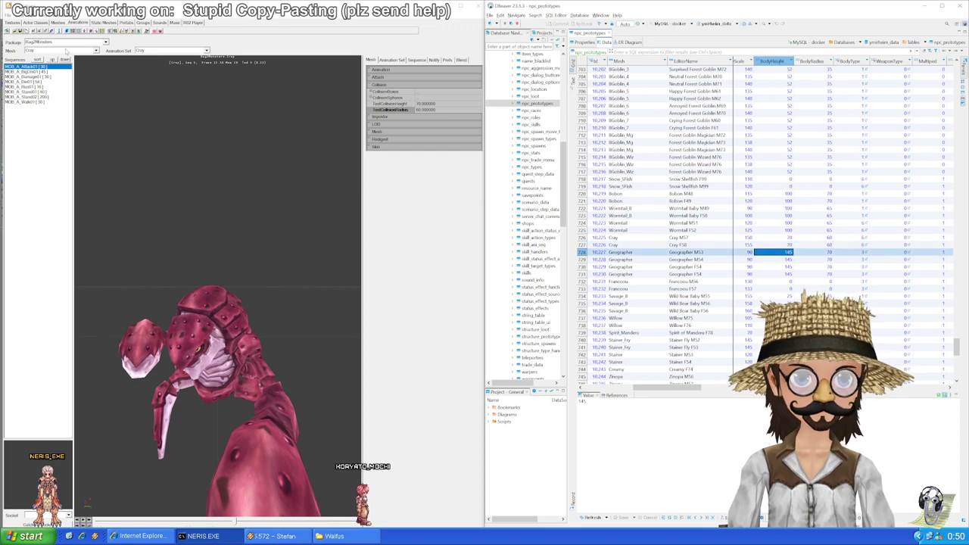
pyautogui.click(96, 50)
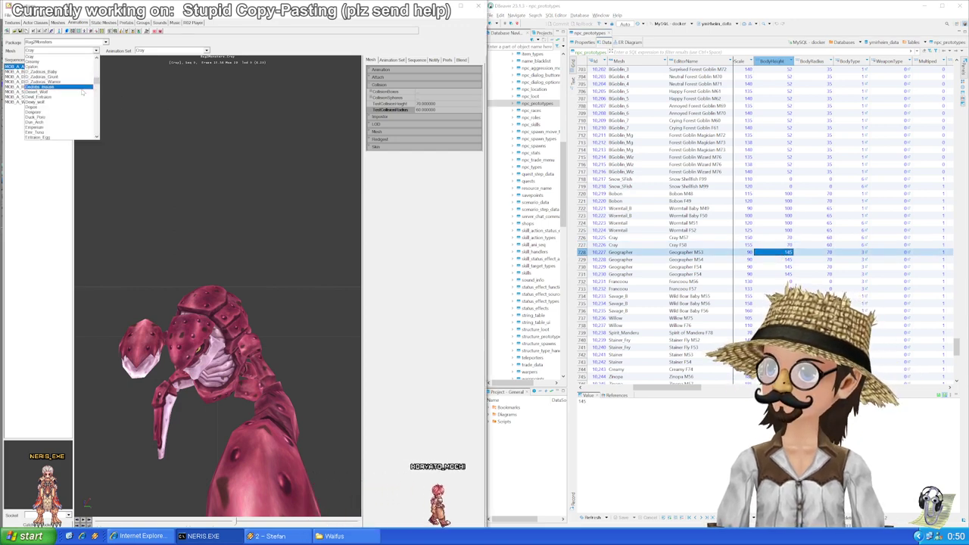
pyautogui.scroll(1, 73, 117)
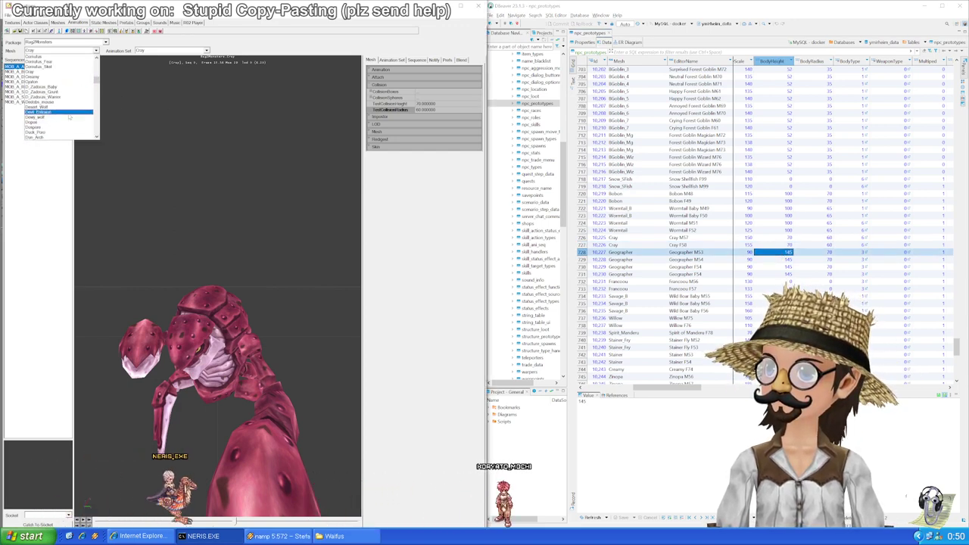
pyautogui.scroll(3, 69, 117)
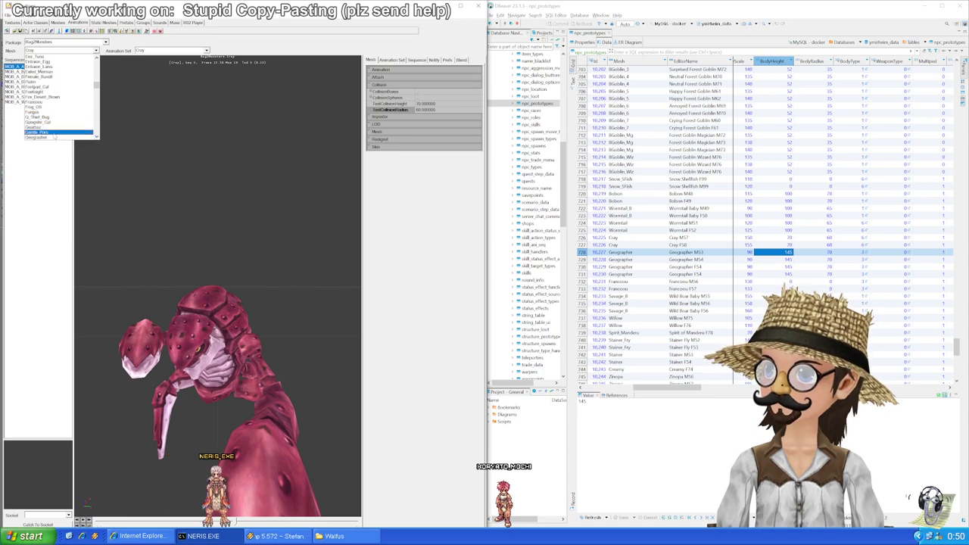
pyautogui.click(53, 138)
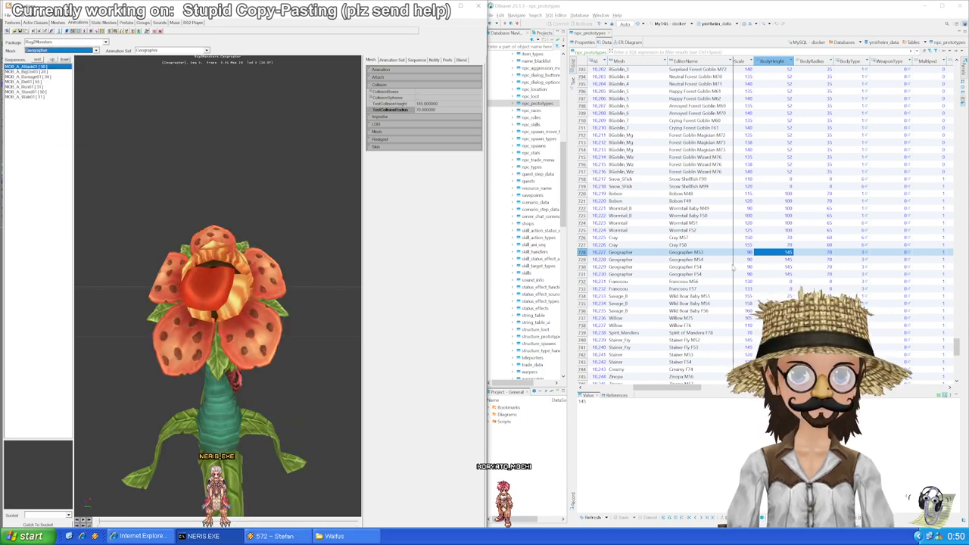
# Step: Select the Francosu M56 row's BodyHeight, and load the Francosu mesh to read its collision height and radius
pyautogui.click(782, 282)
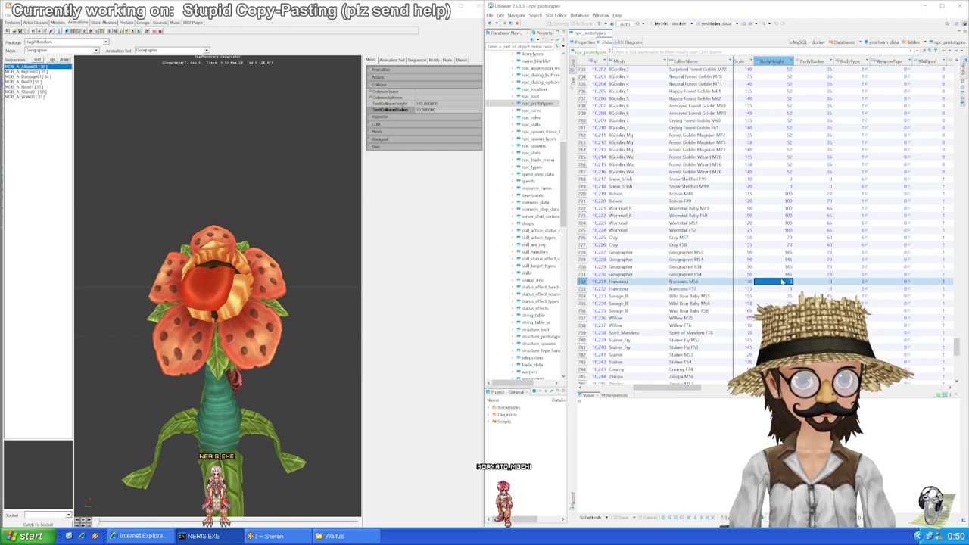
pyautogui.click(94, 50)
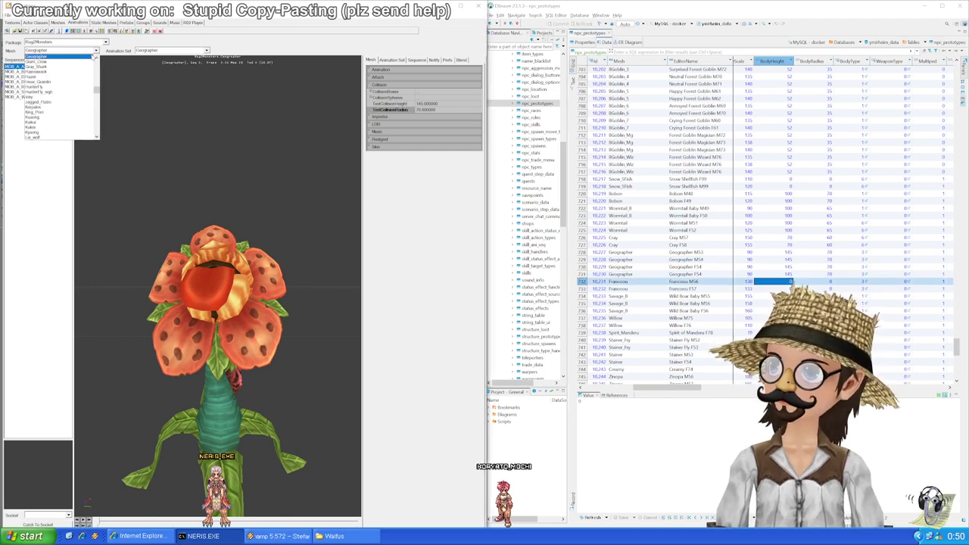
pyautogui.moveTo(97, 92); pyautogui.dragTo(99, 89)
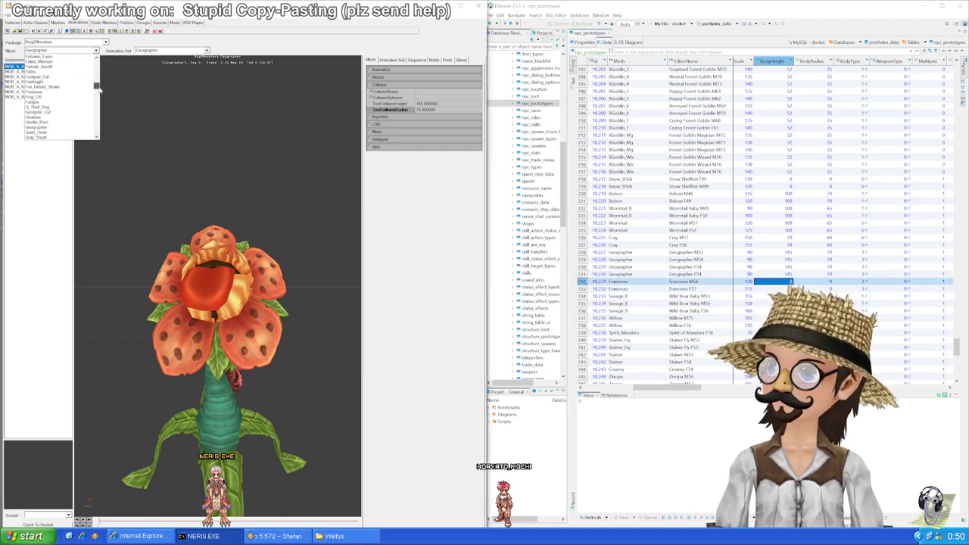
pyautogui.scroll(1, 87, 88)
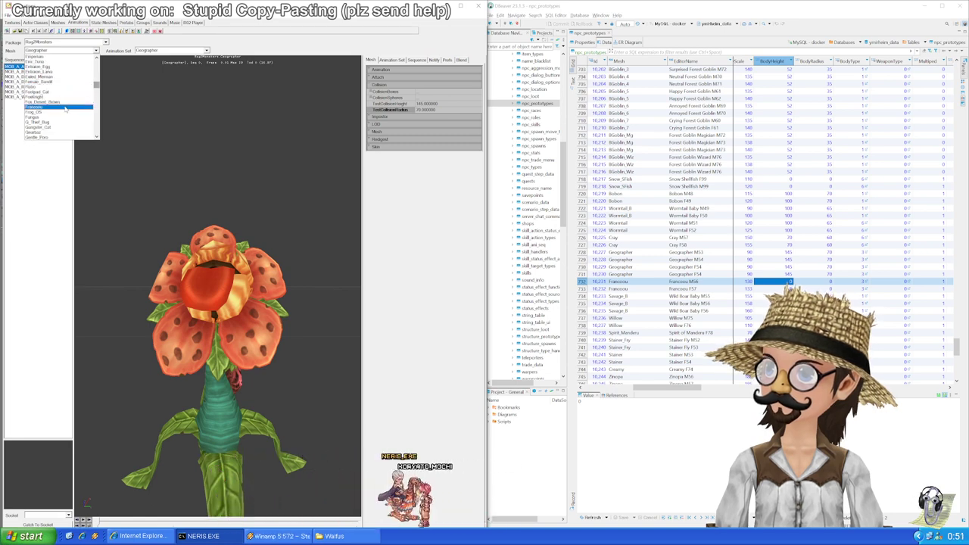
pyautogui.click(87, 88)
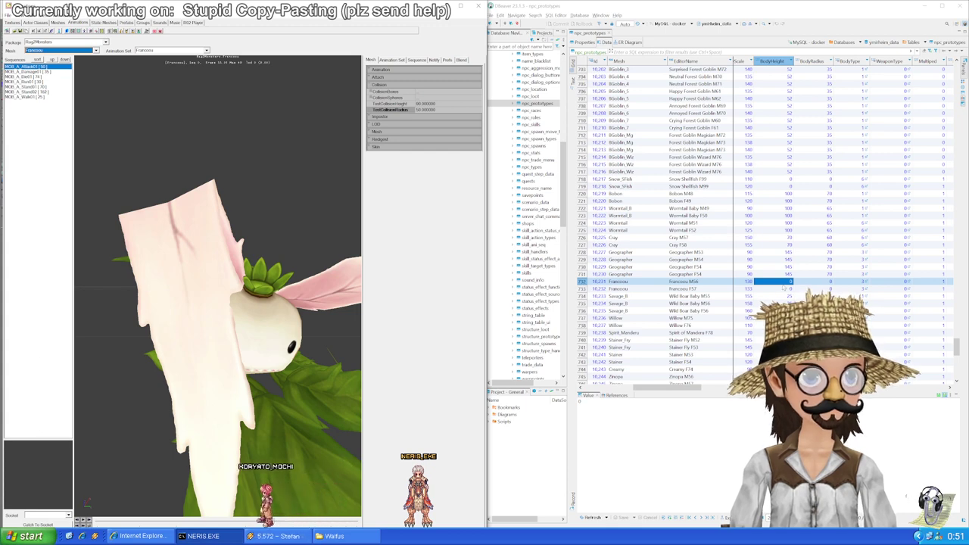
# Step: Set BodyHeight to 90 and BodyRadius to 50 for both Francosu rows, M56 and F57, and save
pyautogui.click(781, 285)
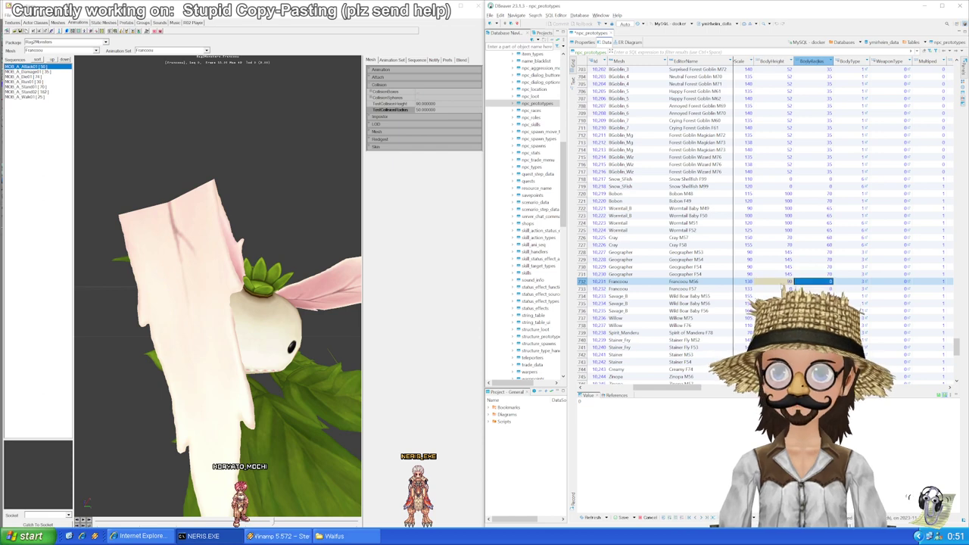
pyautogui.press('Down')
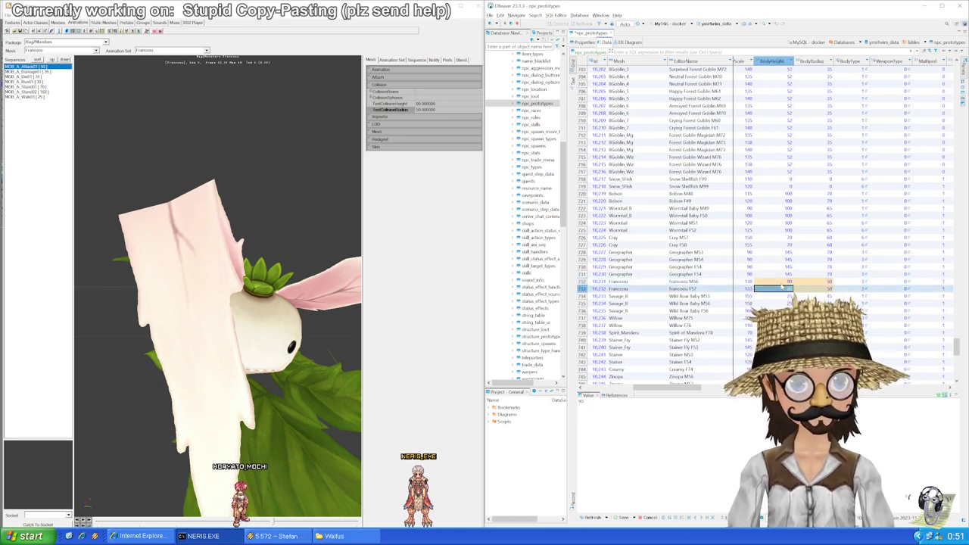
pyautogui.scroll(-4, 782, 285)
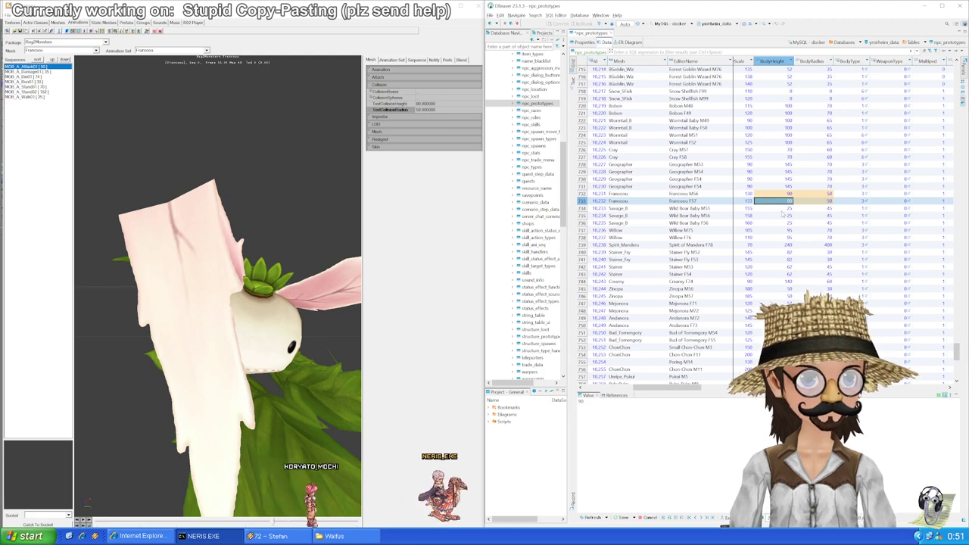
pyautogui.hotkey('ctrl', 's')
# Step: Select the Wild Boar Baby M55 row's BodyHeight, and load the Savage_B mesh to check its collision height and radius
pyautogui.click(782, 210)
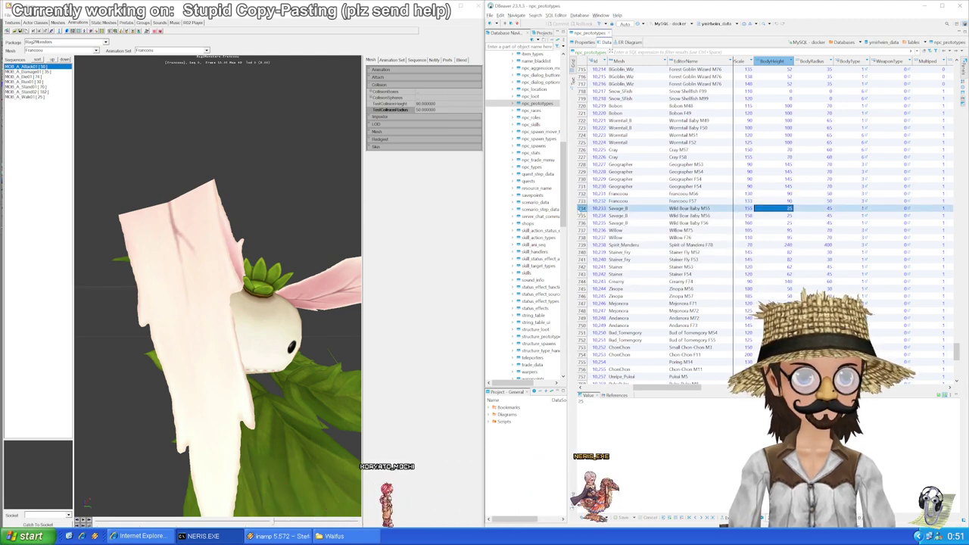
pyautogui.click(96, 50)
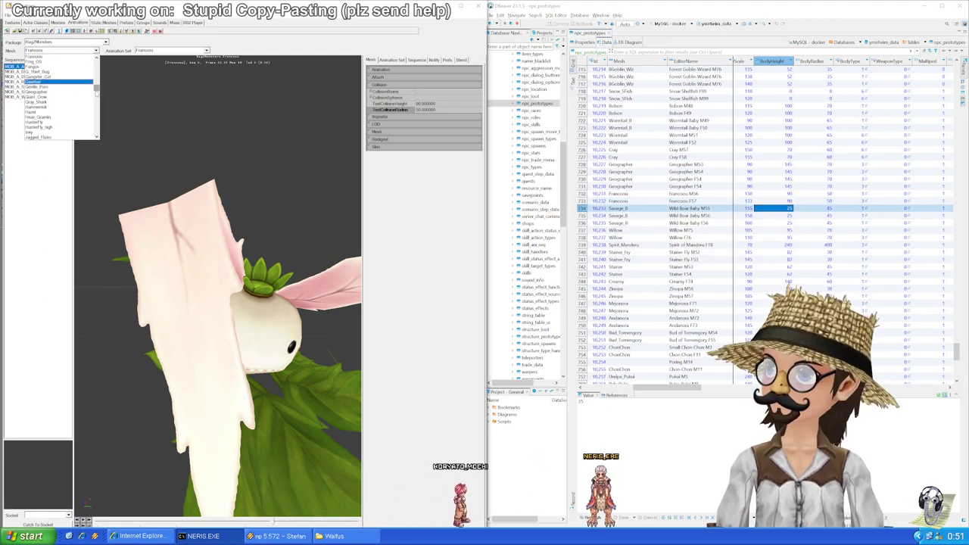
pyautogui.moveTo(97, 92); pyautogui.dragTo(97, 123)
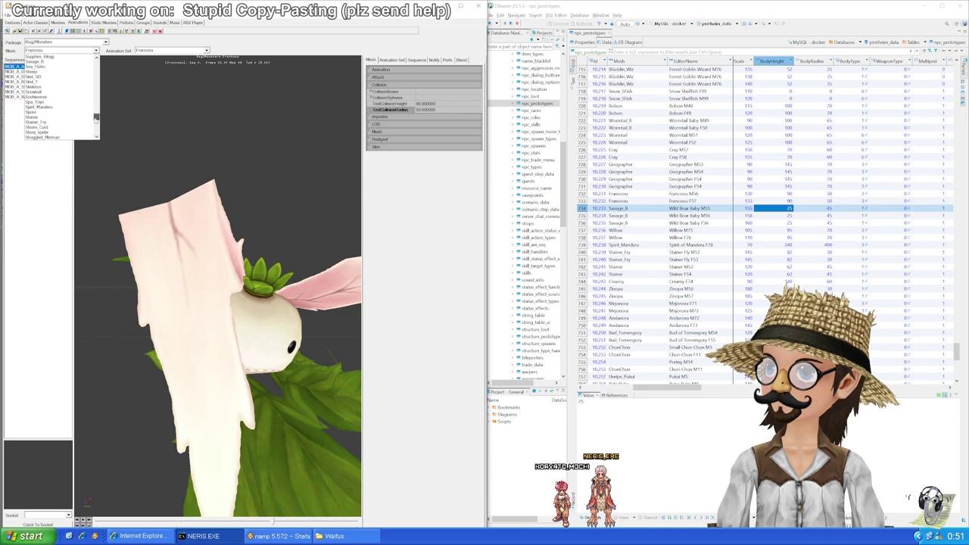
pyautogui.click(61, 90)
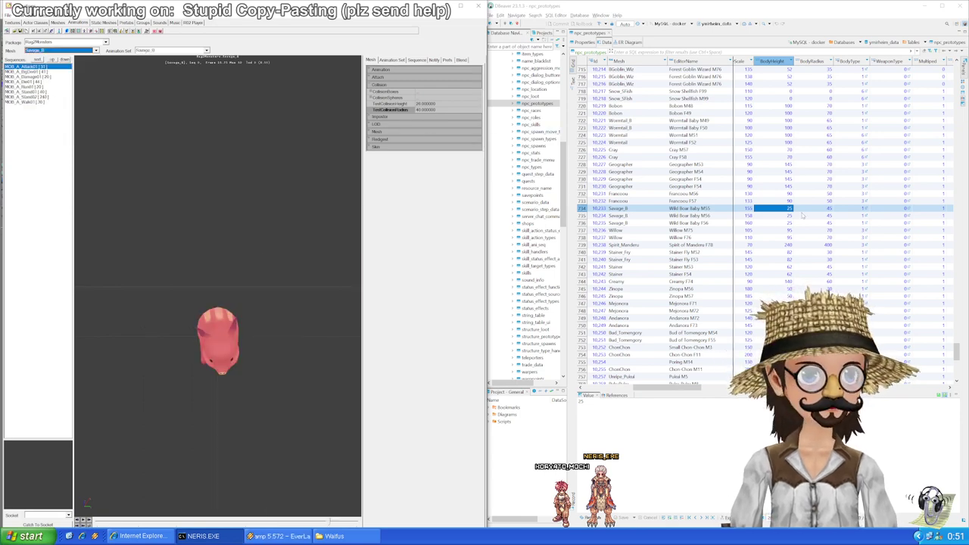
# Step: Set BodyHeight to 26 and BodyRadius to 40 for the Wild Boar Baby M55 row
pyautogui.doubleClick(783, 206)
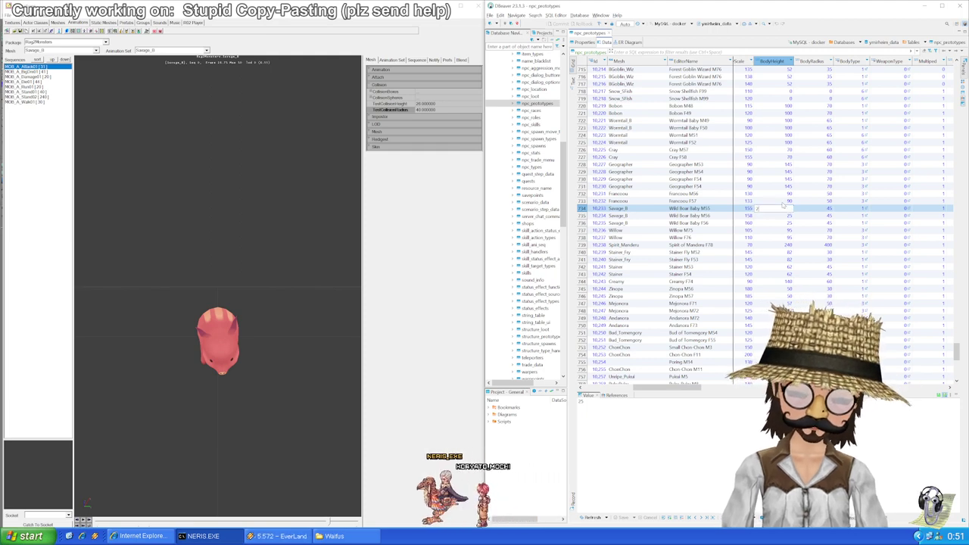
pyautogui.press('Tab')
pyautogui.write('80')
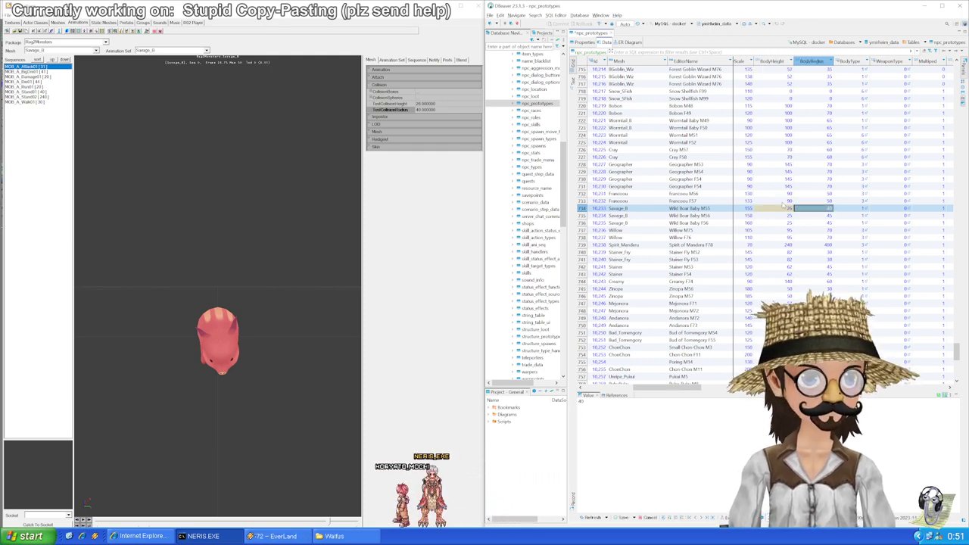
# Step: Copy the BodyHeight of 26 from Wild Boar Baby M55 to the Wild Boar Baby M56 and F56 rows
pyautogui.click(783, 206)
pyautogui.press('Down')
pyautogui.press('Down')
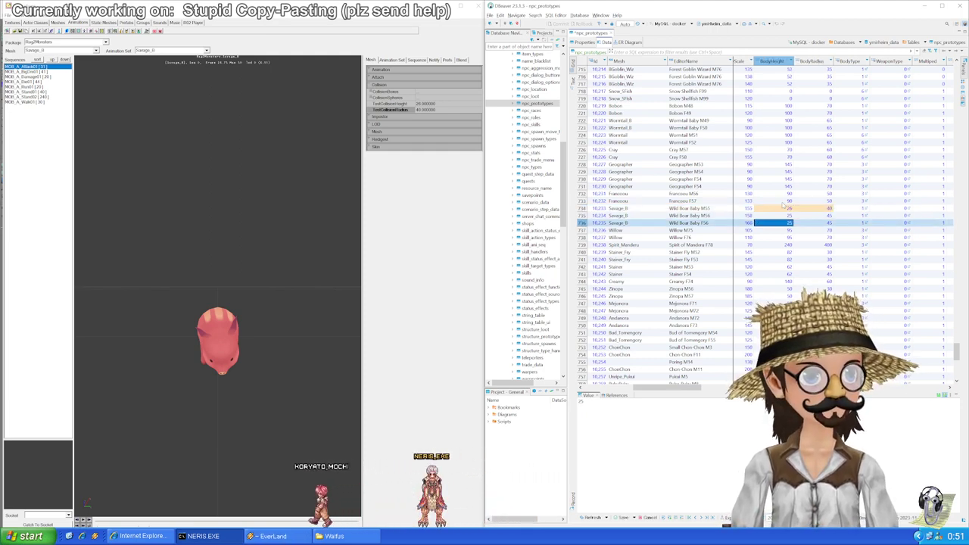
pyautogui.press('Up')
pyautogui.press('Up')
pyautogui.hotkey('ctrl', 'c')
pyautogui.press('Down')
pyautogui.hotkey('ctrl', 'v')
pyautogui.press('Down')
pyautogui.hotkey('ctrl', 'v')
pyautogui.press('Up')
pyautogui.press('Up')
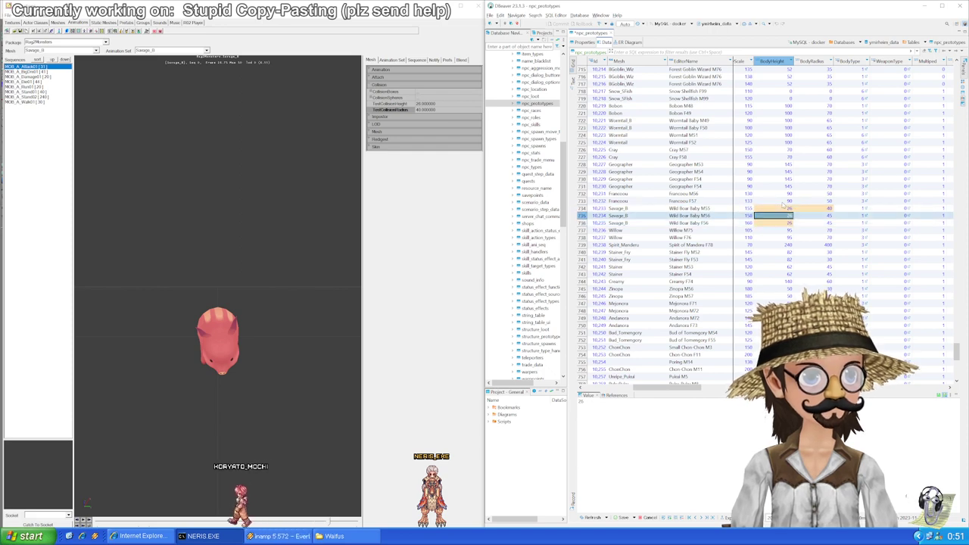
# Step: Paste the BodyRadius value 40 into the remaining two Savage_B rows, Wild Boar Baby M56 and F56
pyautogui.press('Right')
pyautogui.press('Down')
pyautogui.hotkey('ctrl', 'v')
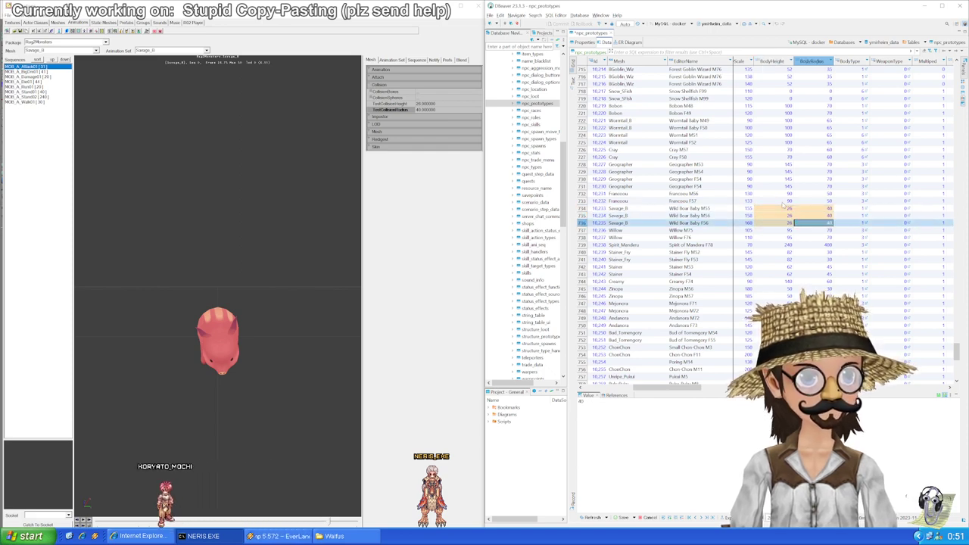
pyautogui.press('Down')
pyautogui.hotkey('ctrl', 'v')
pyautogui.press('Down')
pyautogui.press('Left')
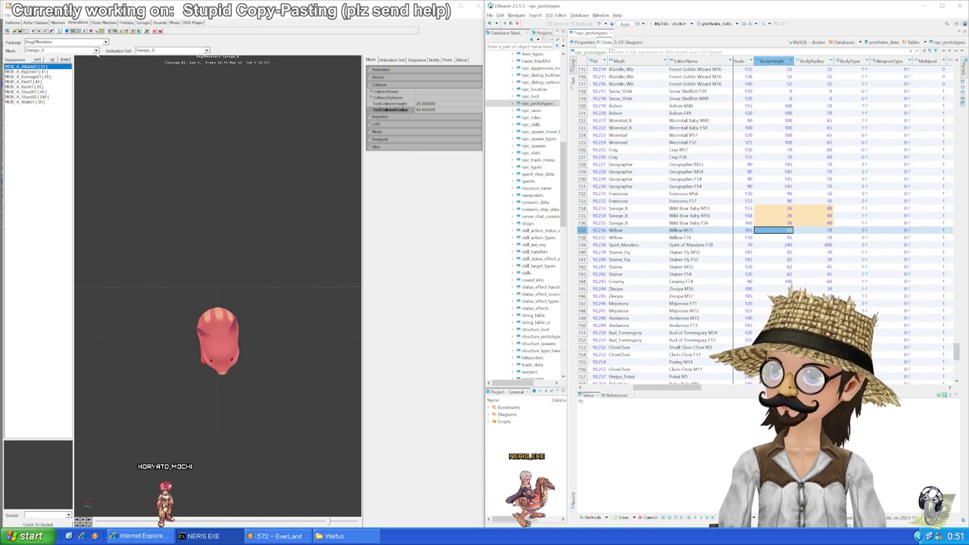
# Step: Switch to the Unreal animation browser and load the Willow mesh to show its collision height and radius
pyautogui.click(96, 51)
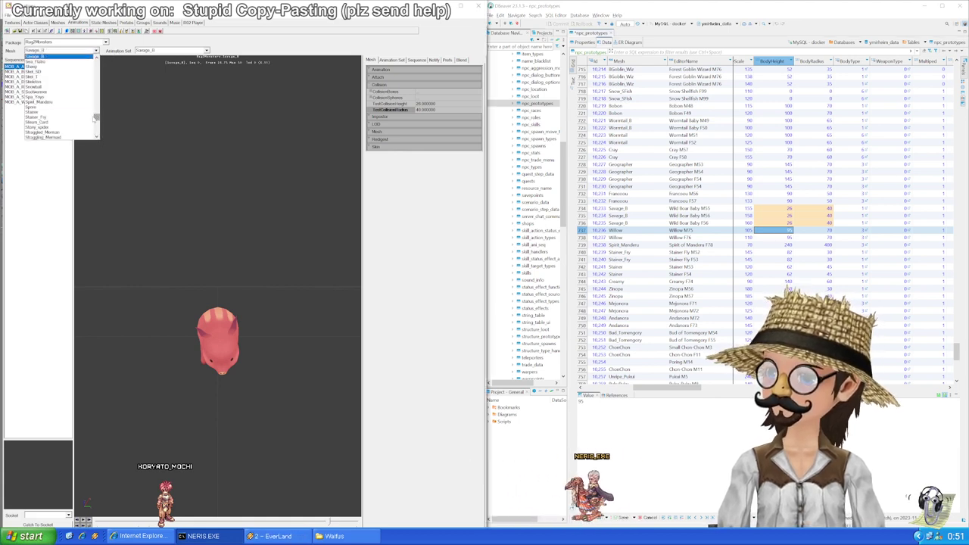
pyautogui.scroll(-3, 89, 121)
pyautogui.scroll(-10, 89, 123)
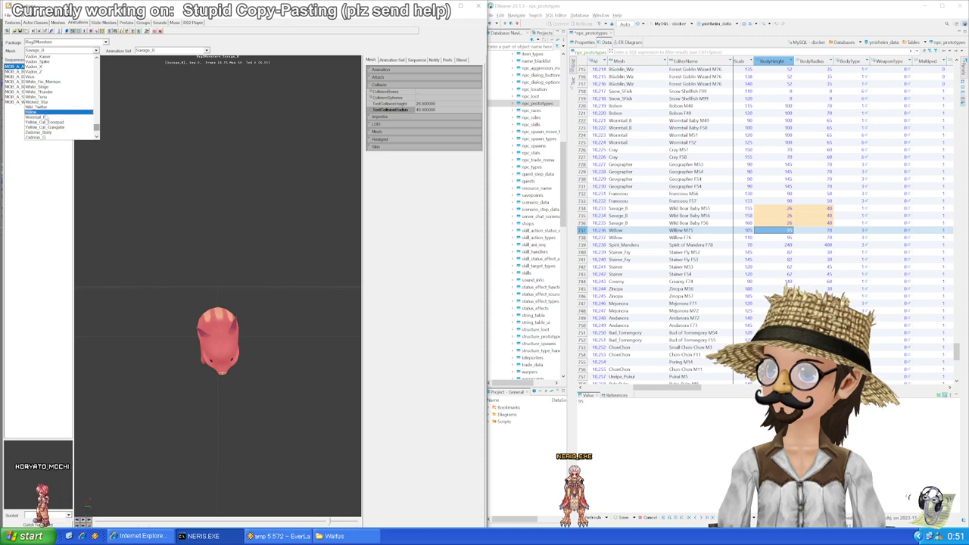
pyautogui.click(45, 112)
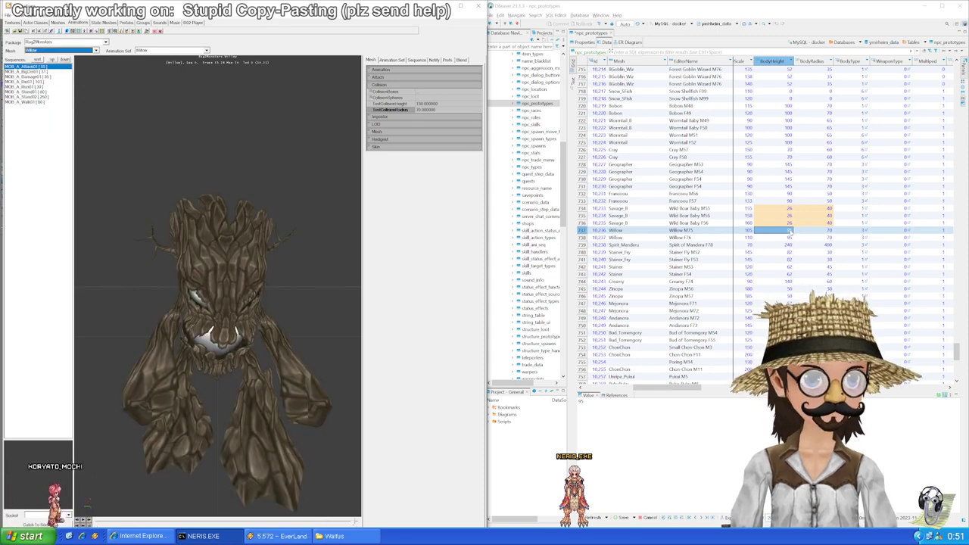
# Step: In the DBeaver npc_prototypes table, set BodyHeight to 130 for both Willow rows
pyautogui.doubleClick(790, 230)
pyautogui.press('Tab')
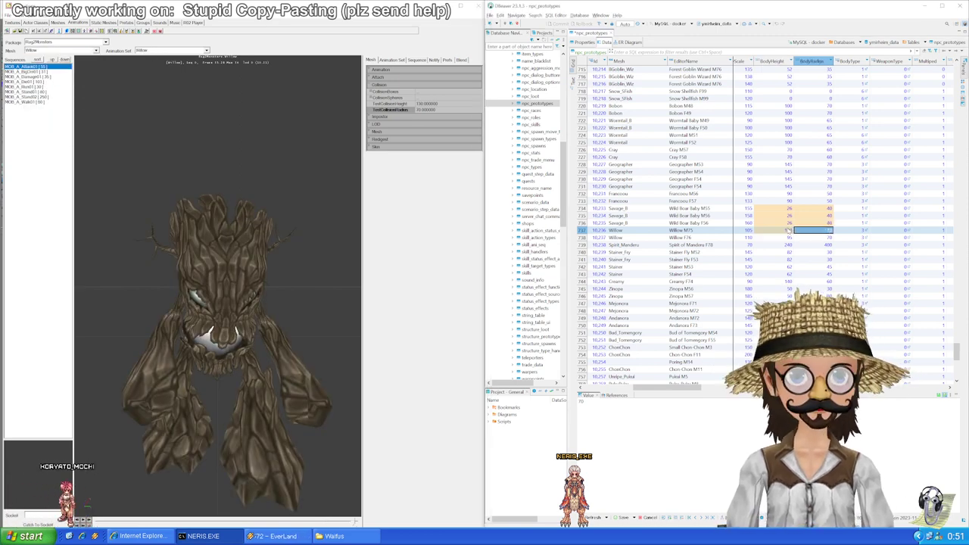
pyautogui.click(789, 230)
pyautogui.press('Down')
pyautogui.hotkey('ctrl', 'v')
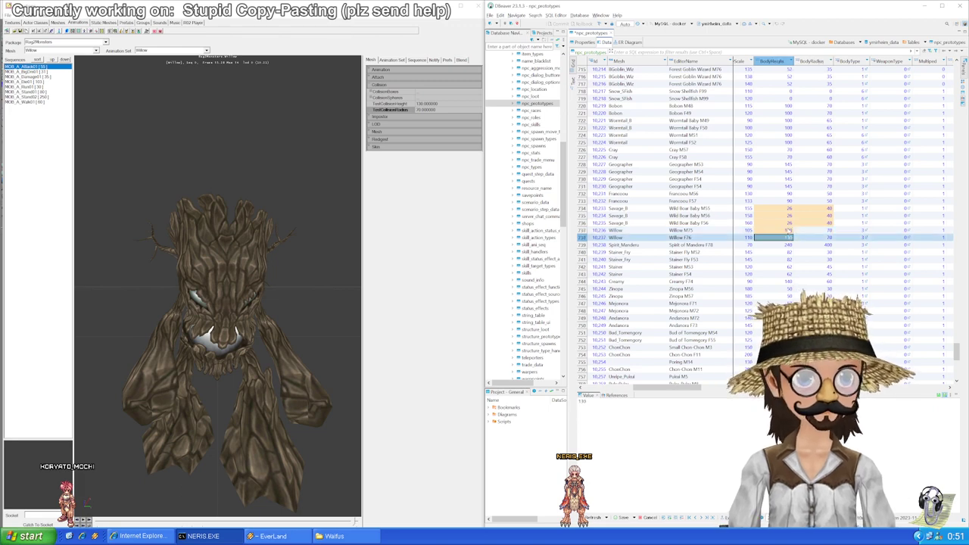
pyautogui.press('Down')
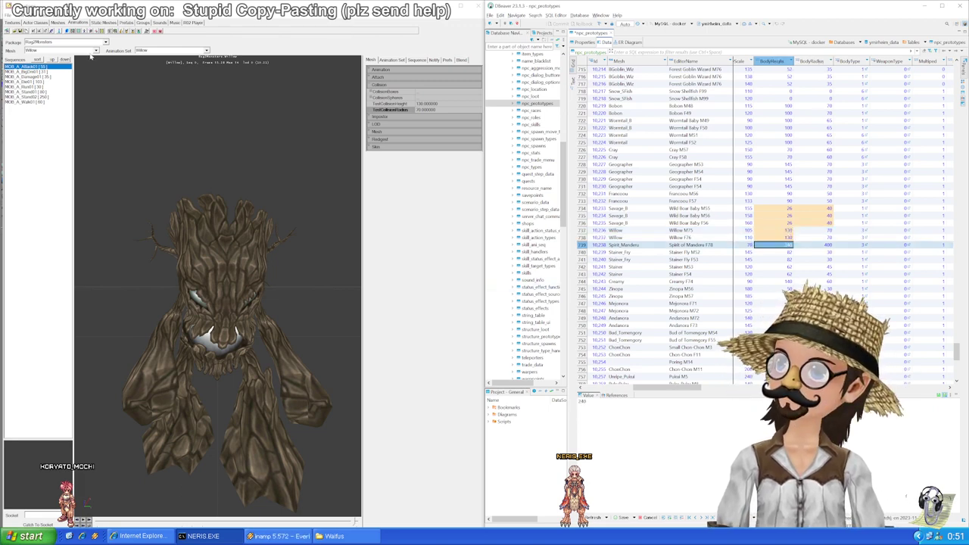
# Step: Load the Spirit_Mandera mesh in the Unreal animation browser to show its collision values
pyautogui.click(92, 50)
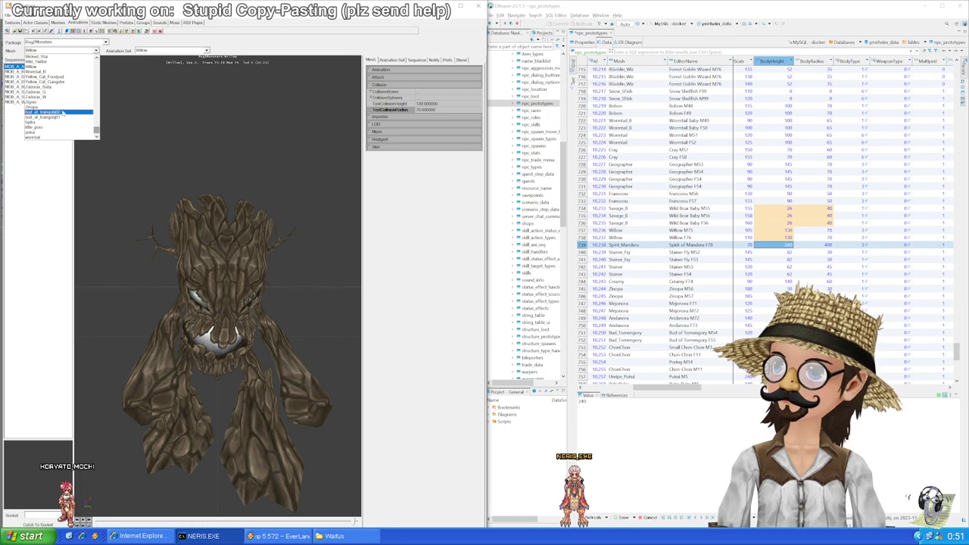
pyautogui.scroll(8, 64, 112)
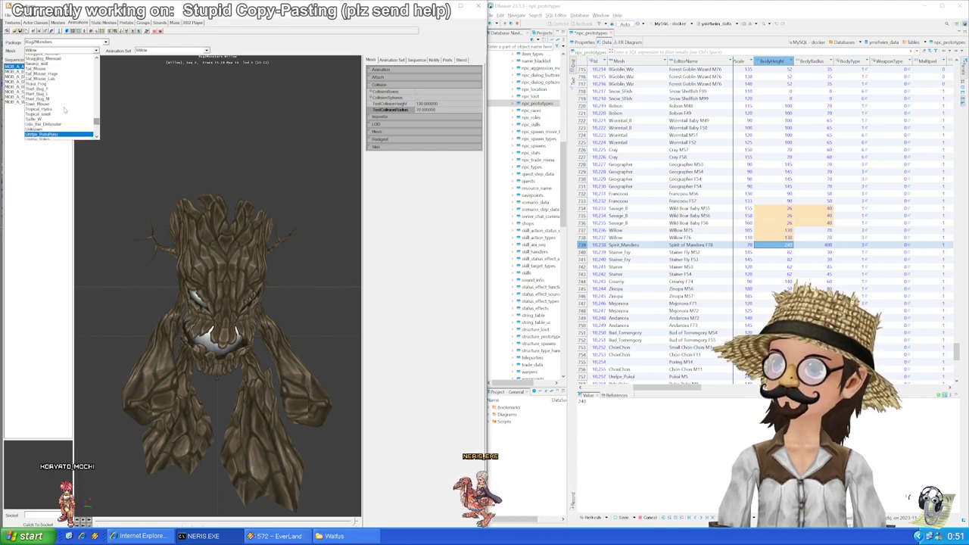
pyautogui.scroll(3, 65, 110)
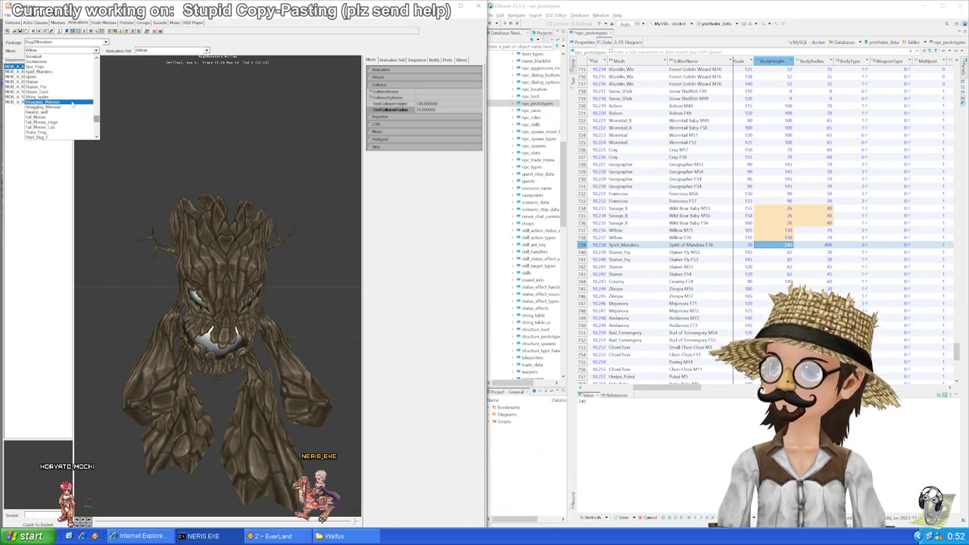
pyautogui.click(42, 71)
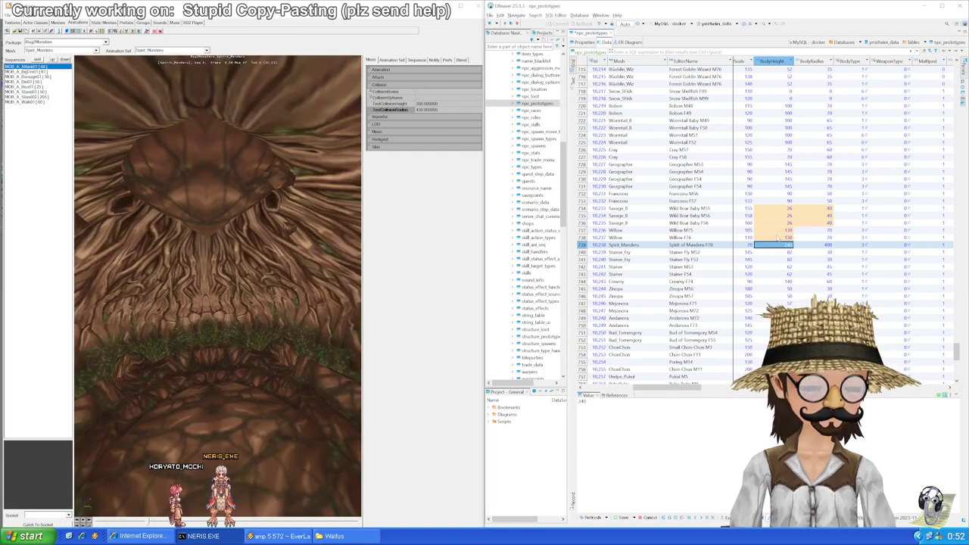
# Step: Set the Spirit_Mandera row's BodyHeight to 300 and BodyRadius to 430 in DBeaver, and save the table changes
pyautogui.press('Tab')
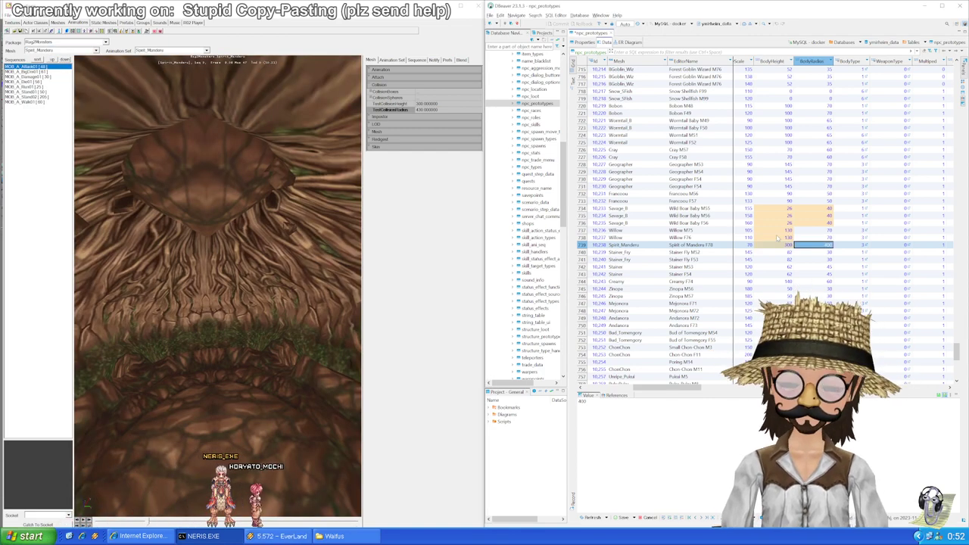
pyautogui.hotkey('shift', 'Tab')
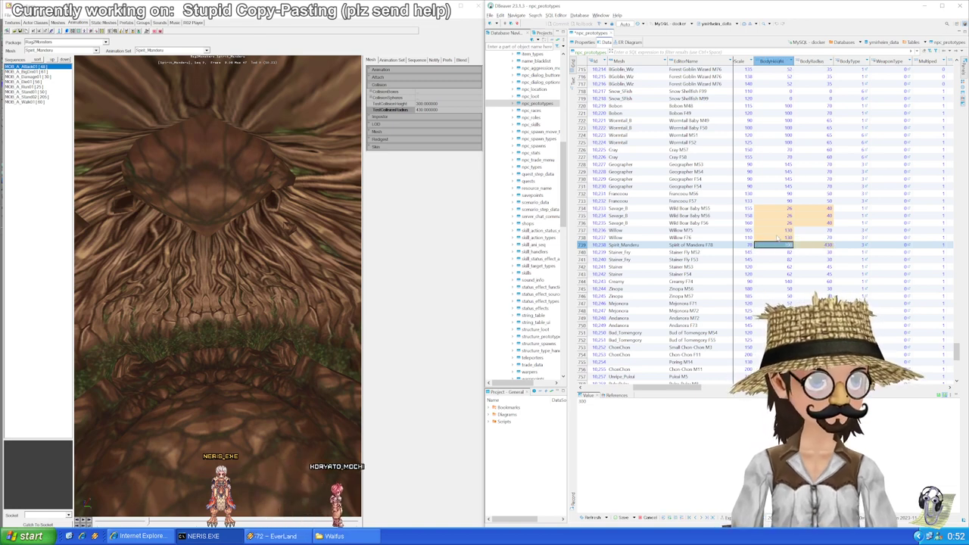
pyautogui.press('Down')
pyautogui.hotkey('ctrl', 's')
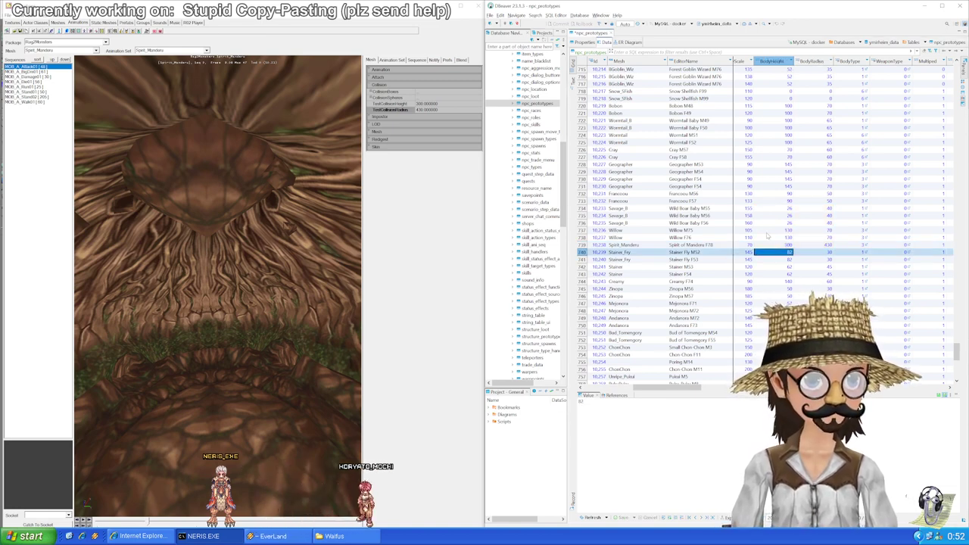
pyautogui.press('Return')
# Step: Load the Stainer_Fry mesh in the Unreal animation browser to show its collision values
pyautogui.scroll(-4, 779, 218)
pyautogui.scroll(-1, 779, 219)
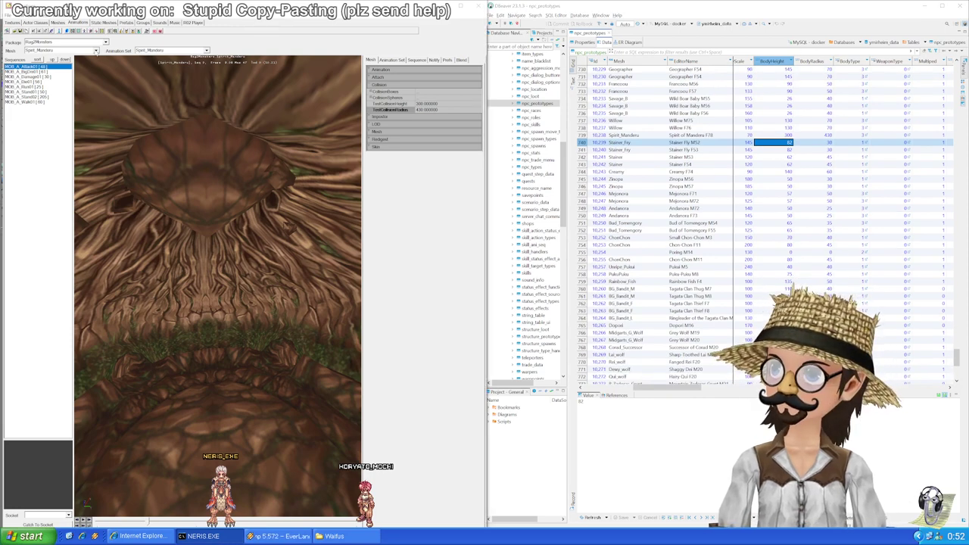
pyautogui.click(95, 50)
pyautogui.click(57, 77)
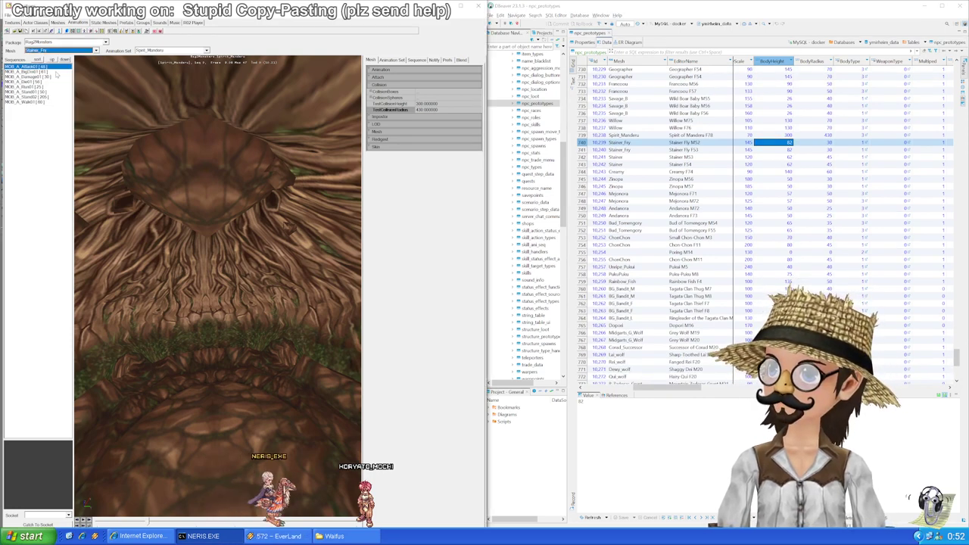
# Step: Set BodyHeight to 100 for both Stainer_Fry rows in the DBeaver table
pyautogui.doubleClick(787, 143)
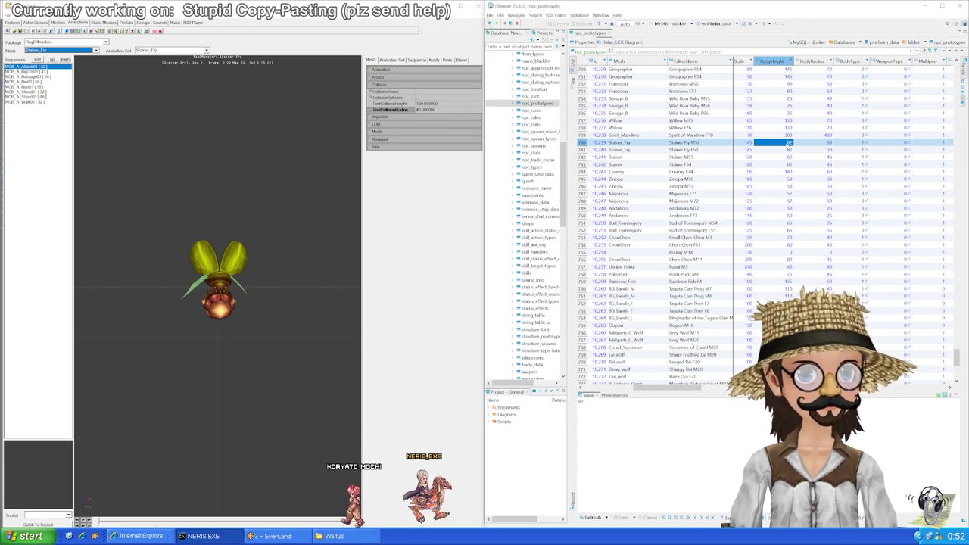
pyautogui.write('100')
pyautogui.press('Return')
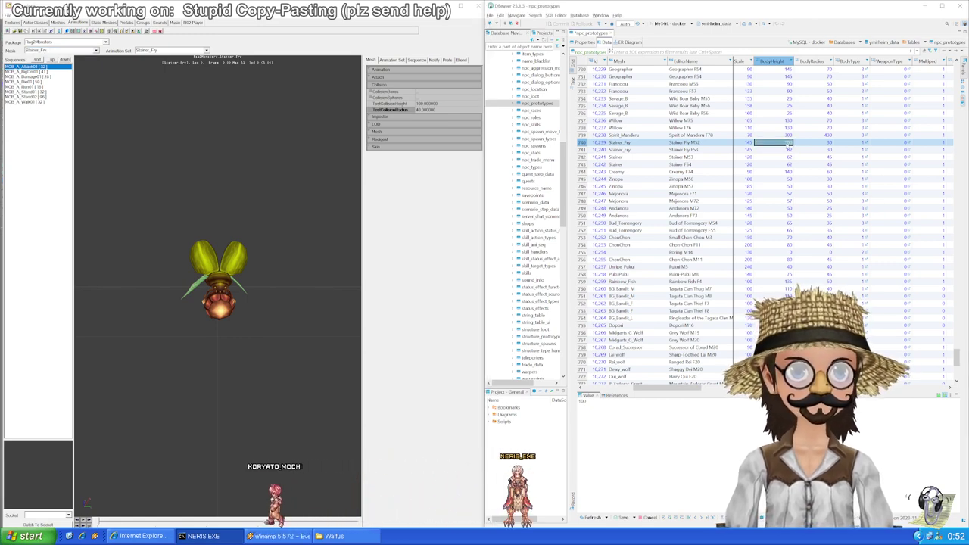
pyautogui.hotkey('ctrl', 'c')
pyautogui.press('Down')
pyautogui.hotkey('ctrl', 'v')
pyautogui.press('Up')
# Step: Set BodyRadius to 40 for both Stainer_Fry rows
pyautogui.press('Right')
pyautogui.write('40')
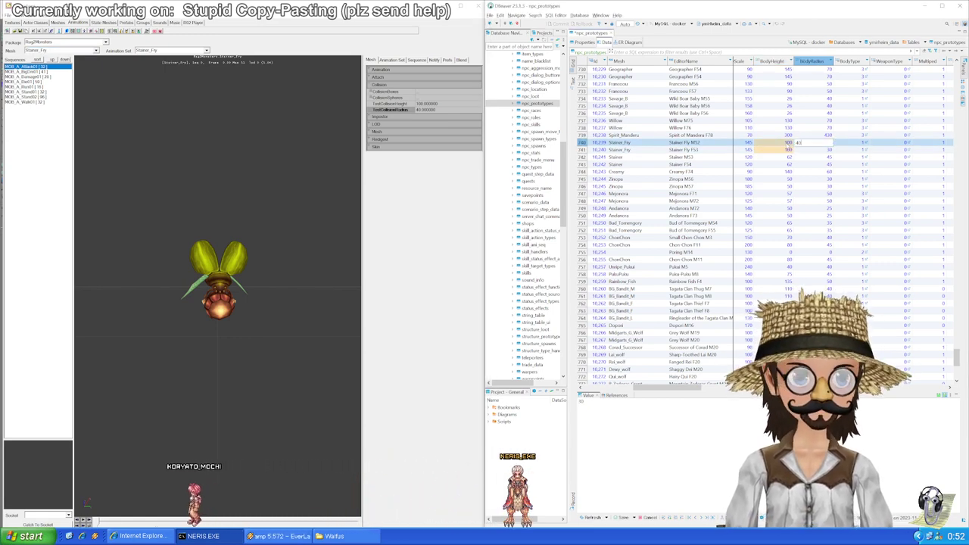
pyautogui.press('Return')
pyautogui.hotkey('ctrl', 'c')
pyautogui.press('Down')
pyautogui.hotkey('ctrl', 'v')
pyautogui.press('Down')
pyautogui.press('Left')
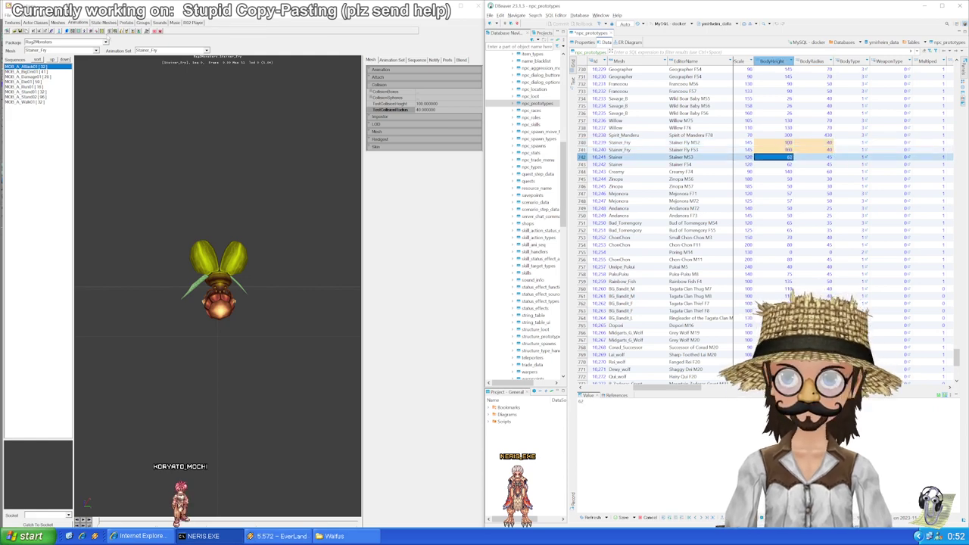
# Step: Load the Stainer mesh in the Unreal animation browser and set BodyHeight to 110 for both Stainer rows in DBeaver
pyautogui.click(61, 50)
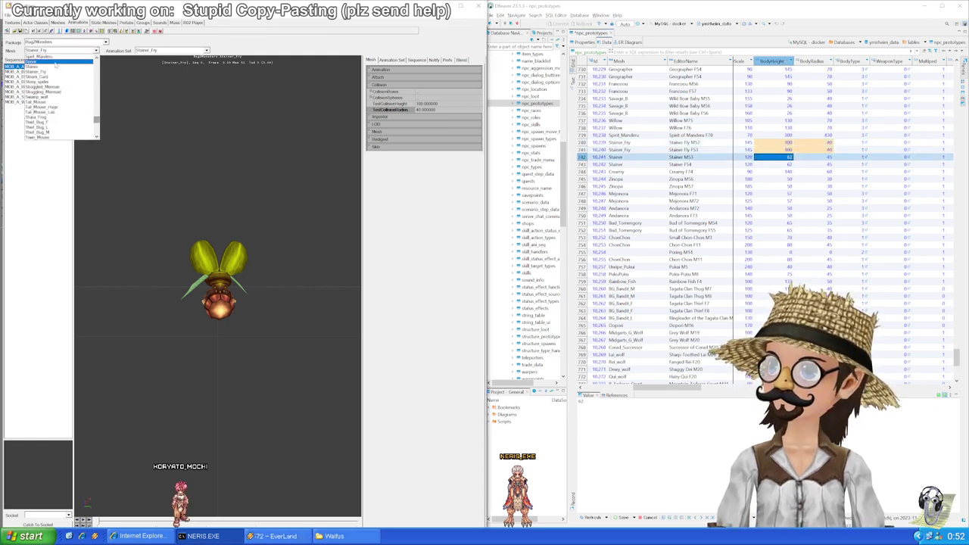
pyautogui.click(49, 67)
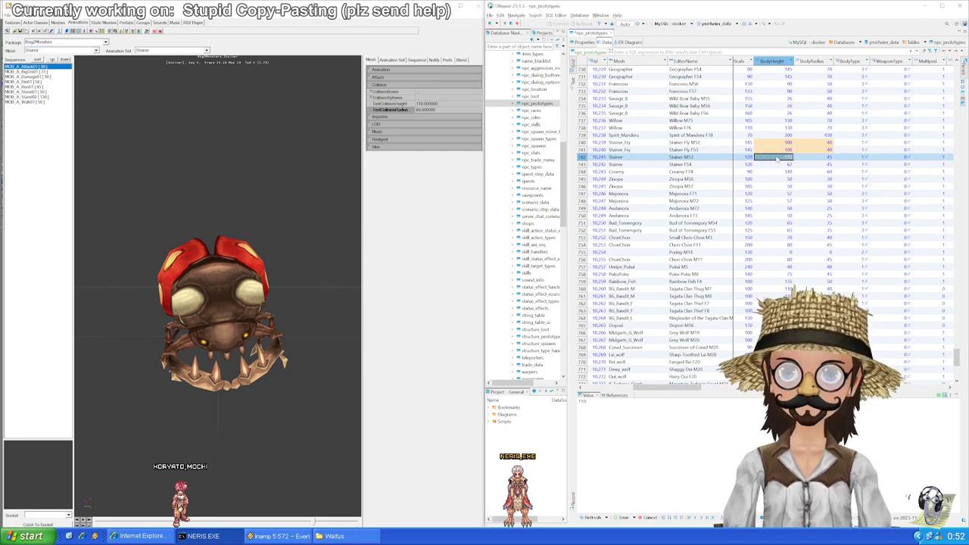
pyautogui.press('Down')
pyautogui.hotkey('ctrl', 'v')
pyautogui.press('Up')
# Step: Set BodyRadius to 60 for both Stainer rows and save the table changes
pyautogui.press('Right')
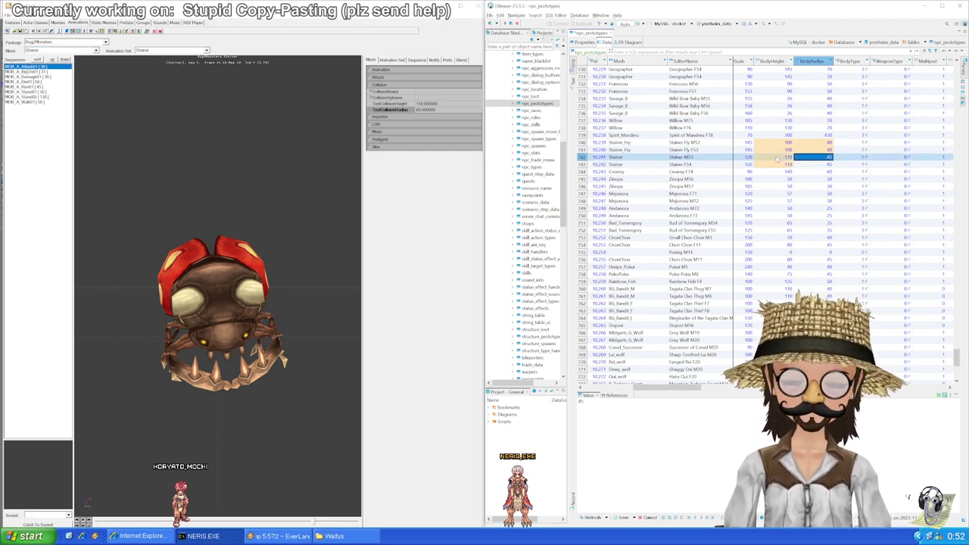
pyautogui.write('60')
pyautogui.press('Return')
pyautogui.hotkey('ctrl', 'c')
pyautogui.press('Down')
pyautogui.hotkey('ctrl', 'v')
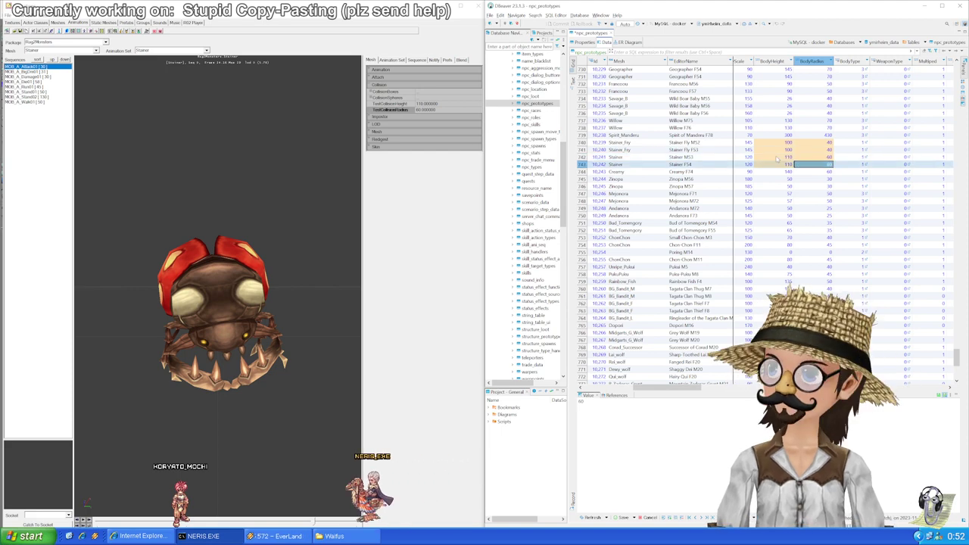
pyautogui.hotkey('ctrl', 's')
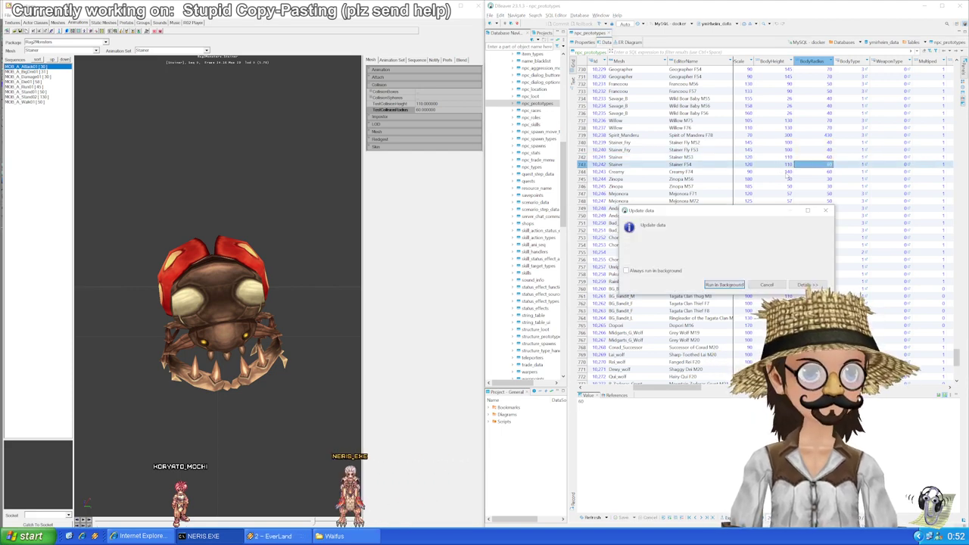
# Step: Select the Creamy row's BodyHeight cell and load the Creamy mesh in the Unreal animation browser
pyautogui.click(784, 173)
pyautogui.click(68, 50)
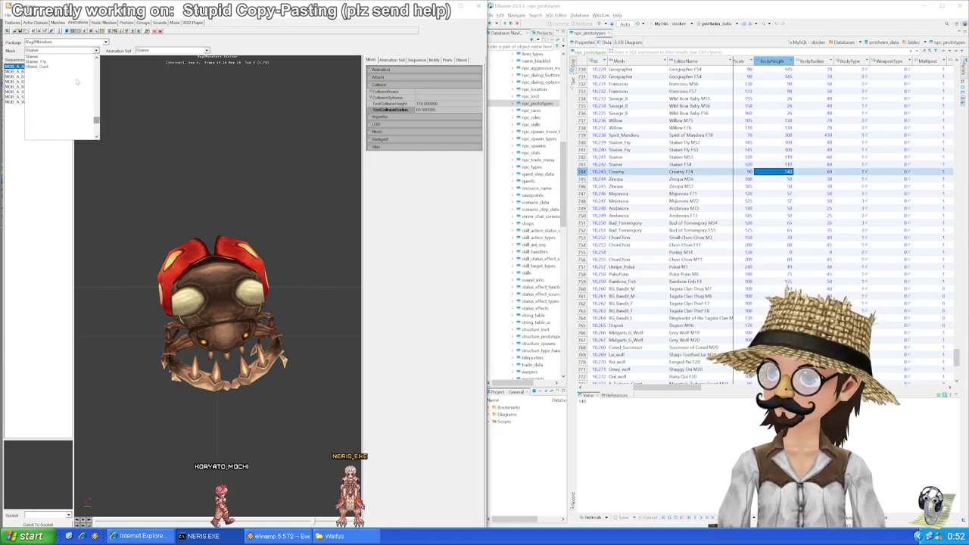
pyautogui.moveTo(97, 118); pyautogui.dragTo(100, 80)
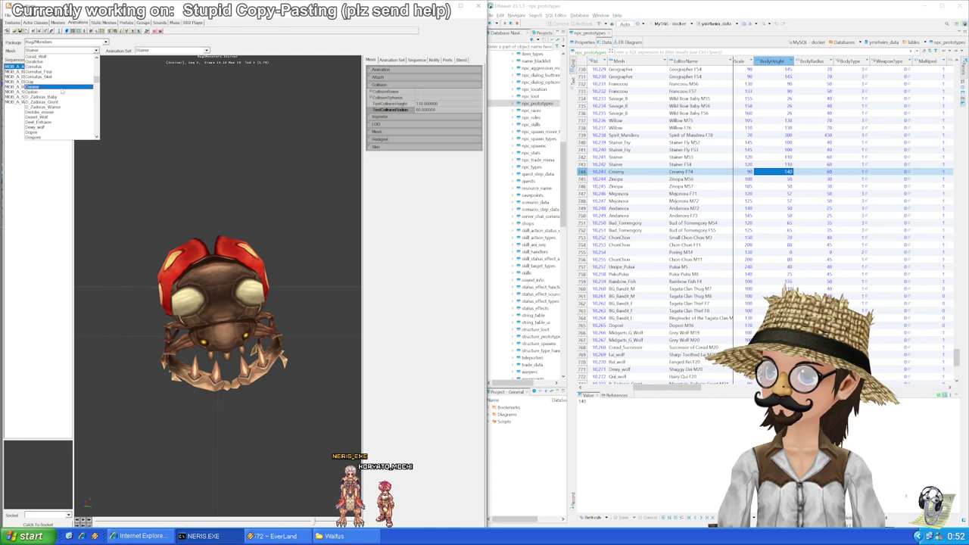
pyautogui.click(60, 87)
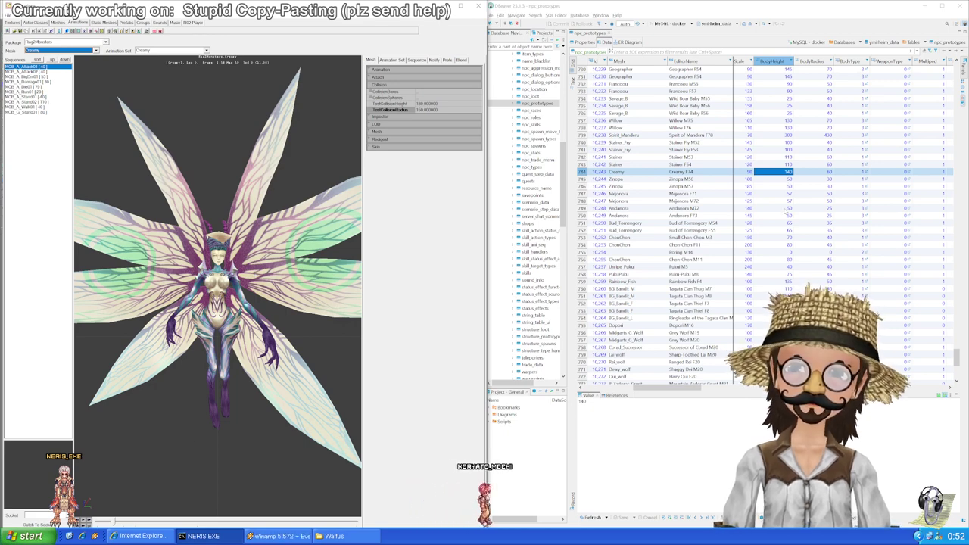
# Step: Set the Creamy row's BodyHeight to 180 and BodyRadius to 150 in DBeaver, and save the table changes
pyautogui.click(781, 173)
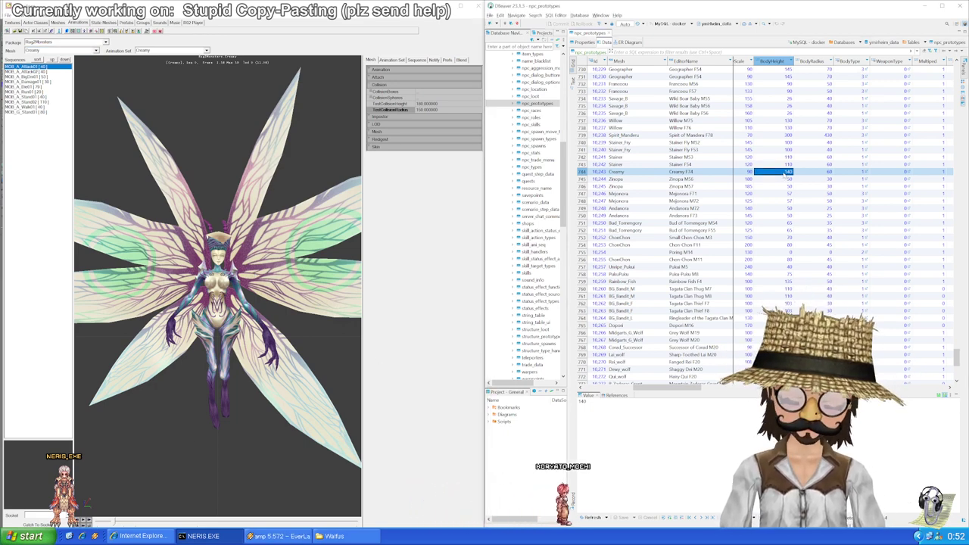
pyautogui.write('180')
pyautogui.press('Tab')
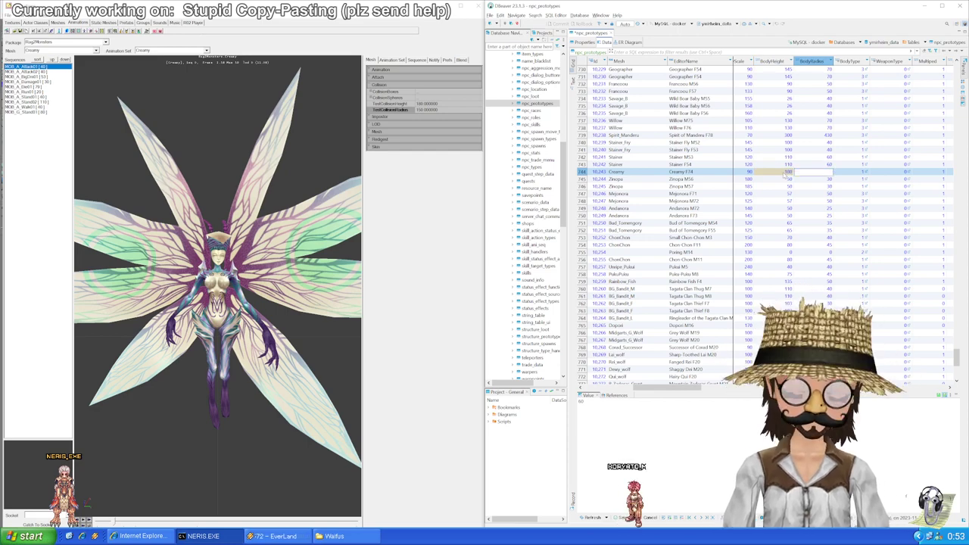
pyautogui.press('Left')
pyautogui.press('Down')
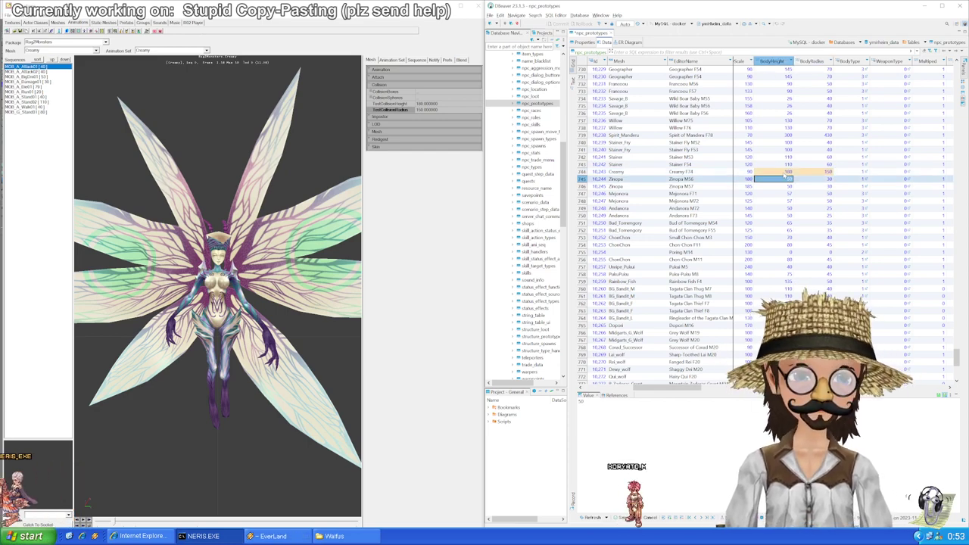
pyautogui.hotkey('ctrl', 's')
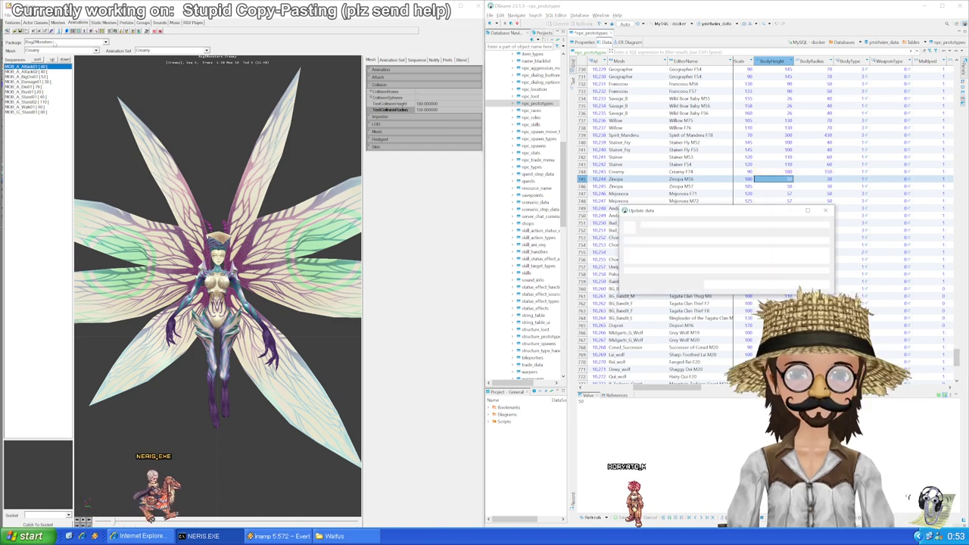
# Step: Load the Zinopa mesh in the Unreal animation browser and set BodyHeight to 45 for both Zinopa rows in DBeaver
pyautogui.click(96, 51)
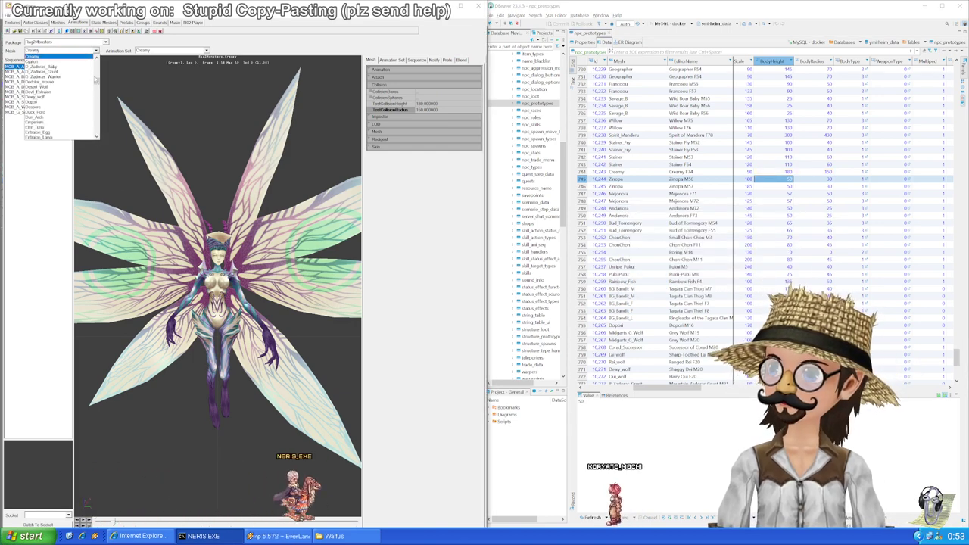
pyautogui.moveTo(97, 75); pyautogui.dragTo(94, 111)
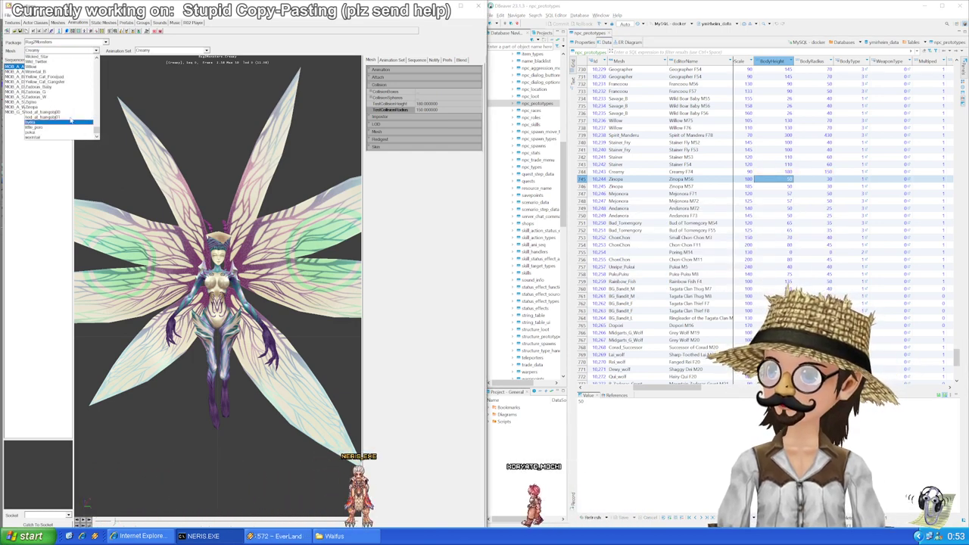
pyautogui.click(52, 115)
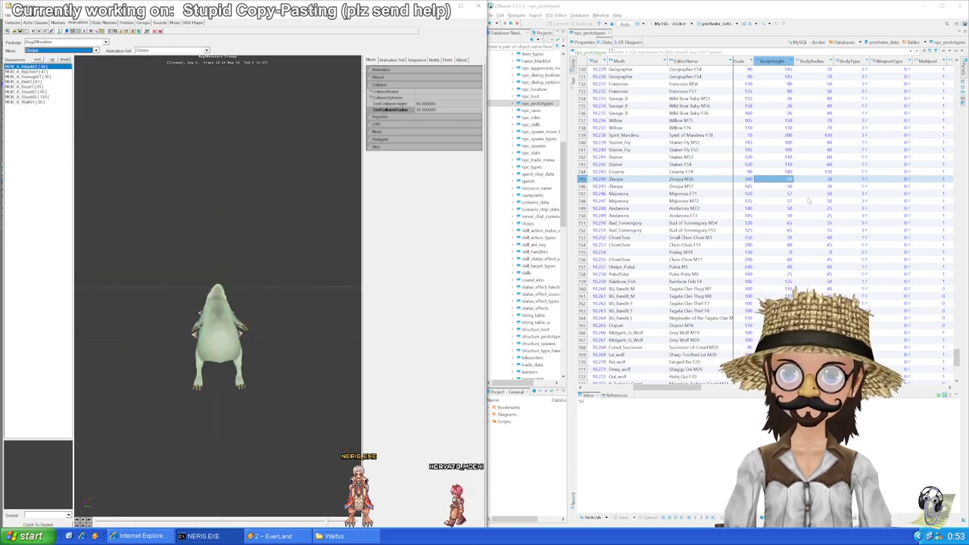
pyautogui.click(785, 180)
pyautogui.write('45')
pyautogui.click(820, 182)
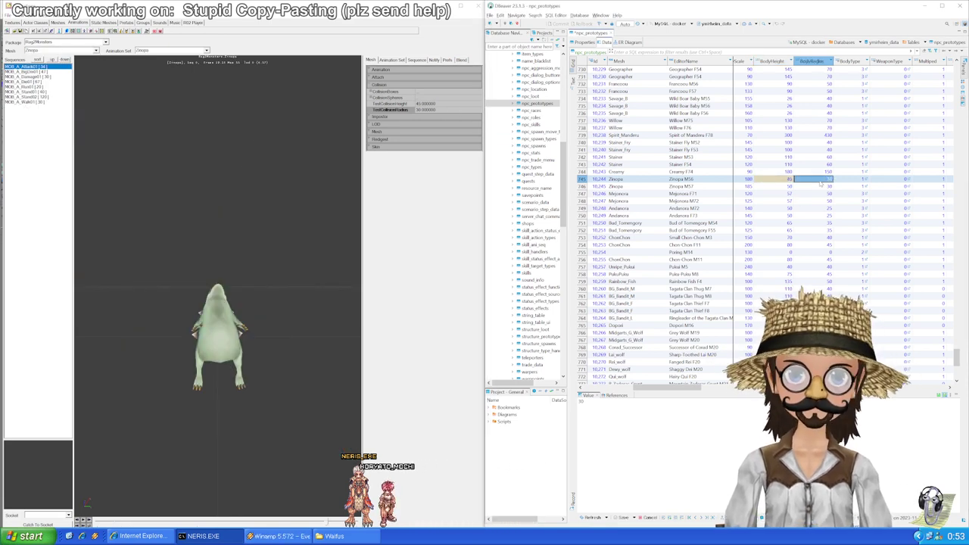
pyautogui.click(787, 180)
pyautogui.hotkey('ctrl', 'c')
pyautogui.click(784, 187)
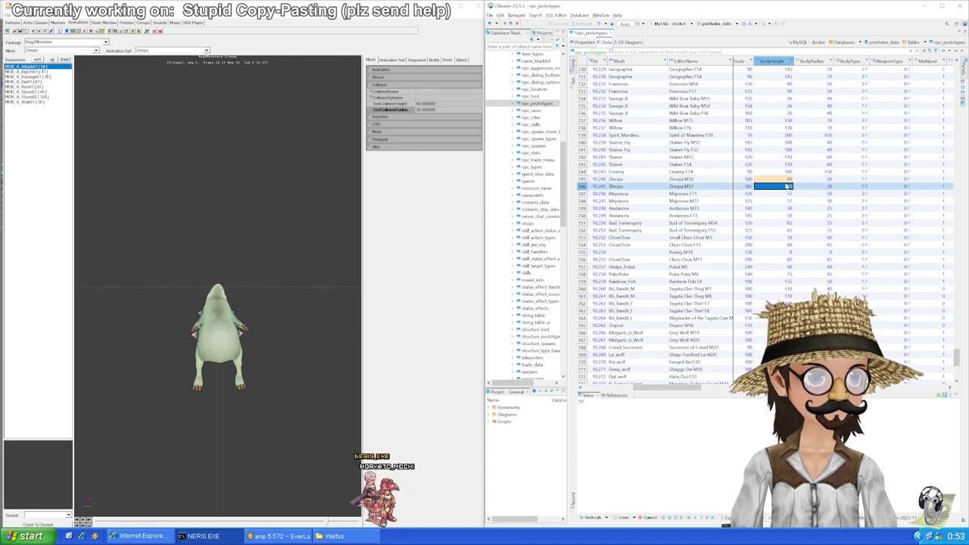
pyautogui.hotkey('ctrl', 'v')
# Step: Load the Mejonora mesh in the Unreal animation browser and compare its collision size with both Mejonora rows in DBeaver
pyautogui.click(773, 196)
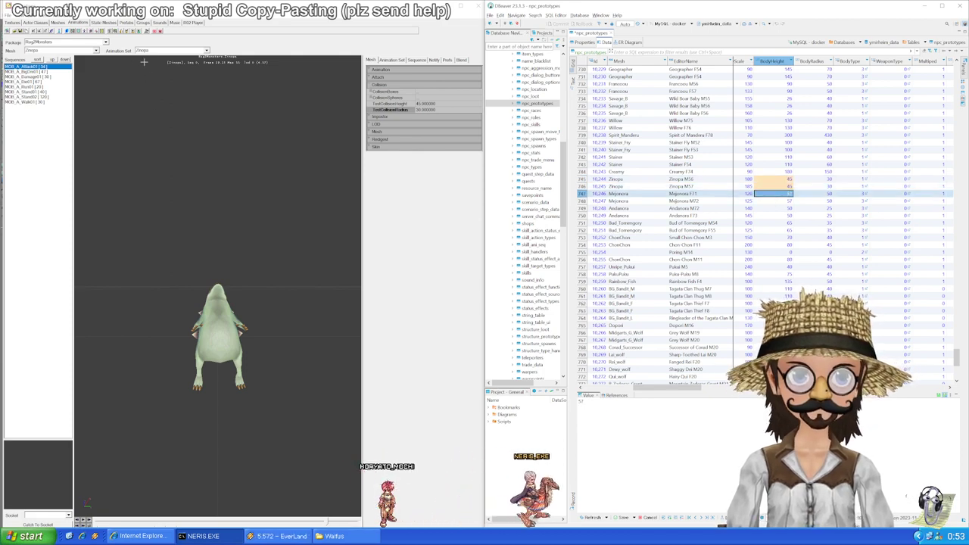
pyautogui.click(96, 50)
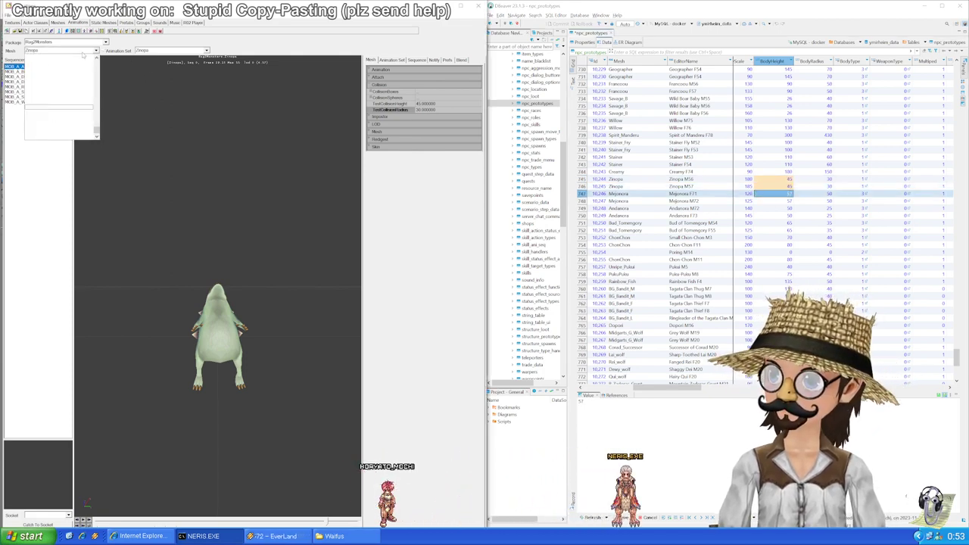
pyautogui.moveTo(97, 132); pyautogui.dragTo(96, 126)
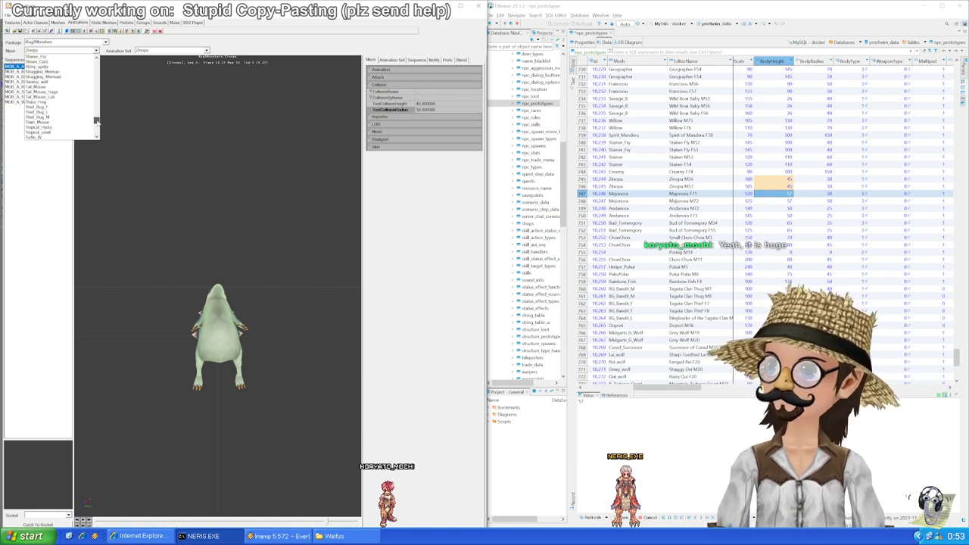
pyautogui.moveTo(96, 116); pyautogui.dragTo(97, 94)
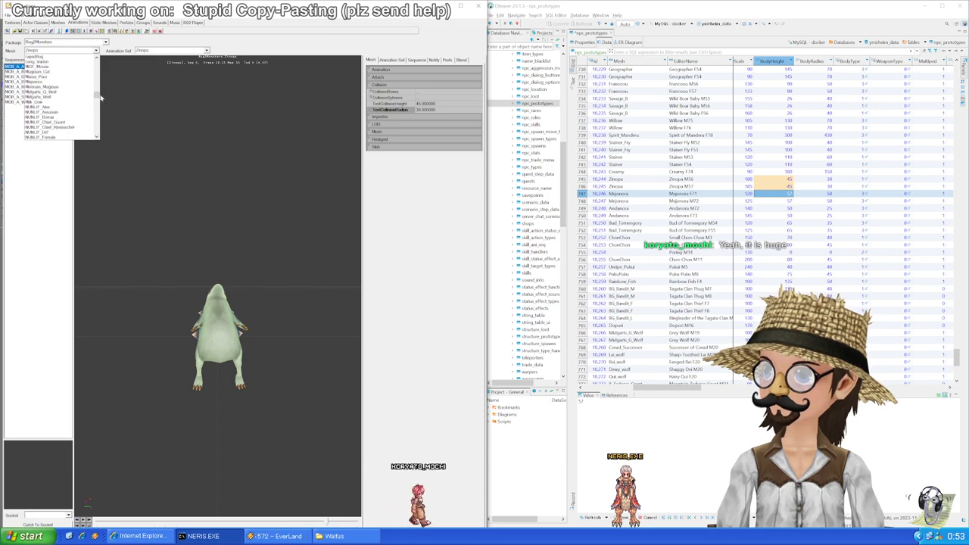
pyautogui.click(70, 87)
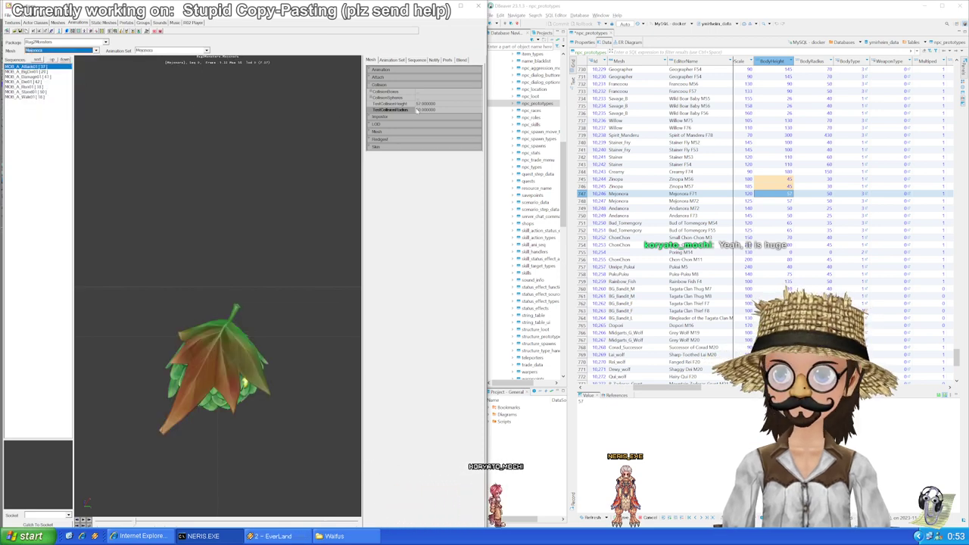
pyautogui.click(788, 196)
pyautogui.click(788, 201)
# Step: Load the Andanora mesh in the Unreal animation browser and compare its collision size with both Andanora rows in DBeaver
pyautogui.click(787, 209)
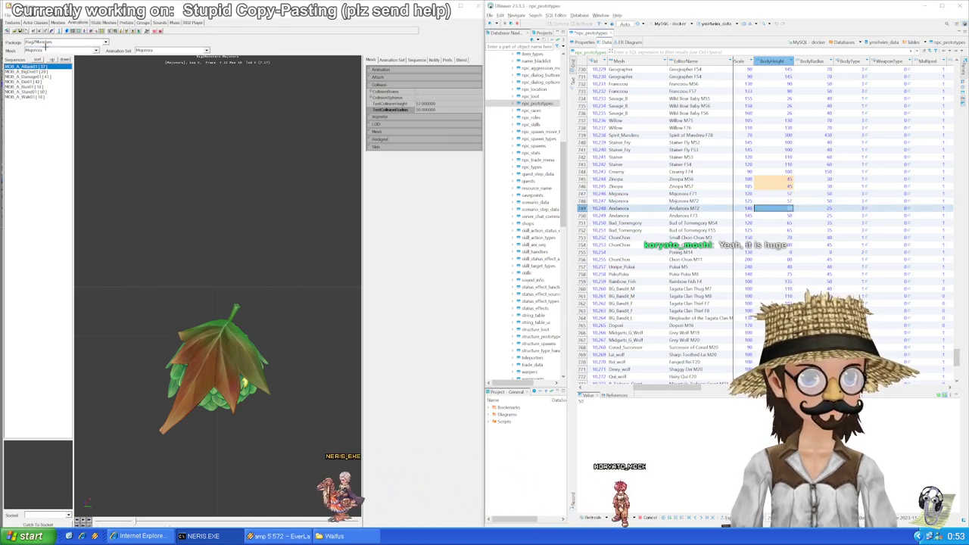
pyautogui.click(96, 51)
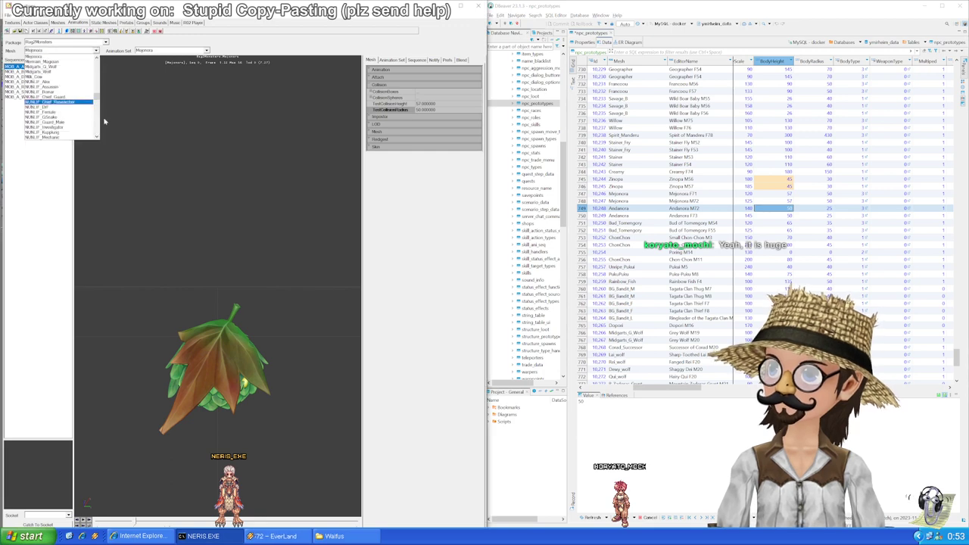
pyautogui.moveTo(97, 96); pyautogui.dragTo(104, 62)
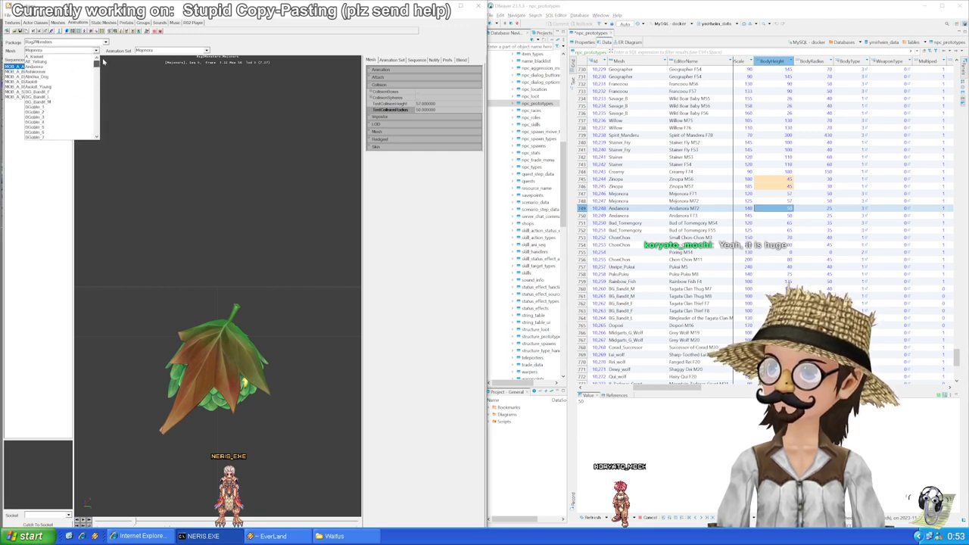
pyautogui.click(77, 68)
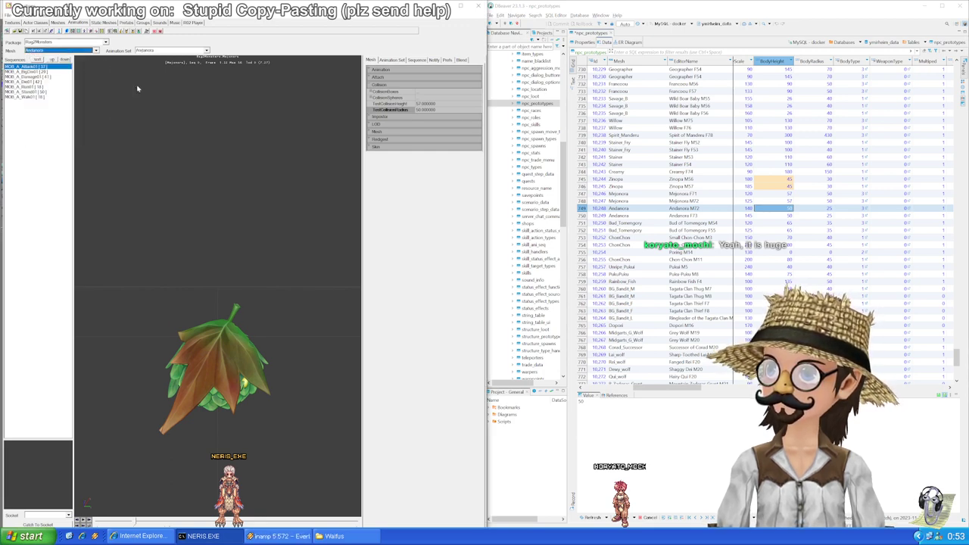
pyautogui.click(782, 216)
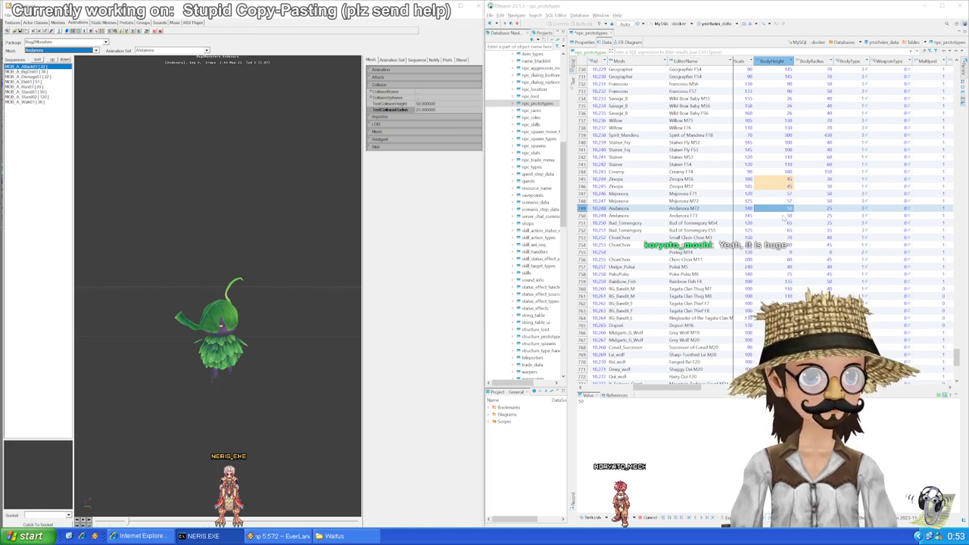
# Step: Select the first Bud_Tomengory row's BodyHeight cell and load the Bud_Tomengory mesh in the Unreal animation browser
pyautogui.click(780, 225)
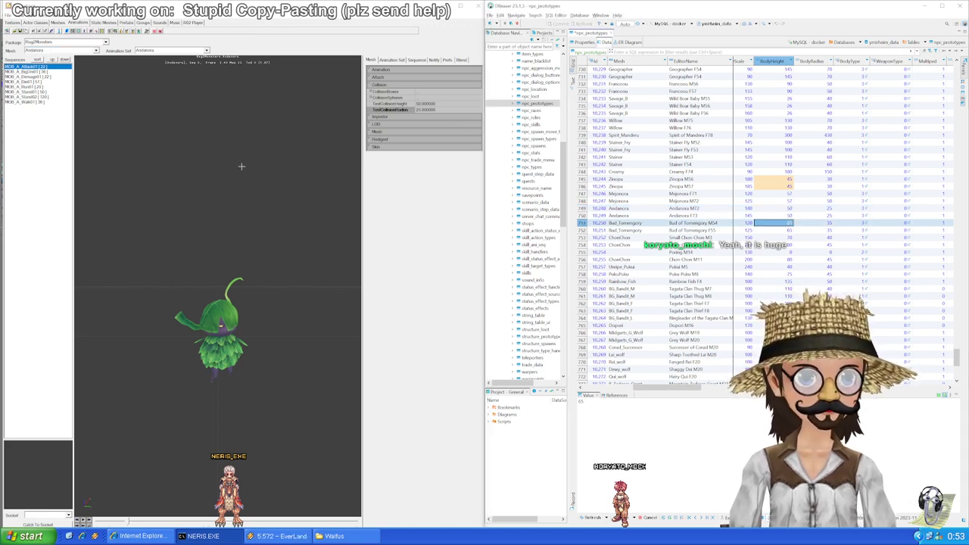
pyautogui.click(97, 77)
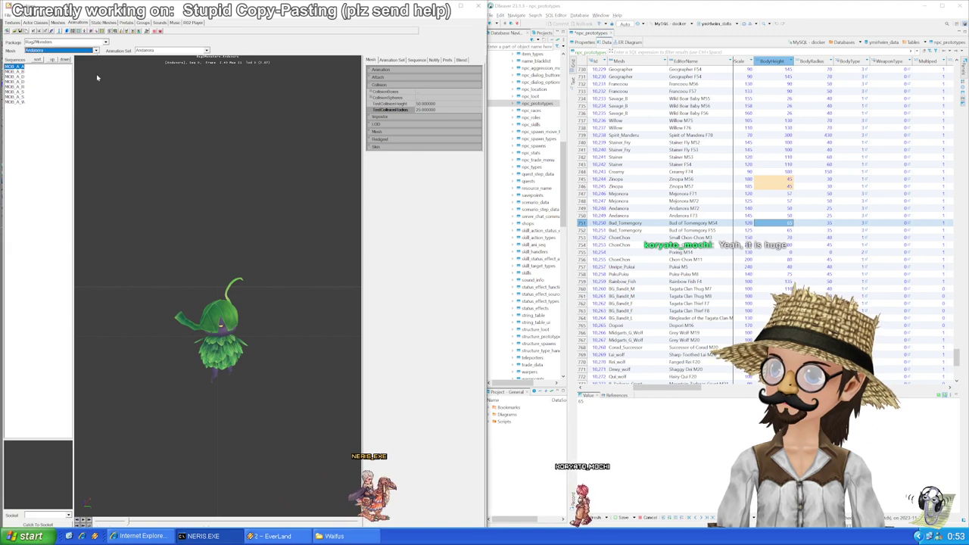
pyautogui.click(95, 50)
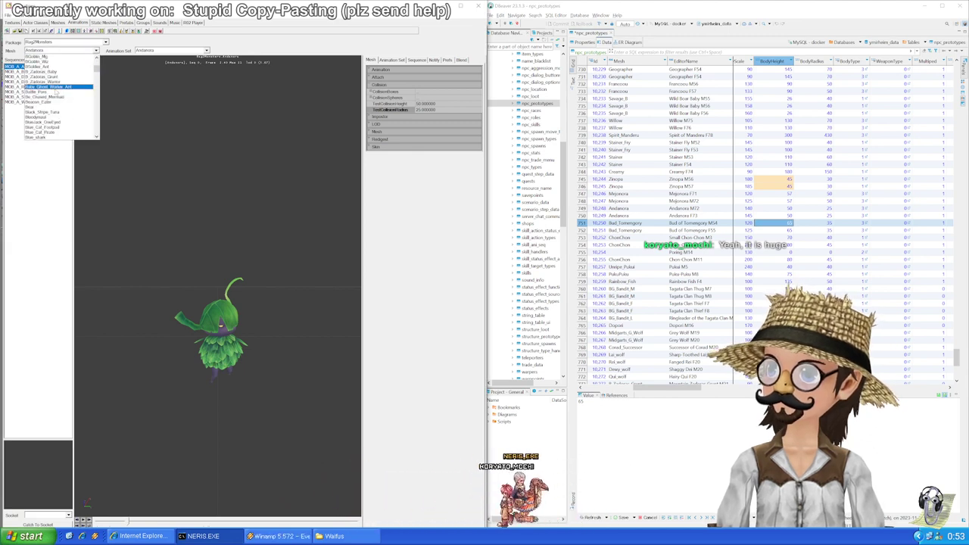
pyautogui.scroll(-7, 56, 92)
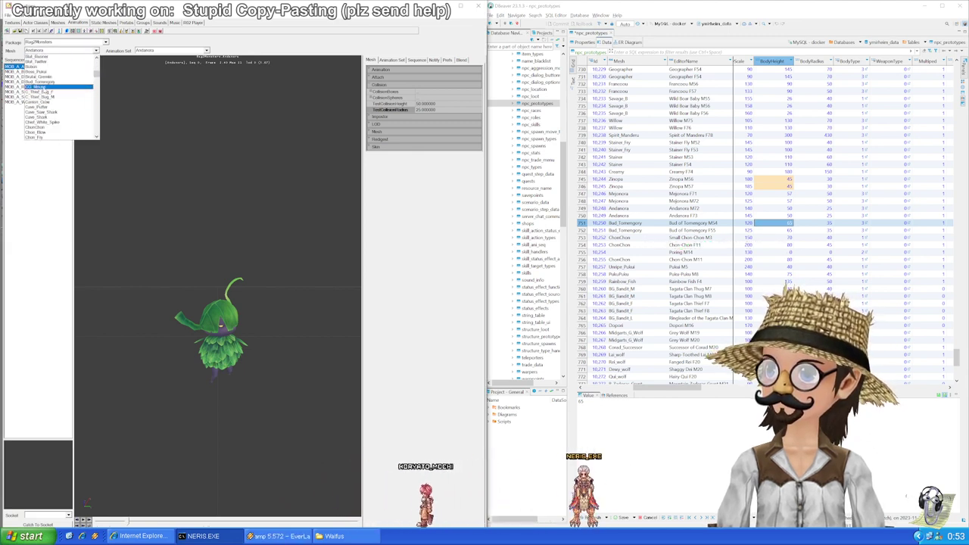
pyautogui.click(59, 86)
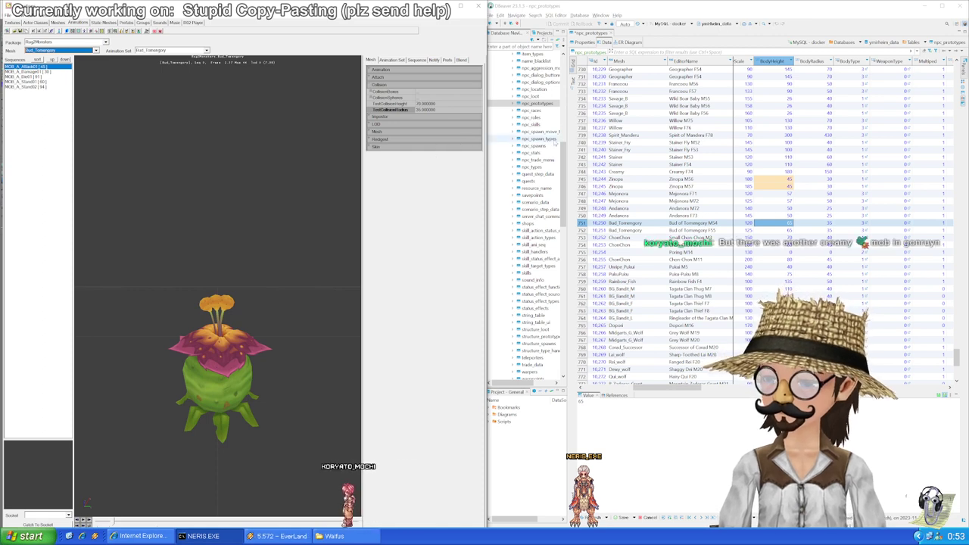
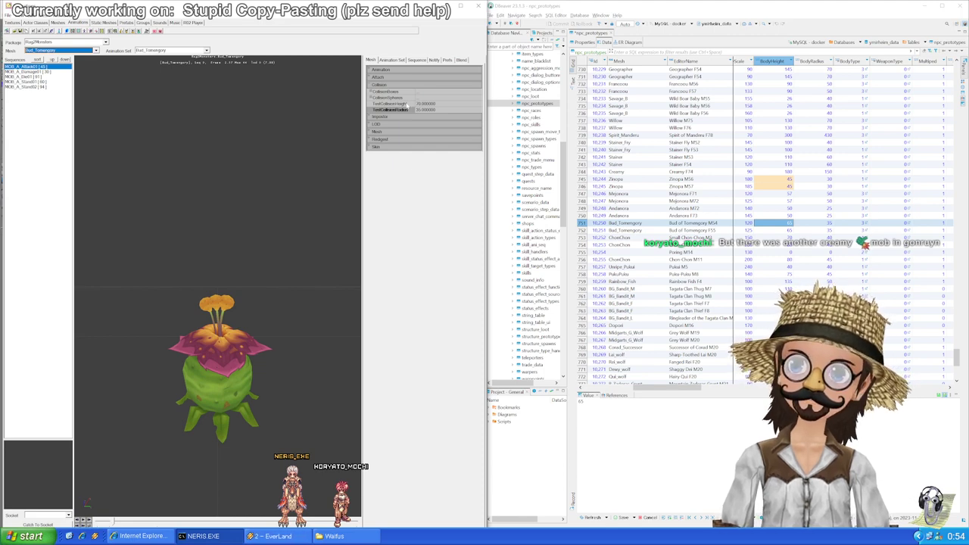
# Step: Set BodyHeight to 70 for both Bud_Tomengory rows in DBeaver and save the table changes
pyautogui.doubleClick(790, 224)
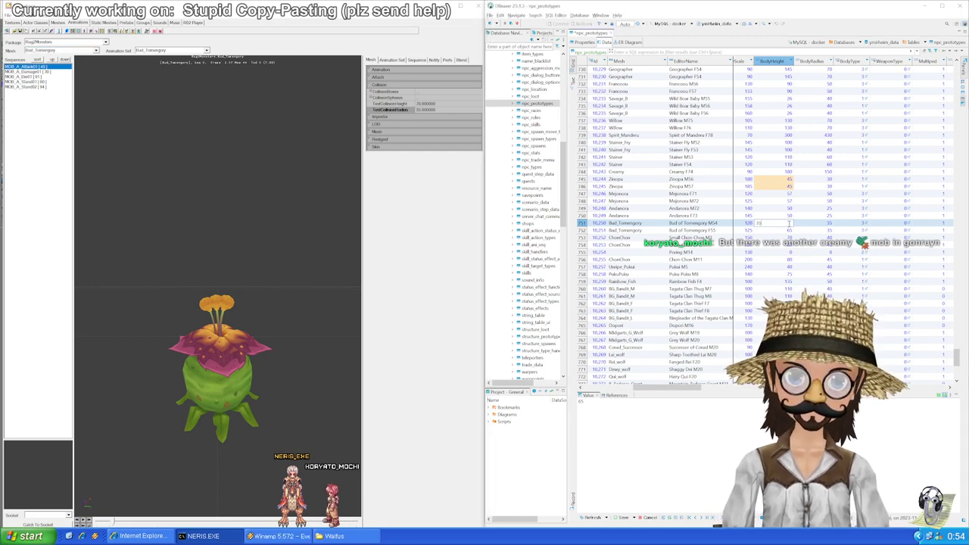
pyautogui.press('Return')
pyautogui.press('Down')
pyautogui.write('70')
pyautogui.press('Up')
pyautogui.press('Right')
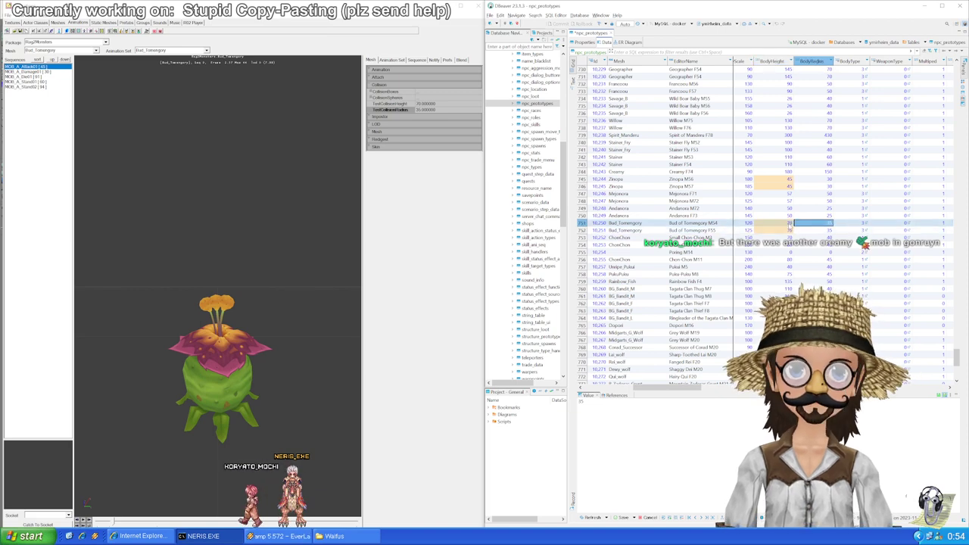
pyautogui.press('Down')
pyautogui.click(789, 230)
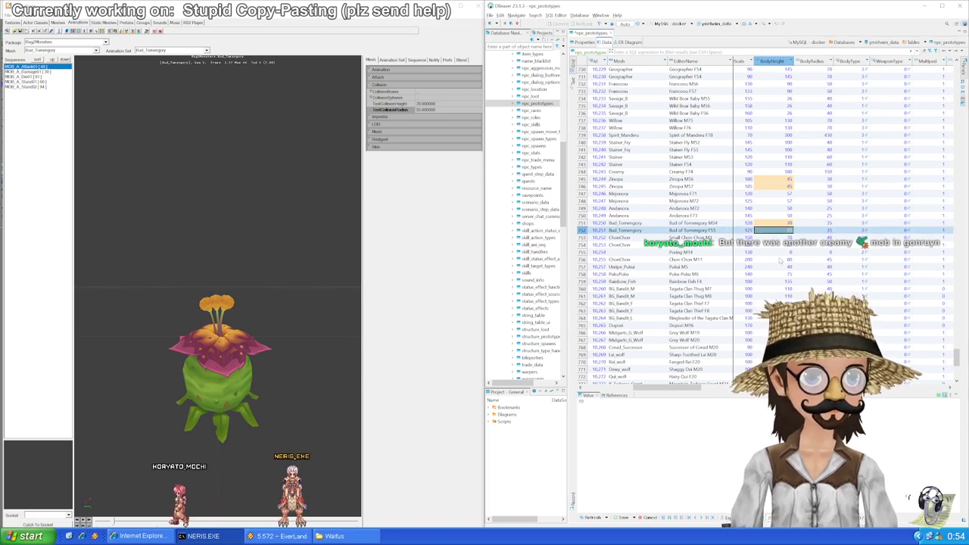
pyautogui.hotkey('ctrl', 's')
# Step: Select the Small Chon-Chon M3 row's BodyHeight cell and load the ChonChon mesh in the Unreal animation browser
pyautogui.press('Down')
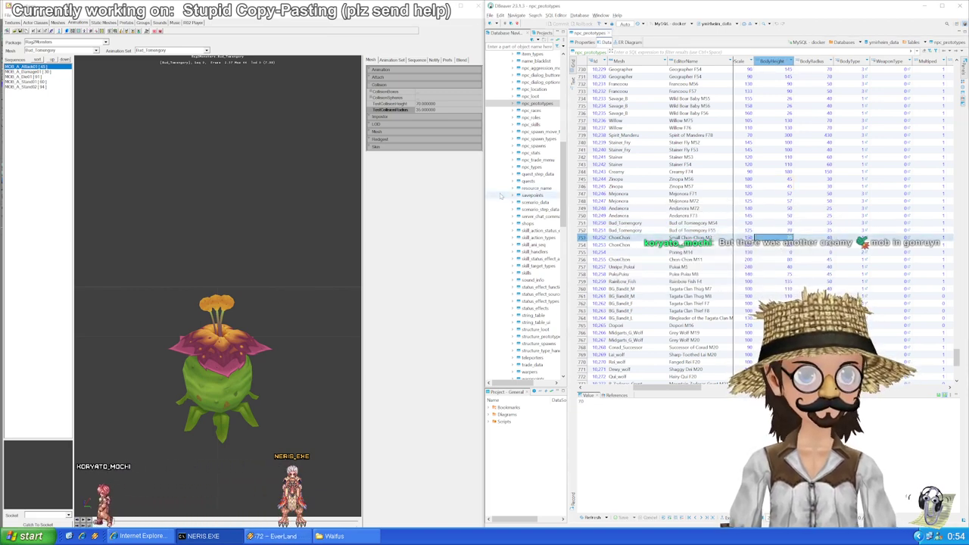
pyautogui.click(95, 50)
pyautogui.scroll(-2, 53, 91)
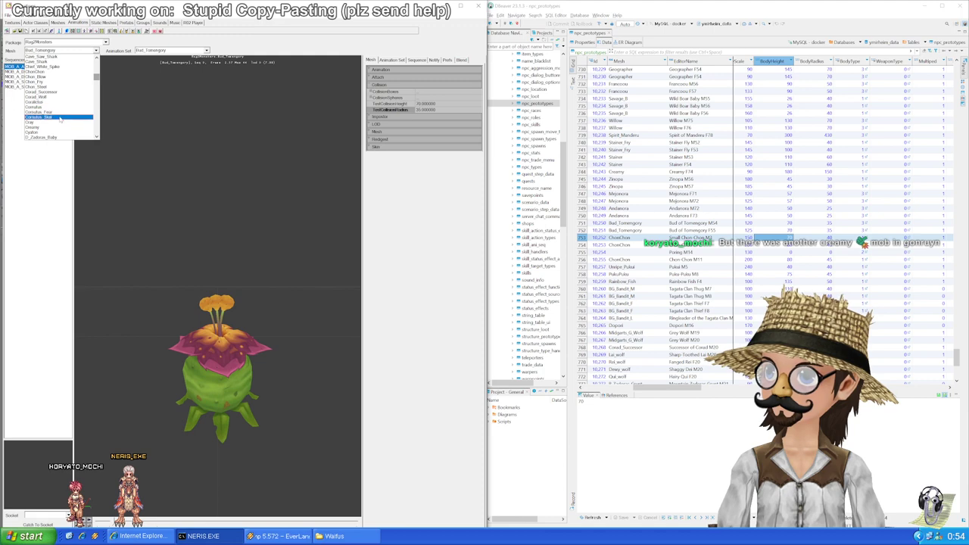
pyautogui.click(57, 72)
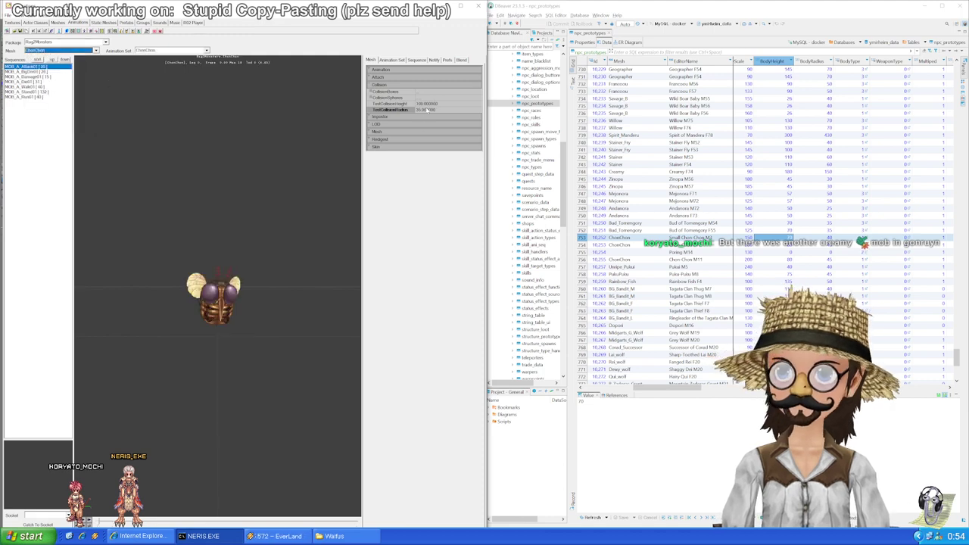
# Step: Set BodyHeight to 100 and BodyRadius to 35 for the Small Chon-Chon M3 and Chon-Chon F11 rows in DBeaver
pyautogui.click(780, 240)
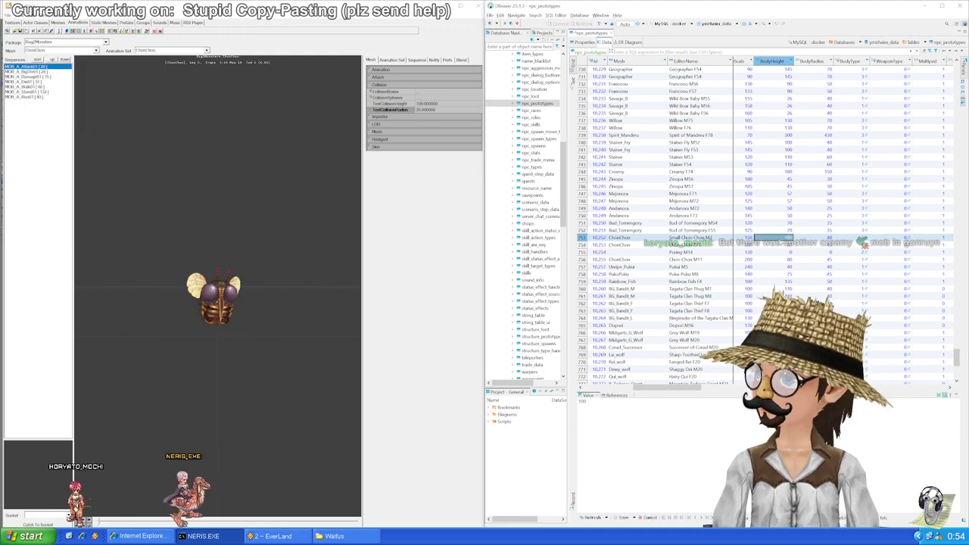
pyautogui.click(790, 244)
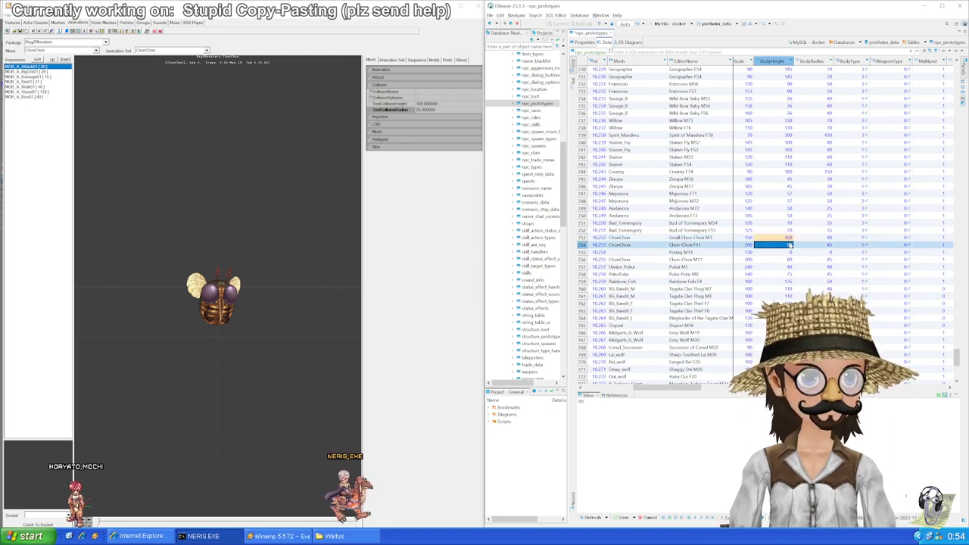
pyautogui.write('100')
pyautogui.click(813, 238)
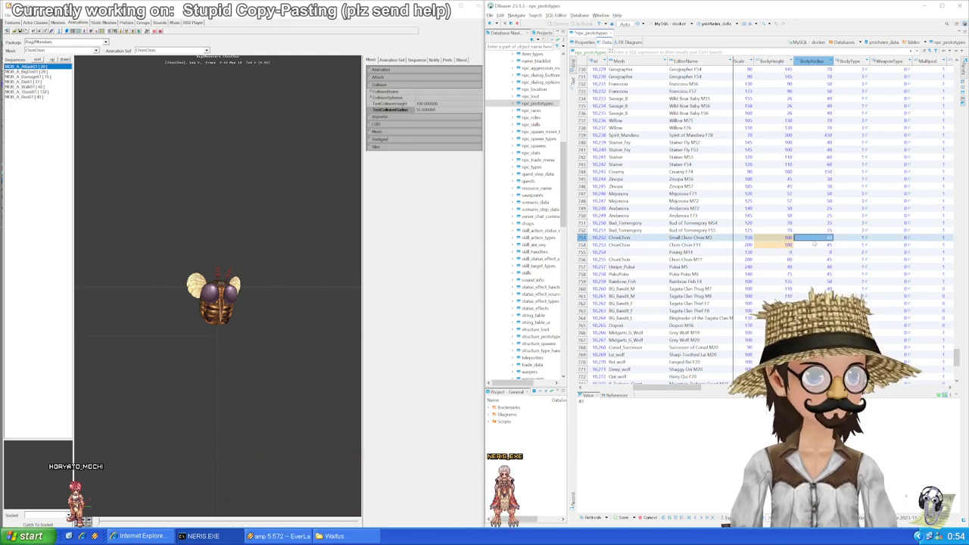
pyautogui.press('Down')
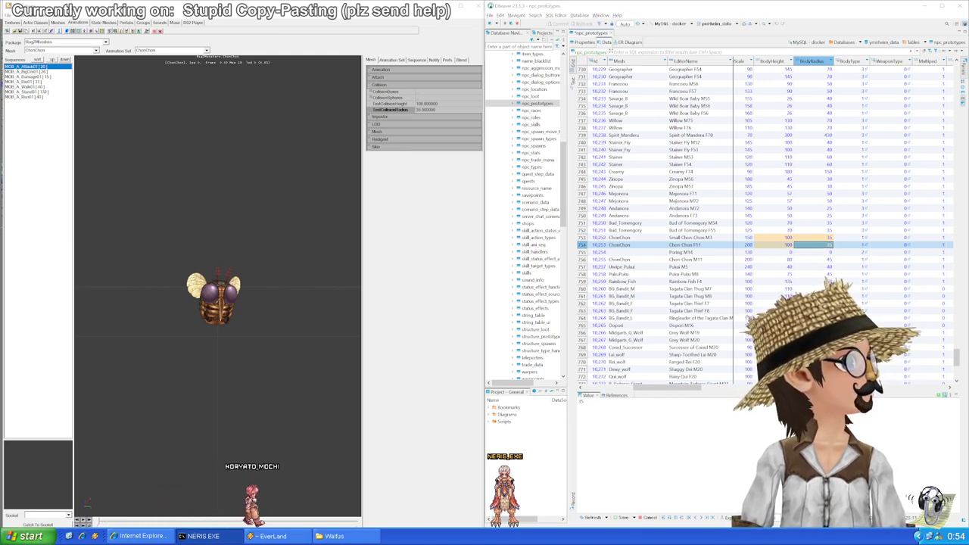
# Step: Inspect the Mesh, EditorName, BodyHeight and BodyRadius entries of the Poring M14 row
pyautogui.click(803, 252)
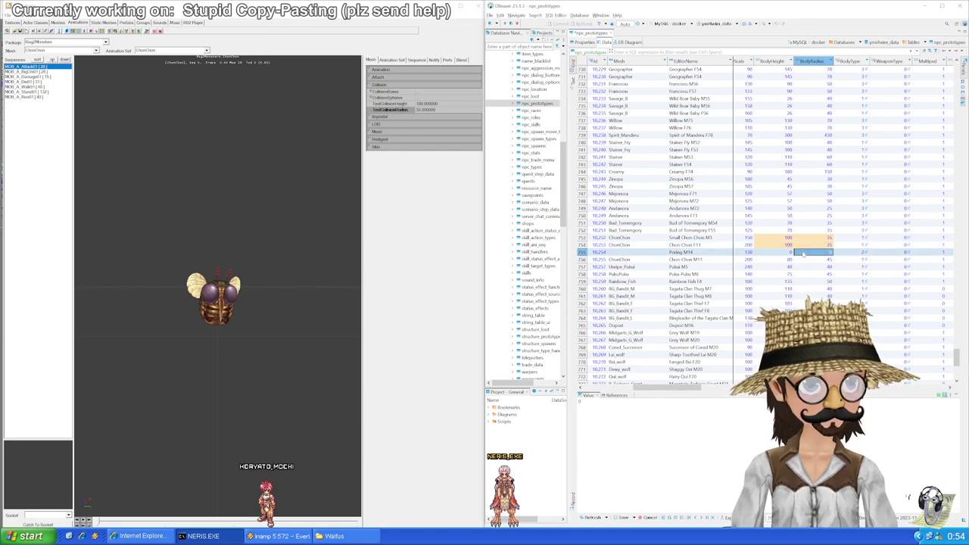
pyautogui.click(789, 260)
pyautogui.scroll(-4, 791, 264)
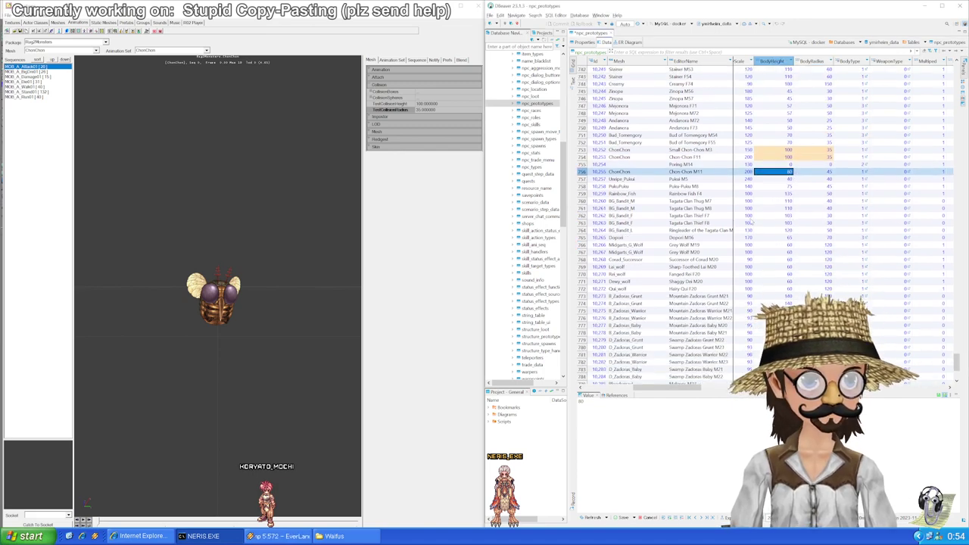
pyautogui.click(785, 166)
pyautogui.click(632, 165)
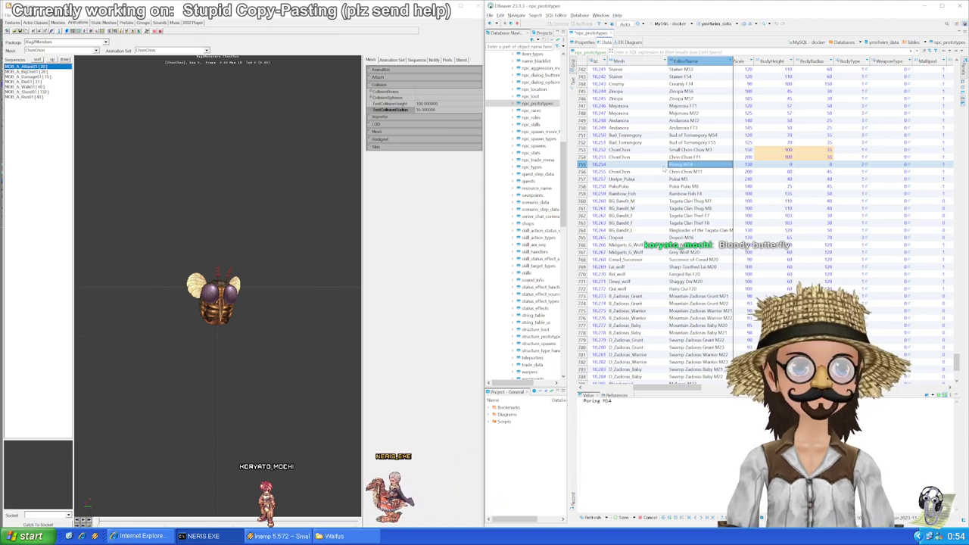
pyautogui.click(678, 167)
pyautogui.click(781, 166)
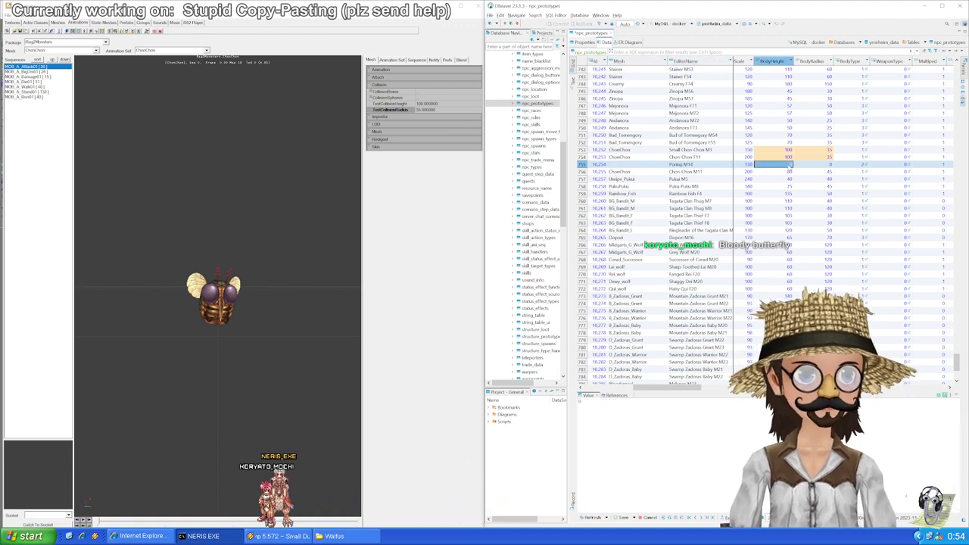
# Step: Check the Poring M14 row's BodyHeight and BodyRadius cells and save the pending changes to the Chon-Chon rows
pyautogui.click(799, 165)
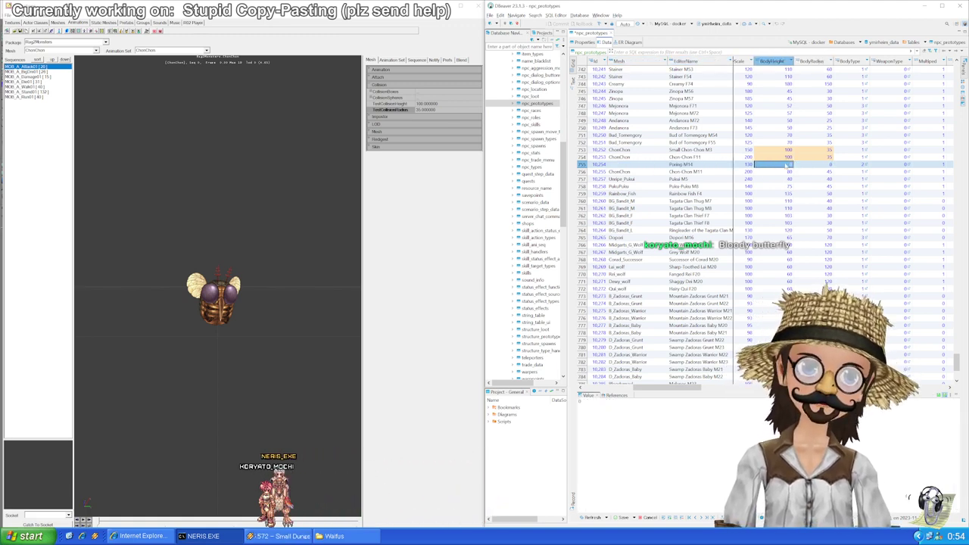
pyautogui.press('Right')
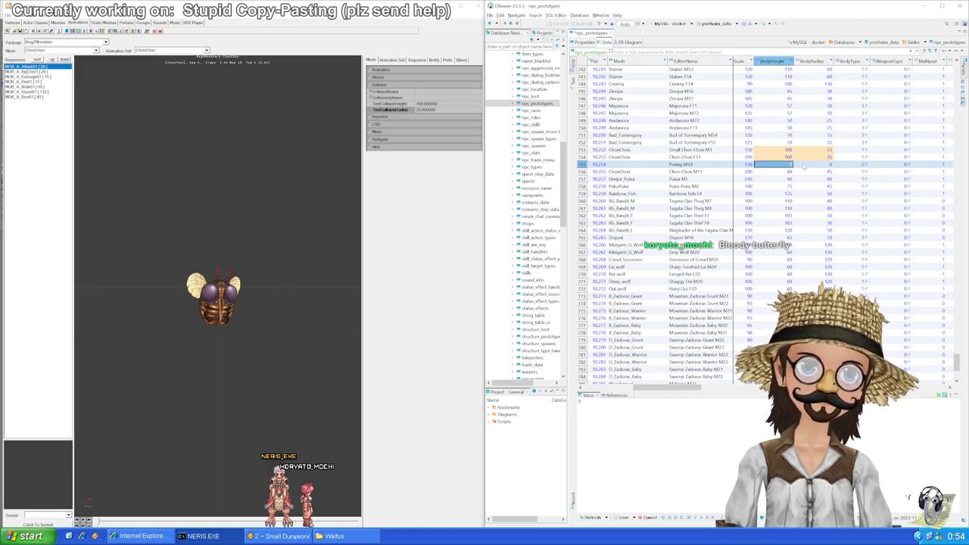
pyautogui.click(803, 166)
pyautogui.click(781, 166)
pyautogui.click(801, 167)
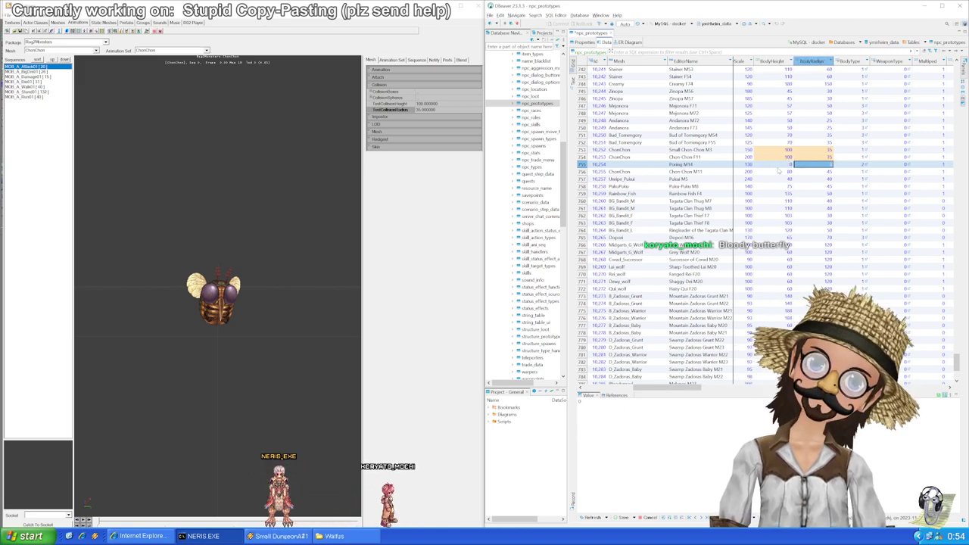
pyautogui.press('Left')
pyautogui.press('Down')
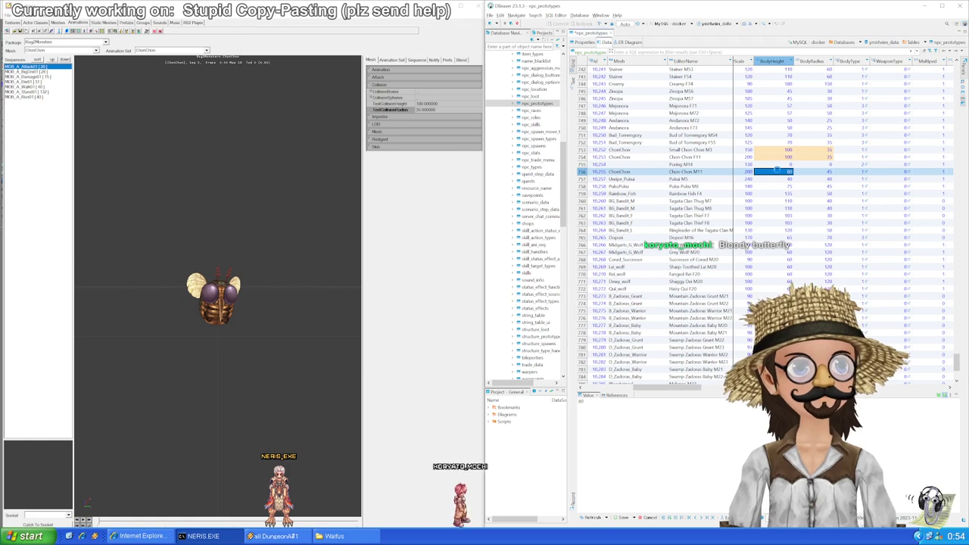
pyautogui.hotkey('ctrl', 's')
# Step: Examine the Poring M14 row's BodyHeight and BodyRadius cells once more
pyautogui.click(782, 165)
pyautogui.click(802, 166)
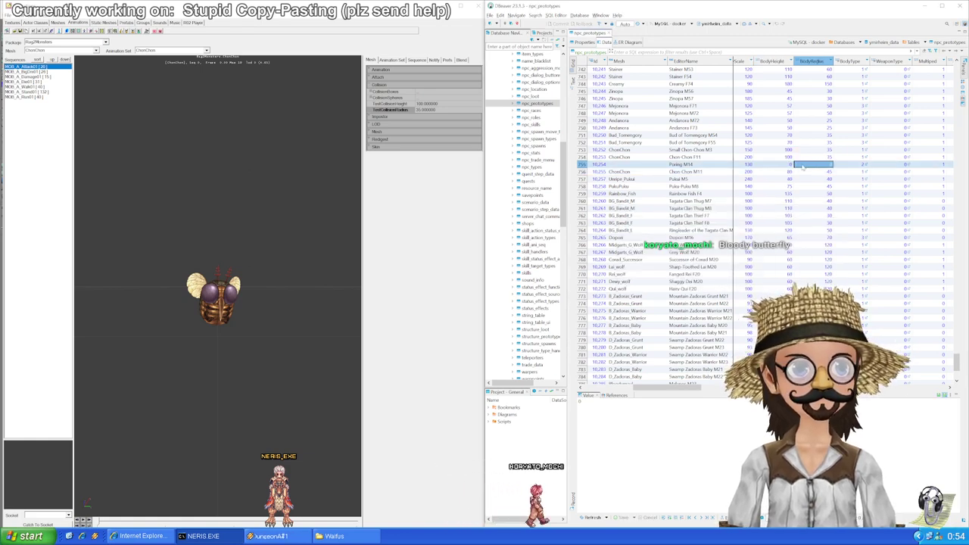
pyautogui.press('Left')
pyautogui.press('Right')
pyautogui.press('Left')
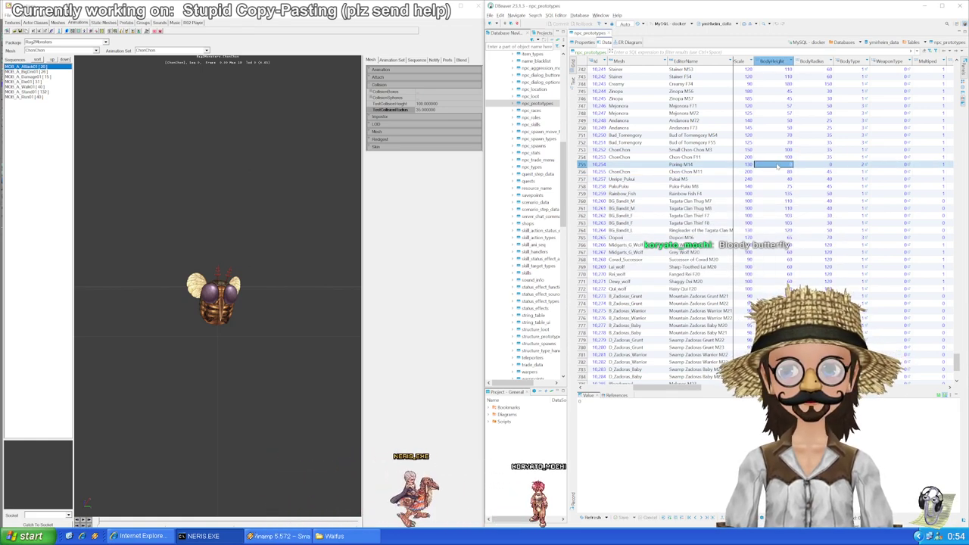
pyautogui.press('Right')
pyautogui.write('8')
pyautogui.press('Left')
pyautogui.press('Right')
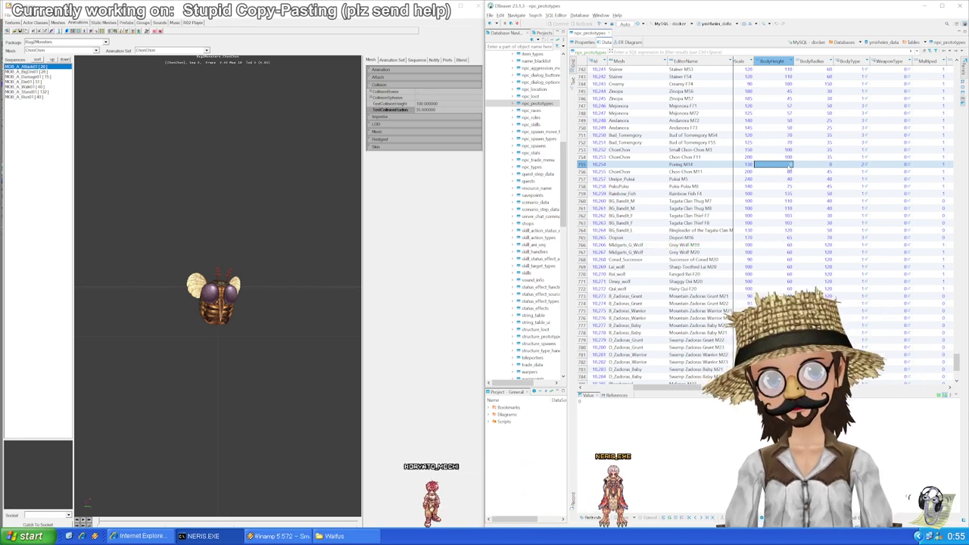
# Step: Compare the BodyHeight of the neighbouring ChonChon rows and the Mesh and EditorName entries of Small Chon-Chon M3 and Chon-Chon F11
pyautogui.scroll(-1, 775, 175)
pyautogui.click(776, 150)
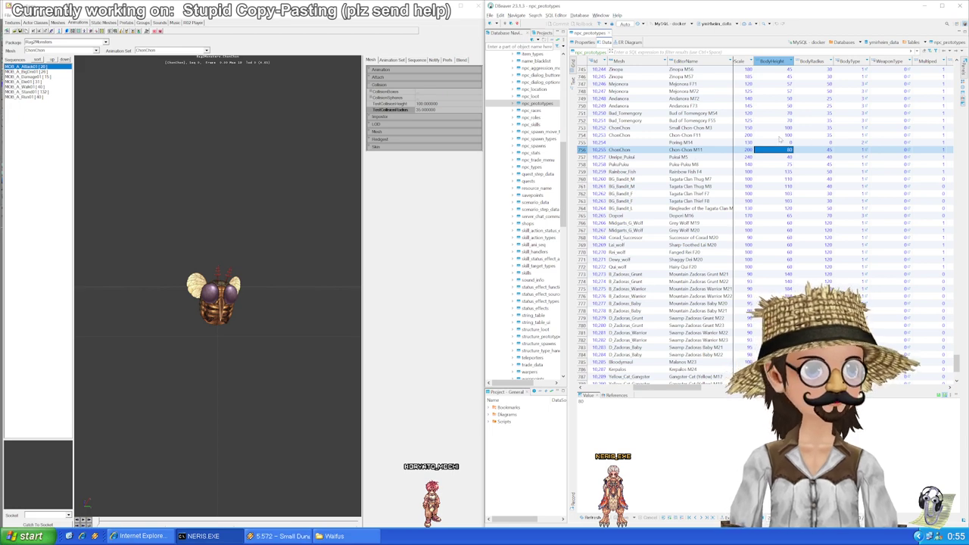
pyautogui.click(779, 137)
pyautogui.click(784, 157)
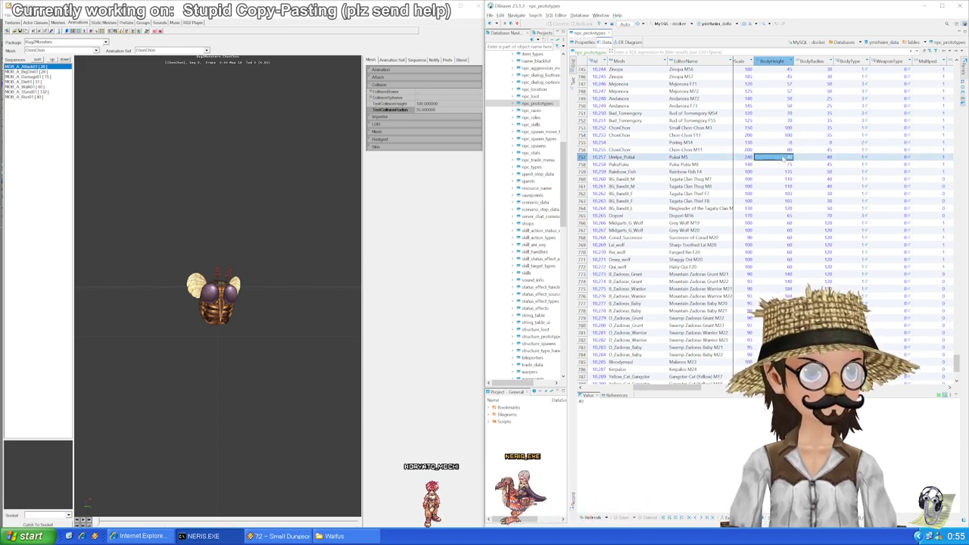
pyautogui.click(784, 151)
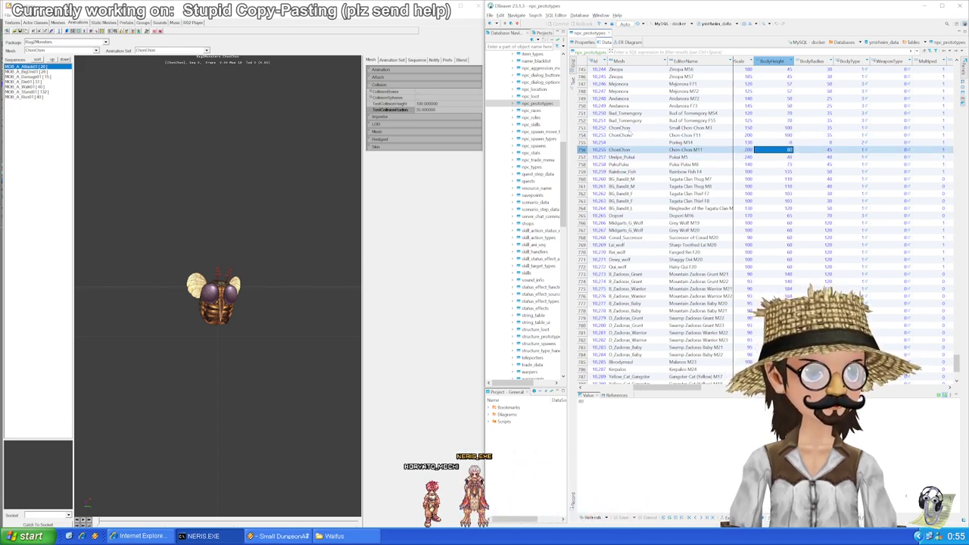
pyautogui.click(685, 130)
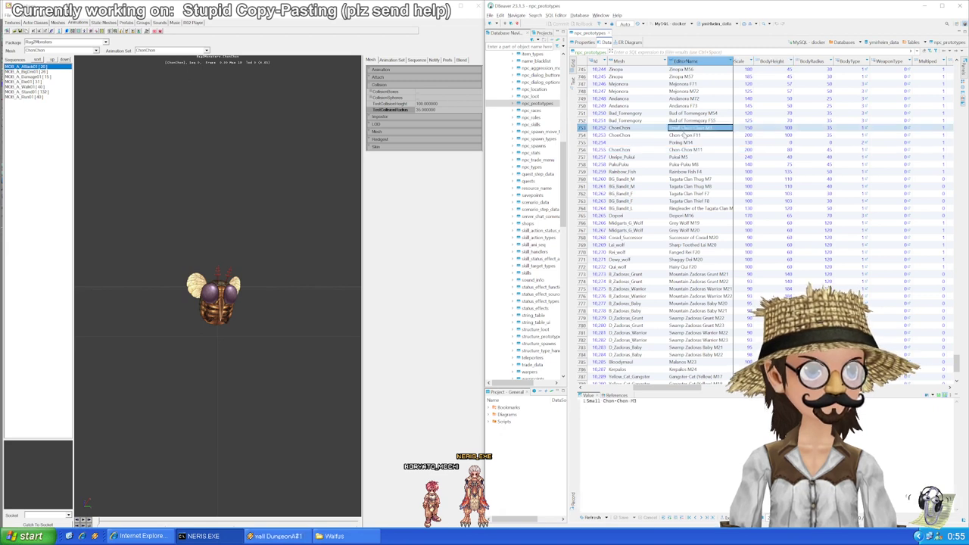
pyautogui.click(684, 135)
pyautogui.click(683, 129)
pyautogui.click(680, 135)
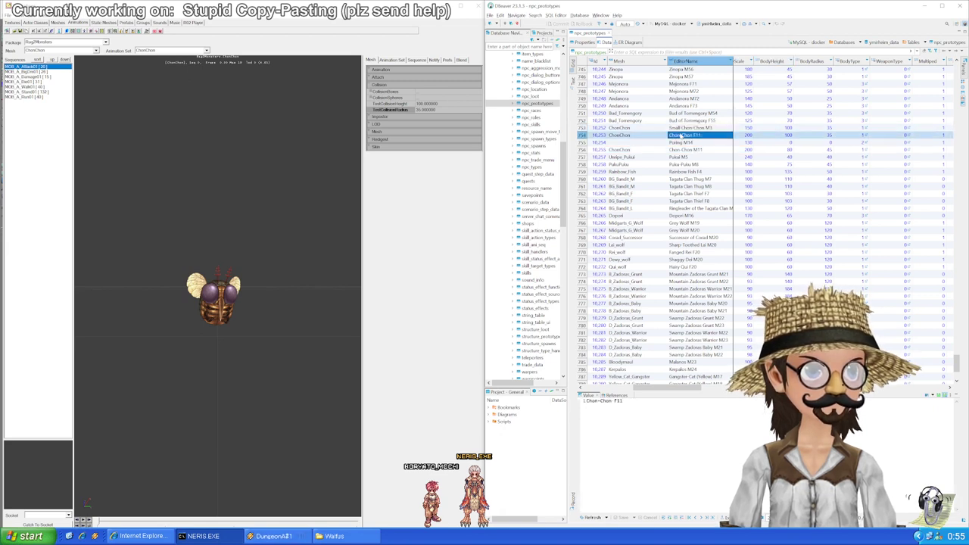
pyautogui.click(683, 128)
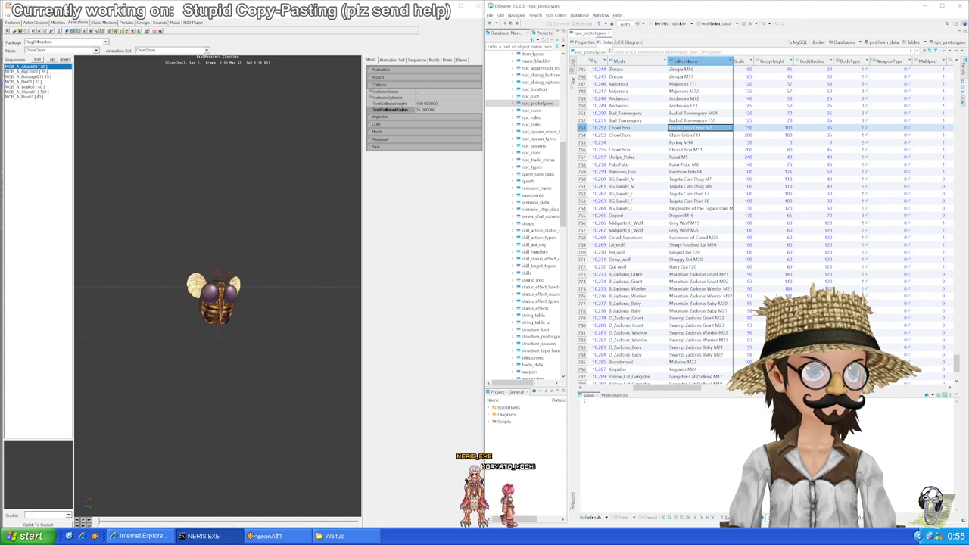
pyautogui.click(685, 134)
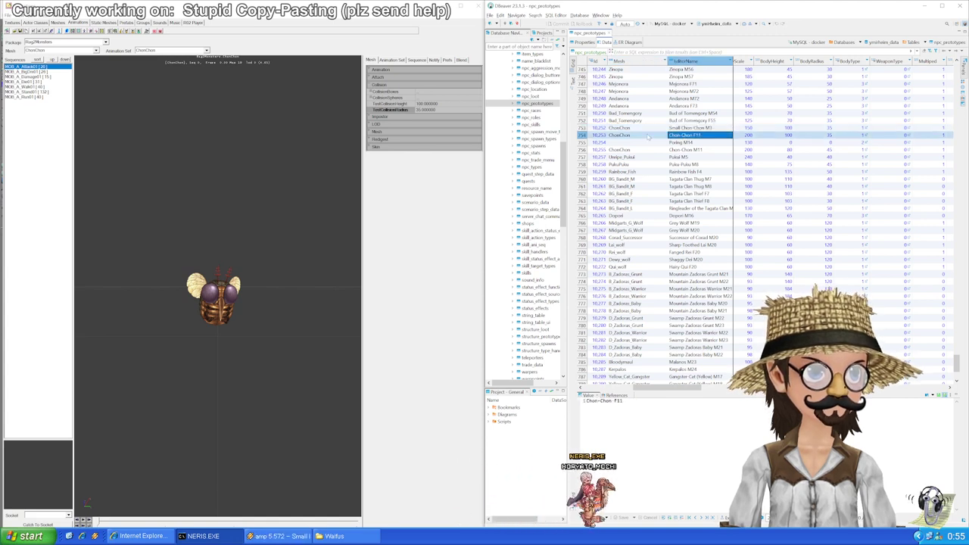
pyautogui.click(648, 135)
pyautogui.click(647, 128)
pyautogui.click(645, 135)
pyautogui.click(682, 129)
pyautogui.click(683, 136)
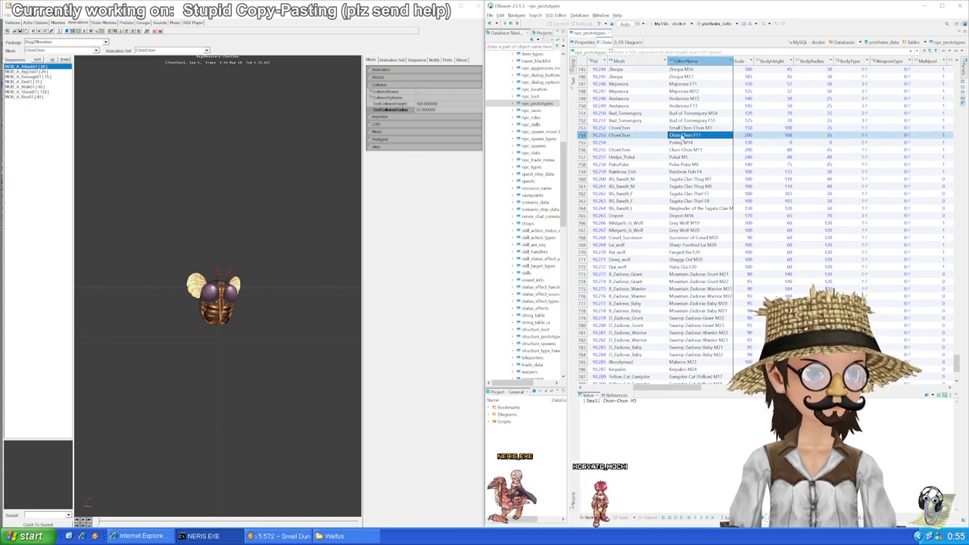
pyautogui.click(649, 129)
pyautogui.click(648, 135)
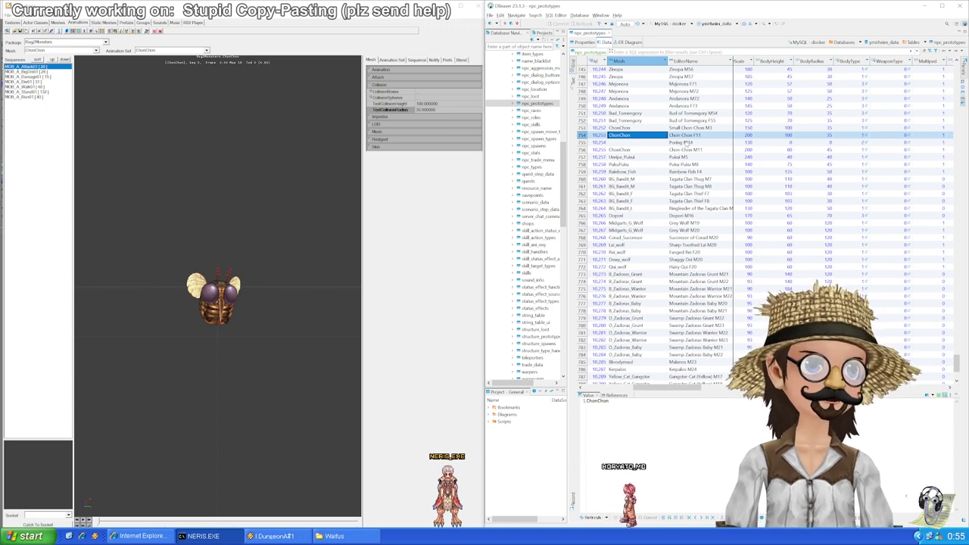
pyautogui.press('Right')
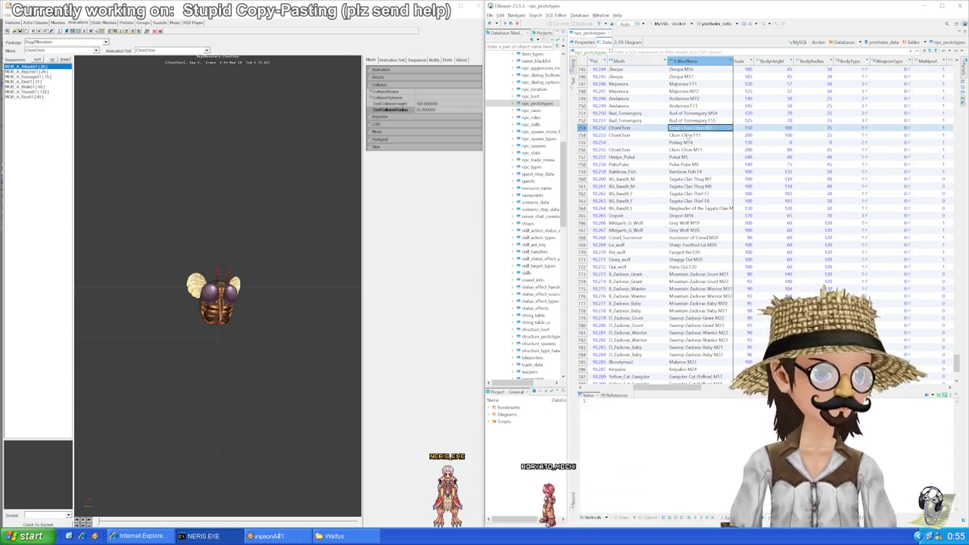
pyautogui.click(647, 129)
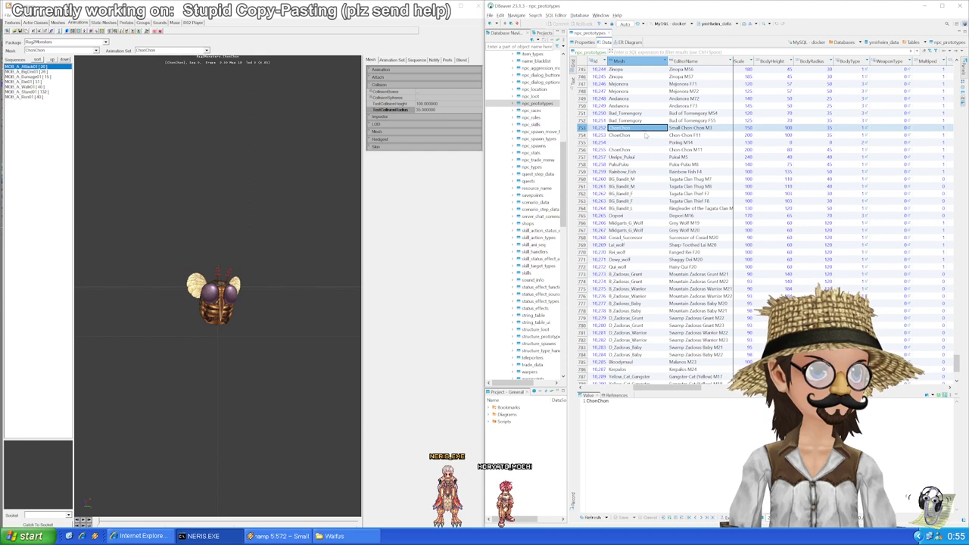
pyautogui.click(671, 135)
pyautogui.click(656, 129)
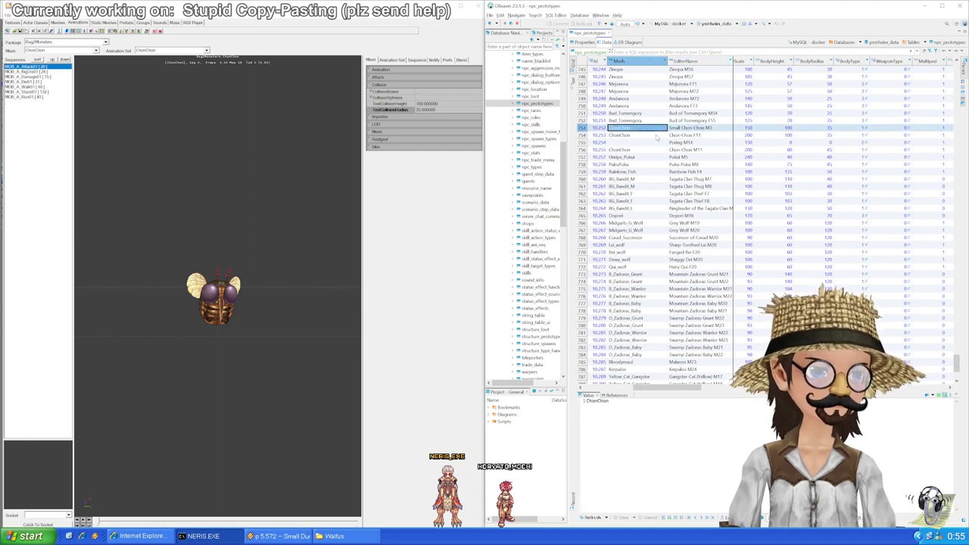
pyautogui.click(657, 136)
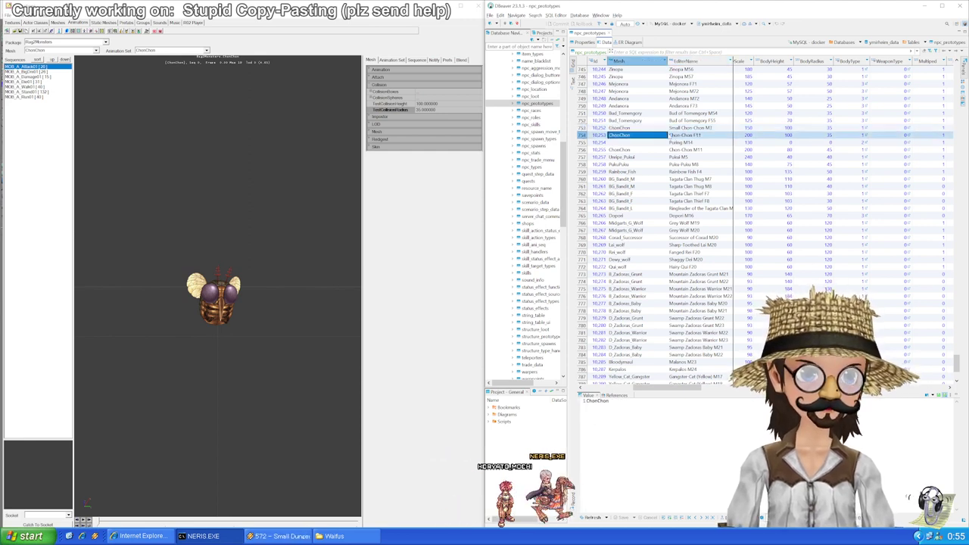
pyautogui.click(684, 137)
pyautogui.click(659, 137)
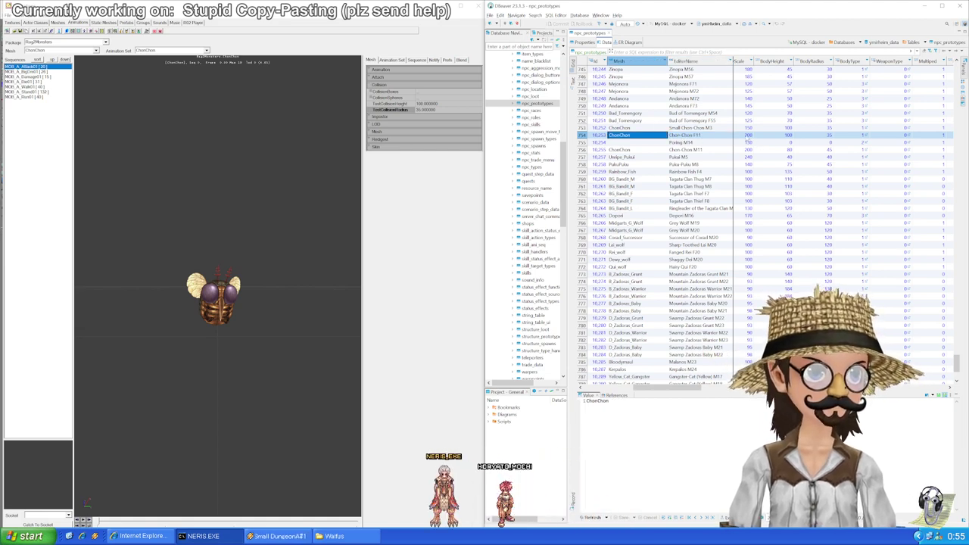
# Step: Set BodyHeight to 100 and BodyRadius to 35 for the Chon-Chon M11 row
pyautogui.click(777, 137)
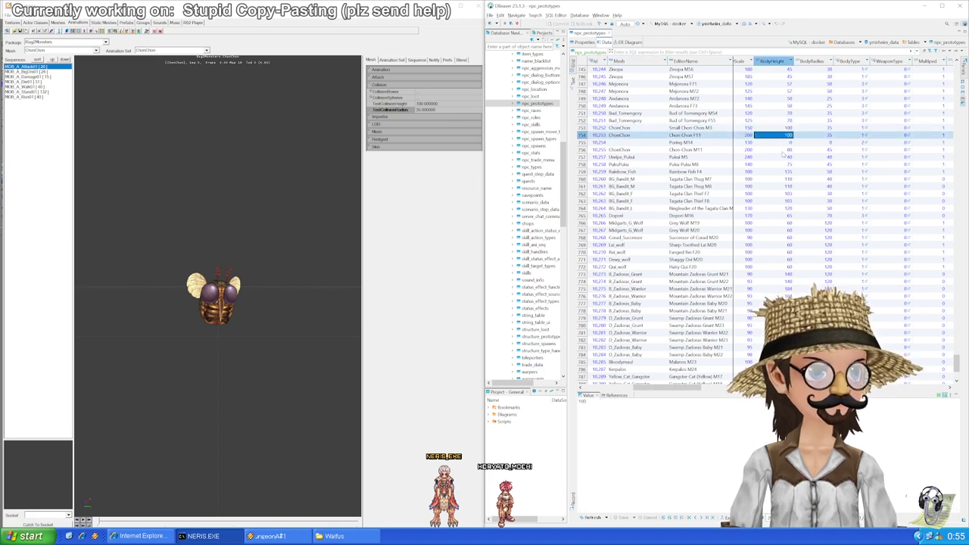
pyautogui.click(786, 158)
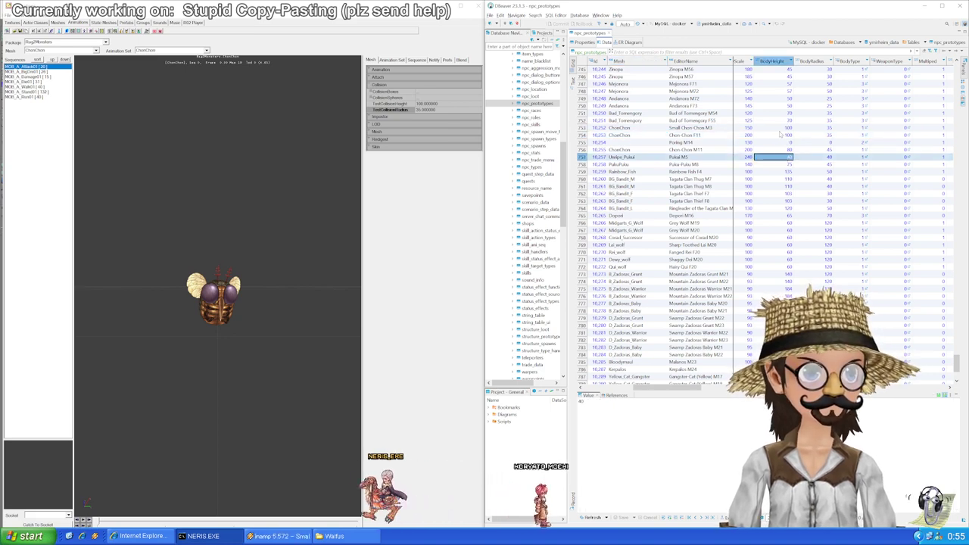
pyautogui.click(780, 149)
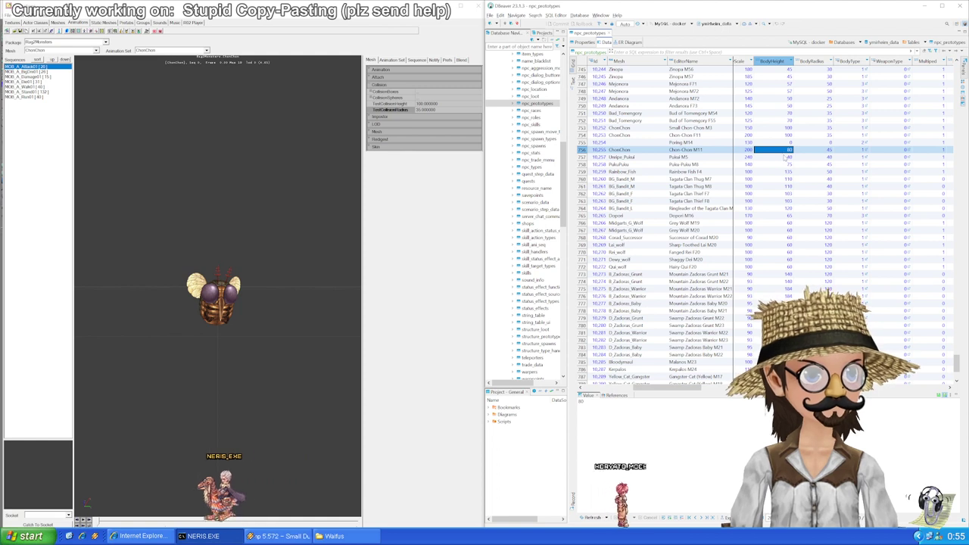
pyautogui.click(786, 135)
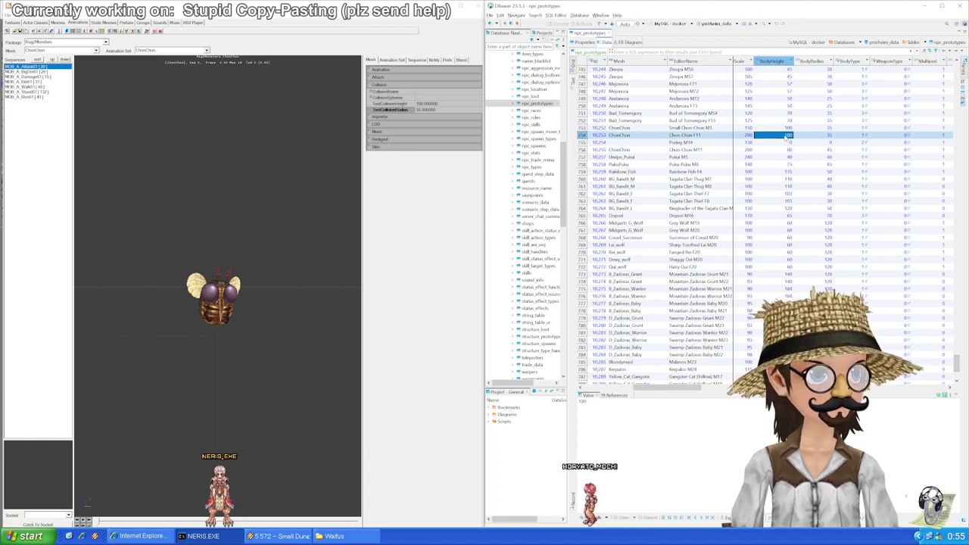
pyautogui.click(789, 157)
pyautogui.click(787, 149)
pyautogui.write('100')
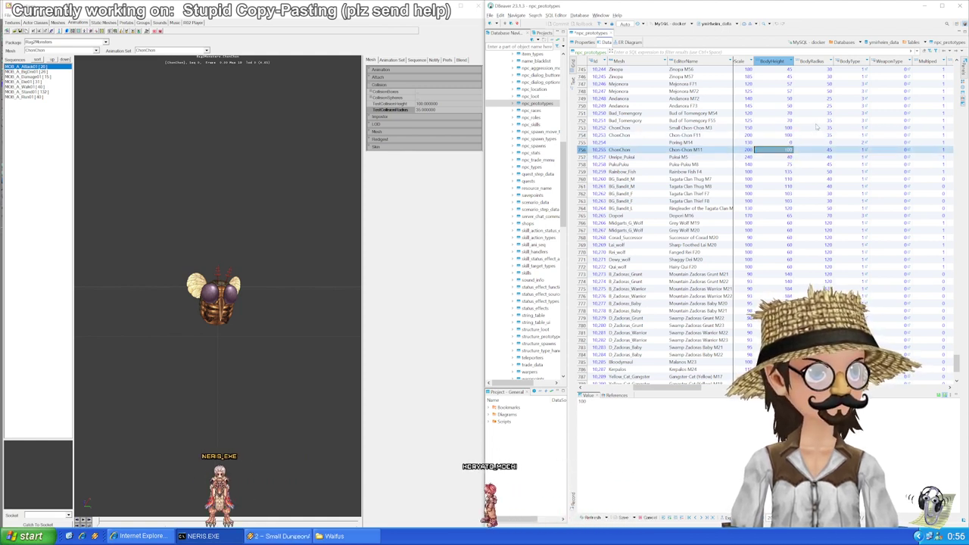
pyautogui.click(816, 122)
pyautogui.click(817, 127)
# Step: Select the Pukui M5 row's BodyHeight cell and load the Unripe_Pukui mesh in the Unreal animation browser
pyautogui.click(778, 157)
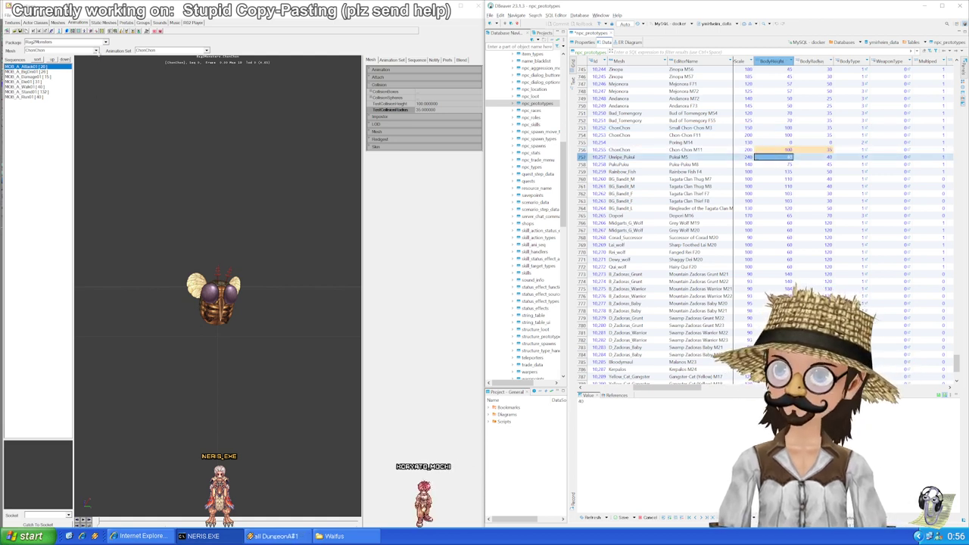
pyautogui.click(96, 50)
pyautogui.moveTo(99, 85); pyautogui.dragTo(96, 137)
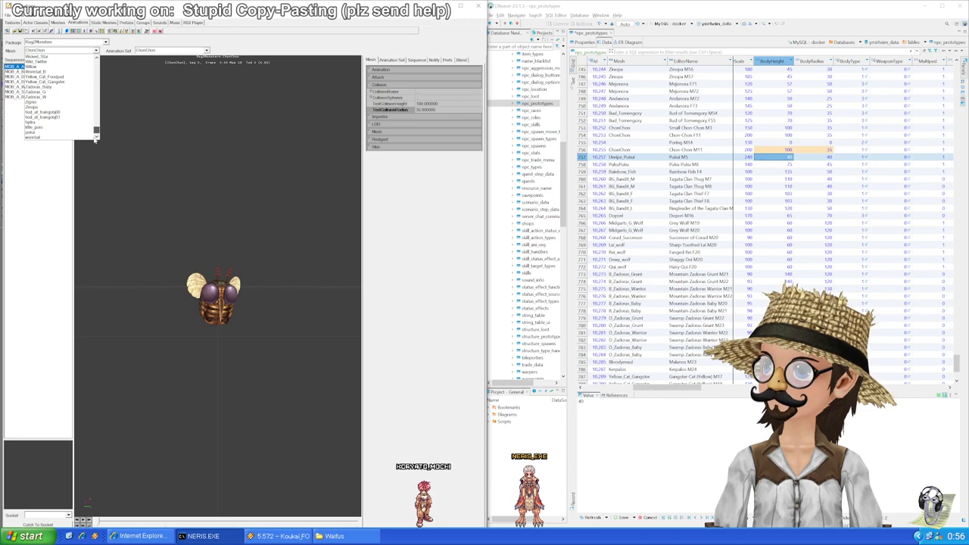
pyautogui.scroll(6, 61, 114)
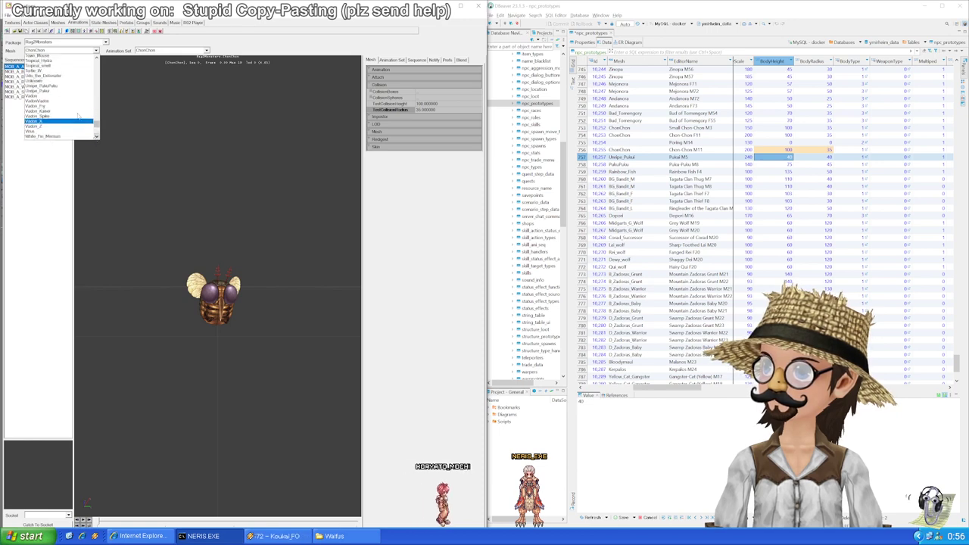
pyautogui.click(61, 112)
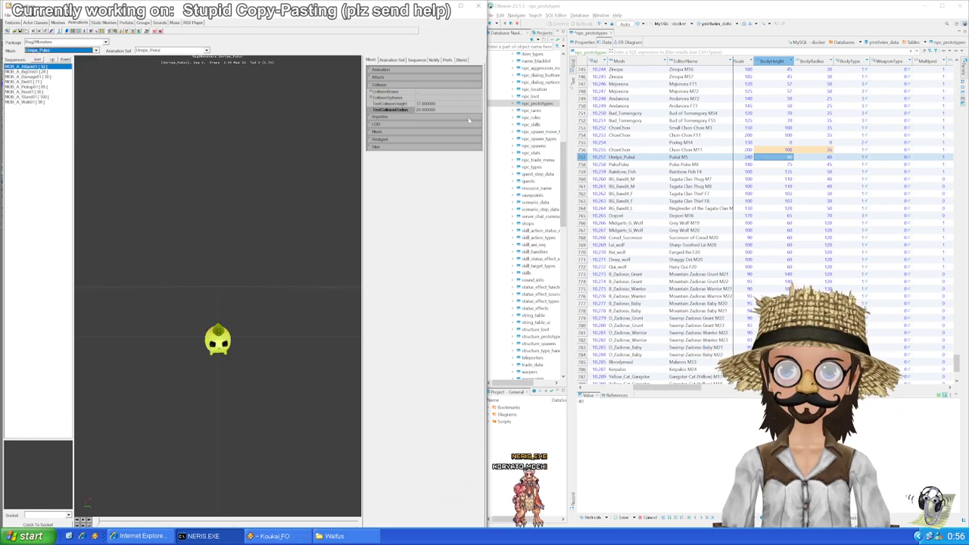
# Step: Set BodyHeight to 17 and BodyRadius to 20 for the Pukui M5 row in DBeaver
pyautogui.click(787, 158)
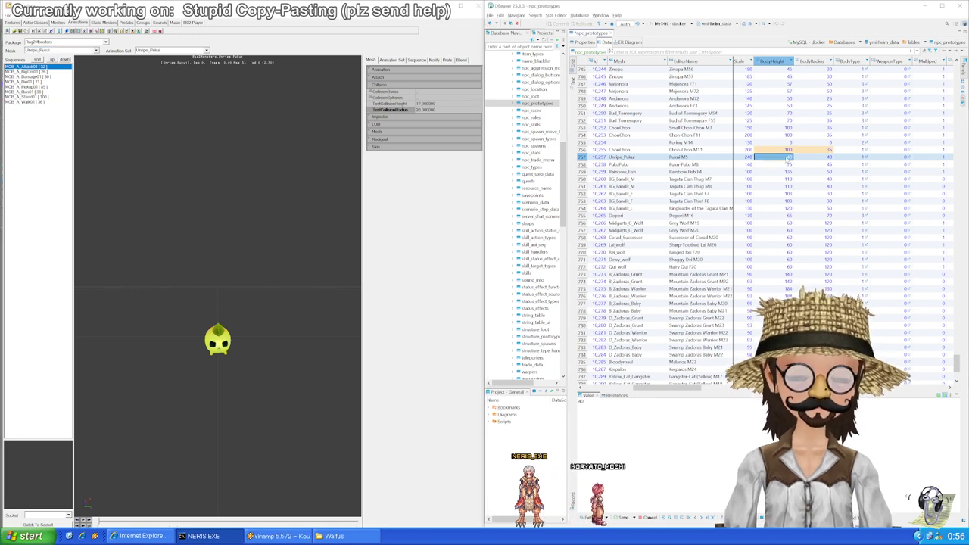
pyautogui.press('Tab')
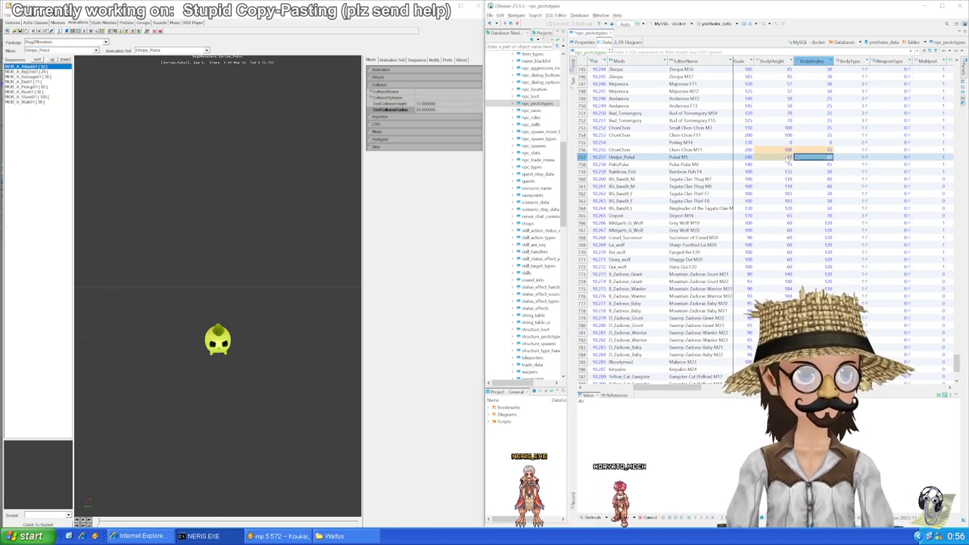
pyautogui.click(787, 163)
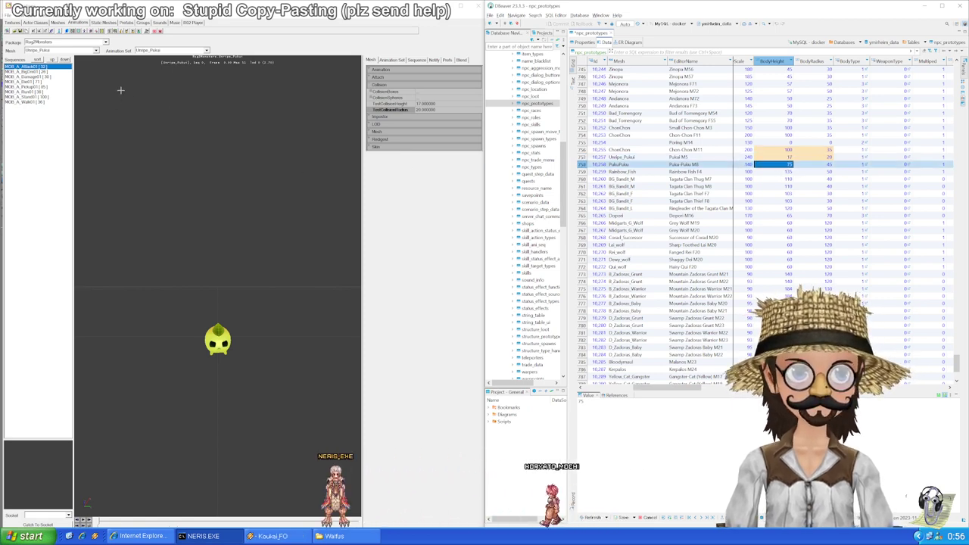
# Step: Load the Pukupuku mesh in the Unreal animation browser
pyautogui.click(88, 51)
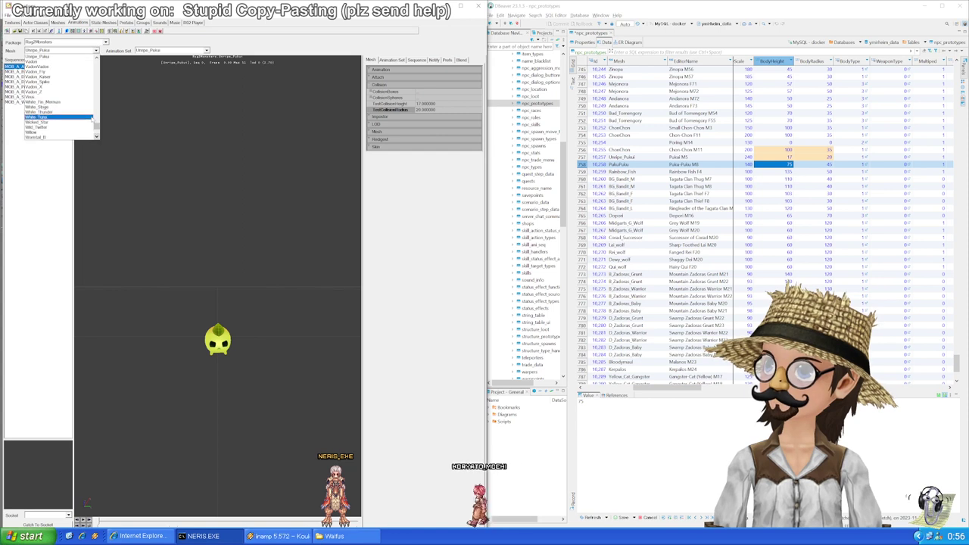
pyautogui.scroll(10, 76, 102)
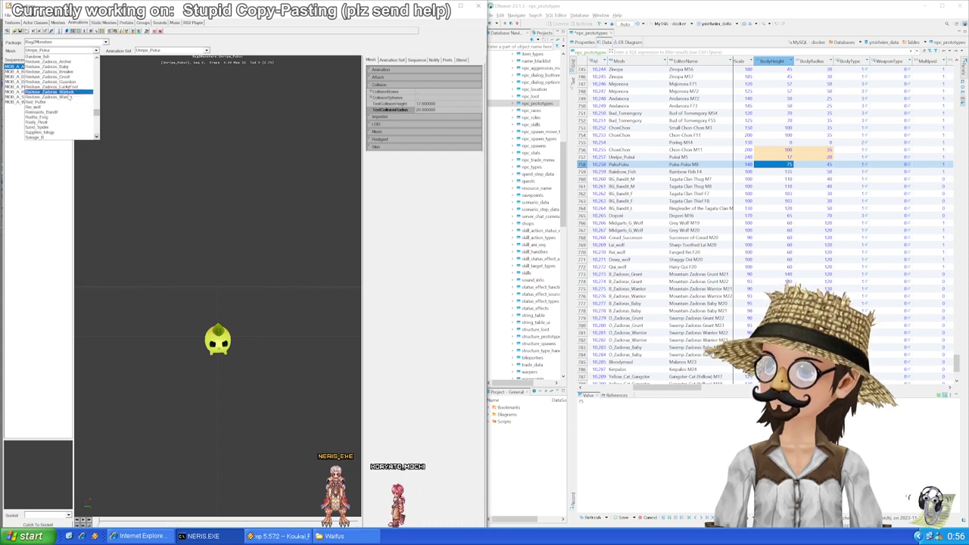
pyautogui.scroll(1, 68, 97)
pyautogui.click(55, 118)
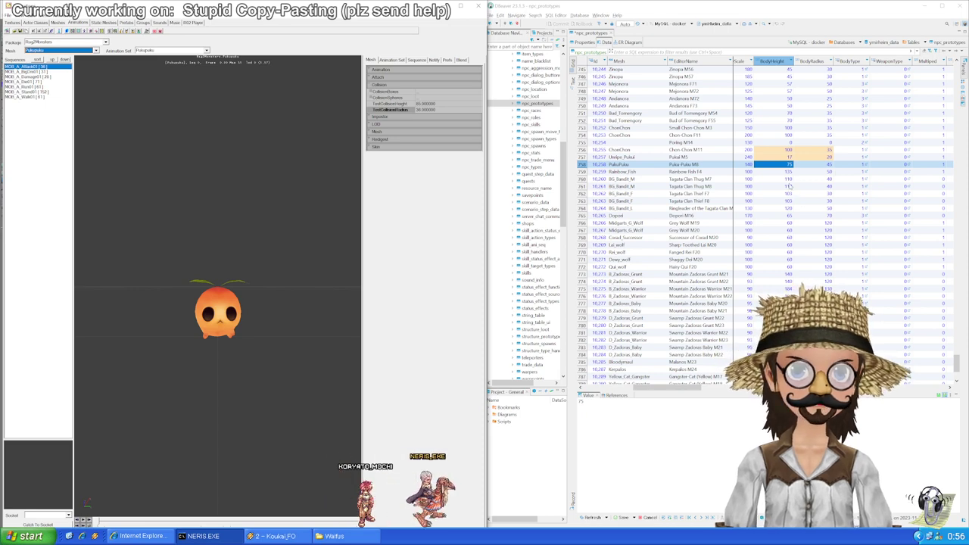
# Step: In DBeaver, set the Puku-Puku M8 row's BodyHeight and BodyRadius to the Pukupuku mesh's collision height and radius
pyautogui.click(786, 166)
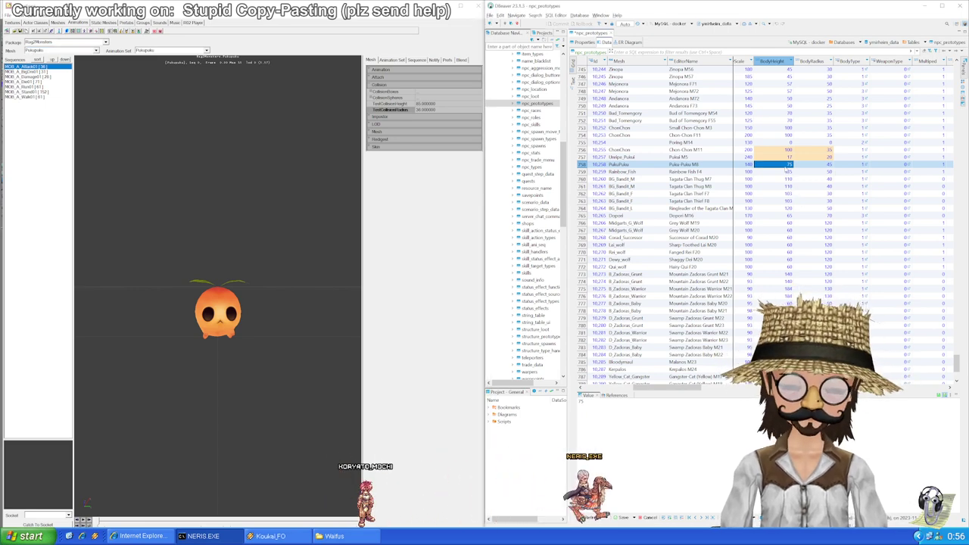
pyautogui.write('65')
pyautogui.press('Return')
pyautogui.press('Right')
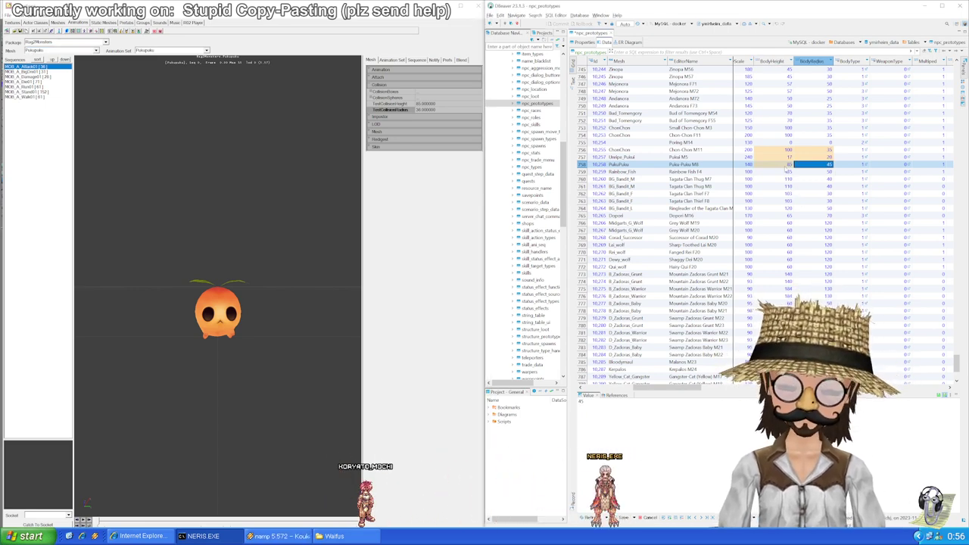
# Step: Select the Rainbow Fish F4 row's BodyHeight cell and load the Rainbow_fish mesh in the Unreal animation browser
pyautogui.click(787, 172)
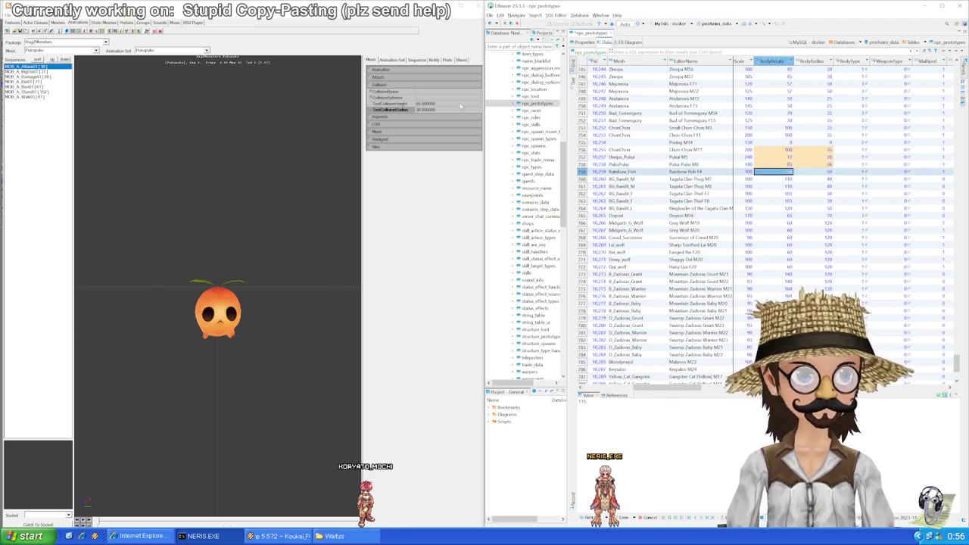
pyautogui.click(96, 51)
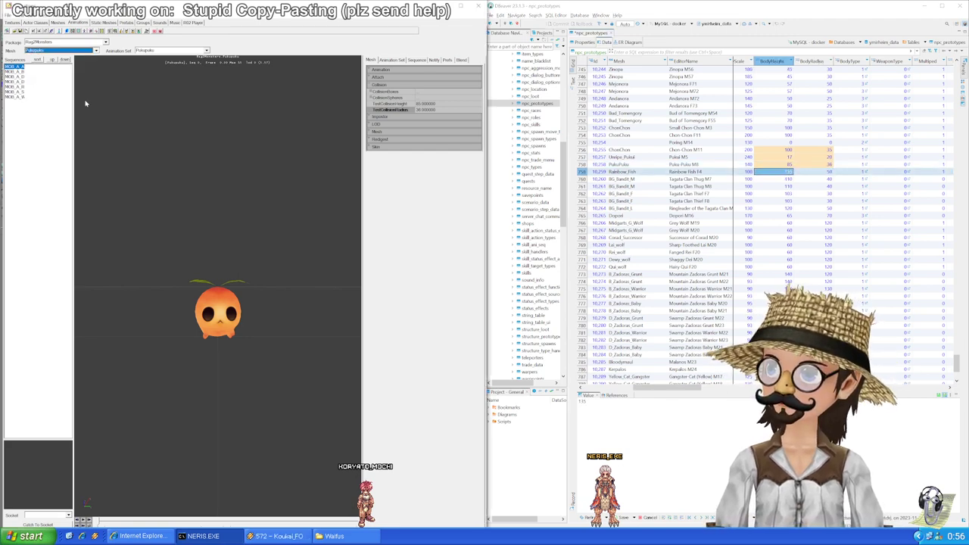
pyautogui.moveTo(98, 113); pyautogui.dragTo(99, 112)
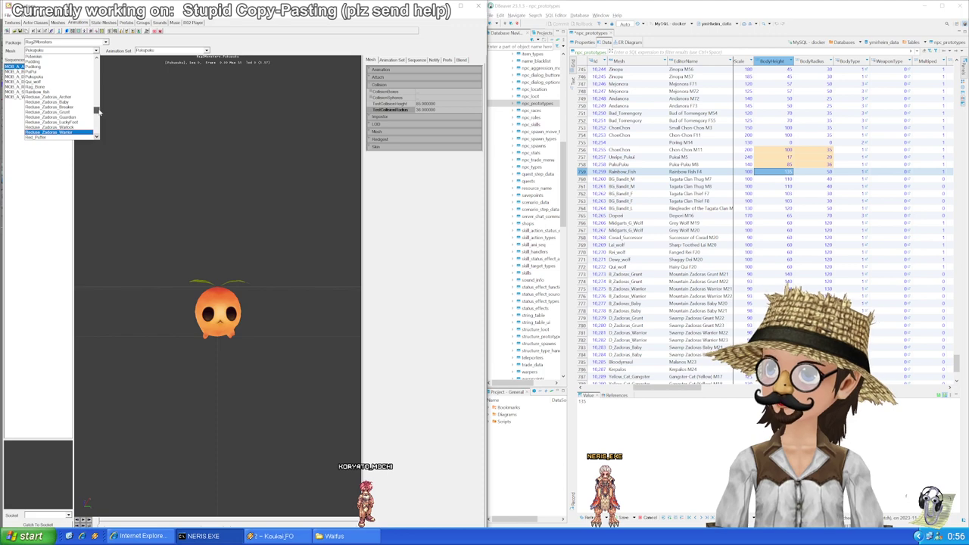
pyautogui.click(72, 93)
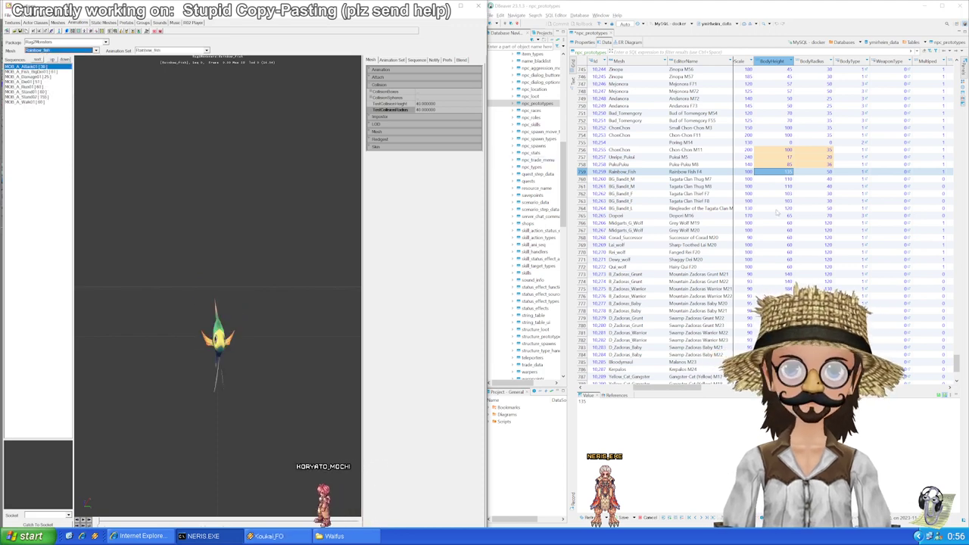
# Step: Set BodyHeight to 40 and BodyRadius to 40 for the Rainbow Fish F4 row in DBeaver and save the table changes
pyautogui.click(787, 174)
pyautogui.write('40')
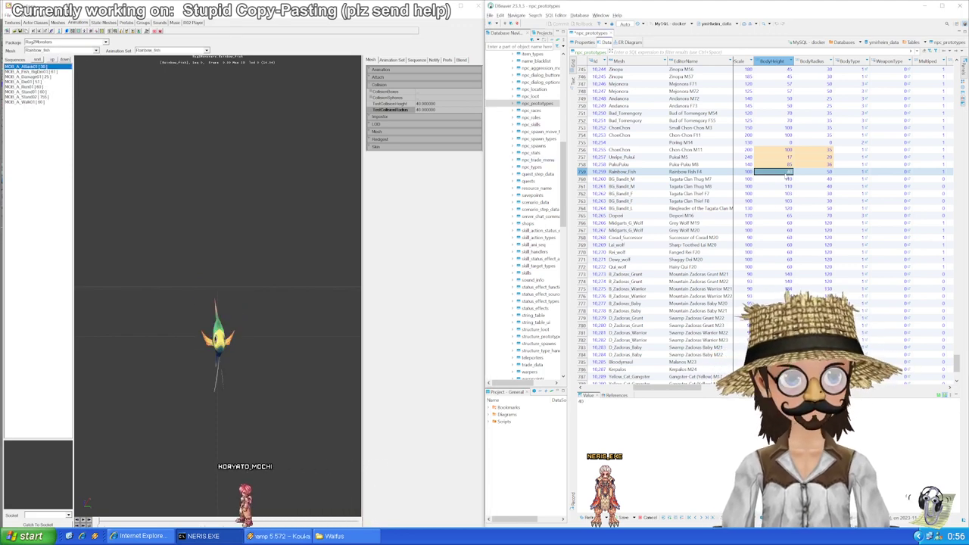
pyautogui.press('Tab')
pyautogui.write('40')
pyautogui.press('Return')
pyautogui.press('Left')
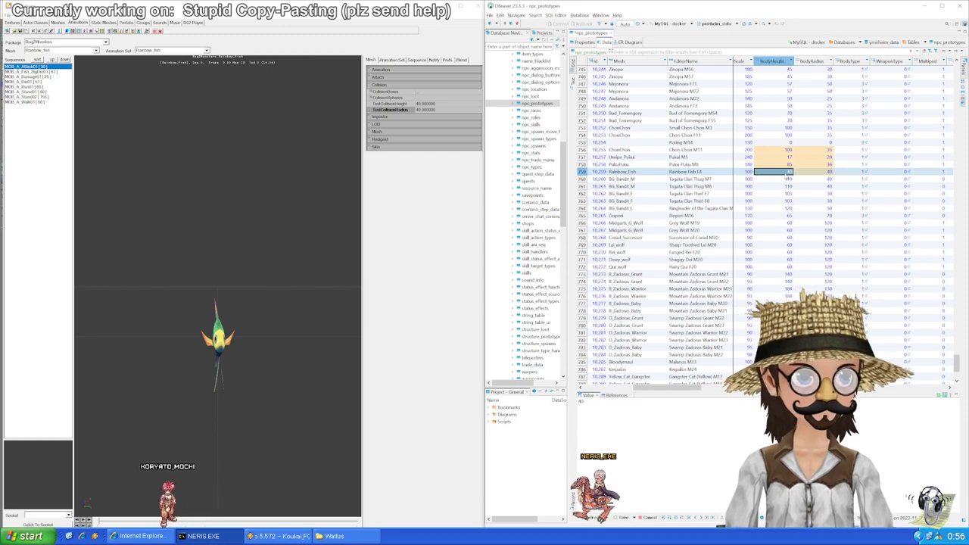
pyautogui.press('Down')
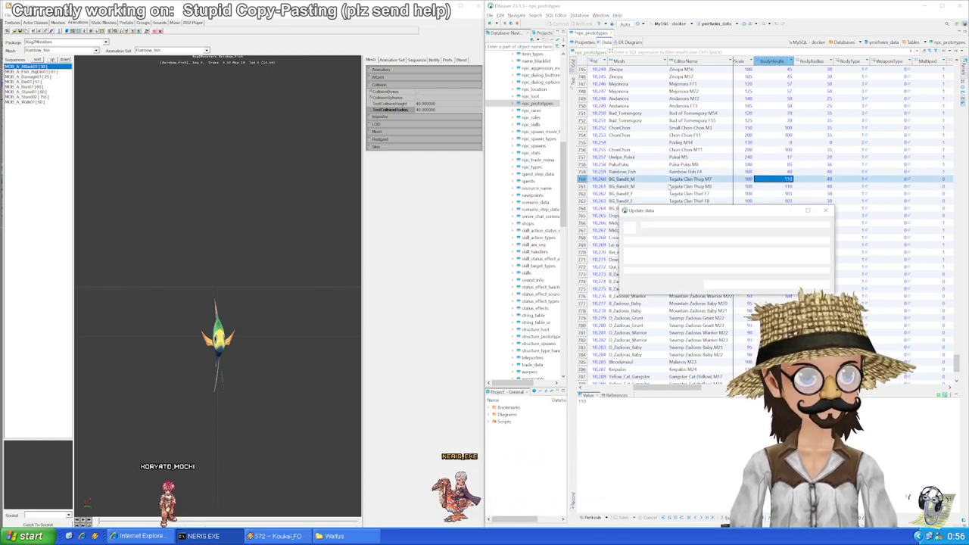
# Step: Compare the Tagata Clan Thug rows' BodyHeight and BodyRadius with the BG_Bandit_M mesh's collision values in the Unreal animation browser
pyautogui.moveTo(687, 180); pyautogui.dragTo(684, 200)
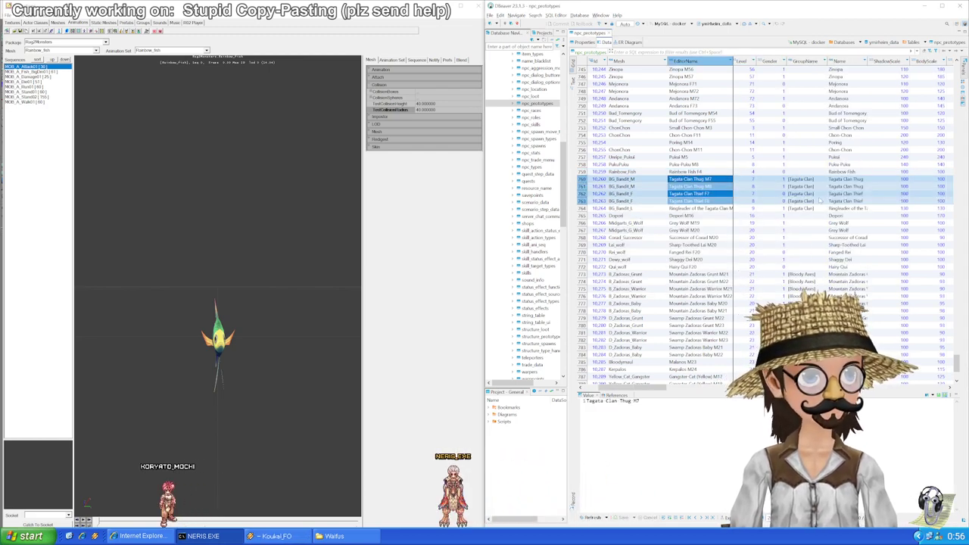
pyautogui.moveTo(615, 388); pyautogui.dragTo(645, 397)
pyautogui.click(801, 179)
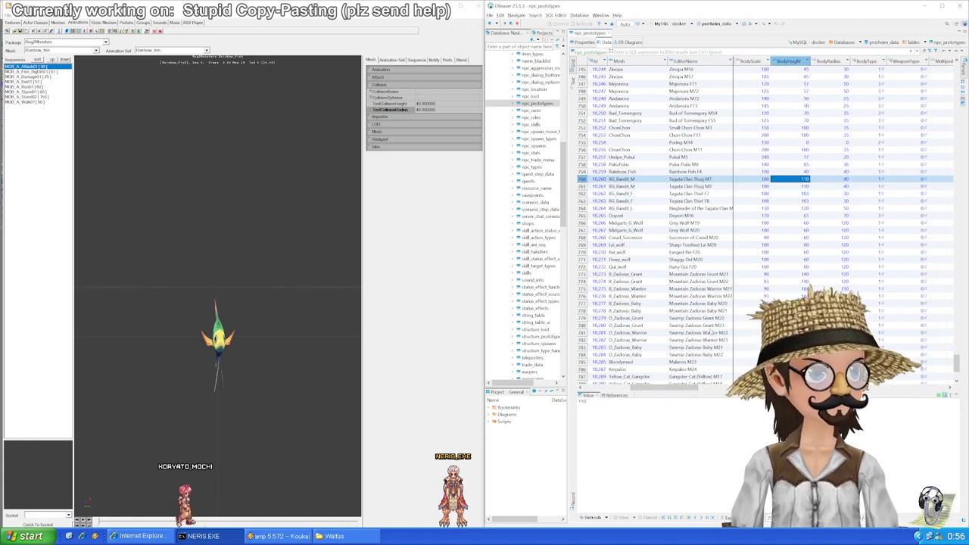
pyautogui.moveTo(642, 386); pyautogui.dragTo(646, 389)
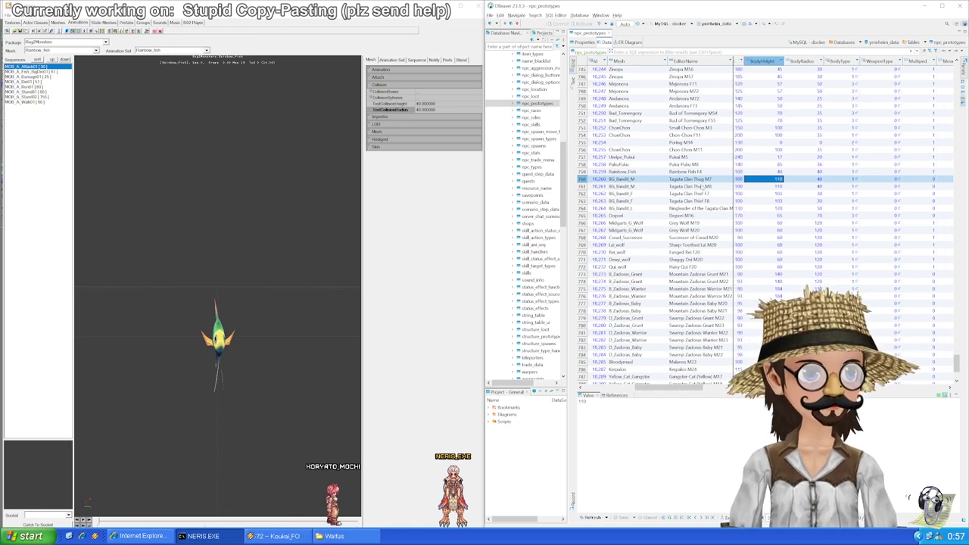
pyautogui.click(67, 50)
pyautogui.moveTo(98, 113); pyautogui.dragTo(96, 85)
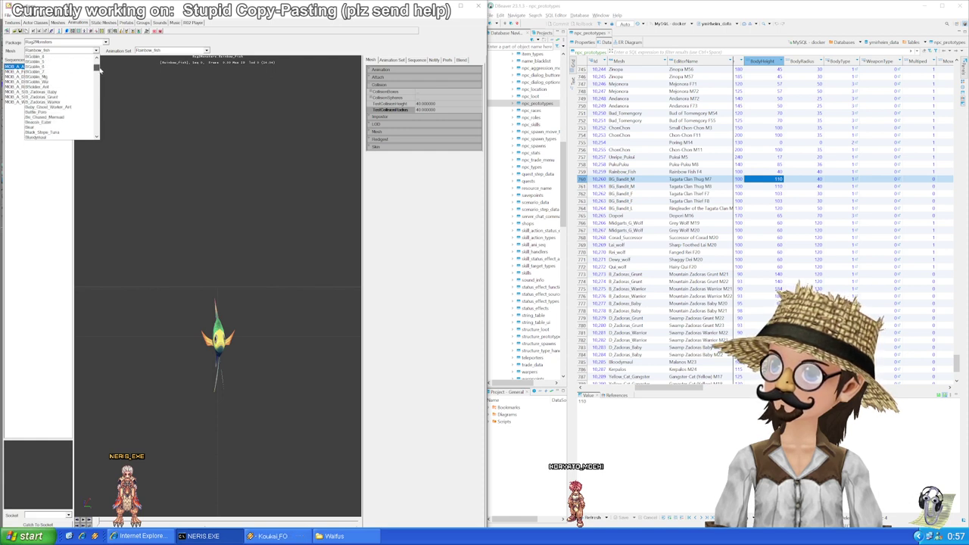
pyautogui.moveTo(98, 67); pyautogui.dragTo(98, 65)
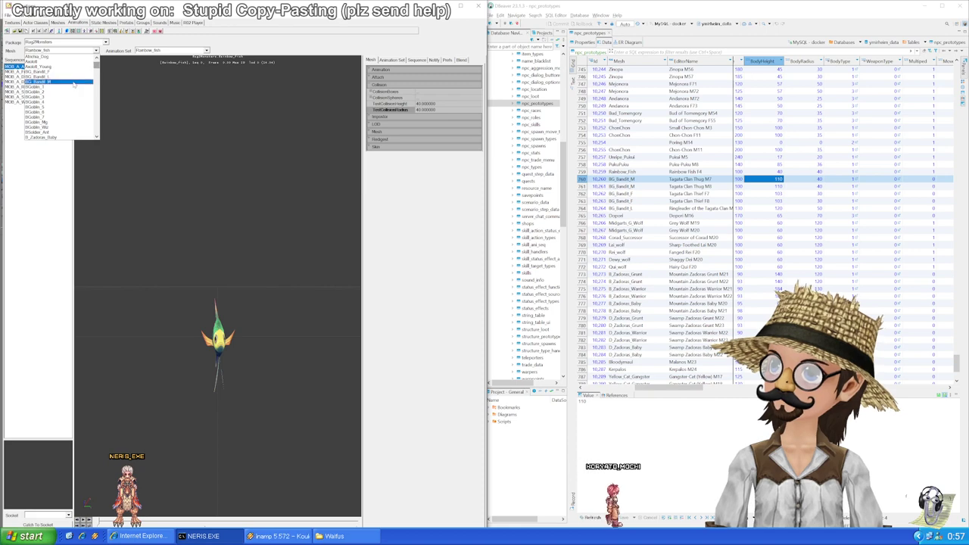
pyautogui.click(74, 82)
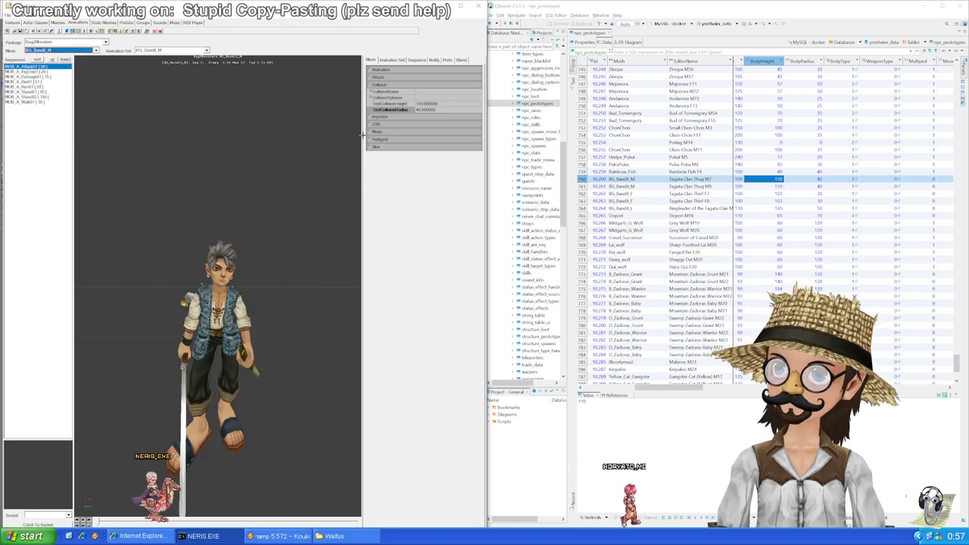
# Step: Load the BG_Bandit_F mesh and set BodyRadius to 35 for the Tagata Clan Thief F7 and F8 rows
pyautogui.click(779, 194)
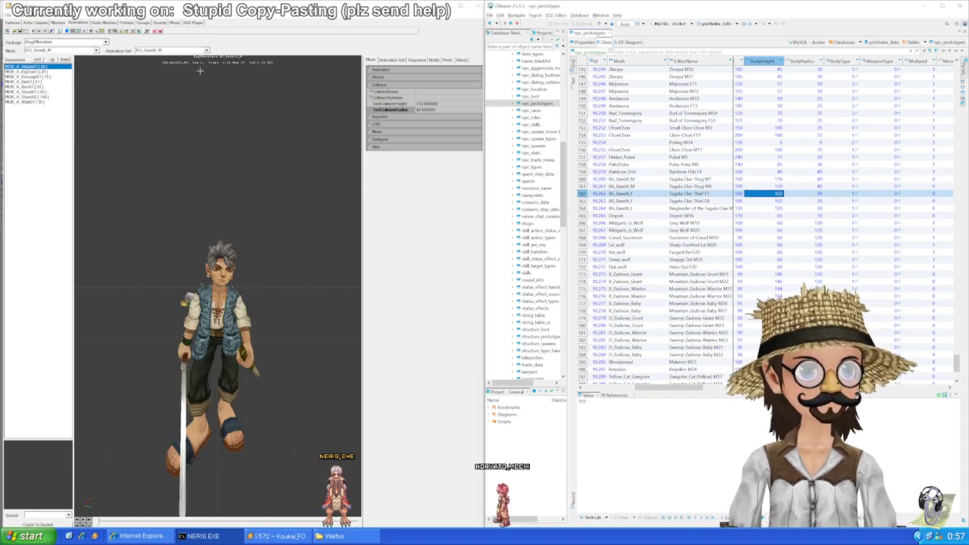
pyautogui.click(68, 50)
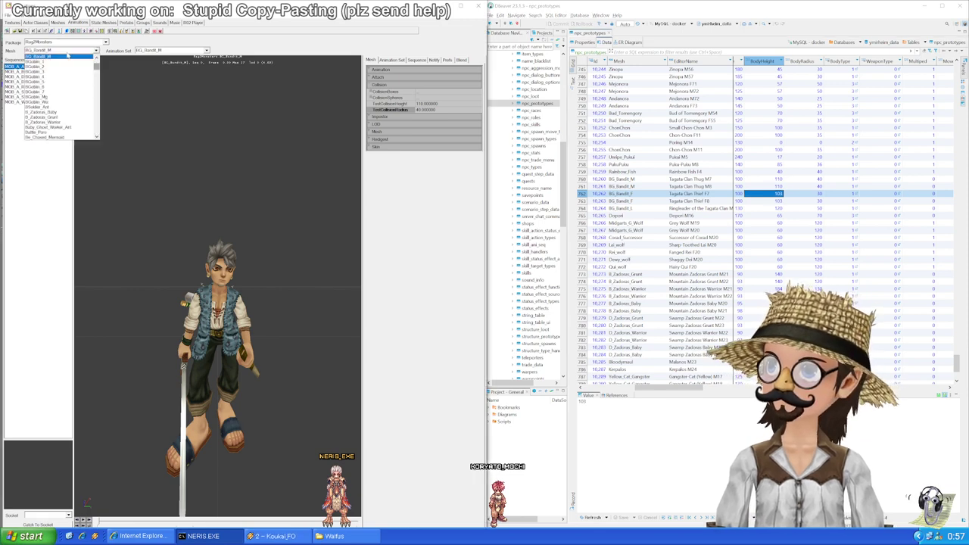
pyautogui.click(60, 68)
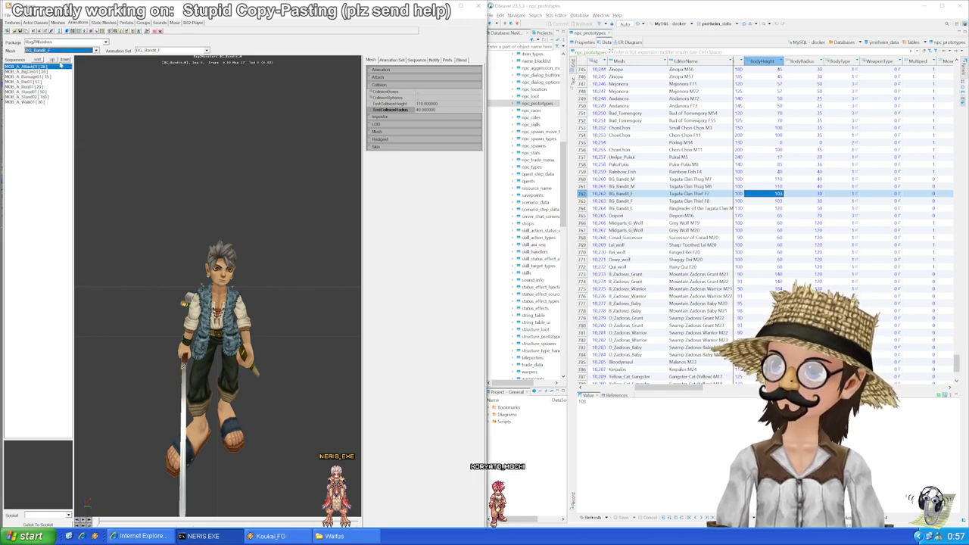
pyautogui.click(809, 195)
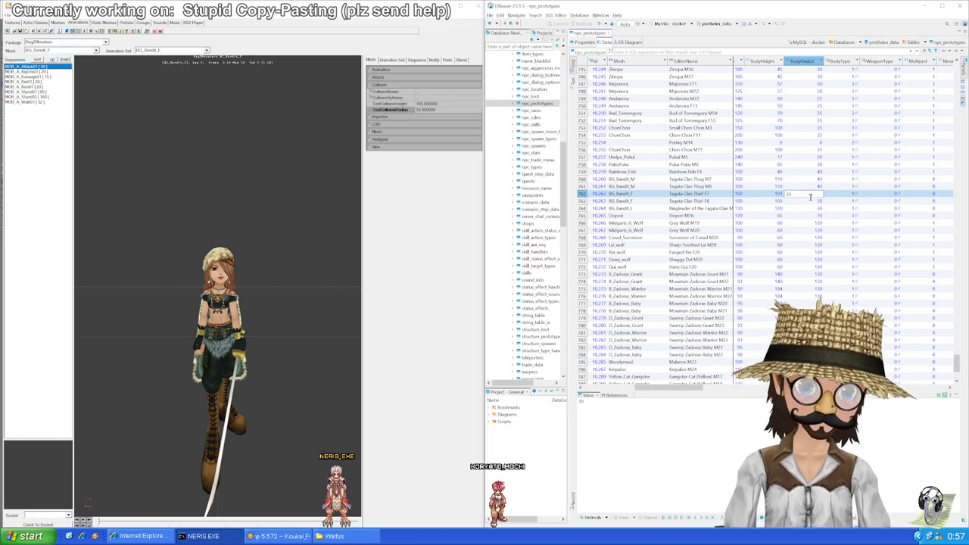
pyautogui.click(812, 201)
# Step: Load the BG_Bandit_L mesh, set BodyRadius to 55 for the Ringleader of the Tagata Clan row, and save the table changes
pyautogui.click(778, 209)
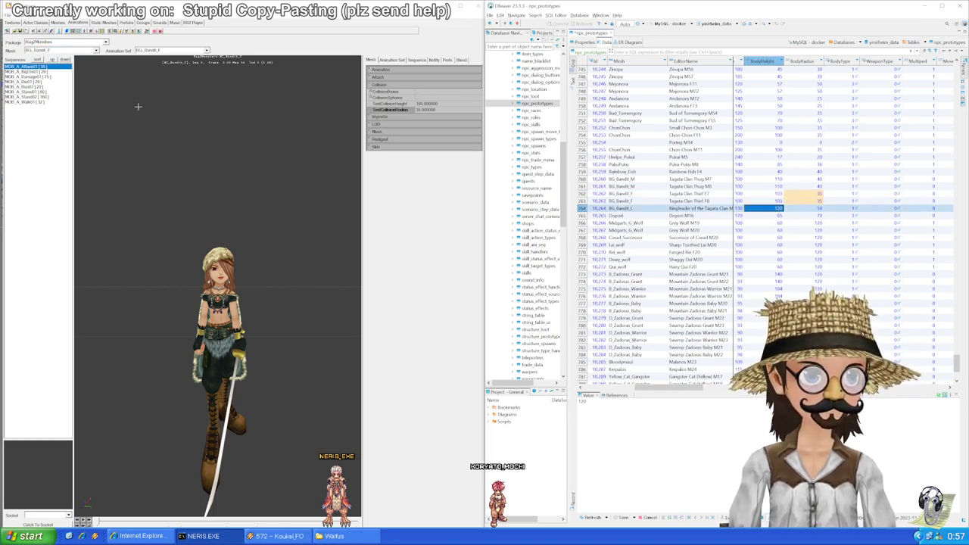
pyautogui.click(53, 51)
pyautogui.click(53, 62)
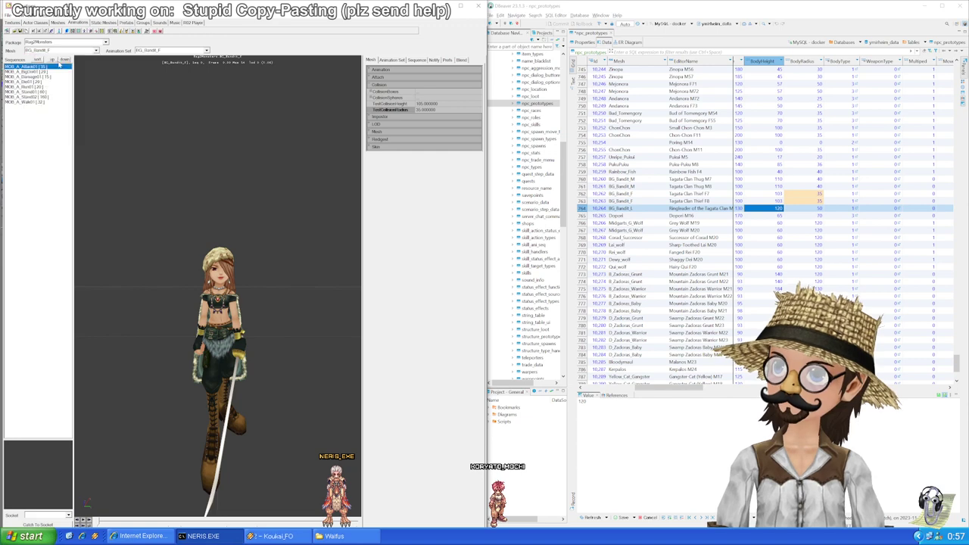
pyautogui.click(803, 210)
pyautogui.click(803, 210)
pyautogui.write('55')
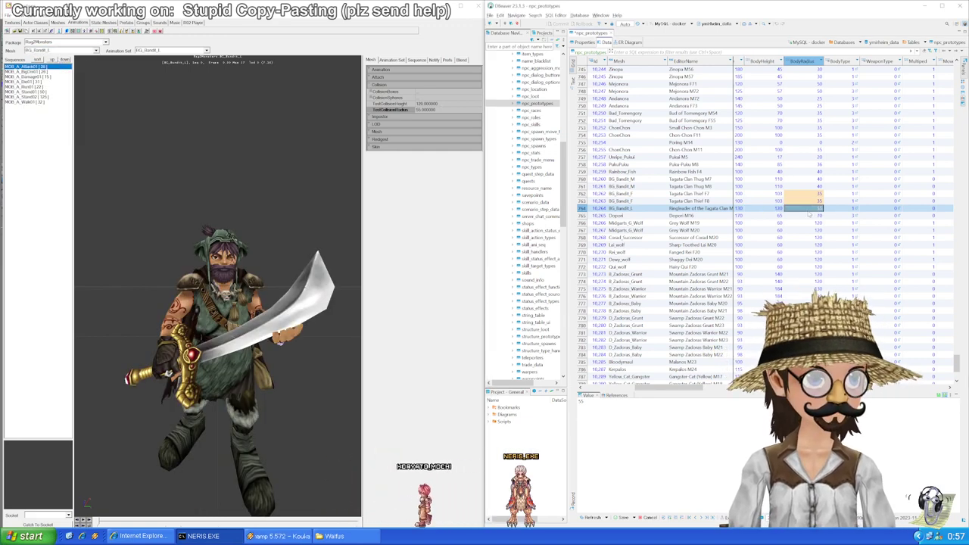
pyautogui.hotkey('ctrl', 's')
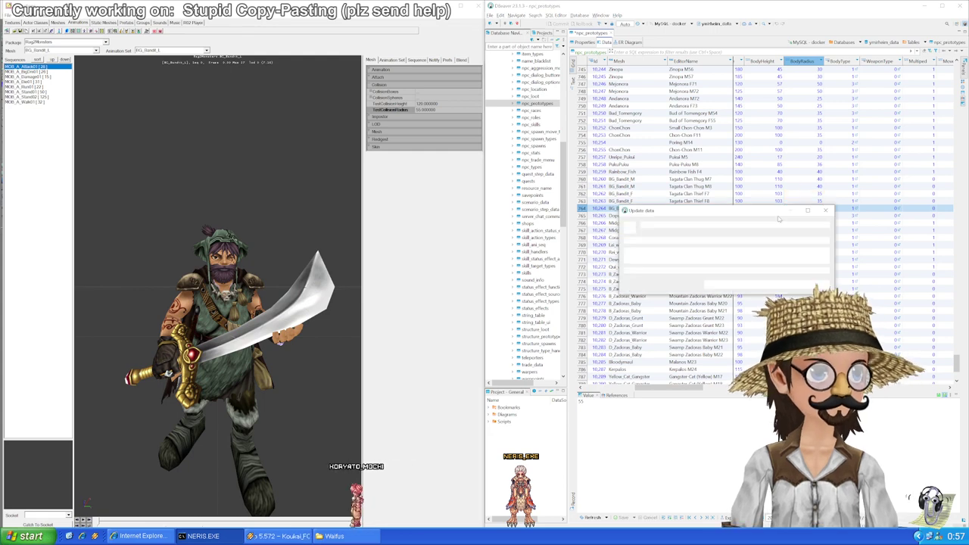
pyautogui.click(777, 216)
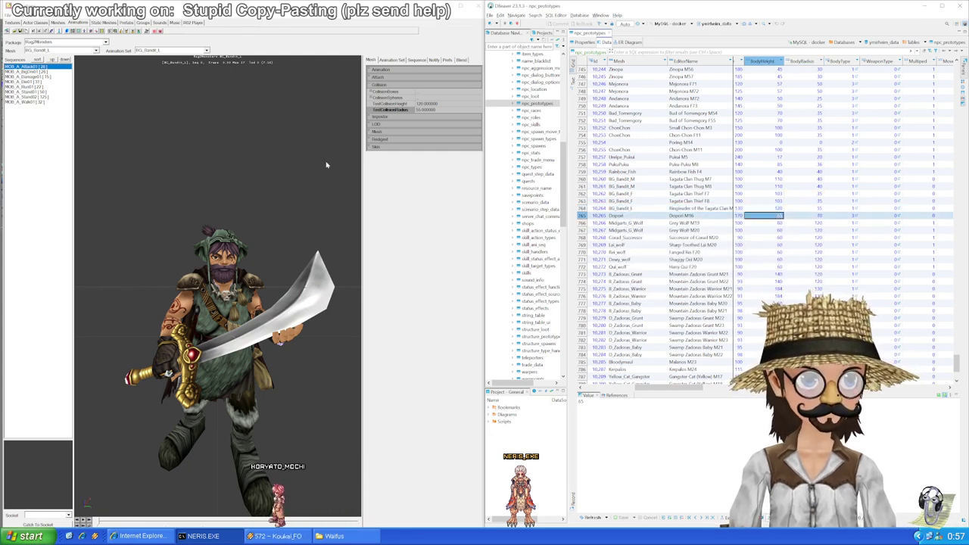
pyautogui.click(95, 51)
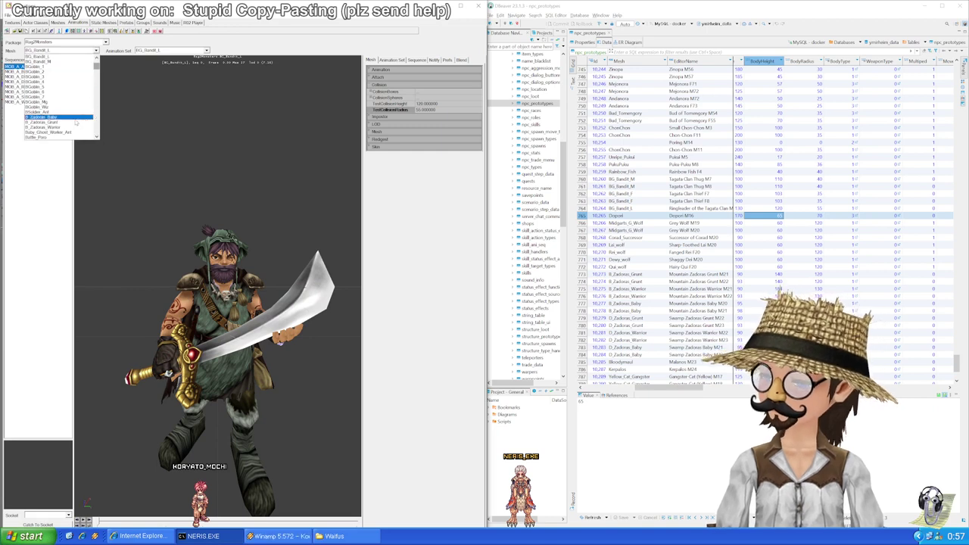
pyautogui.click(311, 101)
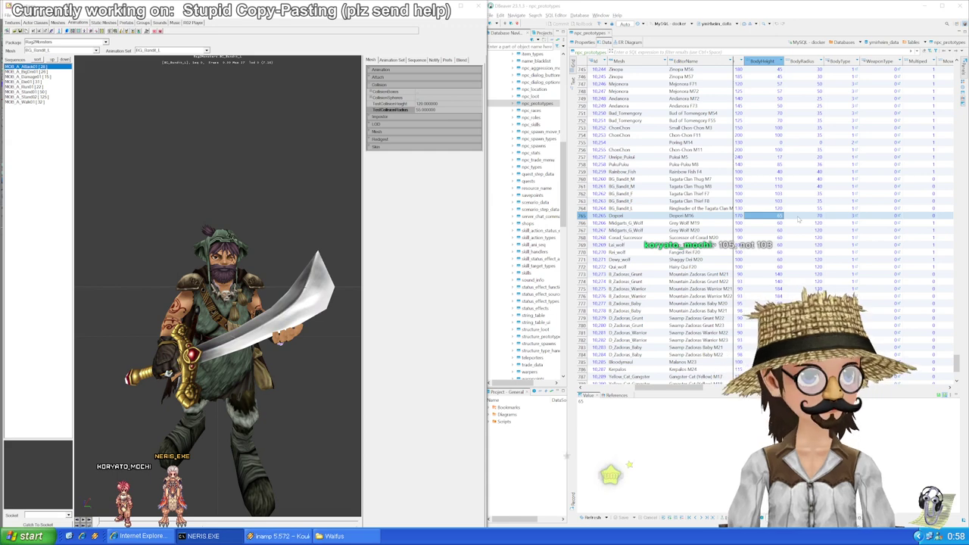
# Step: Select the Tagata Clan Thief F7 row's BodyHeight cell and reload the BG_Bandit_F mesh in the Unreal animation browser
pyautogui.click(777, 195)
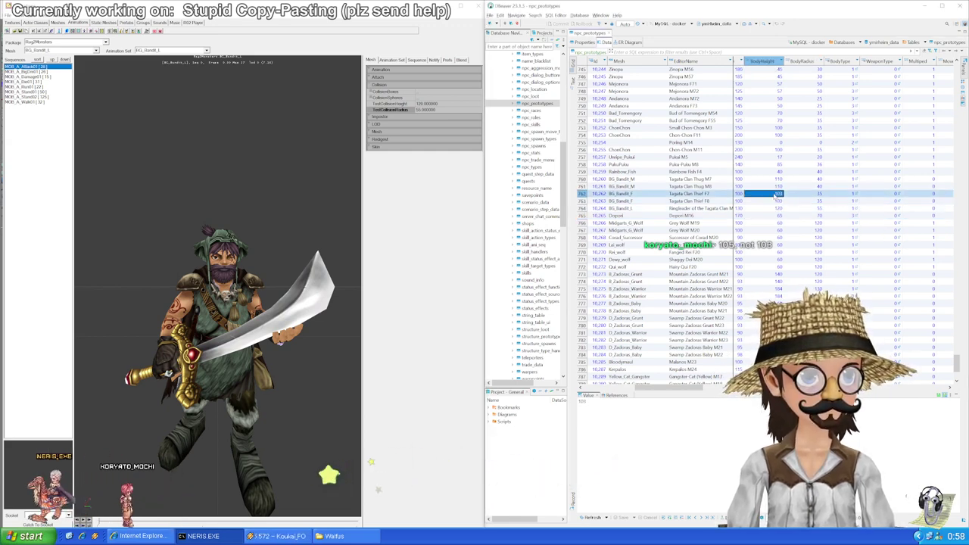
pyautogui.click(66, 49)
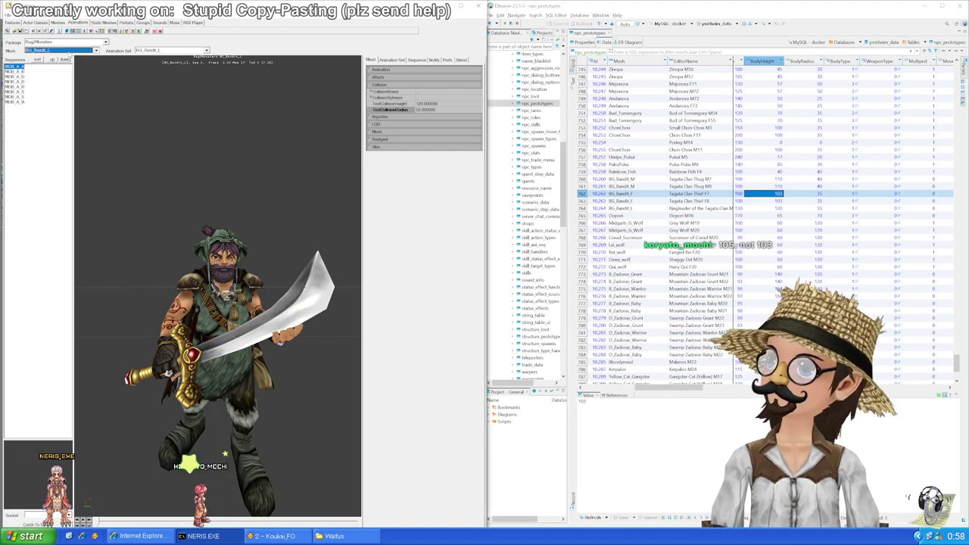
pyautogui.click(66, 61)
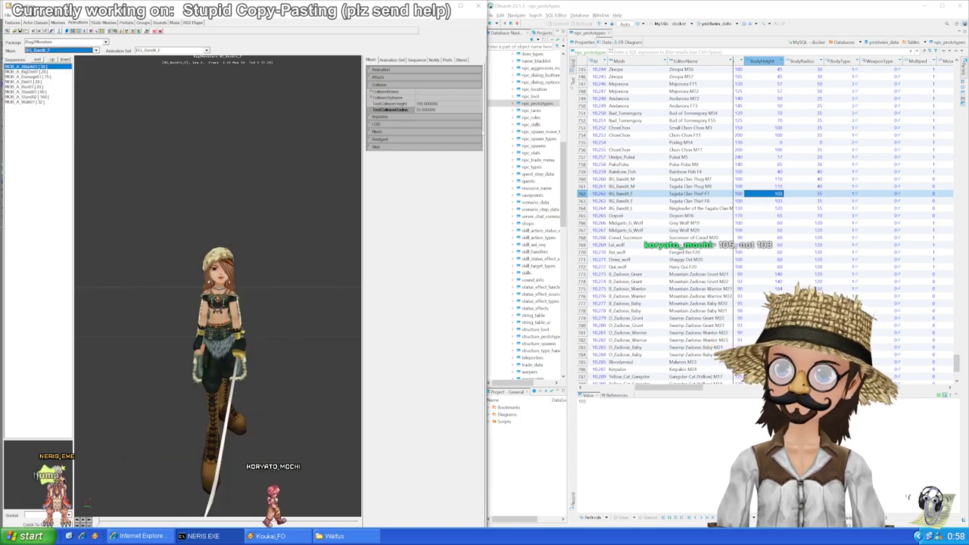
# Step: Set BodyHeight to 105 for the Tagata Clan Thief F7 and F8 rows in DBeaver and save the table changes
pyautogui.click(765, 194)
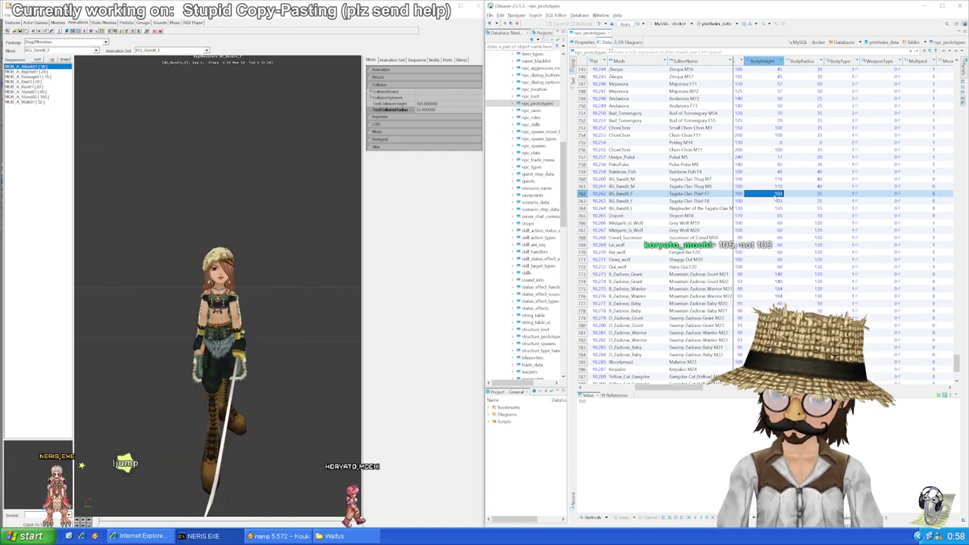
pyautogui.write('105')
pyautogui.press('Return')
pyautogui.hotkey('ctrl', 'c')
pyautogui.press('Down')
pyautogui.hotkey('ctrl', 'v')
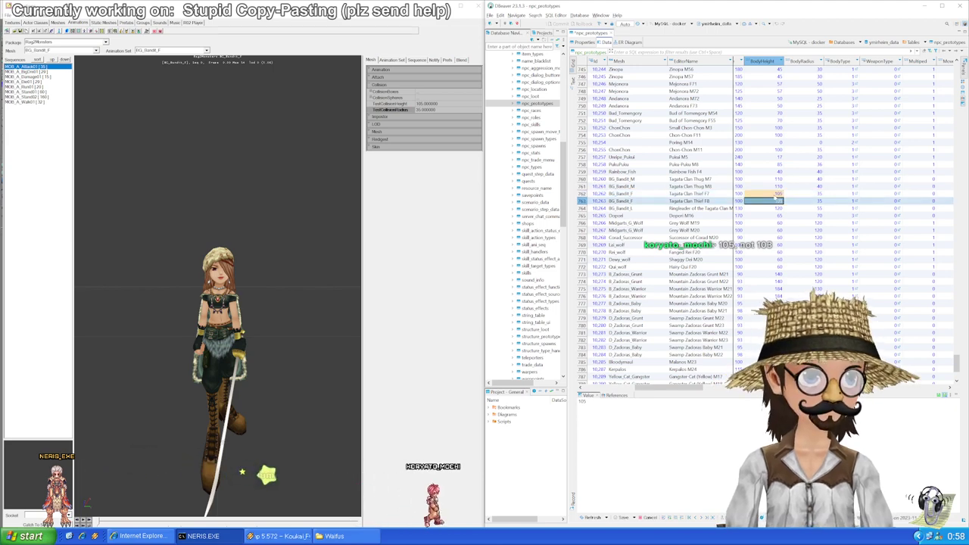
pyautogui.press('Down')
pyautogui.hotkey('ctrl', 's')
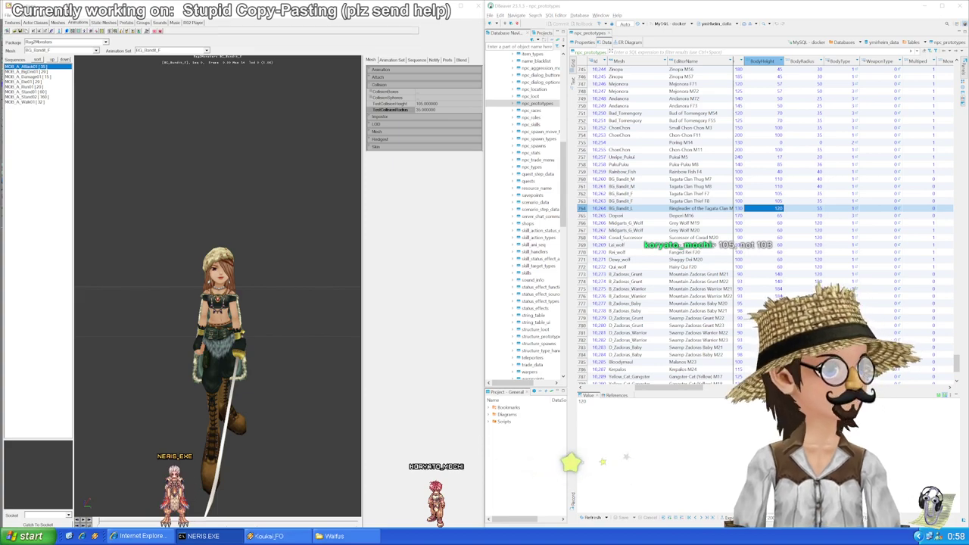
# Step: Switch to the browser and examine the Bloody Butterfly entries in the monster database at a larger page zoom
pyautogui.moveTo(968, 176); pyautogui.dragTo(371, 3)
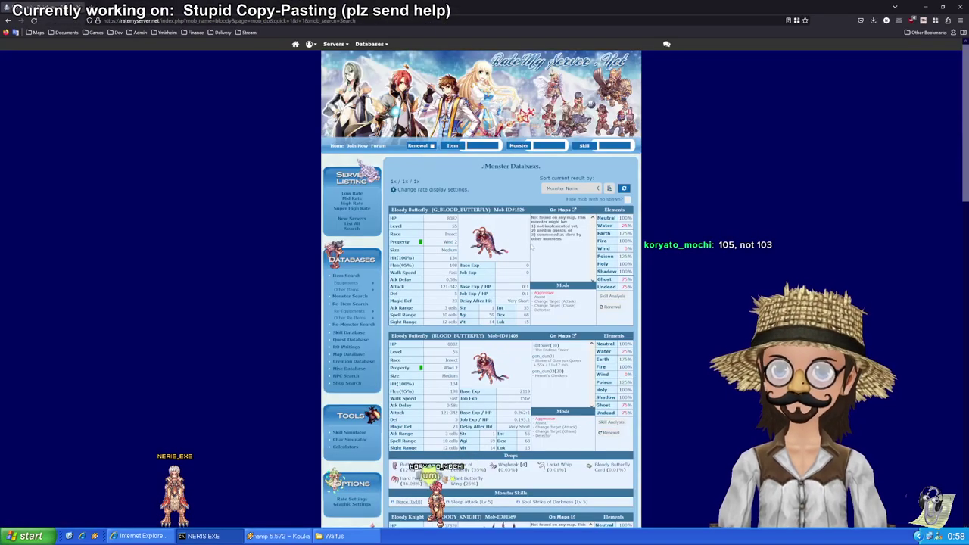
pyautogui.scroll(4, 571, 212)
pyautogui.scroll(-3, 570, 213)
pyautogui.scroll(1, 571, 213)
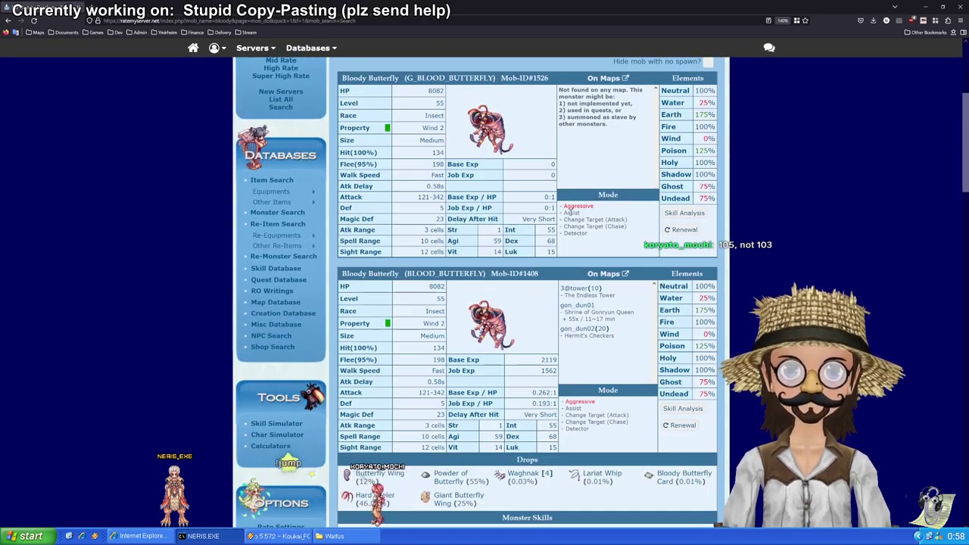
pyautogui.scroll(1, 565, 213)
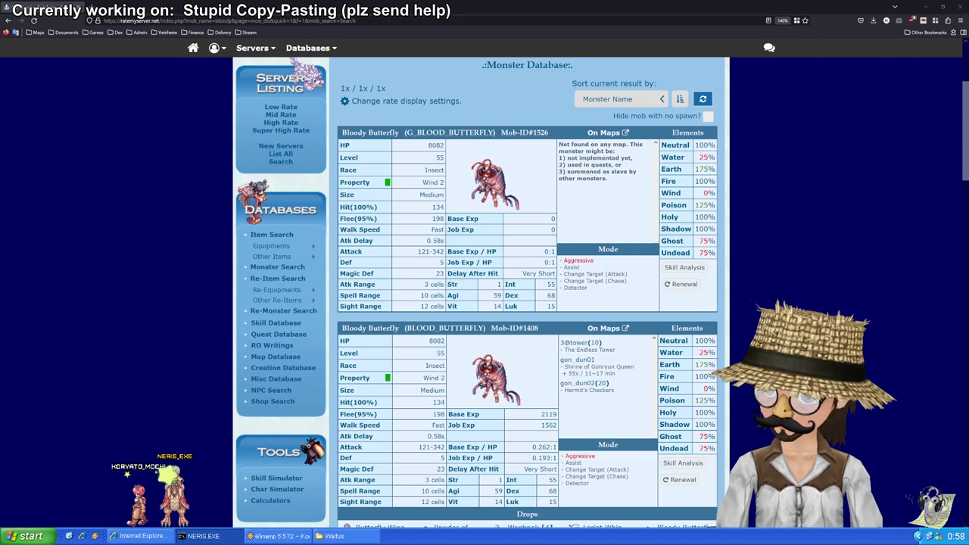
# Step: Switch to the Unreal animation browser and load the Creamy mesh to compare it with the Bloody Butterfly
pyautogui.hotkey('alt', 'Tab')
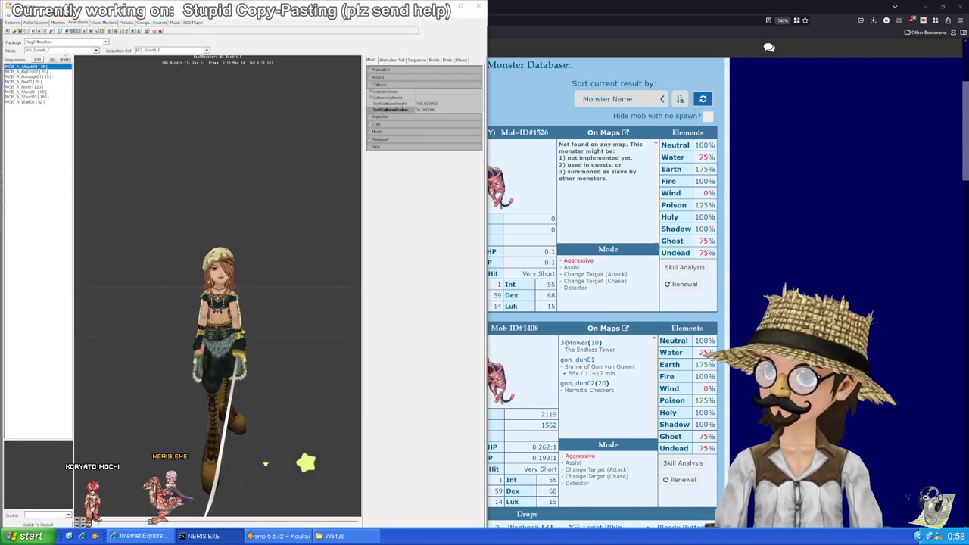
pyautogui.click(65, 50)
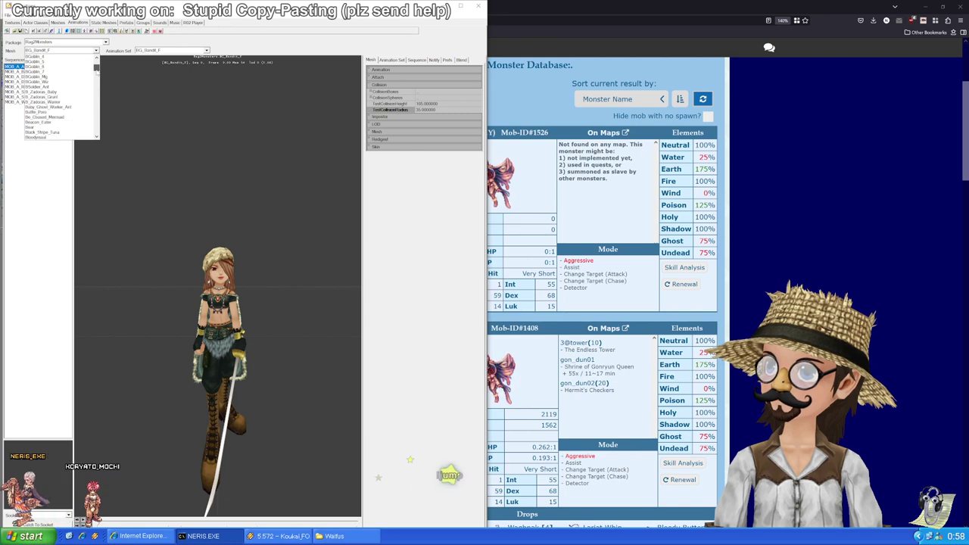
pyautogui.scroll(-5, 50, 97)
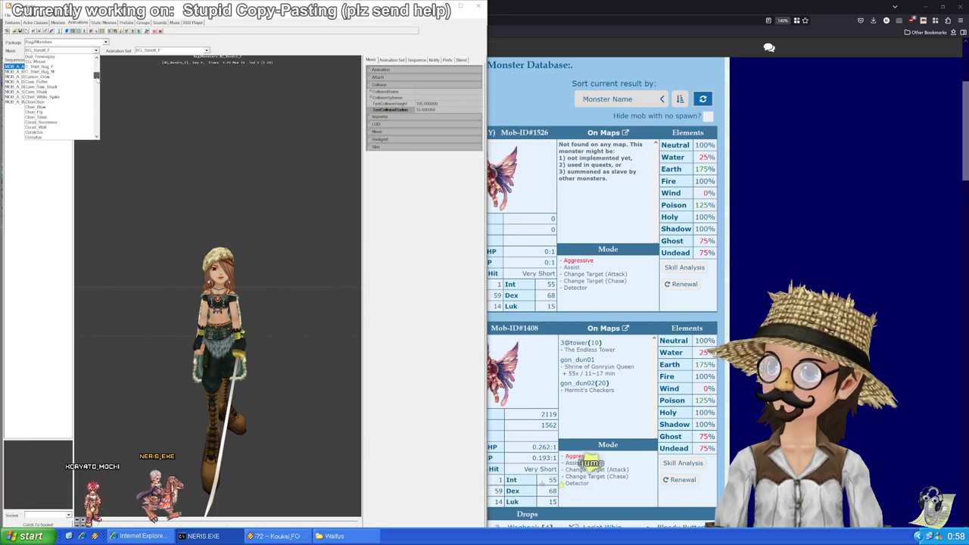
pyautogui.moveTo(97, 79); pyautogui.dragTo(97, 81)
pyautogui.click(47, 112)
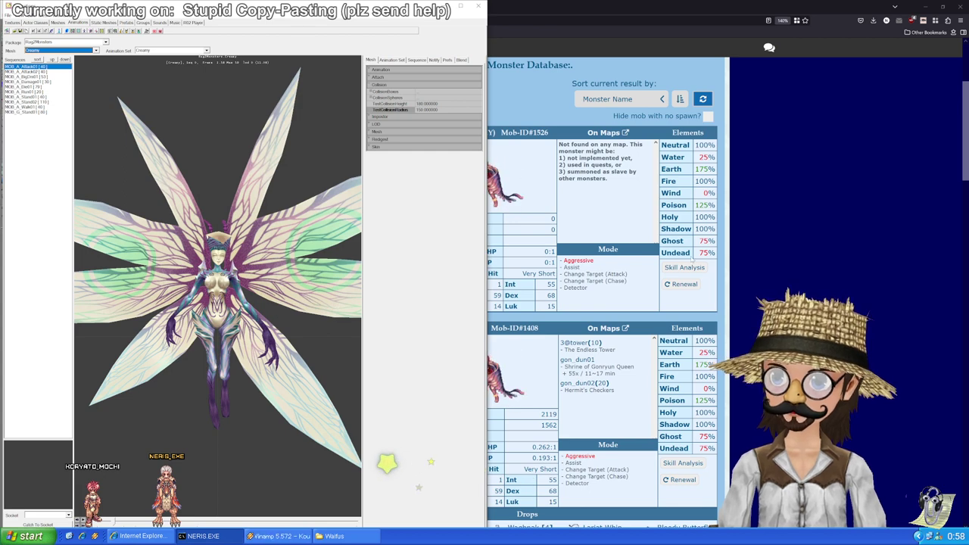
# Step: Return to the web browser and review the Bloody Butterfly sprites and stats once more
pyautogui.click(775, 250)
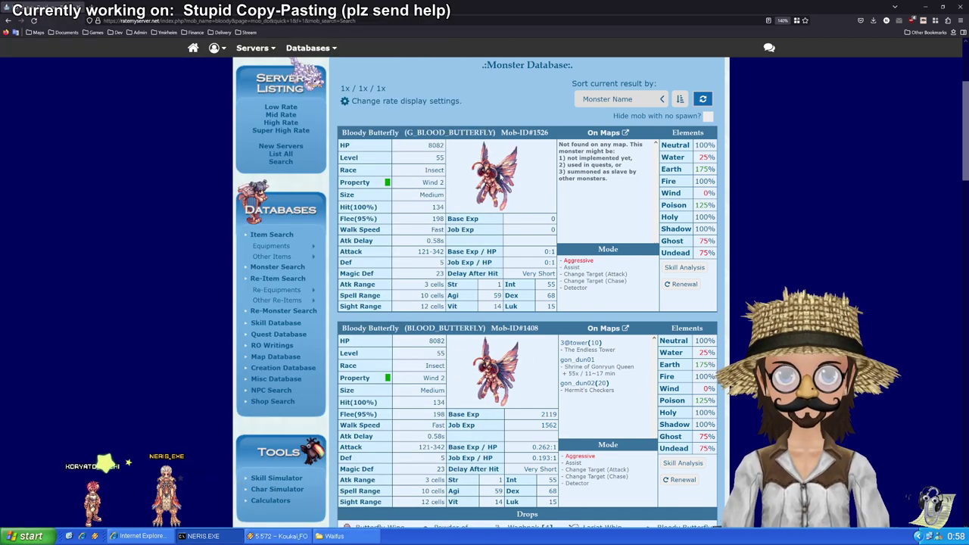
pyautogui.scroll(-3, 522, 241)
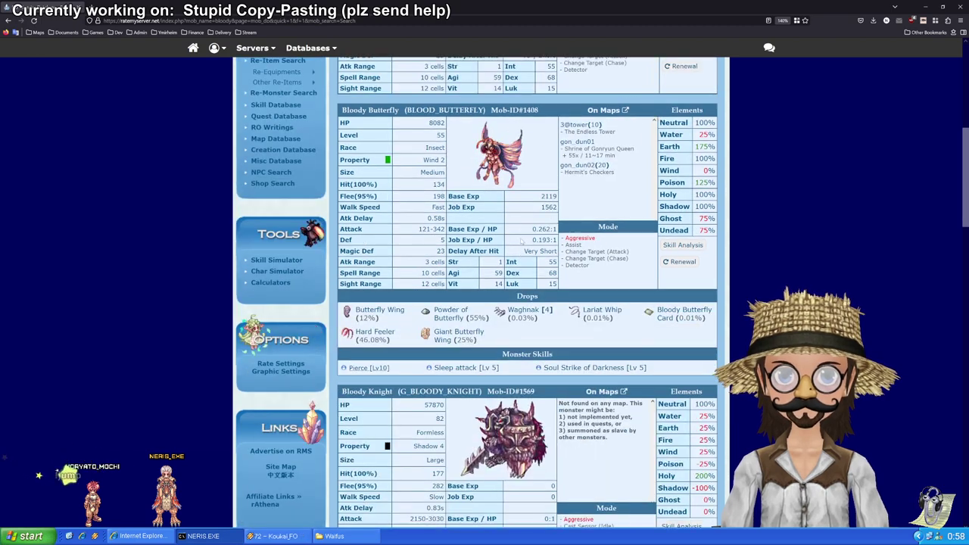
pyautogui.scroll(3, 522, 240)
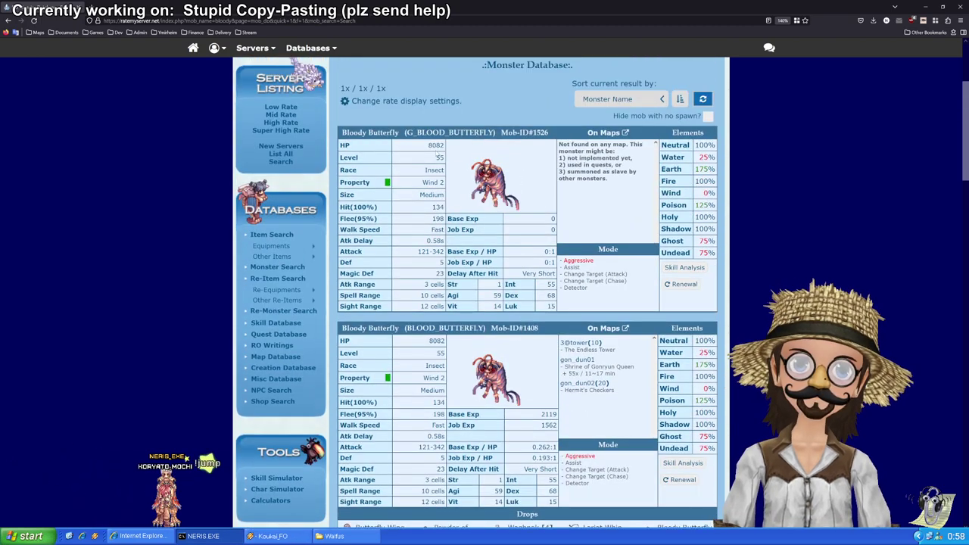
# Step: Return to the npc_prototypes table and load the BG_Bandit_L mesh to check the Ringleader of the Tagata Clan row's BodyHeight
pyautogui.click(80, 7)
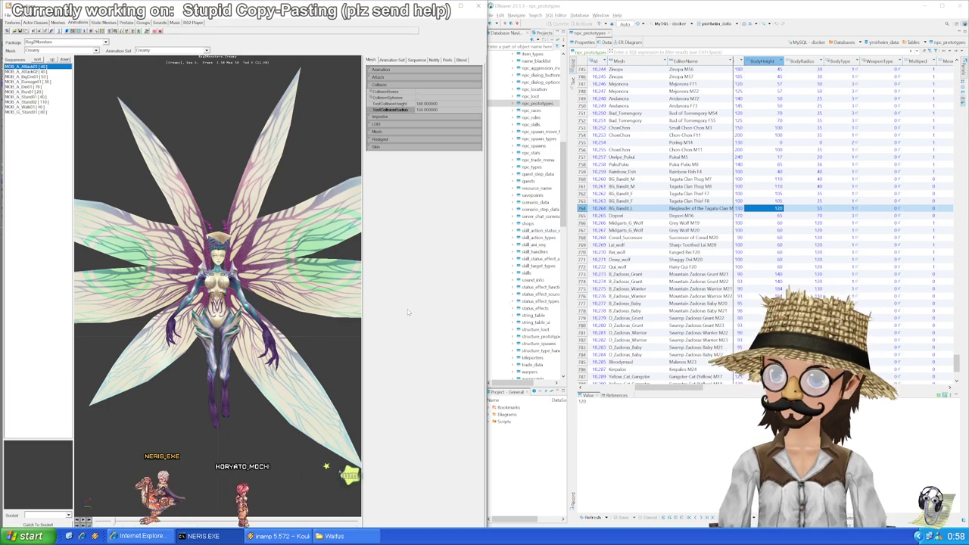
pyautogui.click(773, 200)
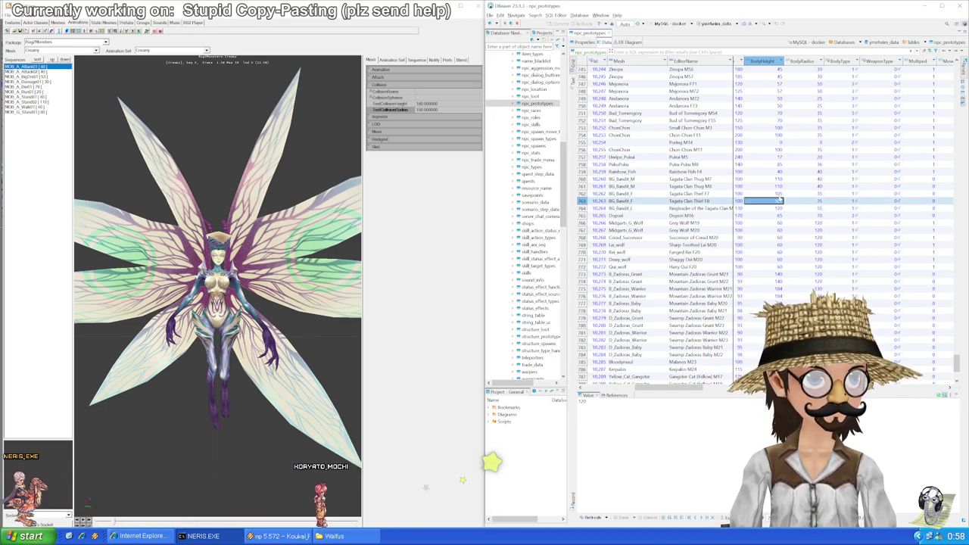
pyautogui.press('Down')
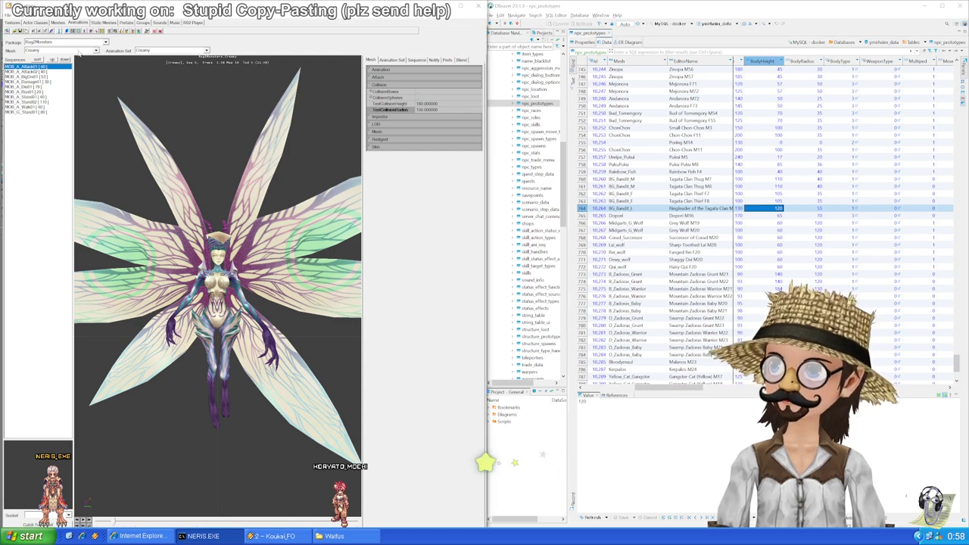
pyautogui.click(95, 51)
pyautogui.moveTo(99, 84); pyautogui.dragTo(97, 64)
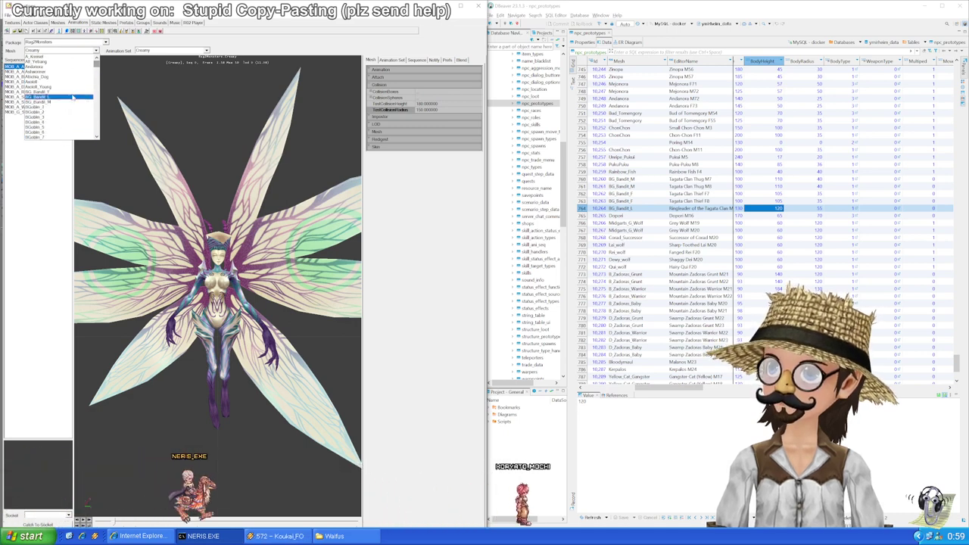
pyautogui.click(34, 97)
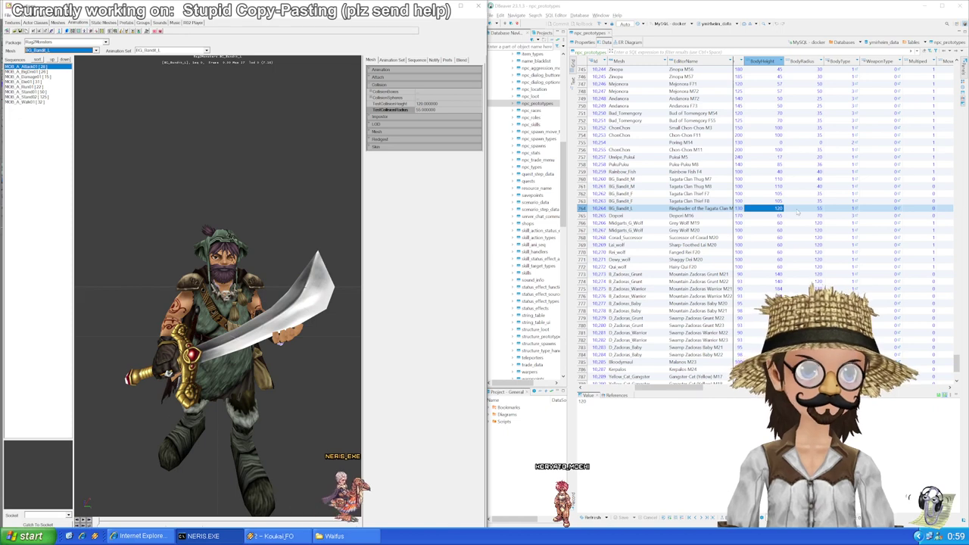
# Step: Select the Dopori M16 row's BodyHeight cell and load the Dopori mesh to compare its collision height and radius
pyautogui.click(766, 216)
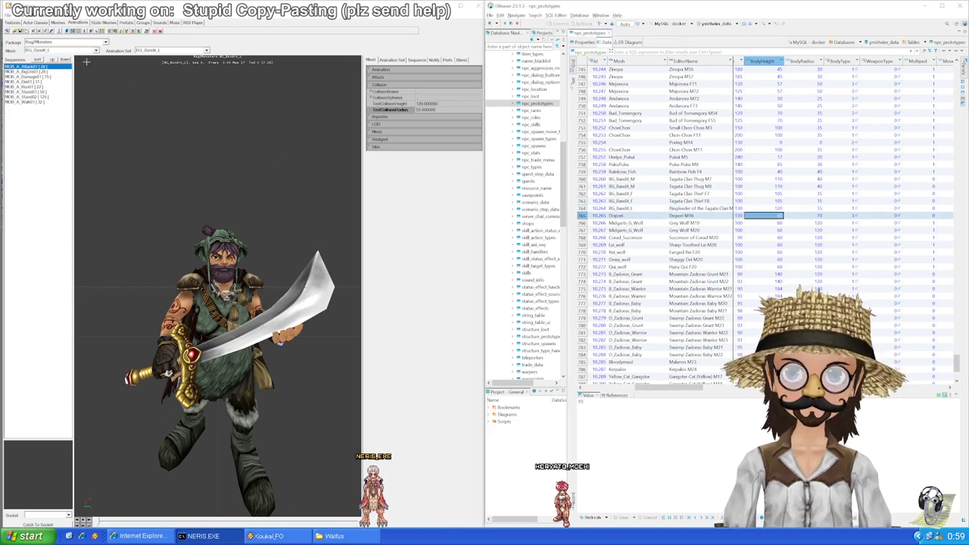
pyautogui.click(93, 51)
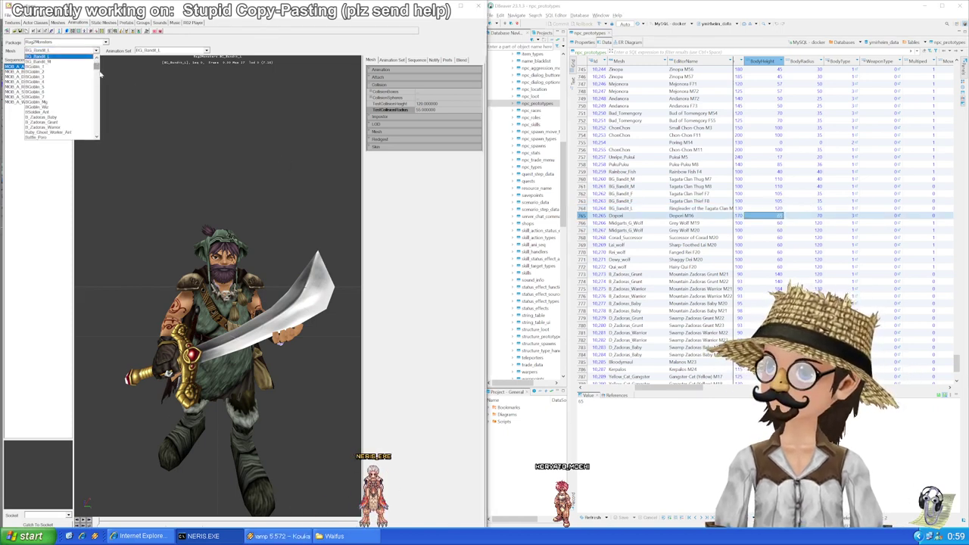
pyautogui.moveTo(97, 67); pyautogui.dragTo(97, 73)
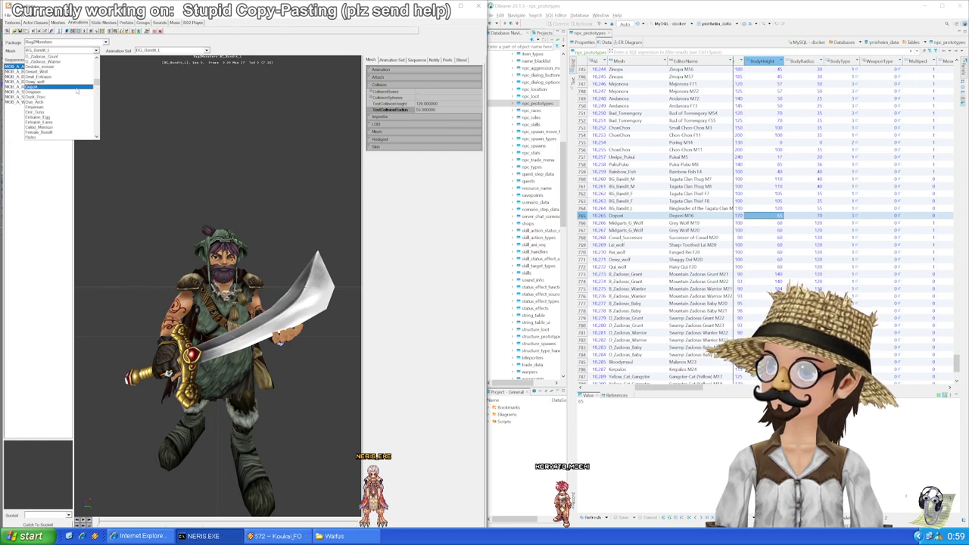
pyautogui.click(66, 87)
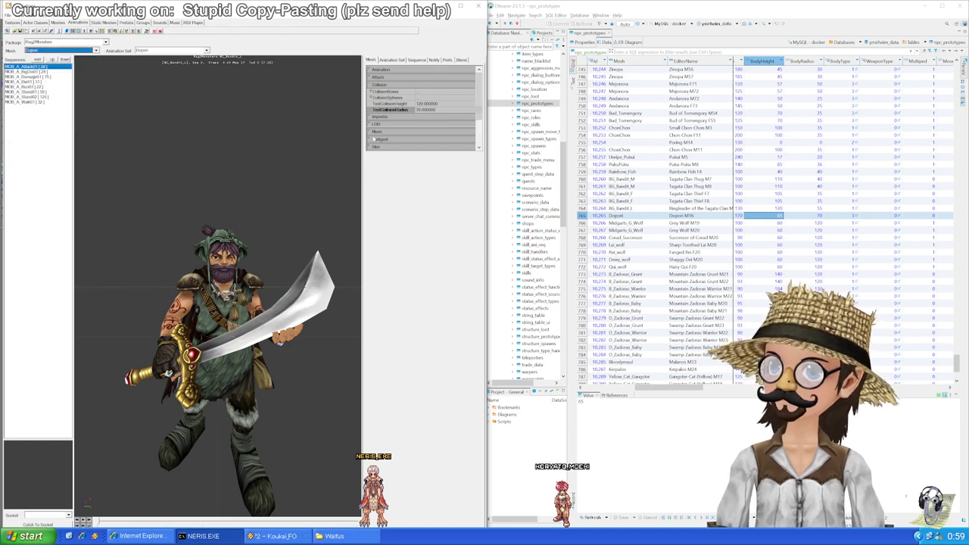
# Step: Select the Grey Wolf M19 row's BodyHeight cell and load the Midgarts_G_Wolf mesh to compare its collision values
pyautogui.click(776, 223)
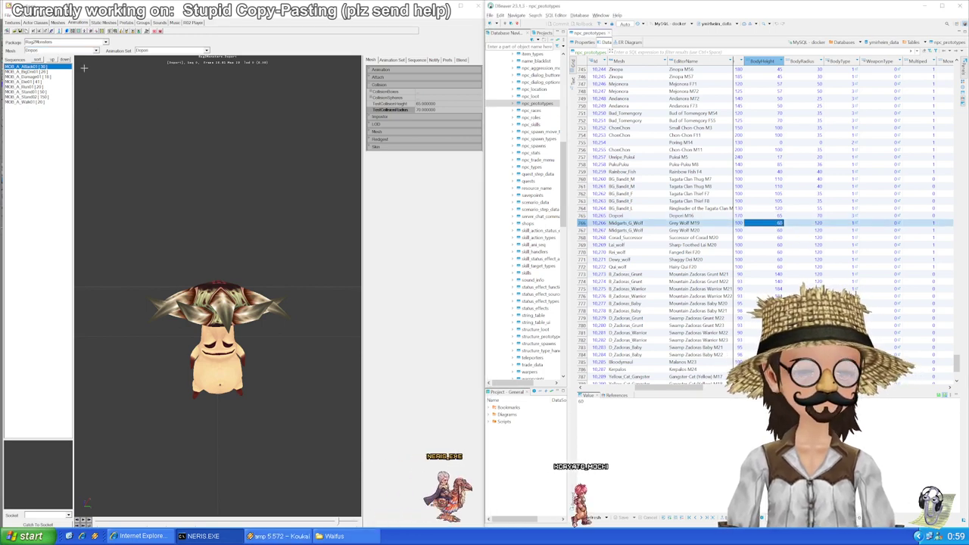
pyautogui.click(95, 50)
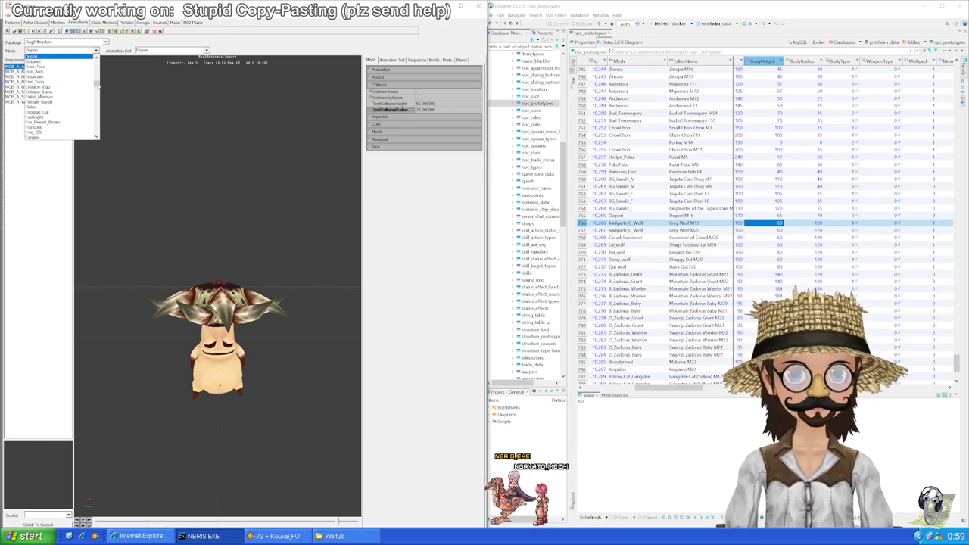
pyautogui.moveTo(97, 85); pyautogui.dragTo(102, 96)
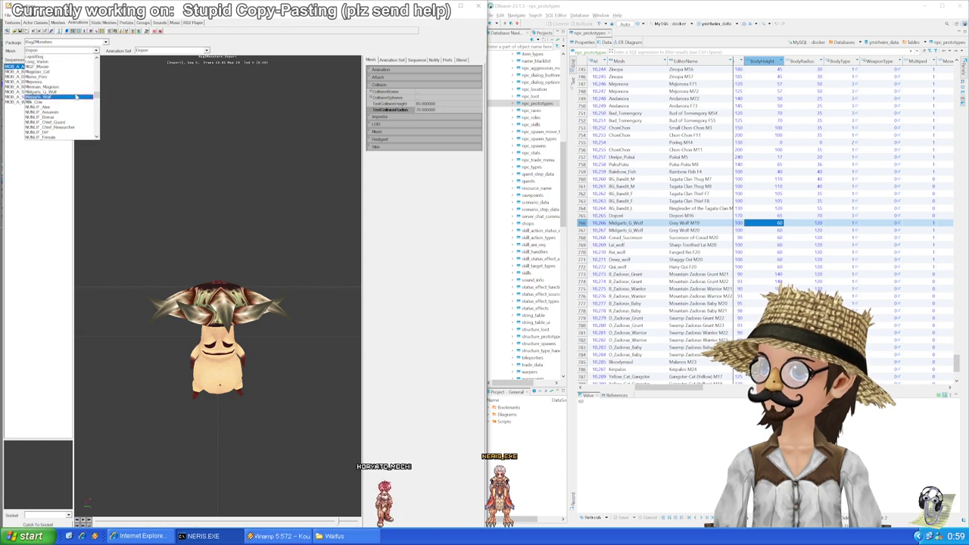
pyautogui.click(76, 96)
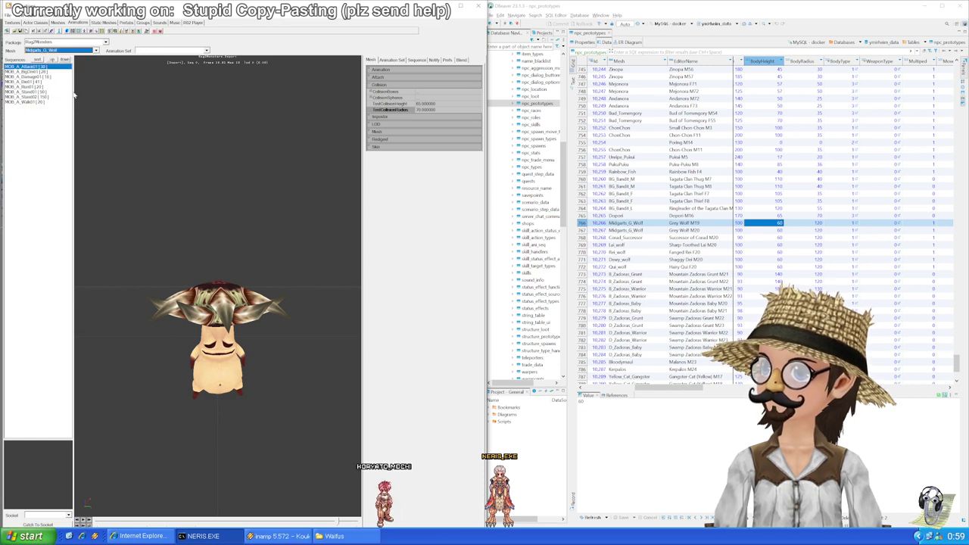
# Step: Load the Corad_Successor mesh and set BodyHeight to 100 for the Successor of Corad M20 row
pyautogui.click(775, 238)
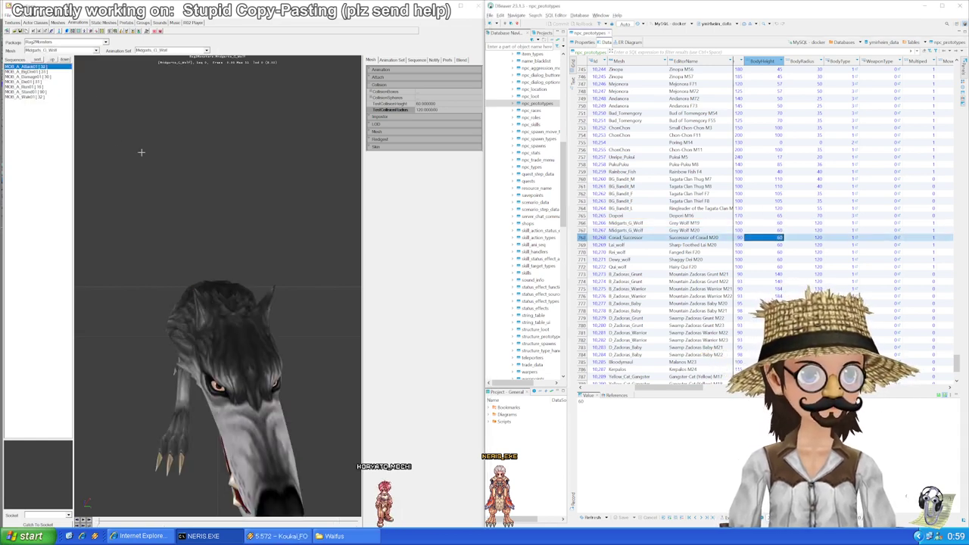
pyautogui.click(95, 50)
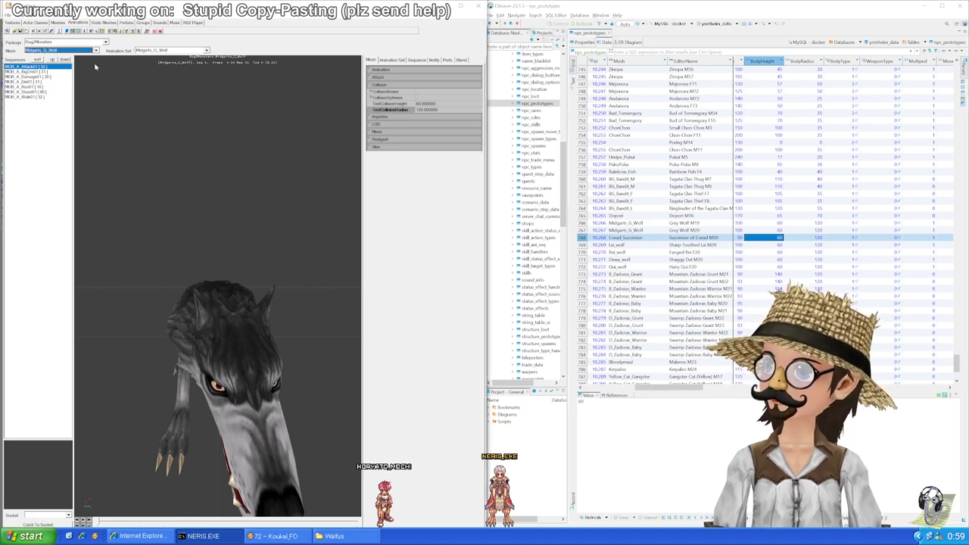
pyautogui.moveTo(96, 98); pyautogui.dragTo(97, 80)
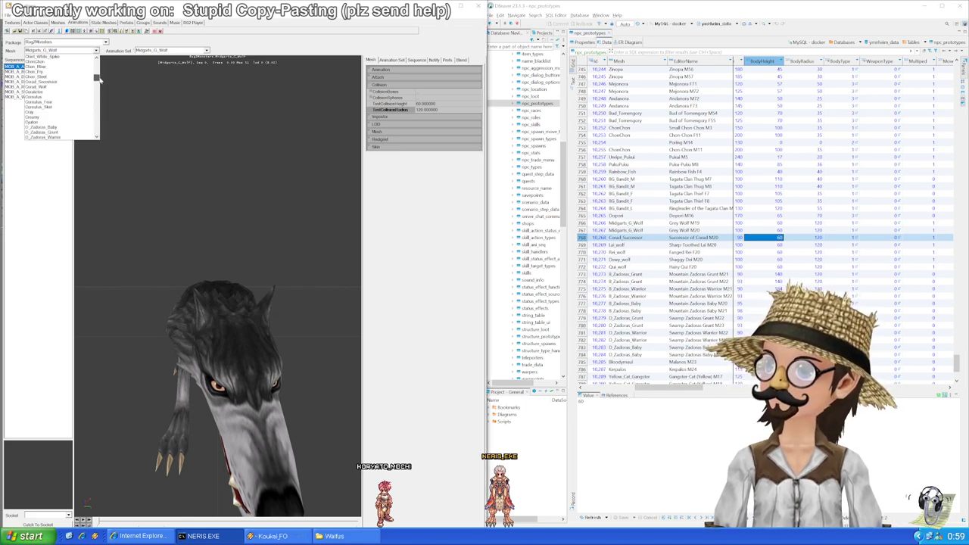
pyautogui.click(83, 87)
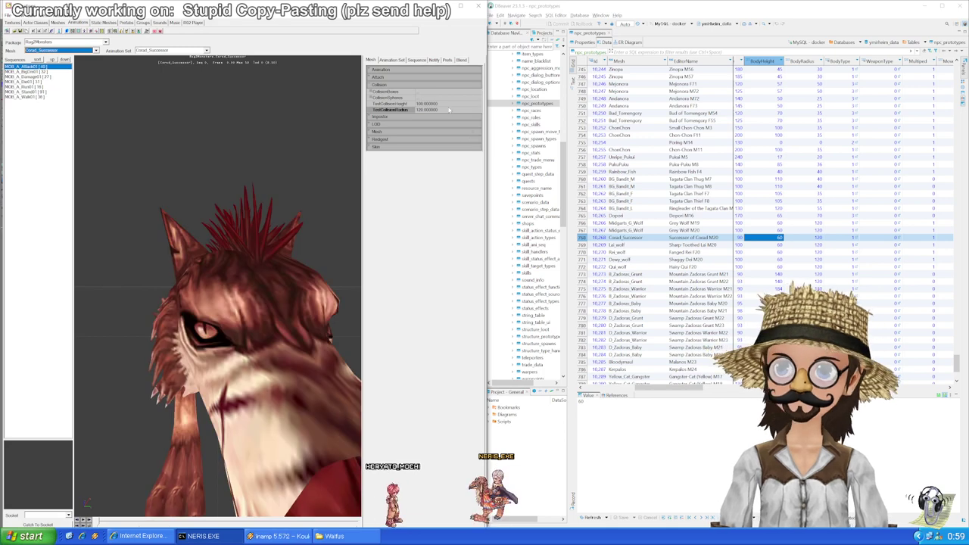
pyautogui.write('100')
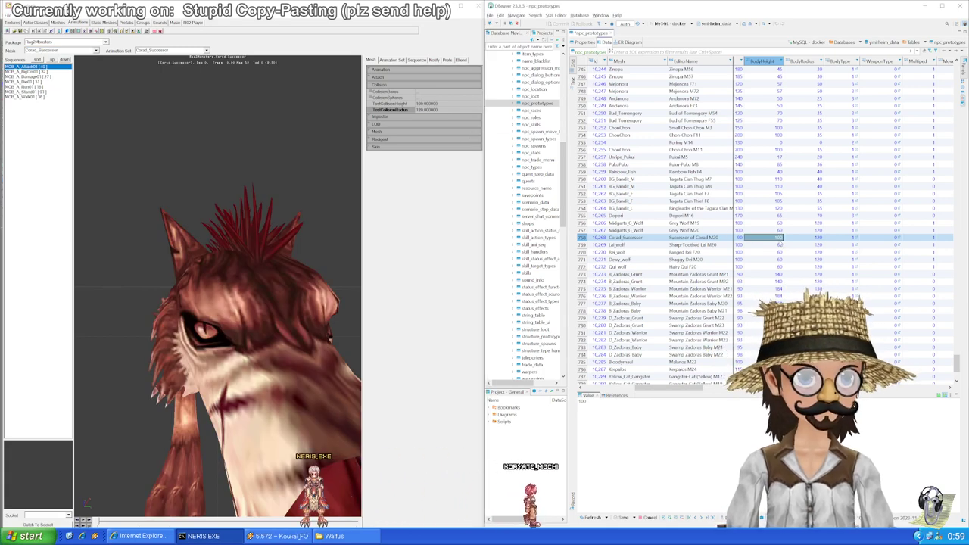
# Step: Select the Sharp-Toothed Lai M20 row's BodyHeight cell and load the Lai_wolf mesh to compare its collision values
pyautogui.click(780, 244)
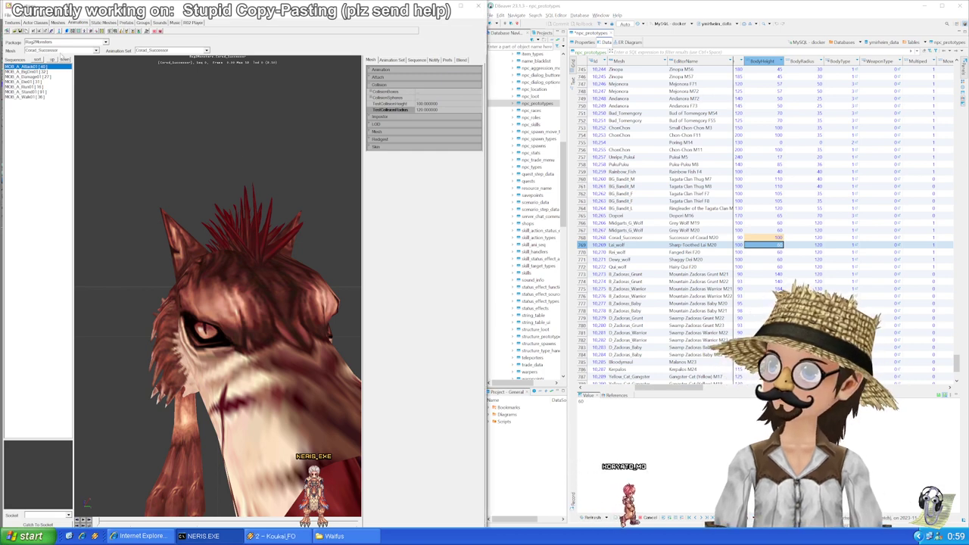
pyautogui.click(64, 51)
pyautogui.scroll(-10, 75, 88)
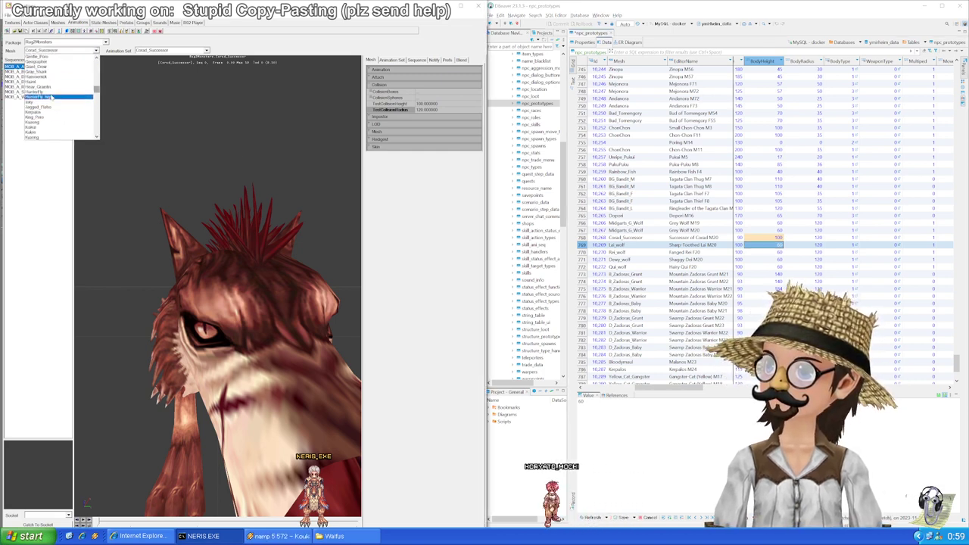
pyautogui.scroll(-1, 50, 96)
pyautogui.scroll(-1, 44, 117)
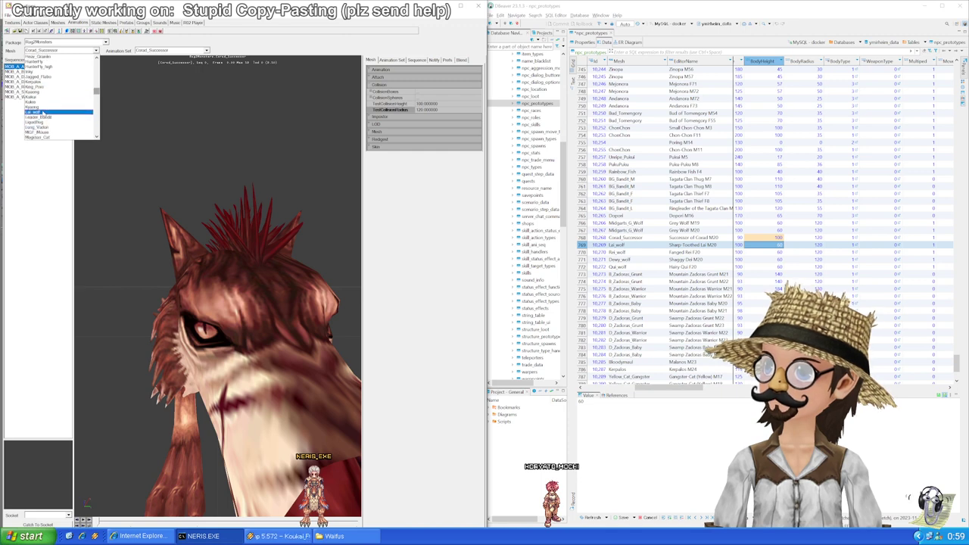
pyautogui.click(43, 112)
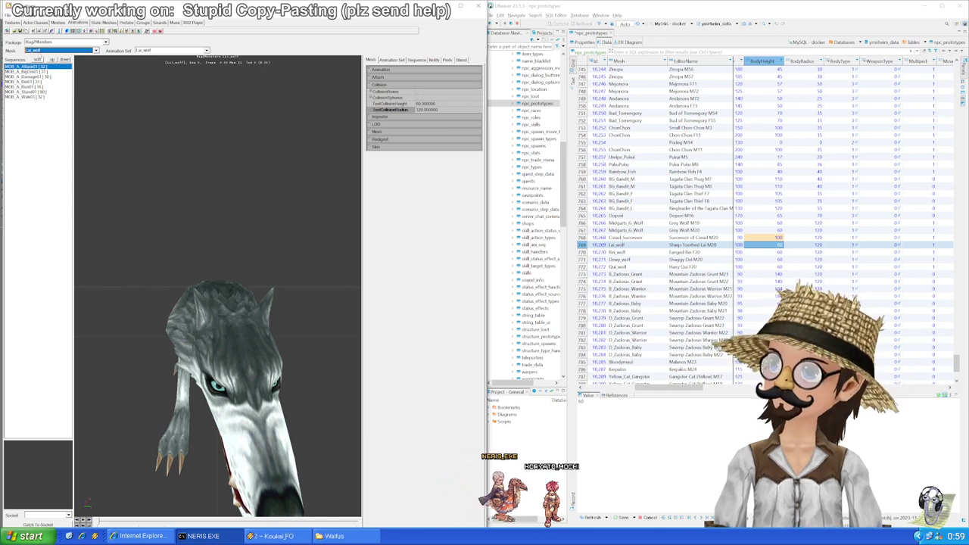
# Step: Load the Rei_wolf mesh to check its collision height and radius against the Fanged Rei F20 row
pyautogui.click(96, 50)
pyautogui.moveTo(97, 94); pyautogui.dragTo(96, 109)
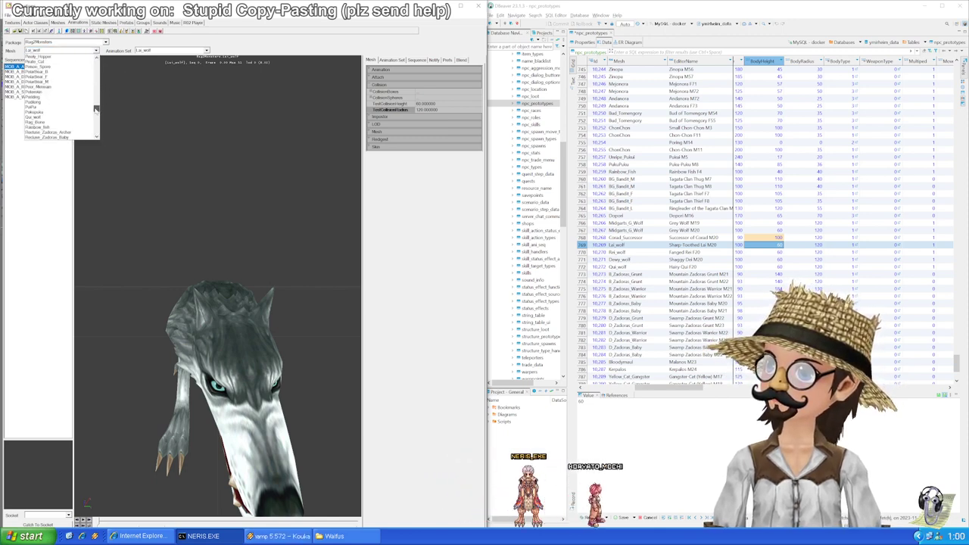
pyautogui.scroll(-6, 79, 109)
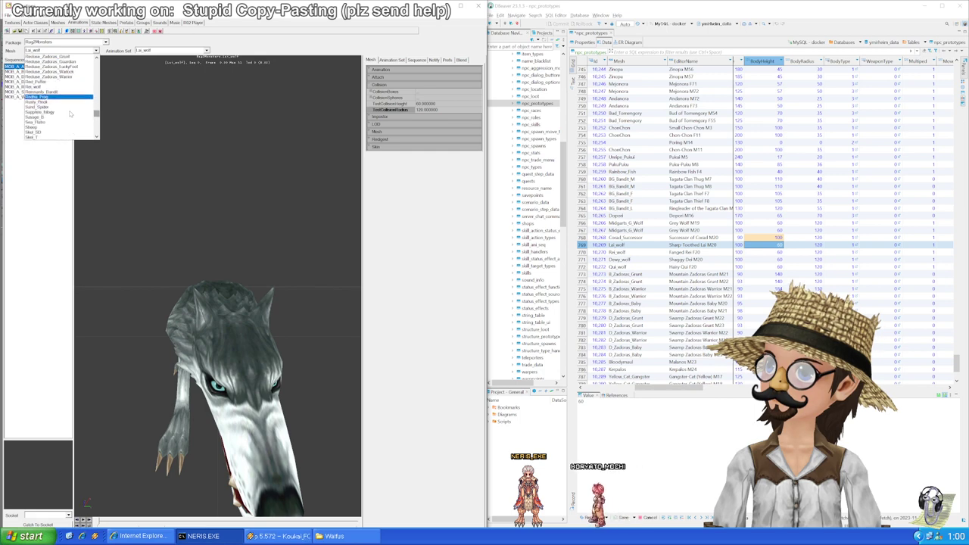
pyautogui.click(45, 87)
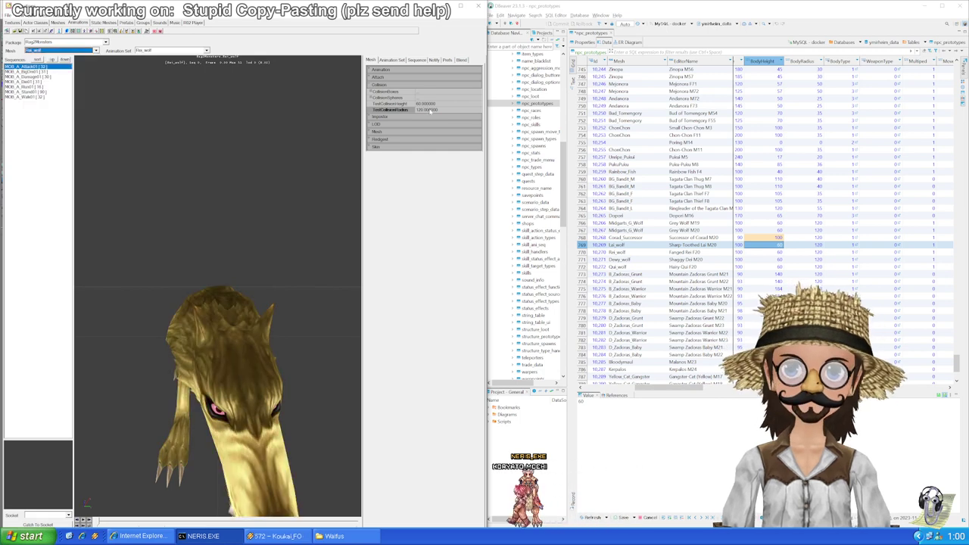
# Step: Select the Dewy_wolf row's BodyHeight cell and load the Desert_Wolf mesh to check its collision values
pyautogui.press('Down')
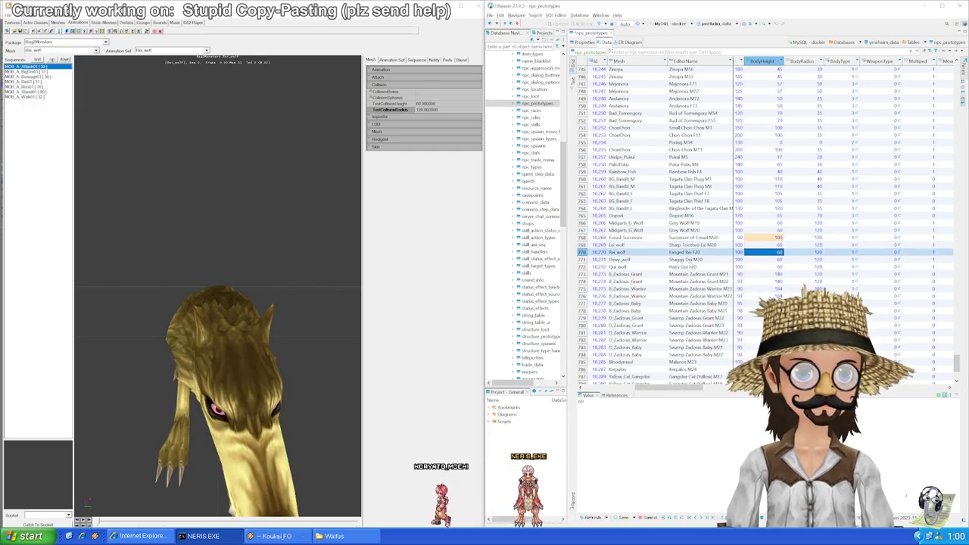
pyautogui.press('Down')
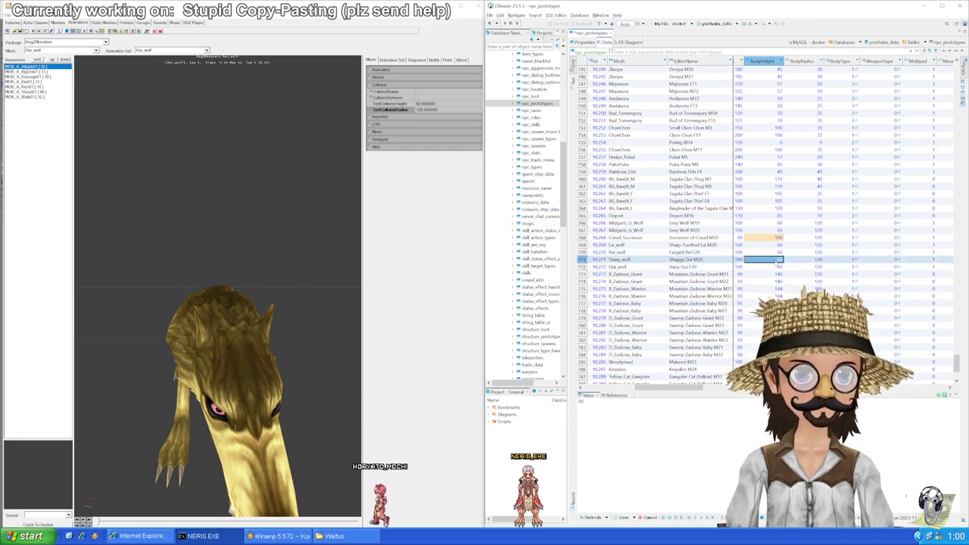
pyautogui.click(95, 51)
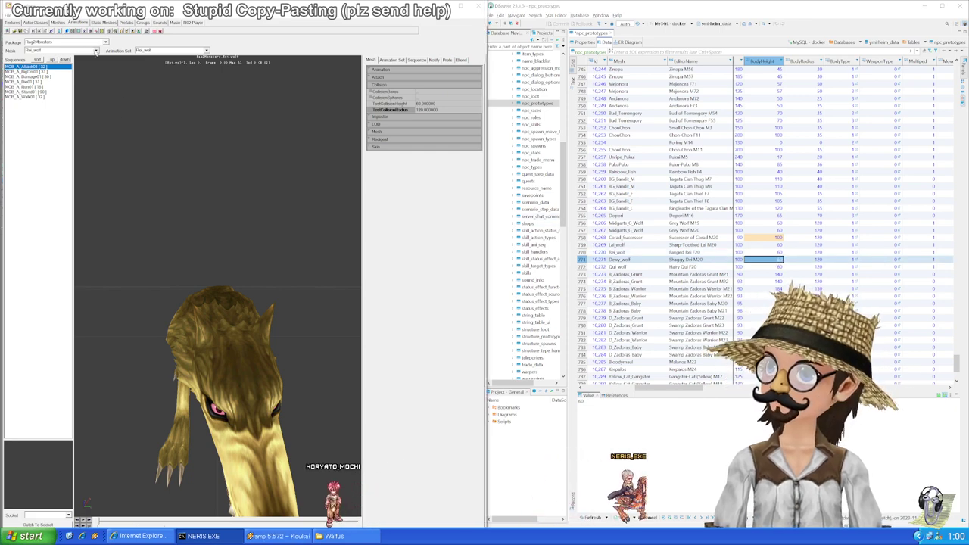
pyautogui.scroll(-2, 96, 115)
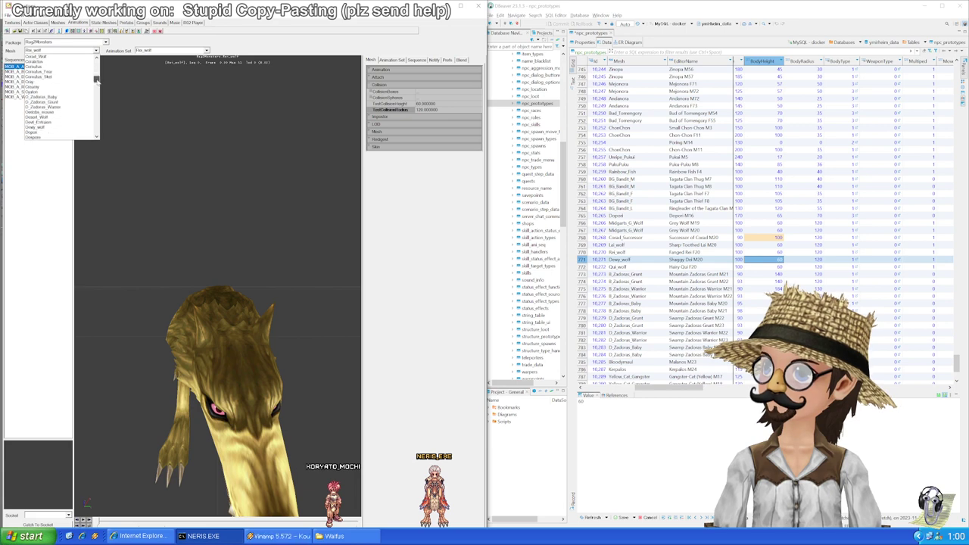
pyautogui.click(59, 117)
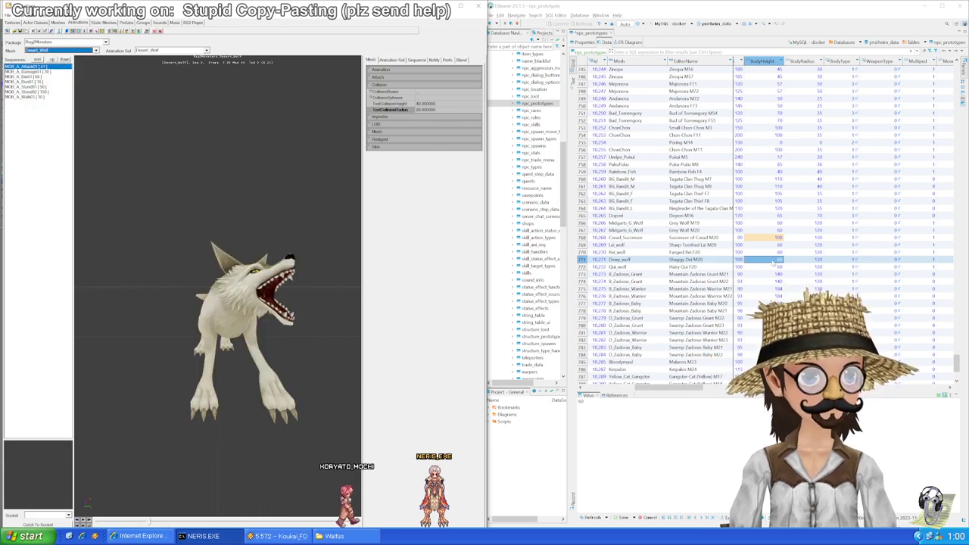
# Step: Try setting the Dewy_wolf row's BodyHeight to 40 and BodyRadius to 80
pyautogui.click(772, 262)
pyautogui.write('40')
pyautogui.press('Return')
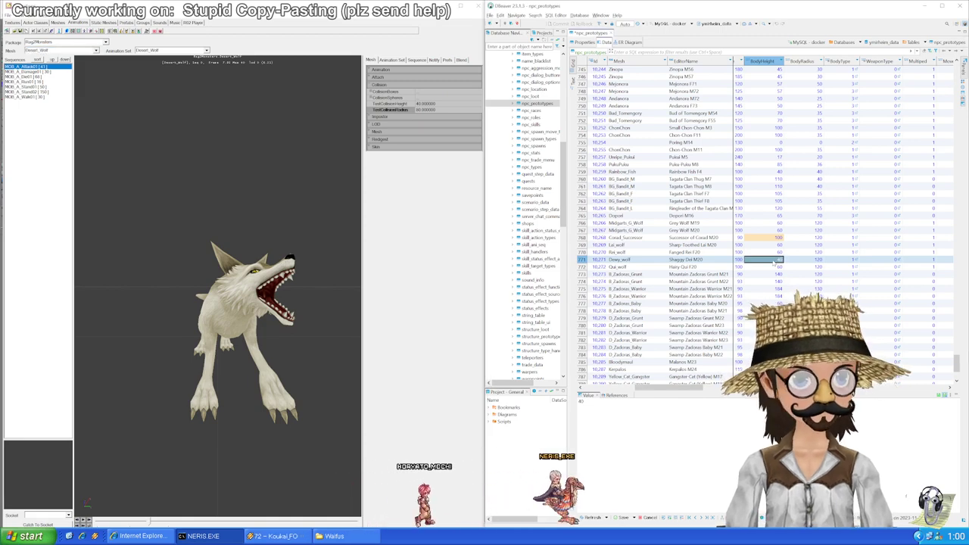
pyautogui.press('Tab')
pyautogui.write('20')
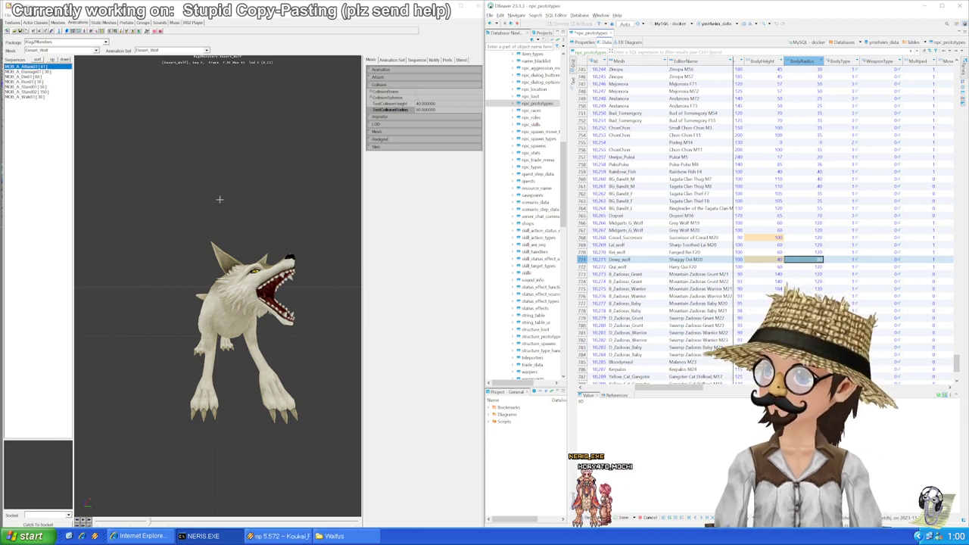
pyautogui.press('Left')
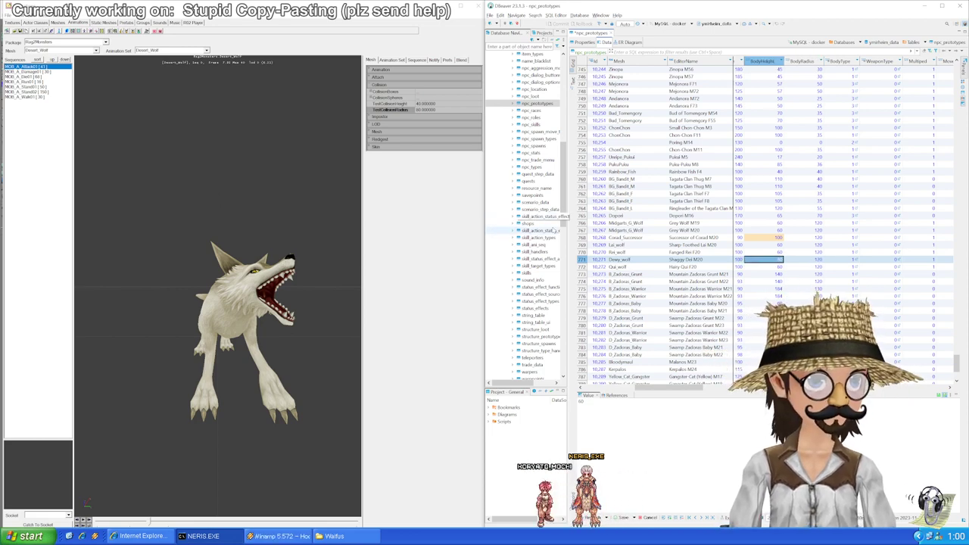
# Step: Load the Dewy_wolf mesh to check its collision values against its row, and save the pending table changes
pyautogui.click(94, 51)
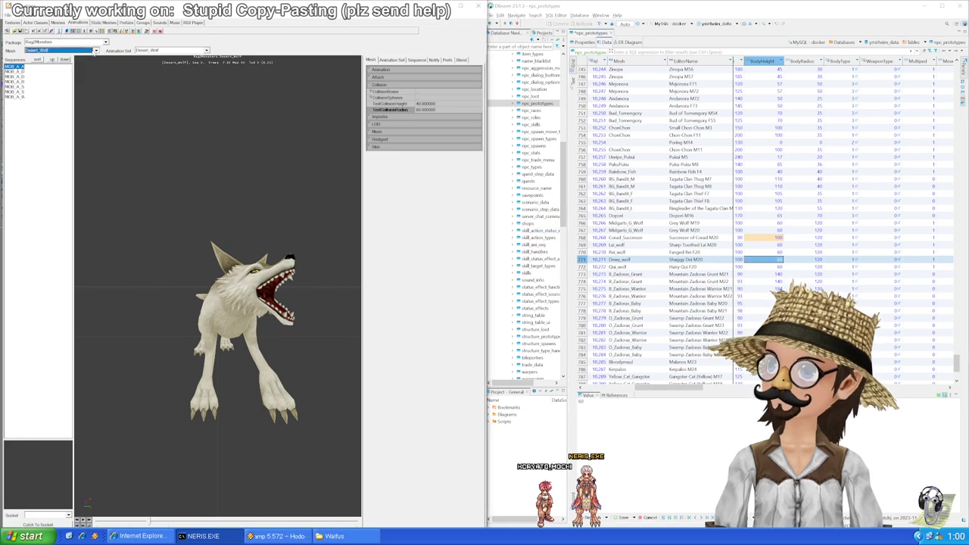
pyautogui.click(55, 67)
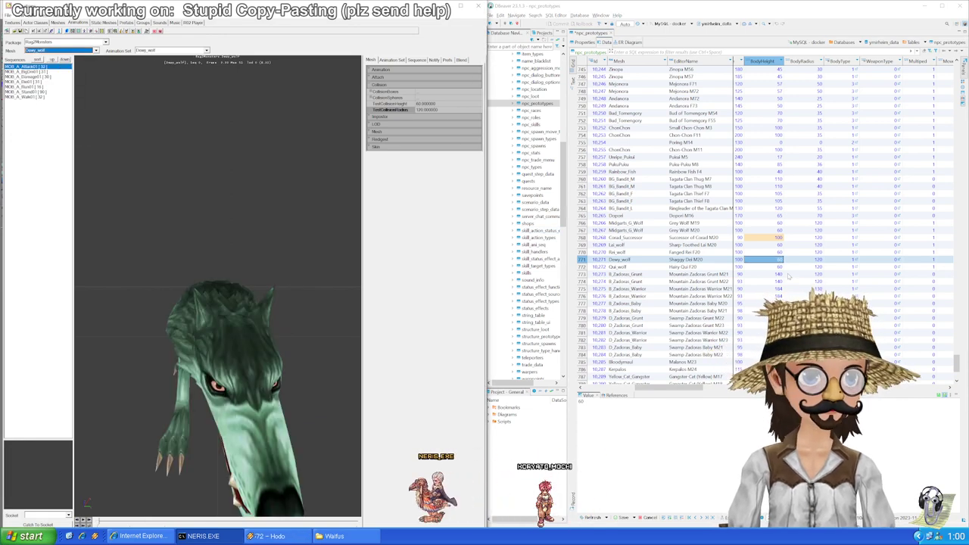
pyautogui.hotkey('alt', 'Tab')
pyautogui.press('Down')
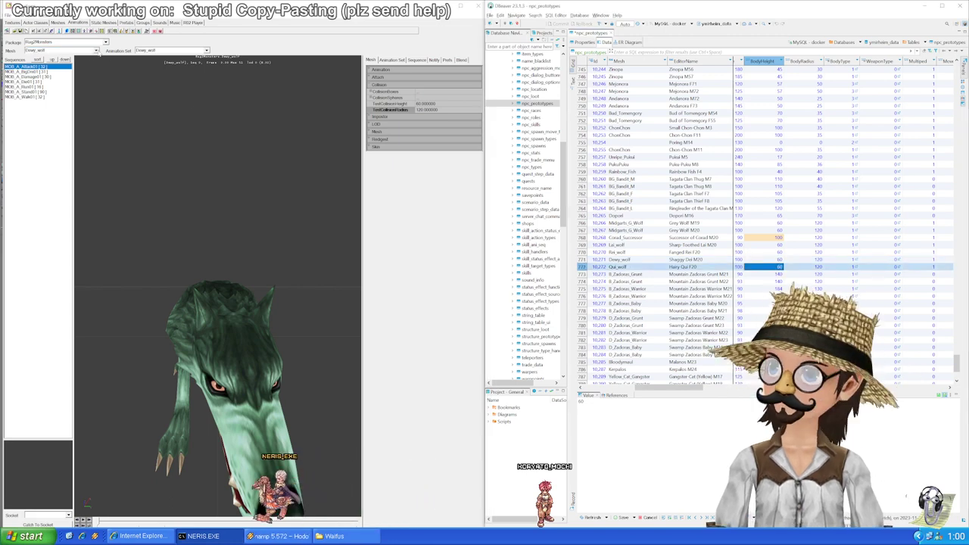
pyautogui.hotkey('ctrl', 's')
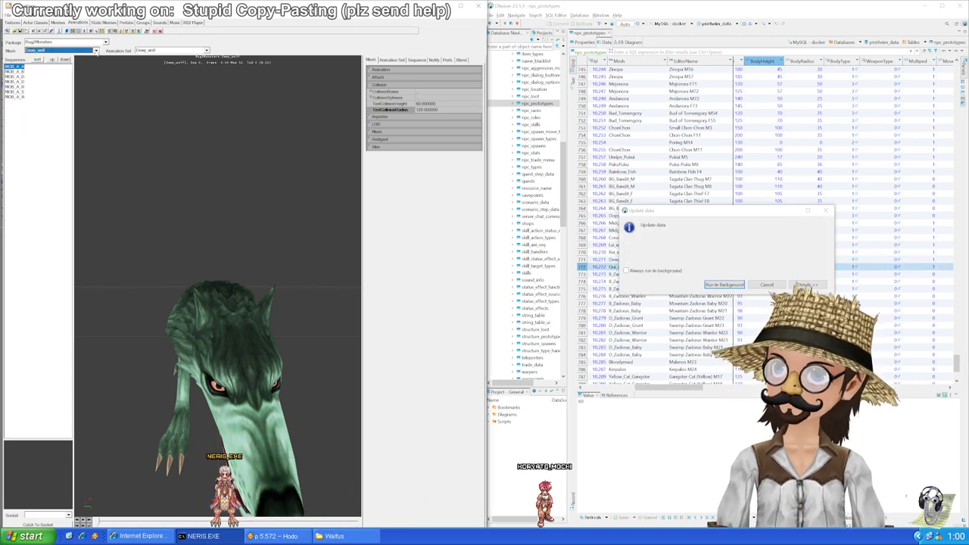
# Step: Load the Qui_wolf mesh to compare its collision height and radius with the Hairy Qui F20 row
pyautogui.click(96, 50)
pyautogui.moveTo(96, 85); pyautogui.dragTo(96, 110)
pyautogui.click(53, 92)
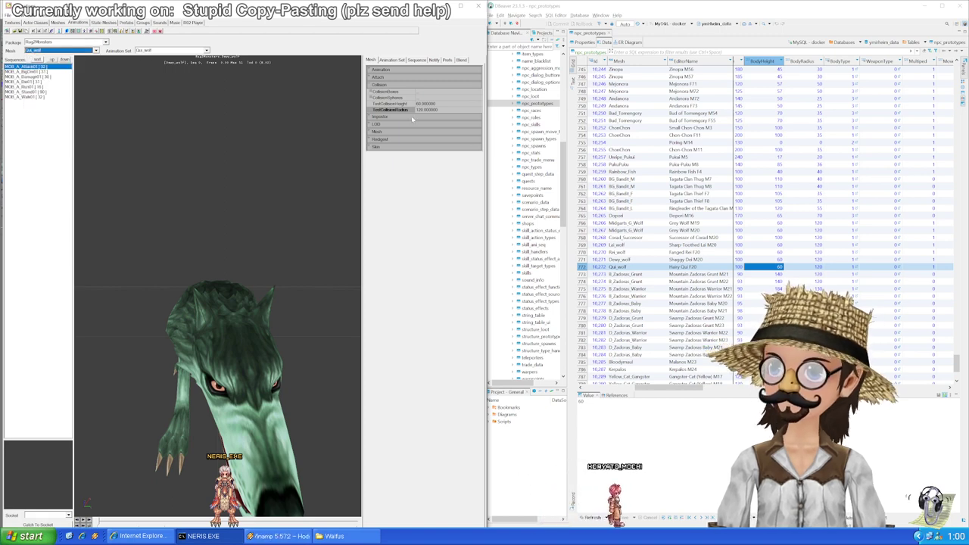
# Step: Select the Mountain Zadoras Grunt M21 row's BodyHeight cell and load the B_Zadoras_Grunt mesh to compare its collision values
pyautogui.scroll(-4, 772, 223)
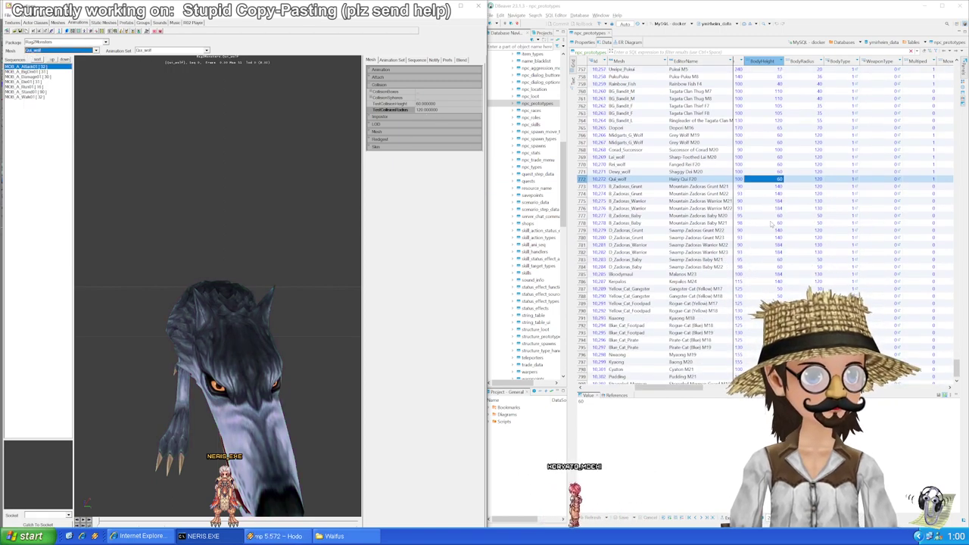
pyautogui.click(767, 194)
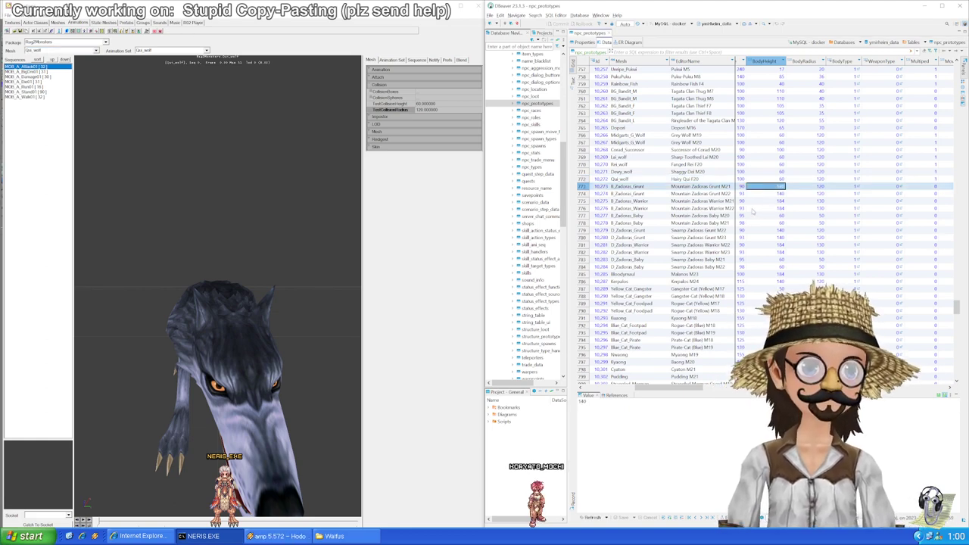
pyautogui.click(96, 50)
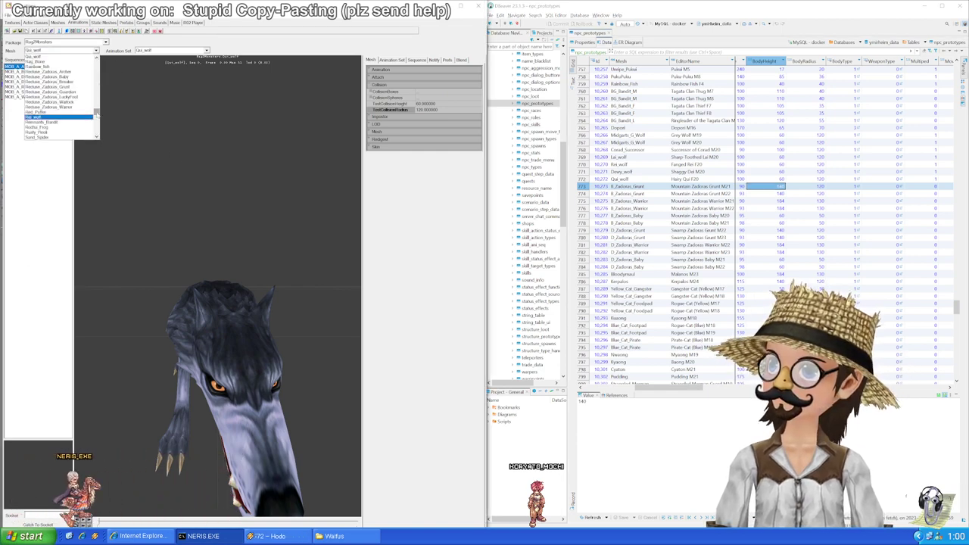
pyautogui.moveTo(96, 112); pyautogui.dragTo(96, 68)
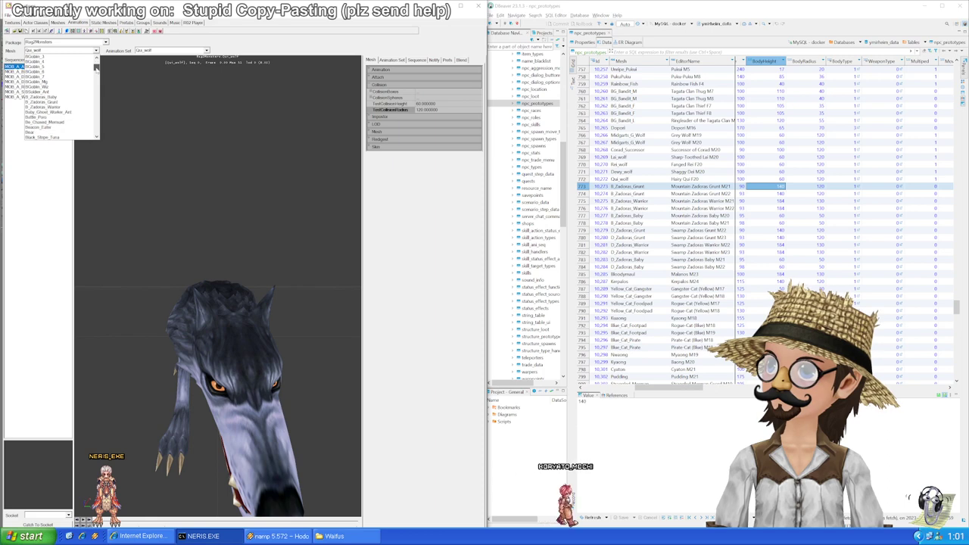
pyautogui.click(54, 102)
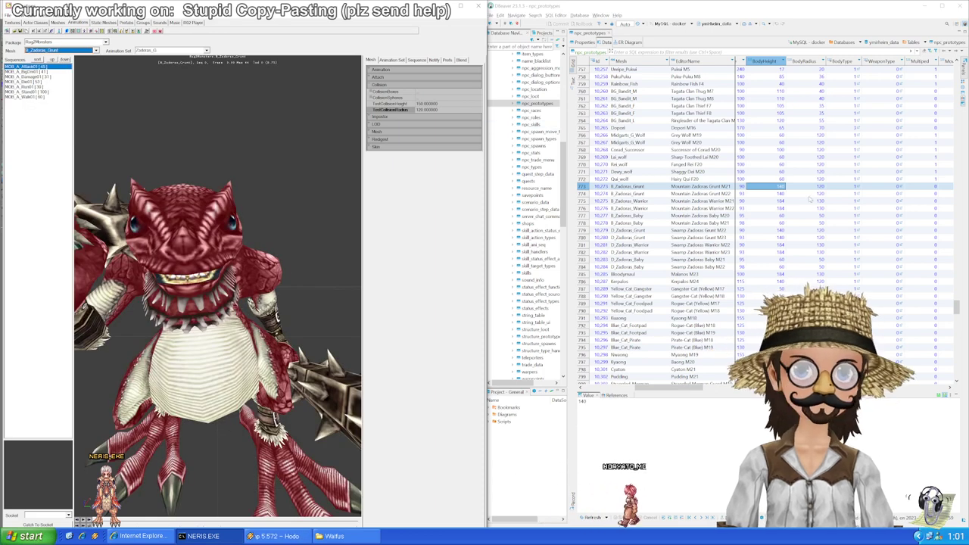
# Step: Set BodyHeight to 150 for the Mountain Zadoras Grunt M21 and M22 rows
pyautogui.write('15')
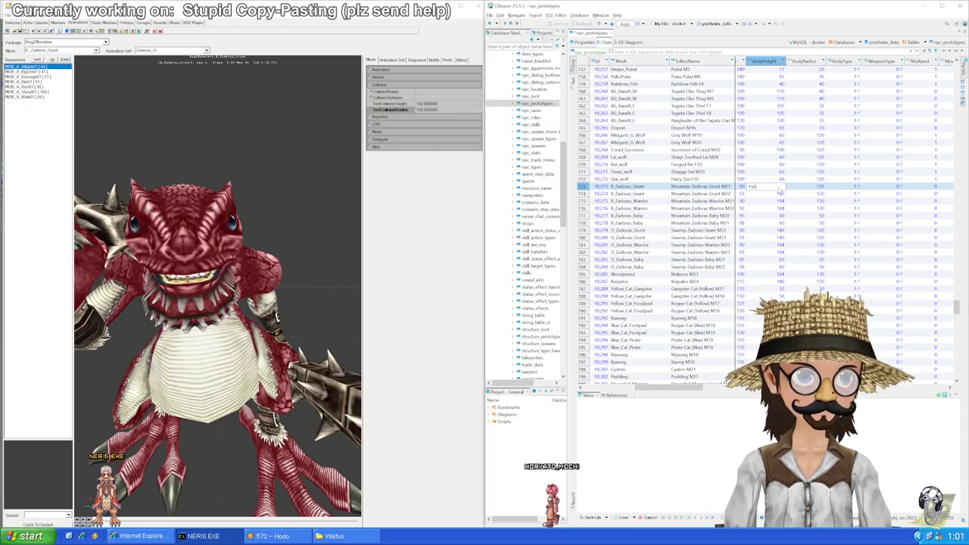
pyautogui.write('0')
pyautogui.press('Tab')
pyautogui.click(779, 189)
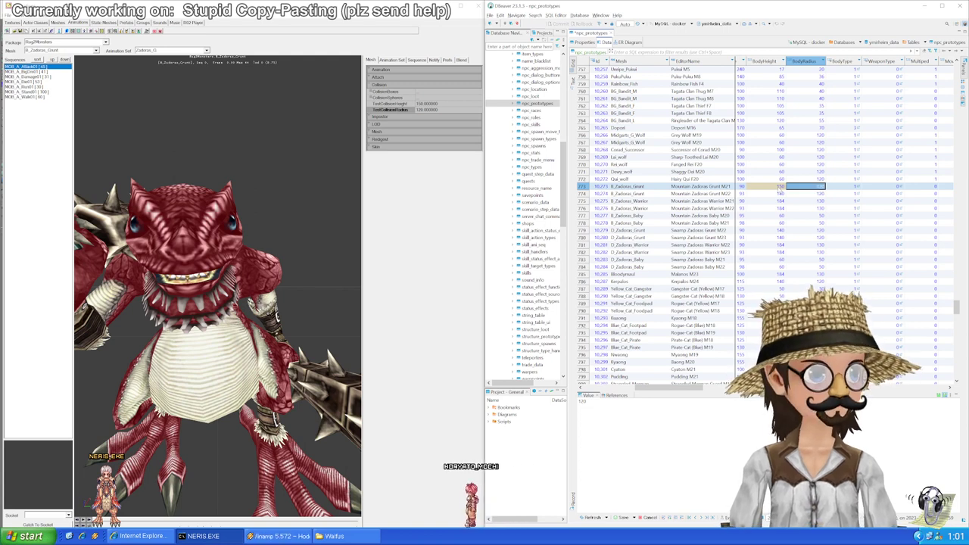
pyautogui.hotkey('ctrl', 'c')
pyautogui.press('Down')
pyautogui.hotkey('ctrl', 'v')
pyautogui.press('Down')
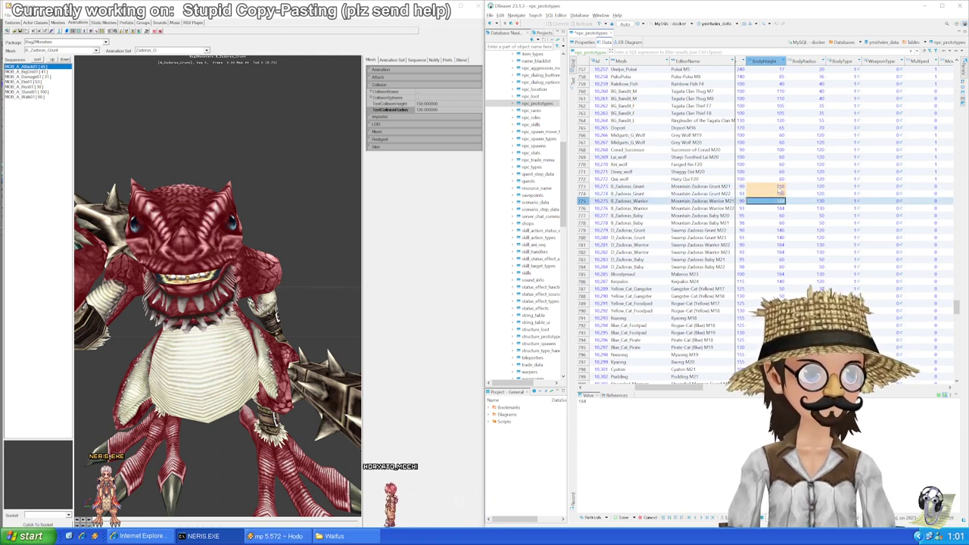
# Step: Load the B_Zadoras_Warrior mesh and set BodyHeight to 170 for the Mountain Zadoras Warrior M21 and M22 rows
pyautogui.click(95, 51)
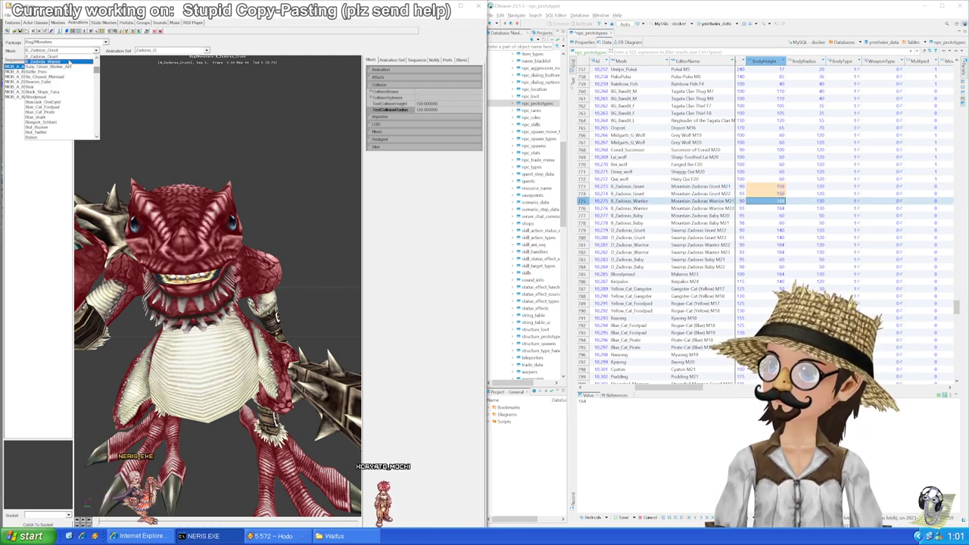
pyautogui.click(61, 66)
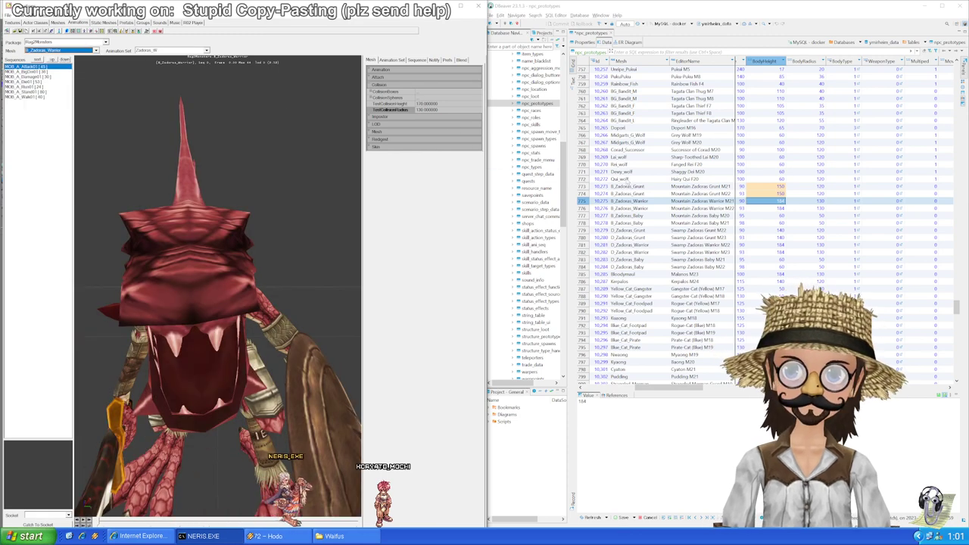
pyautogui.click(779, 202)
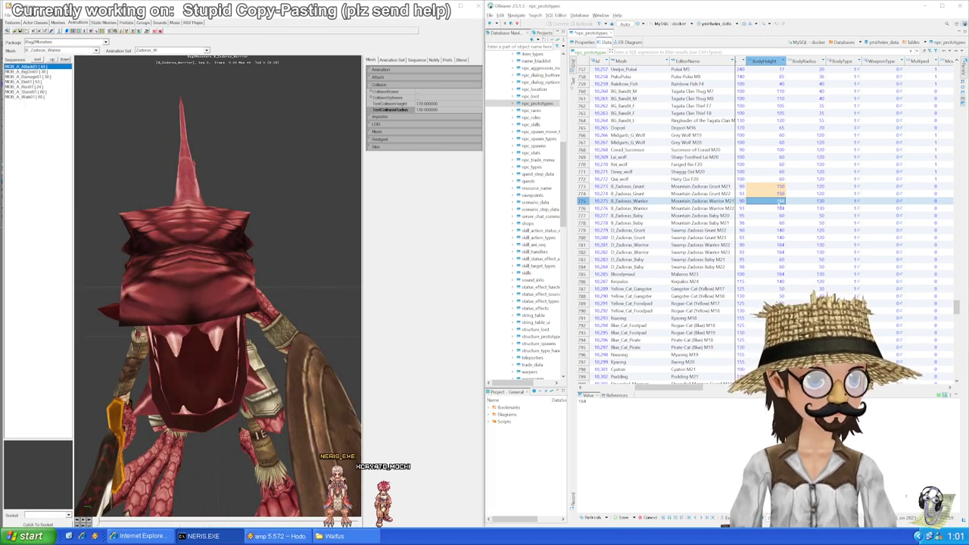
pyautogui.click(780, 208)
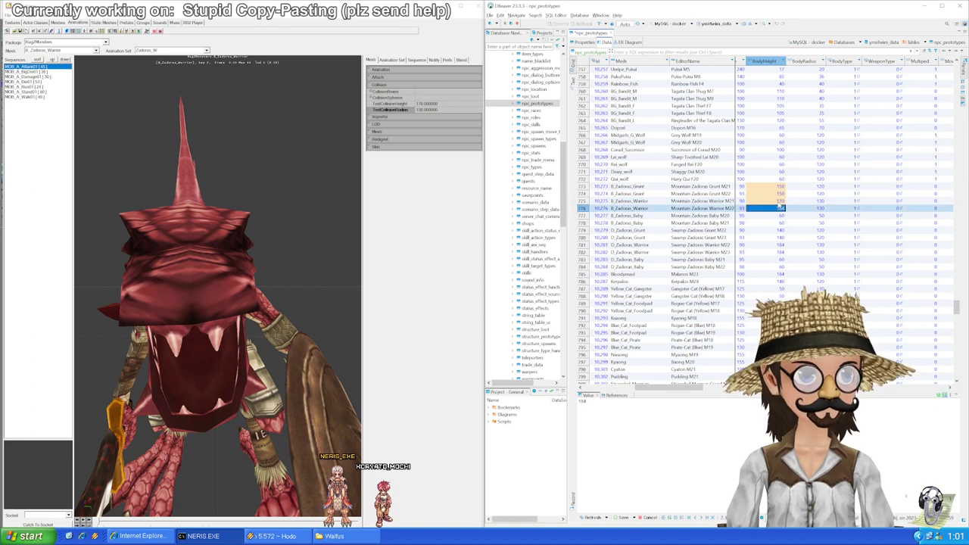
pyautogui.hotkey('ctrl', 'v')
pyautogui.press('Down')
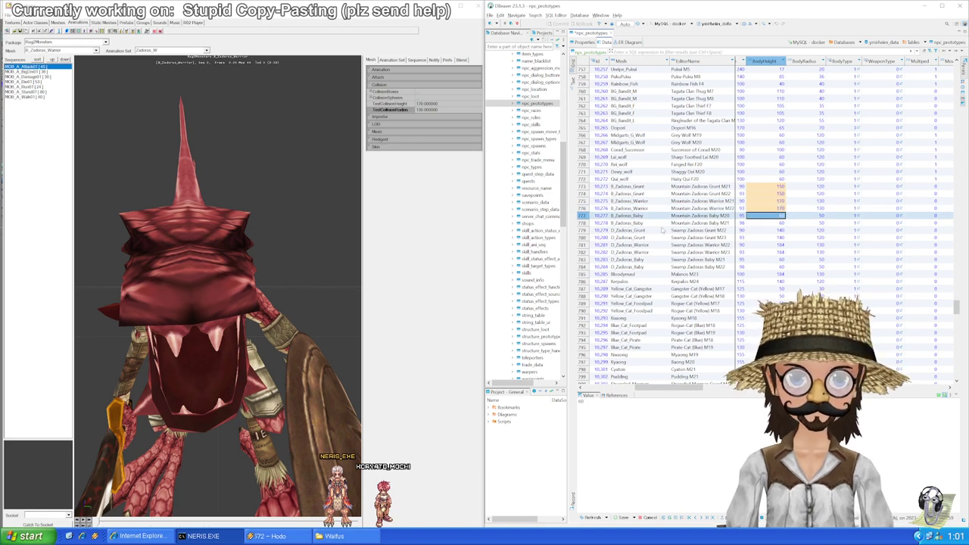
pyautogui.moveTo(779, 187); pyautogui.dragTo(775, 194)
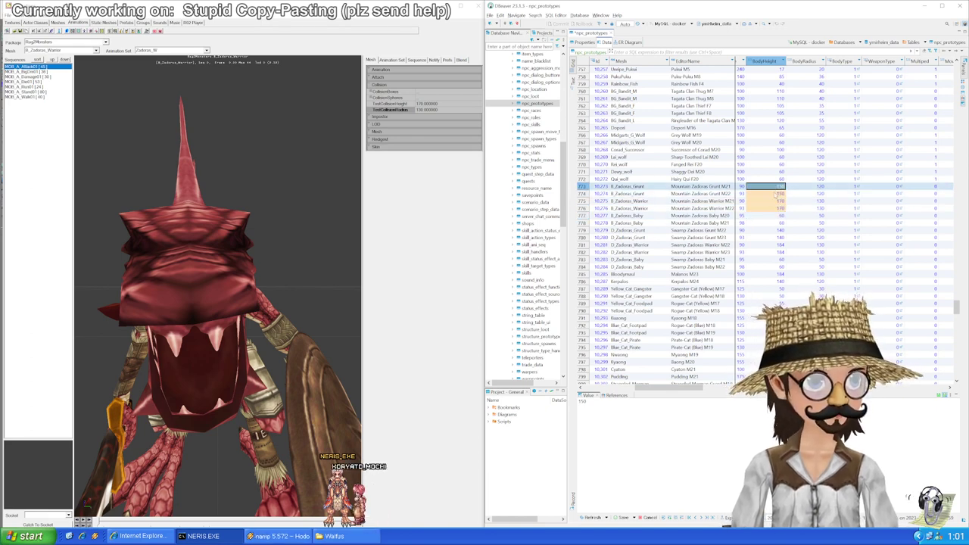
pyautogui.click(779, 223)
pyautogui.click(775, 230)
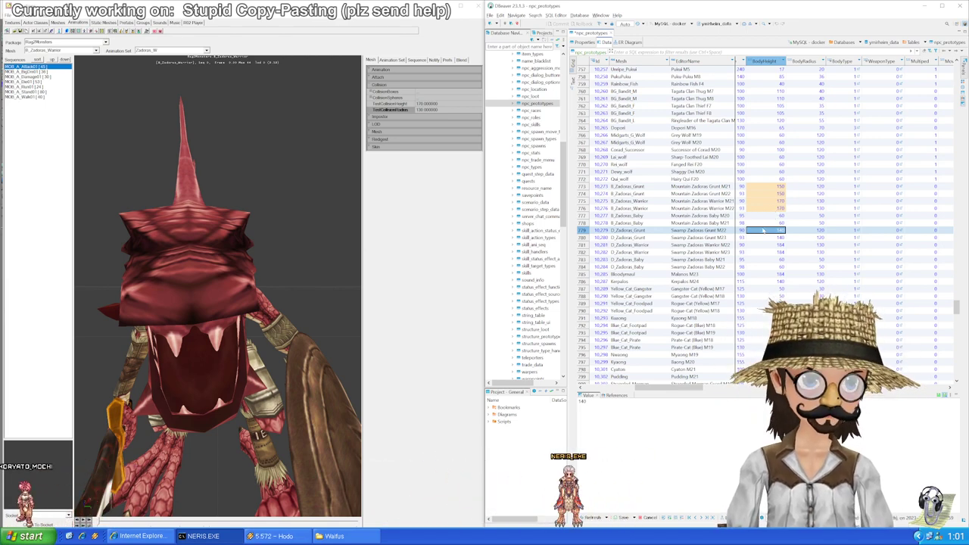
# Step: Load the B_Zadoras_Baby mesh to compare its collision height and radius with the Mountain Zadoras Baby M20 and M21 rows
pyautogui.press('Up')
pyautogui.press('Up')
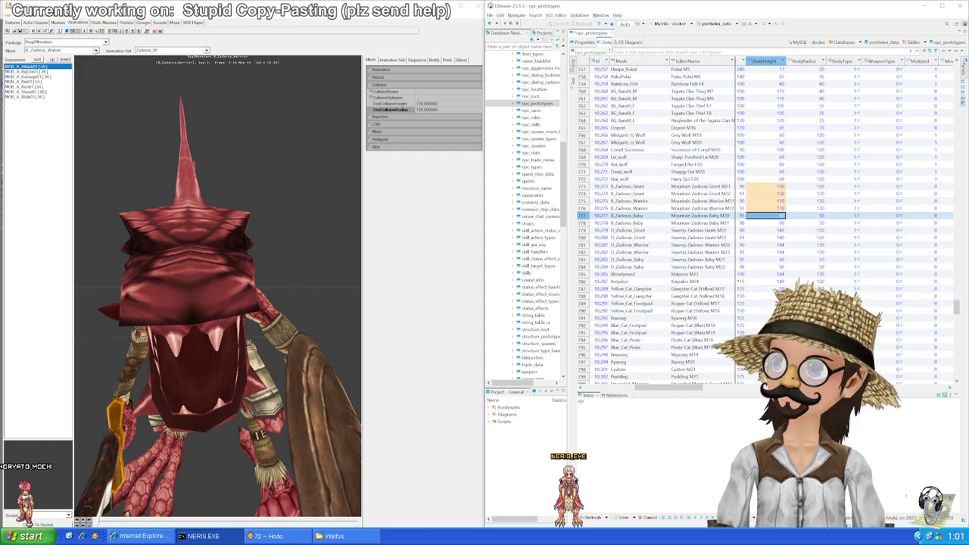
pyautogui.click(87, 51)
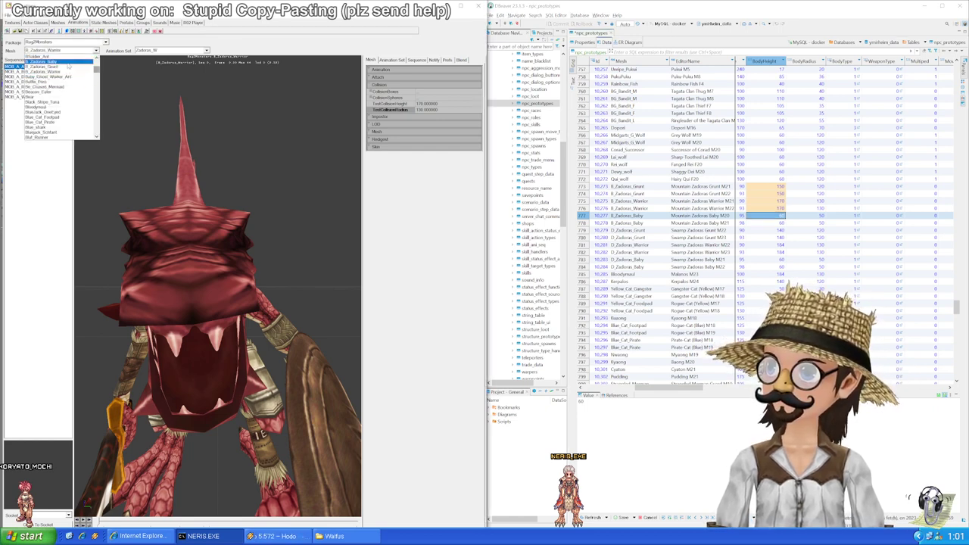
pyautogui.click(67, 62)
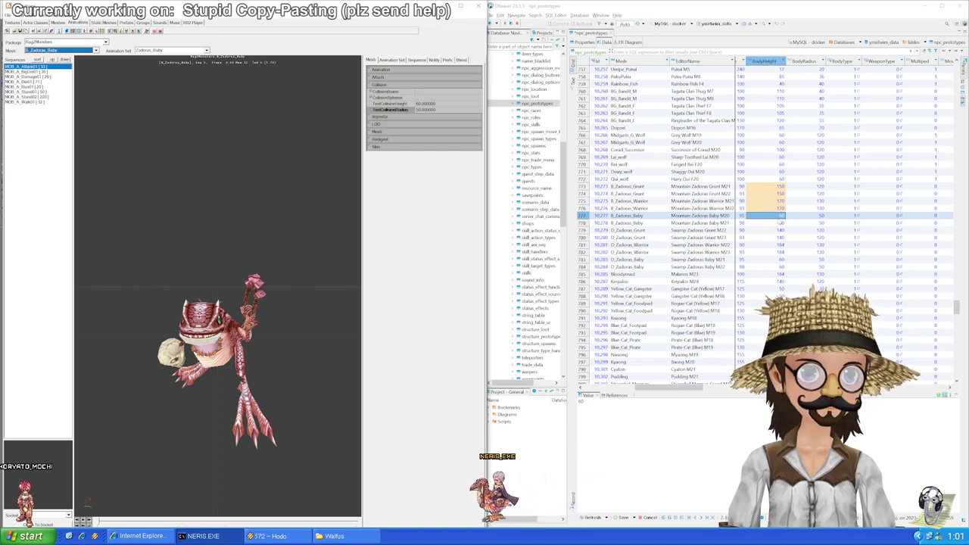
pyautogui.click(778, 223)
# Step: Select the Swamp Zadoras Grunt M22 row's BodyHeight cell and save the Mountain Zadoras BodyHeight changes
pyautogui.click(779, 231)
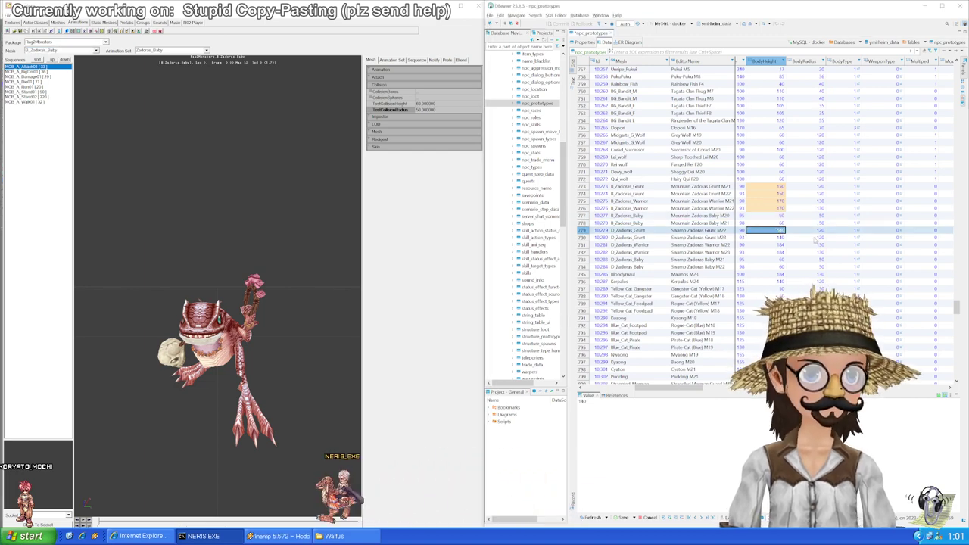
pyautogui.scroll(-3, 757, 227)
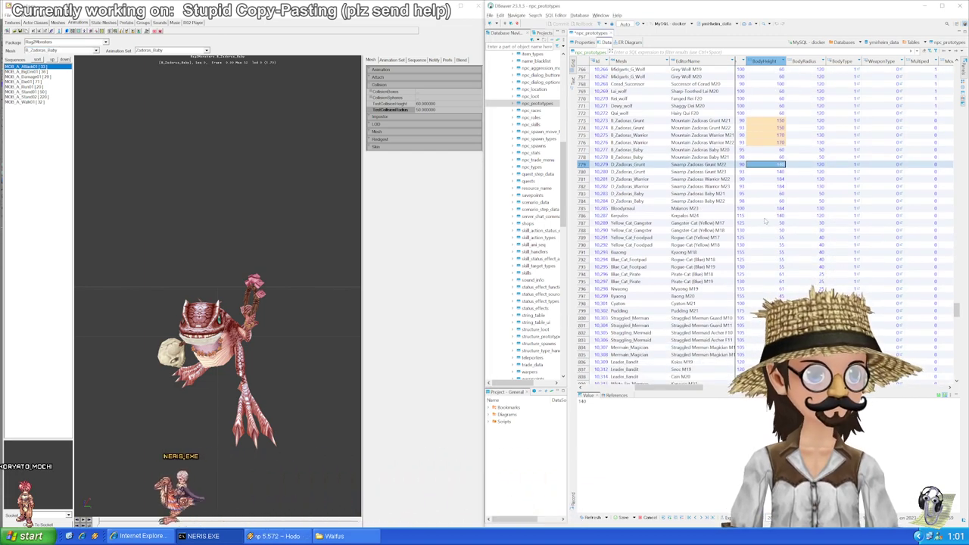
pyautogui.hotkey('ctrl', 's')
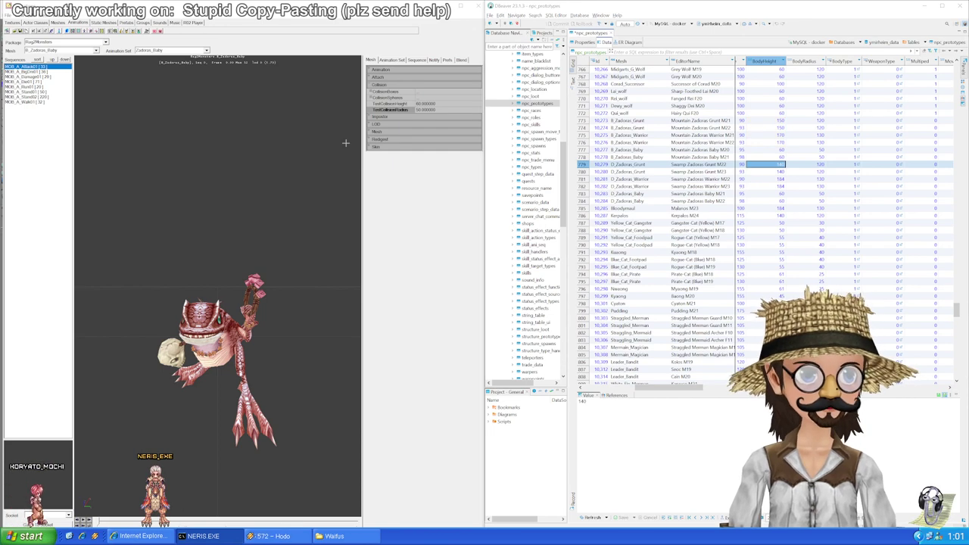
# Step: Load the D_Zadoras_Grunt mesh in the animation browser to see its collision height and radius
pyautogui.click(96, 50)
pyautogui.scroll(2, 61, 106)
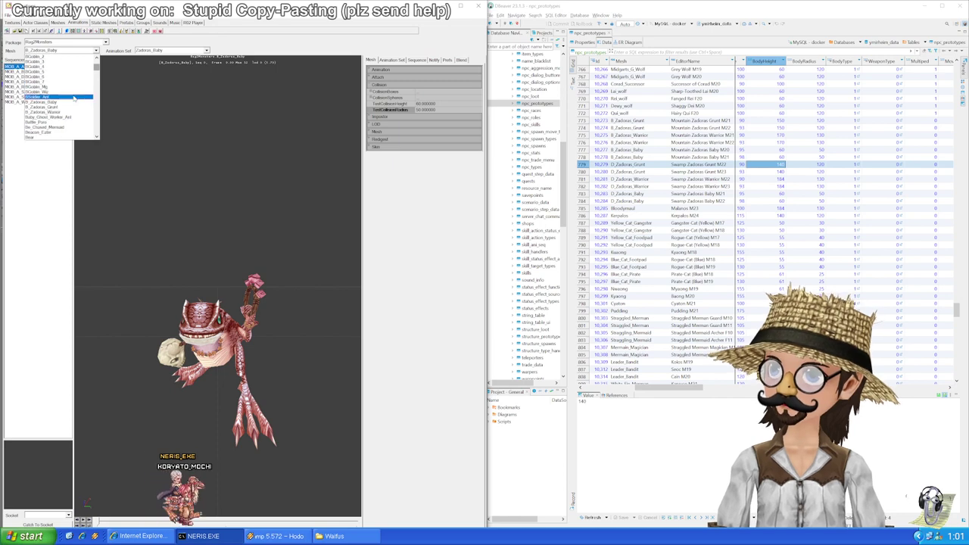
pyautogui.scroll(-3, 53, 103)
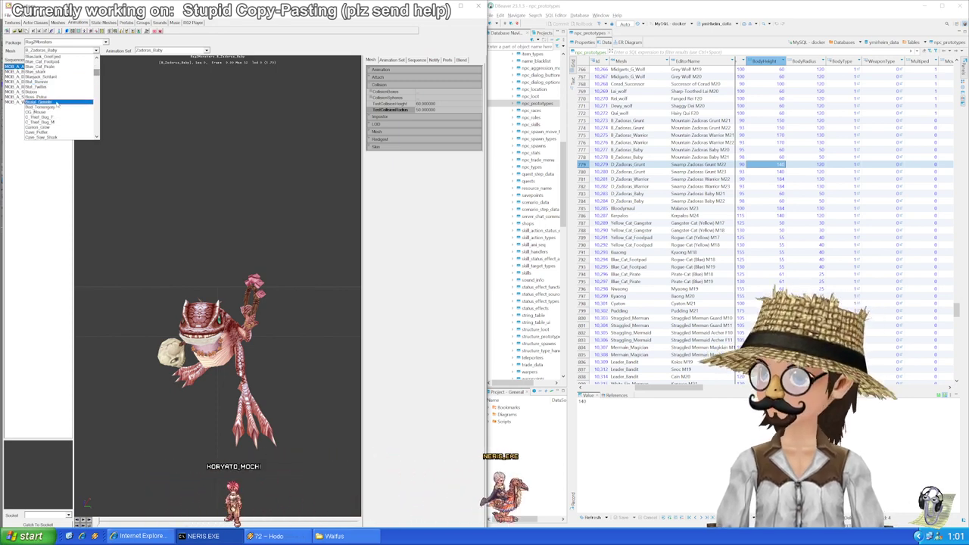
pyautogui.scroll(-2, 59, 108)
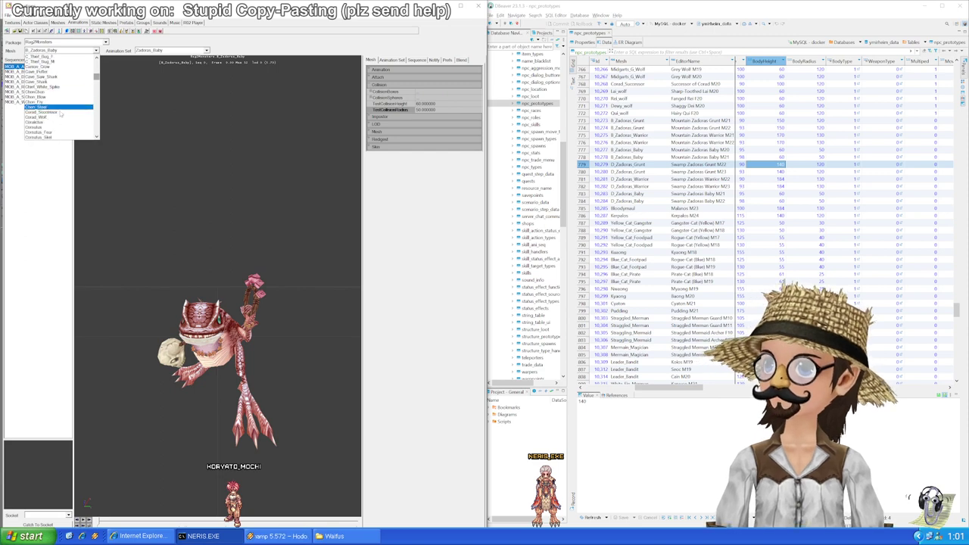
pyautogui.scroll(-2, 60, 114)
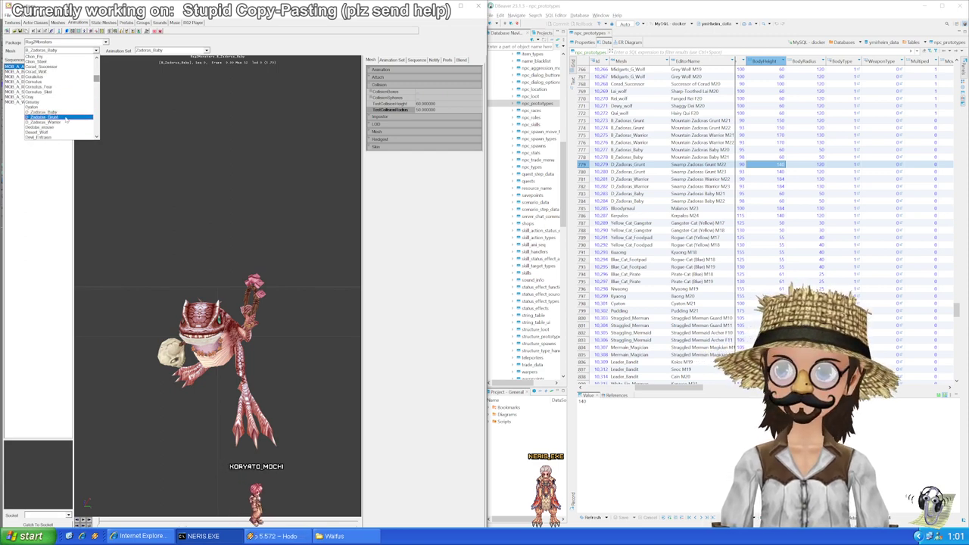
pyautogui.click(67, 118)
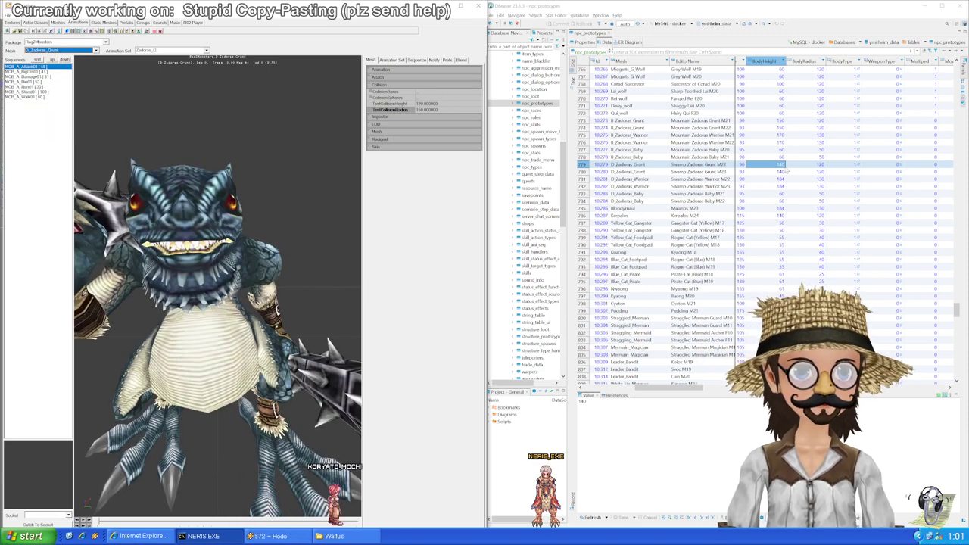
# Step: Set BodyHeight to 120 and BodyRadius to 150 for the Swamp Zadoras Grunt M22 row
pyautogui.click(782, 165)
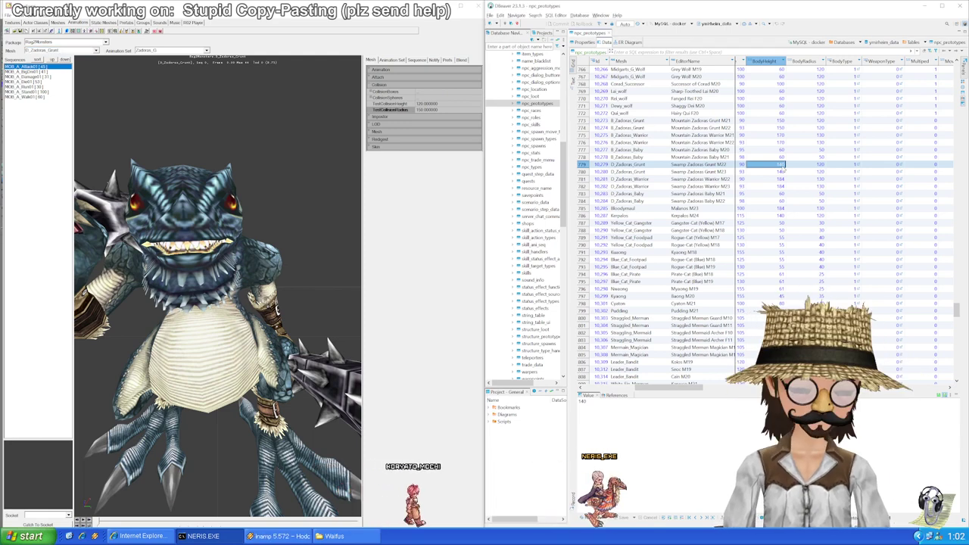
pyautogui.write('120')
pyautogui.press('Right')
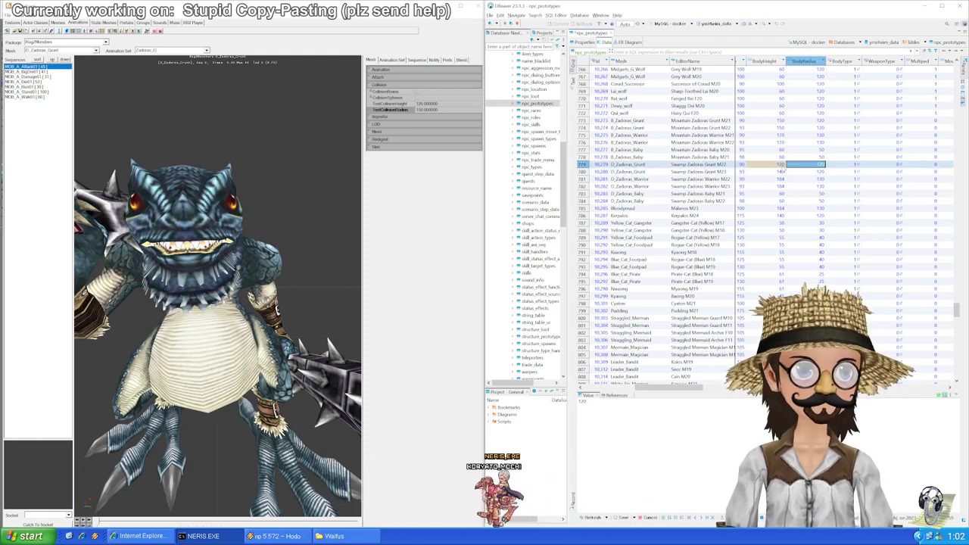
pyautogui.write('150')
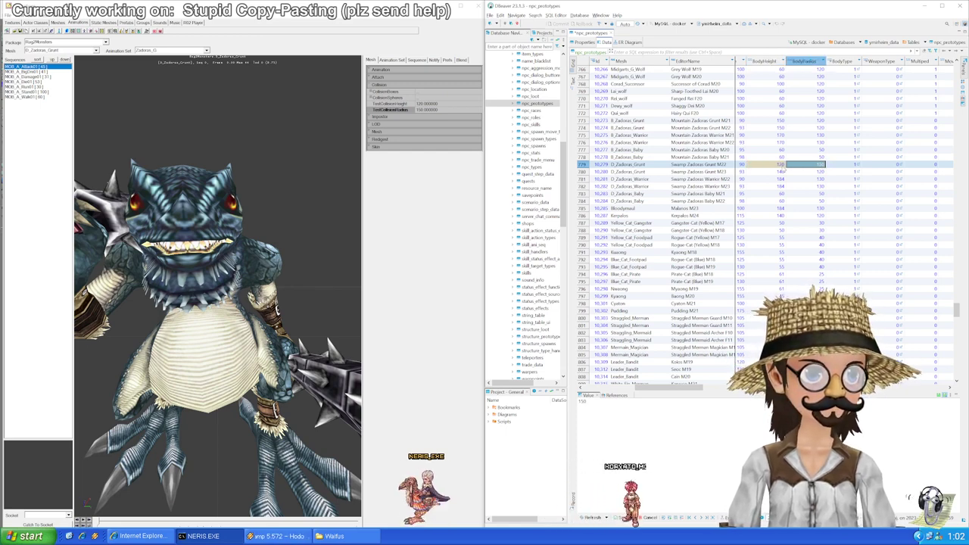
pyautogui.press('Left')
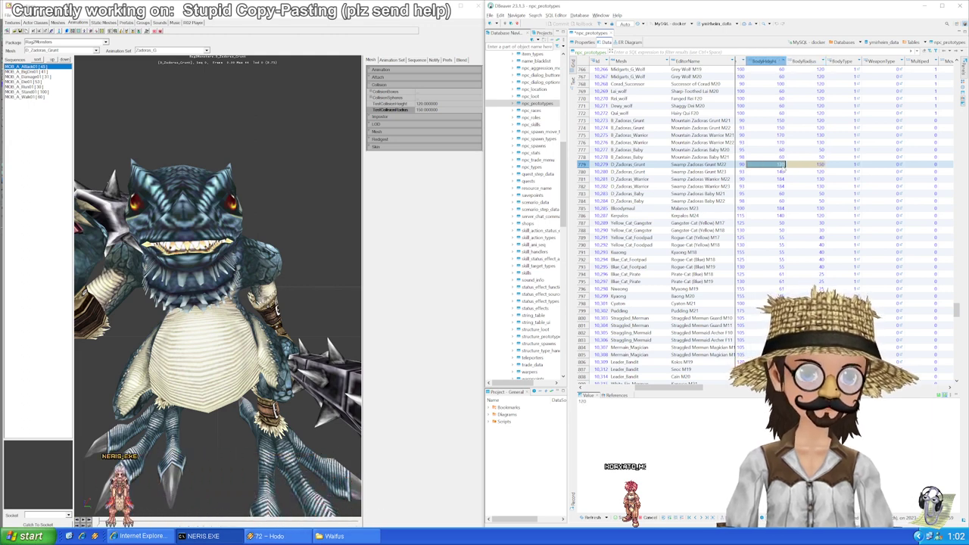
pyautogui.write('120')
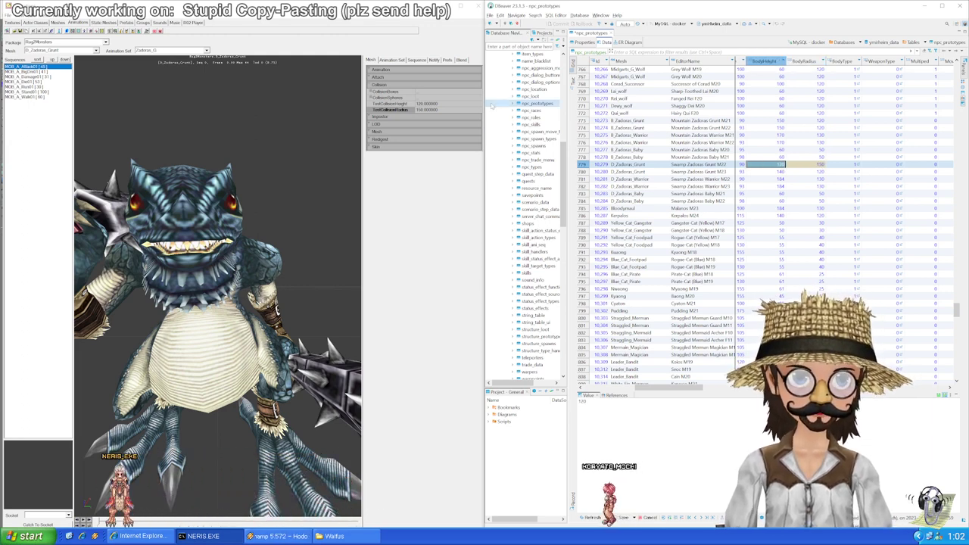
# Step: Load the B_Zadoras_Grunt mesh to inspect its collision cylinder, and return to the D_Zadoras_Grunt mesh for comparison
pyautogui.click(95, 51)
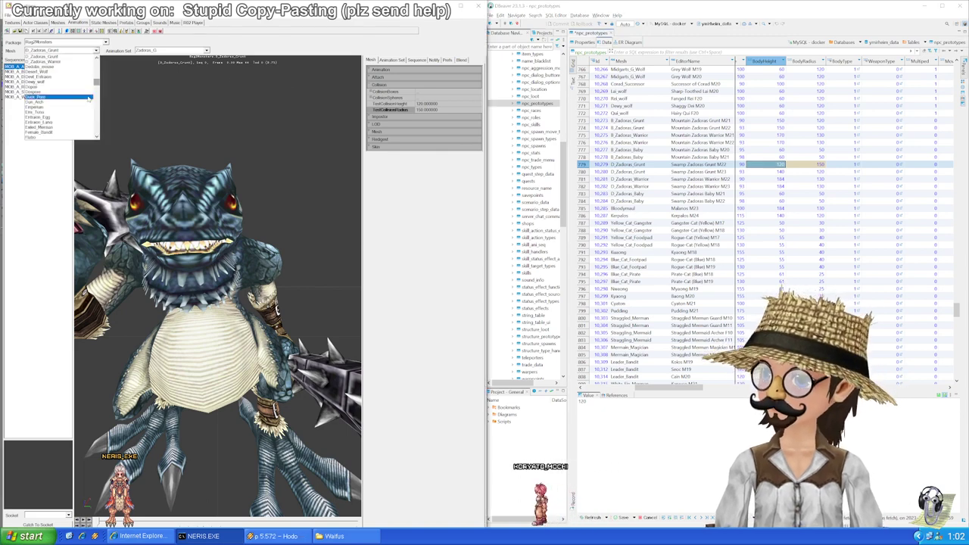
pyautogui.scroll(8, 80, 95)
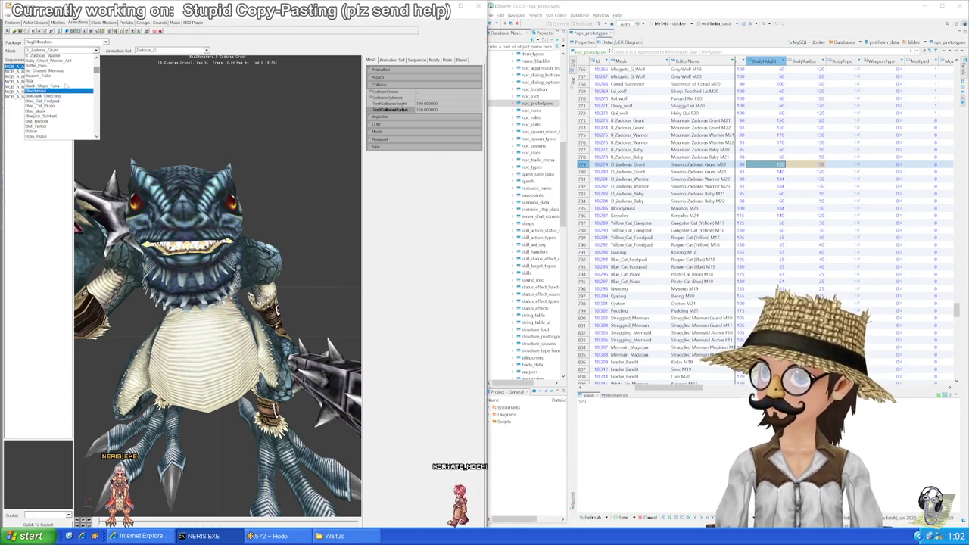
pyautogui.click(76, 87)
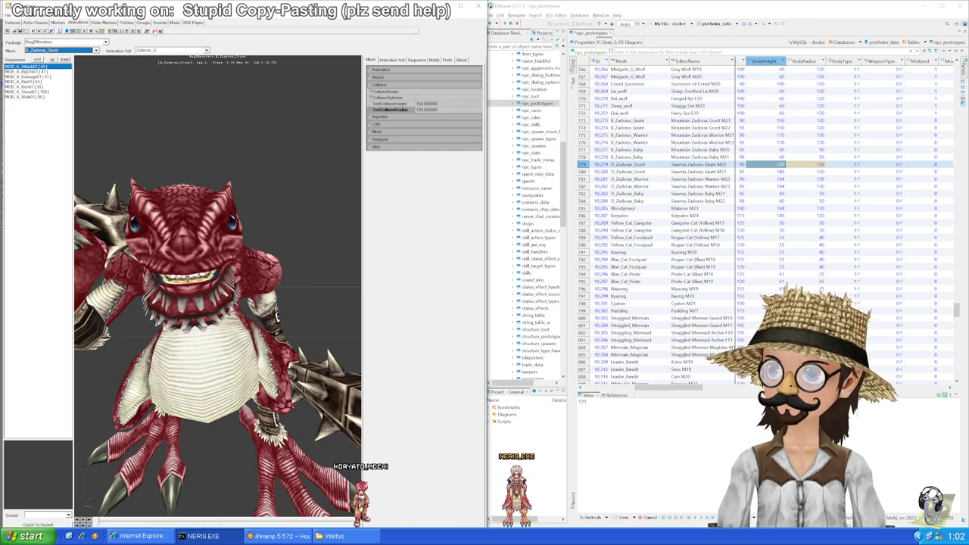
pyautogui.moveTo(182, 98); pyautogui.dragTo(183, 174)
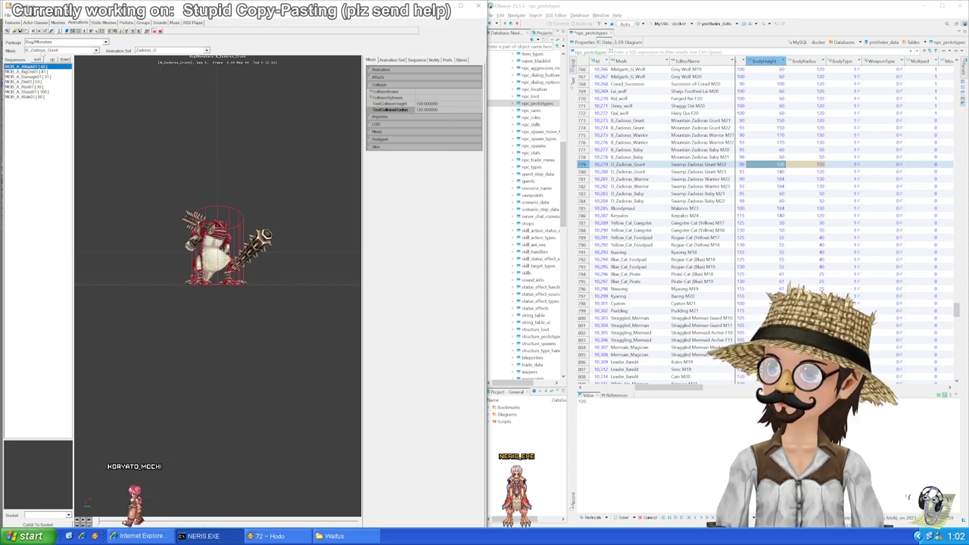
pyautogui.click(45, 51)
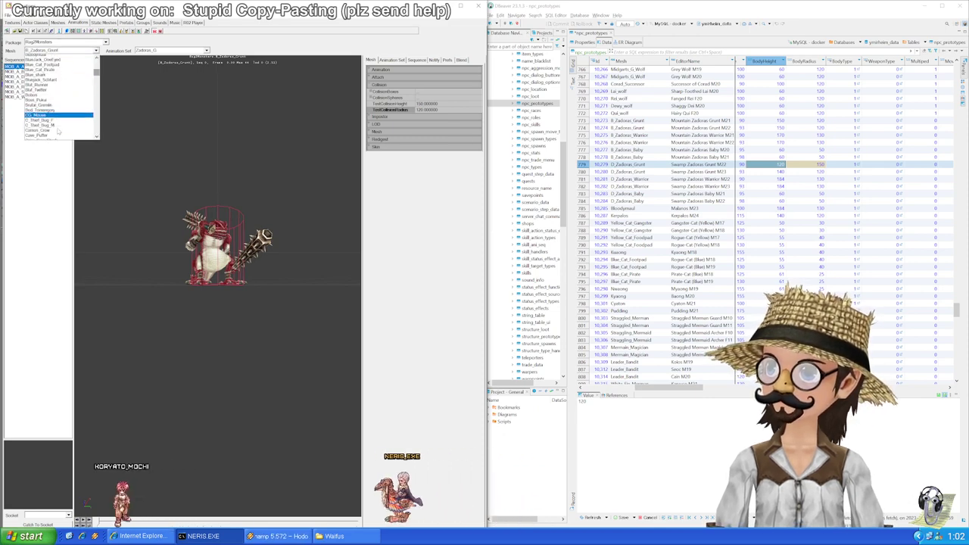
pyautogui.scroll(-5, 58, 128)
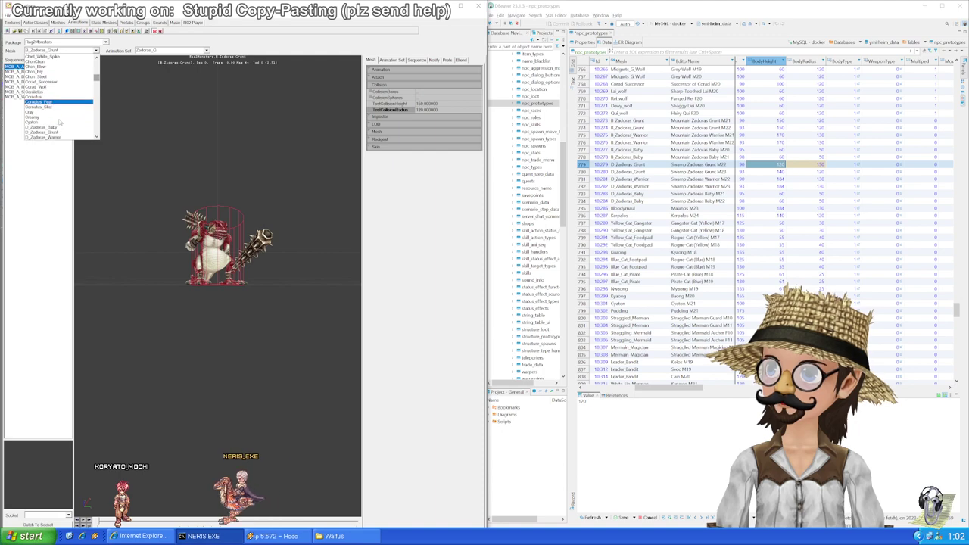
pyautogui.click(46, 84)
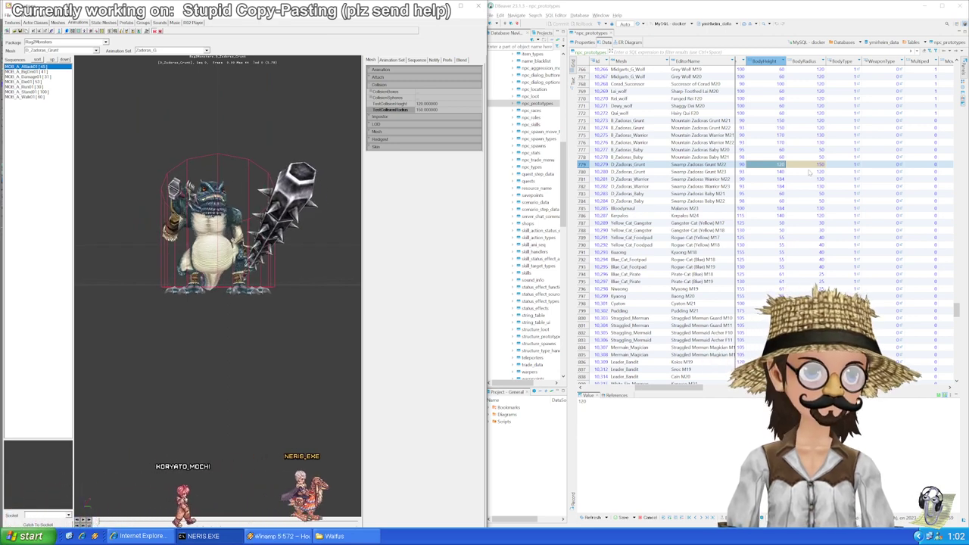
# Step: Try a taller test collision height on the D_Zadoras_Grunt mesh, and restore it to 120
pyautogui.click(428, 104)
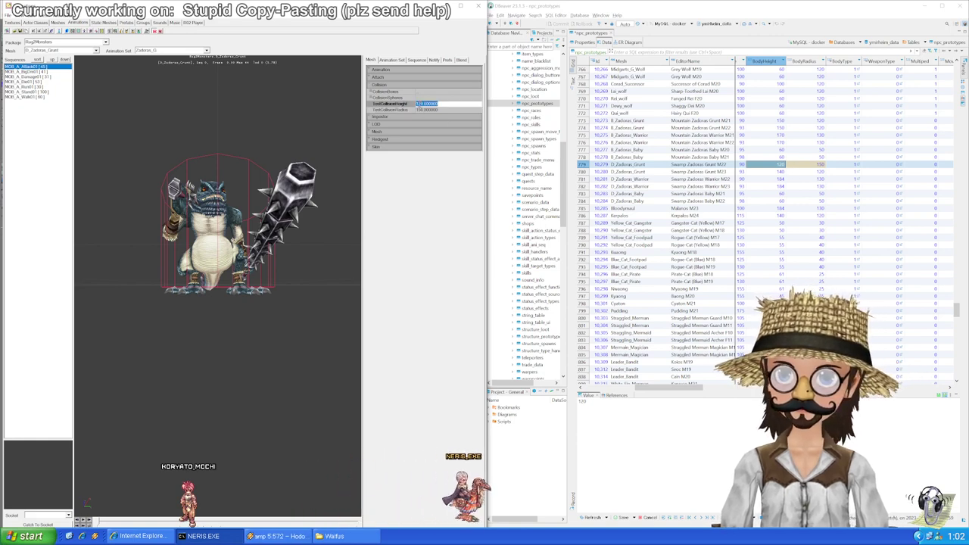
pyautogui.moveTo(418, 104); pyautogui.dragTo(421, 104)
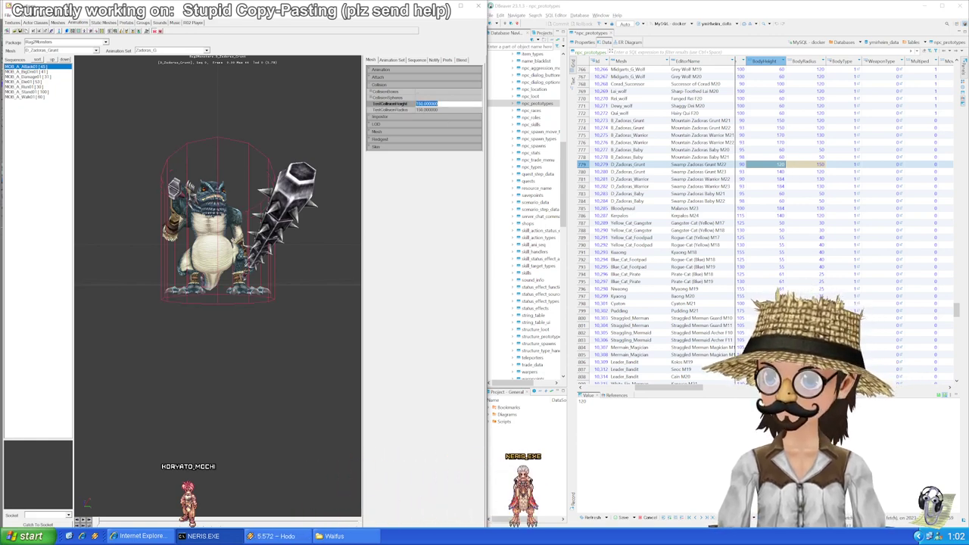
pyautogui.moveTo(297, 183)
pyautogui.mouseDown()
pyautogui.moveTo(321, 199)
pyautogui.moveTo(312, 187)
pyautogui.mouseUp()
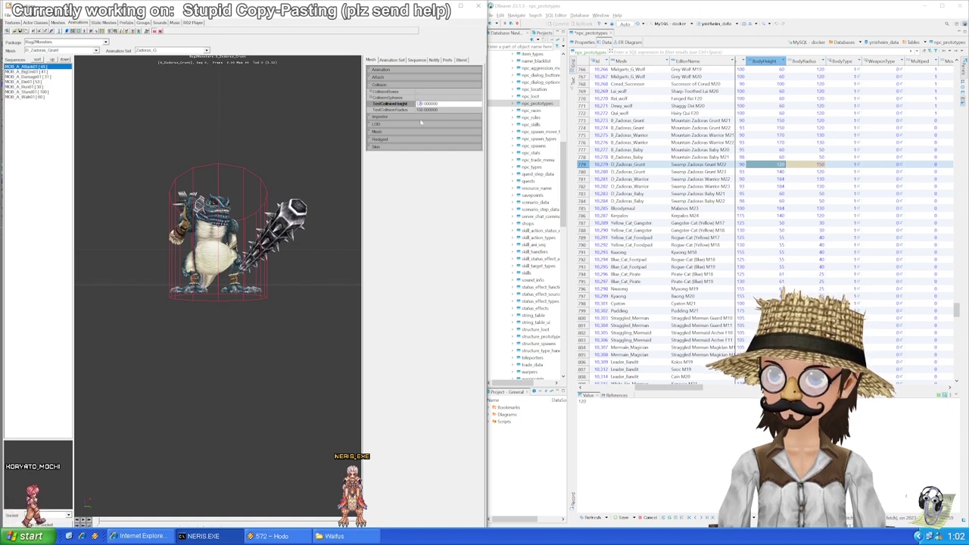
pyautogui.press('Return')
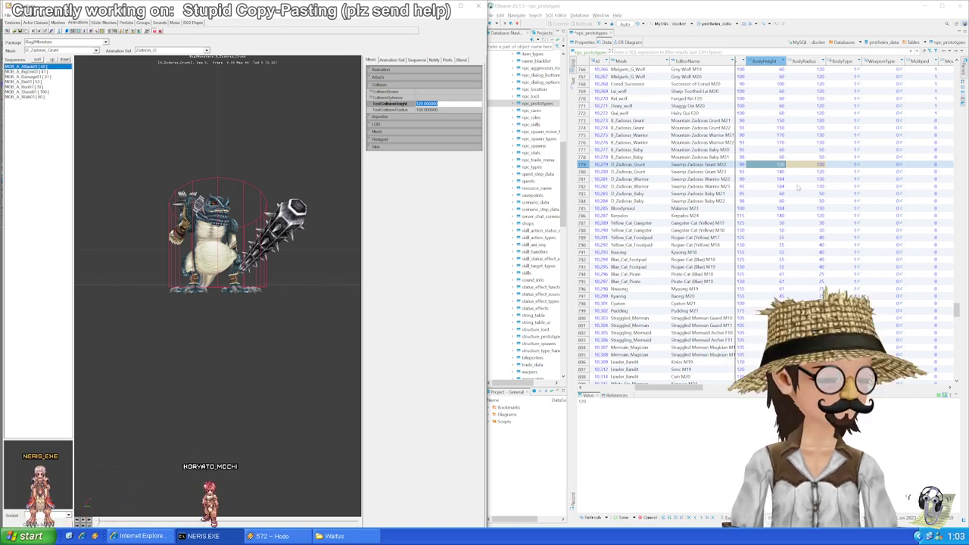
pyautogui.moveTo(214, 244)
pyautogui.mouseDown()
pyautogui.moveTo(262, 244)
pyautogui.moveTo(215, 243)
pyautogui.mouseUp()
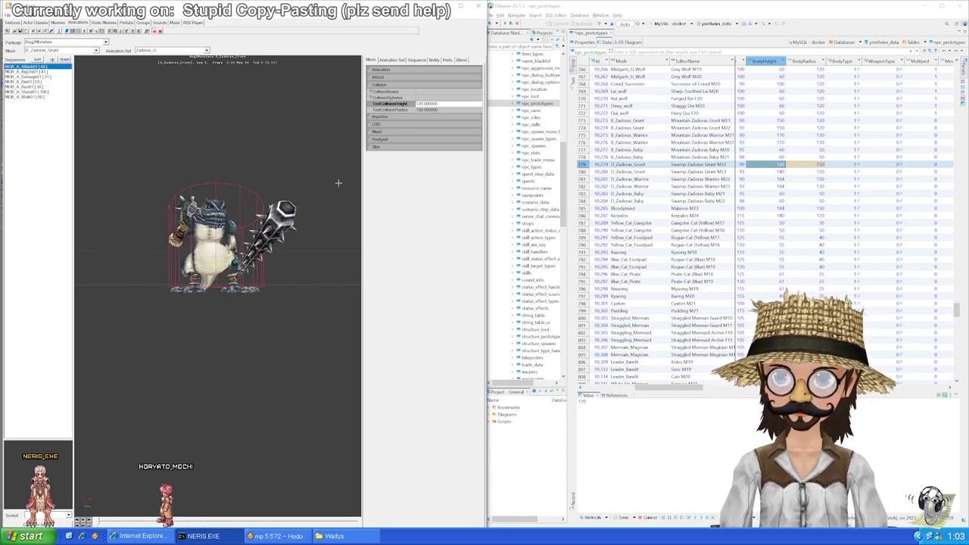
# Step: Expand the D_Zadoras_Grunt mesh's Translation values and set its test collision height to 140
pyautogui.click(383, 133)
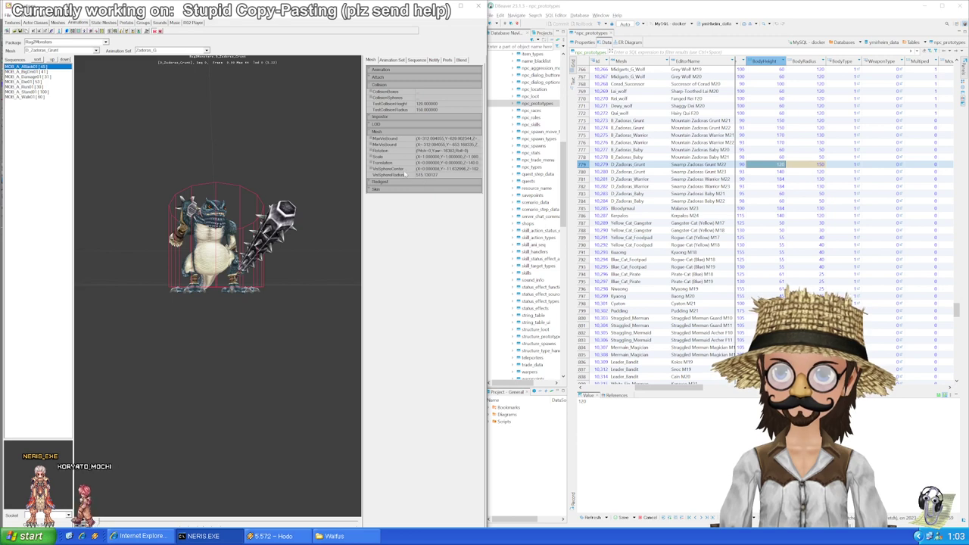
pyautogui.doubleClick(382, 162)
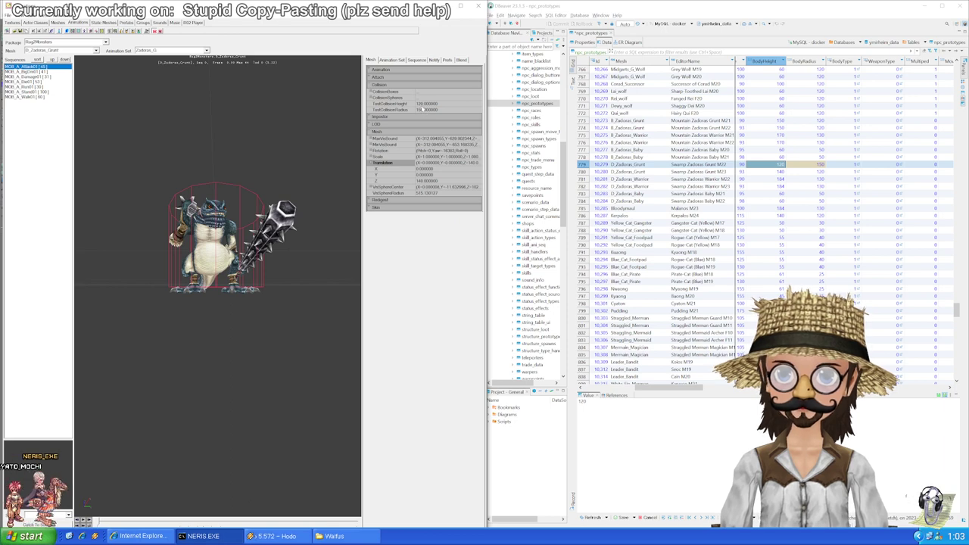
pyautogui.doubleClick(424, 104)
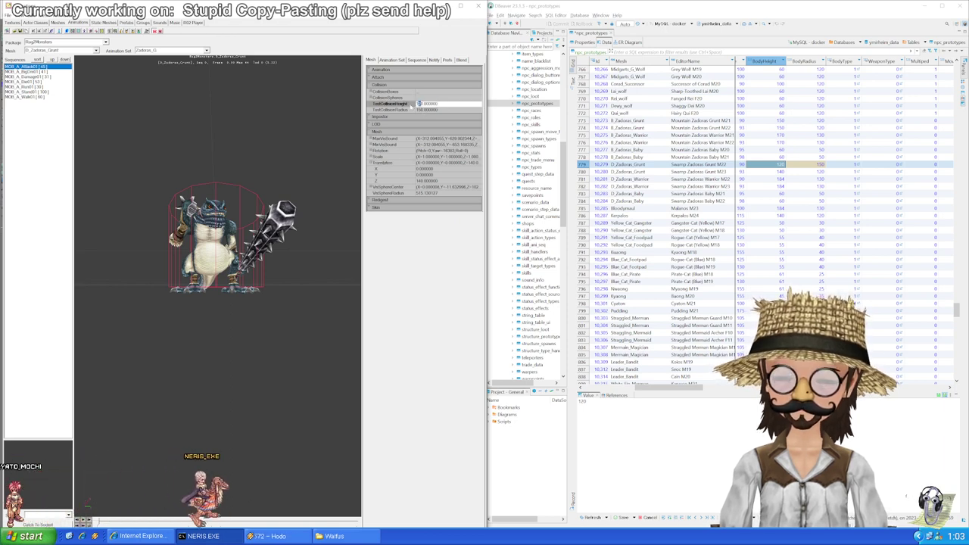
pyautogui.write('4')
pyautogui.press('Return')
pyautogui.moveTo(94, 327); pyautogui.dragTo(94, 354)
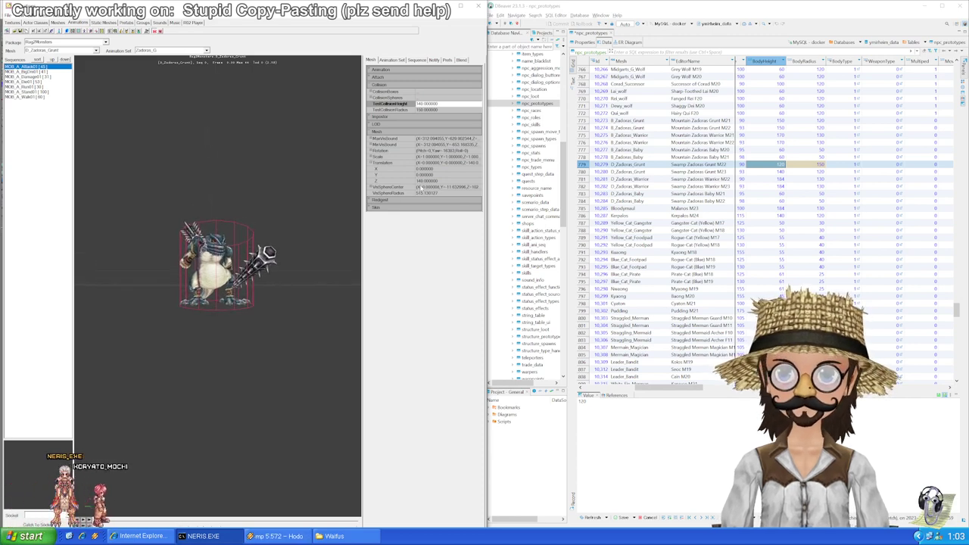
# Step: Set BodyHeight to 140 for the Swamp Zadoras Grunt M22 row and copy its BodyRadius of 150 to the M23 row
pyautogui.click(778, 165)
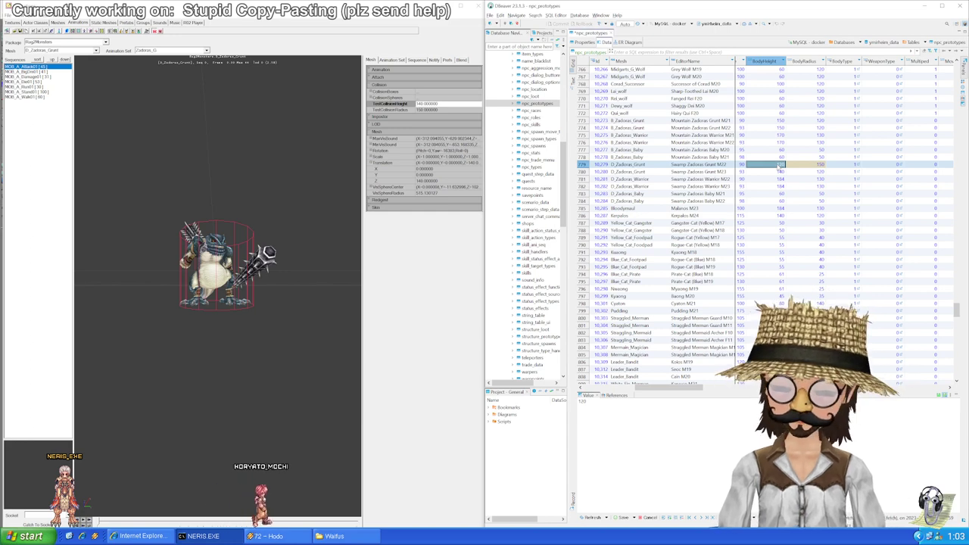
pyautogui.write('140')
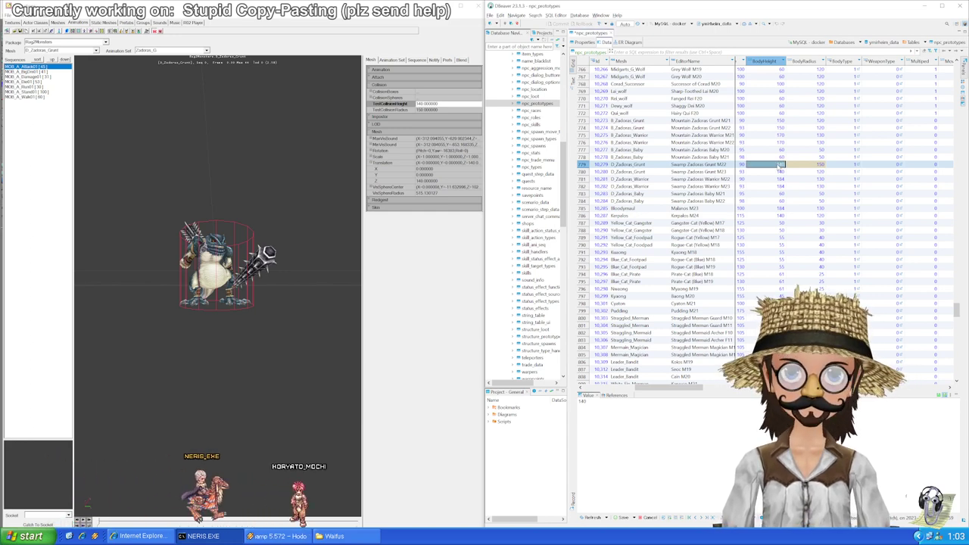
pyautogui.press('Left')
pyautogui.press('Right')
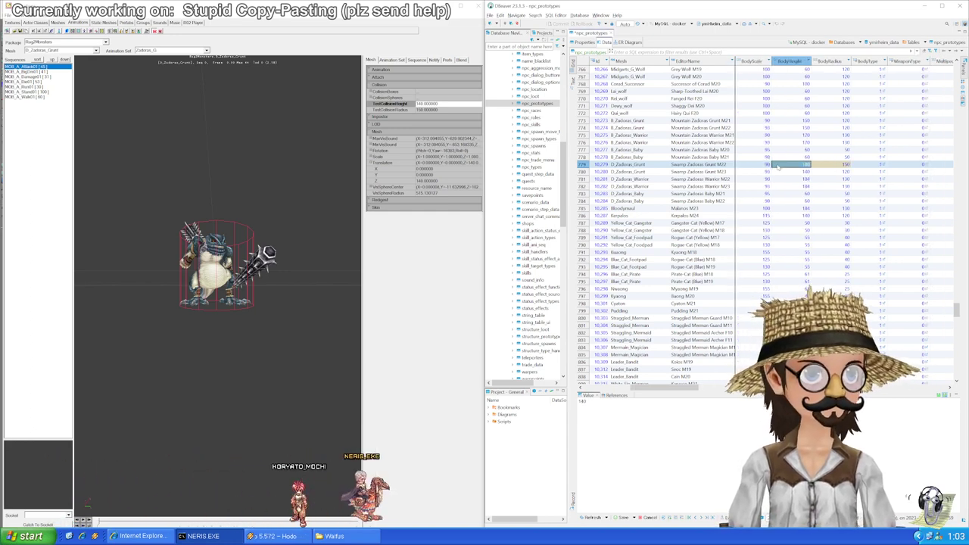
pyautogui.press('Down')
pyautogui.press('Right')
pyautogui.press('Up')
pyautogui.press('Down')
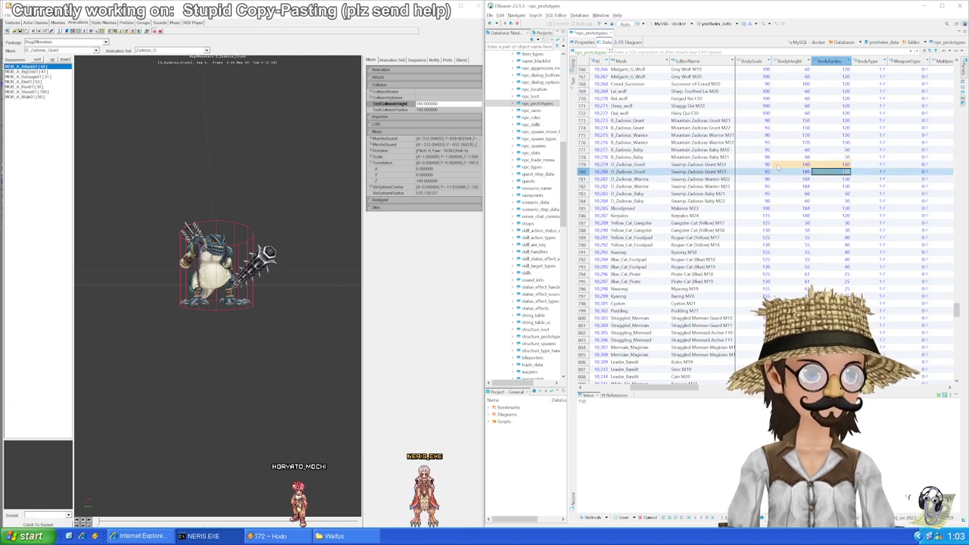
pyautogui.press('Left')
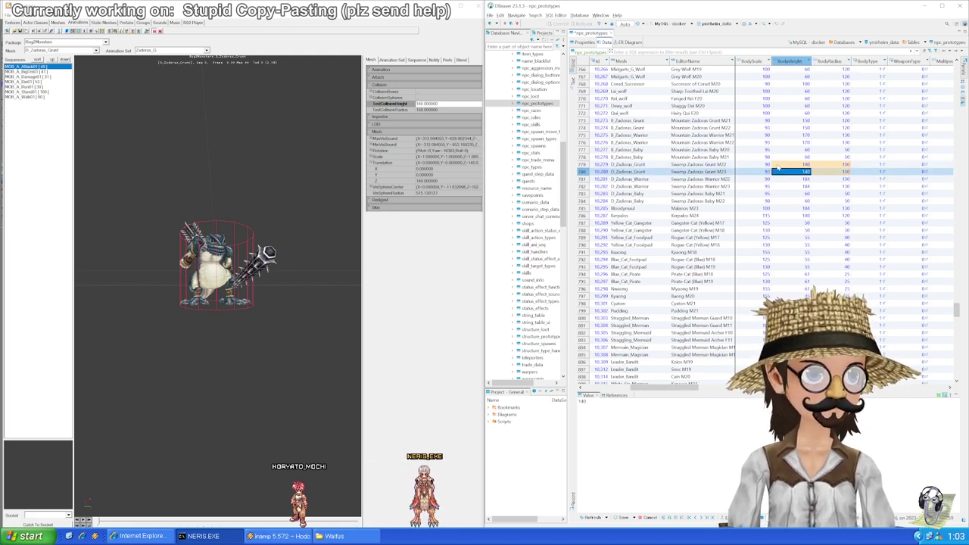
# Step: Compare the BodyHeight and BodyRadius cells of the Swamp Zadoras Grunt M22 and M23 rows
pyautogui.press('Up')
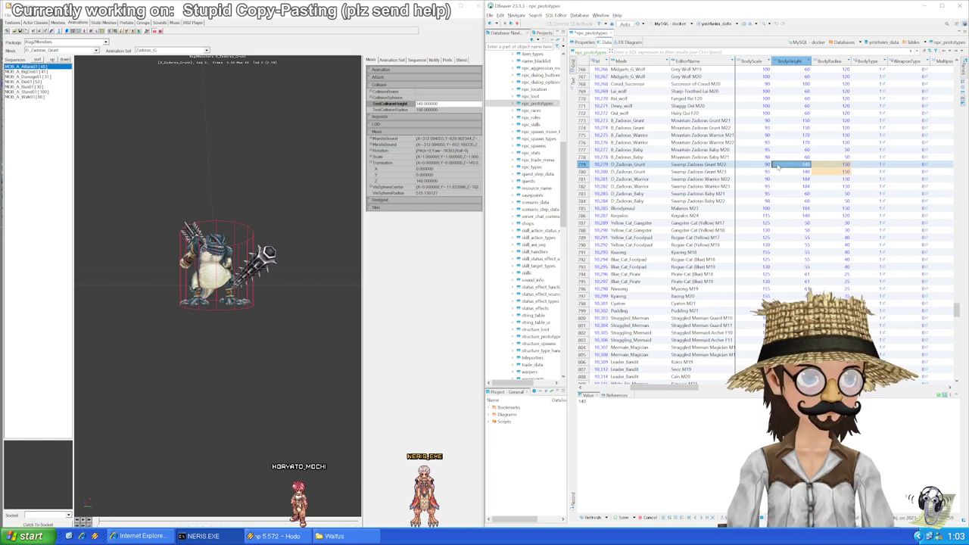
pyautogui.press('Down')
pyautogui.press('Up')
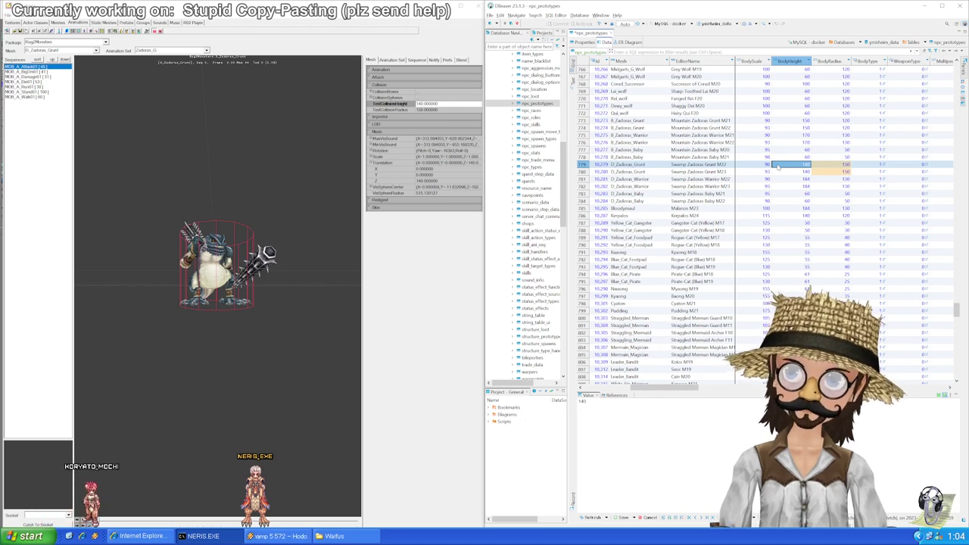
pyautogui.press('Right')
pyautogui.press('Down')
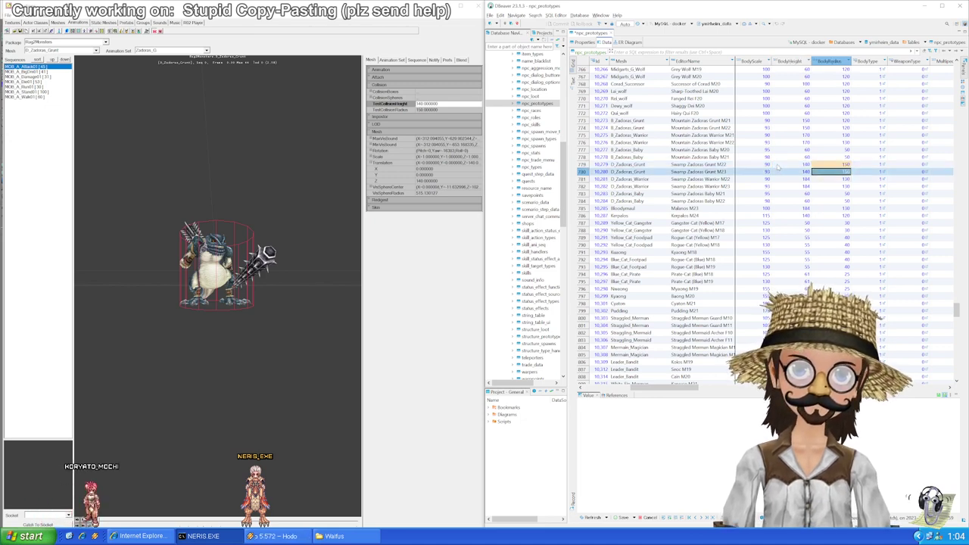
pyautogui.press('Left')
pyautogui.press('Up')
pyautogui.press('Right')
pyautogui.press('Down')
pyautogui.press('Left')
pyautogui.press('Right')
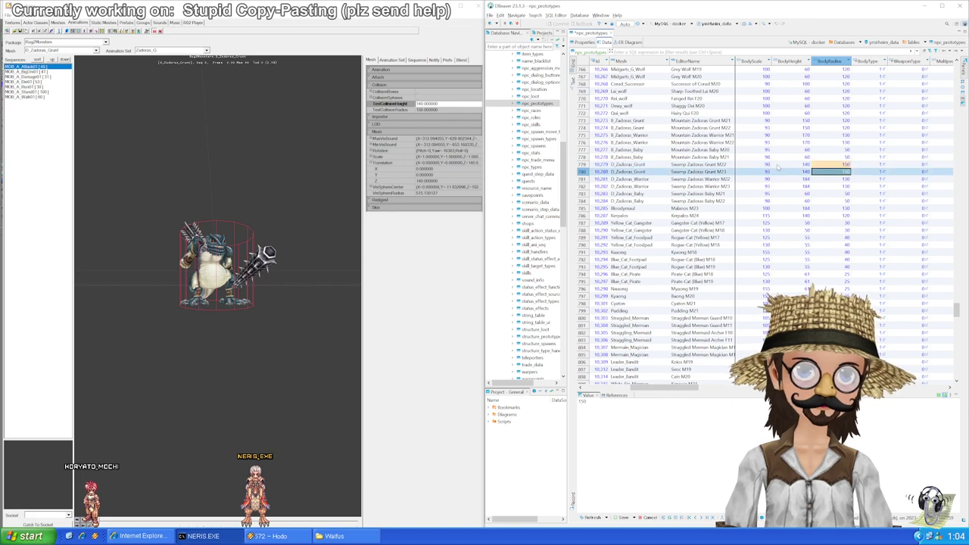
# Step: Save the pending BodyHeight and BodyRadius edits of the Swamp Zadoras Grunt rows
pyautogui.hotkey('ctrl', 's')
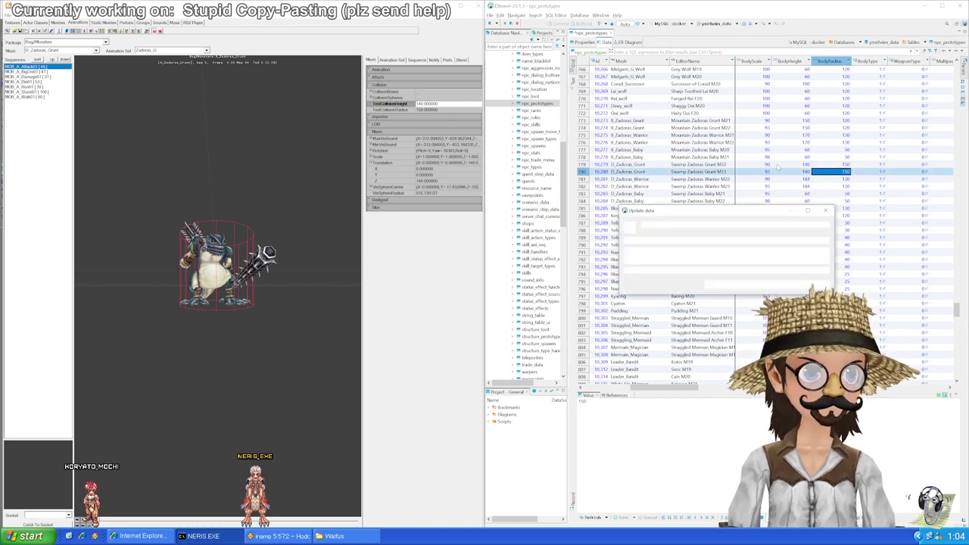
pyautogui.press('Return')
pyautogui.press('Left')
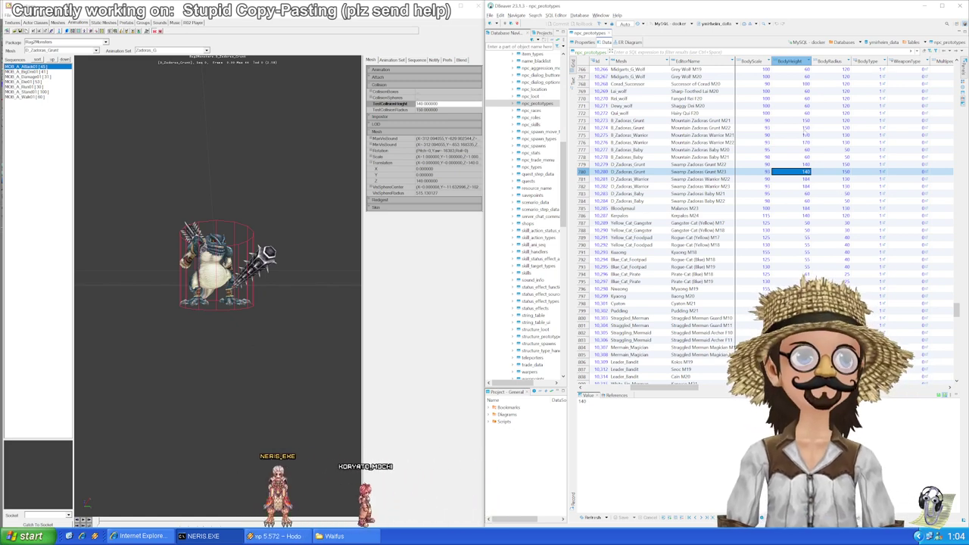
# Step: Load the D_Zadoras_Warrior mesh in the animation browser to view its collision values
pyautogui.press('Down')
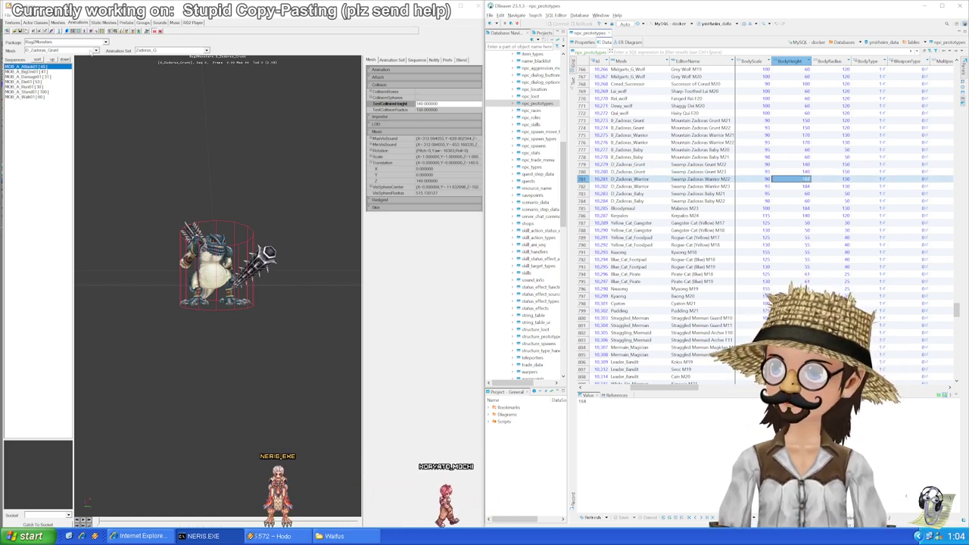
pyautogui.click(83, 51)
pyautogui.click(76, 61)
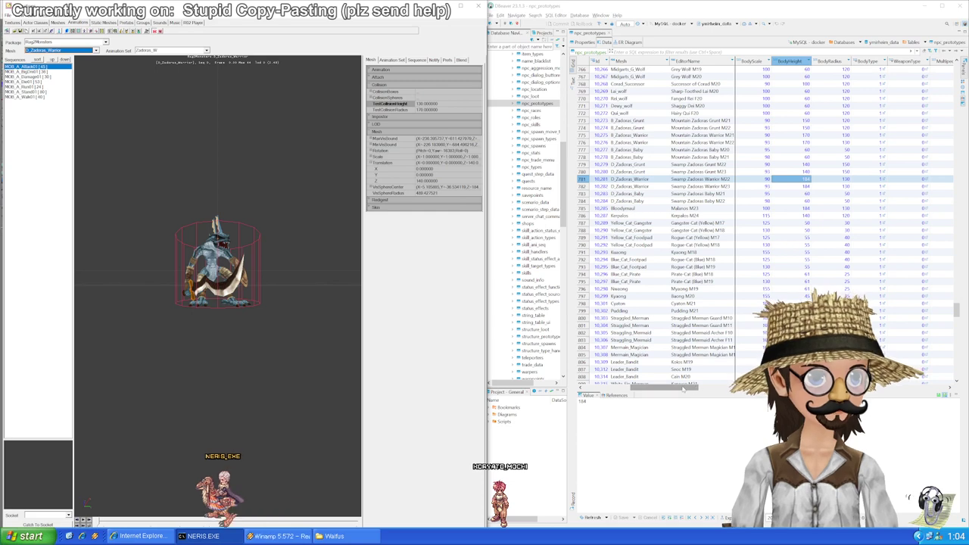
# Step: Set BodyHeight to 130 for the Swamp Zadoras Warrior M22 row and copy it to the M23 row
pyautogui.moveTo(681, 387); pyautogui.dragTo(687, 390)
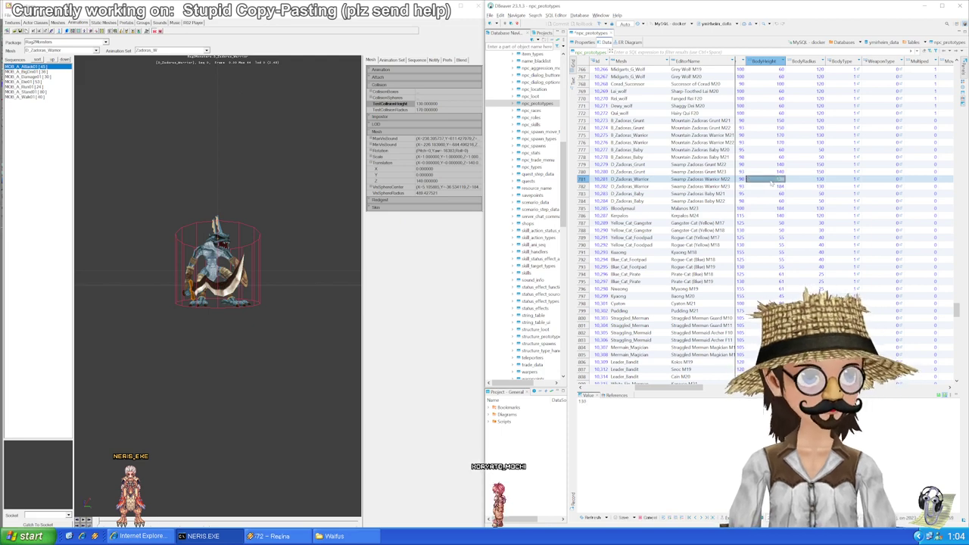
pyautogui.press('Down')
pyautogui.press('Up')
pyautogui.hotkey('ctrl', 'c')
pyautogui.press('Down')
pyautogui.hotkey('ctrl', 'v')
pyautogui.press('Up')
pyautogui.press('Right')
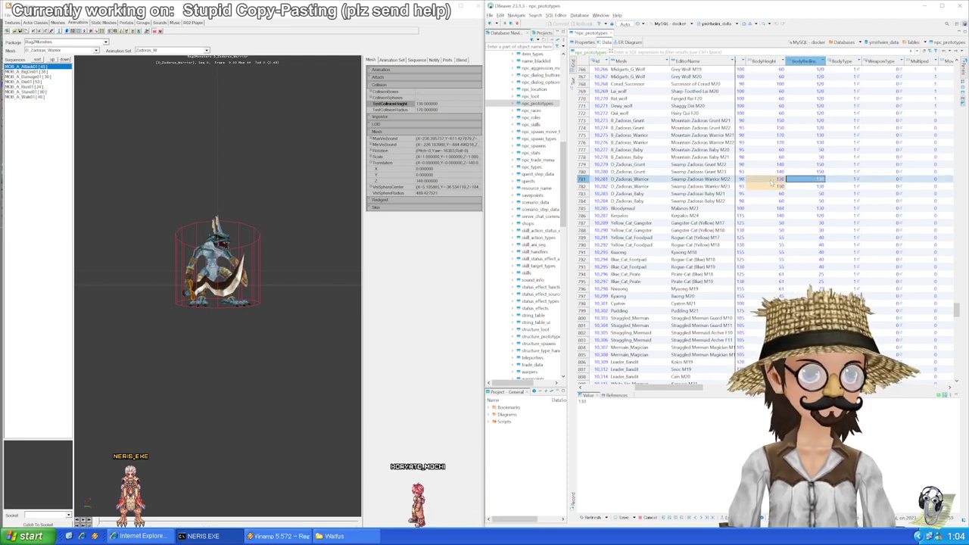
# Step: Set BodyRadius to 170 for the Swamp Zadoras Warrior M22 and M23 rows and save the table changes
pyautogui.write('170')
pyautogui.press('Return')
pyautogui.hotkey('ctrl', 'c')
pyautogui.press('Down')
pyautogui.hotkey('ctrl', 'v')
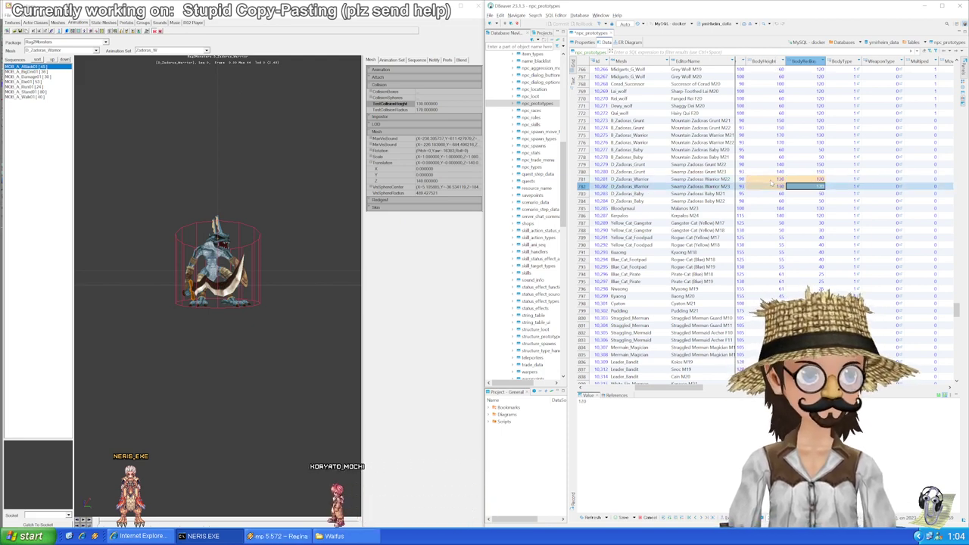
pyautogui.write('170')
pyautogui.press('Return')
pyautogui.press('Left')
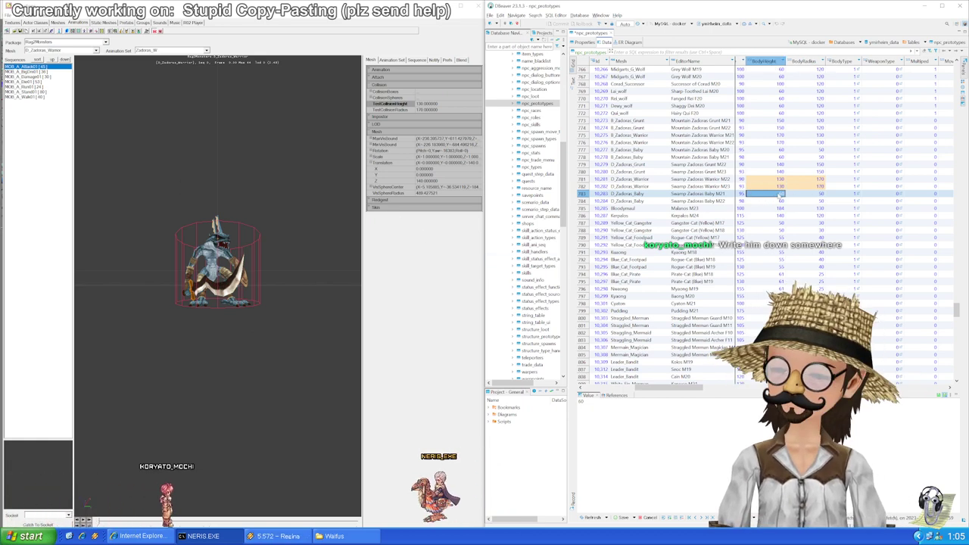
pyautogui.hotkey('ctrl', 's')
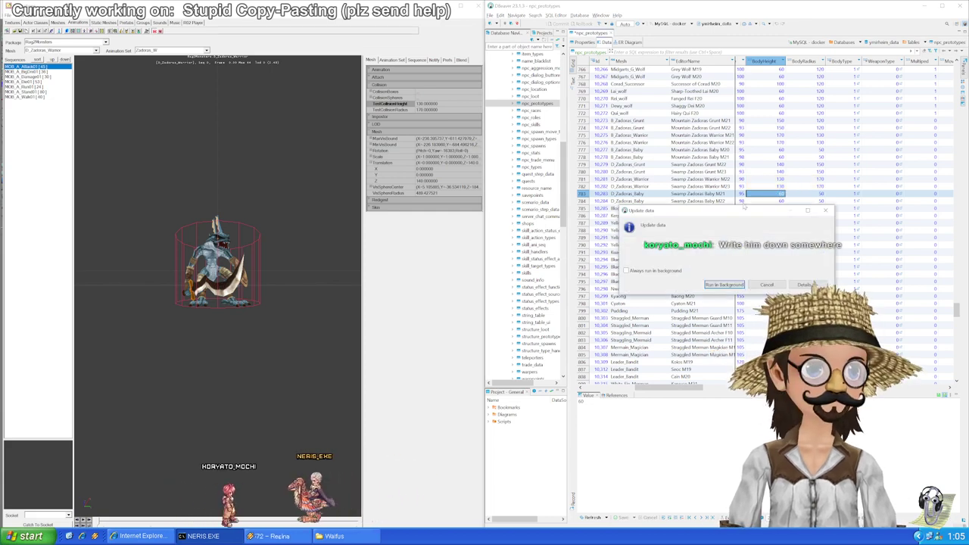
# Step: Load the D_Zadoras_Baby mesh in the animation browser to check its collision height and radius
pyautogui.click(58, 52)
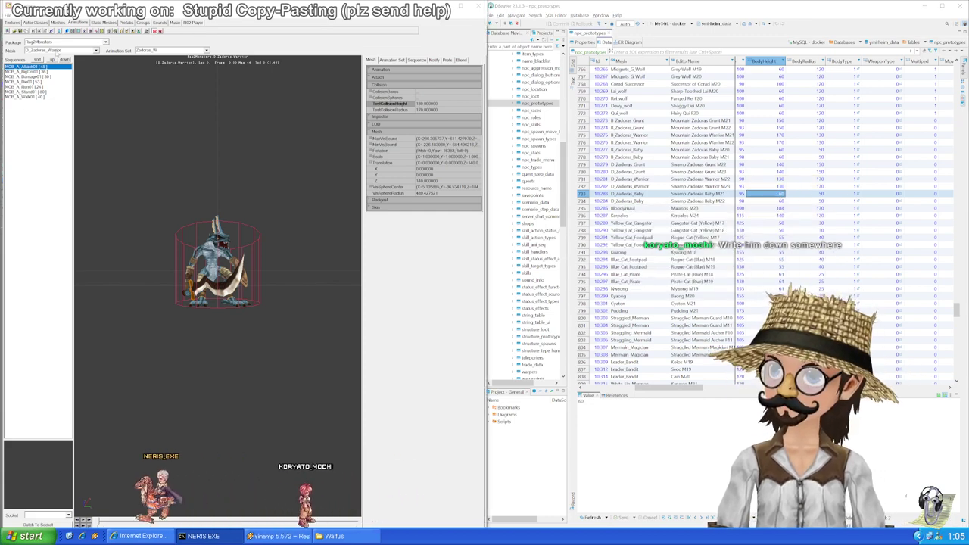
pyautogui.click(57, 51)
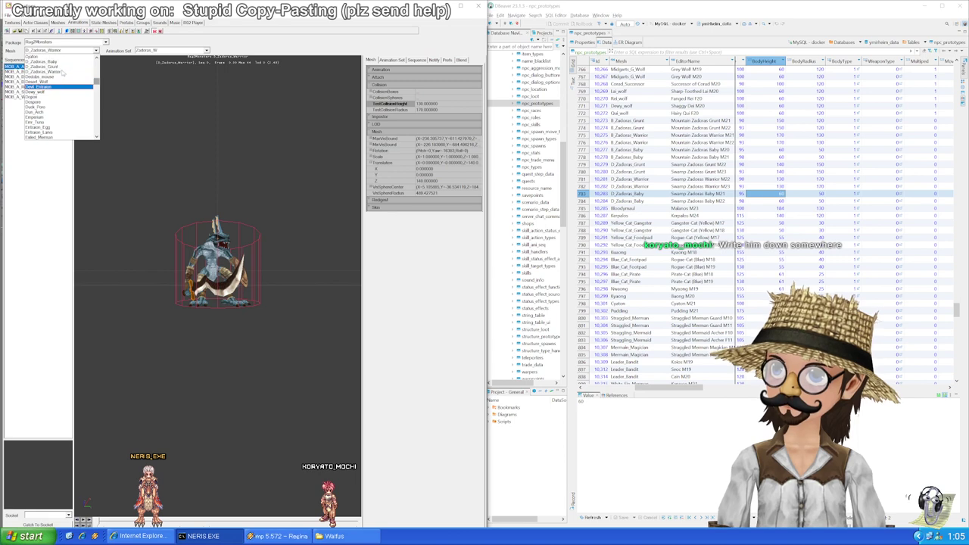
pyautogui.click(61, 73)
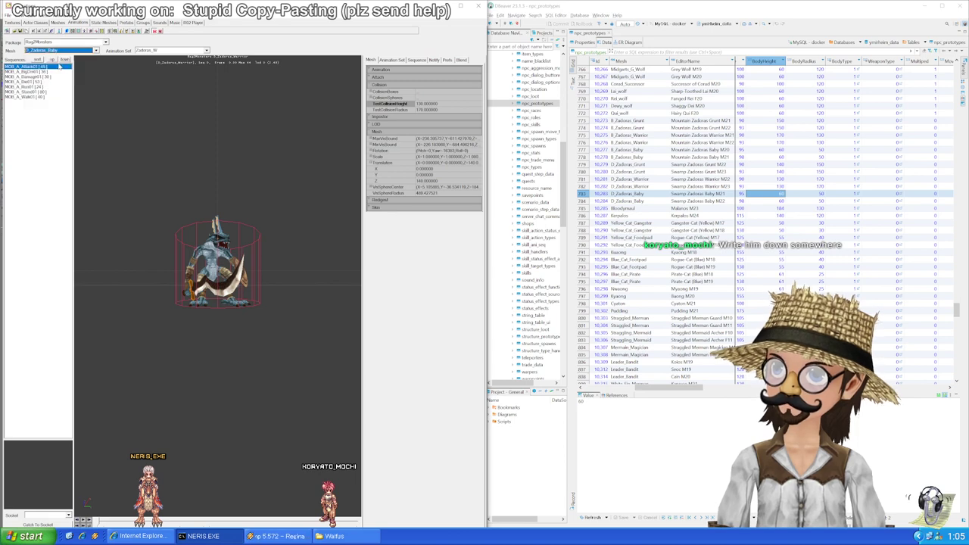
# Step: Select the BodyHeight cell of the Malanos M23 row and load its Bloodymaul mesh in the animation browser
pyautogui.click(777, 210)
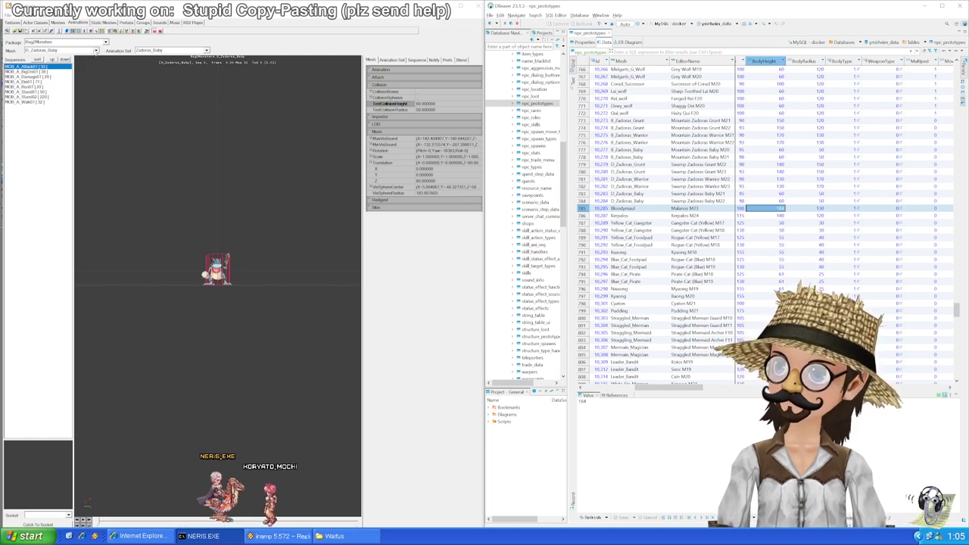
pyautogui.click(96, 52)
pyautogui.click(95, 51)
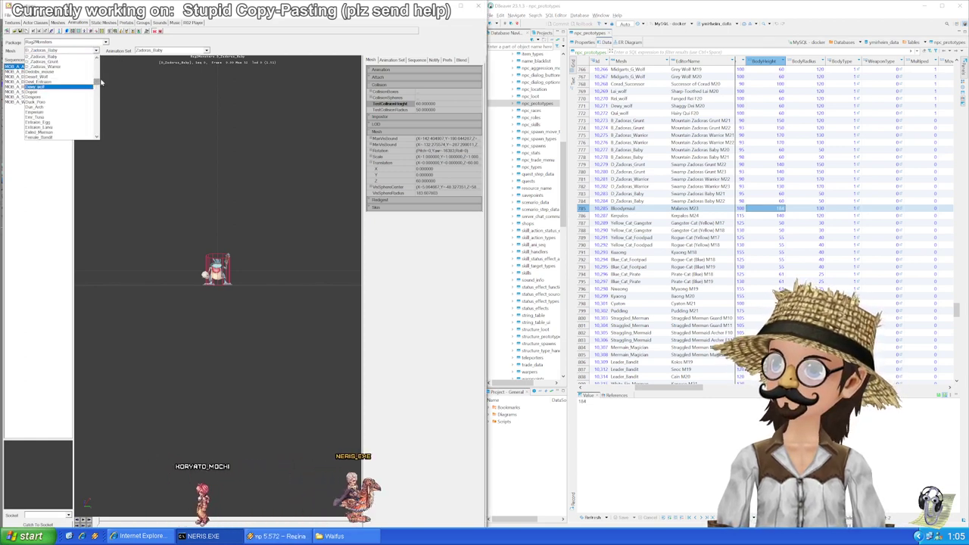
pyautogui.moveTo(98, 81); pyautogui.dragTo(96, 73)
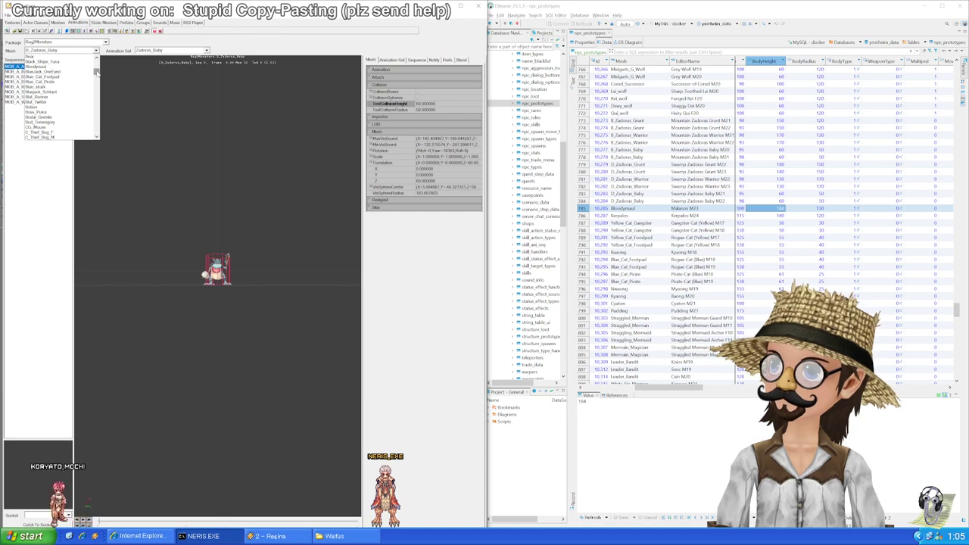
pyautogui.click(78, 72)
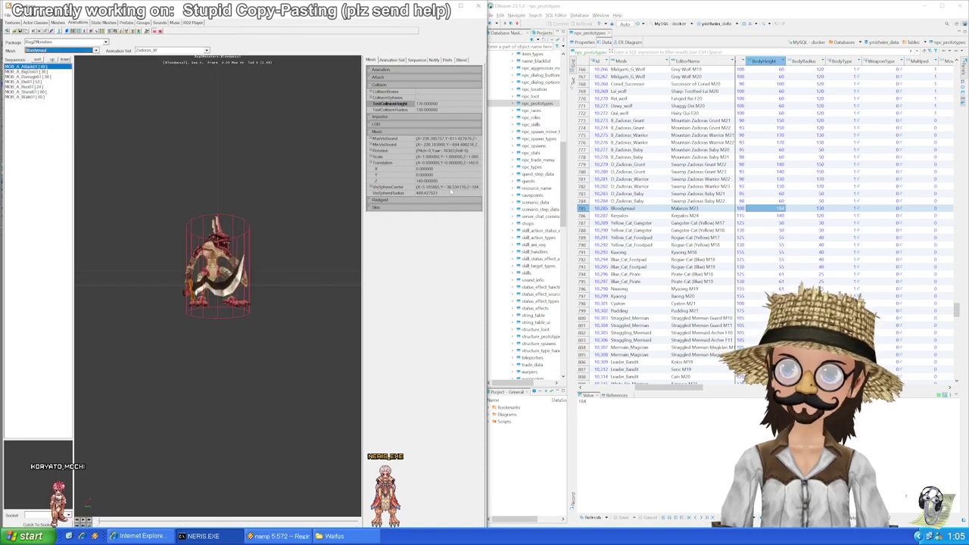
# Step: Examine the Bloodymaul mesh's collision cylinder and set BodyHeight to 170 for the Malanos M23 row
pyautogui.click(775, 209)
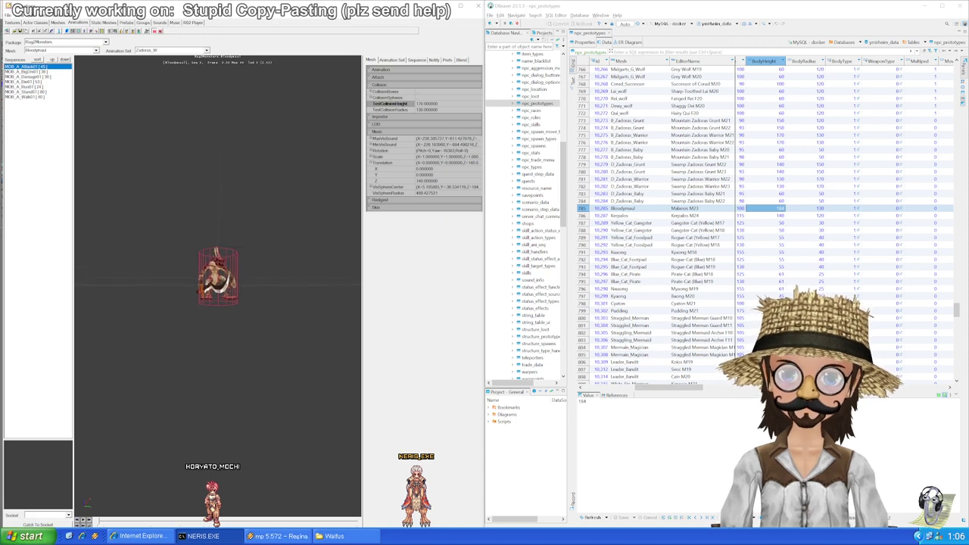
pyautogui.scroll(5, 217, 257)
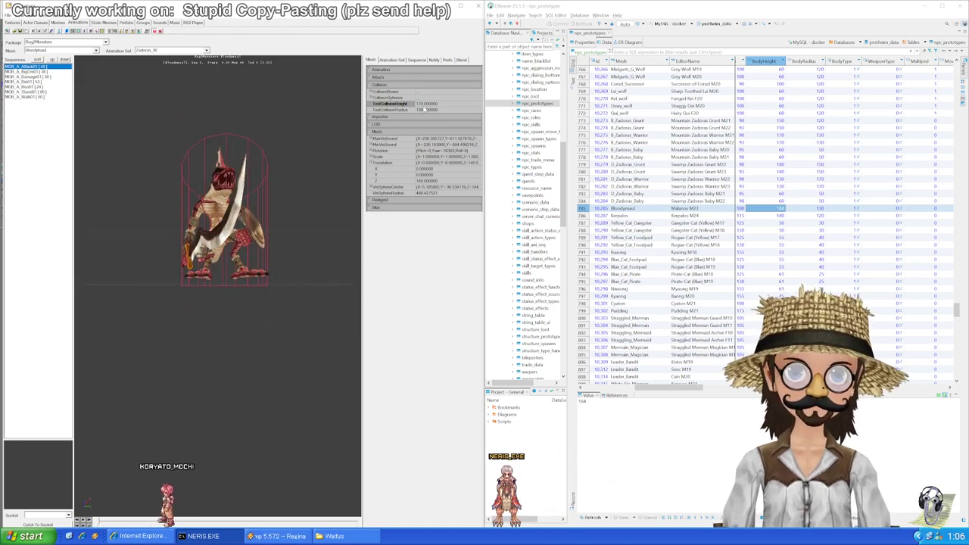
pyautogui.click(423, 104)
pyautogui.click(423, 104)
pyautogui.rightClick(423, 105)
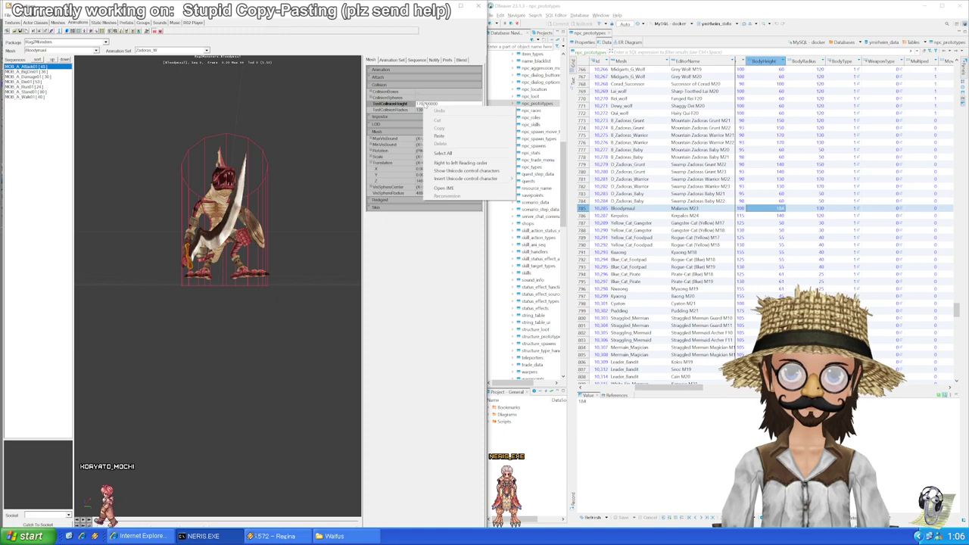
pyautogui.click(422, 103)
pyautogui.moveTo(423, 104); pyautogui.dragTo(414, 102)
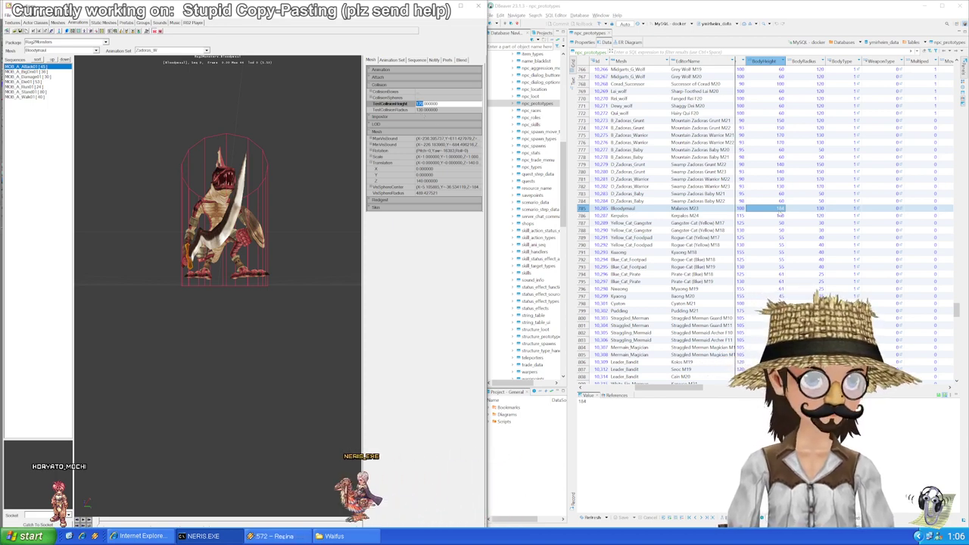
pyautogui.hotkey('ctrl', 'v')
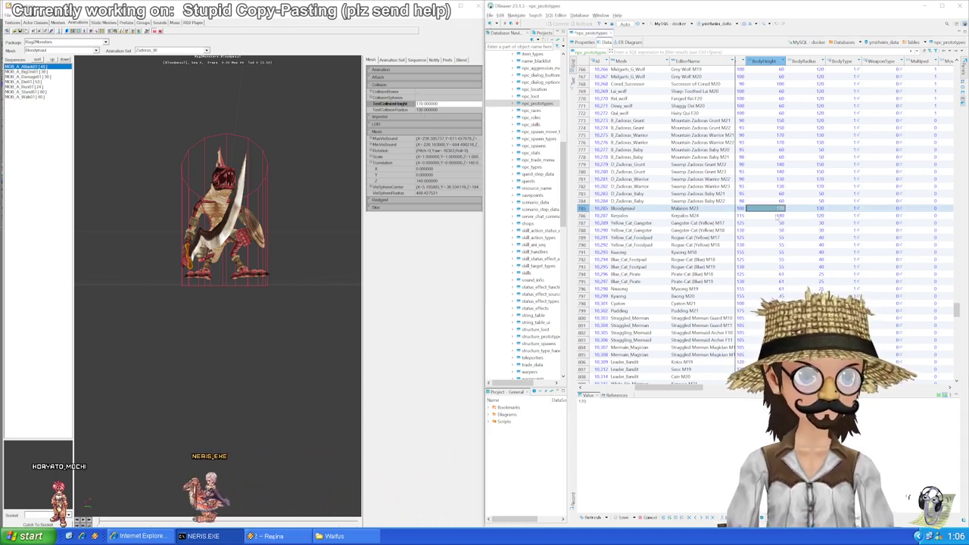
# Step: Select the BodyHeight cell of the Kerpalos M24 row and load the Kerpalos mesh in the animation browser
pyautogui.click(777, 216)
pyautogui.click(96, 51)
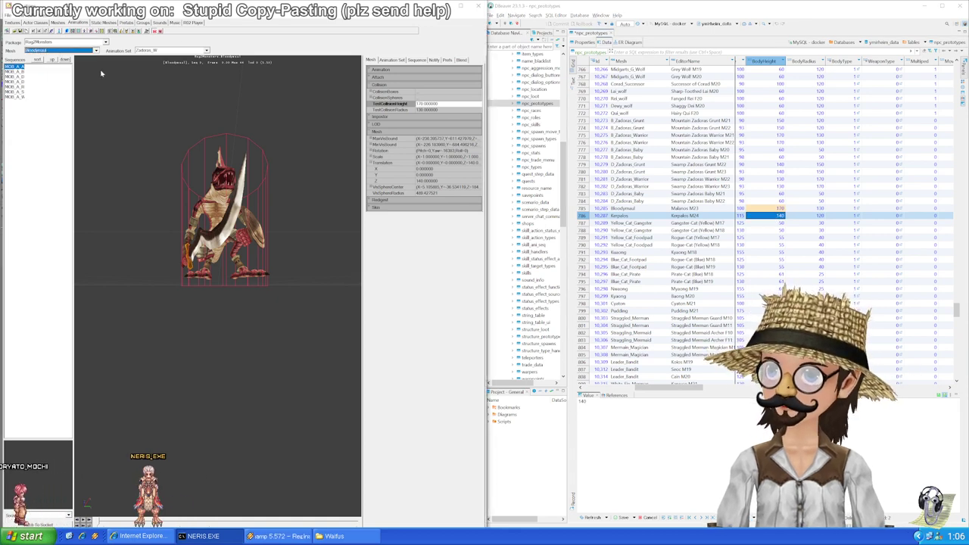
pyautogui.hotkey('alt', 'Down')
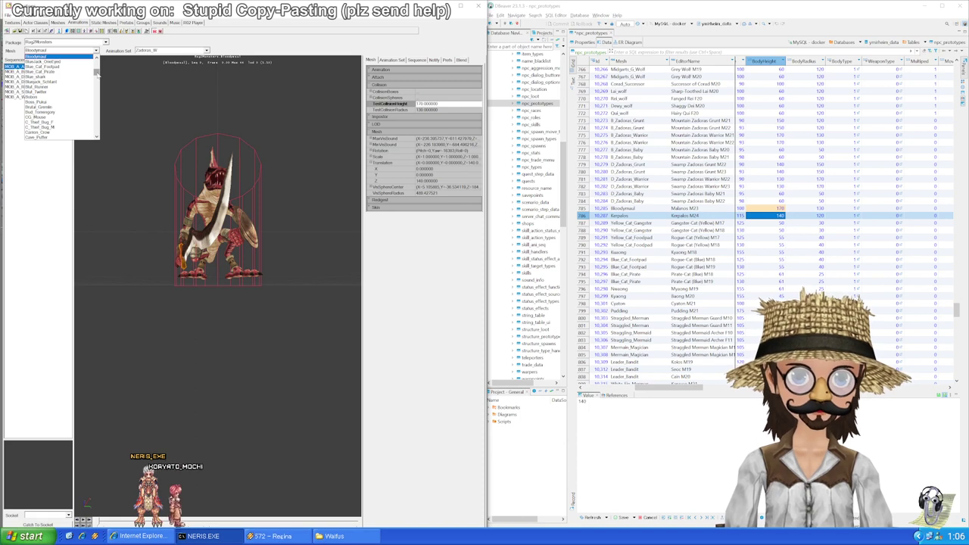
pyautogui.moveTo(97, 74); pyautogui.dragTo(97, 91)
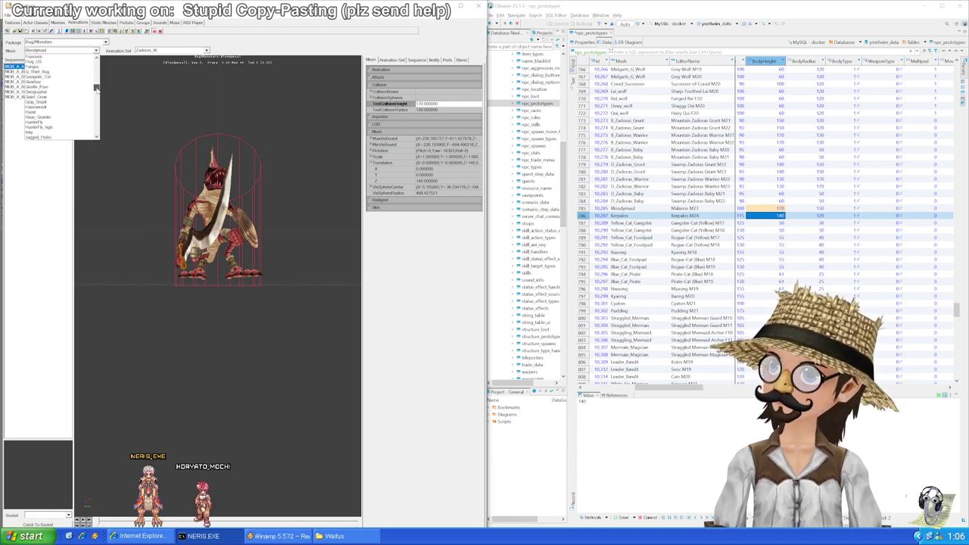
pyautogui.scroll(-2, 75, 102)
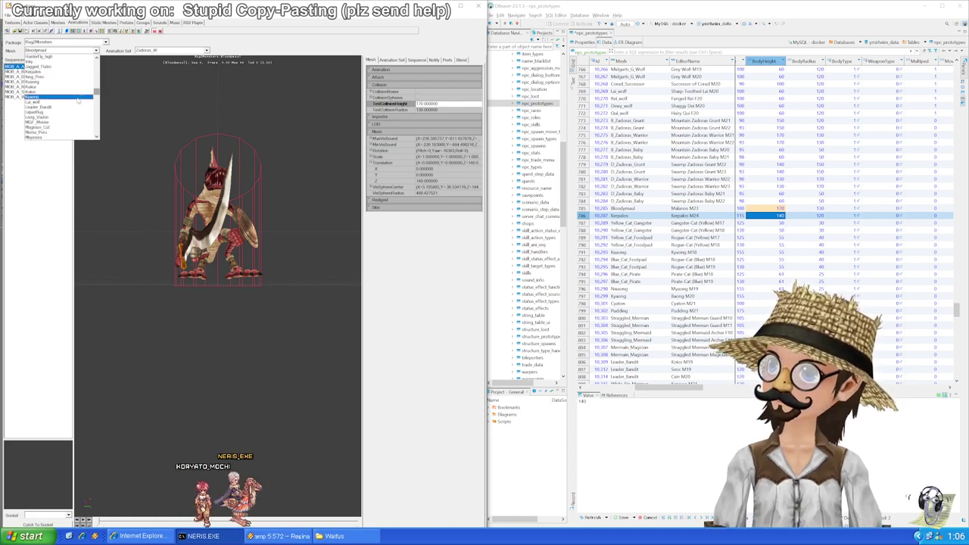
pyautogui.scroll(1, 75, 100)
pyautogui.click(73, 87)
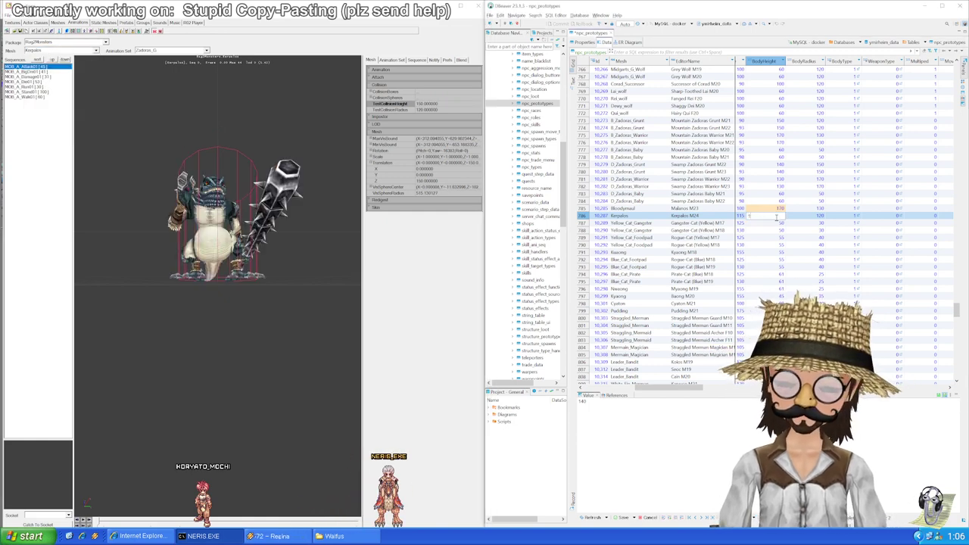
# Step: Set BodyHeight to 150 for the Kerpalos M24 row and save the table changes
pyautogui.press('Tab')
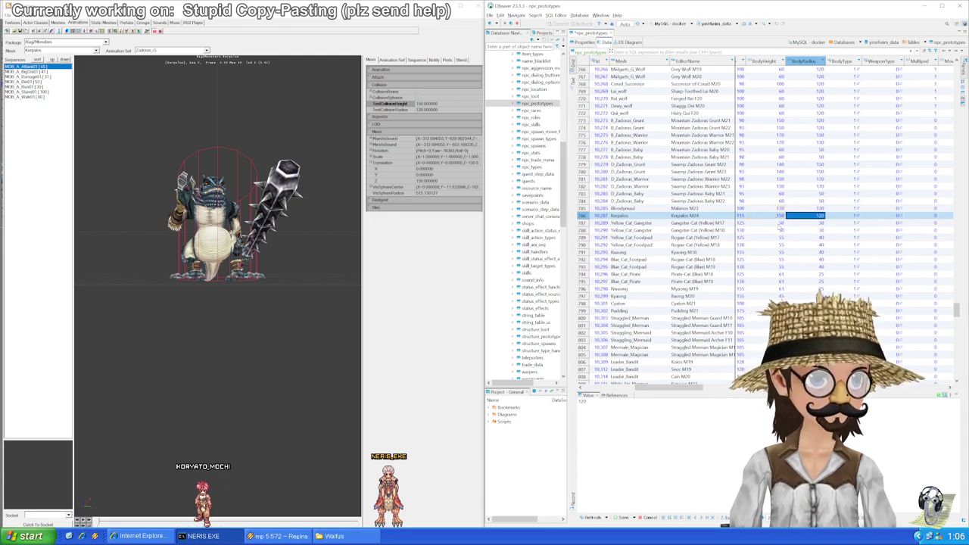
pyautogui.hotkey('ctrl', 's')
pyautogui.click(774, 225)
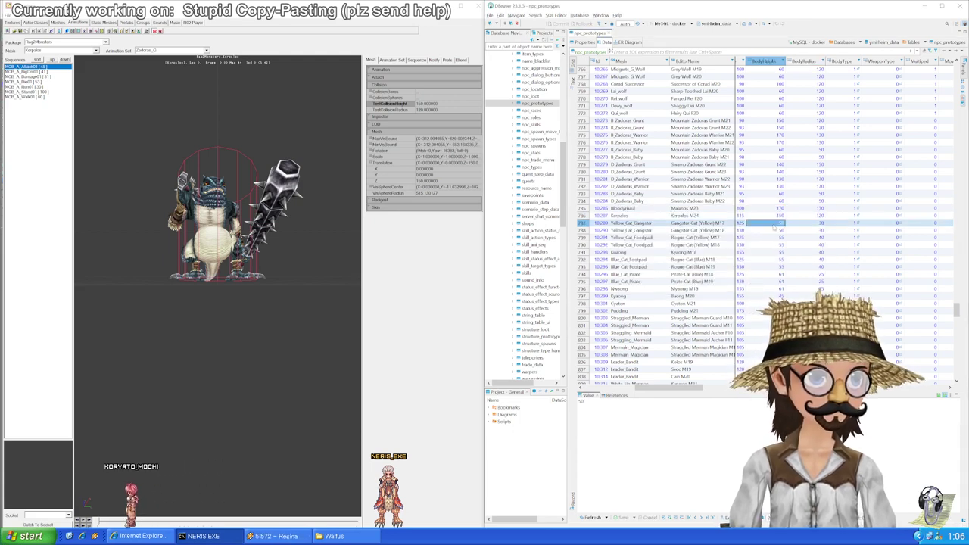
# Step: Look through the remaining npc_prototypes rows below Kerpalos, examining their BodyHeight and BodyRadius values
pyautogui.scroll(-2, 775, 226)
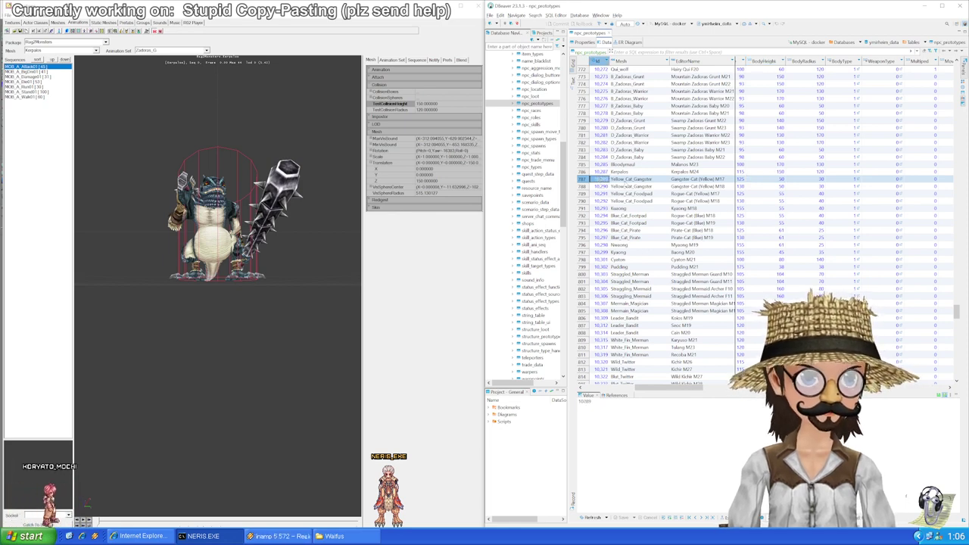
pyautogui.click(624, 181)
pyautogui.scroll(-20, 682, 252)
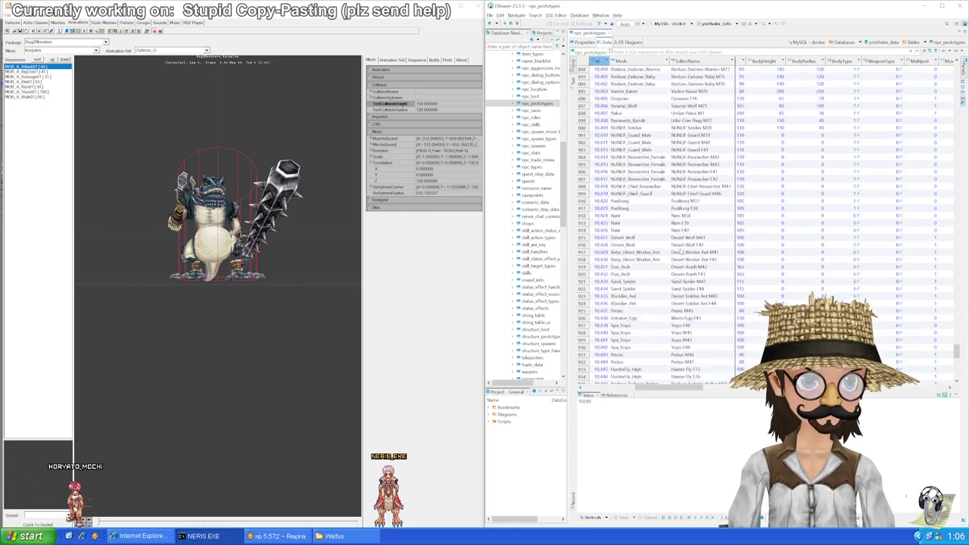
pyautogui.scroll(-20, 682, 252)
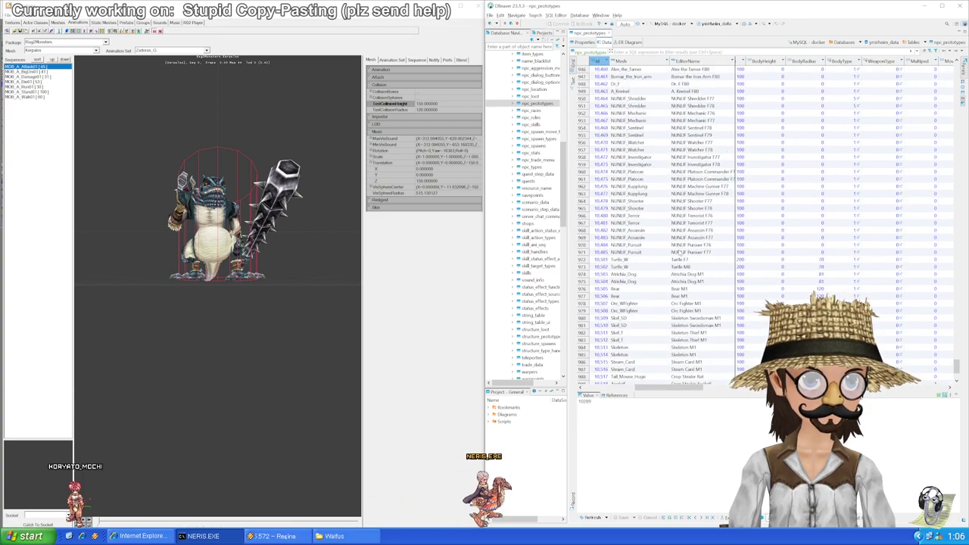
pyautogui.scroll(20, 680, 253)
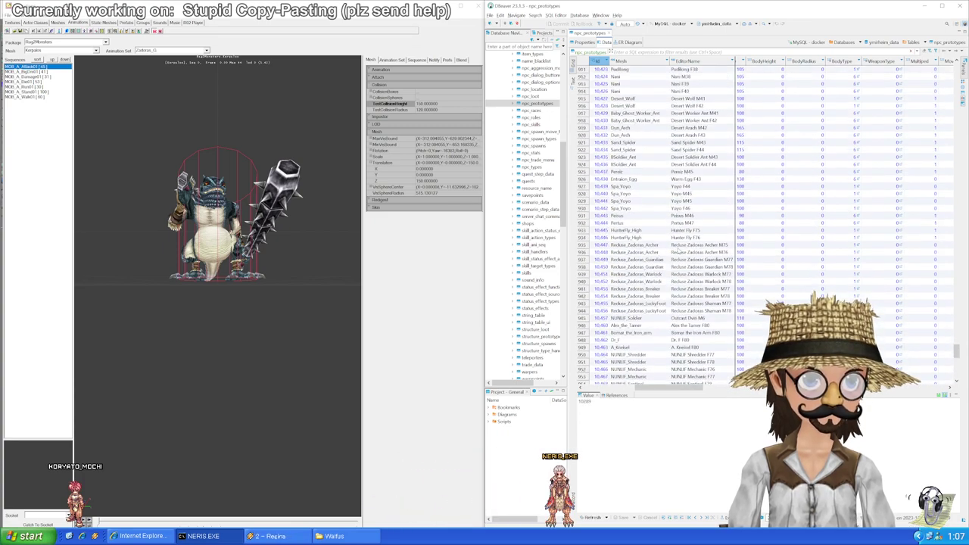
pyautogui.scroll(-20, 679, 253)
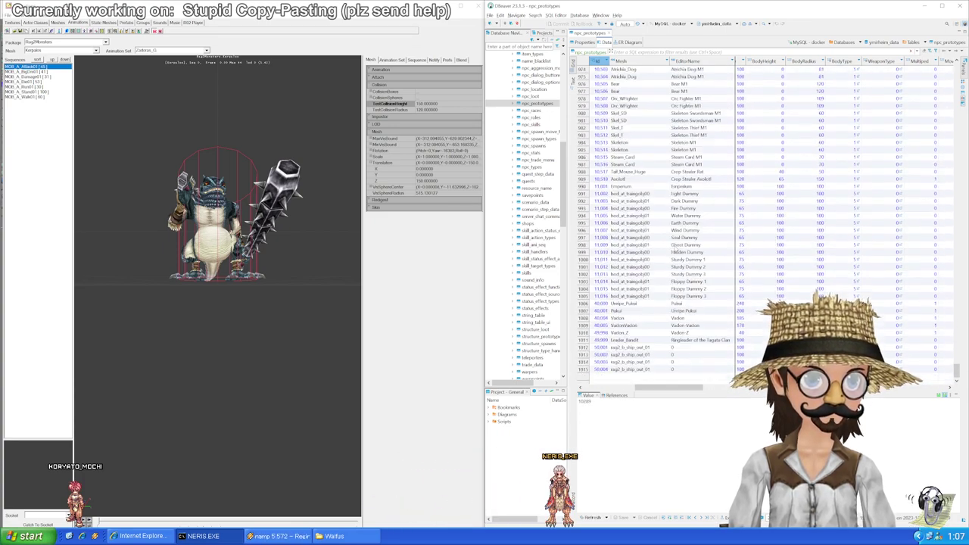
pyautogui.scroll(20, 676, 252)
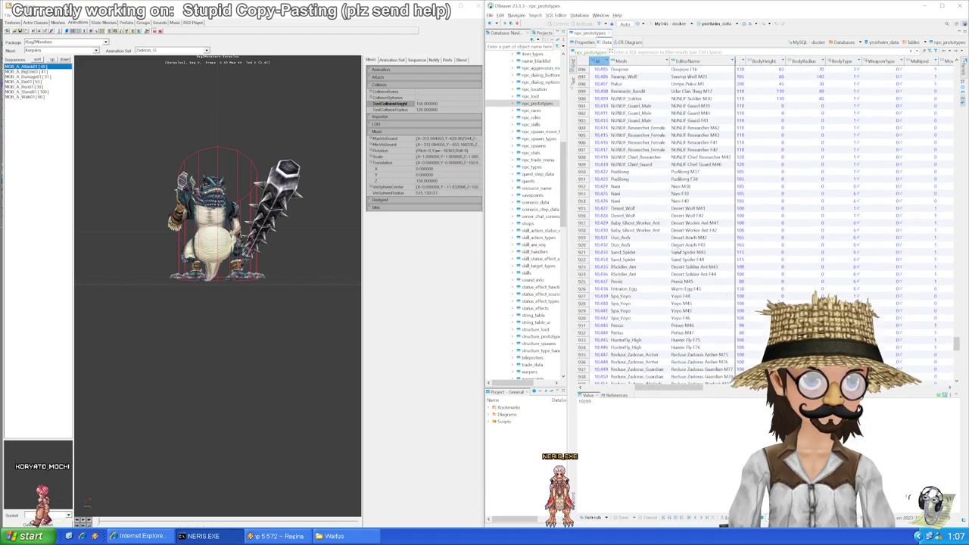
pyautogui.scroll(19, 667, 237)
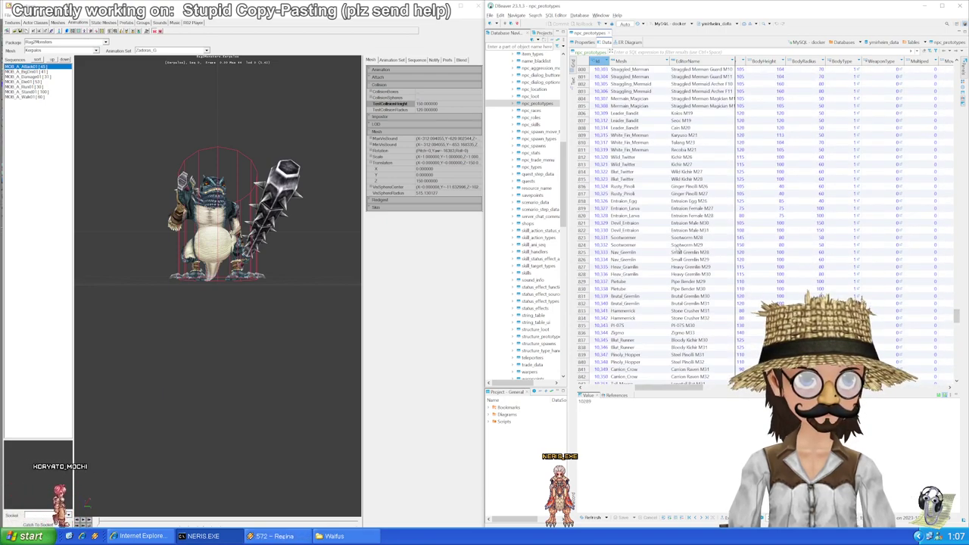
# Step: Load the Yellow_Cat_Gangster mesh in the animation browser and collapse its Mesh property group
pyautogui.scroll(-12, 668, 238)
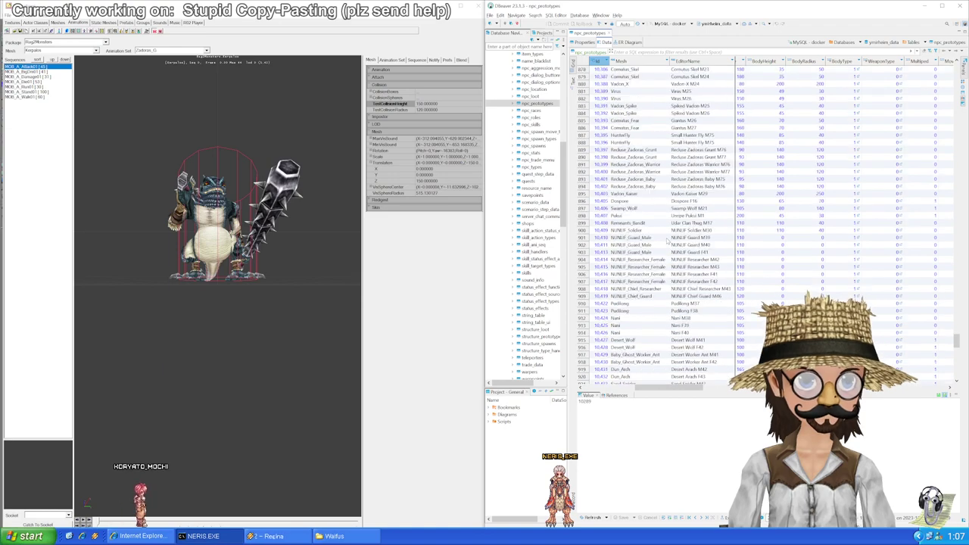
pyautogui.scroll(20, 666, 241)
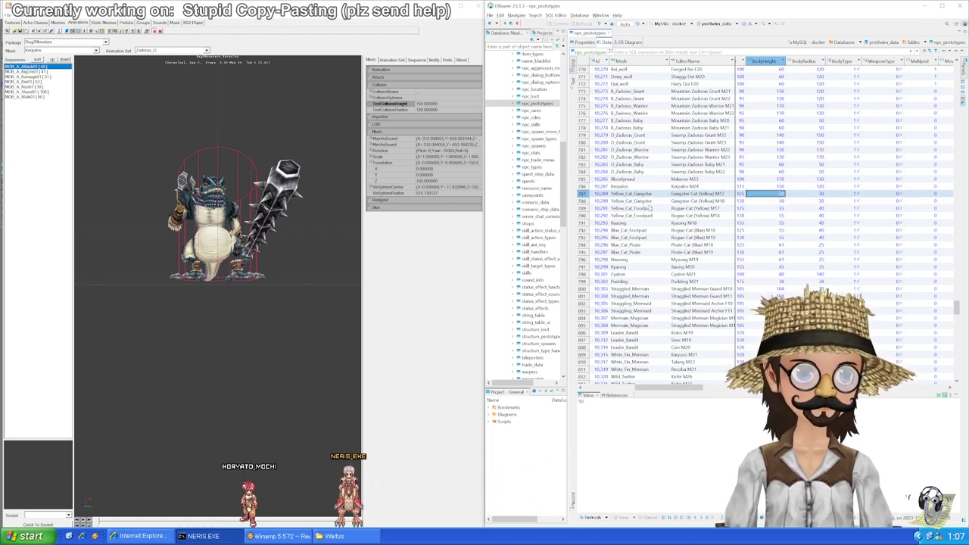
pyautogui.click(95, 50)
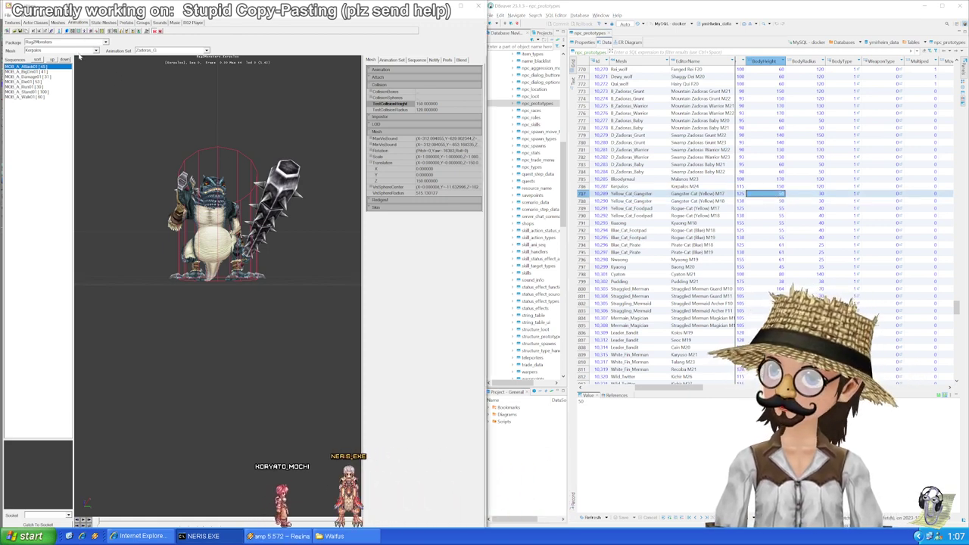
pyautogui.moveTo(96, 92); pyautogui.dragTo(96, 122)
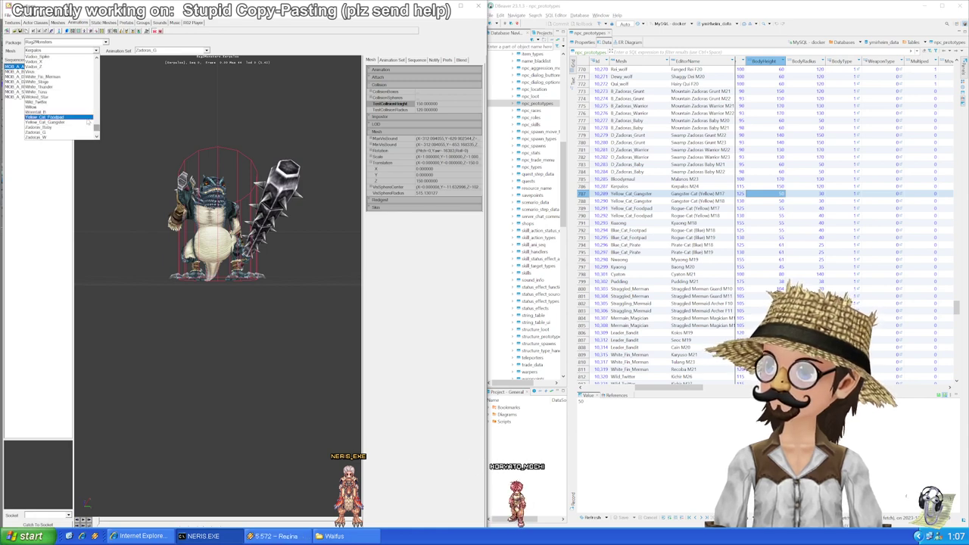
pyautogui.click(85, 122)
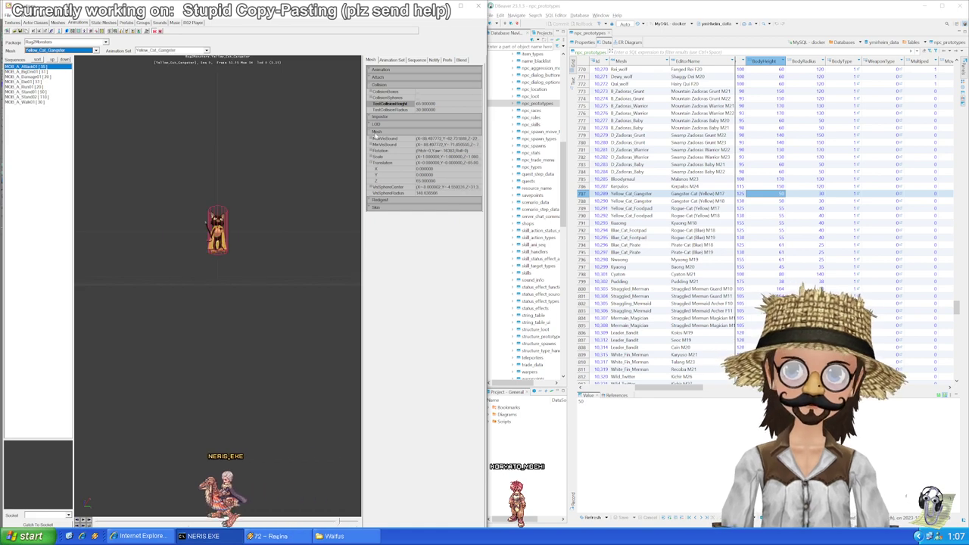
pyautogui.click(376, 133)
# Step: Set BodyHeight to 65 for both Yellow_Cat_Gangster rows, Gangster-Cat (Yellow) M17 and M18
pyautogui.click(770, 195)
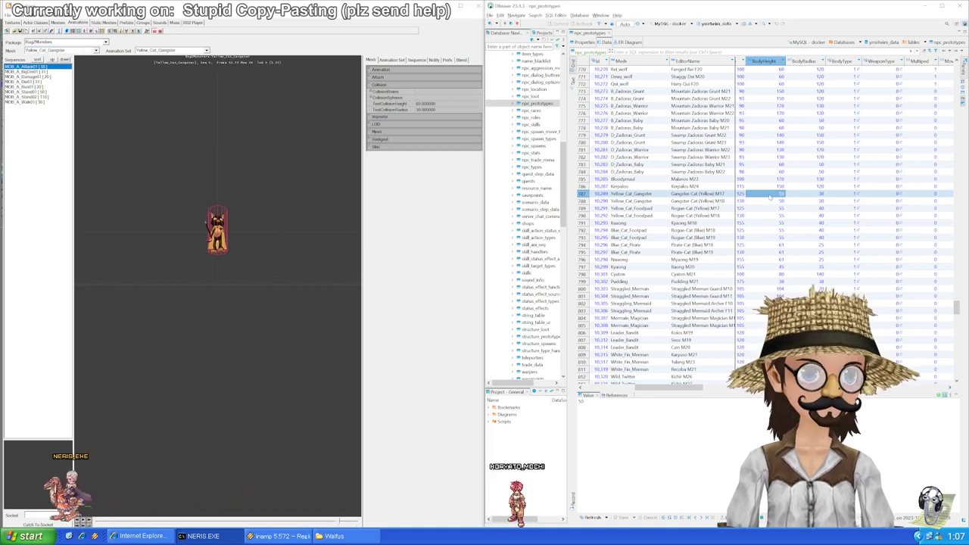
pyautogui.doubleClick(771, 197)
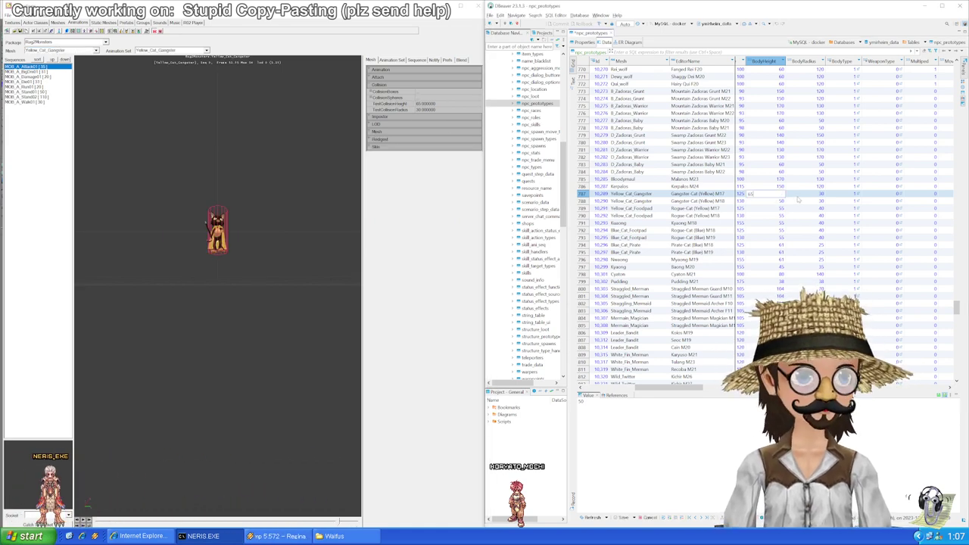
pyautogui.click(804, 198)
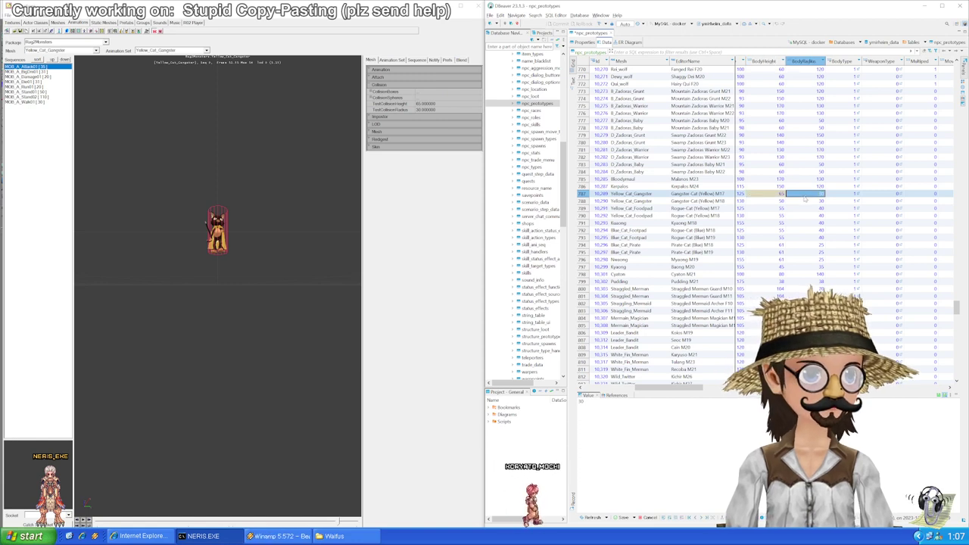
pyautogui.click(778, 201)
pyautogui.press('Down')
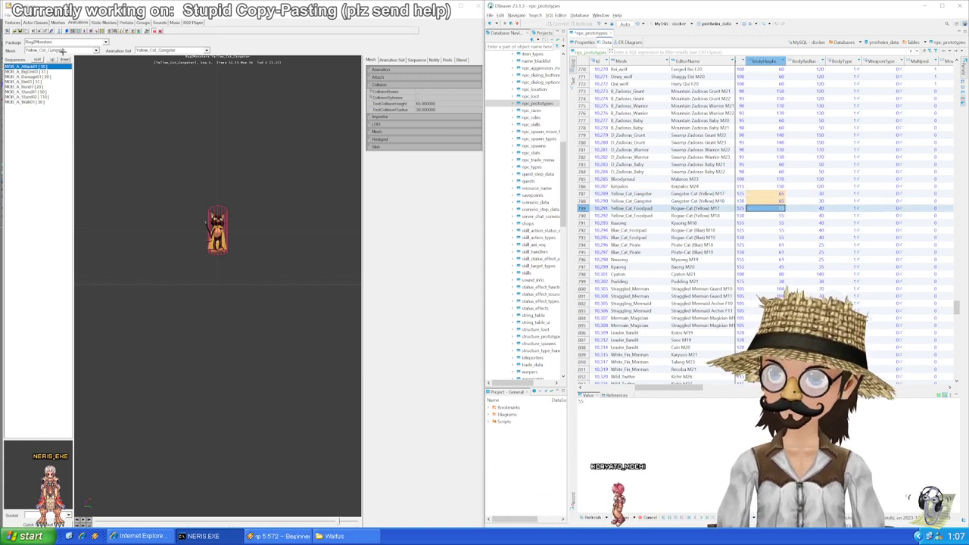
# Step: Check the collision sizes of the Yellow_Cat_Foodpad mesh and the Kyaong M18 row's mesh against their table rows
pyautogui.click(68, 50)
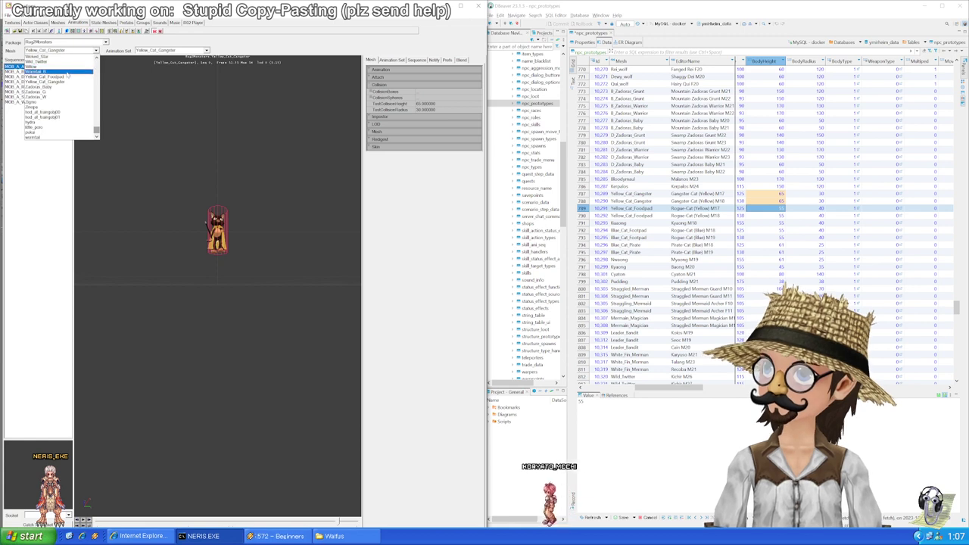
pyautogui.click(65, 76)
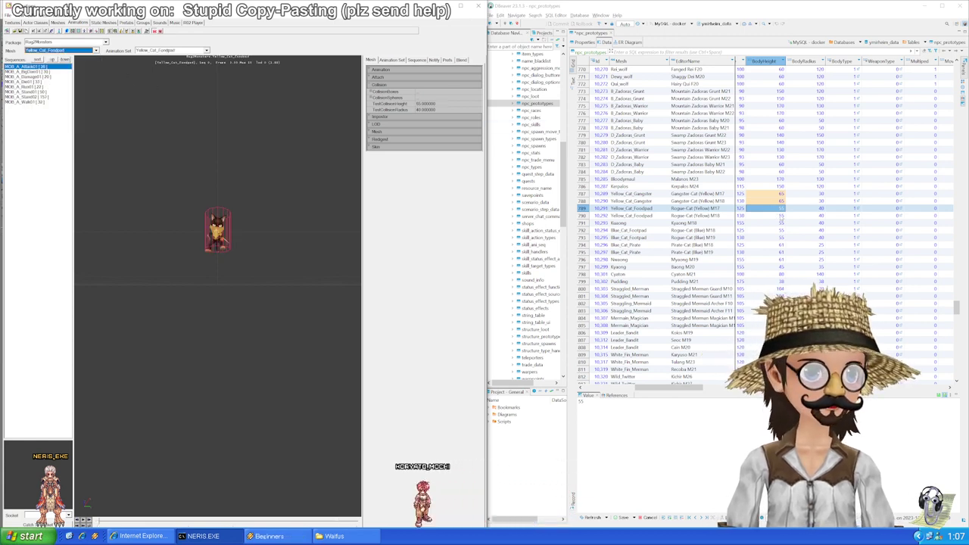
pyautogui.click(780, 222)
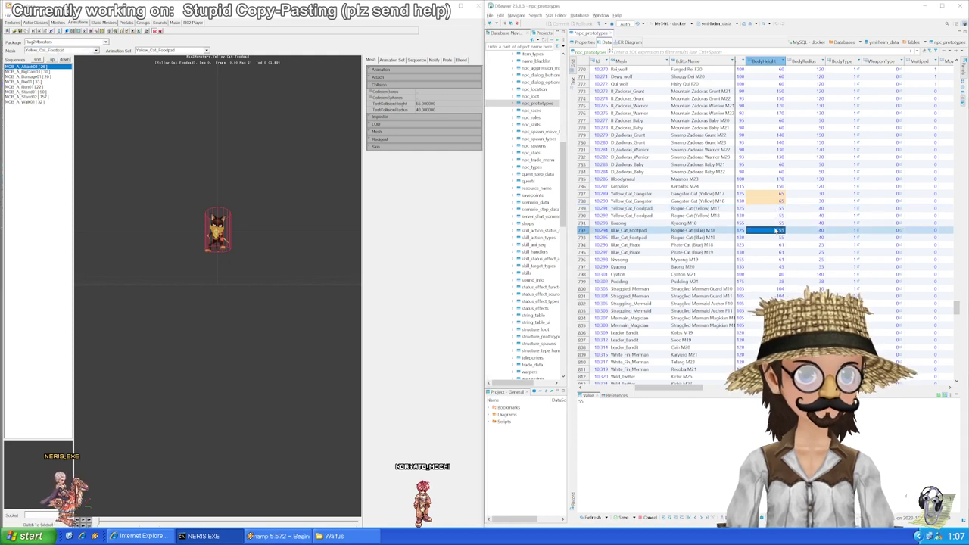
pyautogui.click(96, 50)
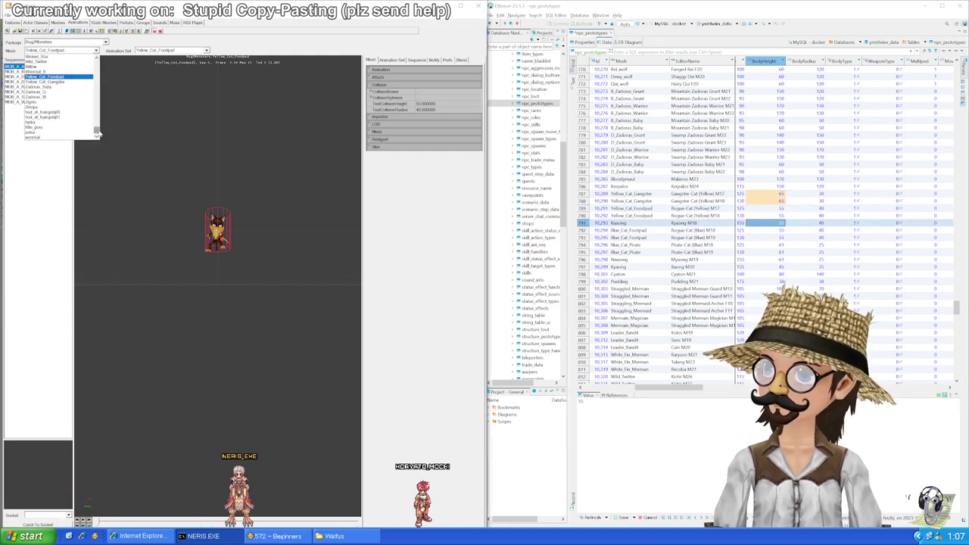
pyautogui.moveTo(97, 134); pyautogui.dragTo(96, 93)
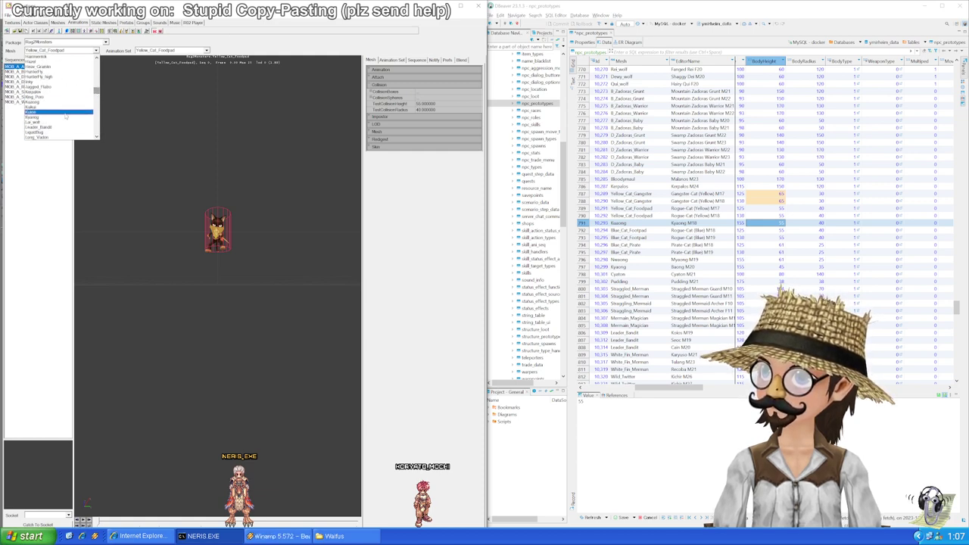
pyautogui.click(65, 104)
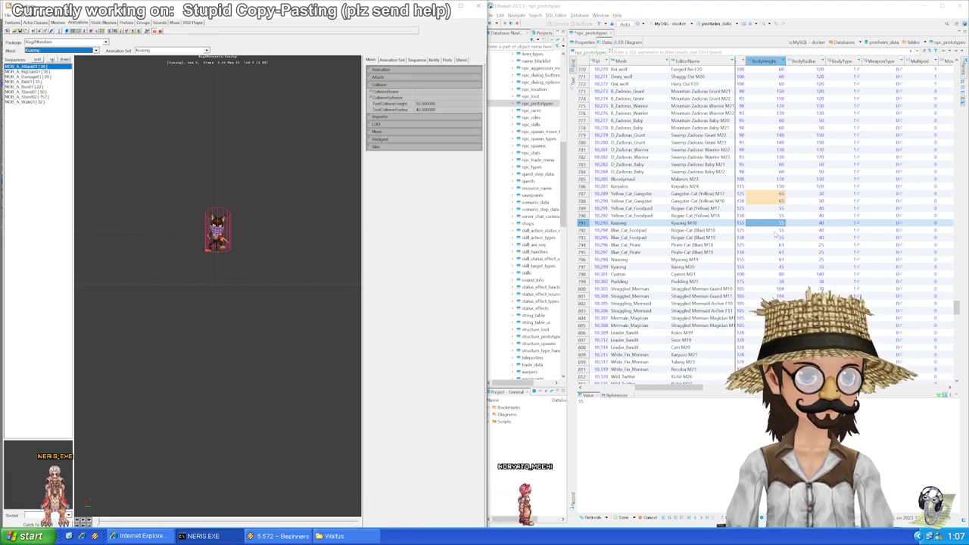
# Step: Load the Blue_Cat_Footpad mesh and compare its collision height and radius with the Rogue-Cat (Blue) rows
pyautogui.press('Down')
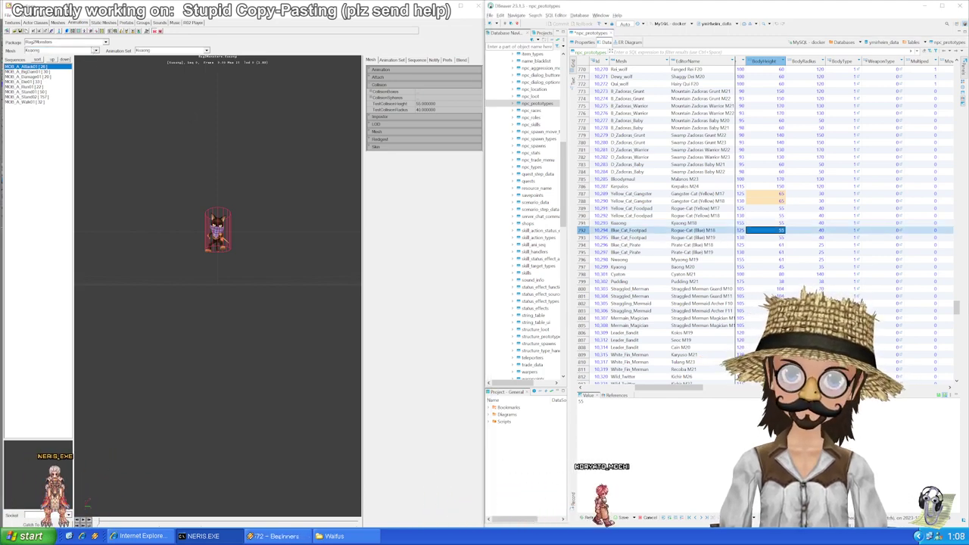
pyautogui.click(90, 50)
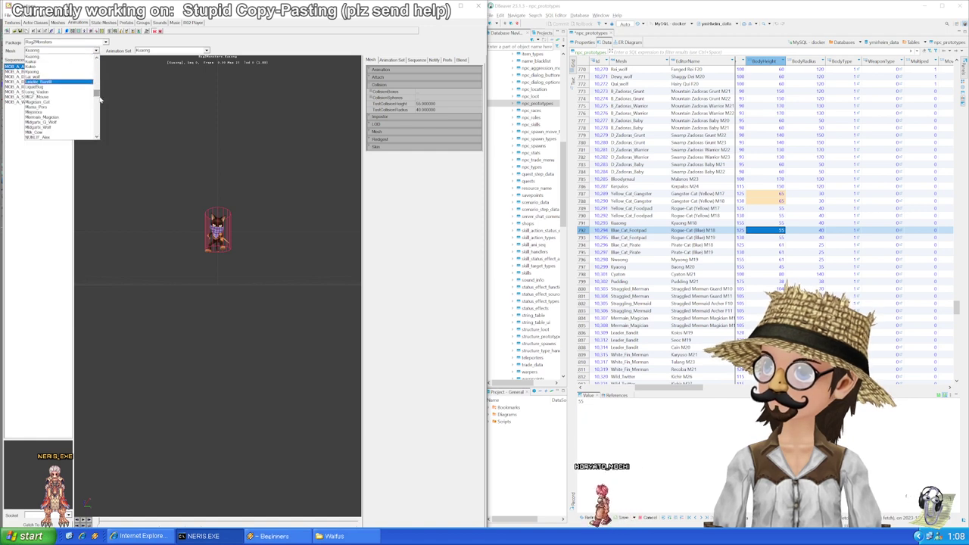
pyautogui.moveTo(98, 93); pyautogui.dragTo(97, 78)
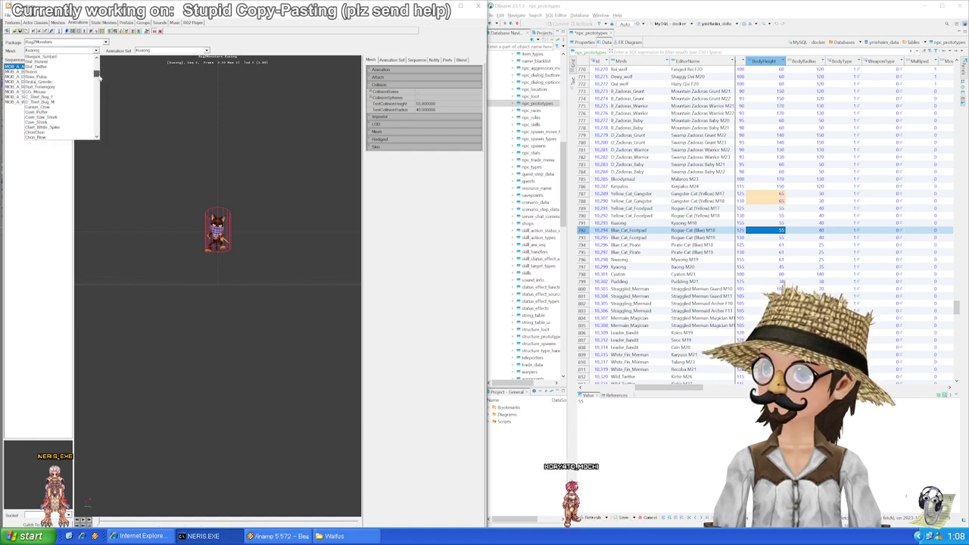
pyautogui.click(84, 87)
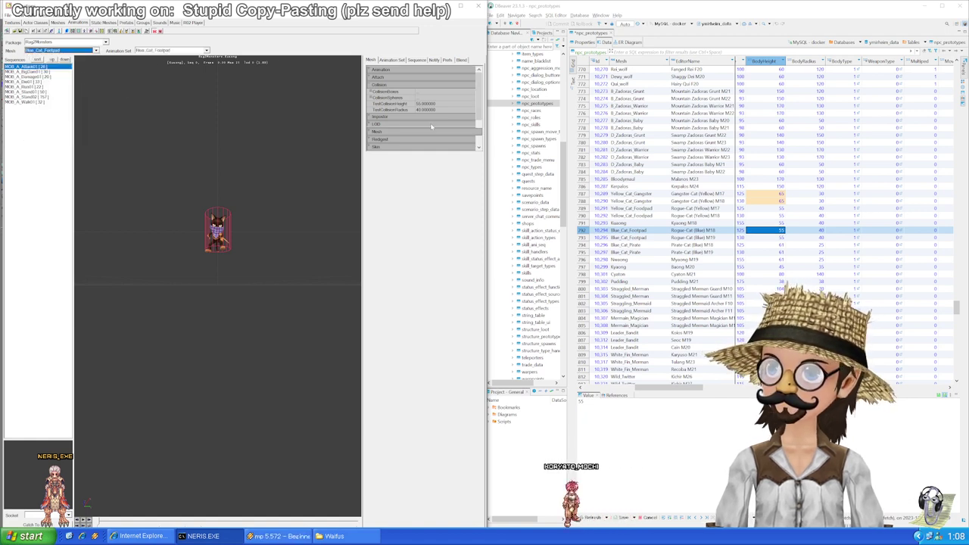
# Step: Select the BodyHeight cell of the Pirate-Cat (Blue) M18 row and load the Blue_Cat_Pirate mesh in the animation browser
pyautogui.click(775, 244)
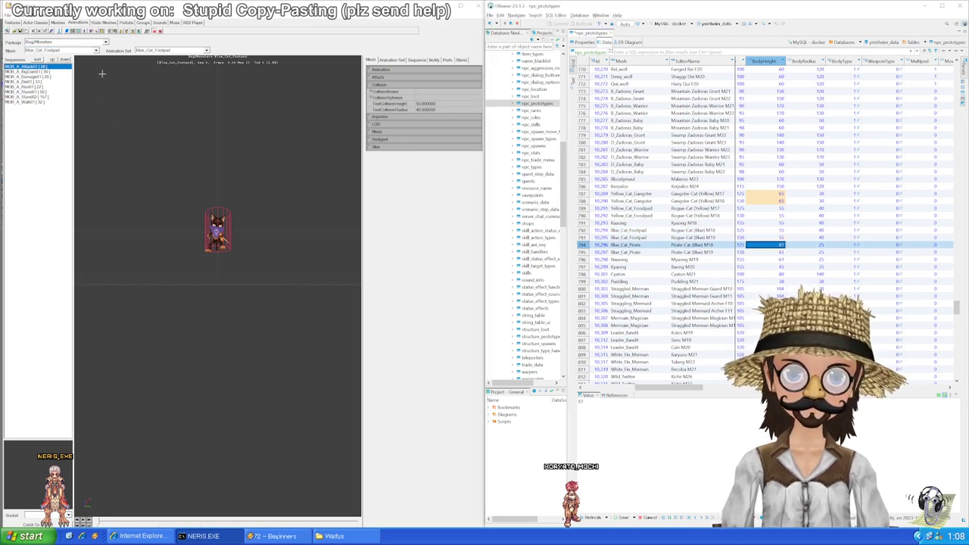
pyautogui.click(97, 51)
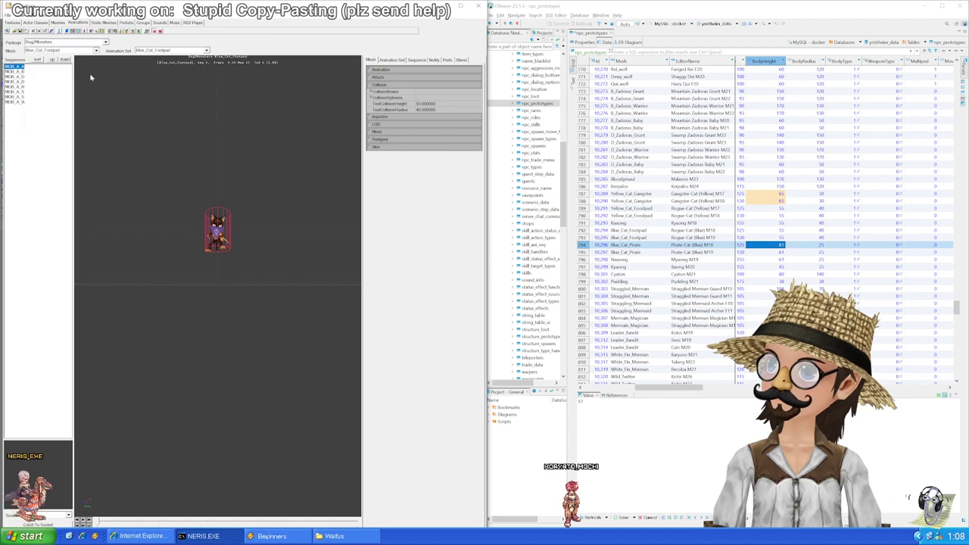
pyautogui.click(64, 64)
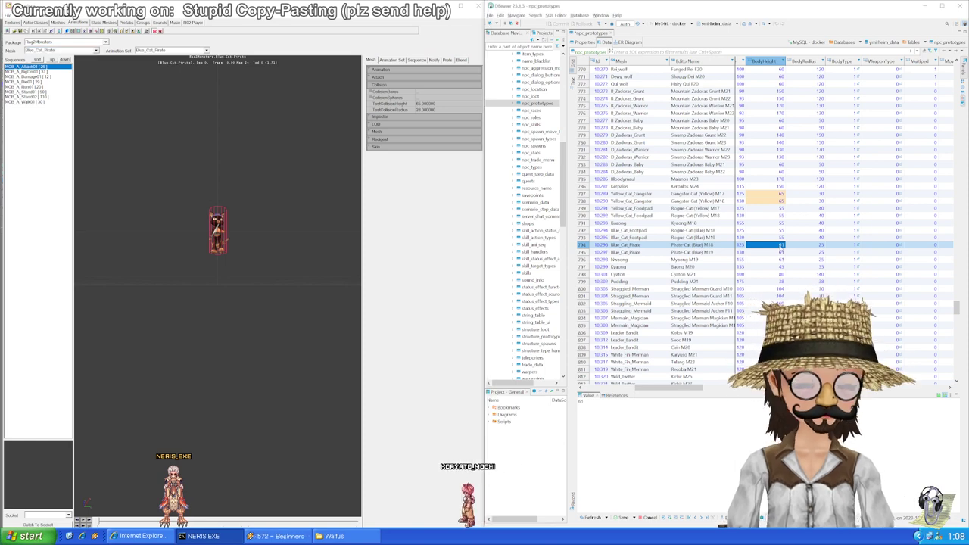
# Step: Set BodyHeight to 65 and BodyRadius to 28 for both Blue_Cat_Pirate rows
pyautogui.click(811, 246)
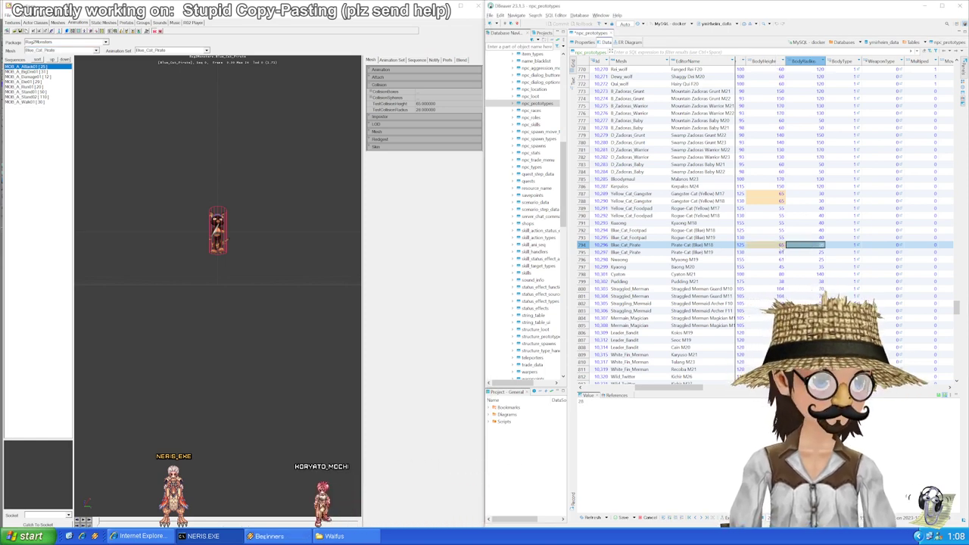
pyautogui.click(776, 253)
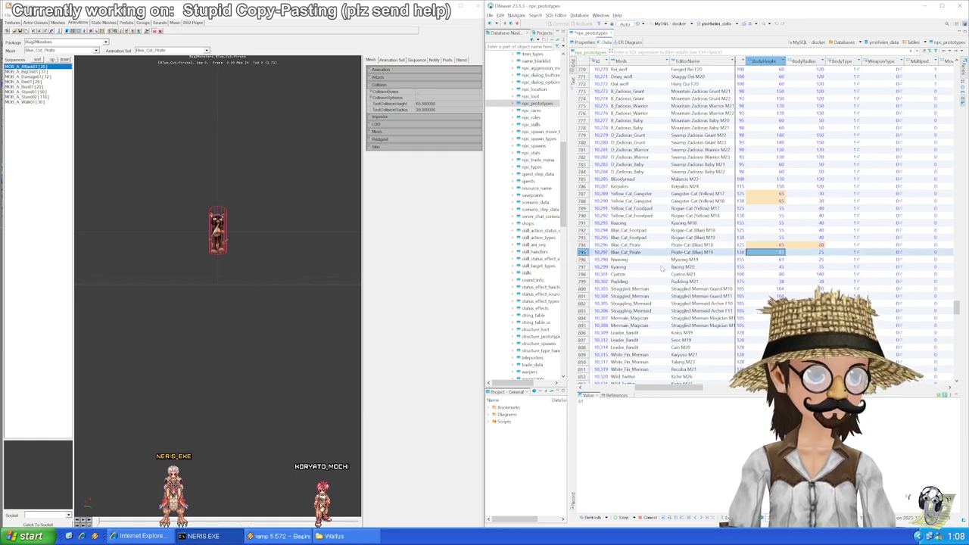
pyautogui.hotkey('ctrl', 'shift', 'v')
pyautogui.click(693, 282)
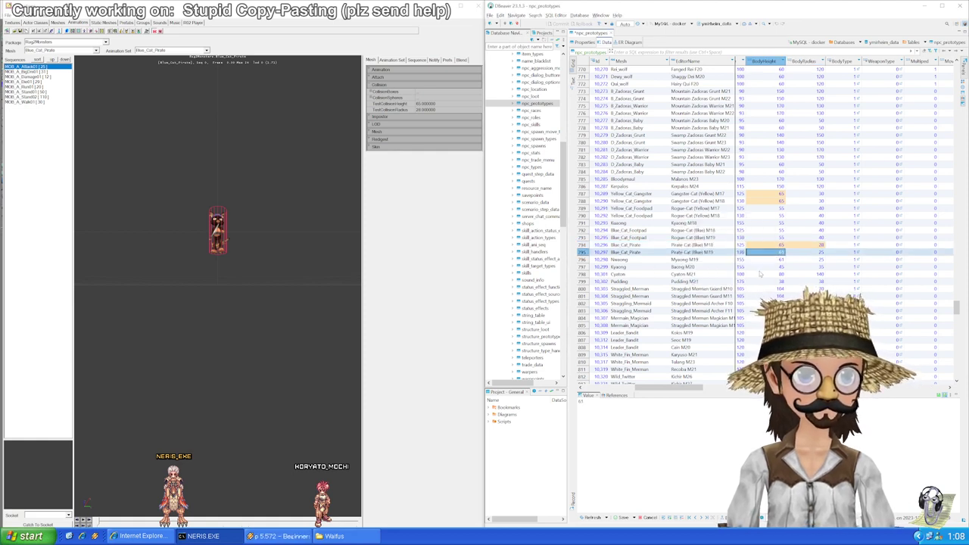
# Step: Select the BodyHeight cell of the Myaong M19 row and load that row's mesh in the animation browser
pyautogui.scroll(-2, 761, 270)
pyautogui.click(766, 217)
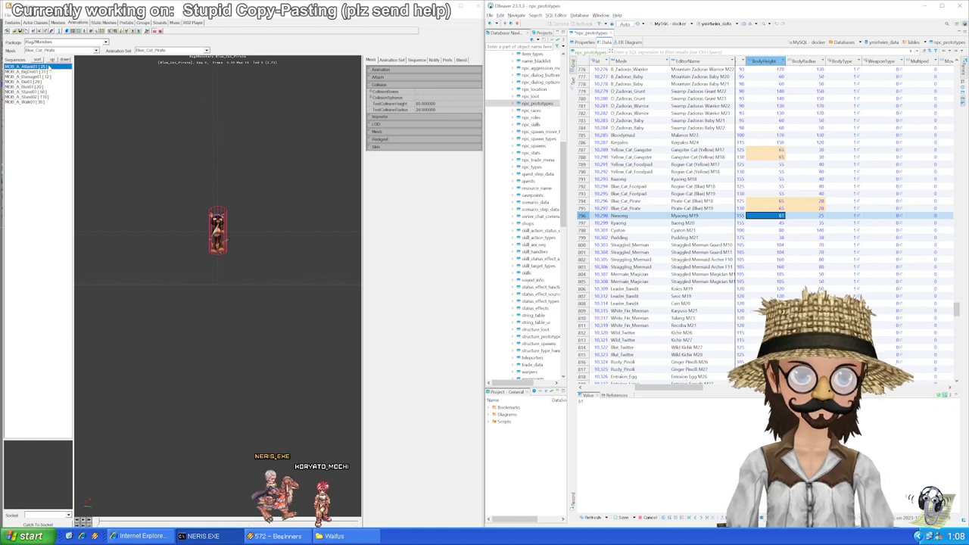
pyautogui.click(69, 50)
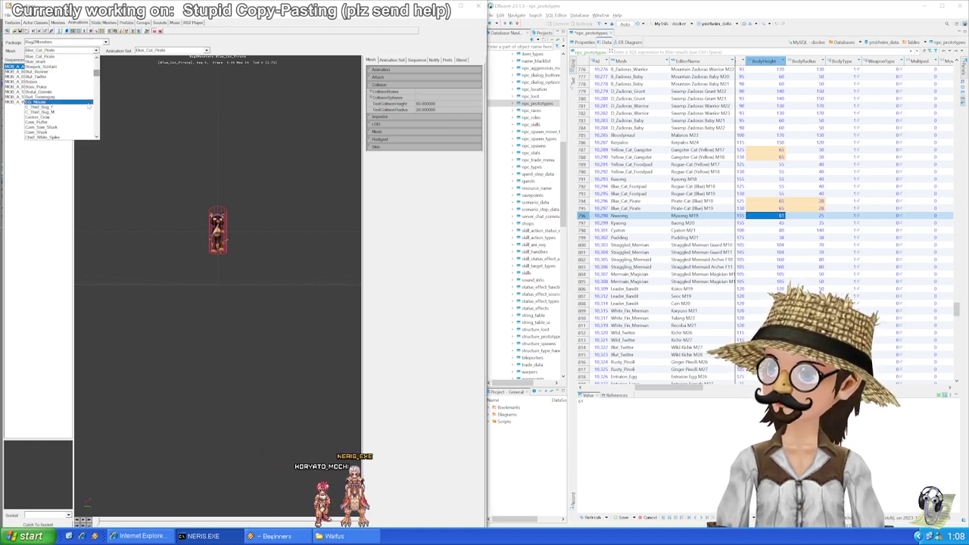
pyautogui.scroll(-2, 96, 74)
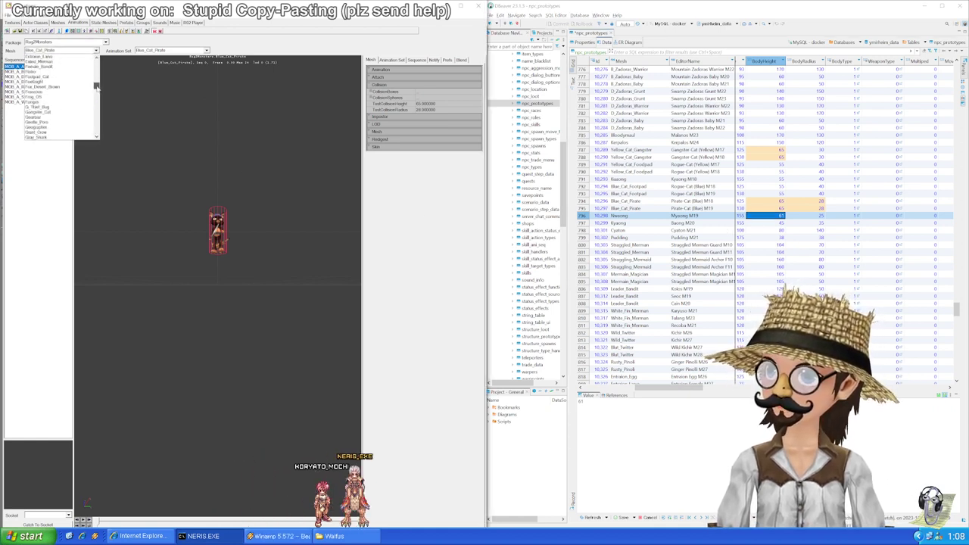
pyautogui.moveTo(96, 86); pyautogui.dragTo(96, 92)
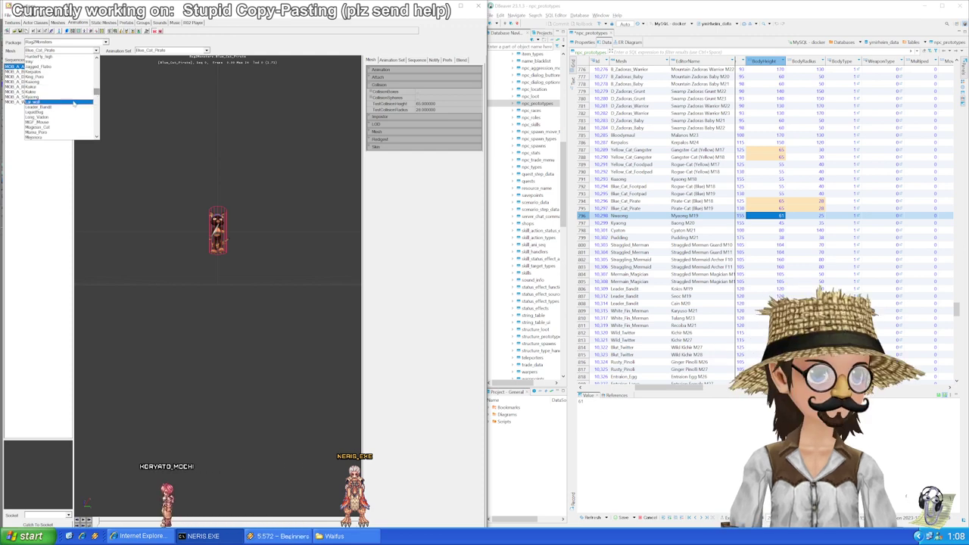
pyautogui.scroll(-5, 68, 108)
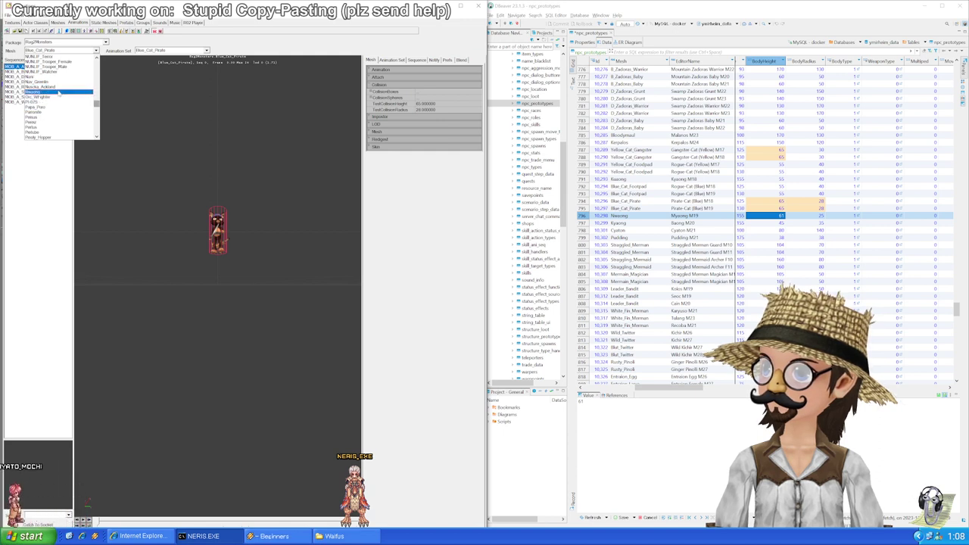
pyautogui.click(58, 92)
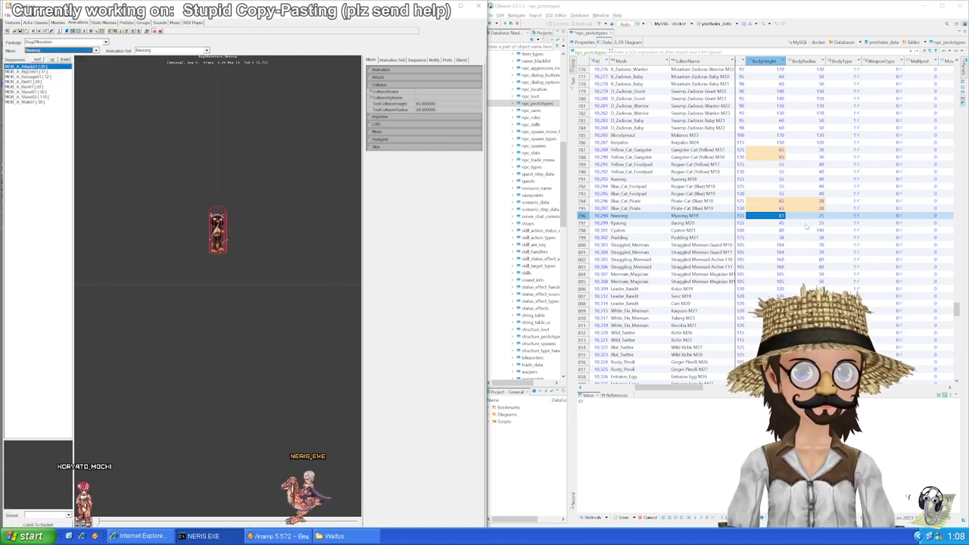
# Step: Set BodyHeight to 65 and BodyRadius to 28 for the Myaong M19 row
pyautogui.click(781, 217)
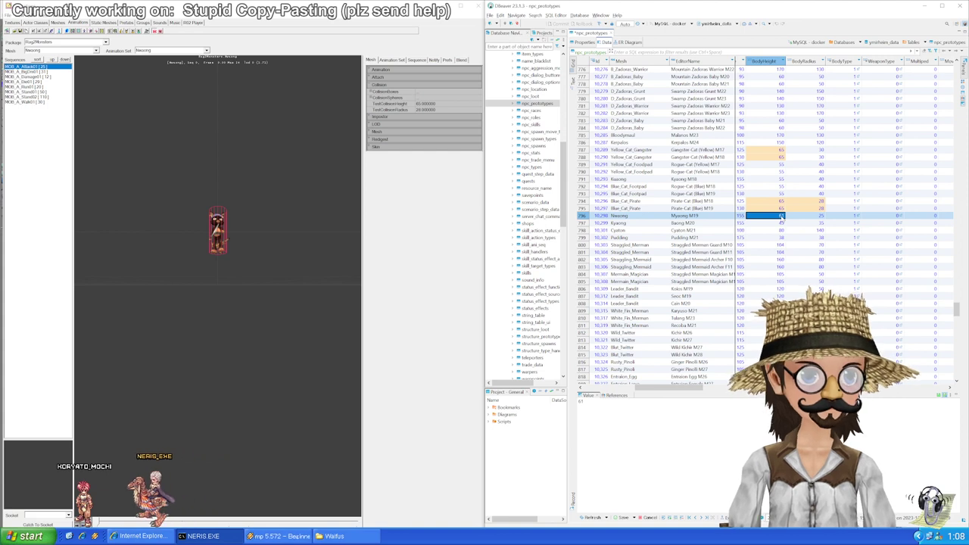
pyautogui.hotkey('ctrl', 'shift', 'v')
pyautogui.click(701, 277)
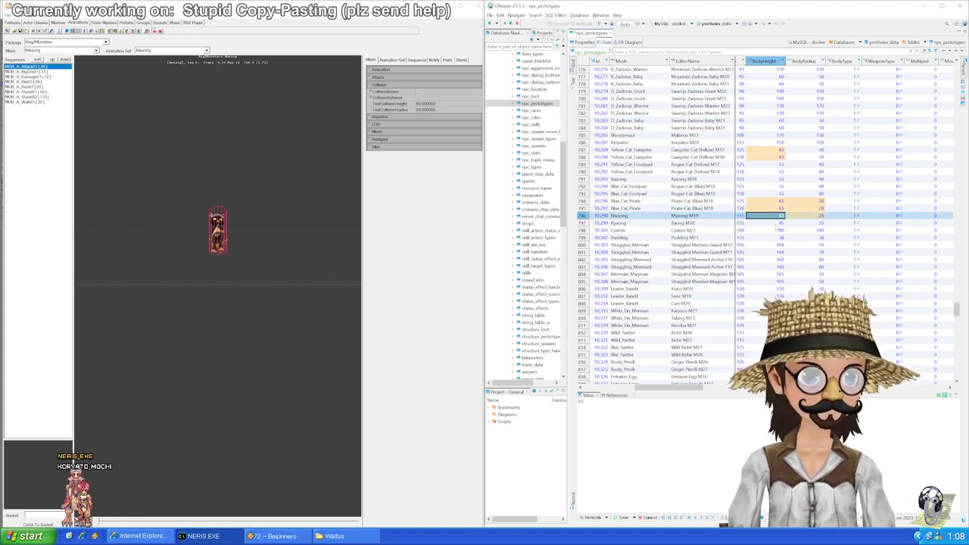
# Step: Select the BodyHeight cell of the Kyaong row and load the Kyaong mesh in the animation browser
pyautogui.click(773, 224)
pyautogui.click(57, 50)
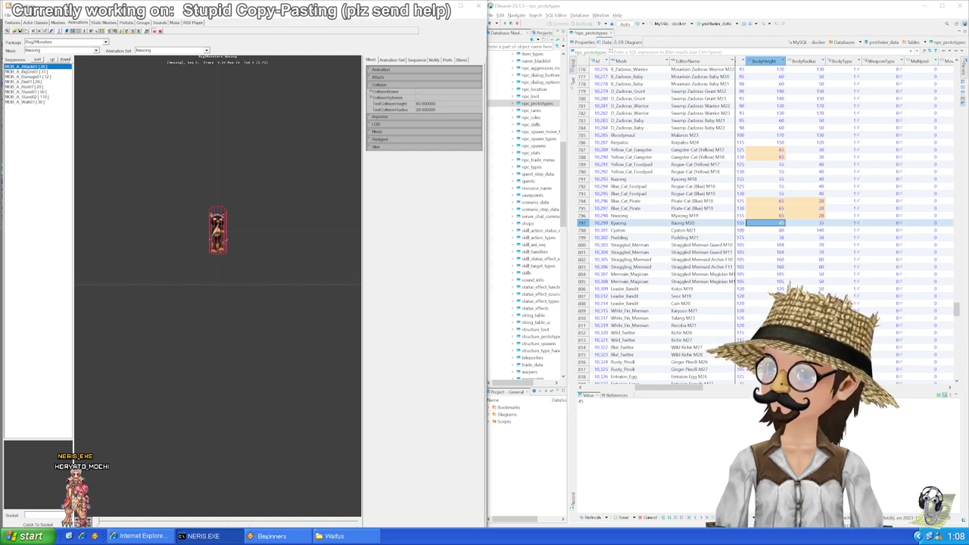
pyautogui.moveTo(98, 105); pyautogui.dragTo(98, 93)
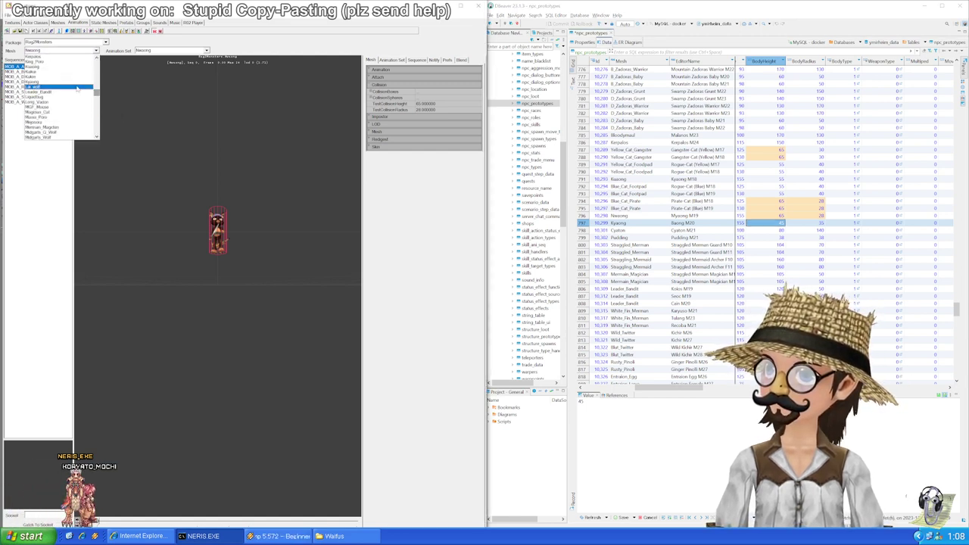
pyautogui.click(76, 88)
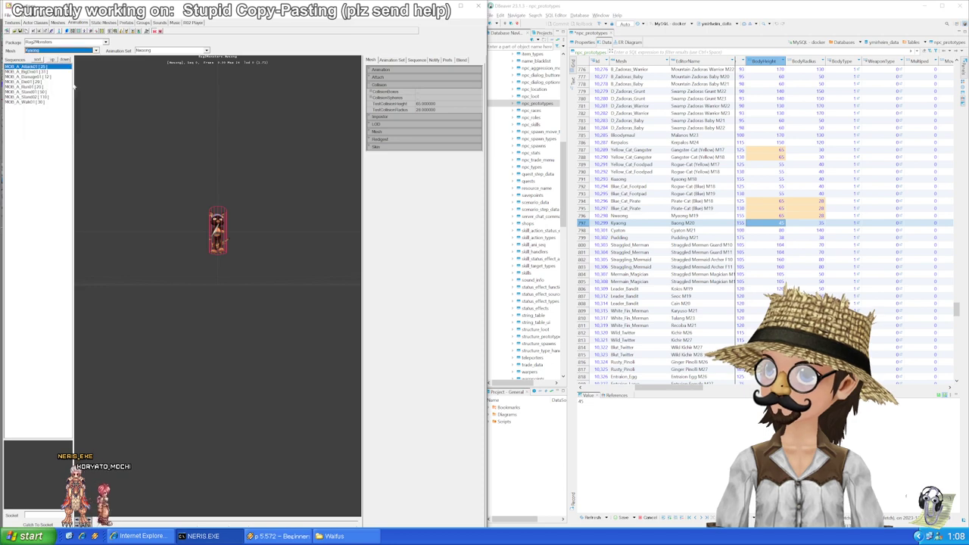
# Step: Set BodyHeight to 50 and BodyRadius to 30 for the Kyaong row
pyautogui.click(772, 225)
pyautogui.write('50')
pyautogui.press('Return')
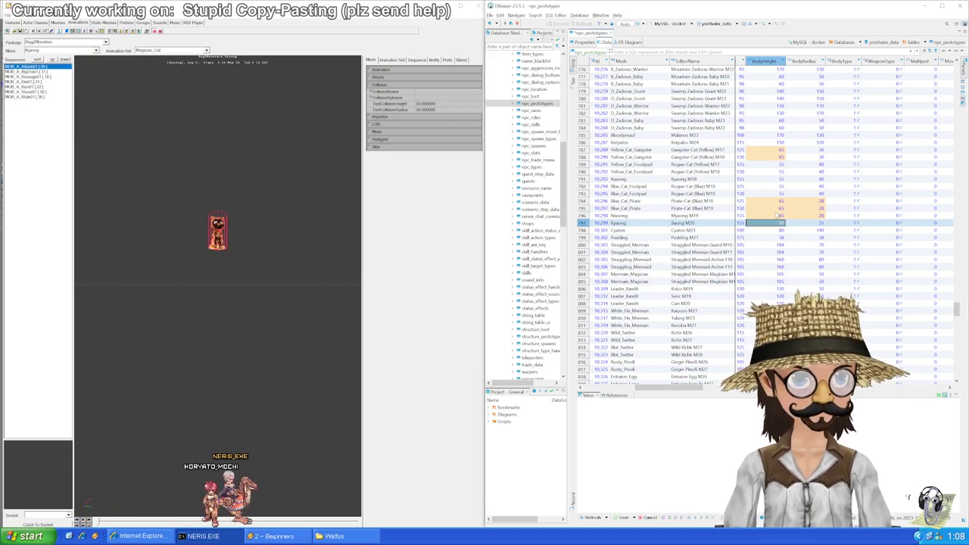
pyautogui.press('Return')
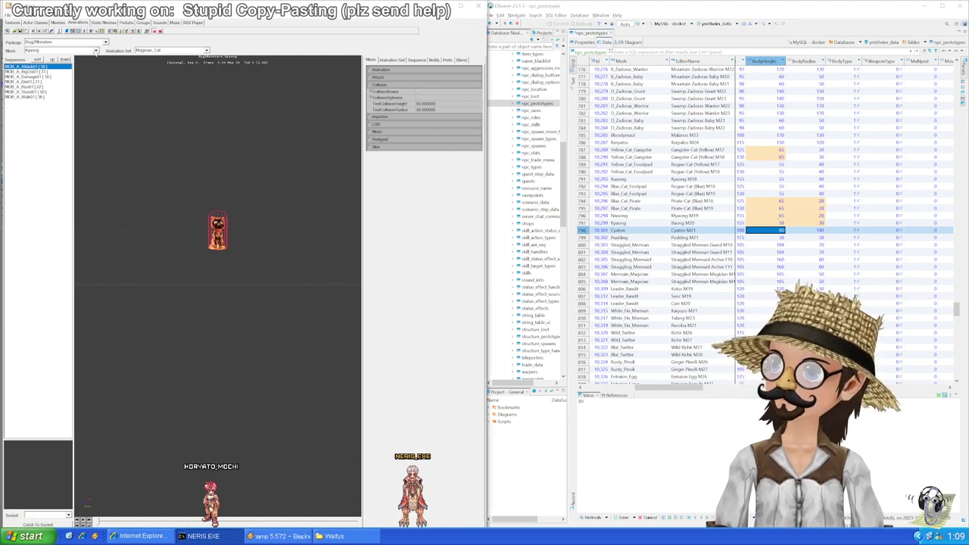
# Step: Load the Cyston mesh in the animation browser to compare its collision height and radius with the Cyston row
pyautogui.click(95, 50)
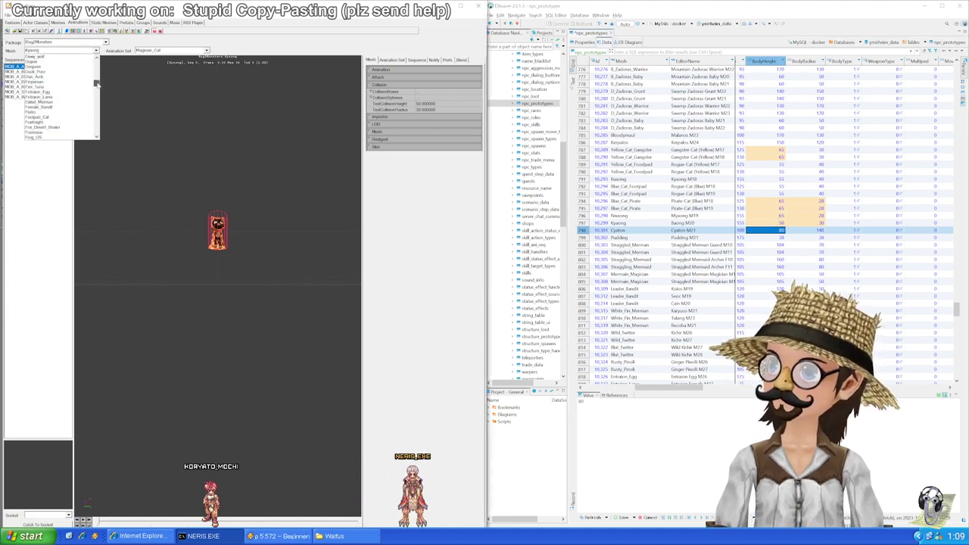
pyautogui.moveTo(97, 84); pyautogui.dragTo(97, 79)
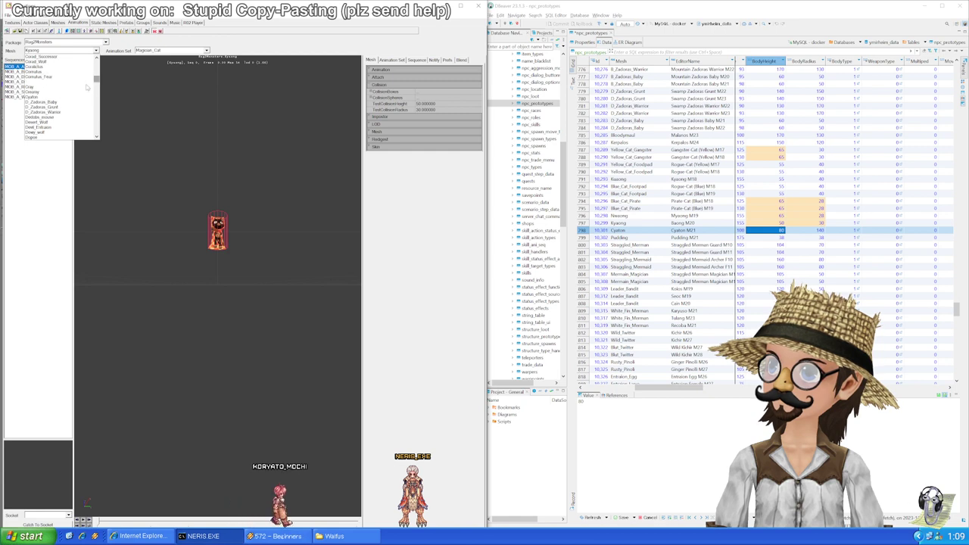
pyautogui.click(61, 98)
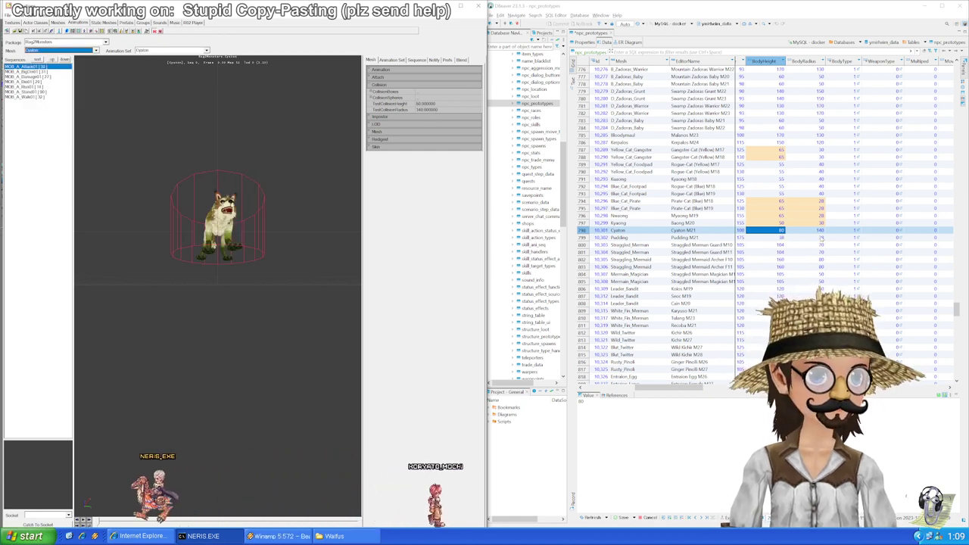
# Step: Select the BodyHeight cell of the Pudding M21 row and load that row's mesh in the animation browser
pyautogui.click(779, 238)
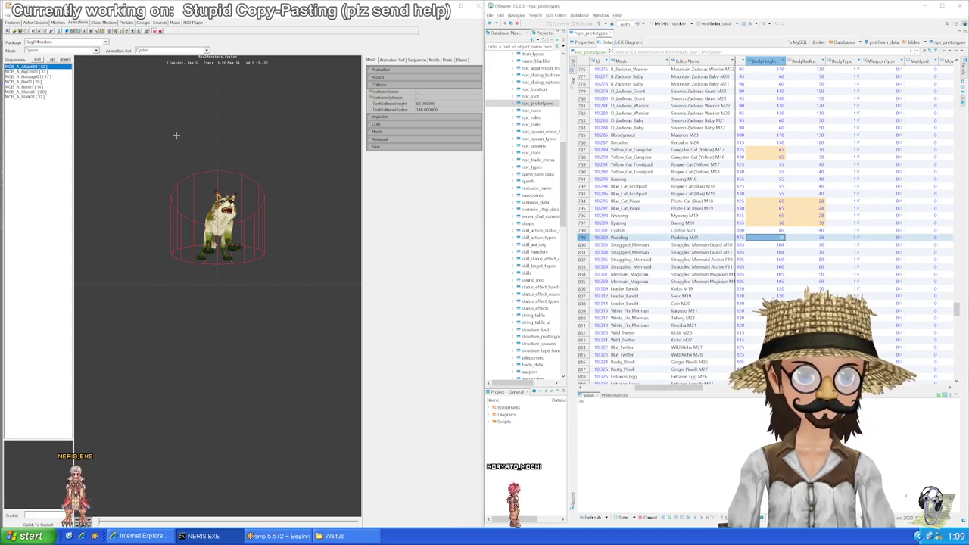
pyautogui.click(96, 51)
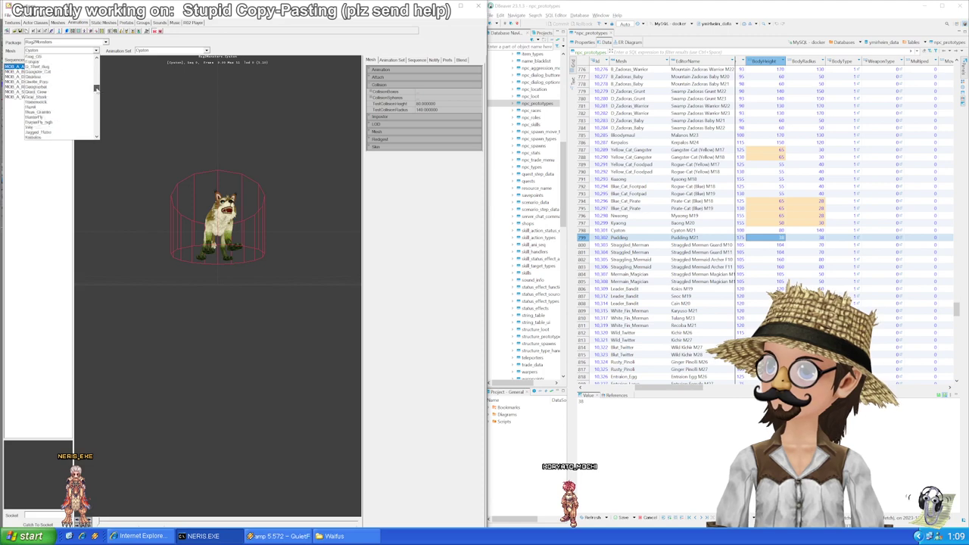
pyautogui.moveTo(96, 102); pyautogui.dragTo(97, 116)
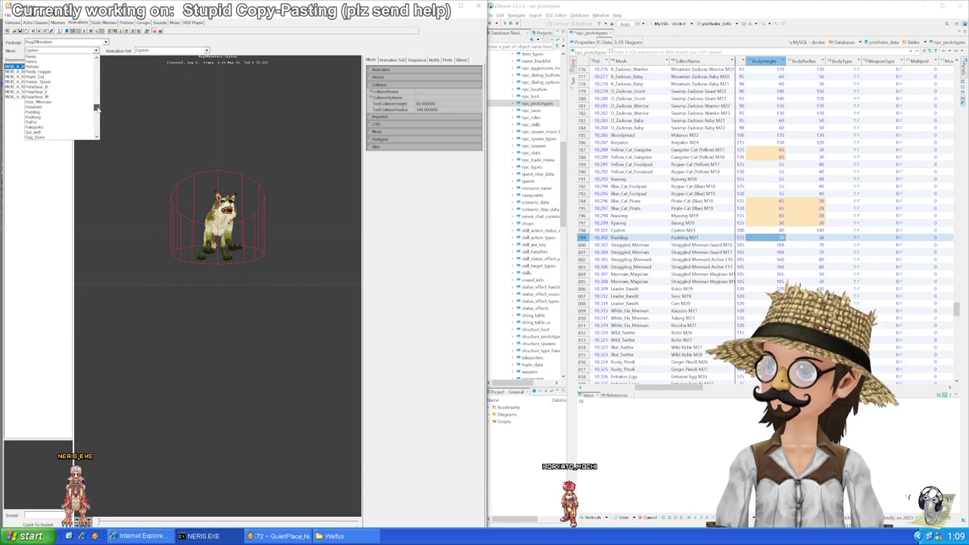
pyautogui.click(82, 113)
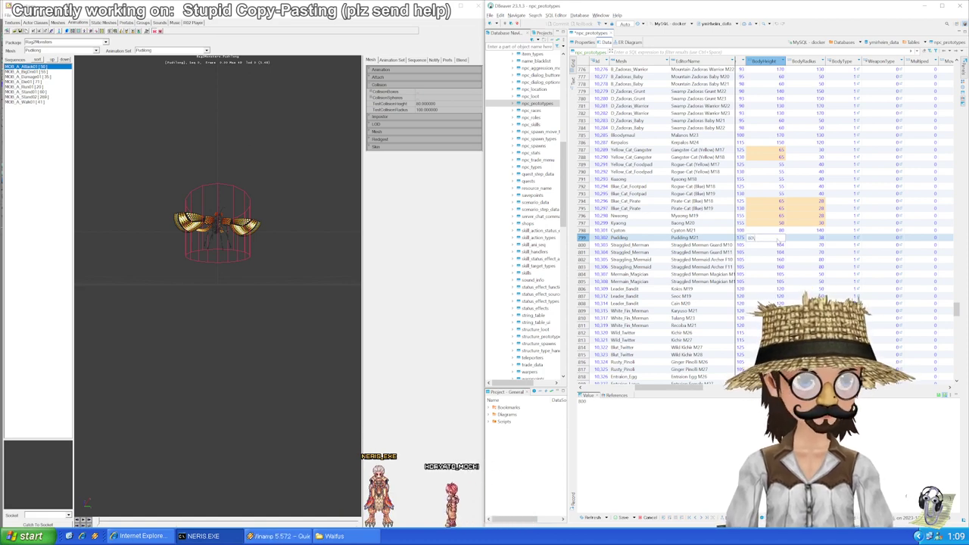
# Step: Set BodyHeight to 80 and BodyRadius to 100 for the Pudding M21 row, and save the pending table changes
pyautogui.press('Right')
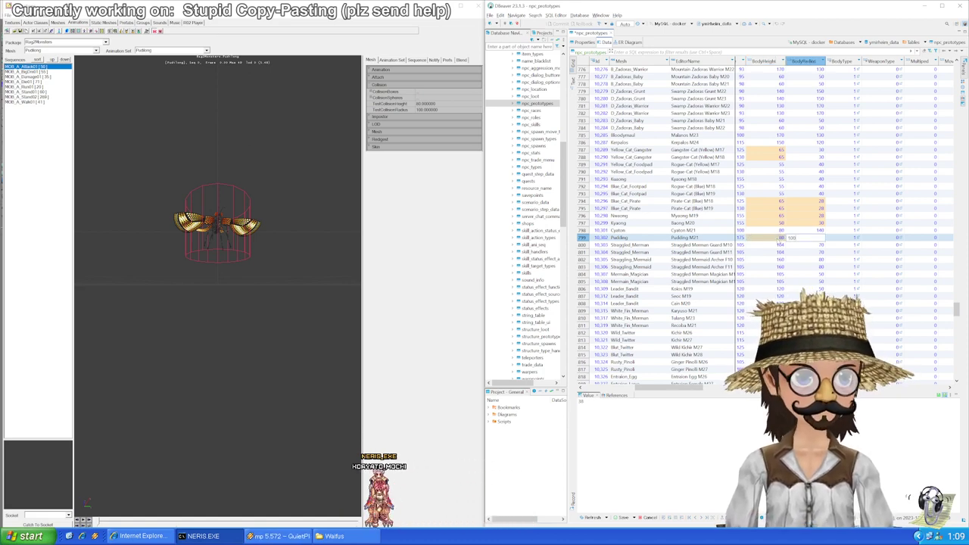
pyautogui.press('Left')
pyautogui.press('Down')
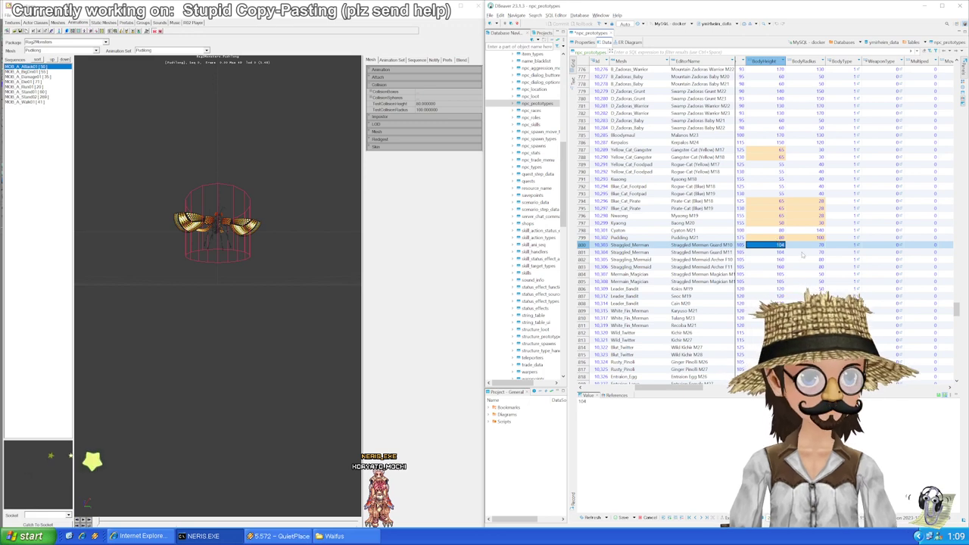
pyautogui.scroll(-2, 801, 253)
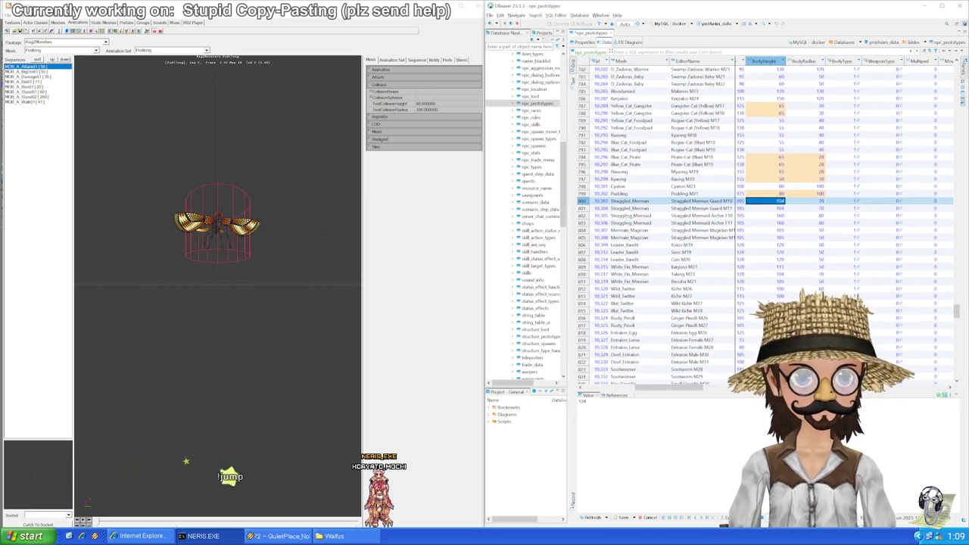
pyautogui.hotkey('ctrl', 's')
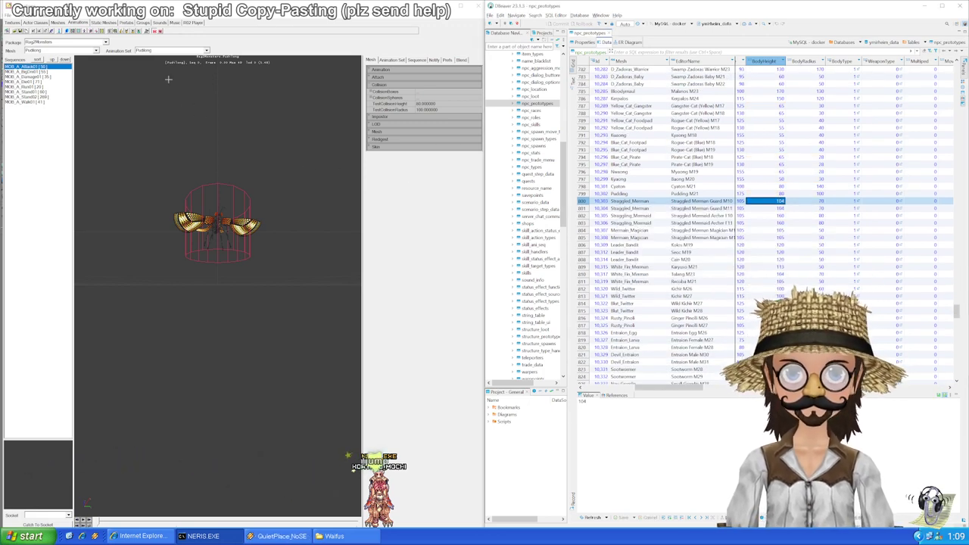
# Step: Load the Struggled_Merman mesh in the animation browser to get its collision height and radius
pyautogui.click(96, 51)
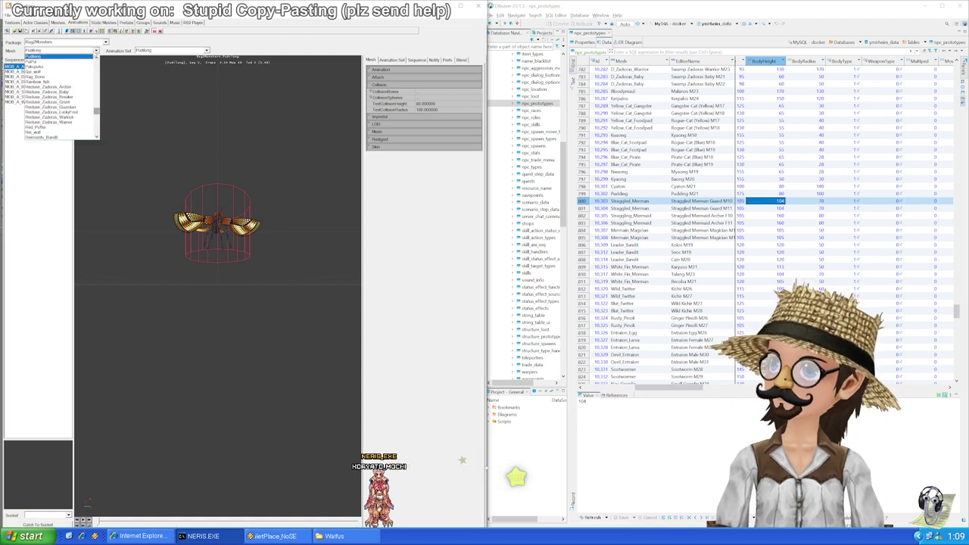
pyautogui.moveTo(97, 115); pyautogui.dragTo(96, 119)
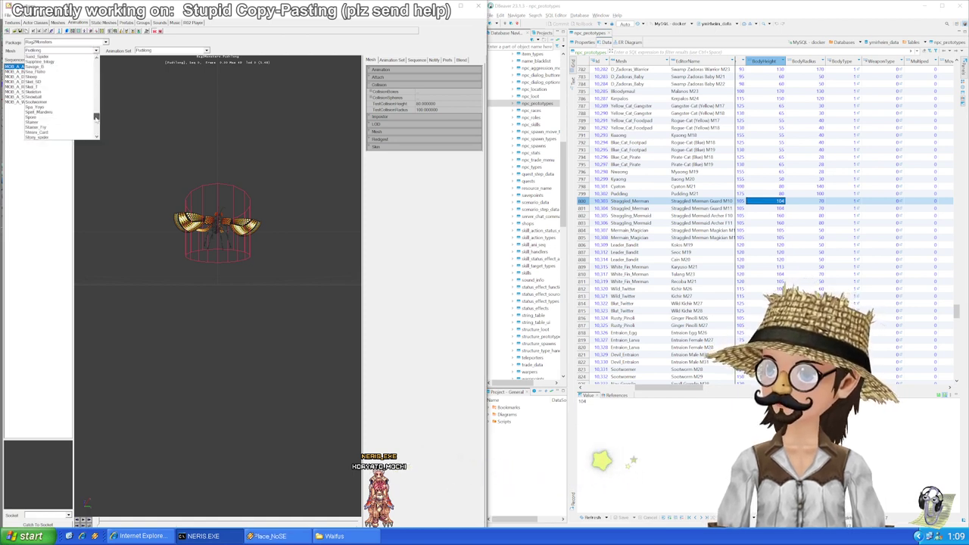
pyautogui.click(45, 105)
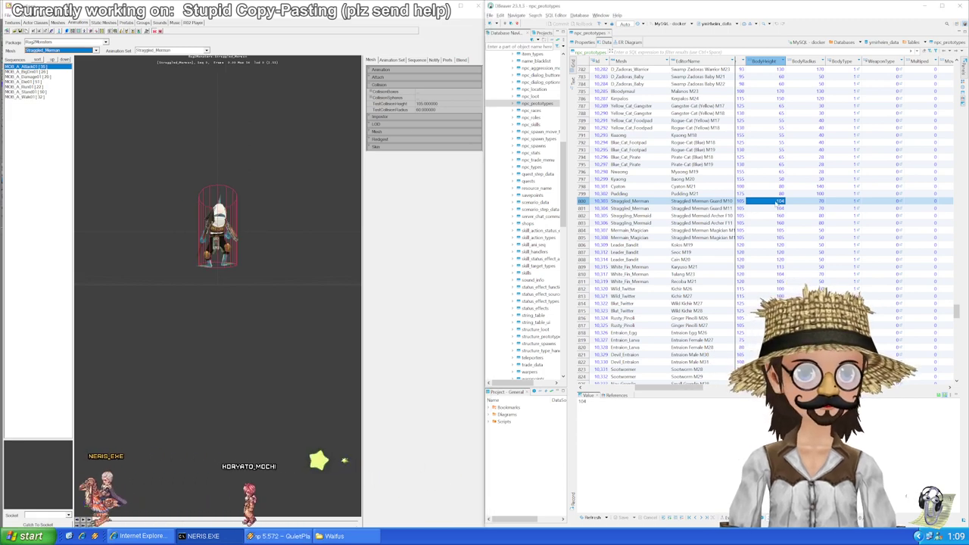
# Step: Set BodyHeight to 105 and BodyRadius to 60 for both Struggled_Merman rows
pyautogui.write('105')
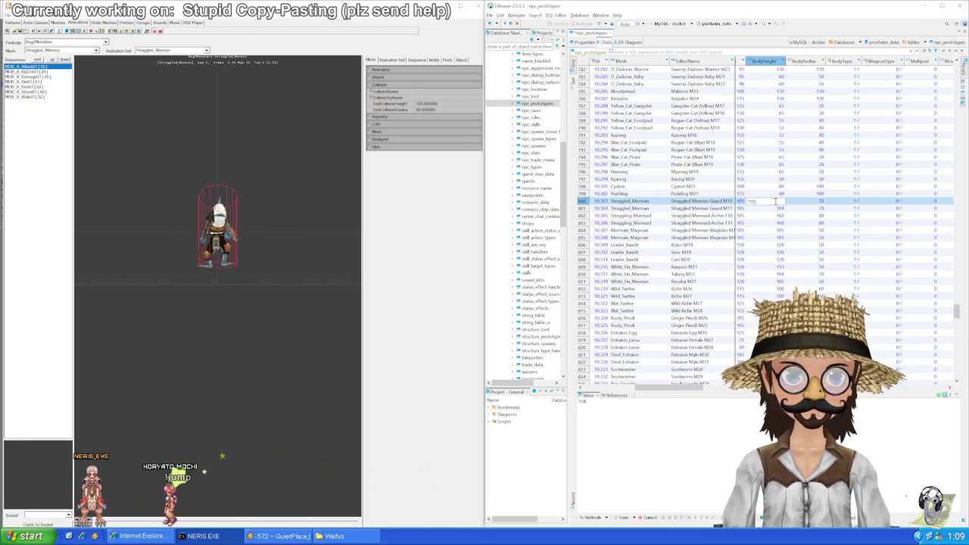
pyautogui.press('Return')
pyautogui.press('Right')
pyautogui.write('60')
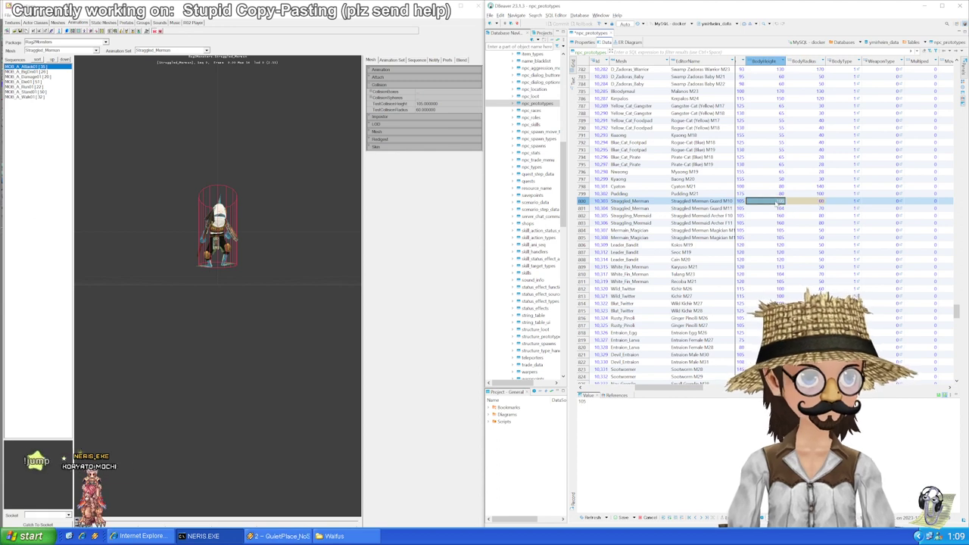
pyautogui.click(778, 207)
pyautogui.write('105')
pyautogui.press('Tab')
pyautogui.write('60')
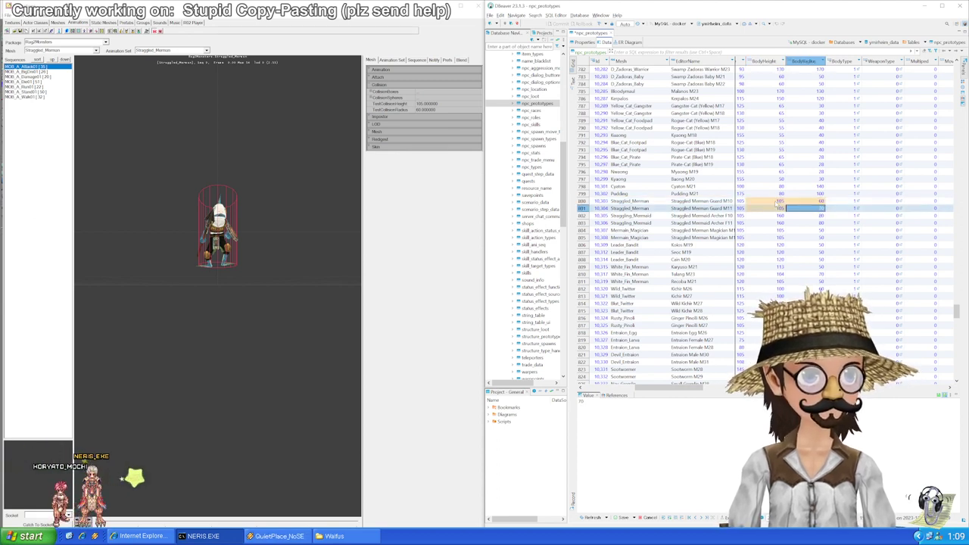
# Step: Select the BodyHeight cell of the first Struggling_Mermaid row and load the Struggling_Mermaid mesh in the animation browser
pyautogui.press('Down')
pyautogui.press('Left')
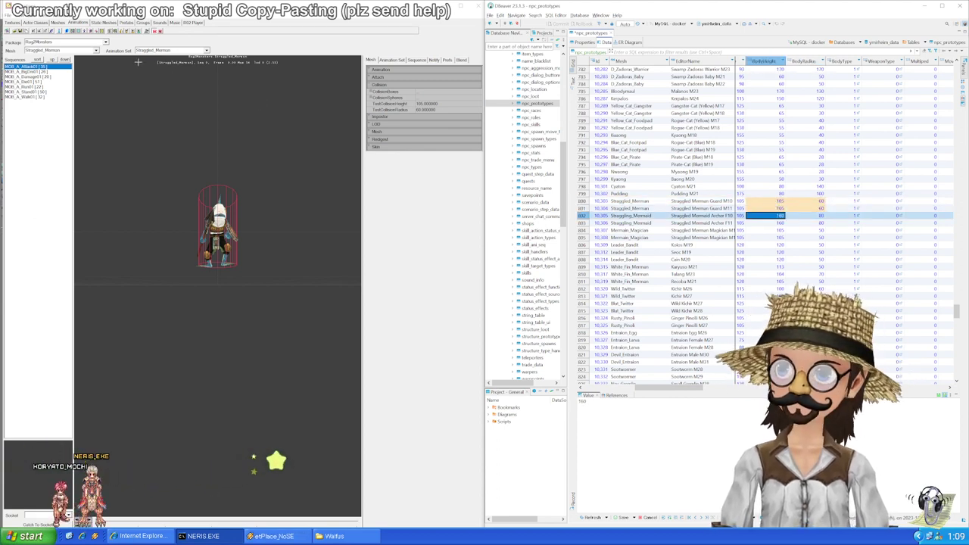
pyautogui.click(90, 50)
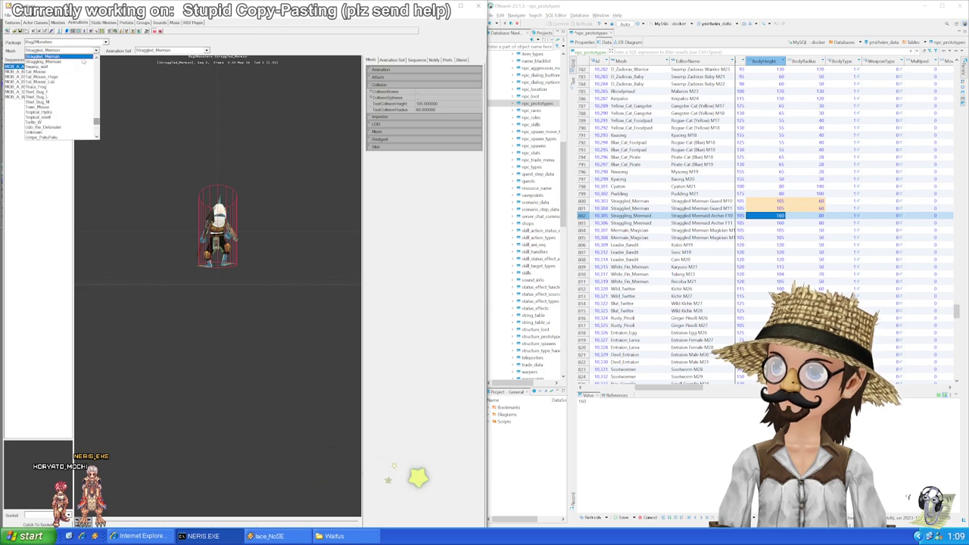
pyautogui.click(74, 67)
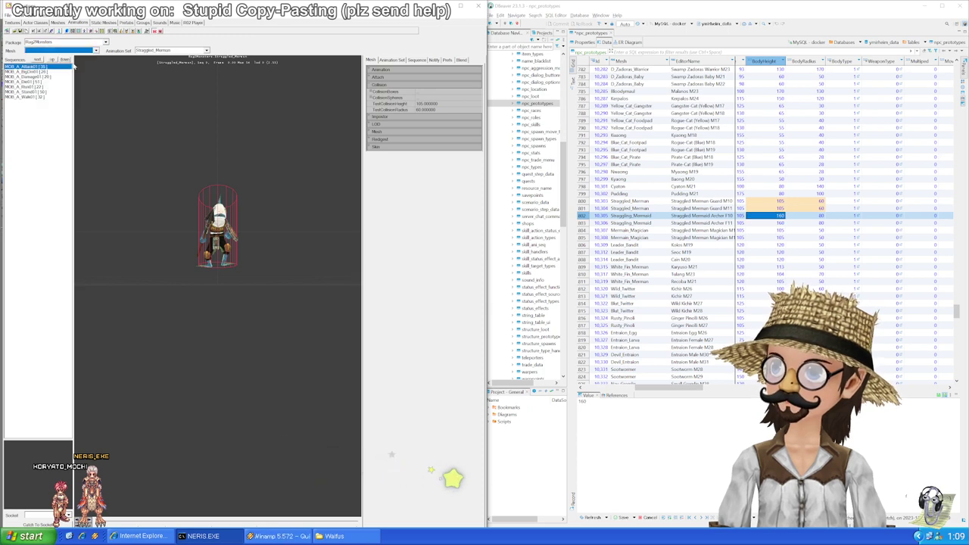
# Step: Set BodyHeight to 90 for both Struggling_Mermaid rows
pyautogui.click(777, 217)
pyautogui.write('90')
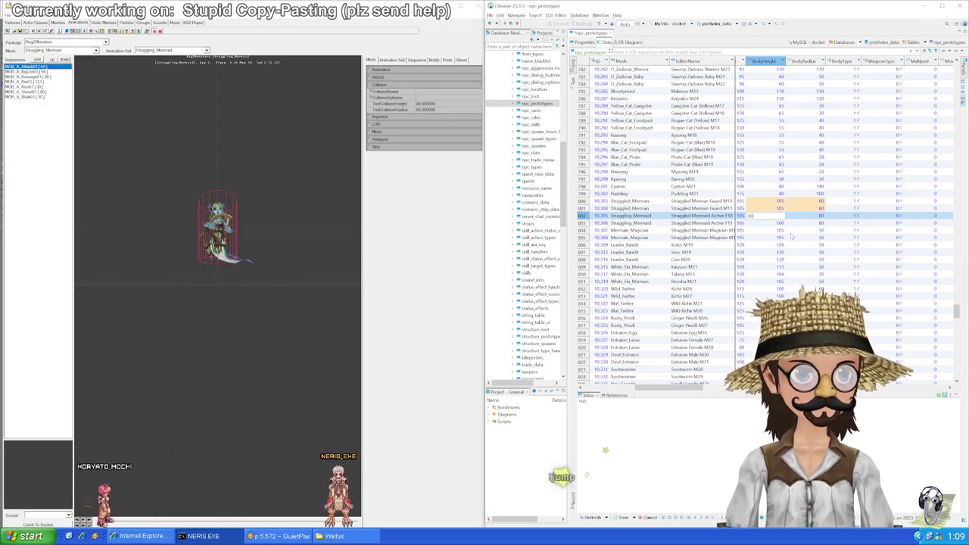
pyautogui.press('Return')
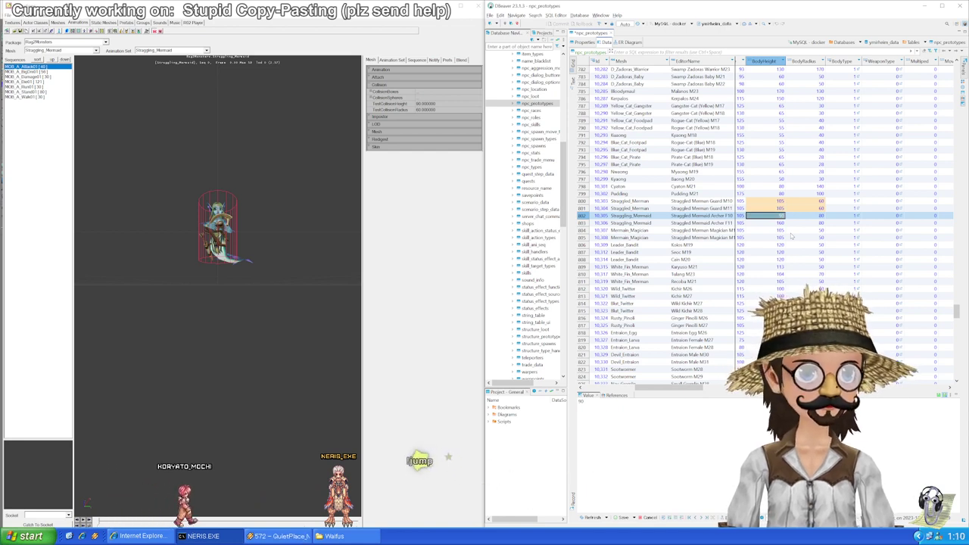
pyautogui.press('Down')
pyautogui.write('90')
# Step: Set BodyRadius to 60 for the first Struggling_Mermaid row and copy that value to the second one
pyautogui.press('Up')
pyautogui.press('Right')
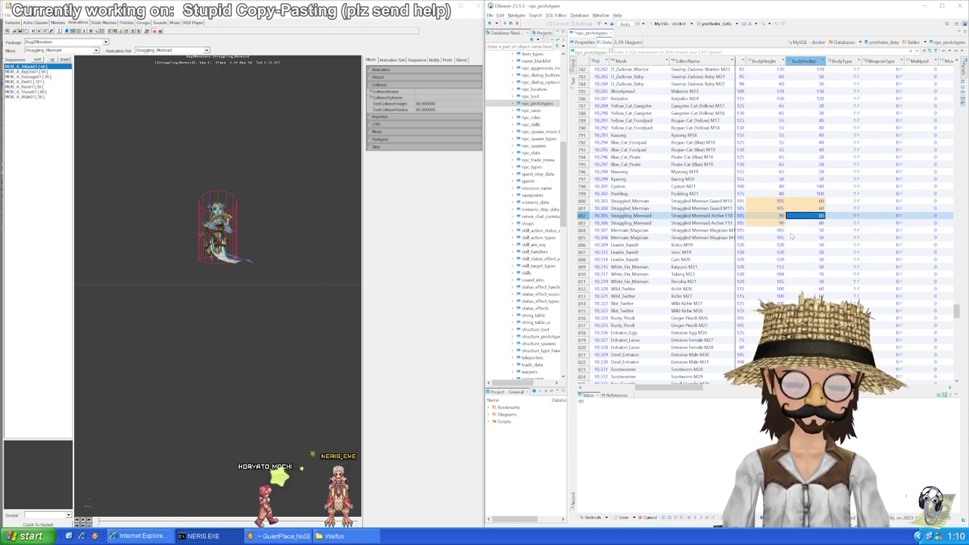
pyautogui.write('60')
pyautogui.press('Return')
pyautogui.hotkey('ctrl', 'c')
pyautogui.press('Down')
pyautogui.hotkey('ctrl', 'v')
# Step: Select the BodyHeight cell of the first Mermain_Magician row and load the Mermain_Magician mesh in the animation browser
pyautogui.press('Down')
pyautogui.press('Left')
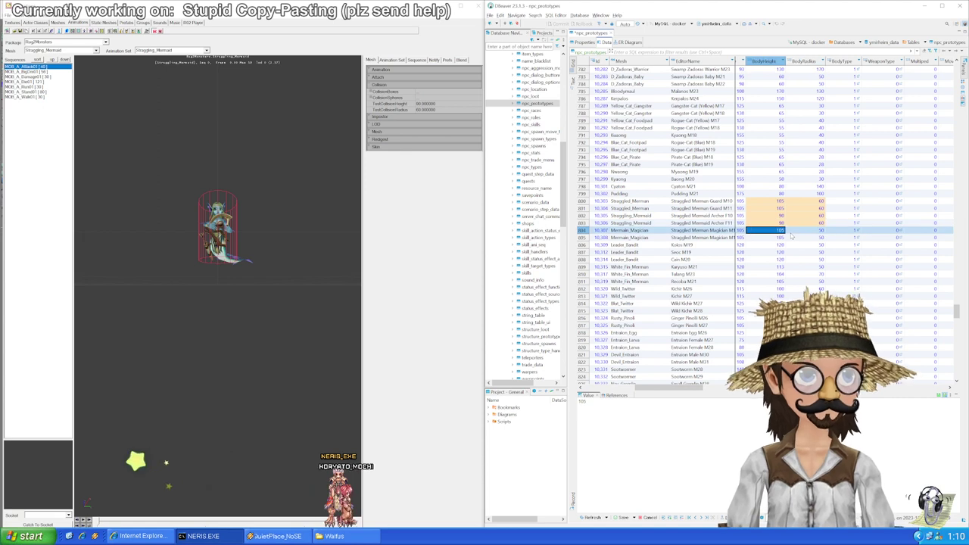
pyautogui.click(92, 90)
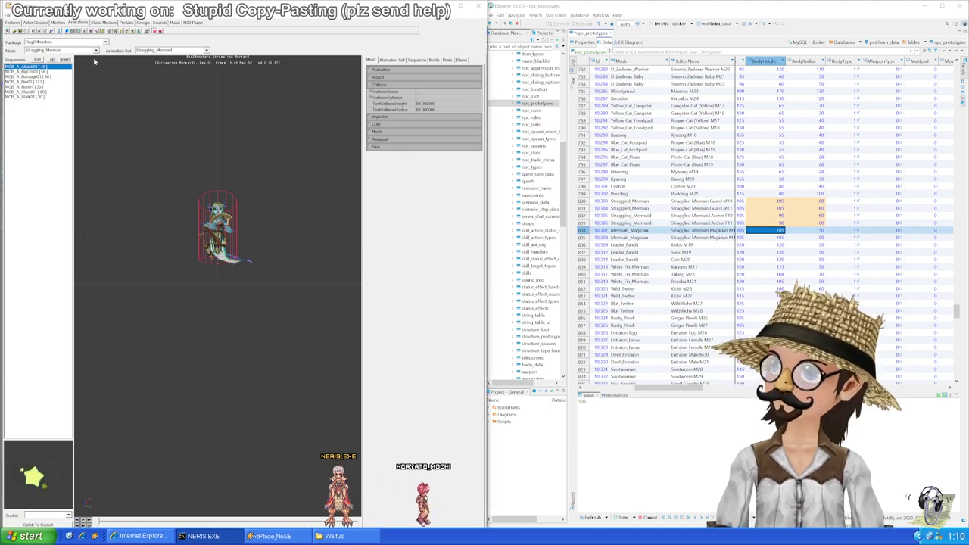
pyautogui.click(96, 51)
pyautogui.moveTo(98, 121); pyautogui.dragTo(97, 98)
pyautogui.click(76, 85)
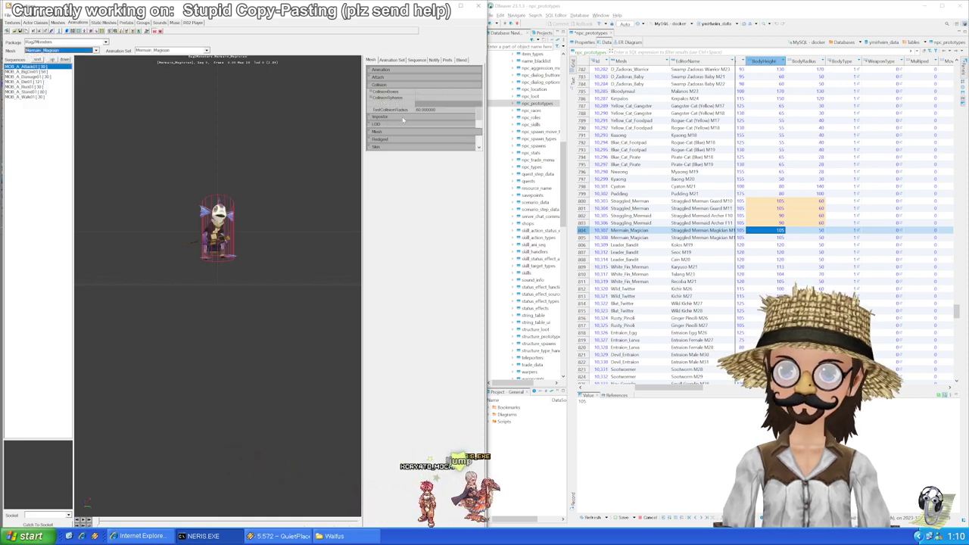
# Step: Set BodyHeight to 85 and BodyRadius to 50 for the first Mermain_Magician row
pyautogui.click(764, 228)
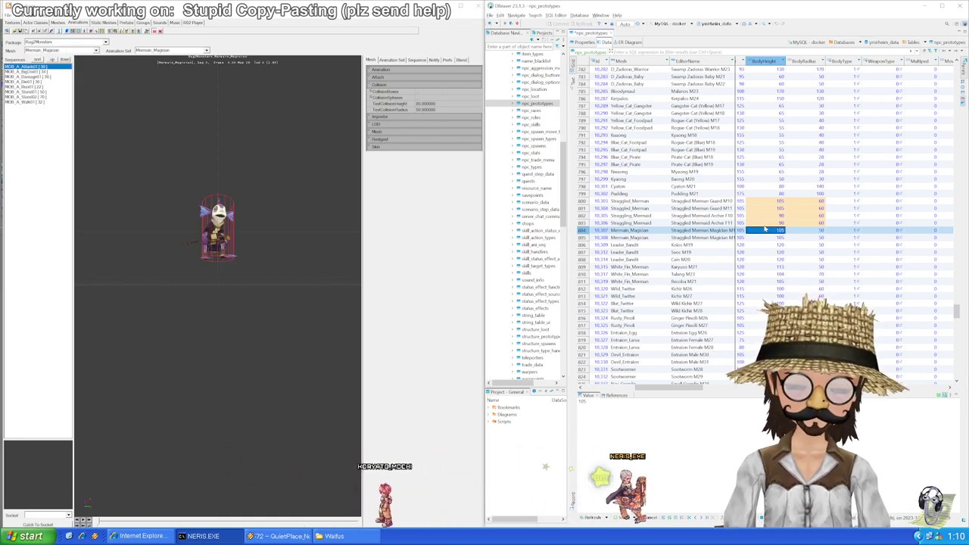
pyautogui.write('85')
pyautogui.press('Tab')
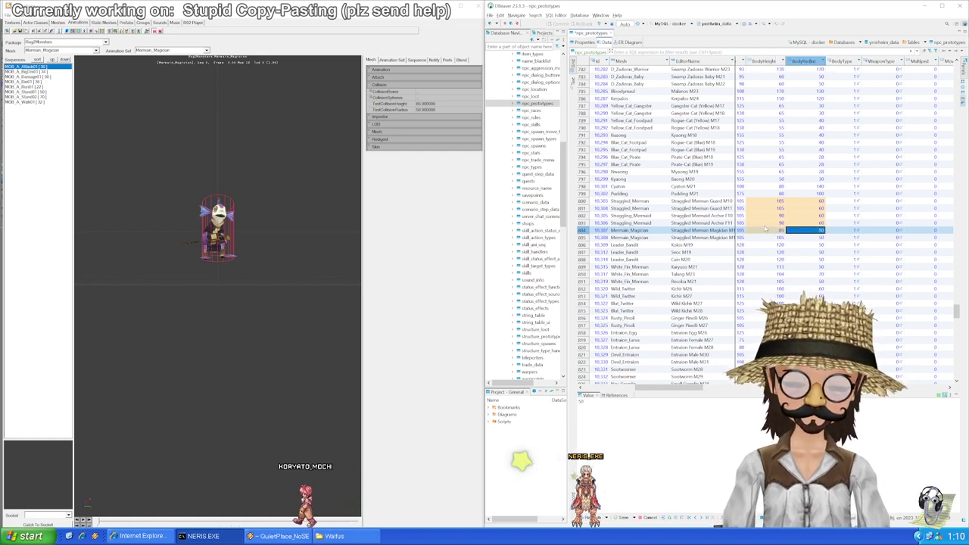
pyautogui.write('50')
pyautogui.press('Down')
pyautogui.press('Left')
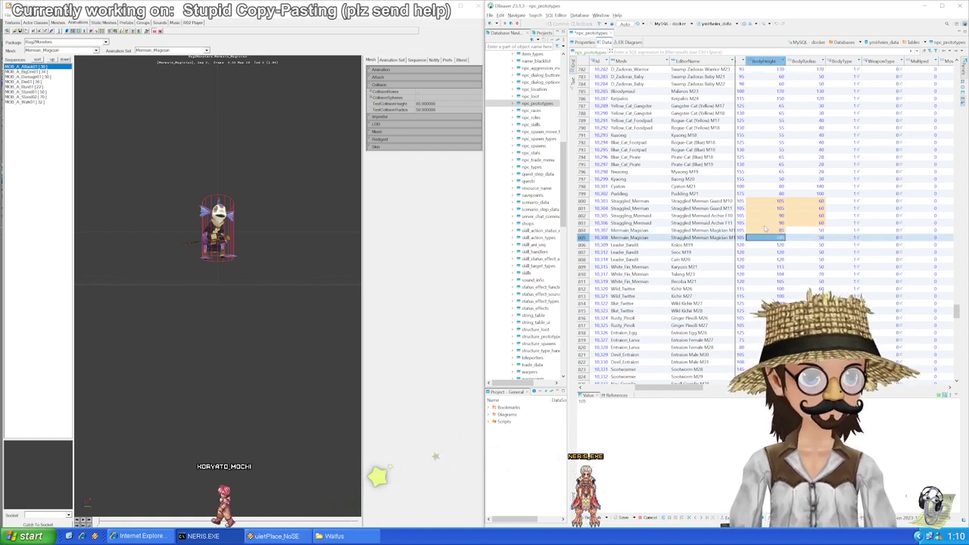
# Step: Copy the BodyHeight of 85 from the first Mermain_Magician row to the second, and select the first row's BodyRadius cell
pyautogui.press('Up')
pyautogui.hotkey('ctrl', 'c')
pyautogui.press('Down')
pyautogui.hotkey('ctrl', 'v')
pyautogui.press('Up')
pyautogui.press('Right')
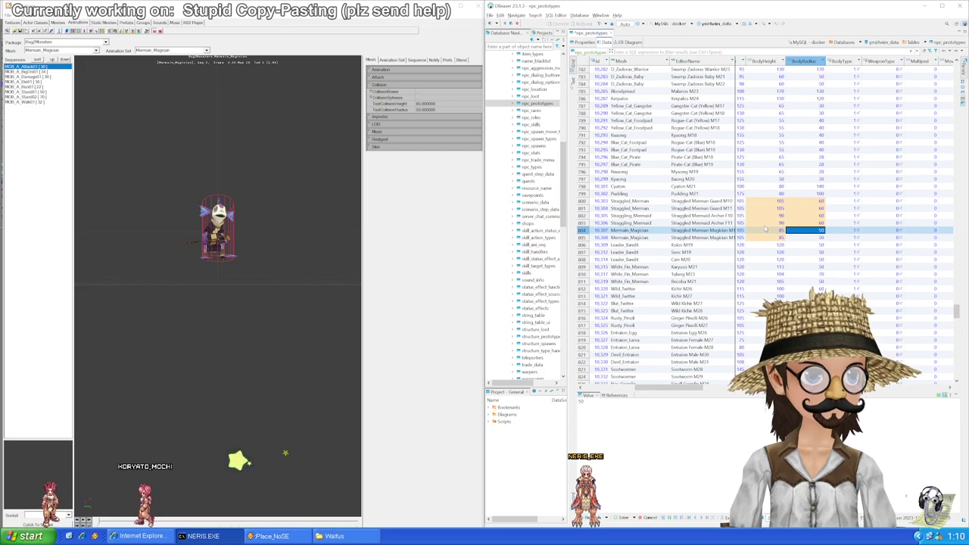
# Step: Move to the second Mermain_Magician row's BodyHeight cell and save the pending changes to the npc_prototypes table
pyautogui.press('Down')
pyautogui.press('Left')
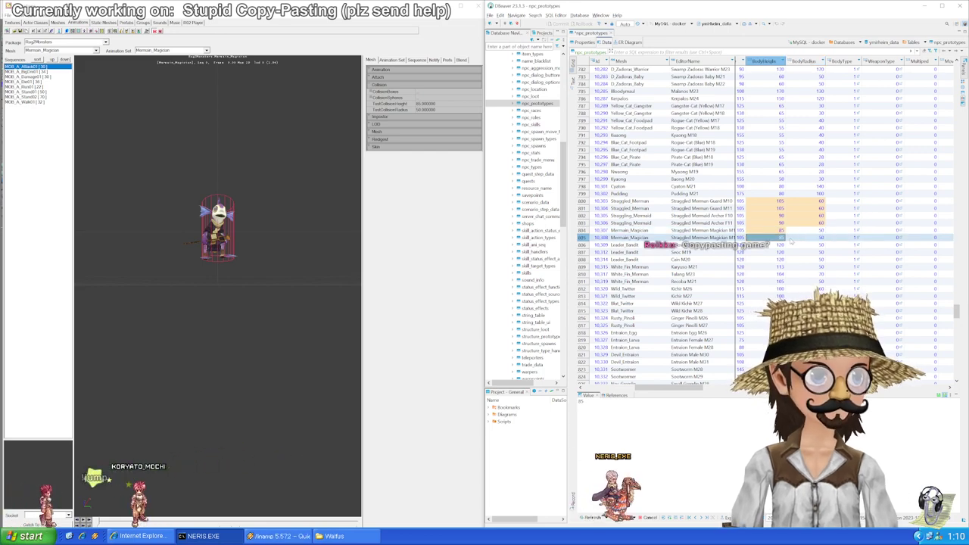
pyautogui.hotkey('ctrl', 's')
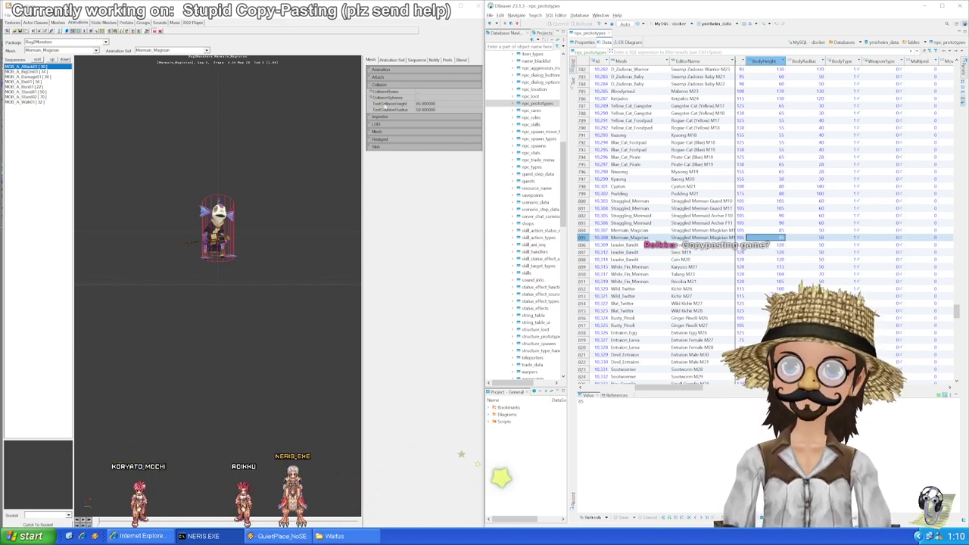
pyautogui.click(797, 239)
pyautogui.click(781, 238)
pyautogui.click(780, 231)
pyautogui.click(795, 237)
pyautogui.click(780, 239)
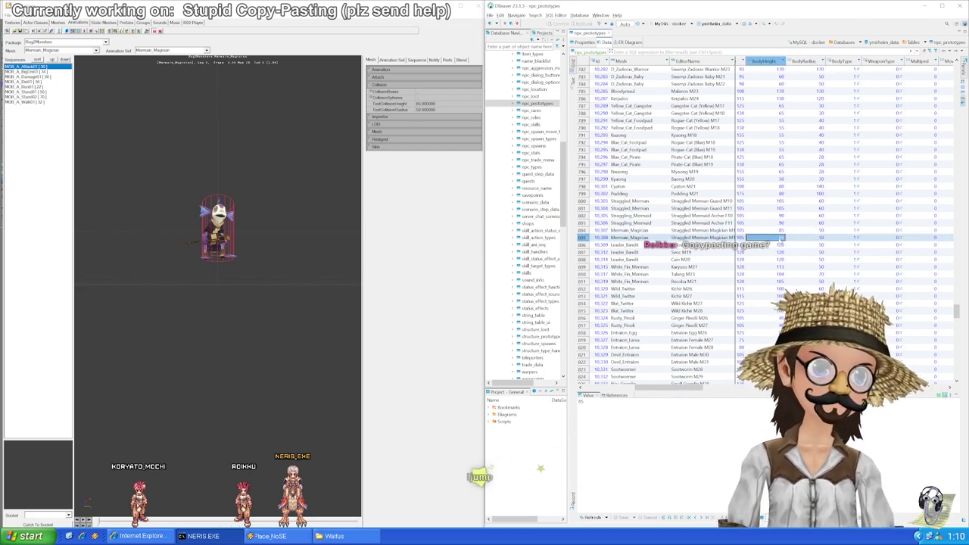
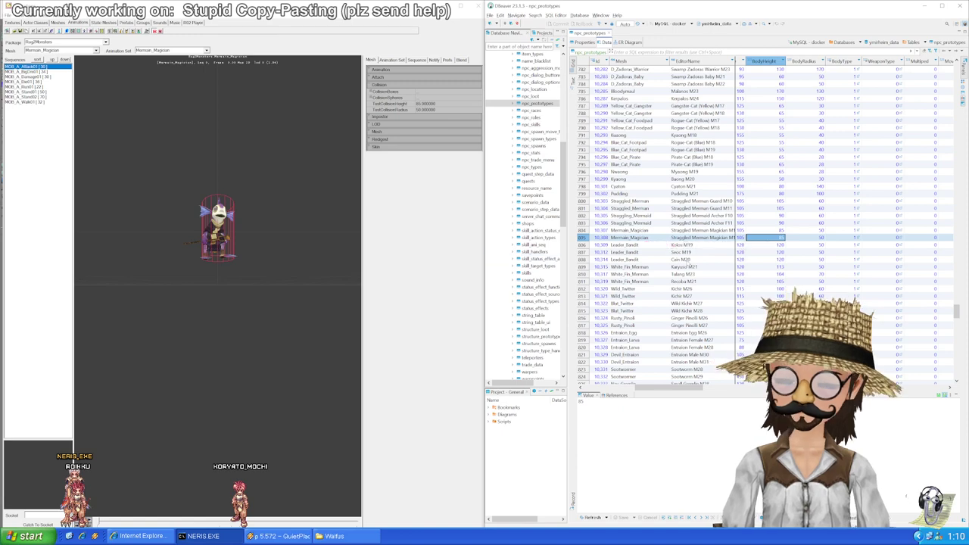
# Step: Select the BodyHeight cell of the first Leader_Bandit row and load the Leader_Bandit mesh in the animation browser
pyautogui.click(779, 245)
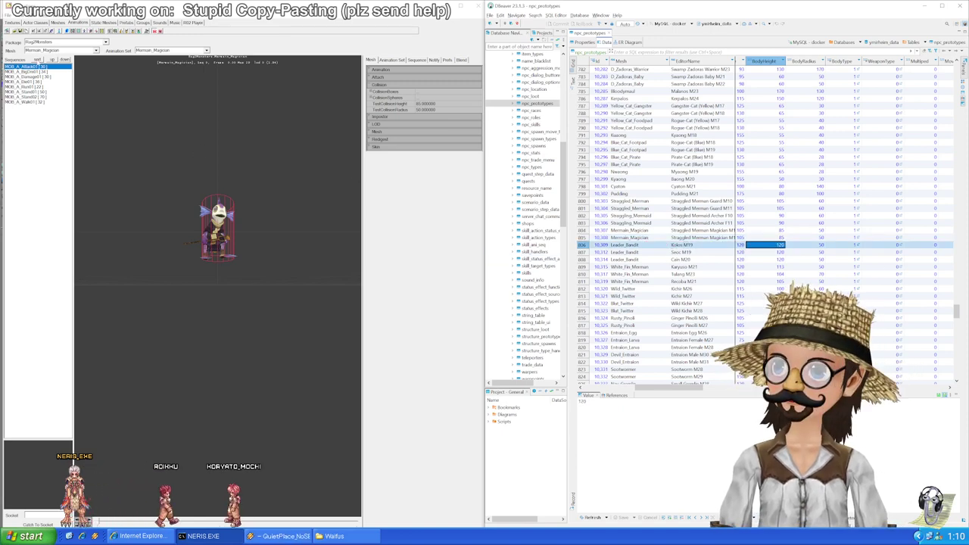
pyautogui.click(95, 50)
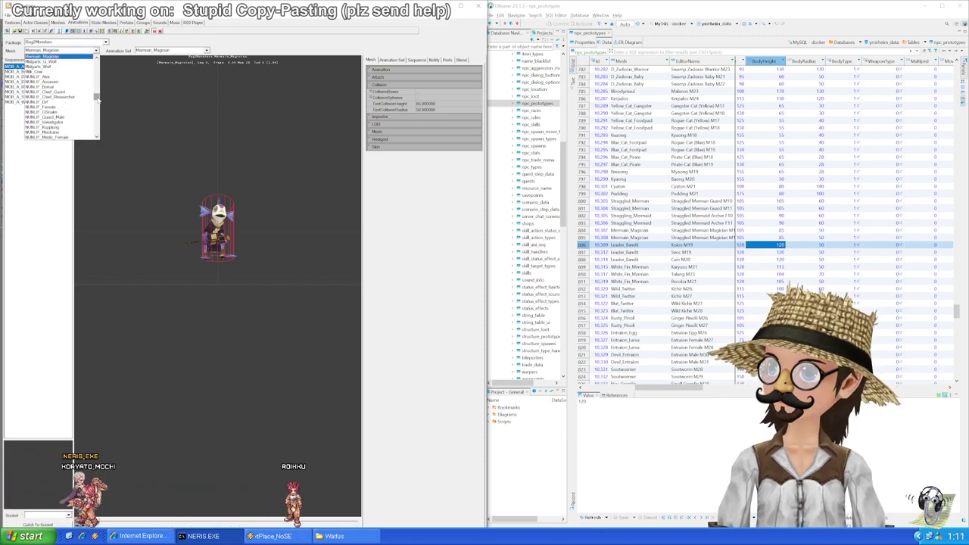
pyautogui.moveTo(97, 99); pyautogui.dragTo(96, 94)
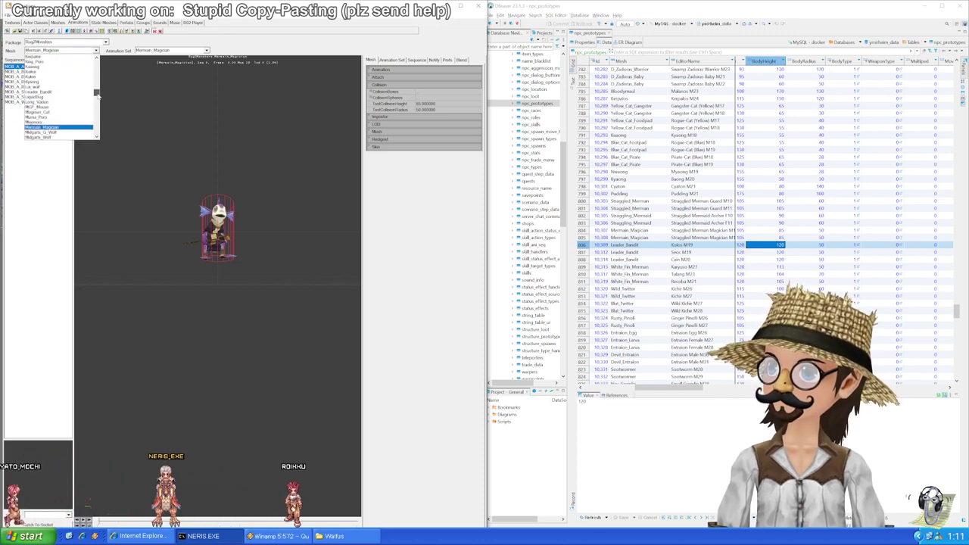
pyautogui.click(78, 93)
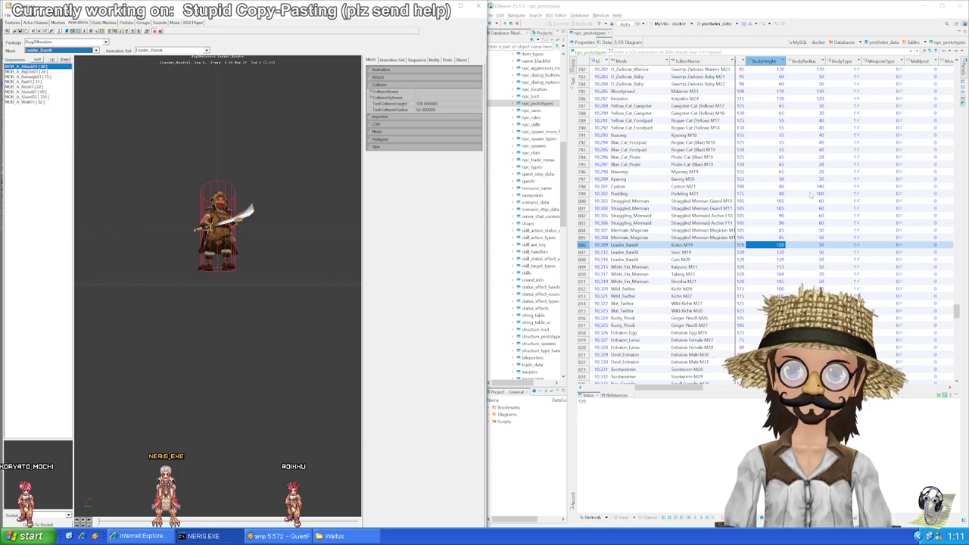
# Step: Set BodyRadius to 55 for all three Leader_Bandit rows and save the table changes
pyautogui.click(821, 252)
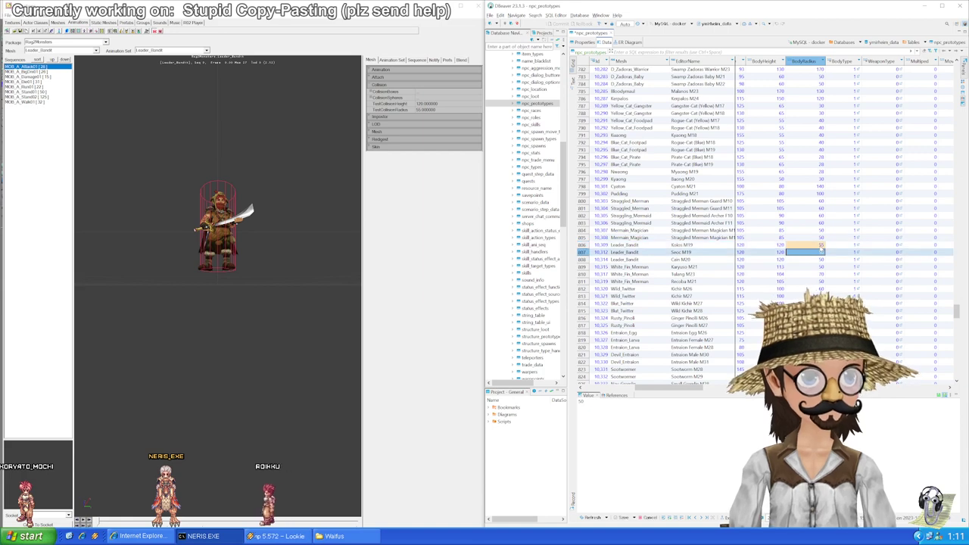
pyautogui.press('Return')
pyautogui.press('Return')
pyautogui.press('Left')
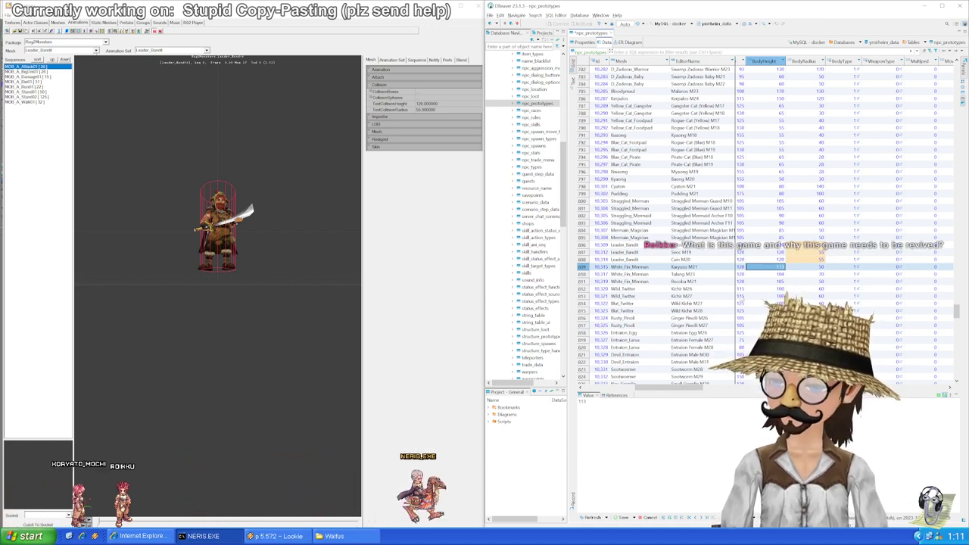
pyautogui.click(794, 262)
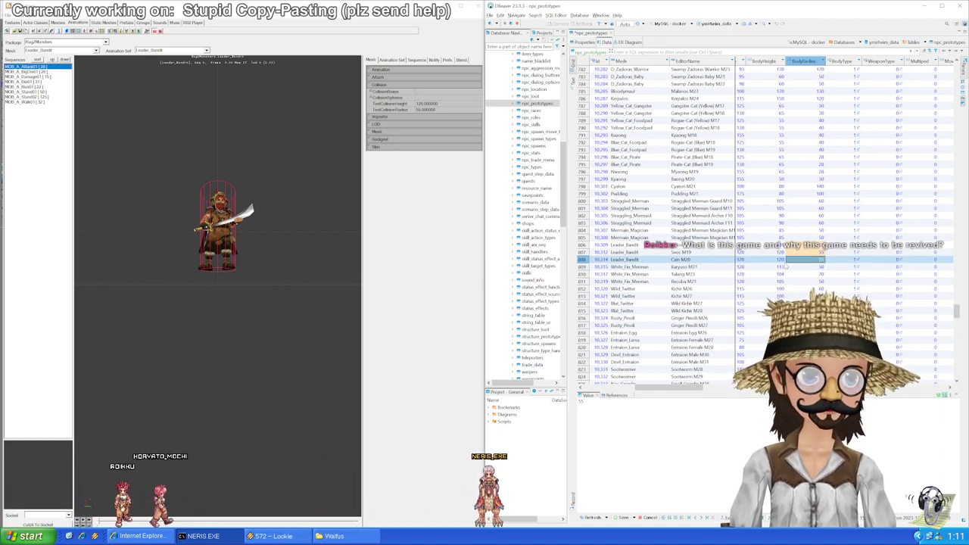
pyautogui.hotkey('ctrl', 's')
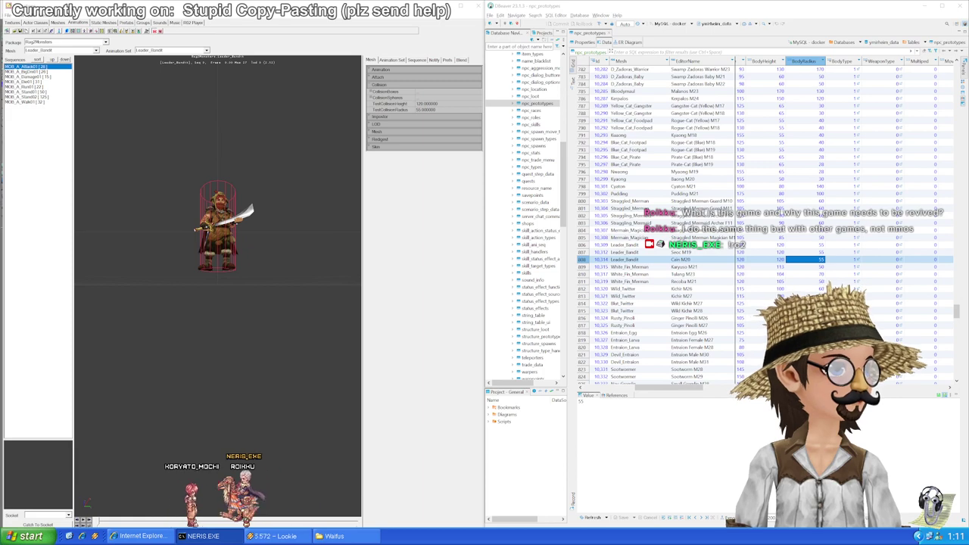
# Step: Switch to the web browser, open ymirheim.org and play the embedded RO2 Remastered video in full screen
pyautogui.moveTo(968, 164); pyautogui.dragTo(927, 147)
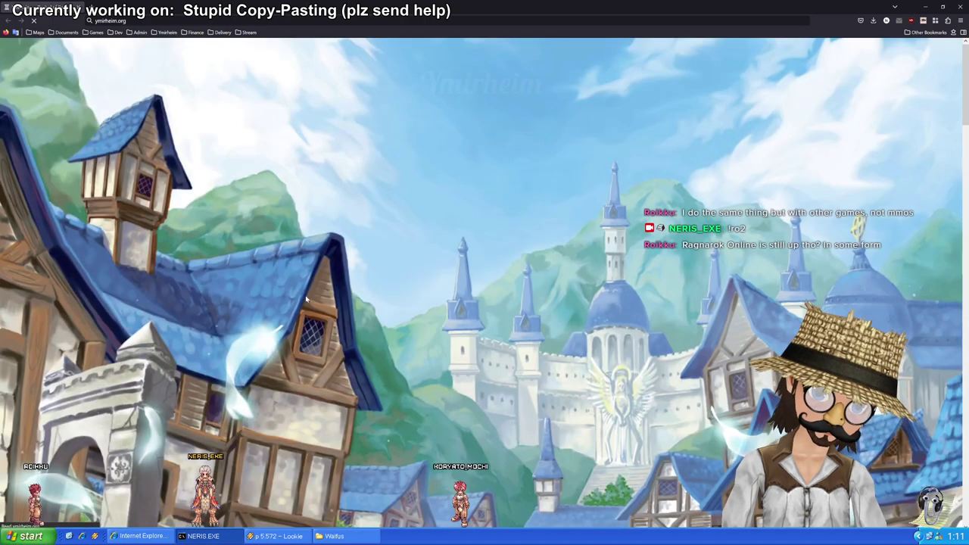
pyautogui.scroll(-15, 311, 315)
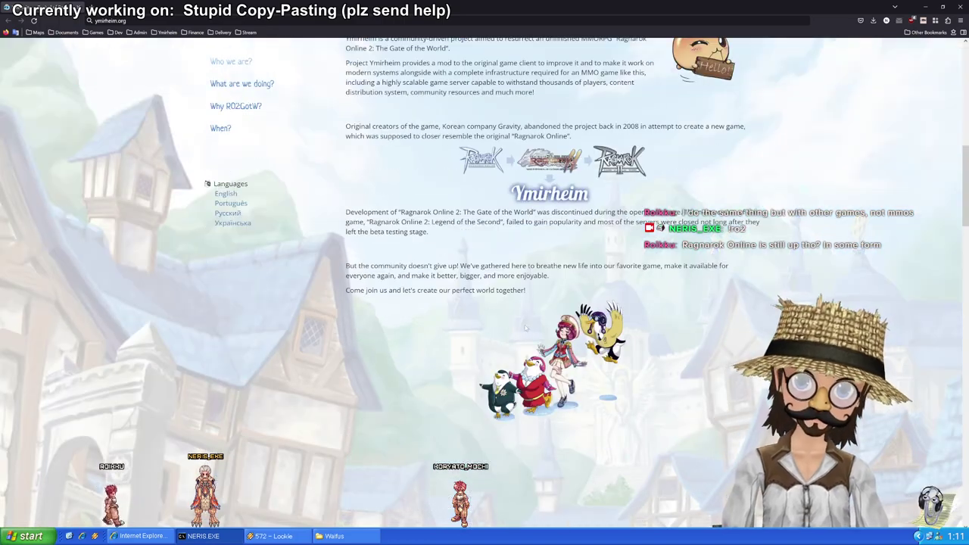
pyautogui.scroll(1, 376, 126)
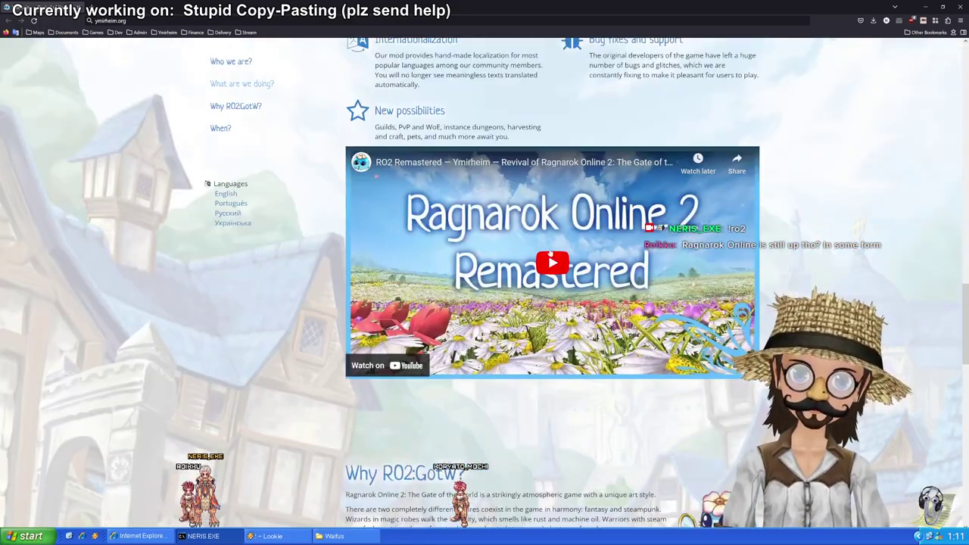
pyautogui.click(555, 263)
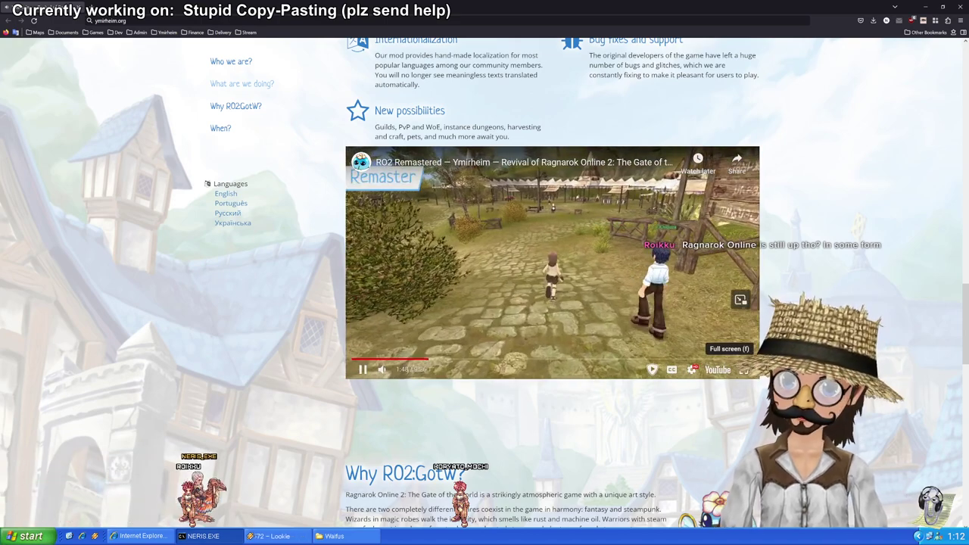
pyautogui.click(744, 369)
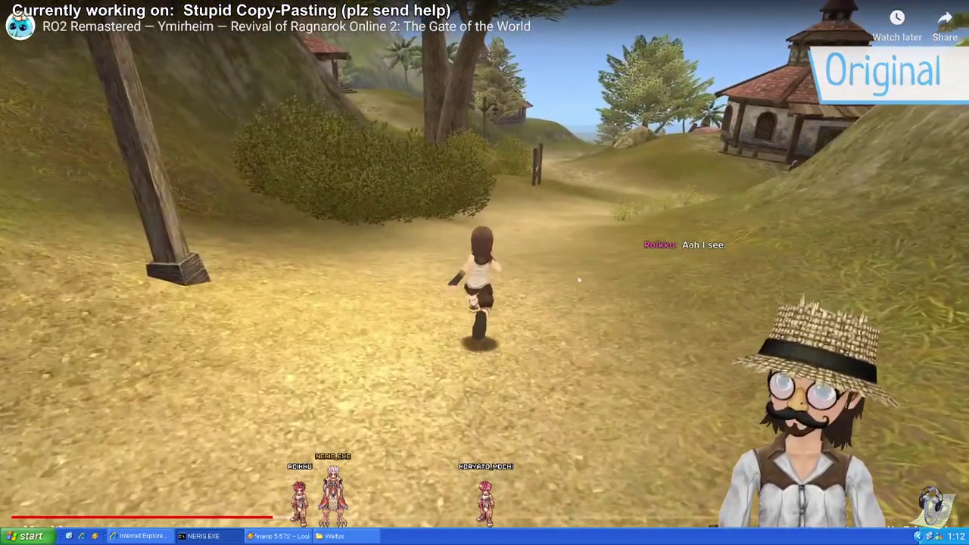
# Step: Exit full screen and pause the RO2 Remastered video
pyautogui.press('Escape')
pyautogui.press('Escape')
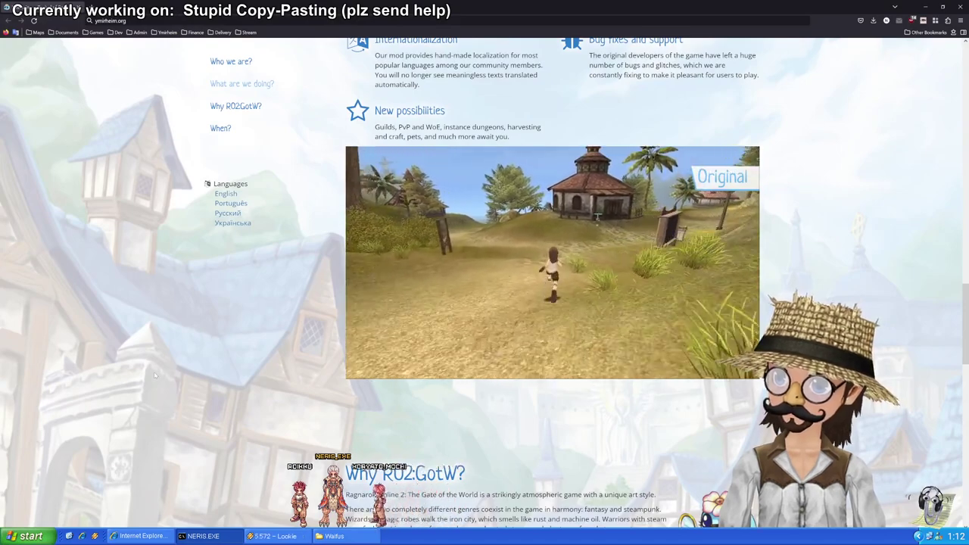
pyautogui.moveTo(573, 264)
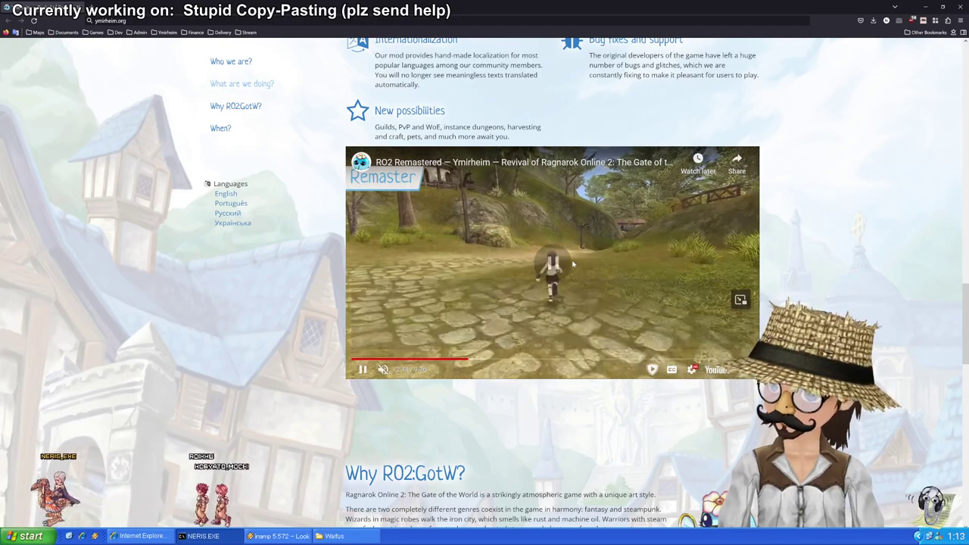
pyautogui.click(573, 264)
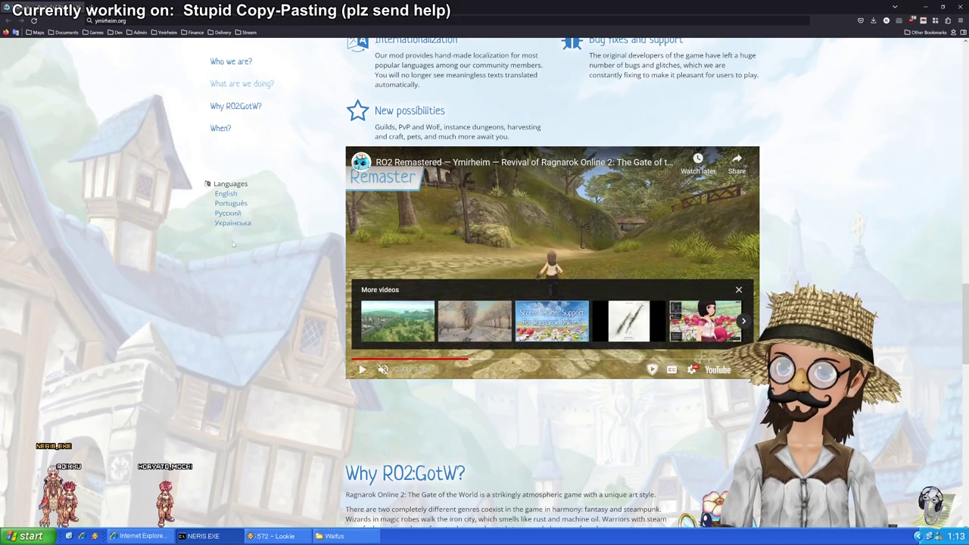
# Step: Return to the "Who we are?" section and read the history of Ragnarok Online 2 and the Ymirheim project
pyautogui.scroll(10, 233, 244)
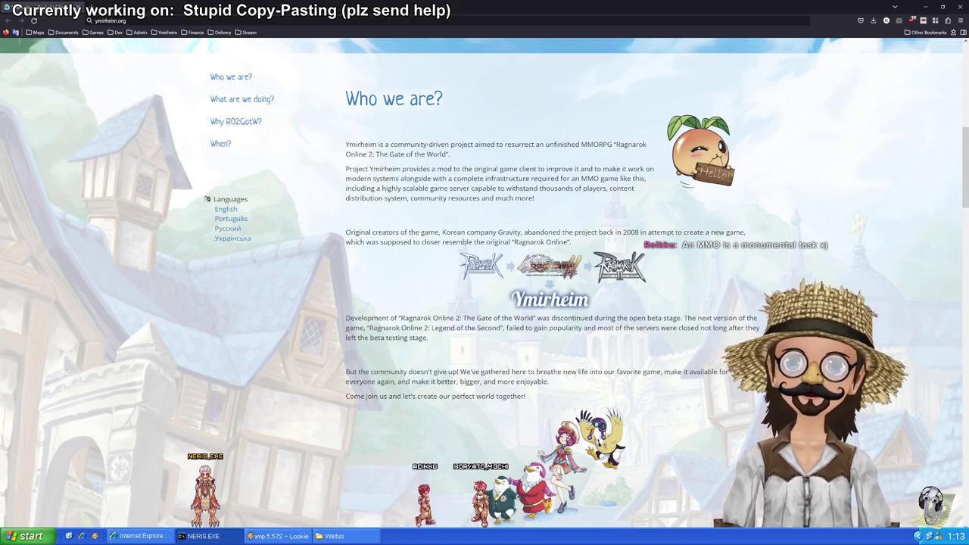
pyautogui.scroll(-3, 597, 241)
pyautogui.scroll(2, 596, 241)
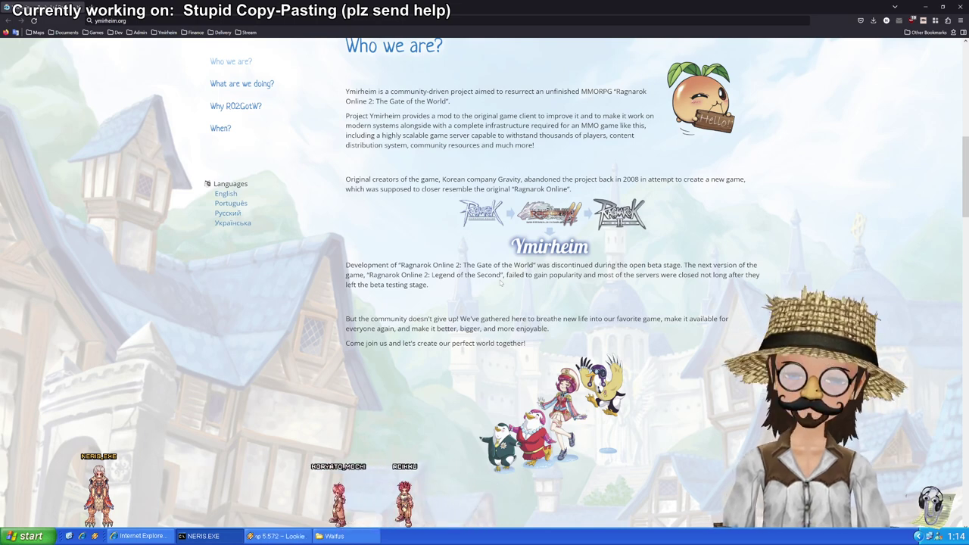
pyautogui.rightClick(499, 281)
pyautogui.click(455, 273)
pyautogui.scroll(-4, 456, 272)
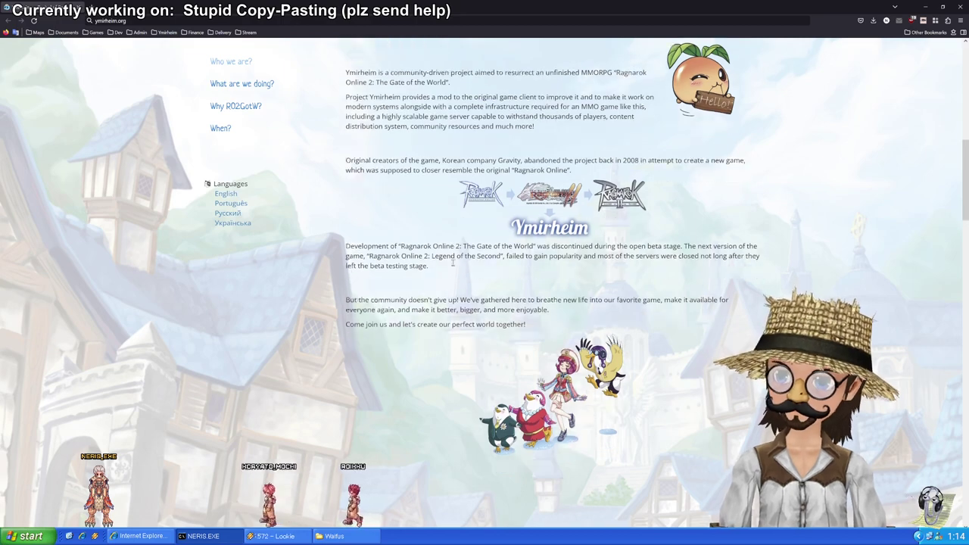
# Step: Skim the Ymirheim page's introduction and feature sections, and switch back to the mesh viewer and npc_prototypes table
pyautogui.scroll(-3, 455, 273)
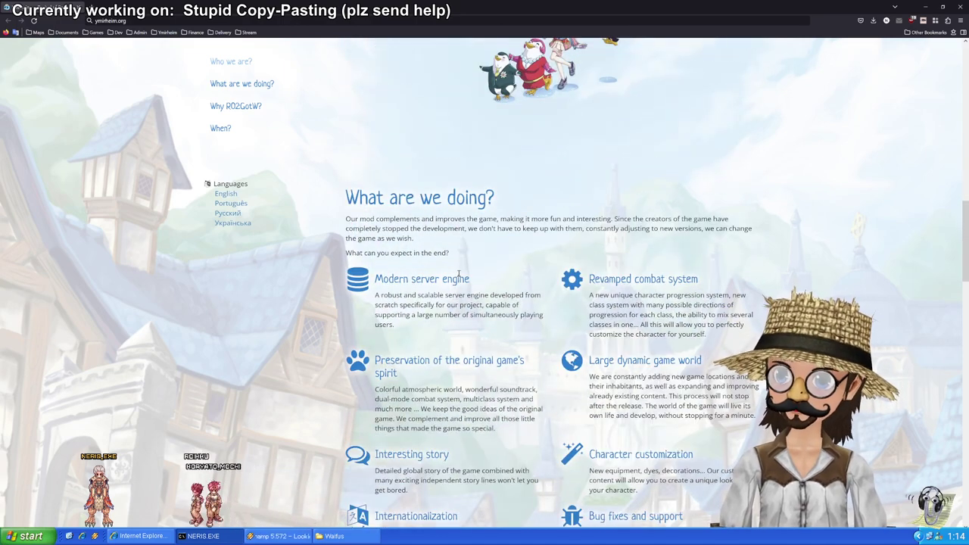
pyautogui.scroll(-8, 458, 275)
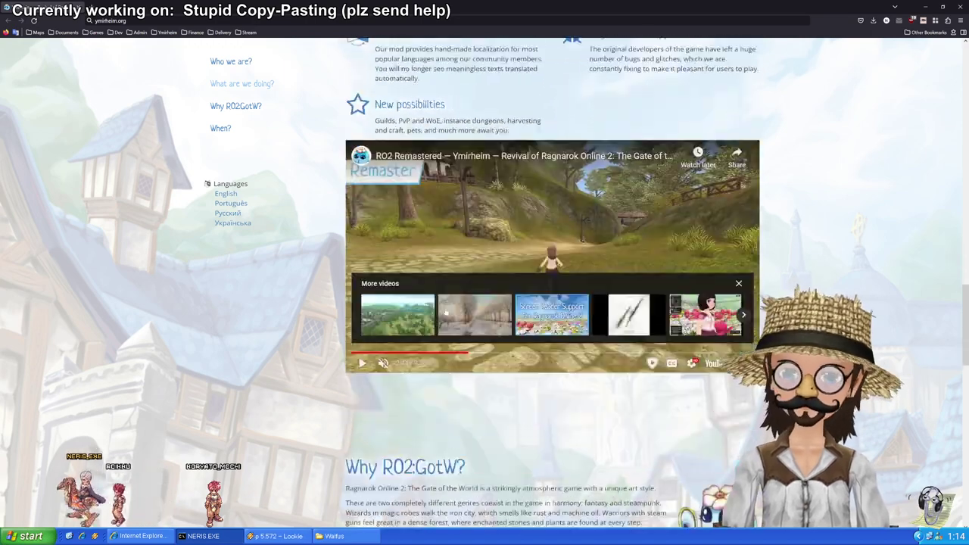
pyautogui.scroll(-4, 457, 275)
pyautogui.scroll(12, 458, 274)
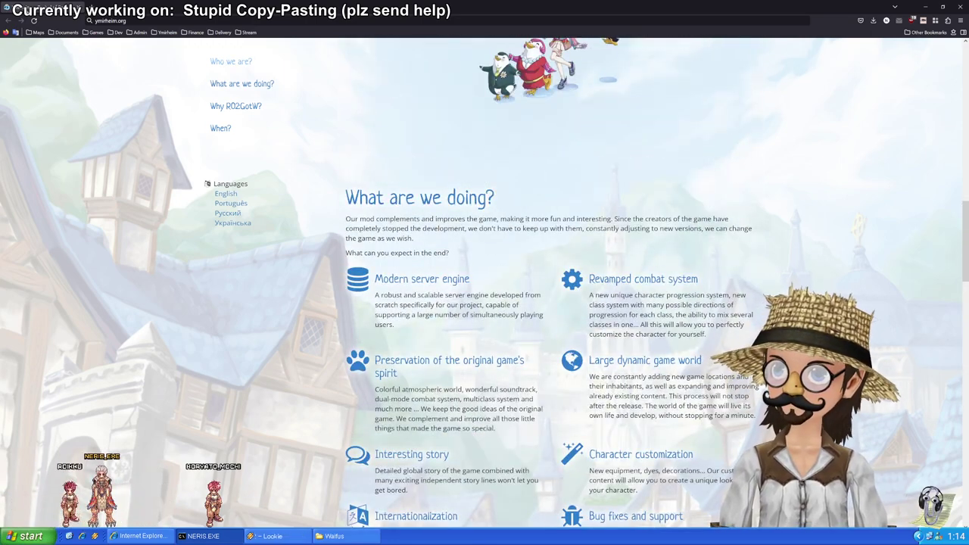
pyautogui.hotkey('alt', 'Tab')
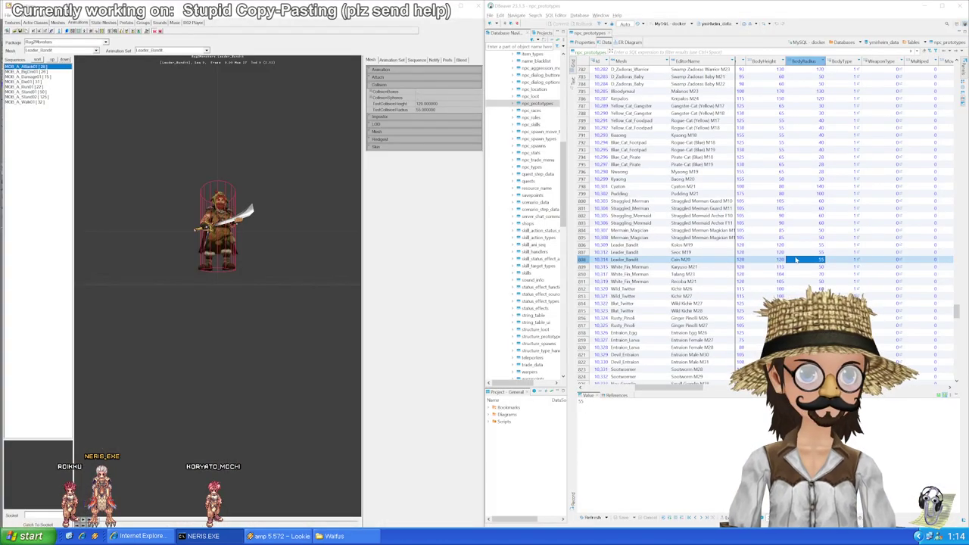
# Step: Check the BodyHeight values of the three Leader_Bandit rows in npc_prototypes against the mesh's collision height
pyautogui.click(778, 245)
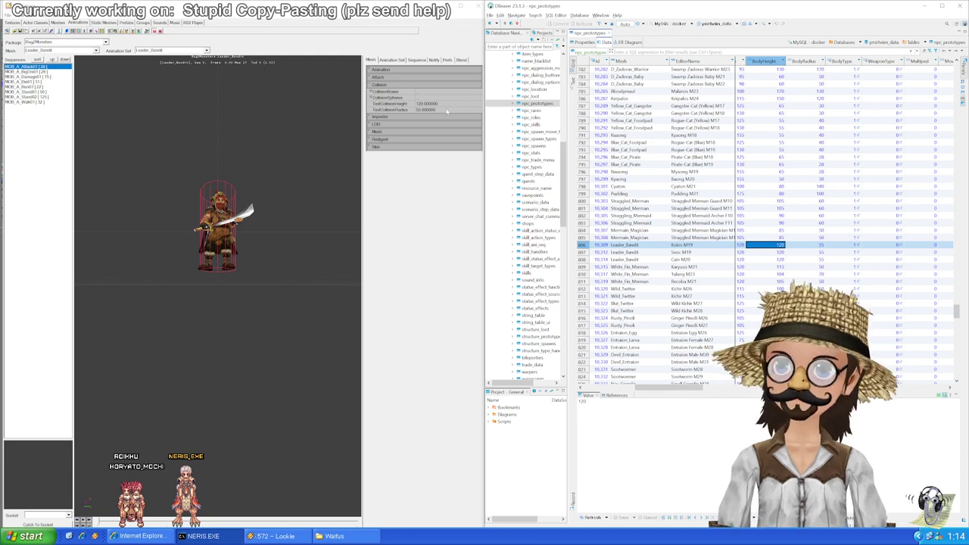
pyautogui.click(779, 253)
pyautogui.scroll(-2, 778, 250)
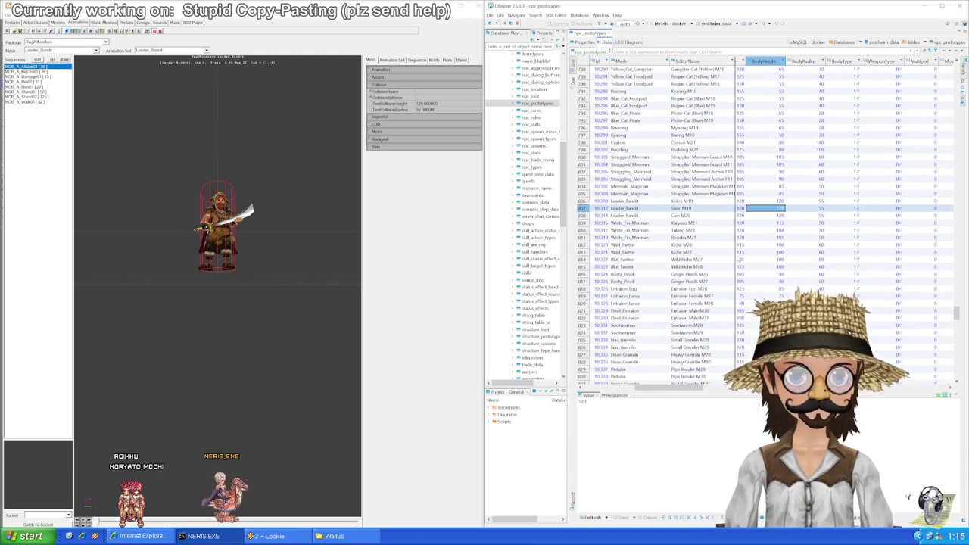
pyautogui.click(772, 216)
# Step: Select the first White_Fin_Merman row's BodyHeight and load the White_Fin_Merman mesh to show its collision size
pyautogui.click(768, 230)
pyautogui.press('Up')
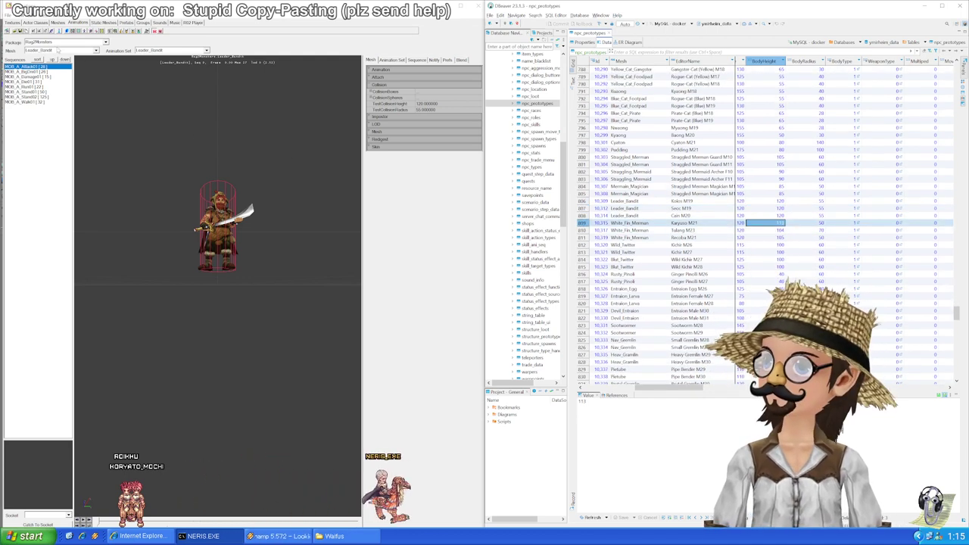
pyautogui.click(96, 50)
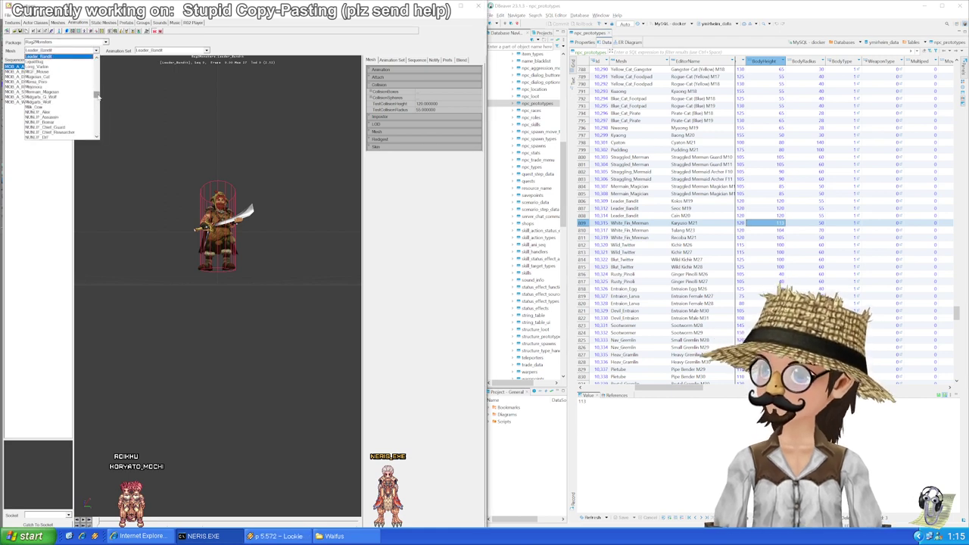
pyautogui.moveTo(96, 96); pyautogui.dragTo(96, 123)
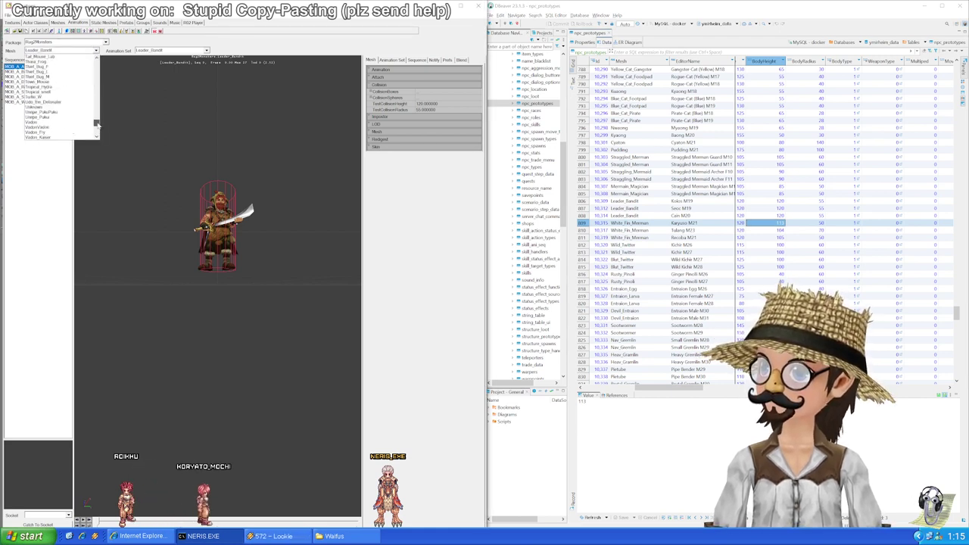
pyautogui.scroll(-5, 70, 114)
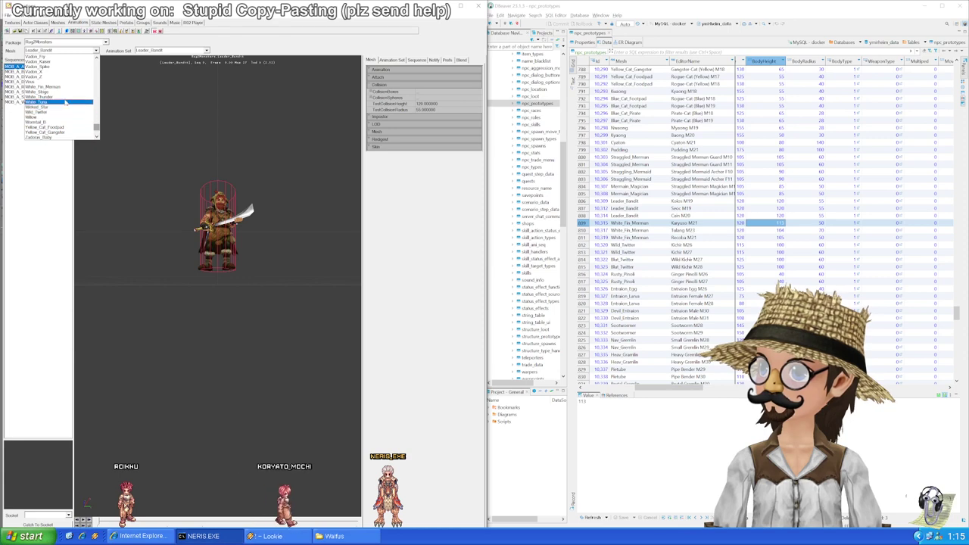
pyautogui.click(45, 87)
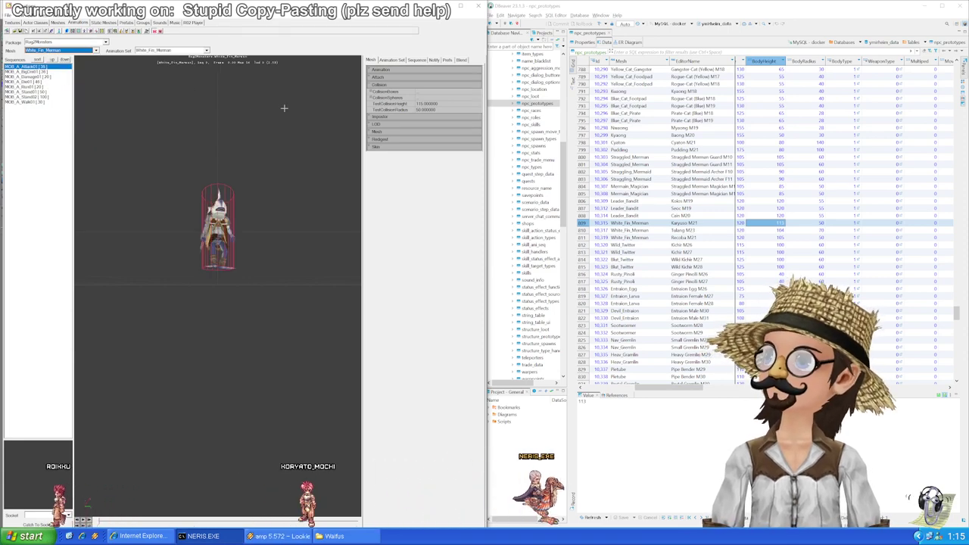
# Step: Set BodyHeight to 115 in all three White_Fin_Merman rows of npc_prototypes
pyautogui.click(774, 223)
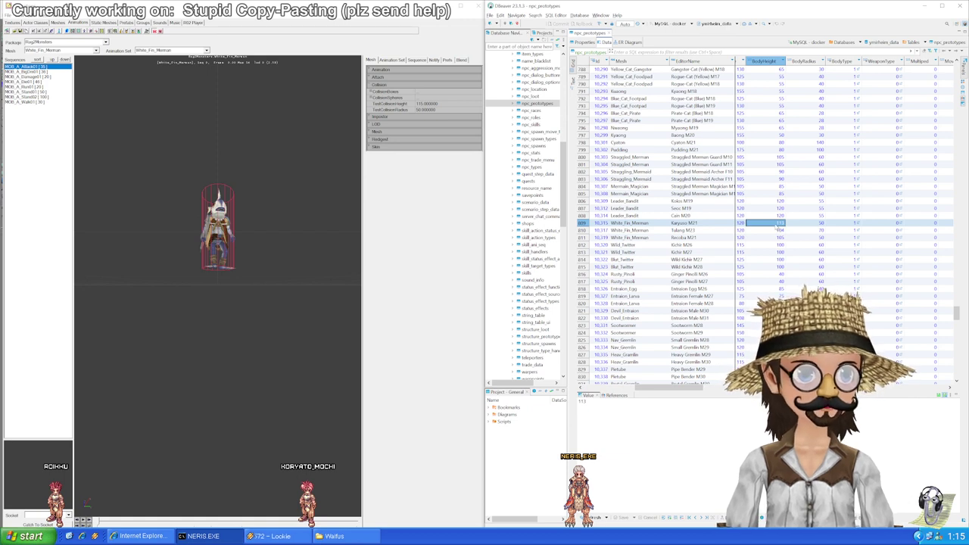
pyautogui.moveTo(781, 237)
pyautogui.mouseDown()
pyautogui.moveTo(777, 230)
pyautogui.moveTo(775, 239)
pyautogui.mouseUp()
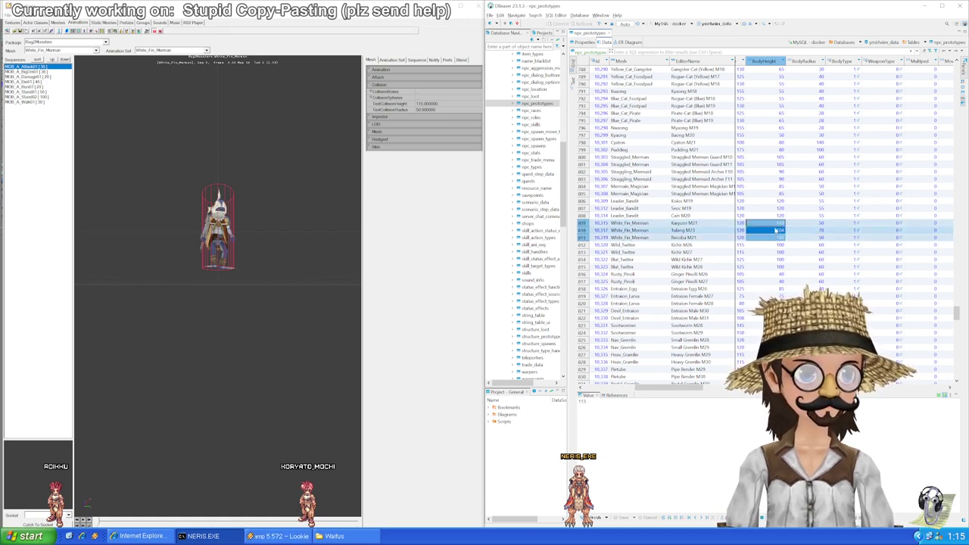
pyautogui.click(771, 224)
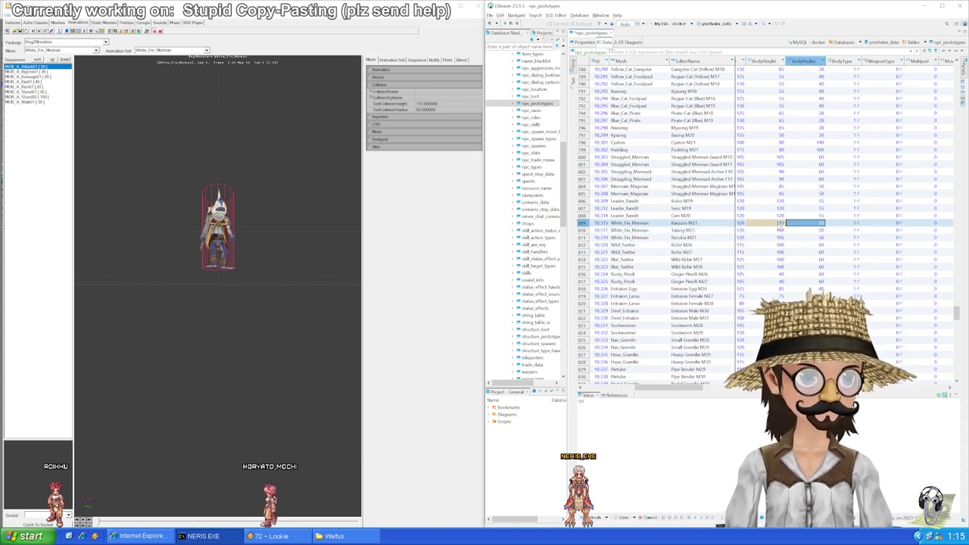
pyautogui.click(777, 230)
pyautogui.hotkey('ctrl', 'v')
pyautogui.press('Down')
pyautogui.hotkey('ctrl', 'v')
pyautogui.press('Up')
pyautogui.press('Up')
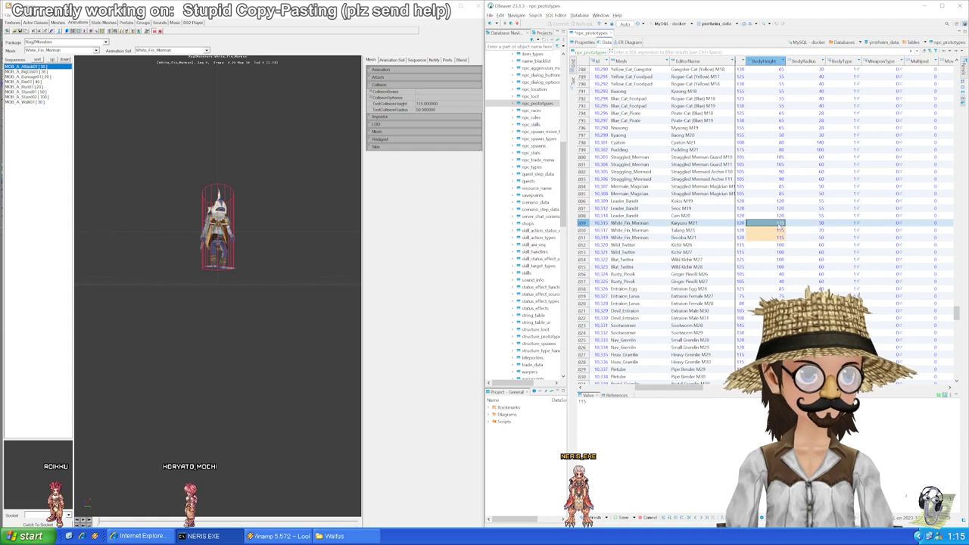
# Step: Copy the first White_Fin_Merman row's BodyRadius of 50 into the second White_Fin_Merman row and save the table
pyautogui.press('Right')
pyautogui.hotkey('ctrl', 'c')
pyautogui.press('Down')
pyautogui.hotkey('ctrl', 'v')
pyautogui.press('Down')
pyautogui.press('Left')
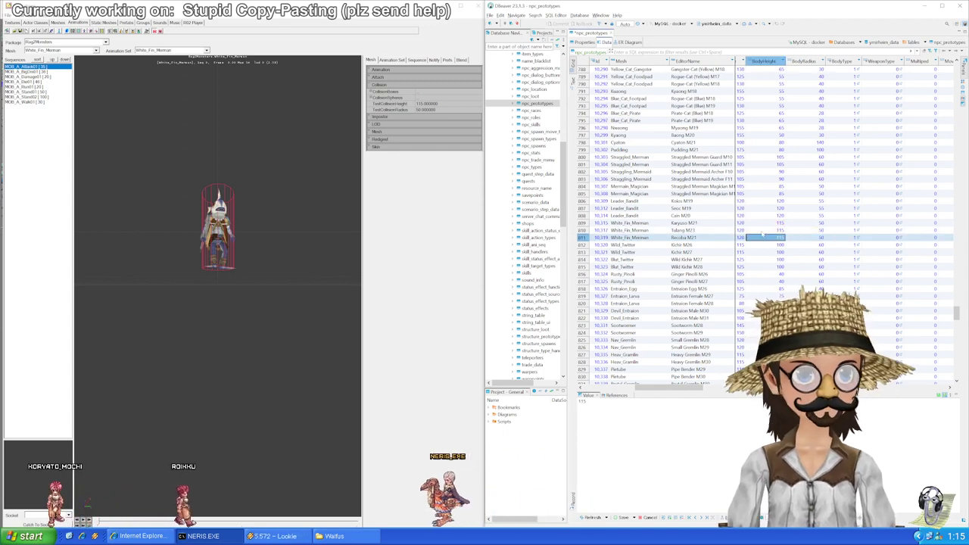
pyautogui.hotkey('ctrl', 's')
# Step: Select the first Wild_Twitter row's BodyHeight and load the Wild_Twitter mesh to show its collision size
pyautogui.click(768, 243)
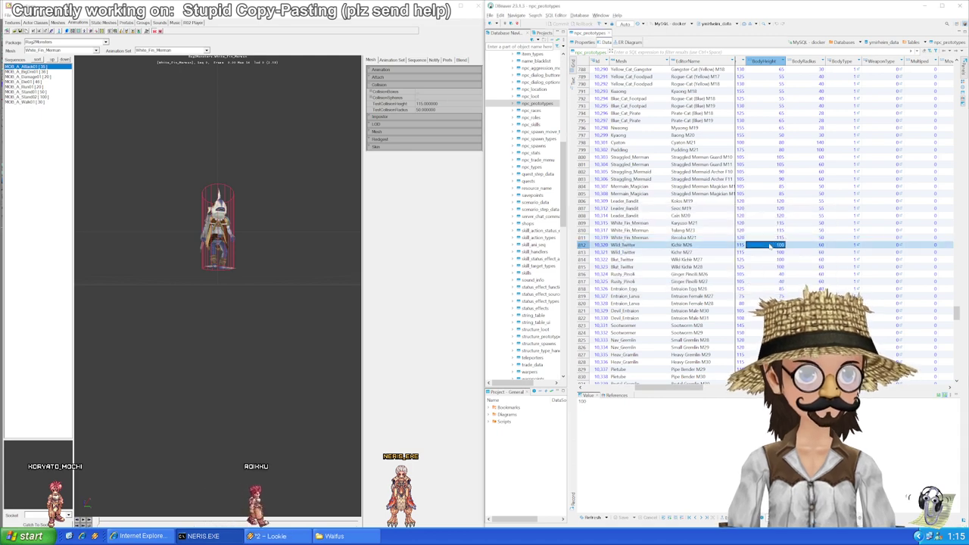
pyautogui.scroll(-5, 771, 227)
pyautogui.click(59, 50)
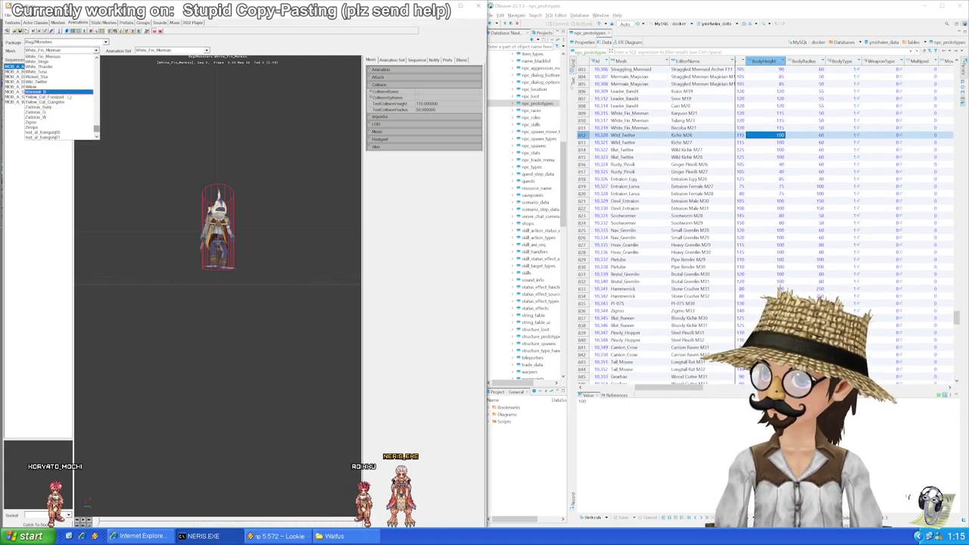
pyautogui.click(55, 82)
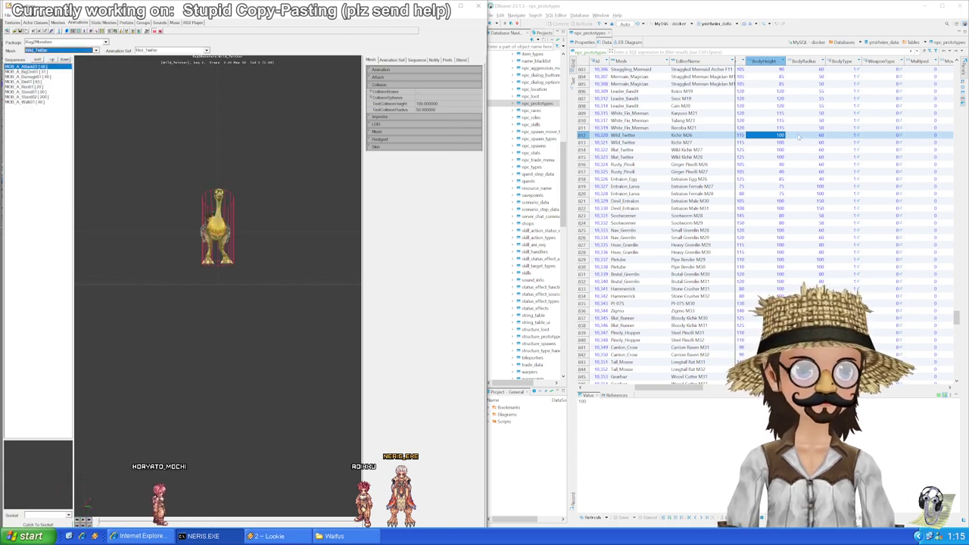
# Step: Set BodyRadius to 50 in both Wild_Twitter rows and save the table
pyautogui.click(798, 137)
pyautogui.write('50')
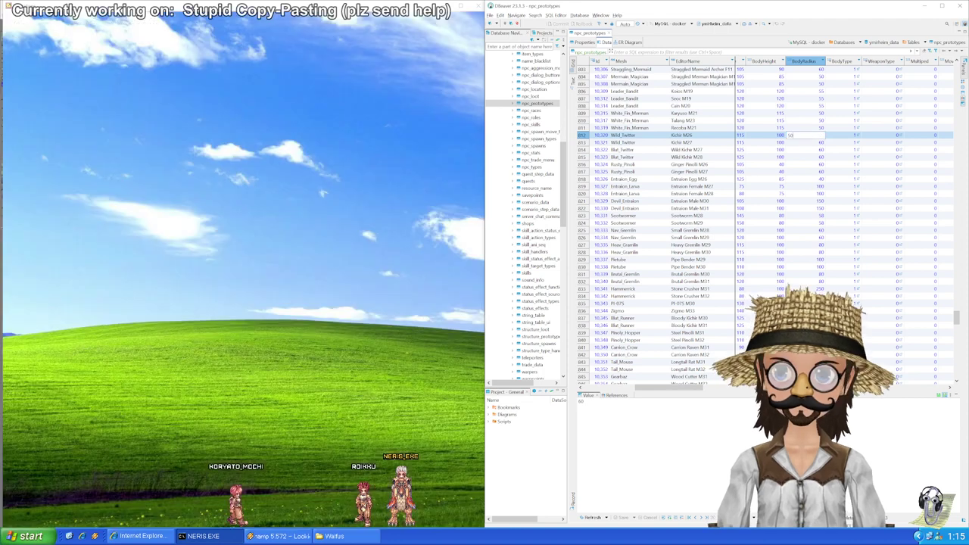
pyautogui.press('Return')
pyautogui.press('Down')
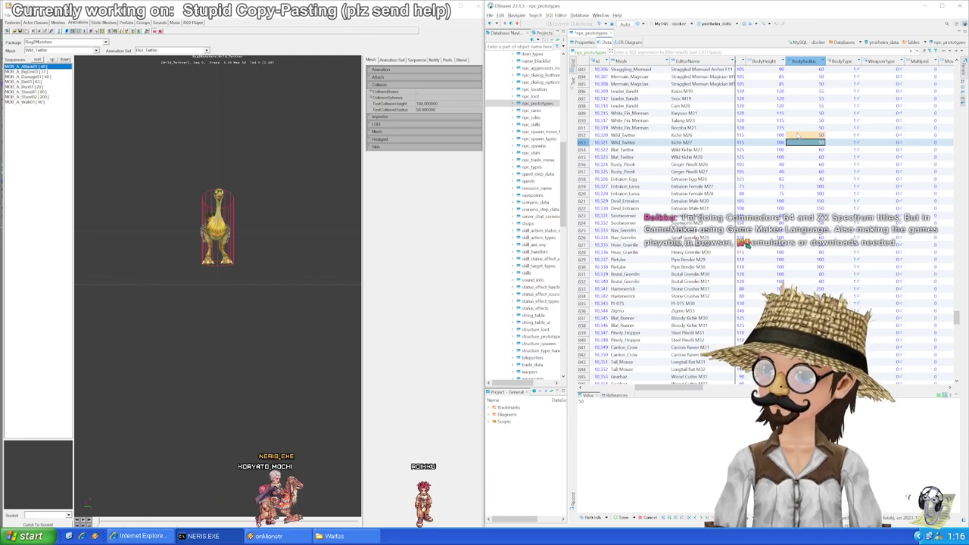
pyautogui.click(801, 135)
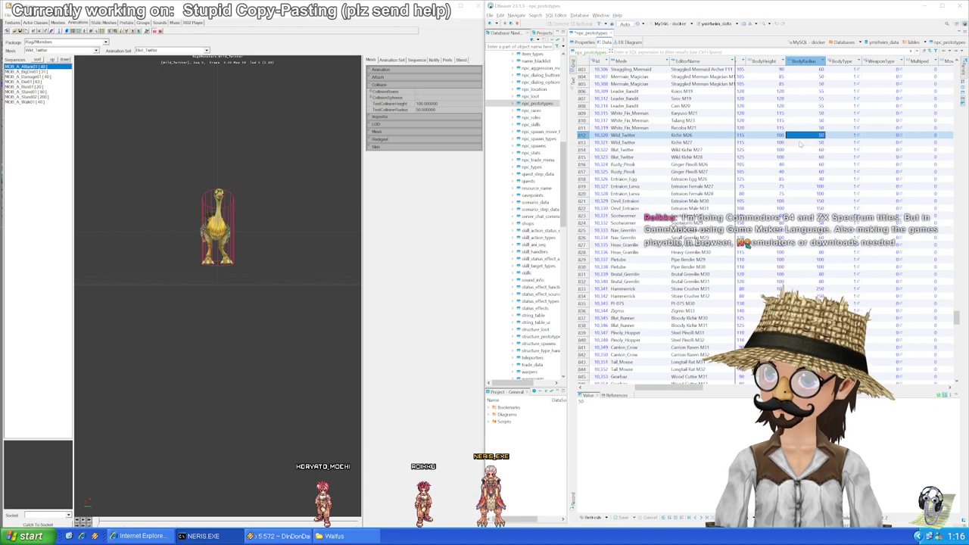
pyautogui.hotkey('ctrl', 's')
# Step: Select the first Blut_Twitter row's BodyHeight and load the Blut_Twitter mesh to show its collision size
pyautogui.click(799, 143)
pyautogui.click(781, 143)
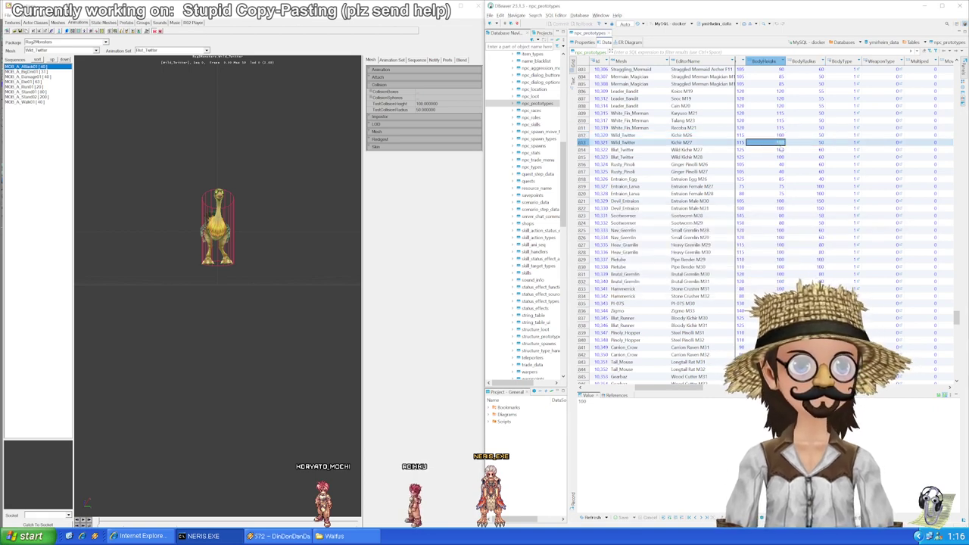
pyautogui.click(780, 150)
pyautogui.click(96, 51)
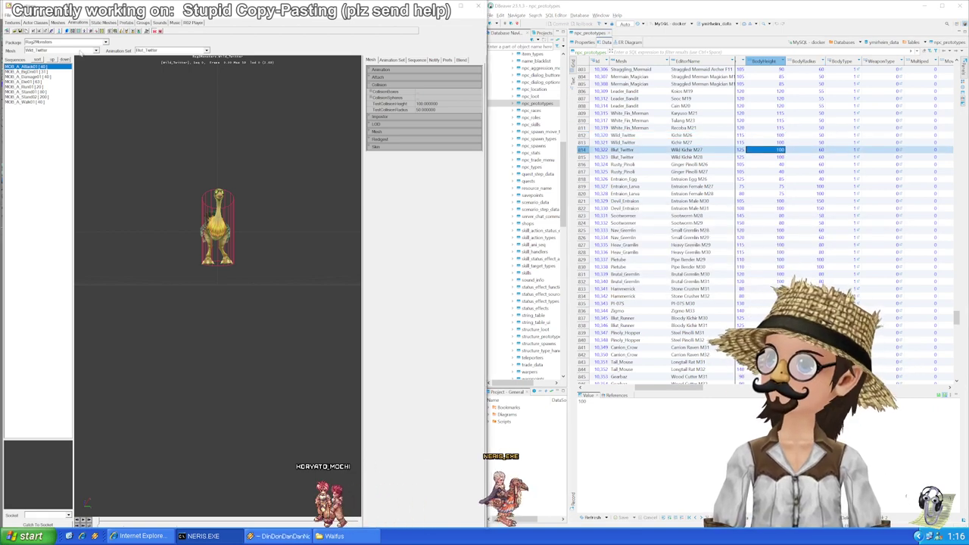
pyautogui.moveTo(96, 135); pyautogui.dragTo(97, 69)
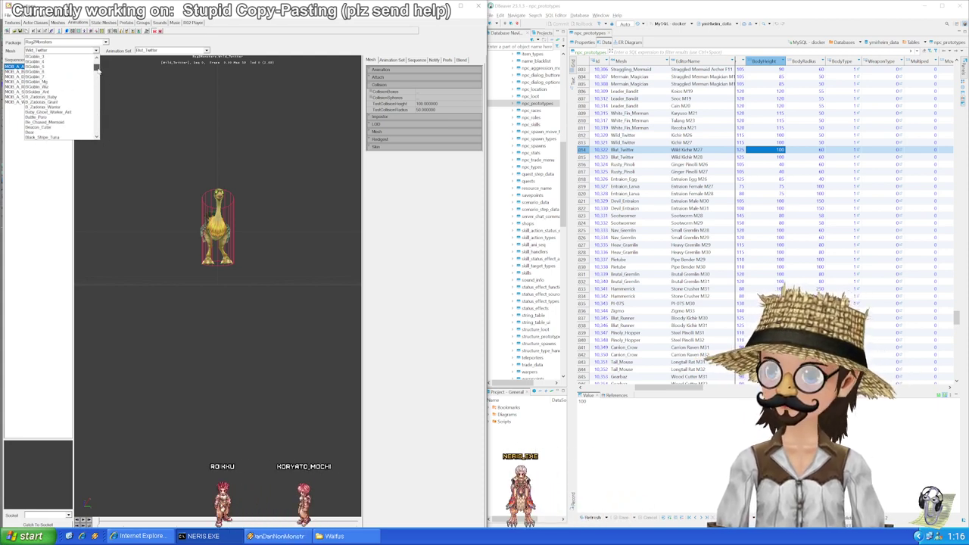
pyautogui.moveTo(98, 70); pyautogui.dragTo(98, 71)
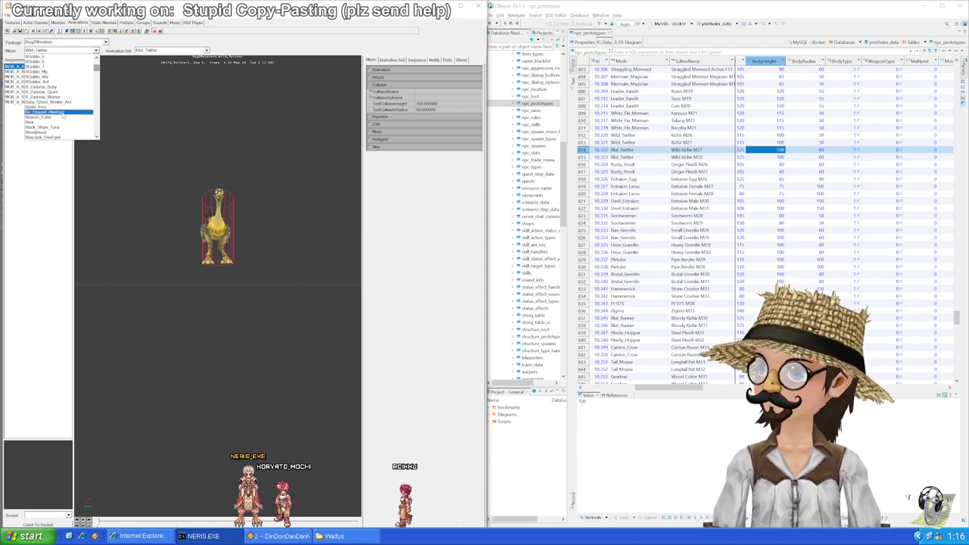
pyautogui.scroll(-5, 64, 114)
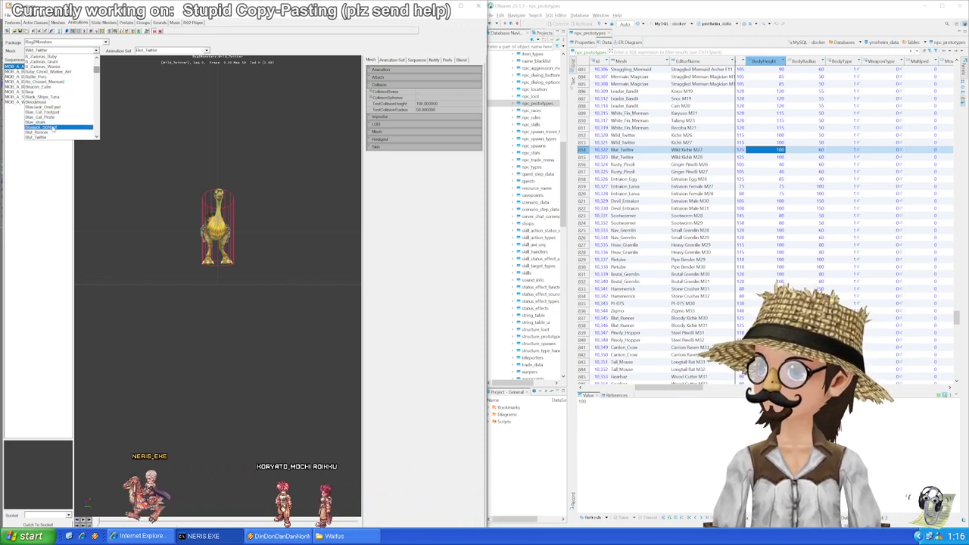
pyautogui.click(50, 127)
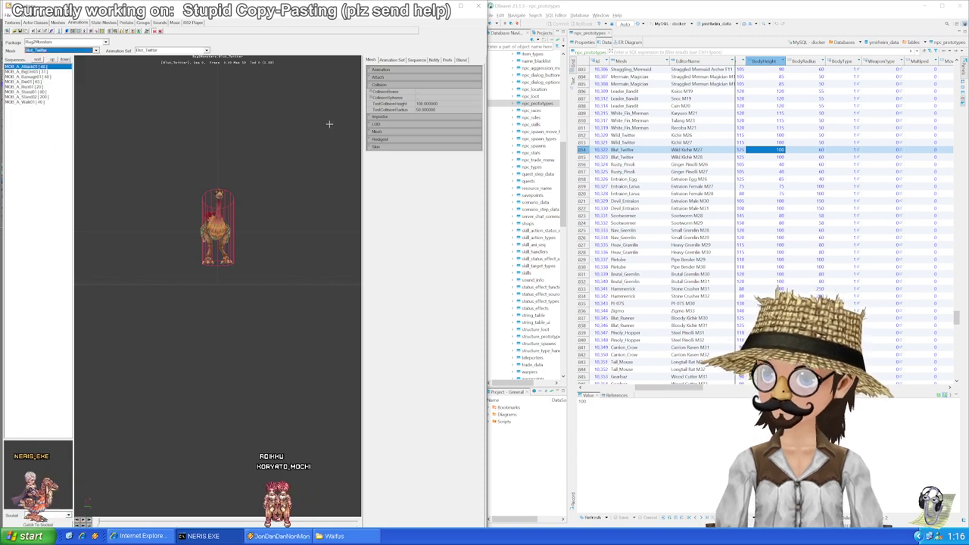
# Step: Set BodyRadius to 50 in both Blut_Twitter rows
pyautogui.click(775, 152)
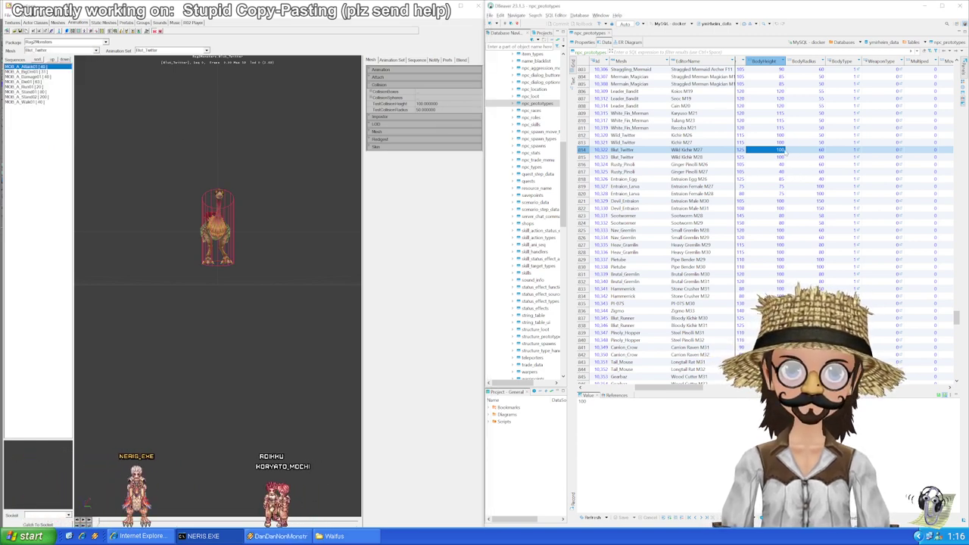
pyautogui.press('Right')
pyautogui.press('Left')
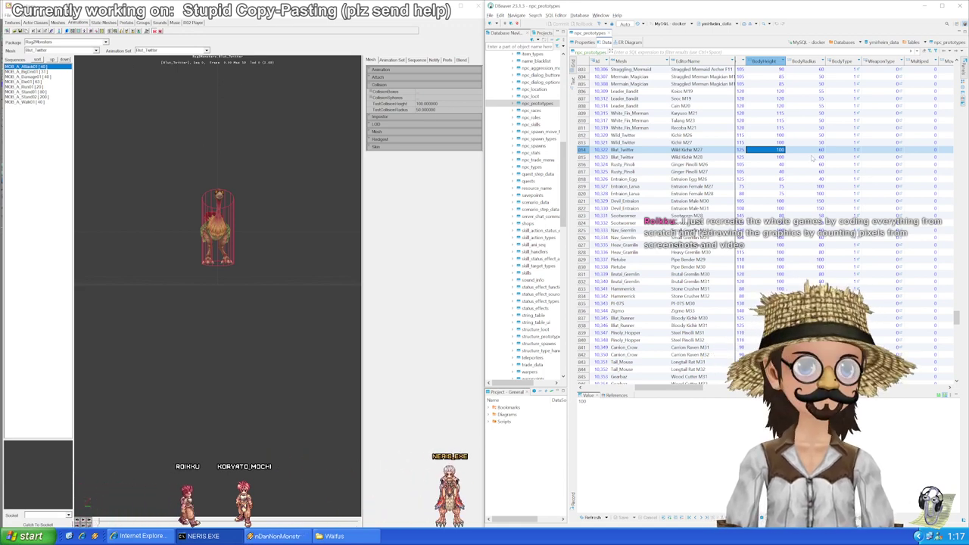
pyautogui.press('Right')
pyautogui.press('Return')
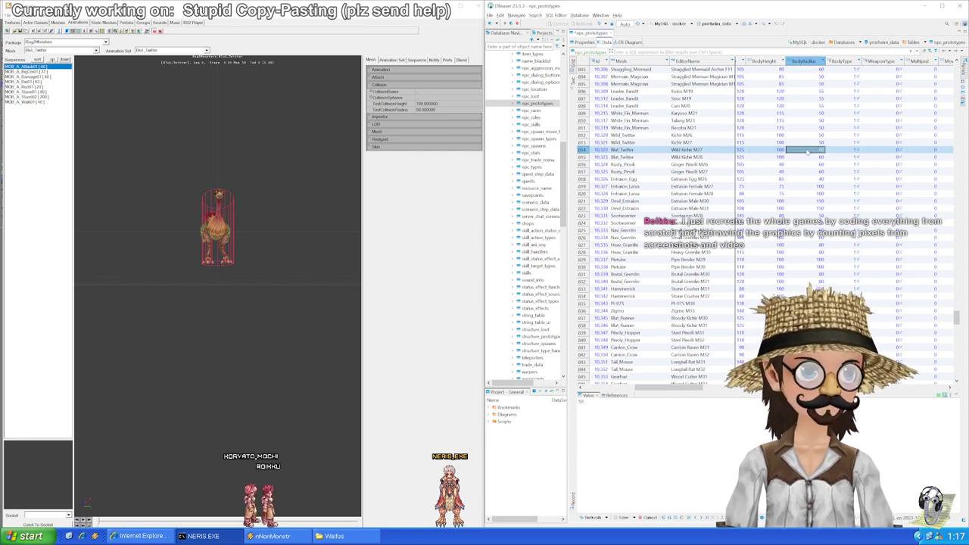
pyautogui.press('Down')
pyautogui.write('50')
pyautogui.press('Return')
# Step: Select the first Rusty_Pinoli row's BodyHeight and load the Rusty_Pinoli mesh to show its collision size
pyautogui.press('Down')
pyautogui.press('Left')
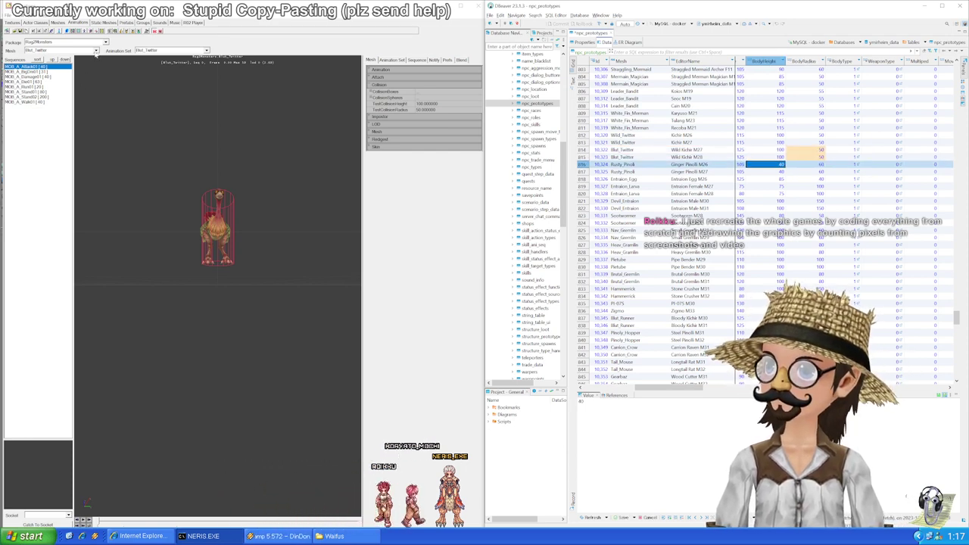
pyautogui.click(96, 51)
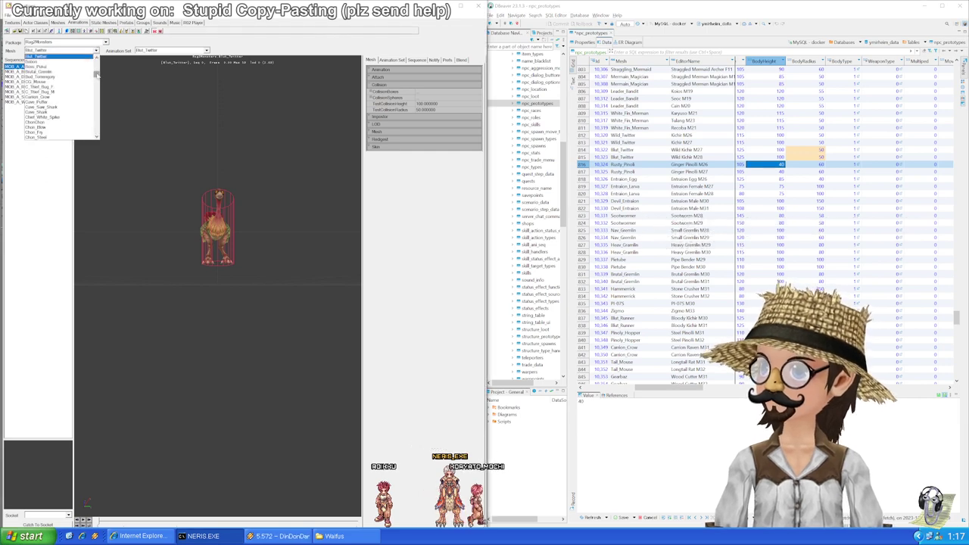
pyautogui.moveTo(96, 72); pyautogui.dragTo(96, 114)
pyautogui.scroll(1, 96, 112)
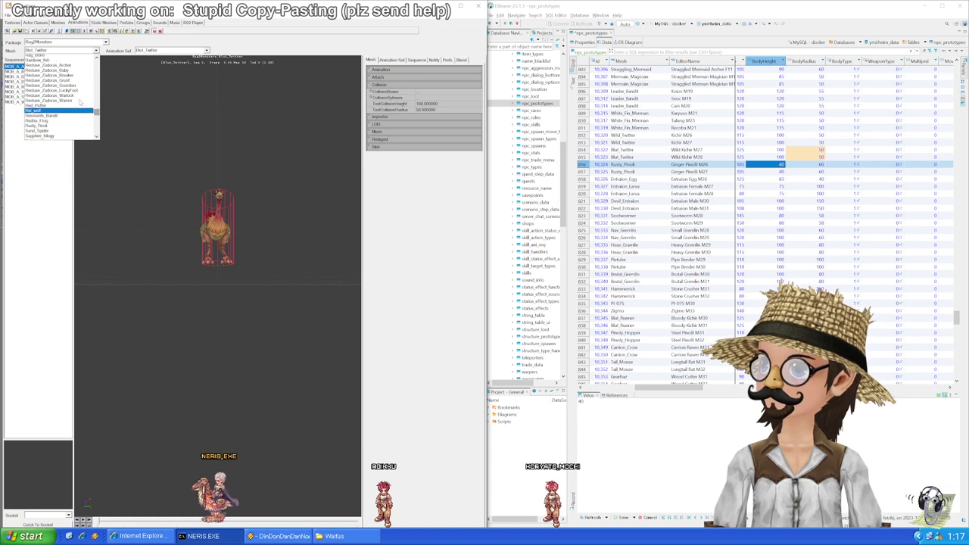
pyautogui.click(51, 128)
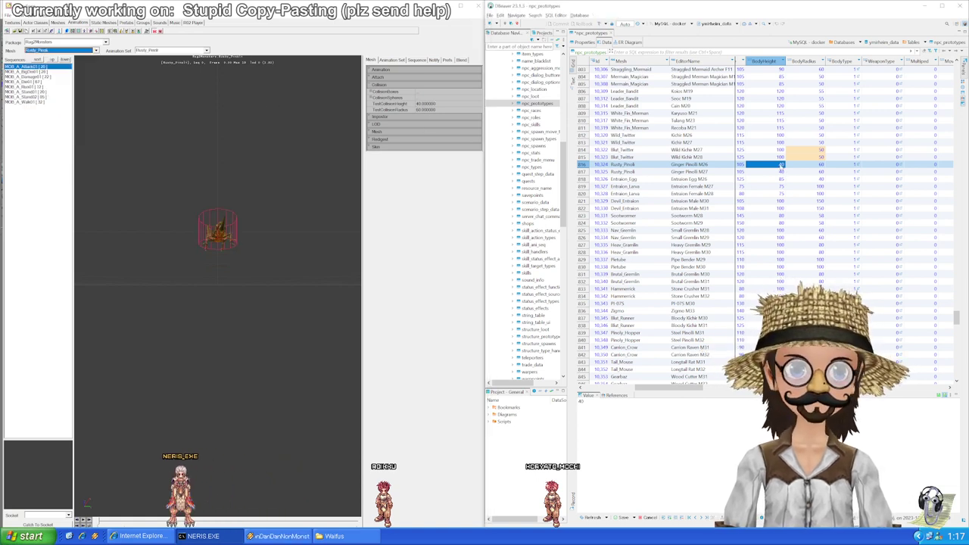
# Step: Save the pending table changes and select the Entraion_Egg row's BodyHeight
pyautogui.press('Down')
pyautogui.press('Down')
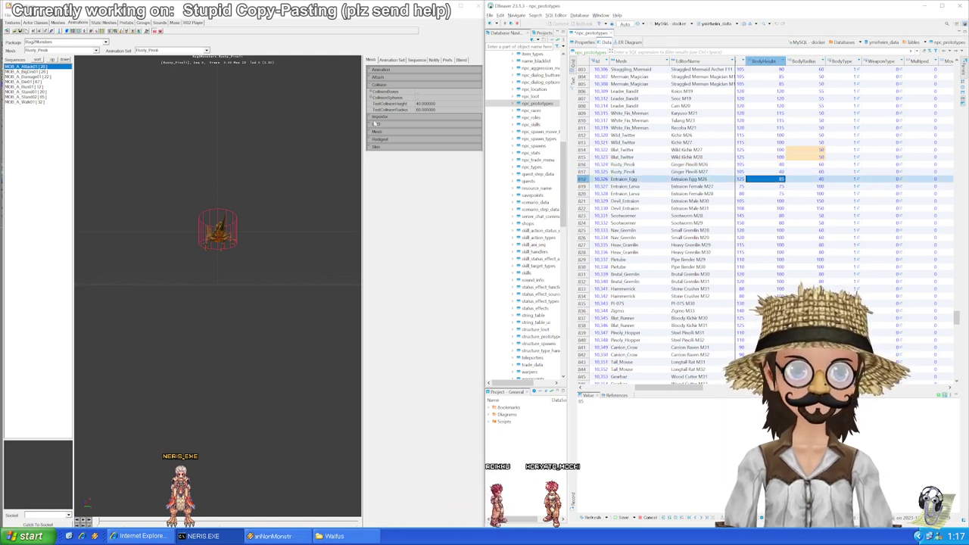
pyautogui.write('25')
pyautogui.hotkey('ctrl', 's')
pyautogui.click(792, 180)
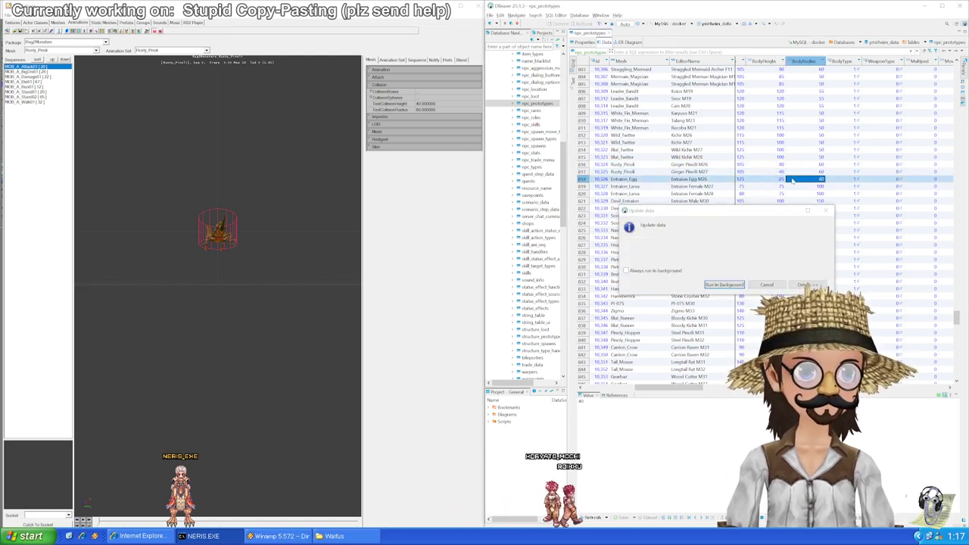
pyautogui.click(777, 179)
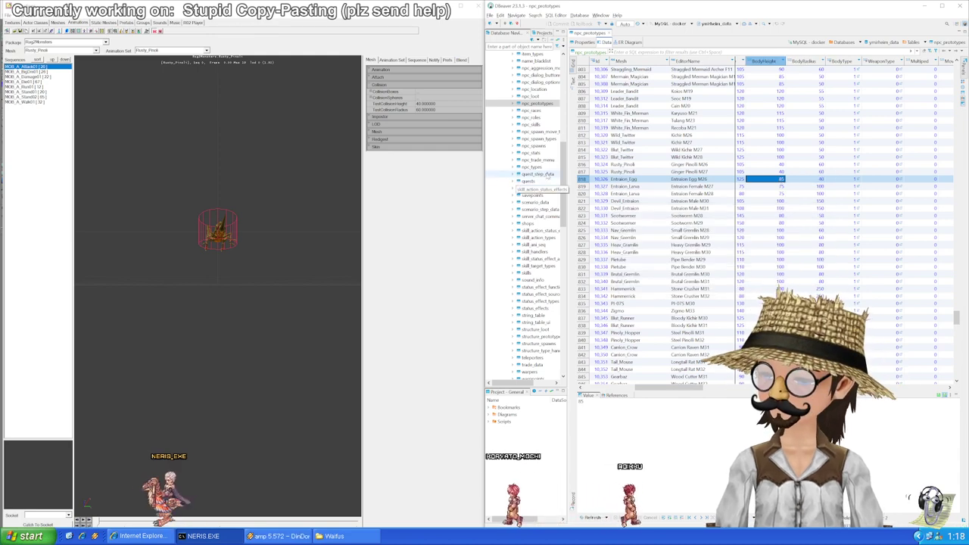
# Step: Load the Entraion_Egg mesh to show its collision size and set the Entraion_Egg row's BodyHeight to 50
pyautogui.scroll(-2, 774, 178)
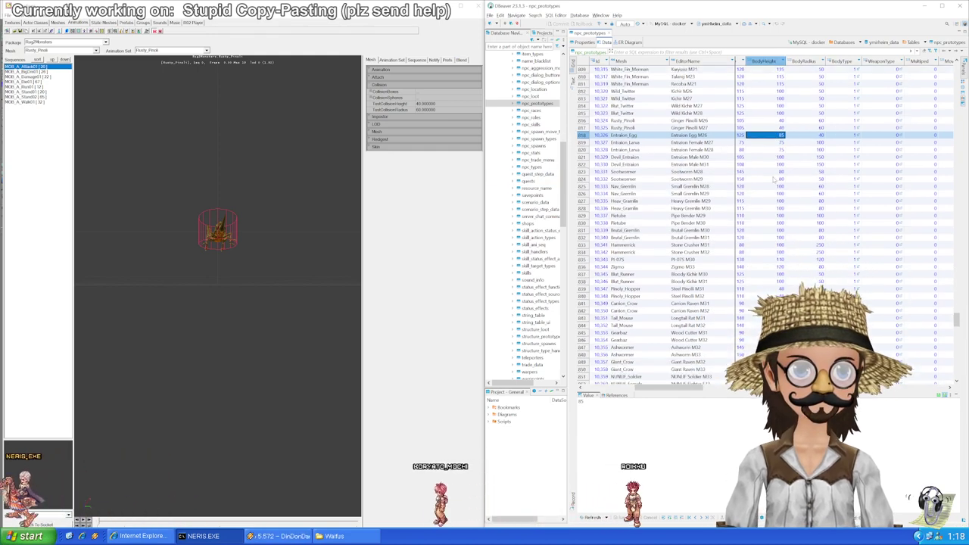
pyautogui.click(95, 50)
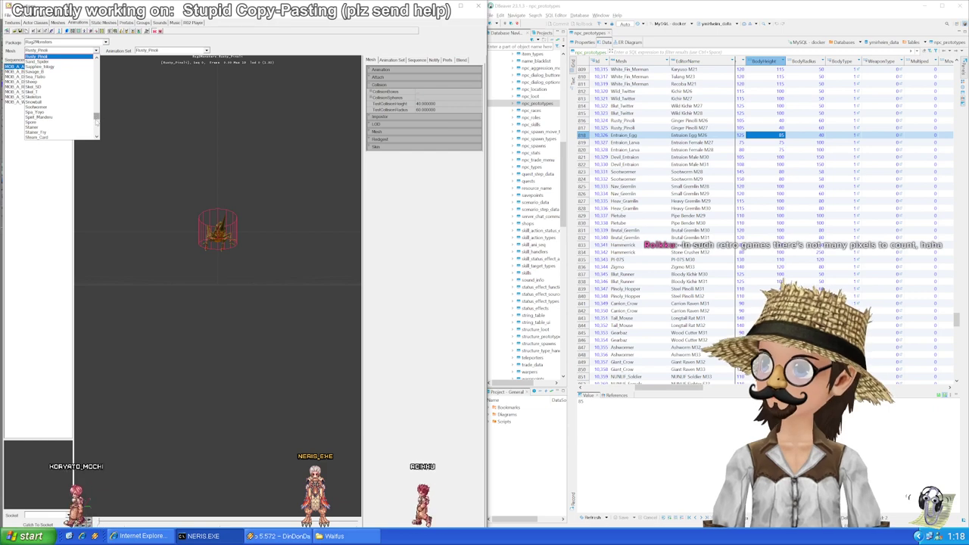
pyautogui.scroll(3, 96, 115)
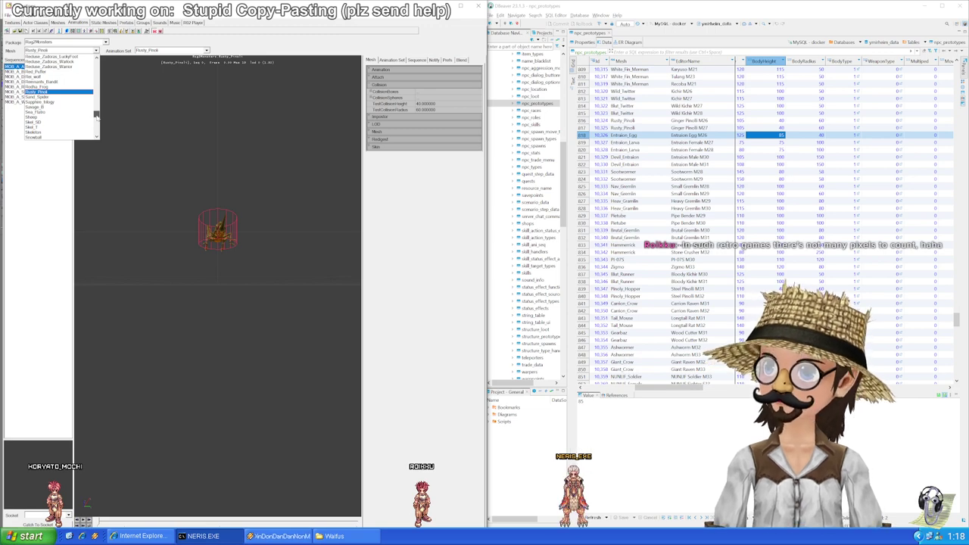
pyautogui.scroll(4, 96, 115)
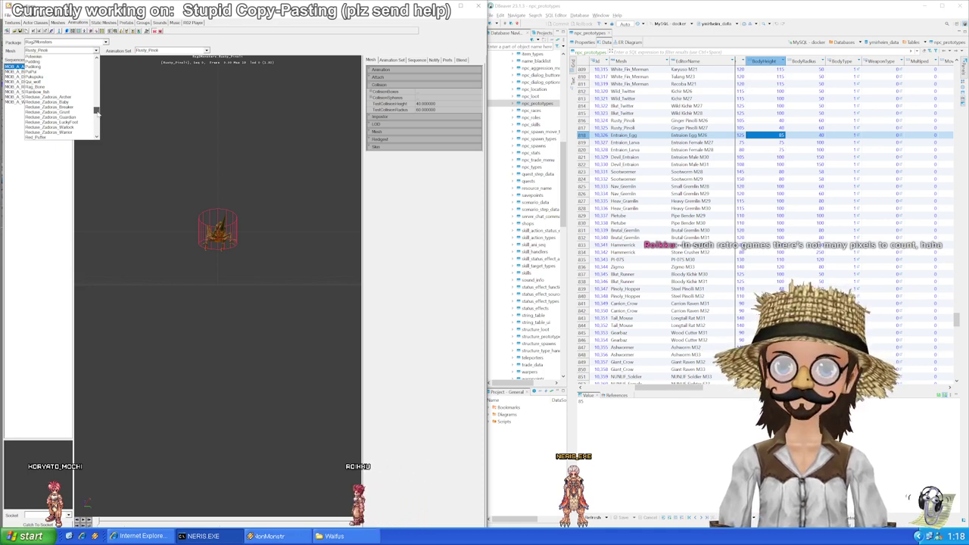
pyautogui.moveTo(98, 113); pyautogui.dragTo(98, 87)
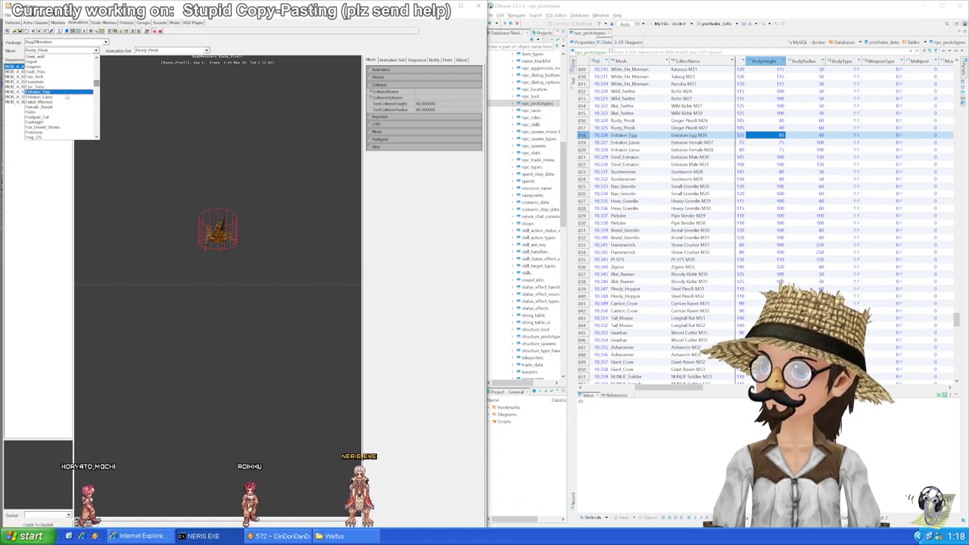
pyautogui.click(68, 97)
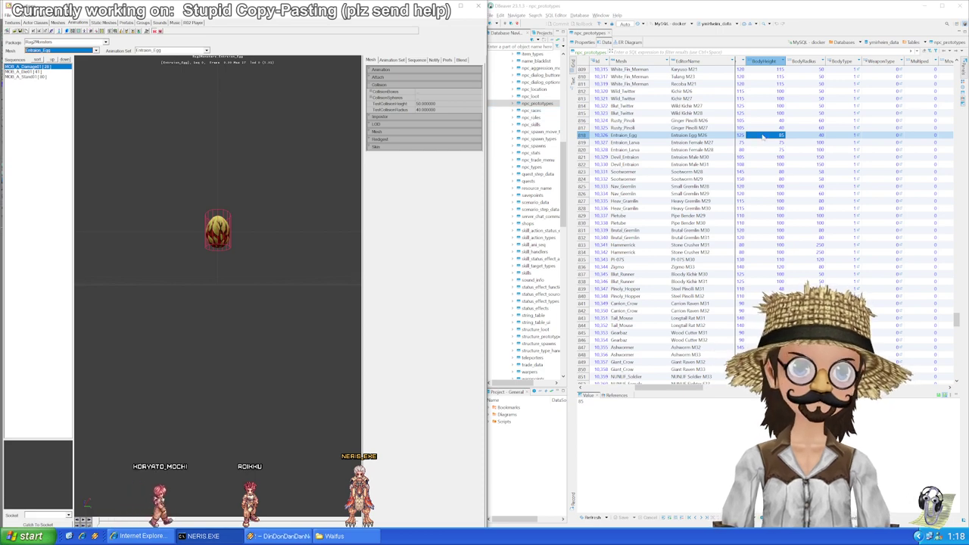
pyautogui.write('50')
pyautogui.press('Tab')
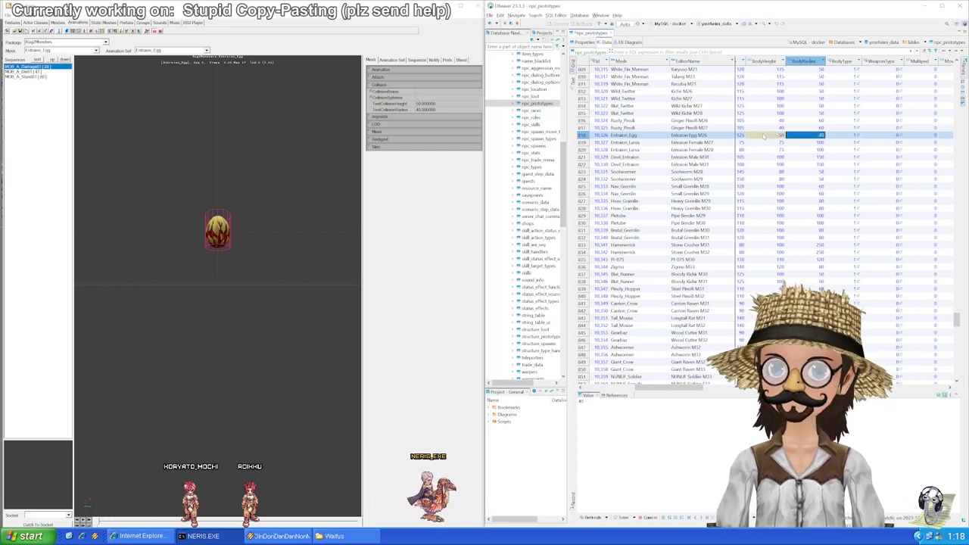
pyautogui.press('Down')
pyautogui.press('Left')
pyautogui.hotkey('ctrl', 'v')
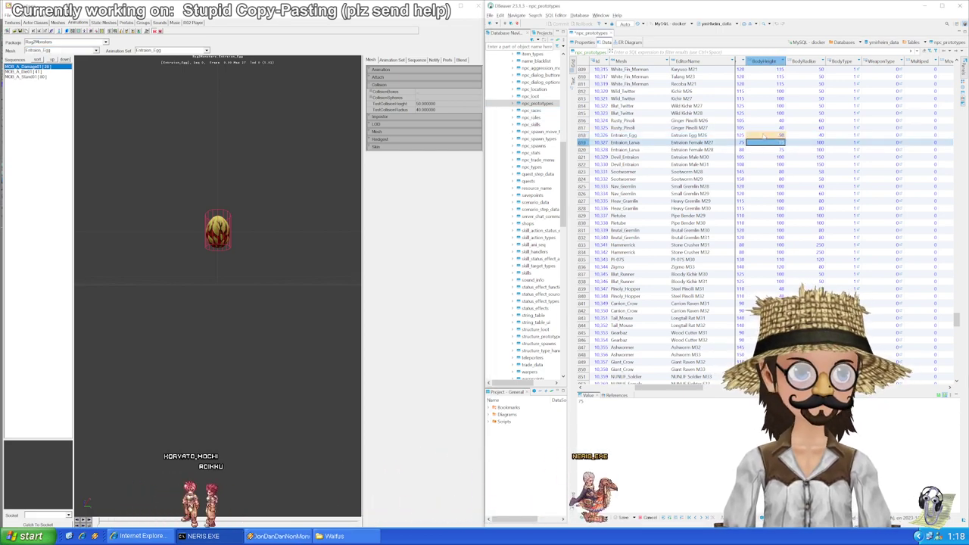
pyautogui.press('Down')
pyautogui.press('Up')
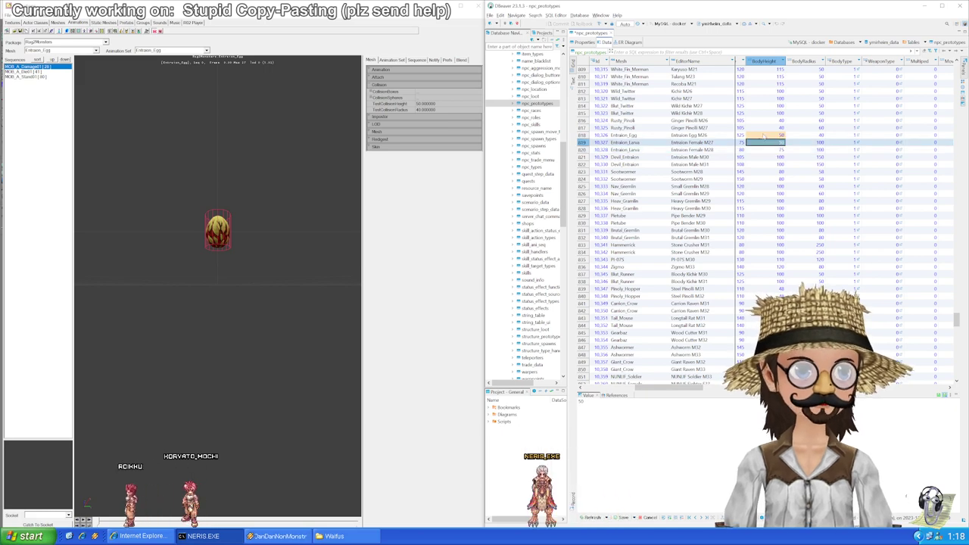
pyautogui.hotkey('ctrl', 'z')
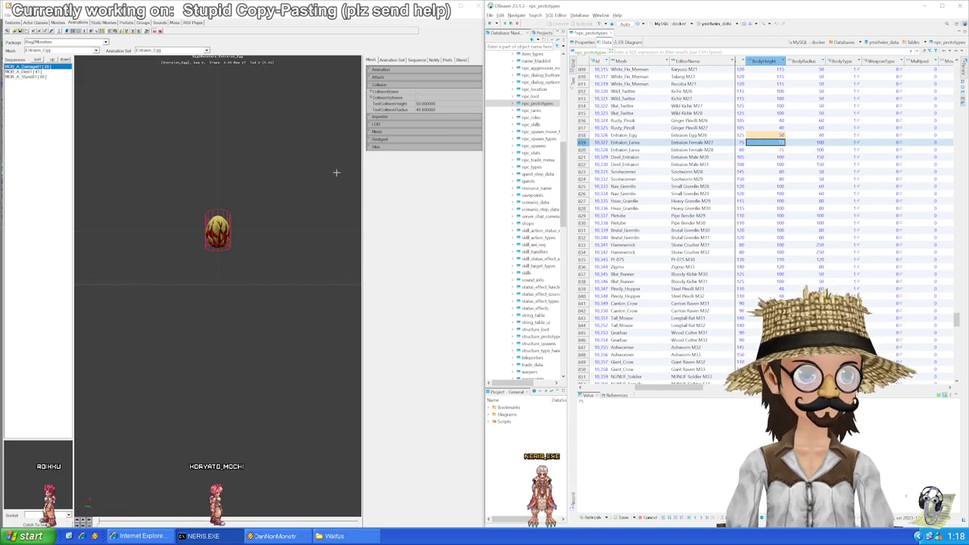
# Step: Load the Entraion_Larva mesh in the mesh viewer to show its collision height and radius
pyautogui.click(96, 51)
pyautogui.click(67, 49)
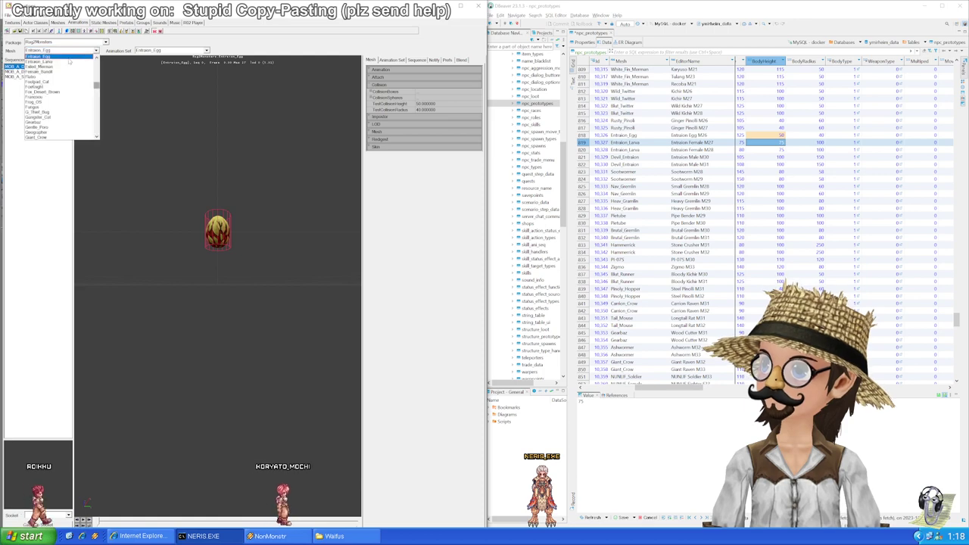
pyautogui.click(66, 62)
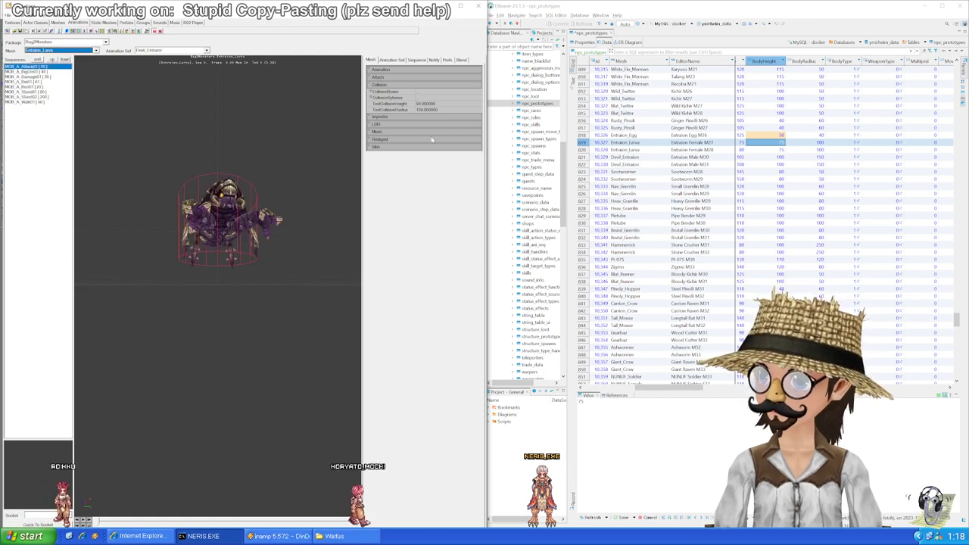
# Step: Set BodyHeight to 90 and BodyRadius to 120 in the first Entraion_Larva row
pyautogui.click(778, 143)
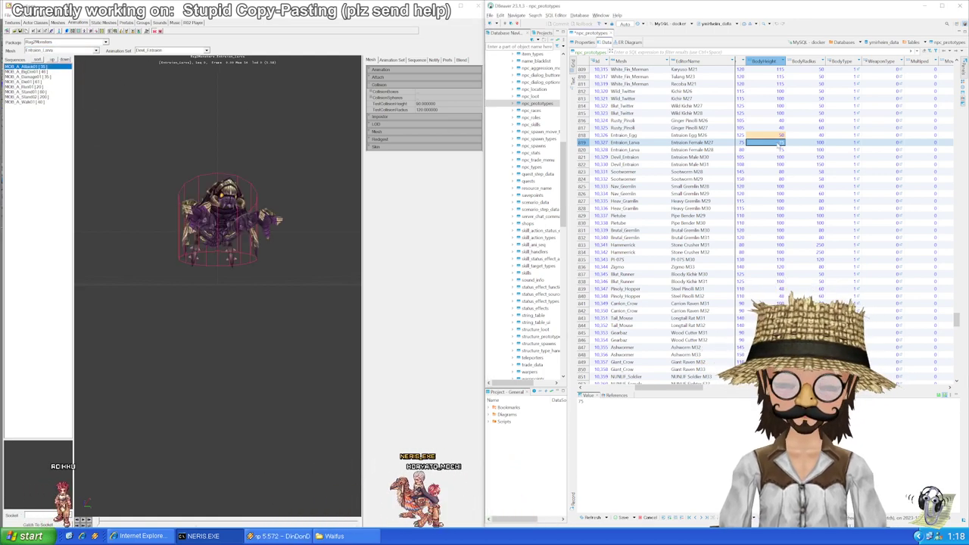
pyautogui.press('Right')
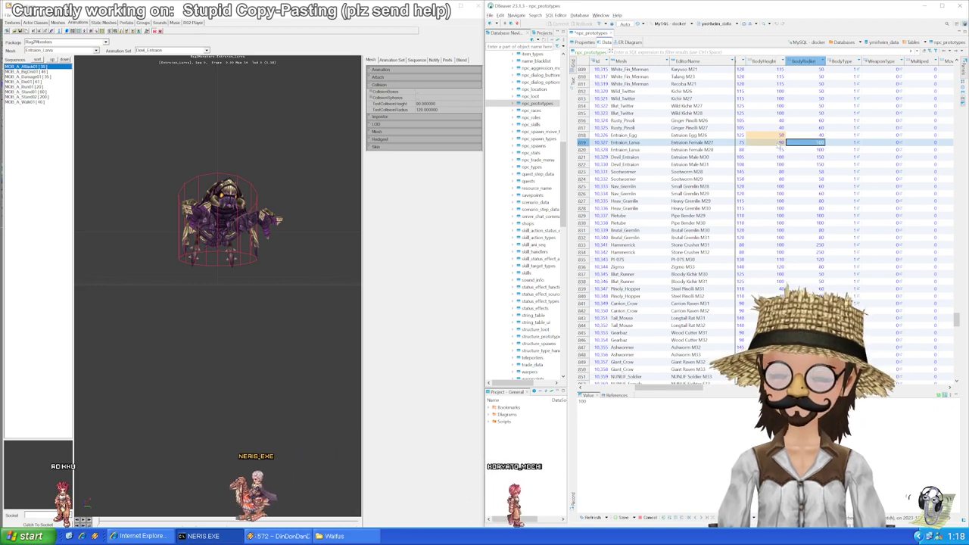
pyautogui.write('120')
pyautogui.press('Down')
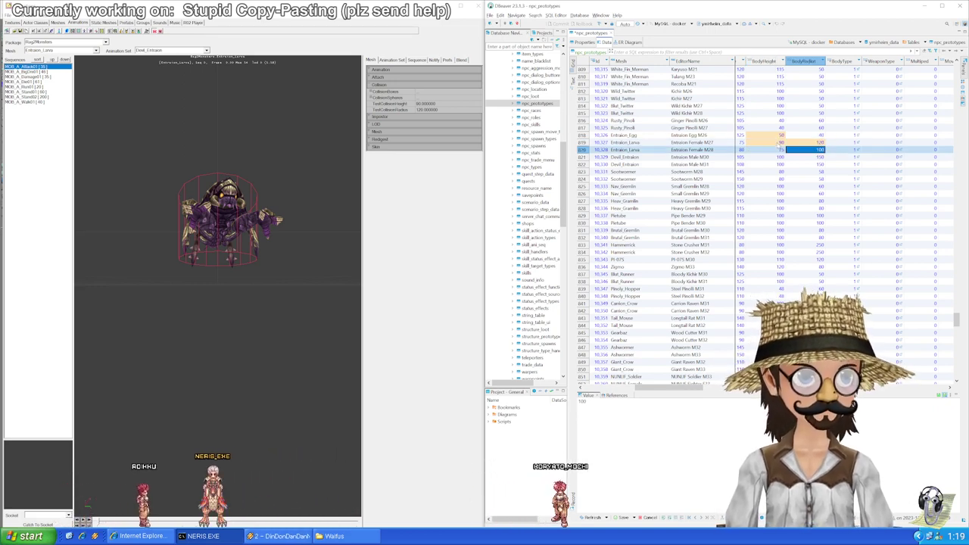
# Step: Copy BodyHeight 90 and BodyRadius 120 from the first Entraion_Larva row into the second one
pyautogui.press('Up')
pyautogui.press('Left')
pyautogui.hotkey('ctrl', 'c')
pyautogui.press('Down')
pyautogui.hotkey('ctrl', 'v')
pyautogui.press('Down')
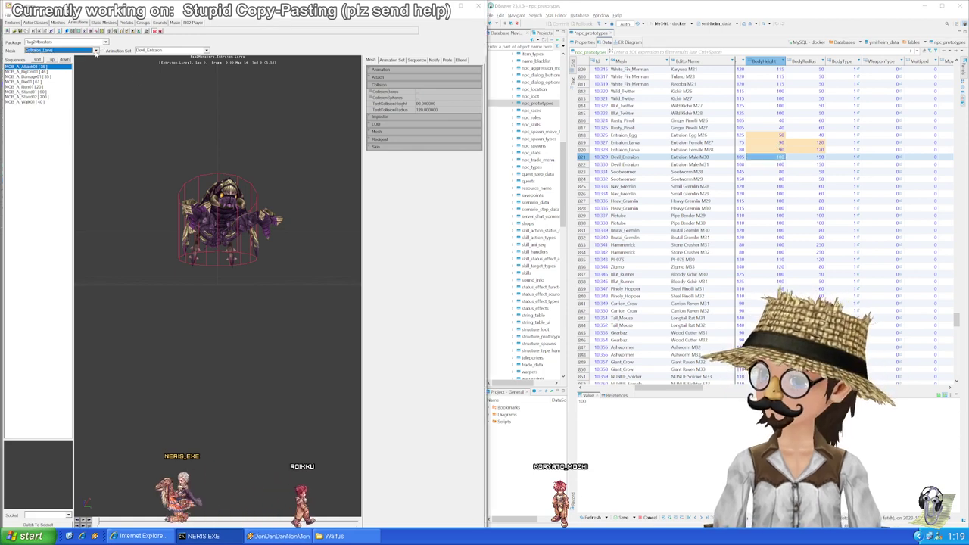
# Step: Load the Devil_Entraion mesh in the mesh viewer to show its collision height and radius
pyautogui.click(97, 50)
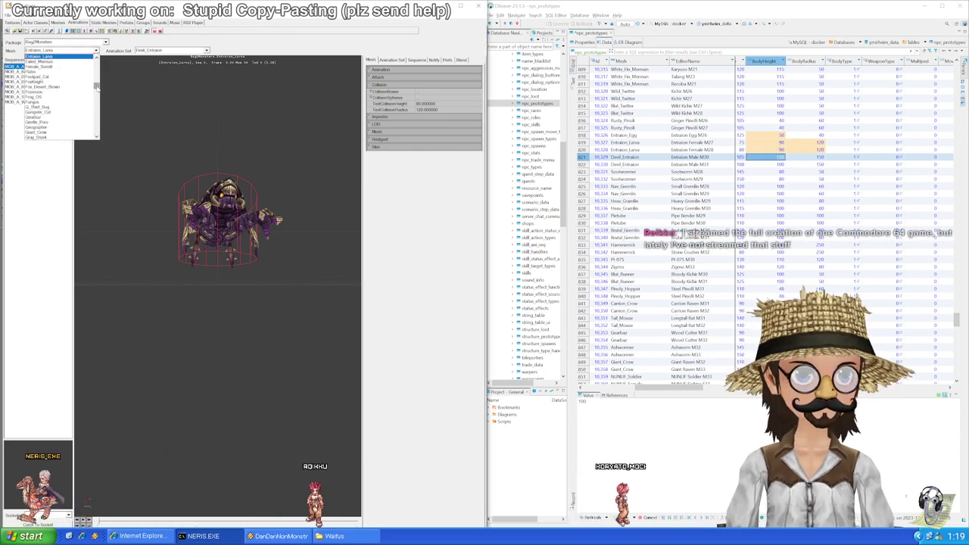
pyautogui.scroll(4, 95, 87)
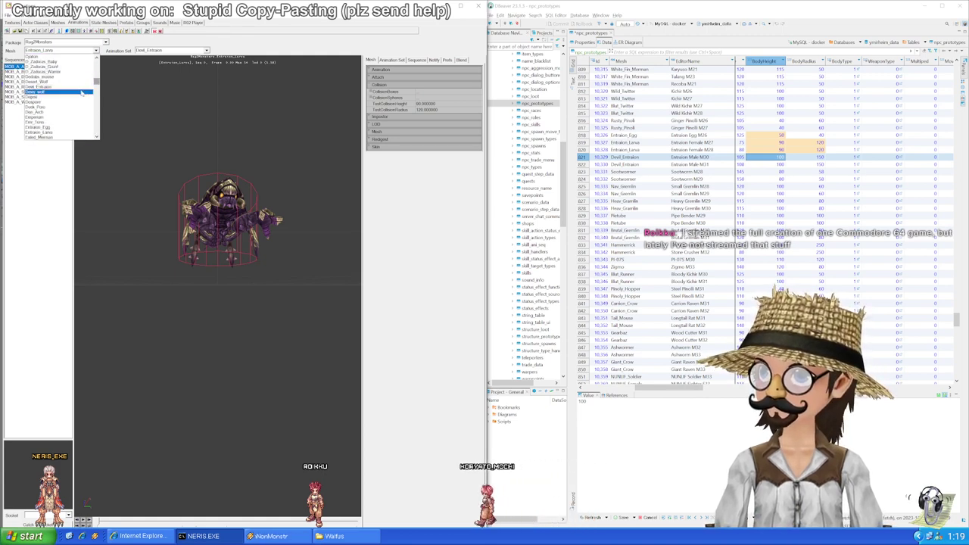
pyautogui.click(87, 87)
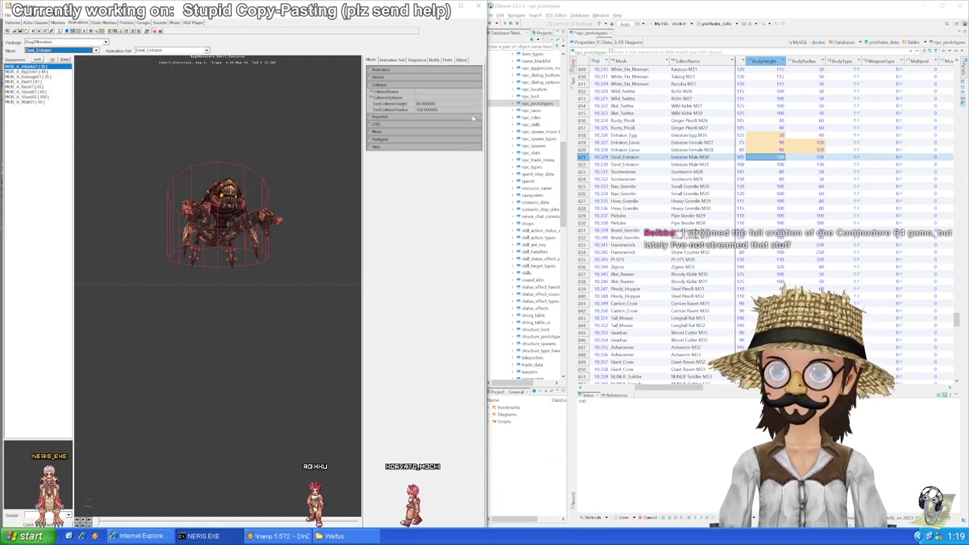
# Step: Set BodyHeight to 90 in both Devil_Entraion rows and save the table
pyautogui.doubleClick(781, 158)
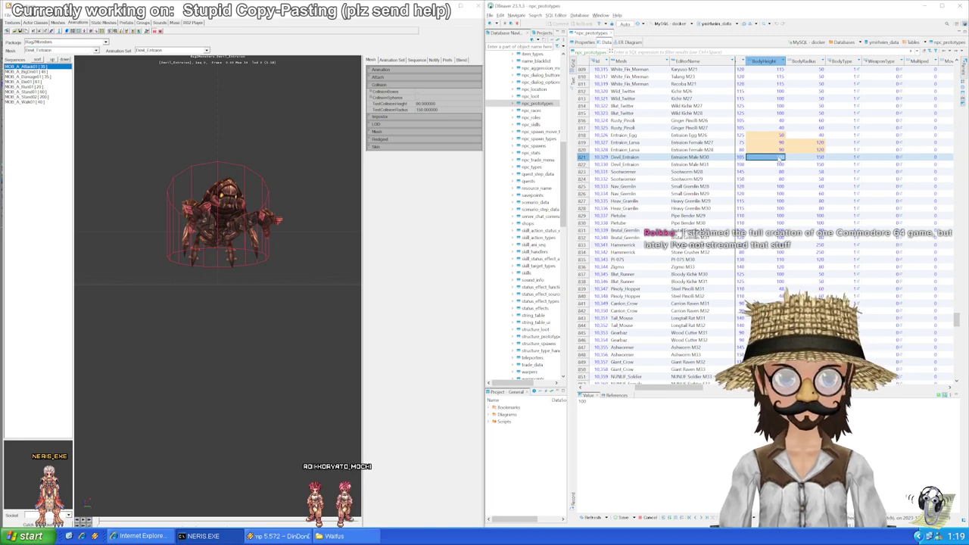
pyautogui.press('Tab')
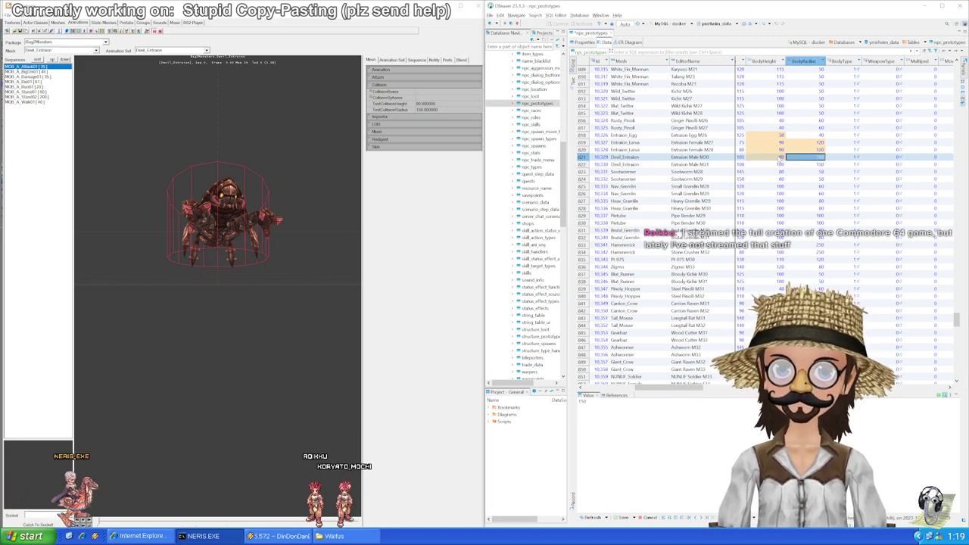
pyautogui.press('Left')
pyautogui.press('Down')
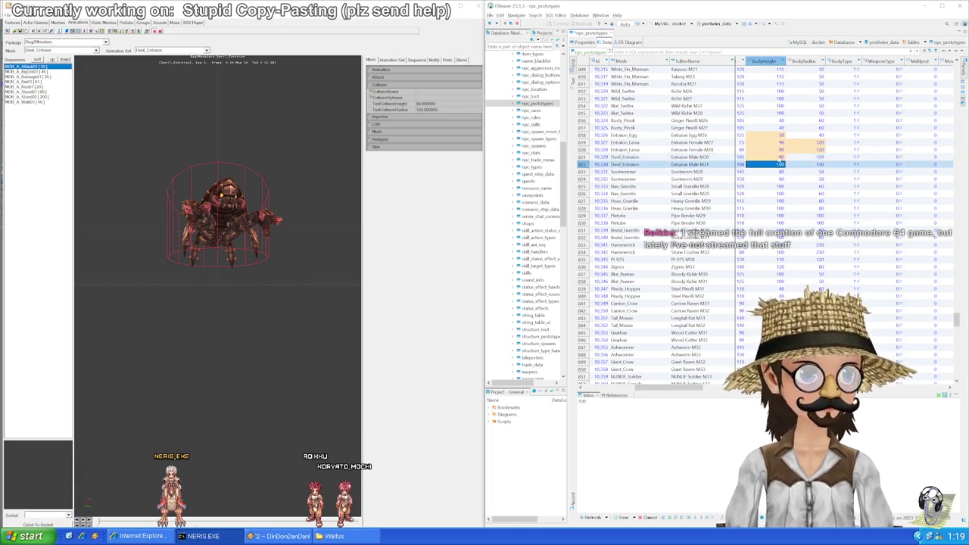
pyautogui.press('Down')
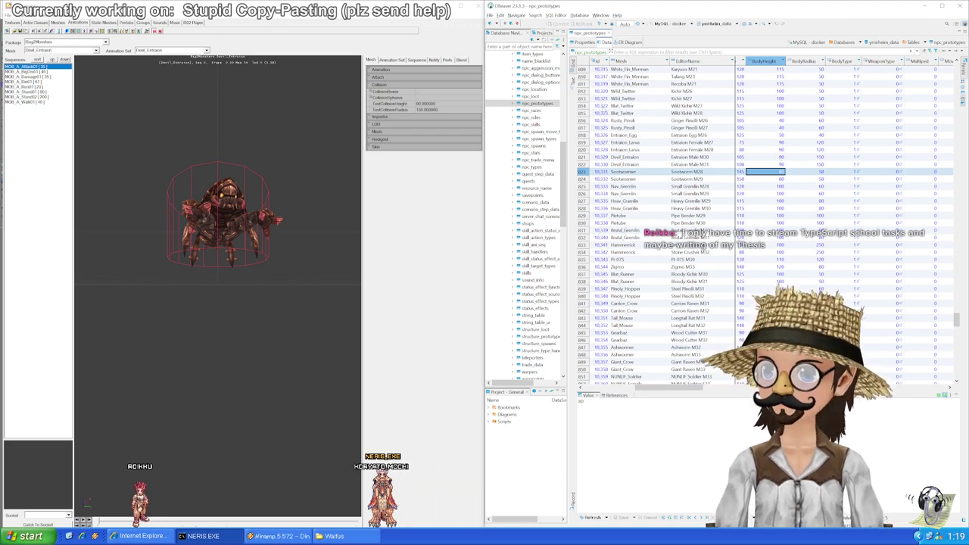
# Step: Load the Sootwormer mesh in the mesh viewer to show its collision height and radius
pyautogui.moveTo(327, 261); pyautogui.dragTo(327, 204)
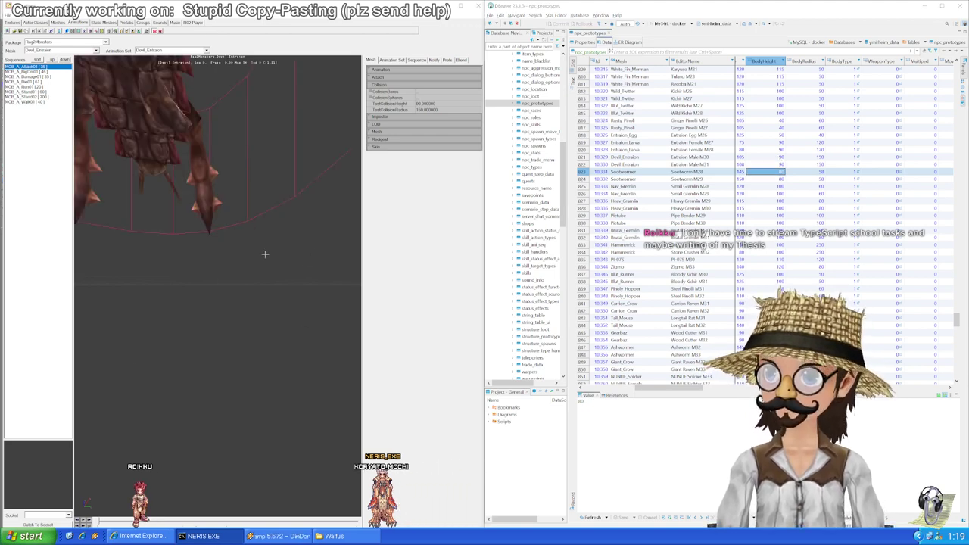
pyautogui.moveTo(264, 254)
pyautogui.mouseDown()
pyautogui.moveTo(265, 270)
pyautogui.moveTo(265, 196)
pyautogui.moveTo(266, 303)
pyautogui.moveTo(284, 292)
pyautogui.moveTo(266, 259)
pyautogui.mouseUp()
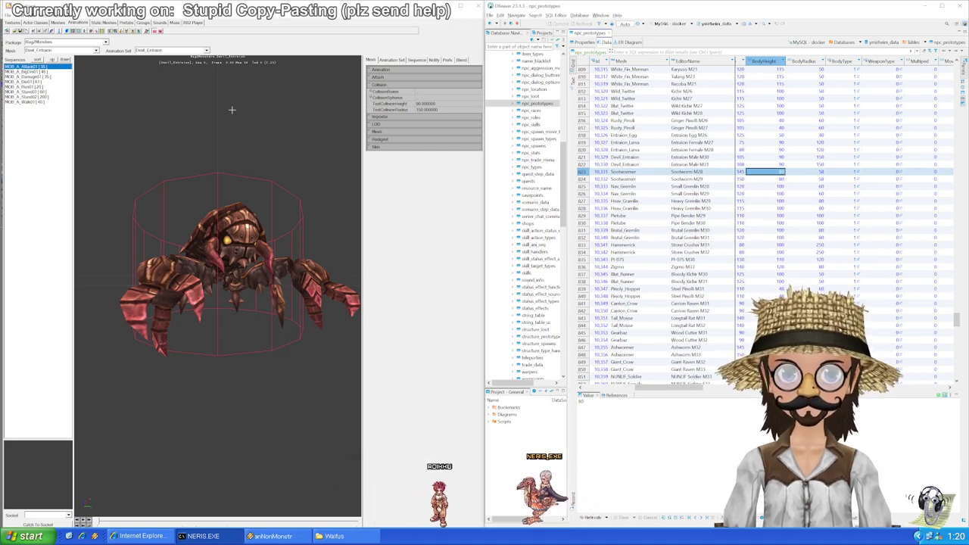
pyautogui.click(95, 50)
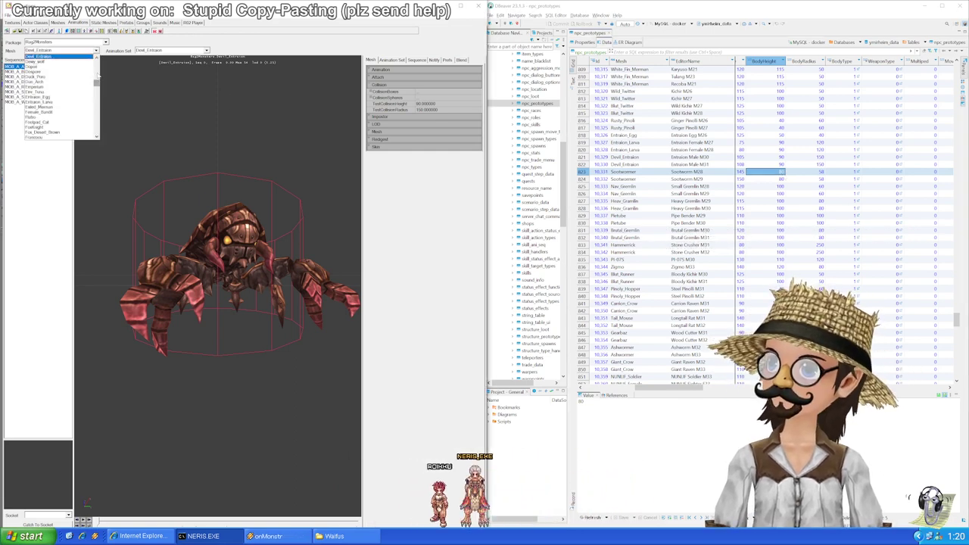
pyautogui.scroll(-8, 53, 95)
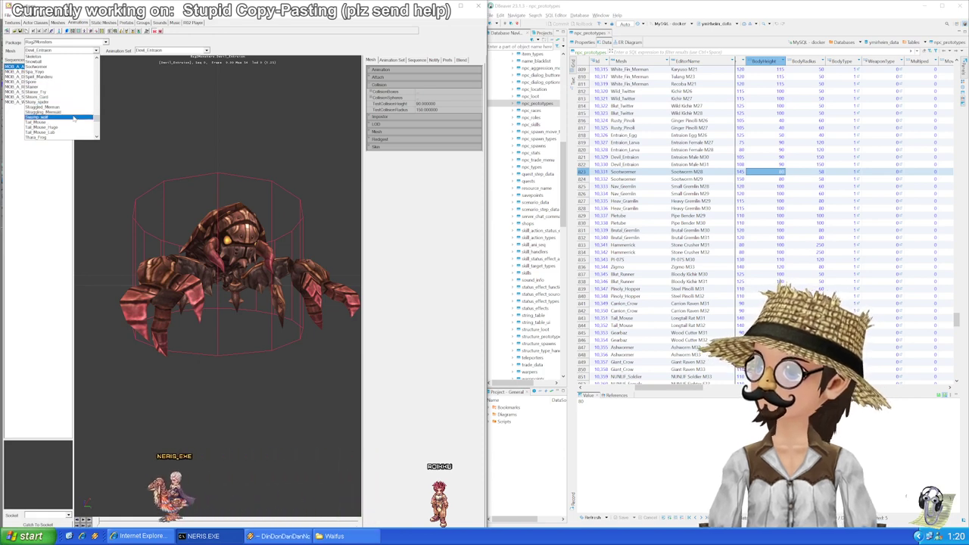
pyautogui.scroll(3, 73, 118)
pyautogui.scroll(-3, 73, 118)
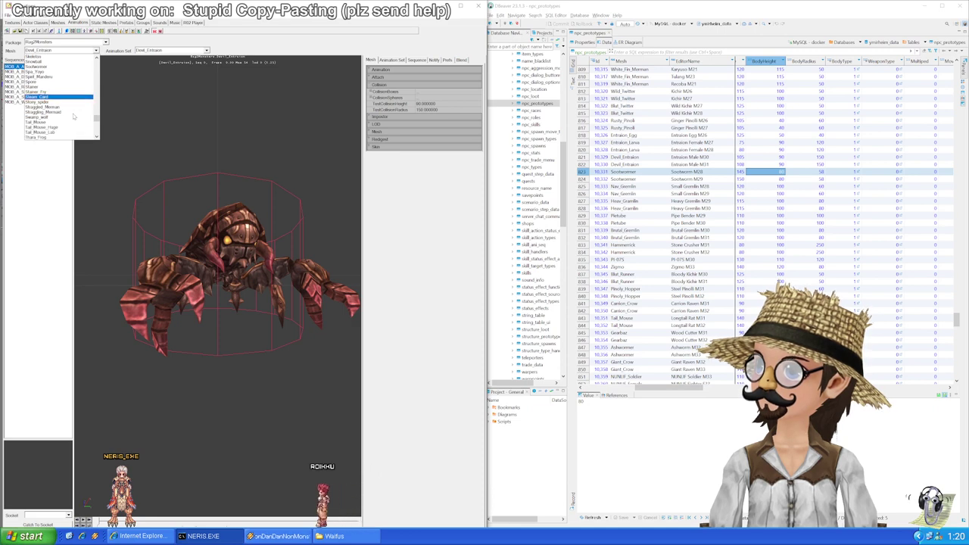
pyautogui.scroll(2, 73, 116)
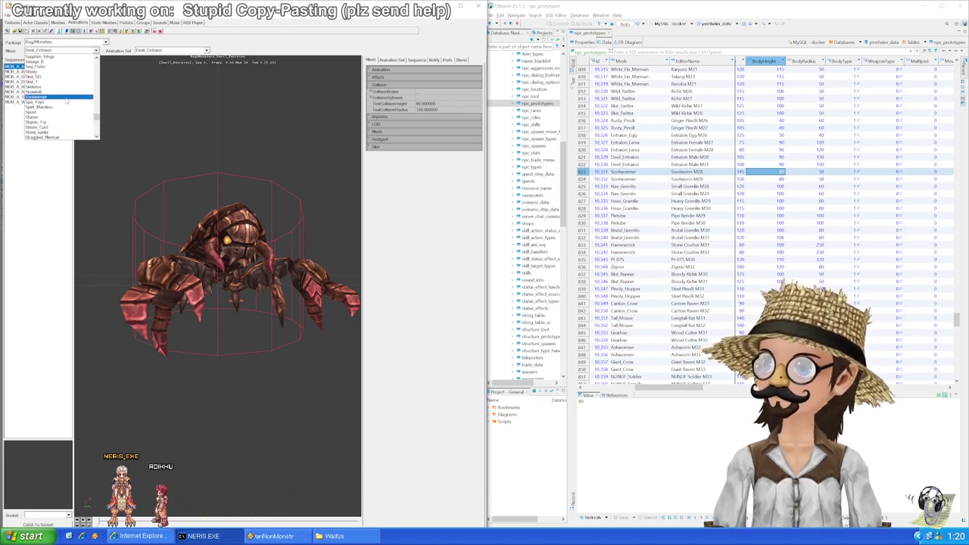
pyautogui.click(64, 92)
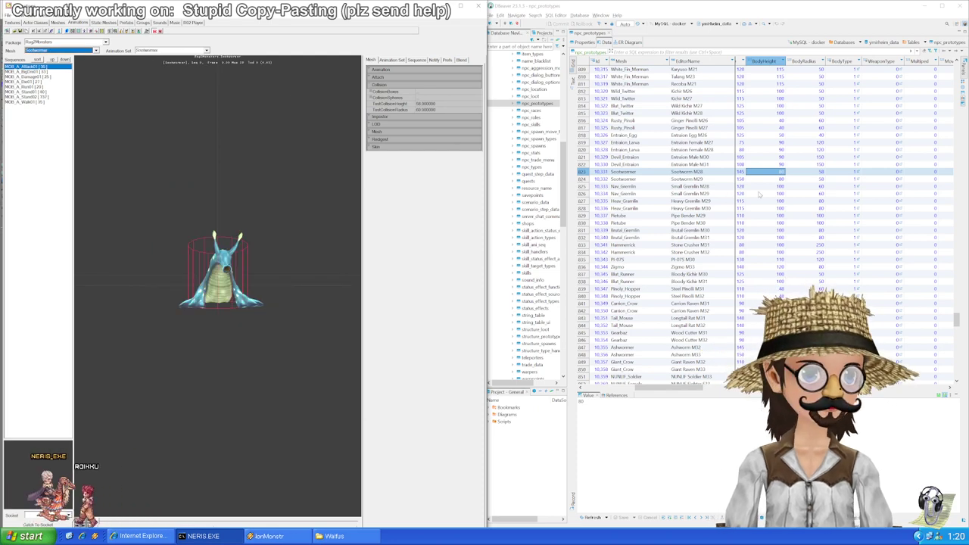
# Step: Set BodyHeight to 58 and BodyRadius to 60 in the first Sootwormer row
pyautogui.click(778, 174)
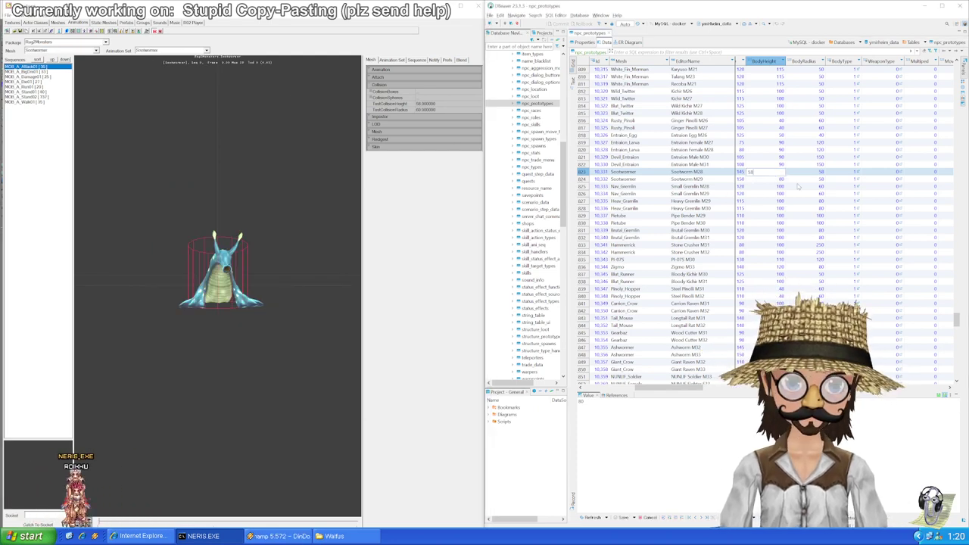
pyautogui.write('58')
pyautogui.click(805, 175)
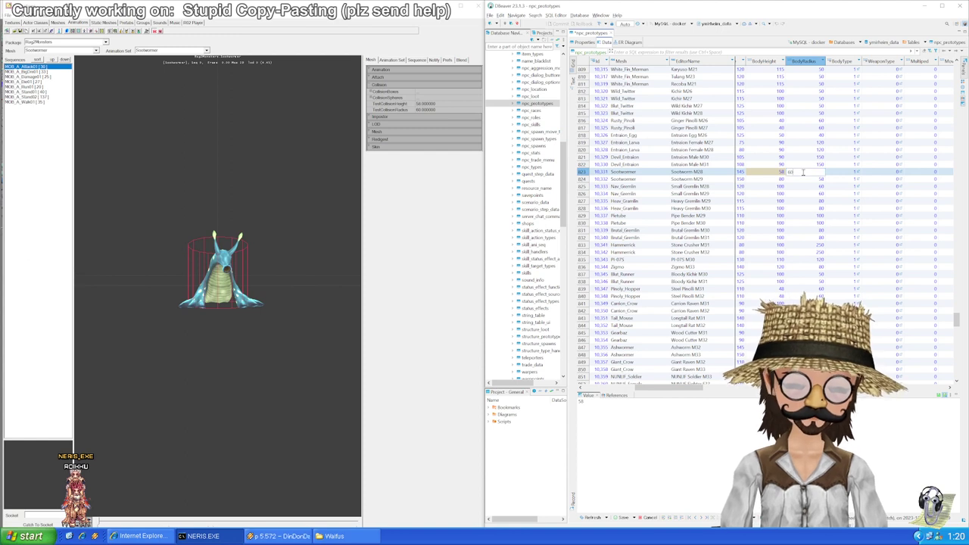
# Step: Copy BodyHeight 58 and BodyRadius 60 from the first Sootwormer row into the second one
pyautogui.click(781, 173)
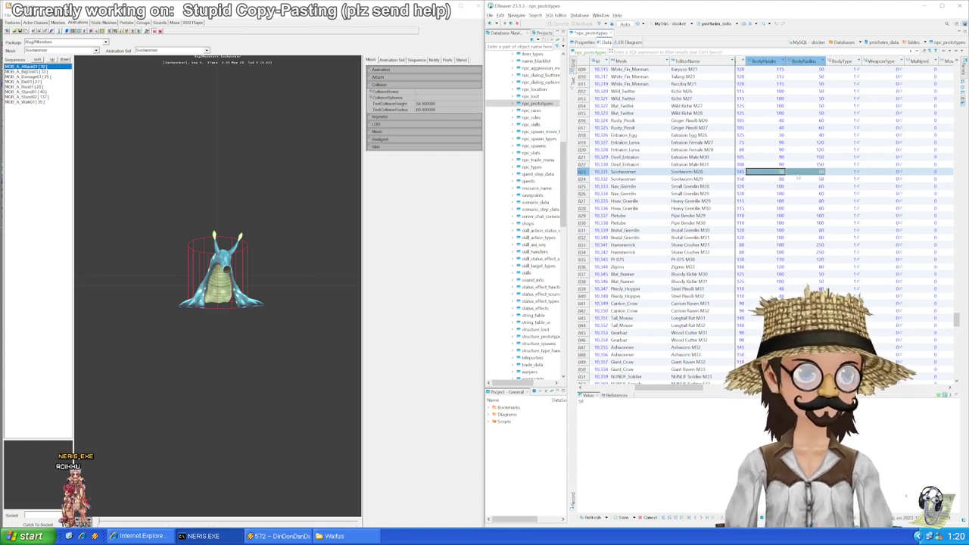
pyautogui.click(775, 180)
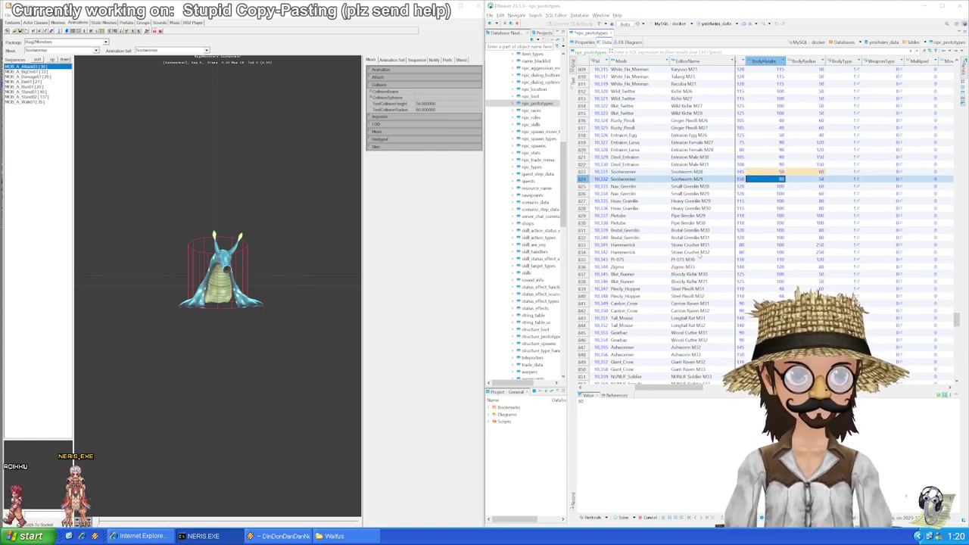
pyautogui.hotkey('ctrl', 'shift', 'v')
pyautogui.click(707, 277)
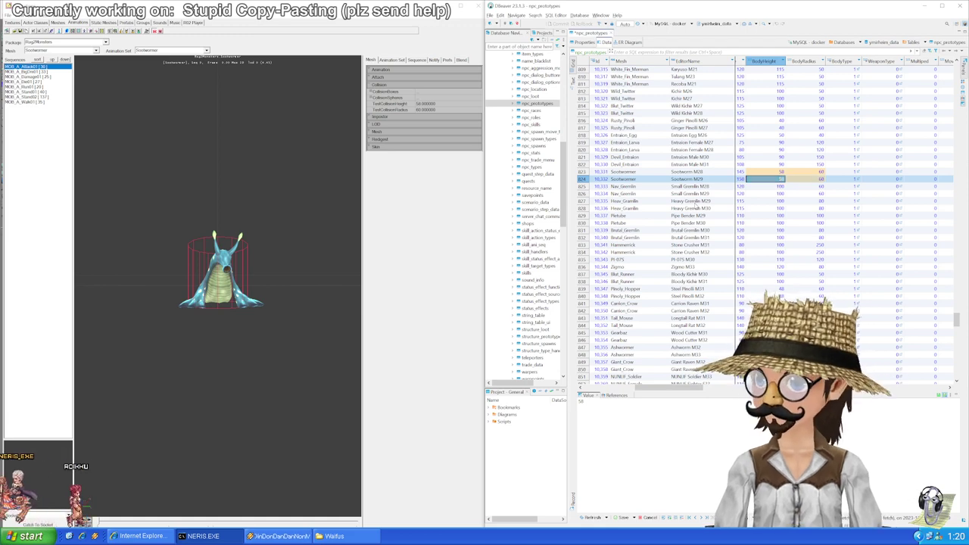
# Step: Load the Nav_Gremlin mesh in the mesh viewer to show its collision height and radius
pyautogui.scroll(-1, 782, 198)
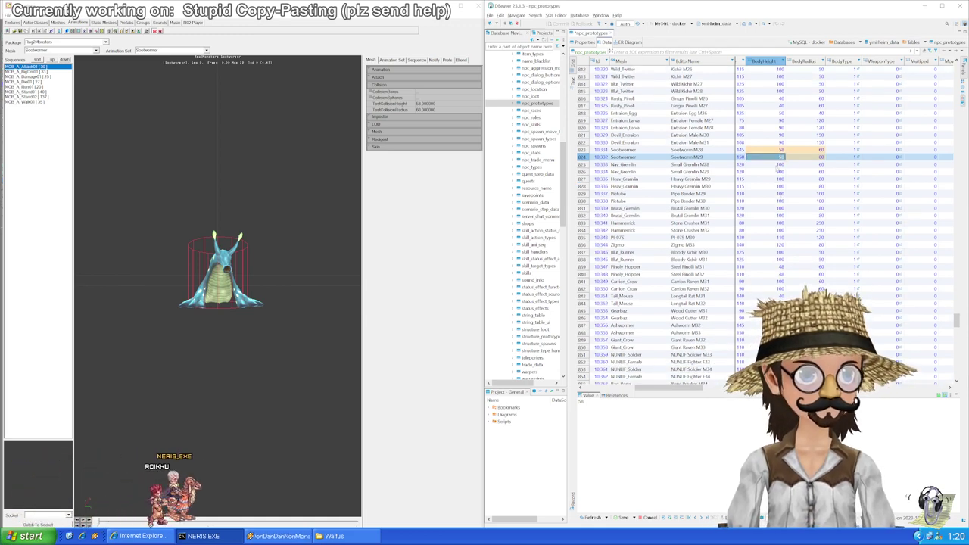
pyautogui.press('Down')
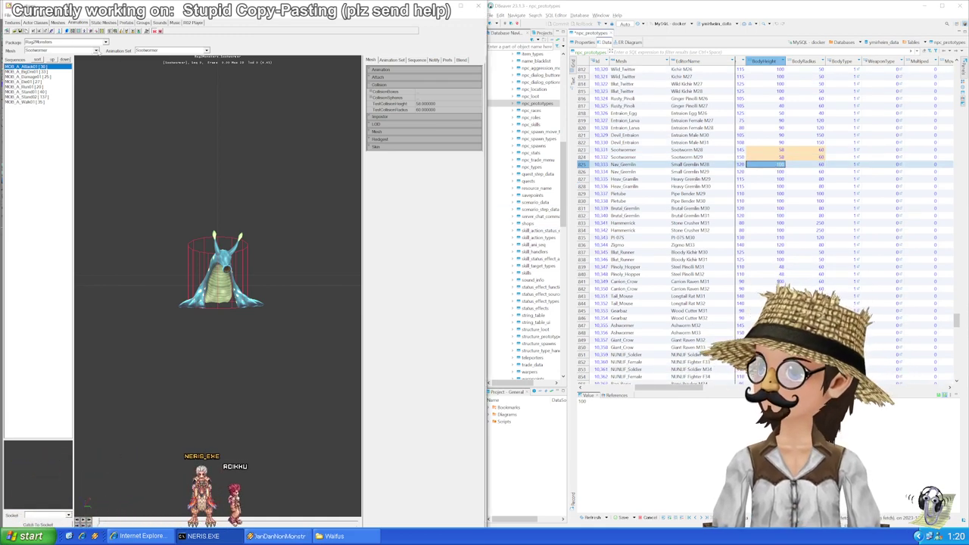
pyautogui.click(81, 50)
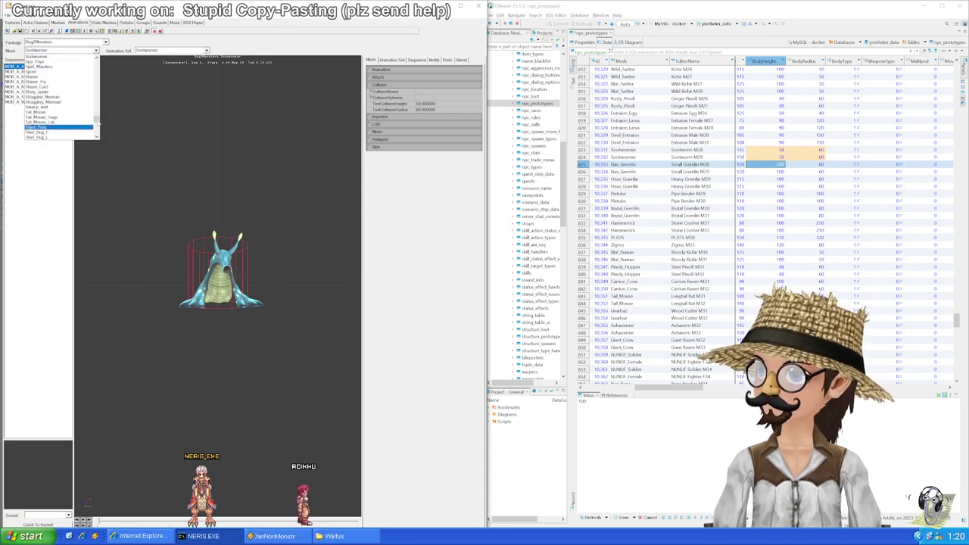
pyautogui.moveTo(96, 122)
pyautogui.mouseDown()
pyautogui.moveTo(96, 114)
pyautogui.moveTo(97, 121)
pyautogui.mouseUp()
pyautogui.scroll(4, 93, 121)
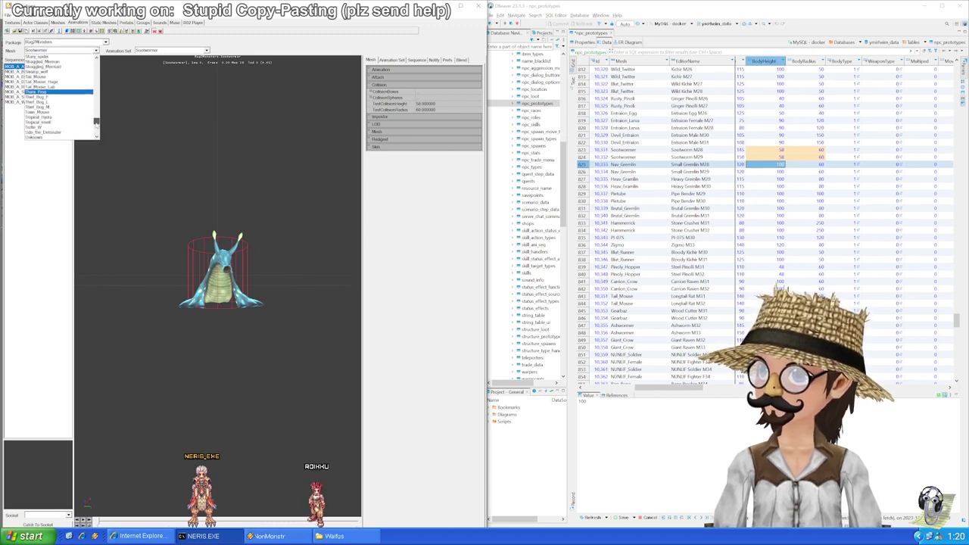
pyautogui.scroll(2, 92, 121)
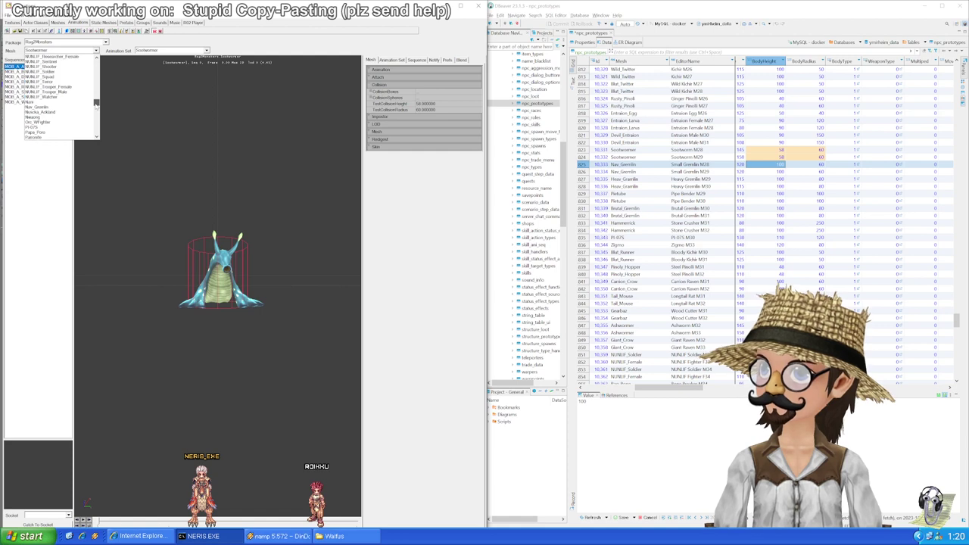
pyautogui.click(77, 111)
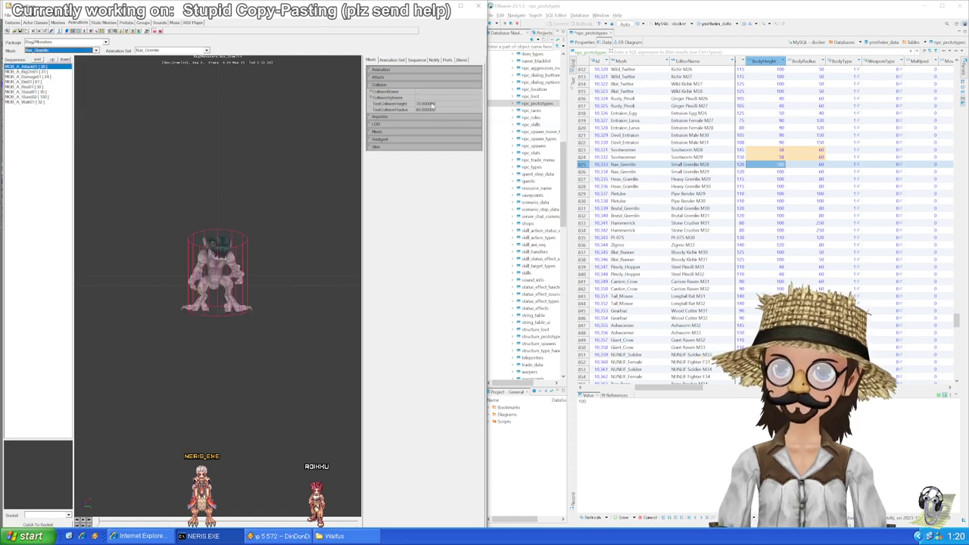
# Step: Set BodyHeight to 70 in both Nav_Gremlin rows
pyautogui.click(769, 165)
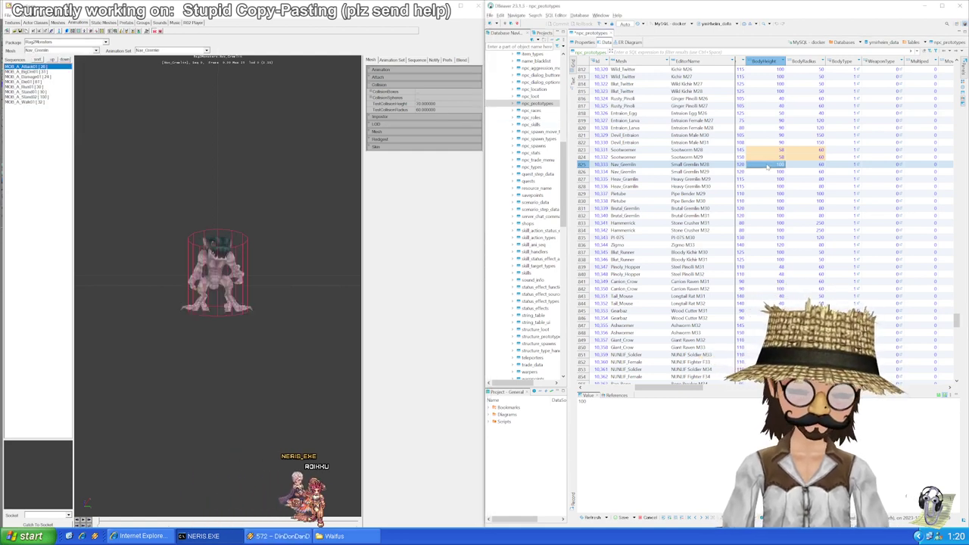
pyautogui.write('70')
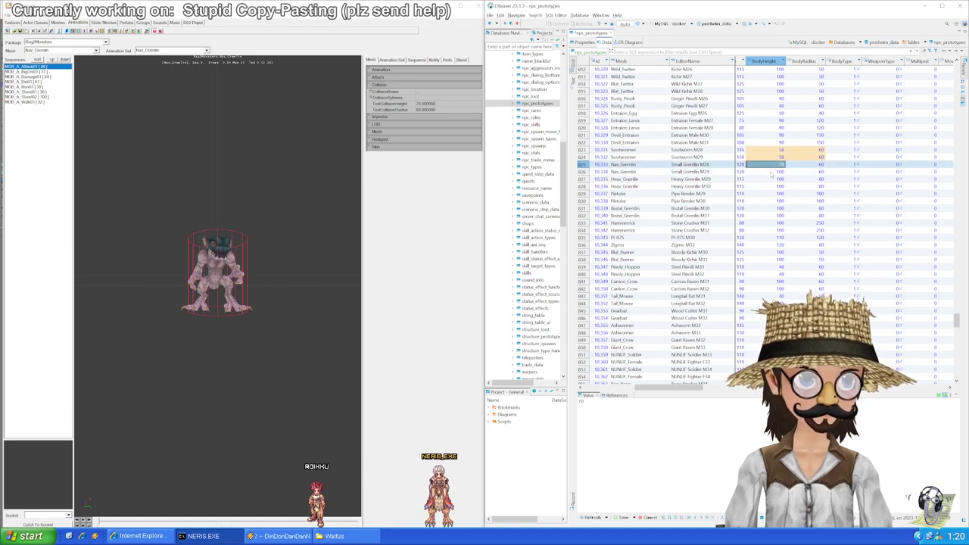
pyautogui.click(771, 172)
pyautogui.click(805, 165)
pyautogui.click(804, 172)
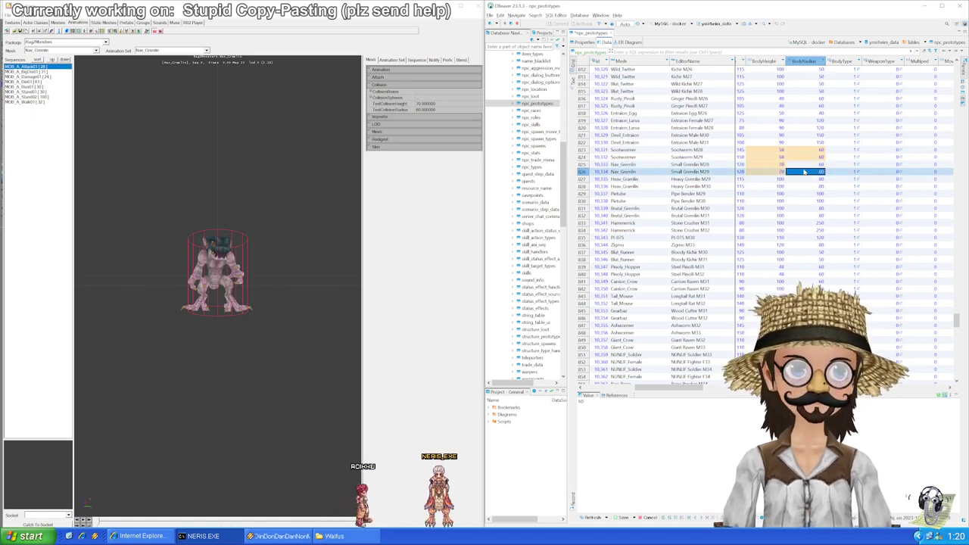
pyautogui.click(779, 173)
# Step: Load the Heav_Gremlin mesh in the mesh viewer to show its collision height and radius
pyautogui.click(770, 179)
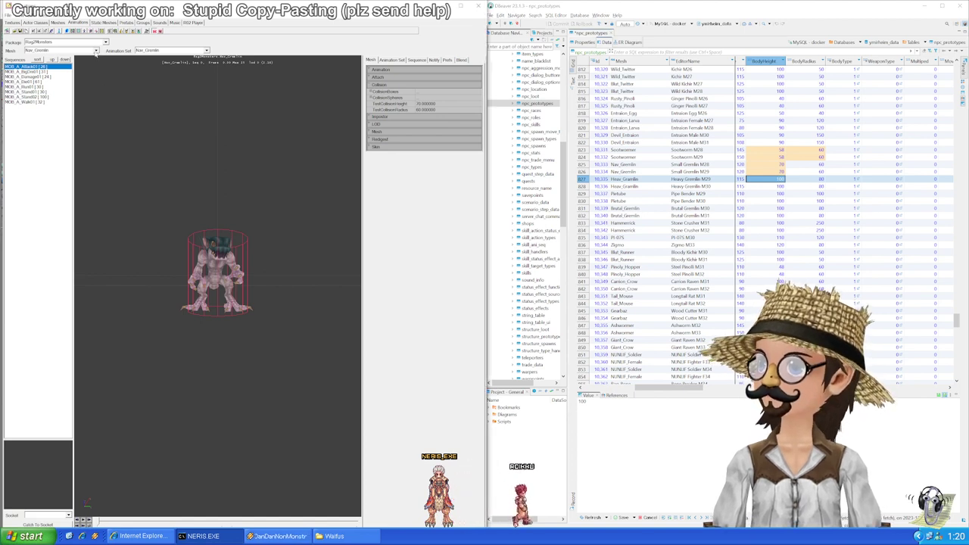
pyautogui.click(95, 51)
pyautogui.moveTo(98, 107); pyautogui.dragTo(100, 94)
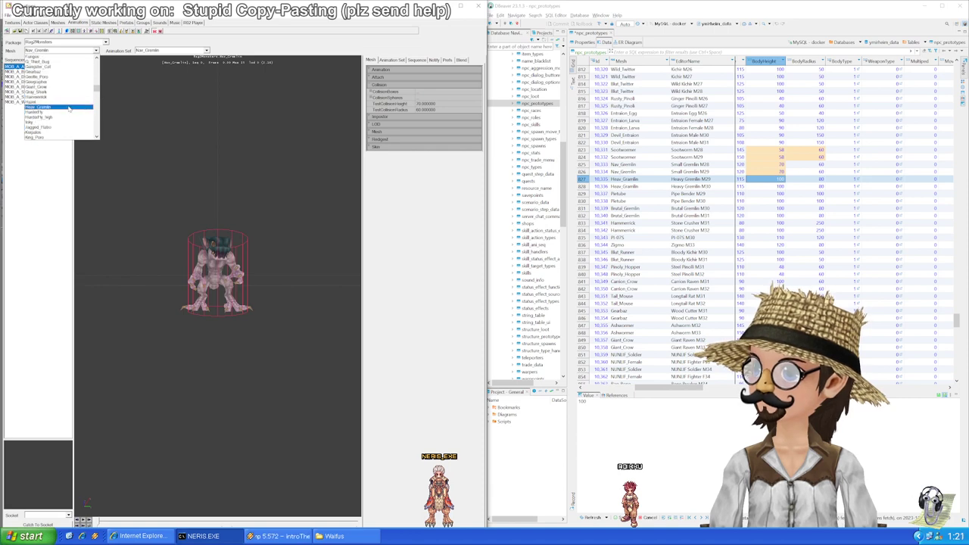
pyautogui.click(70, 108)
# Step: Set BodyHeight to 120 in both Heav_Gremlin rows
pyautogui.click(781, 180)
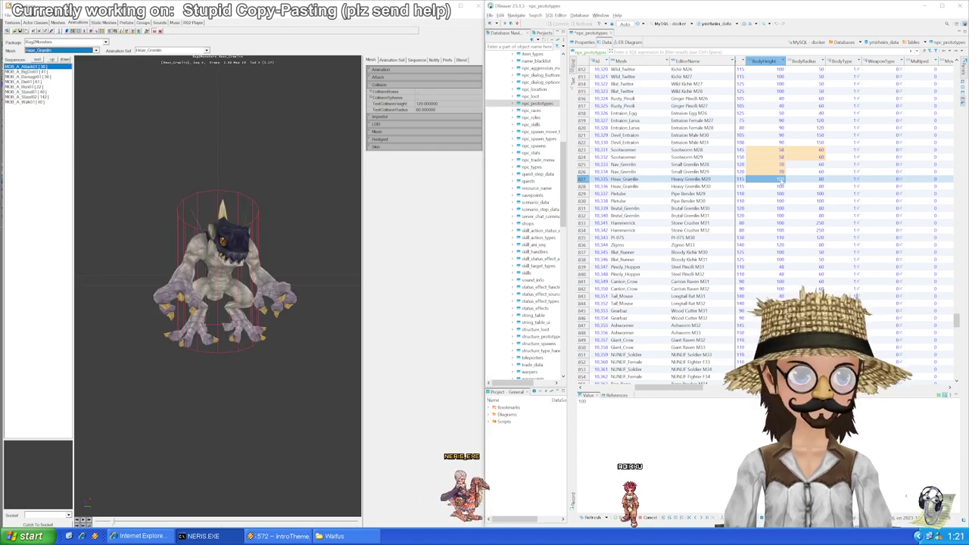
pyautogui.write('120')
pyautogui.press('Return')
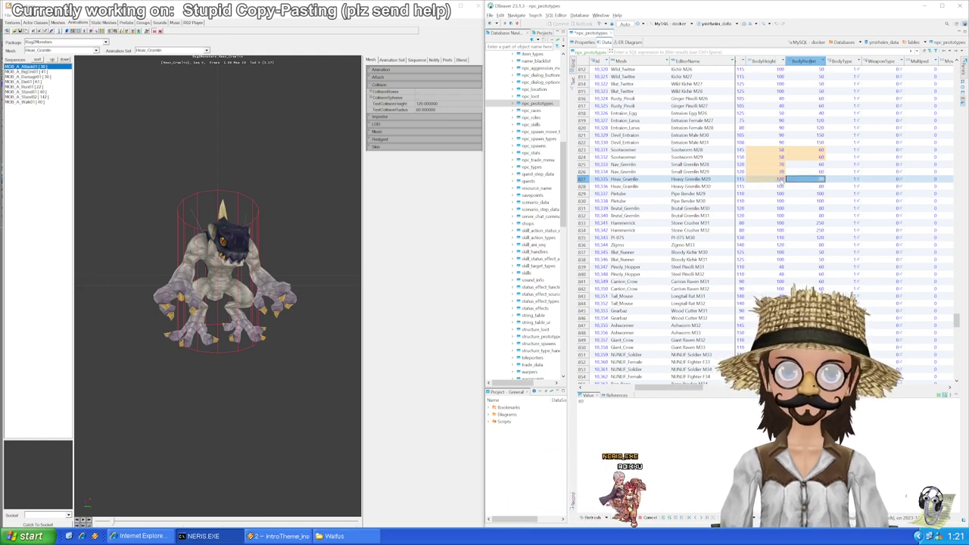
pyautogui.click(780, 185)
# Step: Load the Pietube mesh in the mesh viewer to show its collision height and radius
pyautogui.press('Down')
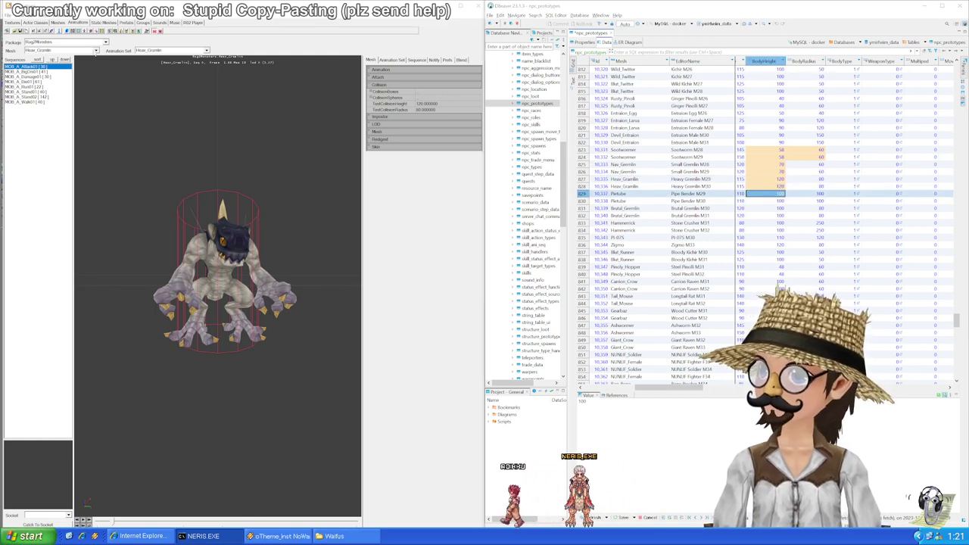
pyautogui.click(96, 51)
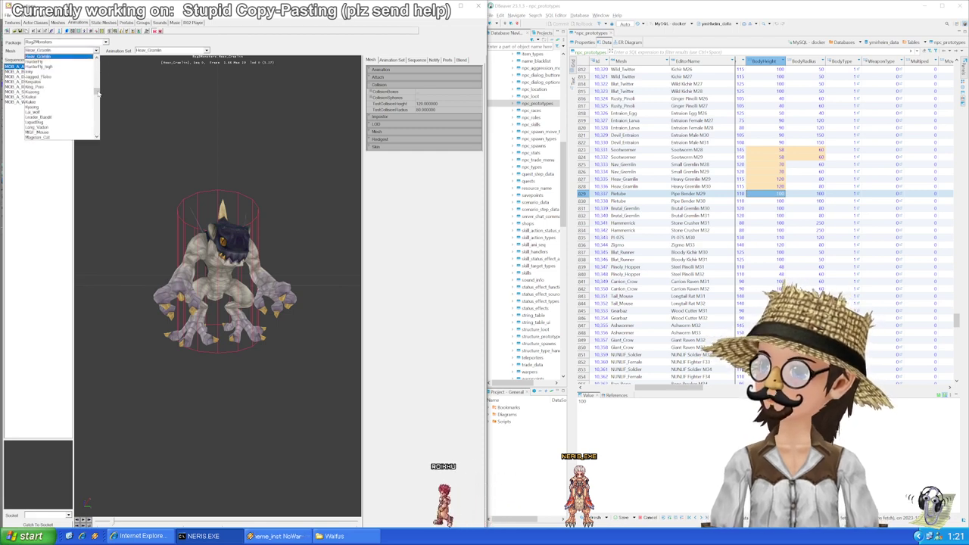
pyautogui.moveTo(97, 89); pyautogui.dragTo(96, 106)
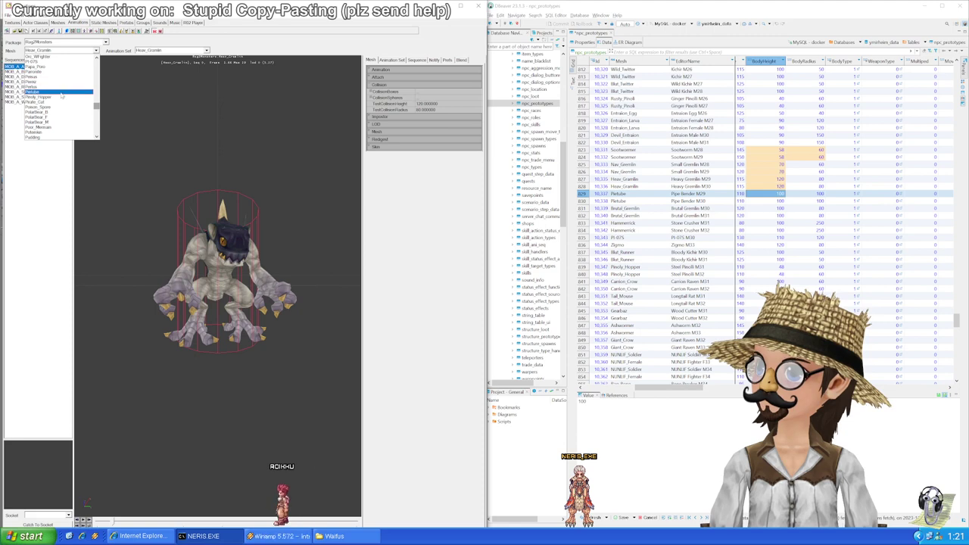
pyautogui.click(62, 92)
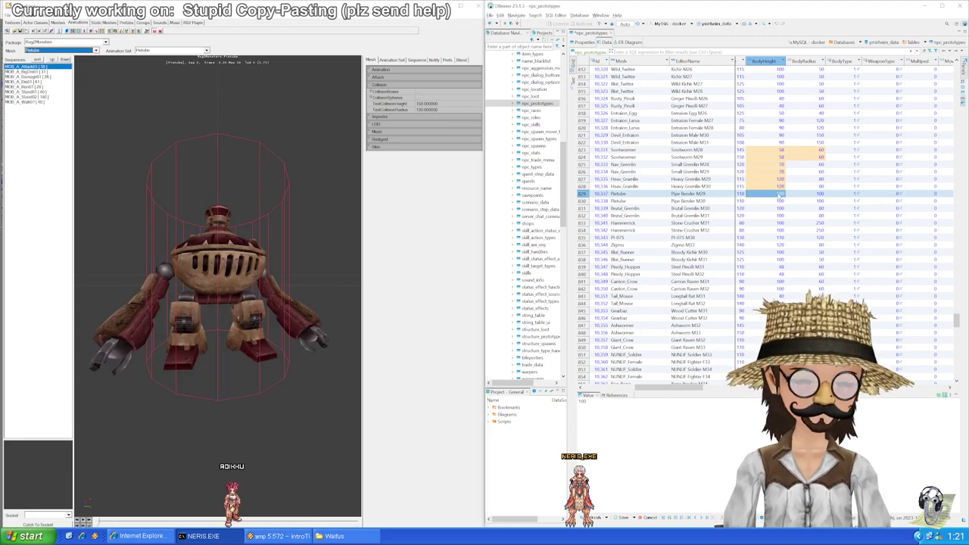
# Step: Set BodyHeight to 150 and BodyRadius to 130 in both Pietube rows and save the table
pyautogui.press('Right')
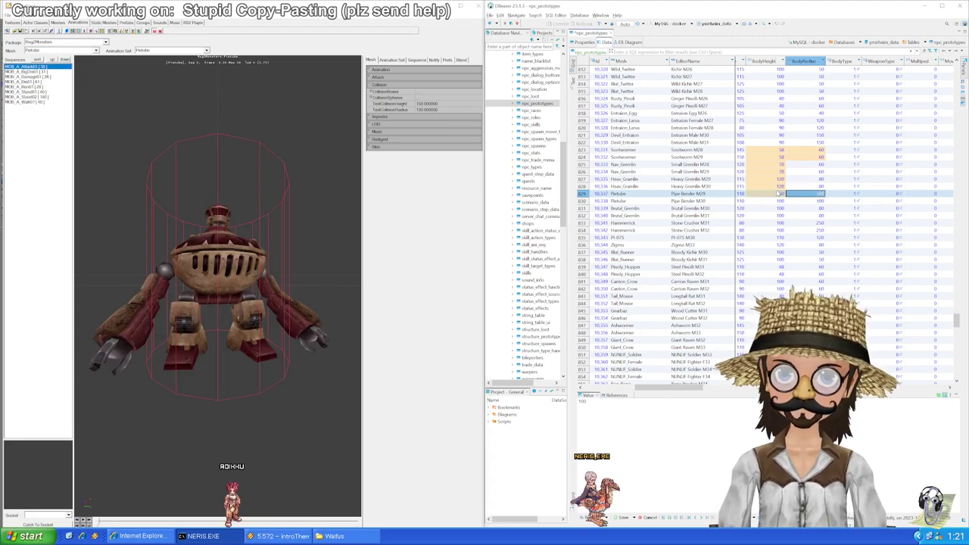
pyautogui.press('Left')
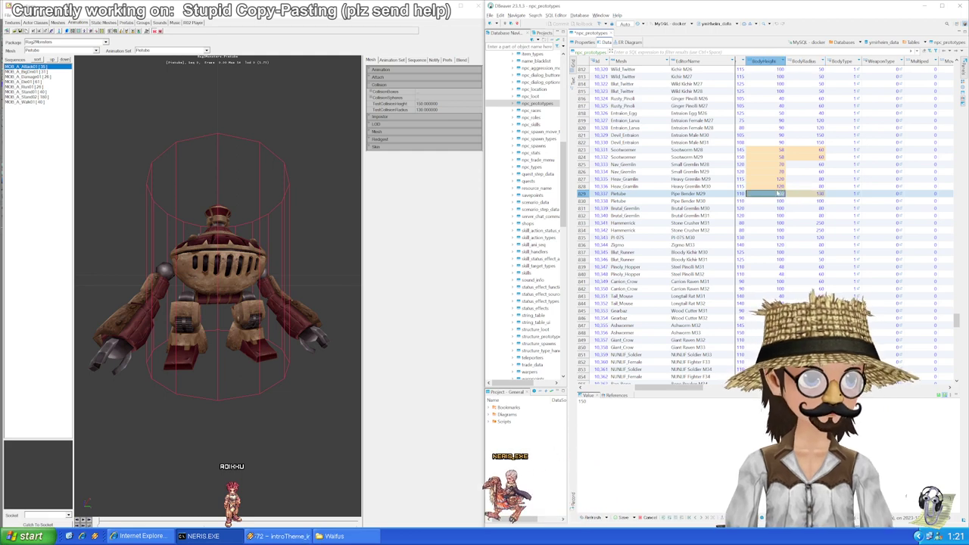
pyautogui.press('Down')
pyautogui.write('150')
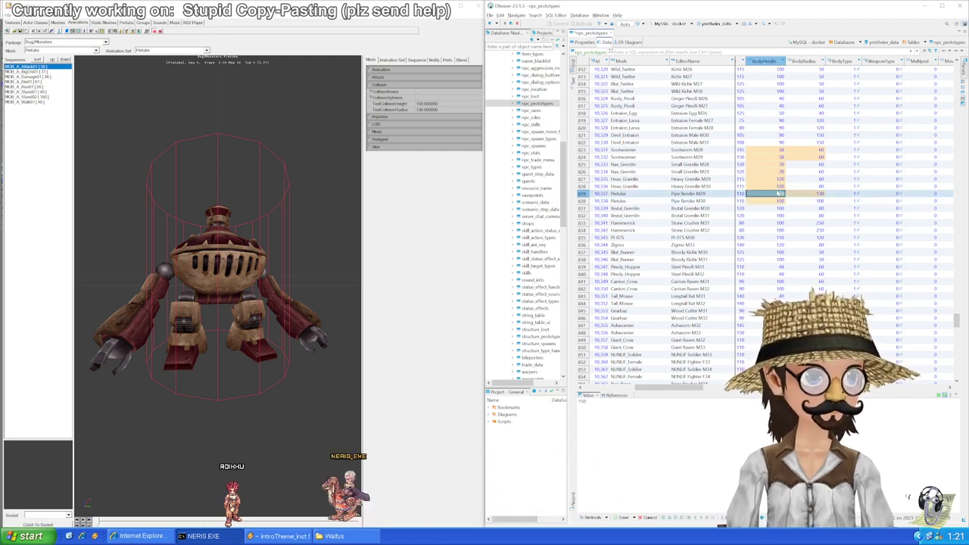
pyautogui.press('Right')
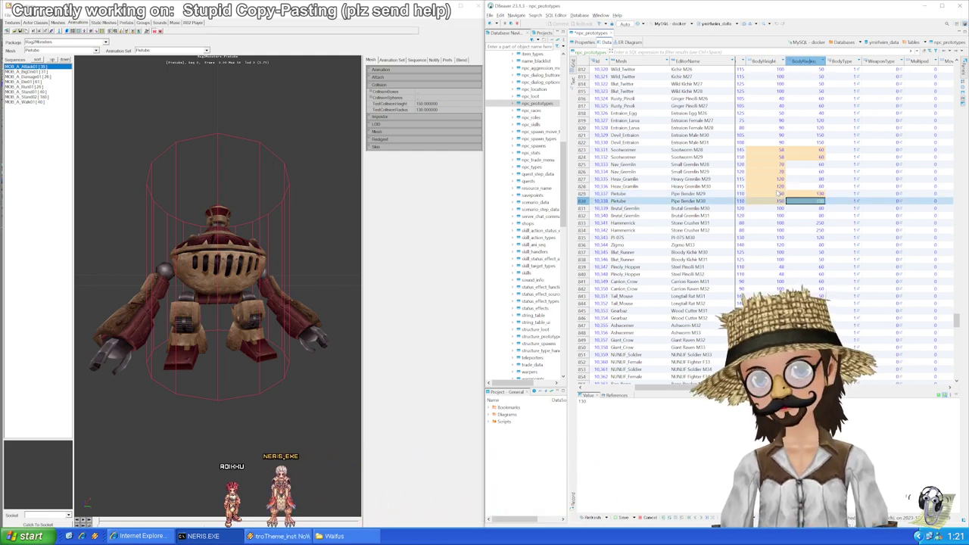
pyautogui.scroll(-1, 779, 193)
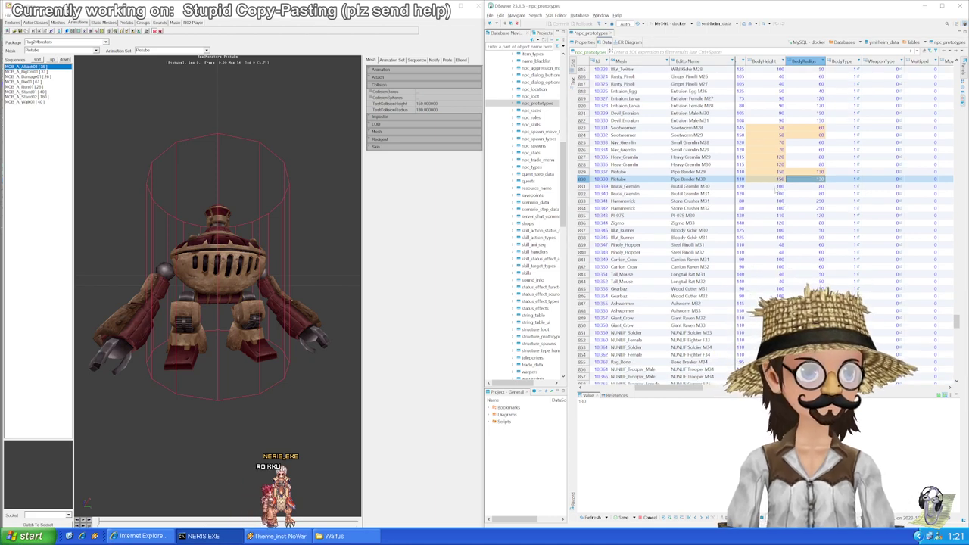
pyautogui.hotkey('ctrl', 's')
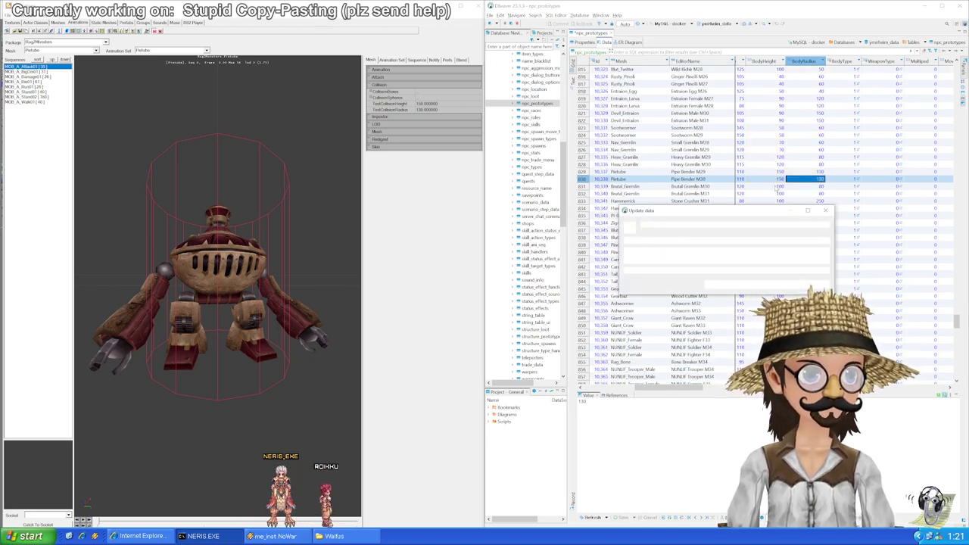
pyautogui.click(775, 188)
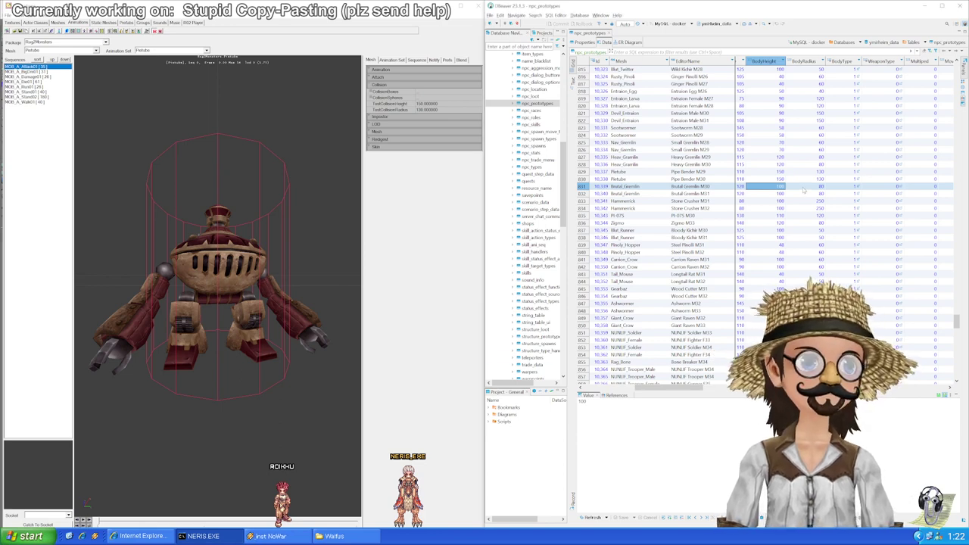
pyautogui.scroll(-2, 791, 184)
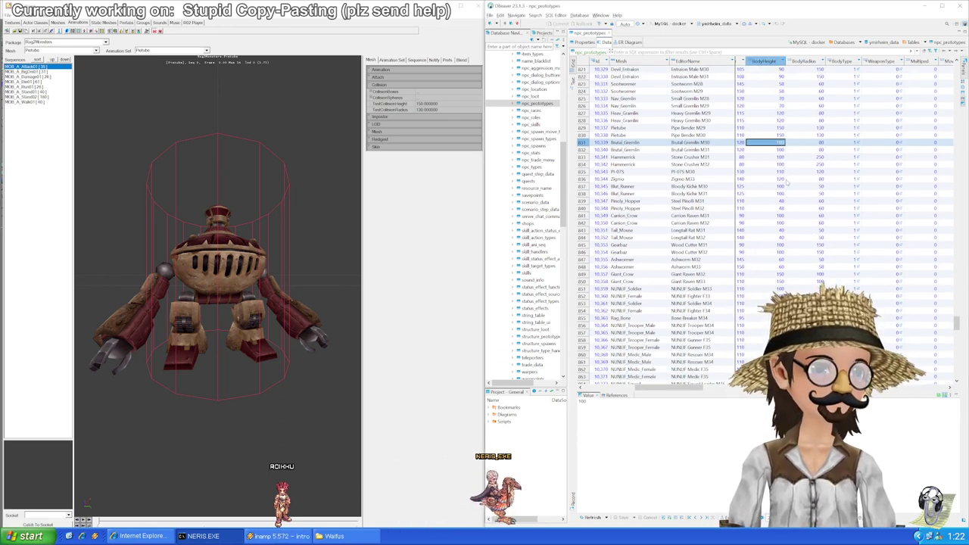
pyautogui.press('Right')
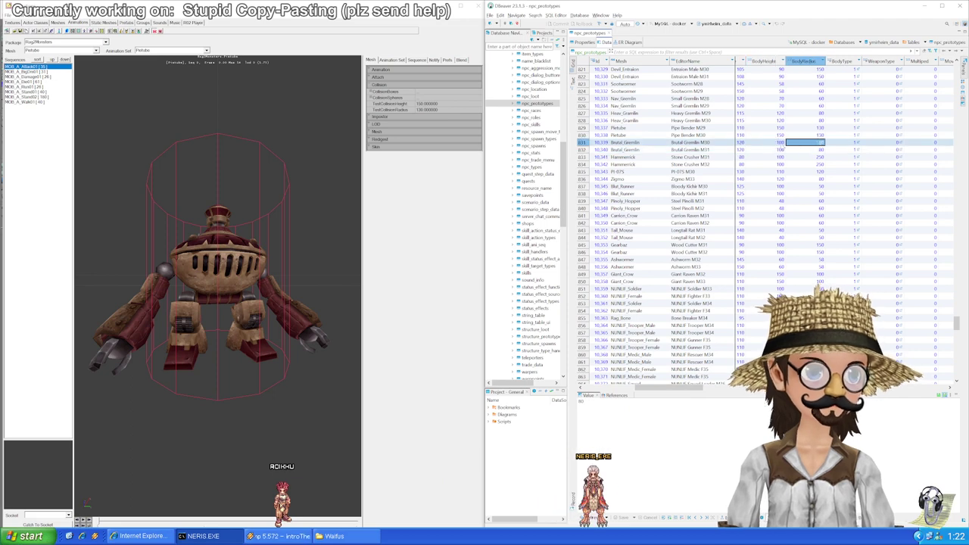
pyautogui.click(780, 144)
pyautogui.click(781, 149)
pyautogui.click(790, 149)
pyautogui.click(788, 143)
pyautogui.click(781, 144)
pyautogui.click(780, 150)
pyautogui.click(791, 149)
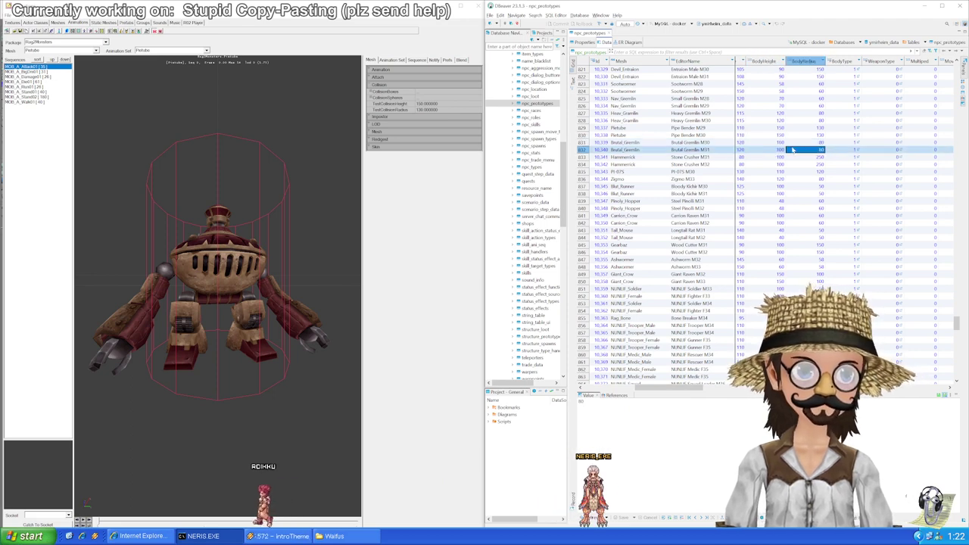
pyautogui.click(759, 151)
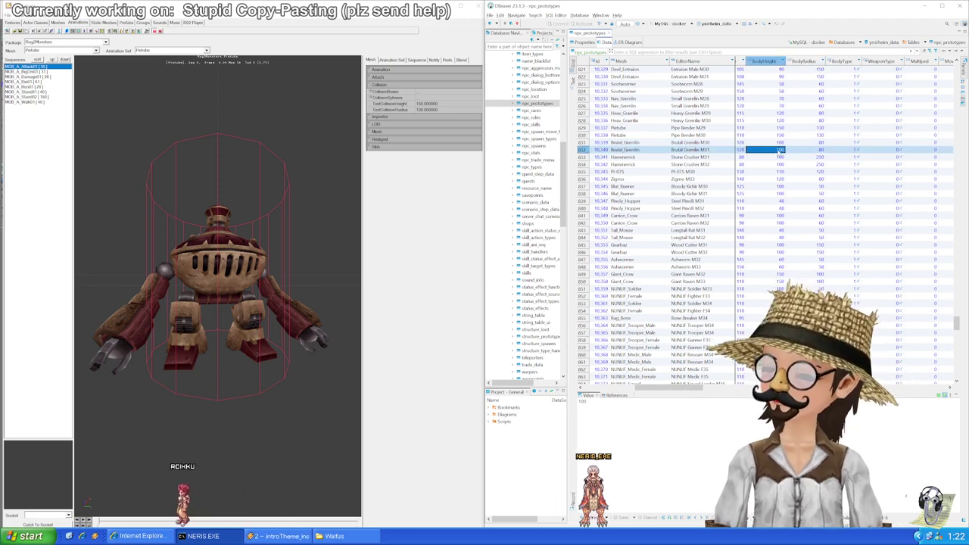
pyautogui.click(781, 143)
pyautogui.click(789, 143)
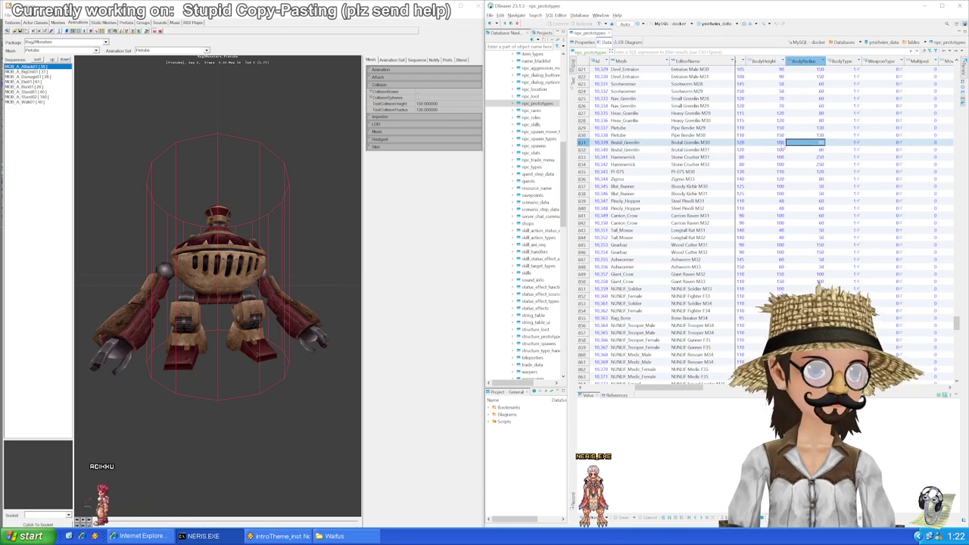
pyautogui.click(781, 143)
pyautogui.click(780, 149)
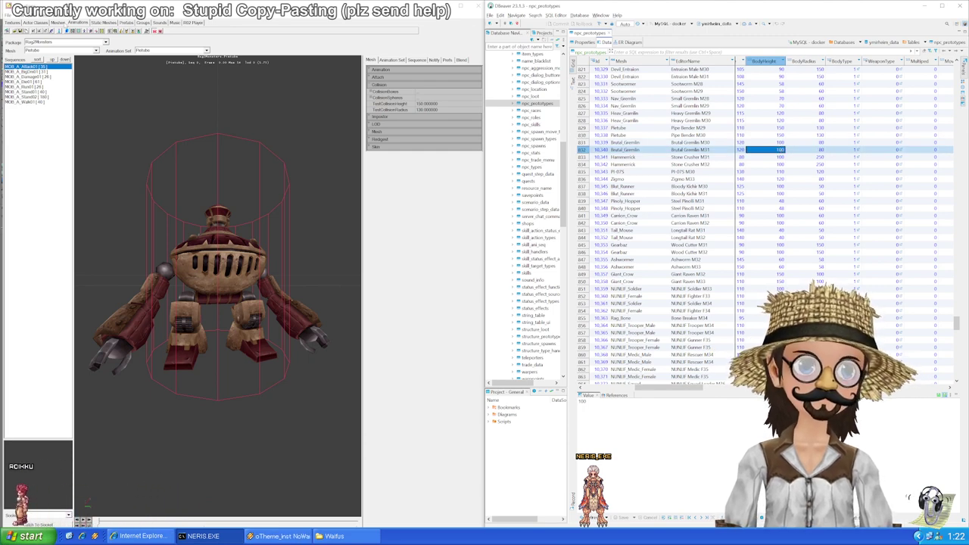
# Step: Load the Brutal_Gremlin mesh in the mesh viewer to show its collision height and radius
pyautogui.click(96, 51)
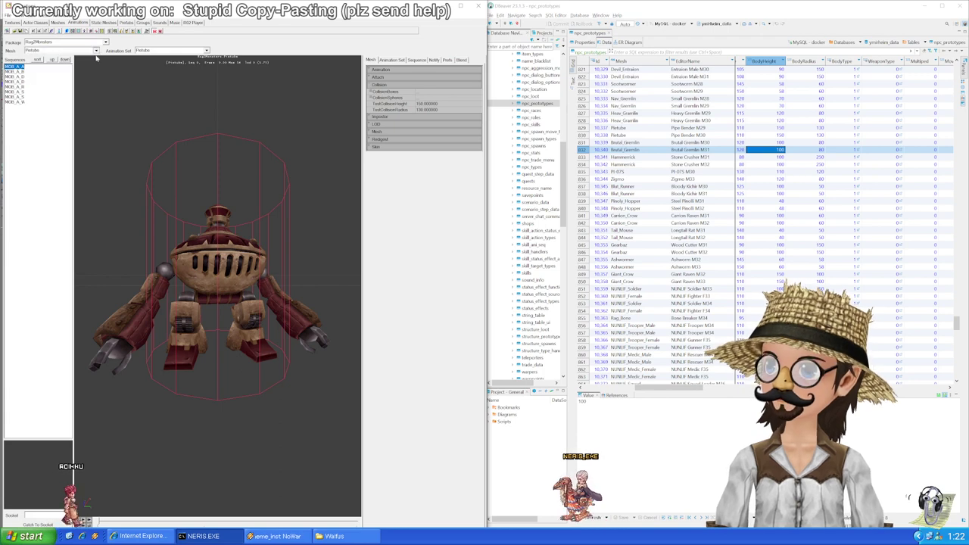
pyautogui.moveTo(97, 111); pyautogui.dragTo(96, 74)
pyautogui.scroll(1, 74, 81)
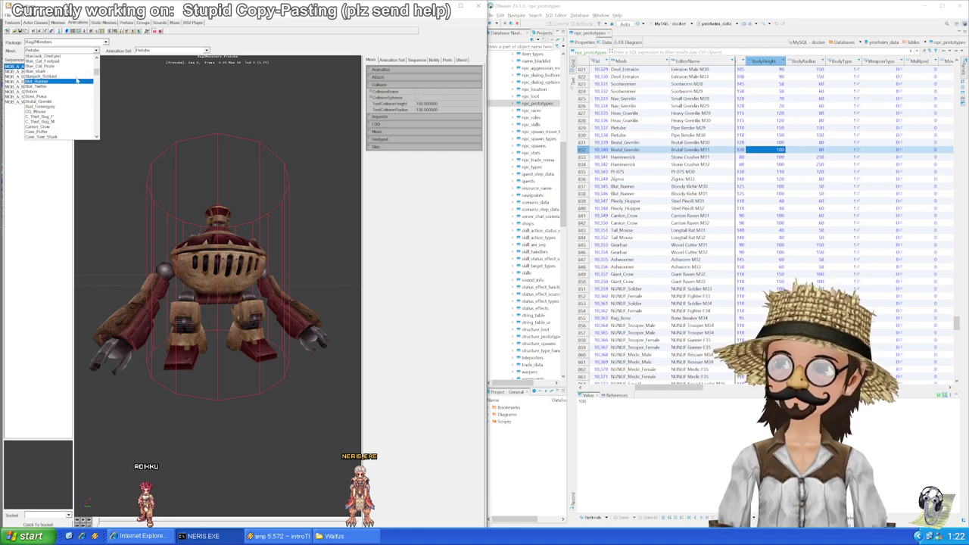
pyautogui.scroll(1, 64, 90)
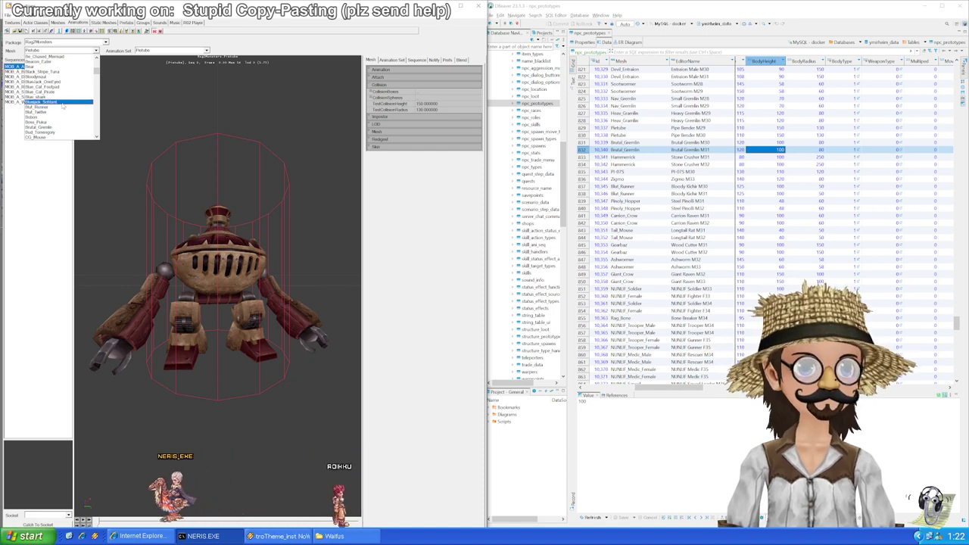
pyautogui.scroll(-1, 63, 107)
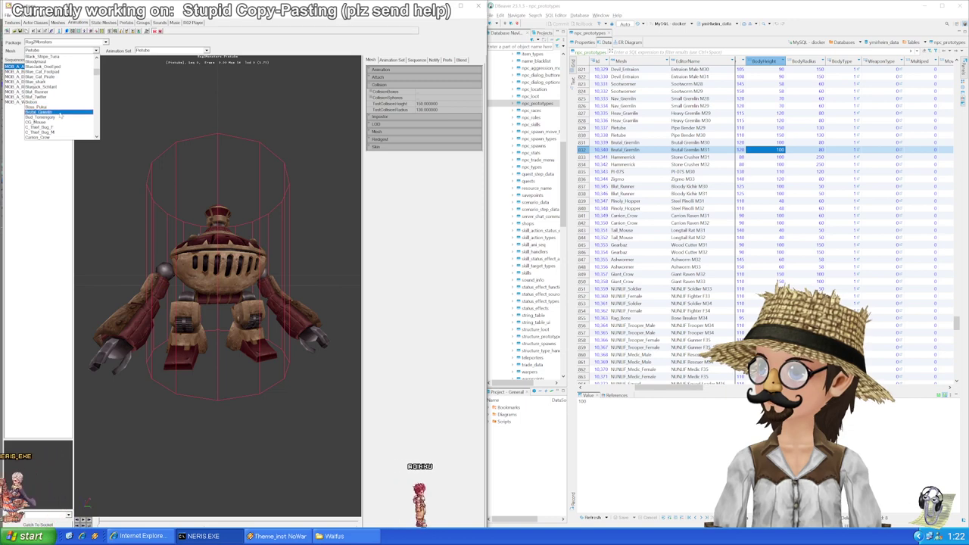
pyautogui.click(63, 112)
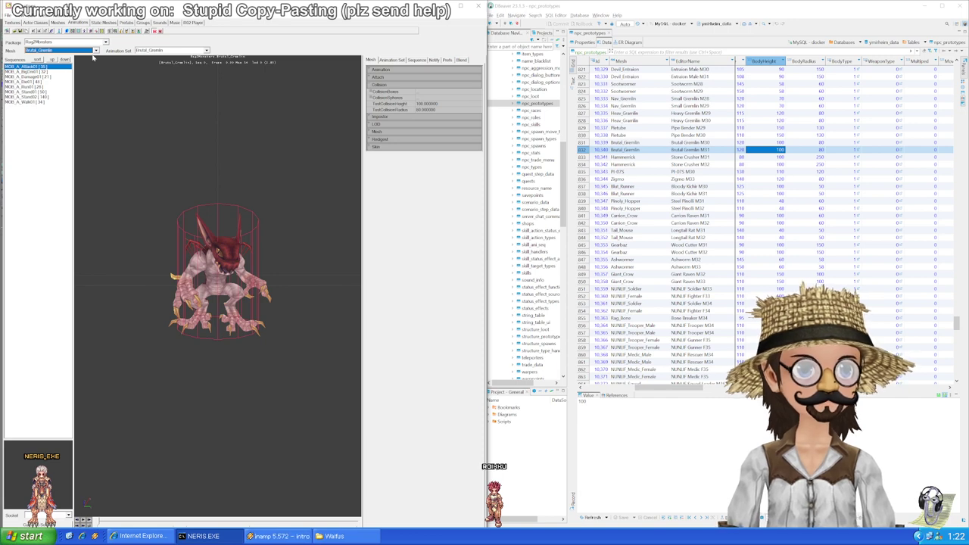
# Step: Load the Hammerrick mesh in the mesh viewer to show its collision height and radius
pyautogui.click(95, 51)
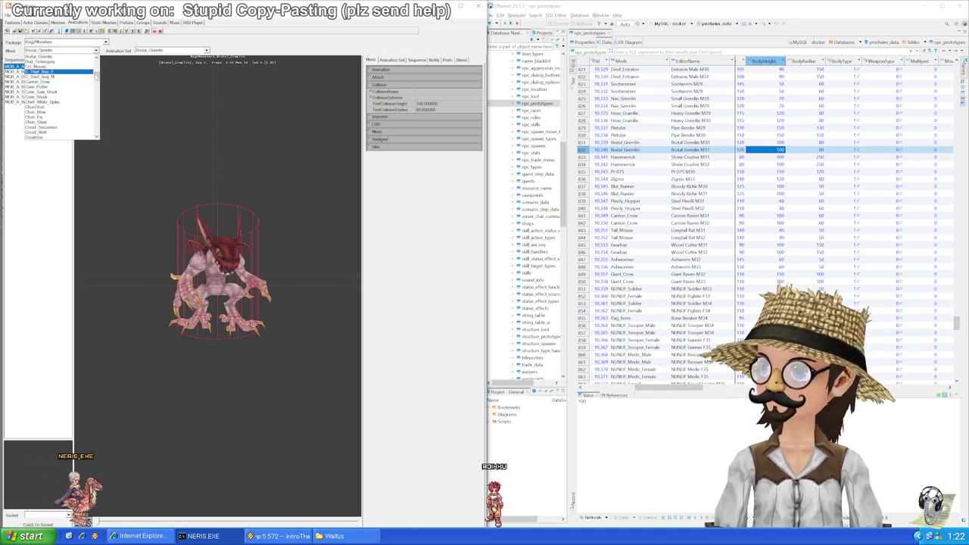
pyautogui.moveTo(96, 69); pyautogui.dragTo(98, 89)
pyautogui.scroll(-3, 97, 88)
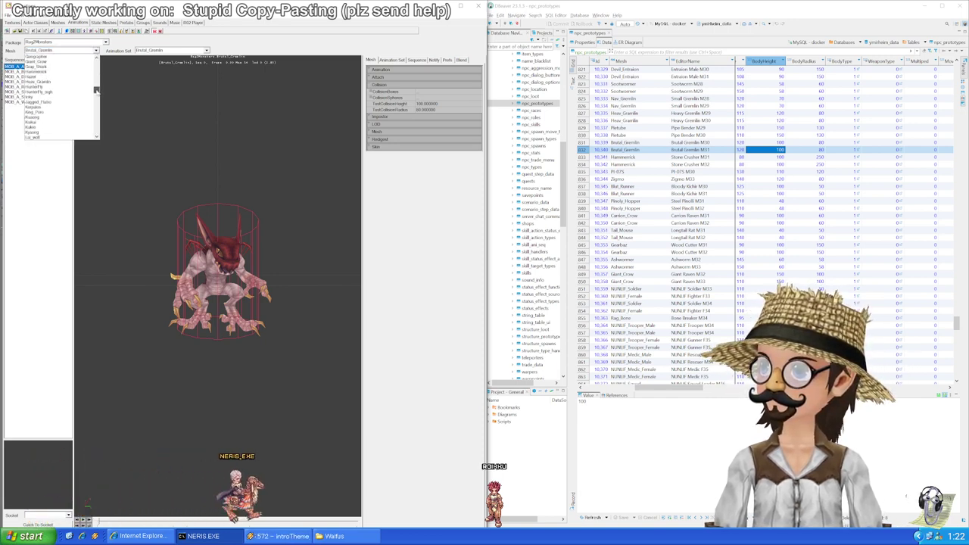
pyautogui.click(54, 76)
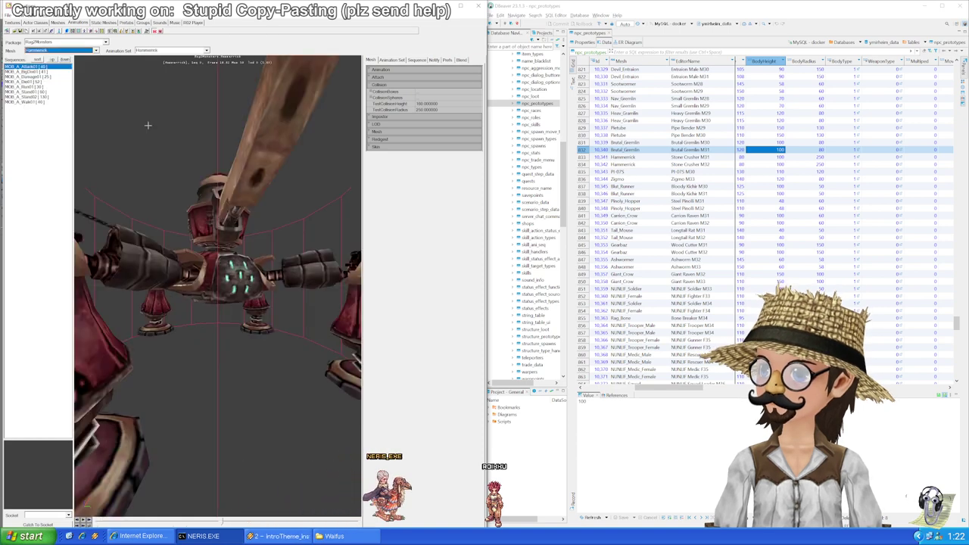
# Step: Set BodyHeight to 160 in both Hammerrick rows of the npc_prototypes table
pyautogui.click(774, 149)
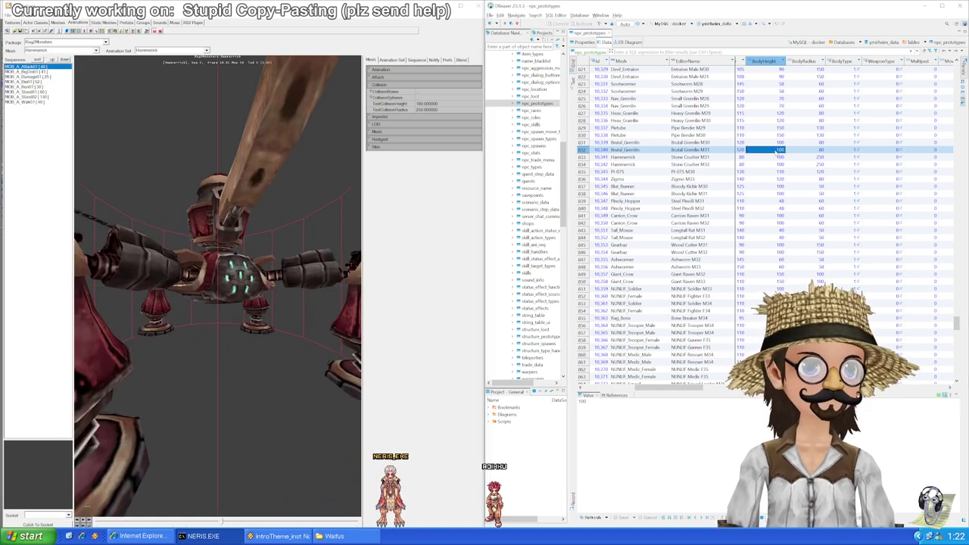
pyautogui.press('Up')
pyautogui.press('Down')
pyautogui.press('Down')
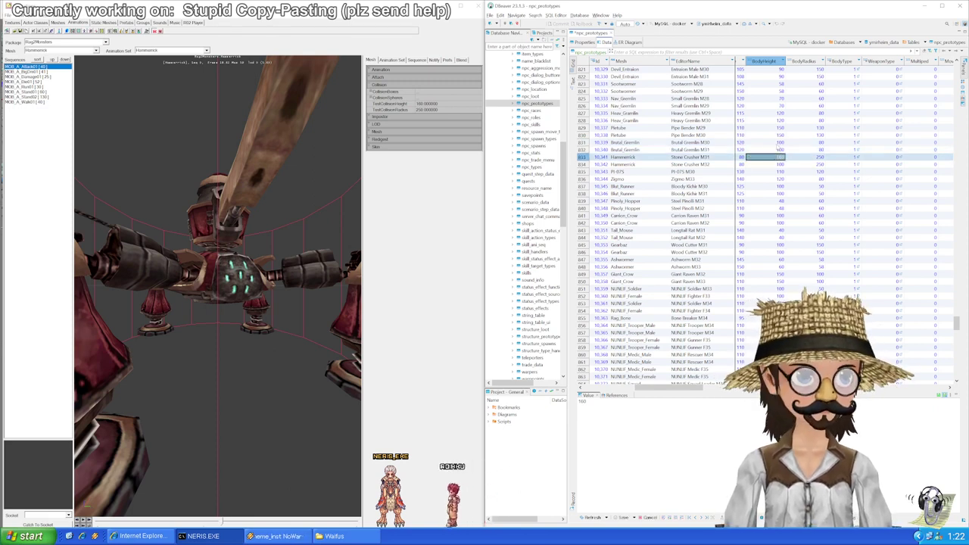
pyautogui.press('Down')
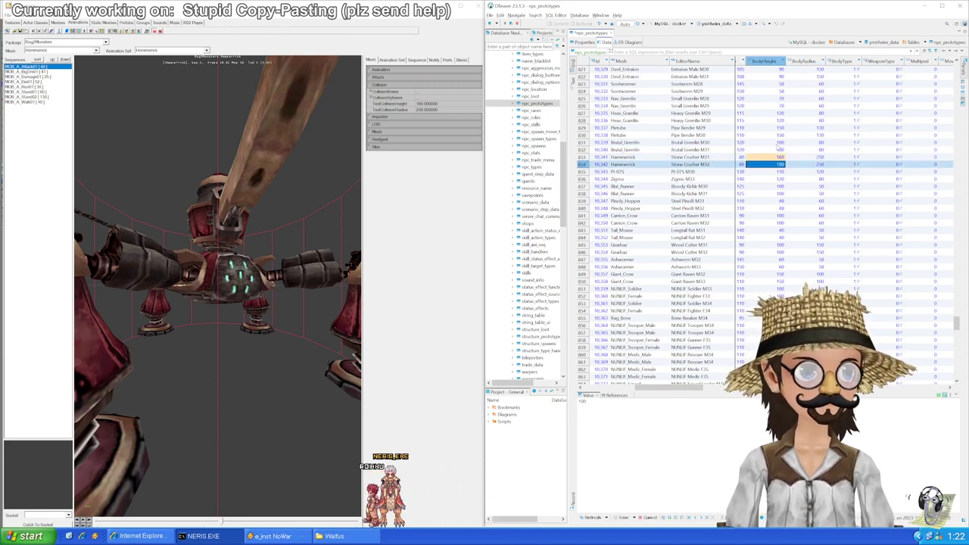
pyautogui.write('160')
pyautogui.press('Down')
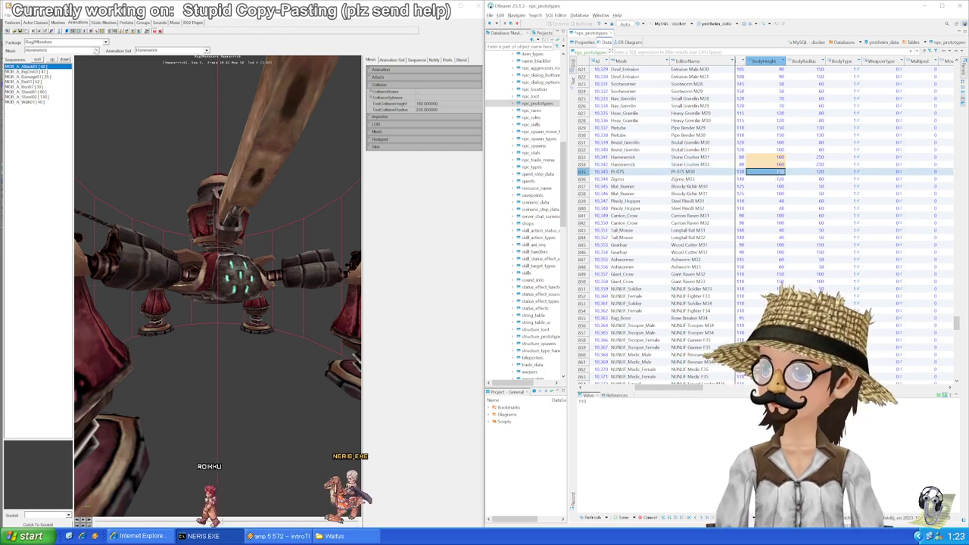
# Step: Load the PI-075 mesh in the mesh viewer to show its collision height and radius
pyautogui.click(63, 50)
pyautogui.moveTo(97, 89); pyautogui.dragTo(96, 106)
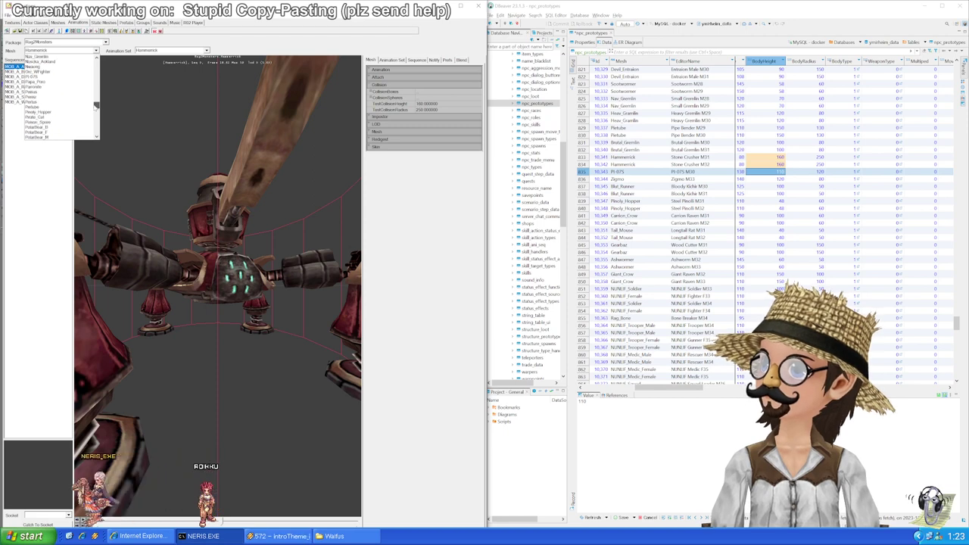
pyautogui.click(52, 77)
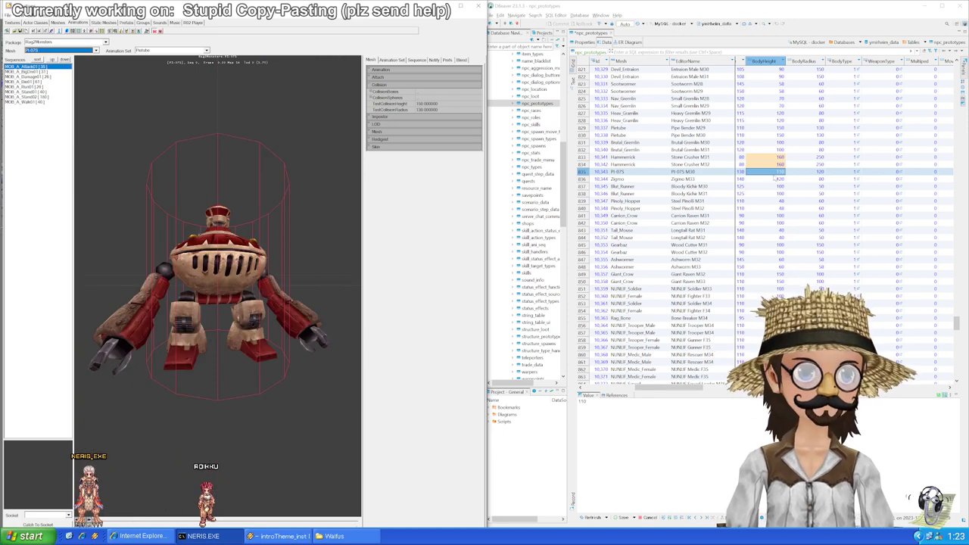
# Step: Set BodyHeight to 150 and BodyRadius to 130 in the PI-075 row
pyautogui.click(773, 177)
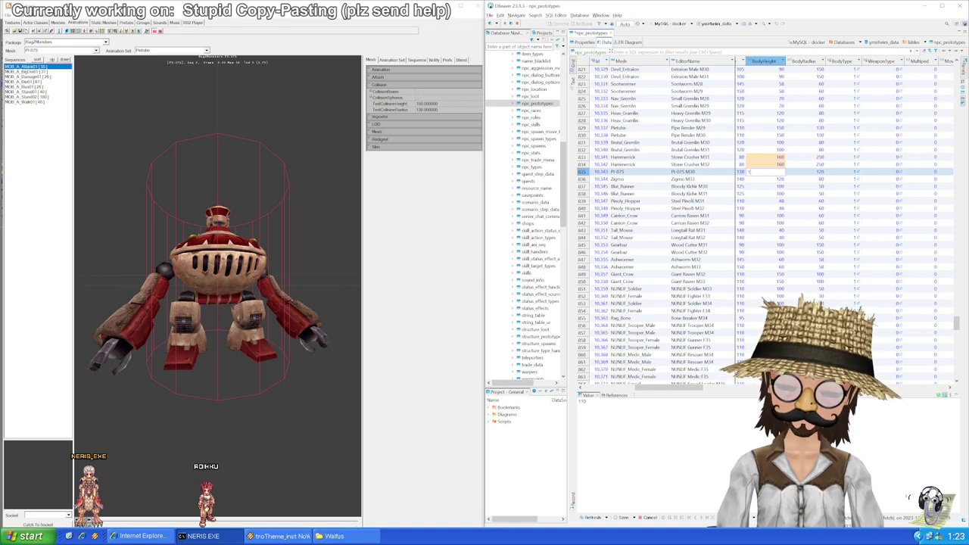
pyautogui.write('150')
pyautogui.press('Tab')
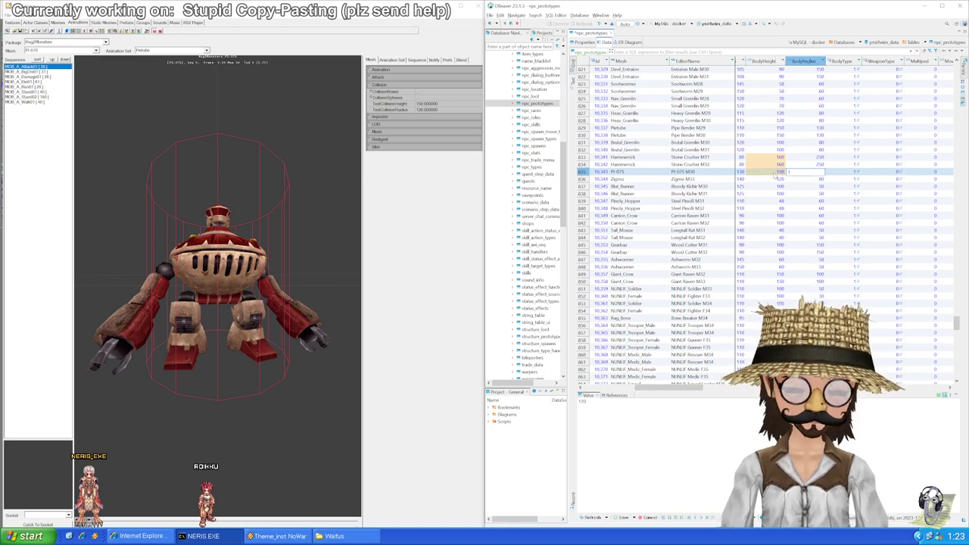
pyautogui.click(774, 179)
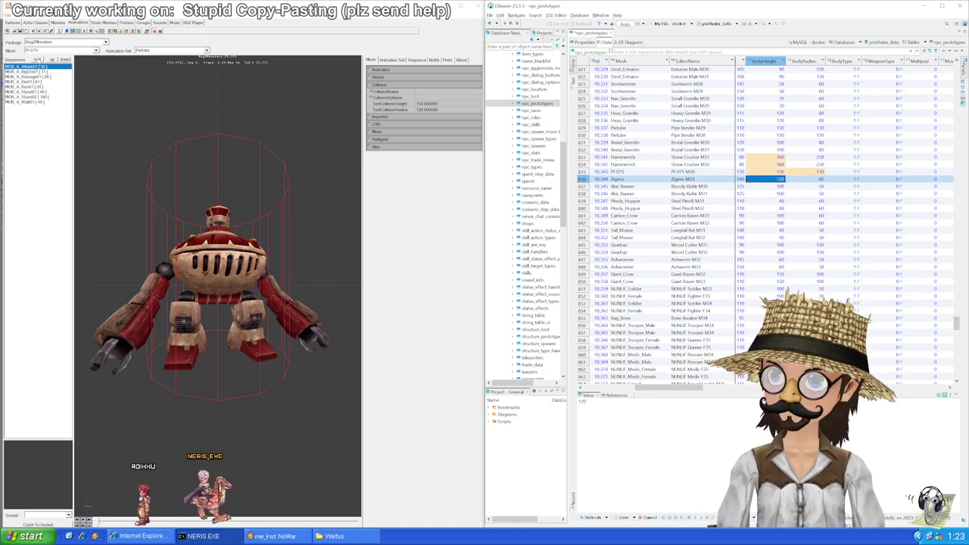
# Step: Load the Zigmo mesh to compare its collision size with its table row, and save the table edits
pyautogui.click(97, 50)
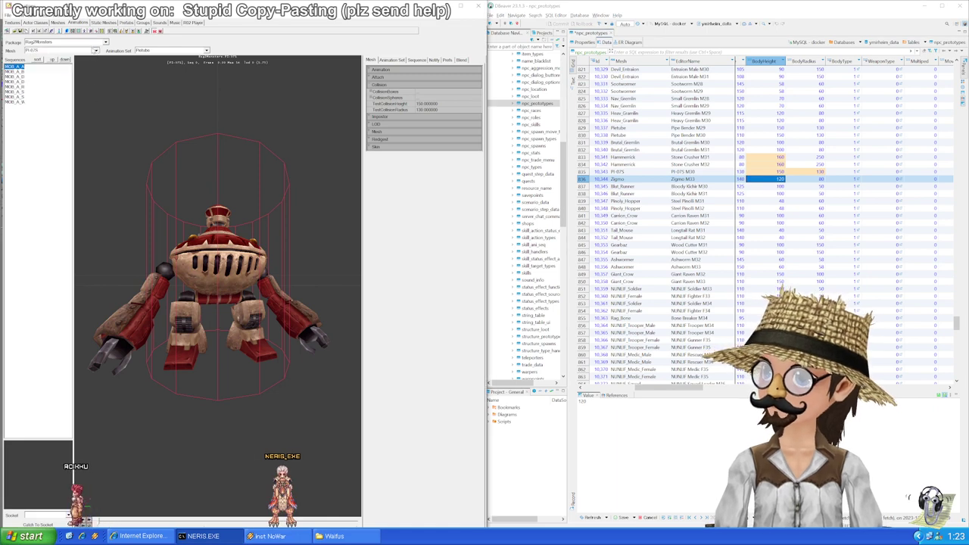
pyautogui.scroll(-5, 72, 110)
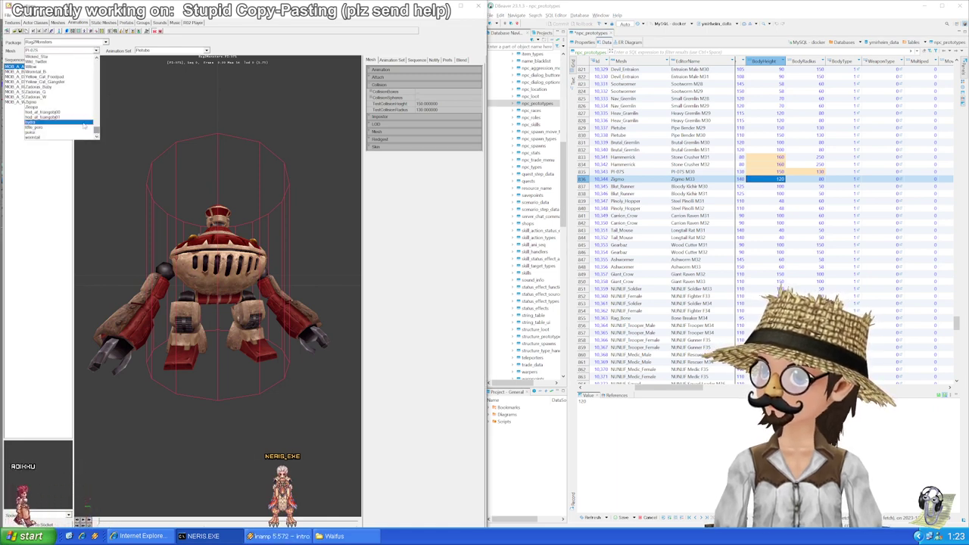
pyautogui.click(72, 108)
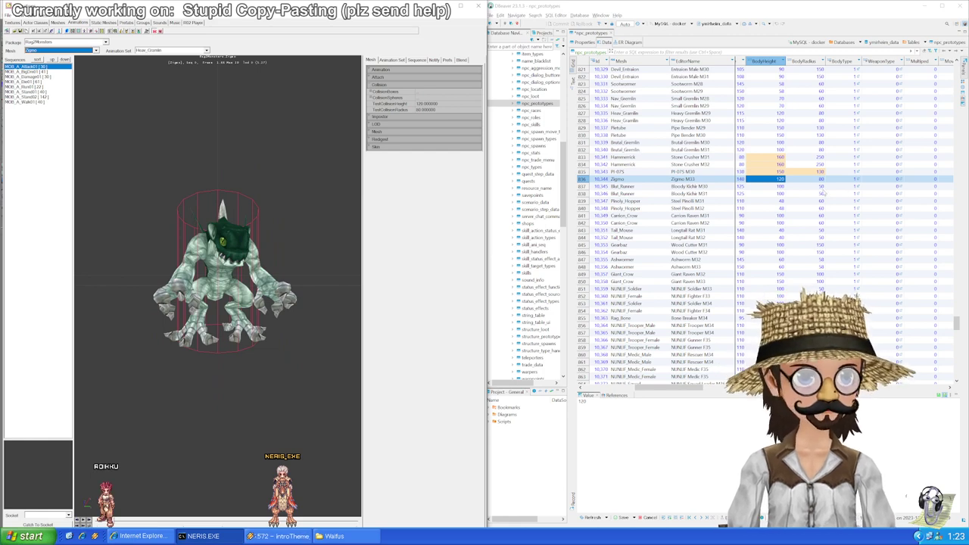
pyautogui.click(776, 188)
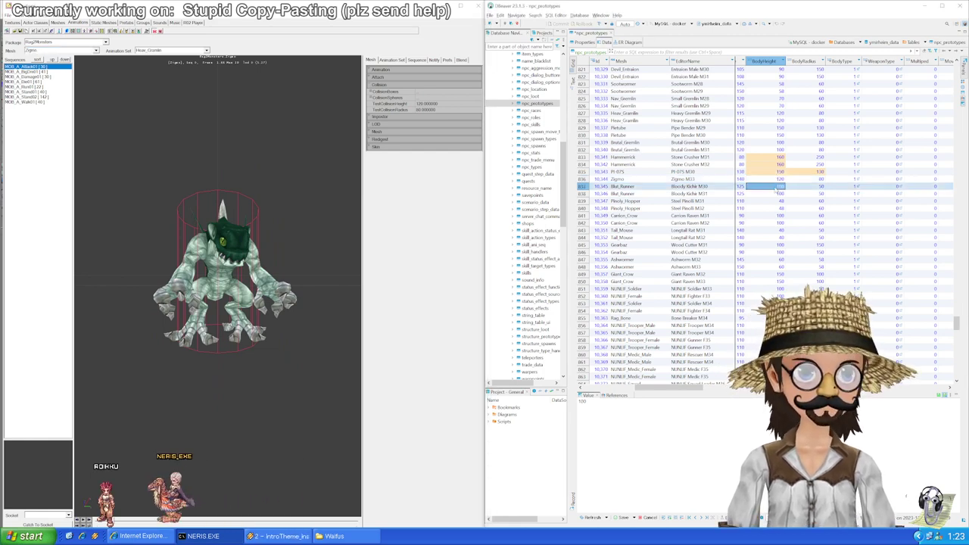
pyautogui.hotkey('ctrl', 's')
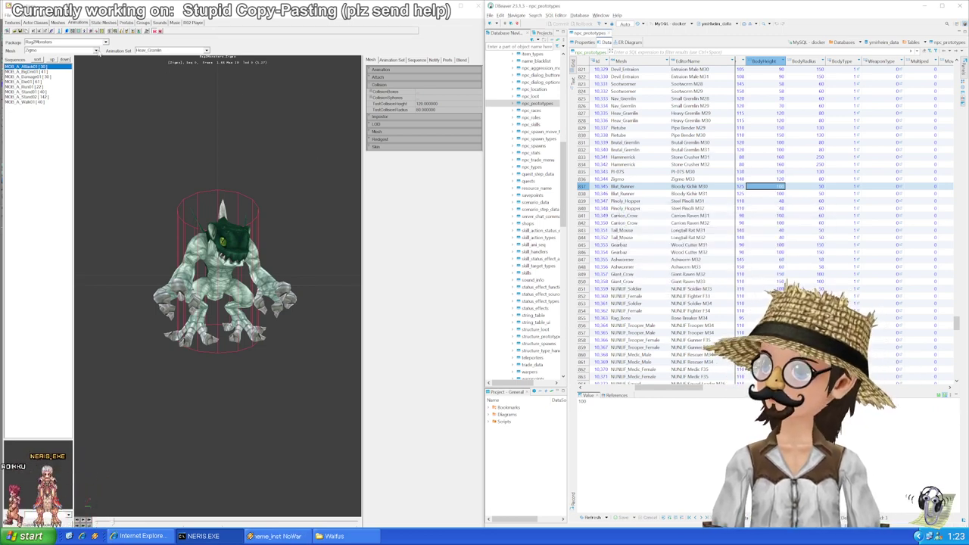
# Step: Load the Blut_Runner mesh in the mesh viewer to show its collision height and radius
pyautogui.click(96, 50)
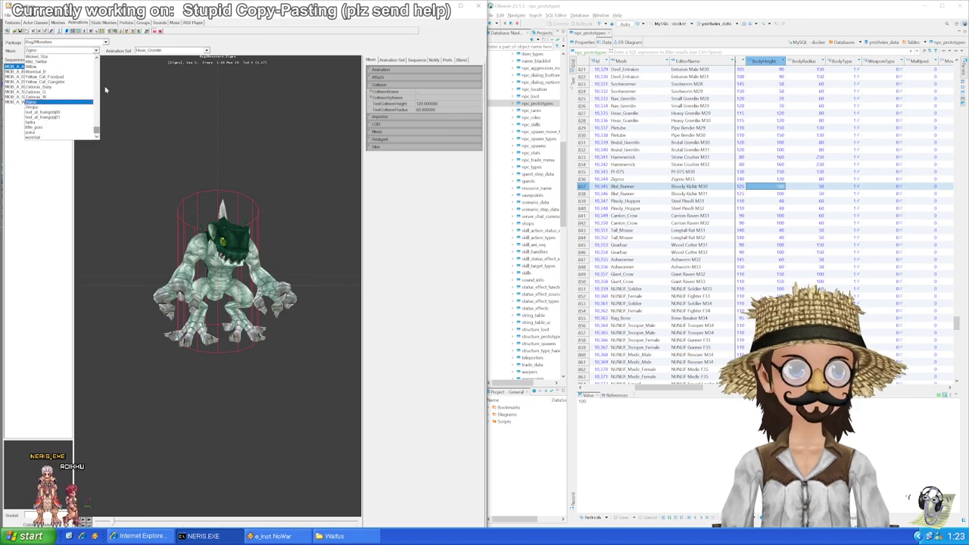
pyautogui.moveTo(97, 132); pyautogui.dragTo(97, 131)
pyautogui.moveTo(96, 122); pyautogui.dragTo(99, 71)
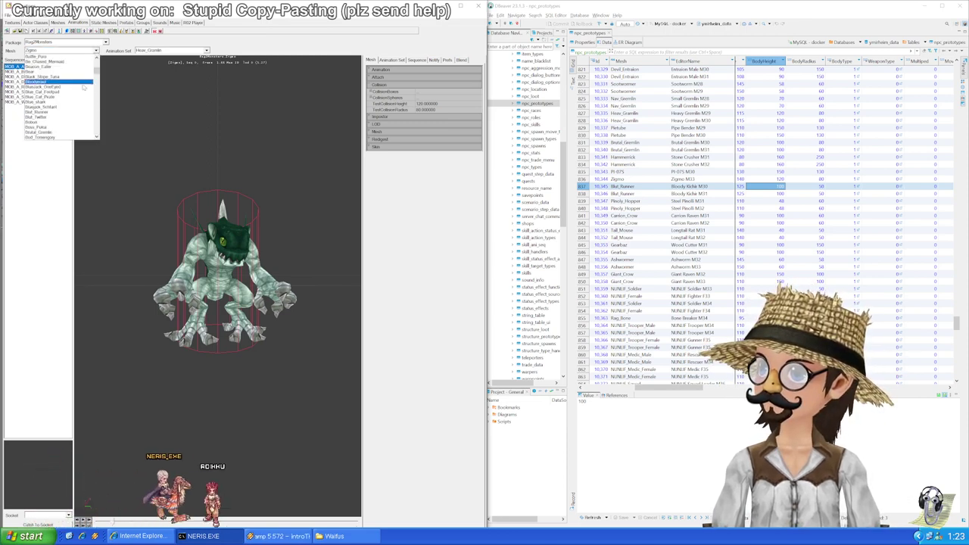
pyautogui.click(50, 112)
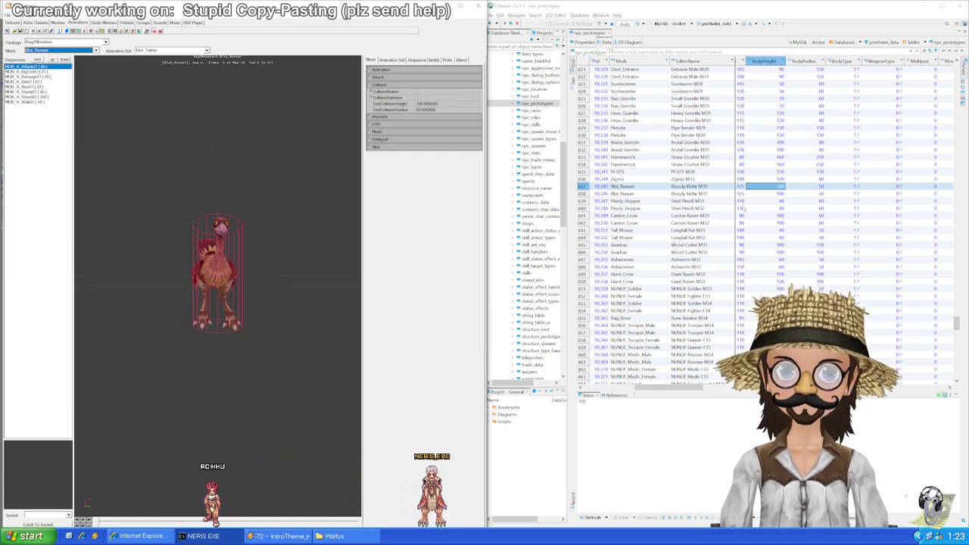
# Step: Look through the npc_prototypes rows below the Blut_Runner entries, examining their BodyHeight and BodyRadius values
pyautogui.click(774, 202)
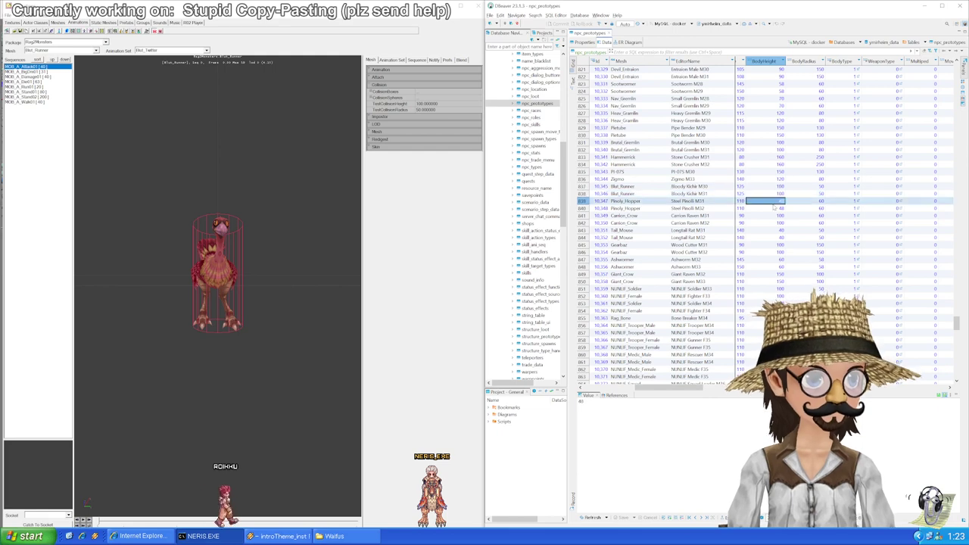
pyautogui.scroll(-20, 711, 242)
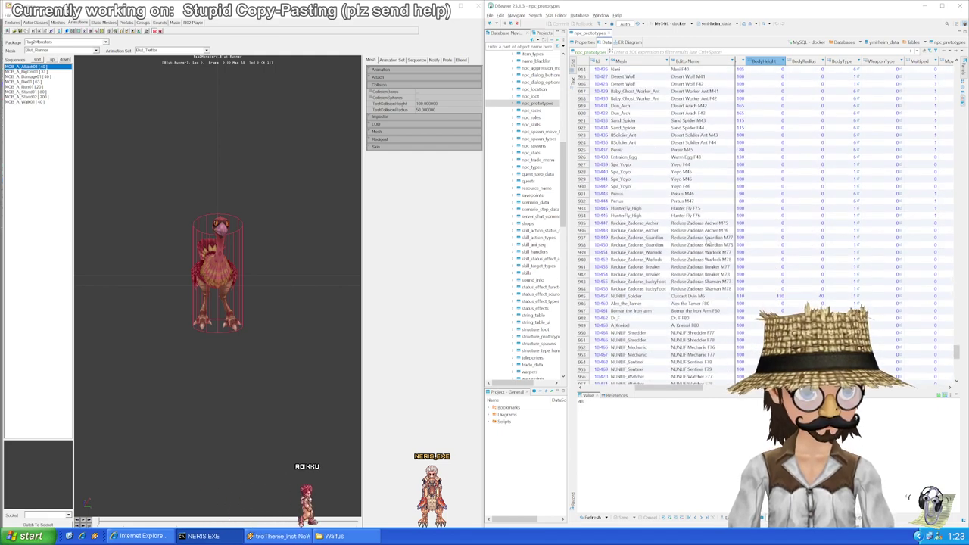
pyautogui.scroll(-8, 706, 243)
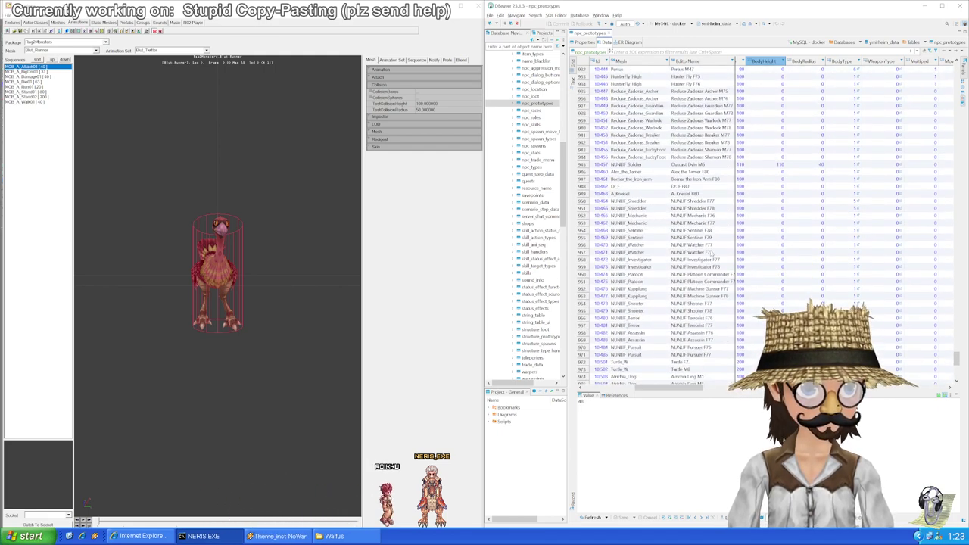
pyautogui.scroll(3, 712, 252)
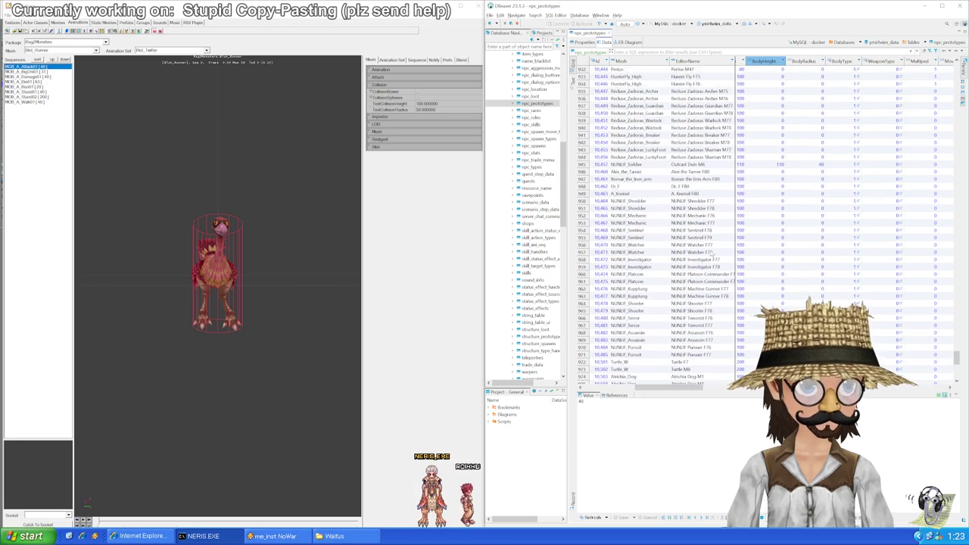
pyautogui.scroll(11, 645, 234)
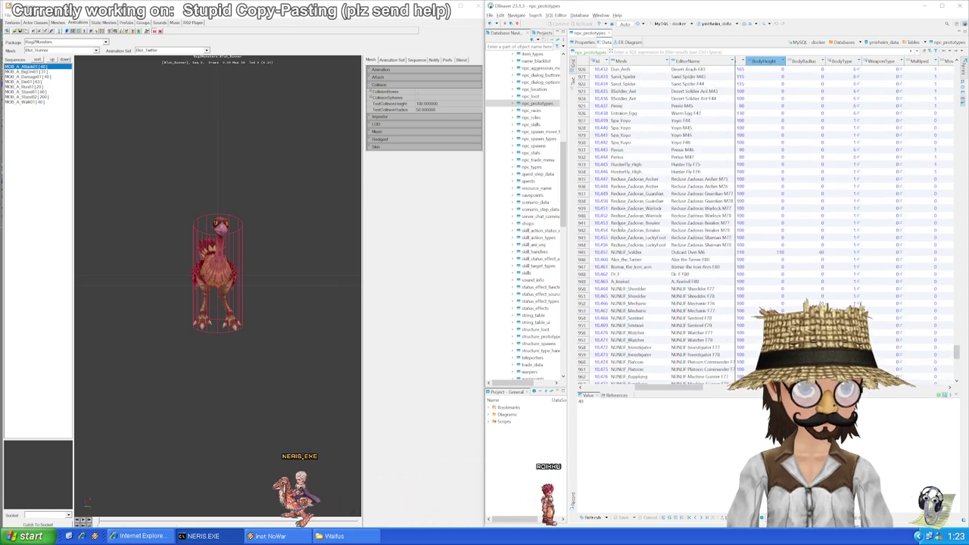
pyautogui.scroll(20, 681, 227)
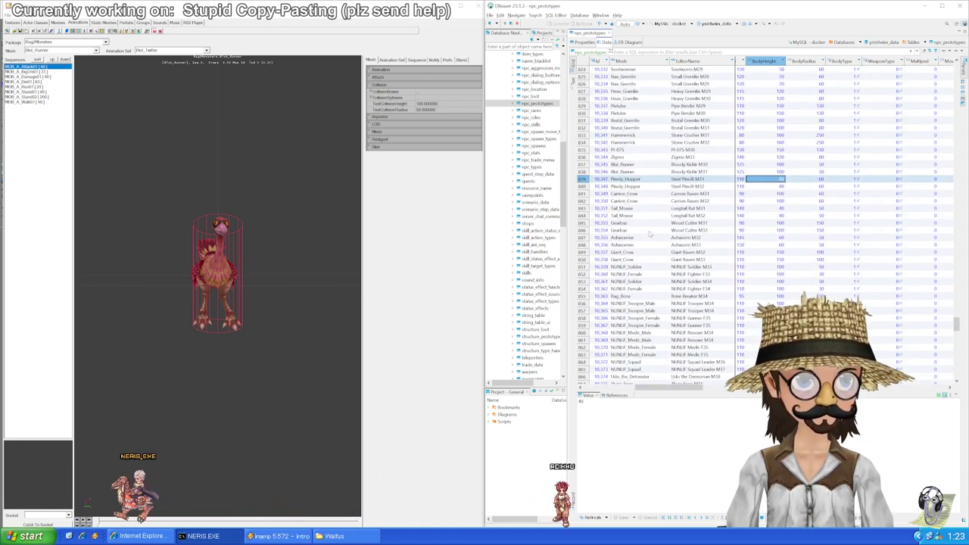
pyautogui.scroll(-7, 761, 223)
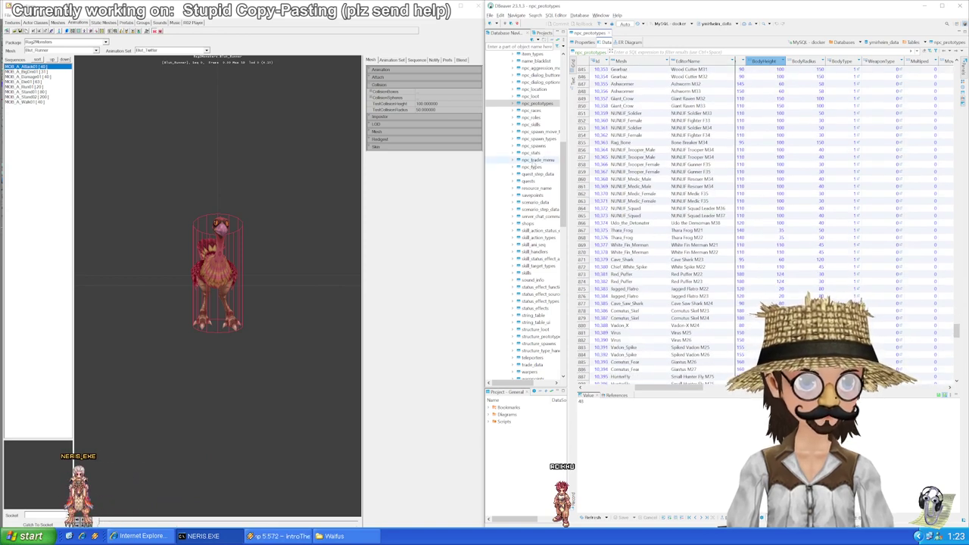
pyautogui.scroll(6, 655, 263)
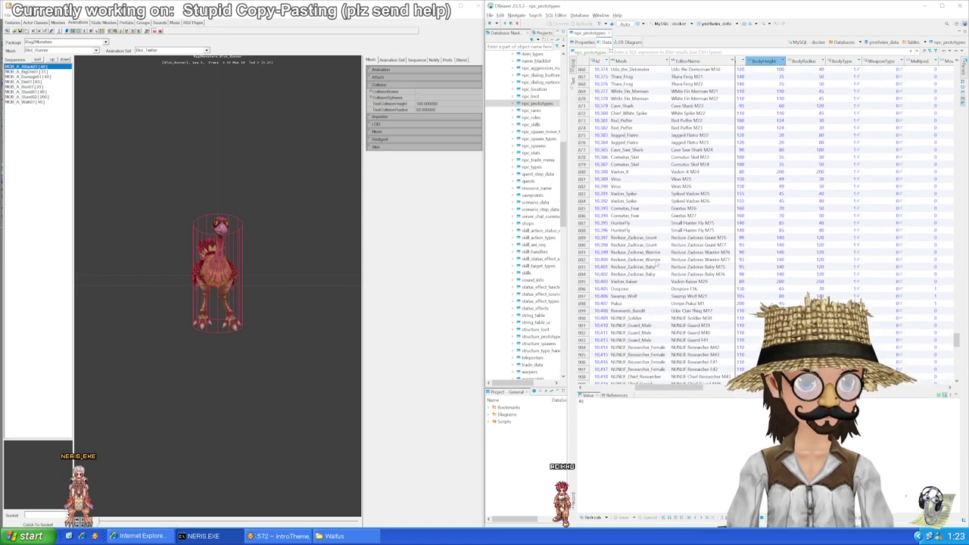
pyautogui.scroll(1, 655, 263)
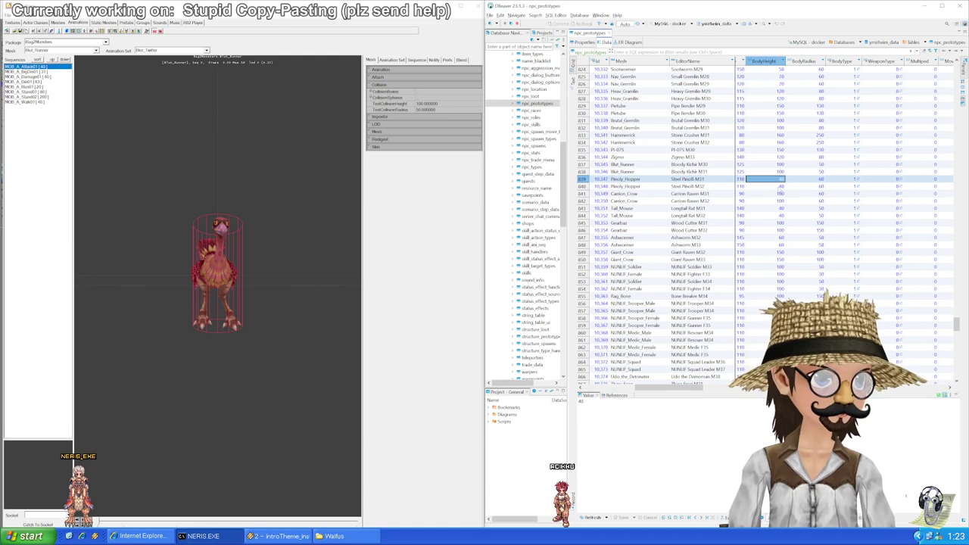
pyautogui.click(631, 187)
pyautogui.click(776, 180)
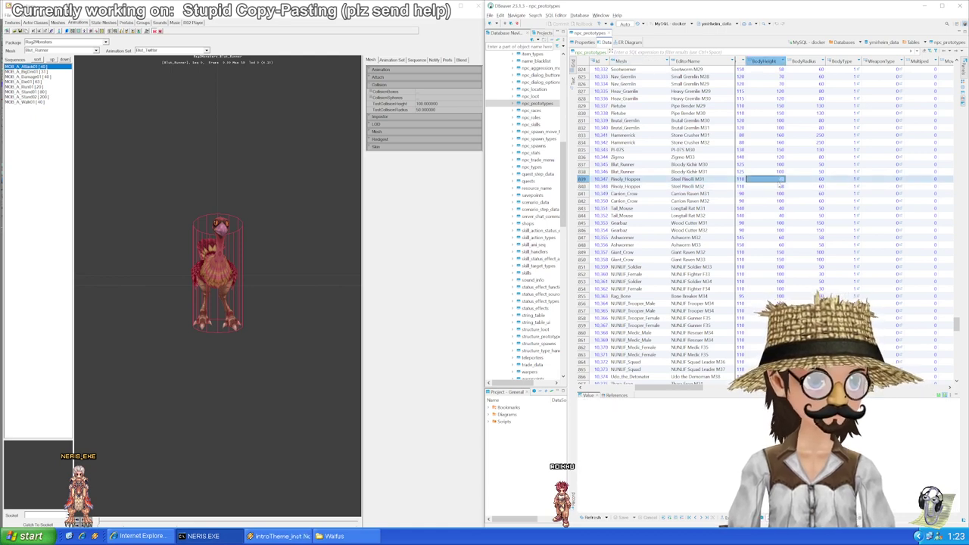
# Step: Load the Pinoly_Hopper mesh in the mesh viewer to compare its collision size with its npc_prototypes rows
pyautogui.click(776, 186)
pyautogui.click(776, 180)
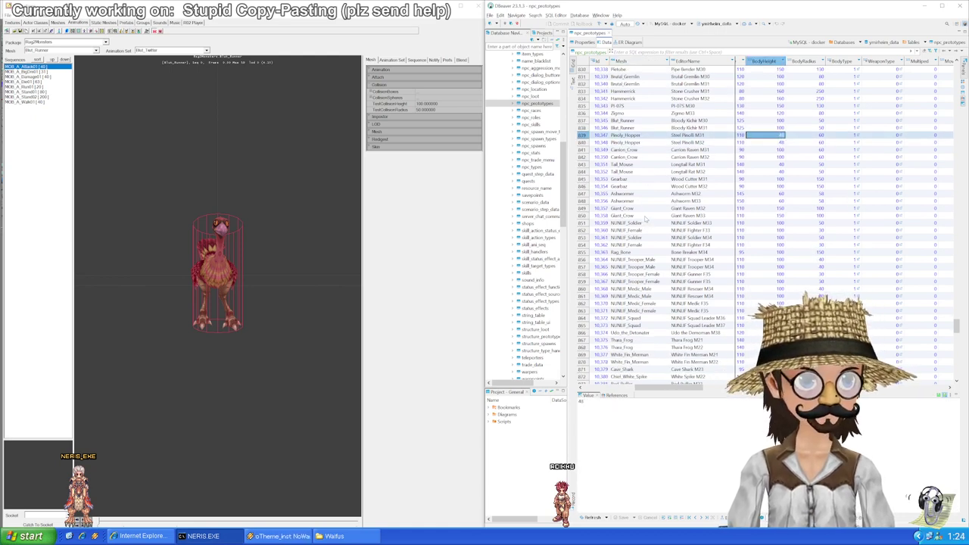
pyautogui.scroll(2, 647, 222)
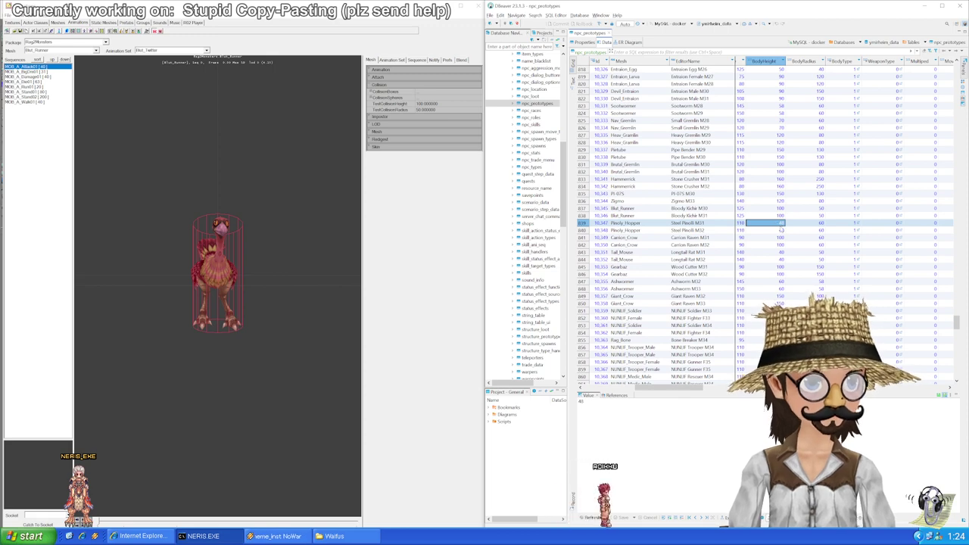
pyautogui.click(780, 230)
pyautogui.click(779, 224)
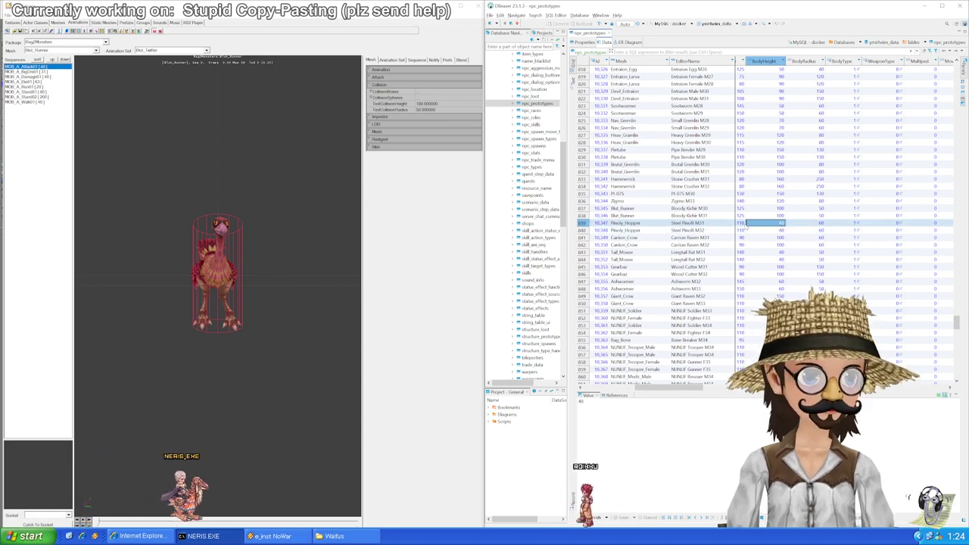
pyautogui.click(96, 52)
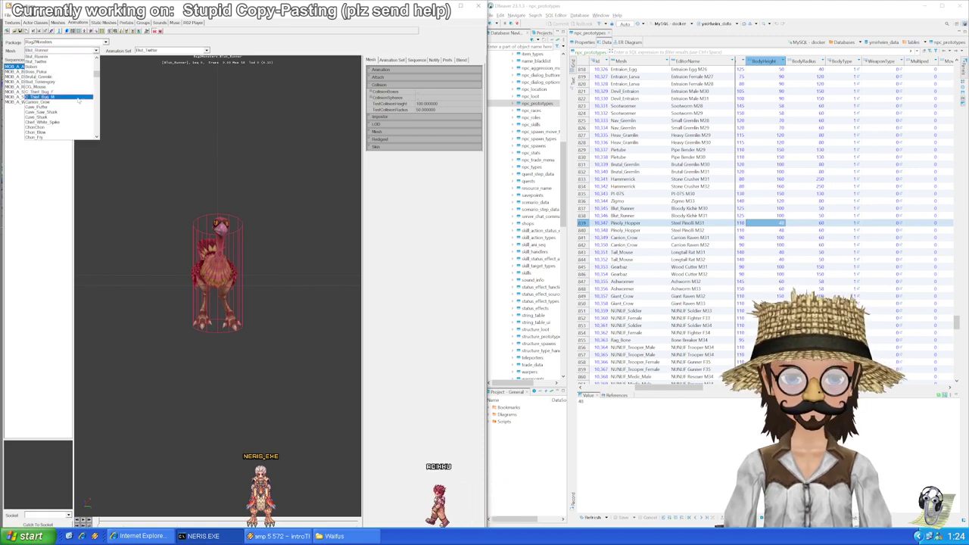
pyautogui.moveTo(98, 75); pyautogui.dragTo(96, 99)
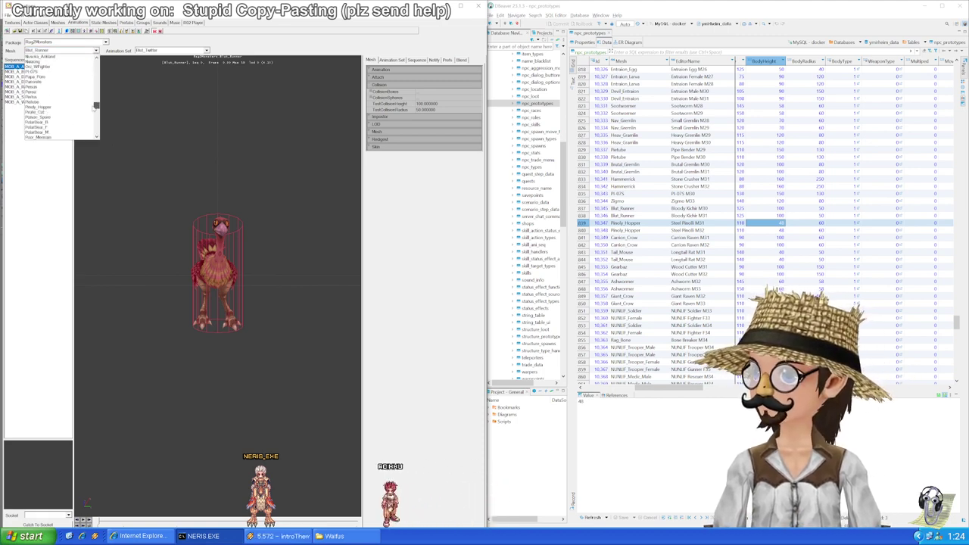
pyautogui.click(89, 108)
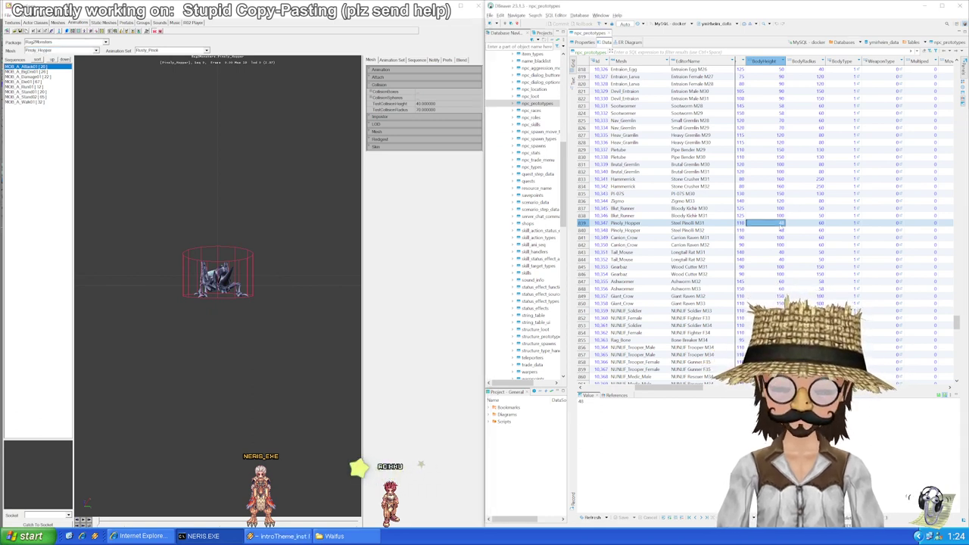
# Step: Set BodyHeight to 40 and BodyRadius to 70 in both Pinoly_Hopper rows
pyautogui.press('Tab')
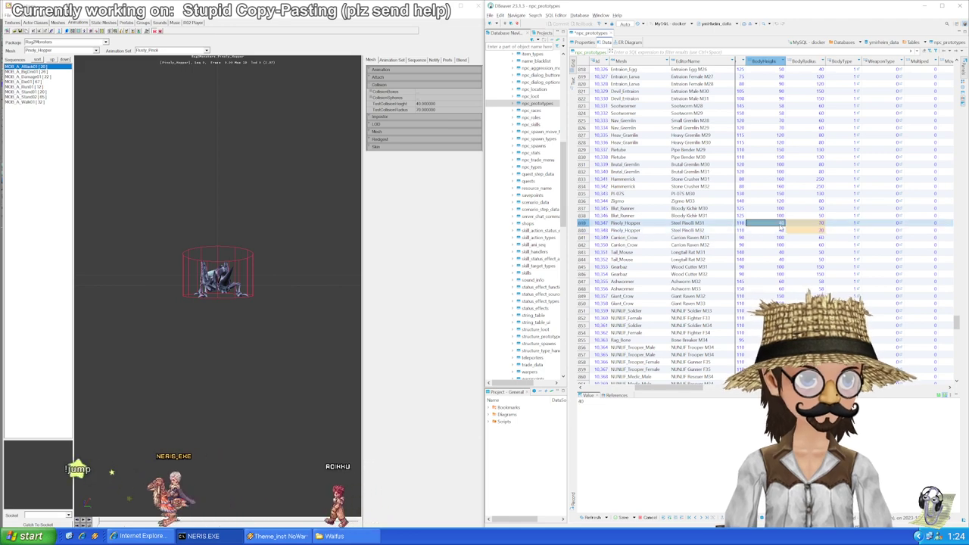
pyautogui.click(781, 227)
pyautogui.press('Down')
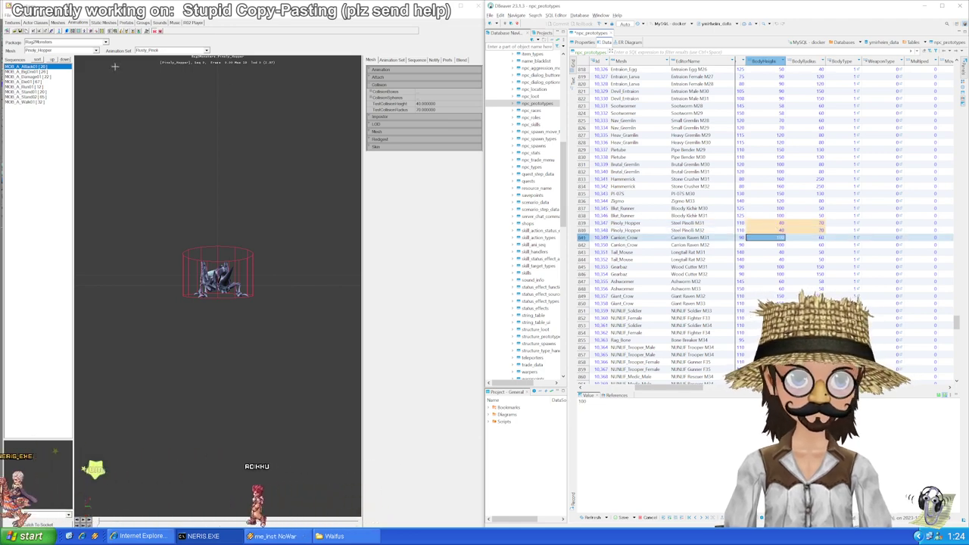
# Step: Load the Carrion_Crow mesh in the mesh viewer to show its collision height and radius
pyautogui.click(95, 50)
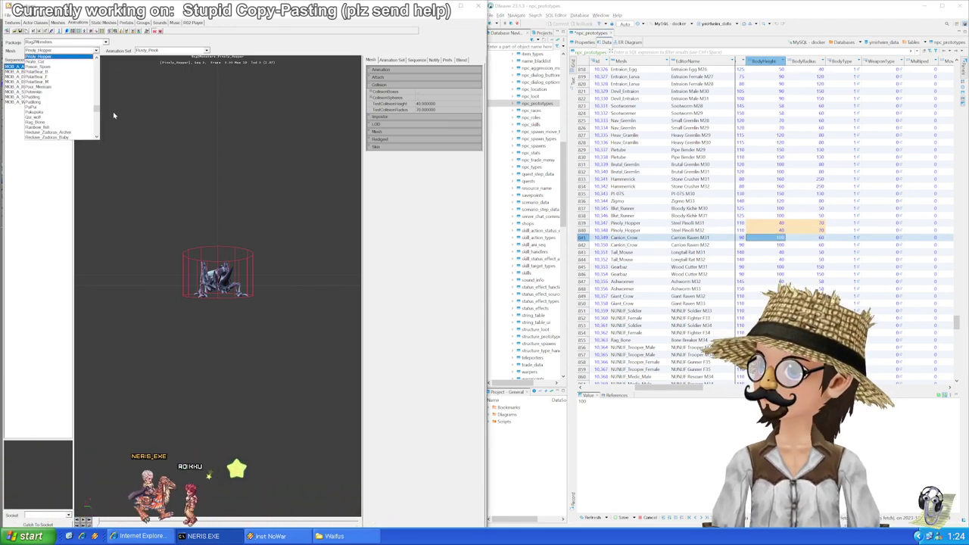
pyautogui.moveTo(97, 110); pyautogui.dragTo(99, 76)
pyautogui.click(80, 77)
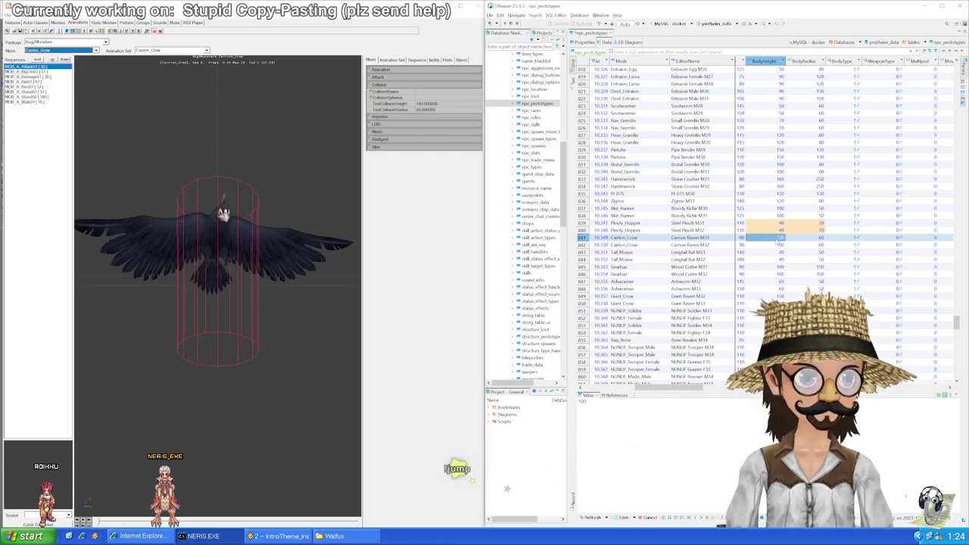
# Step: Set BodyHeight to 140 and BodyRadius to 80 in both Carrion_Crow rows
pyautogui.press('Right')
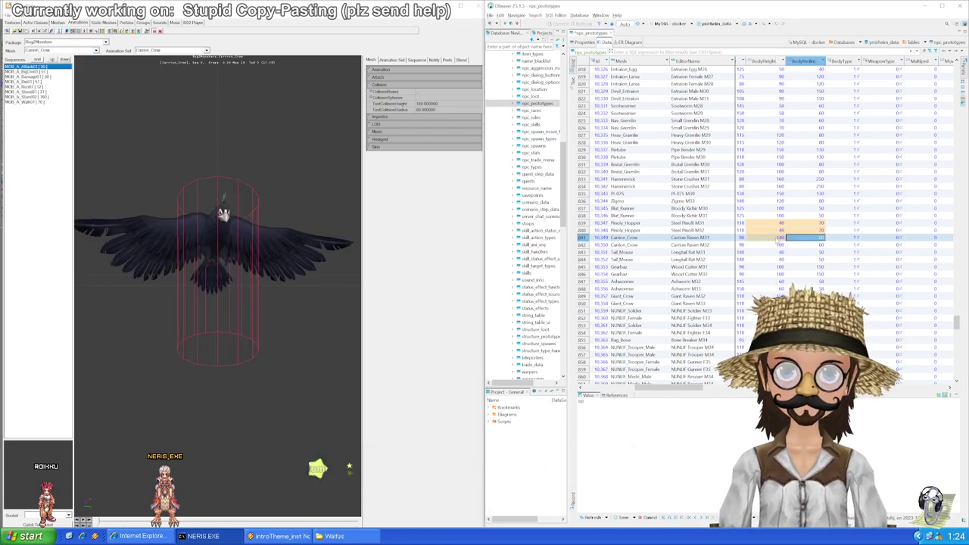
pyautogui.press('Down')
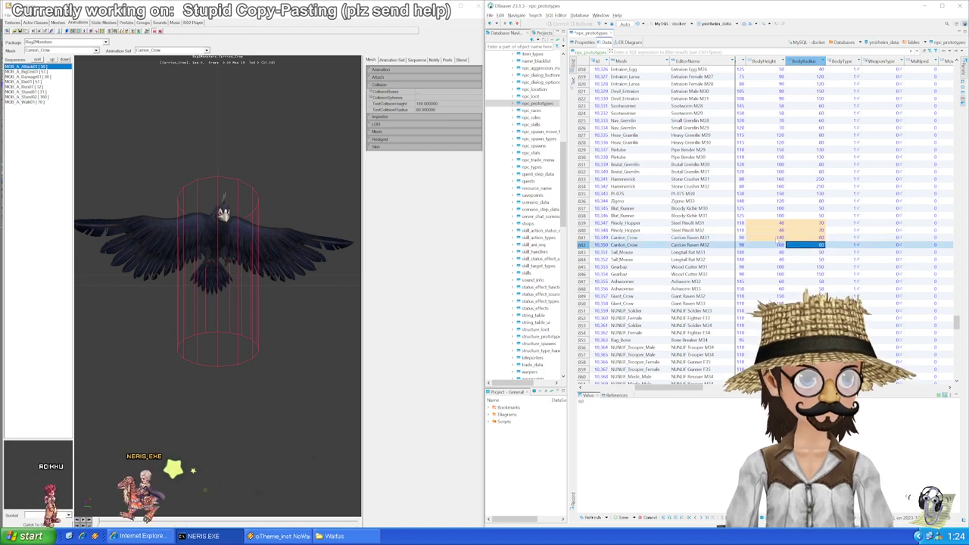
pyautogui.write('80')
pyautogui.press('Left')
pyautogui.write('140')
pyautogui.press('Down')
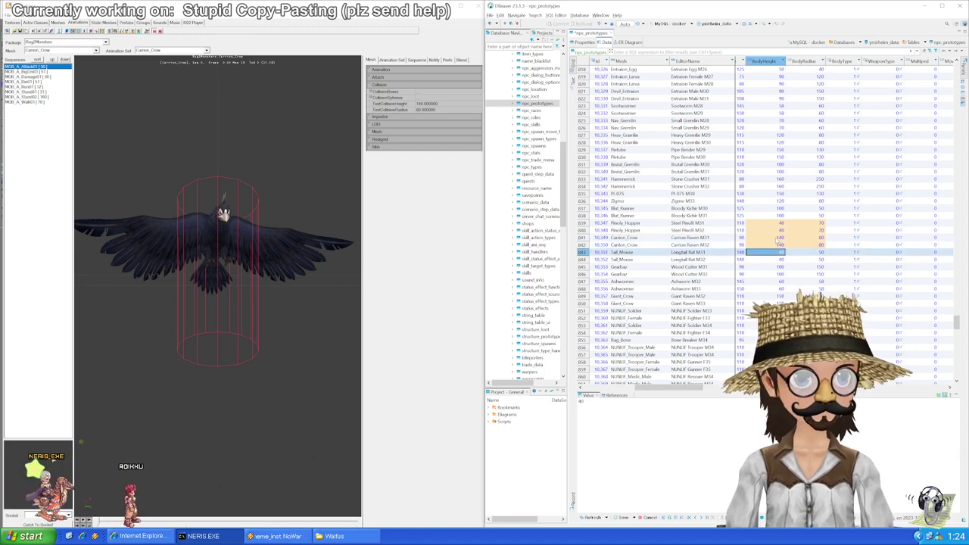
# Step: Load the Tail_Mouse mesh in the mesh viewer to show its collision height and radius
pyautogui.click(96, 51)
pyautogui.moveTo(96, 76); pyautogui.dragTo(96, 117)
pyautogui.scroll(-3, 96, 118)
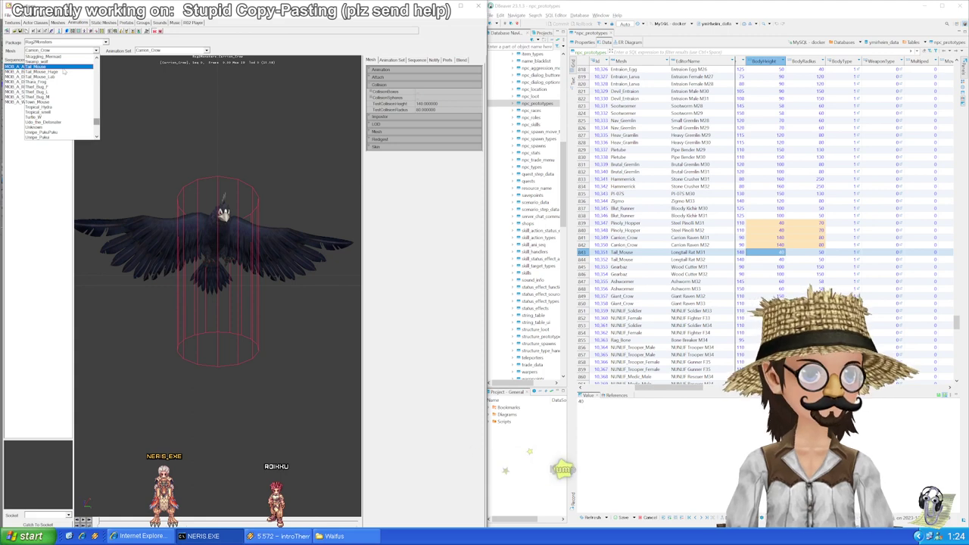
pyautogui.click(64, 69)
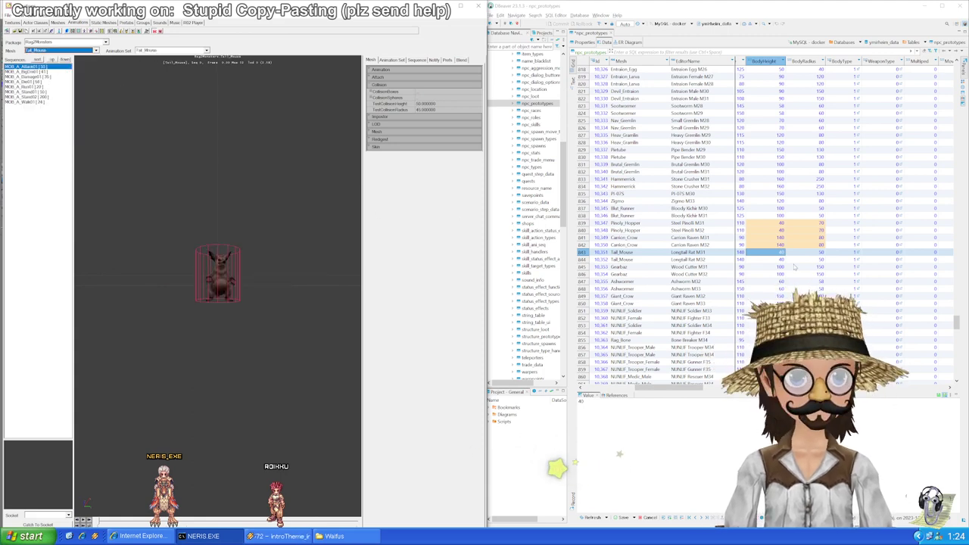
# Step: Set BodyHeight to 50 and BodyRadius to 45 in both Tail_Mouse rows
pyautogui.click(781, 253)
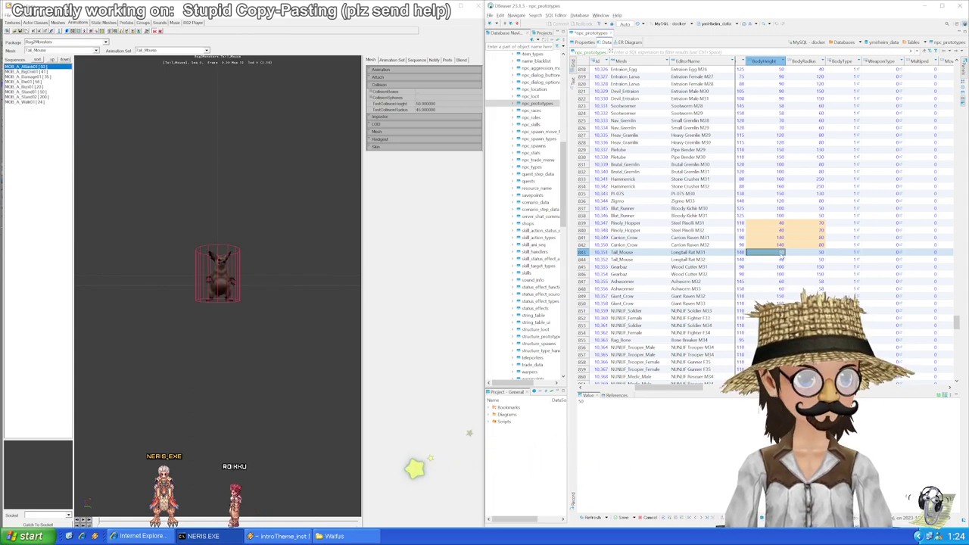
pyautogui.press('Down')
pyautogui.write('50')
pyautogui.press('Up')
pyautogui.press('Right')
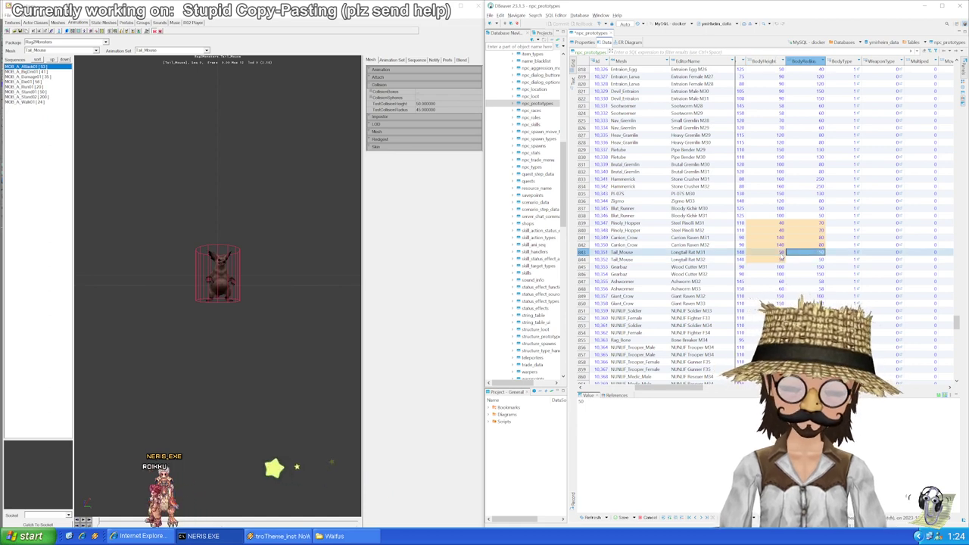
pyautogui.write('45')
pyautogui.press('Return')
pyautogui.hotkey('ctrl', 'c')
pyautogui.press('Down')
pyautogui.hotkey('ctrl', 'v')
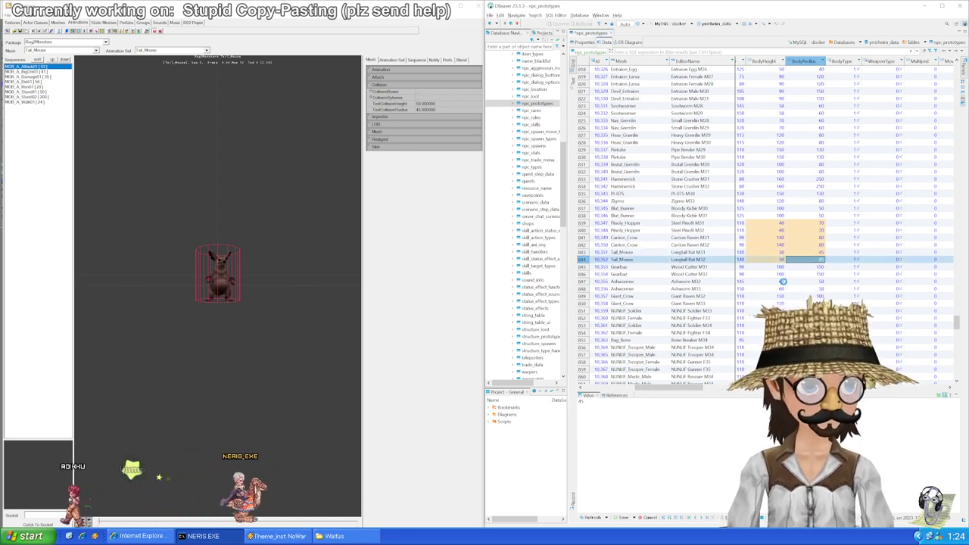
# Step: Save the npc_prototypes edits and dismiss the finished table-build console
pyautogui.click(781, 268)
pyautogui.hotkey('ctrl', 's')
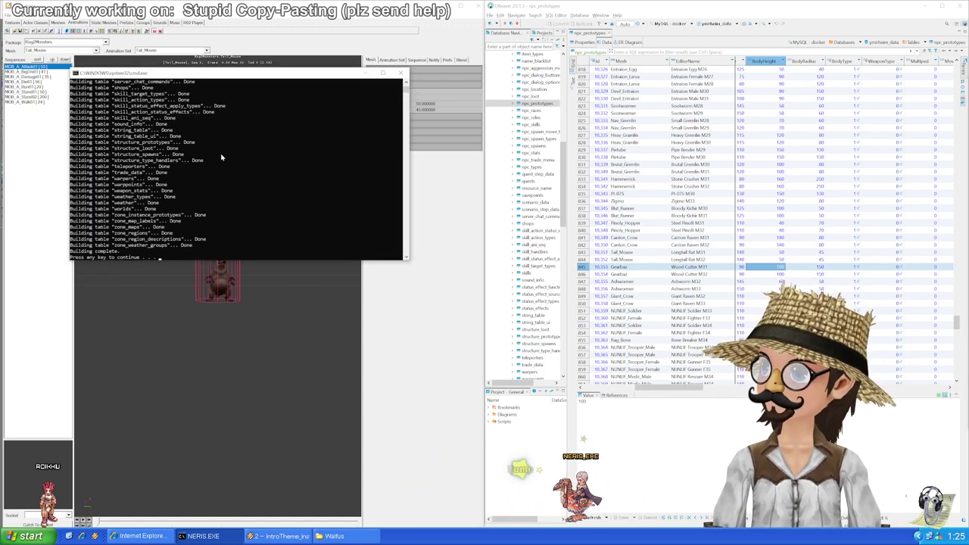
pyautogui.press('Return')
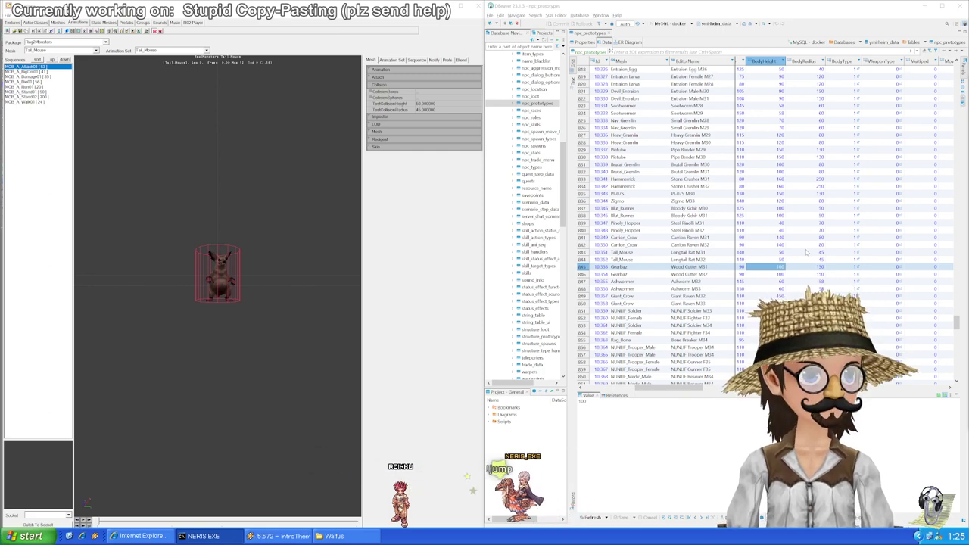
# Step: Load the Gearbaz mesh in the mesh viewer to show its collision height and radius
pyautogui.scroll(-3, 755, 270)
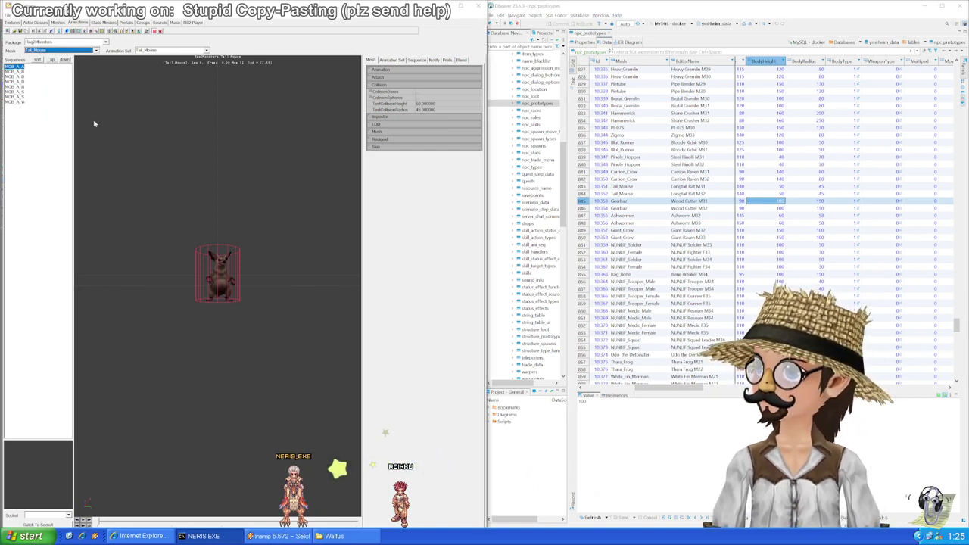
pyautogui.click(94, 50)
pyautogui.moveTo(97, 123); pyautogui.dragTo(96, 88)
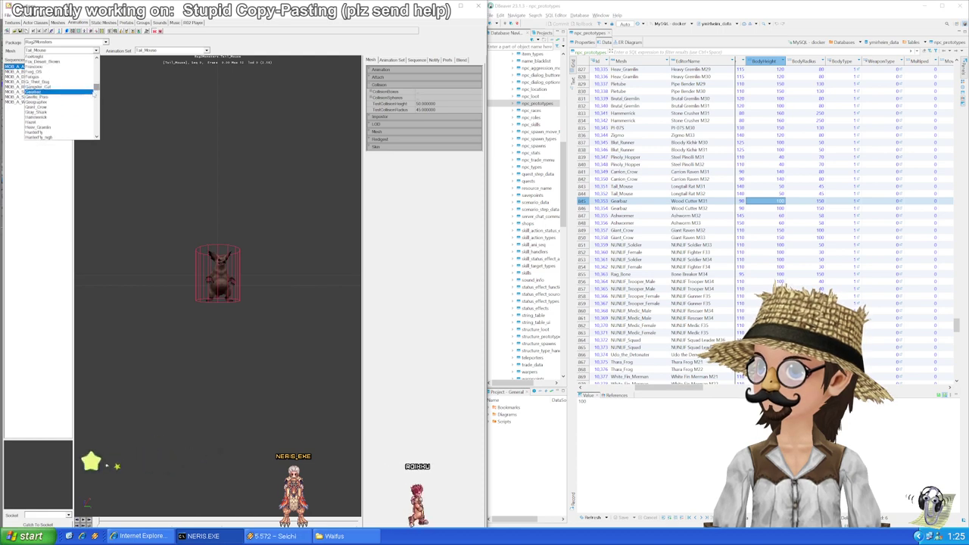
pyautogui.click(61, 91)
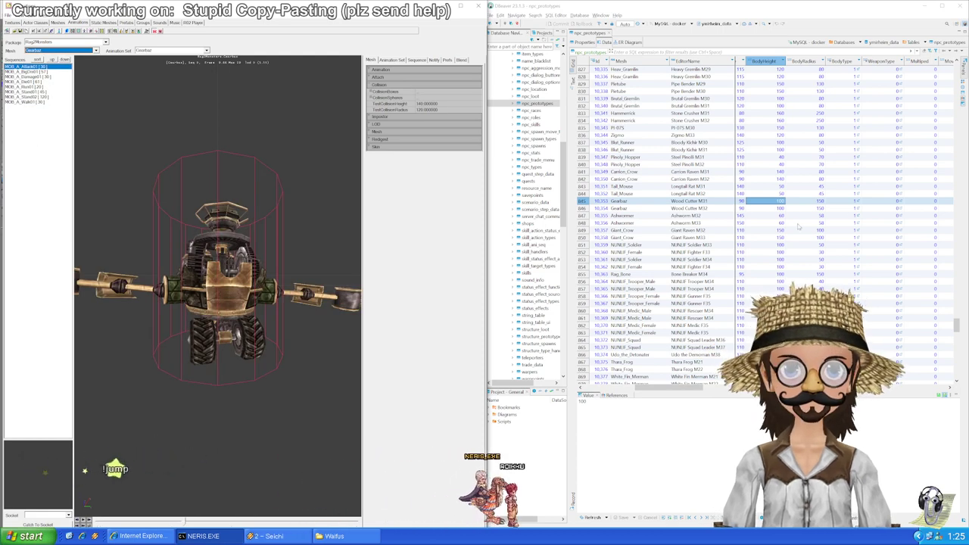
# Step: Set BodyHeight to 140 and BodyRadius to 120 in both Gearbaz rows
pyautogui.click(783, 202)
pyautogui.write('140')
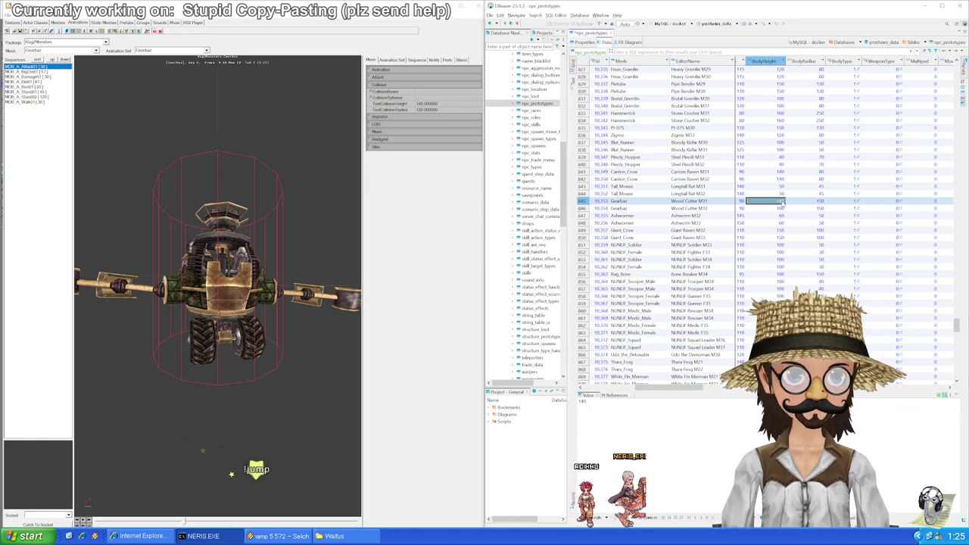
pyautogui.press('Tab')
pyautogui.hotkey('ctrl', 'v')
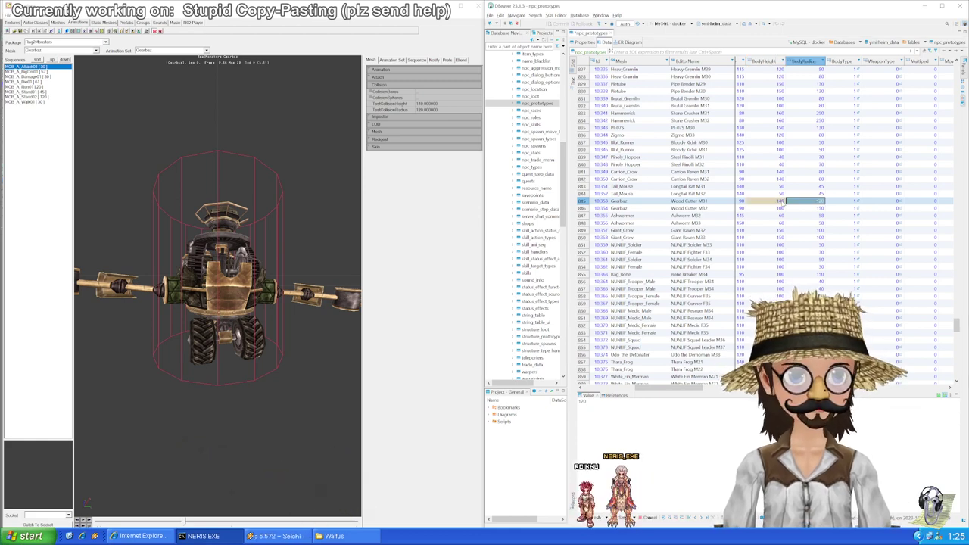
pyautogui.press('Down')
pyautogui.hotkey('ctrl', 'v')
pyautogui.press('Tab')
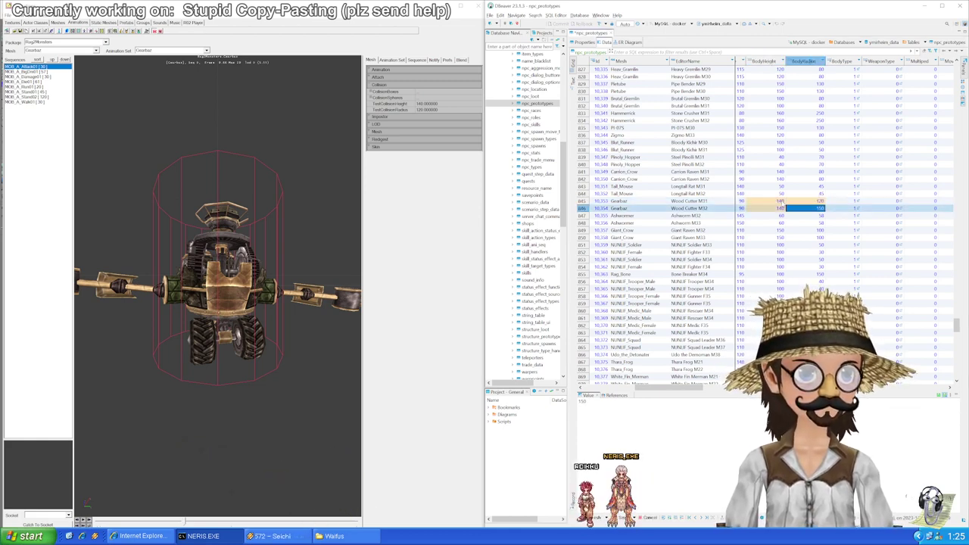
pyautogui.press('Down')
pyautogui.press('Left')
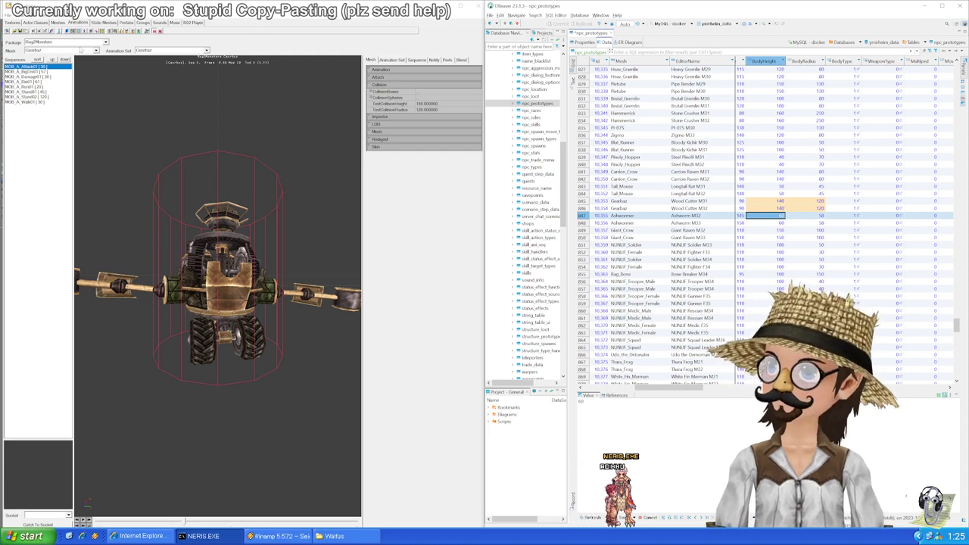
# Step: Load the Ashwormer mesh in the mesh viewer to show its collision height and radius
pyautogui.click(95, 50)
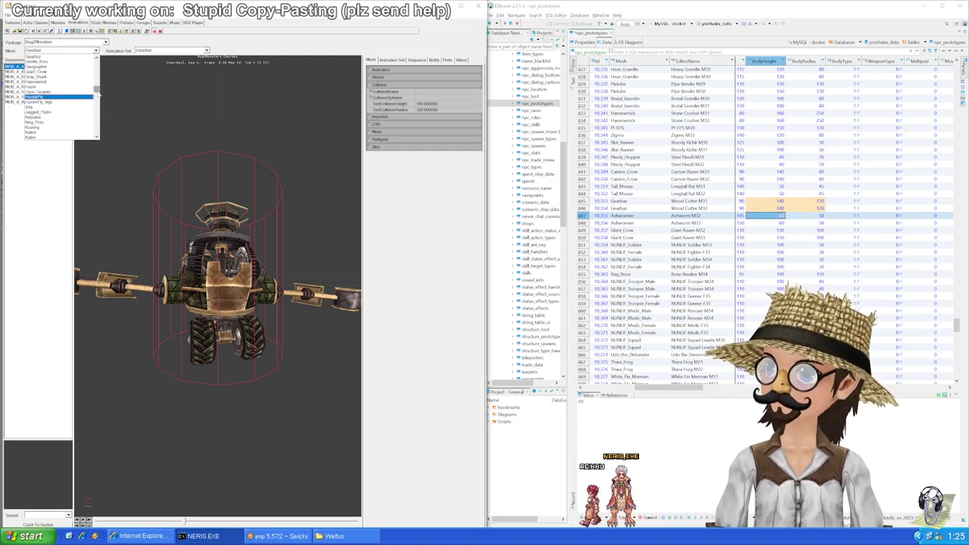
pyautogui.scroll(8, 97, 93)
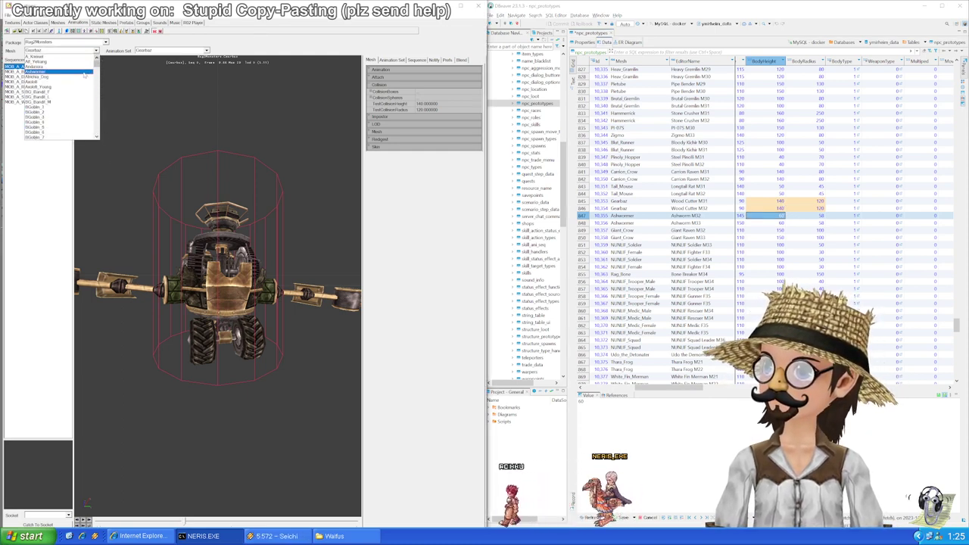
pyautogui.click(86, 71)
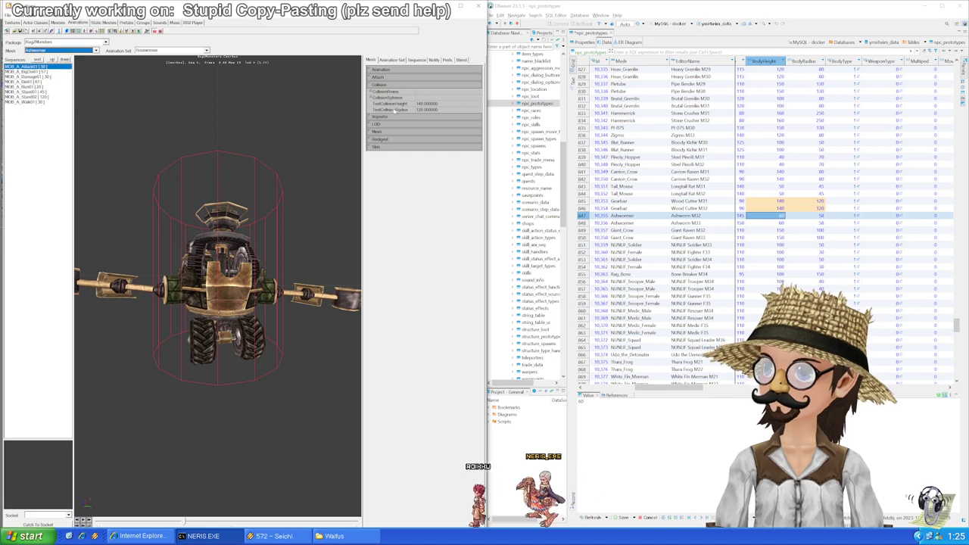
# Step: Set BodyHeight to 50 and BodyRadius to 60 in both Ashwormer rows
pyautogui.click(780, 217)
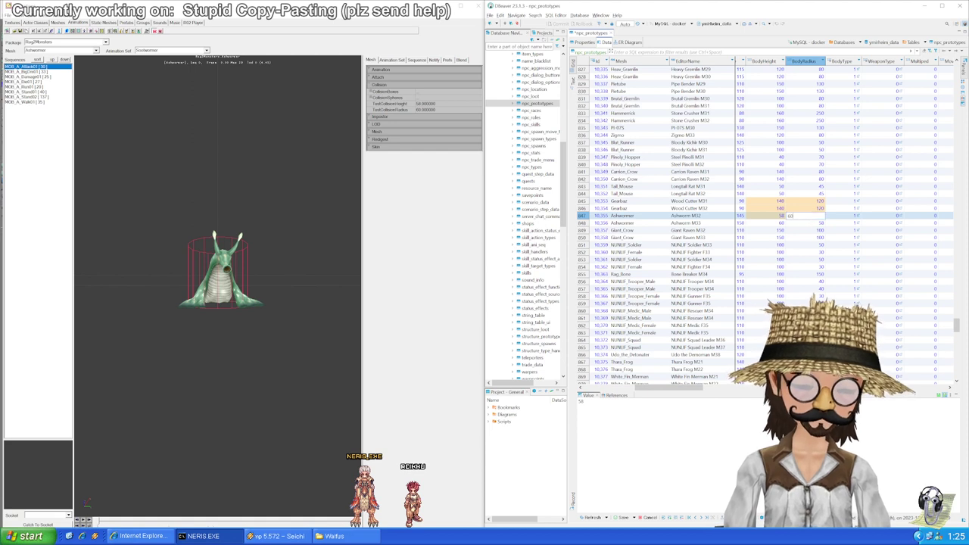
pyautogui.click(778, 224)
pyautogui.hotkey('ctrl', 'v')
pyautogui.click(805, 218)
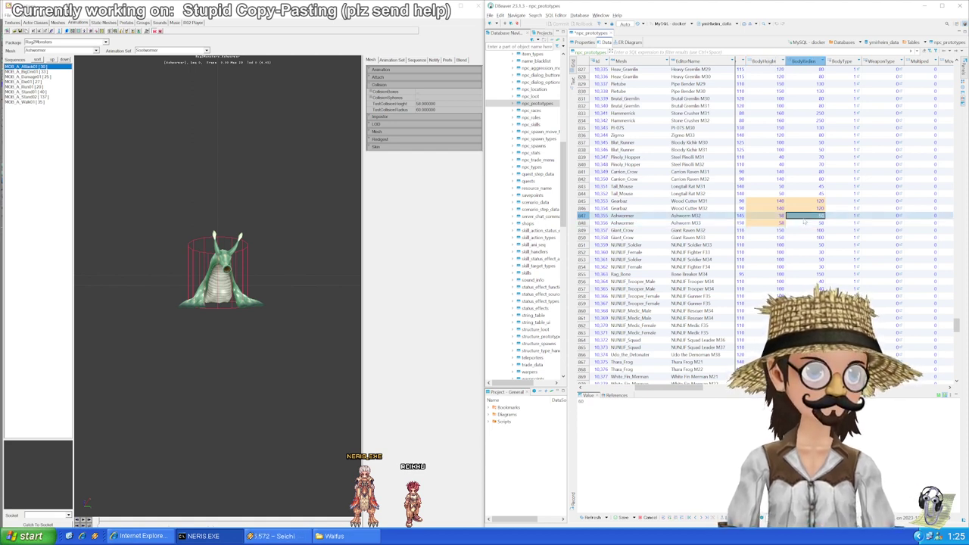
pyautogui.click(807, 225)
# Step: Load the Giant_Crow mesh in the mesh viewer to show its collision height and radius
pyautogui.click(781, 230)
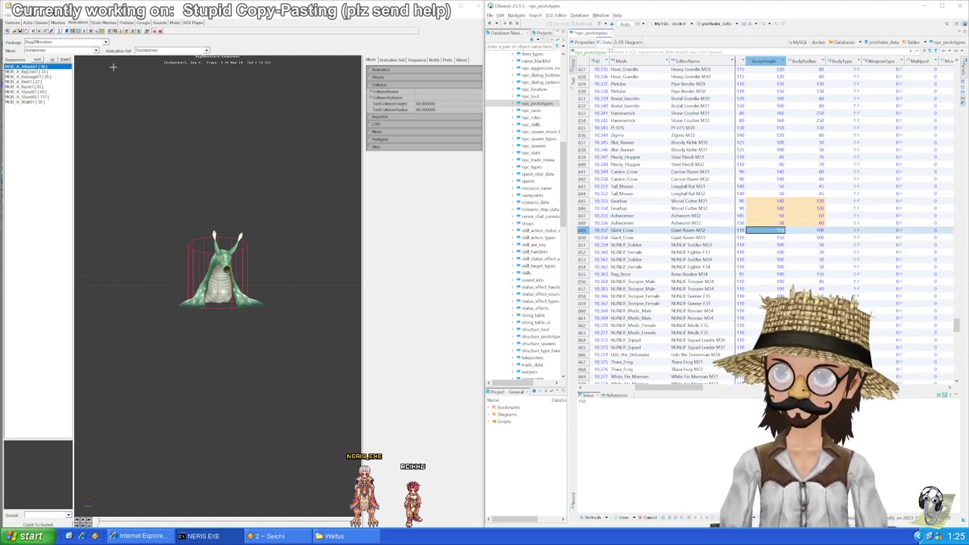
pyautogui.click(96, 49)
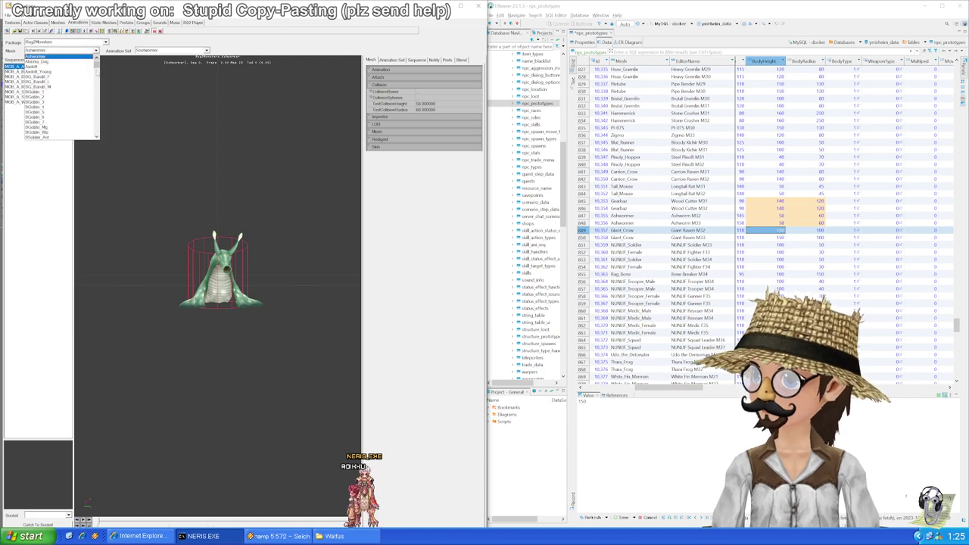
pyautogui.moveTo(96, 66); pyautogui.dragTo(101, 88)
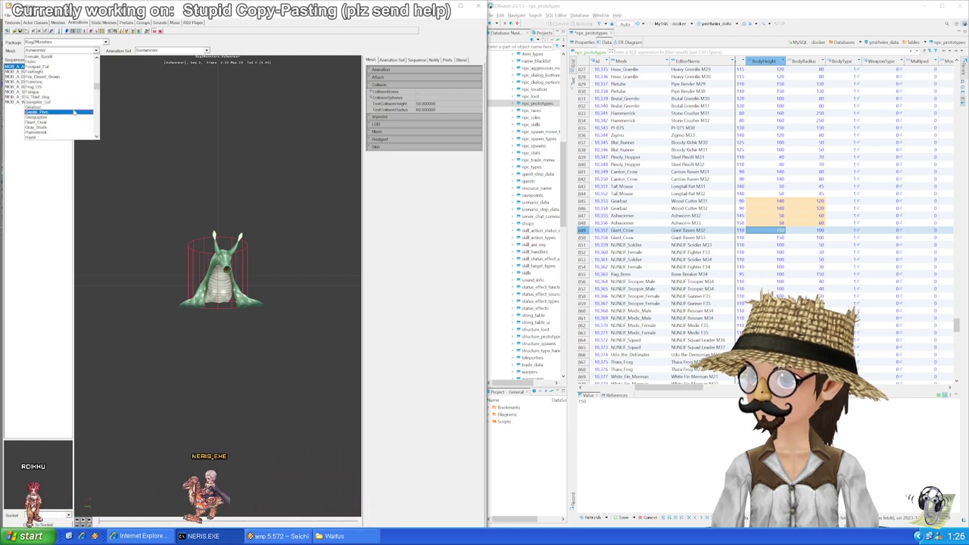
pyautogui.scroll(-1, 73, 112)
pyautogui.click(74, 109)
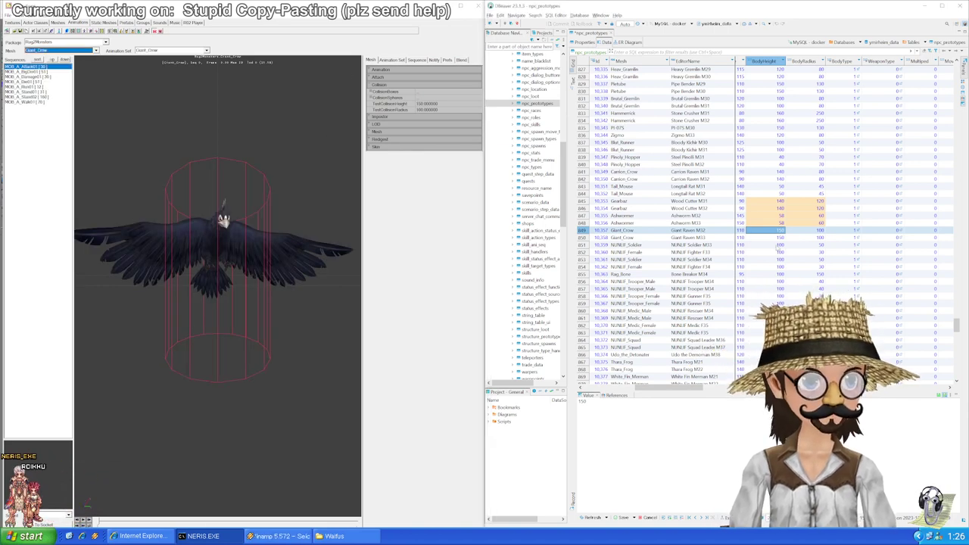
# Step: Load the NUNLIF_Soldier mesh in the mesh viewer to show its collision height and radius
pyautogui.click(774, 244)
pyautogui.scroll(-3, 778, 247)
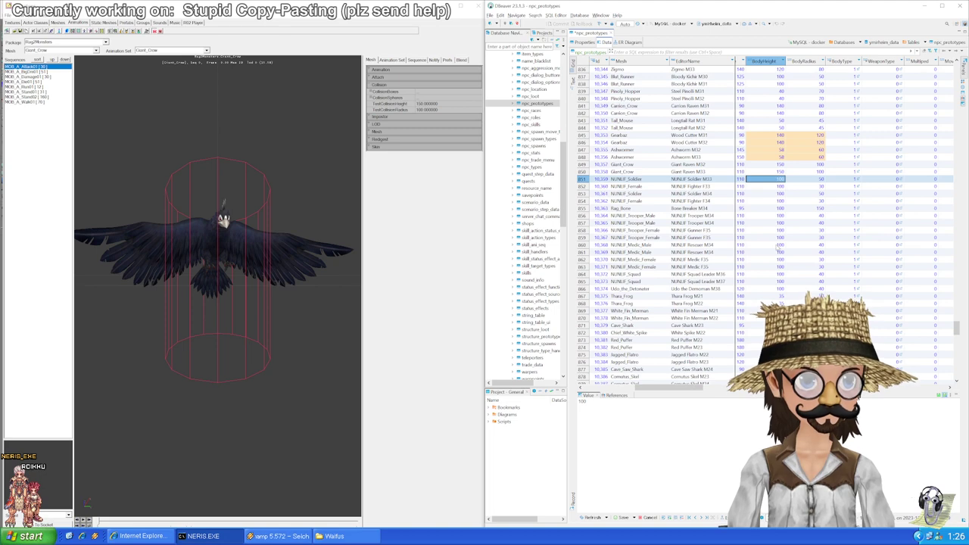
pyautogui.click(96, 51)
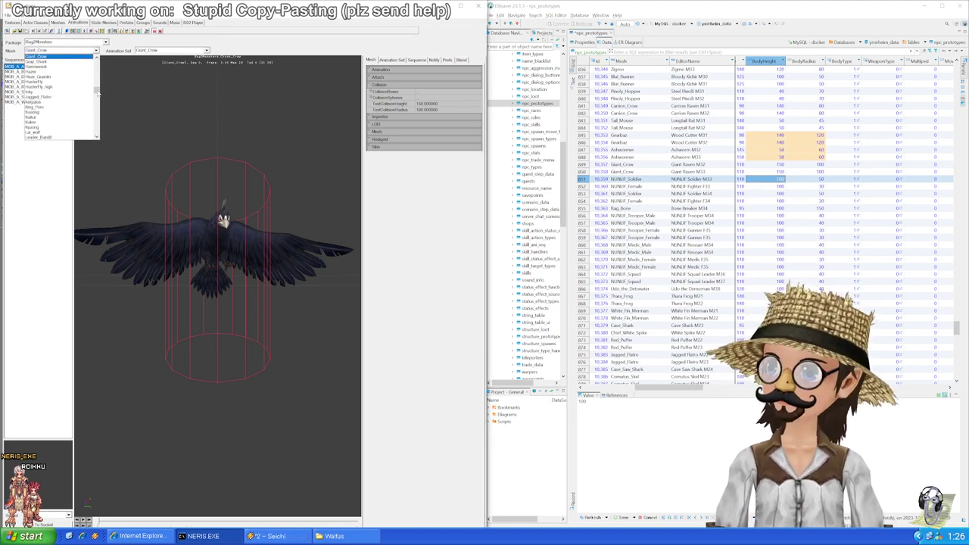
pyautogui.moveTo(97, 92); pyautogui.dragTo(97, 99)
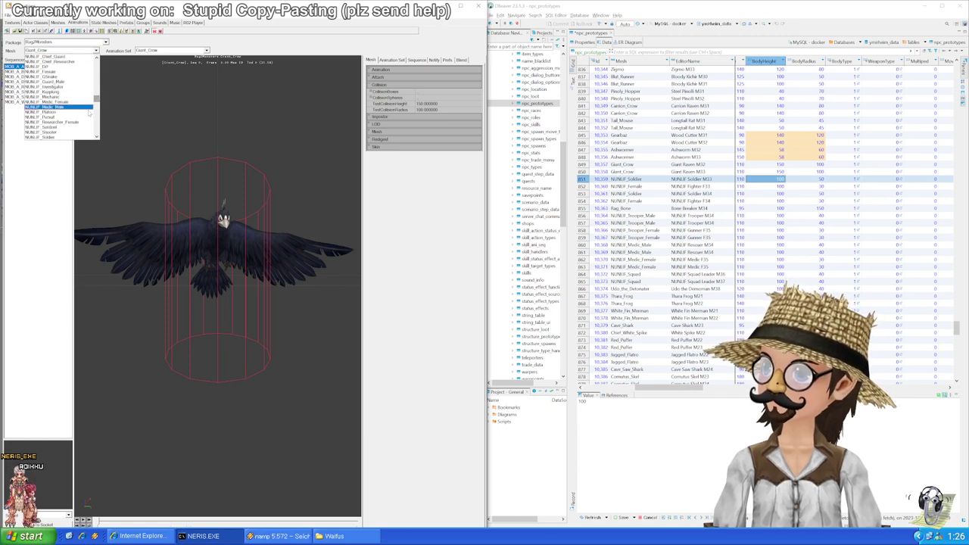
pyautogui.scroll(-1, 76, 121)
pyautogui.click(56, 122)
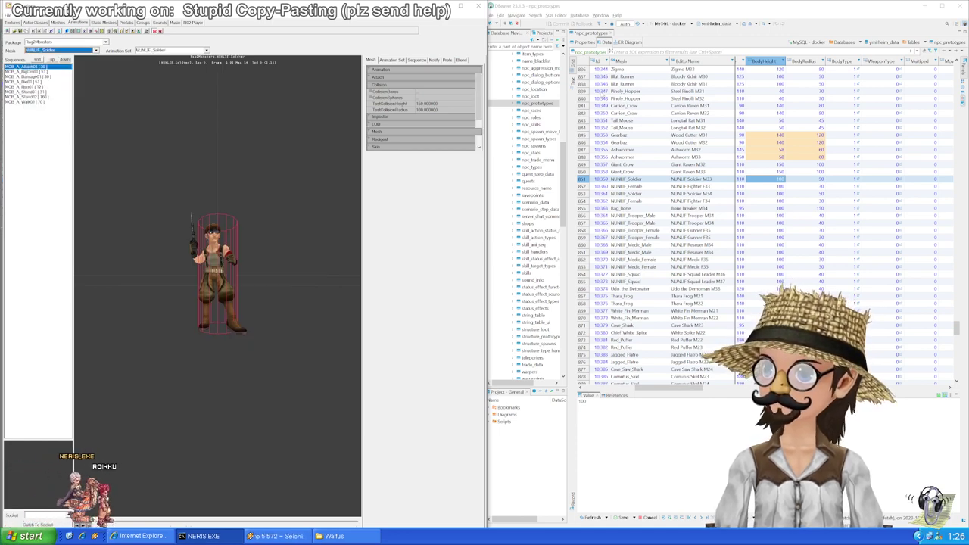
# Step: Set BodyHeight to 105 and BodyRadius to 40 in the NUNLIF Soldier M33 row
pyautogui.click(781, 181)
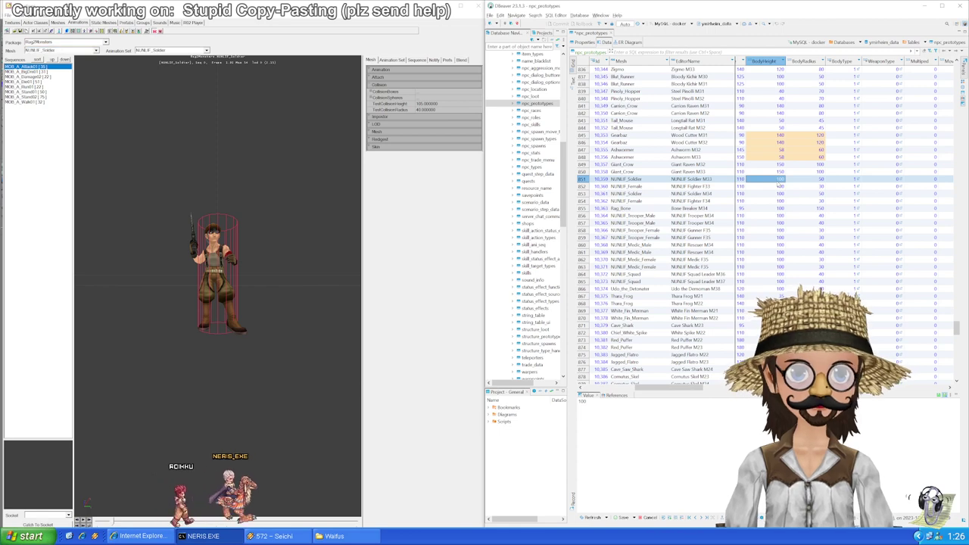
pyautogui.write('105')
pyautogui.press('Return')
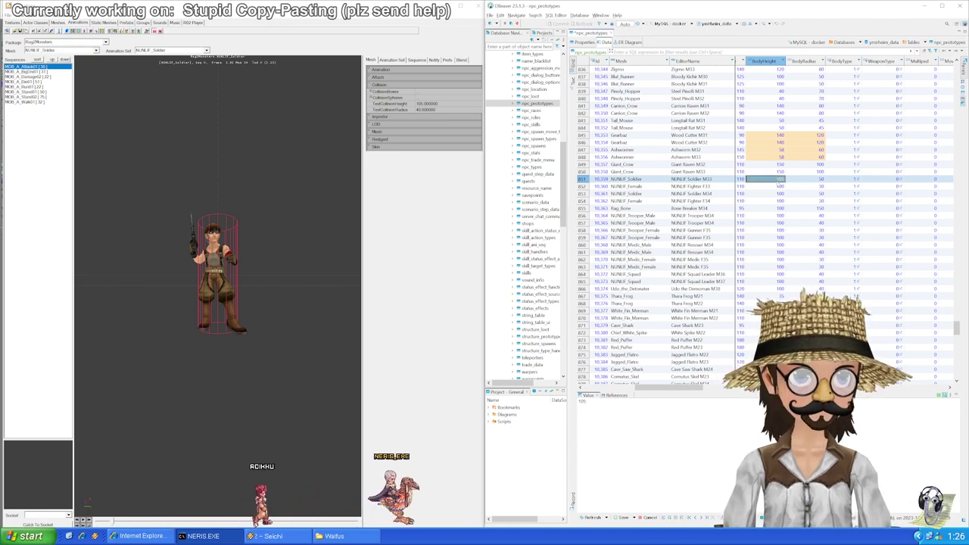
pyautogui.press('Right')
# Step: Load the NUNLIF_Female mesh in the mesh viewer to show its collision height and radius
pyautogui.click(779, 186)
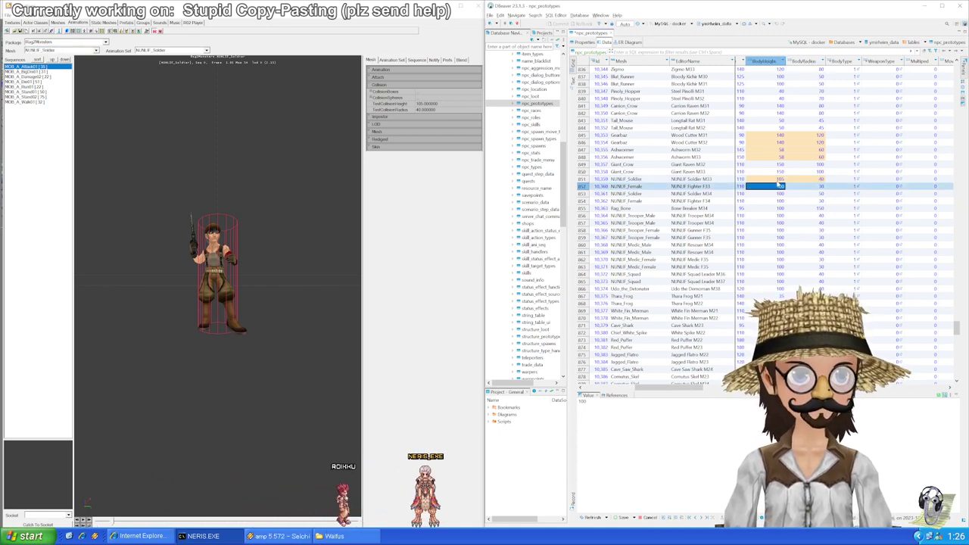
pyautogui.click(89, 50)
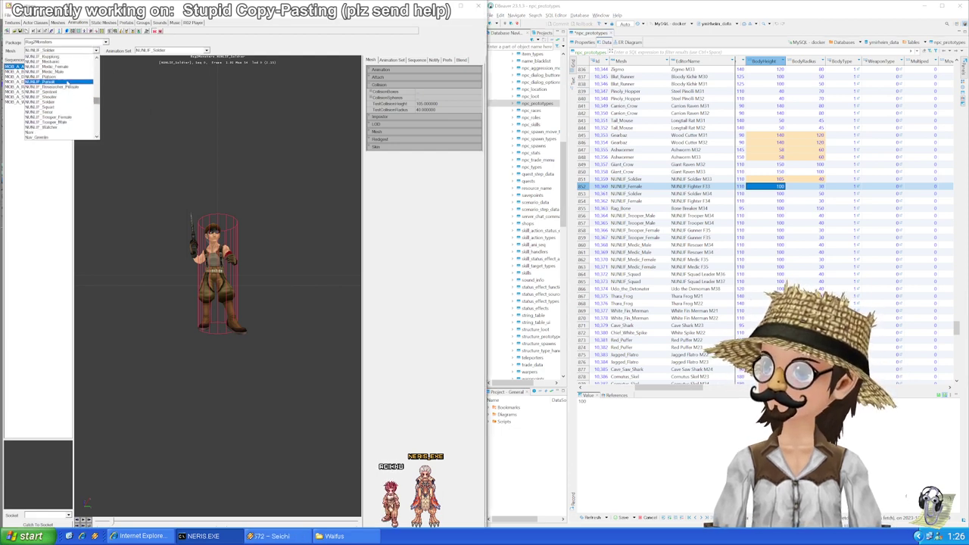
pyautogui.click(65, 85)
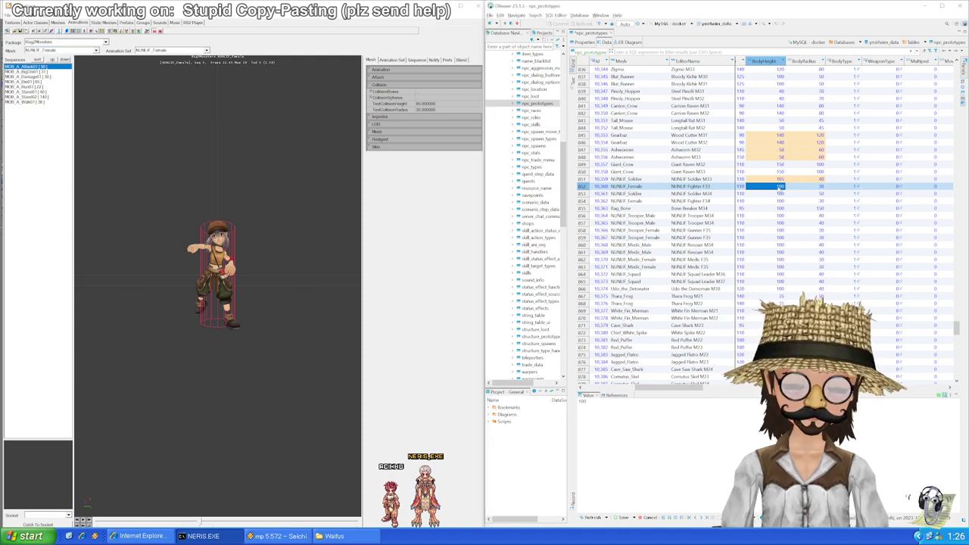
# Step: Set BodyHeight to 95 and BodyRadius to 35 in the NUNLIF Fighter F33 row
pyautogui.press('Right')
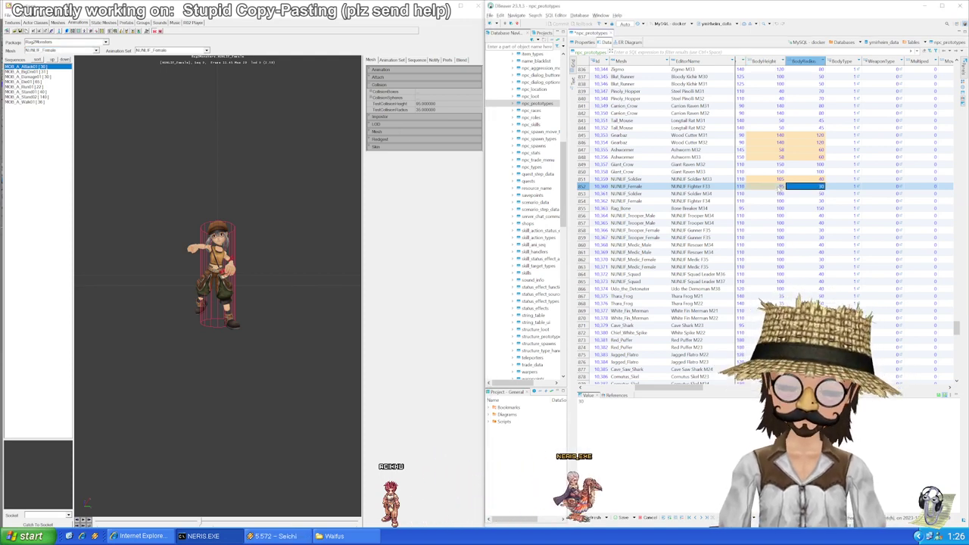
pyautogui.write('35')
pyautogui.click(779, 193)
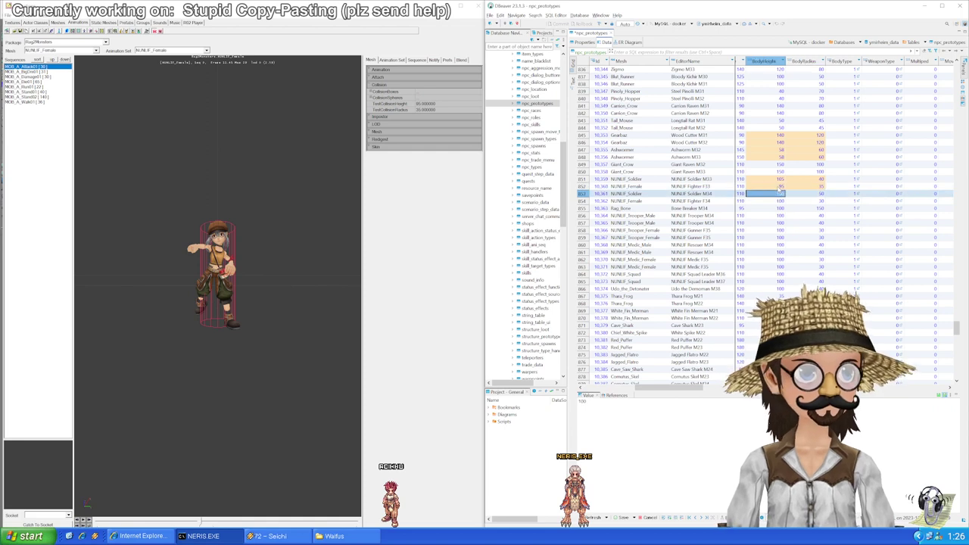
# Step: Carry the BodyHeight of 105 and BodyRadius of 40 over to the NUNLIF Soldier M34 row
pyautogui.click(775, 179)
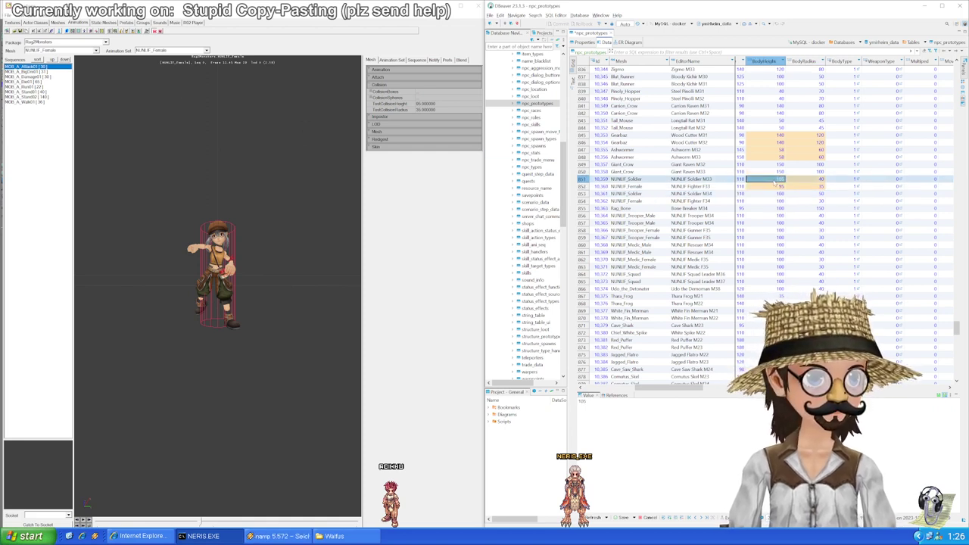
pyautogui.click(780, 193)
pyautogui.write('105')
pyautogui.click(817, 179)
pyautogui.click(814, 194)
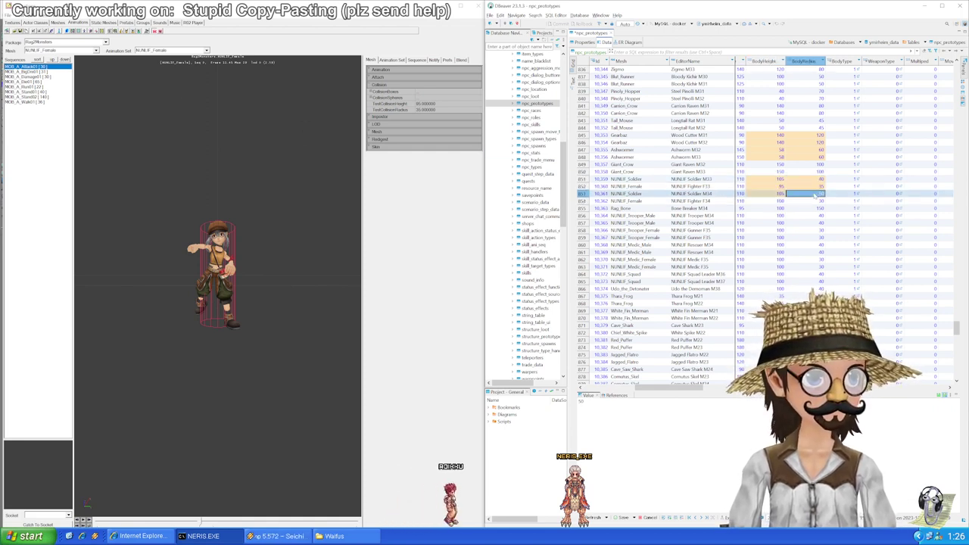
pyautogui.write('40')
# Step: Copy the BodyHeight of 95 and BodyRadius of 35 from the NUNLIF Fighter F33 row to the NUNLIF Fighter F34 row
pyautogui.click(781, 201)
pyautogui.click(779, 193)
pyautogui.click(779, 187)
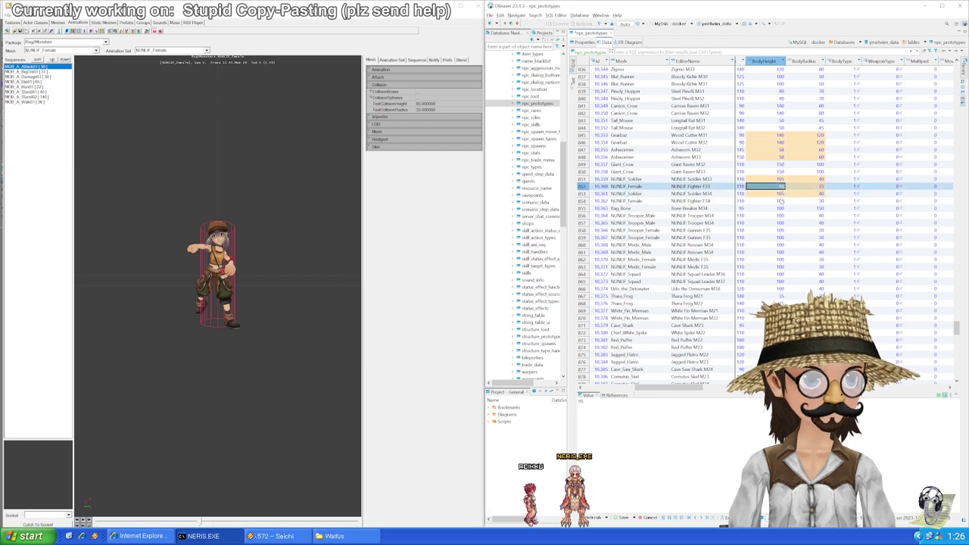
pyautogui.click(781, 202)
pyautogui.hotkey('ctrl', 'v')
pyautogui.click(817, 186)
pyautogui.hotkey('ctrl', 'c')
pyautogui.click(817, 200)
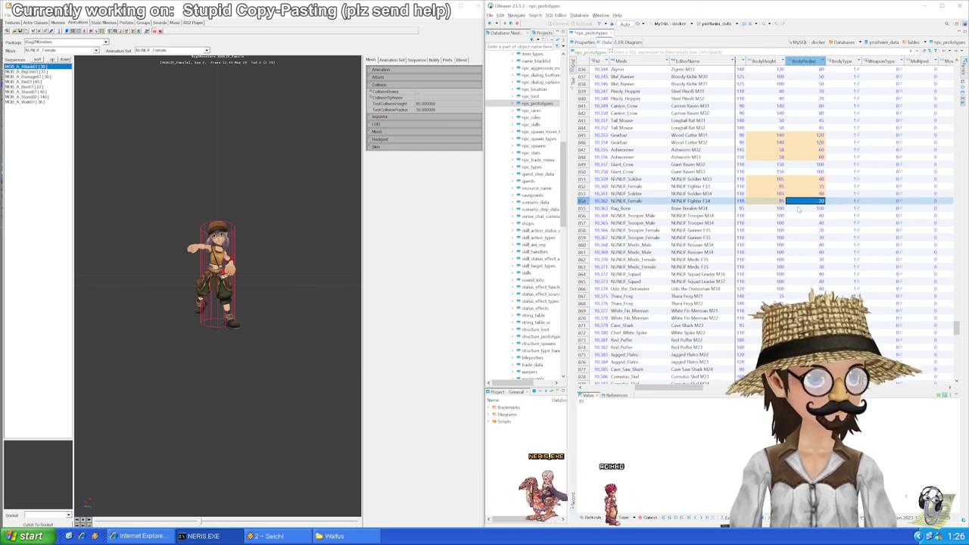
pyautogui.hotkey('ctrl', 'v')
# Step: Load the Rag_Bone mesh in the mesh viewer to show its collision height and radius
pyautogui.click(776, 208)
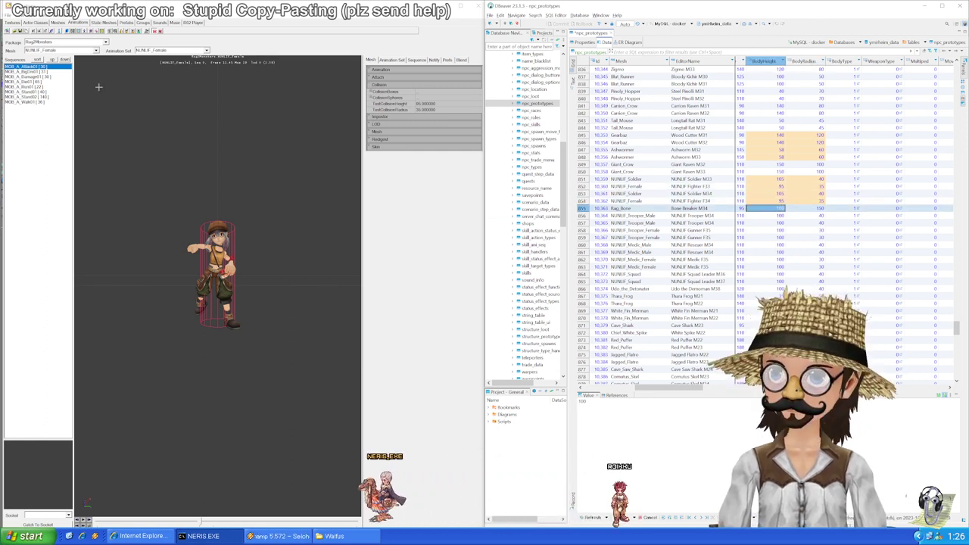
pyautogui.click(96, 51)
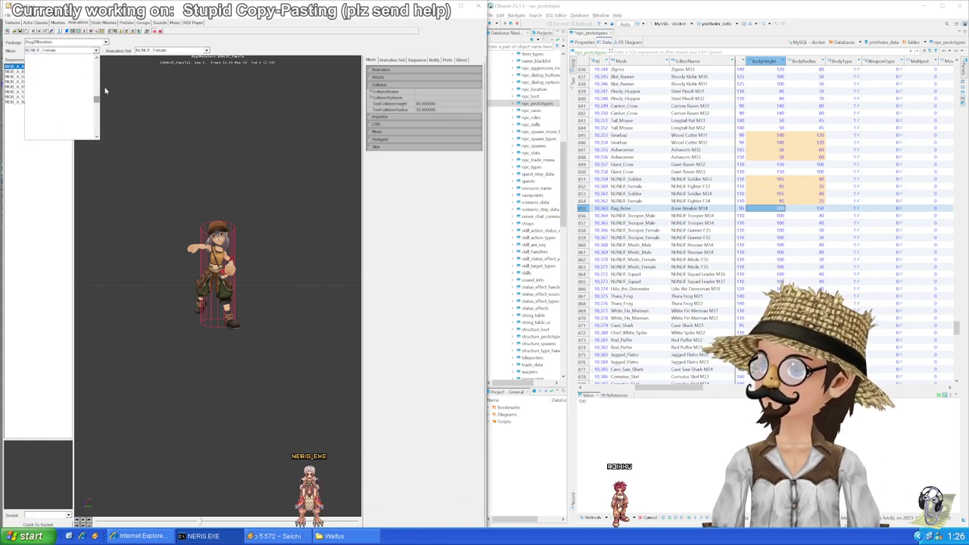
pyautogui.moveTo(97, 100); pyautogui.dragTo(98, 112)
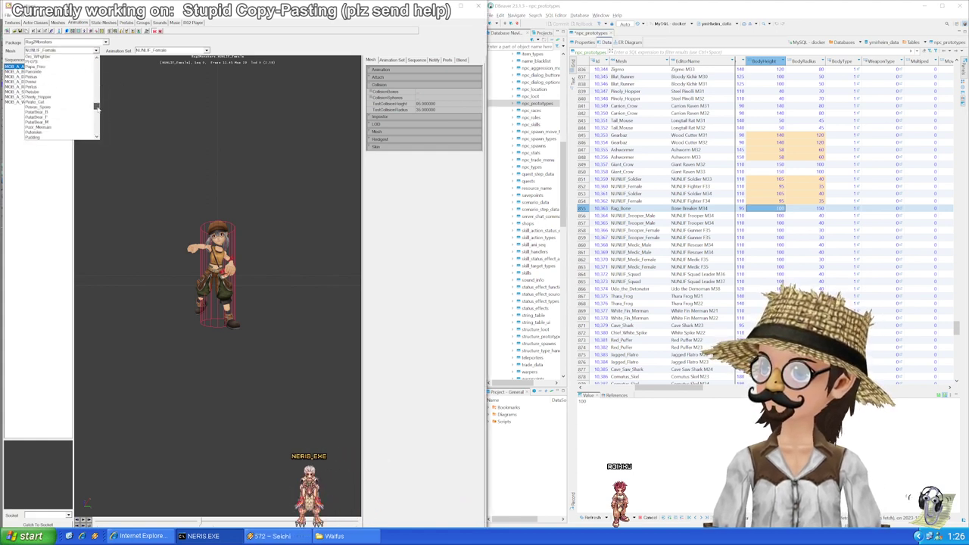
pyautogui.scroll(3, 59, 91)
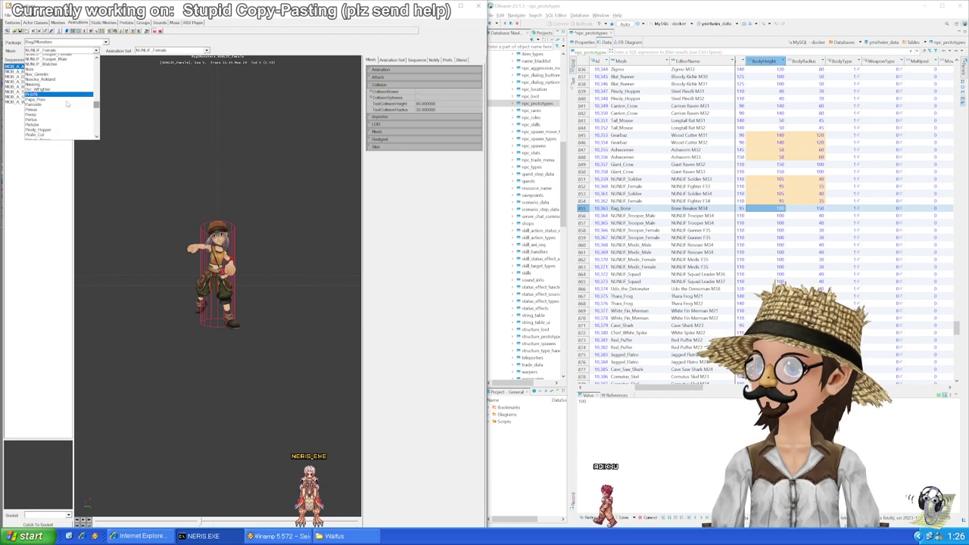
pyautogui.scroll(-4, 70, 112)
pyautogui.scroll(-4, 66, 112)
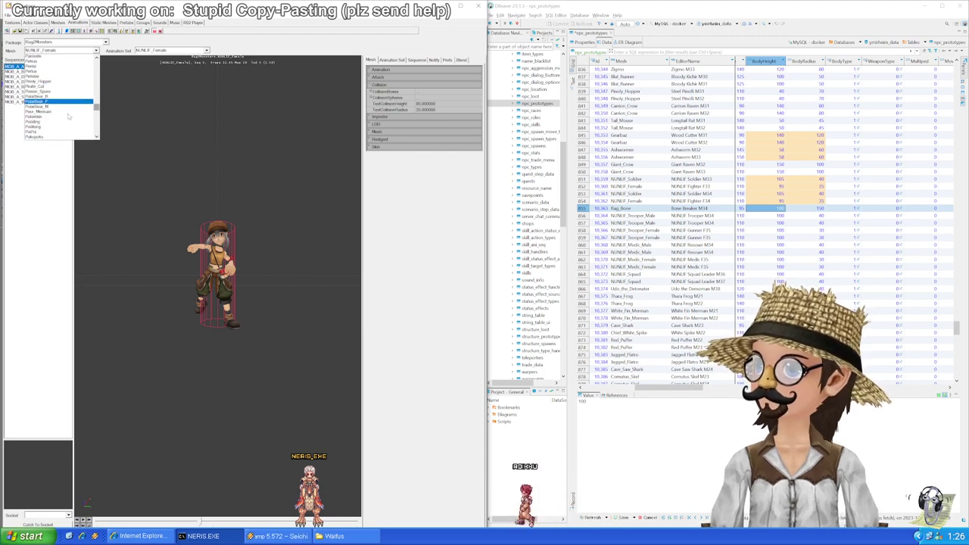
pyautogui.click(60, 113)
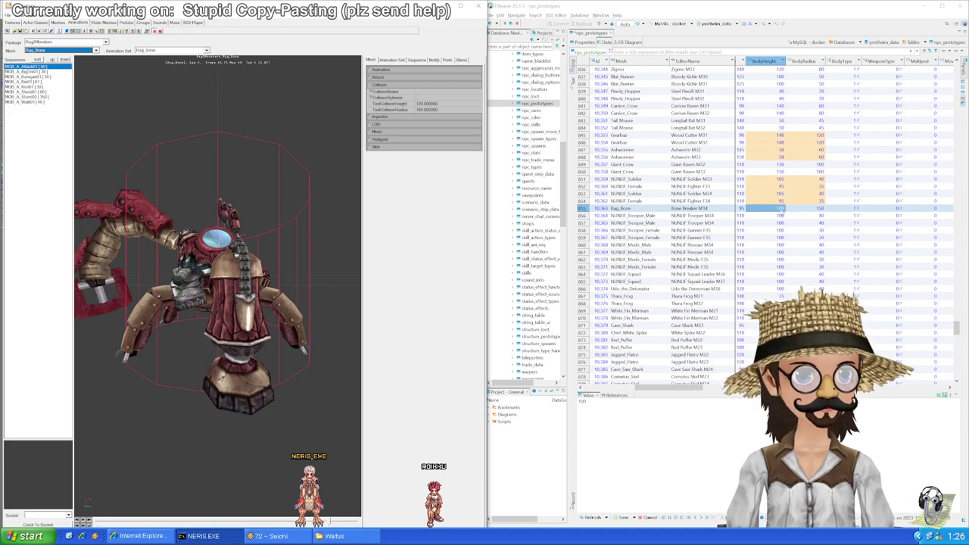
# Step: Set BodyHeight to 120 and BodyRadius to 160 in the Rag_Bone row, and save the table changes
pyautogui.press('Tab')
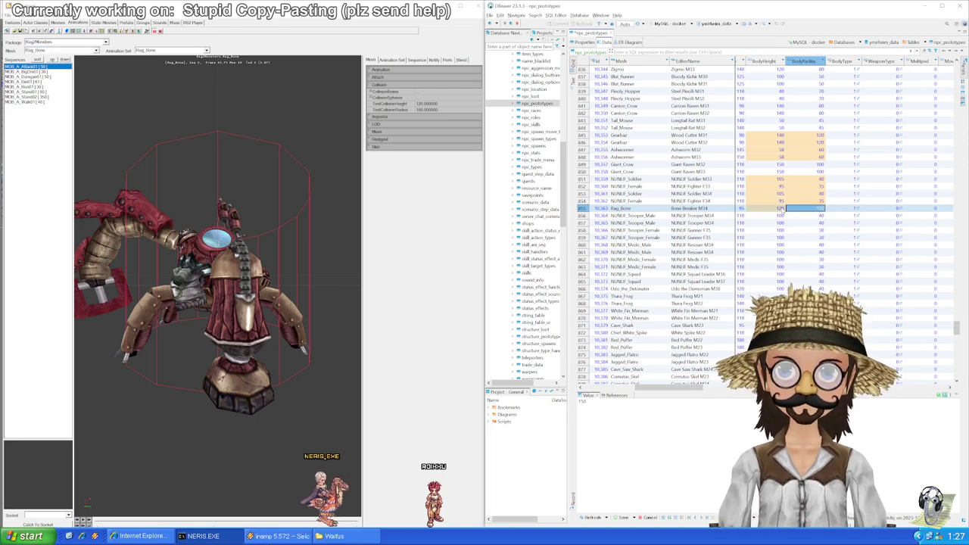
pyautogui.write('160')
pyautogui.press('Return')
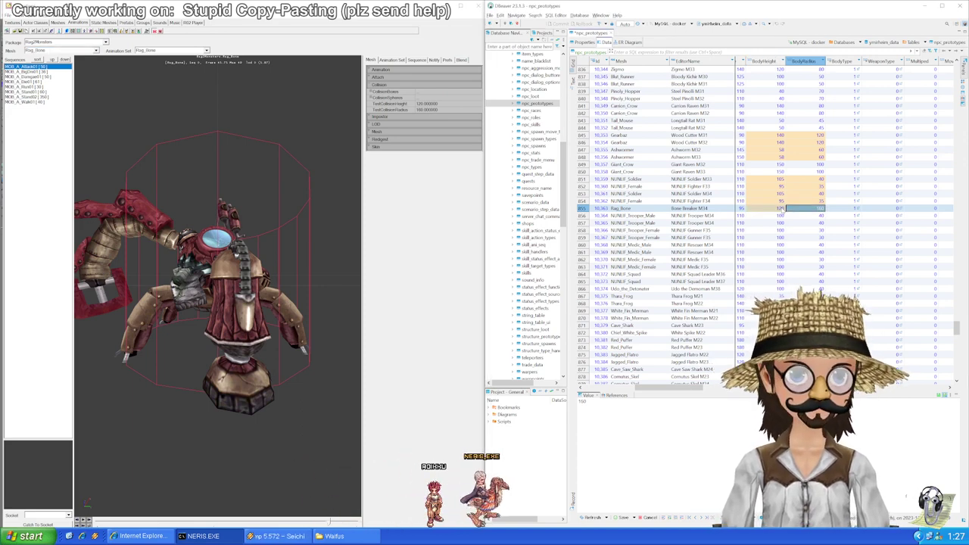
pyautogui.press('Down')
pyautogui.press('Left')
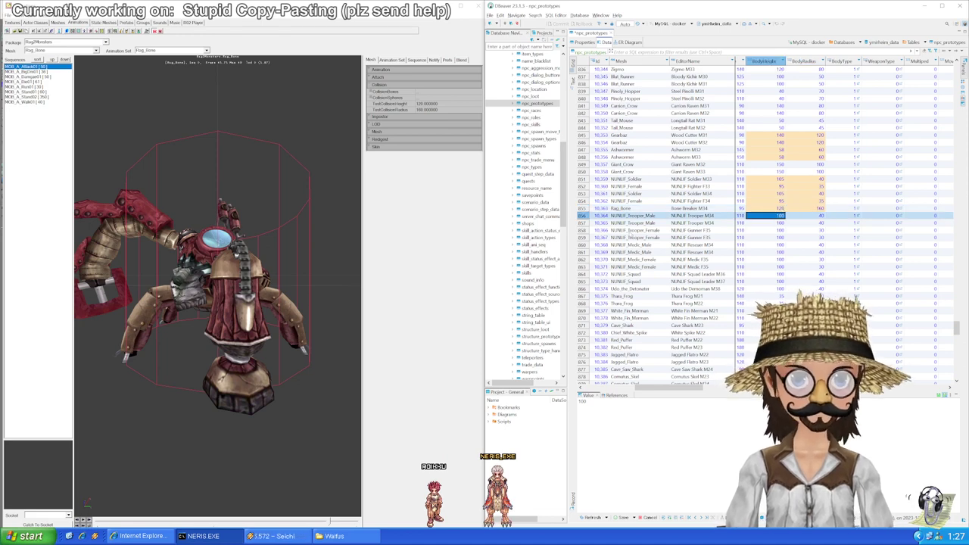
pyautogui.scroll(-2, 731, 217)
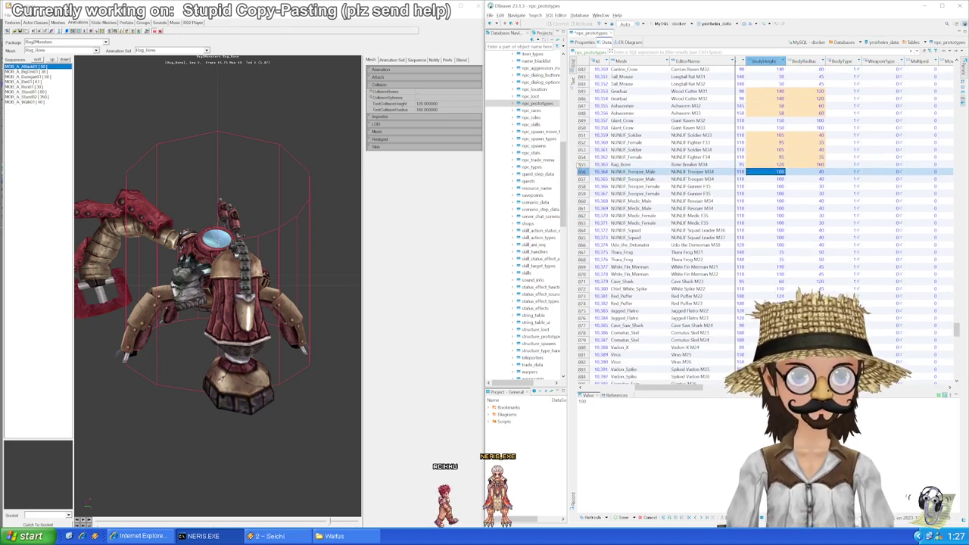
pyautogui.hotkey('ctrl', 's')
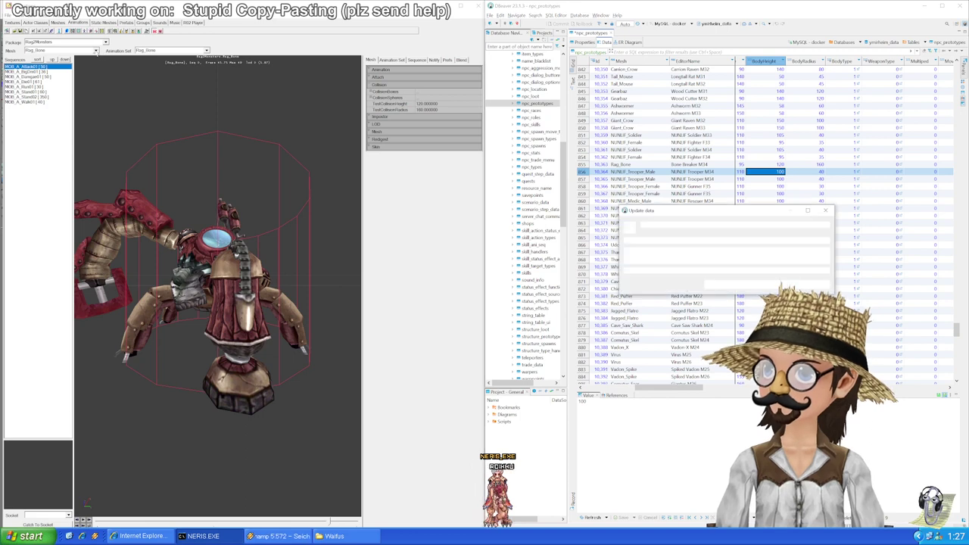
# Step: Load the NUNLIF_Trooper_Male mesh in the mesh viewer to show its collision height and radius
pyautogui.click(96, 51)
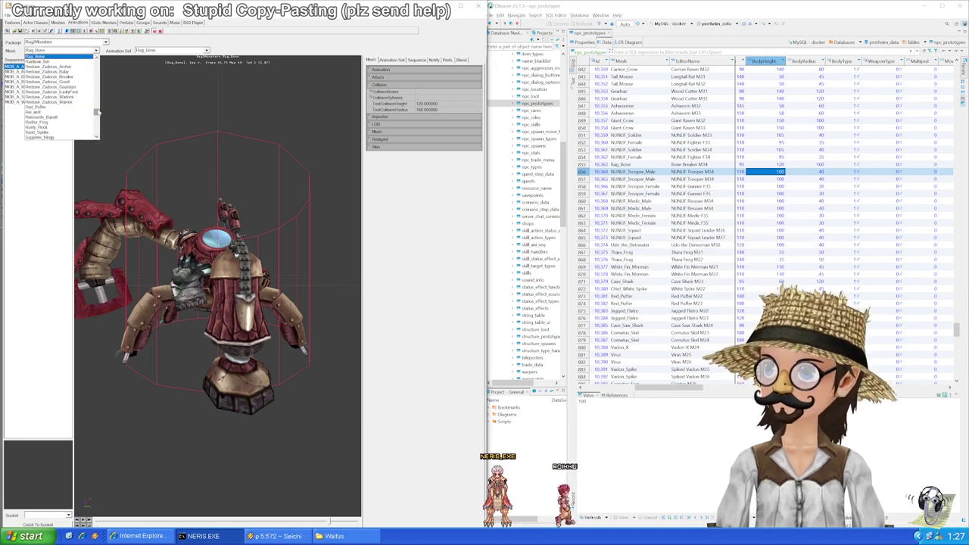
pyautogui.scroll(4, 98, 112)
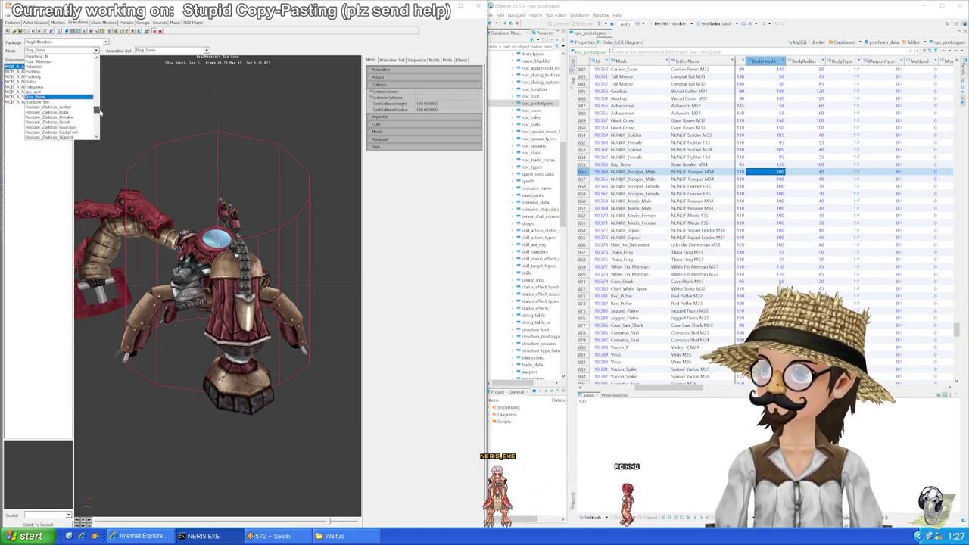
pyautogui.moveTo(98, 112); pyautogui.dragTo(97, 101)
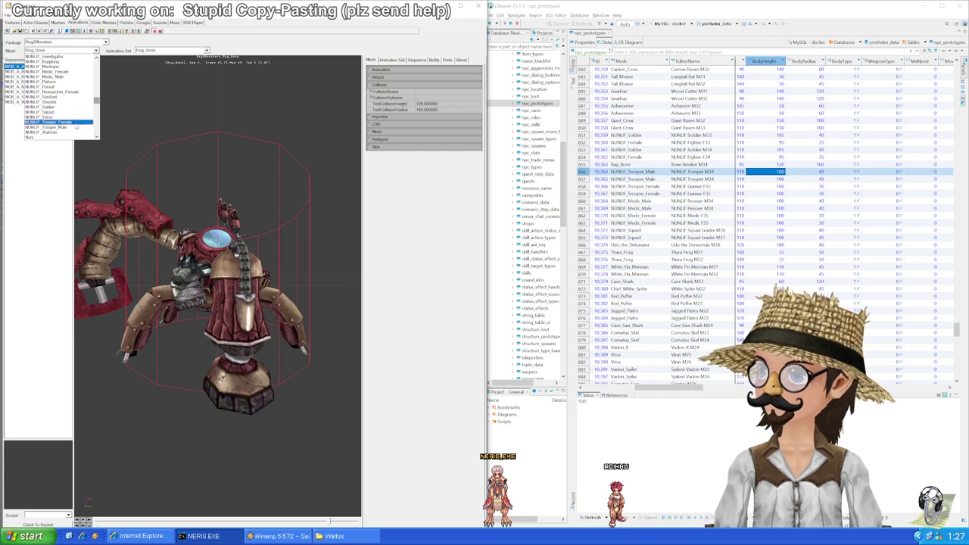
pyautogui.click(75, 127)
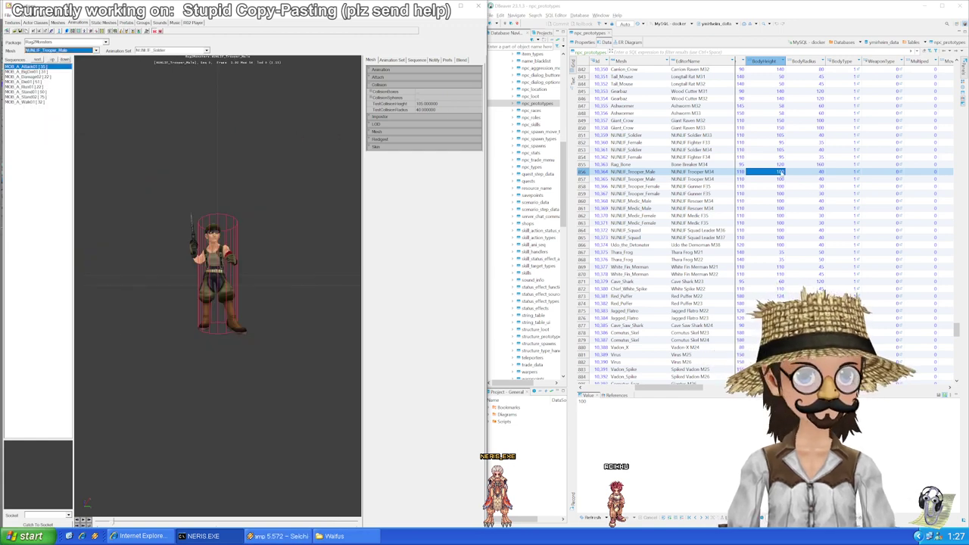
# Step: Set BodyHeight to 105 in both NUNLIF_Trooper_Male rows, and save the table changes
pyautogui.press('Tab')
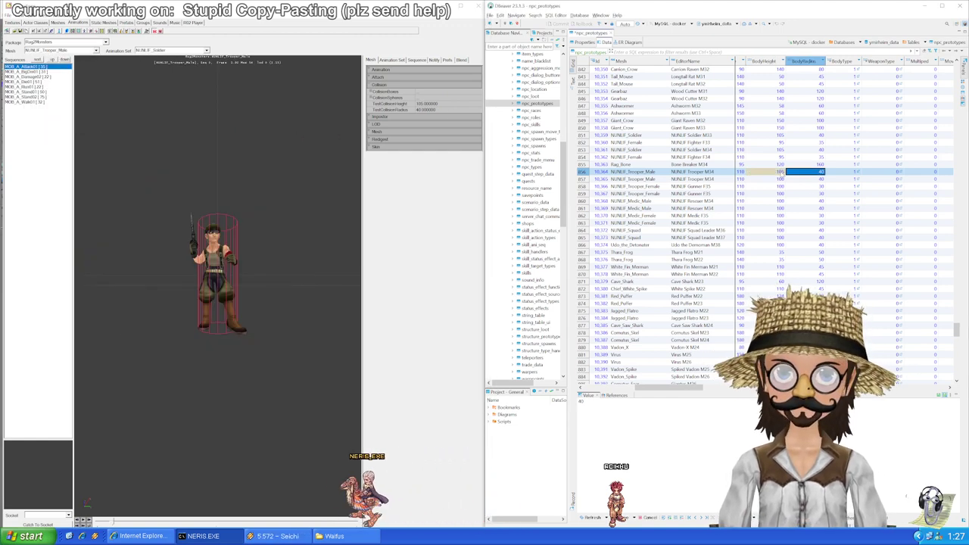
pyautogui.press('Left')
pyautogui.press('Down')
pyautogui.press('Up')
pyautogui.press('Down')
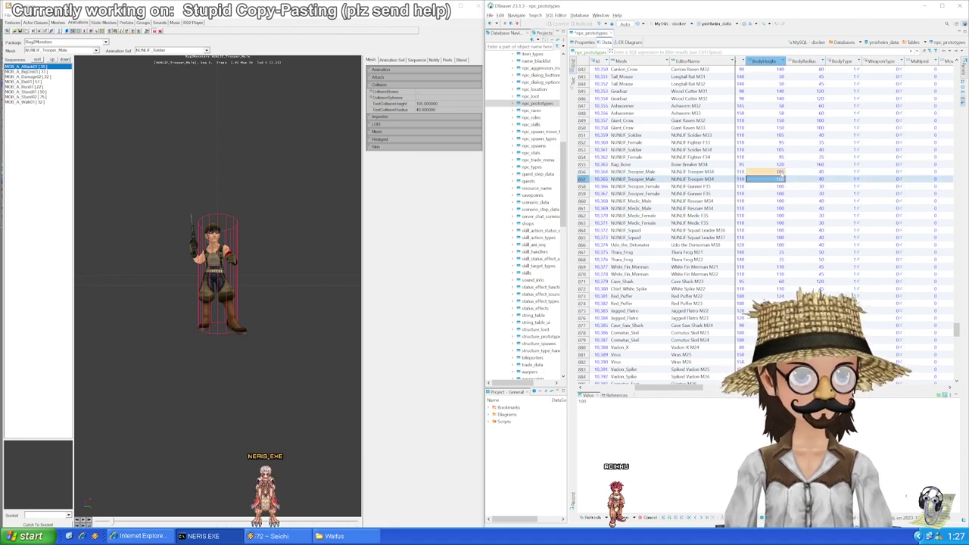
pyautogui.write('105')
pyautogui.press('Down')
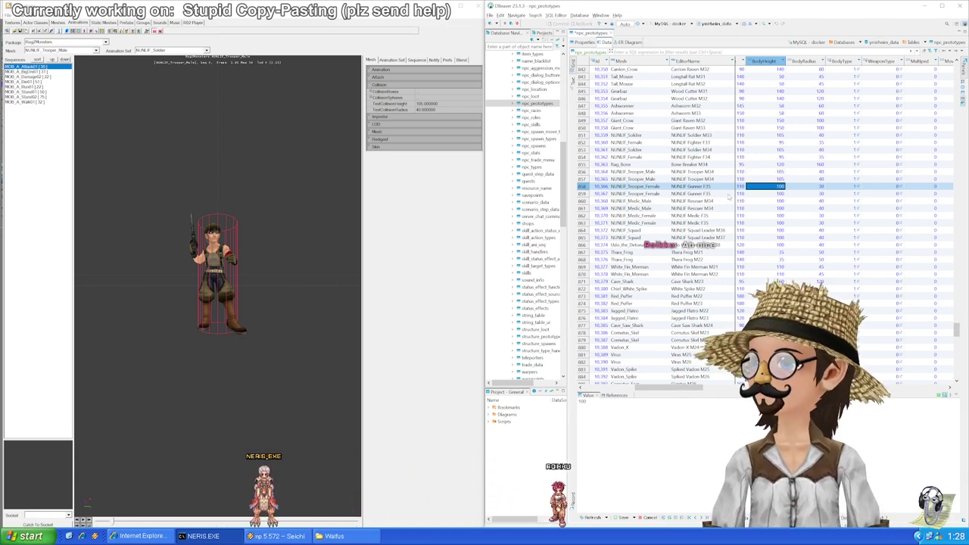
pyautogui.hotkey('ctrl', 's')
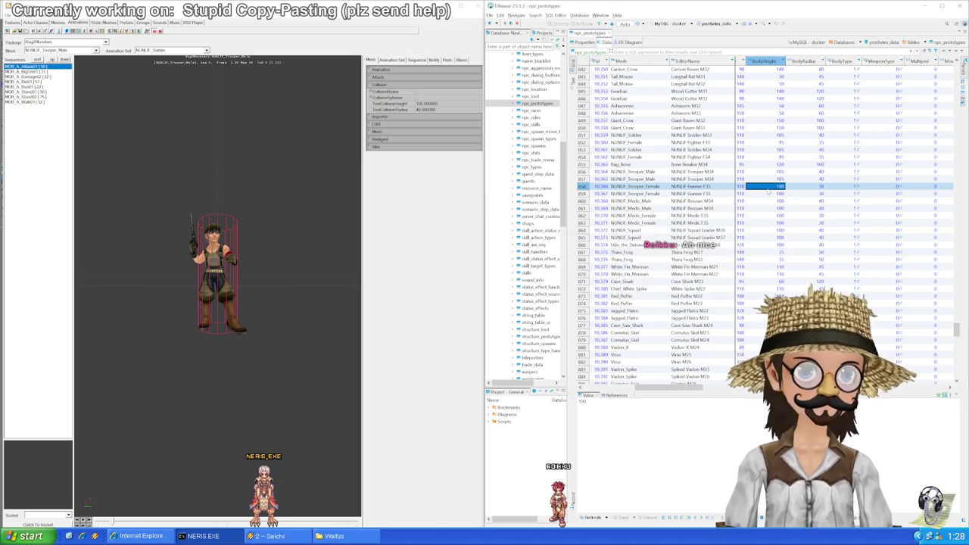
# Step: Load the NUNLIF_Trooper_Female mesh in the mesh viewer to show its collision height and radius
pyautogui.scroll(-1, 768, 193)
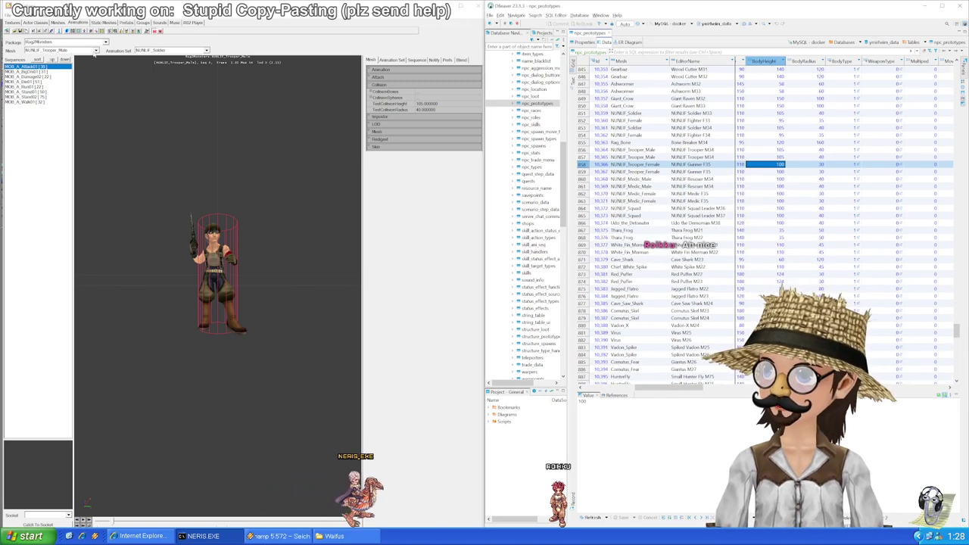
pyautogui.click(95, 51)
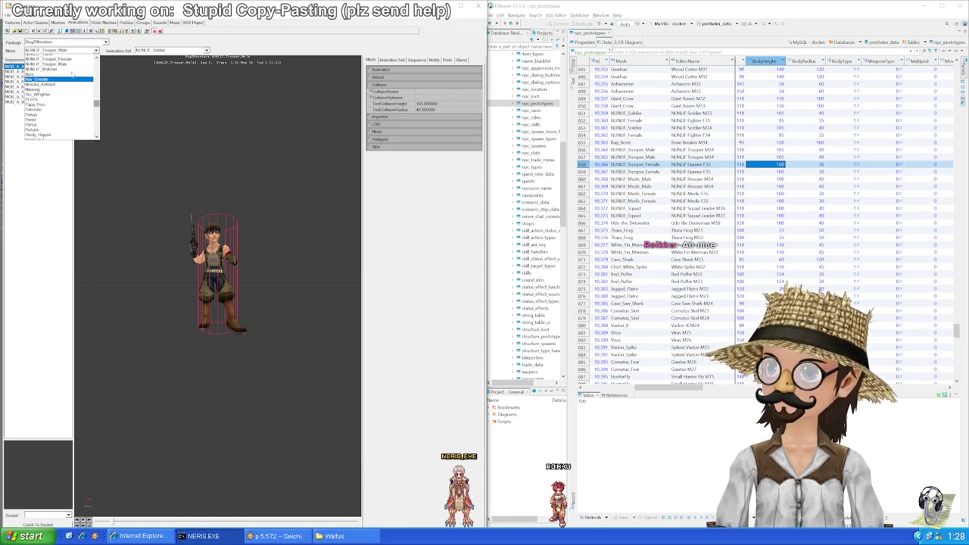
pyautogui.click(53, 60)
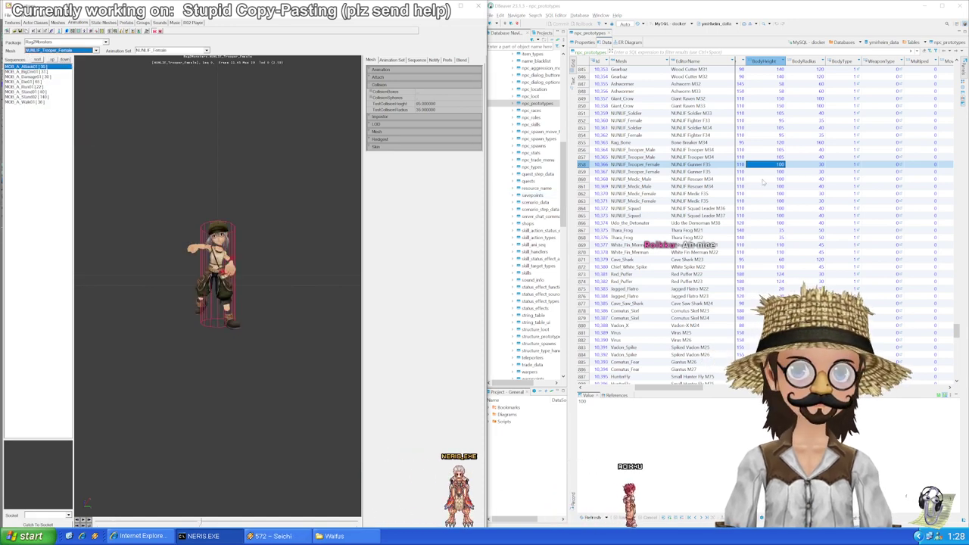
# Step: Set BodyHeight to 95 in both NUNLIF_Trooper_Female rows of the npc_prototypes table
pyautogui.click(776, 165)
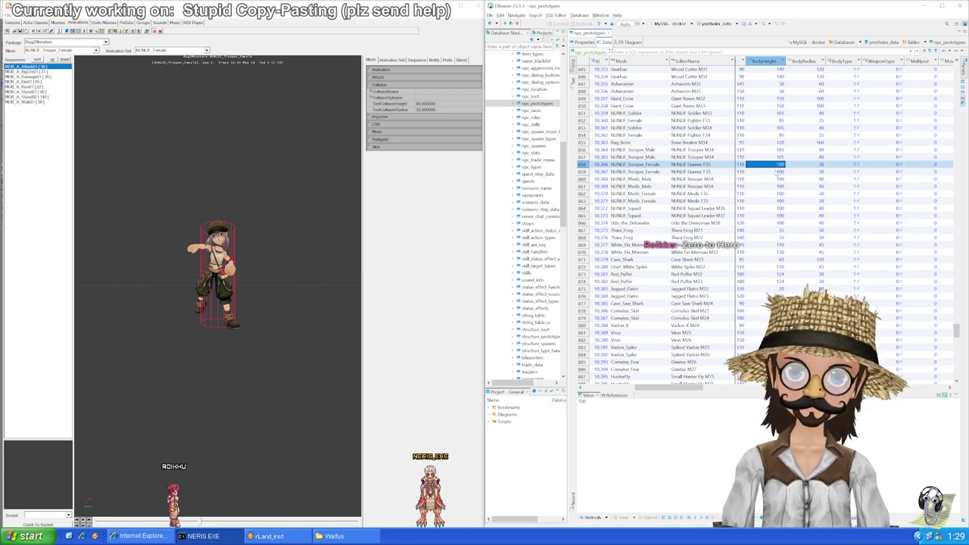
pyautogui.click(776, 171)
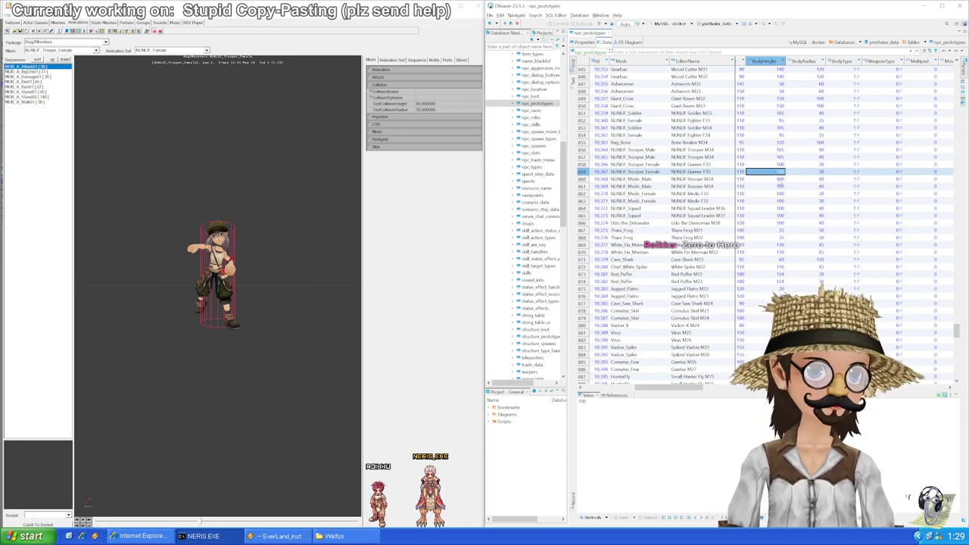
pyautogui.click(780, 181)
pyautogui.click(779, 173)
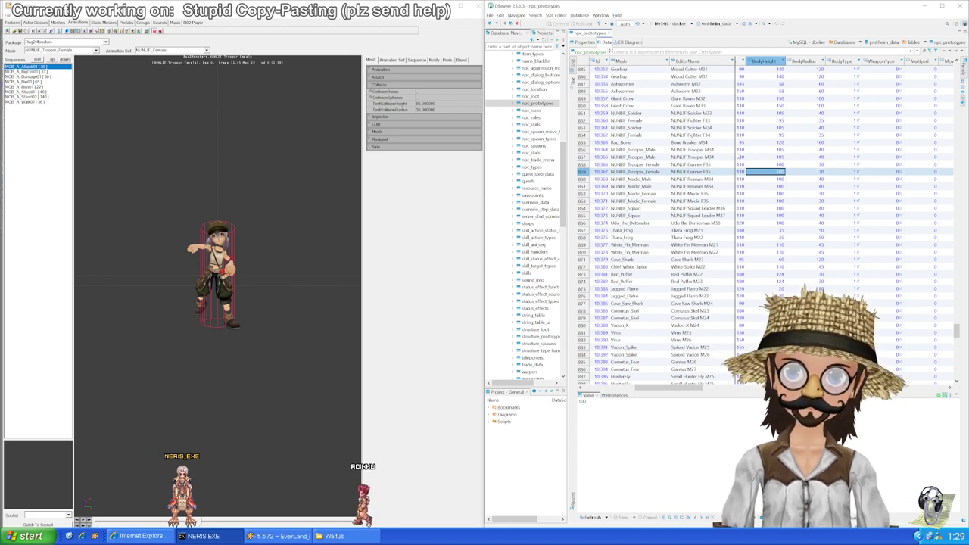
pyautogui.press('Up')
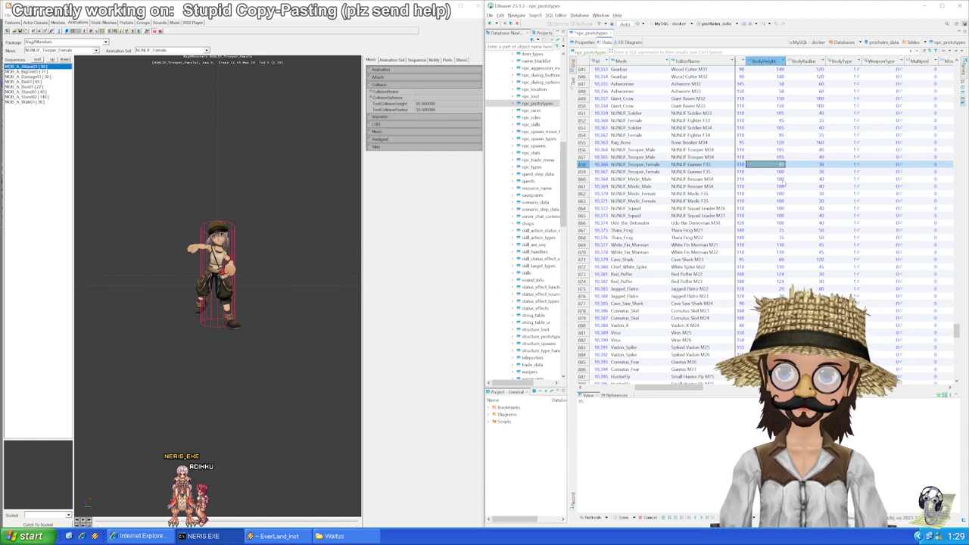
pyautogui.write('95')
pyautogui.press('Down')
pyautogui.write('95')
pyautogui.press('Up')
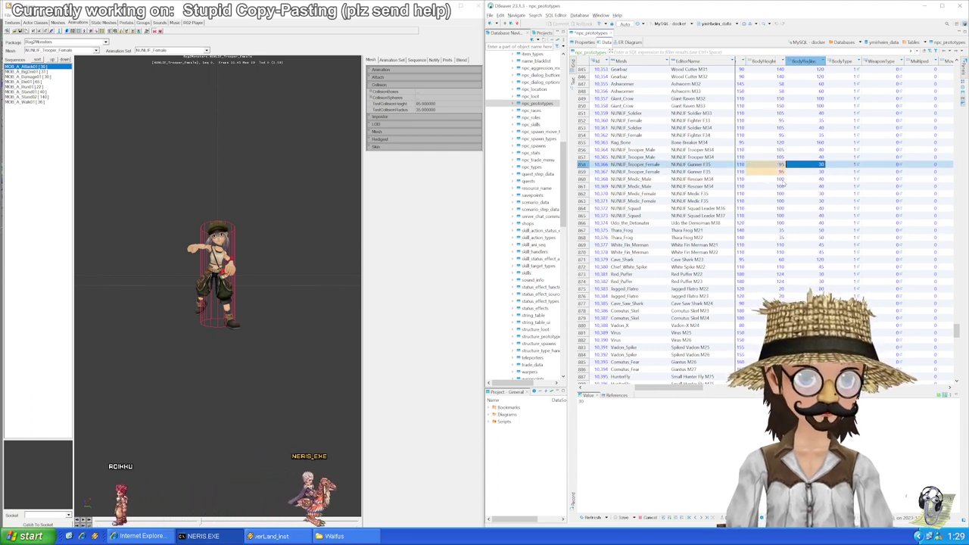
# Step: Set BodyRadius to 35 in both NUNLIF_Trooper_Female rows, and save the table changes
pyautogui.press('Right')
pyautogui.write('35')
pyautogui.press('Return')
pyautogui.hotkey('ctrl', 'c')
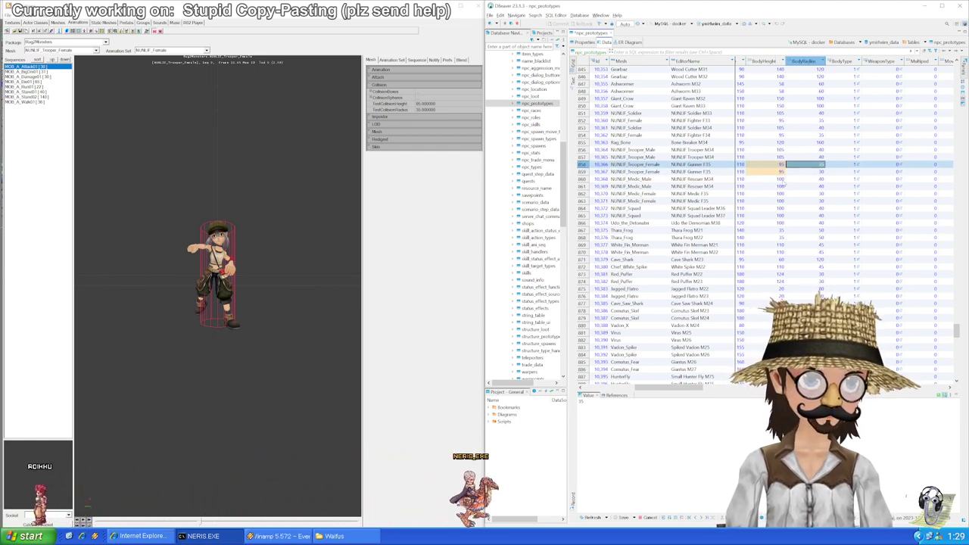
pyautogui.press('Down')
pyautogui.hotkey('ctrl', 'v')
pyautogui.press('Left')
pyautogui.press('Down')
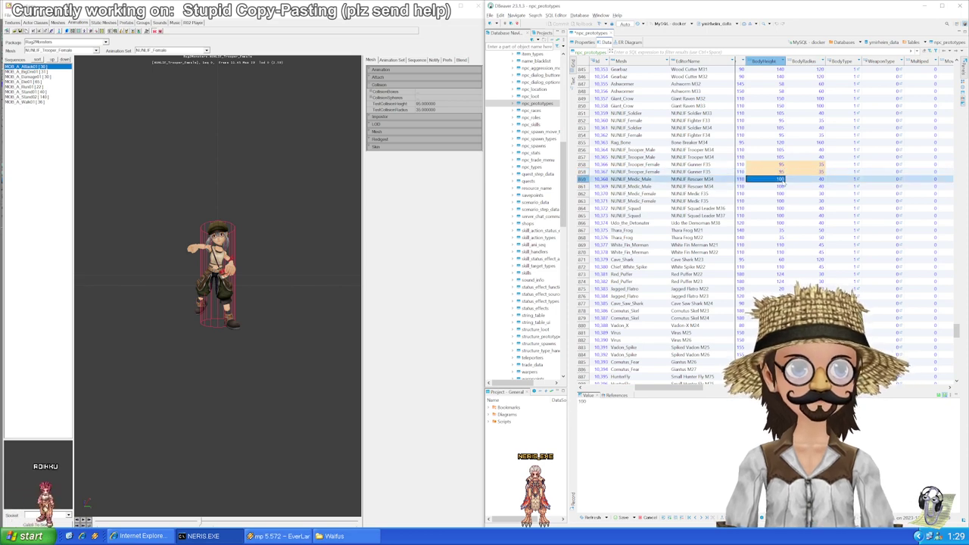
pyautogui.press('Right')
pyautogui.press('Down')
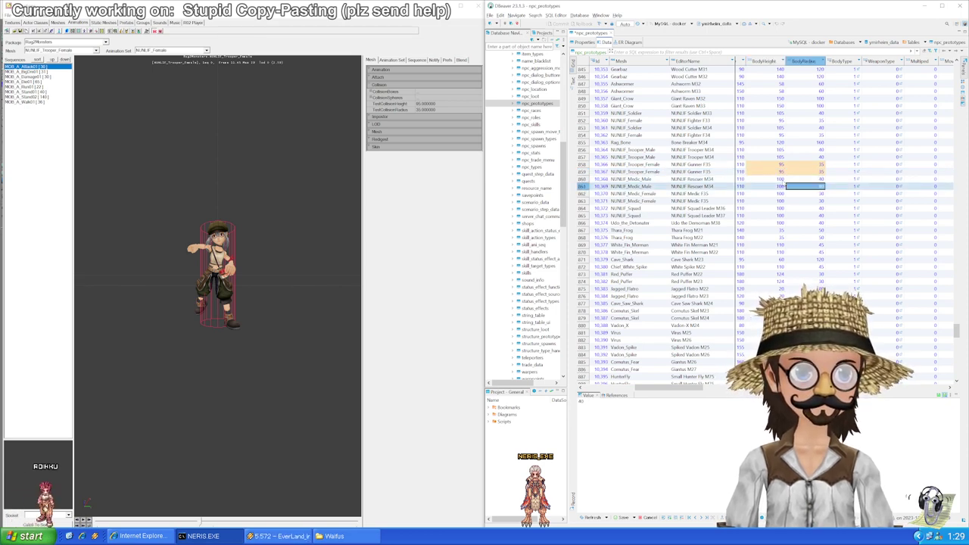
pyautogui.press('Left')
pyautogui.press('Up')
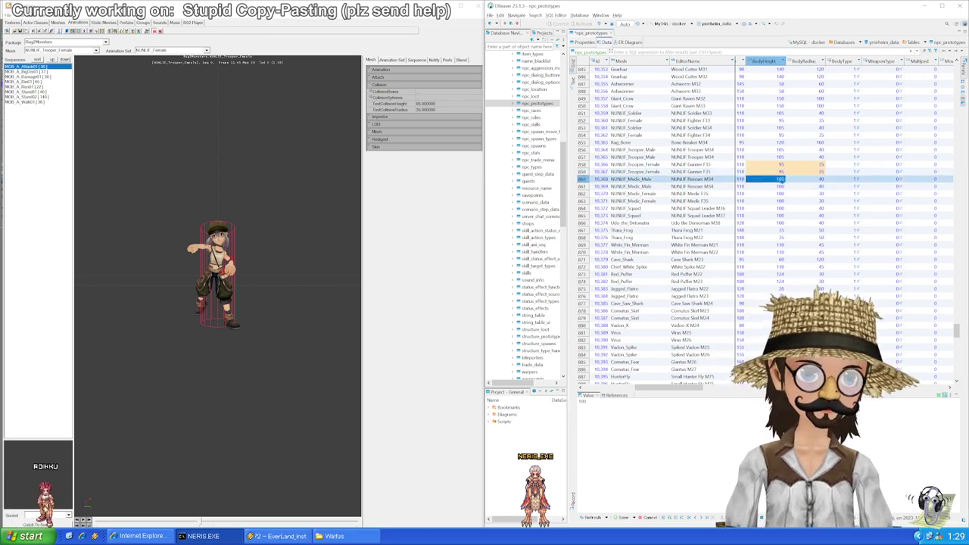
pyautogui.hotkey('ctrl', 's')
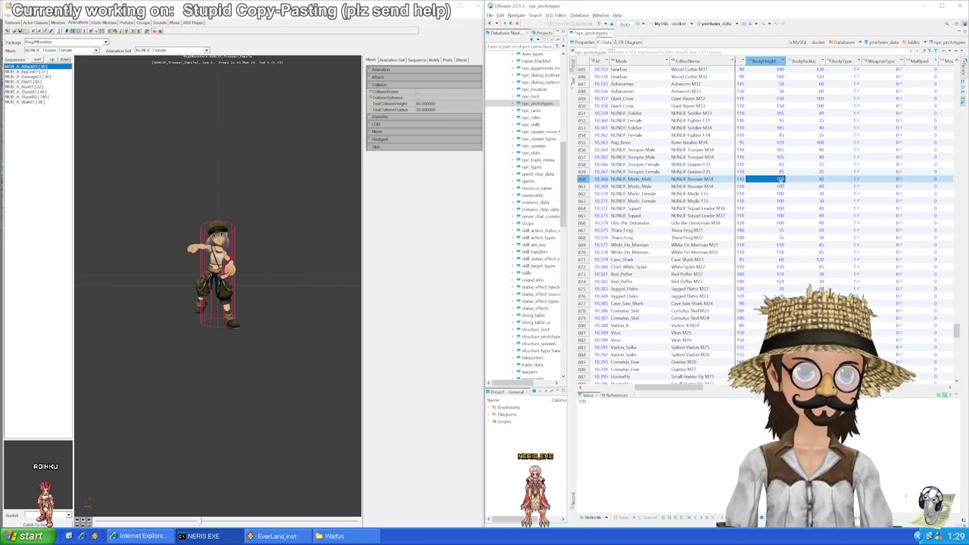
# Step: Load the NUNLIF_Medic_Male mesh in the mesh viewer to show its collision height and radius
pyautogui.scroll(-1, 781, 182)
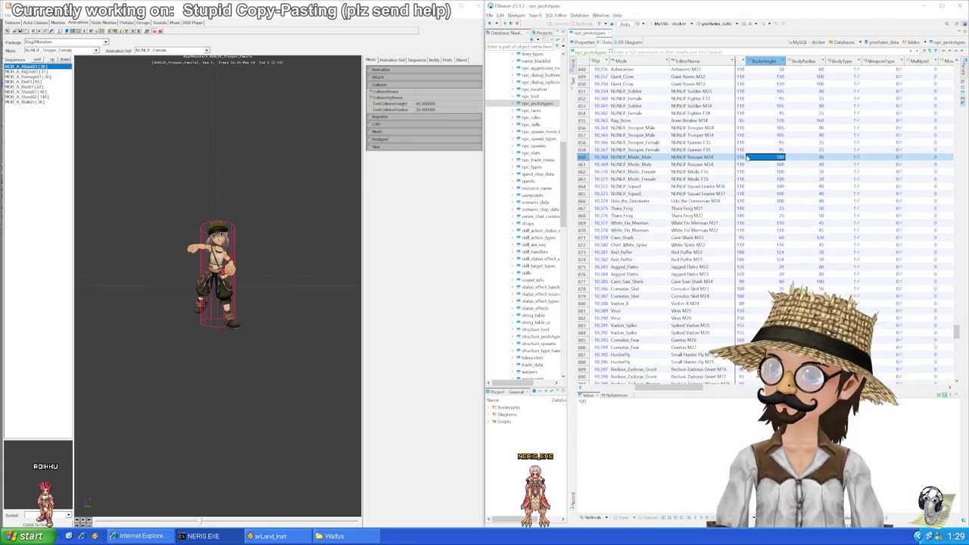
pyautogui.scroll(-2, 753, 158)
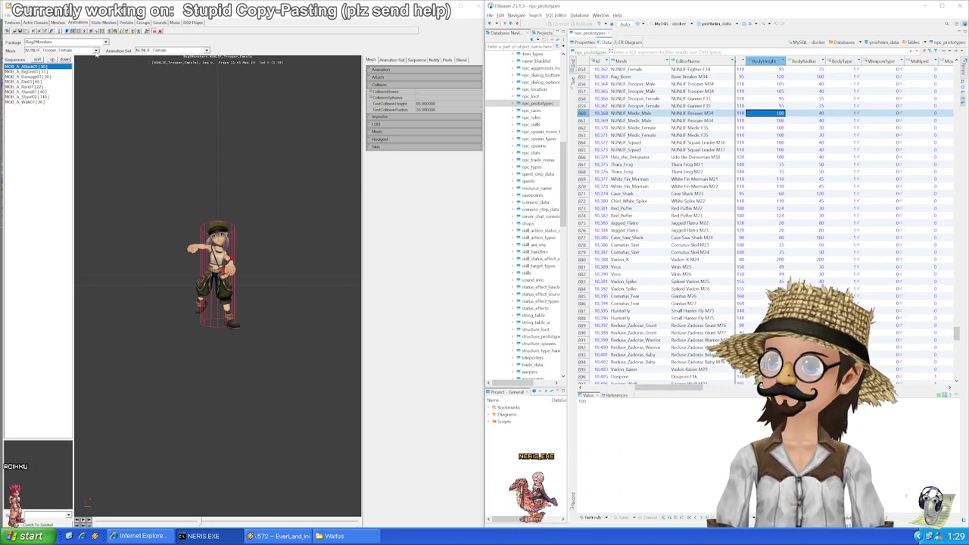
pyautogui.click(95, 50)
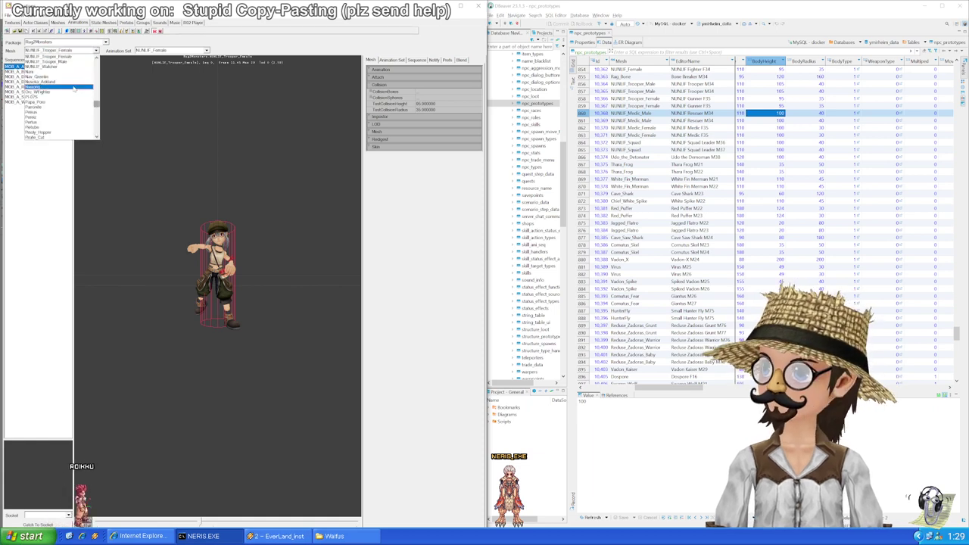
pyautogui.scroll(2, 72, 94)
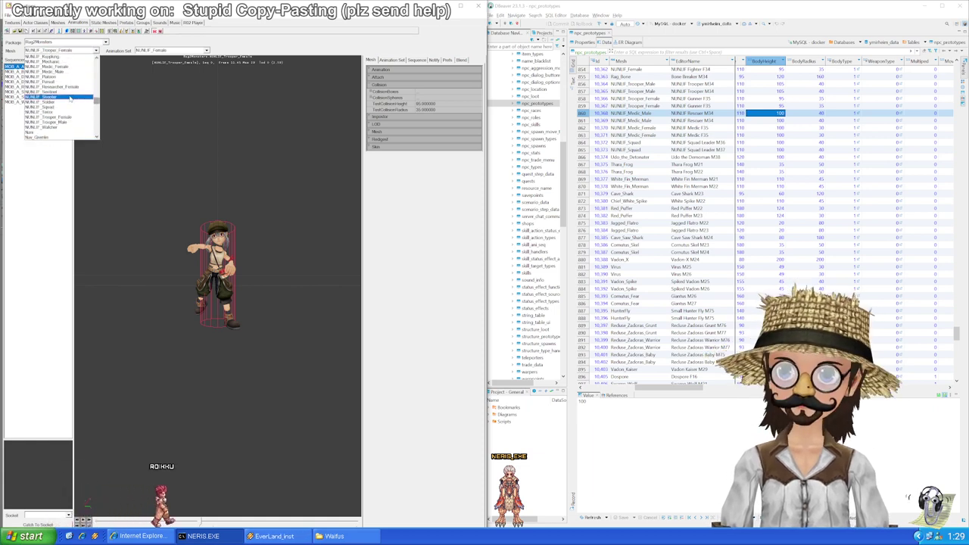
pyautogui.scroll(1, 72, 99)
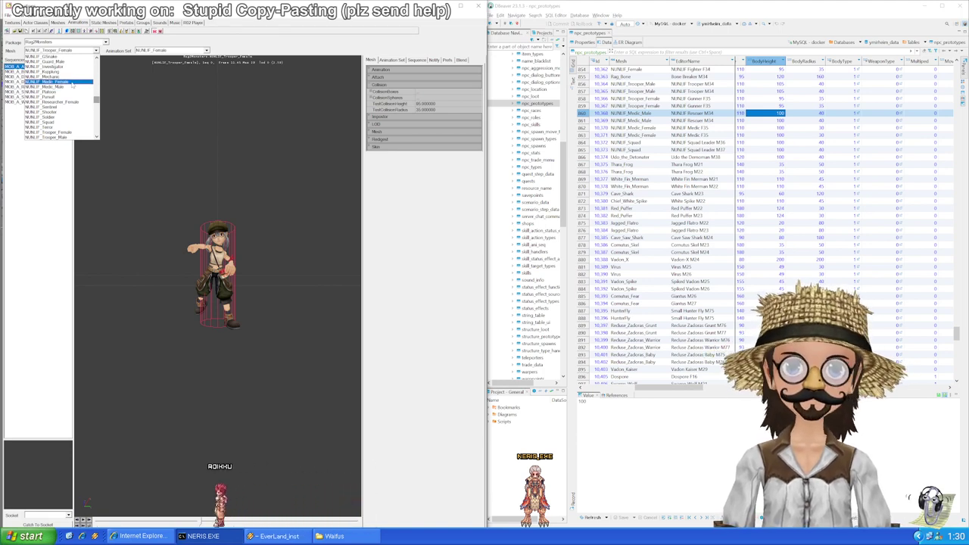
pyautogui.click(71, 87)
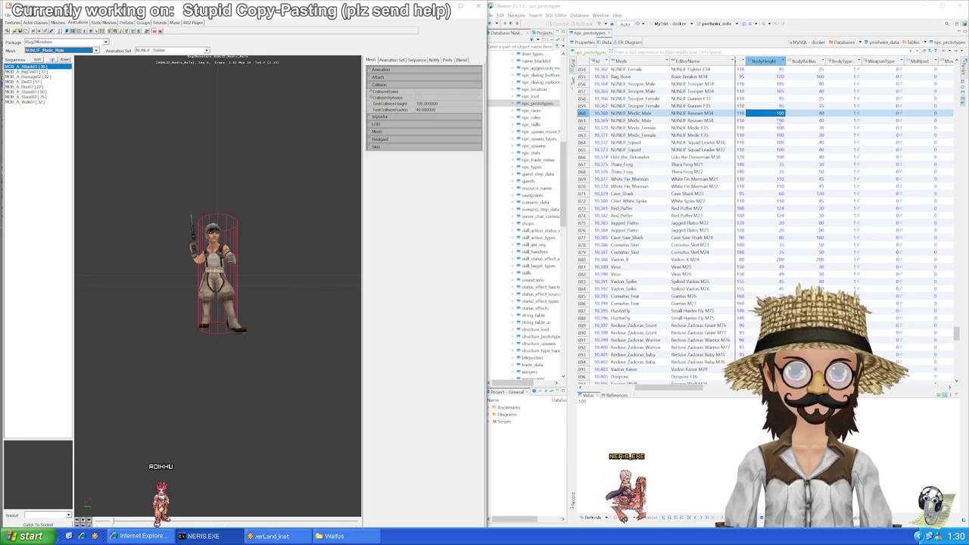
# Step: Set BodyHeight to 105 in both NUNLIF_Medic_Male rows, and save the table changes
pyautogui.click(779, 114)
pyautogui.write('1045')
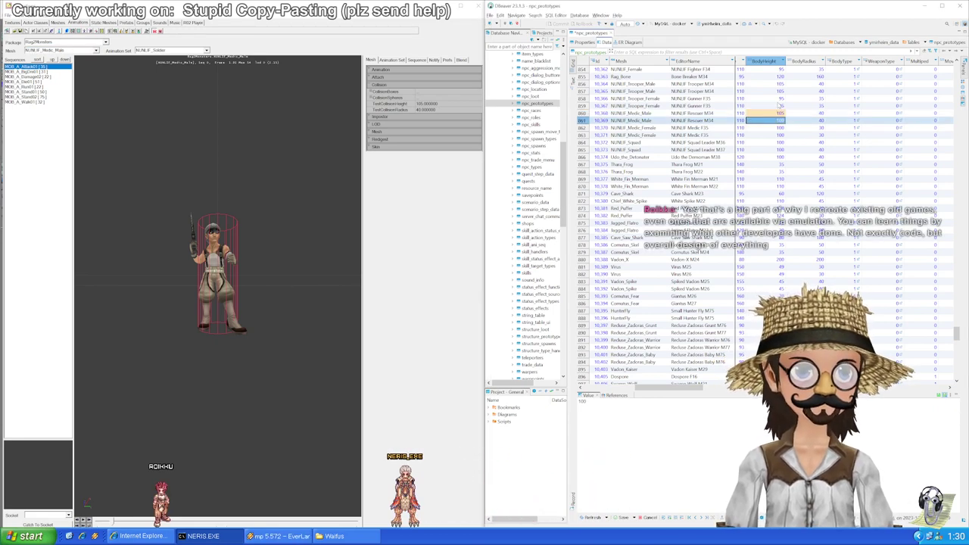
pyautogui.press('Tab')
pyautogui.press('Down')
pyautogui.press('Left')
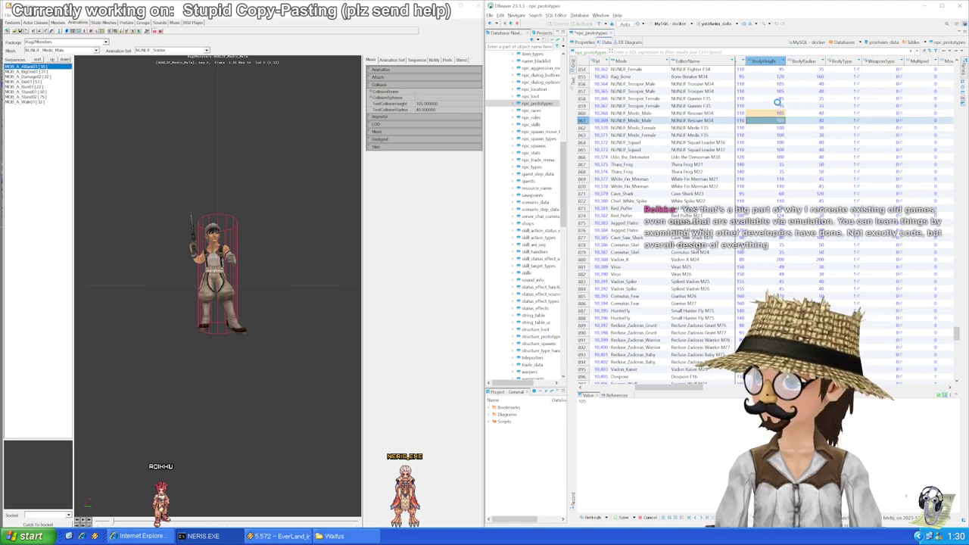
pyautogui.hotkey('ctrl', 's')
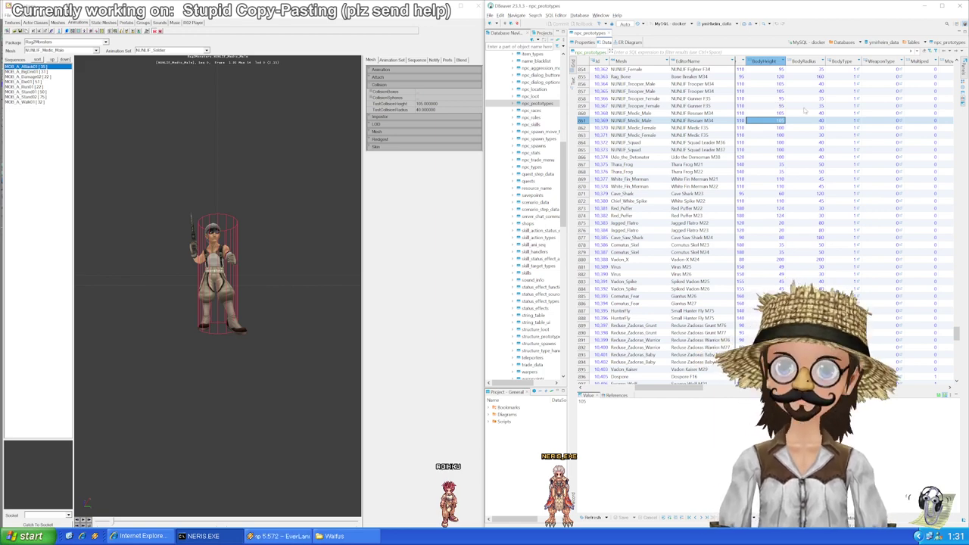
# Step: Load the NUNLIF_Medic_Female mesh in the mesh viewer to show its collision height and radius
pyautogui.press('Down')
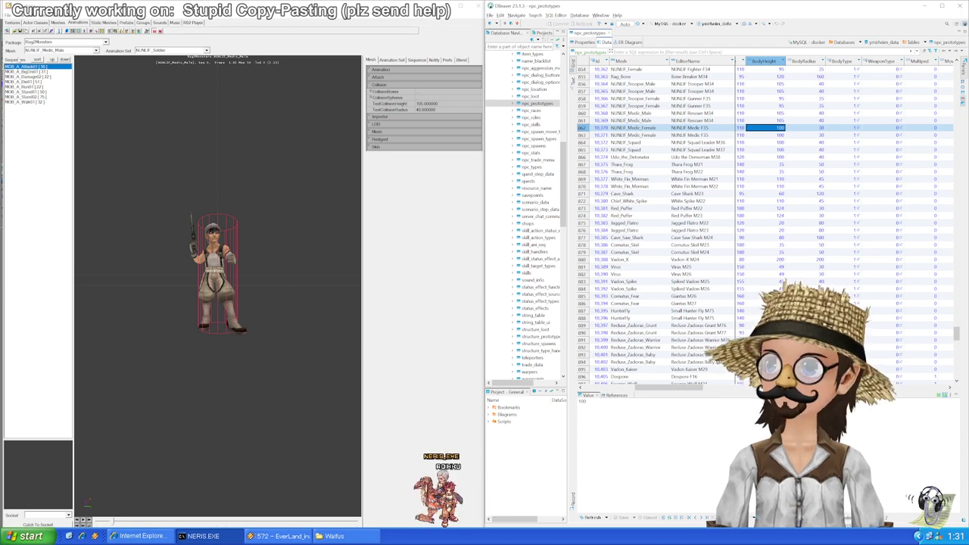
pyautogui.click(67, 50)
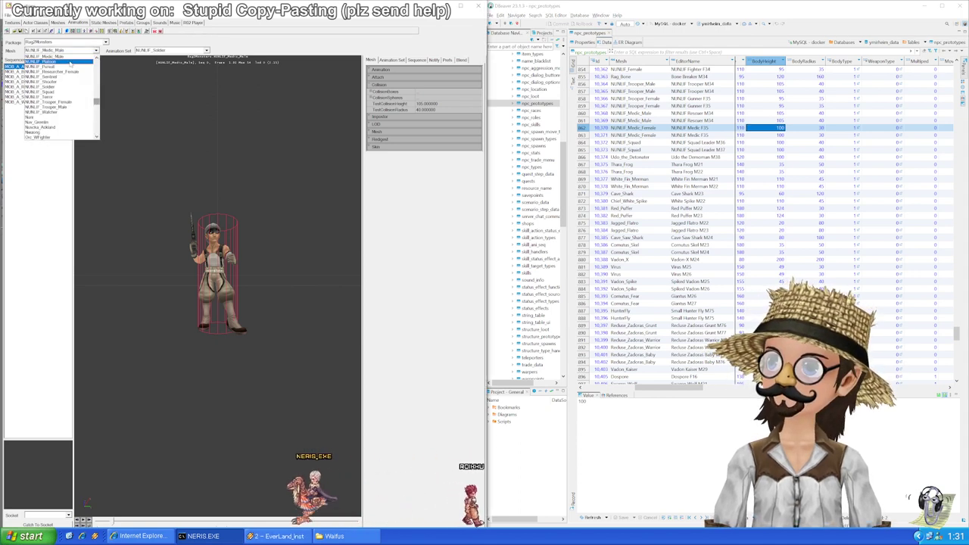
pyautogui.click(53, 67)
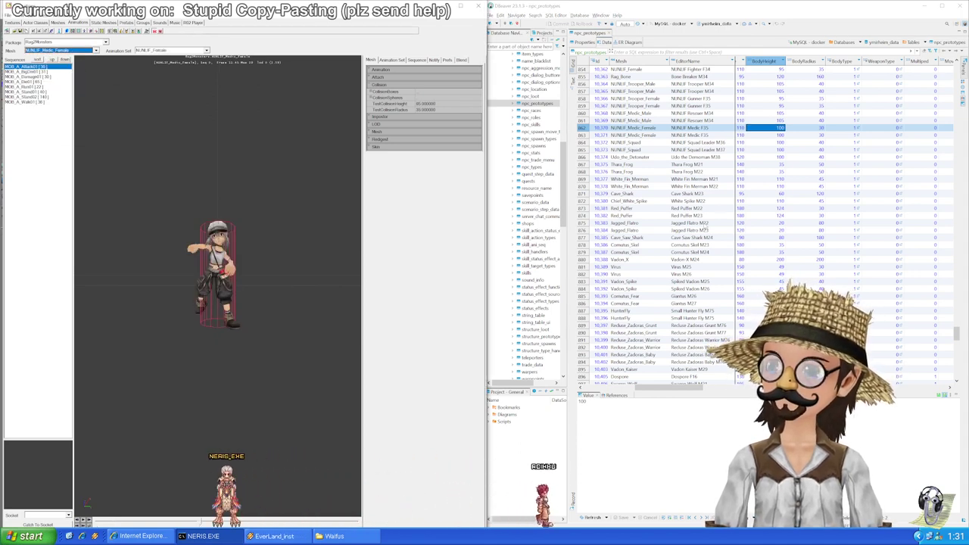
# Step: Set BodyHeight to 95 in both NUNLIF_Medic_Female rows of the npc_prototypes table
pyautogui.click(779, 128)
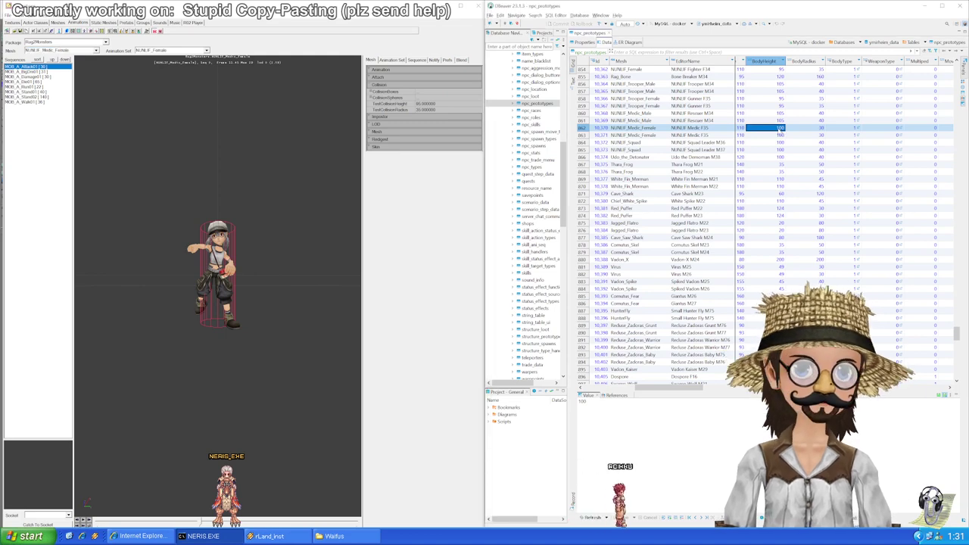
pyautogui.write('95')
pyautogui.press('Return')
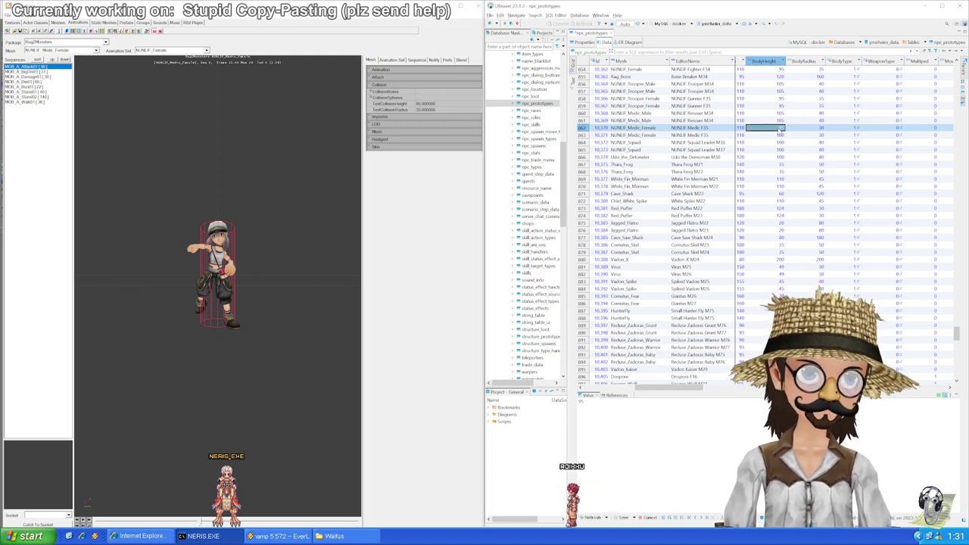
pyautogui.press('Down')
pyautogui.write('95')
pyautogui.press('Up')
# Step: Set BodyRadius to 35 in both NUNLIF_Medic_Female rows, and save the table changes
pyautogui.press('Right')
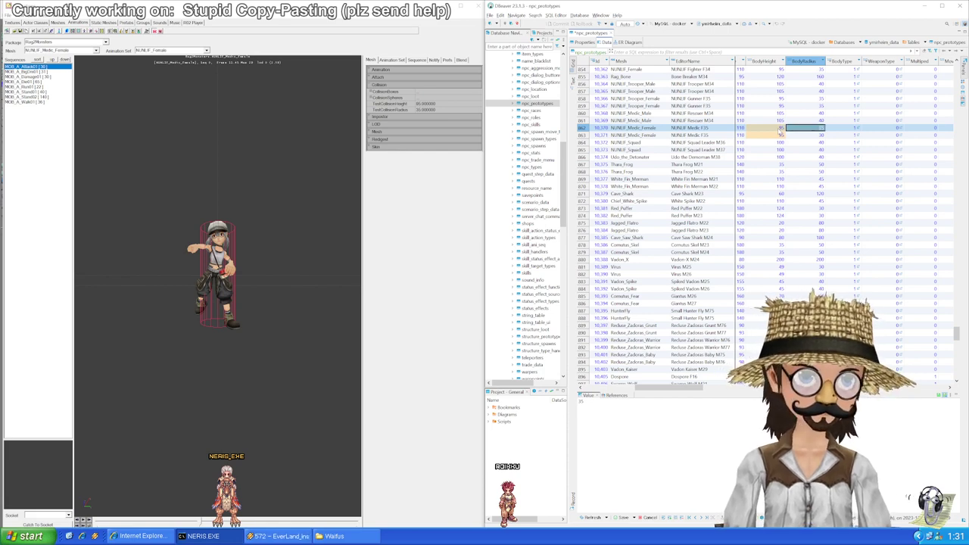
pyautogui.press('Down')
pyautogui.write('35')
pyautogui.press('Left')
pyautogui.press('Up')
pyautogui.press('Right')
pyautogui.press('Down')
pyautogui.press('Left')
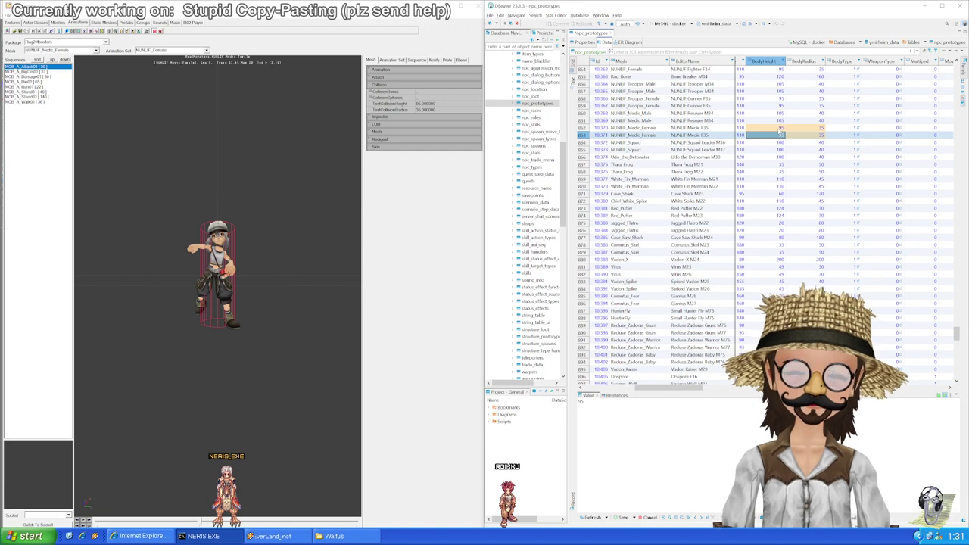
pyautogui.hotkey('ctrl', 's')
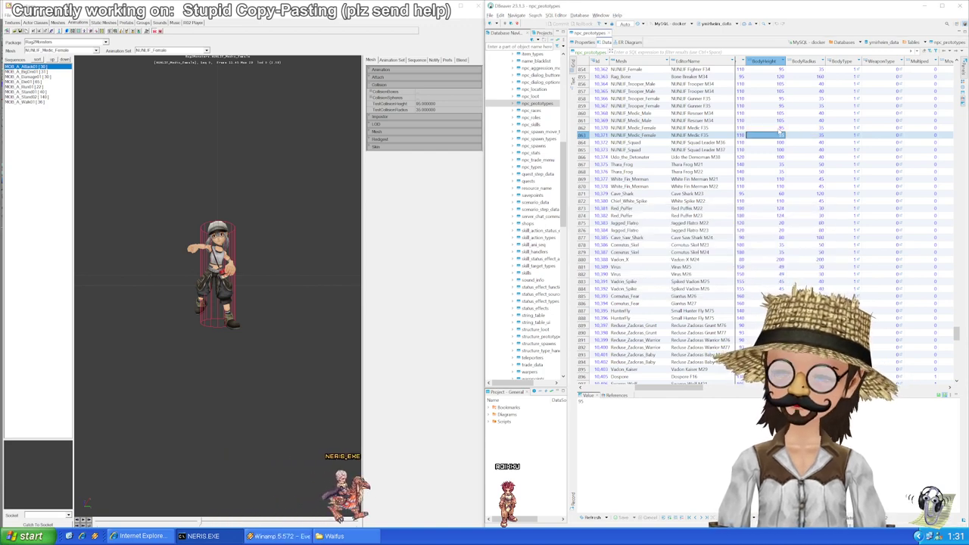
pyautogui.press('Down')
pyautogui.press('Down')
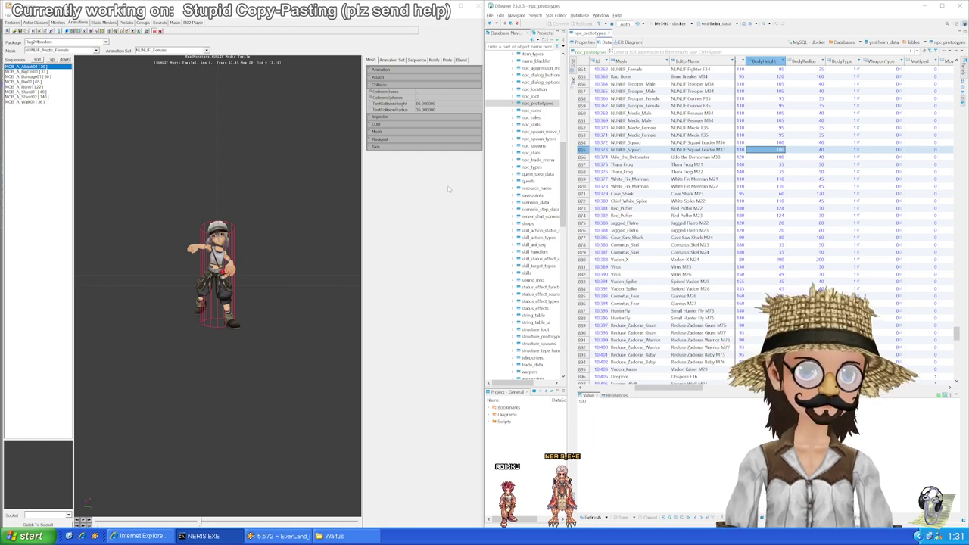
# Step: Load the NUNLIF_Squad mesh in the mesh viewer to show its collision height and radius
pyautogui.click(94, 50)
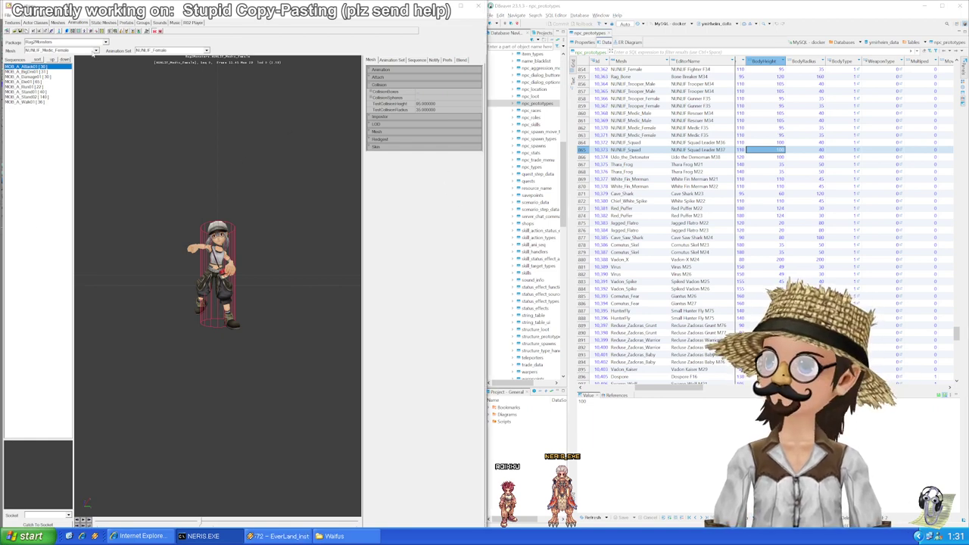
pyautogui.click(93, 50)
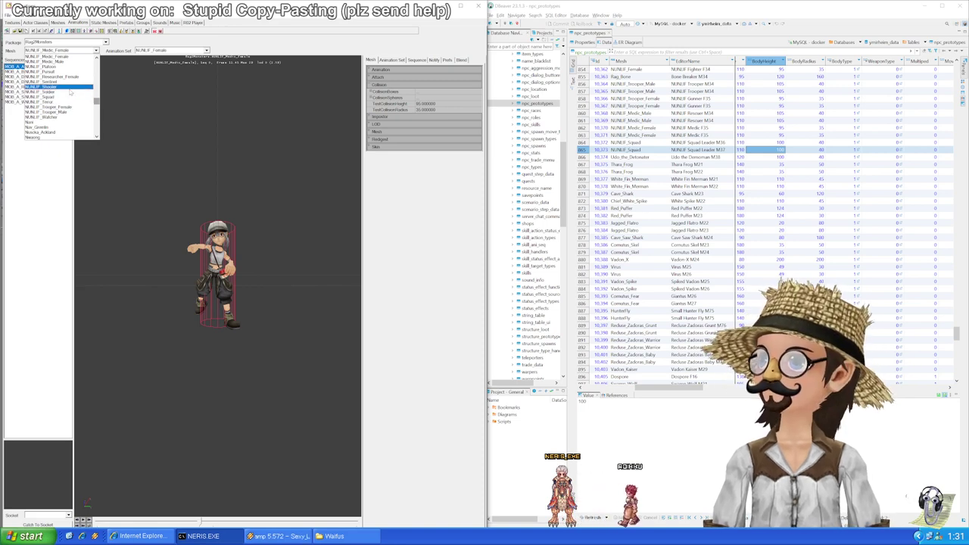
pyautogui.click(72, 97)
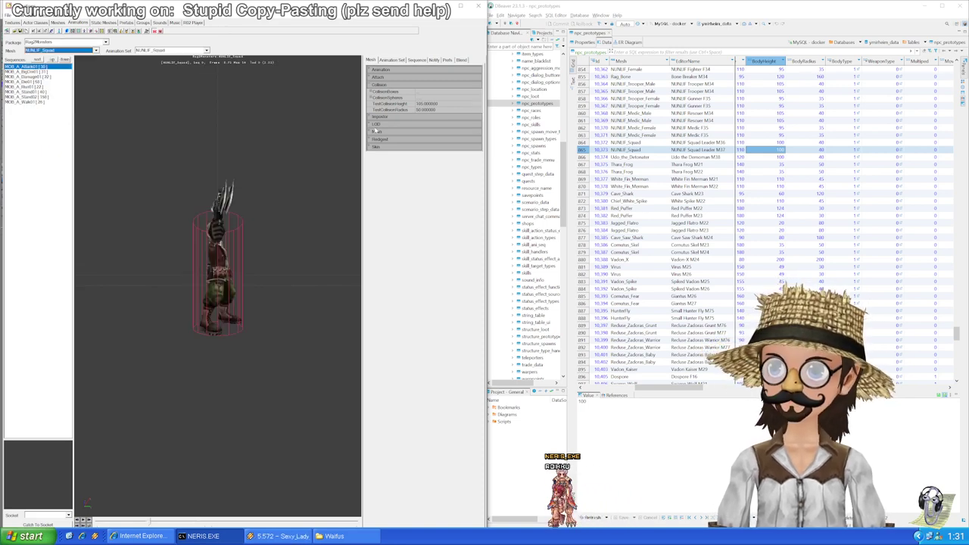
# Step: Set BodyHeight to 105 and BodyRadius to 50 in the first NUNLIF_Squad row, Squad Leader M36
pyautogui.click(779, 150)
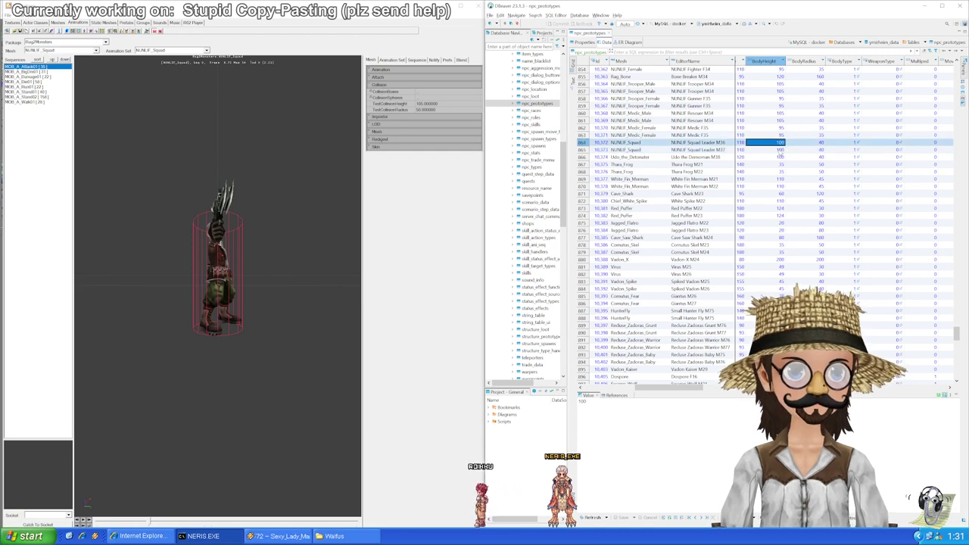
pyautogui.press('Up')
pyautogui.press('Right')
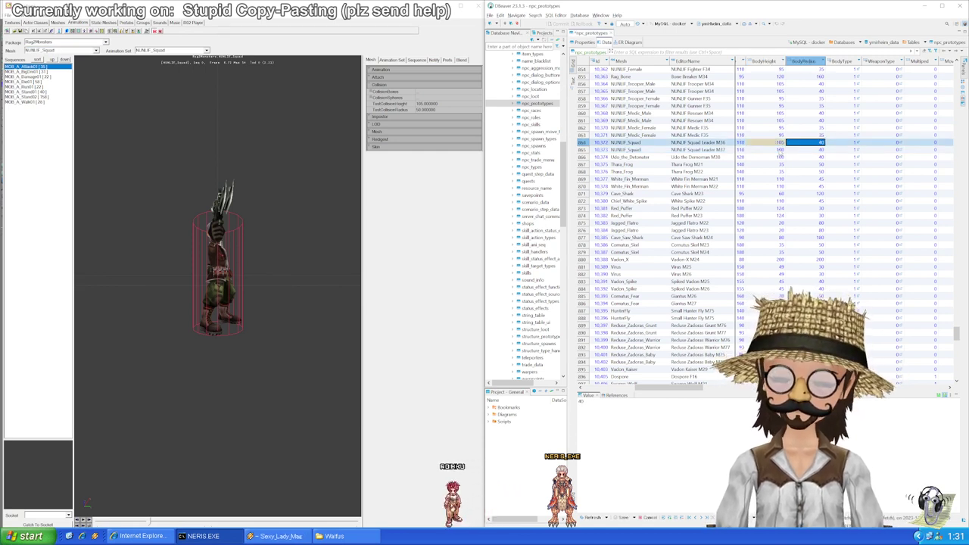
pyautogui.write('50')
pyautogui.press('Return')
# Step: Set BodyHeight to 105 and copy the BodyRadius of 50 into the second NUNLIF_Squad row, and save the table changes
pyautogui.press('Left')
pyautogui.press('Down')
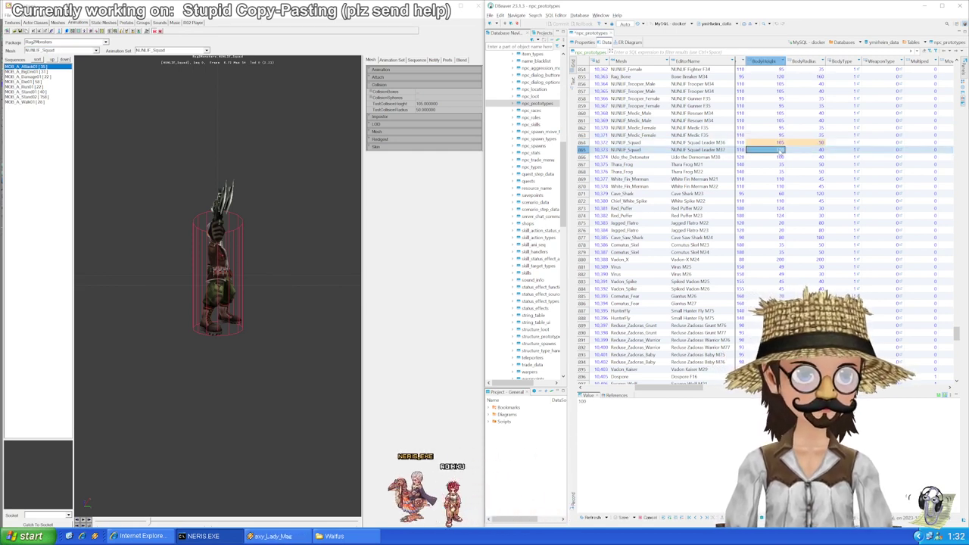
pyautogui.write('105')
pyautogui.press('Up')
pyautogui.press('Right')
pyautogui.hotkey('ctrl', 'c')
pyautogui.press('Down')
pyautogui.hotkey('ctrl', 'v')
pyautogui.press('Left')
pyautogui.press('Up')
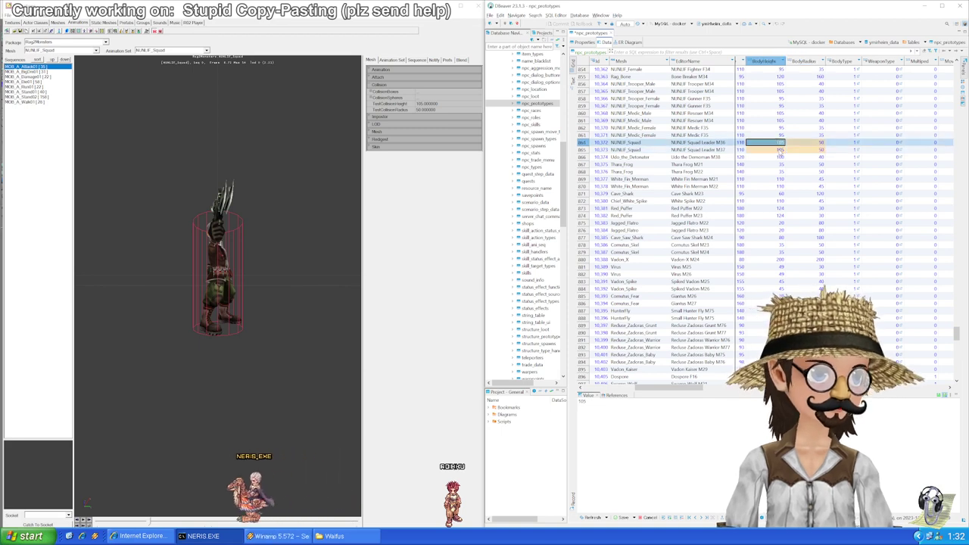
pyautogui.press('Right')
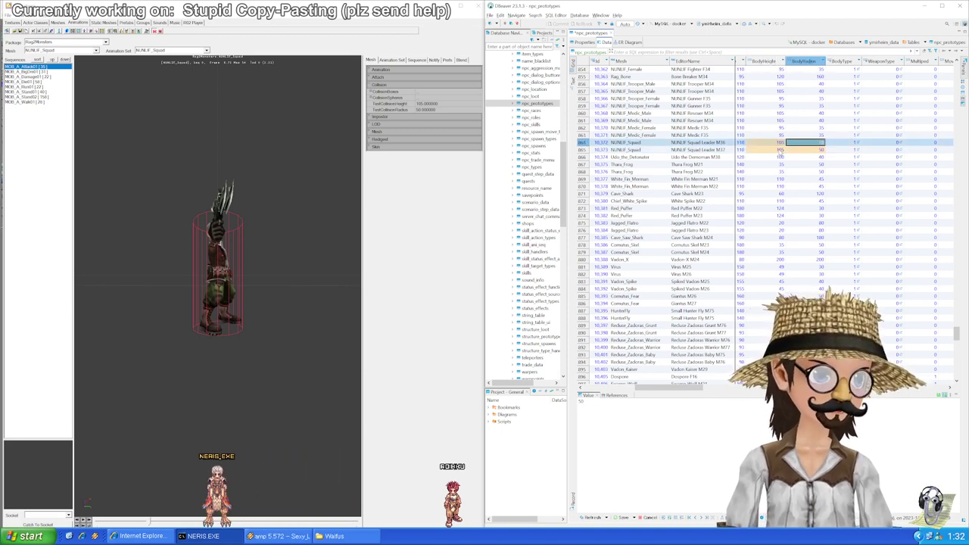
pyautogui.press('Left')
pyautogui.press('Down')
pyautogui.press('Right')
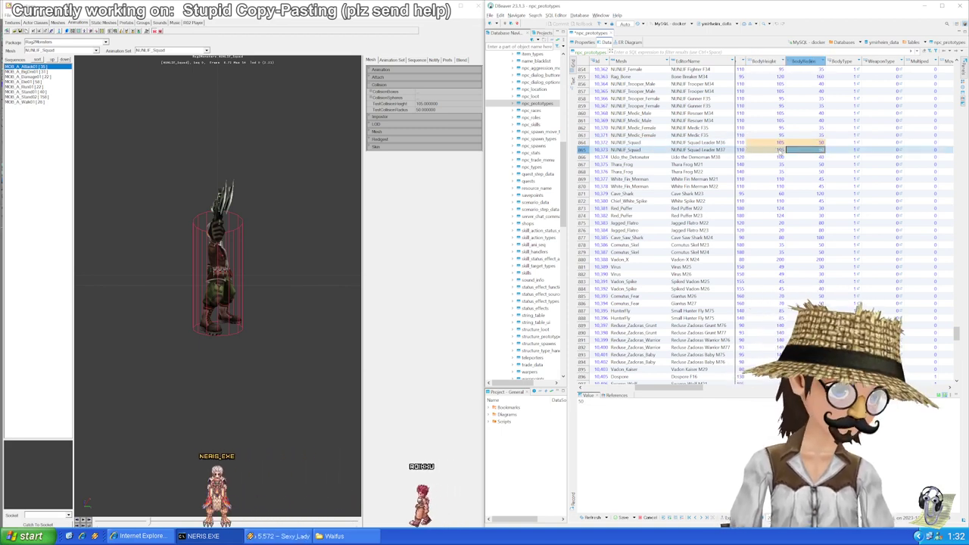
pyautogui.hotkey('ctrl', 's')
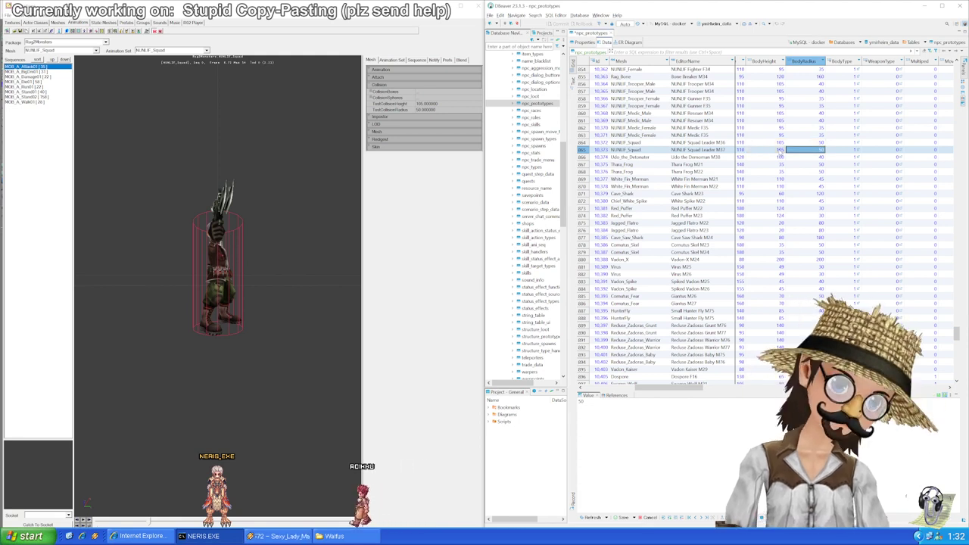
pyautogui.press('Up')
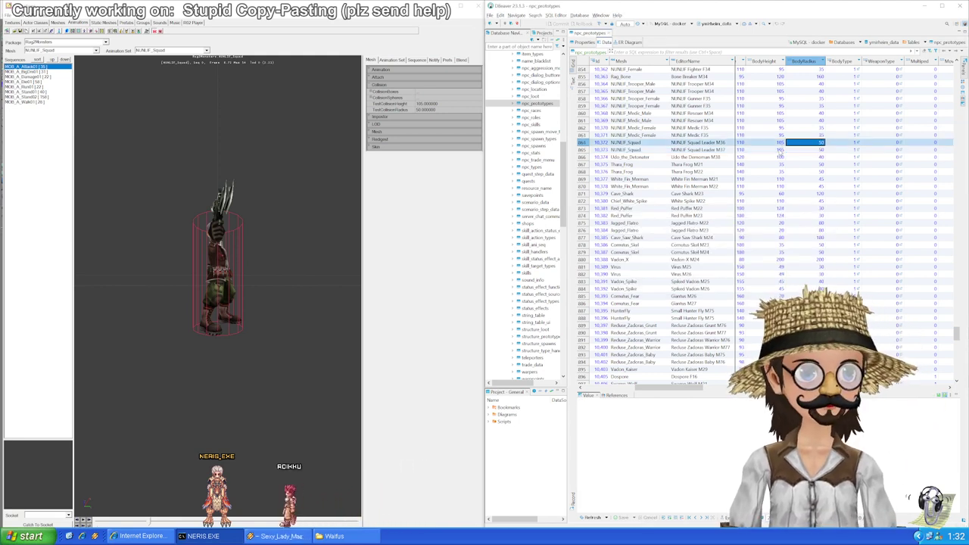
pyautogui.press('Left')
pyautogui.press('Down')
pyautogui.press('Right')
pyautogui.press('Up')
pyautogui.press('Left')
pyautogui.press('Down')
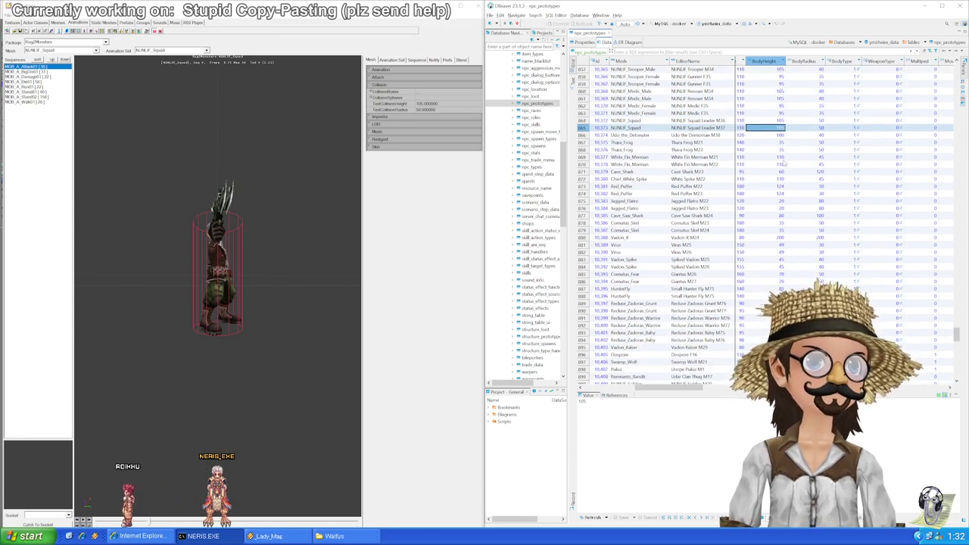
# Step: Load the Udo_the_Detonator mesh in the mesh viewer to show its collision height and radius
pyautogui.scroll(-1, 780, 152)
pyautogui.press('Down')
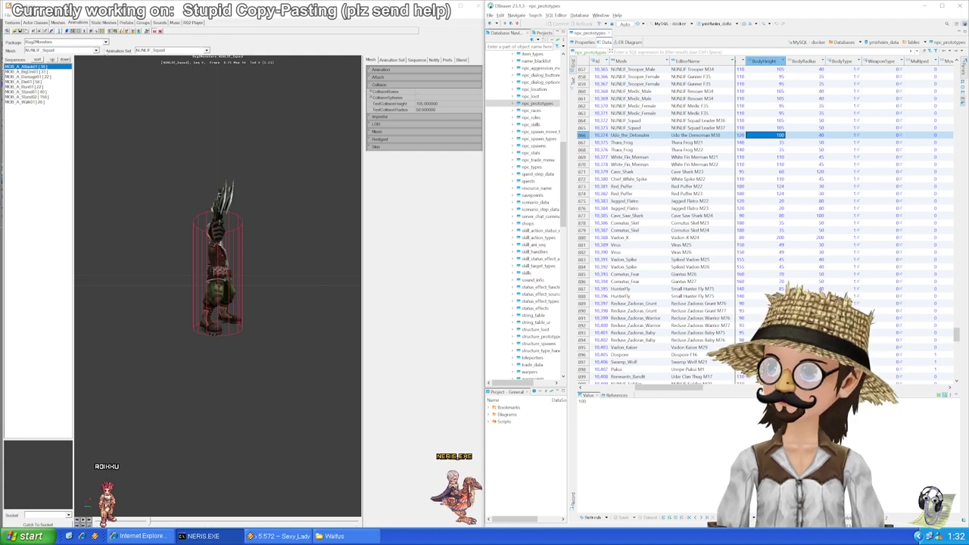
pyautogui.click(97, 50)
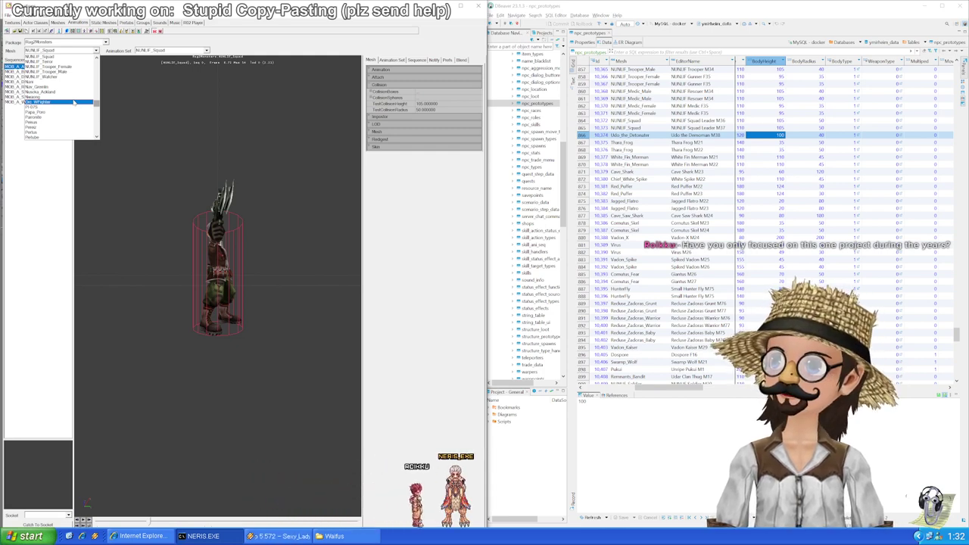
pyautogui.scroll(-6, 73, 101)
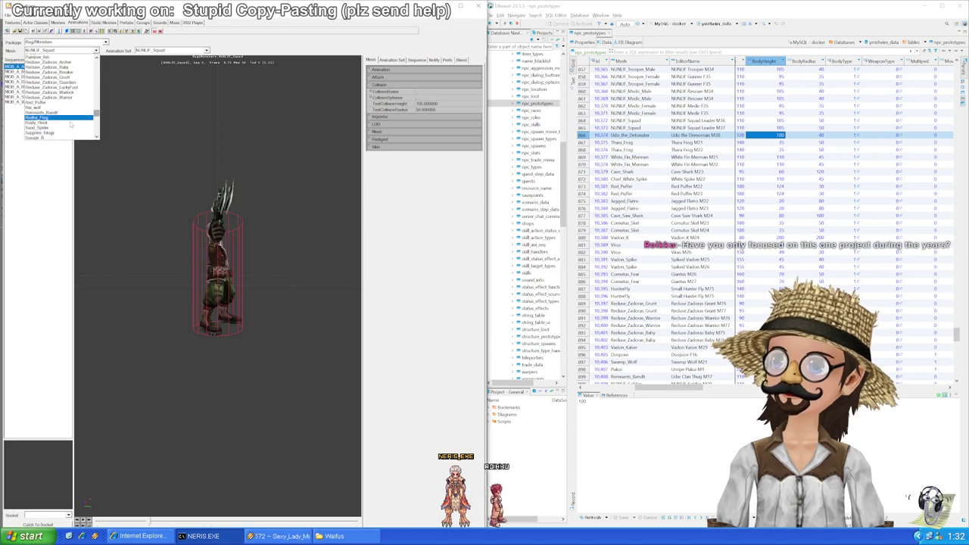
pyautogui.scroll(-8, 71, 123)
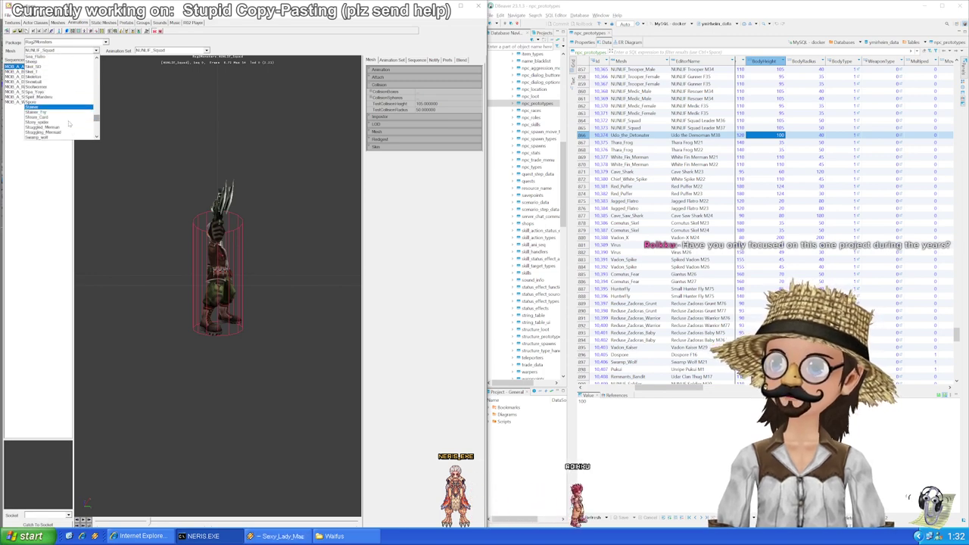
pyautogui.scroll(-8, 70, 121)
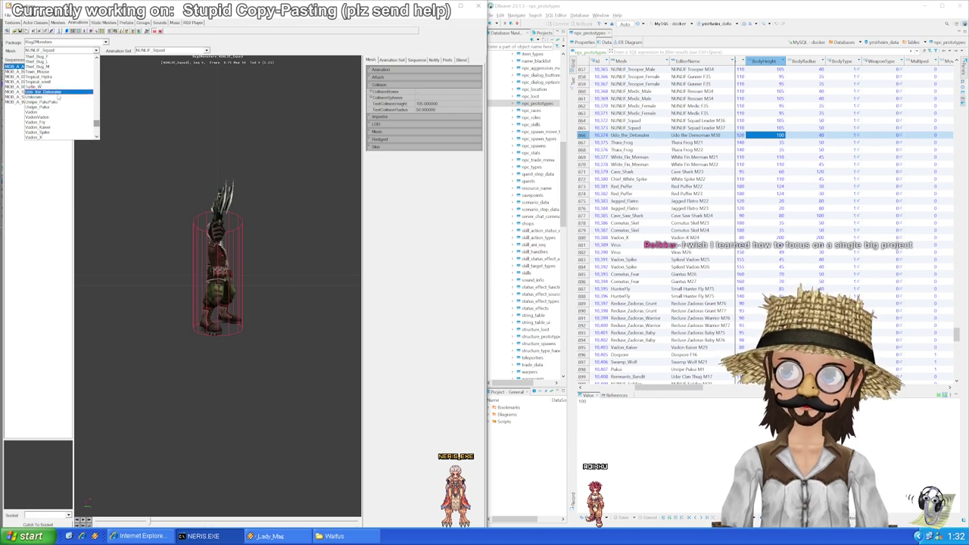
pyautogui.click(57, 92)
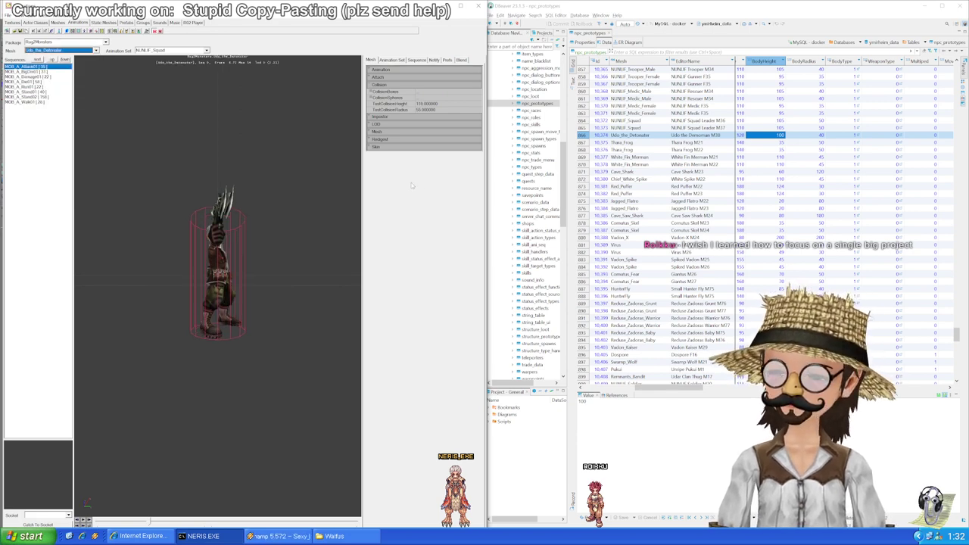
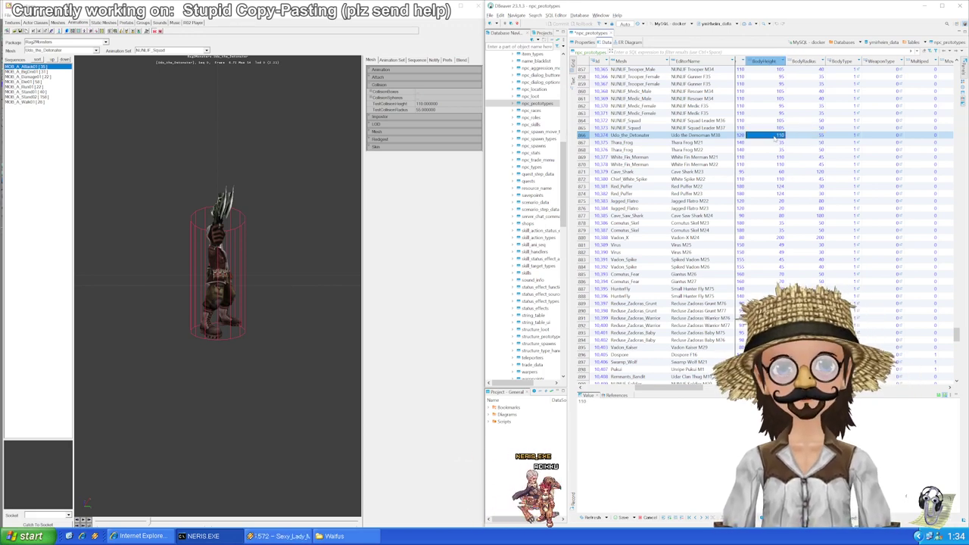
# Step: Save the Udo_the_Detonator row with BodyHeight 110 and BodyRadius 55, and go to the BodyHeight of the first Thara_Frog row
pyautogui.hotkey('ctrl', 's')
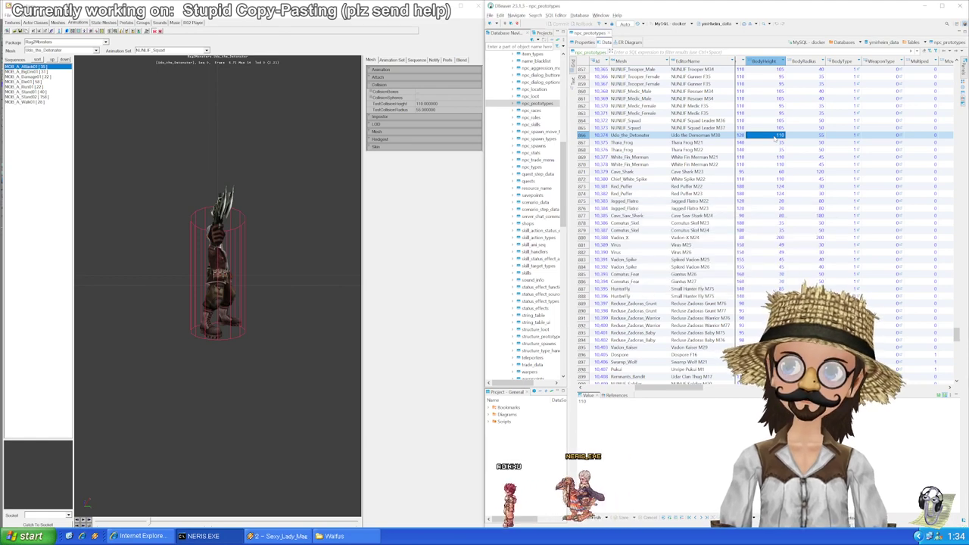
pyautogui.press('Right')
pyautogui.press('Left')
pyautogui.press('Right')
pyautogui.press('Left')
pyautogui.press('Up')
pyautogui.press('Right')
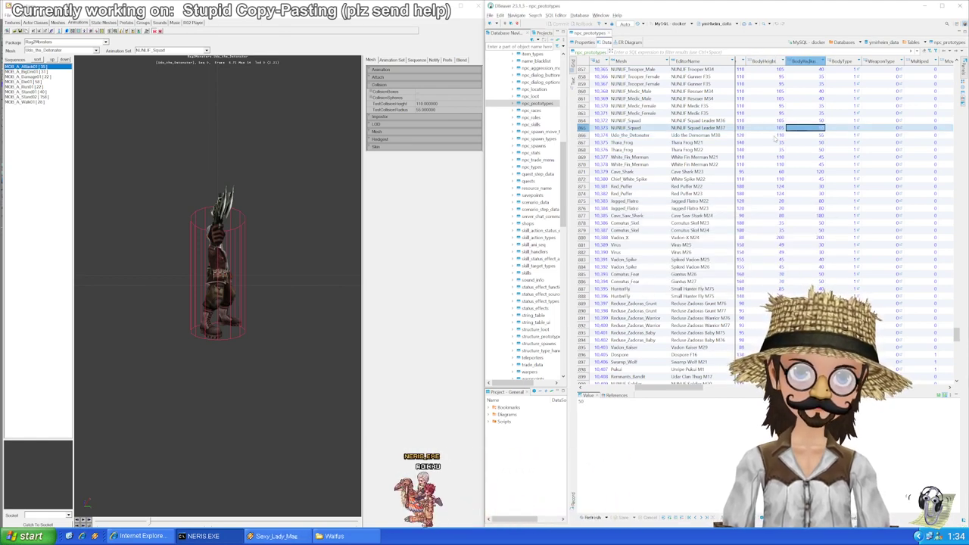
pyautogui.press('Down')
pyautogui.press('Left')
pyautogui.press('Down')
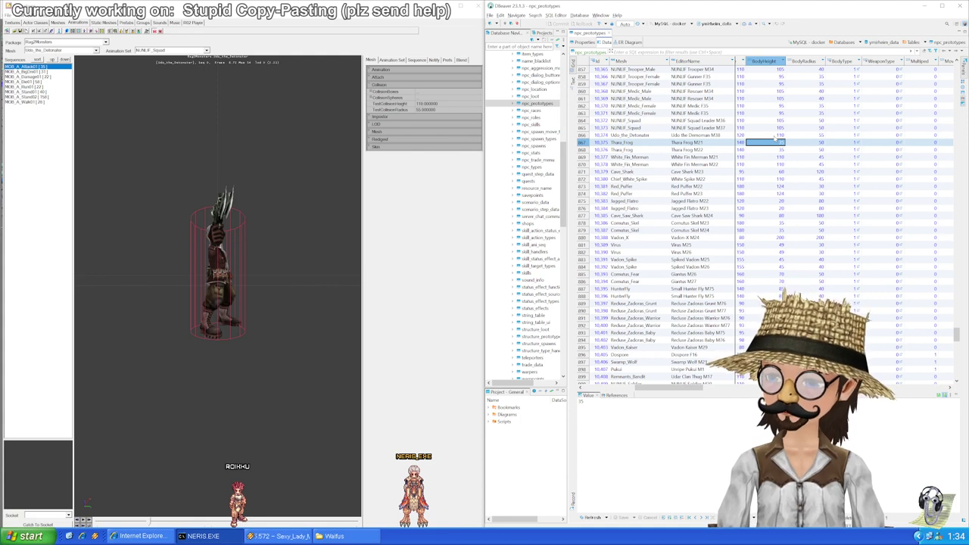
pyautogui.click(776, 150)
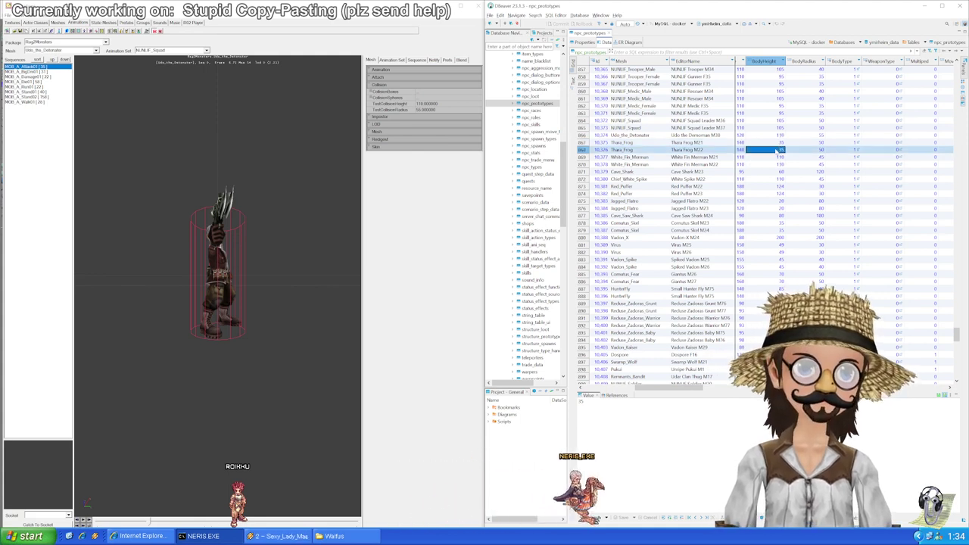
pyautogui.press('Up')
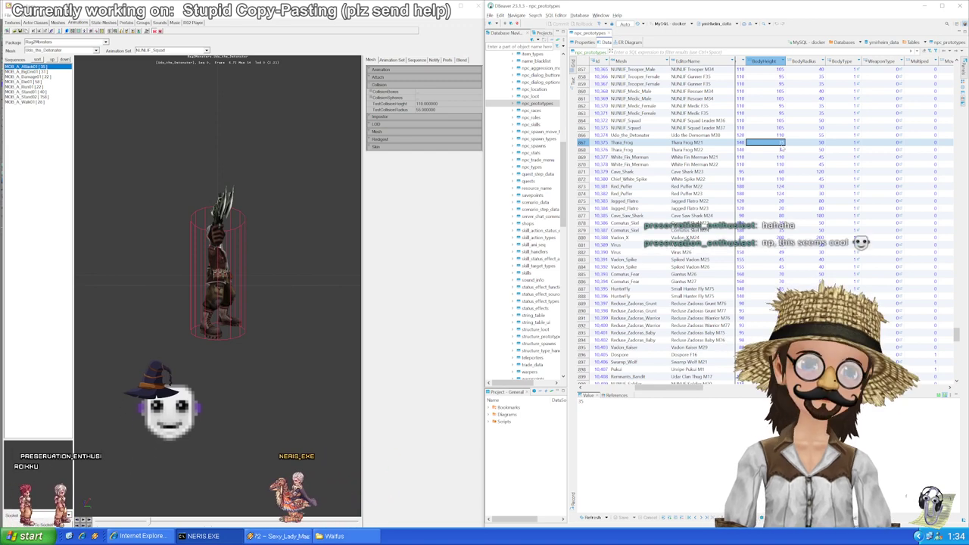
pyautogui.press('Right')
pyautogui.press('Left')
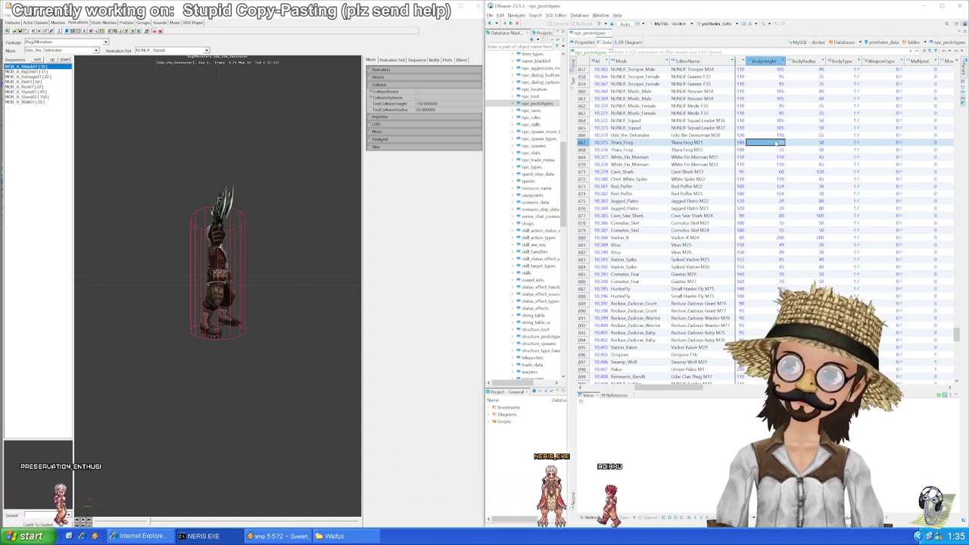
pyautogui.click(794, 145)
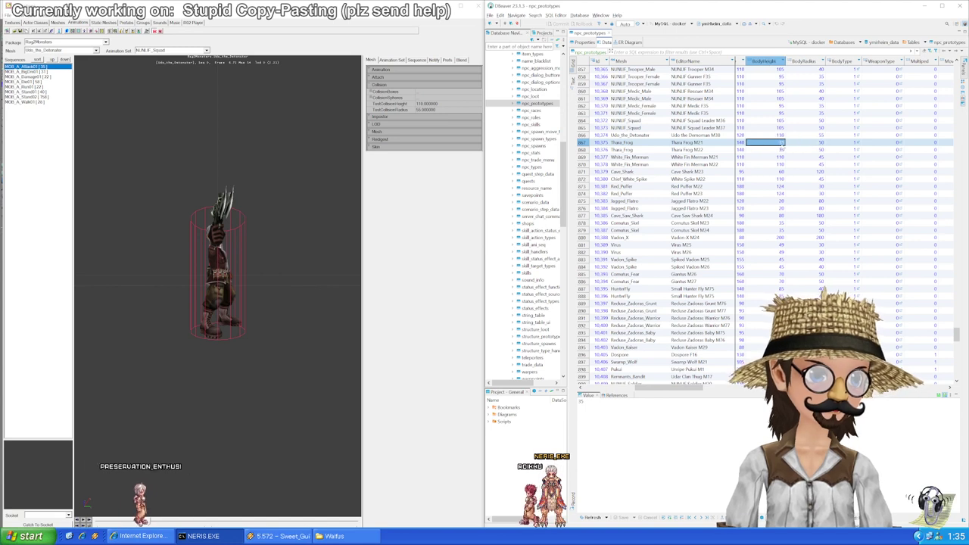
pyautogui.click(777, 138)
pyautogui.press('Down')
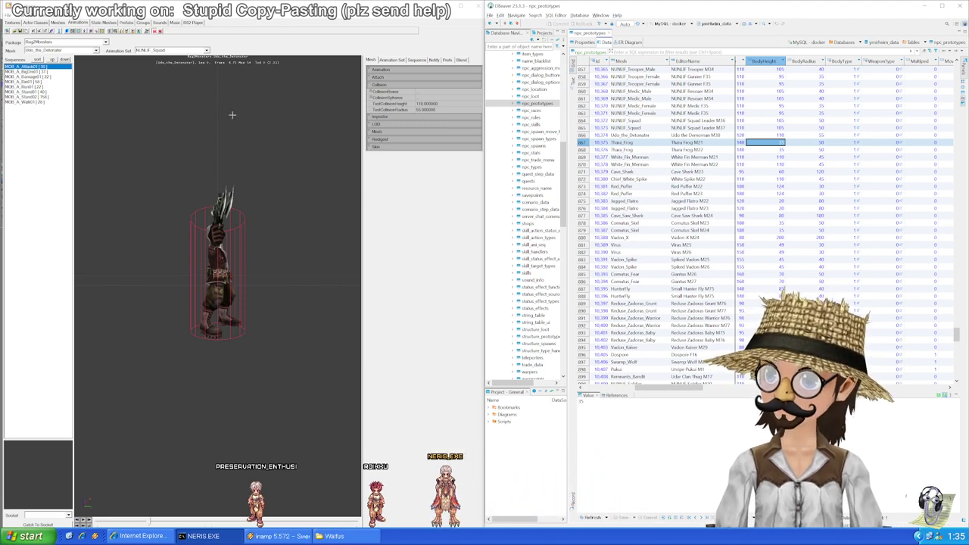
pyautogui.click(778, 151)
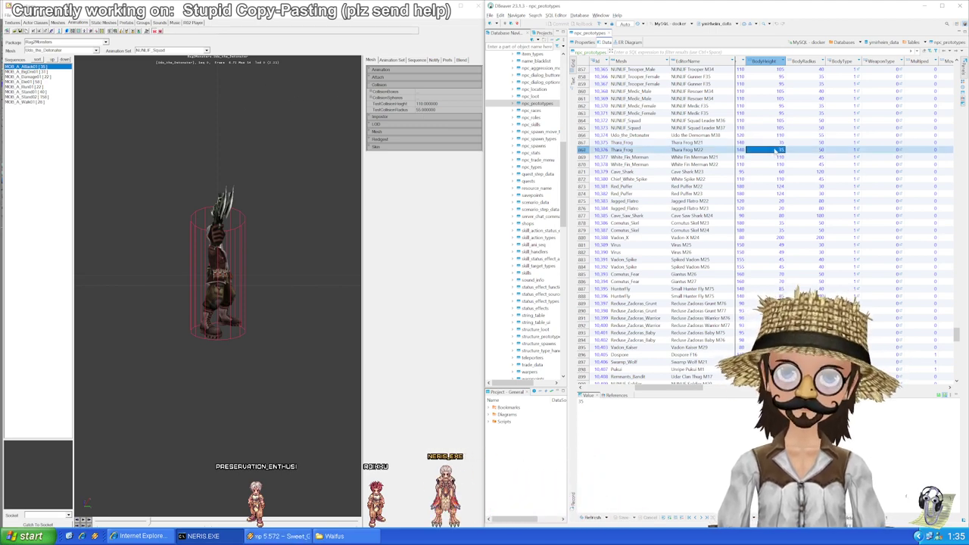
pyautogui.press('Up')
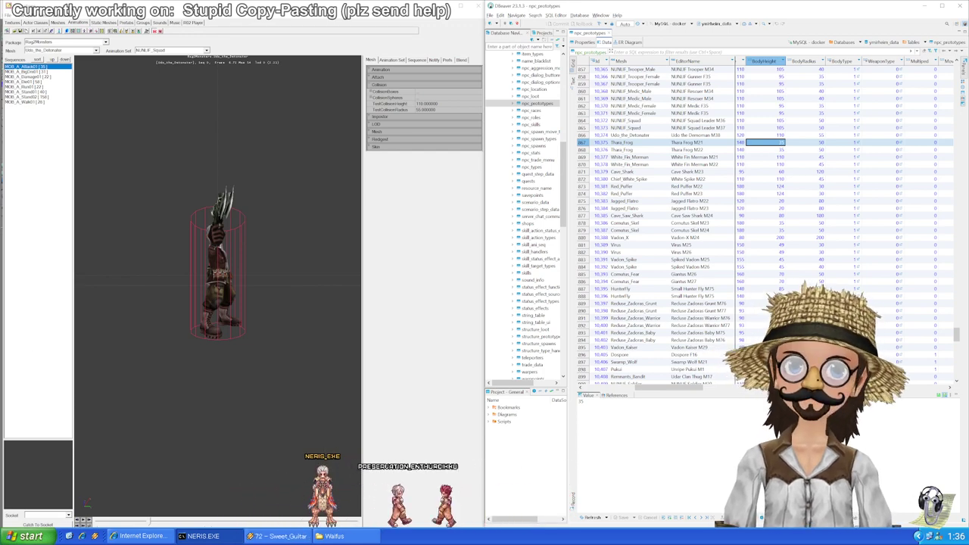
# Step: Load the Thara_Frog mesh in the mesh viewer to show its collision height and radius
pyautogui.click(96, 51)
pyautogui.click(96, 50)
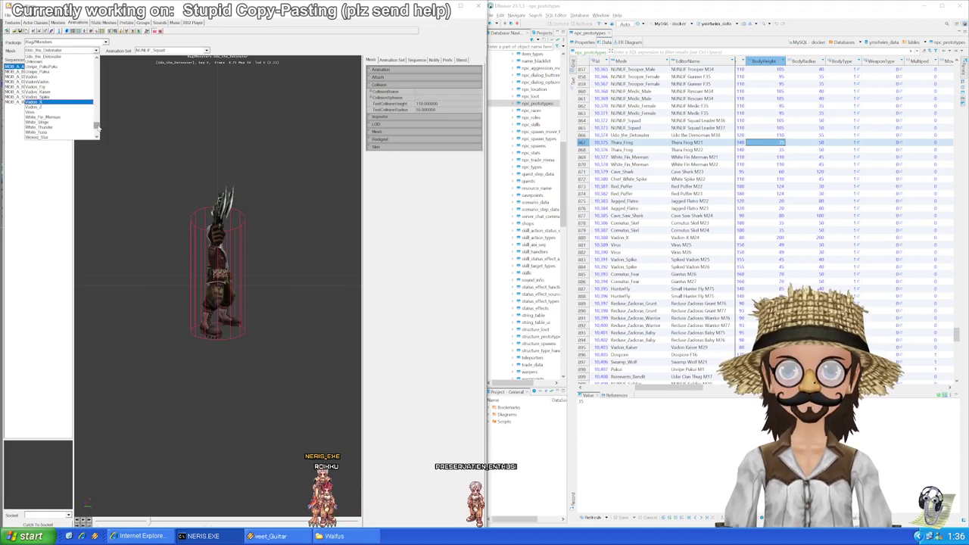
pyautogui.scroll(3, 95, 126)
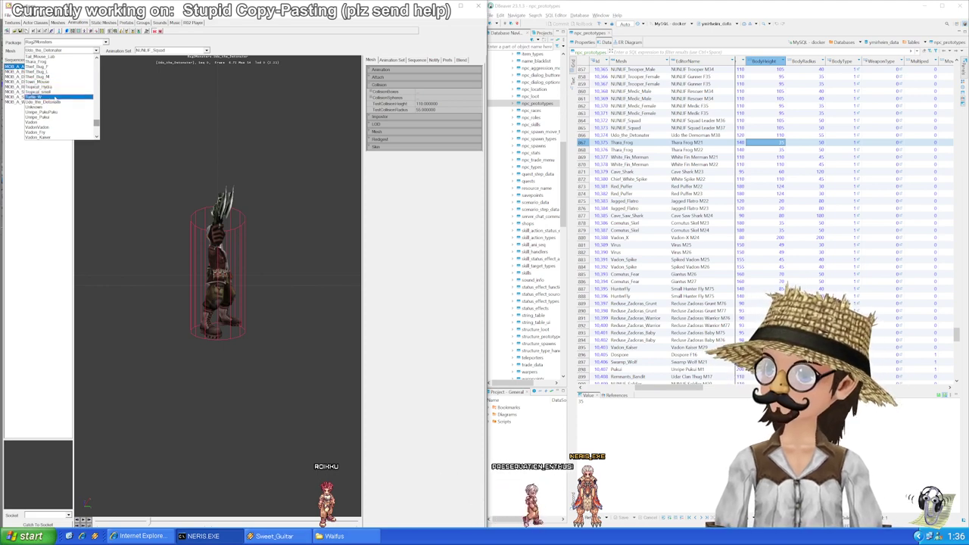
pyautogui.scroll(2, 54, 99)
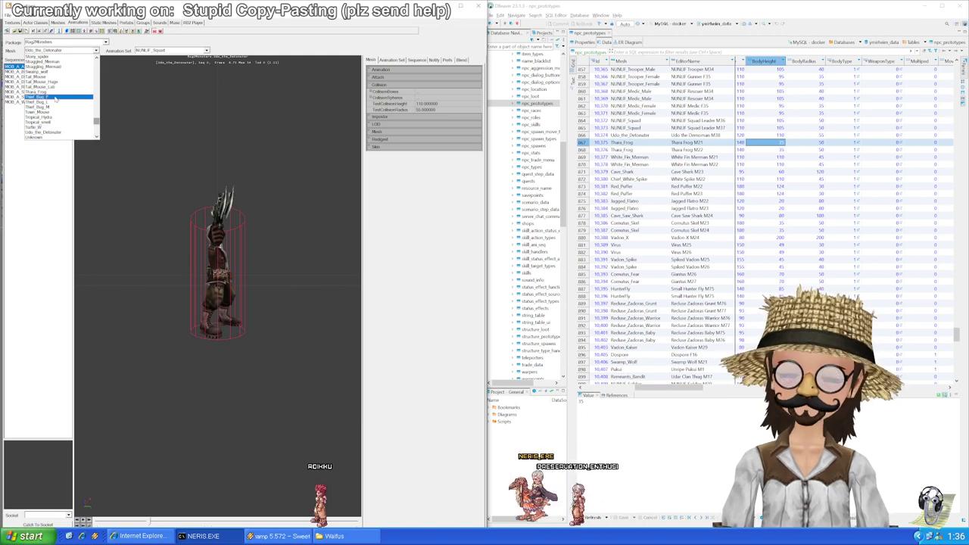
pyautogui.click(54, 93)
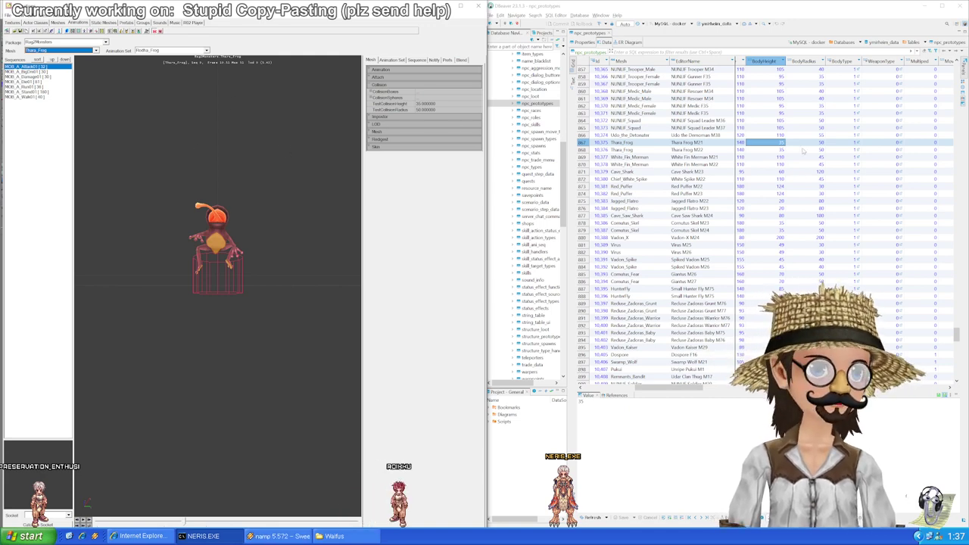
# Step: Select the BodyHeight and BodyRadius cells of both Thara_Frog rows to compare them with the mesh's collision values
pyautogui.click(772, 151)
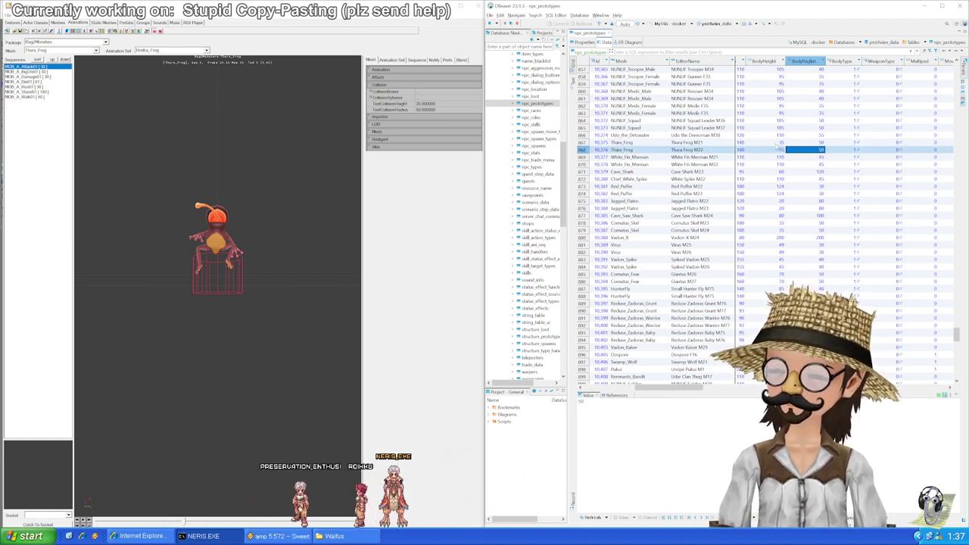
pyautogui.moveTo(779, 143); pyautogui.dragTo(791, 149)
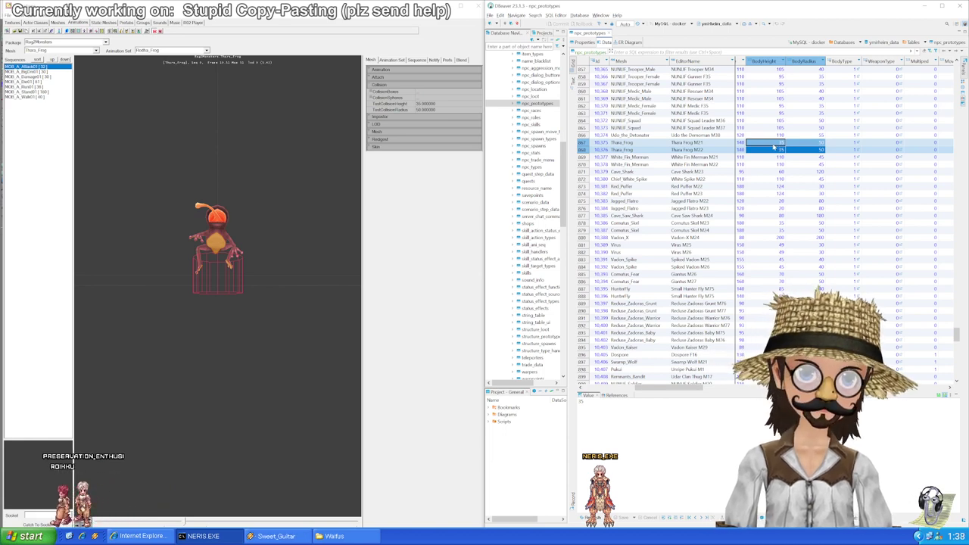
# Step: Go to the BodyHeight of the first White_Fin_Merman row and load the White_Fin_Merman mesh to show its collision values
pyautogui.click(773, 145)
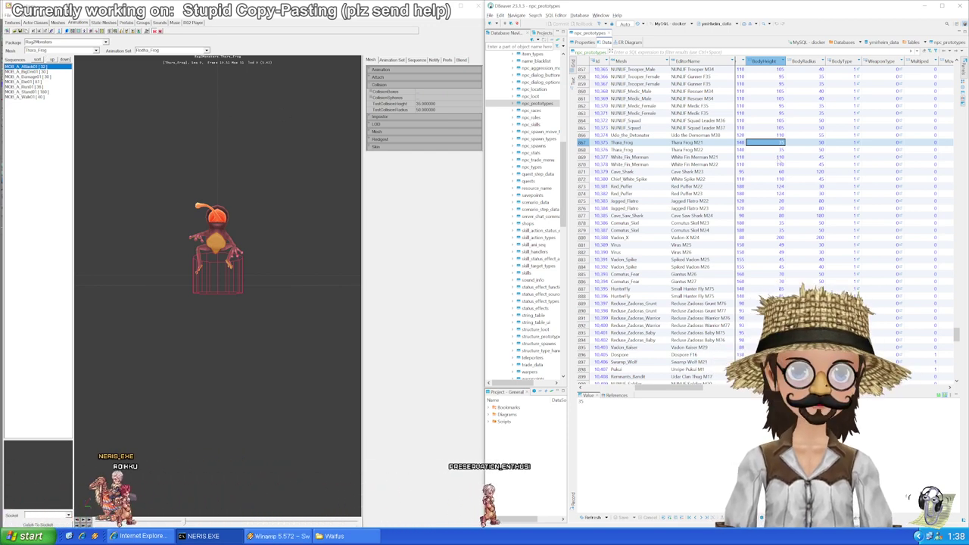
pyautogui.click(773, 158)
pyautogui.scroll(-1, 773, 159)
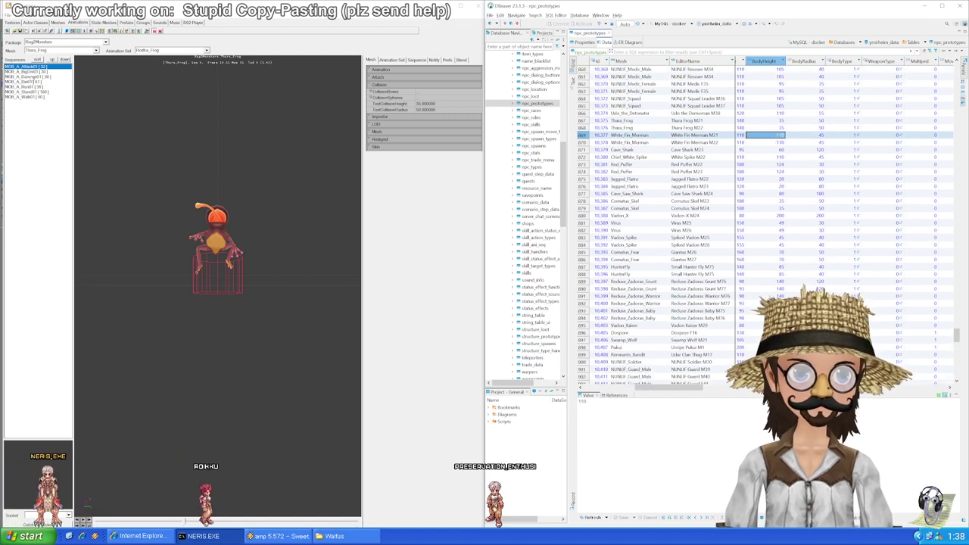
pyautogui.click(95, 50)
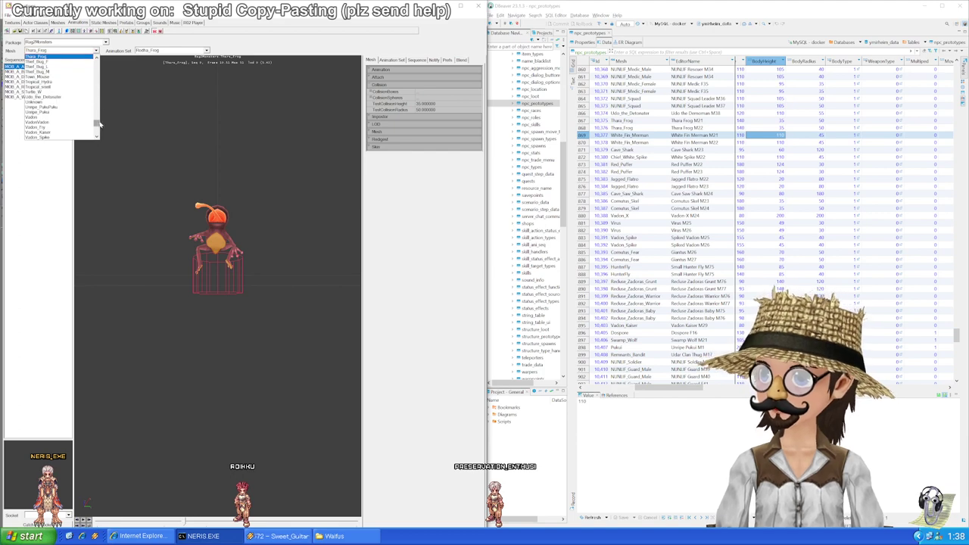
pyautogui.scroll(1, 96, 124)
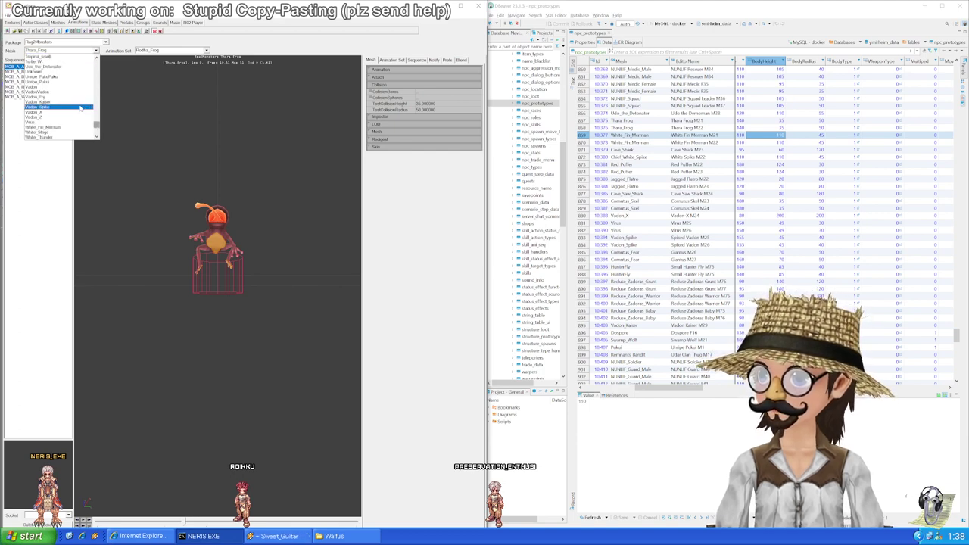
pyautogui.scroll(-4, 69, 115)
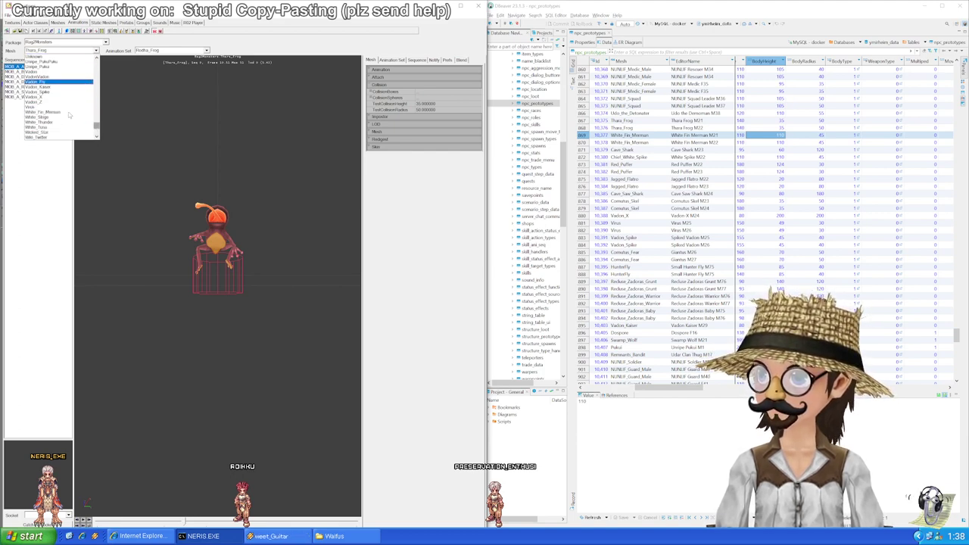
pyautogui.click(64, 83)
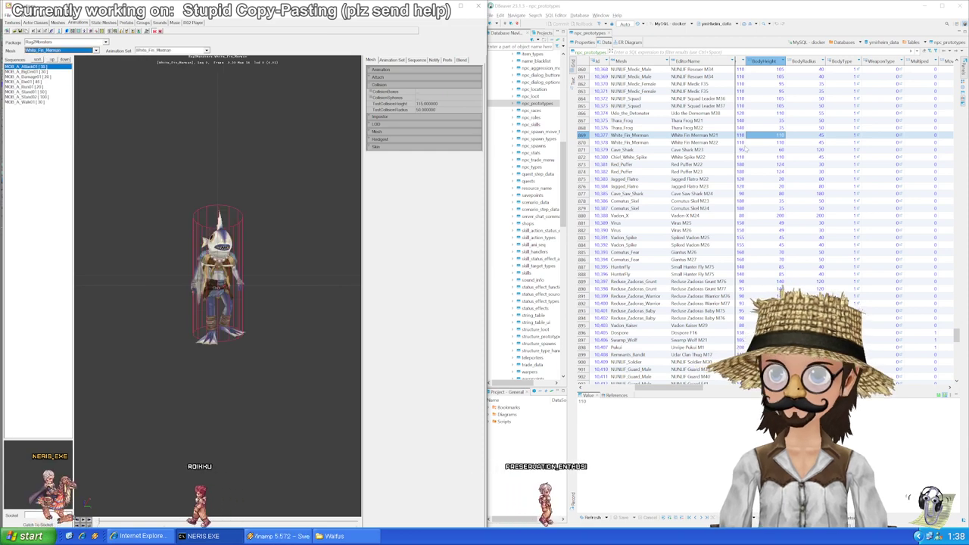
# Step: Set BodyHeight to 115 in both White_Fin_Merman rows
pyautogui.click(780, 136)
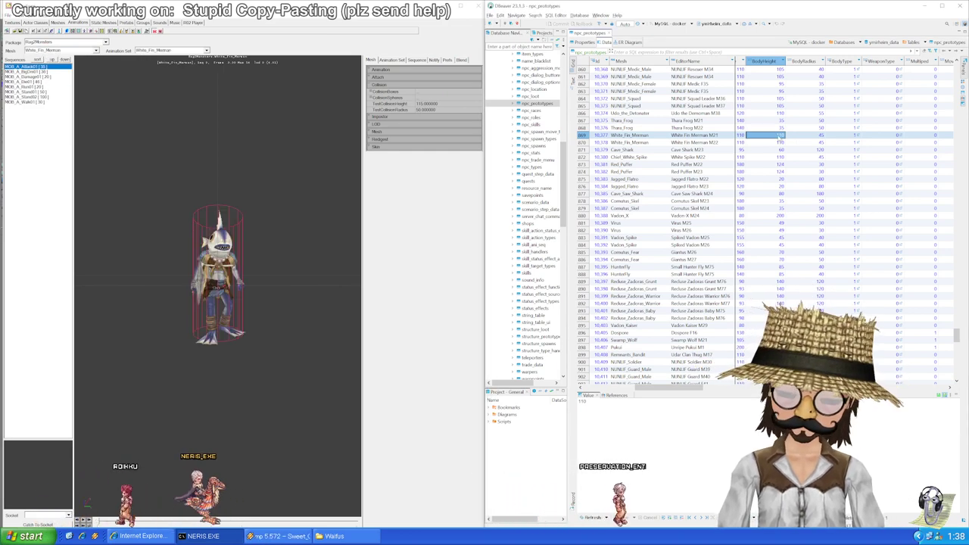
pyautogui.write('115')
pyautogui.press('Return')
pyautogui.hotkey('ctrl', 'c')
pyautogui.press('Down')
pyautogui.hotkey('ctrl', 'v')
# Step: Set BodyRadius to 50 in both White_Fin_Merman rows, and go to the BodyHeight of the Cave_Shark row
pyautogui.press('Up')
pyautogui.press('Right')
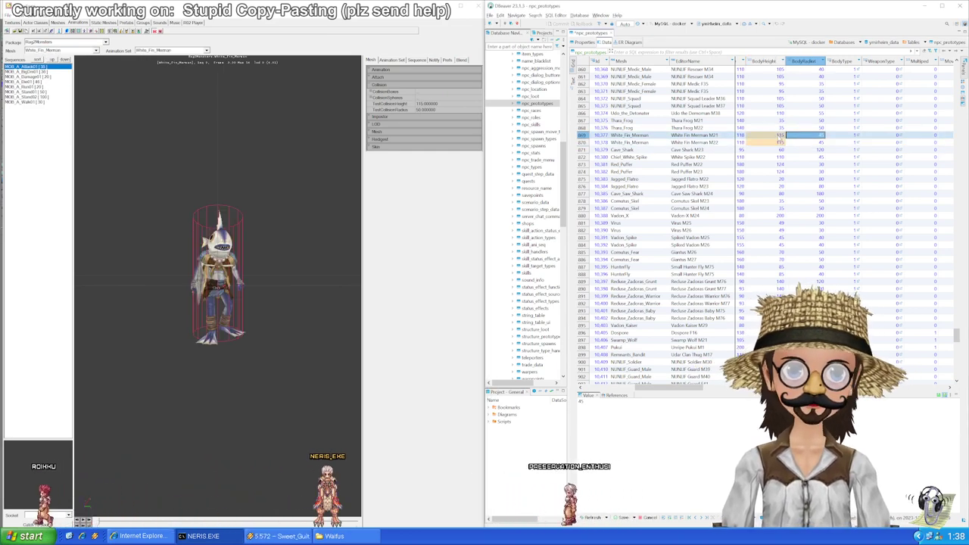
pyautogui.write('50')
pyautogui.press('Return')
pyautogui.hotkey('ctrl', 'c')
pyautogui.press('Down')
pyautogui.hotkey('ctrl', 'v')
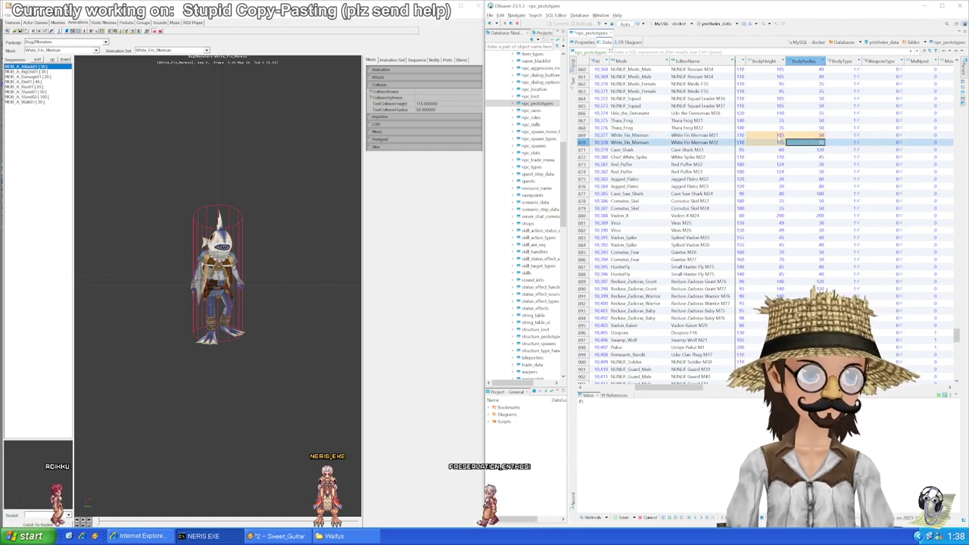
pyautogui.press('Down')
pyautogui.press('Left')
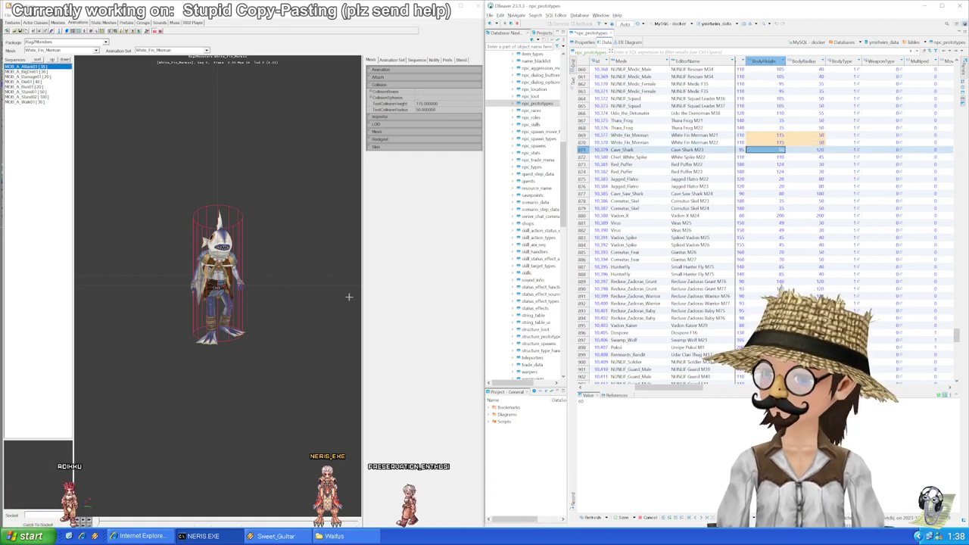
# Step: Load the Cave_Shark mesh in the mesh viewer to show its collision height and radius
pyautogui.click(96, 53)
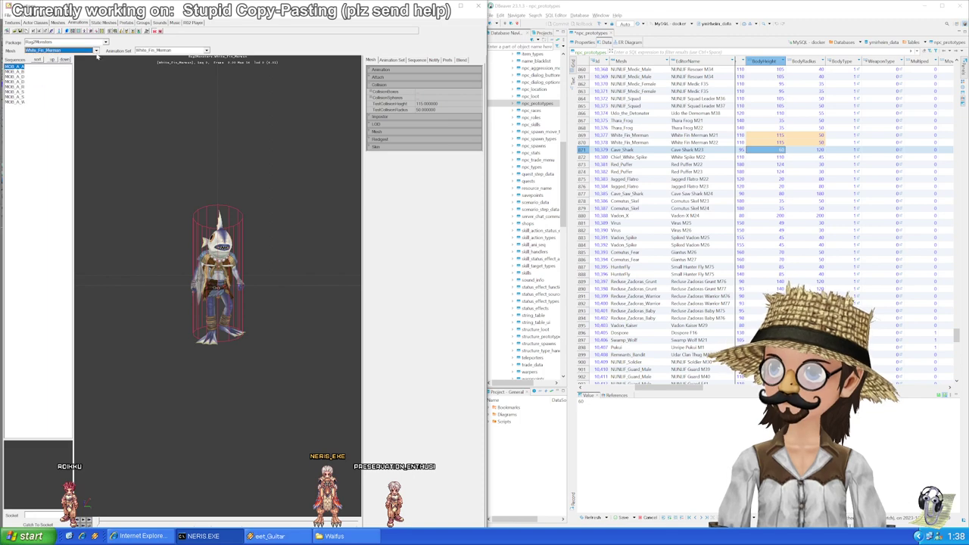
pyautogui.click(96, 51)
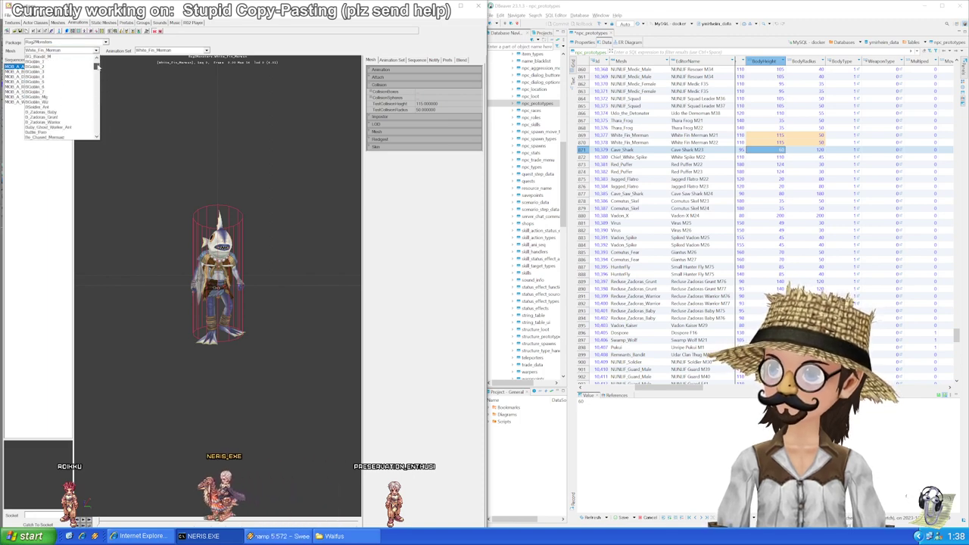
pyautogui.scroll(-3, 68, 106)
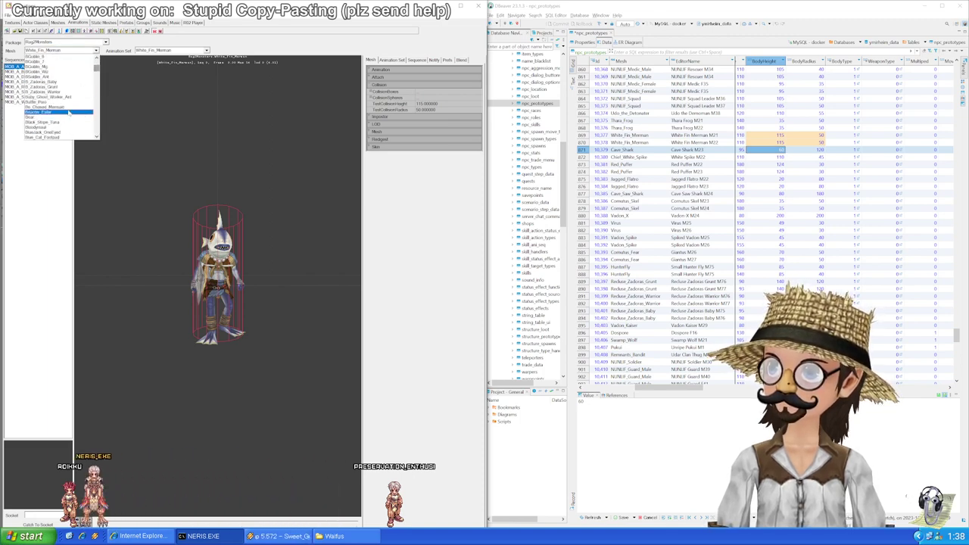
pyautogui.scroll(-5, 64, 114)
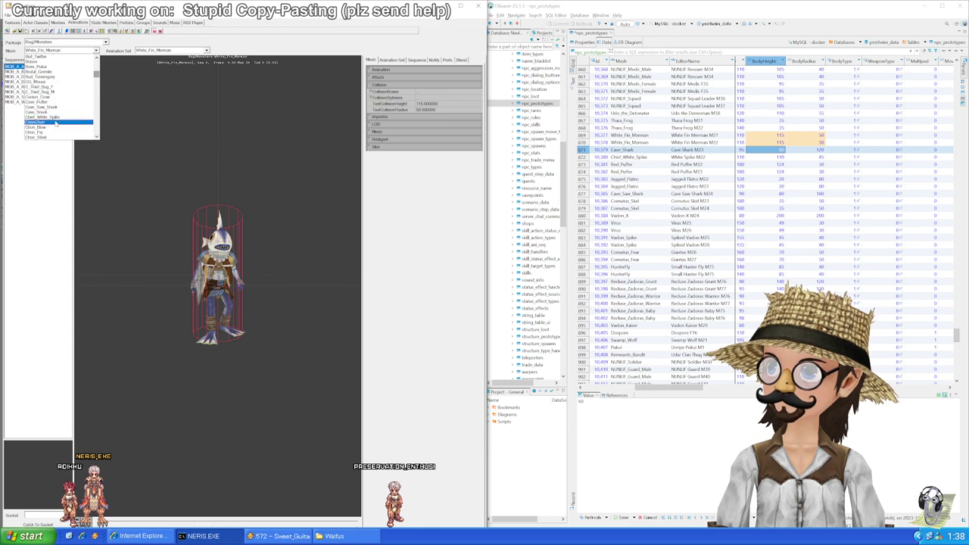
pyautogui.scroll(-1, 55, 125)
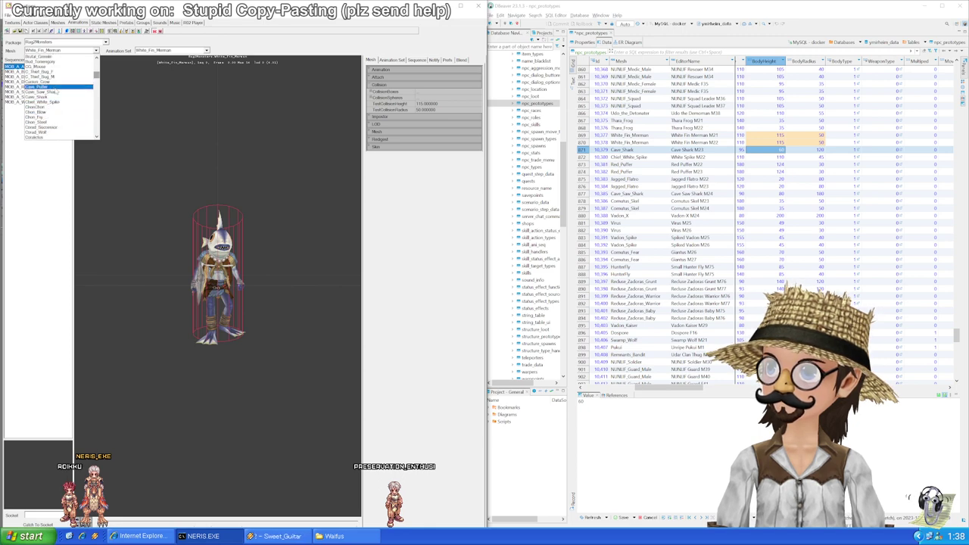
pyautogui.click(55, 96)
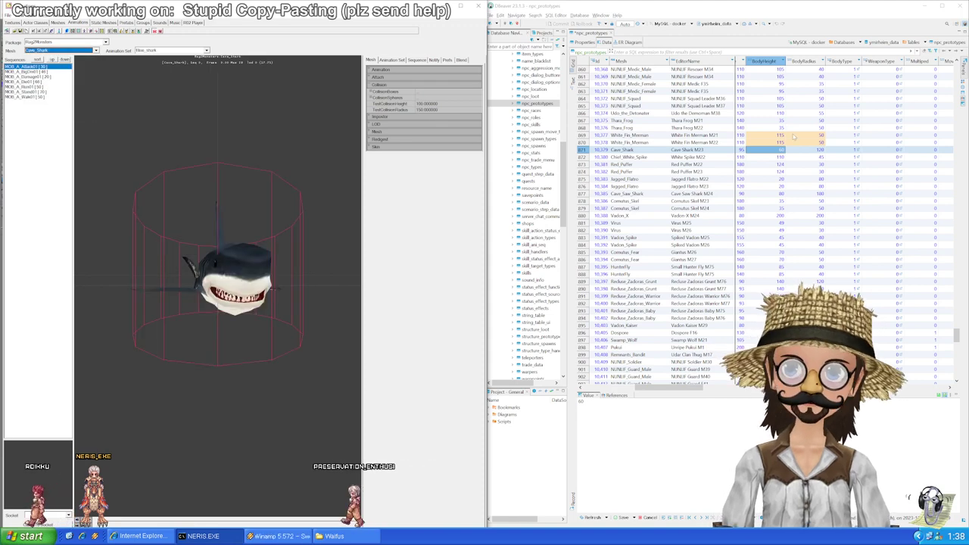
# Step: Set BodyHeight to 100 and BodyRadius to 150 in the Cave_Shark row
pyautogui.click(770, 152)
pyautogui.write('100')
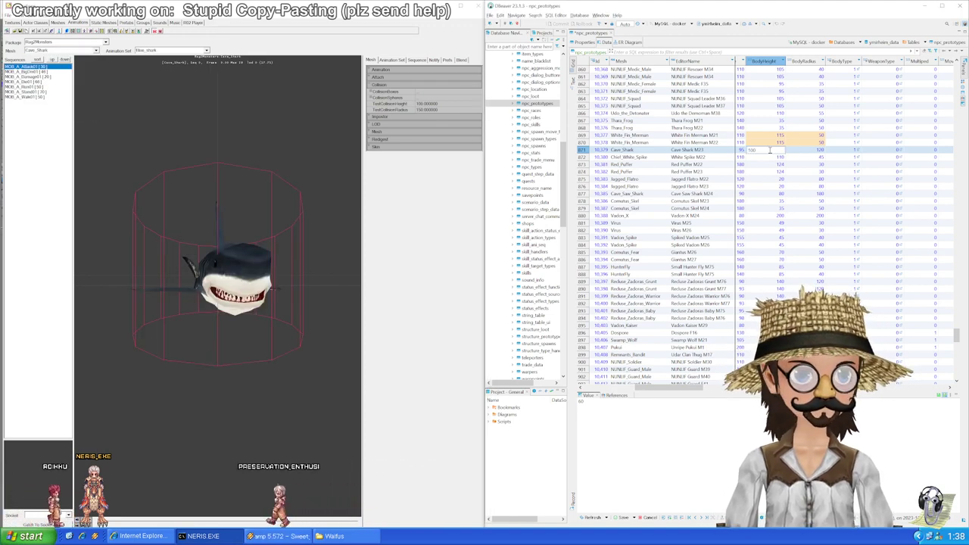
pyautogui.press('Return')
pyautogui.press('Up')
pyautogui.press('Right')
pyautogui.press('Down')
pyautogui.write('150')
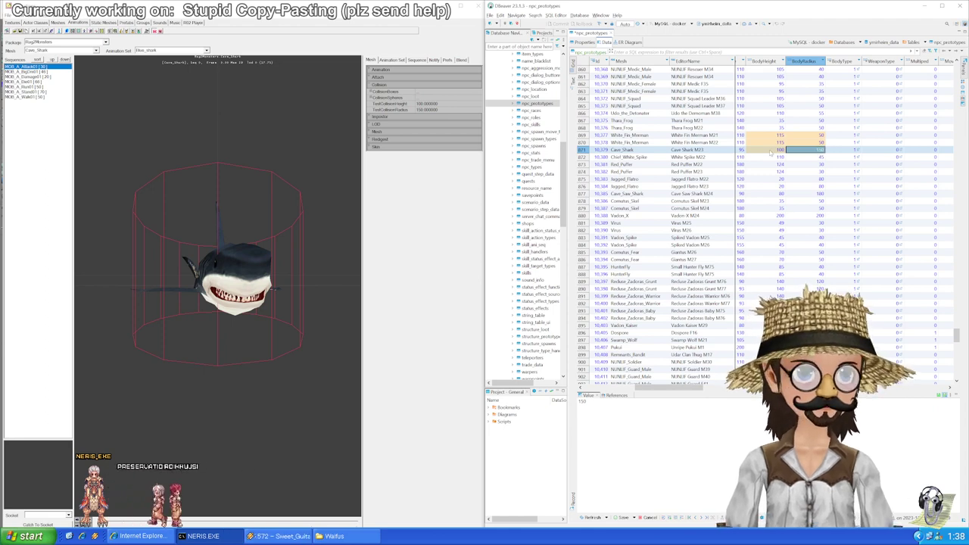
# Step: Go to the BodyHeight of the Chief_White_Spike row and load the Chief_White_Spike mesh to show its collision values
pyautogui.click(765, 157)
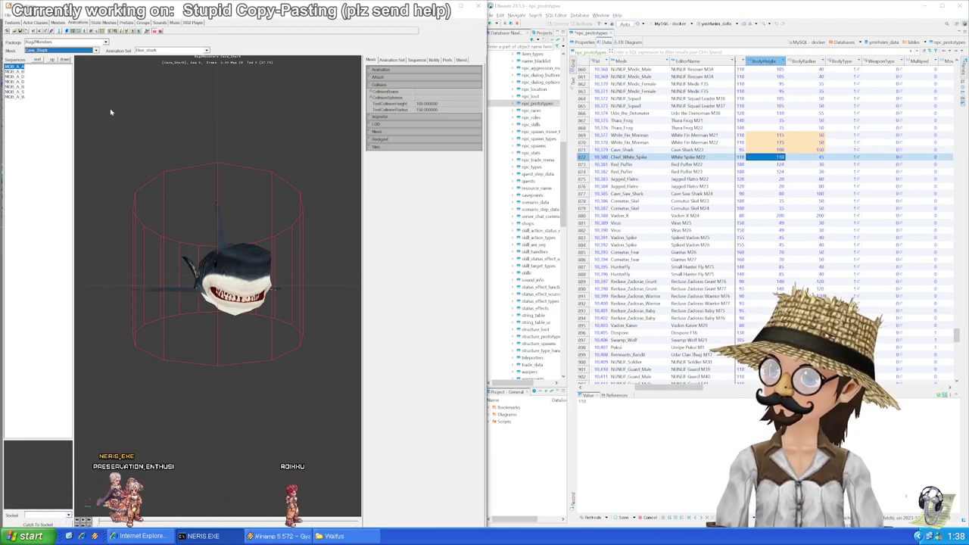
pyautogui.click(96, 50)
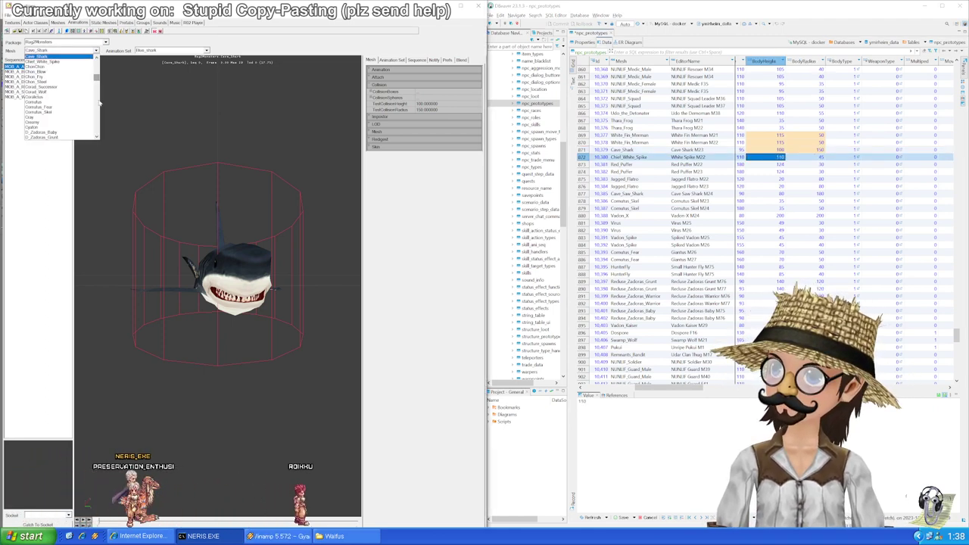
pyautogui.click(84, 62)
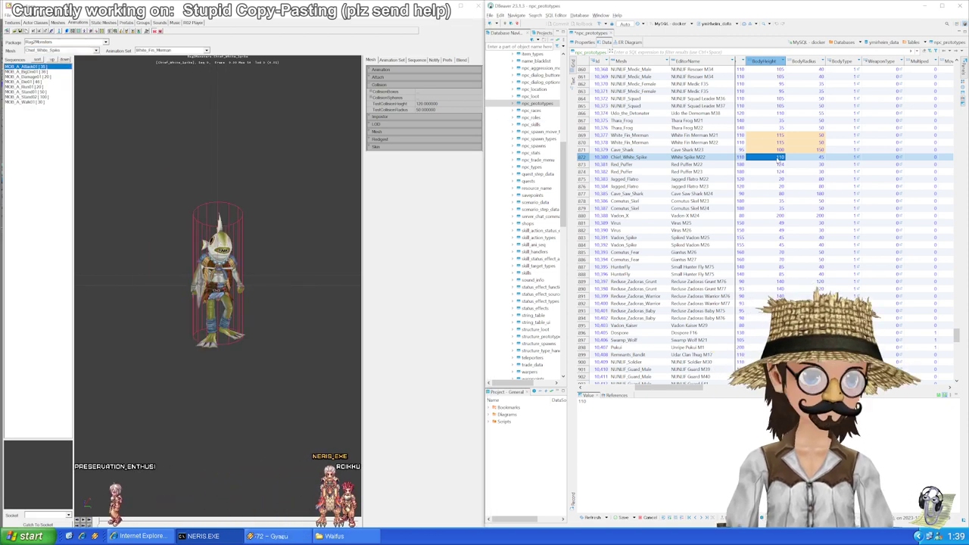
# Step: Set BodyHeight to 120 and BodyRadius to 50 in the Chief_White_Spike row, and go to the first Red_Puffer row's BodyHeight
pyautogui.write('120')
pyautogui.press('Return')
pyautogui.press('Right')
pyautogui.write('50')
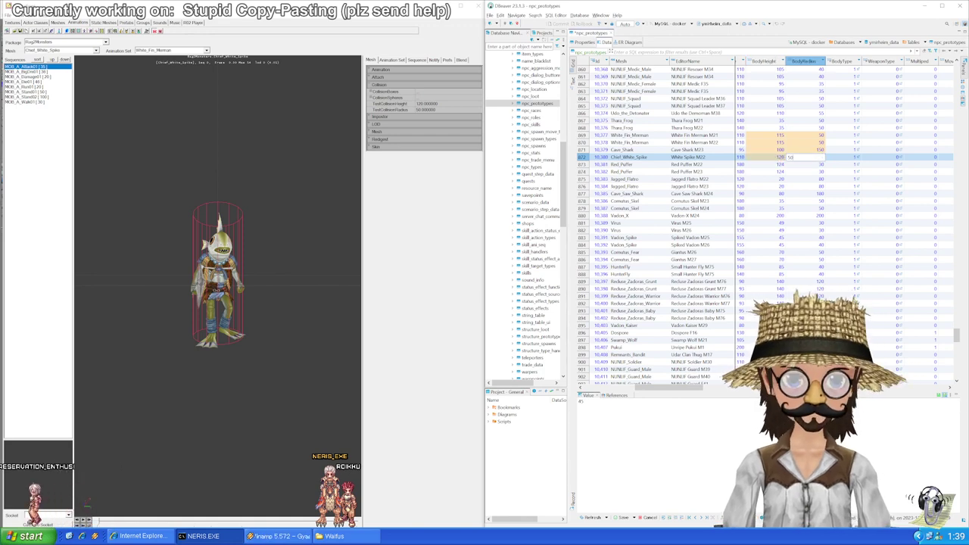
pyautogui.press('Return')
pyautogui.press('Left')
pyautogui.press('Down')
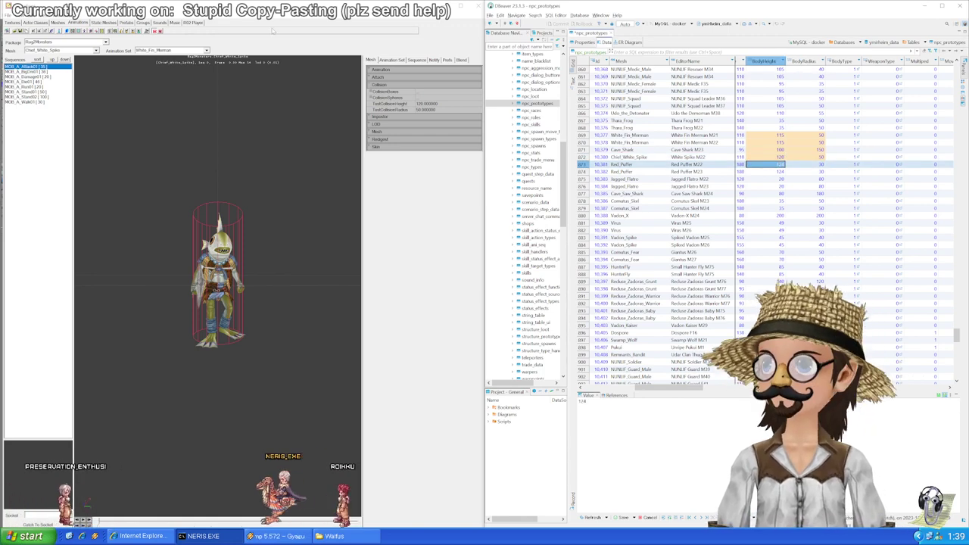
# Step: Load the Red_Puffer mesh in the mesh viewer to show its collision height and radius
pyautogui.click(89, 51)
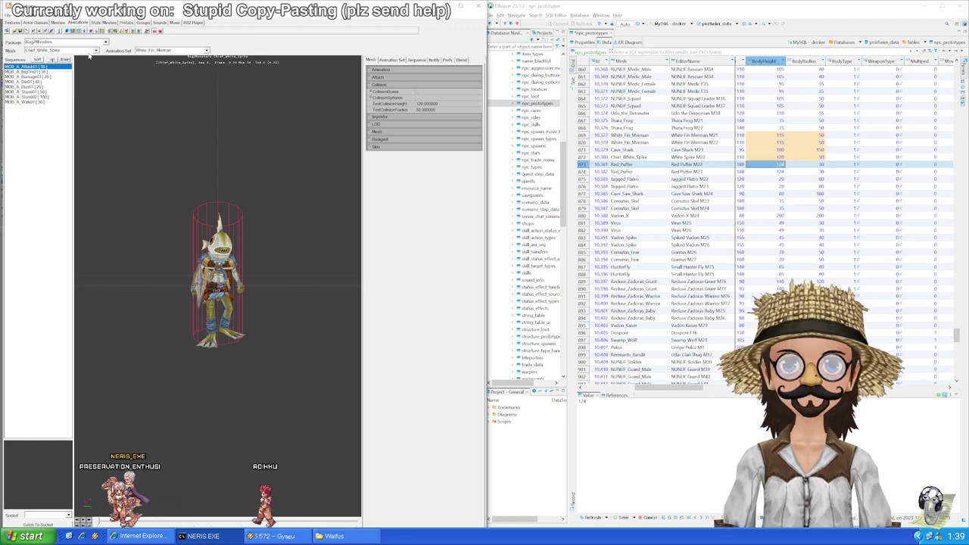
pyautogui.moveTo(96, 79); pyautogui.dragTo(93, 111)
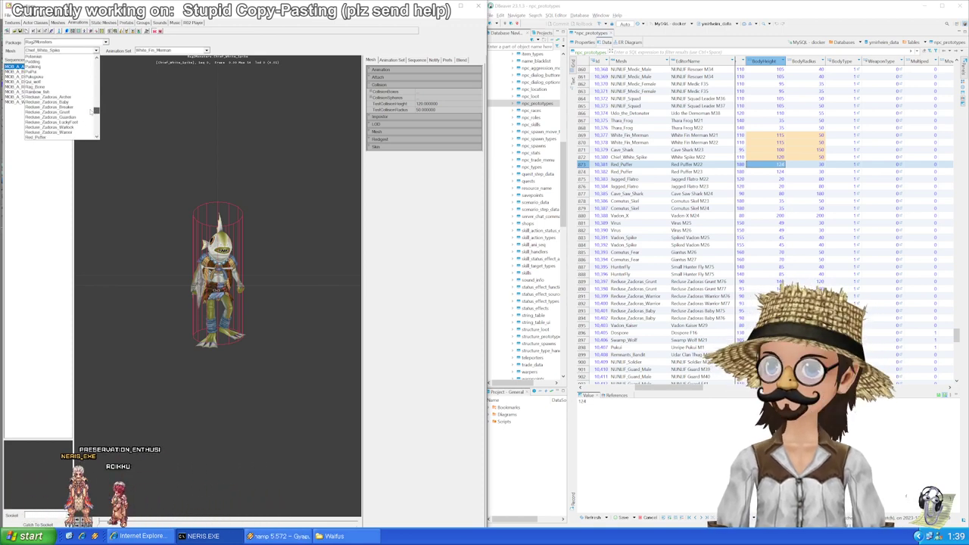
pyautogui.scroll(-2, 92, 111)
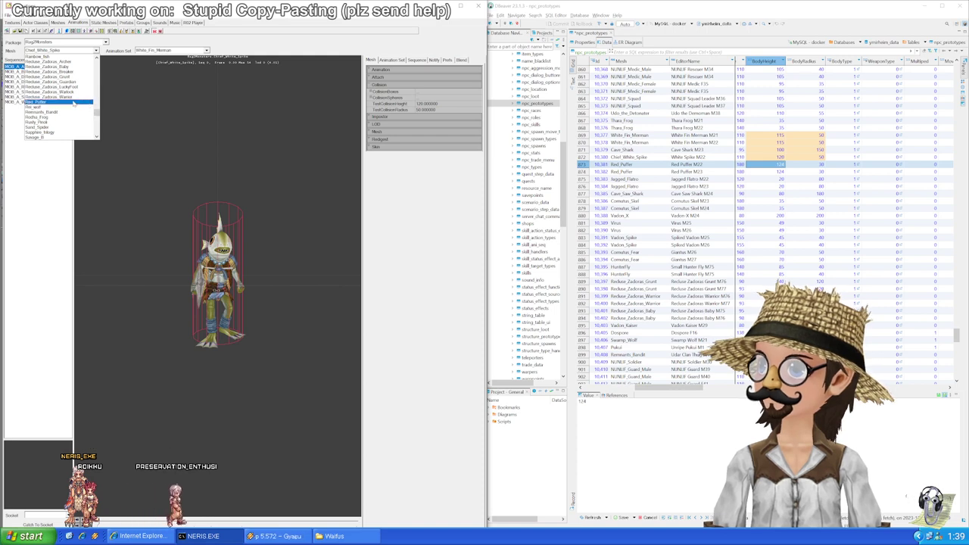
pyautogui.click(76, 101)
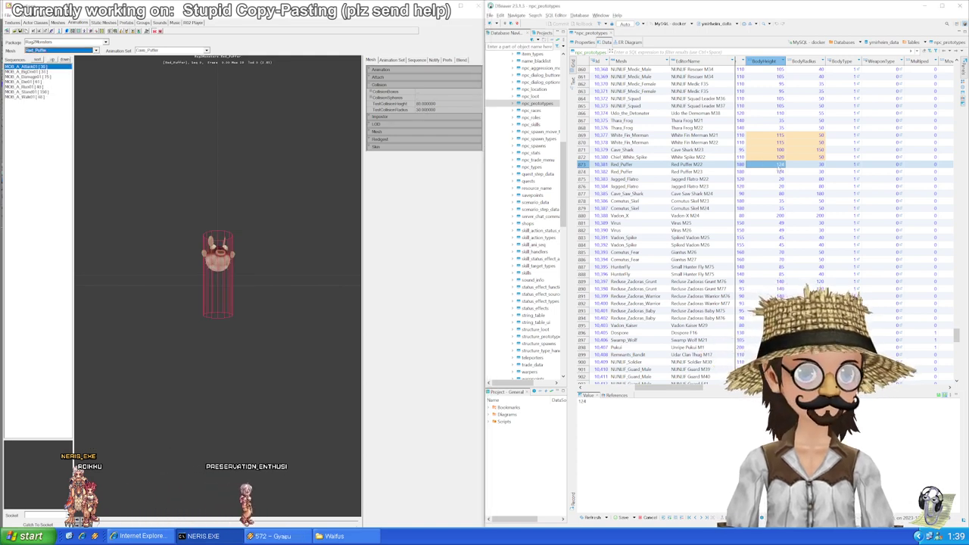
# Step: Set BodyHeight to 80 in both Red_Puffer rows
pyautogui.click(778, 165)
pyautogui.press('Return')
pyautogui.press('Up')
pyautogui.press('Right')
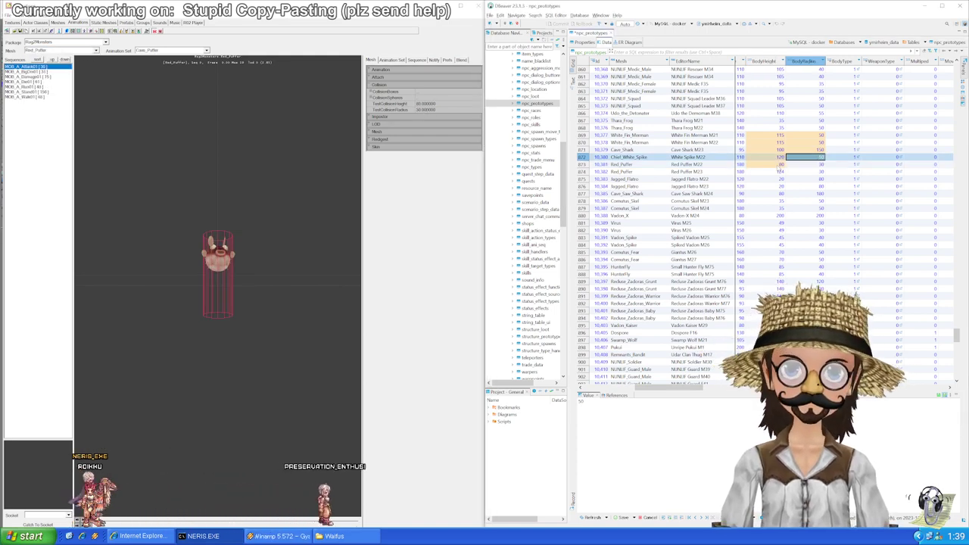
pyautogui.press('Down')
pyautogui.press('Left')
pyautogui.hotkey('ctrl', 'c')
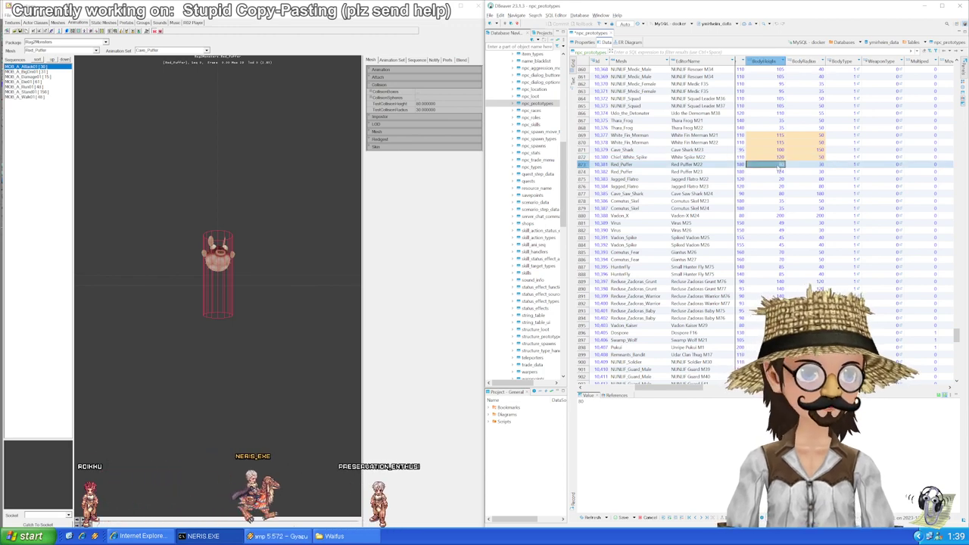
pyautogui.press('Down')
pyautogui.hotkey('ctrl', 'v')
# Step: Go to the BodyHeight of the first Jagged_Flatro row and save the pending changes to the npc_prototypes table
pyautogui.press('Down')
pyautogui.press('Left')
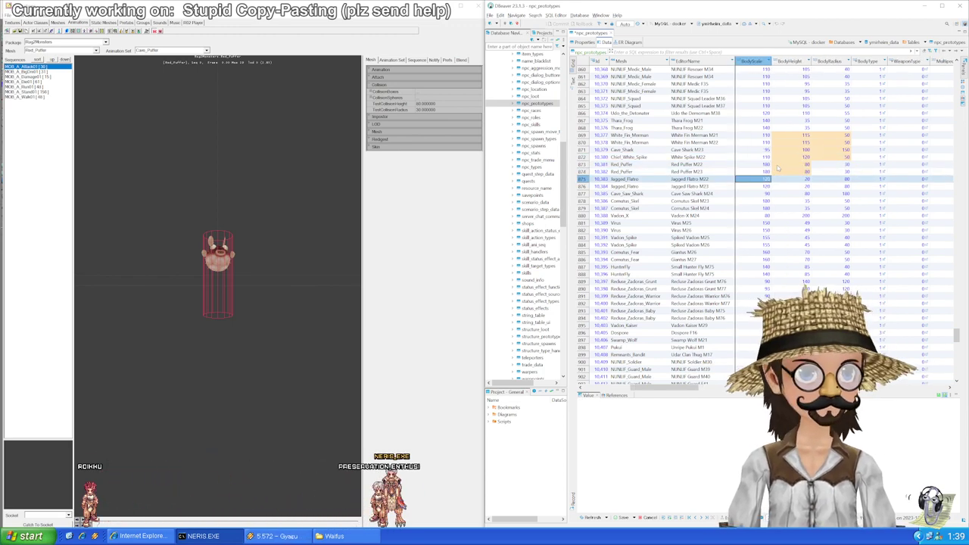
pyautogui.press('Right')
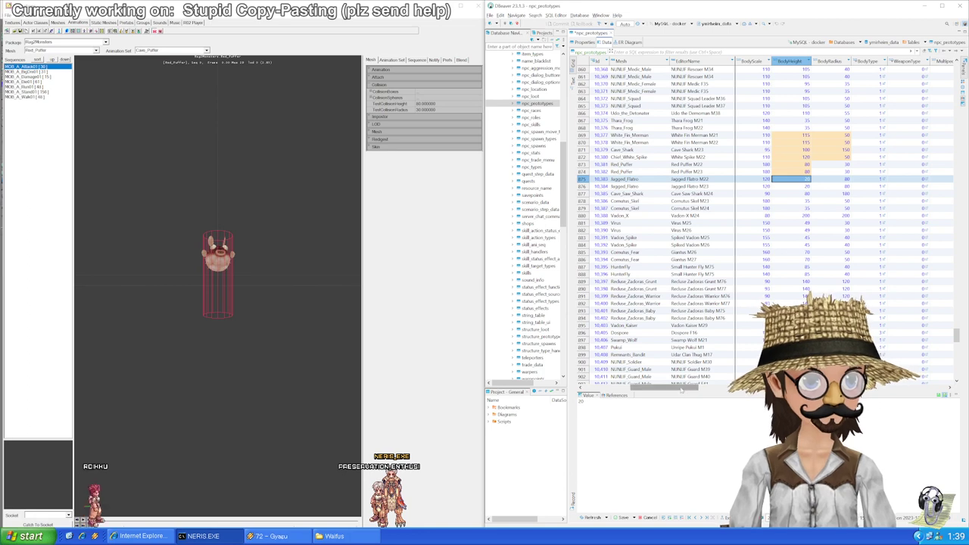
pyautogui.moveTo(681, 389); pyautogui.dragTo(683, 389)
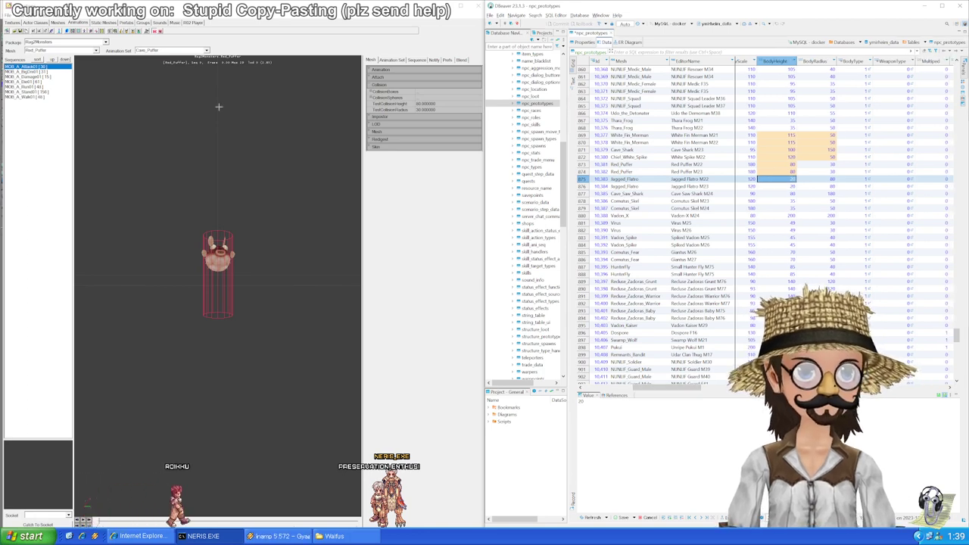
pyautogui.hotkey('ctrl', 's')
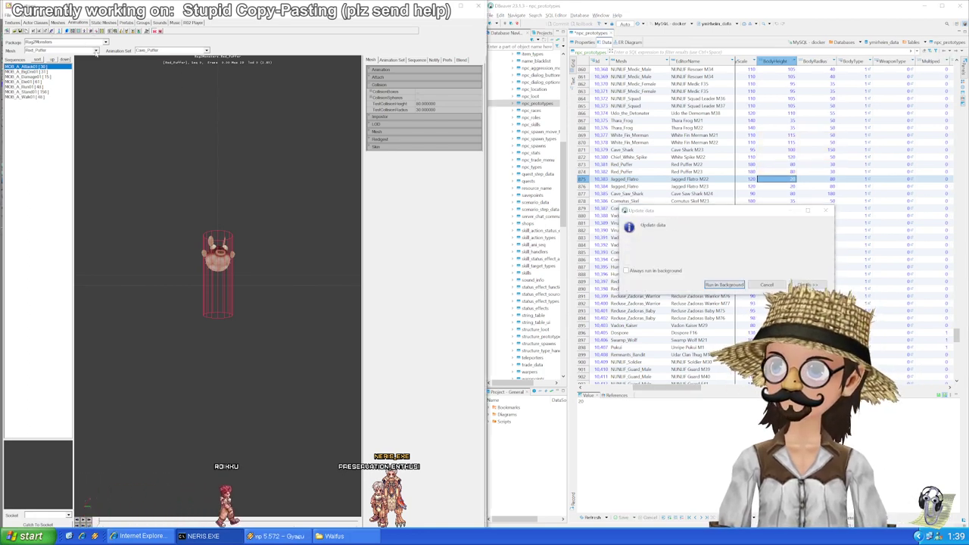
# Step: Load the Jagged_Flatro mesh in the mesh viewer to show its collision height and radius
pyautogui.click(96, 51)
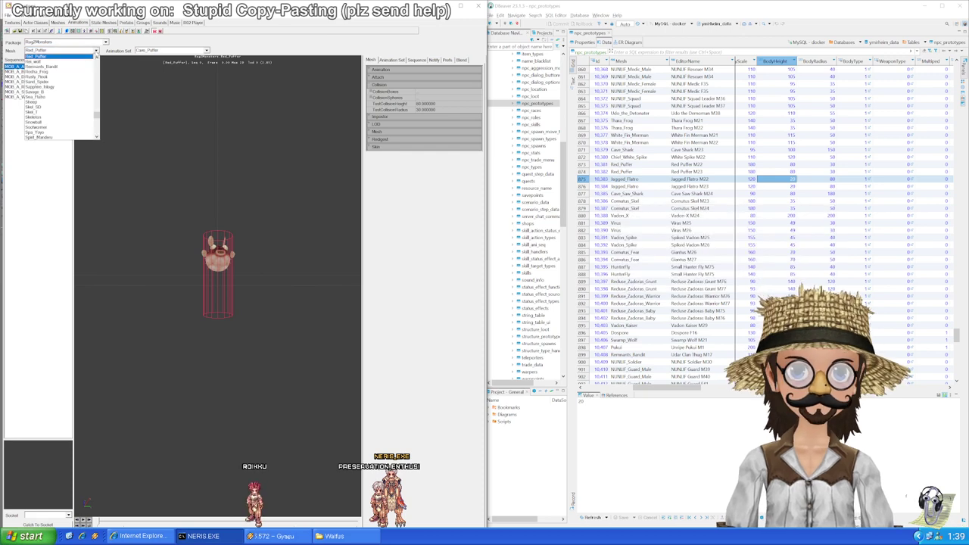
pyautogui.click(57, 112)
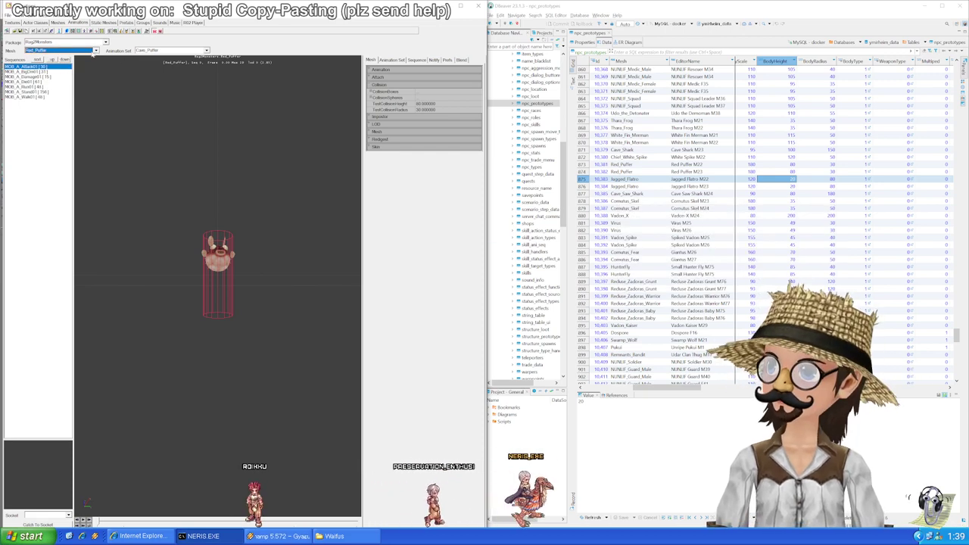
pyautogui.click(96, 51)
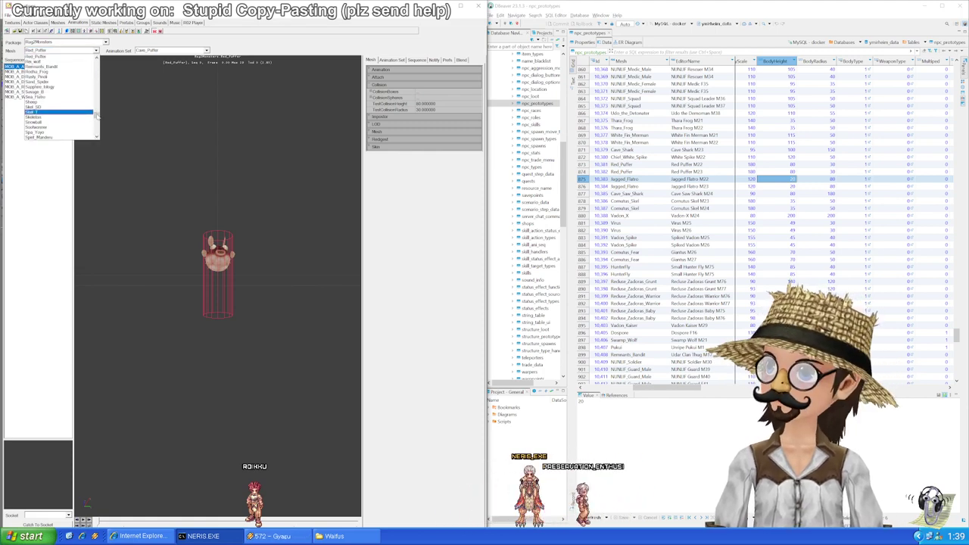
pyautogui.moveTo(97, 116); pyautogui.dragTo(95, 88)
pyautogui.click(47, 107)
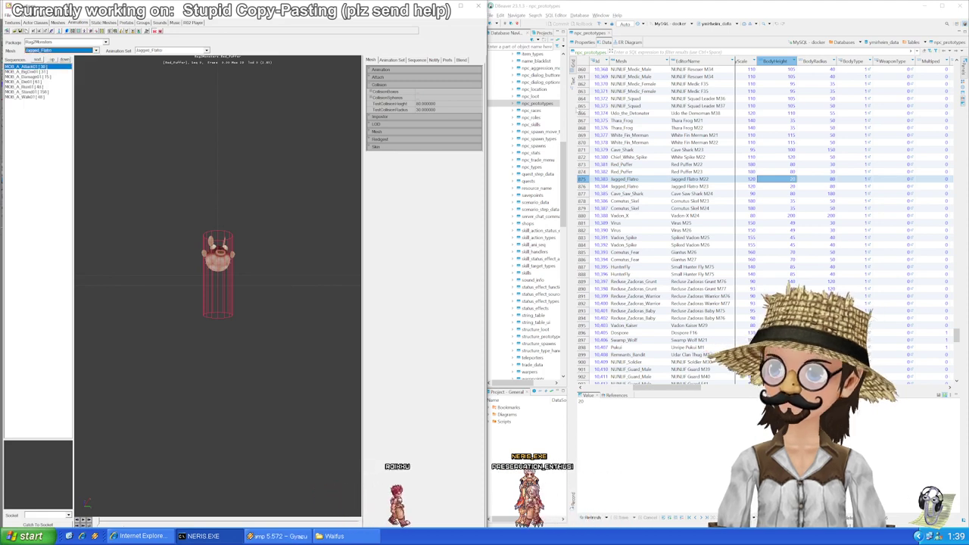
# Step: Set BodyHeight to 30 in both Jagged_Flatro rows of the npc_prototypes table
pyautogui.doubleClick(782, 181)
pyautogui.write('30')
pyautogui.press('Return')
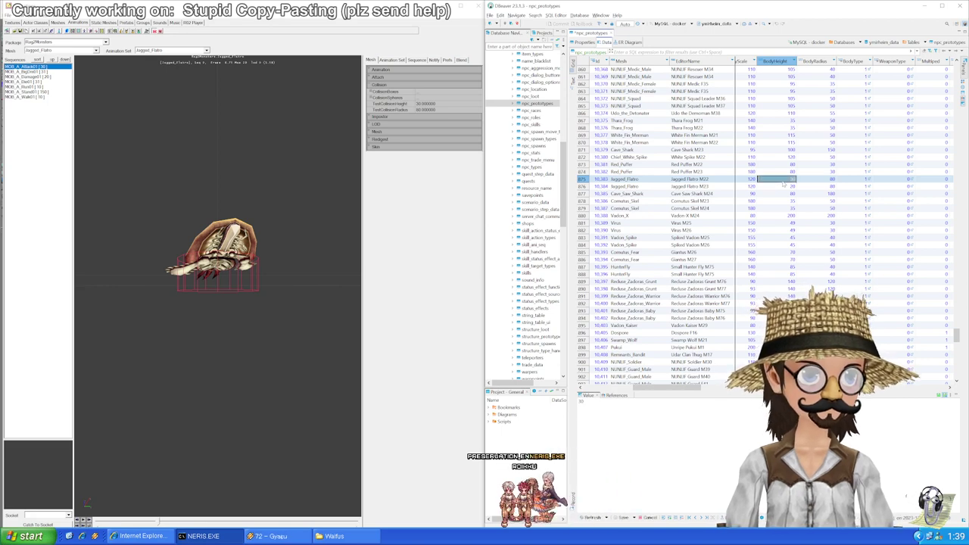
pyautogui.press('Down')
pyautogui.write('30')
pyautogui.press('Return')
pyautogui.press('Down')
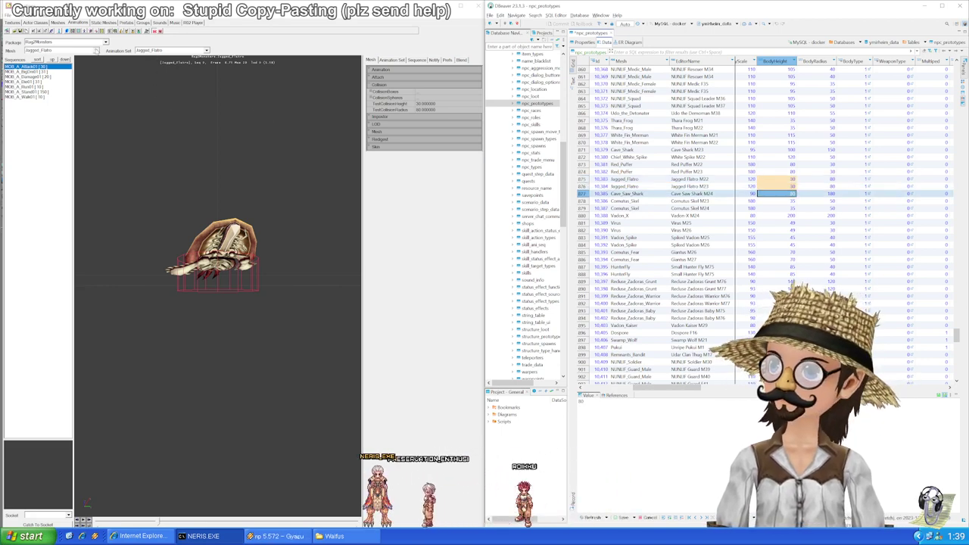
# Step: Load the Cave_Saw_Shark mesh in the mesh viewer to show its collision height and radius
pyautogui.click(96, 51)
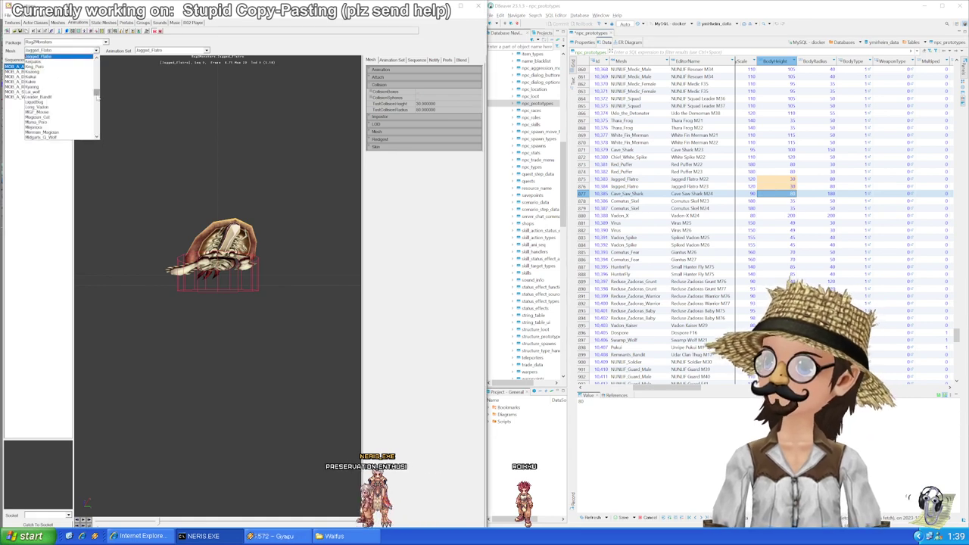
pyautogui.moveTo(97, 95); pyautogui.dragTo(97, 85)
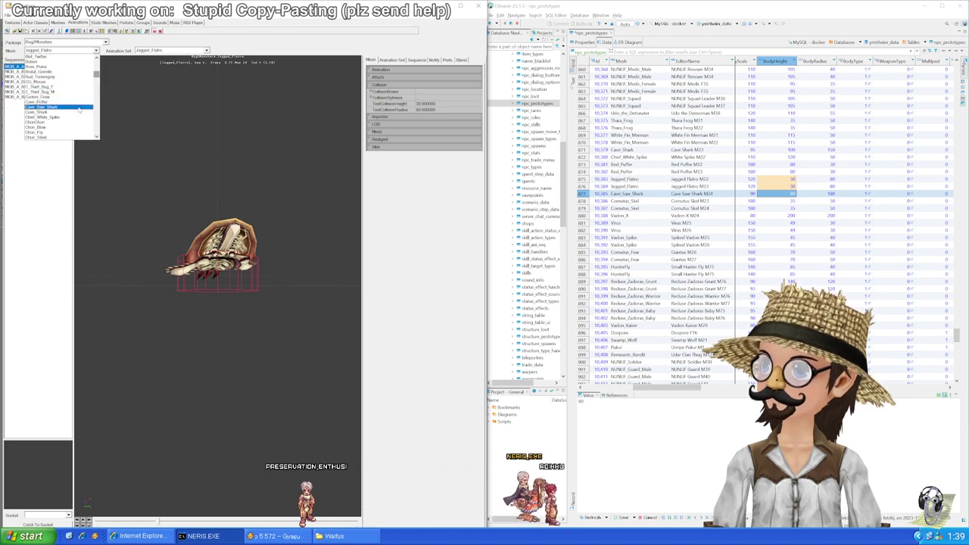
pyautogui.click(79, 109)
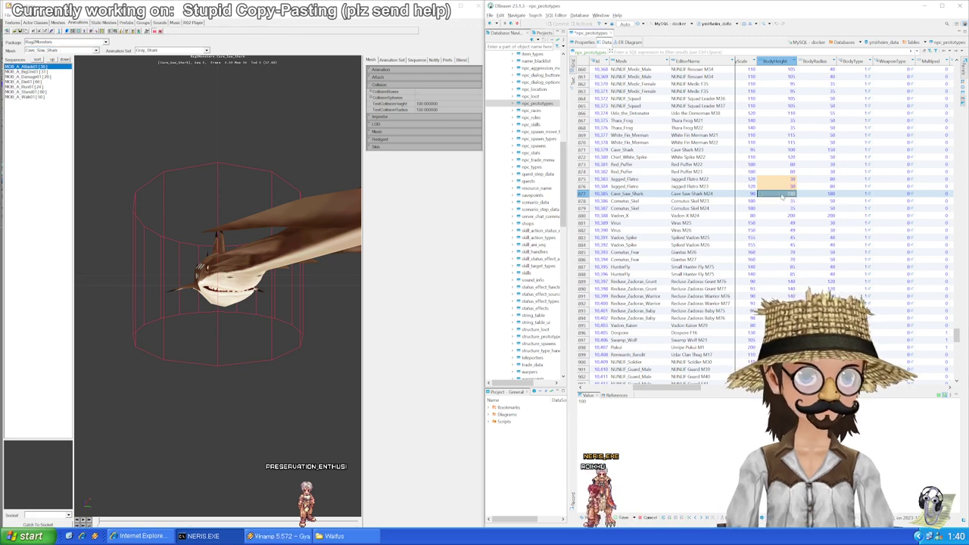
# Step: Set BodyHeight to 100 and BodyRadius to 150 in the Cave_Saw_Shark row, and save the pending table changes
pyautogui.press('Right')
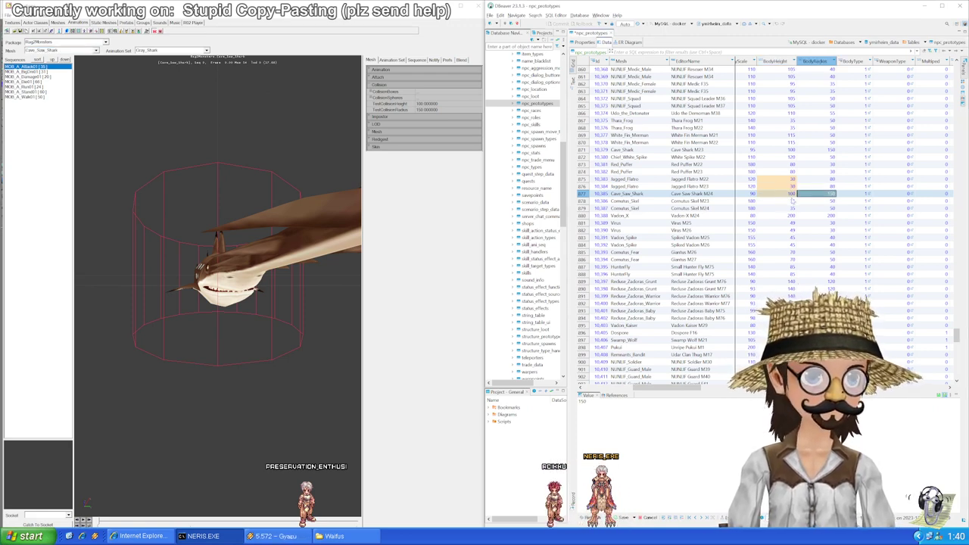
pyautogui.hotkey('ctrl', 's')
pyautogui.click(784, 186)
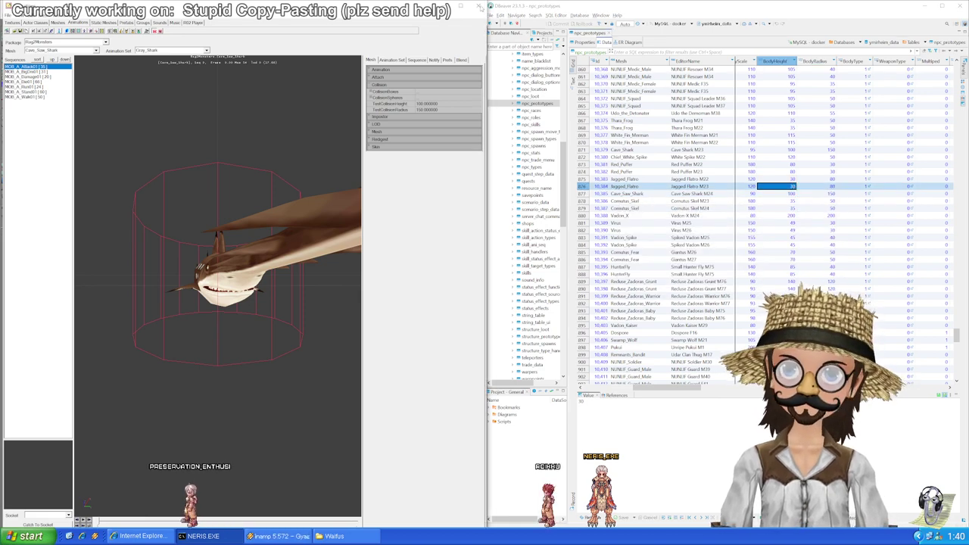
# Step: Close the mesh viewer and exit the Unreal editor without saving the untitled map
pyautogui.click(482, 7)
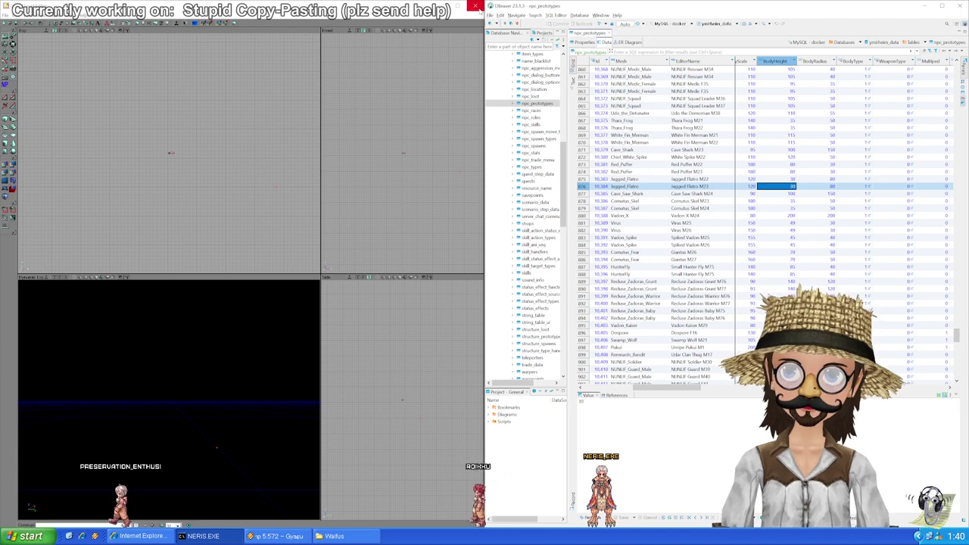
pyautogui.click(476, 5)
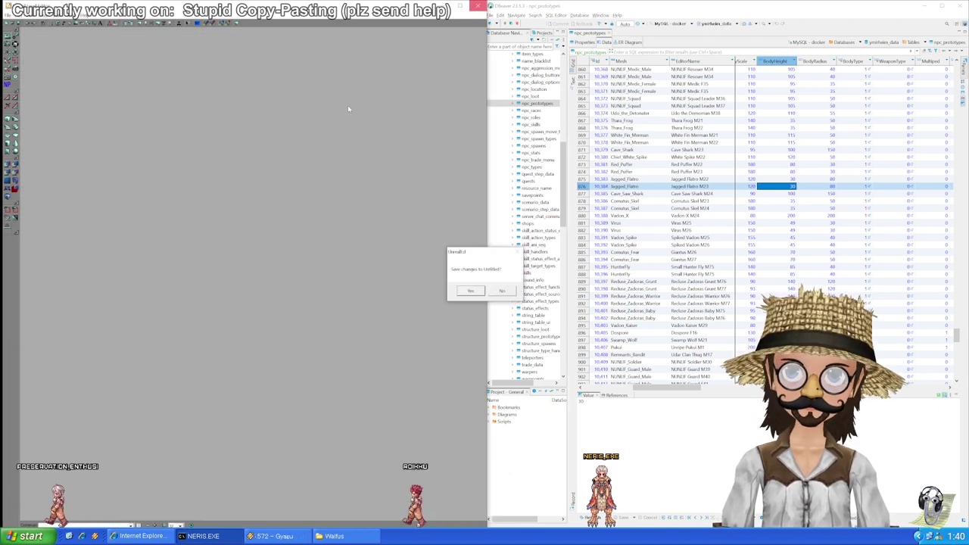
pyautogui.click(501, 292)
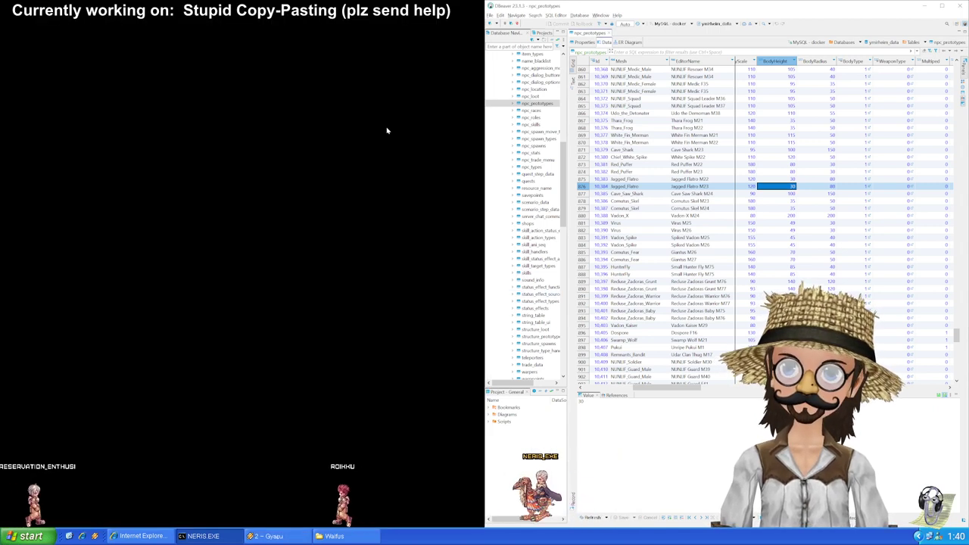
pyautogui.click(782, 194)
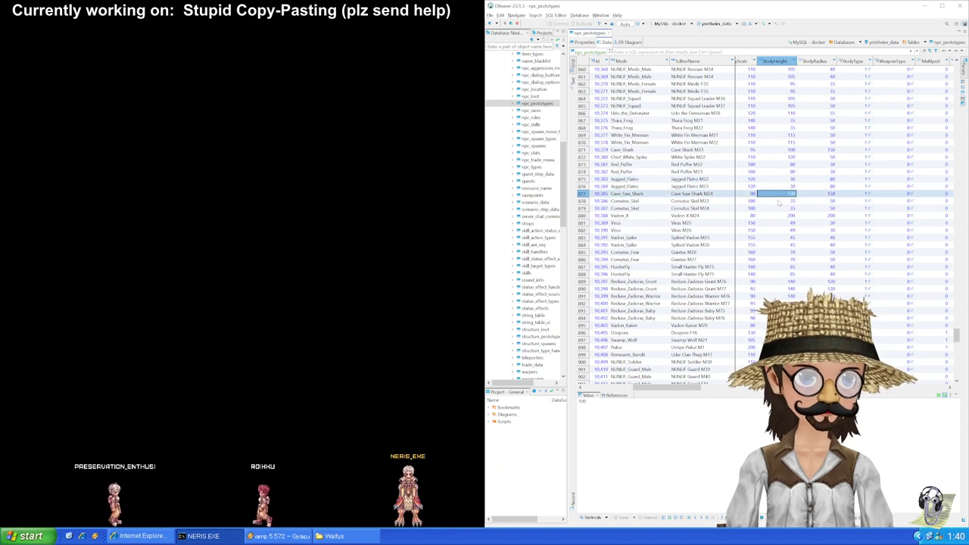
pyautogui.press('Up')
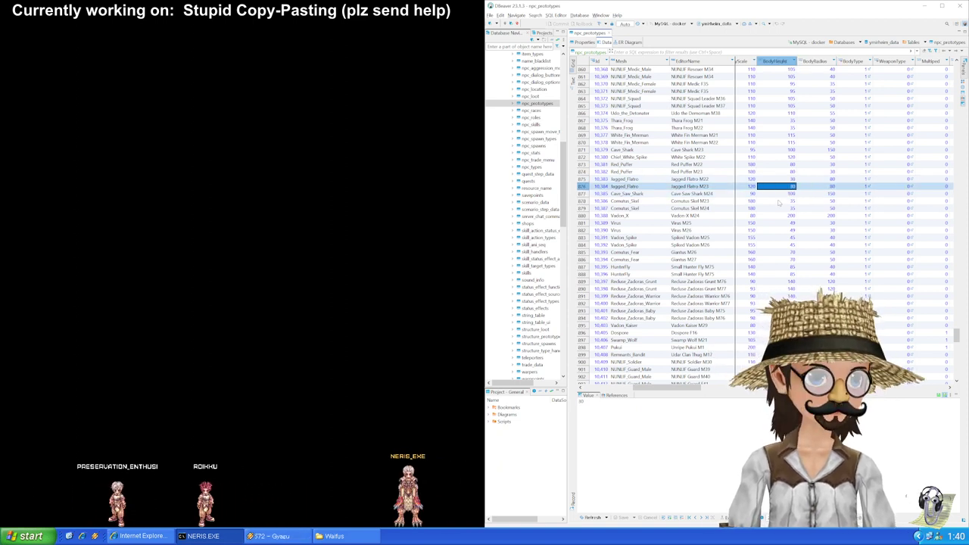
pyautogui.press('Down')
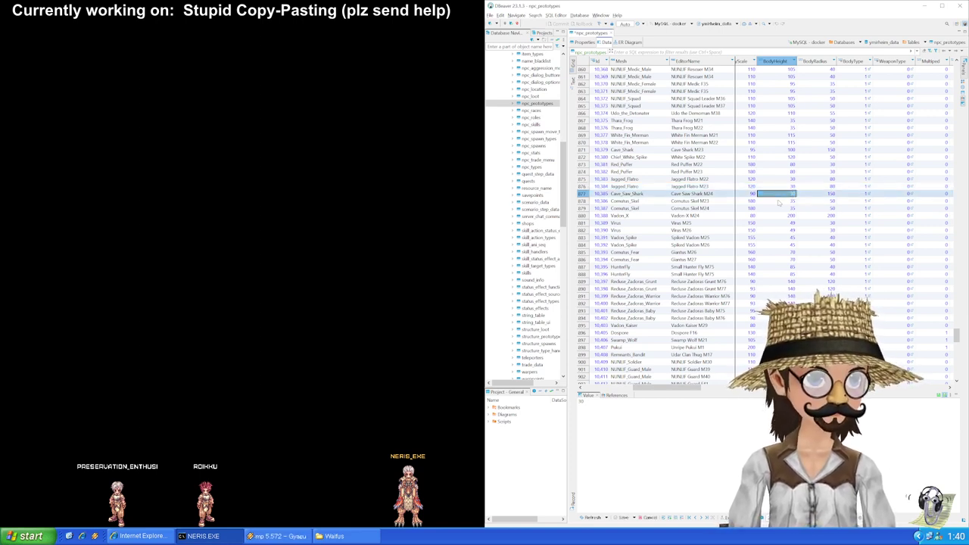
pyautogui.hotkey('ctrl', 'z')
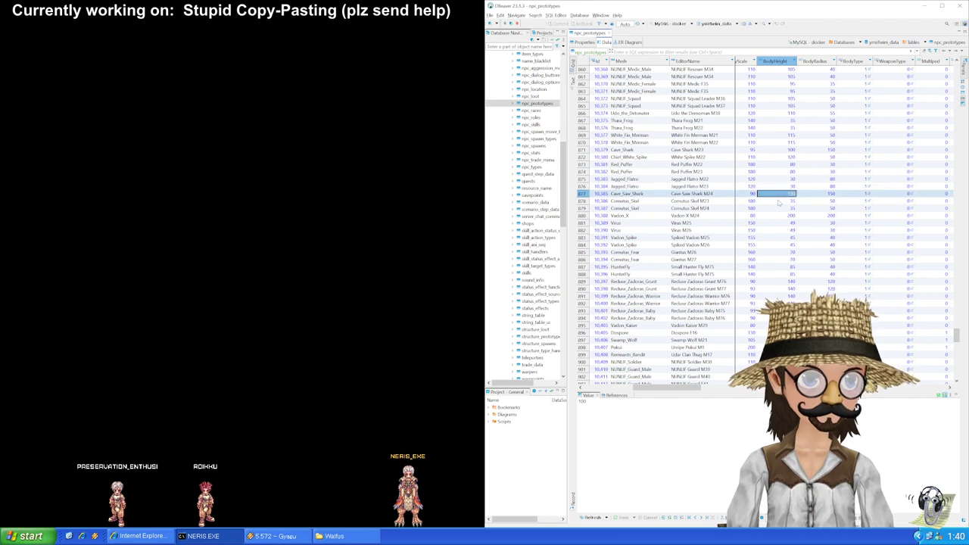
pyautogui.press('Down')
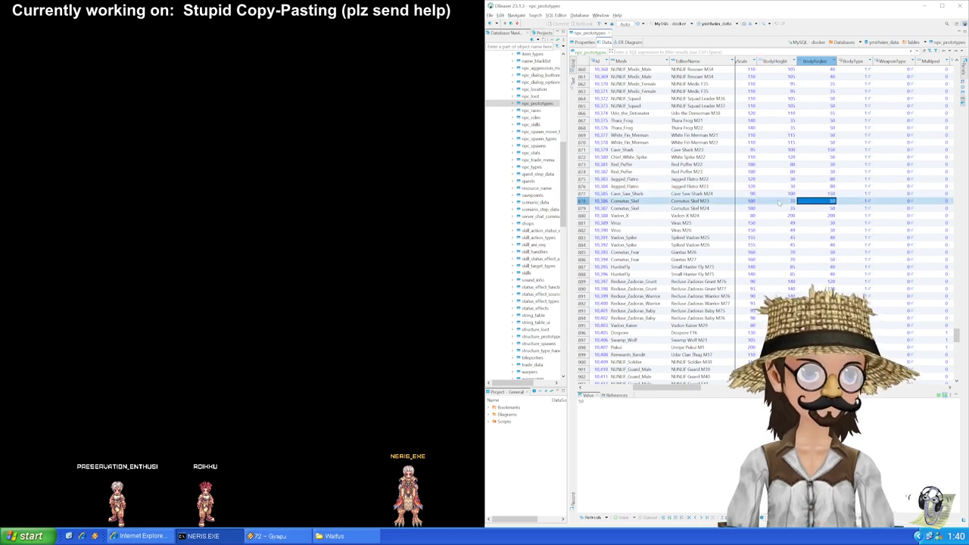
pyautogui.hotkey('ctrl', 'shift', 'v')
pyautogui.press('Return')
pyautogui.press('Down')
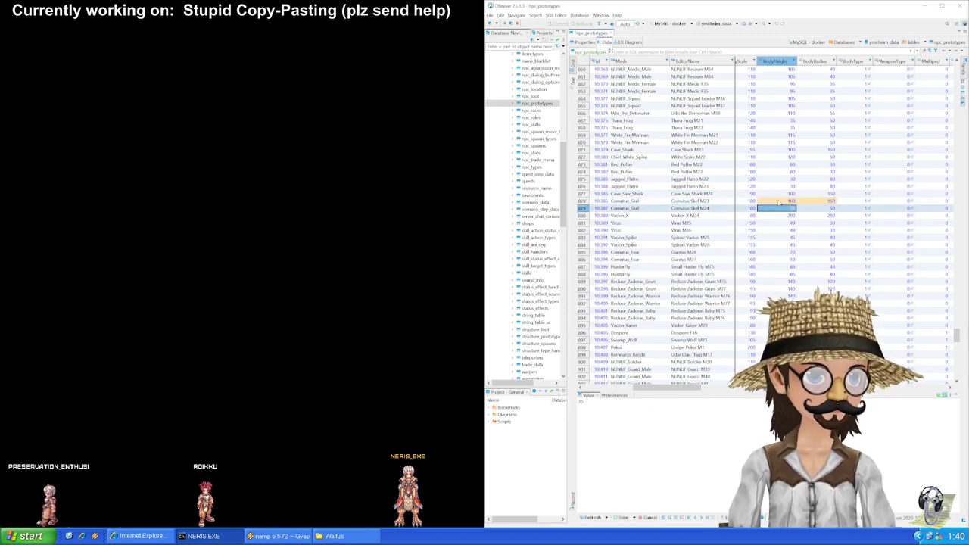
pyautogui.hotkey('ctrl', 'shift', 'v')
pyautogui.press('Return')
pyautogui.press('Up')
pyautogui.press('Down')
pyautogui.hotkey('ctrl', 'z')
pyautogui.press('Up')
pyautogui.hotkey('ctrl', 'z')
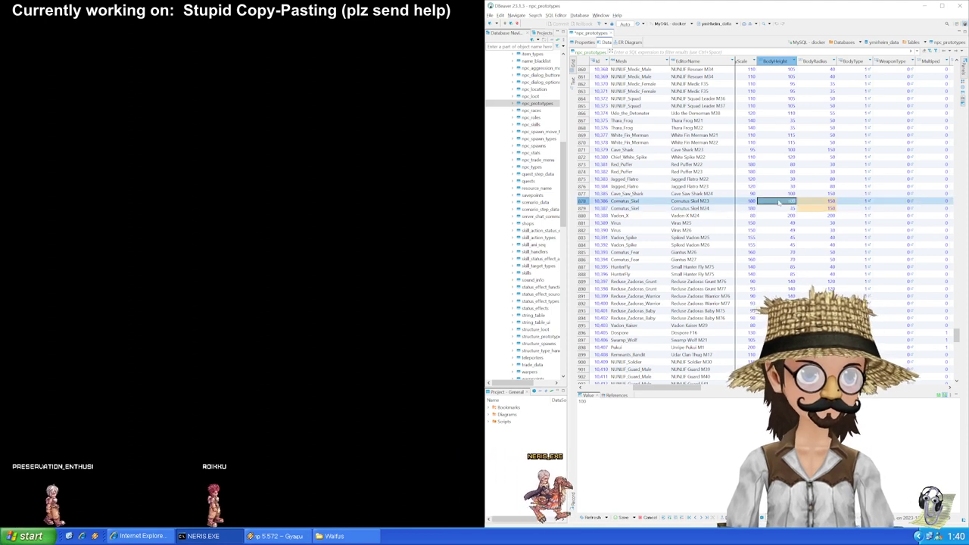
pyautogui.press('Right')
pyautogui.hotkey('ctrl', 'z')
pyautogui.press('Down')
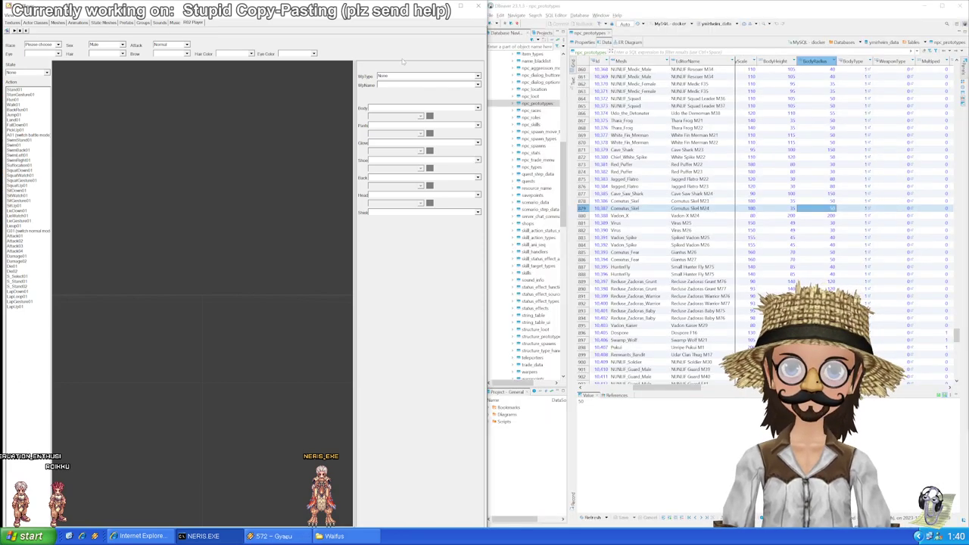
# Step: Open the Rag2Monsters.ukx animated mesh package in the restarted editor's animation browser
pyautogui.click(606, 10)
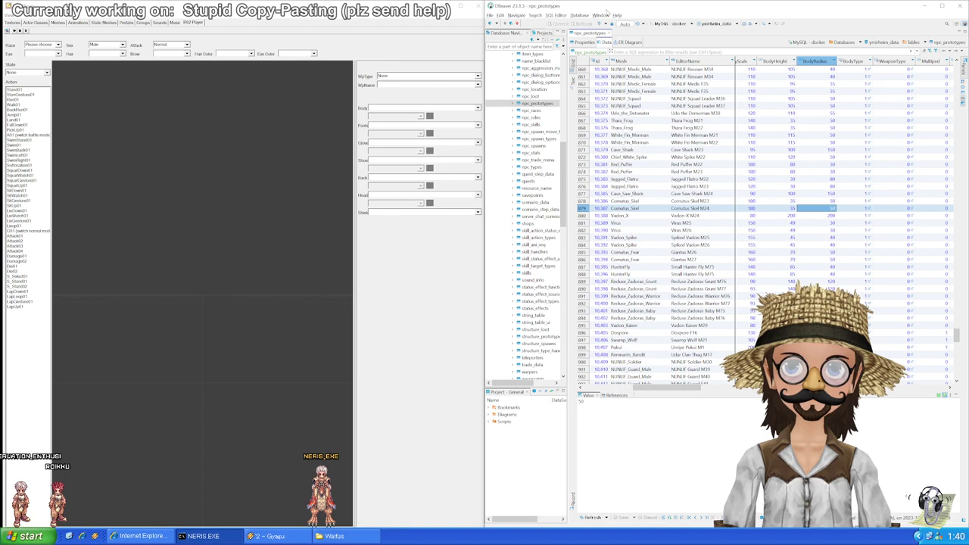
pyautogui.click(393, 21)
pyautogui.click(77, 23)
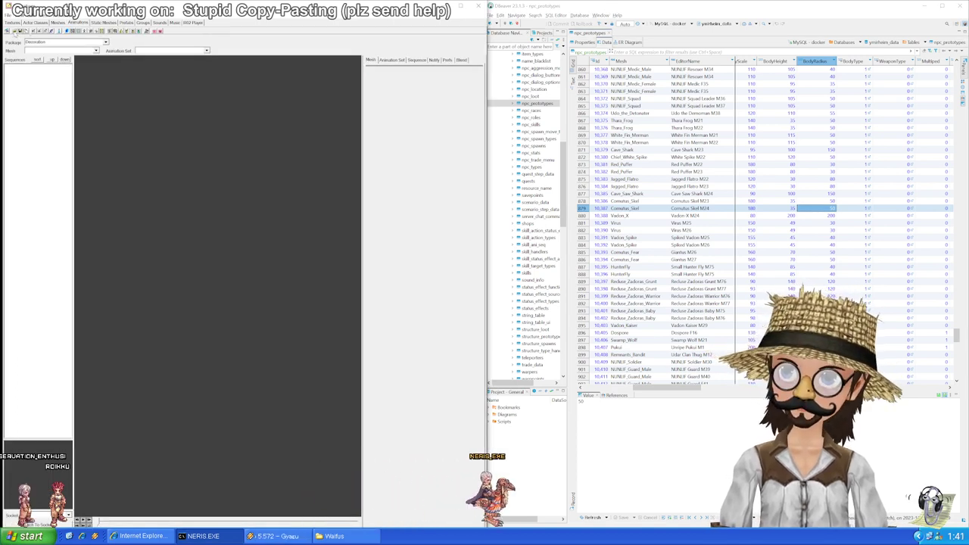
pyautogui.click(19, 31)
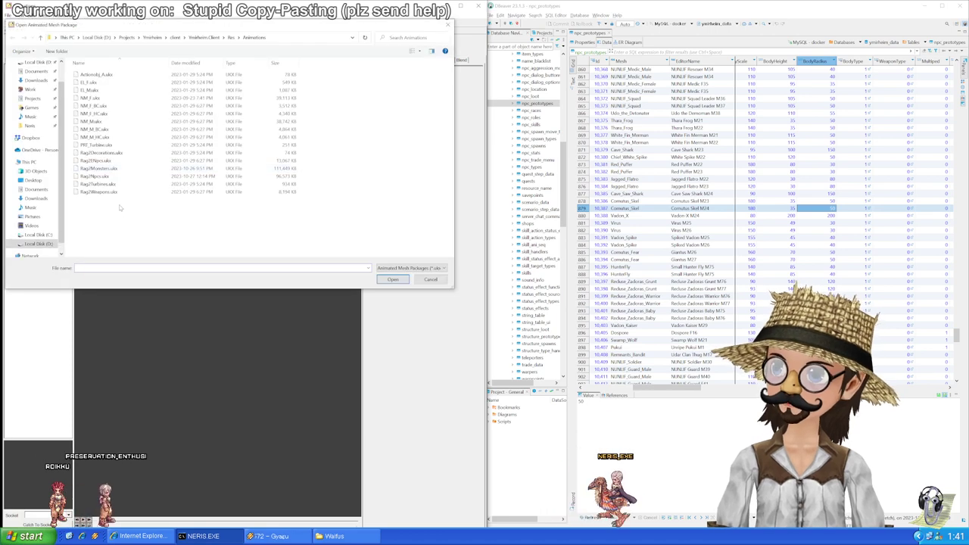
pyautogui.doubleClick(103, 170)
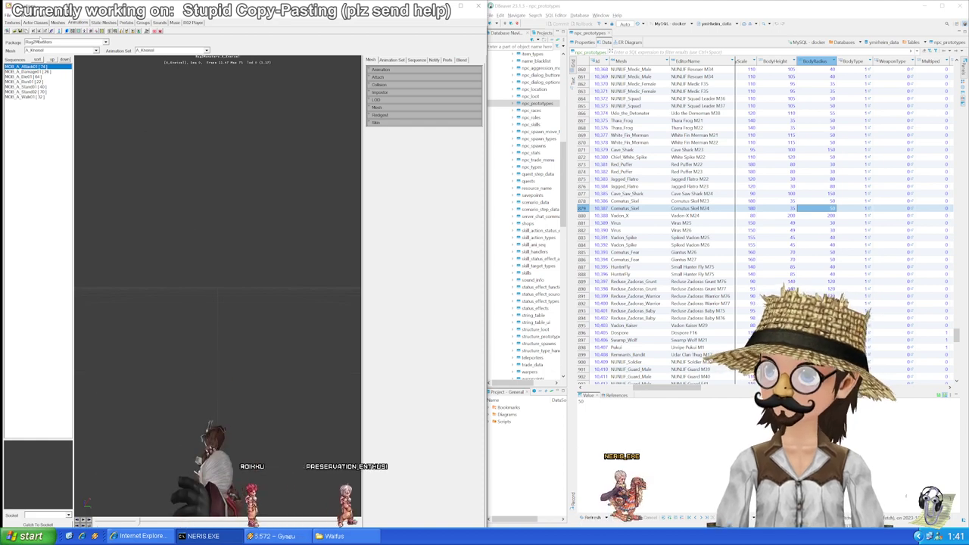
# Step: Load the Cornutus_Skel mesh and expand its collision properties to show the collision height and radius
pyautogui.click(44, 51)
pyautogui.click(44, 52)
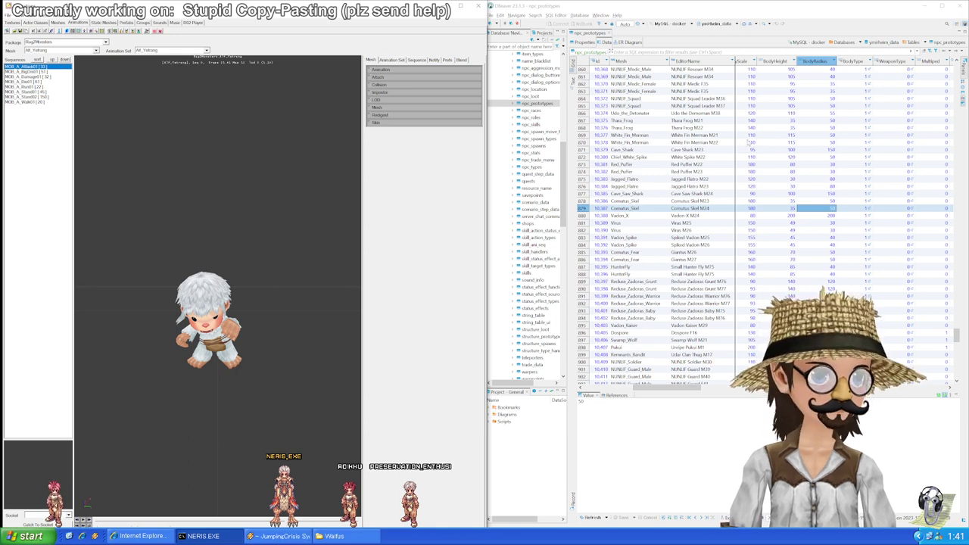
pyautogui.click(790, 201)
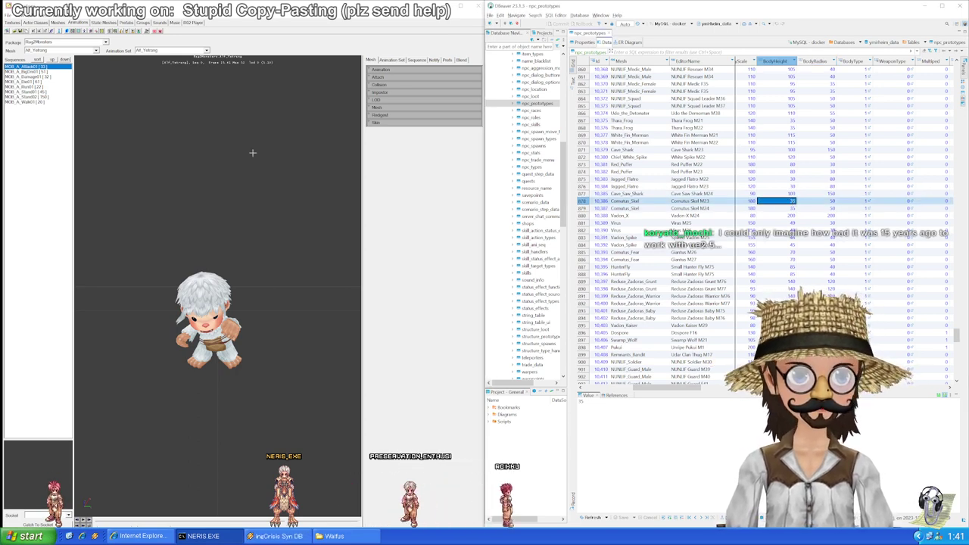
pyautogui.click(96, 50)
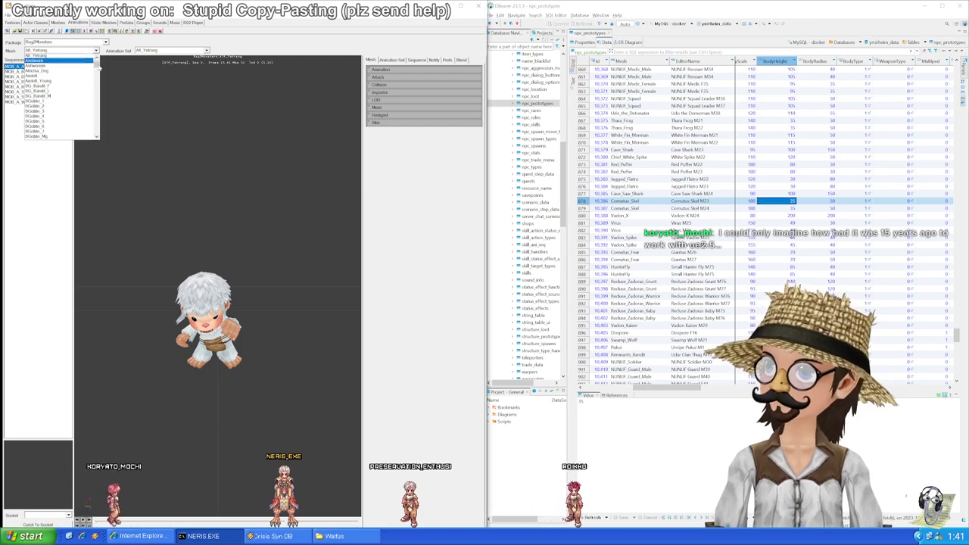
pyautogui.moveTo(97, 68); pyautogui.dragTo(97, 78)
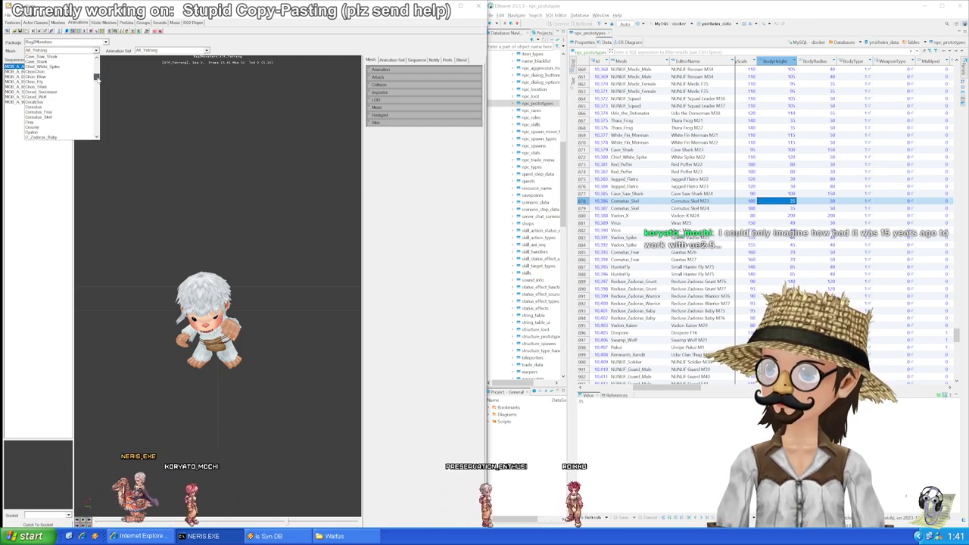
pyautogui.click(38, 111)
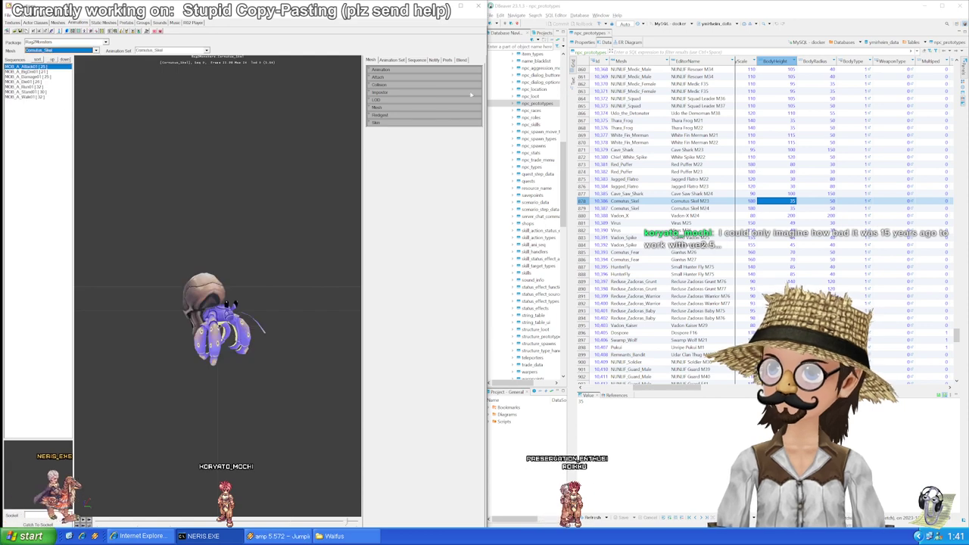
pyautogui.click(378, 85)
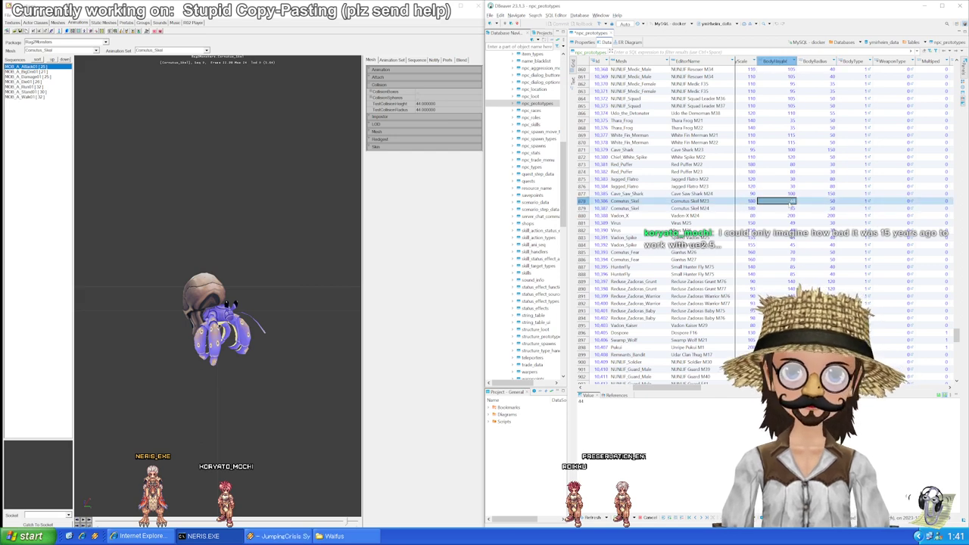
# Step: Set BodyHeight and BodyRadius to 44 in both Cornutus_Skel rows, and save the pending table changes
pyautogui.press('Up')
pyautogui.press('Down')
pyautogui.write('44')
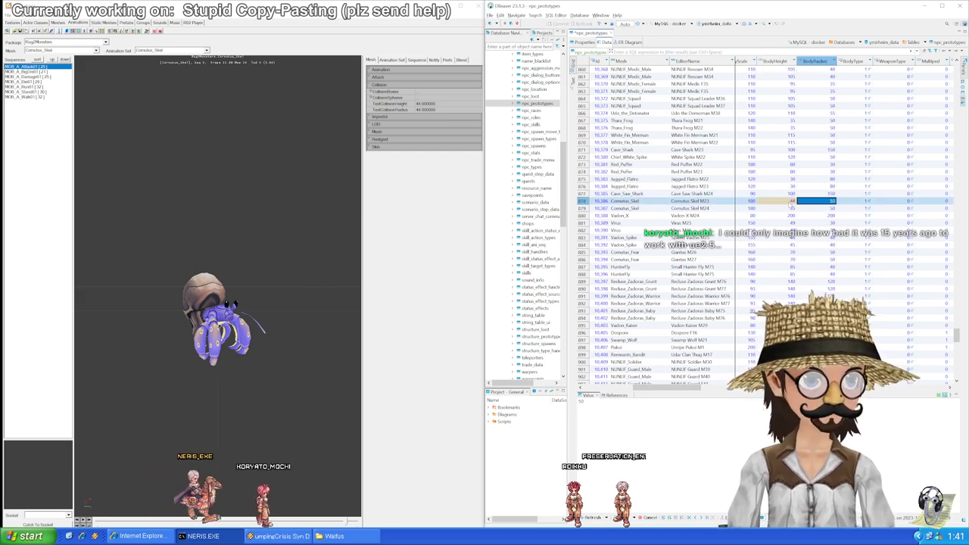
pyautogui.press('Down')
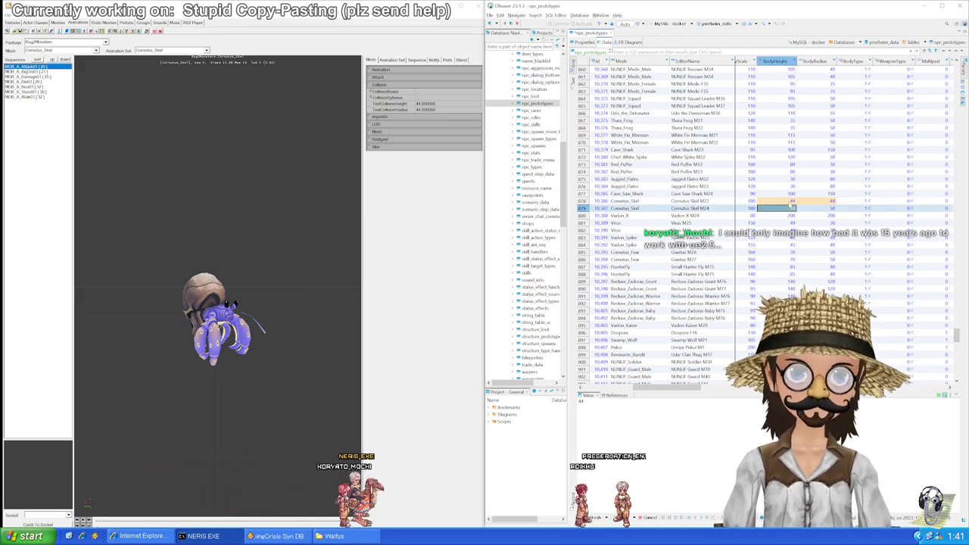
pyautogui.write('44')
pyautogui.press('Down')
pyautogui.press('Up')
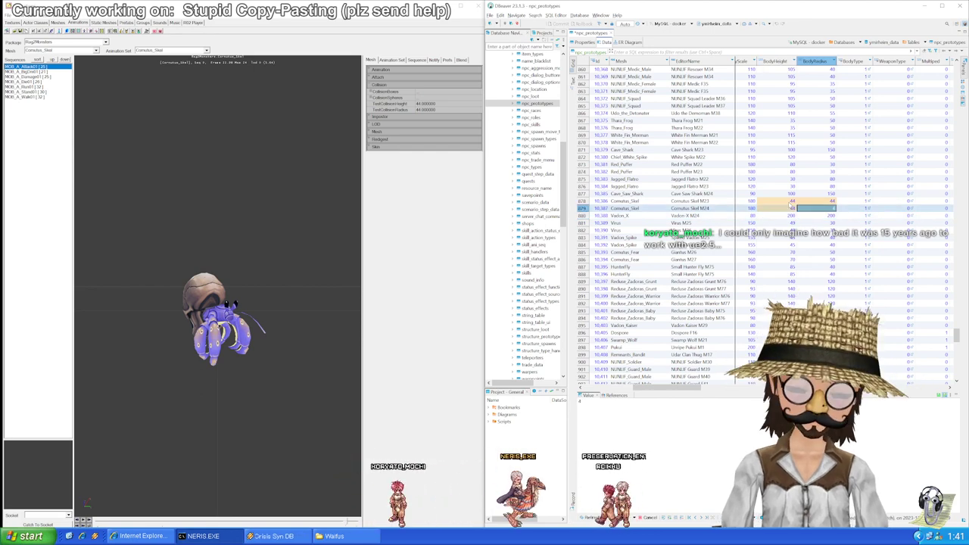
pyautogui.write('44')
pyautogui.press('Return')
pyautogui.click(790, 203)
pyautogui.press('Down')
pyautogui.press('Down')
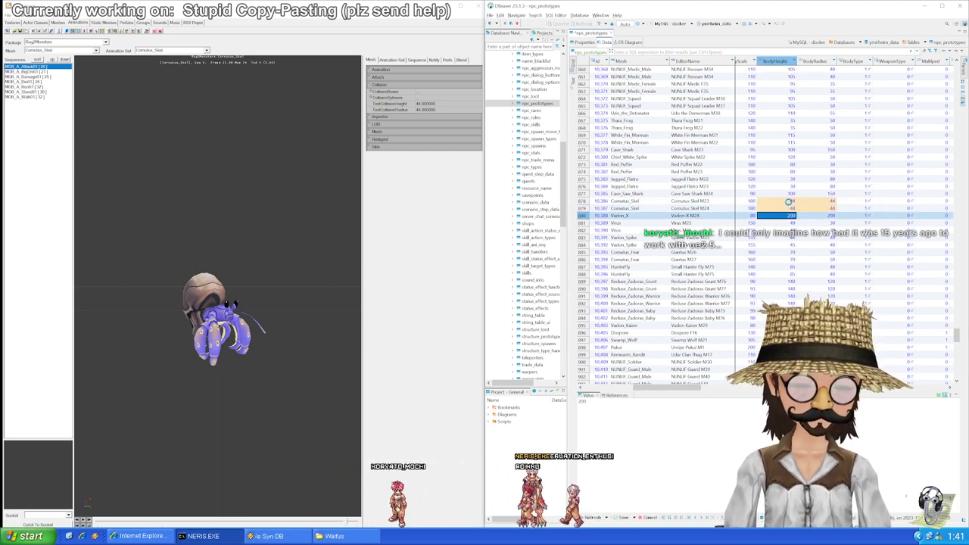
pyautogui.press('Up')
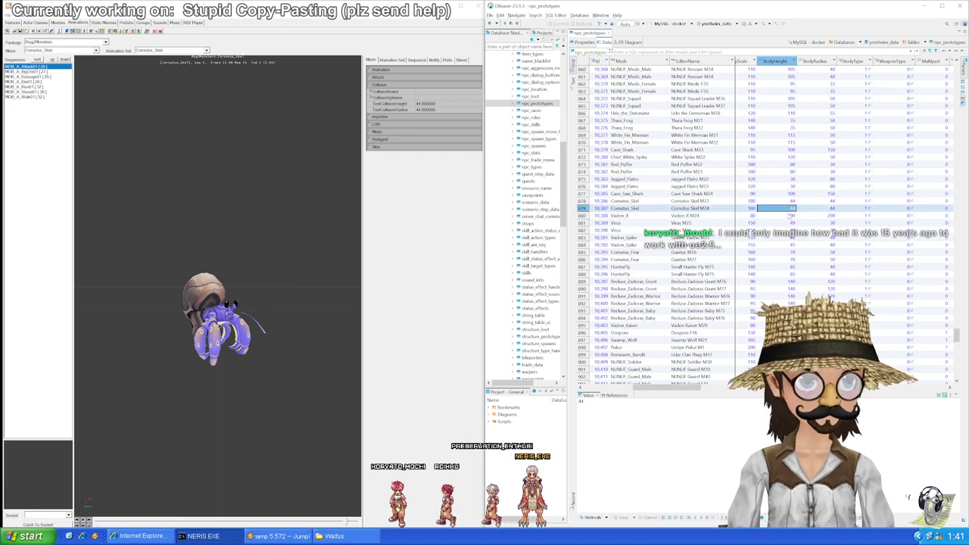
pyautogui.press('Down')
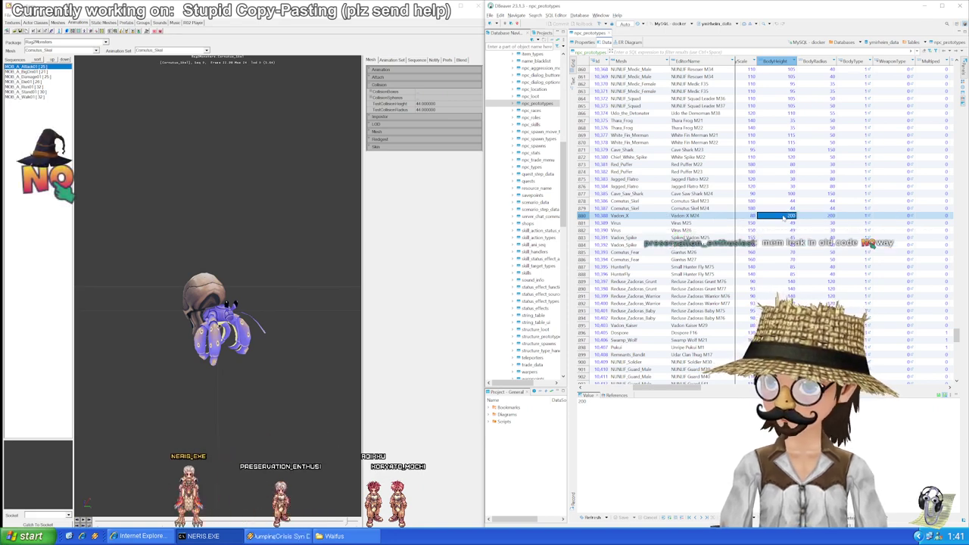
# Step: Check the system's memory usage in the System Information window and close it
pyautogui.click(788, 209)
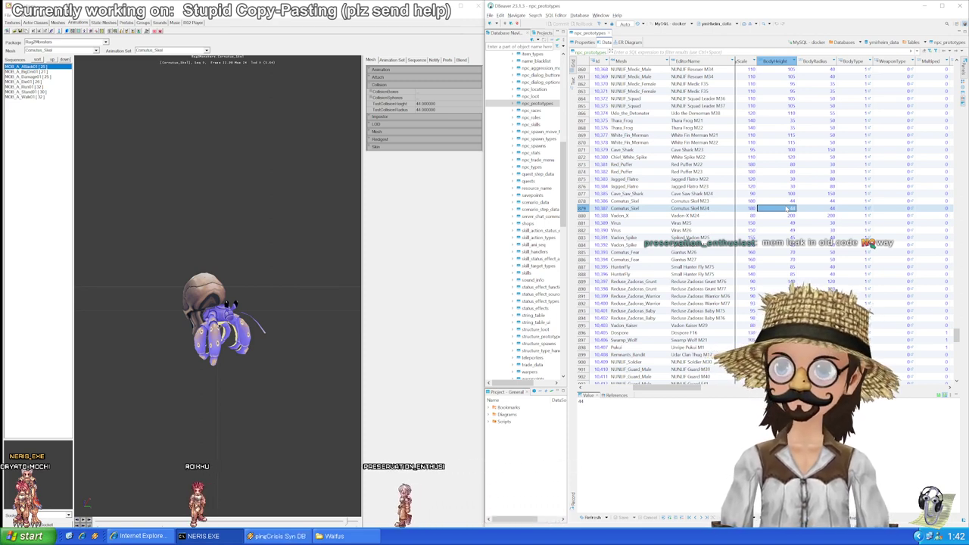
pyautogui.click(805, 210)
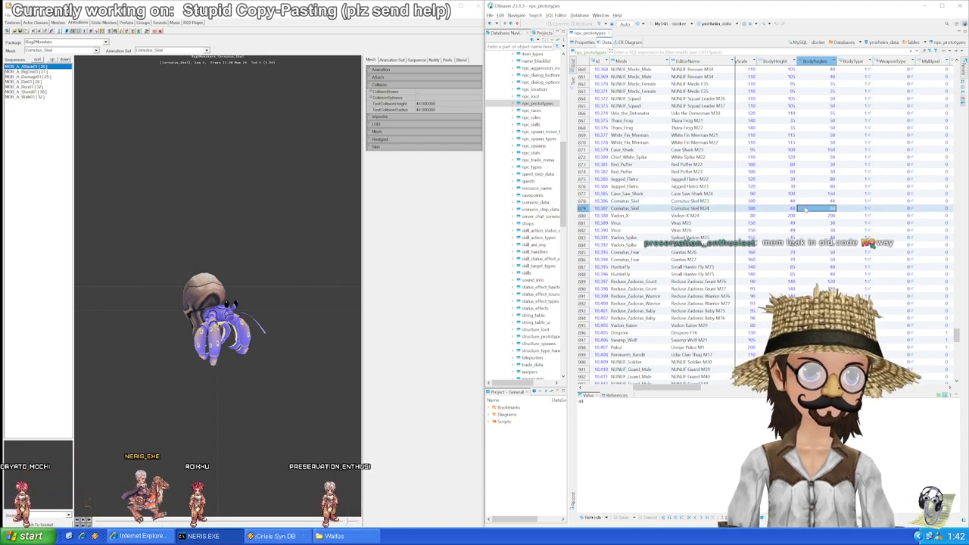
pyautogui.click(793, 202)
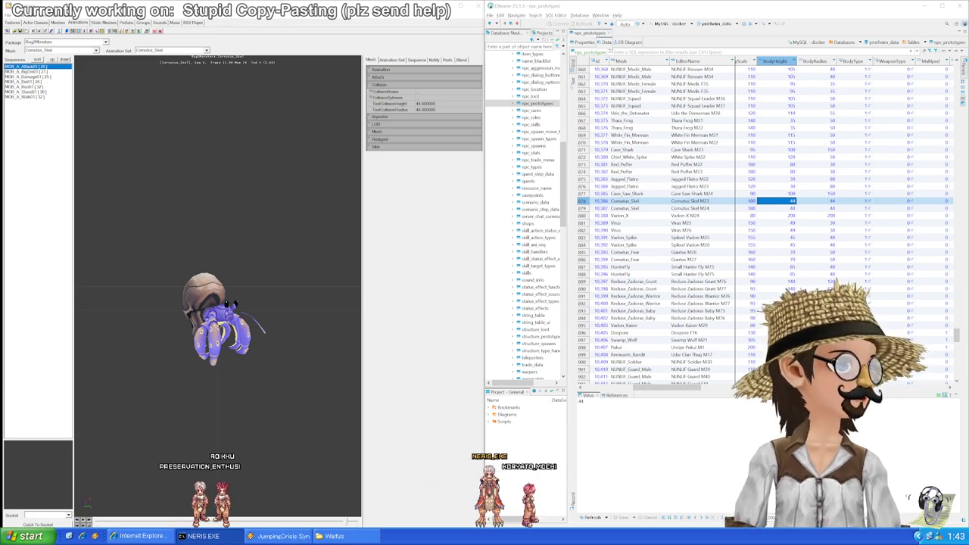
pyautogui.hotkey('ctrl', 'i')
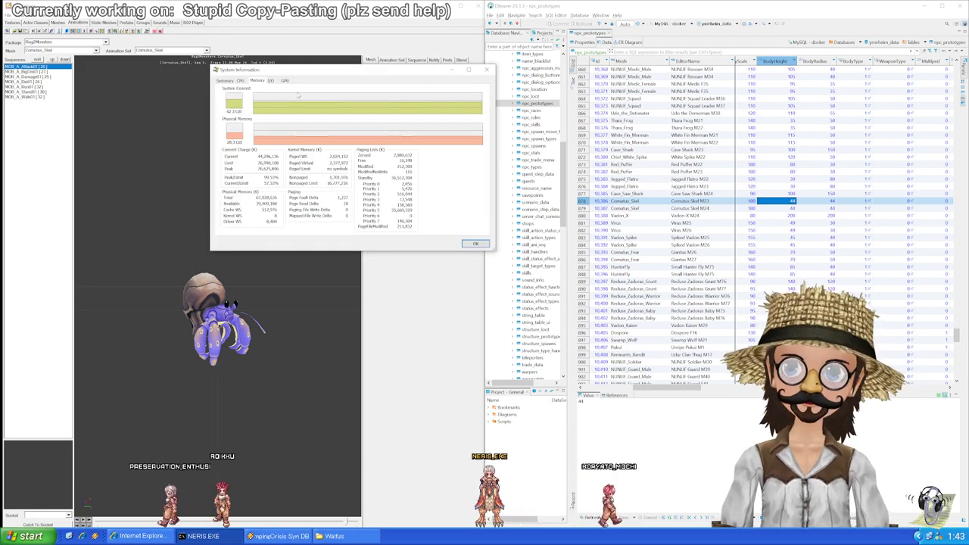
pyautogui.click(475, 243)
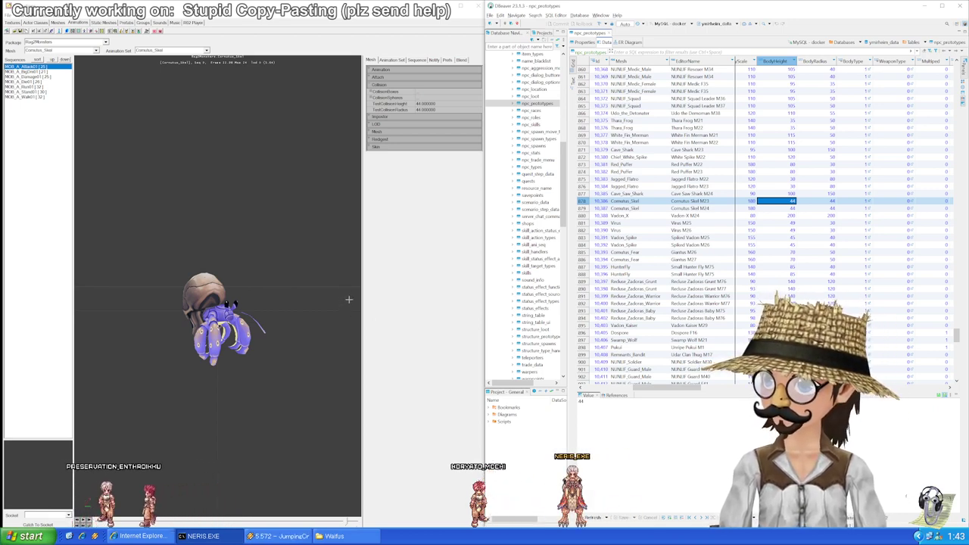
# Step: Display the collision cylinder in the mesh viewer and load the Vadon_X mesh to show its collision values
pyautogui.click(155, 32)
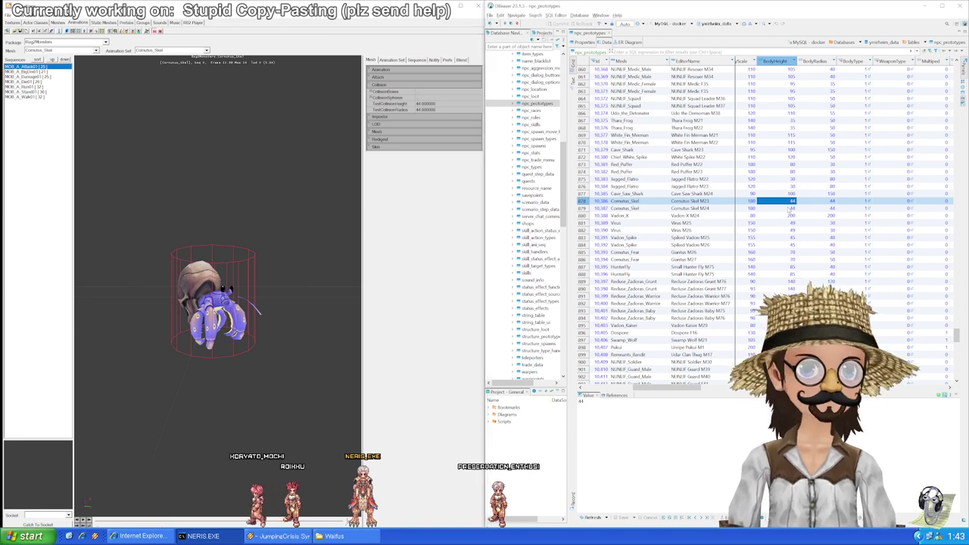
pyautogui.click(789, 216)
pyautogui.click(96, 51)
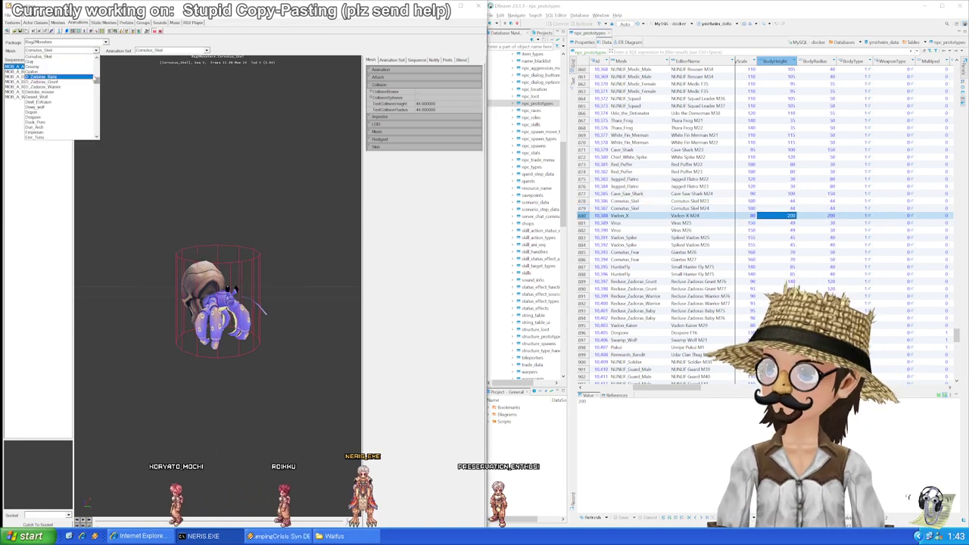
pyautogui.moveTo(96, 79); pyautogui.dragTo(96, 126)
pyautogui.scroll(-5, 86, 133)
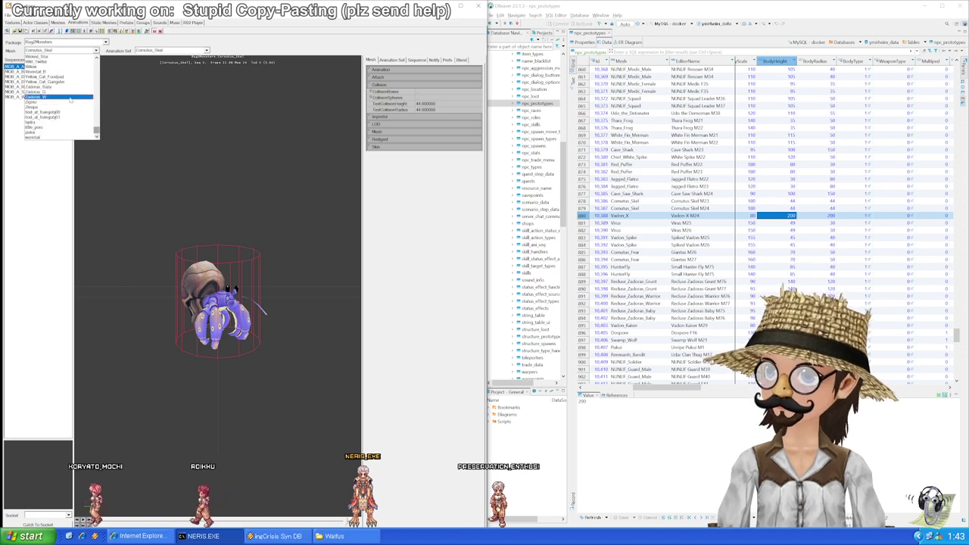
pyautogui.scroll(6, 68, 98)
pyautogui.click(68, 98)
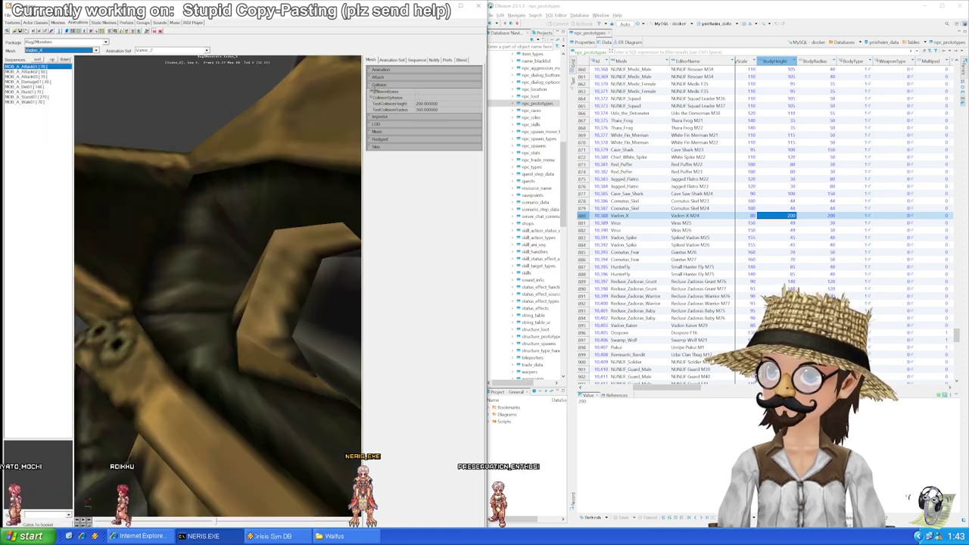
# Step: Set BodyRadius to 300 in the Vadon_X row and view the whole mesh's collision cylinder
pyautogui.click(824, 216)
pyautogui.write('300')
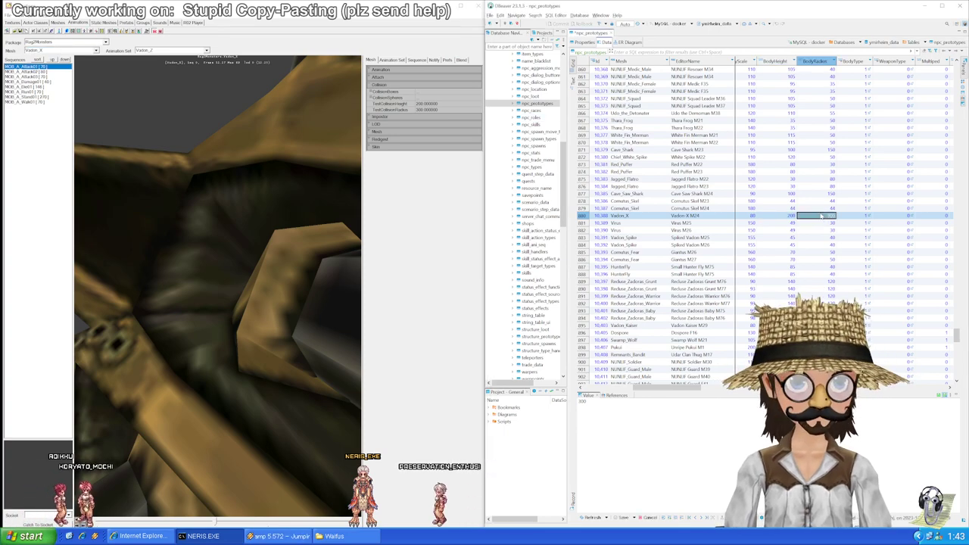
pyautogui.moveTo(198, 298); pyautogui.dragTo(198, 326)
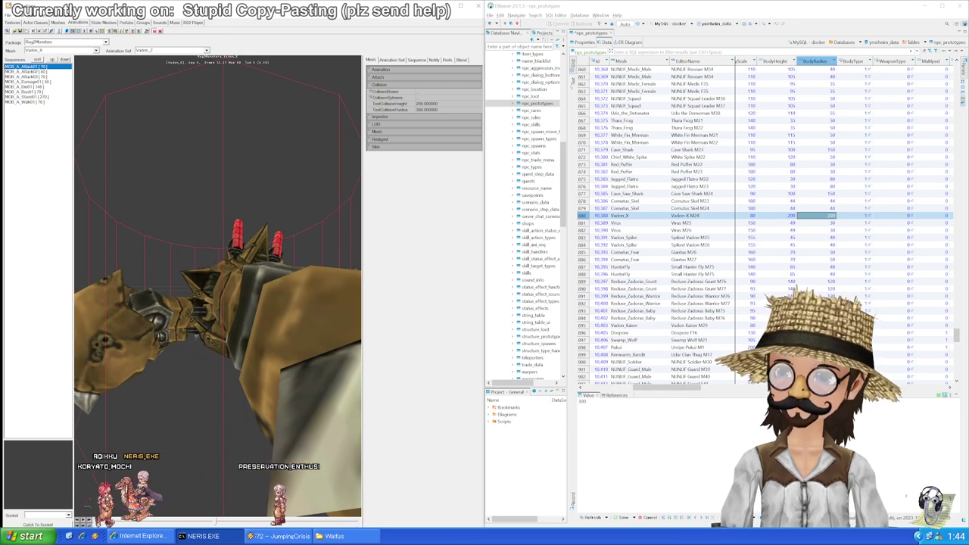
# Step: Load the Virus mesh, and set BodyHeight to 45 and BodyRadius to 40 in the Virus M25 row
pyautogui.click(780, 223)
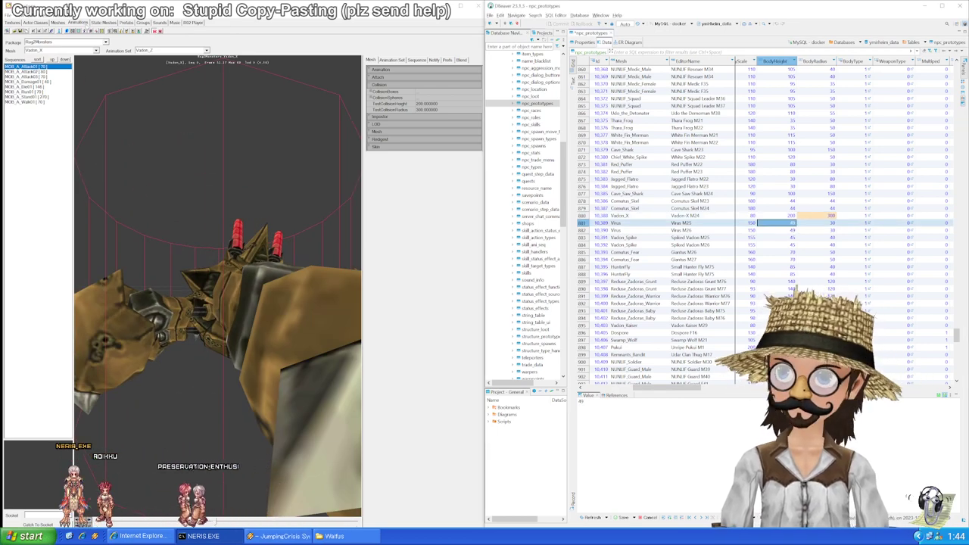
pyautogui.click(95, 50)
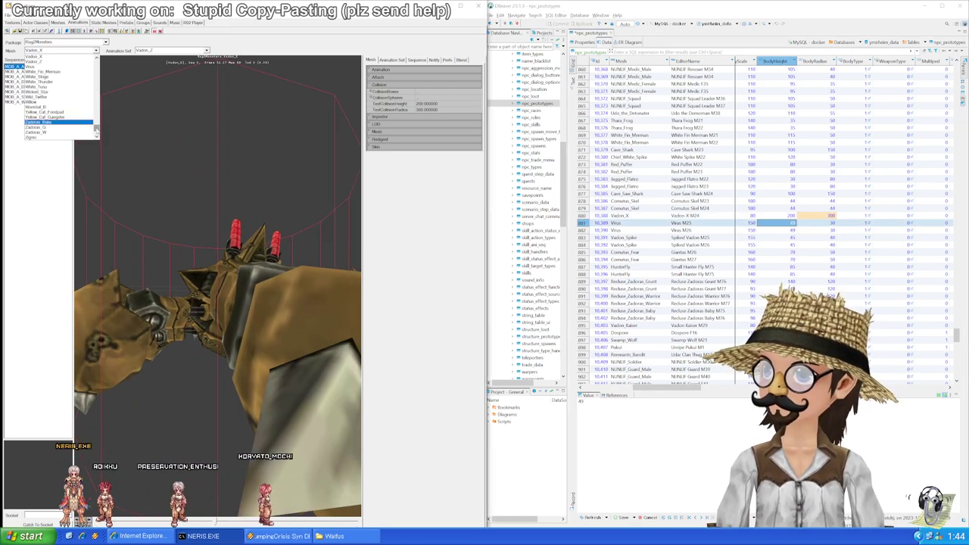
pyautogui.click(45, 71)
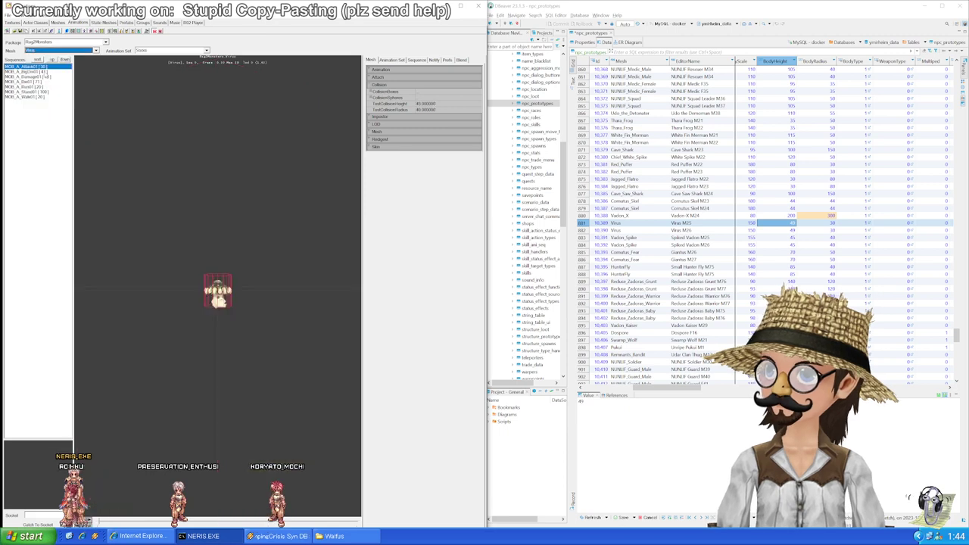
pyautogui.doubleClick(790, 223)
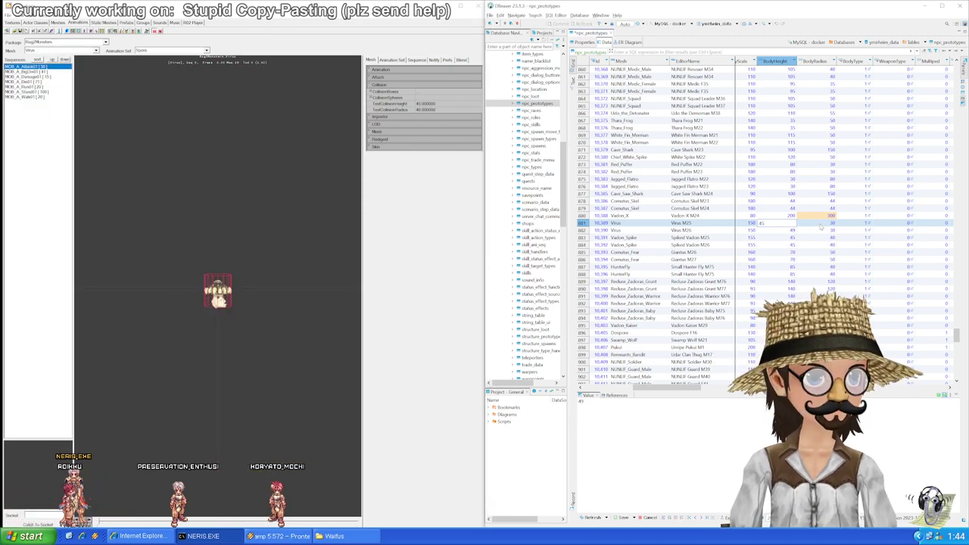
pyautogui.write('40')
pyautogui.press('Return')
pyautogui.press('Left')
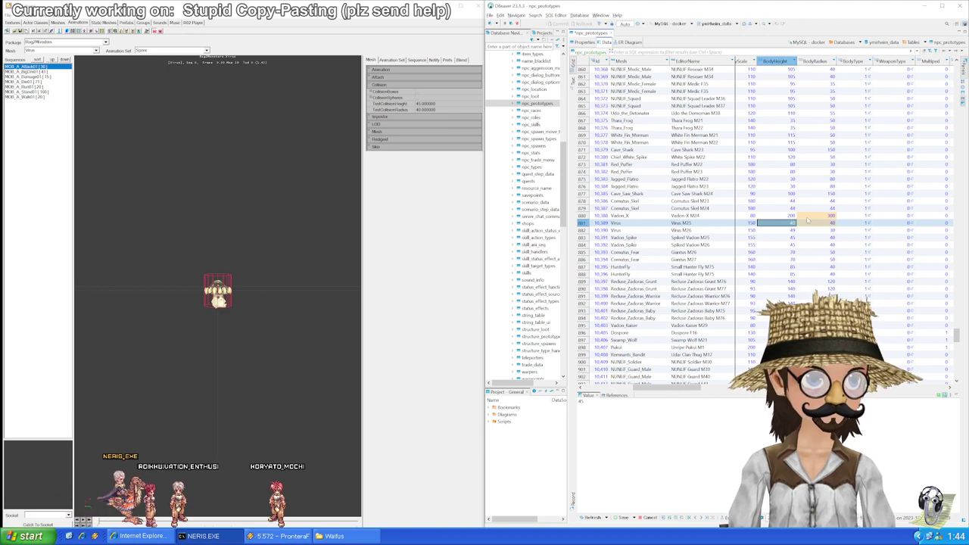
# Step: Copy the BodyHeight of 45 and BodyRadius of 40 to the Virus M26 row, and save the pending table changes
pyautogui.press('Down')
pyautogui.press('Up')
pyautogui.hotkey('ctrl', 'c')
pyautogui.press('Down')
pyautogui.hotkey('ctrl', 'v')
pyautogui.press('Up')
pyautogui.press('Right')
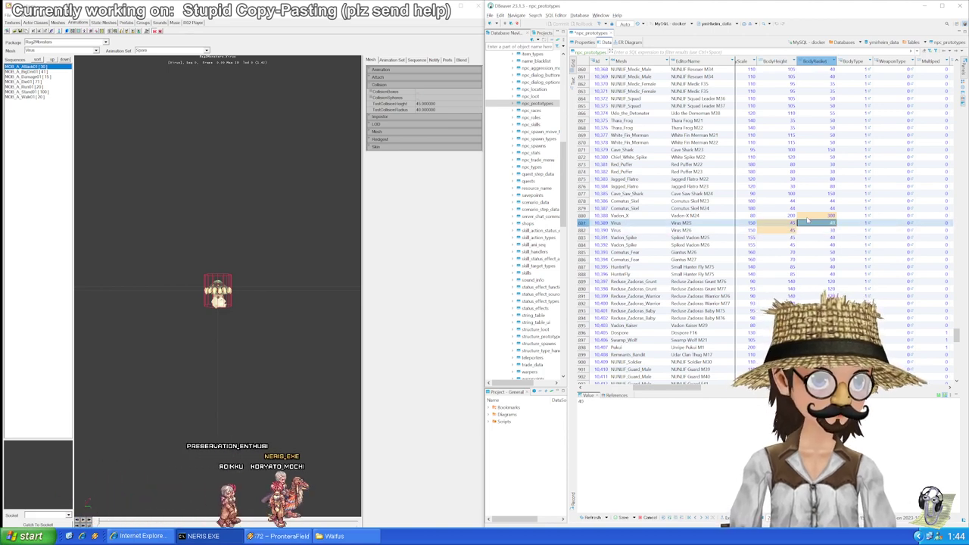
pyautogui.hotkey('ctrl', 'c')
pyautogui.press('Down')
pyautogui.hotkey('ctrl', 'v')
pyautogui.press('Up')
pyautogui.press('Left')
pyautogui.hotkey('ctrl', 's')
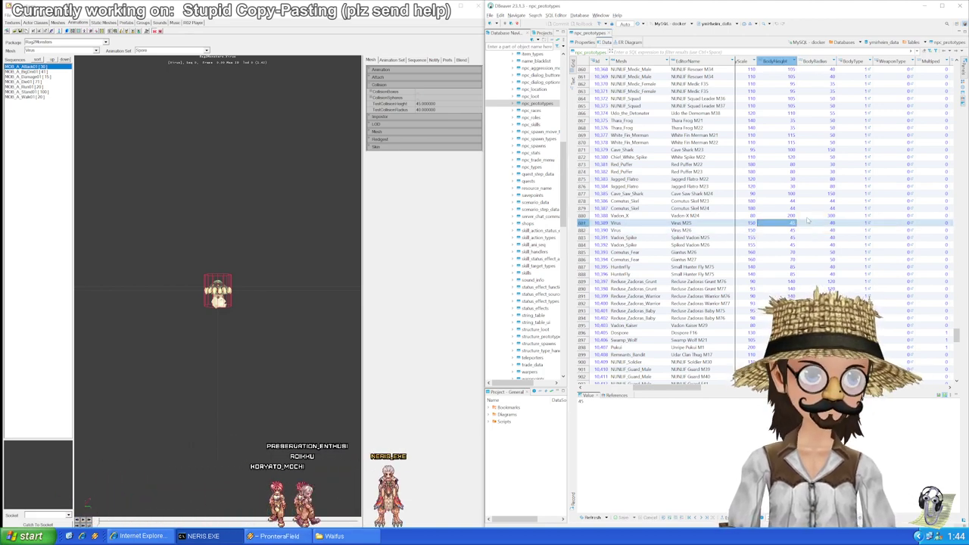
# Step: Load the Vadon_Spike mesh in the mesh viewer for the first Vadon_Spike row
pyautogui.press('Down')
pyautogui.press('Down')
pyautogui.scroll(-3, 780, 242)
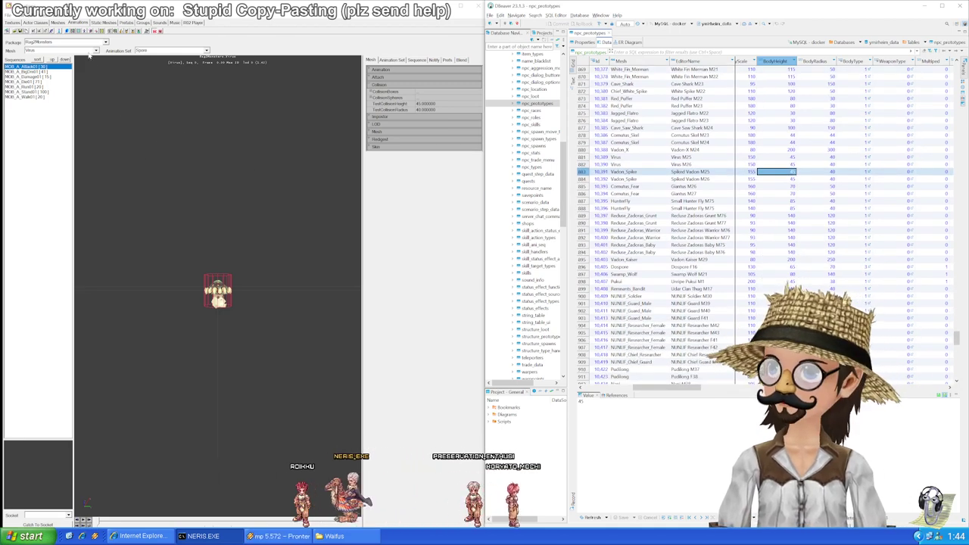
pyautogui.click(75, 50)
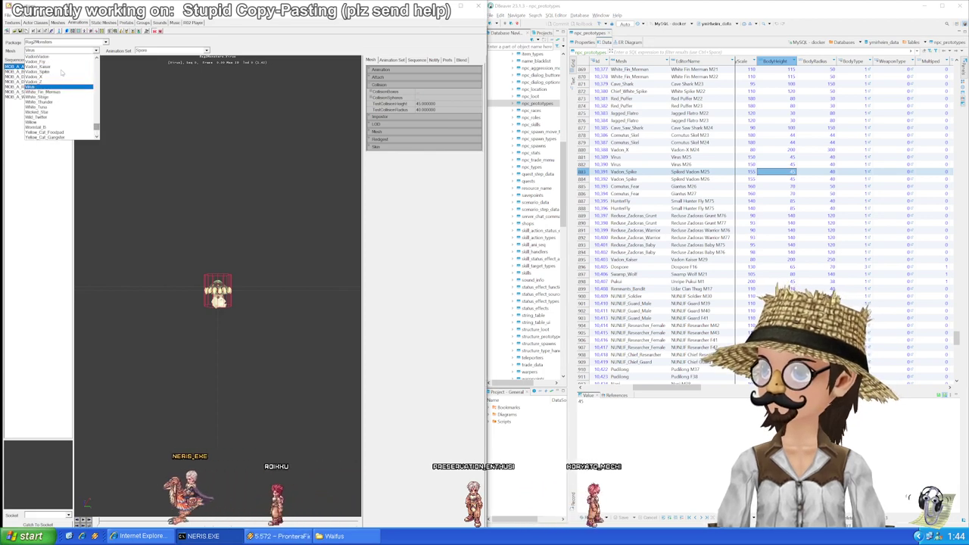
pyautogui.click(38, 57)
# Step: Update BodyHeight to the mesh's collision height and set BodyRadius to 50 in the Vadon_Spike M25 row
pyautogui.doubleClick(791, 173)
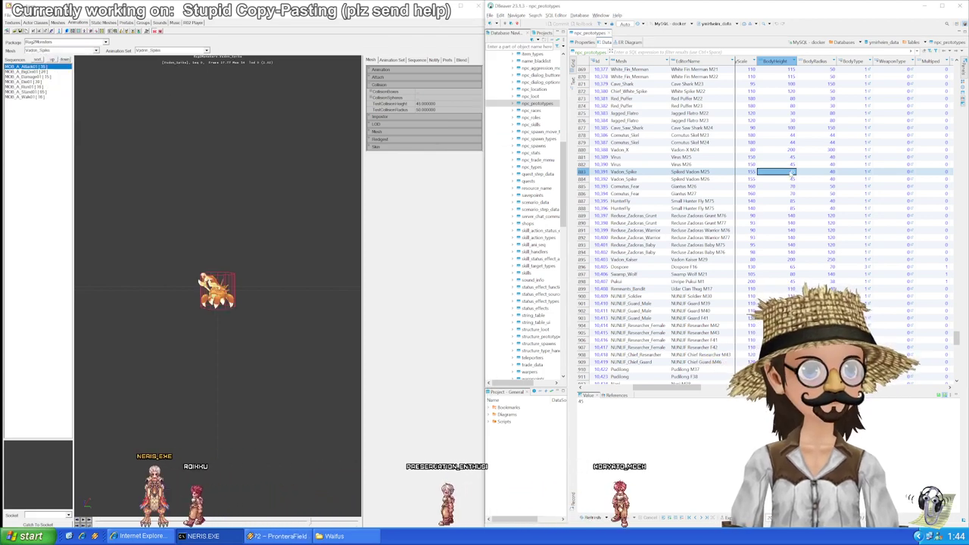
pyautogui.hotkey('ctrl', 'v')
pyautogui.press('Tab')
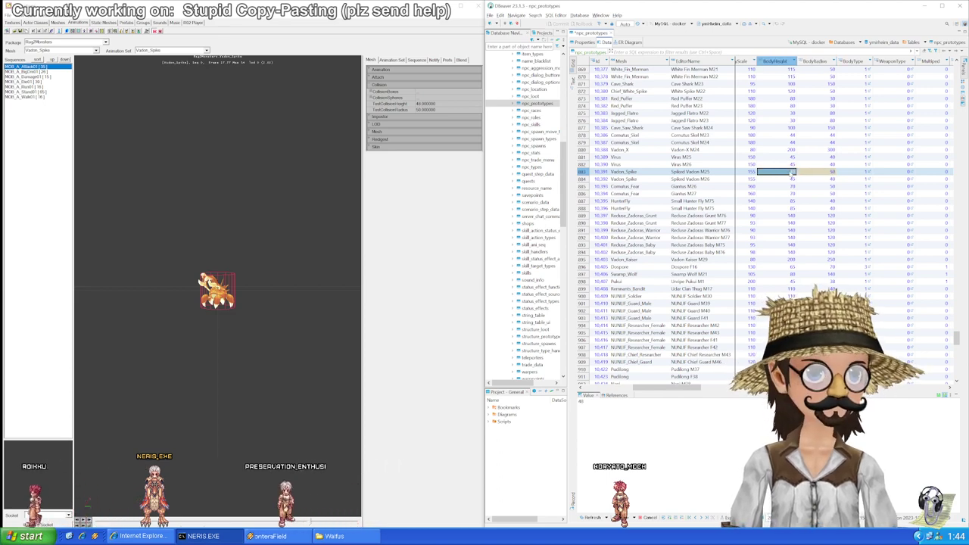
# Step: Copy the body height and body radius of Spiked Vadon M25 to the Spiked Vadon M26 row
pyautogui.press('Left')
pyautogui.hotkey('ctrl', 'c')
pyautogui.press('Down')
pyautogui.hotkey('ctrl', 'v')
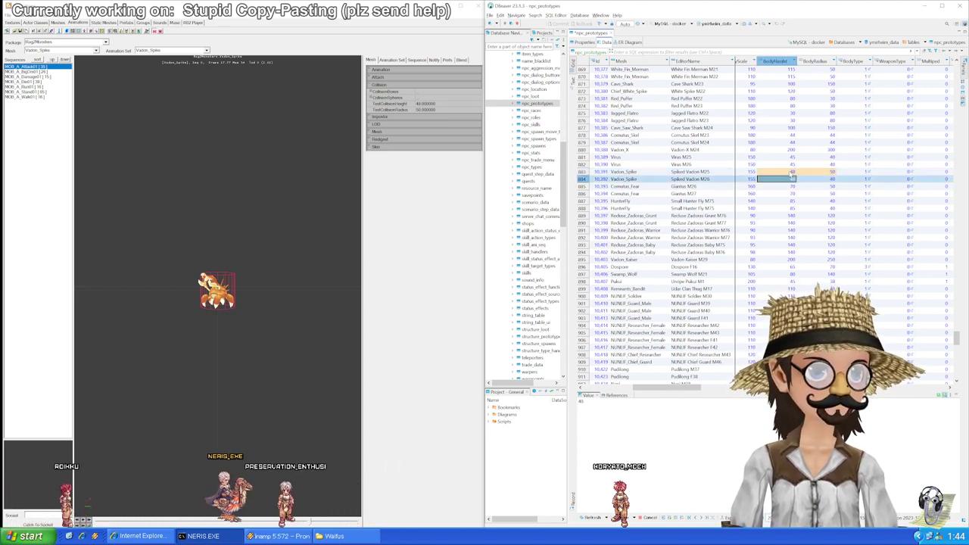
pyautogui.press('Up')
pyautogui.press('Right')
pyautogui.hotkey('ctrl', 'c')
pyautogui.press('Down')
pyautogui.hotkey('ctrl', 'v')
pyautogui.press('Down')
pyautogui.press('Left')
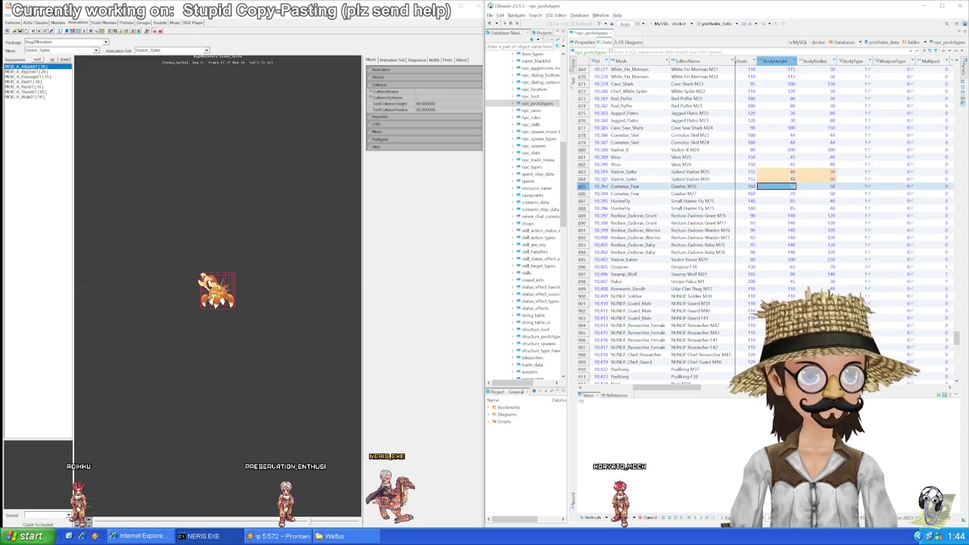
# Step: Load the Cornutus_Fear mesh in the animation viewer to show its collision dimensions
pyautogui.click(94, 50)
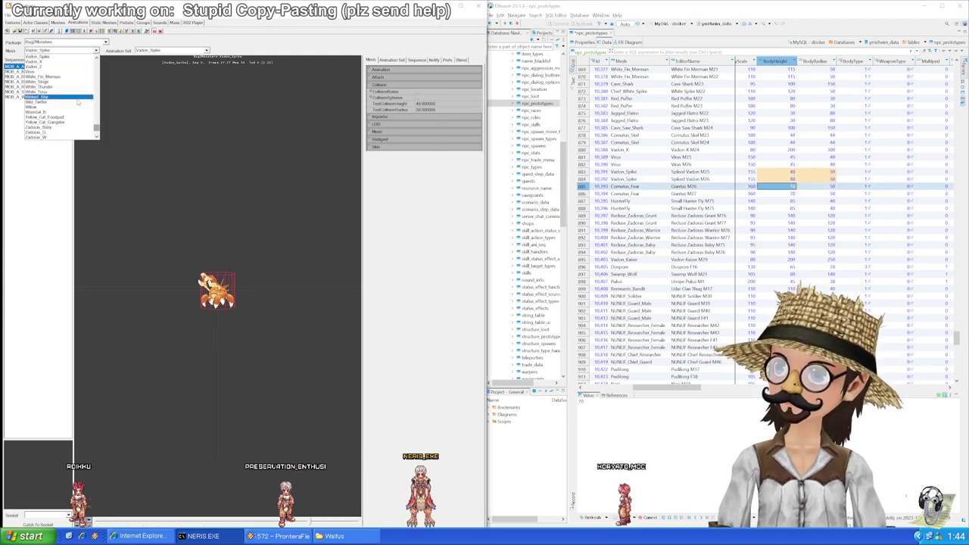
pyautogui.scroll(4, 84, 122)
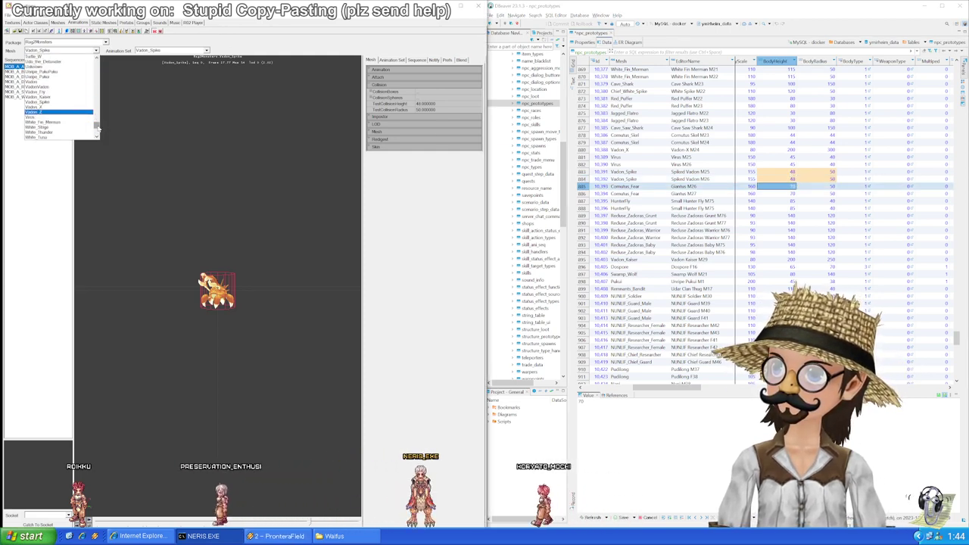
pyautogui.moveTo(97, 125); pyautogui.dragTo(100, 80)
pyautogui.scroll(4, 100, 75)
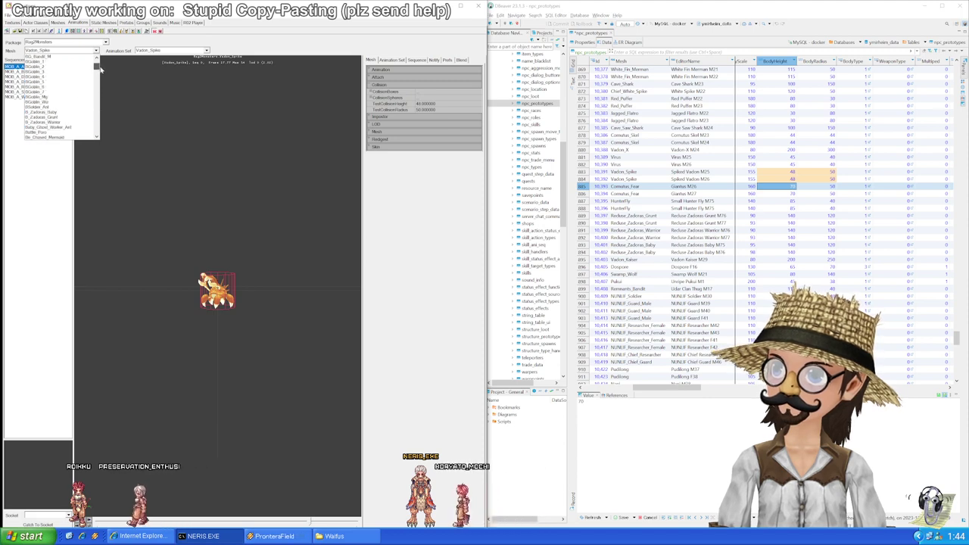
pyautogui.scroll(-3, 100, 74)
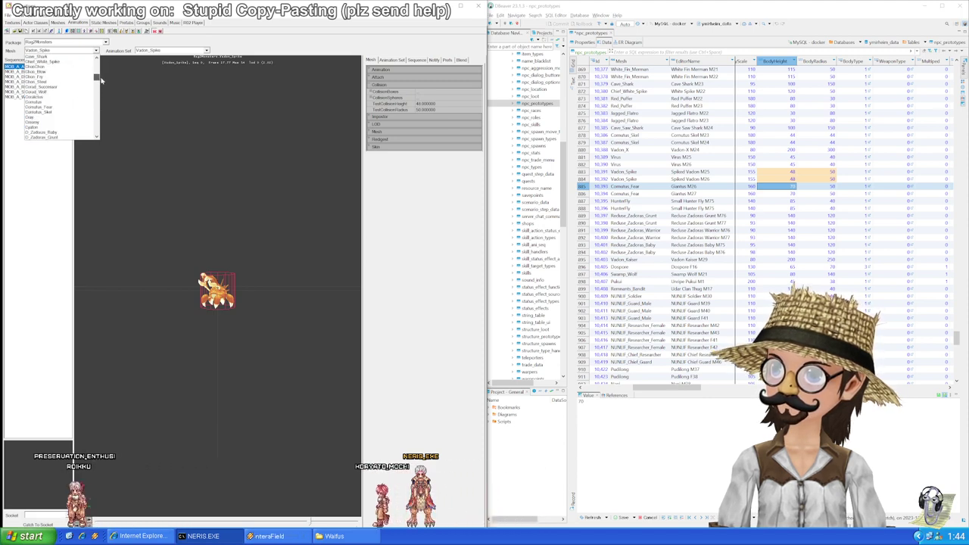
pyautogui.click(76, 107)
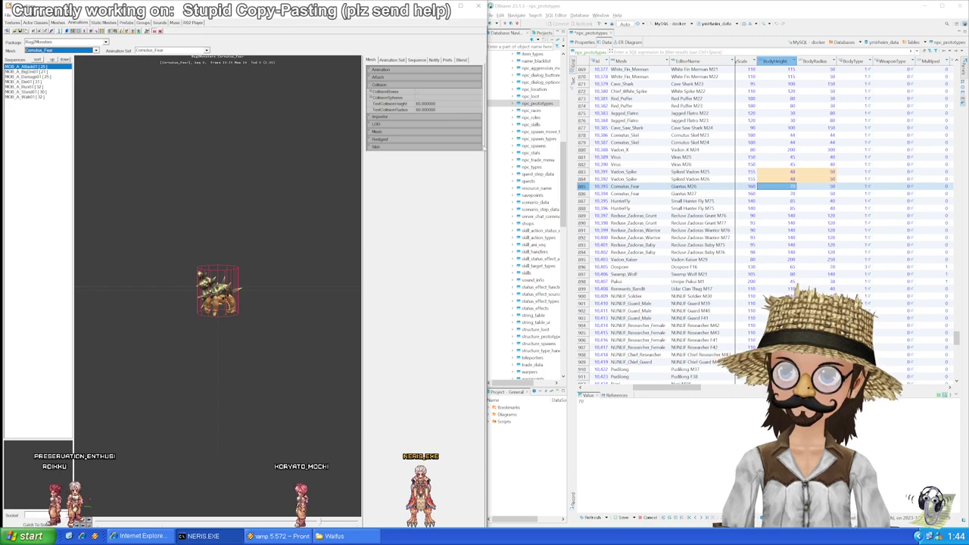
# Step: Set Giantus M26's body height to 65 and body radius to 60, and copy the height to Giantus M27
pyautogui.doubleClick(784, 186)
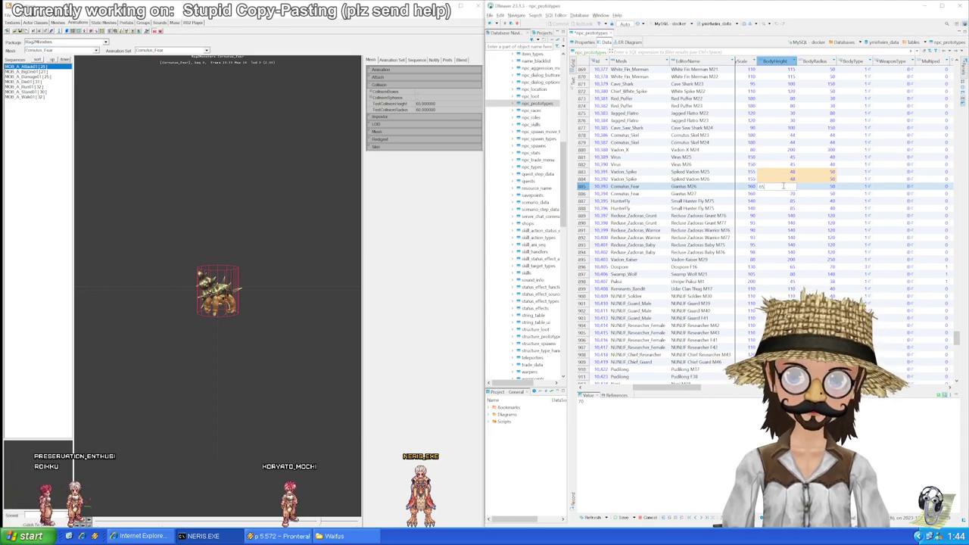
pyautogui.write('60')
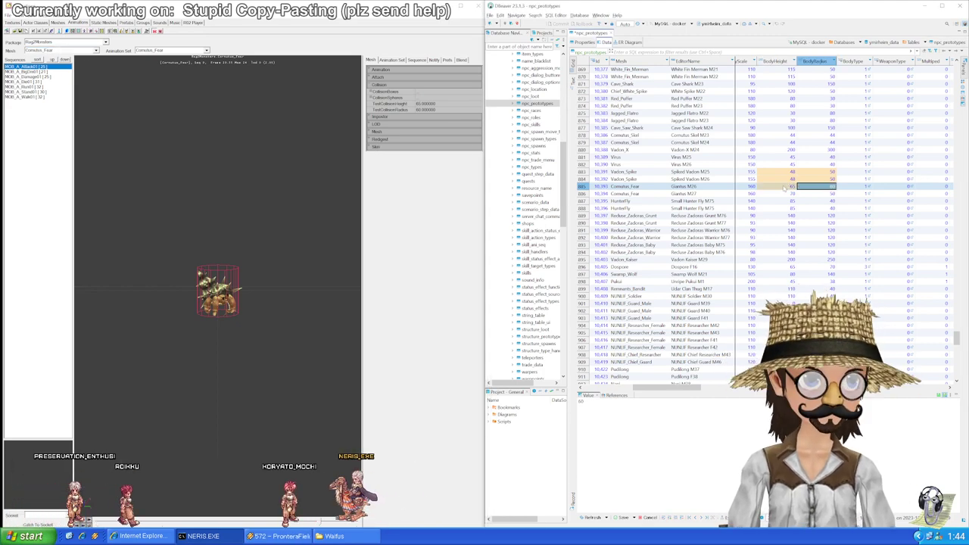
pyautogui.click(784, 186)
pyautogui.hotkey('ctrl', 'c')
pyautogui.press('Down')
pyautogui.hotkey('ctrl', 'v')
pyautogui.press('Up')
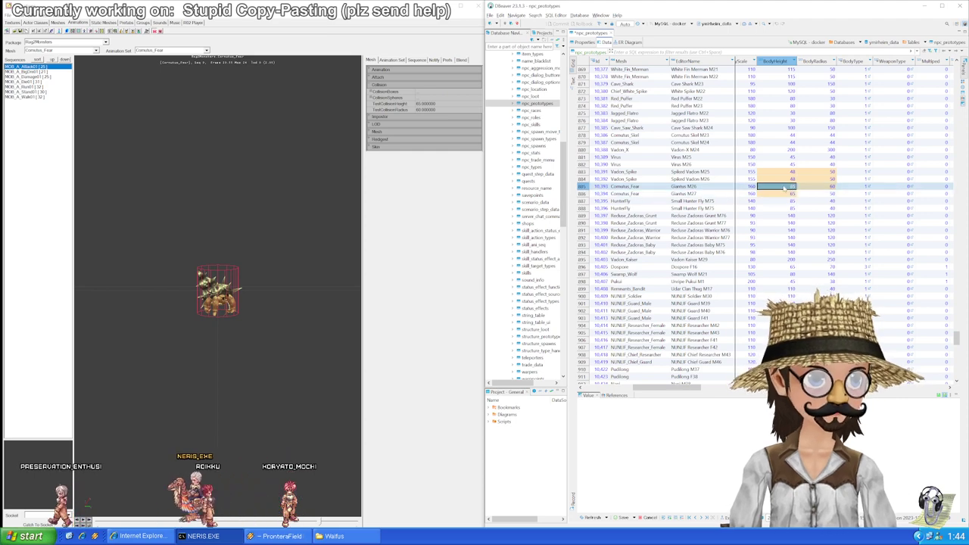
# Step: Copy Giantus M26's body radius to Giantus M27 and save the table changes
pyautogui.press('Right')
pyautogui.hotkey('ctrl', 'c')
pyautogui.press('Down')
pyautogui.hotkey('ctrl', 'v')
pyautogui.press('Up')
pyautogui.press('Left')
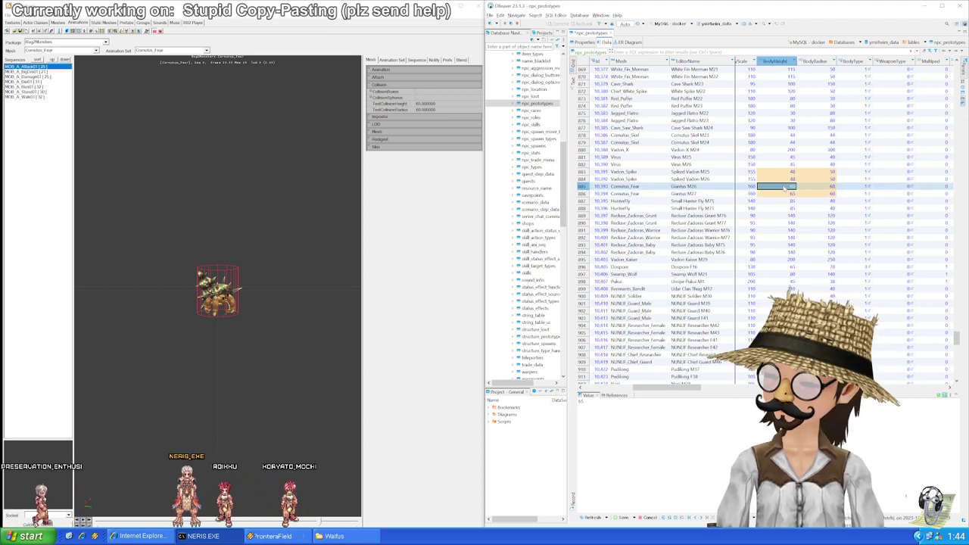
pyautogui.press('Down')
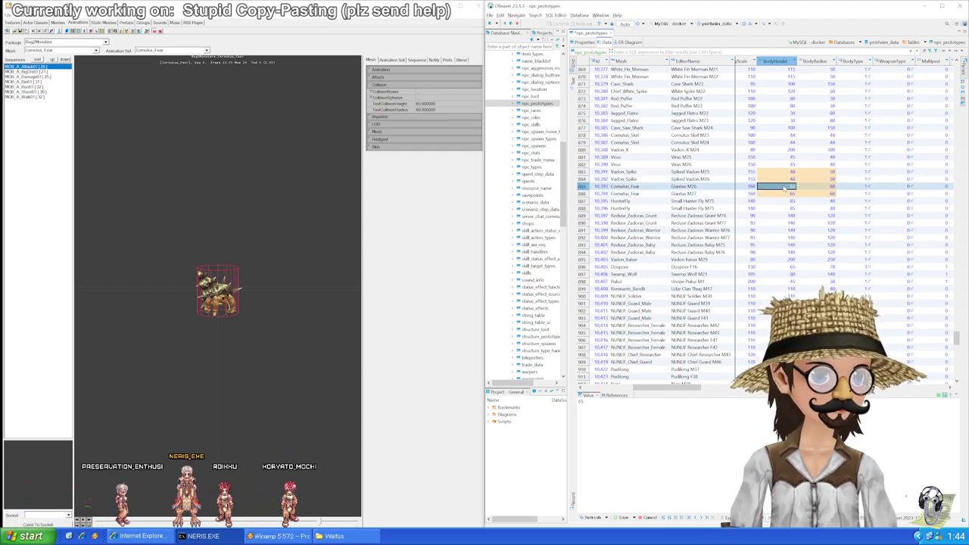
pyautogui.hotkey('ctrl', 's')
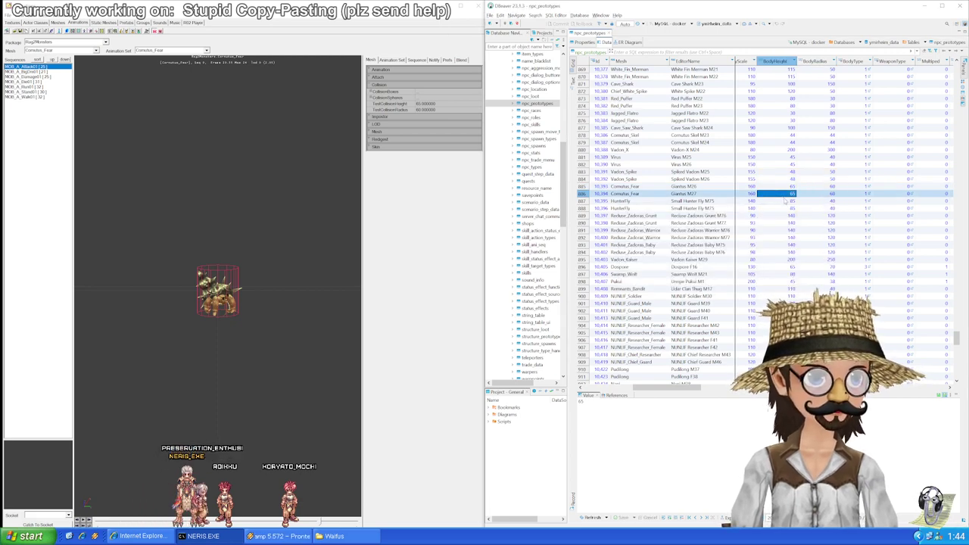
# Step: Select the first Small Hunter Fly M75 row's body height and load the HunterFly mesh in the animation viewer
pyautogui.scroll(-2, 784, 188)
pyautogui.click(782, 158)
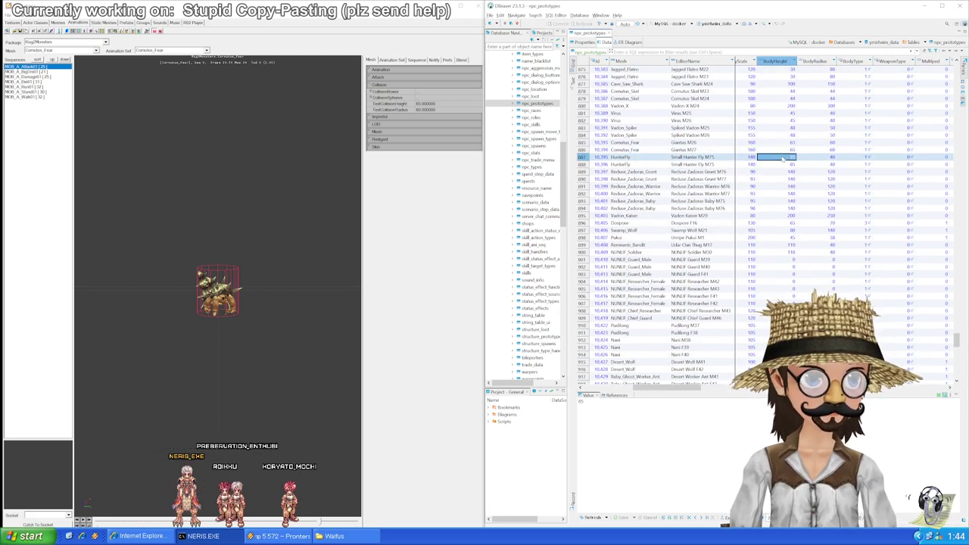
pyautogui.click(93, 50)
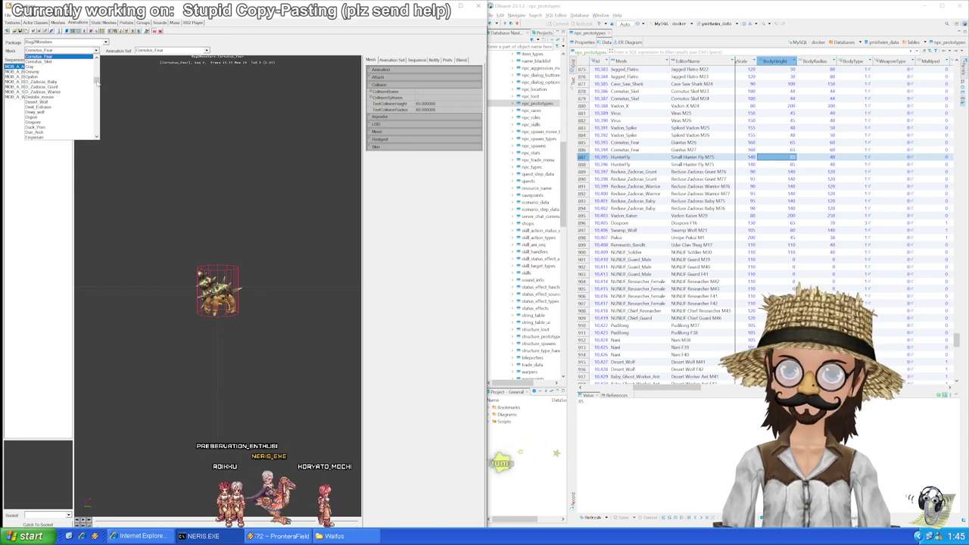
pyautogui.scroll(-5, 60, 98)
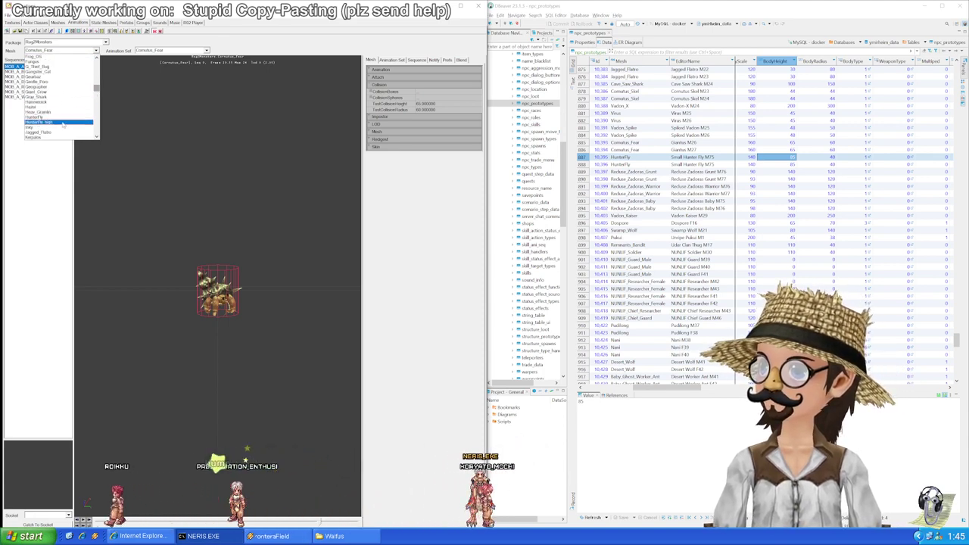
pyautogui.click(62, 123)
pyautogui.click(59, 50)
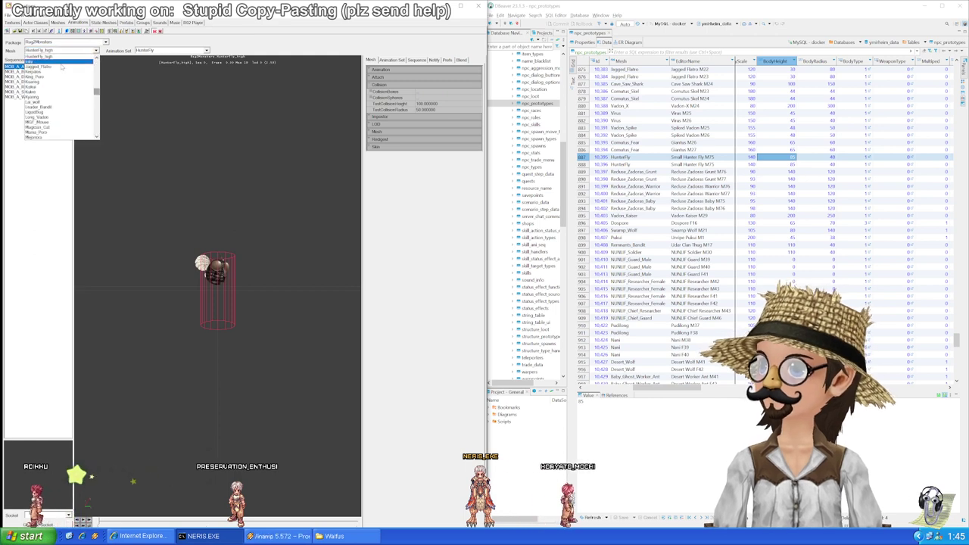
pyautogui.click(55, 71)
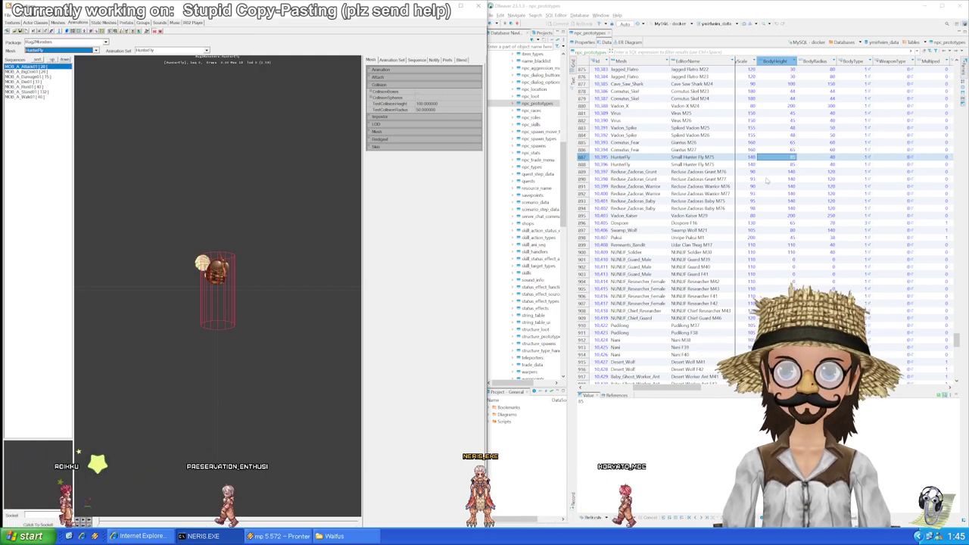
# Step: Set the body height to 100 and the body radius to 50 in both Small Hunter Fly M75 rows
pyautogui.click(786, 159)
pyautogui.write('100')
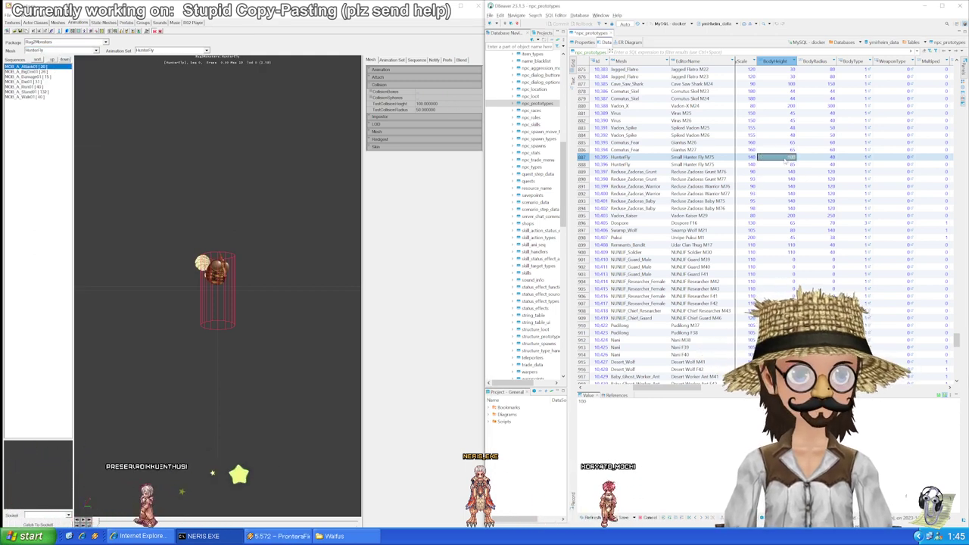
pyautogui.press('Tab')
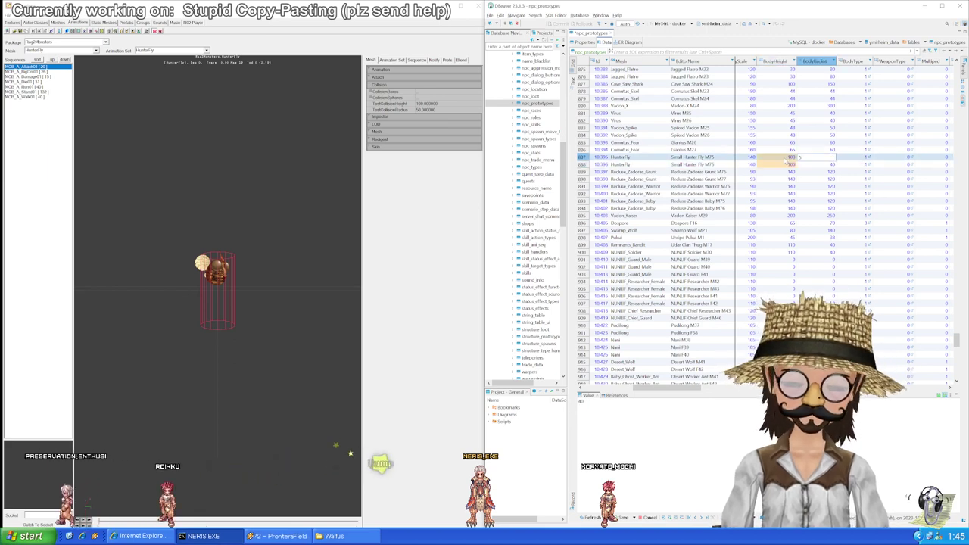
pyautogui.press('Down')
pyautogui.hotkey('ctrl', 'v')
pyautogui.press('Left')
pyautogui.press('Down')
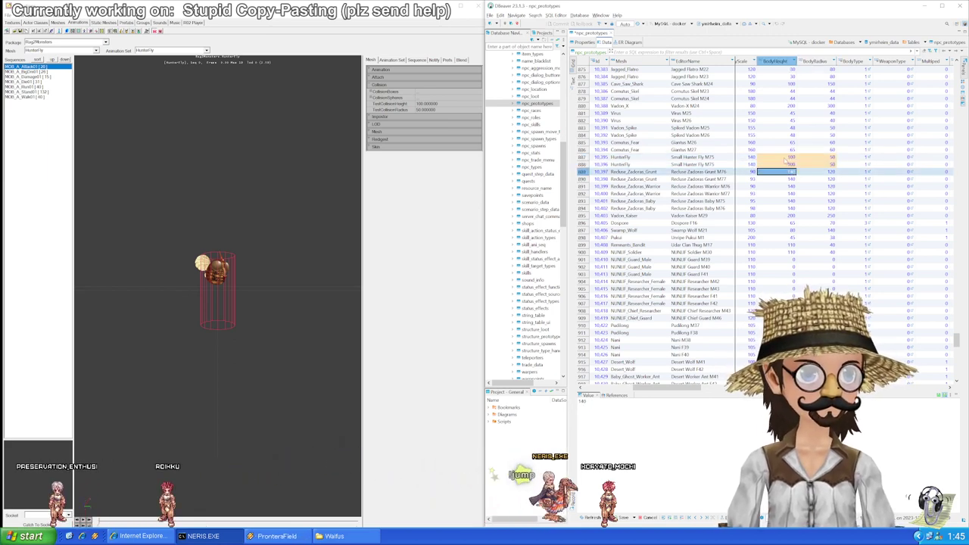
# Step: Load the Recluse_Zadoras_Grunt mesh and set the body height of the Recluse Zadoras Grunt M76 and M77 rows to 150
pyautogui.click(94, 51)
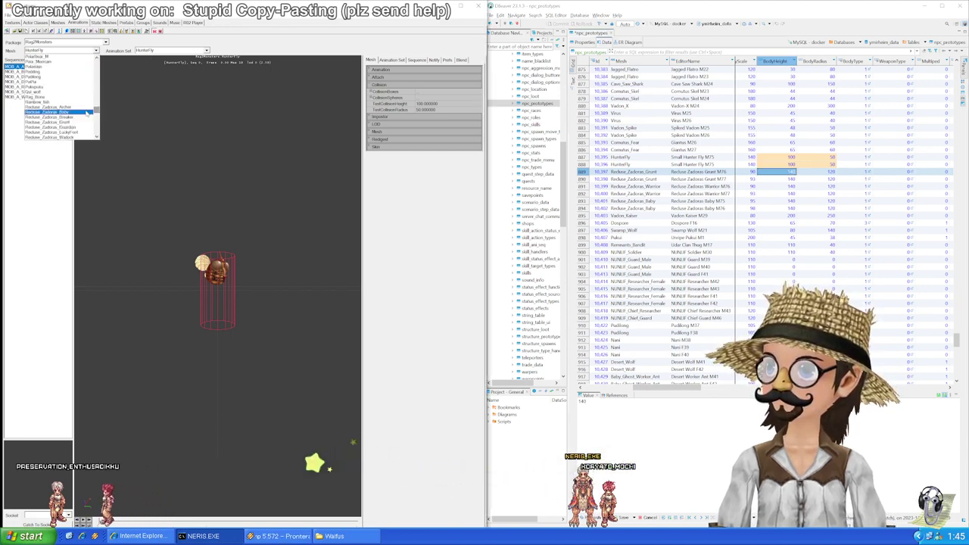
pyautogui.click(84, 122)
pyautogui.click(790, 172)
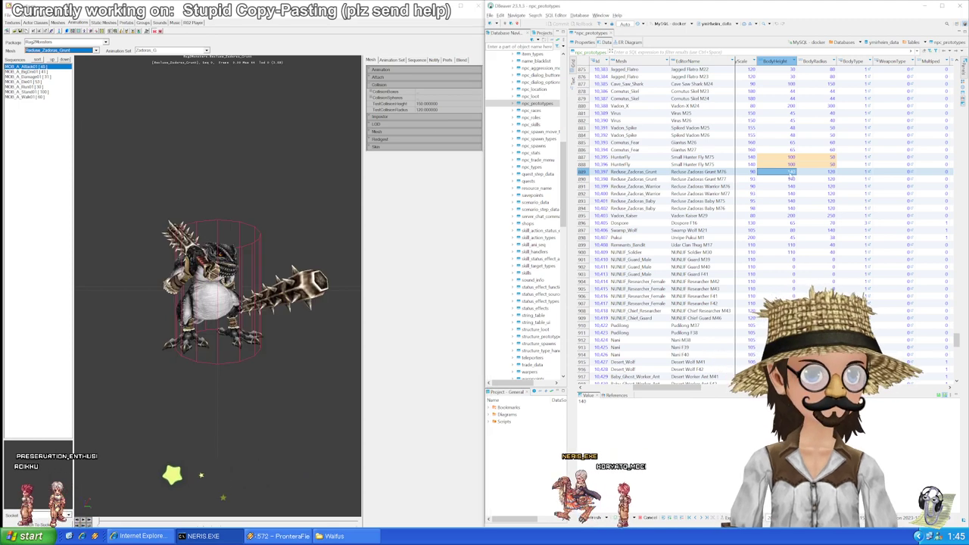
pyautogui.write('150')
pyautogui.press('Return')
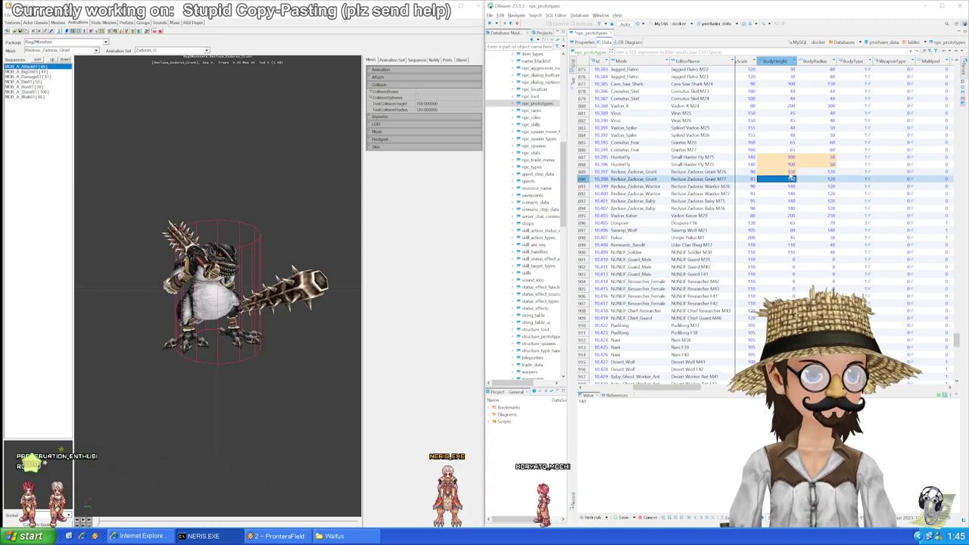
pyautogui.press('Right')
pyautogui.press('Down')
pyautogui.press('Down')
pyautogui.press('Left')
pyautogui.press('Left')
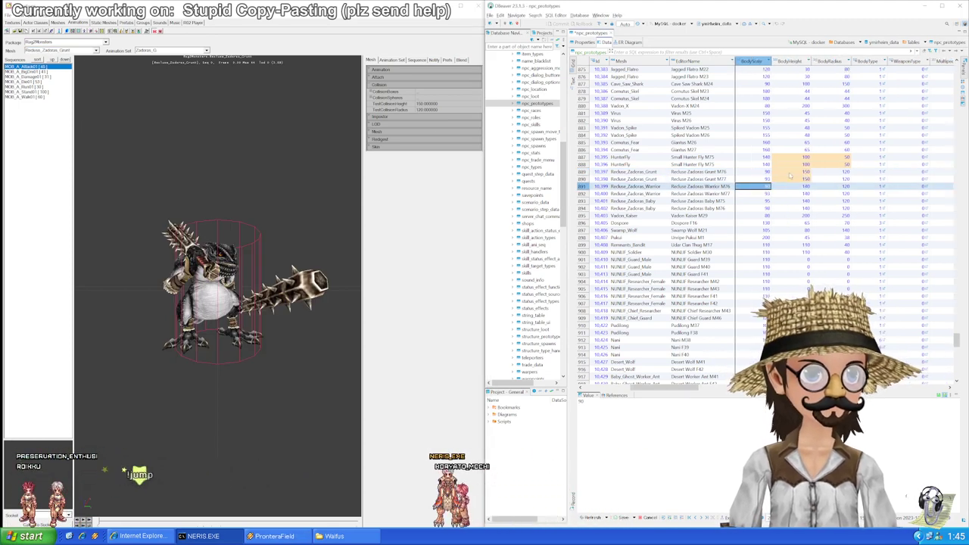
pyautogui.press('Right')
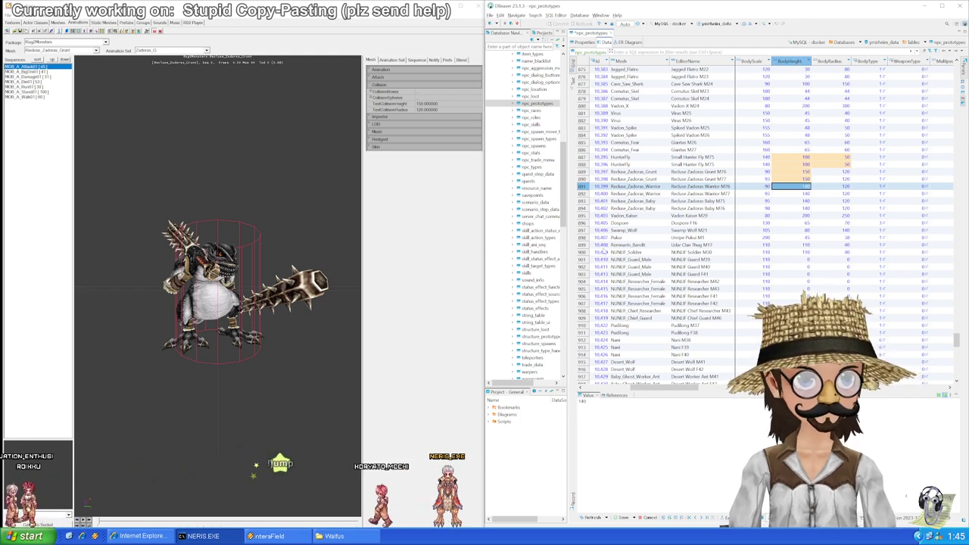
# Step: Load the Recluse_Zadoras_Warrior mesh and set body height 170 and body radius 130 in both Recluse Zadoras Warrior rows
pyautogui.moveTo(656, 388); pyautogui.dragTo(661, 388)
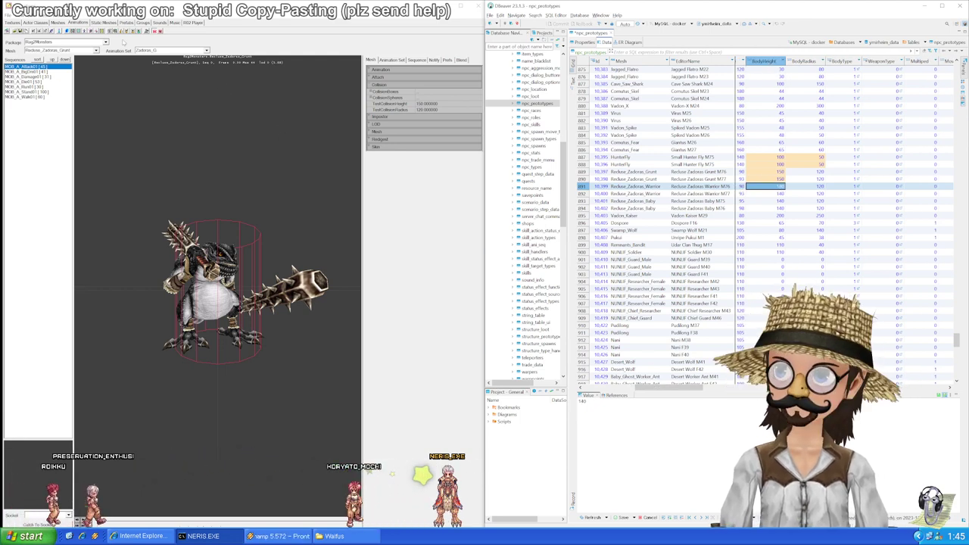
pyautogui.click(91, 50)
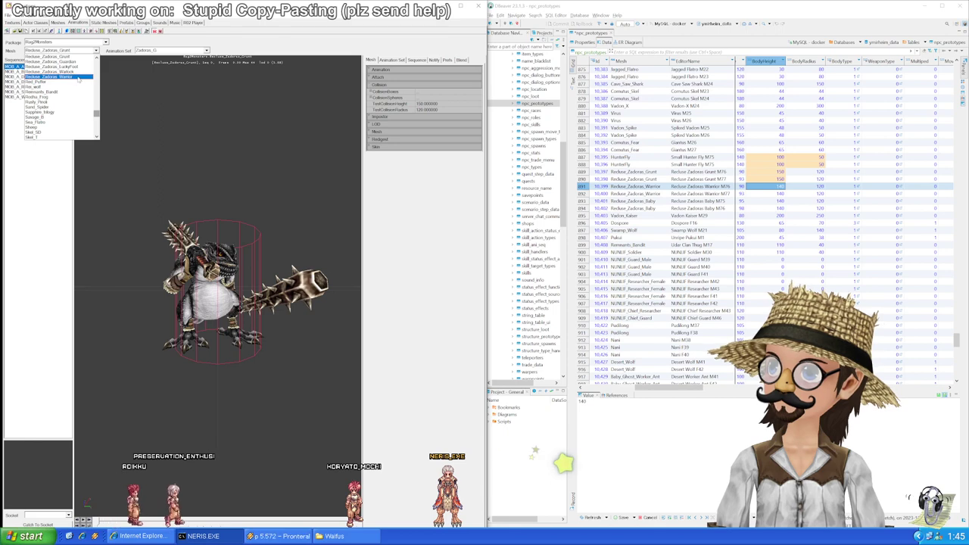
pyautogui.click(76, 77)
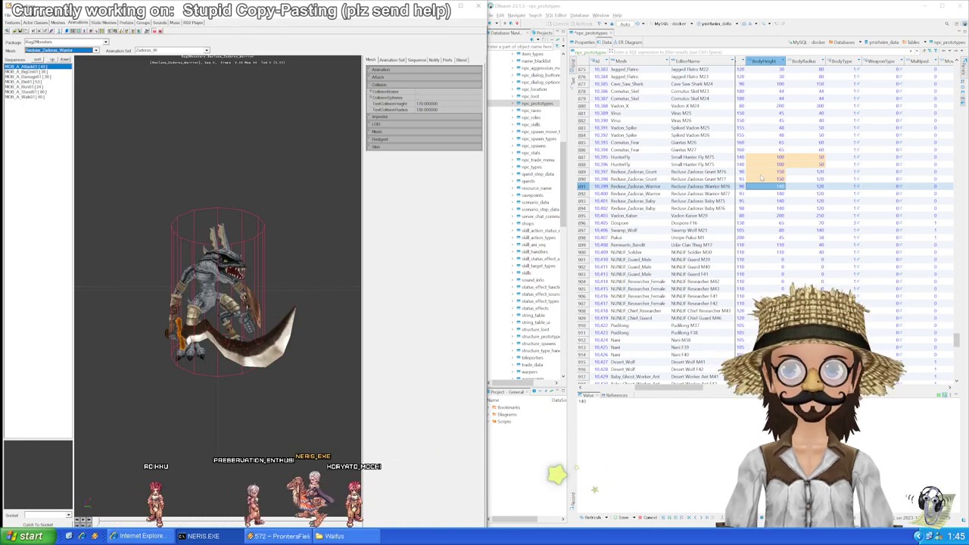
pyautogui.click(780, 187)
pyautogui.write('1')
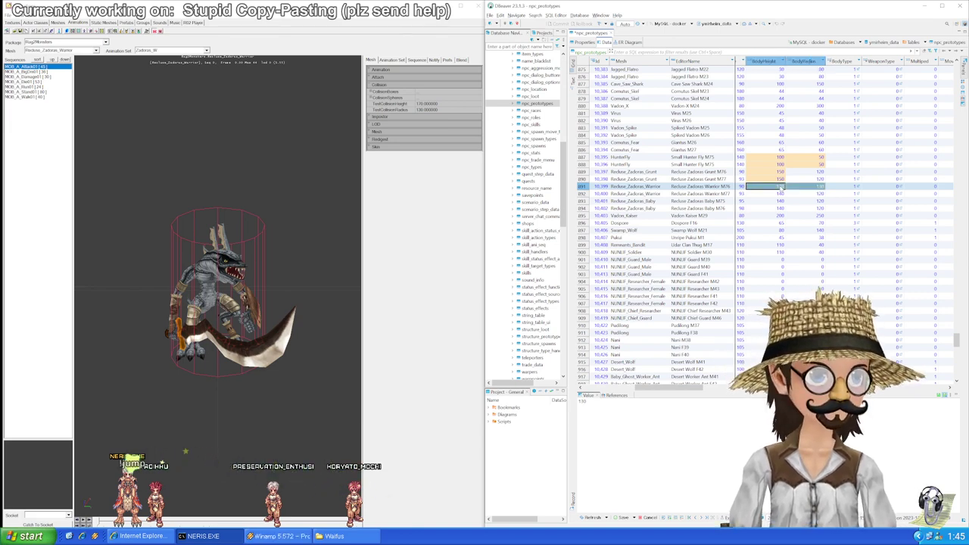
pyautogui.press('Down')
pyautogui.write('170\t130')
pyautogui.press('Down')
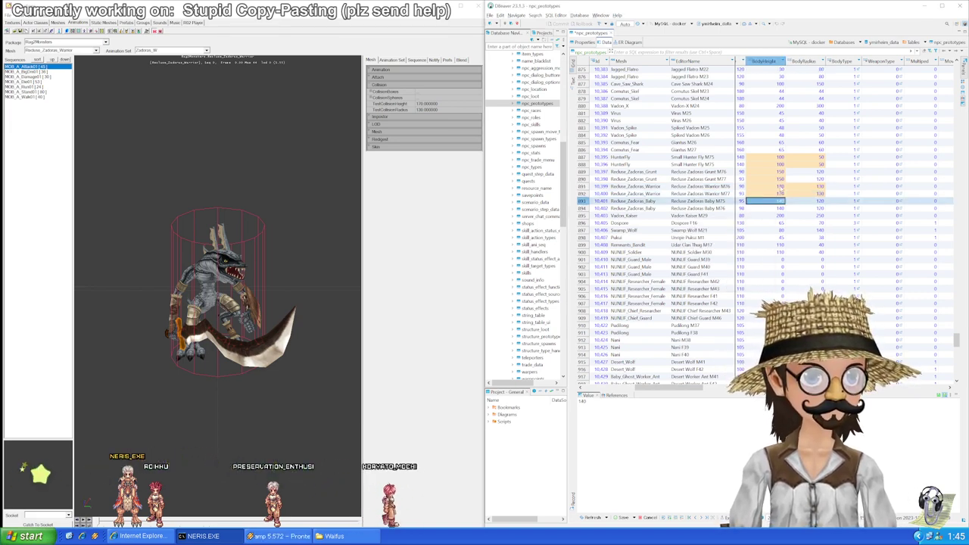
# Step: Load the Recluse_Zadoras_Baby mesh and set body height 60 in both Recluse Zadoras Baby rows and body radius 50 in the M75 row
pyautogui.click(91, 51)
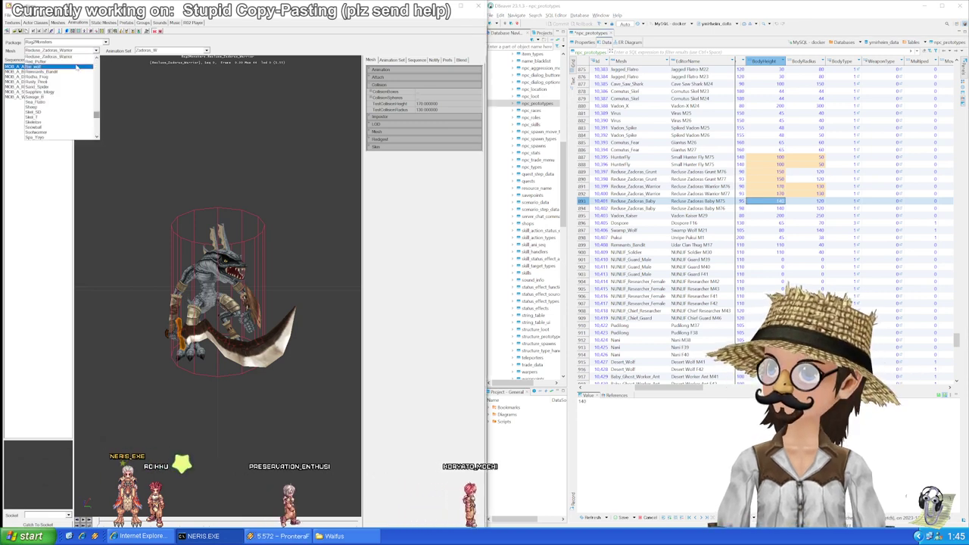
pyautogui.click(74, 75)
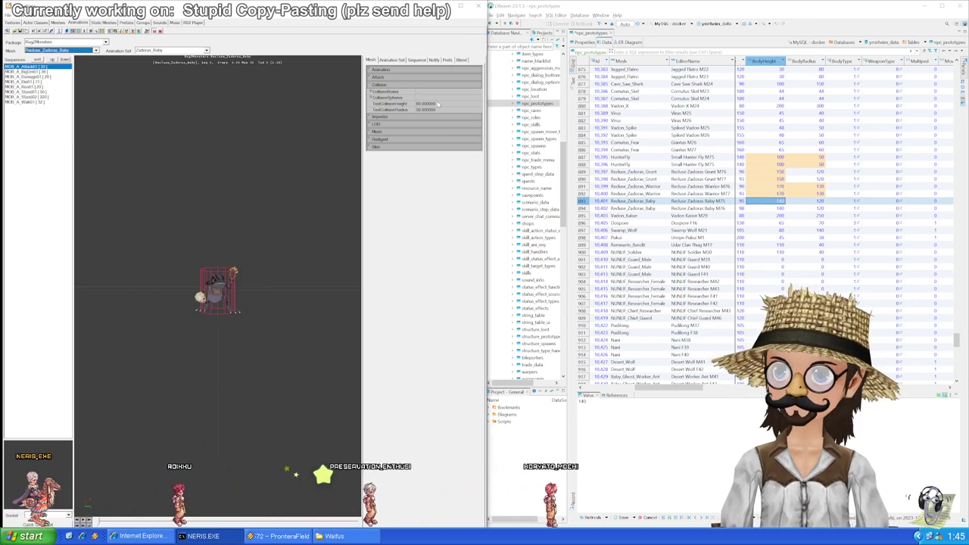
pyautogui.click(774, 202)
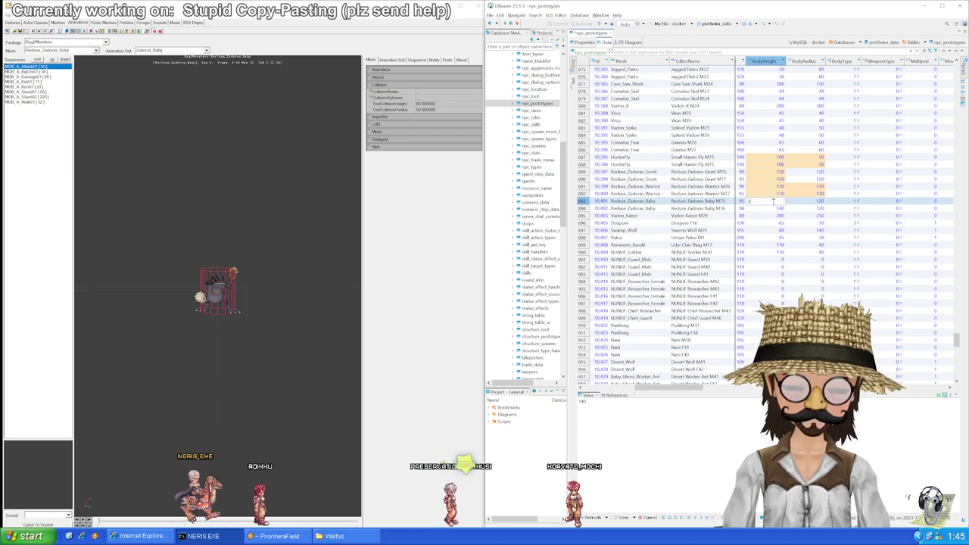
pyautogui.write('60')
pyautogui.press('Return')
pyautogui.press('Up')
pyautogui.press('Right')
pyautogui.write('50')
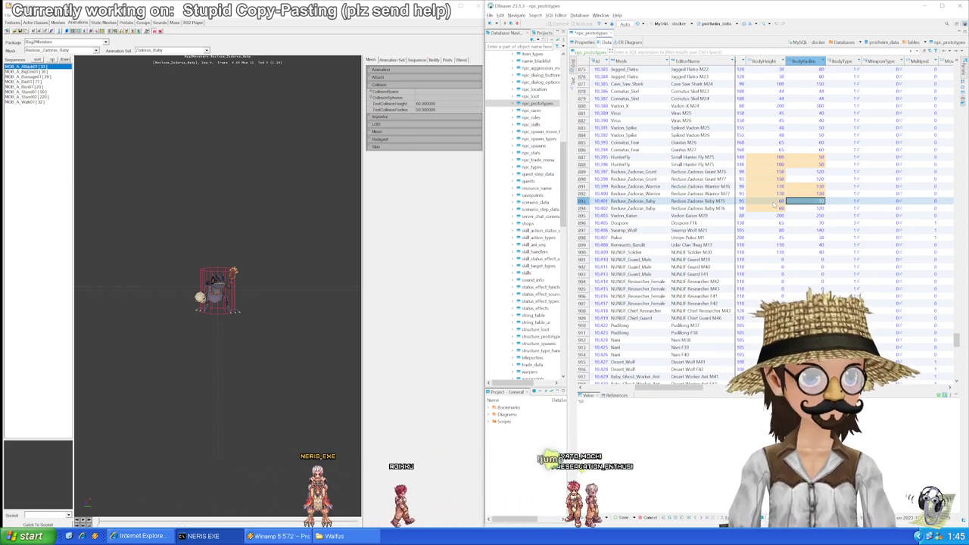
# Step: Set the body radius of the Recluse Zadoras Baby M76 row to 50 and save the table changes
pyautogui.press('Return')
pyautogui.write('50')
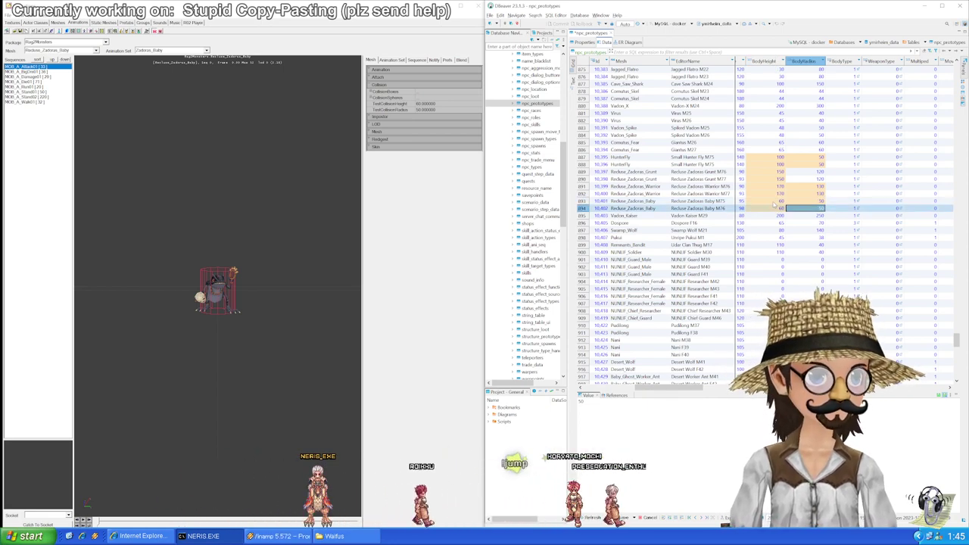
pyautogui.press('Return')
pyautogui.press('Left')
pyautogui.hotkey('ctrl', 's')
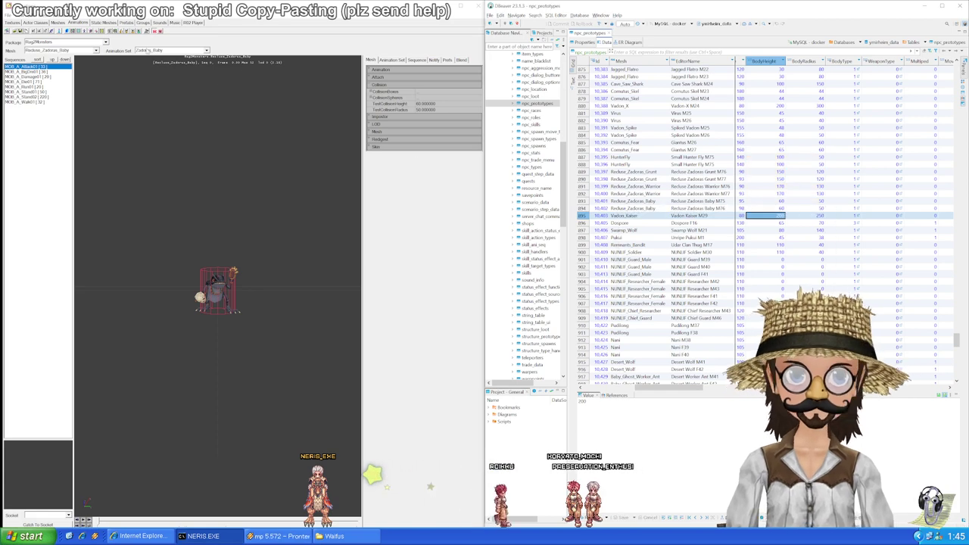
# Step: Load the Vadon_Kaiser mesh and set the body radius of the Vadon Kaiser M29 row to 300
pyautogui.click(87, 52)
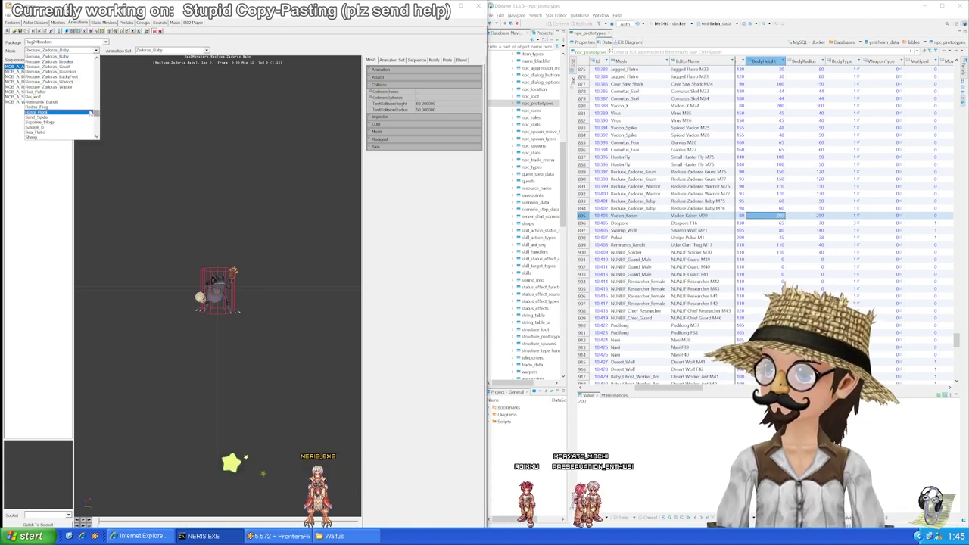
pyautogui.scroll(-3, 82, 112)
pyautogui.scroll(-5, 64, 113)
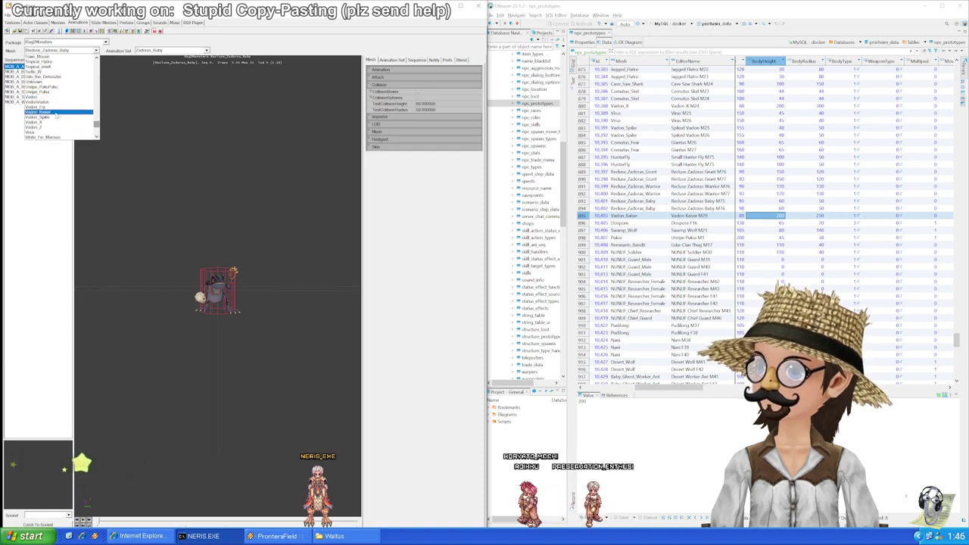
pyautogui.click(56, 113)
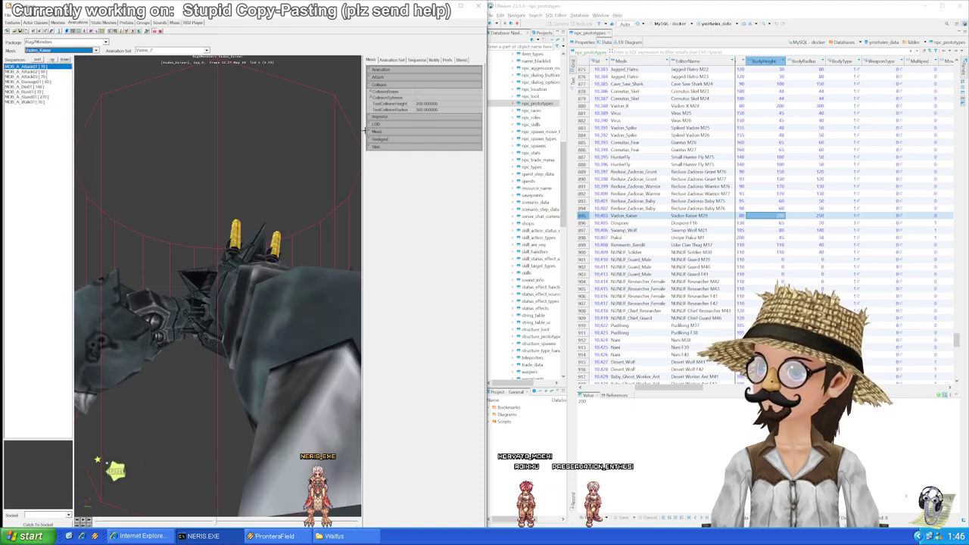
pyautogui.click(805, 216)
pyautogui.write('300')
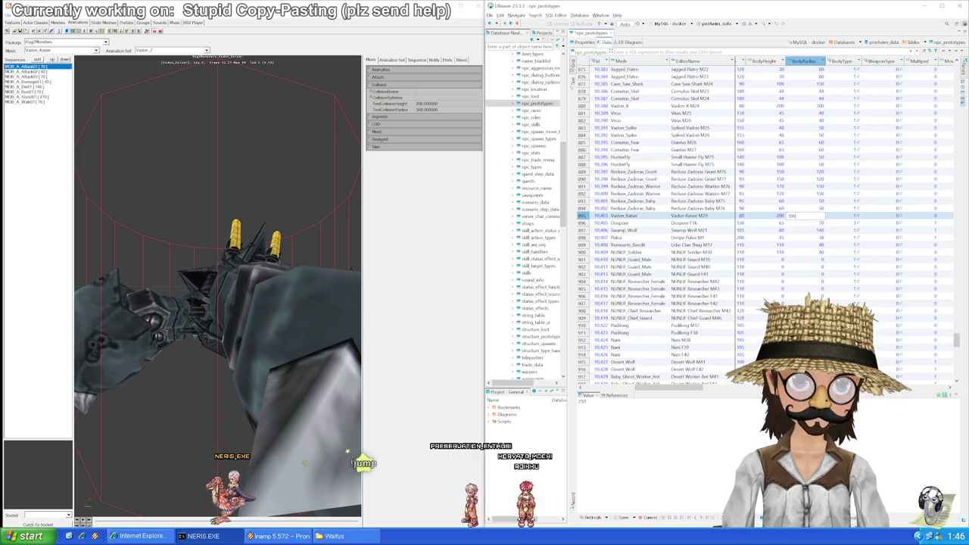
pyautogui.press('Return')
# Step: Load the Dospore mesh and compare its collision height and radius with the Dospore F16 row
pyautogui.press('Down')
pyautogui.press('Left')
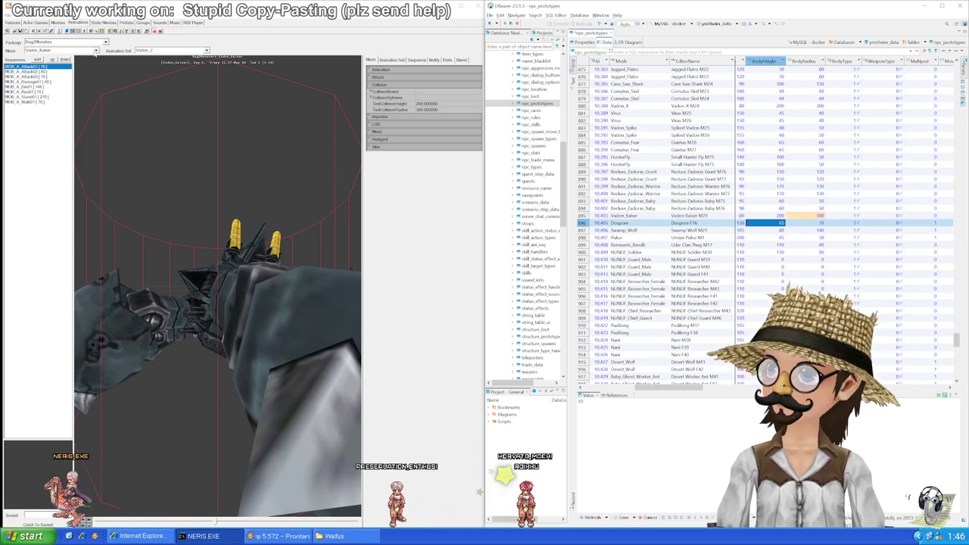
pyautogui.click(95, 51)
pyautogui.moveTo(96, 86)
pyautogui.mouseDown()
pyautogui.moveTo(96, 66)
pyautogui.moveTo(99, 74)
pyautogui.mouseUp()
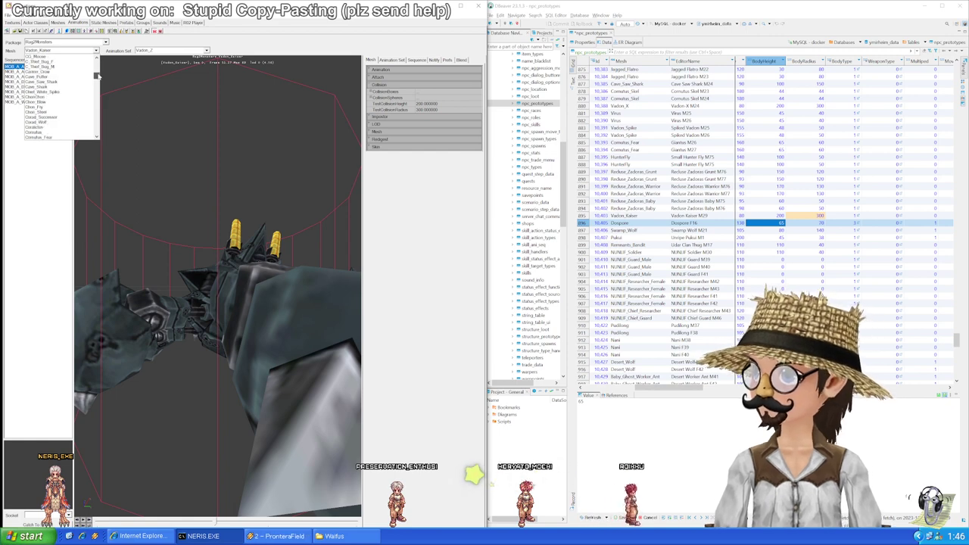
pyautogui.scroll(-5, 75, 111)
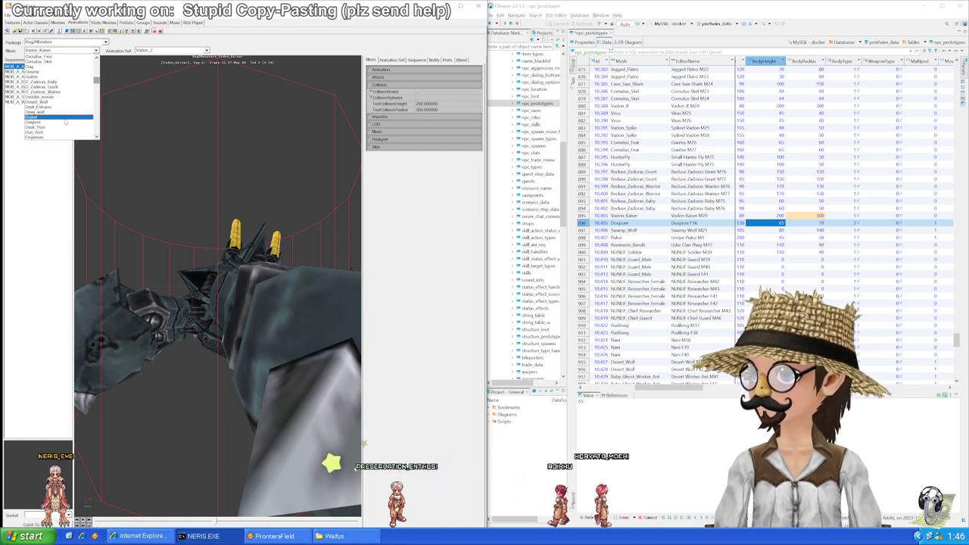
pyautogui.click(46, 132)
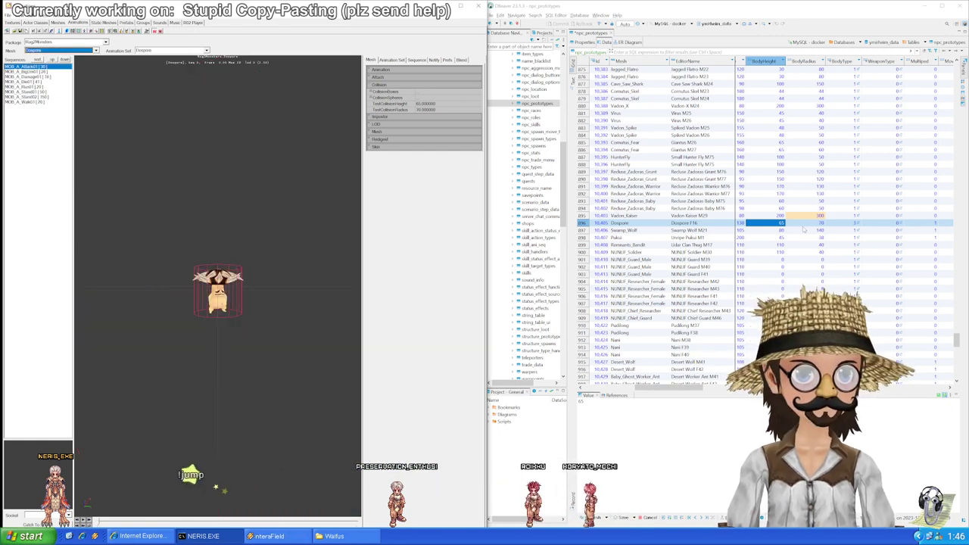
# Step: Load the Swamp_wolf mesh and set body height 70 and body radius 120 in the Swamp Wolf M21 row
pyautogui.click(769, 230)
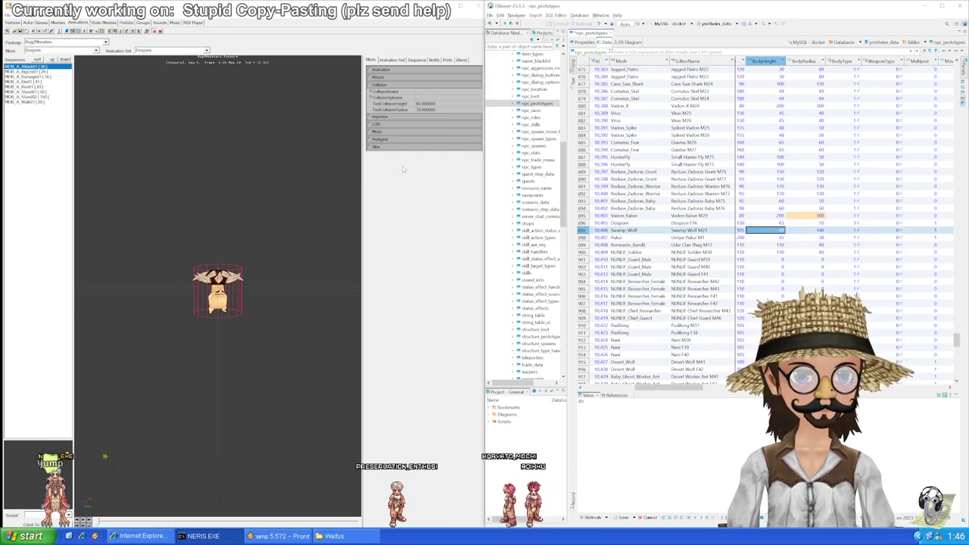
pyautogui.click(94, 51)
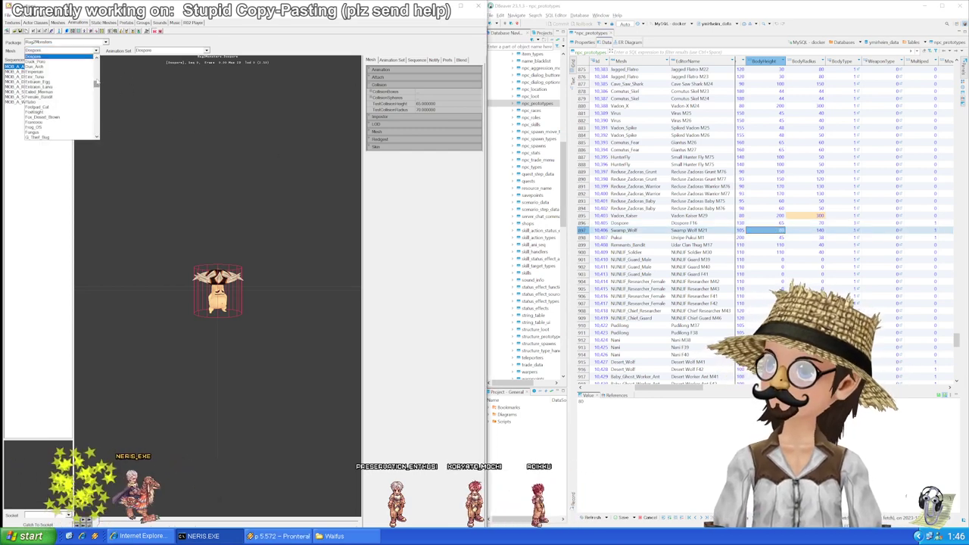
pyautogui.moveTo(96, 92); pyautogui.dragTo(101, 116)
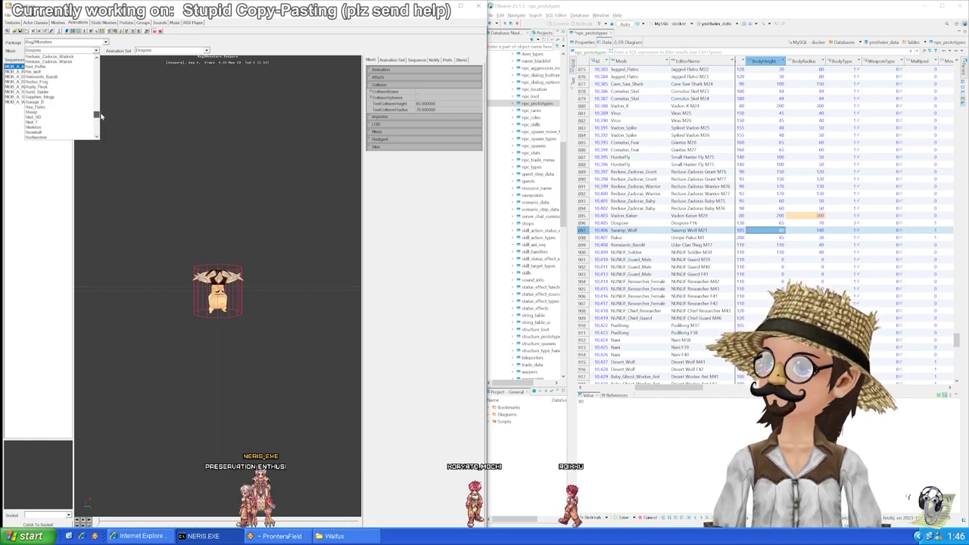
pyautogui.scroll(-4, 63, 113)
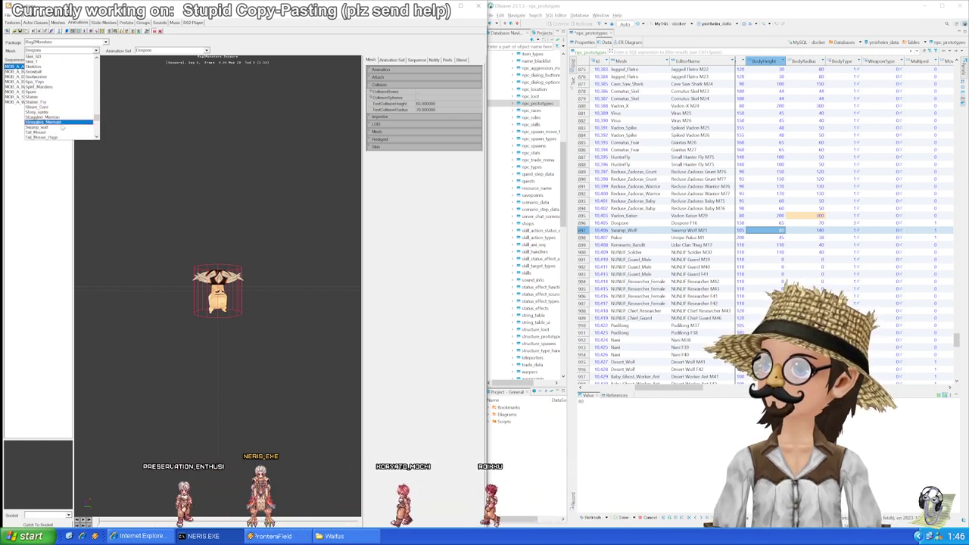
pyautogui.click(63, 125)
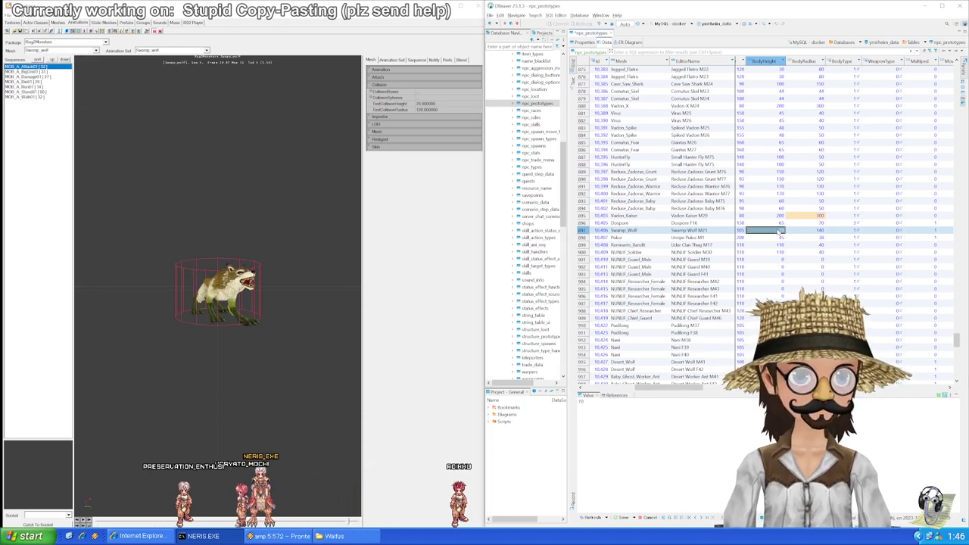
# Step: Load the Pukui mesh and set body height 30 and body radius 33 in the Unripe Pukui M1 row
pyautogui.click(780, 236)
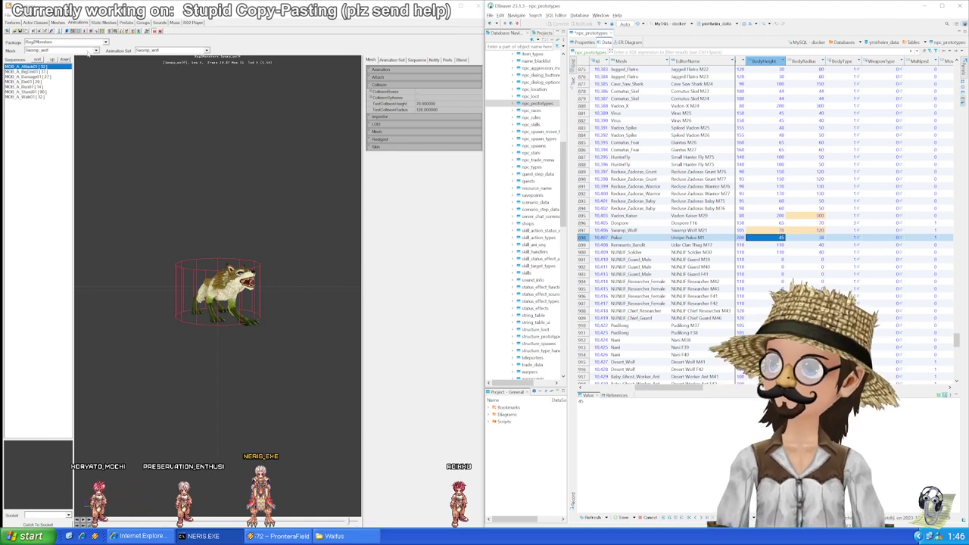
pyautogui.click(90, 52)
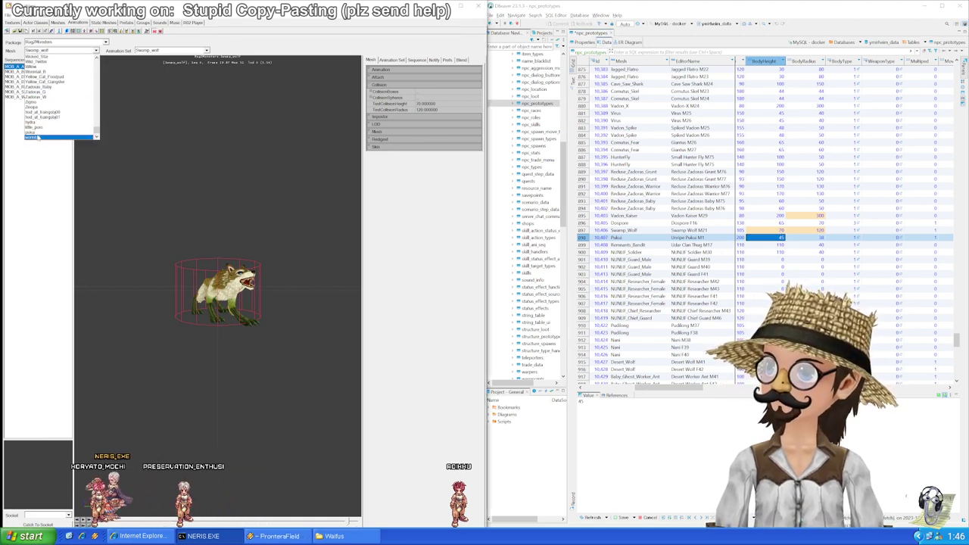
pyautogui.click(37, 137)
pyautogui.click(781, 239)
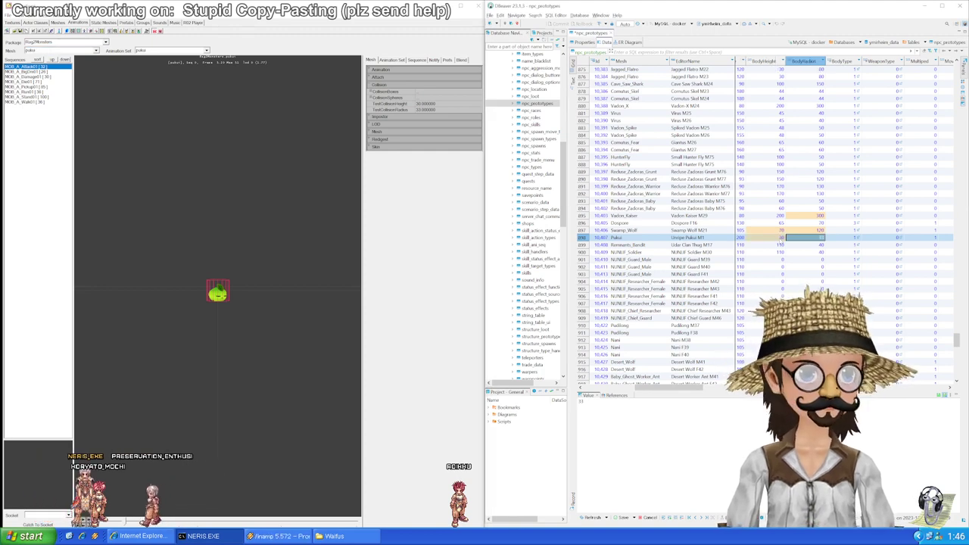
# Step: Load the Remnants_Bandit mesh, compare its collision size with the Udar Clan Thug row, and save the table changes
pyautogui.click(779, 244)
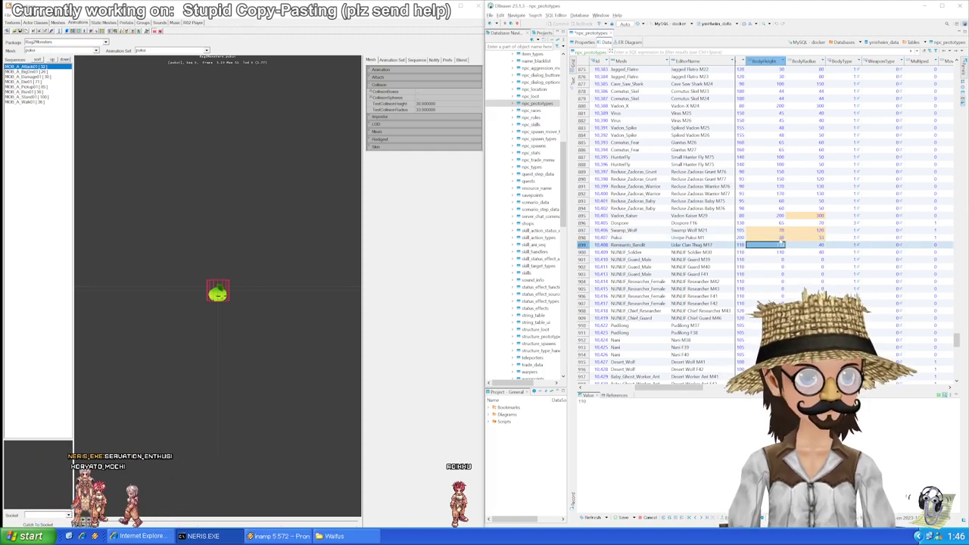
pyautogui.click(95, 51)
pyautogui.scroll(-5, 68, 98)
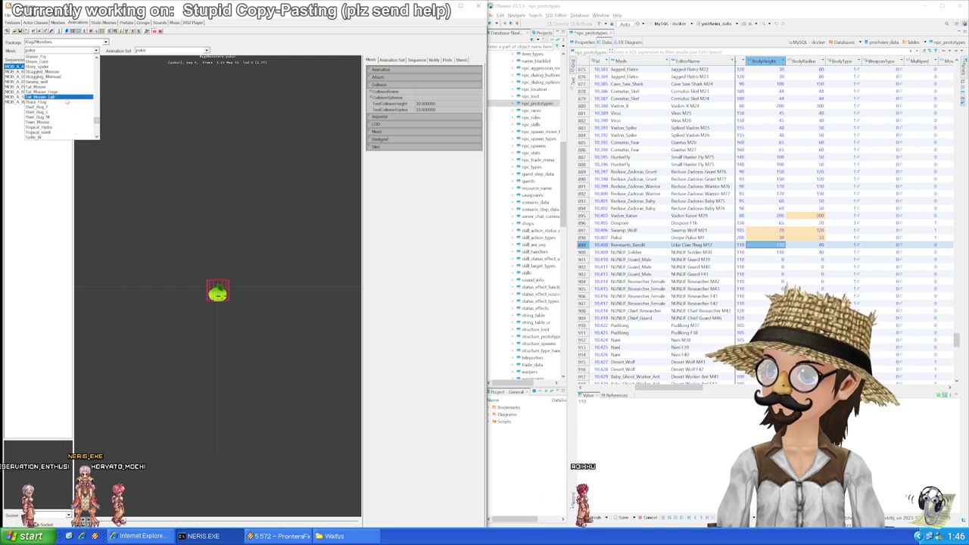
pyautogui.scroll(4, 68, 106)
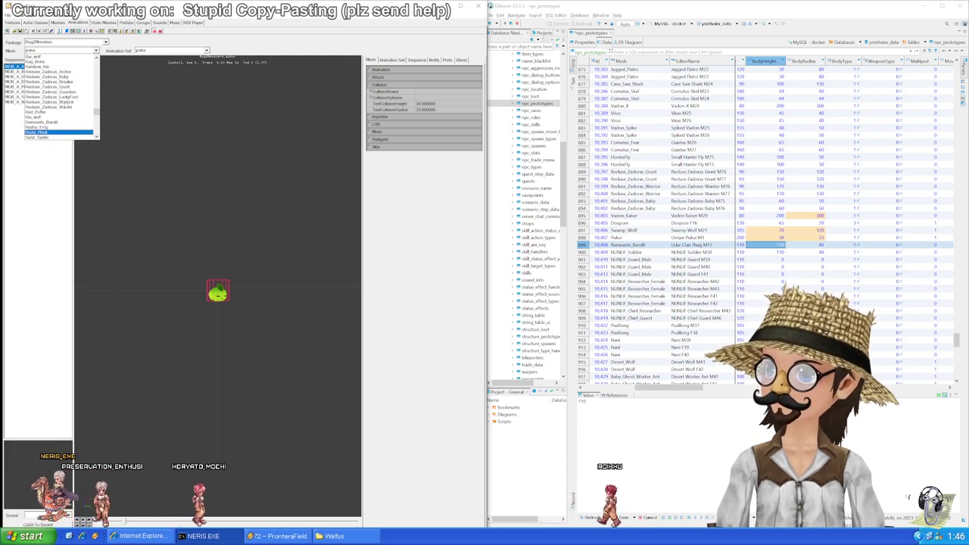
pyautogui.scroll(4, 66, 106)
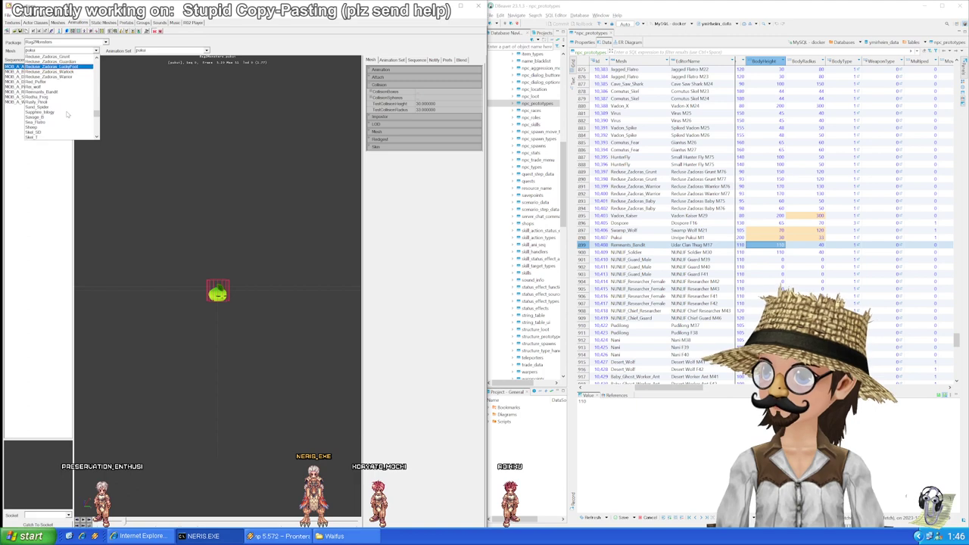
pyautogui.click(60, 91)
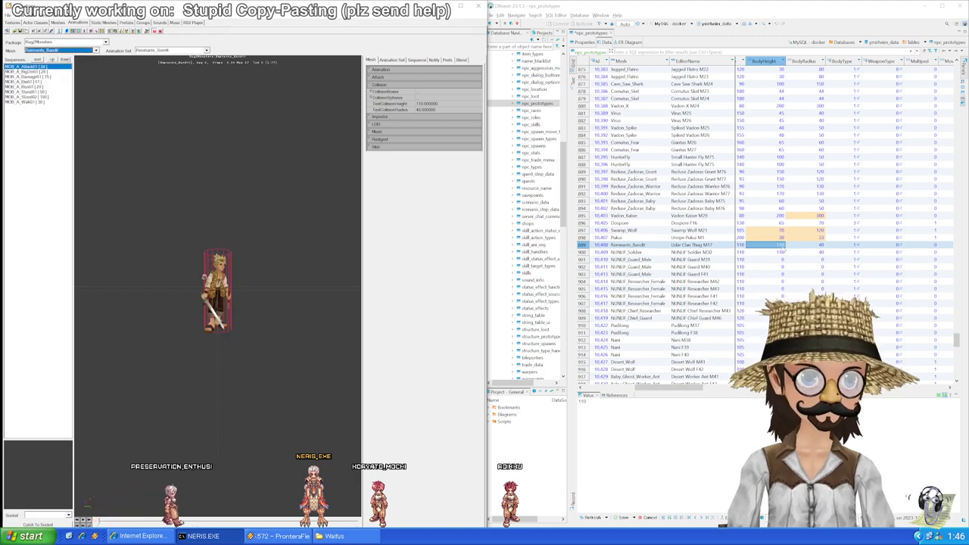
pyautogui.click(779, 252)
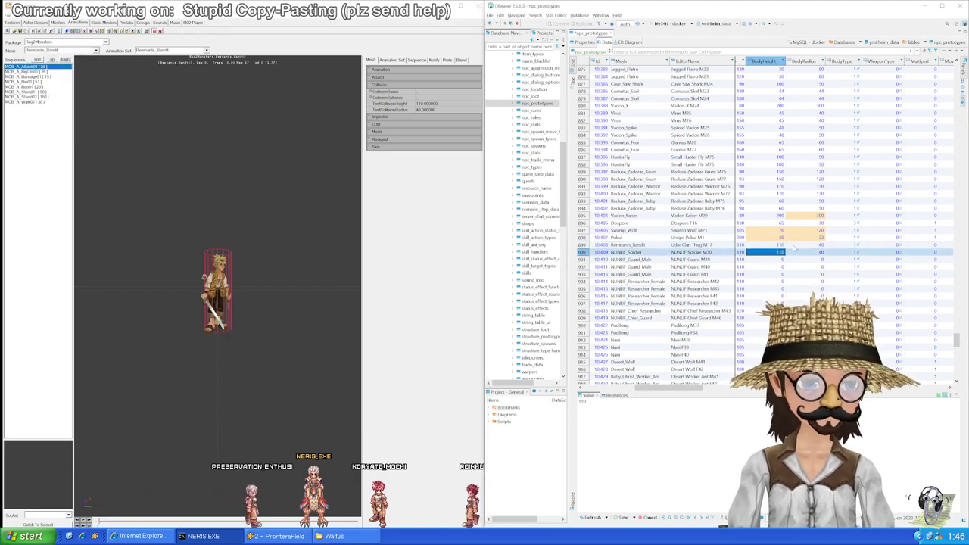
pyautogui.hotkey('ctrl', 's')
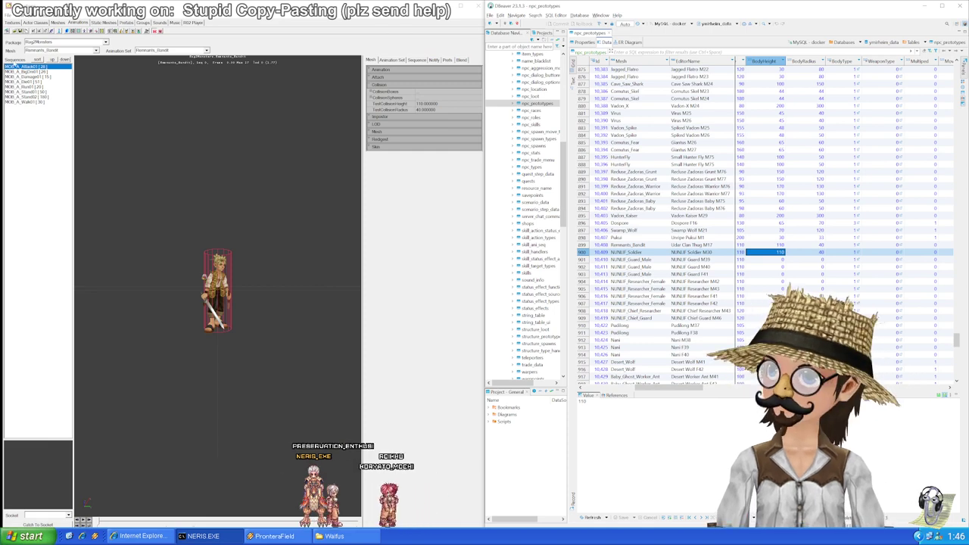
# Step: Look through the body height and radius entries of the rows following the NUNLIF Soldier row
pyautogui.scroll(-2, 687, 275)
pyautogui.click(776, 217)
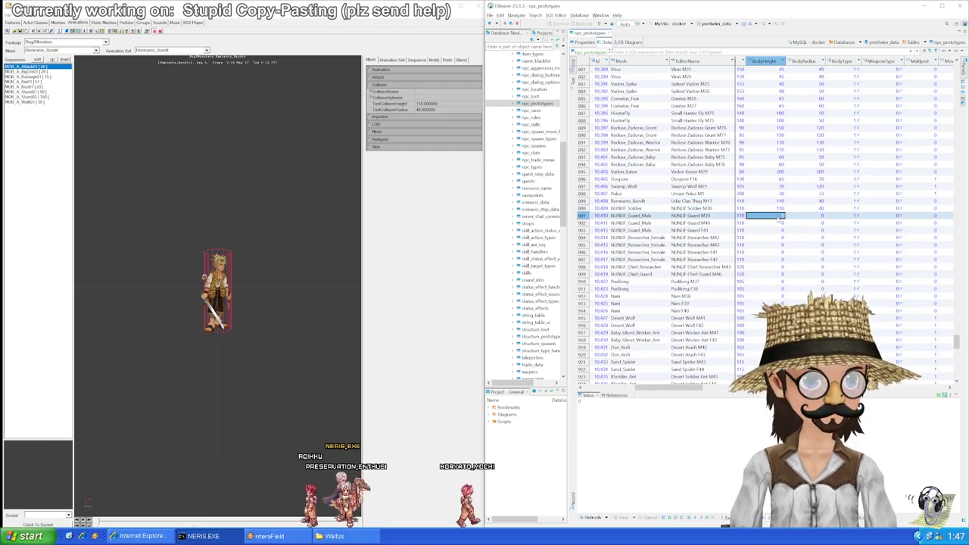
pyautogui.scroll(-1, 784, 230)
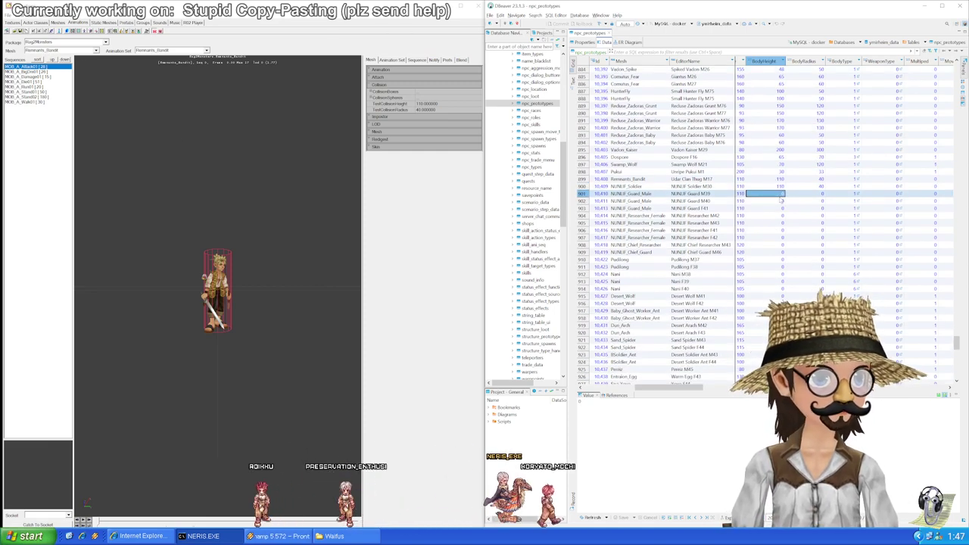
pyautogui.moveTo(765, 194); pyautogui.dragTo(799, 245)
pyautogui.click(775, 207)
pyautogui.scroll(-12, 783, 242)
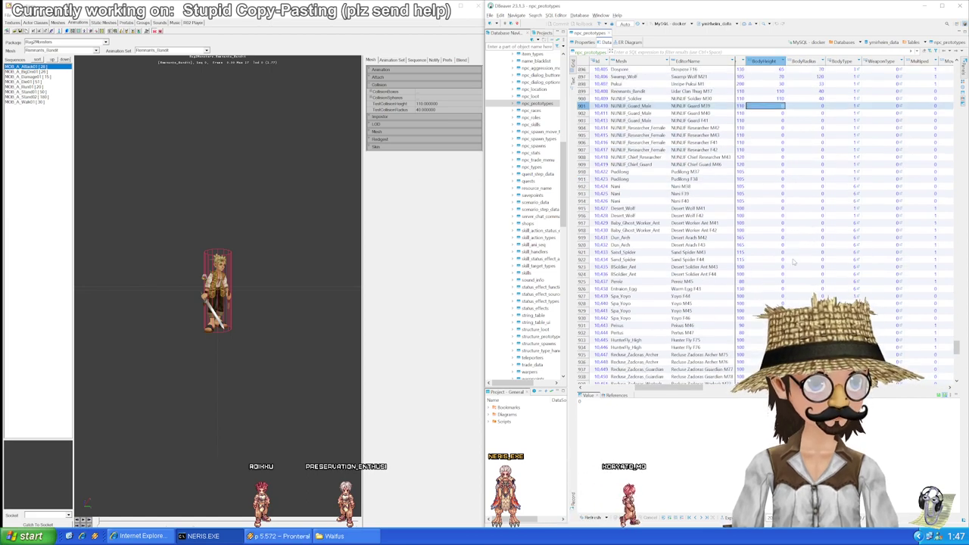
pyautogui.scroll(-3, 791, 270)
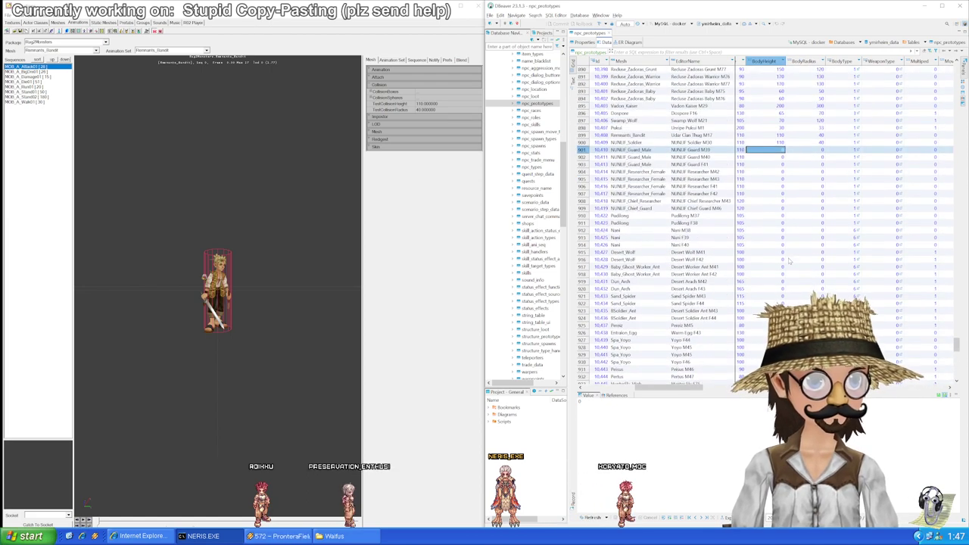
pyautogui.scroll(19, 787, 260)
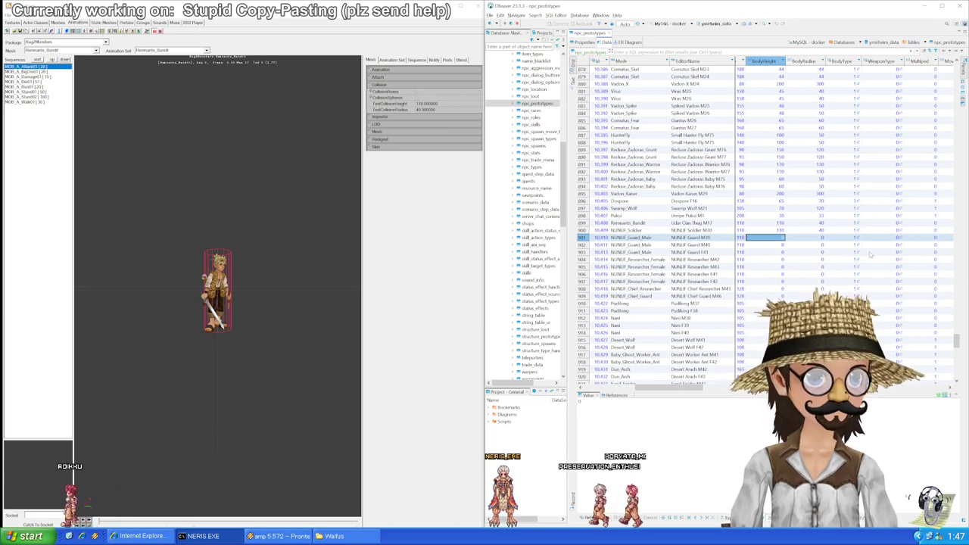
# Step: Load the NUNLIF_Soldier mesh and set body height 105 in the NUNLIF Soldier row
pyautogui.click(775, 231)
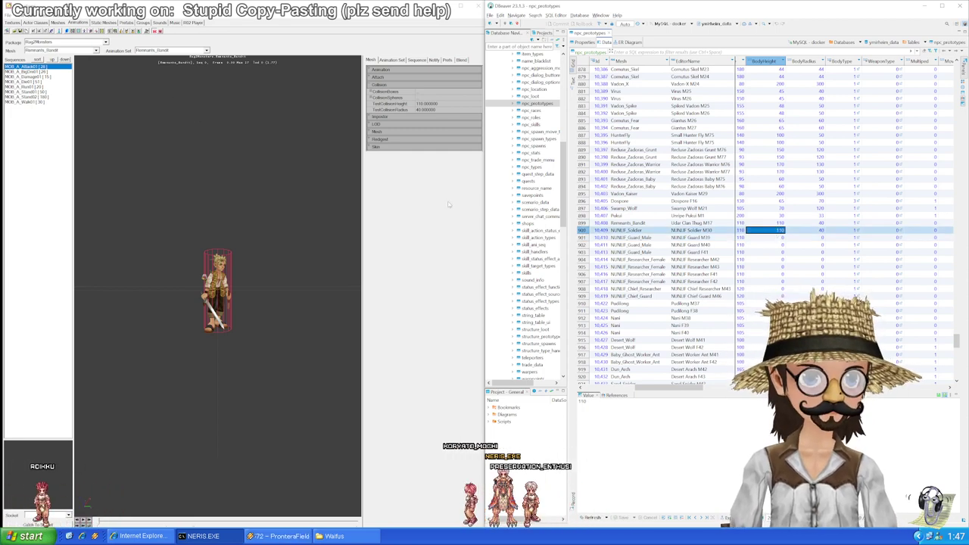
pyautogui.click(96, 51)
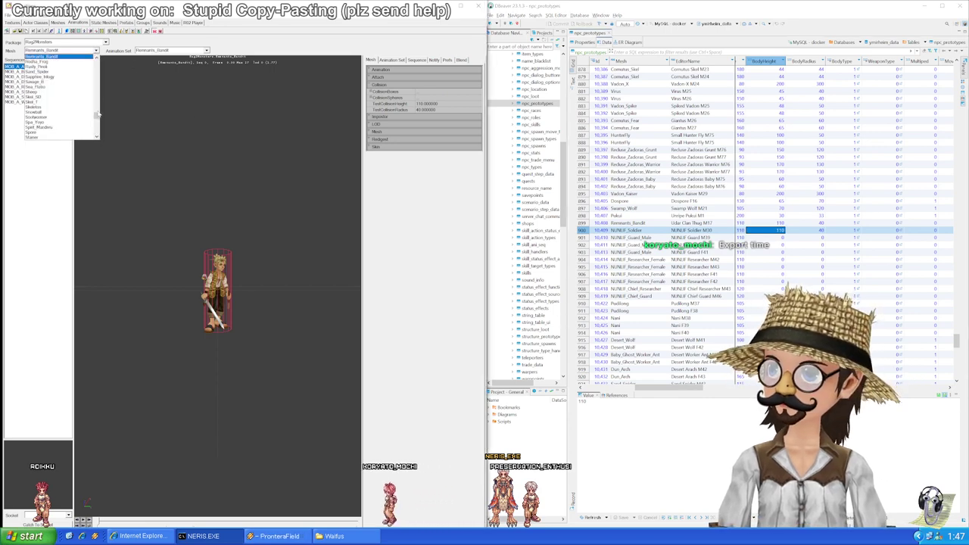
pyautogui.moveTo(96, 113)
pyautogui.mouseDown()
pyautogui.moveTo(97, 127)
pyautogui.moveTo(97, 99)
pyautogui.mouseUp()
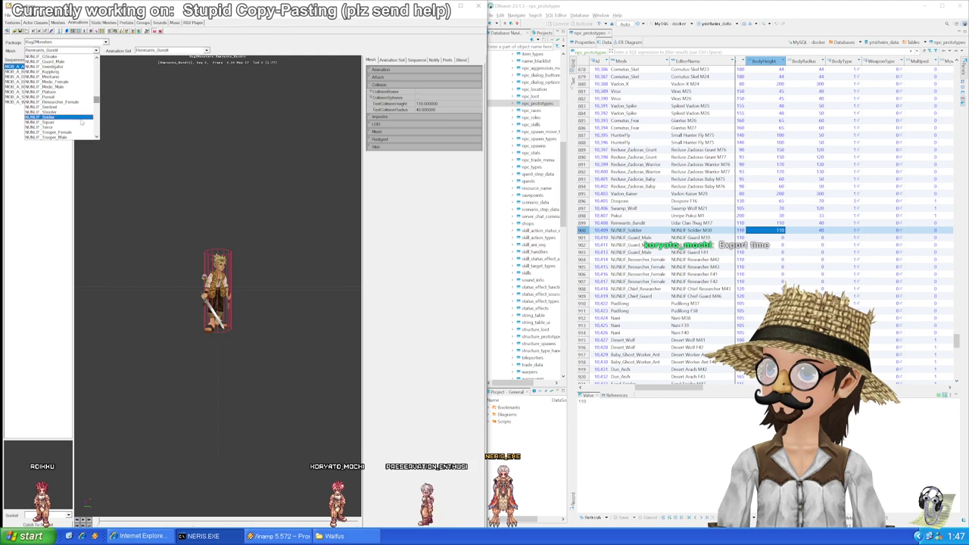
pyautogui.click(80, 118)
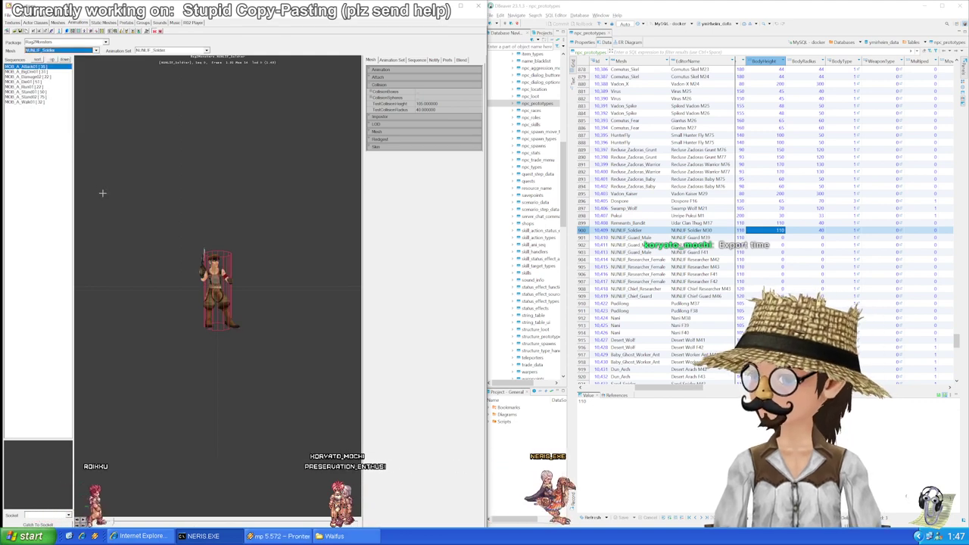
pyautogui.click(777, 230)
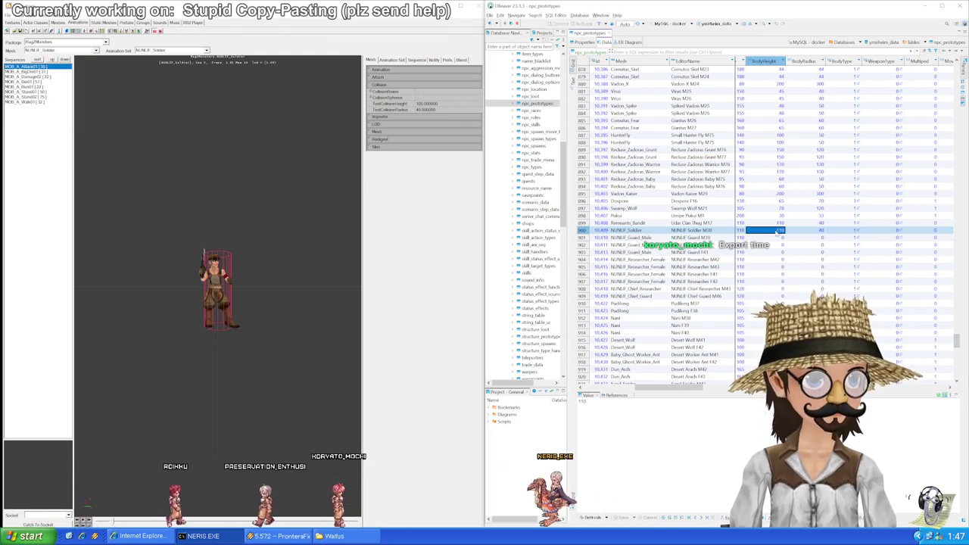
pyautogui.write('105')
pyautogui.press('Return')
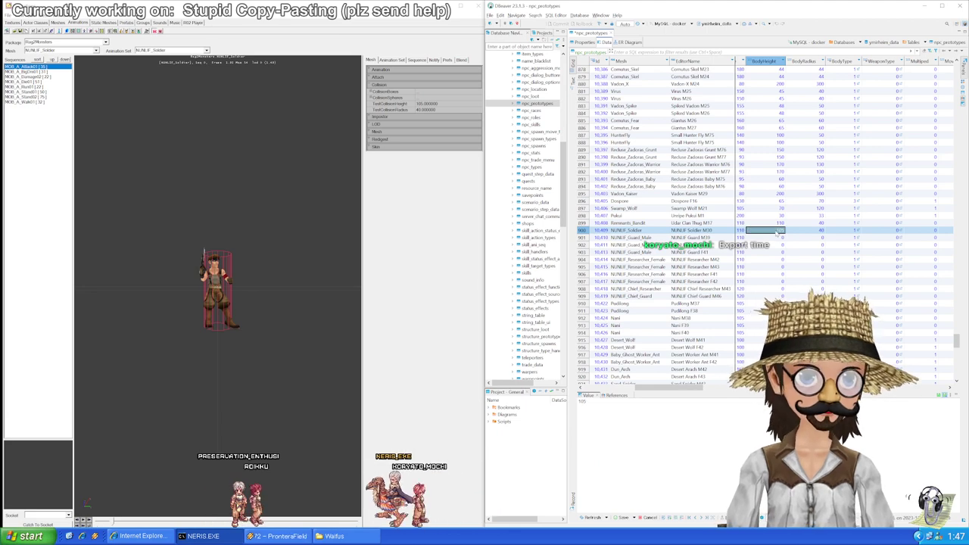
# Step: Save the table change and run the script that dumps the main game data to CSV
pyautogui.hotkey('ctrl', 's')
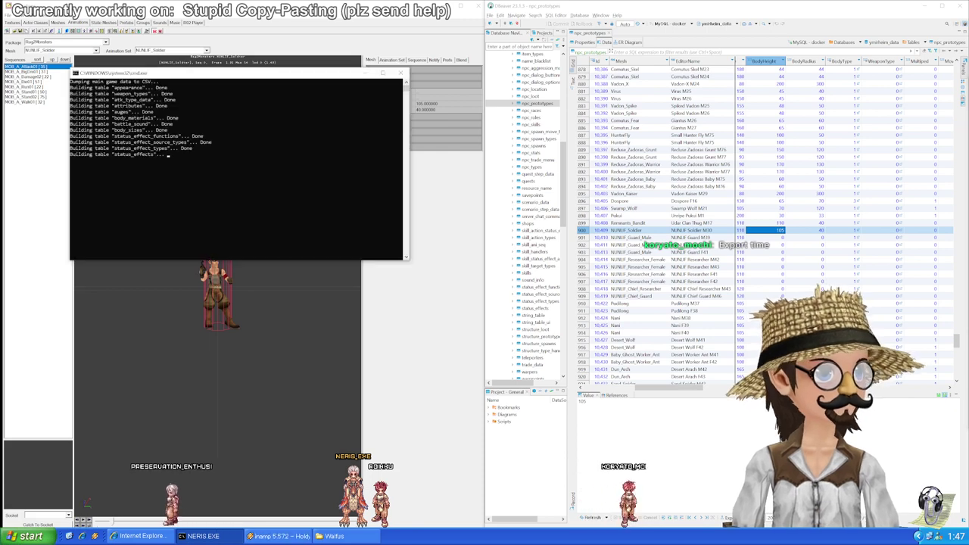
pyautogui.press('Return')
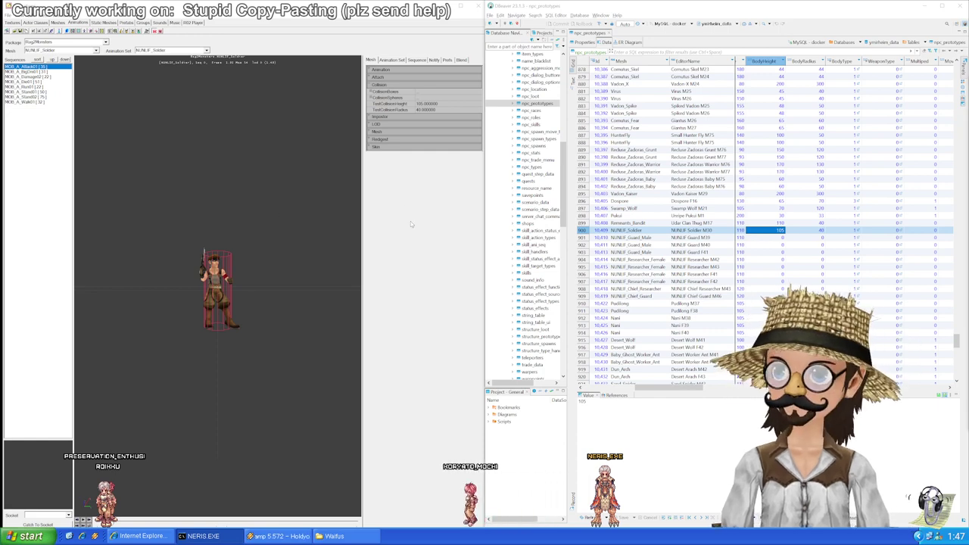
# Step: Load the NUNLIF_Guard_Male mesh and set body height 105 and body radius 50 in the NUNLIF Guard M39 row
pyautogui.click(770, 238)
pyautogui.scroll(-1, 691, 250)
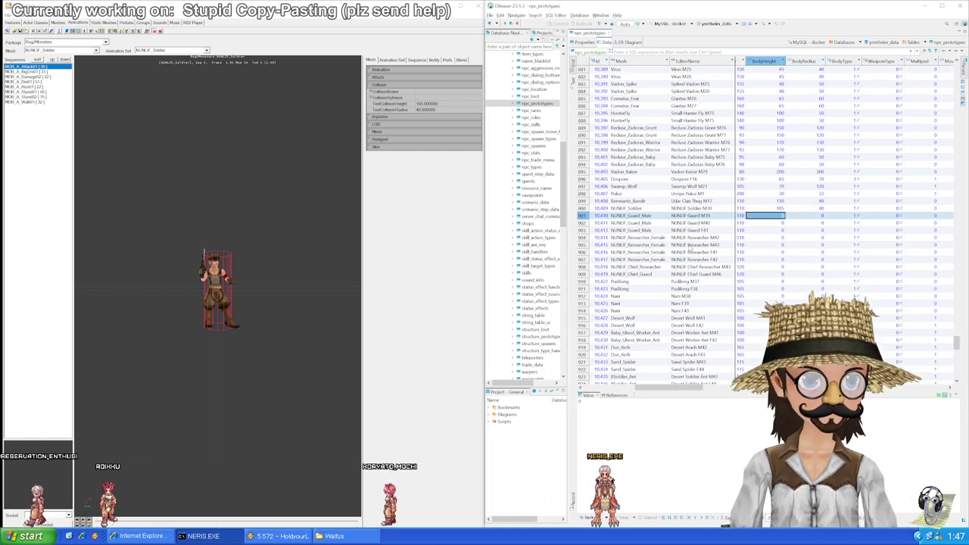
pyautogui.scroll(-1, 765, 227)
pyautogui.click(76, 50)
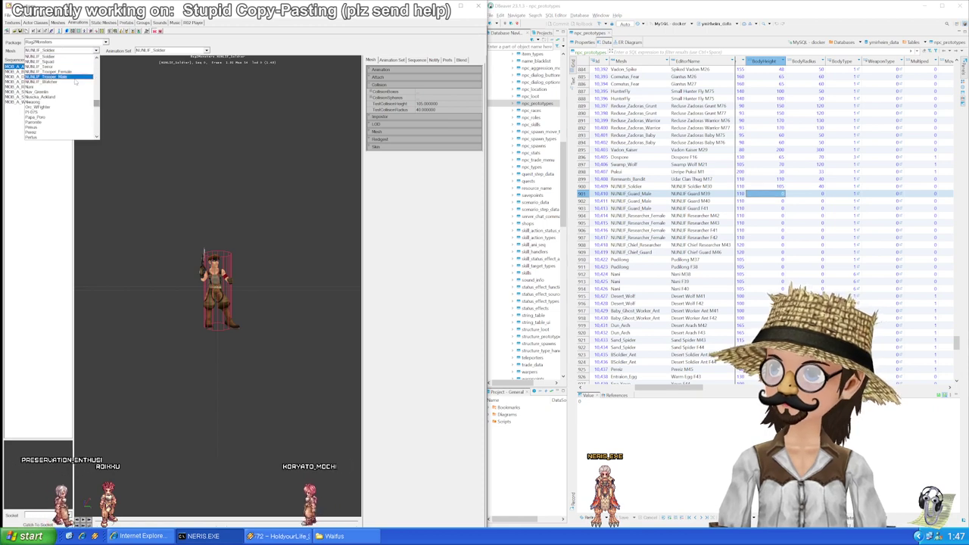
pyautogui.click(69, 88)
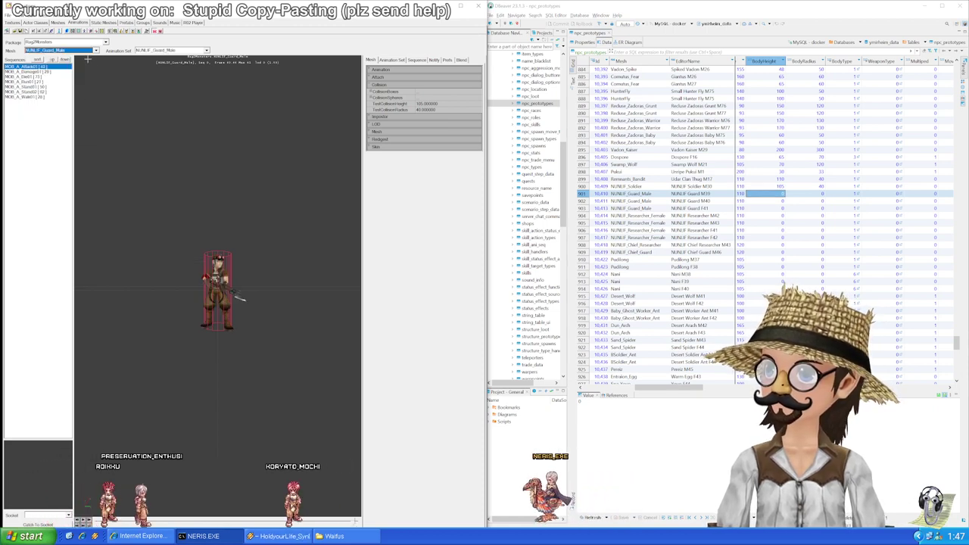
pyautogui.write('105')
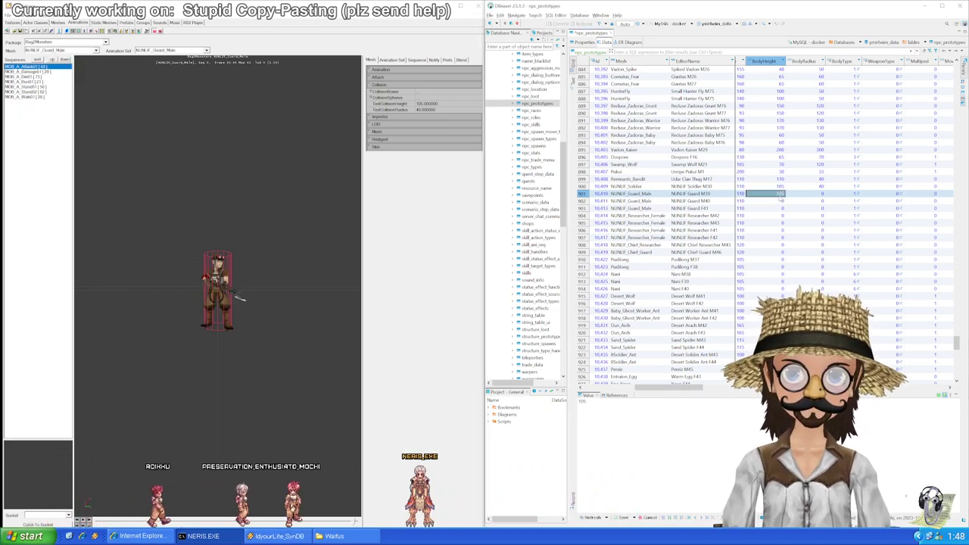
pyautogui.press('Tab')
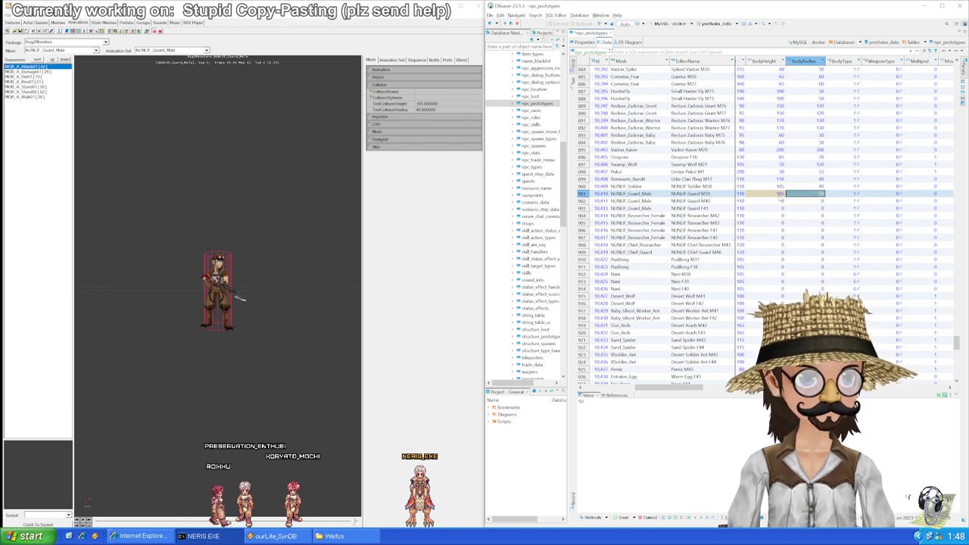
# Step: Copy the body height 105 from the NUNLIF Guard M39 row into the two other NUNLIF Guard rows
pyautogui.hotkey('ctrl', 'c')
pyautogui.press('Down')
pyautogui.press('Down')
pyautogui.press('Up')
pyautogui.hotkey('ctrl', 'v')
pyautogui.press('Down')
pyautogui.hotkey('ctrl', 'v')
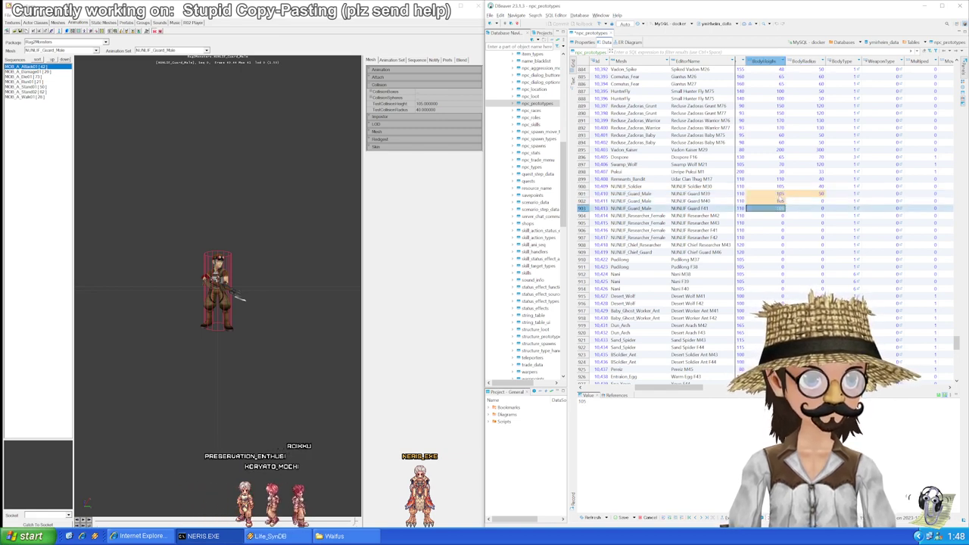
# Step: Copy the body radius 50 from the NUNLIF Guard M39 row into the NUNLIF Guard M40 row
pyautogui.press('Up')
pyautogui.press('Up')
pyautogui.press('Right')
pyautogui.hotkey('ctrl', 'c')
pyautogui.press('Down')
pyautogui.hotkey('ctrl', 'v')
# Step: Set the body radius to 40 in all three NUNLIF Guard rows and save the table changes
pyautogui.press('Up')
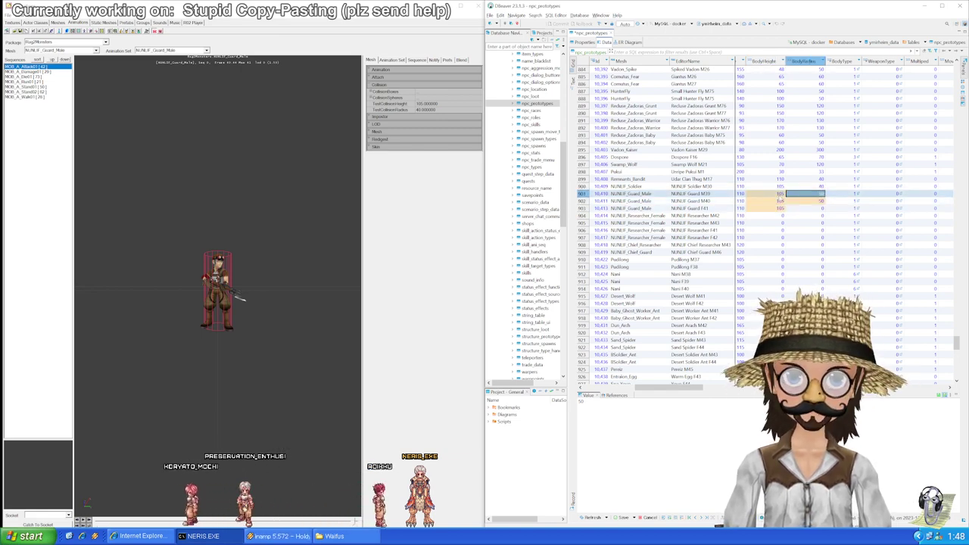
pyautogui.write('40')
pyautogui.press('Return')
pyautogui.hotkey('ctrl', 'c')
pyautogui.press('Down')
pyautogui.hotkey('ctrl', 'v')
pyautogui.press('Down')
pyautogui.hotkey('ctrl', 'v')
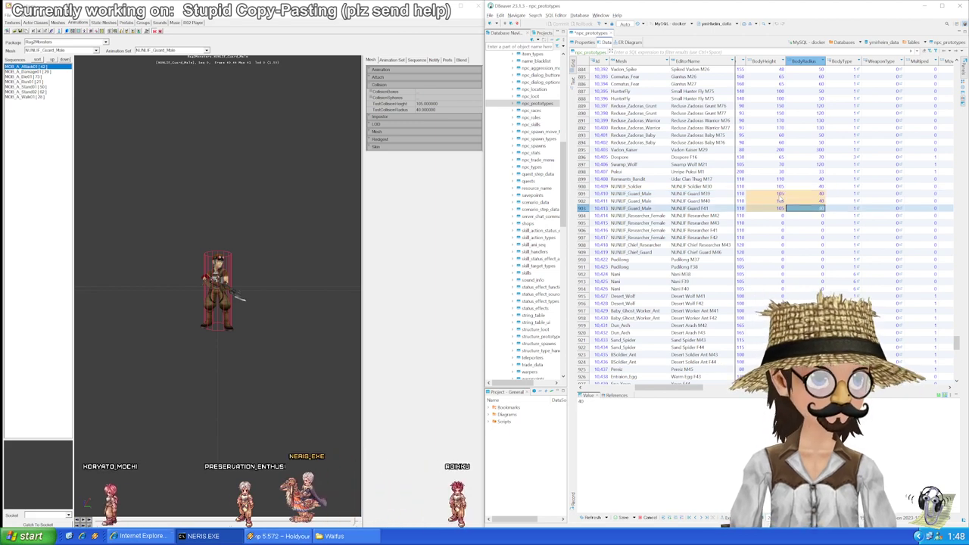
pyautogui.press('Up')
pyautogui.press('Left')
pyautogui.hotkey('ctrl', 's')
# Step: Load the NUNLIF_Researcher_Female mesh and set body height 100 and body radius 35 in the NUNLIF Researcher M42 row
pyautogui.press('Down')
pyautogui.press('Down')
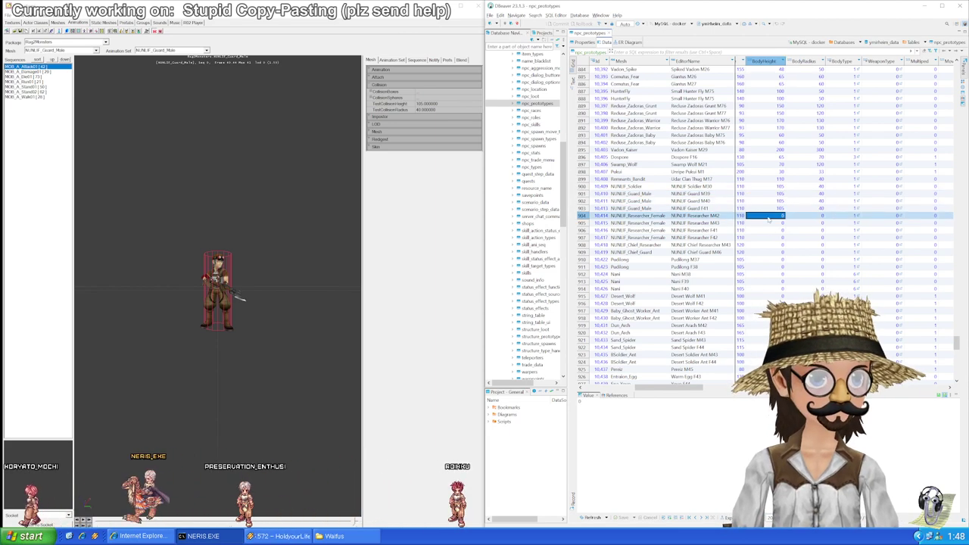
pyautogui.click(87, 50)
pyautogui.click(70, 98)
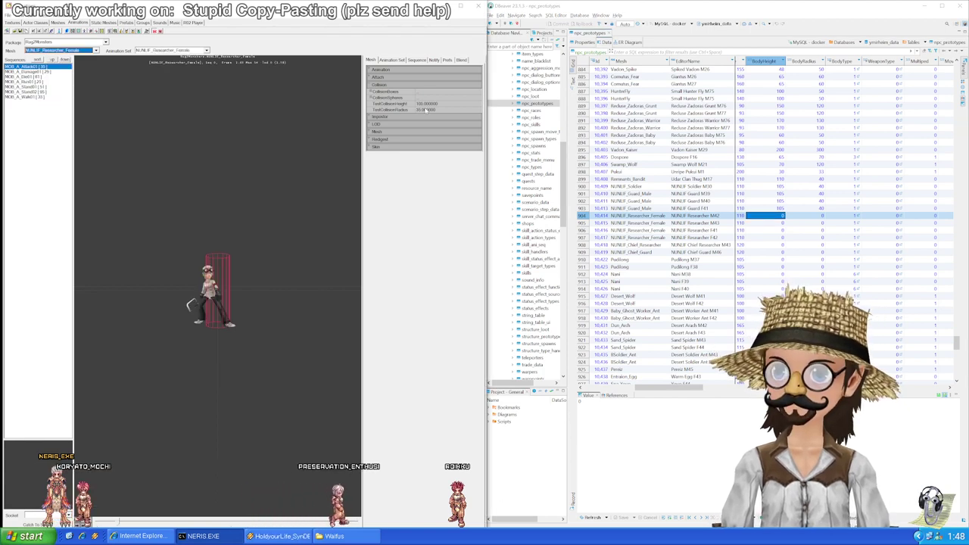
pyautogui.click(769, 222)
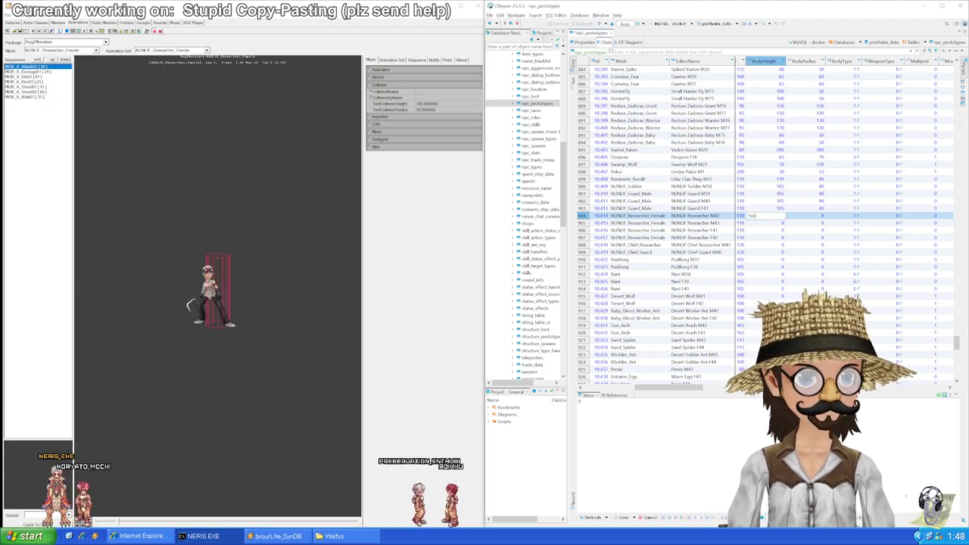
pyautogui.press('Tab')
pyautogui.write('35')
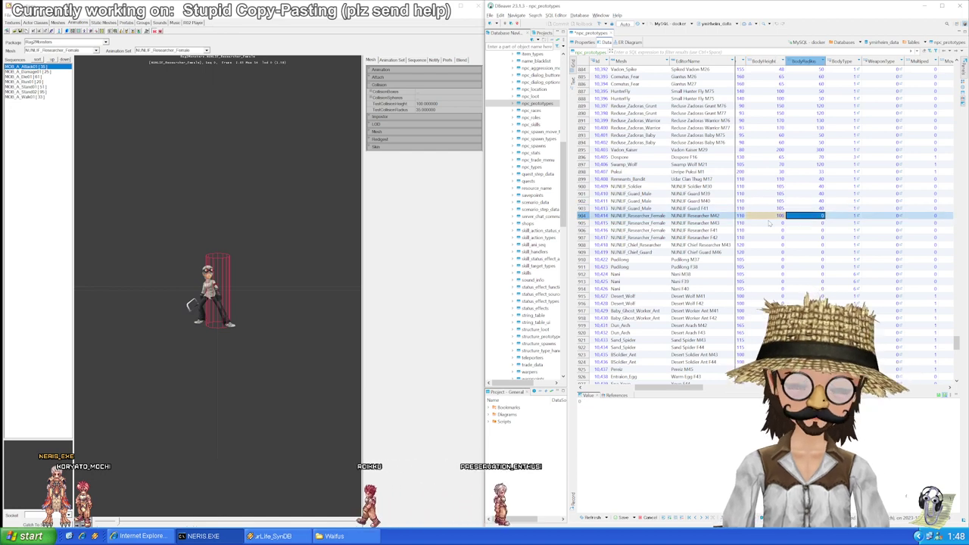
# Step: Copy the body height 100 from the NUNLIF Researcher M42 row into the three NUNLIF Researcher rows below it
pyautogui.hotkey('shift', 'Tab')
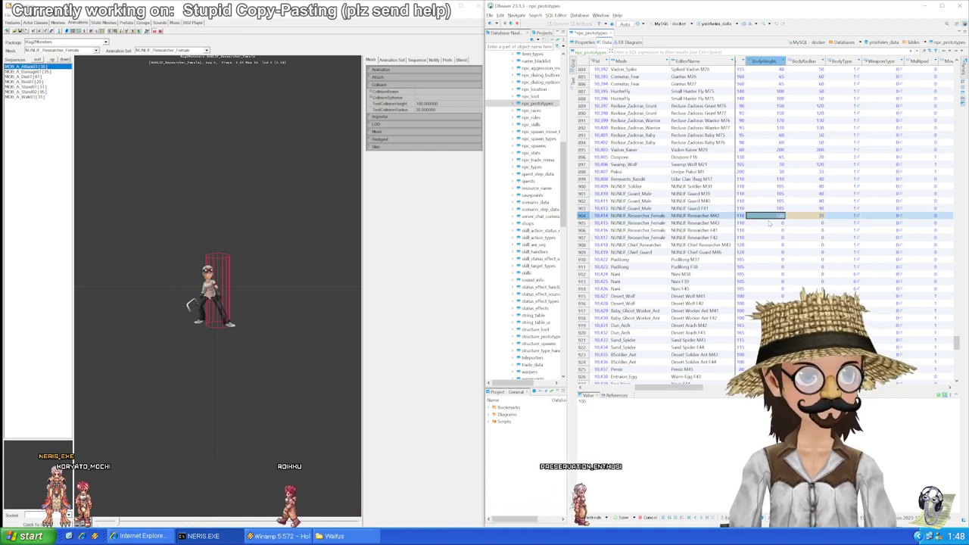
pyautogui.hotkey('shift', 'Down')
pyautogui.hotkey('shift', 'Down')
pyautogui.hotkey('shift', 'Down')
pyautogui.hotkey('ctrl', 'v')
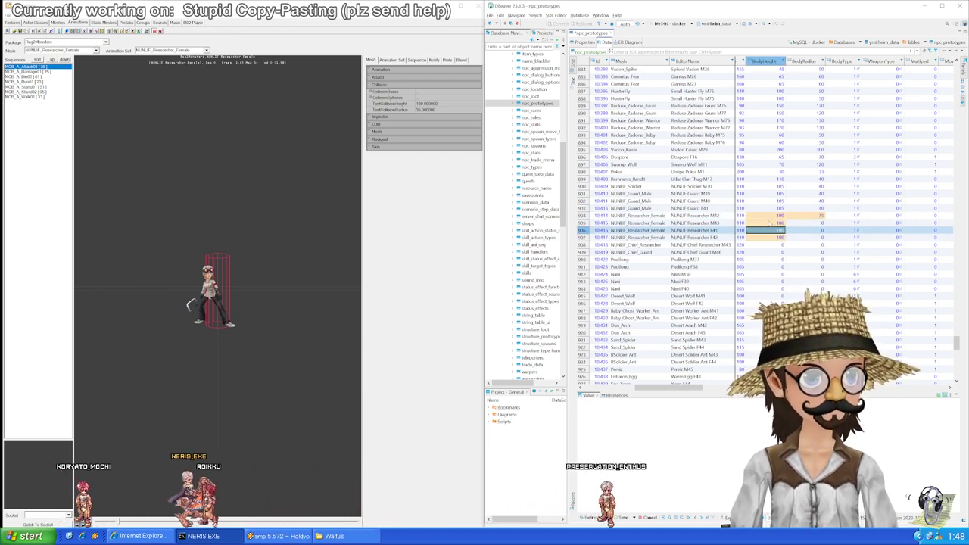
# Step: Copy the body radius 35 into the three remaining NUNLIF Researcher rows and save the table changes
pyautogui.press('Up')
pyautogui.press('Up')
pyautogui.press('Tab')
pyautogui.hotkey('shift', 'Down')
pyautogui.hotkey('shift', 'Down')
pyautogui.hotkey('shift', 'Down')
pyautogui.hotkey('shift', 'Down')
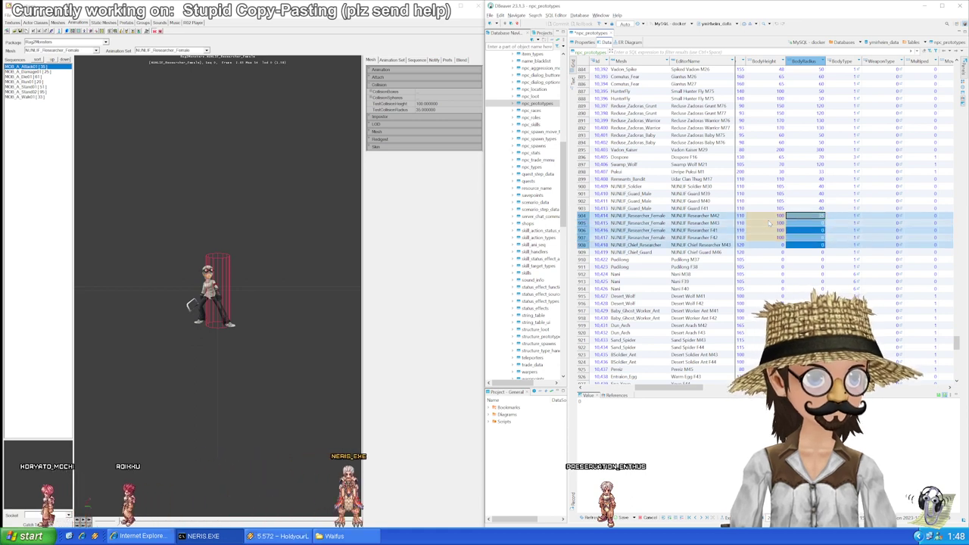
pyautogui.hotkey('shift', 'Up')
pyautogui.hotkey('ctrl', 'v')
pyautogui.press('Down')
pyautogui.press('Down')
pyautogui.press('Down')
pyautogui.press('Down')
pyautogui.press('Left')
pyautogui.hotkey('ctrl', 's')
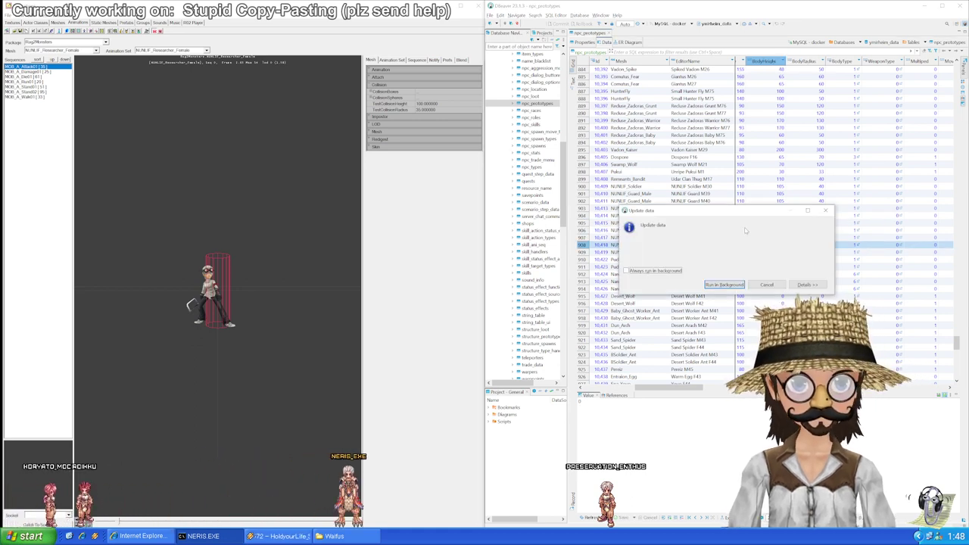
pyautogui.press('Return')
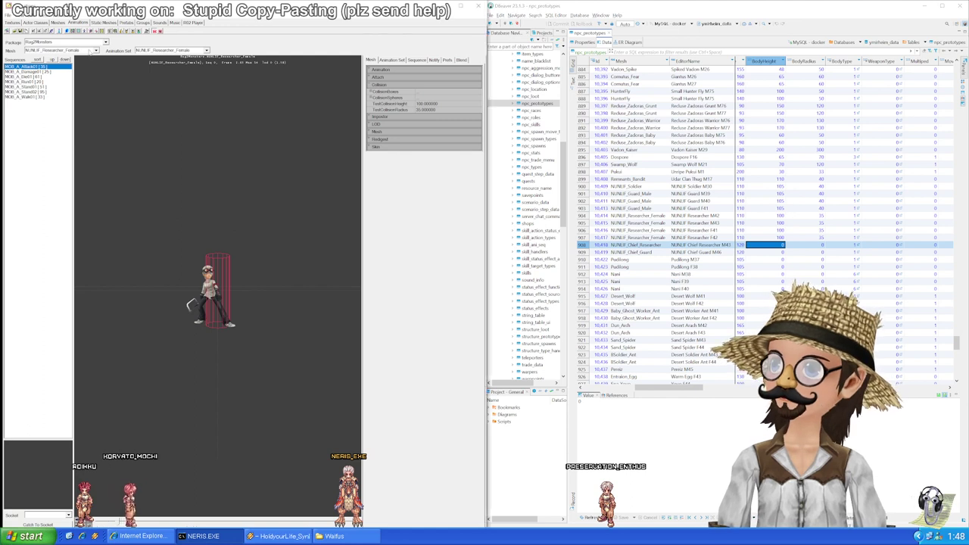
# Step: Load the NUNLIF_Chief_Researcher mesh and set body height 100 and body radius 60 in the NUNLIF Chief Researcher row
pyautogui.click(96, 49)
pyautogui.scroll(2, 75, 106)
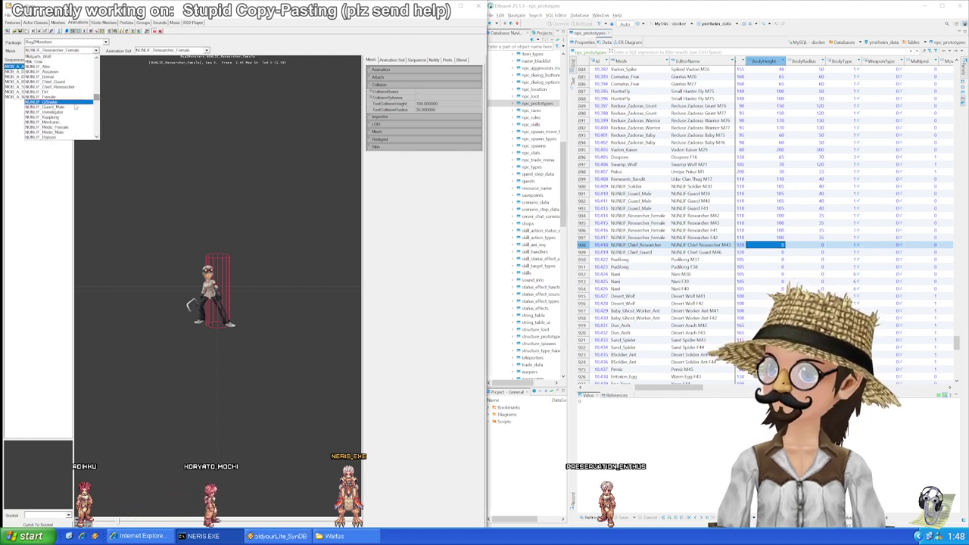
pyautogui.click(66, 88)
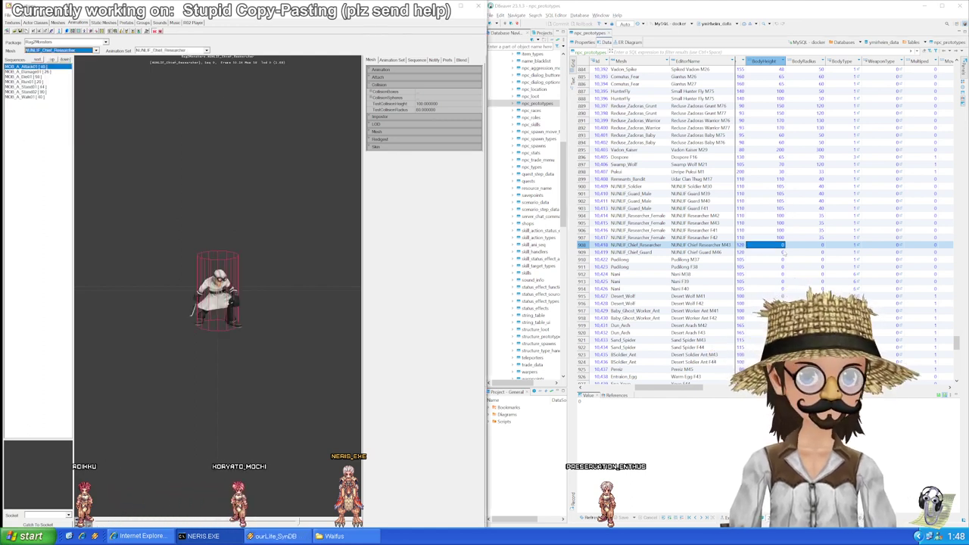
pyautogui.click(781, 246)
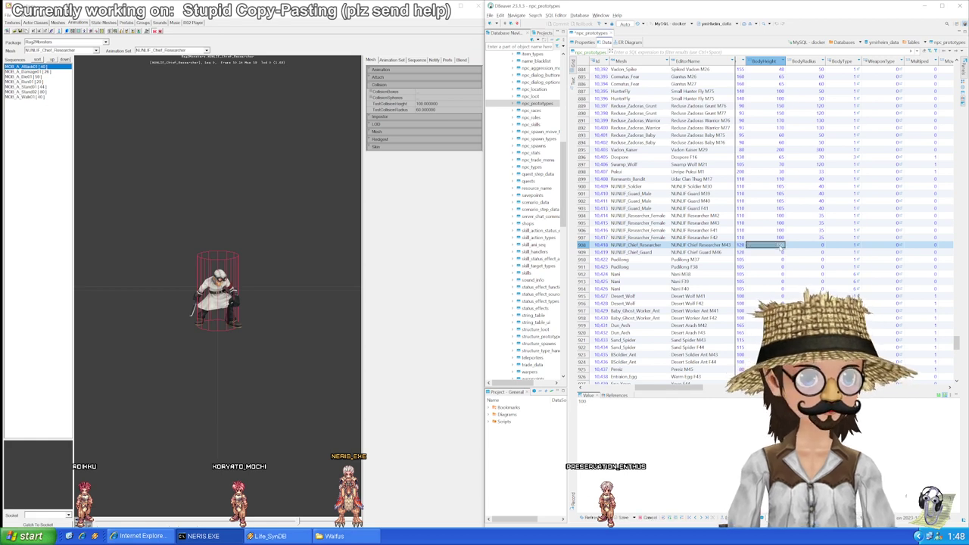
pyautogui.press('Right')
pyautogui.write('60')
pyautogui.press('Return')
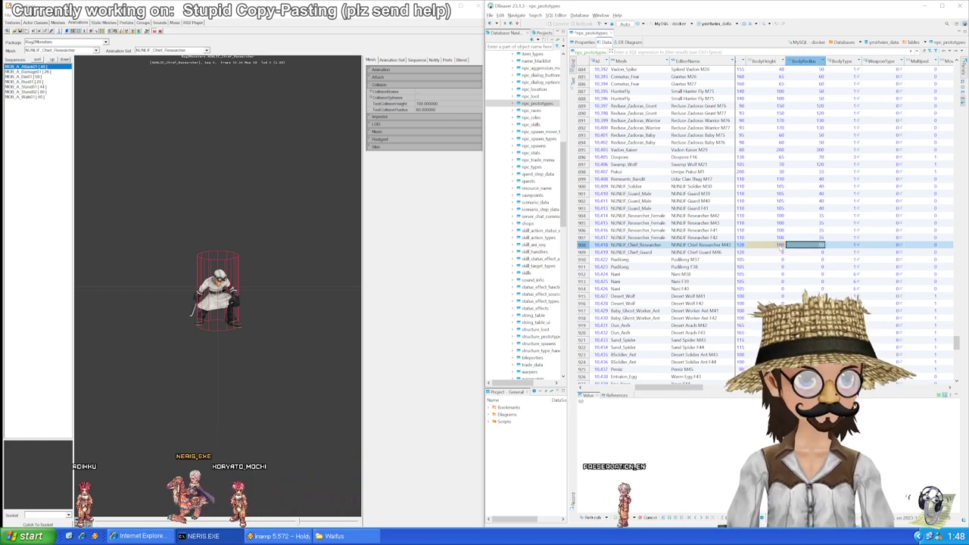
pyautogui.hotkey('ctrl', 'v')
# Step: Load the NUNLIF_Chief_Guard mesh, set body height 92 and body radius 50 in the NUNLIF Chief Guard row, and save
pyautogui.click(781, 250)
pyautogui.click(79, 51)
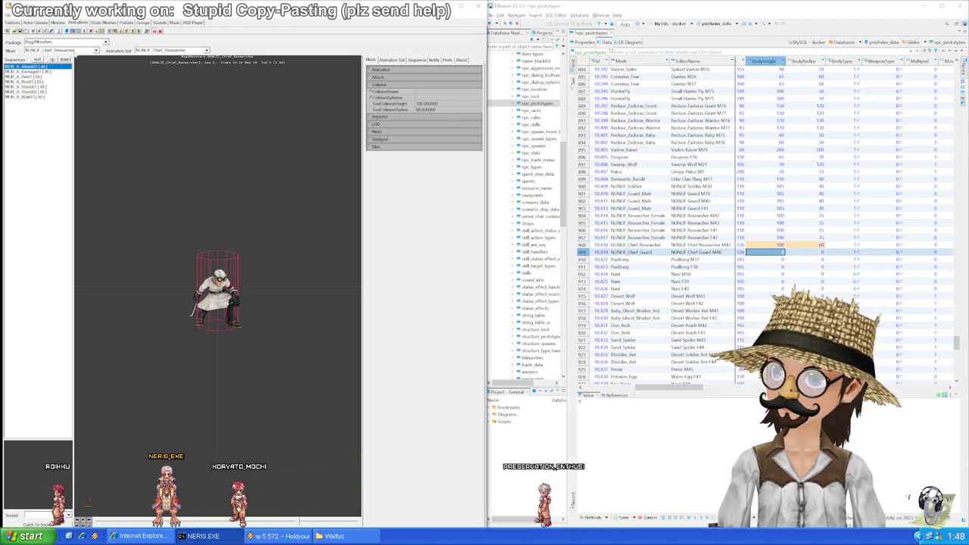
pyautogui.scroll(1, 70, 65)
pyautogui.click(66, 65)
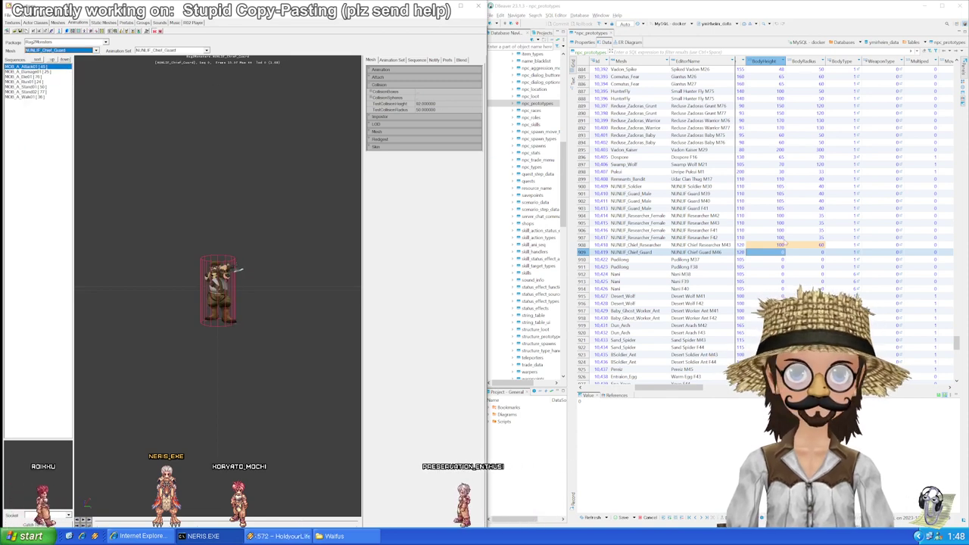
pyautogui.click(781, 252)
pyautogui.write('97')
pyautogui.press('Return')
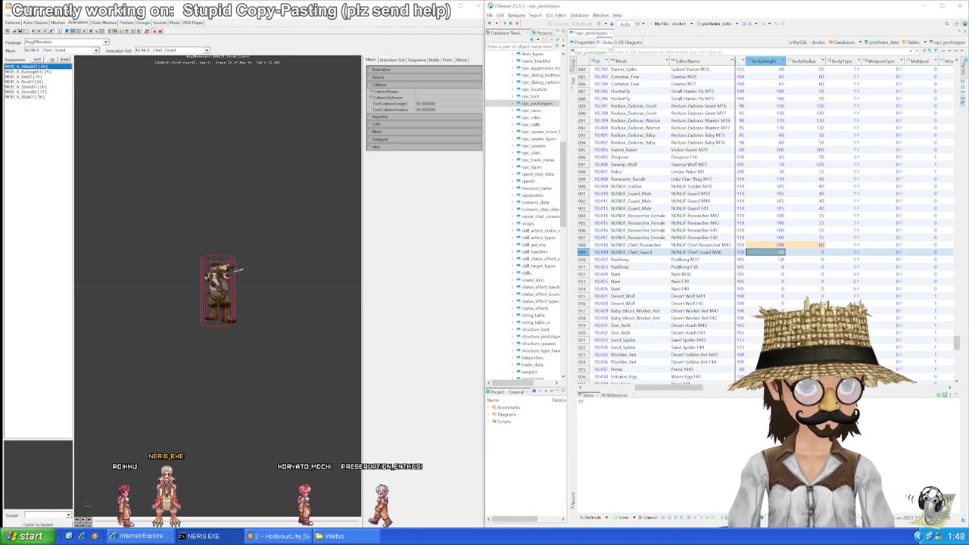
pyautogui.write('90')
pyautogui.press('Right')
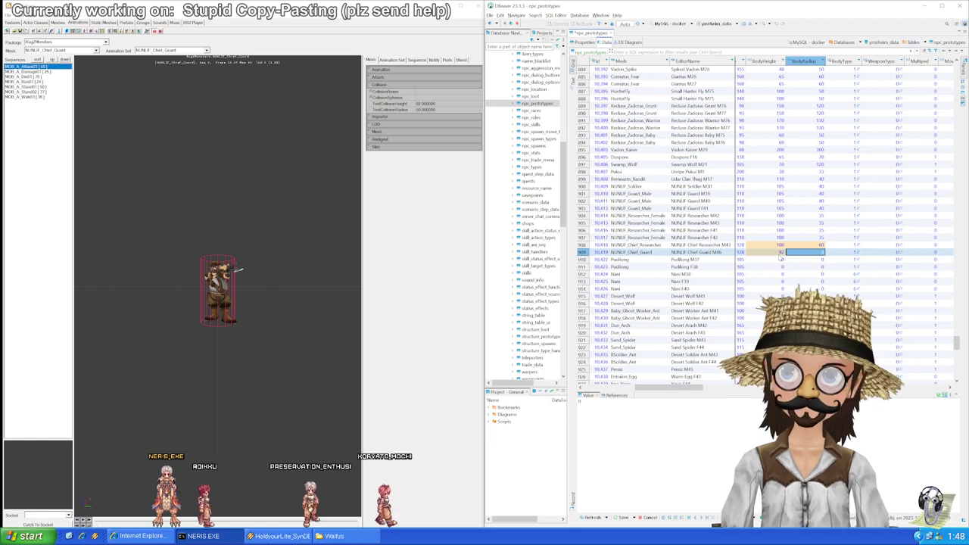
# Step: Load the Pudilong mesh and set body height 80 in the Pudilong M37 and Pudilong F38 rows
pyautogui.click(779, 259)
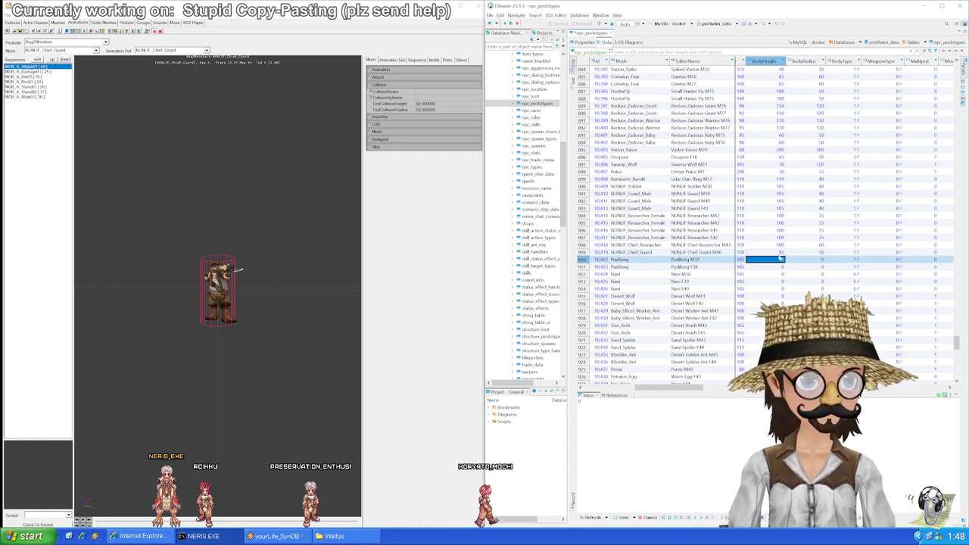
pyautogui.click(95, 50)
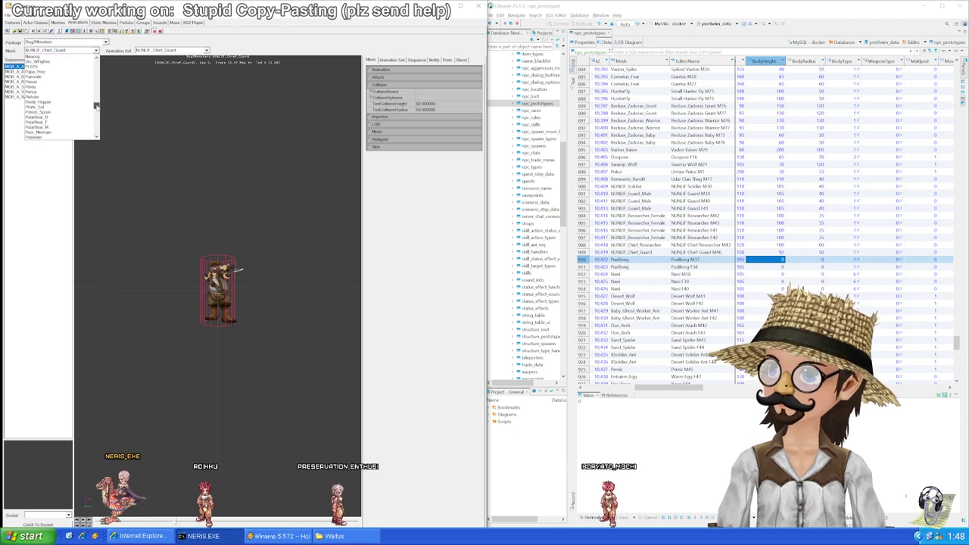
pyautogui.scroll(-3, 97, 106)
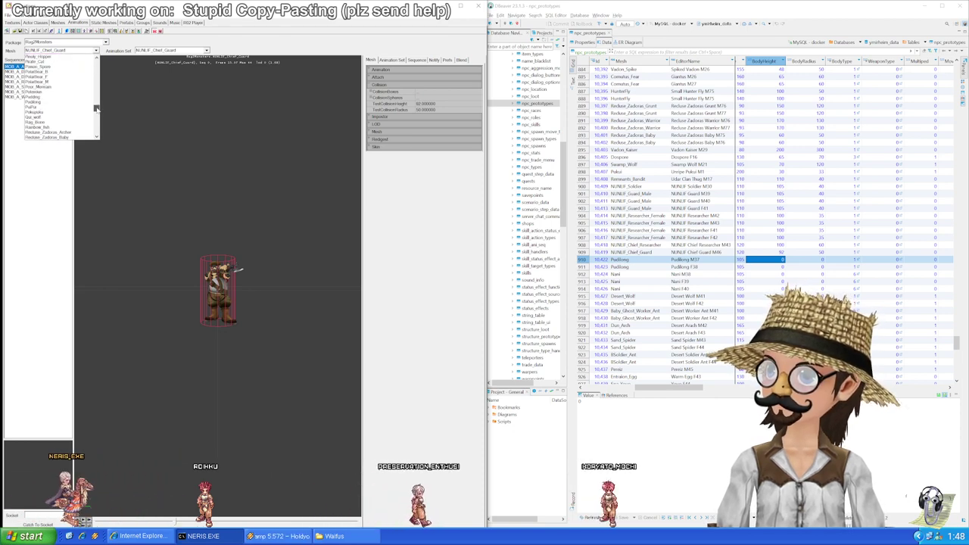
pyautogui.click(34, 101)
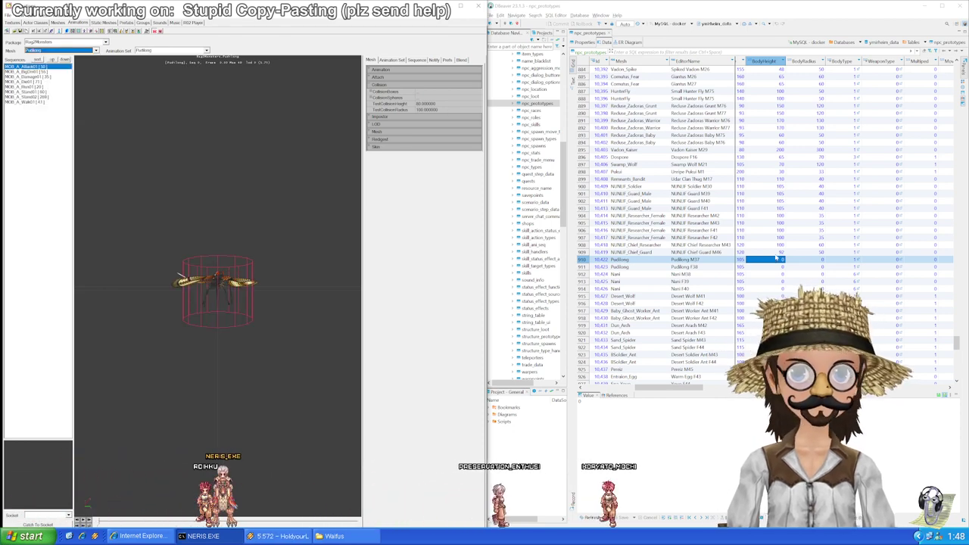
pyautogui.click(776, 260)
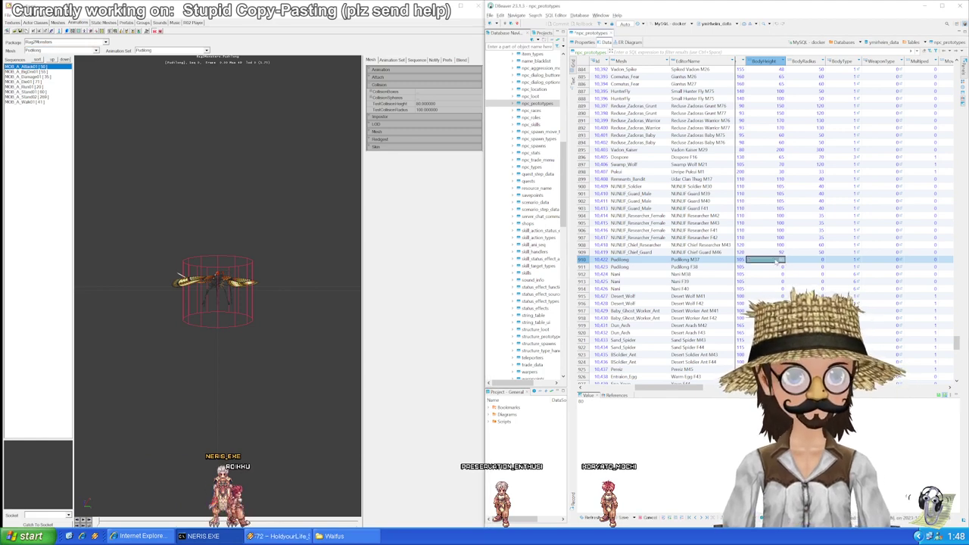
pyautogui.write('80')
pyautogui.press('Down')
pyautogui.write('80')
# Step: Set body radius 100 in both Pudilong rows and save the table changes
pyautogui.press('Up')
pyautogui.press('Right')
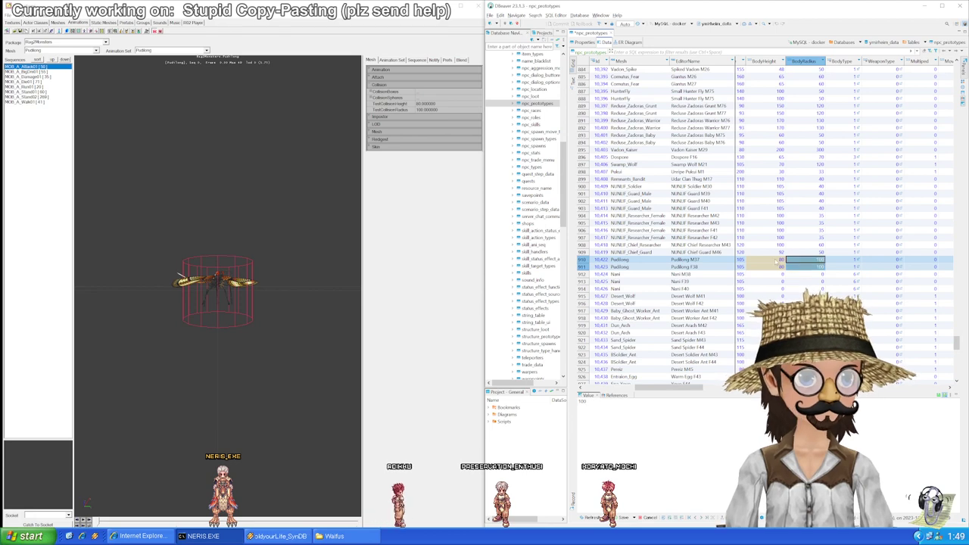
pyautogui.write('100')
pyautogui.press('Down')
pyautogui.press('Left')
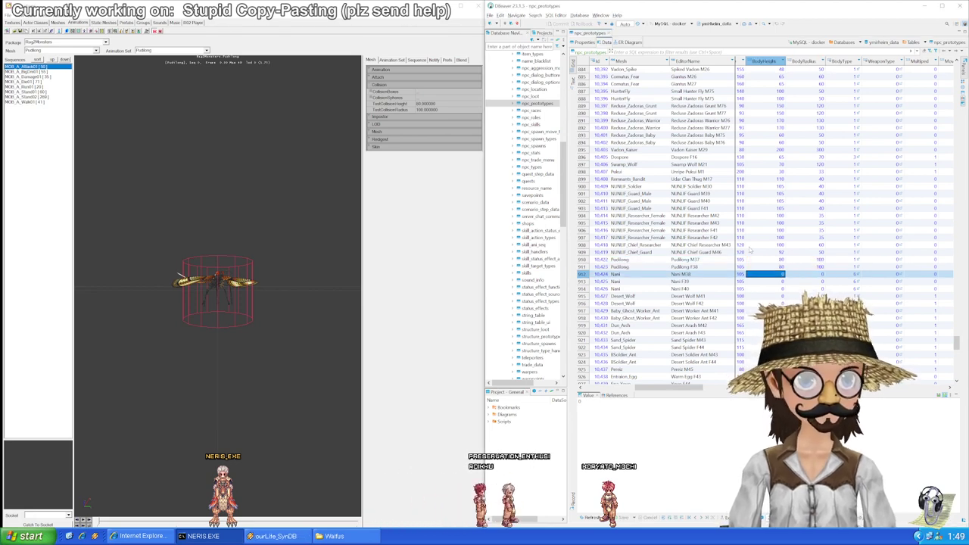
pyautogui.scroll(-3, 756, 250)
pyautogui.hotkey('shift', 'Down')
pyautogui.hotkey('shift', 'Down')
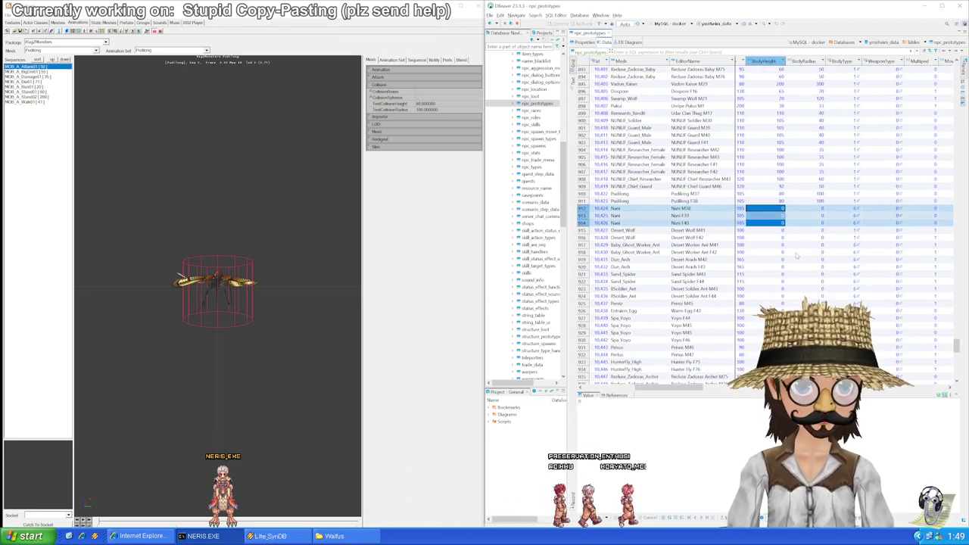
pyautogui.click(768, 208)
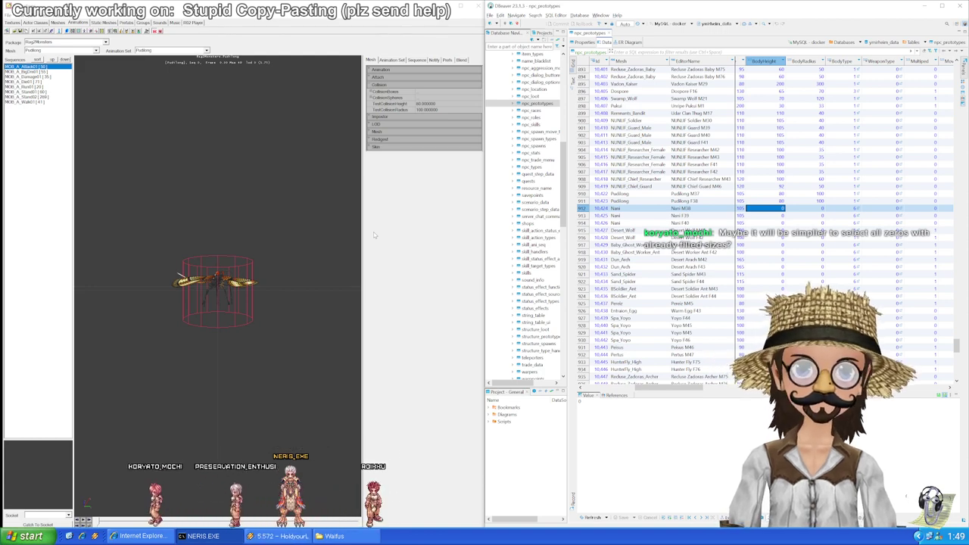
pyautogui.moveTo(772, 164); pyautogui.dragTo(806, 216)
pyautogui.click(784, 217)
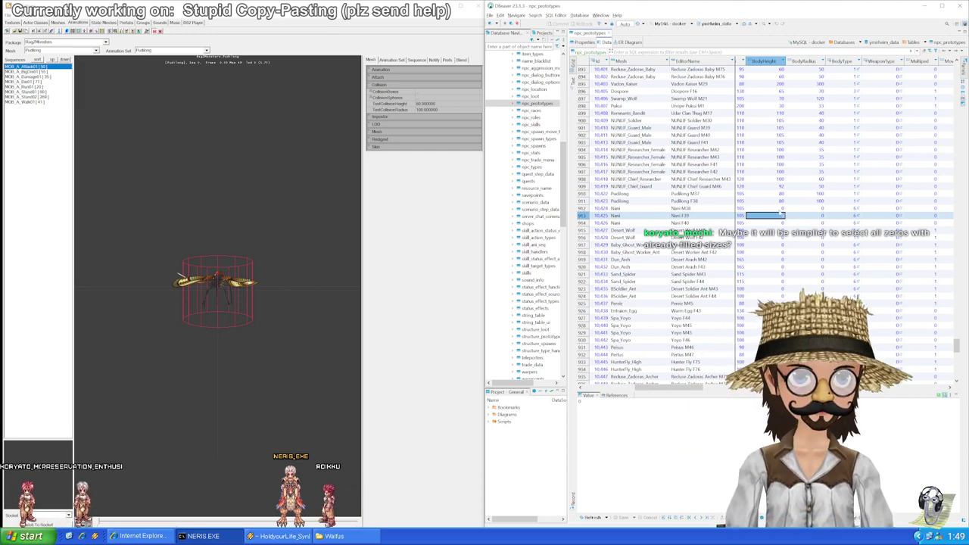
pyautogui.click(779, 211)
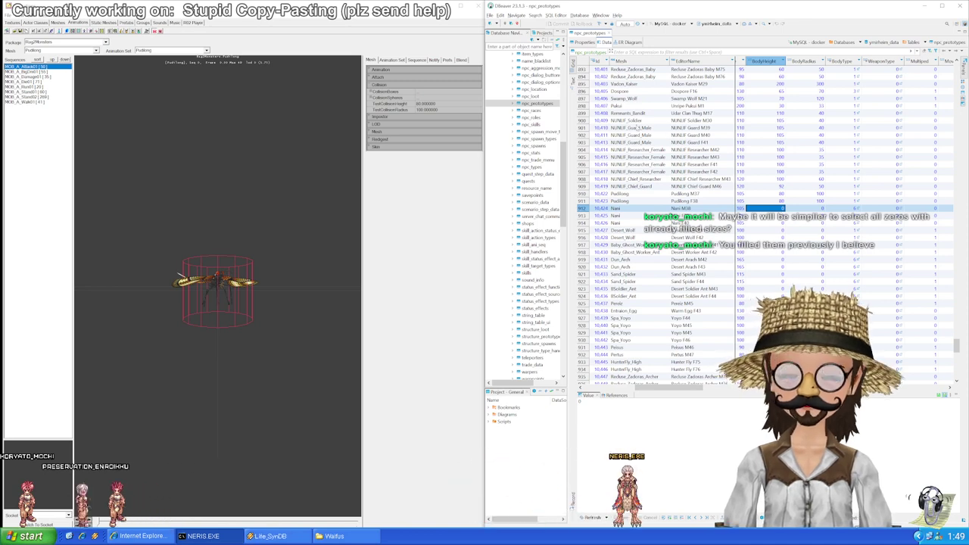
# Step: Review the Mesh names and body sizes in the earlier rows, and return to the body height of the Nani rows
pyautogui.click(642, 121)
pyautogui.scroll(1, 606, 147)
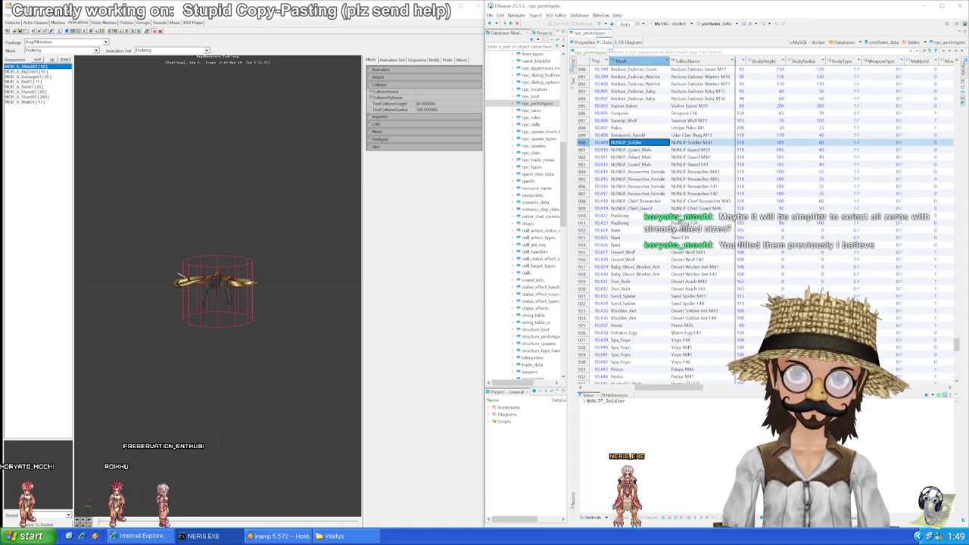
pyautogui.click(684, 135)
pyautogui.click(645, 144)
pyautogui.scroll(14, 648, 140)
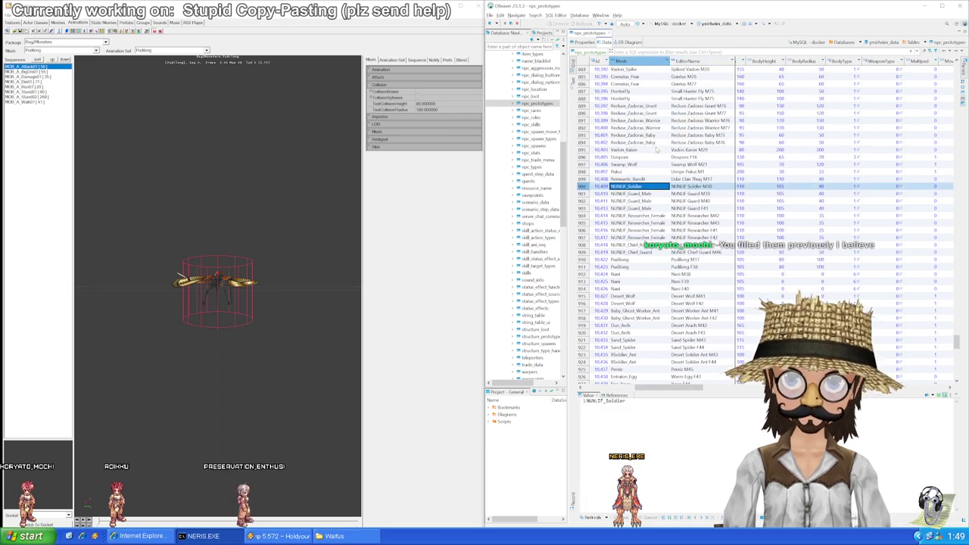
pyautogui.scroll(2, 656, 121)
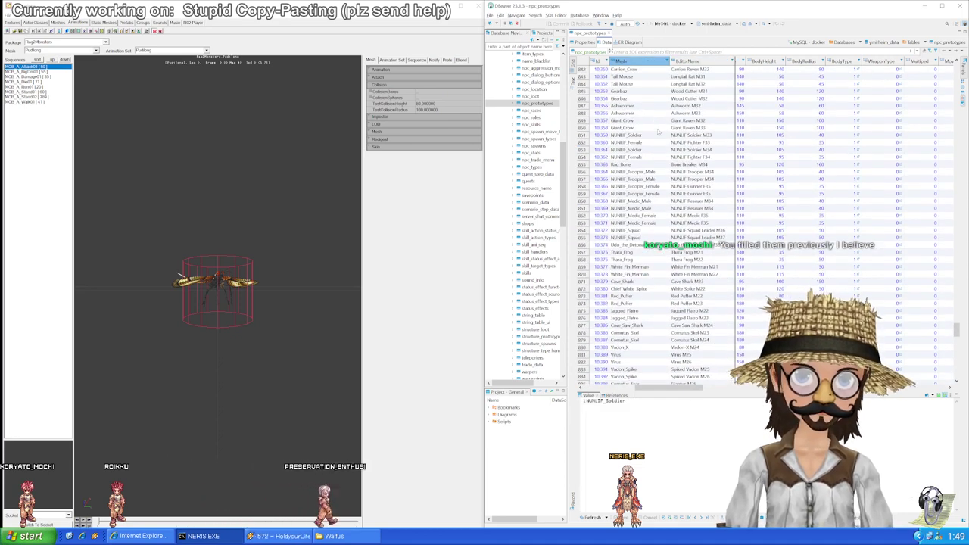
pyautogui.scroll(-14, 648, 151)
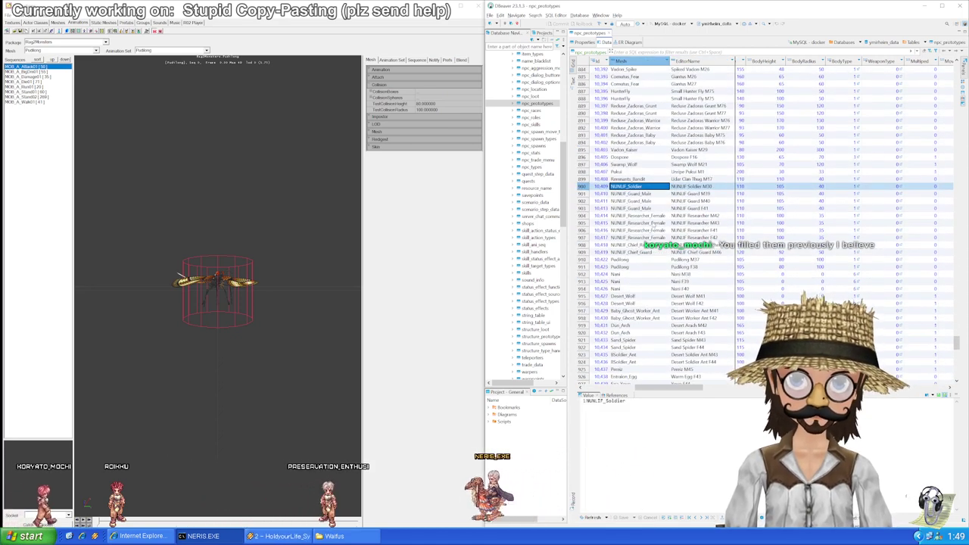
pyautogui.moveTo(636, 223); pyautogui.dragTo(656, 254)
pyautogui.scroll(-2, 655, 254)
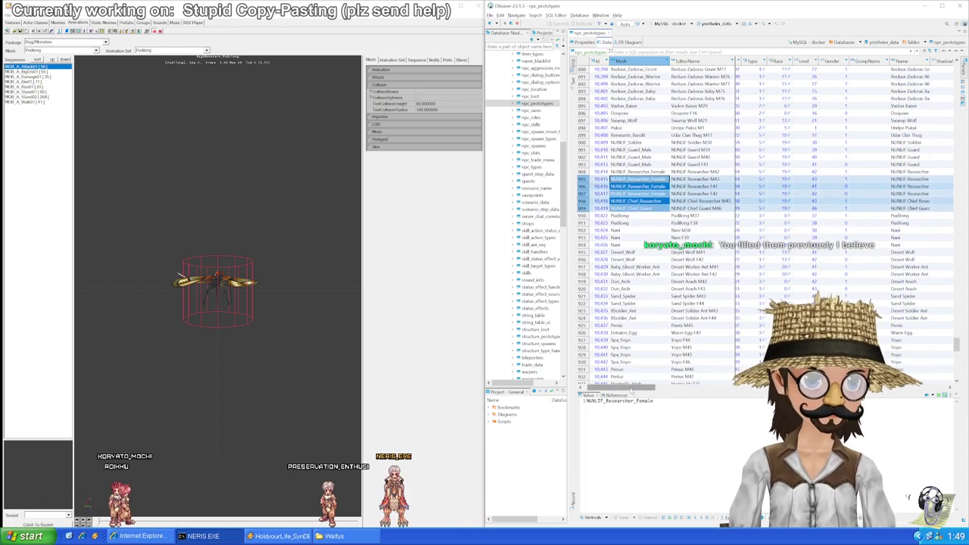
pyautogui.moveTo(632, 388); pyautogui.dragTo(679, 394)
pyautogui.click(773, 230)
pyautogui.scroll(-3, 769, 233)
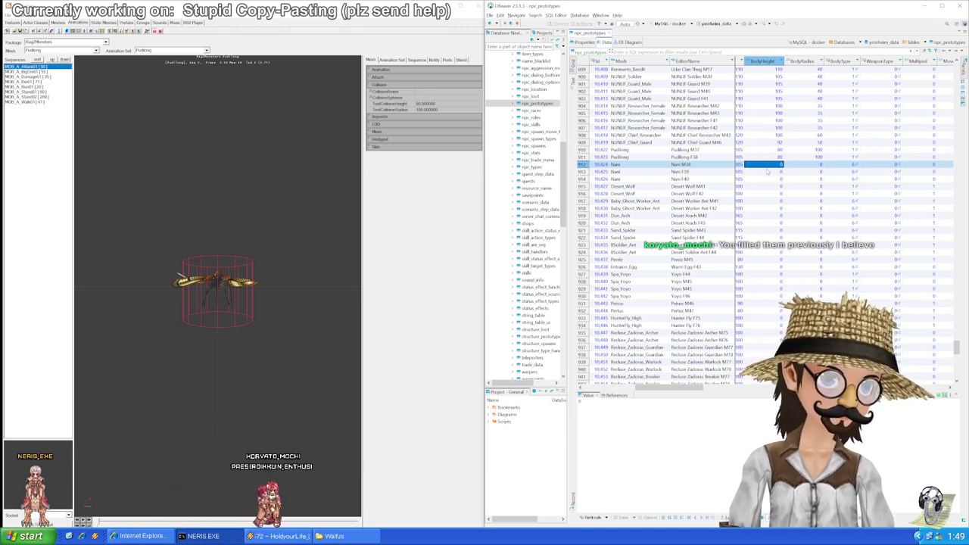
pyautogui.scroll(-1, 766, 172)
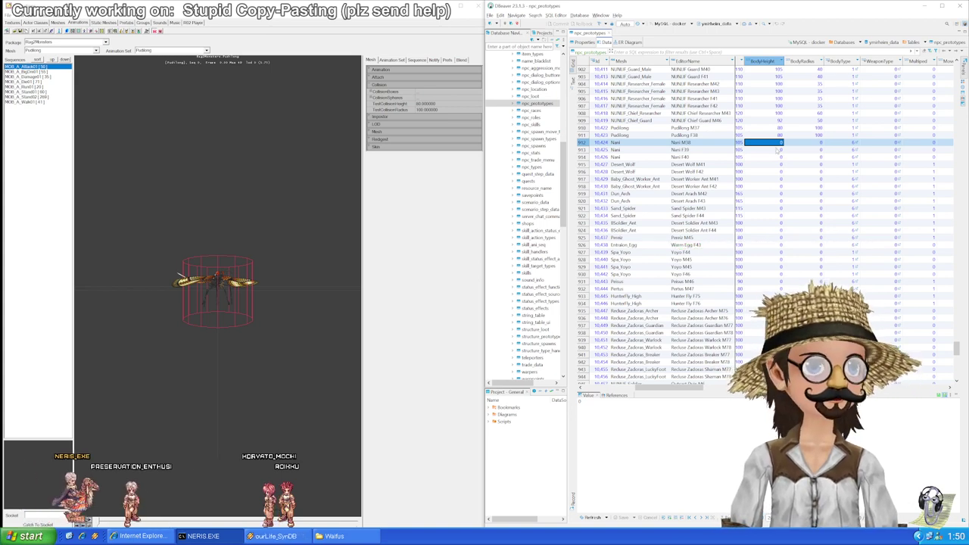
# Step: Load the Nani mesh and set body height 130 in the three Nani rows
pyautogui.click(61, 50)
pyautogui.scroll(8, 74, 112)
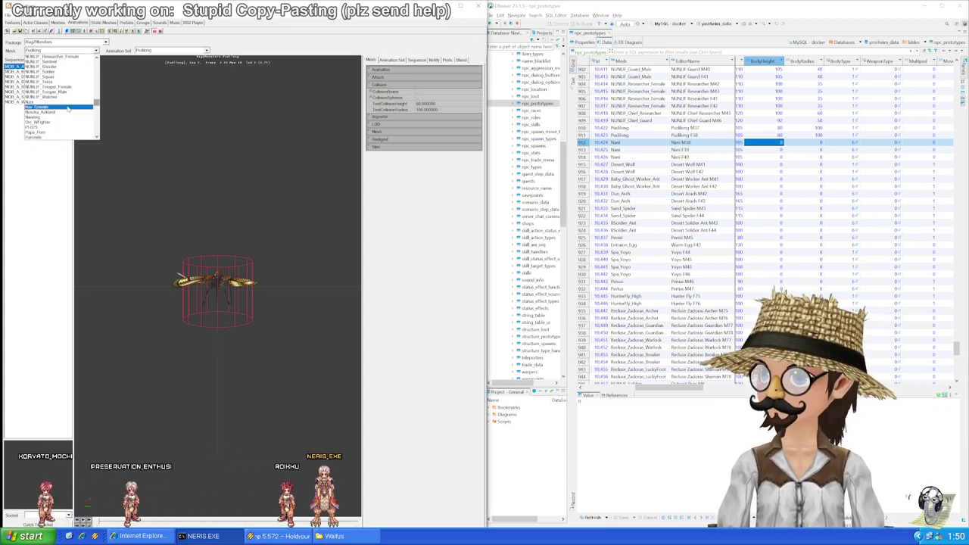
pyautogui.click(68, 108)
pyautogui.click(780, 142)
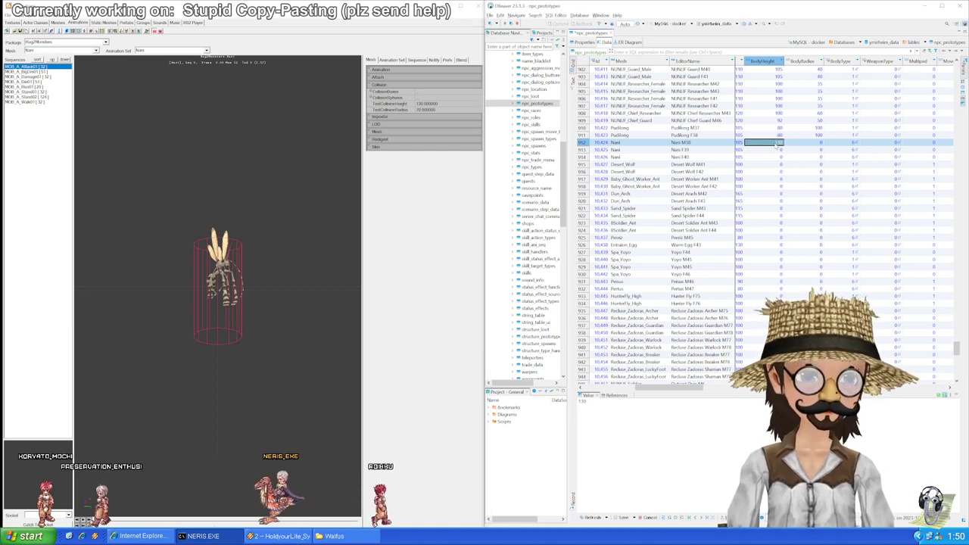
pyautogui.hotkey('shift', 'Down')
pyautogui.hotkey('shift', 'Down')
pyautogui.write('130 130 130')
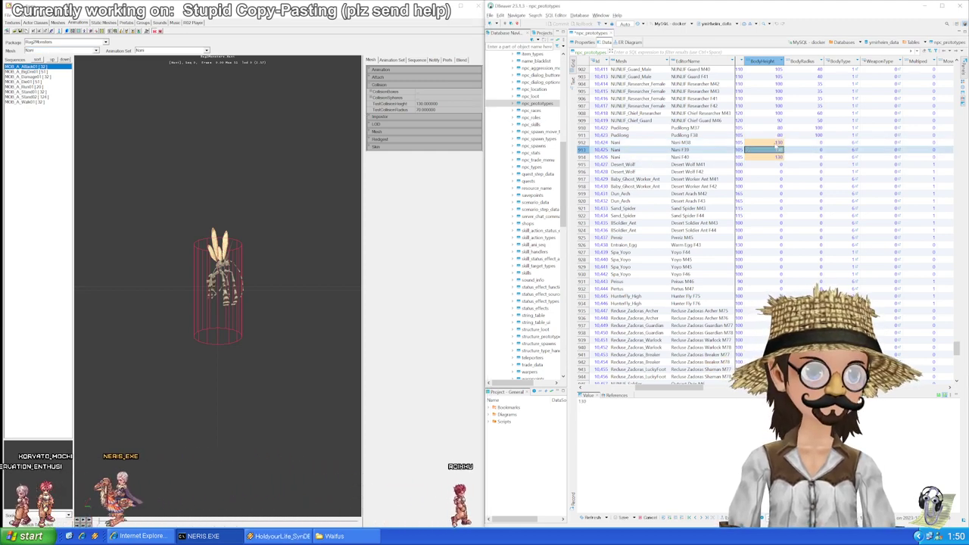
# Step: Set body radius 70 in the three Nani rows and move on to the first Desert Wolf row's body height
pyautogui.press('Right')
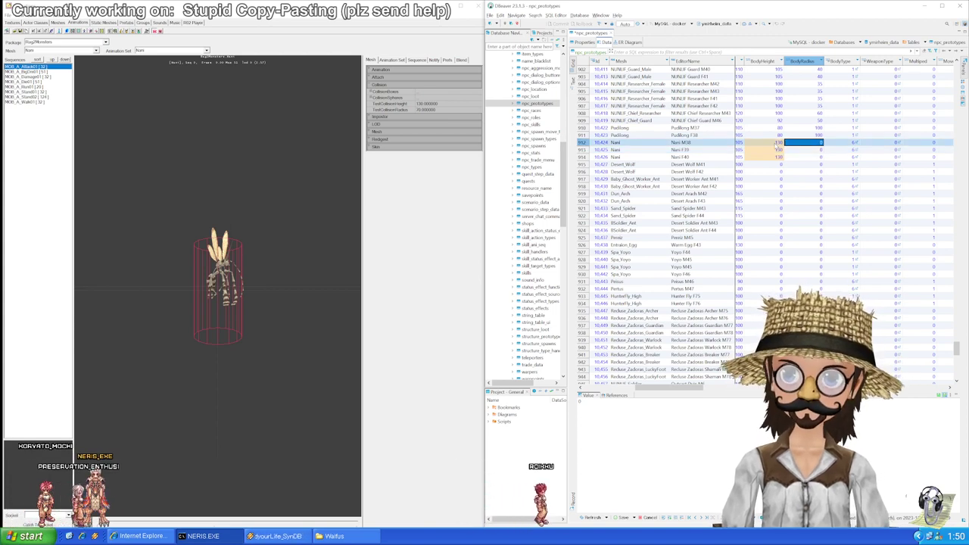
pyautogui.hotkey('shift', 'Down')
pyautogui.hotkey('shift', 'Down')
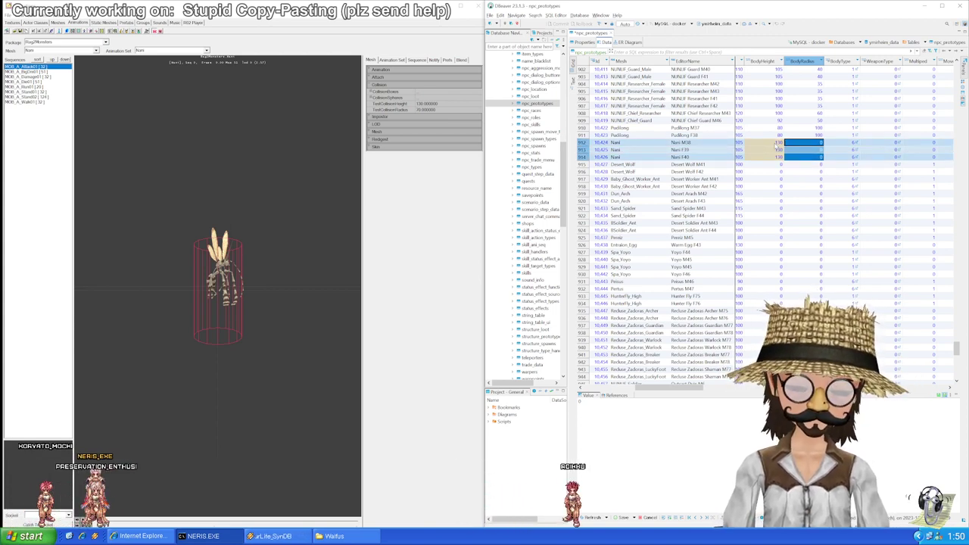
pyautogui.write('70 70 70')
pyautogui.press('Down')
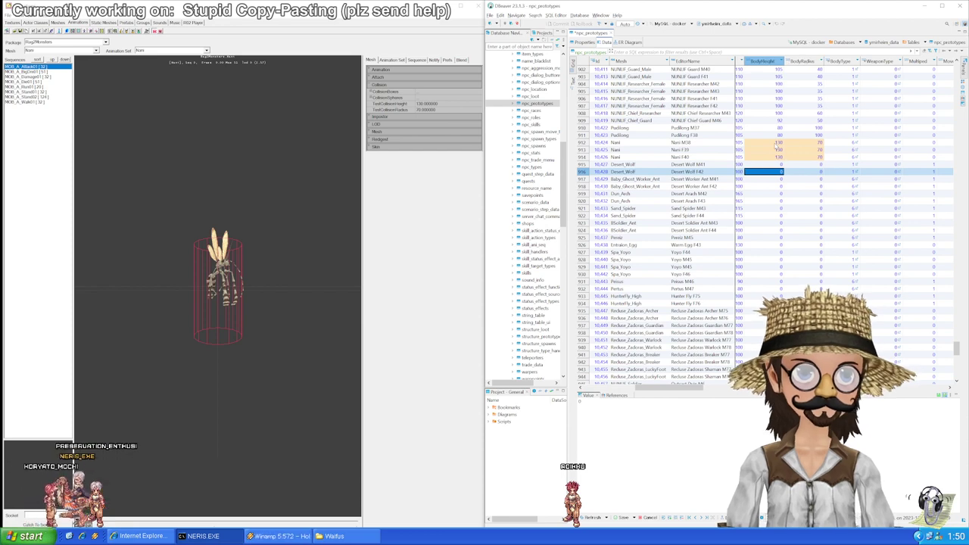
pyautogui.press('Left')
# Step: Load the Desert_Wolf mesh and set body height 40 in the Desert Wolf M41 and F42 rows
pyautogui.click(96, 49)
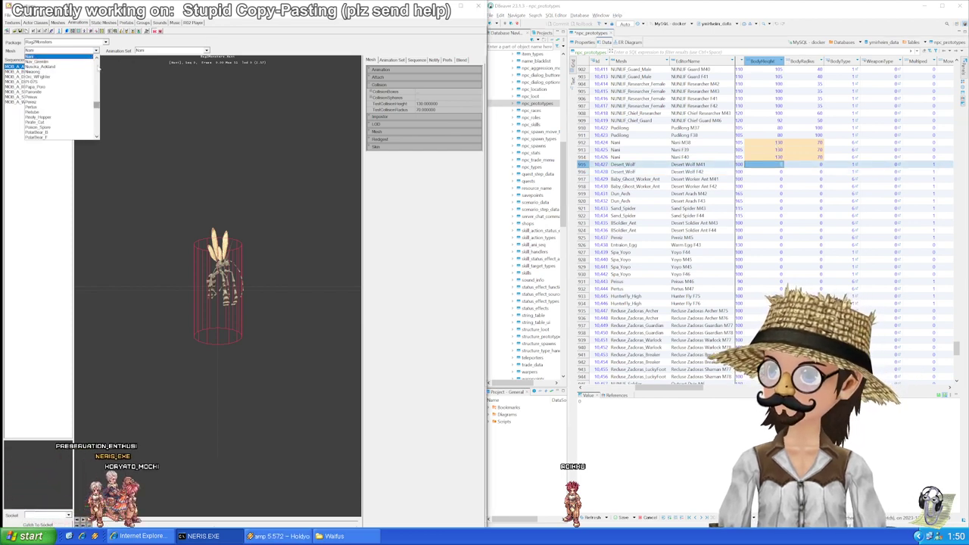
pyautogui.moveTo(96, 103); pyautogui.dragTo(99, 85)
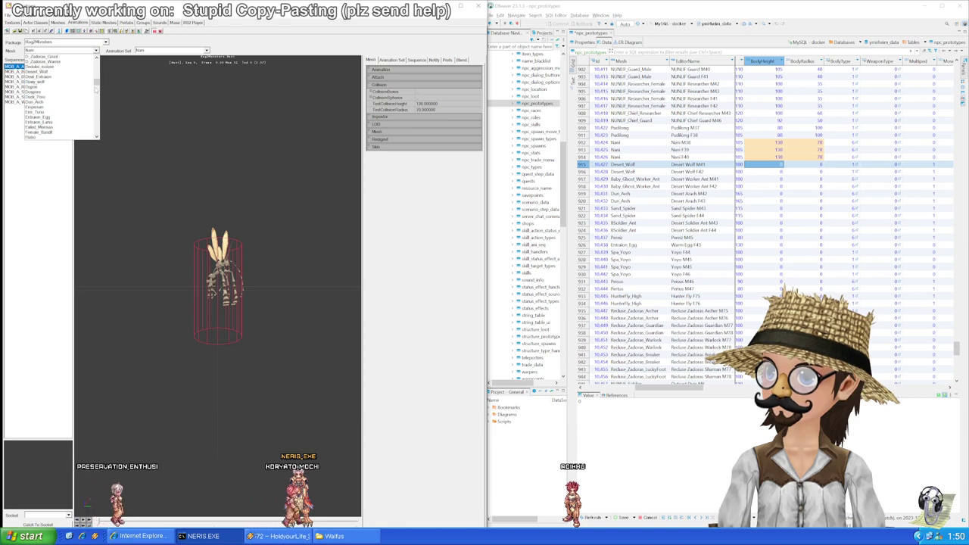
pyautogui.click(67, 72)
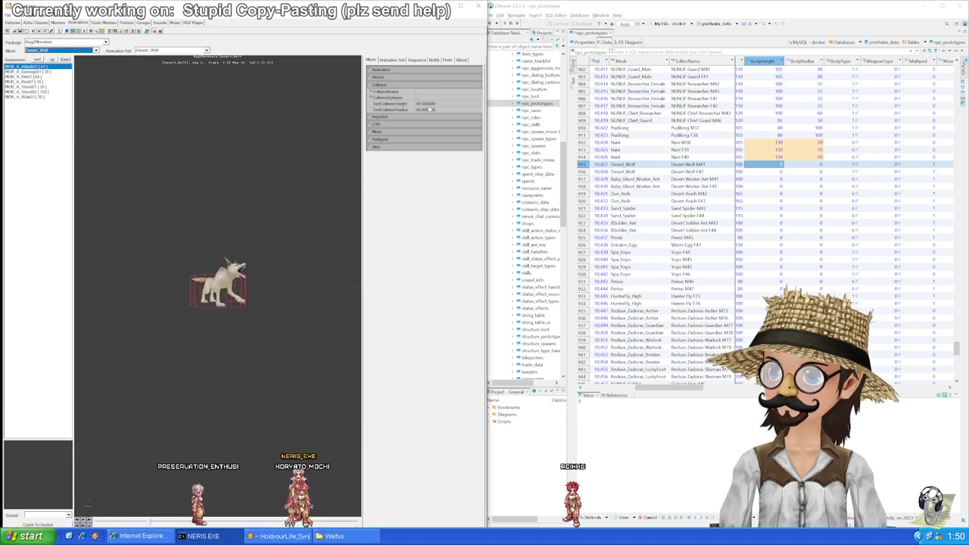
pyautogui.hotkey('shift', 'Down')
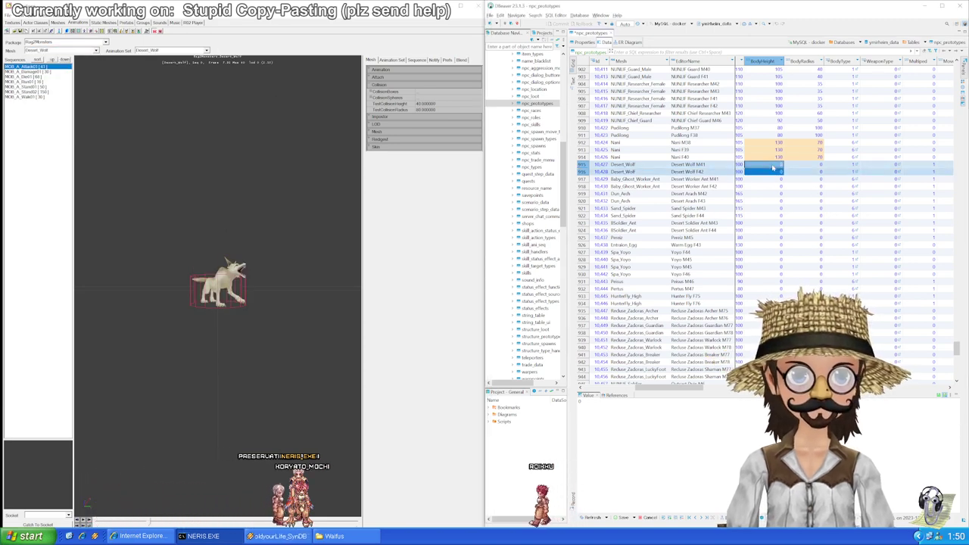
pyautogui.write('40')
# Step: Set body radius 80 in both Desert Wolf rows and move on to the Desert Worker Ant M41 row's body height
pyautogui.press('Right')
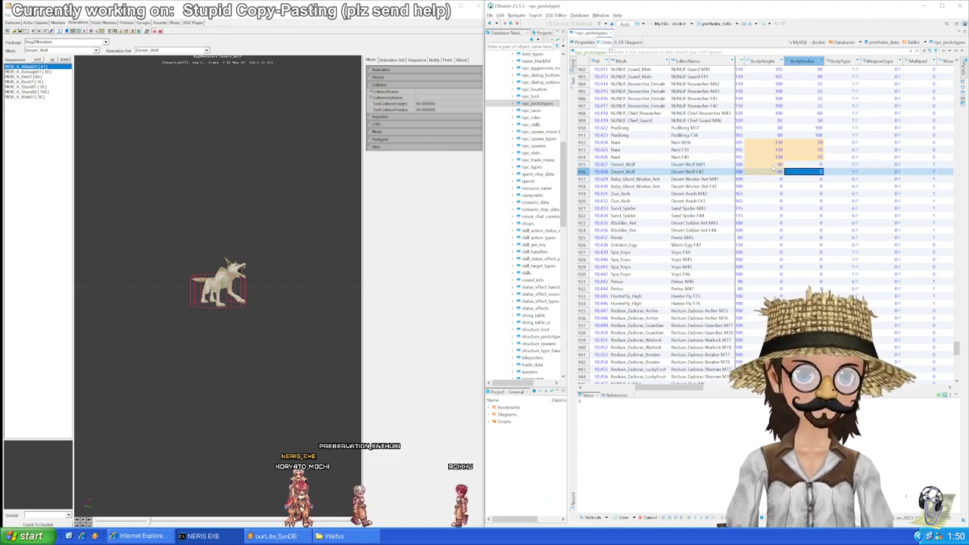
pyautogui.write('80')
pyautogui.press('Return')
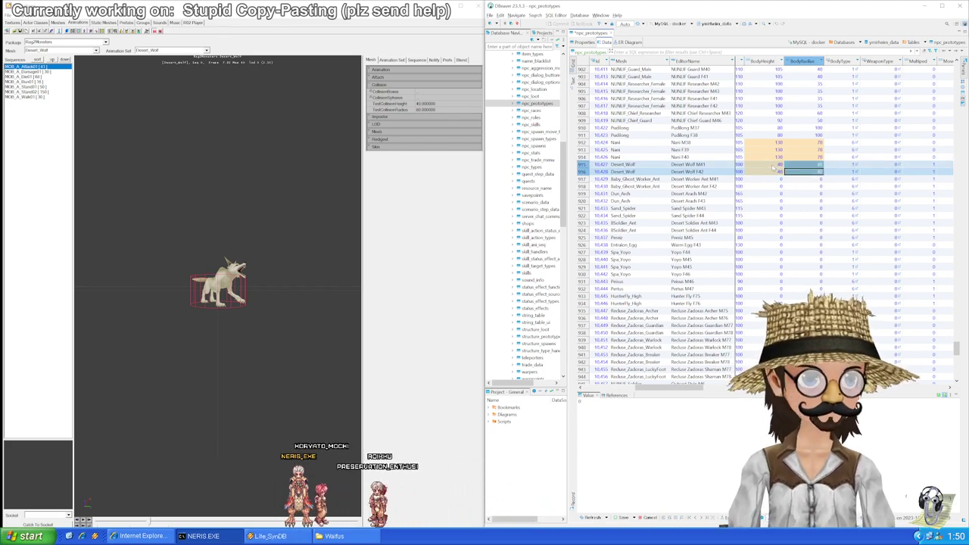
pyautogui.press('Down')
pyautogui.press('Left')
pyautogui.press('Down')
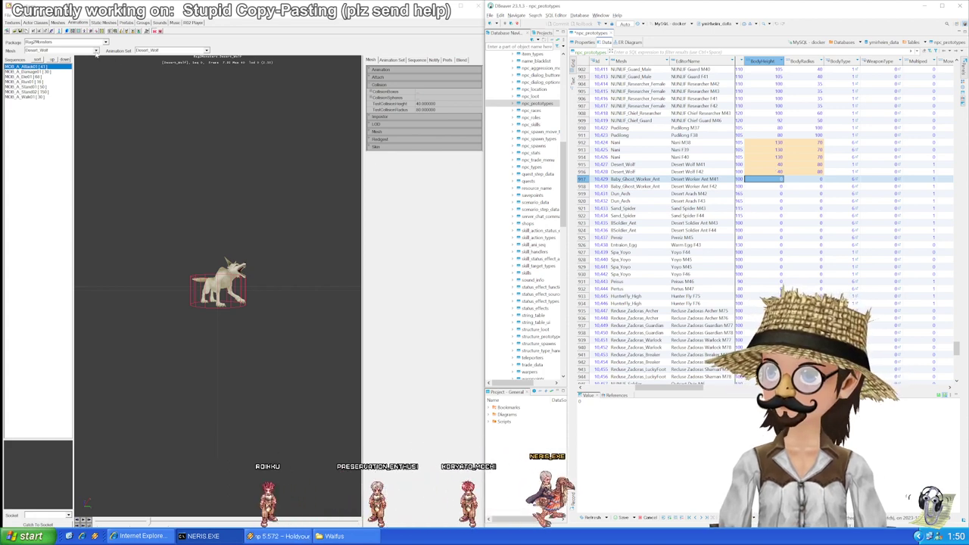
# Step: Load the Baby_Ghost_Worker_Ant mesh and set body height 100 in the Desert Worker Ant M41 and F42 rows
pyautogui.click(95, 50)
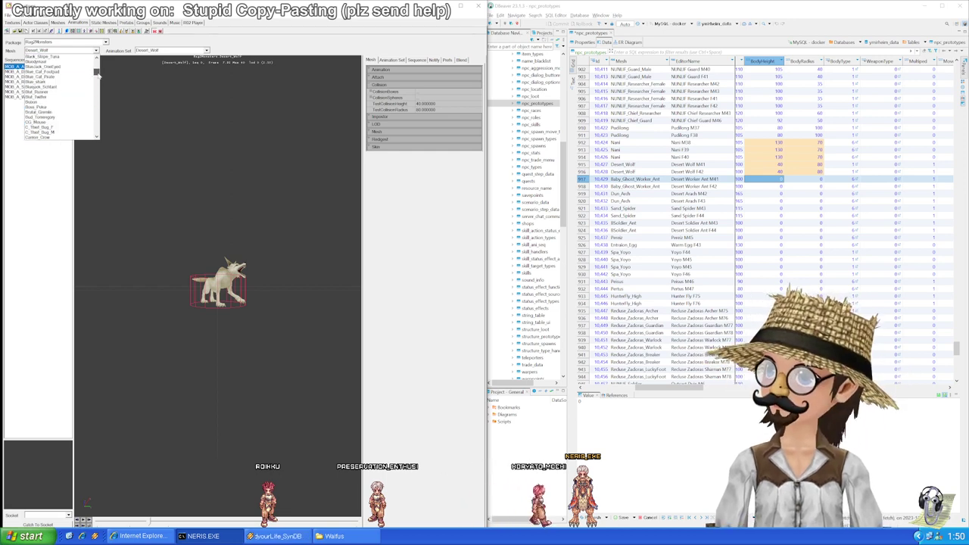
pyautogui.moveTo(98, 76); pyautogui.dragTo(99, 74)
pyautogui.click(82, 77)
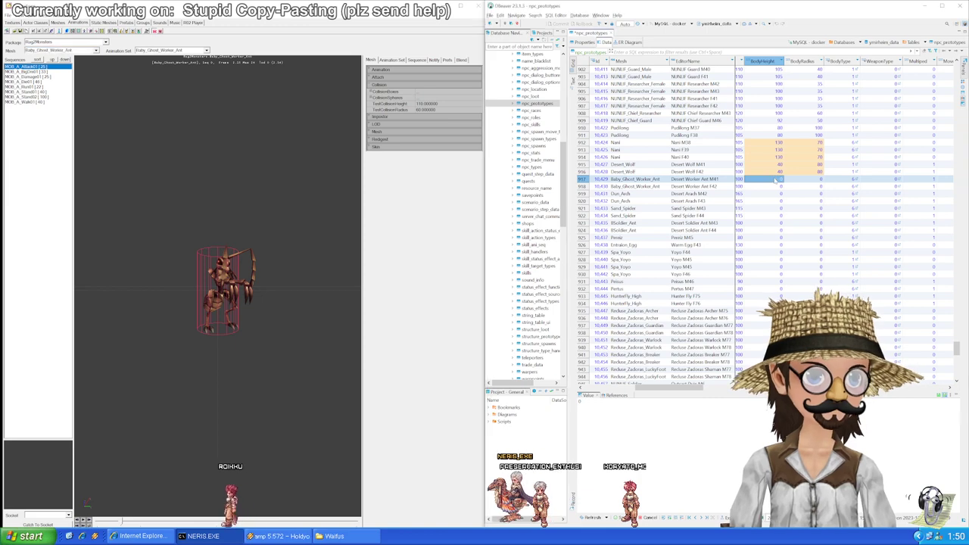
pyautogui.moveTo(811, 187); pyautogui.dragTo(775, 180)
pyautogui.write('100')
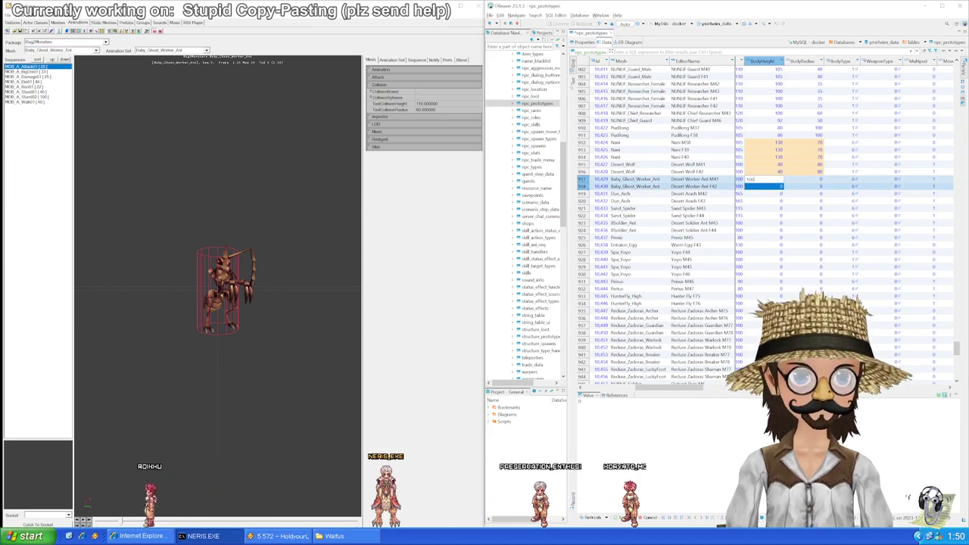
pyautogui.press('Down')
# Step: Set body radius 60 in both Desert Worker Ant rows and move on to the Desert Arach M42 row's body height
pyautogui.press('Right')
pyautogui.hotkey('shift', 'Up')
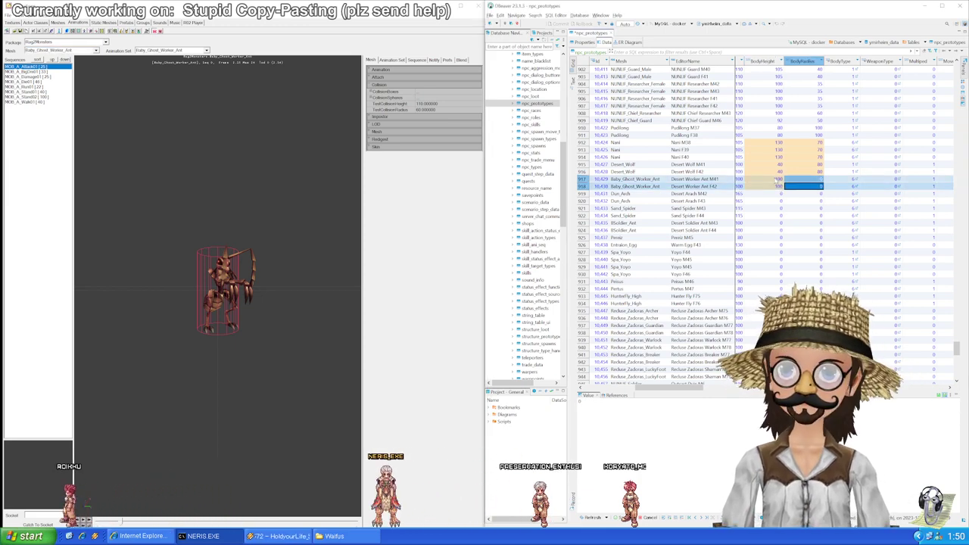
pyautogui.press('Down')
pyautogui.press('Left')
pyautogui.press('Down')
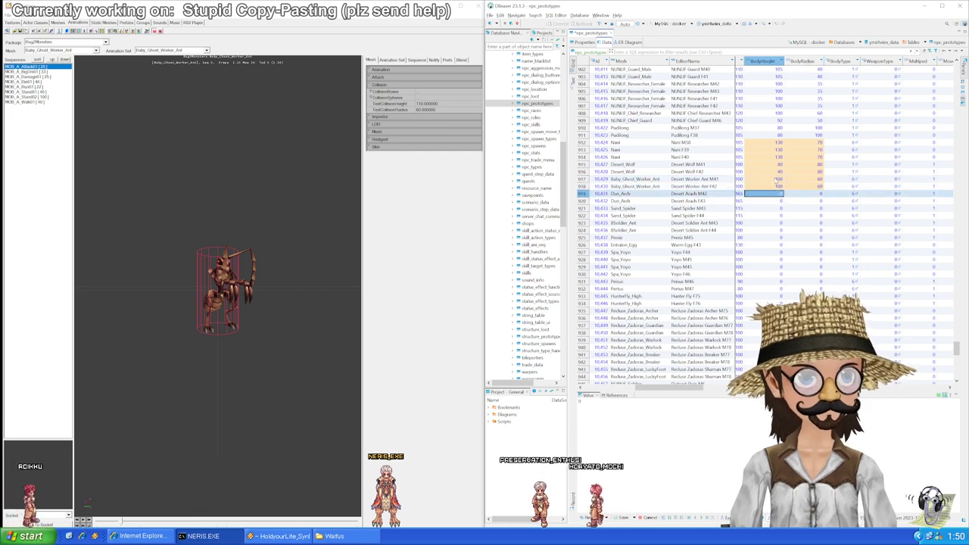
# Step: Load the Dun_Arch mesh and set body height 30 in the Desert Arach M42 and F43 rows
pyautogui.click(96, 50)
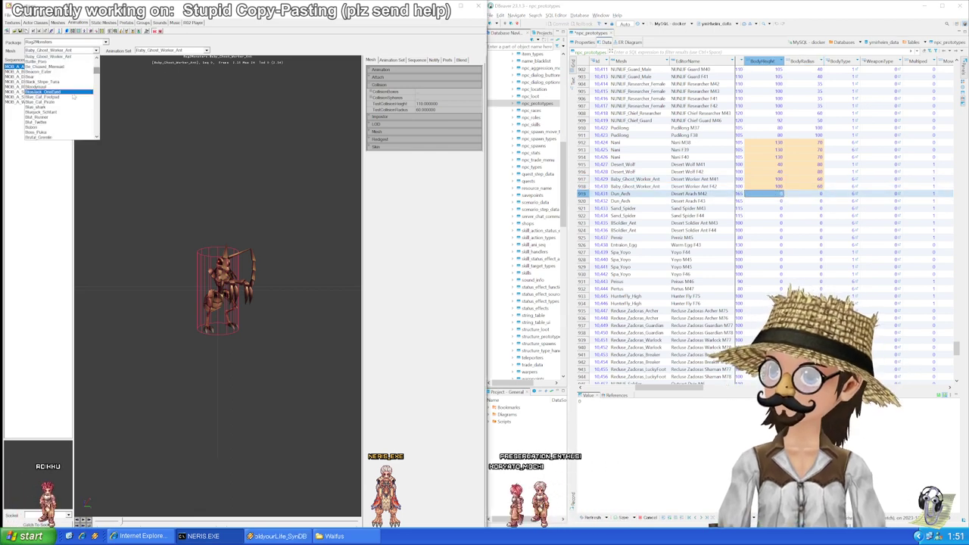
pyautogui.scroll(-10, 65, 118)
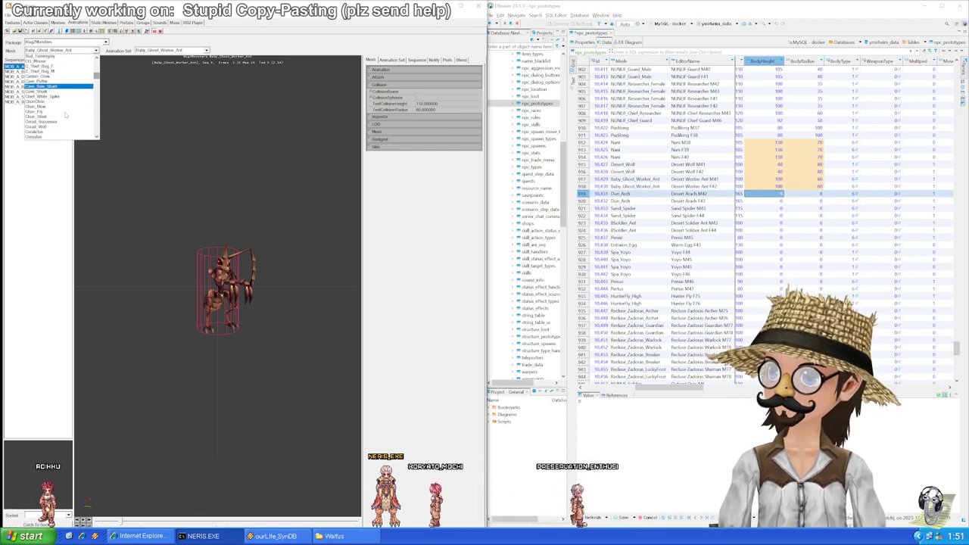
pyautogui.scroll(-10, 65, 117)
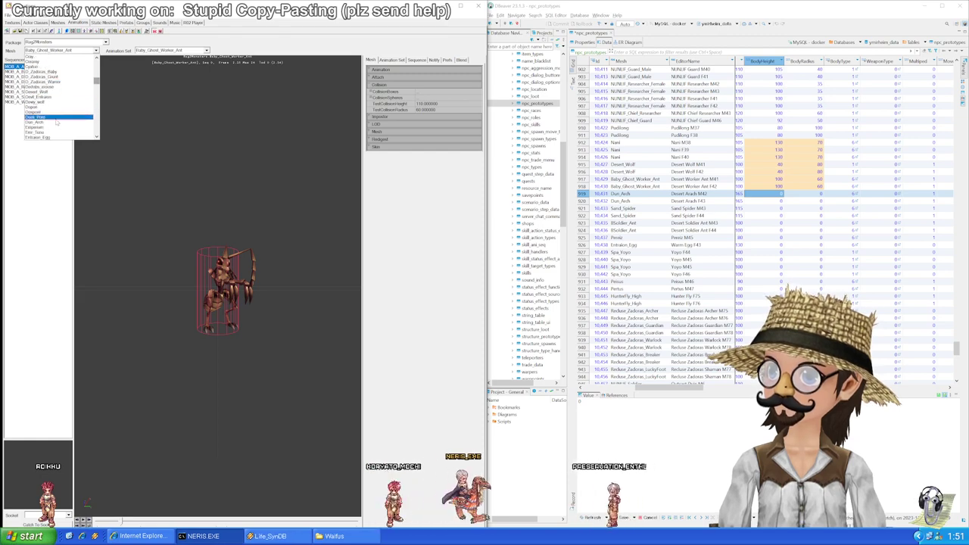
pyautogui.click(55, 103)
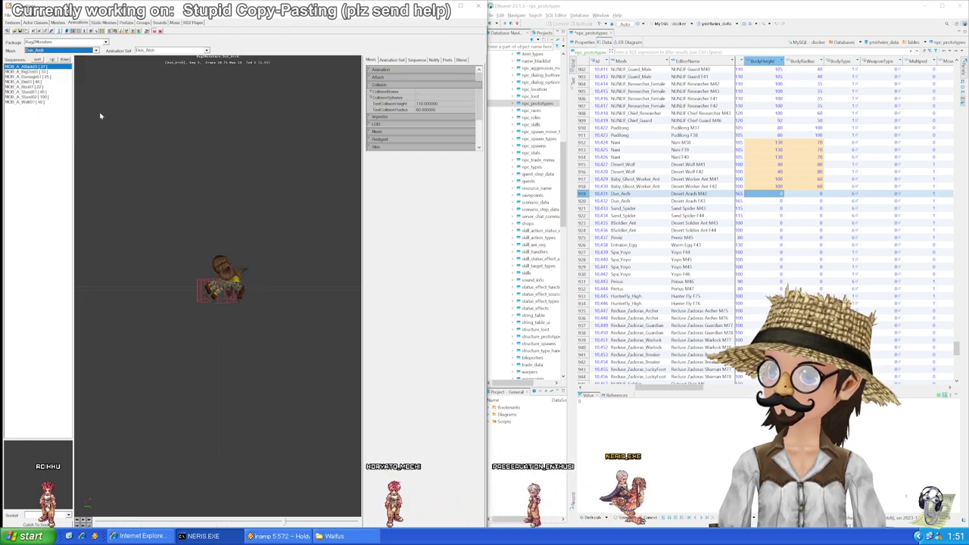
pyautogui.click(779, 198)
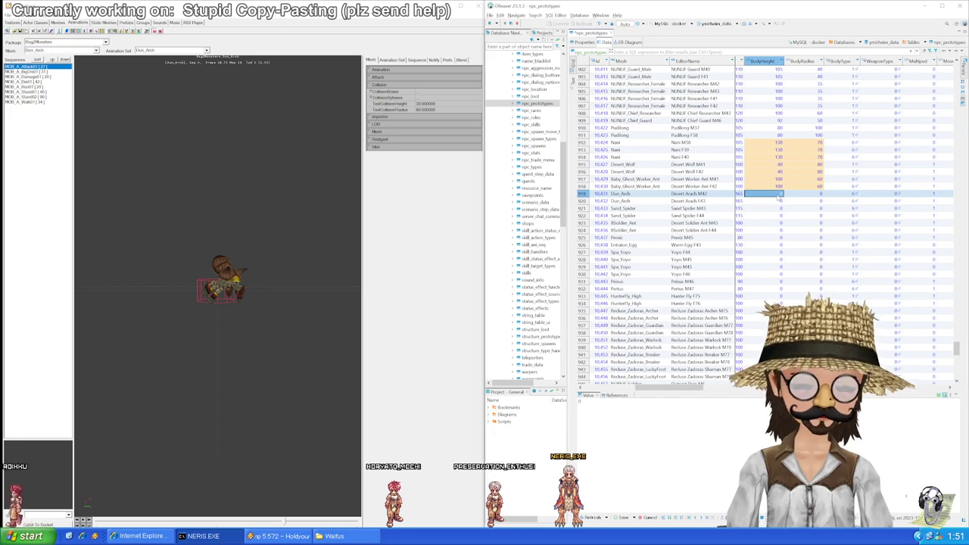
pyautogui.hotkey('shift', 'Down')
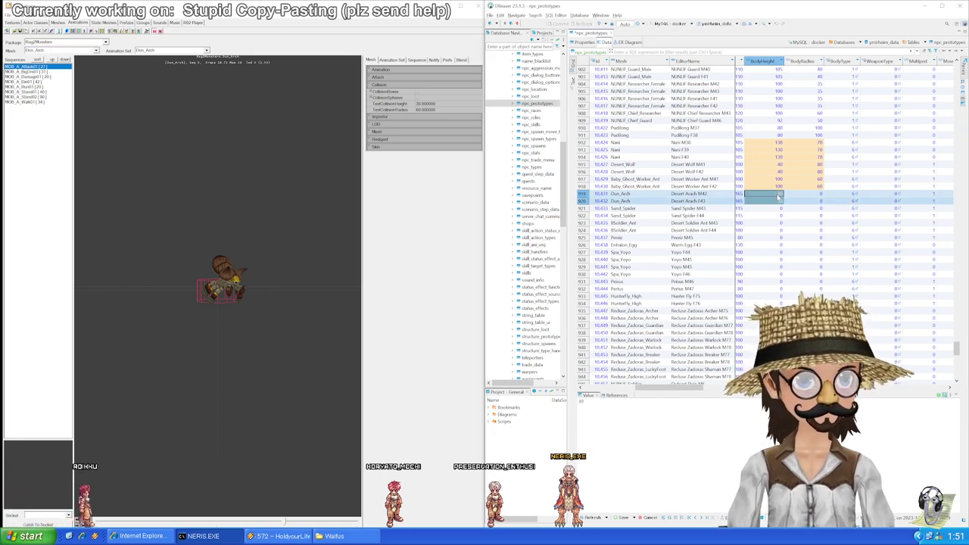
# Step: Set body radius 60 in both Desert Arach rows and save the pending table changes
pyautogui.press('Right')
pyautogui.hotkey('shift', 'Up')
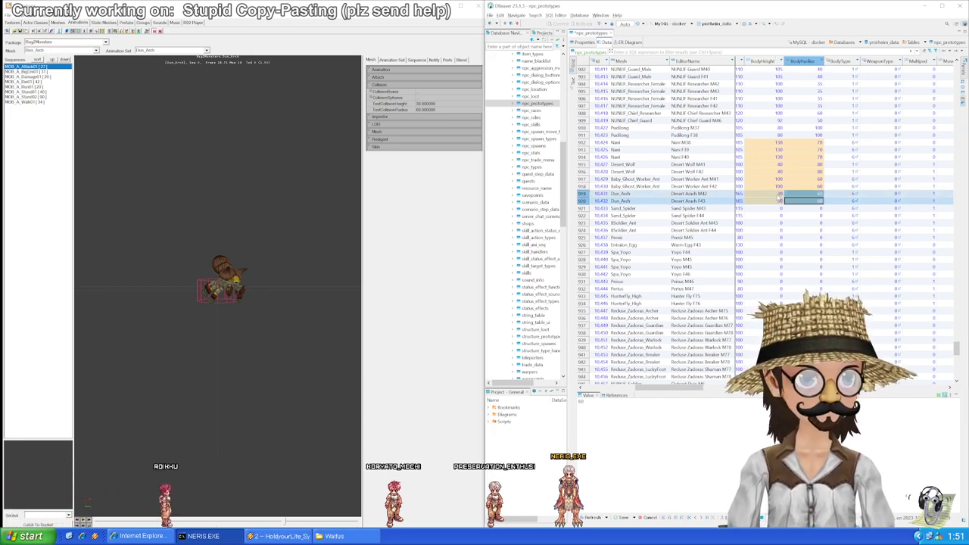
pyautogui.press('Left')
pyautogui.press('Down')
pyautogui.hotkey('ctrl', 's')
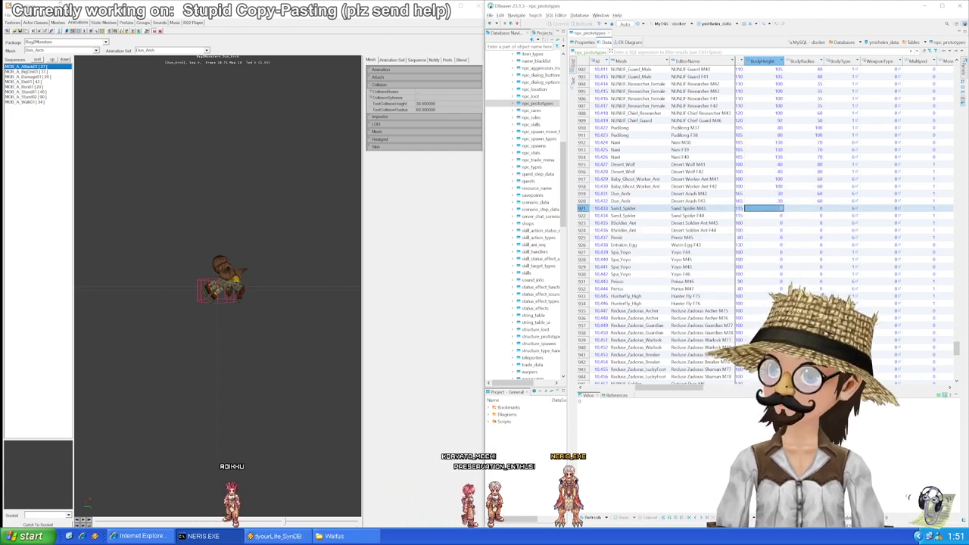
# Step: Load the Sand_Spider mesh and set body height 45 in the Sand Spider M43 and F44 rows
pyautogui.click(96, 50)
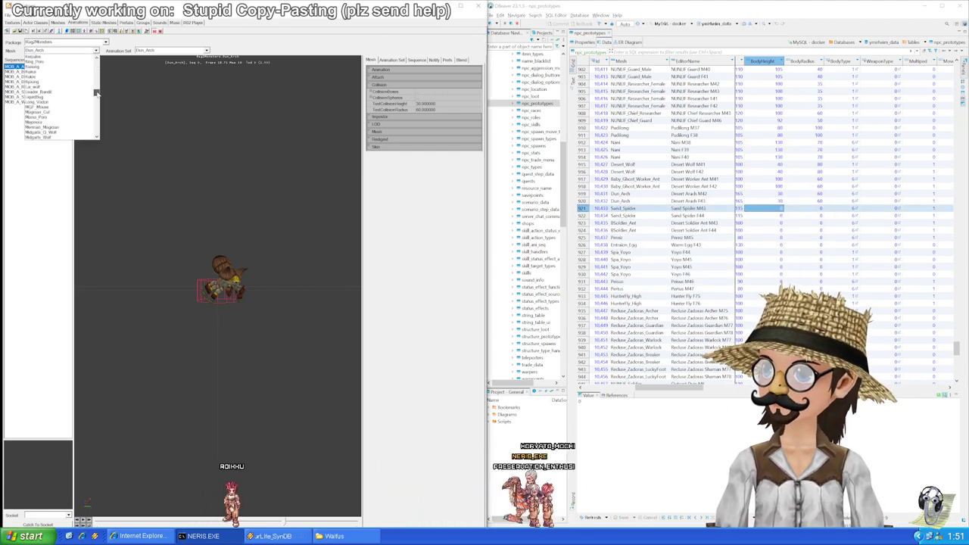
pyautogui.moveTo(97, 94); pyautogui.dragTo(97, 117)
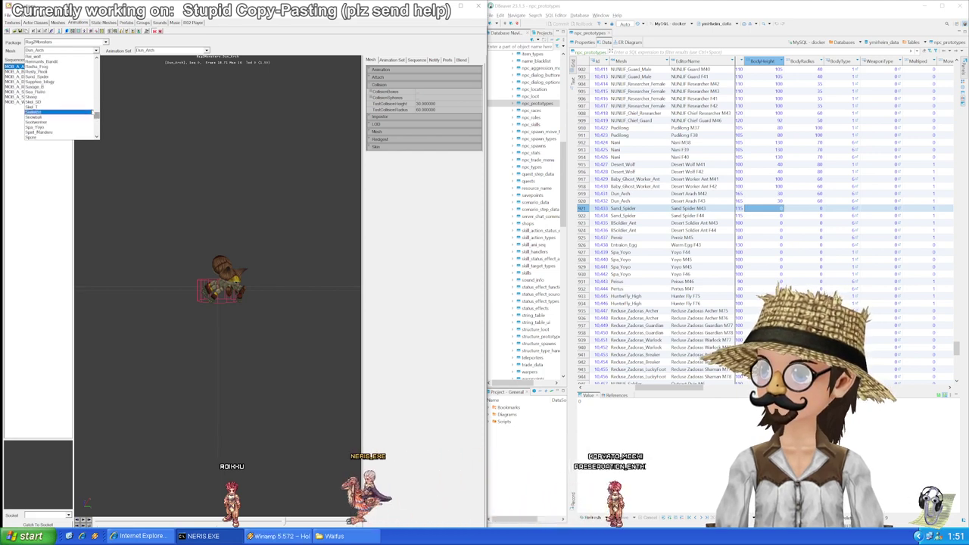
pyautogui.click(53, 112)
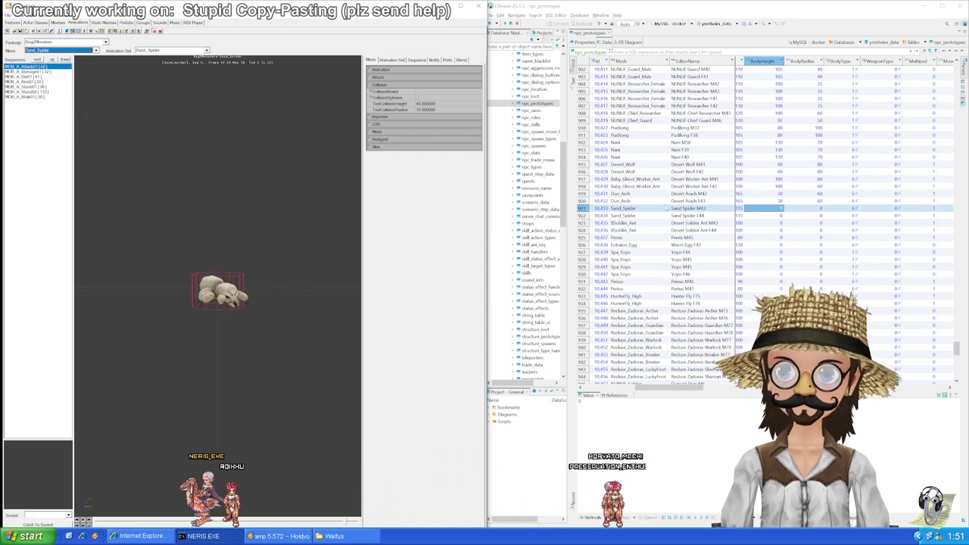
pyautogui.click(769, 212)
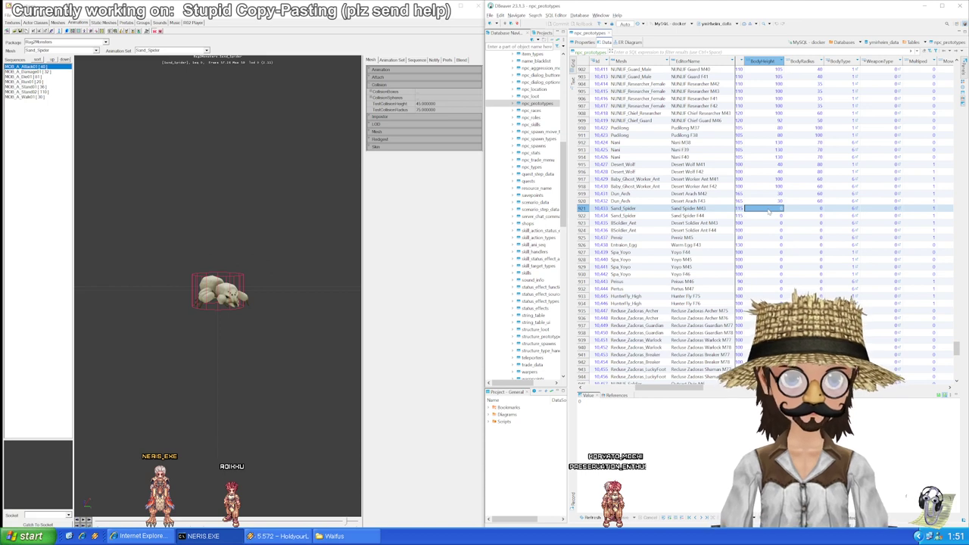
pyautogui.hotkey('shift', 'Down')
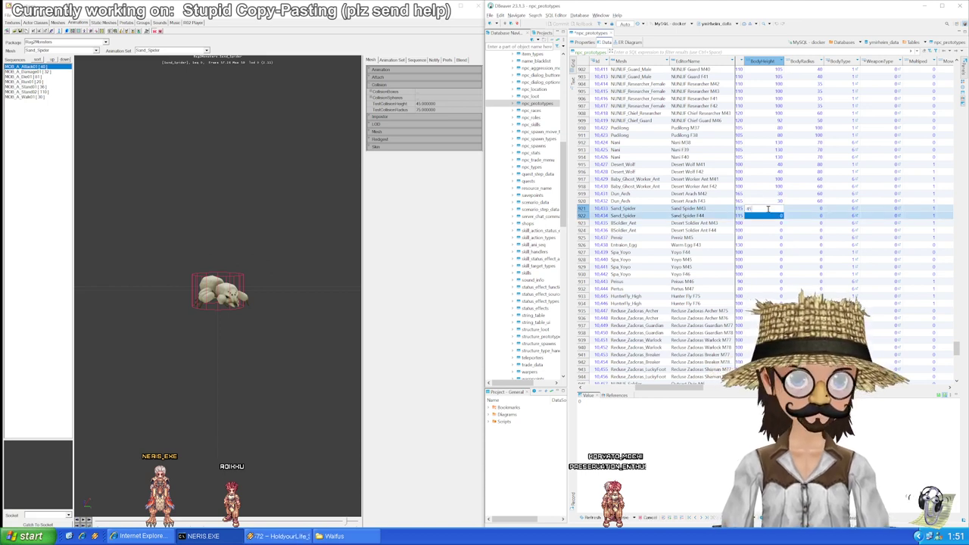
pyautogui.press('Return')
# Step: Set body radius 75 in both Sand Spider rows and move on to the Desert Soldier Ant M43 row's body height
pyautogui.hotkey('shift', 'Down')
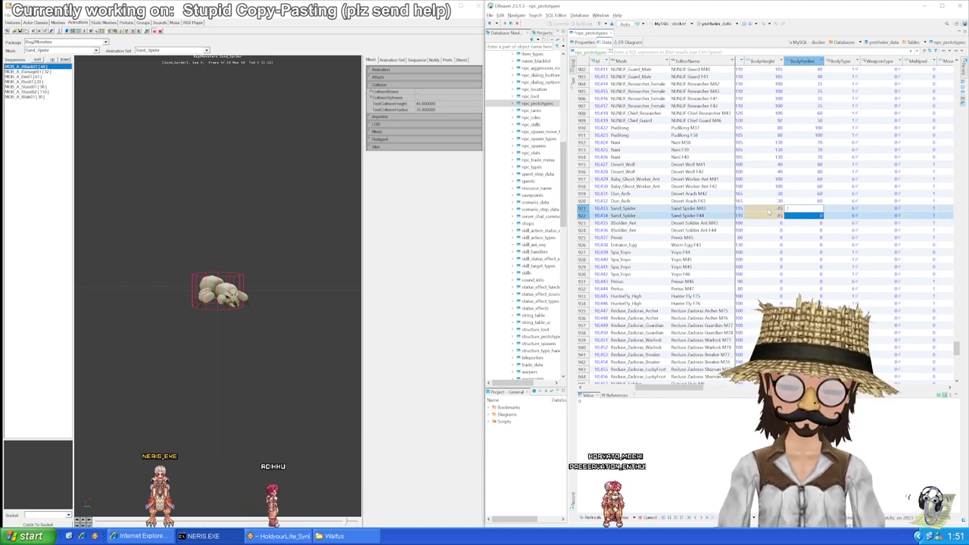
pyautogui.press('Down')
pyautogui.press('Down')
pyautogui.press('Left')
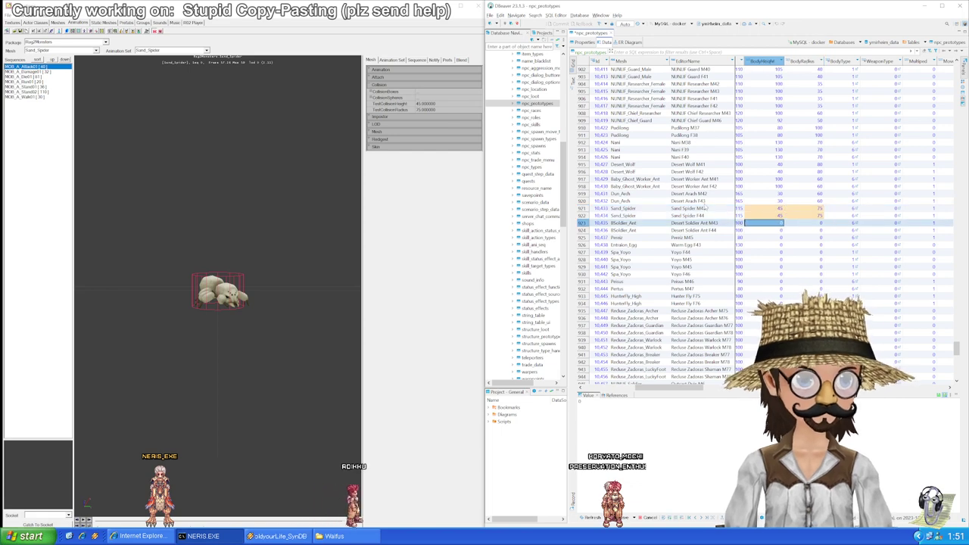
# Step: Load the BSoldier_Ant mesh and set body height 125 in the Desert Soldier Ant M43 and F44 rows
pyautogui.click(97, 50)
pyautogui.scroll(10, 100, 133)
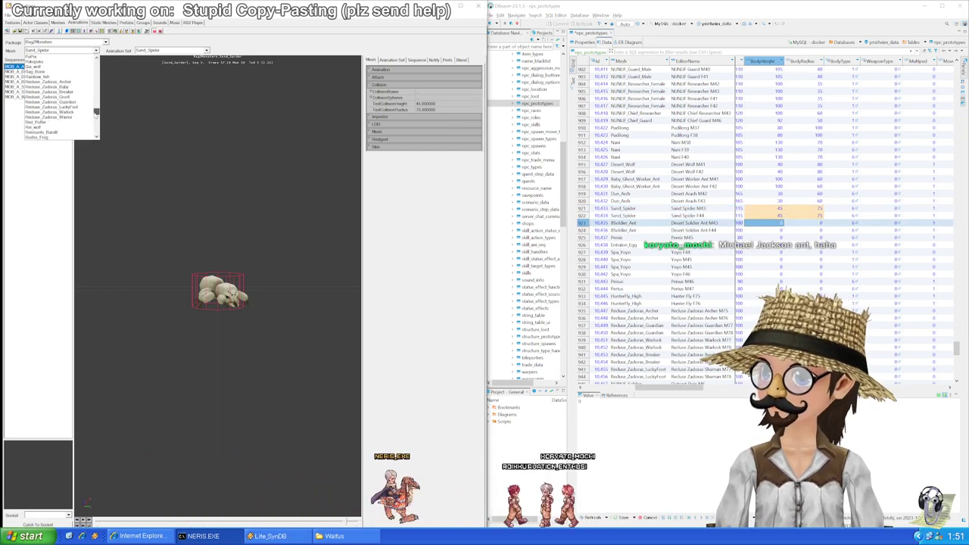
pyautogui.scroll(4, 50, 98)
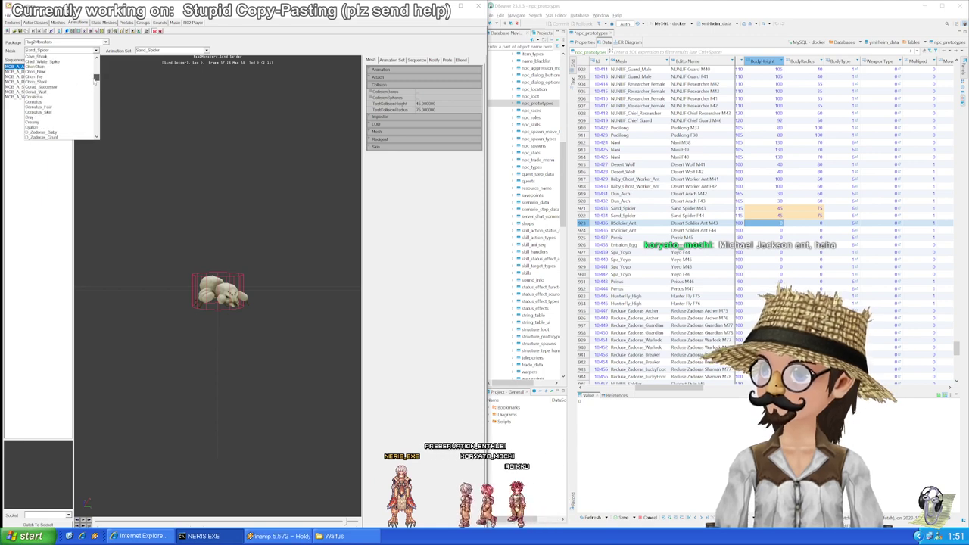
pyautogui.moveTo(95, 76); pyautogui.dragTo(96, 76)
pyautogui.scroll(4, 50, 99)
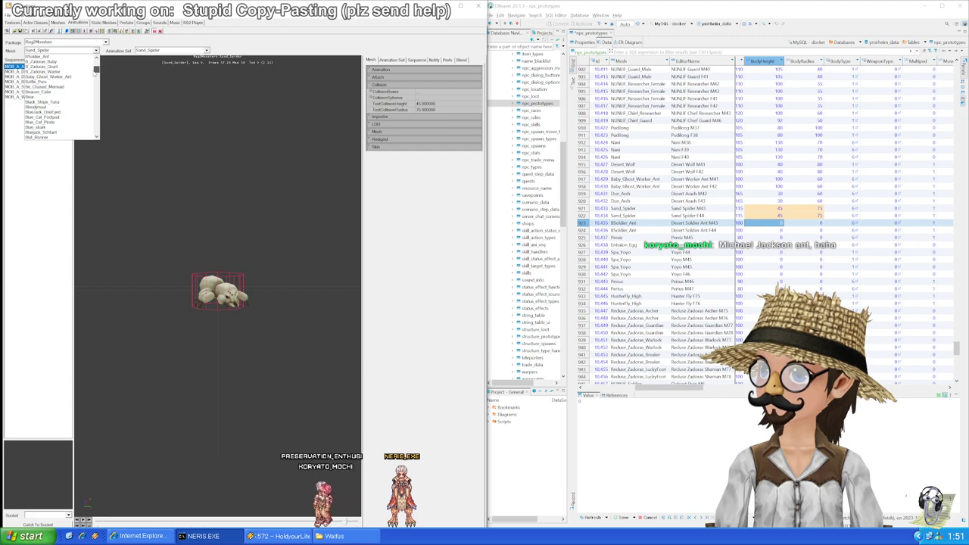
pyautogui.click(70, 73)
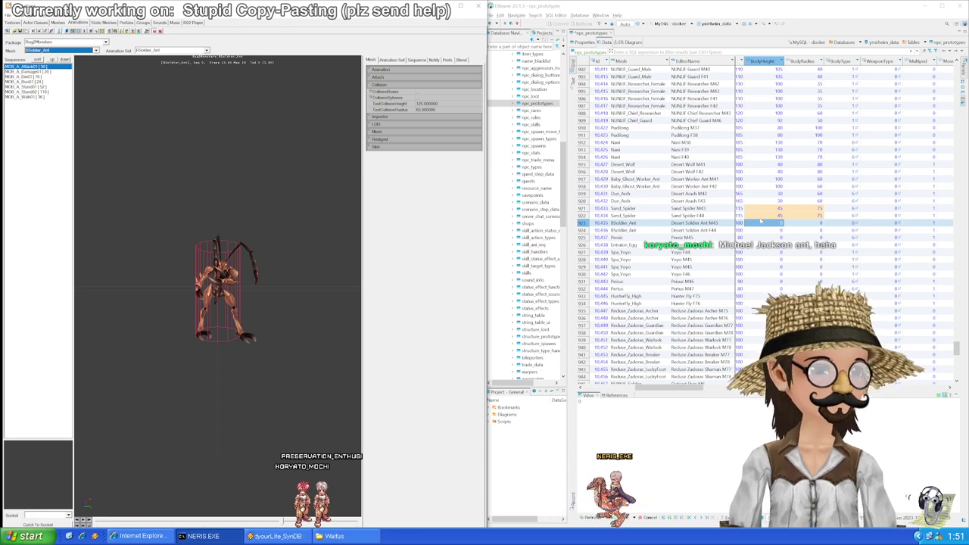
pyautogui.hotkey('shift', 'Down')
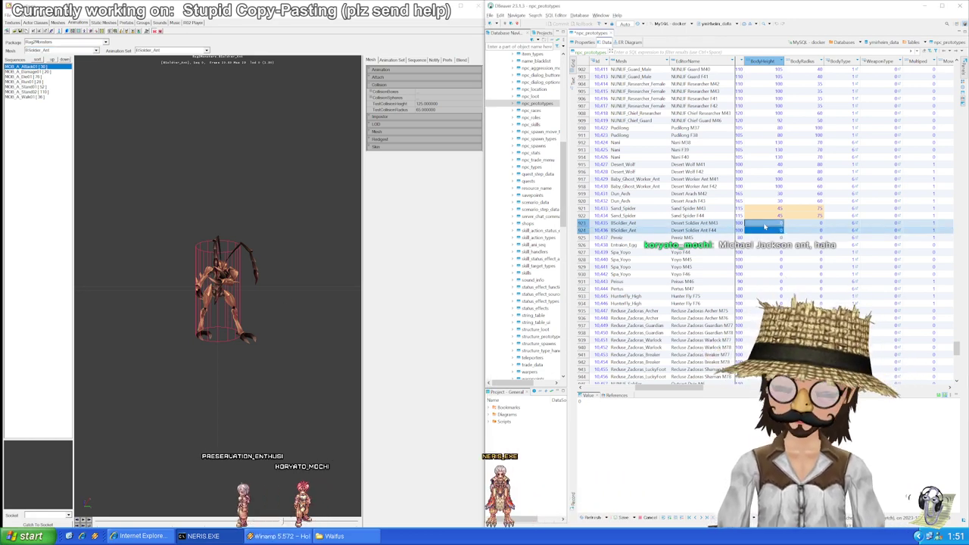
pyautogui.write('125 125')
# Step: Set body radius 65 in both Desert Soldier Ant rows and move on to the Pereiz M45 row's body height
pyautogui.press('Right')
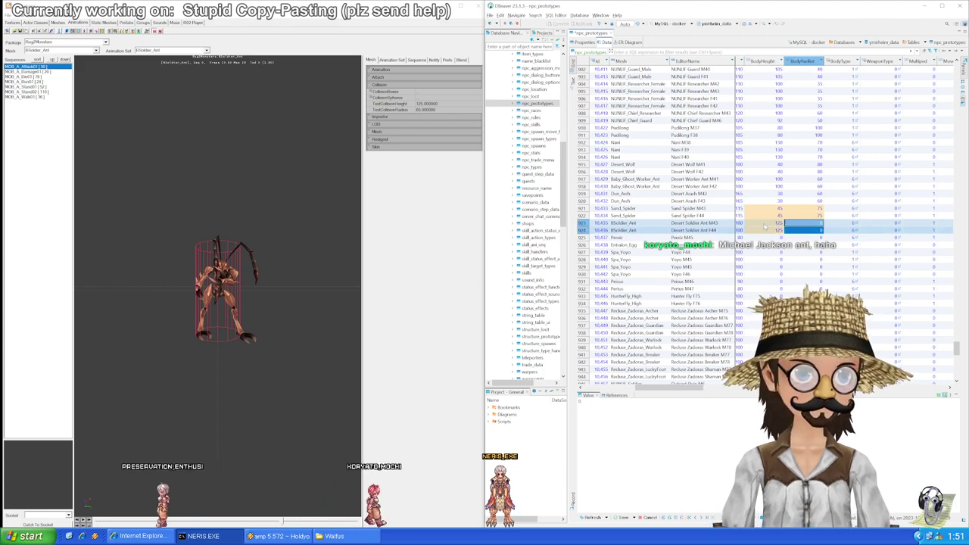
pyautogui.write('65')
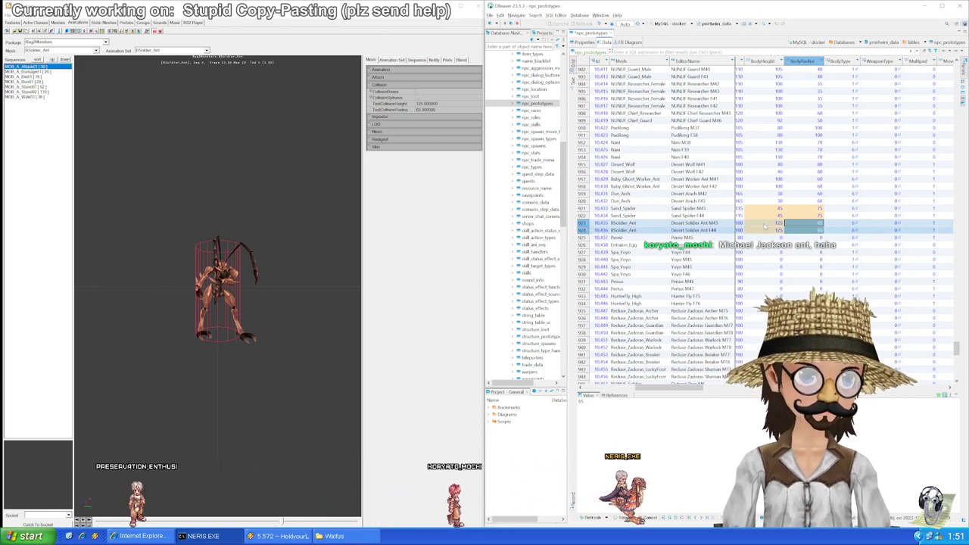
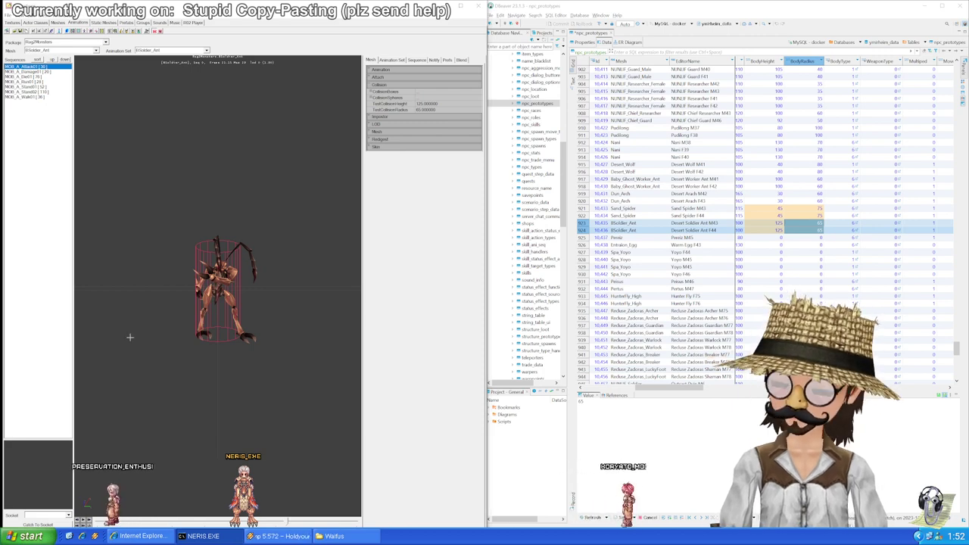
pyautogui.click(768, 238)
# Step: Load the Pereiz mesh in the animation viewer to show its collision height and radius
pyautogui.scroll(-2, 768, 238)
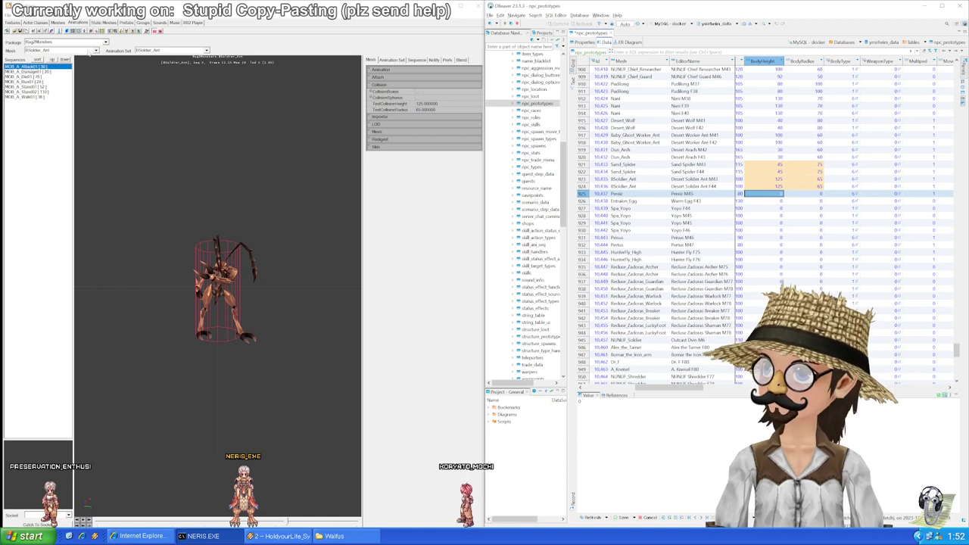
pyautogui.click(89, 50)
pyautogui.moveTo(97, 70); pyautogui.dragTo(96, 101)
pyautogui.scroll(2, 59, 103)
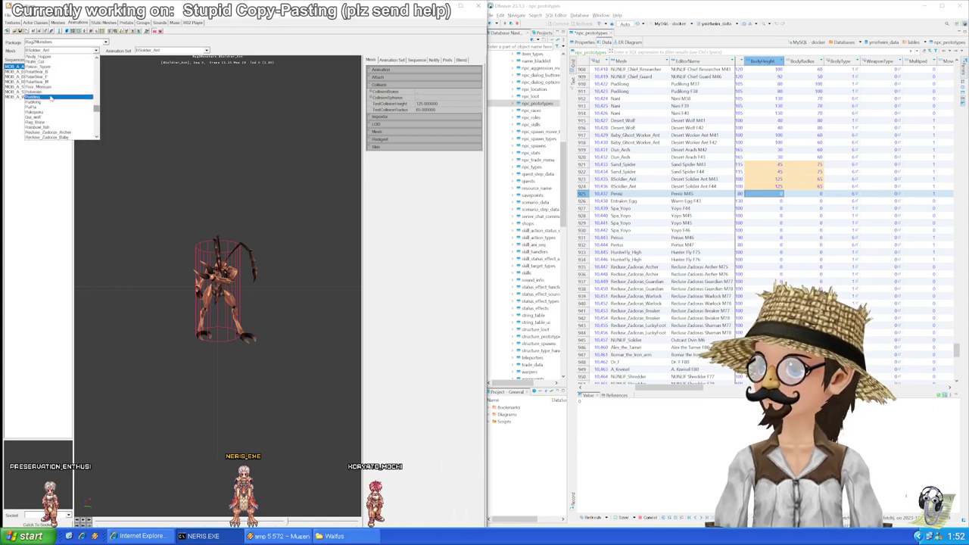
pyautogui.scroll(2, 50, 75)
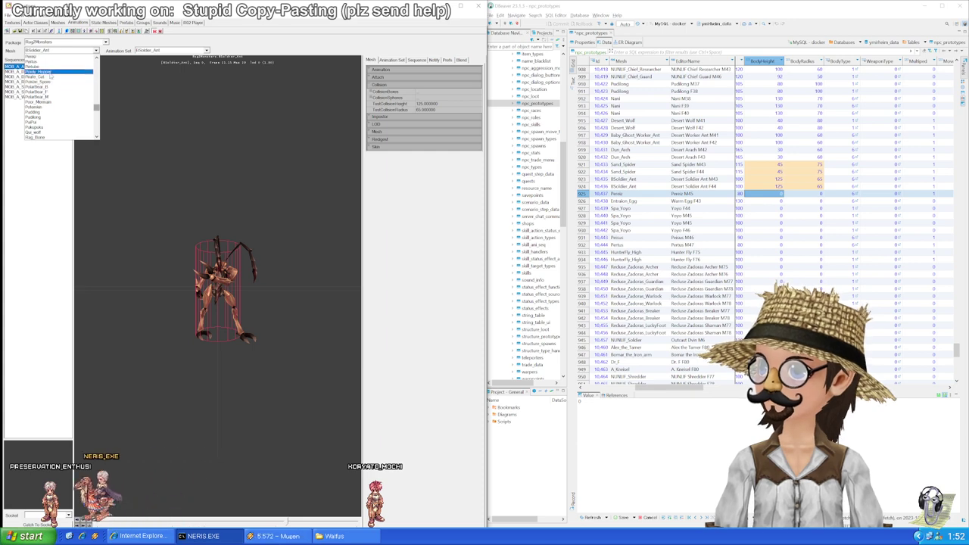
pyautogui.click(47, 72)
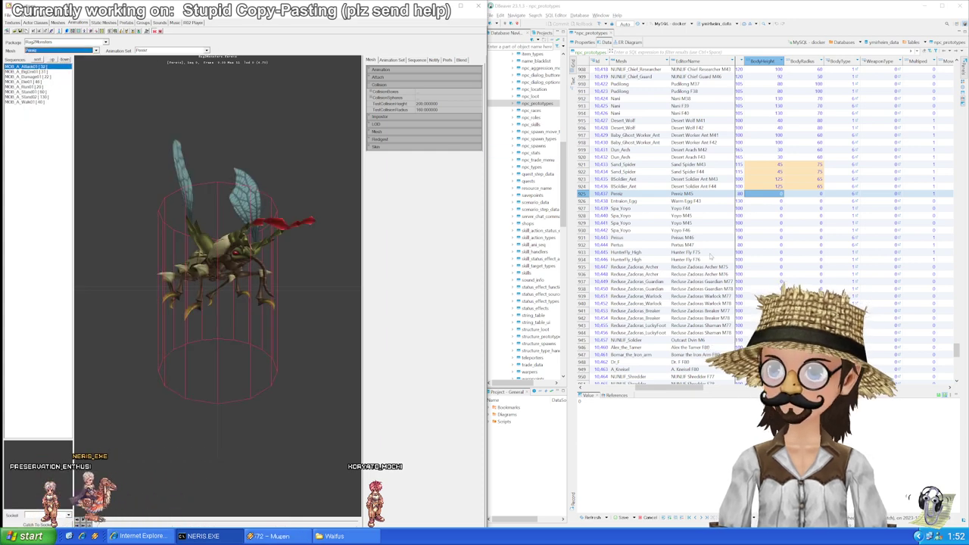
# Step: Set body height 200 and body radius 160 in the Pereiz M45 row, save, and select the Warm Egg F43 row's body height
pyautogui.click(778, 196)
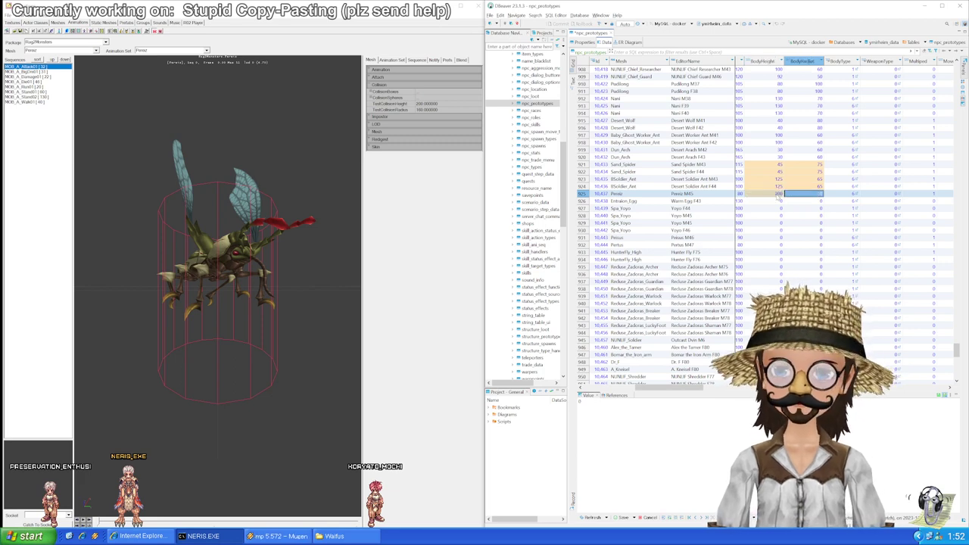
pyautogui.press('Return')
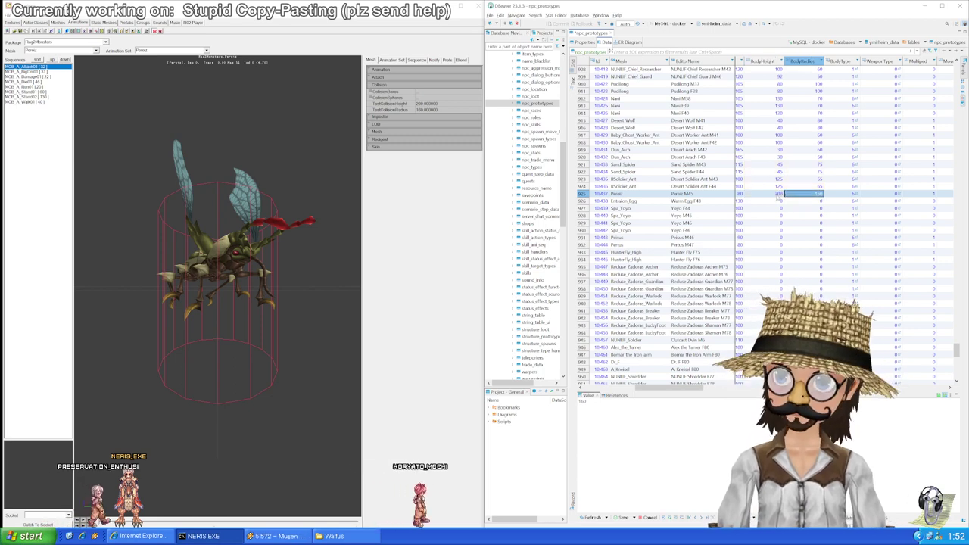
pyautogui.click(778, 201)
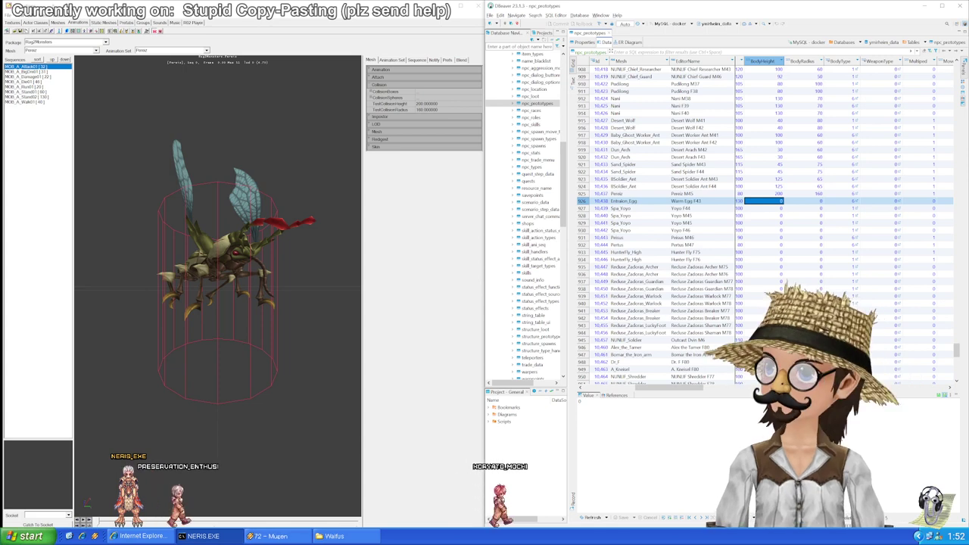
# Step: Load the Entraion_Egg mesh in the animation viewer and set body height 50 and body radius 40 in the Warm Egg F43 row
pyautogui.click(95, 54)
pyautogui.click(94, 52)
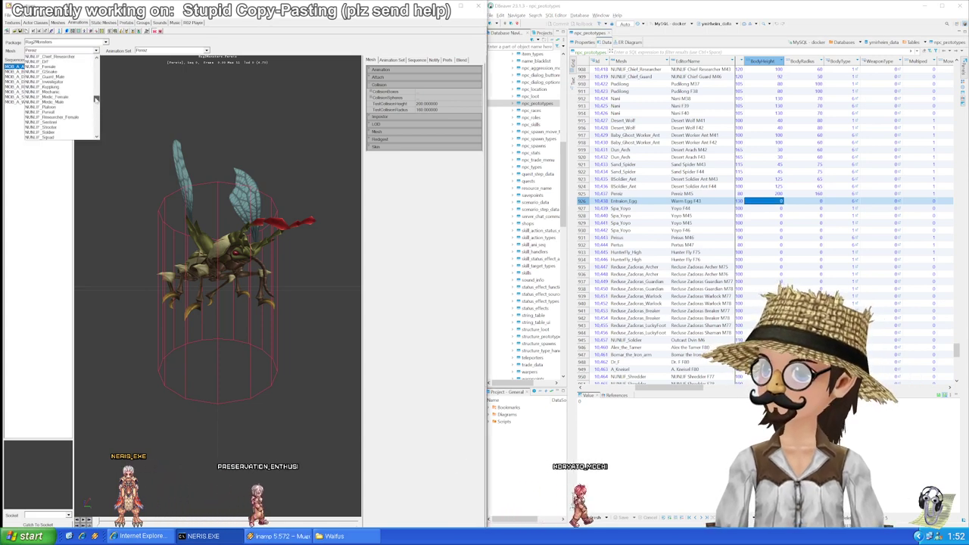
pyautogui.moveTo(95, 85); pyautogui.dragTo(97, 82)
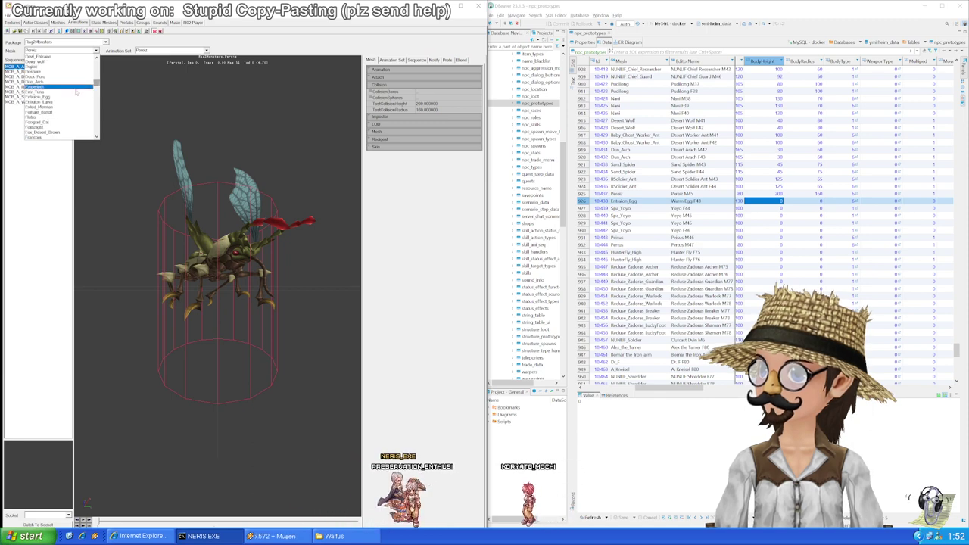
pyautogui.click(74, 97)
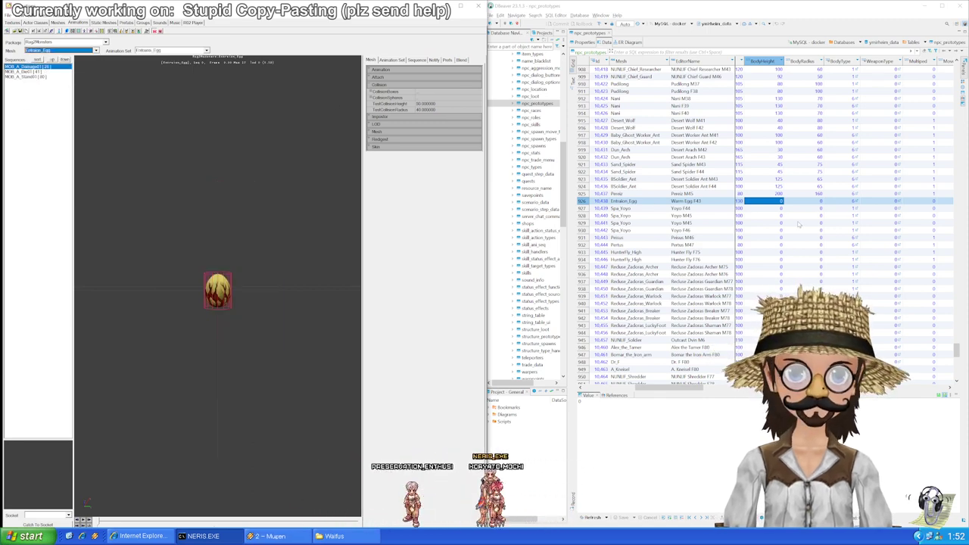
pyautogui.click(772, 203)
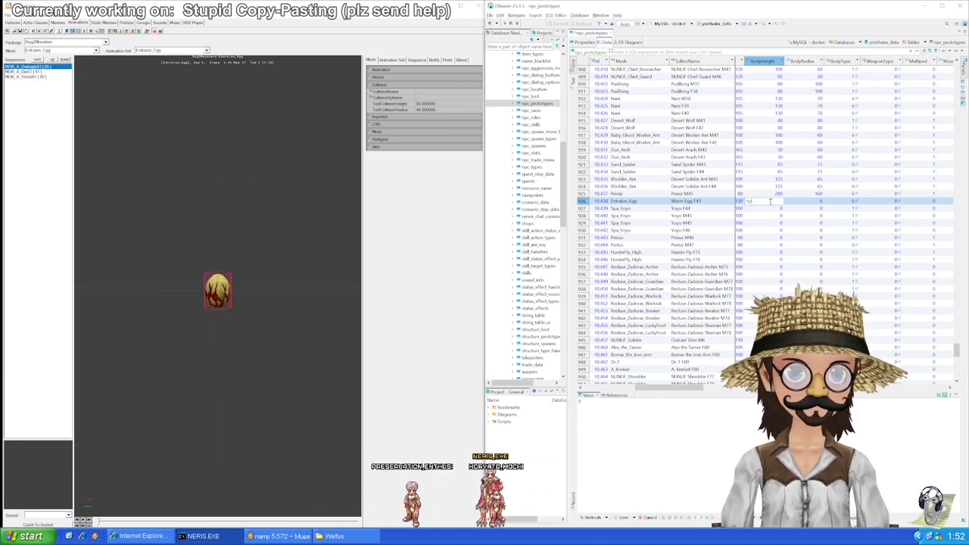
pyautogui.press('Return')
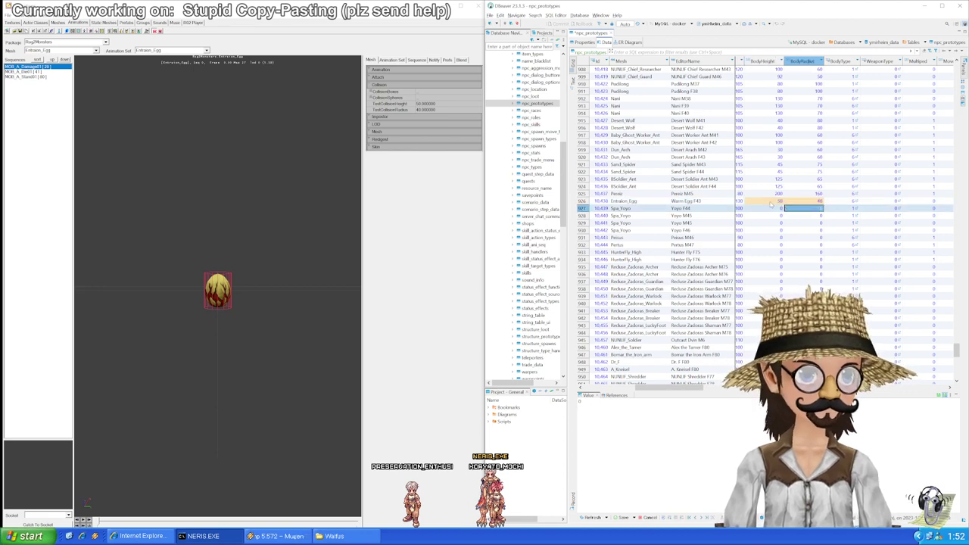
# Step: Load the Spa_Yoyo mesh and set body height 65 in all four Spa_Yoyo rows
pyautogui.hotkey('shift', 'Down')
pyautogui.hotkey('shift', 'Down')
pyautogui.hotkey('shift', 'Down')
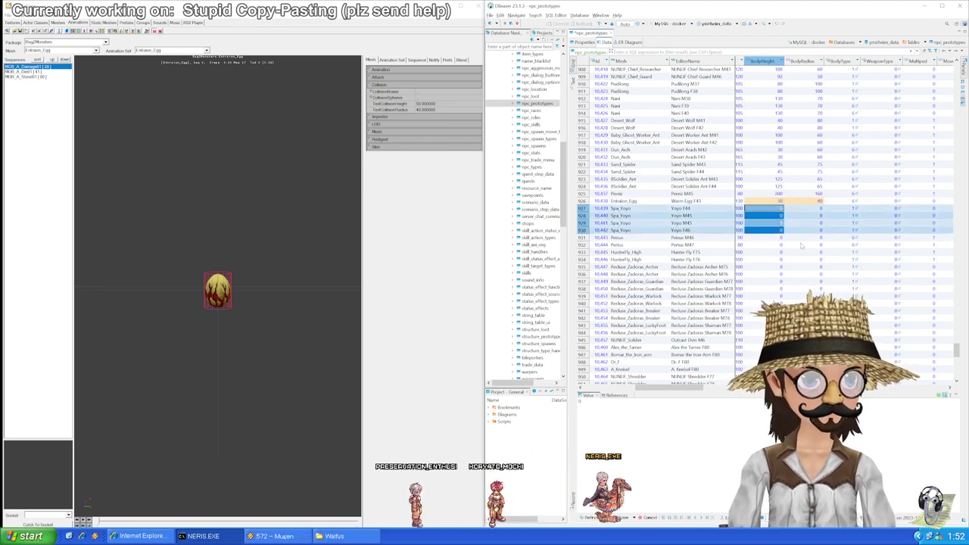
pyautogui.click(96, 51)
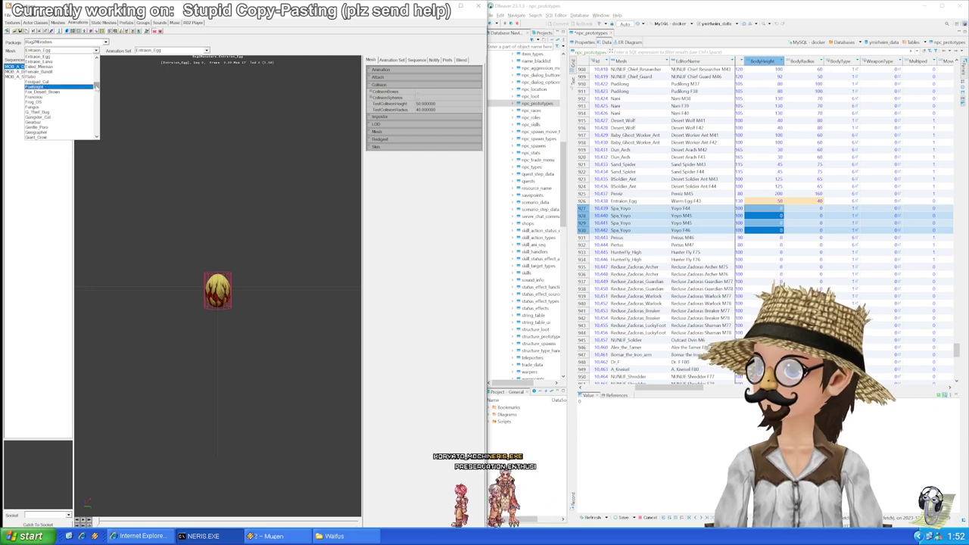
pyautogui.moveTo(96, 88); pyautogui.dragTo(95, 116)
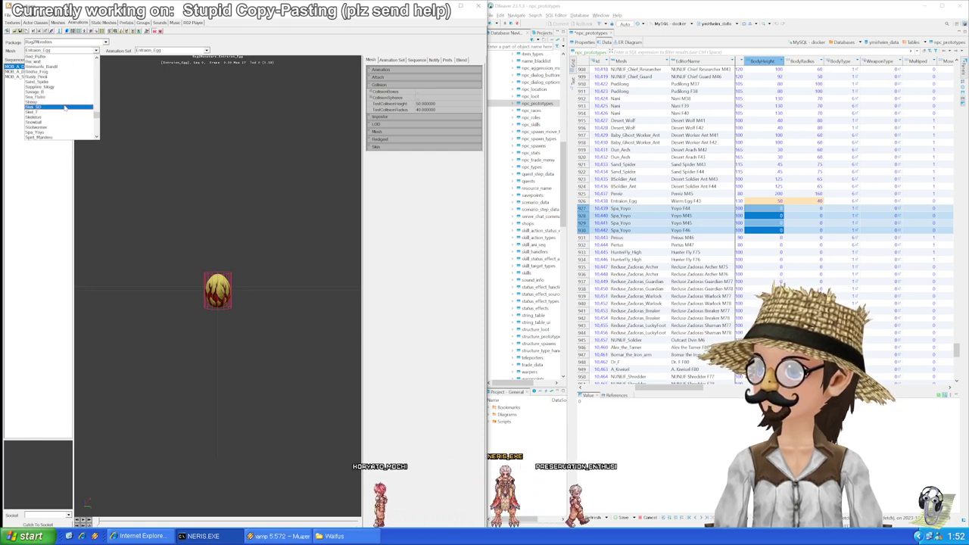
pyautogui.scroll(-1, 64, 118)
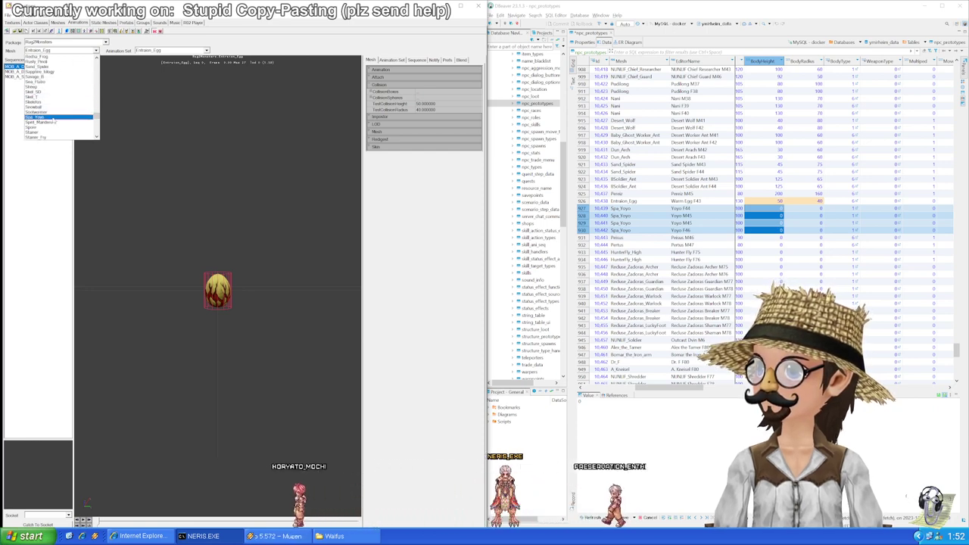
pyautogui.click(57, 118)
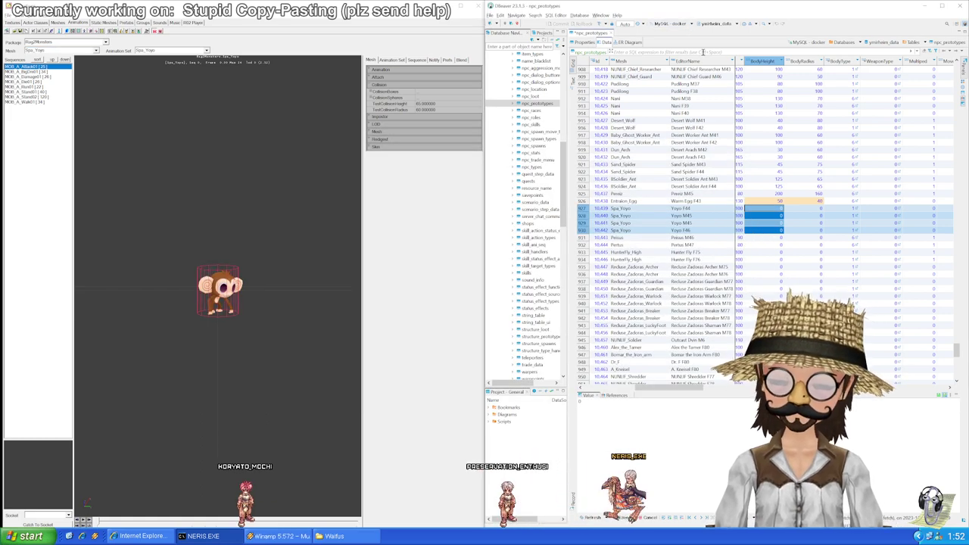
pyautogui.press('Tab')
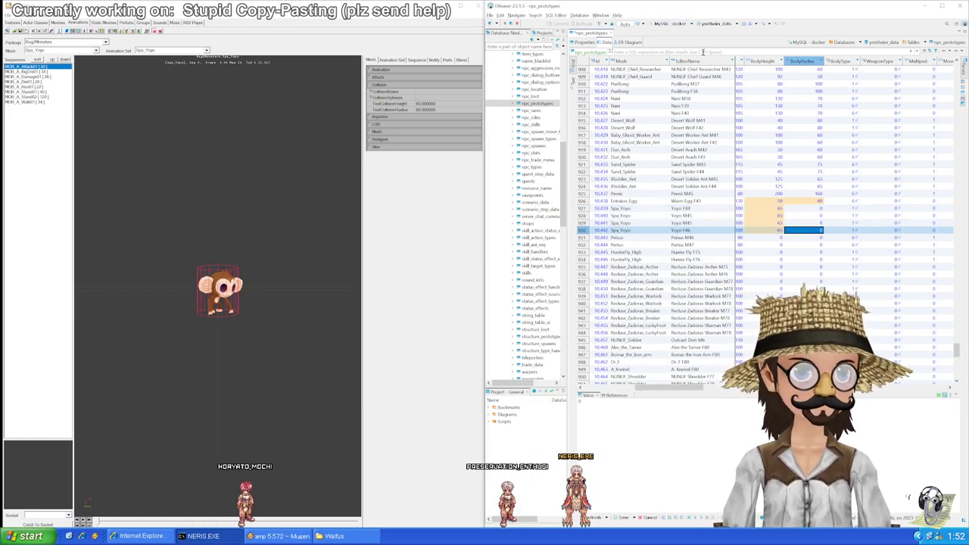
# Step: Set body radius 60 in all four Spa_Yoyo rows and save the table changes
pyautogui.hotkey('shift', 'Up')
pyautogui.hotkey('shift', 'Up')
pyautogui.hotkey('shift', 'Up')
pyautogui.hotkey('shift', 'Down')
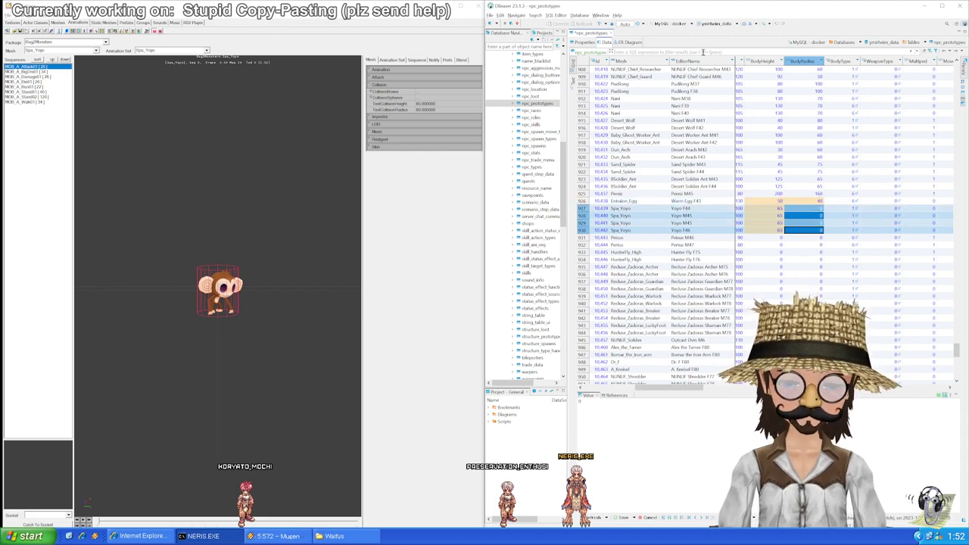
pyautogui.press('Down')
pyautogui.press('Down')
pyautogui.press('Down')
pyautogui.press('Down')
pyautogui.press('Left')
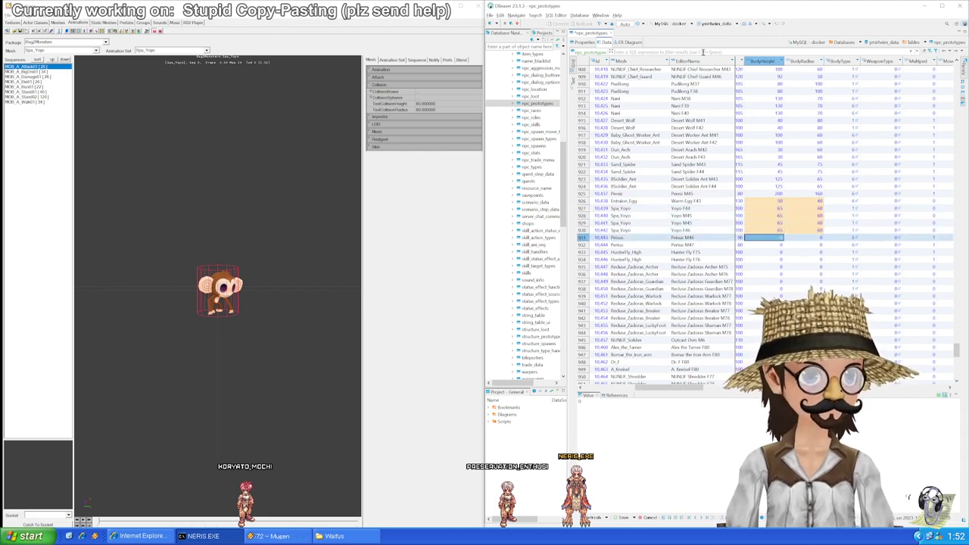
pyautogui.hotkey('ctrl', 's')
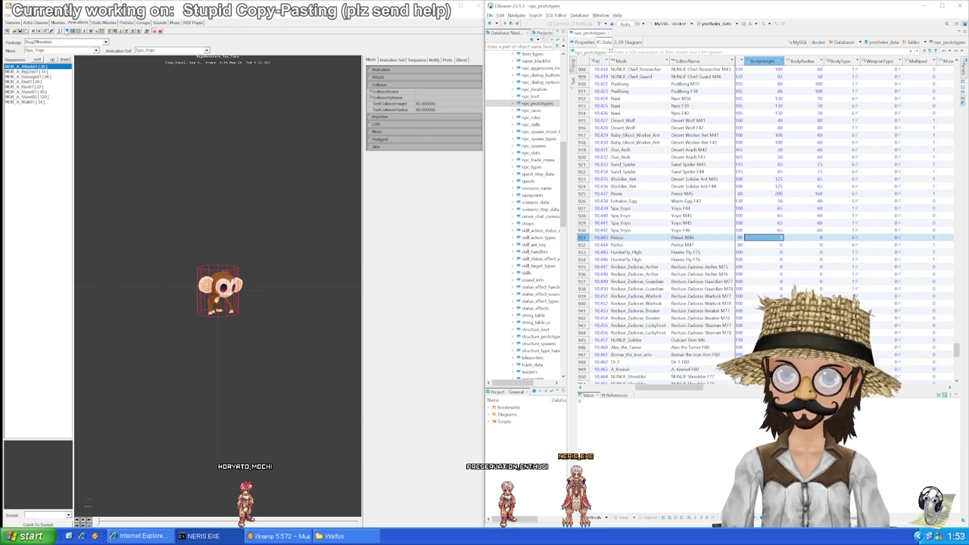
# Step: Load the Persus mesh and set body height 130 and body radius 200 in the Persus M46 row
pyautogui.click(96, 50)
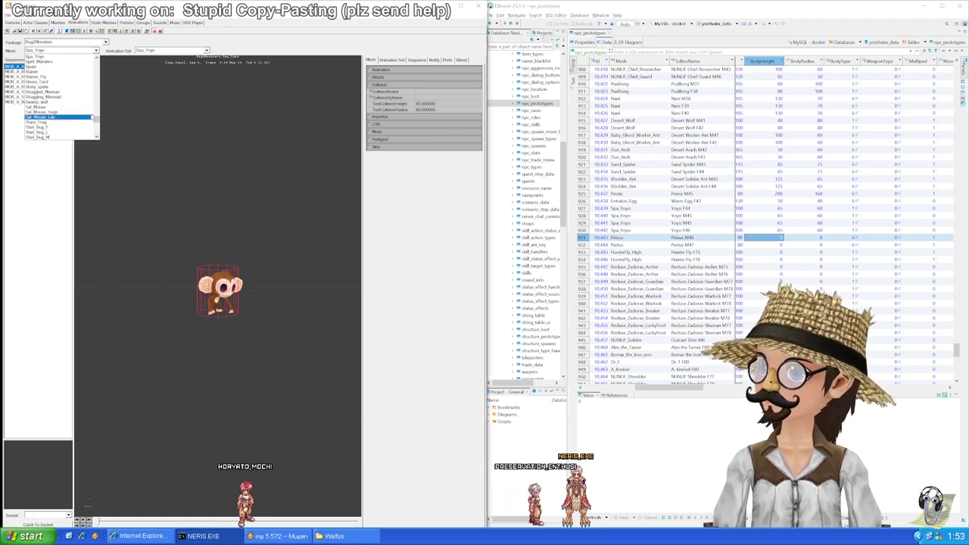
pyautogui.scroll(6, 62, 92)
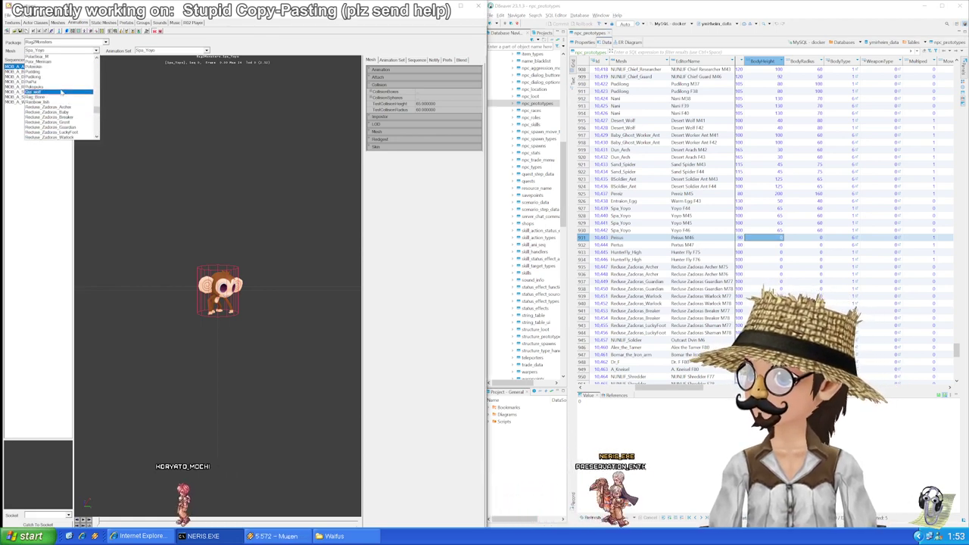
pyautogui.scroll(5, 63, 91)
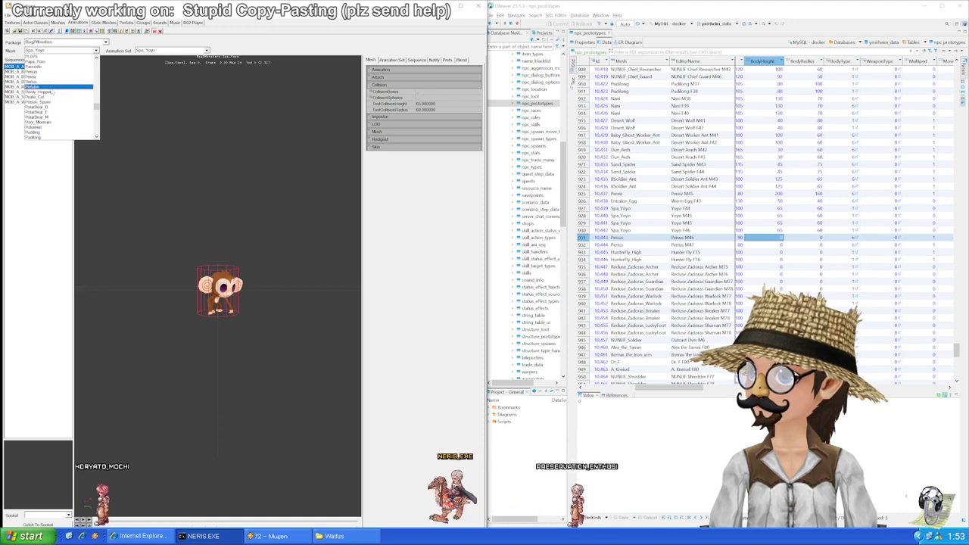
pyautogui.click(38, 86)
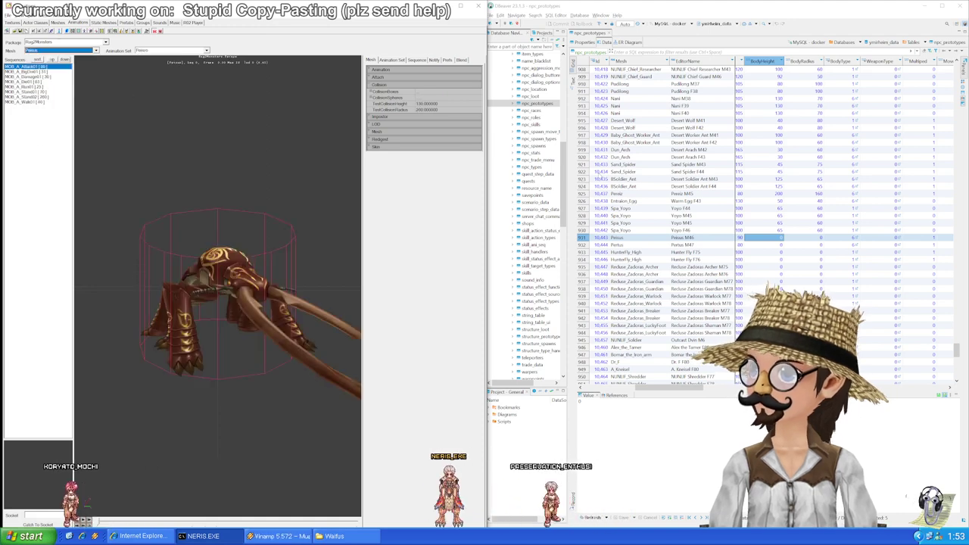
pyautogui.click(773, 239)
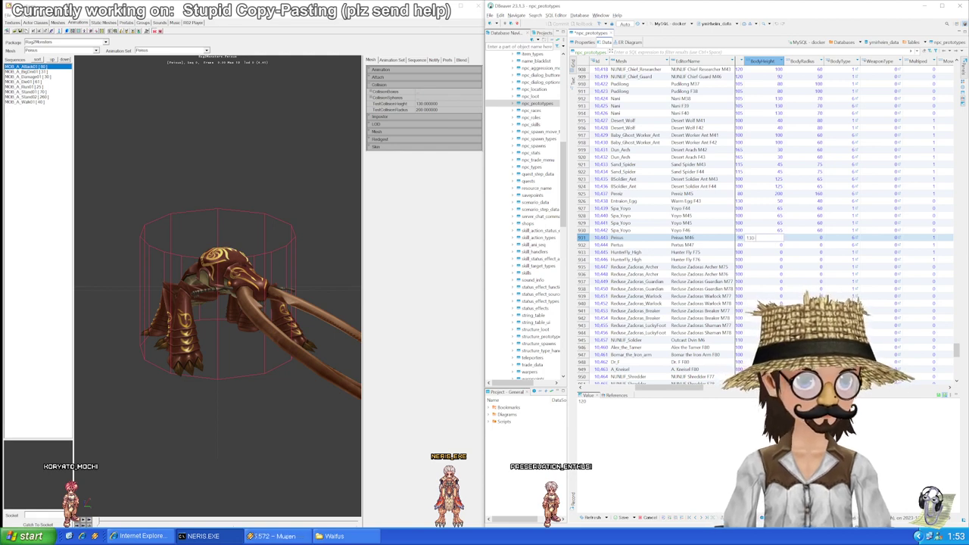
pyautogui.press('Tab')
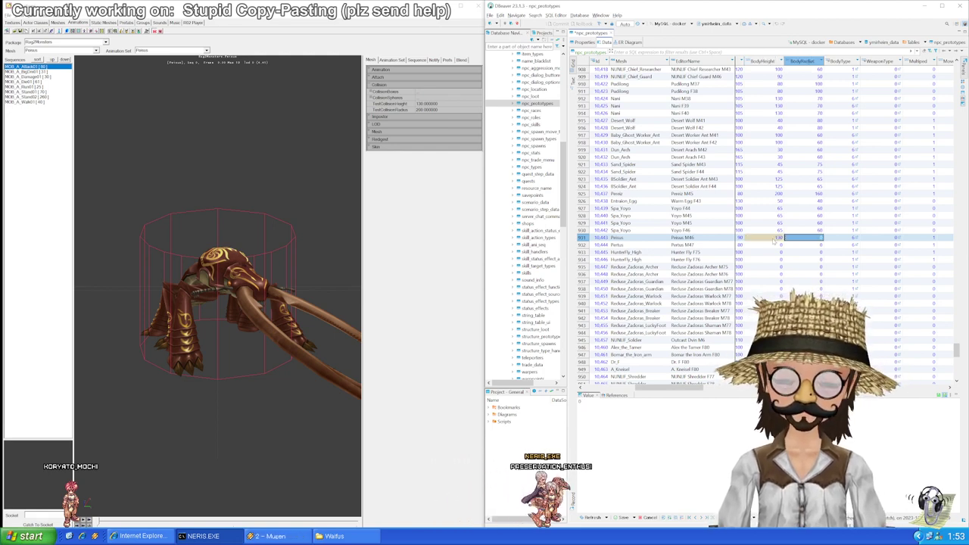
pyautogui.click(772, 244)
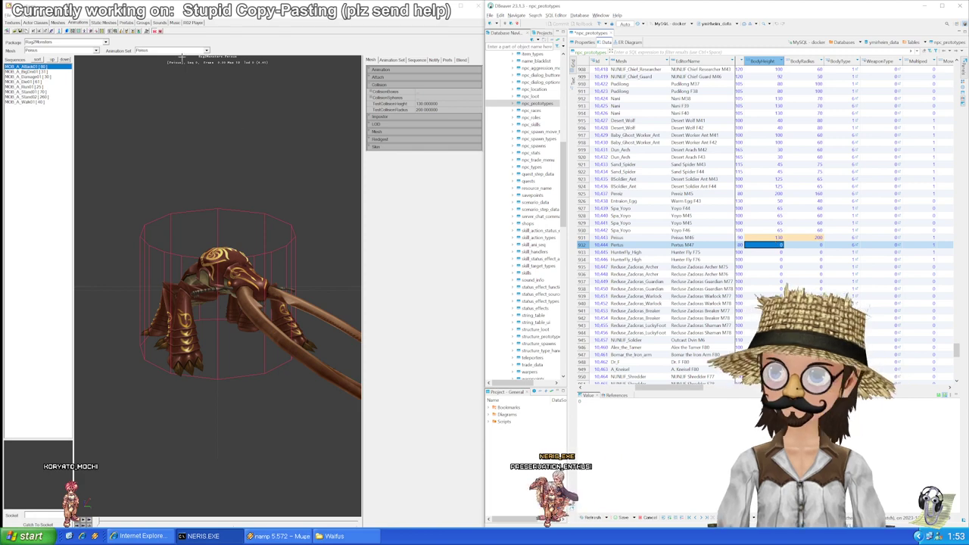
# Step: Load the Pertus mesh, set body height 180 and body radius 180 in the Pertus M47 row, and save
pyautogui.click(75, 50)
pyautogui.click(70, 67)
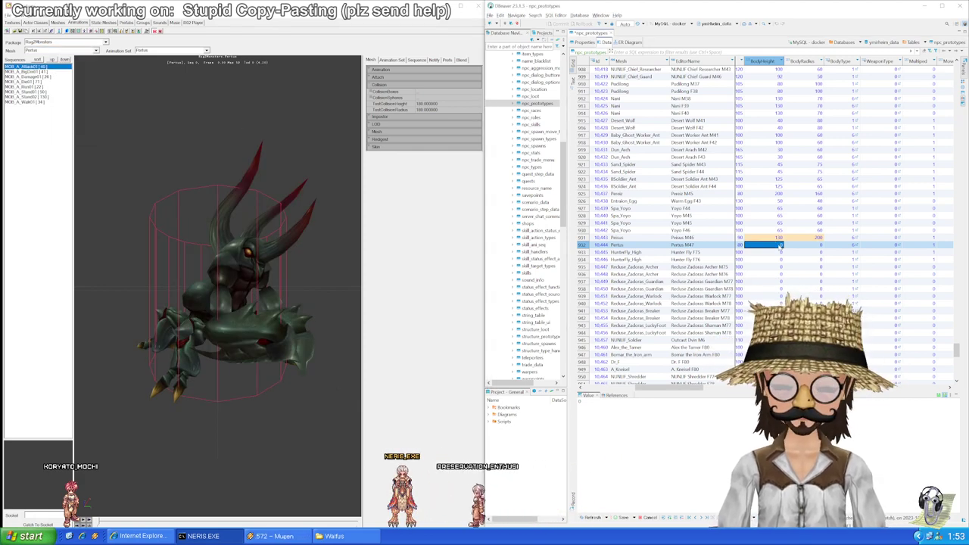
pyautogui.press('Return')
pyautogui.press('Right')
pyautogui.write('180')
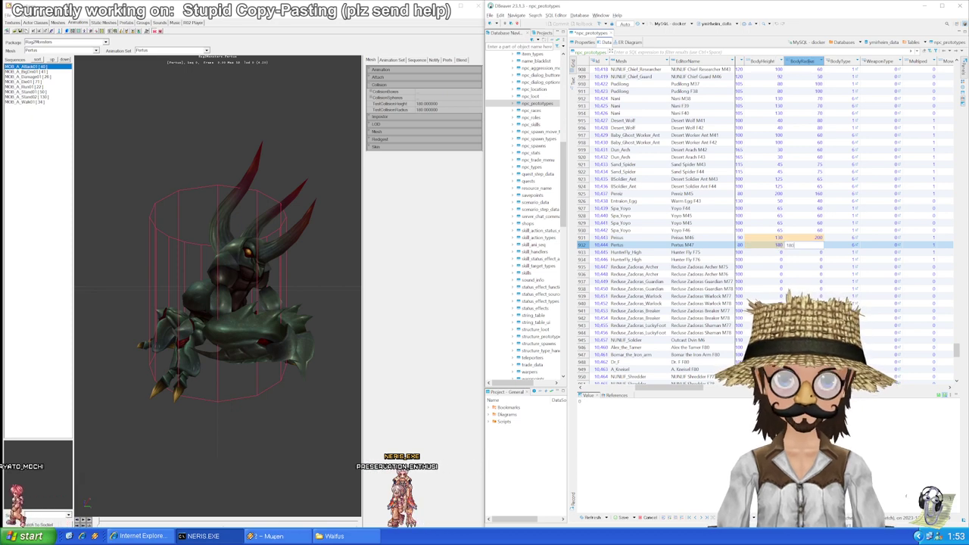
pyautogui.click(779, 251)
pyautogui.hotkey('ctrl', 's')
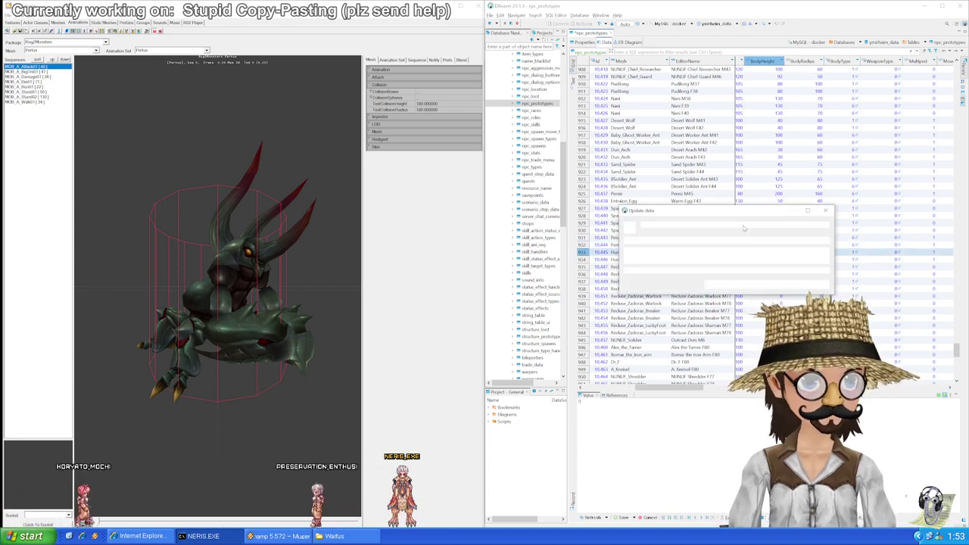
# Step: Load the HunterFly_High mesh in the animation viewer to show its collision height and radius
pyautogui.scroll(-8, 810, 280)
pyautogui.scroll(5, 787, 253)
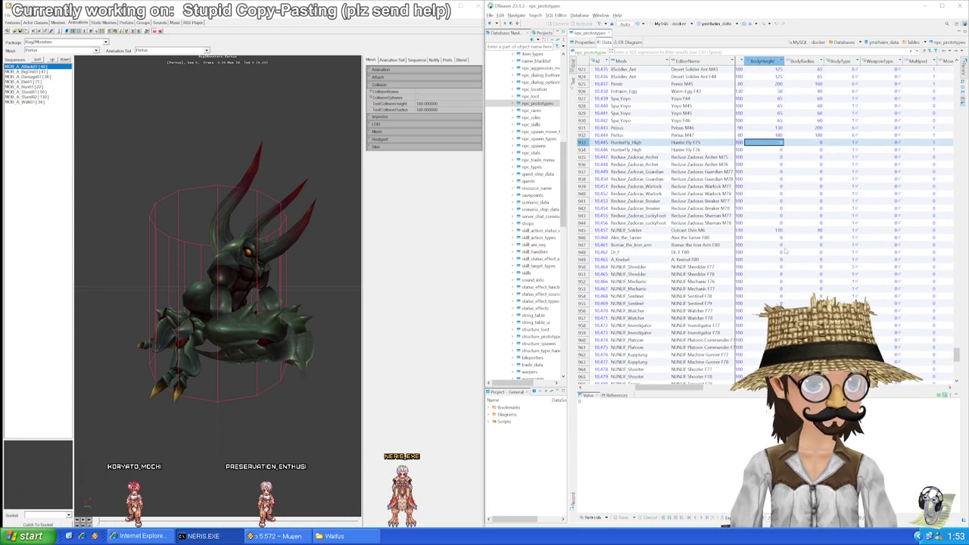
pyautogui.scroll(-4, 784, 252)
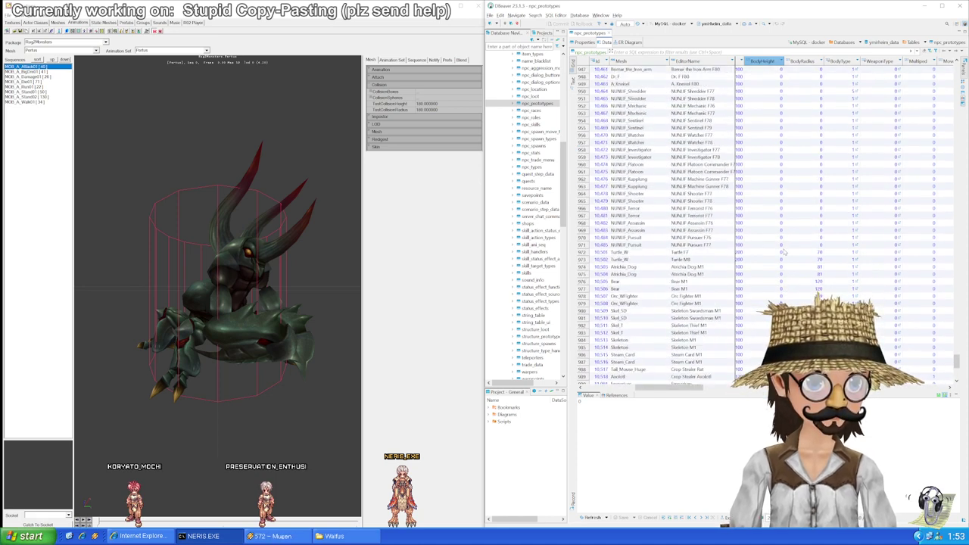
pyautogui.scroll(2, 784, 250)
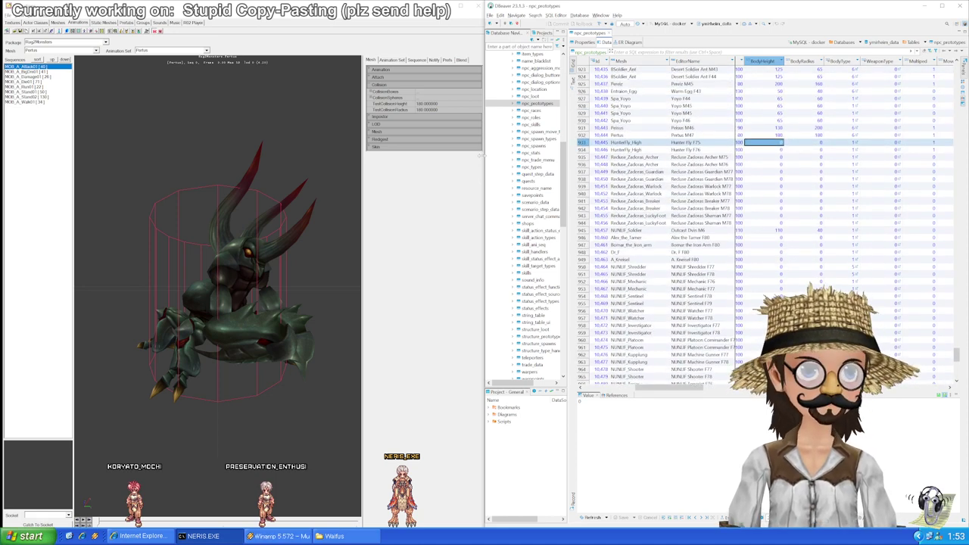
pyautogui.click(84, 50)
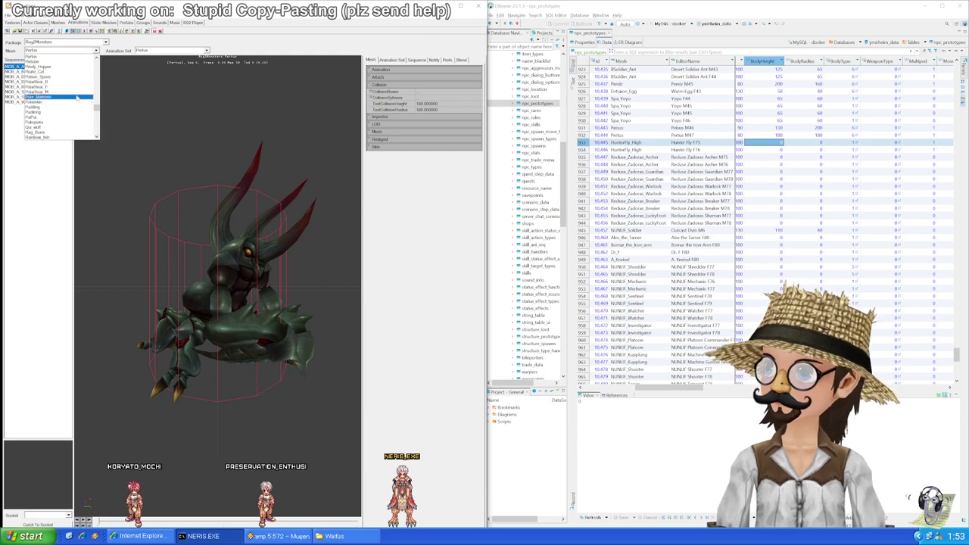
pyautogui.scroll(8, 68, 93)
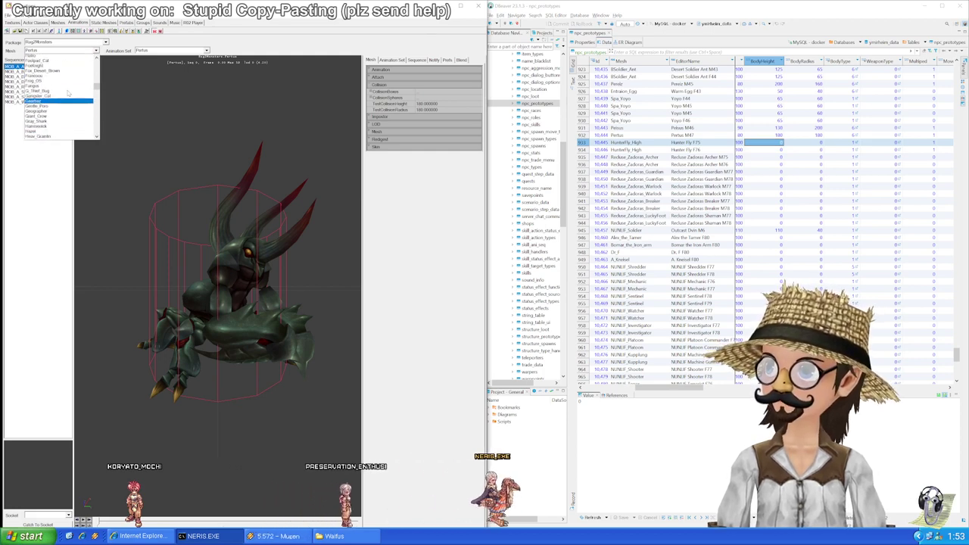
pyautogui.scroll(-8, 68, 93)
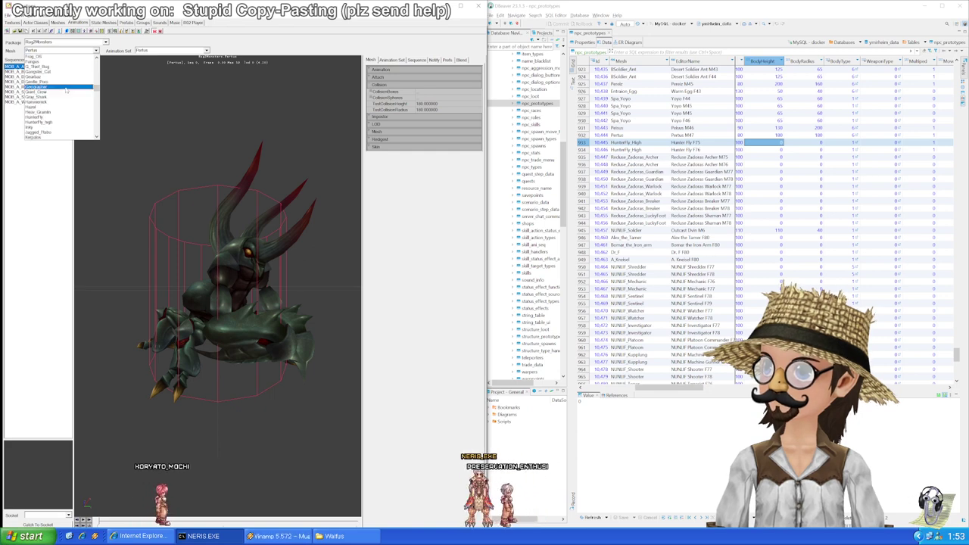
pyautogui.scroll(-2, 68, 92)
pyautogui.click(68, 92)
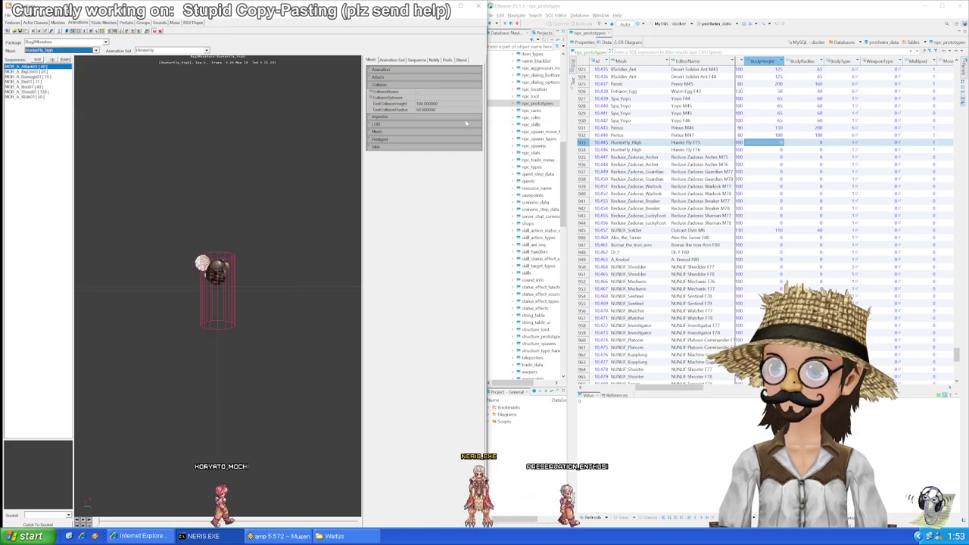
# Step: Set body height 100 and body radius 50 in the Hunter Fly F75 and F76 rows
pyautogui.keyDown('shift'); pyautogui.click(776, 149); pyautogui.keyUp('shift')
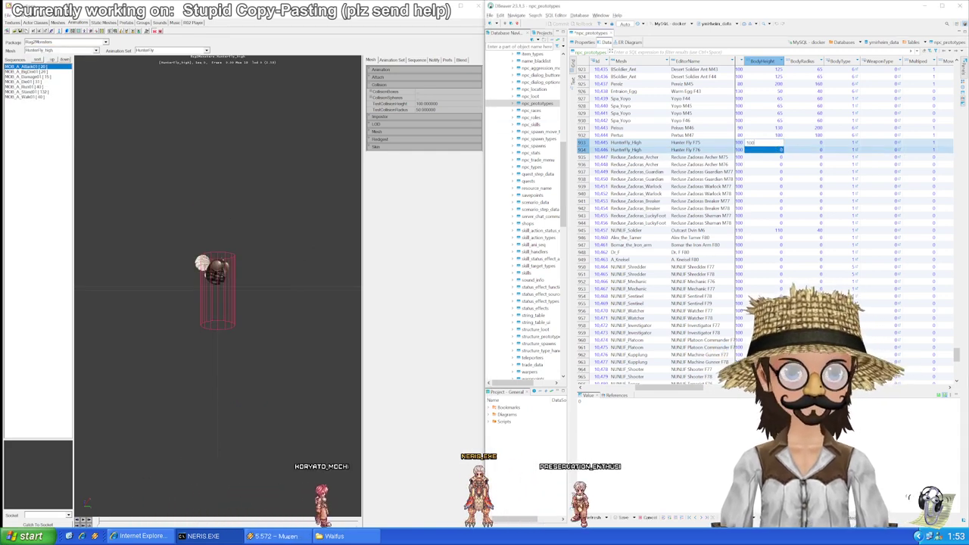
pyautogui.press('Right')
pyautogui.hotkey('shift', 'Down')
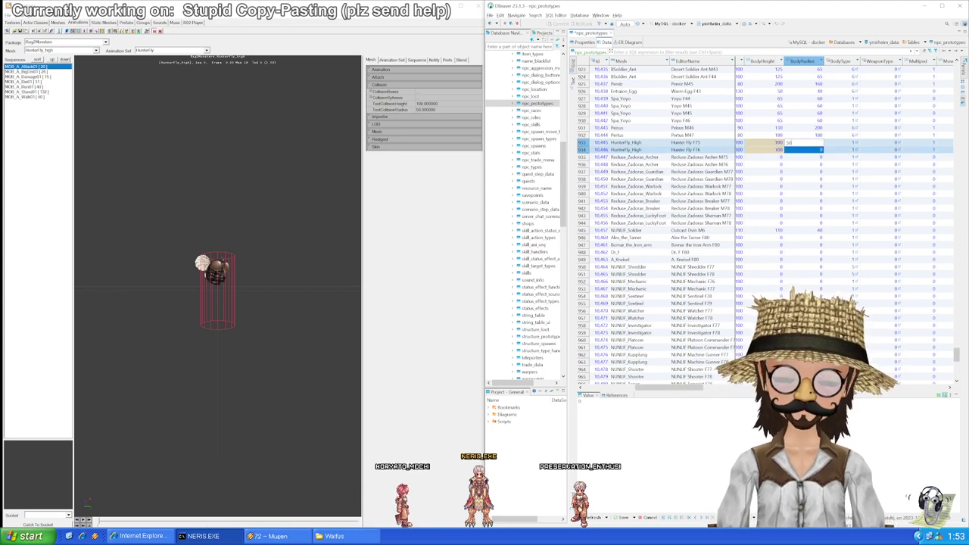
pyautogui.write('50 50')
# Step: Load the Recluse_Zadoras_Archer mesh in the animation viewer to show its collision height and radius
pyautogui.click(764, 157)
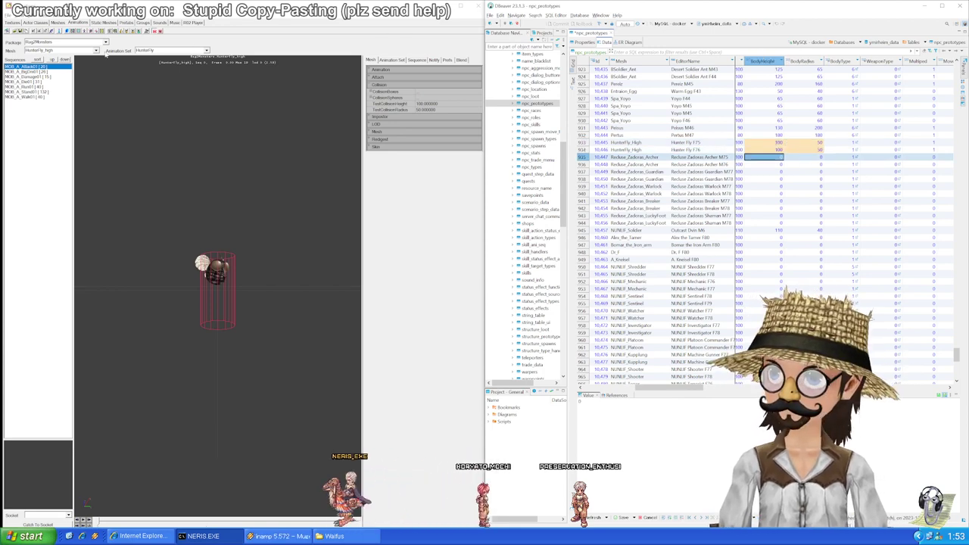
pyautogui.click(96, 50)
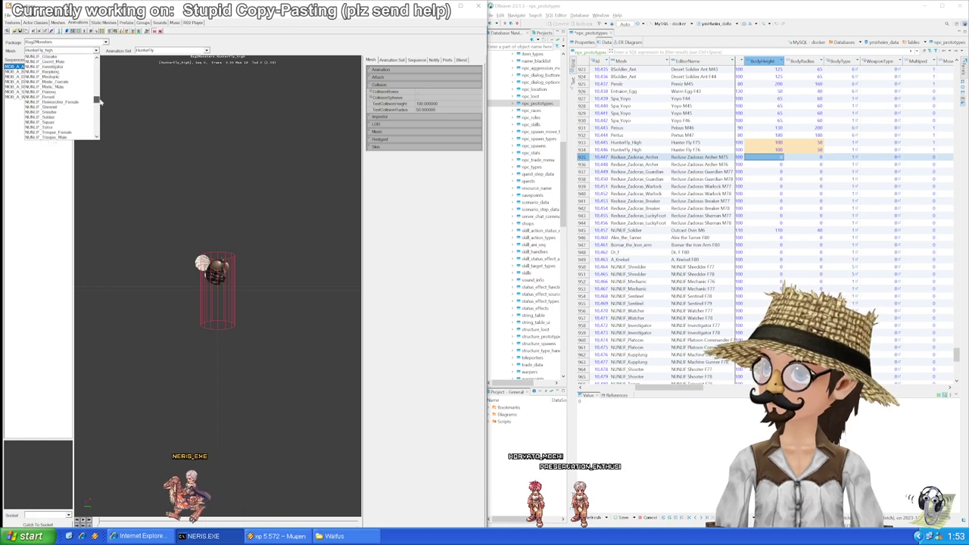
pyautogui.moveTo(97, 100); pyautogui.dragTo(99, 104)
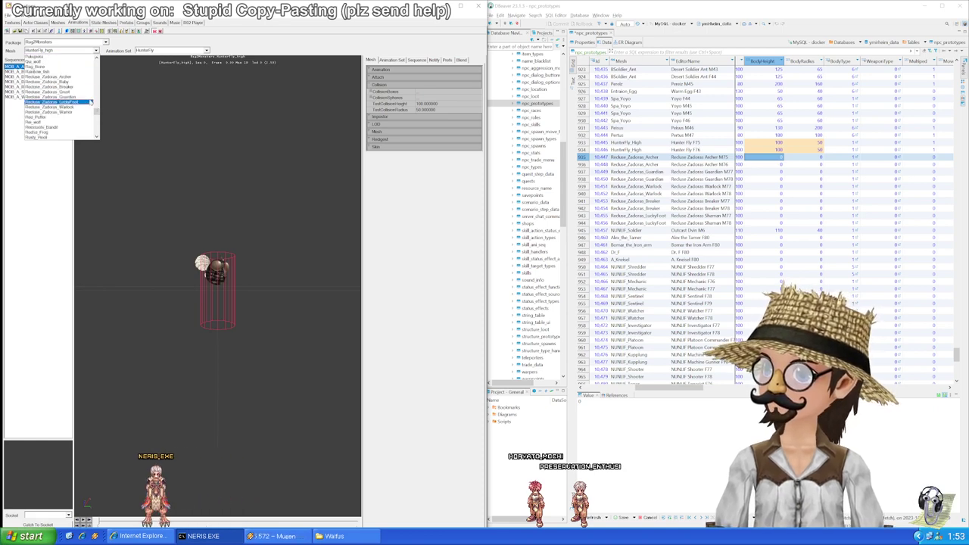
pyautogui.click(76, 77)
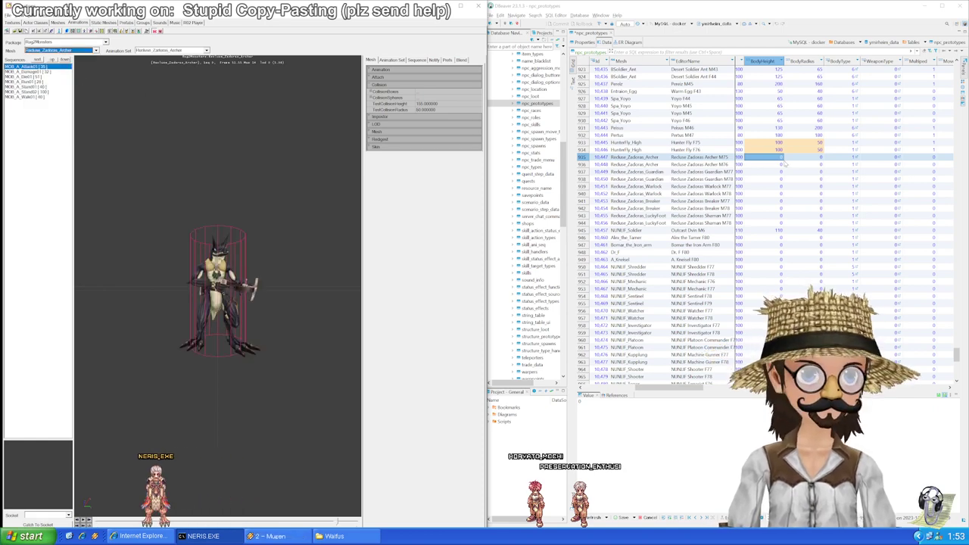
# Step: Set body height 155 and body radius 80 in the Recluse Zadoras Archer M75 and M76 rows
pyautogui.keyDown('shift'); pyautogui.click(781, 162); pyautogui.keyUp('shift')
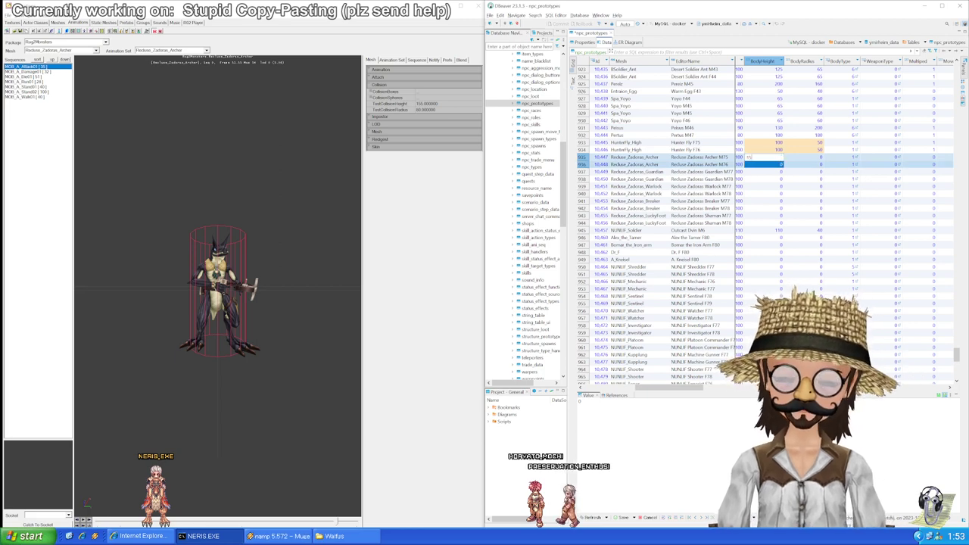
pyautogui.press('Down')
pyautogui.press('Right')
pyautogui.hotkey('shift', 'Up')
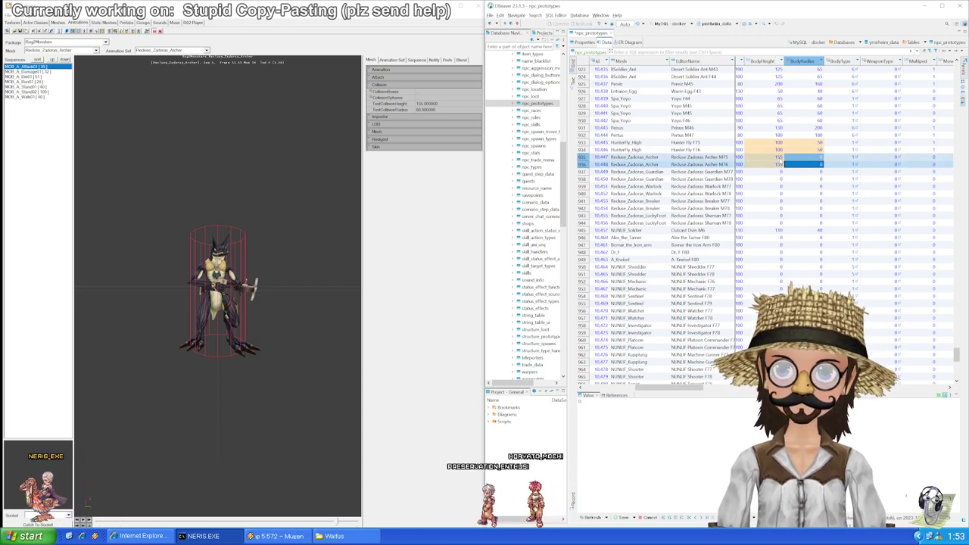
pyautogui.write('80 80')
pyautogui.press('Down')
pyautogui.press('Left')
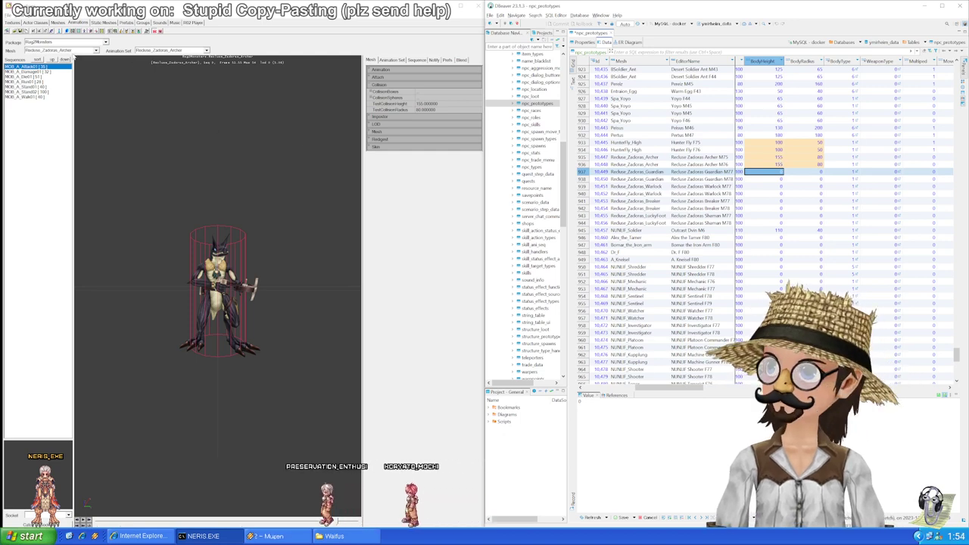
# Step: Load the Recluse_Zadoras_Guardian mesh and set body height 200 and body radius 180 in both Recluse Zadoras Guardian rows
pyautogui.click(96, 51)
pyautogui.click(74, 53)
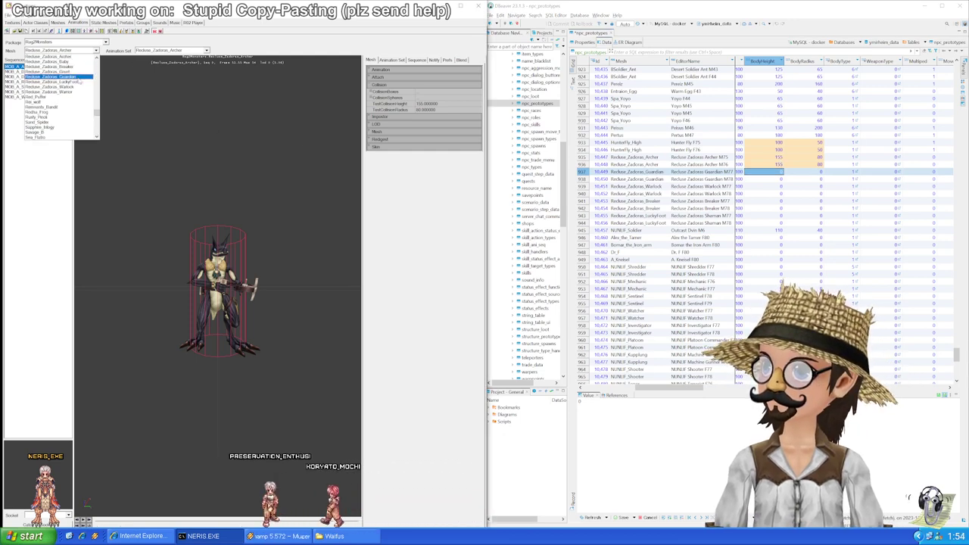
pyautogui.click(57, 76)
pyautogui.moveTo(773, 173); pyautogui.dragTo(772, 179)
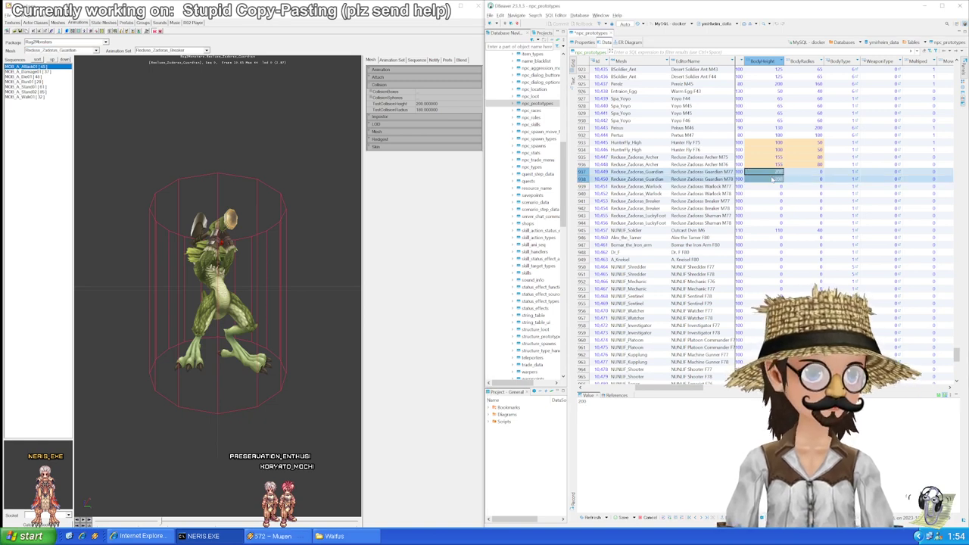
pyautogui.press('Right')
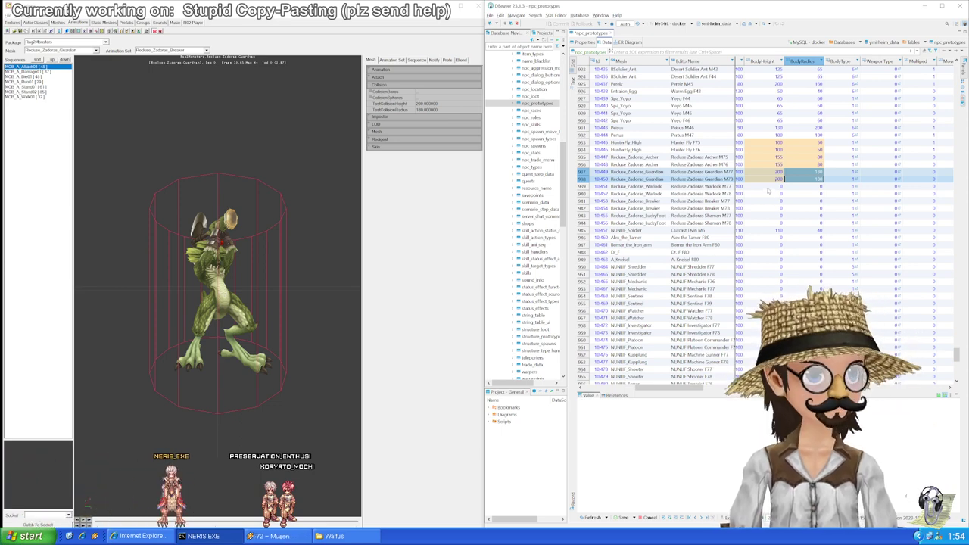
# Step: Load the Recluse_Zadoras_Warlock mesh and set body height 120 and body radius 150 in both Recluse Zadoras Warlock rows
pyautogui.click(766, 188)
pyautogui.click(76, 50)
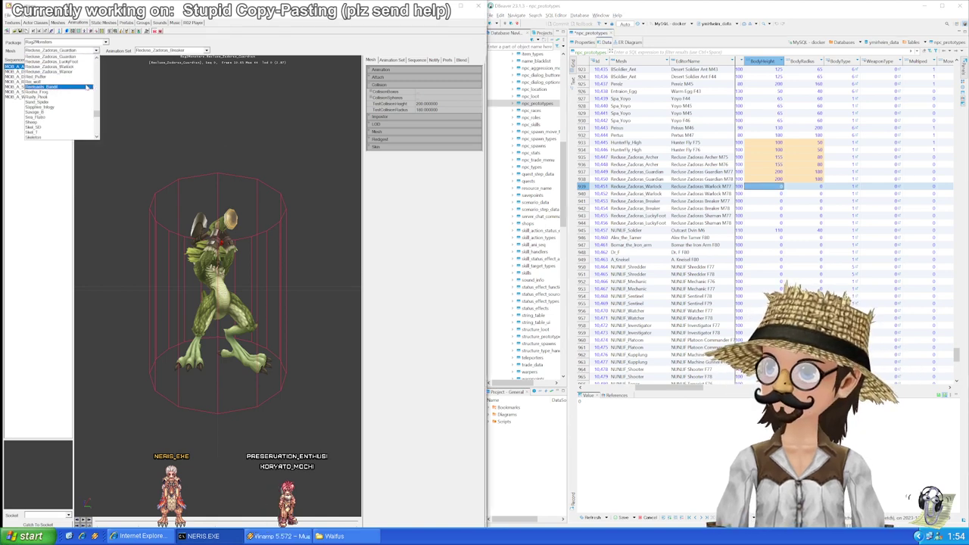
pyautogui.click(75, 67)
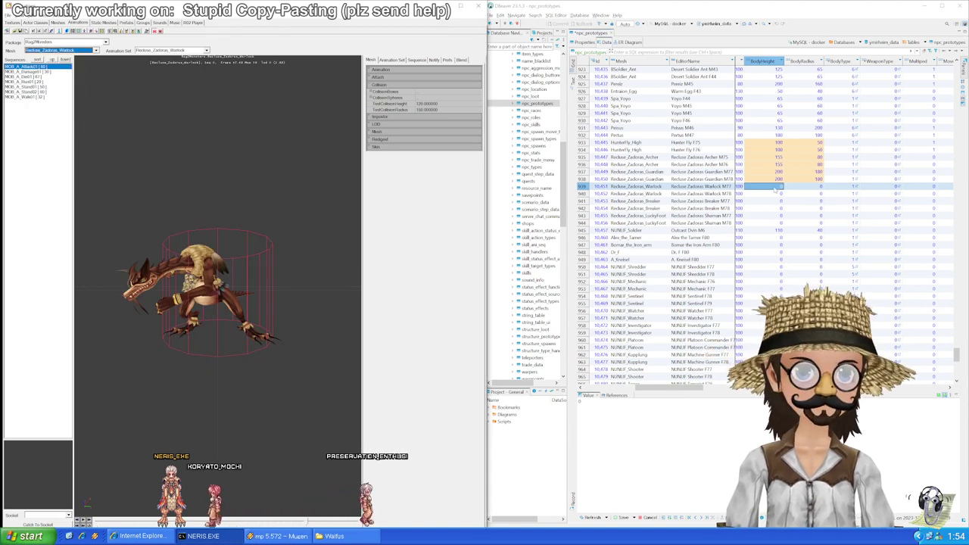
pyautogui.moveTo(768, 187); pyautogui.dragTo(773, 193)
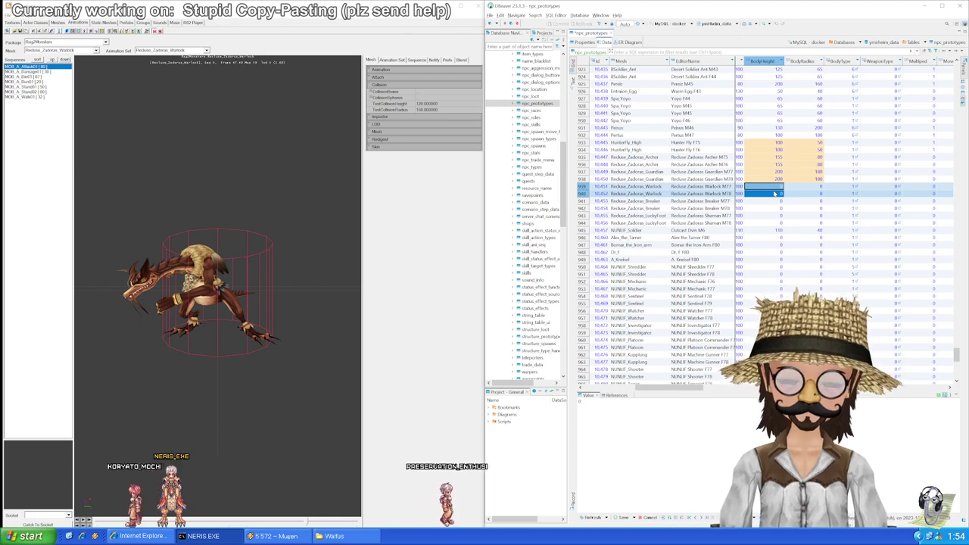
pyautogui.write('120')
pyautogui.press('Return')
pyautogui.press('Right')
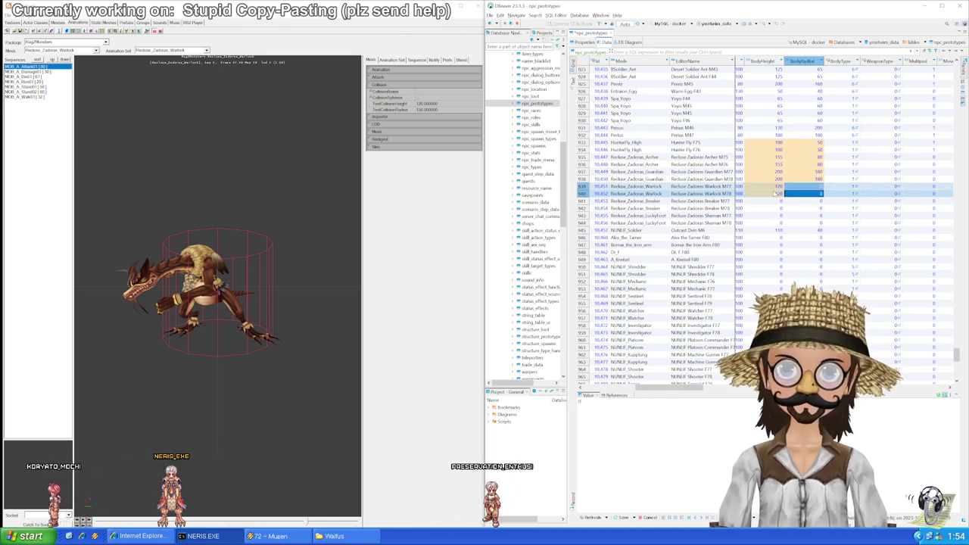
pyautogui.press('Left')
pyautogui.press('Down')
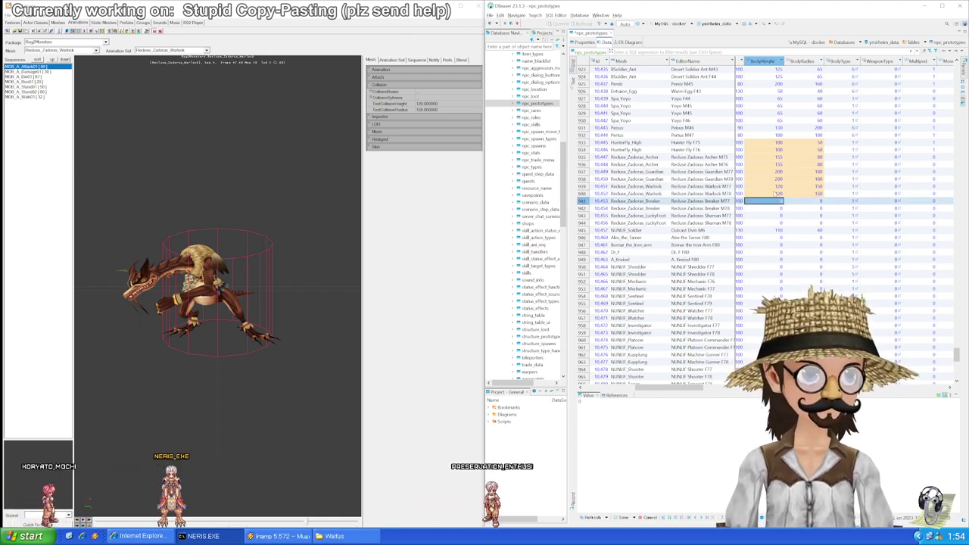
# Step: Load the Recluse_Zadoras_Breaker mesh and set body height 200 and body radius 180 in both Recluse Zadoras Breaker rows
pyautogui.click(79, 50)
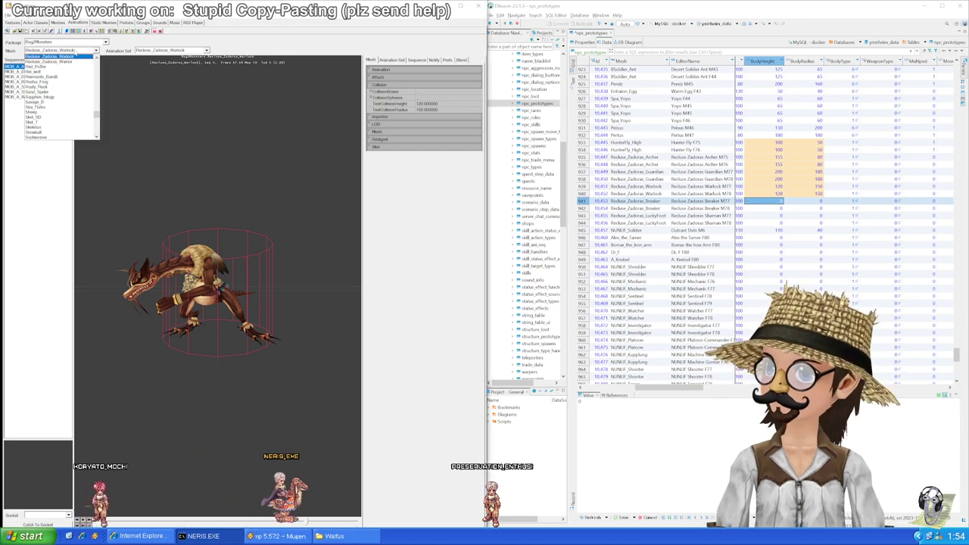
pyautogui.scroll(3, 70, 88)
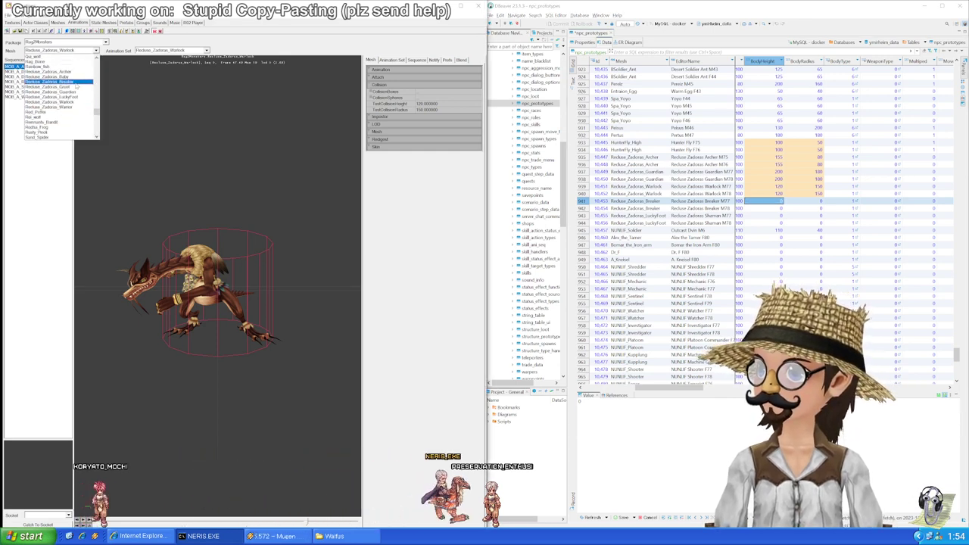
pyautogui.click(67, 82)
pyautogui.click(776, 201)
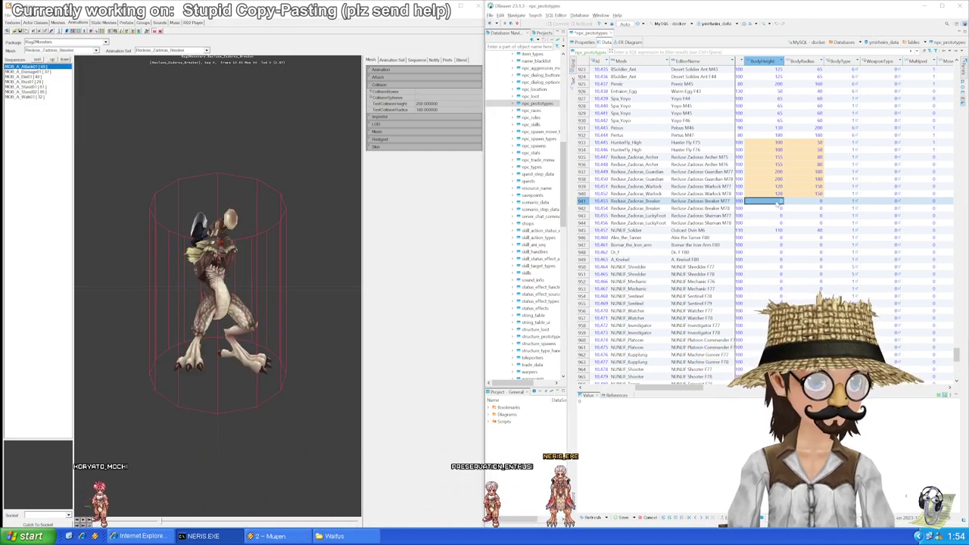
pyautogui.hotkey('shift', 'Down')
pyautogui.write('200')
pyautogui.hotkey('ctrl', 'v')
pyautogui.press('Right')
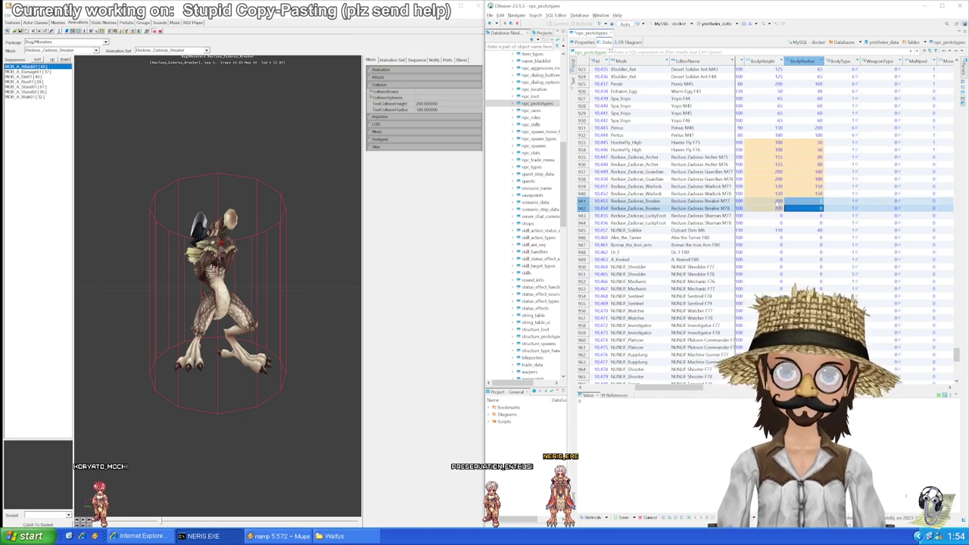
pyautogui.press('Left')
pyautogui.press('Down')
# Step: Load the Recluse_Zadoras_LuckyFoot mesh, set body height 120 and body radius 150 in both Recluse Zadoras Shaman rows, and save
pyautogui.press('Right')
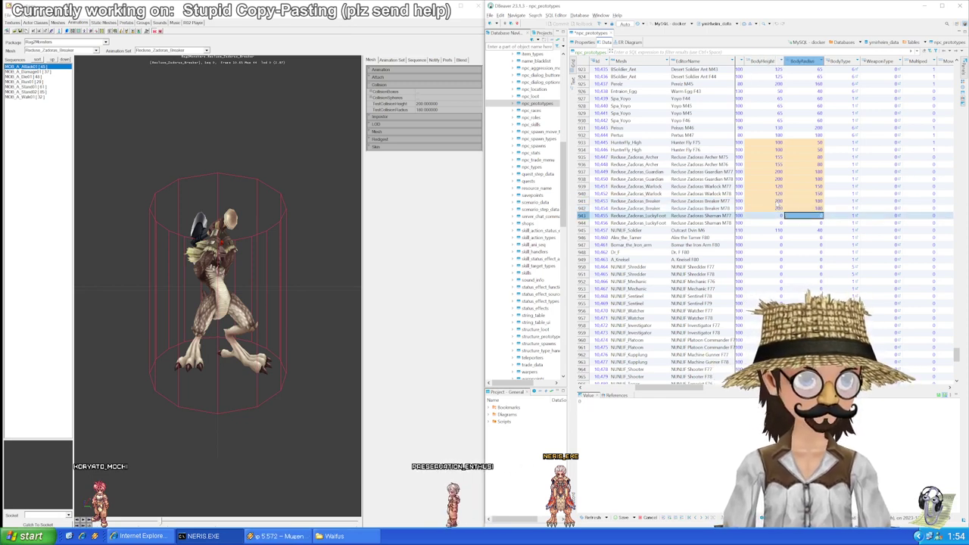
pyautogui.press('Down')
pyautogui.press('Left')
pyautogui.hotkey('shift', 'Up')
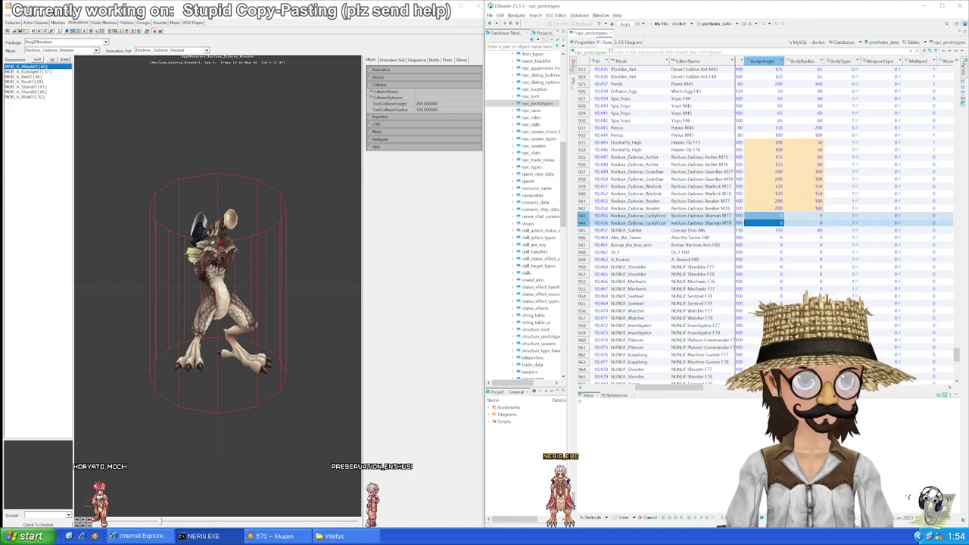
pyautogui.click(95, 50)
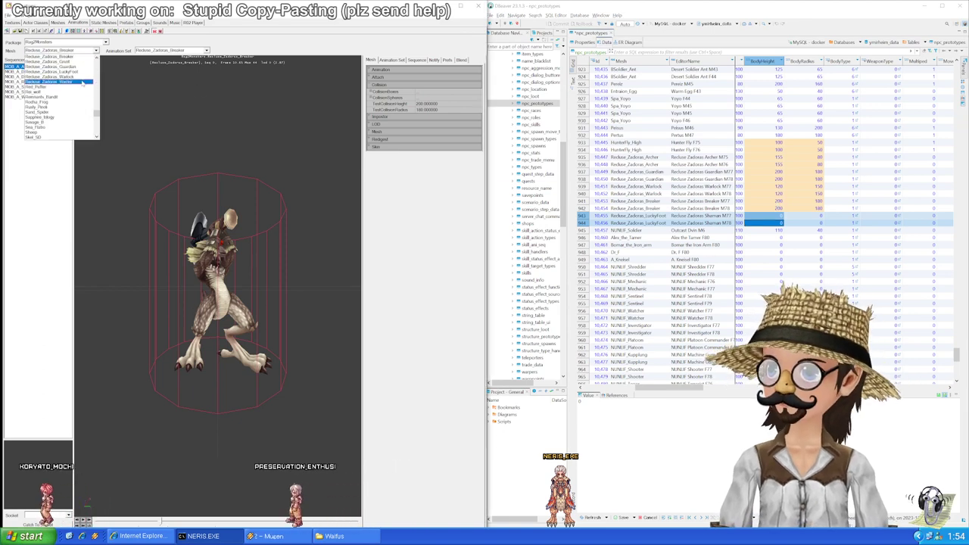
pyautogui.click(76, 72)
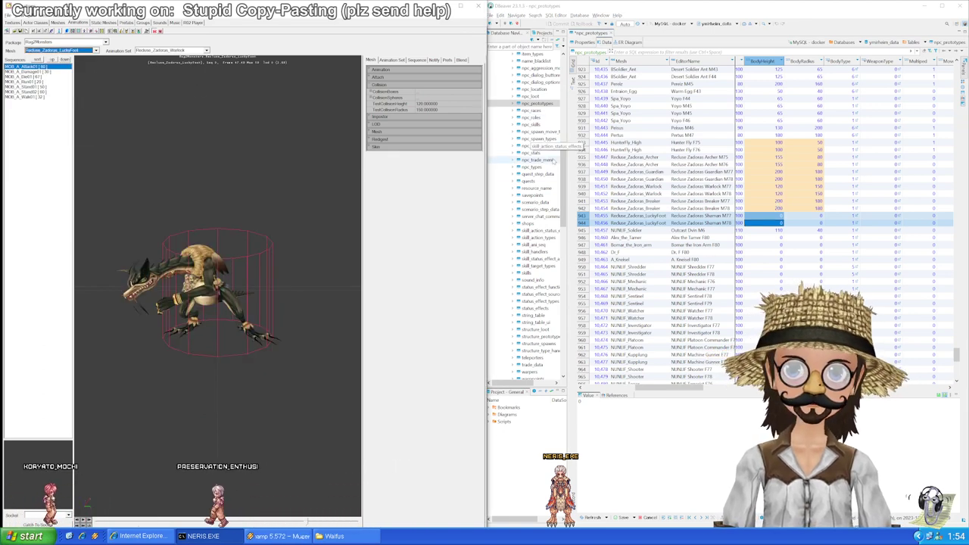
pyautogui.hotkey('alt', 'Tab')
pyautogui.write('12')
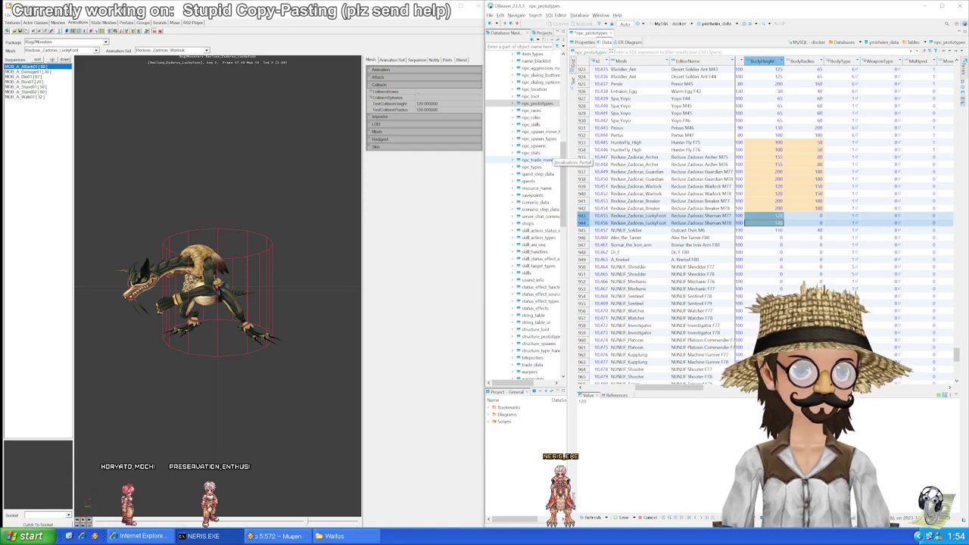
pyautogui.moveTo(803, 215); pyautogui.dragTo(804, 222)
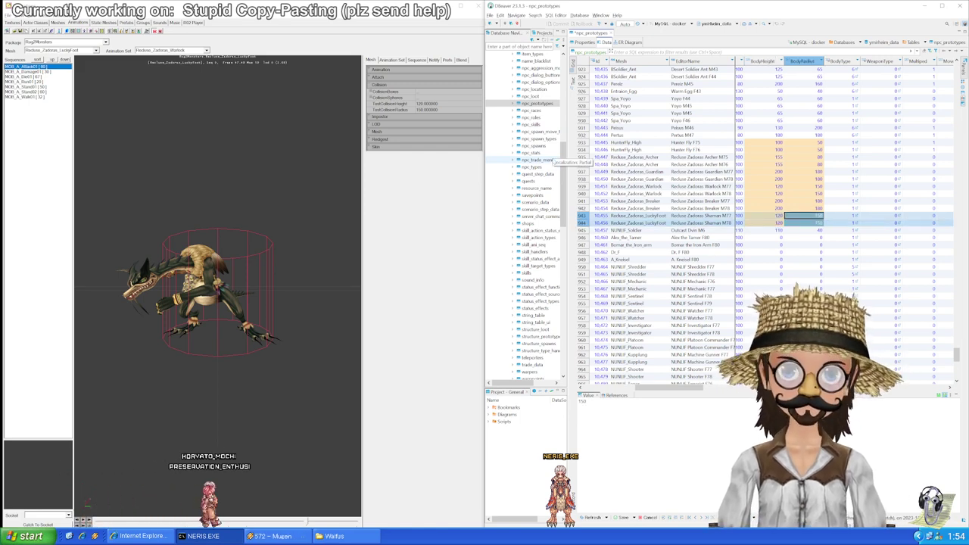
pyautogui.hotkey('ctrl', 's')
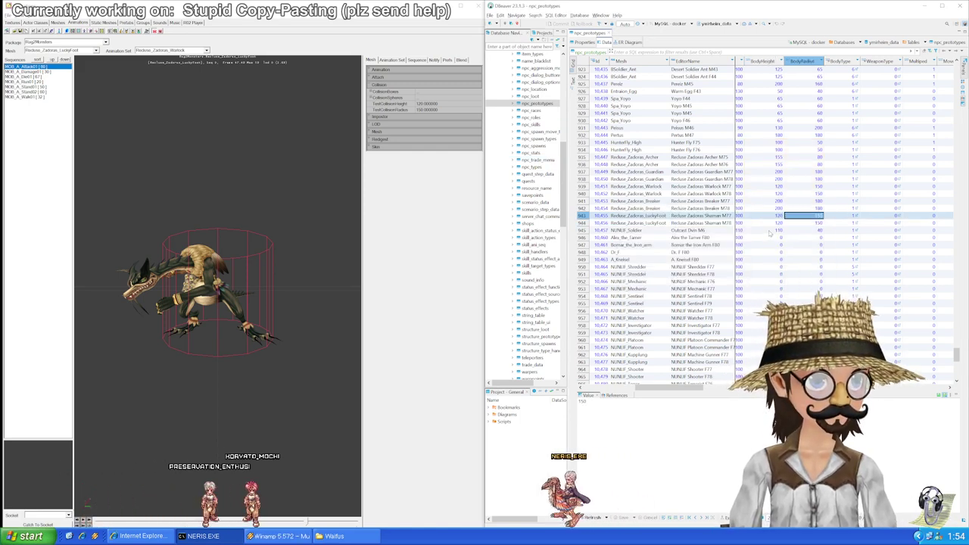
# Step: Load the NUNLIF_Soldier mesh in the animation viewer to show its collision height and radius
pyautogui.click(765, 230)
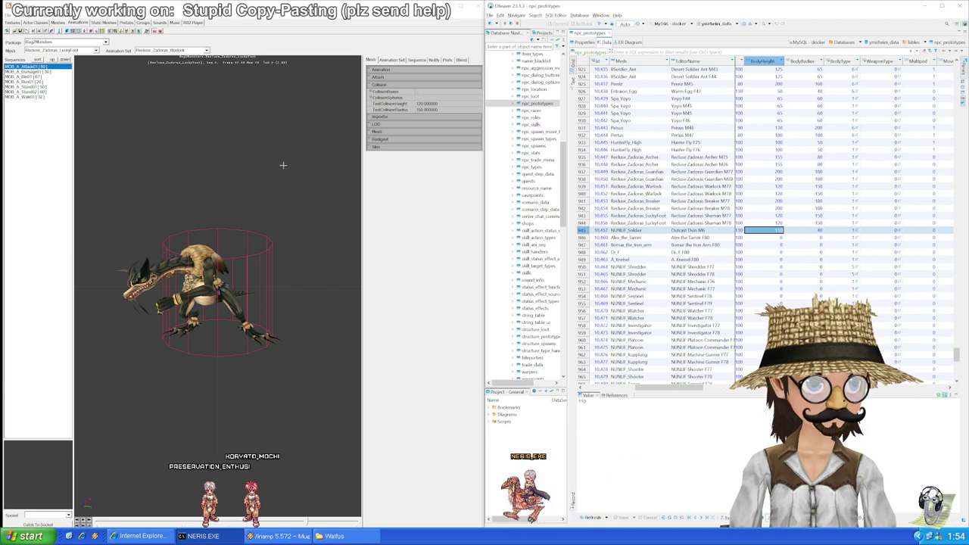
pyautogui.click(70, 50)
pyautogui.scroll(5, 67, 120)
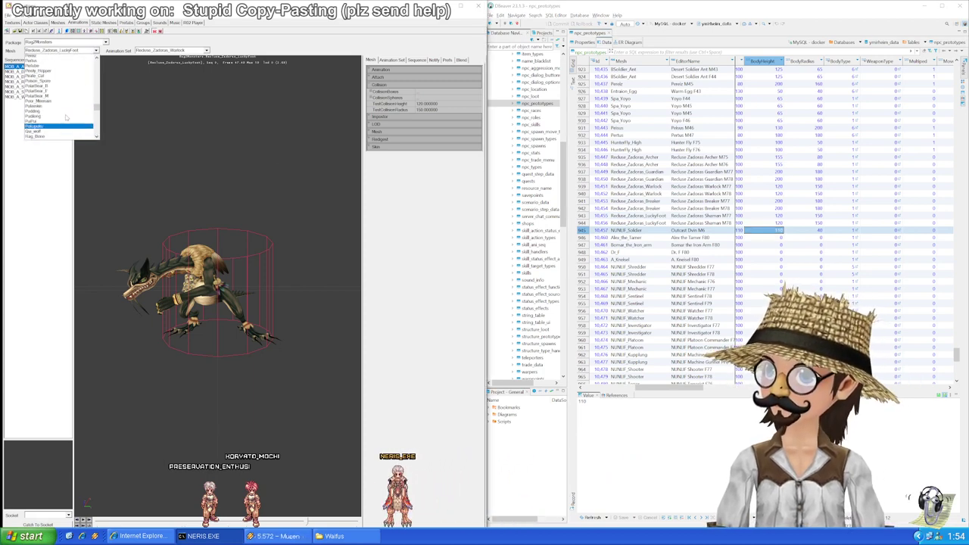
pyautogui.scroll(3, 65, 115)
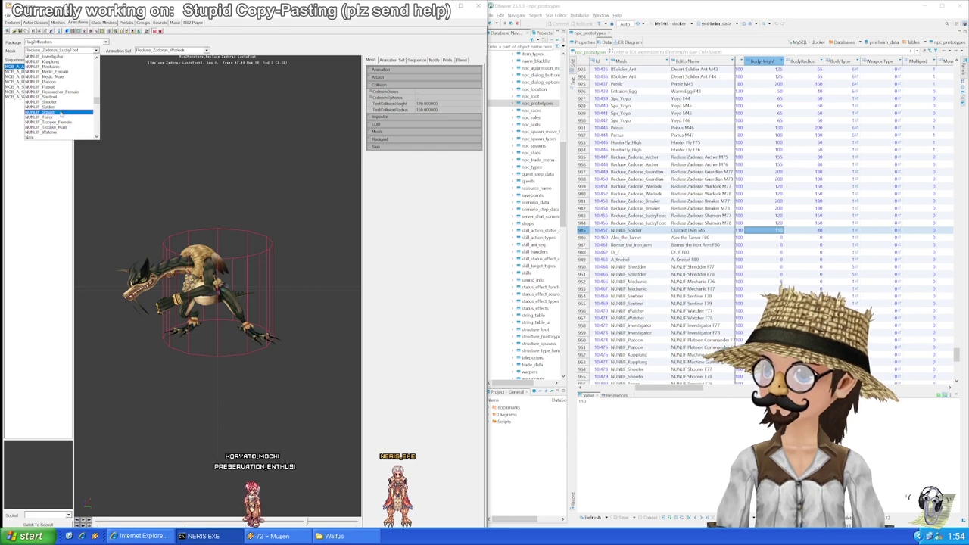
pyautogui.click(46, 92)
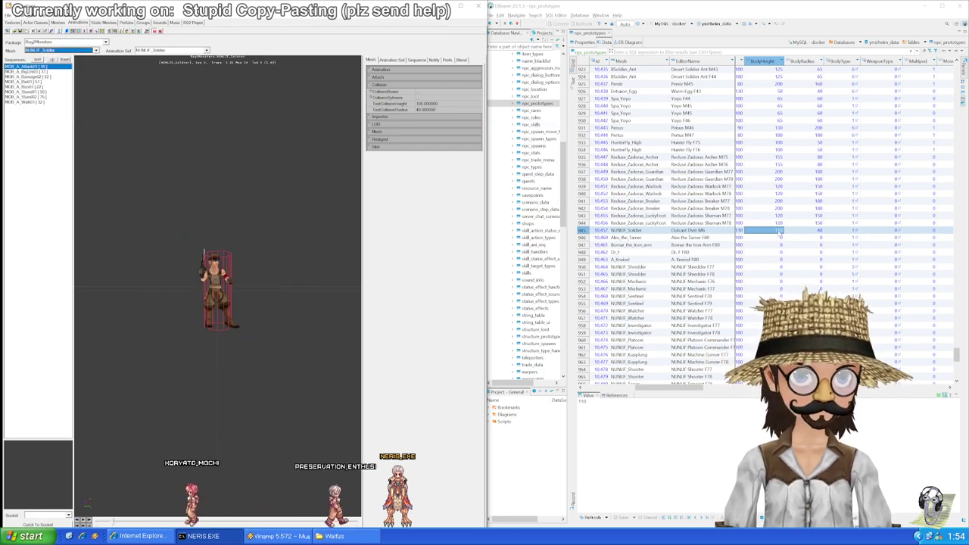
# Step: Set the body height to 105 in the NUNLIF_Soldier row and save the table
pyautogui.click(777, 230)
pyautogui.write('105')
pyautogui.press('Tab')
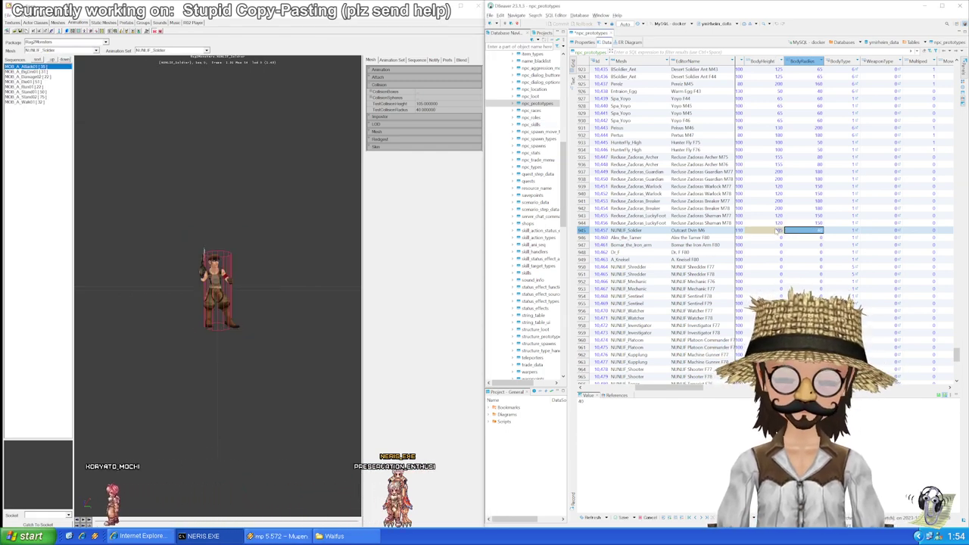
pyautogui.hotkey('ctrl', 's')
pyautogui.press('Return')
# Step: Search the animation viewer's mesh list for the Alex_the_Tamer mesh named in the table
pyautogui.click(771, 238)
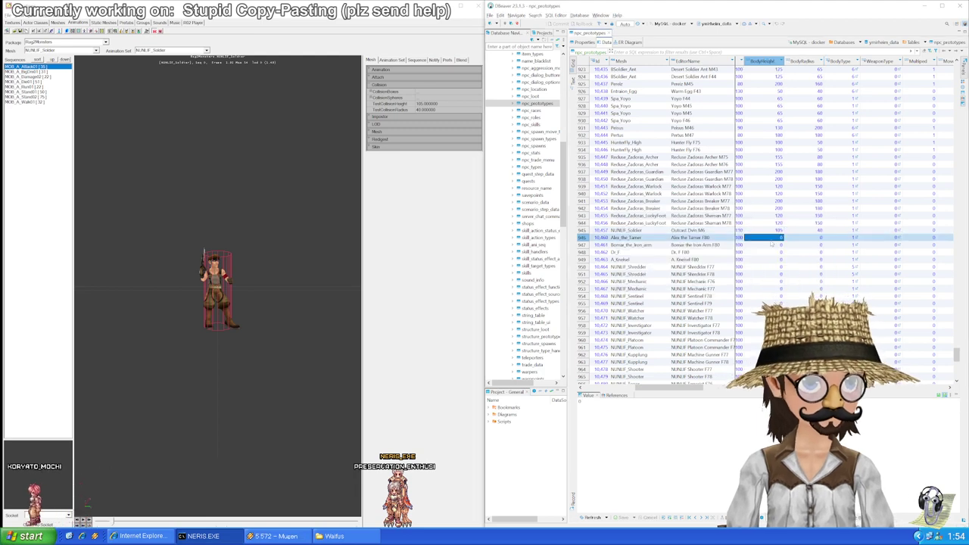
pyautogui.scroll(-2, 691, 245)
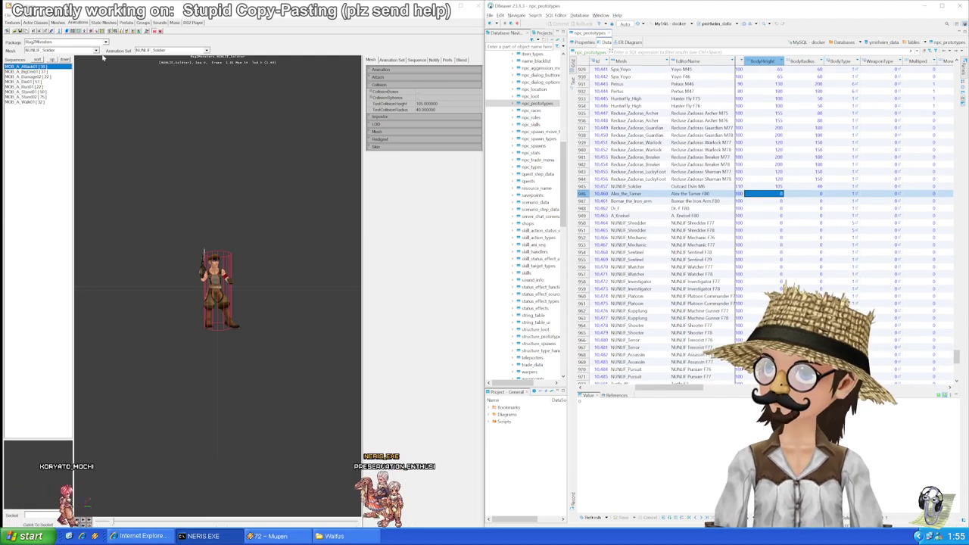
pyautogui.click(95, 50)
pyautogui.moveTo(99, 80); pyautogui.dragTo(97, 58)
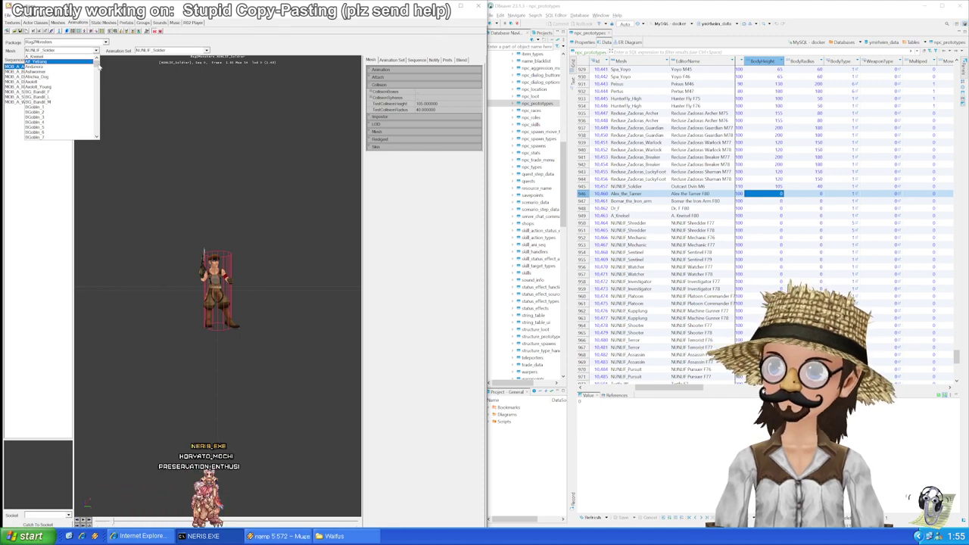
pyautogui.moveTo(97, 67); pyautogui.dragTo(93, 136)
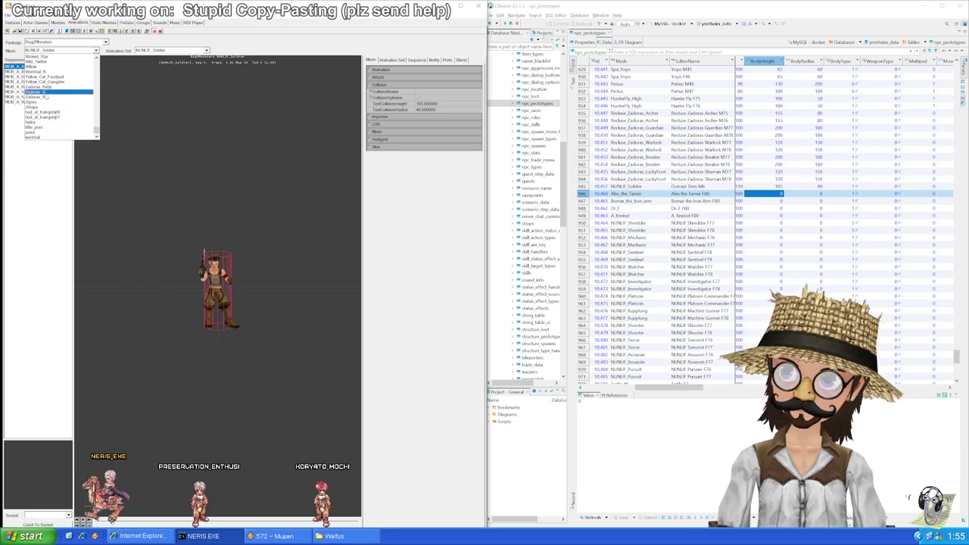
pyautogui.click(69, 127)
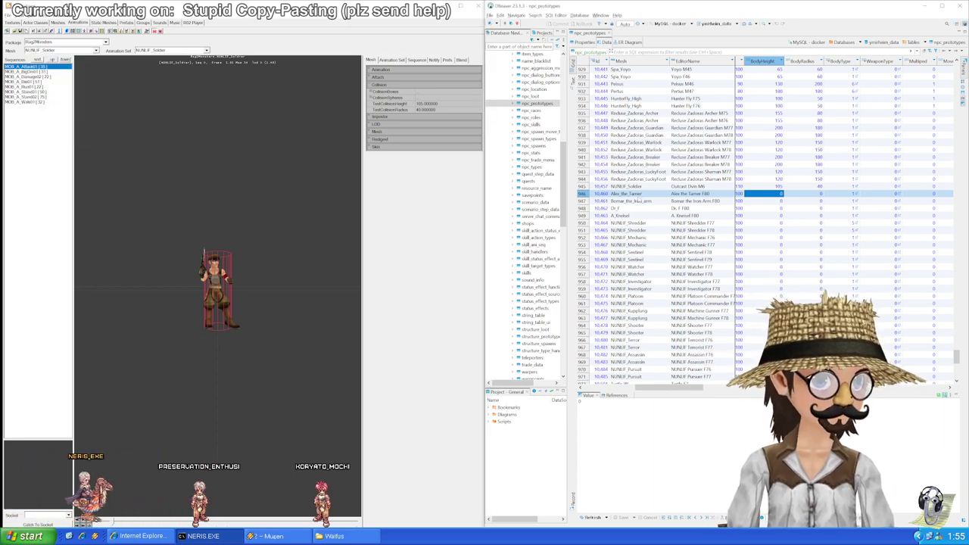
pyautogui.click(637, 194)
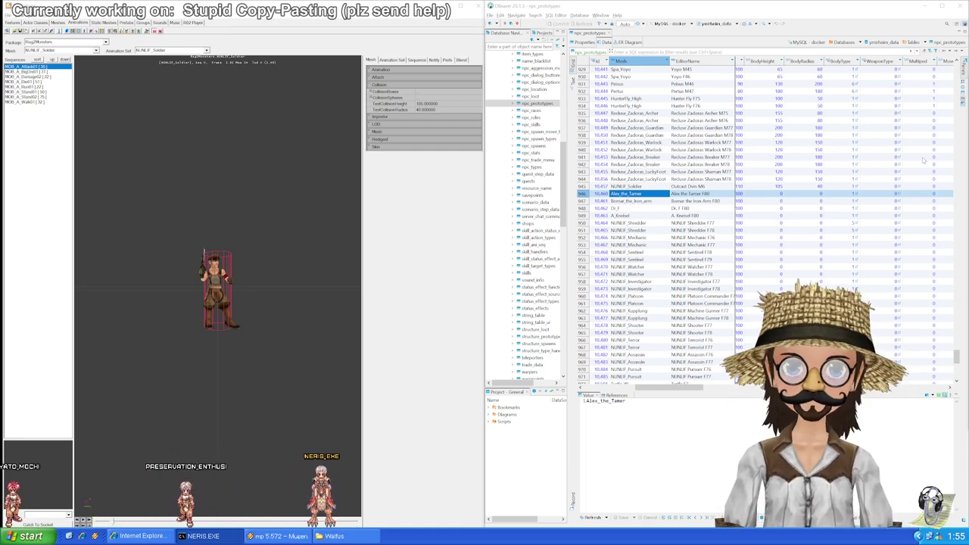
# Step: Search the animation viewer's mesh list for the Bomar_the_Iron_arm mesh from the table row
pyautogui.click(647, 201)
pyautogui.click(70, 51)
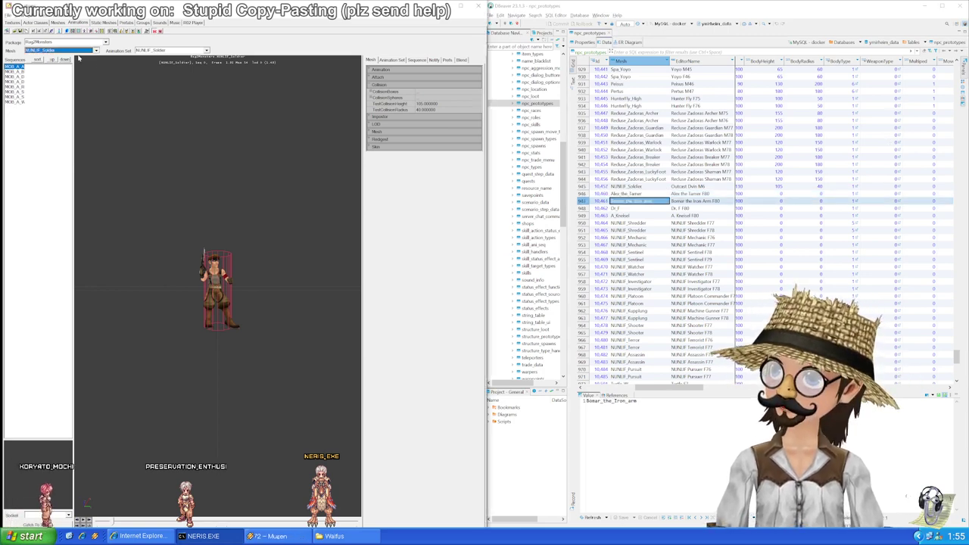
pyautogui.scroll(10, 97, 106)
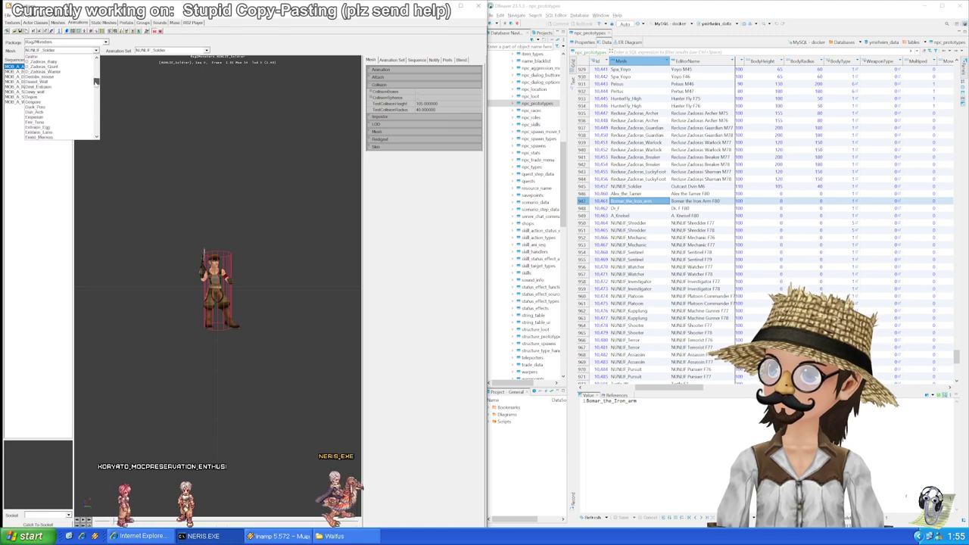
pyautogui.scroll(4, 75, 94)
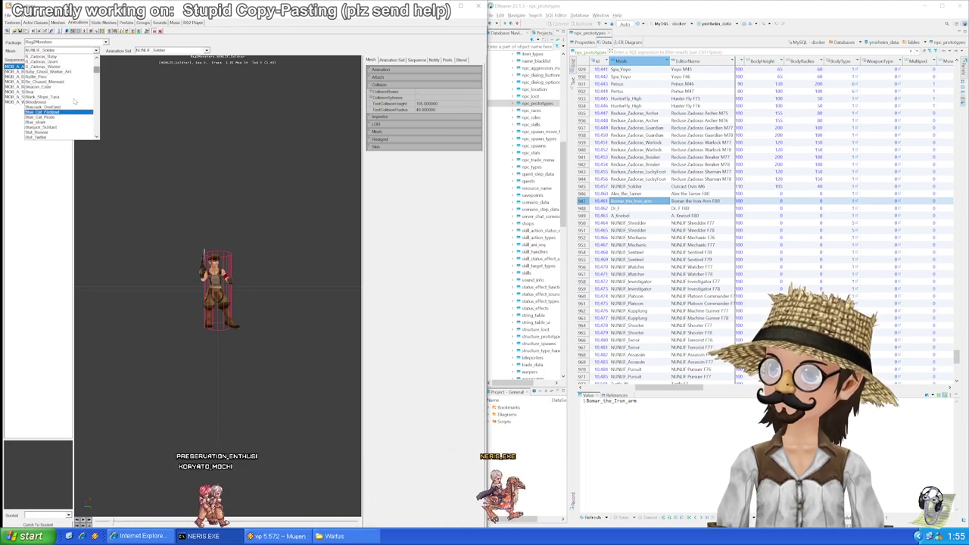
pyautogui.scroll(-5, 64, 99)
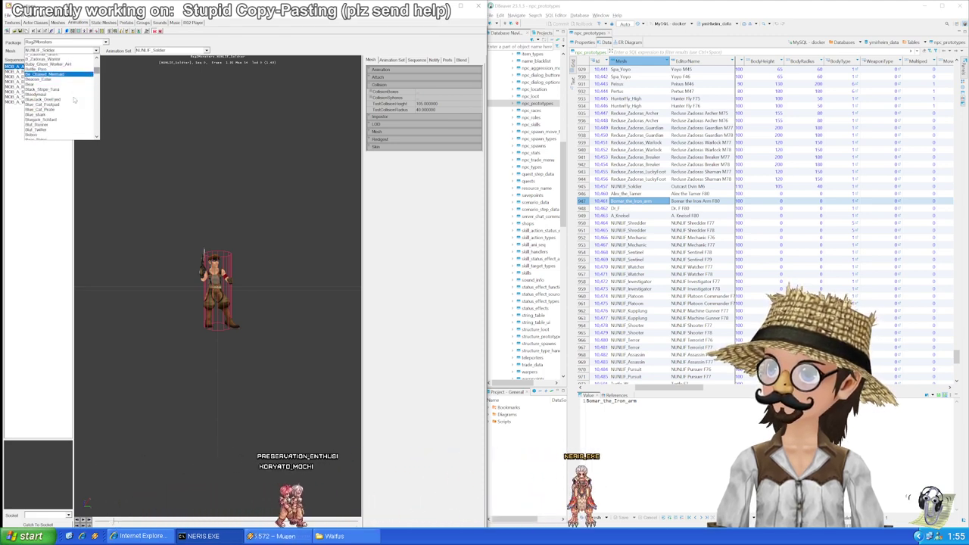
pyautogui.scroll(-1, 55, 101)
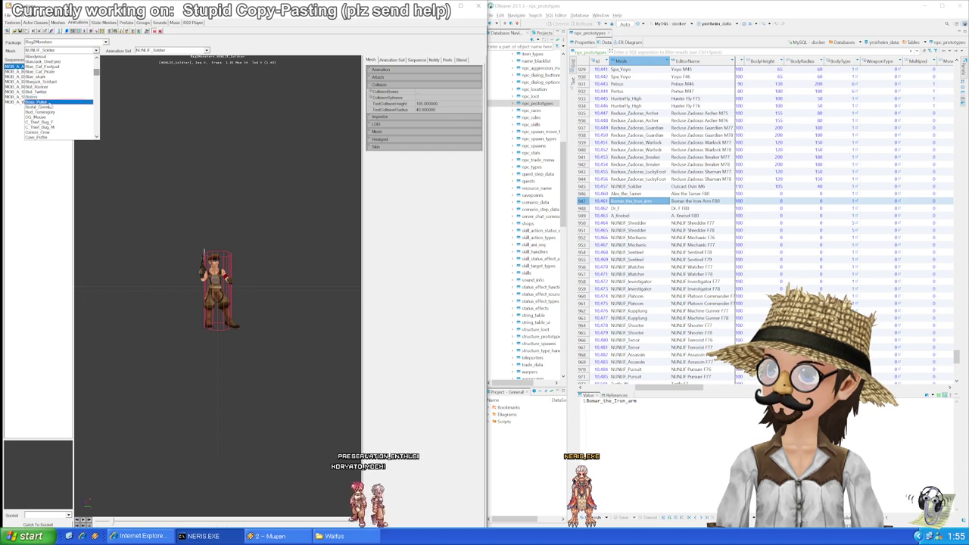
pyautogui.click(634, 201)
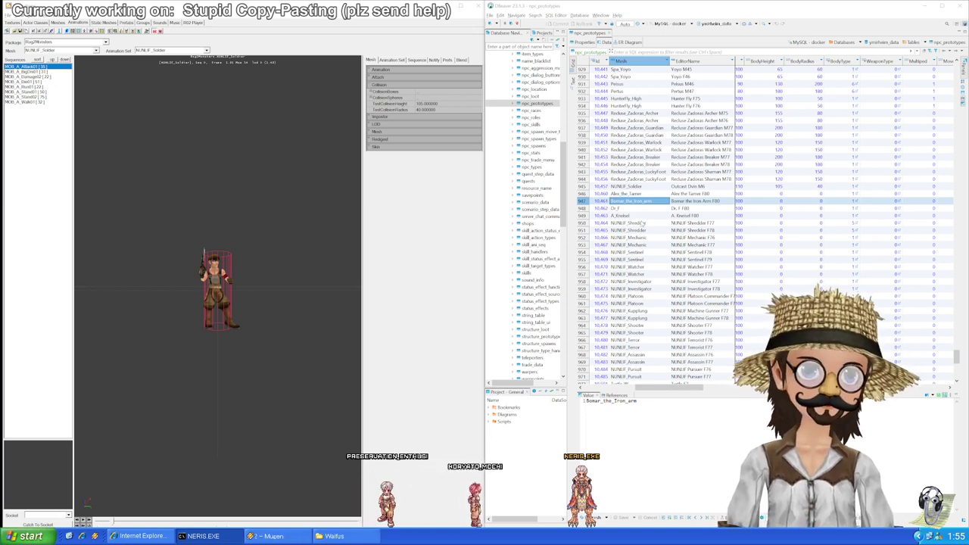
# Step: Search the animation viewer's mesh list for the Dr_F mesh from the table row
pyautogui.click(636, 208)
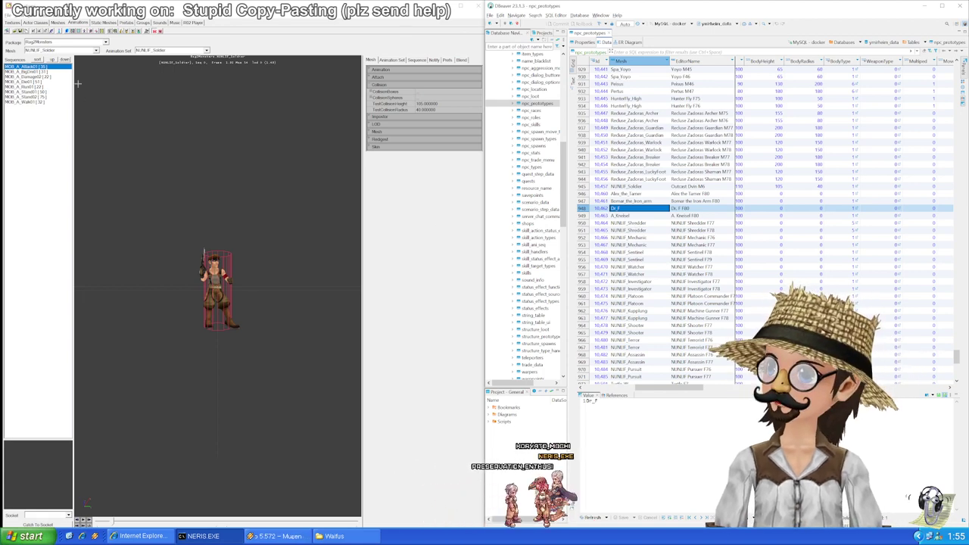
pyautogui.click(96, 51)
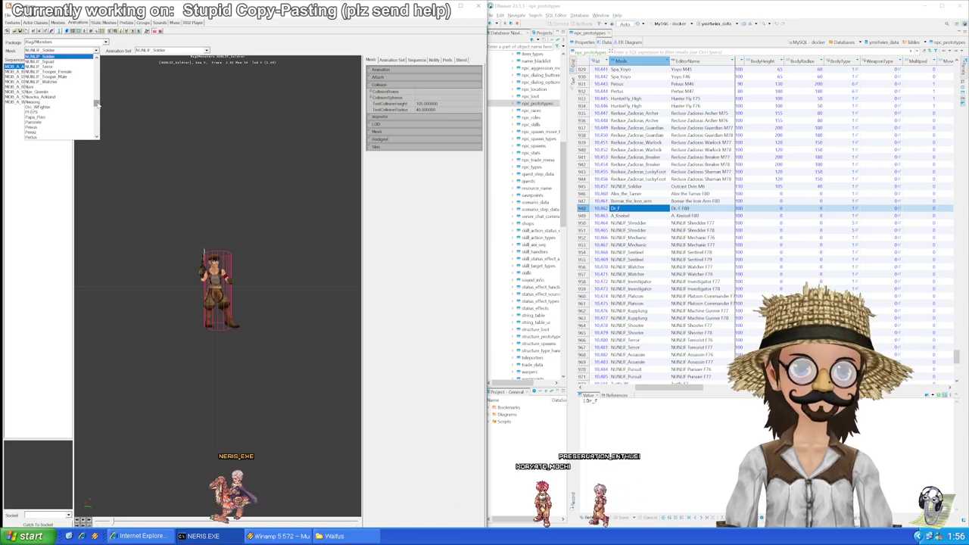
pyautogui.moveTo(97, 104); pyautogui.dragTo(96, 79)
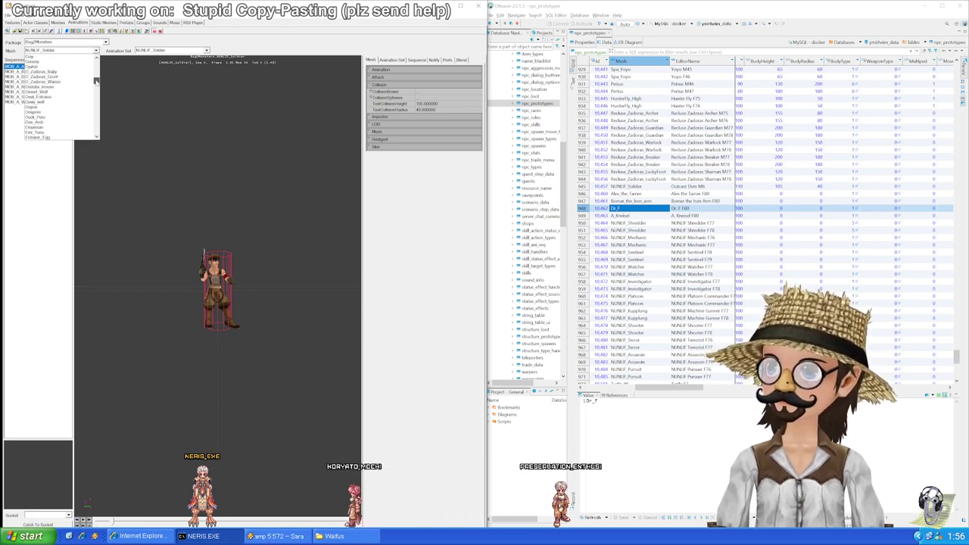
pyautogui.moveTo(96, 80); pyautogui.dragTo(97, 82)
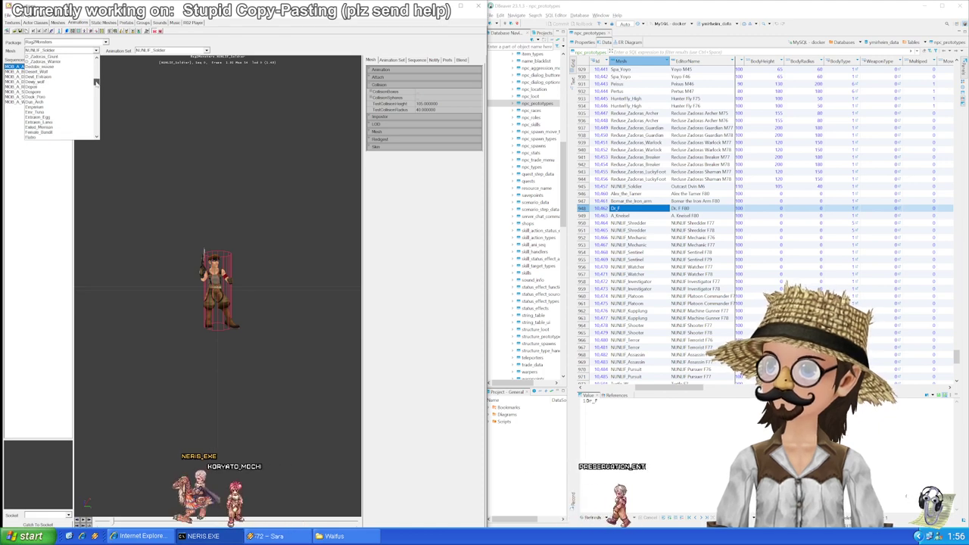
pyautogui.moveTo(96, 82); pyautogui.dragTo(96, 136)
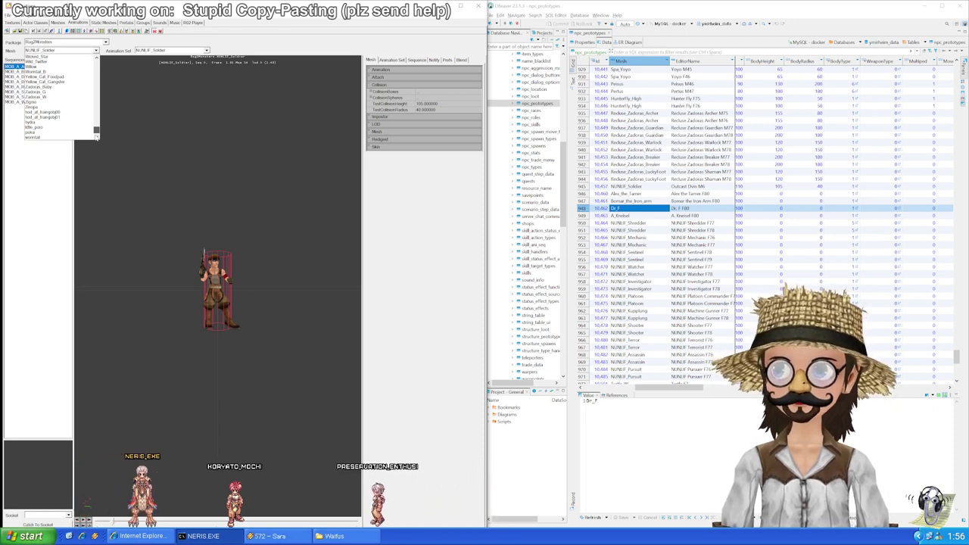
# Step: Load the A_Kneisel mesh in the animation viewer to show its collision height and radius
pyautogui.click(643, 215)
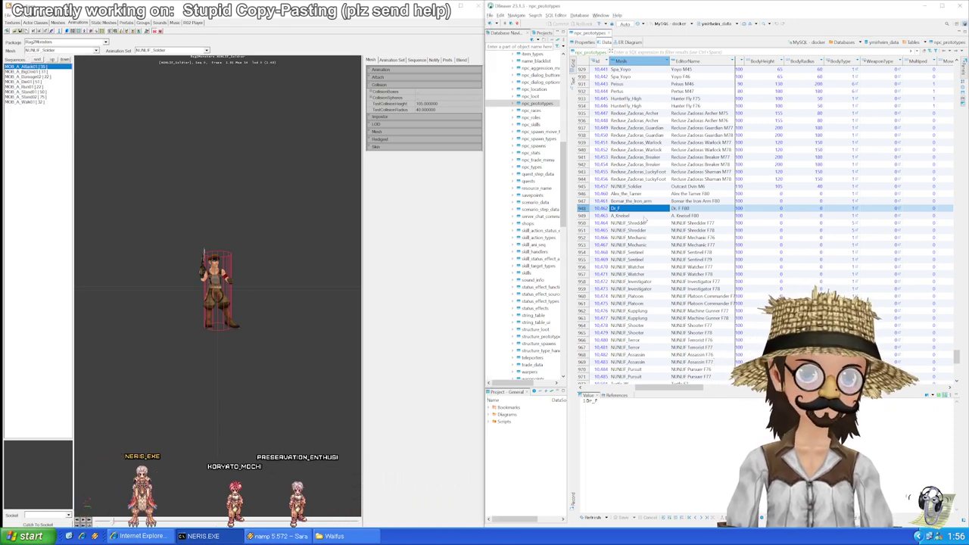
pyautogui.click(95, 50)
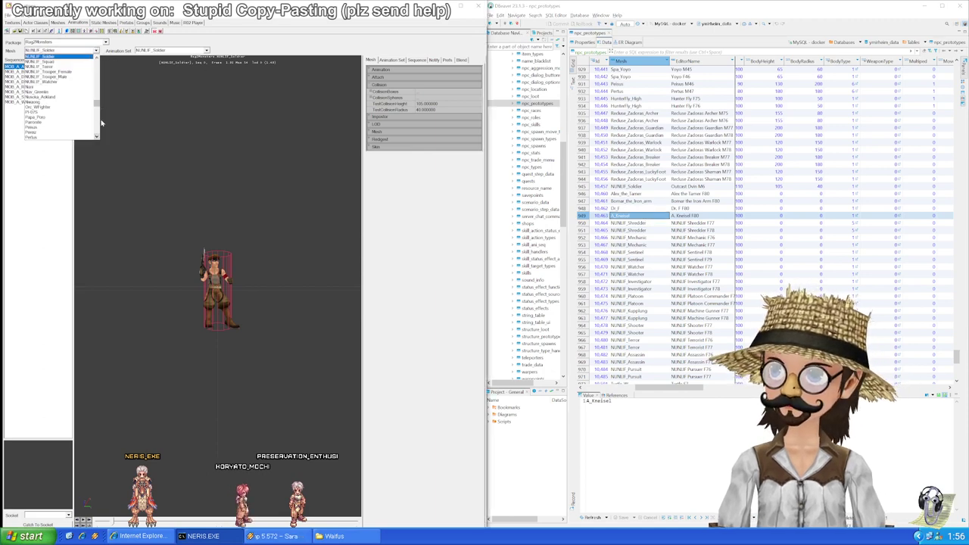
pyautogui.moveTo(97, 106); pyautogui.dragTo(102, 57)
pyautogui.click(60, 57)
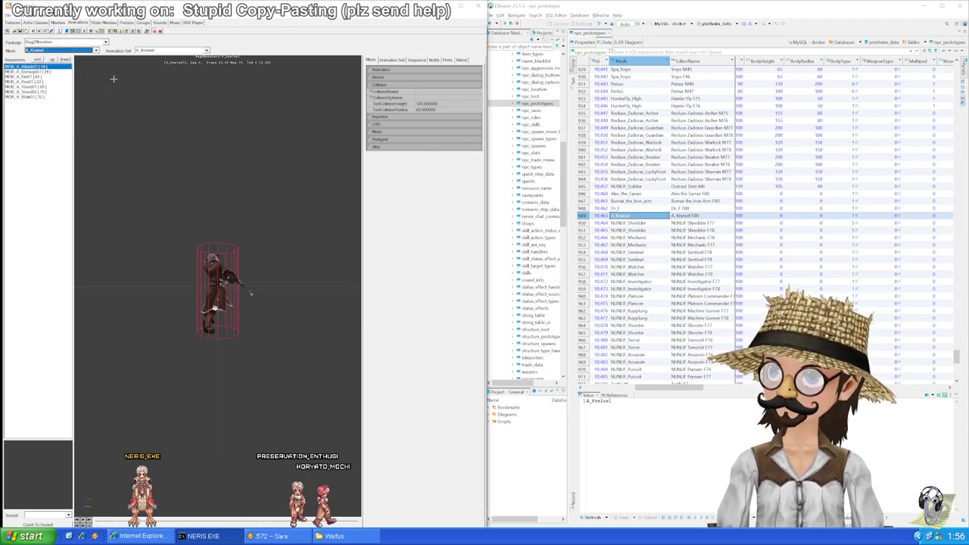
# Step: Set body height 120 and body radius 60 in the A_Kneisel row and save the table
pyautogui.click(769, 218)
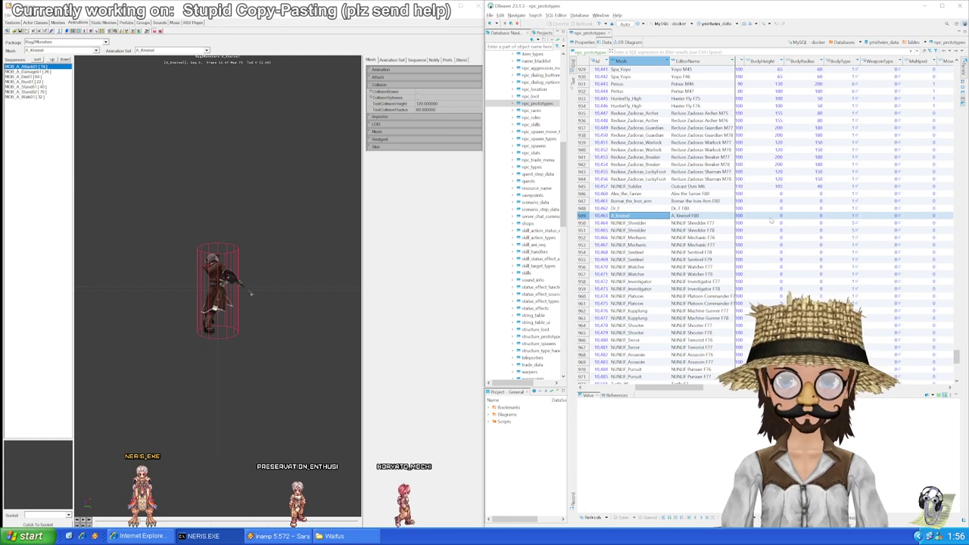
pyautogui.click(771, 220)
pyautogui.write('120')
pyautogui.press('Return')
pyautogui.press('Right')
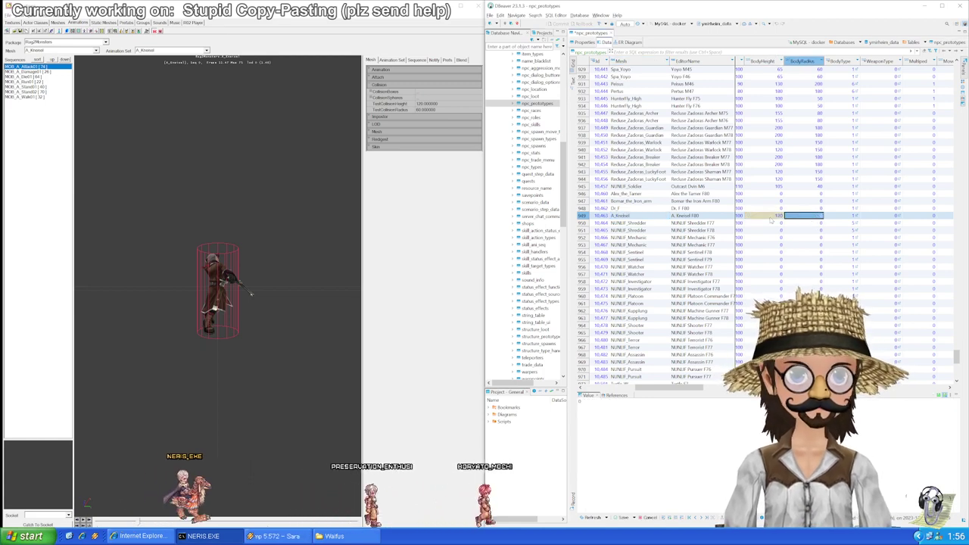
pyautogui.write('60')
pyautogui.press('Return')
pyautogui.press('Down')
pyautogui.press('Left')
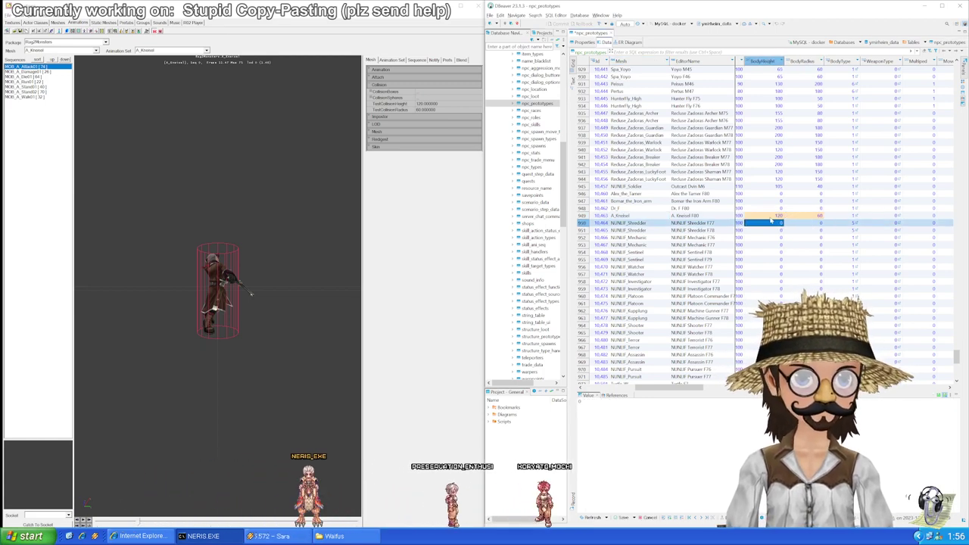
# Step: Search the animation viewer's mesh list for NUNLIF_Shredder and check that mesh name in its table row
pyautogui.scroll(-4, 693, 211)
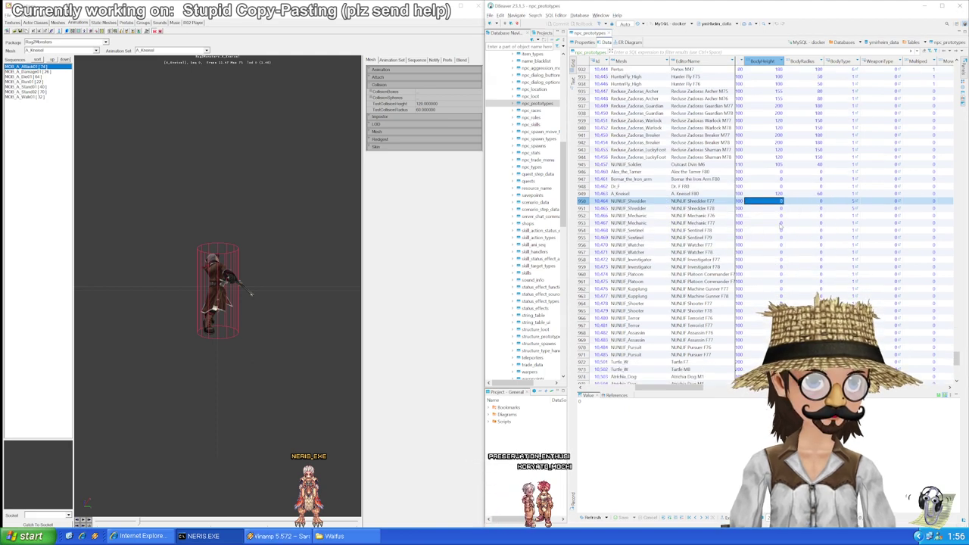
pyautogui.click(76, 51)
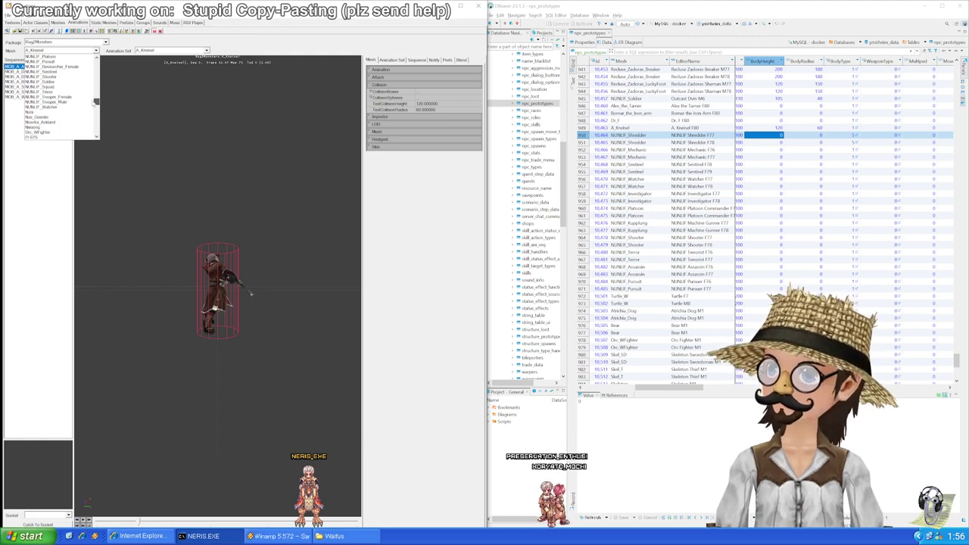
pyautogui.moveTo(93, 104); pyautogui.dragTo(93, 103)
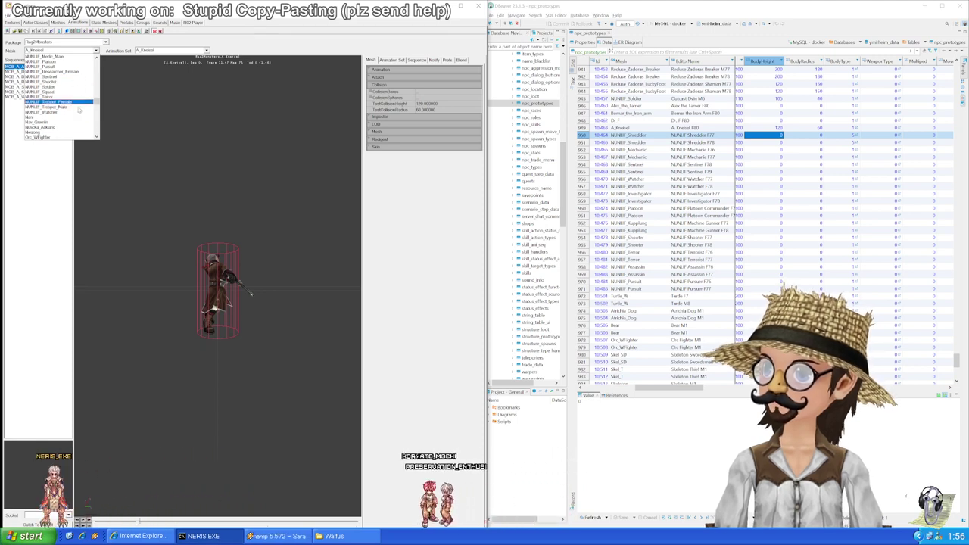
pyautogui.scroll(3, 72, 86)
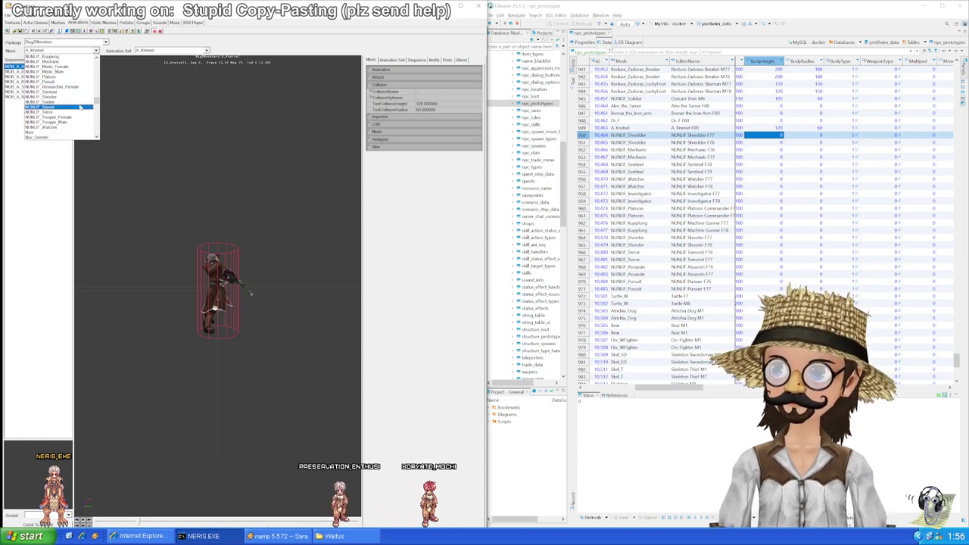
pyautogui.click(628, 140)
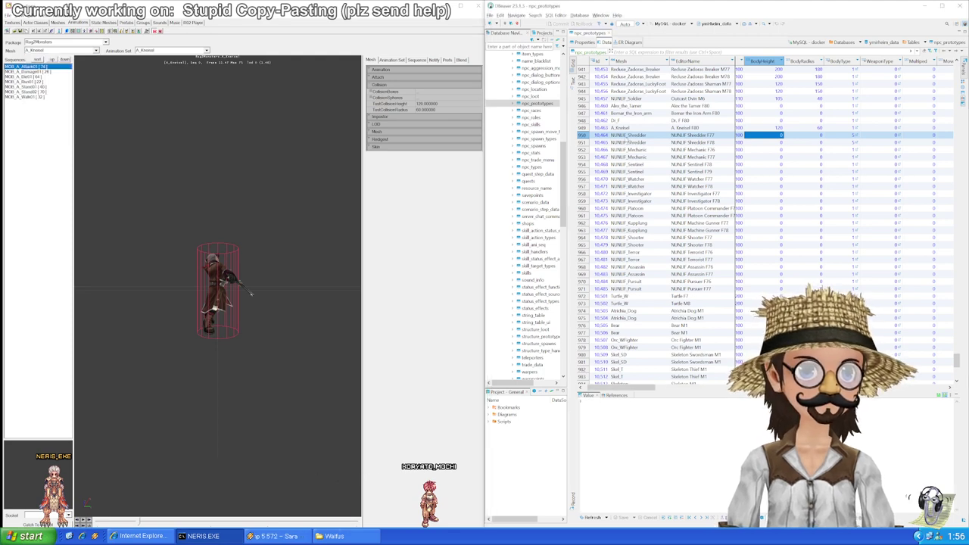
pyautogui.click(625, 136)
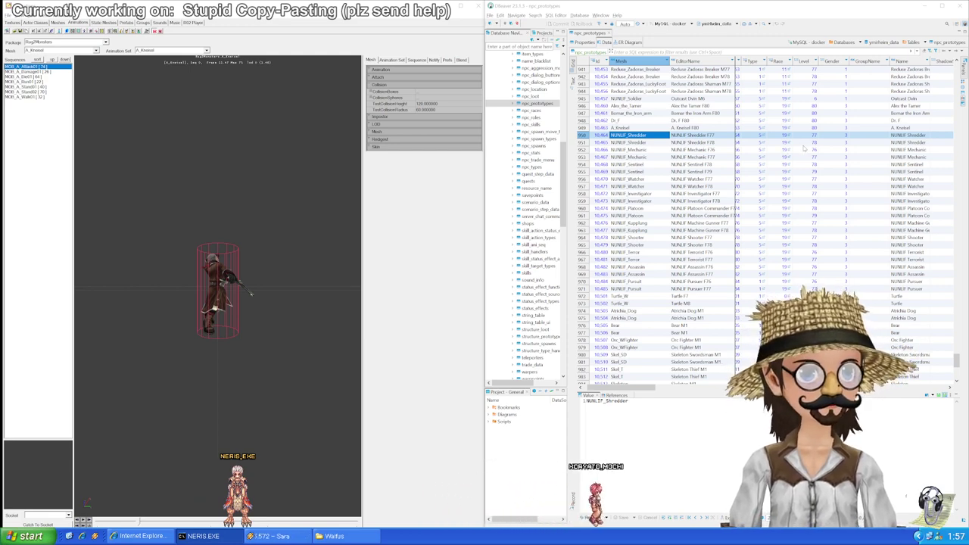
# Step: Load the NUNLIF_Mechanic mesh in the animation viewer to show its collision height and radius
pyautogui.moveTo(640, 387); pyautogui.dragTo(688, 394)
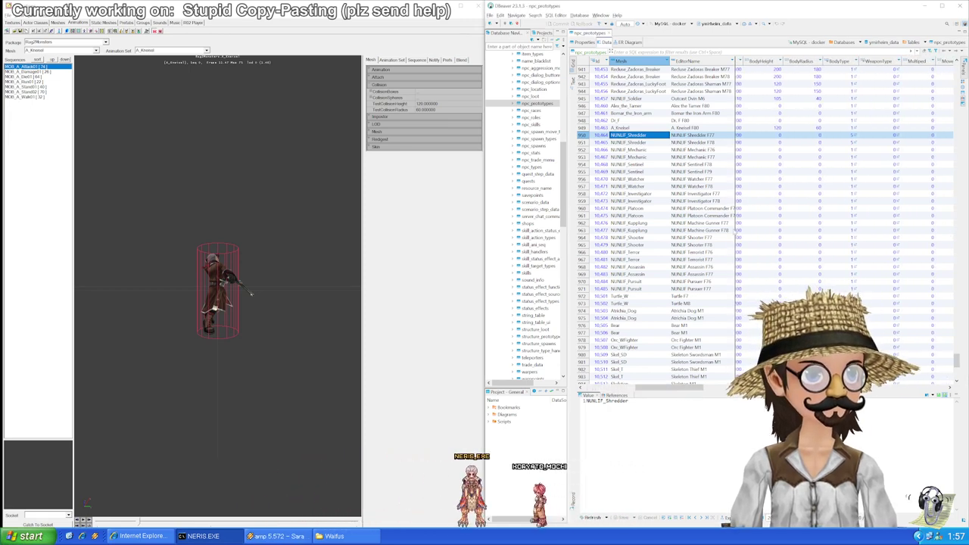
pyautogui.click(774, 144)
pyautogui.click(774, 150)
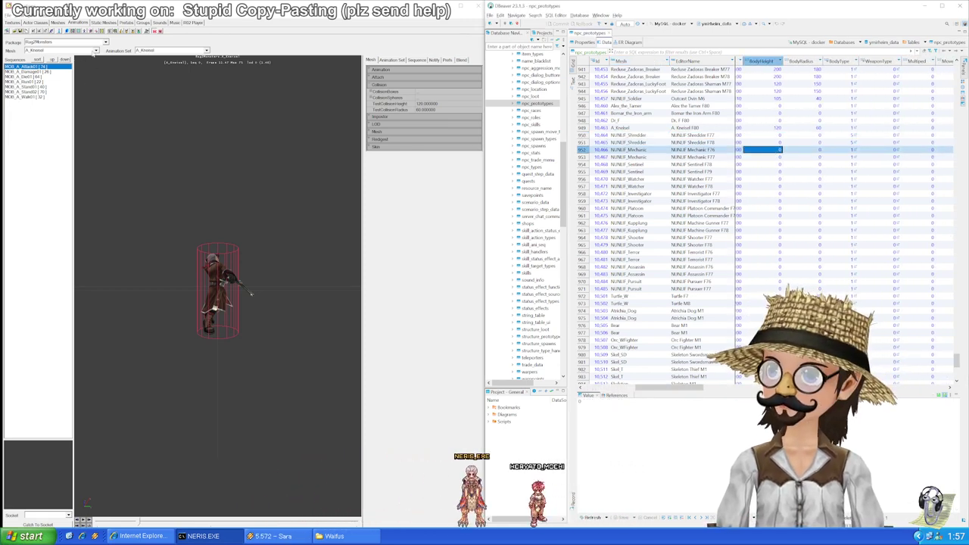
pyautogui.click(95, 51)
pyautogui.moveTo(96, 71); pyautogui.dragTo(96, 102)
pyautogui.scroll(2, 70, 80)
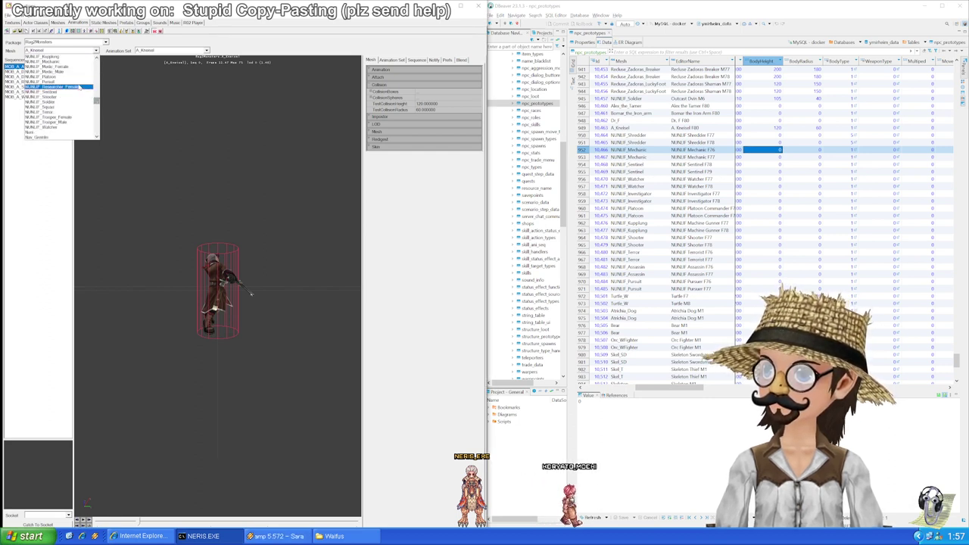
pyautogui.click(69, 77)
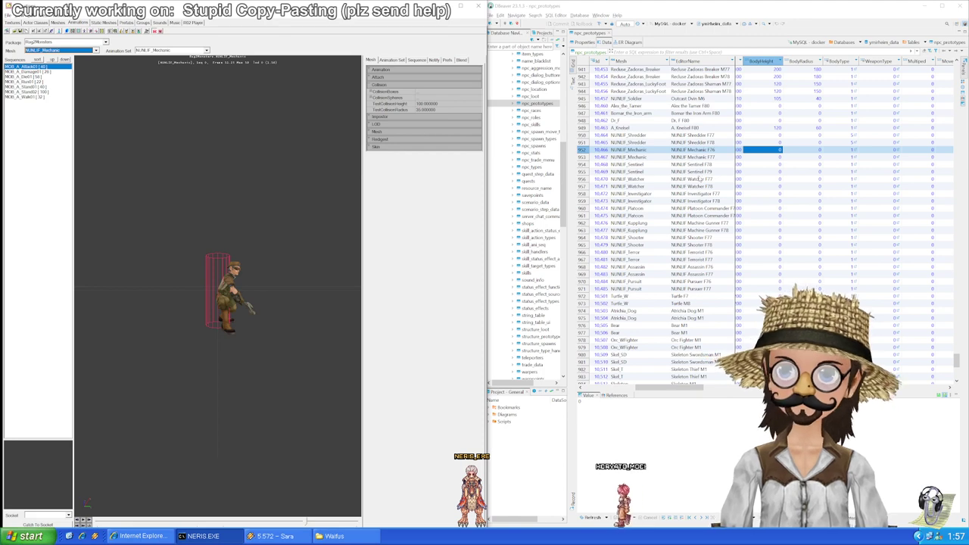
# Step: Set body height 100 and body radius 35 in both NUNLIF_Mechanic rows
pyautogui.click(773, 150)
pyautogui.hotkey('shift', 'Down')
pyautogui.press('Return')
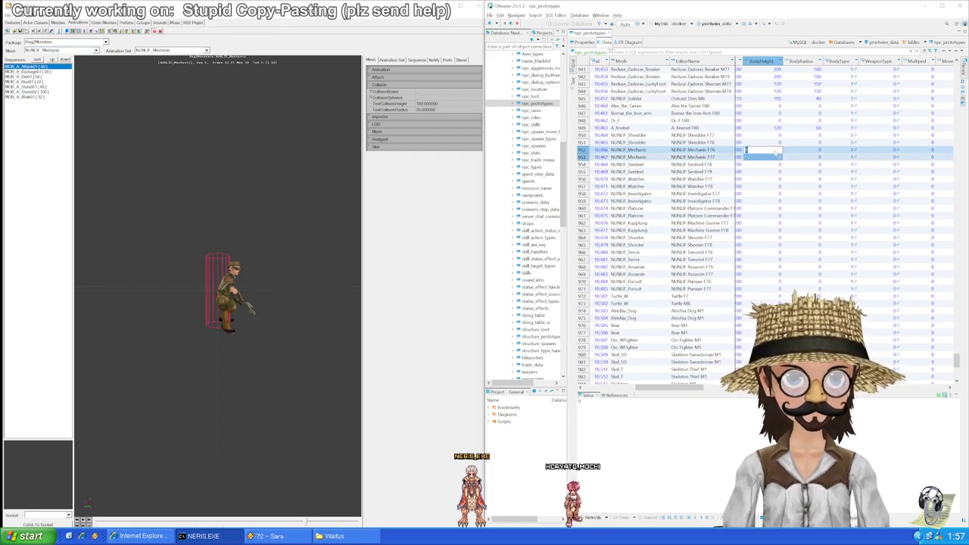
pyautogui.press('Right')
pyautogui.hotkey('shift', 'Up')
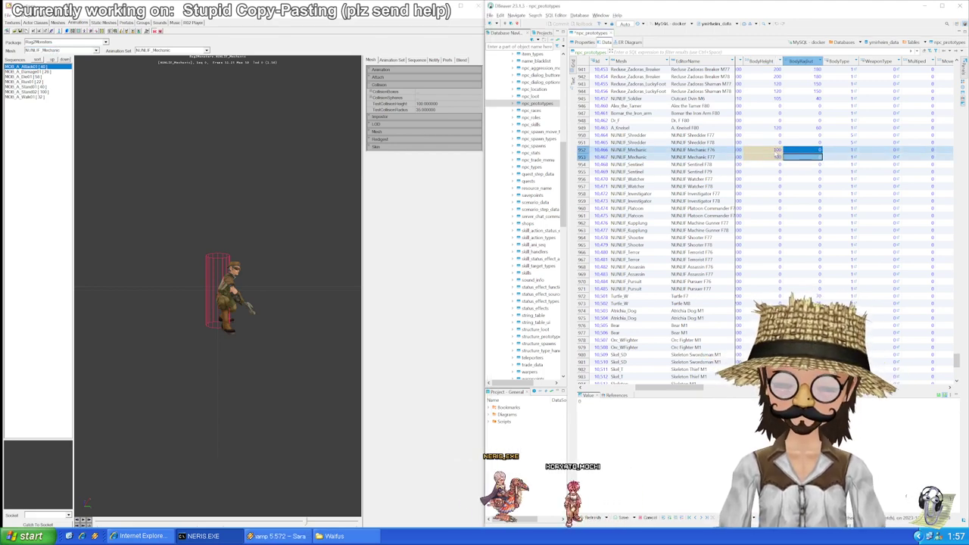
pyautogui.write('35')
pyautogui.press('Return')
pyautogui.press('Down')
pyautogui.press('Left')
pyautogui.press('Down')
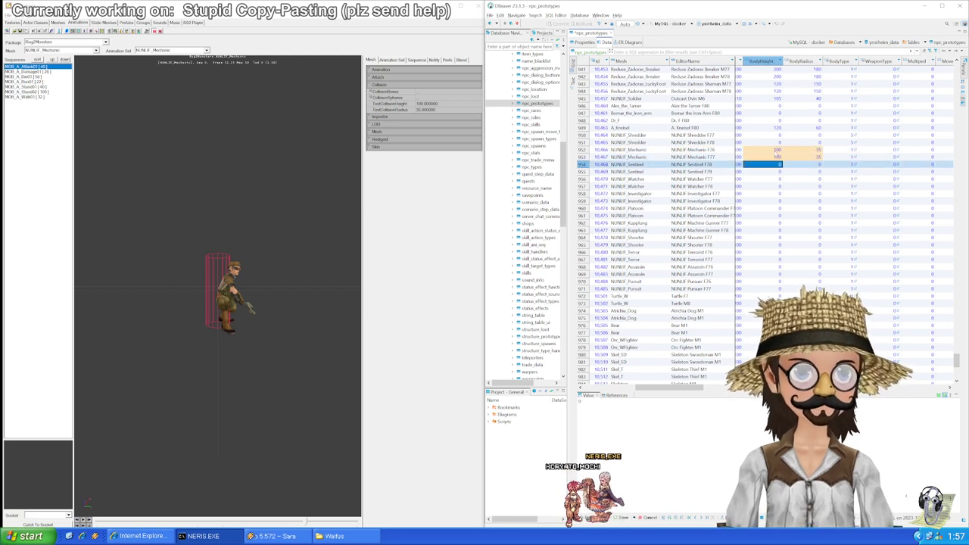
# Step: Load the NUNLIF_Sentinel mesh in the animation viewer and set body height 103 and body radius 45 in both of its table rows
pyautogui.click(96, 51)
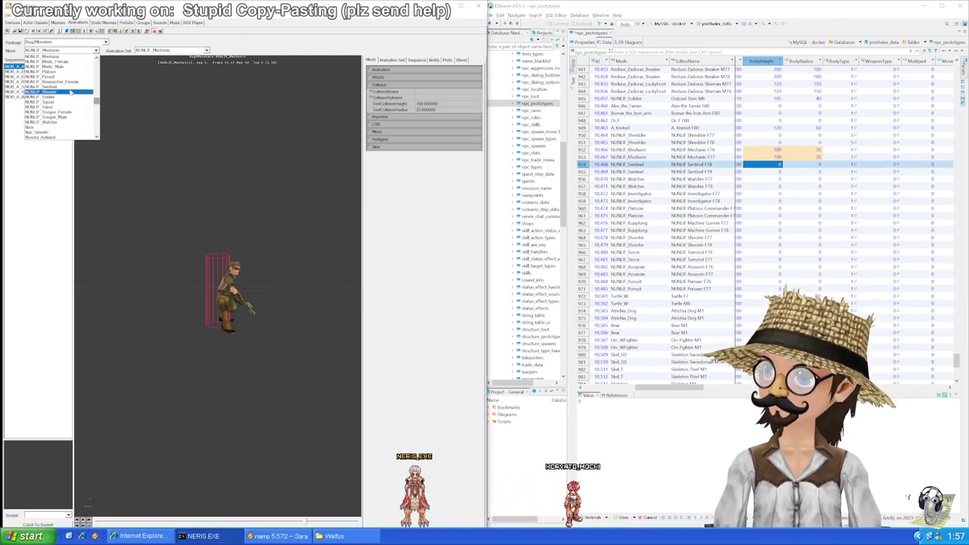
pyautogui.click(71, 92)
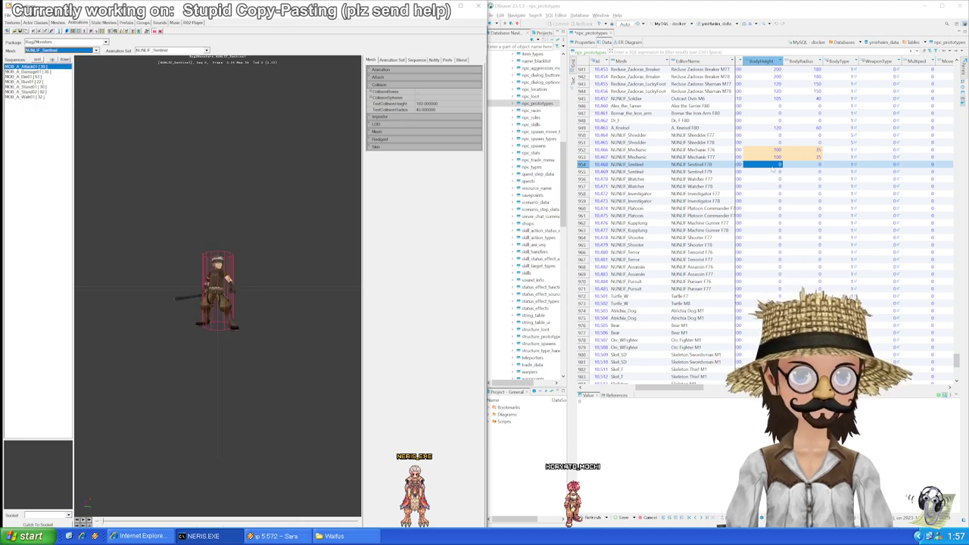
pyautogui.click(772, 166)
pyautogui.hotkey('shift', 'Down')
pyautogui.write('103')
pyautogui.press('Return')
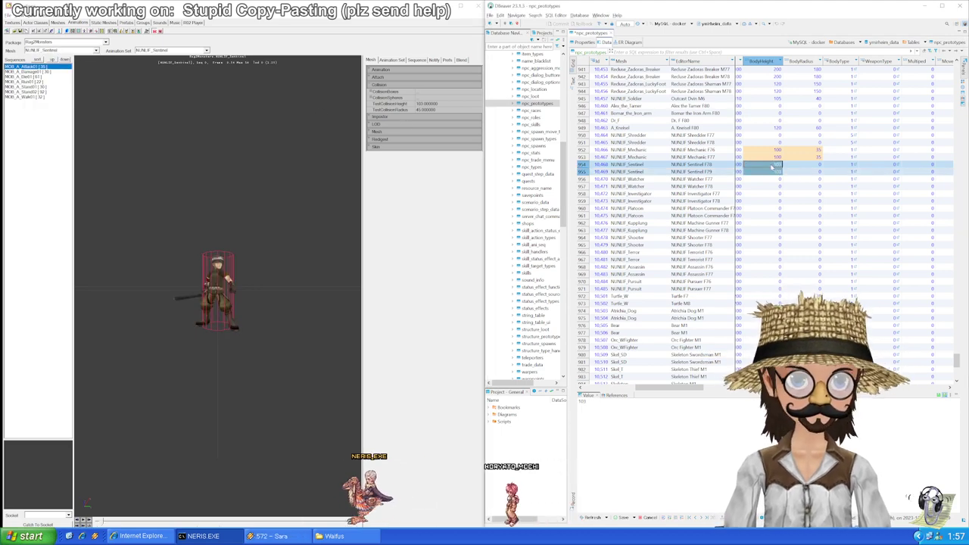
pyautogui.write('103')
pyautogui.press('Right')
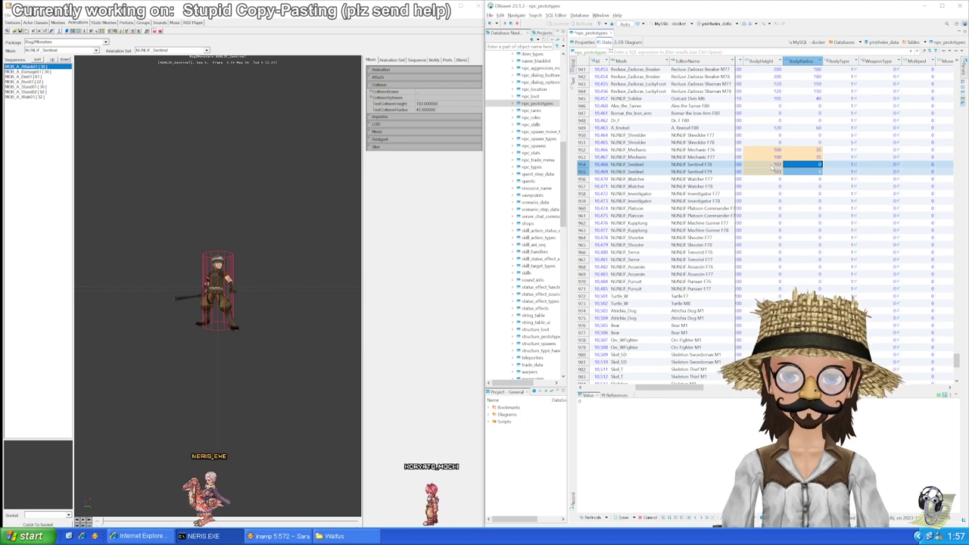
pyautogui.hotkey('ctrl', 'v')
pyautogui.press('Down')
pyautogui.press('Left')
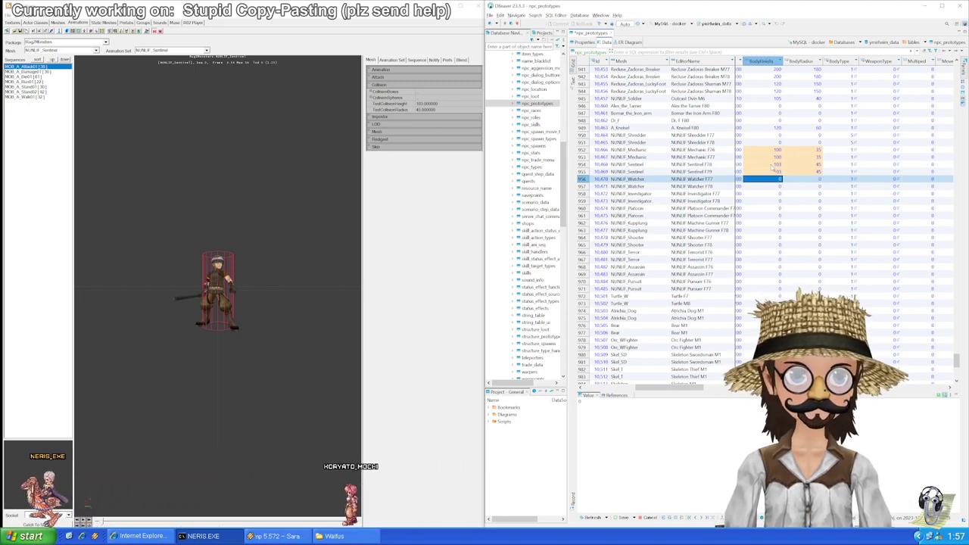
# Step: Load the NUNLIF_Watcher mesh in the animation viewer and set body height 105 and body radius 40 in both of its table rows
pyautogui.click(91, 50)
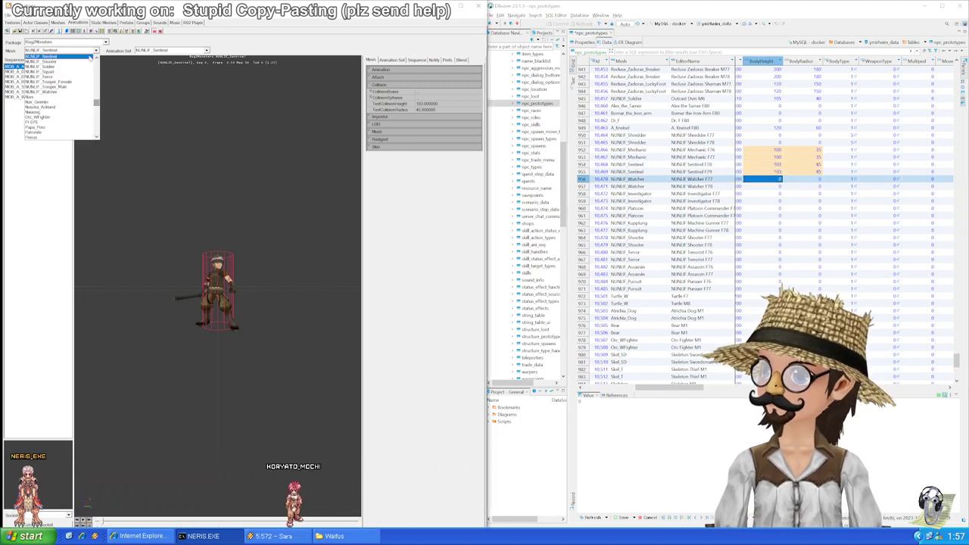
pyautogui.click(67, 92)
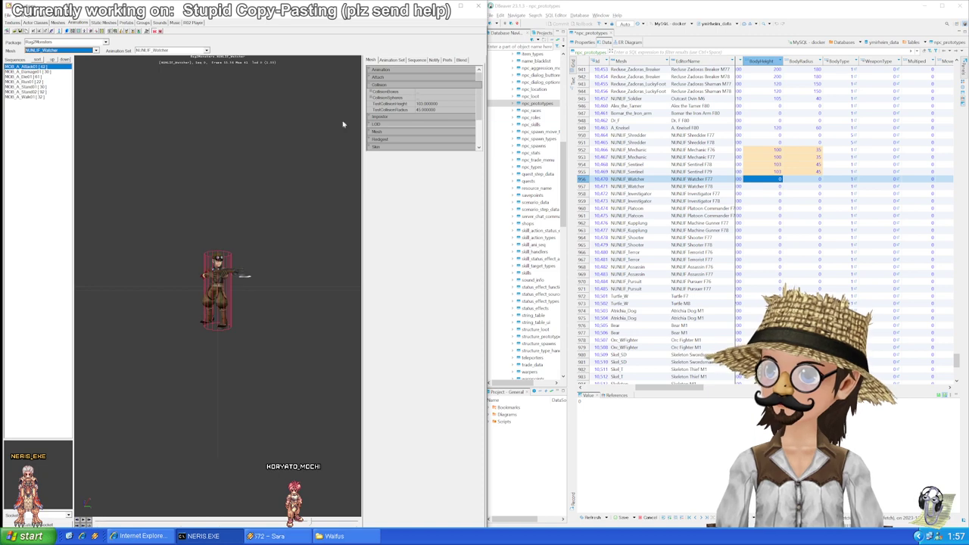
pyautogui.click(766, 180)
pyautogui.hotkey('shift', 'Down')
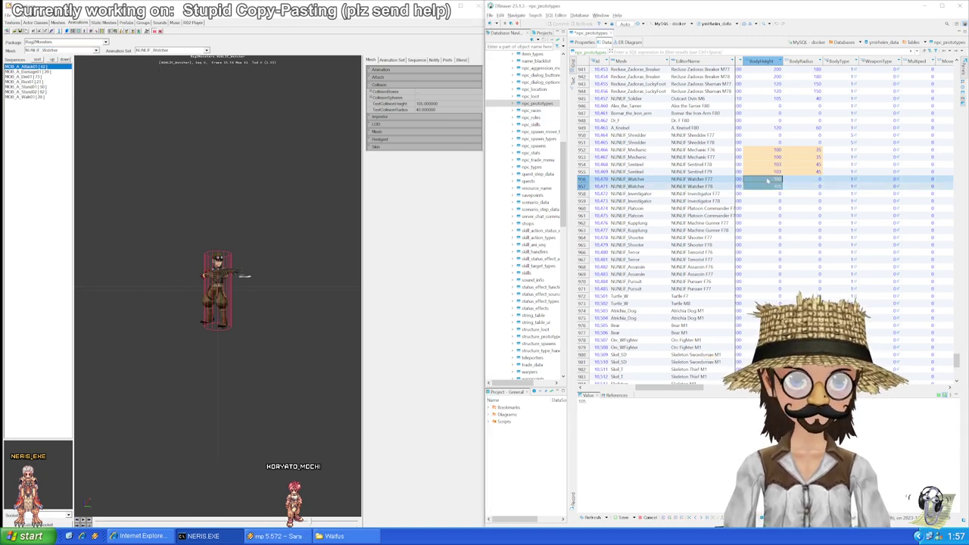
pyautogui.press('Right')
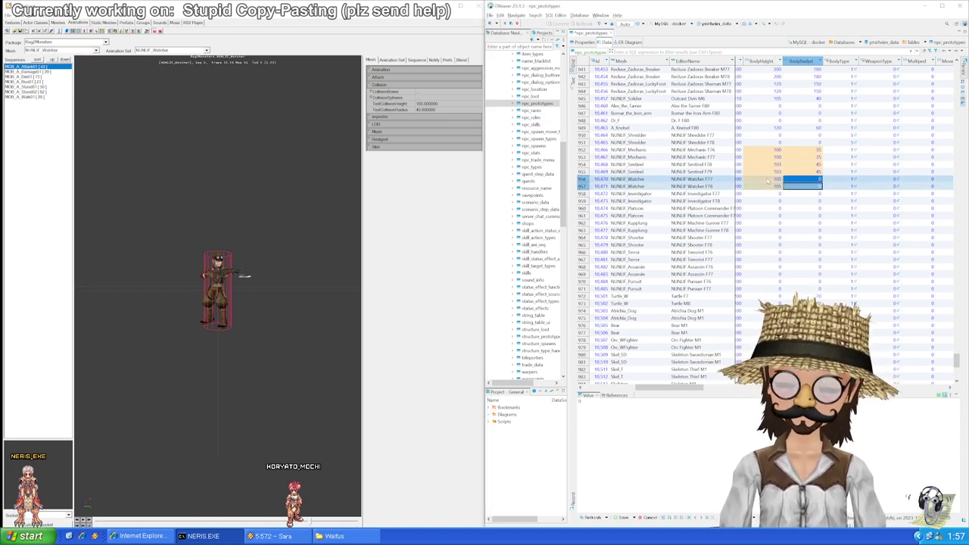
pyautogui.press('Down')
pyautogui.press('Left')
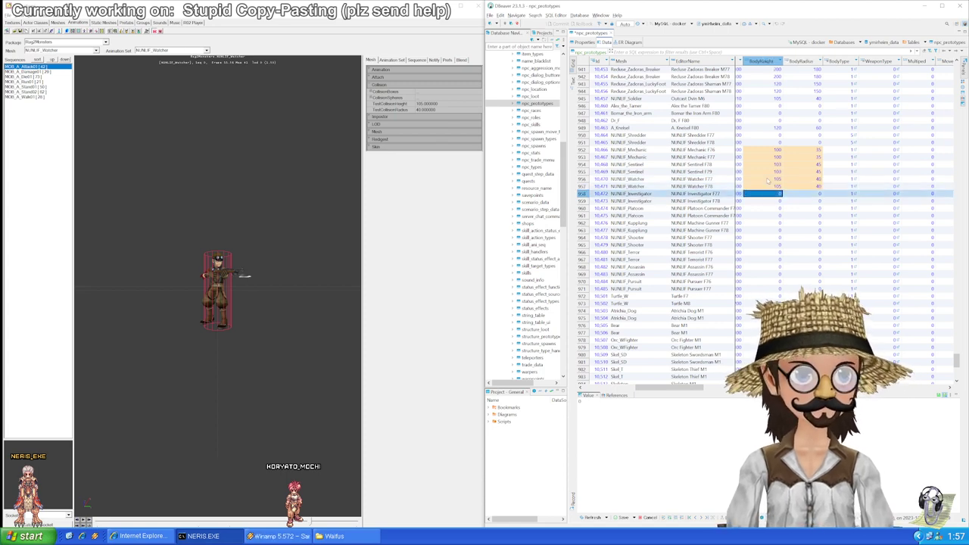
# Step: Load the NUNLIF_Investigator mesh in the animation viewer and set body height 100 and body radius 30 in both of its table rows
pyautogui.click(83, 50)
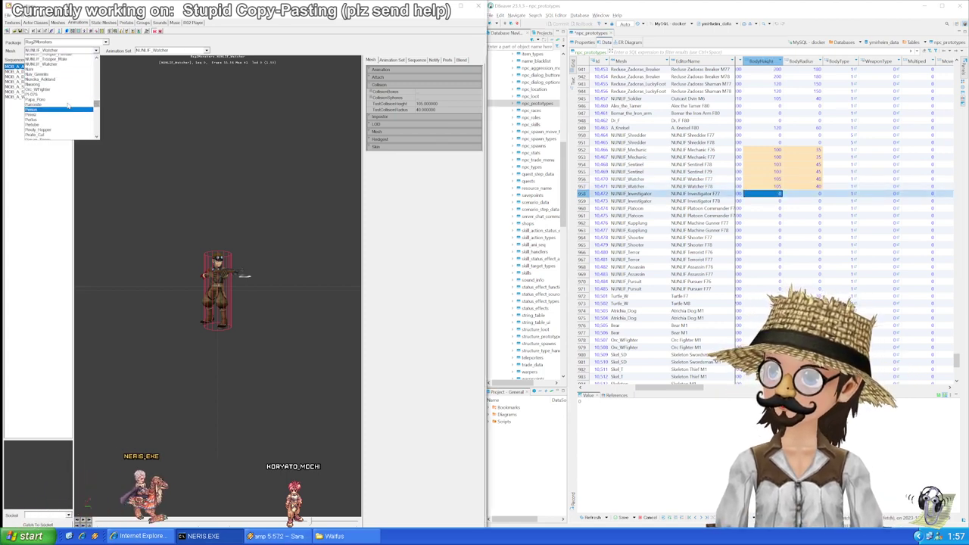
pyautogui.scroll(3, 70, 95)
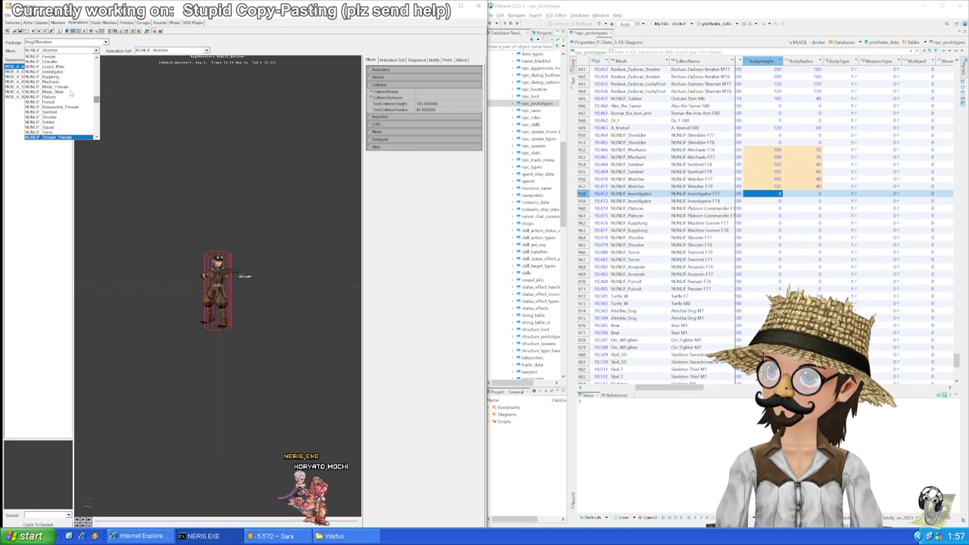
pyautogui.click(62, 74)
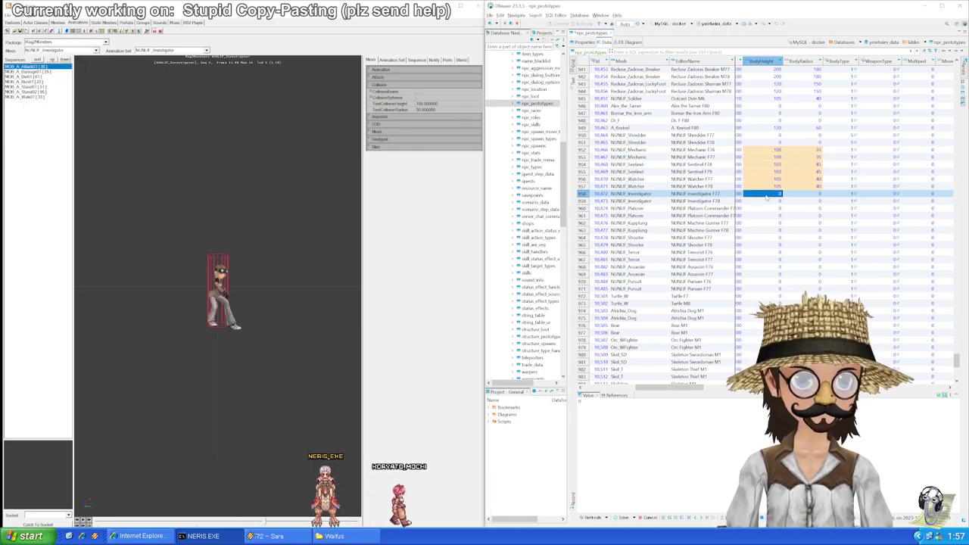
pyautogui.write('100 100')
pyautogui.press('Right')
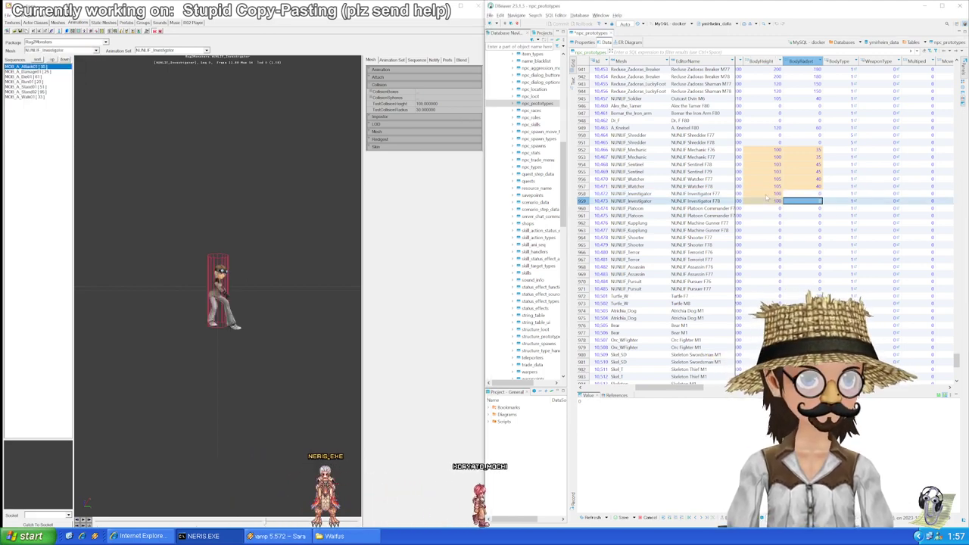
pyautogui.write('30')
pyautogui.press('Down')
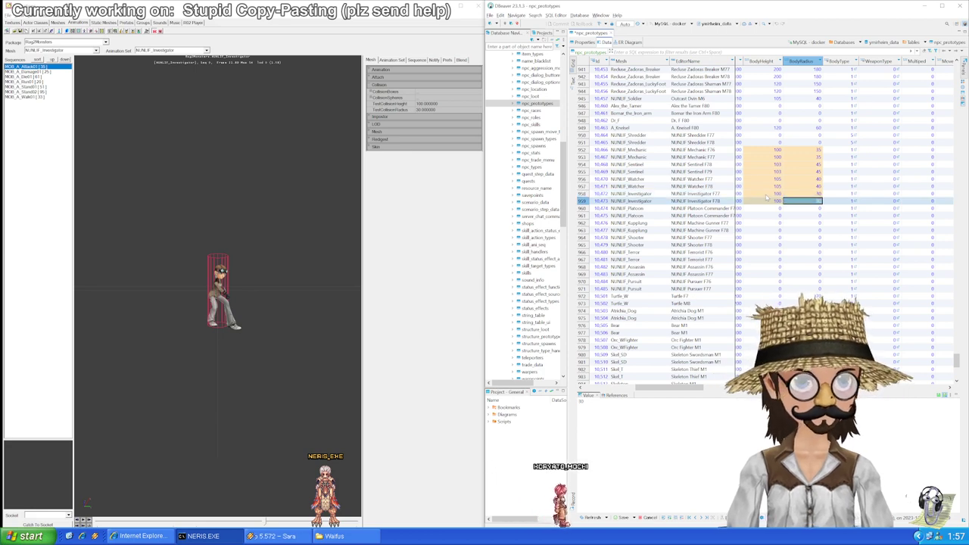
pyautogui.press('Left')
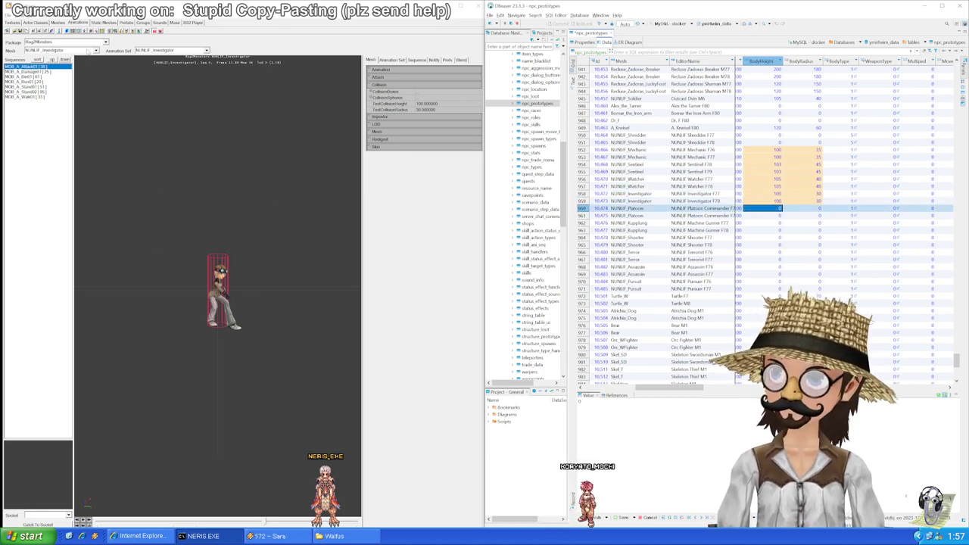
# Step: Load the NUNLIF_Platoon mesh in the animation viewer and set body height 100 and body radius 50 in both of its table rows
pyautogui.click(87, 51)
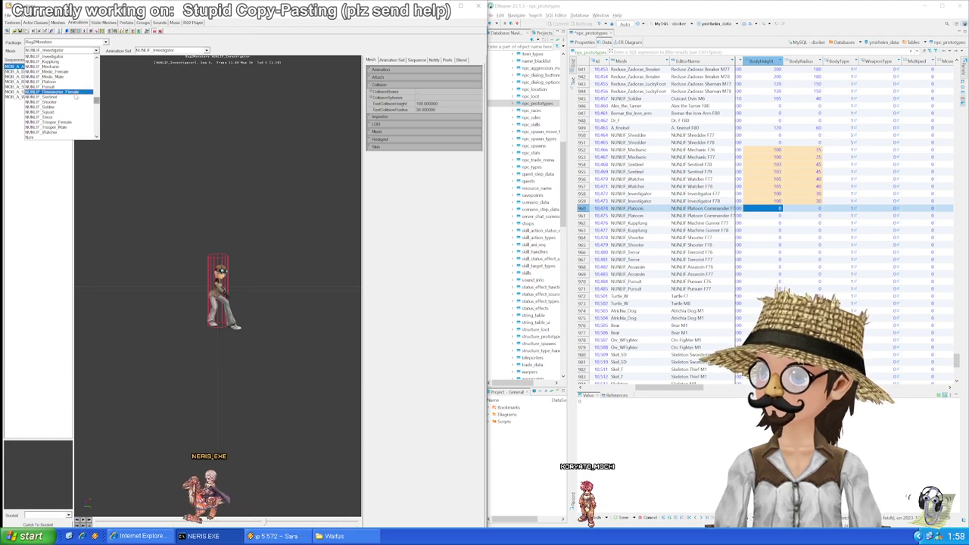
pyautogui.click(53, 81)
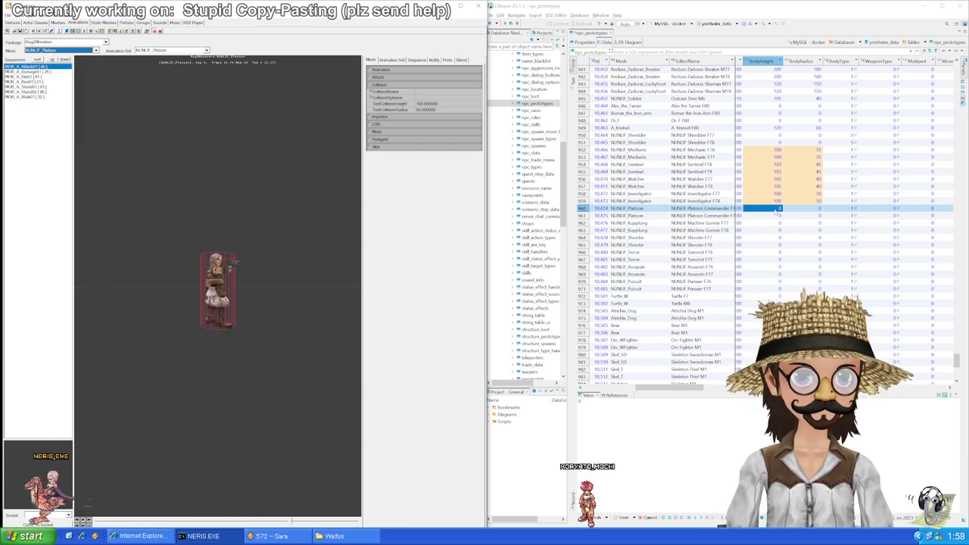
pyautogui.click(771, 210)
pyautogui.hotkey('shift', 'Down')
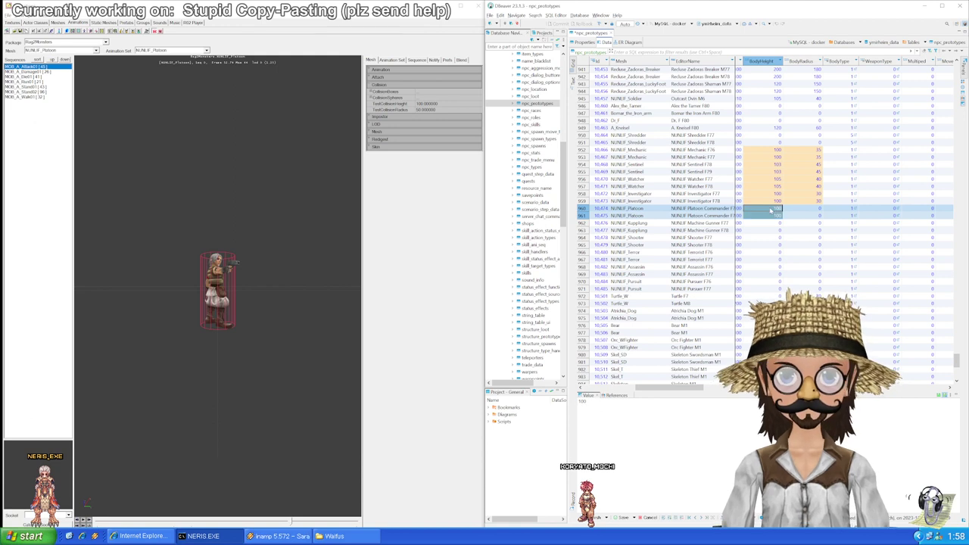
pyautogui.press('Right')
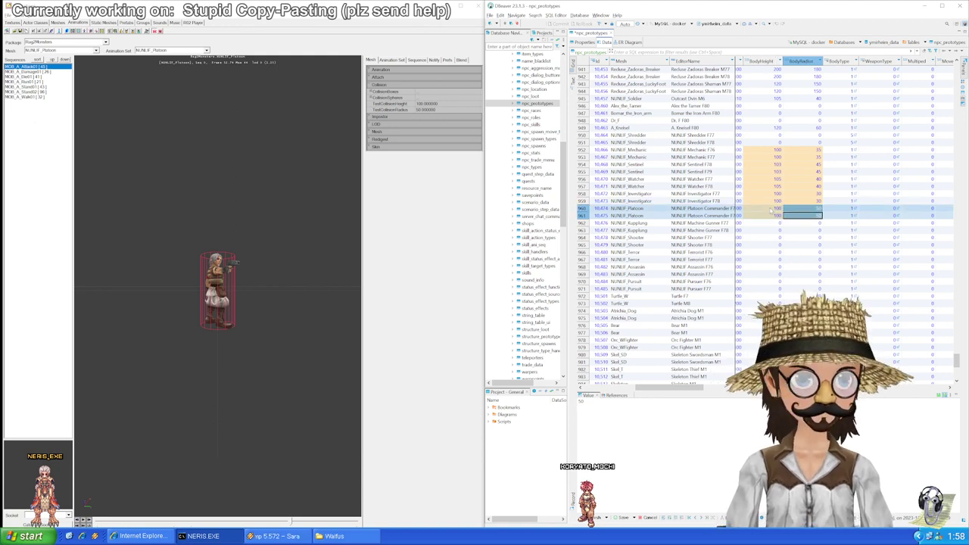
pyautogui.press('Down')
pyautogui.press('Down')
pyautogui.press('Left')
# Step: Select the body height cells of both NUNLIF_Kupplung rows and load that mesh in the animation viewer
pyautogui.hotkey('shift', 'Down')
pyautogui.hotkey('shift', 'Down')
pyautogui.hotkey('shift', 'Up')
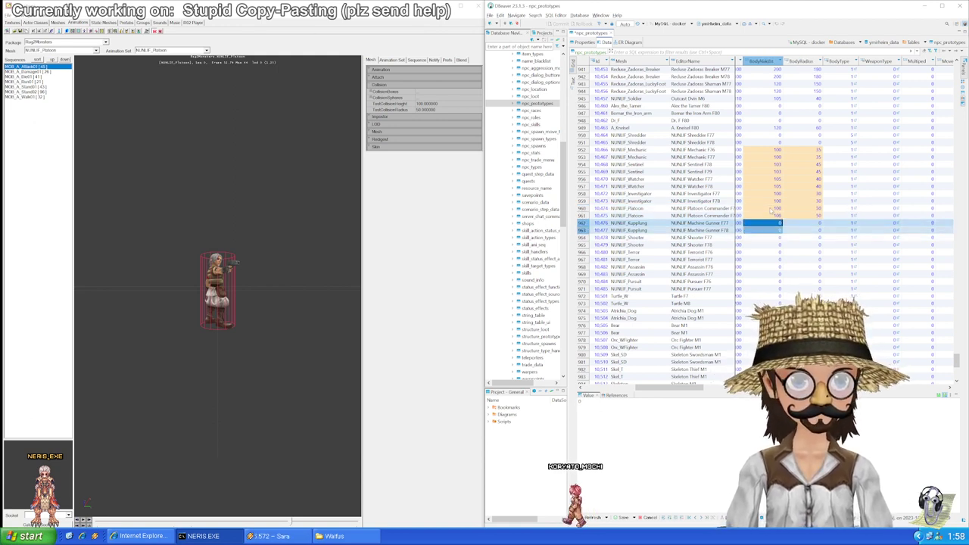
pyautogui.click(73, 49)
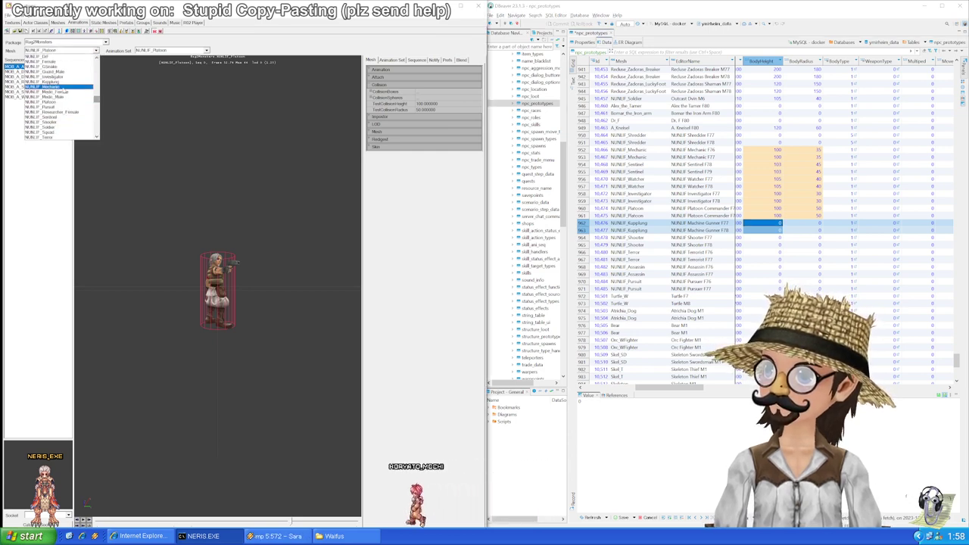
pyautogui.click(46, 66)
# Step: Set body height 110 and body radius 60 in both NUNLIF_Kupplung rows and save the table
pyautogui.write('10')
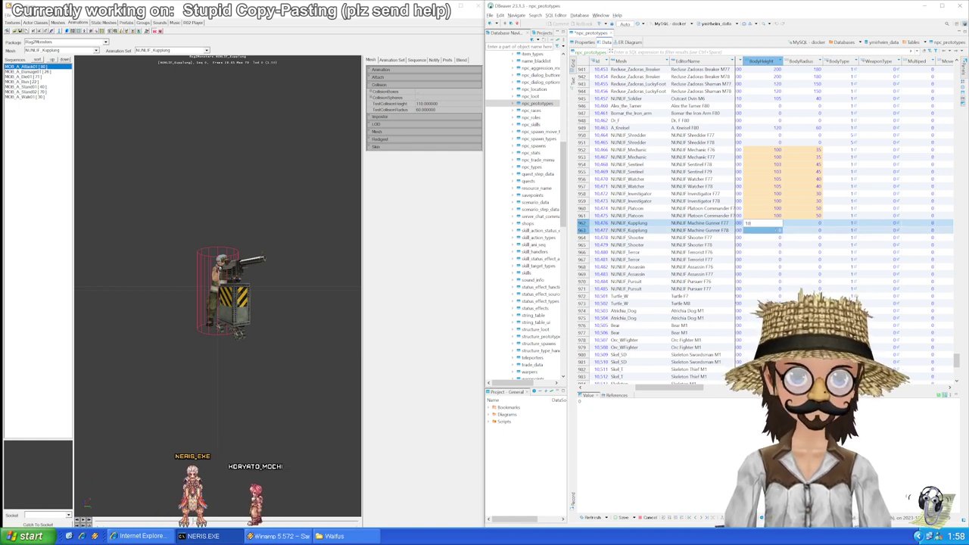
pyautogui.click(774, 225)
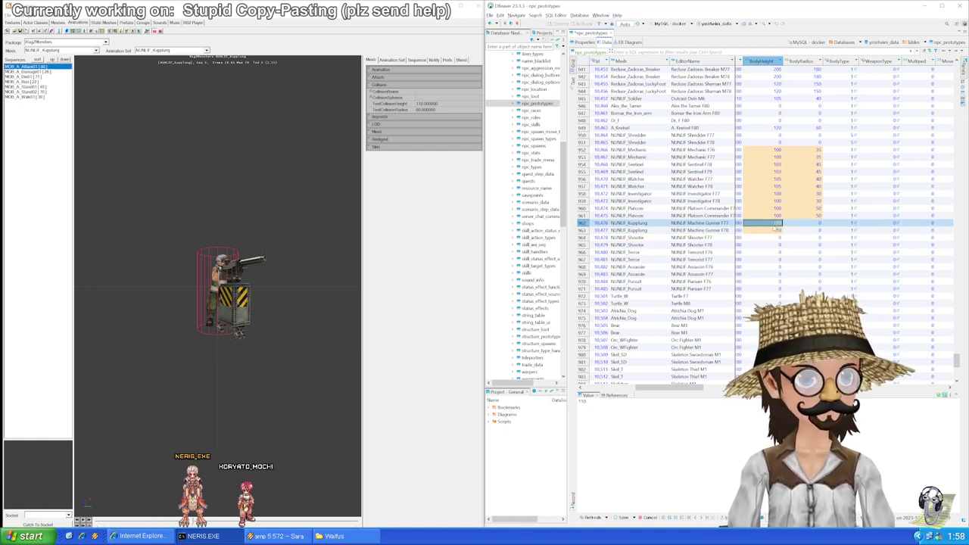
pyautogui.hotkey('shift', 'Down')
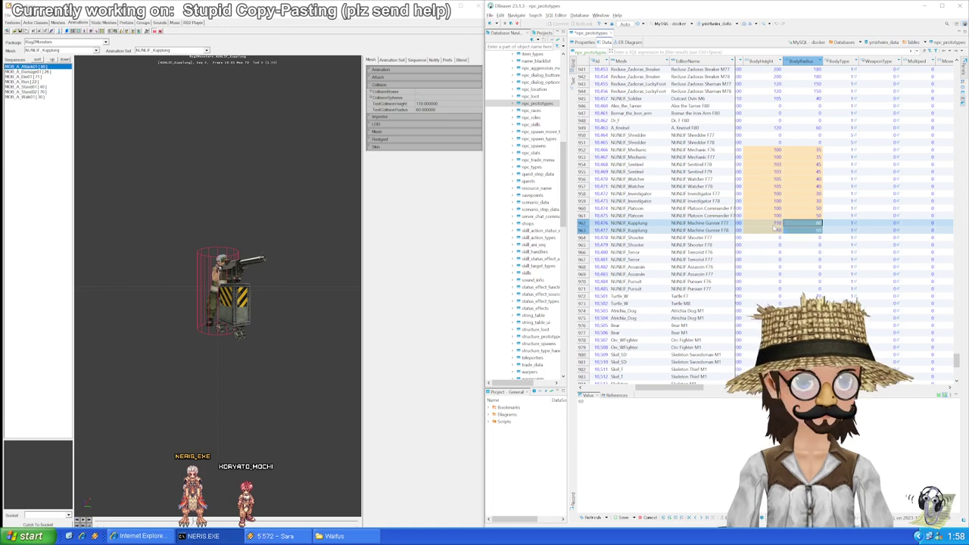
pyautogui.press('Down')
pyautogui.press('Left')
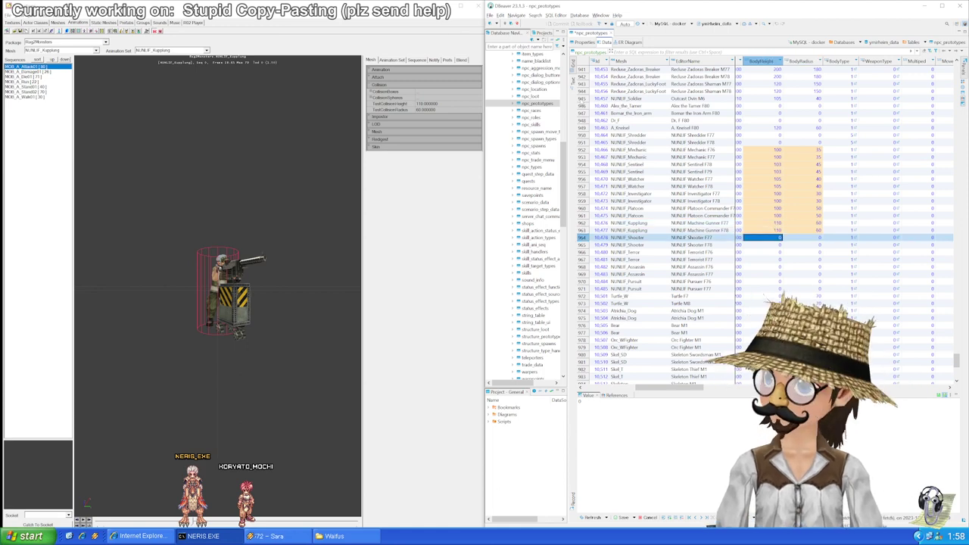
pyautogui.hotkey('ctrl', 's')
pyautogui.press('Return')
# Step: Load the NUNLIF_Shooter mesh in the animation viewer and set body height 100 and body radius 50 in both of its table rows
pyautogui.scroll(-4, 758, 182)
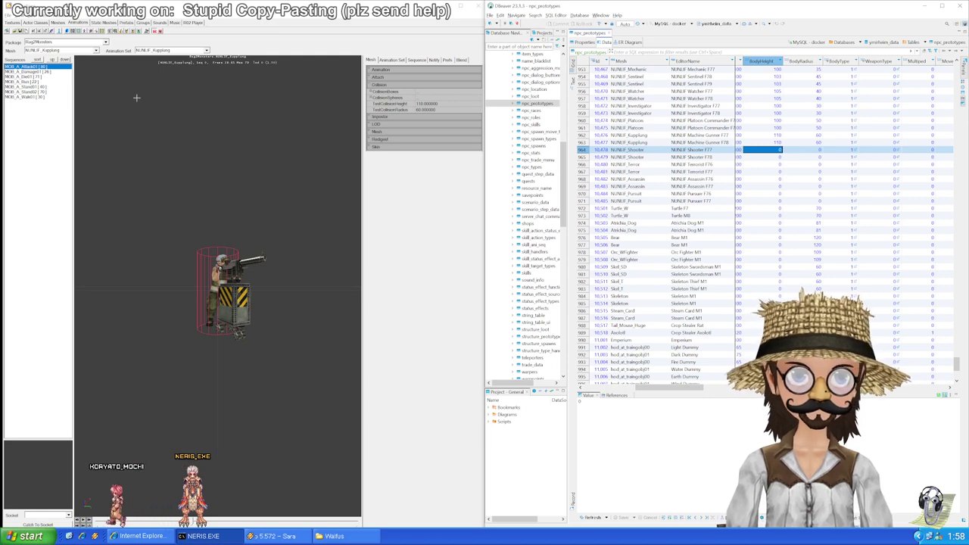
pyautogui.click(85, 49)
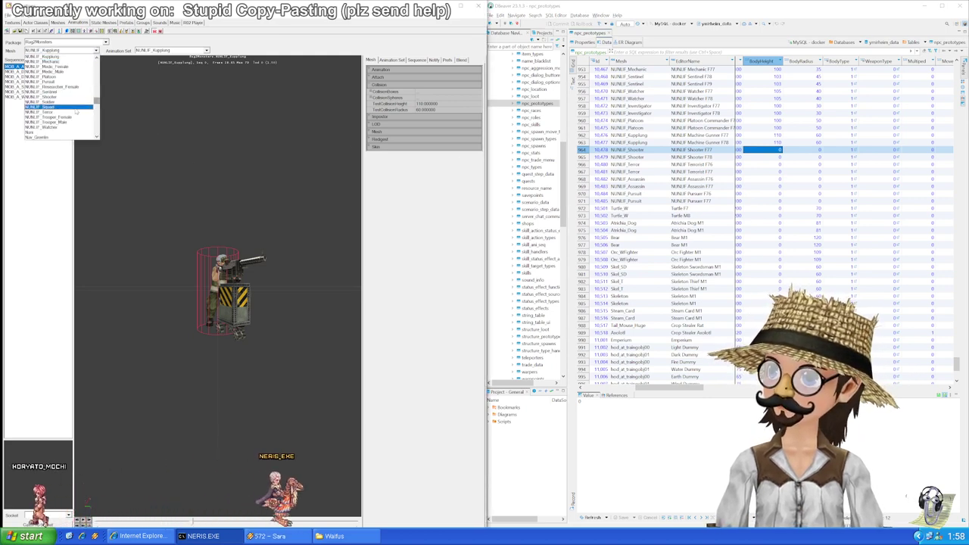
pyautogui.click(61, 97)
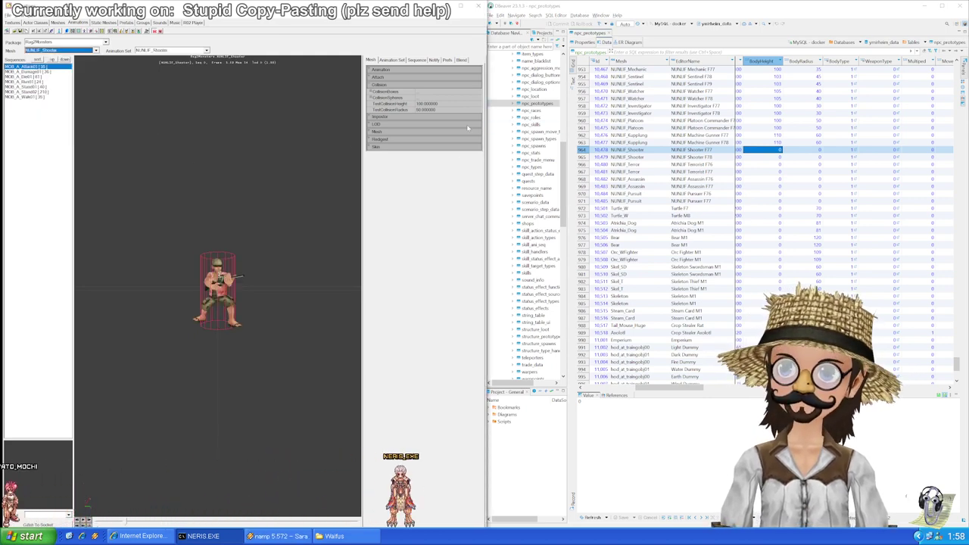
pyautogui.click(763, 149)
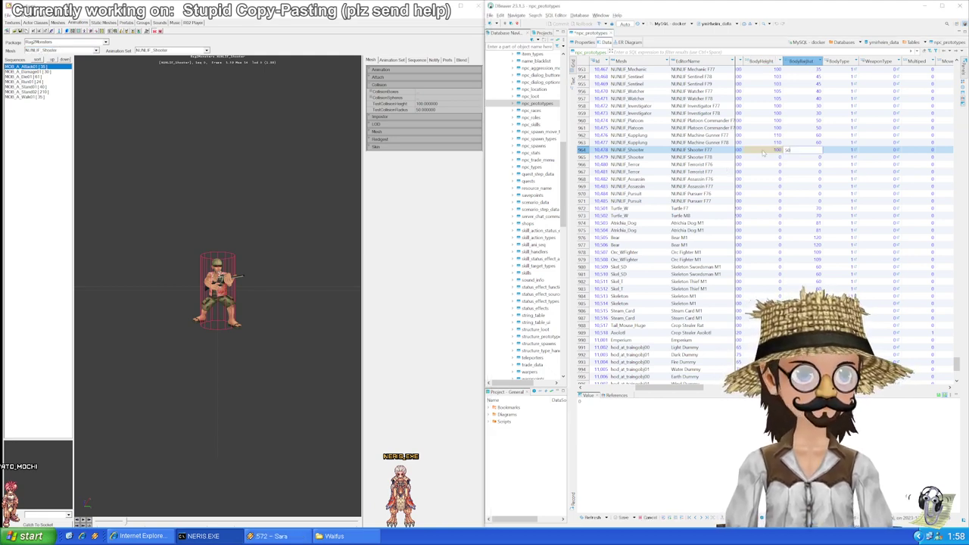
pyautogui.write('50')
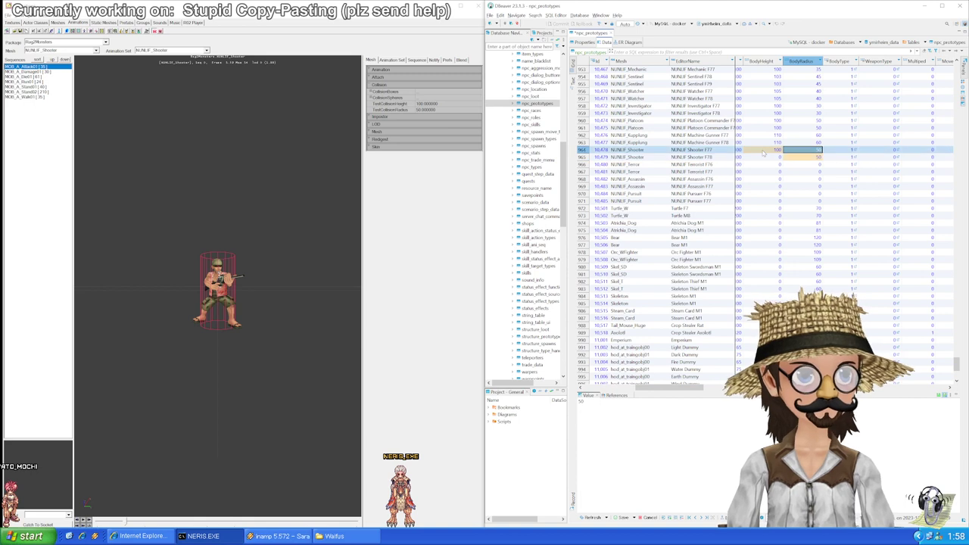
pyautogui.hotkey('ctrl', 'v')
pyautogui.press('Down')
pyautogui.hotkey('ctrl', 'v')
pyautogui.press('Down')
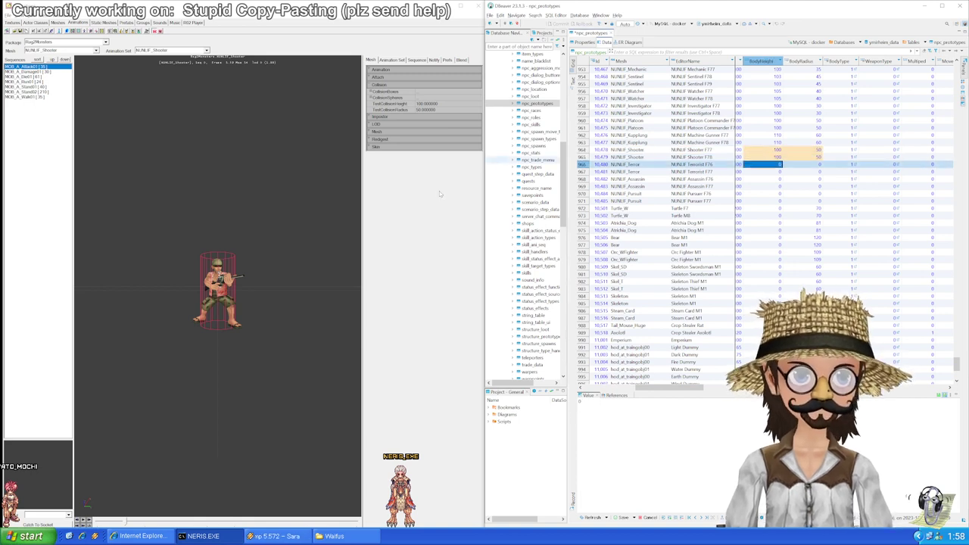
# Step: Save the table and load the NUNLIF_Terror mesh in the animation viewer
pyautogui.hotkey('ctrl', 's')
pyautogui.click(69, 50)
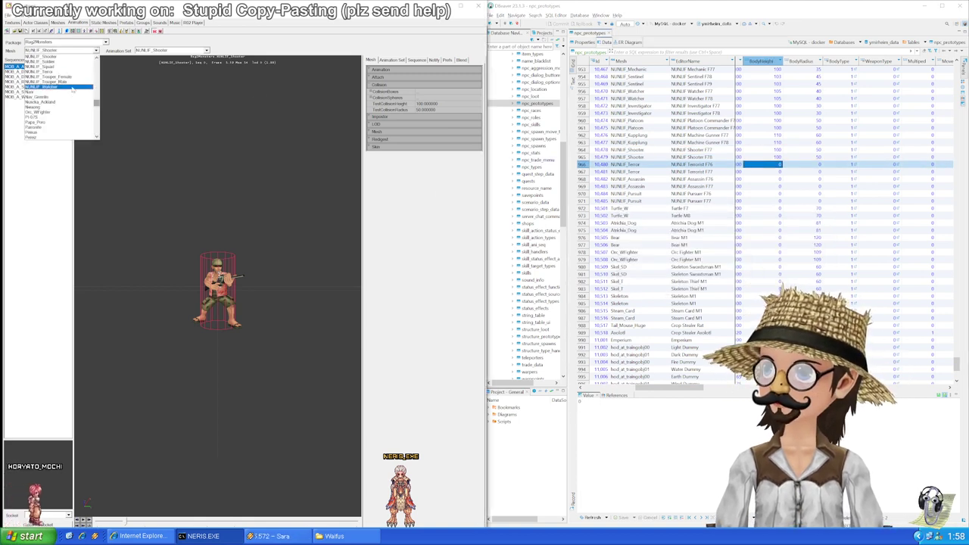
pyautogui.scroll(1, 71, 90)
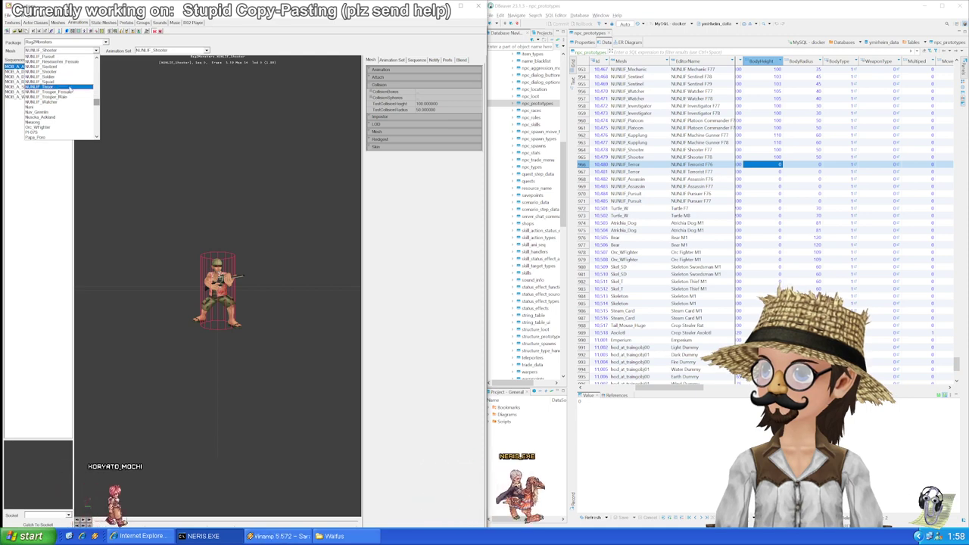
pyautogui.click(70, 88)
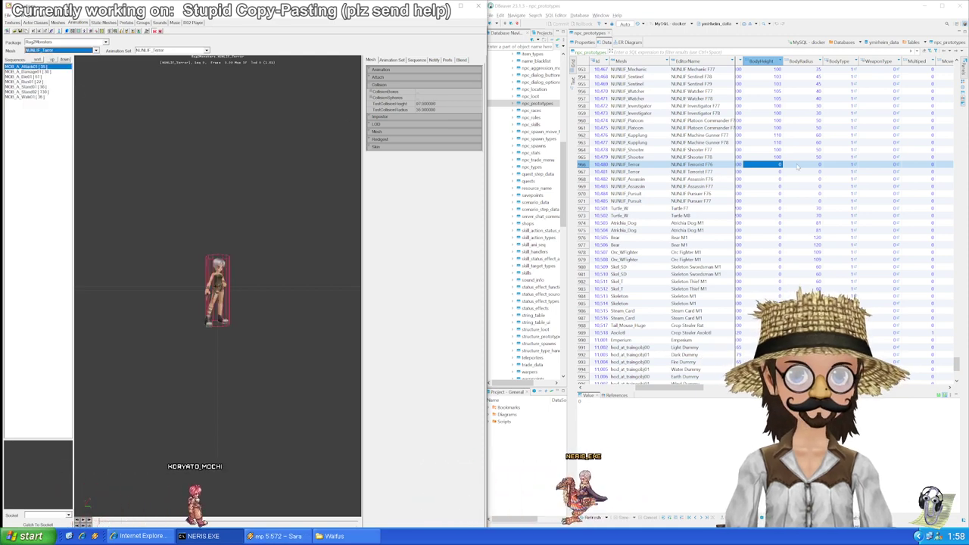
# Step: Set body height 97 and body radius 35 in both NUNLIF_Terror rows
pyautogui.click(777, 167)
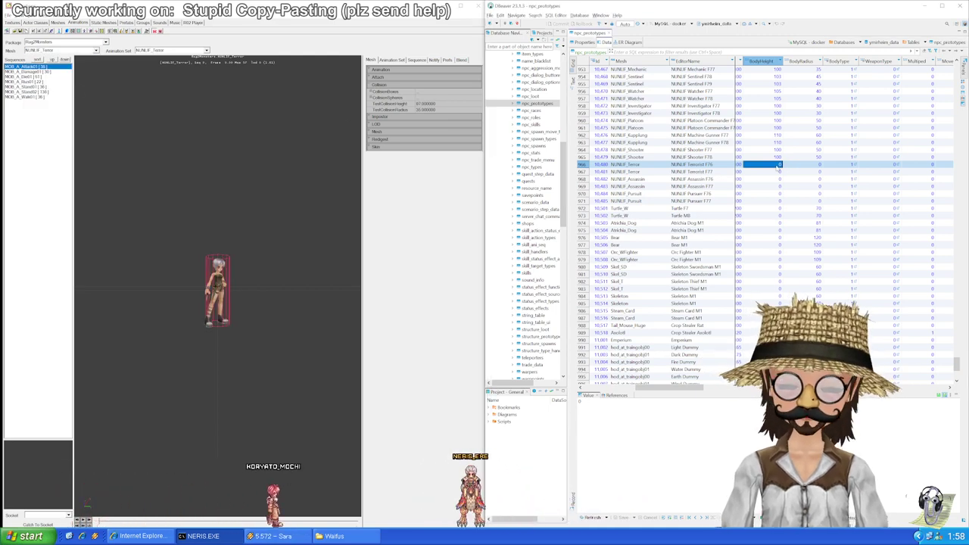
pyautogui.press('Down')
pyautogui.write('97')
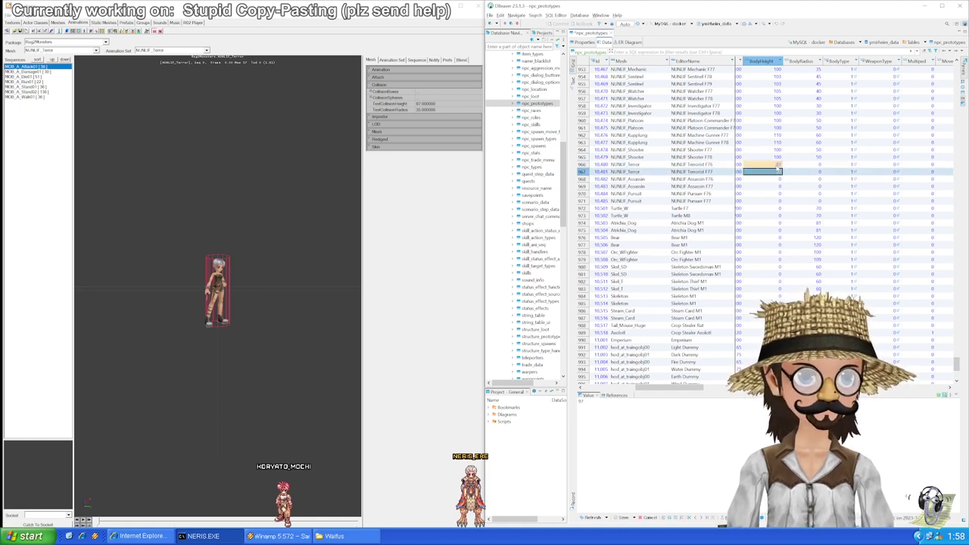
pyautogui.press('Up')
pyautogui.press('Right')
pyautogui.hotkey('shift', 'Down')
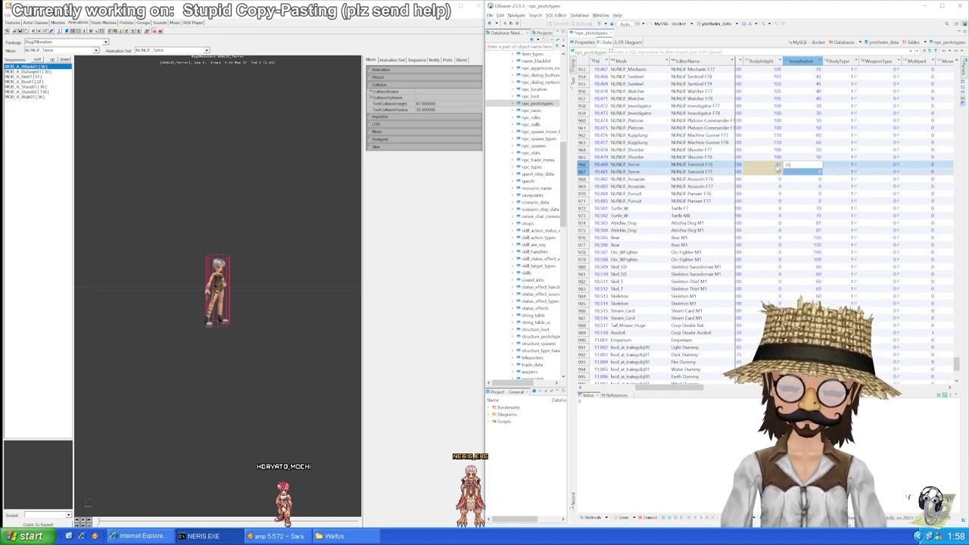
pyautogui.hotkey('ctrl', 'v')
pyautogui.press('Down')
pyautogui.press('Left')
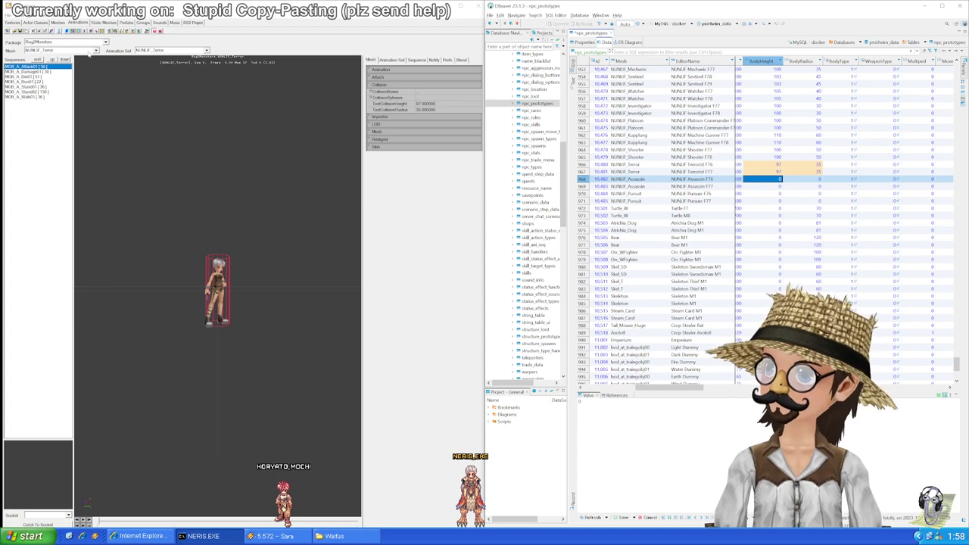
# Step: Load the NUNLIF_Assassin mesh in the animation viewer and set body height 110 and body radius 40 in both of its table rows
pyautogui.click(89, 51)
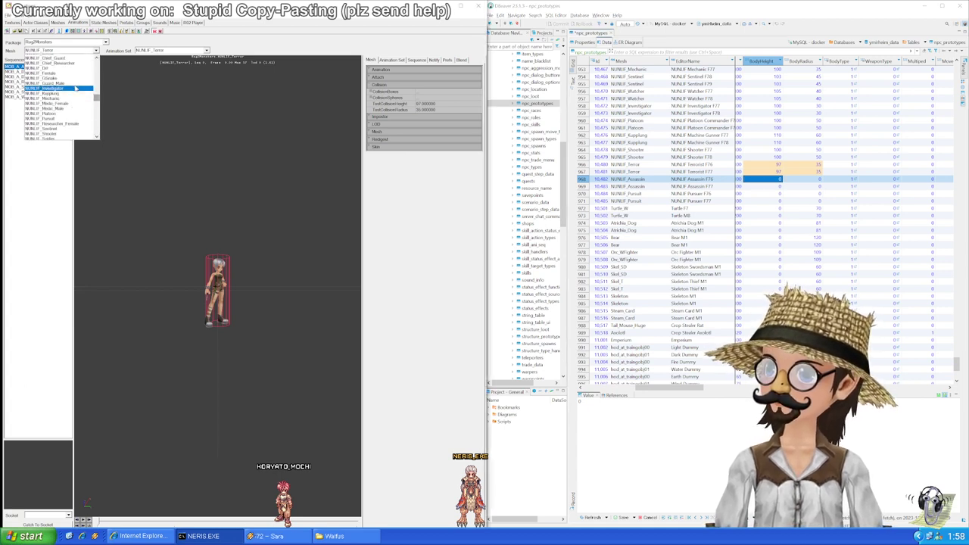
pyautogui.scroll(3, 75, 88)
pyautogui.click(75, 82)
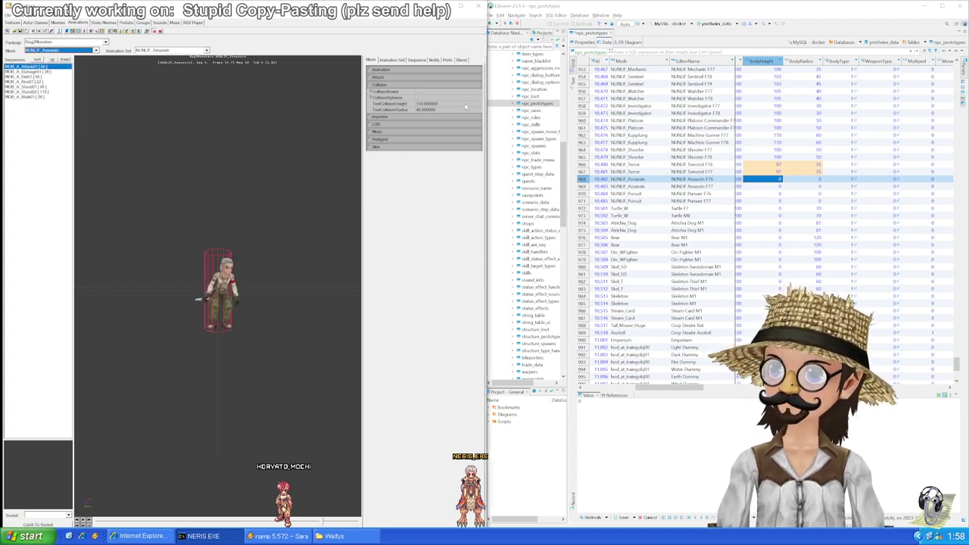
pyautogui.click(758, 181)
pyautogui.hotkey('shift', 'Down')
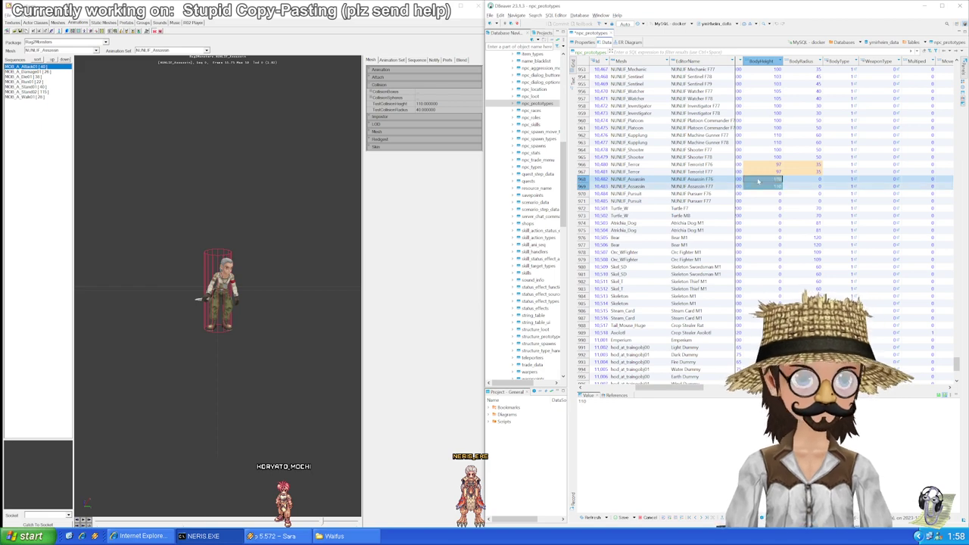
pyautogui.press('Right')
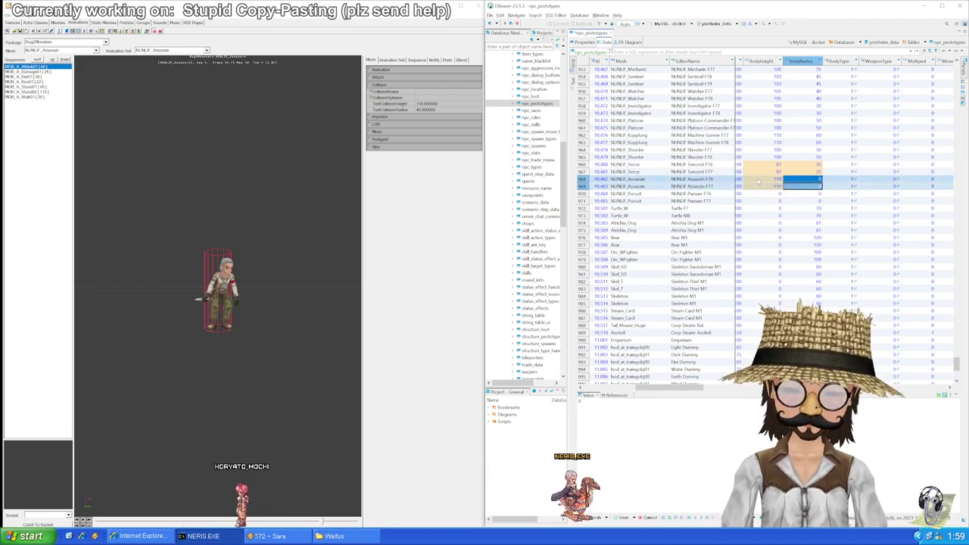
pyautogui.press('Return')
pyautogui.press('Down')
pyautogui.press('Left')
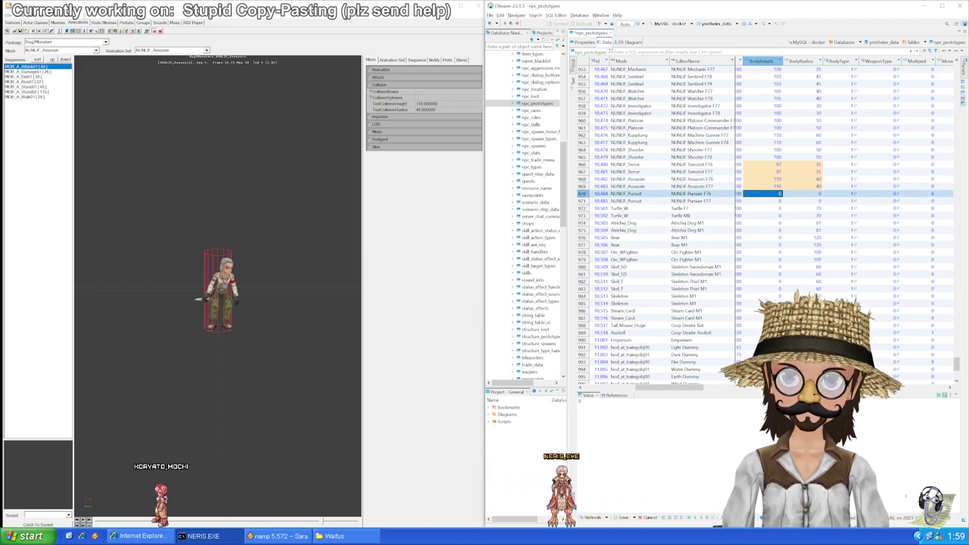
# Step: Load the NUNLIF_Pursuit mesh, set body height 40 and body radius 55 in both of its rows, and save the table
pyautogui.click(95, 50)
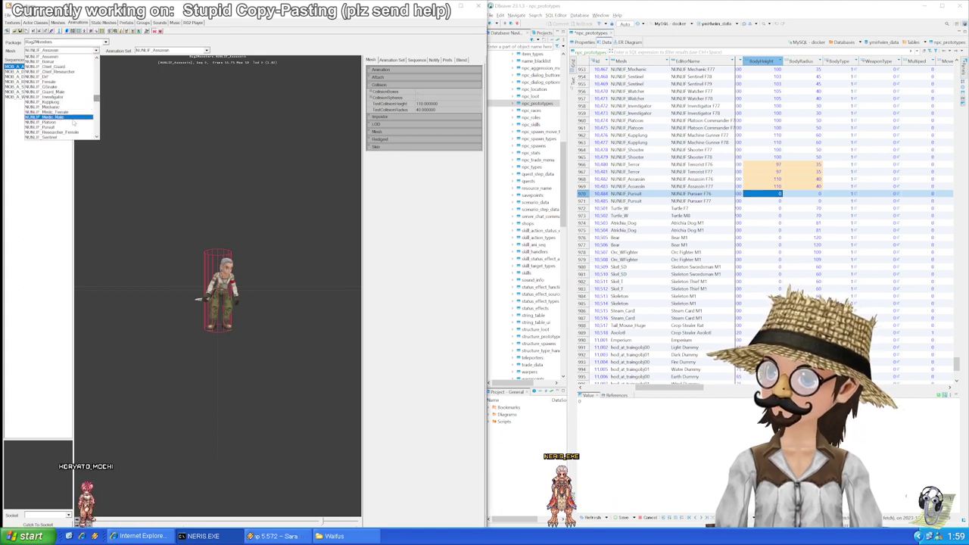
pyautogui.click(63, 112)
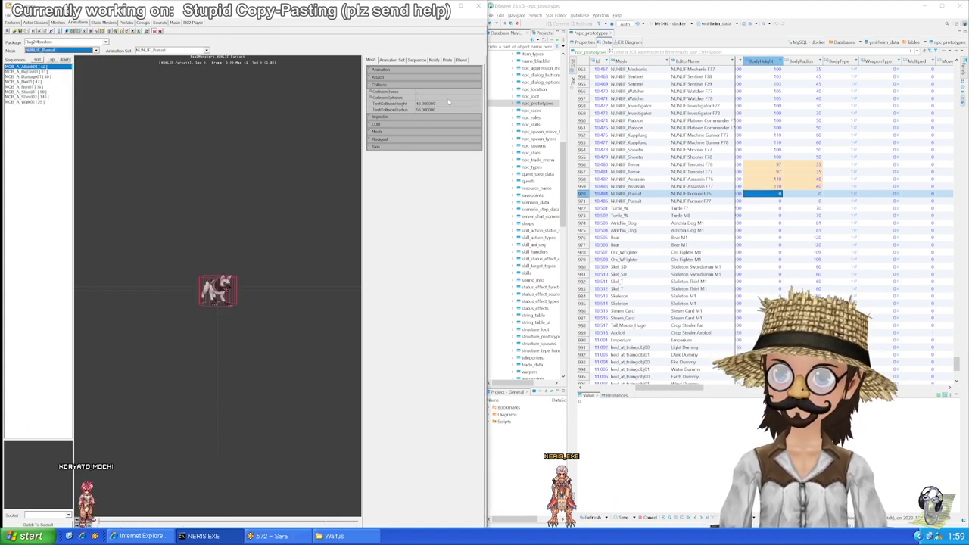
pyautogui.click(776, 197)
pyautogui.keyDown('shift'); pyautogui.click(773, 199); pyautogui.keyUp('shift')
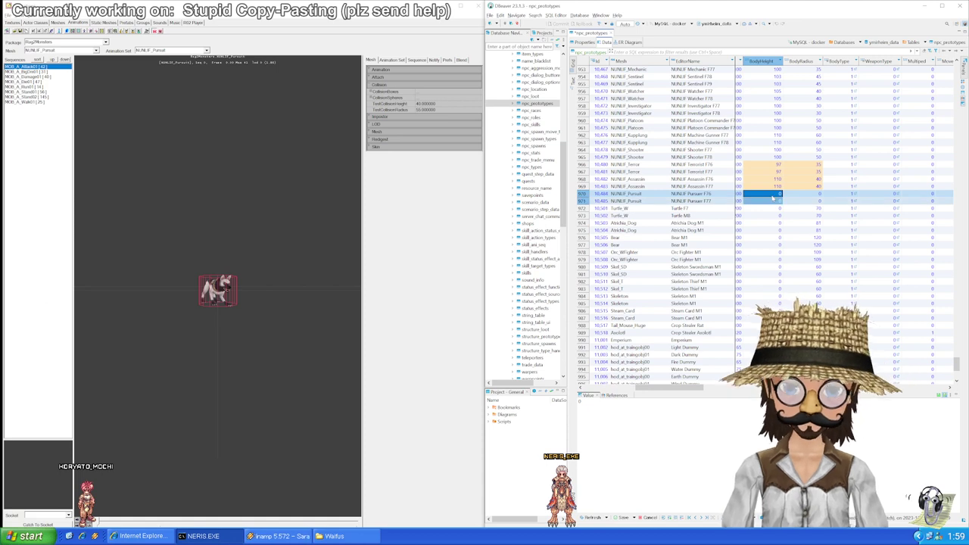
pyautogui.press('Right')
pyautogui.hotkey('shift', 'Up')
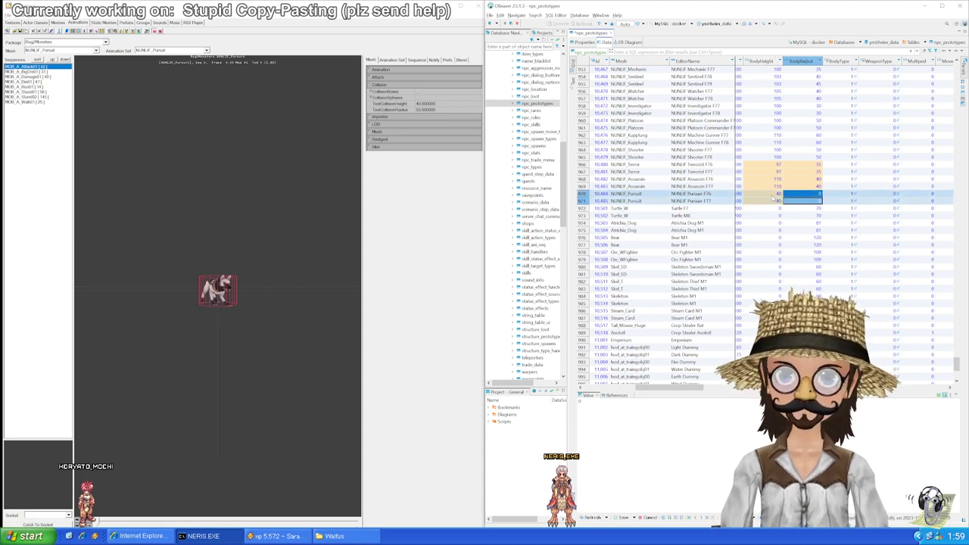
pyautogui.hotkey('ctrl', 's')
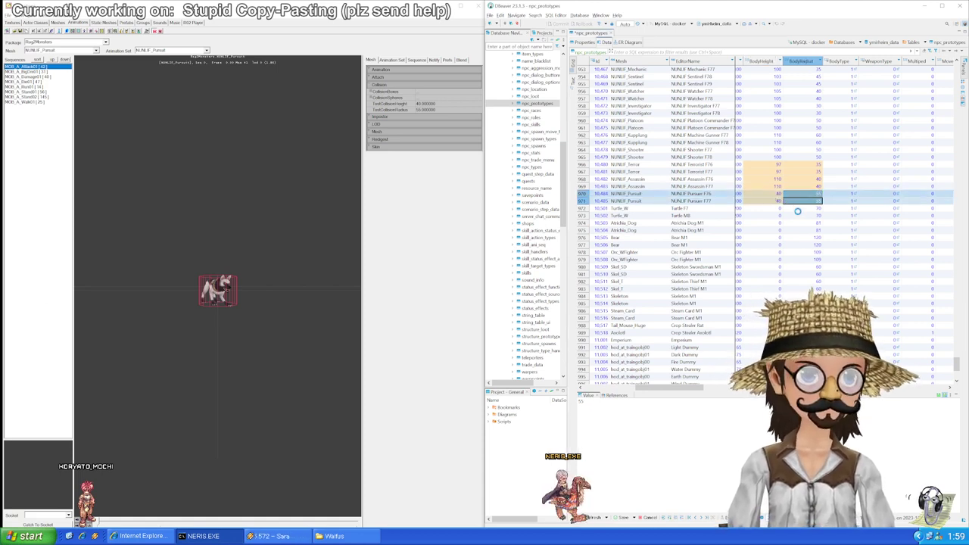
# Step: Select the body height cell of the first Turtle_W row and load the Turtle_W mesh in the animation viewer
pyautogui.scroll(-2, 780, 201)
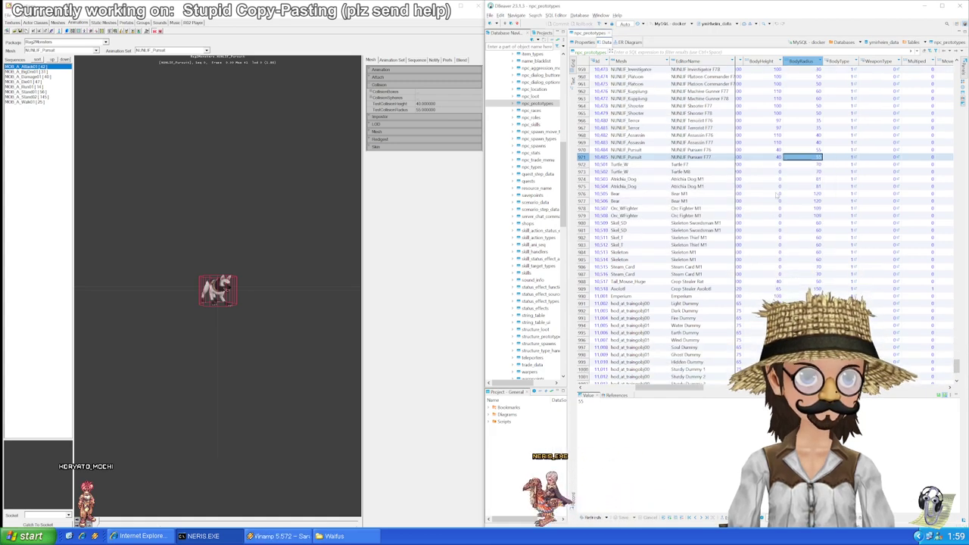
pyautogui.click(775, 164)
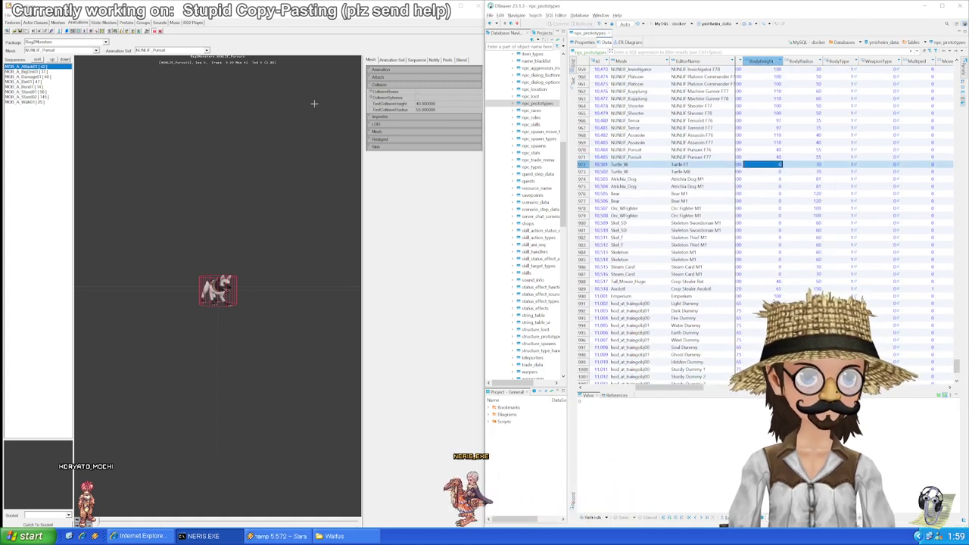
pyautogui.click(60, 50)
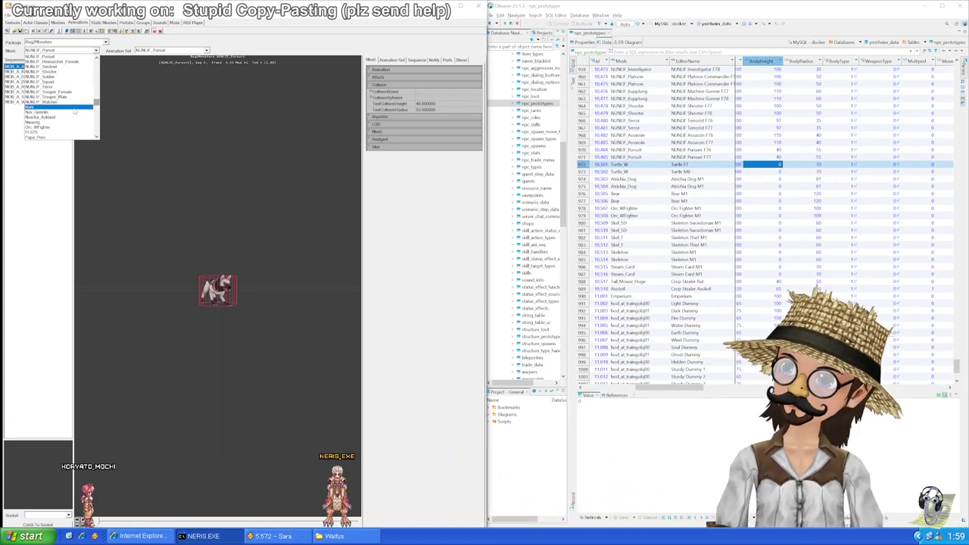
pyautogui.scroll(-3, 64, 104)
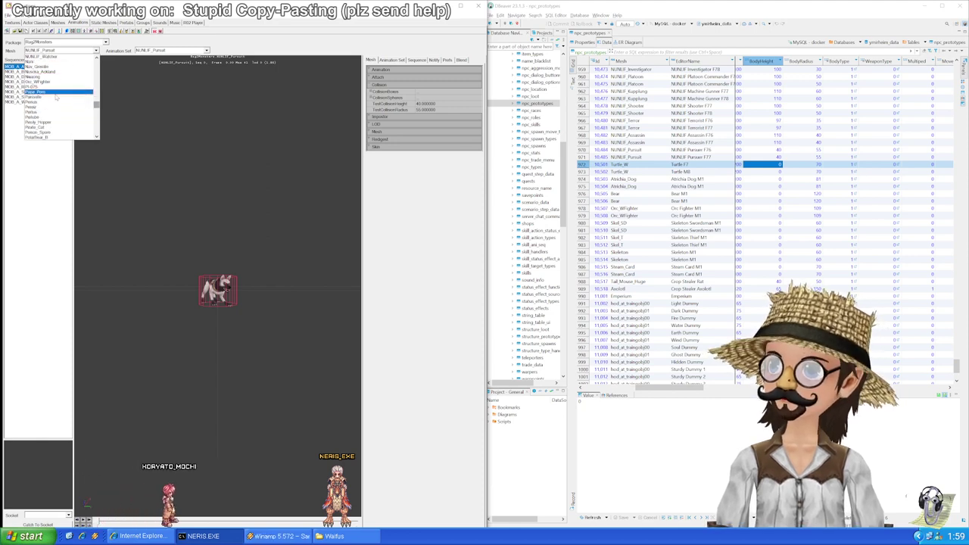
pyautogui.scroll(1, 55, 96)
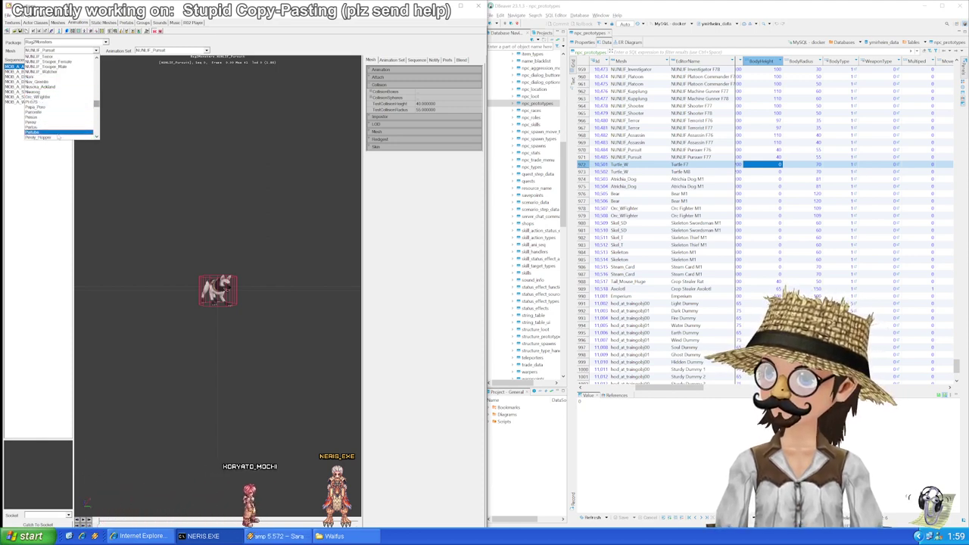
pyautogui.scroll(-2, 55, 129)
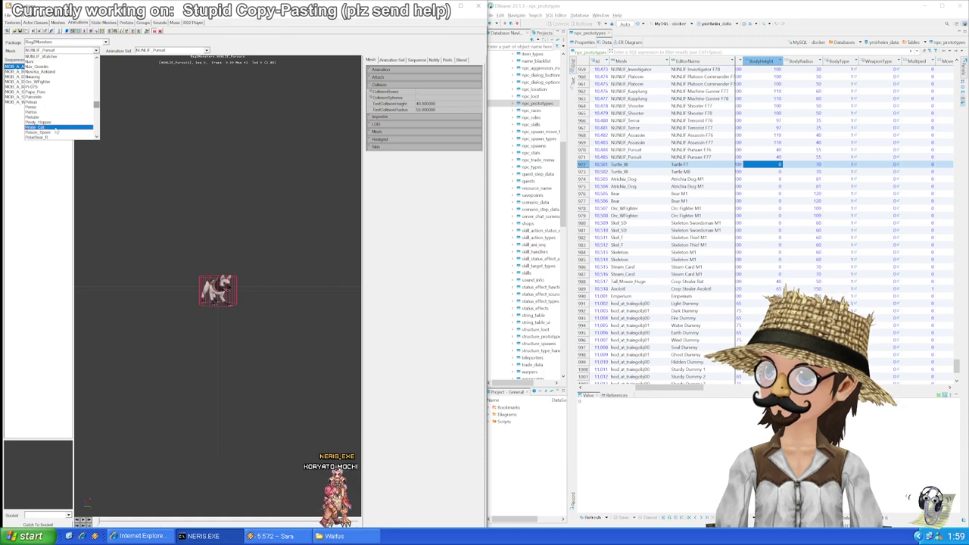
pyautogui.scroll(-1, 55, 133)
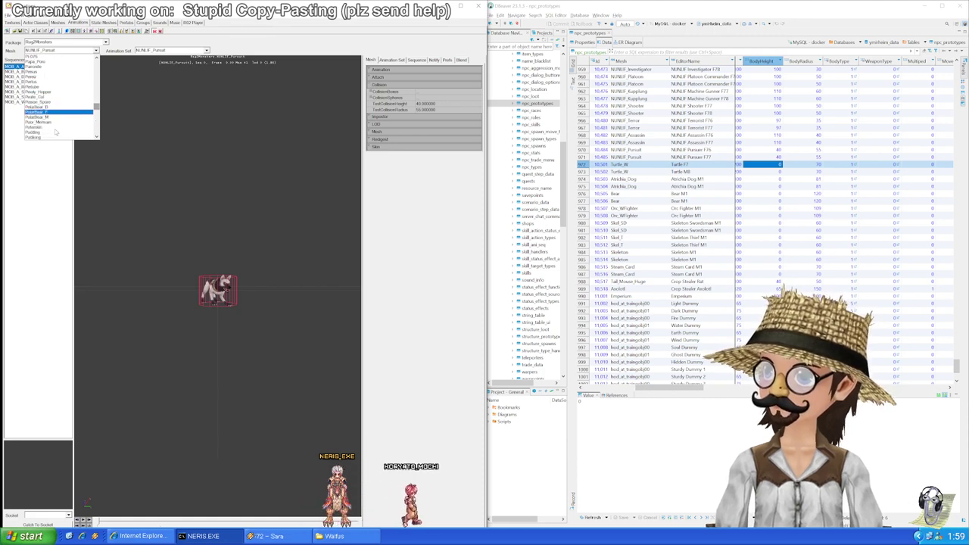
pyautogui.scroll(-5, 56, 129)
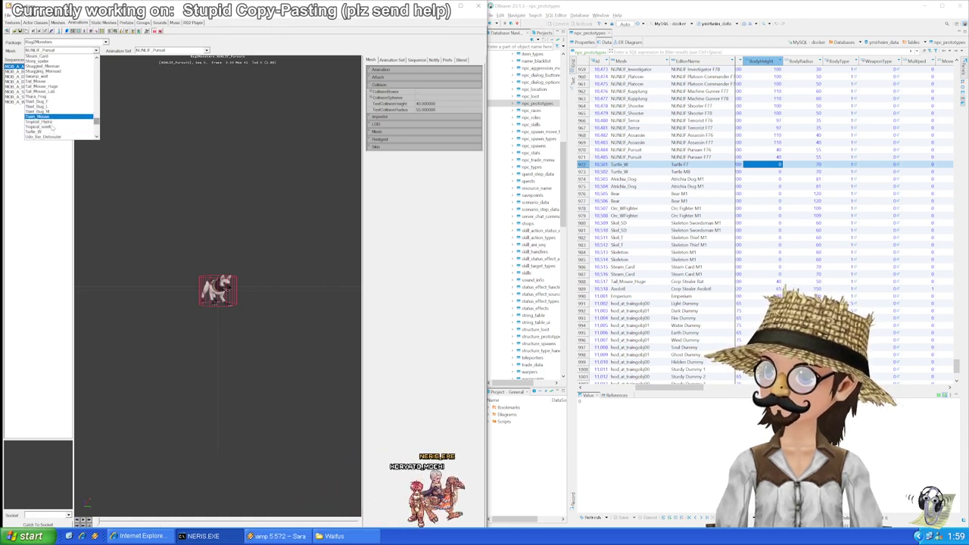
pyautogui.click(53, 126)
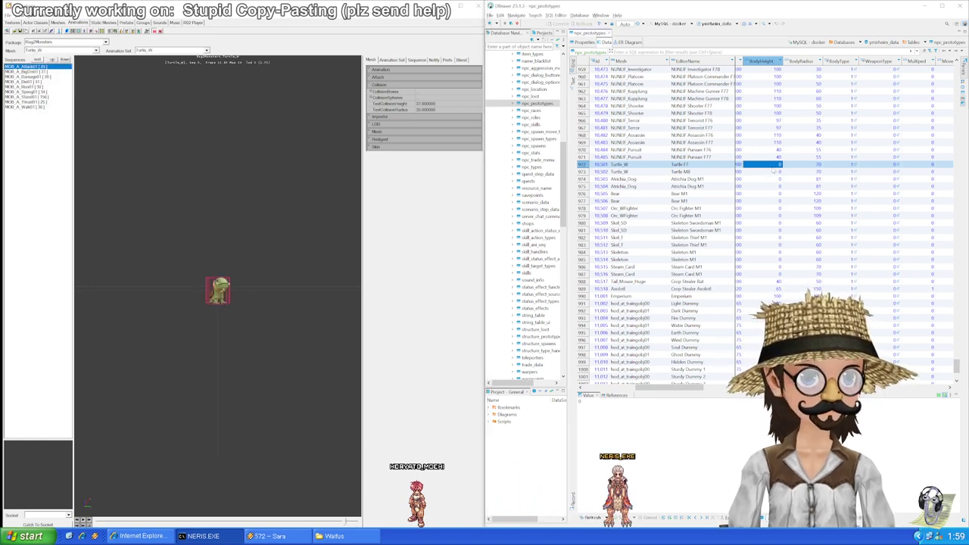
# Step: Set body height 37 and body radius 35 in both Turtle_W rows
pyautogui.keyDown('shift'); pyautogui.click(772, 170); pyautogui.keyUp('shift')
pyautogui.press('Right')
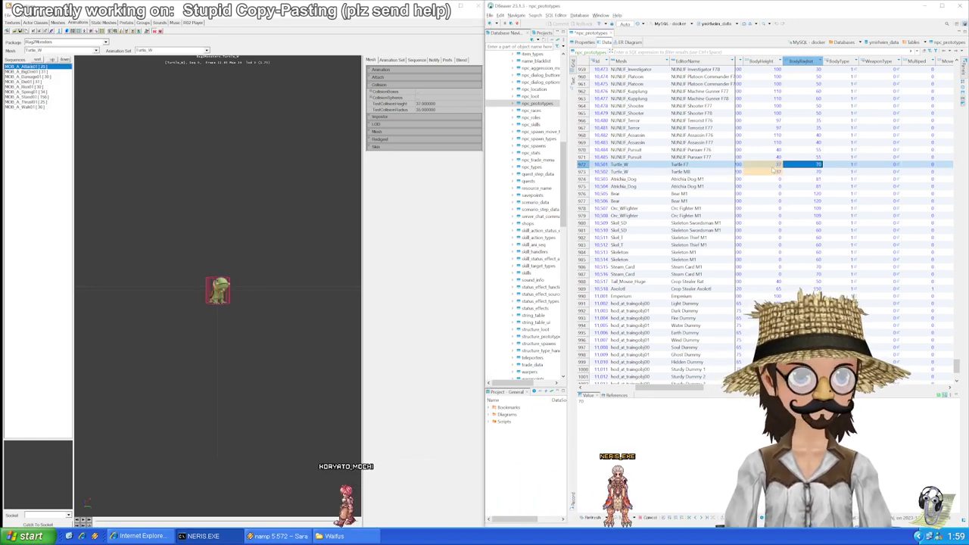
pyautogui.hotkey('shift', 'Down')
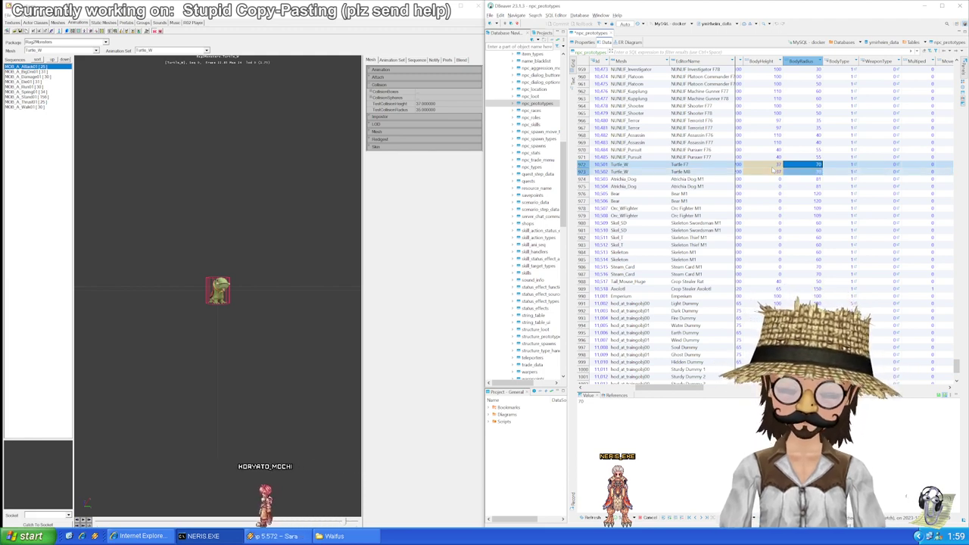
pyautogui.press('Down')
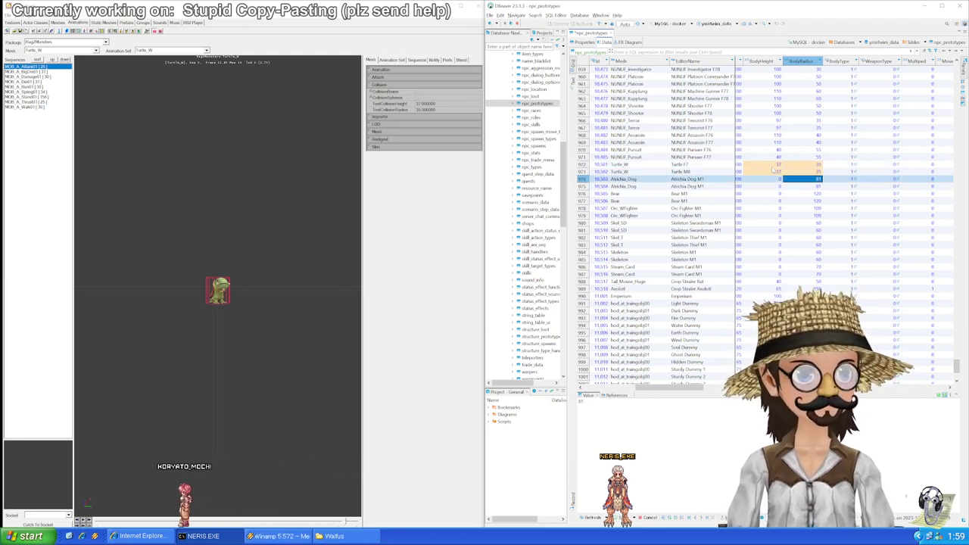
pyautogui.press('Left')
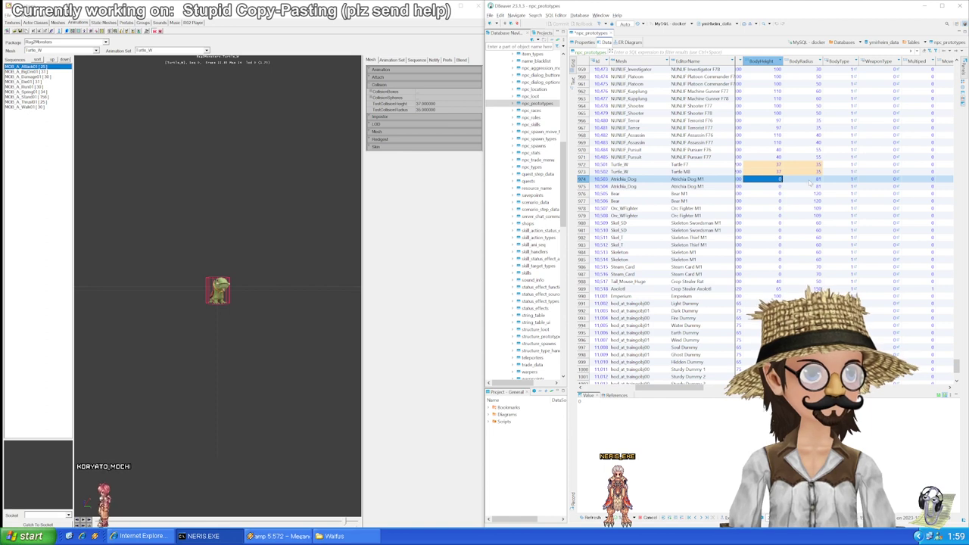
# Step: Examine the existing body radius values in the rows from Atrichia_Dog down to Tail_Mouse_Huge
pyautogui.moveTo(810, 181); pyautogui.dragTo(812, 280)
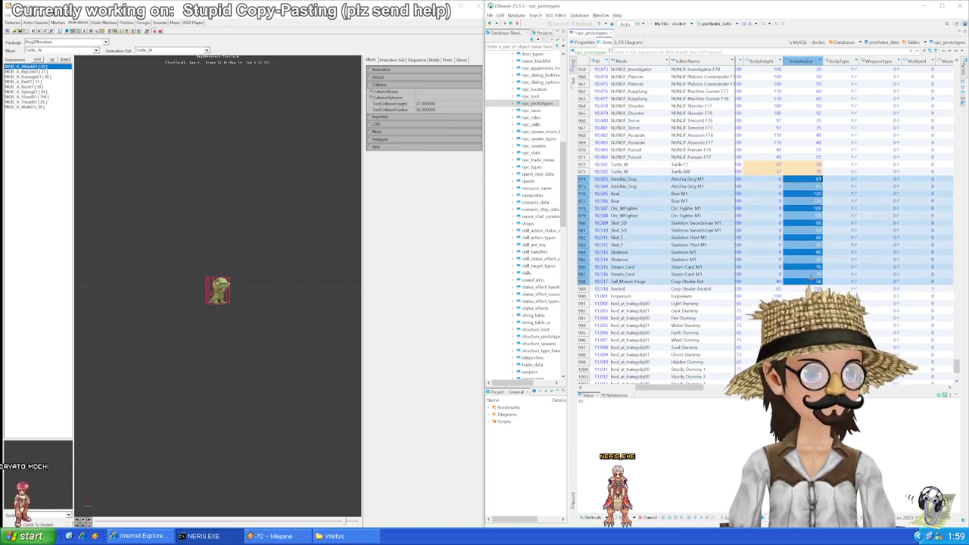
pyautogui.moveTo(811, 280); pyautogui.dragTo(802, 258)
pyautogui.click(809, 178)
pyautogui.click(809, 165)
pyautogui.click(806, 186)
pyautogui.click(802, 215)
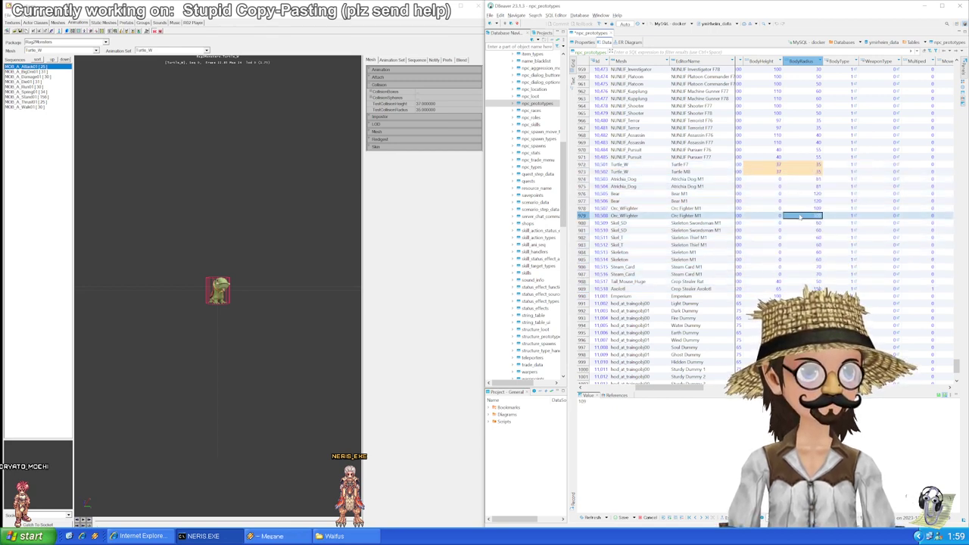
pyautogui.click(797, 237)
pyautogui.click(796, 258)
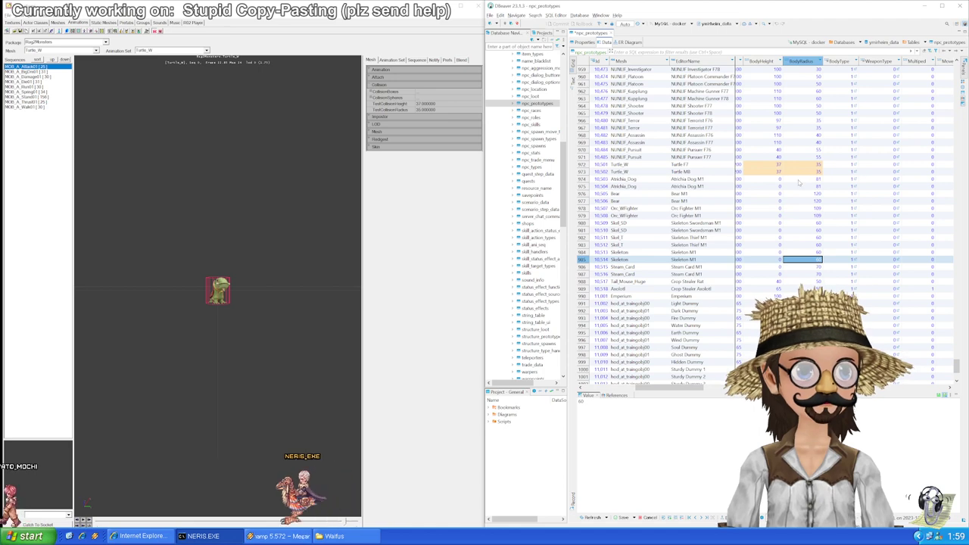
pyautogui.click(799, 179)
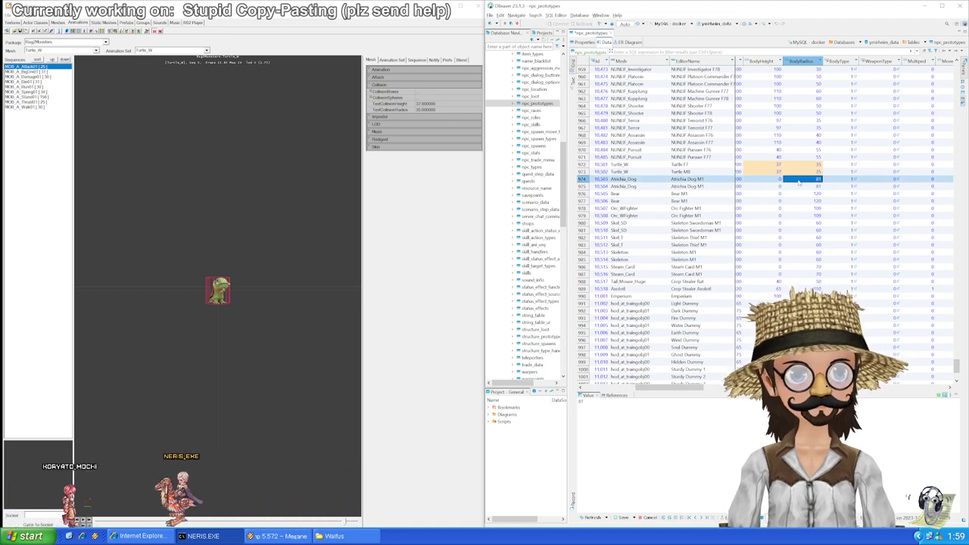
# Step: Select the body height cell of the first Atrichia_Dog row and load the Atrichia_Dog mesh in the animation viewer
pyautogui.click(772, 180)
pyautogui.click(59, 51)
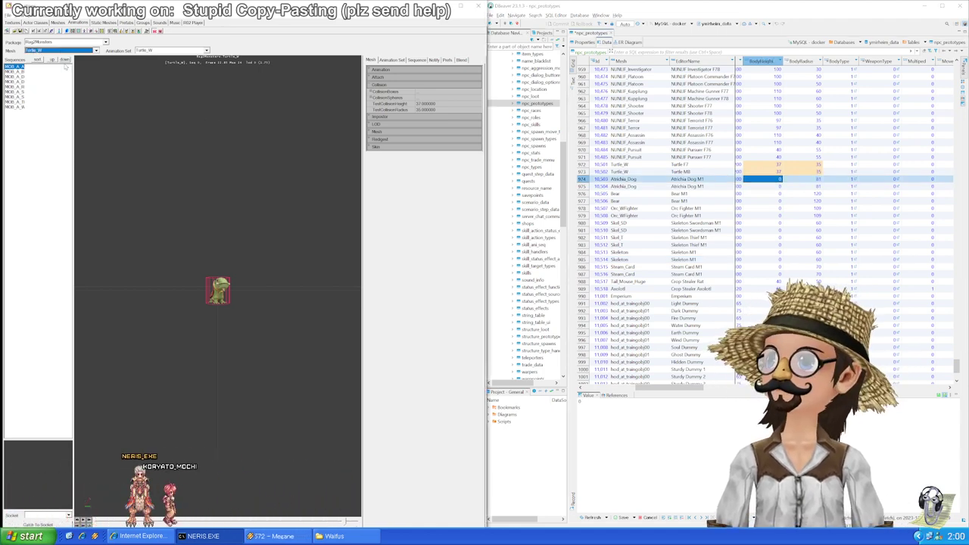
pyautogui.moveTo(97, 128); pyautogui.dragTo(97, 62)
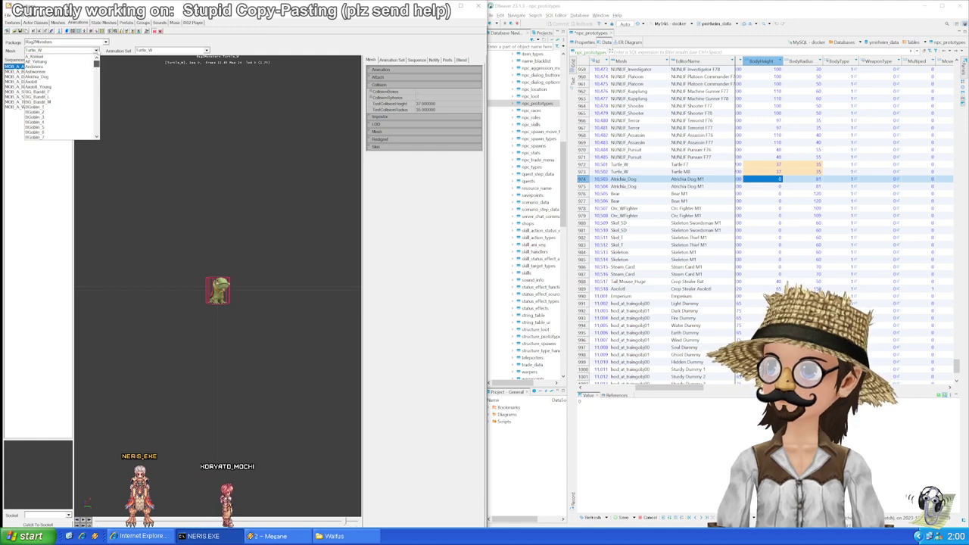
pyautogui.click(64, 77)
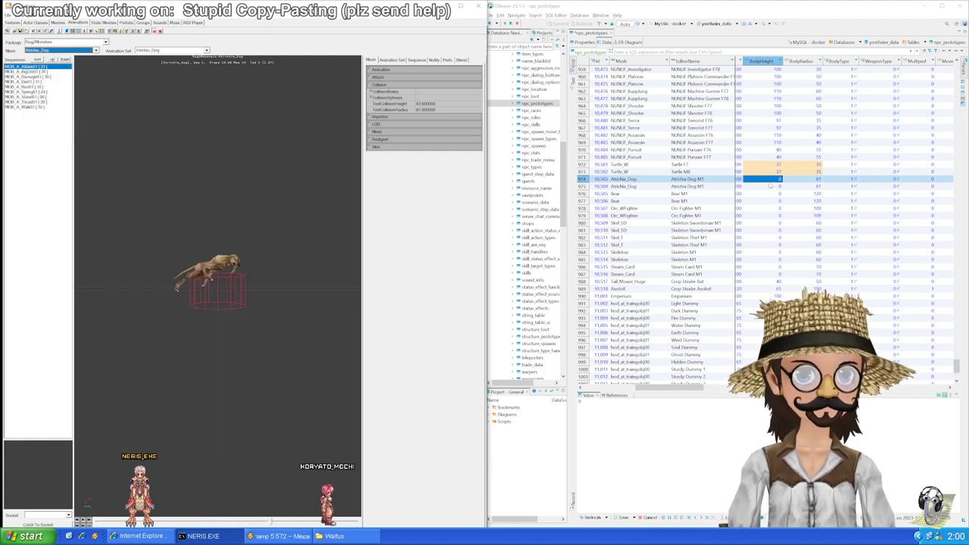
# Step: Set body height 43 in both Atrichia_Dog rows
pyautogui.click(770, 182)
pyautogui.hotkey('shift', 'Down')
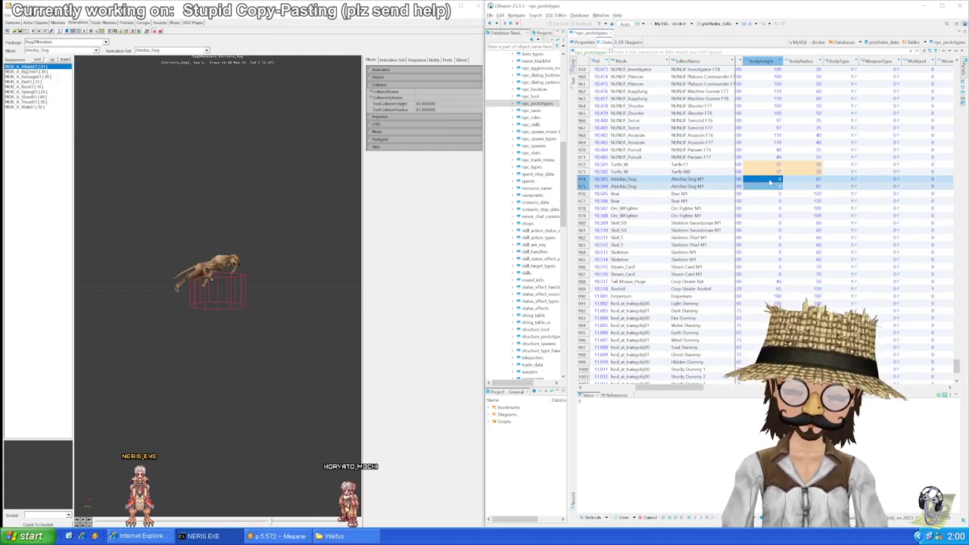
pyautogui.write('4.5')
pyautogui.press('Return')
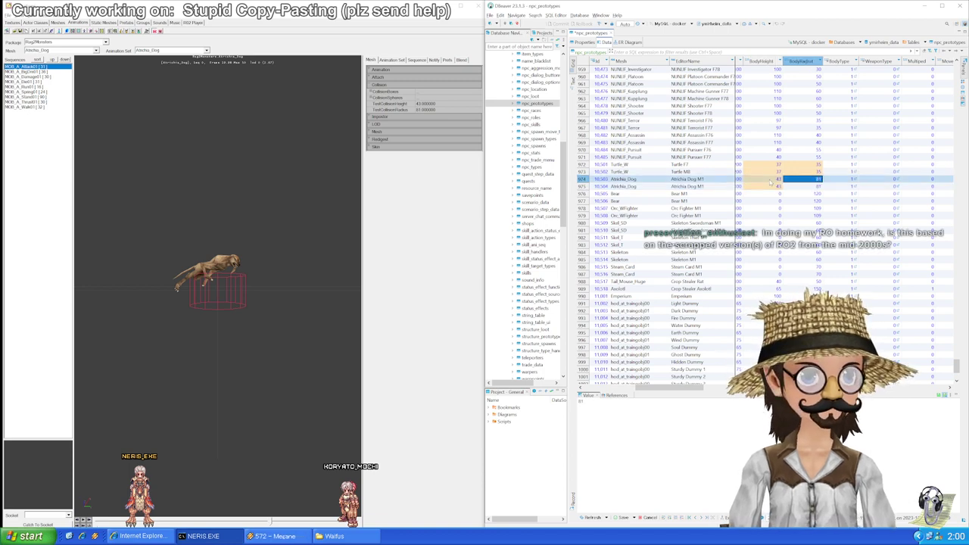
pyautogui.press('Down')
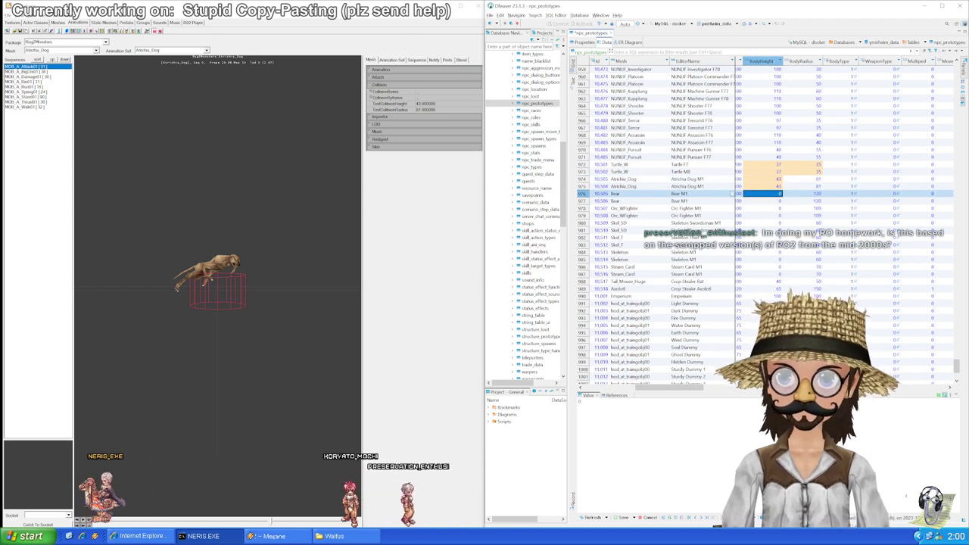
# Step: Load the Bear mesh and set body height 138 in both Bear rows of the table
pyautogui.click(59, 50)
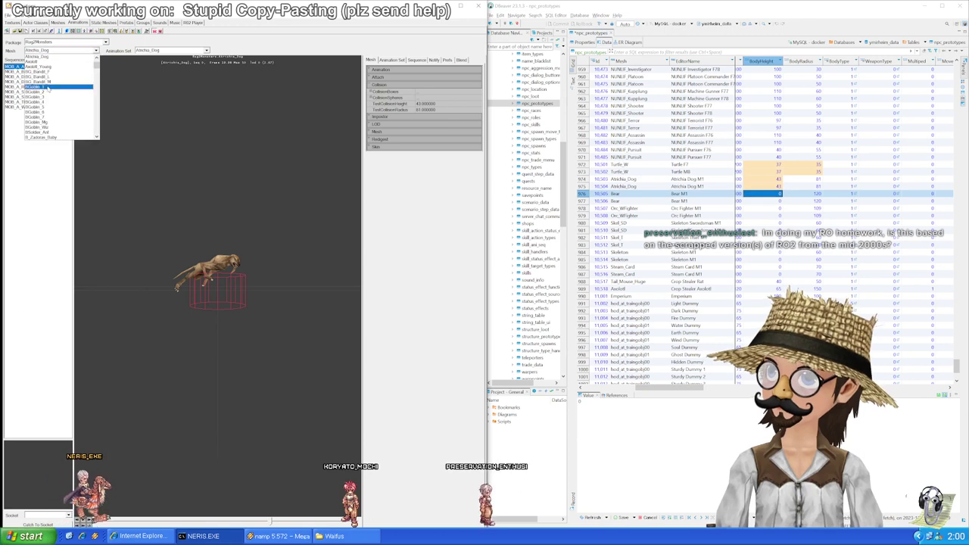
pyautogui.click(47, 108)
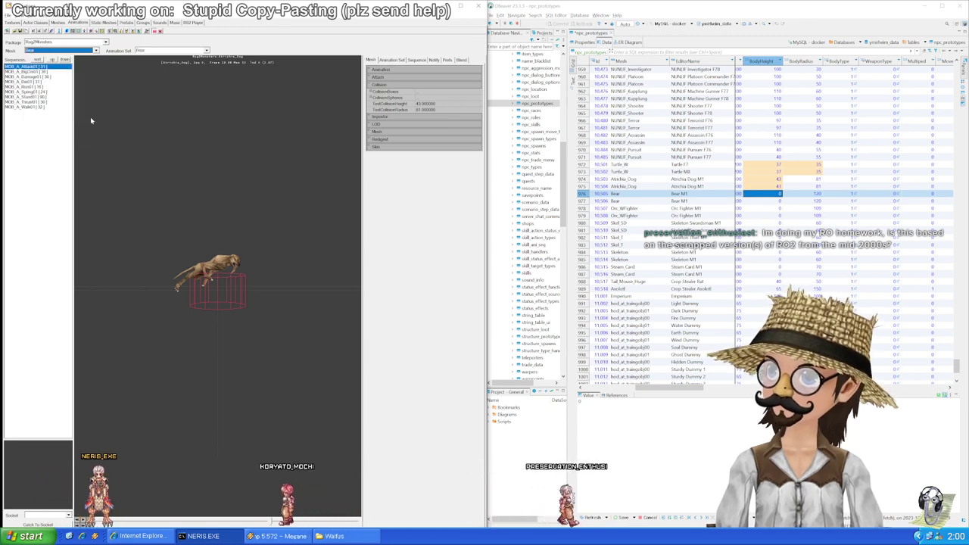
pyautogui.keyDown('shift'); pyautogui.click(765, 201); pyautogui.keyUp('shift')
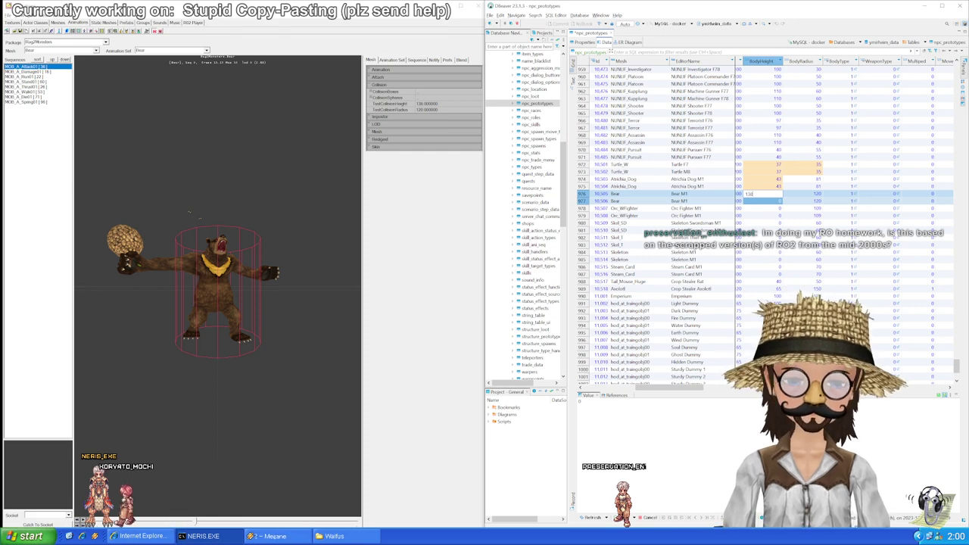
pyautogui.press('Right')
pyautogui.hotkey('shift', 'Up')
pyautogui.press('Down')
pyautogui.press('Down')
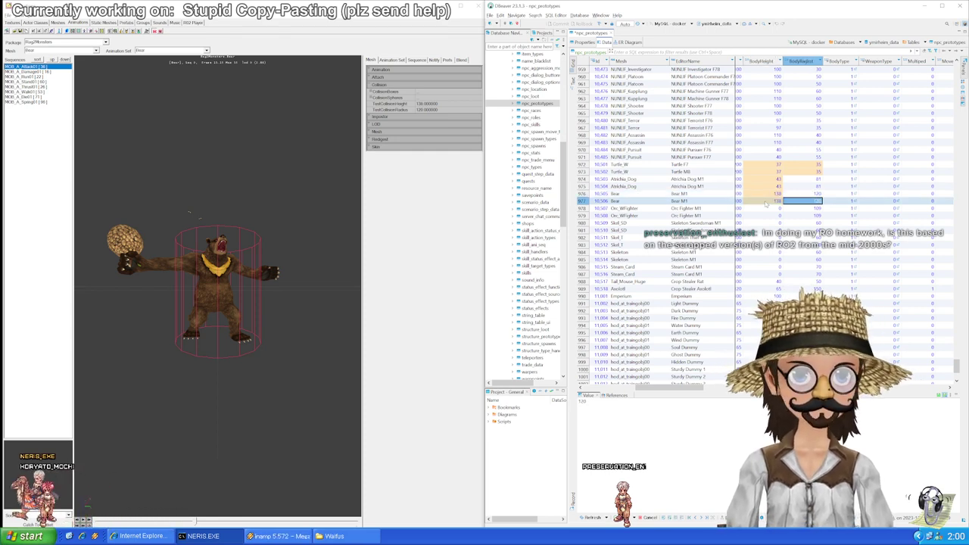
pyautogui.press('Left')
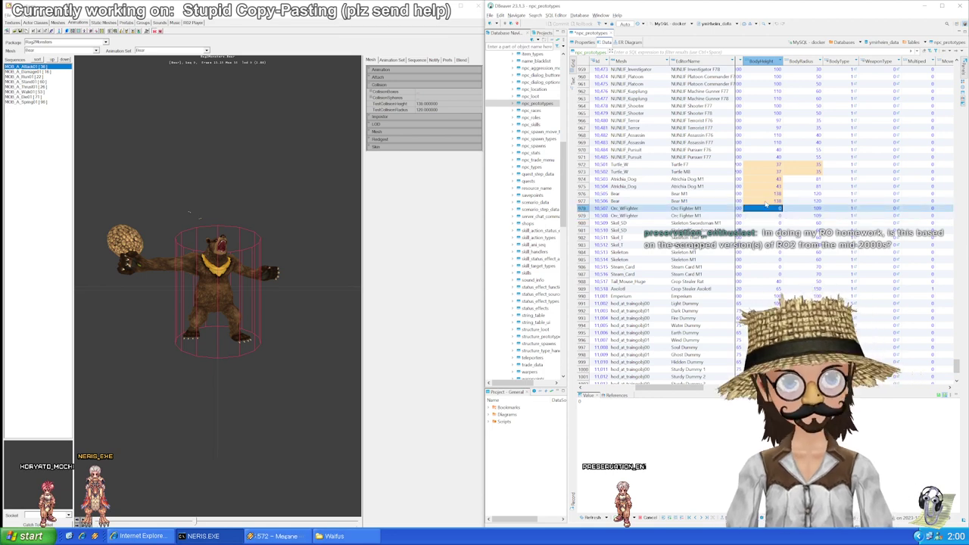
# Step: Load the Orc_WFighter mesh in the animation viewer
pyautogui.scroll(-2, 787, 220)
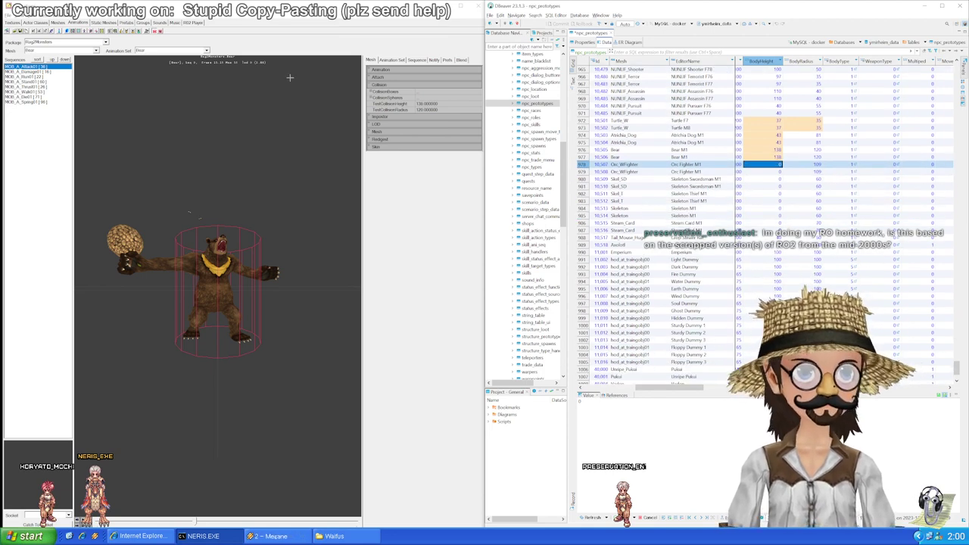
pyautogui.click(95, 50)
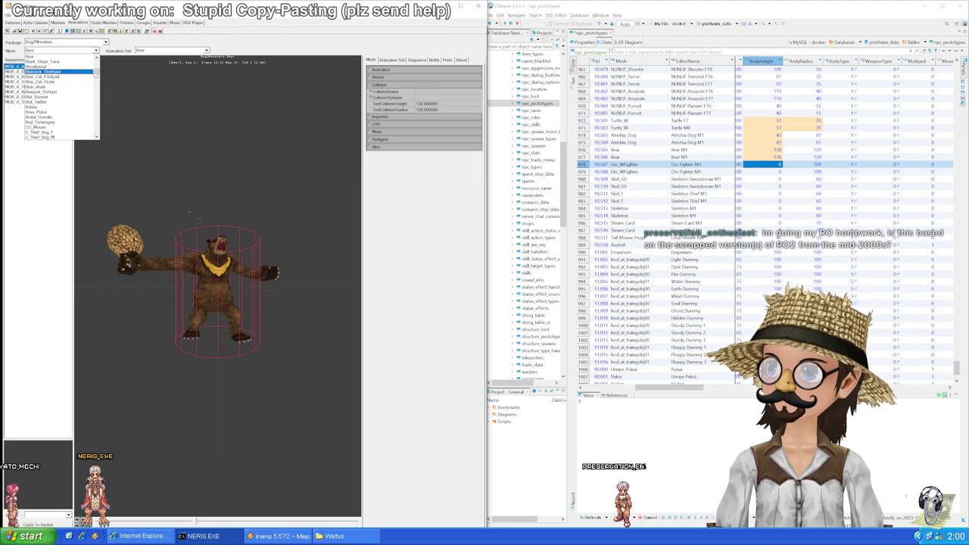
pyautogui.moveTo(97, 73); pyautogui.dragTo(95, 99)
pyautogui.scroll(-3, 94, 106)
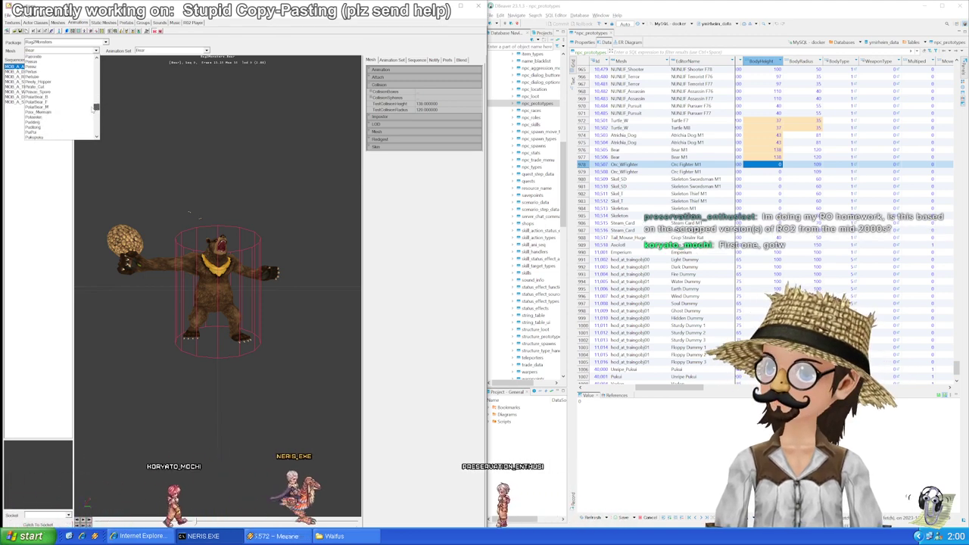
pyautogui.scroll(5, 93, 106)
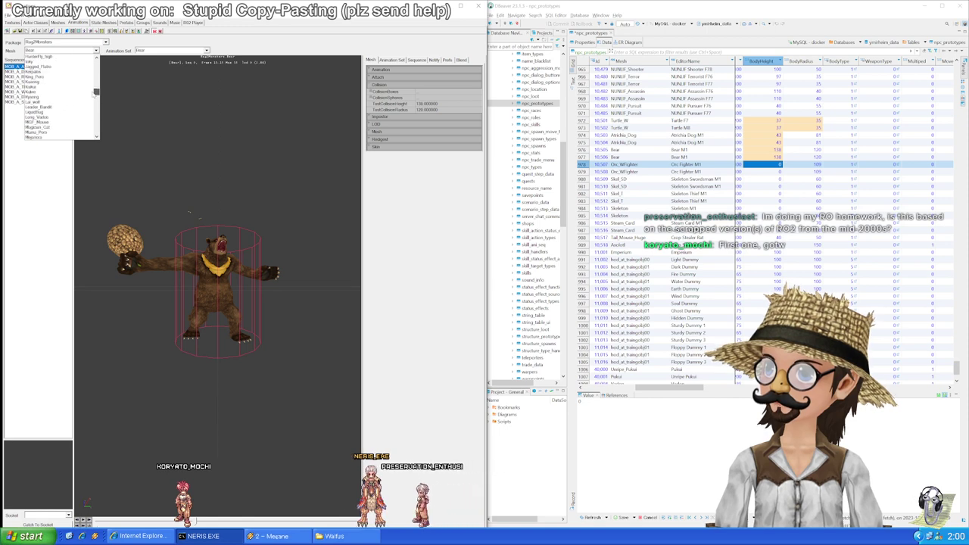
pyautogui.scroll(-5, 76, 98)
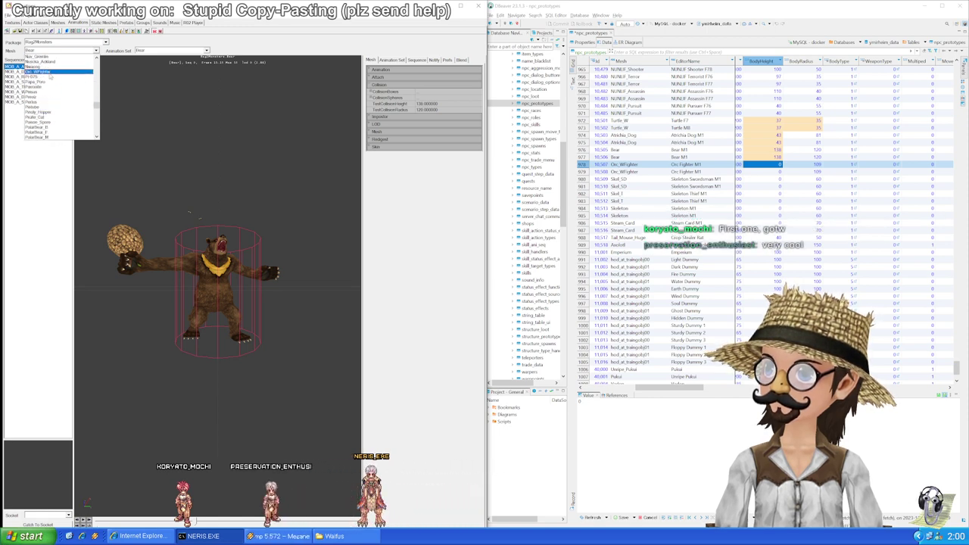
pyautogui.click(47, 71)
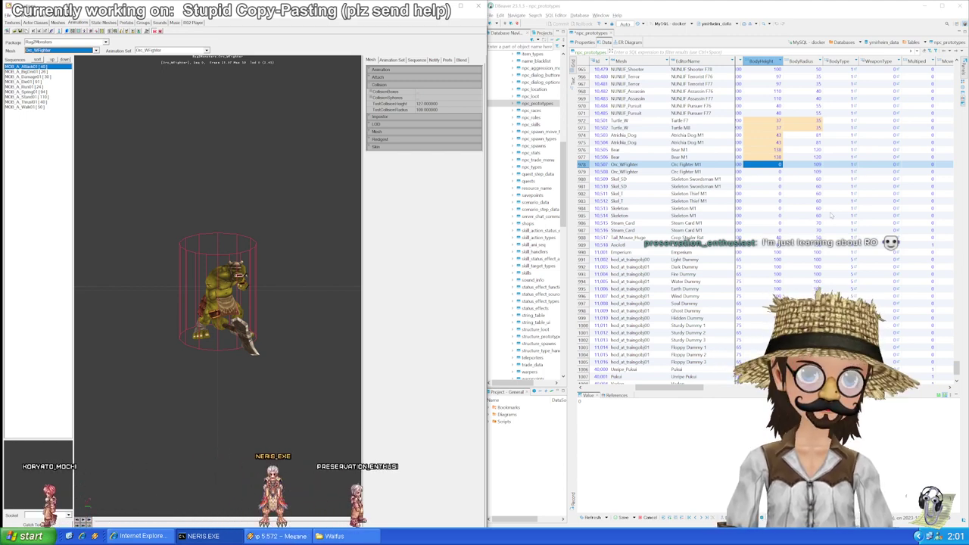
pyautogui.click(768, 172)
pyautogui.press('Up')
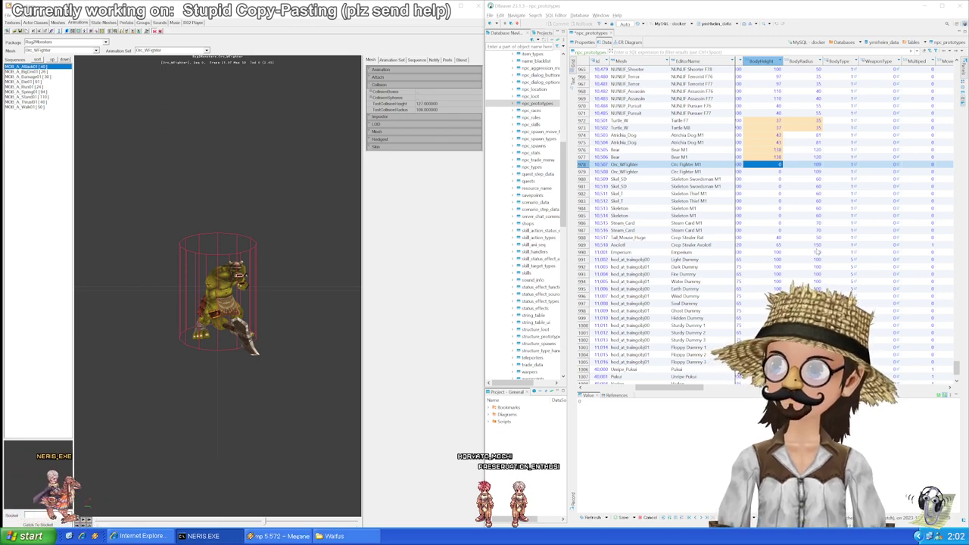
pyautogui.click(772, 173)
pyautogui.click(772, 166)
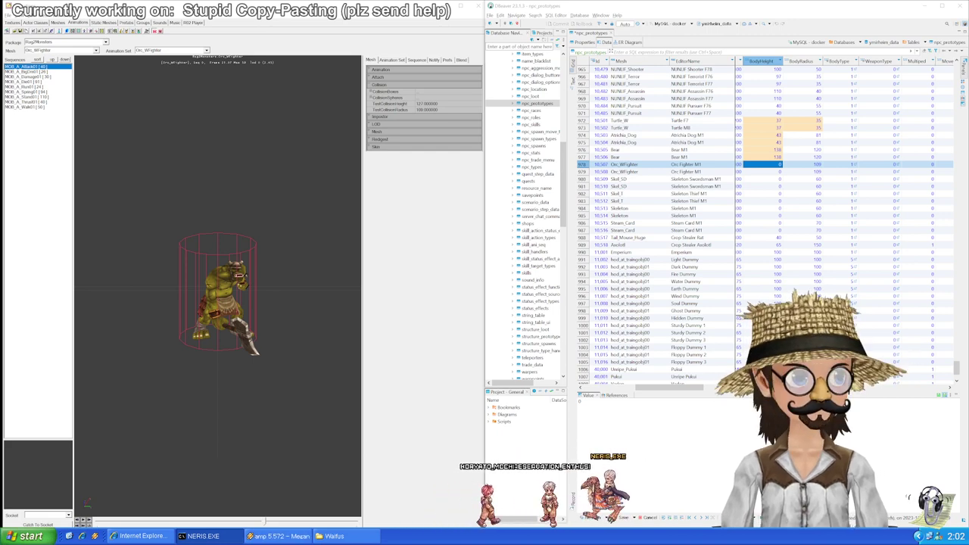
# Step: Search for images of "requiem online" in a private Firefox window and preview several of the game screenshots
pyautogui.hotkey('ctrl', 'shift', 'p')
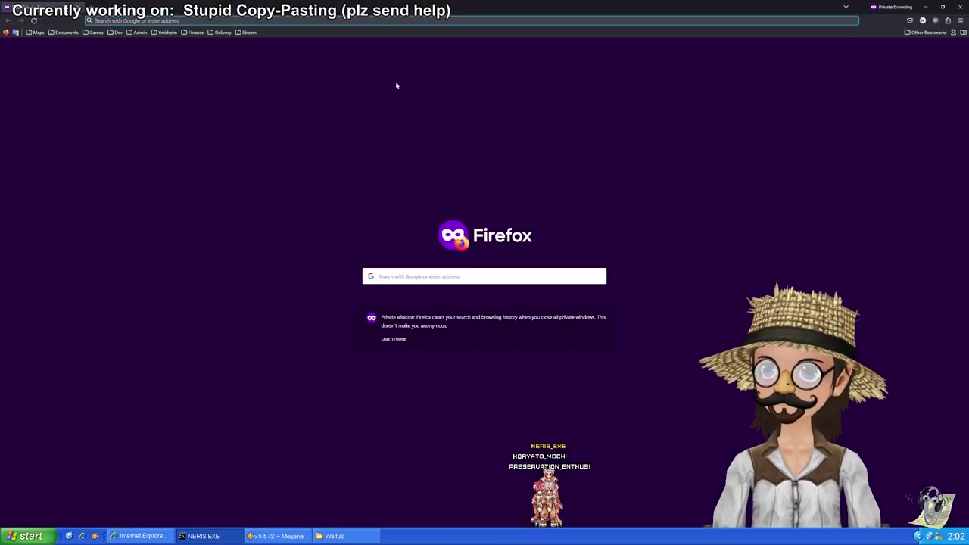
pyautogui.write('requiem online')
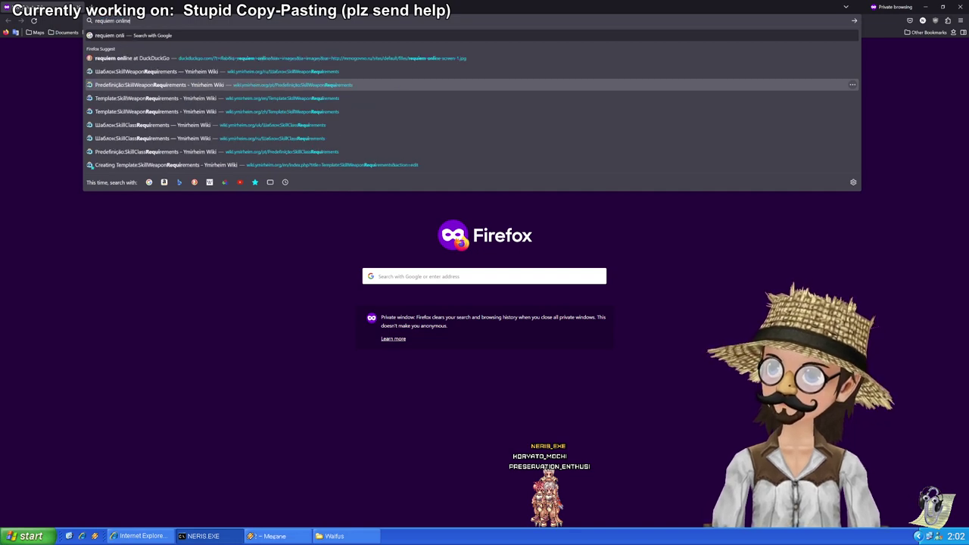
pyautogui.press('Return')
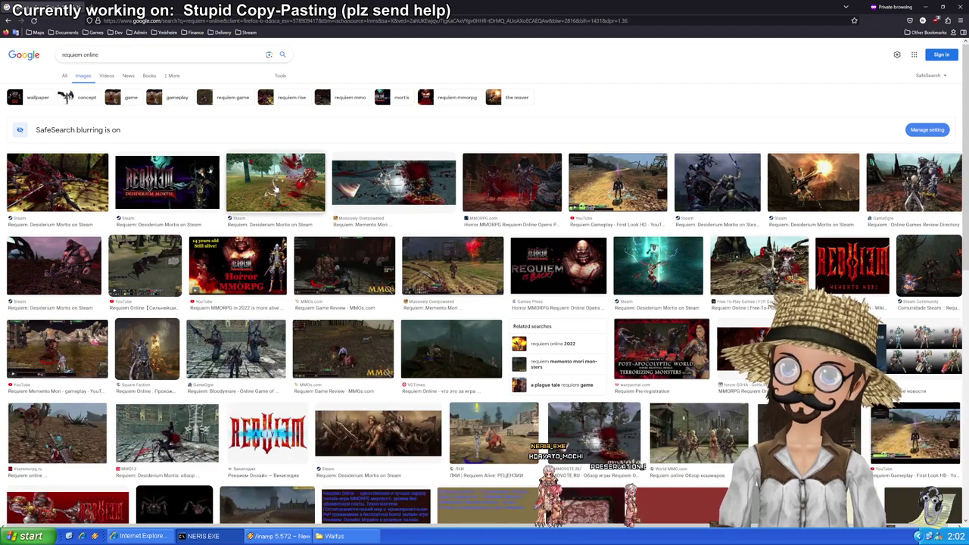
pyautogui.click(275, 185)
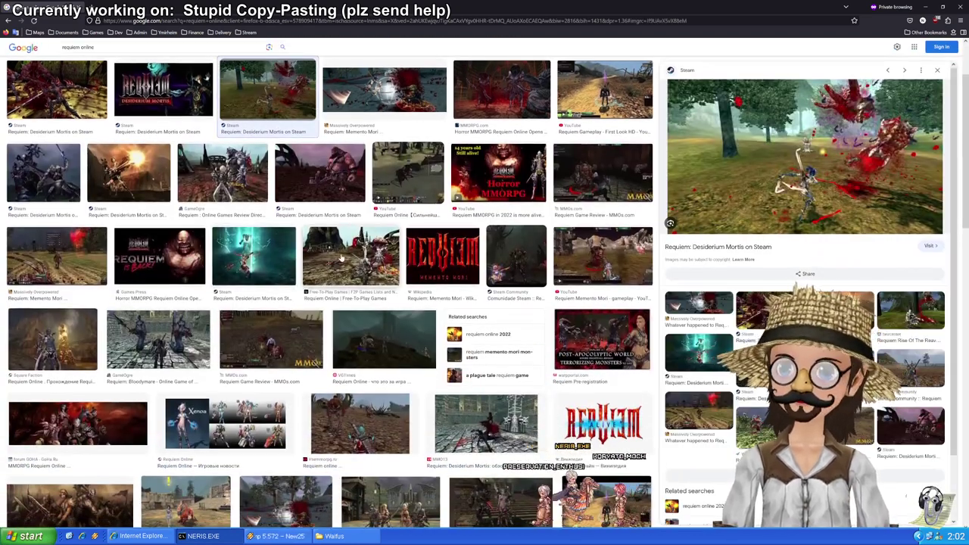
pyautogui.scroll(2, 333, 257)
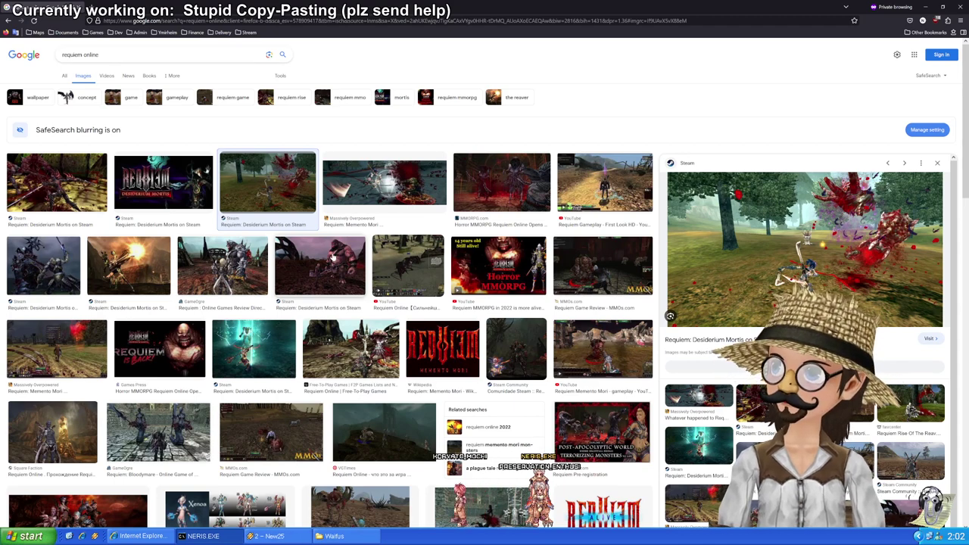
pyautogui.click(409, 197)
pyautogui.click(603, 182)
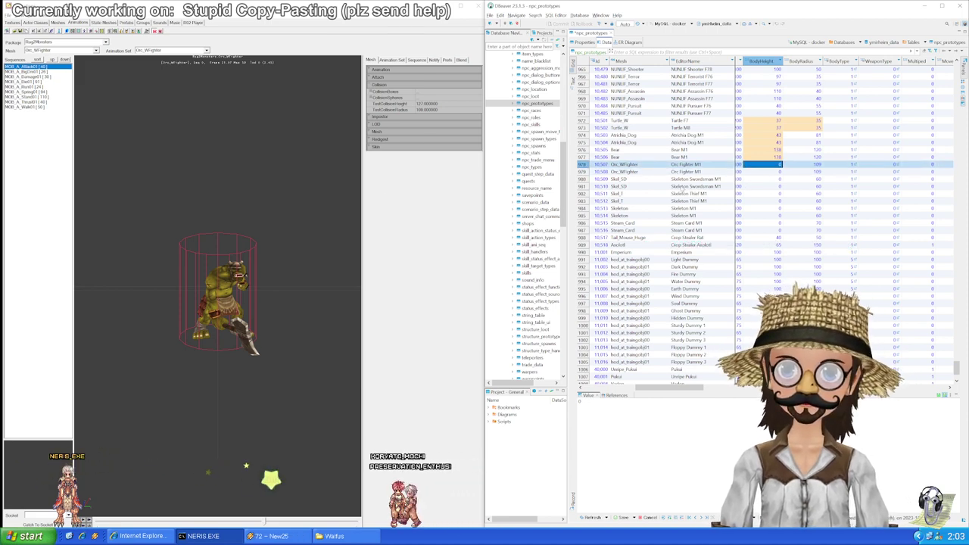
# Step: Set body height 127 in both Orc_WFighter rows of the npc_prototypes table
pyautogui.write('127')
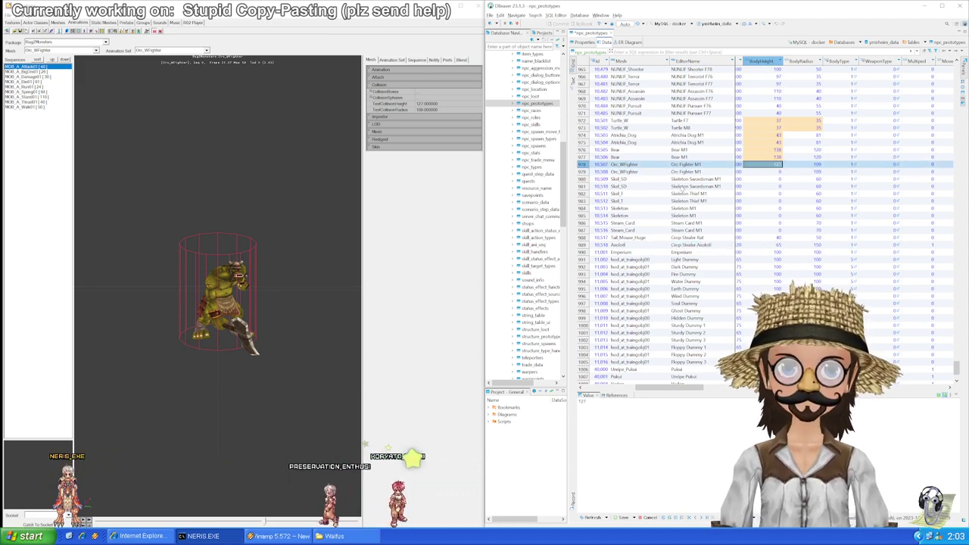
pyautogui.press('Down')
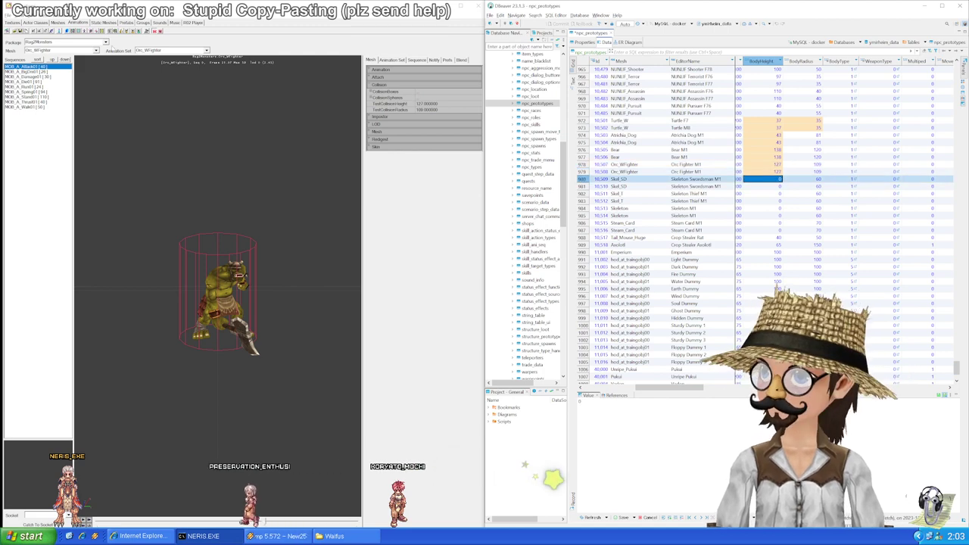
# Step: Load the Skel_SD mesh in the animation viewer
pyautogui.click(95, 50)
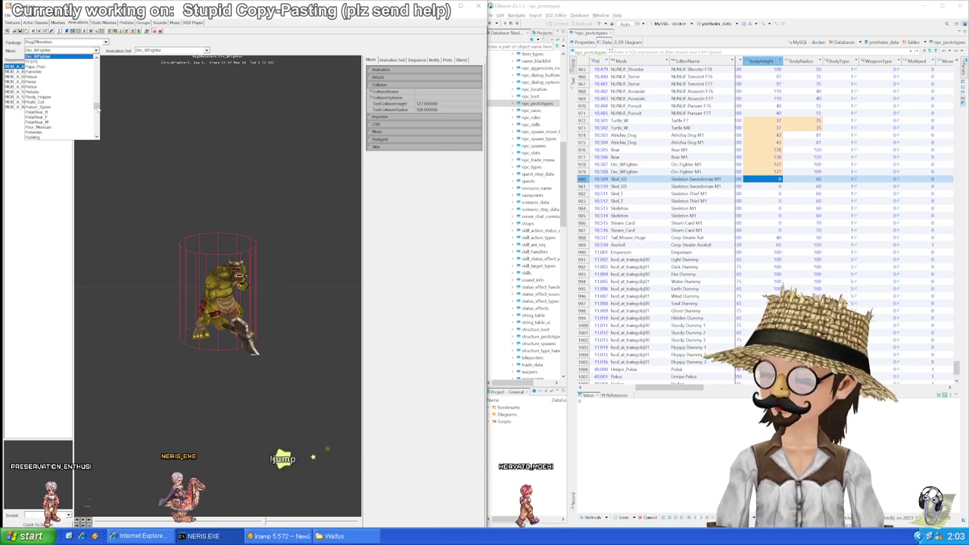
pyautogui.click(95, 51)
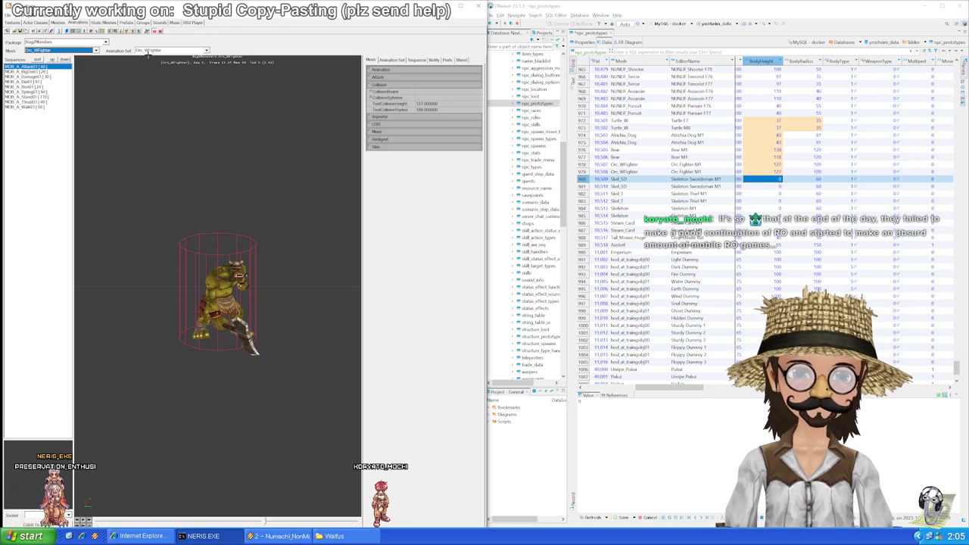
pyautogui.click(95, 50)
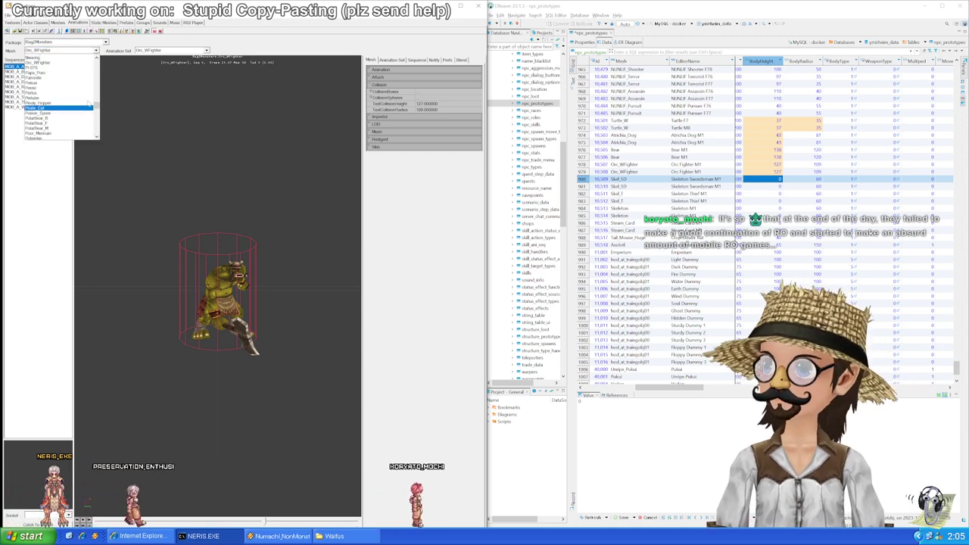
pyautogui.scroll(-5, 76, 106)
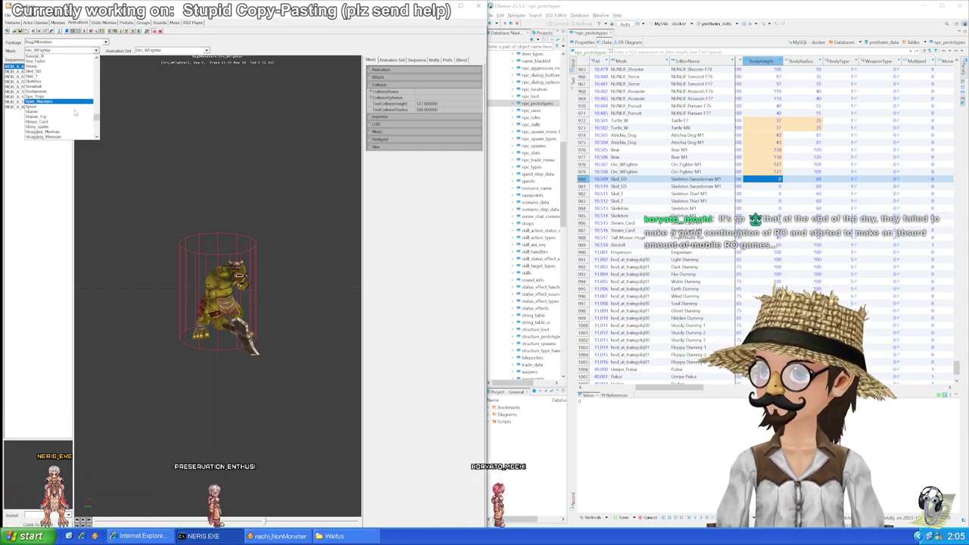
pyautogui.scroll(4, 62, 104)
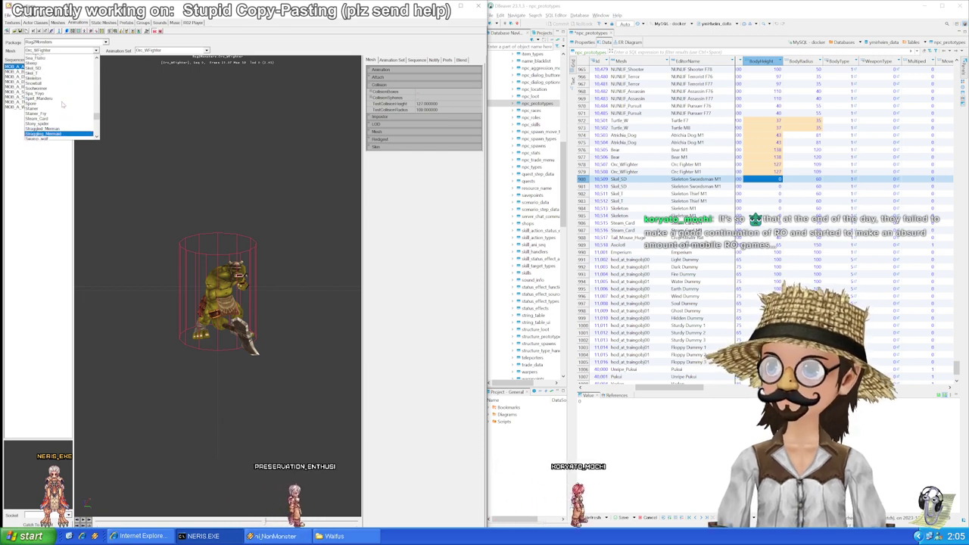
pyautogui.scroll(-2, 63, 104)
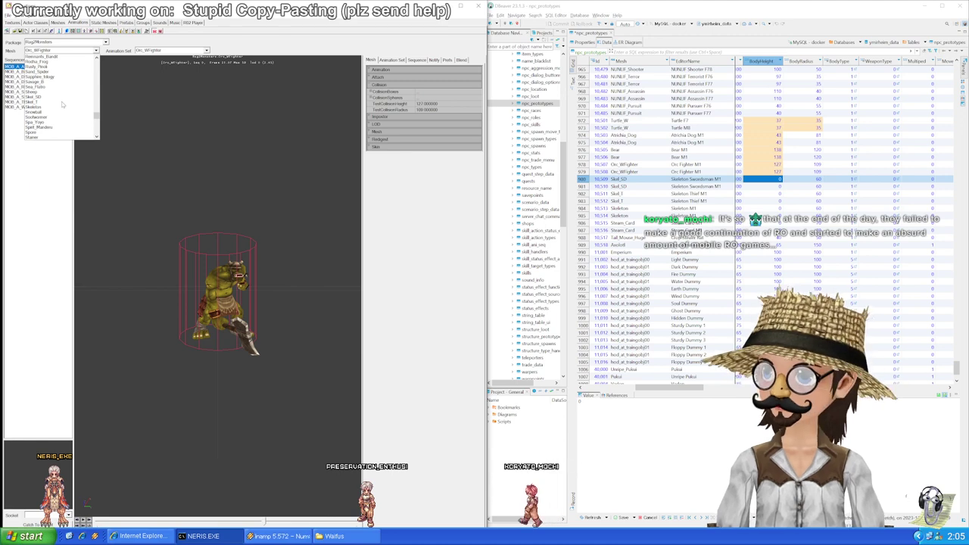
pyautogui.click(63, 107)
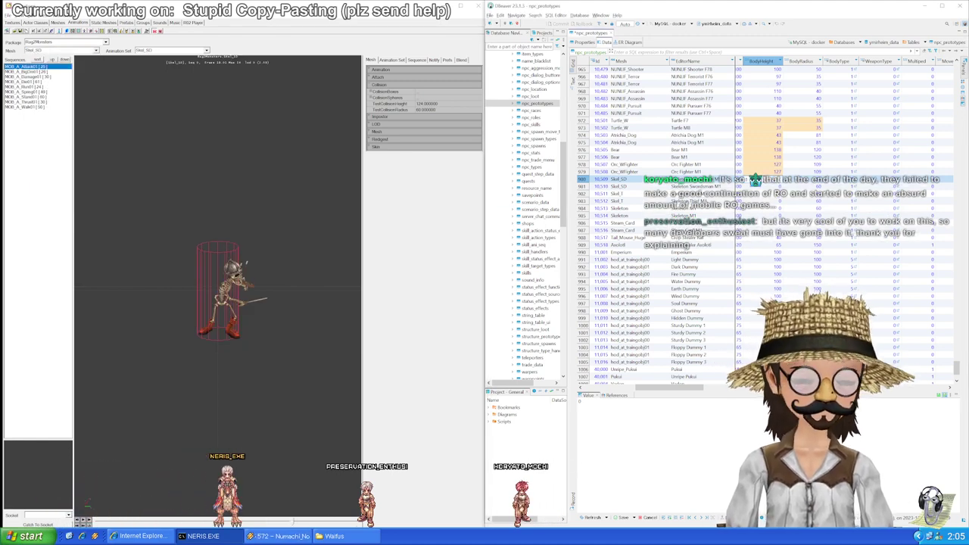
# Step: Set body height 124 in both Skel_SD rows
pyautogui.press('Down')
pyautogui.write('124')
pyautogui.press('Down')
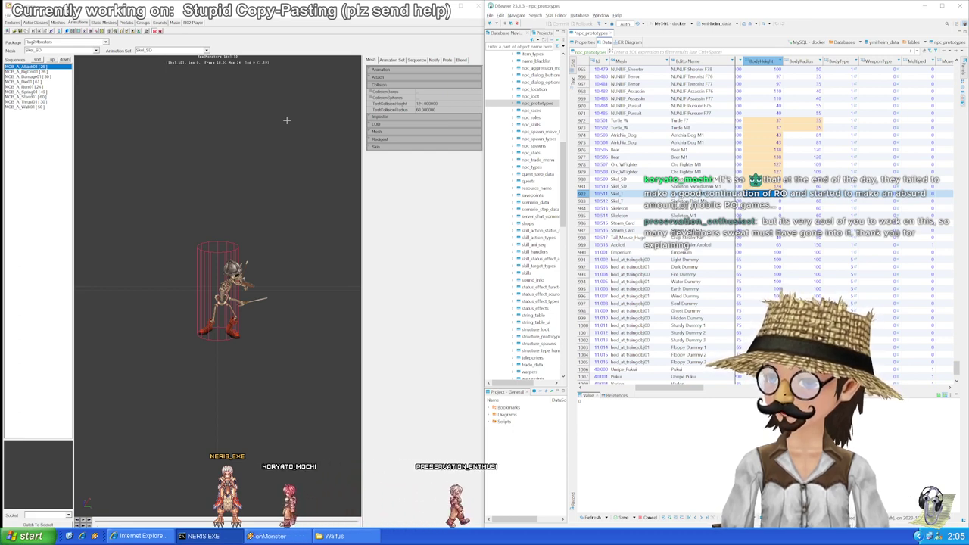
pyautogui.press('Return')
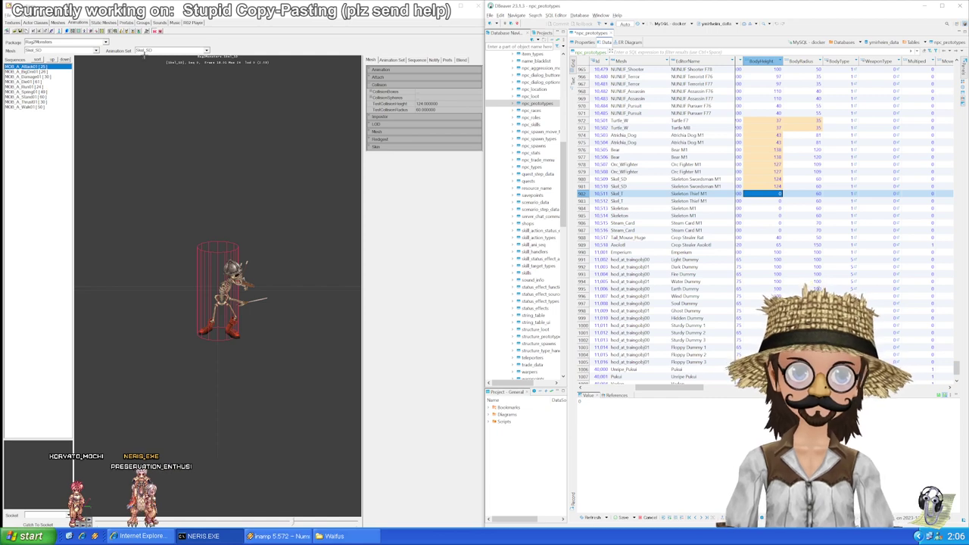
# Step: Load the Skel_T mesh in the animation viewer
pyautogui.click(56, 51)
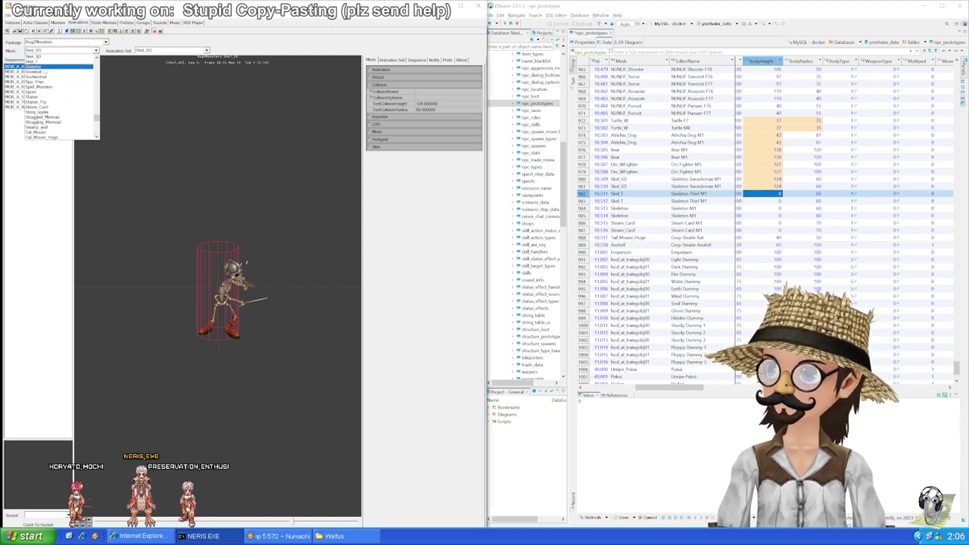
# Step: Load the Skel_T mesh and set BodyHeight to 120 for both Skeleton Thief M1 rows
pyautogui.click(34, 61)
pyautogui.click(754, 196)
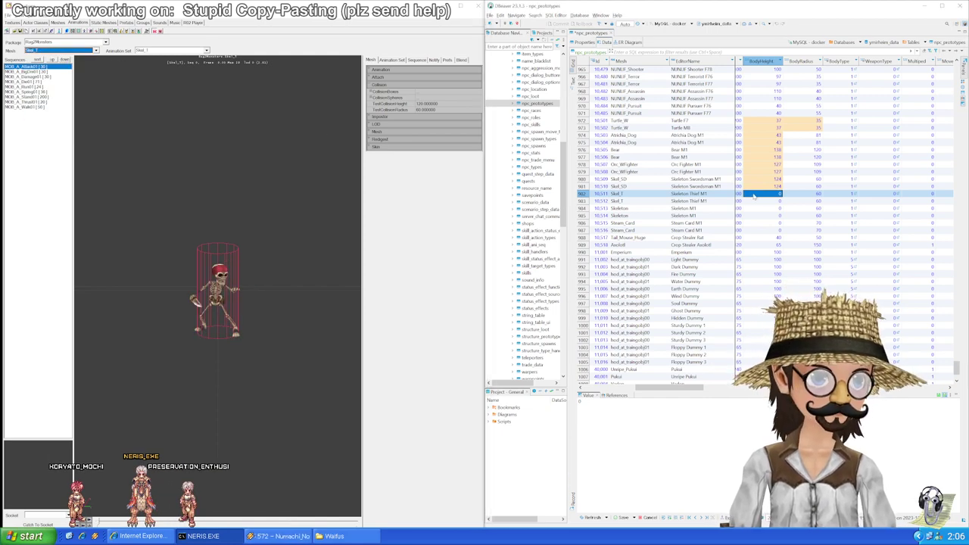
pyautogui.press('Down')
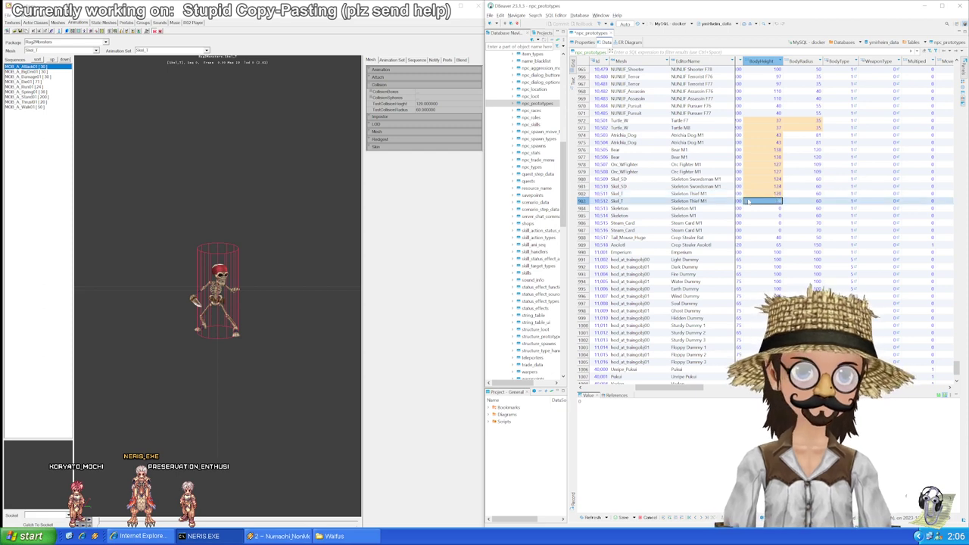
pyautogui.write('120')
pyautogui.press('Down')
pyautogui.press('Up')
pyautogui.press('Up')
pyautogui.press('Down')
pyautogui.press('Down')
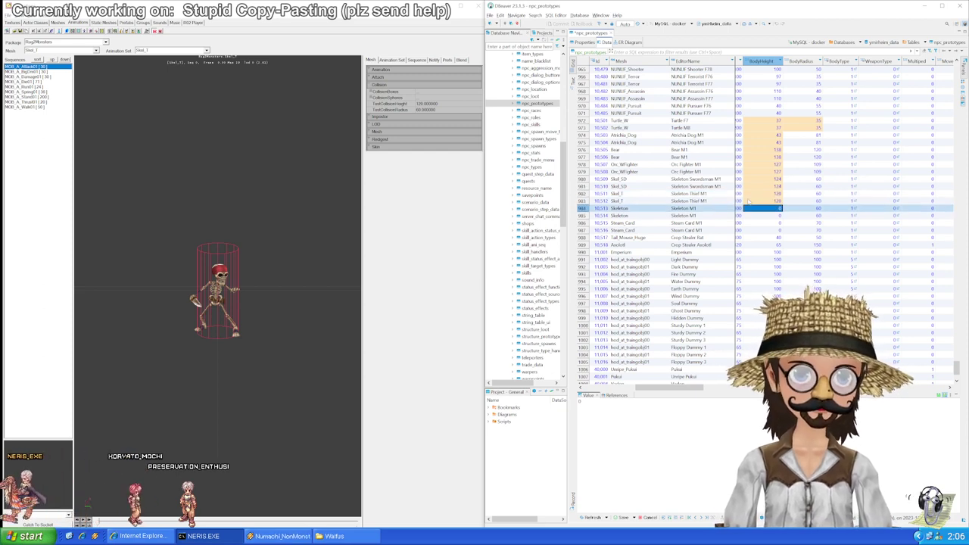
# Step: Load the Skeleton mesh and set BodyHeight to 119 for both Skeleton M1 rows
pyautogui.click(96, 49)
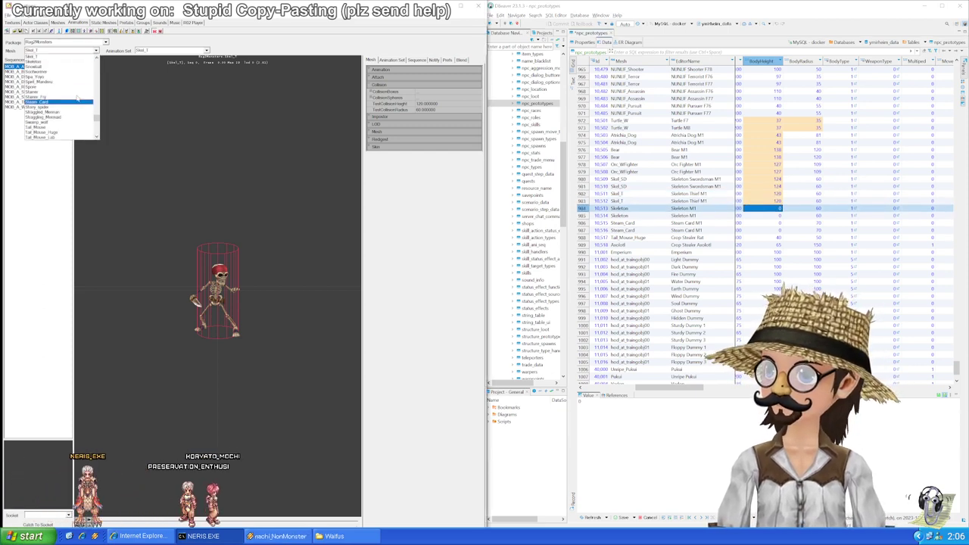
pyautogui.click(52, 62)
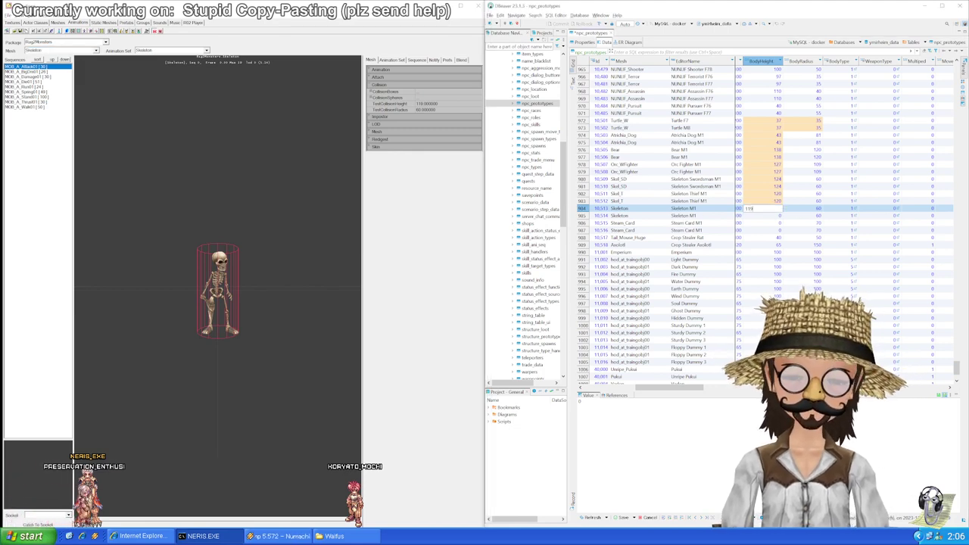
pyautogui.press('Down')
pyautogui.write('119')
pyautogui.press('Down')
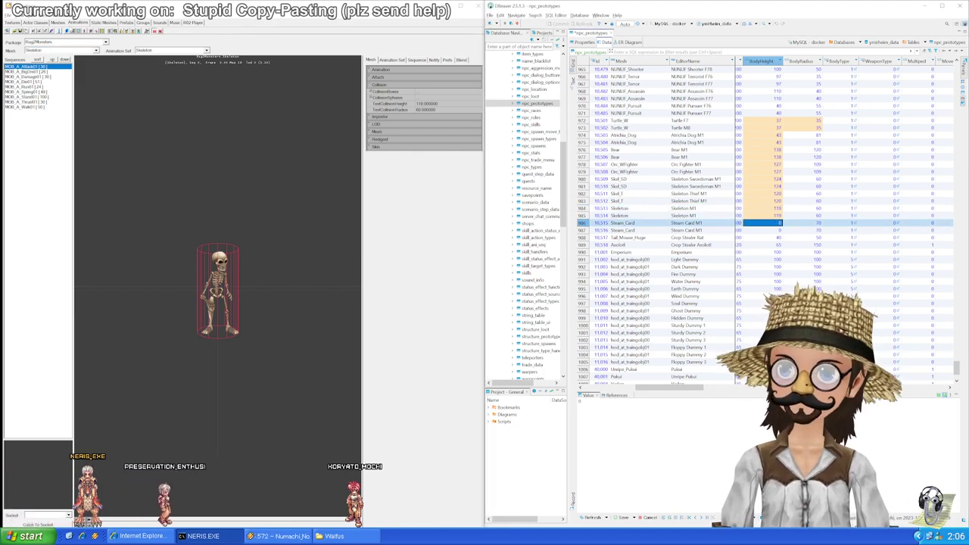
# Step: Load the Steam_Card mesh and set BodyHeight to 118 for both Steam Card M1 rows
pyautogui.click(66, 51)
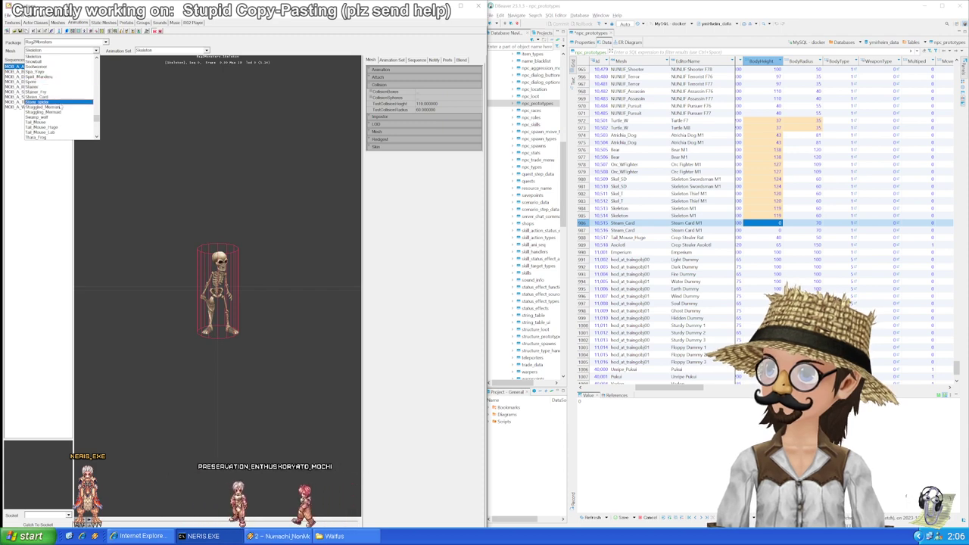
pyautogui.scroll(-1, 56, 88)
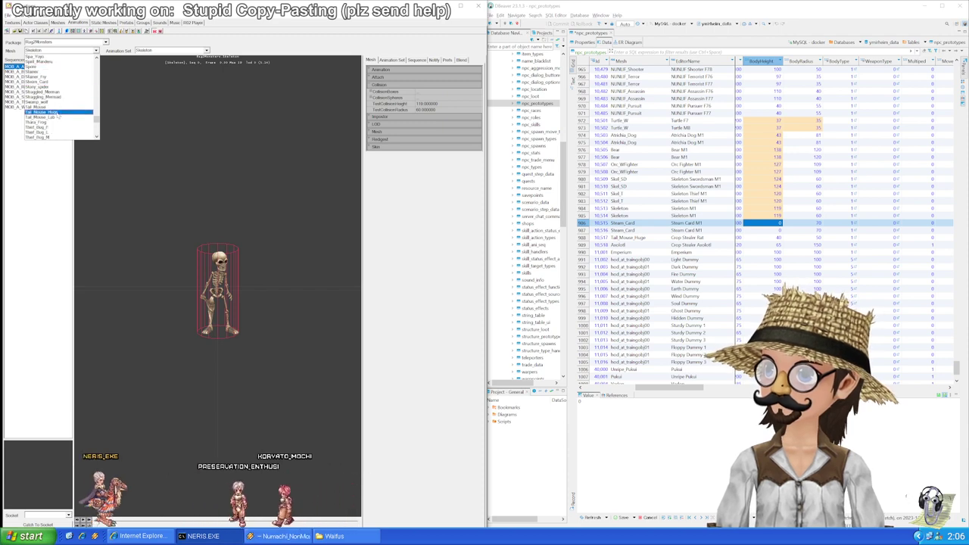
pyautogui.click(56, 87)
pyautogui.click(771, 223)
pyautogui.write('11')
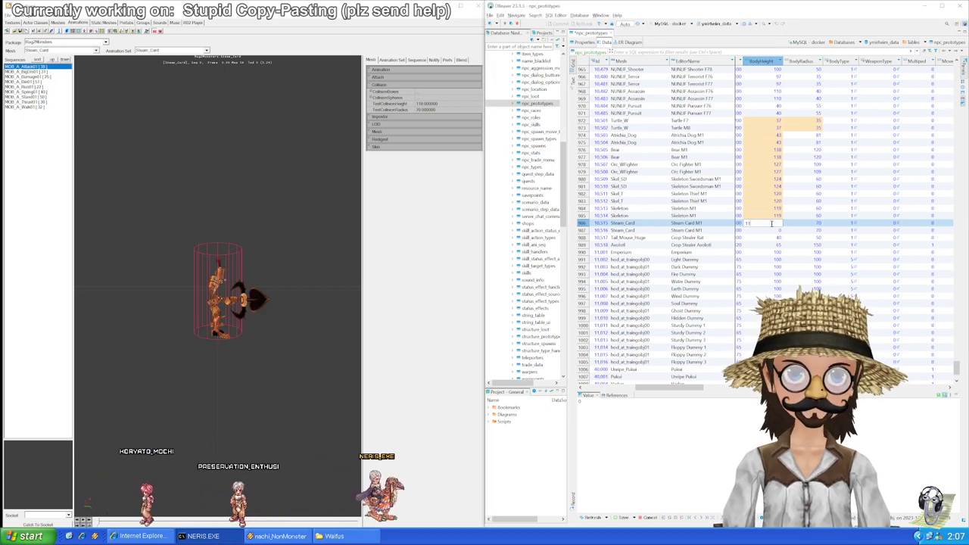
pyautogui.write('8')
pyautogui.press('Down')
pyautogui.write('118')
pyautogui.press('Down')
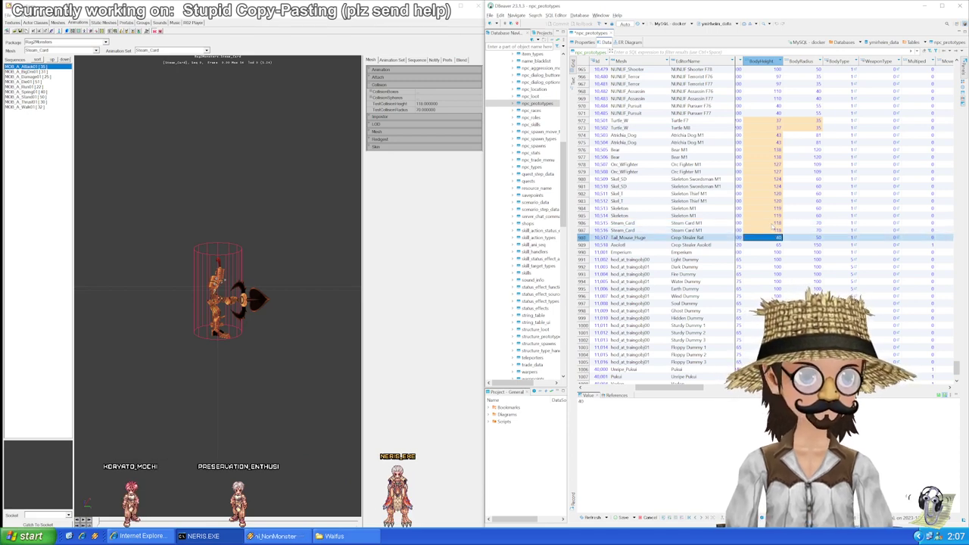
# Step: Load the Tail_Mouse_Huge mesh and set the Crop Stealer Rat's BodyHeight to 50 and BodyRadius to 45
pyautogui.click(81, 50)
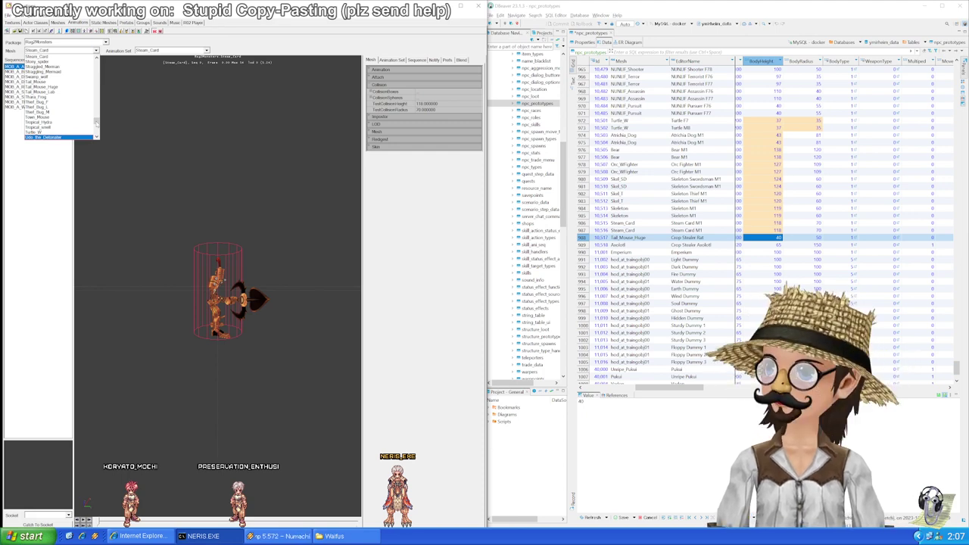
pyautogui.scroll(-1, 59, 96)
pyautogui.click(66, 82)
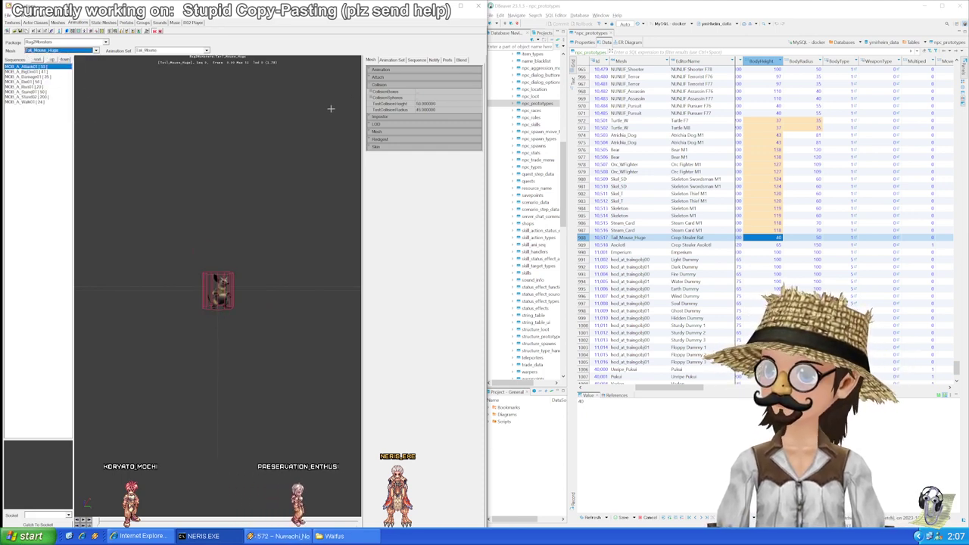
pyautogui.click(770, 238)
pyautogui.write('50')
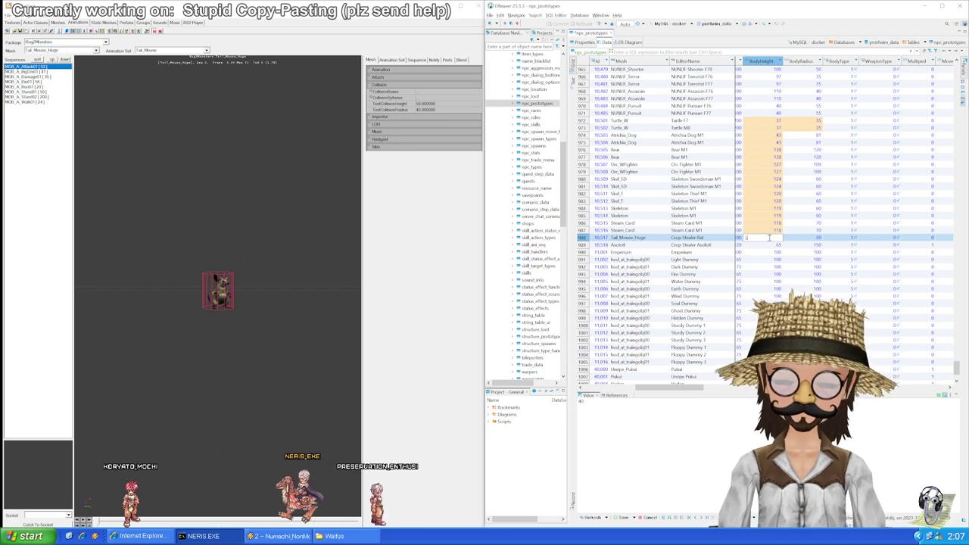
pyautogui.press('Tab')
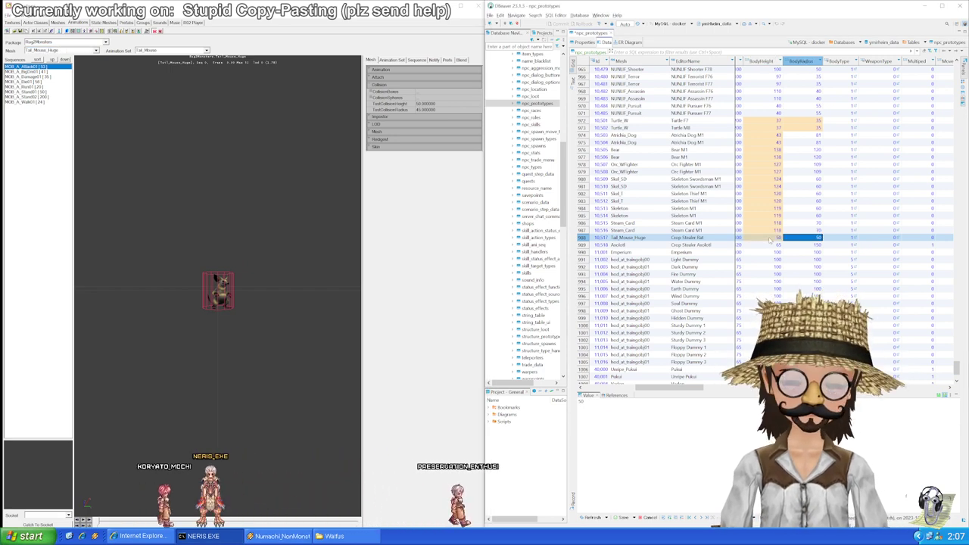
pyautogui.write('65')
pyautogui.click(771, 244)
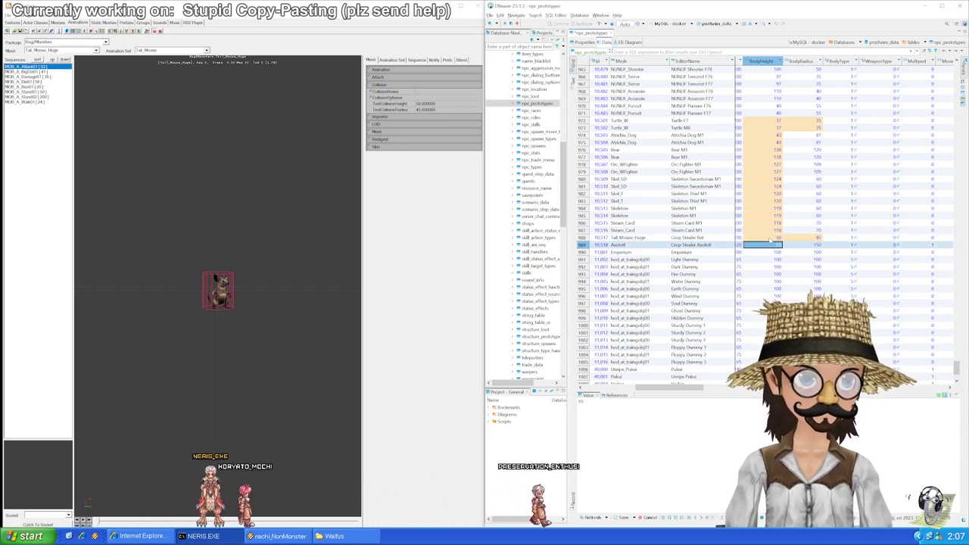
# Step: Load the Axolotl mesh and set the Crop Stealer Axolotl's BodyHeight to 20 and BodyRadius to 50
pyautogui.click(96, 50)
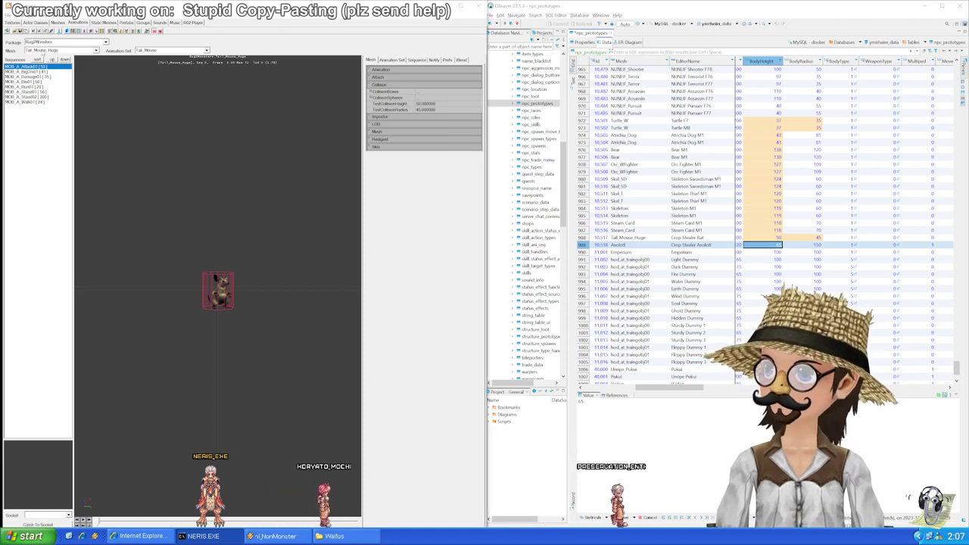
pyautogui.moveTo(96, 124); pyautogui.dragTo(96, 120)
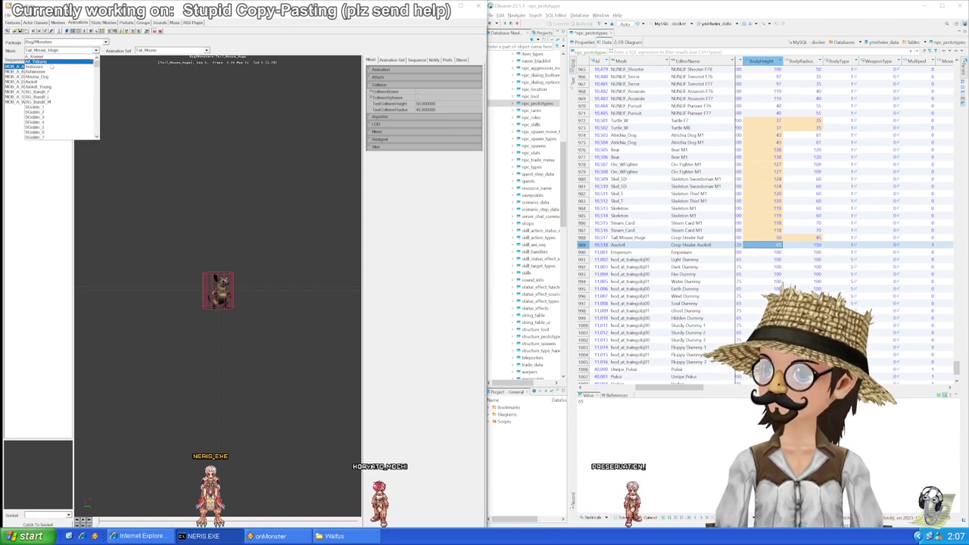
pyautogui.click(47, 82)
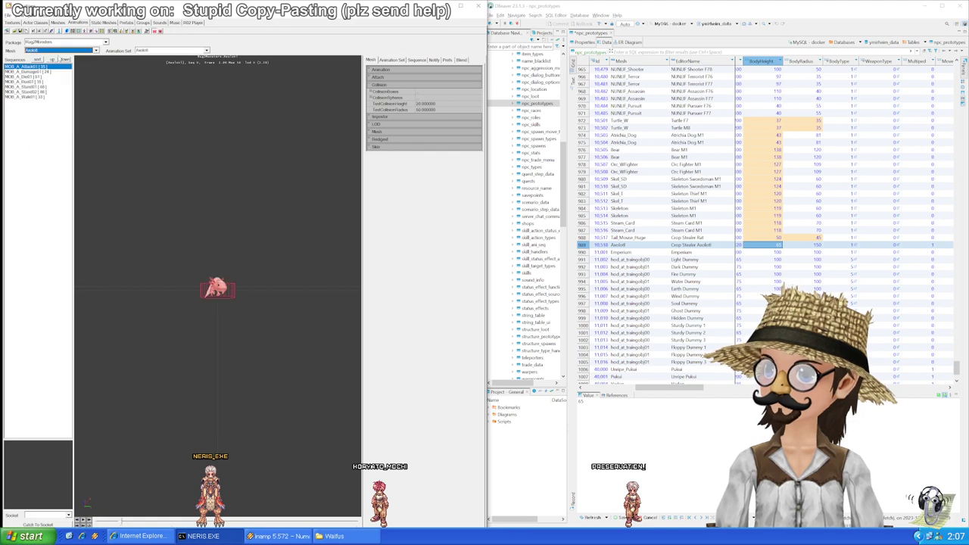
pyautogui.click(774, 246)
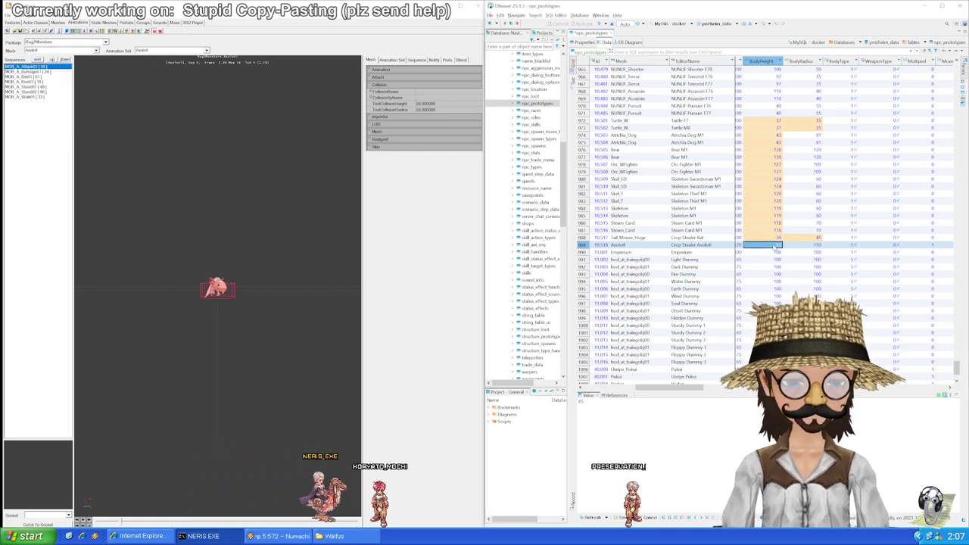
pyautogui.press('Right')
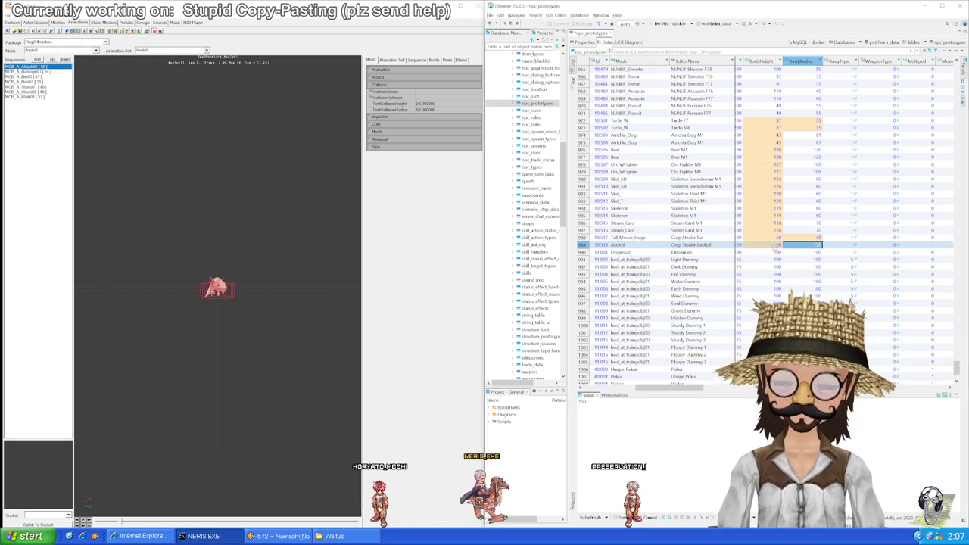
pyautogui.click(775, 251)
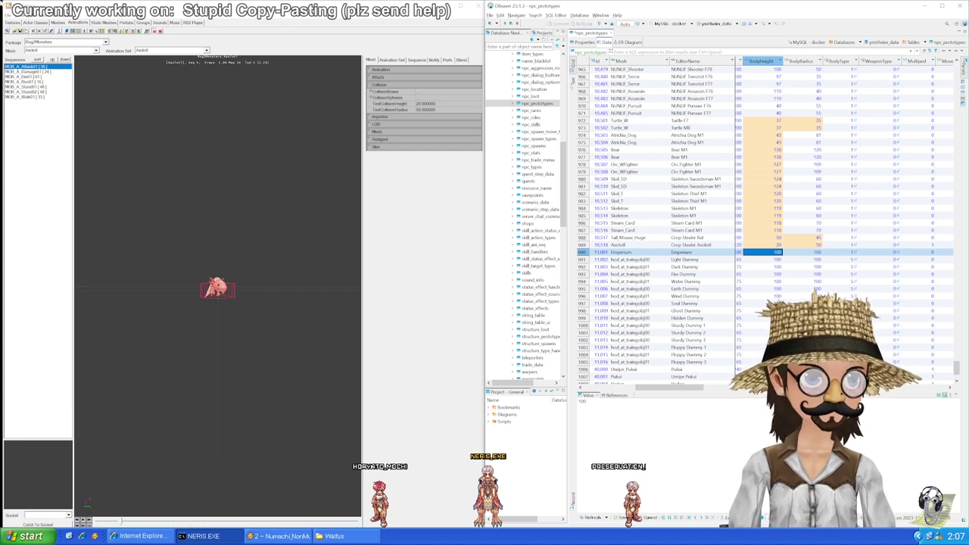
# Step: Load the Emperium mesh, set the Emperium row's BodyHeight to 170 and BodyRadius to 70, and save the table changes
pyautogui.click(36, 51)
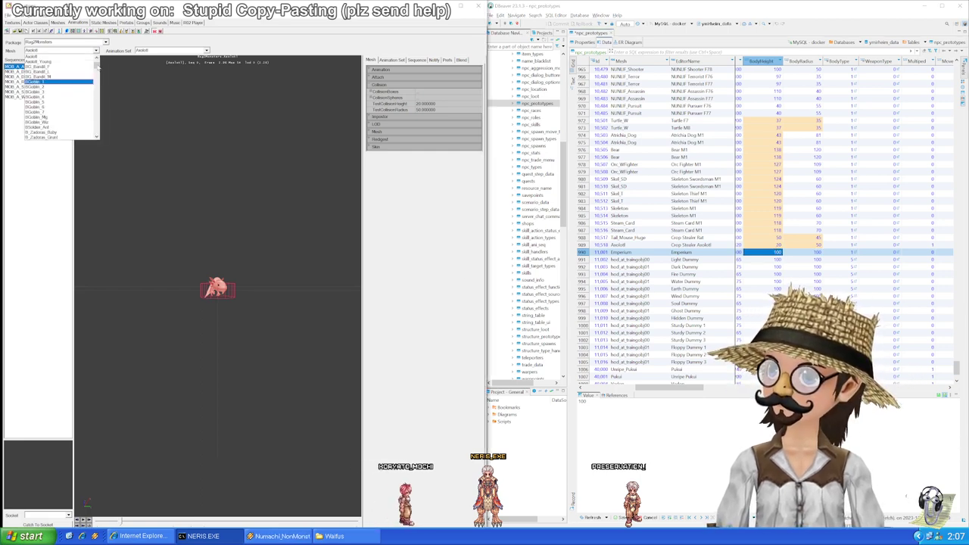
pyautogui.moveTo(97, 66); pyautogui.dragTo(95, 82)
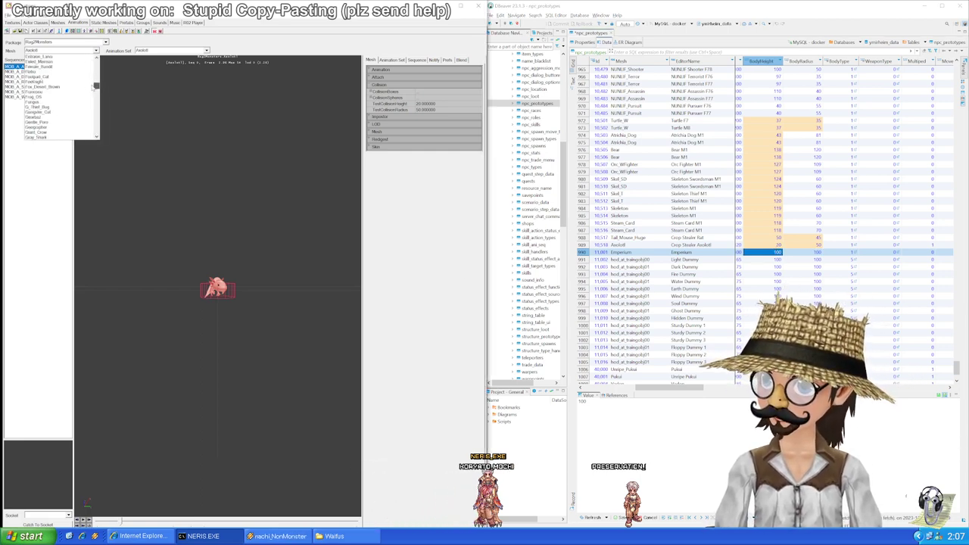
pyautogui.click(83, 108)
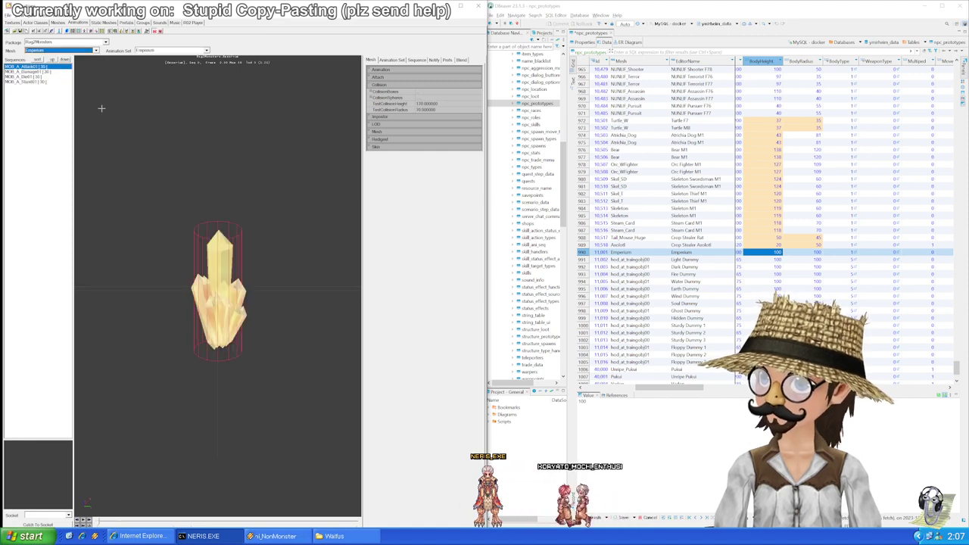
pyautogui.click(772, 254)
pyautogui.write('170')
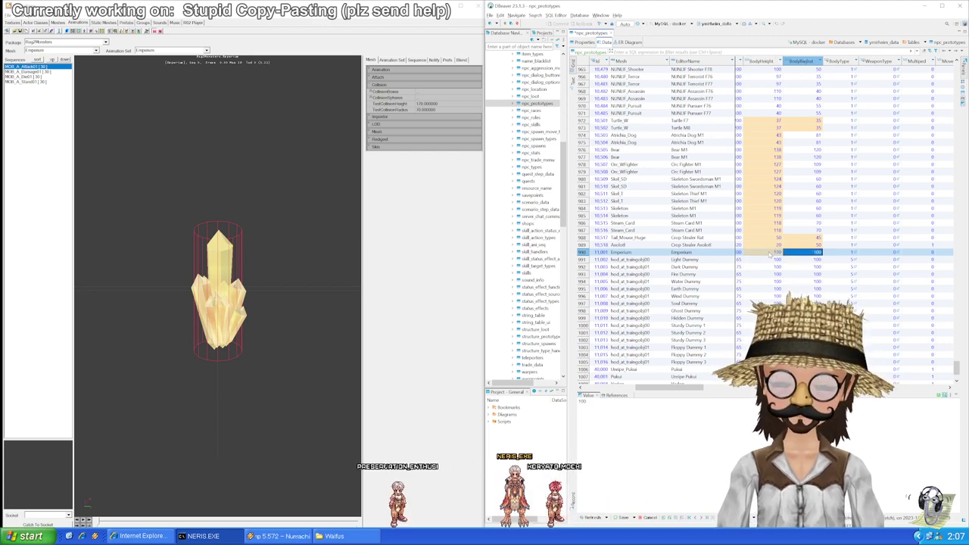
pyautogui.press('Down')
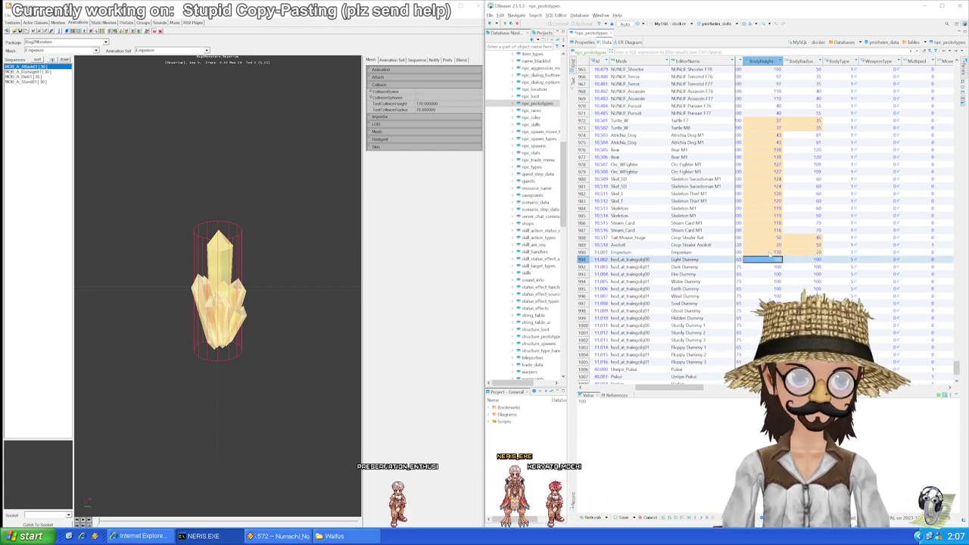
pyautogui.hotkey('ctrl', 's')
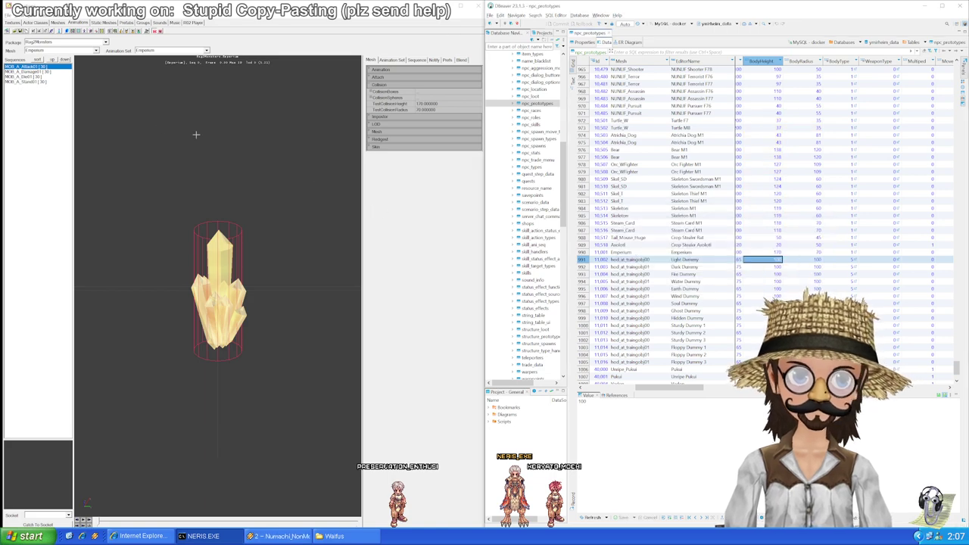
# Step: Load the hod_at_traingobj00 mesh and set BodyHeight to 230 for Light Dummy and the other dummy rows using that mesh
pyautogui.click(96, 50)
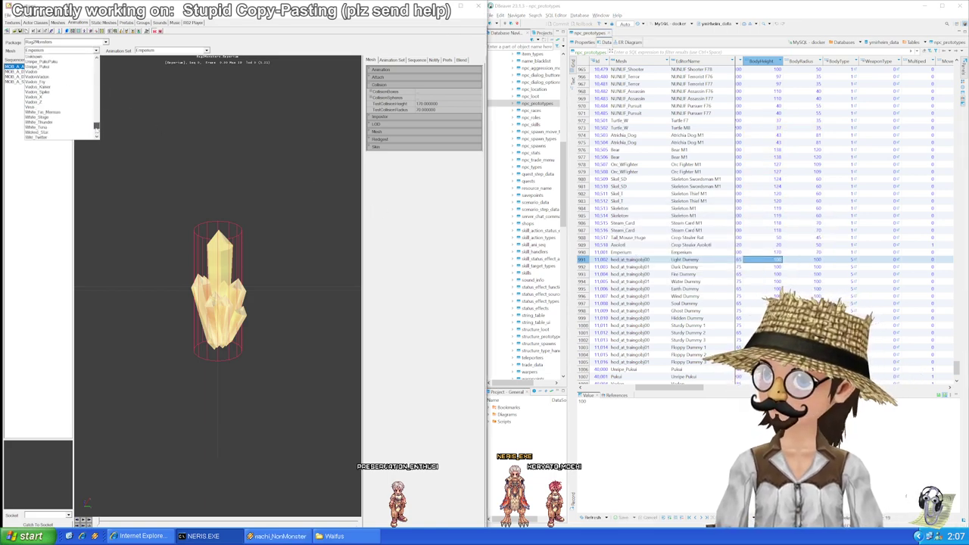
pyautogui.click(75, 111)
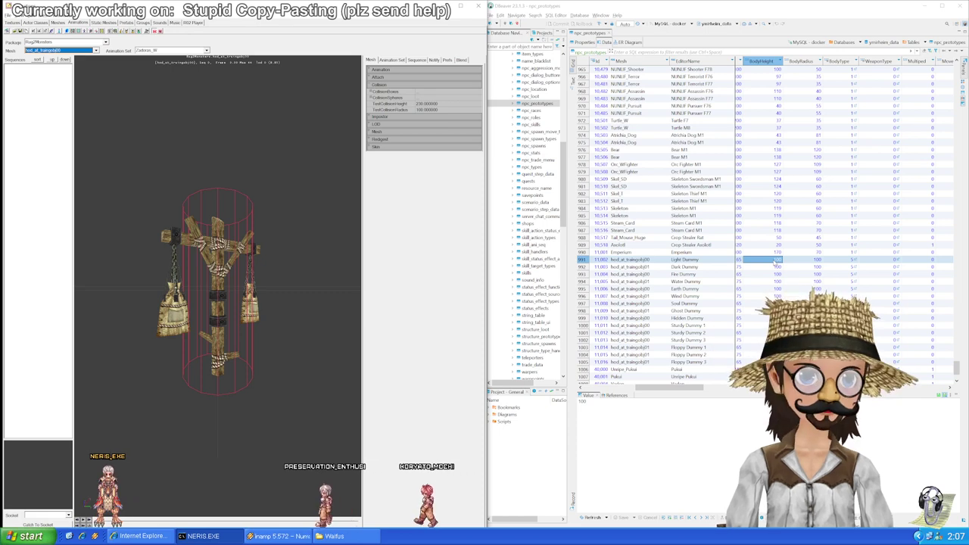
pyautogui.click(775, 262)
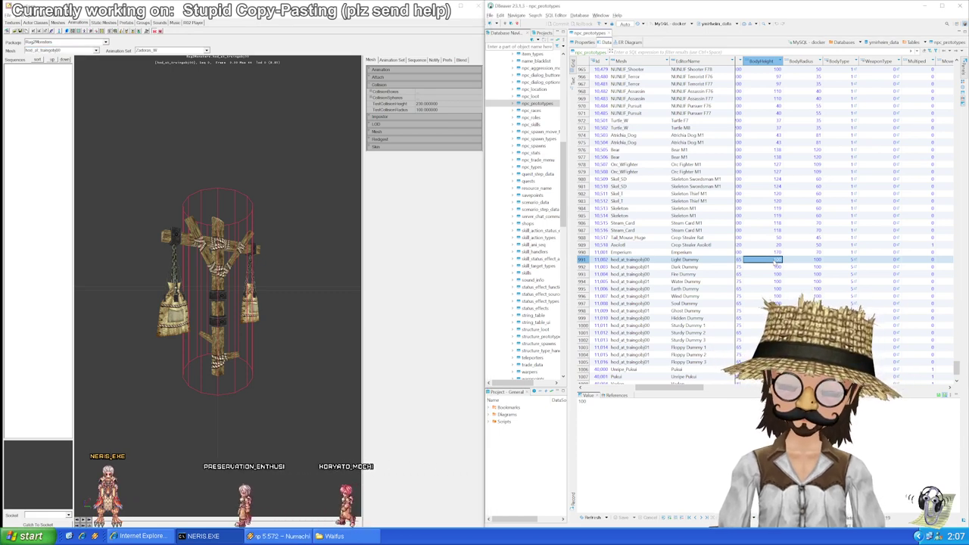
pyautogui.write('230')
pyautogui.press('Tab')
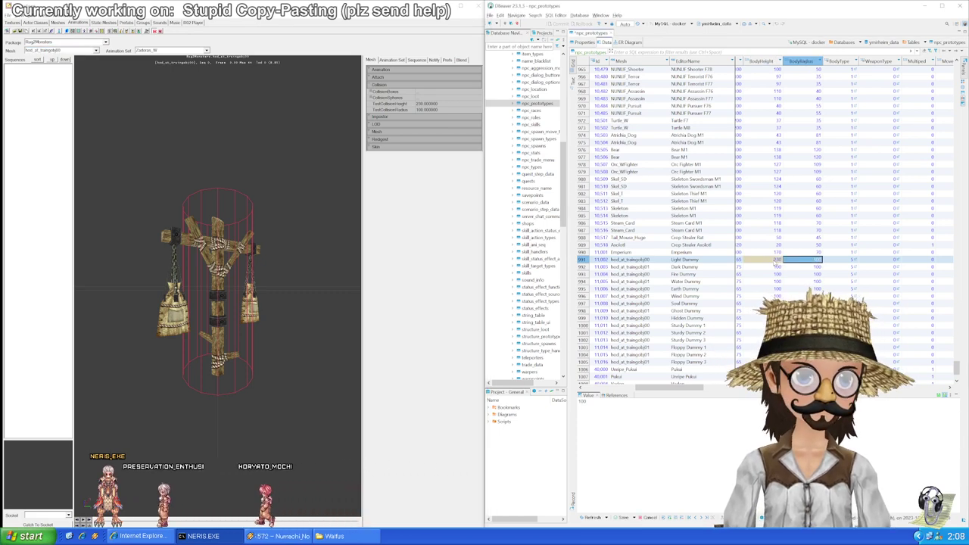
pyautogui.click(775, 262)
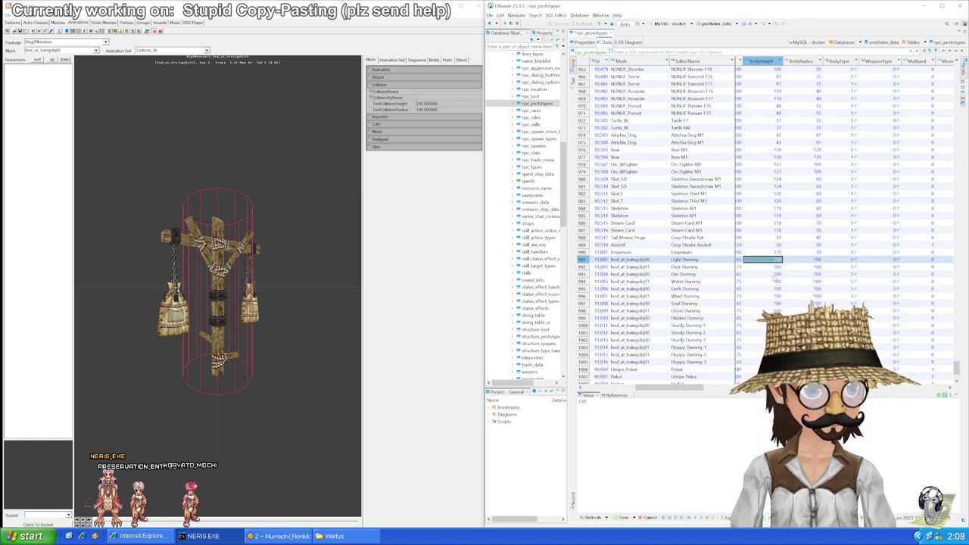
pyautogui.click(775, 274)
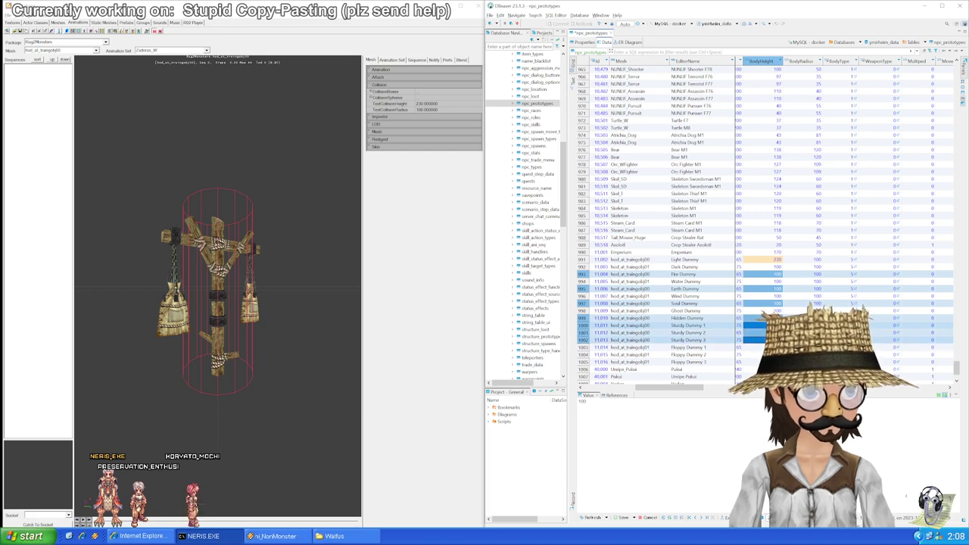
pyautogui.write('230')
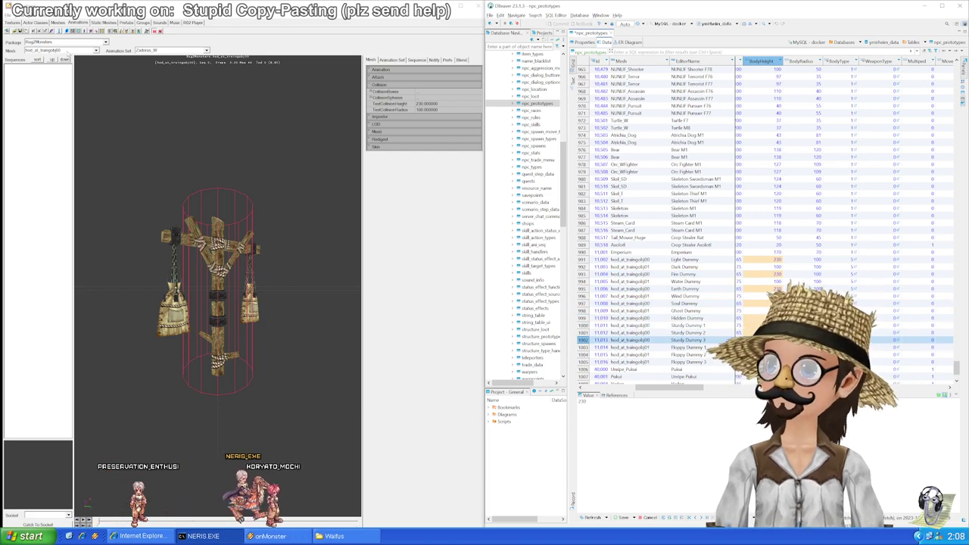
# Step: Load the hod_at_traingobj01 mesh and set the Dark Dummy row's BodyHeight to 160
pyautogui.click(69, 51)
pyautogui.click(65, 117)
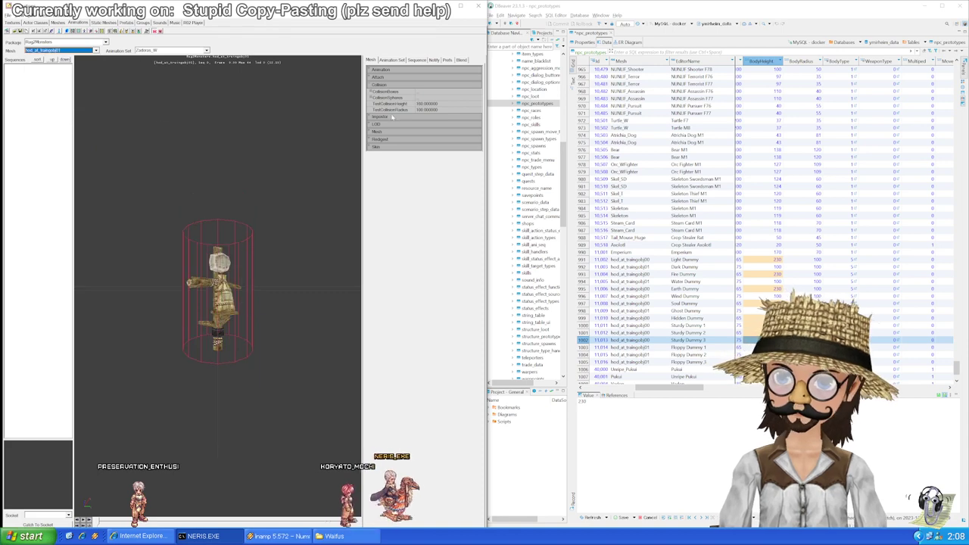
pyautogui.click(777, 266)
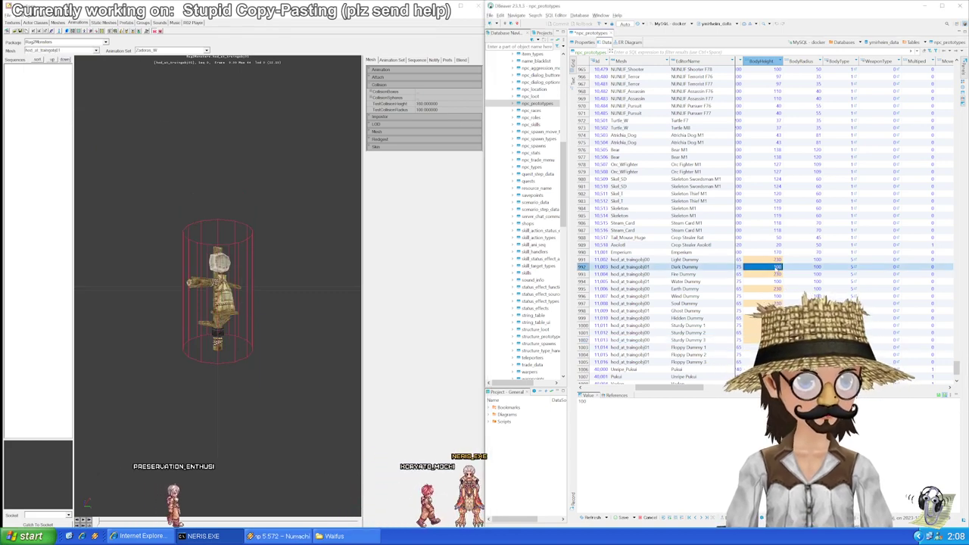
pyautogui.doubleClick(775, 268)
pyautogui.write('160')
pyautogui.press('Return')
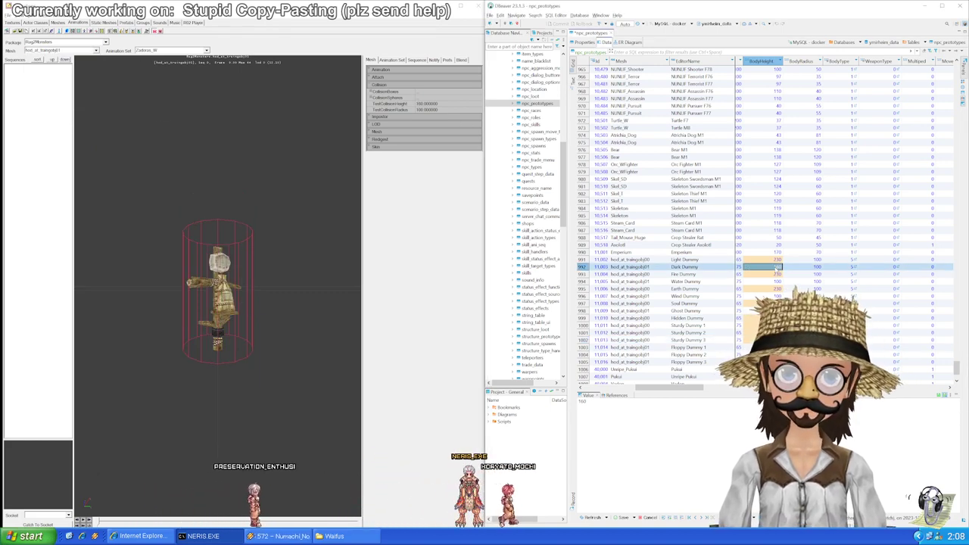
# Step: Set BodyHeight to 160 for the remaining dummy rows using hod_at_traingobj01, including the Floppy Dummies, and save the table changes
pyautogui.keyDown('ctrl'); pyautogui.click(777, 281); pyautogui.keyUp('ctrl')
pyautogui.keyDown('ctrl'); pyautogui.click(777, 296); pyautogui.keyUp('ctrl')
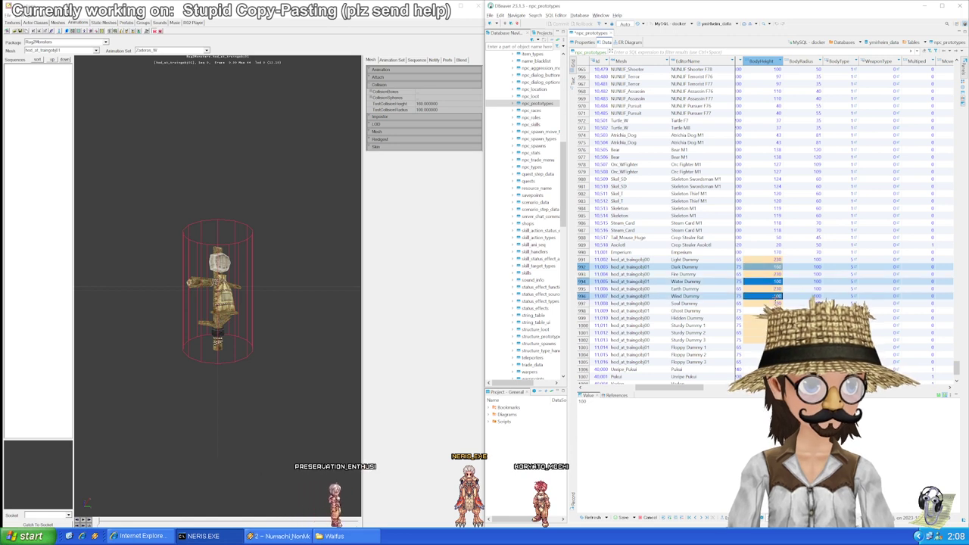
pyautogui.keyDown('ctrl'); pyautogui.click(777, 310); pyautogui.keyUp('ctrl')
pyautogui.write('160')
pyautogui.click(772, 339)
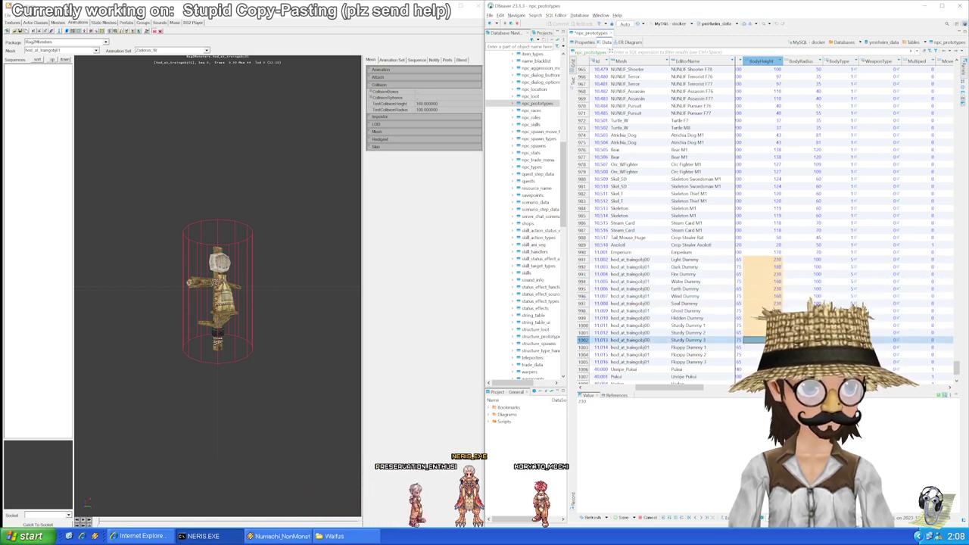
pyautogui.click(772, 347)
pyautogui.hotkey('ctrl', 'v')
pyautogui.scroll(-2, 756, 227)
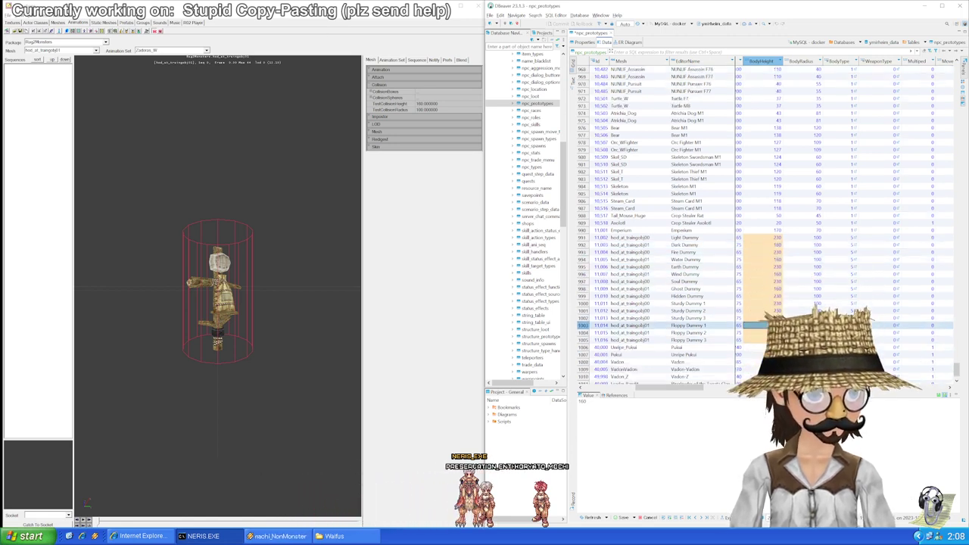
pyautogui.hotkey('ctrl', 's')
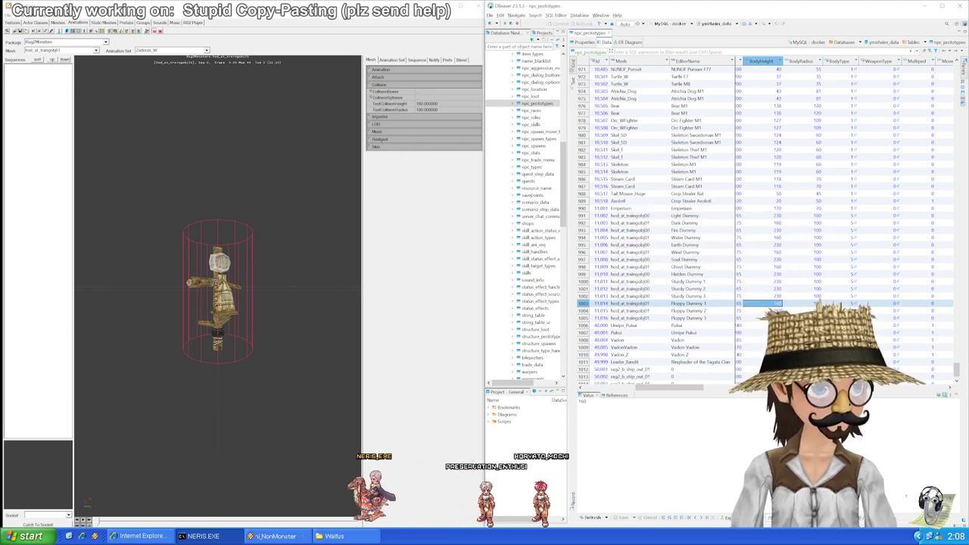
# Step: Load the Unripe_Pukui mesh and set BodyHeight to 17 and BodyRadius to 20 in the row using that mesh
pyautogui.press('Down')
pyautogui.press('Down')
pyautogui.press('Down')
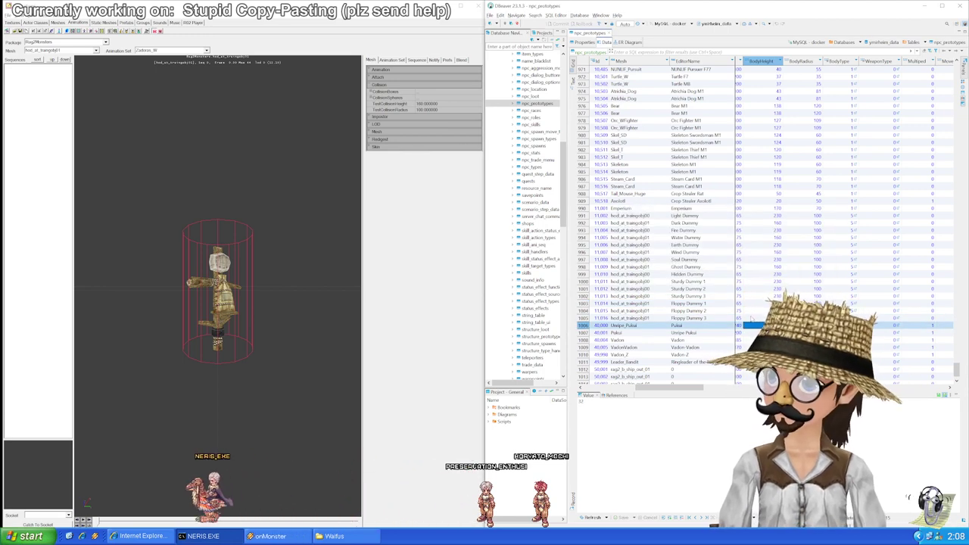
pyautogui.scroll(-1, 765, 327)
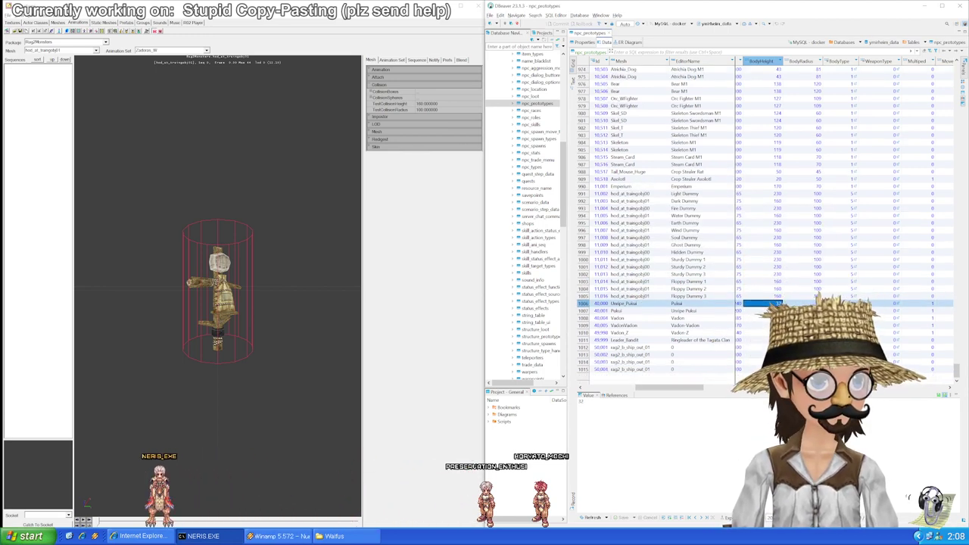
pyautogui.click(90, 50)
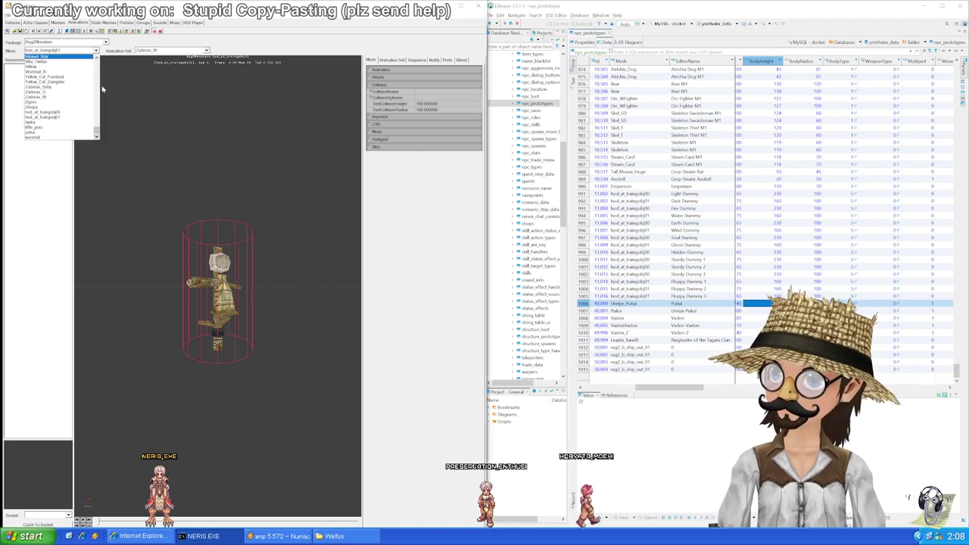
pyautogui.click(763, 347)
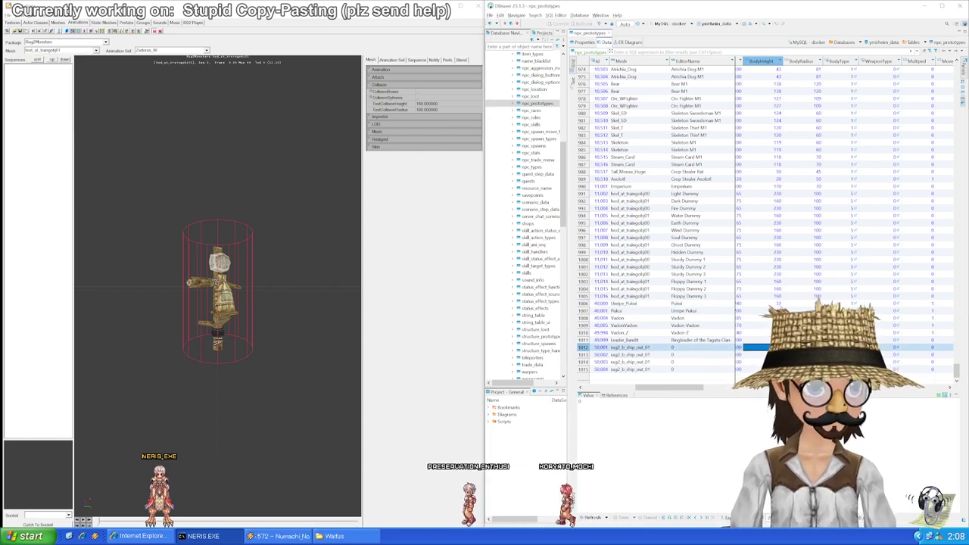
pyautogui.moveTo(762, 303); pyautogui.dragTo(762, 340)
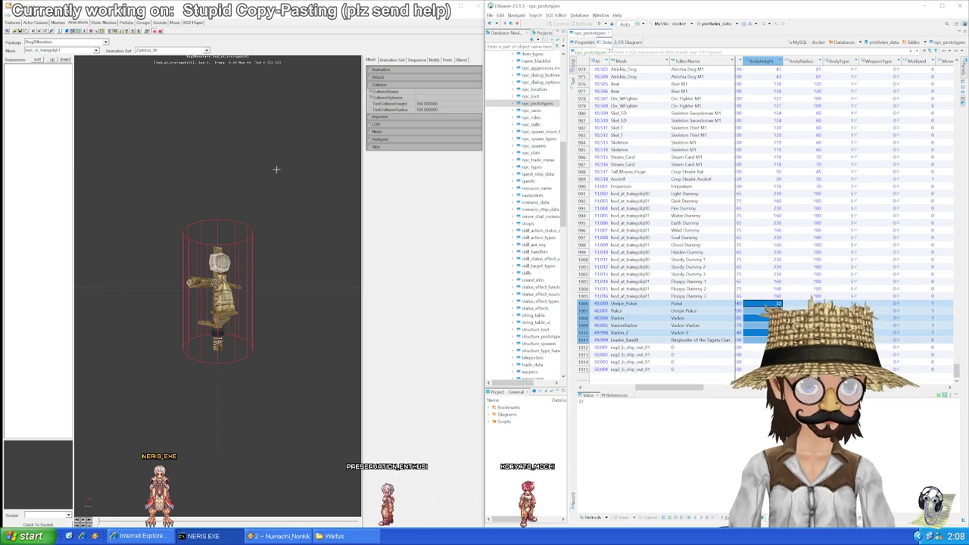
pyautogui.click(89, 50)
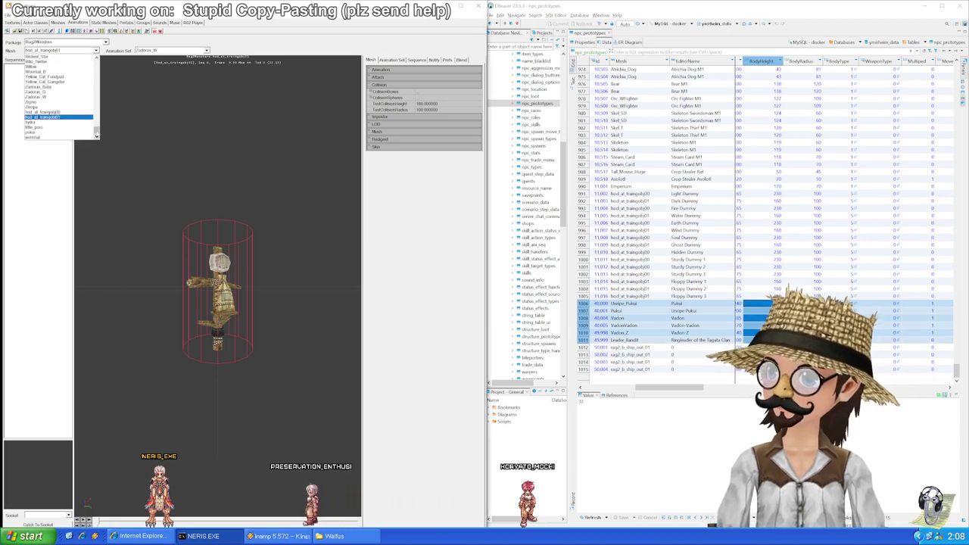
pyautogui.moveTo(96, 133)
pyautogui.mouseDown()
pyautogui.moveTo(97, 110)
pyautogui.moveTo(97, 134)
pyautogui.mouseUp()
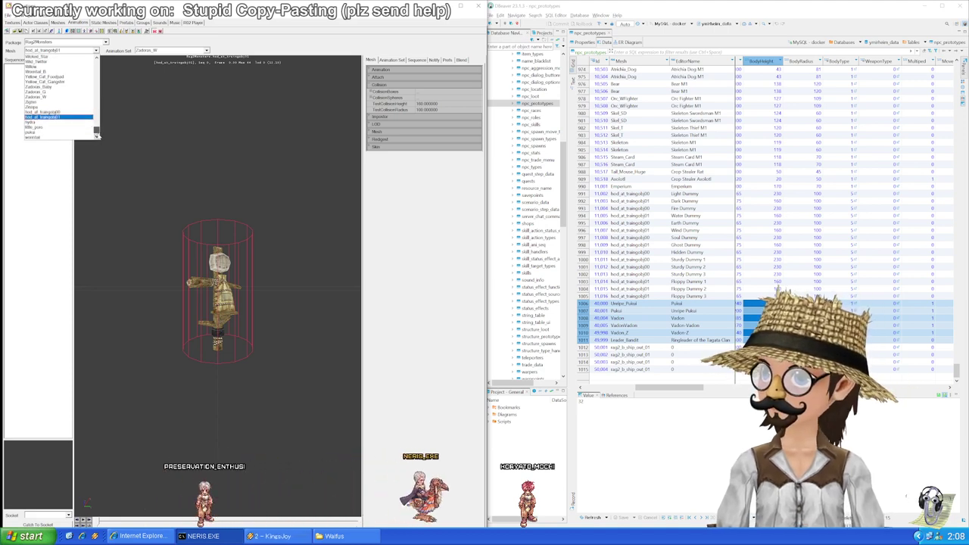
pyautogui.scroll(2, 87, 103)
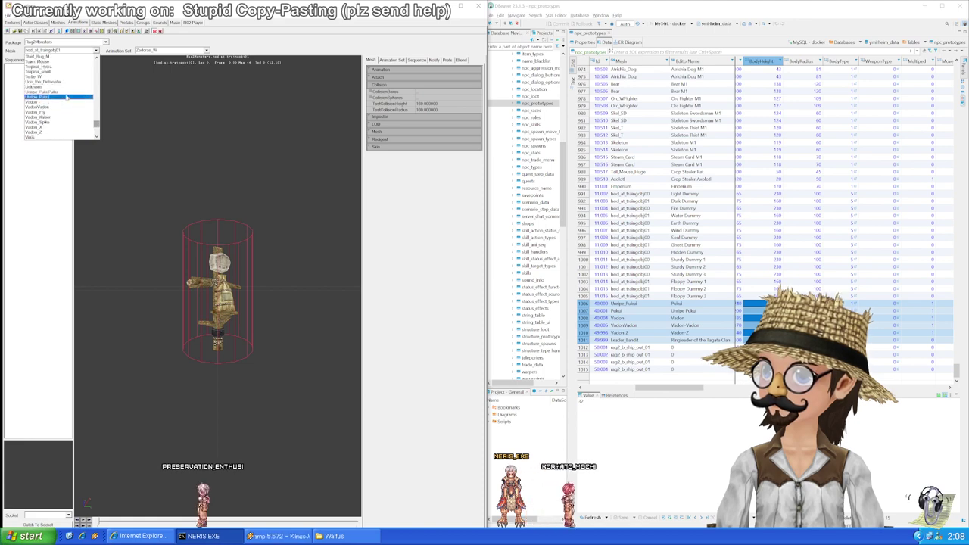
pyautogui.click(67, 92)
pyautogui.click(759, 303)
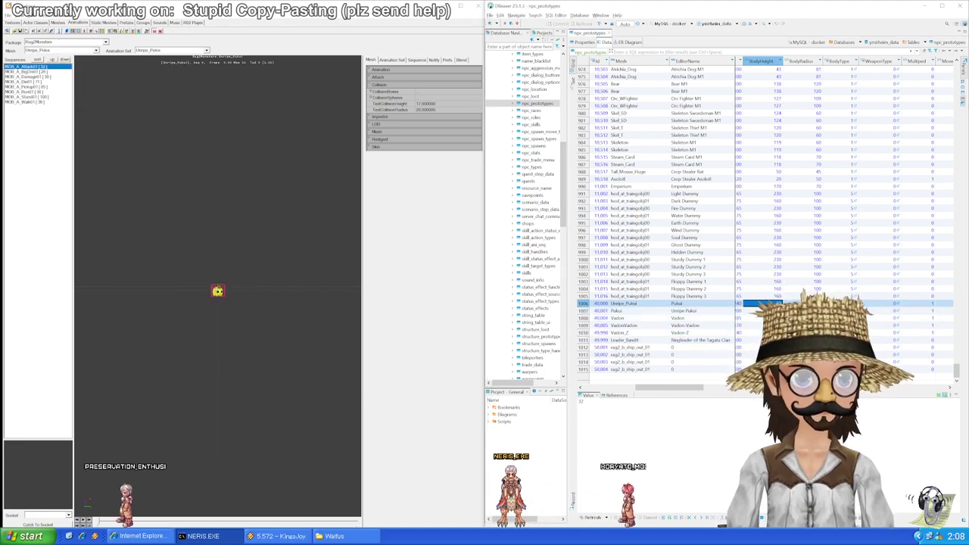
pyautogui.write('17')
pyautogui.press('Tab')
pyautogui.write('20')
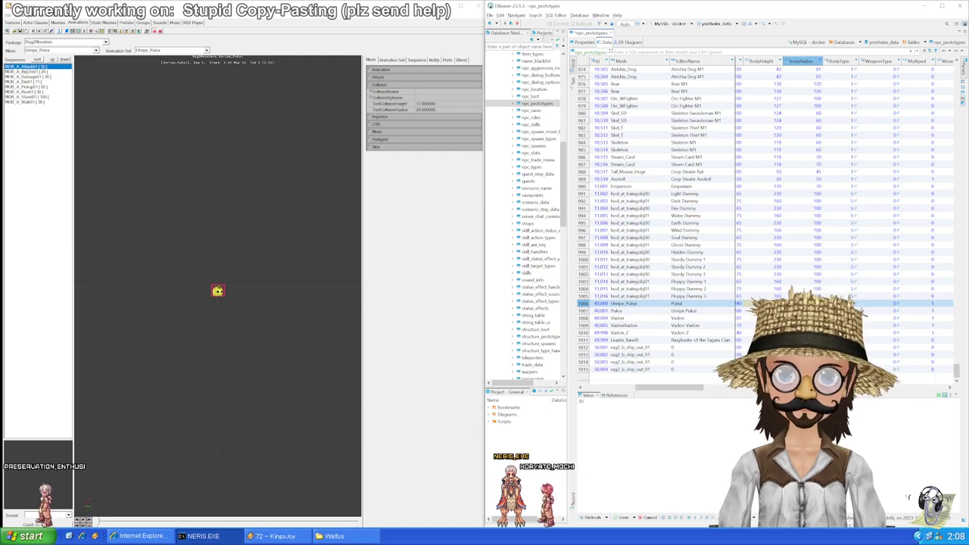
# Step: Load the Vadon mesh and set the Vadon row's BodyHeight to 50 and BodyRadius to 45
pyautogui.click(761, 311)
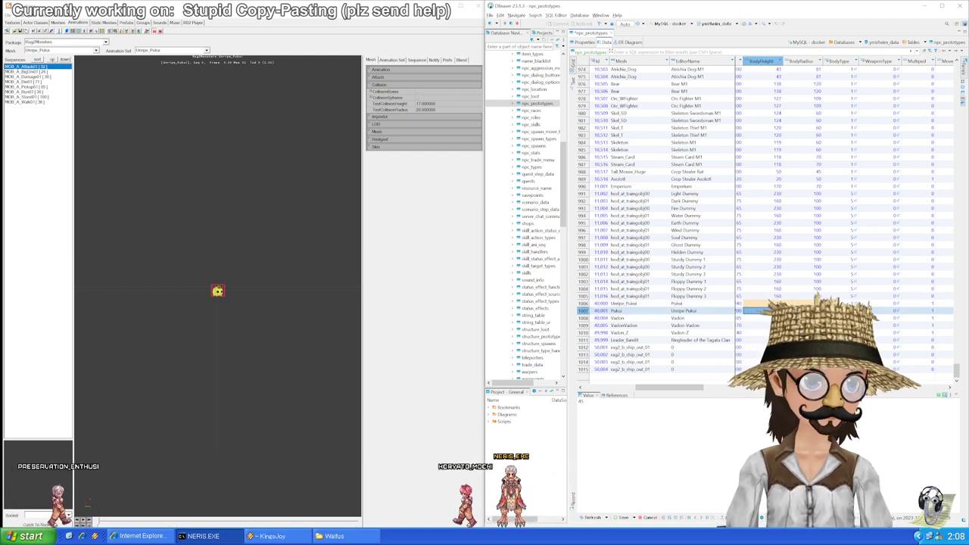
pyautogui.click(95, 50)
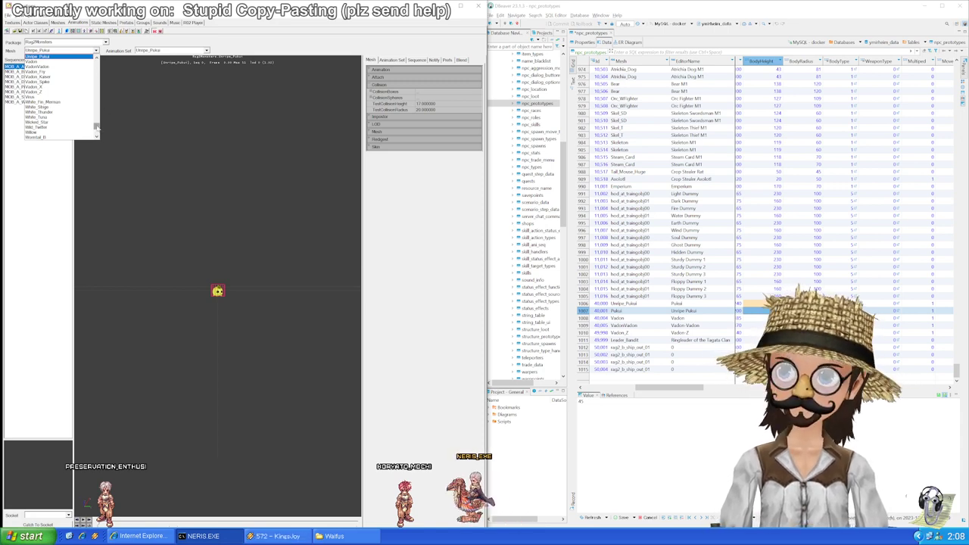
pyautogui.click(38, 61)
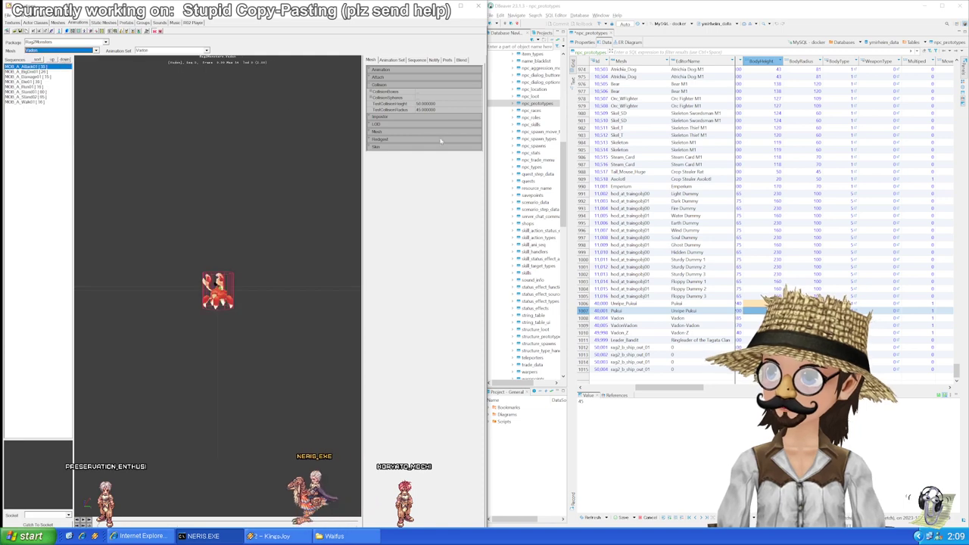
pyautogui.hotkey('alt', 'Tab')
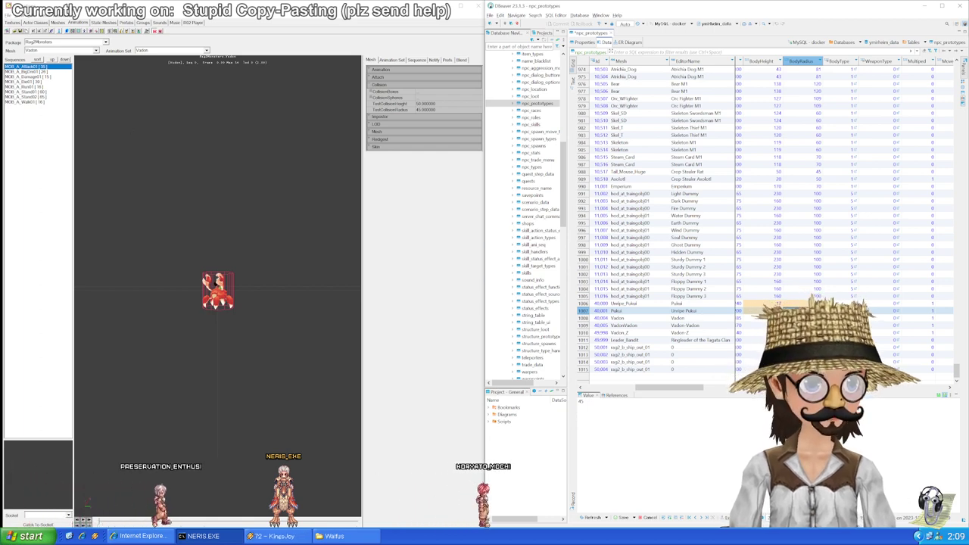
pyautogui.click(767, 311)
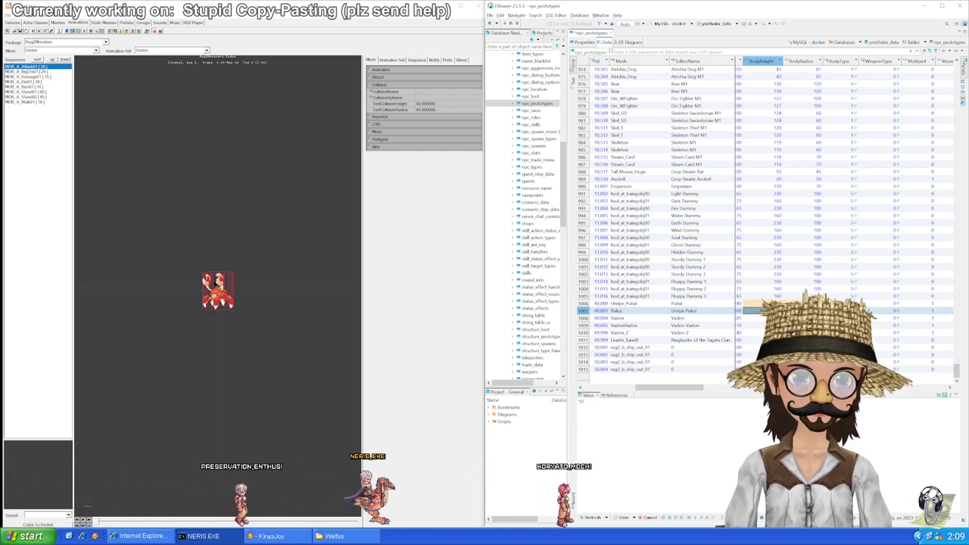
pyautogui.press('Down')
pyautogui.write('50')
pyautogui.press('Up')
pyautogui.press('Right')
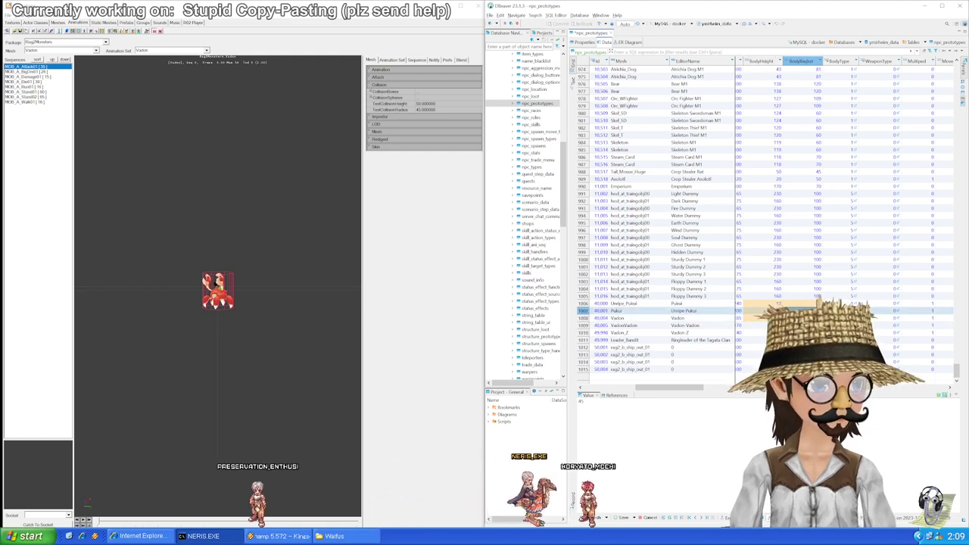
pyautogui.press('Down')
pyautogui.write('45')
pyautogui.press('Up')
pyautogui.press('Left')
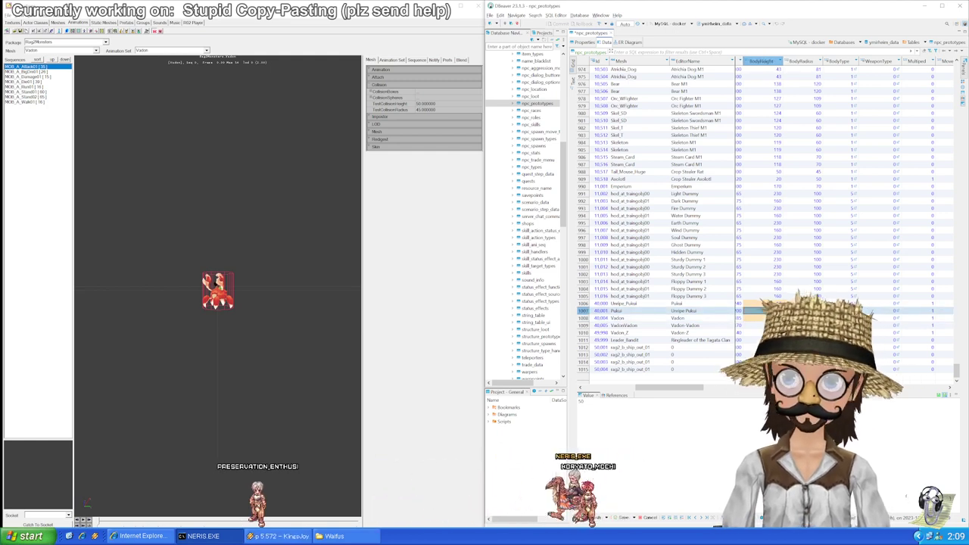
# Step: Load the pukui mesh, set BodyHeight to 30 in the row using the Pukui mesh, and match its BodyRadius to the mesh's collision radius
pyautogui.click(95, 50)
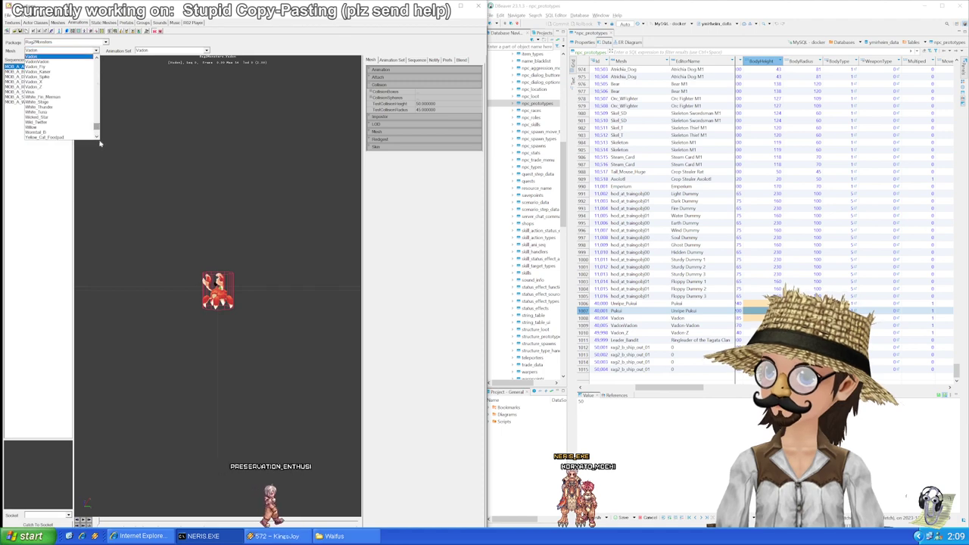
pyautogui.click(53, 132)
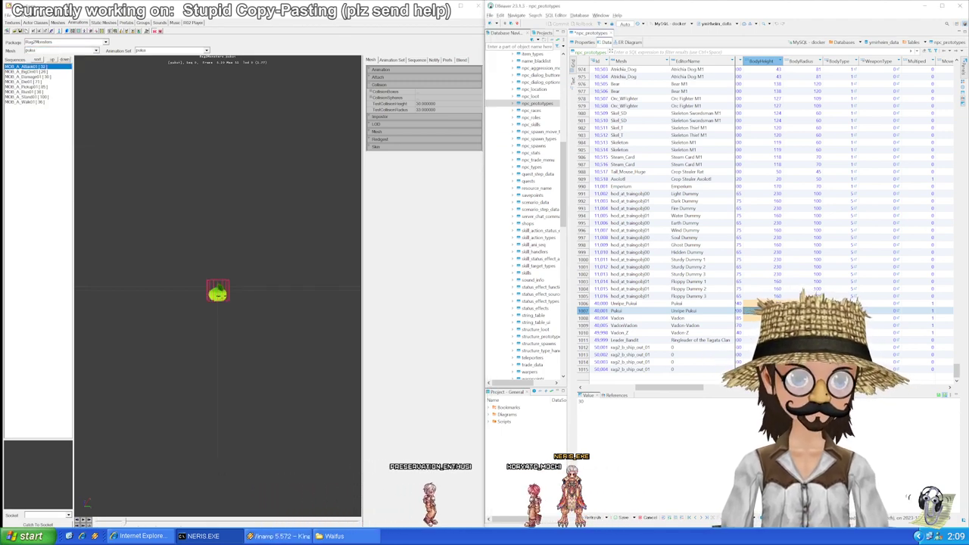
pyautogui.press('Right')
# Step: Load the Vadon mesh and copy its collision height and radius into the Vadon-Vadon row's BodyHeight and BodyRadius
pyautogui.click(804, 325)
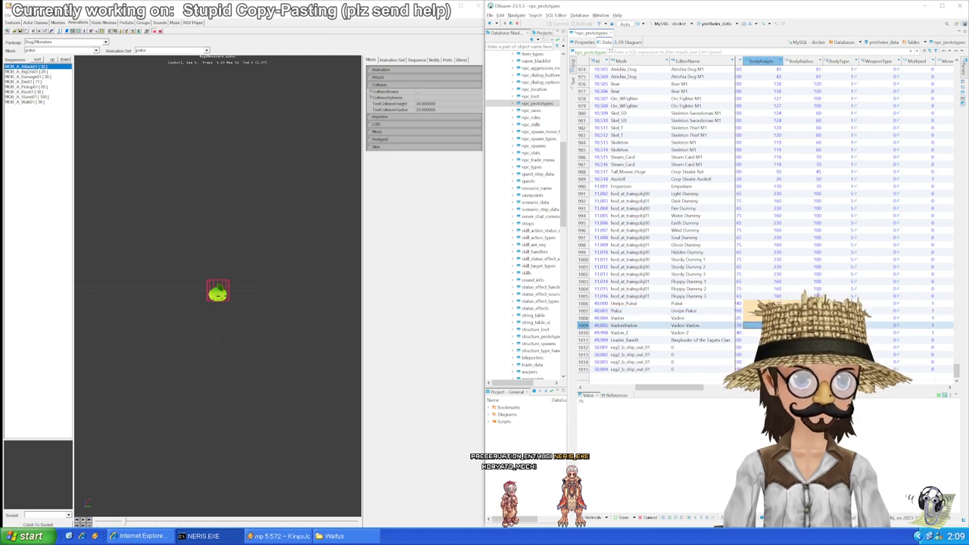
pyautogui.click(95, 51)
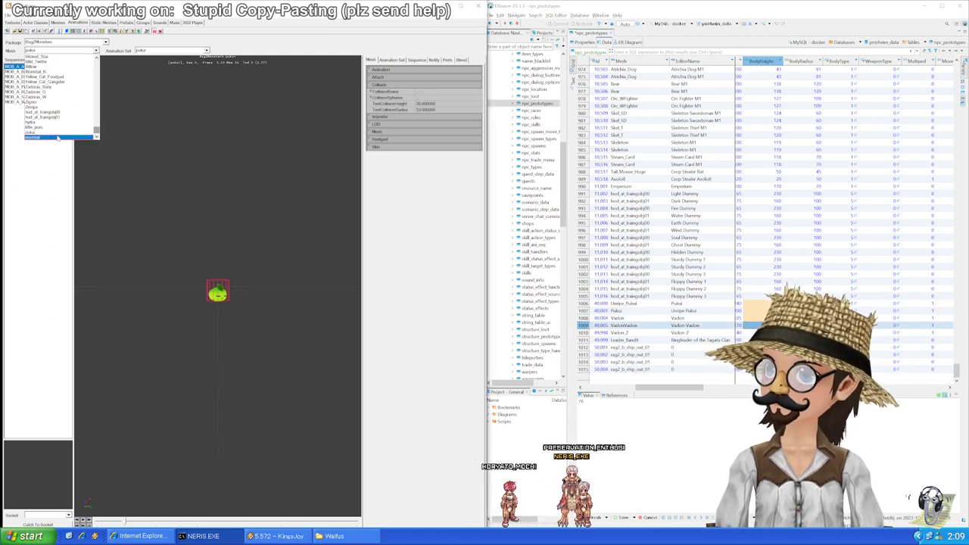
pyautogui.scroll(5, 57, 103)
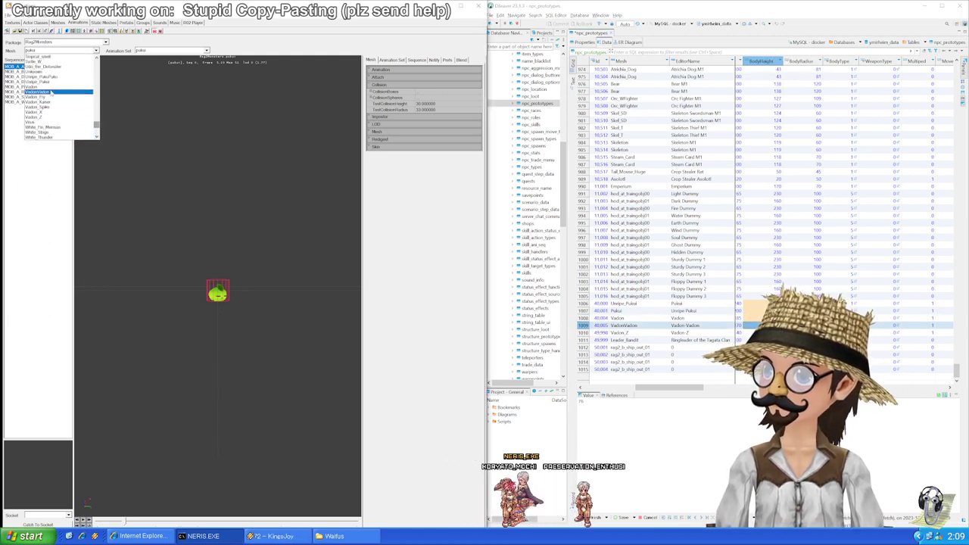
pyautogui.click(51, 91)
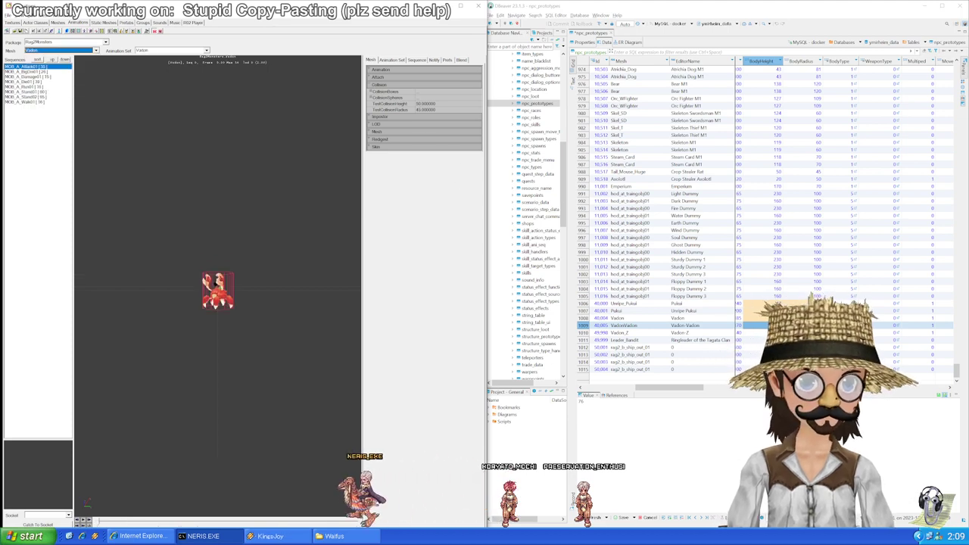
pyautogui.click(772, 325)
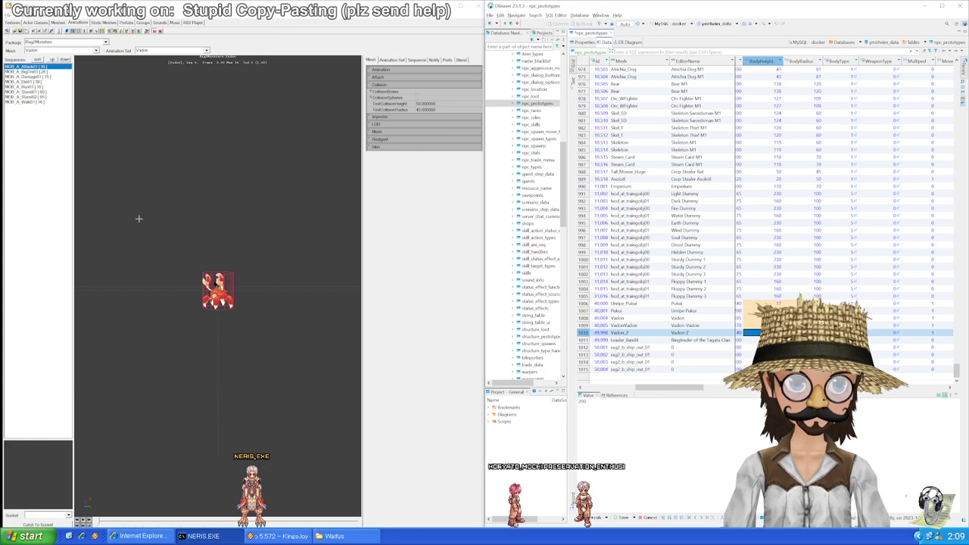
# Step: Load the Vadon_Z mesh and compare its collision height and radius with the Vadon-Z row
pyautogui.click(61, 50)
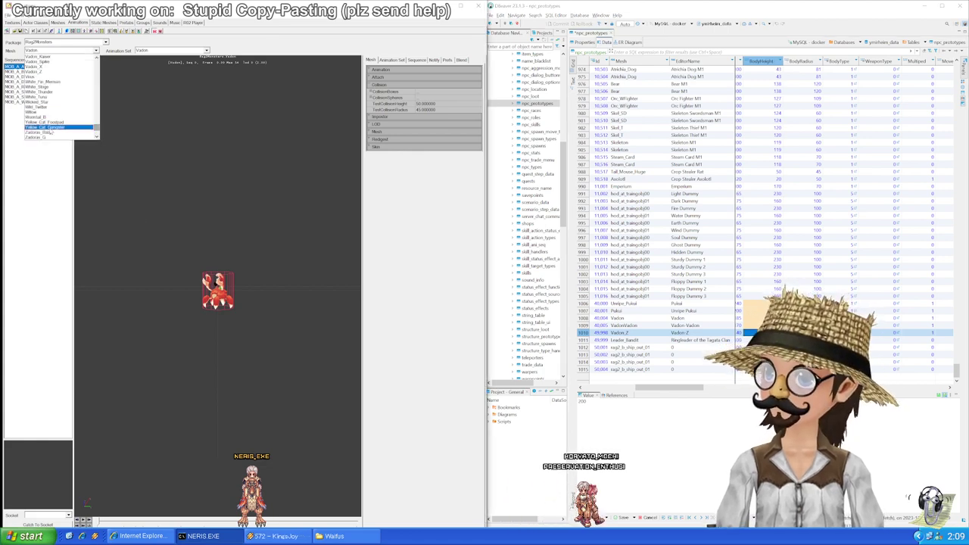
pyautogui.click(47, 72)
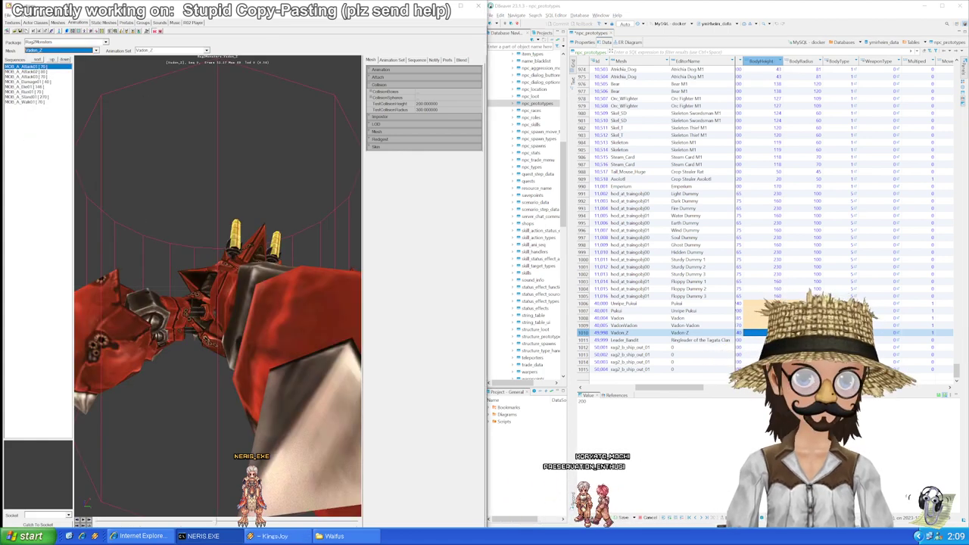
# Step: Load the Leader_Bandit mesh, set the Leader_Bandit row's BodyHeight to 120, match its BodyRadius to the mesh's collision radius, and save
pyautogui.click(761, 340)
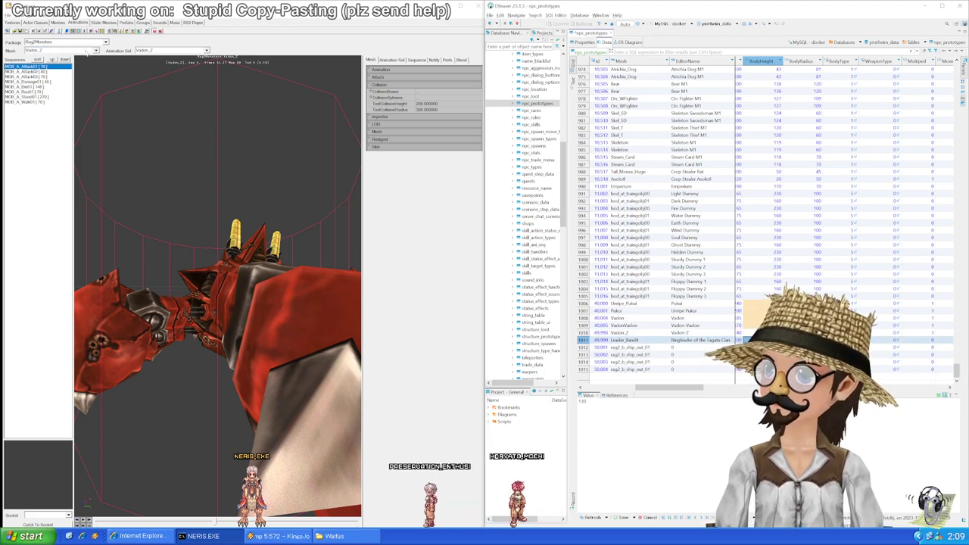
pyautogui.click(87, 52)
pyautogui.moveTo(96, 130); pyautogui.dragTo(96, 94)
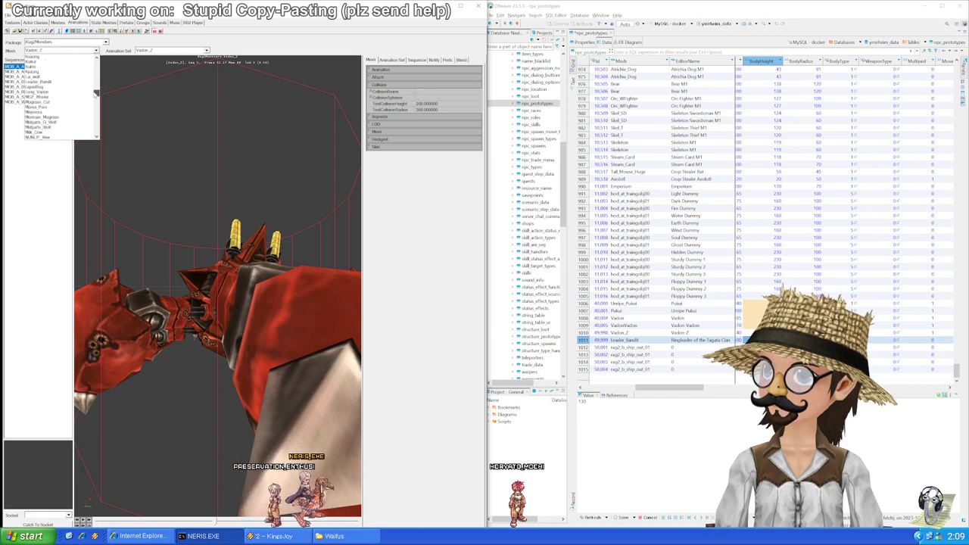
pyautogui.click(34, 106)
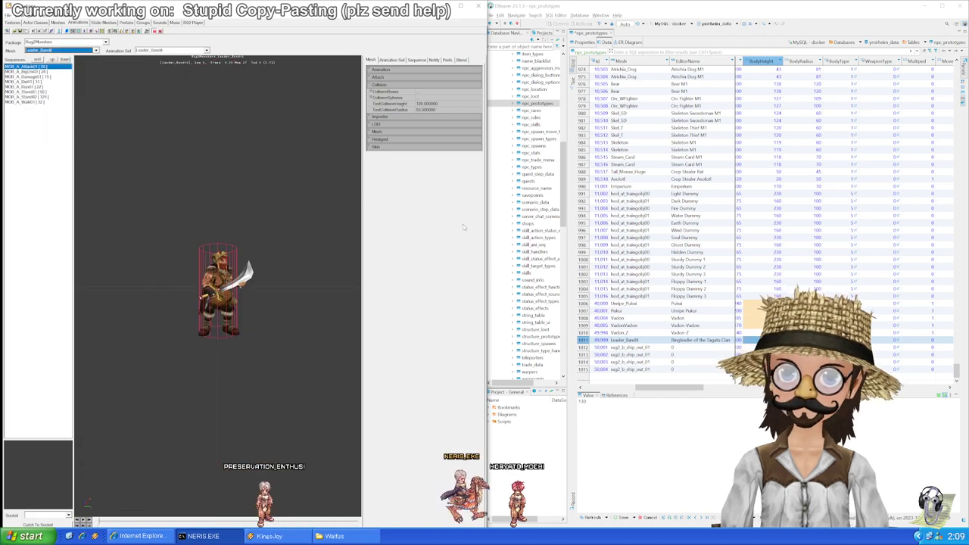
pyautogui.hotkey('alt', 'Tab')
pyautogui.write('120')
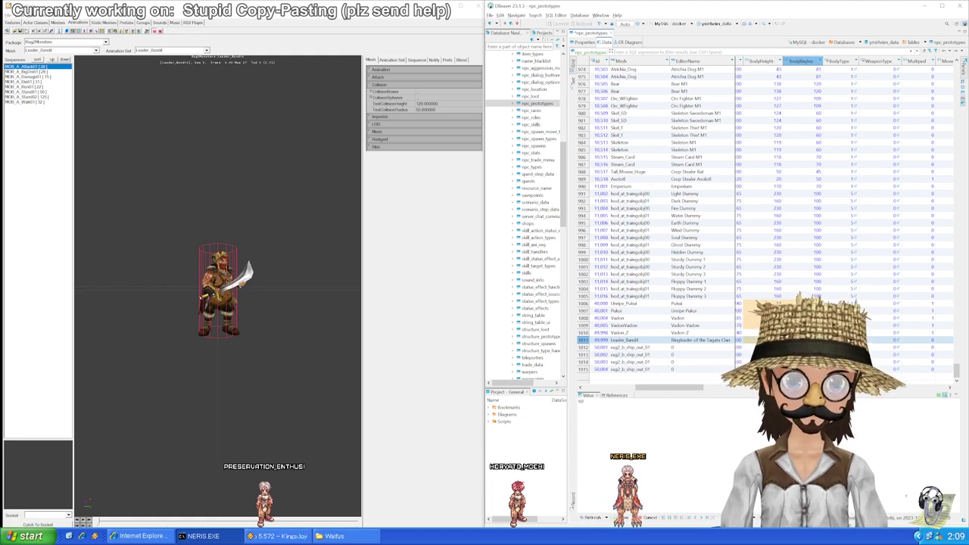
pyautogui.hotkey('ctrl', 's')
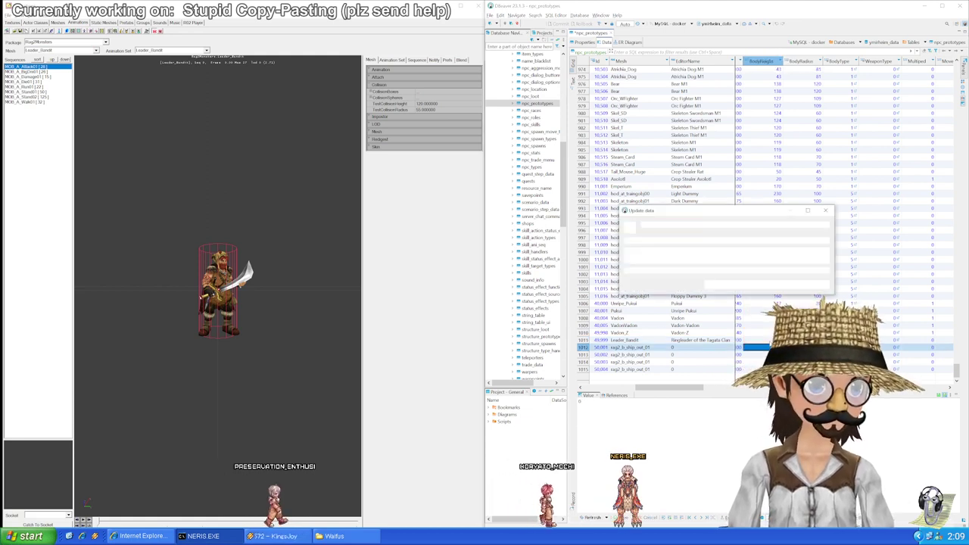
pyautogui.press('Right')
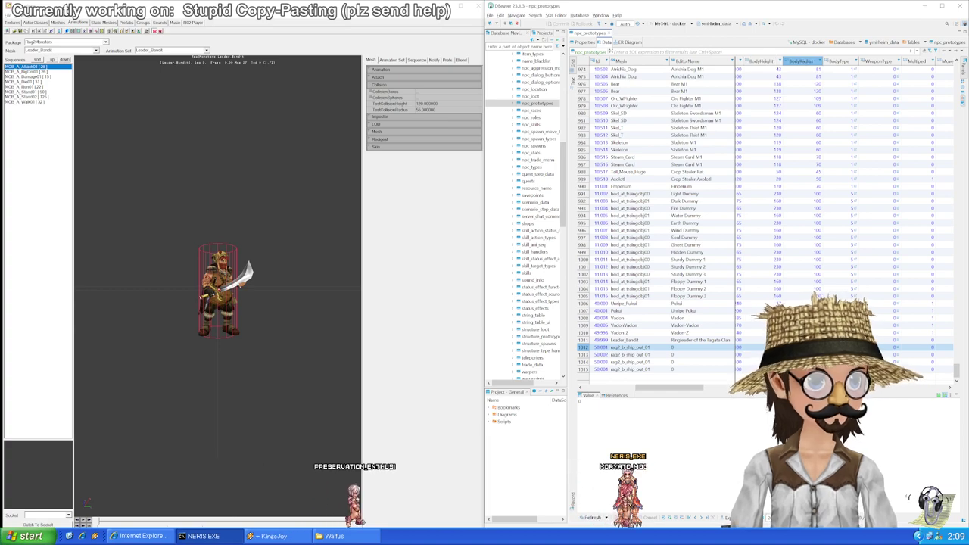
# Step: Check the rows with zero BodyHeight further up npc_prototypes, and rebuild the game data tables with the console script
pyautogui.scroll(20, 756, 219)
pyautogui.scroll(20, 764, 219)
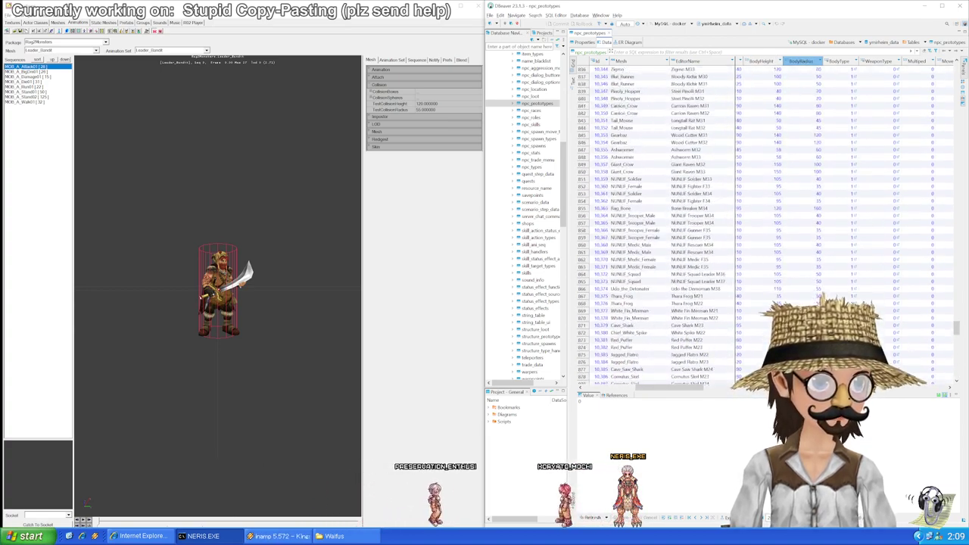
pyautogui.scroll(20, 764, 220)
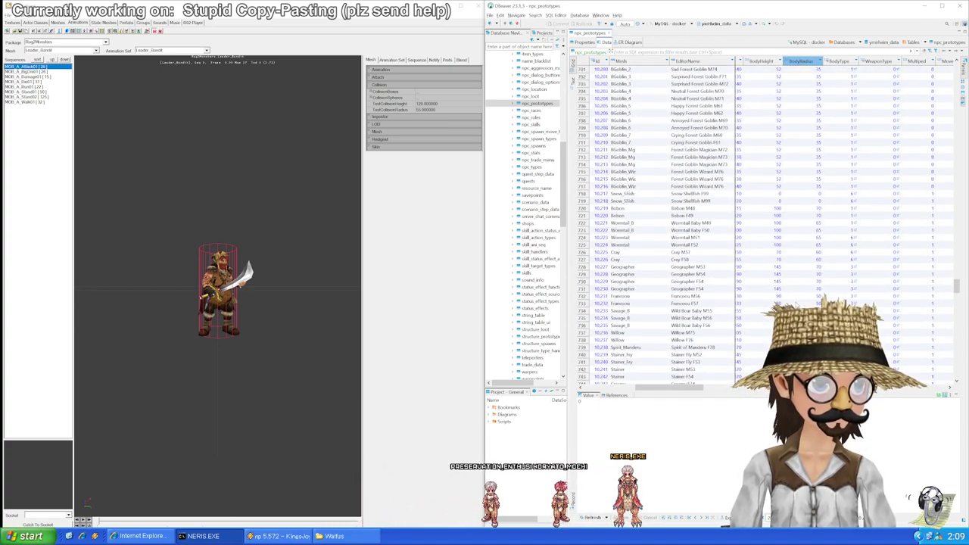
pyautogui.scroll(17, 764, 219)
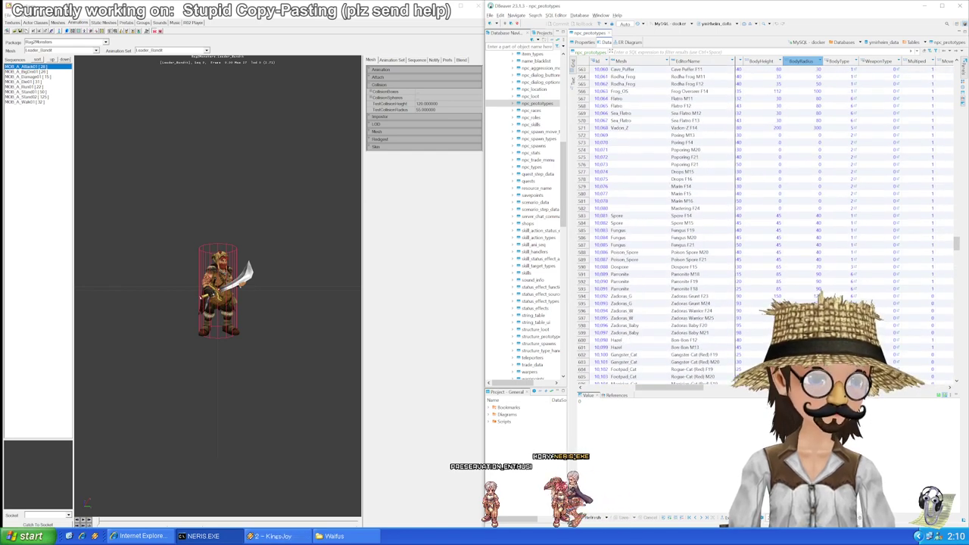
pyautogui.click(770, 201)
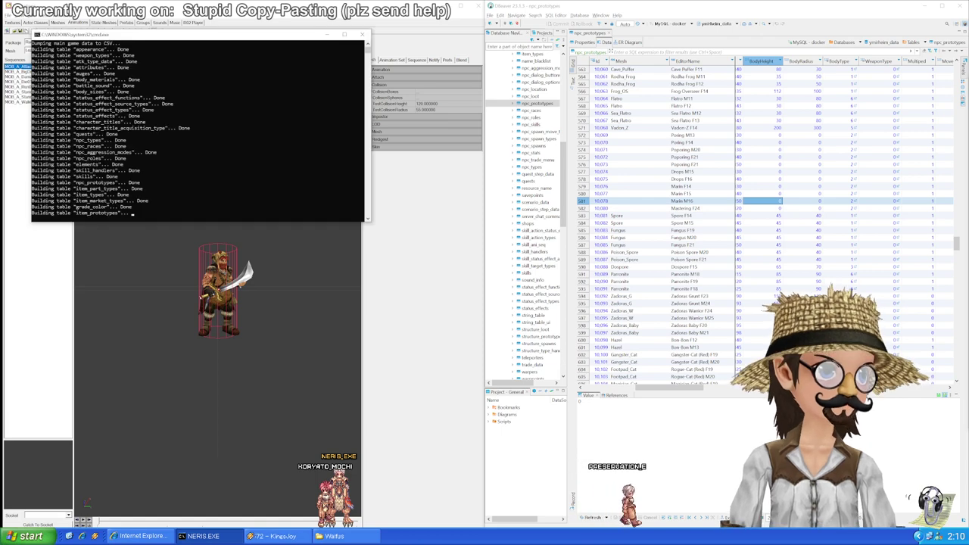
pyautogui.press('Return')
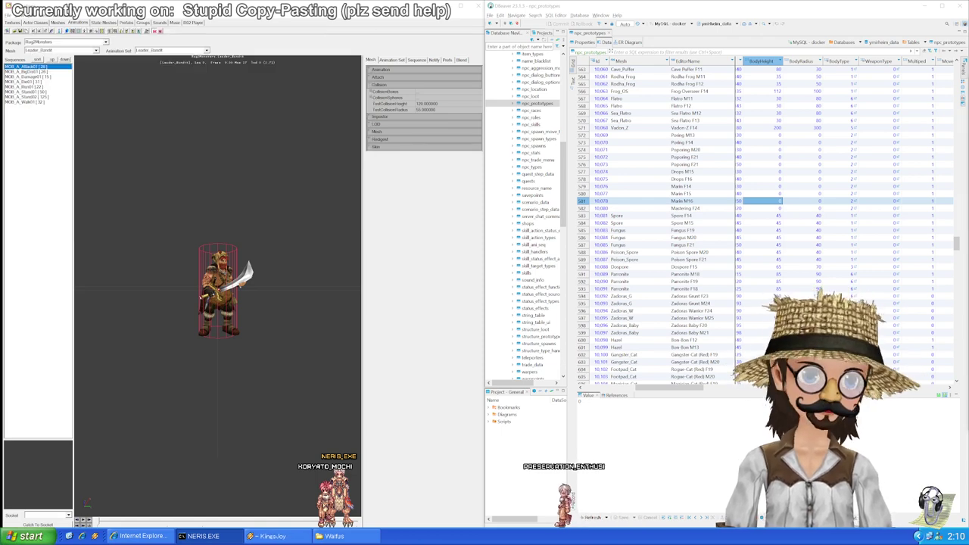
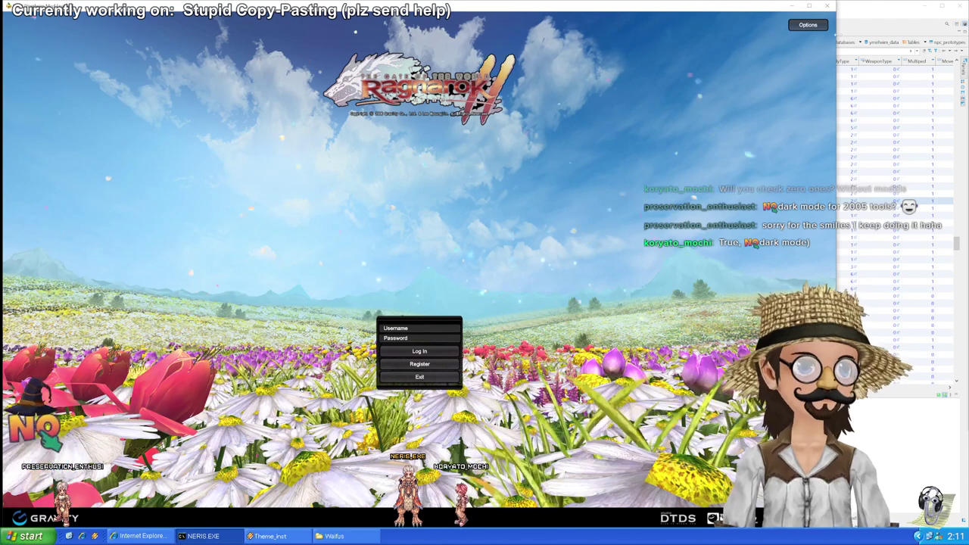
# Step: Switch to the Ragnarok II client, log in, enter the world with the selected character, and turn towards the nearby shop NPC
pyautogui.hotkey('alt', 'Tab')
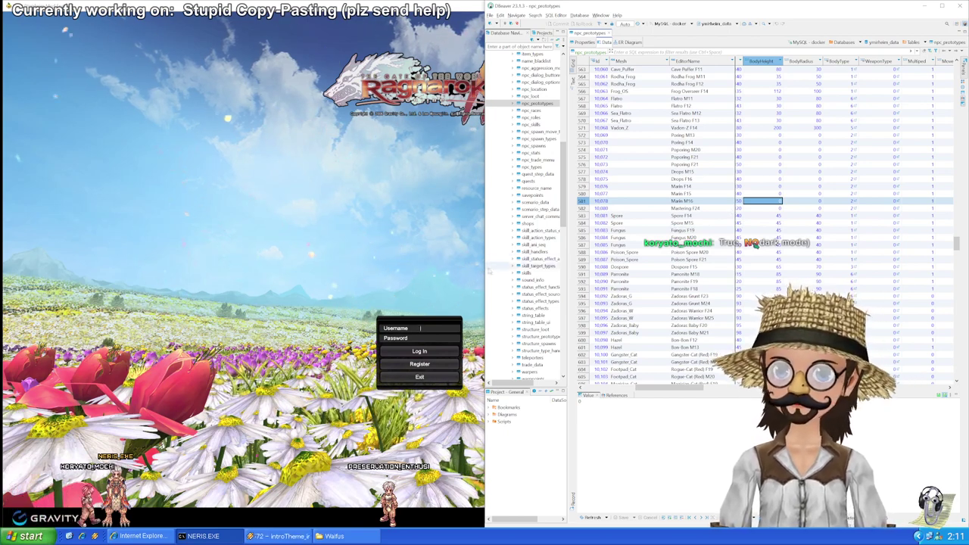
pyautogui.click(434, 333)
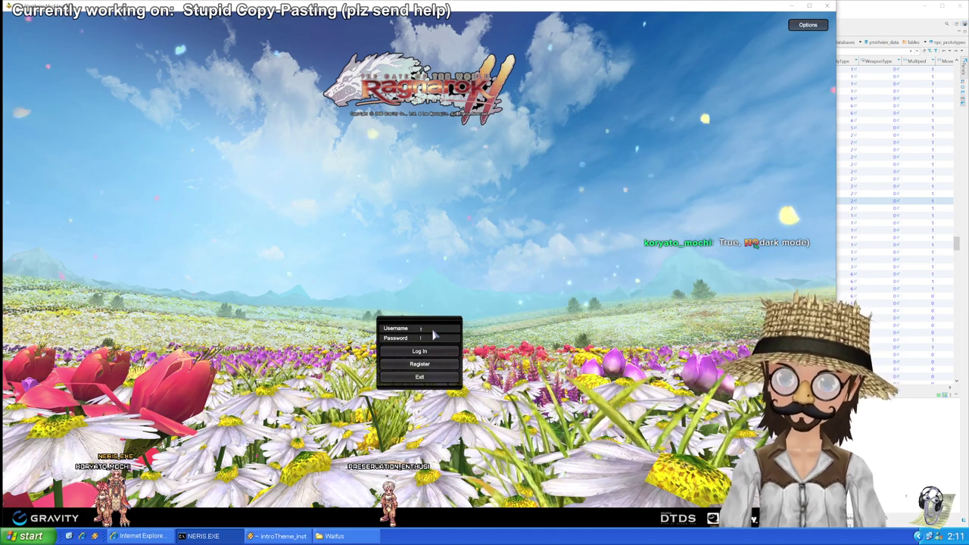
pyautogui.press('Return')
pyautogui.press('Return')
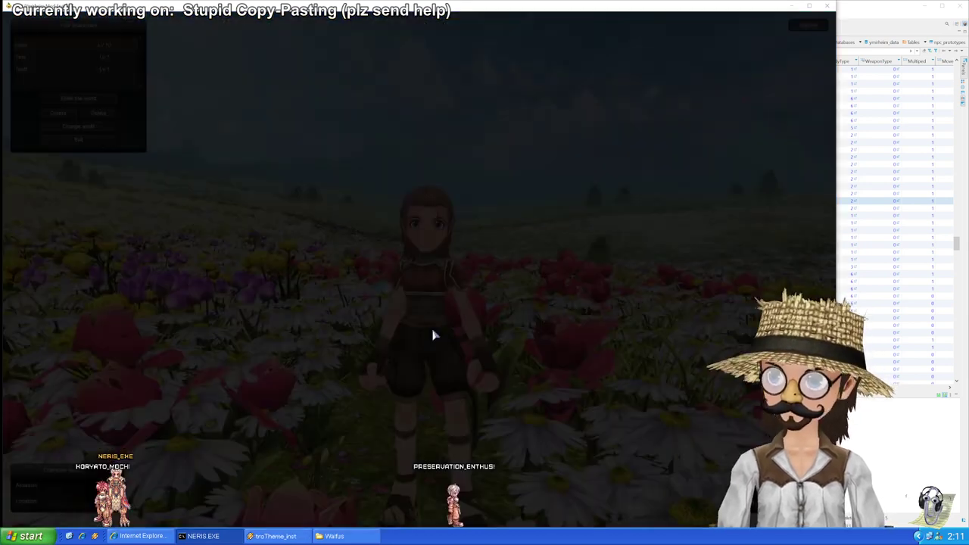
pyautogui.press('Return')
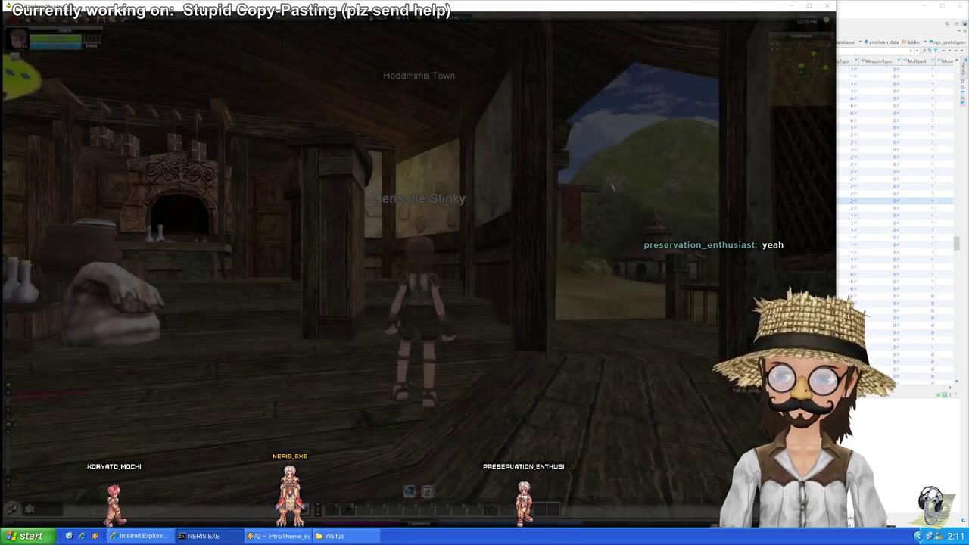
pyautogui.moveTo(612, 187)
pyautogui.mouseDown()
pyautogui.moveTo(492, 280)
pyautogui.moveTo(538, 265)
pyautogui.moveTo(598, 193)
pyautogui.mouseUp()
pyautogui.press('a')
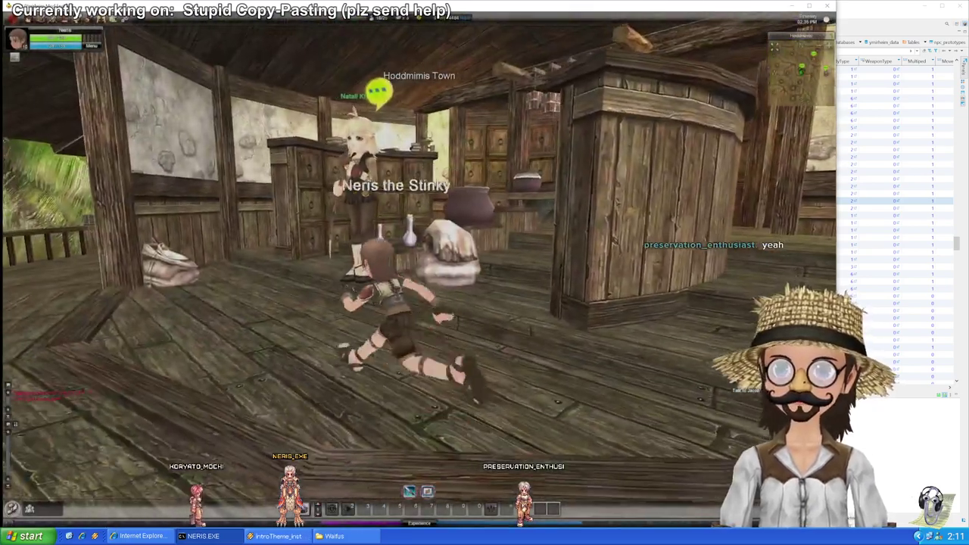
# Step: Switch to DBeaver, set BodyScale to 100 in the Klaret mesh row of npc_prototypes, and save the change
pyautogui.click(908, 19)
pyautogui.scroll(5, 919, 236)
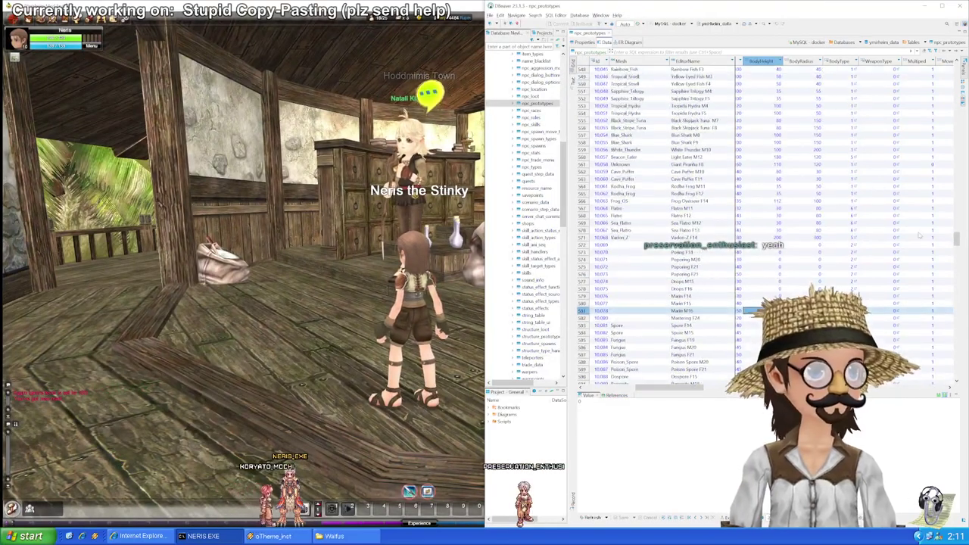
pyautogui.moveTo(958, 241); pyautogui.dragTo(936, 66)
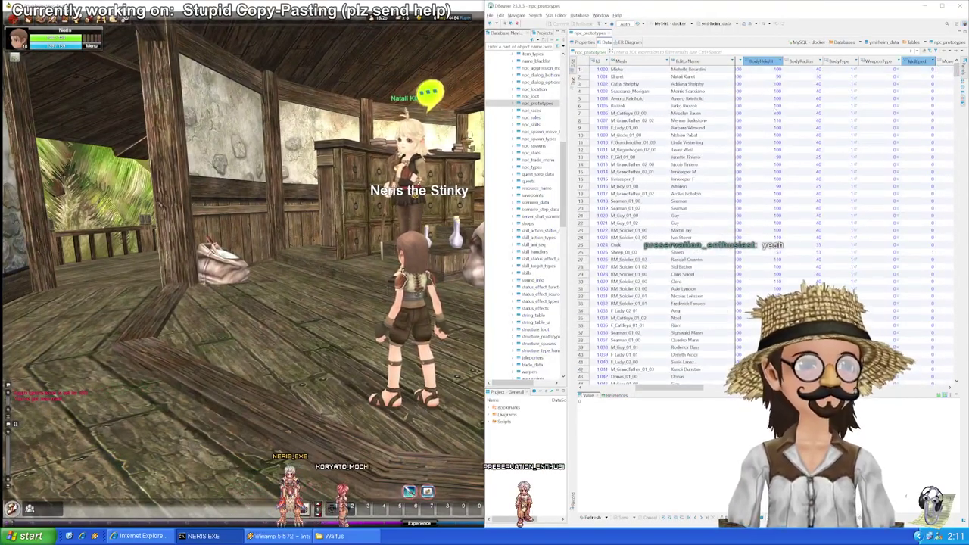
pyautogui.click(761, 78)
pyautogui.hscroll(-1, 761, 78)
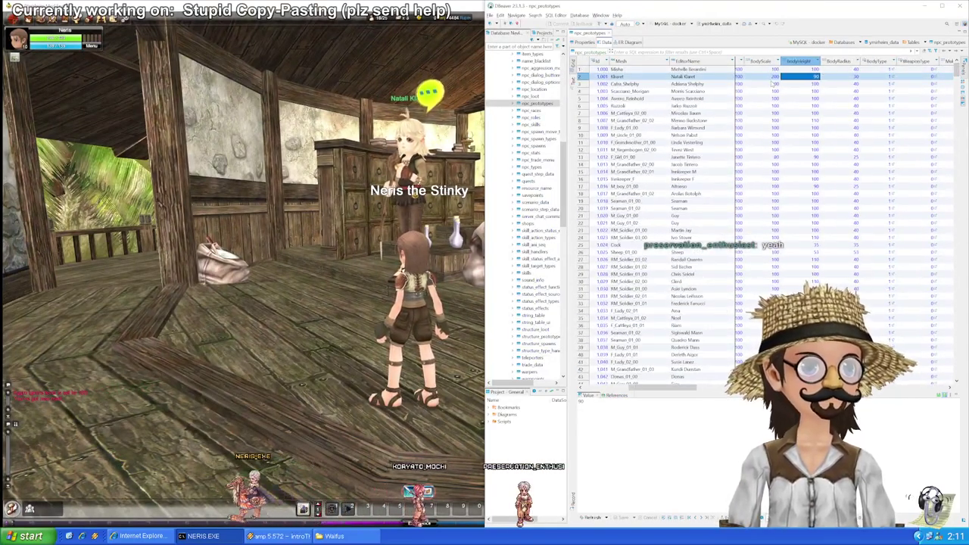
pyautogui.click(769, 77)
pyautogui.write('100')
pyautogui.press('Return')
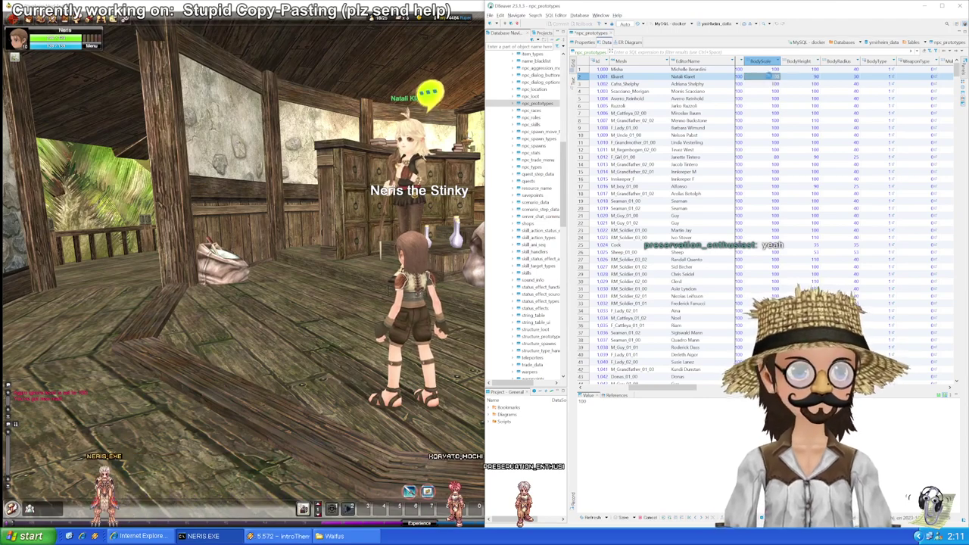
pyautogui.hotkey('ctrl', 's')
pyautogui.press('Return')
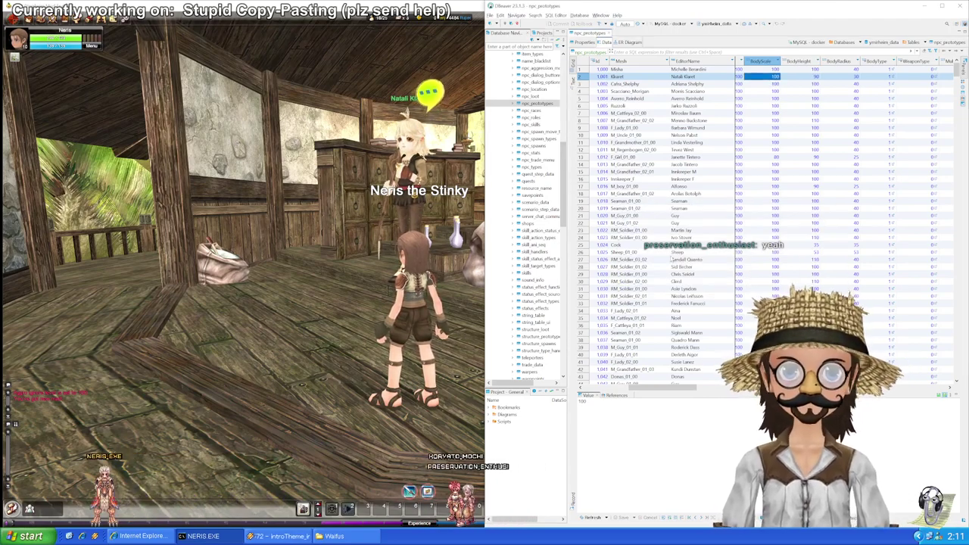
# Step: Switch to the game and walk the character past the shop NPC towards the exit, and close the animation viewer
pyautogui.click(342, 268)
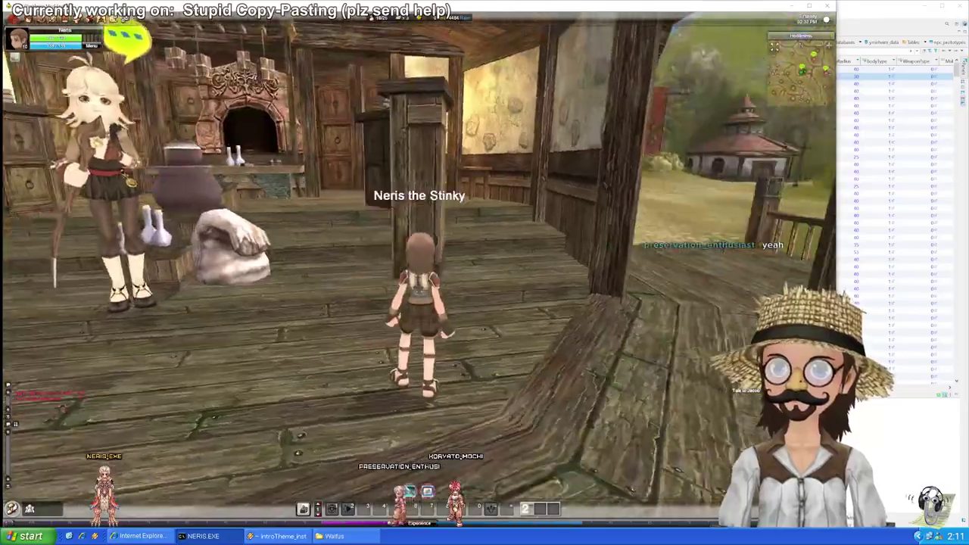
pyautogui.press('w')
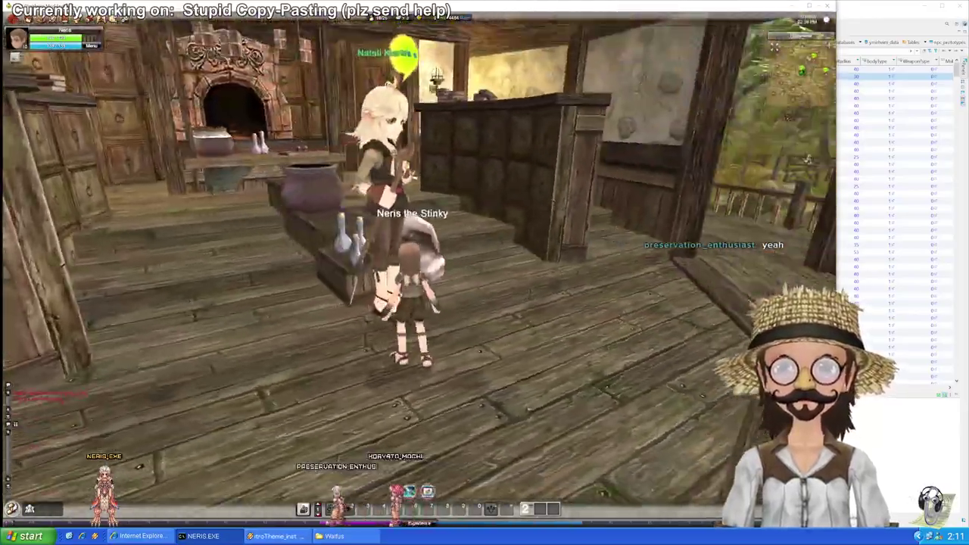
pyautogui.press('w')
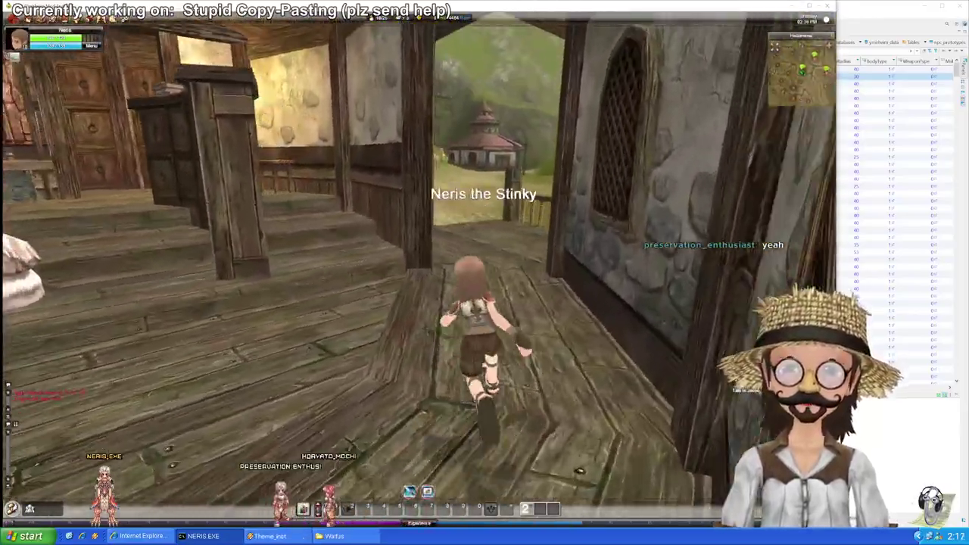
pyautogui.hotkey('alt', 'Tab')
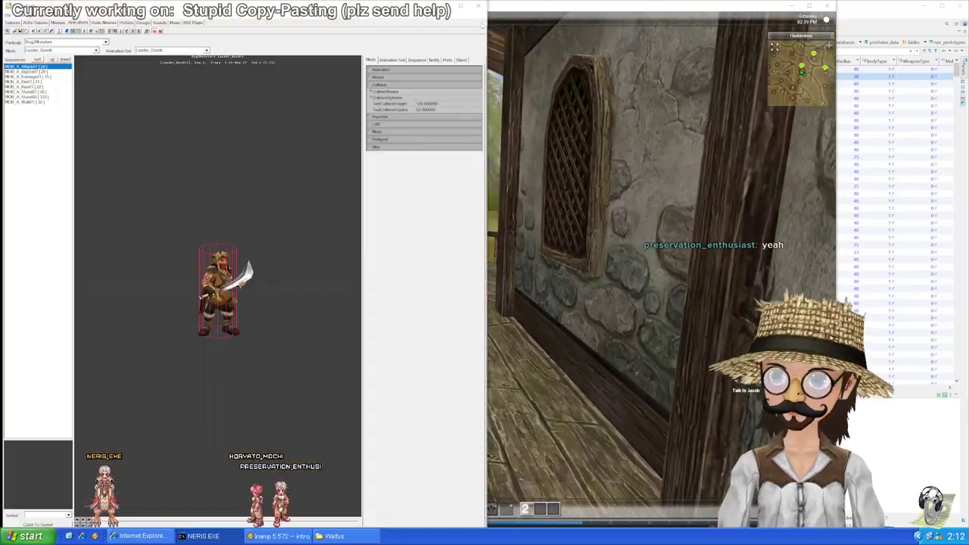
pyautogui.click(479, 6)
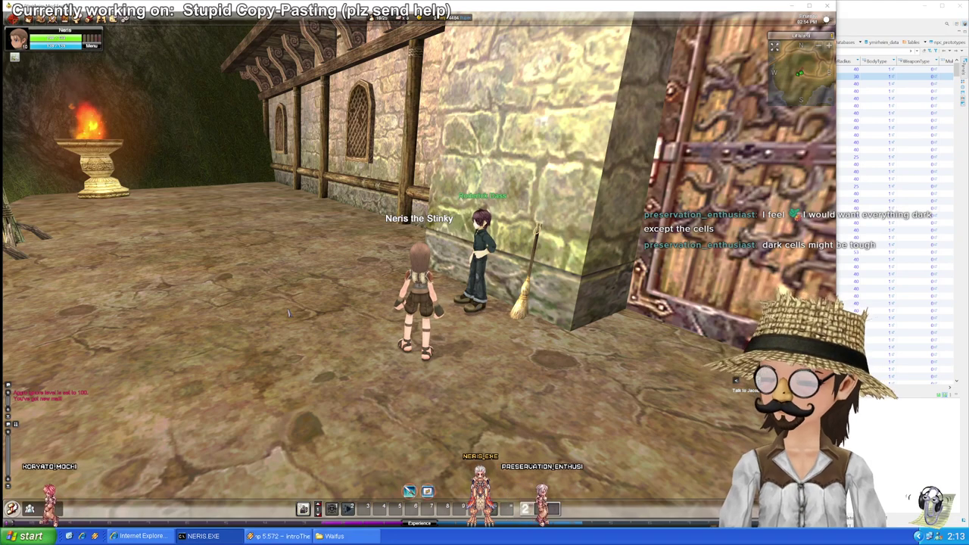
# Step: View the NPC with the broom in the game, and examine the Mesh, BodyScale, BodyHeight and BodyRadius values of the first NPC rows in DBeaver
pyautogui.moveTo(478, 311); pyautogui.dragTo(556, 322)
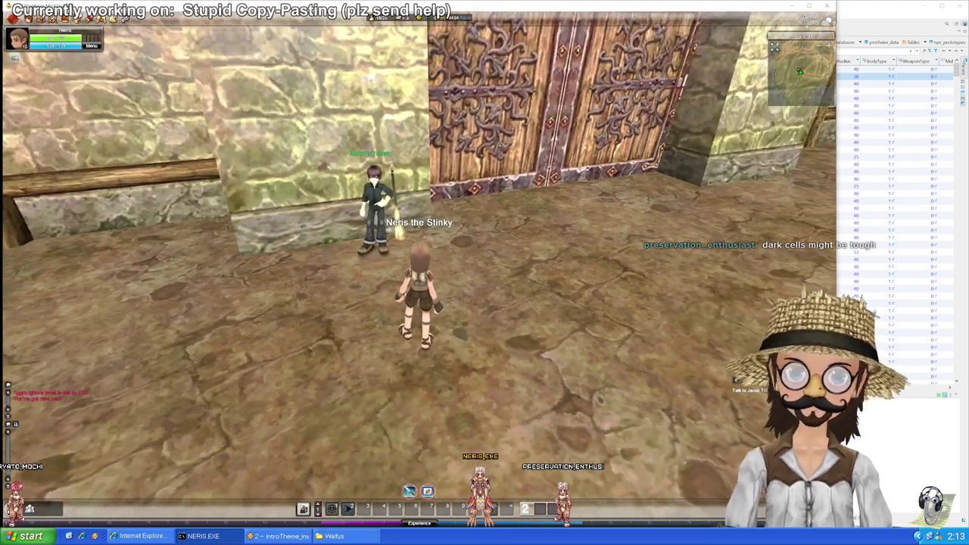
pyautogui.press('a')
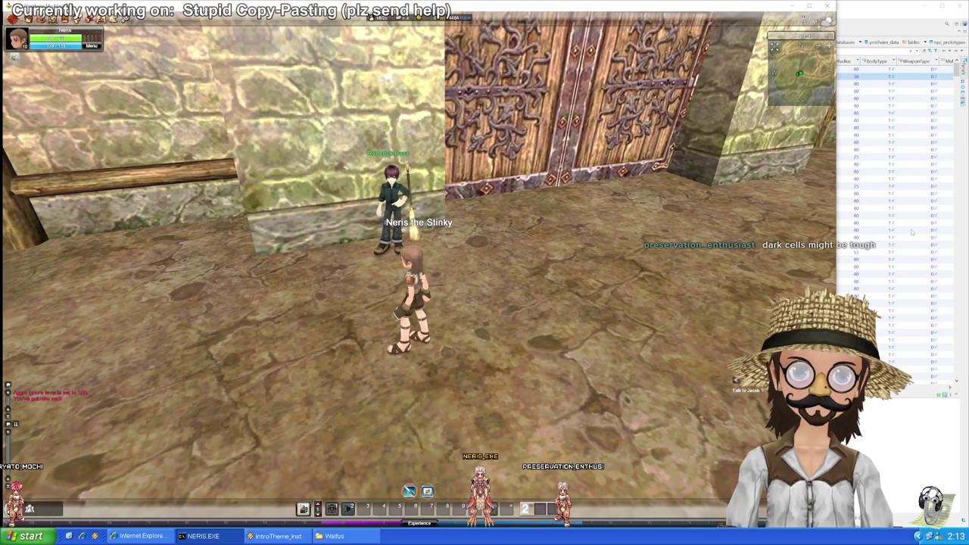
pyautogui.click(884, 37)
pyautogui.click(764, 150)
pyautogui.click(787, 123)
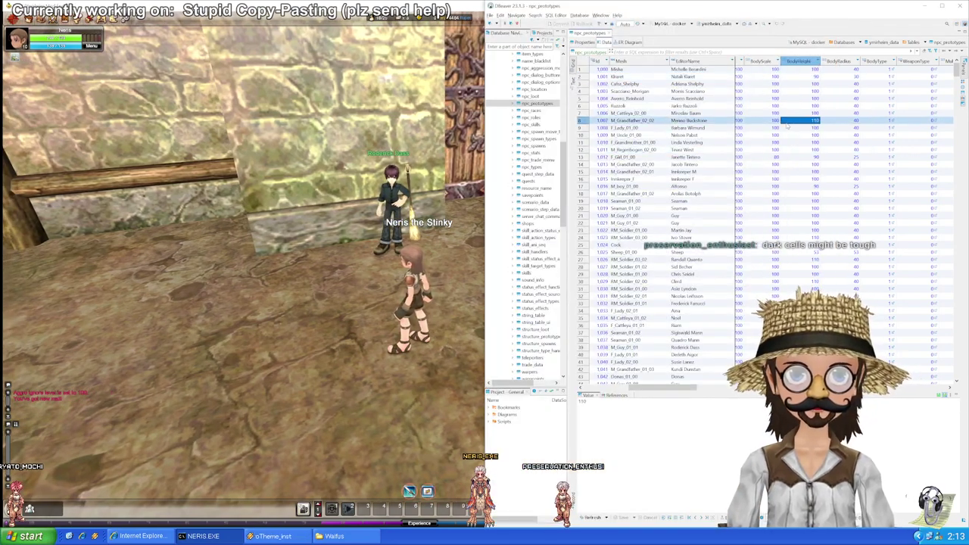
pyautogui.click(784, 149)
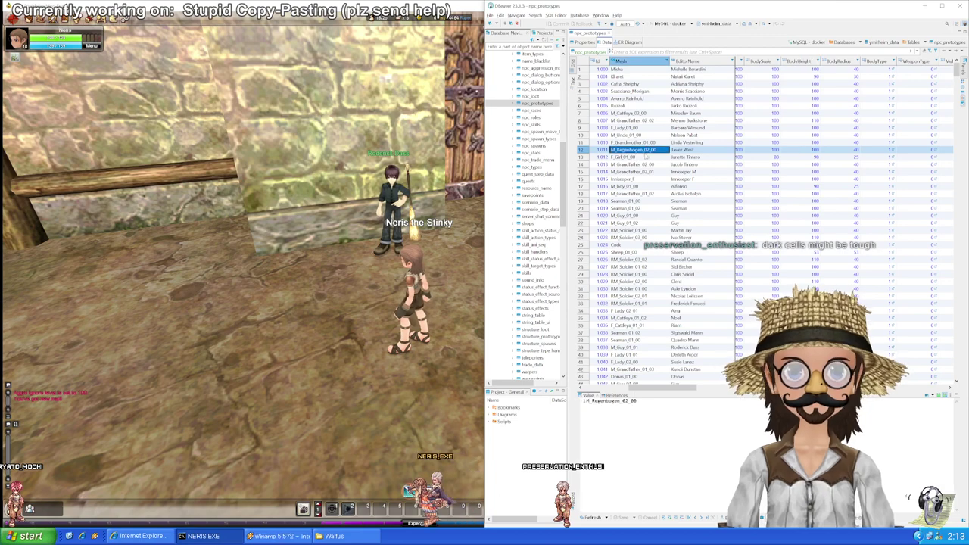
pyautogui.moveTo(640, 108); pyautogui.dragTo(646, 194)
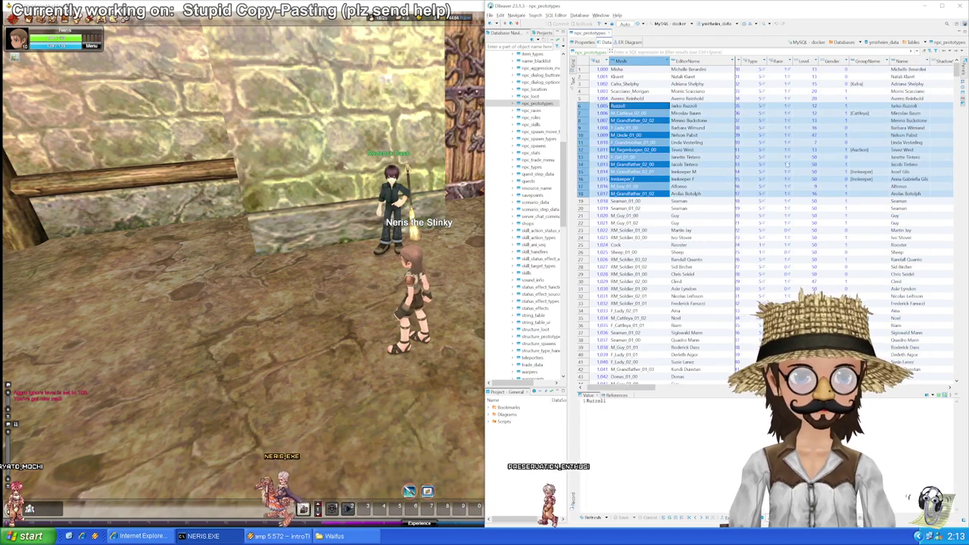
pyautogui.click(780, 157)
pyautogui.hscroll(5, 814, 171)
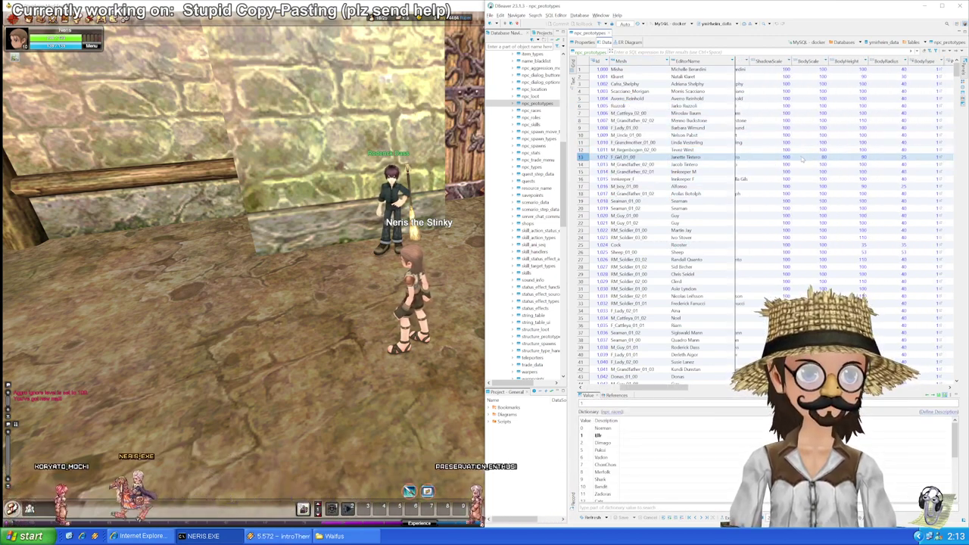
pyautogui.hscroll(1, 800, 157)
pyautogui.click(804, 152)
pyautogui.press('Up')
pyautogui.press('Up')
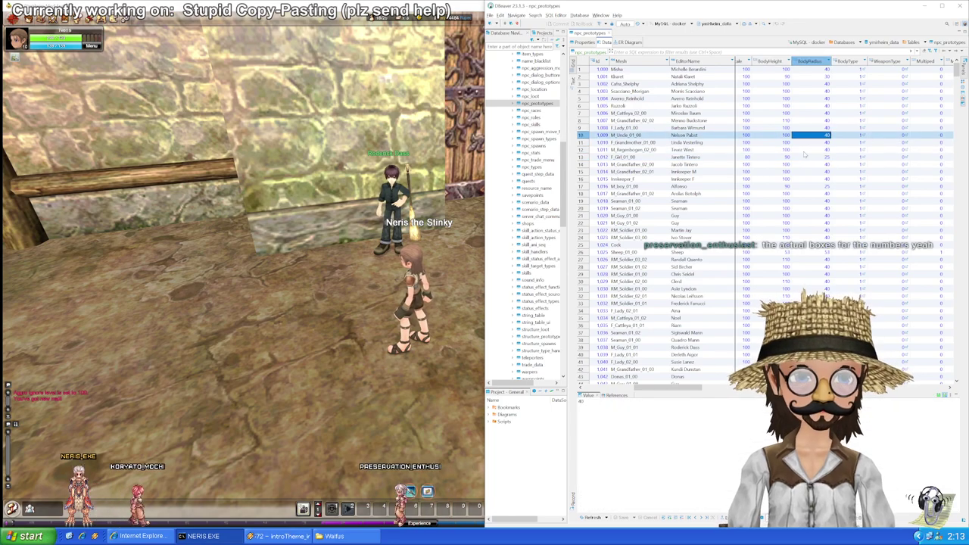
# Step: Switch to the game, run past the broom NPC and out of the stone-paved area, and target a nearby monster
pyautogui.click(303, 242)
pyautogui.press('w')
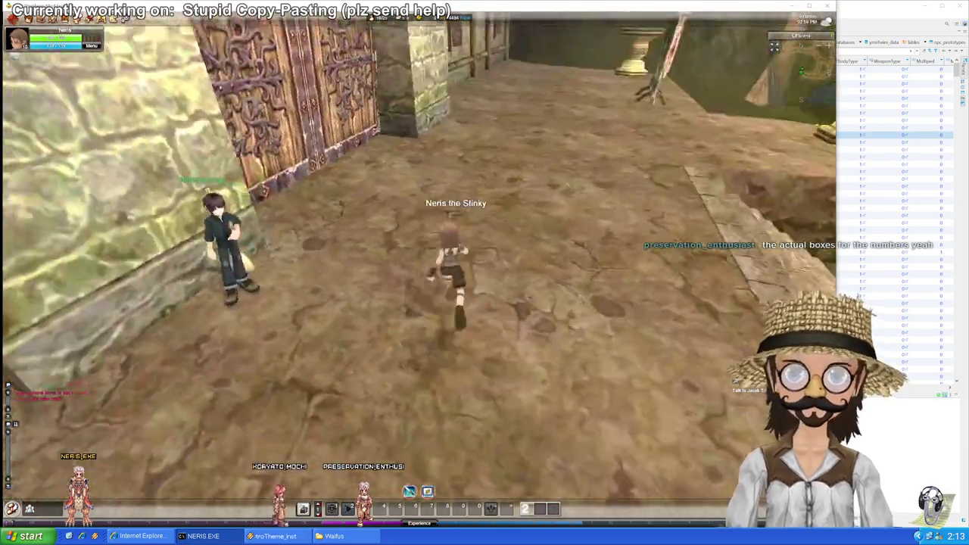
pyautogui.moveTo(304, 242); pyautogui.dragTo(475, 255)
pyautogui.press('Tab')
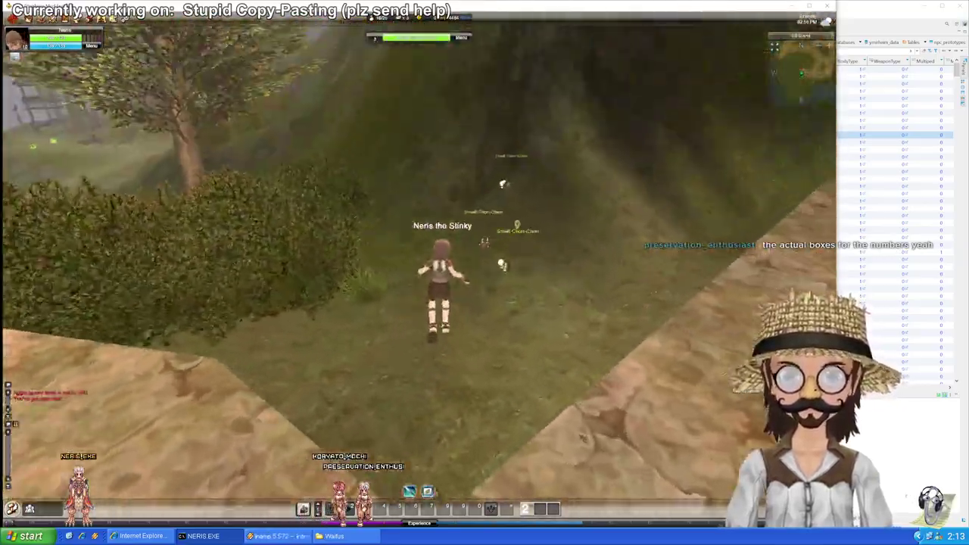
pyautogui.press('a')
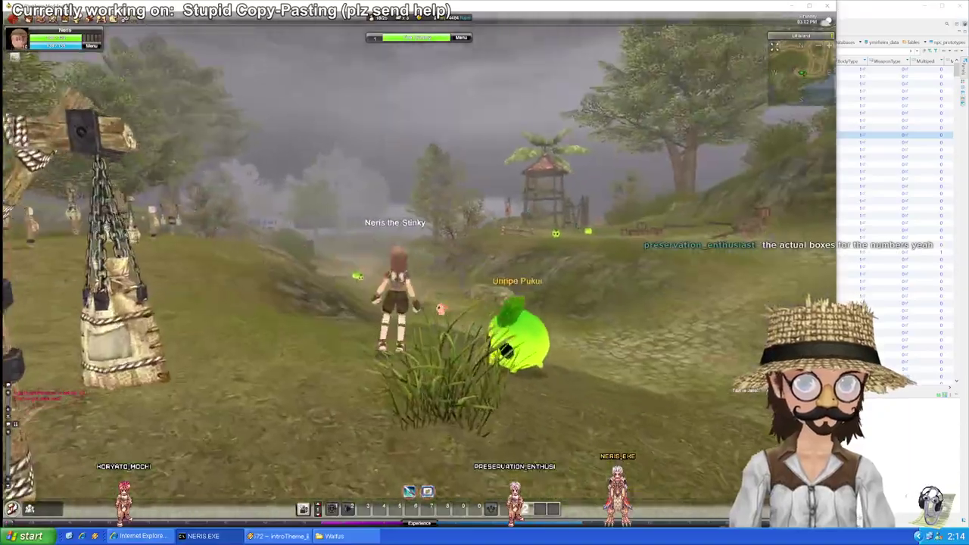
# Step: Run the character across the Lif Island field, past the Puku Puku monsters and the watchtower, to the path near the notice board
pyautogui.press('w')
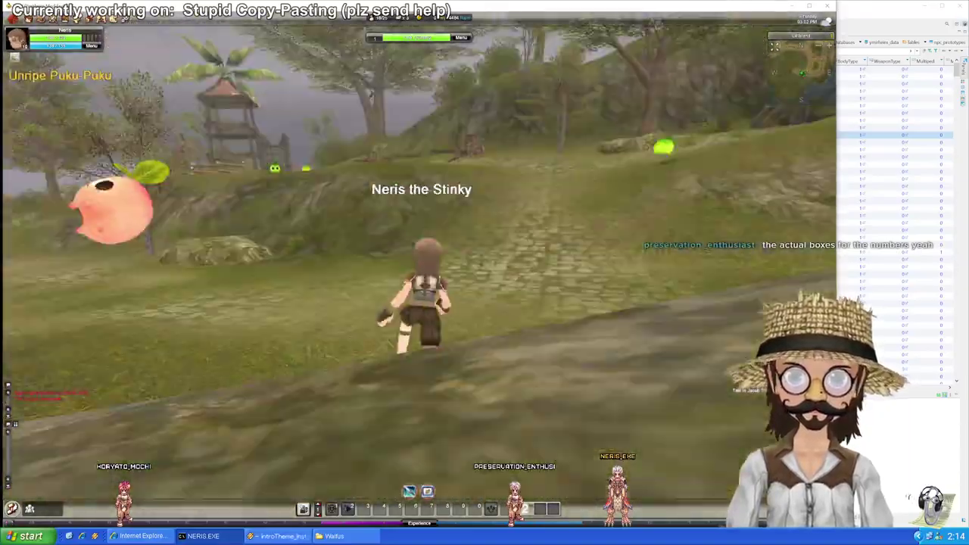
pyautogui.press('w')
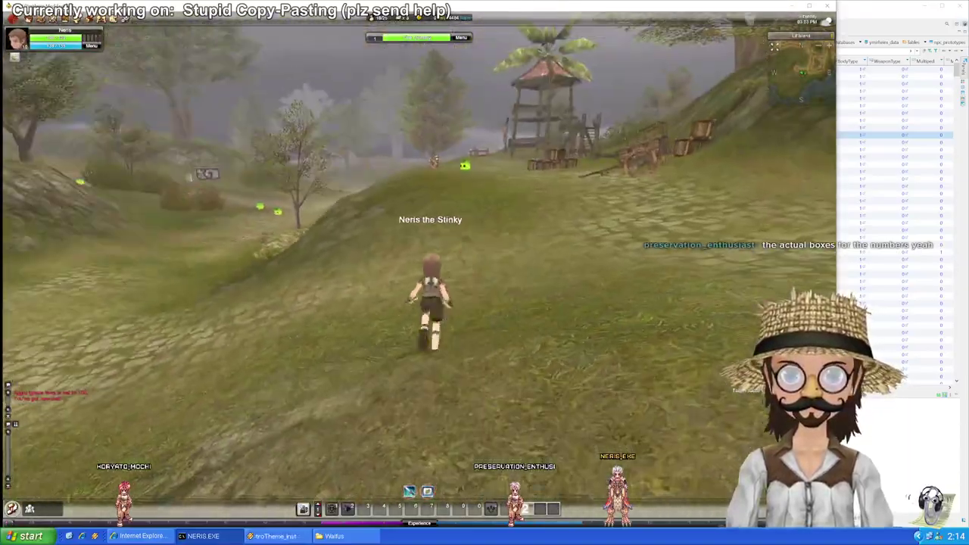
pyautogui.press('w')
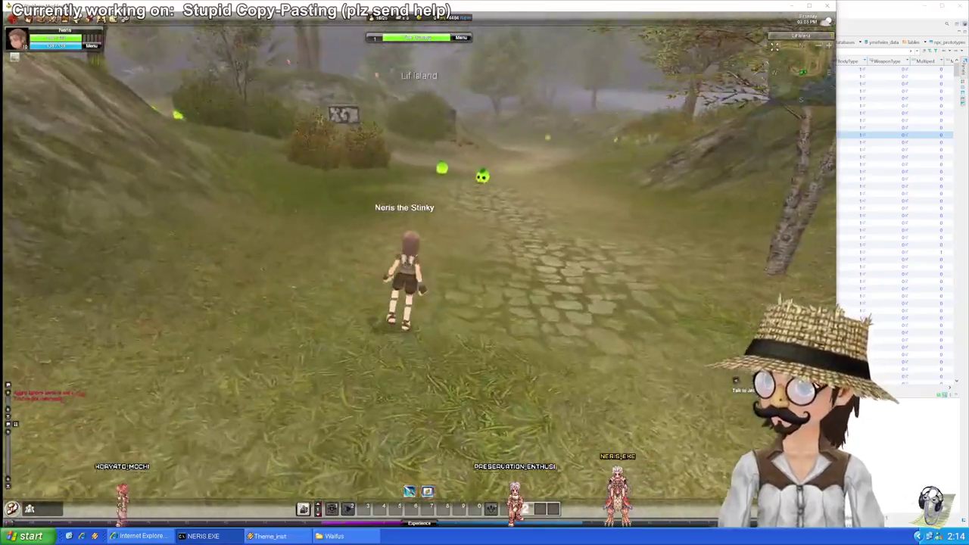
pyautogui.press('w')
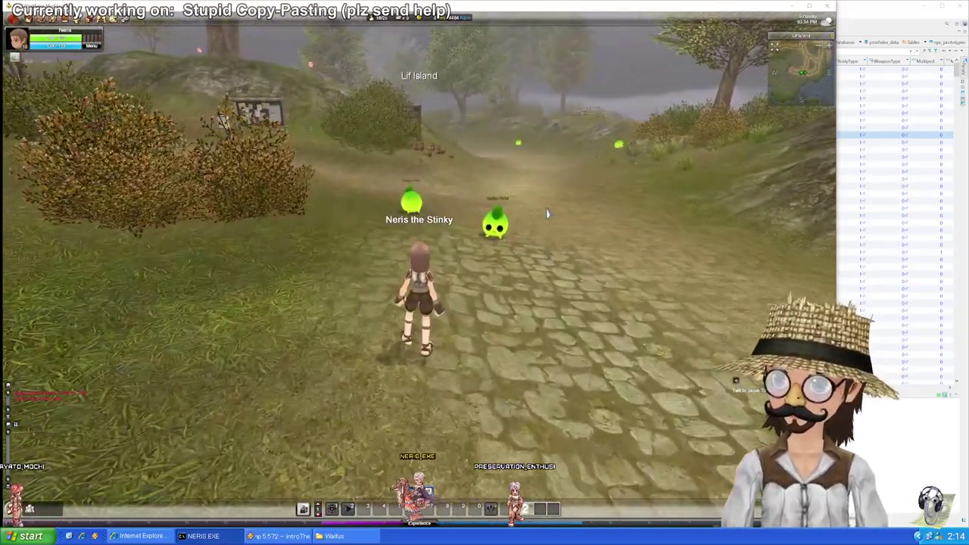
pyautogui.press('w')
pyautogui.press('w')
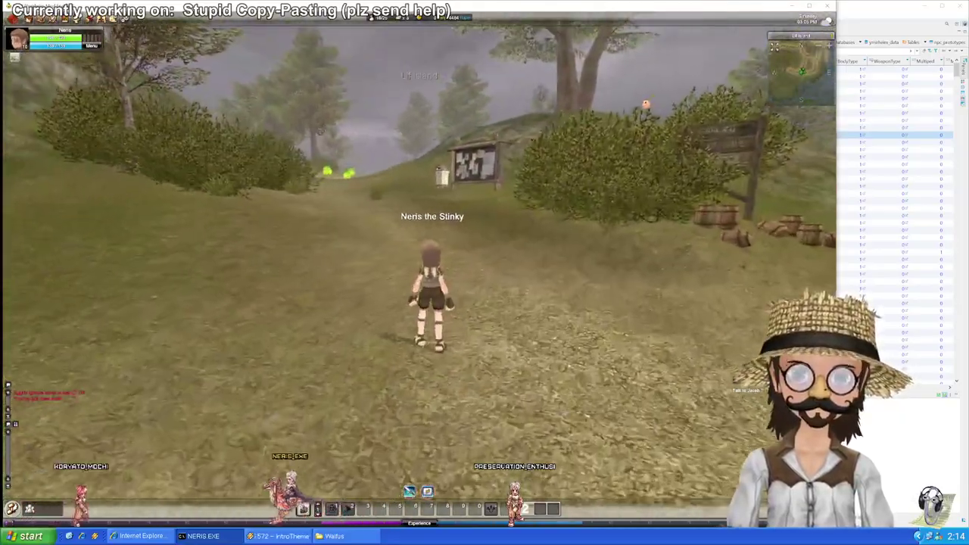
pyautogui.press('w')
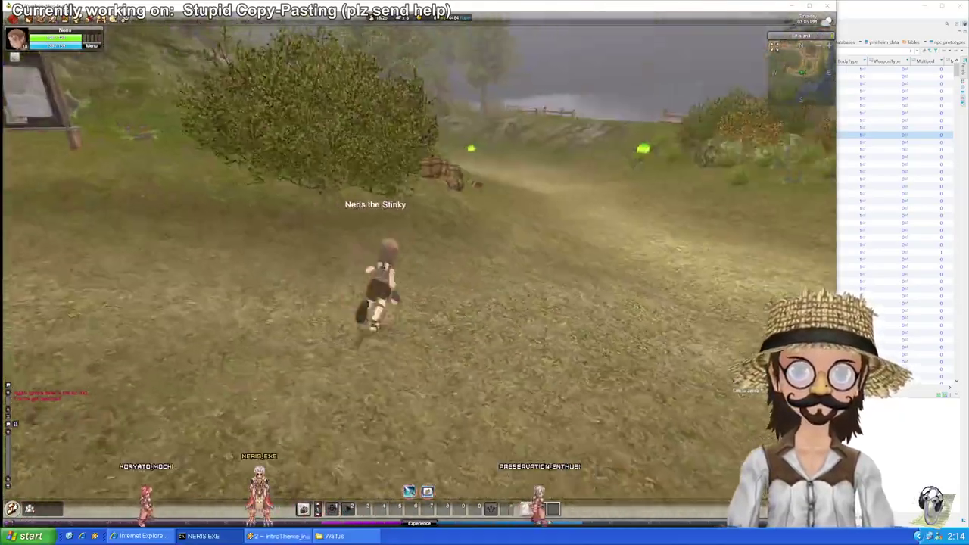
pyautogui.press('a')
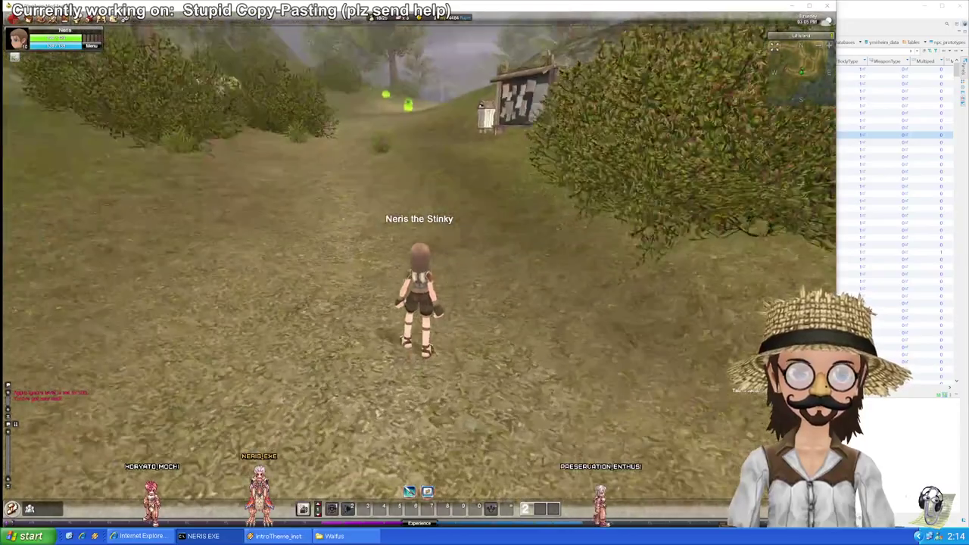
# Step: Check the character's position on the Lif Island map, close it, and run on up the grassy hill
pyautogui.press('m')
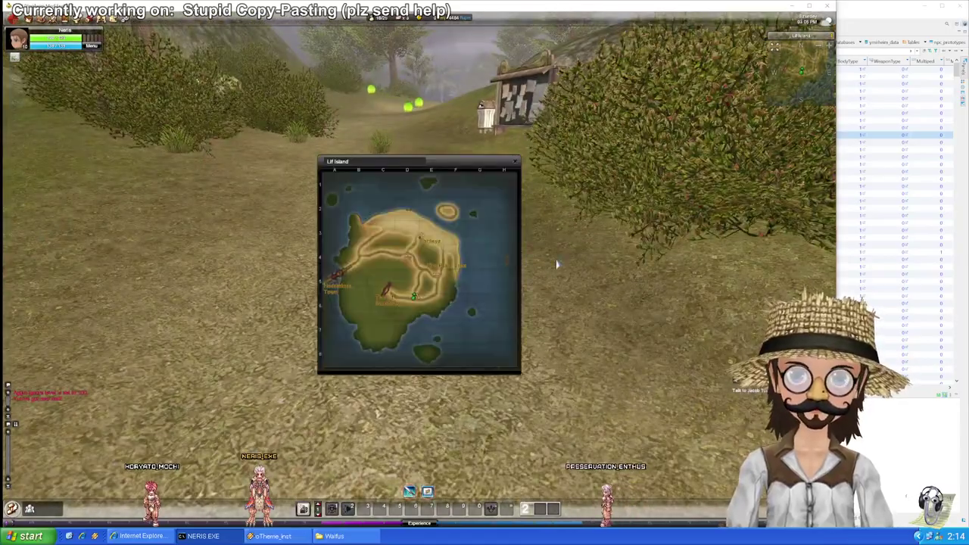
pyautogui.press('m')
pyautogui.press('w')
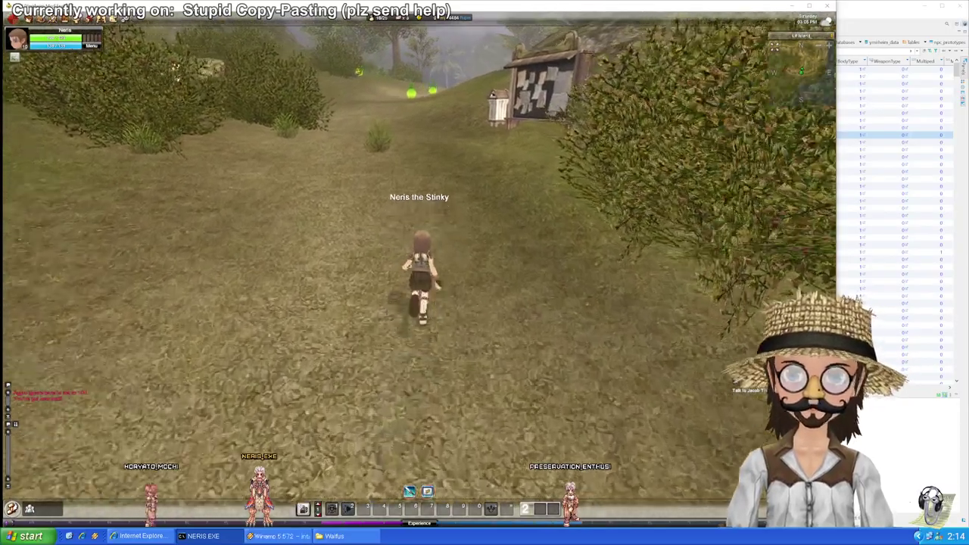
pyautogui.press('d')
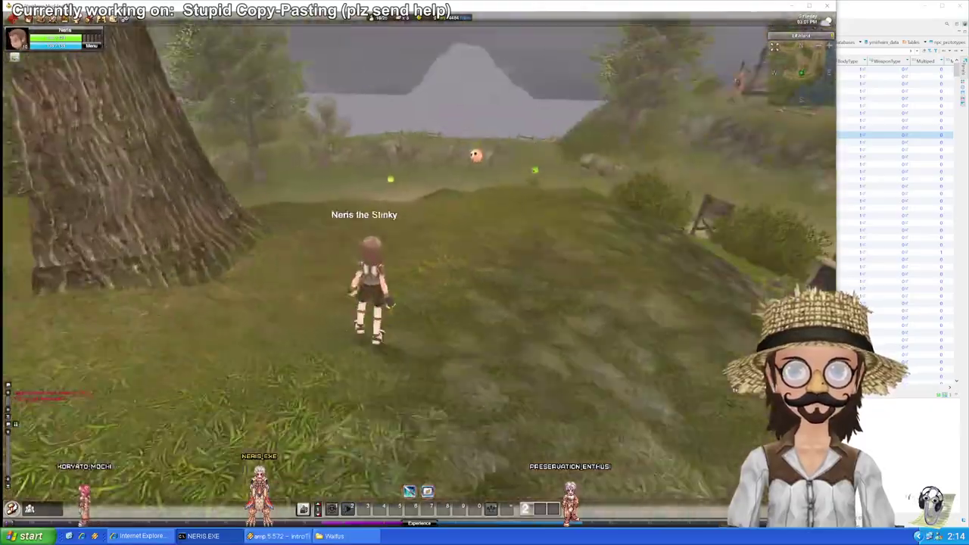
pyautogui.press('a')
# Step: Run over the hill past the Puku Puku monsters and the second notice board down to the beach
pyautogui.press('w')
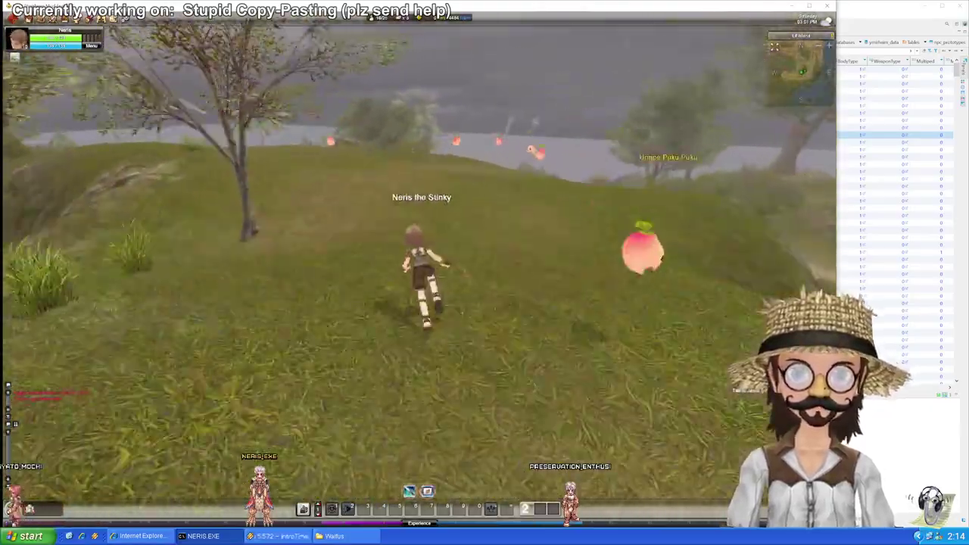
pyautogui.press('w')
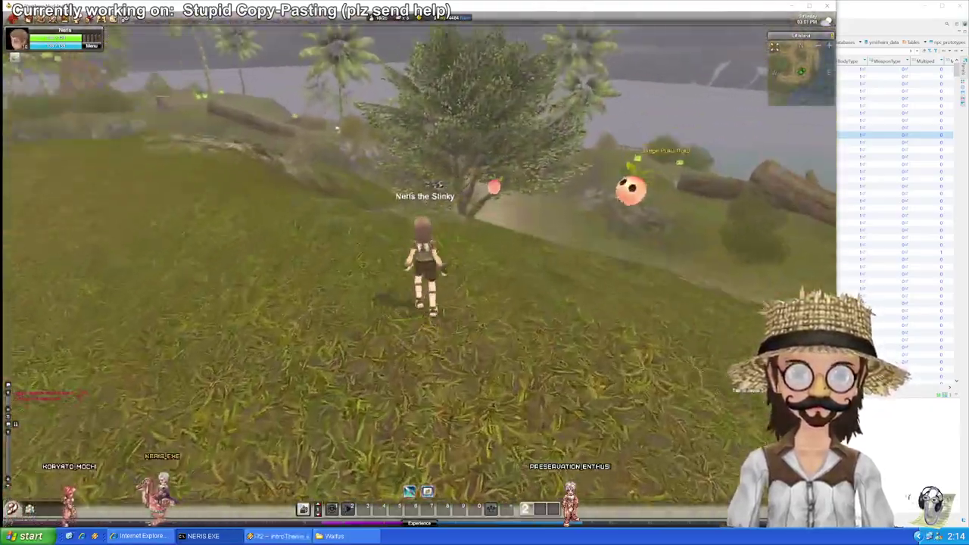
pyautogui.press('w')
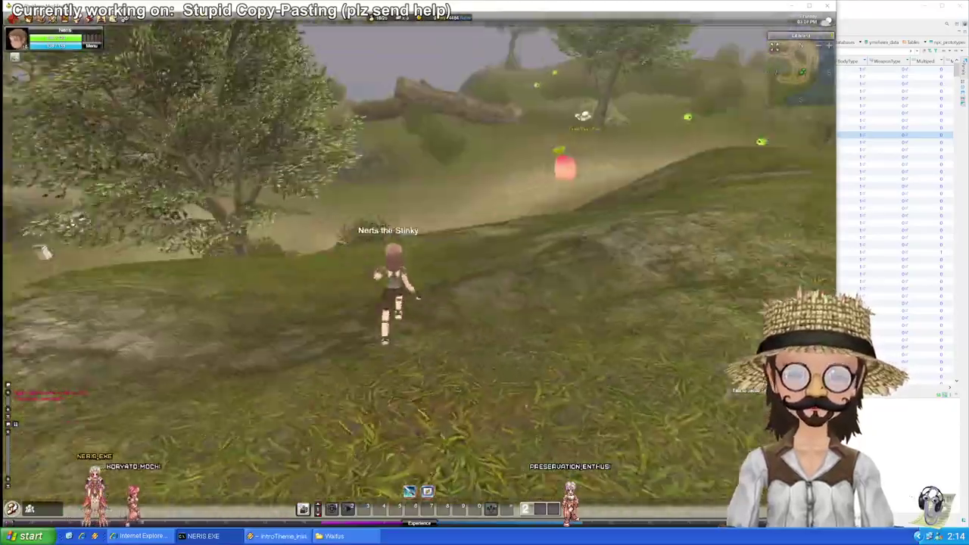
pyautogui.press('a')
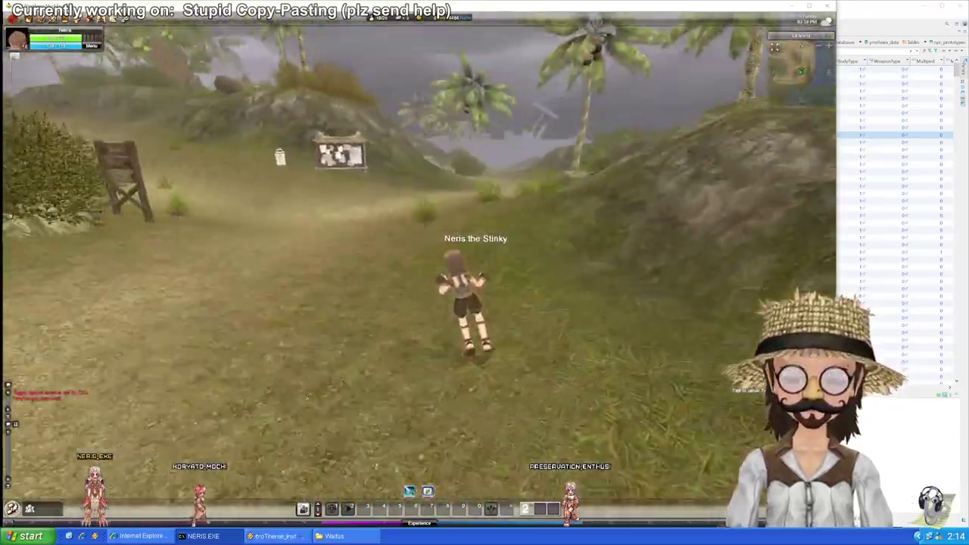
pyautogui.press('w')
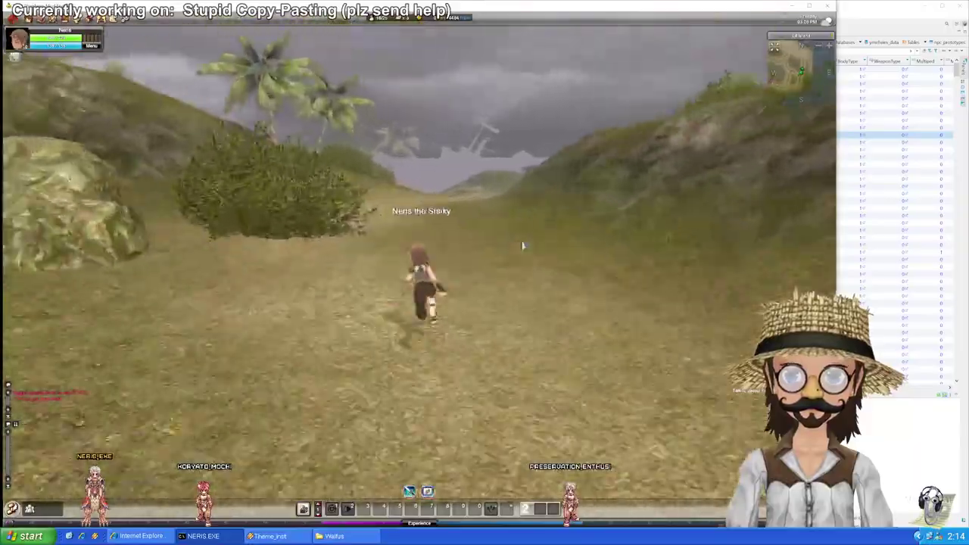
pyautogui.press('w')
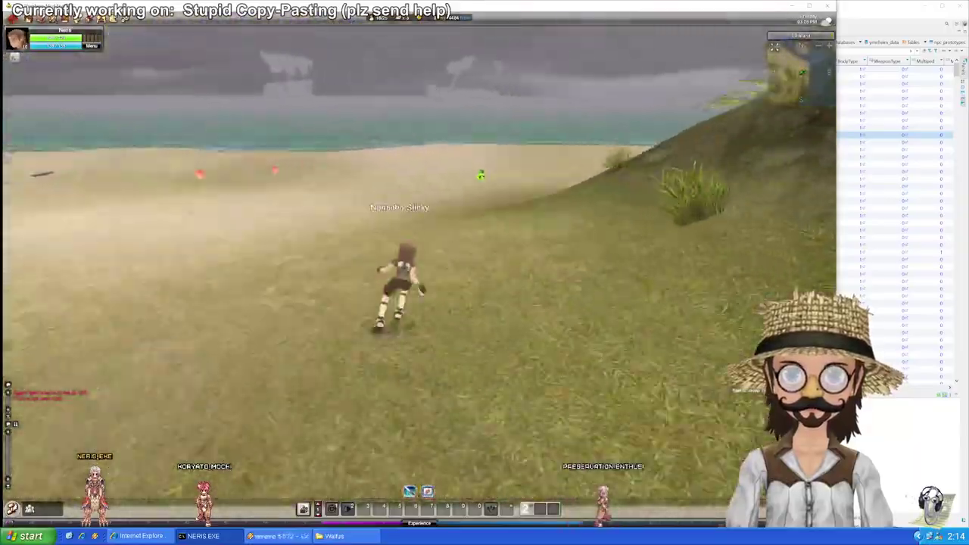
# Step: Run along the beach and up the inland forest path into the entrance of Hoddmimis Town
pyautogui.press('w')
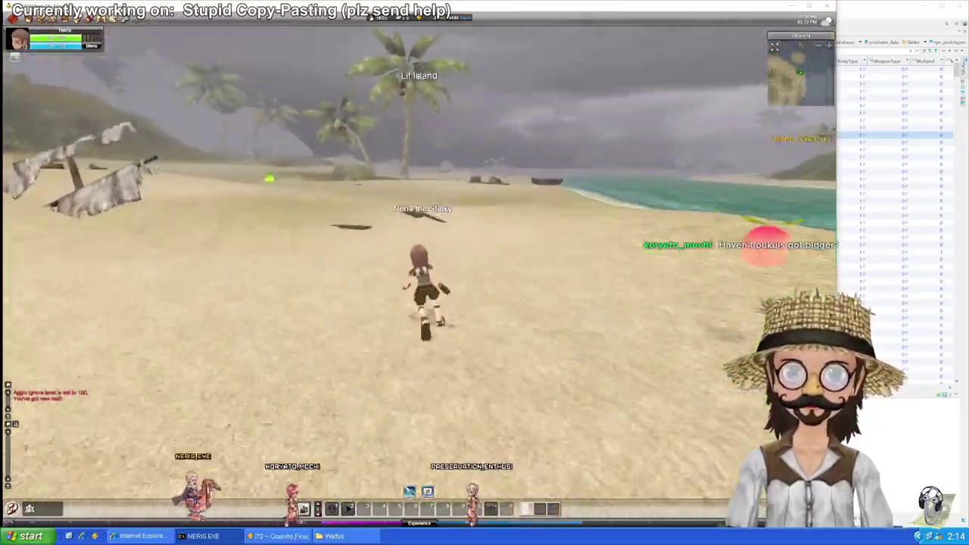
pyautogui.press('w')
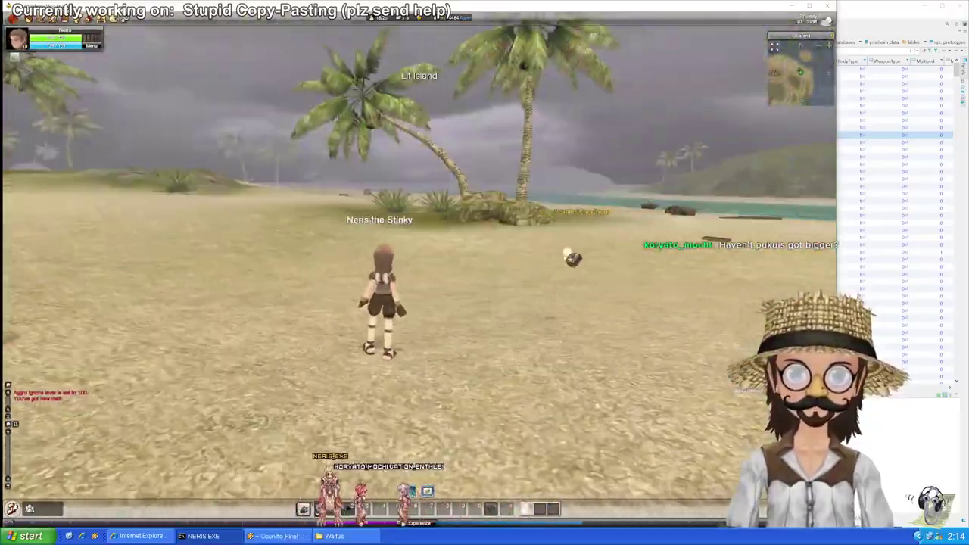
pyautogui.press('w')
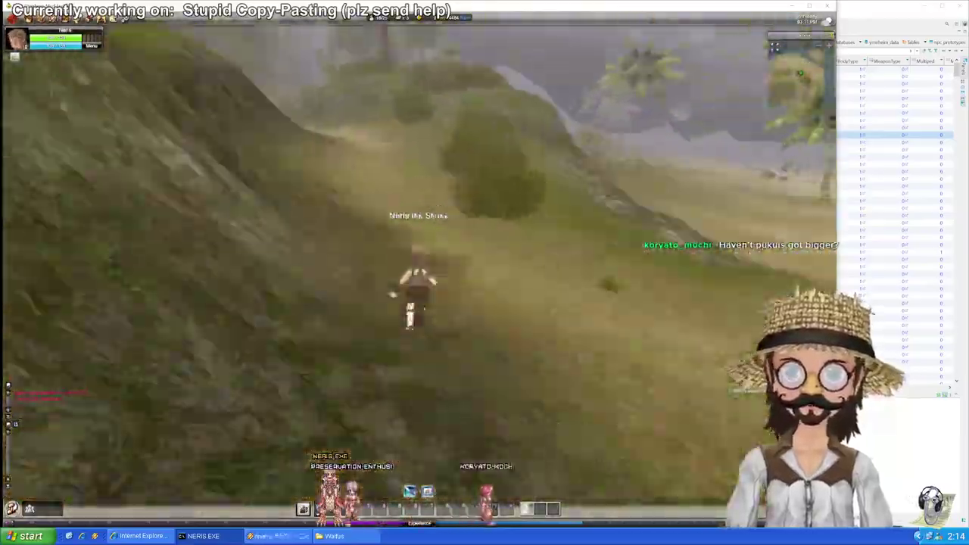
pyautogui.press('w')
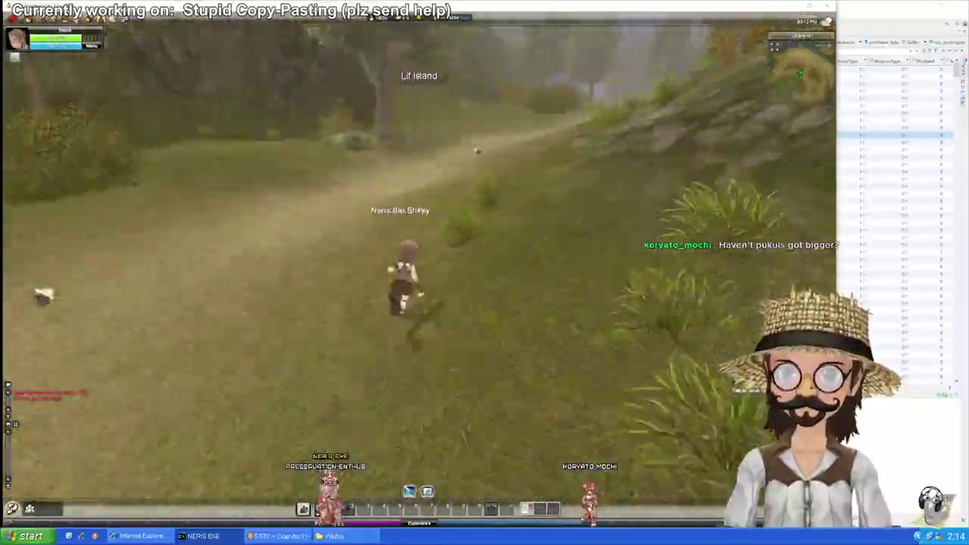
pyautogui.press('a')
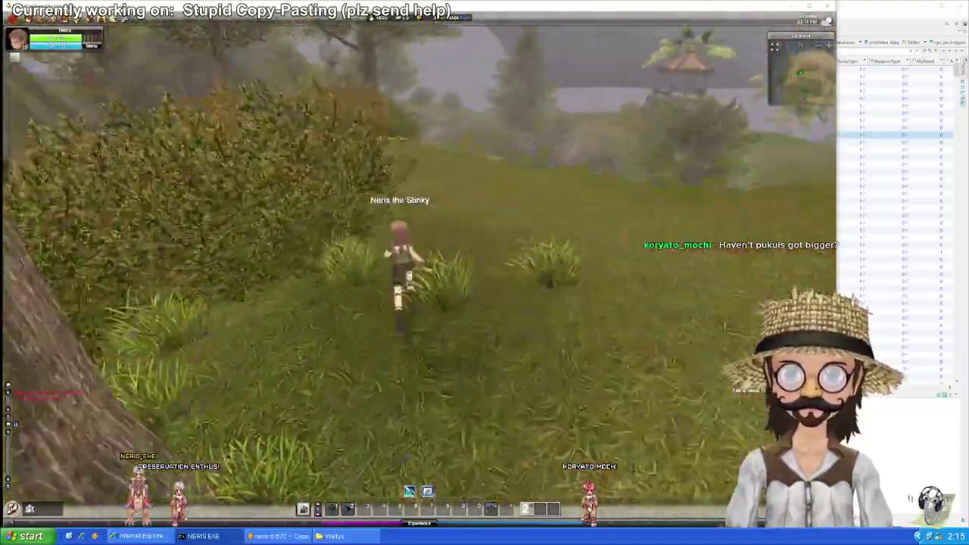
pyautogui.press('w')
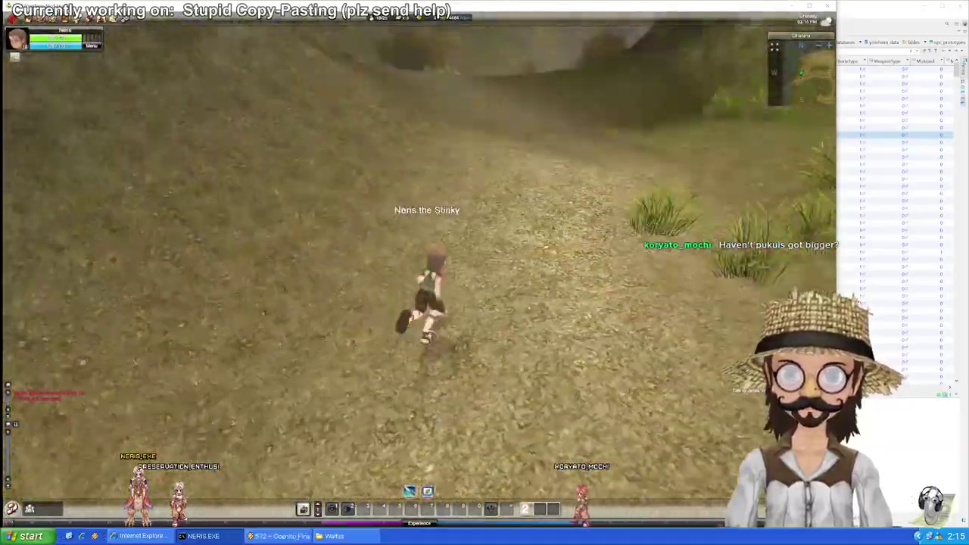
pyautogui.press('w')
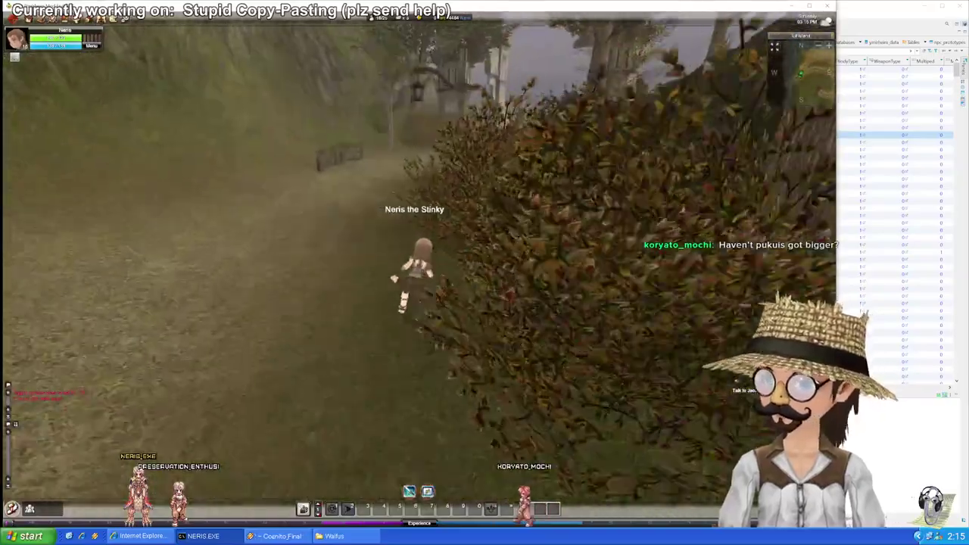
pyautogui.press('w')
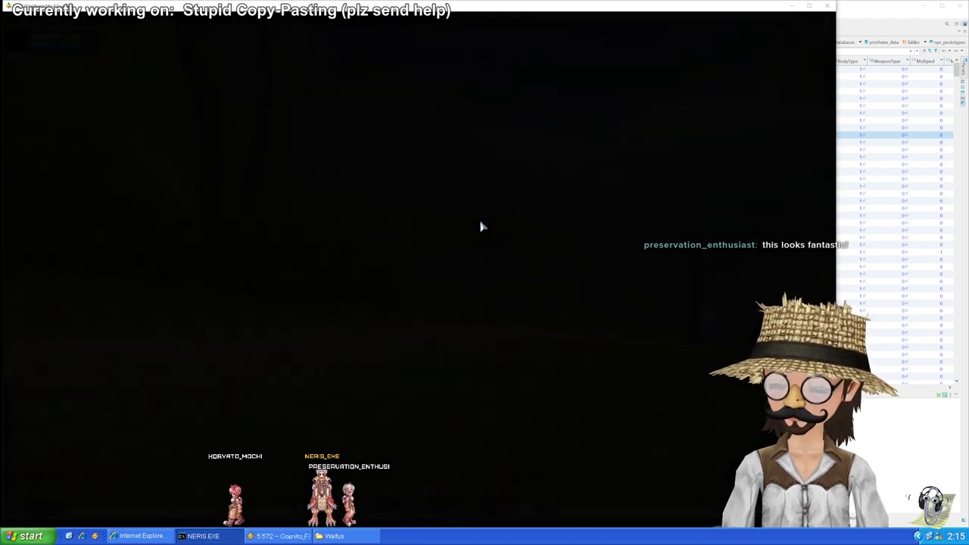
# Step: Turn the view towards the town and run past the lamp post to the cobbled street beside the first house
pyautogui.moveTo(499, 234); pyautogui.dragTo(684, 246)
pyautogui.press('w')
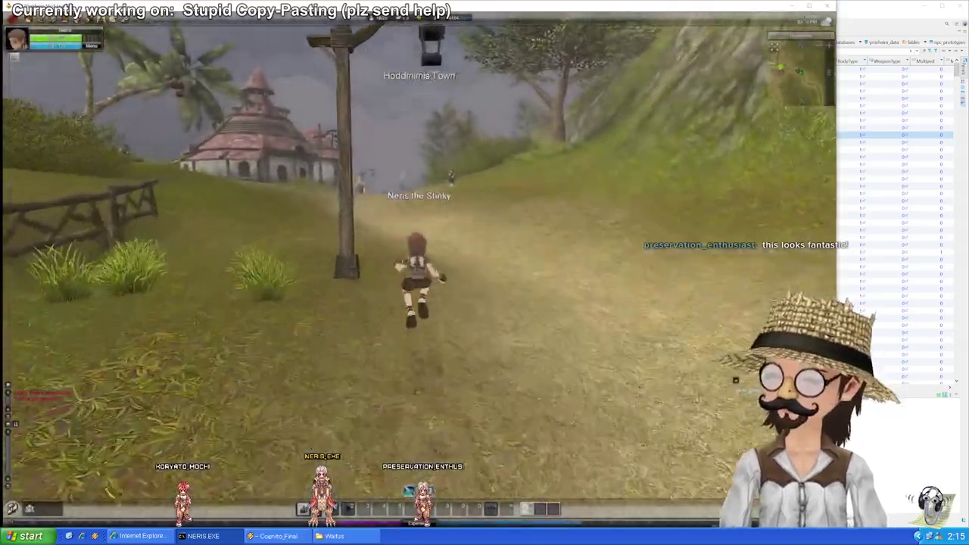
pyautogui.moveTo(499, 235); pyautogui.dragTo(557, 274)
pyautogui.press('w')
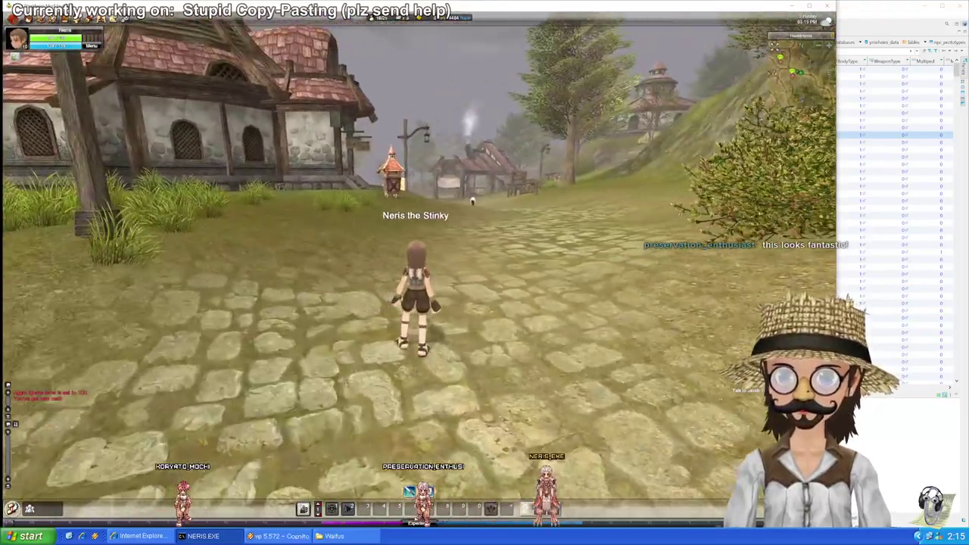
# Step: Look around the cobbled street and the nearby house, and walk the character along the path to the wooden benches
pyautogui.moveTo(494, 309); pyautogui.dragTo(575, 298)
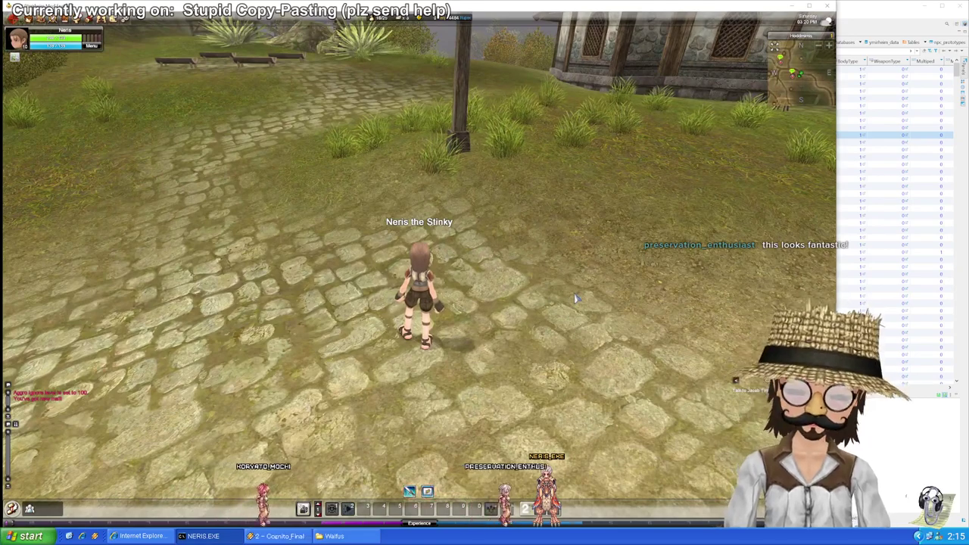
pyautogui.moveTo(523, 286); pyautogui.dragTo(477, 257)
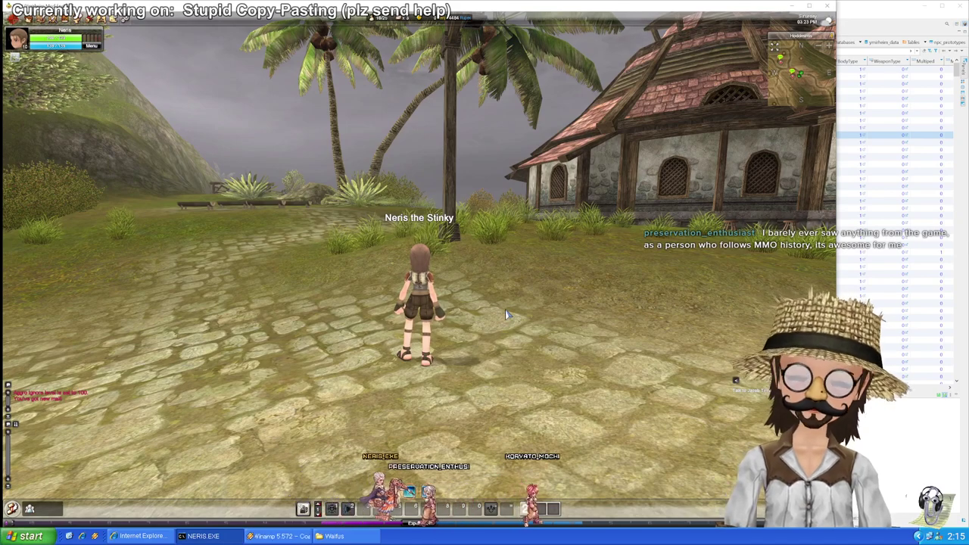
pyautogui.moveTo(508, 315); pyautogui.dragTo(258, 315)
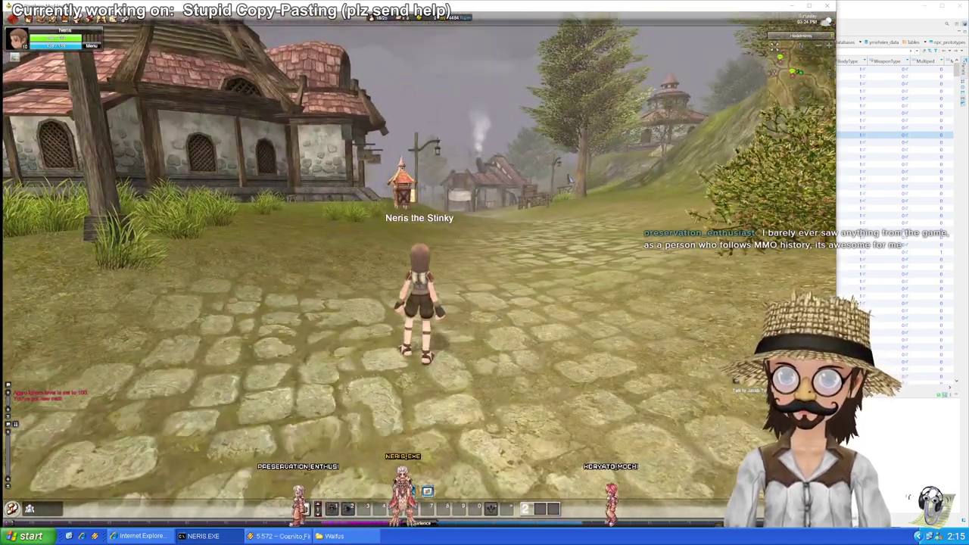
pyautogui.moveTo(508, 316); pyautogui.dragTo(578, 228)
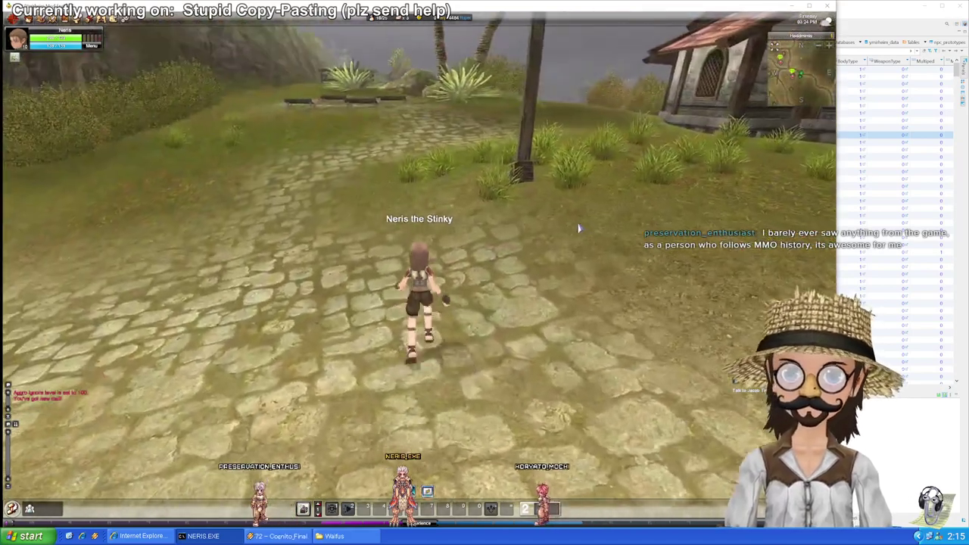
pyautogui.press('w')
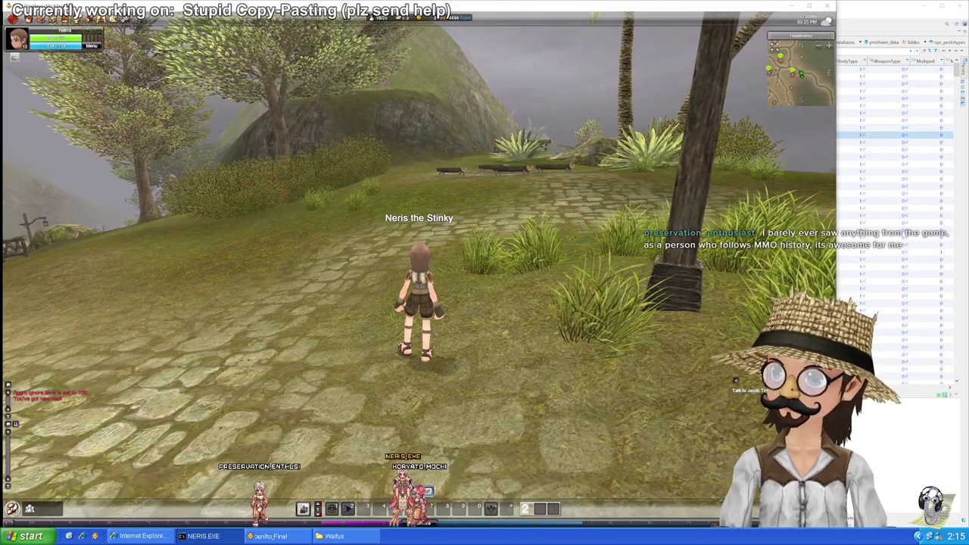
pyautogui.press('w')
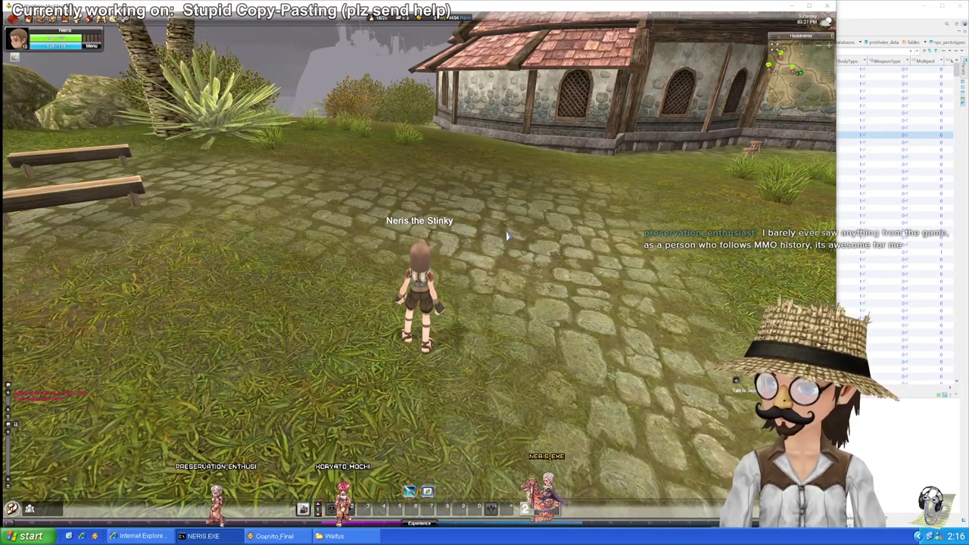
# Step: Walk along the cobbled street to the house with the front steps and look over the street beside it
pyautogui.press('w')
pyautogui.press('w')
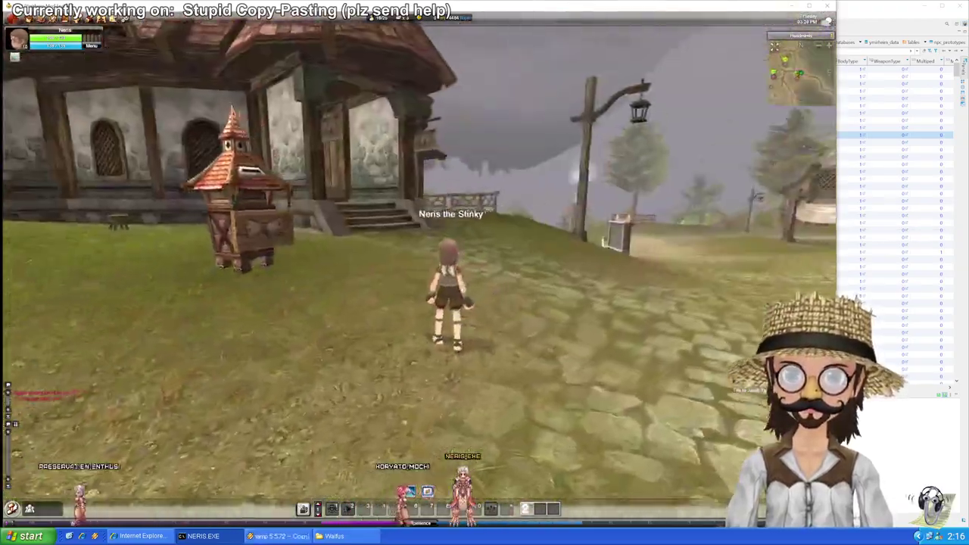
pyautogui.press('w')
pyautogui.moveTo(520, 268); pyautogui.dragTo(652, 268)
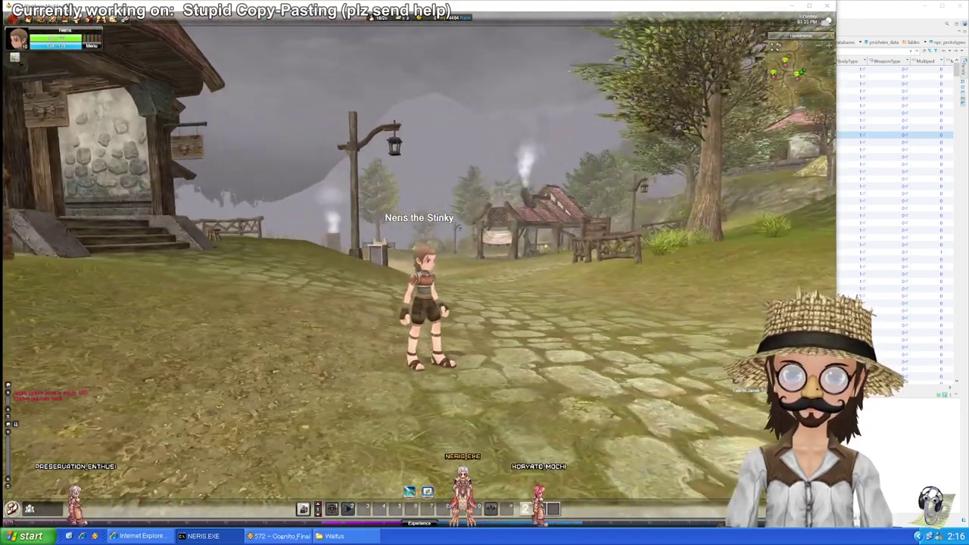
pyautogui.moveTo(517, 267); pyautogui.dragTo(517, 268)
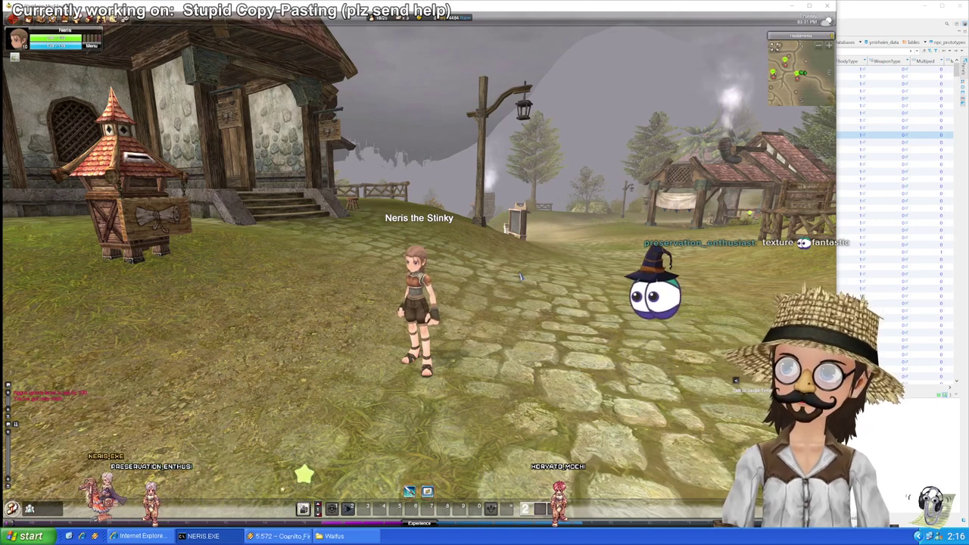
pyautogui.moveTo(524, 276); pyautogui.dragTo(535, 277)
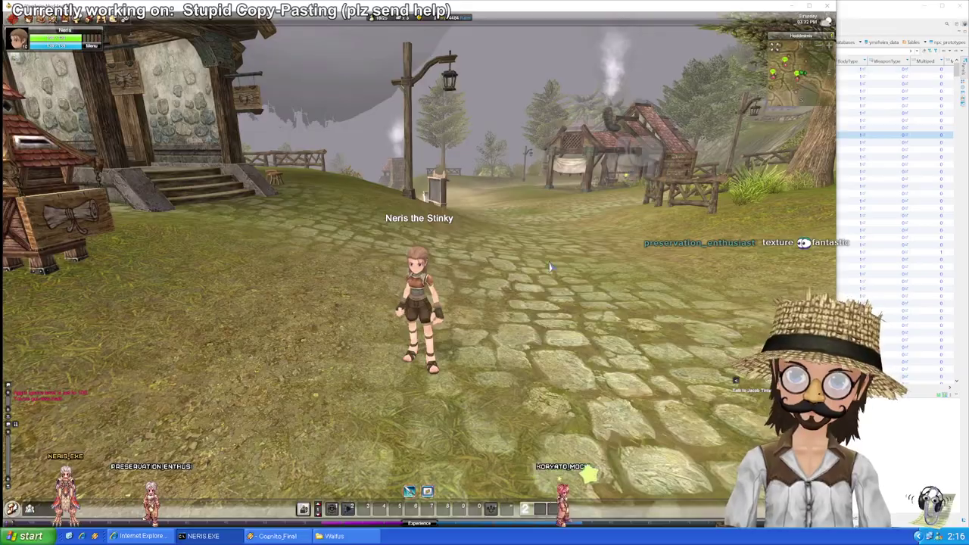
# Step: Run up the steps into the house, look around the wooden interior, and return to the lamp post outside
pyautogui.press('w')
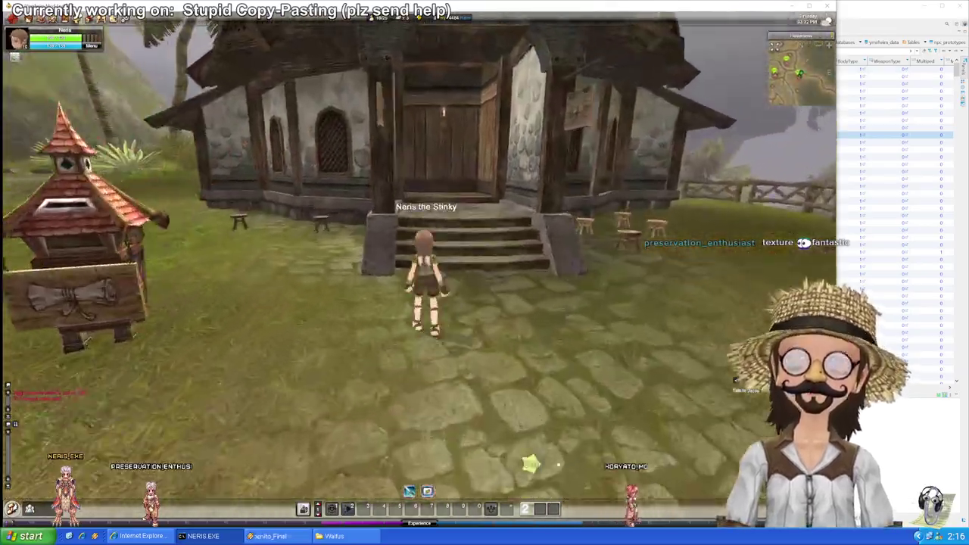
pyautogui.press('w')
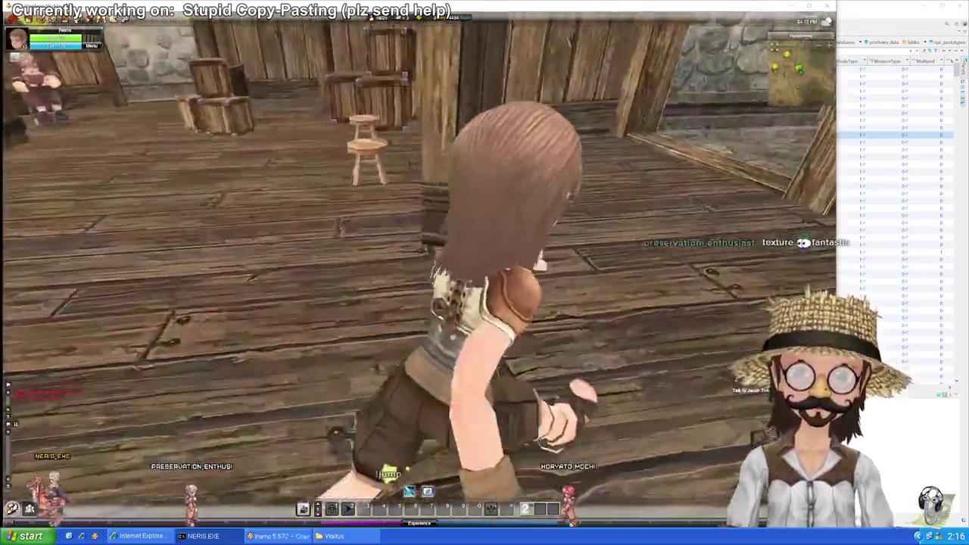
pyautogui.press('w')
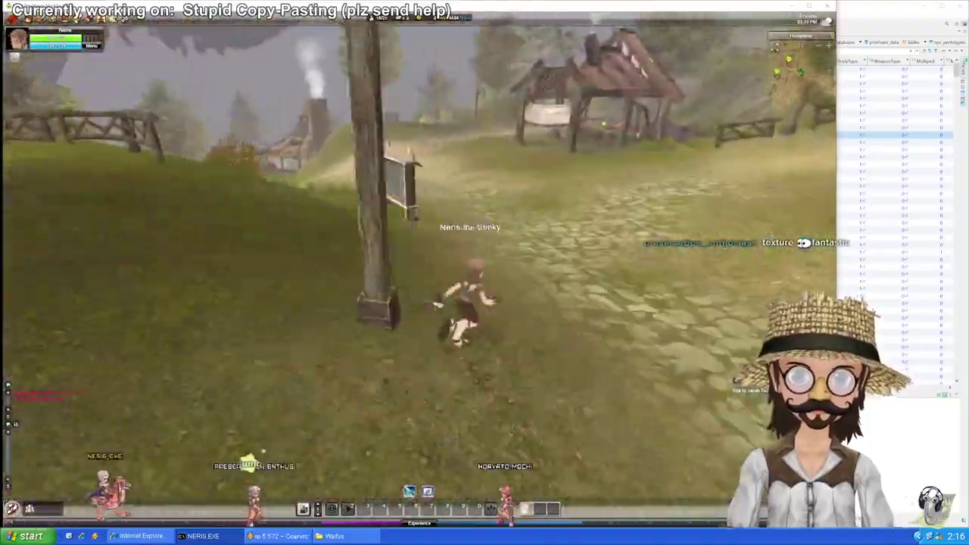
# Step: Run past the open market stall and the guard, through the glowing town boundary into Hoddmimis Western Fields
pyautogui.press('w')
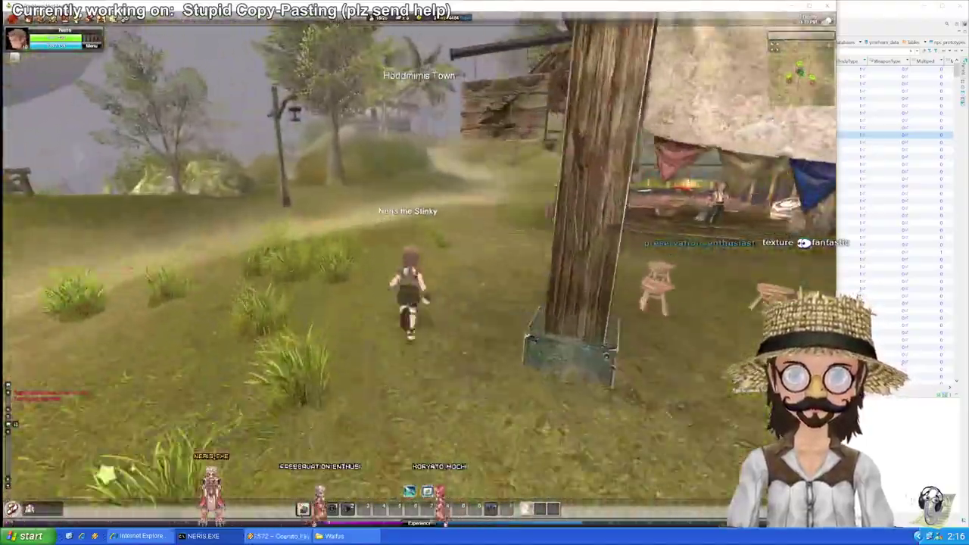
pyautogui.press('w')
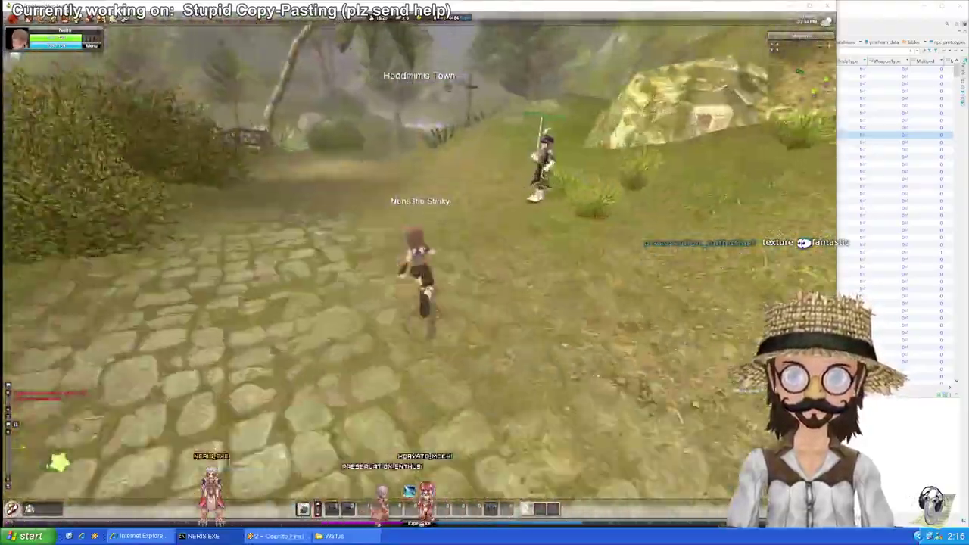
pyautogui.press('w')
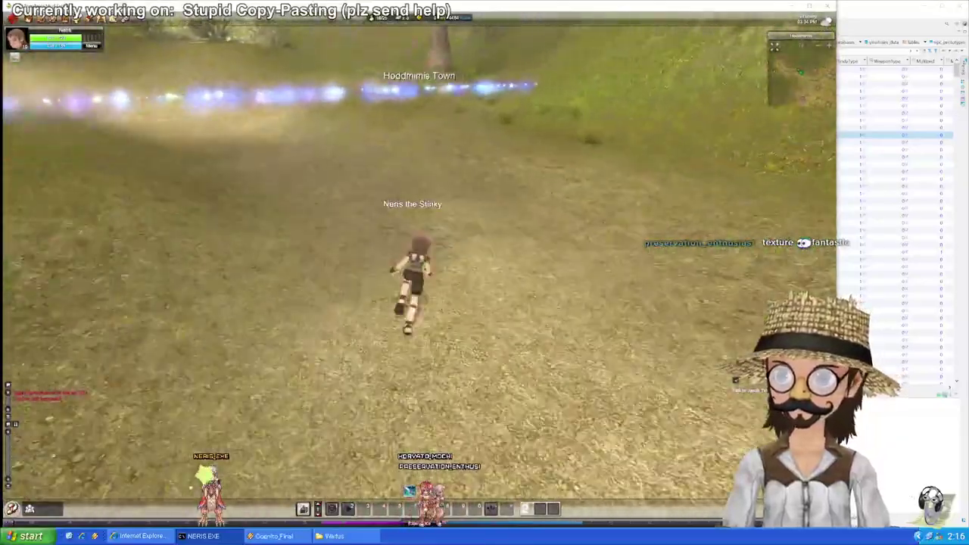
pyautogui.press('w')
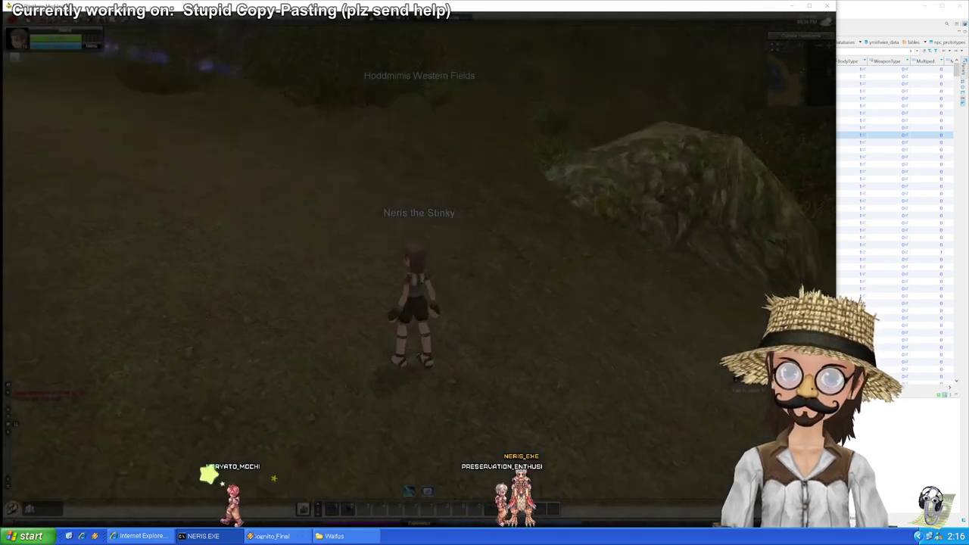
# Step: Run through the Western Fields and the Coastal Route to the Small Vadon on the Northern Coast beach
pyautogui.click(484, 229)
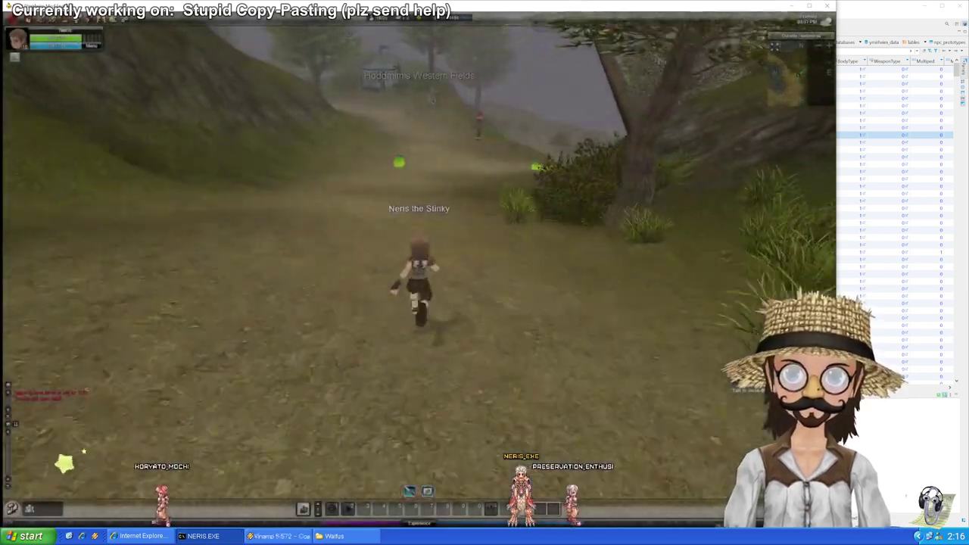
pyautogui.press('w')
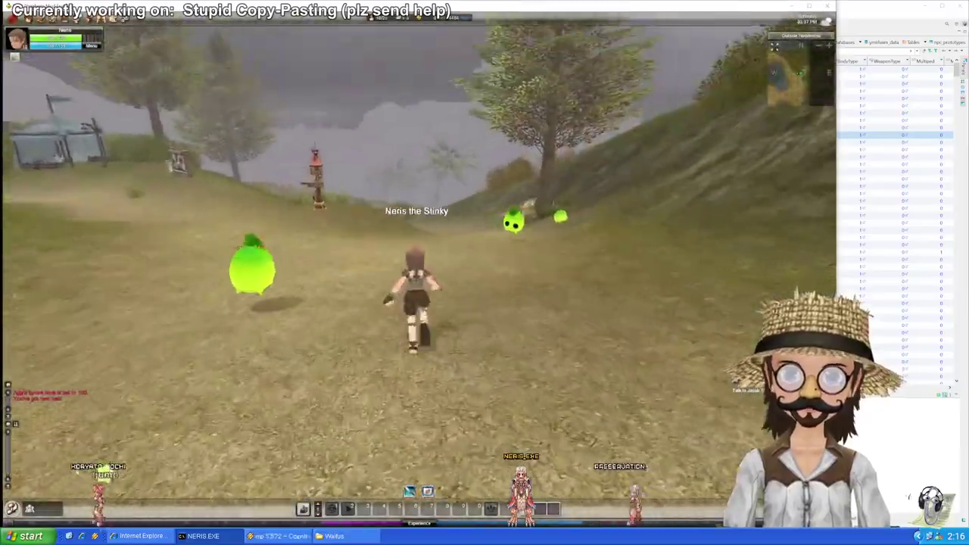
pyautogui.press('d')
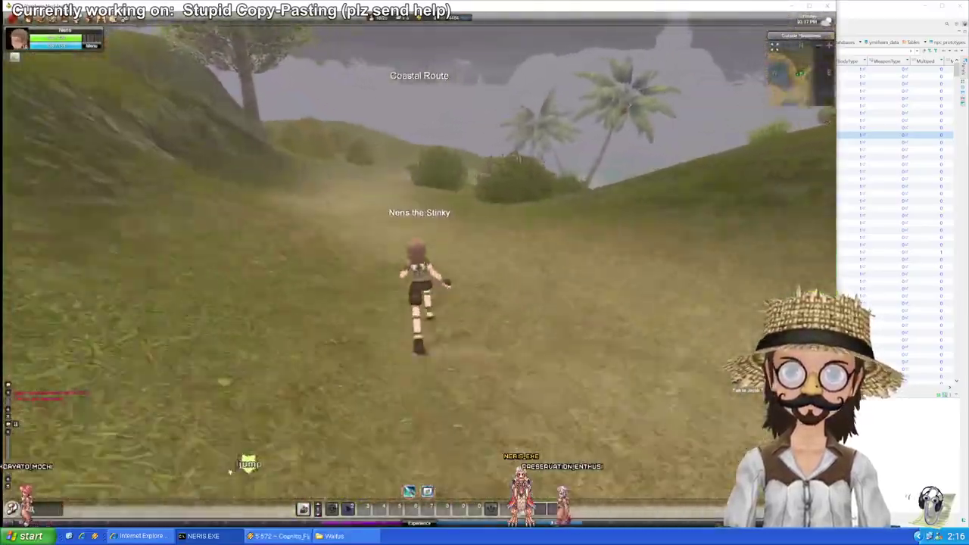
pyautogui.press('w')
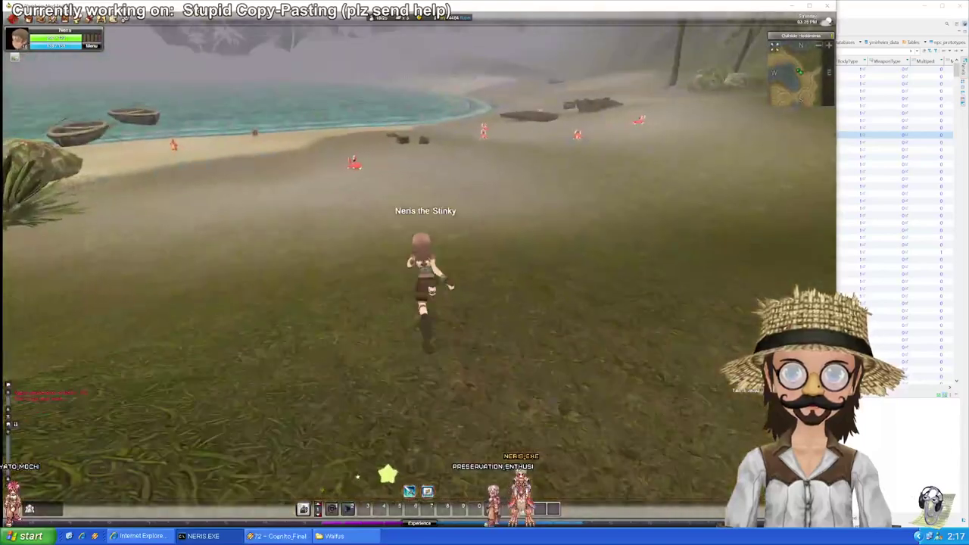
pyautogui.press('d')
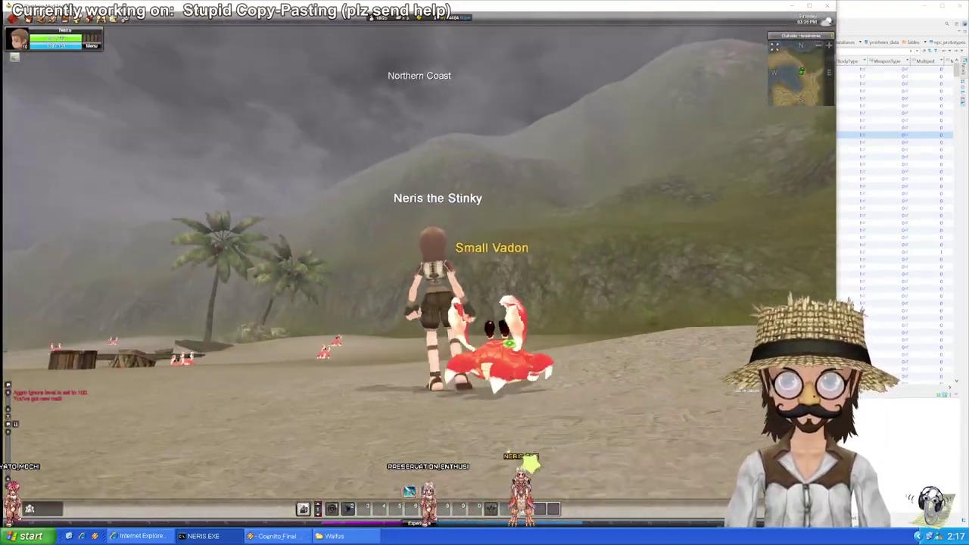
# Step: View the Small Vadon beside the character from several sides and run across the sand to the two Asters near the rowing boats
pyautogui.press('d')
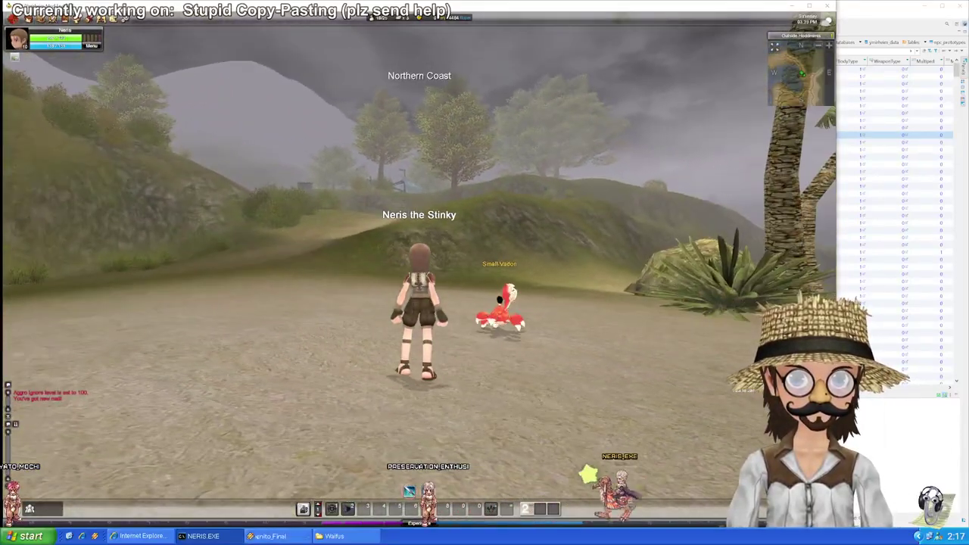
pyautogui.press('w')
pyautogui.press('w')
pyautogui.press('a')
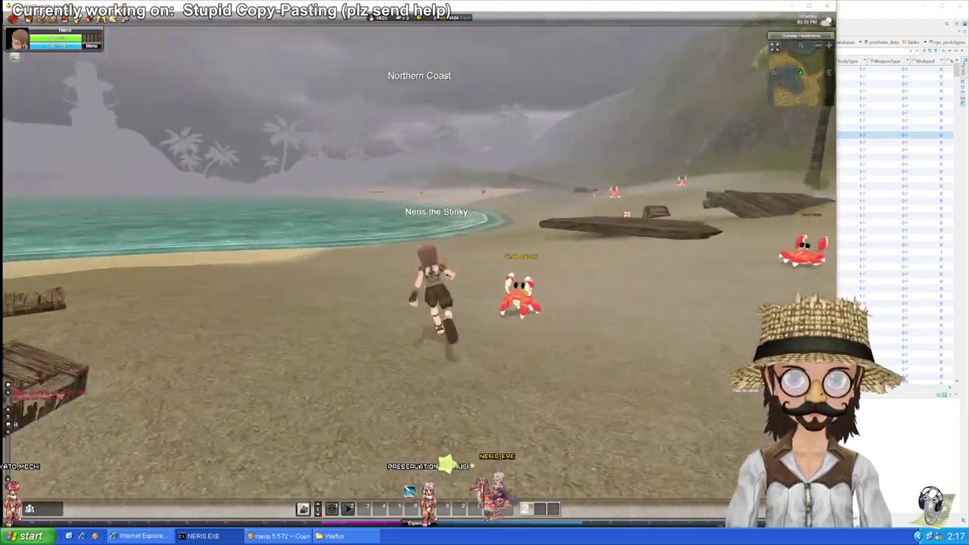
pyautogui.press('d')
pyautogui.press('w')
pyautogui.press('w')
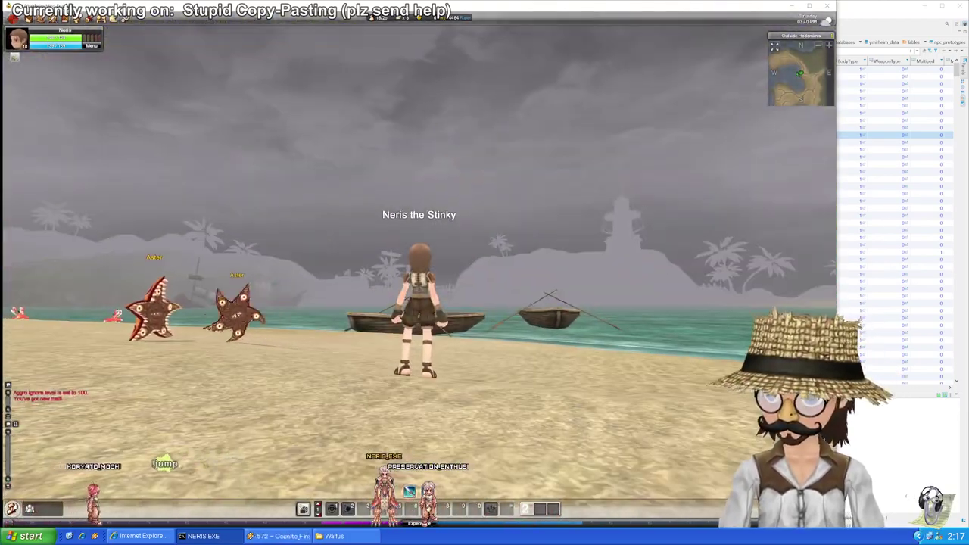
# Step: Run along the shoreline past the beached boats to the full-sized Vadon on the Northern Coast
pyautogui.press('w')
pyautogui.press('a')
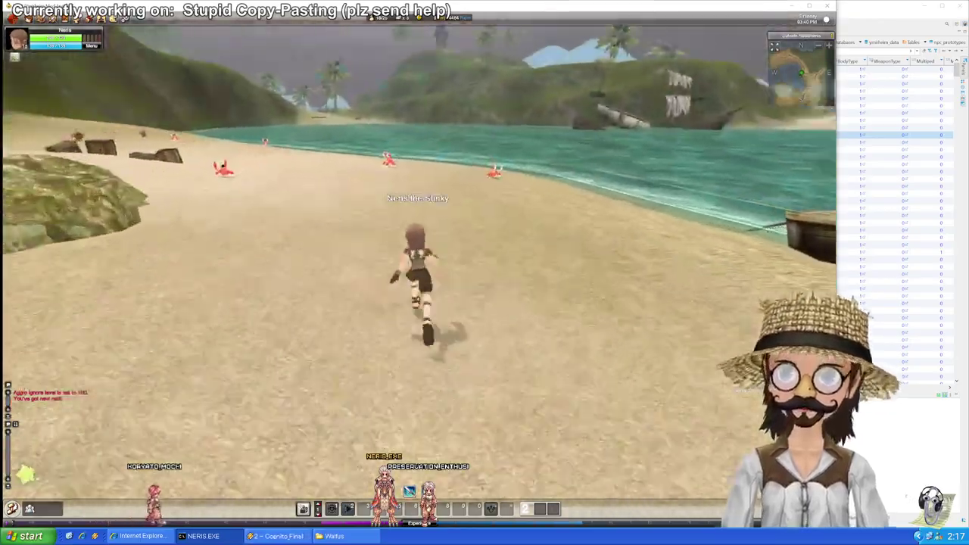
pyautogui.press('d')
pyautogui.press('a')
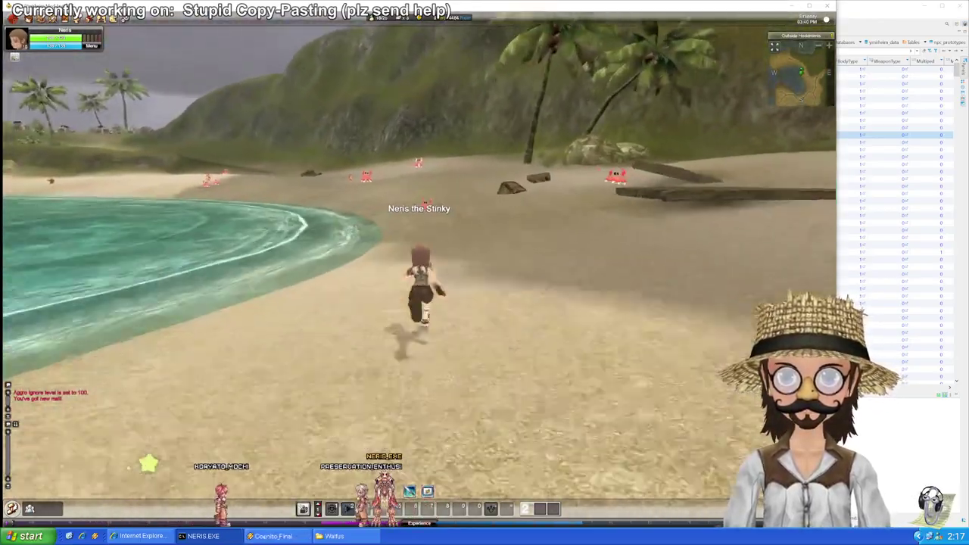
pyautogui.press('a')
pyautogui.press('d')
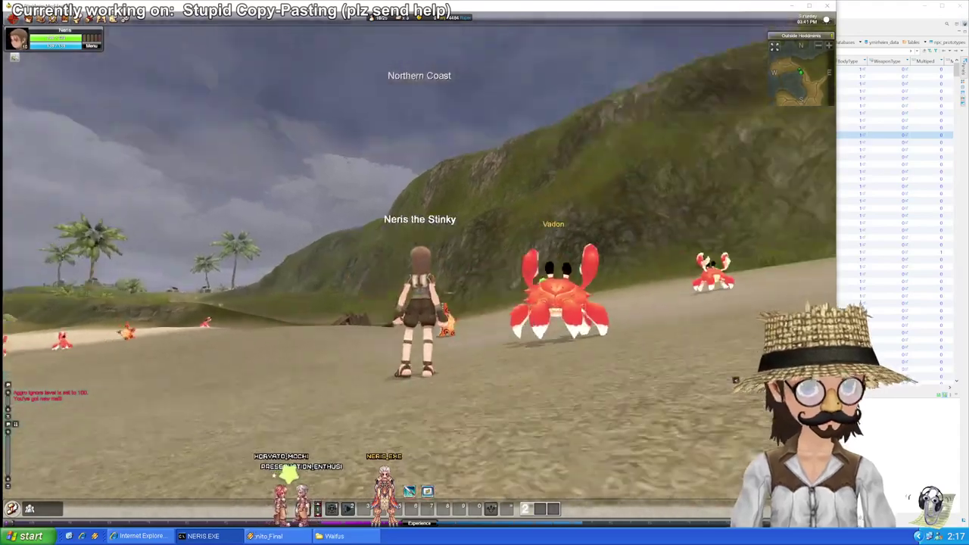
# Step: Move around the Vadon to compare its body size with the character from different sides
pyautogui.press('a')
pyautogui.press('d')
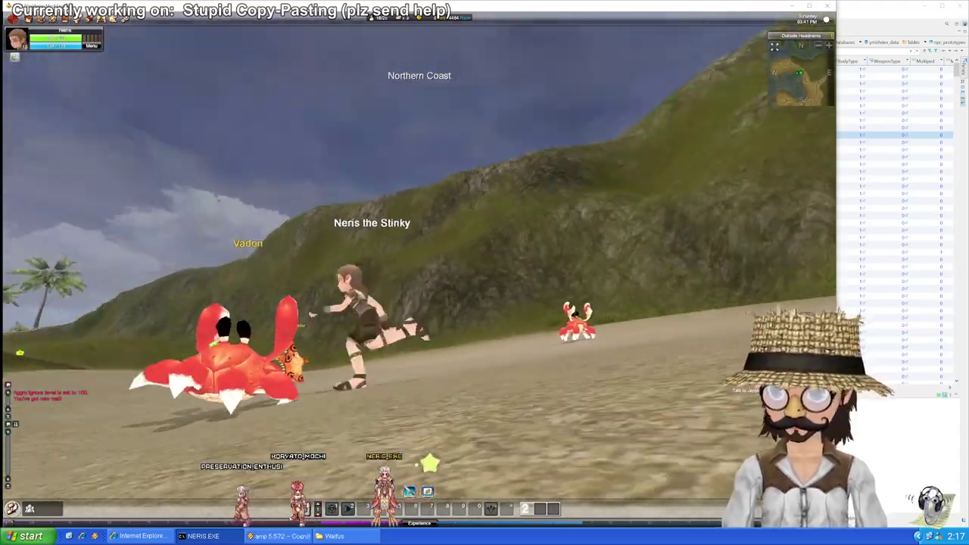
pyautogui.press('a')
pyautogui.press('d')
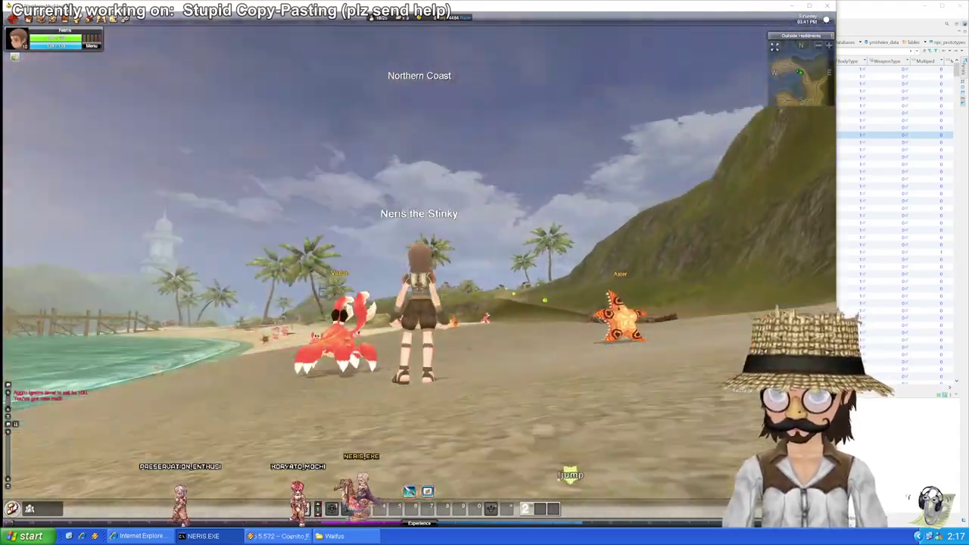
# Step: Run past the orange Aster, off the beach and up the grassy slope to the yellow Puku in the tall grass
pyautogui.press('w')
pyautogui.press('a')
pyautogui.press('d')
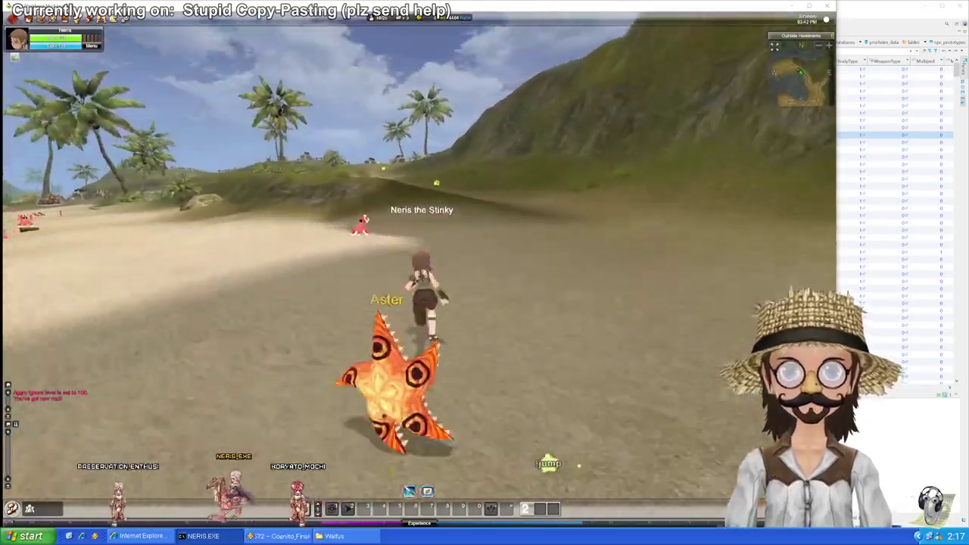
pyautogui.press('a')
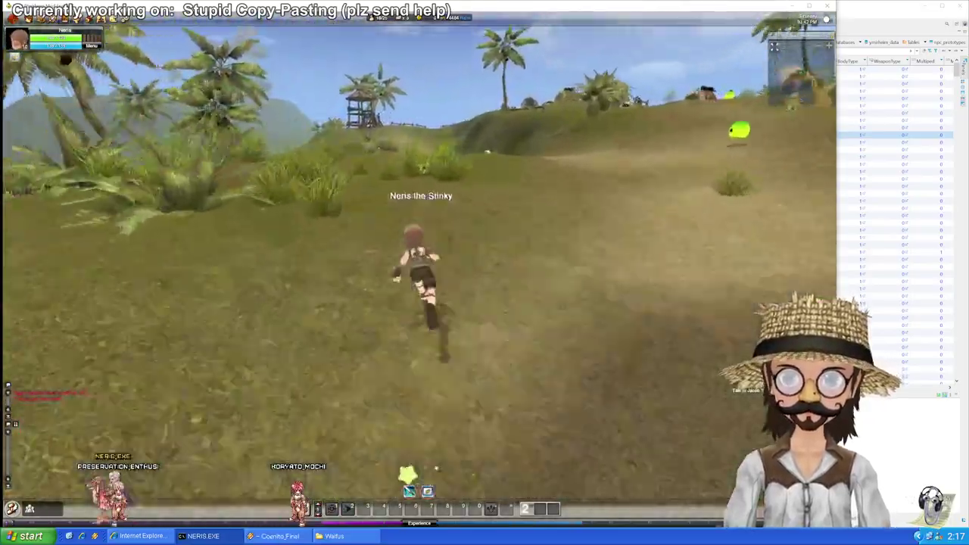
pyautogui.press('d')
pyautogui.press('w')
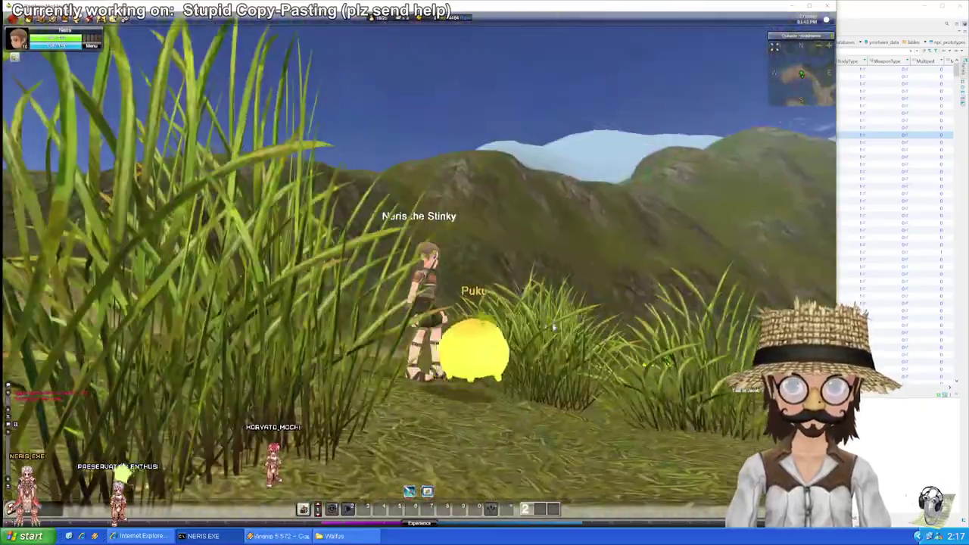
# Step: Run along the dirt path to the Turtle and compare its size with the character from both sides
pyautogui.press('w')
pyautogui.press('w')
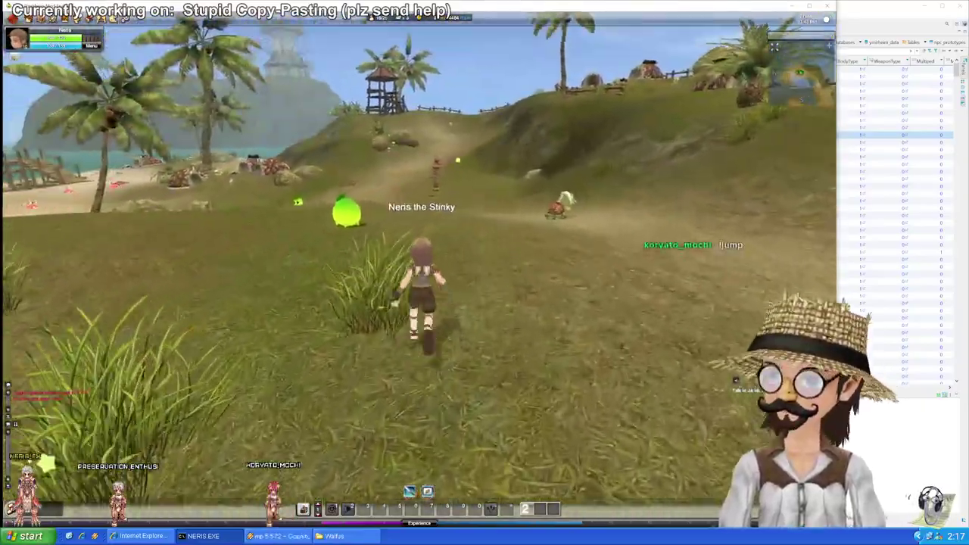
pyautogui.press('w')
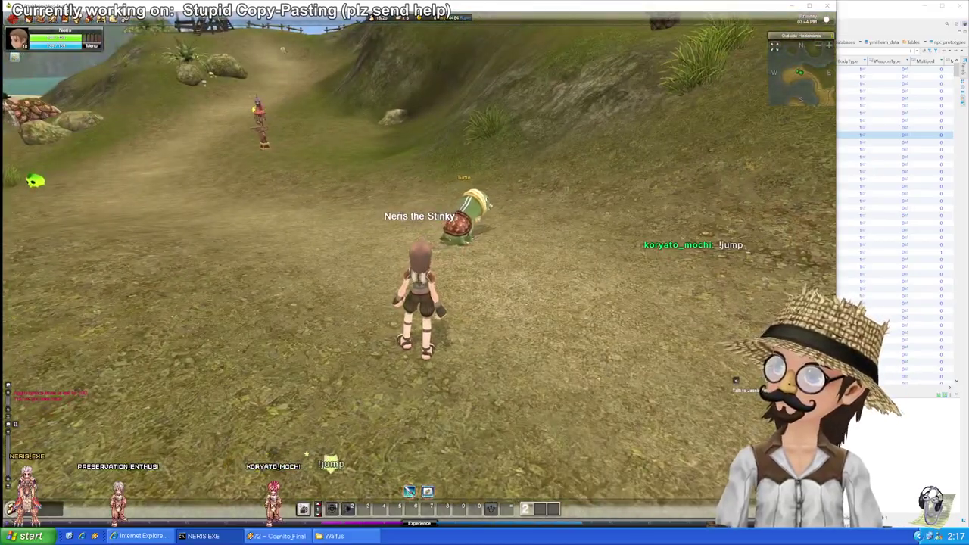
pyautogui.press('w')
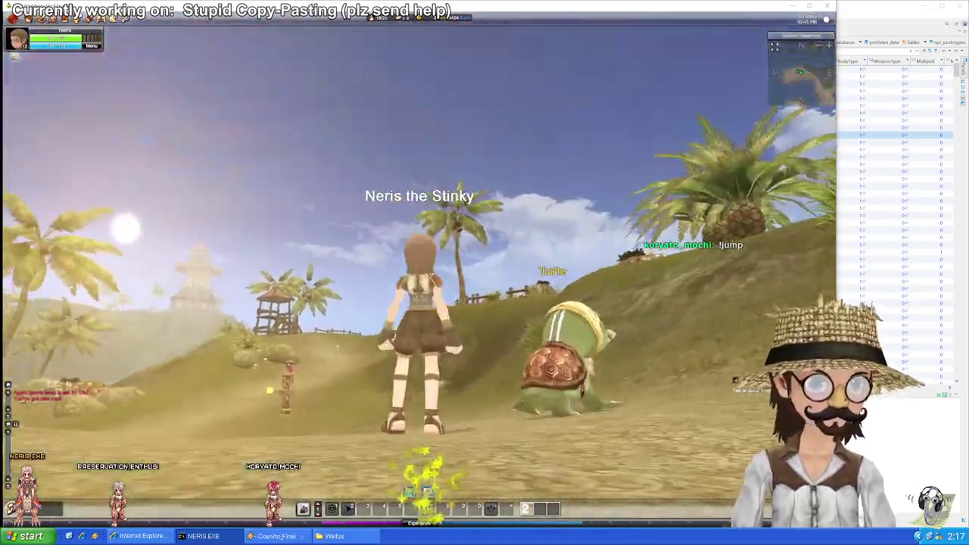
pyautogui.press('d')
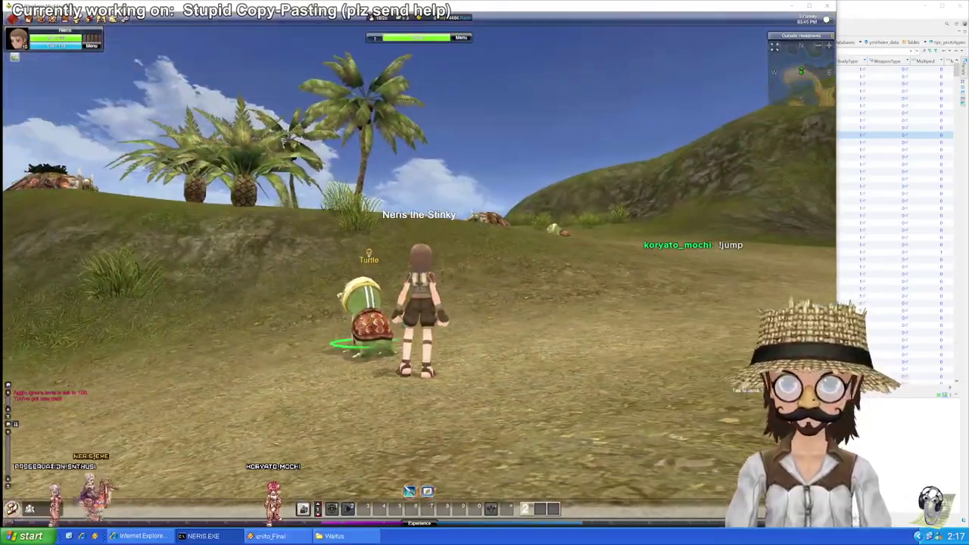
# Step: Run over the palm-covered hill, jump down past the signpost, and cross the beach into the sea
pyautogui.press('w')
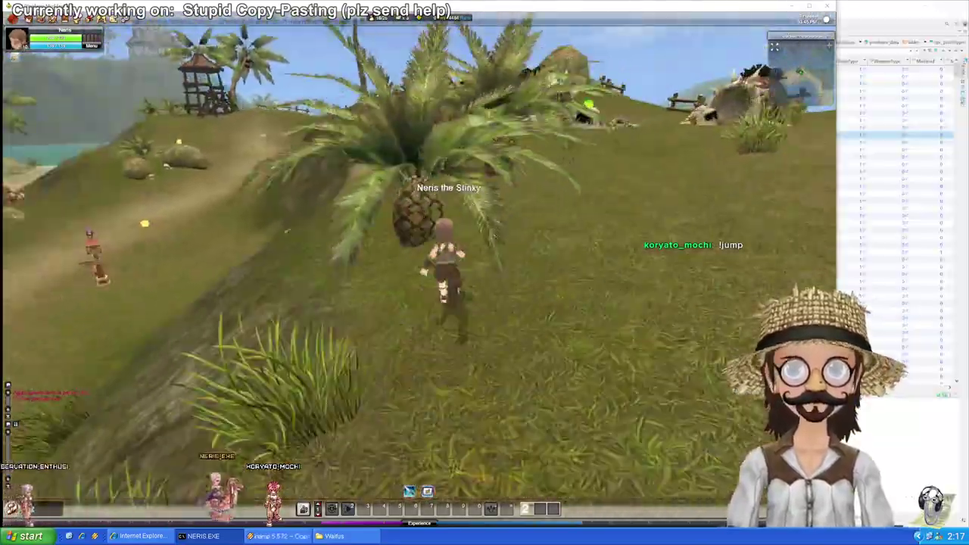
pyautogui.press('d')
pyautogui.press('space')
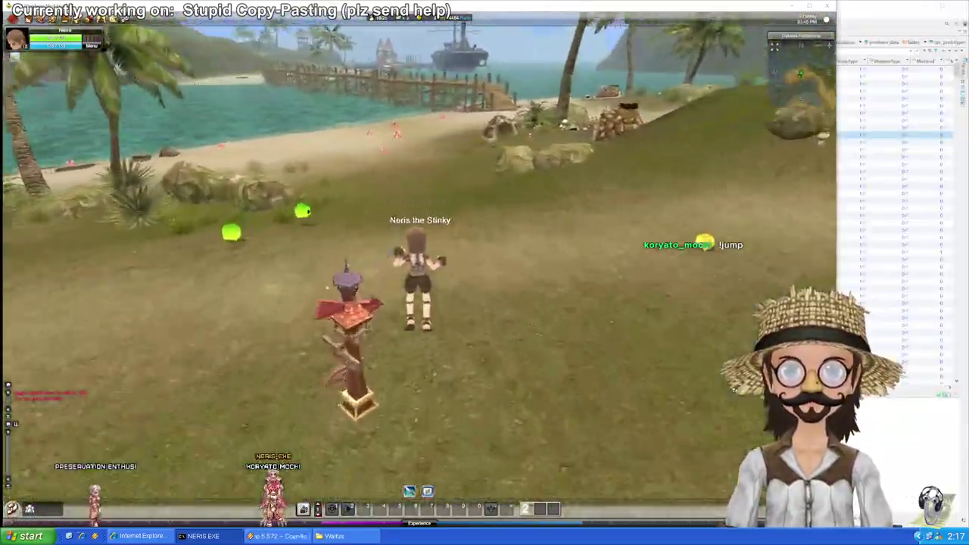
pyautogui.press('w')
pyautogui.press('a')
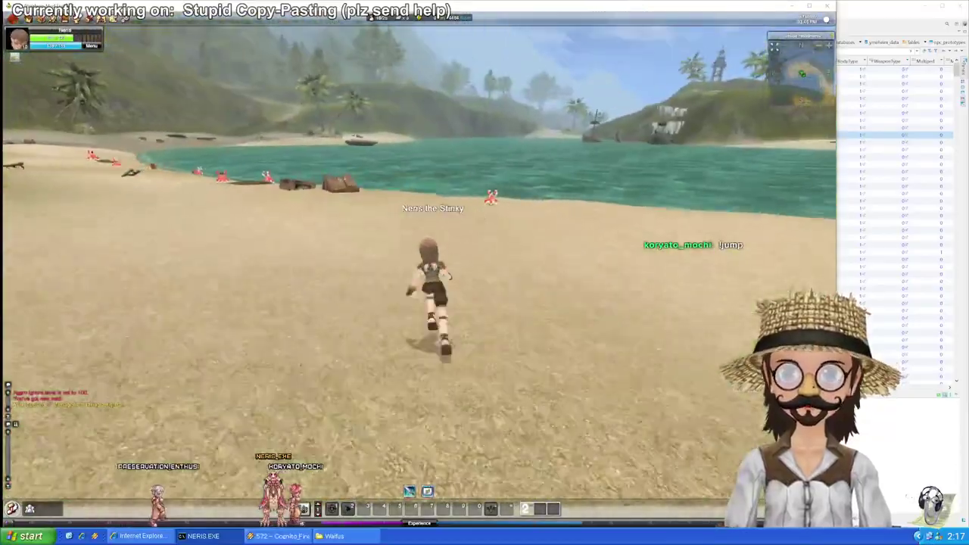
pyautogui.press('w')
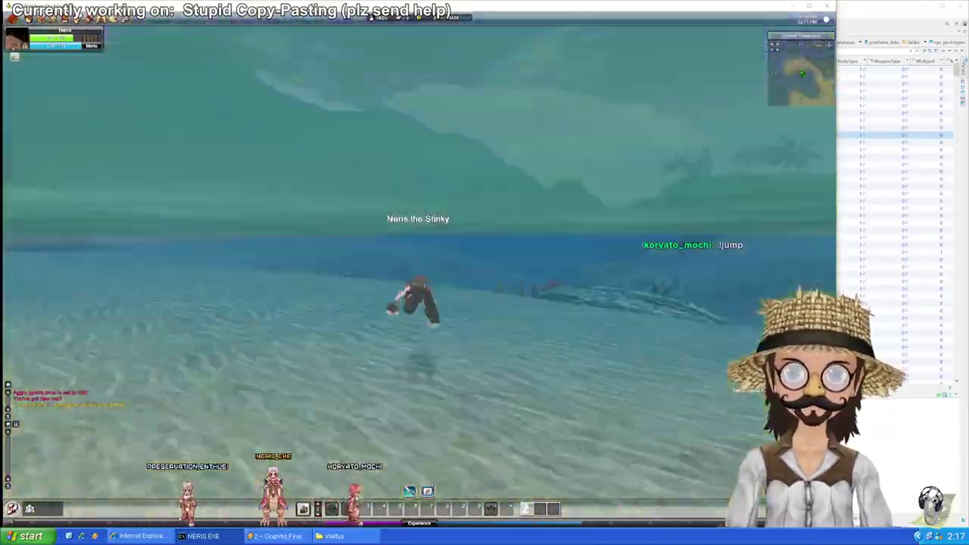
# Step: Swim up to the Rainbow Fish near Hoddmimis Western Fields and compare its size with the character from several sides
pyautogui.press('w')
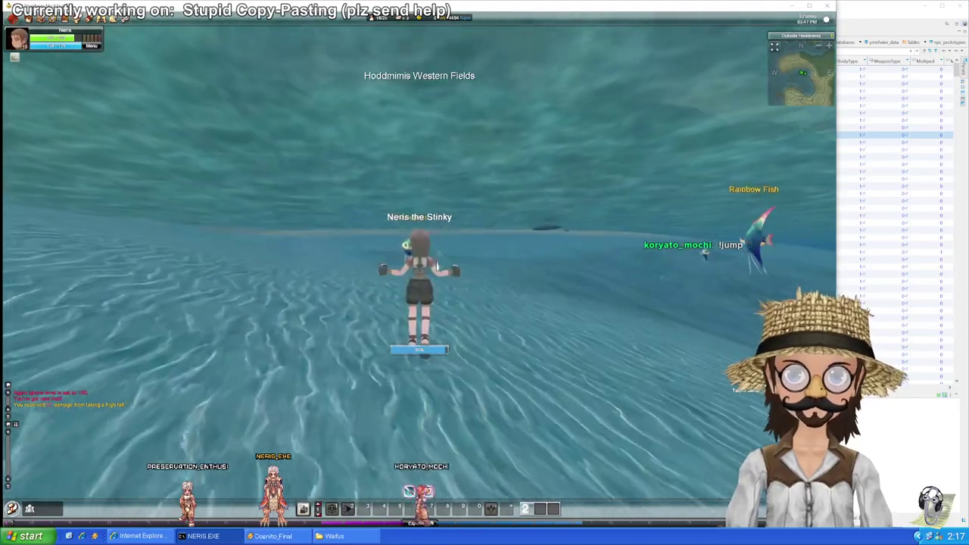
pyautogui.press('w')
pyautogui.press('d')
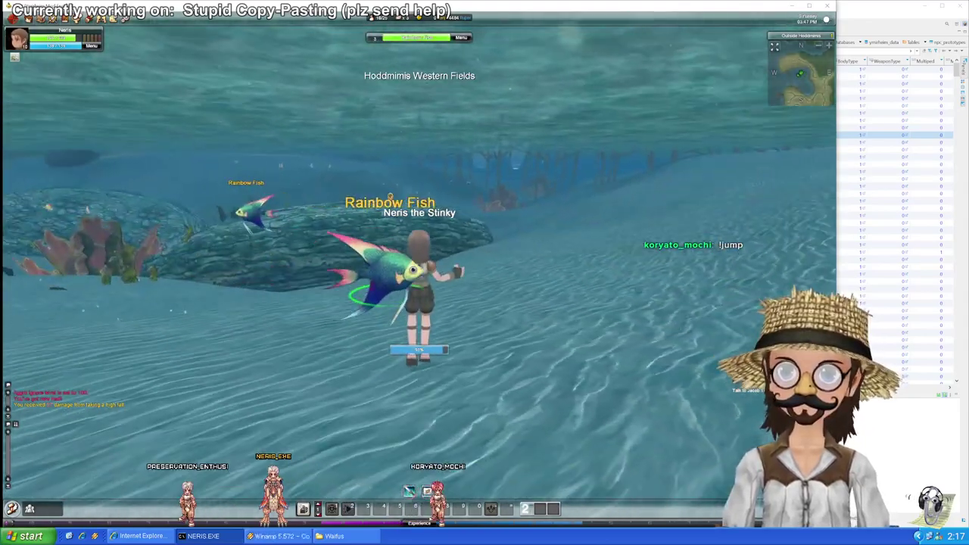
pyautogui.press('w')
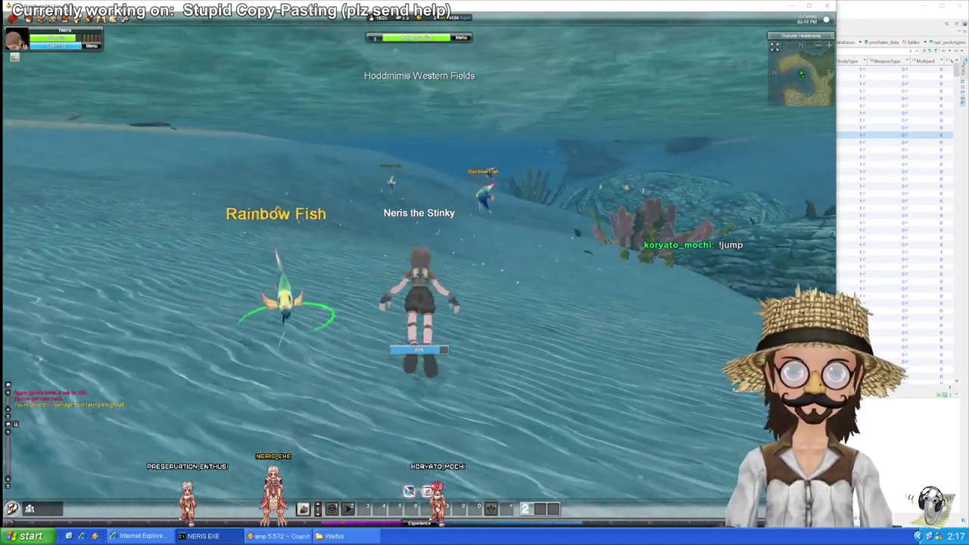
pyautogui.press('d')
# Step: Swim ashore by the wooden pier and run along the Northern Coast beach past the red monsters and bone shelters
pyautogui.press('w')
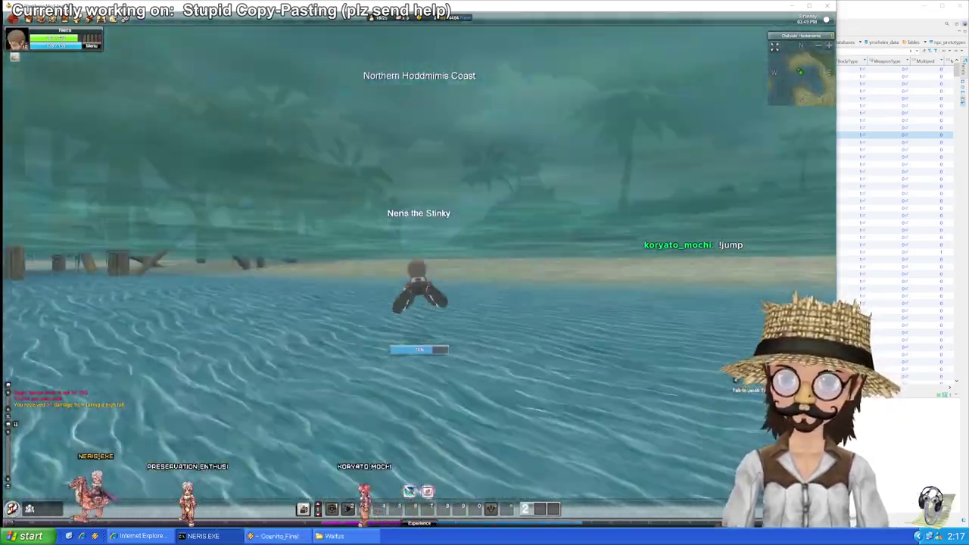
pyautogui.press('w')
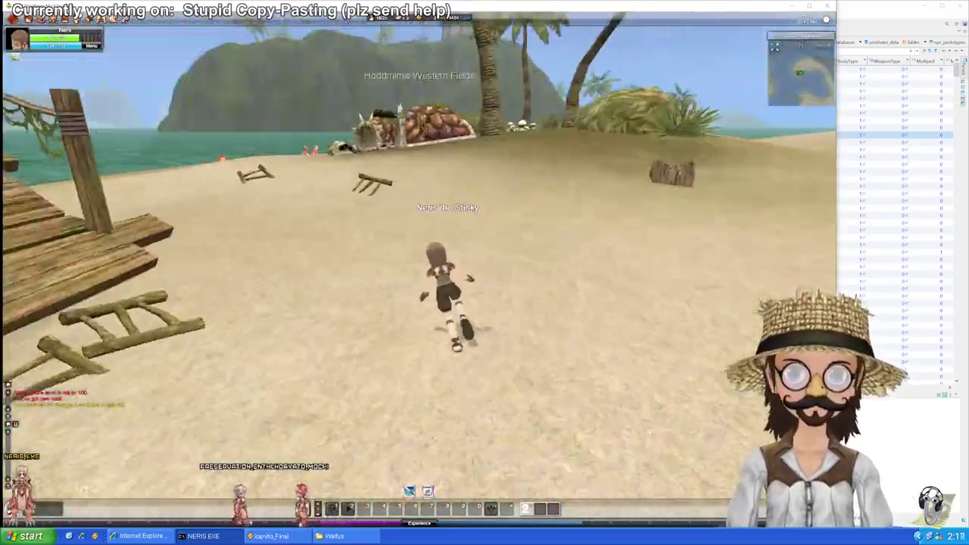
pyautogui.press('w')
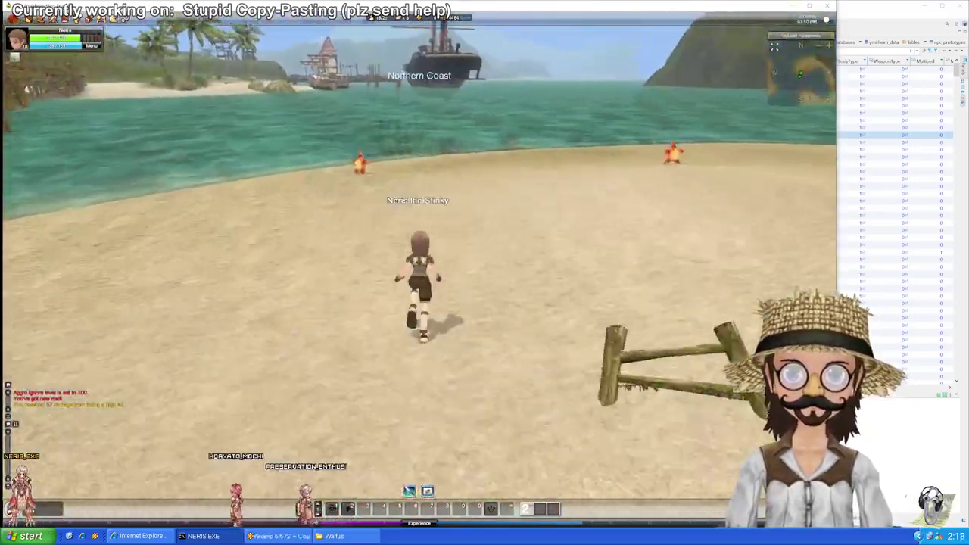
pyautogui.press('d')
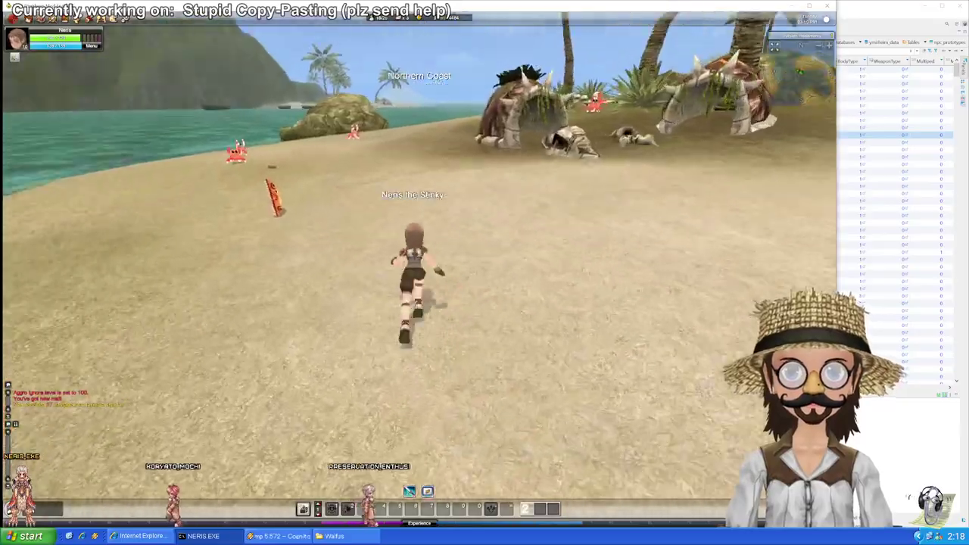
pyautogui.press('a')
pyautogui.press('d')
pyautogui.press('a')
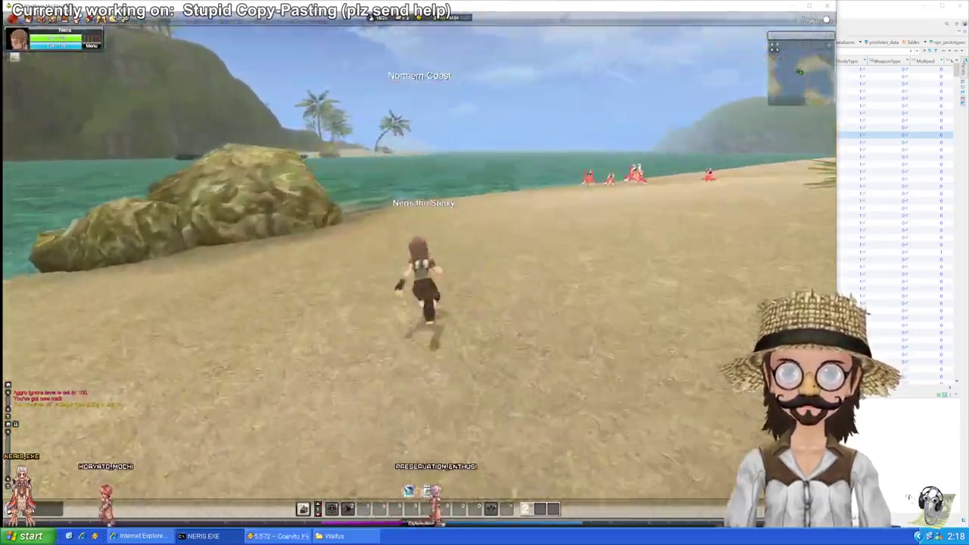
# Step: Dive back into the sea, swim past the purple coral, and go ashore on Lighthouse Island beside the Pui-Pui
pyautogui.press('x')
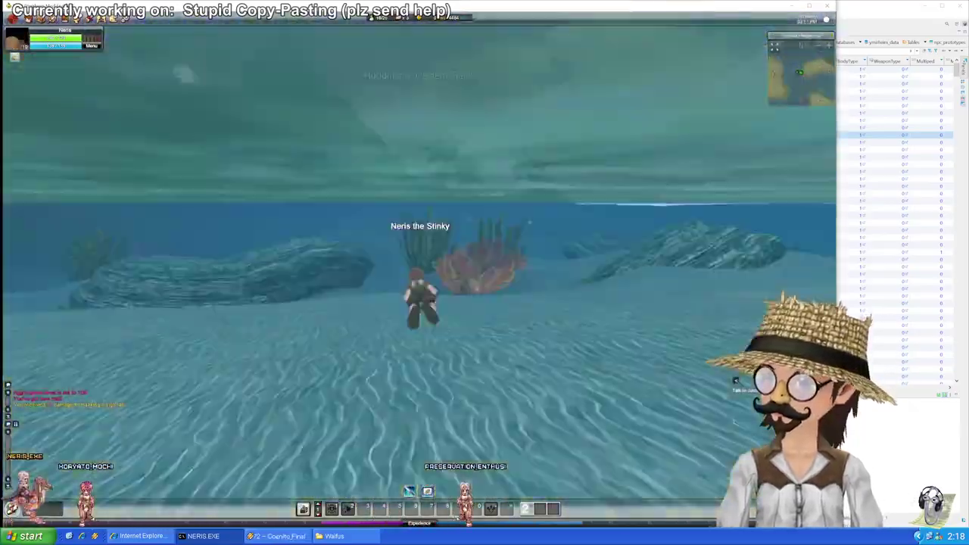
pyautogui.press('w')
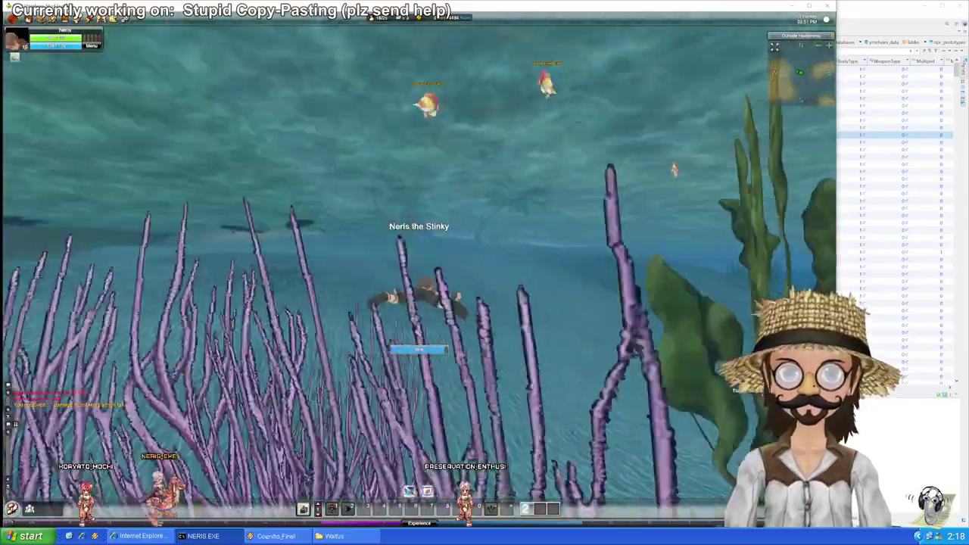
pyautogui.press('w')
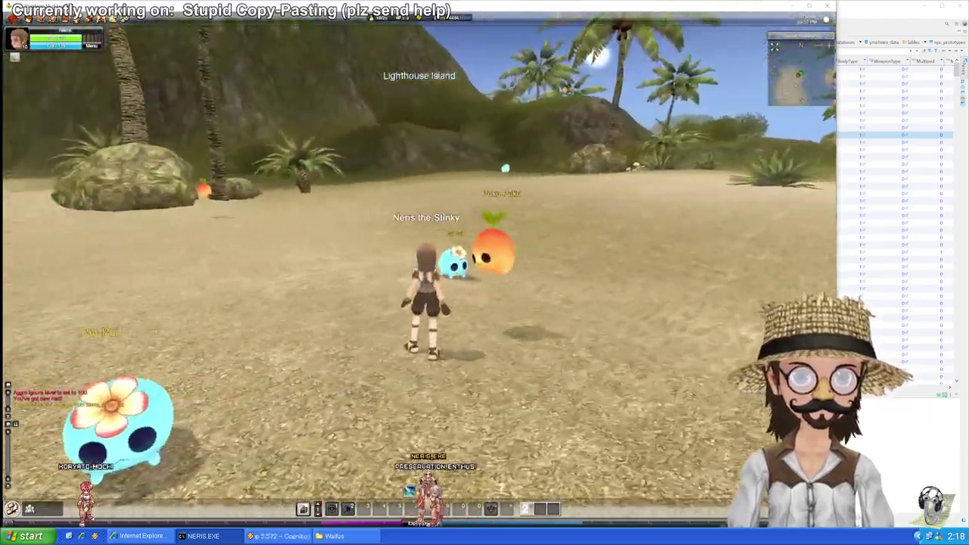
# Step: Run inland past the yellow Puku to the Kui-Kui and Chon-Chon and compare their sizes with the character
pyautogui.press('w')
pyautogui.press('d')
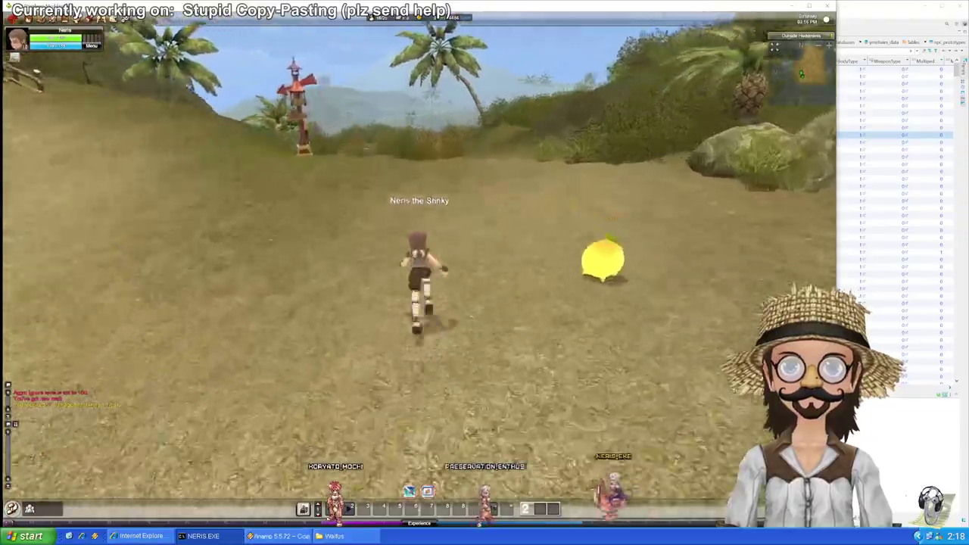
pyautogui.press('w')
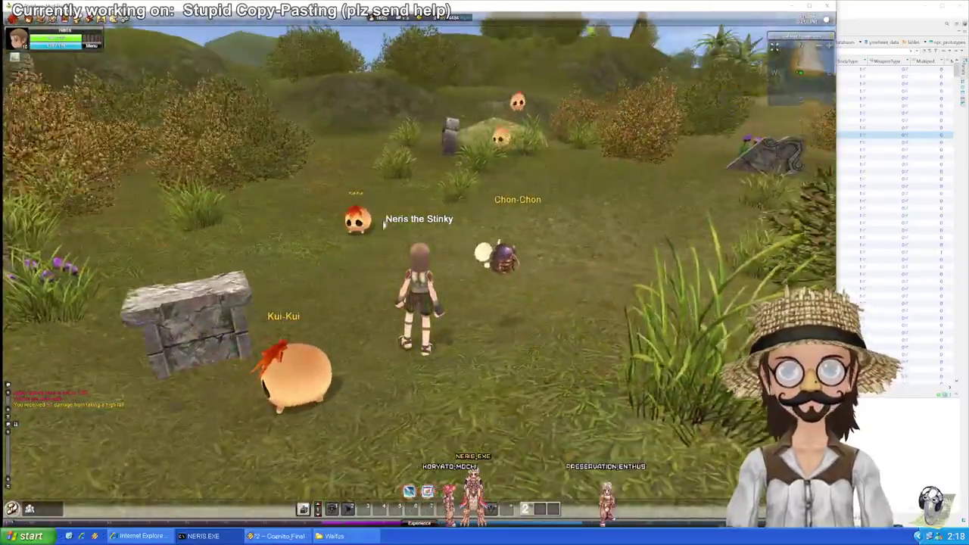
# Step: Run up the path toward the lighthouse and over the grassy hill past the Puku-Puku to the pink flower monsters
pyautogui.press('w')
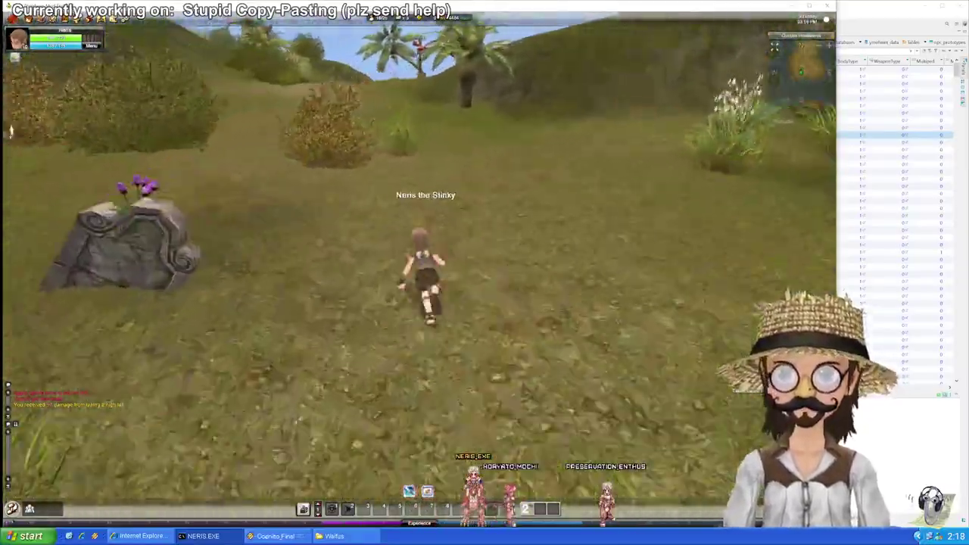
pyautogui.press('w')
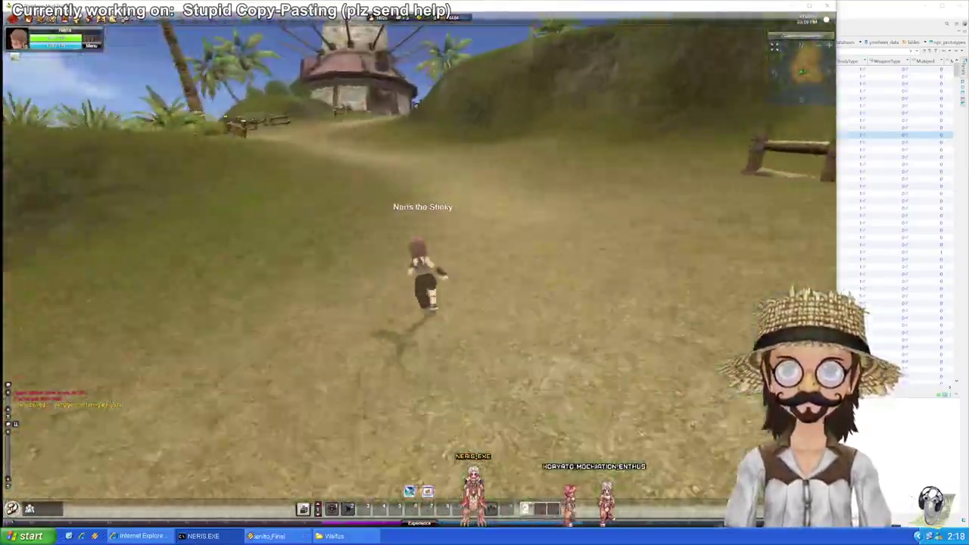
pyautogui.press('w')
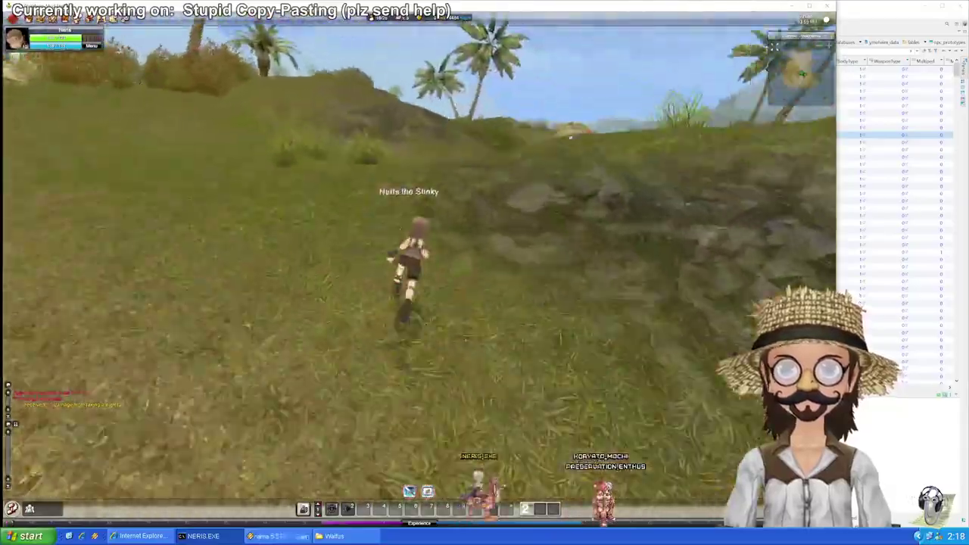
pyautogui.press('w')
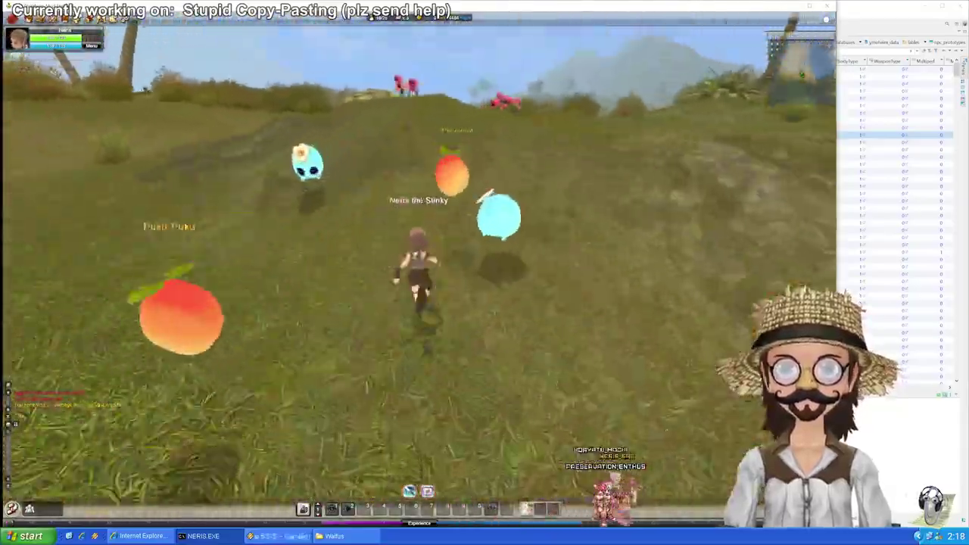
pyautogui.press('w')
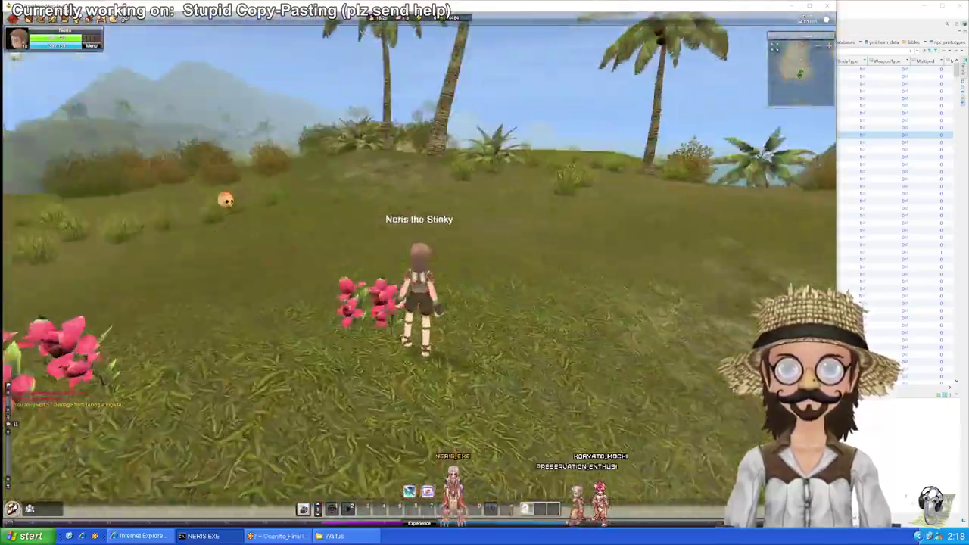
# Step: Run past the pink flowers to the Boss Puku and compare its body size with the character
pyautogui.press('a')
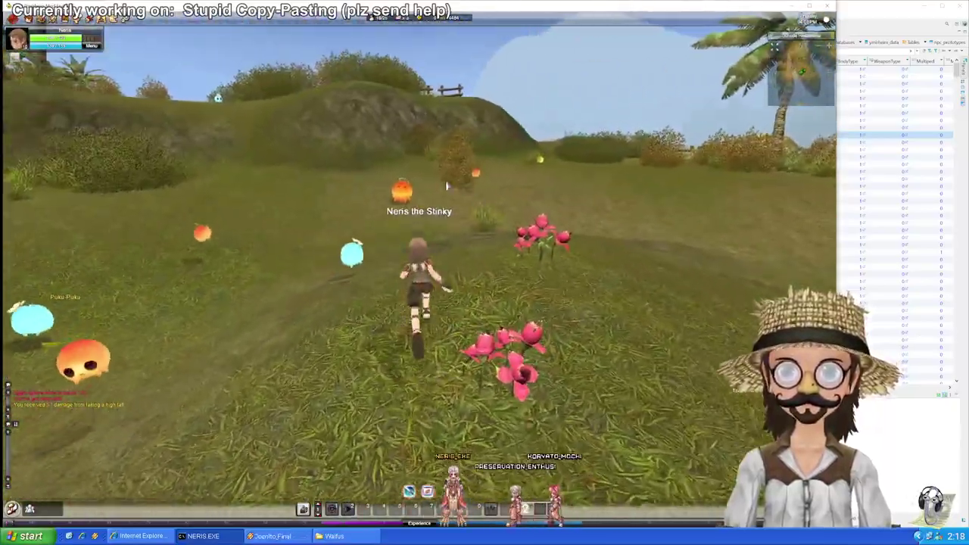
pyautogui.press('d')
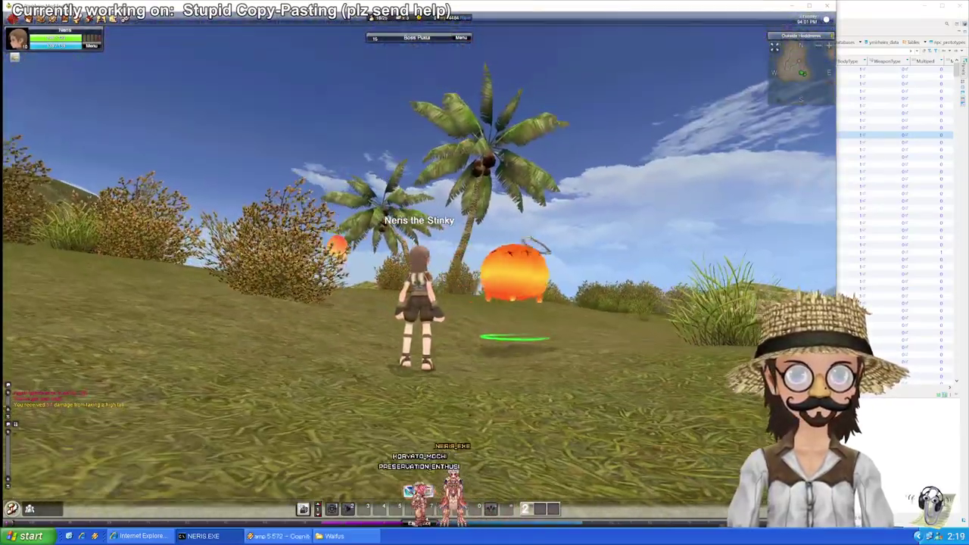
pyautogui.press('d')
pyautogui.press('d')
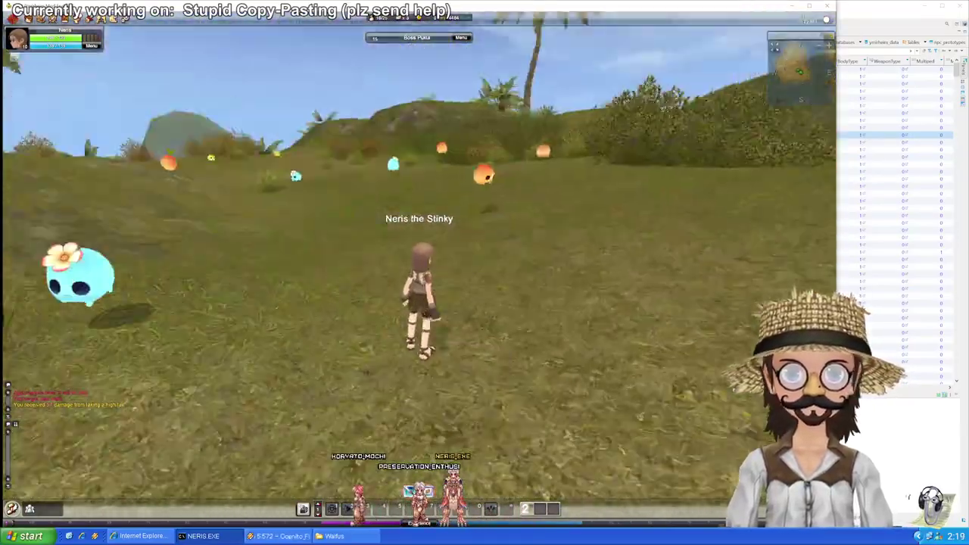
# Step: Run away from the Boss Puku through the dense bushes and onto the fenced dirt path
pyautogui.press('w')
pyautogui.press('d')
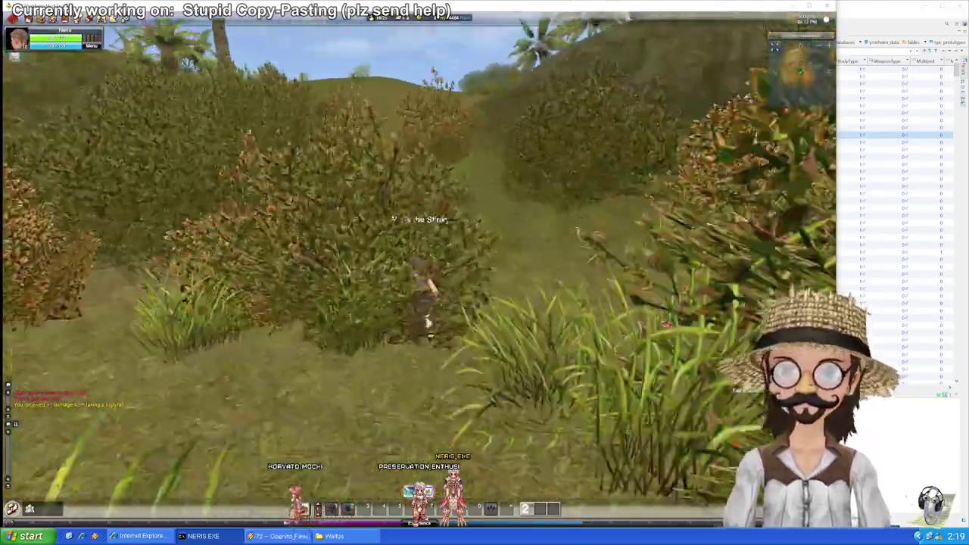
pyautogui.press('a')
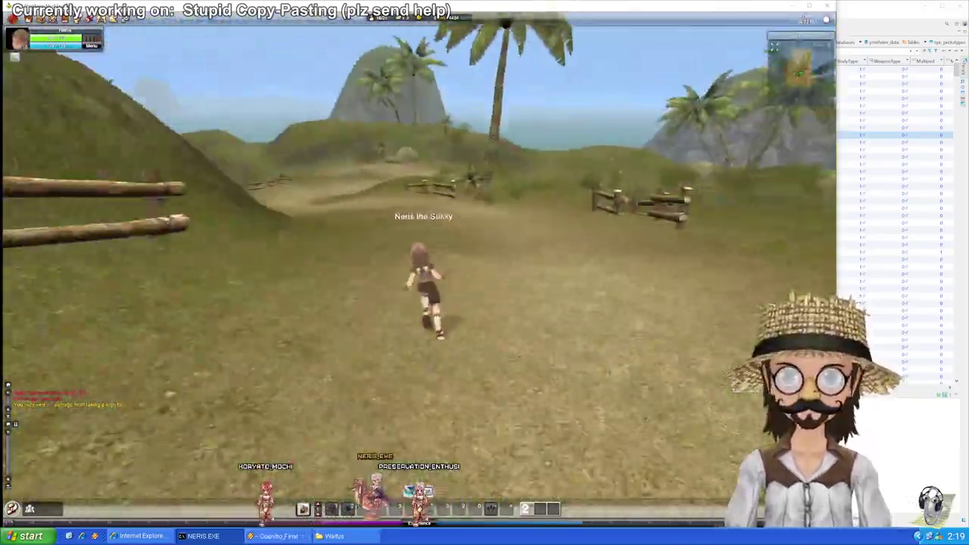
pyautogui.press('d')
pyautogui.press('d')
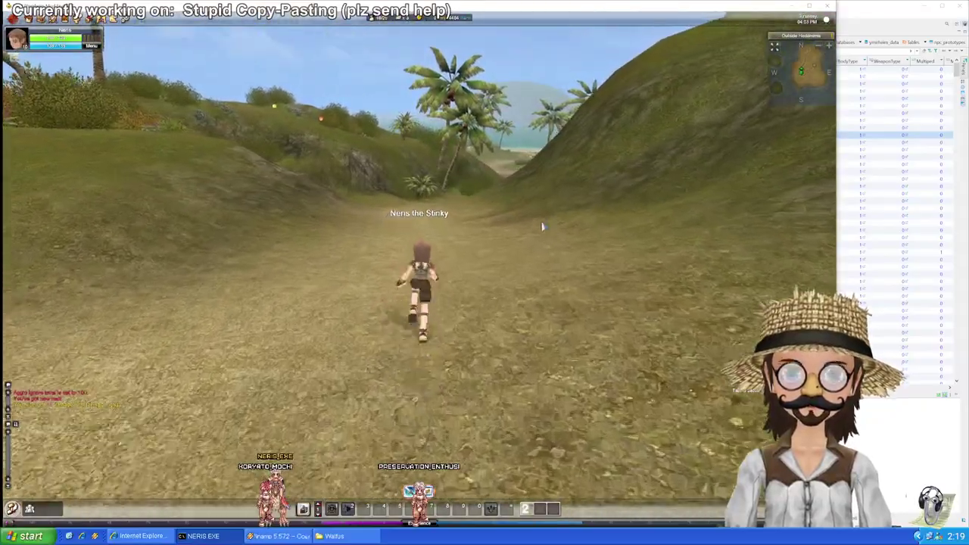
# Step: Follow the dirt path down between the hills, cross the palm beach, and swim out into the sea
pyautogui.press('a')
pyautogui.press('d')
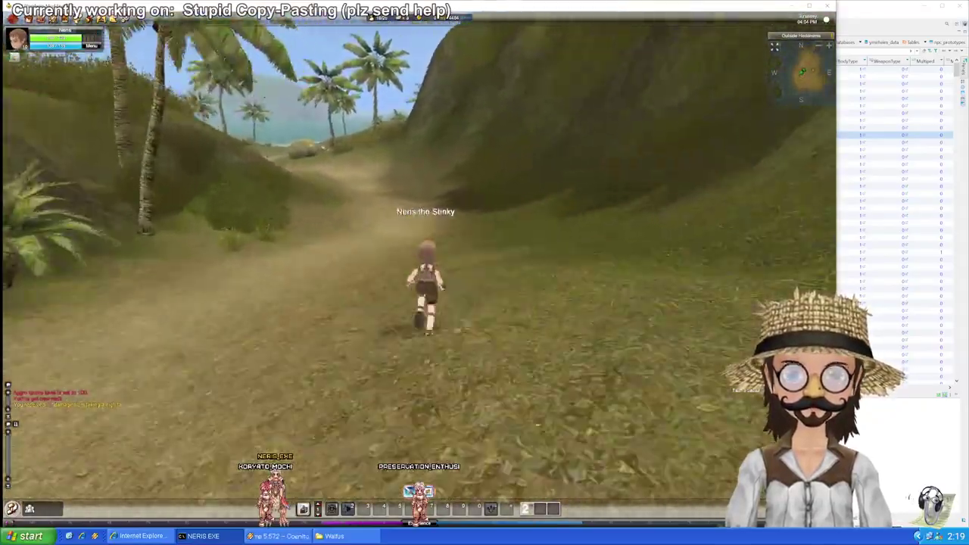
pyautogui.press('a')
pyautogui.press('d')
pyautogui.press('a')
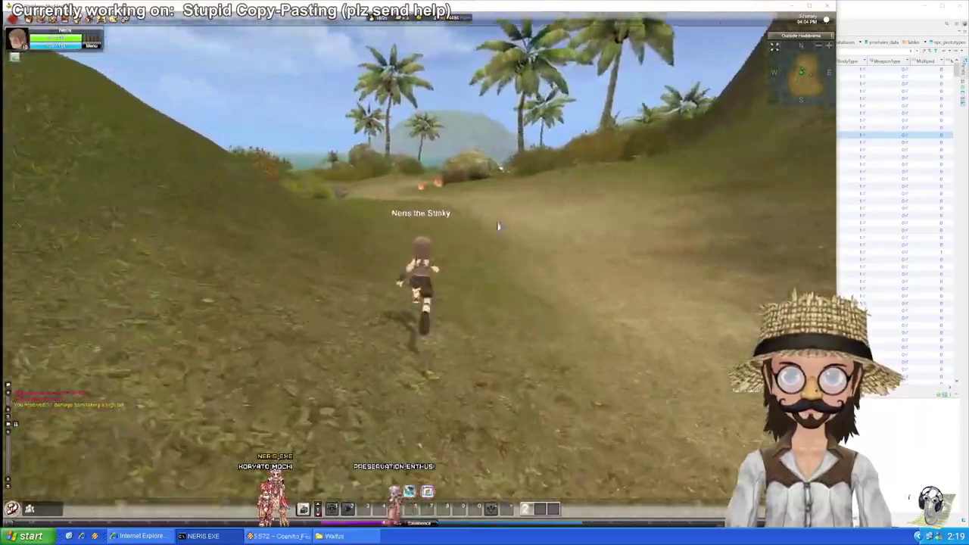
pyautogui.press('d')
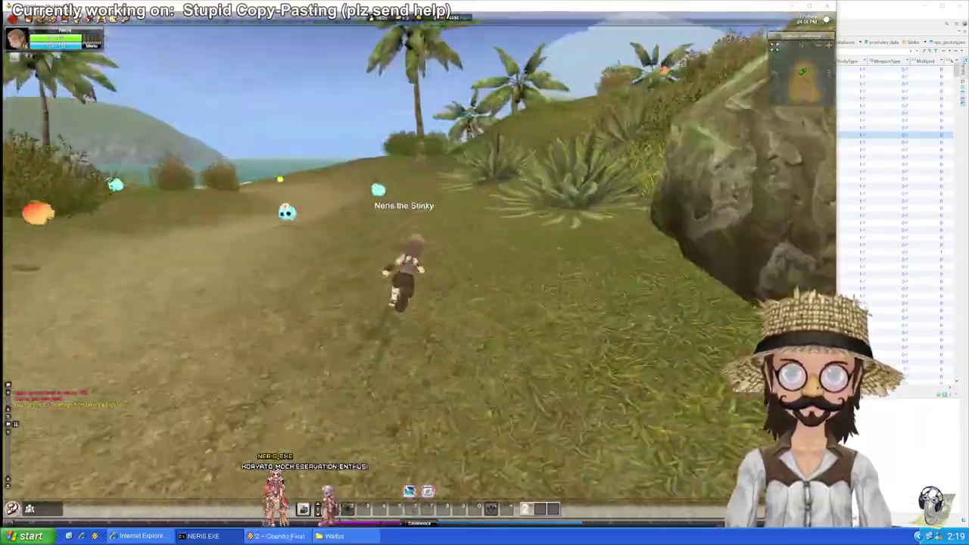
pyautogui.press('a')
pyautogui.press('d')
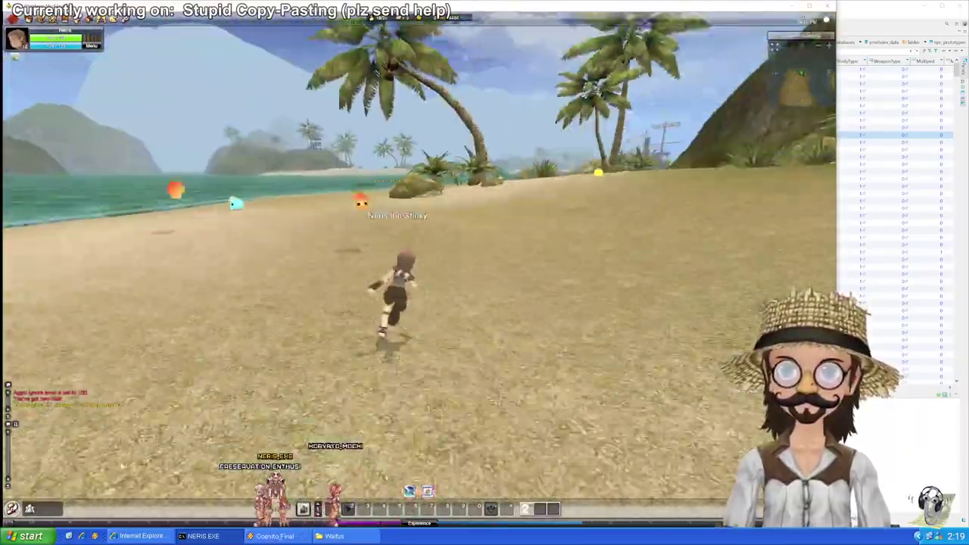
pyautogui.press('a')
pyautogui.press('d')
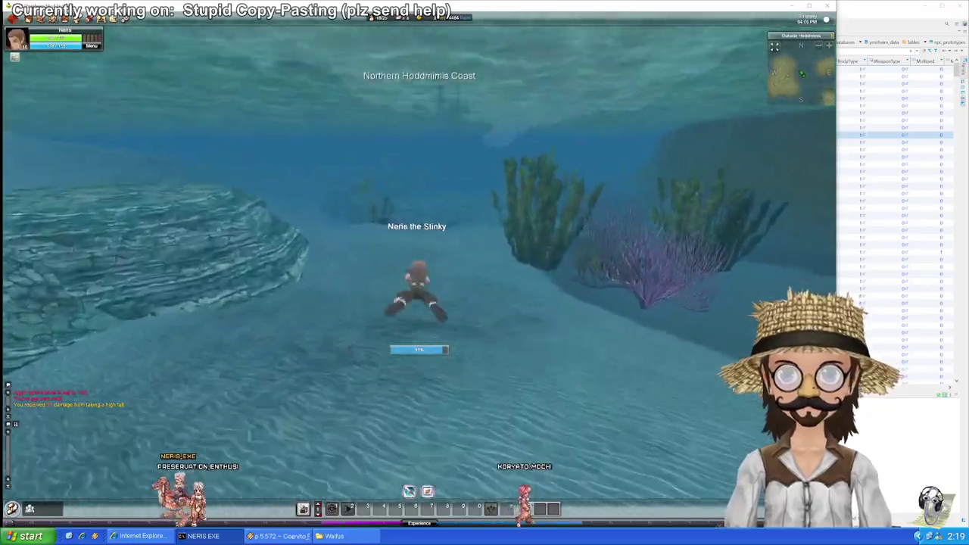
# Step: Swim over the rocks along the Northern Hoddmimis Coast to the Blue Shark and inspect its size from above
pyautogui.press('d')
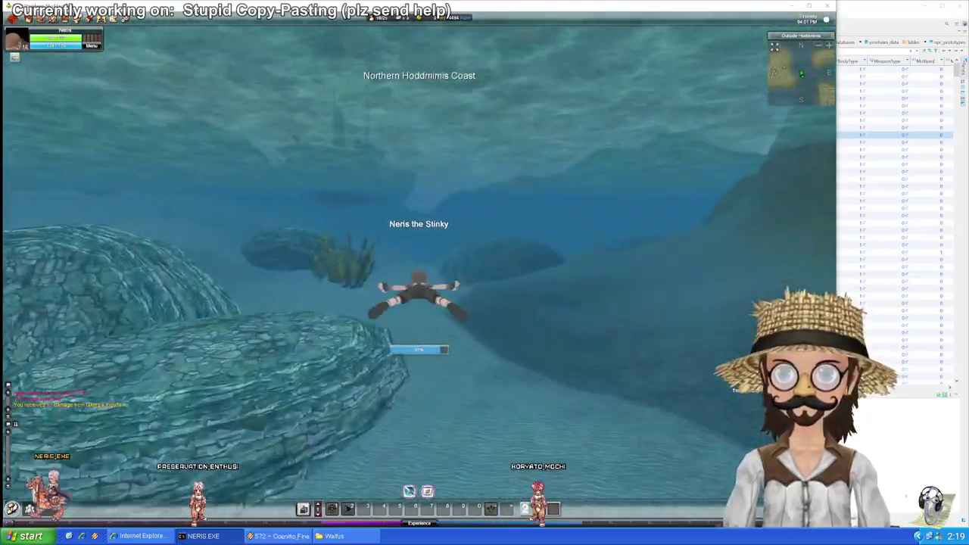
pyautogui.press('d')
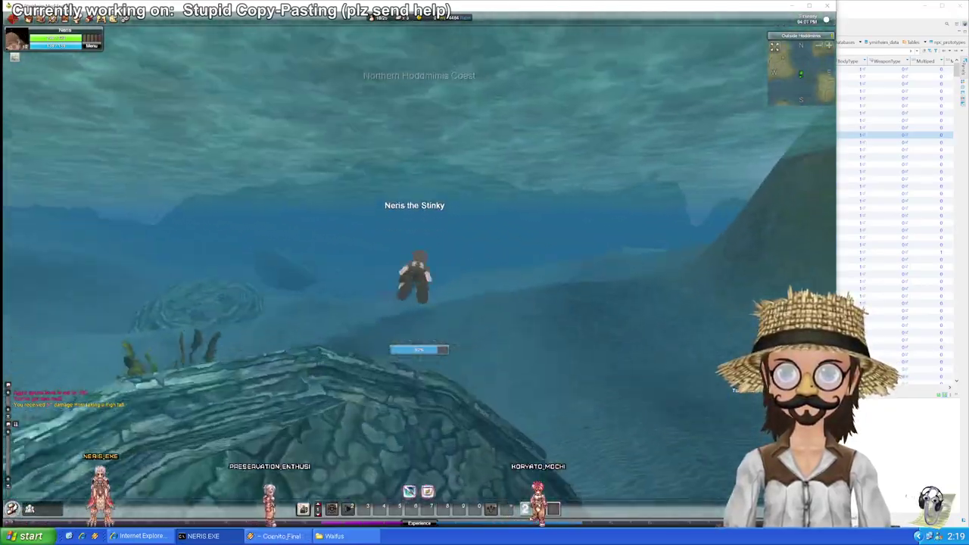
pyautogui.press('a')
pyautogui.press('d')
pyautogui.press('a')
pyautogui.press('d')
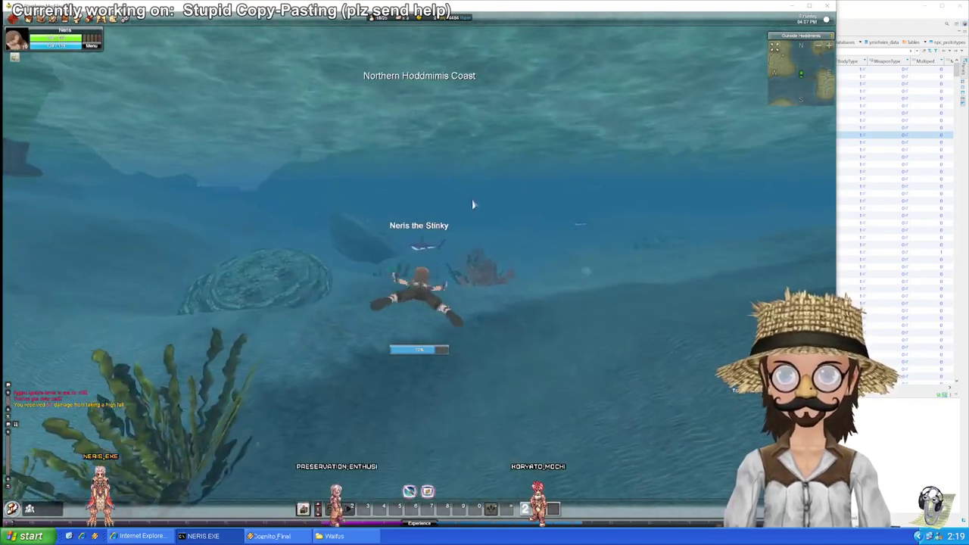
pyautogui.moveTo(468, 422); pyautogui.dragTo(492, 457)
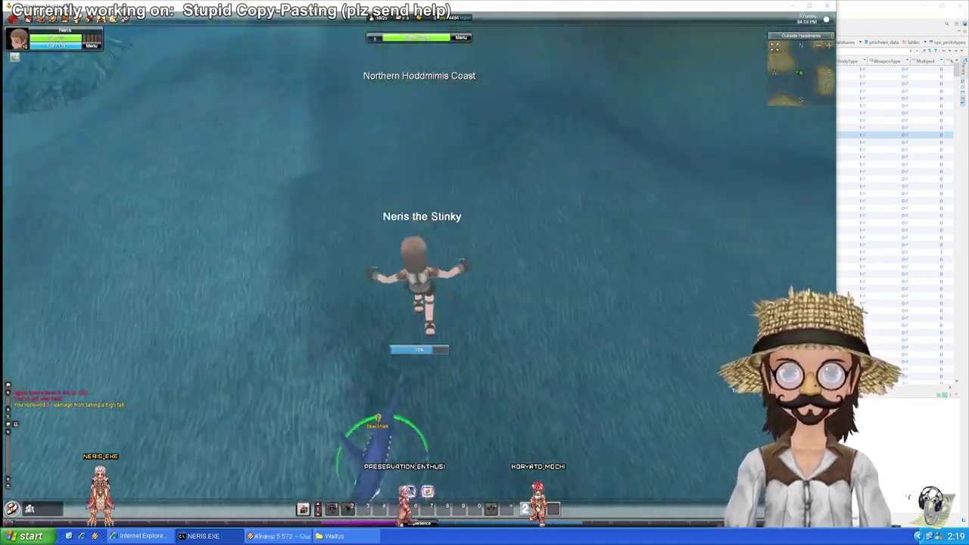
pyautogui.moveTo(468, 423); pyautogui.dragTo(424, 379)
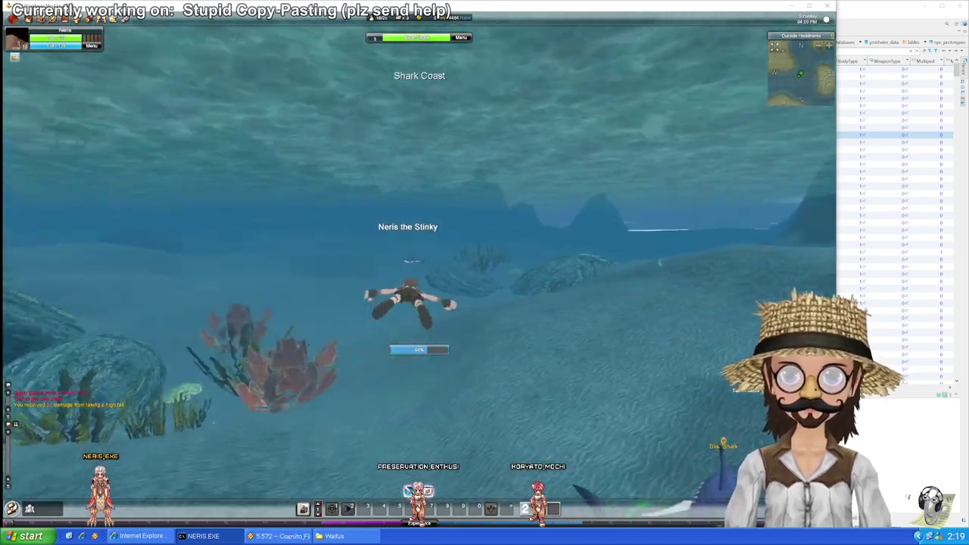
# Step: Swim along the Shark Coast seabed past the rocks and seaweed toward the shallow sand
pyautogui.press('d')
pyautogui.press('a')
pyautogui.press('d')
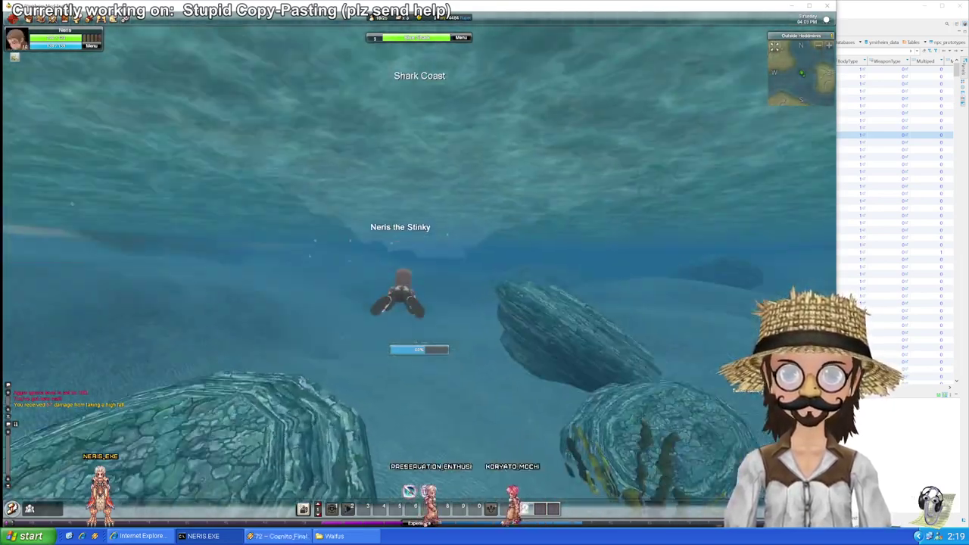
pyautogui.press('a')
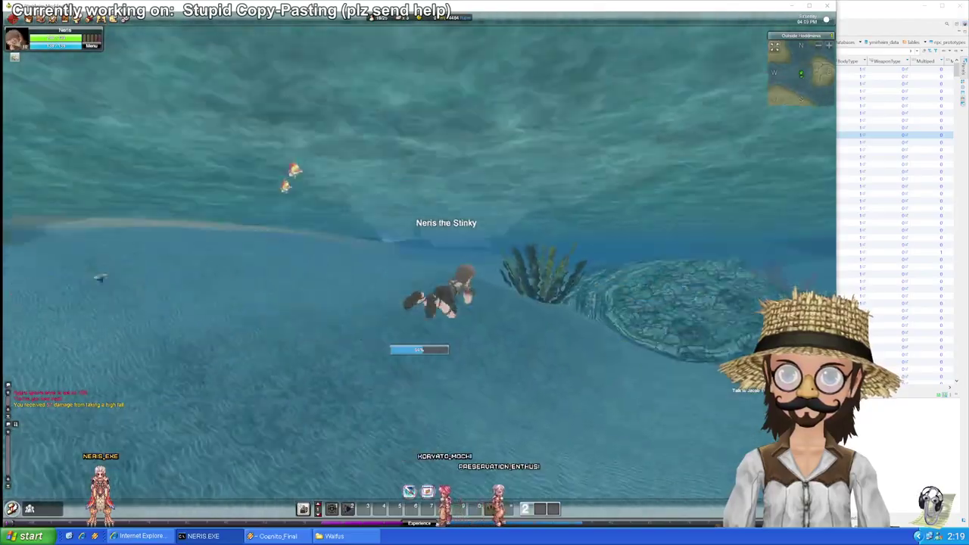
pyautogui.press('d')
pyautogui.press('a')
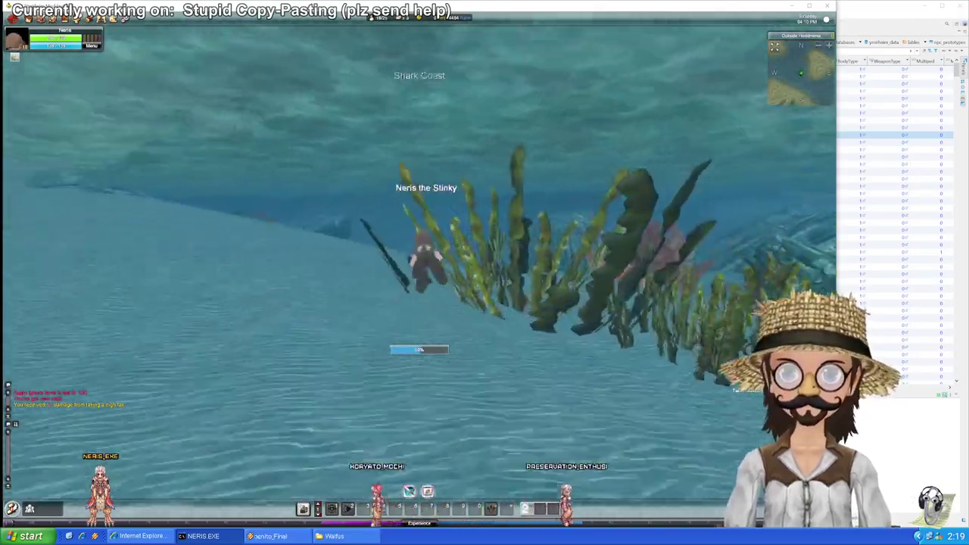
pyautogui.press('a')
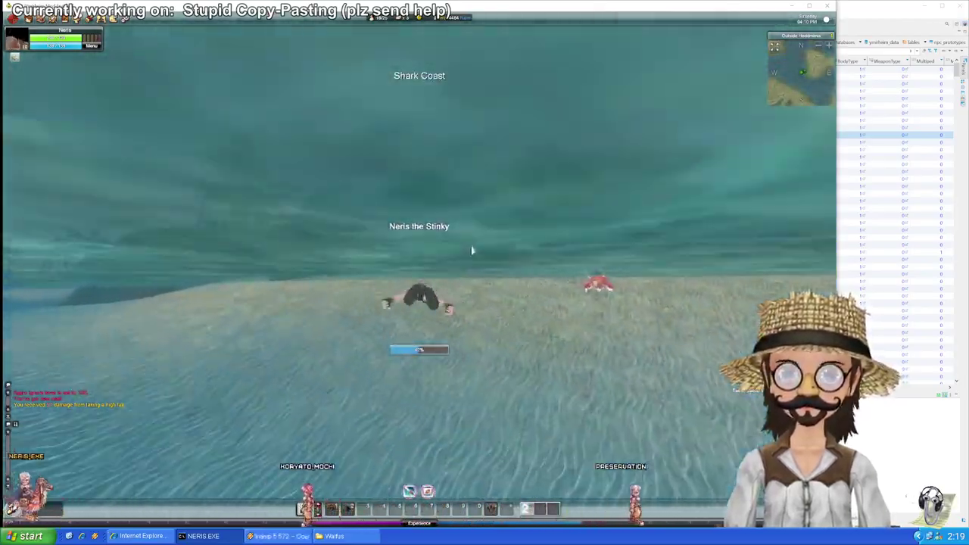
# Step: Come ashore on the beach and run past the bone-arched huts to the netted wooden fence
pyautogui.press('d')
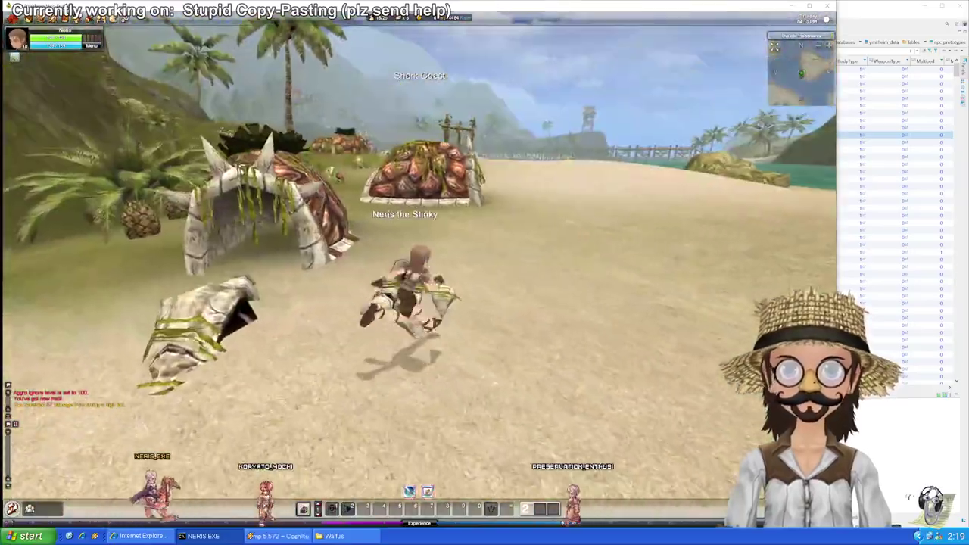
pyautogui.press('d')
pyautogui.press('a')
pyautogui.press('d')
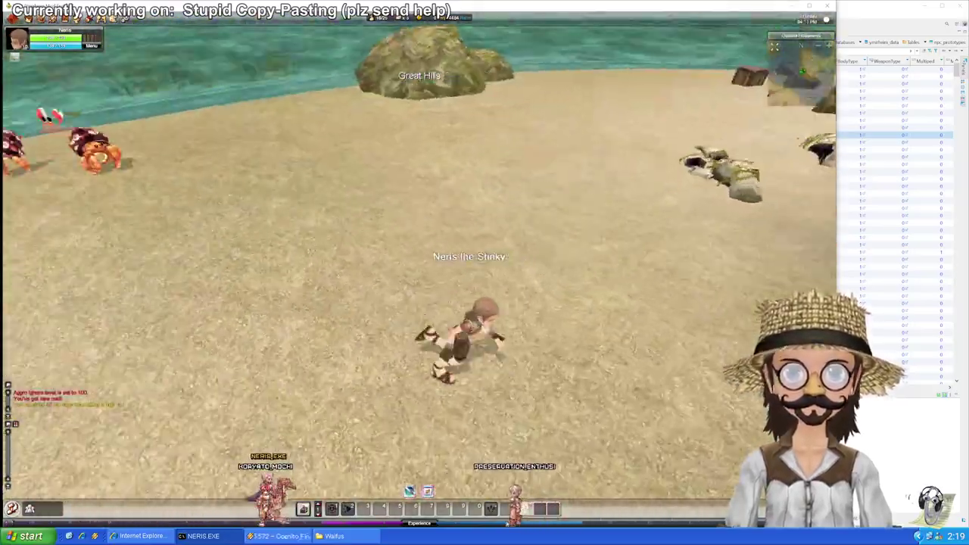
pyautogui.press('w')
pyautogui.moveTo(580, 308); pyautogui.dragTo(424, 318)
pyautogui.press('w')
pyautogui.moveTo(595, 296); pyautogui.dragTo(568, 318)
pyautogui.press('d')
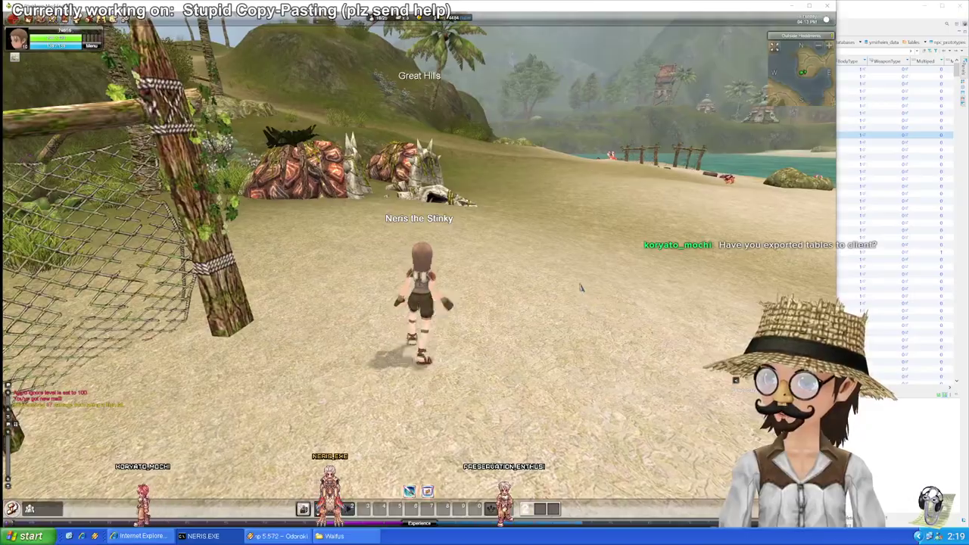
# Step: Run along the Great Hills beach to the orange hermit crab at the shore and compare its size with the character
pyautogui.press('w')
pyautogui.moveTo(581, 287); pyautogui.dragTo(598, 299)
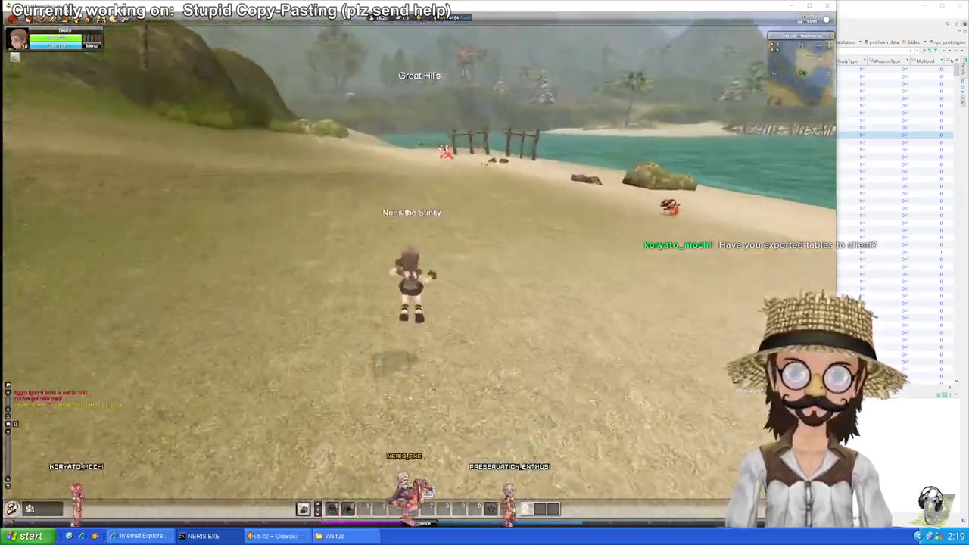
pyautogui.press('w')
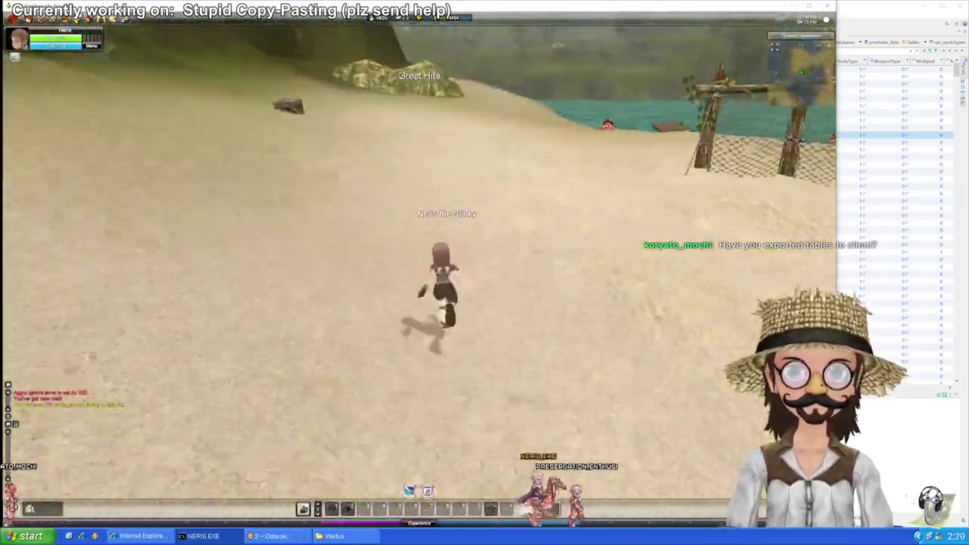
pyautogui.press('w')
pyautogui.press('w')
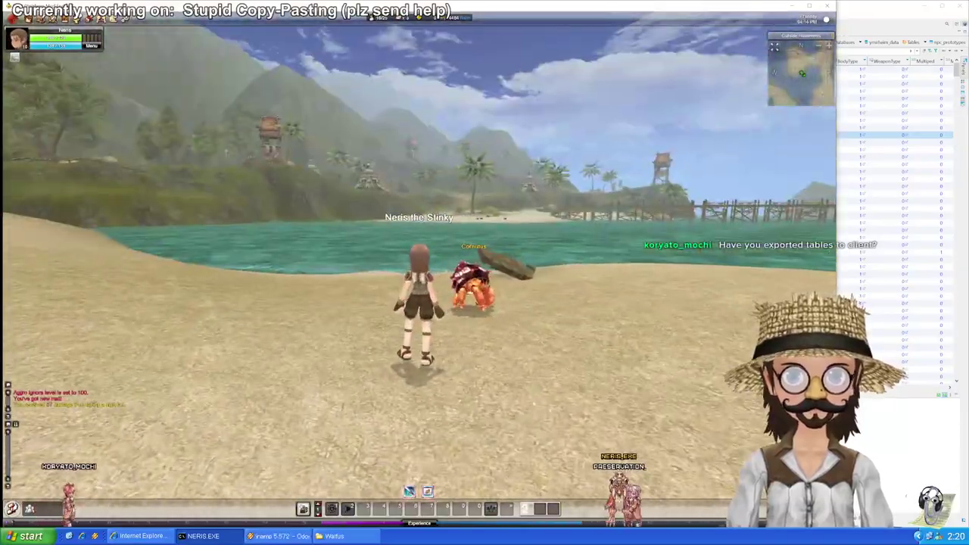
# Step: Follow the shoreline below the hillside, swim across the shallows, and run up the crate-strewn beach to the Small Chon Chon
pyautogui.press('w')
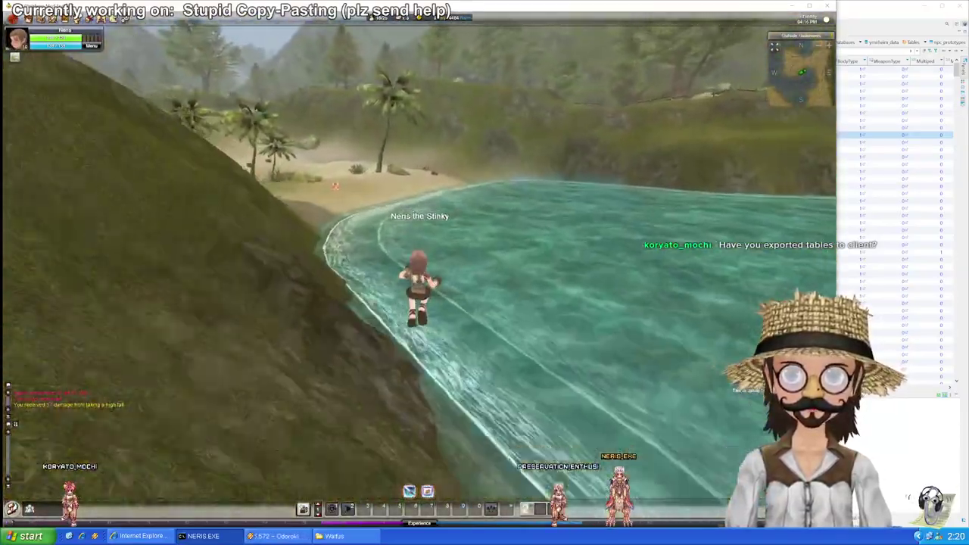
pyautogui.press('w')
pyautogui.press('w')
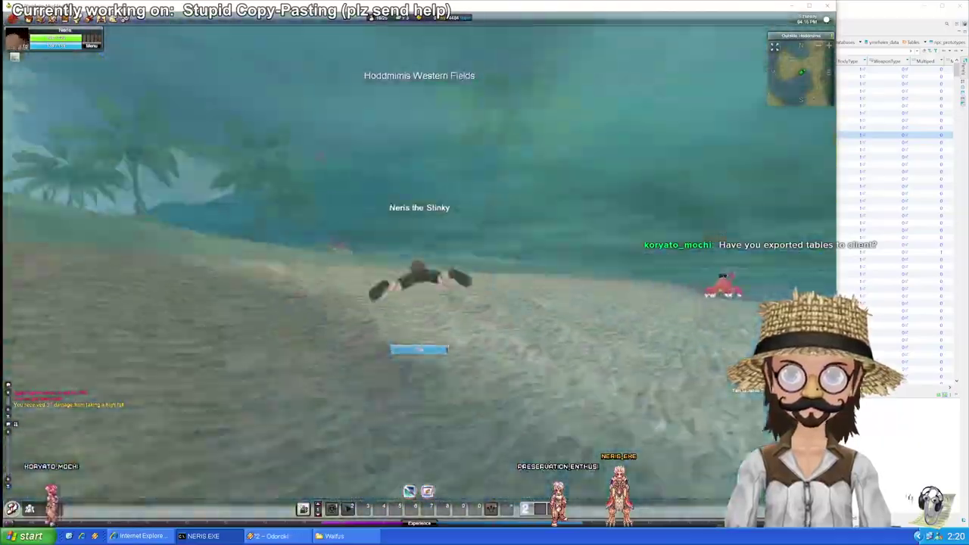
pyautogui.press('w')
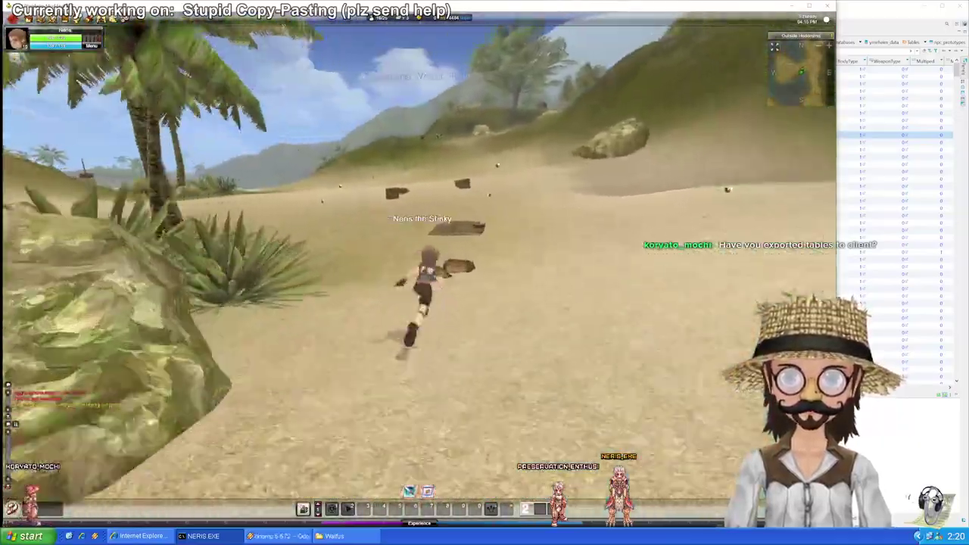
pyautogui.press('w')
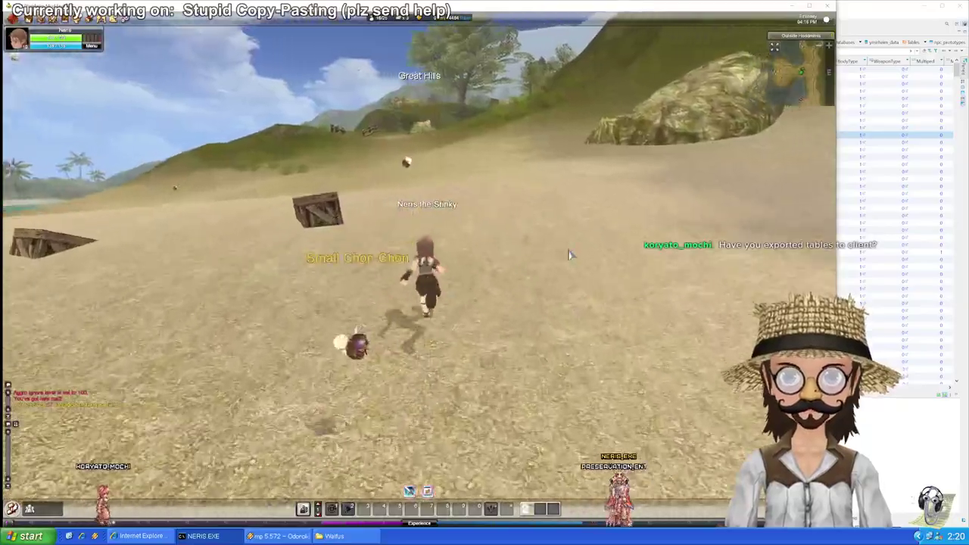
# Step: Target the Chon-Chon on the beach, approach it, and compare its body size with the character
pyautogui.click(395, 198)
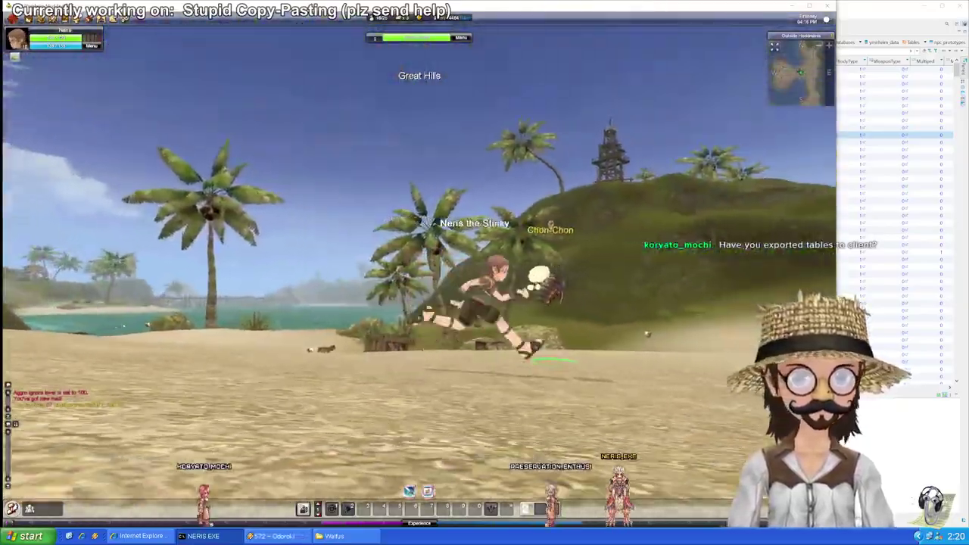
pyautogui.moveTo(644, 336); pyautogui.dragTo(560, 234)
pyautogui.press('w')
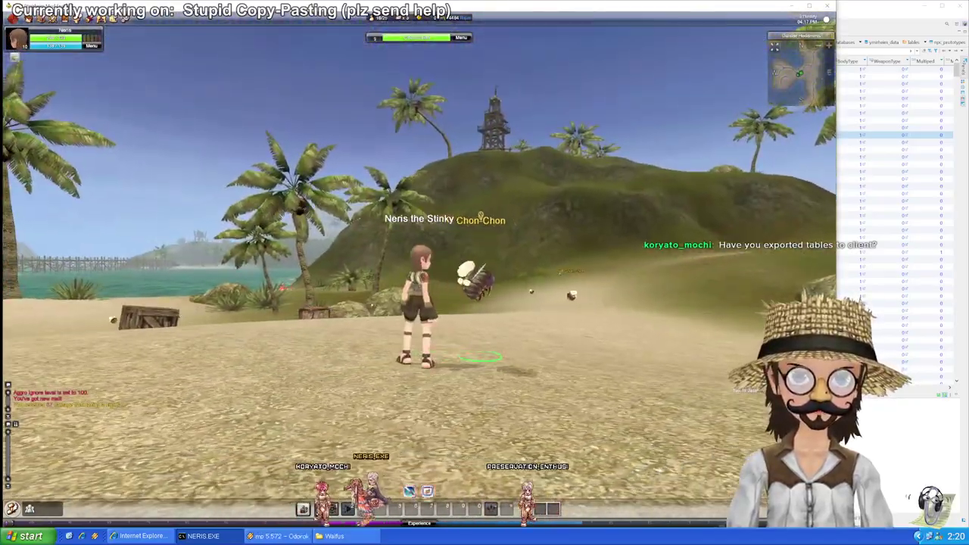
pyautogui.moveTo(484, 303)
pyautogui.mouseDown()
pyautogui.moveTo(575, 315)
pyautogui.moveTo(469, 302)
pyautogui.mouseUp()
pyautogui.click(575, 316)
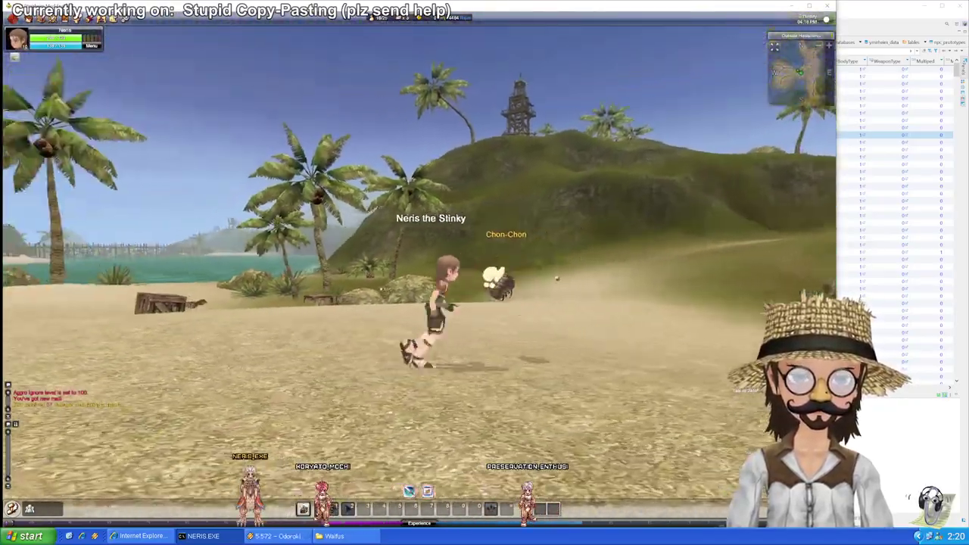
pyautogui.moveTo(557, 278); pyautogui.dragTo(679, 286)
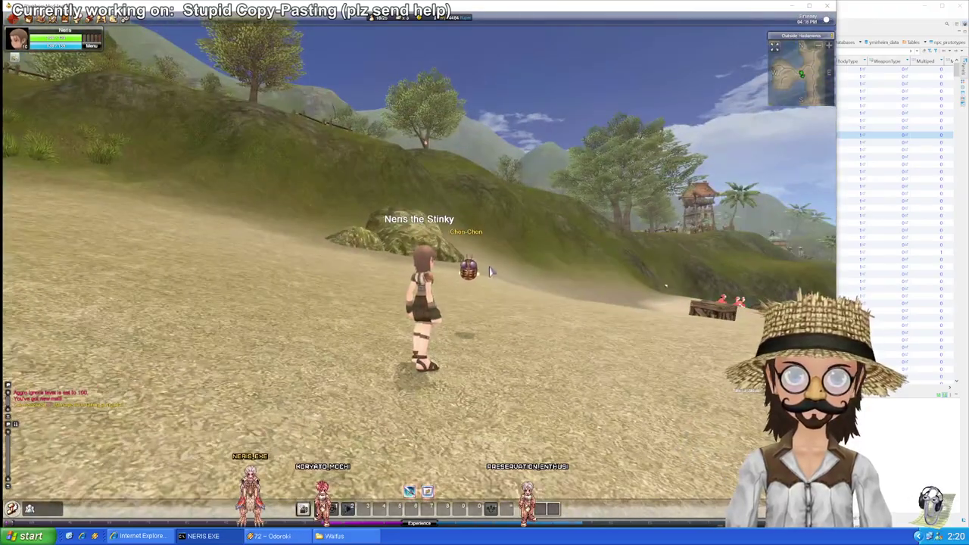
# Step: Target the Chon-Chon again and inspect from several angles how close the character stands to it
pyautogui.click(483, 268)
pyautogui.moveTo(483, 269); pyautogui.dragTo(402, 268)
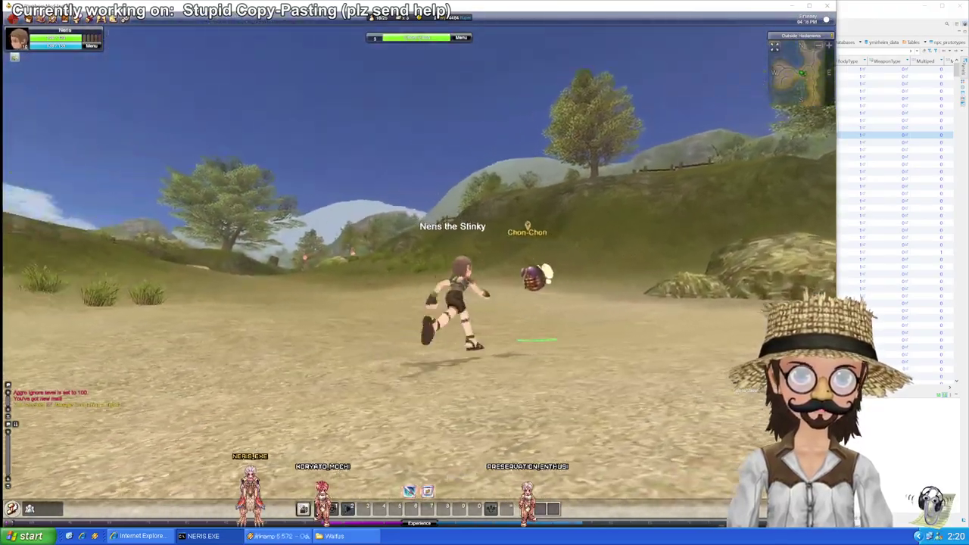
pyautogui.moveTo(484, 272); pyautogui.dragTo(322, 232)
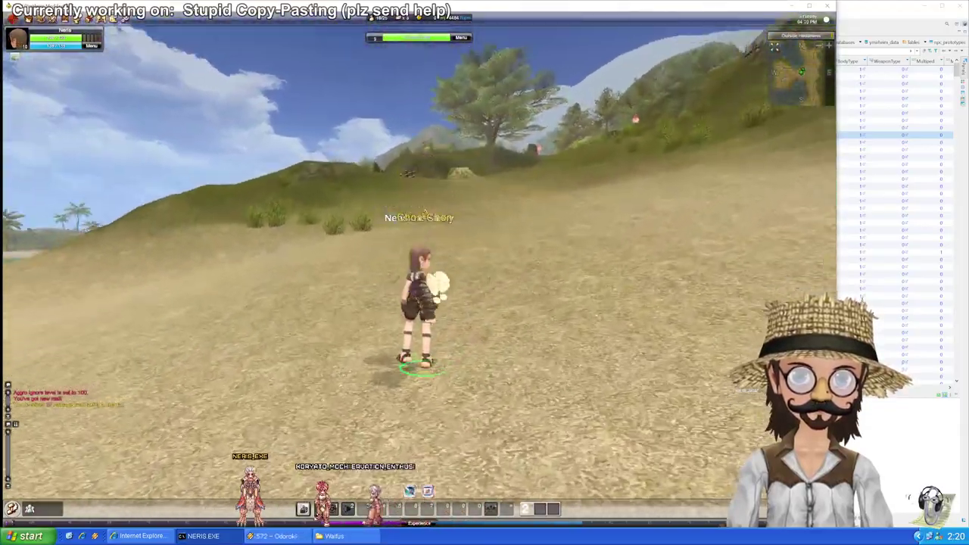
pyautogui.moveTo(485, 227); pyautogui.dragTo(677, 212)
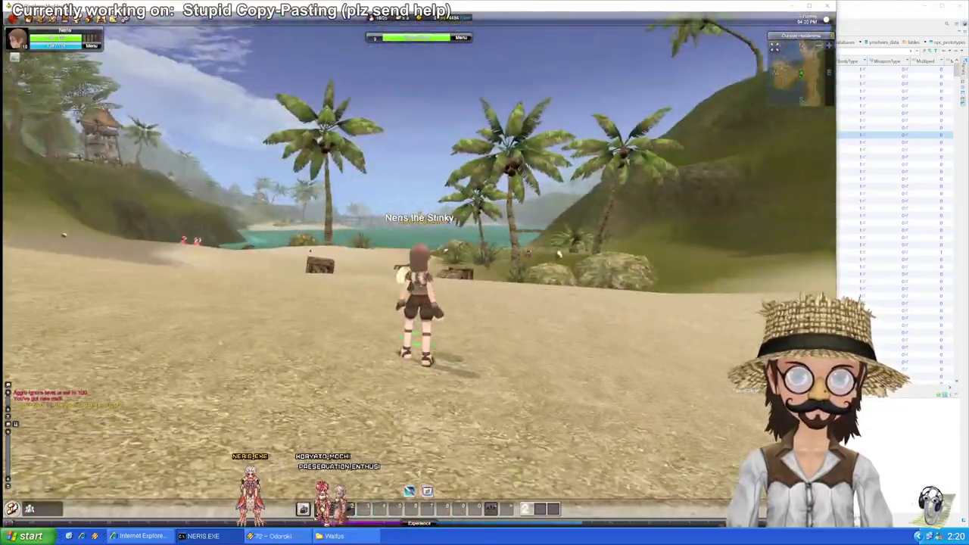
pyautogui.moveTo(485, 227); pyautogui.dragTo(677, 227)
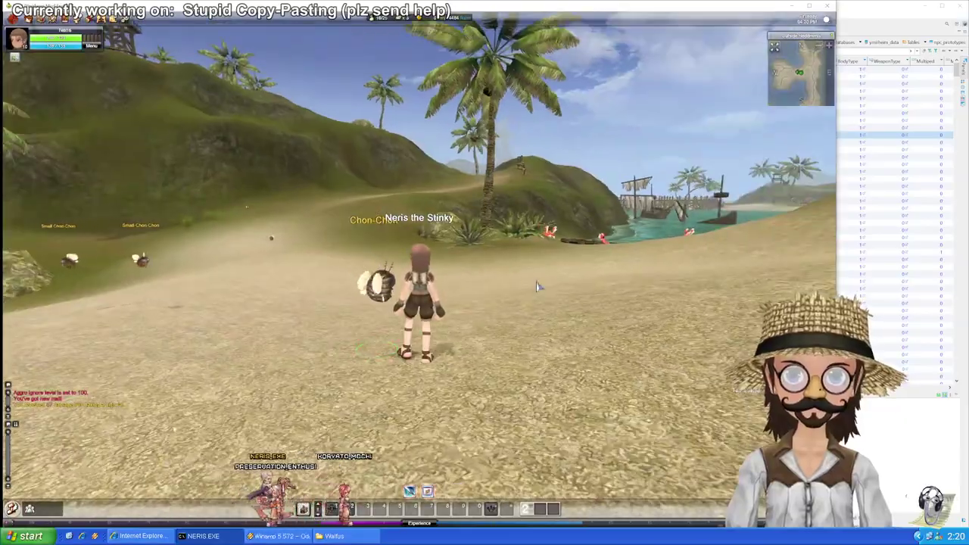
# Step: Travel from the beach to the Ringleader of the Tagata Clan near the wooden watchtower and inspect his size
pyautogui.press('w')
pyautogui.moveTo(505, 295); pyautogui.dragTo(727, 291)
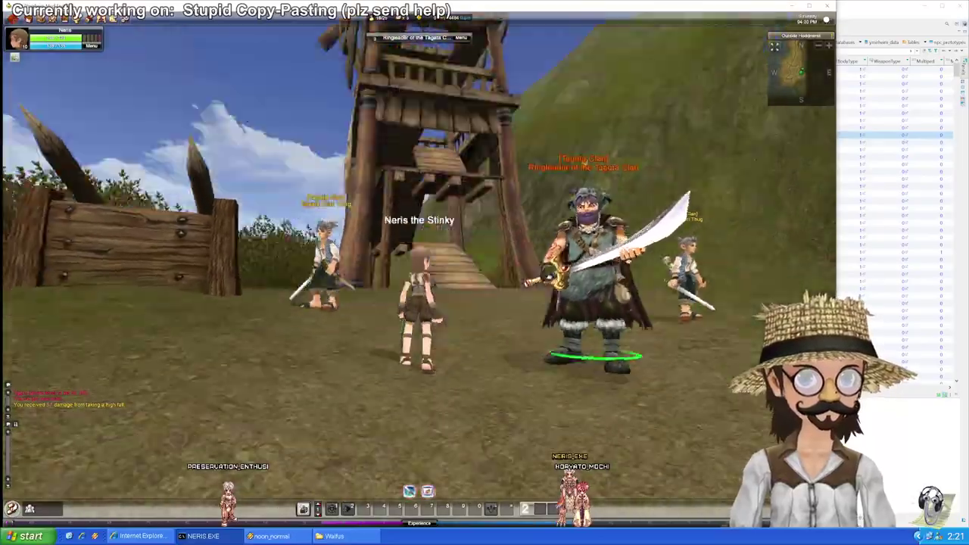
pyautogui.moveTo(583, 318); pyautogui.dragTo(583, 318)
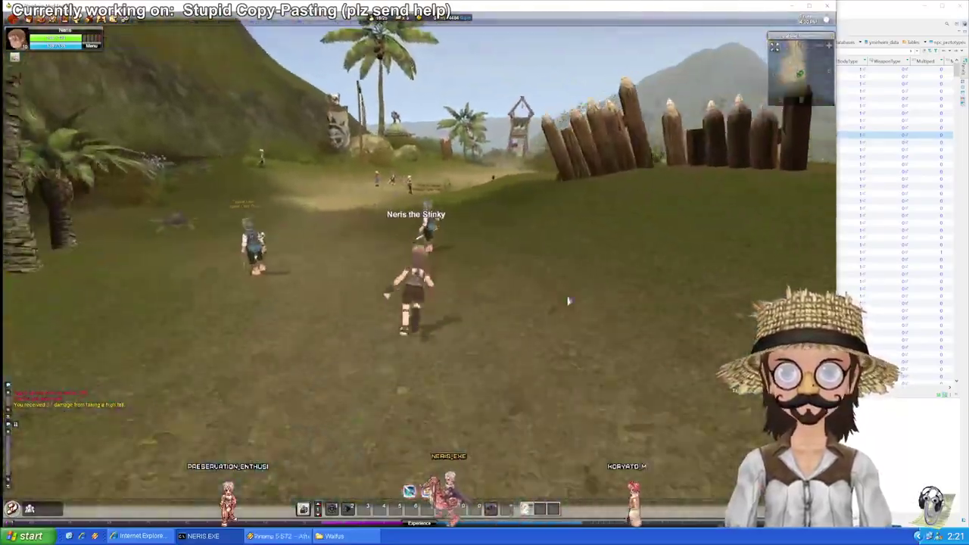
# Step: Run out of the palisaded camp, down the grassy slope to the palm beach, and into the sea
pyautogui.moveTo(505, 207); pyautogui.dragTo(505, 207)
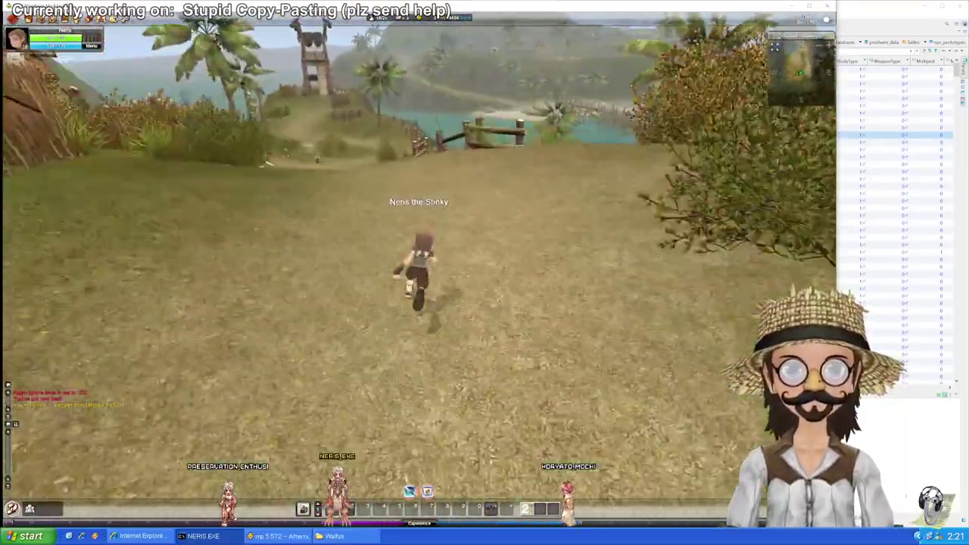
pyautogui.press('w')
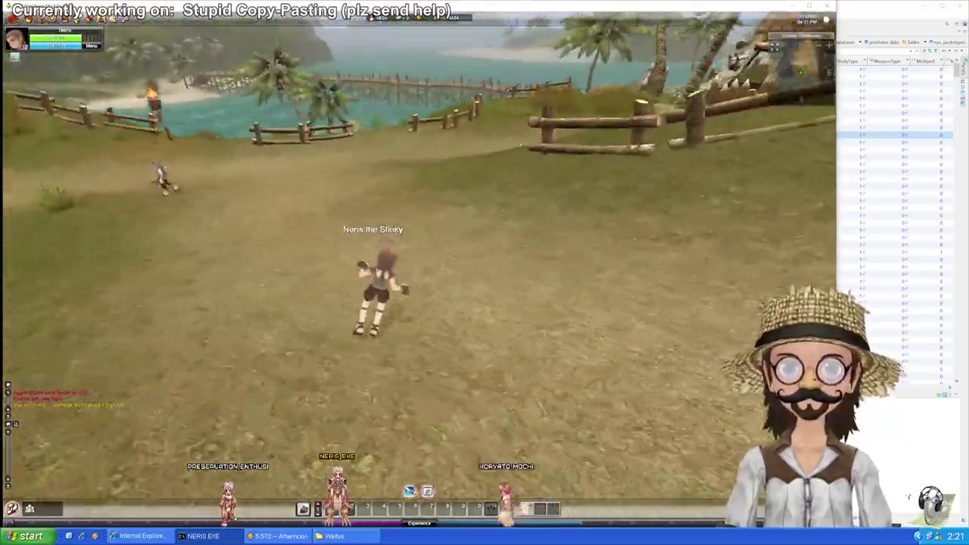
pyautogui.press('w')
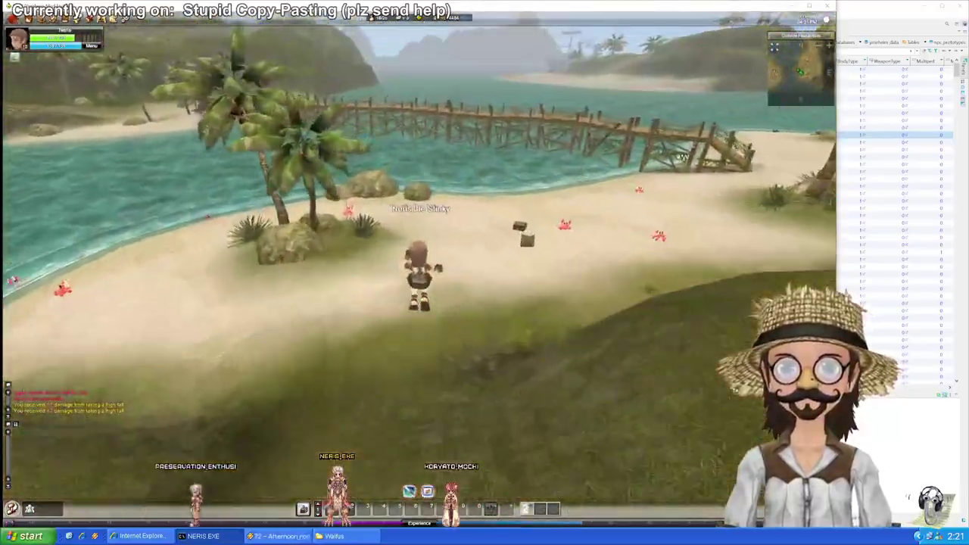
pyautogui.press('w')
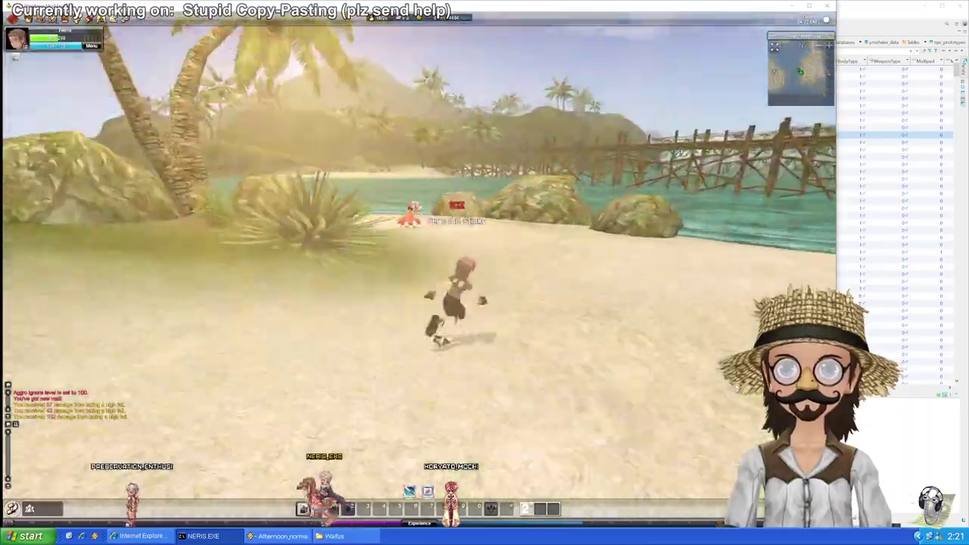
pyautogui.press('w')
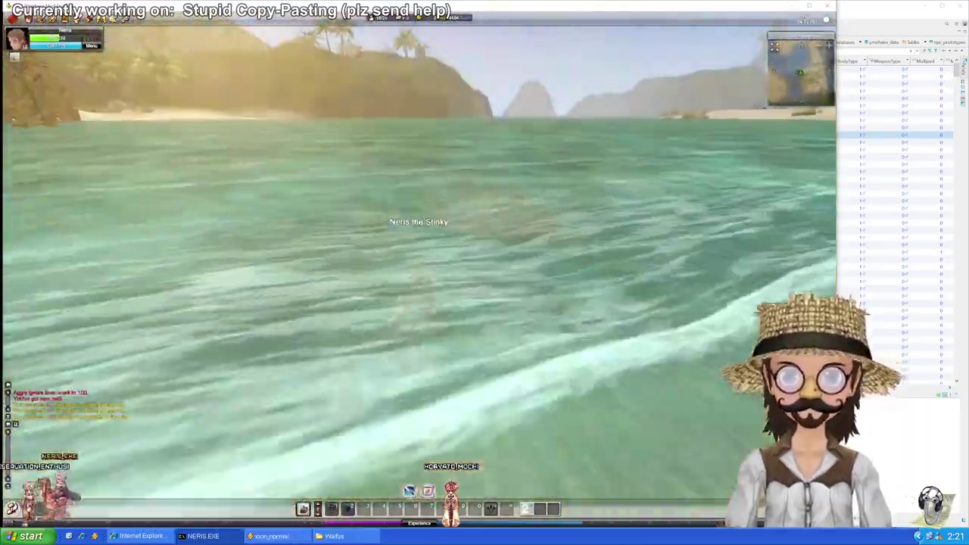
# Step: Swim across the channel beside the wooden pier and follow the Hoddmimis South Coast shoreline back into the water
pyautogui.press('w')
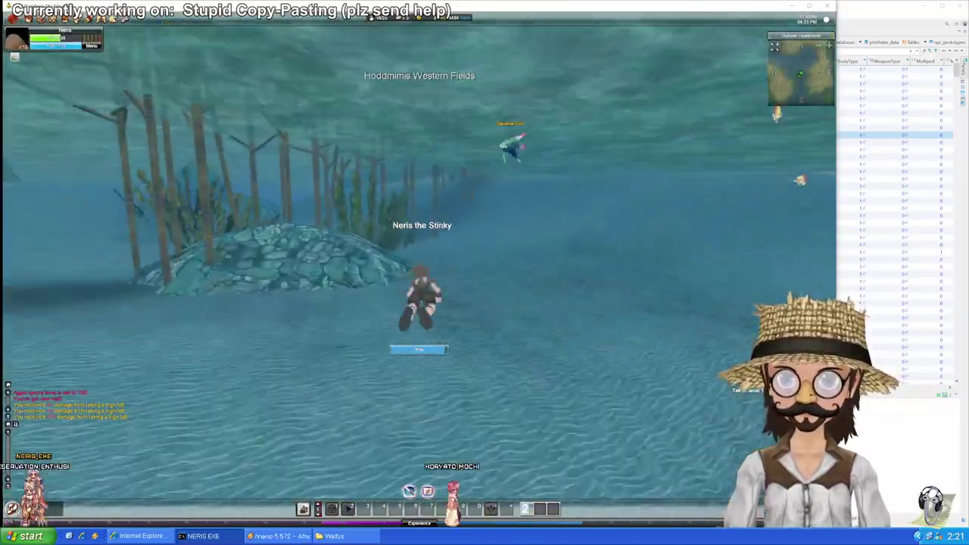
pyautogui.press('w')
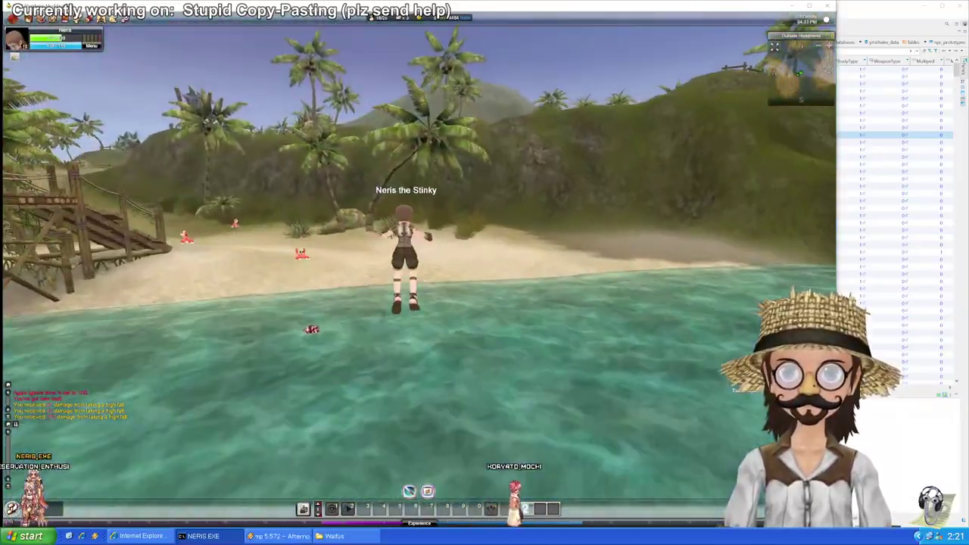
pyautogui.press('w')
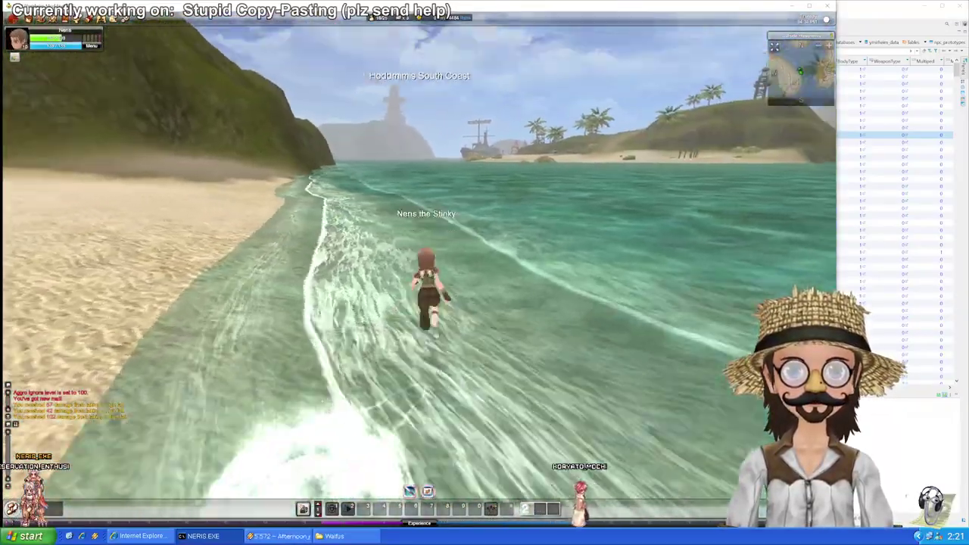
pyautogui.press('w')
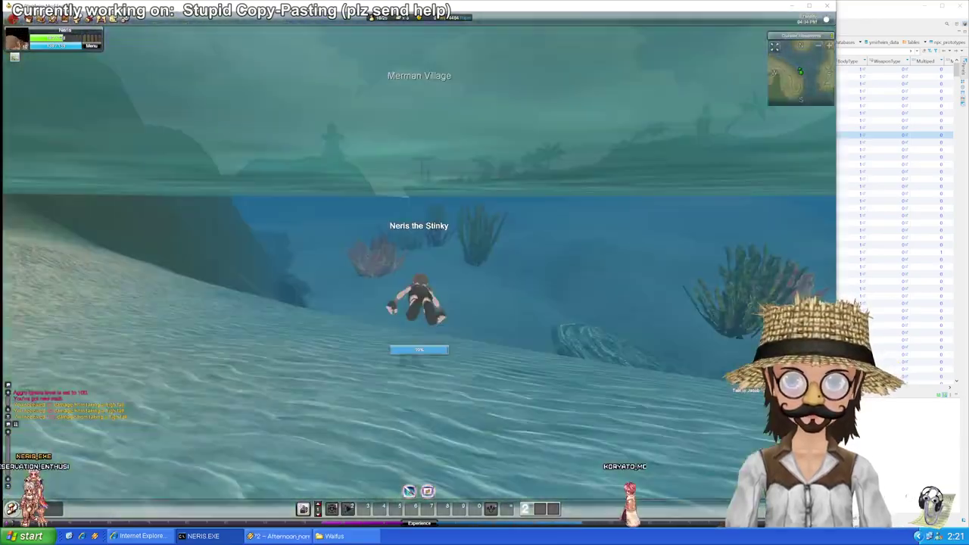
# Step: Swim down into Merman Village, target the Mermaid, and approach her to compare her body size
pyautogui.press('w')
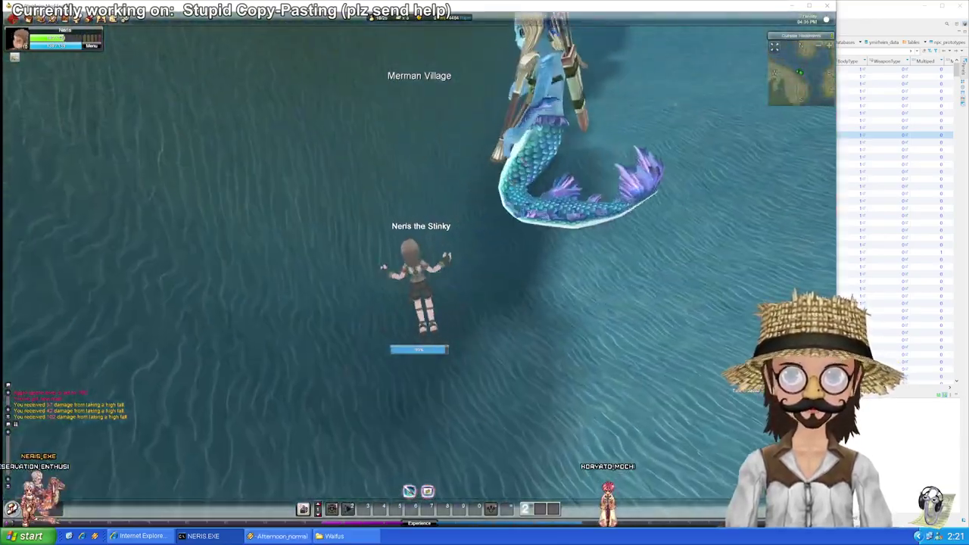
pyautogui.click(583, 211)
pyautogui.press('w')
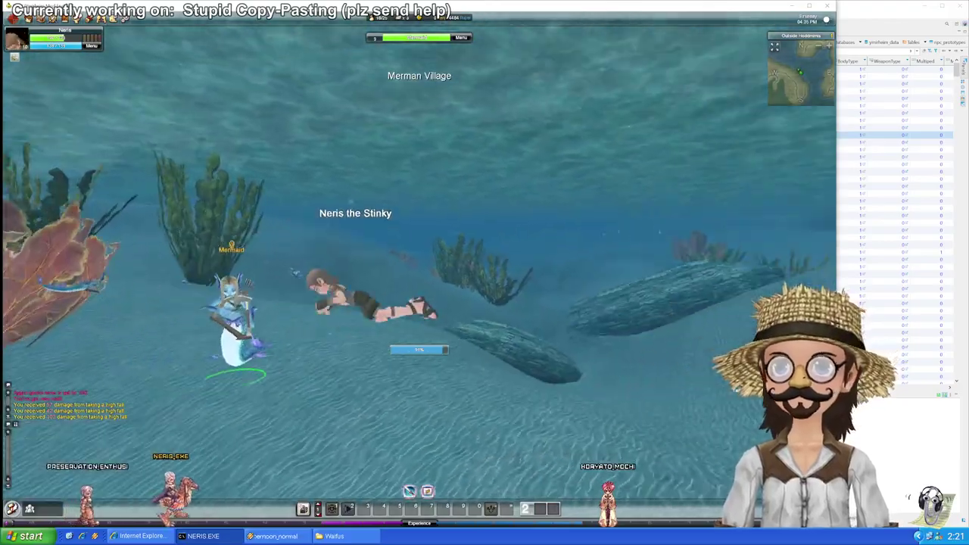
# Step: Swim away from the Mermaid along the Hoddmimis South Coast seabed, past the coral and boulders toward Shark Coast
pyautogui.press('w')
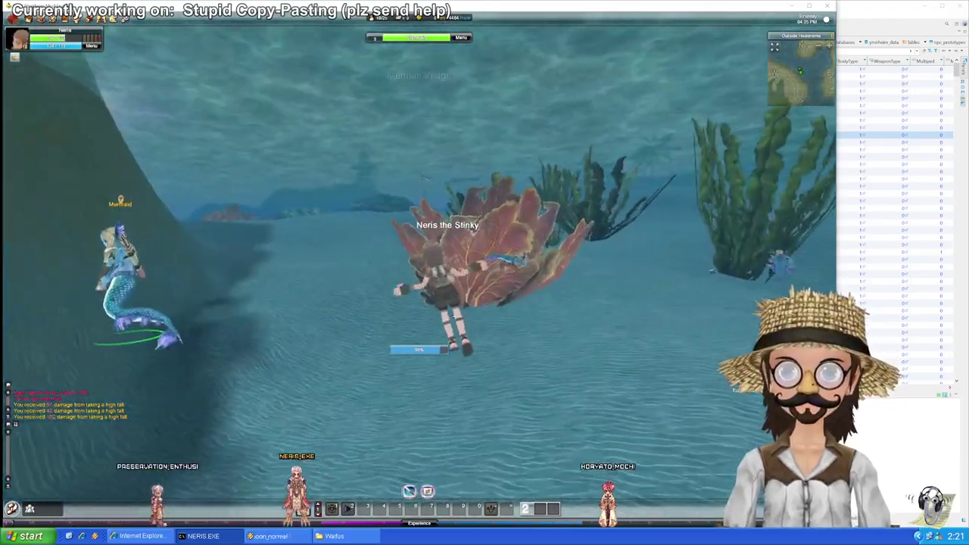
pyautogui.press('w')
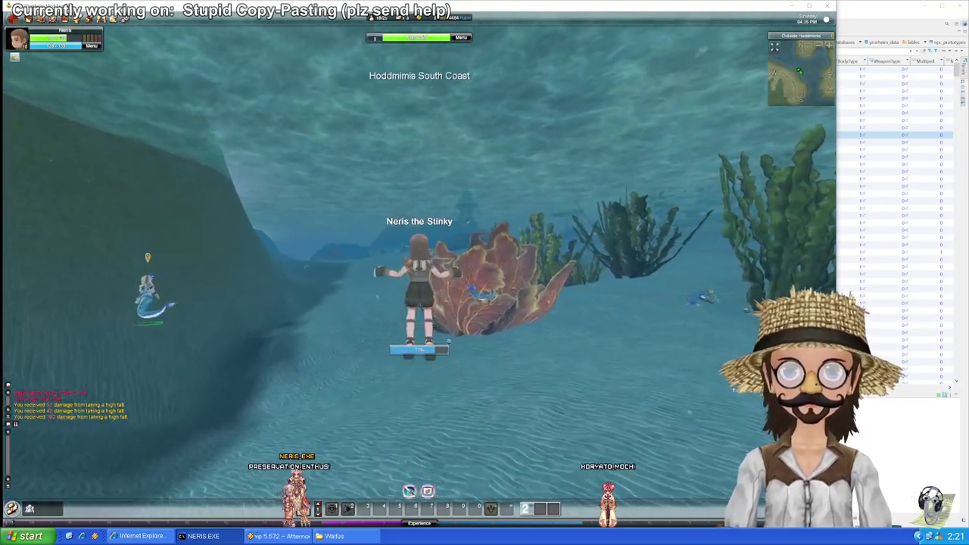
pyautogui.press('w')
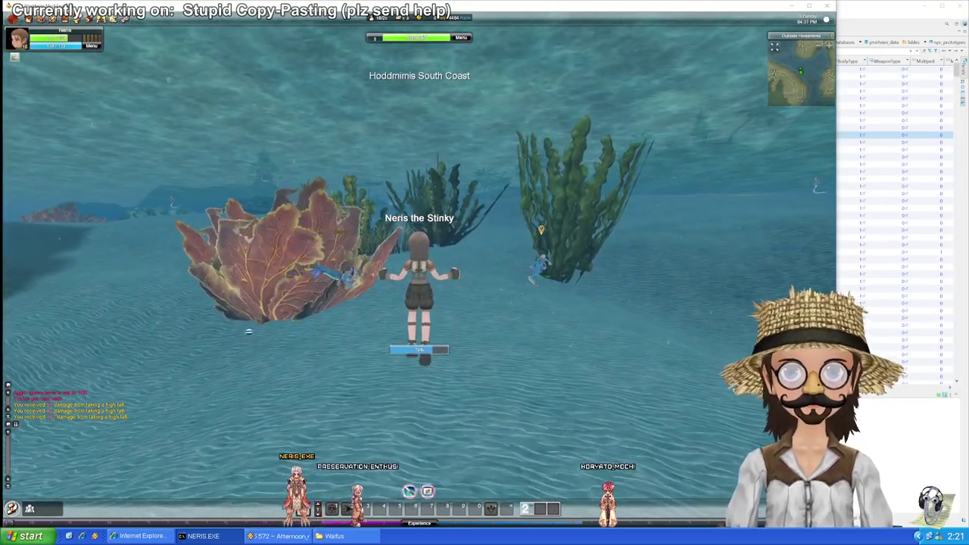
pyautogui.press('w')
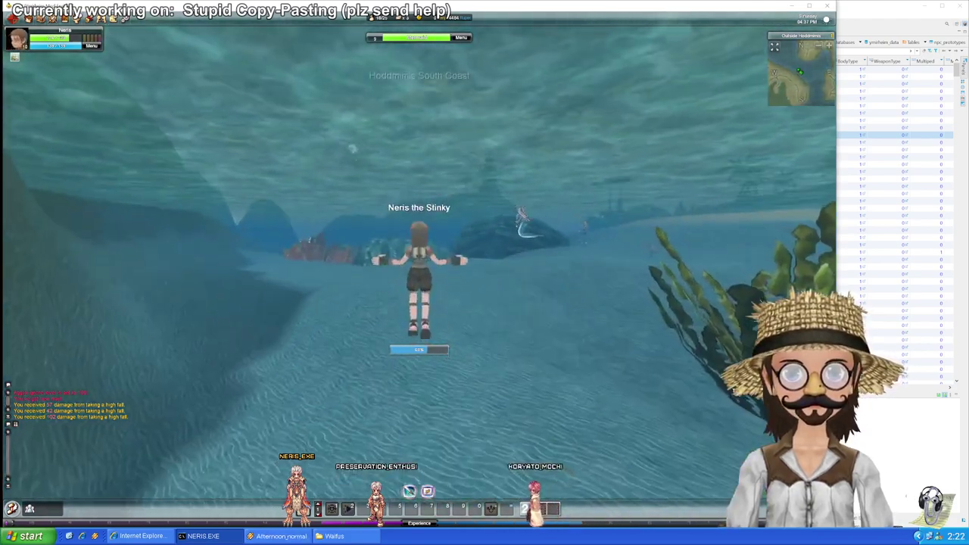
pyautogui.press('w')
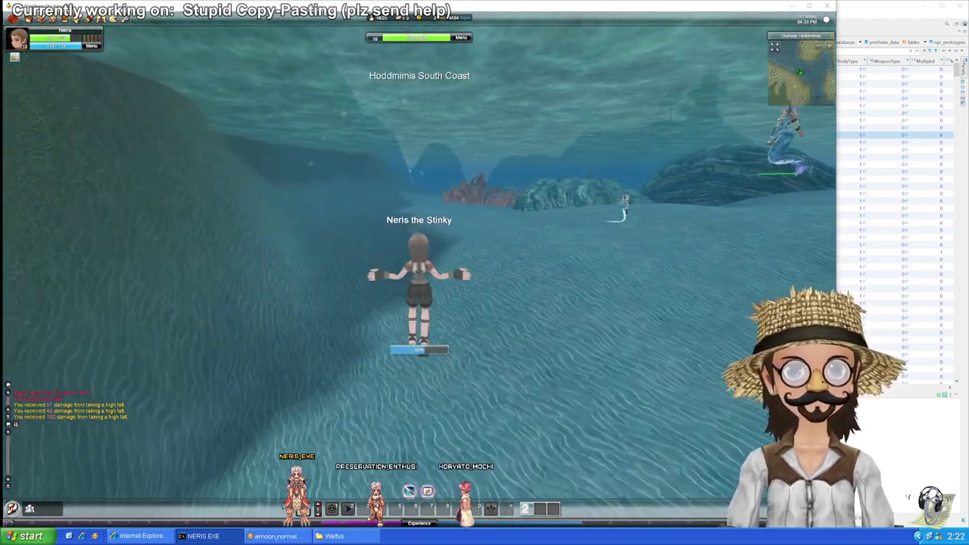
pyautogui.press('w')
pyautogui.press('w')
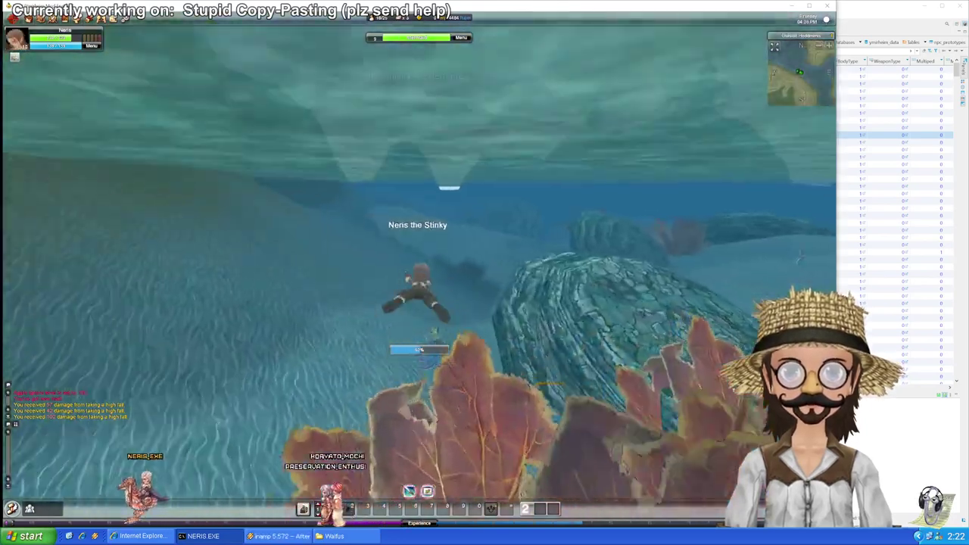
# Step: Target the Mermaid Archer at Shark Coast and swim beside her to compare her body size with the character's
pyautogui.click(539, 222)
pyautogui.press('w')
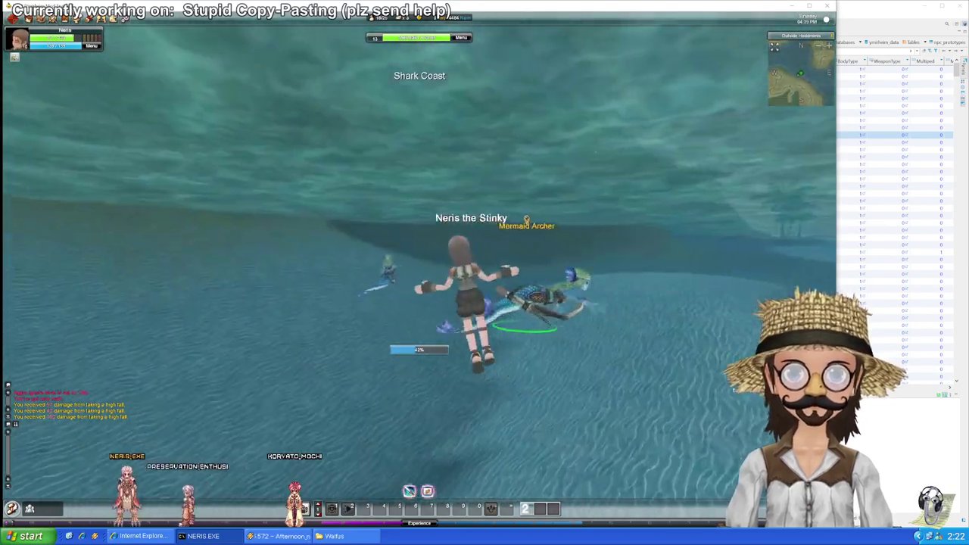
pyautogui.press('w')
pyautogui.press('w')
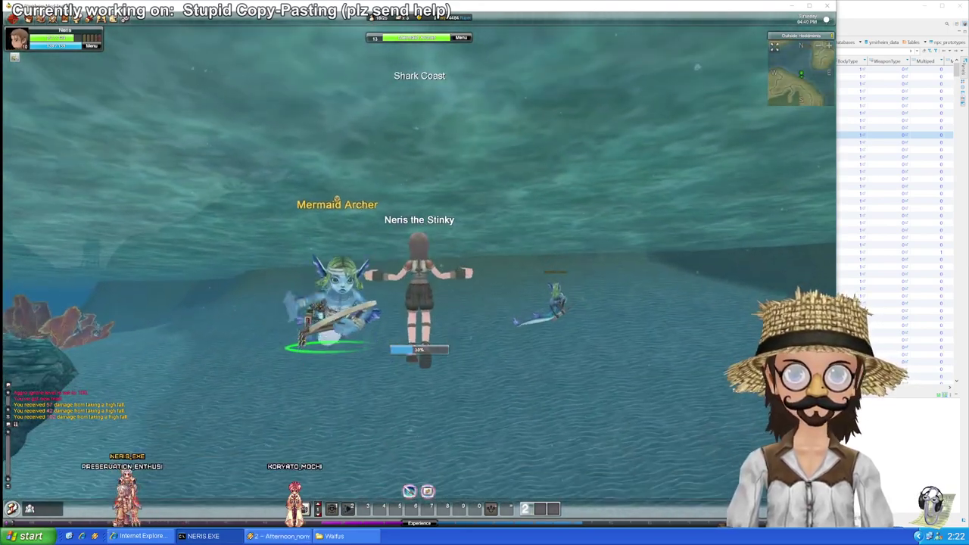
pyautogui.press('d')
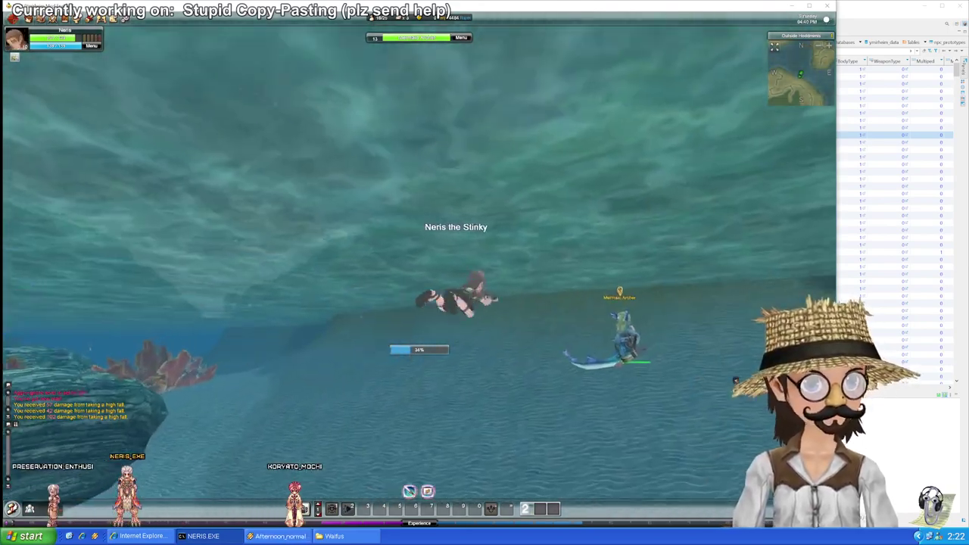
pyautogui.press('w')
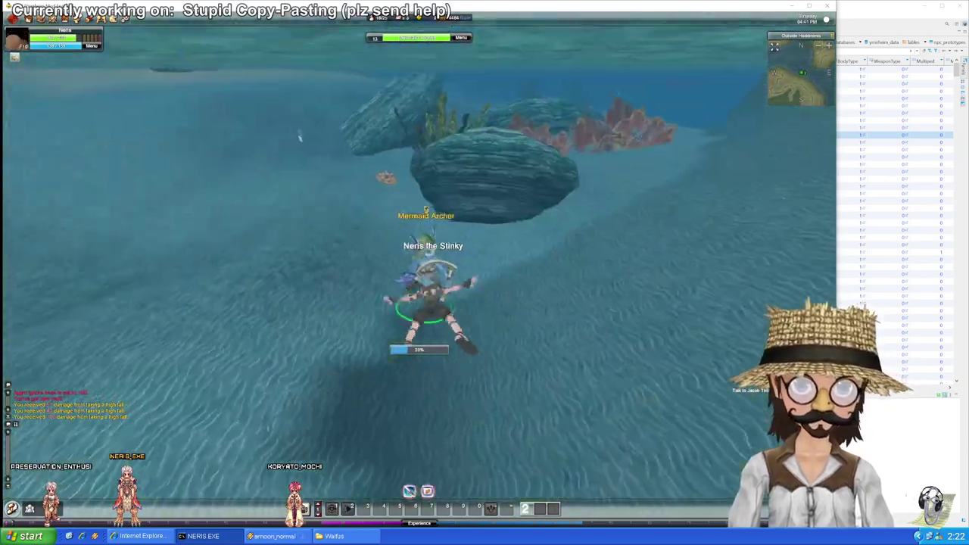
pyautogui.press('w')
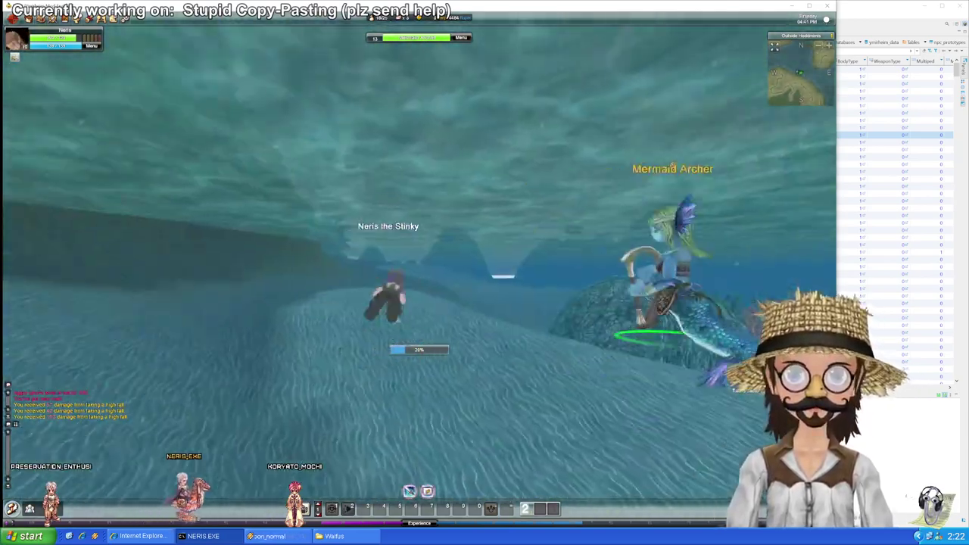
# Step: Swim ashore and cross the beach to Merman Village, then target an Exiled Merman and compare his body size
pyautogui.press('w')
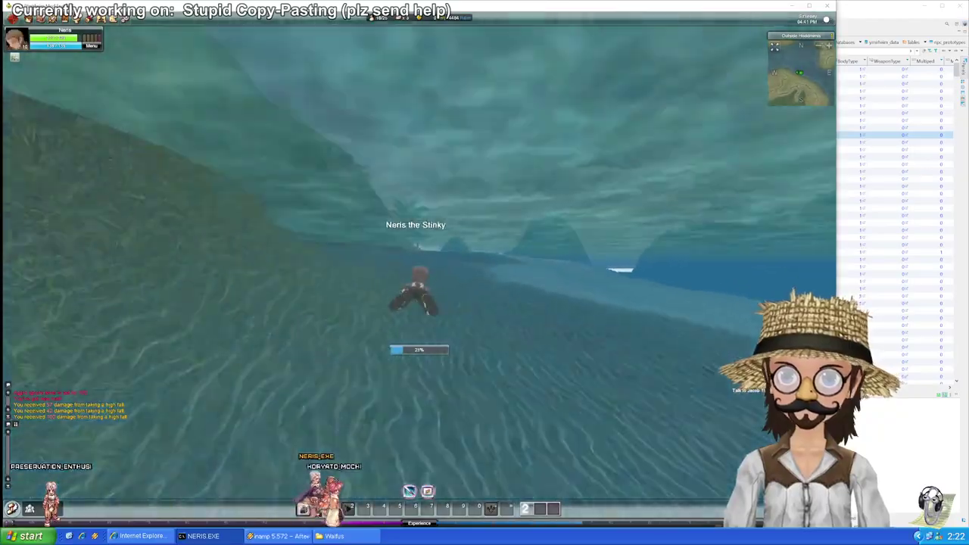
pyautogui.press('w')
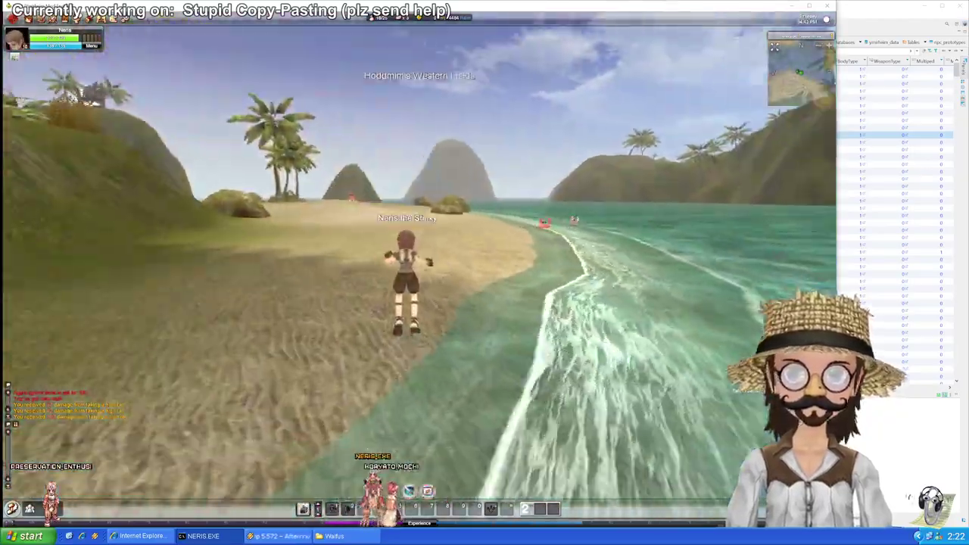
pyautogui.press('w')
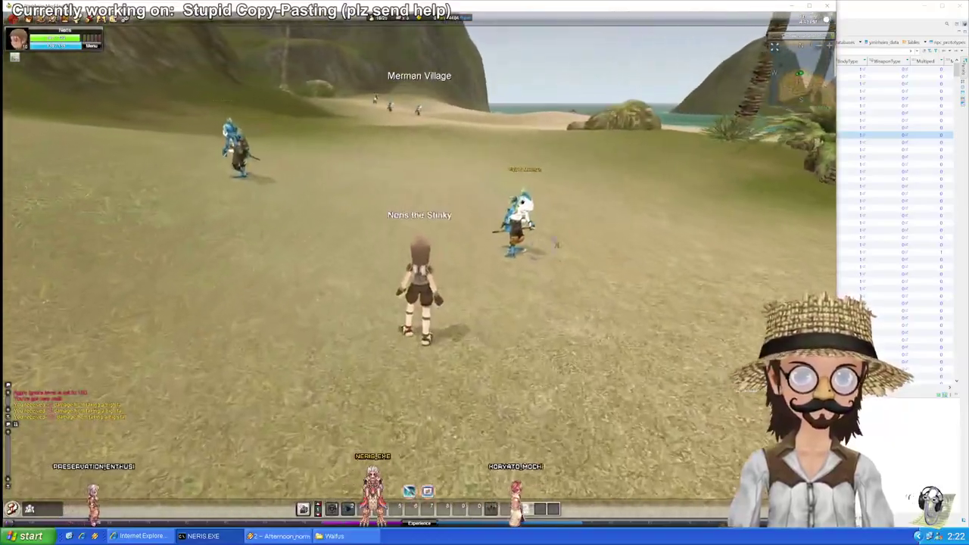
pyautogui.click(534, 233)
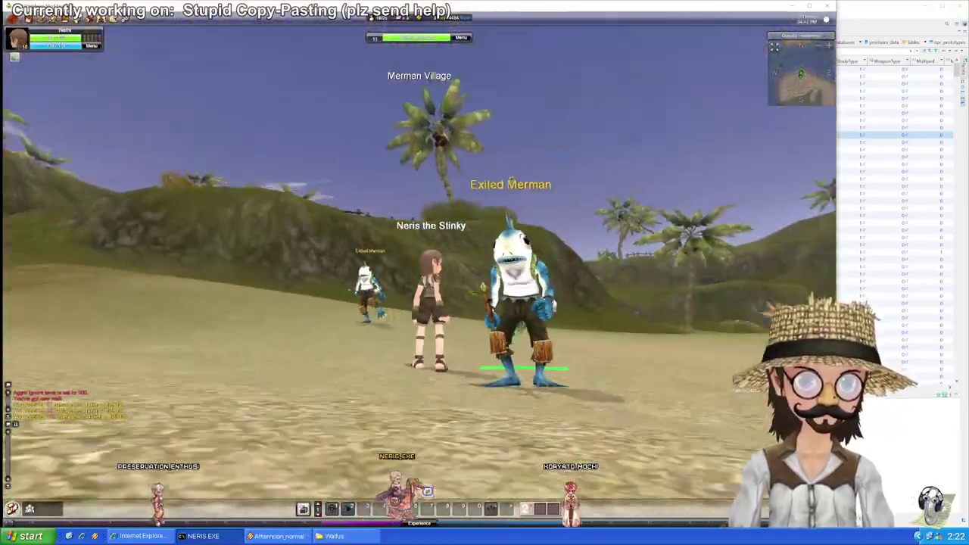
pyautogui.press('w')
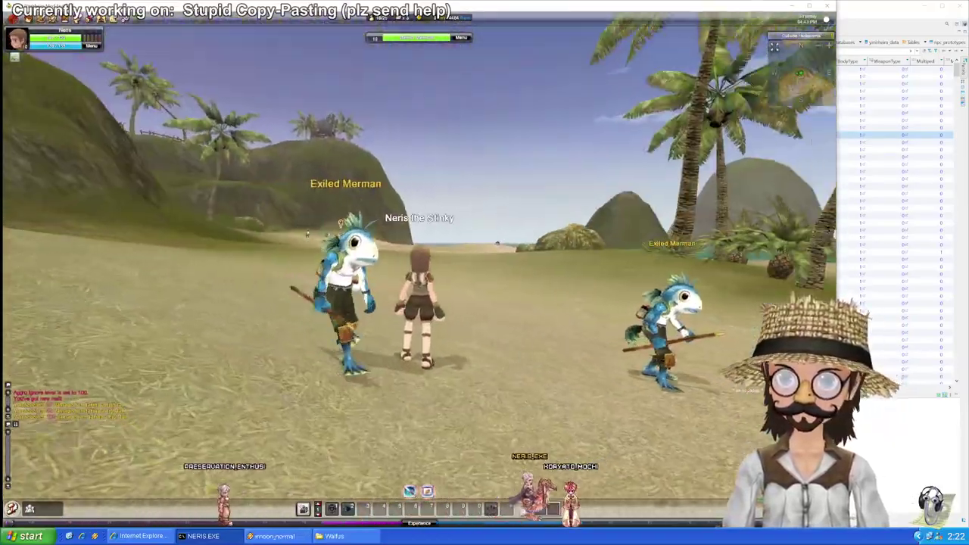
# Step: Run along the sandy shore past the armed mermen and up the grassy slope toward the merman camp
pyautogui.press('w')
pyautogui.press('w')
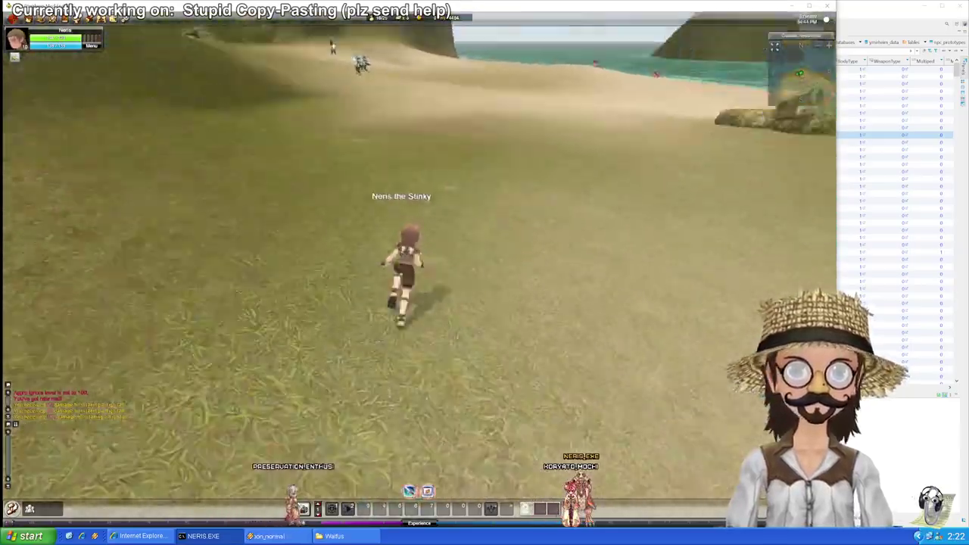
pyautogui.press('w')
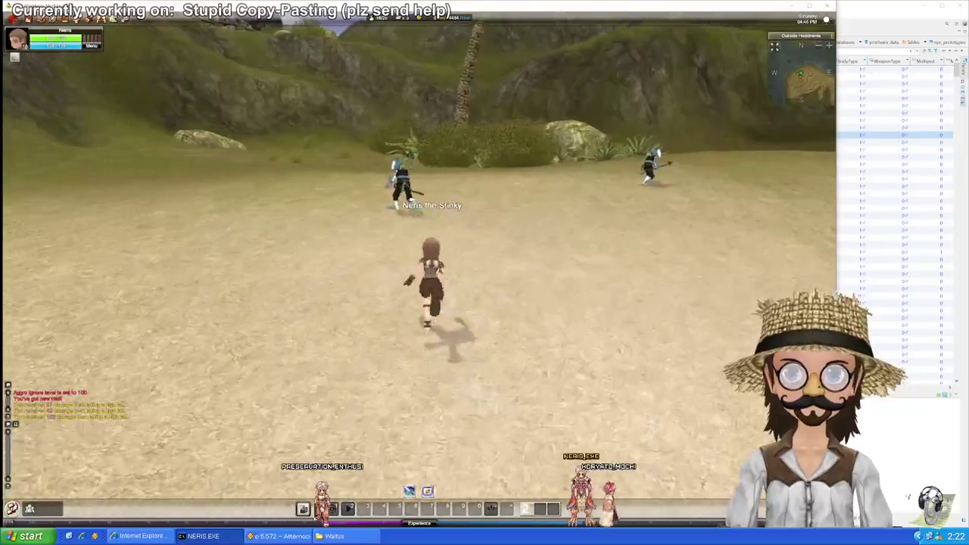
pyautogui.press('w')
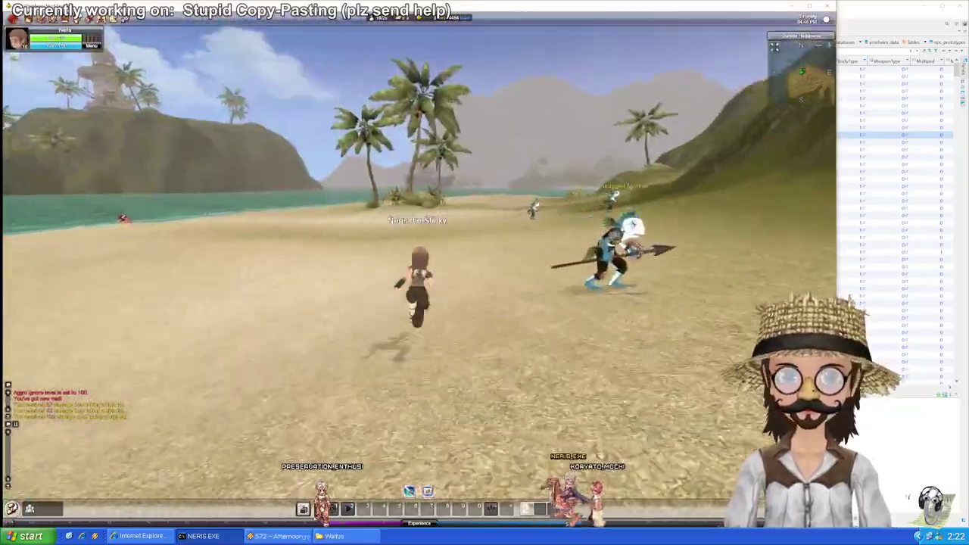
pyautogui.press('w')
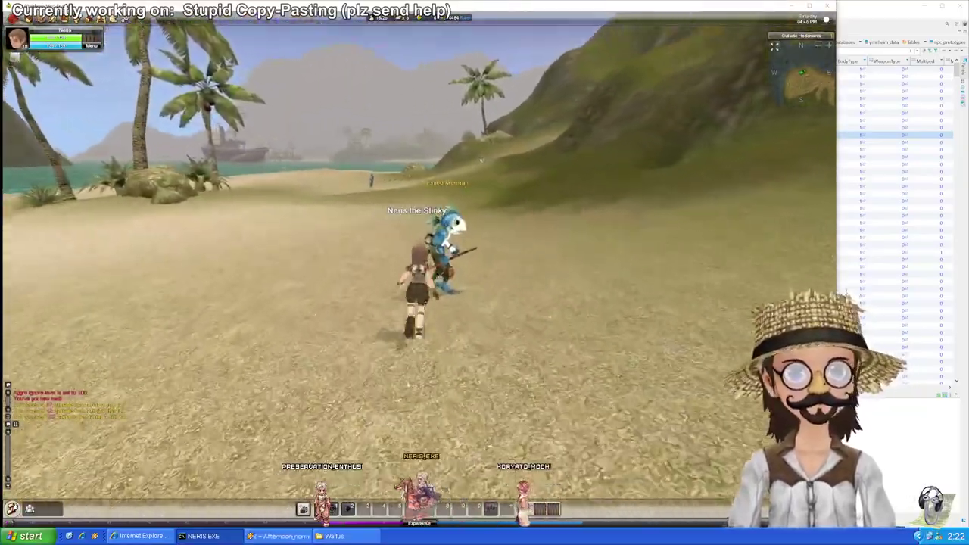
pyautogui.press('w')
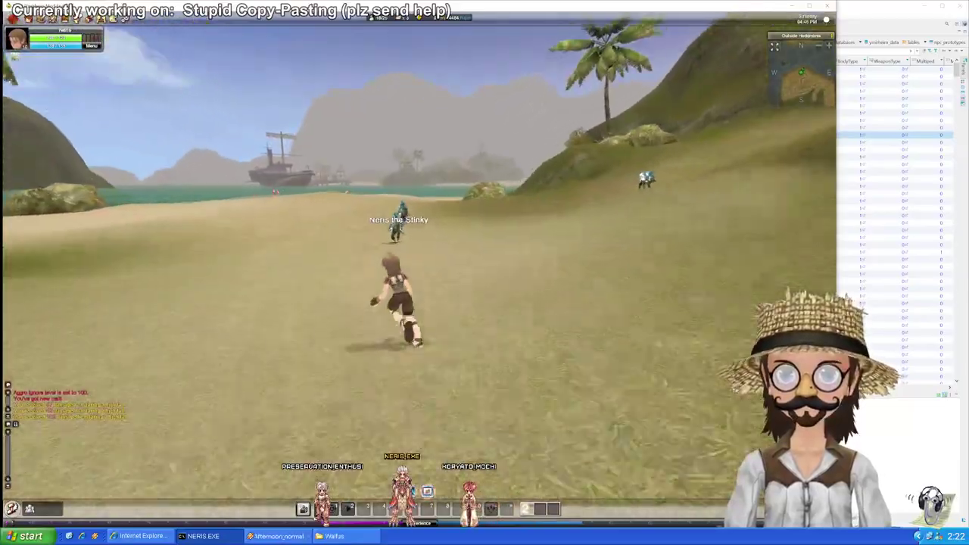
pyautogui.press('w')
pyautogui.press('w')
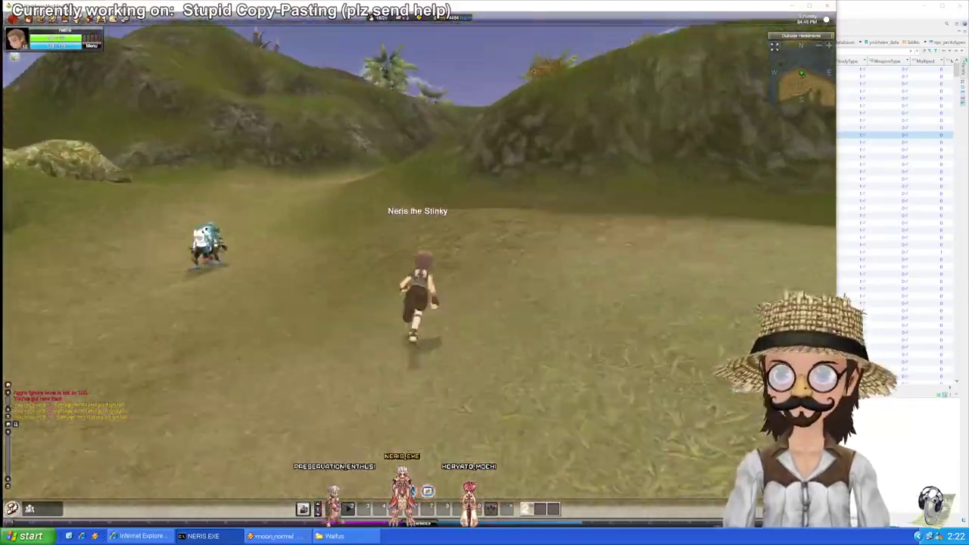
pyautogui.press('w')
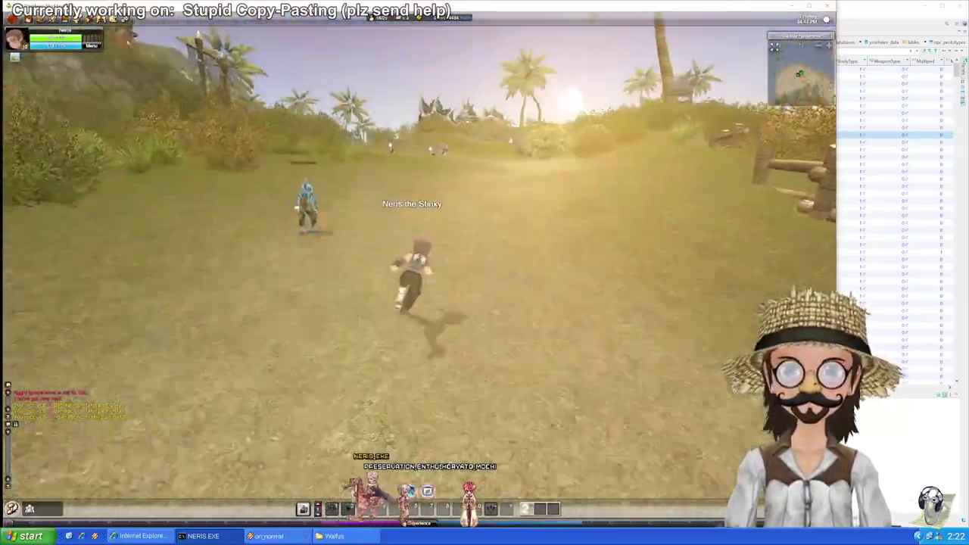
# Step: Approach the Merman Magician on the grassy path and circle him to compare his body size from several sides
pyautogui.press('w')
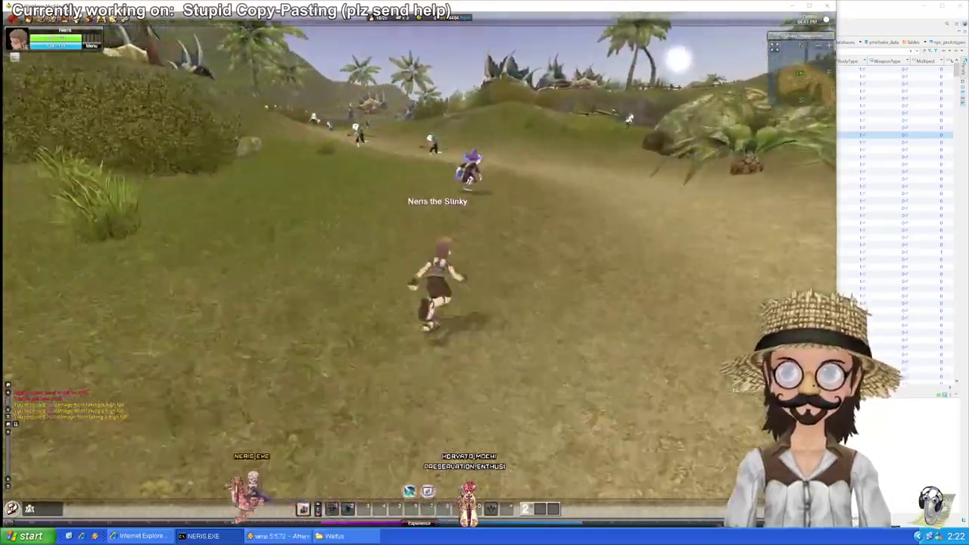
pyautogui.press('d')
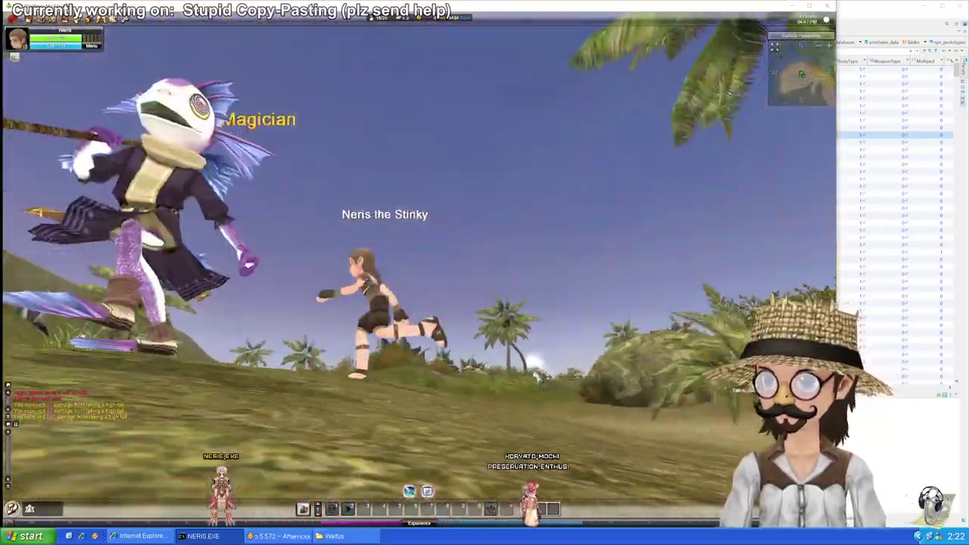
pyautogui.press('d')
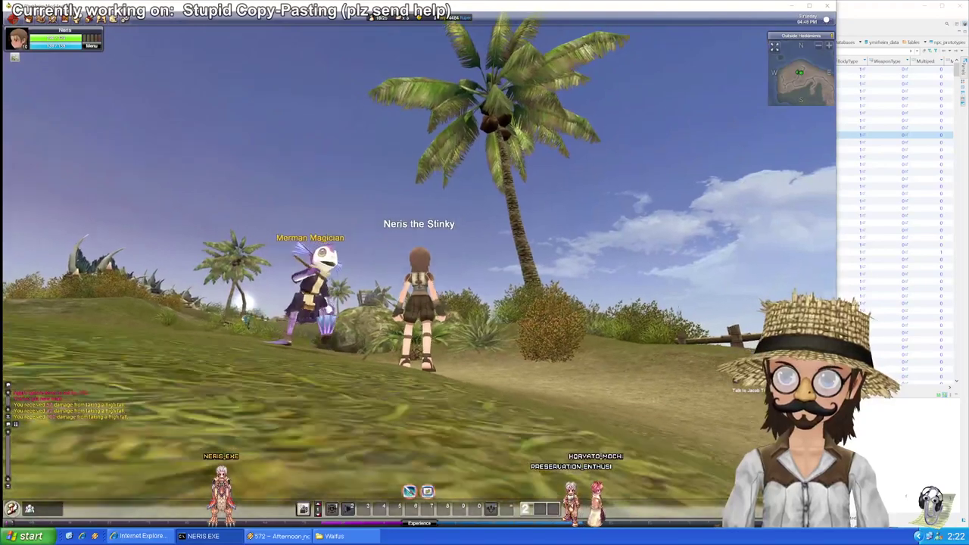
pyautogui.press('s')
pyautogui.press('d')
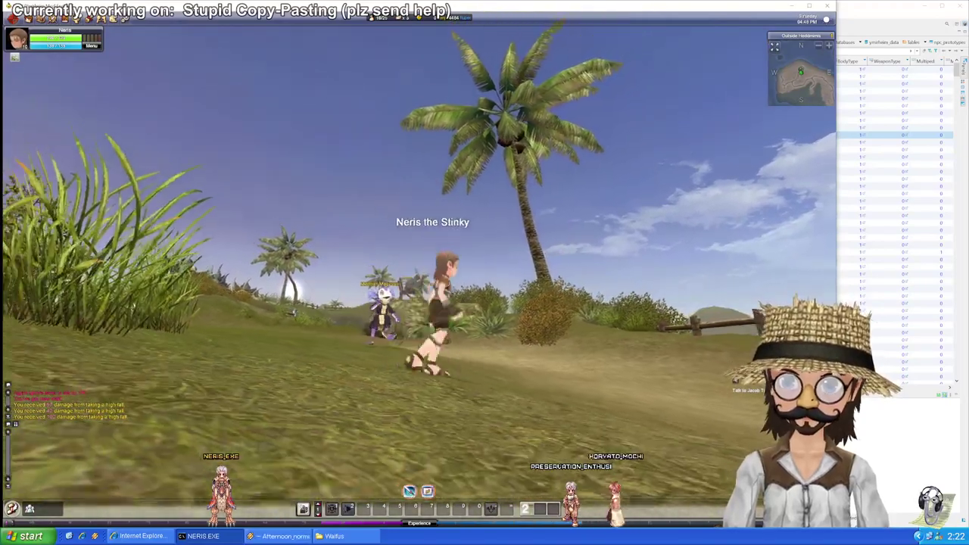
pyautogui.press('w')
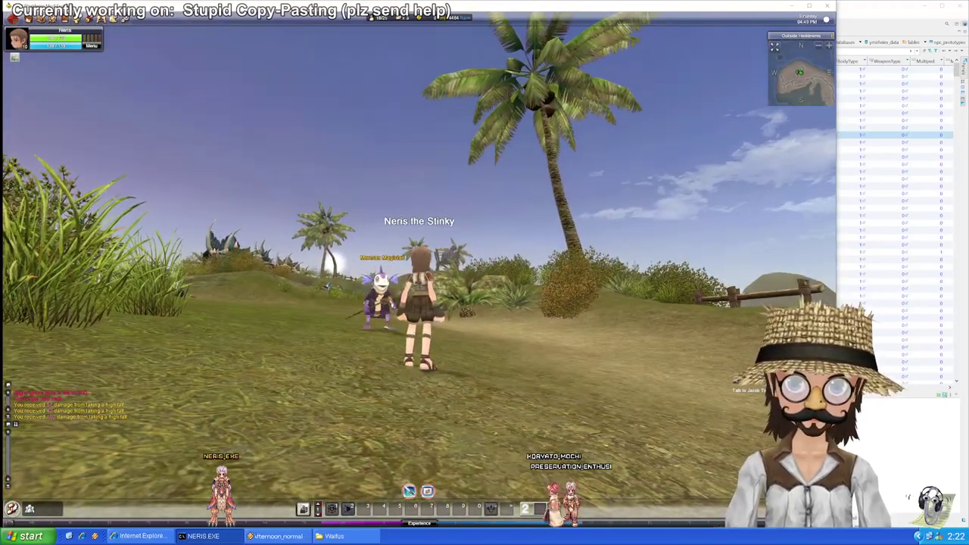
pyautogui.press('d')
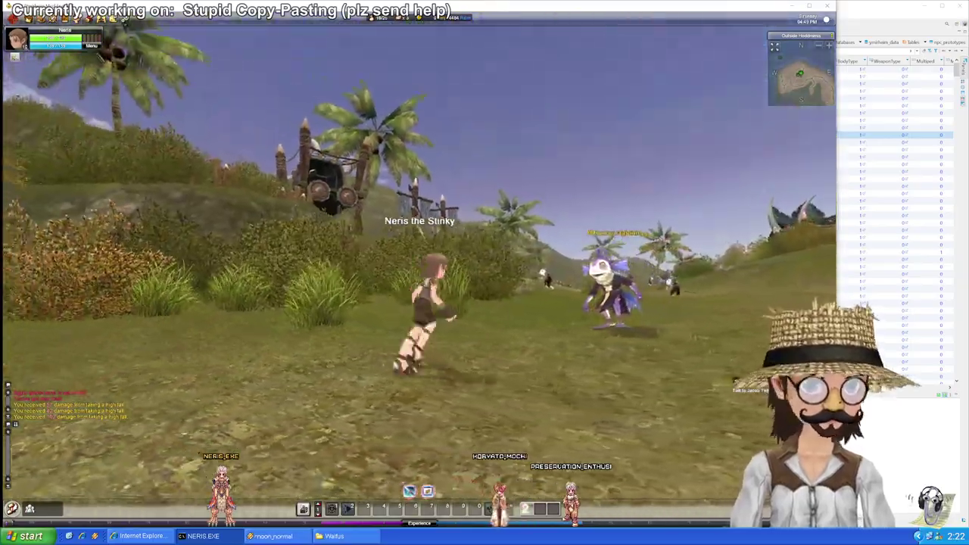
pyautogui.press('w')
pyautogui.press('a')
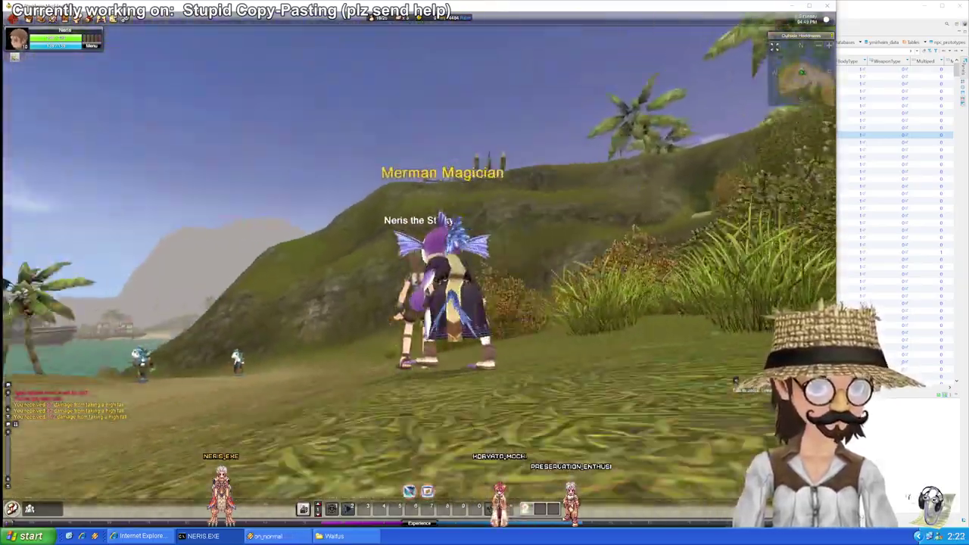
pyautogui.press('d')
pyautogui.press('w')
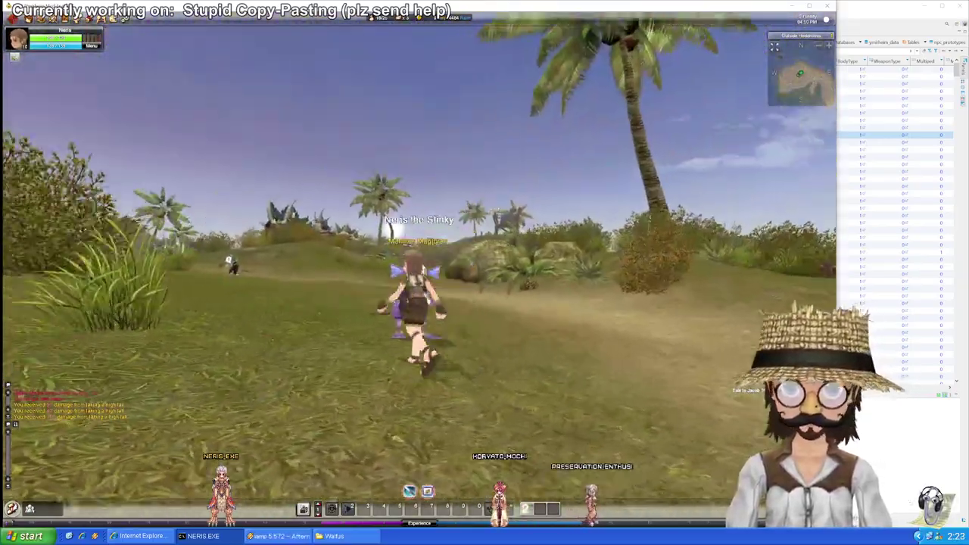
# Step: Run up the path to the Straggled Mermen below the camp, compare their body size, and head back downhill
pyautogui.press('a')
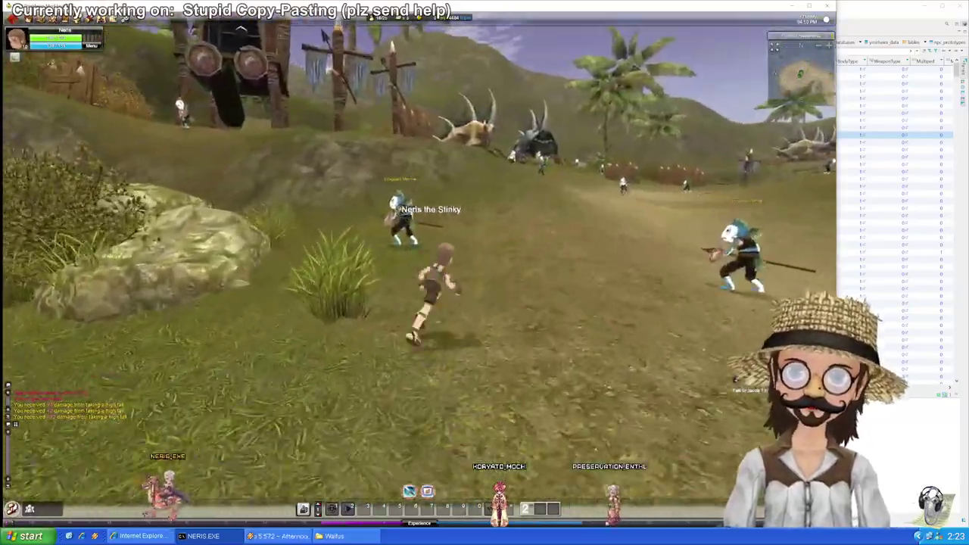
pyautogui.press('d')
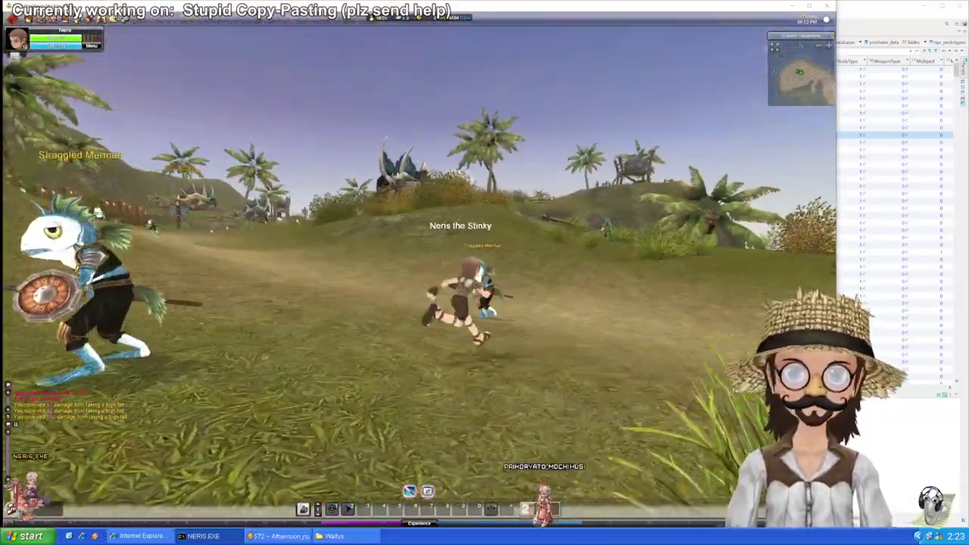
pyautogui.press('a')
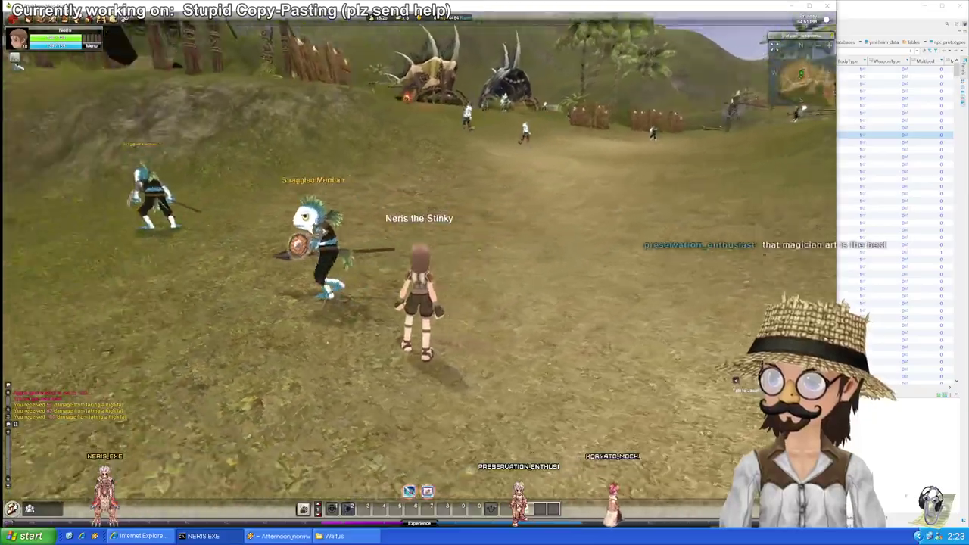
pyautogui.press('w')
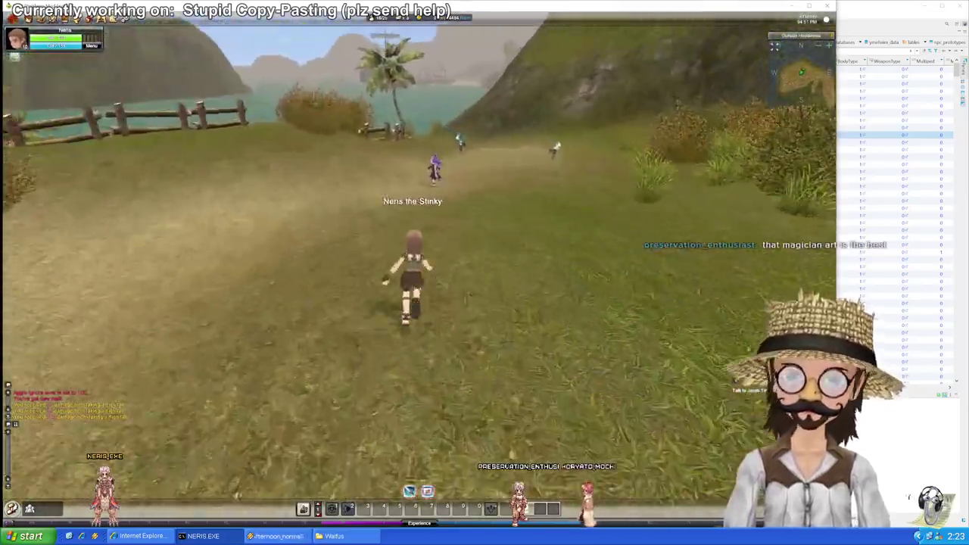
# Step: Run back to the Merman Magician on the path and circle him again to compare his height with the character's
pyautogui.press('d')
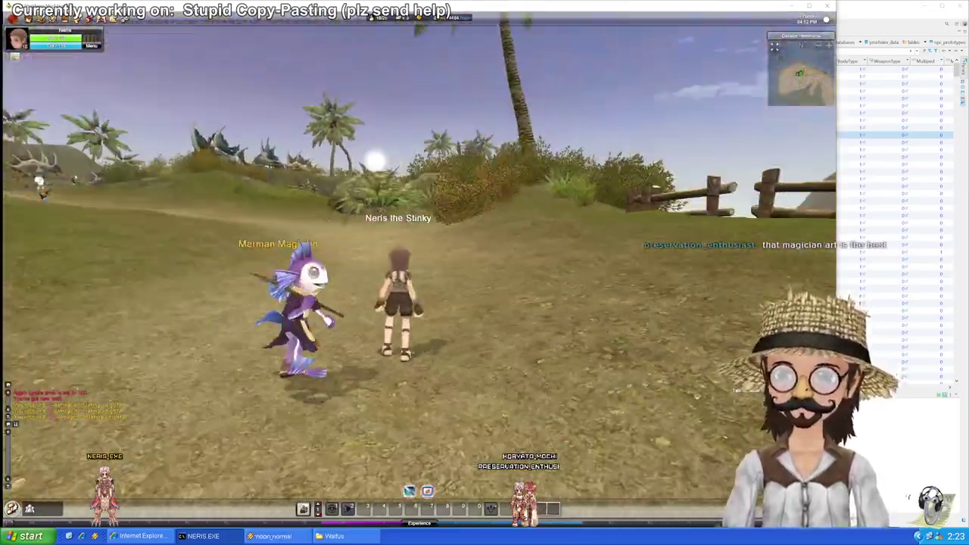
pyautogui.press('d')
pyautogui.press('a')
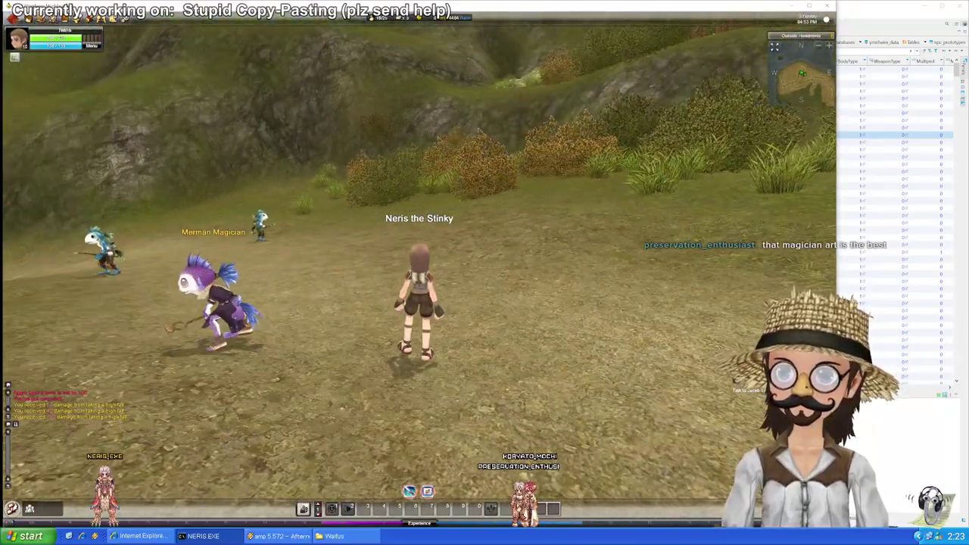
pyautogui.press('d')
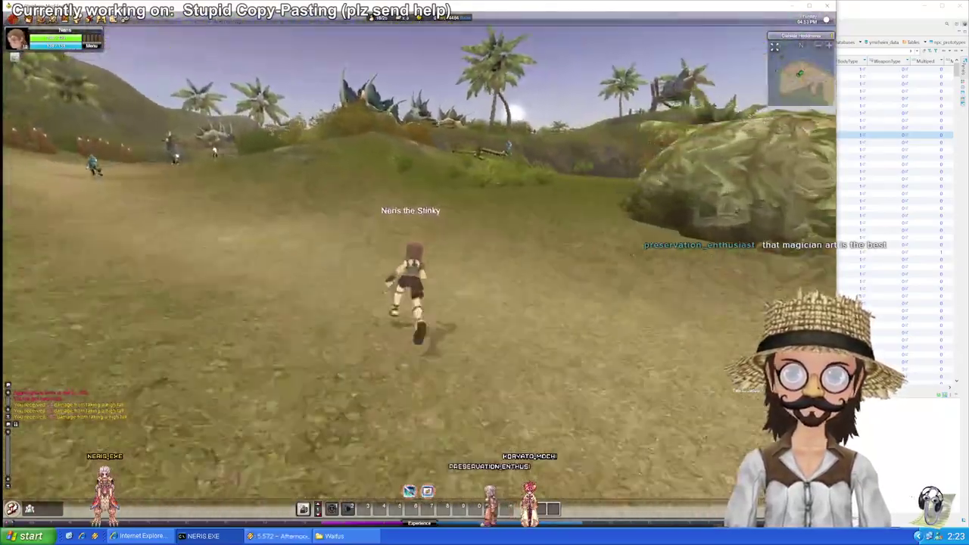
# Step: Run past the Exiled Merman into the merman camp and compare the large white-crested spear carrier with the nearby Straggled Mermen
pyautogui.press('w')
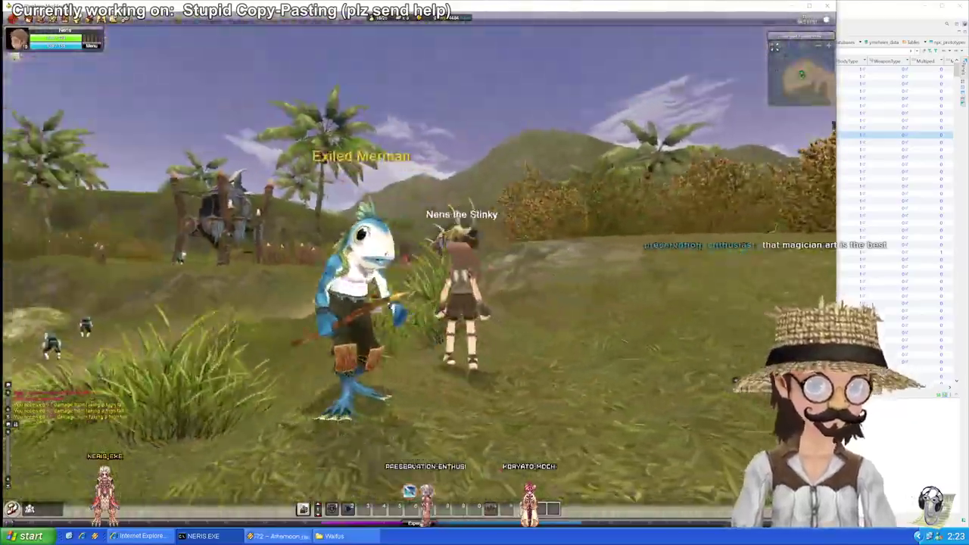
pyautogui.press('d')
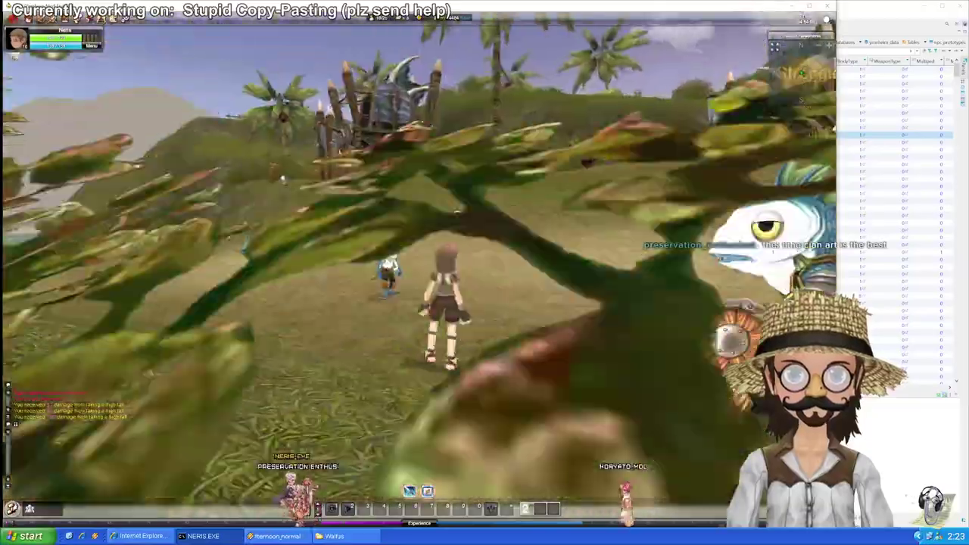
pyautogui.press('w')
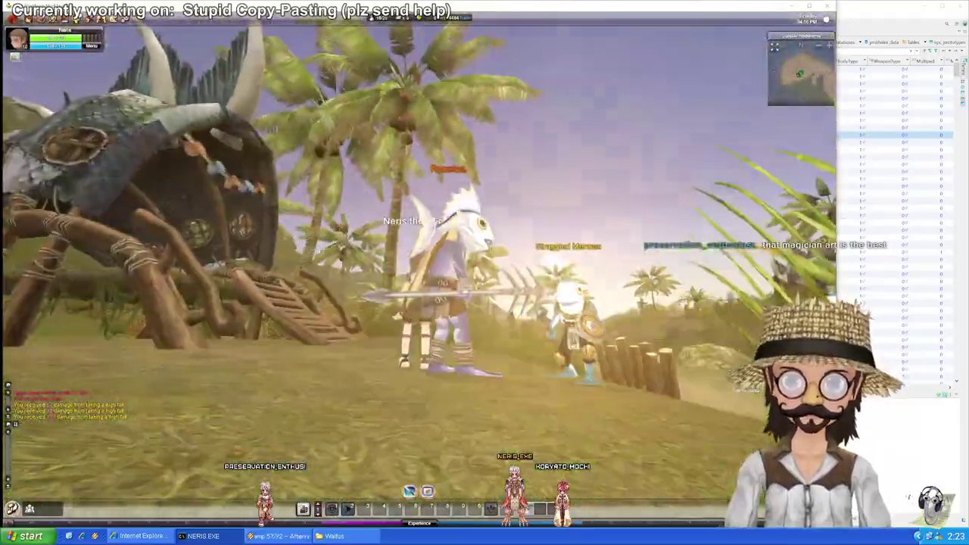
pyautogui.press('w')
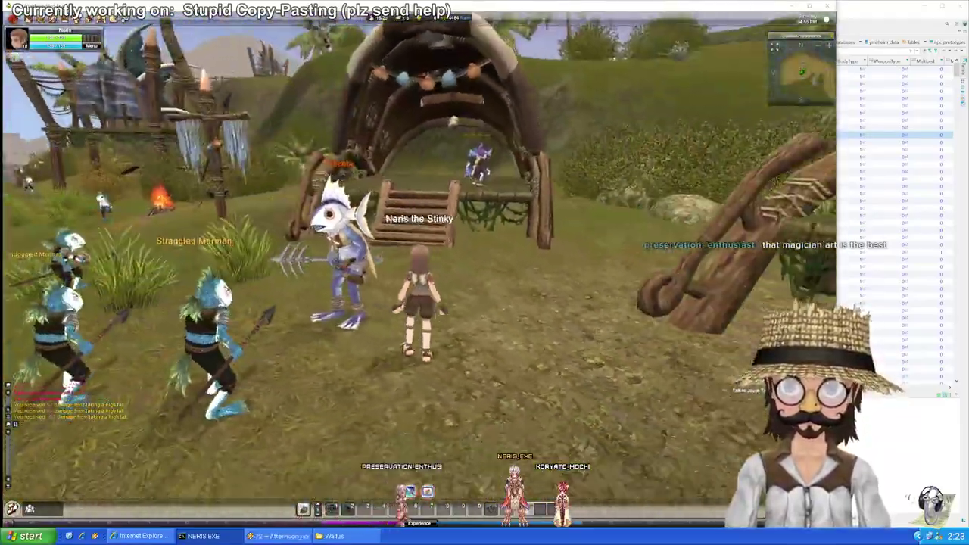
pyautogui.press('w')
pyautogui.press('w')
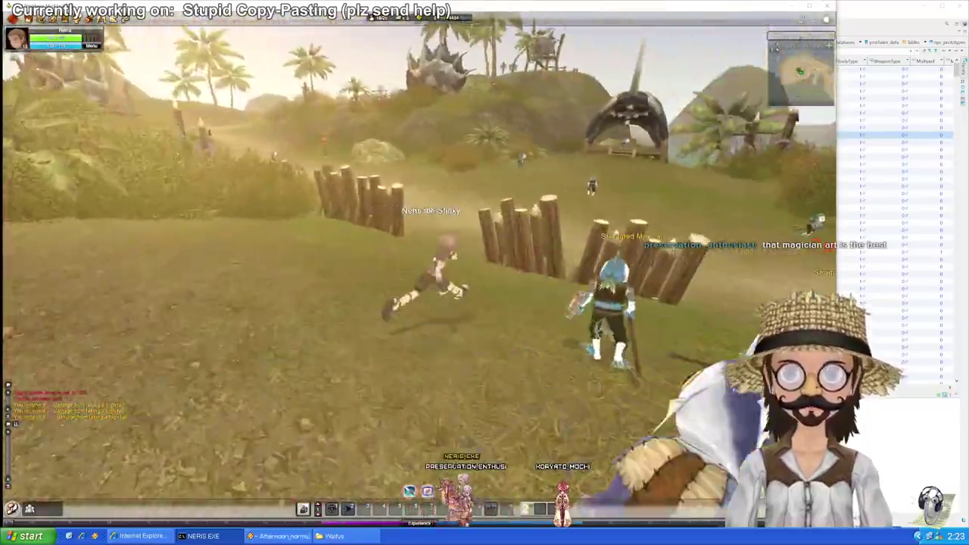
# Step: Follow the dirt path out of the camp to the Straggled and Exiled Mermen and compare their body sizes side by side
pyautogui.press('w')
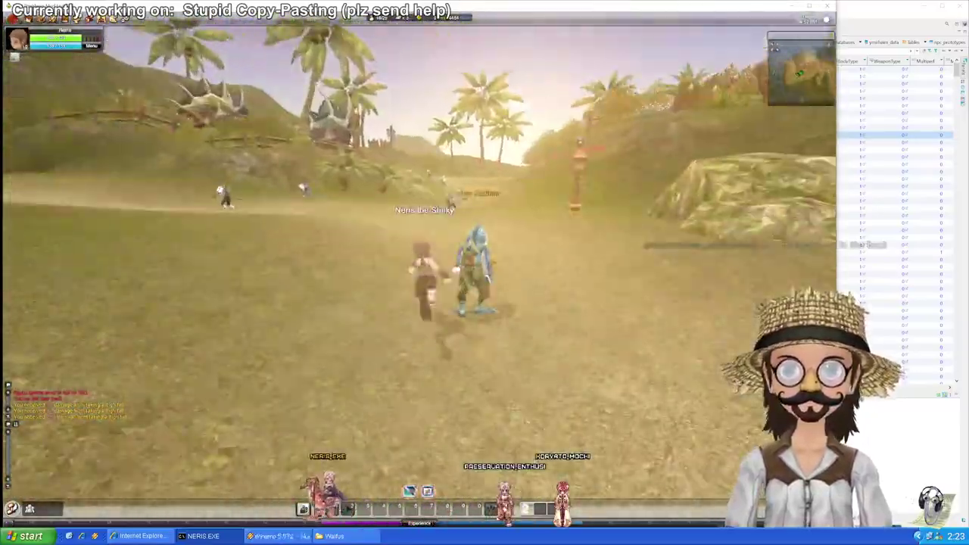
pyautogui.press('w')
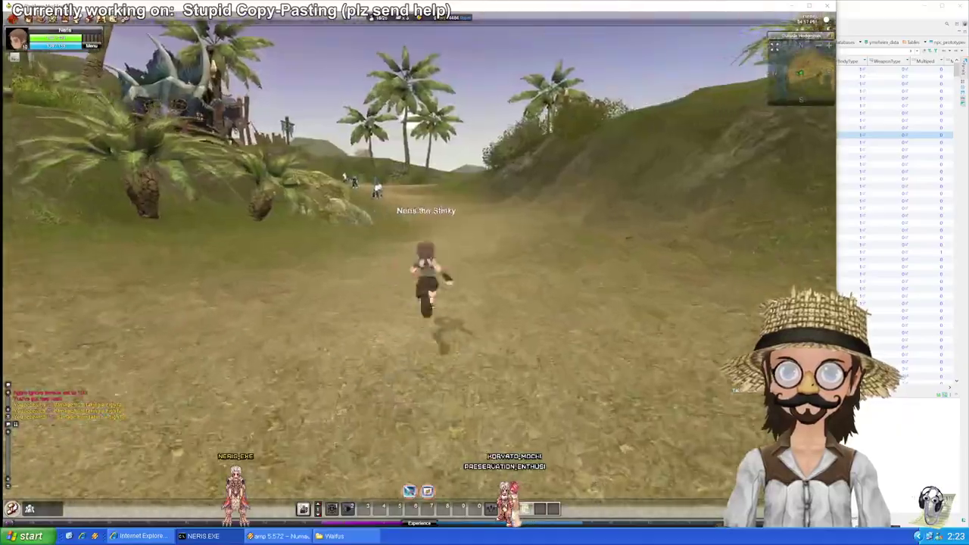
pyautogui.press('w')
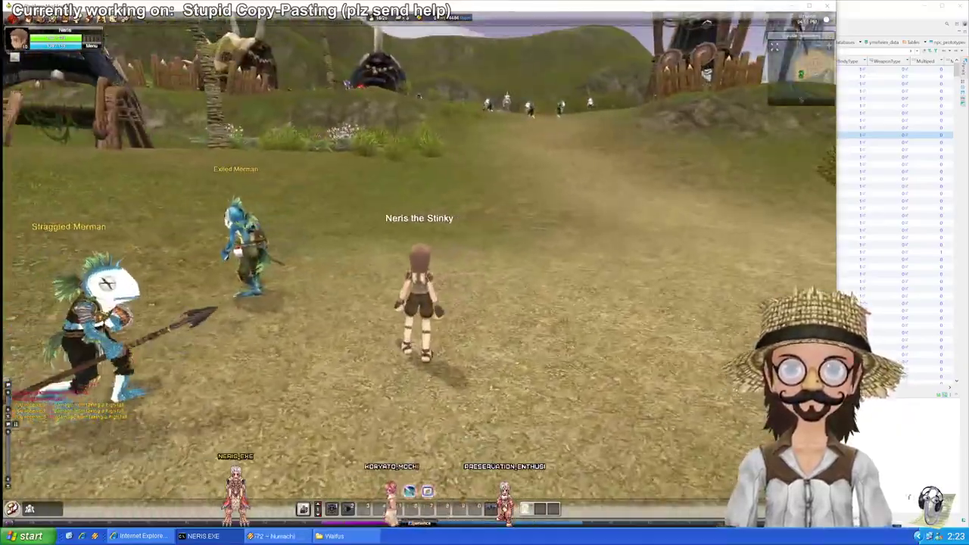
# Step: Run back along the village path past the mermen and through the valley toward the western fields
pyautogui.press('w')
pyautogui.press('w')
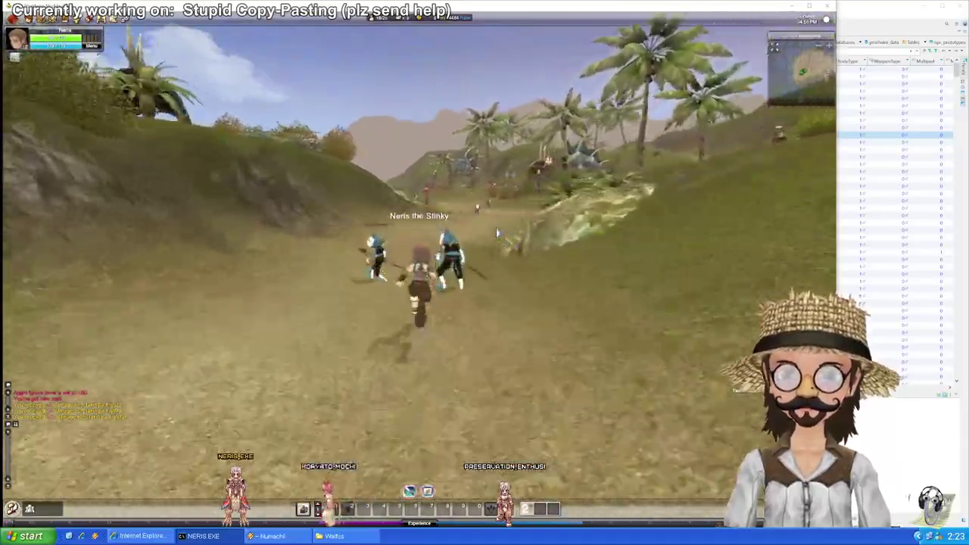
pyautogui.press('w')
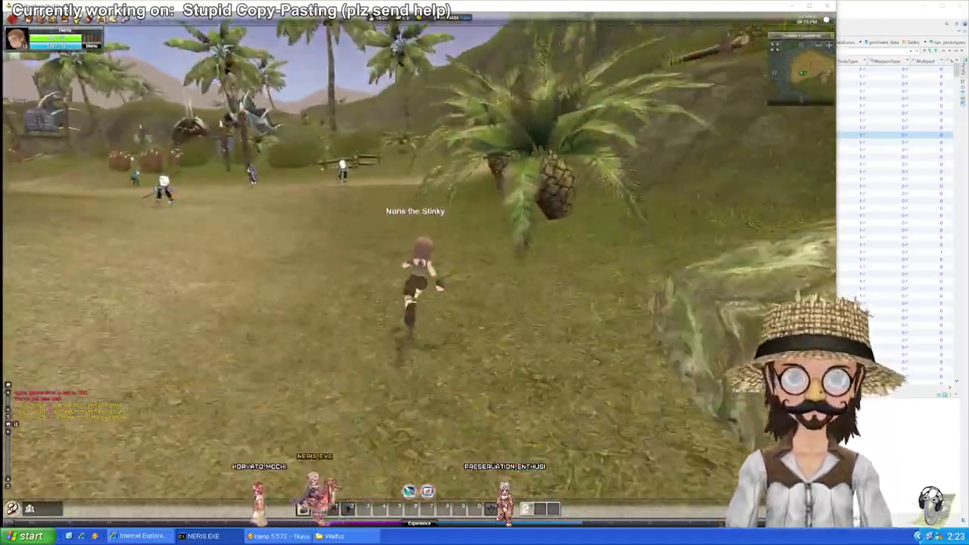
pyautogui.press('w')
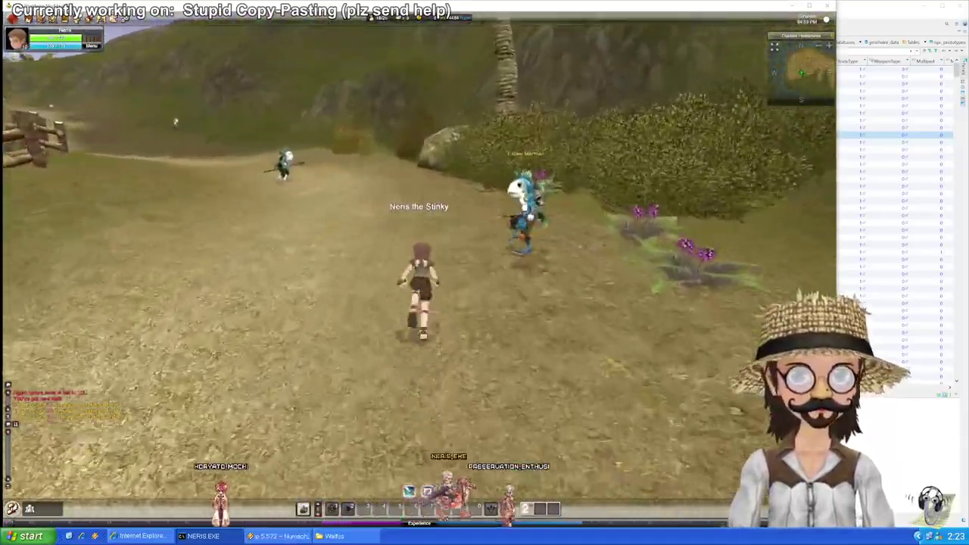
pyautogui.press('w')
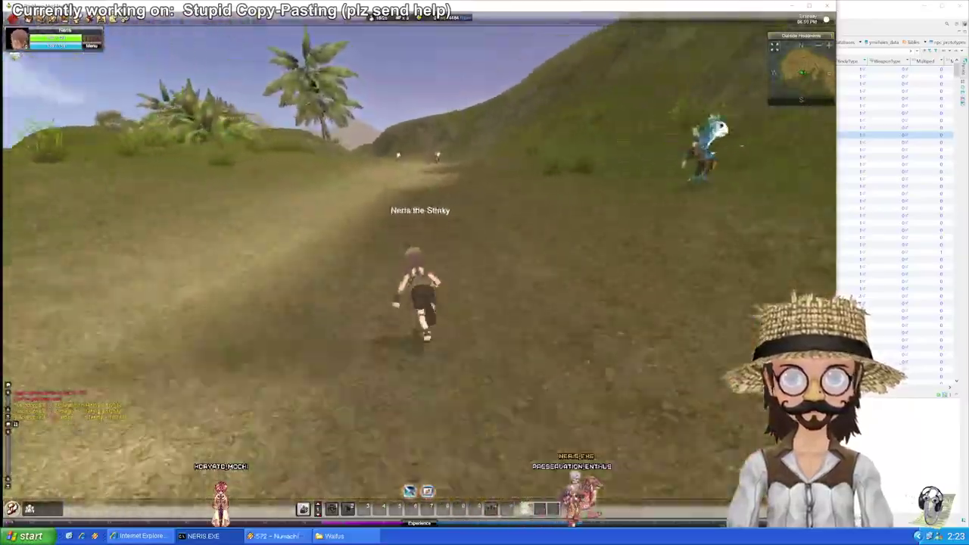
pyautogui.press('w')
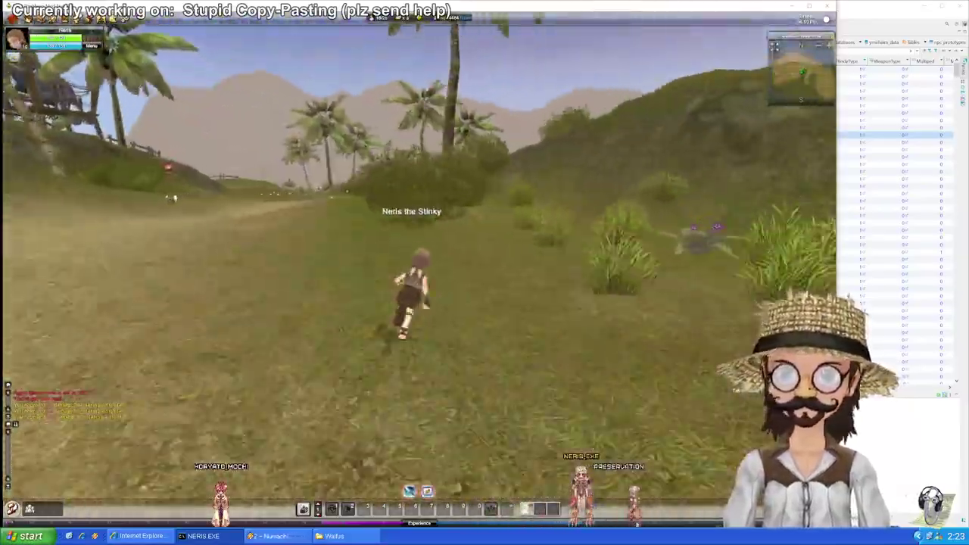
# Step: Approach the Chon-Chon on the dirt path, target it and view its body size from several sides
pyautogui.press('w')
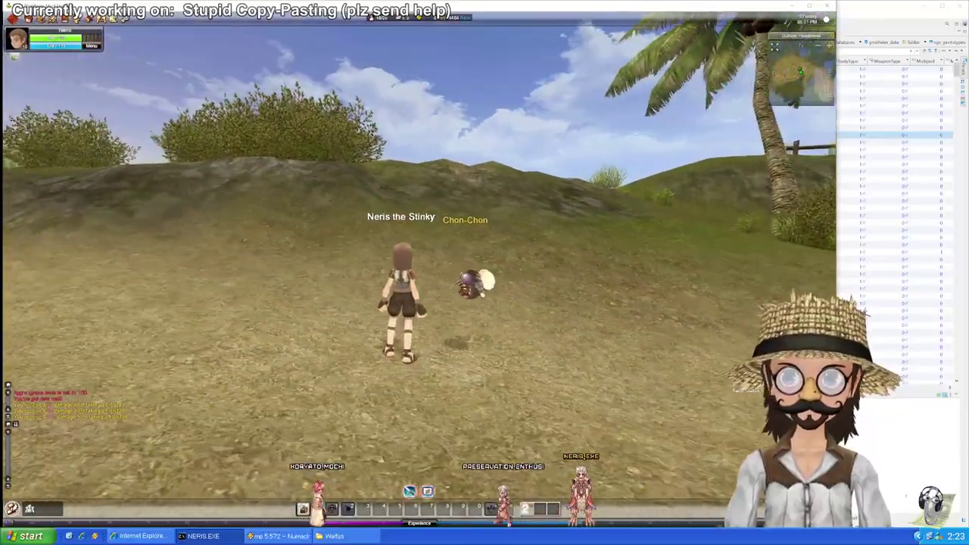
pyautogui.click(489, 281)
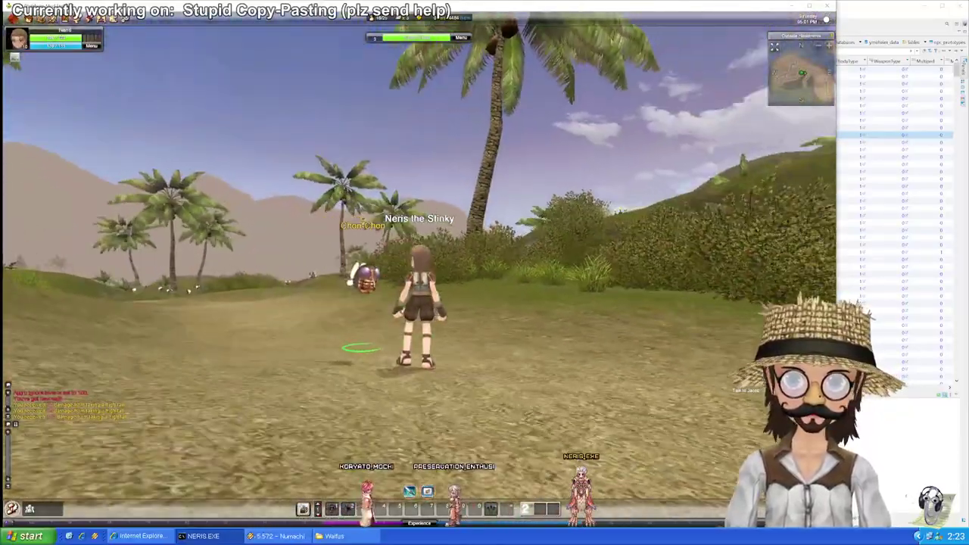
pyautogui.moveTo(488, 282); pyautogui.dragTo(575, 341)
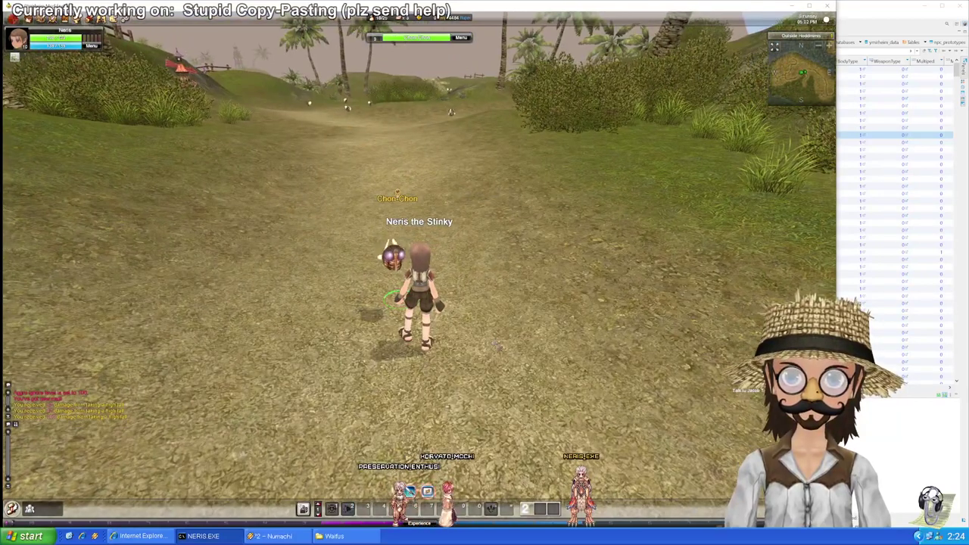
# Step: Open the Ymirheim Launcher and exit the running game client
pyautogui.press('super')
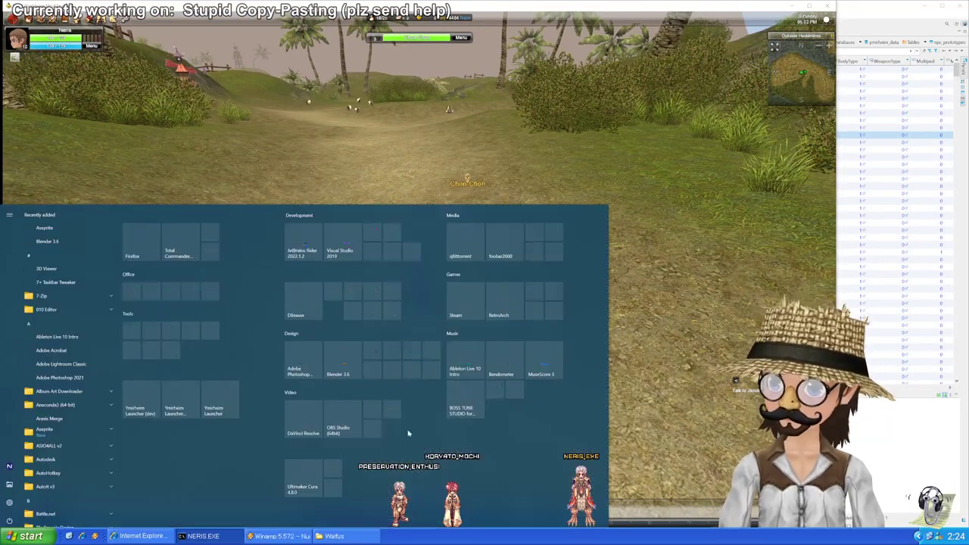
pyautogui.click(289, 409)
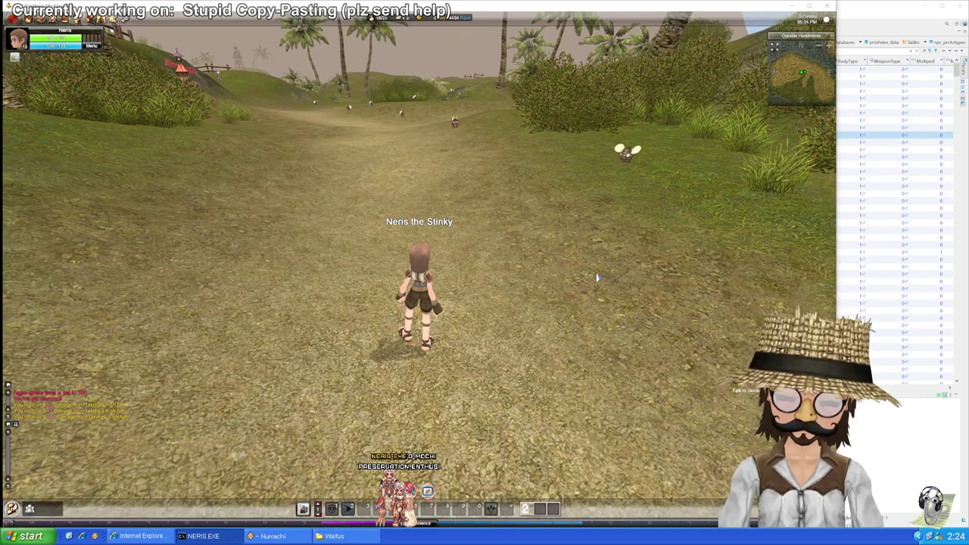
pyautogui.press('Escape')
pyautogui.click(408, 306)
pyautogui.click(398, 284)
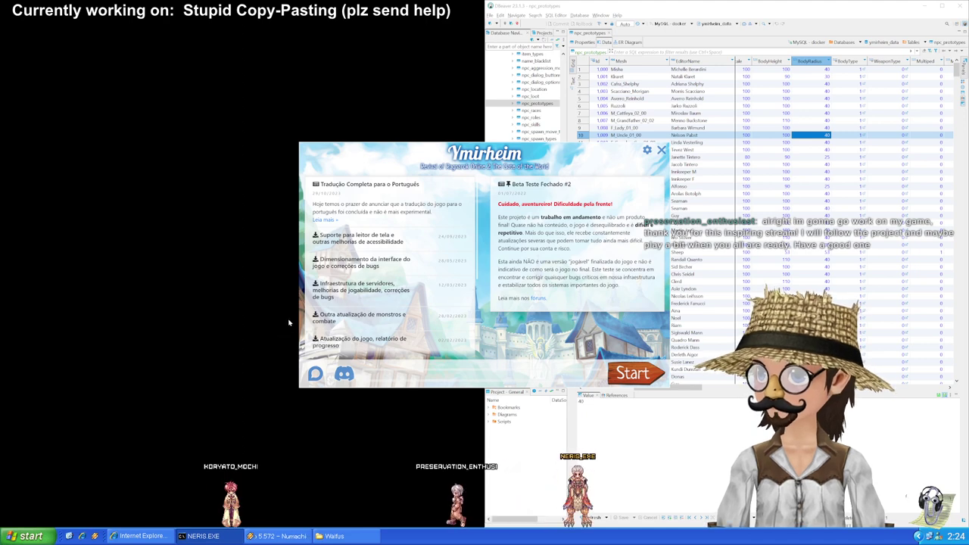
# Step: Start the game from the launcher, log in, select the listed world and enter with the first character
pyautogui.click(634, 374)
pyautogui.click(334, 313)
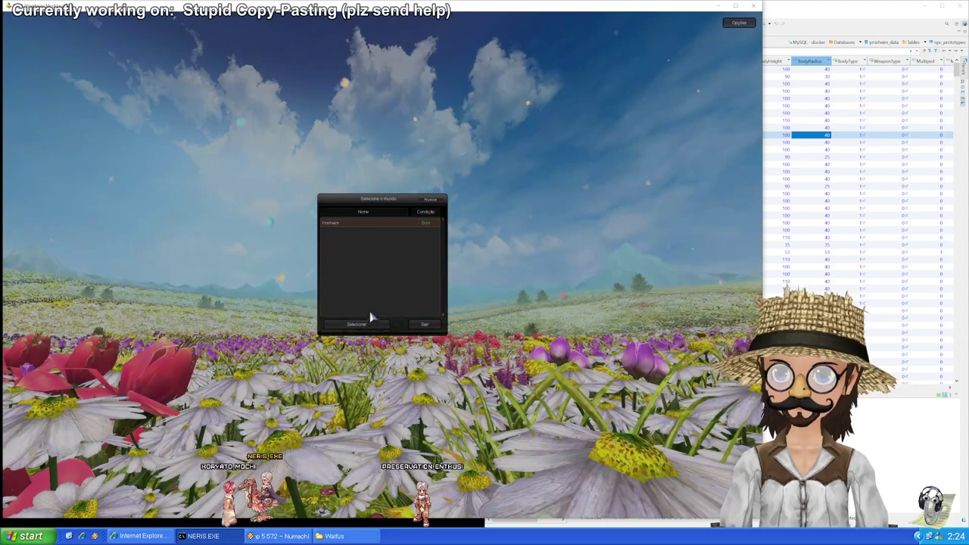
pyautogui.click(364, 326)
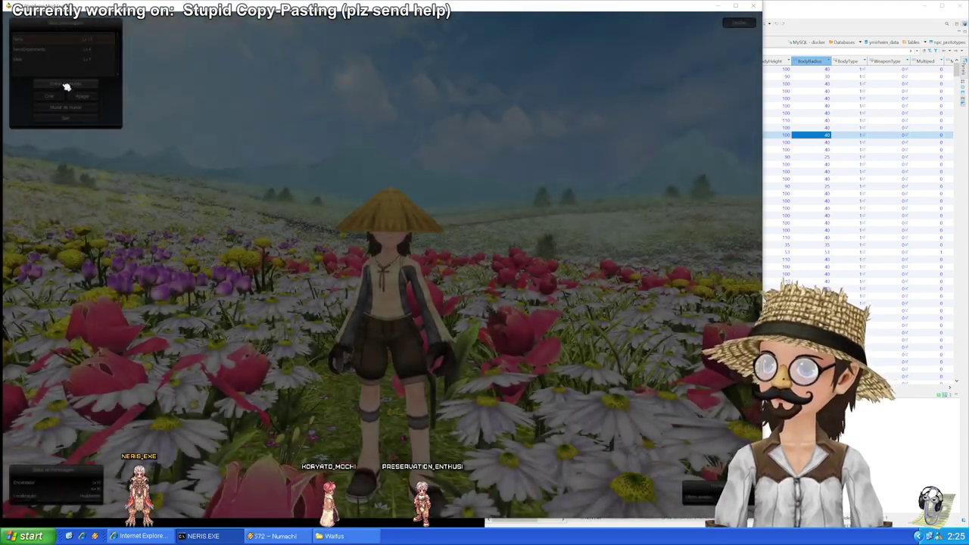
pyautogui.click(67, 87)
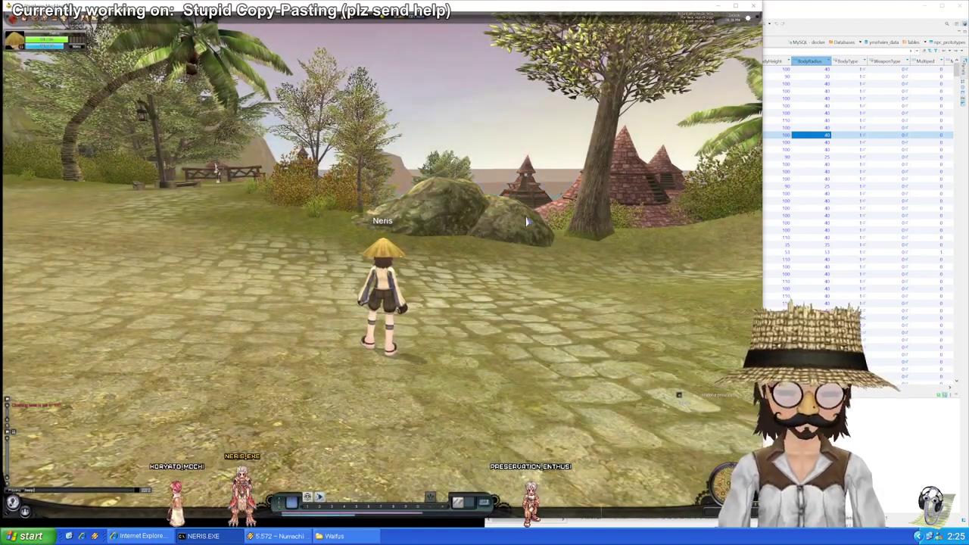
# Step: Travel to the sandy beach, compare the flying monster's size with the character's, and leave the game
pyautogui.press('Return')
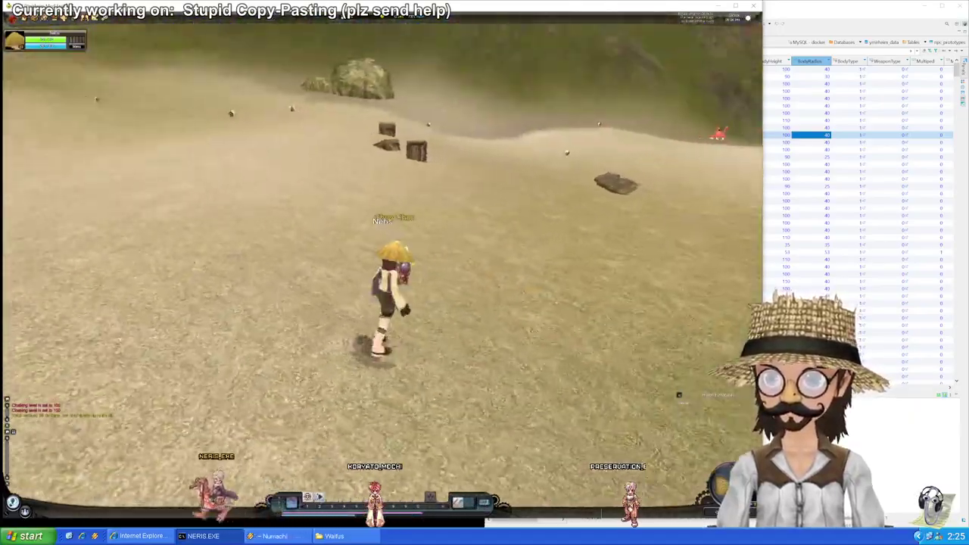
pyautogui.press('w')
pyautogui.press('Escape')
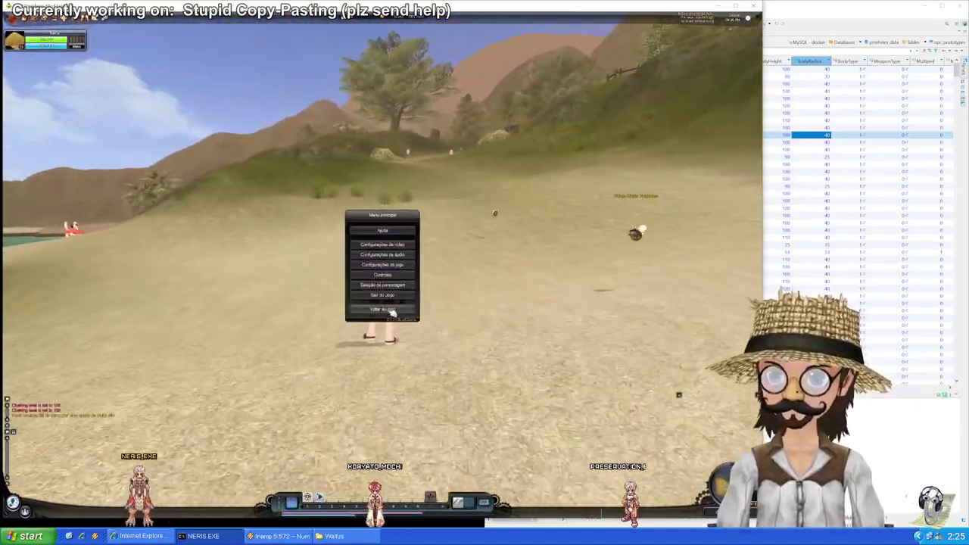
pyautogui.click(365, 279)
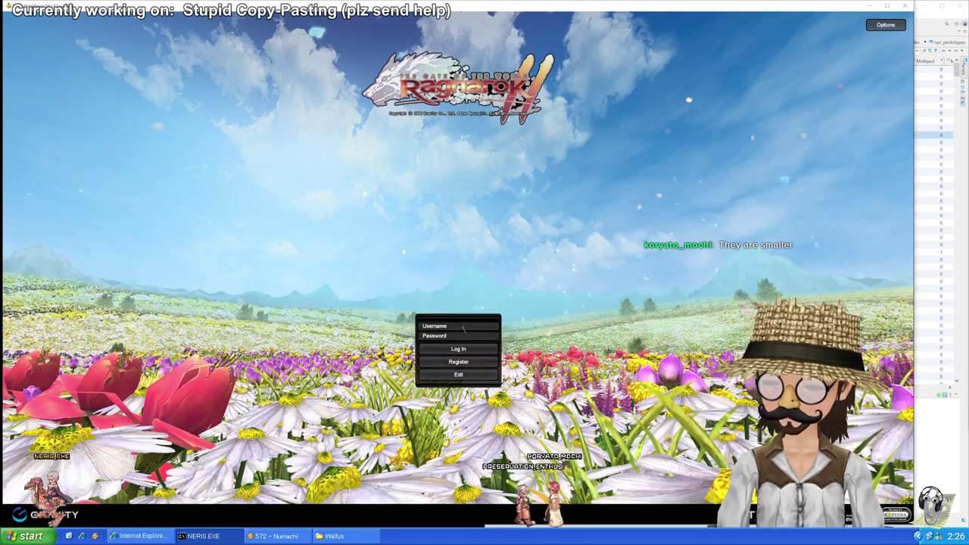
# Step: Log back in to the English client and approach the Chon-Chon in Hoddmimis Western Fields to compare its size
pyautogui.press('Return')
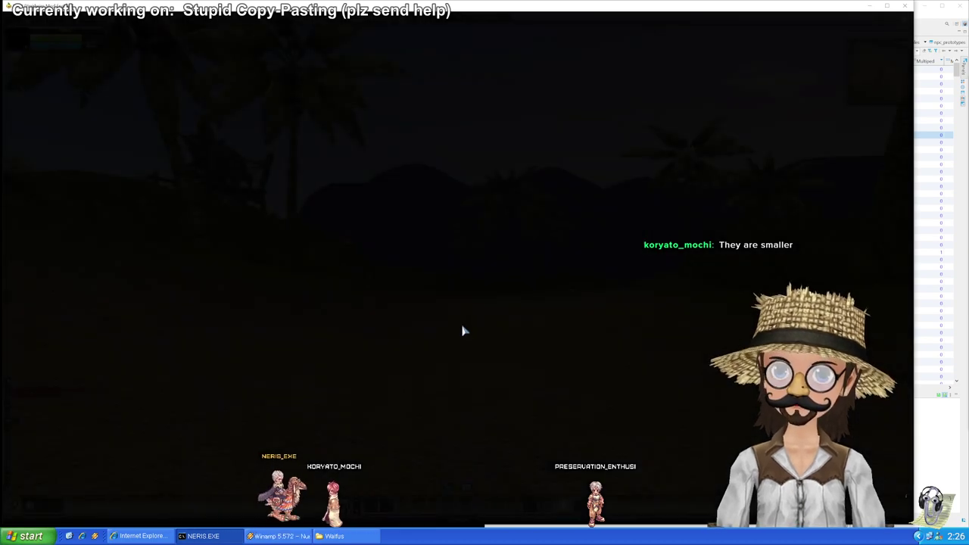
pyautogui.press('a')
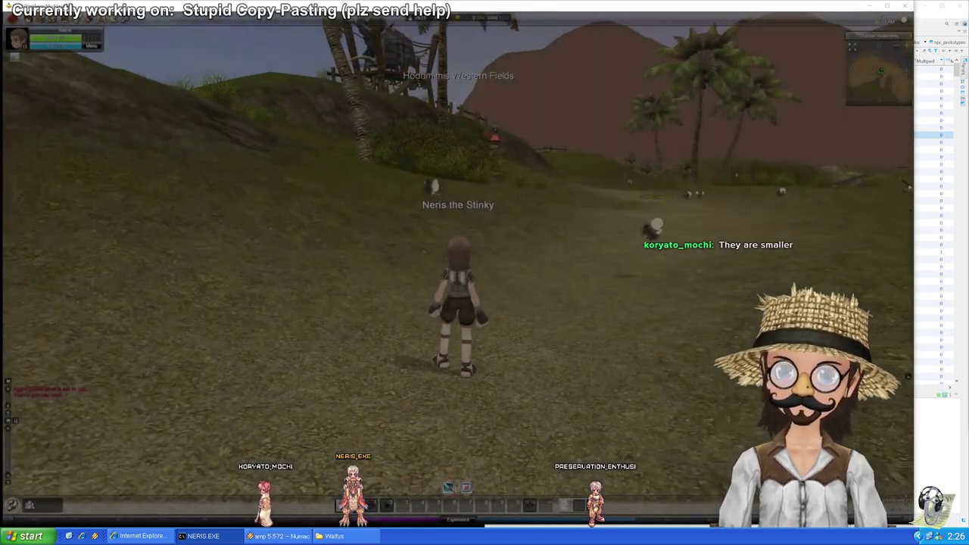
pyautogui.press('d')
pyautogui.press('w')
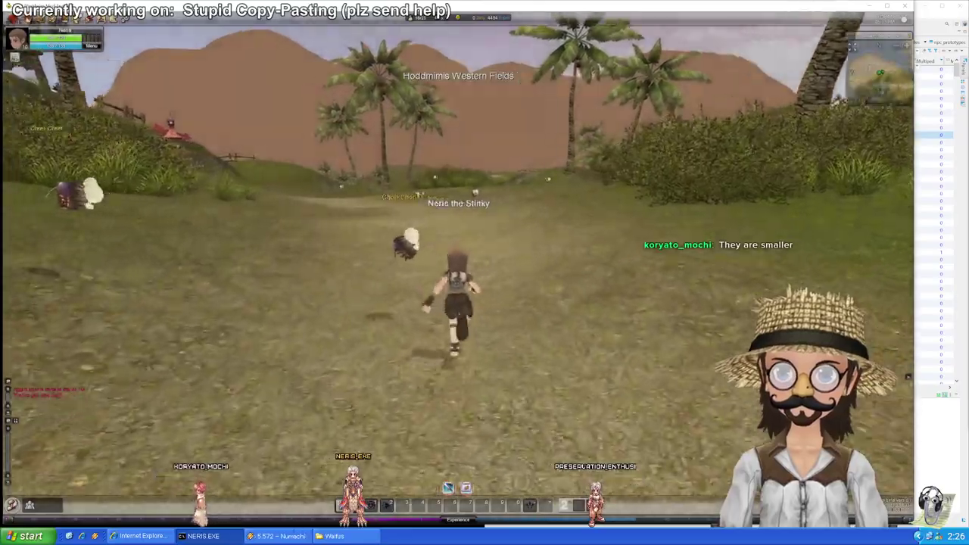
pyautogui.press('a')
pyautogui.press('d')
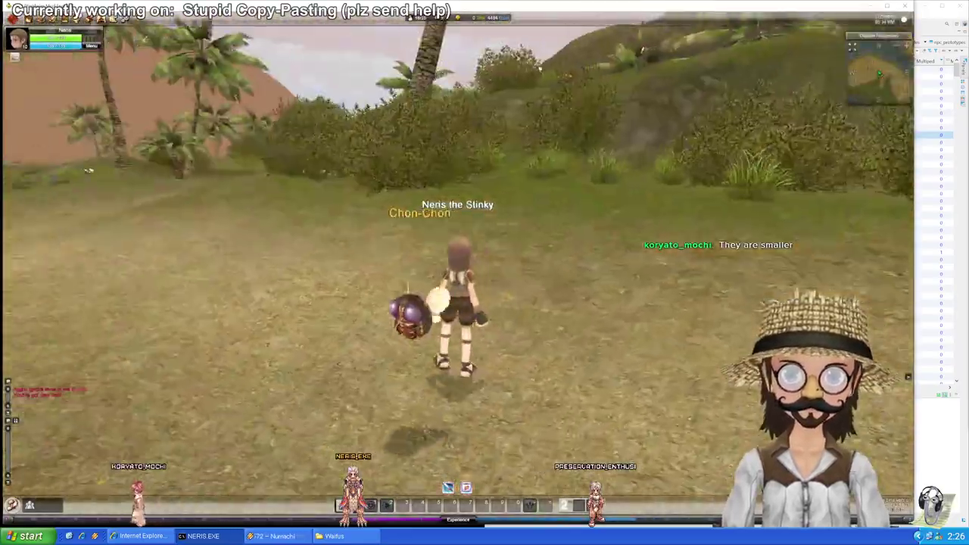
# Step: Move around the Chon-Chon, target it and run past it to check its body size at different distances
pyautogui.press('w')
pyautogui.press('a')
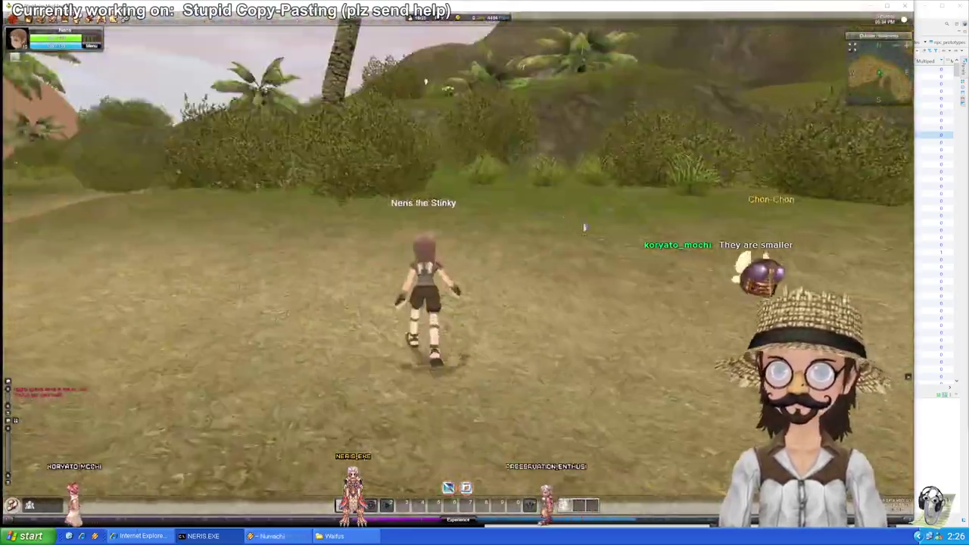
pyautogui.press('d')
pyautogui.click(613, 203)
pyautogui.press('a')
pyautogui.press('a')
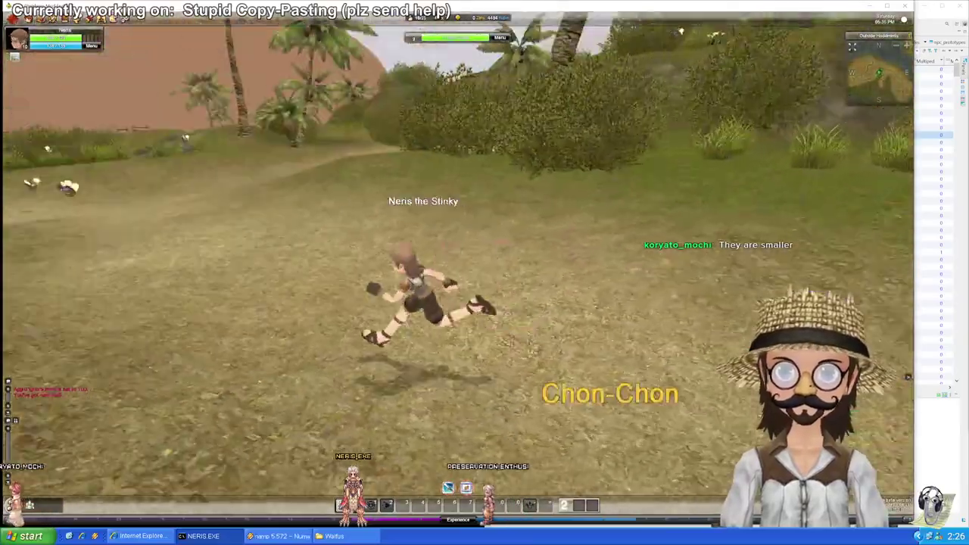
pyautogui.press('d')
pyautogui.press('w')
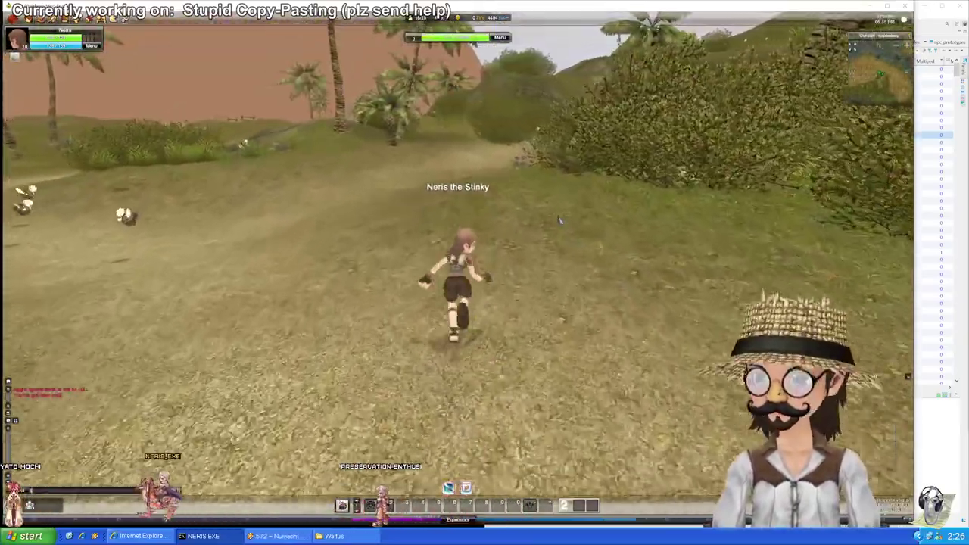
# Step: Change the character's movement speed with the chat speed command and travel from outside Hoddmimis into the Cave of Ymir
pyautogui.press('Return')
pyautogui.write('!spaww')
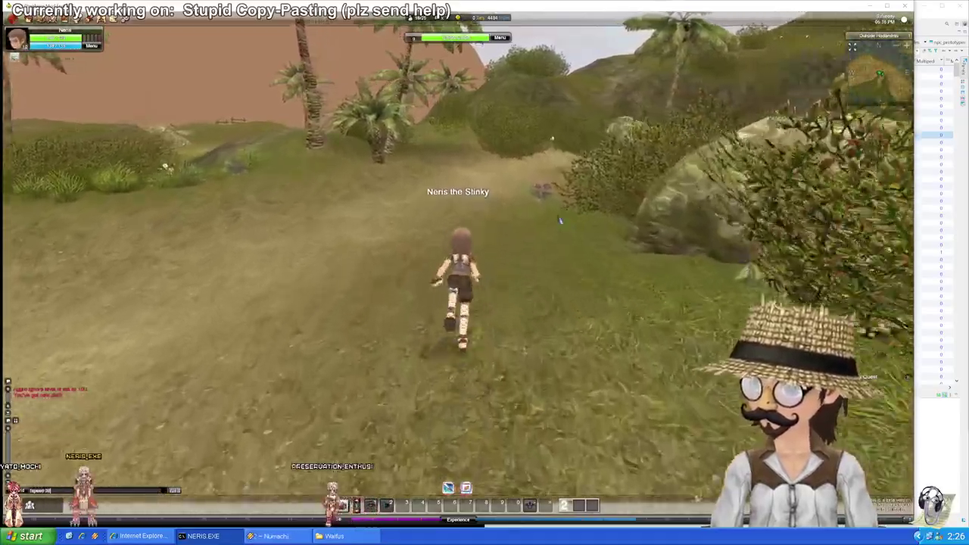
pyautogui.moveTo(564, 215); pyautogui.dragTo(643, 214)
pyautogui.press('w')
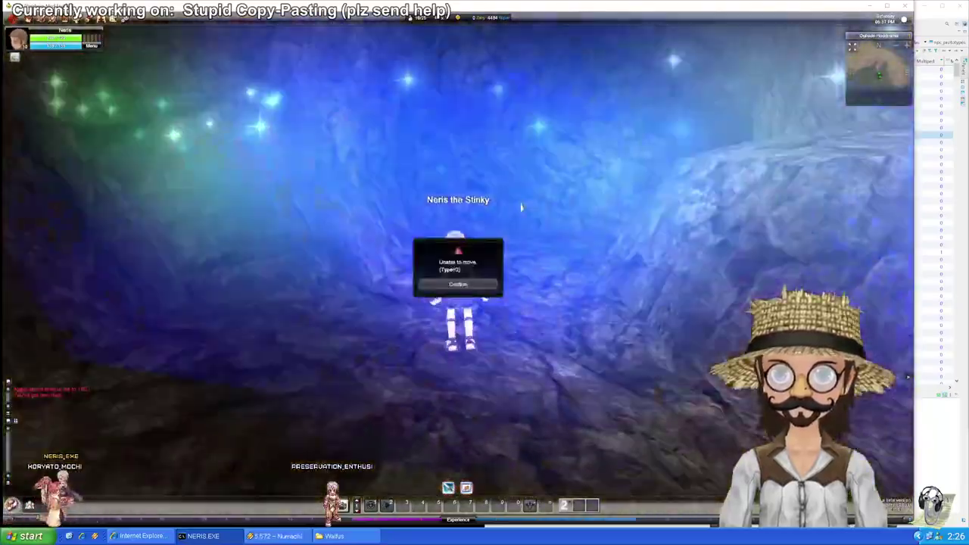
pyautogui.press('w')
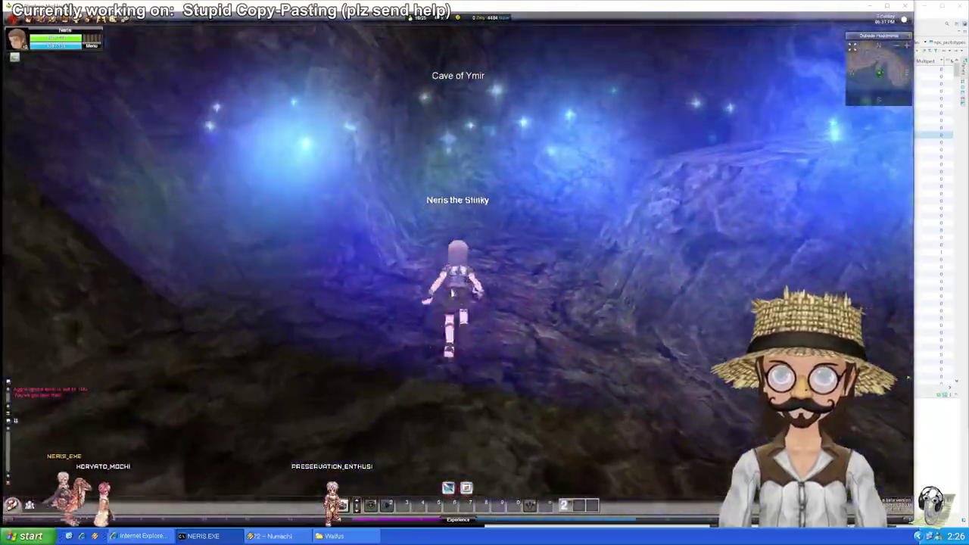
pyautogui.press('s')
pyautogui.press('w')
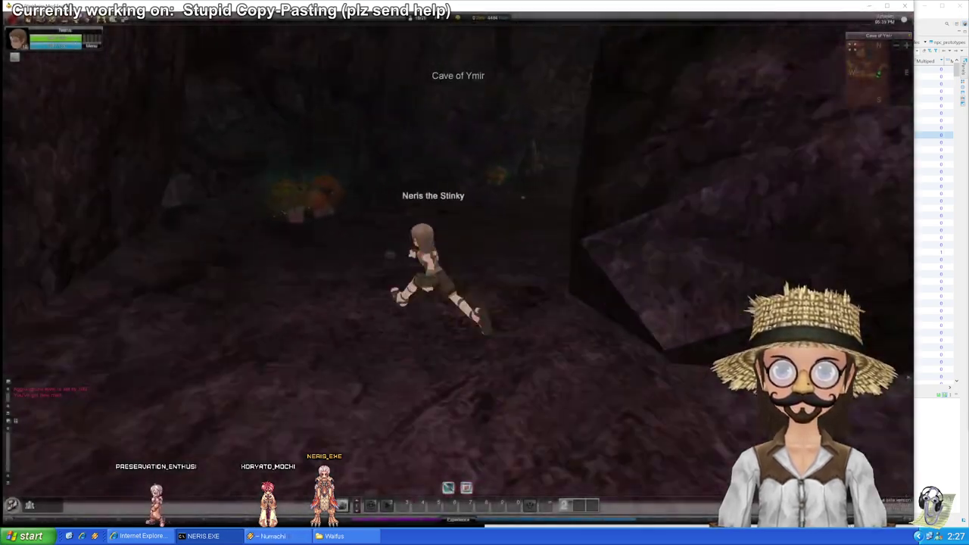
# Step: Approach and target the Cave Puffers to compare their body size with the character's
pyautogui.press('w')
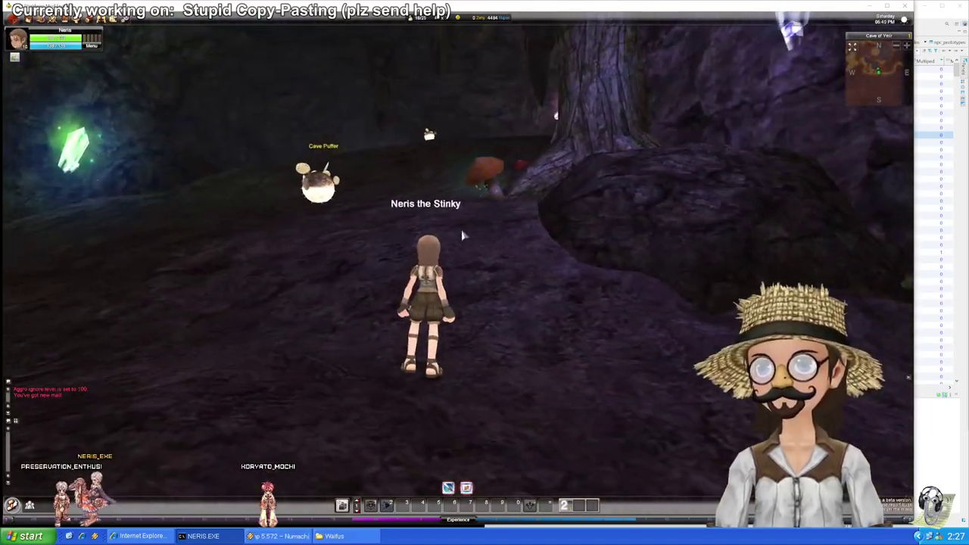
pyautogui.click(349, 211)
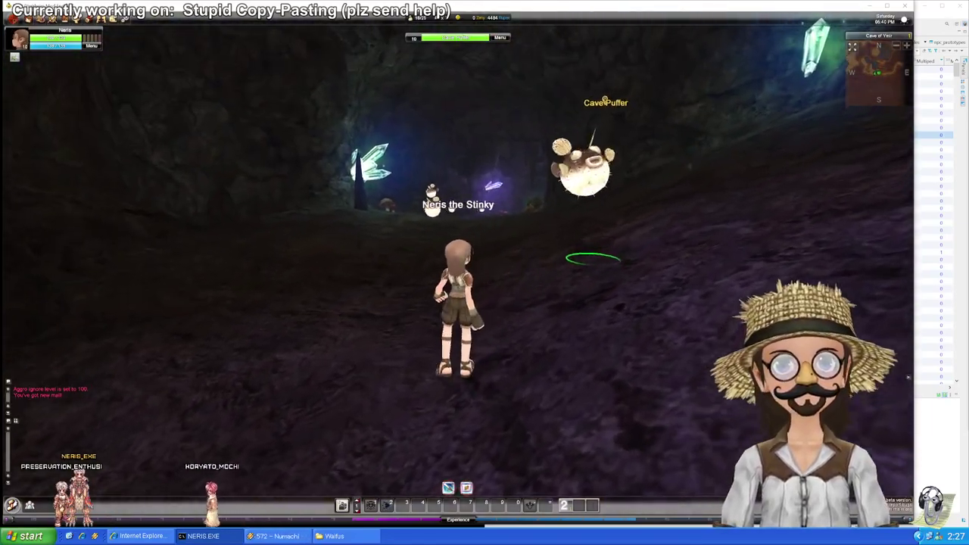
pyautogui.moveTo(484, 272); pyautogui.dragTo(575, 310)
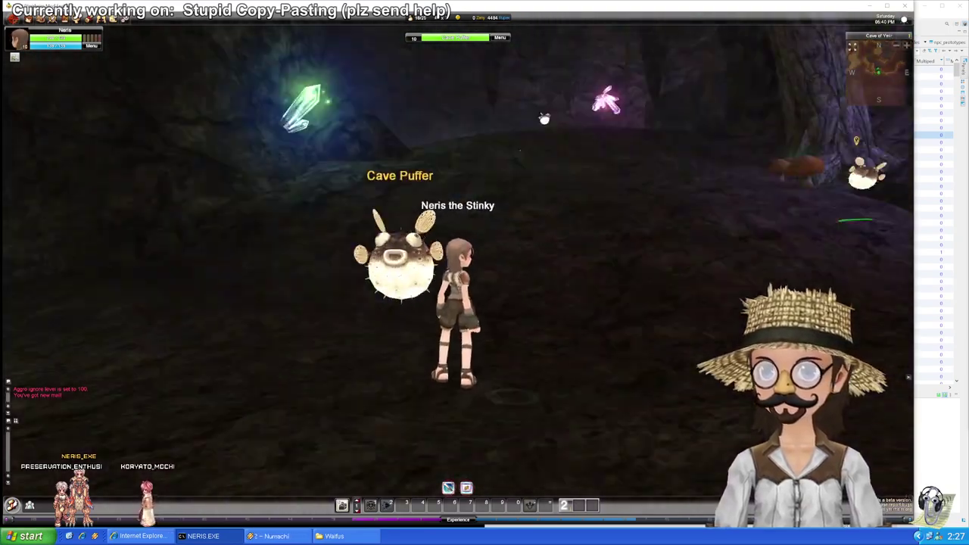
pyautogui.press('w')
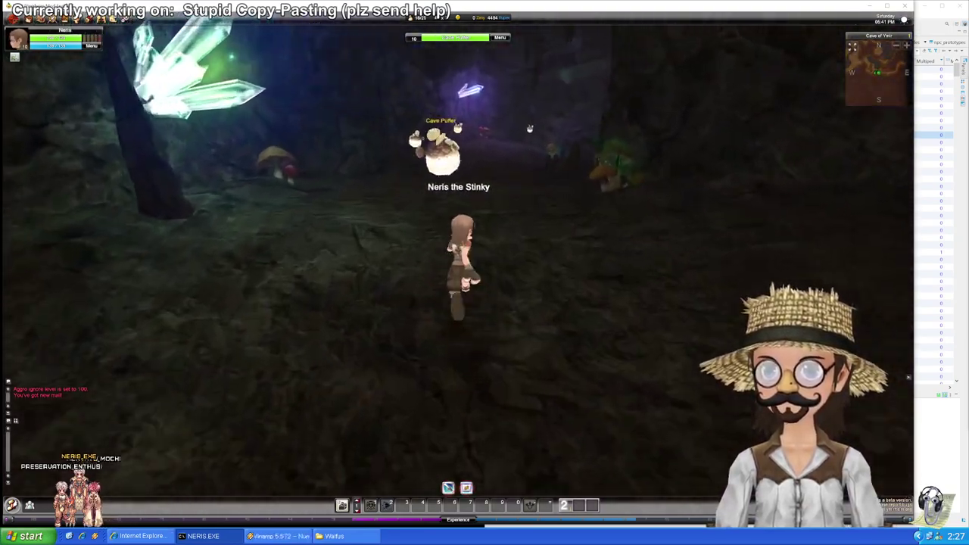
pyautogui.press('w')
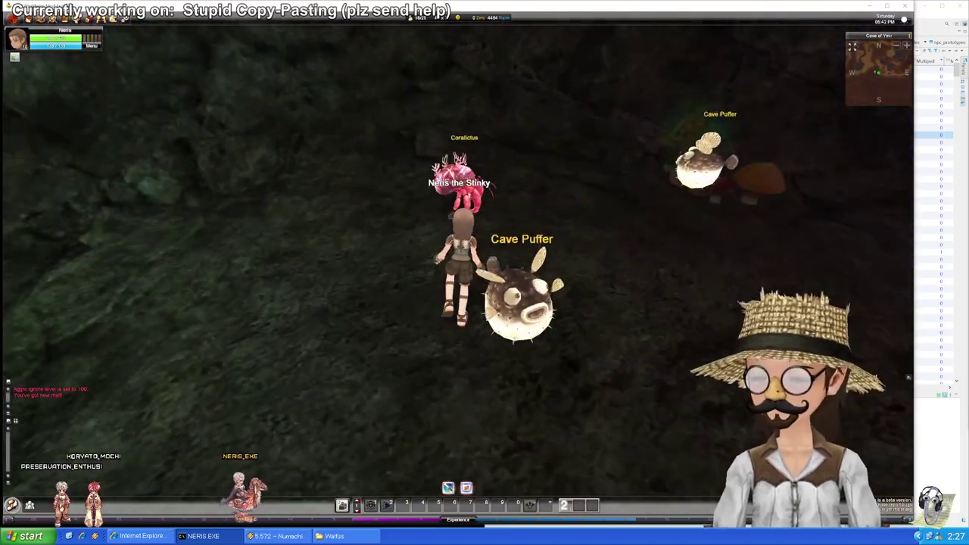
# Step: Follow the Coralictus monsters underwater and compare their body size with the character's
pyautogui.press('Tab')
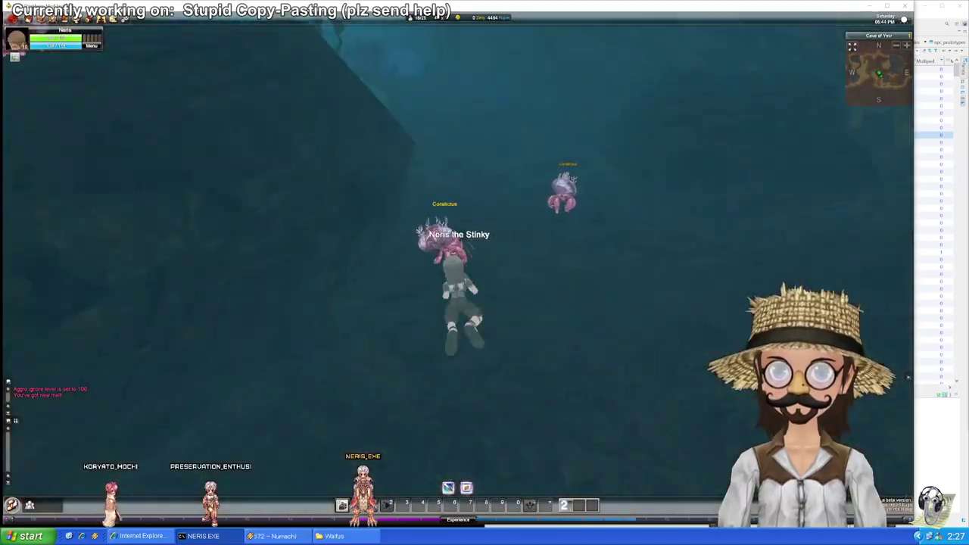
pyautogui.press('w')
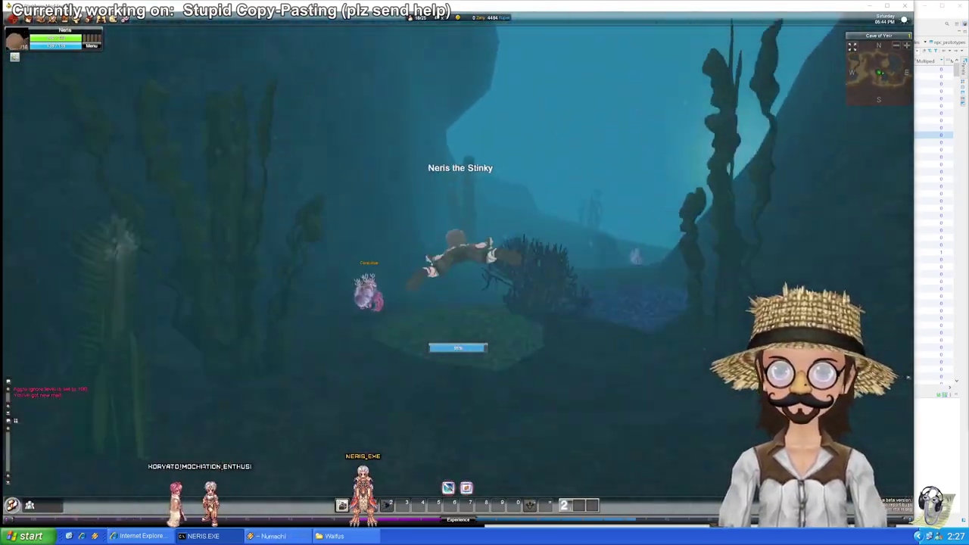
pyautogui.press('w')
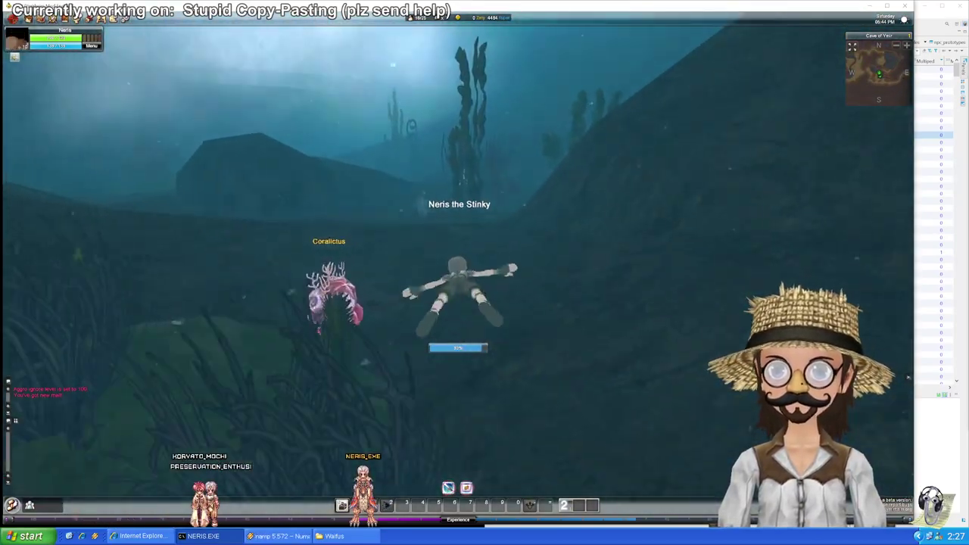
pyautogui.press('w')
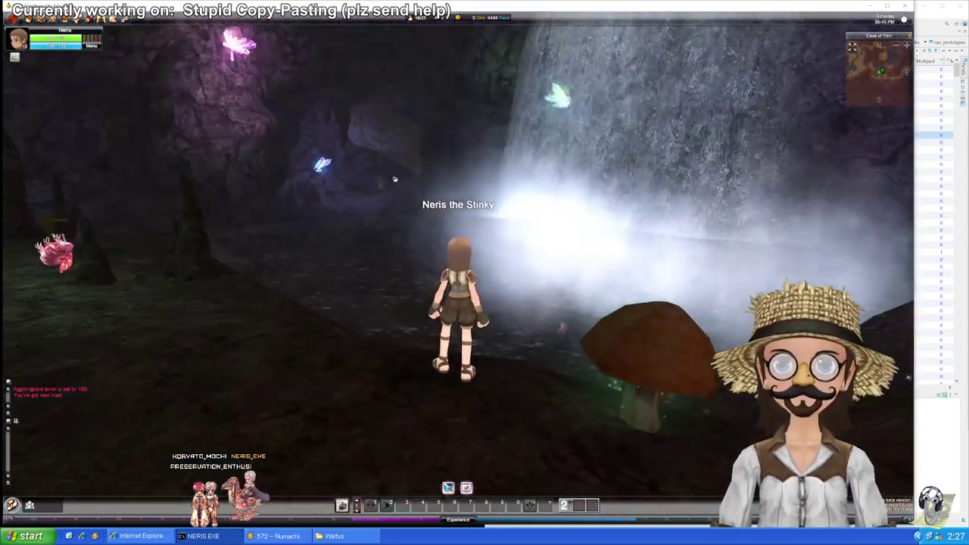
# Step: Swim and run through the Cave of Ymir, past the waterfall pool, to reach the Mermaid Archers
pyautogui.press('w')
pyautogui.press('w')
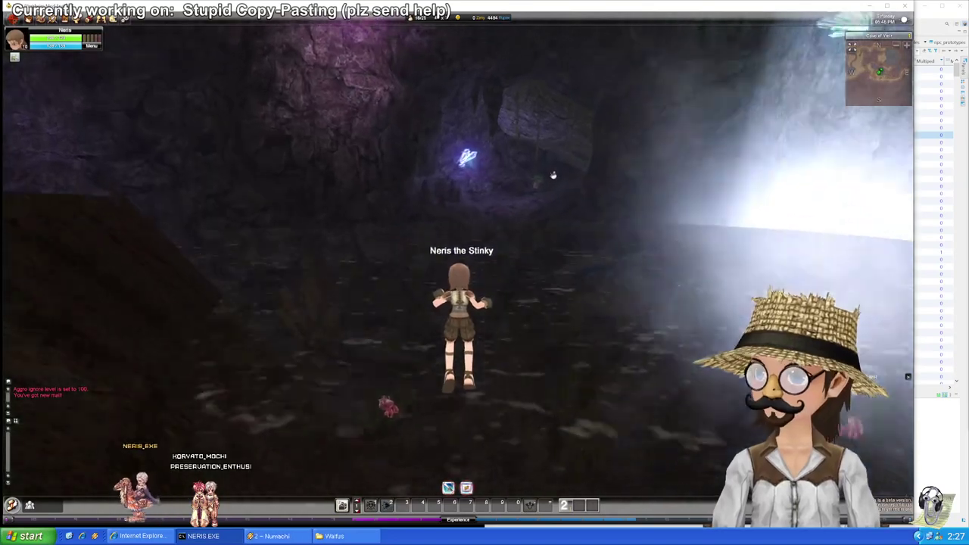
pyautogui.press('w')
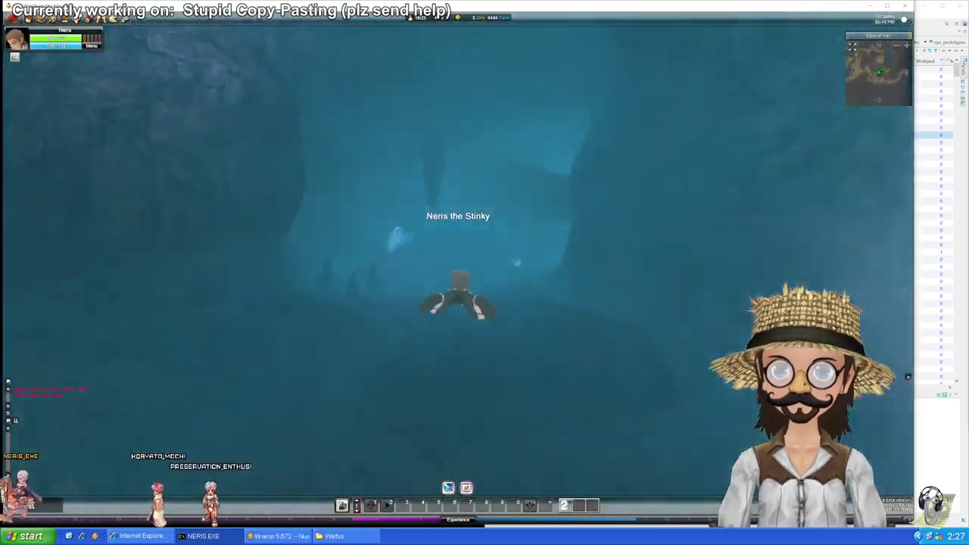
pyautogui.press('w')
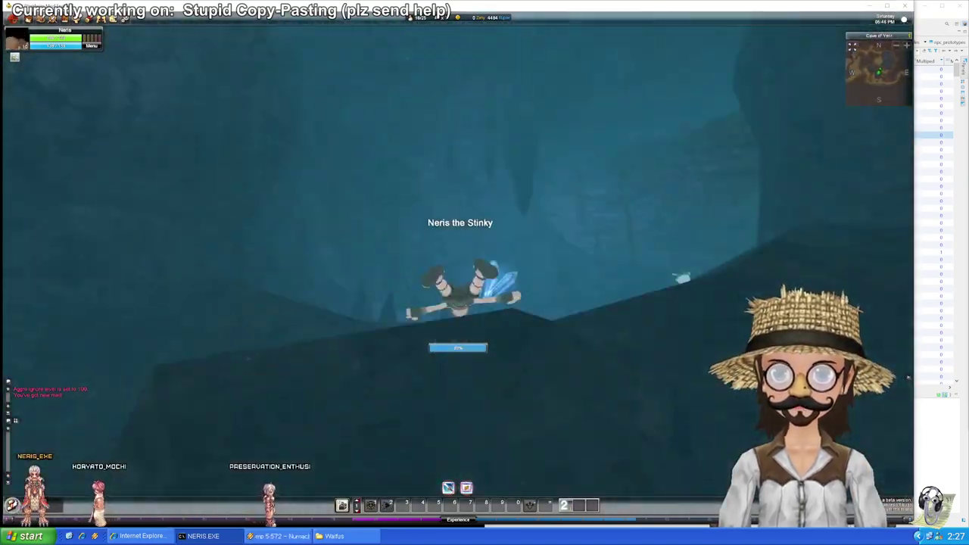
pyautogui.press('w')
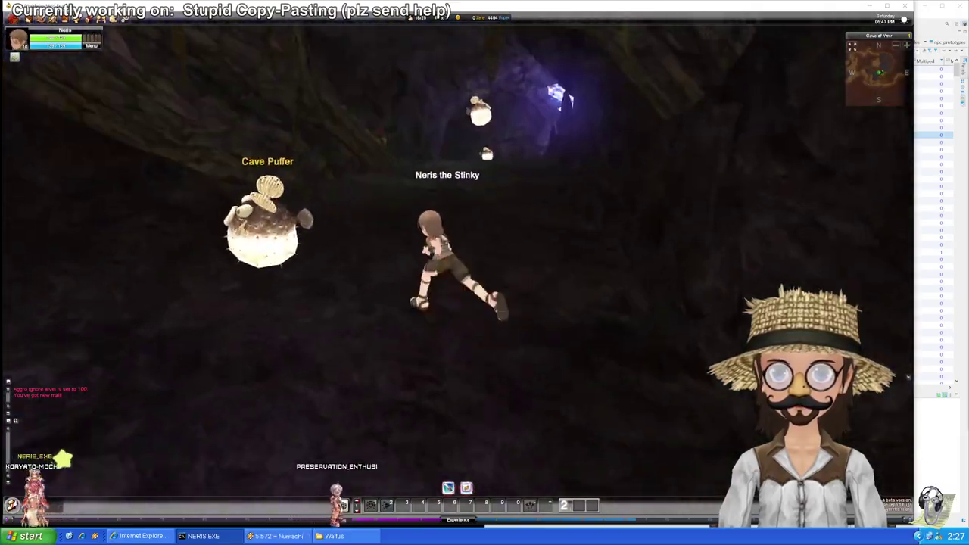
pyautogui.press('w')
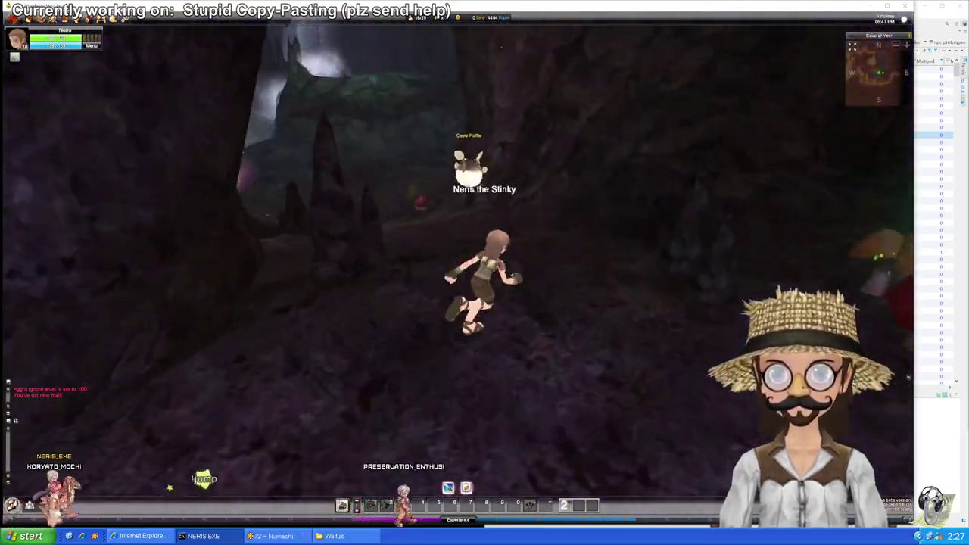
pyautogui.press('w')
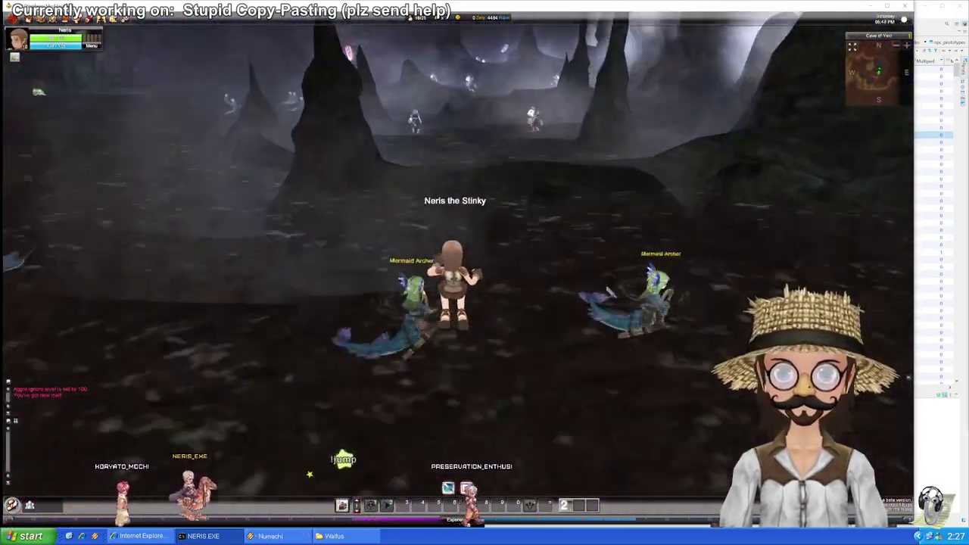
# Step: Target a Mermaid Archer and swim around it to compare its body size with the character's
pyautogui.click(608, 289)
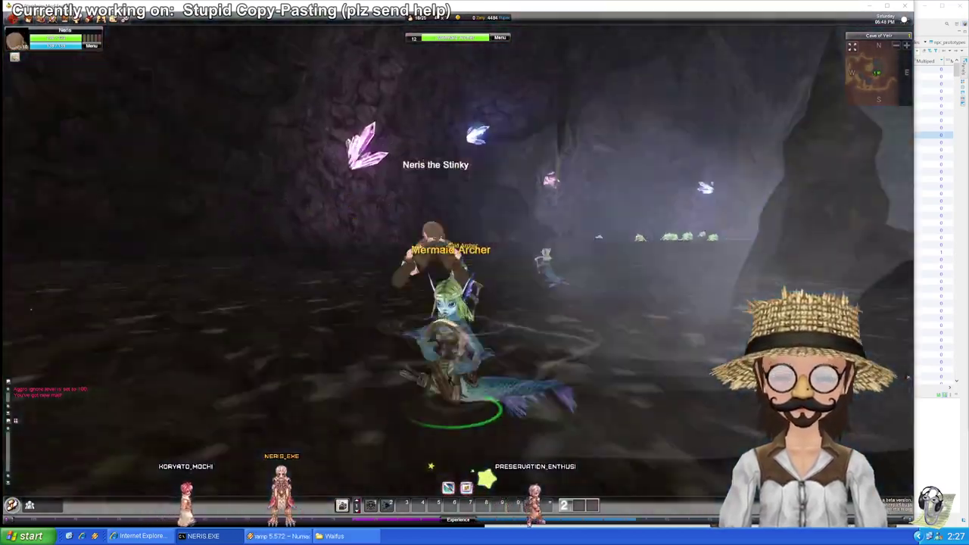
pyautogui.press('w')
pyautogui.press('w')
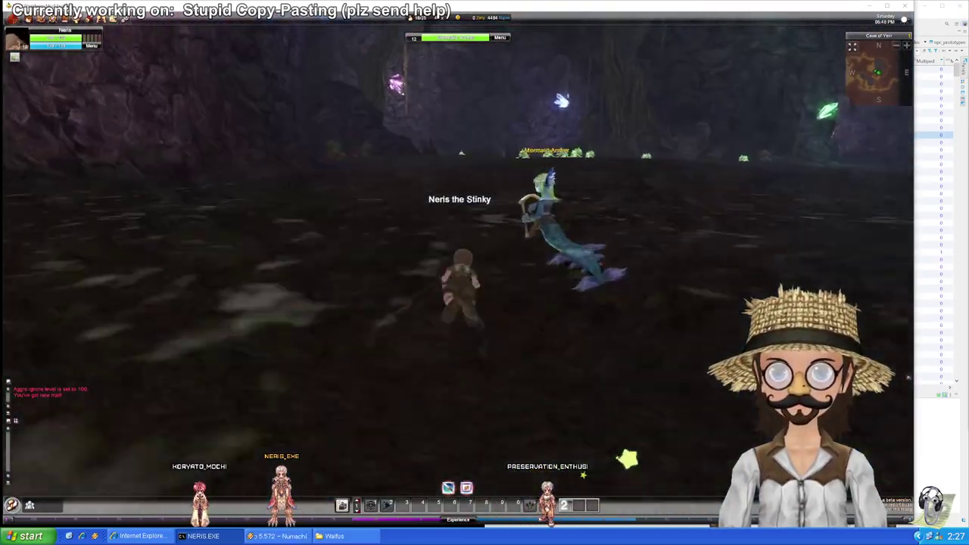
pyautogui.press('w')
pyautogui.press('w')
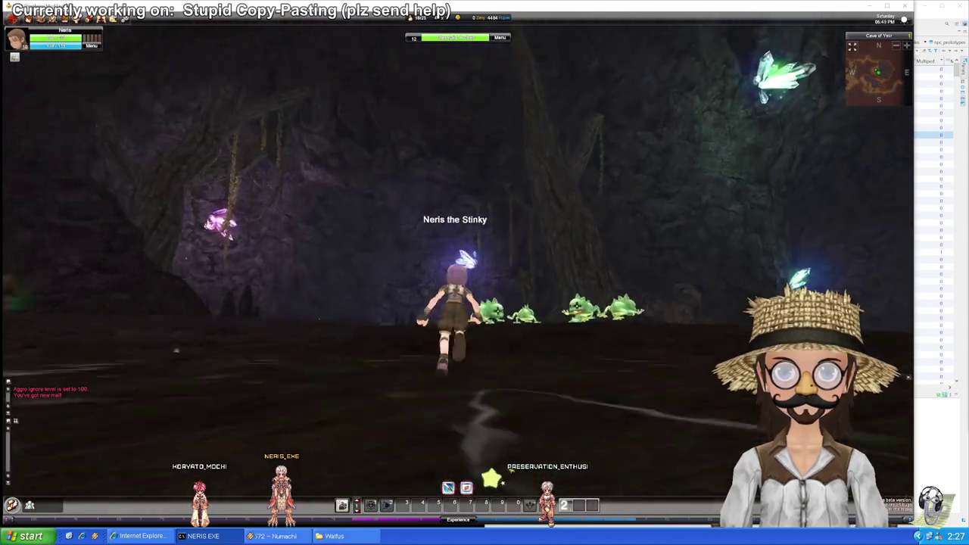
# Step: Target a Rodha Frog on the cave shore and stand beside it to compare its size with the character's
pyautogui.click(567, 272)
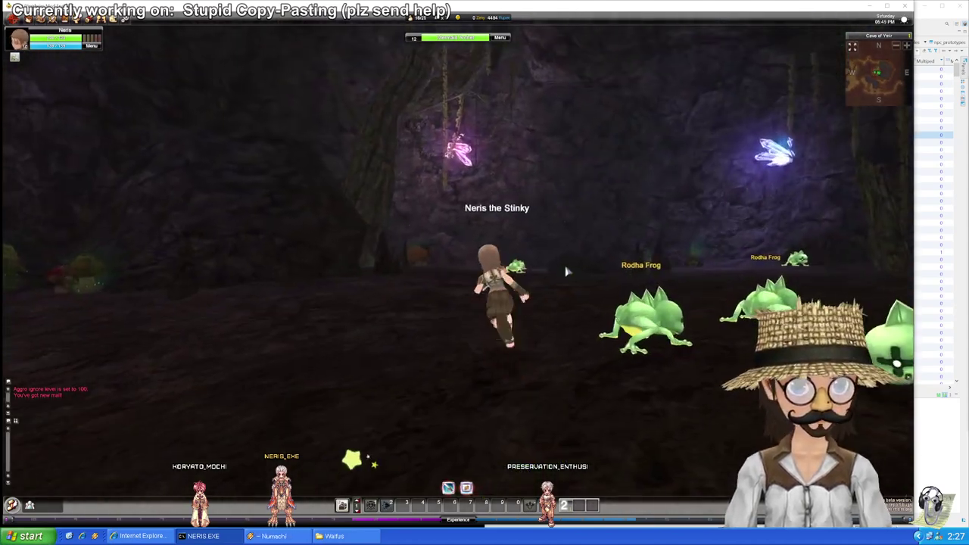
pyautogui.press('w')
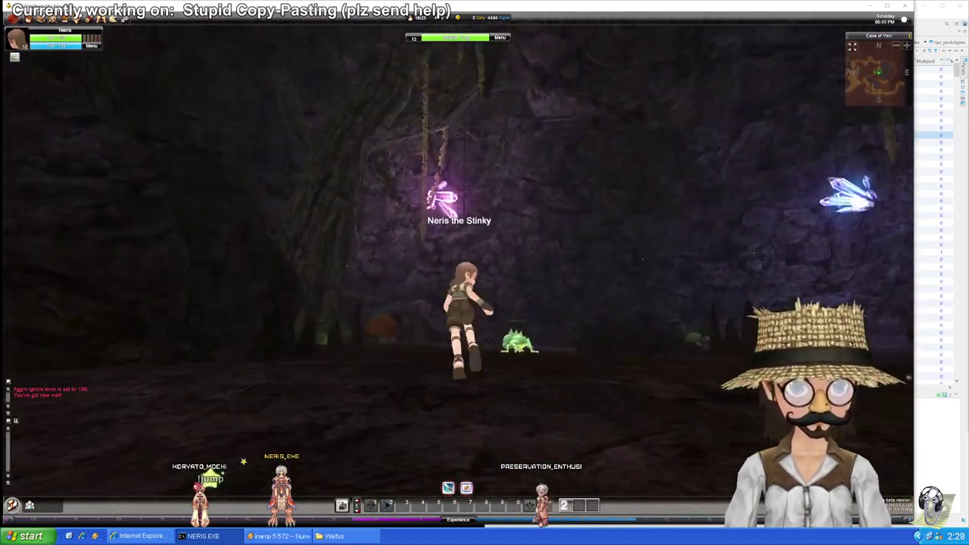
pyautogui.press('d')
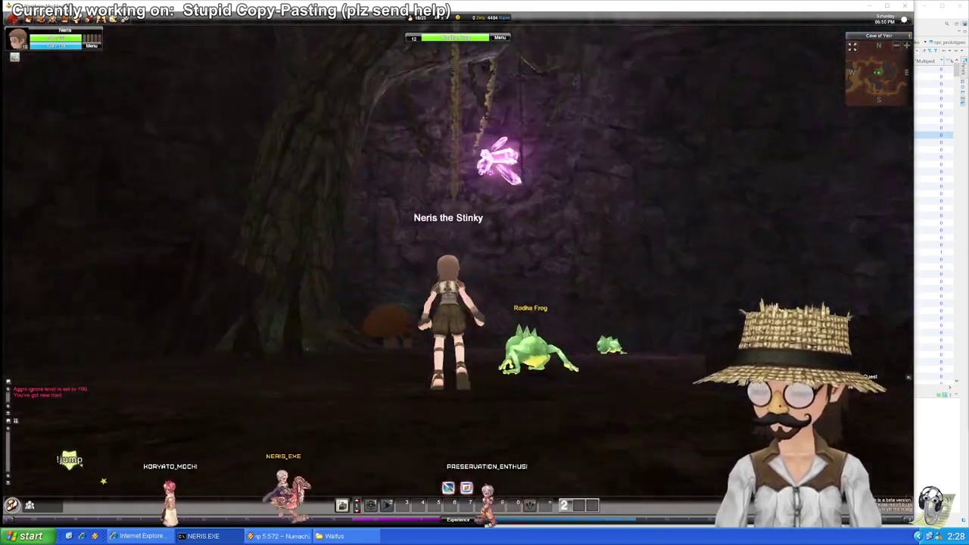
pyautogui.press('w')
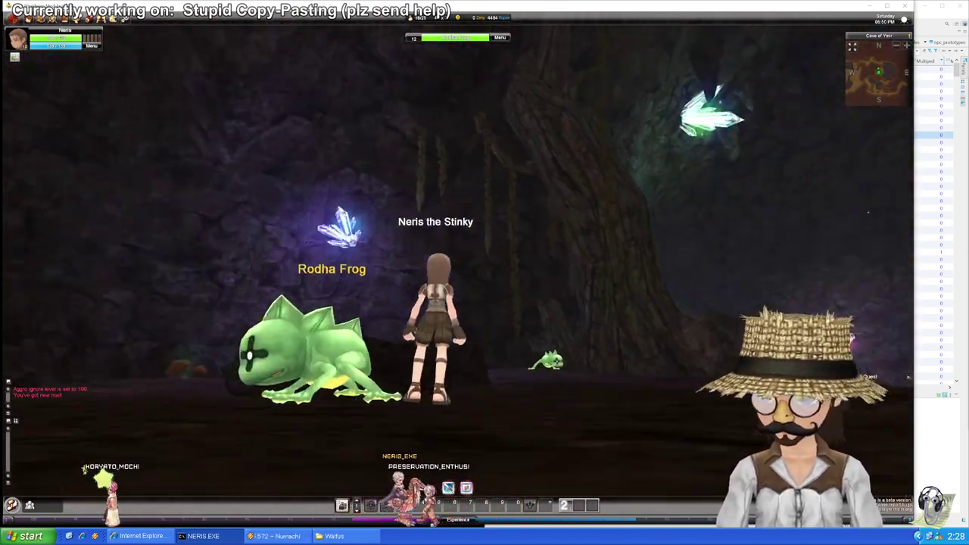
pyautogui.press('d')
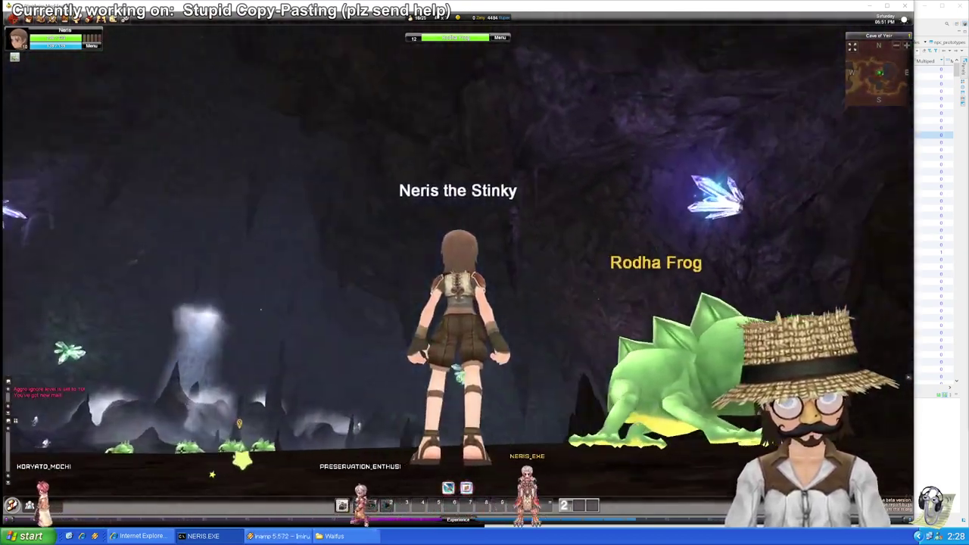
pyautogui.press('d')
pyautogui.press('a')
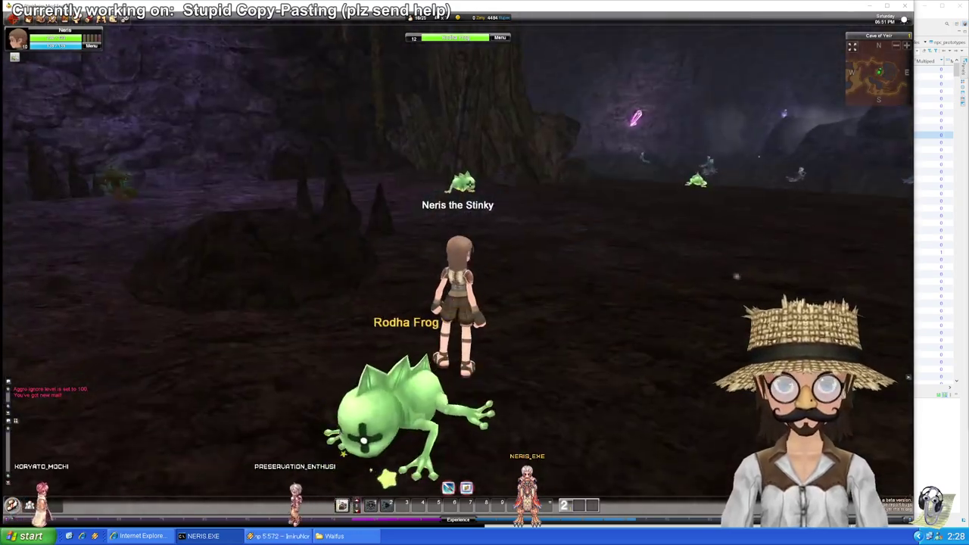
# Step: Run through the group of Rodha Frogs and view them at ground level alongside the character
pyautogui.press('w')
pyautogui.press('a')
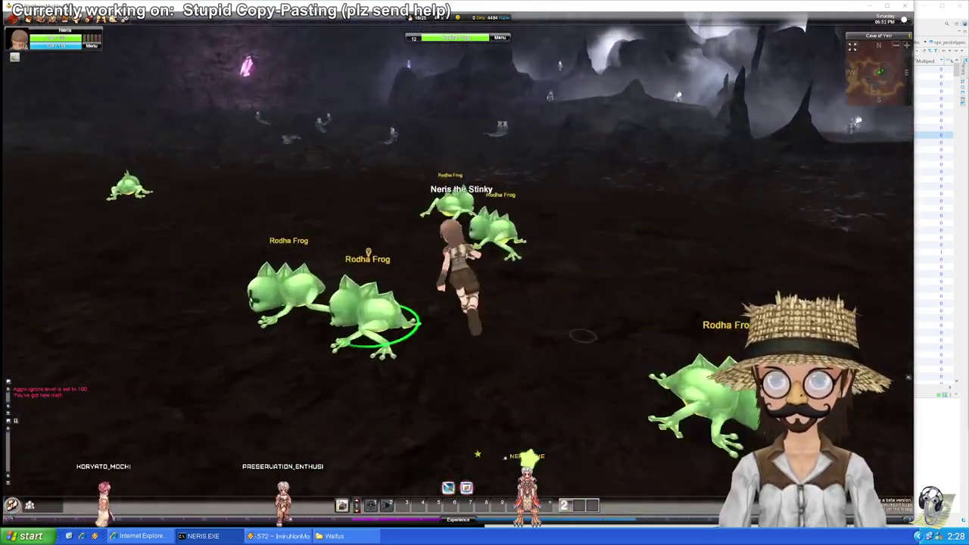
pyautogui.press('d')
pyautogui.press('d')
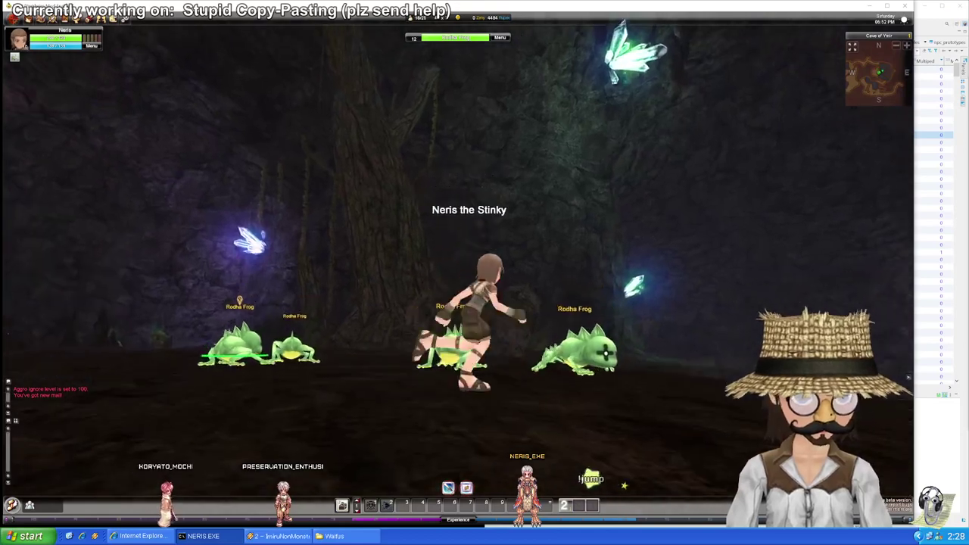
pyautogui.press('d')
pyautogui.press('a')
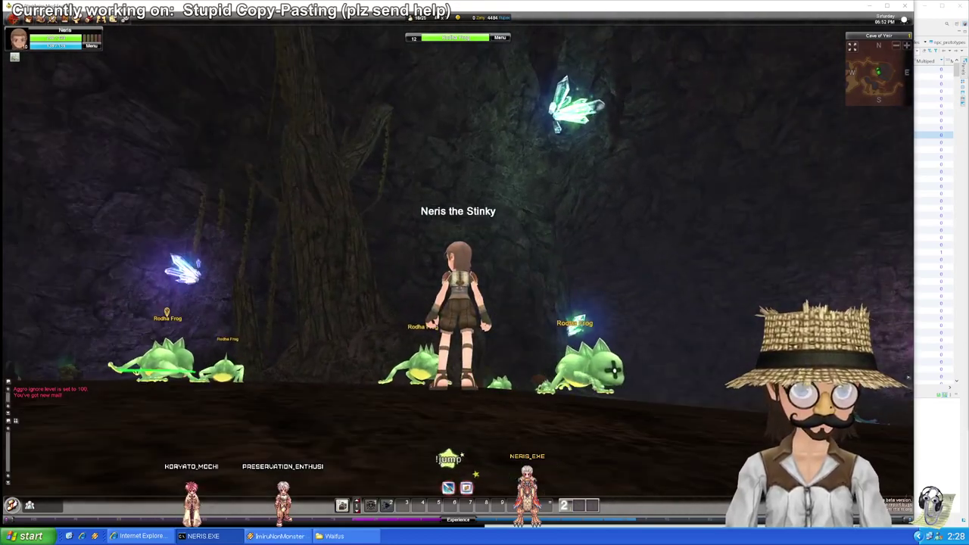
# Step: Circle the scattered Rodha Frogs and examine their body size from different distances and angles
pyautogui.moveTo(629, 372); pyautogui.dragTo(522, 413)
pyautogui.press('w')
pyautogui.press('d')
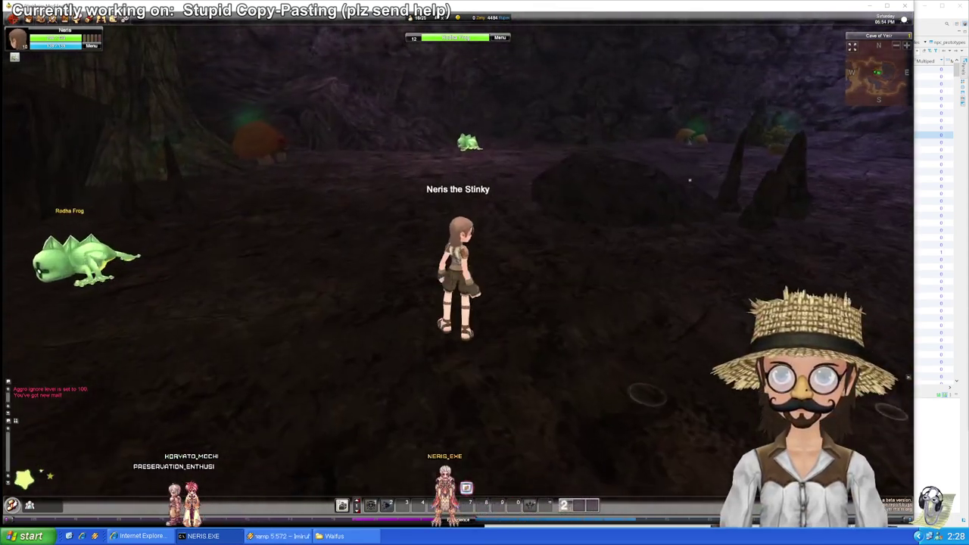
pyautogui.press('w')
pyautogui.press('a')
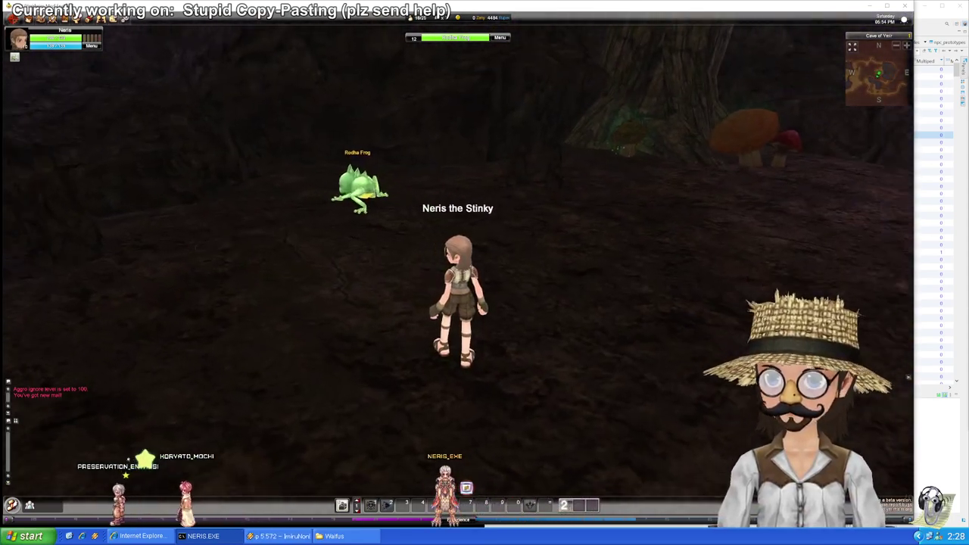
pyautogui.press('d')
pyautogui.press('d')
pyautogui.press('w')
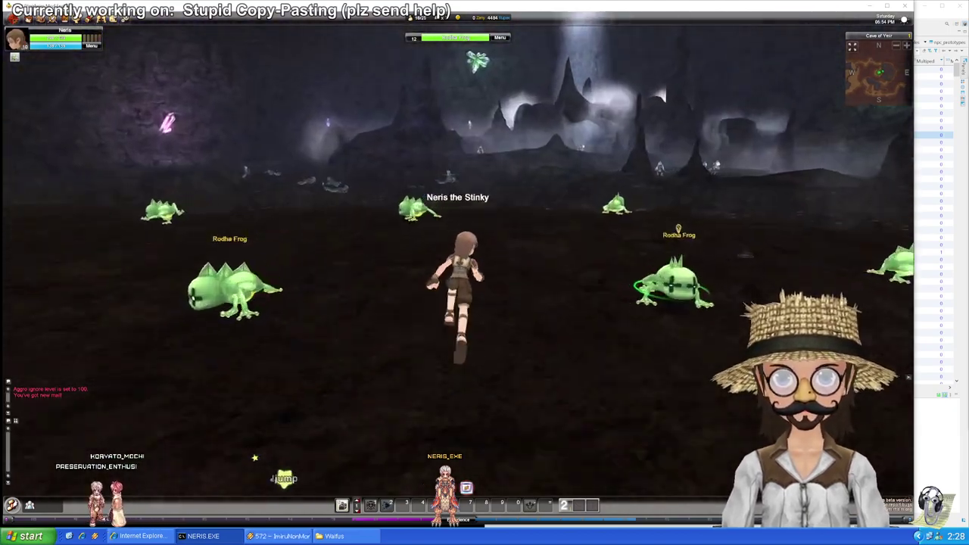
pyautogui.press('d')
pyautogui.press('a')
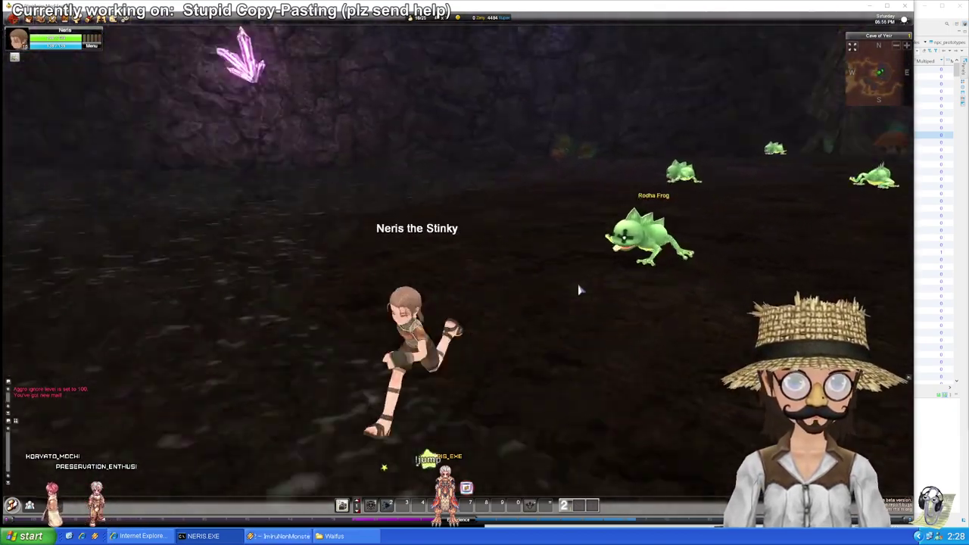
# Step: Run among the Rodha Frogs on the cave floor and examine their body height and width beside the character
pyautogui.press('d')
pyautogui.press('w')
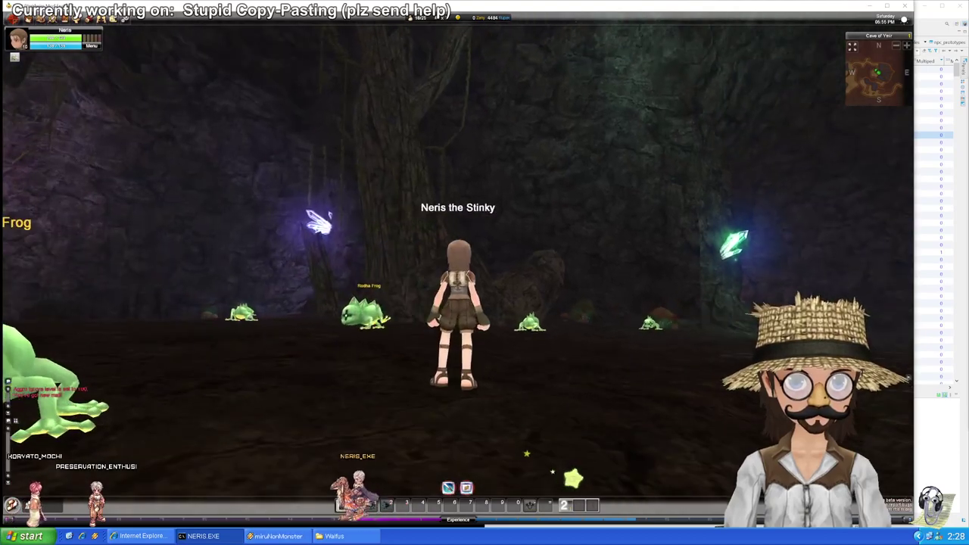
pyautogui.press('d')
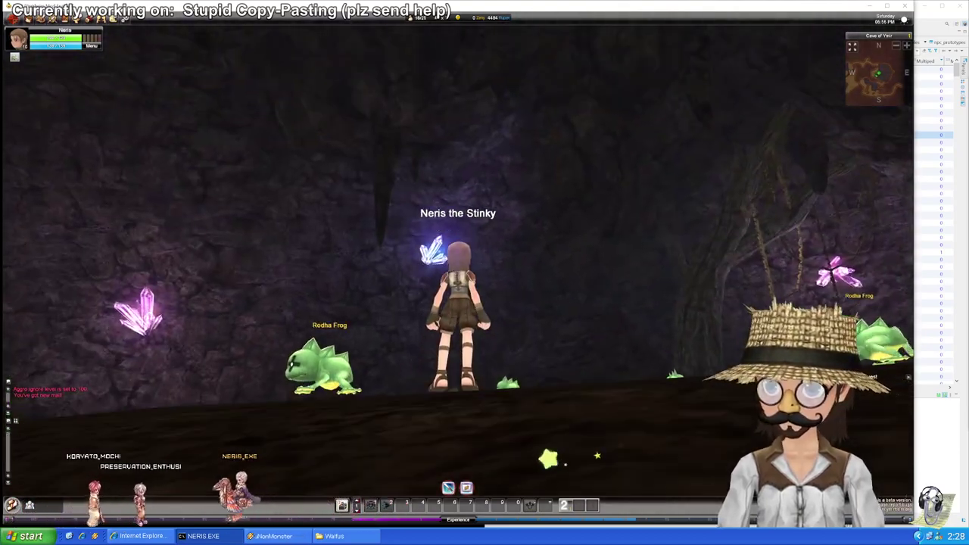
pyautogui.press('a')
pyautogui.press('w')
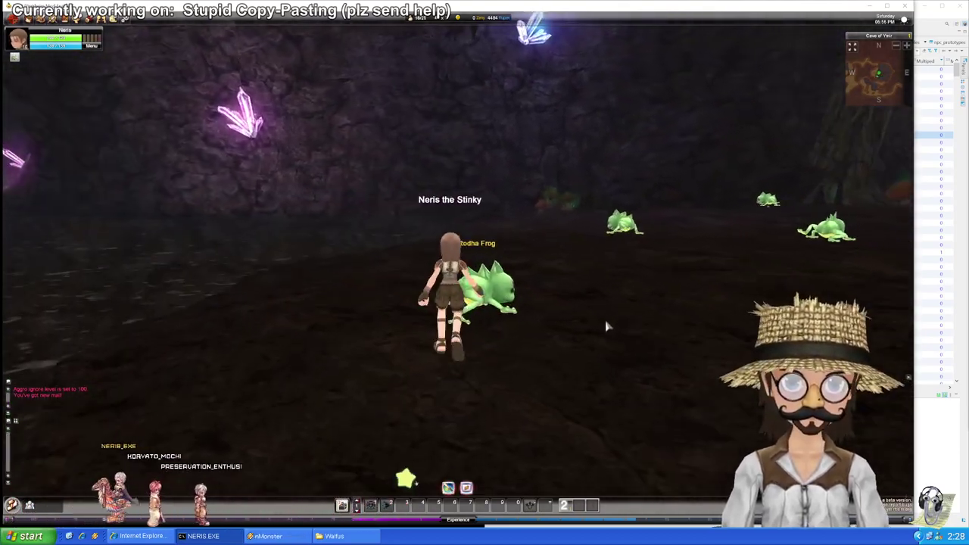
pyautogui.click(516, 309)
pyautogui.press('s')
pyautogui.click(638, 392)
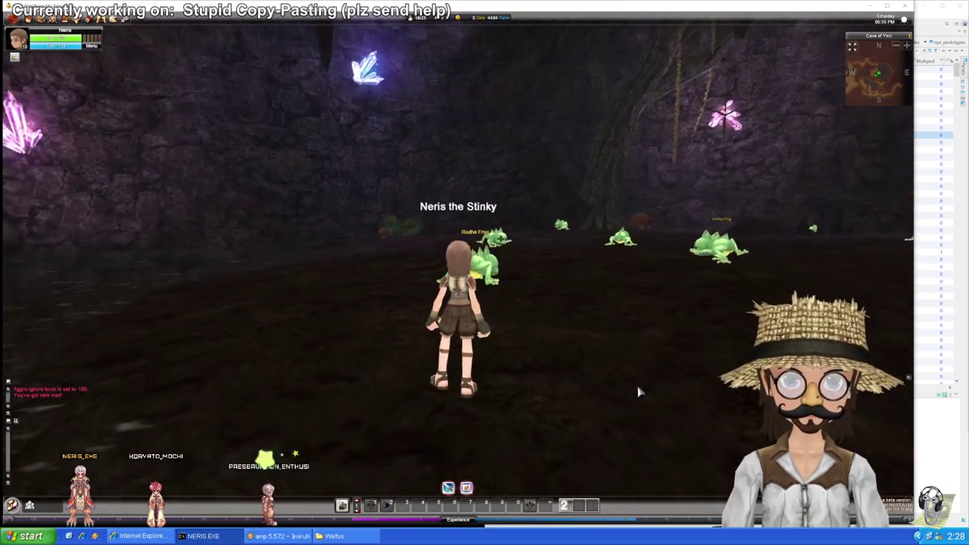
pyautogui.click(929, 22)
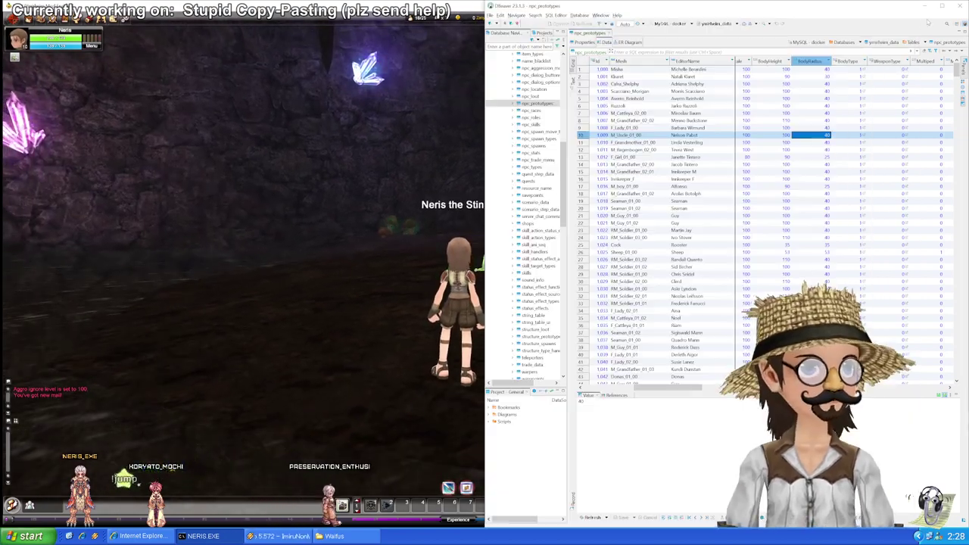
pyautogui.hotkey('alt', 'Tab')
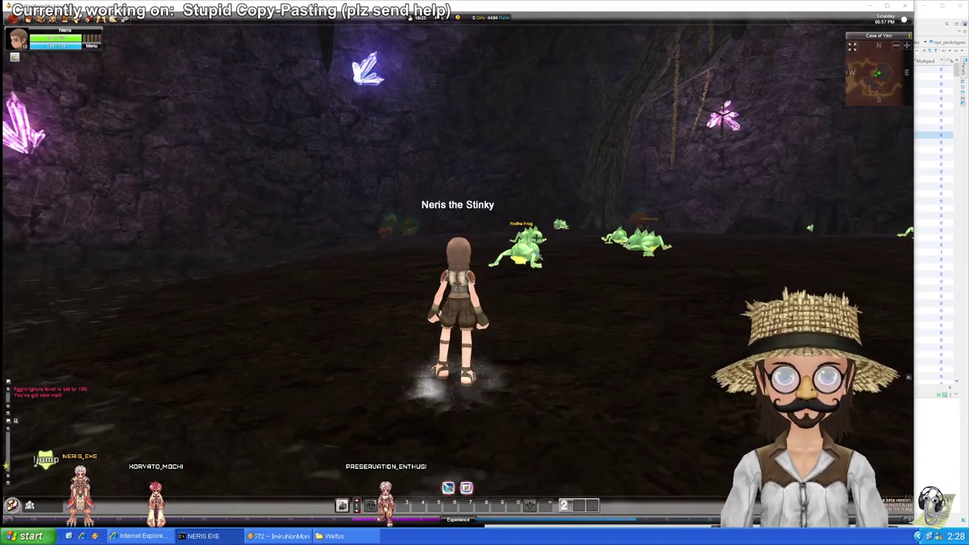
# Step: Switch to DBeaver and filter the npc_prototypes rows to EditorName values matching %rodha%
pyautogui.hotkey('alt', 'Tab')
pyautogui.scroll(-1, 766, 206)
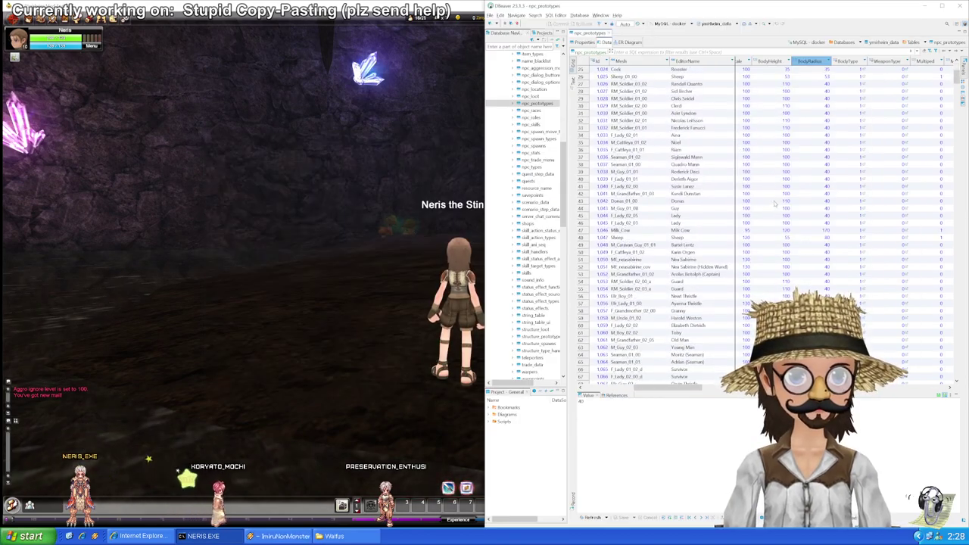
pyautogui.scroll(1, 772, 202)
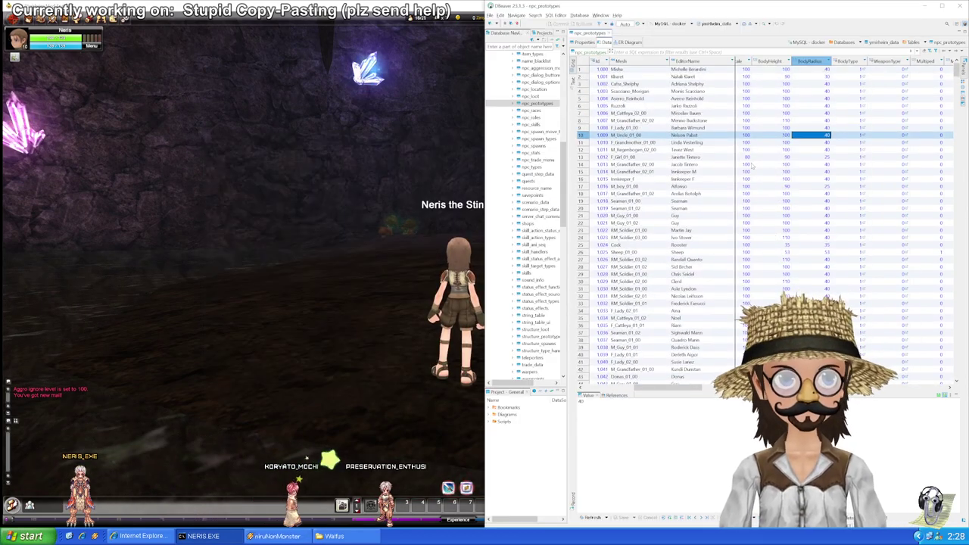
pyautogui.doubleClick(693, 218)
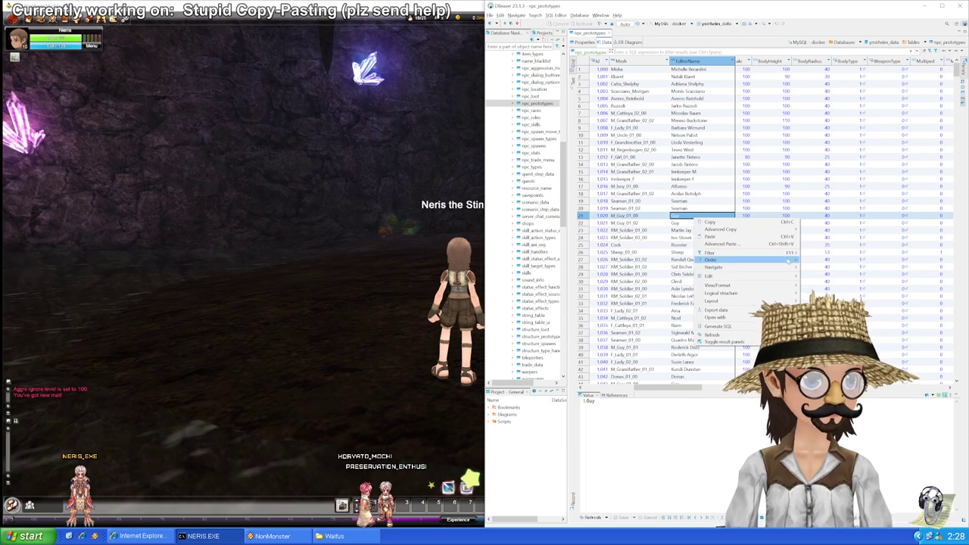
pyautogui.click(918, 301)
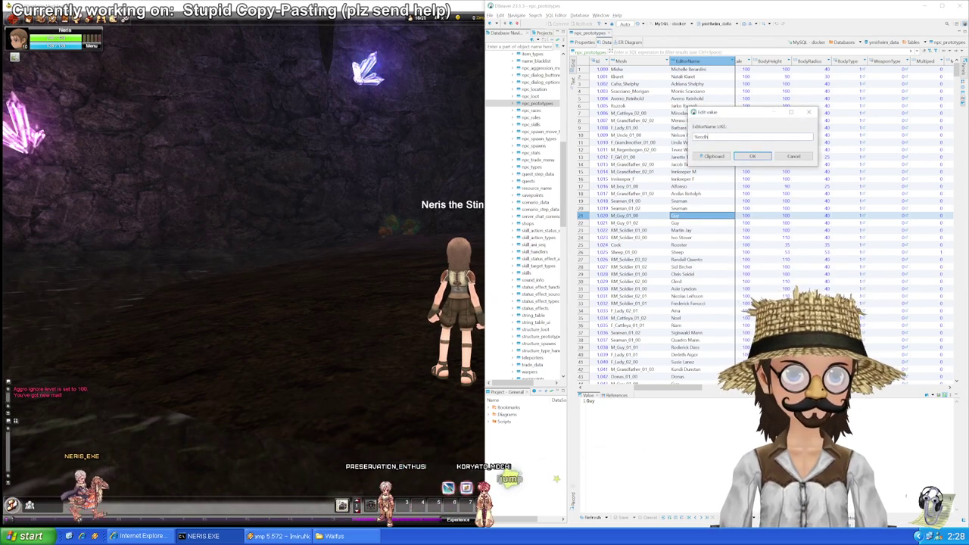
pyautogui.press('Return')
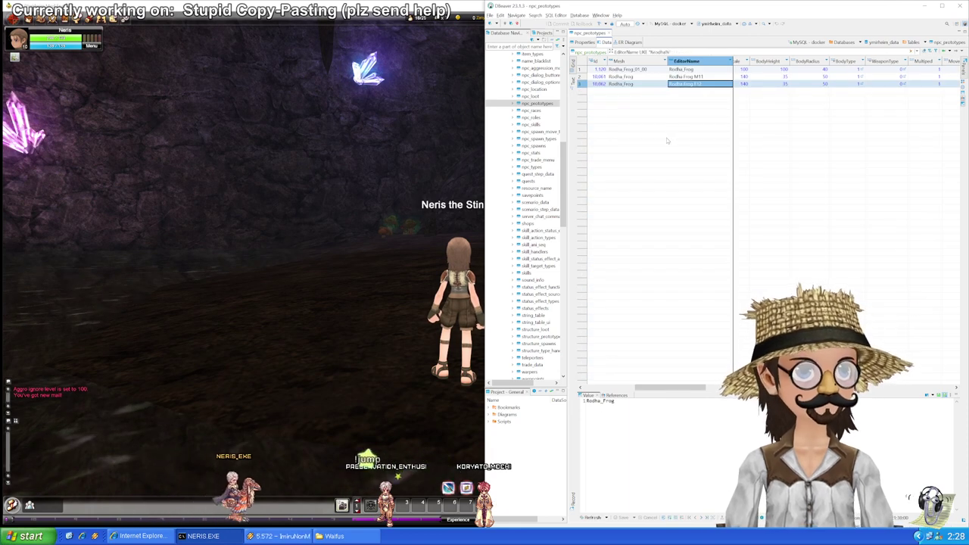
# Step: Set BodyHeight to 32 for the Rodha Frog M11 and F12 rows and save the table
pyautogui.click(820, 77)
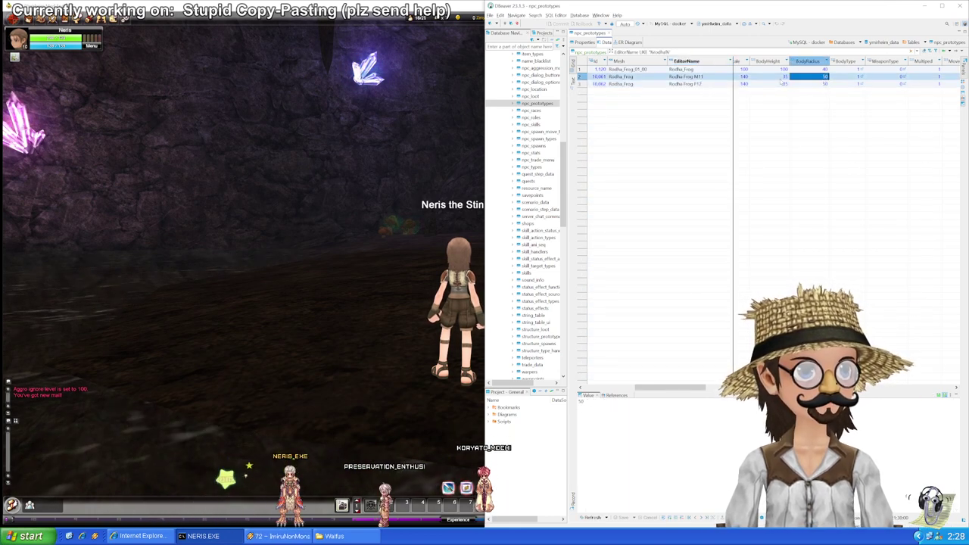
pyautogui.press('Left')
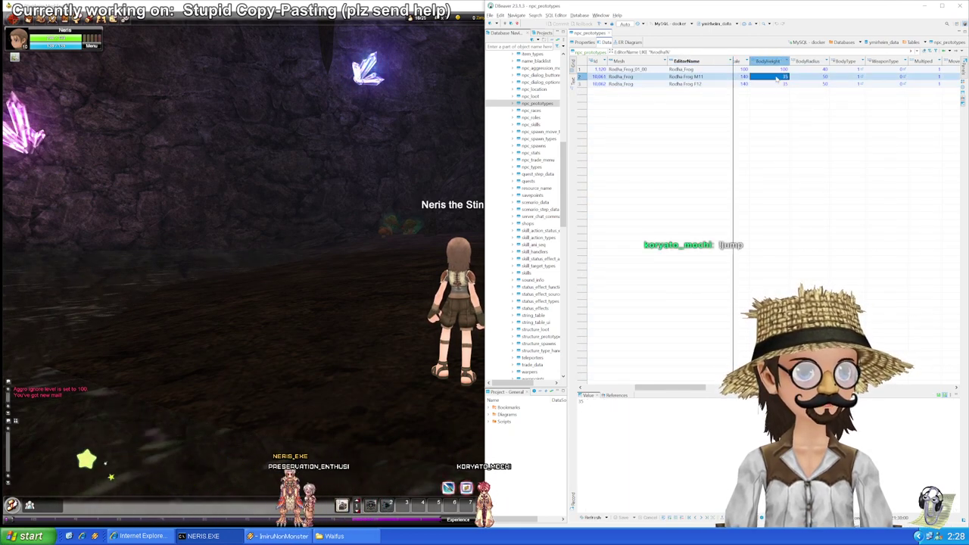
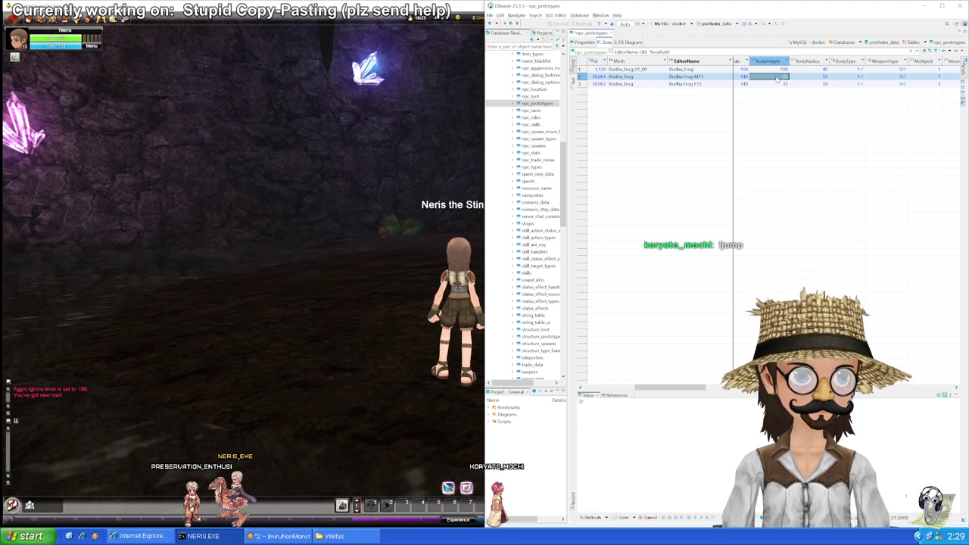
pyautogui.write('32')
pyautogui.press('Down')
pyautogui.write('32')
pyautogui.press('Right')
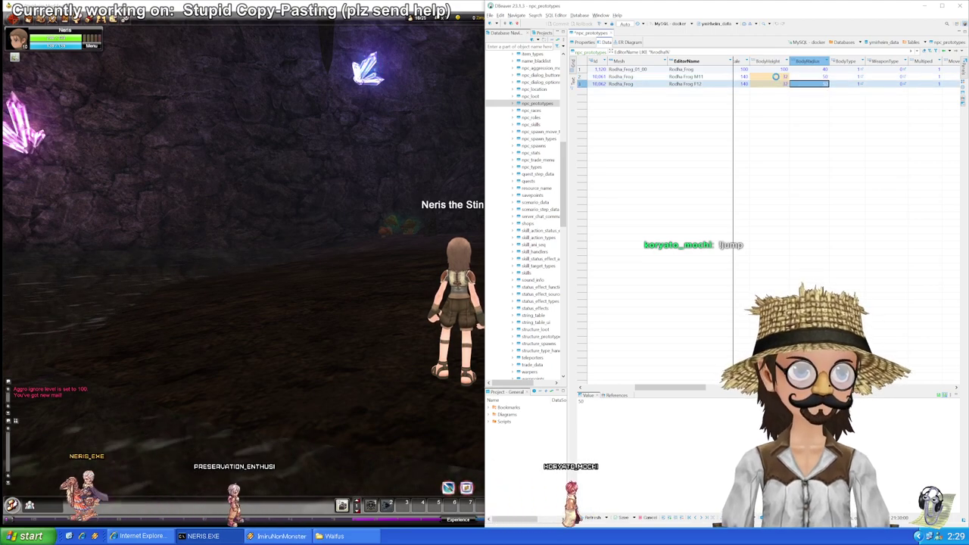
pyautogui.hotkey('ctrl', 's')
pyautogui.press('Up')
pyautogui.press('Left')
# Step: Switch back to the game client and quit the game, confirming the exit
pyautogui.hotkey('alt', 'Tab')
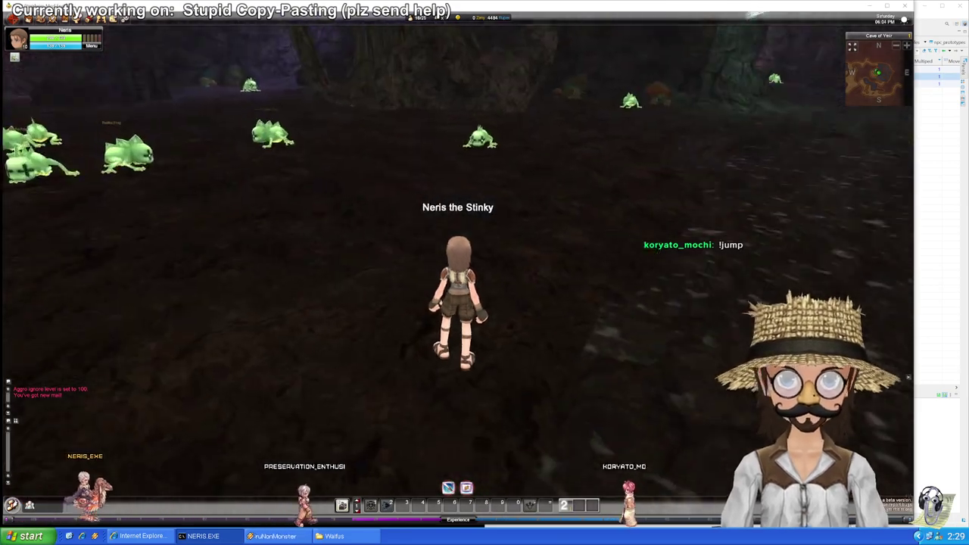
pyautogui.press('Escape')
pyautogui.click(457, 303)
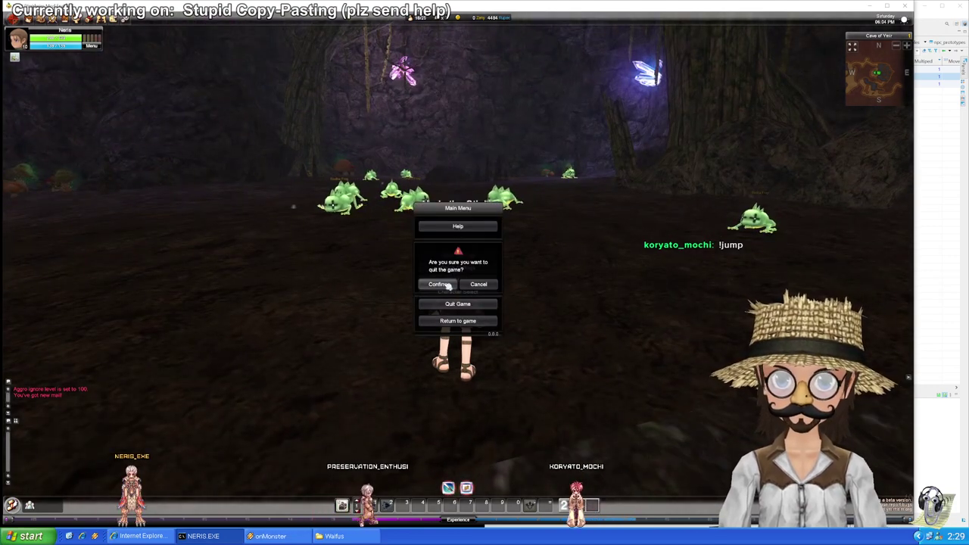
pyautogui.click(438, 282)
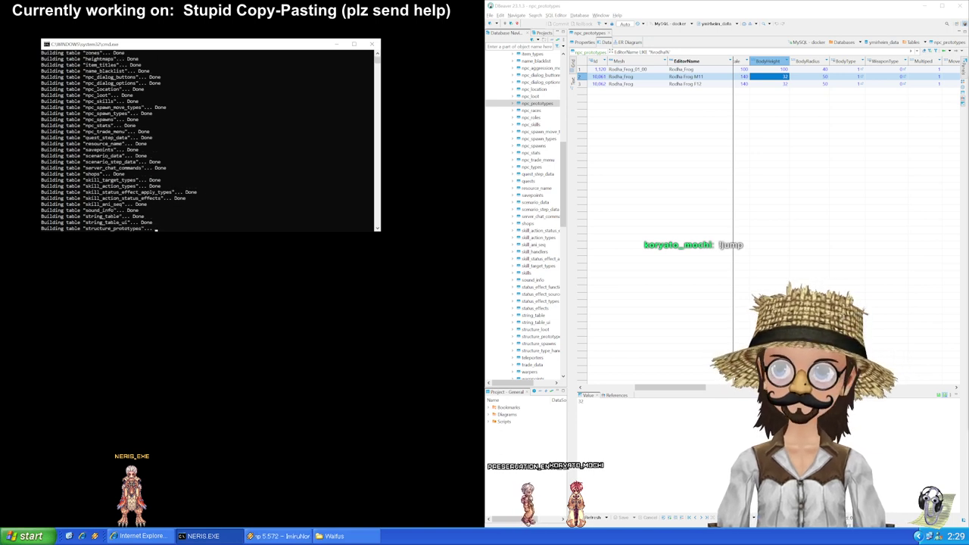
# Step: Run the game data table and data pack builds, and relaunch the game client to its login screen
pyautogui.press('Return')
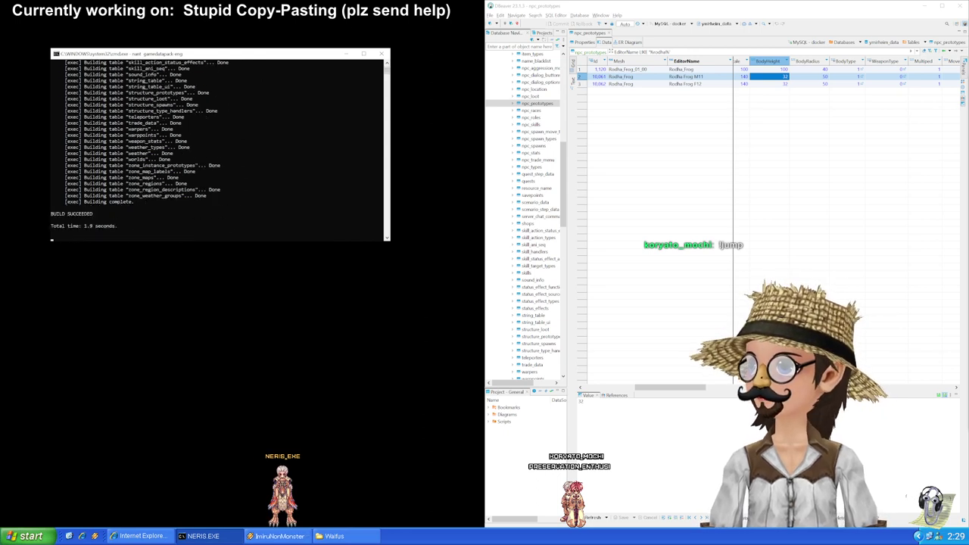
pyautogui.press('Return')
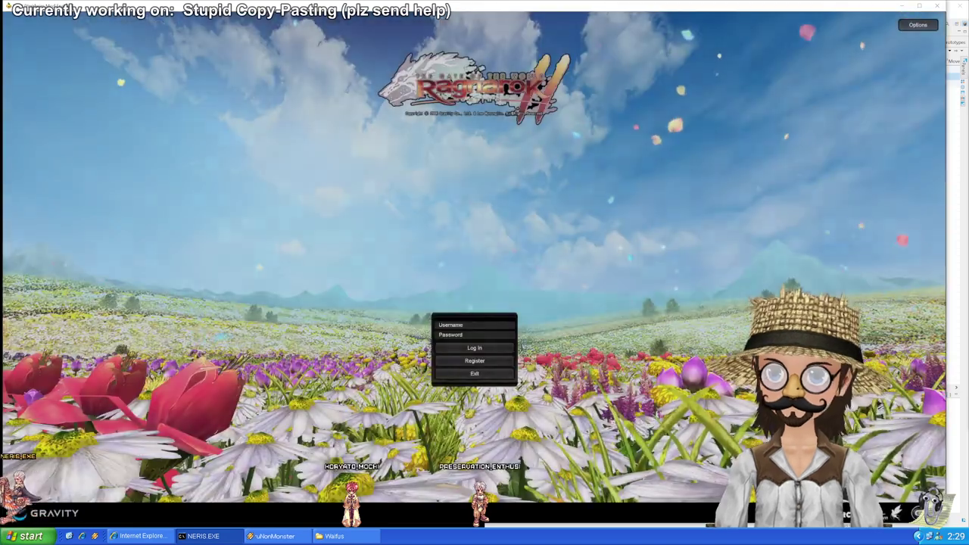
# Step: Enter the account username on the game's login form
pyautogui.click(499, 330)
pyautogui.write('a')
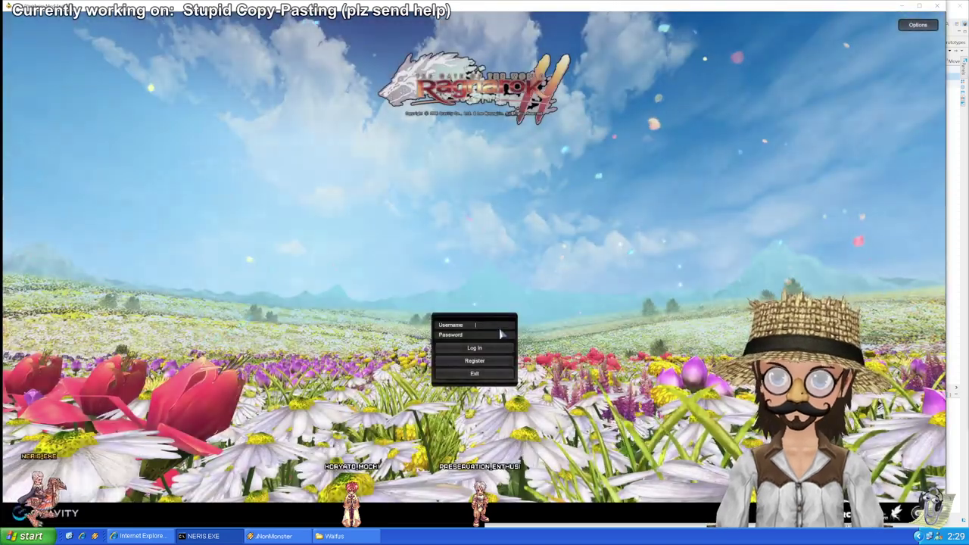
# Step: Log in by entering the account password, and enter the game world with the character
pyautogui.press('Tab')
pyautogui.write('a')
pyautogui.press('Return')
pyautogui.press('Return')
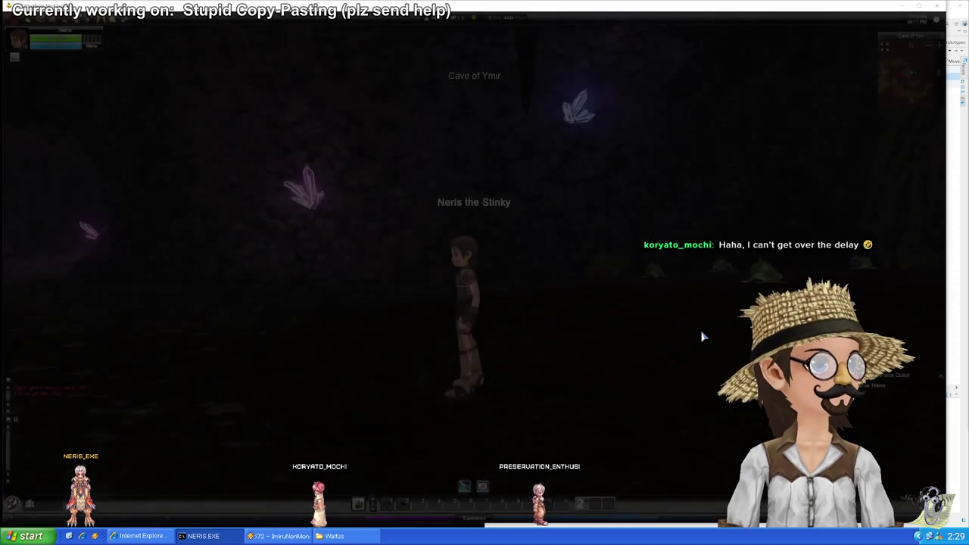
# Step: Run the character through the Cave of Ymir, past the Rodha Frogs, to the misty area with the mermen
pyautogui.rightClick(529, 230)
pyautogui.press('w')
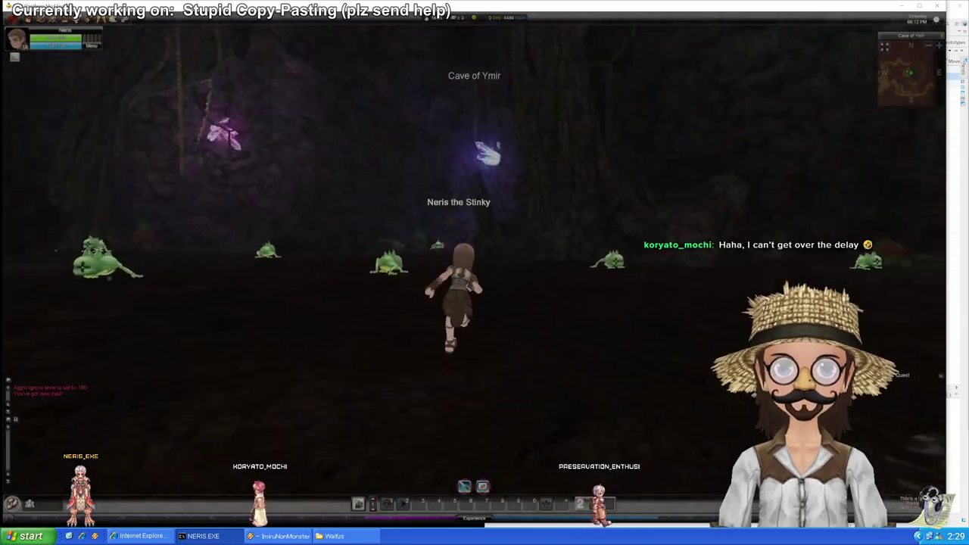
pyautogui.press('w')
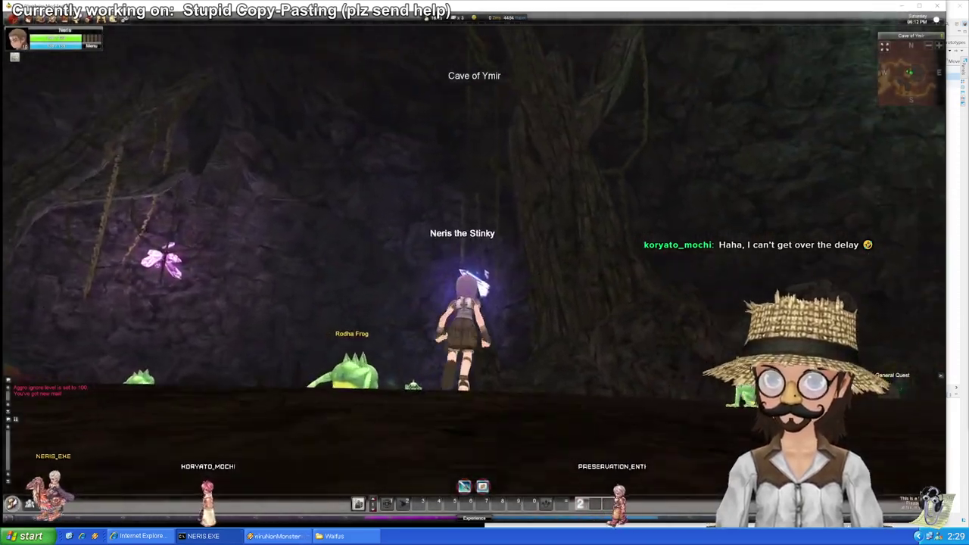
pyautogui.press('w')
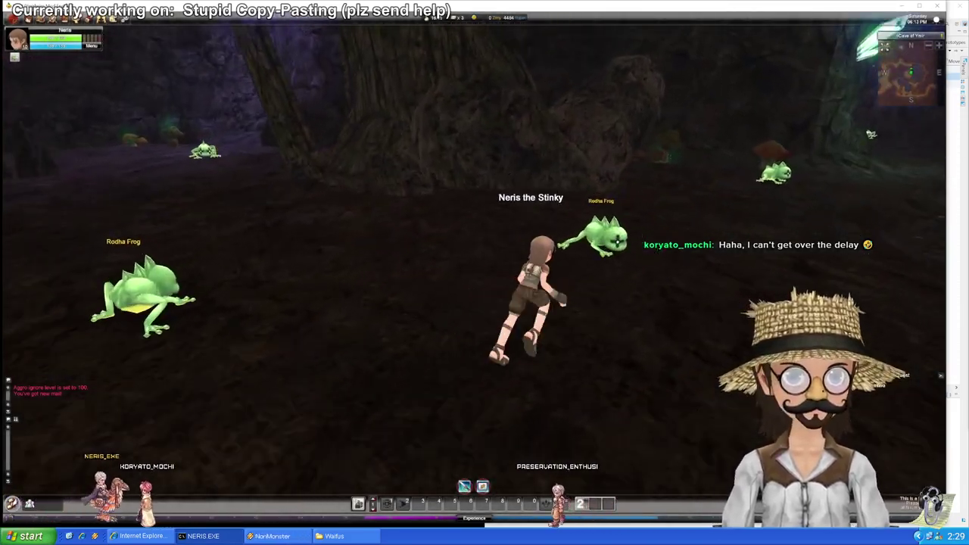
pyautogui.press('d')
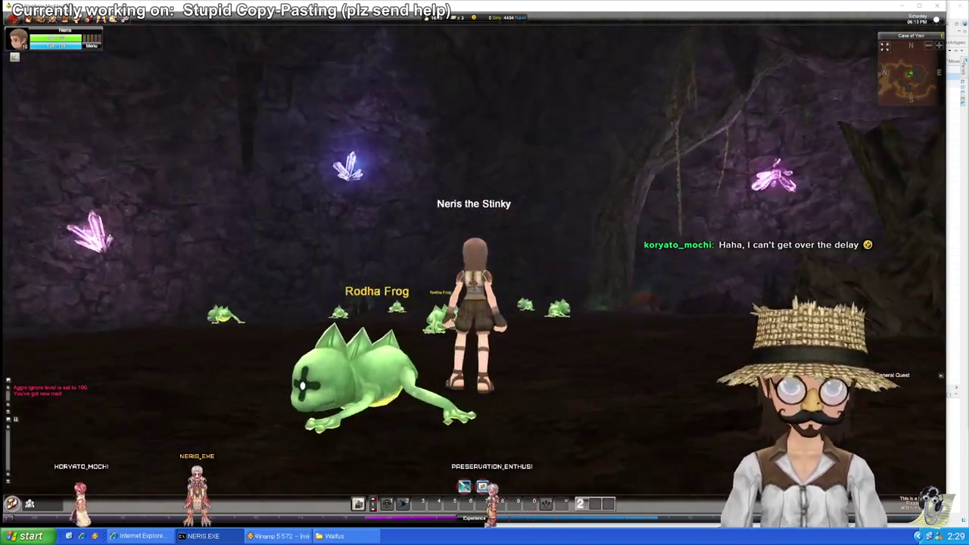
pyautogui.press('w')
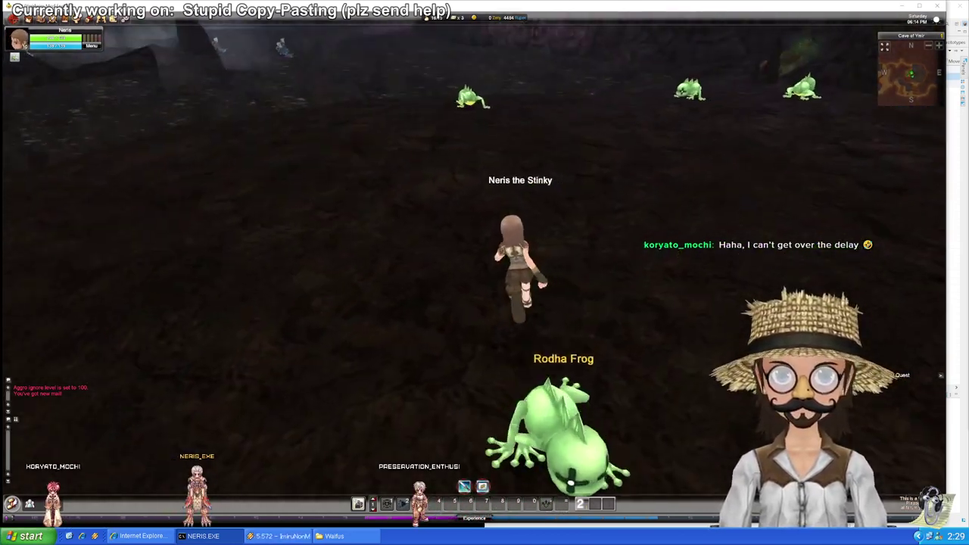
pyautogui.click(492, 149)
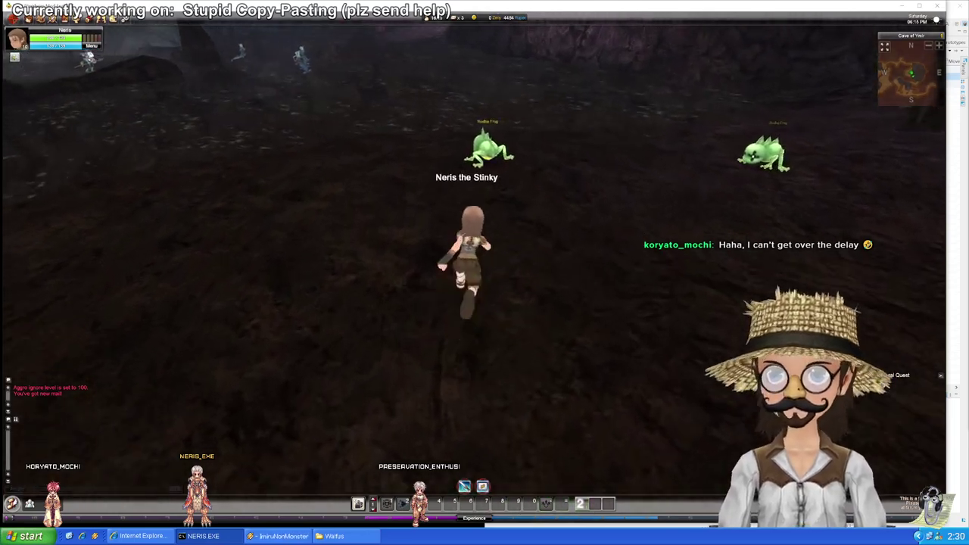
pyautogui.press('w')
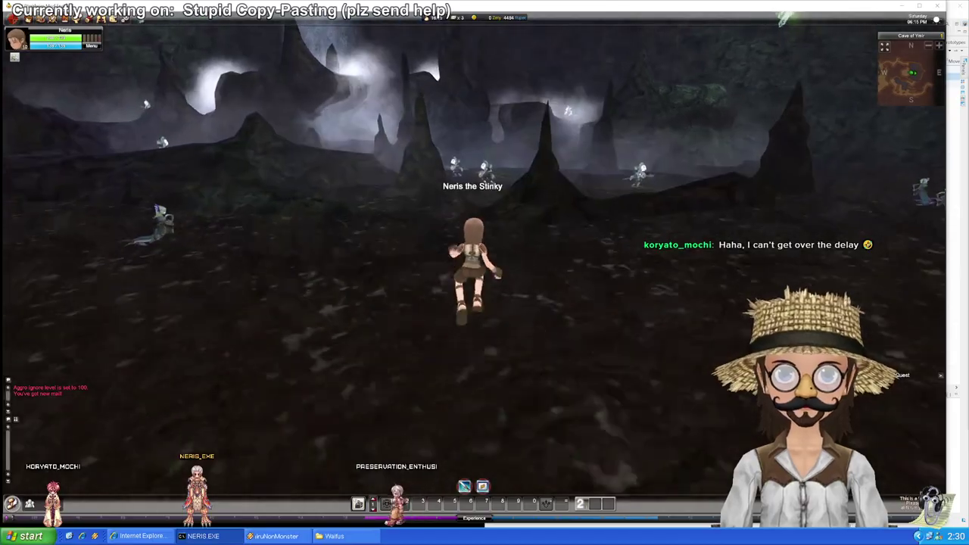
# Step: Target a Straggled Merman and run across the rocky ground among the other mermen to the ledge facing the crystals
pyautogui.press('Tab')
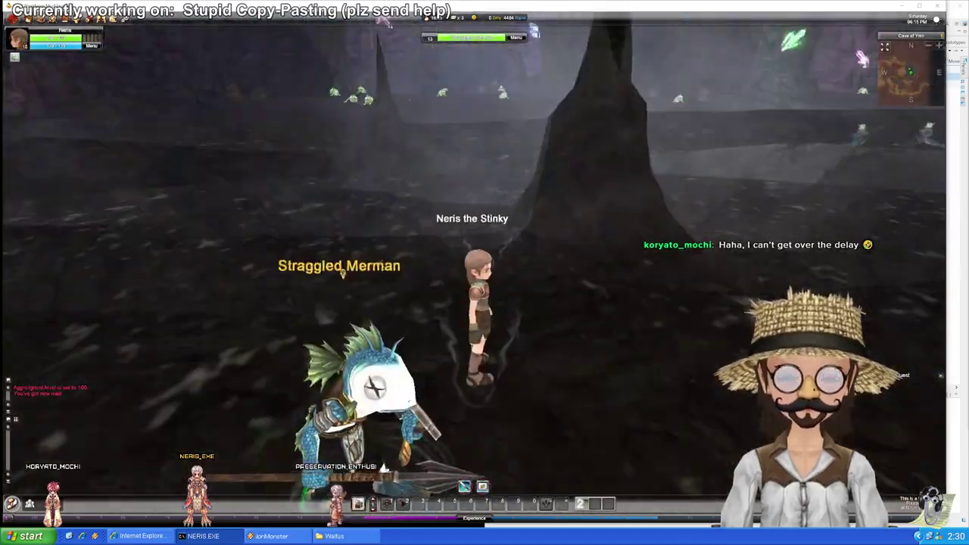
pyautogui.press('w')
pyautogui.press('w')
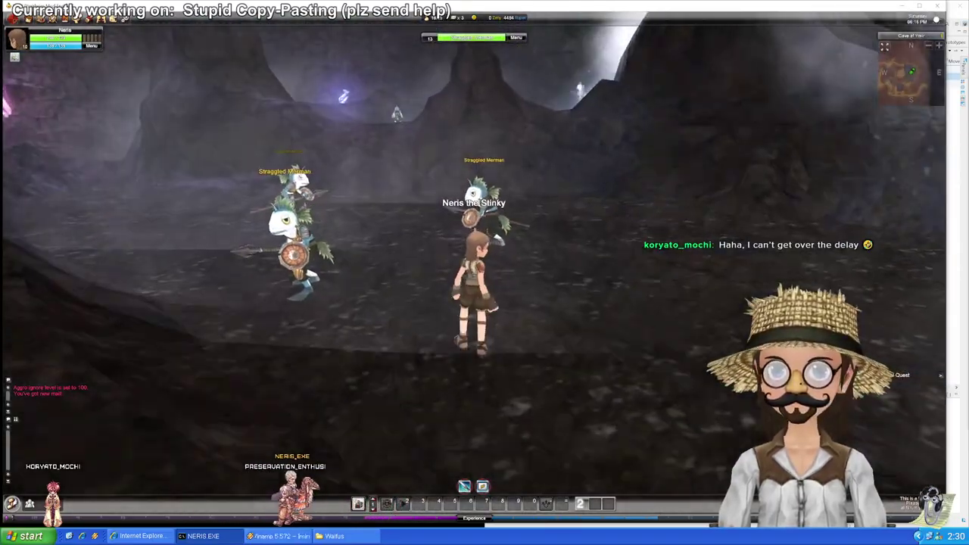
pyautogui.press('w')
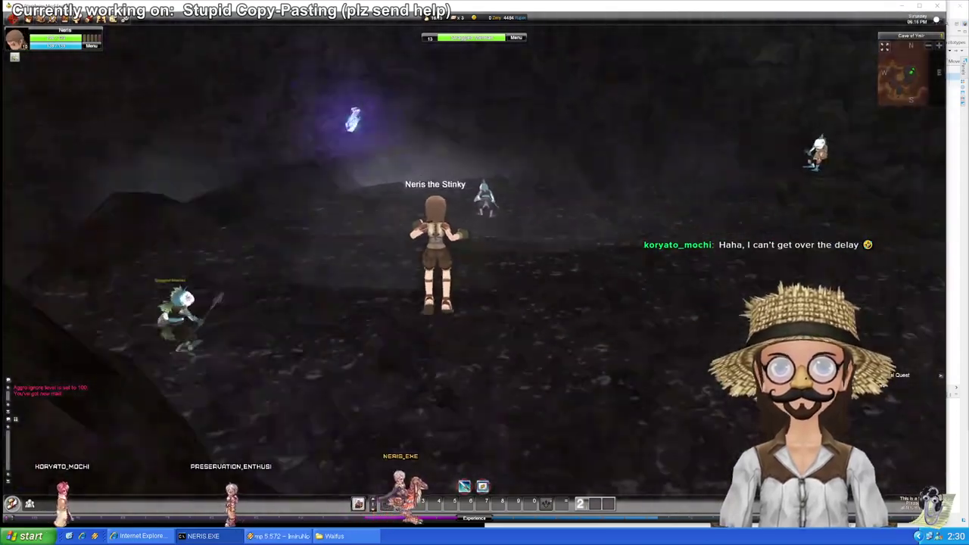
pyautogui.press('w')
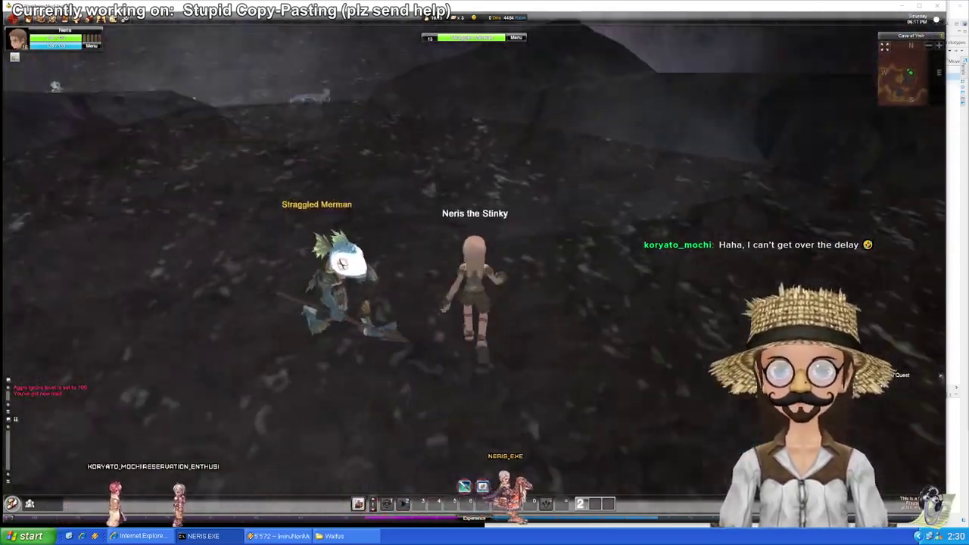
pyautogui.press('w')
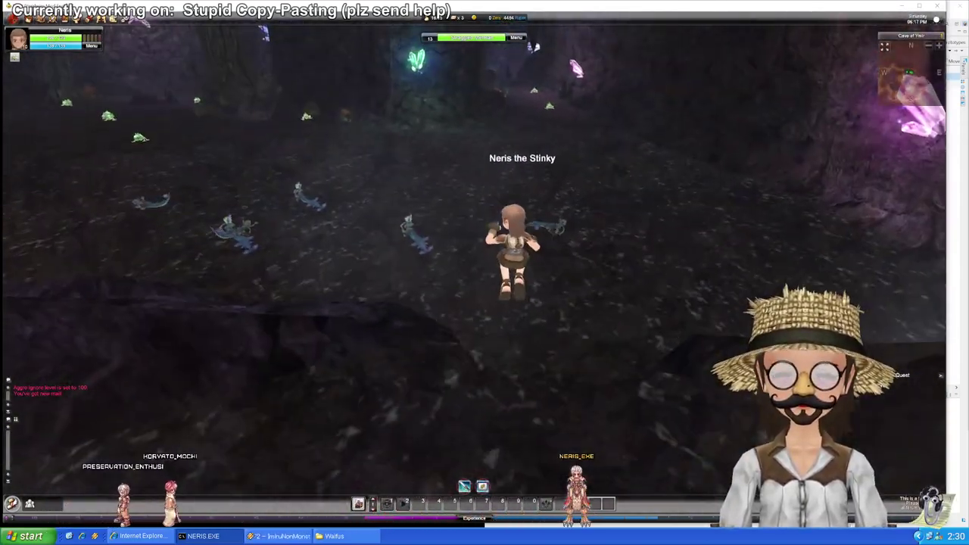
# Step: Cross the merman hollow below the ledge, run through the frog passage beside the mushrooms, and target a Rodha Frog
pyautogui.press('w')
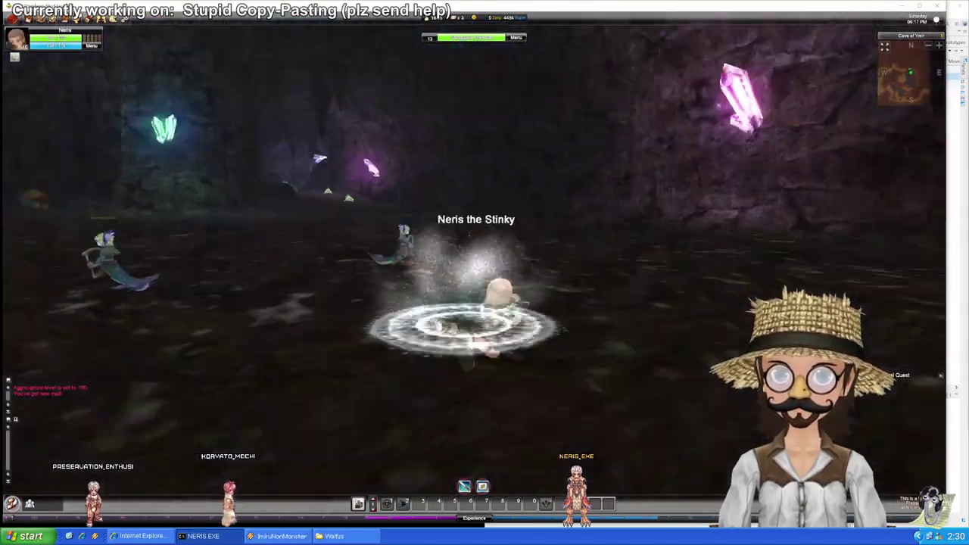
pyautogui.press('w')
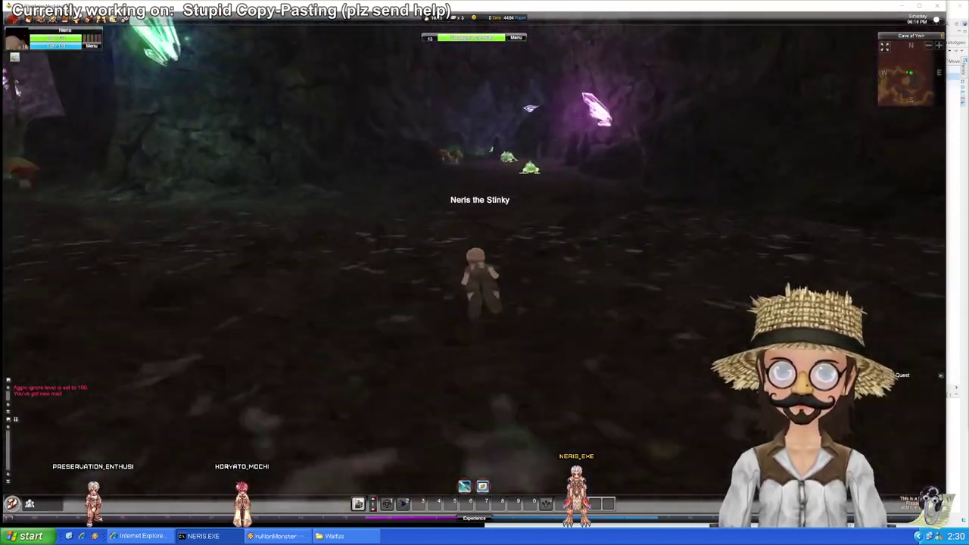
pyautogui.press('w')
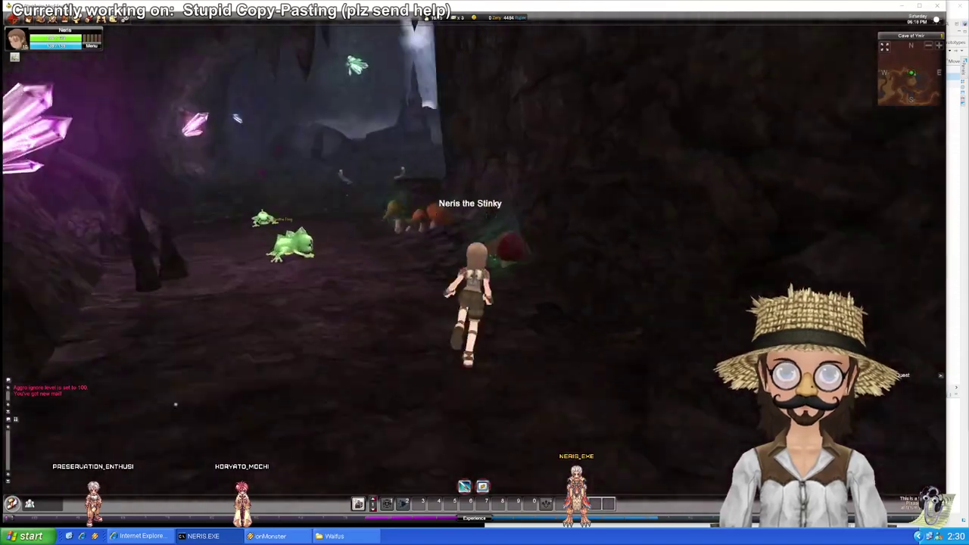
pyautogui.press('w')
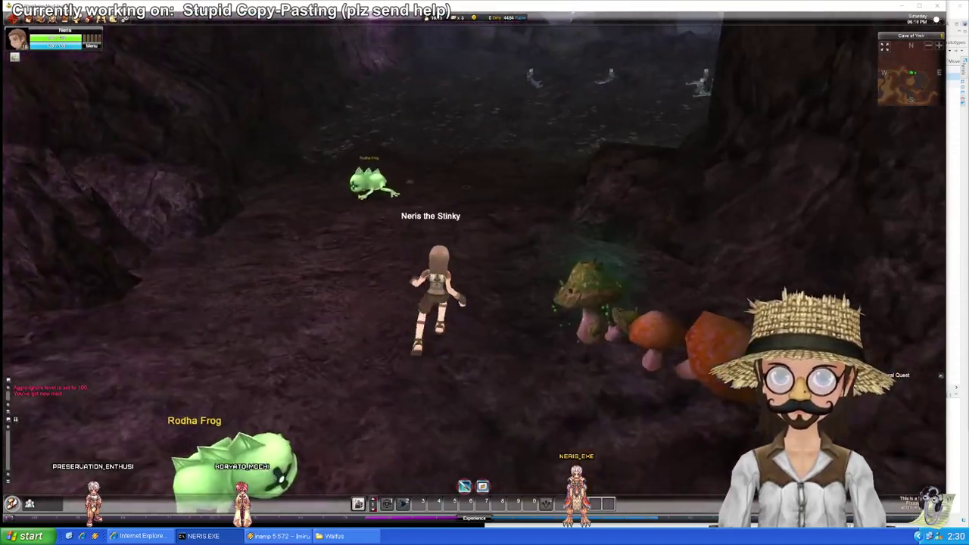
pyautogui.press('w')
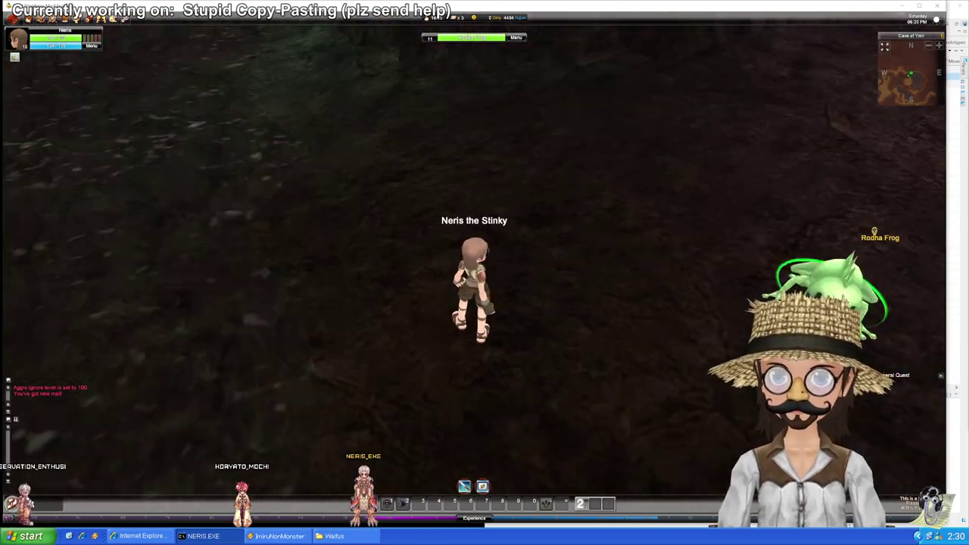
# Step: Turn back past the targeted Rodha Frog and run into the narrow tunnel beyond the purple crystal
pyautogui.press('w')
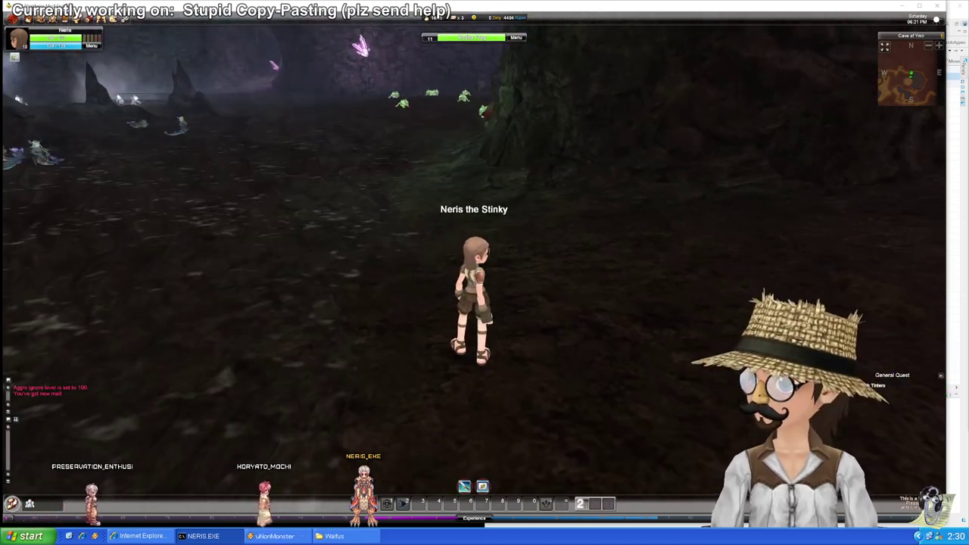
pyautogui.press('d')
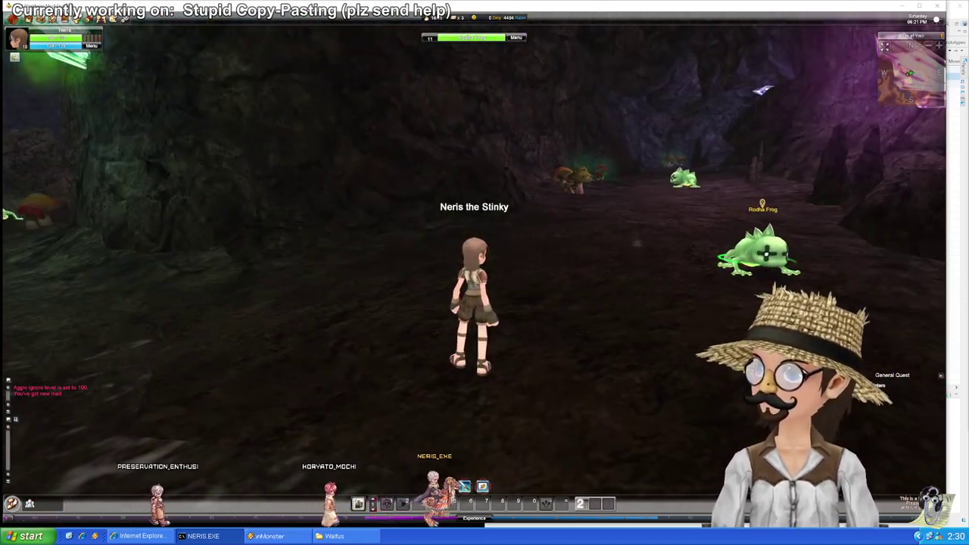
pyautogui.press('w')
pyautogui.press('d')
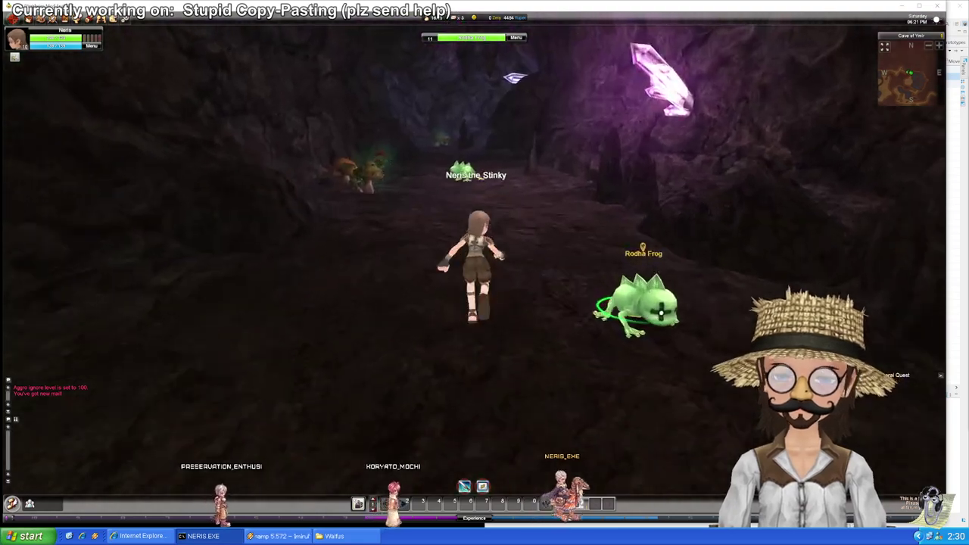
pyautogui.press('w')
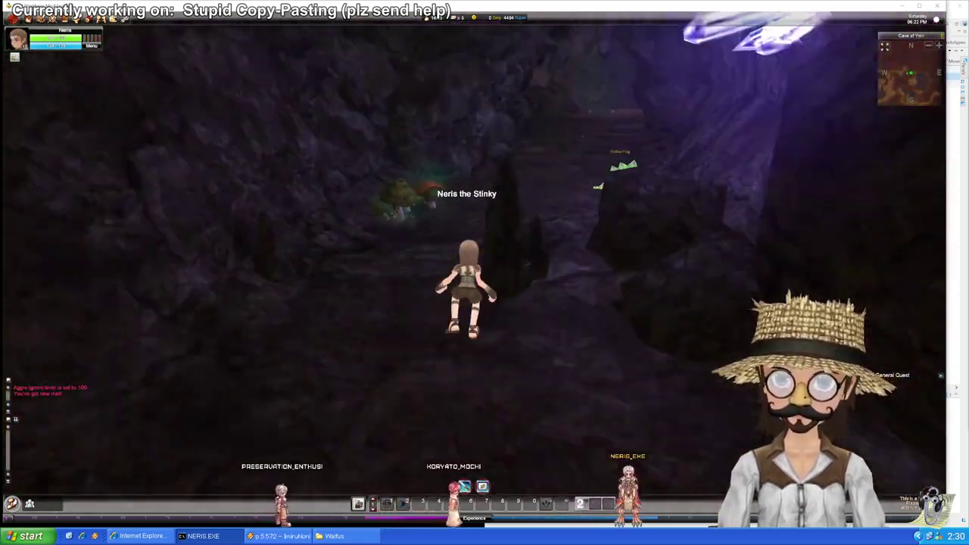
pyautogui.press('w')
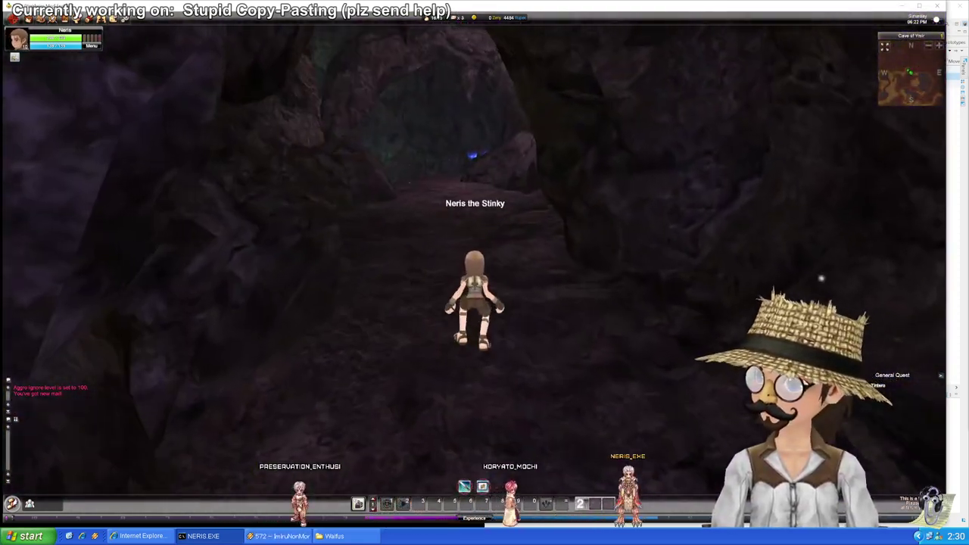
# Step: Follow the tunnel past the green crystal, frogs and mushrooms into the large cavern with the waterfall
pyautogui.press('w')
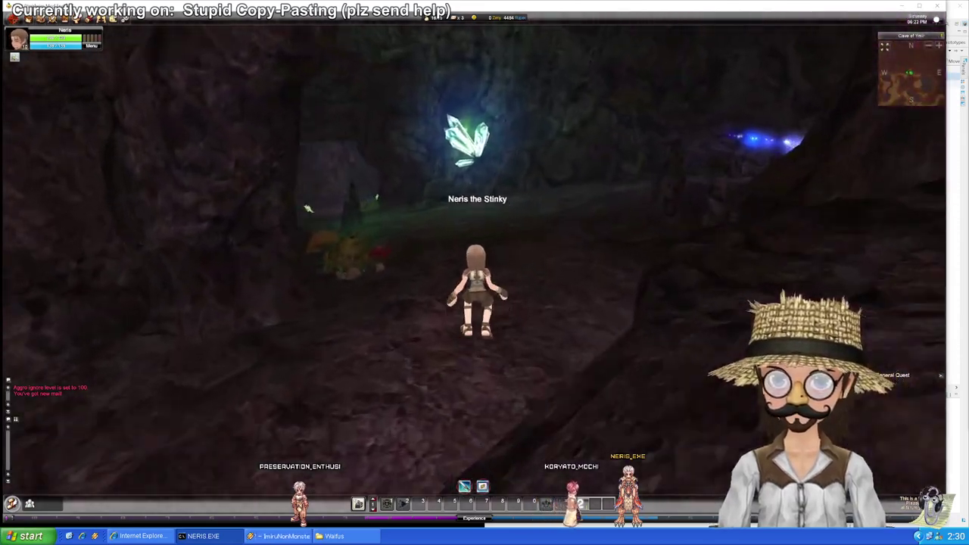
pyautogui.press('w')
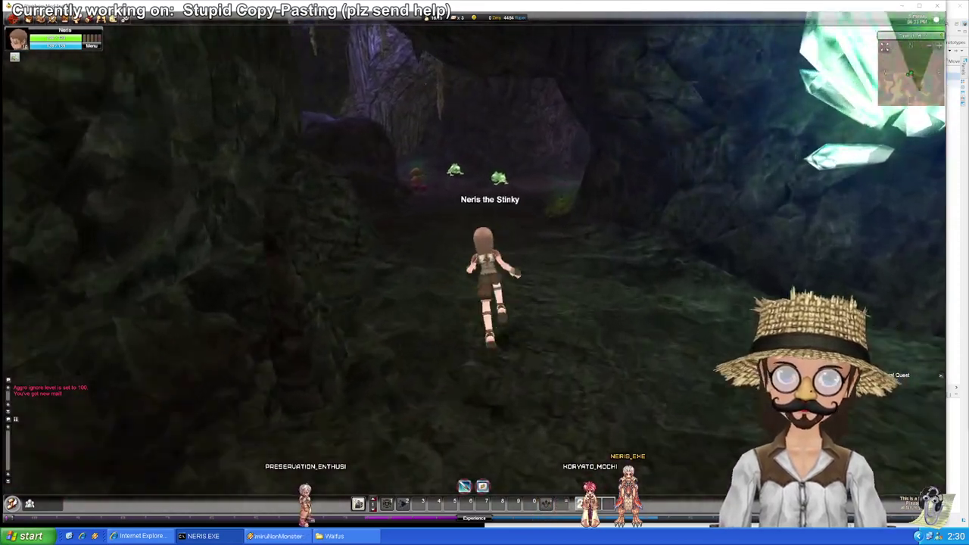
pyautogui.press('w')
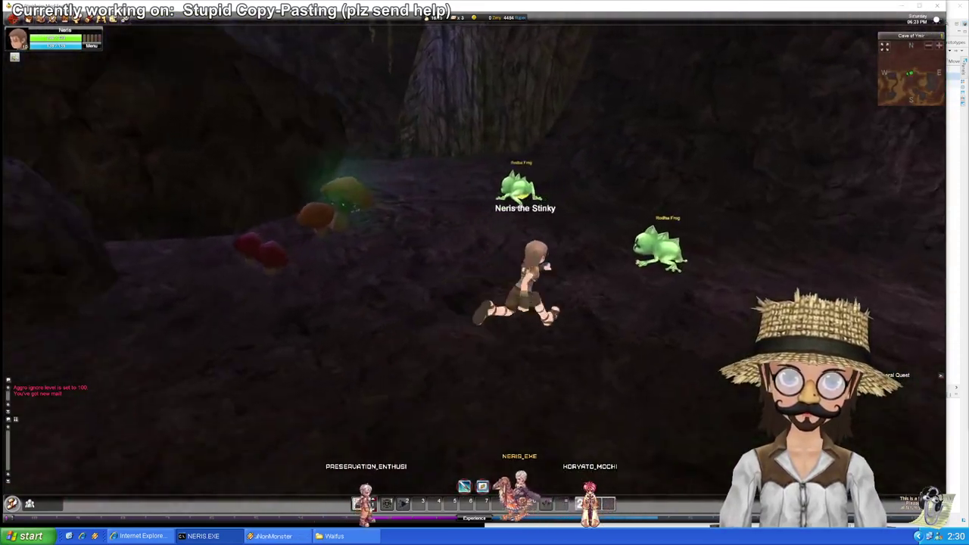
pyautogui.press('w')
pyautogui.press('w')
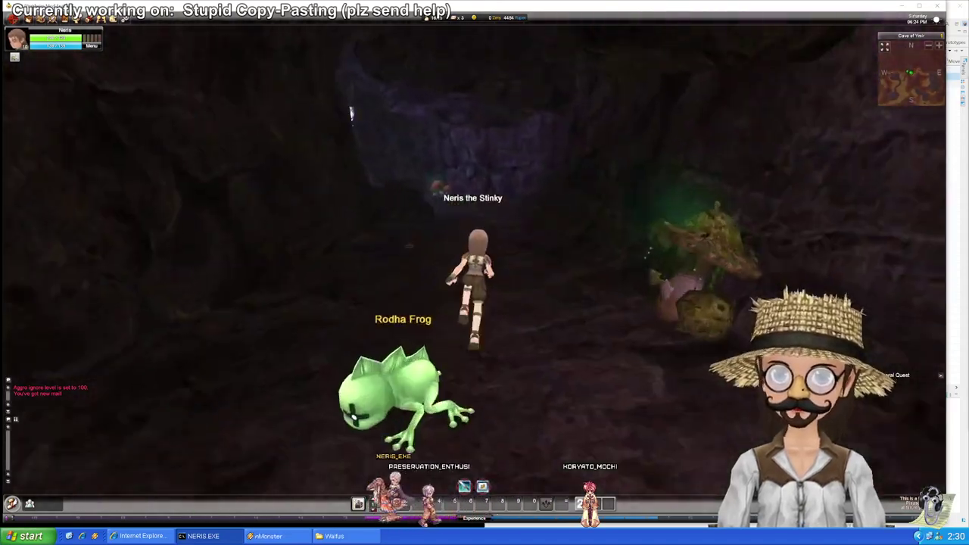
pyautogui.press('w')
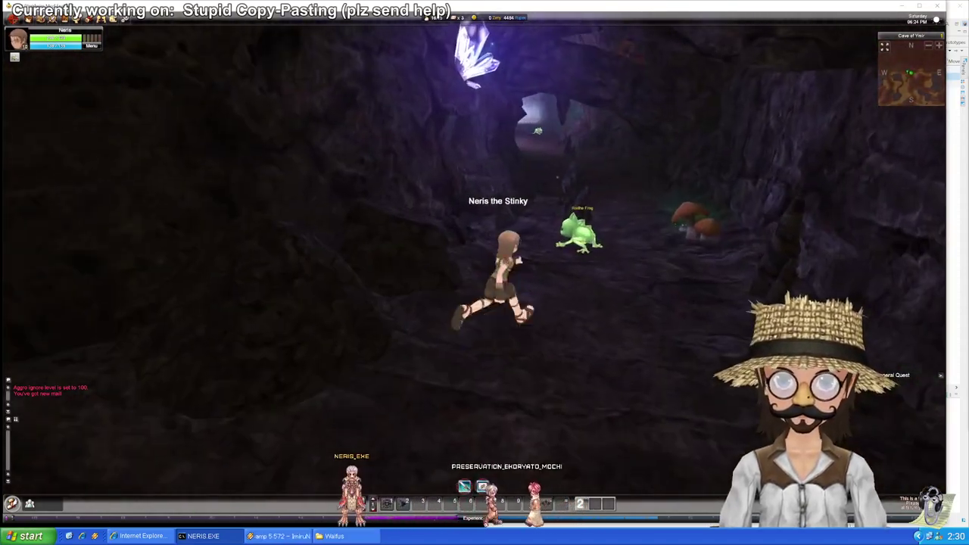
pyautogui.press('w')
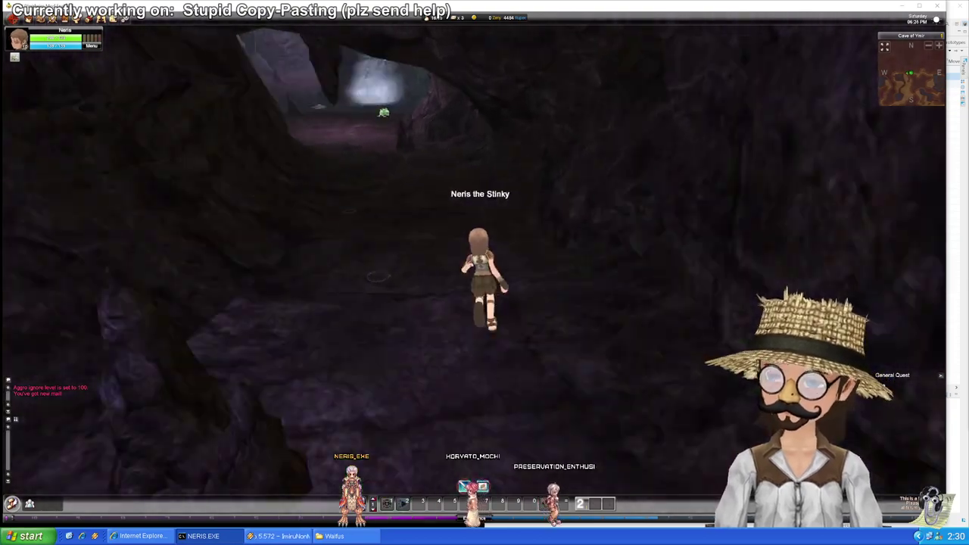
pyautogui.press('w')
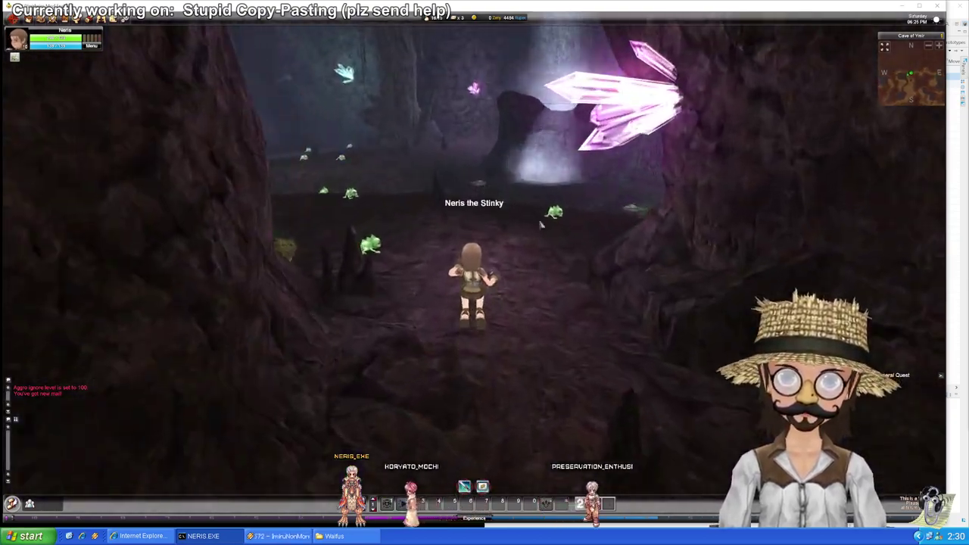
pyautogui.press('w')
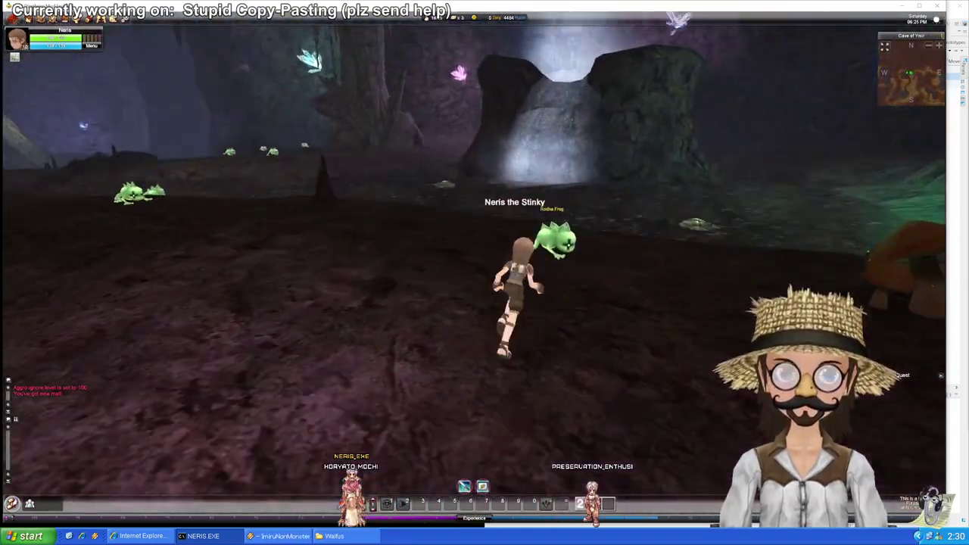
# Step: Look around at the Rodha Frogs near the cavern entrance and run across the open ground beside the waterfall
pyautogui.press('d')
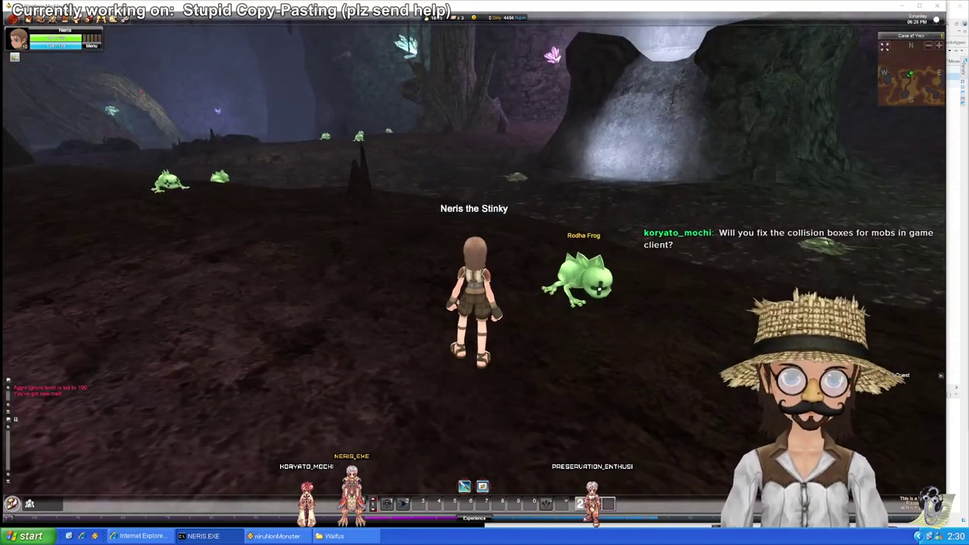
pyautogui.press('a')
pyautogui.press('w')
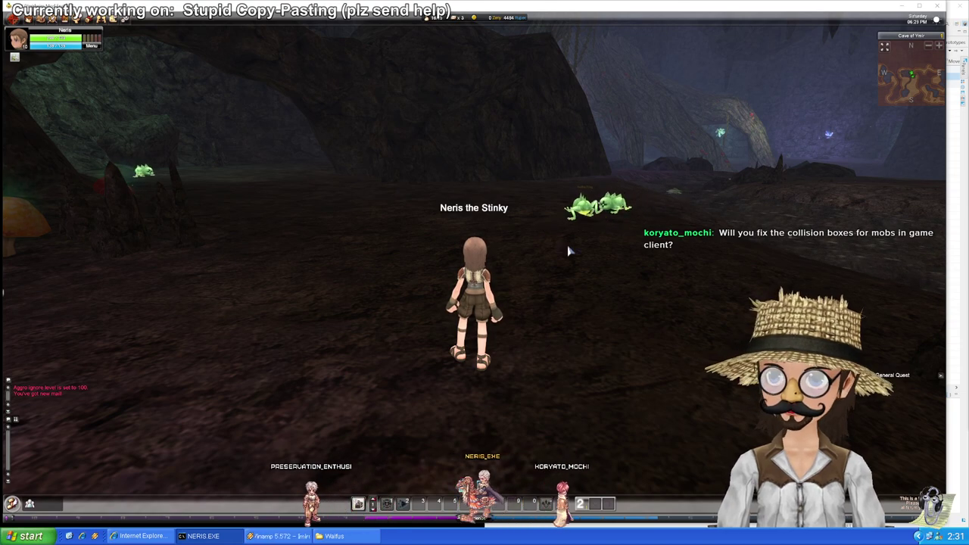
pyautogui.moveTo(568, 250); pyautogui.dragTo(394, 250)
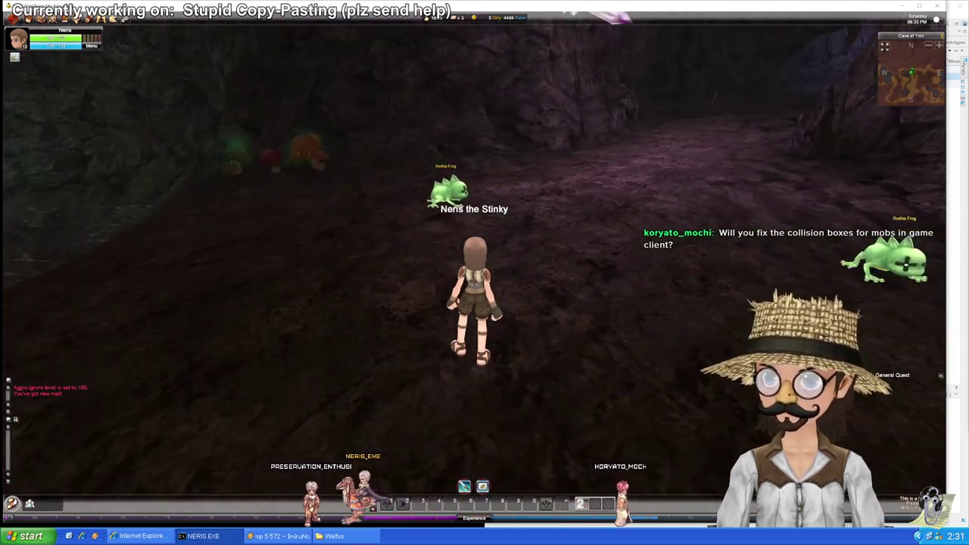
pyautogui.moveTo(484, 250); pyautogui.dragTo(333, 251)
pyautogui.press('w')
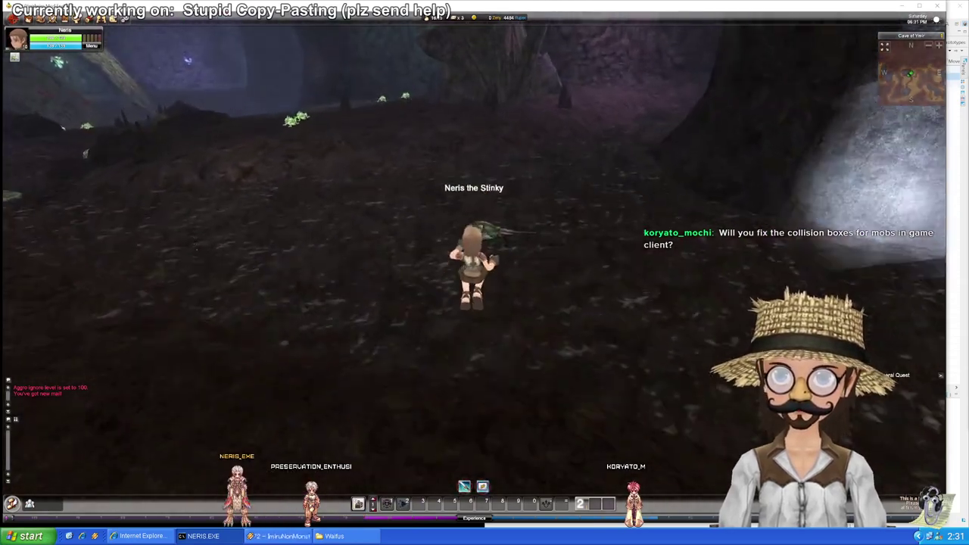
# Step: Target the Flatro in the pool, view it from underwater, and swim on to the bank facing the purple crystal
pyautogui.click(496, 221)
pyautogui.moveTo(495, 221); pyautogui.dragTo(586, 208)
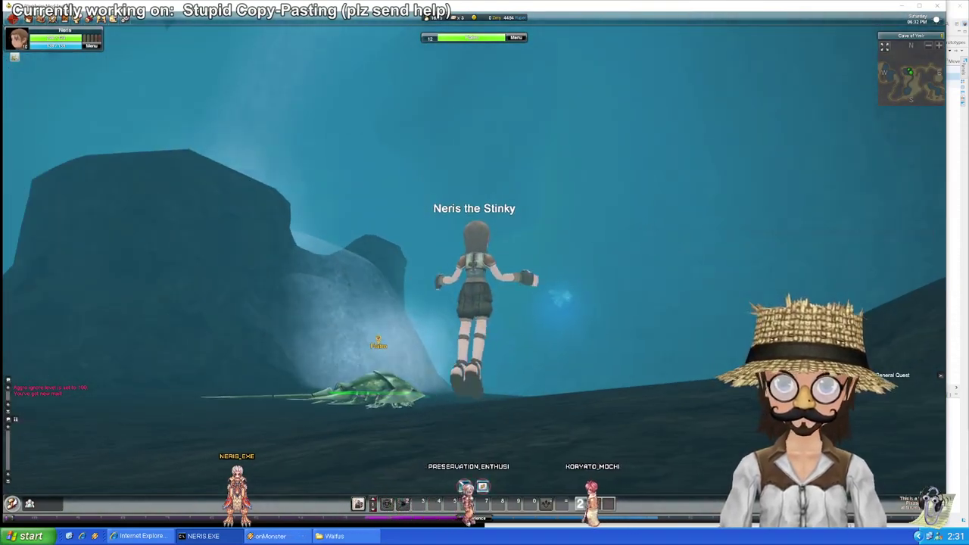
pyautogui.press('w')
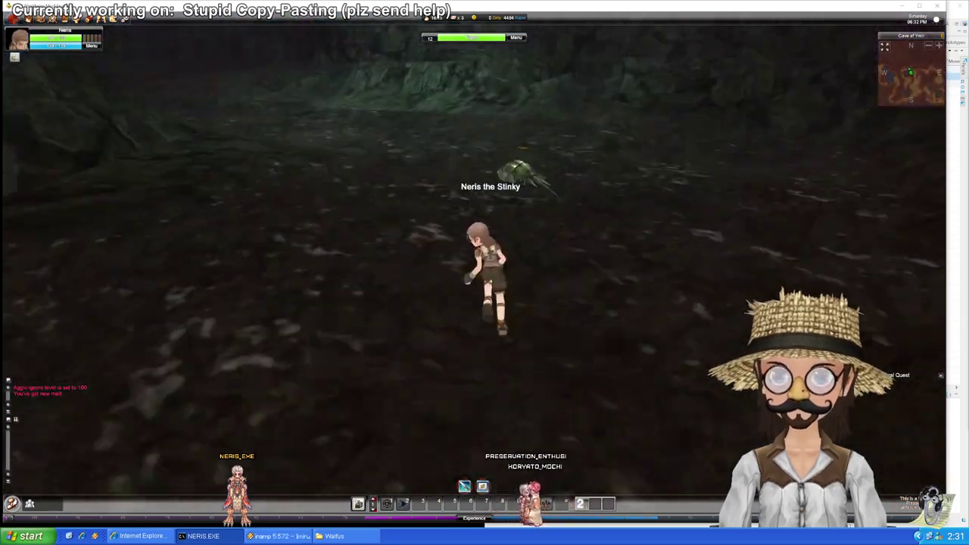
pyautogui.press('w')
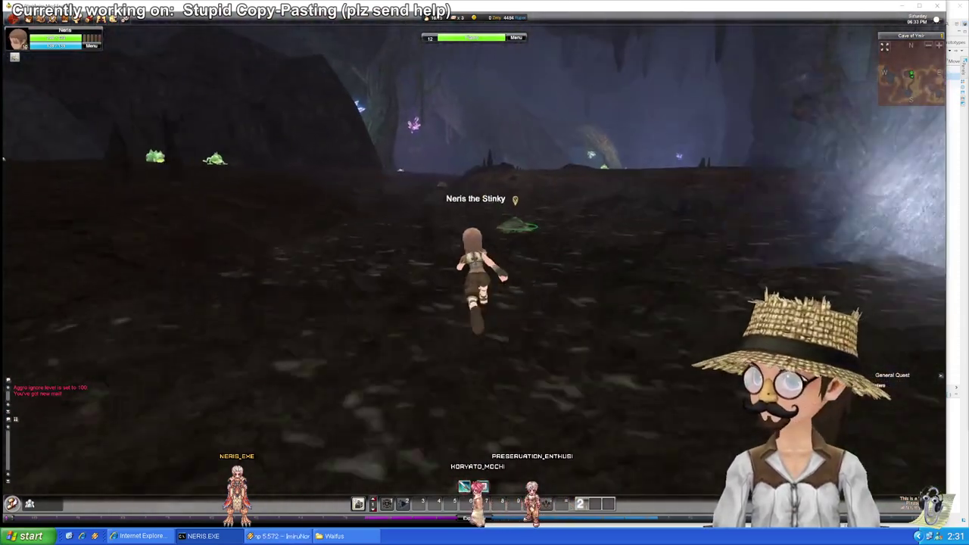
pyautogui.press('w')
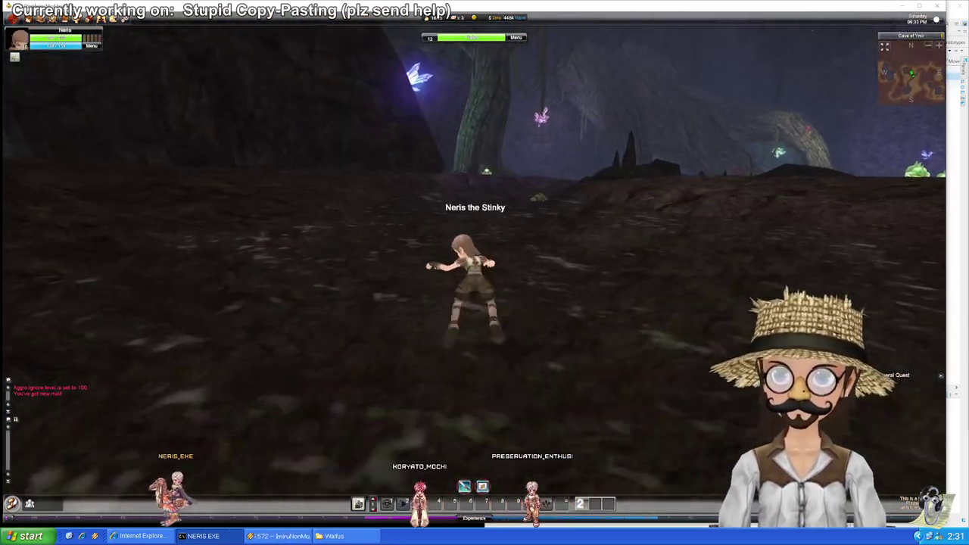
# Step: Run past the Rodha Frogs and the Flatro stream to the merman area on the far side of the cavern
pyautogui.press('w')
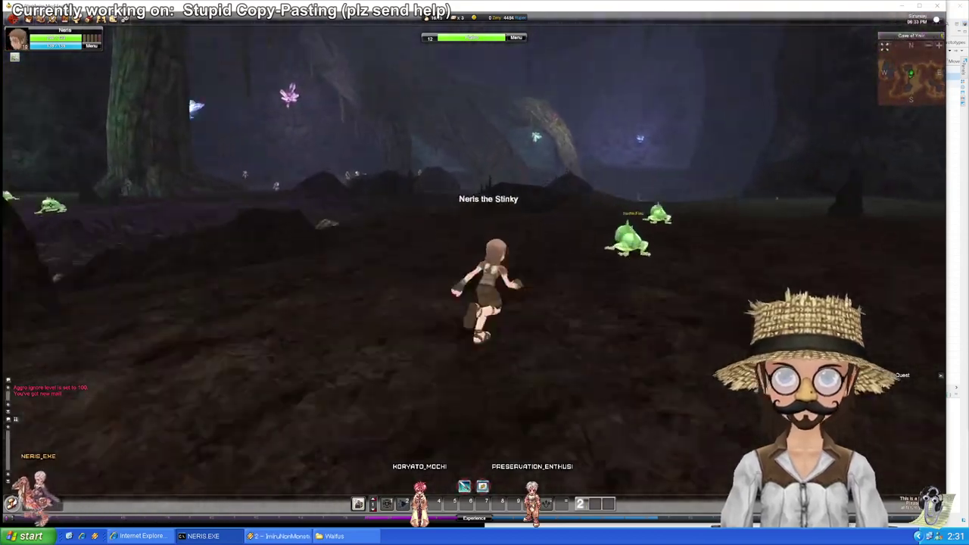
pyautogui.press('w')
pyautogui.press('w')
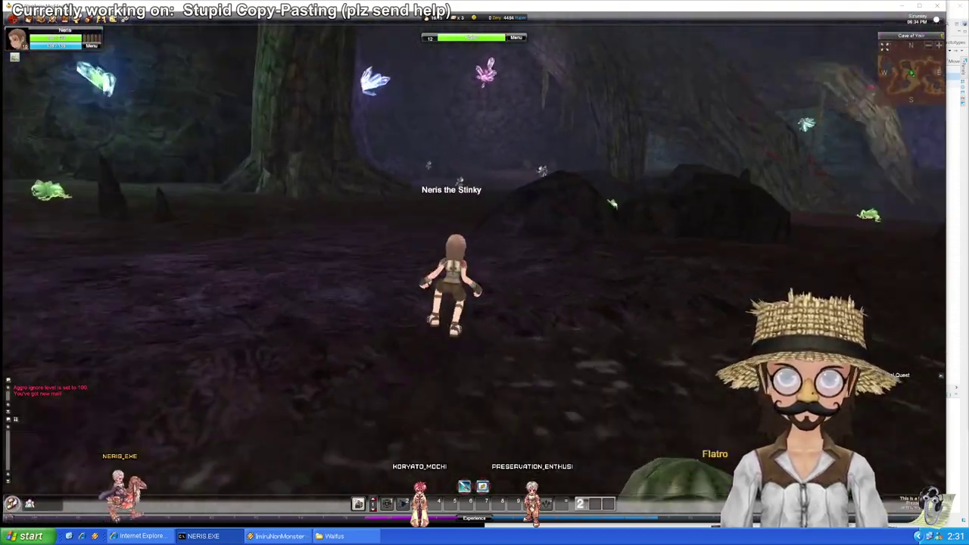
pyautogui.press('w')
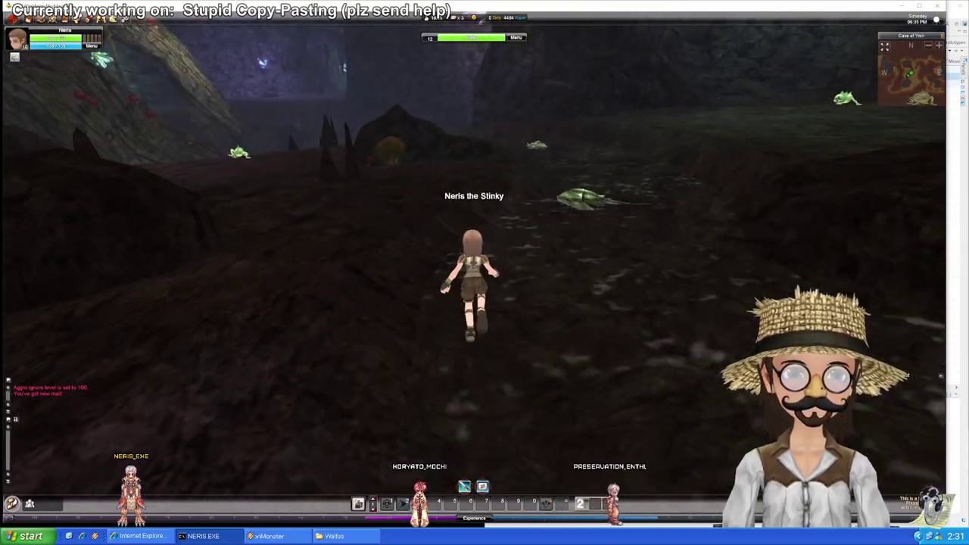
pyautogui.press('w')
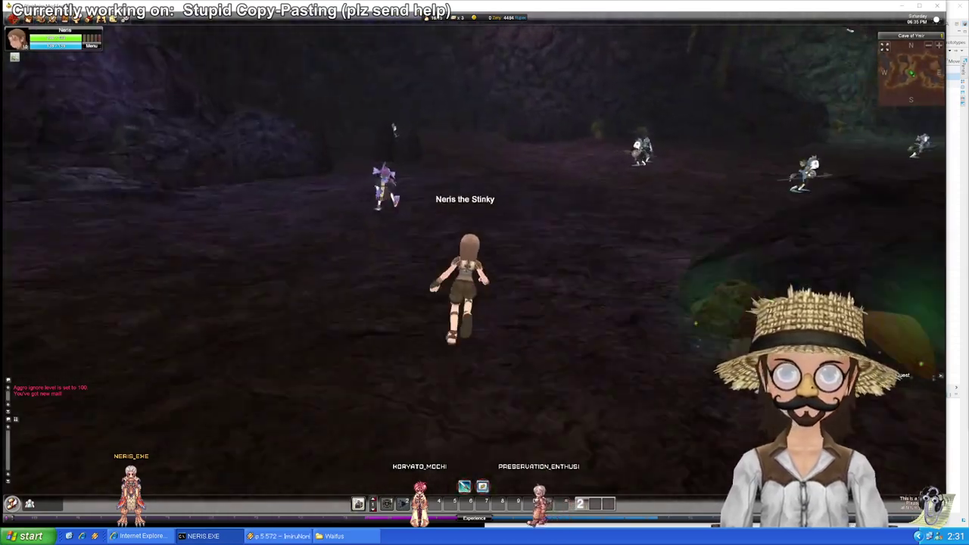
# Step: Check the Straggled Mermen around the giant root arch and run on toward the Merman Magician
pyautogui.press('w')
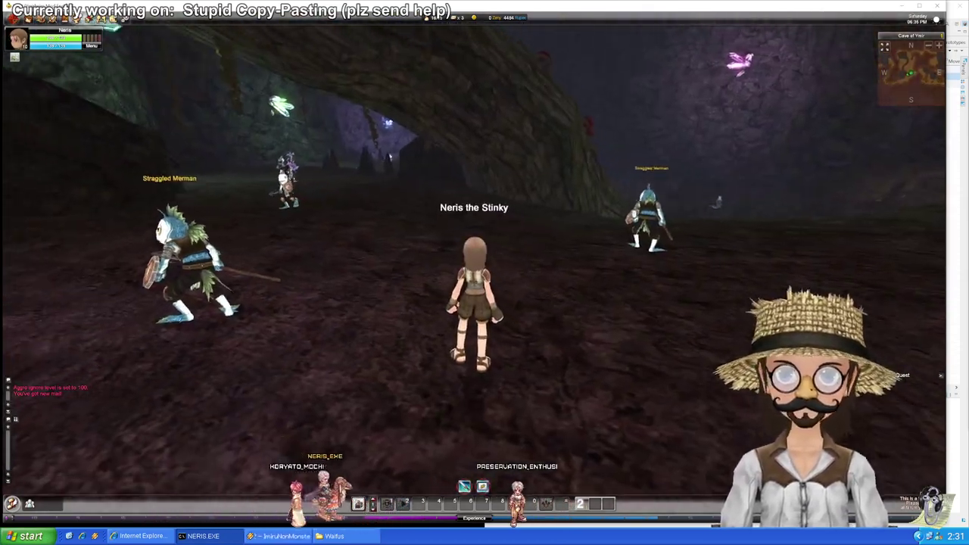
pyautogui.press('w')
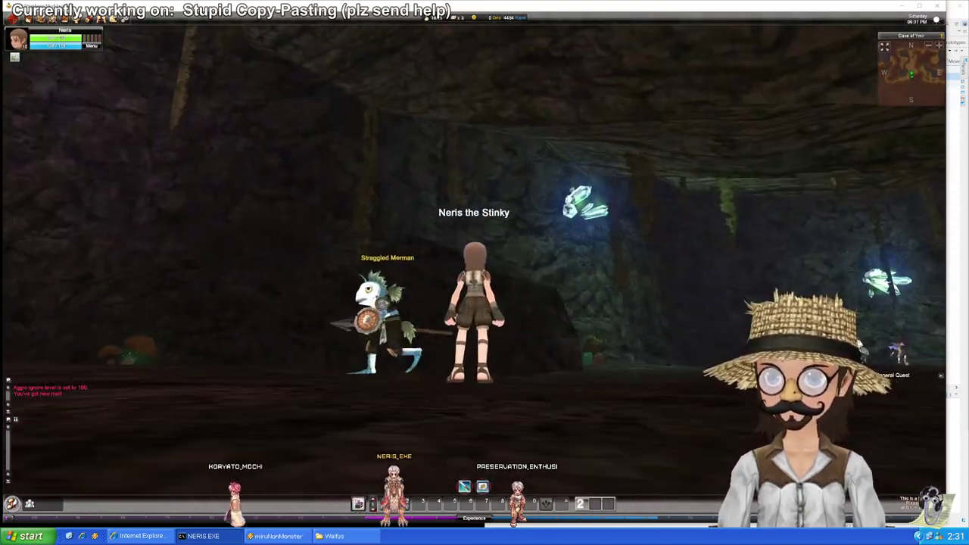
pyautogui.press('w')
pyautogui.press('w')
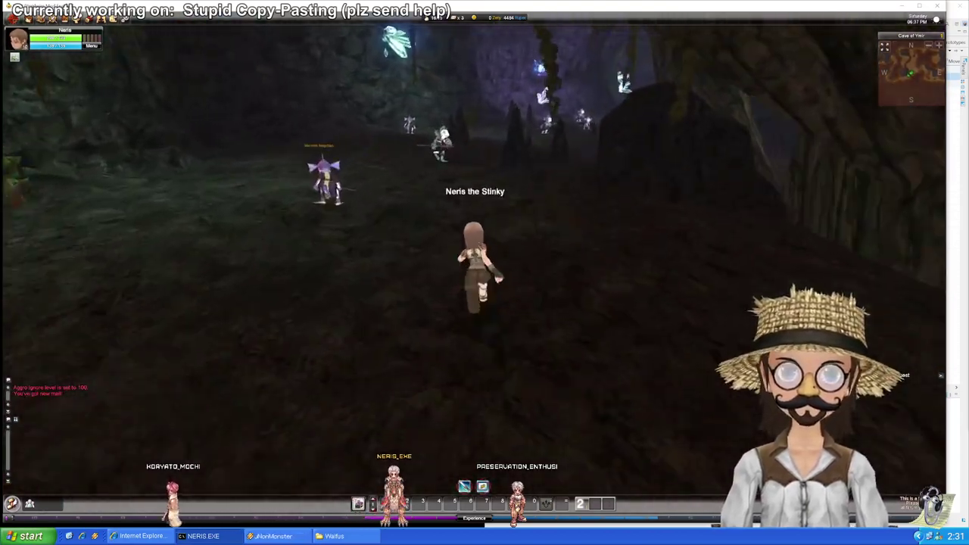
# Step: Swim out among the mermaids in the pool, dive beside the Flatros, and target a Mermaid Archer
pyautogui.press('w')
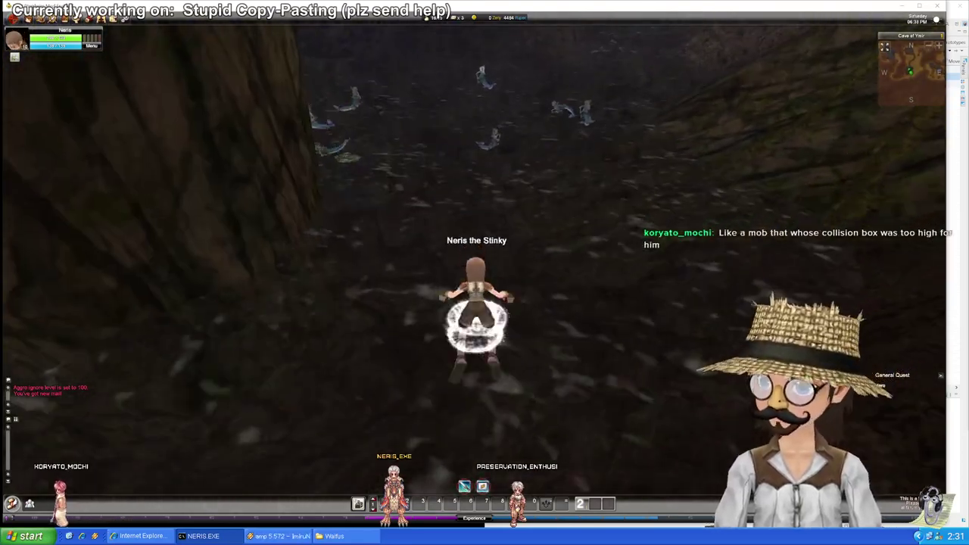
pyautogui.press('w')
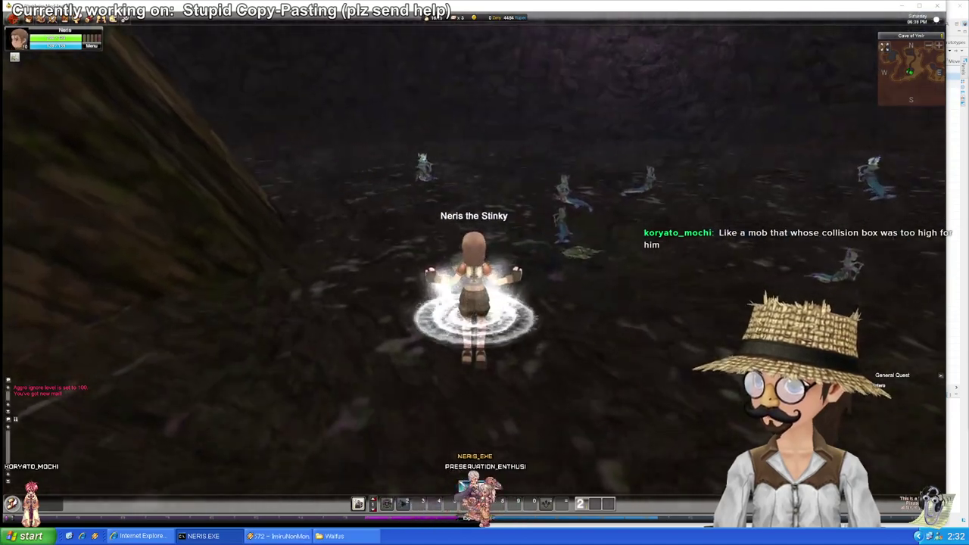
pyautogui.press('w')
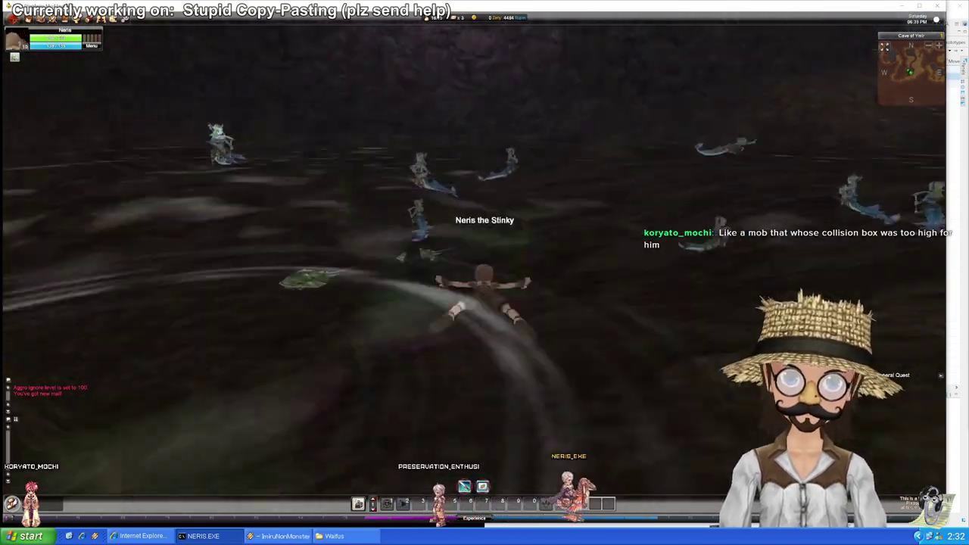
pyautogui.press('a')
pyautogui.press('w')
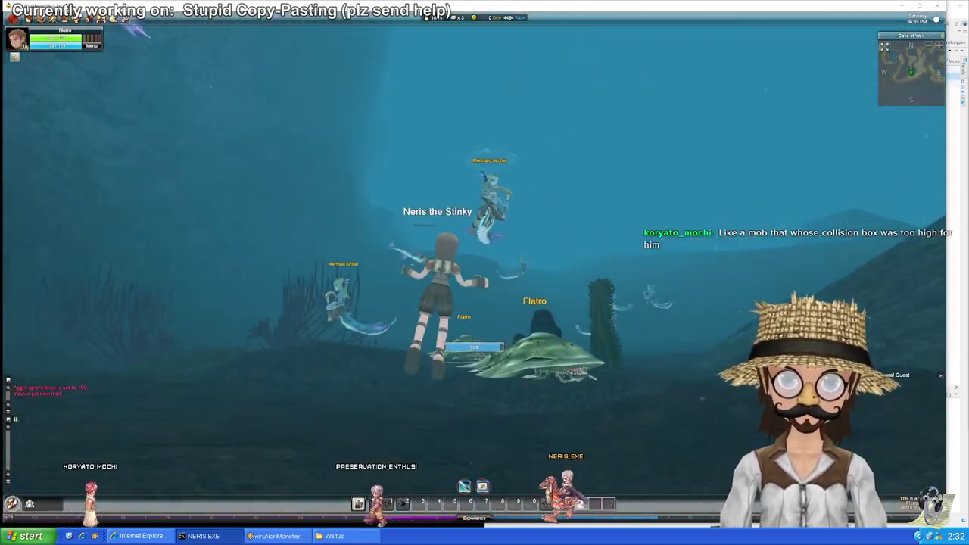
pyautogui.press('d')
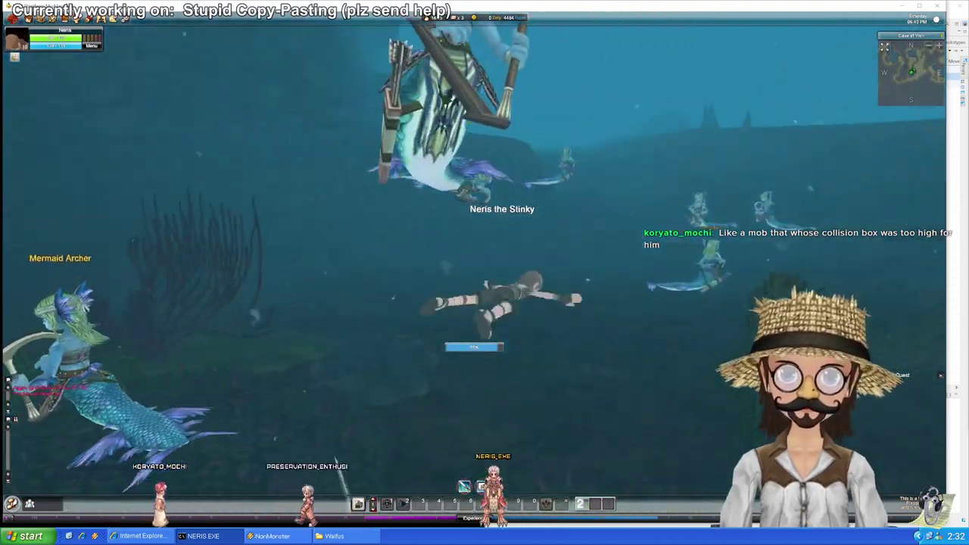
pyautogui.press('w')
pyautogui.press('Tab')
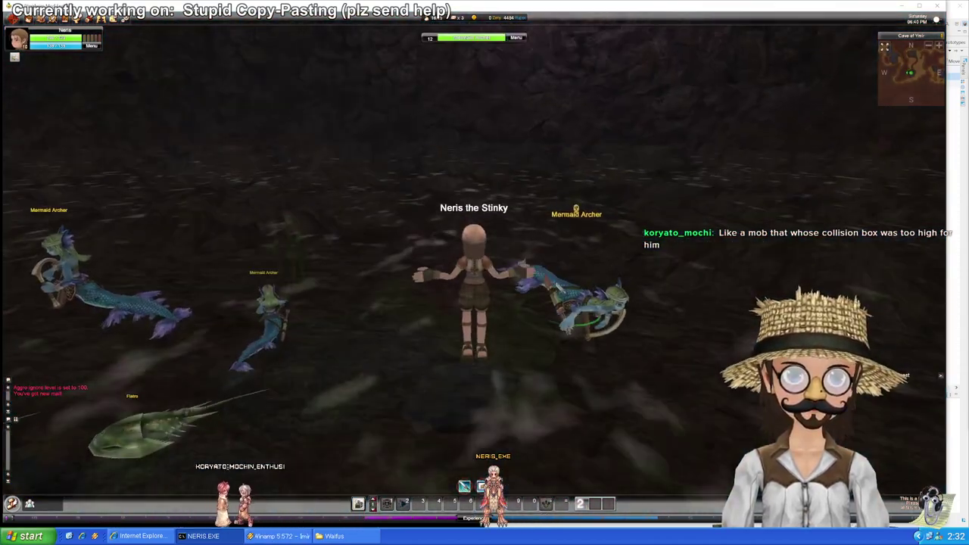
# Step: Swim past the tree trunk, clear the Mermaid Archer target, and run ashore to the mermen by the crystal wall
pyautogui.press('w')
pyautogui.press('d')
pyautogui.press('w')
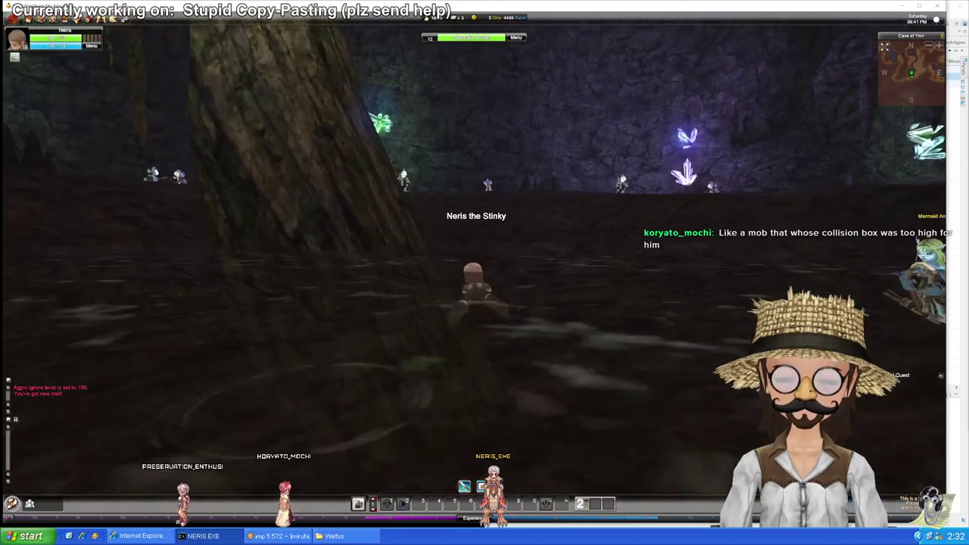
pyautogui.click(554, 250)
pyautogui.press('w')
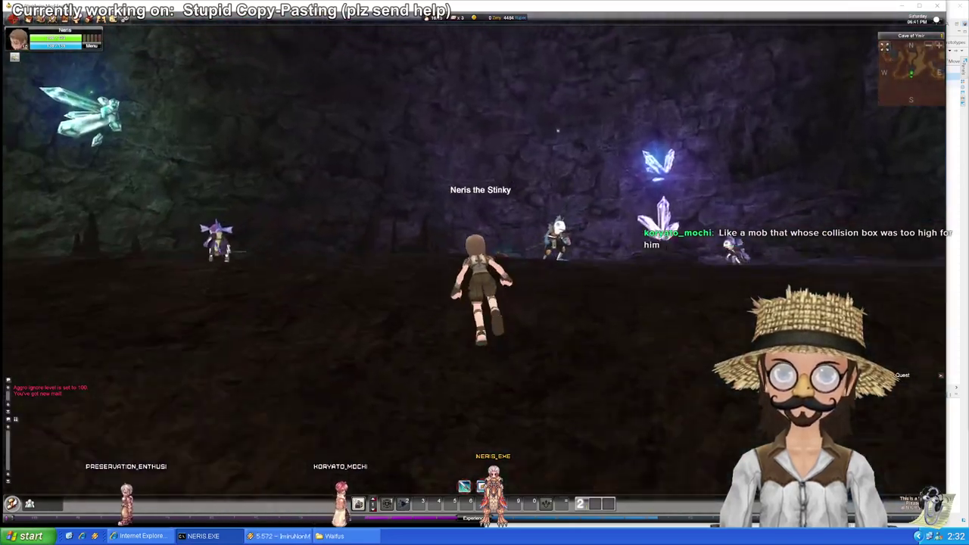
pyautogui.press('w')
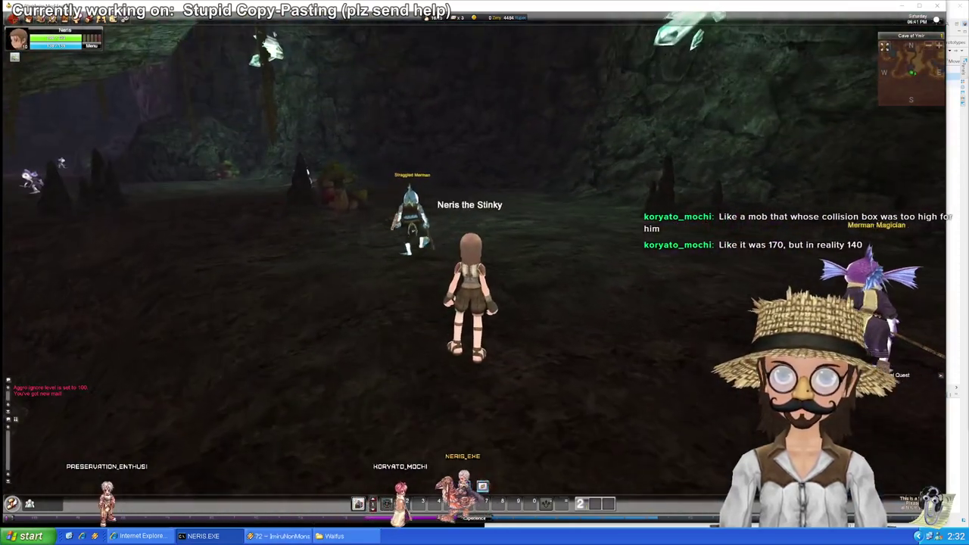
# Step: Run past the Merman Magician and Straggled Mermen into the tunnel beyond the teal crystal, up to the Rodha Frog
pyautogui.press('d')
pyautogui.press('w')
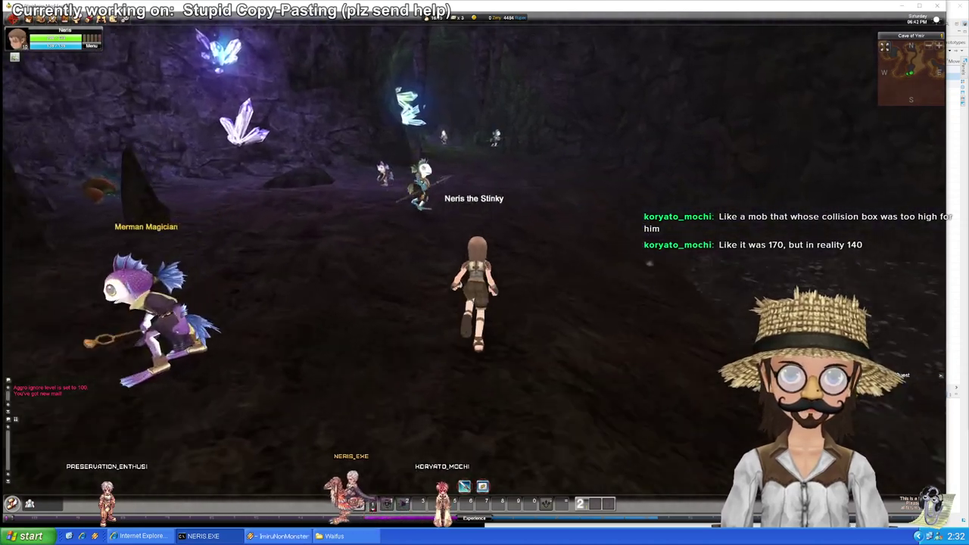
pyautogui.press('w')
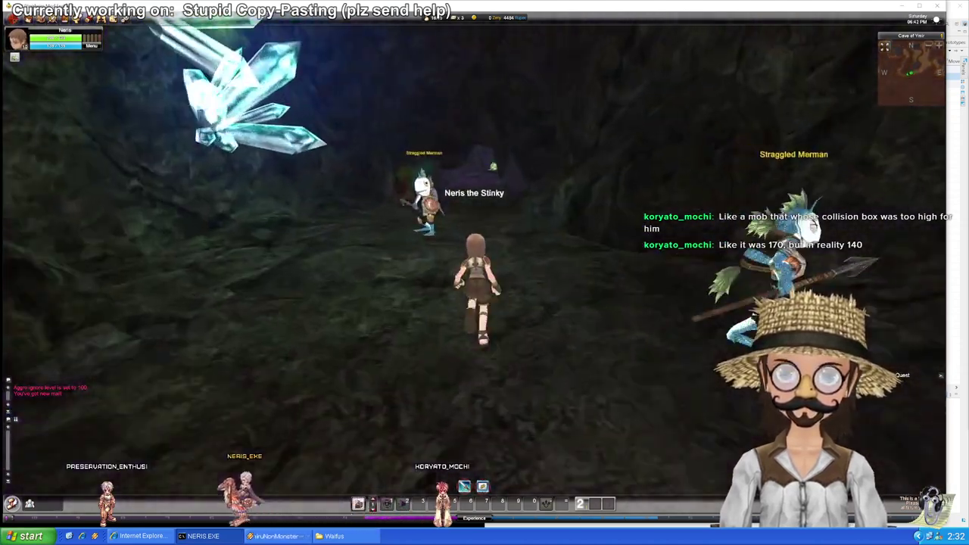
pyautogui.press('w')
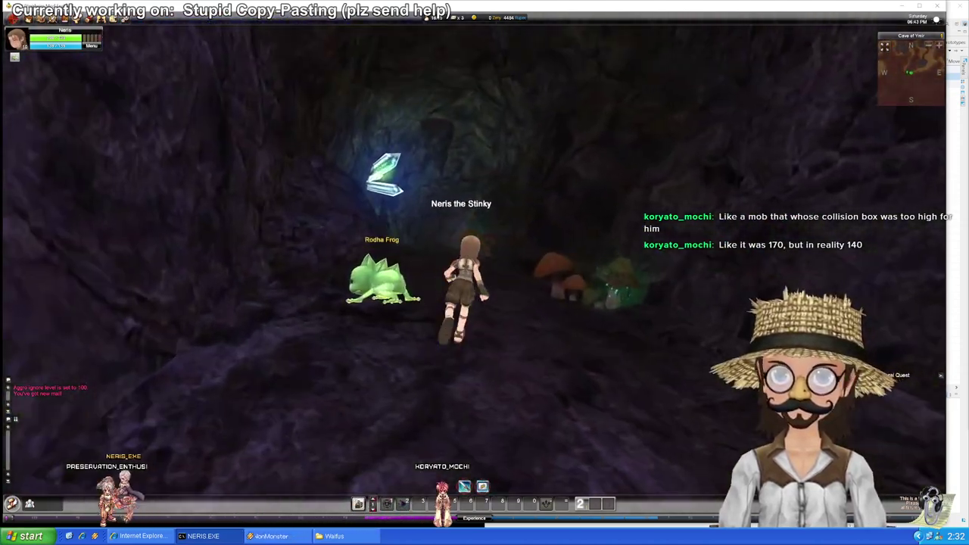
# Step: Follow the winding tunnel past the mushrooms, pink crystal and Rodha Frogs toward the teal crystal
pyautogui.press('w')
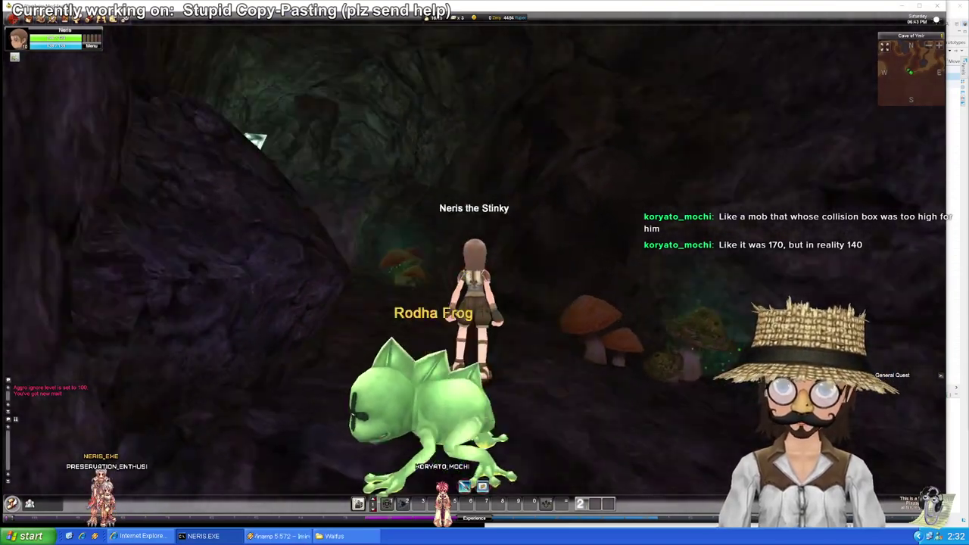
pyautogui.press('w')
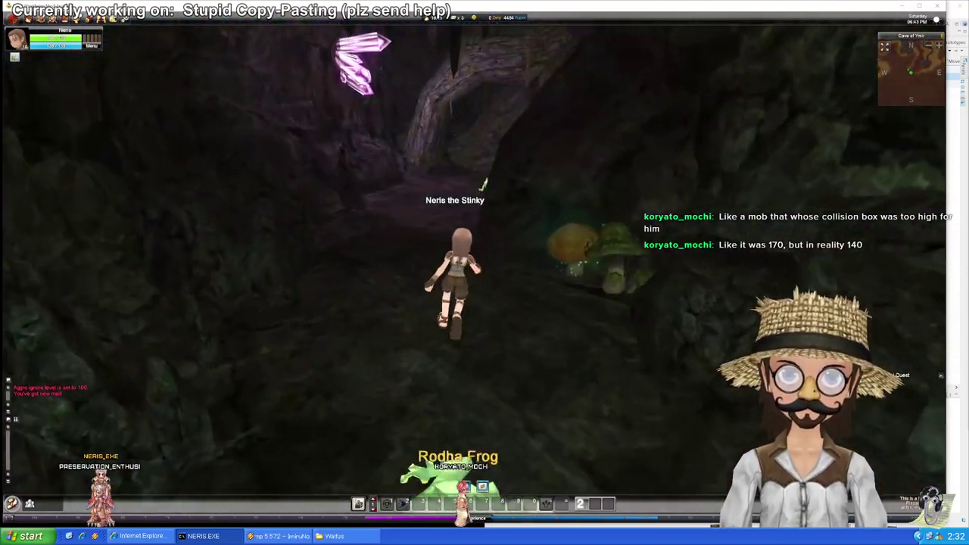
pyautogui.press('w')
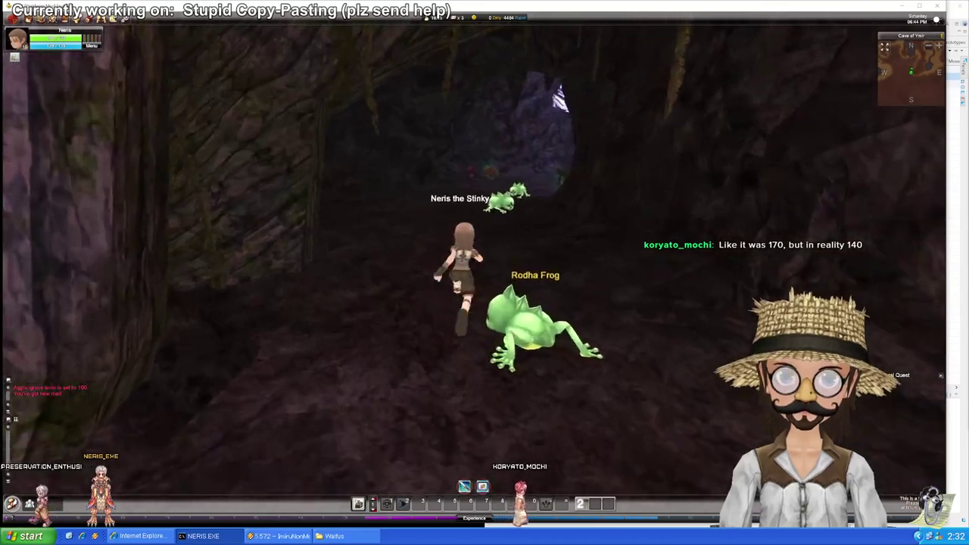
pyautogui.press('w')
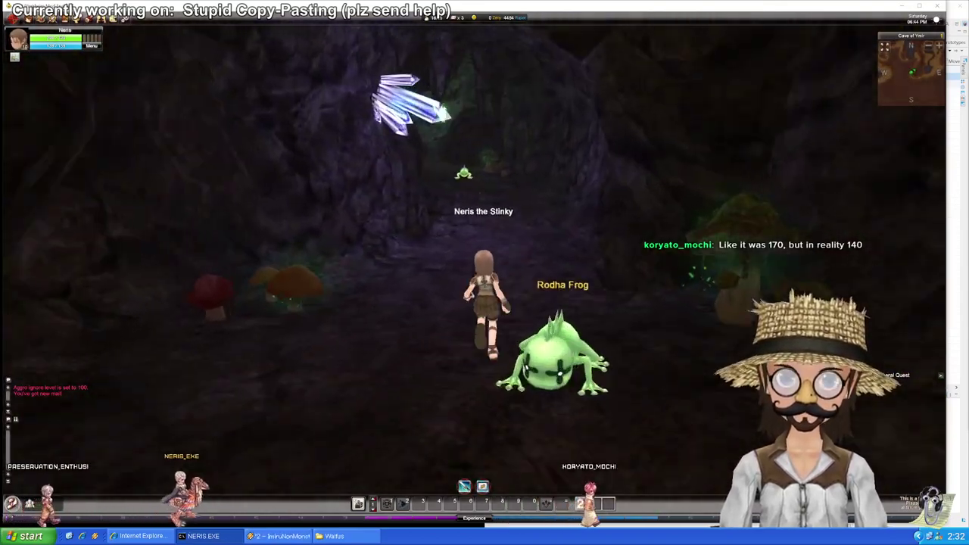
pyautogui.press('w')
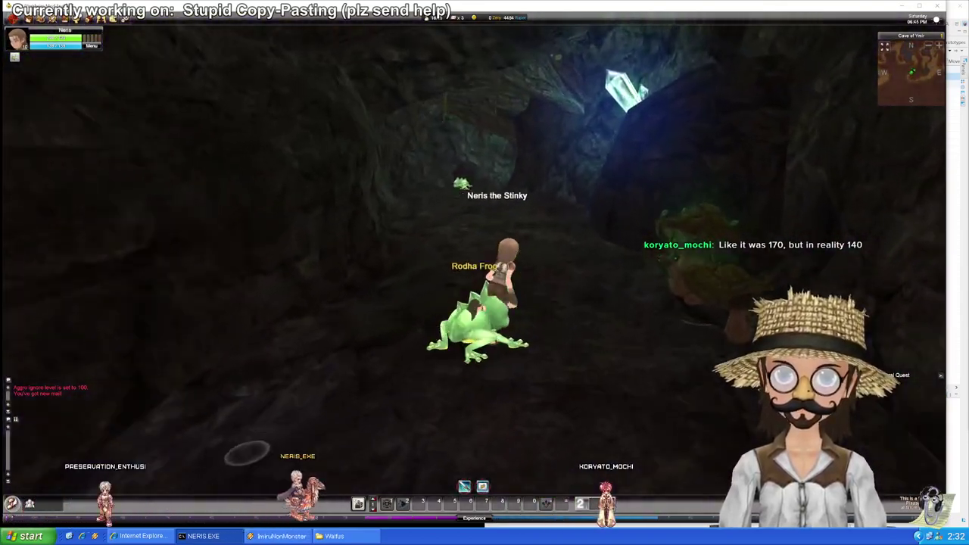
# Step: Continue past the green and purple crystals to the open cavern with Rodha Frogs beside the water
pyautogui.press('w')
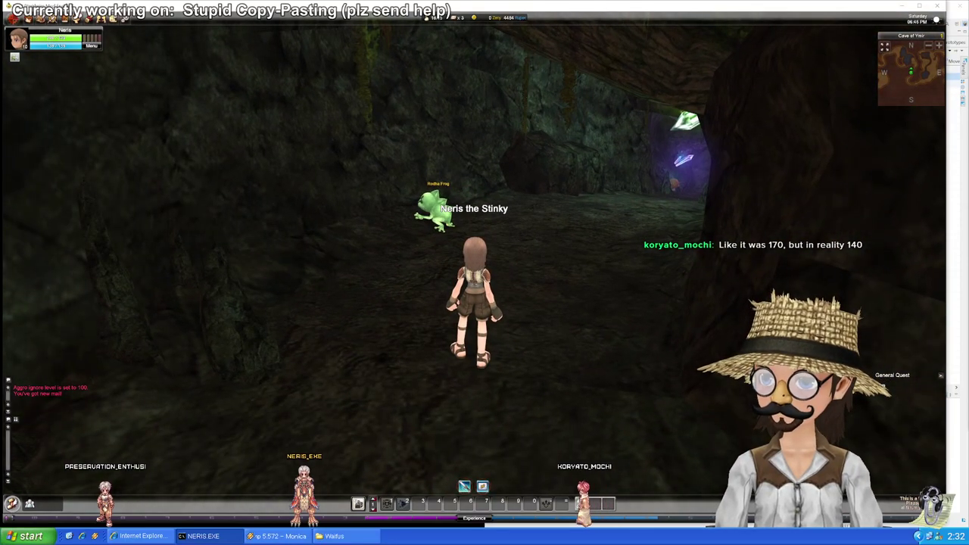
pyautogui.press('w')
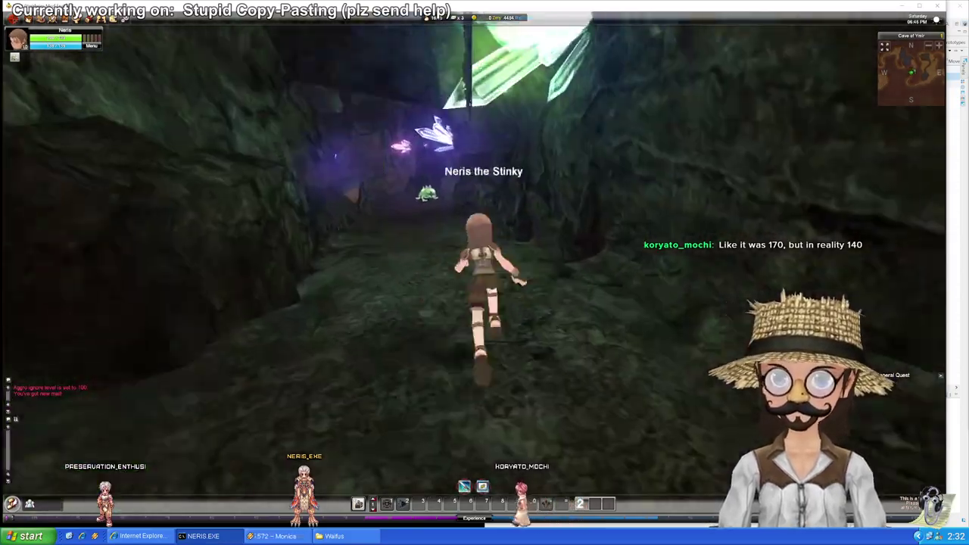
pyautogui.press('w')
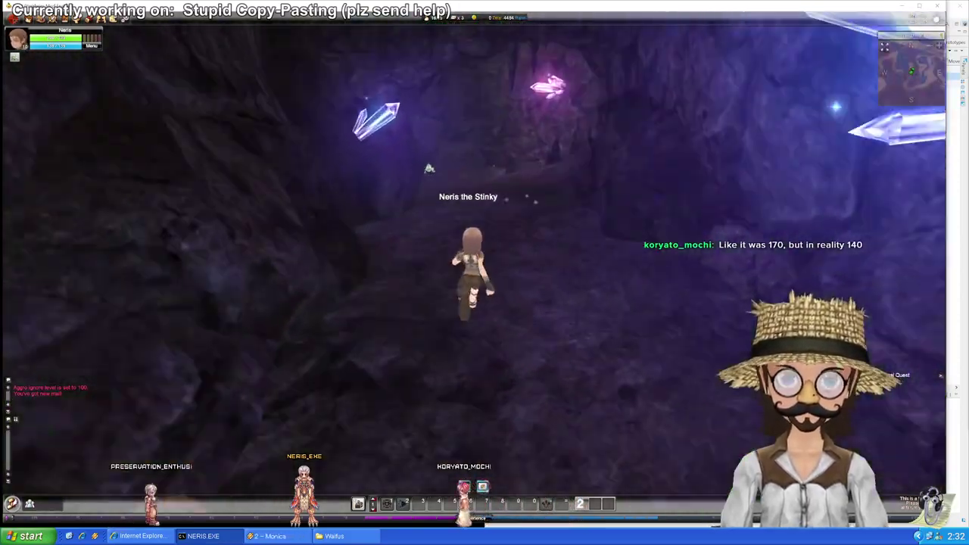
pyautogui.press('w')
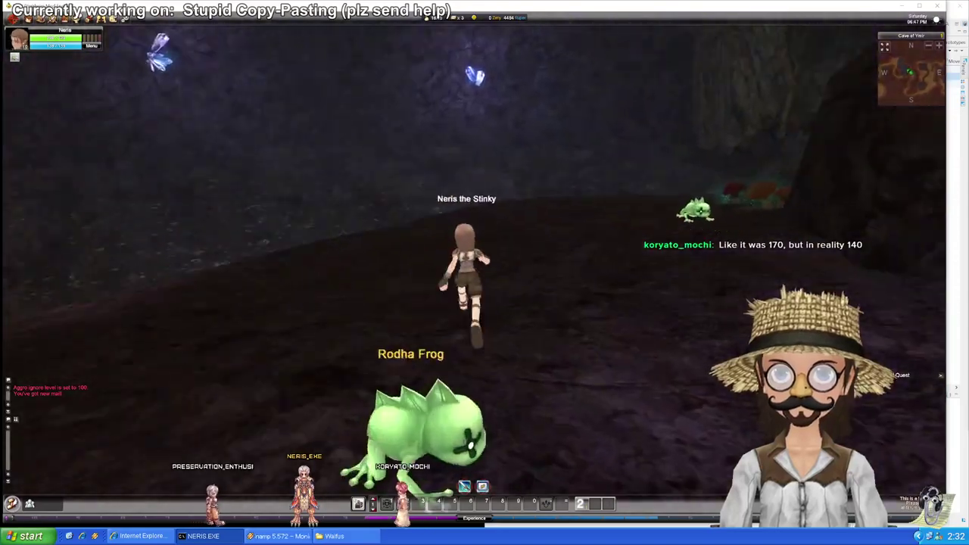
# Step: Run past the Rodha Frogs, dive into the water, and swim underwater past the rock opening to the mermen's shore
pyautogui.press('w')
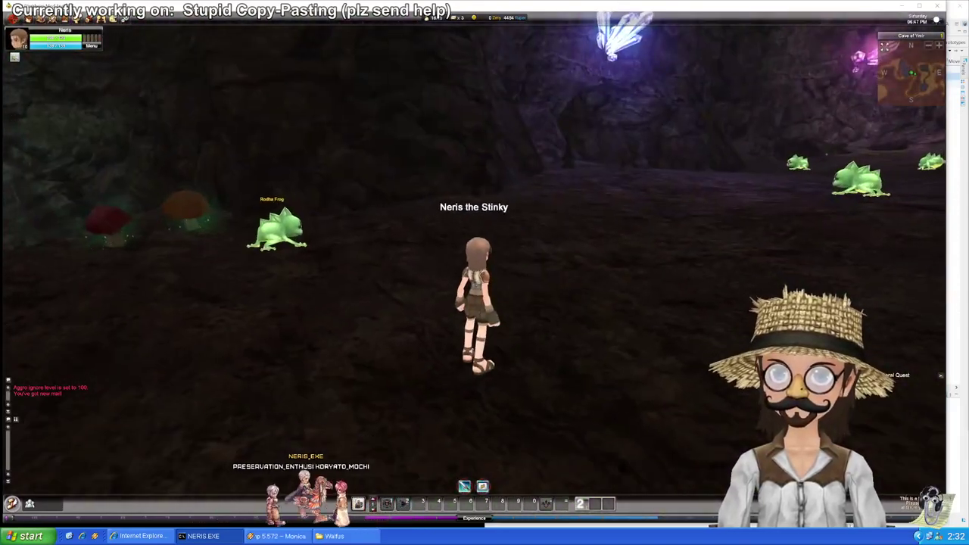
pyautogui.press('space')
pyautogui.press('w')
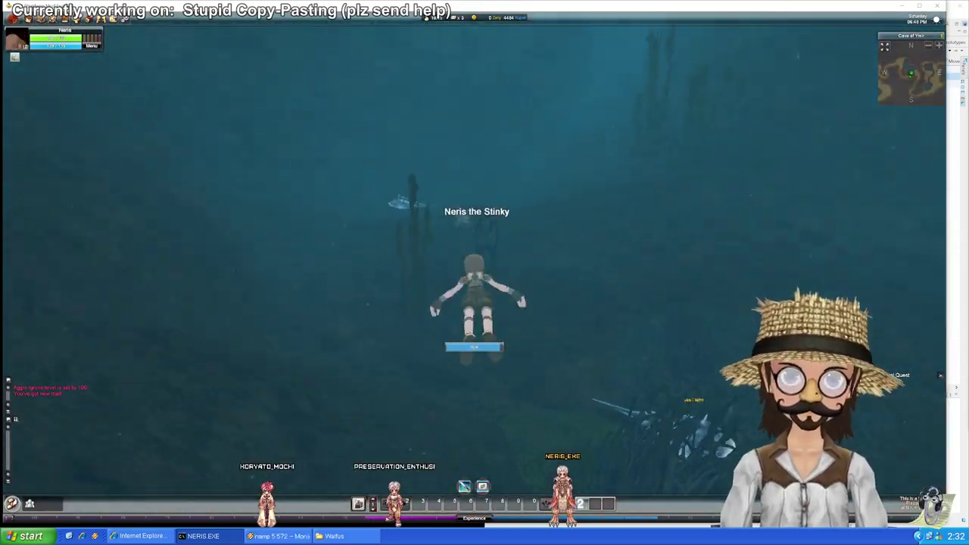
pyautogui.press('w')
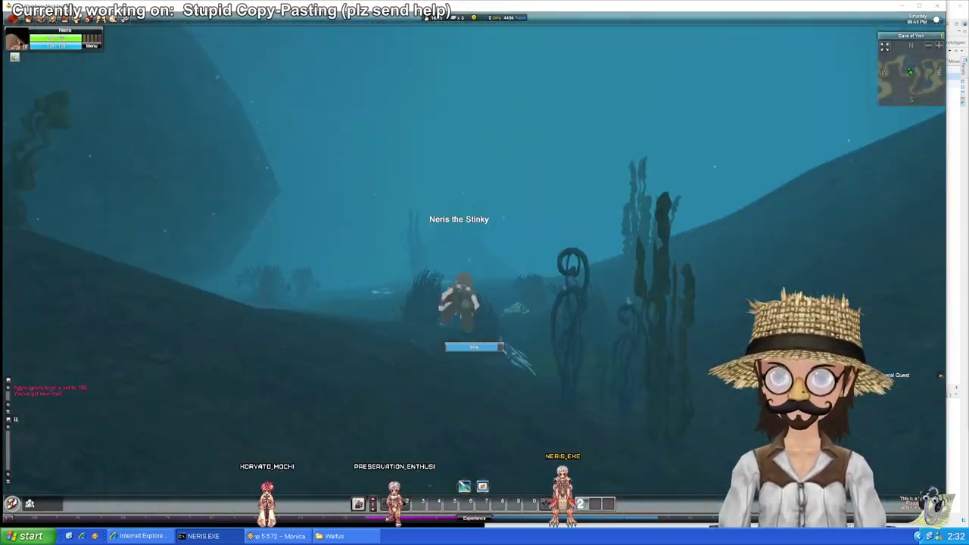
pyautogui.press('w')
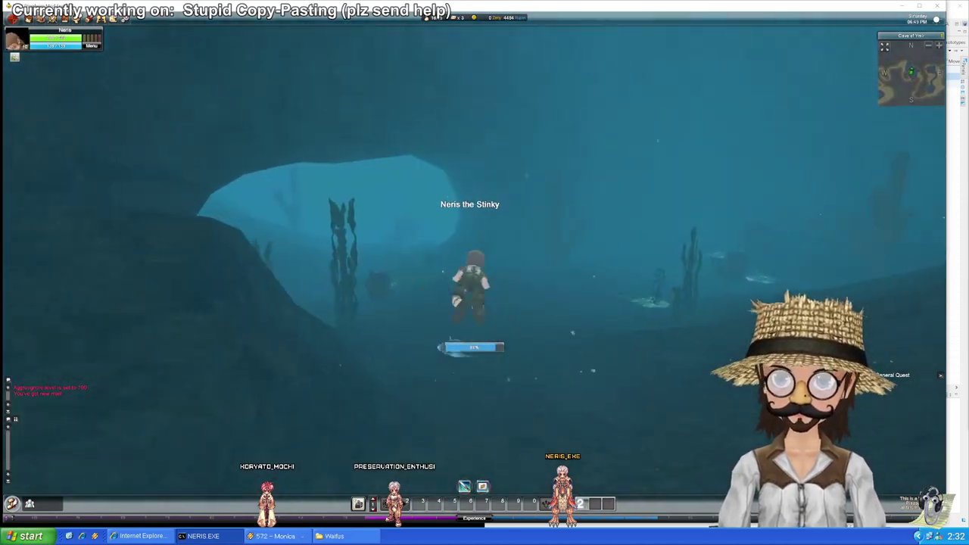
pyautogui.press('w')
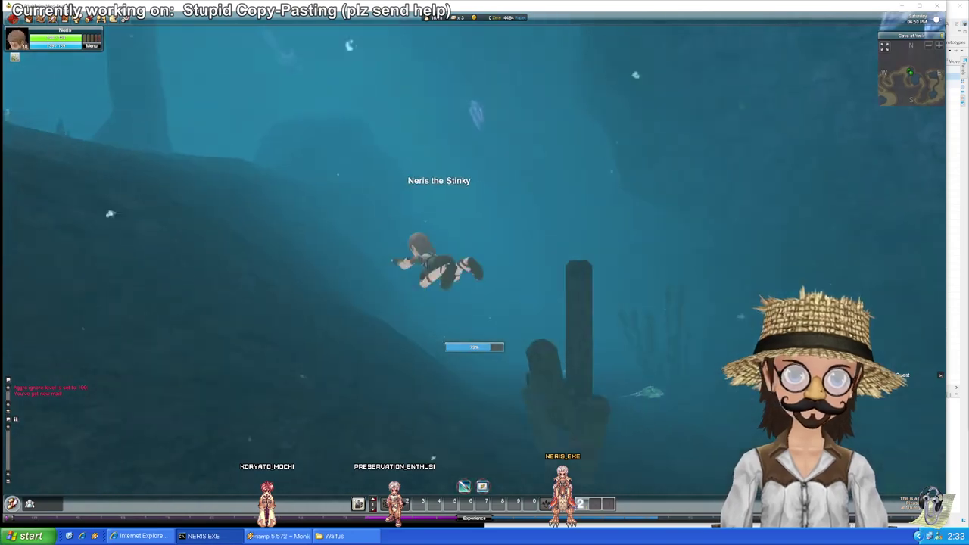
pyautogui.press('w')
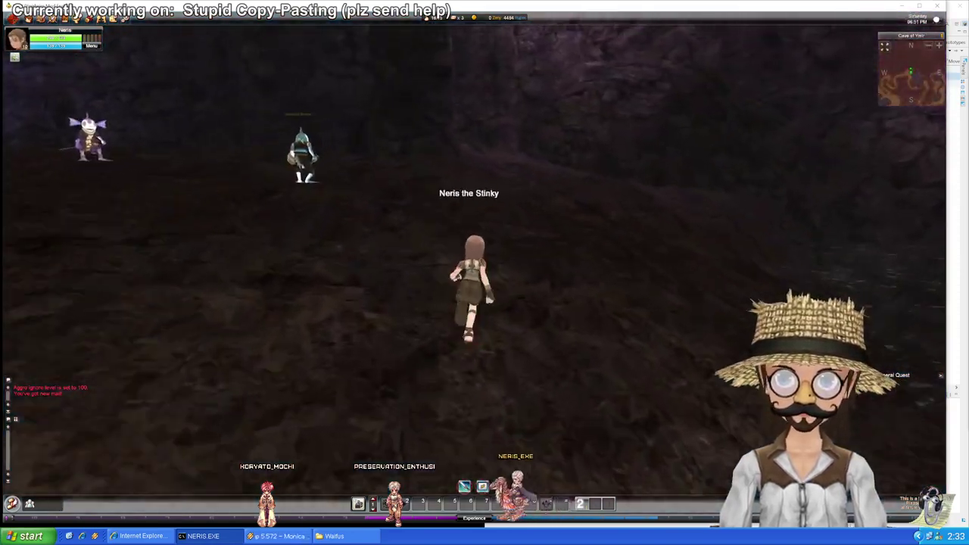
# Step: Run past the Straggled Merman and Merman Magician to the Vadon-Vadons near the purple crystal
pyautogui.press('w')
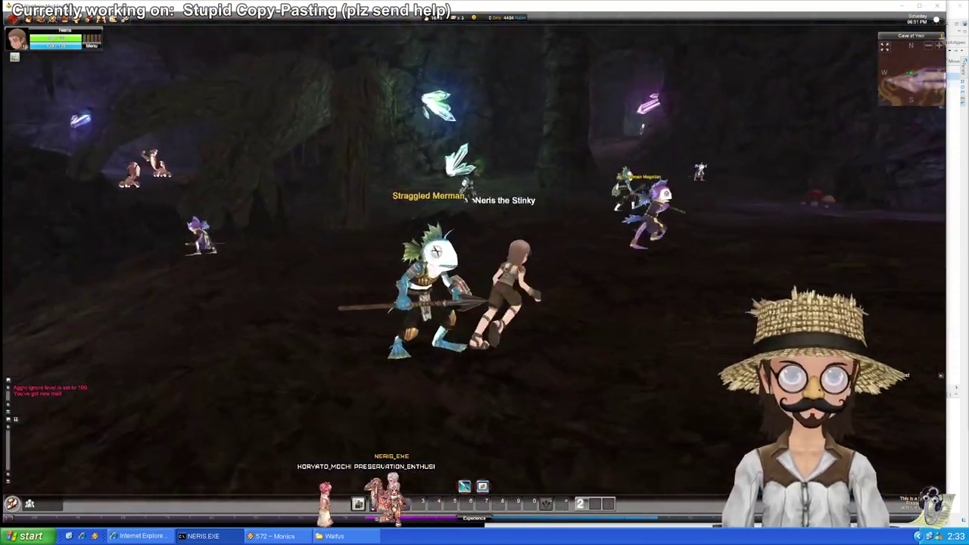
pyautogui.press('w')
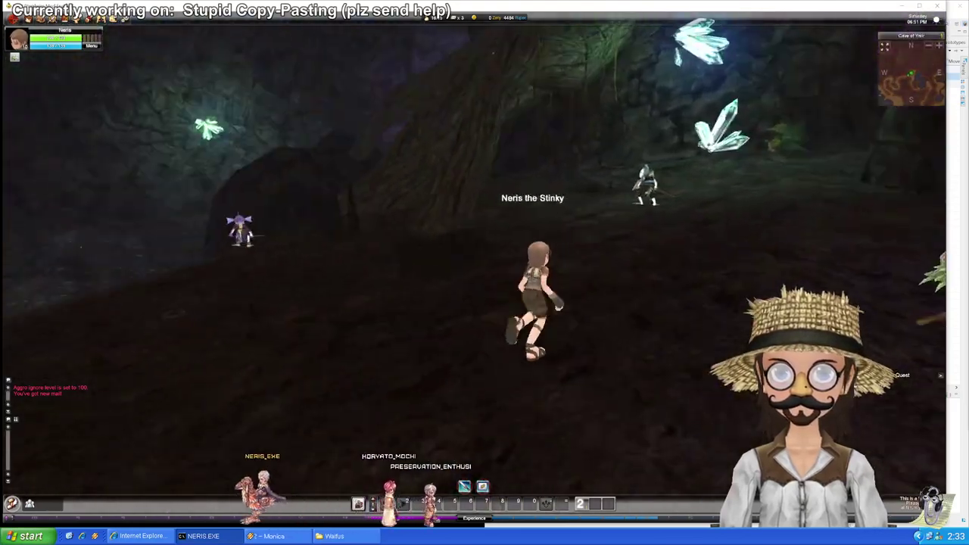
pyautogui.press('w')
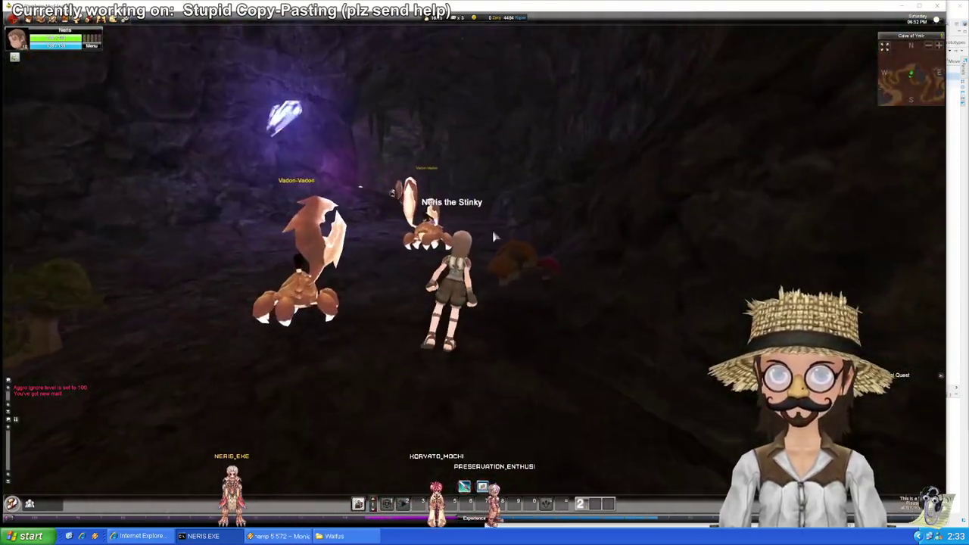
# Step: Target the nearest Vadon-Vadon and examine its body size beside the character from close up and farther back
pyautogui.click(326, 285)
pyautogui.press('w')
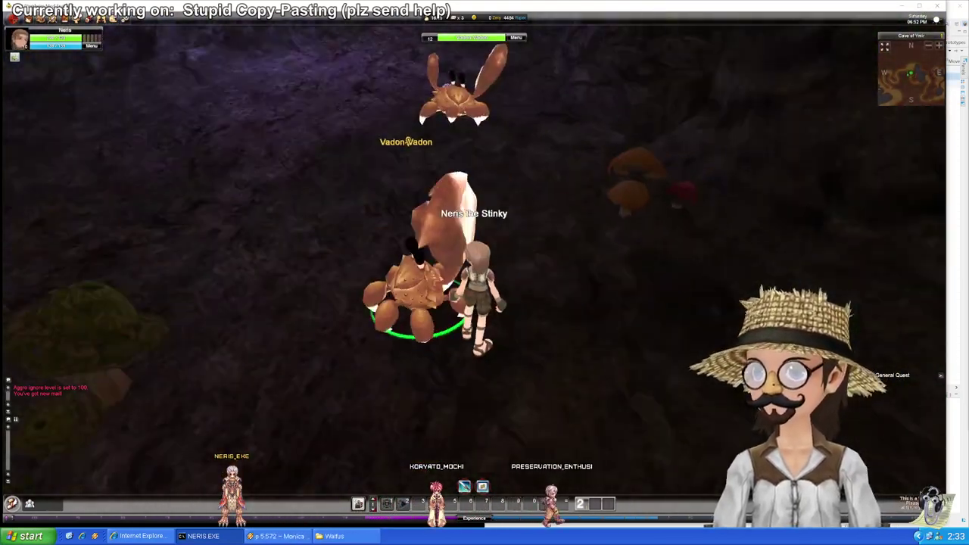
pyautogui.press('s')
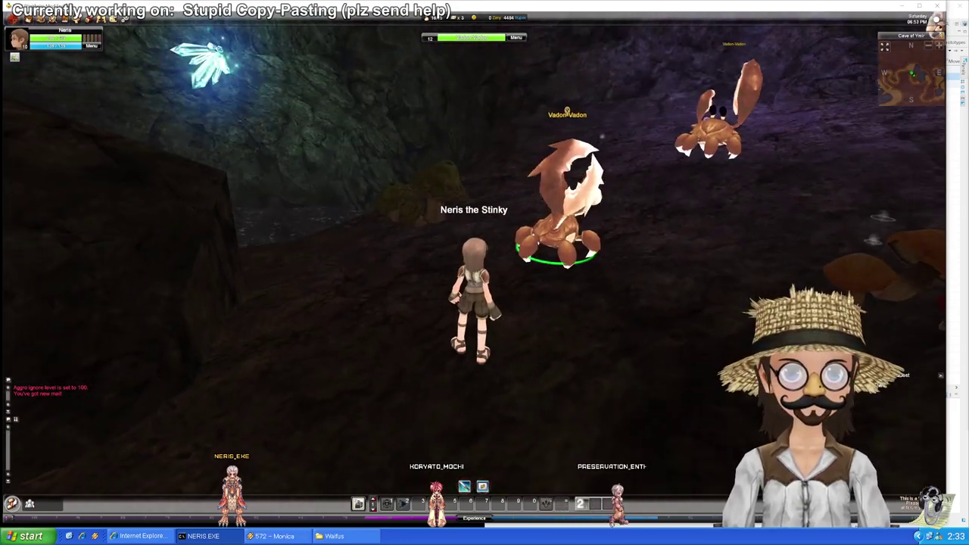
pyautogui.moveTo(540, 227); pyautogui.dragTo(541, 284)
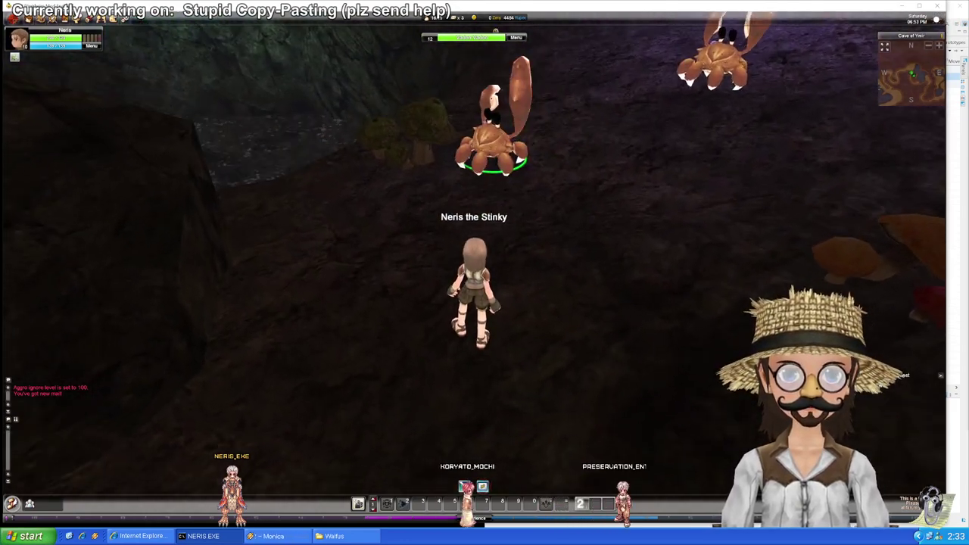
pyautogui.press('w')
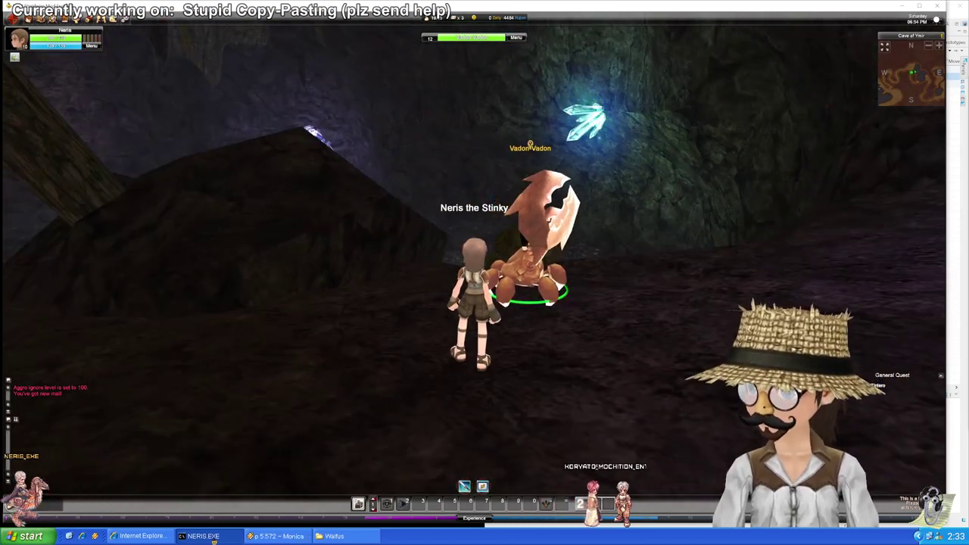
pyautogui.click(46, 536)
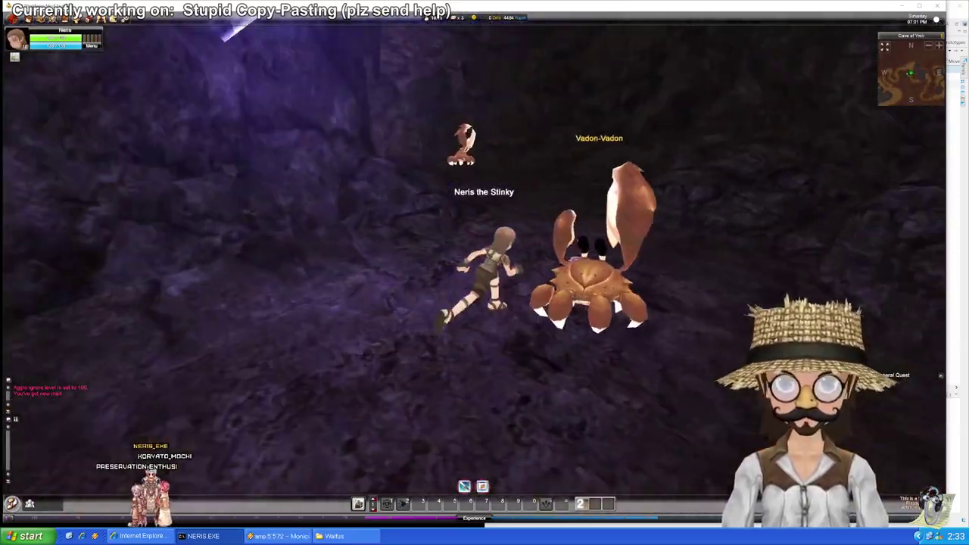
# Step: Run past the Vadon-Vadons through the tunnel to the Frog Overseer near the crystals
pyautogui.press('a')
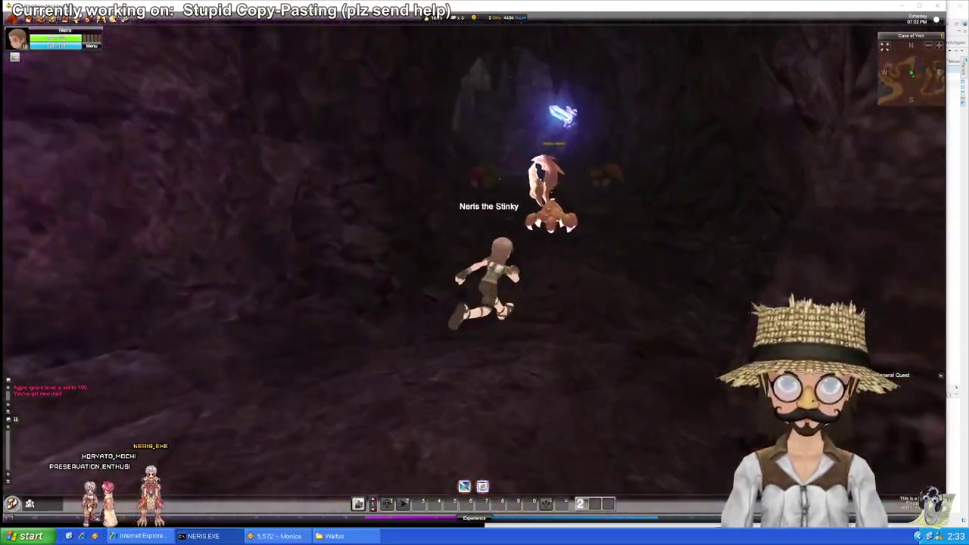
pyautogui.press('a')
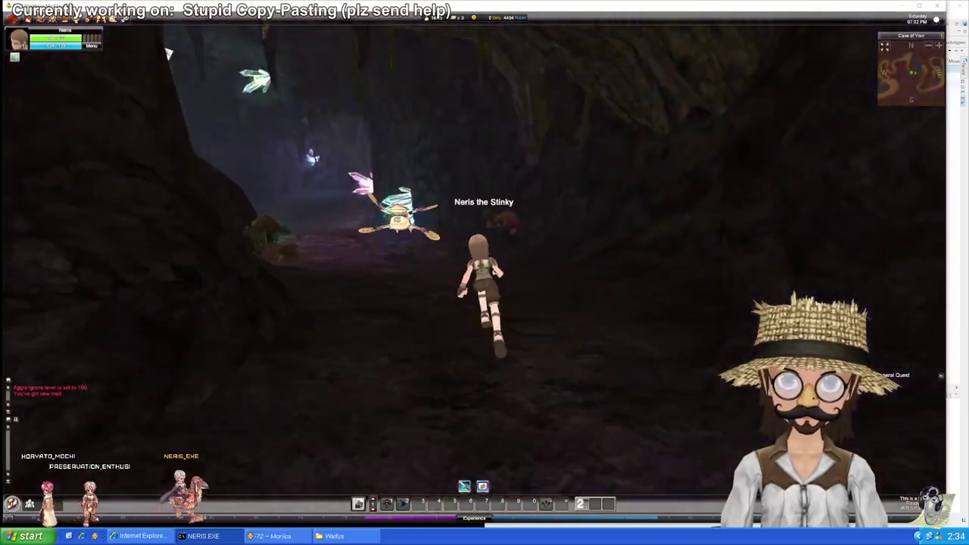
pyautogui.press('a')
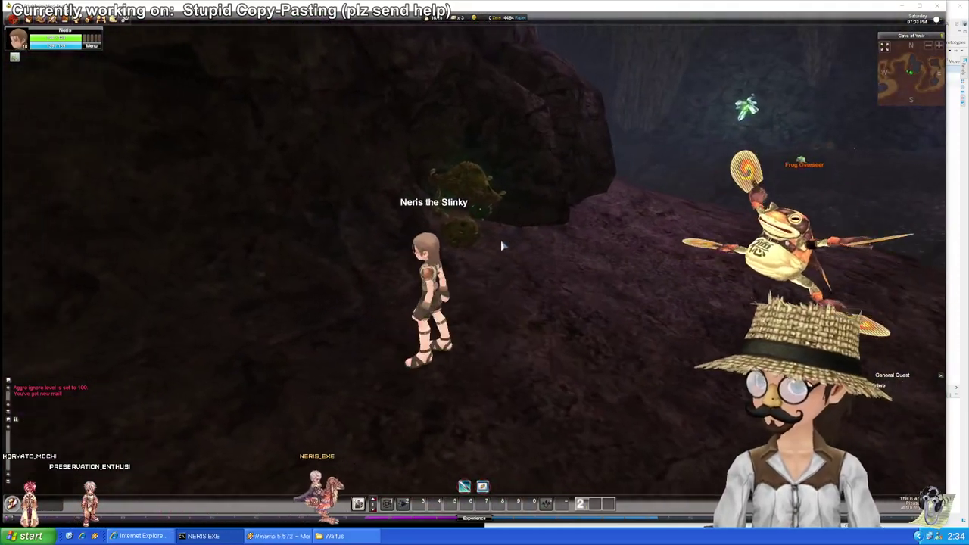
# Step: Switch to DBeaver and compare the BodyHeight values of the Vadon-Vadon rows in npc_prototypes
pyautogui.hotkey('alt', 'Tab')
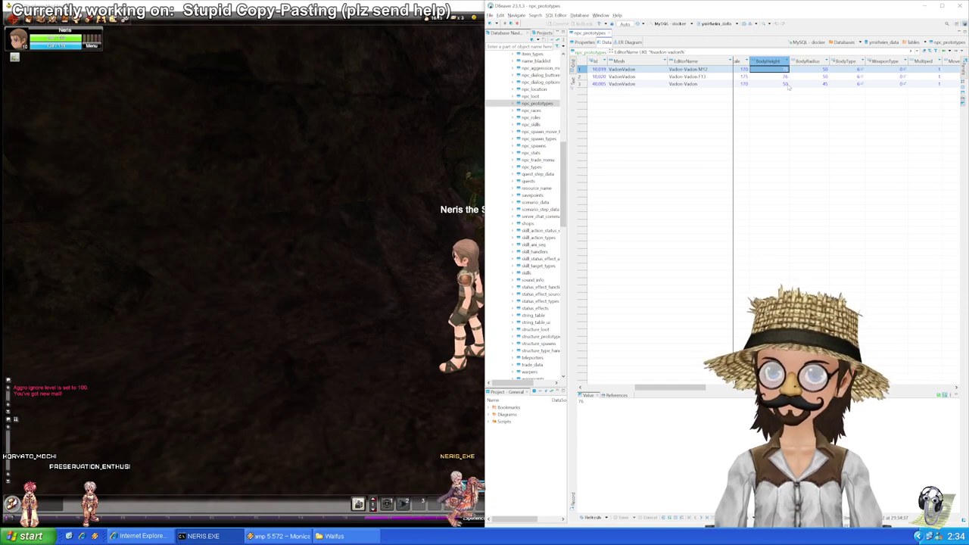
pyautogui.click(785, 78)
pyautogui.click(783, 71)
pyautogui.click(783, 78)
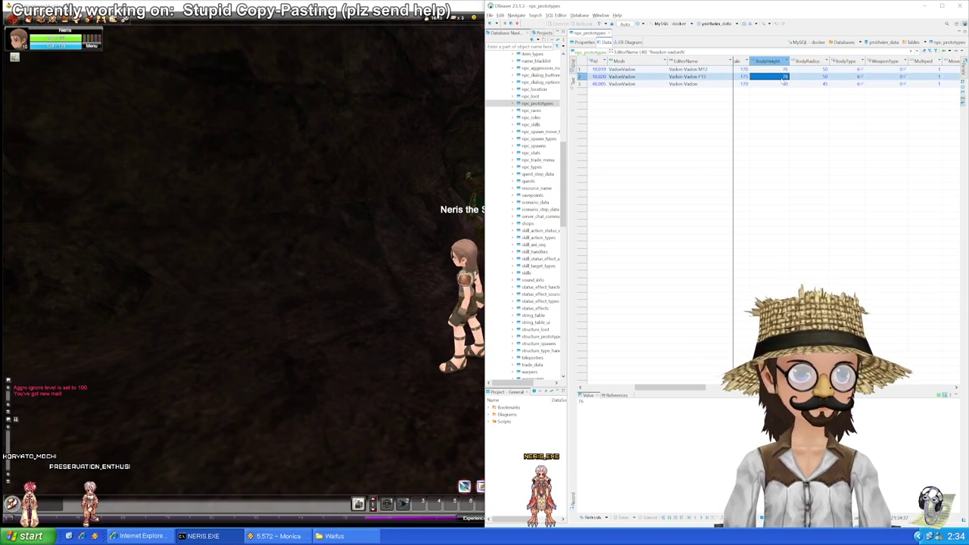
pyautogui.click(782, 84)
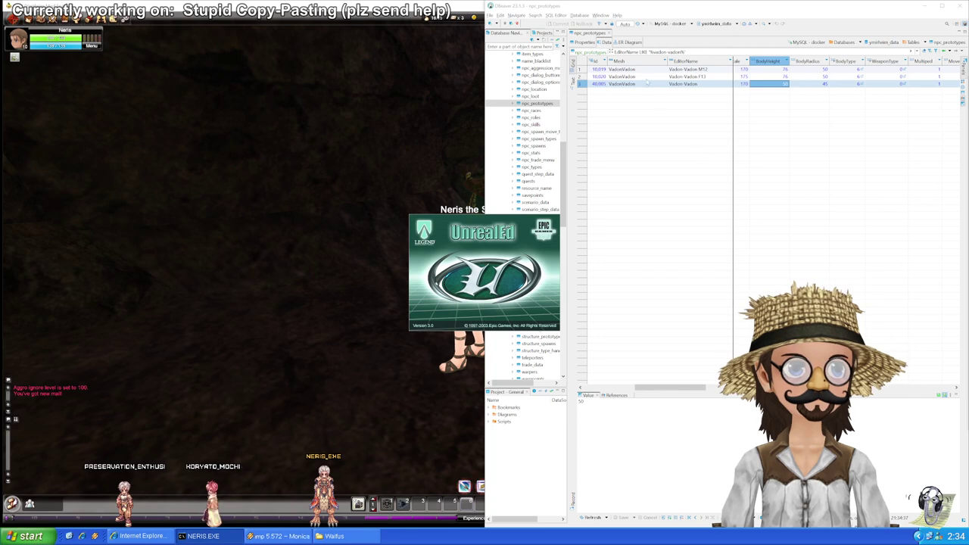
# Step: Check the Mesh name of Vadon-Vadon row 40005, then return to its BodyHeight field
pyautogui.moveTo(640, 77); pyautogui.dragTo(638, 85)
pyautogui.click(633, 85)
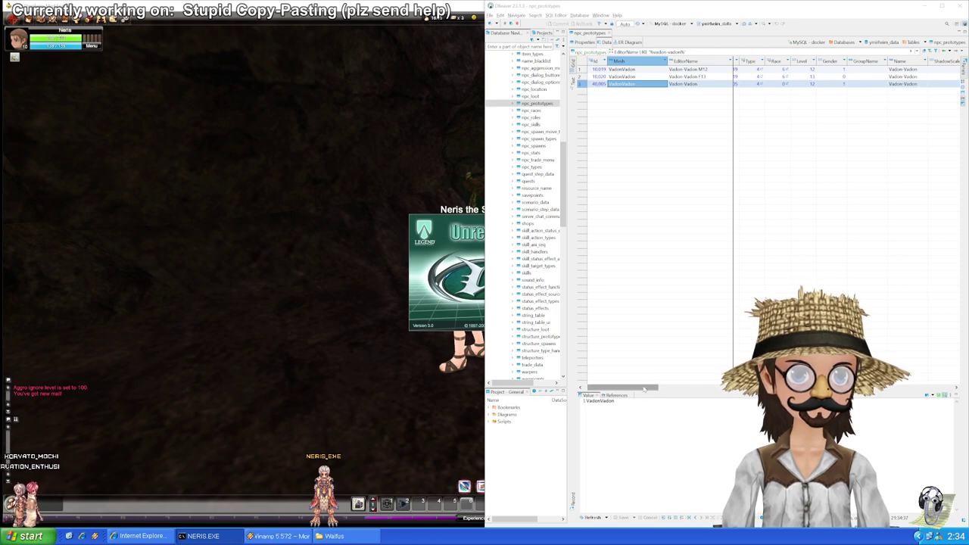
pyautogui.moveTo(644, 388); pyautogui.dragTo(688, 390)
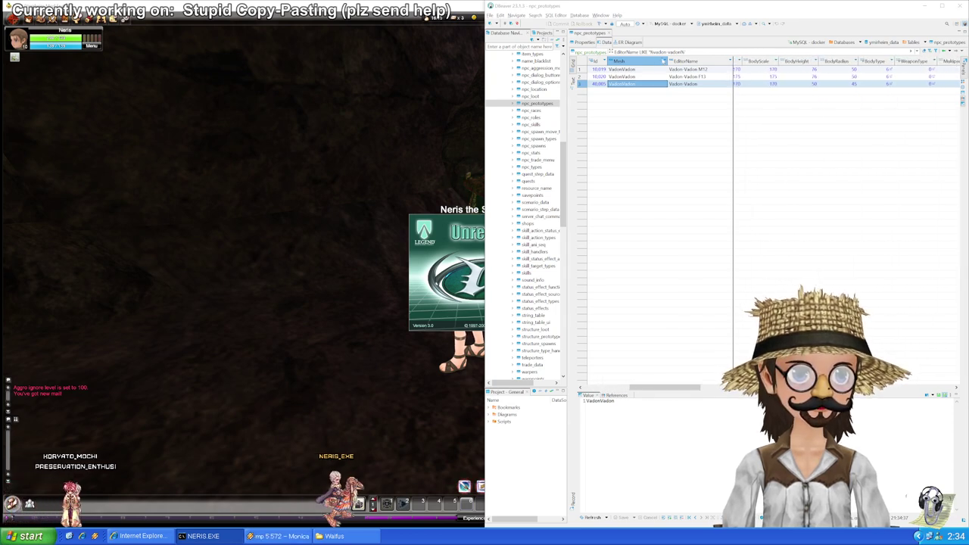
pyautogui.click(806, 83)
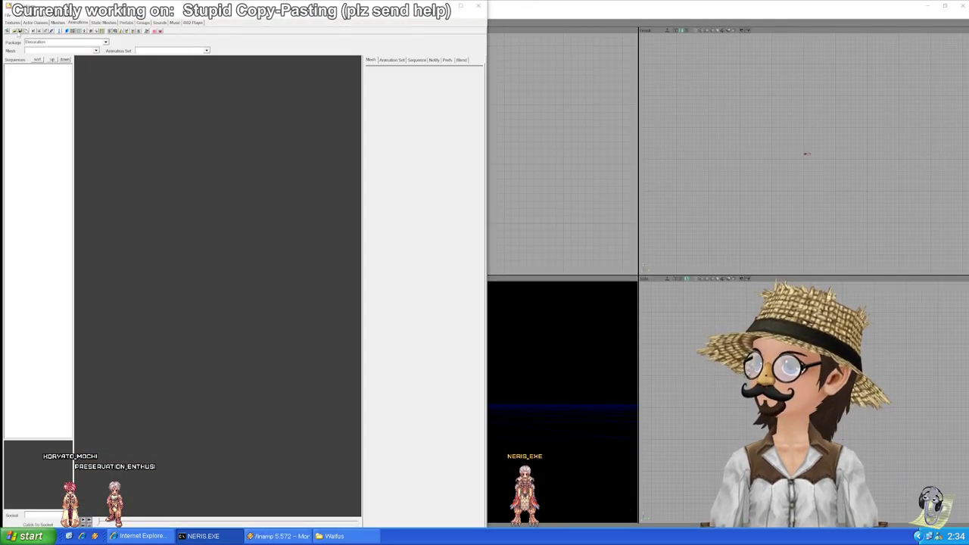
# Step: In UnrealEd, open the Rag2Monsters.ukx animation package, choose the VadonVadon mesh, and expand its Collision properties
pyautogui.click(14, 31)
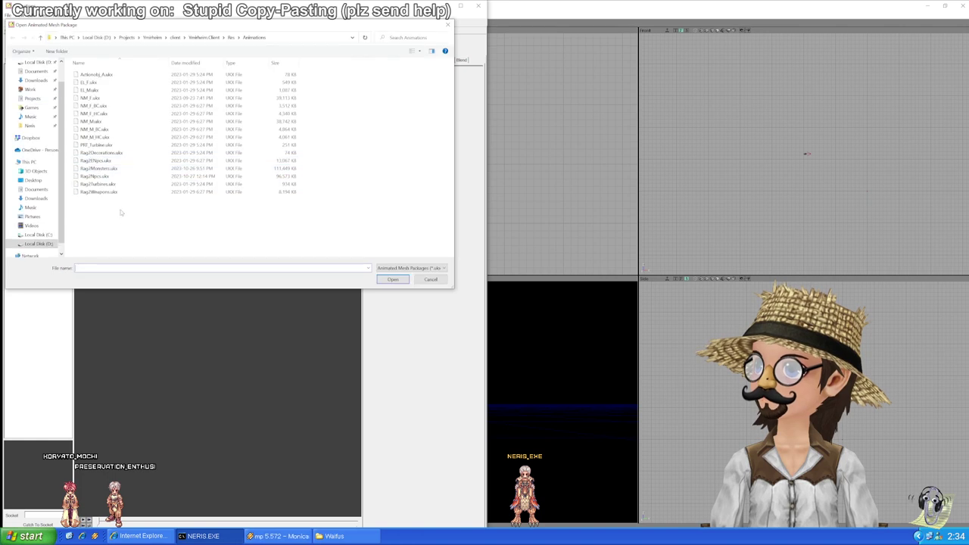
pyautogui.click(114, 169)
pyautogui.doubleClick(114, 170)
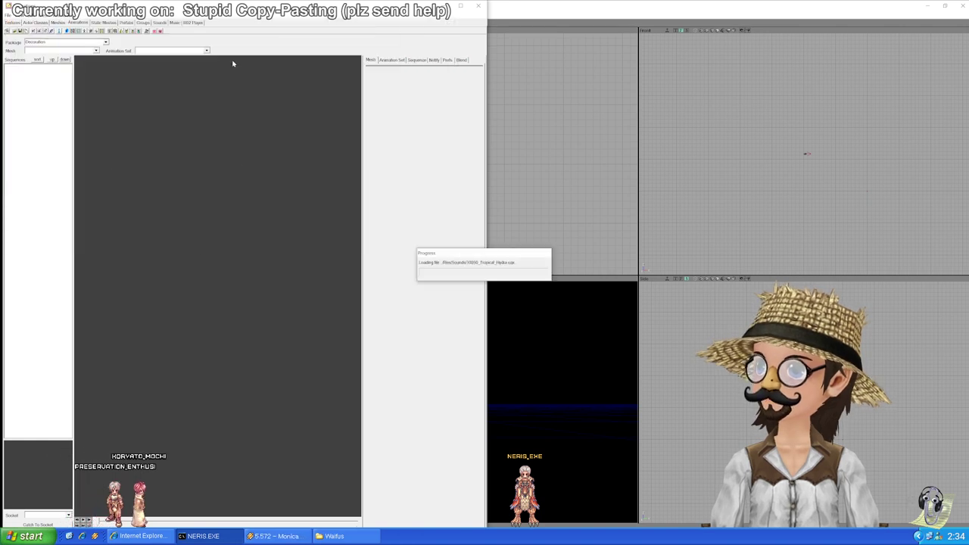
pyautogui.click(96, 50)
pyautogui.moveTo(98, 75); pyautogui.dragTo(95, 125)
pyautogui.click(58, 112)
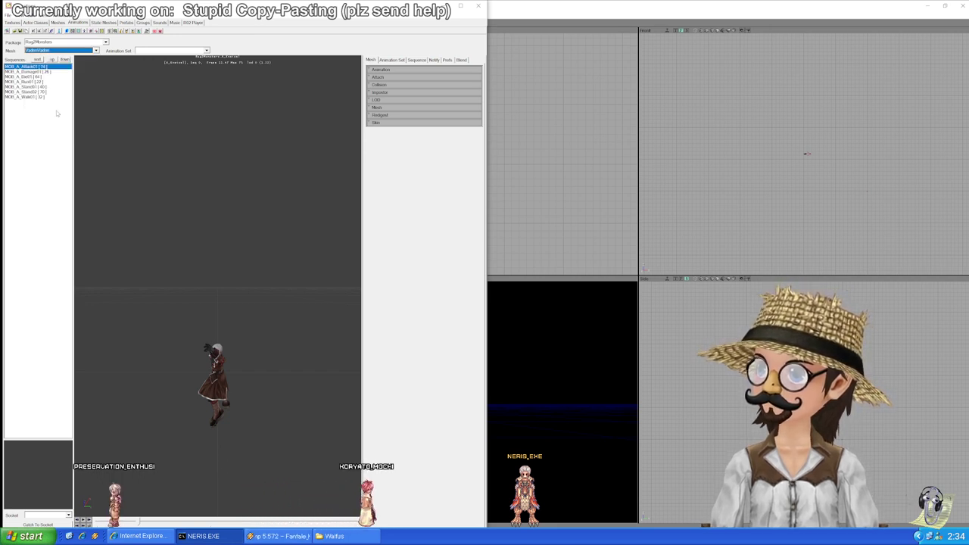
pyautogui.click(383, 85)
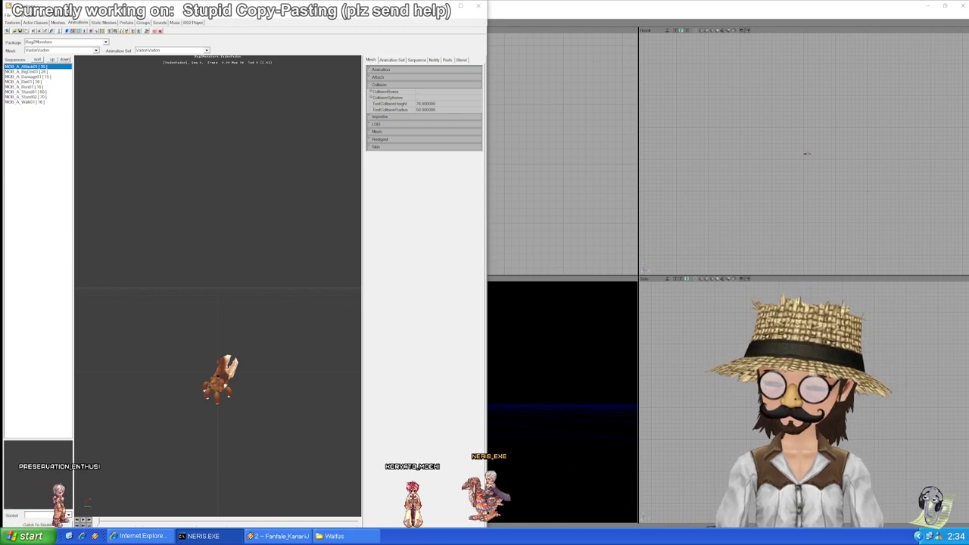
# Step: Switch to DBeaver and set BodyHeight to 76 and BodyRadius to 50 for Vadon-Vadon row 40005
pyautogui.hotkey('alt', 'Tab')
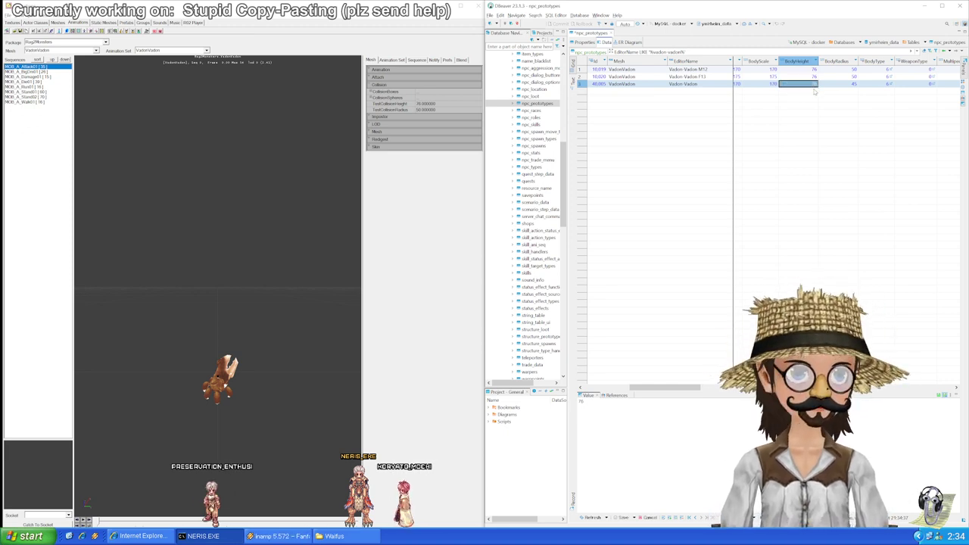
pyautogui.press('Right')
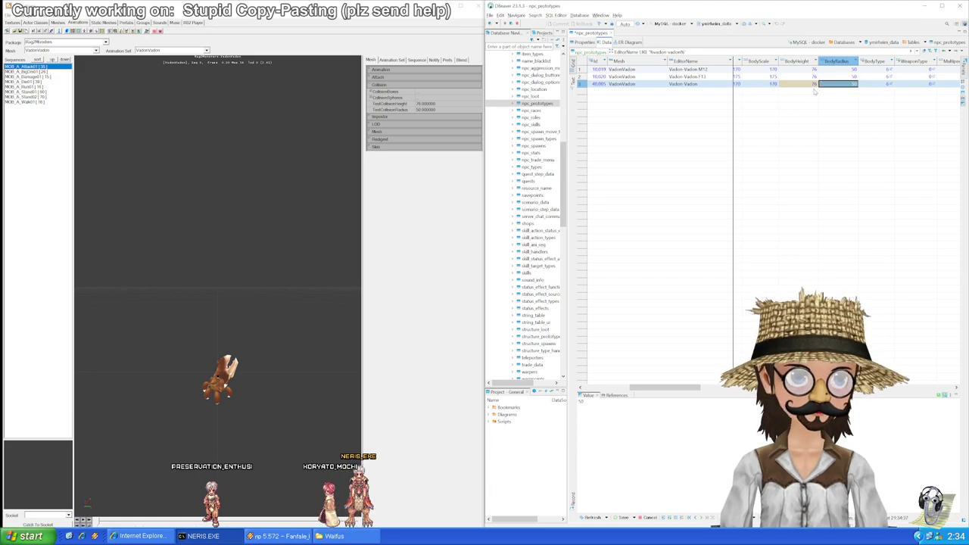
pyautogui.press('Left')
pyautogui.press('Up')
pyautogui.press('Up')
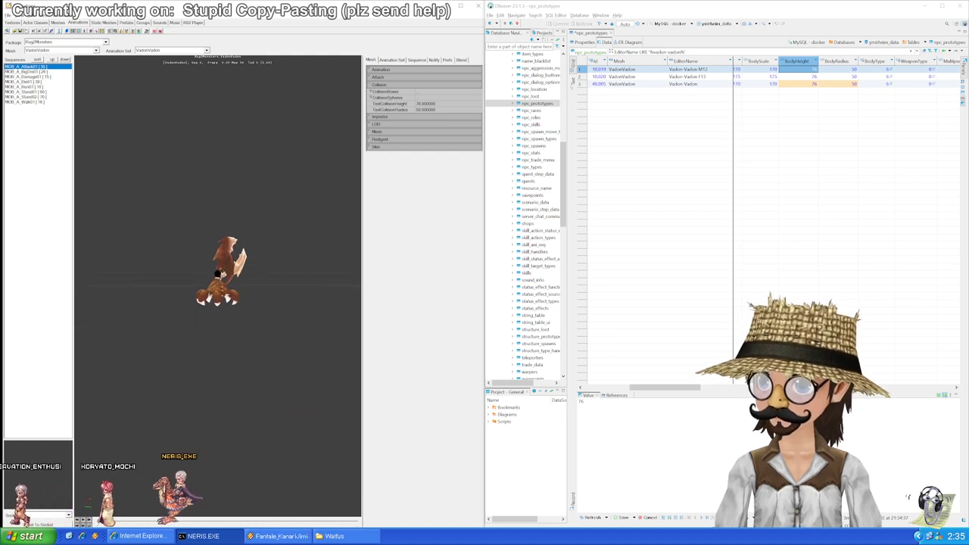
# Step: In UnrealEd, display the VadonVadon mesh's collision cylinder and set its TestCollisionHeight to 72
pyautogui.click(159, 32)
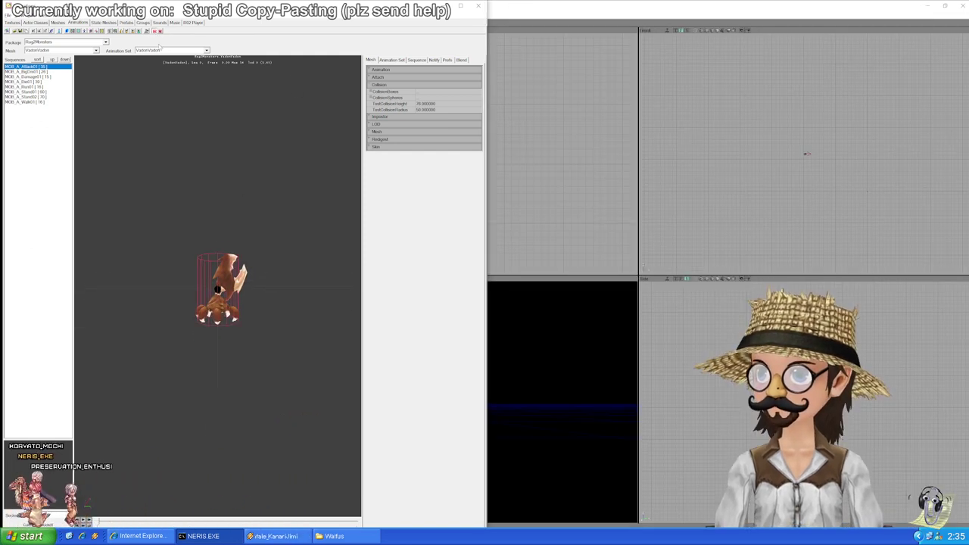
pyautogui.moveTo(179, 182); pyautogui.dragTo(178, 227)
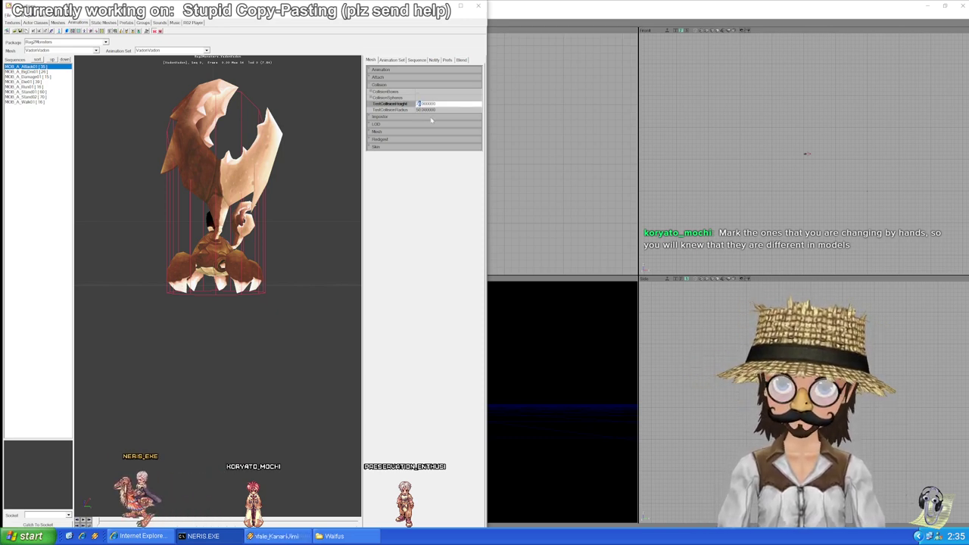
pyautogui.write('72')
pyautogui.press('Return')
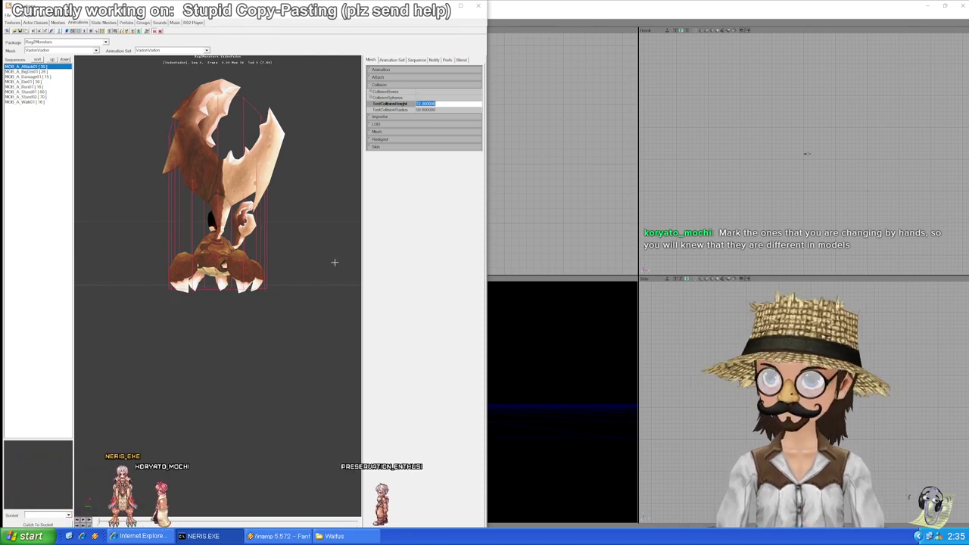
# Step: Switch from UnrealEd to DBeaver and set BodyHeight to 72 for Vadon-Vadon row 40005
pyautogui.hotkey('alt', 'Tab')
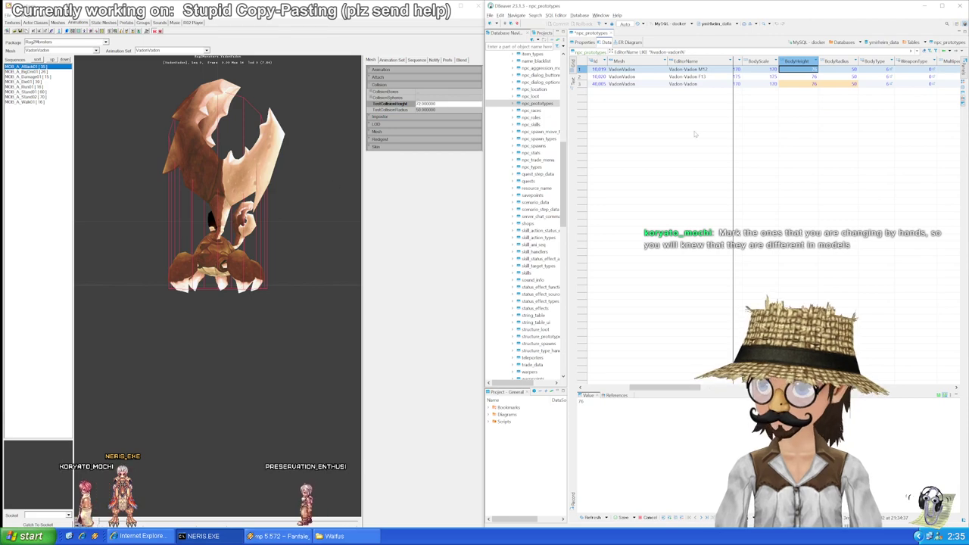
pyautogui.click(806, 84)
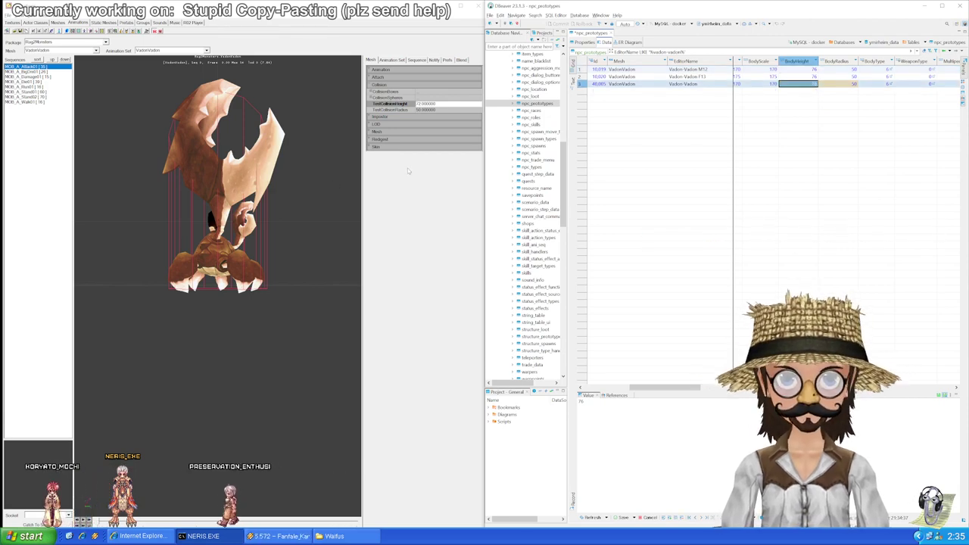
pyautogui.click(411, 103)
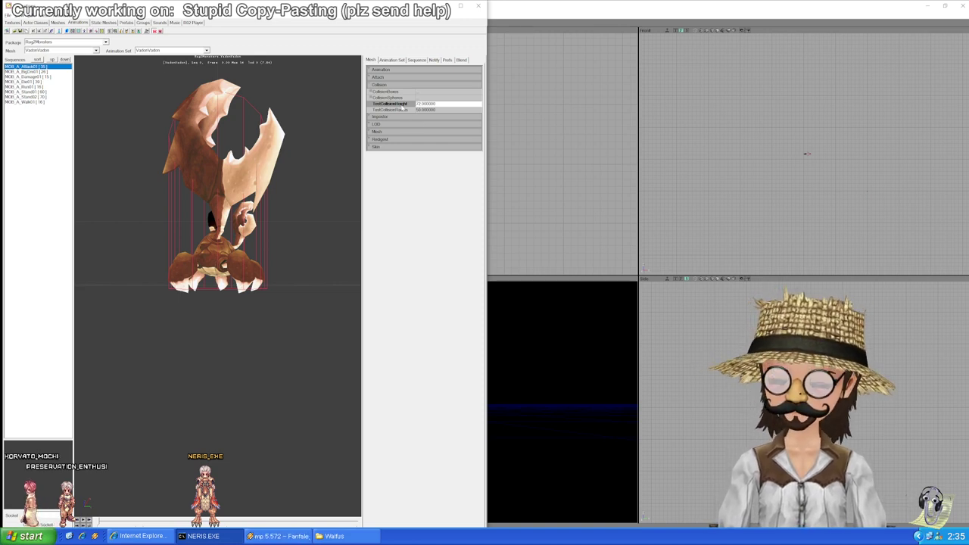
pyautogui.hotkey('alt', 'Tab')
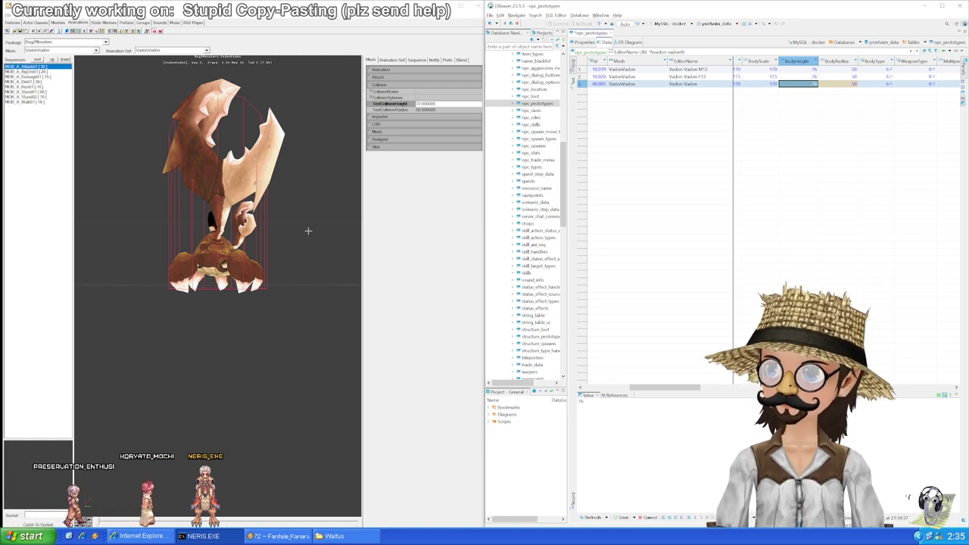
pyautogui.doubleClick(810, 85)
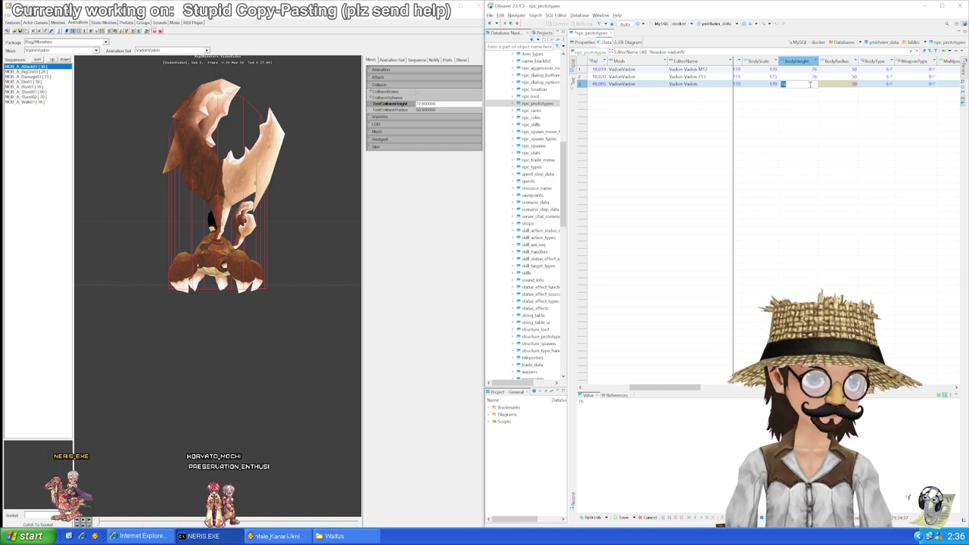
pyautogui.write('72')
pyautogui.press('Return')
# Step: Copy the BodyHeight of 72 to the Vadon-Vadon M12 and Vadon-Vadon F13 rows and save the table changes
pyautogui.hotkey('ctrl', 'c')
pyautogui.press('Up')
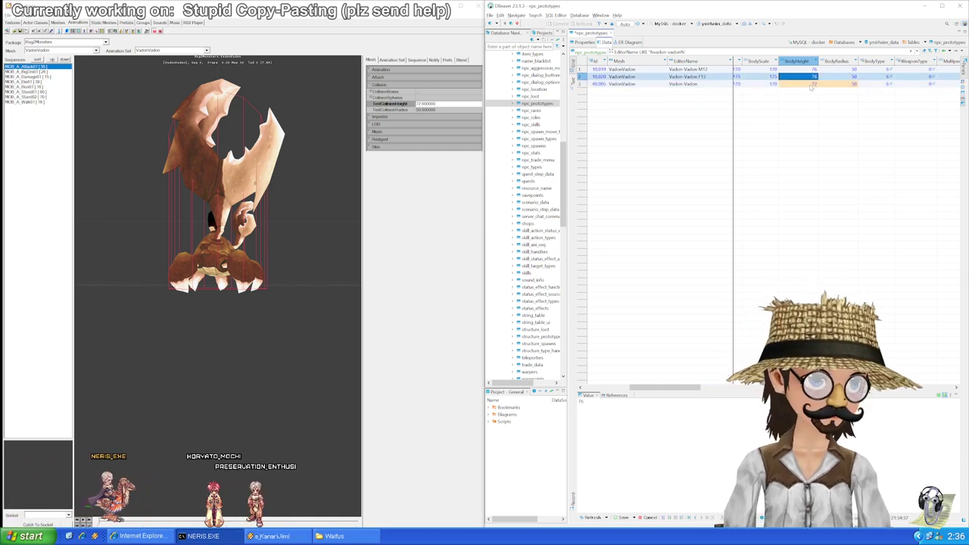
pyautogui.hotkey('ctrl', 'v')
pyautogui.press('Up')
pyautogui.hotkey('ctrl', 'v')
pyautogui.press('Down')
pyautogui.press('Down')
pyautogui.press('Up')
pyautogui.press('Up')
pyautogui.press('Down')
pyautogui.press('Down')
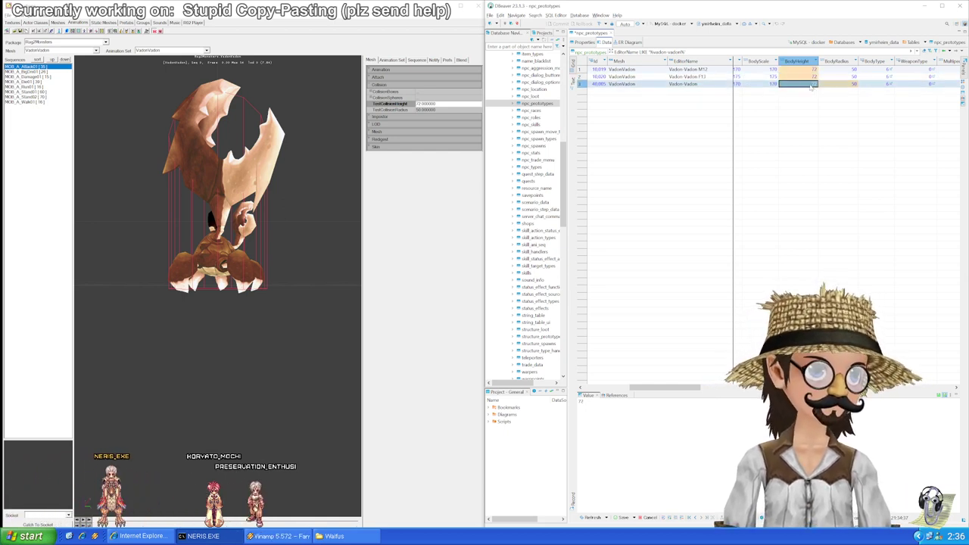
pyautogui.hotkey('ctrl', 's')
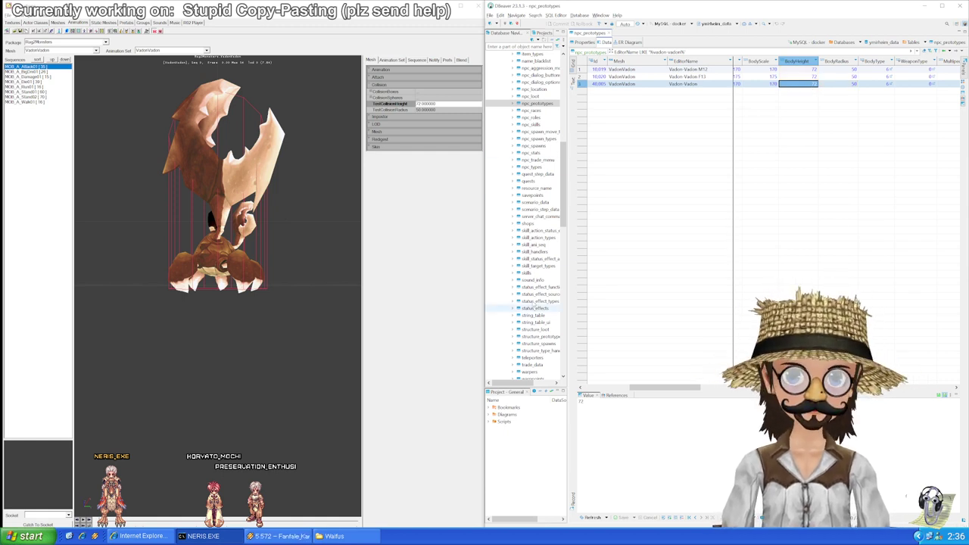
# Step: Close UnrealEd without saving changes to the untitled map
pyautogui.click(409, 277)
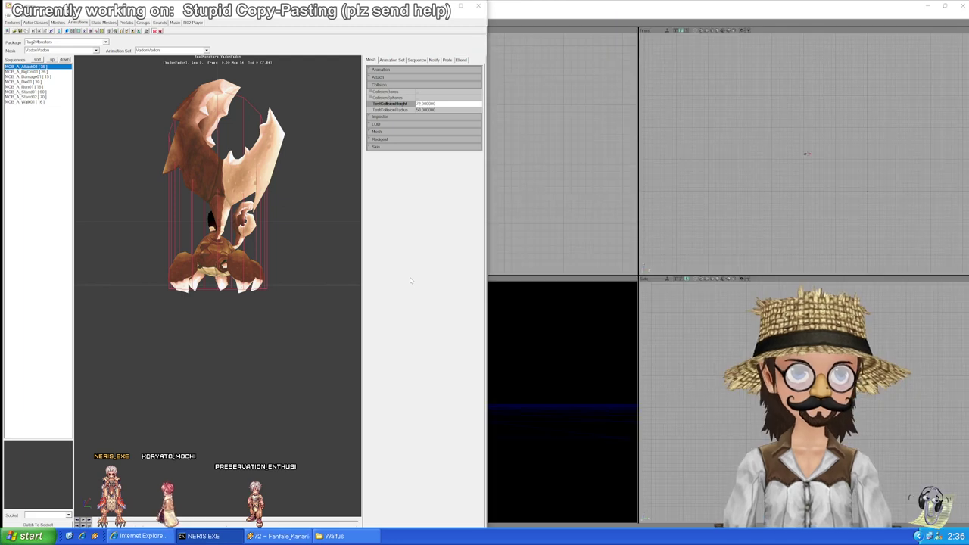
pyautogui.click(962, 6)
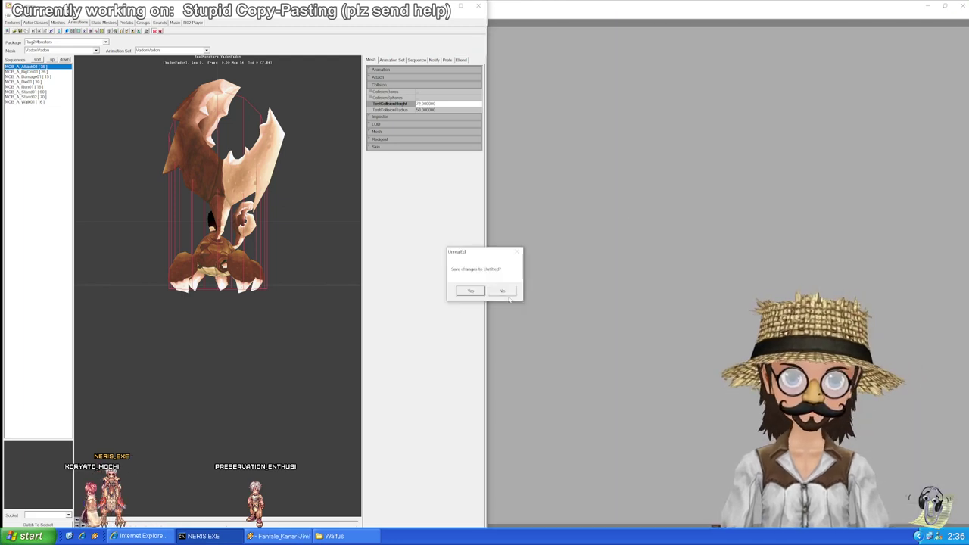
pyautogui.click(506, 293)
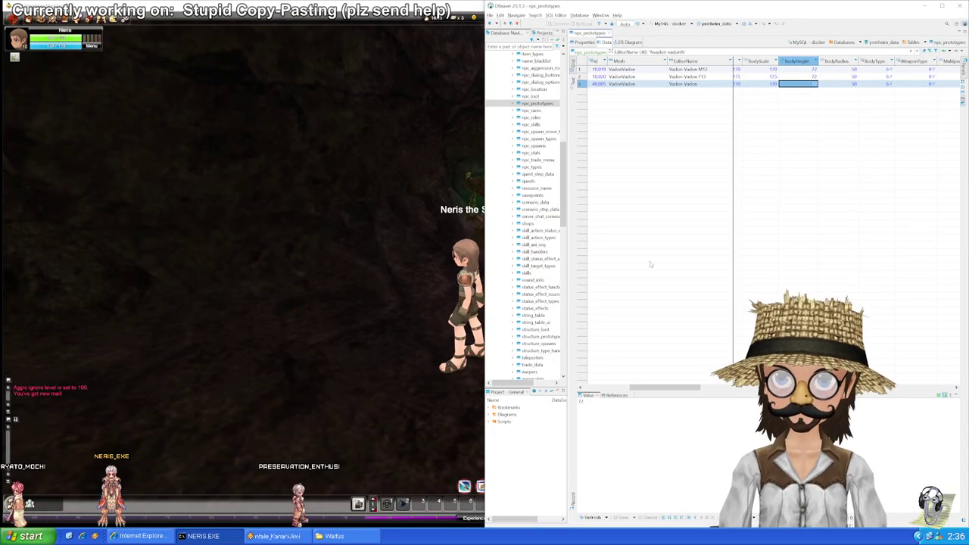
pyautogui.press('Up')
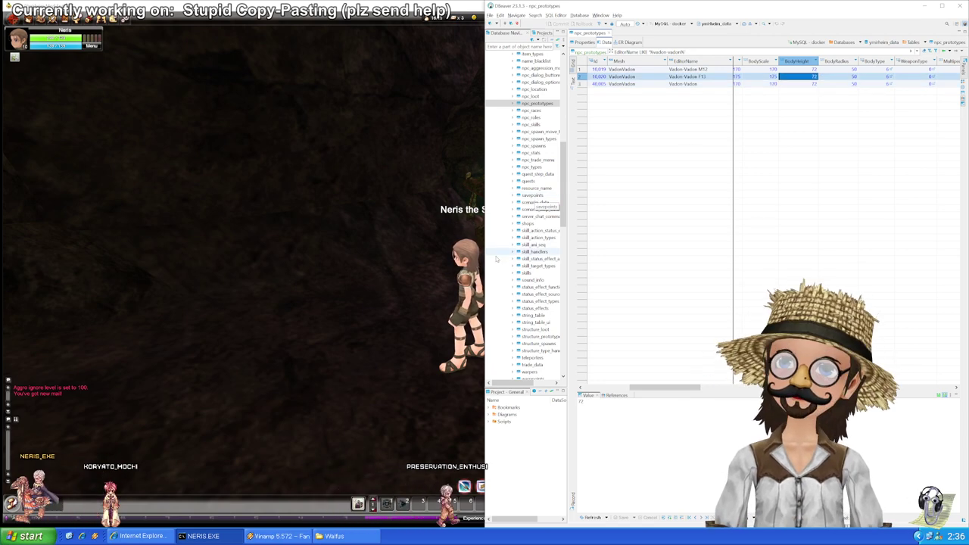
pyautogui.moveTo(794, 68); pyautogui.dragTo(813, 83)
pyautogui.click(812, 84)
pyautogui.click(835, 84)
pyautogui.click(801, 69)
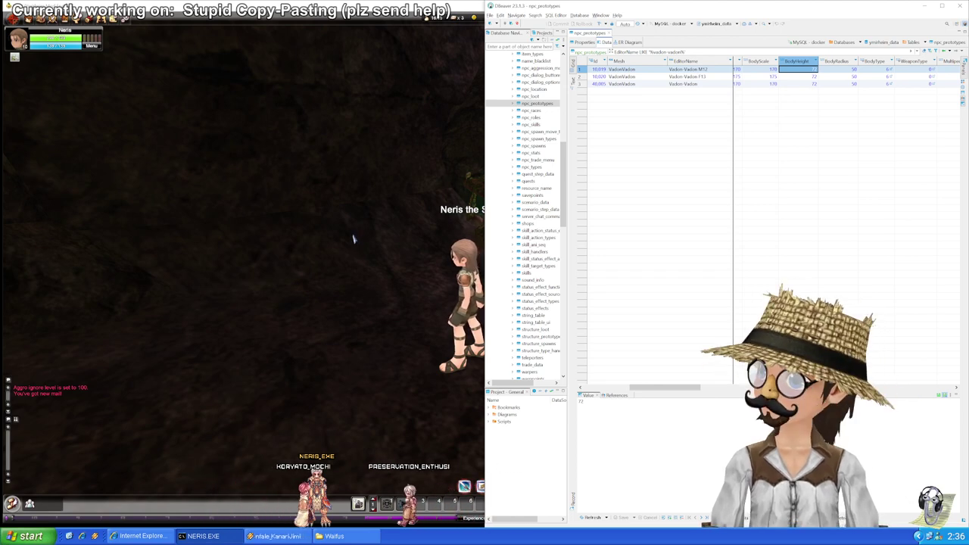
# Step: Quit the Ragnarok Online 2 client so the game data can be rebuilt, and return to npc_prototypes in DBeaver
pyautogui.click(339, 298)
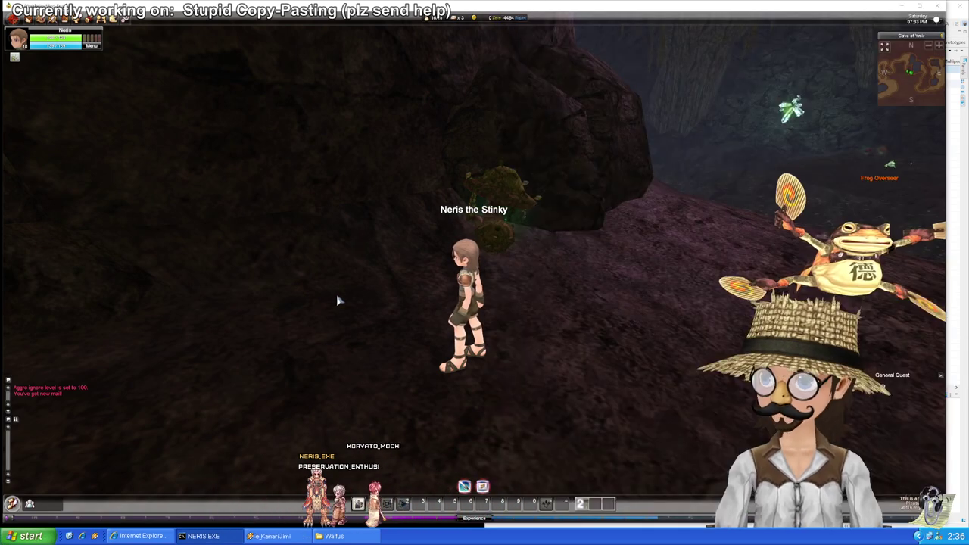
pyautogui.press('Escape')
pyautogui.click(478, 304)
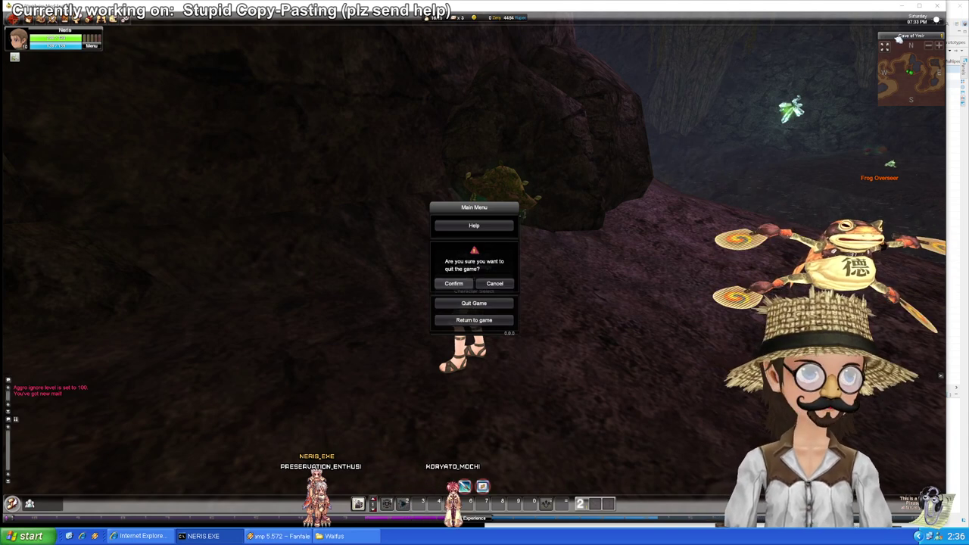
pyautogui.click(938, 6)
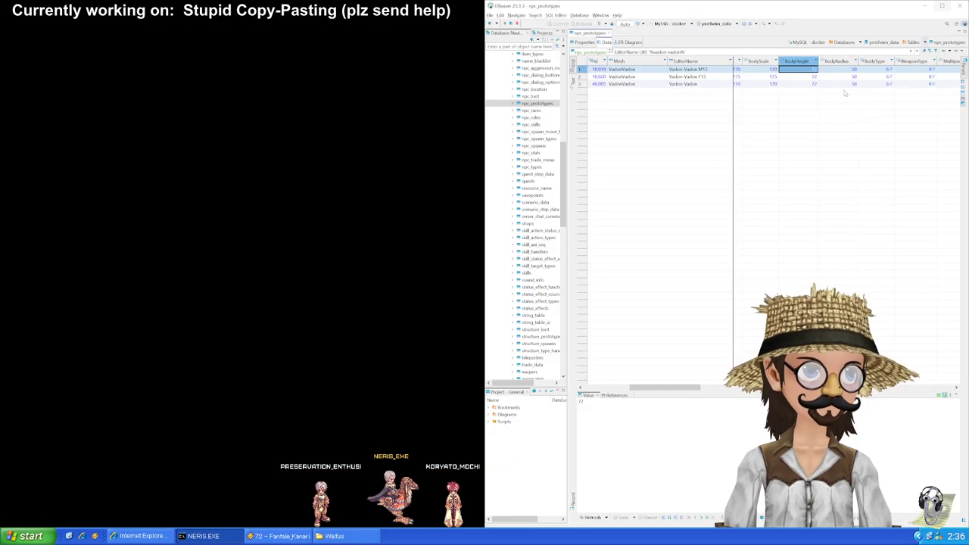
pyautogui.click(797, 78)
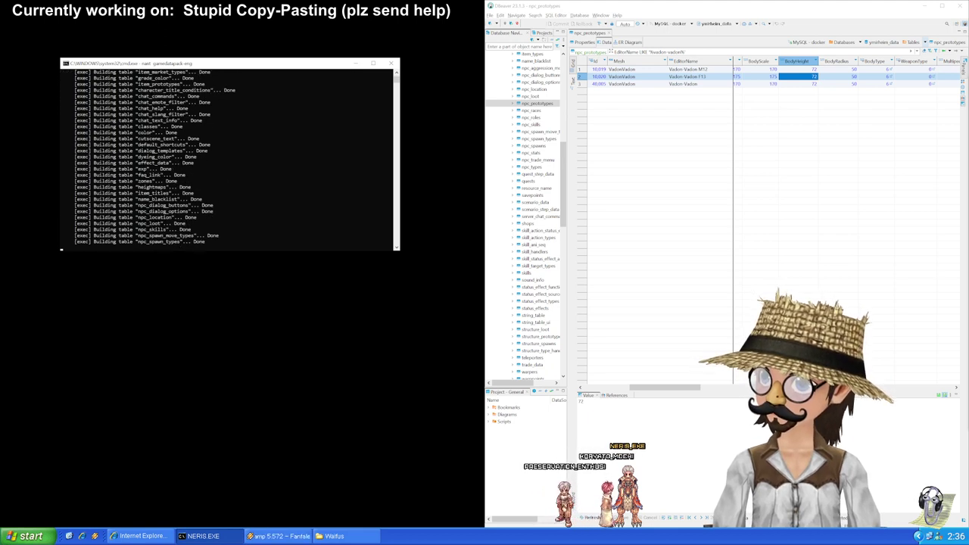
# Step: In the relaunched game client, walk up to a Vadon-Vadon in the Cave of Ymir and check its body size
pyautogui.press('Return')
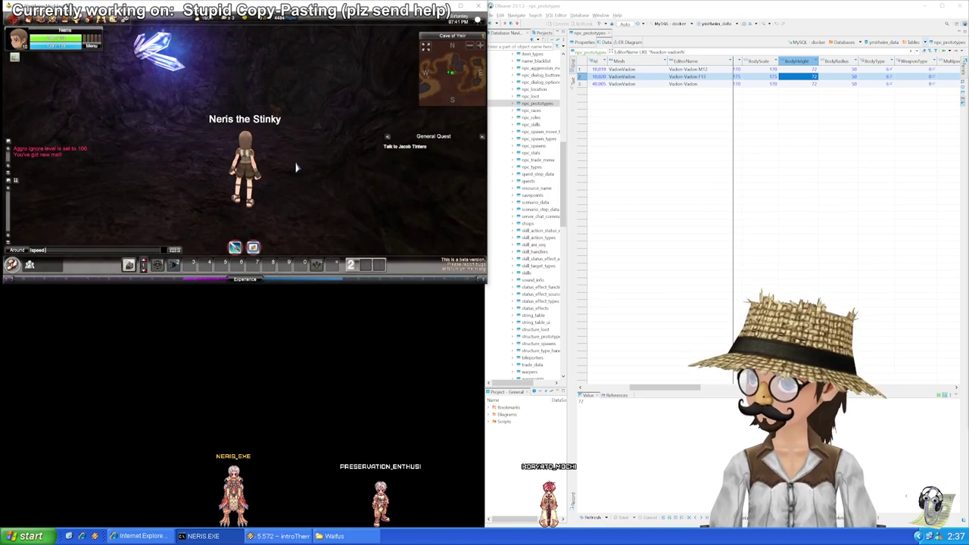
pyautogui.scroll(-3, 297, 168)
pyautogui.press('w')
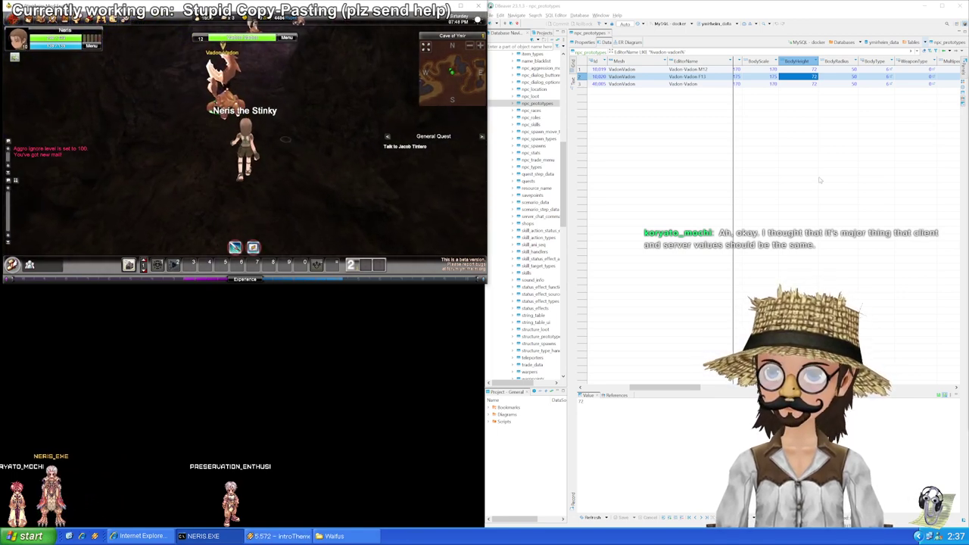
# Step: In DBeaver, set BodyRadius to 60 for all three Vadon-Vadon rows and save the table changes
pyautogui.click(838, 69)
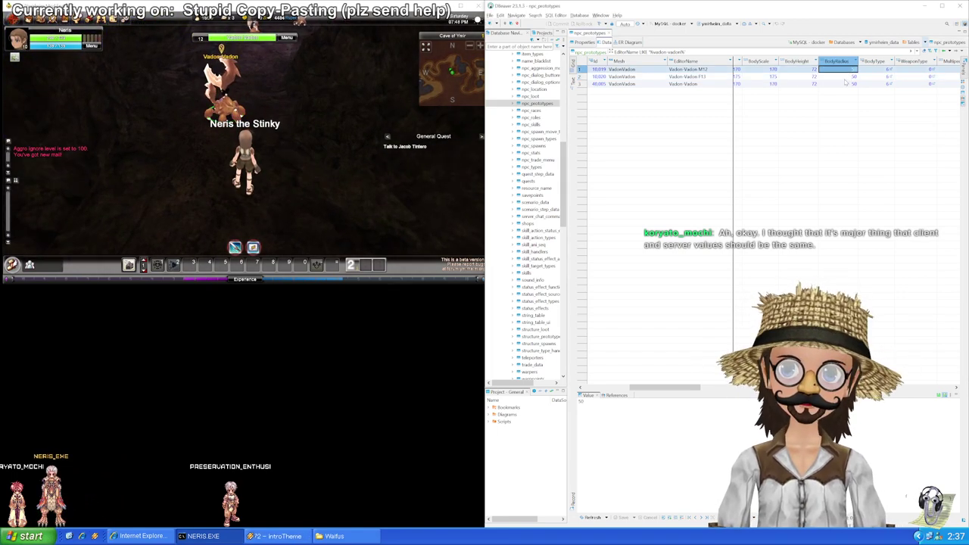
pyautogui.write('60')
pyautogui.press('Return')
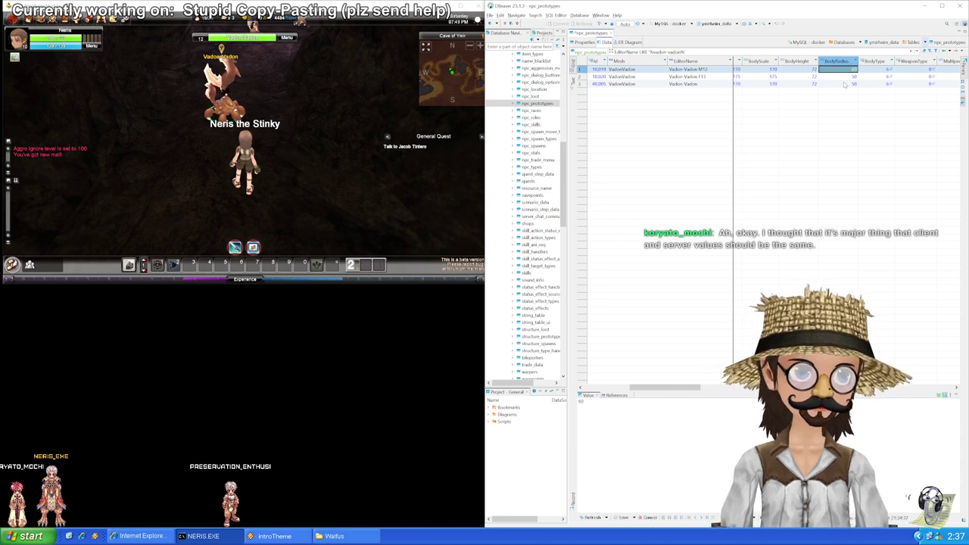
pyautogui.hotkey('ctrl', 'c')
pyautogui.press('Down')
pyautogui.hotkey('ctrl', 'v')
pyautogui.press('Down')
pyautogui.hotkey('ctrl', 'v')
pyautogui.press('Up')
pyautogui.press('Up')
pyautogui.hotkey('ctrl', 's')
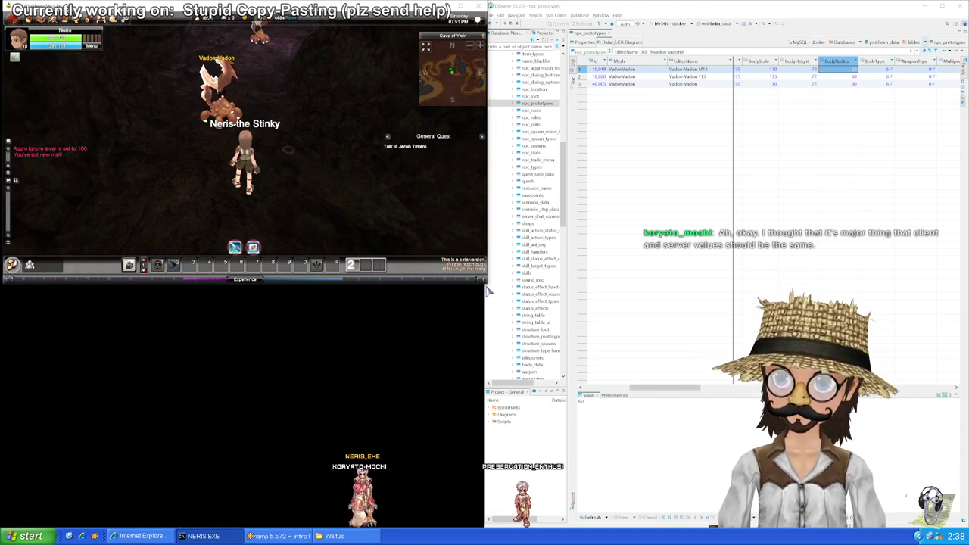
# Step: Return to the game client and run through the Cave of Ymir past the Vadon-Vadons and mermen, examining the monster types
pyautogui.click(457, 239)
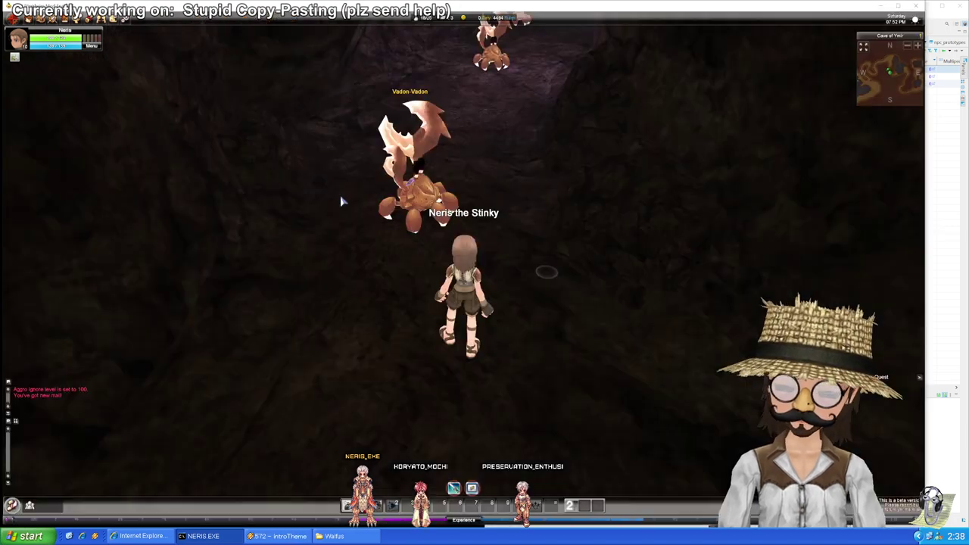
pyautogui.moveTo(508, 171)
pyautogui.mouseDown()
pyautogui.moveTo(454, 163)
pyautogui.moveTo(515, 170)
pyautogui.mouseUp()
pyautogui.press('w')
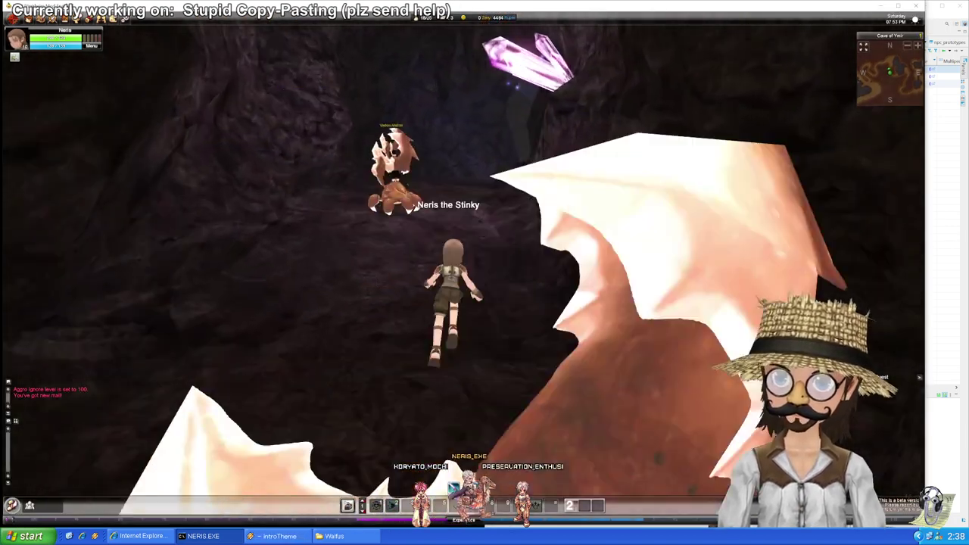
pyautogui.press('d')
pyautogui.press('d')
pyautogui.press('d')
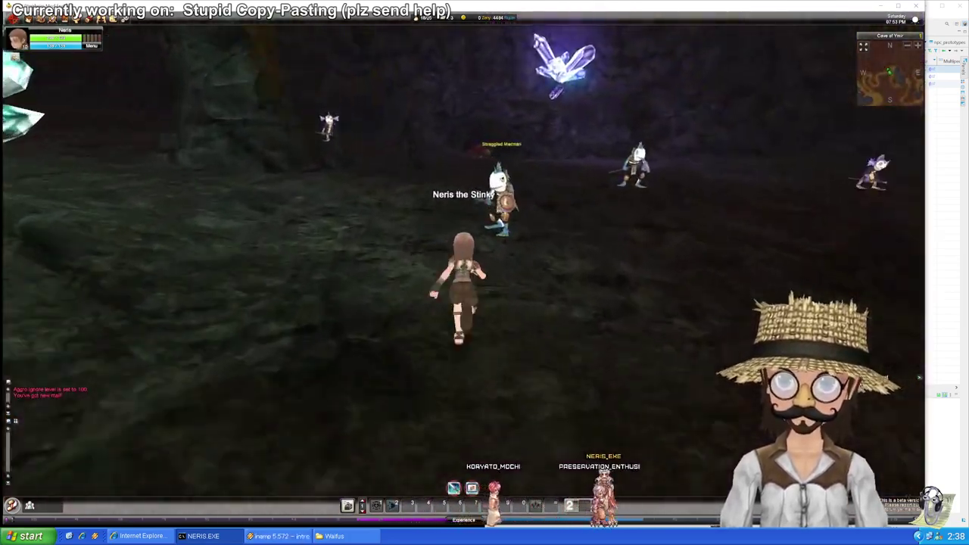
pyautogui.press('d')
pyautogui.press('a')
pyautogui.press('a')
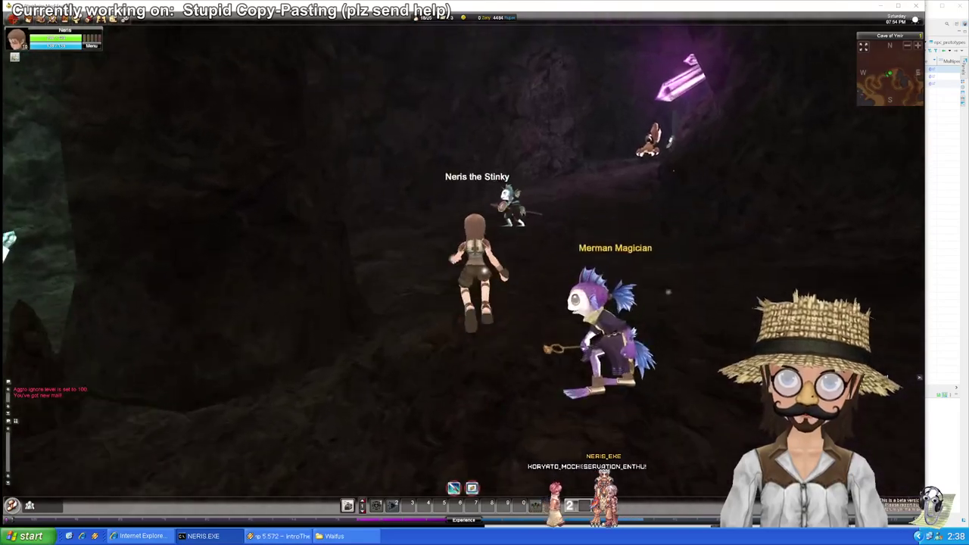
pyautogui.press('d')
pyautogui.press('d')
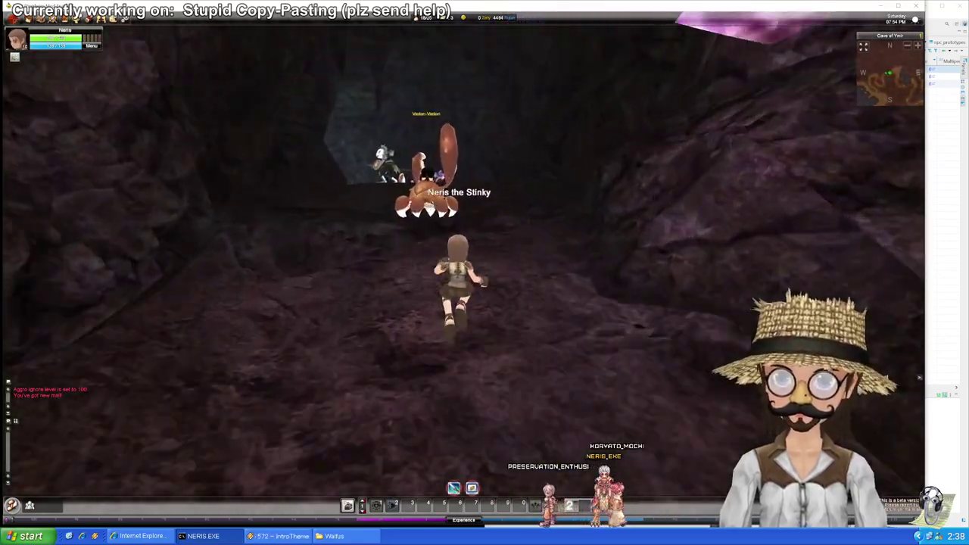
pyautogui.press('d')
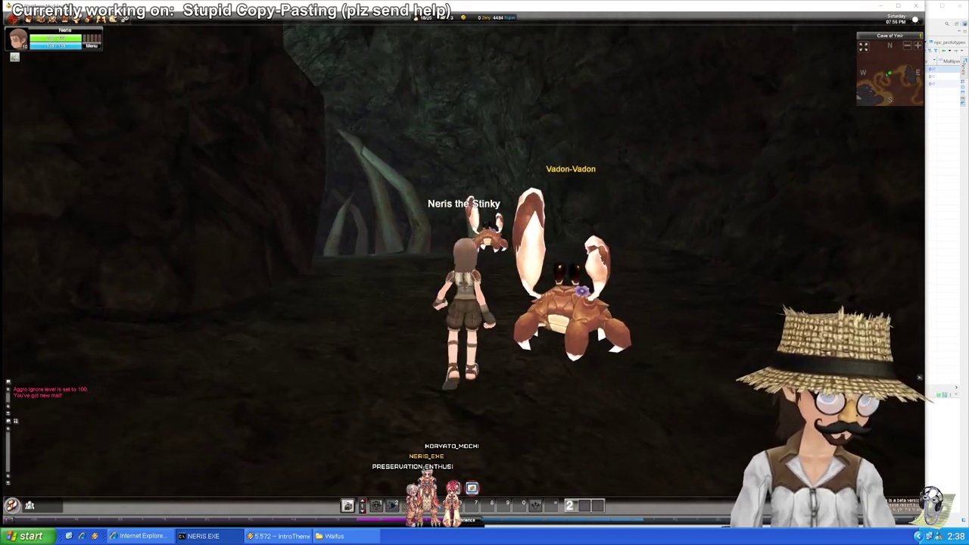
# Step: Explore deeper into the Cave of Ymir, looking for monsters whose body sizes still need checking
pyautogui.press('w')
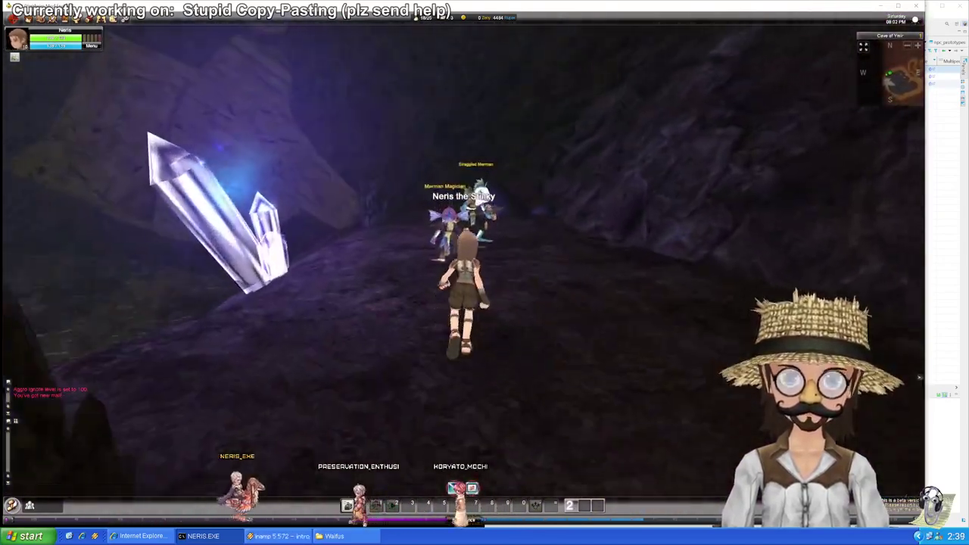
pyautogui.press('w')
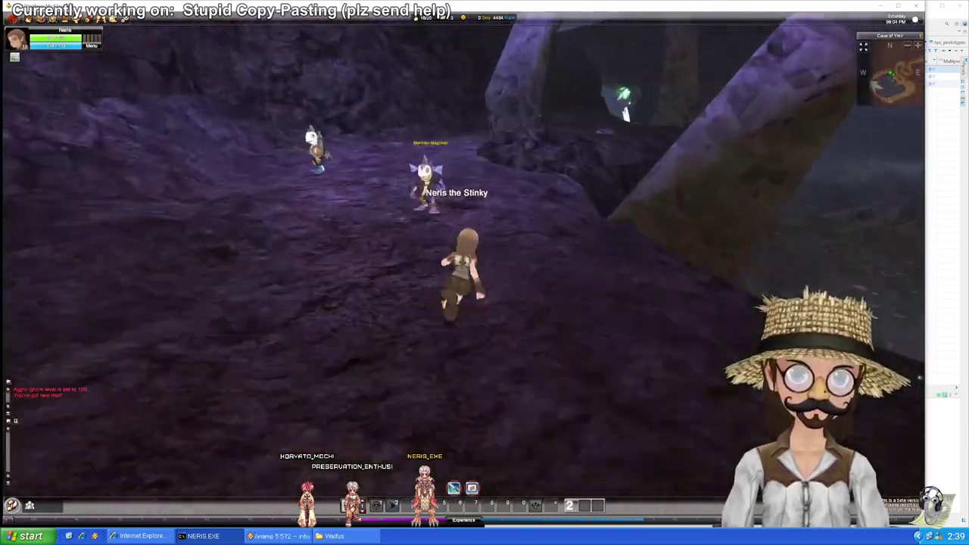
pyautogui.press('w')
pyautogui.press('w')
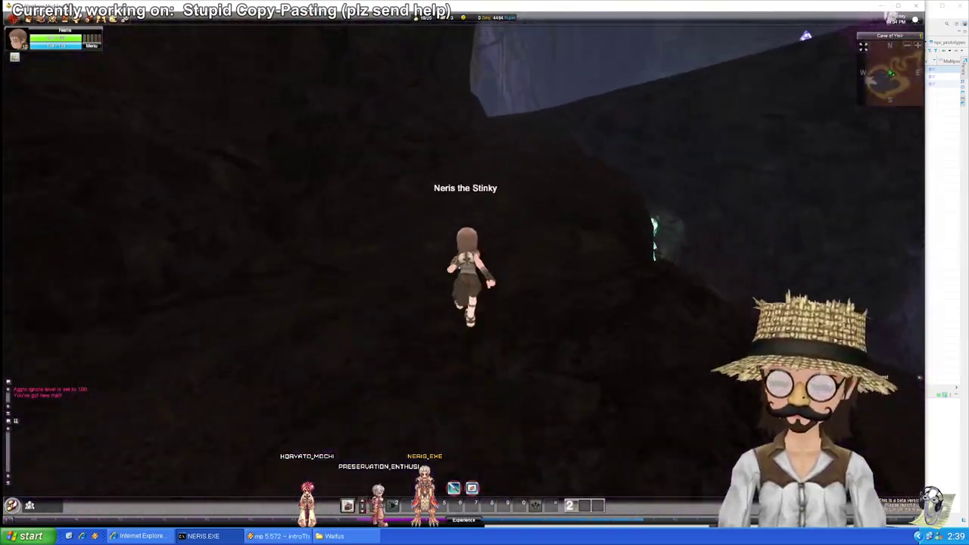
pyautogui.press('w')
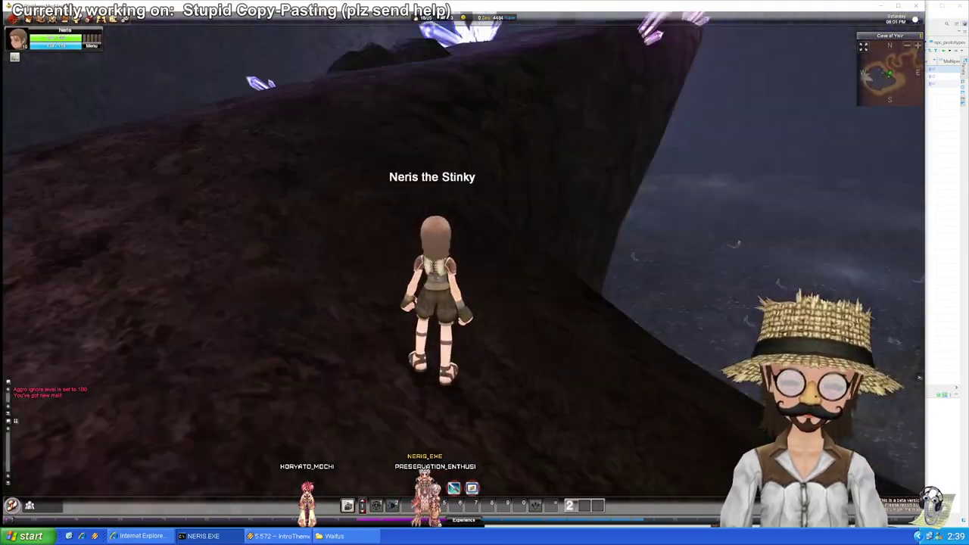
pyautogui.press('w')
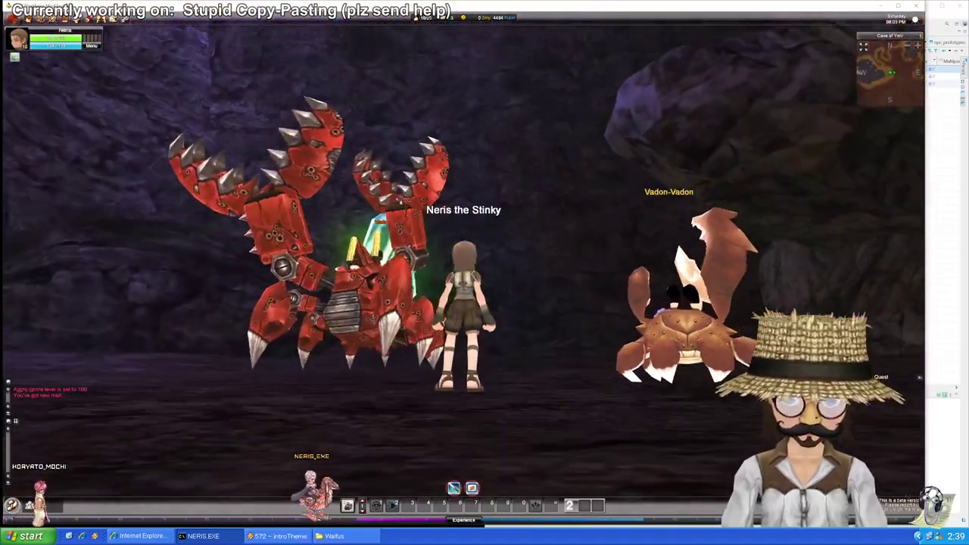
pyautogui.press('w')
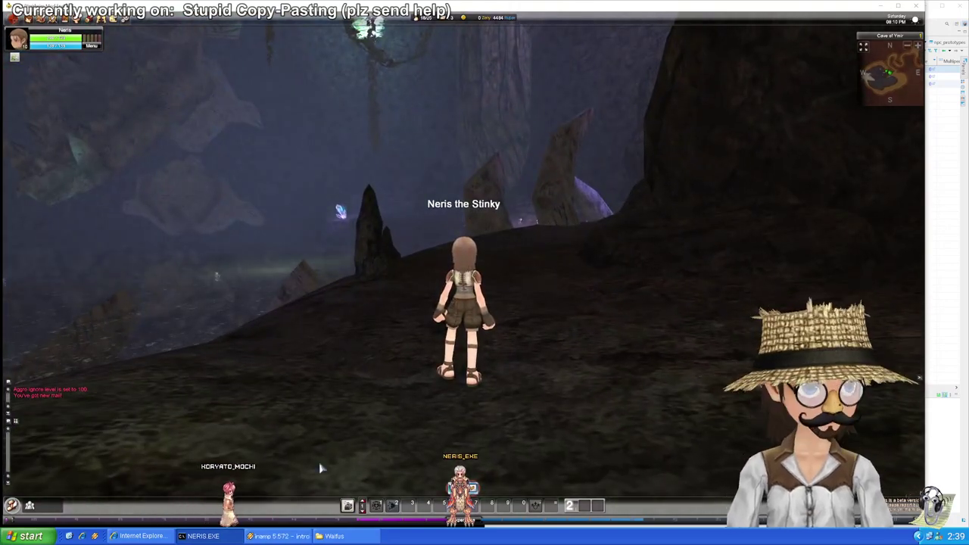
# Step: In DBeaver, filter npc_prototypes by EditorName for all Vadon entries and select BodyHeight in the Vadon-Z F14 row
pyautogui.hotkey('alt', 'Tab')
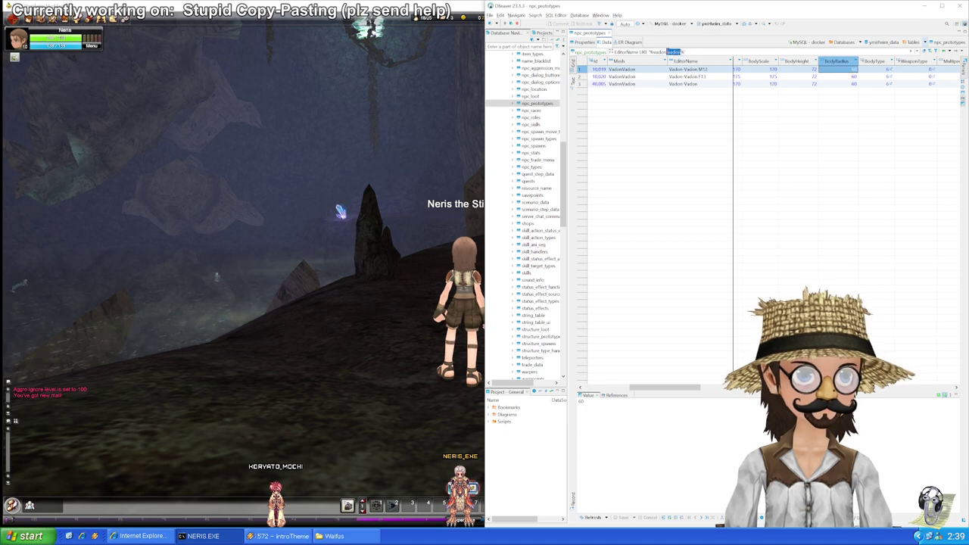
pyautogui.press('Return')
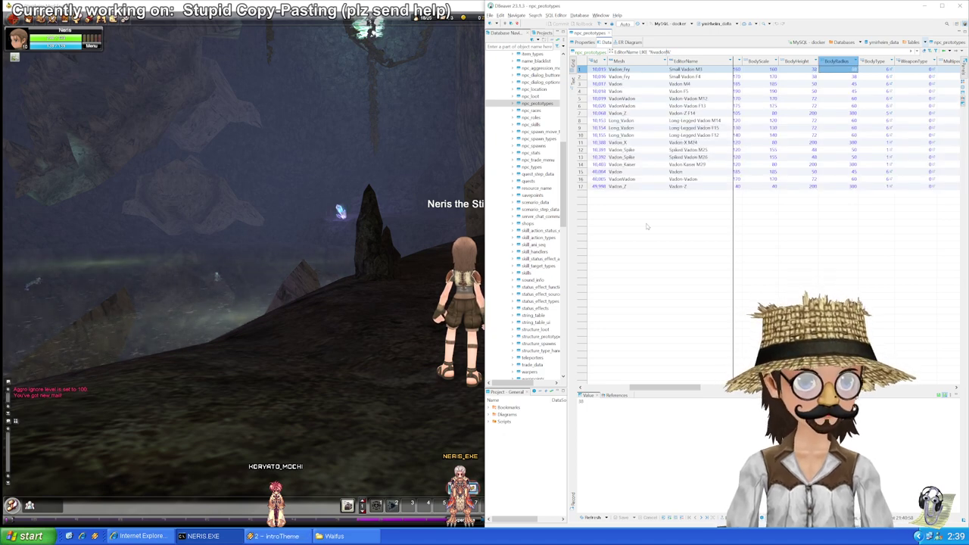
pyautogui.click(658, 113)
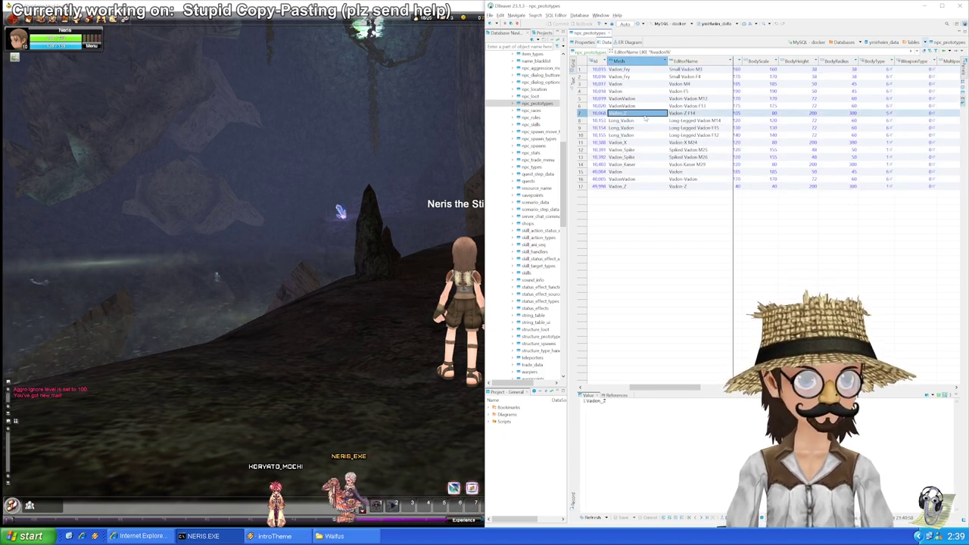
pyautogui.click(798, 113)
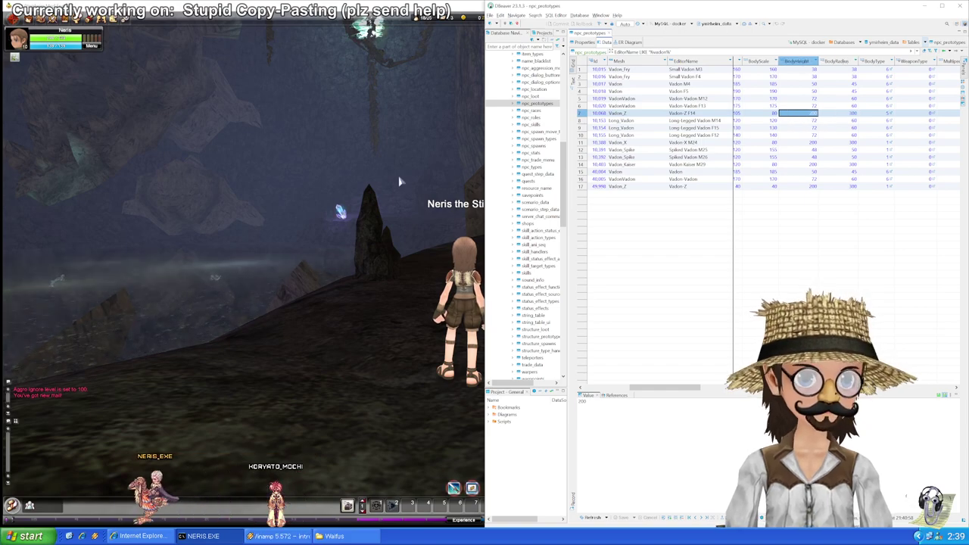
# Step: Return to the game client, target the Vadon-Z in the Cave of Ymir and walk around it to check its body size
pyautogui.moveTo(400, 182); pyautogui.dragTo(109, 36)
pyautogui.press('w')
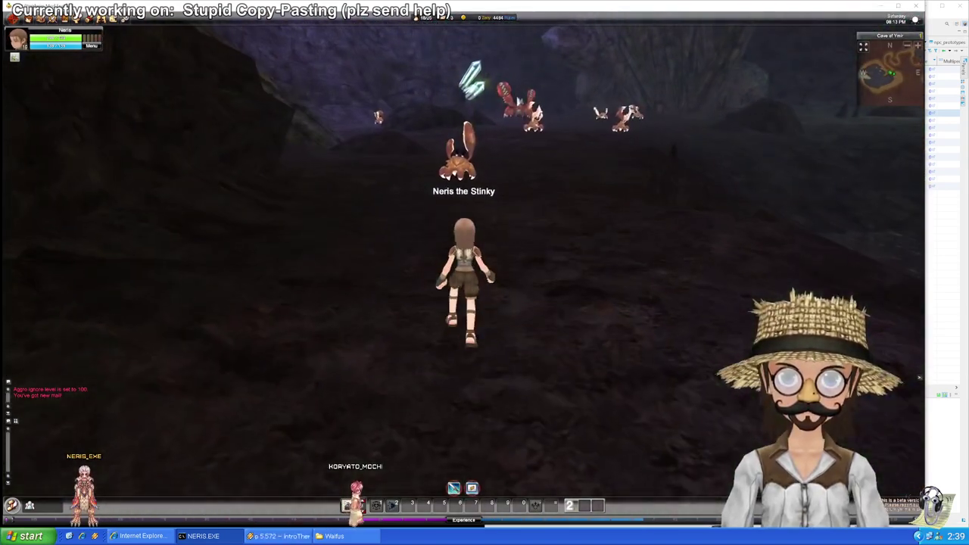
pyautogui.doubleClick(521, 102)
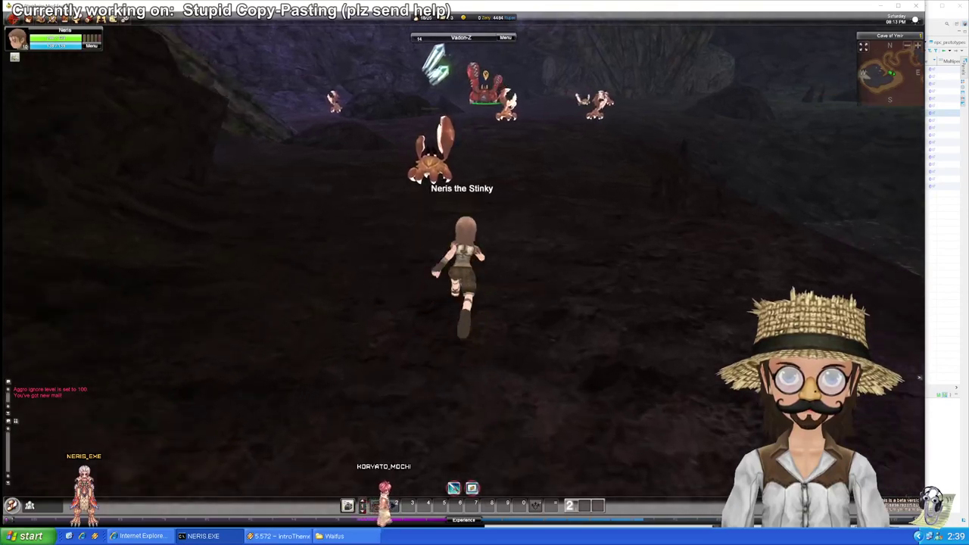
pyautogui.press('w')
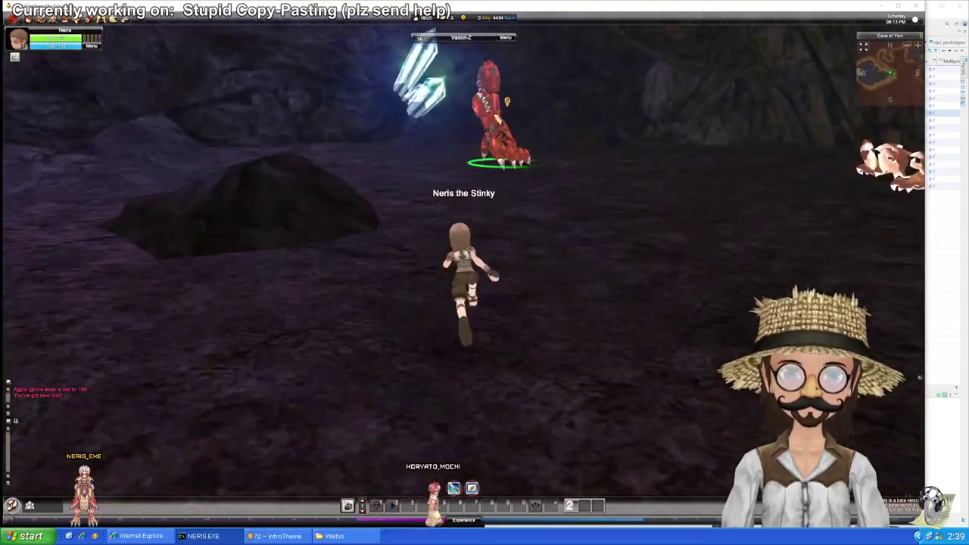
pyautogui.press('w')
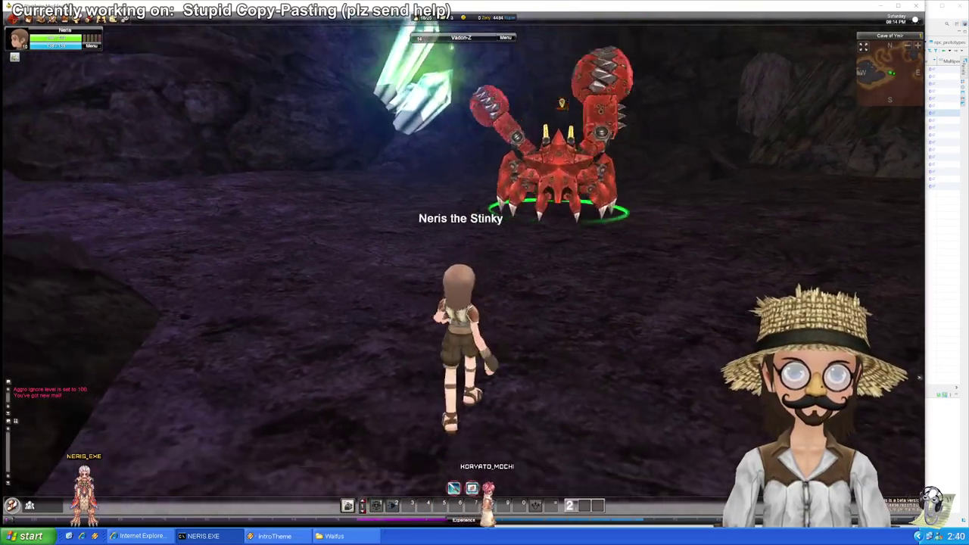
pyautogui.press('w')
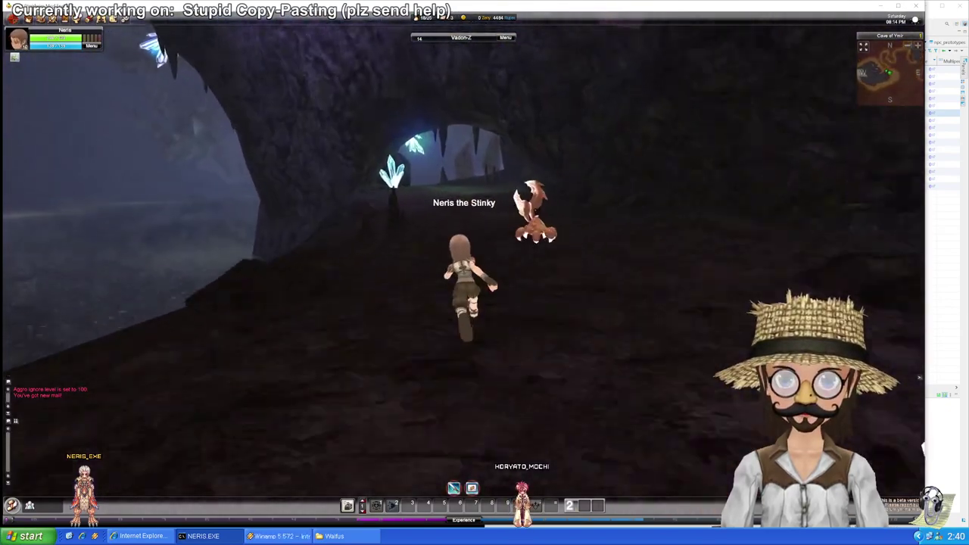
# Step: Check the Vadon-Z BodyHeight entry in DBeaver, and run back past the Vadon-Vadons in the game to compare the Vadon-Z's size
pyautogui.hotkey('alt', 'Tab')
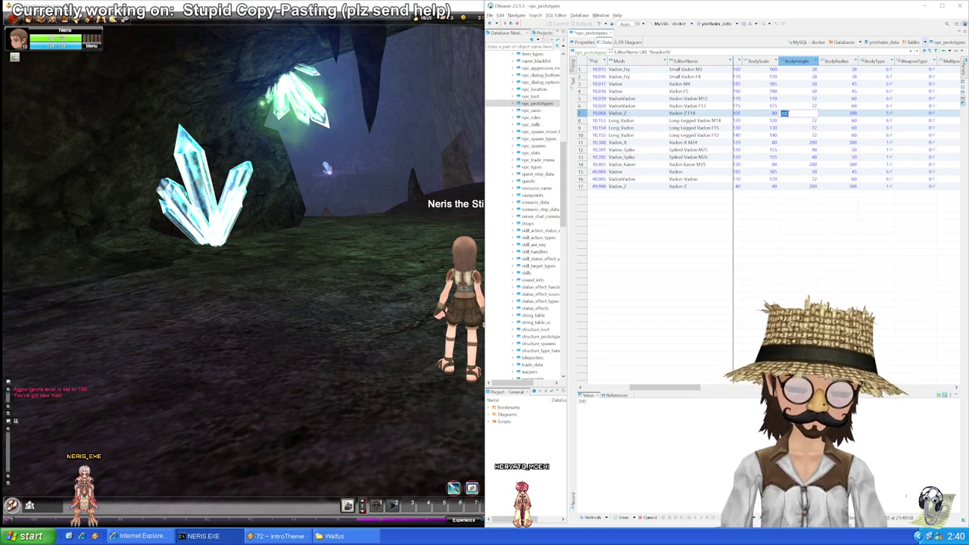
pyautogui.hotkey('alt', 'Tab')
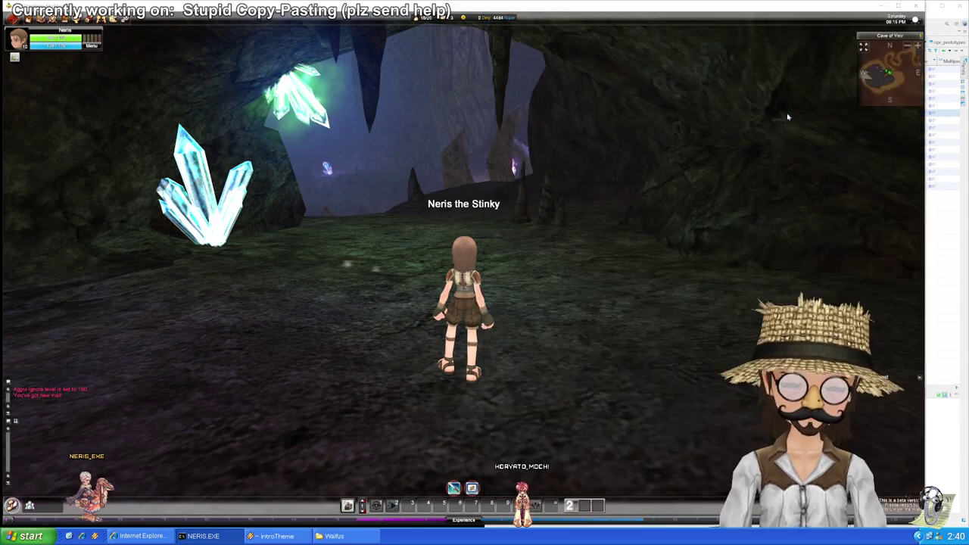
pyautogui.press('w')
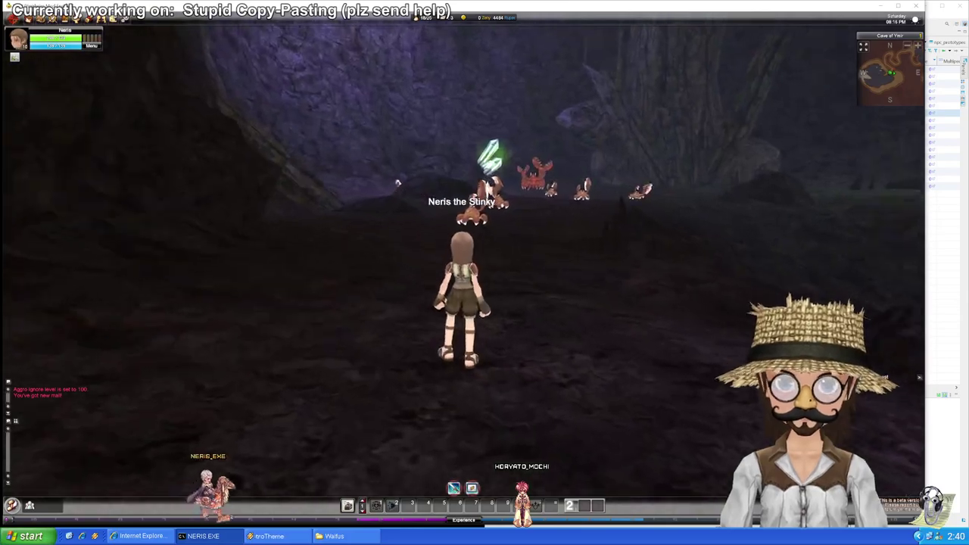
pyautogui.moveTo(484, 212); pyautogui.dragTo(509, 218)
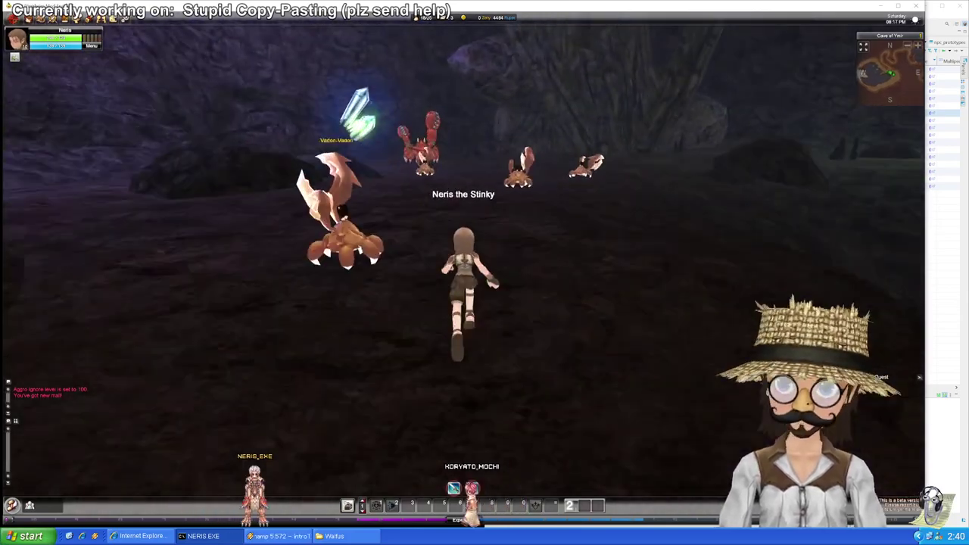
pyautogui.moveTo(532, 211); pyautogui.dragTo(575, 216)
pyautogui.press('w')
pyautogui.press('w')
pyautogui.press('w')
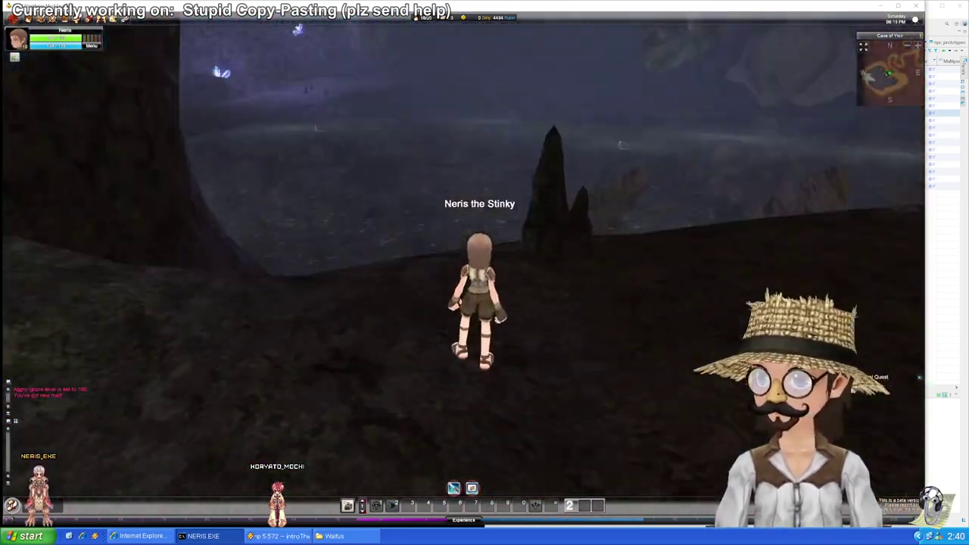
# Step: In DBeaver, set BodyHeight to 190 for the Vadon-Z, Vadon-X and Vadon Kaiser rows and save the table changes
pyautogui.hotkey('alt', 'Tab')
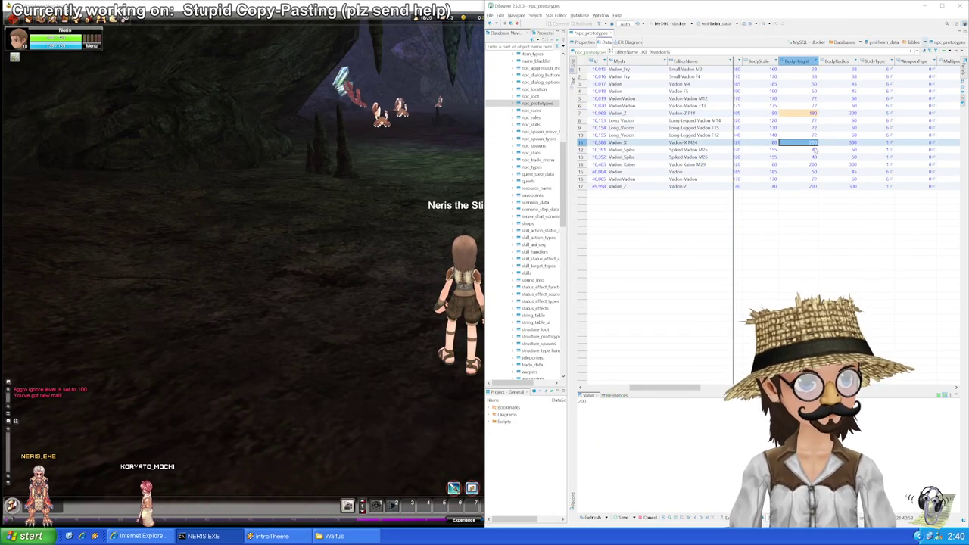
pyautogui.write('190')
pyautogui.click(813, 187)
pyautogui.write('190')
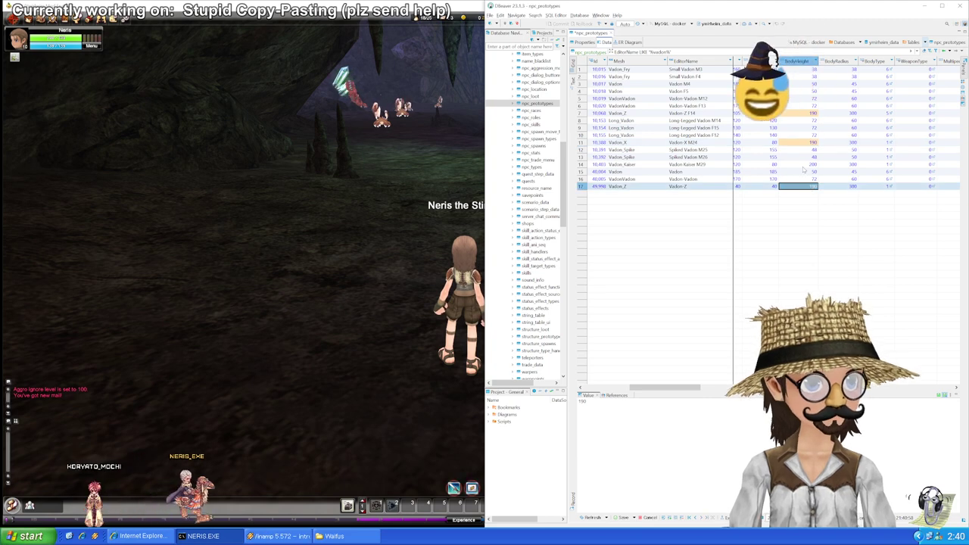
pyautogui.click(805, 165)
pyautogui.write('190')
pyautogui.click(810, 135)
pyautogui.click(811, 113)
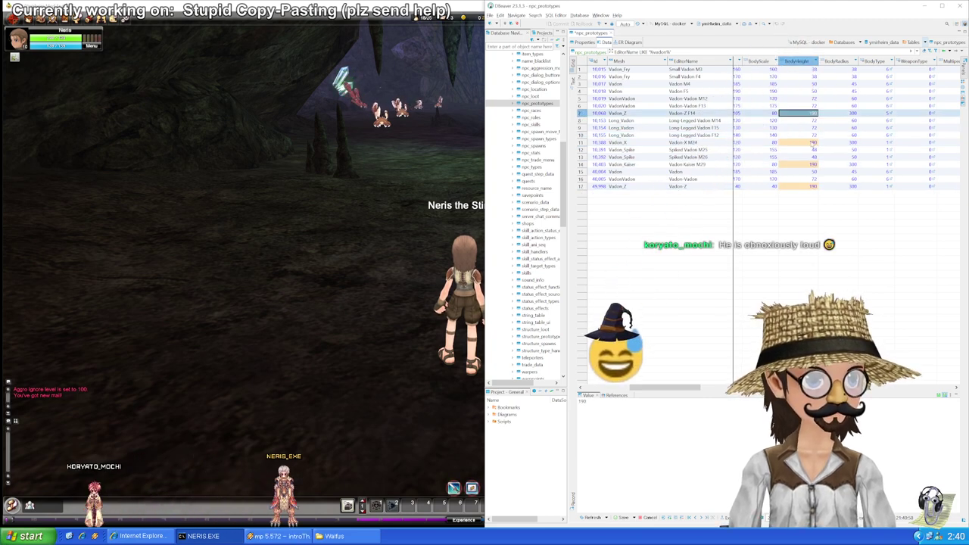
pyautogui.hotkey('ctrl', 's')
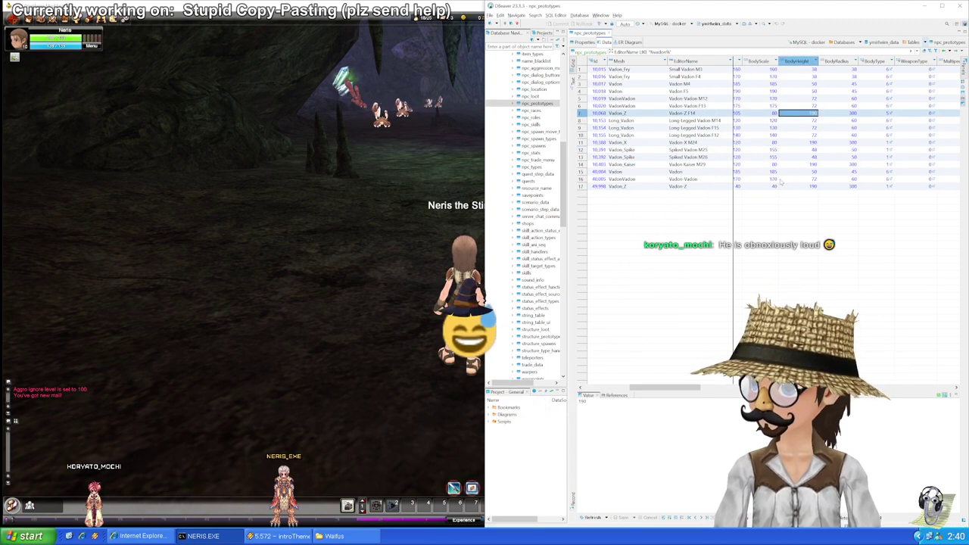
# Step: Return to the game client, jump into the Cave of Ymir lake and swim past the Mermaid Archers looking for unchecked monsters
pyautogui.click(298, 149)
pyautogui.press('w')
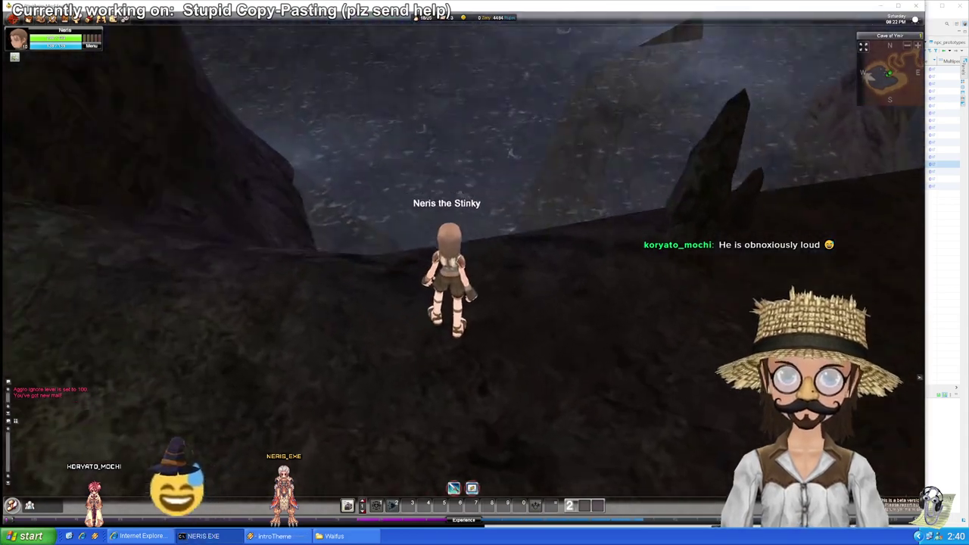
pyautogui.press('space')
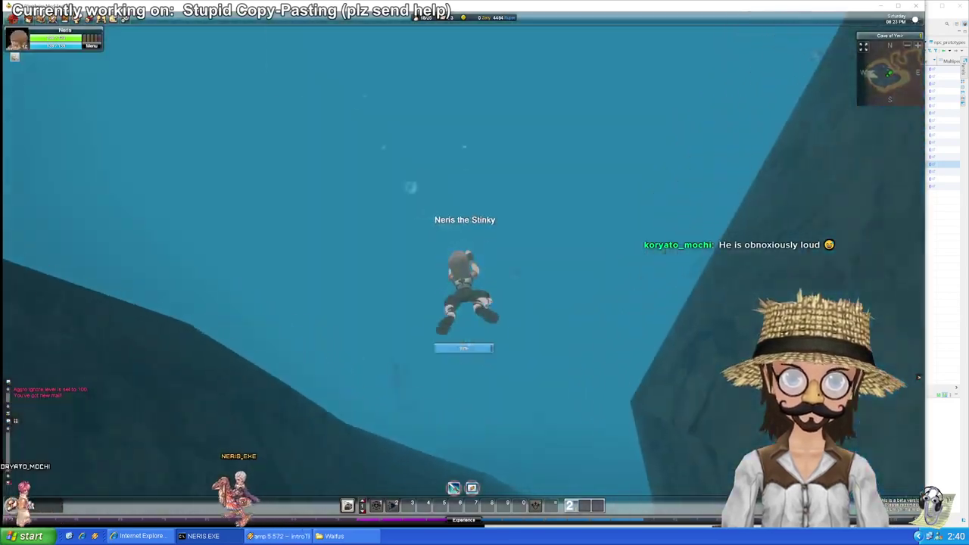
pyautogui.press('w')
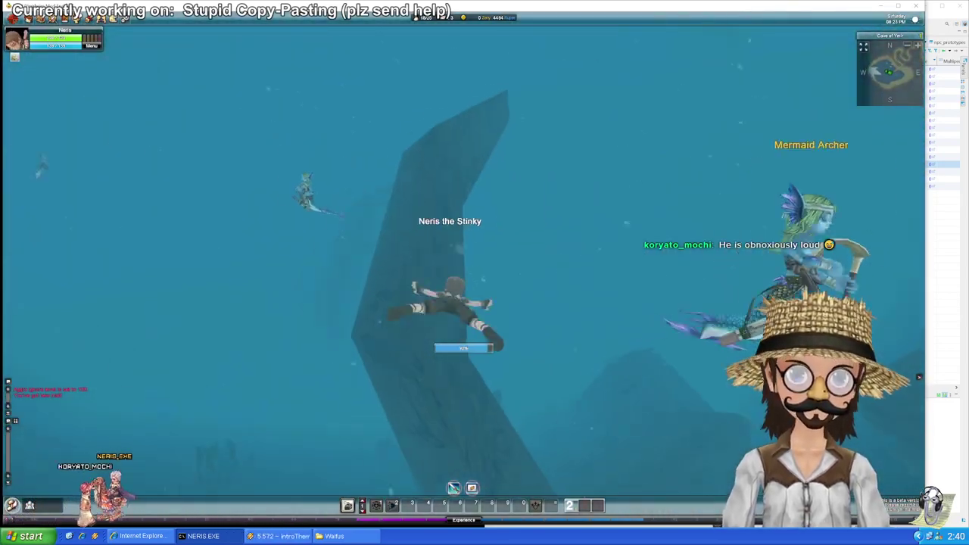
pyautogui.press('w')
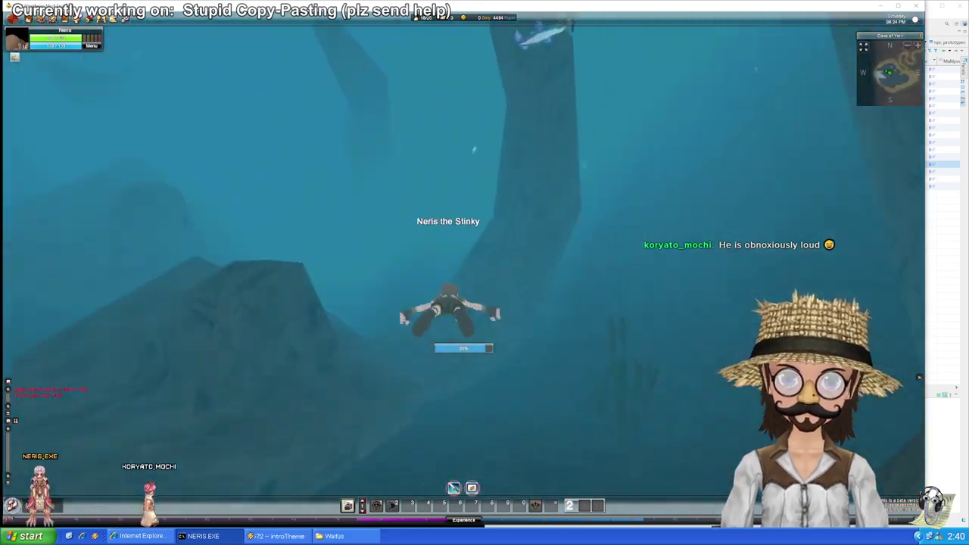
pyautogui.press('w')
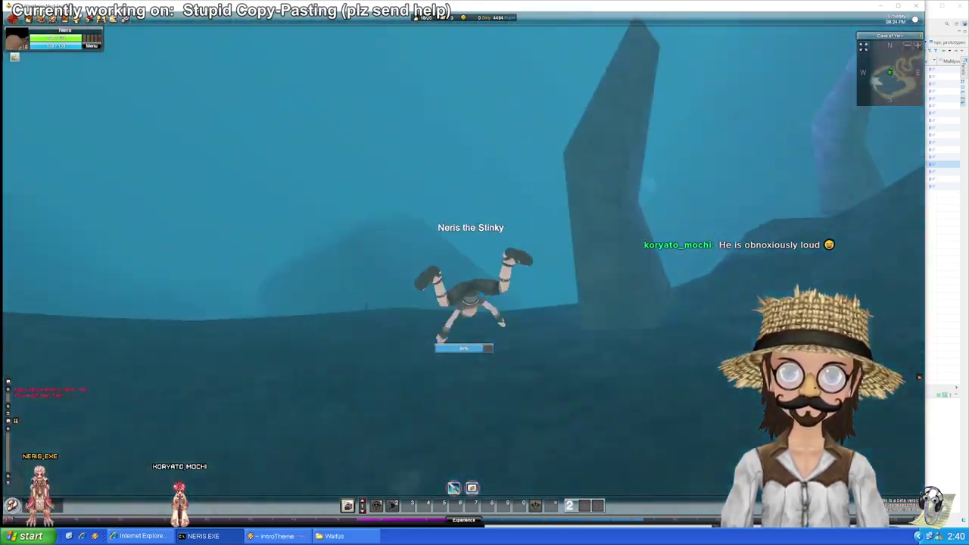
pyautogui.press('w')
pyautogui.press('a')
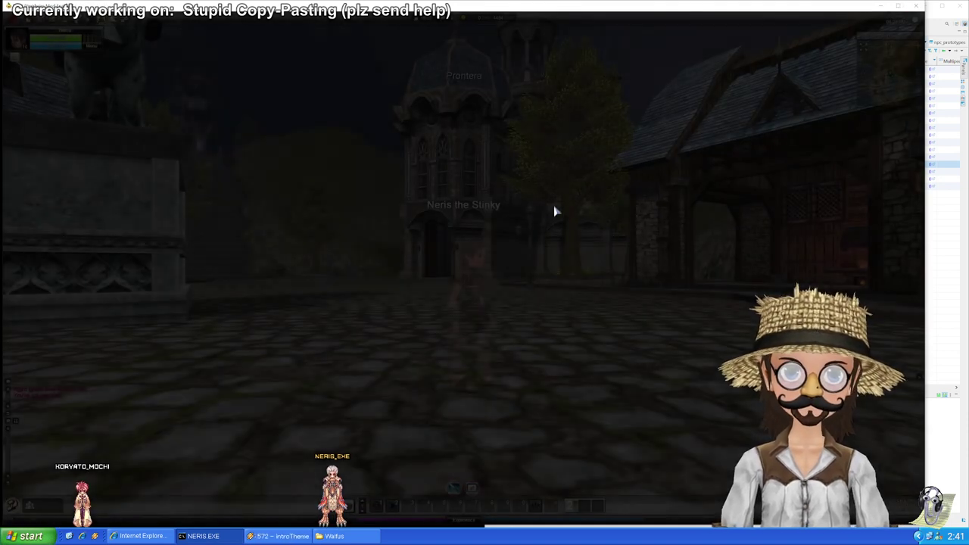
# Step: Run through Prontera past the Zoologist's House and find the Town Mouse in the alley
pyautogui.moveTo(554, 209); pyautogui.dragTo(635, 210)
pyautogui.press('w')
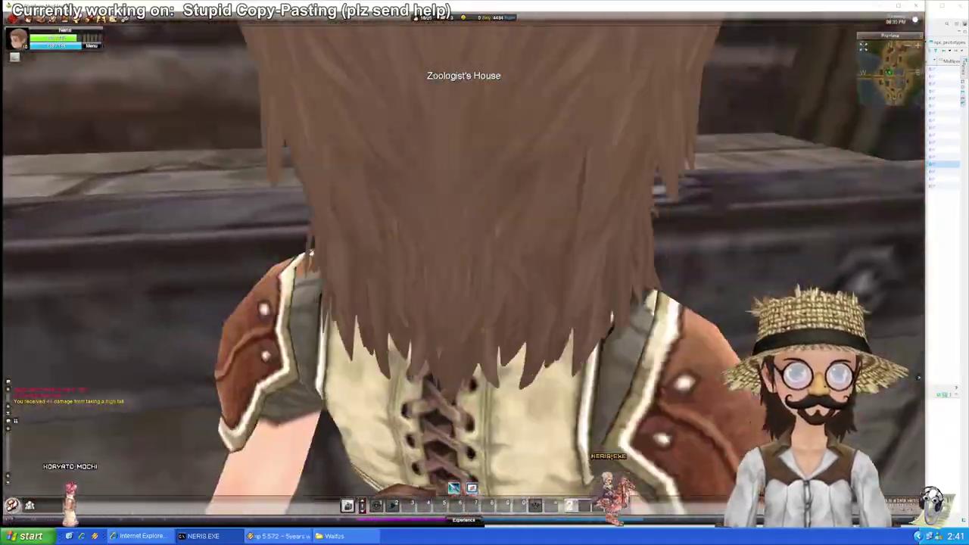
pyautogui.press('w')
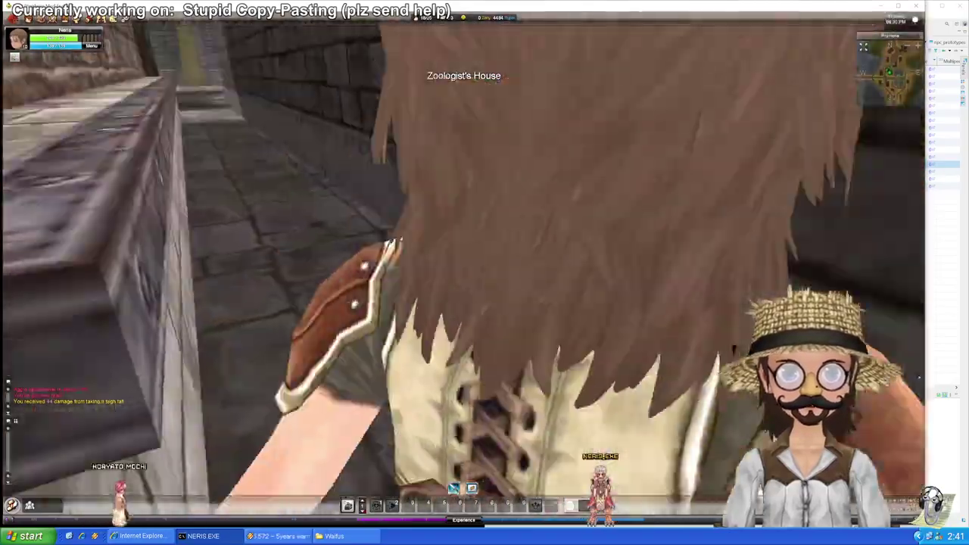
pyautogui.press('w')
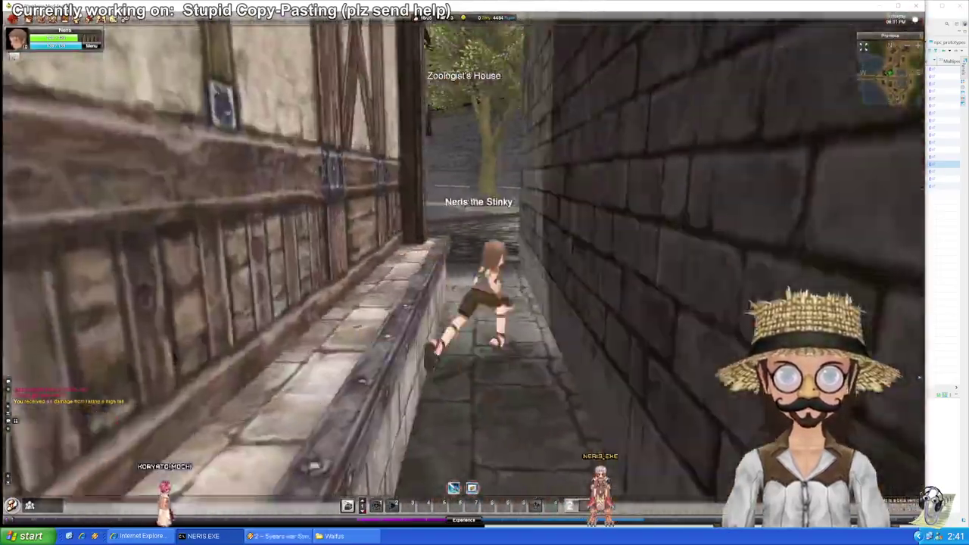
pyautogui.press('w')
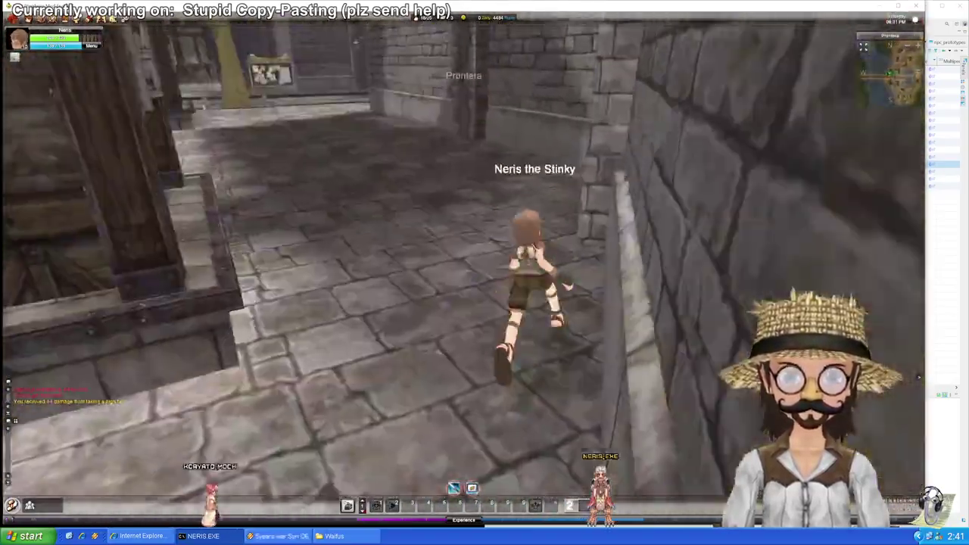
pyautogui.press('w')
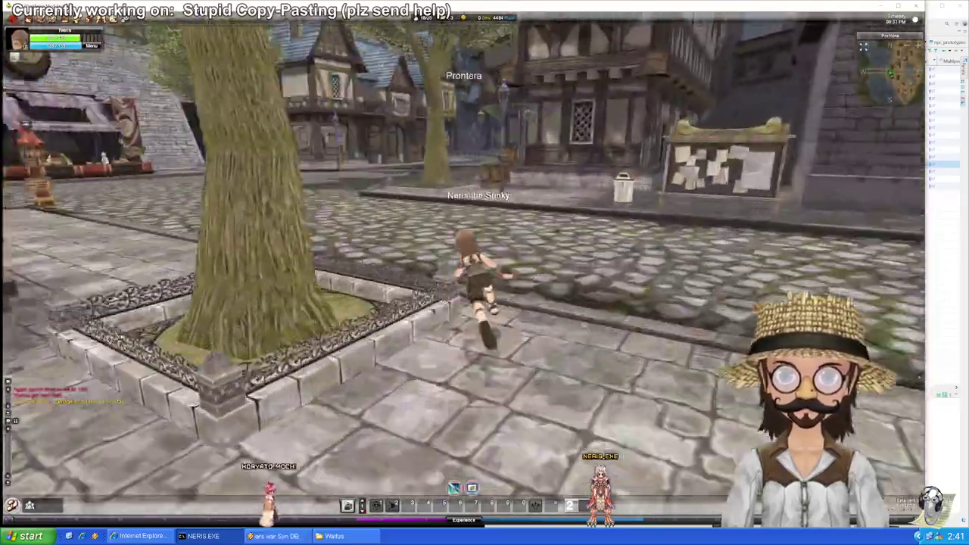
pyautogui.press('w')
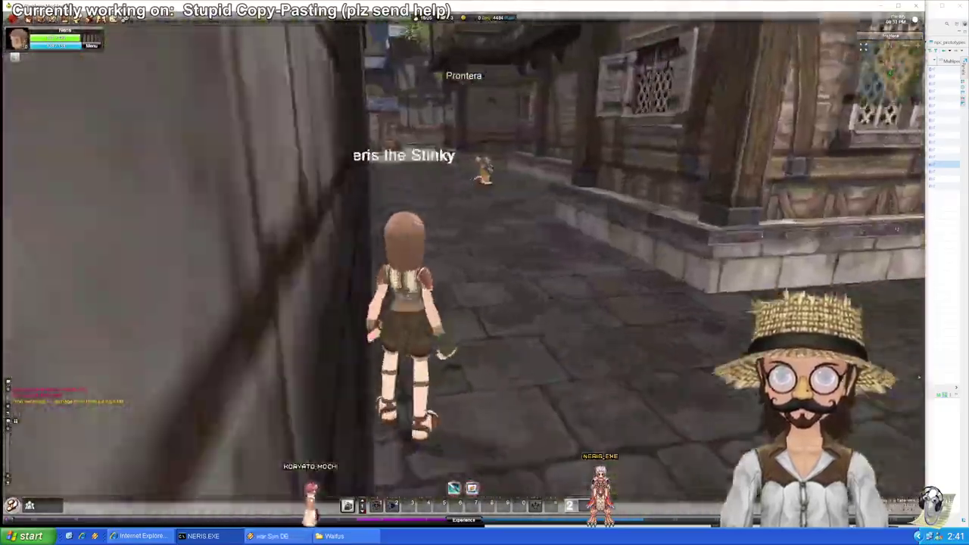
pyautogui.press('w')
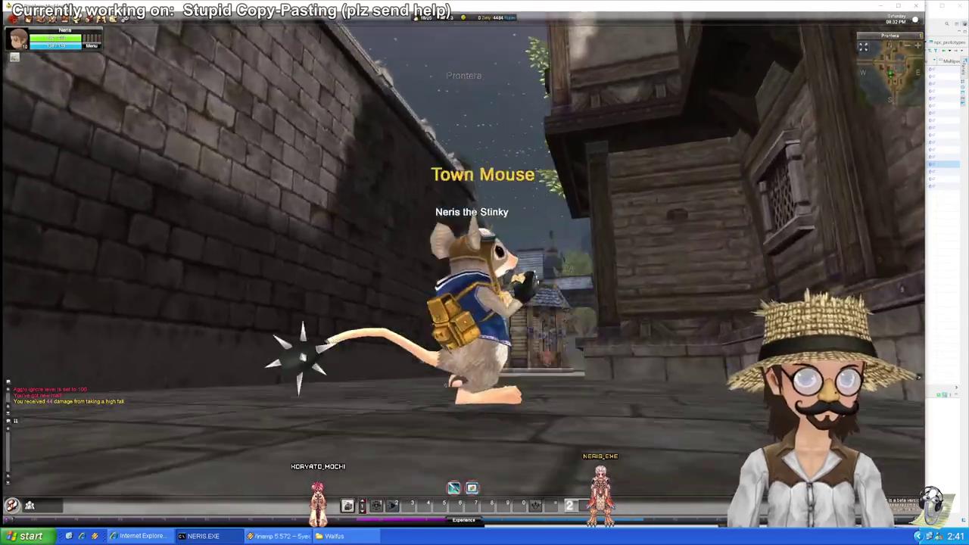
# Step: Target the Town Mouse and view it beside the character from several angles to check its body size
pyautogui.press('a')
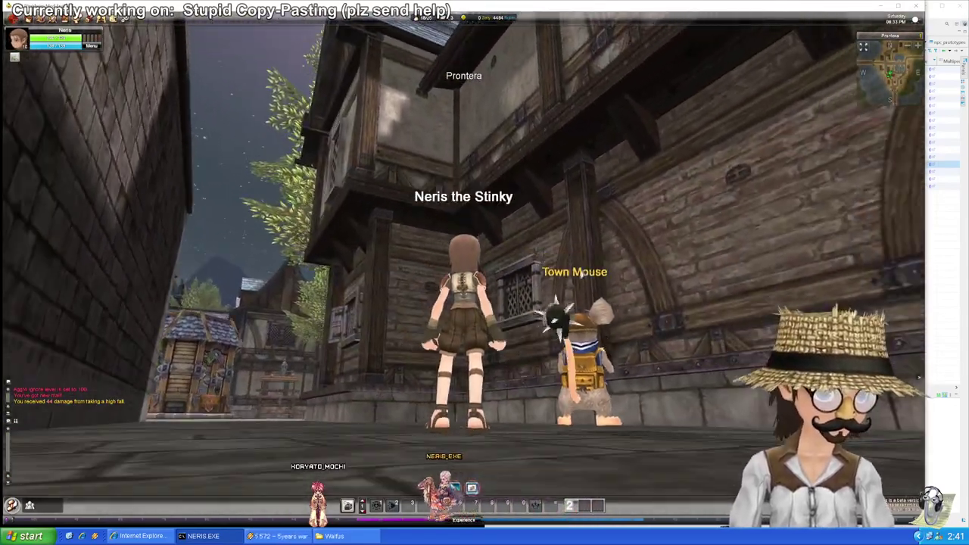
pyautogui.click(604, 329)
pyautogui.moveTo(711, 293); pyautogui.dragTo(636, 292)
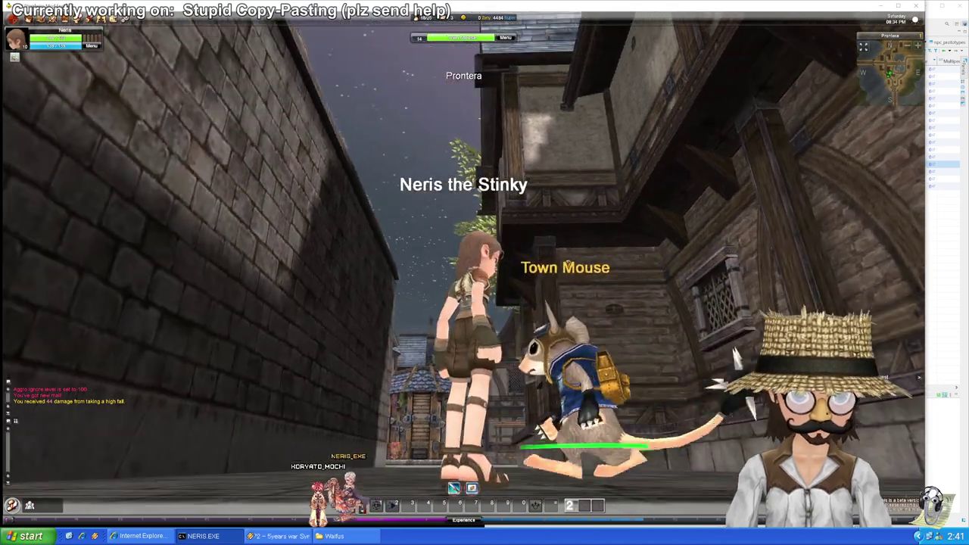
pyautogui.moveTo(702, 275)
pyautogui.mouseDown()
pyautogui.moveTo(643, 303)
pyautogui.moveTo(696, 317)
pyautogui.moveTo(702, 274)
pyautogui.mouseUp()
# Step: In DBeaver, filter npc_prototypes by EditorName for mouse entries
pyautogui.hotkey('alt', 'Tab')
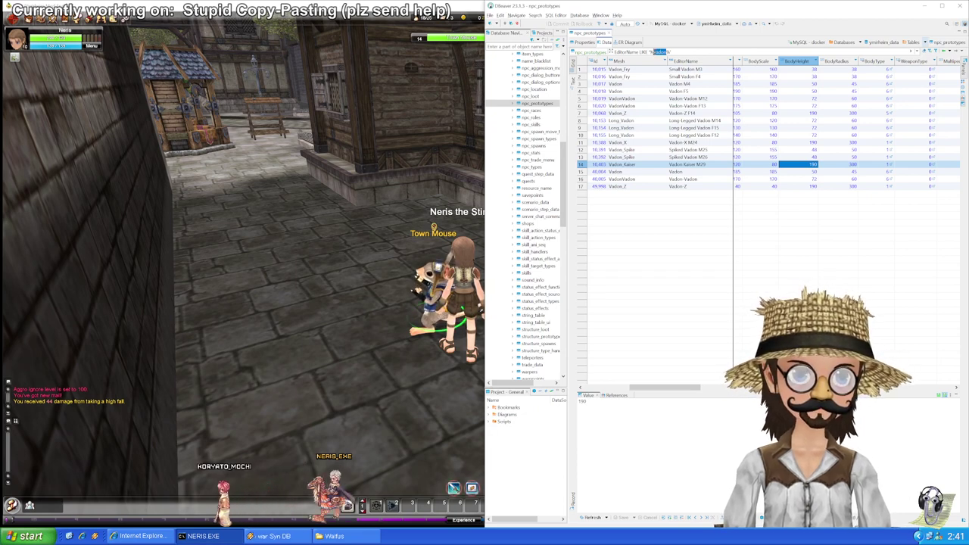
pyautogui.press('Return')
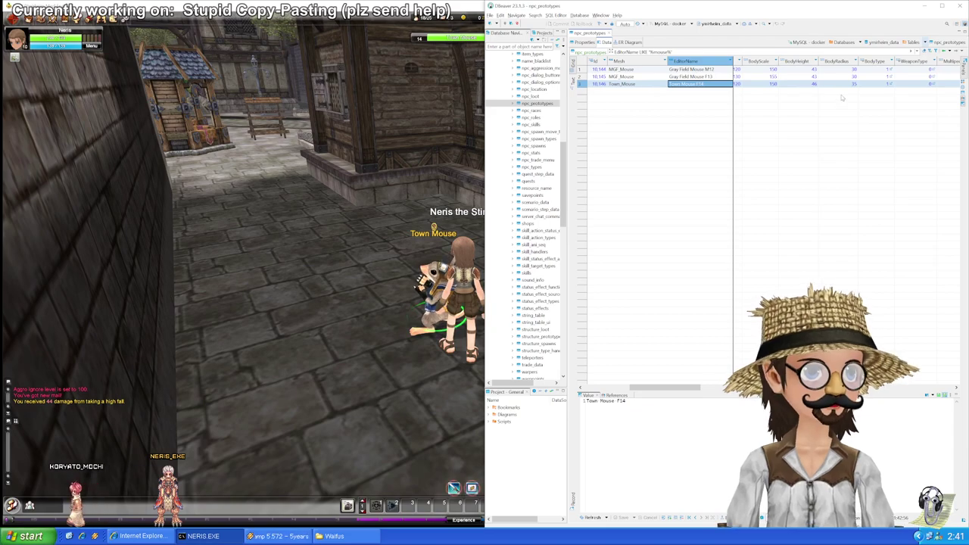
# Step: Recheck the Town Mouse beside the character in the game client and adjust its BodyHeight in npc_prototypes in DBeaver
pyautogui.hotkey('alt', 'Tab')
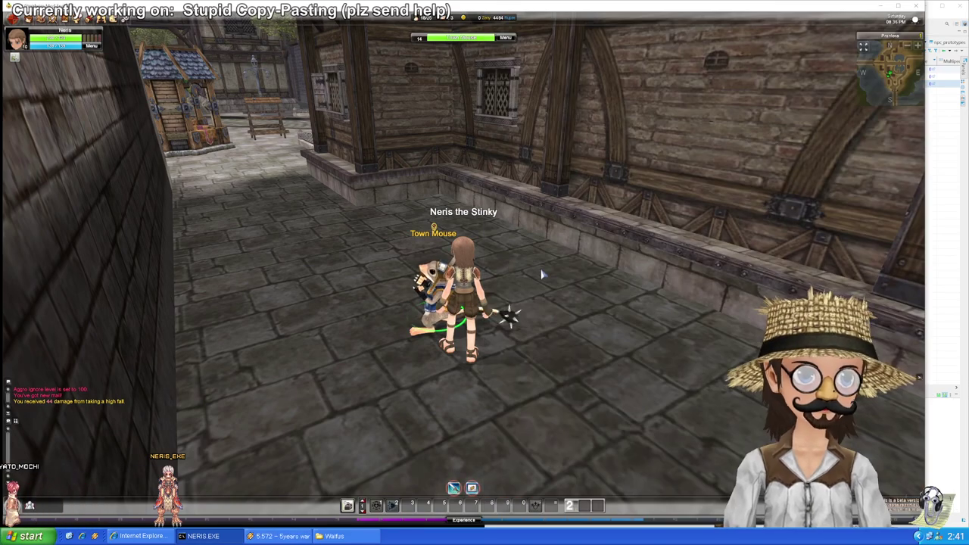
pyautogui.moveTo(540, 275); pyautogui.dragTo(537, 254)
pyautogui.hotkey('alt', 'Tab')
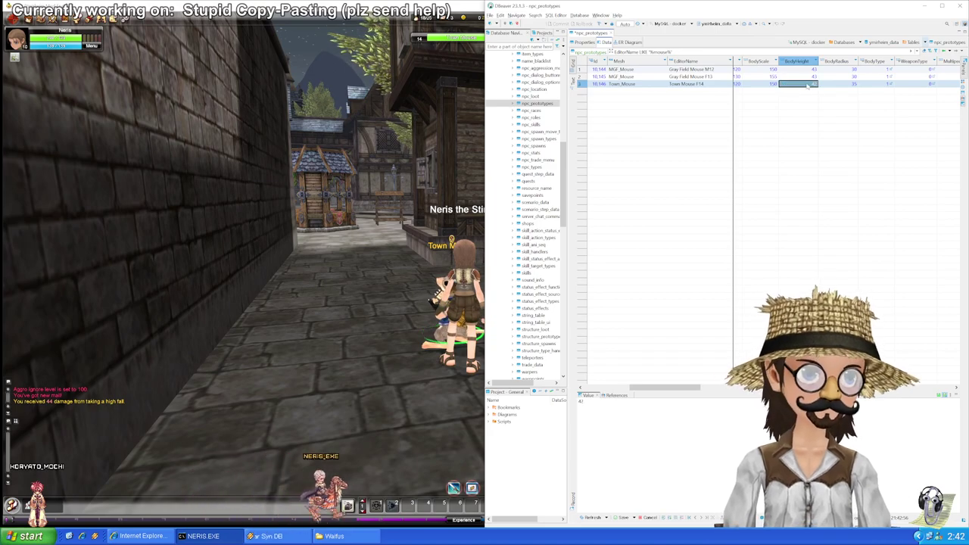
# Step: Return to the game client, leave the Prontera alley and run into the grassy field outside the city
pyautogui.click(455, 215)
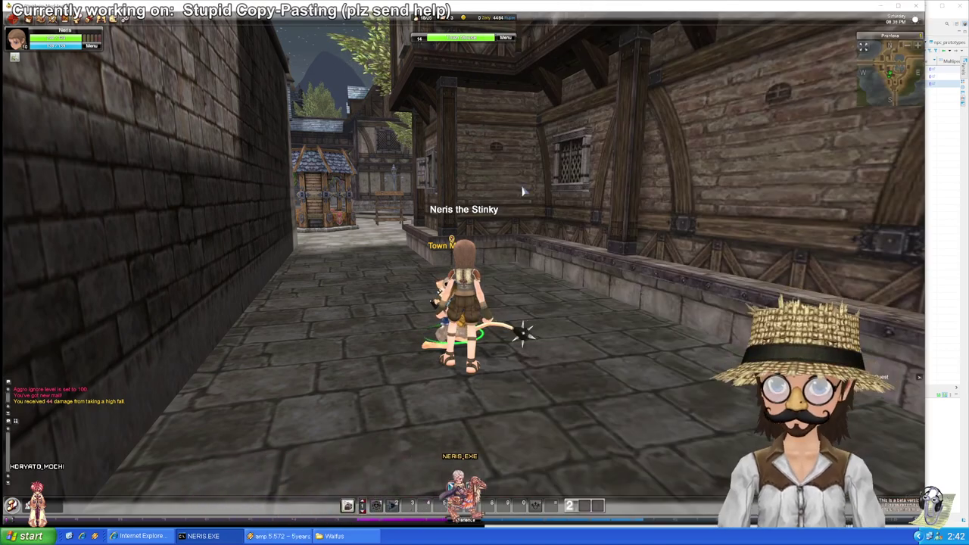
pyautogui.press('w')
pyautogui.moveTo(521, 190); pyautogui.dragTo(505, 203)
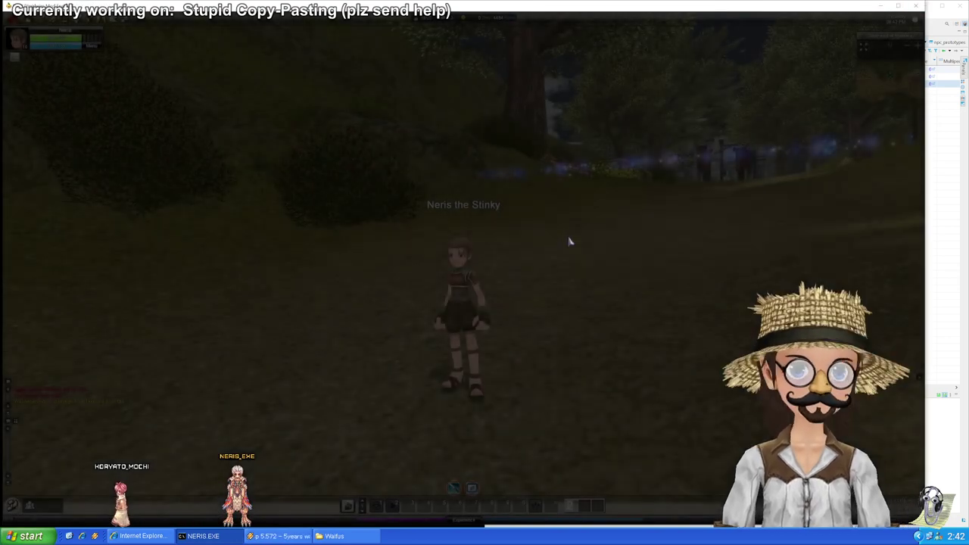
pyautogui.press('w')
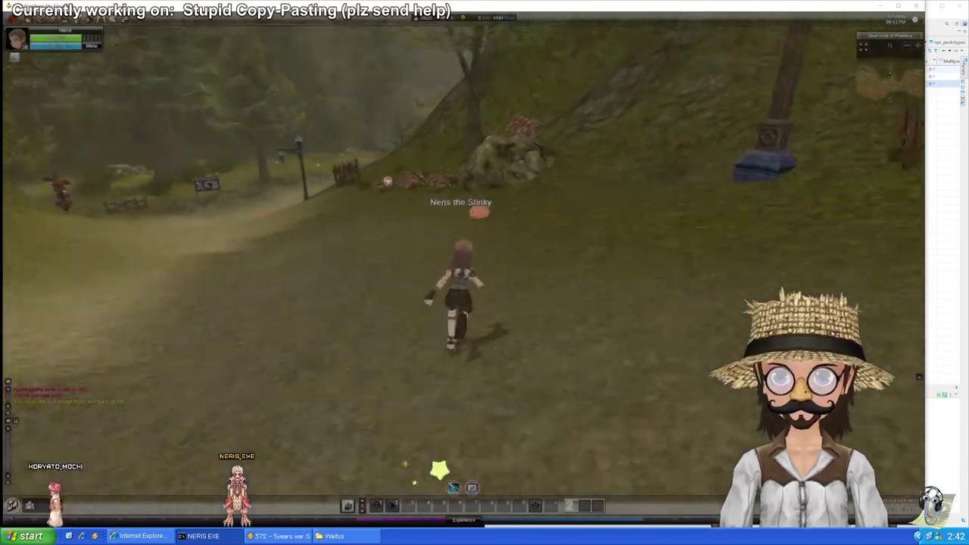
pyautogui.press('s')
# Step: Target the Poring near the rock and view it beside the character from several angles to check its body size
pyautogui.click(524, 261)
pyautogui.press('w')
pyautogui.moveTo(573, 285)
pyautogui.mouseDown()
pyautogui.moveTo(605, 325)
pyautogui.moveTo(606, 250)
pyautogui.moveTo(571, 286)
pyautogui.moveTo(613, 292)
pyautogui.moveTo(598, 257)
pyautogui.moveTo(560, 318)
pyautogui.moveTo(567, 341)
pyautogui.moveTo(507, 261)
pyautogui.moveTo(563, 299)
pyautogui.moveTo(557, 291)
pyautogui.mouseUp()
pyautogui.press('w')
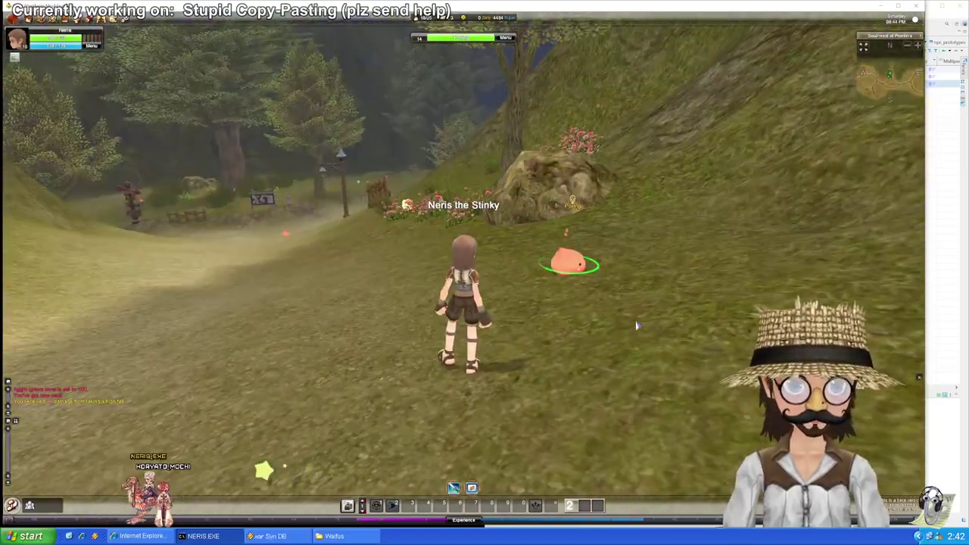
pyautogui.moveTo(637, 326); pyautogui.dragTo(761, 291)
pyautogui.press('w')
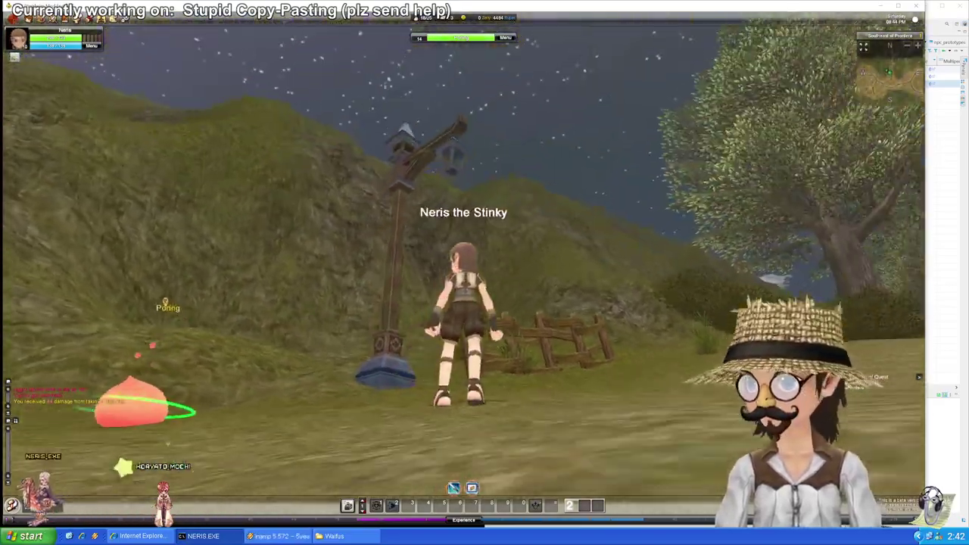
pyautogui.moveTo(636, 325); pyautogui.dragTo(564, 324)
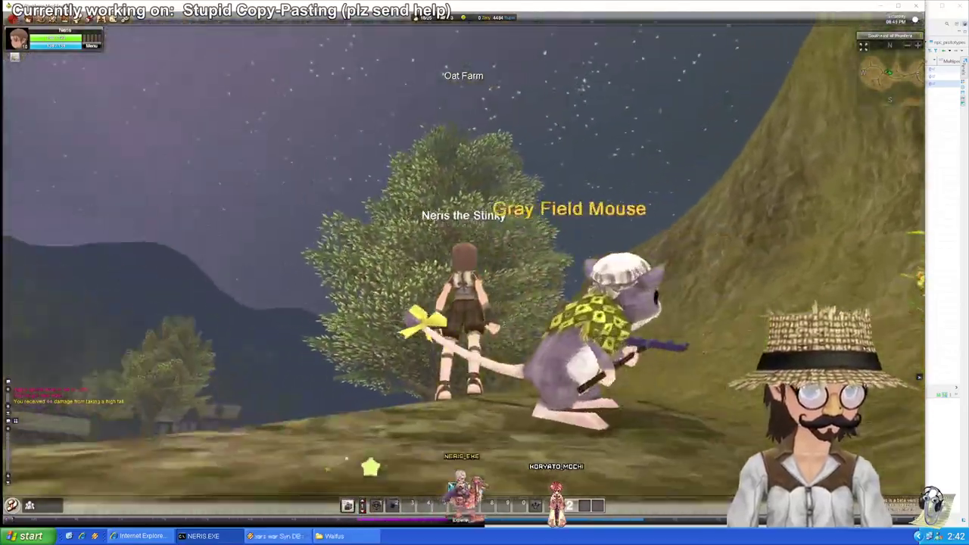
# Step: Run from the Gray Field Mouse through the Oat Farm fields looking for unchecked monsters
pyautogui.press('w')
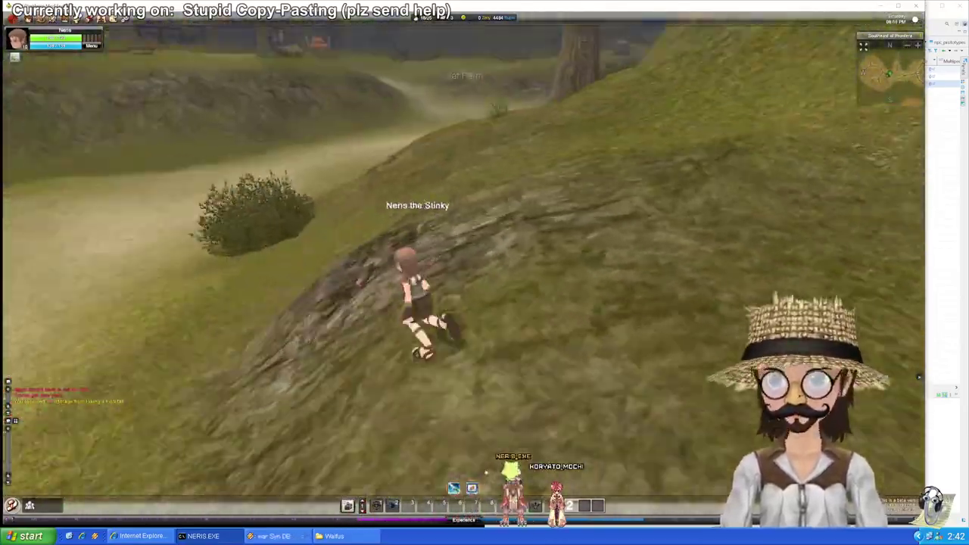
pyautogui.press('w')
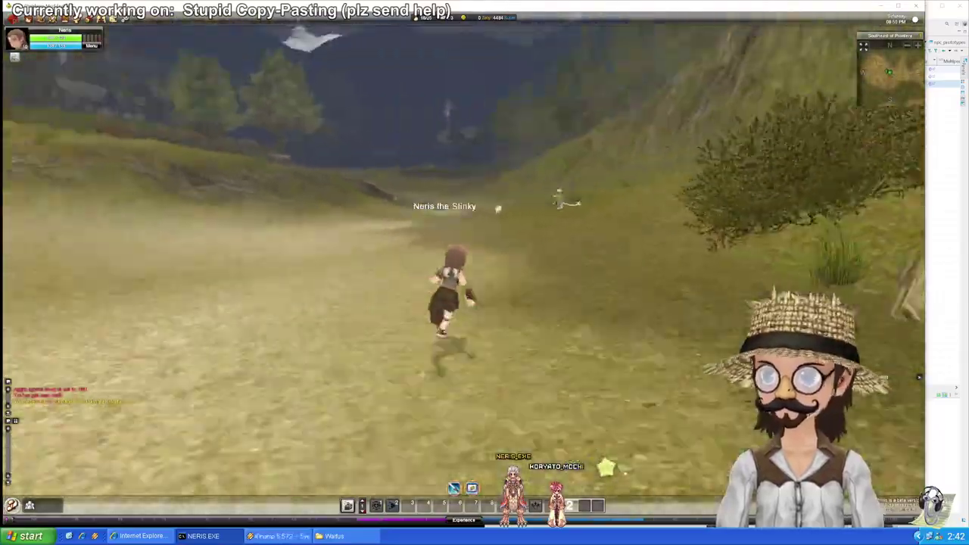
pyautogui.press('w')
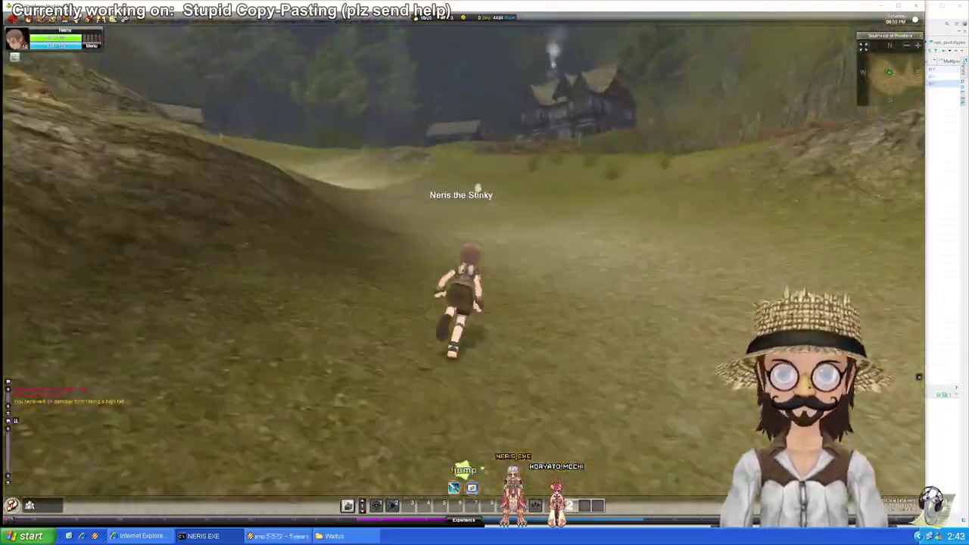
pyautogui.press('w')
pyautogui.press('w')
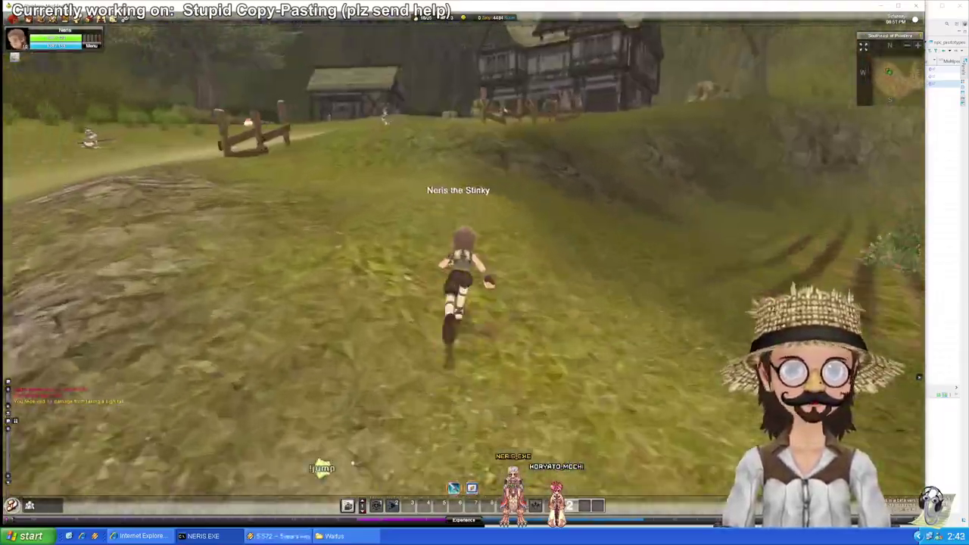
pyautogui.press('w')
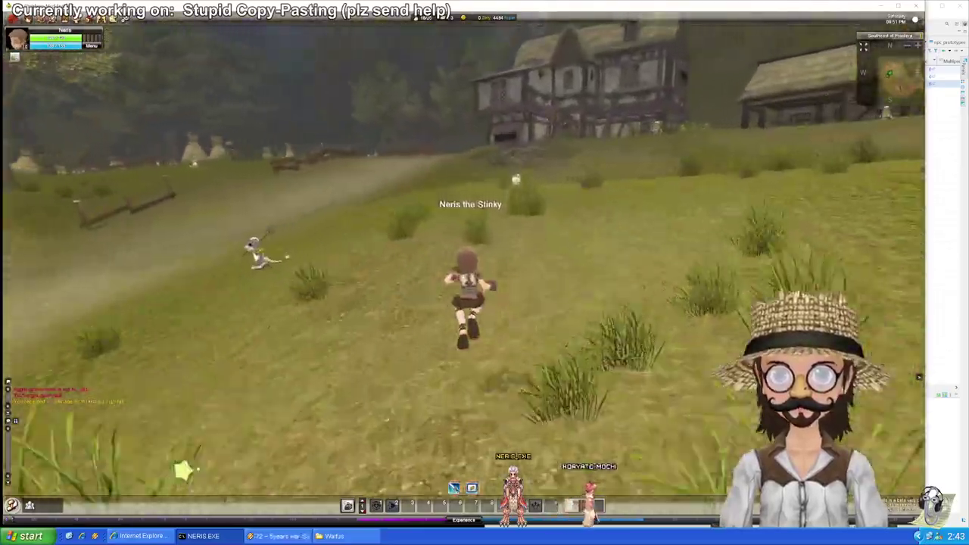
pyautogui.press('w')
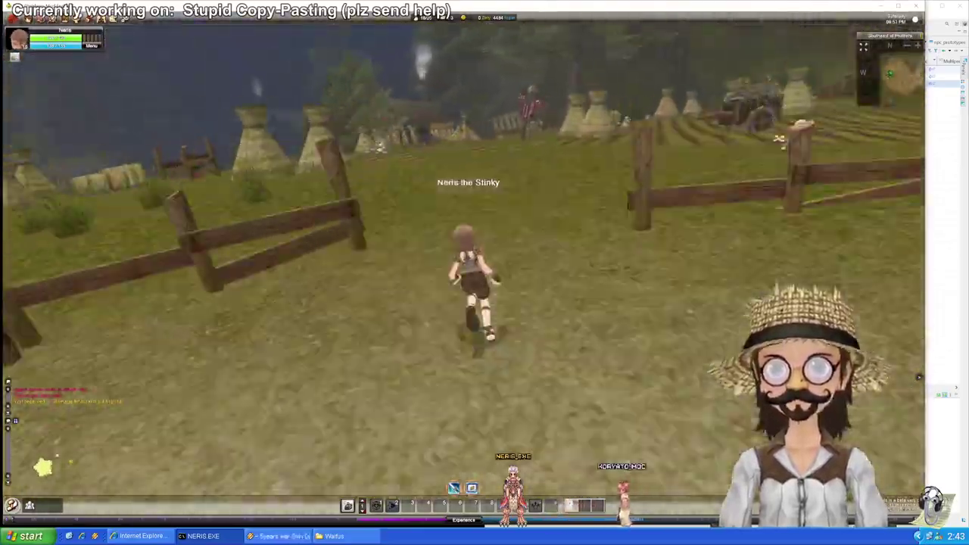
pyautogui.press('w')
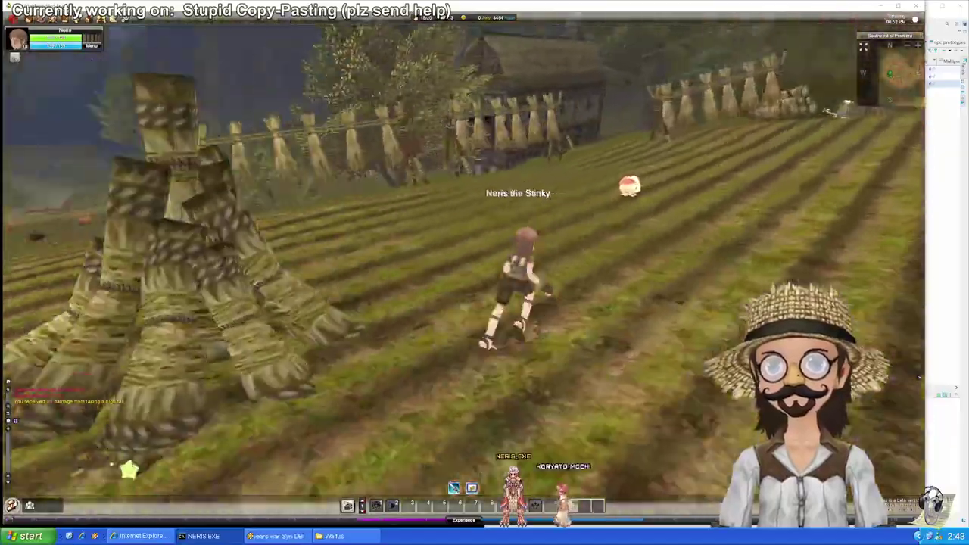
pyautogui.press('w')
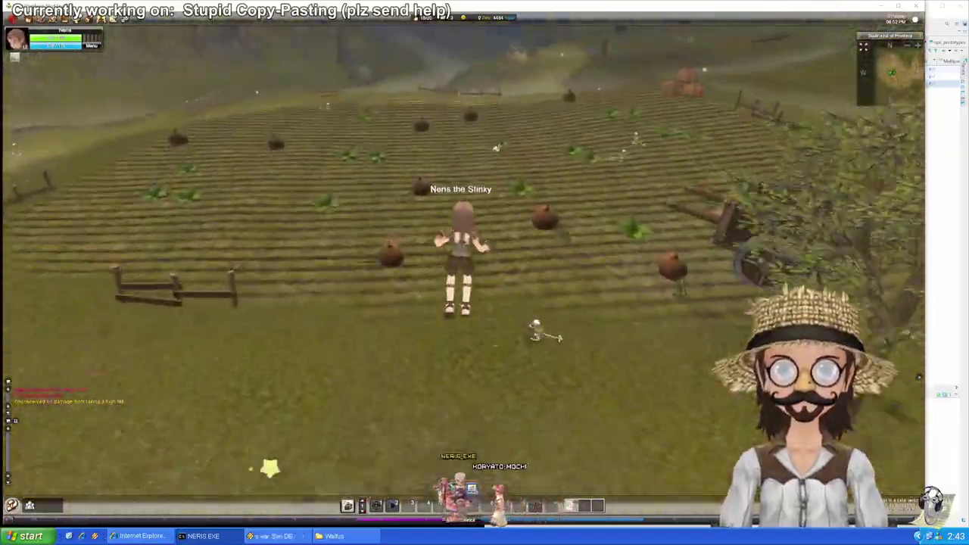
pyautogui.press('w')
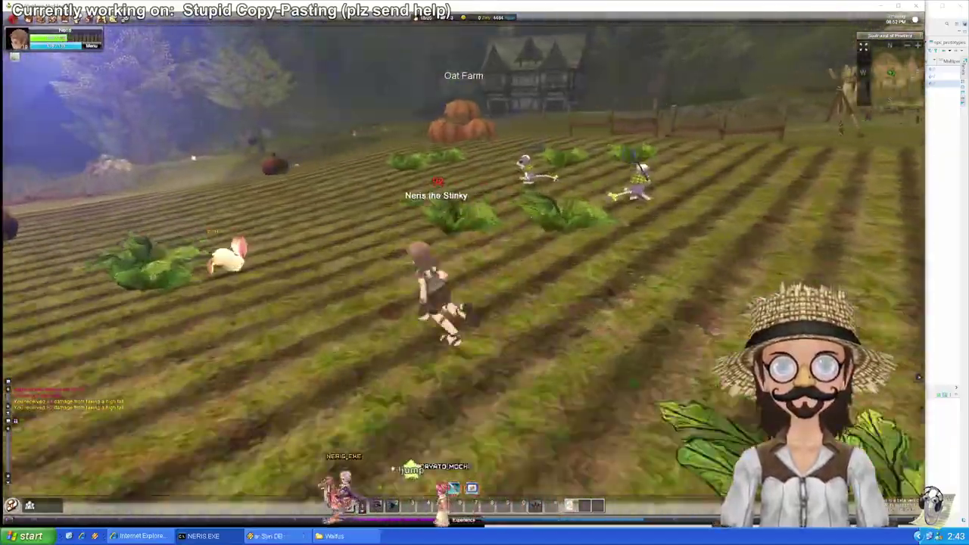
pyautogui.press('w')
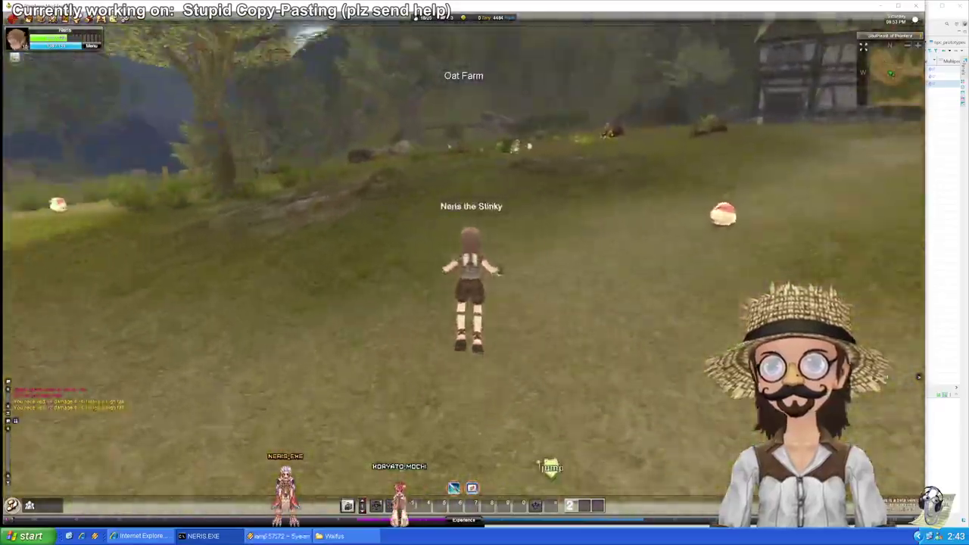
pyautogui.press('w')
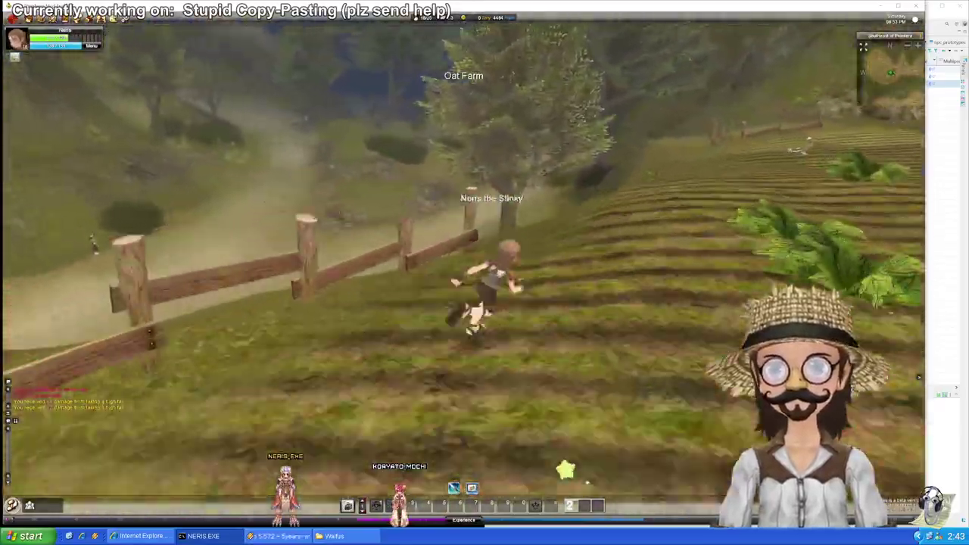
# Step: Follow the dirt path past the fences and Small Chon Chon to the graveyard at Sara Tristan's Tomb
pyautogui.press('w')
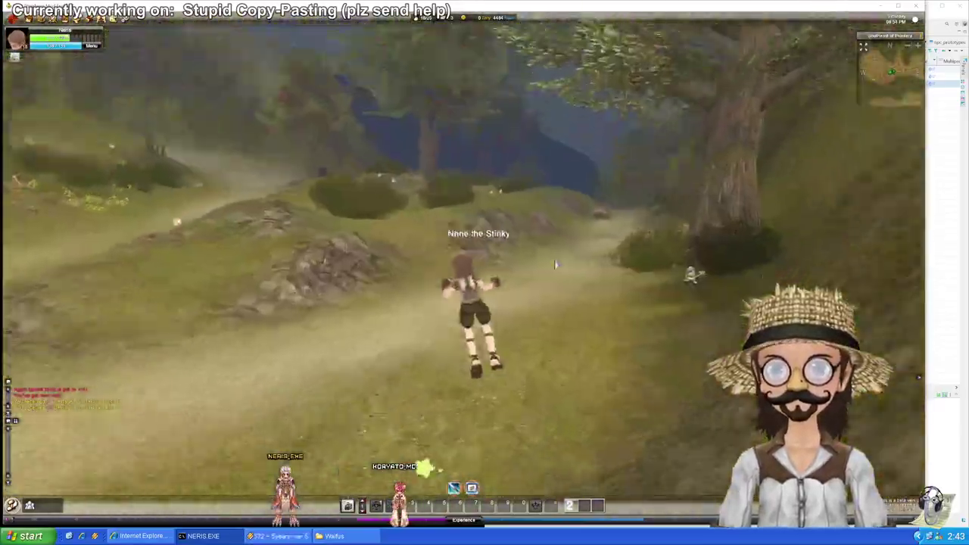
pyautogui.press('w')
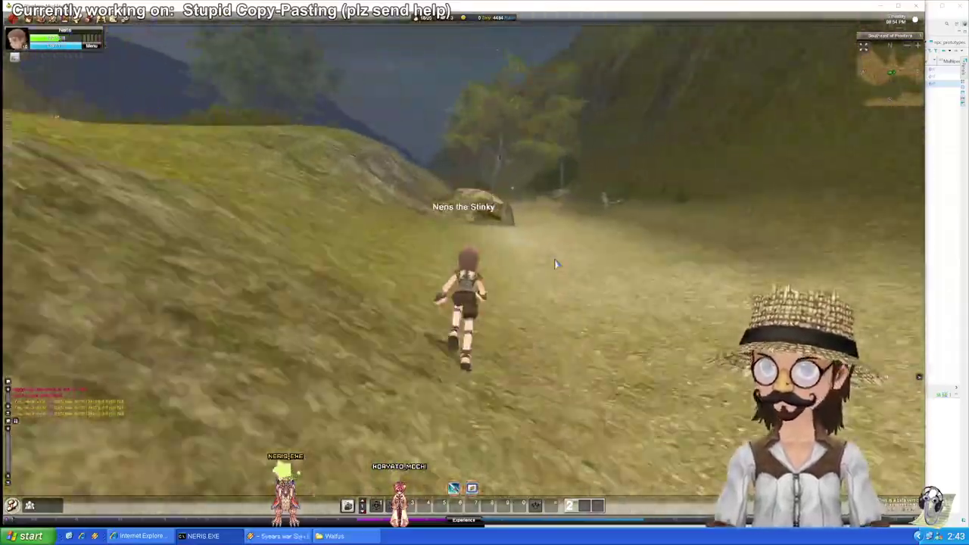
pyautogui.press('w')
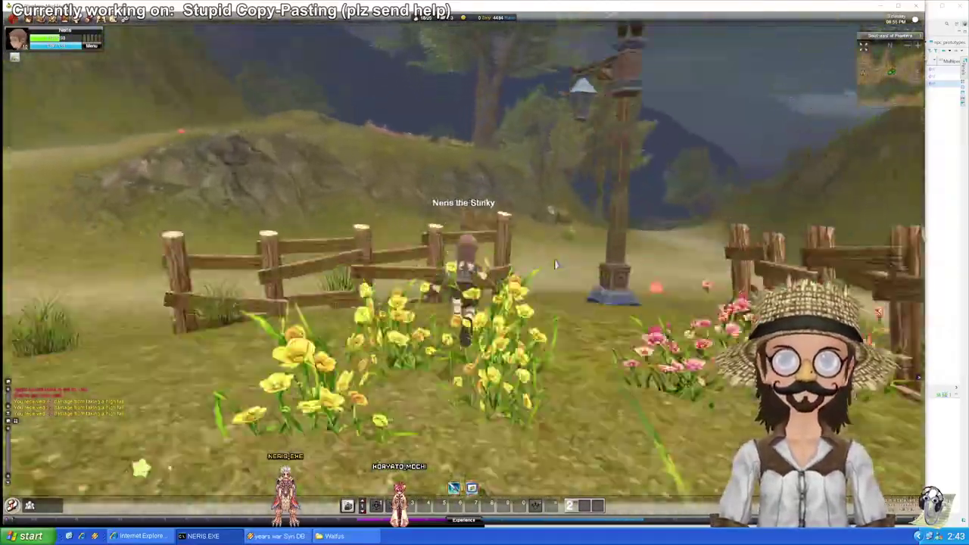
pyautogui.press('w')
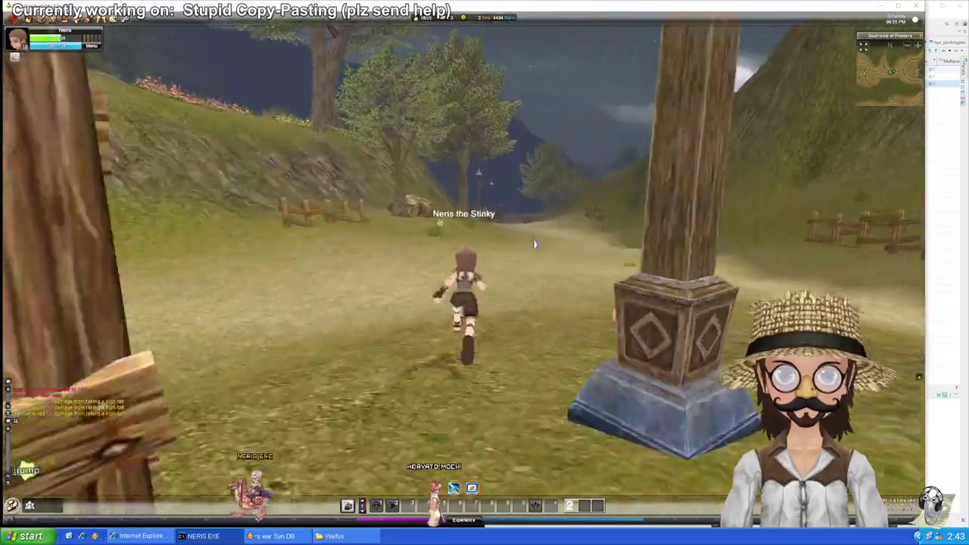
pyautogui.press('w')
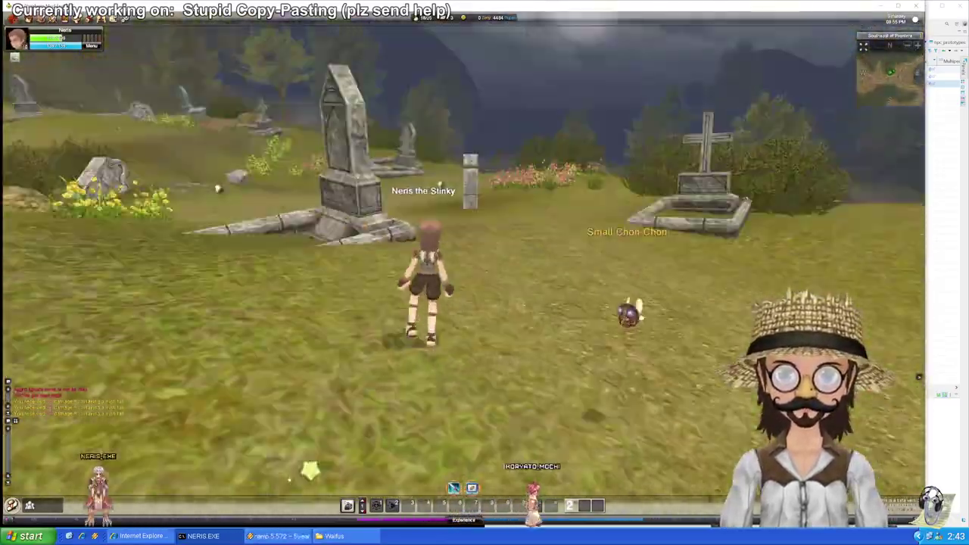
pyautogui.press('w')
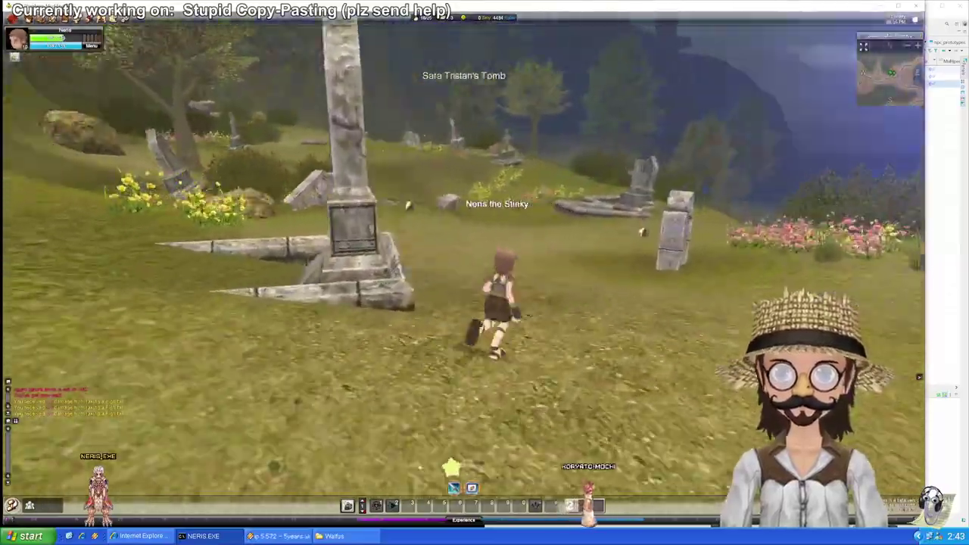
# Step: Run past the fences to the Land of Ericsons fields and look over the monsters among the crops
pyautogui.press('w')
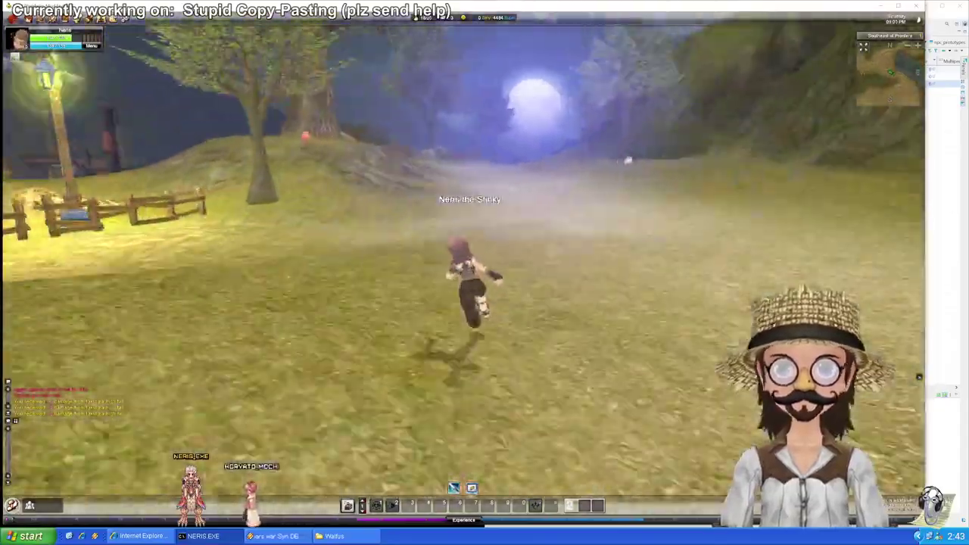
pyautogui.press('w')
pyautogui.press('w')
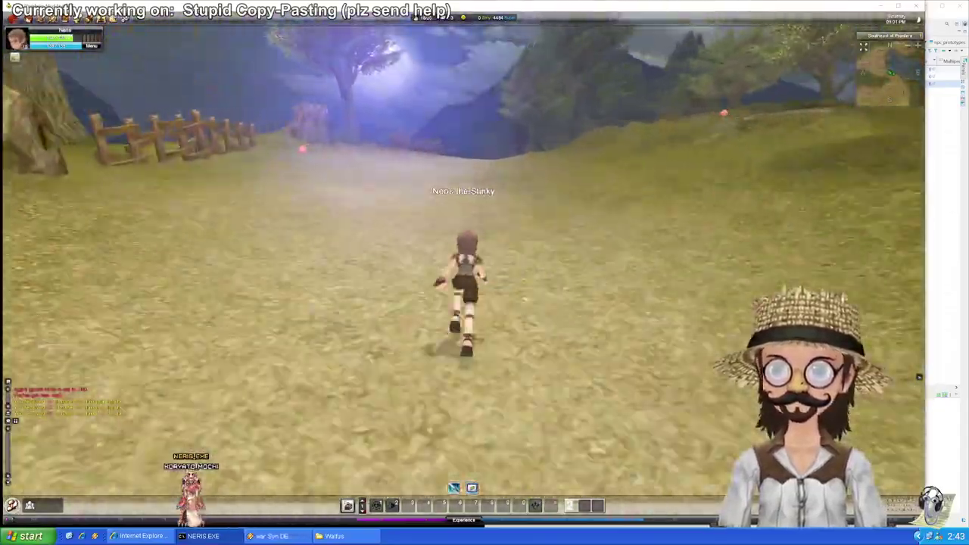
pyautogui.press('w')
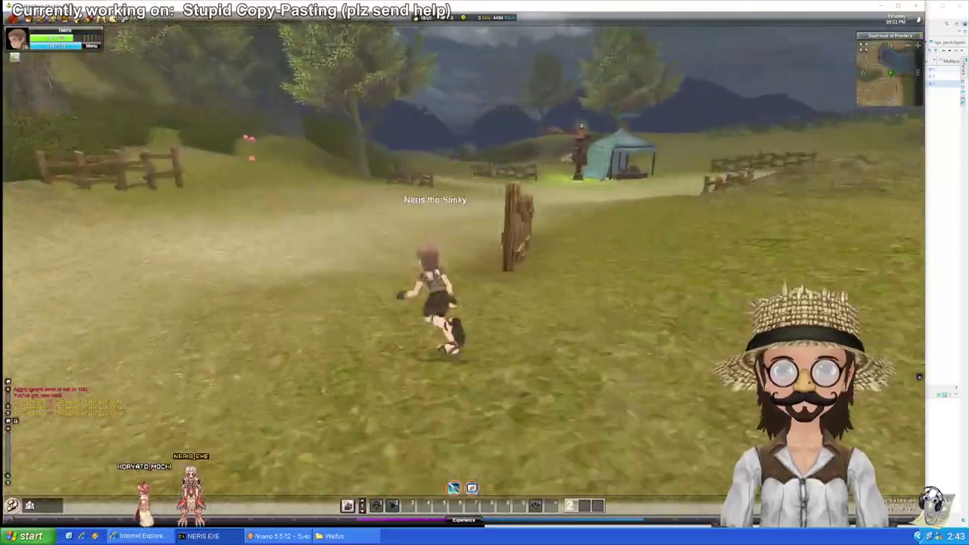
pyautogui.press('w')
pyautogui.press('w')
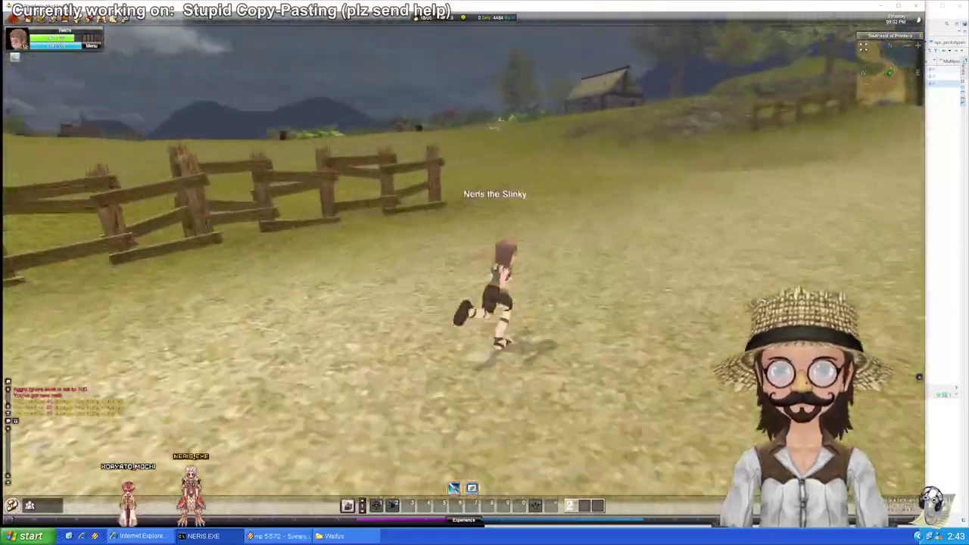
pyautogui.press('w')
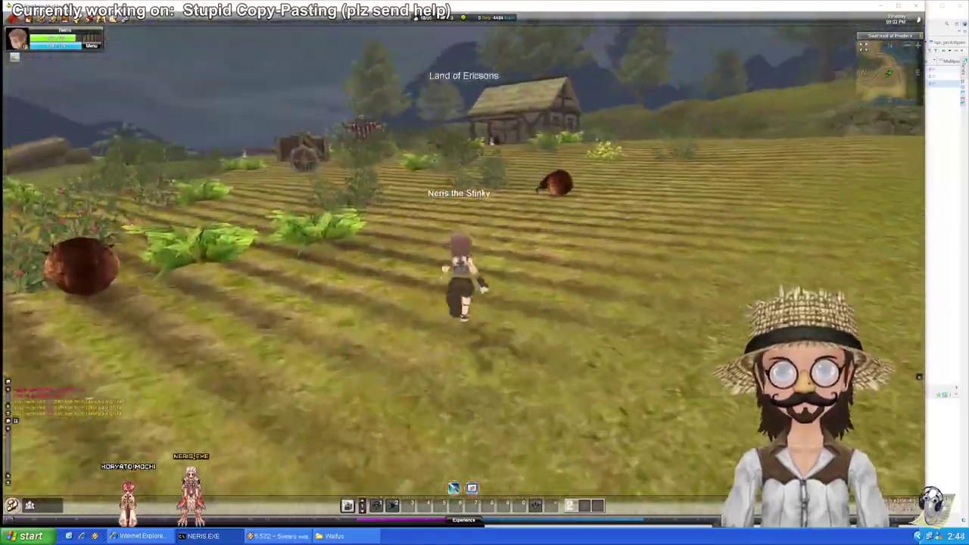
pyautogui.press('w')
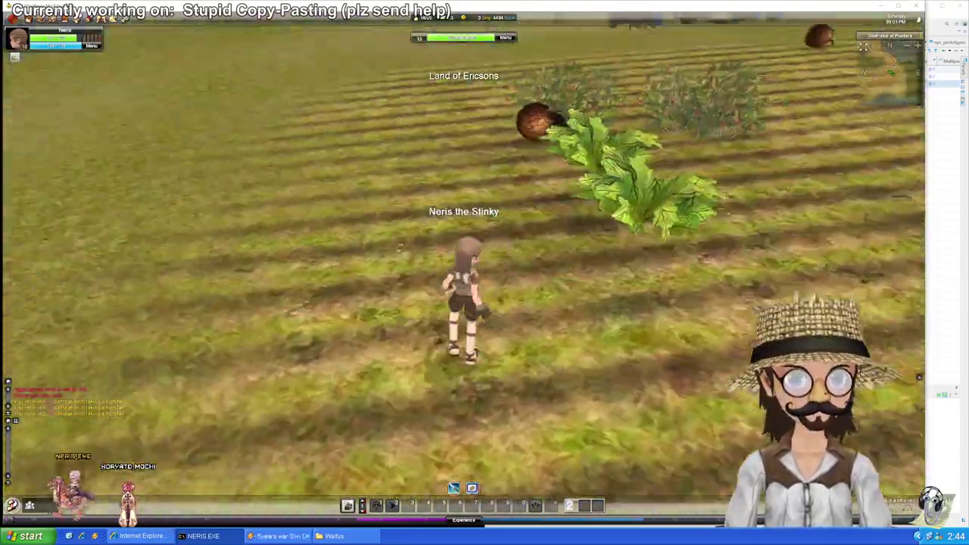
# Step: Run to the Prontera South Coast beach and target the blue slime monster near the character
pyautogui.press('w')
pyautogui.press('a')
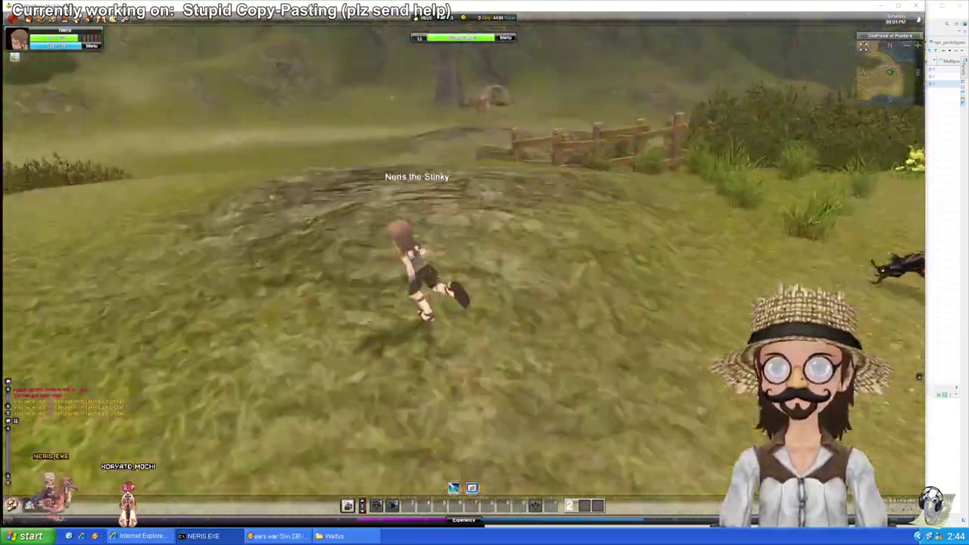
pyautogui.press('w')
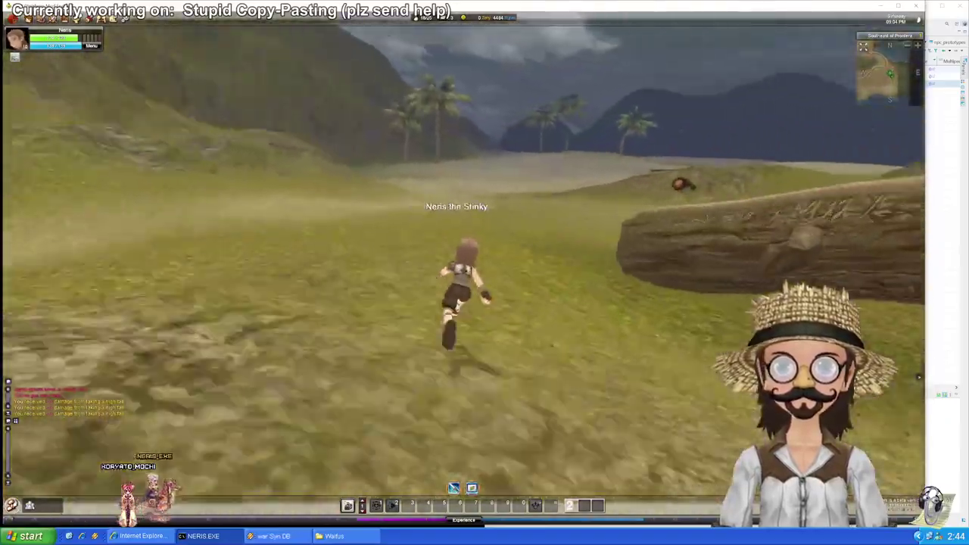
pyautogui.press('w')
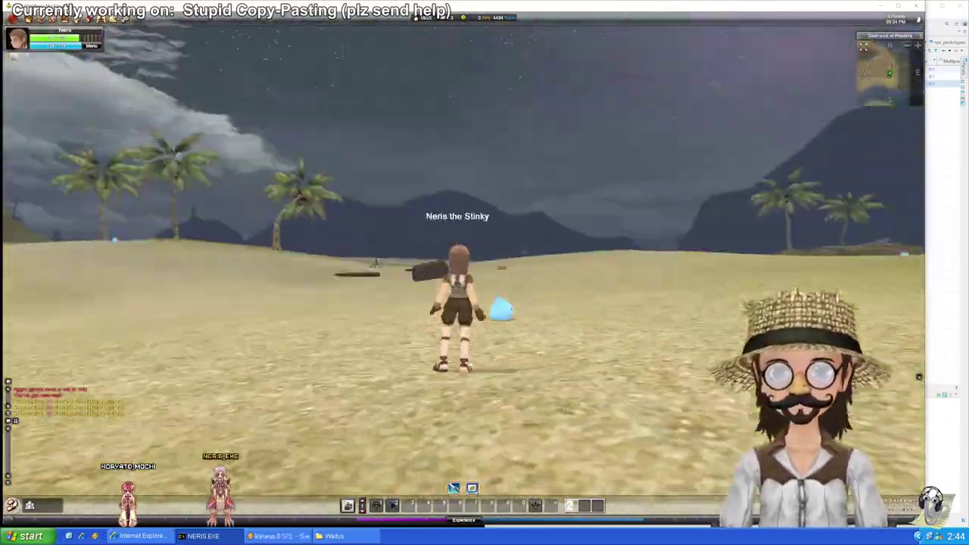
pyautogui.press('Tab')
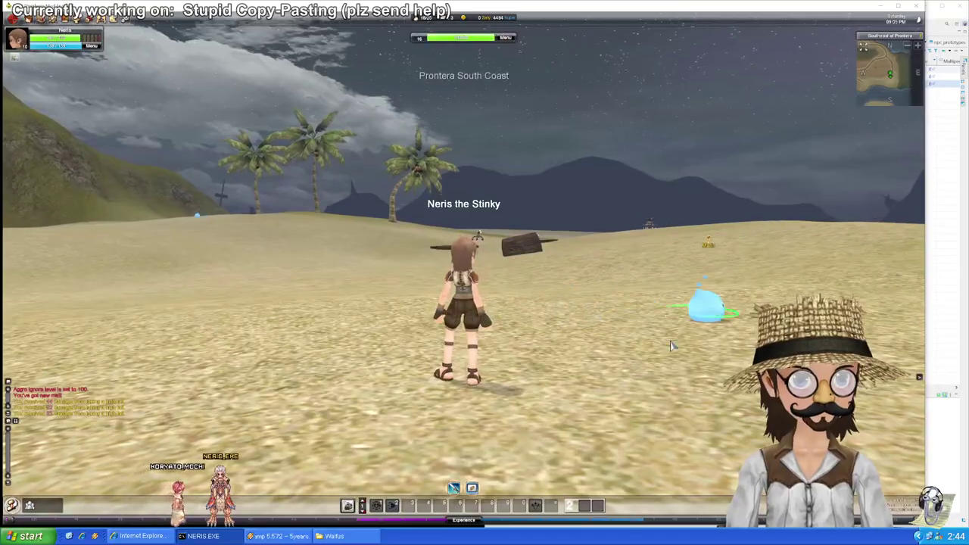
# Step: Run across the beach to the Long-Legged Vadons and compare their height with the character's
pyautogui.press('w')
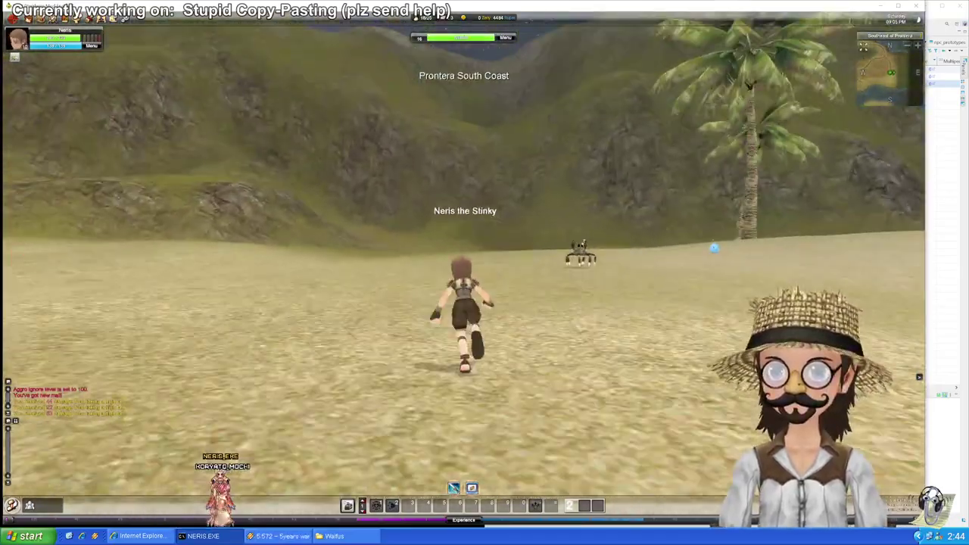
pyautogui.press('Escape')
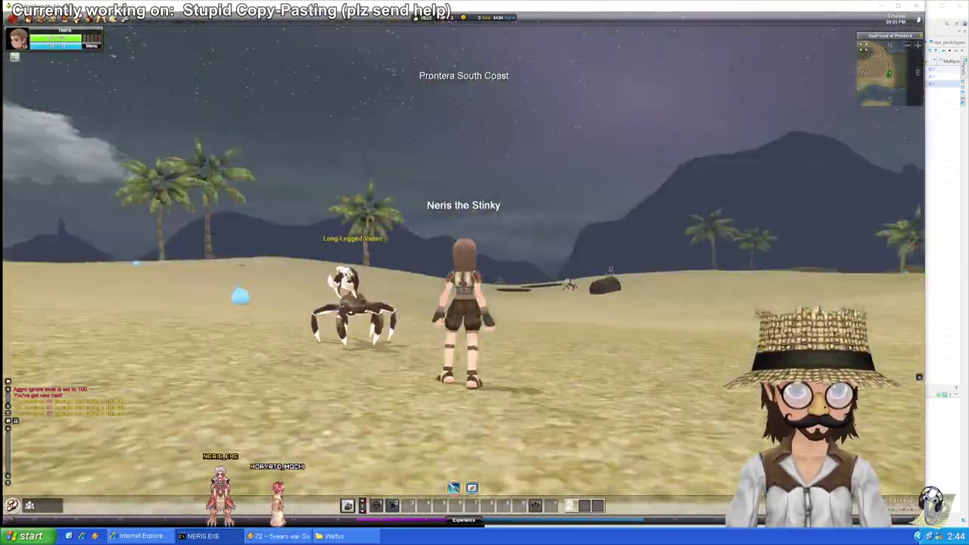
pyautogui.press('w')
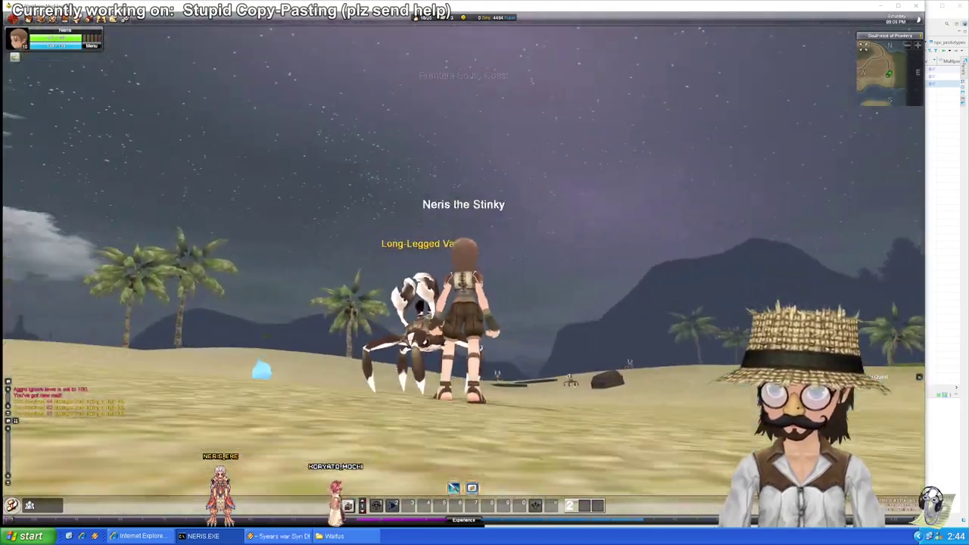
pyautogui.press('w')
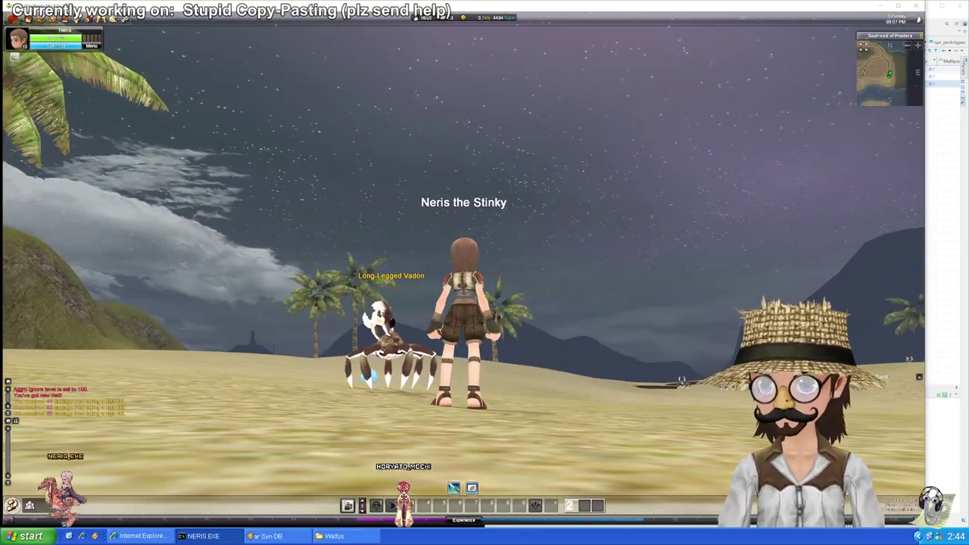
pyautogui.press('w')
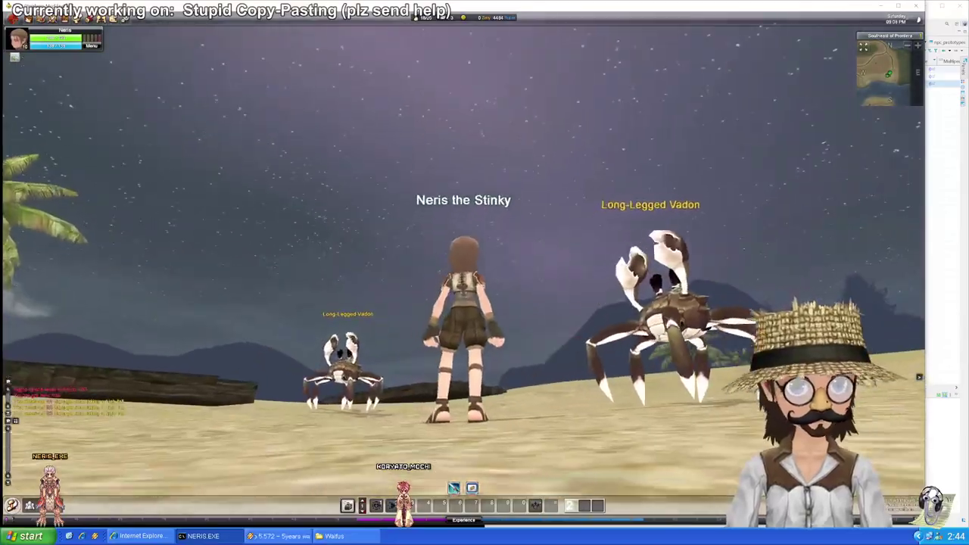
pyautogui.press('w')
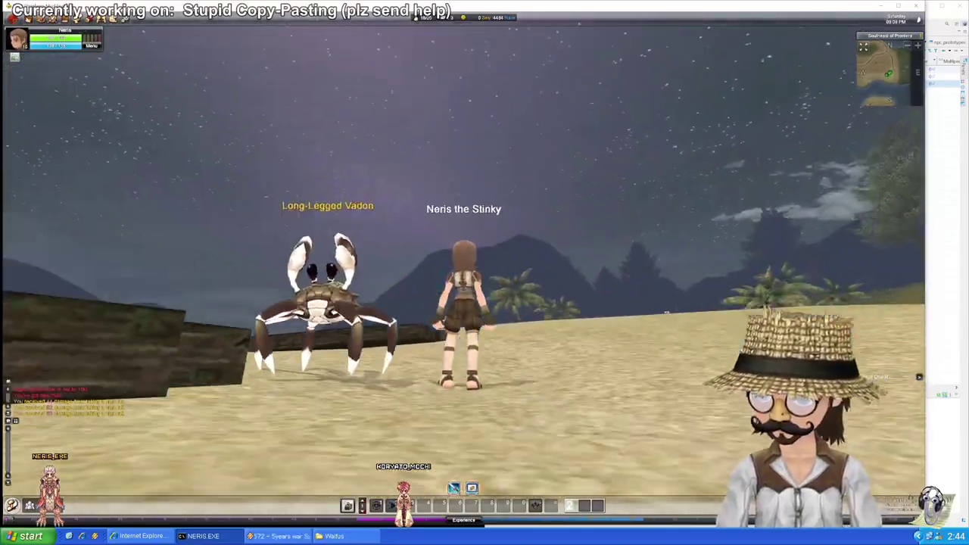
pyautogui.press('d')
pyautogui.press('w')
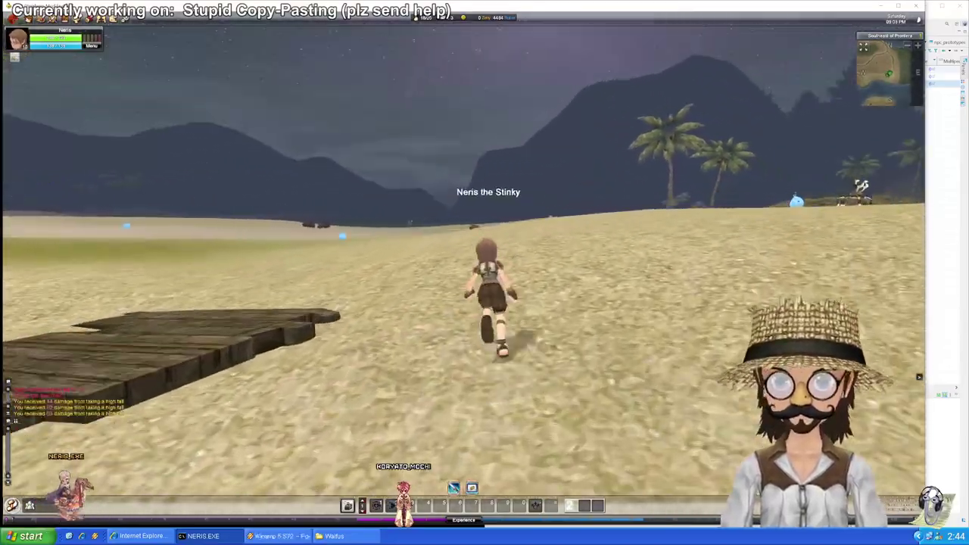
# Step: Stand beside other Long-Legged Vadons farther along the beach and examine their body size from several sides
pyautogui.press('w')
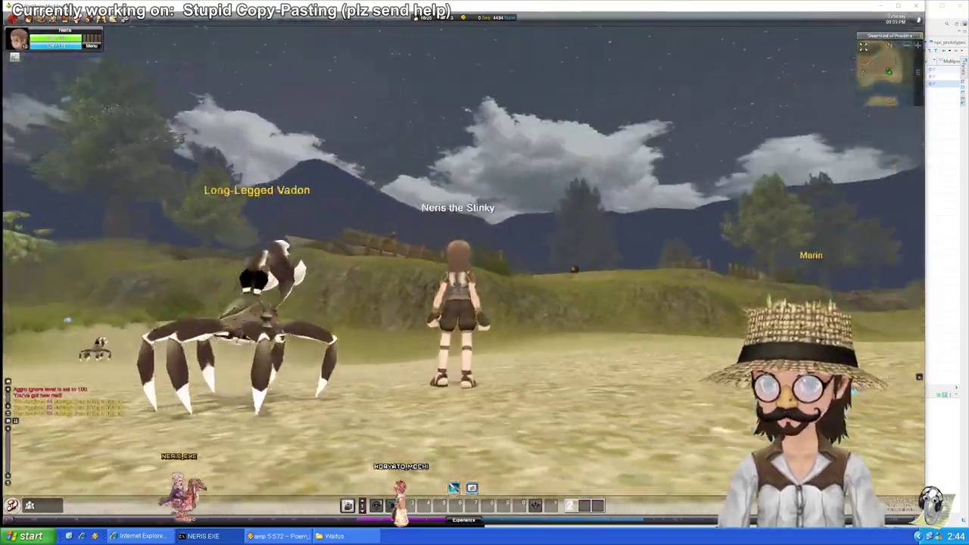
pyautogui.press('d')
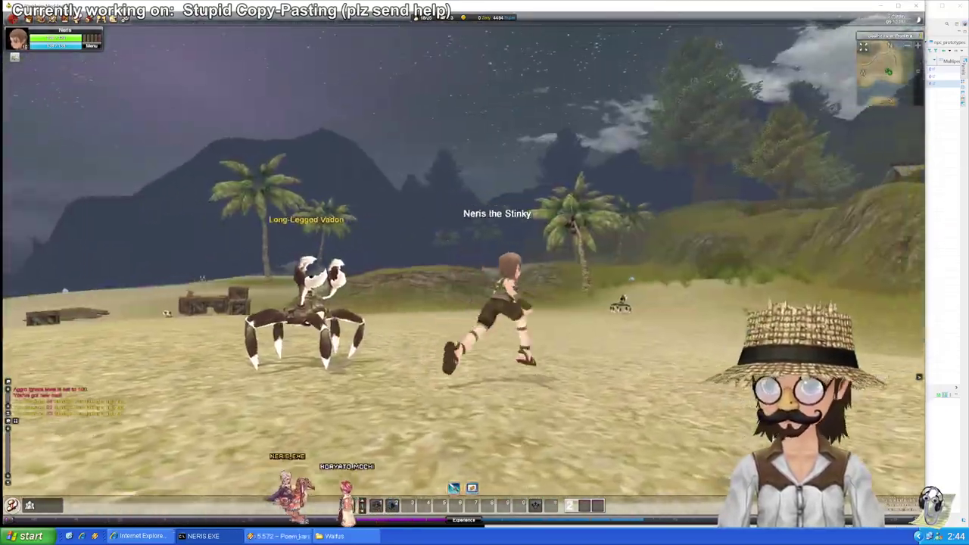
pyautogui.press('w')
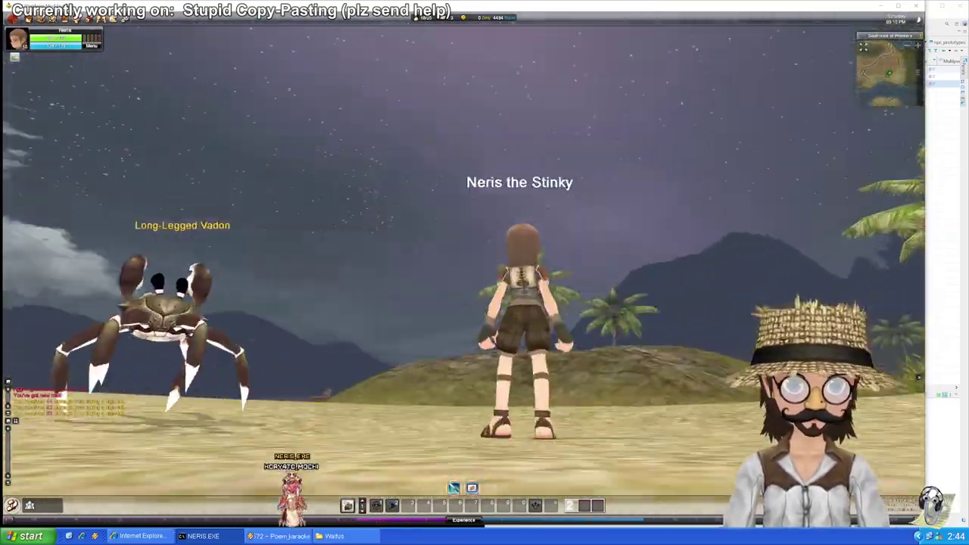
pyautogui.press('a')
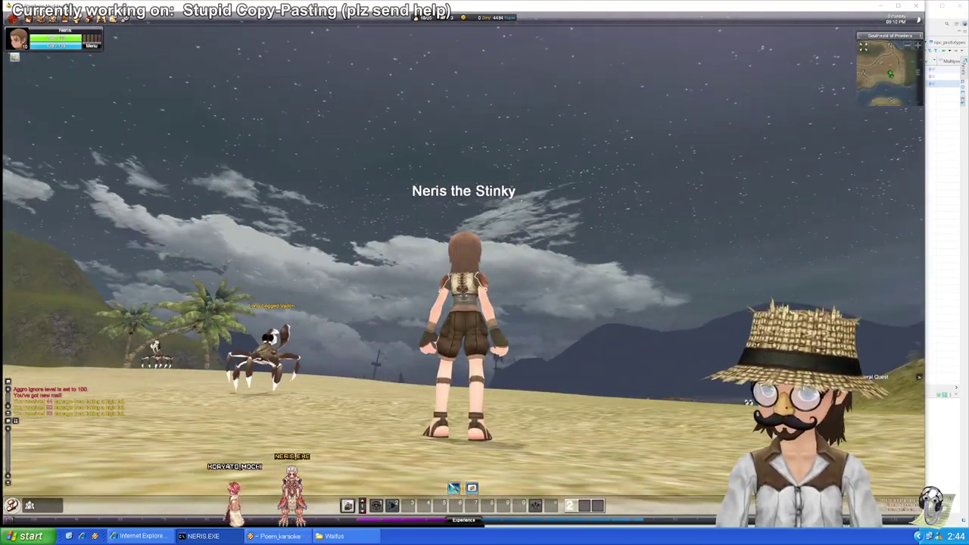
pyautogui.press('a')
pyautogui.press('w')
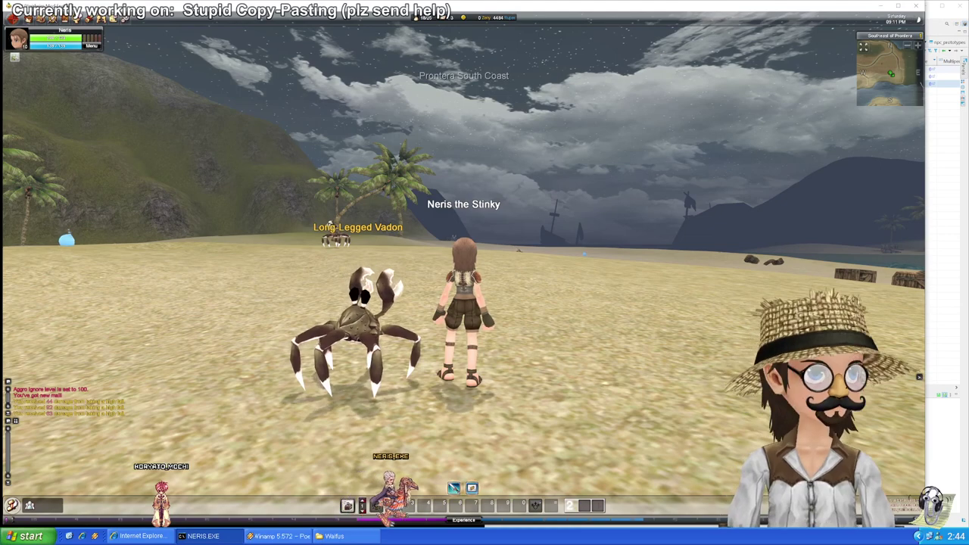
# Step: Switch to DBeaver, filter npc_prototypes to EditorName values containing "vadon", and select the BodyHeight of Long-Legged Vadon M14
pyautogui.click(936, 31)
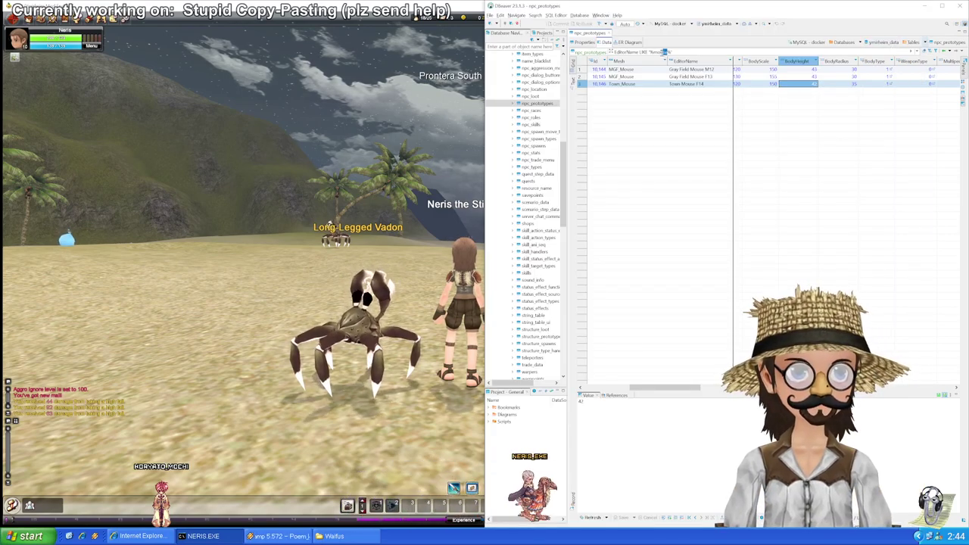
pyautogui.press('Return')
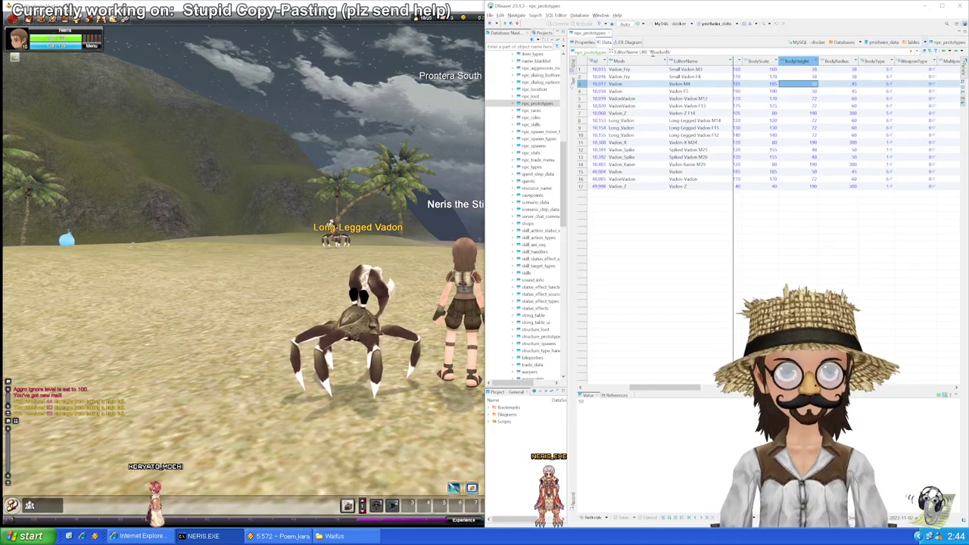
pyautogui.click(629, 122)
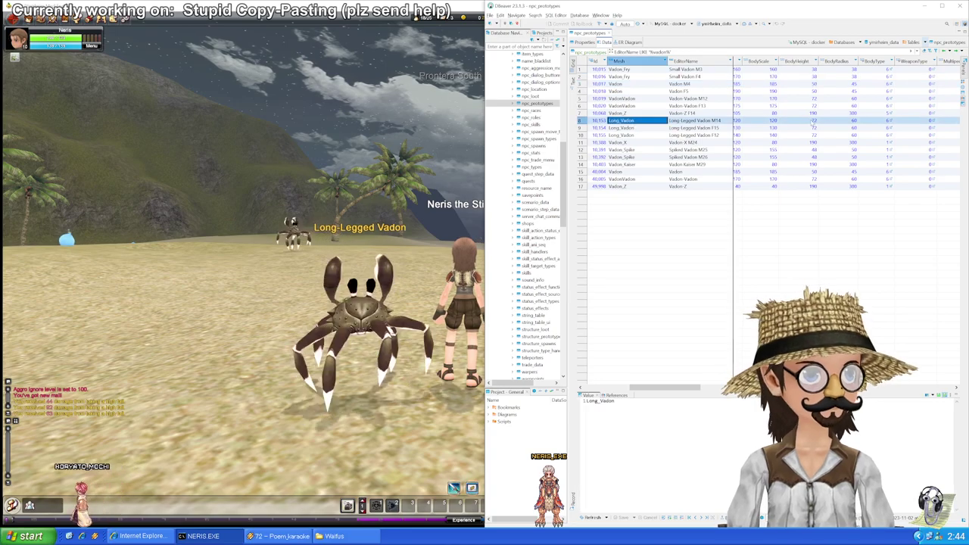
pyautogui.click(813, 122)
# Step: Return to the game, target a Long-Legged Vadon and check its body height beside the character
pyautogui.click(441, 413)
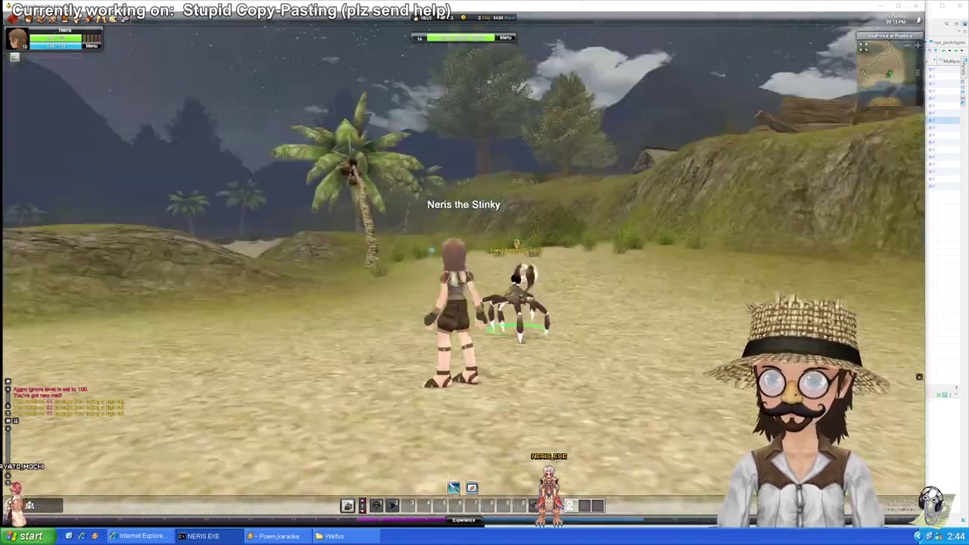
pyautogui.press('w')
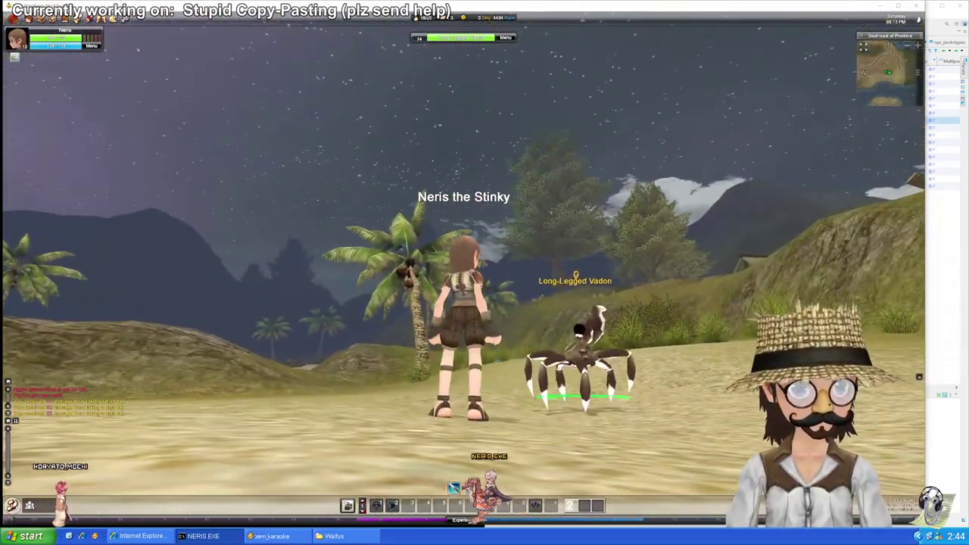
pyautogui.press('a')
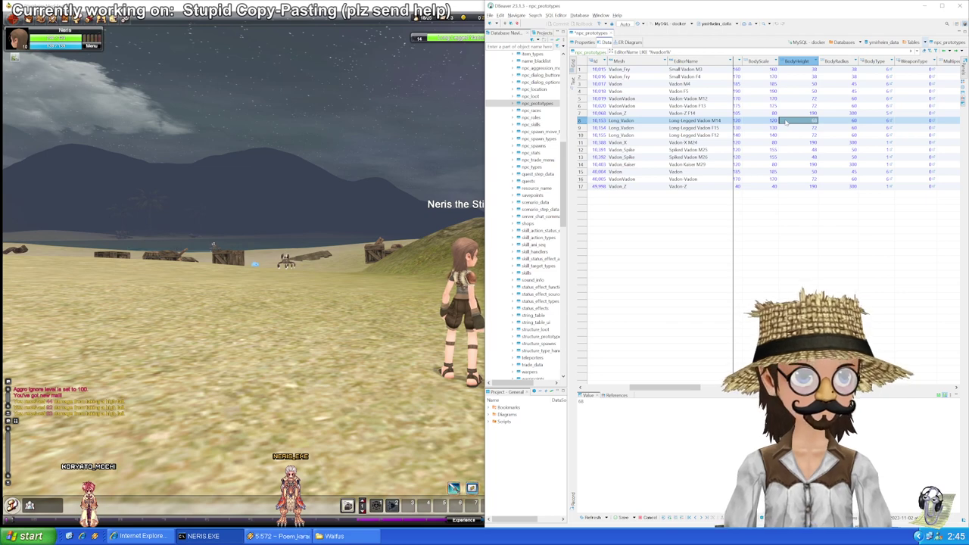
# Step: In npc_prototypes, set BodyHeight to 68 for the Long-Legged Vadon M14, F15 and F12 rows
pyautogui.press('Down')
pyautogui.write('68')
pyautogui.press('Down')
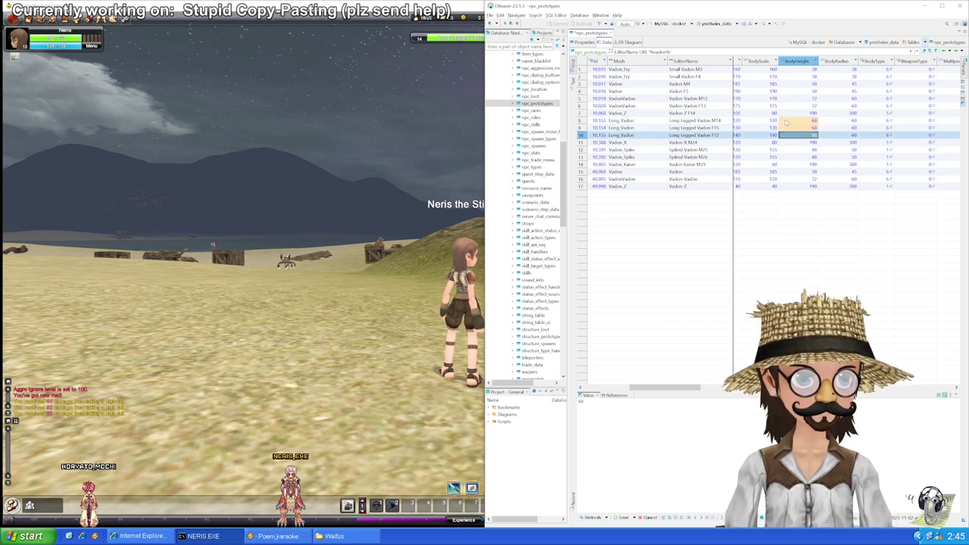
# Step: Return to the game, run down the South Coast beach into the sea and dive to a Hydra
pyautogui.hotkey('alt', 'Tab')
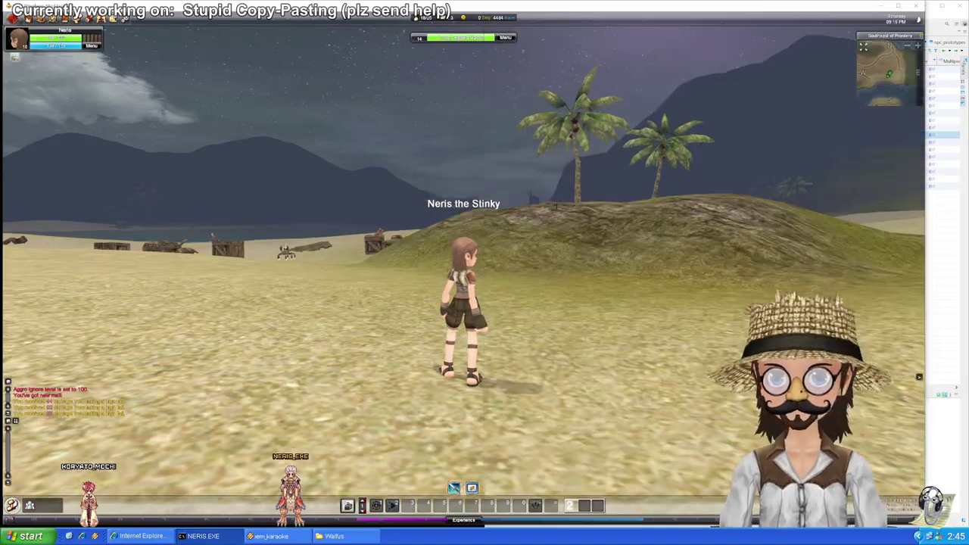
pyautogui.press('w')
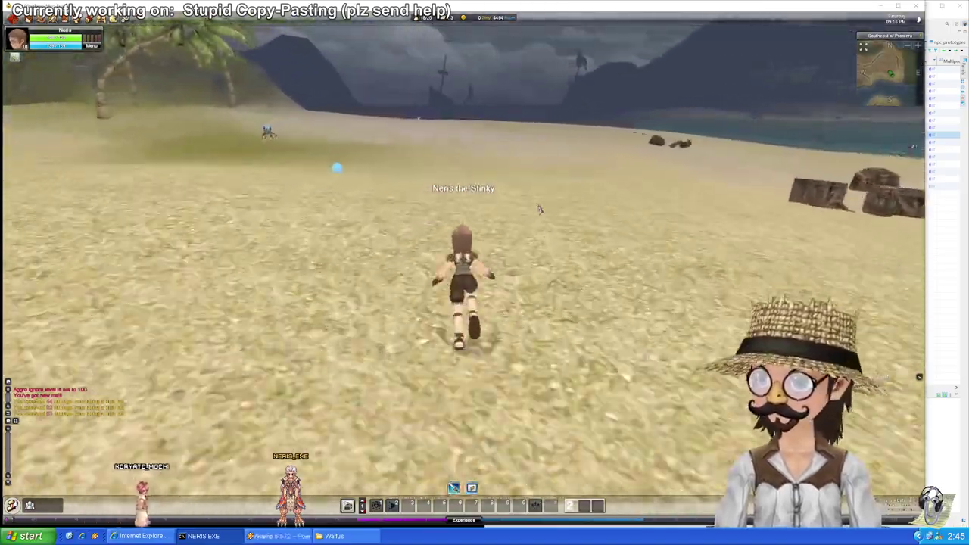
pyautogui.moveTo(542, 211); pyautogui.dragTo(628, 218)
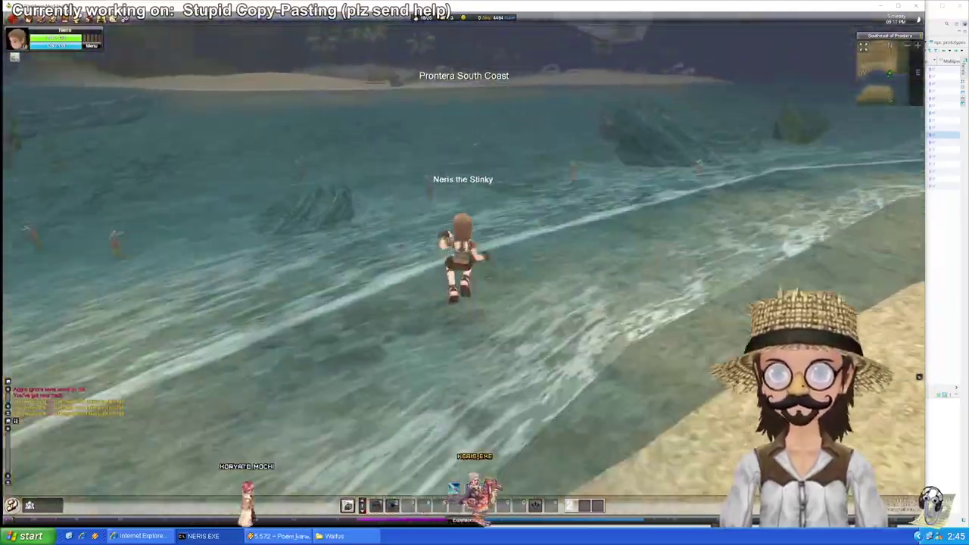
pyautogui.press('x')
pyautogui.press('w')
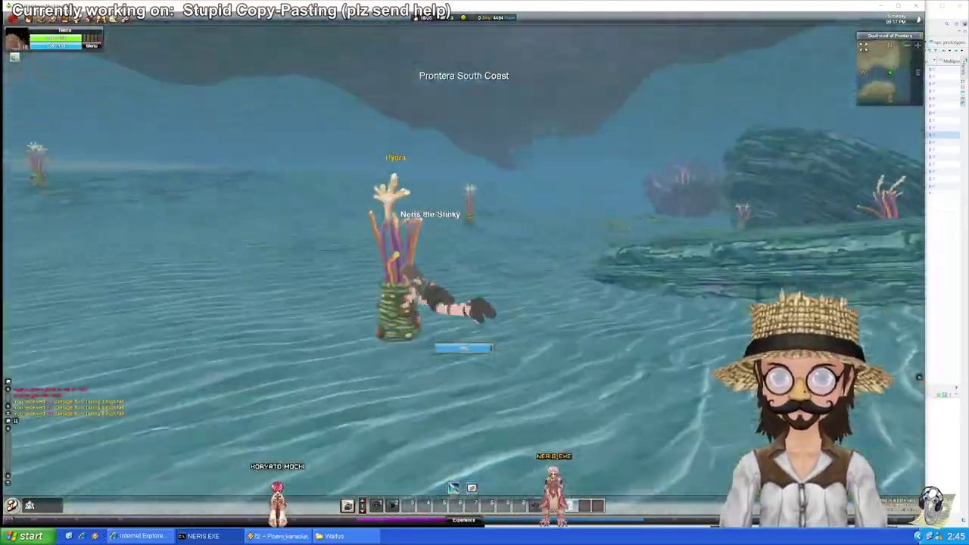
# Step: Swim around the Hydra and compare its height and width with the character's
pyautogui.press('d')
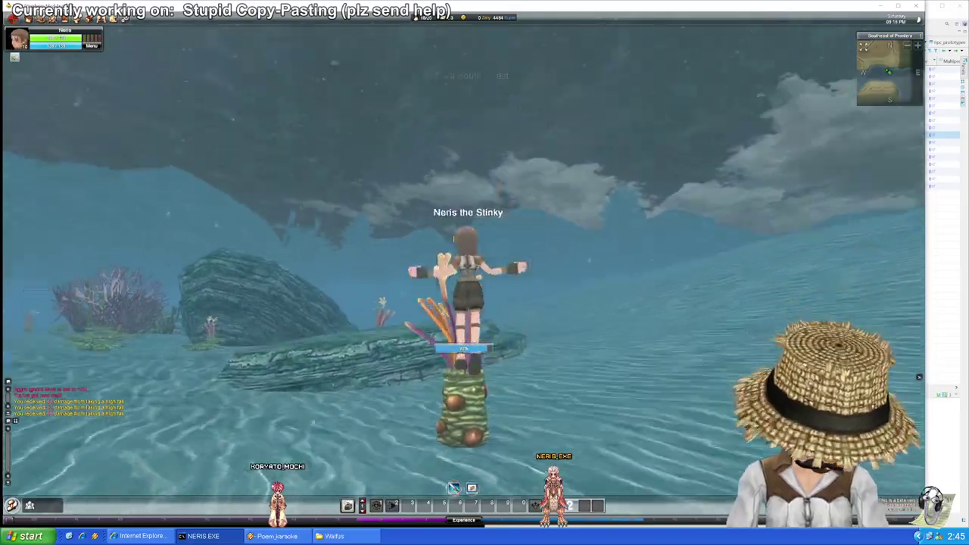
pyautogui.press('d')
pyautogui.press('w')
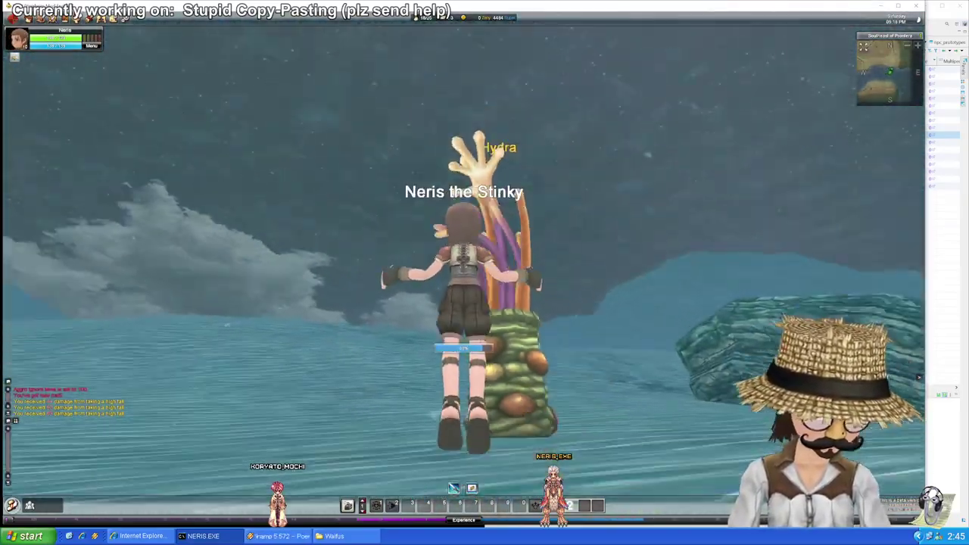
pyautogui.press('d')
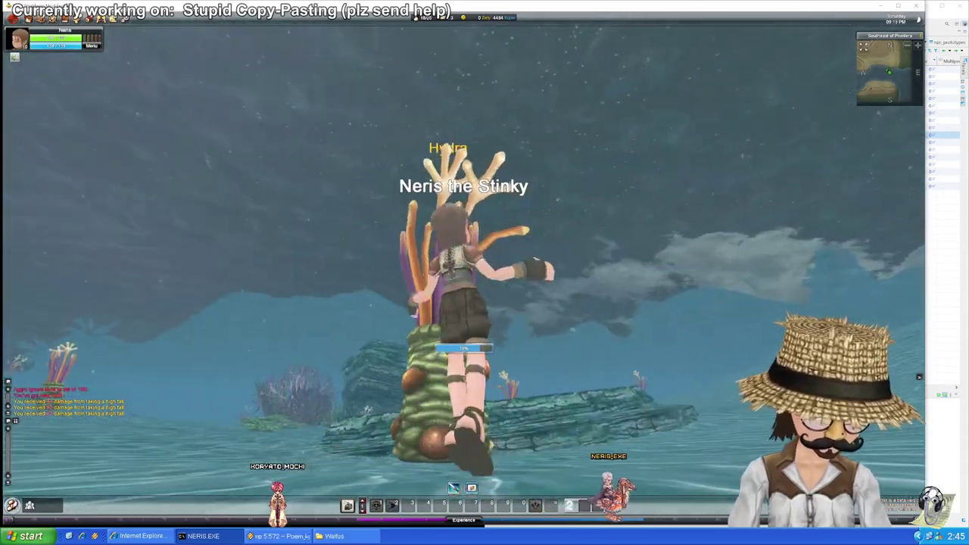
pyautogui.press('w')
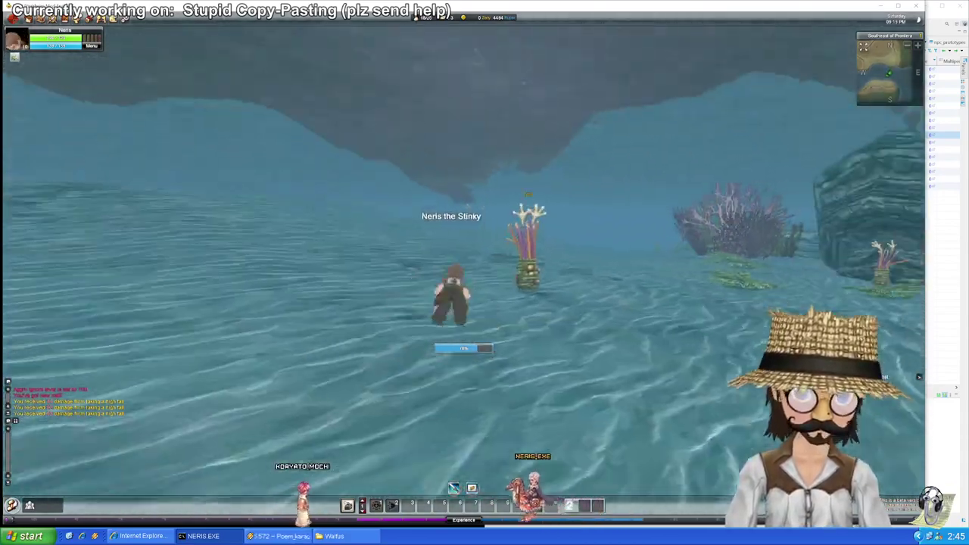
# Step: Swim past several Hydras off Prontera South Coast, compare their height with the character's, and come ashore on The Poring Island
pyautogui.press('w')
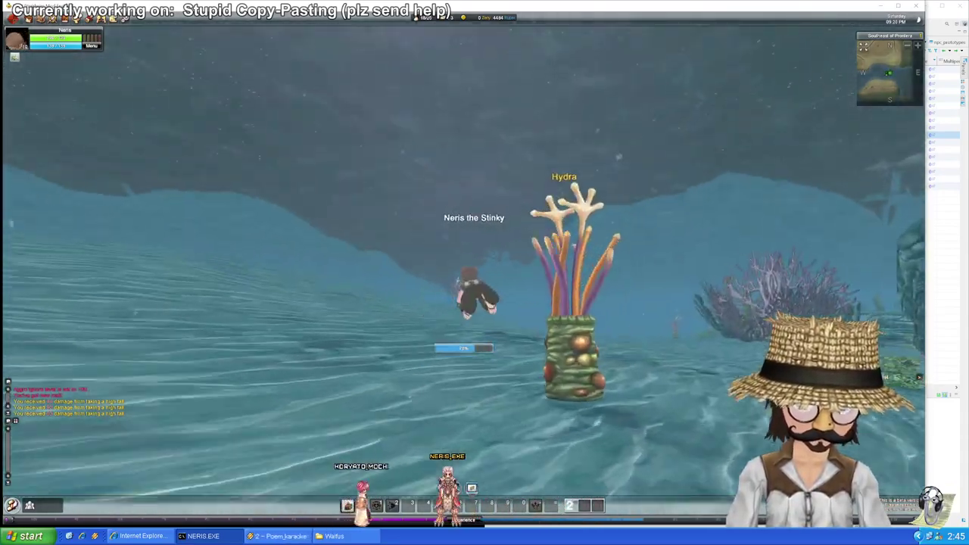
pyautogui.press('w')
pyautogui.press('w')
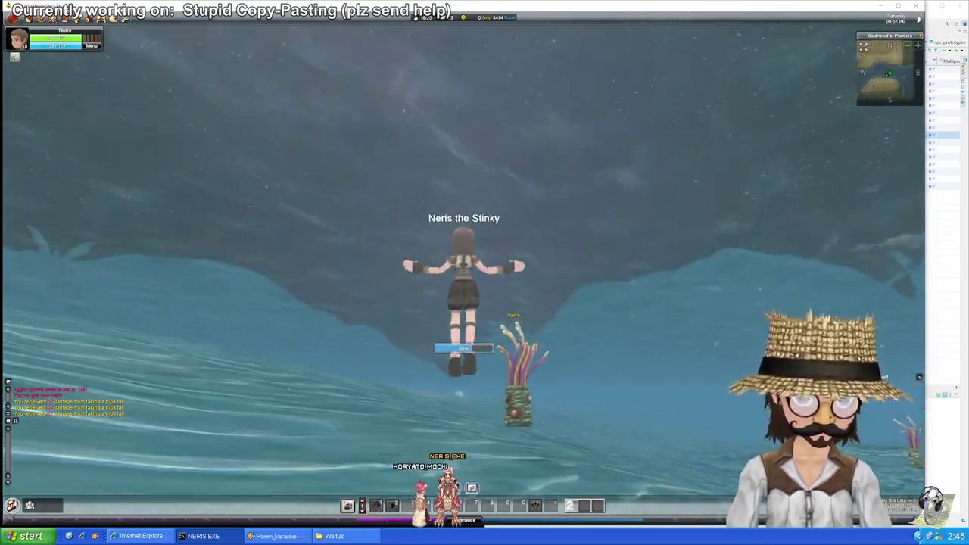
pyautogui.press('w')
pyautogui.press('w')
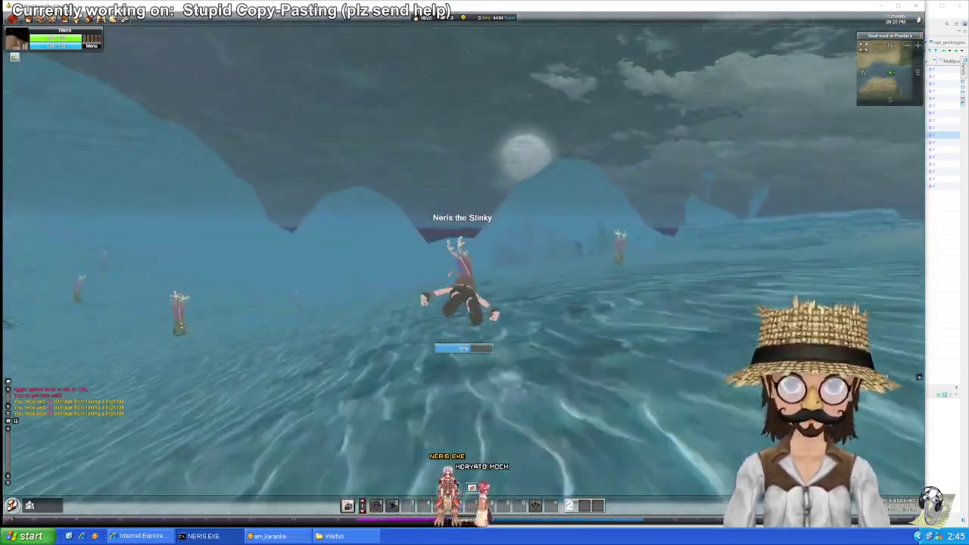
pyautogui.press('w')
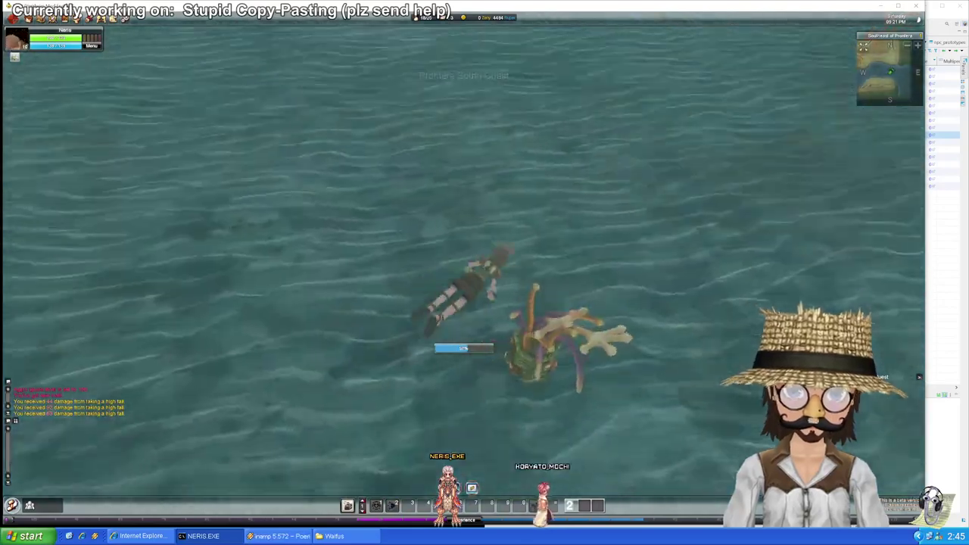
pyautogui.press('w')
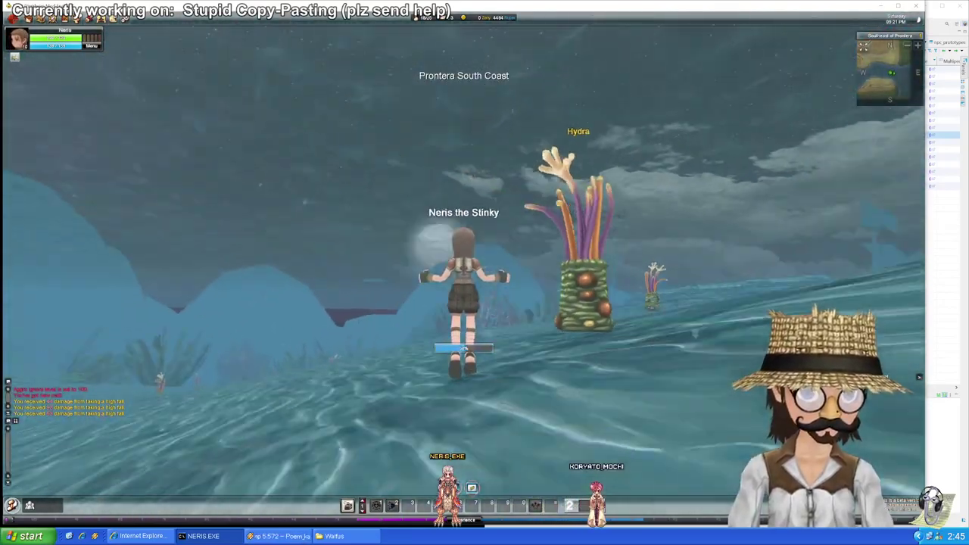
pyautogui.press('w')
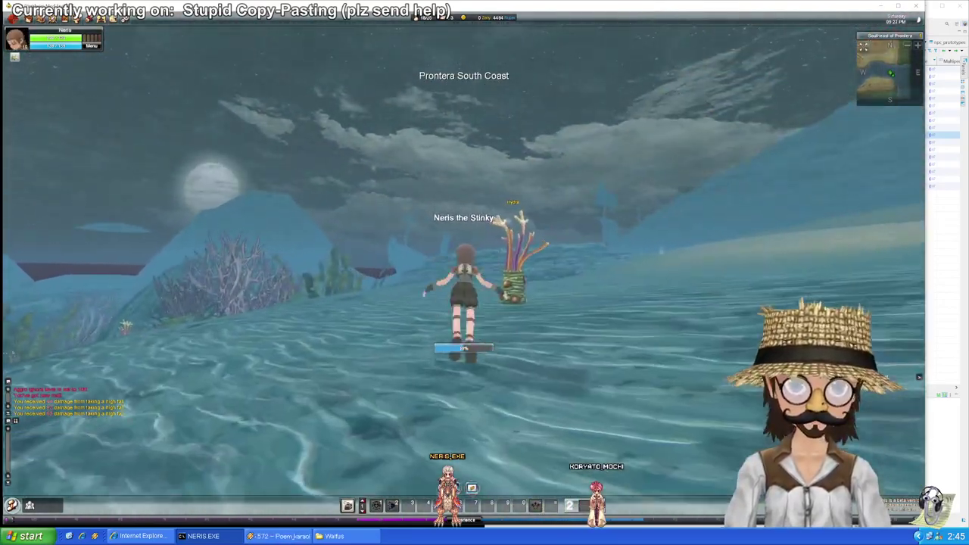
pyautogui.press('w')
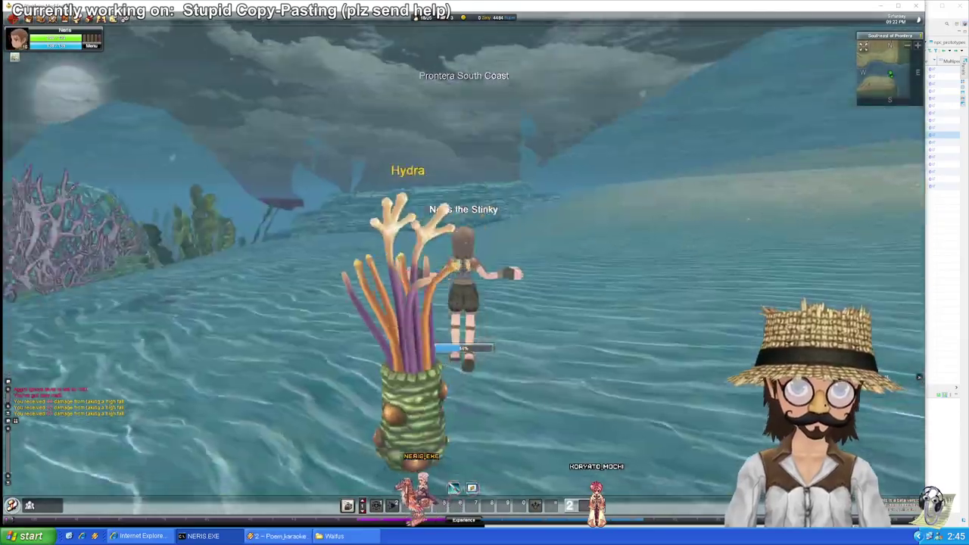
pyautogui.press('w')
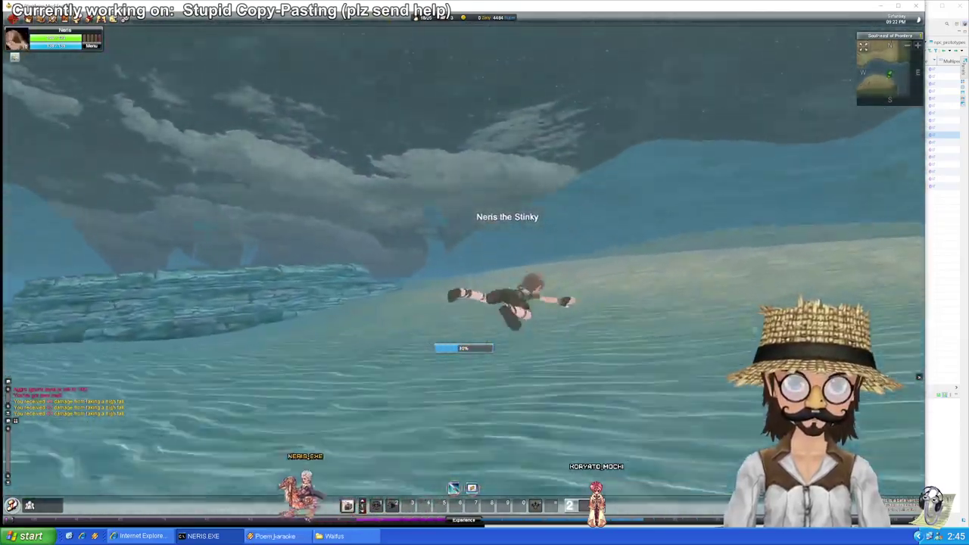
pyautogui.press('w')
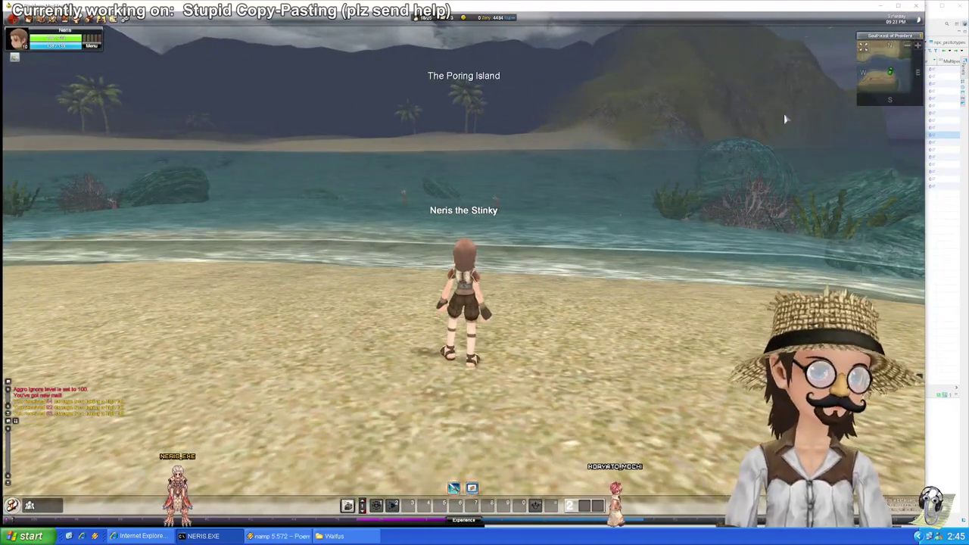
# Step: Filter npc_prototypes by EditorName LIKE '%hydra%' and select the BodyHeight value of the Hydra M12 row
pyautogui.click(938, 24)
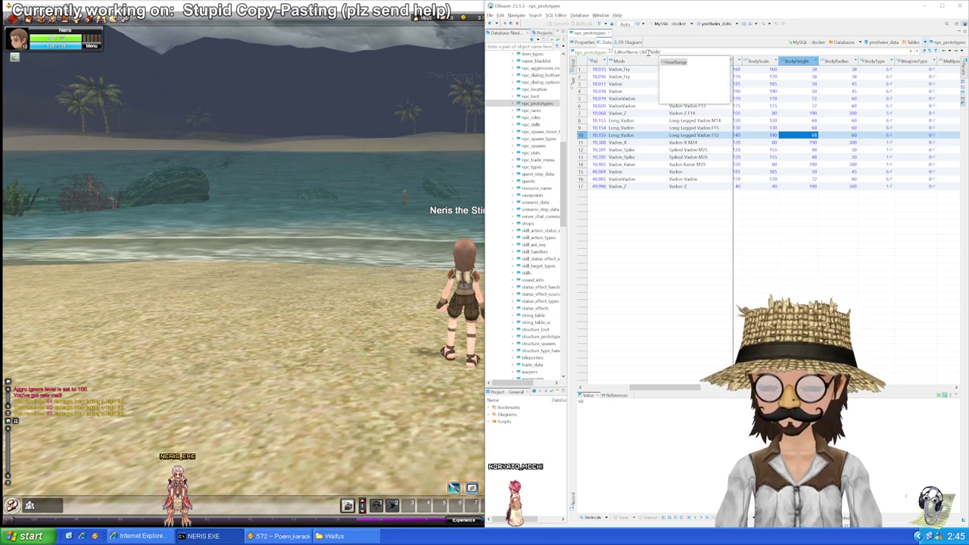
pyautogui.press('Return')
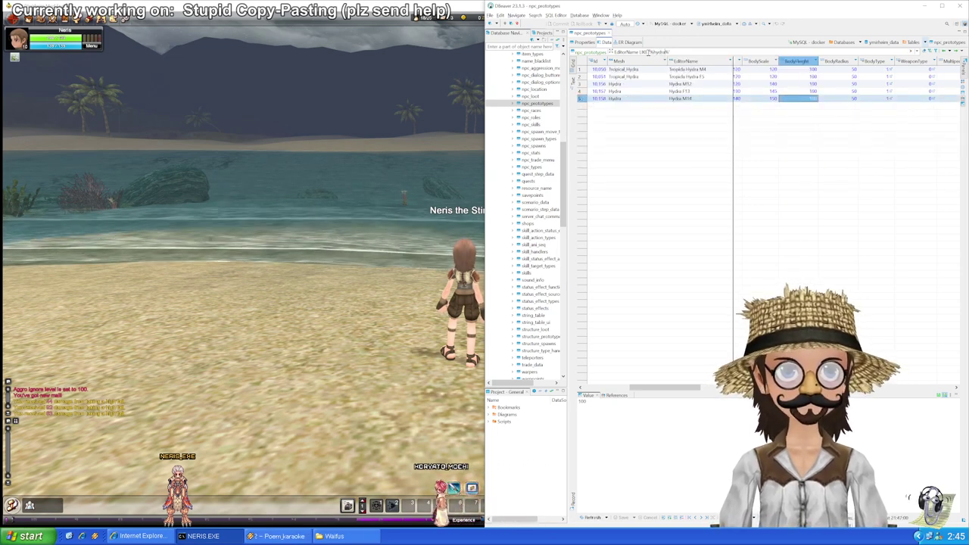
pyautogui.moveTo(810, 76); pyautogui.dragTo(810, 98)
pyautogui.click(810, 98)
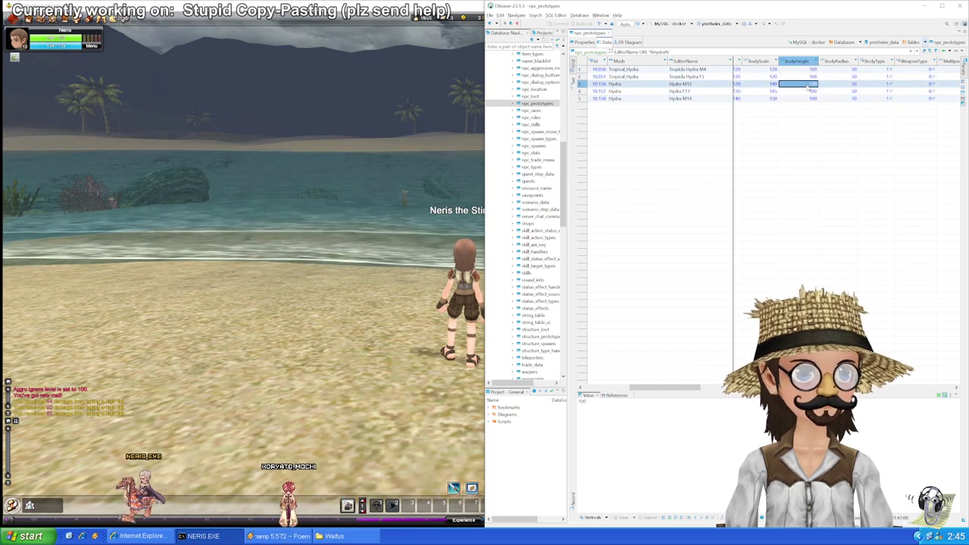
# Step: Return to the game, dive beside the Hydras again to judge their body height, and swim back to the beach
pyautogui.hotkey('alt', 'Tab')
pyautogui.press('w')
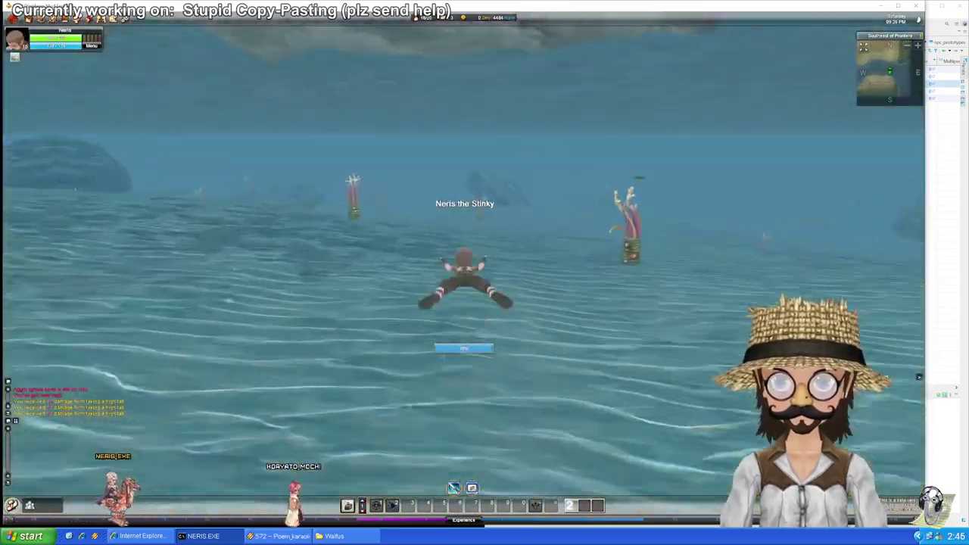
pyautogui.press('d')
pyautogui.press('a')
pyautogui.press('w')
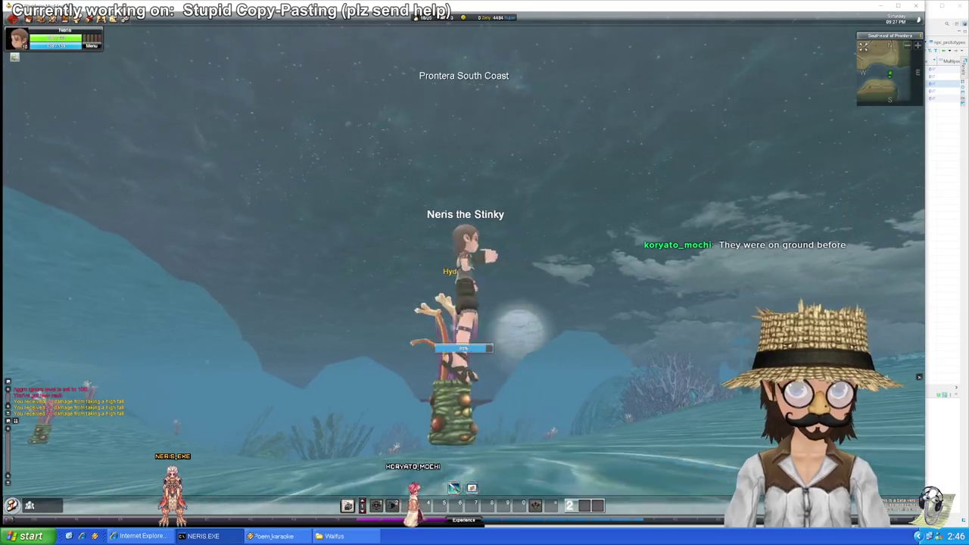
pyautogui.press('a')
pyautogui.press('w')
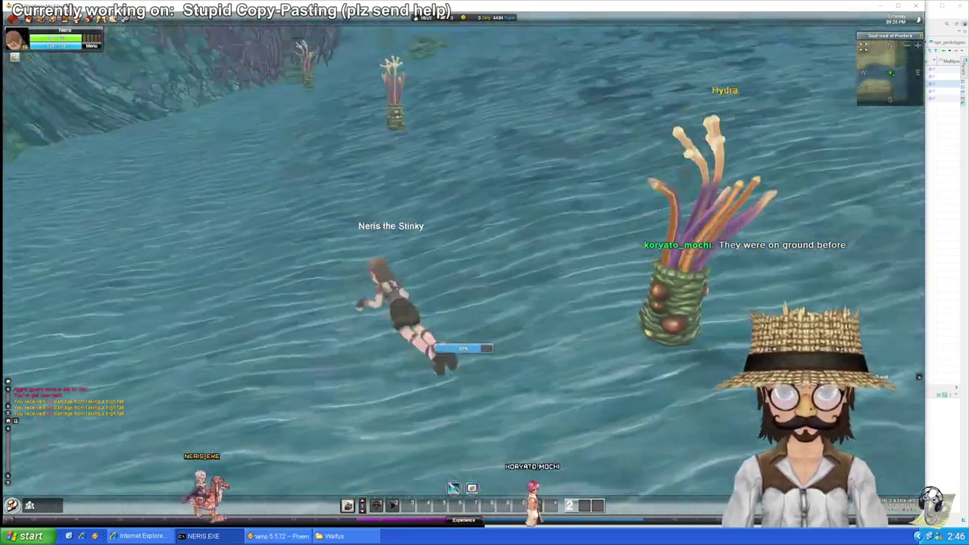
pyautogui.press('w')
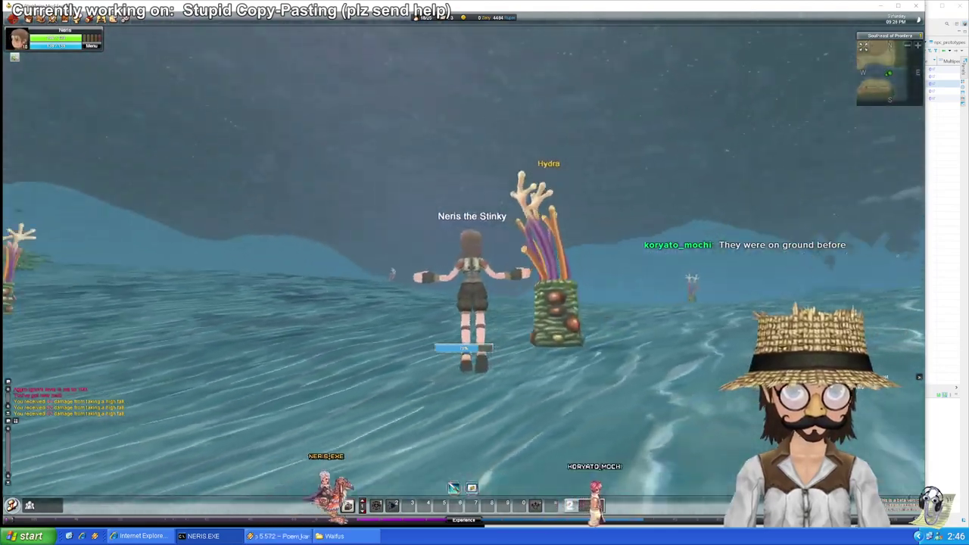
pyautogui.press('w')
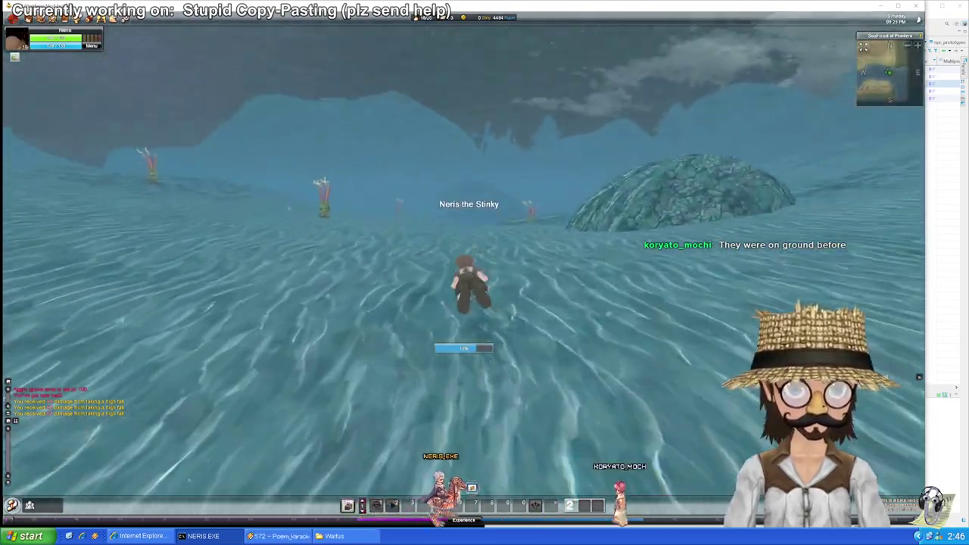
pyautogui.press('d')
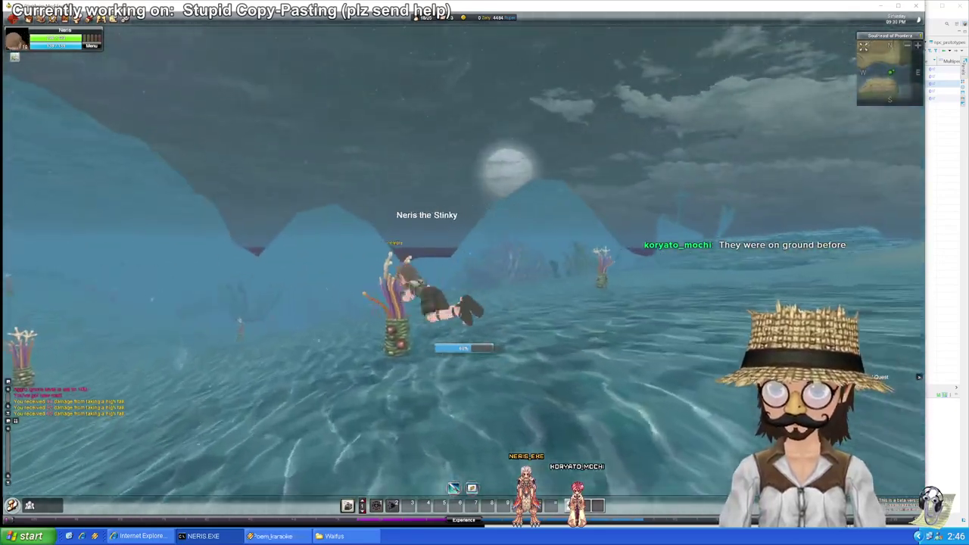
pyautogui.press('w')
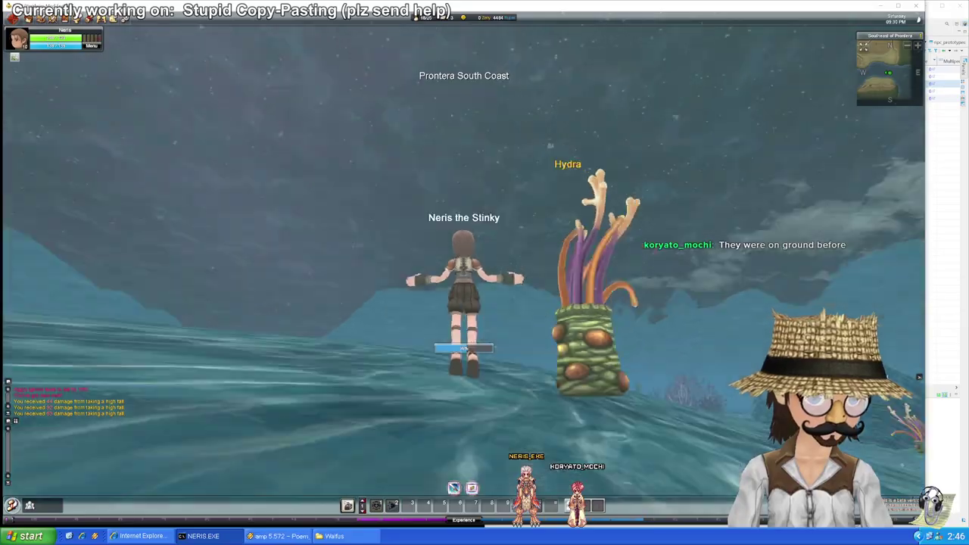
pyautogui.press('w')
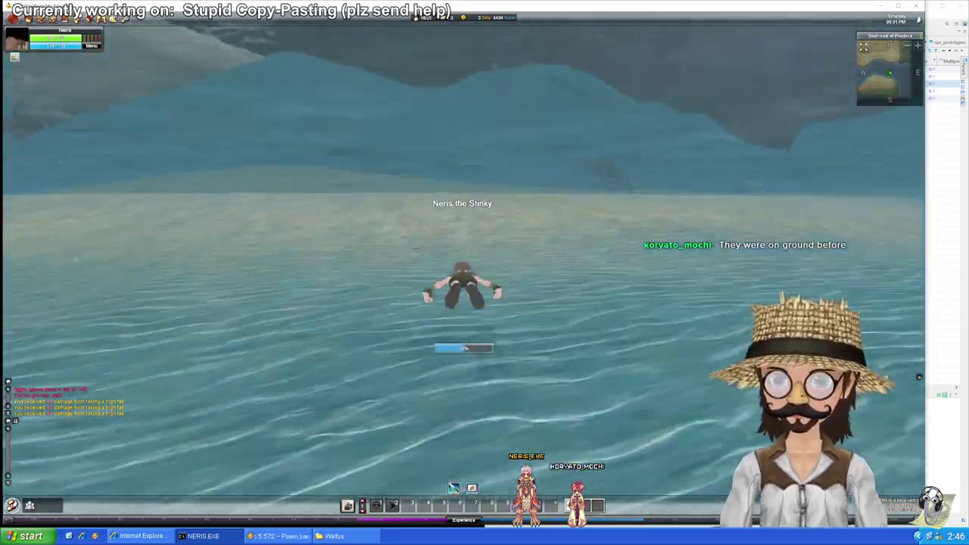
pyautogui.press('w')
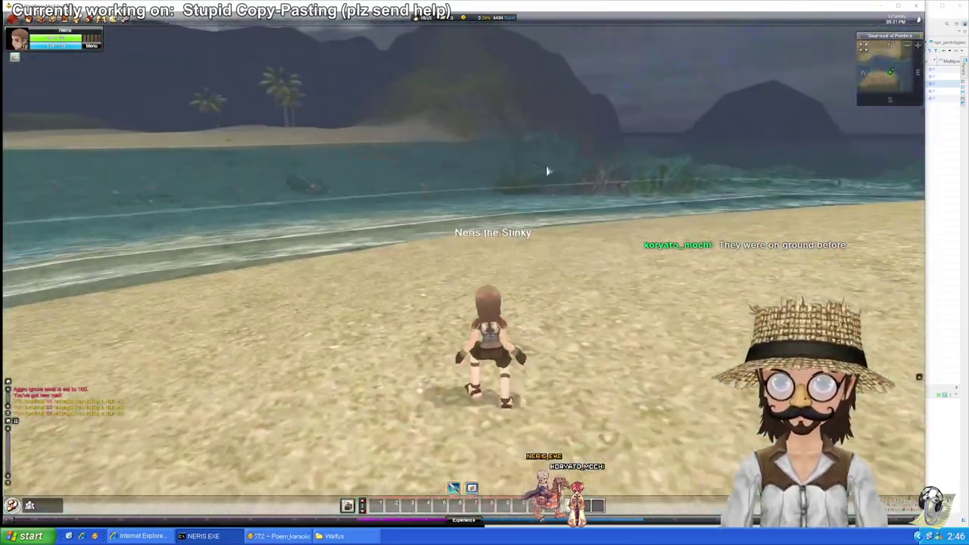
# Step: In npc_prototypes, set BodyHeight to 90 for the Hydra M12, F13 and M14 rows
pyautogui.hotkey('alt', 'Tab')
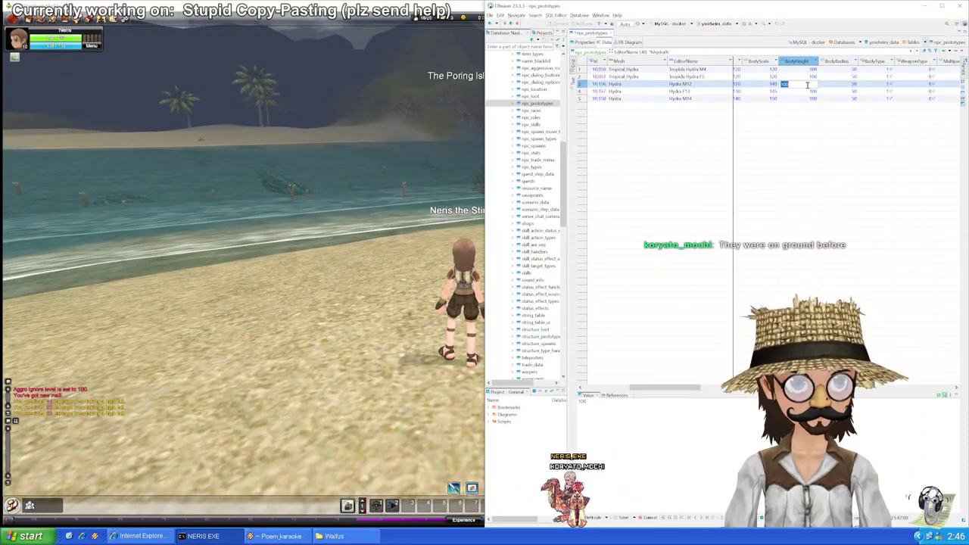
pyautogui.press('Down')
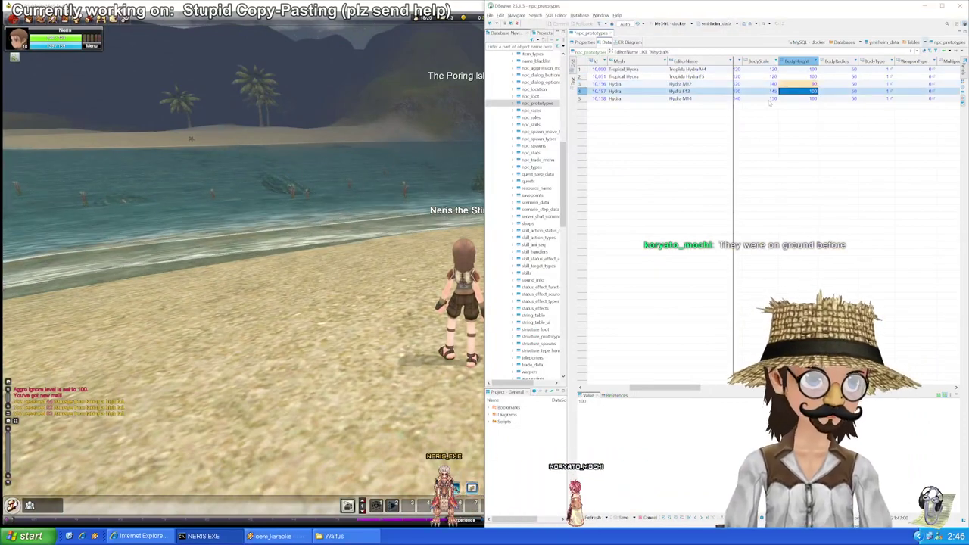
pyautogui.hotkey('ctrl', 'v')
pyautogui.press('Down')
pyautogui.hotkey('ctrl', 'v')
pyautogui.press('Up')
pyautogui.press('Up')
pyautogui.press('Up')
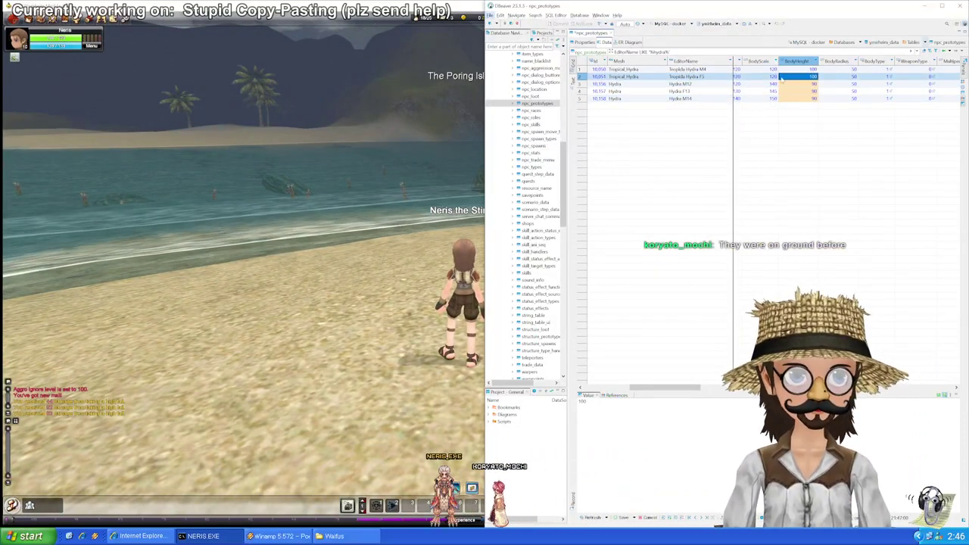
# Step: Return to the game and compare the Tropicla Hydra's height with the character standing beside it on the beach
pyautogui.hotkey('alt', 'Tab')
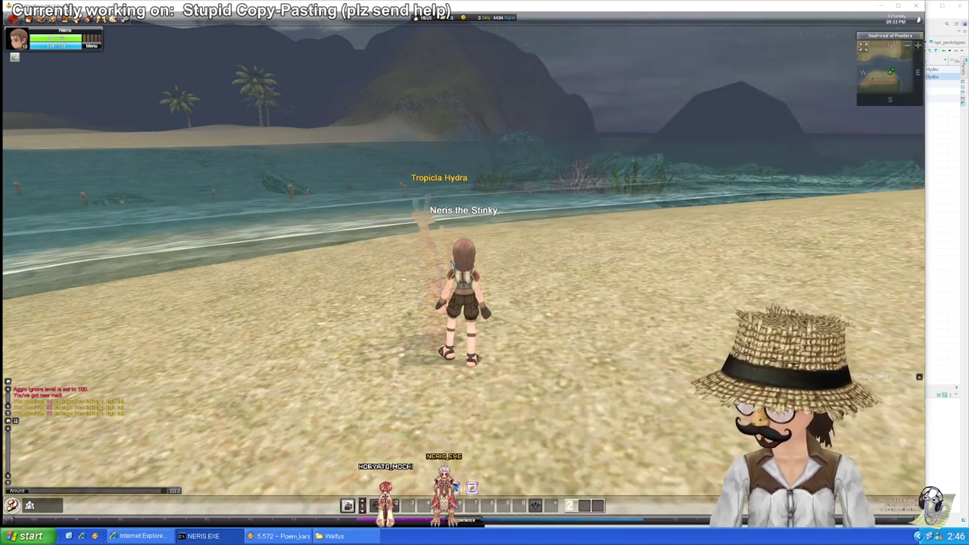
pyautogui.moveTo(421, 217); pyautogui.dragTo(795, 147)
pyautogui.press('w')
pyautogui.press('d')
pyautogui.moveTo(666, 234); pyautogui.dragTo(779, 267)
pyautogui.moveTo(605, 216); pyautogui.dragTo(595, 252)
# Step: In npc_prototypes, set BodyHeight to 97 for both Tropicla Hydra rows and save the table changes
pyautogui.hotkey('alt', 'Tab')
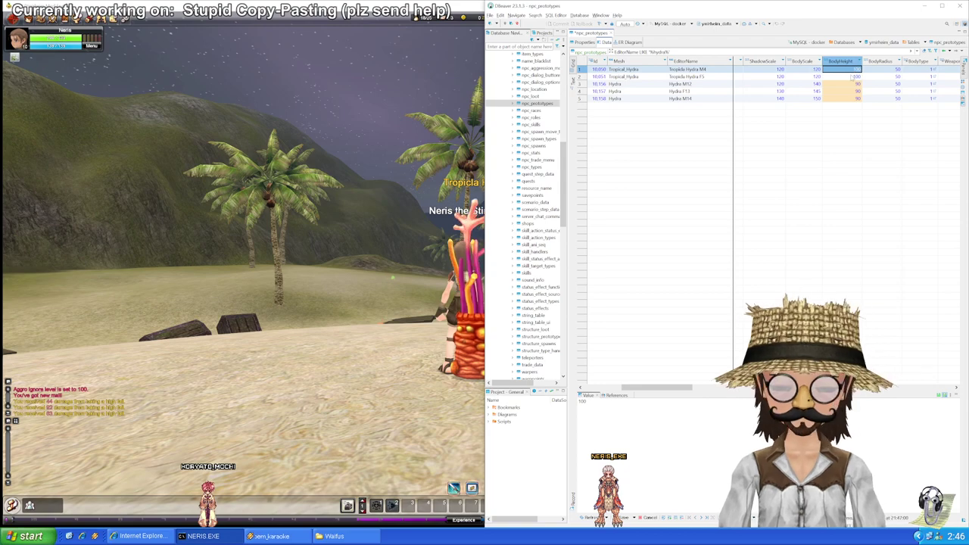
pyautogui.write('97')
pyautogui.press('Return')
pyautogui.click(852, 77)
pyautogui.click(851, 69)
pyautogui.hotkey('ctrl', 'c')
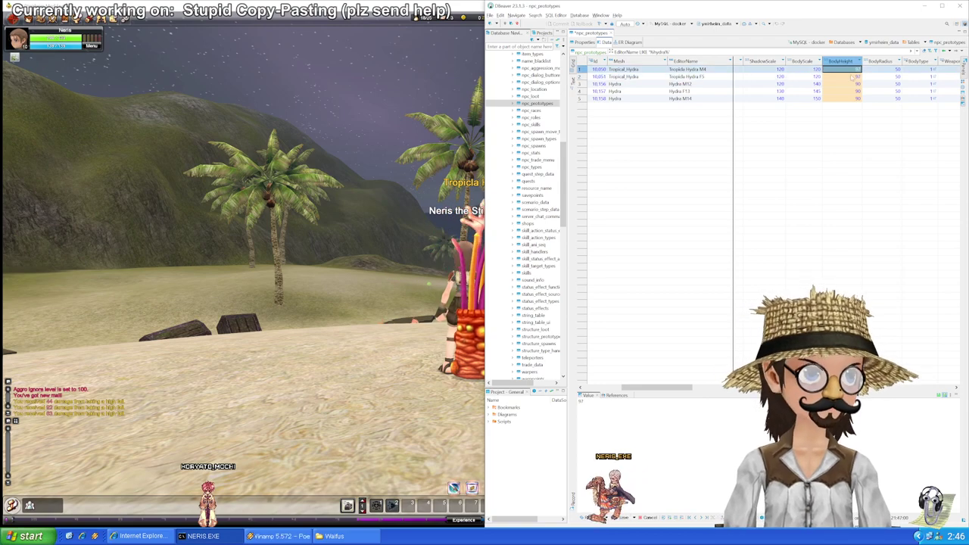
pyautogui.click(851, 77)
pyautogui.hotkey('ctrl', 'v')
pyautogui.click(840, 90)
pyautogui.hotkey('ctrl', 's')
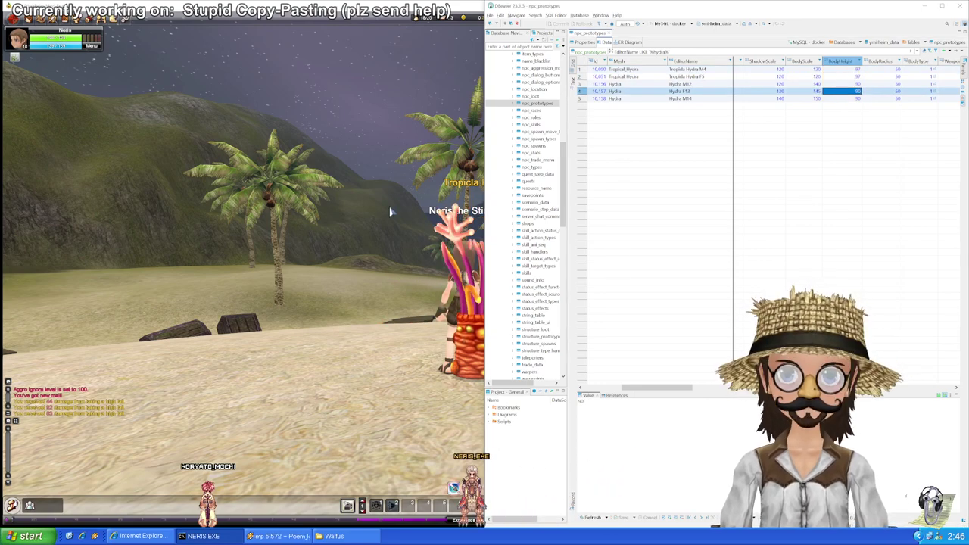
# Step: Return to the game and quit it from its main menu, confirming the exit
pyautogui.click(390, 208)
pyautogui.press('Escape')
pyautogui.click(465, 304)
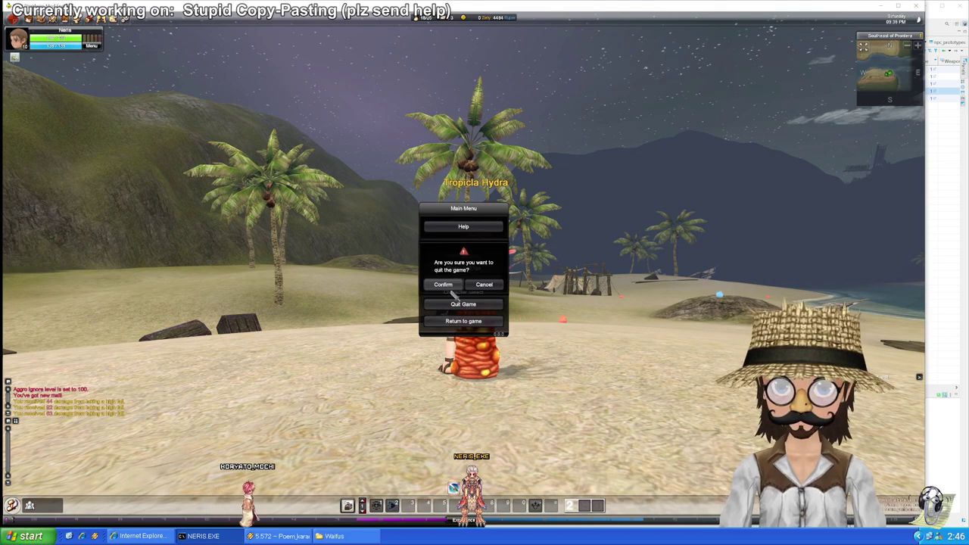
pyautogui.click(443, 282)
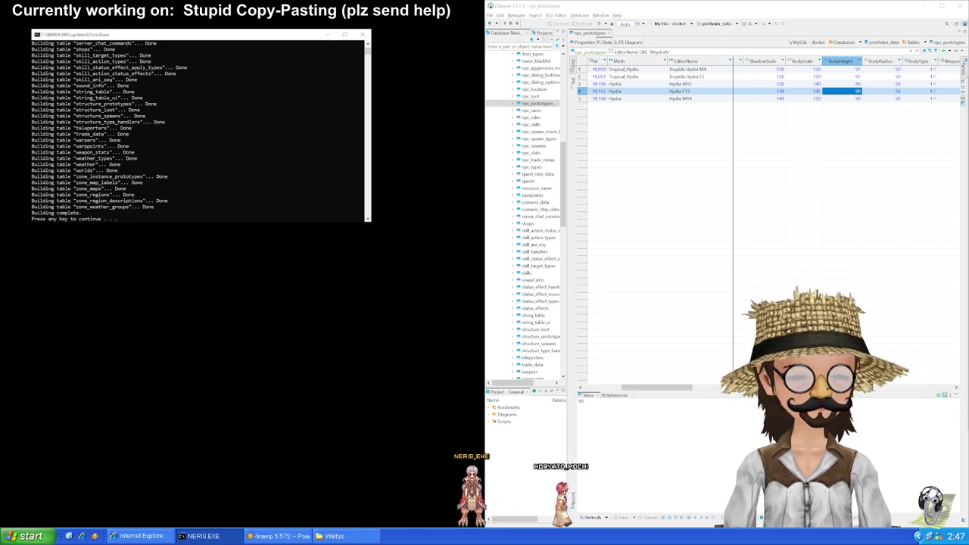
# Step: Dismiss the finished table builds and log back in to the relaunched game with the character
pyautogui.press('Return')
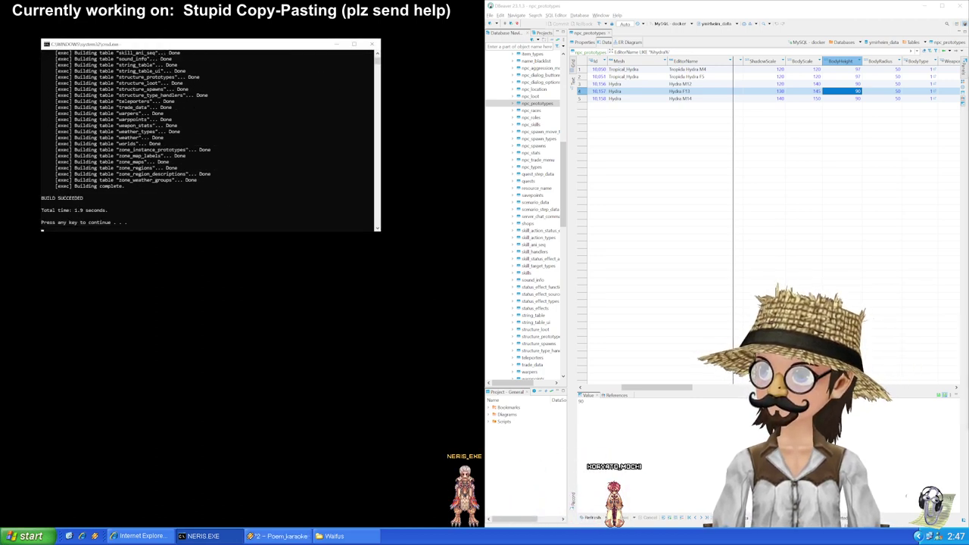
pyautogui.press('Return')
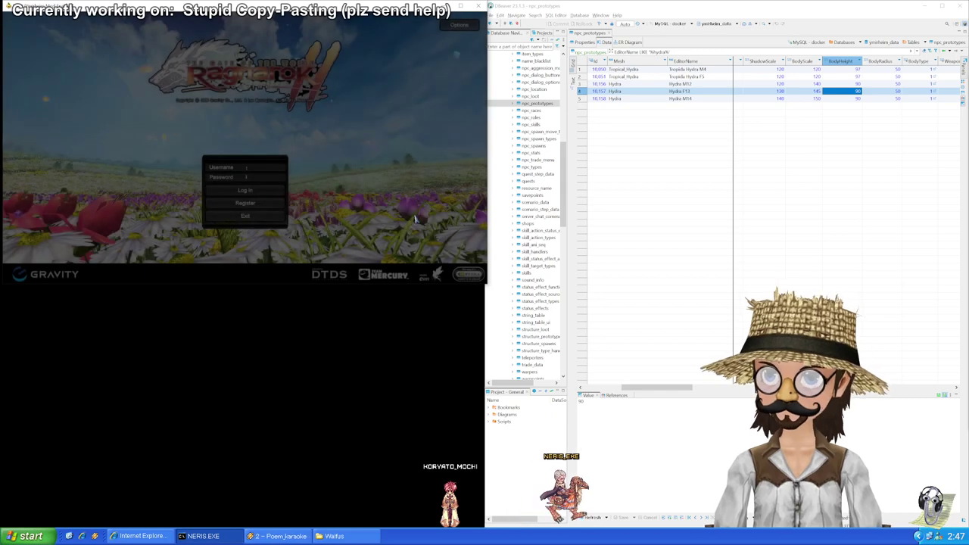
pyautogui.press('Return')
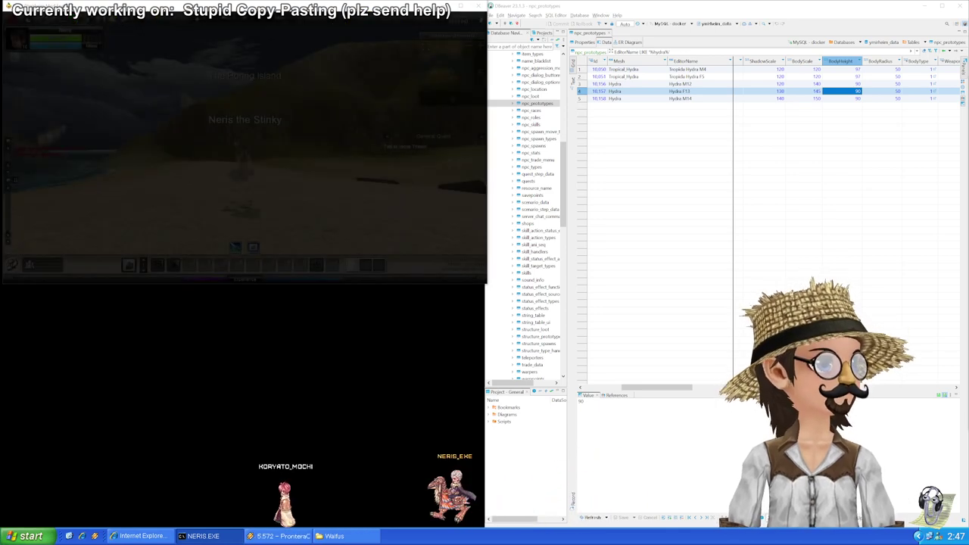
# Step: Turn the character toward the sea and enlarge the game window to cover most of the desktop
pyautogui.moveTo(353, 195); pyautogui.dragTo(368, 159)
pyautogui.press('w')
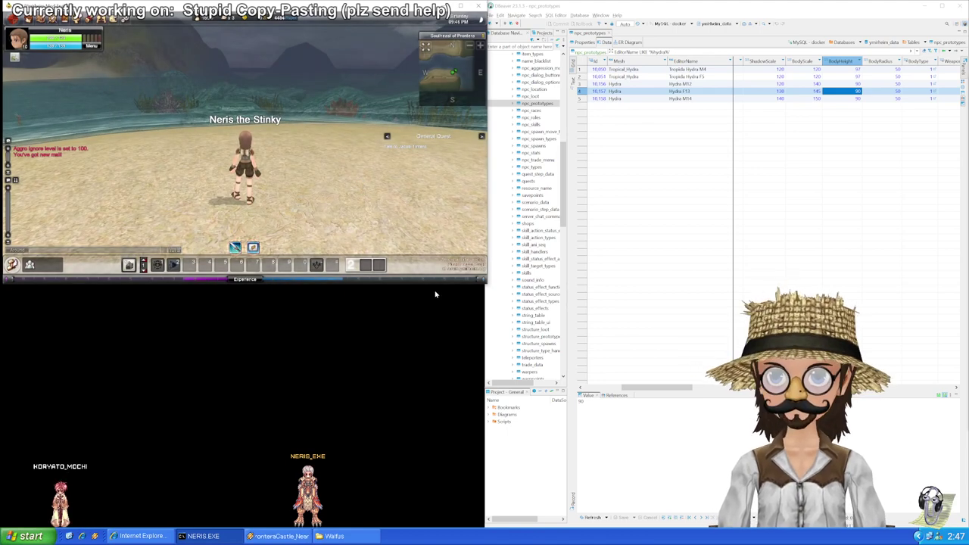
pyautogui.moveTo(485, 286); pyautogui.dragTo(952, 527)
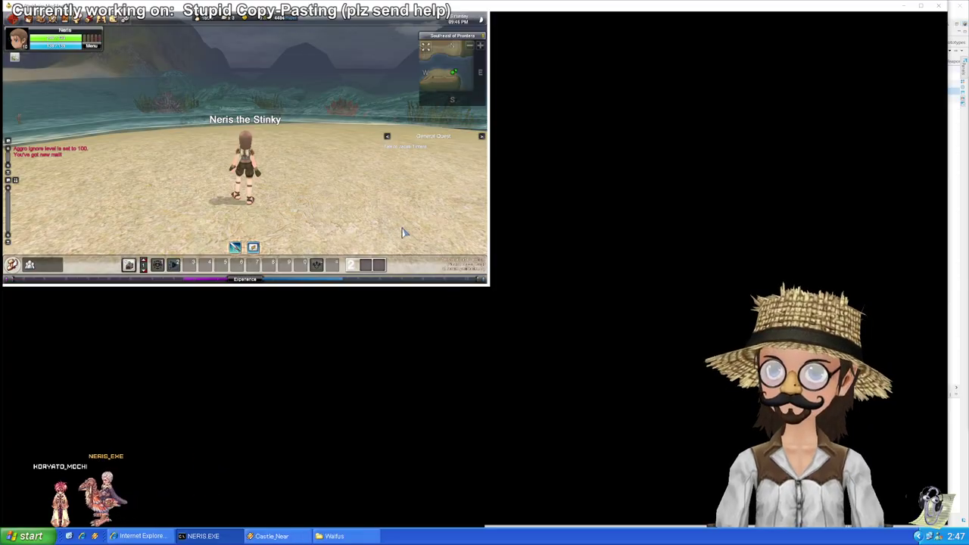
# Step: Swim out into the sea at Prontera South Coast and examine the Hydra's body height beside the character
pyautogui.press('w')
pyautogui.press('d')
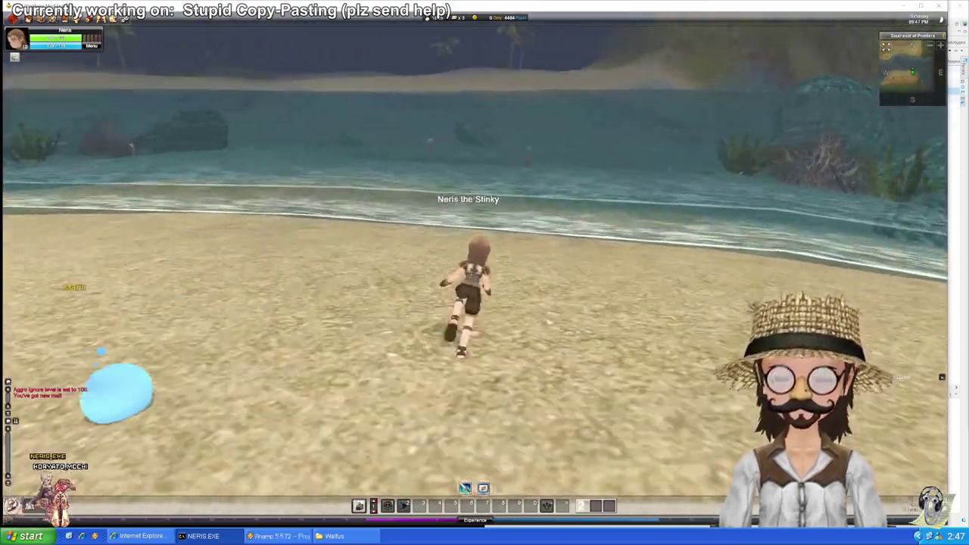
pyautogui.press('w')
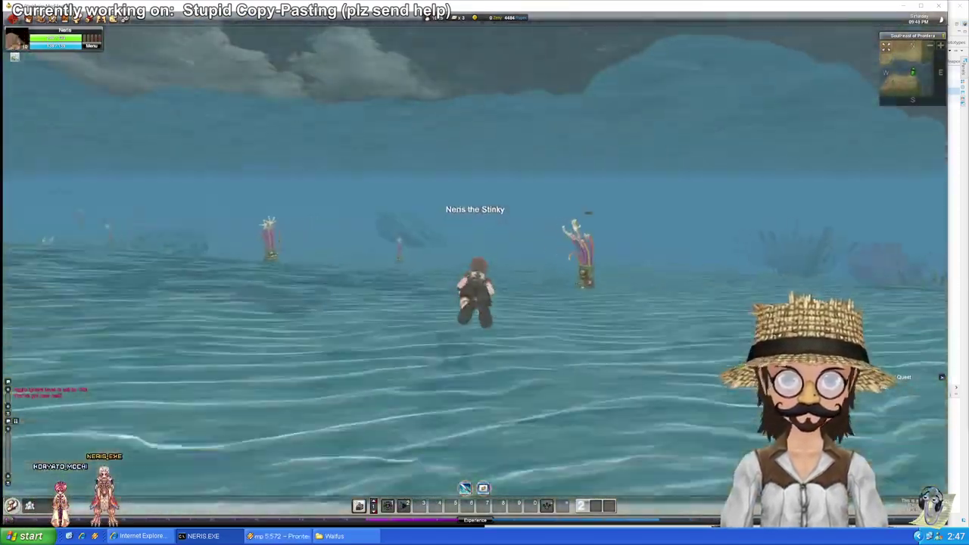
pyautogui.press('w')
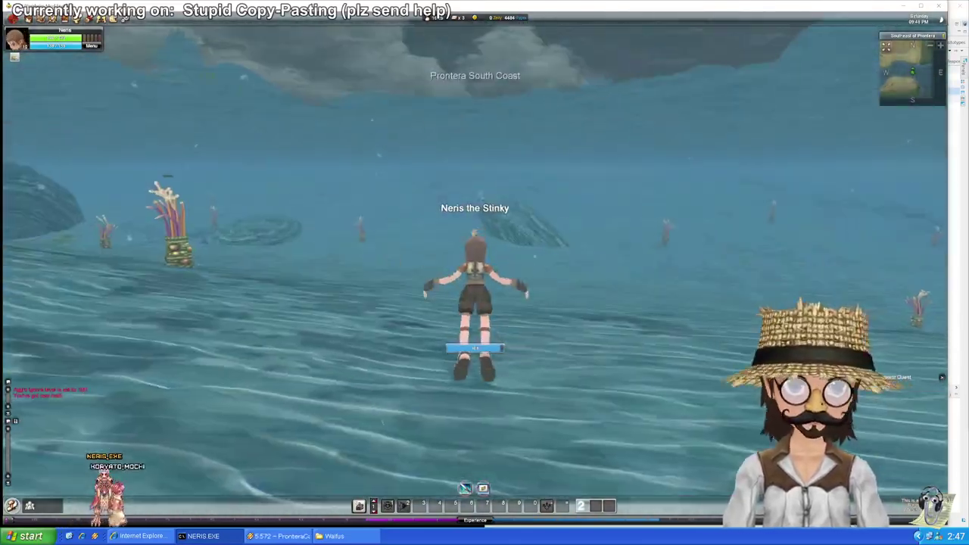
pyautogui.press('w')
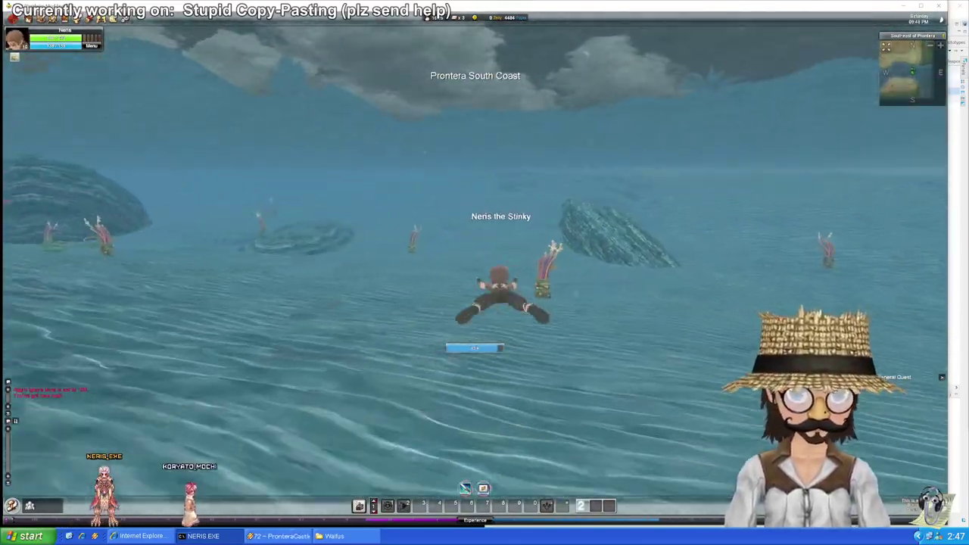
pyautogui.press('w')
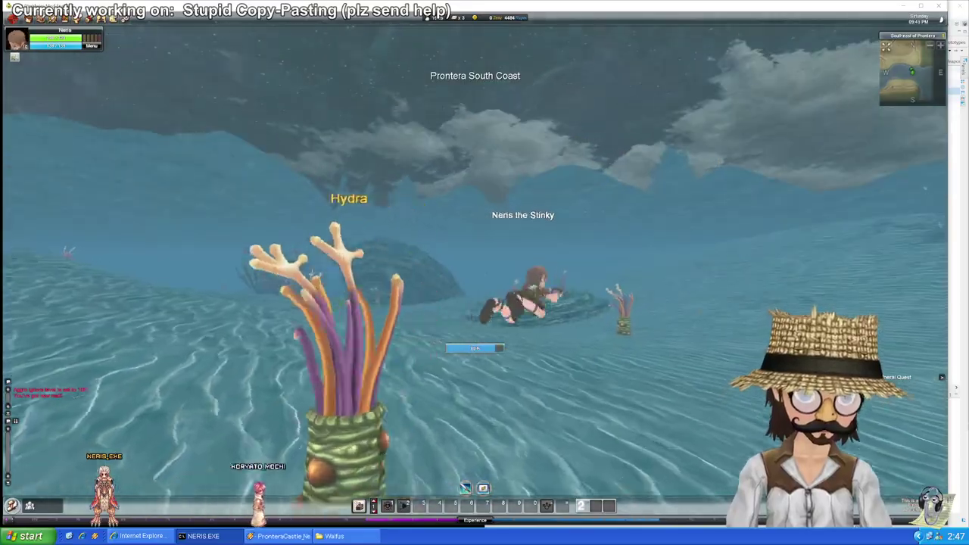
pyautogui.press('w')
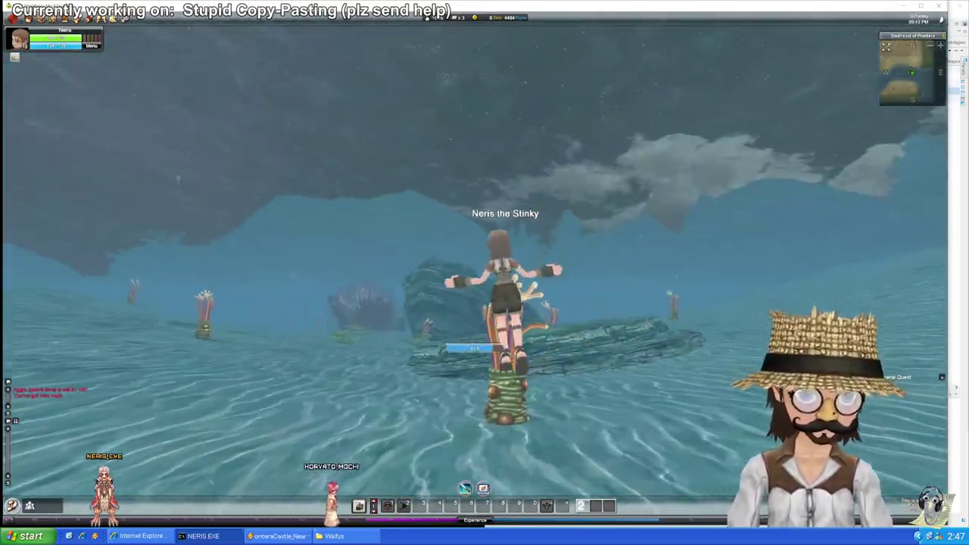
pyautogui.press('w')
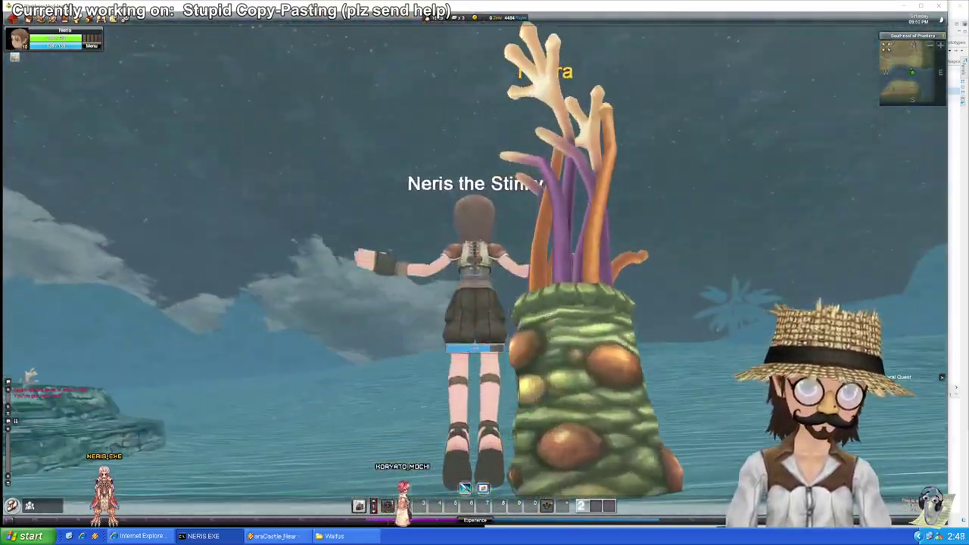
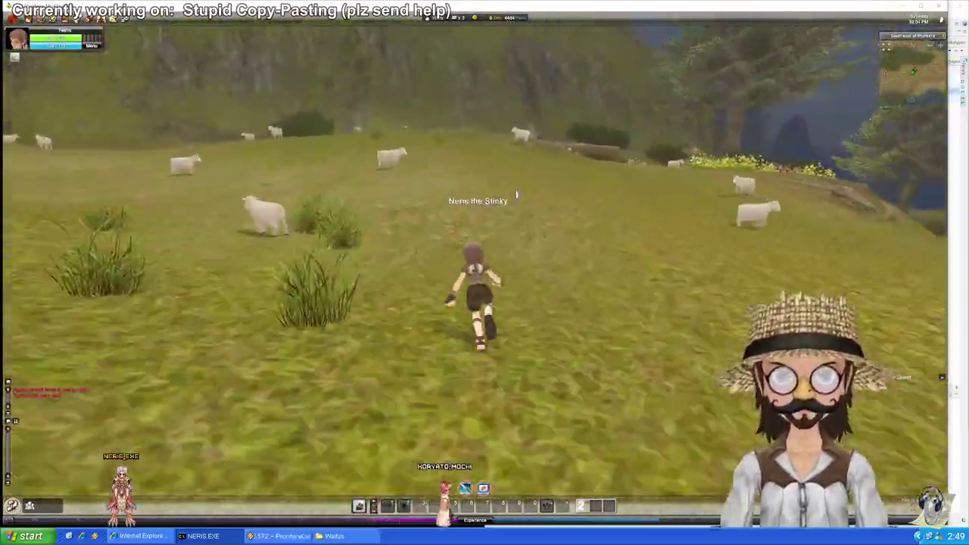
# Step: Target a sheep in the field, then switch to DBeaver and filter npc_prototypes by EditorName for sheep
pyautogui.click(382, 157)
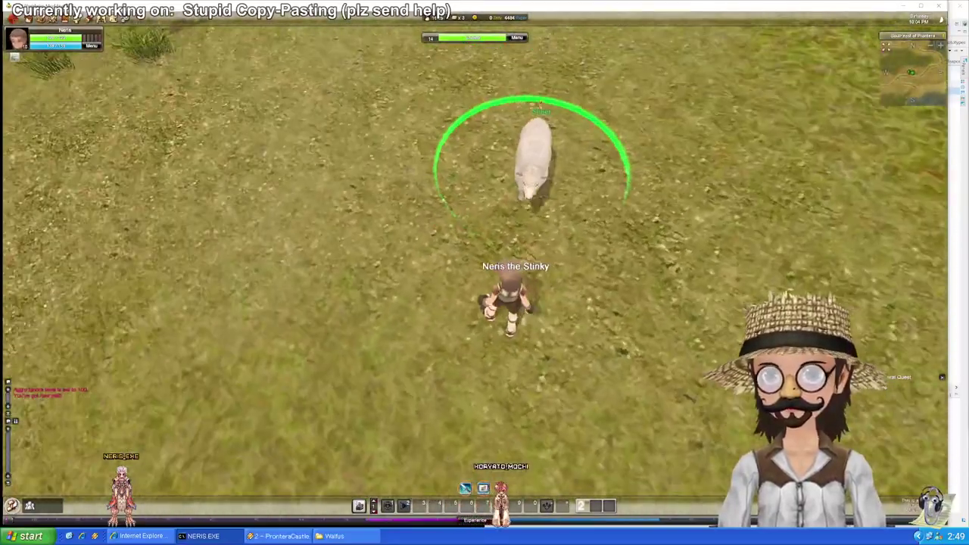
pyautogui.moveTo(282, 250); pyautogui.dragTo(264, 425)
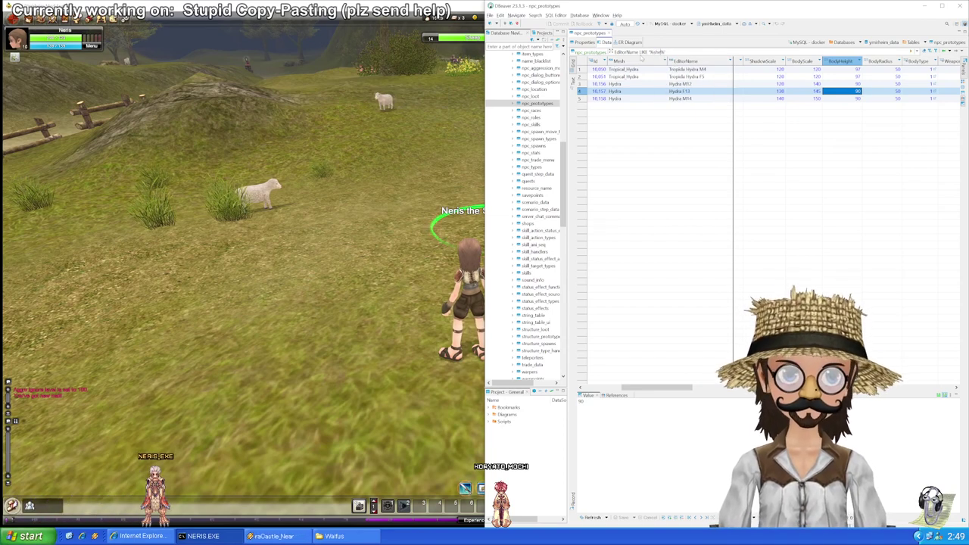
pyautogui.write('p')
pyautogui.press('Return')
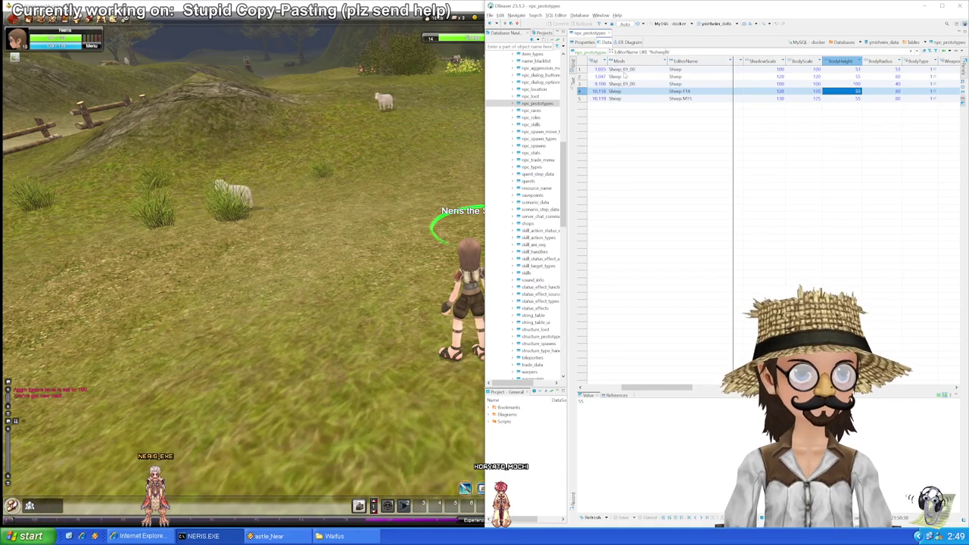
# Step: Compare the body values of the first two Sheep rows, set the second row's BodyRadius to 53 and save
pyautogui.moveTo(626, 70); pyautogui.dragTo(629, 77)
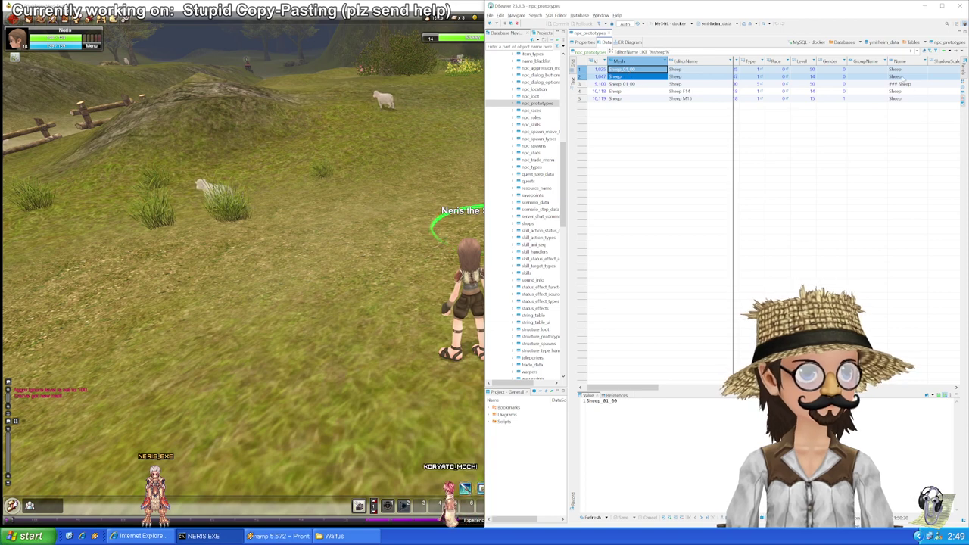
pyautogui.hscroll(3, 902, 81)
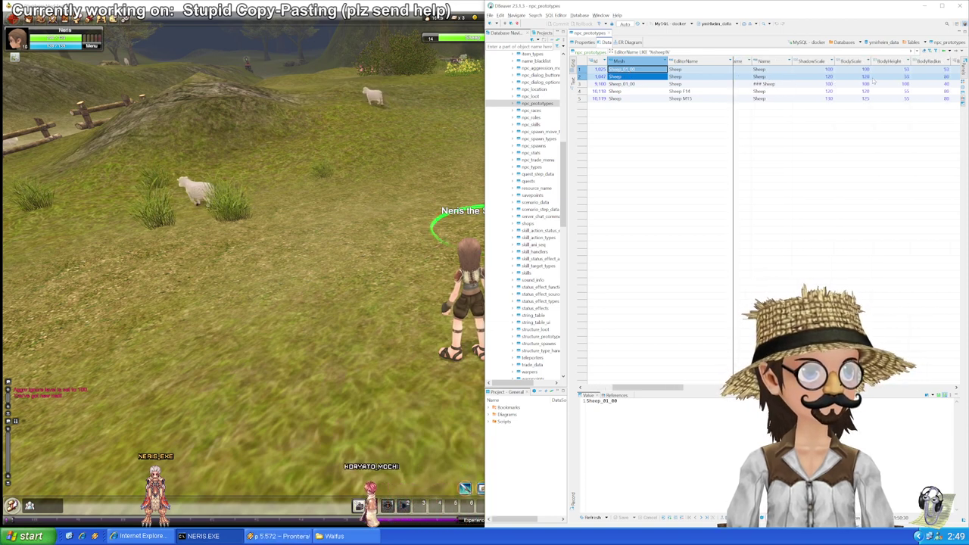
pyautogui.click(837, 70)
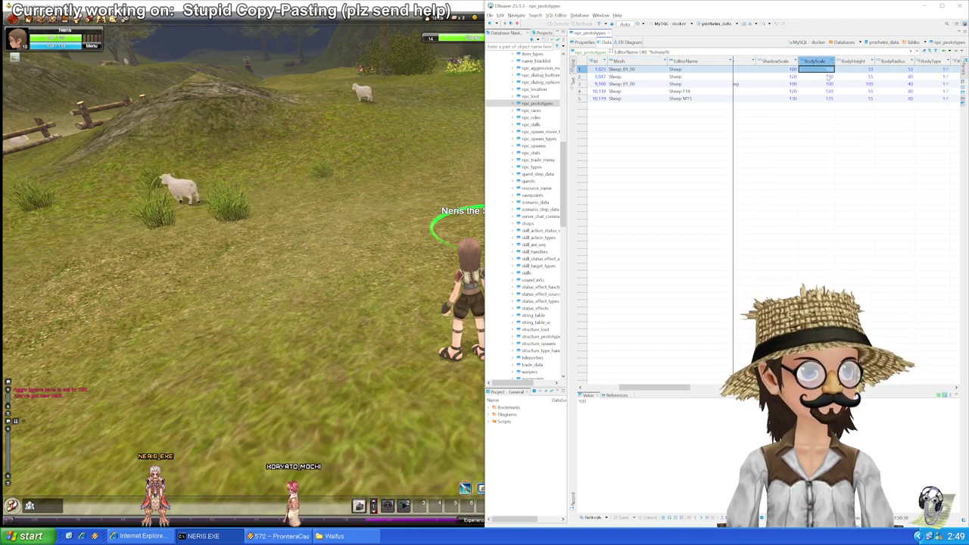
pyautogui.click(827, 77)
pyautogui.click(863, 69)
pyautogui.click(863, 78)
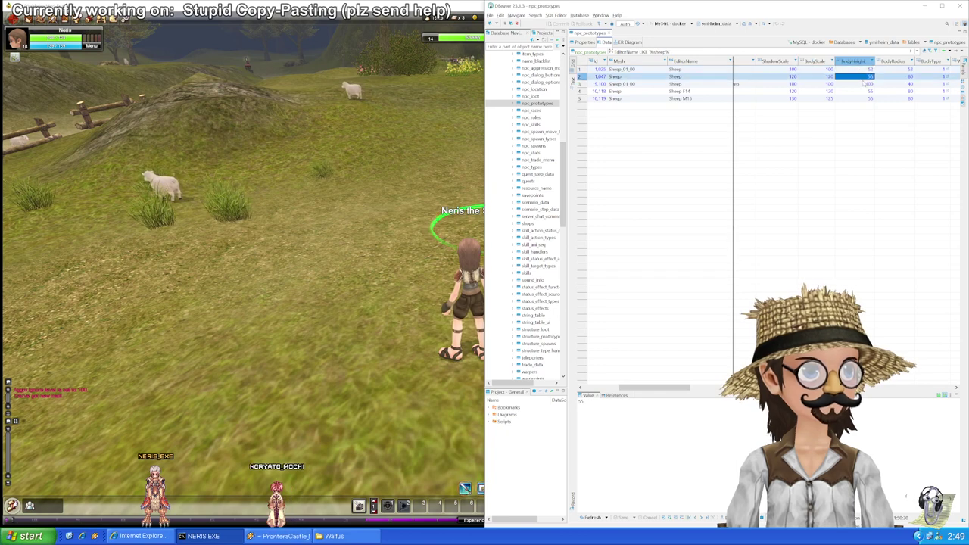
pyautogui.click(893, 77)
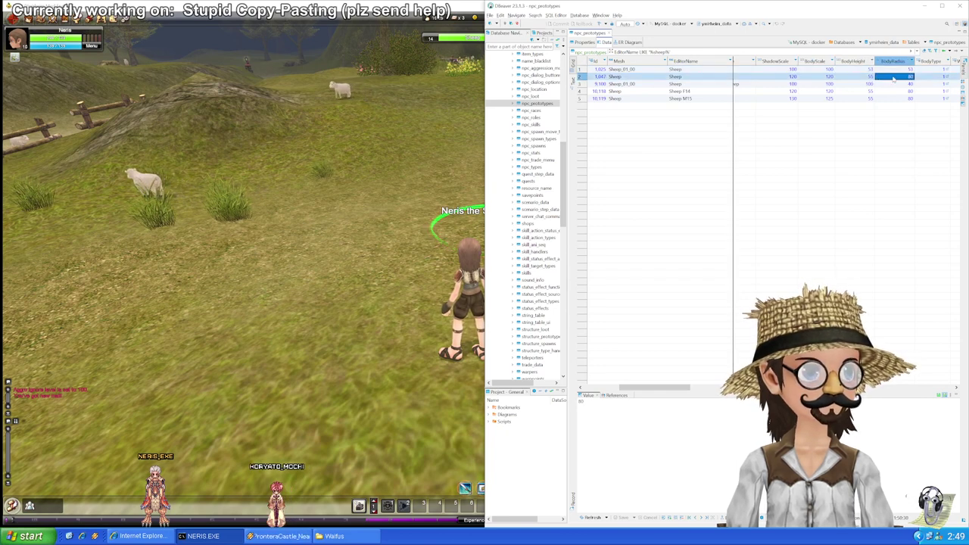
pyautogui.click(898, 70)
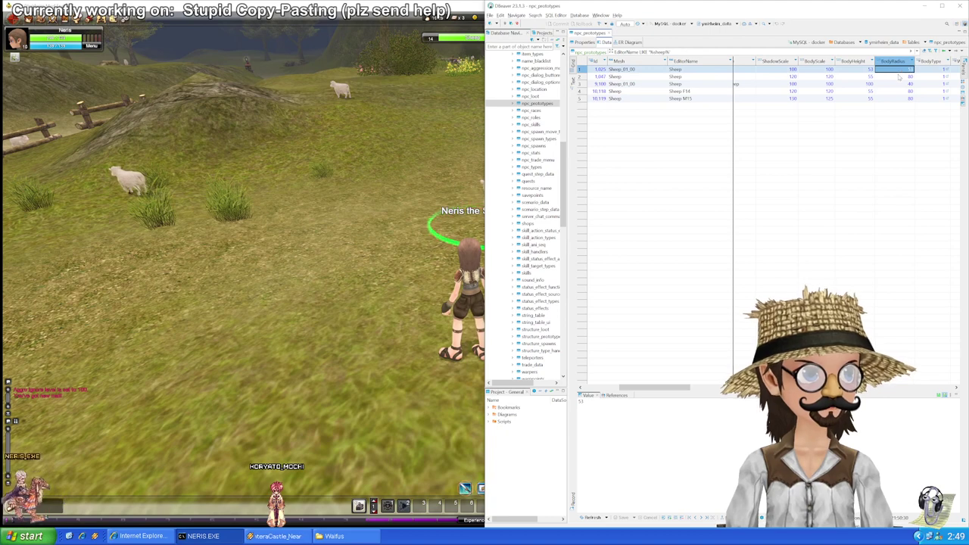
pyautogui.click(899, 77)
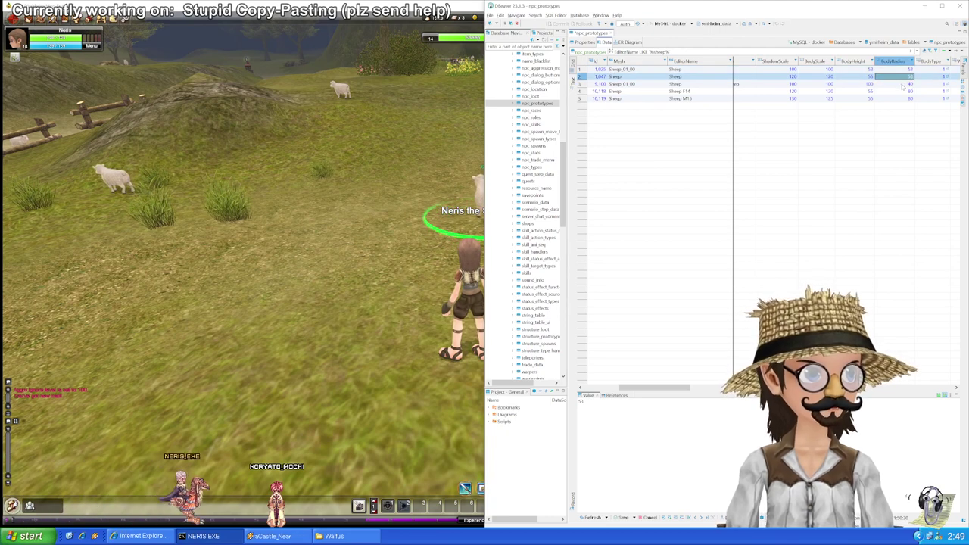
pyautogui.hotkey('ctrl', 's')
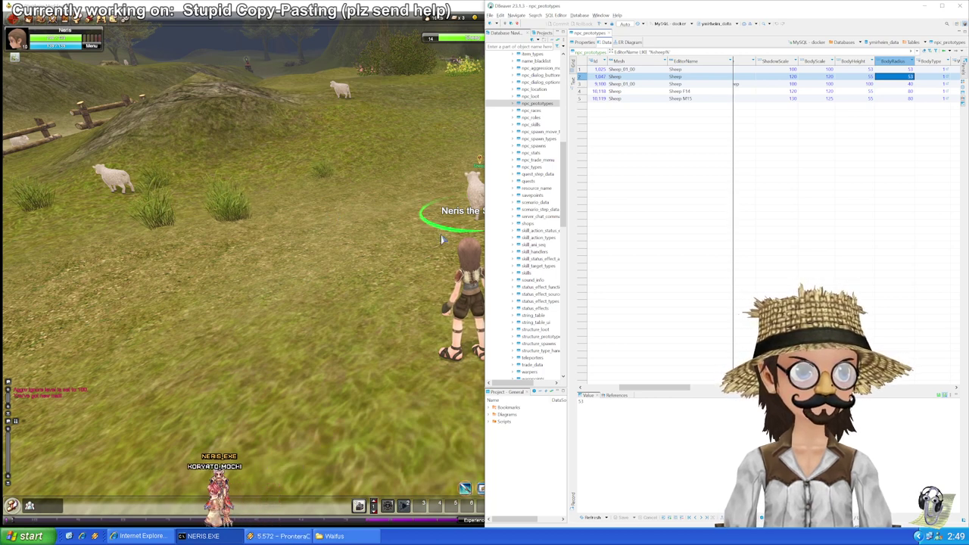
# Step: Set BodyRadius to 53 for the Sheep F14 and Sheep M15 rows and save the table changes
pyautogui.click(895, 91)
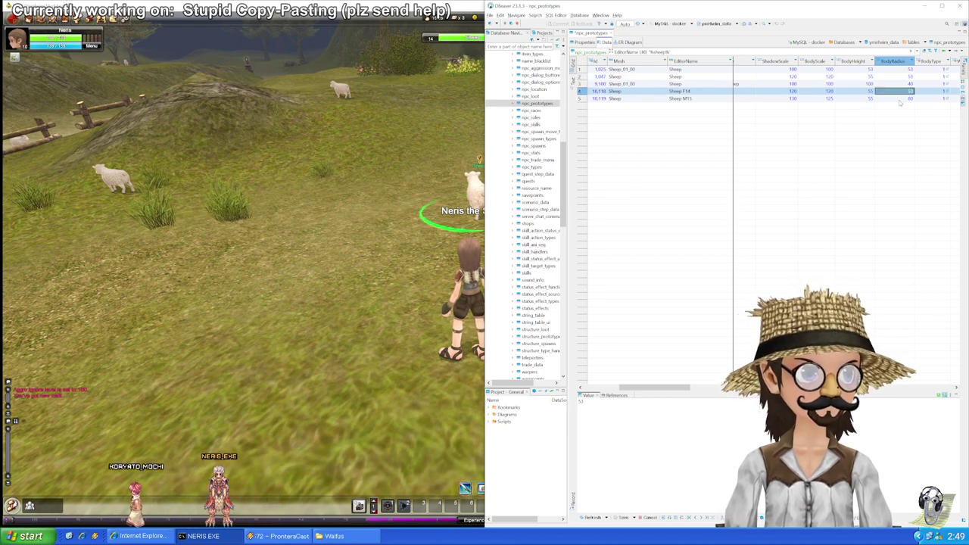
pyautogui.click(898, 100)
pyautogui.write('53')
pyautogui.click(894, 92)
pyautogui.hotkey('ctrl', 's')
pyautogui.click(891, 99)
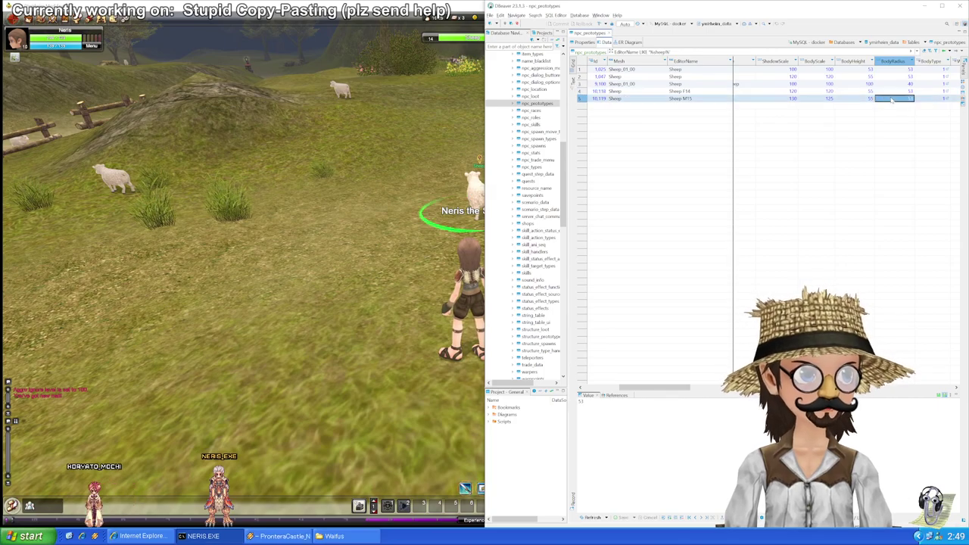
# Step: Return to the game and run from the sheep field past the fence to the cows near the windmill
pyautogui.click(147, 264)
pyautogui.press('w')
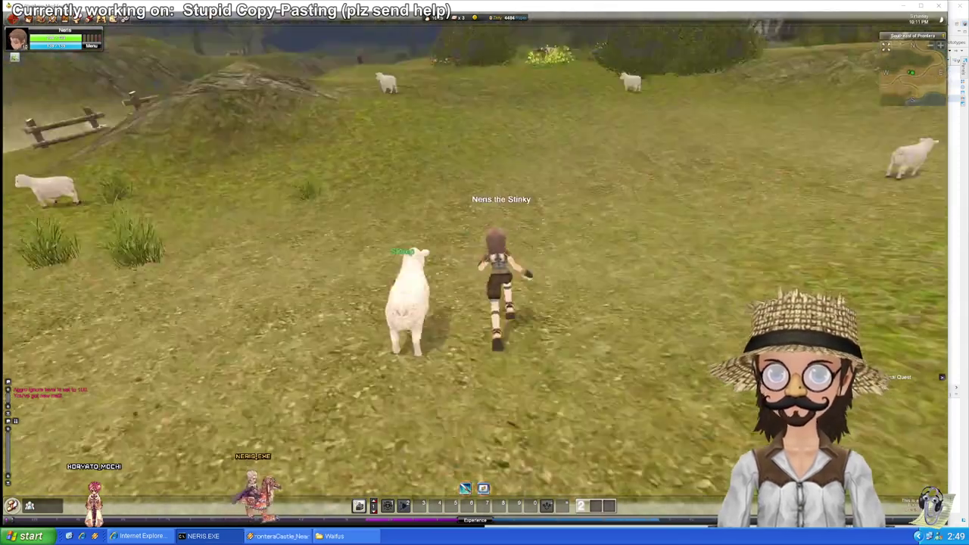
pyautogui.press('a')
pyautogui.press('d')
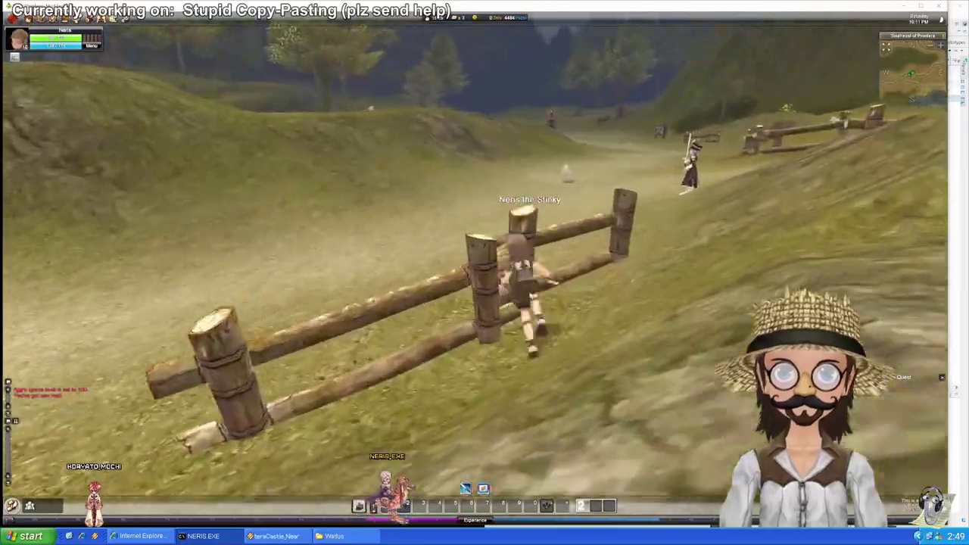
pyautogui.press('a')
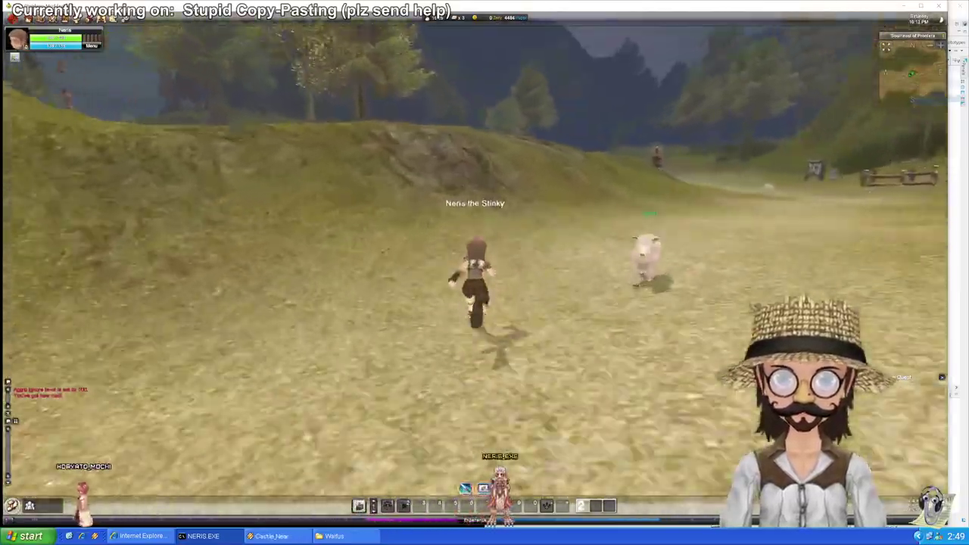
pyautogui.press('w')
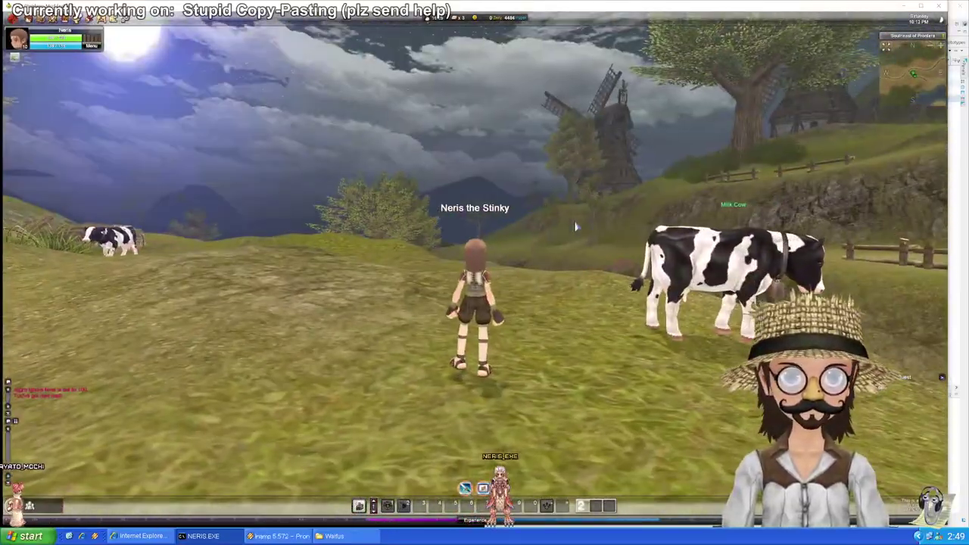
# Step: Target a Milk Cow at Mitzi's Farm and examine how its selection circle fits the body
pyautogui.click(684, 264)
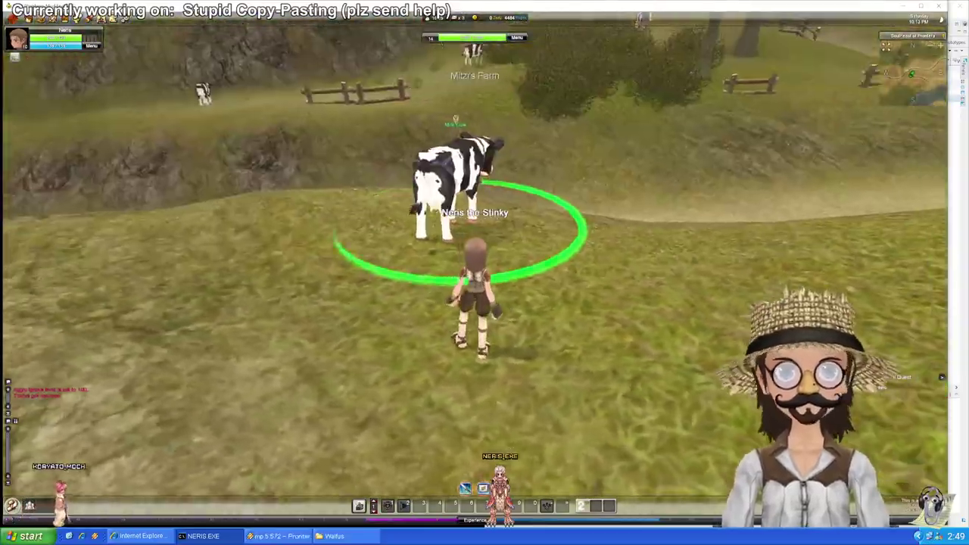
pyautogui.press('d')
pyautogui.press('w')
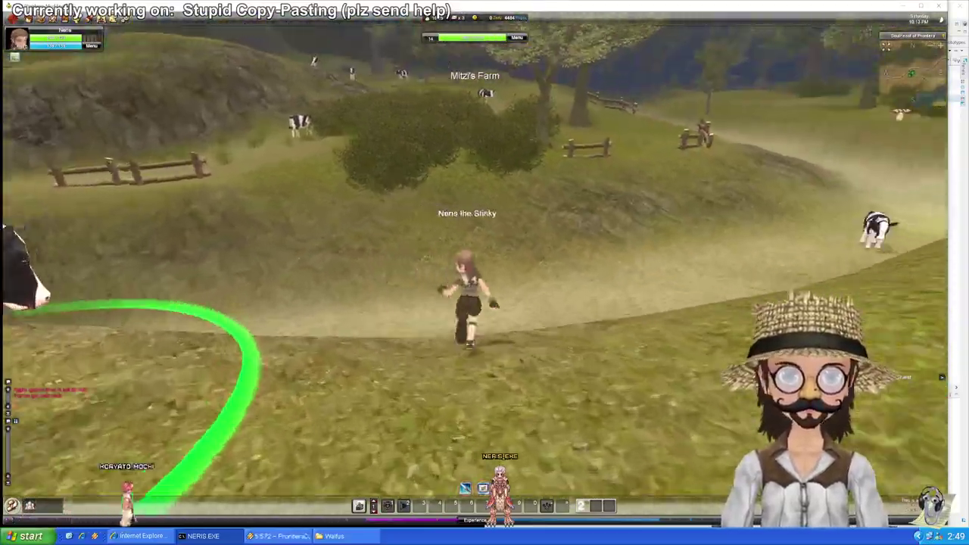
pyautogui.press('w')
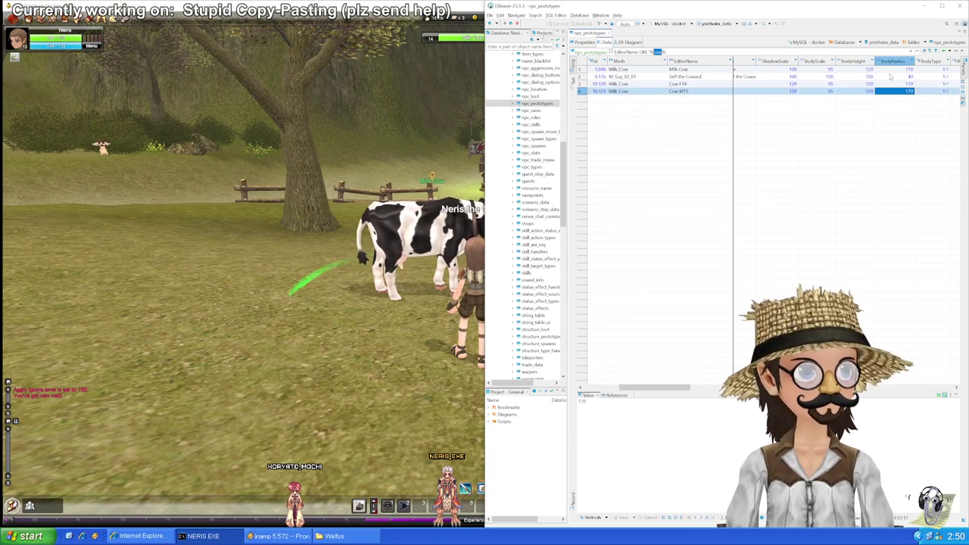
# Step: Recheck the targeted cow's circle in the game and set the Milk Cow row's BodyRadius to 120 in npc_prototypes
pyautogui.press('Up')
pyautogui.press('Up')
pyautogui.press('Up')
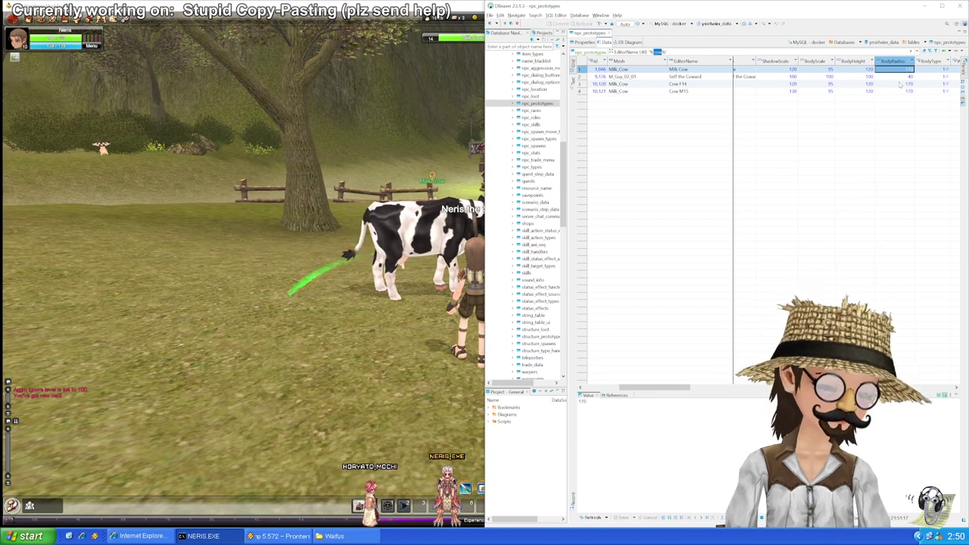
pyautogui.hotkey('alt', 'Tab')
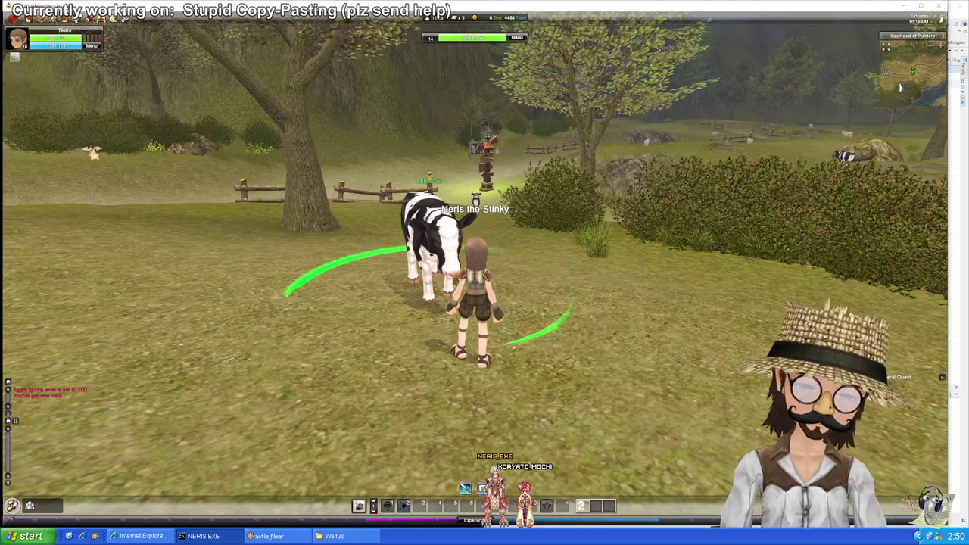
pyautogui.hotkey('alt', 'Tab')
pyautogui.write('120')
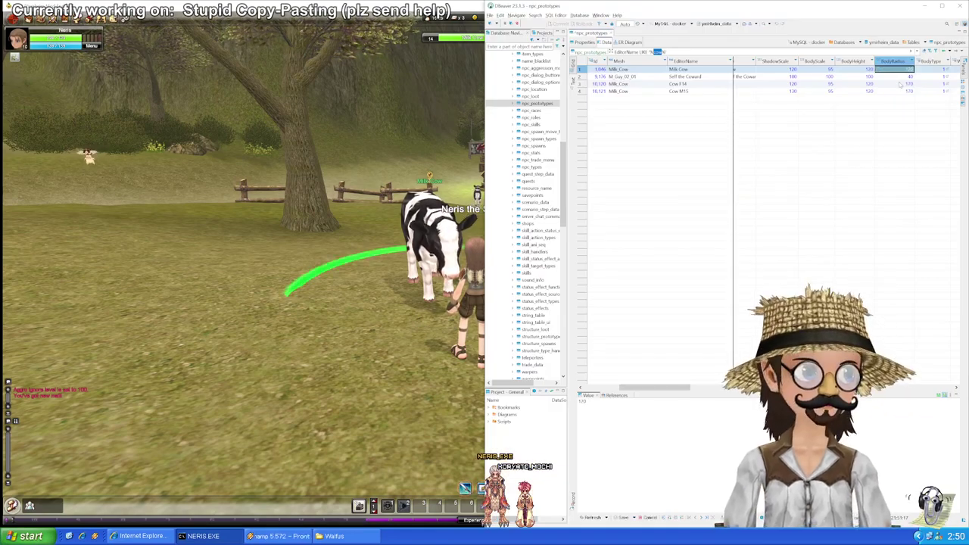
# Step: Set BodyRadius to 120 for the Cow F14 and Cow M15 rows
pyautogui.press('Down')
pyautogui.press('Down')
pyautogui.write('120')
pyautogui.press('Down')
pyautogui.write('120')
pyautogui.press('Up')
pyautogui.press('Up')
pyautogui.press('Up')
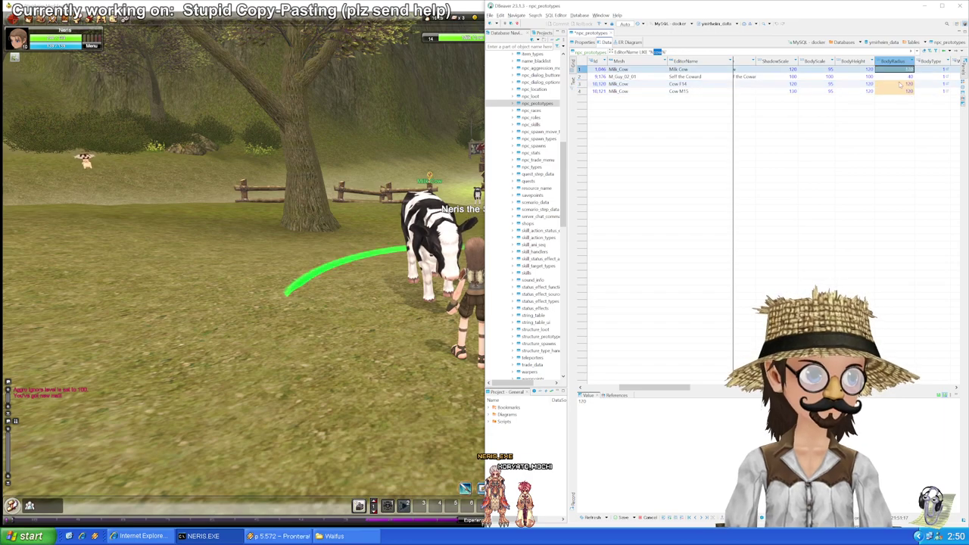
pyautogui.click(900, 84)
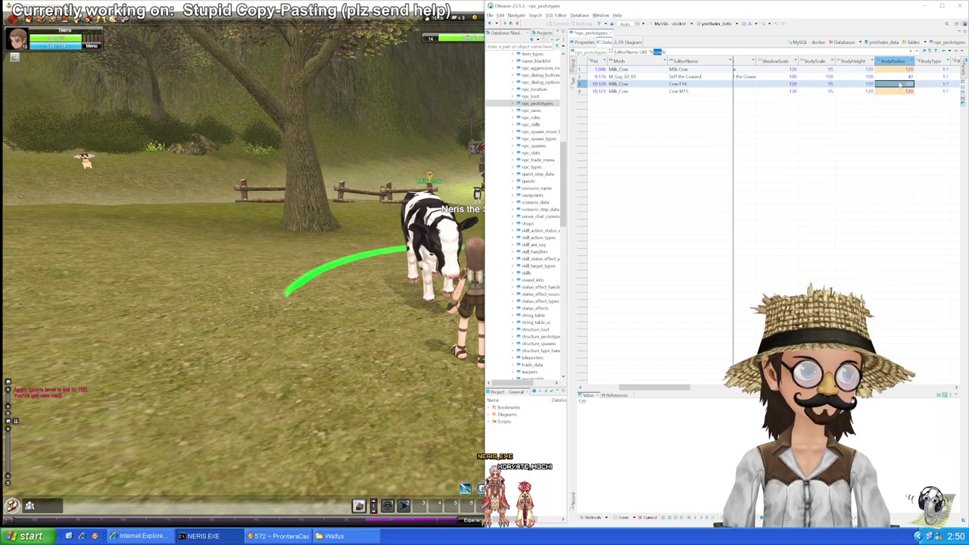
# Step: Return to the game and run across the cow pasture to the Dospore at the foot of the hillside
pyautogui.hotkey('alt', 'Tab')
pyautogui.press('w')
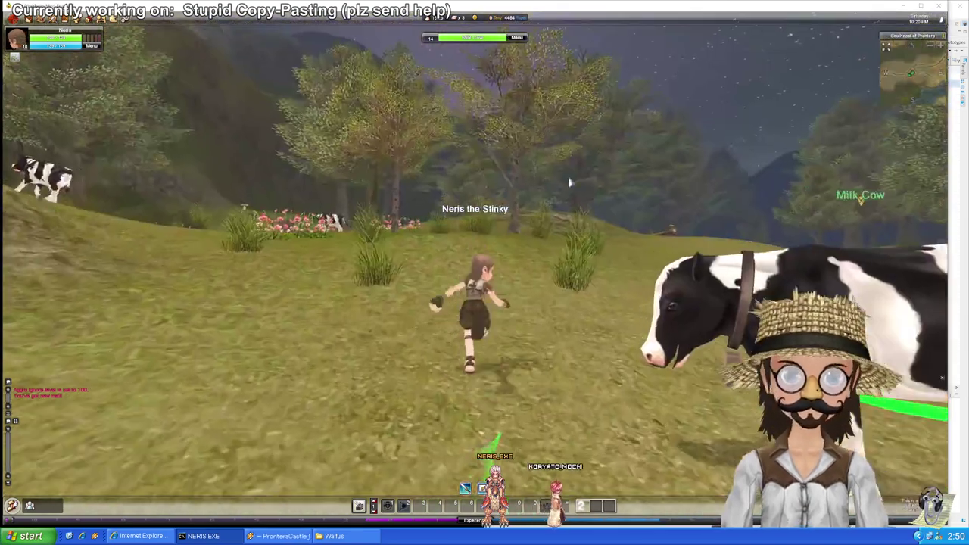
pyautogui.press('w')
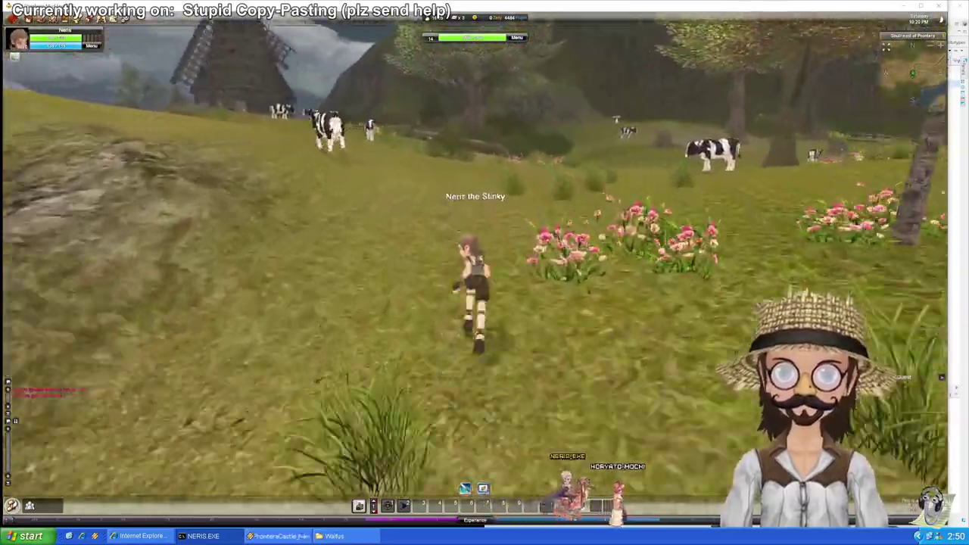
pyautogui.press('w')
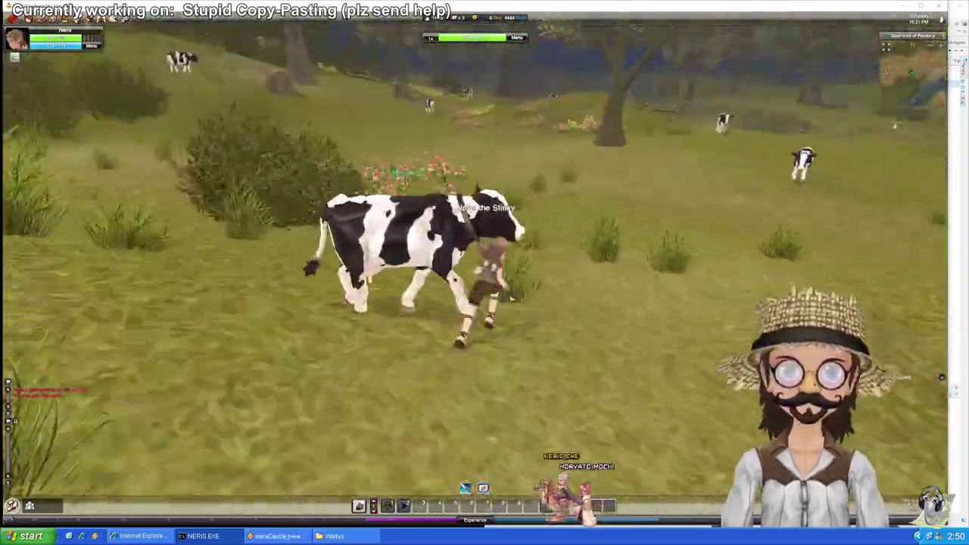
pyautogui.press('w')
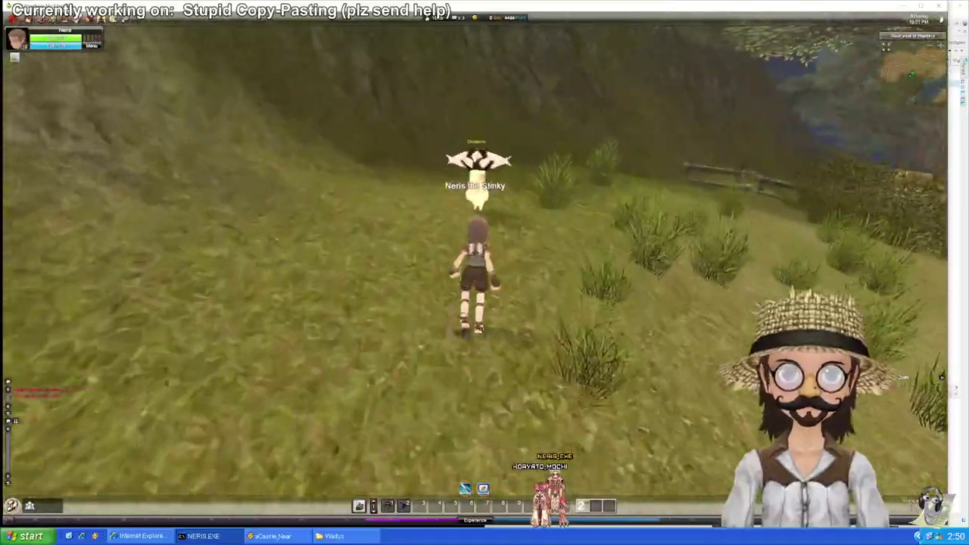
# Step: Target the Dospore and examine from several sides how its selection circle fits the body
pyautogui.press('Tab')
pyautogui.press('w')
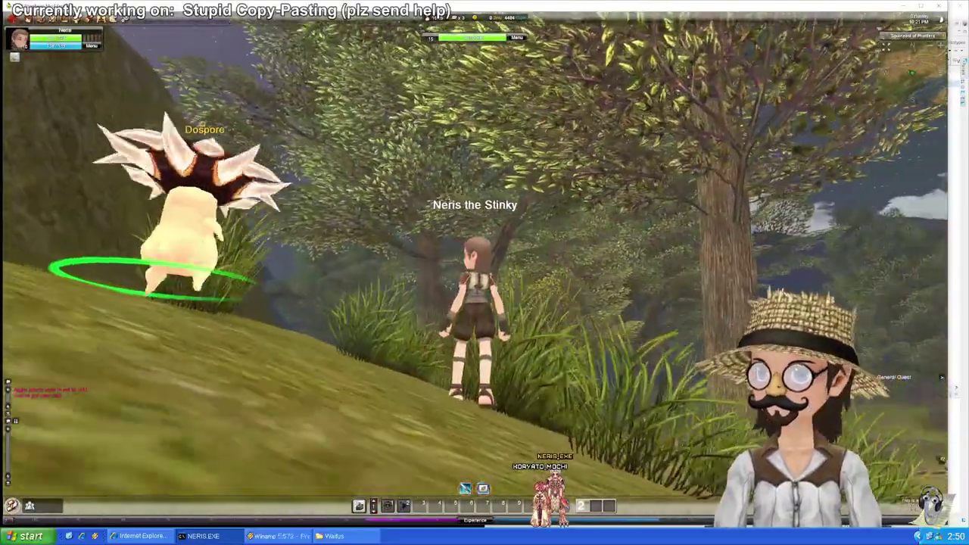
pyautogui.press('w')
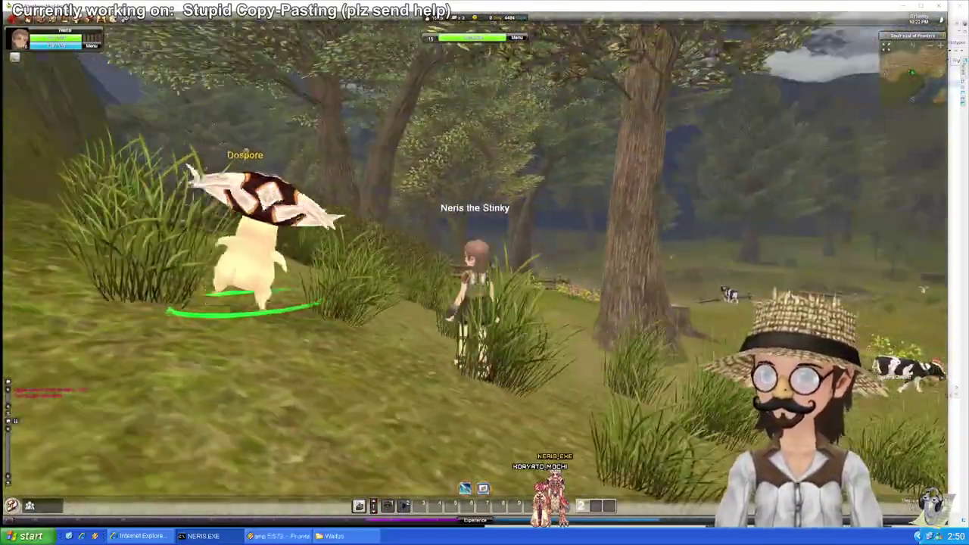
pyautogui.press('d')
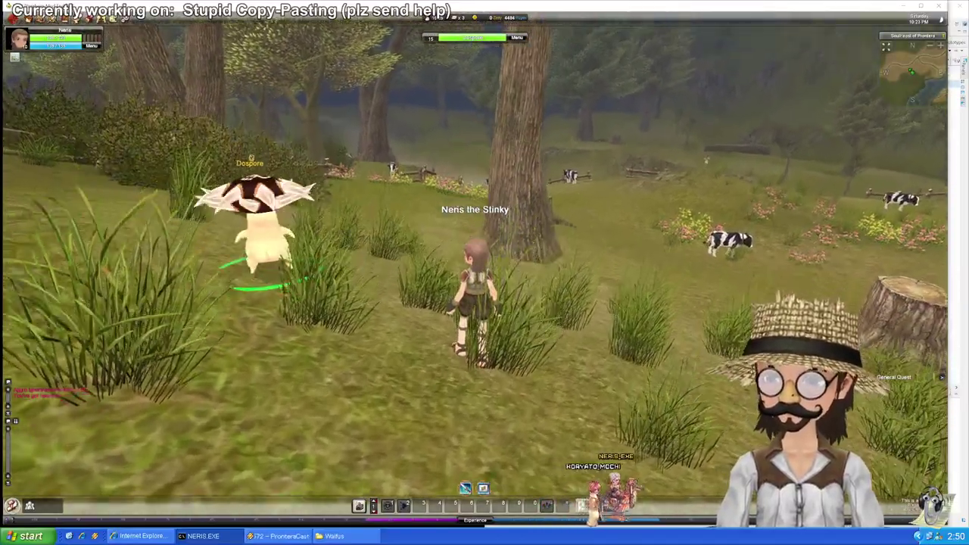
# Step: Run from the cow pasture to the Dospore in the Briston Forest and look at its body size
pyautogui.press('d')
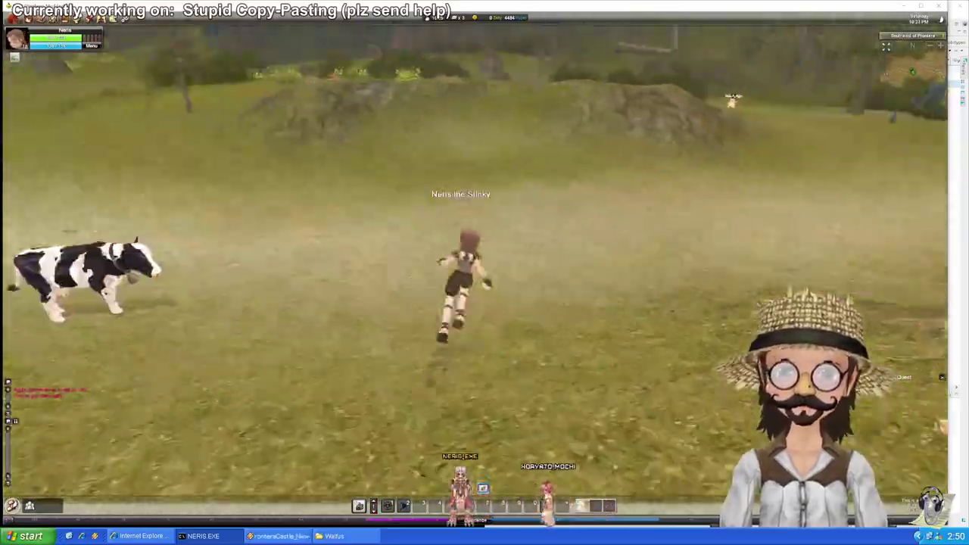
pyautogui.press('d')
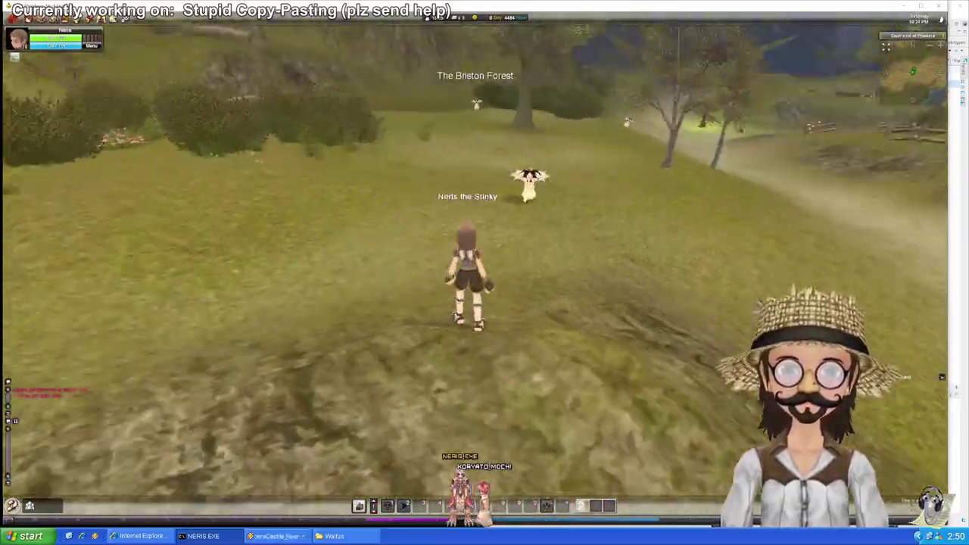
pyautogui.press('d')
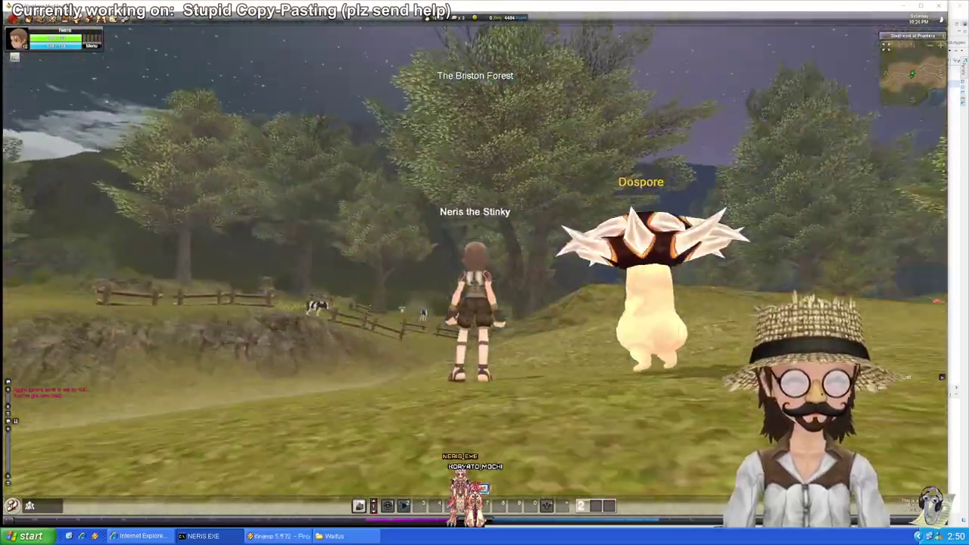
# Step: Run on between the forest bushes to the red Spore near the mushroom houses
pyautogui.press('d')
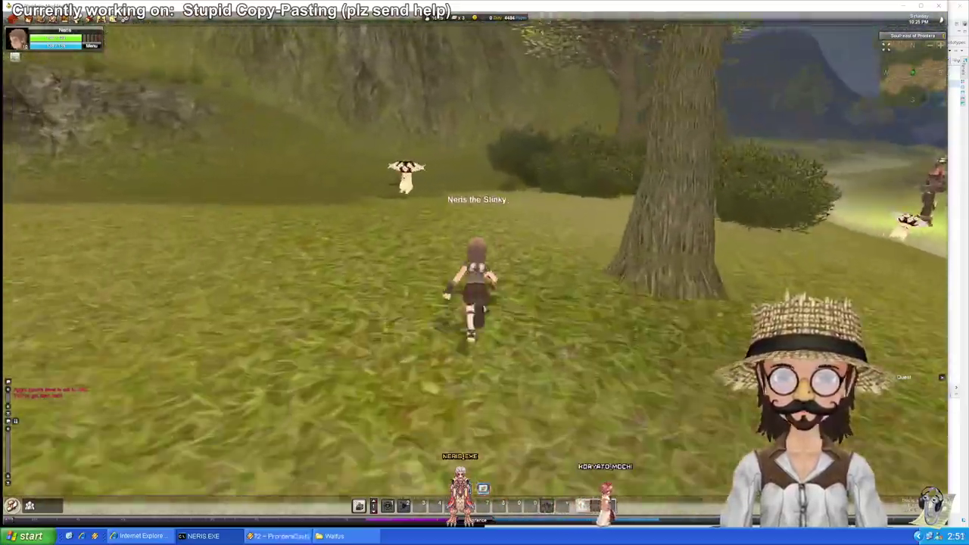
pyautogui.press('a')
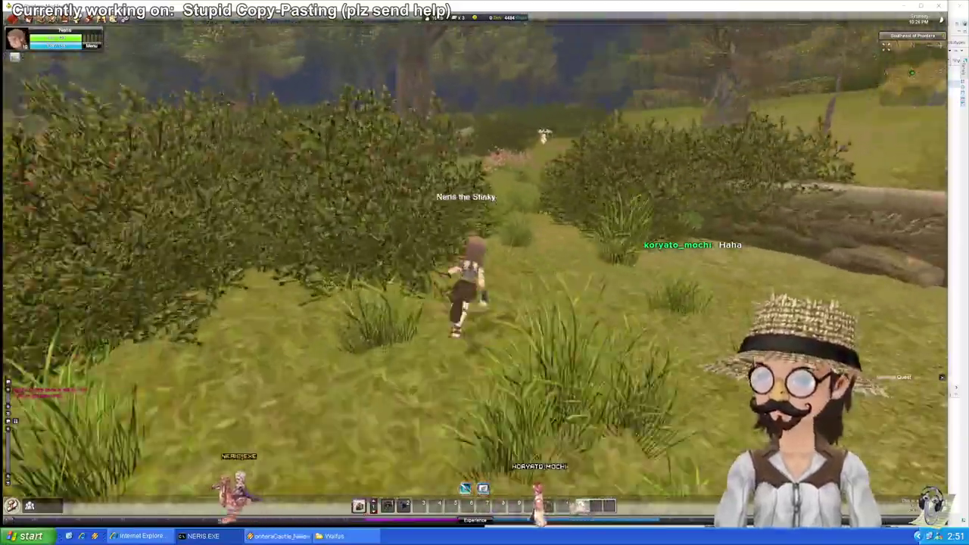
pyautogui.press('d')
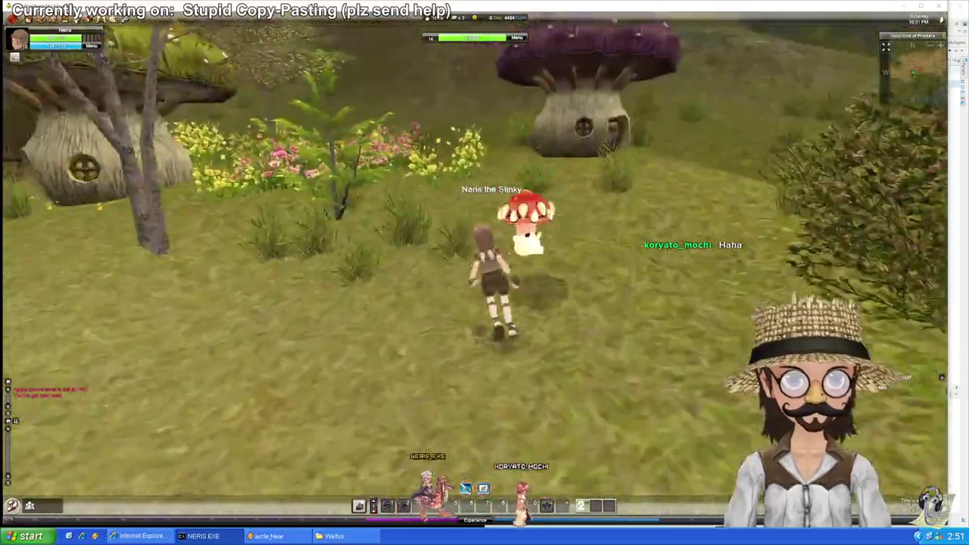
# Step: Follow the Spore around the bush near the mushroom houses and examine its body size
pyautogui.press('d')
pyautogui.press('w')
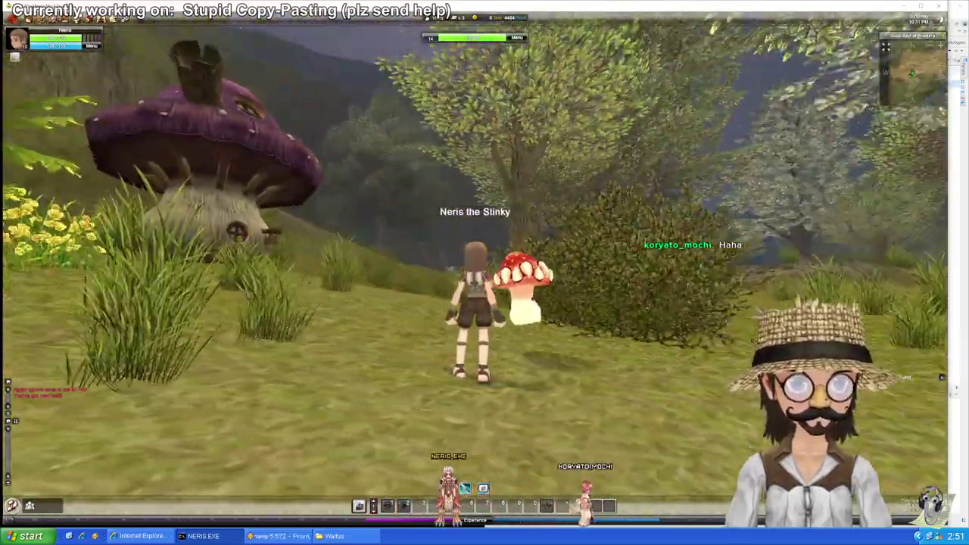
pyautogui.press('d')
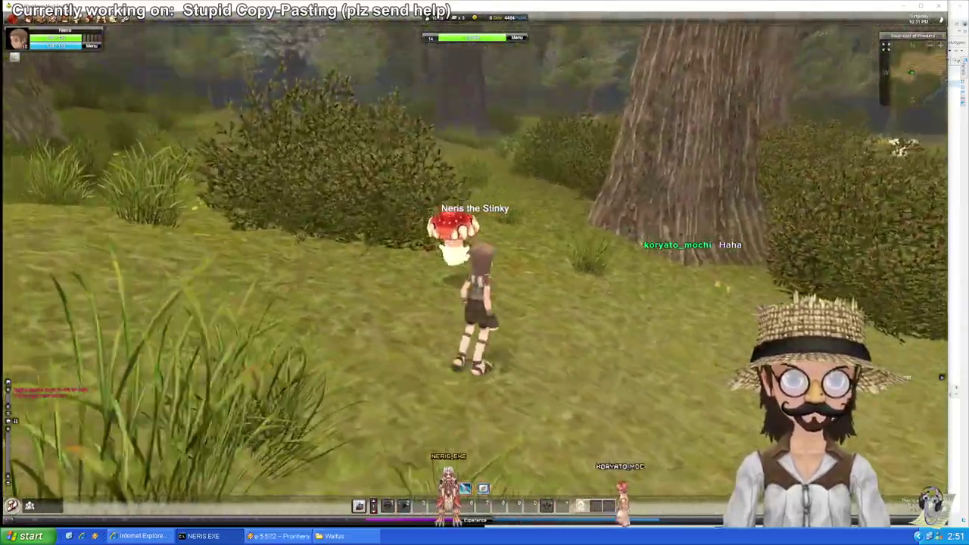
pyautogui.press('a')
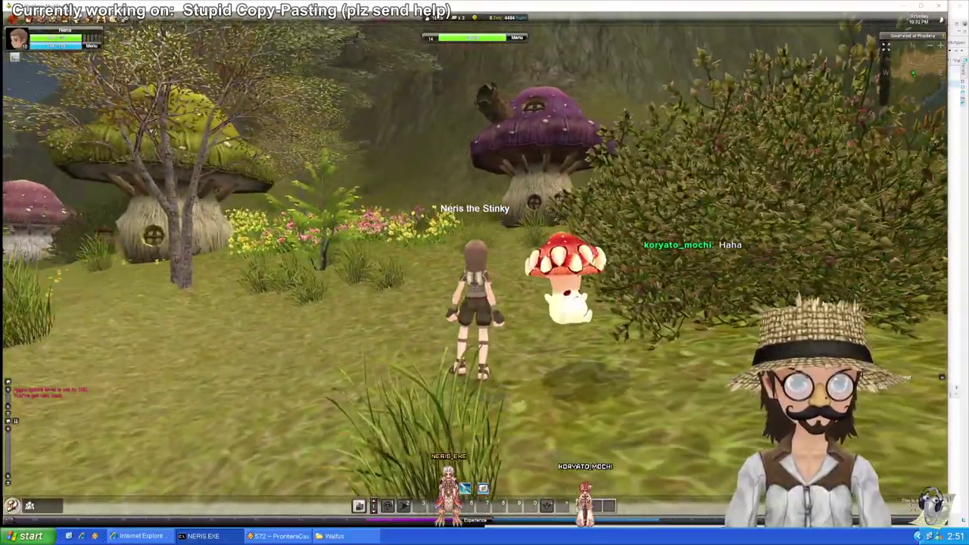
pyautogui.press('d')
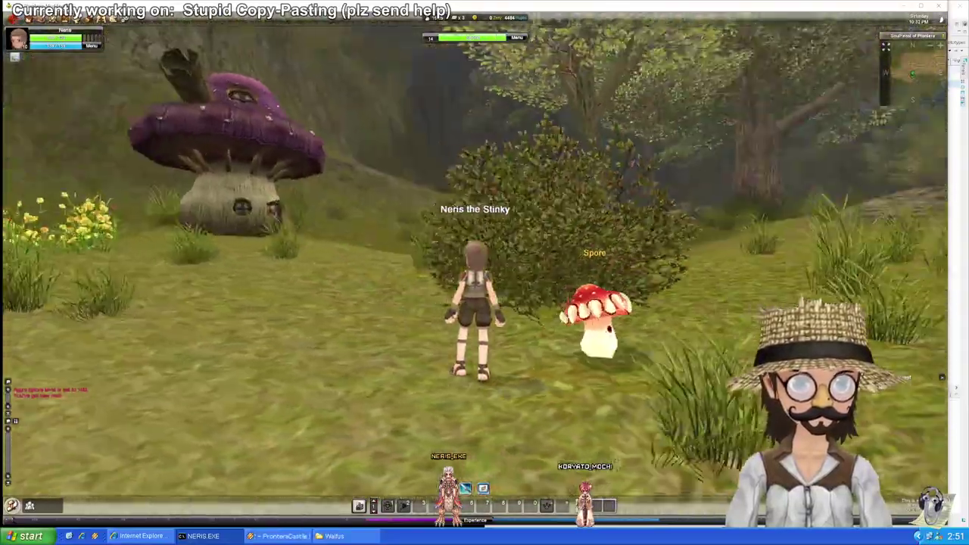
# Step: Run from the Spore over the grass to the Grey Wolf near the toppled mushroom houses
pyautogui.press('w')
pyautogui.press('a')
pyautogui.press('d')
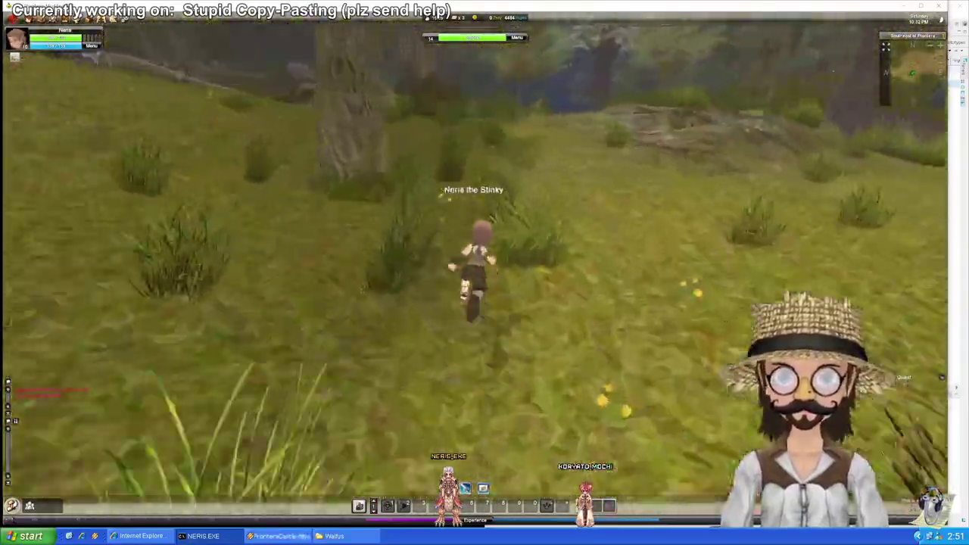
pyautogui.press('w')
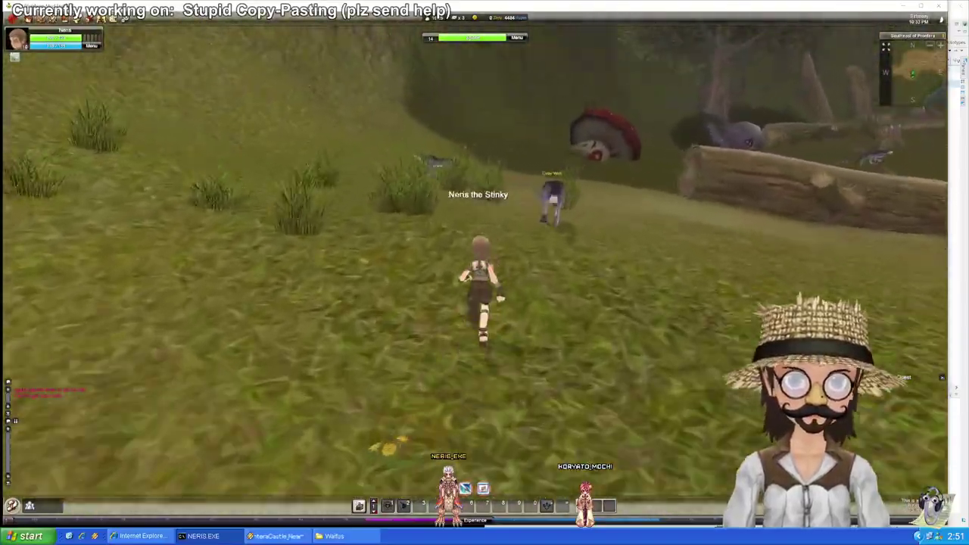
# Step: Target the Grey Wolf and examine how its selection circle fits the body
pyautogui.press('Tab')
pyautogui.press('w')
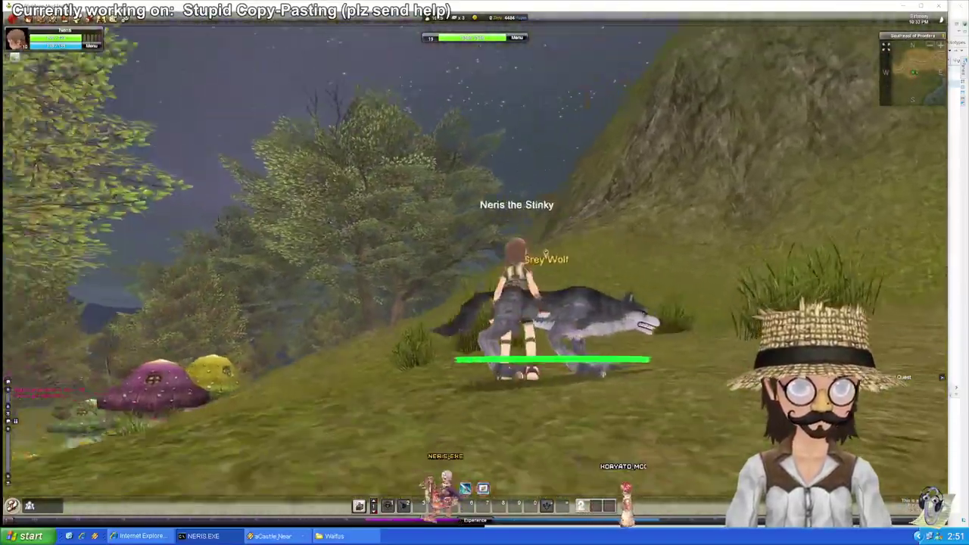
pyautogui.press('d')
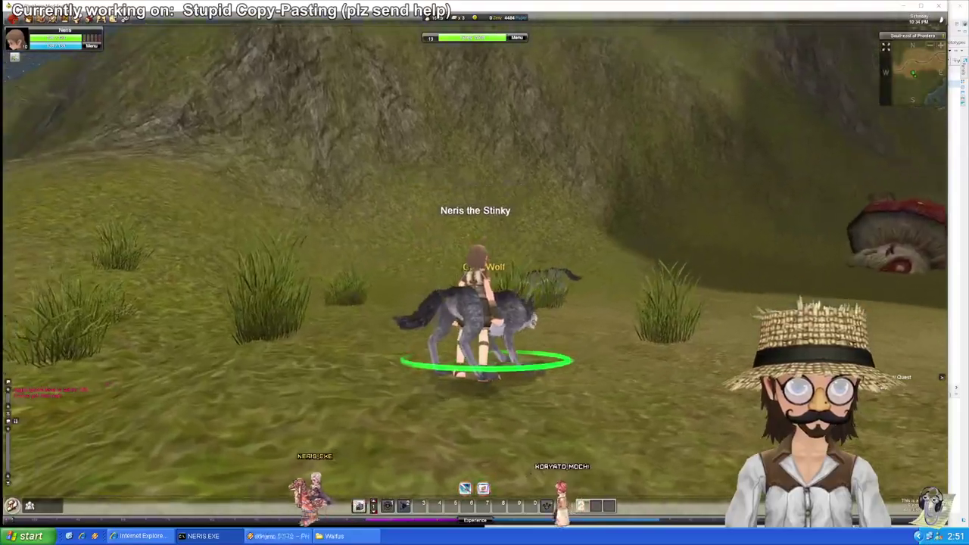
# Step: Follow the Grey Wolf past the toppled mushroom houses and compare its body size with the character
pyautogui.press('w')
pyautogui.press('d')
pyautogui.press('w')
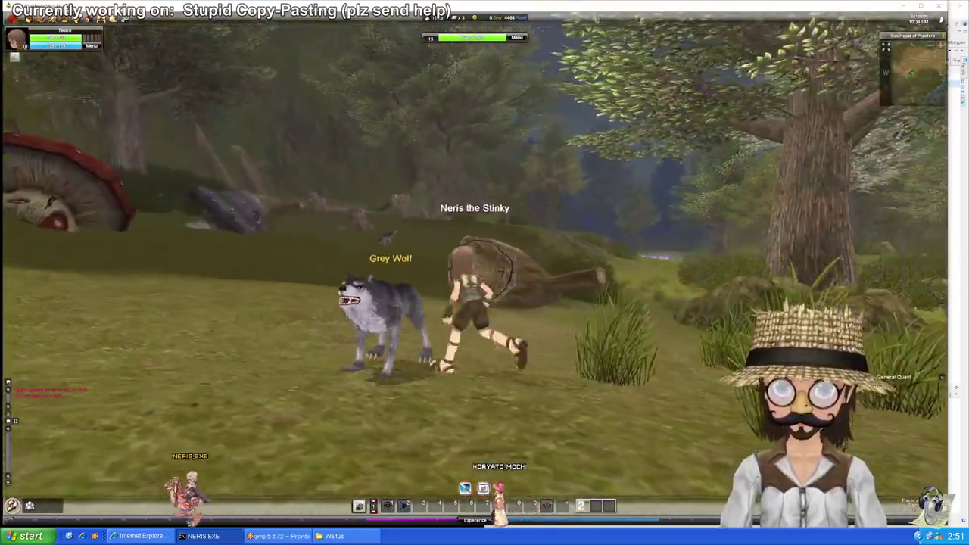
pyautogui.press('w')
pyautogui.press('d')
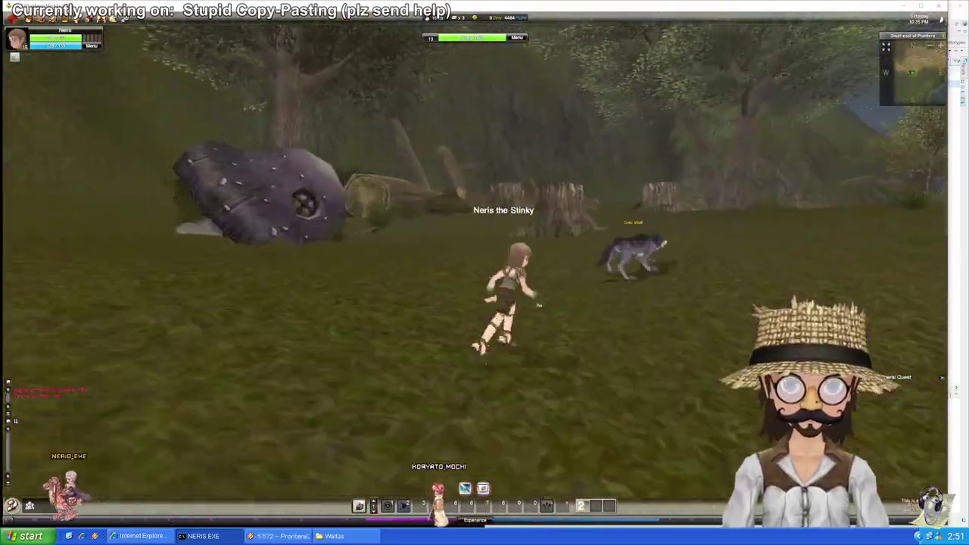
pyautogui.press('w')
pyautogui.press('d')
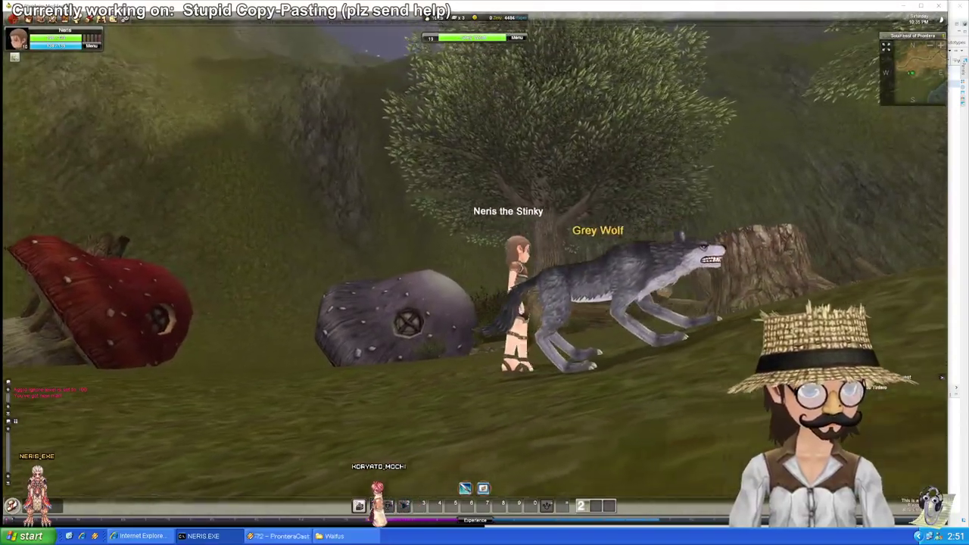
# Step: Examine the Grey Wolf's height and length from several sides beside the tree stumps
pyautogui.press('d')
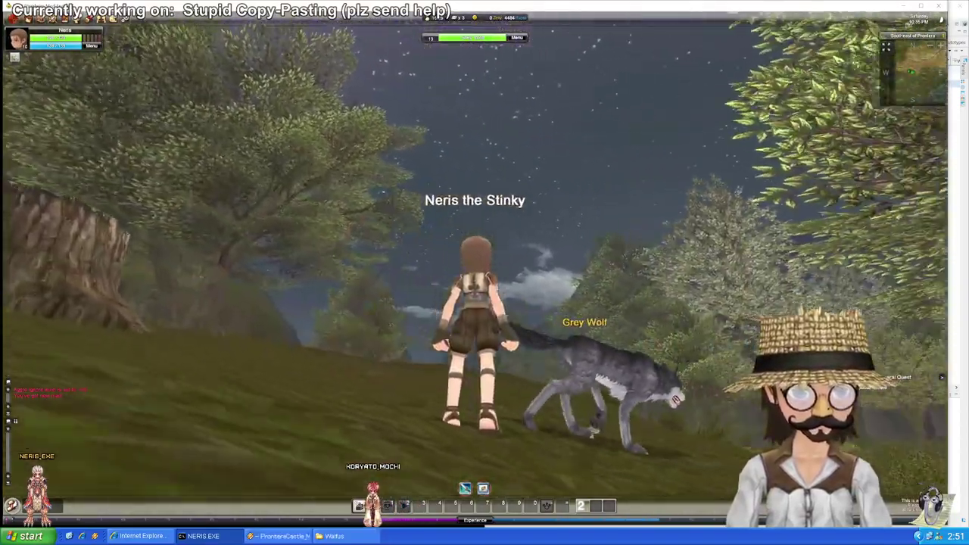
pyautogui.press('a')
pyautogui.press('w')
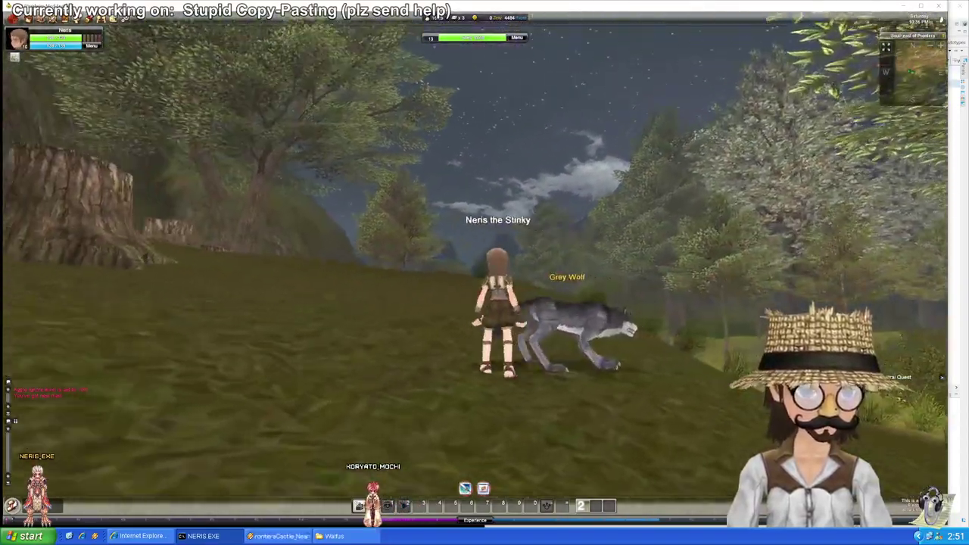
pyautogui.press('w')
pyautogui.press('a')
pyautogui.press('d')
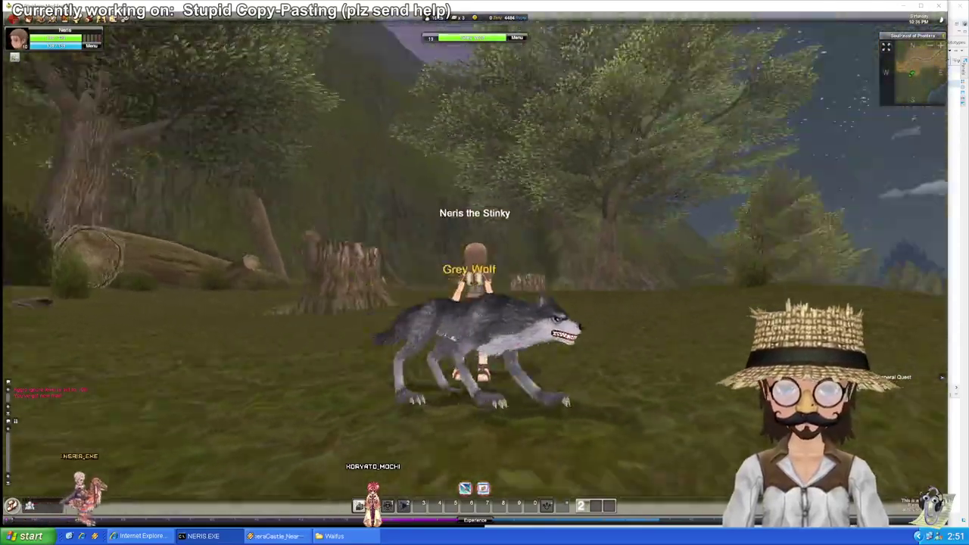
pyautogui.press('d')
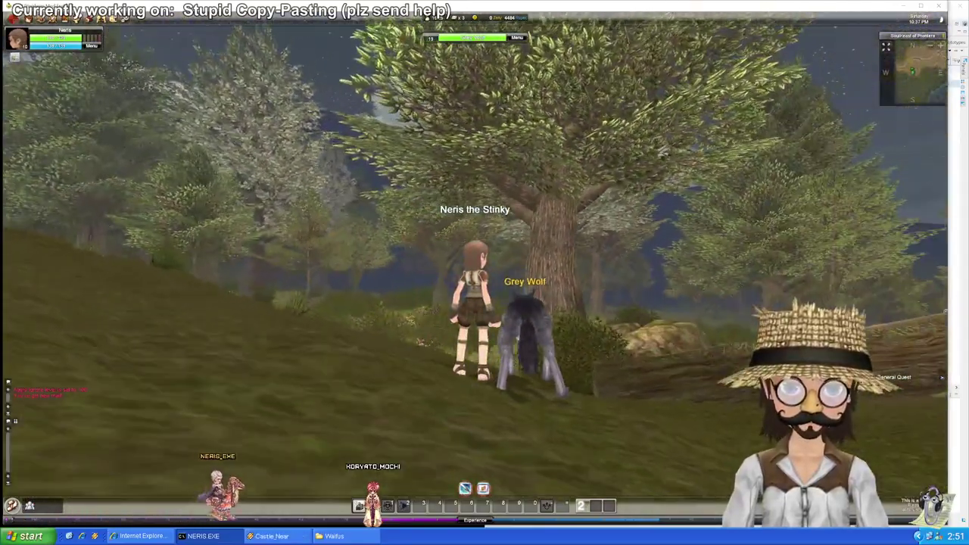
# Step: Run to the Grey Wolf at the edge of the stump clearing and examine its body while circling it
pyautogui.press('w')
pyautogui.press('a')
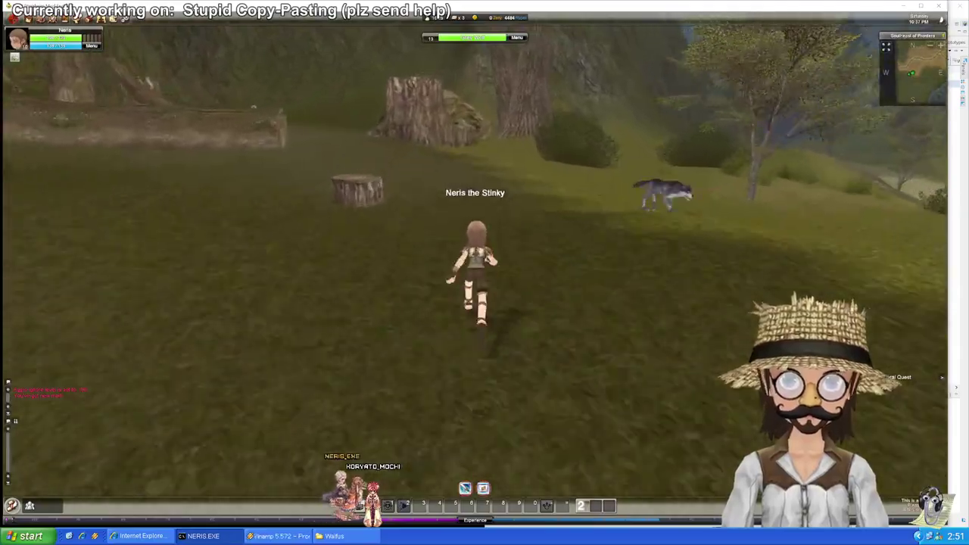
pyautogui.press('d')
pyautogui.press('d')
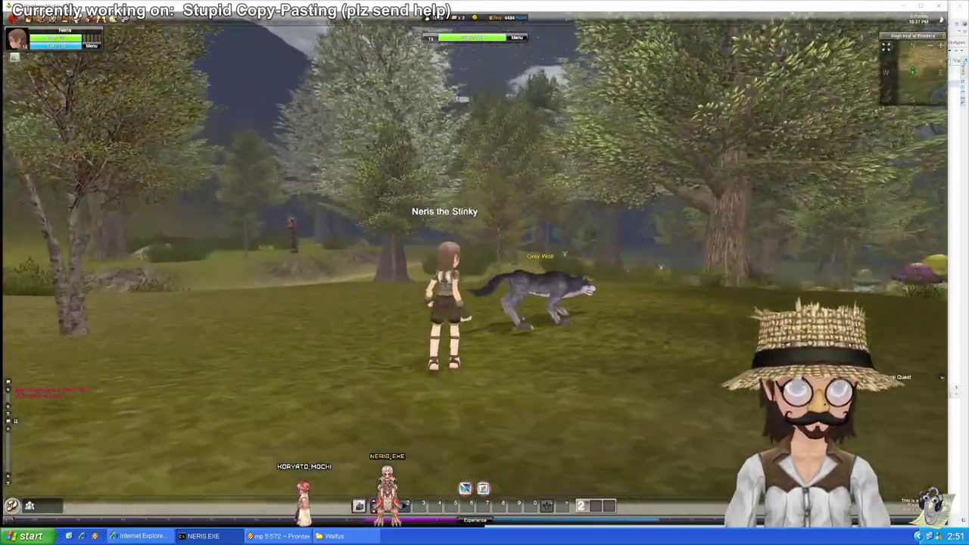
pyautogui.press('w')
pyautogui.press('d')
pyautogui.press('w')
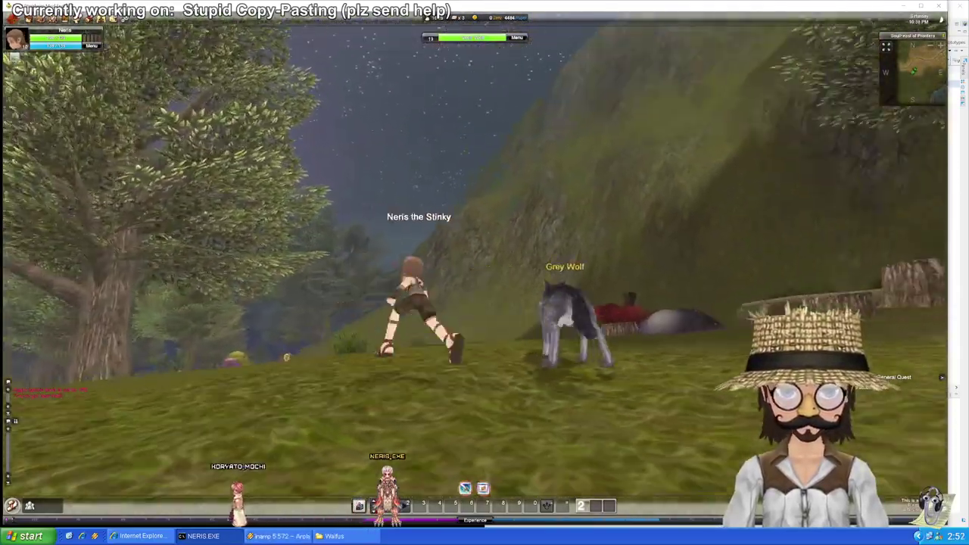
pyautogui.press('d')
pyautogui.press('d')
pyautogui.press('w')
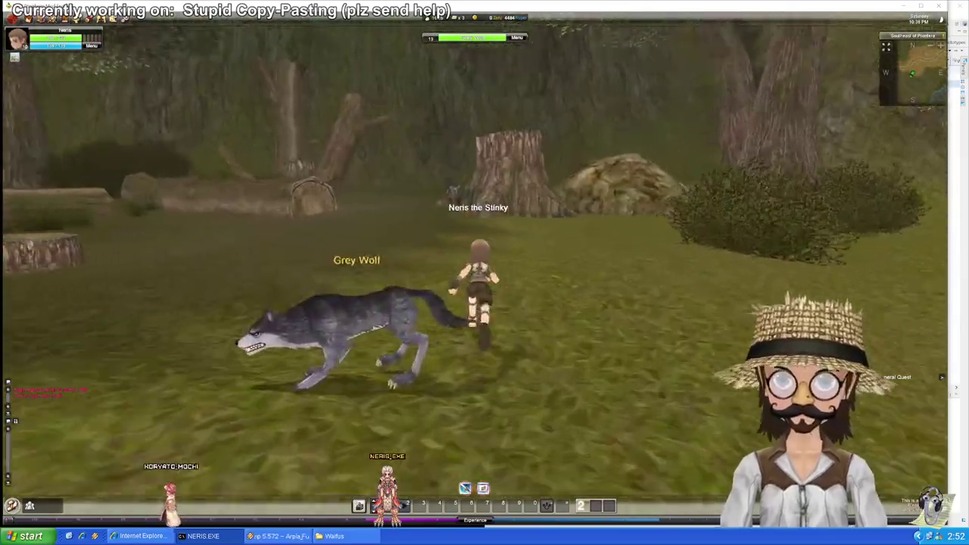
# Step: Run past the Grey Wolves and out to the dirt road through the Briston Forest
pyautogui.press('a')
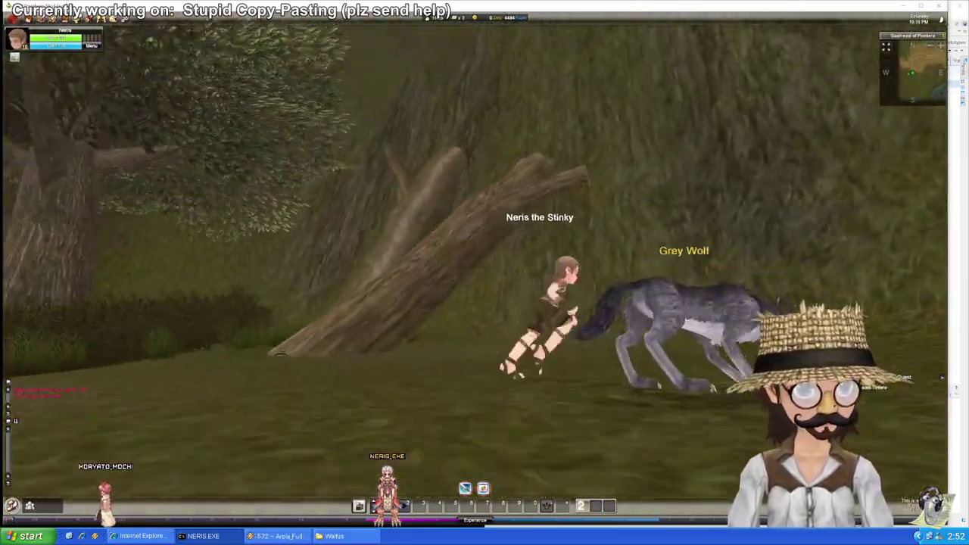
pyautogui.press('d')
pyautogui.press('w')
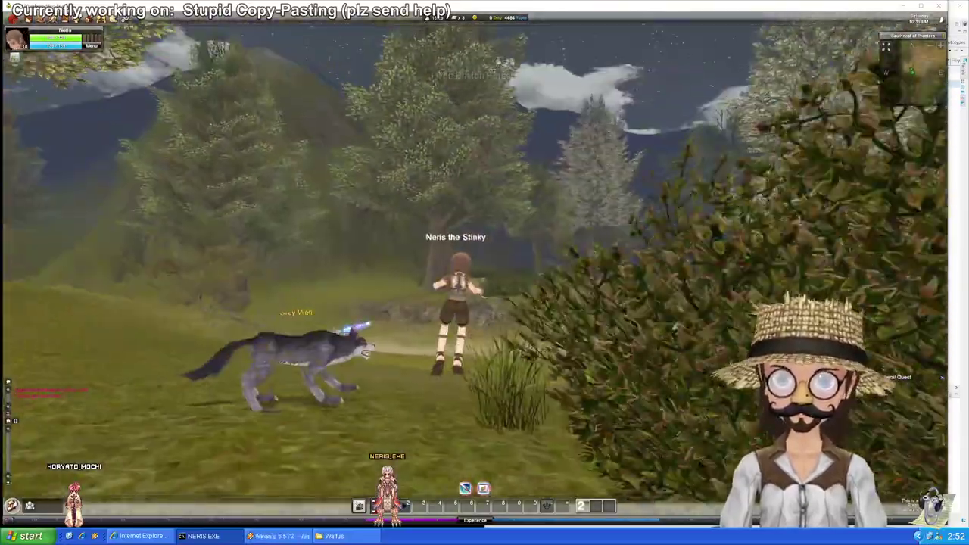
pyautogui.press('d')
pyautogui.press('w')
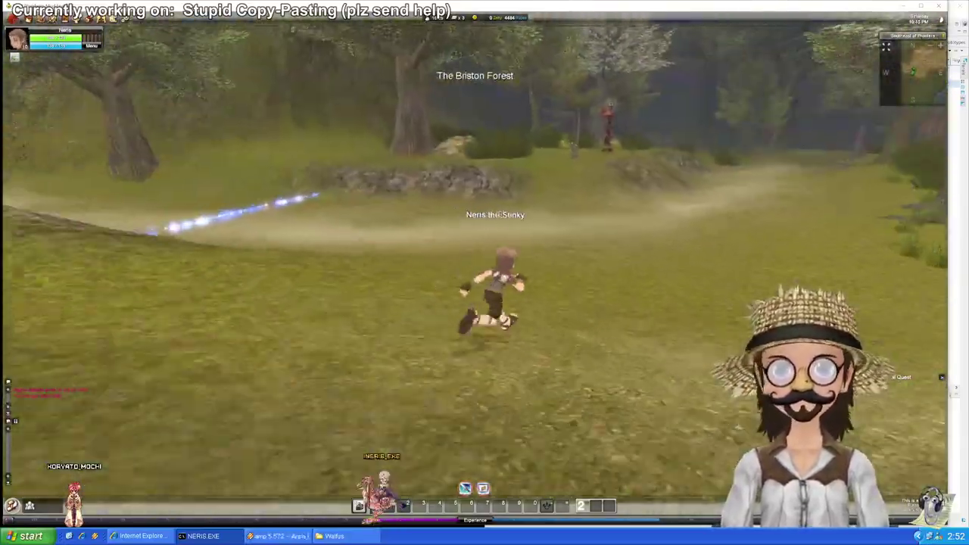
# Step: Run through the Briston Forest into the Valley of Wolves and compare the first Brown Wolf's body size with the character
pyautogui.press('a')
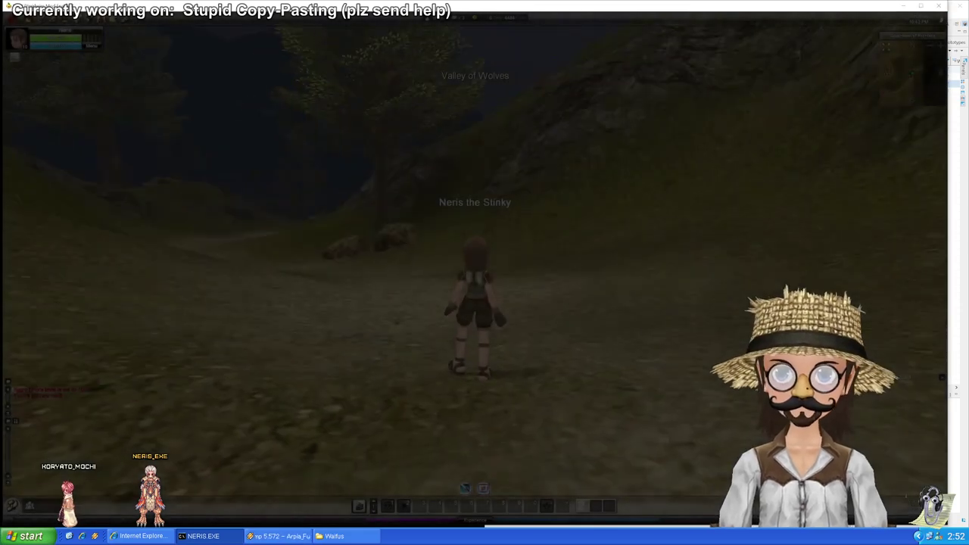
pyautogui.press('w')
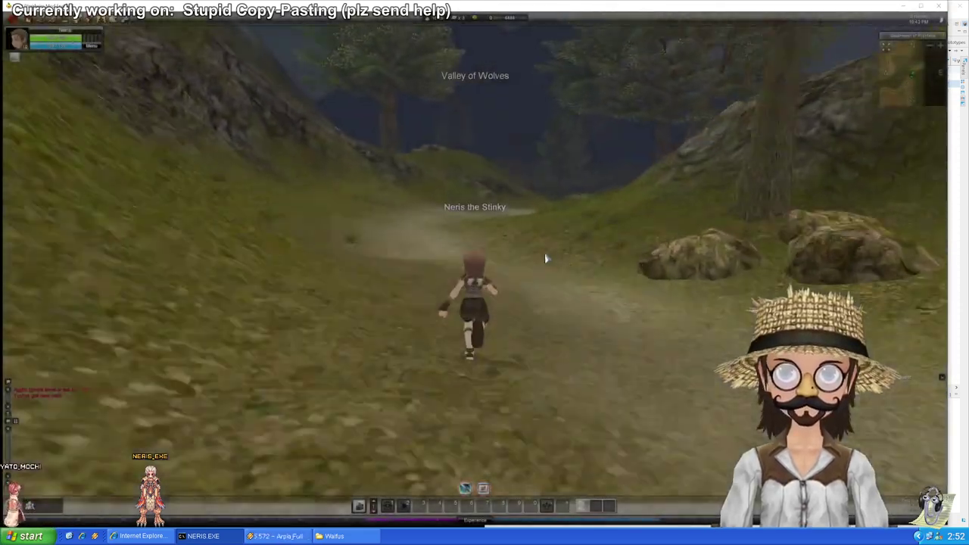
pyautogui.press('w')
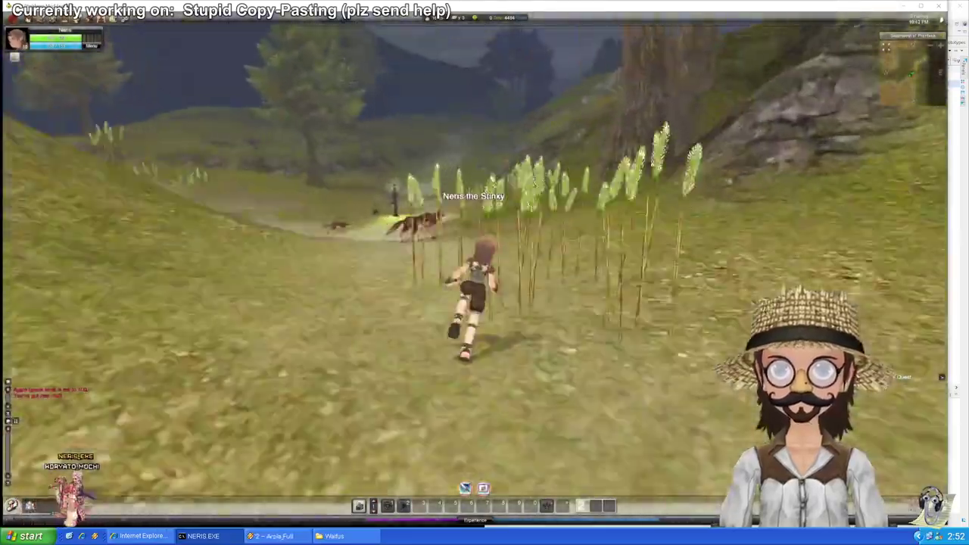
pyautogui.click(587, 324)
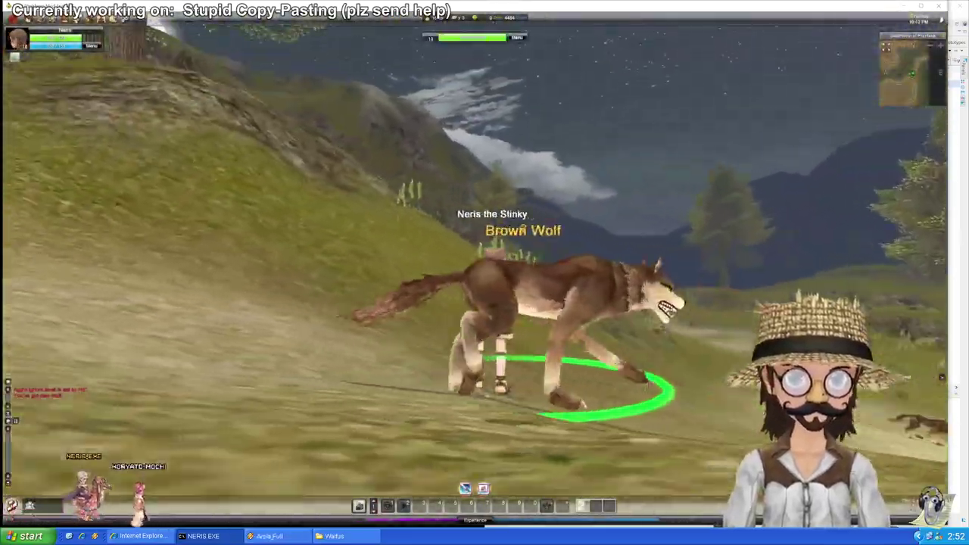
# Step: Run to the Brown Wolf near the lantern signpost and examine its height and length from several sides
pyautogui.press('w')
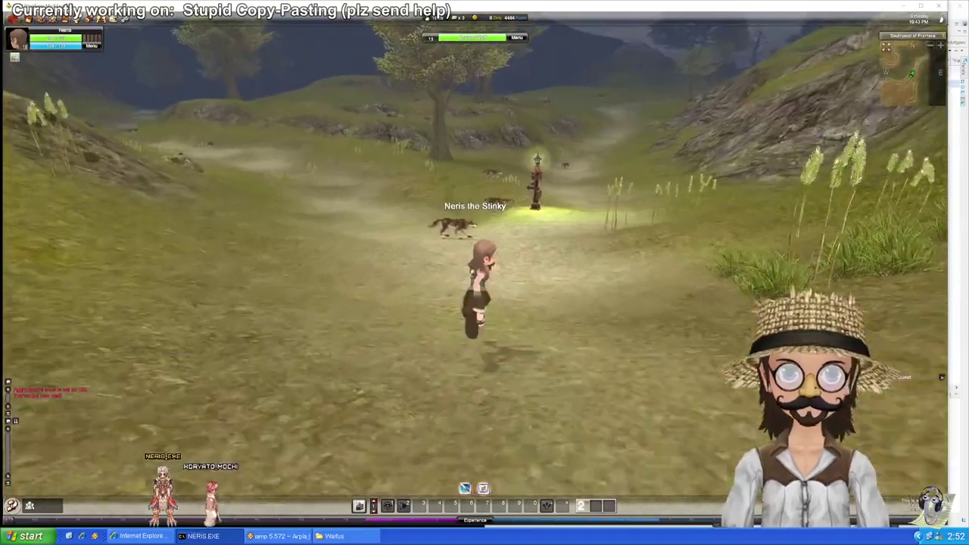
pyautogui.click(536, 256)
pyautogui.press('w')
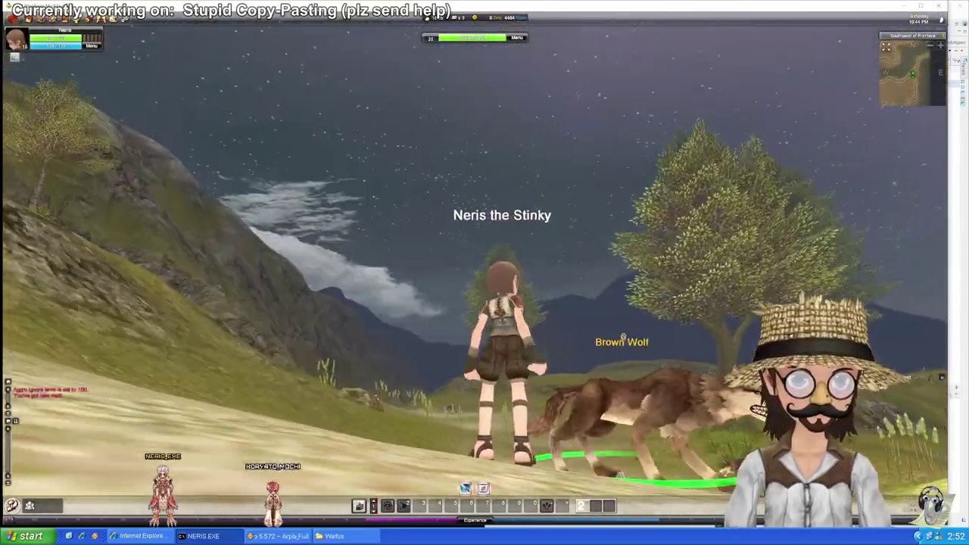
pyautogui.moveTo(484, 272); pyautogui.dragTo(408, 321)
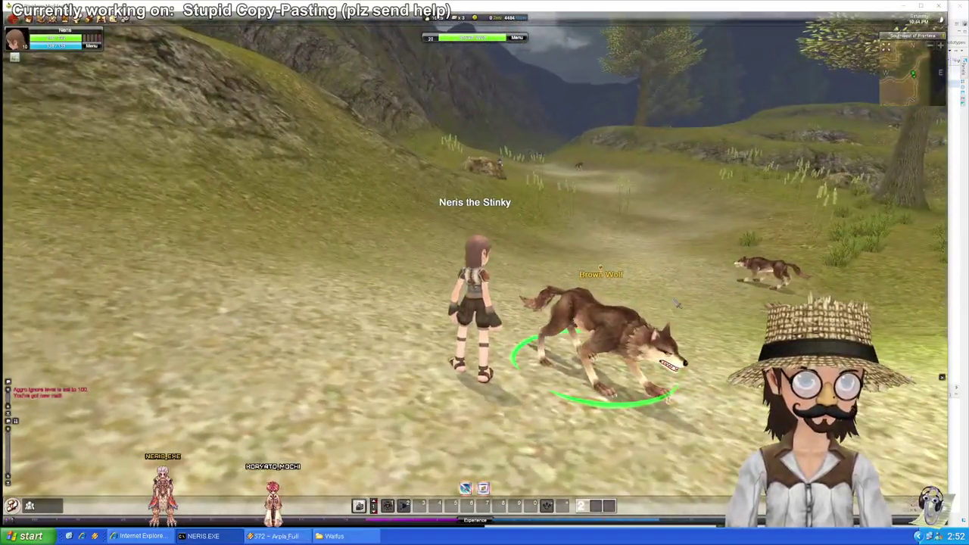
pyautogui.press('w')
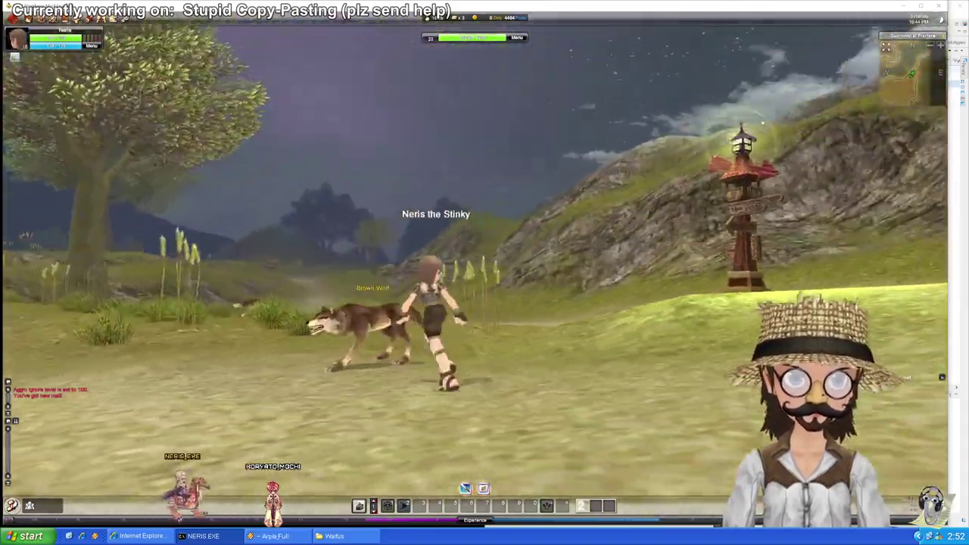
pyautogui.press('a')
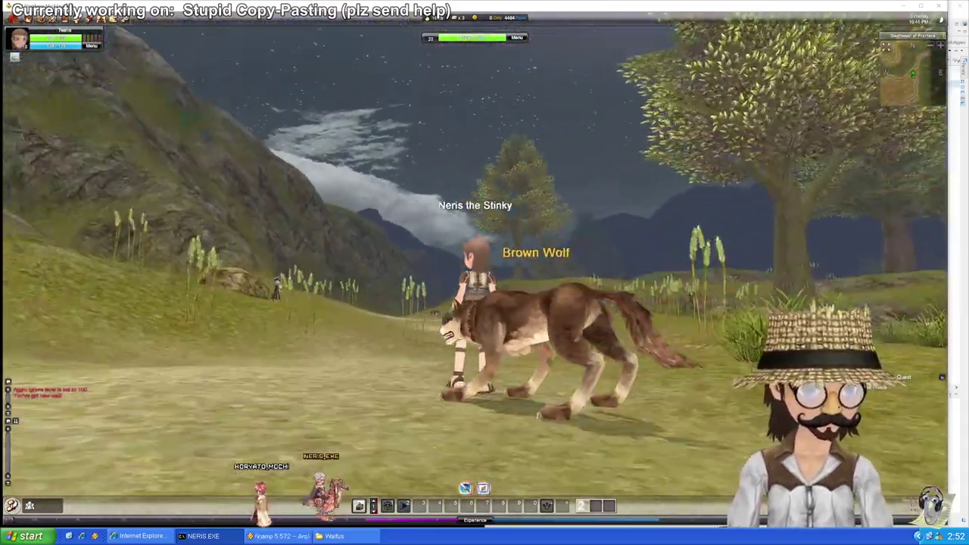
pyautogui.moveTo(484, 272); pyautogui.dragTo(363, 303)
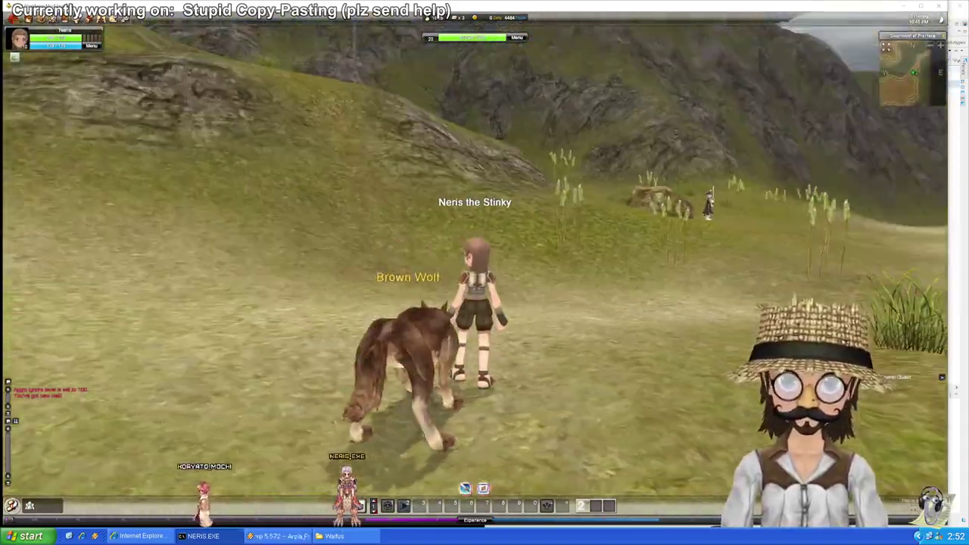
# Step: Run from the Brown Wolf over the rocky ledge and across the grassy hill past the large tree
pyautogui.press('w')
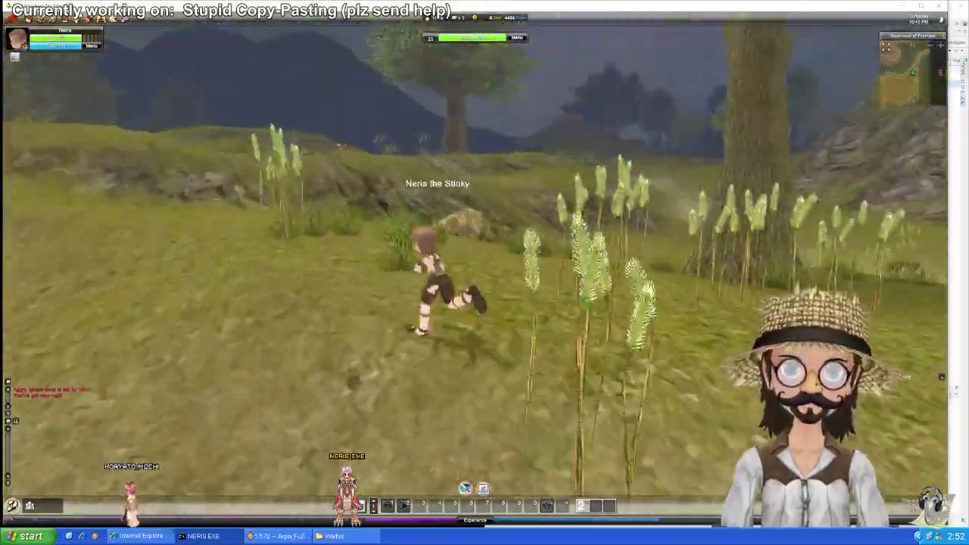
pyautogui.press('w')
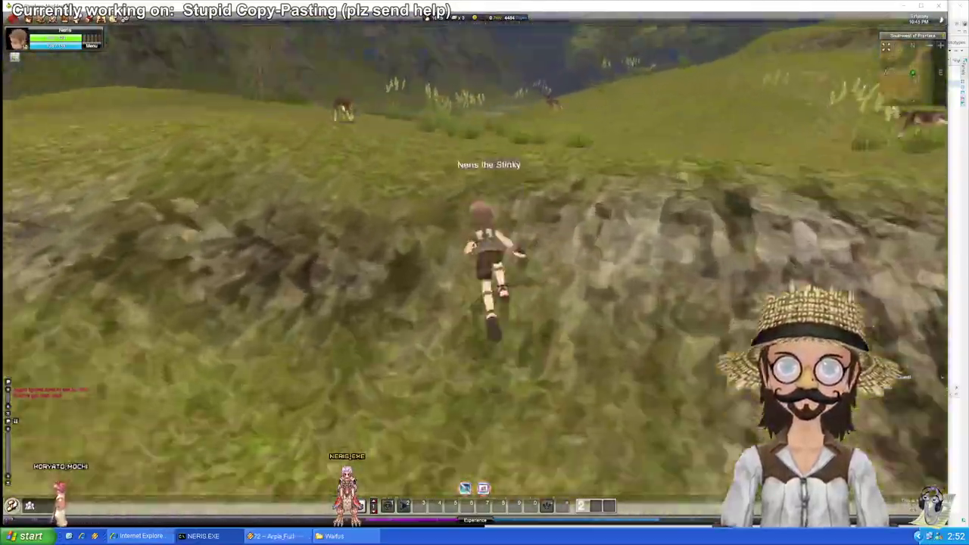
pyautogui.press('w')
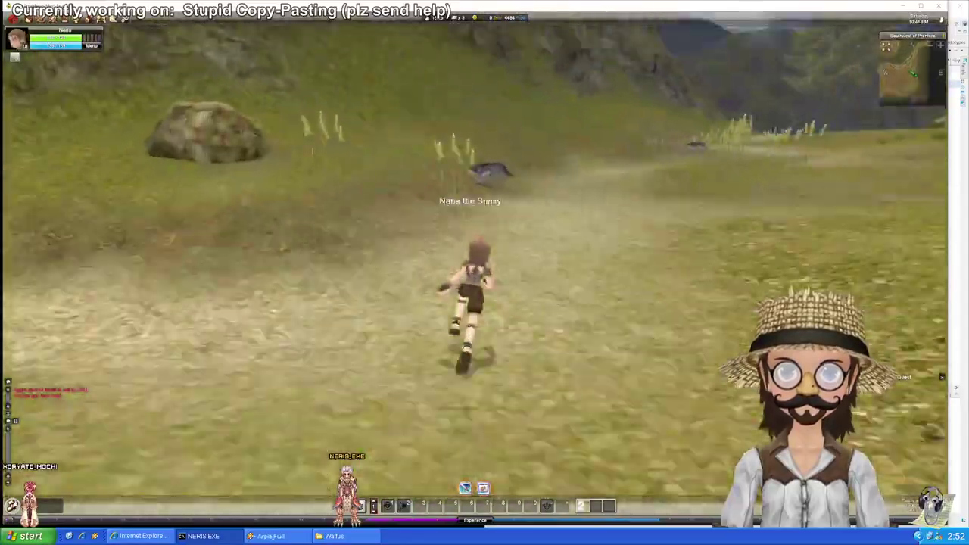
pyautogui.press('Up')
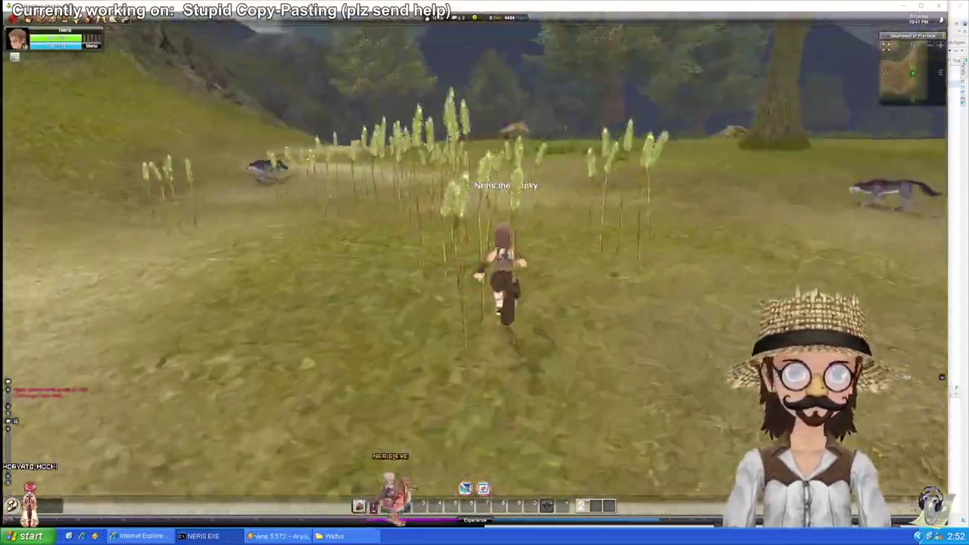
pyautogui.press('Up')
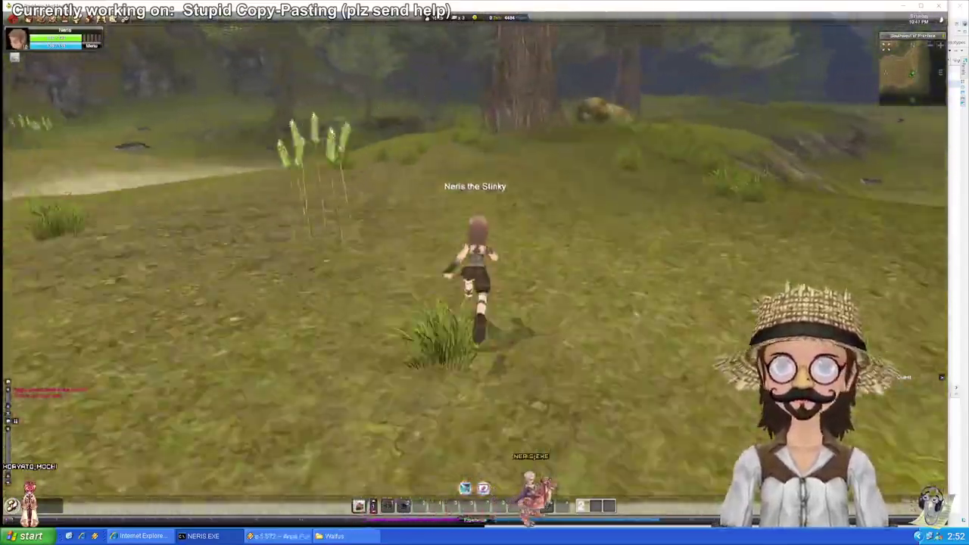
pyautogui.press('Up')
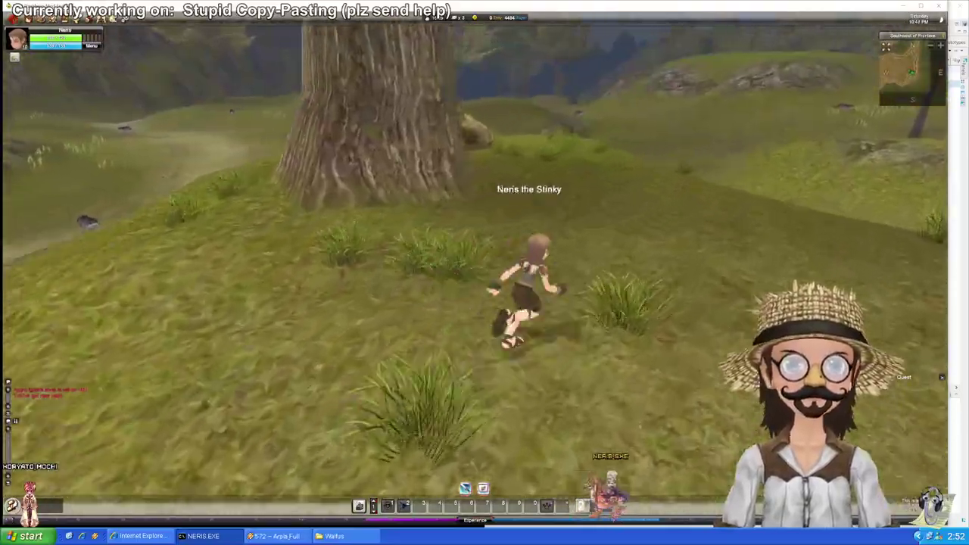
pyautogui.press('Up')
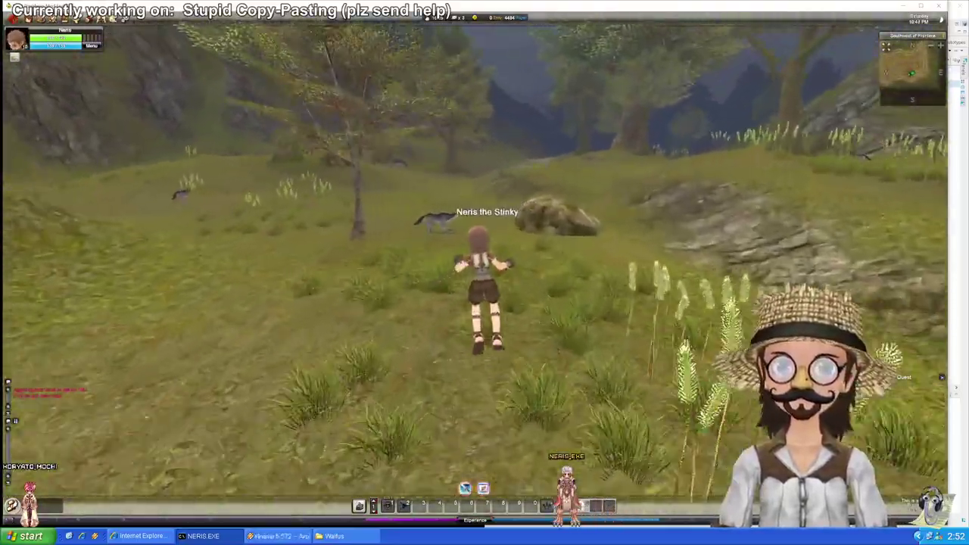
# Step: Run past the rocks and grey-furred wolves to the dirt road leading to the wooden bridge at the Nordic Swamp
pyautogui.press('w')
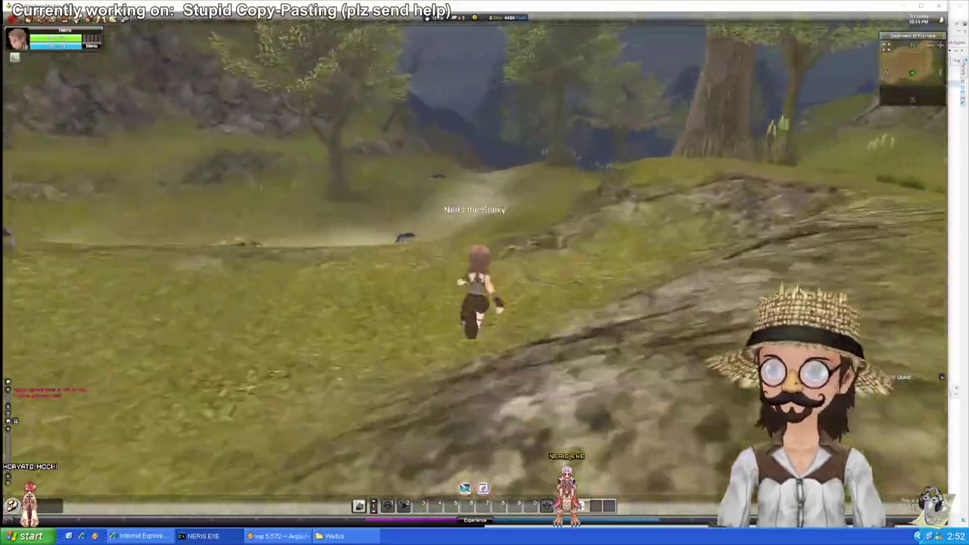
pyautogui.press('Up')
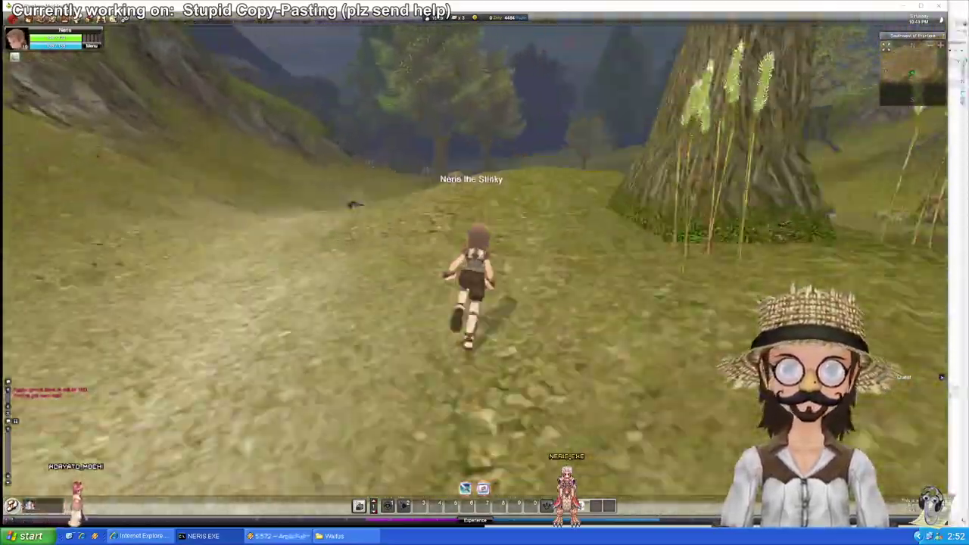
pyautogui.press('Up')
pyautogui.press('Up')
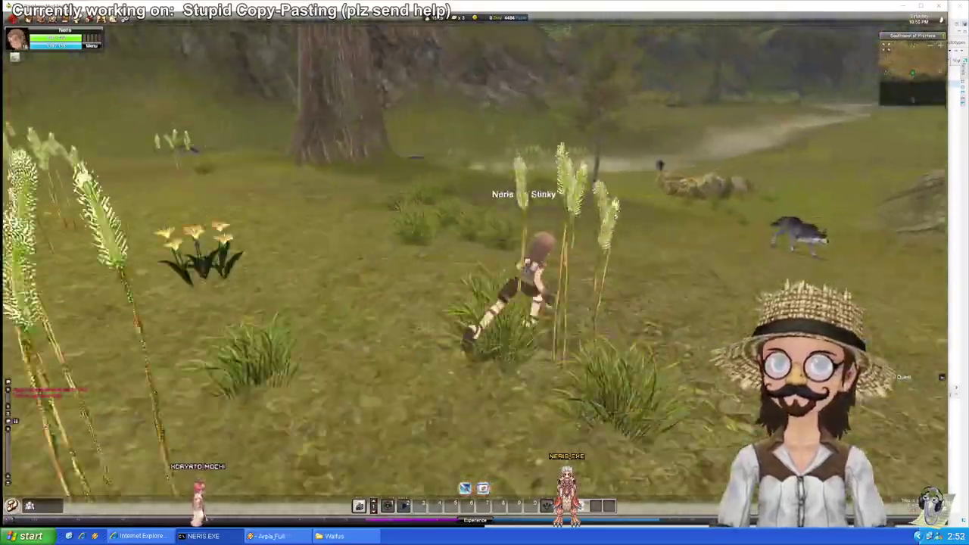
pyautogui.press('Up')
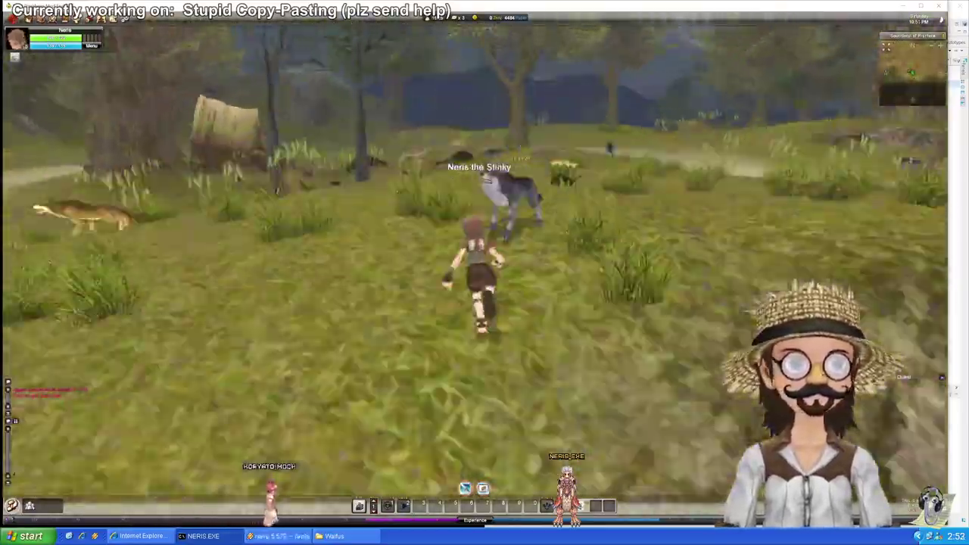
pyautogui.press('w')
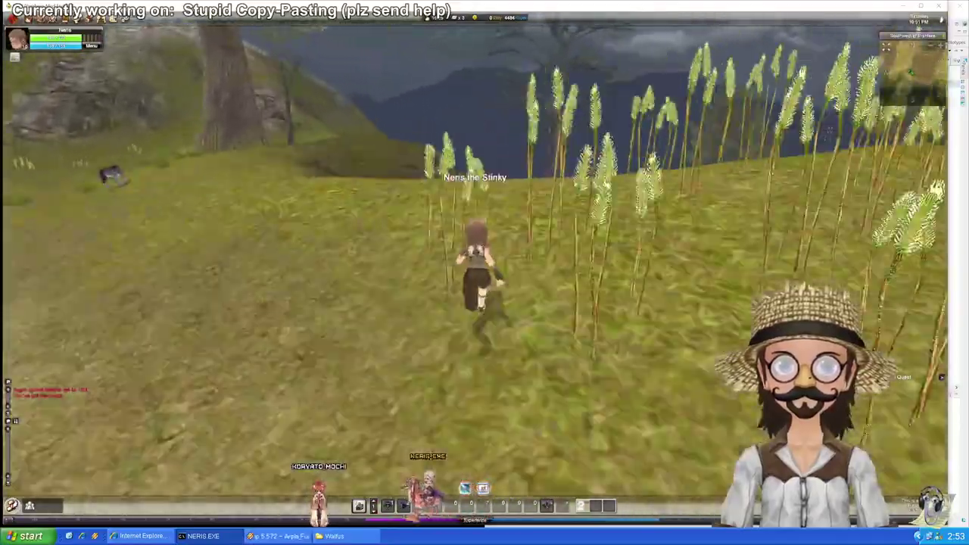
pyautogui.press('space')
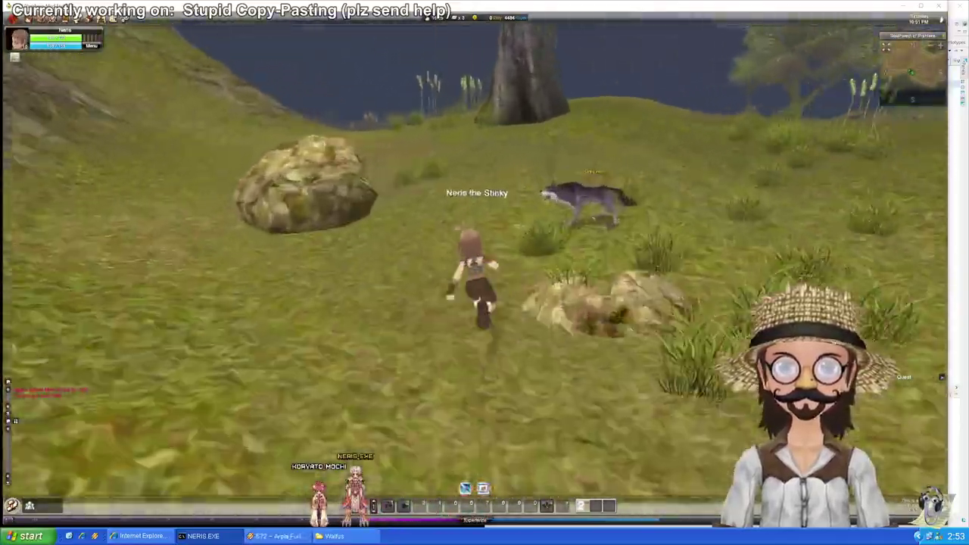
pyautogui.press('Up')
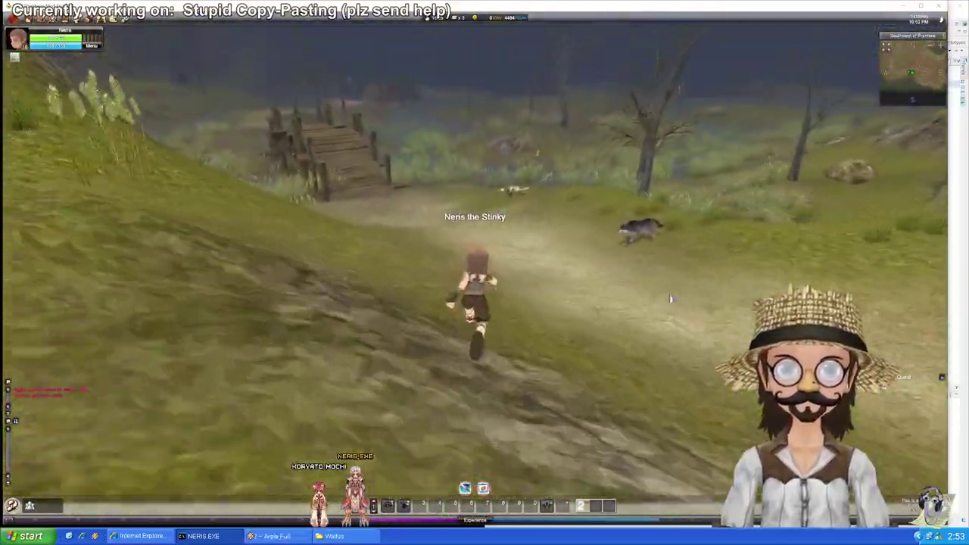
# Step: Examine the Swamp Wolf's body beside the wooden bridge and head into the Nordic Swamp's water
pyautogui.press('w')
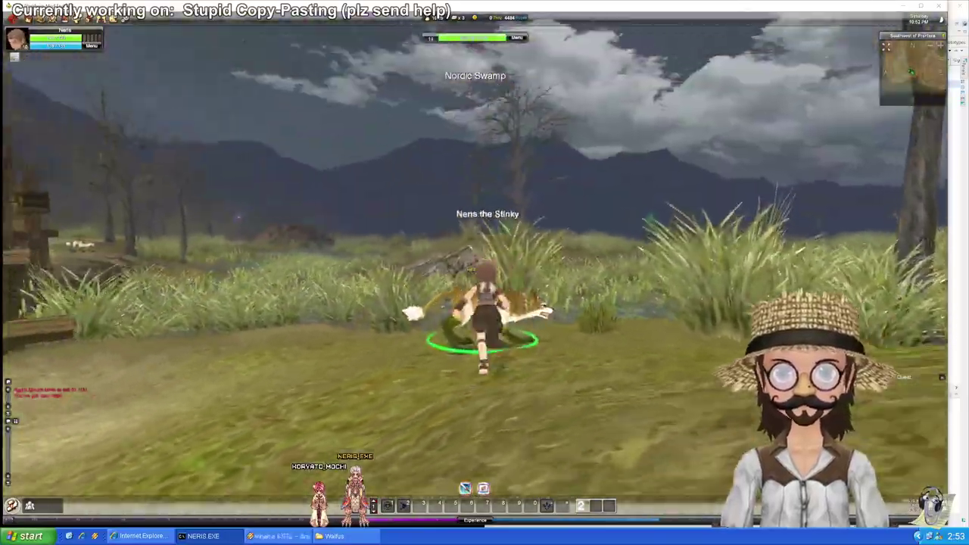
pyautogui.press('a')
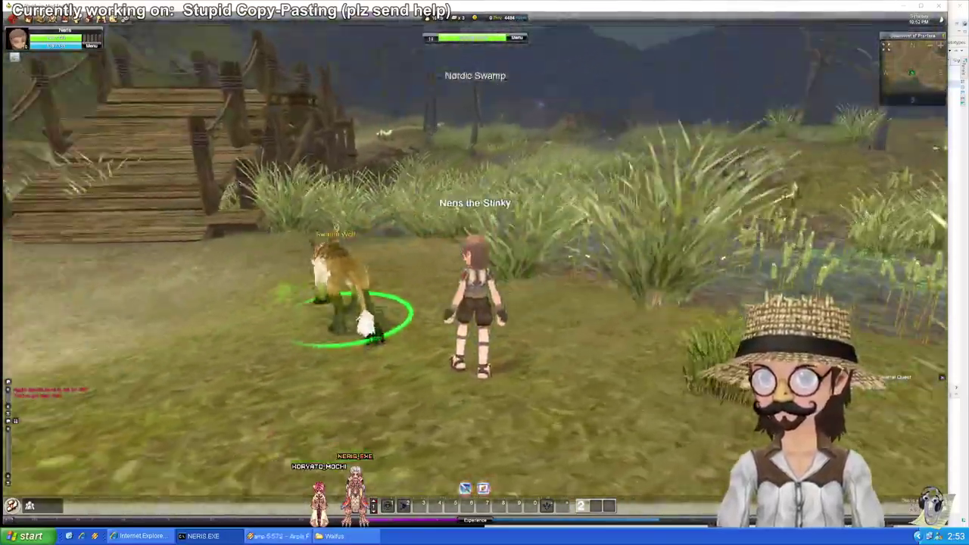
pyautogui.press('w')
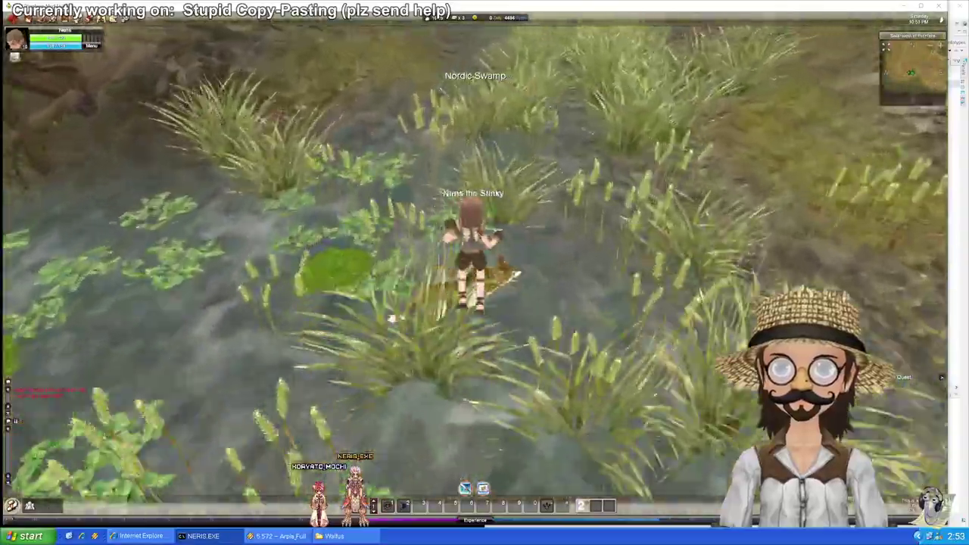
# Step: Run out of the Nordic Swamp, over the rocky slope and along the dirt road past the Brown Wolf
pyautogui.press('w')
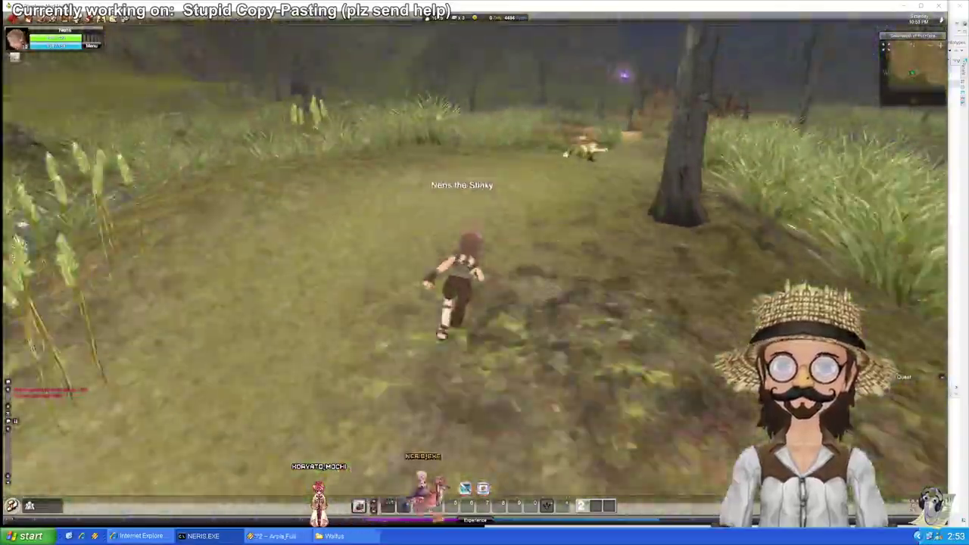
pyautogui.press('w')
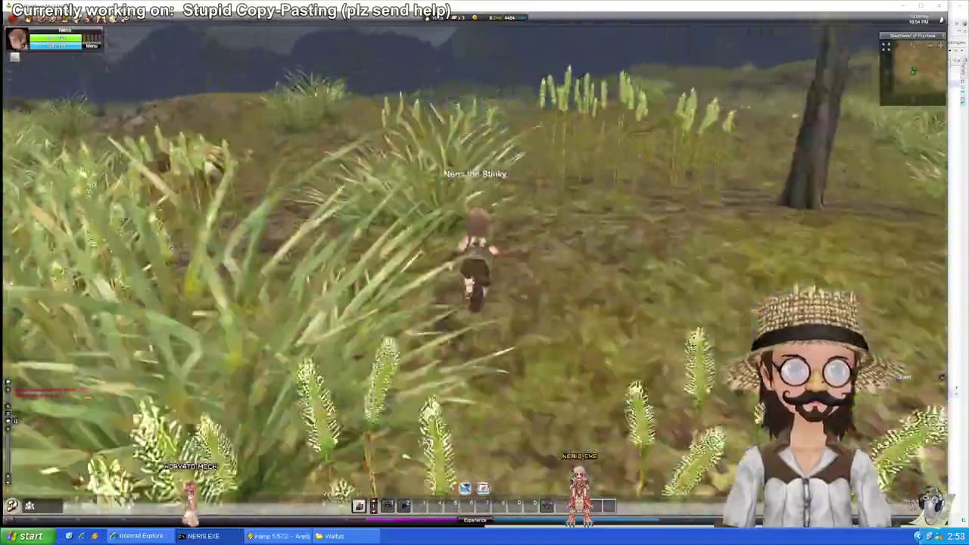
pyautogui.press('w')
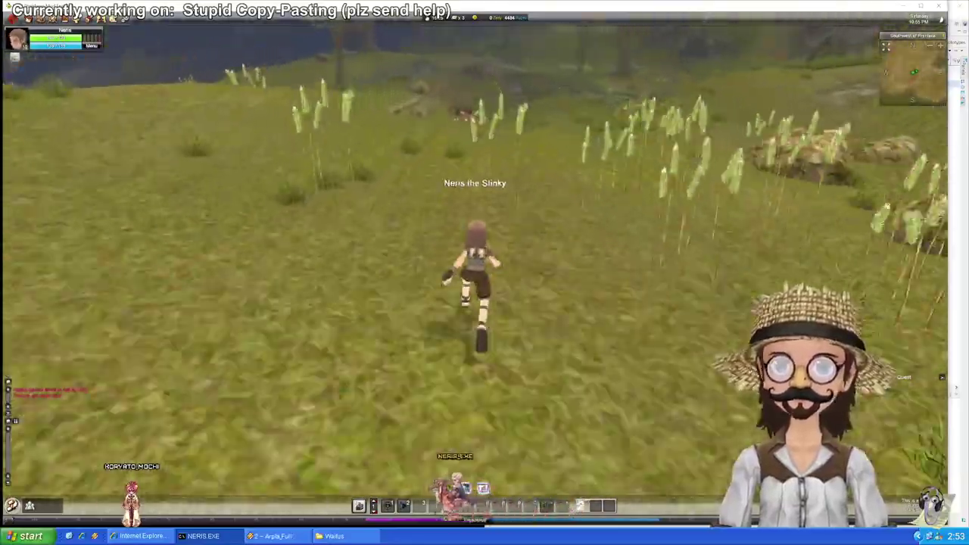
pyautogui.press('w')
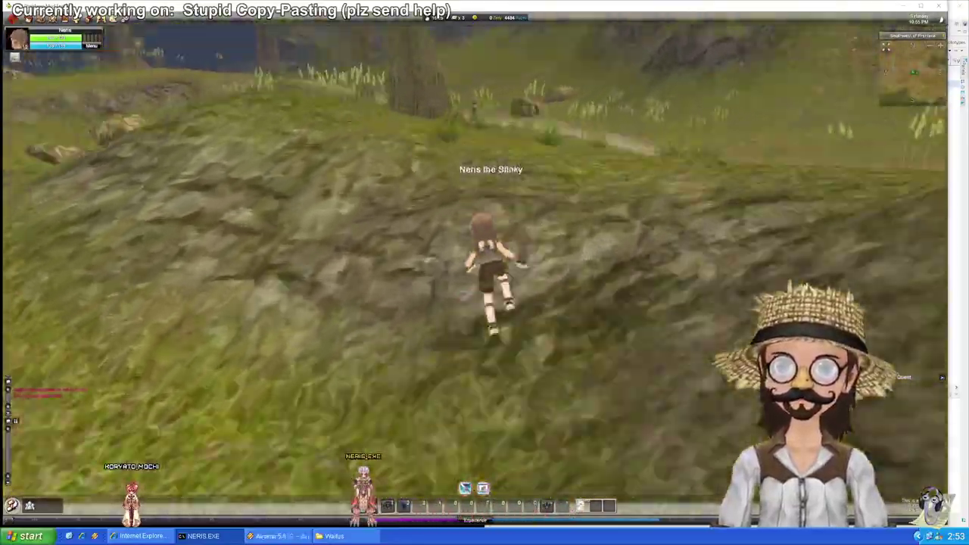
pyautogui.press('w')
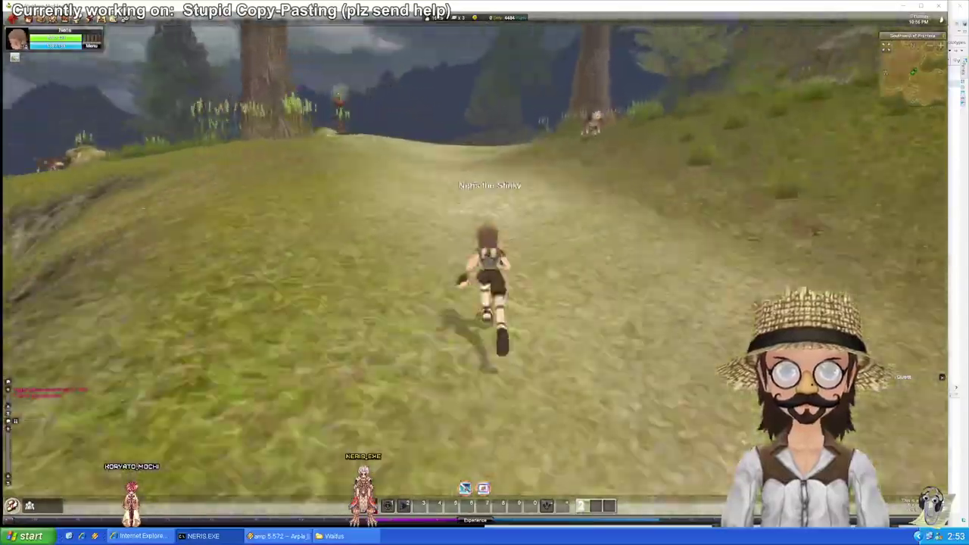
pyautogui.press('w')
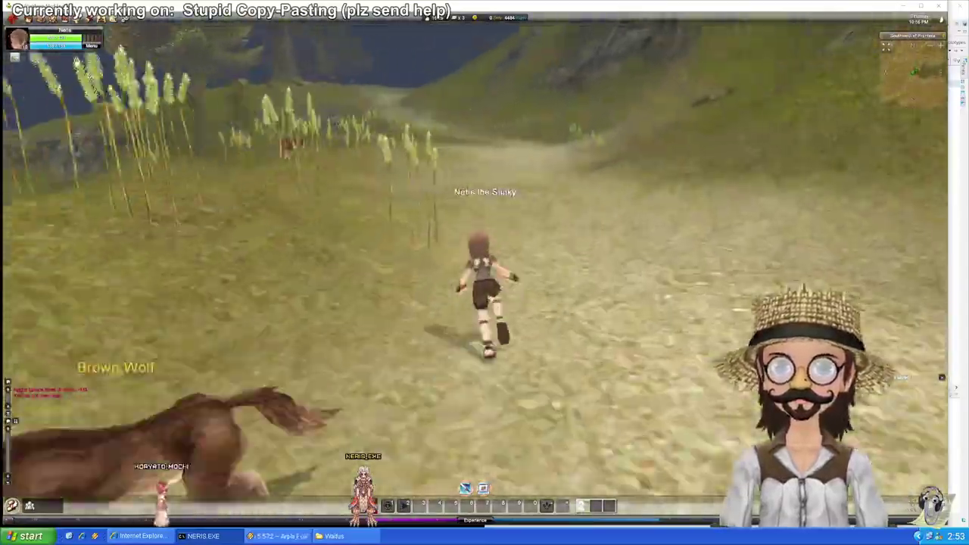
# Step: Run the character past the Brown Wolf and the Mountain Zadoras Baby near the large tree into Merciless Maces Territory
pyautogui.press('w')
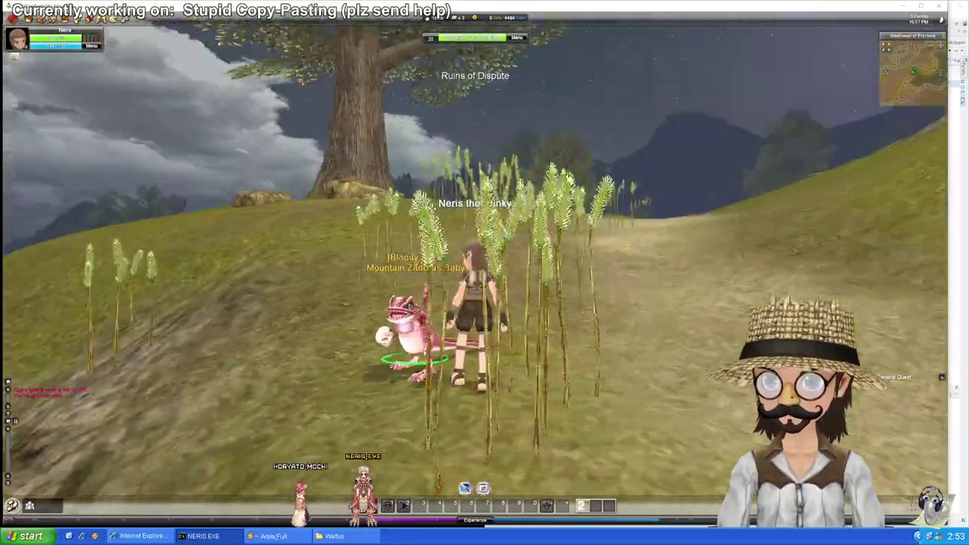
pyautogui.press('w')
pyautogui.press('w')
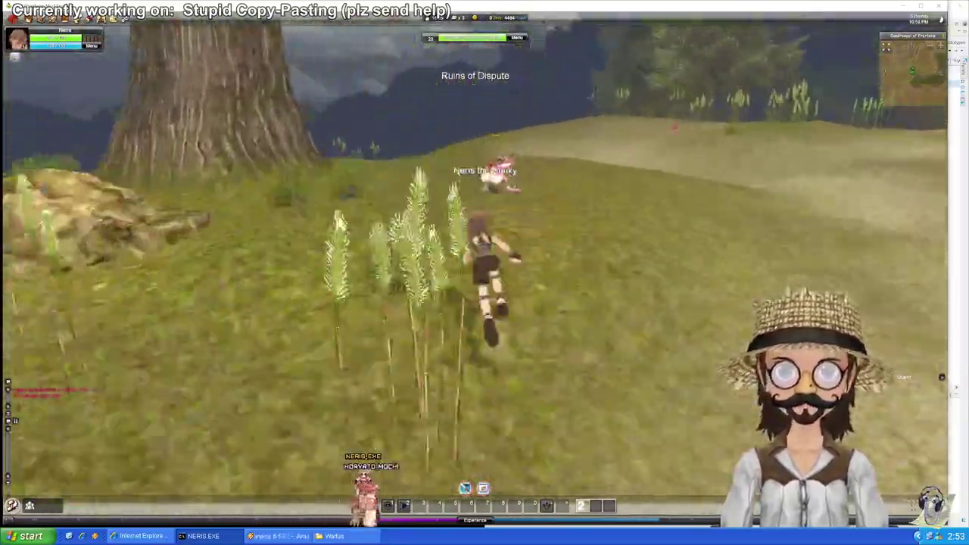
pyautogui.press('w')
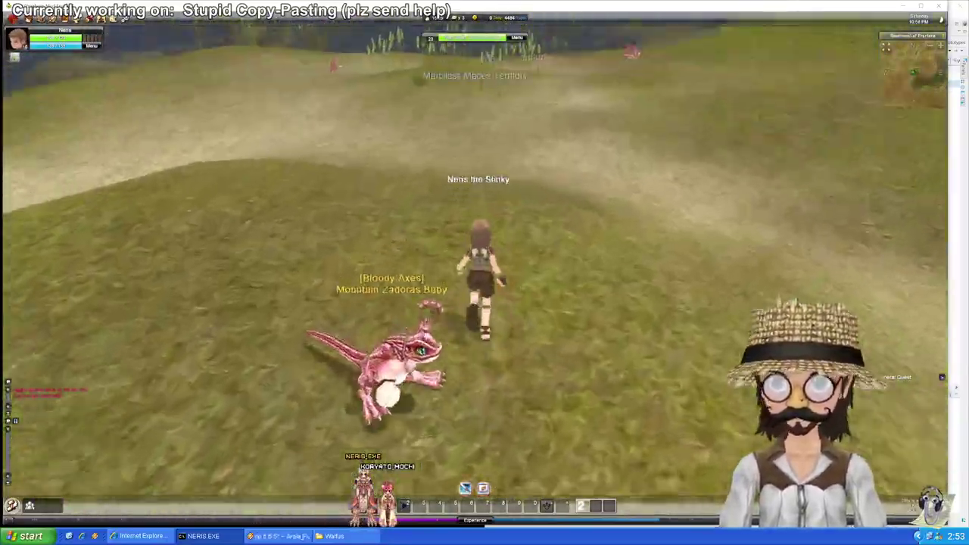
pyautogui.press('w')
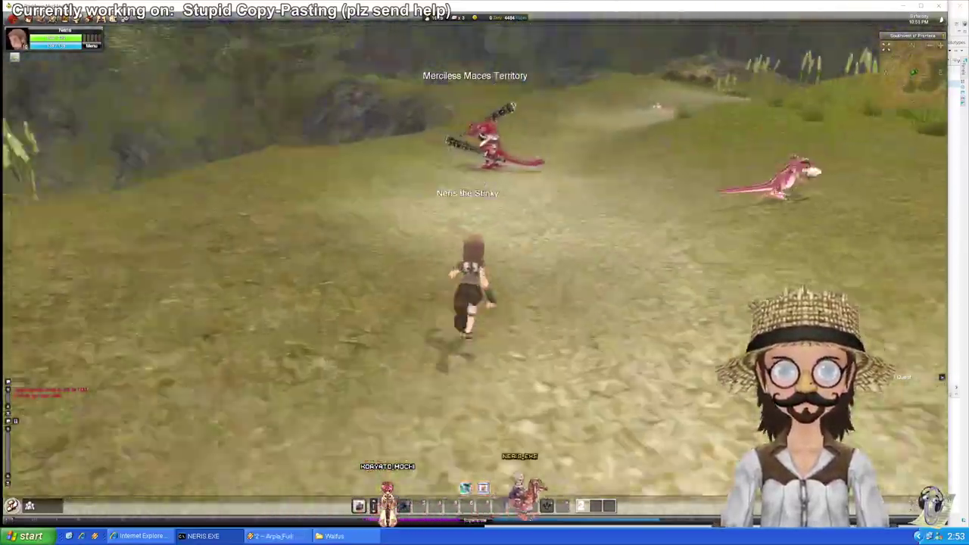
# Step: Run across the open grassland and up the grassy slope toward the Mountain Zadoras Warrior by the rocks
pyautogui.press('w')
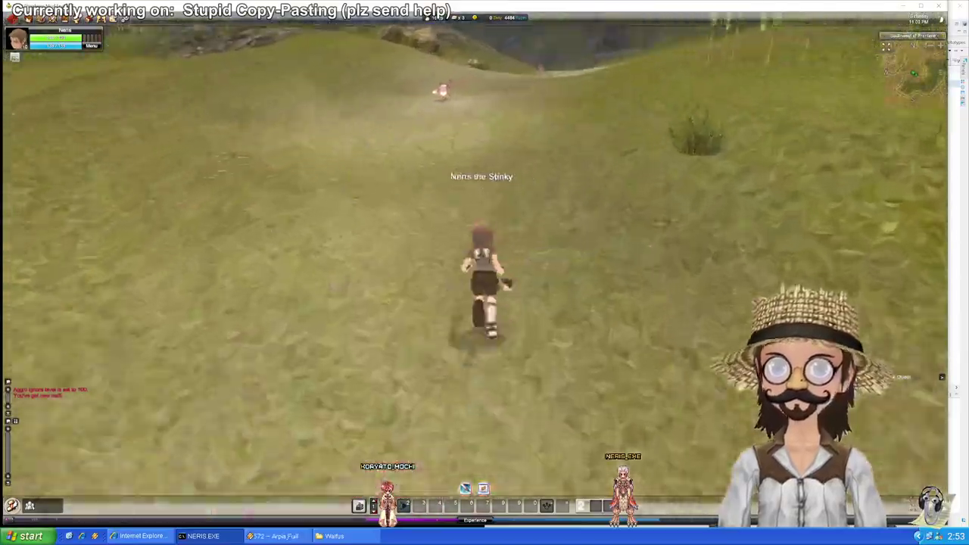
pyautogui.press('w')
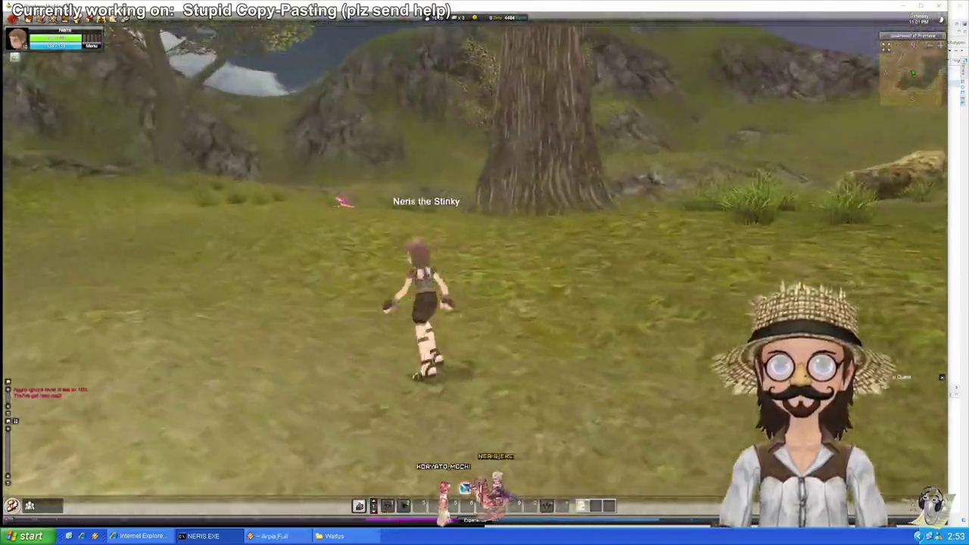
pyautogui.press('w')
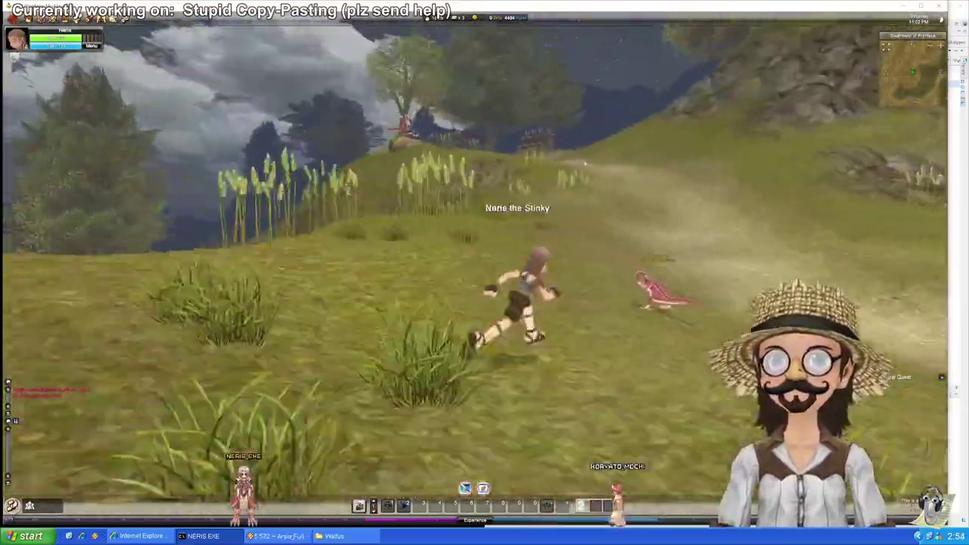
pyautogui.press('w')
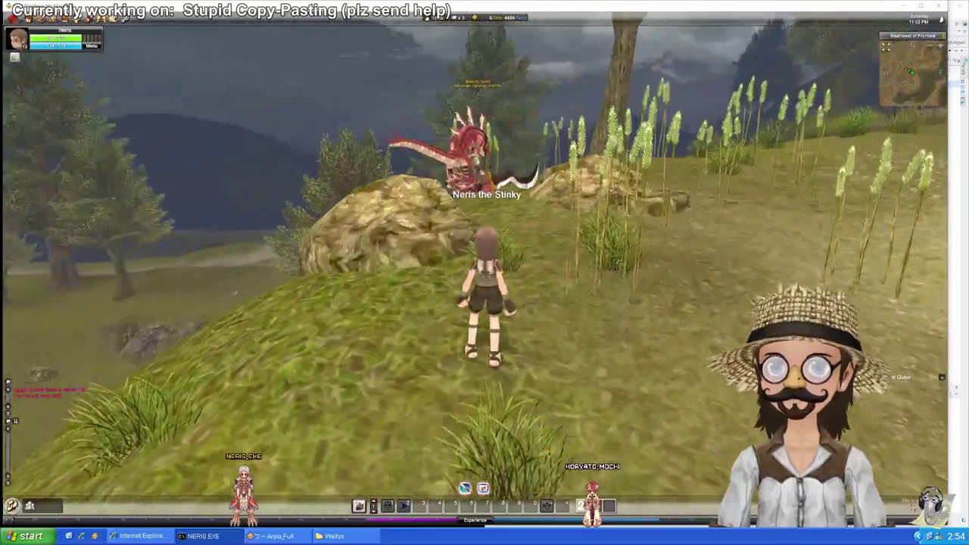
# Step: Approach the Mountain Zadoras Warrior in Bloody Axes Territory and continue to the hill overlooking the wooden barricades
pyautogui.press('d')
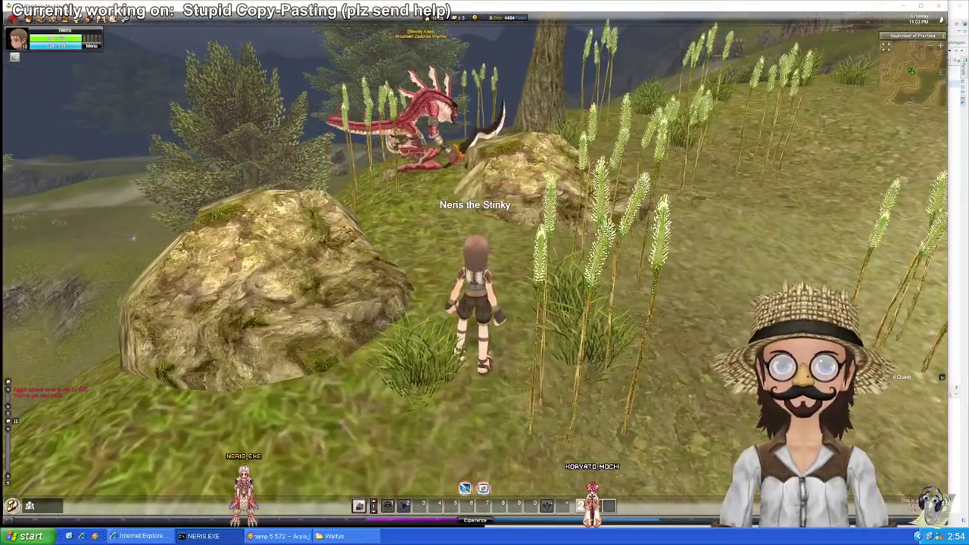
pyautogui.press('w')
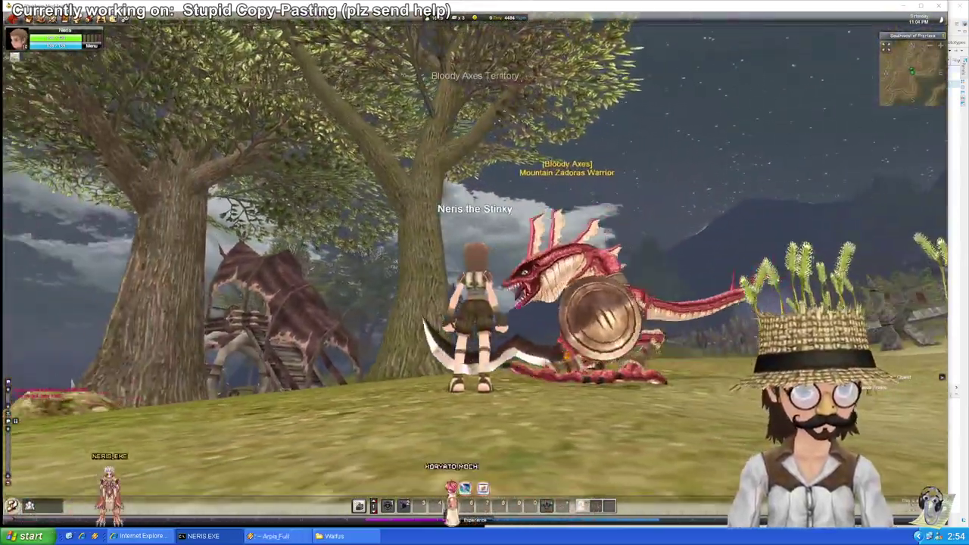
pyautogui.press('w')
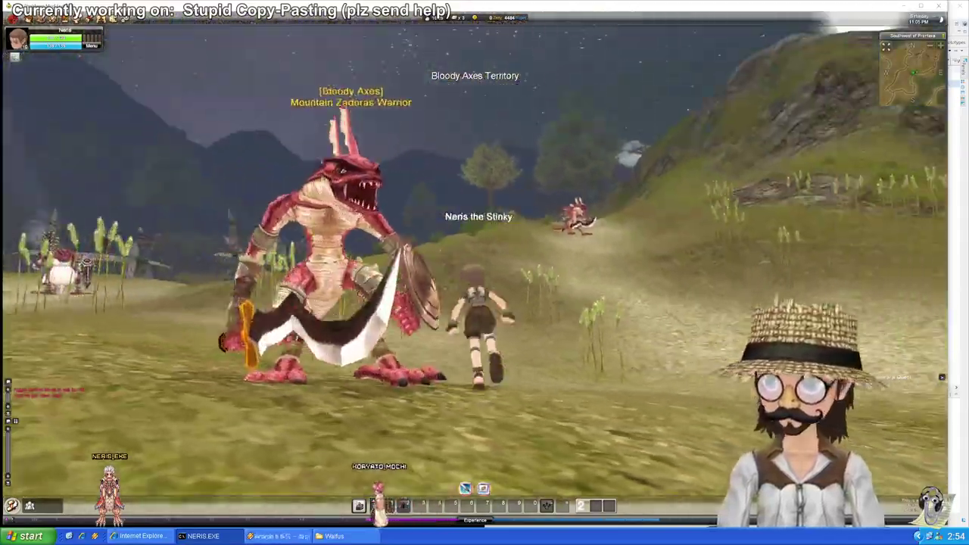
pyautogui.press('d')
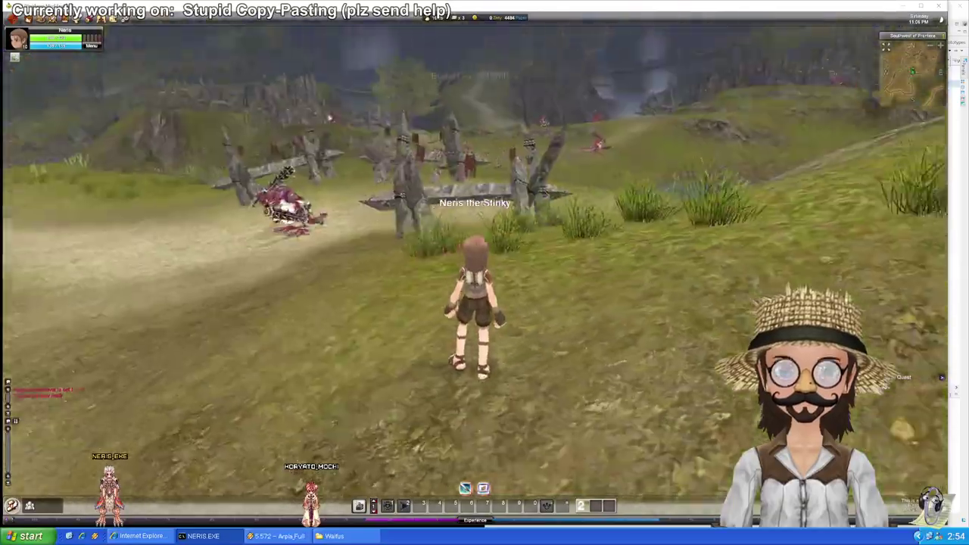
# Step: Move the character along the hilltop above the wooden barricades and the stream, circling around the clumps of grass
pyautogui.press('w')
pyautogui.press('d')
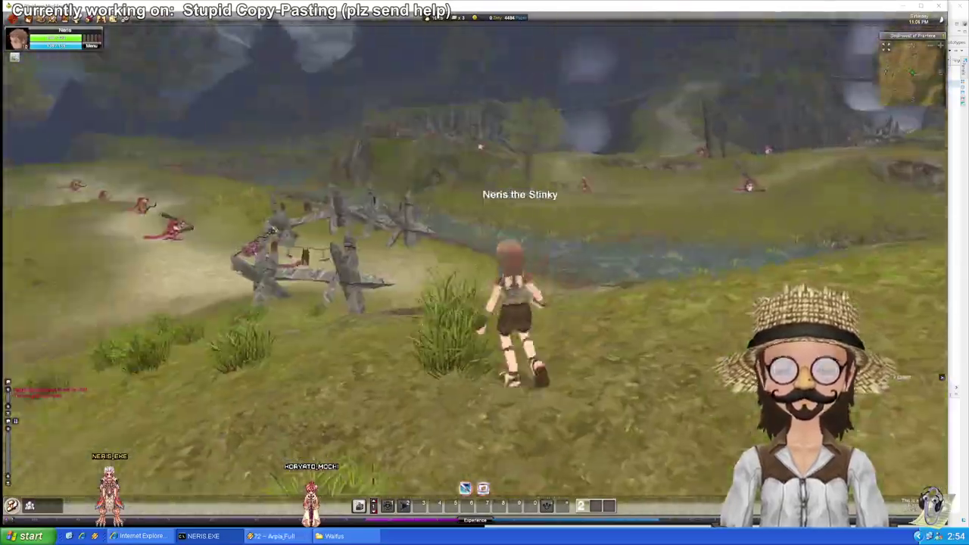
pyautogui.press('w')
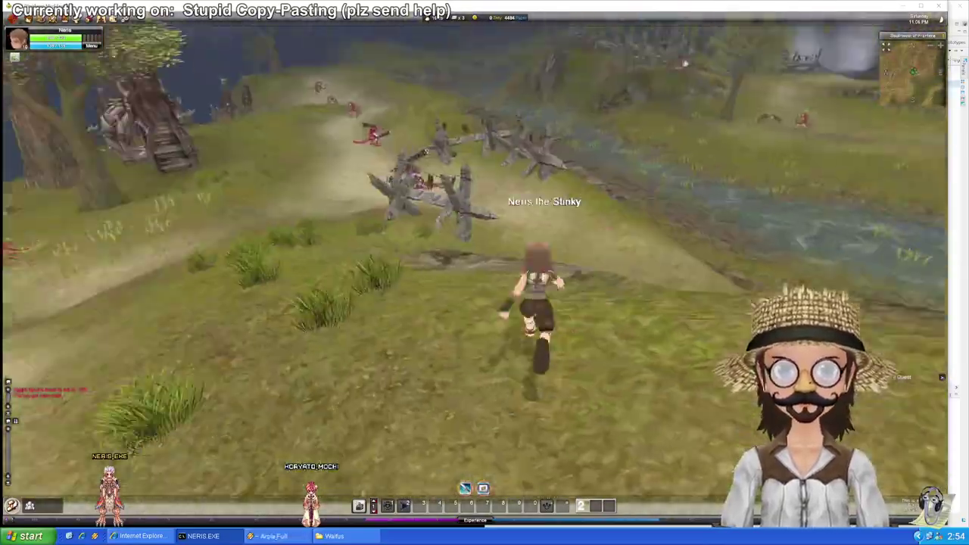
pyautogui.press('d')
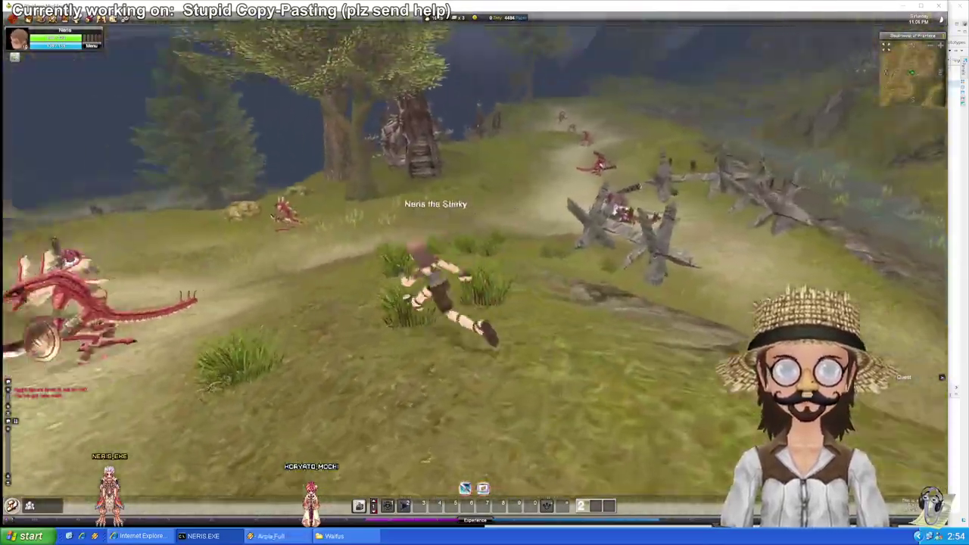
# Step: Run off the cliff edge and land beside the Swamp Zadoras Baby in the valley below
pyautogui.press('w')
pyautogui.press('w')
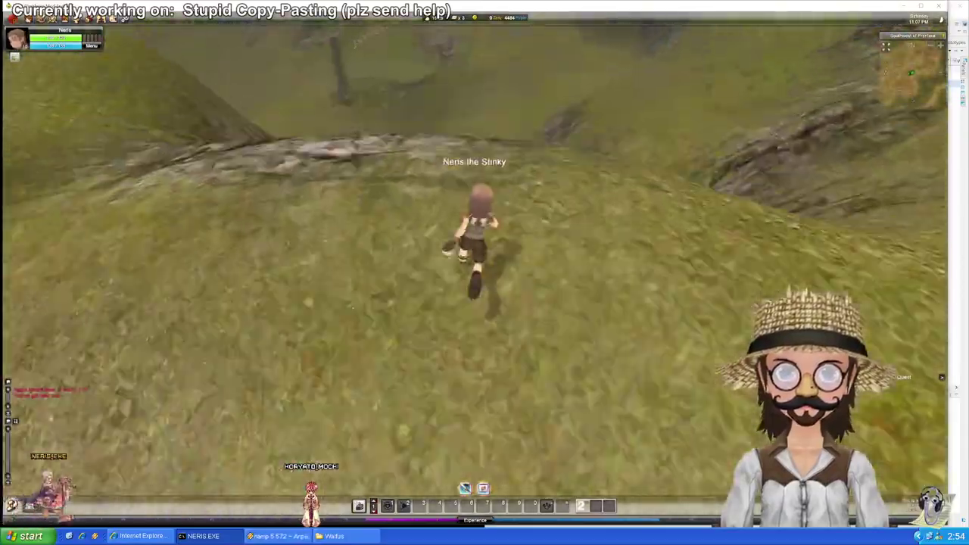
pyautogui.press('w')
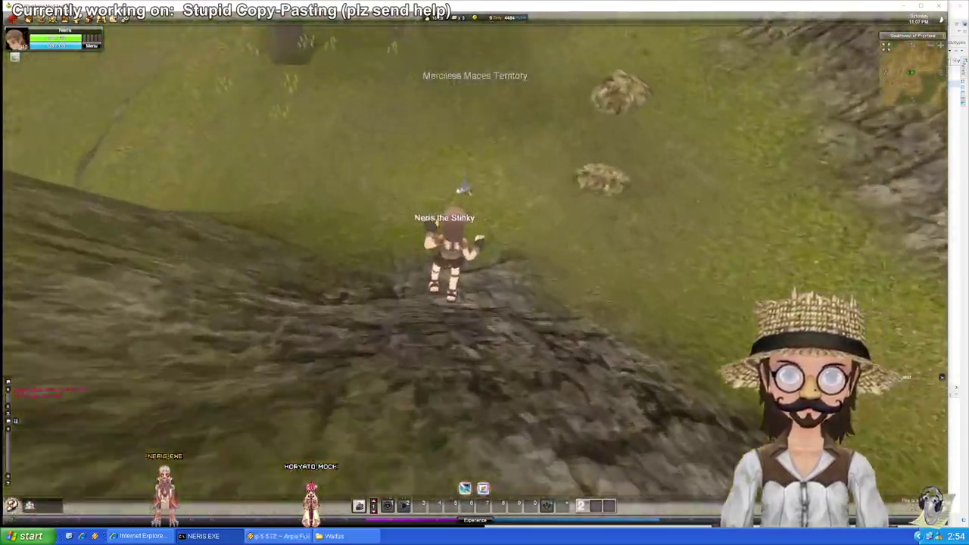
pyautogui.press('w')
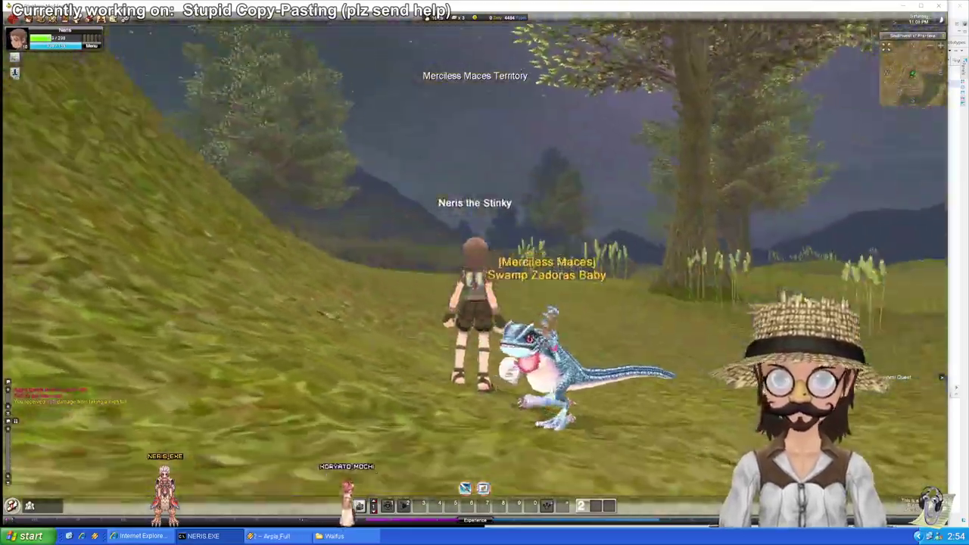
# Step: Run through the valley past the tree and tall plants to the Swamp Zadoras Grunt
pyautogui.press('w')
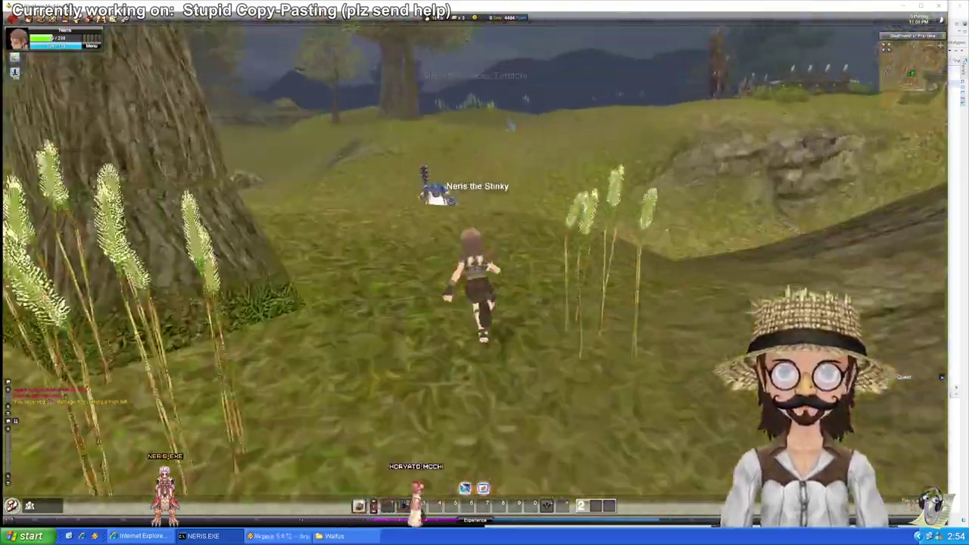
pyautogui.press('w')
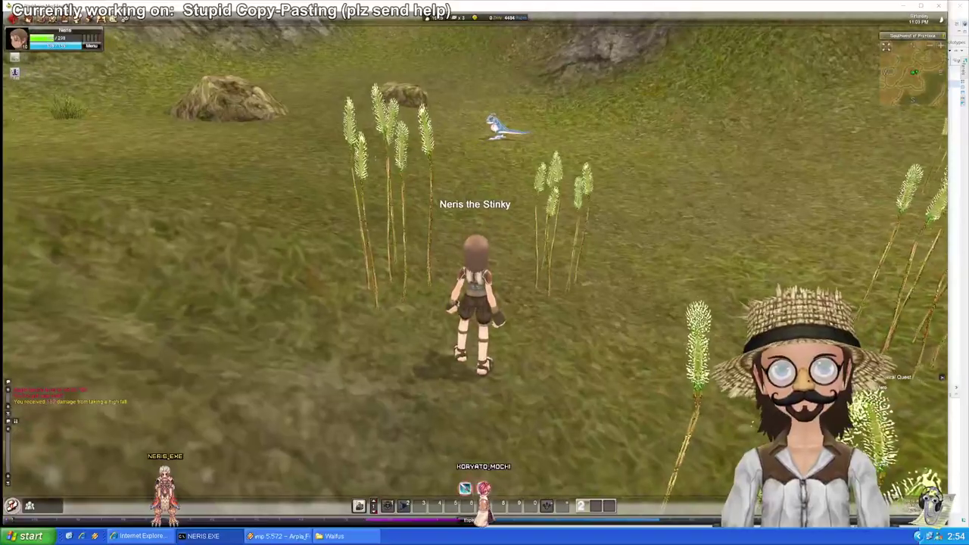
pyautogui.press('w')
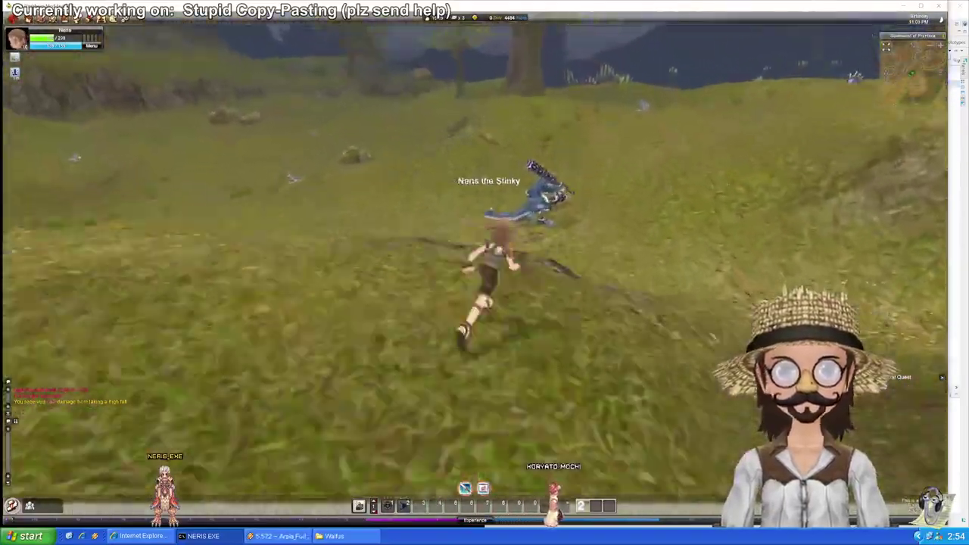
pyautogui.press('w')
pyautogui.press('d')
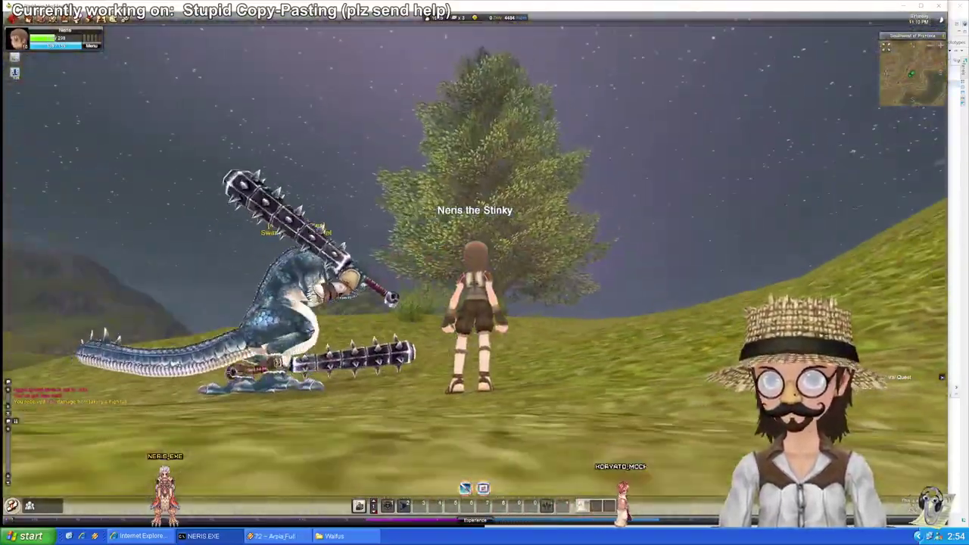
# Step: Leave the Swamp Zadoras Grunt and run uphill past the skull totems toward the Swamp Zadoras Warrior on the path
pyautogui.press('a')
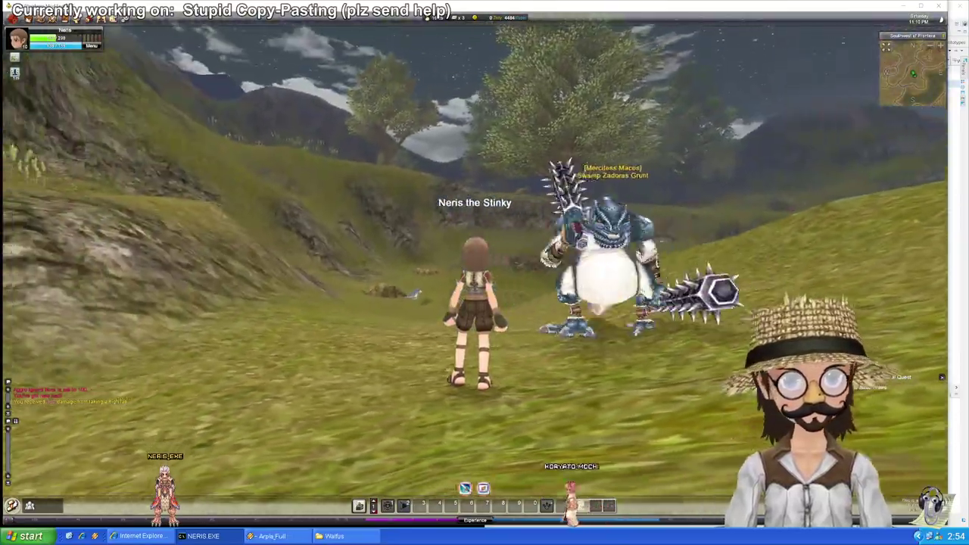
pyautogui.press('w')
pyautogui.press('d')
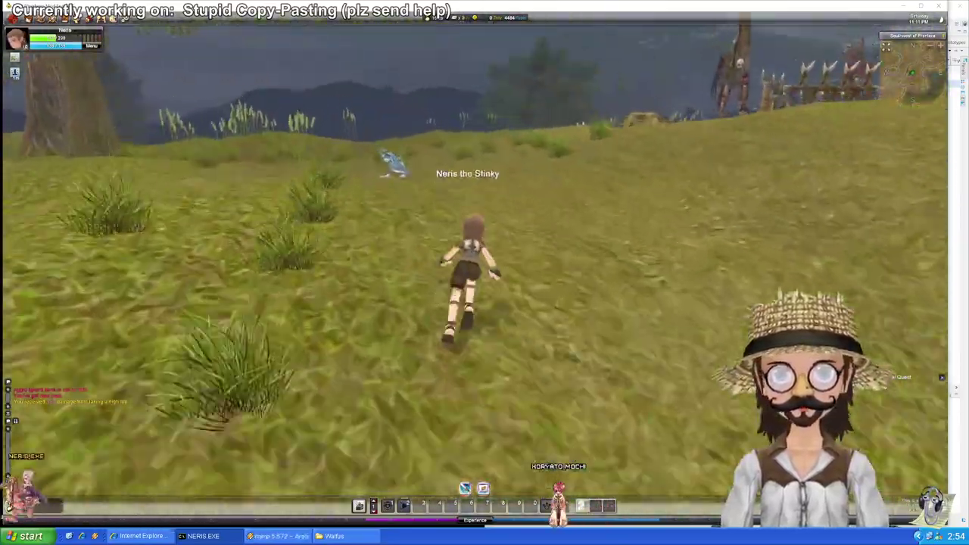
pyautogui.press('d')
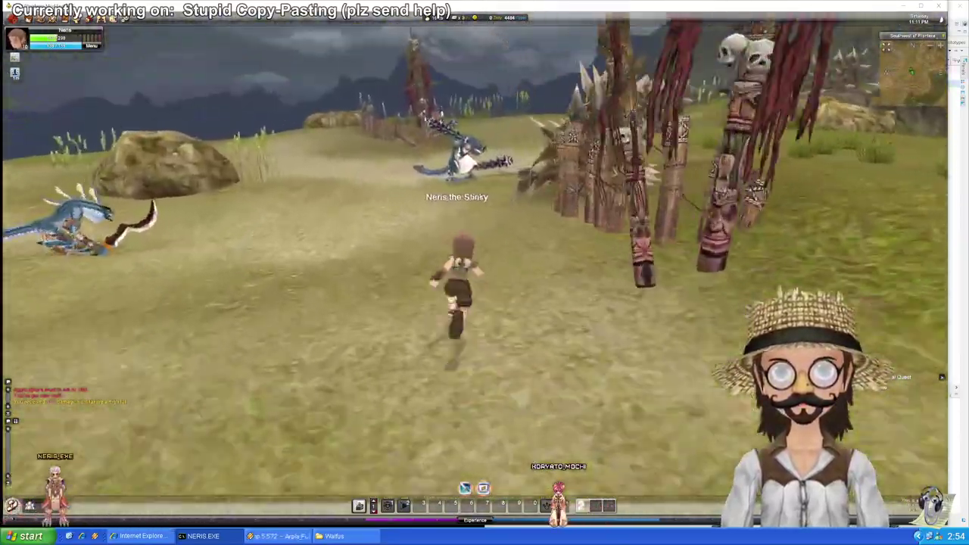
pyautogui.press('d')
pyautogui.press('d')
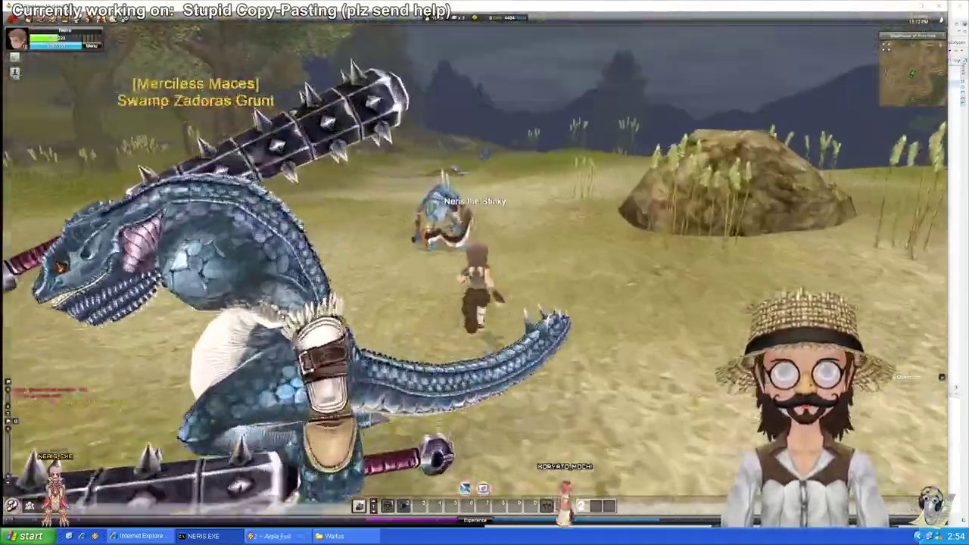
# Step: Circle the Swamp Zadoras Warrior near the large boulder and examine it from several sides
pyautogui.press('d')
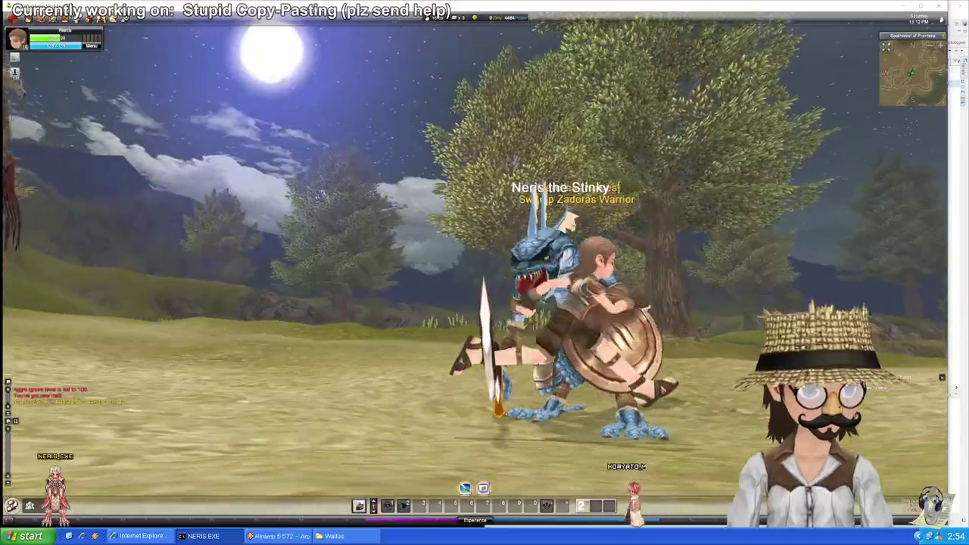
pyautogui.press('d')
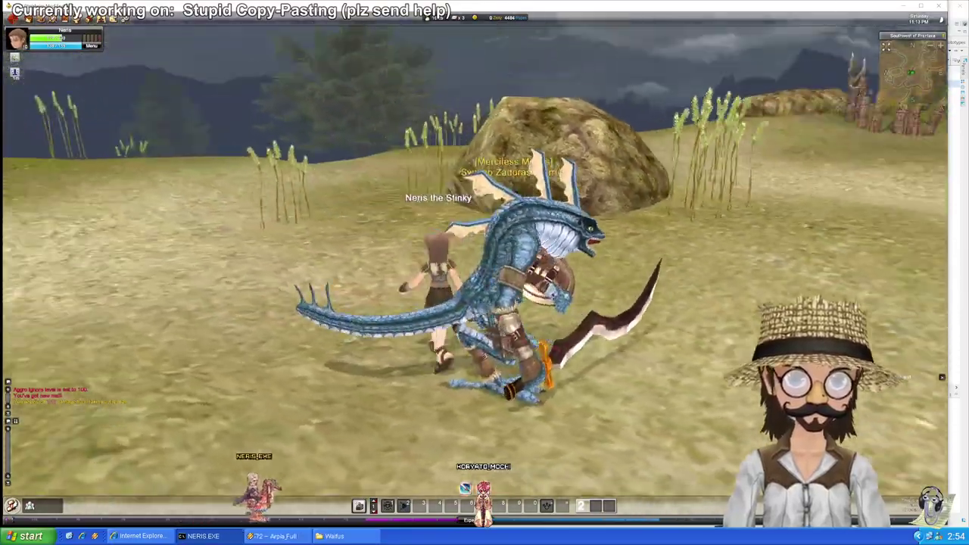
pyautogui.press('a')
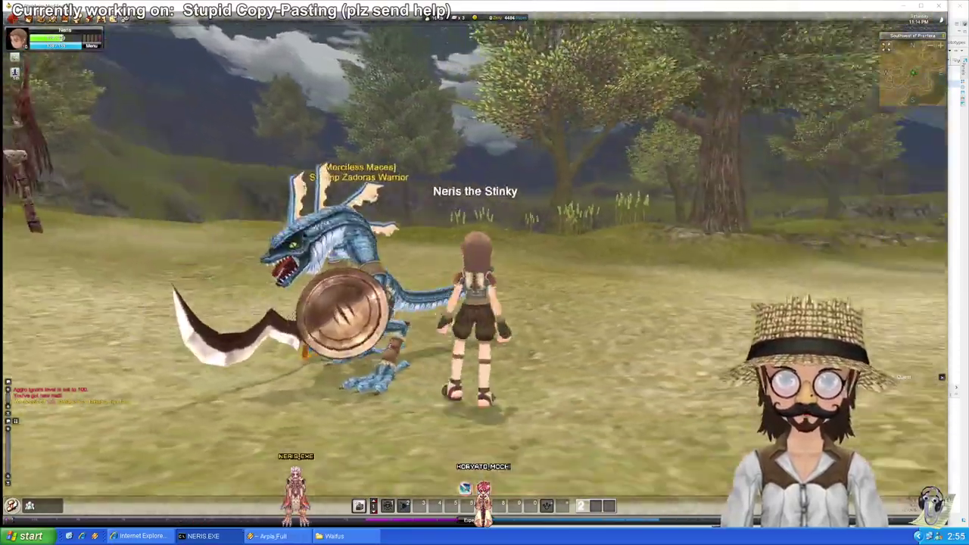
pyautogui.press('d')
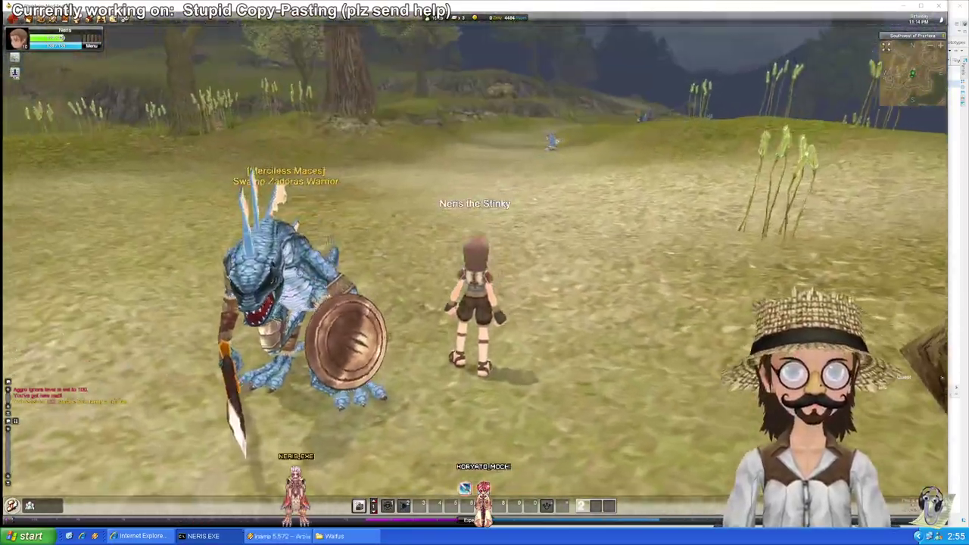
pyautogui.press('a')
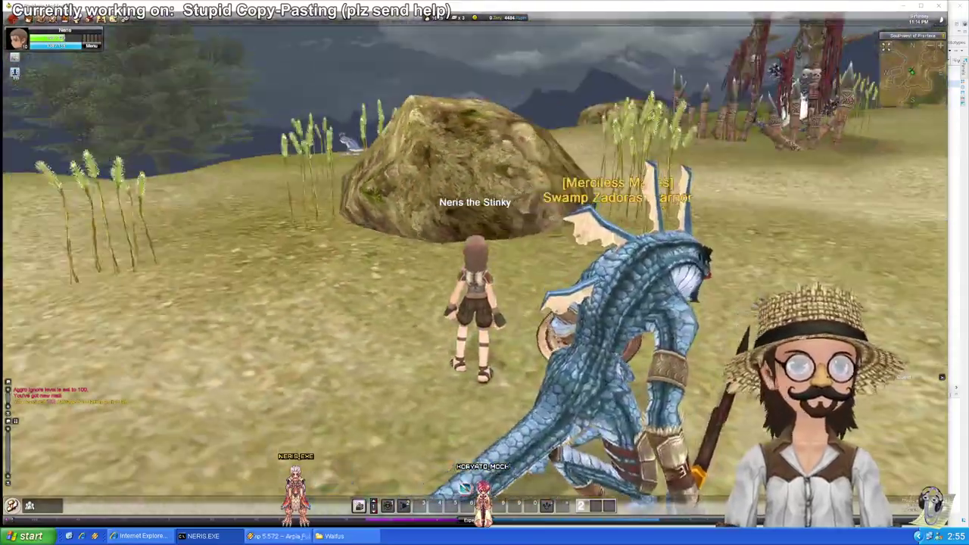
pyautogui.press('a')
# Step: Run along the grassy ridge above the water to another Swamp Zadoras Warrior and move around it
pyautogui.press('w')
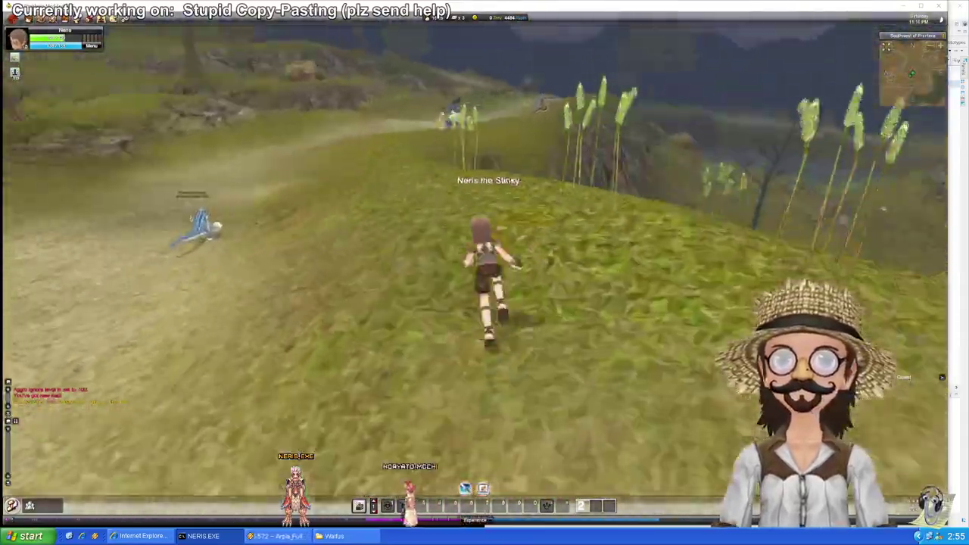
pyautogui.press('d')
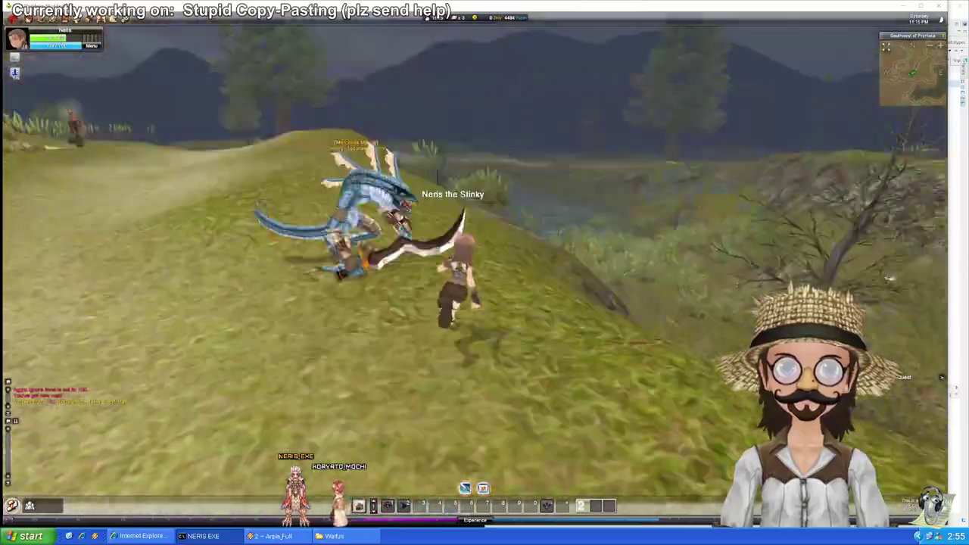
pyautogui.press('a')
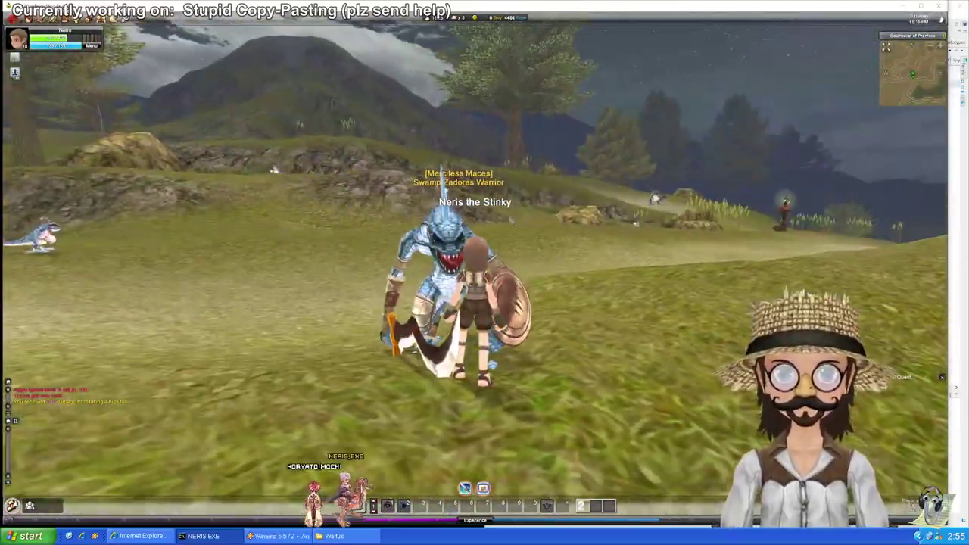
pyautogui.press('a')
pyautogui.press('w')
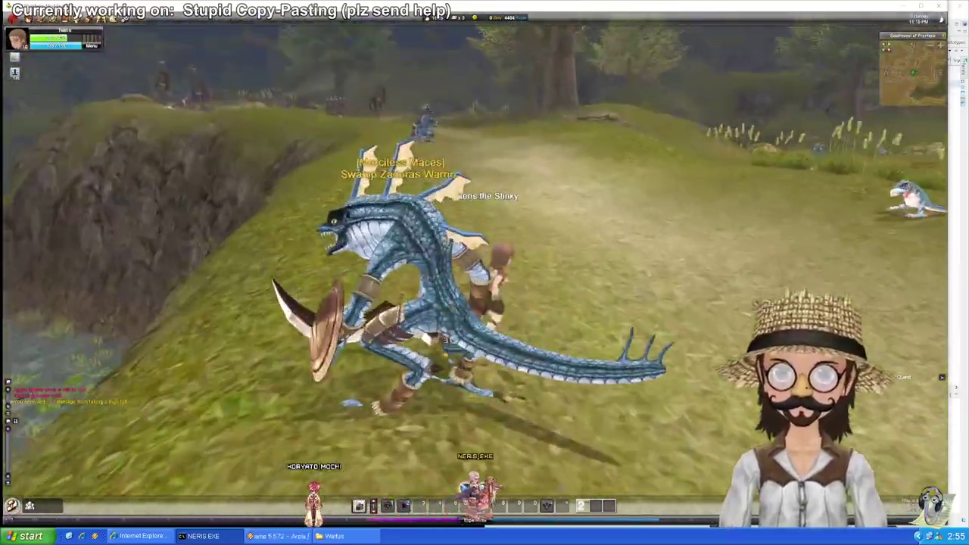
# Step: Switch to DBeaver and filter the npc_prototypes rows by EditorName for "zadoras"
pyautogui.hotkey('alt', 'Tab')
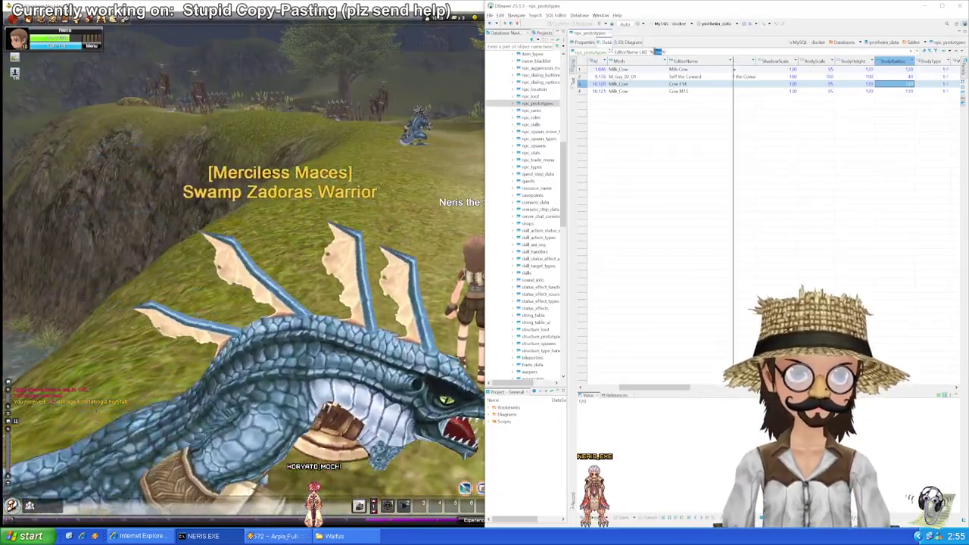
pyautogui.write('zadoras')
pyautogui.press('Return')
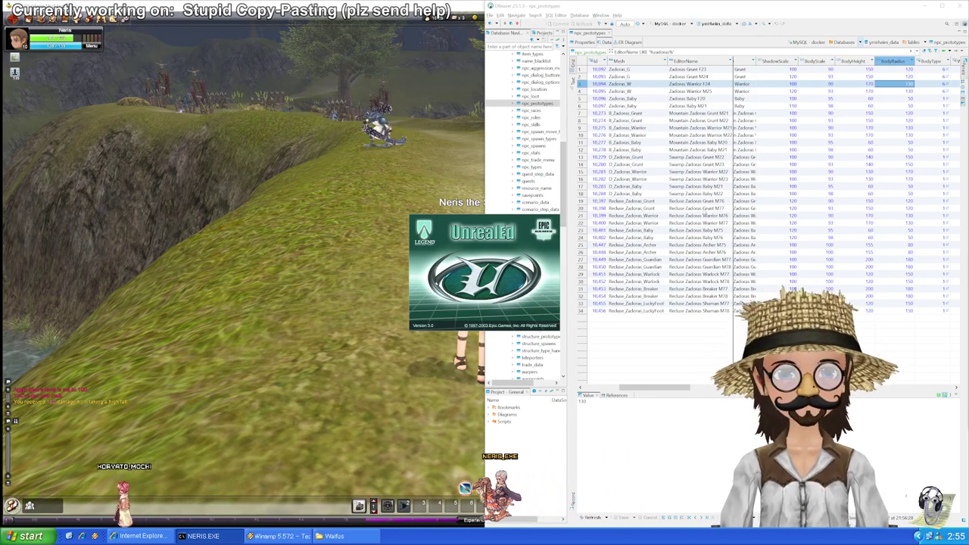
# Step: Switch to UnrealEd and load the Rag2Monsters.ukx animated mesh package for viewing its animations
pyautogui.click(395, 162)
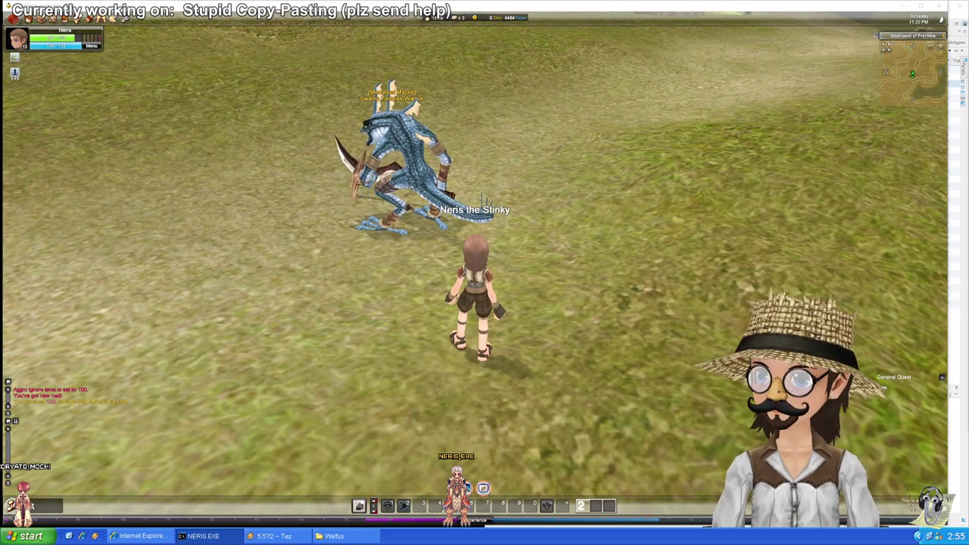
pyautogui.hotkey('alt', 'Tab')
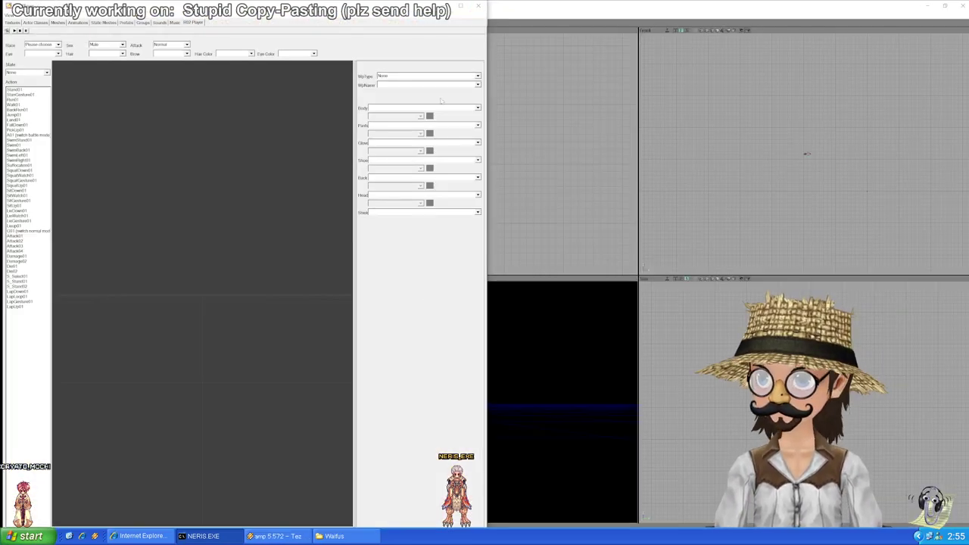
pyautogui.click(944, 9)
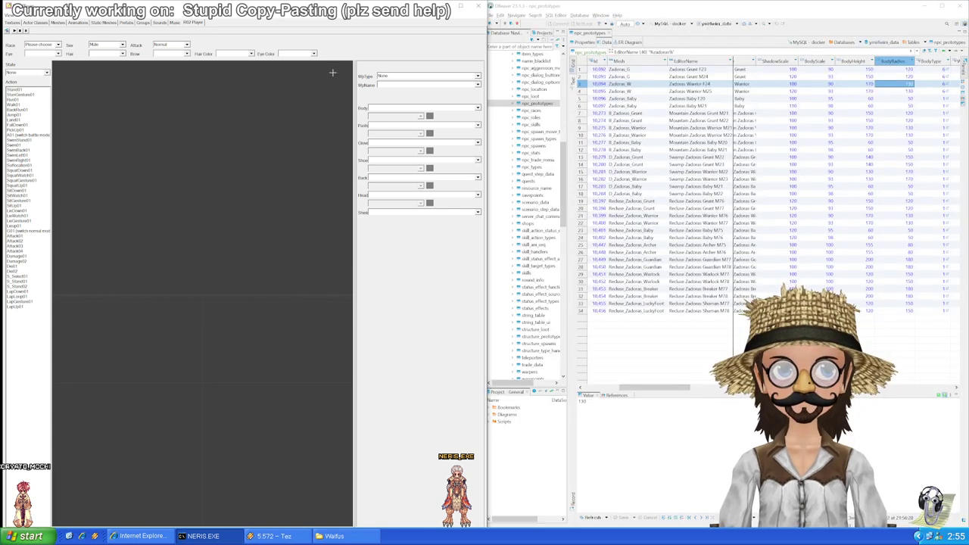
pyautogui.click(78, 22)
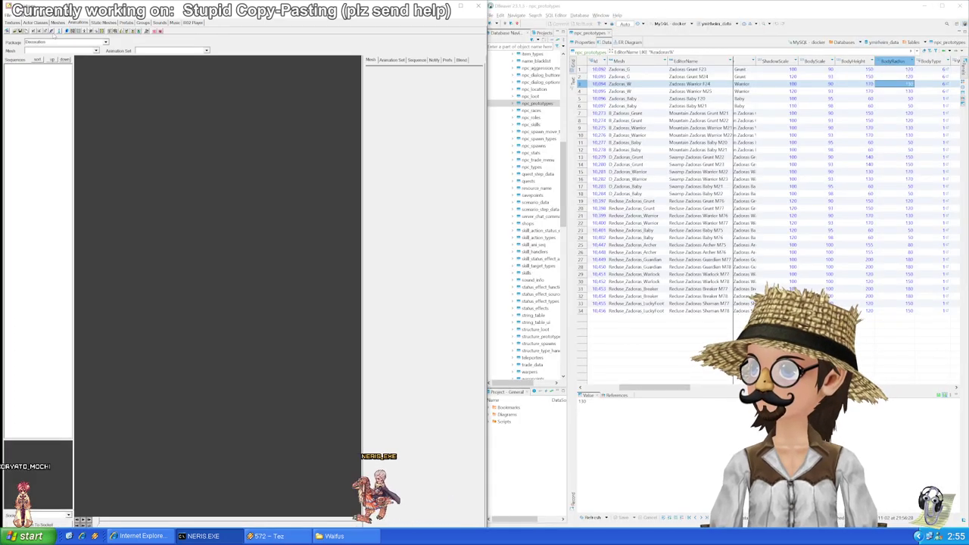
pyautogui.click(14, 30)
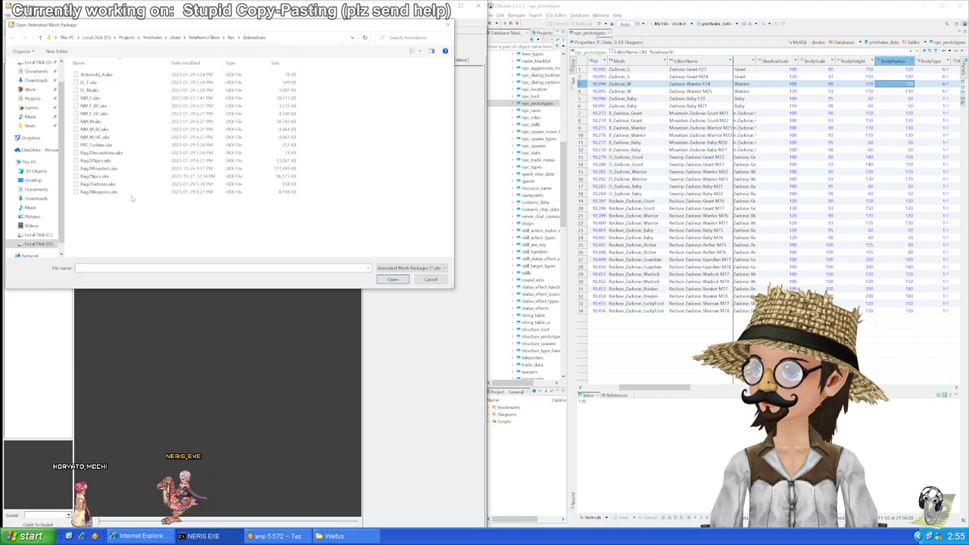
pyautogui.doubleClick(113, 176)
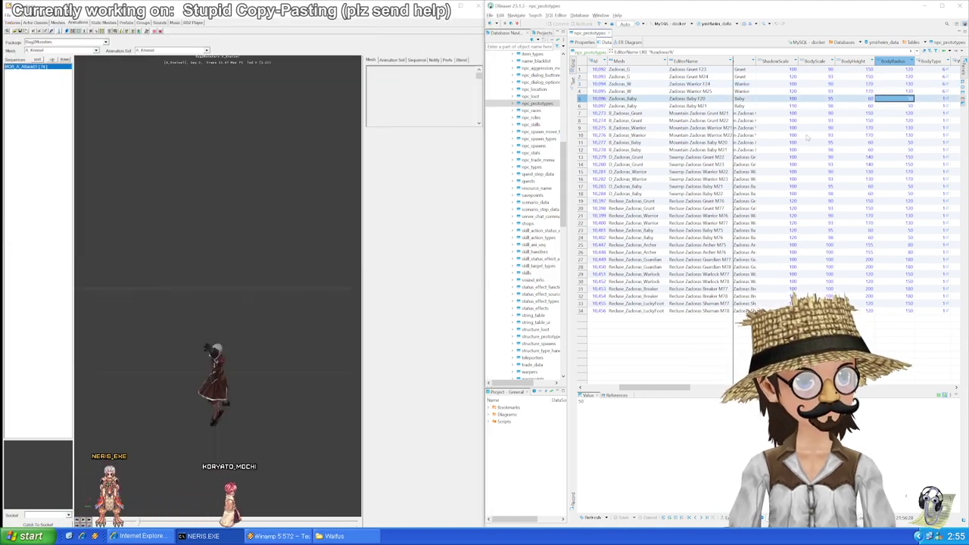
# Step: Compare the BodyHeight values of the Mountain and Swamp Zadoras rows in npc_prototypes
pyautogui.click(866, 128)
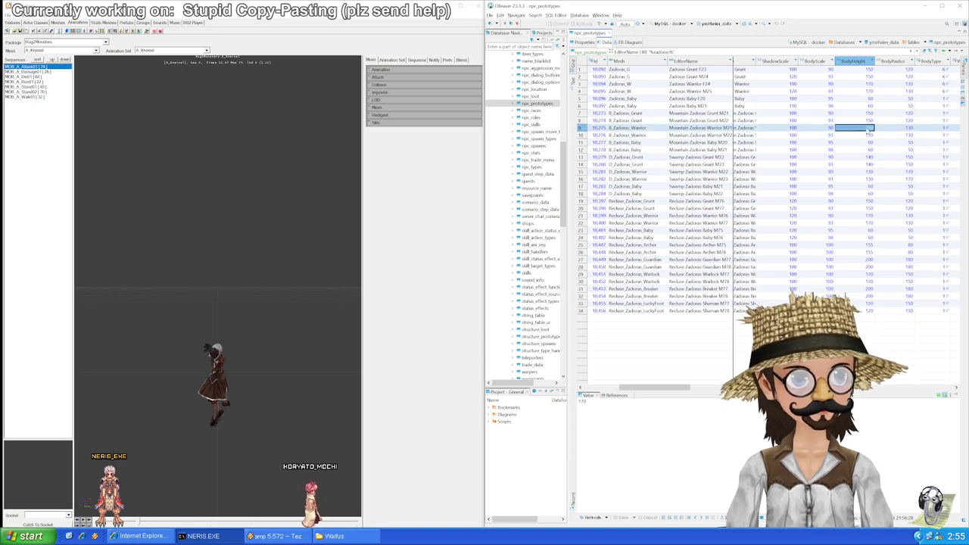
pyautogui.click(867, 135)
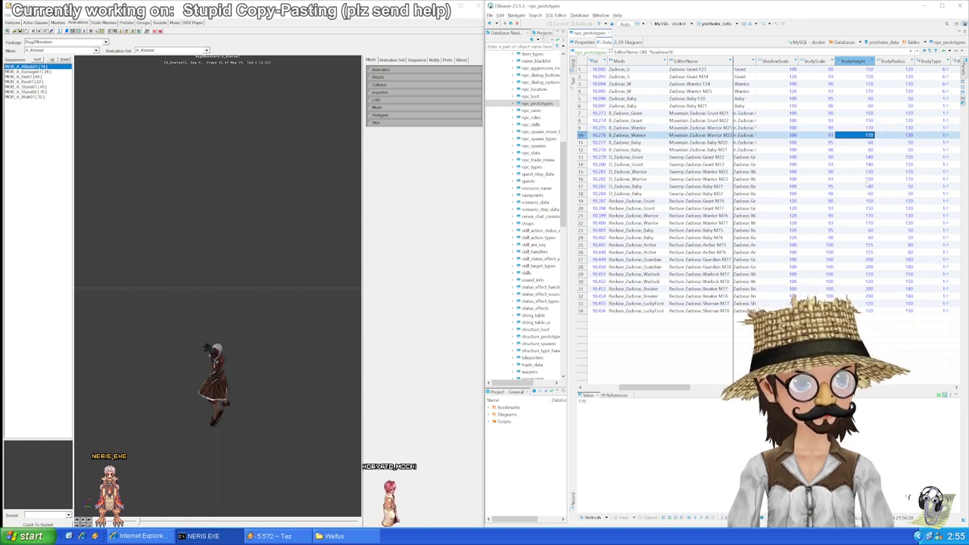
pyautogui.click(865, 171)
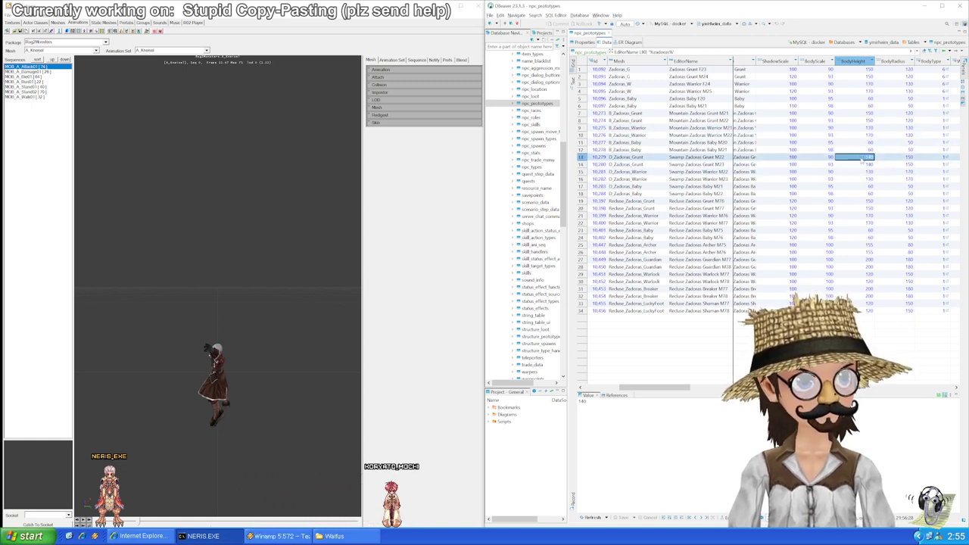
pyautogui.click(859, 179)
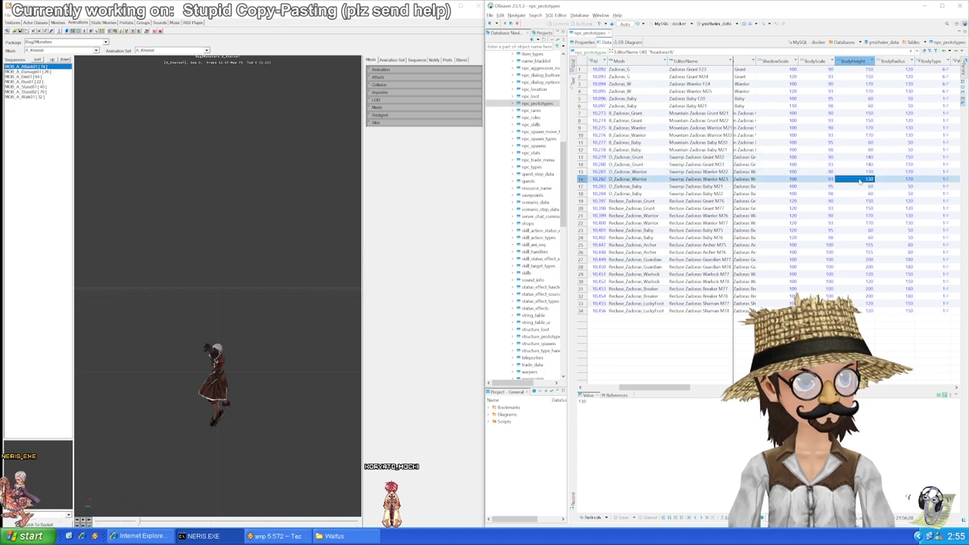
pyautogui.click(858, 174)
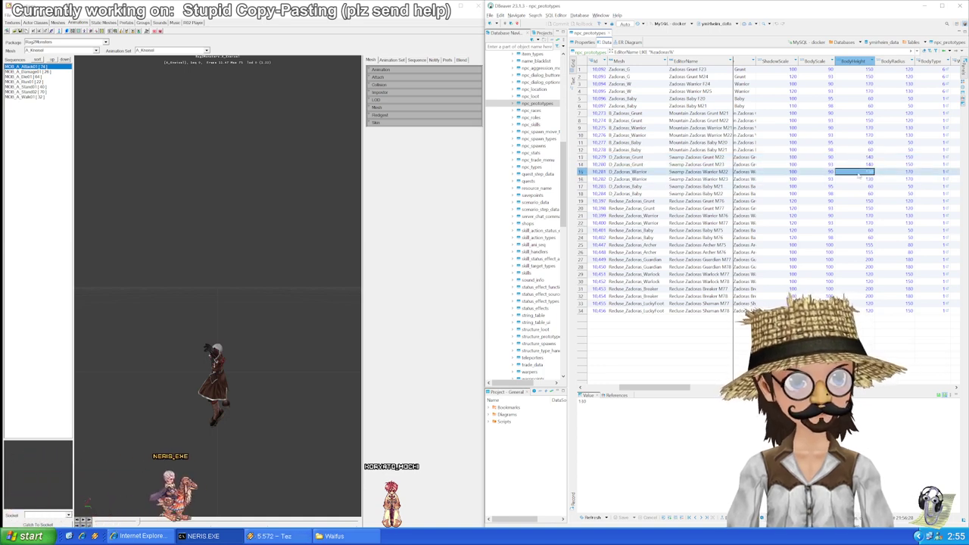
pyautogui.write('130')
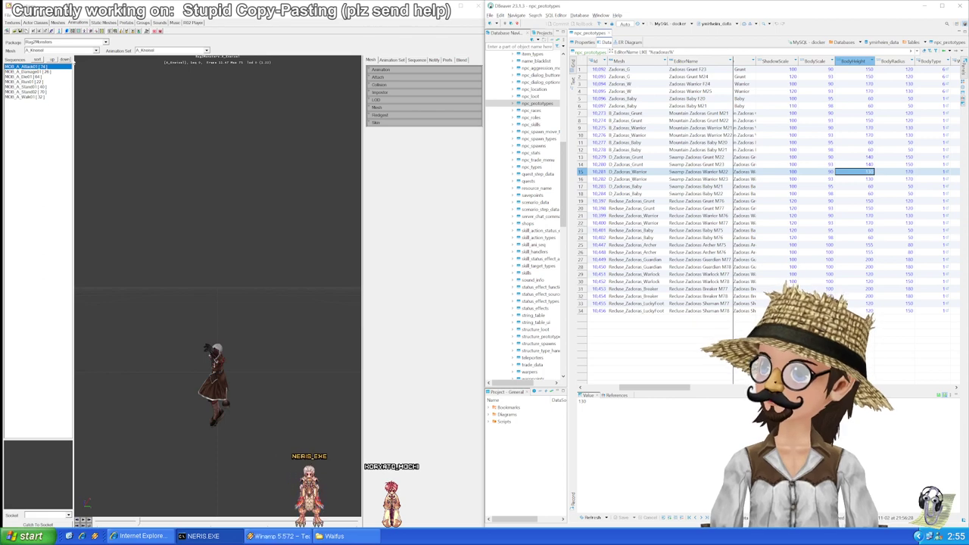
# Step: Load the D_Zadoras_Warrior mesh in the animation browser and display its collision cylinder around the model
pyautogui.click(49, 50)
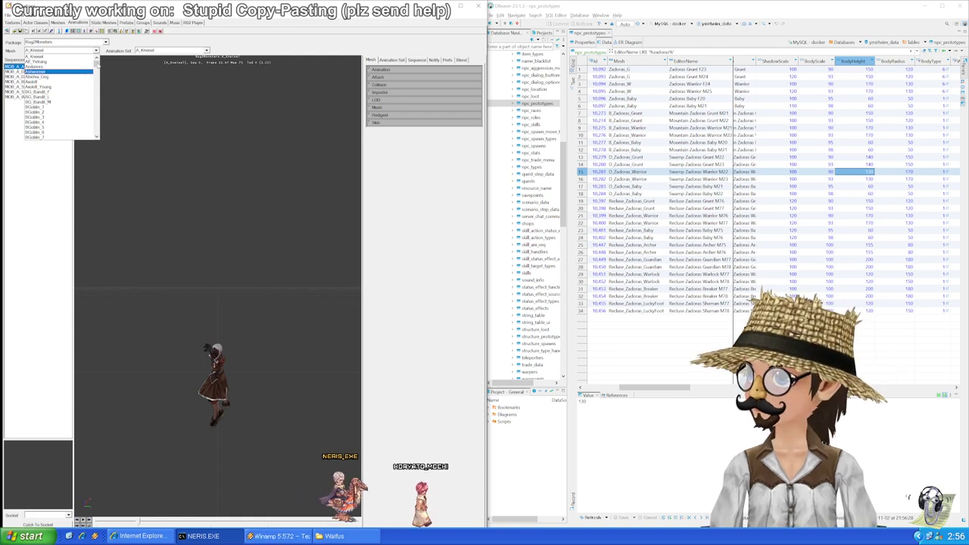
pyautogui.moveTo(97, 63); pyautogui.dragTo(98, 81)
pyautogui.click(75, 106)
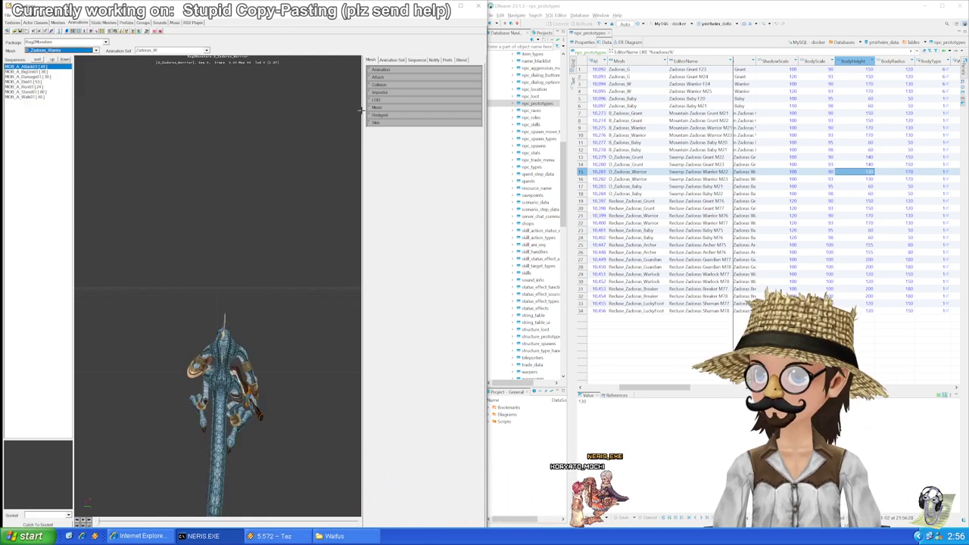
pyautogui.click(156, 32)
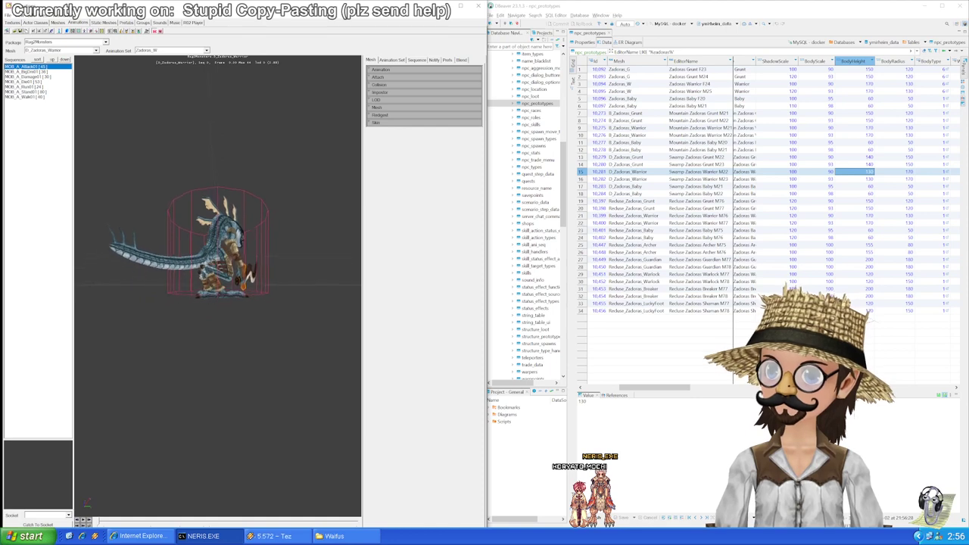
# Step: Expand the mesh's collision and translation properties, set TestCollisionHeight to 140, and check the cylinder against the model
pyautogui.click(378, 85)
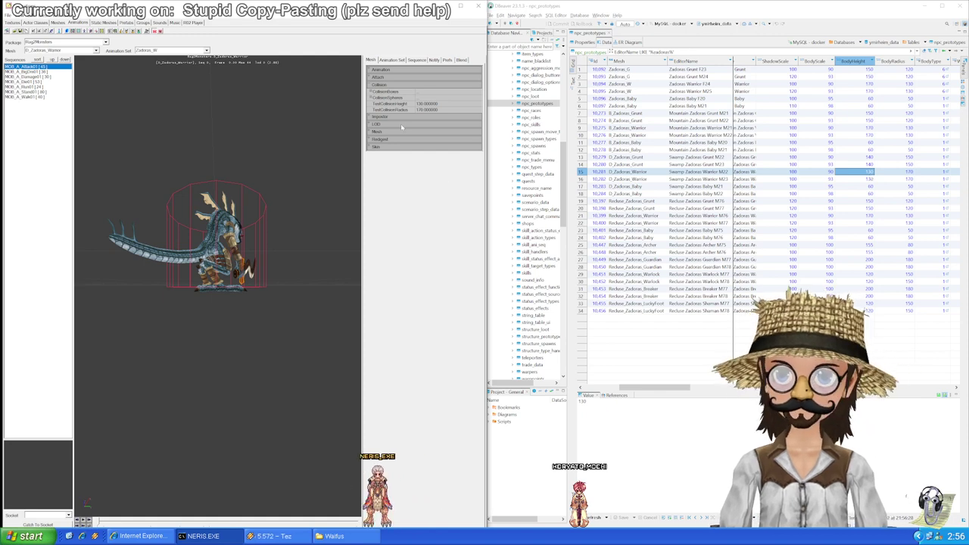
pyautogui.click(379, 132)
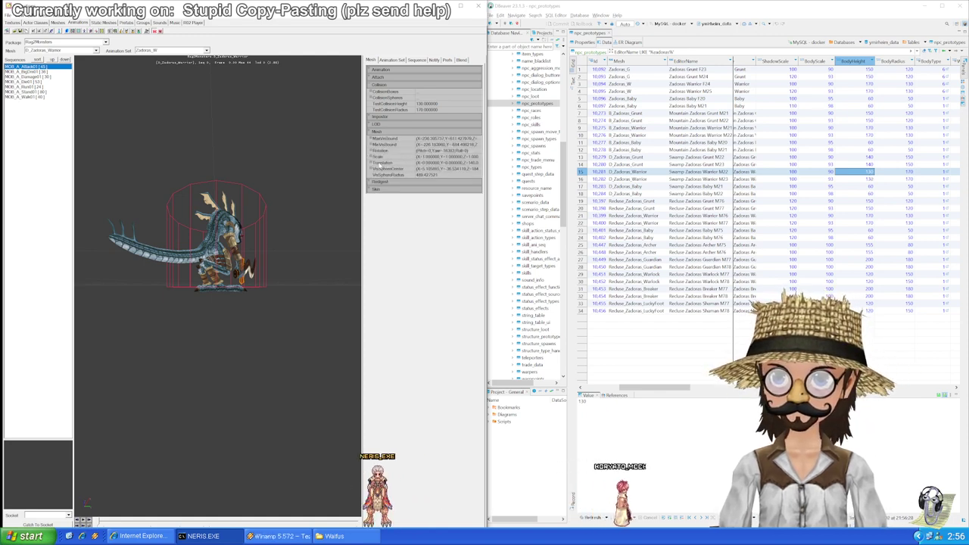
pyautogui.click(380, 163)
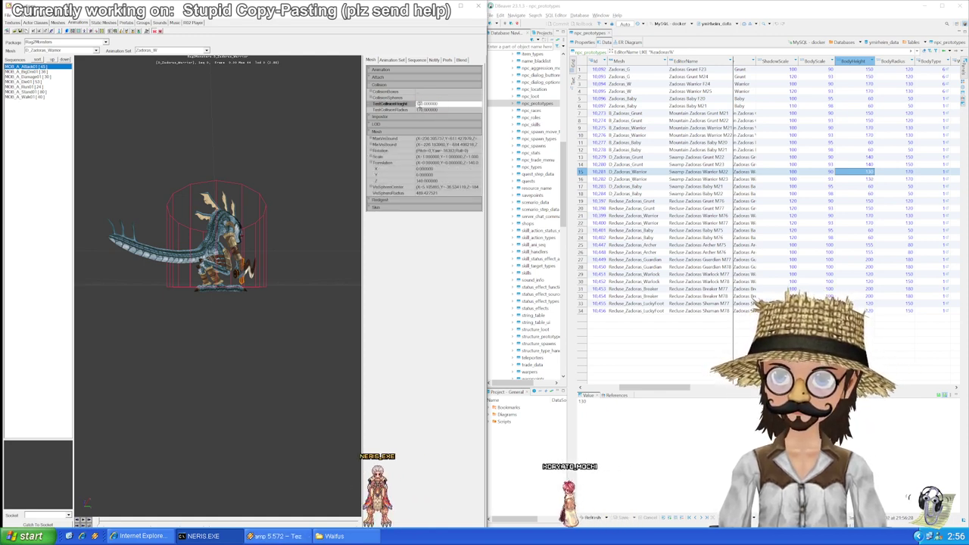
pyautogui.write('40')
pyautogui.press('Return')
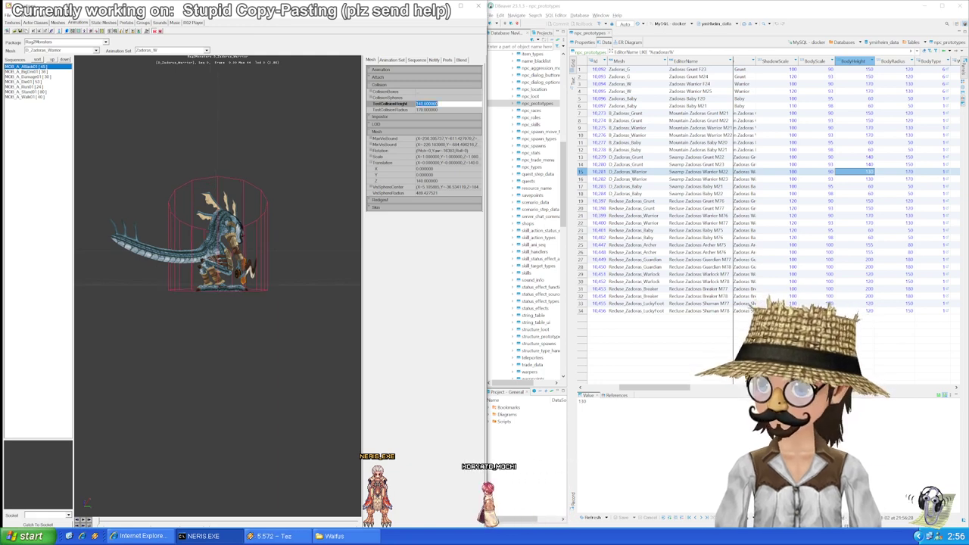
pyautogui.moveTo(239, 216); pyautogui.dragTo(247, 220)
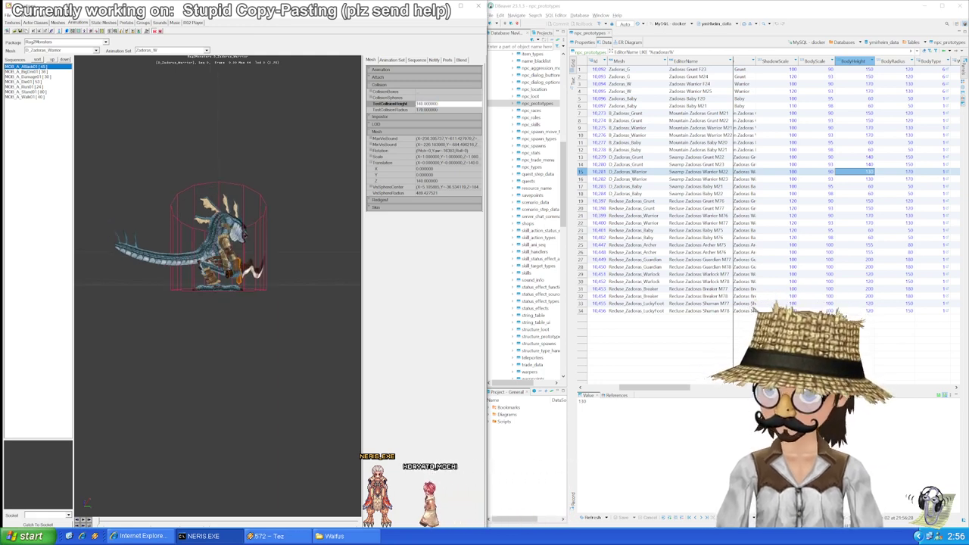
# Step: Set BodyHeight to 140 for the Swamp Zadoras Warrior M22 and M23 rows and save the changes
pyautogui.click(870, 171)
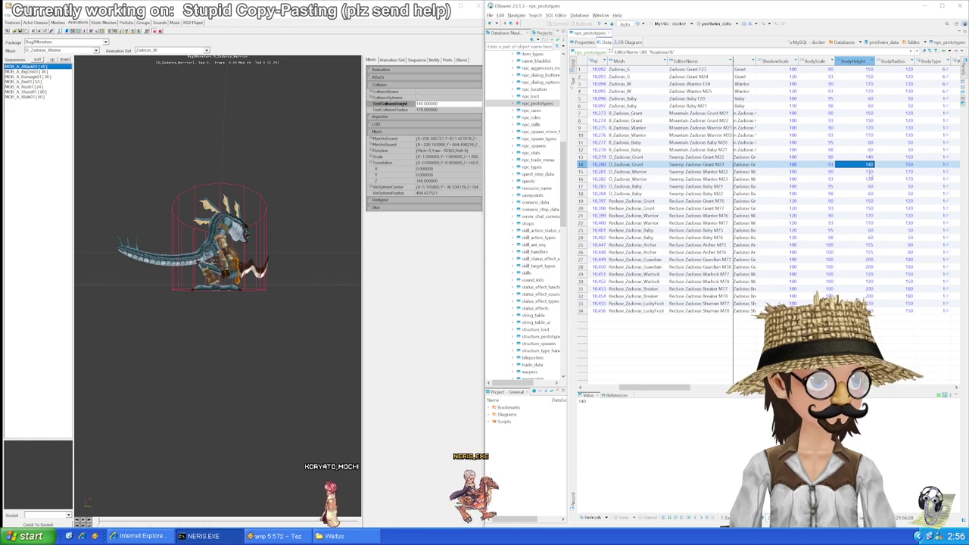
pyautogui.click(870, 179)
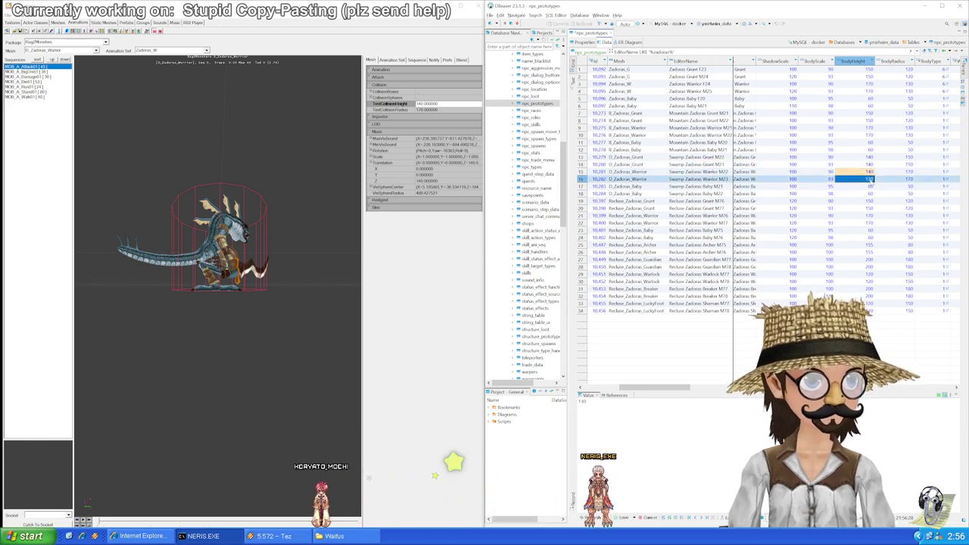
pyautogui.write('140')
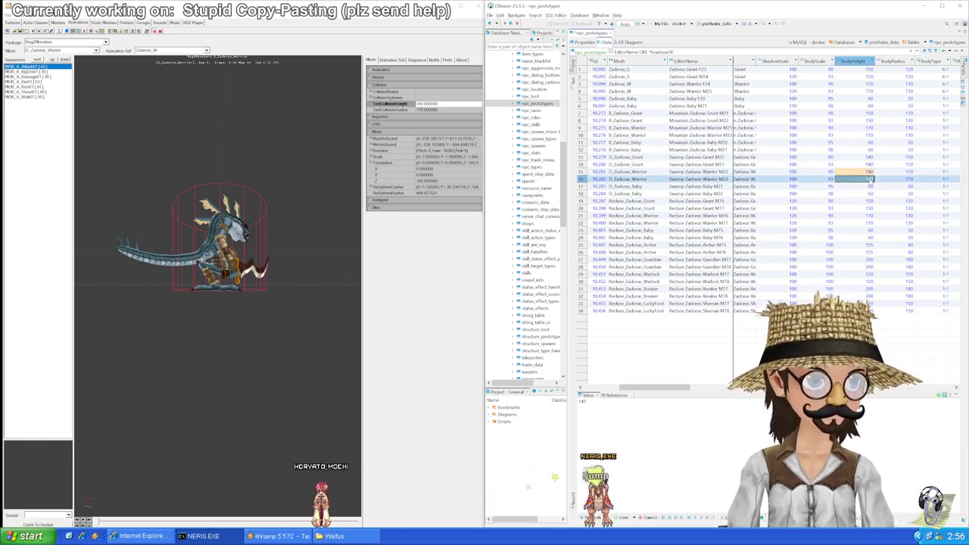
pyautogui.hotkey('ctrl', 's')
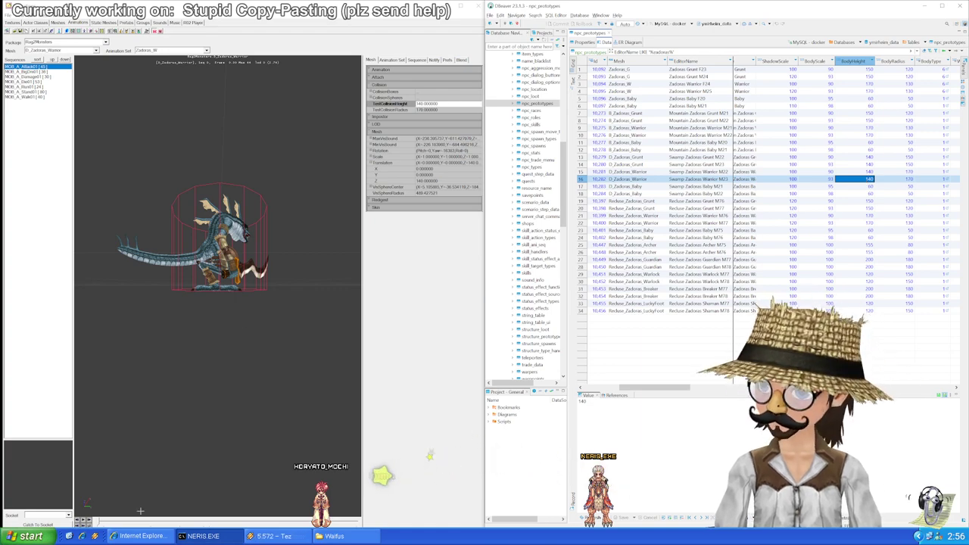
# Step: Switch back to the game and run from the Swamp Zadoras Warrior to the Swamp Zadoras Baby near the tall plants
pyautogui.hotkey('alt', 'Tab')
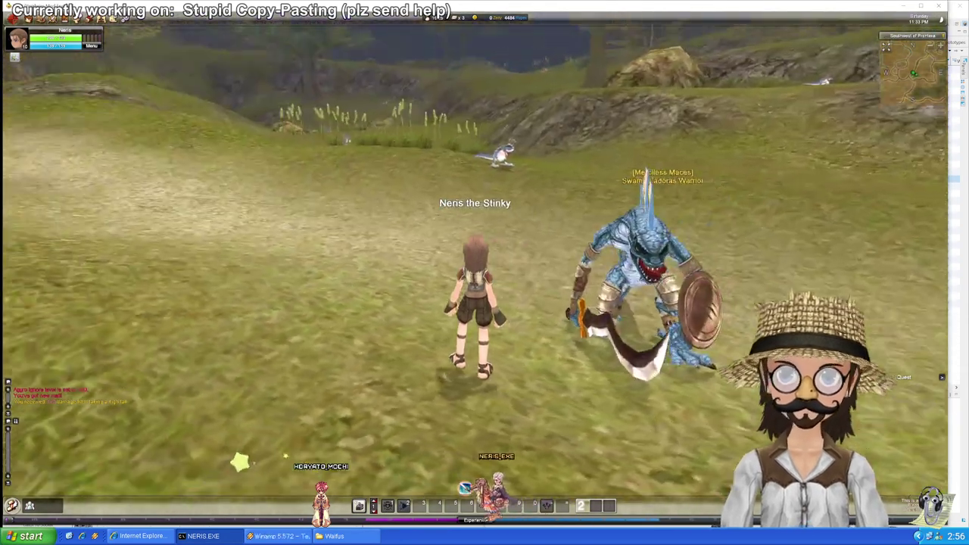
pyautogui.press('w')
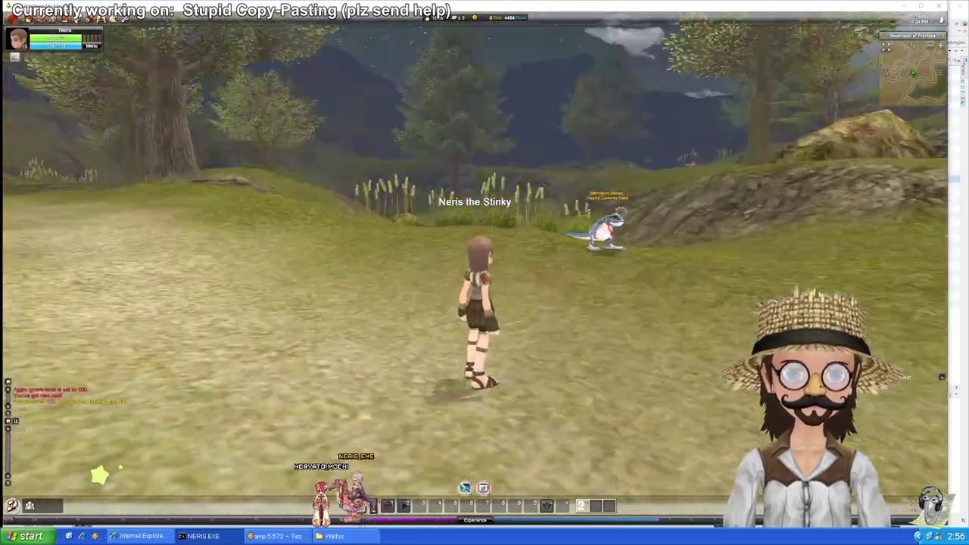
pyautogui.press('w')
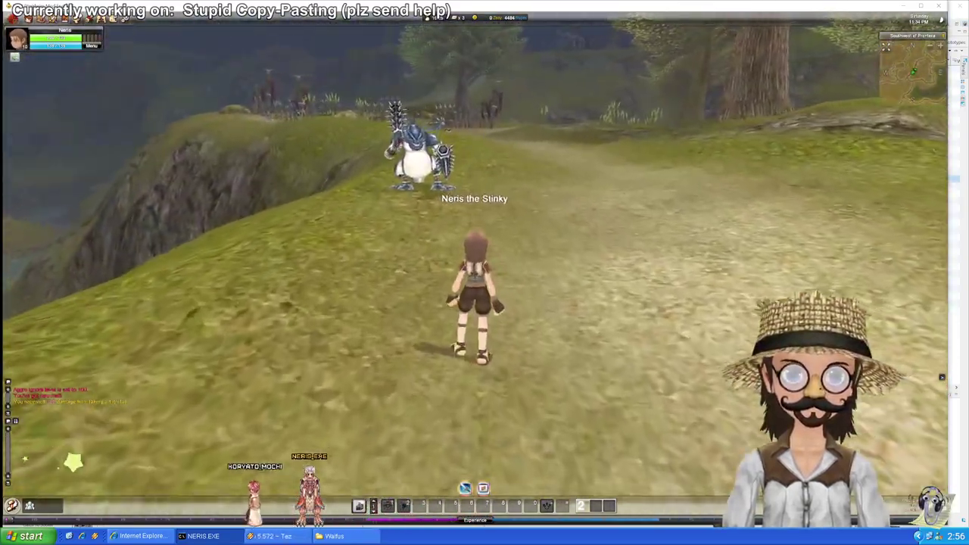
pyautogui.press('w')
pyautogui.press('w')
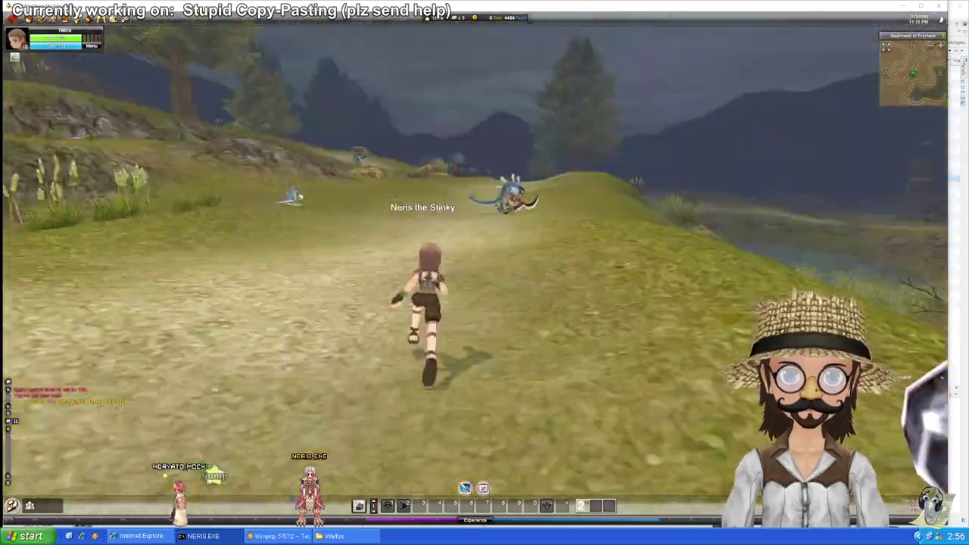
pyautogui.press('w')
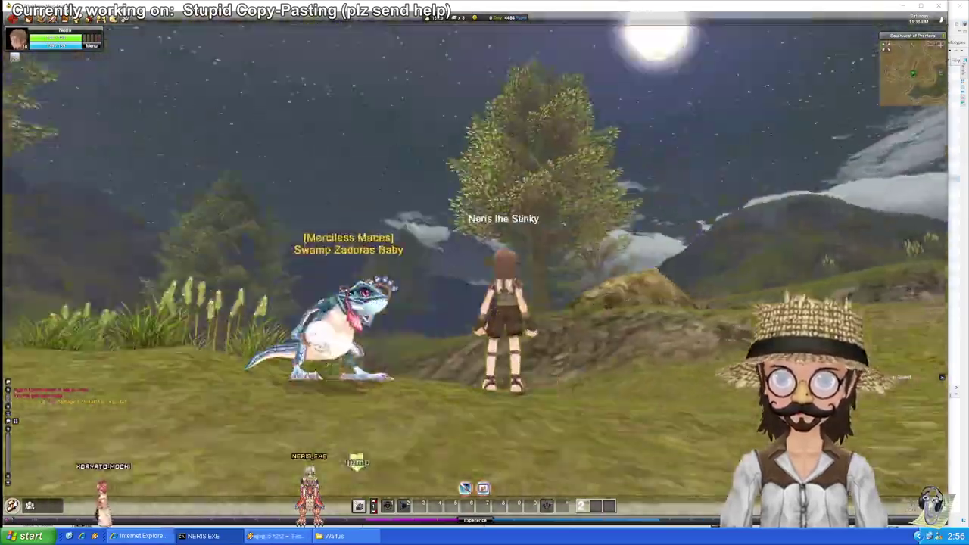
# Step: Run from the Swamp Zadoras Baby along the grassy path to the Zadoras camp with the spiked barricades
pyautogui.press('w')
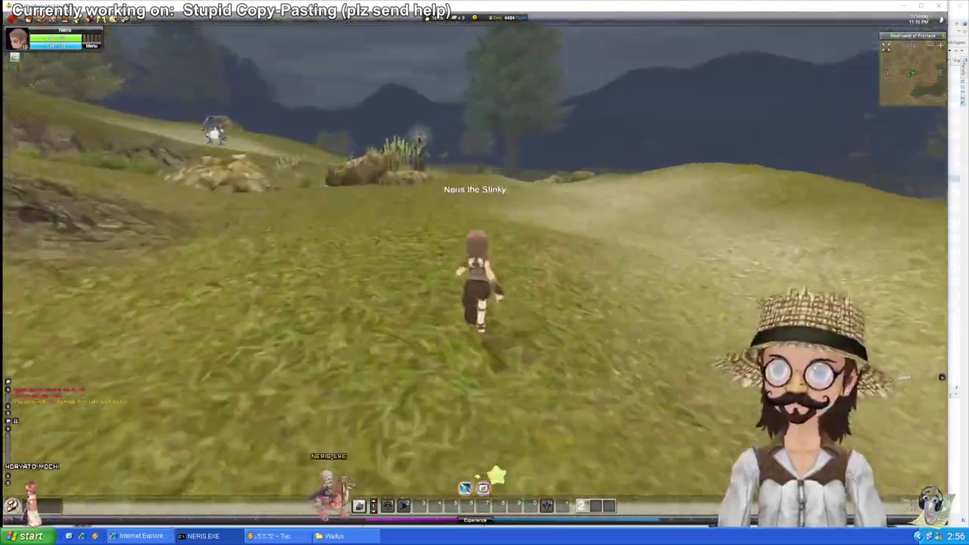
pyautogui.press('w')
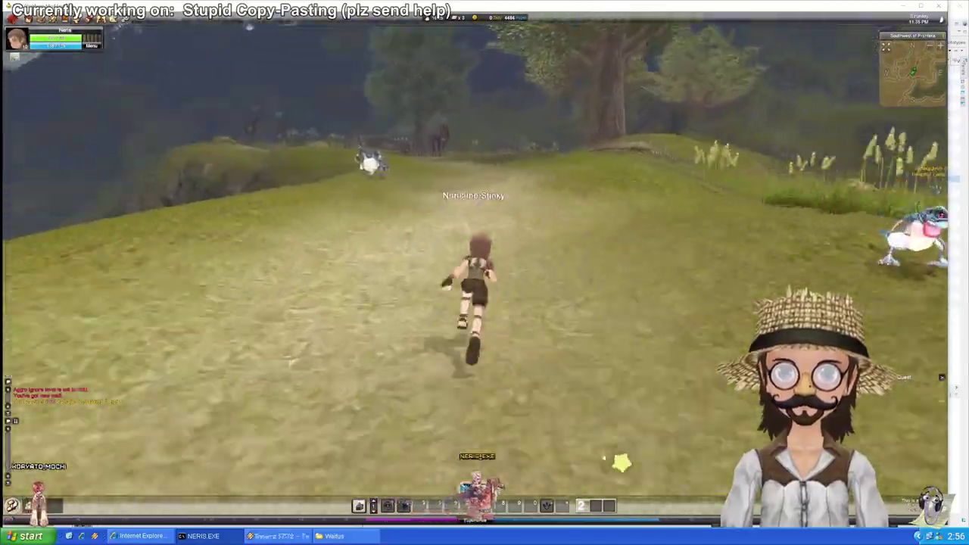
pyautogui.press('w')
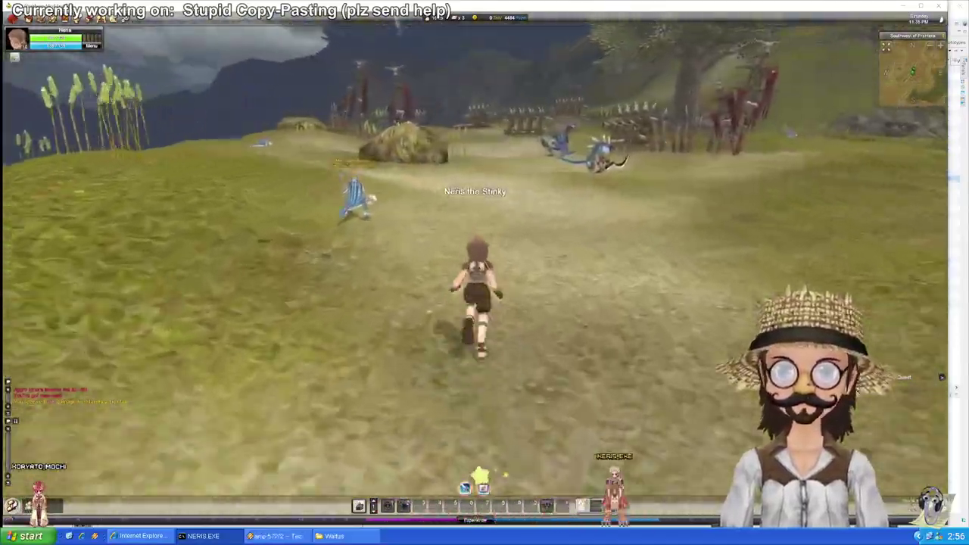
pyautogui.press('w')
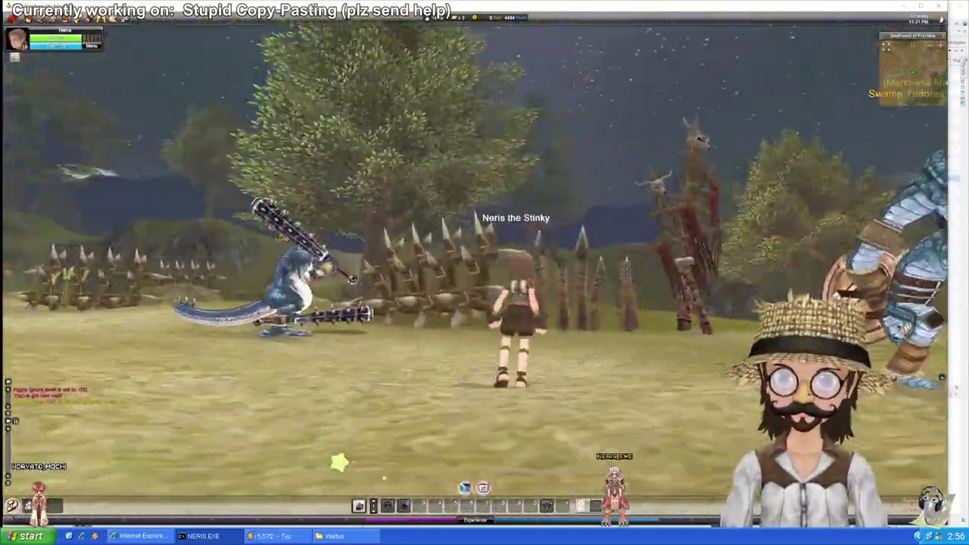
# Step: Run through the Zadoras camp past the Swamp Zadoras Grunts to the one beside the totem poles and inspect its model
pyautogui.press('a')
pyautogui.press('w')
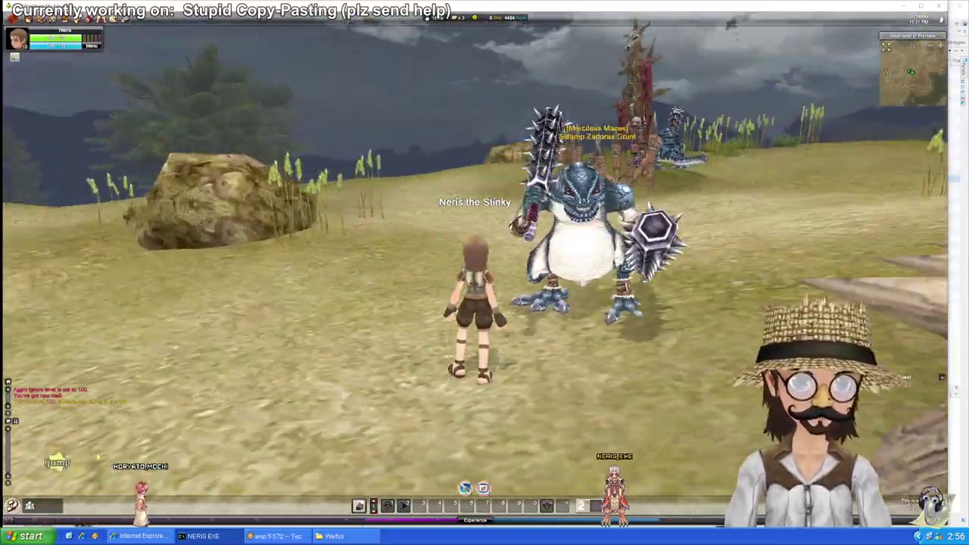
pyautogui.press('w')
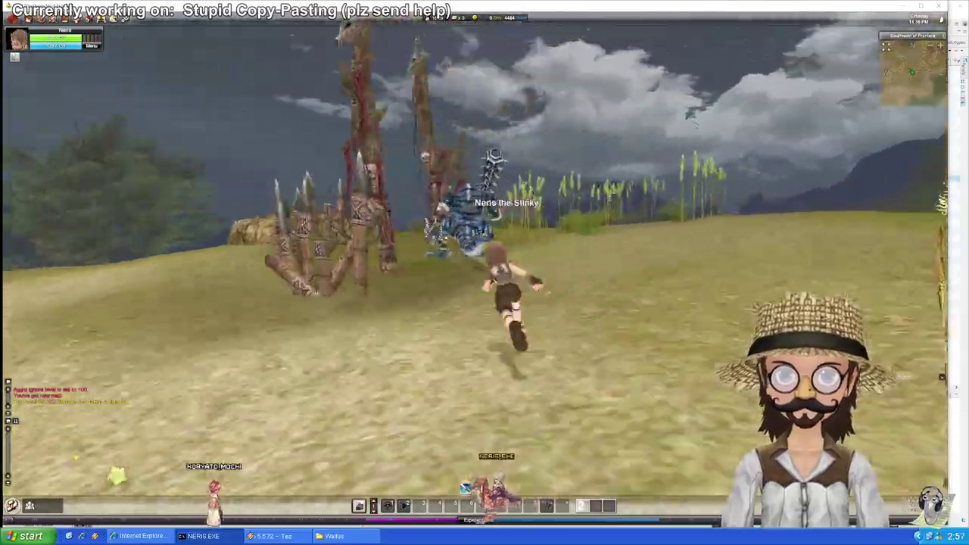
pyautogui.scroll(5, 485, 272)
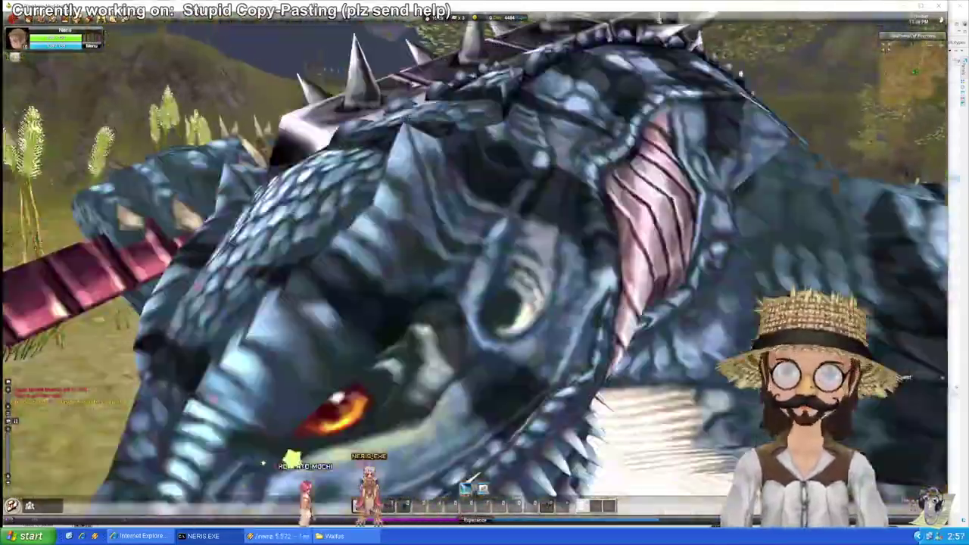
pyautogui.scroll(-5, 485, 272)
pyautogui.press('w')
pyautogui.press('w')
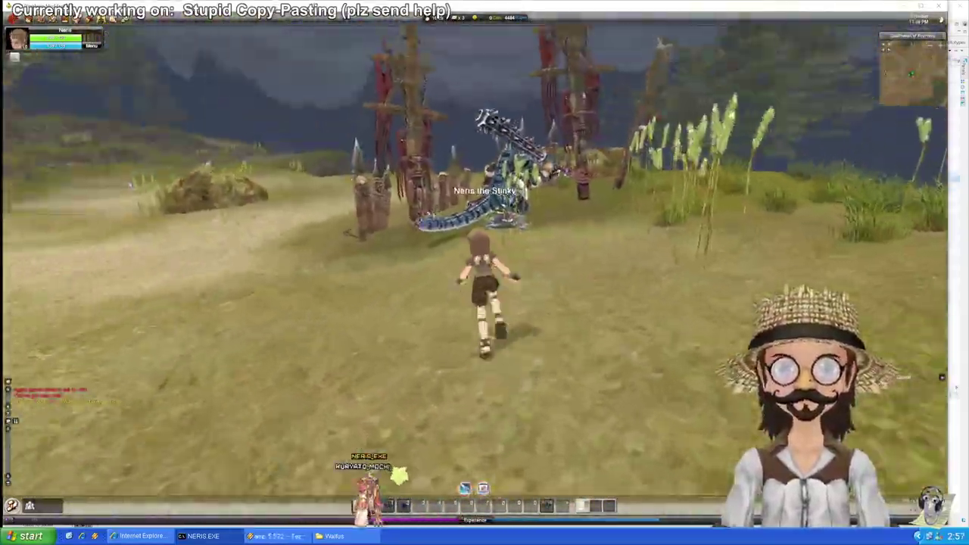
pyautogui.press('w')
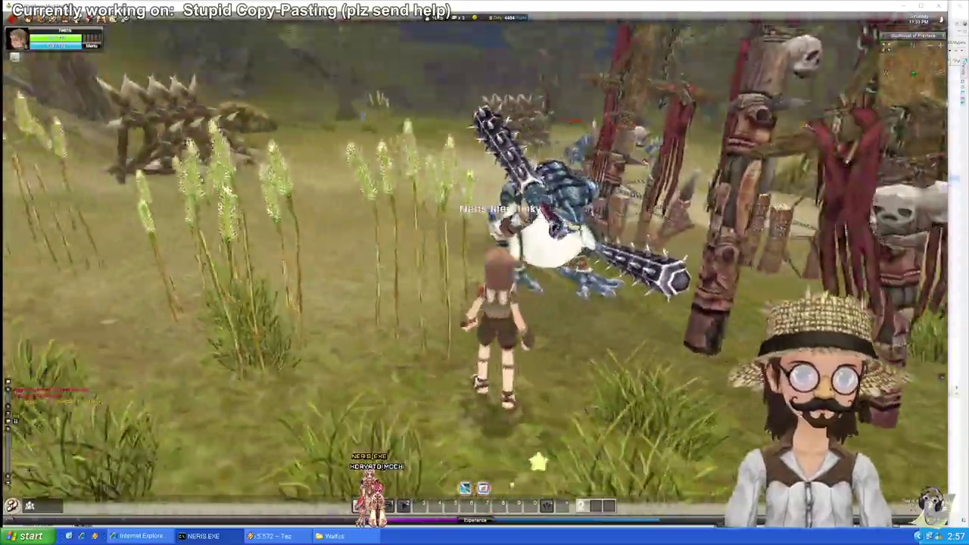
# Step: Target nearby Swamp Zadoras monsters to view them with their ground rings, and run on to the spiked barricades below the rocky hills
pyautogui.press('w')
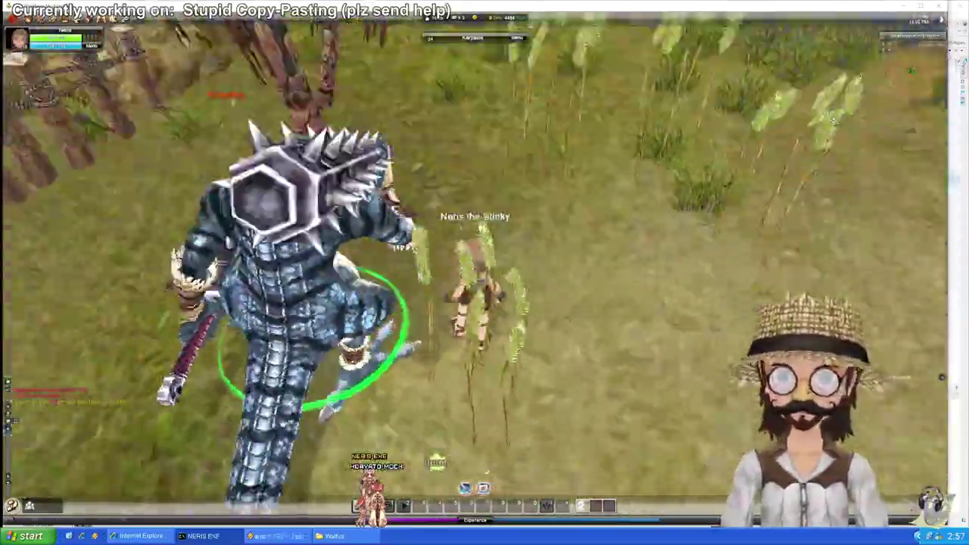
pyautogui.press('w')
pyautogui.press('Tab')
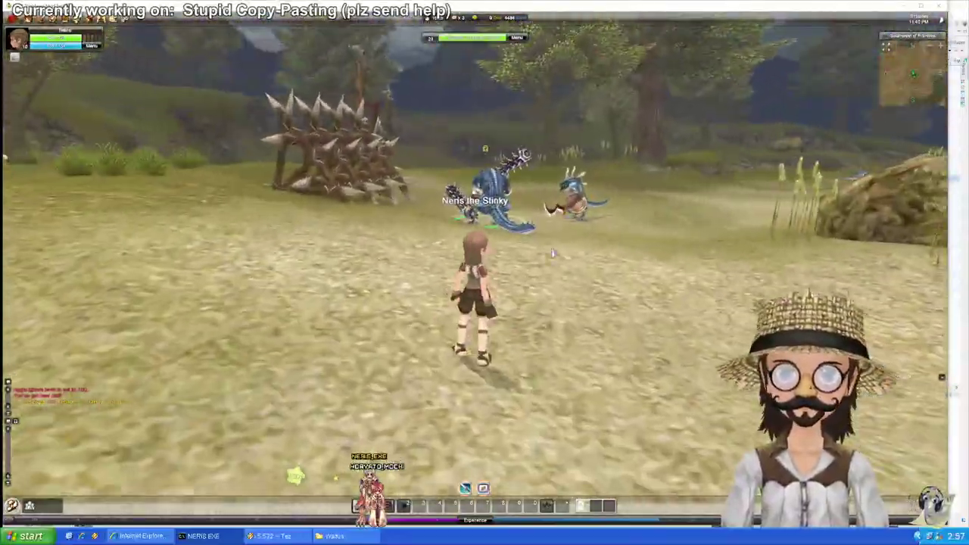
pyautogui.press('w')
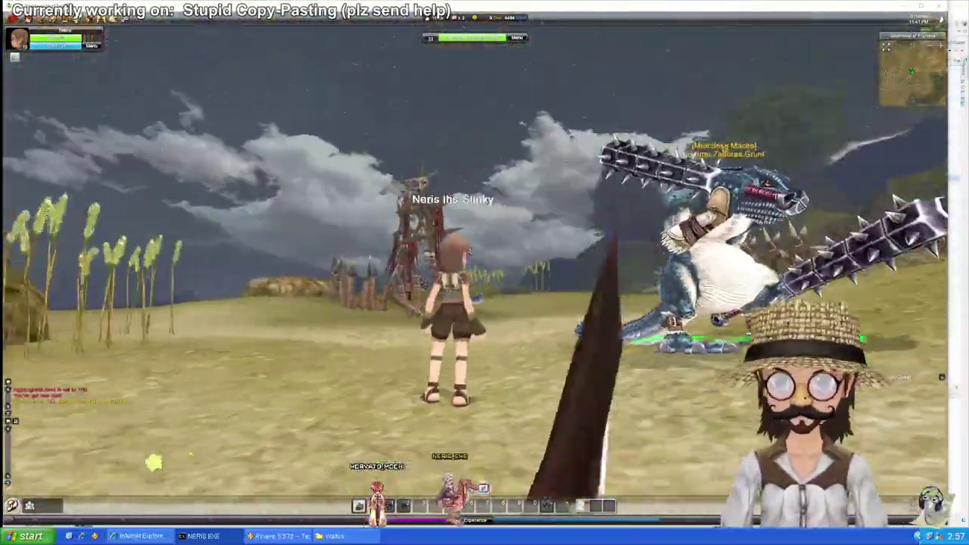
pyautogui.press('w')
pyautogui.press('w')
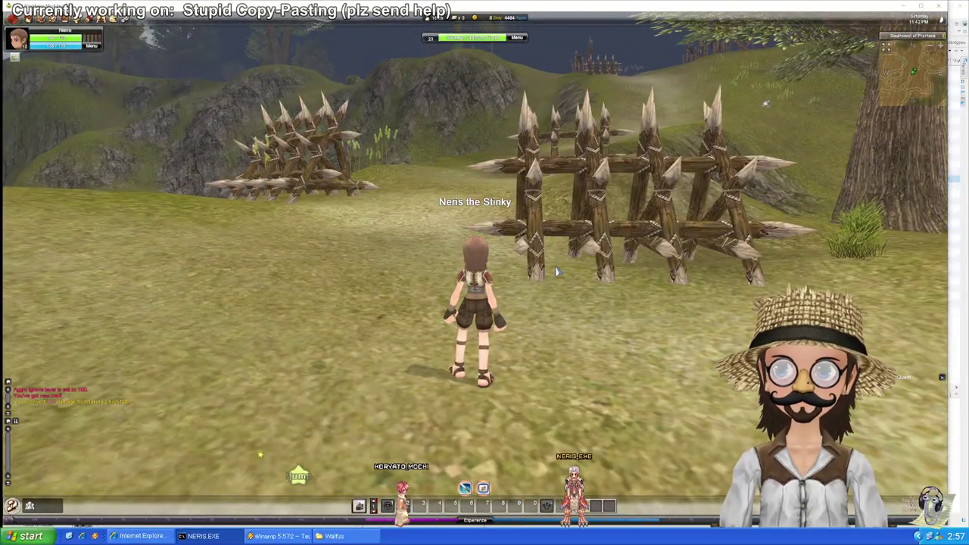
# Step: Glance at the Zadoras rows of npc_prototypes in DBeaver, return to the game and run past the Swamp Zadoras Baby toward the hill
pyautogui.hotkey('alt', 'Tab')
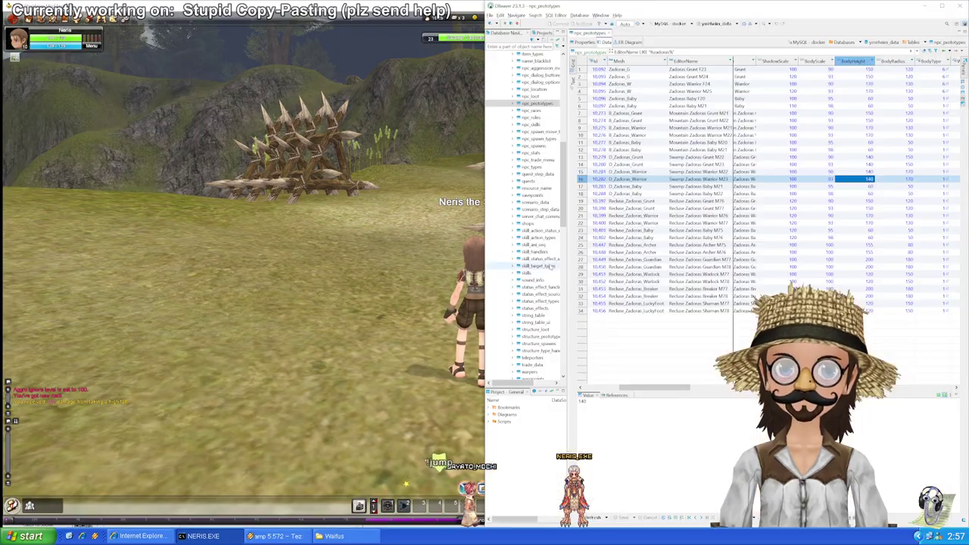
pyautogui.hotkey('alt', 'Tab')
pyautogui.press('w')
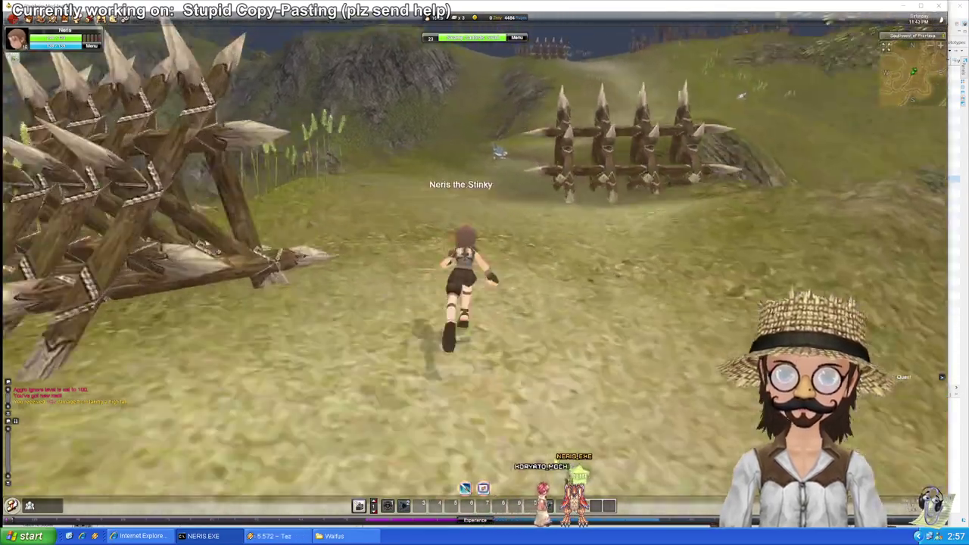
pyautogui.press('w')
pyautogui.press('w')
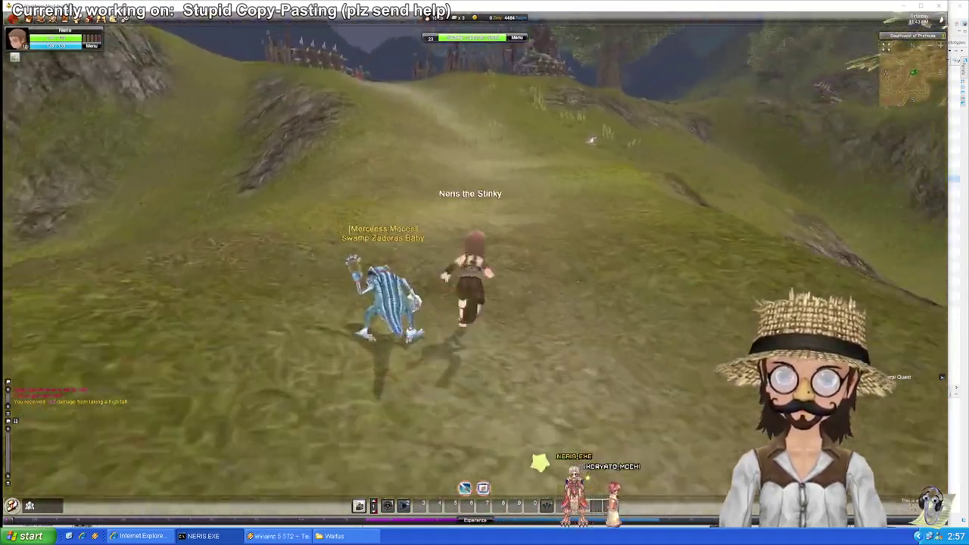
# Step: Run over the barricaded hilltop into Bloody Axes Territory, past the Mountain Zadoras Grunts, to the sword-carrying Zadoras by the rocks
pyautogui.press('w')
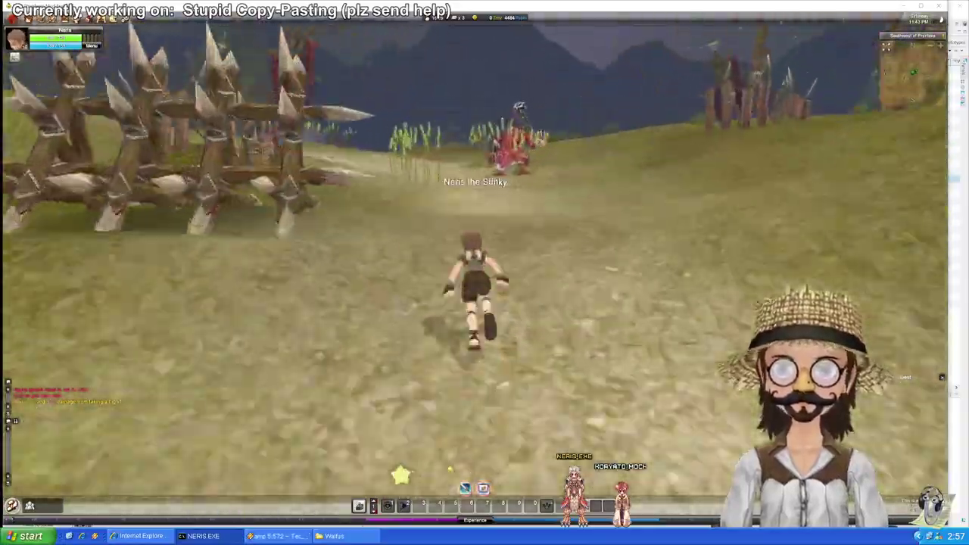
pyautogui.press('w')
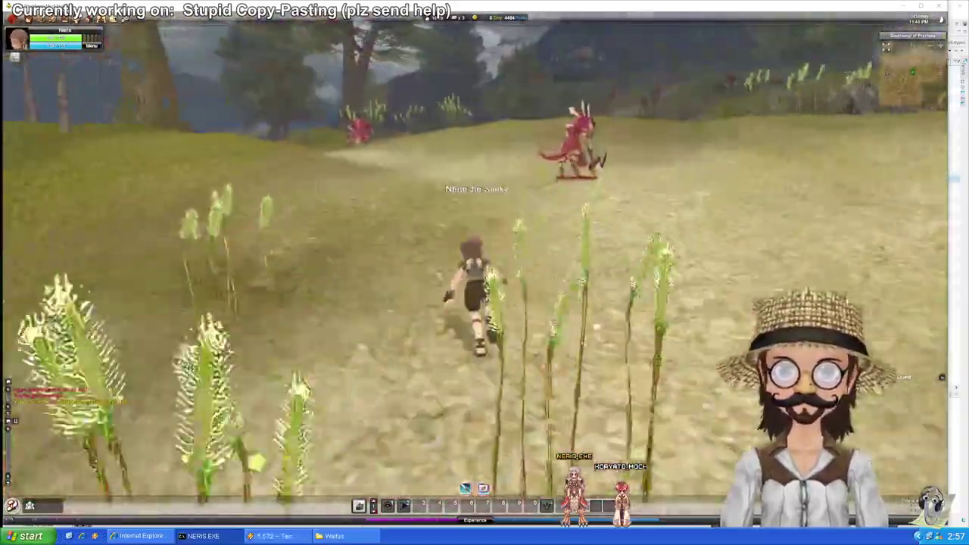
pyautogui.press('w')
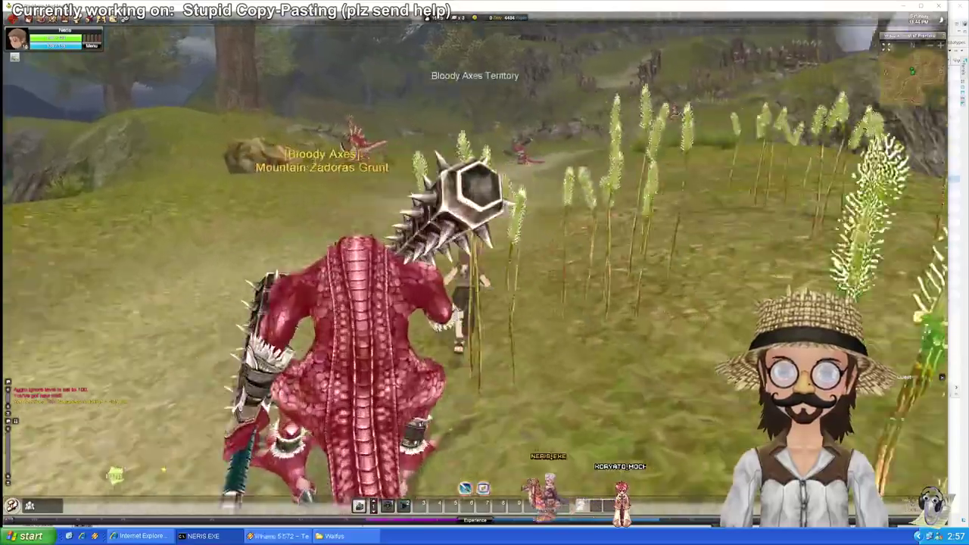
pyautogui.press('w')
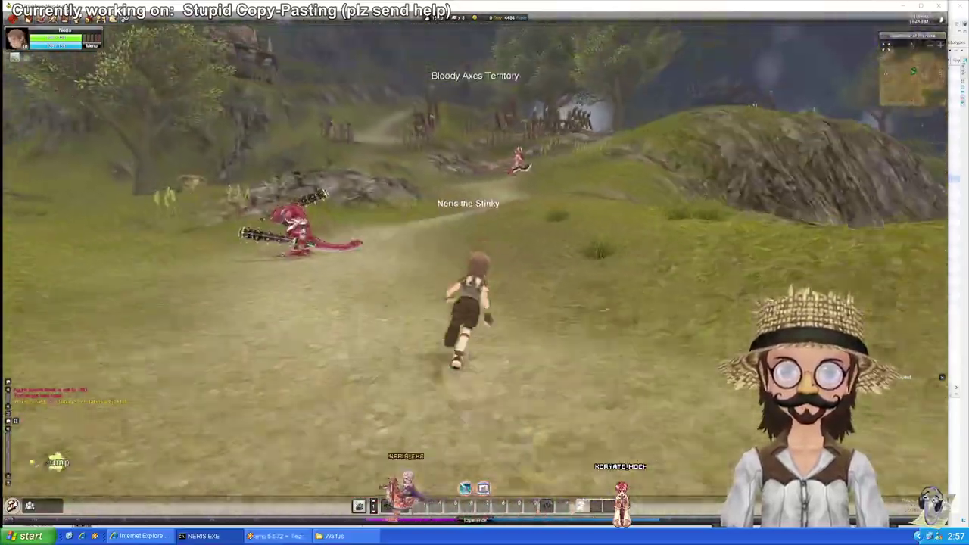
pyautogui.press('w')
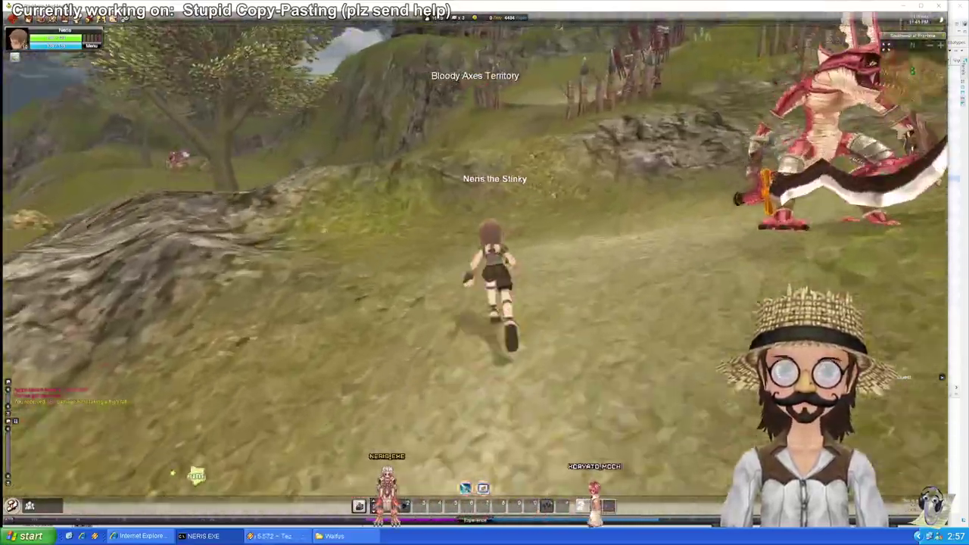
# Step: Run across the grassy slope and along the dirt path to the Mountain Zadoras Warriors in the open field
pyautogui.press('a')
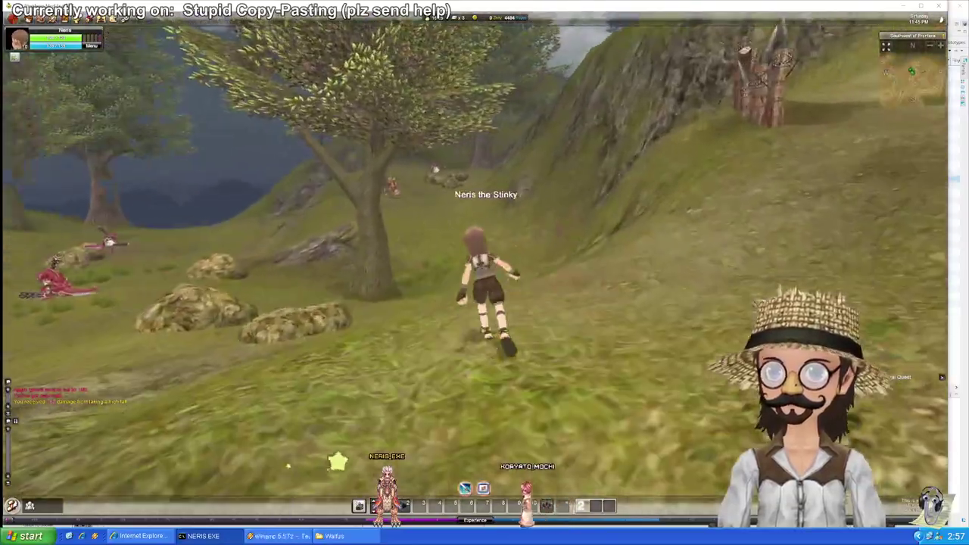
pyautogui.press('w')
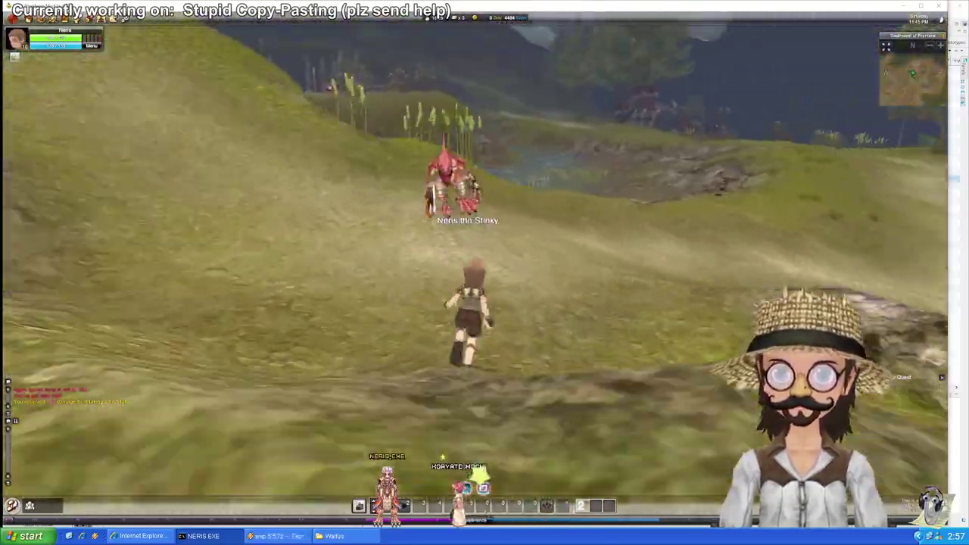
pyautogui.press('w')
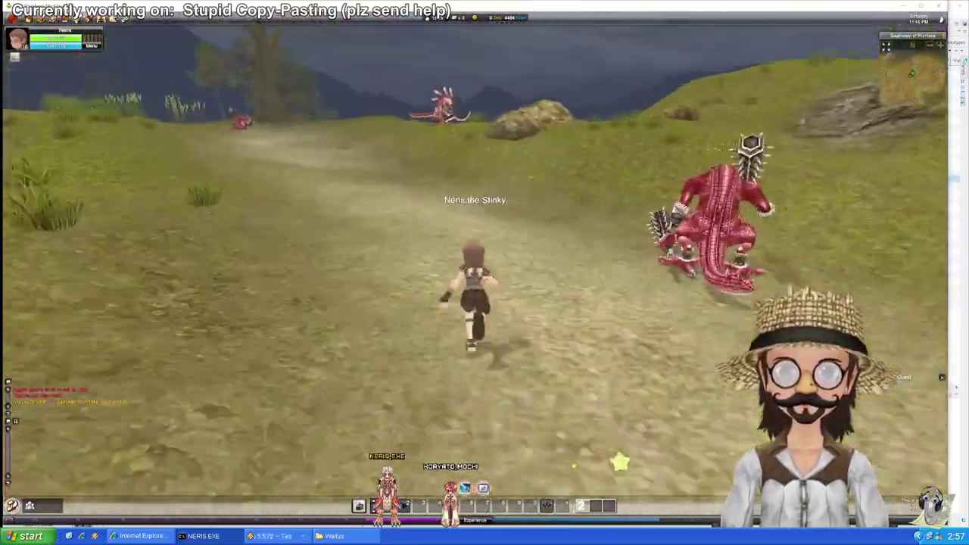
pyautogui.press('w')
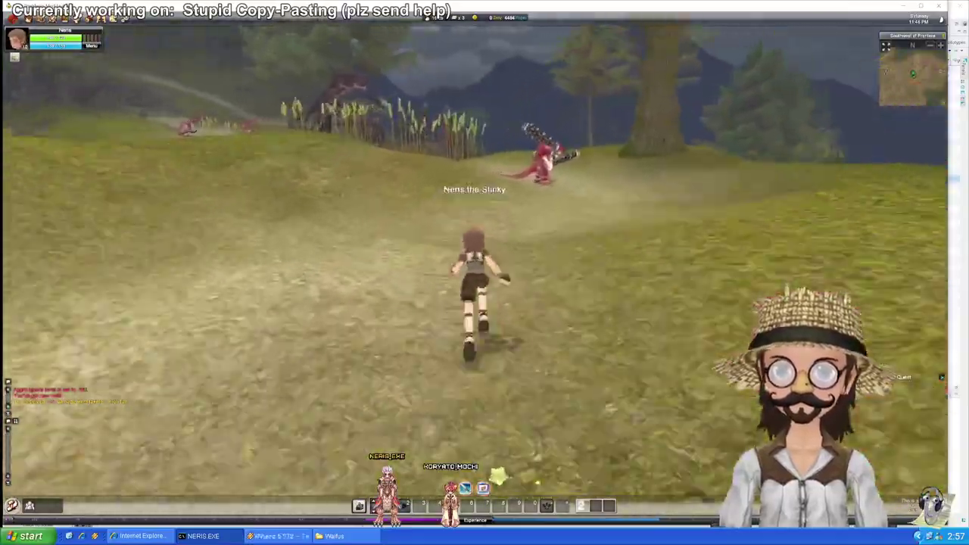
pyautogui.press('w')
pyautogui.press('w')
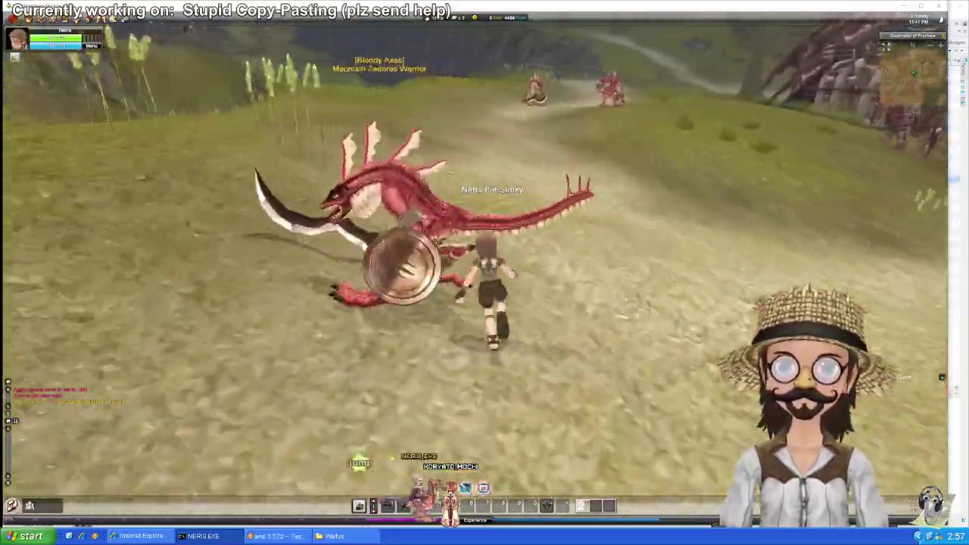
# Step: Run on to the striped red Zadoras near the stone barricades and view the targeted monster from the front and side
pyautogui.press('w')
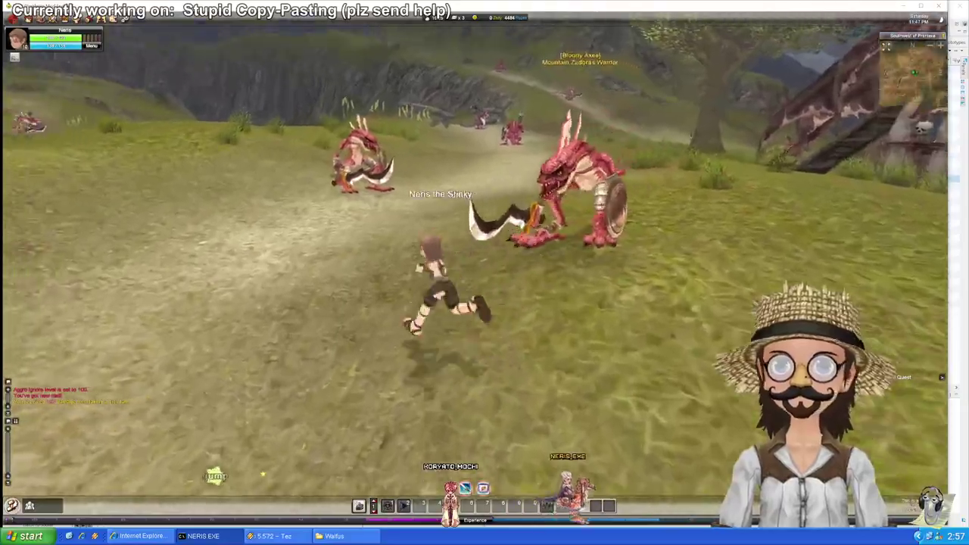
pyautogui.press('w')
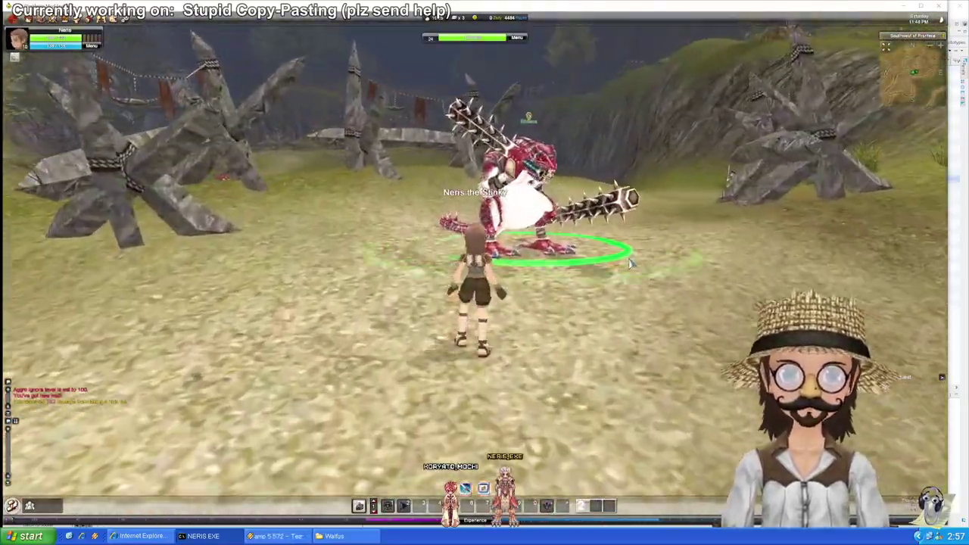
pyautogui.press('d')
pyautogui.press('d')
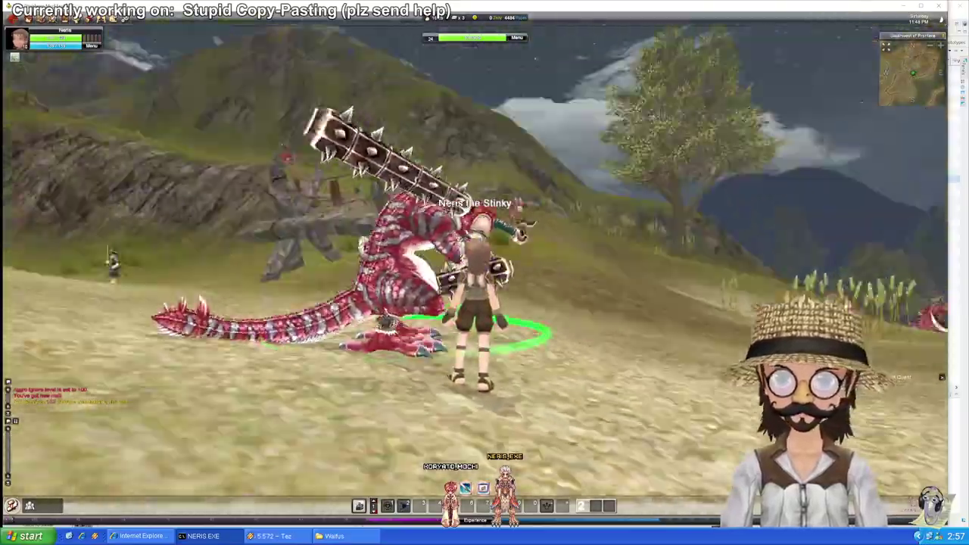
# Step: Run back along the path through Bloody Axes Territory, past the wooden barricades, to the clearing by the large skull structure
pyautogui.press('w')
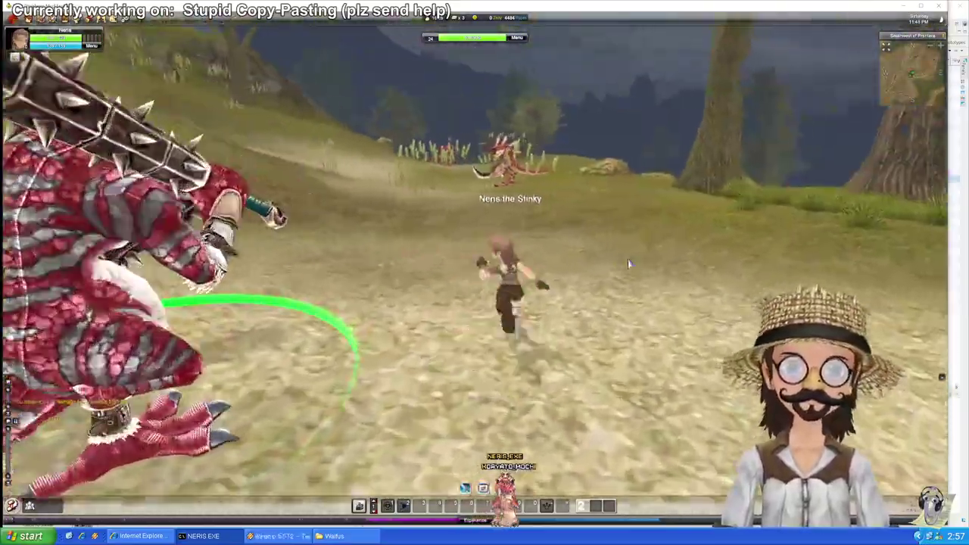
pyautogui.press('d')
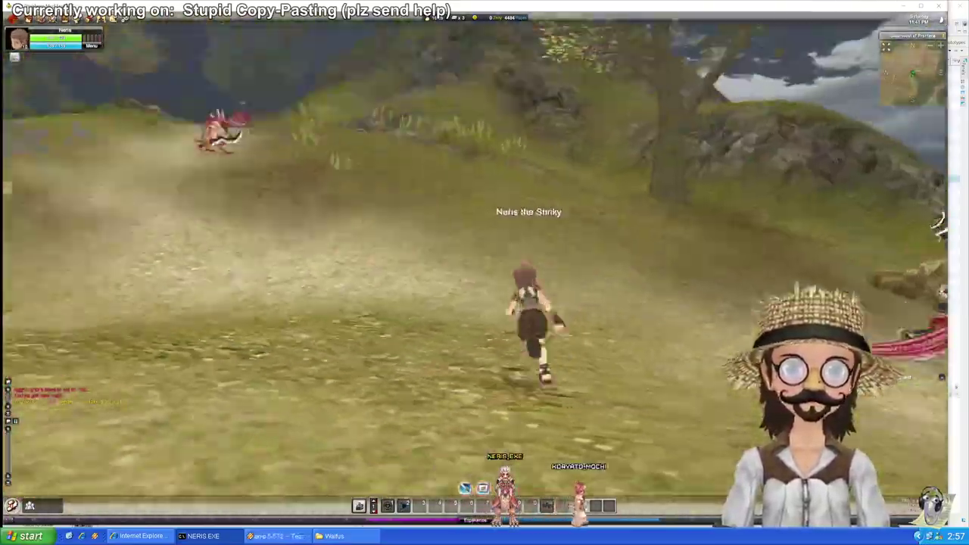
pyautogui.press('a')
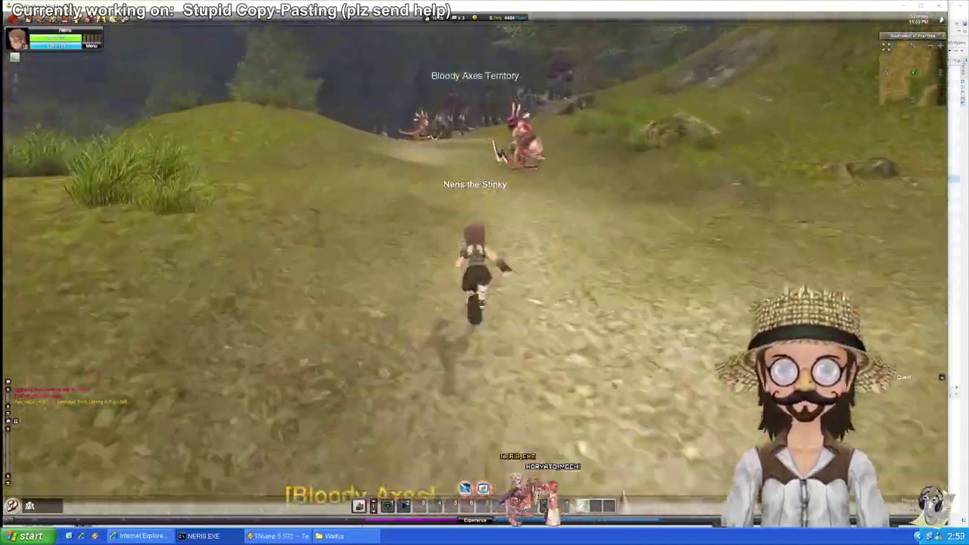
pyautogui.press('w')
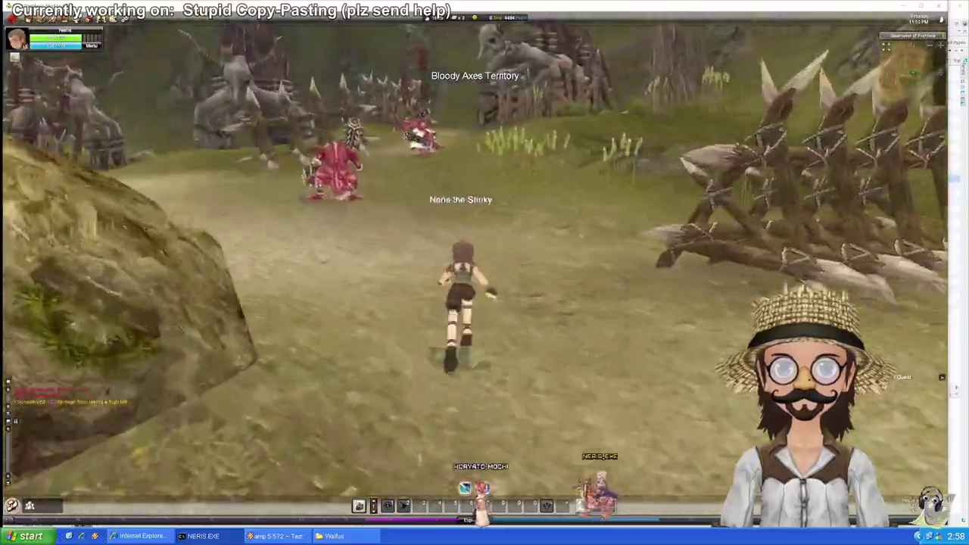
pyautogui.press('a')
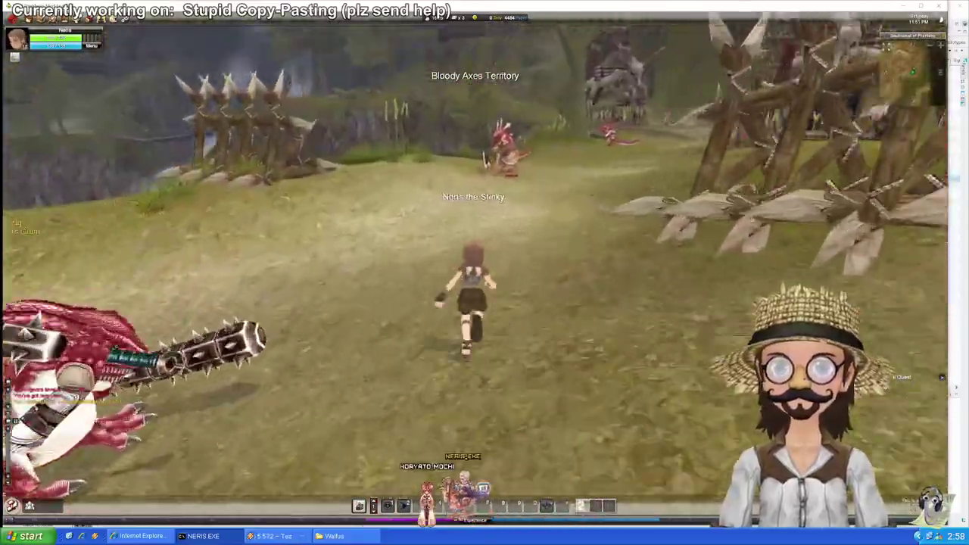
pyautogui.press('d')
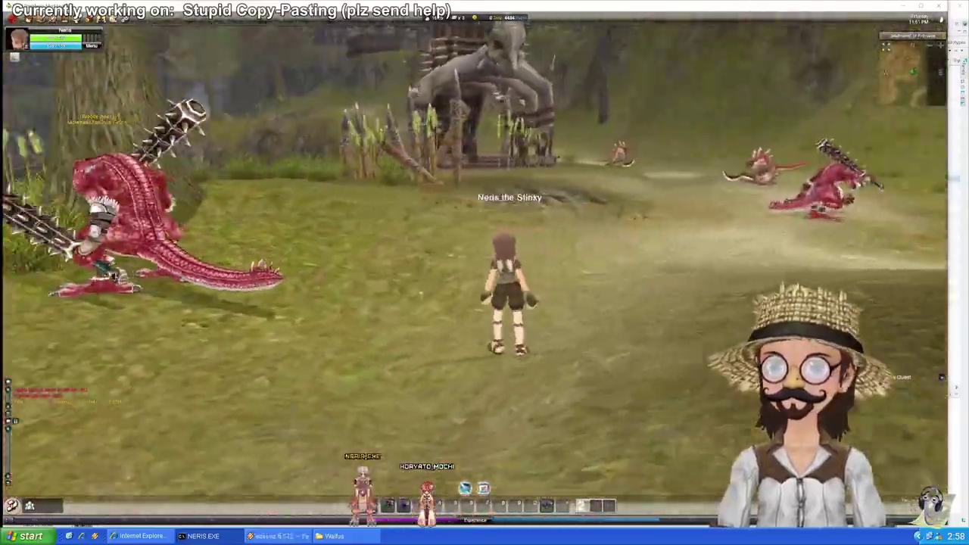
# Step: Inspect the Mountain Zadoras Grunts and Warriors around the cliff, tall plants and carved wooden posts while running through the camp
pyautogui.press('w')
pyautogui.press('d')
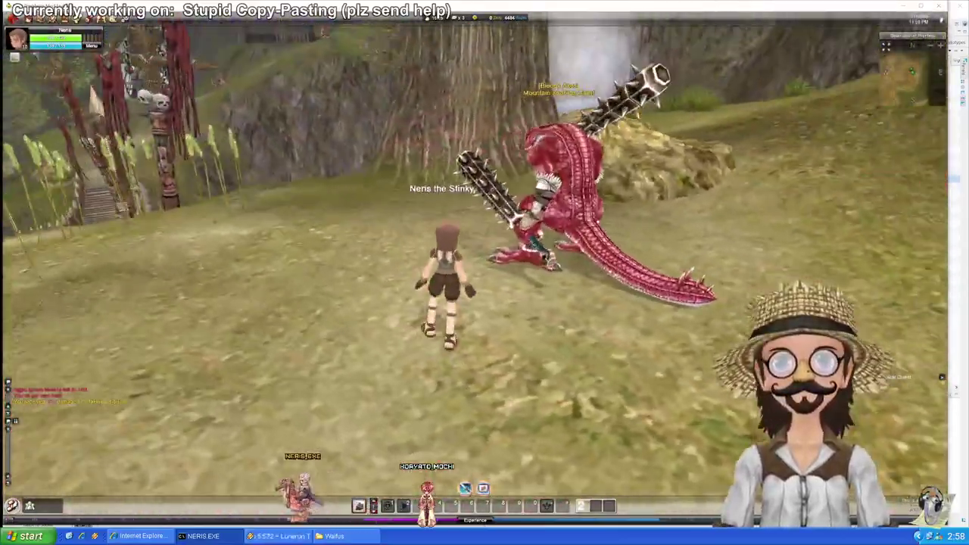
pyautogui.press('a')
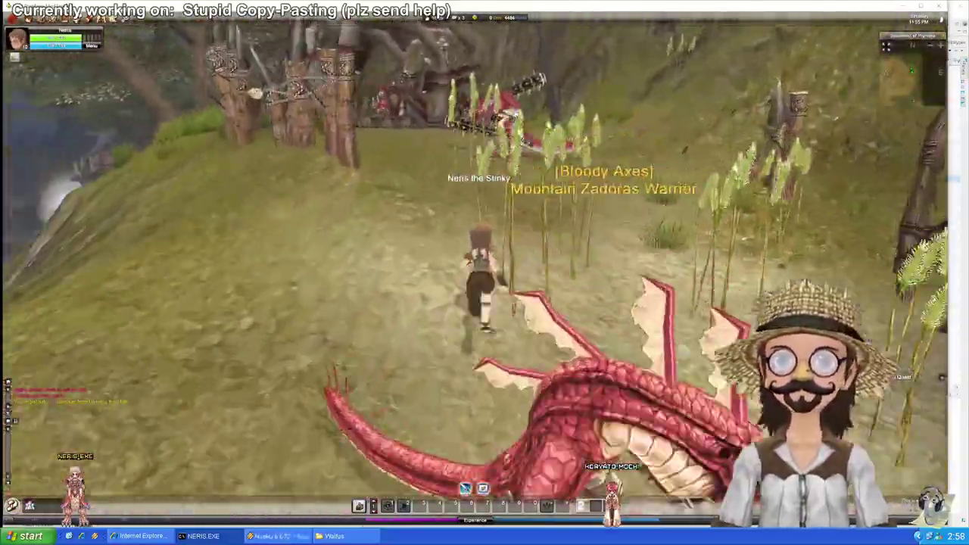
pyautogui.press('w')
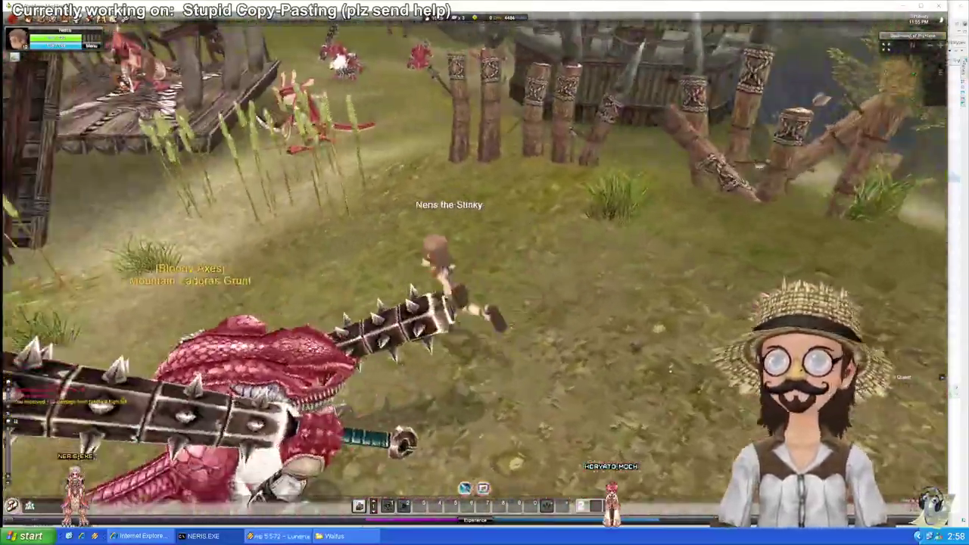
pyautogui.press('w')
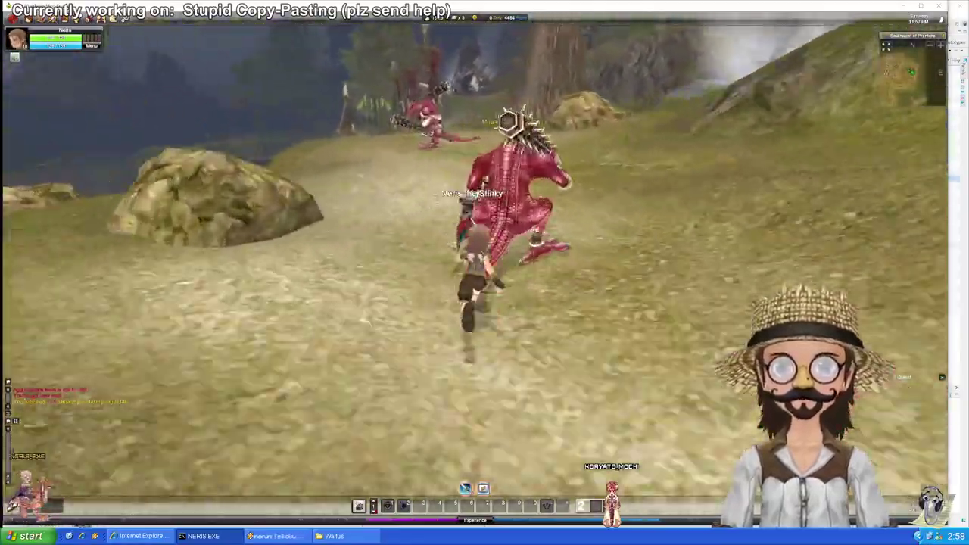
# Step: Run across the grassy slope past the Mountain Zadoras Grunts and Warriors to the wooden platform with the bone arches
pyautogui.press('w')
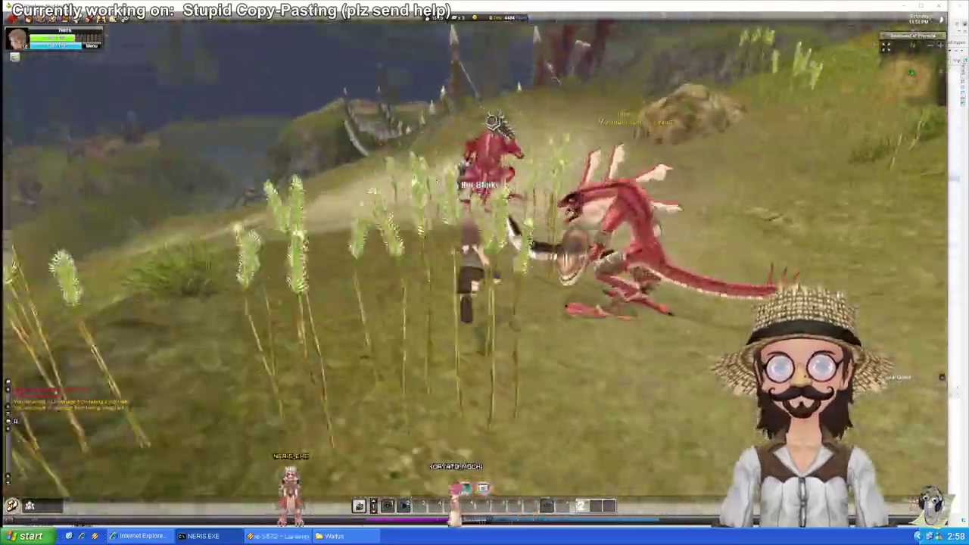
pyautogui.press('w')
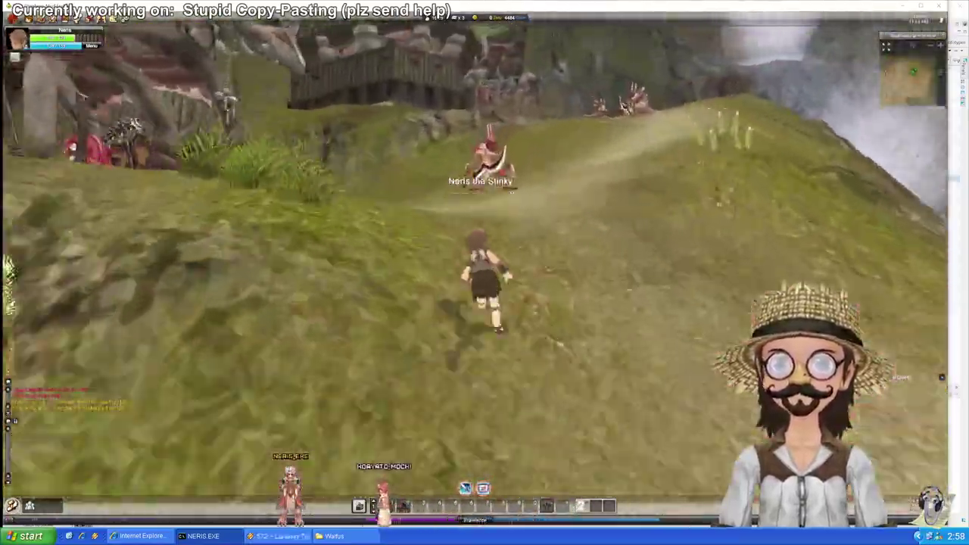
pyautogui.press('d')
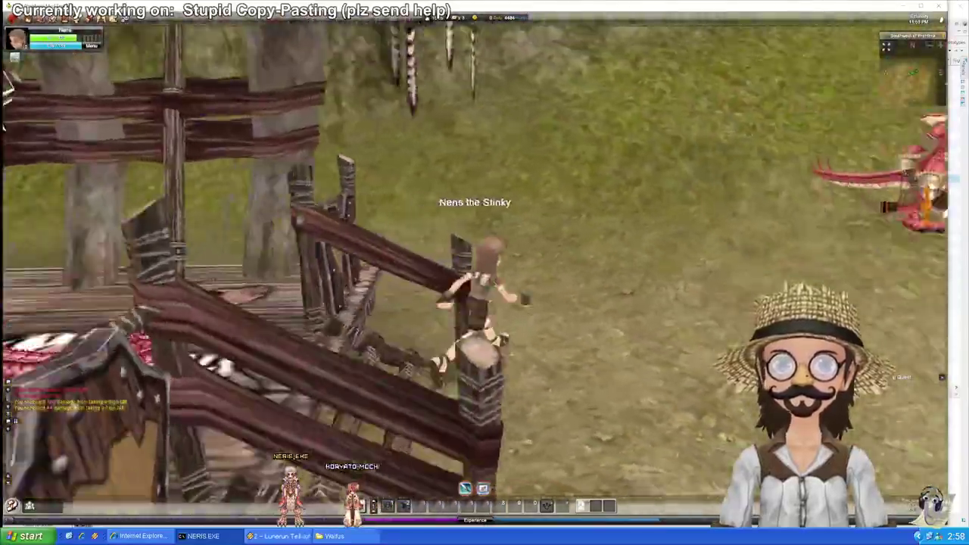
pyautogui.press('w')
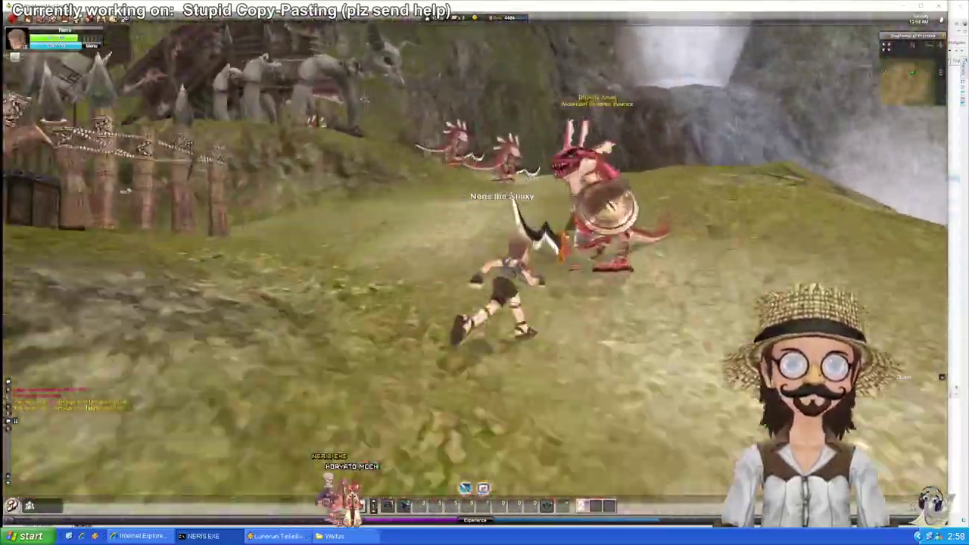
pyautogui.press('w')
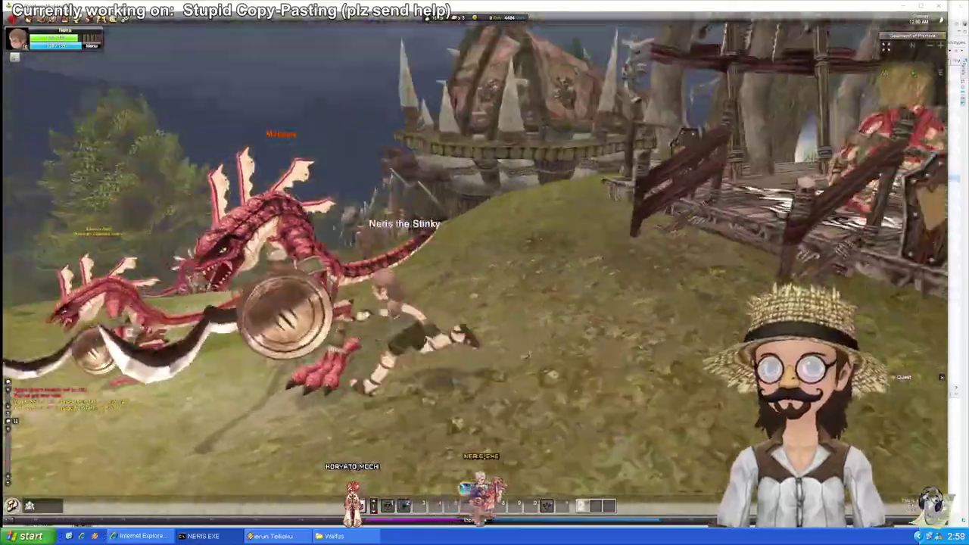
pyautogui.press('w')
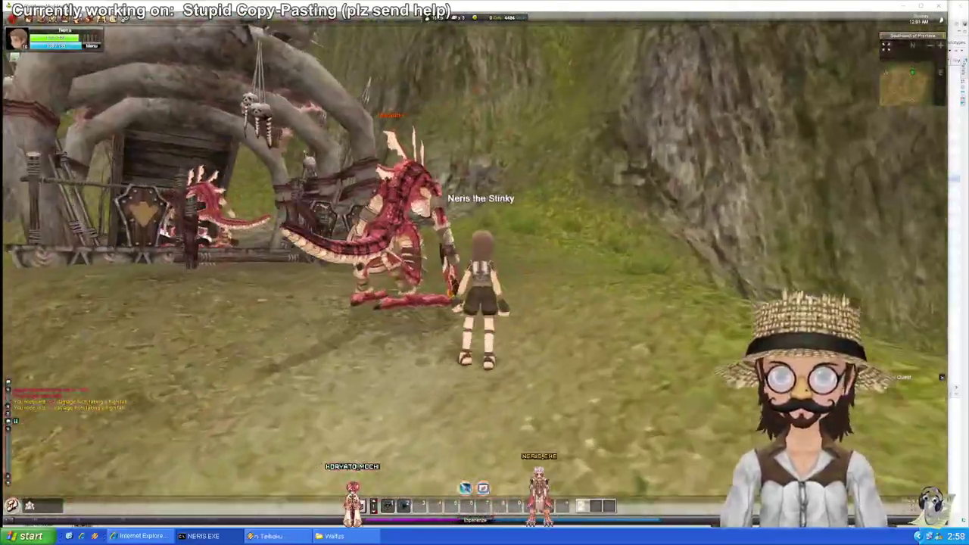
# Step: View the large red Malanos beside the wooden platform from several sides and target it
pyautogui.press('d')
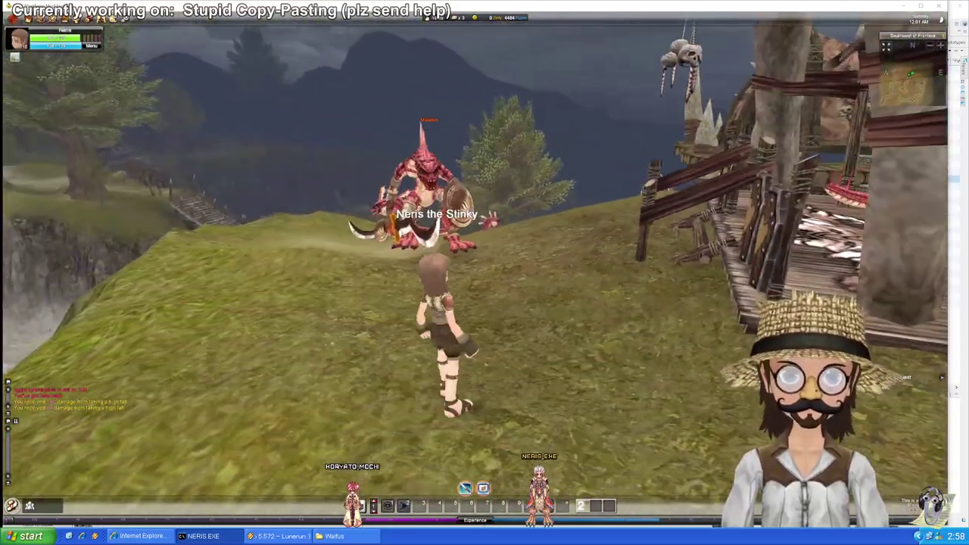
pyautogui.press('a')
pyautogui.press('a')
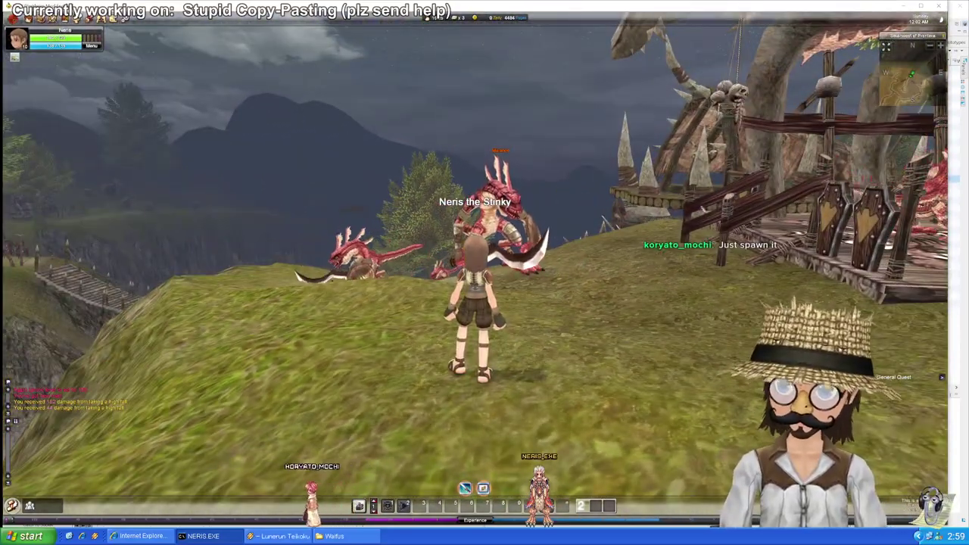
pyautogui.press('w')
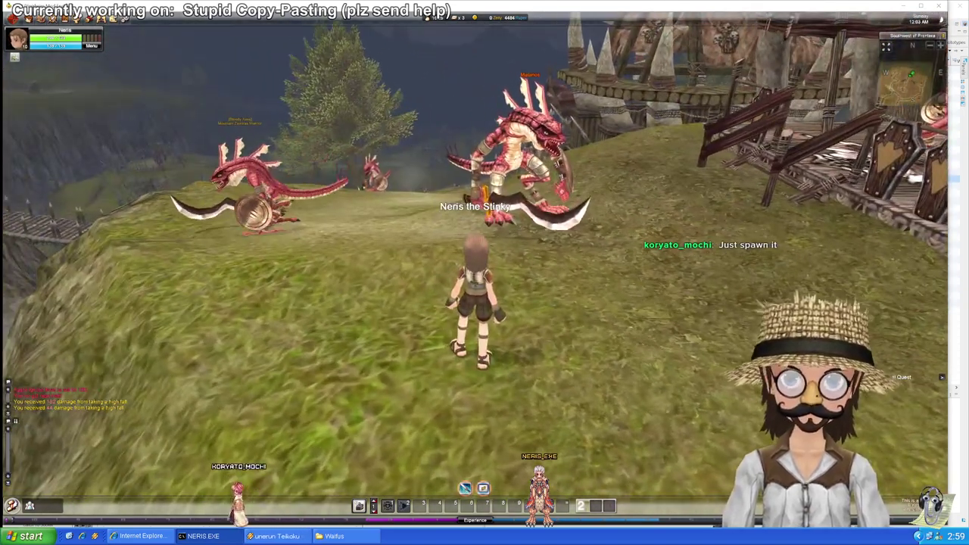
pyautogui.click(539, 196)
# Step: Switch to the database and filter npc_prototypes to rows whose EditorName contains malanos
pyautogui.hotkey('alt', 'Tab')
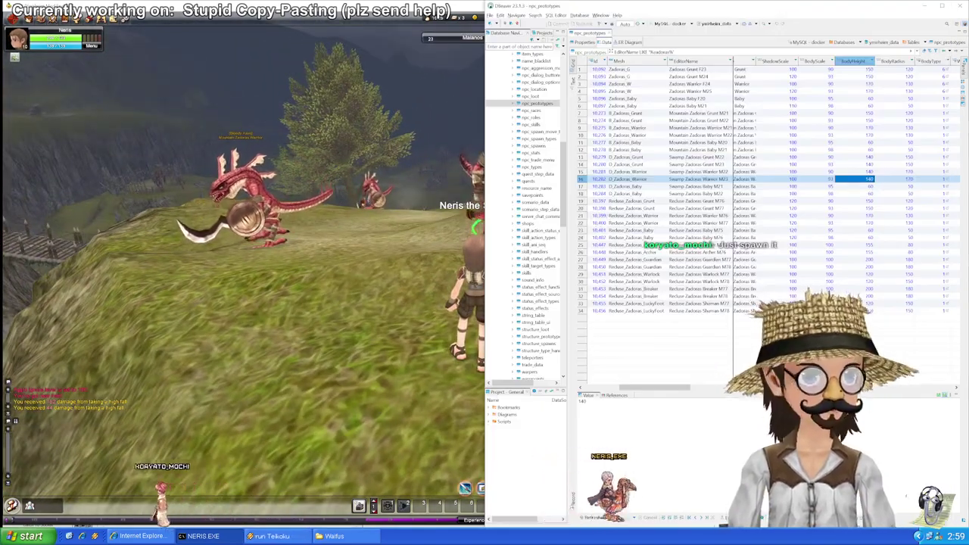
pyautogui.moveTo(660, 387); pyautogui.dragTo(644, 389)
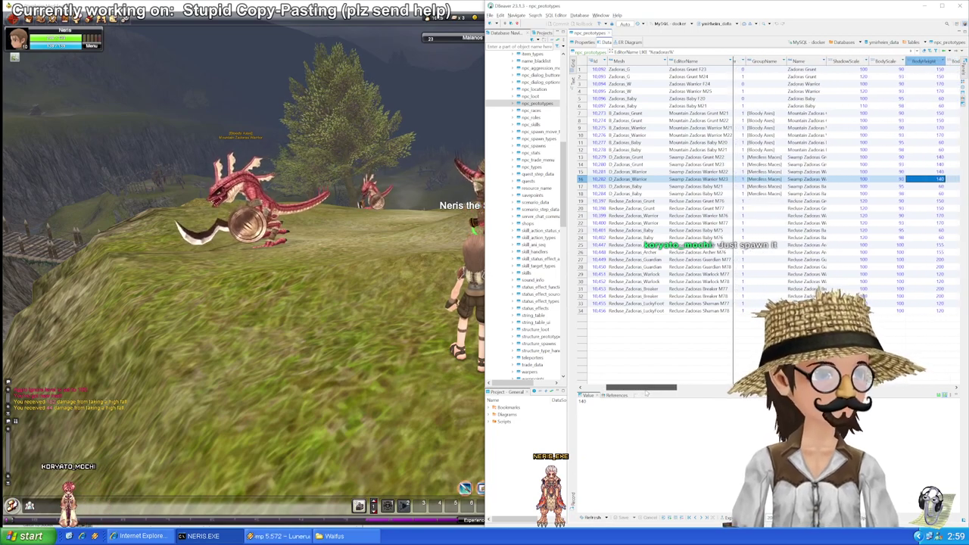
pyautogui.hotkey('alt', 'Tab')
pyautogui.hotkey('alt', 'Tab')
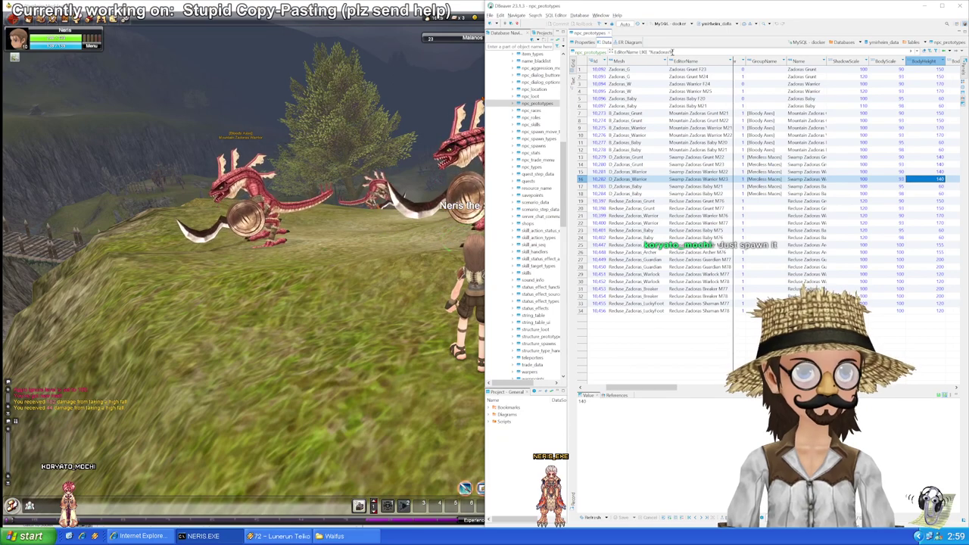
pyautogui.moveTo(669, 52); pyautogui.dragTo(656, 52)
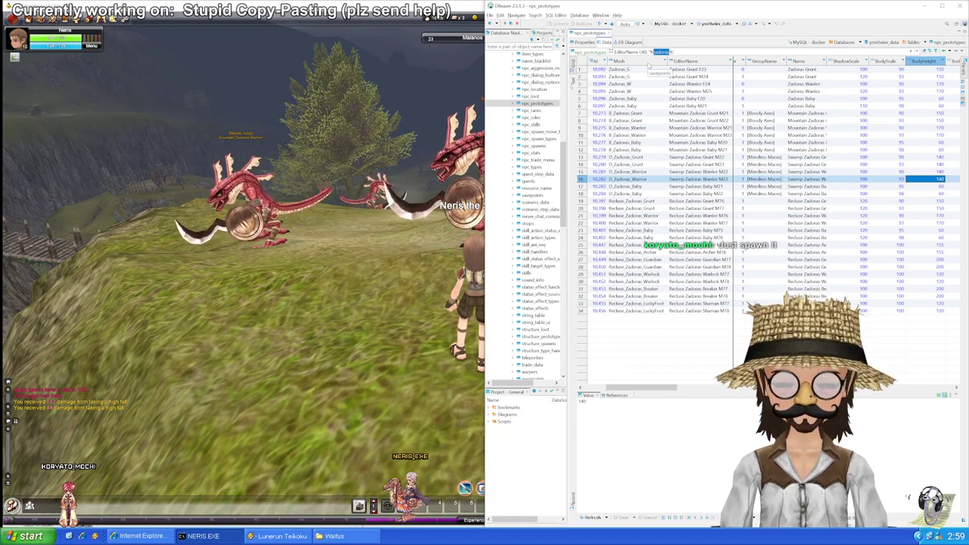
pyautogui.write('malanos')
pyautogui.press('Return')
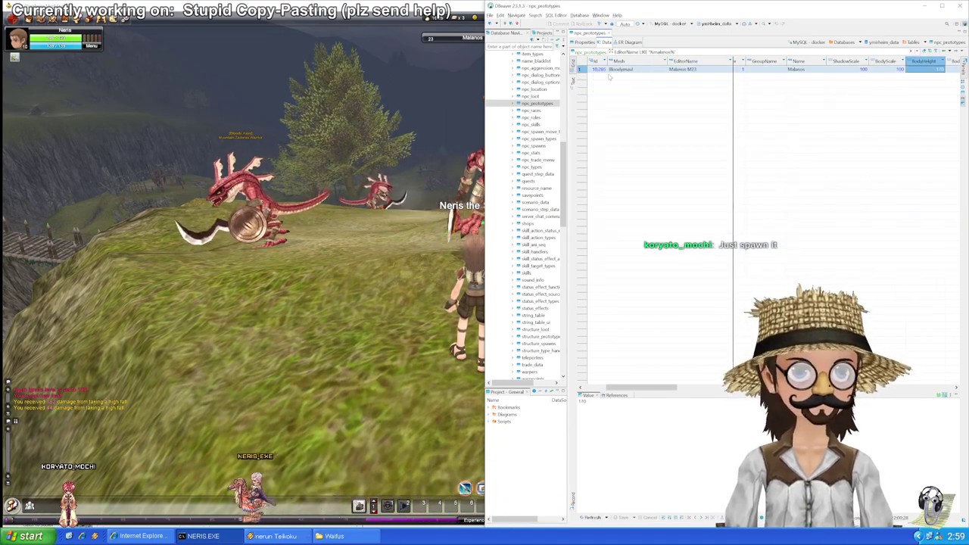
# Step: Return to the game and run downhill along the dirt path to the clearing with the large rock near the river
pyautogui.hotkey('alt', 'Tab')
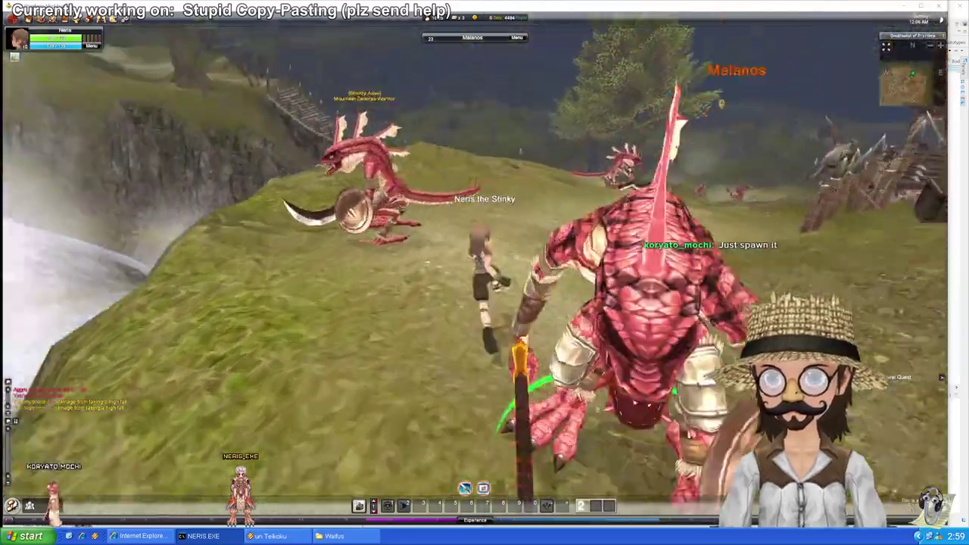
pyautogui.press('w')
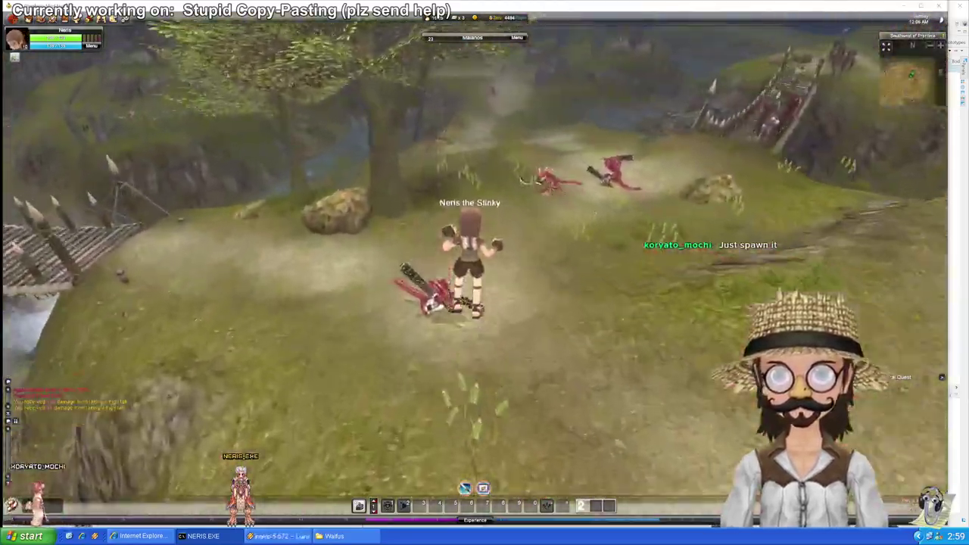
pyautogui.press('w')
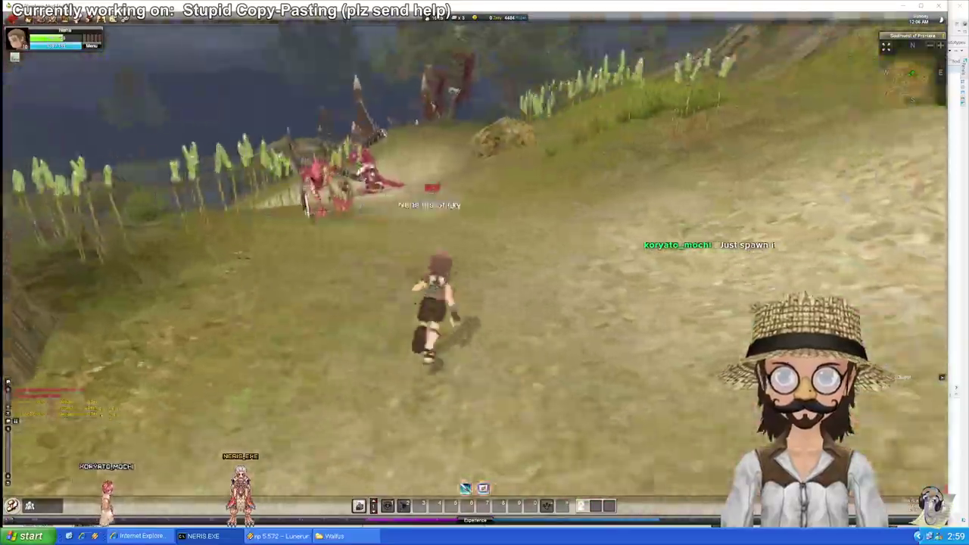
pyautogui.press('w')
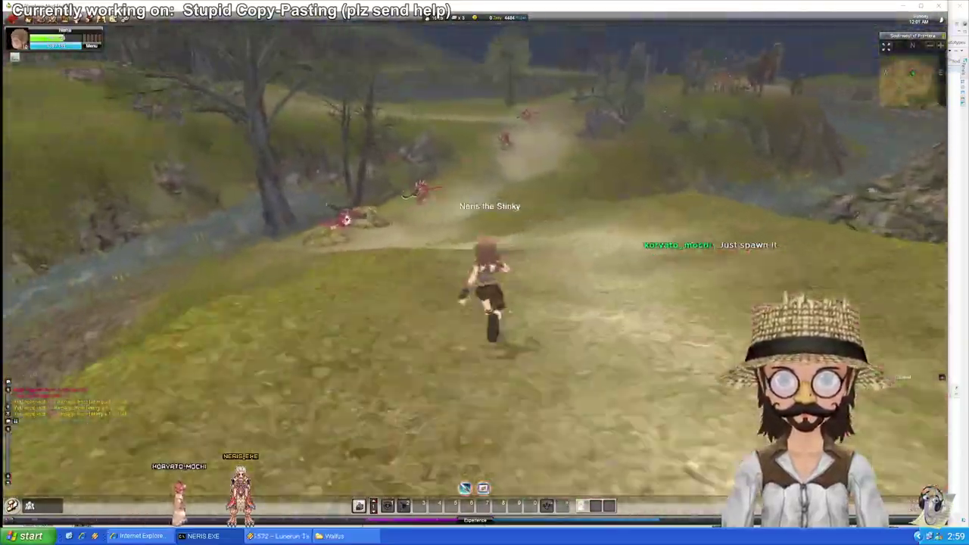
pyautogui.press('w')
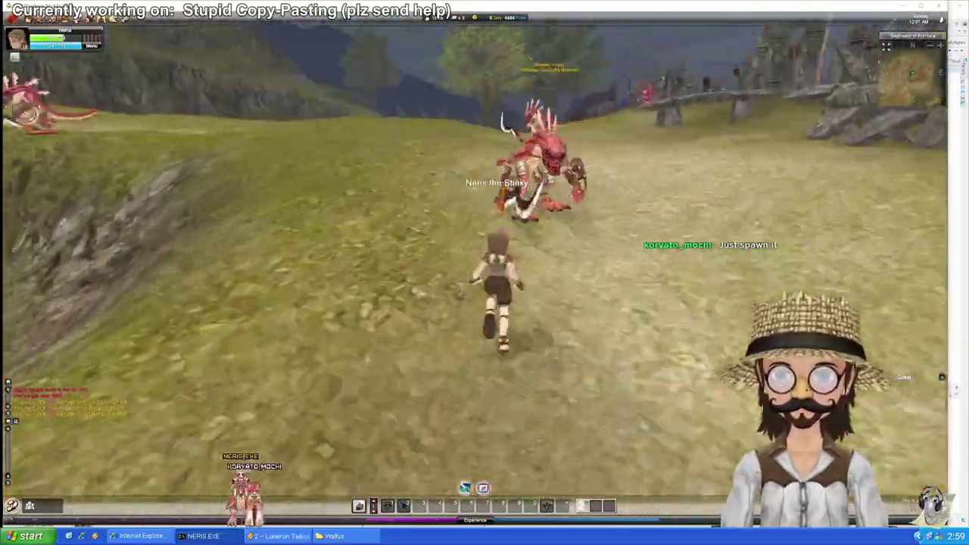
pyautogui.press('w')
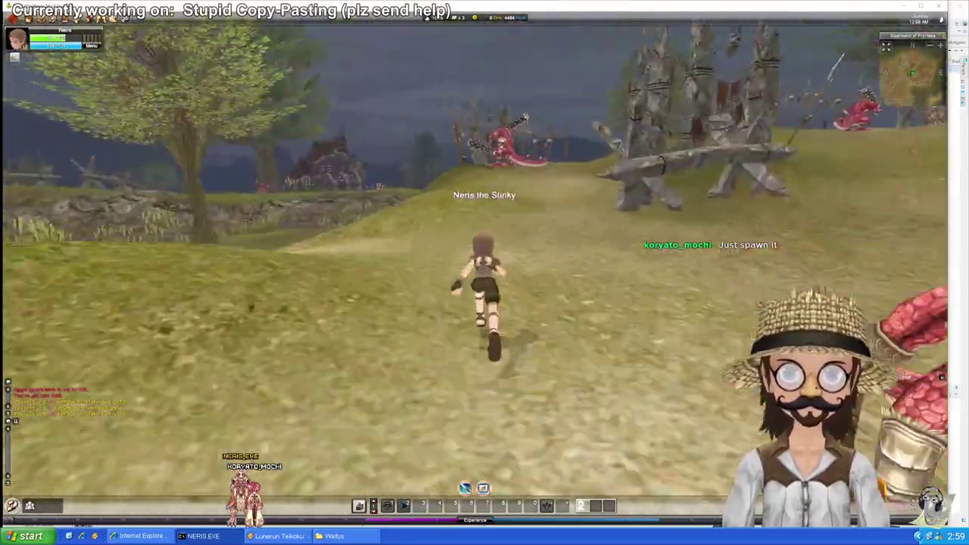
pyautogui.press('w')
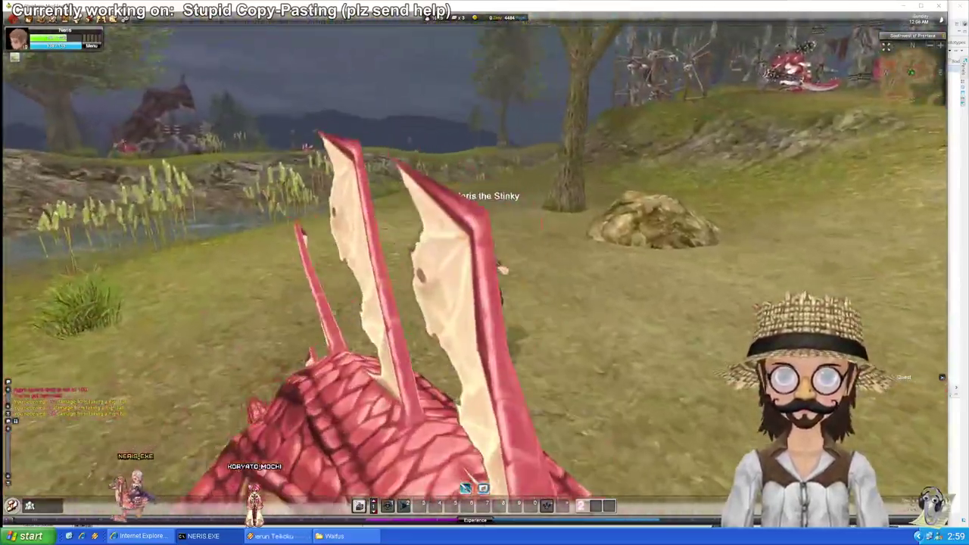
# Step: Spawn a Malanos in the clearing by the rock and view it next to the character from a low angle
pyautogui.scroll(2, 539, 250)
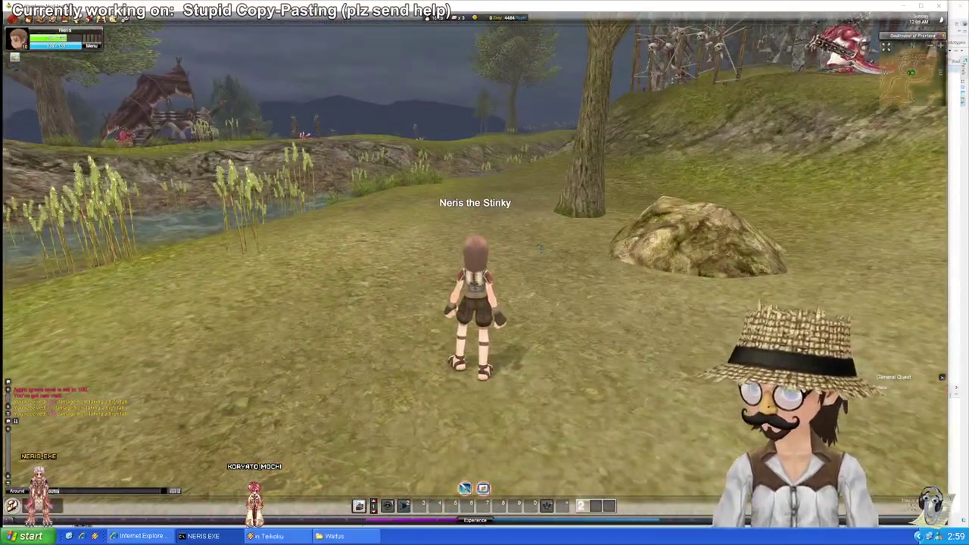
pyautogui.moveTo(538, 250); pyautogui.dragTo(666, 223)
pyautogui.press('w')
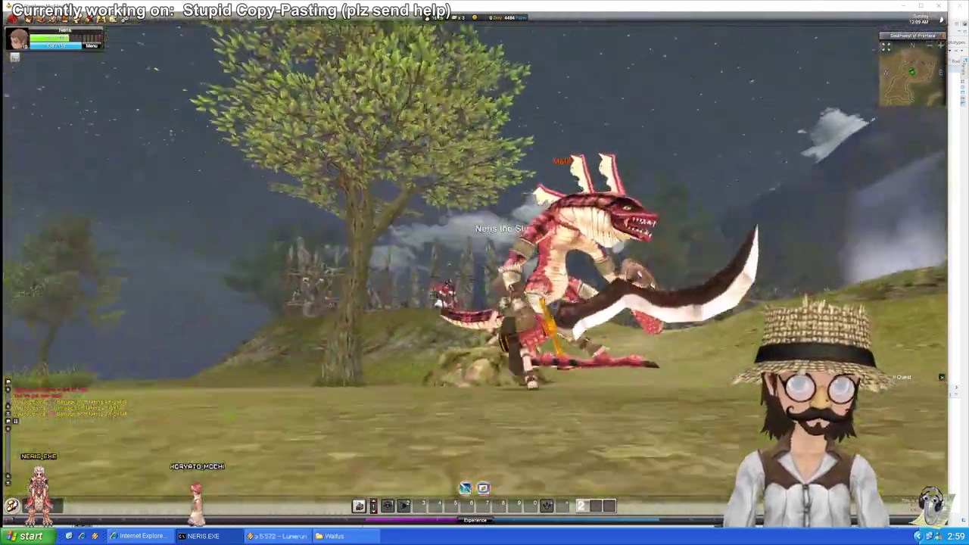
# Step: Check the Malanos row's Mesh value in npc_prototypes and load the Bloodymaul mesh in the animation browser
pyautogui.hotkey('alt', 'Tab')
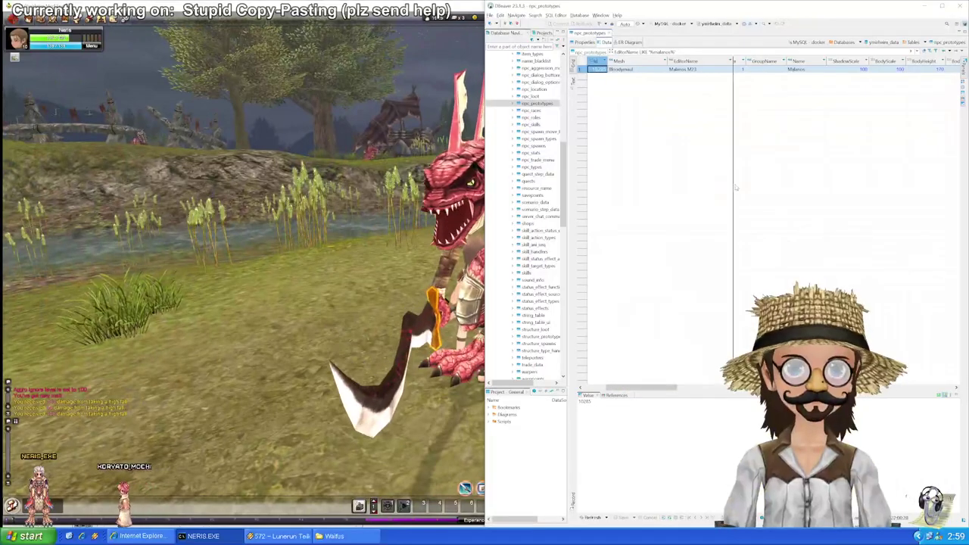
pyautogui.click(627, 70)
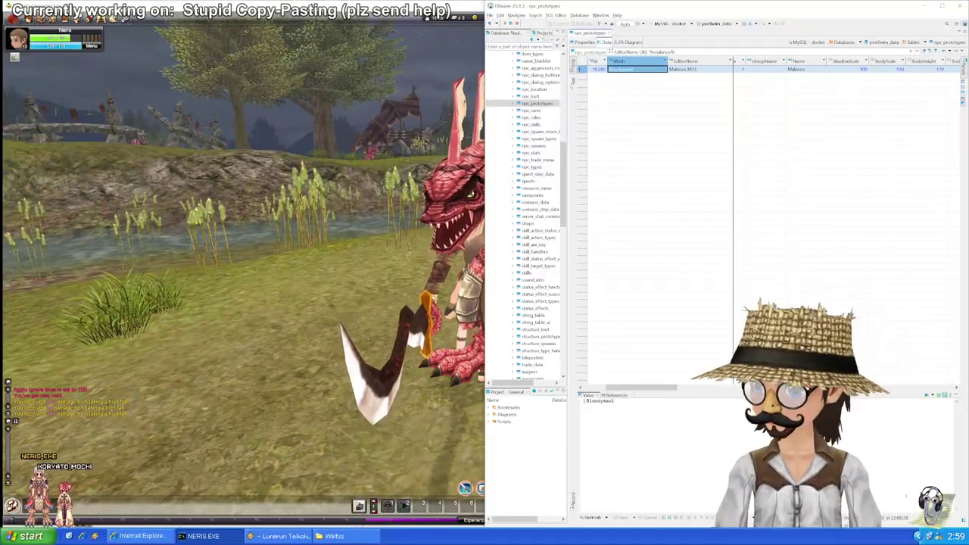
pyautogui.hotkey('alt', 'Tab')
pyautogui.click(60, 50)
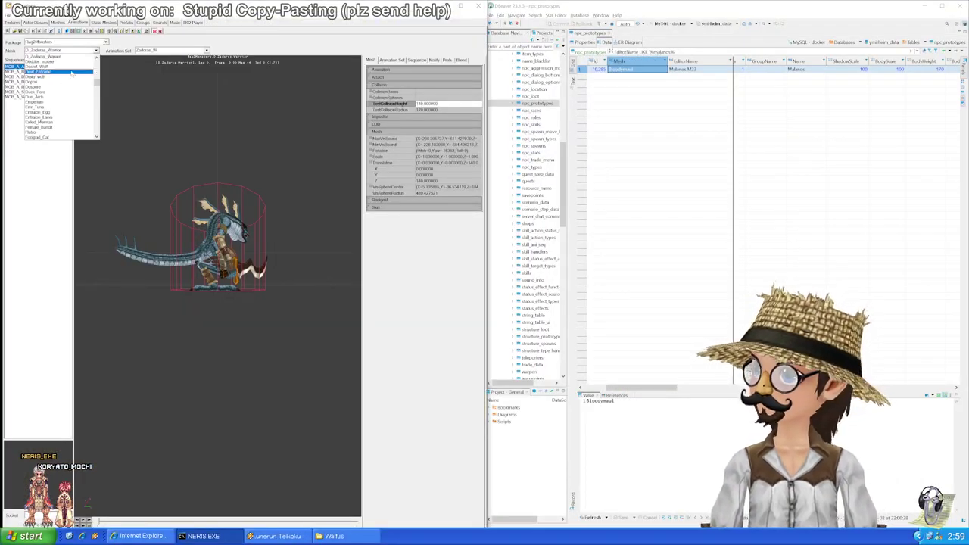
pyautogui.scroll(6, 68, 83)
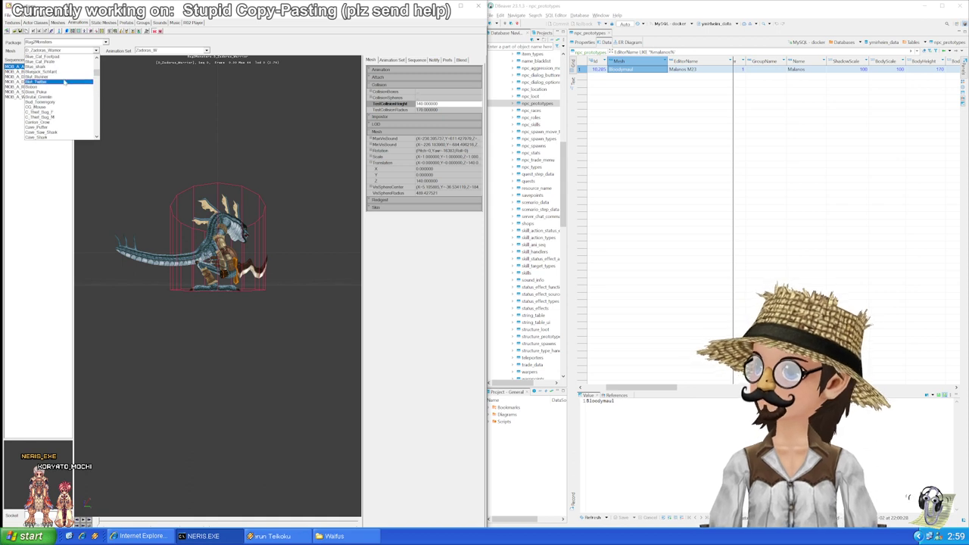
pyautogui.click(41, 68)
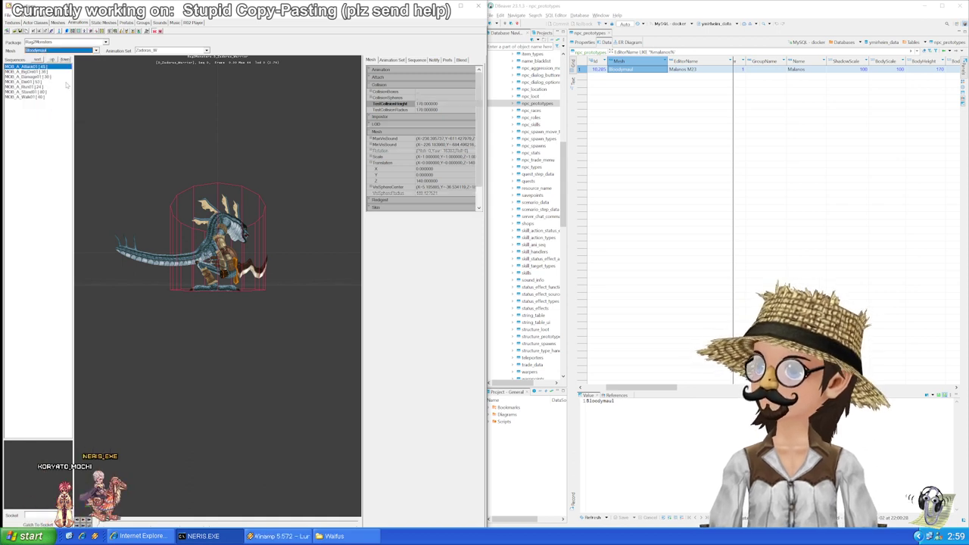
# Step: Set the Bloodymaul mesh's TestCollisionHeight to 140 and enter 140 as the BodyHeight of Malanos M23 in npc_prototypes
pyautogui.moveTo(247, 197)
pyautogui.mouseDown()
pyautogui.moveTo(247, 170)
pyautogui.moveTo(247, 204)
pyautogui.mouseUp()
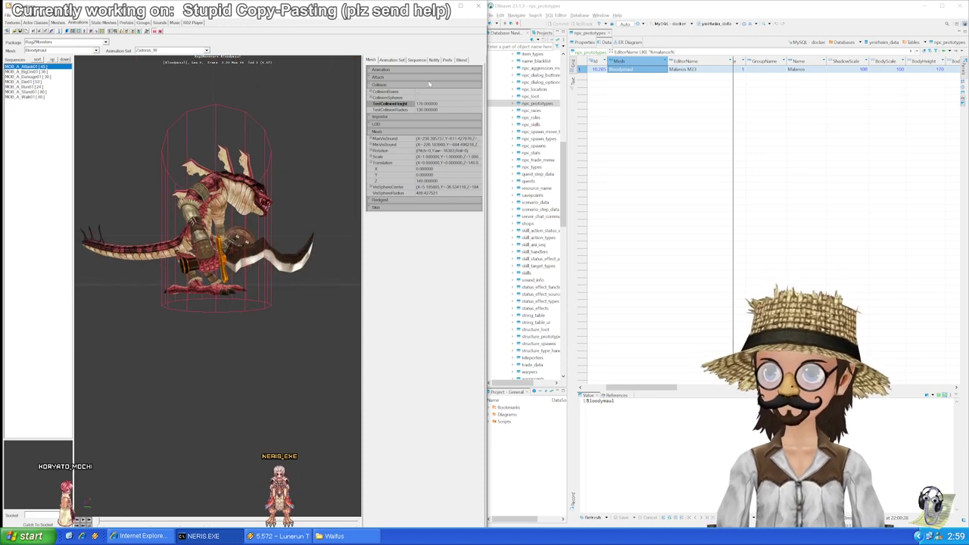
pyautogui.click(427, 104)
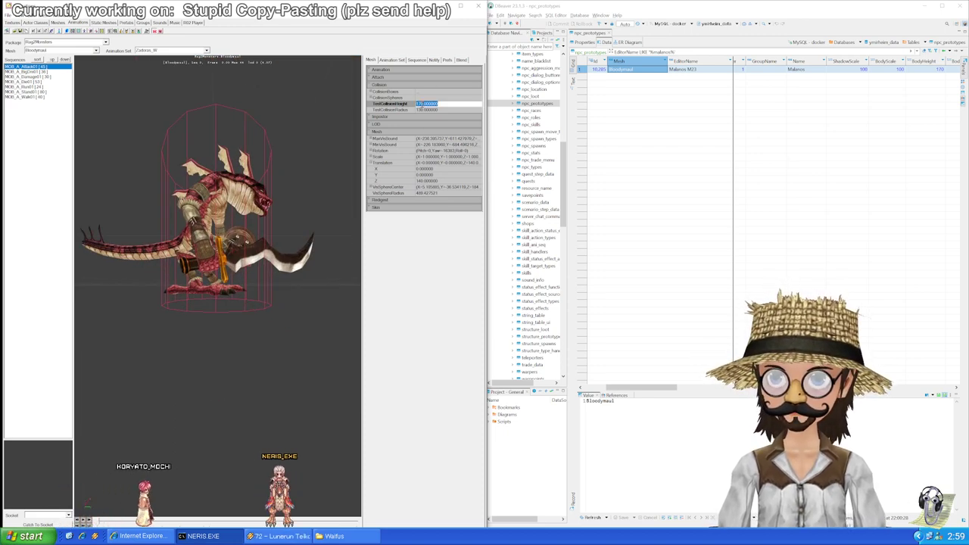
pyautogui.write('4')
pyautogui.press('Return')
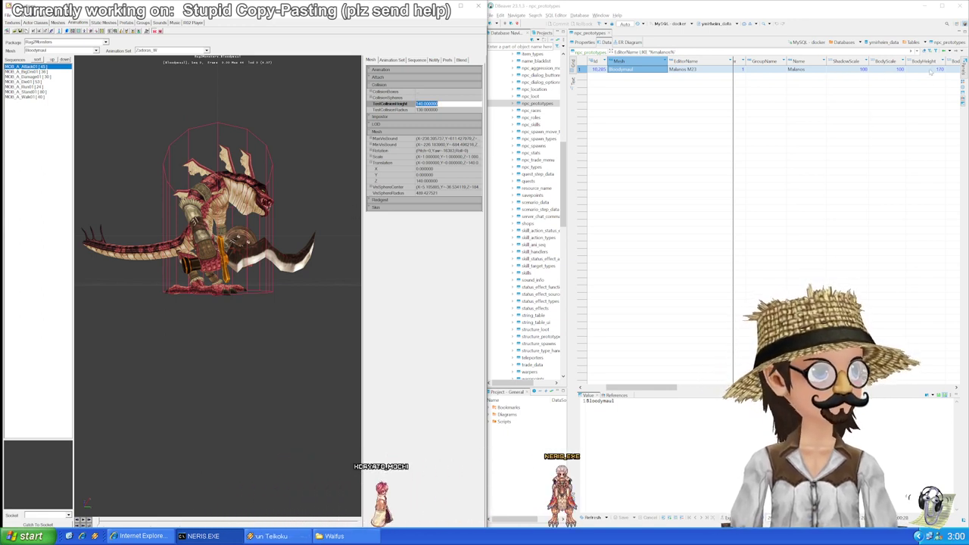
pyautogui.click(929, 70)
pyautogui.write('140')
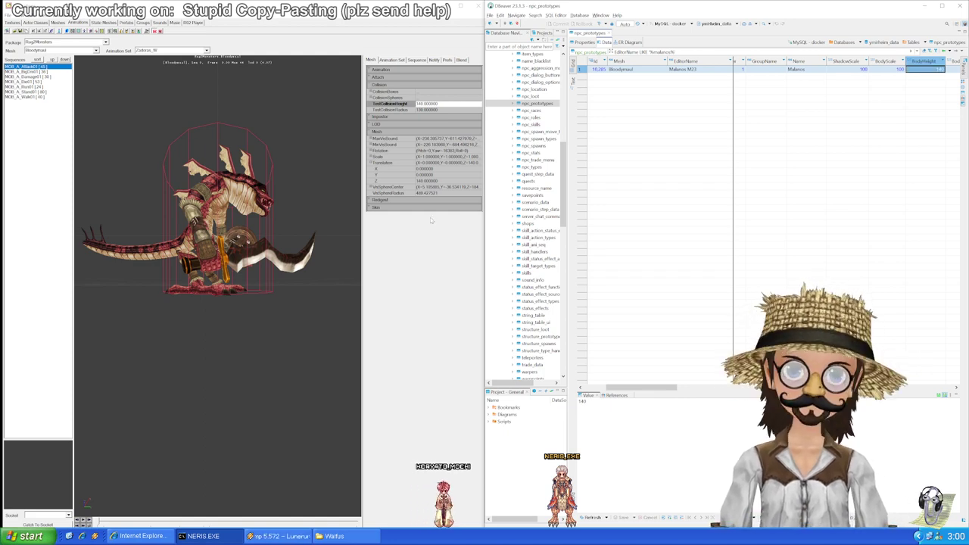
# Step: Return to the game and run past the Mountain Zadoras Warrior to the Mountain Zadoras Grunt near the bare trees
pyautogui.hotkey('alt', 'Tab')
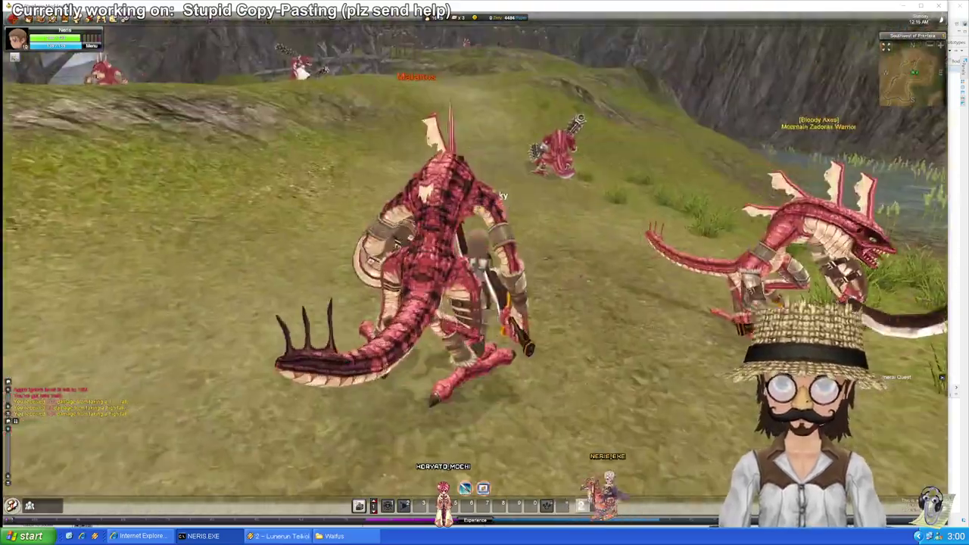
pyautogui.press('w')
pyautogui.press('w')
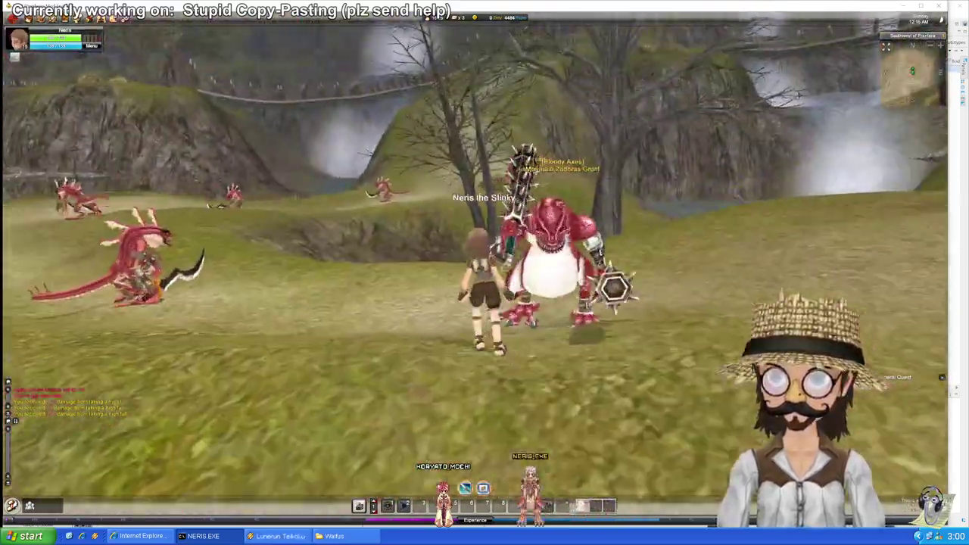
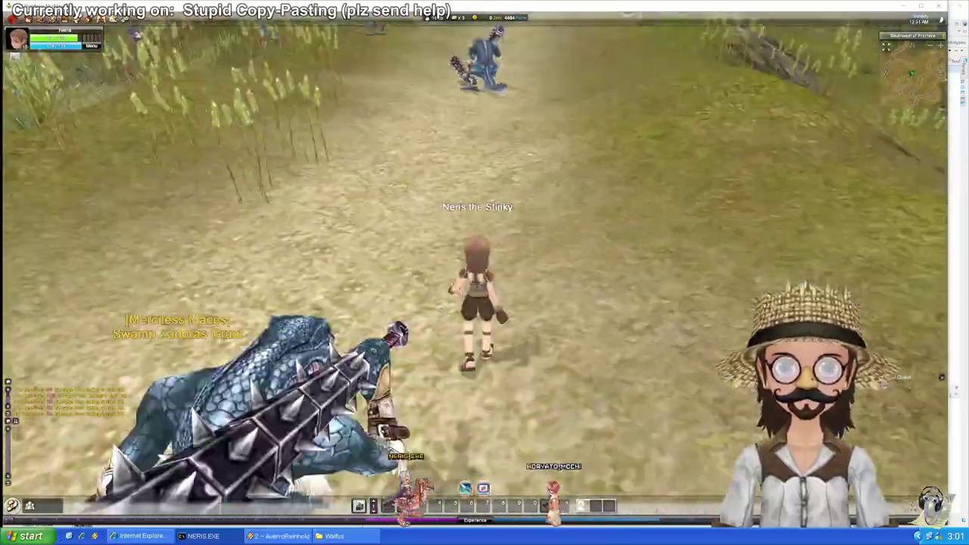
# Step: Switch from the game to DBeaver and remove the Malanos filter from the npc_prototypes table
pyautogui.press('Return')
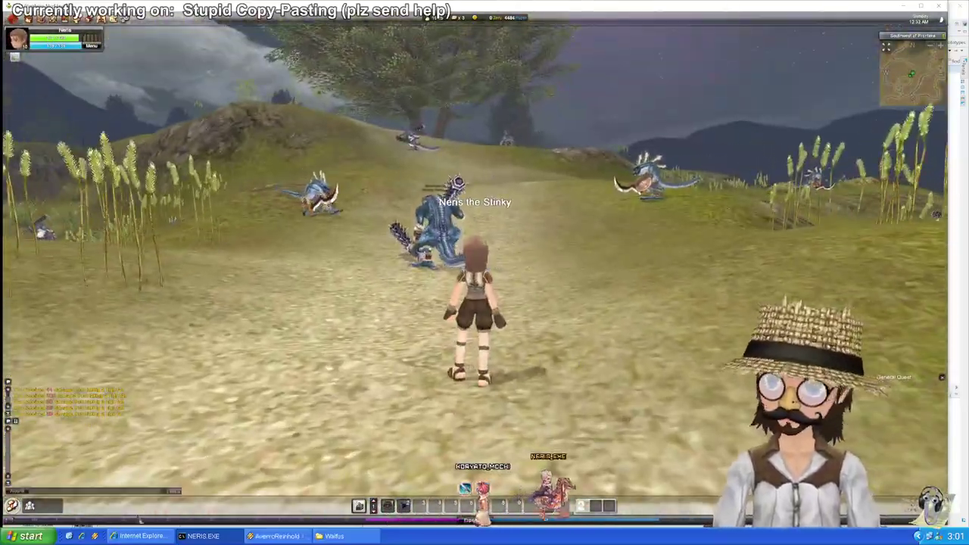
pyautogui.click(140, 536)
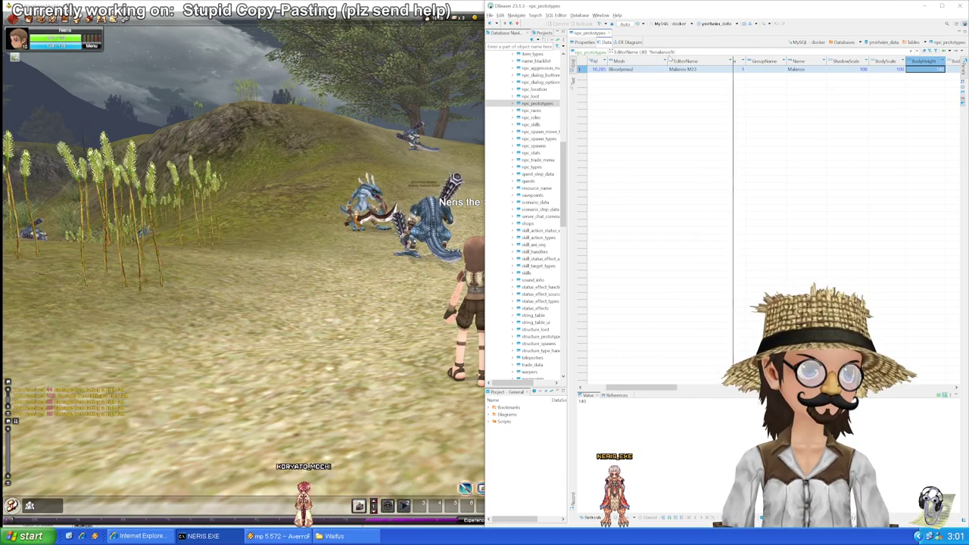
pyautogui.moveTo(642, 387); pyautogui.dragTo(619, 386)
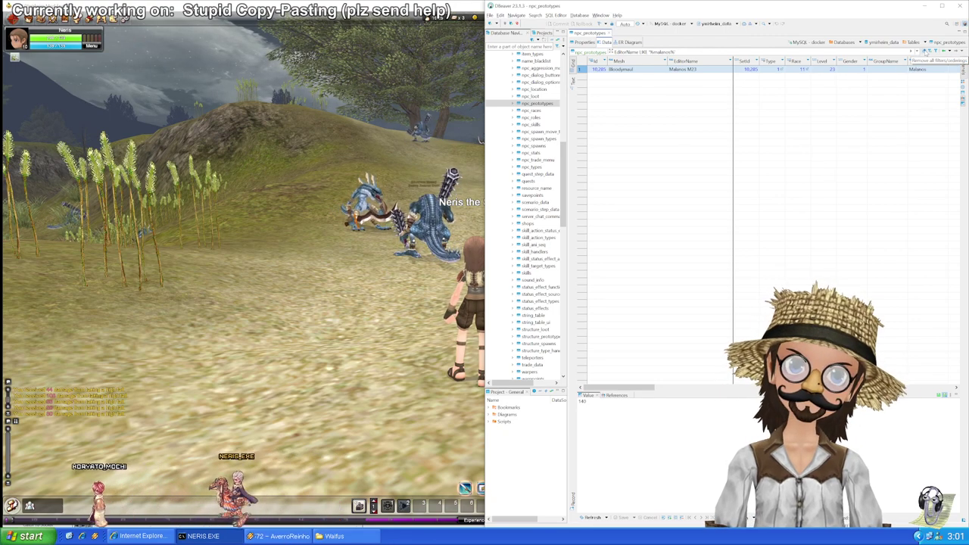
pyautogui.click(924, 51)
# Step: Look through the unfiltered npc_prototypes rows down to the monster entries starting at Id 10,000
pyautogui.scroll(-20, 870, 217)
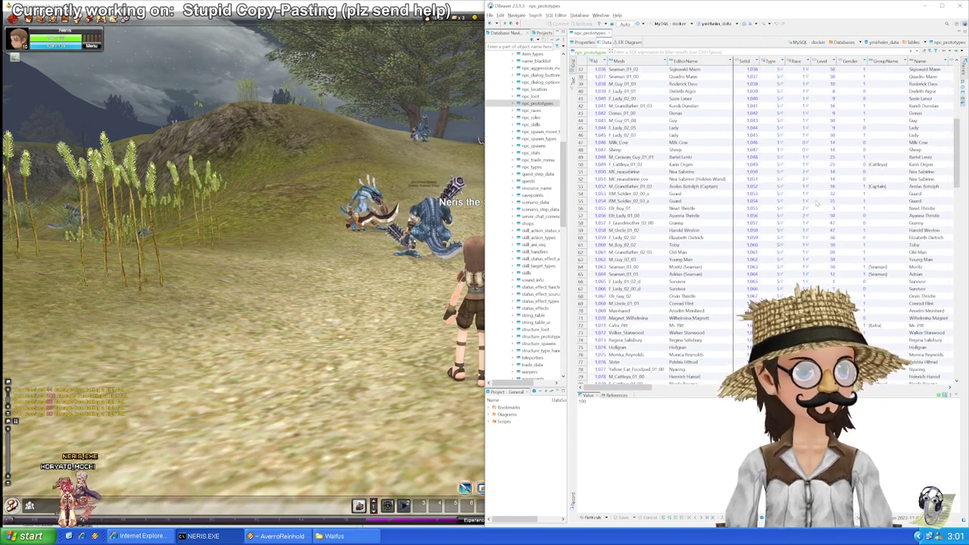
pyautogui.scroll(-20, 870, 217)
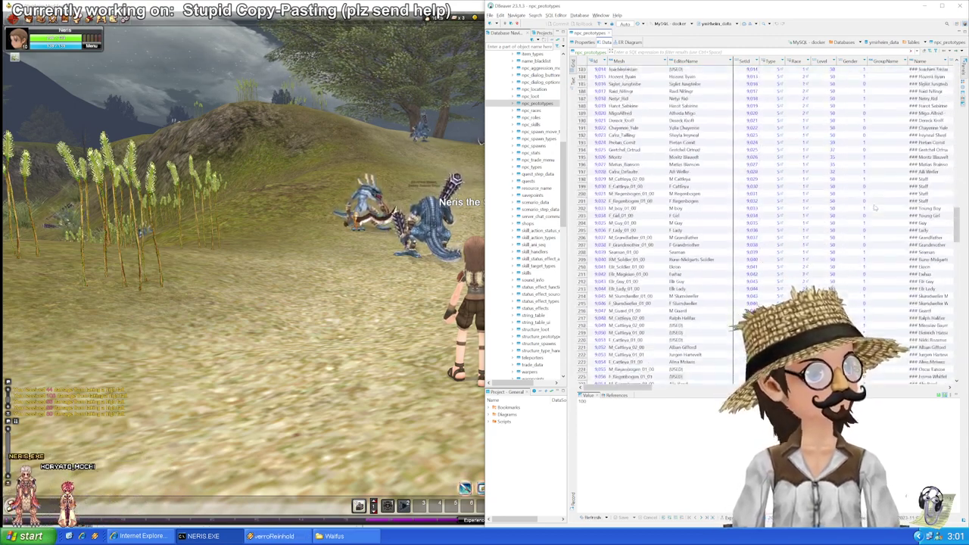
pyautogui.scroll(-10, 877, 202)
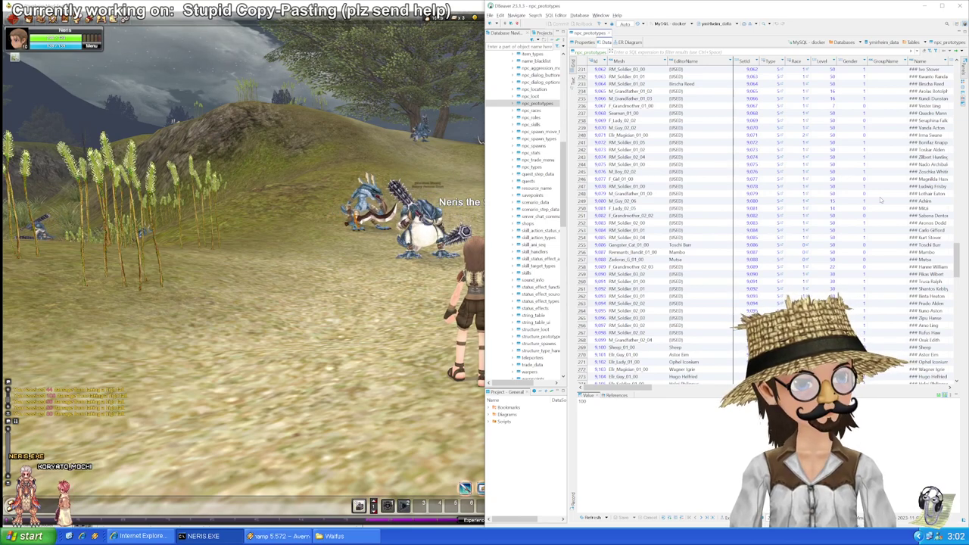
pyautogui.scroll(-20, 880, 204)
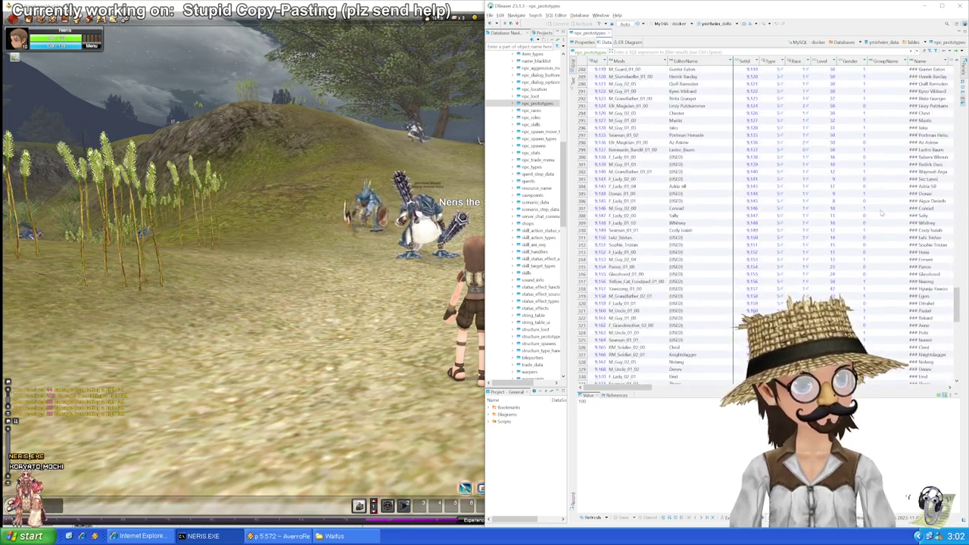
pyautogui.scroll(-7, 880, 214)
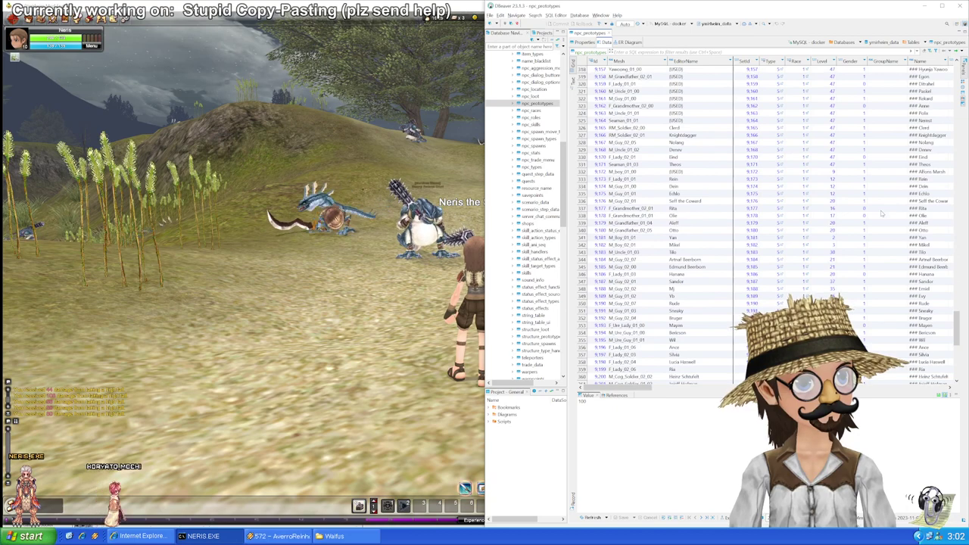
pyautogui.scroll(-20, 880, 215)
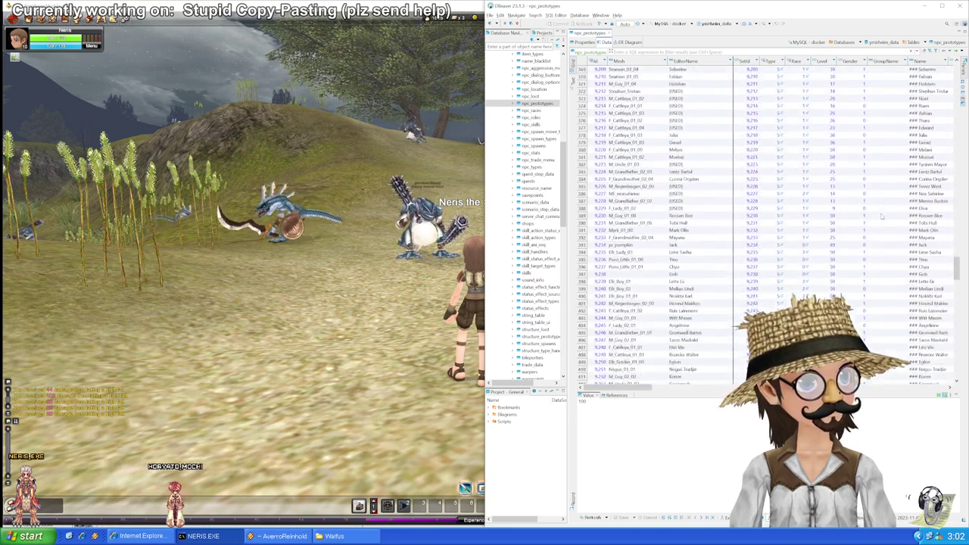
pyautogui.scroll(-20, 882, 218)
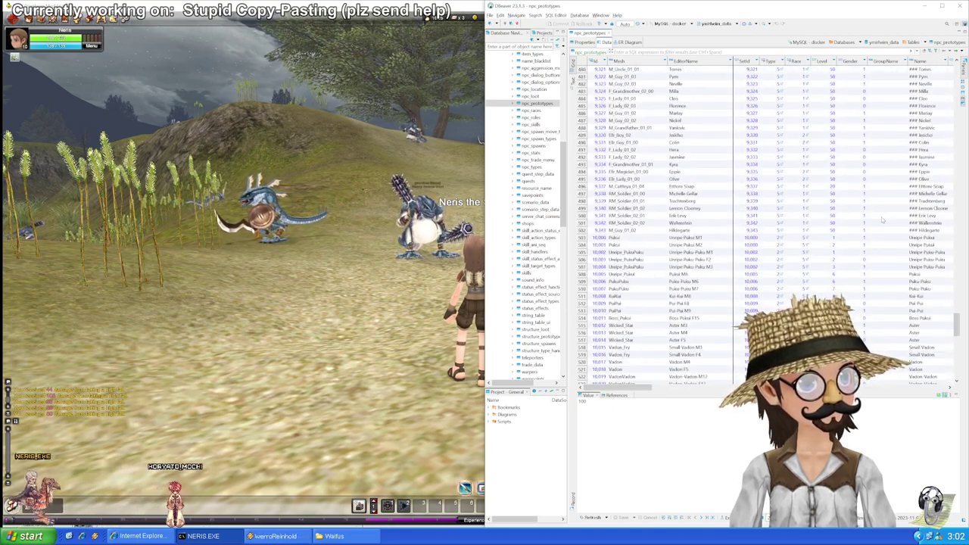
pyautogui.scroll(14, 885, 227)
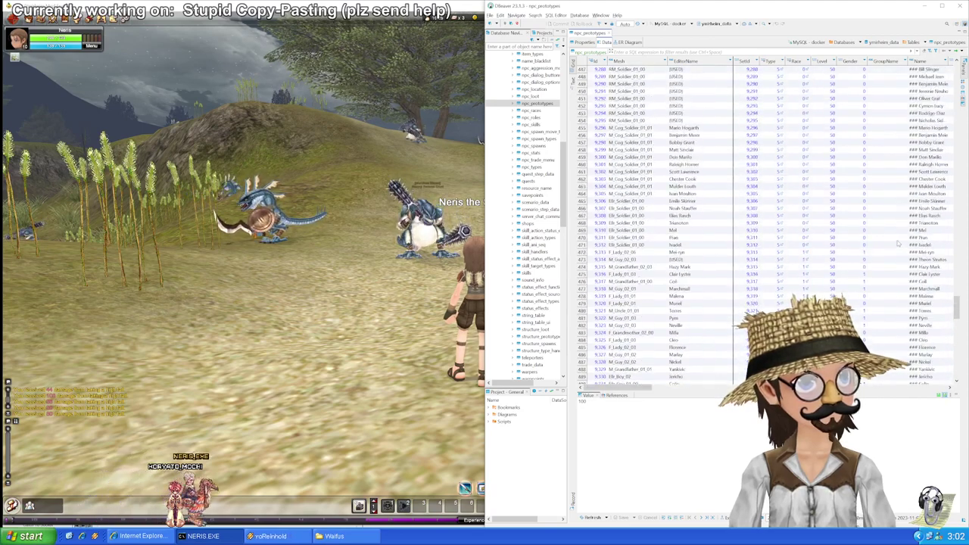
# Step: Return to the game, turn away from the Zadoras on the path and spawn Rinaos beside the character
pyautogui.click(337, 288)
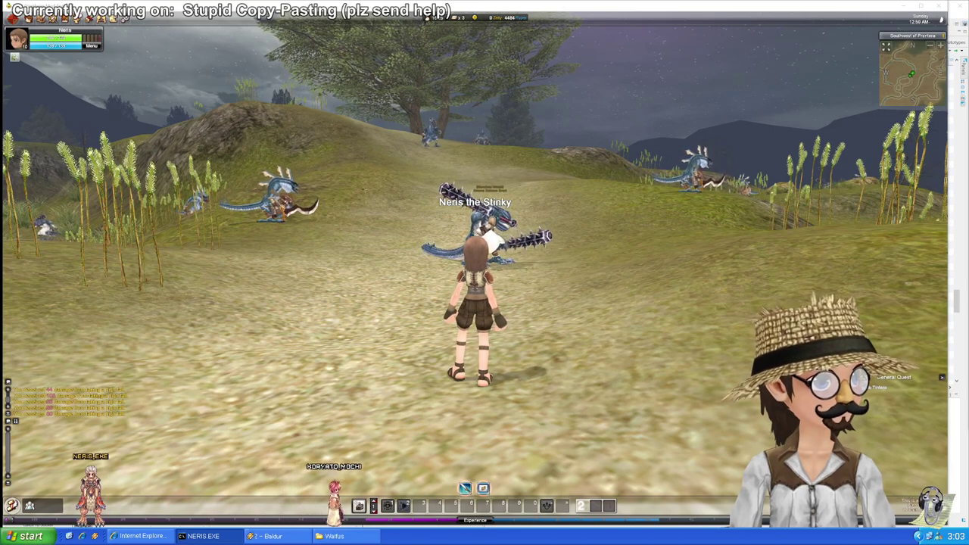
pyautogui.press('a')
pyautogui.press('w')
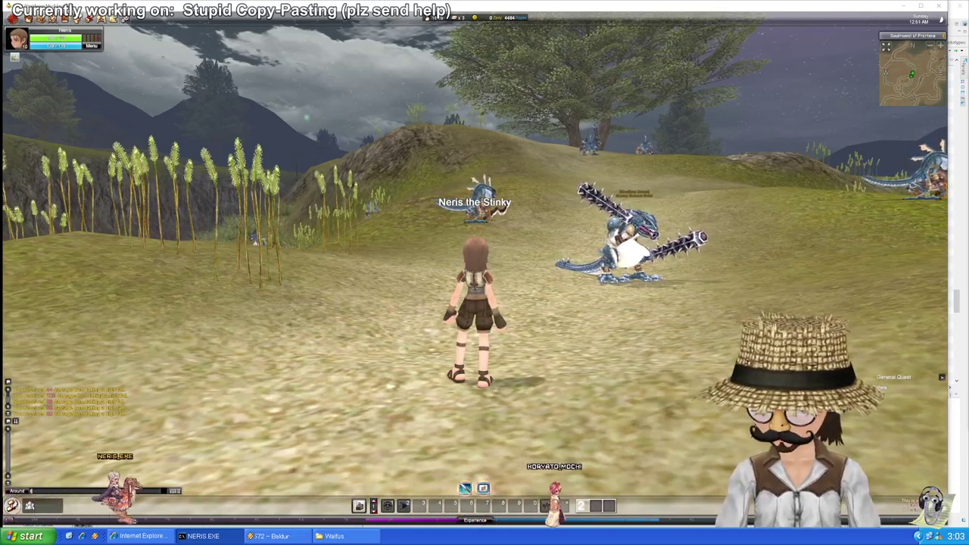
pyautogui.write('/swap')
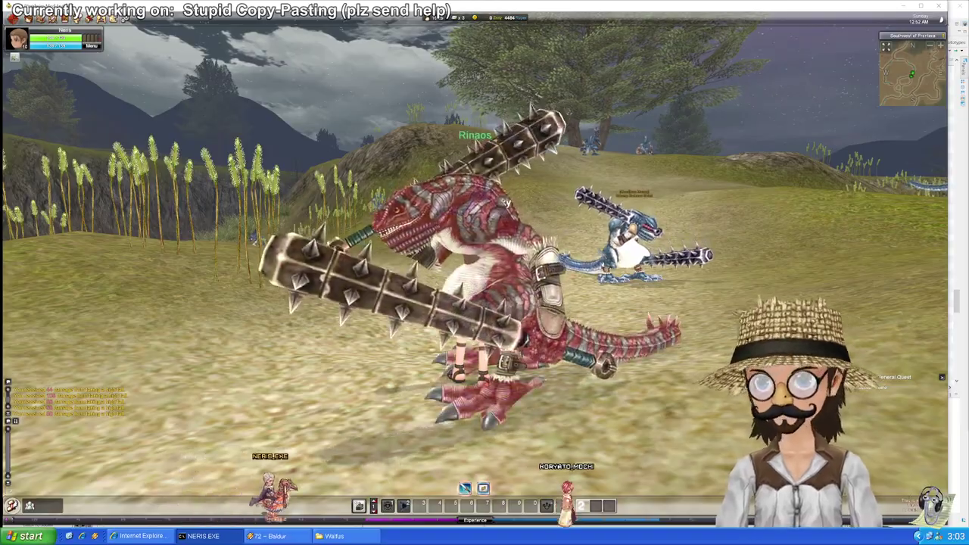
# Step: Run downhill to the wooden bridge, bring Rinaos there and view it beside the character from a low angle
pyautogui.moveTo(623, 314); pyautogui.dragTo(703, 329)
pyautogui.press('w')
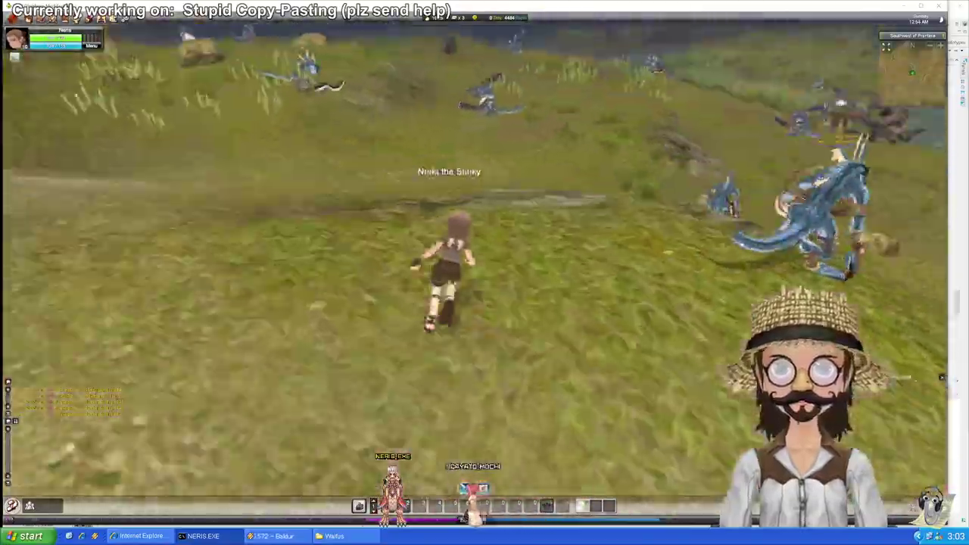
pyautogui.press('w')
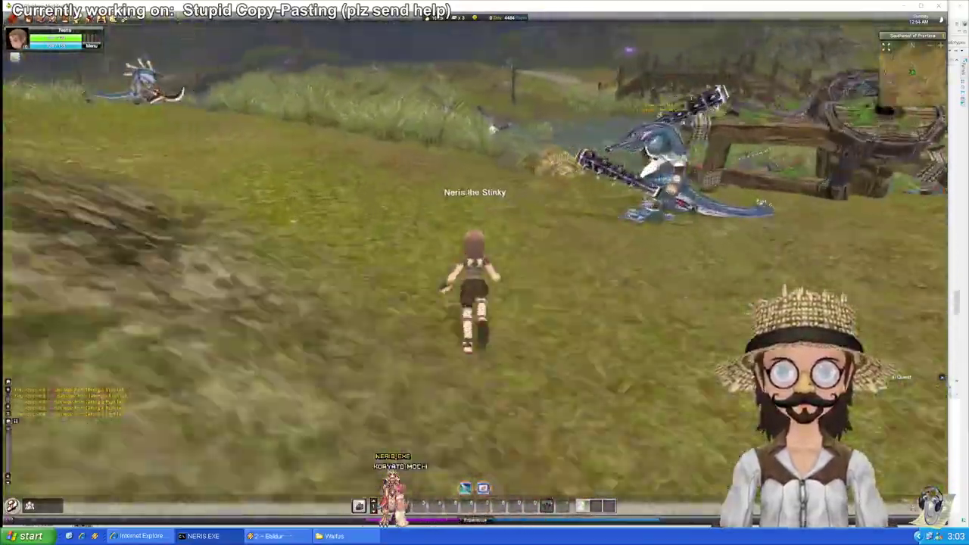
pyautogui.press('w')
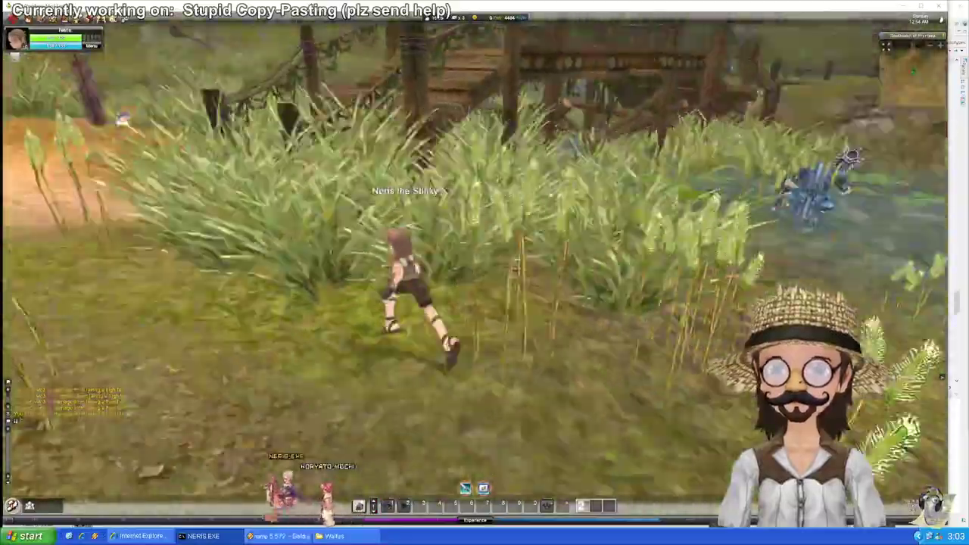
pyautogui.press('w')
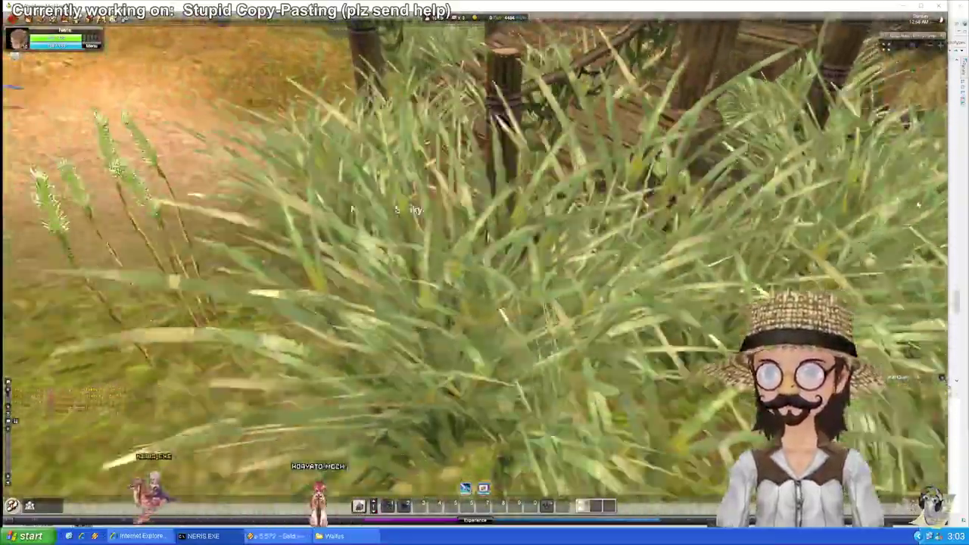
pyautogui.press('w')
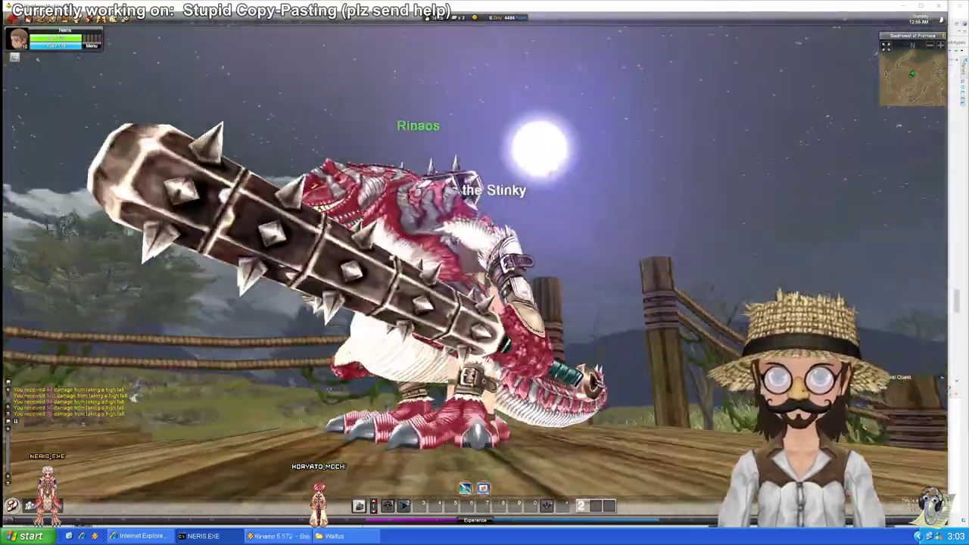
pyautogui.press('a')
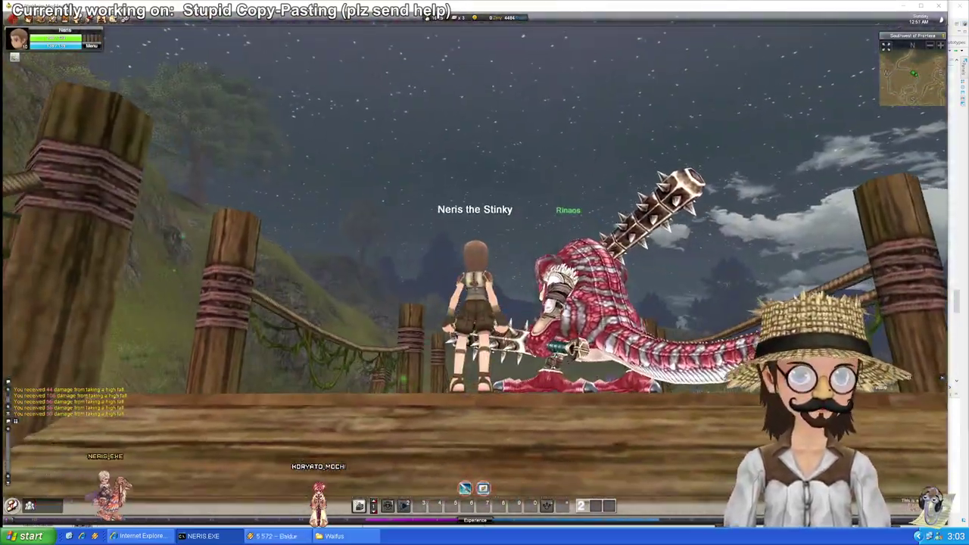
pyautogui.moveTo(667, 286); pyautogui.dragTo(672, 298)
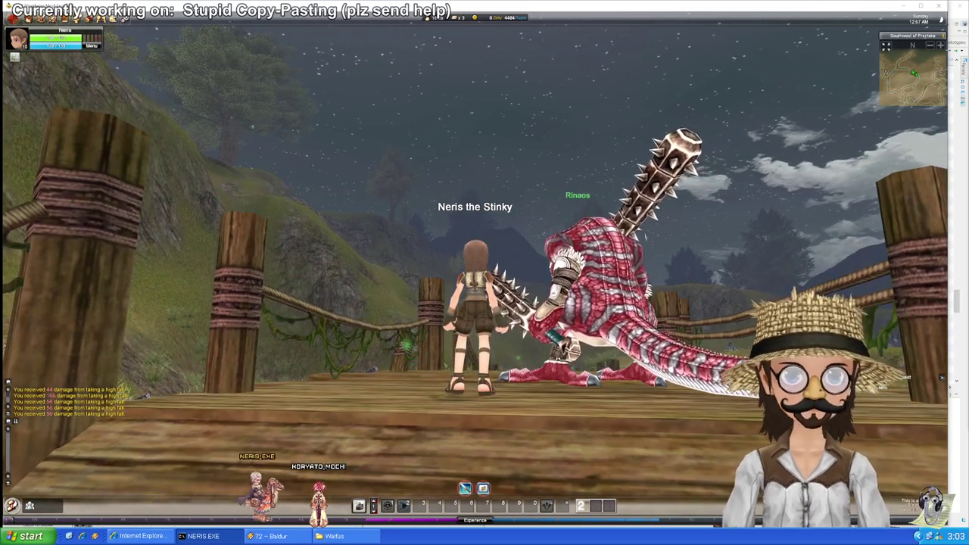
# Step: Filter npc_prototypes by EditorName LIKE %rinaos% and select the BodyHeight value of the Rinaos row
pyautogui.hotkey('alt', 'Tab')
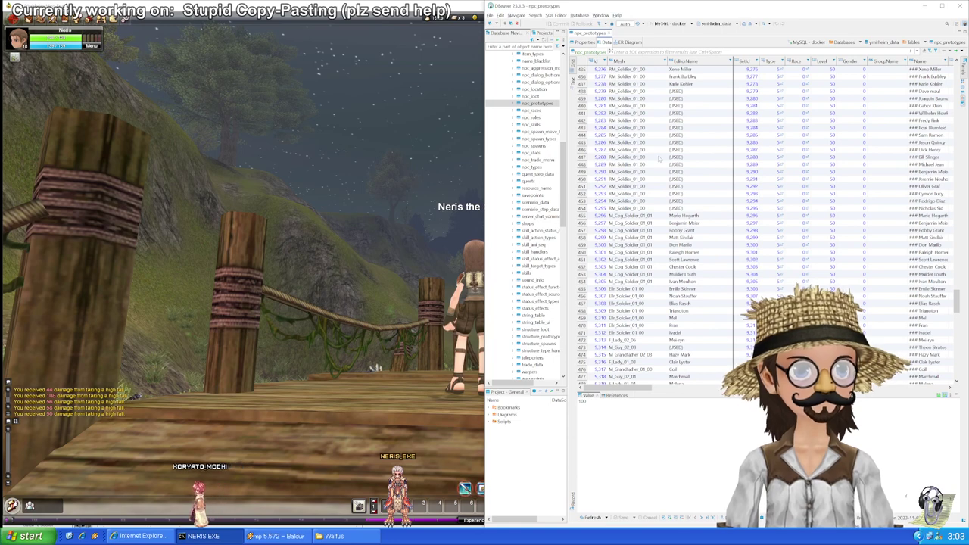
pyautogui.rightClick(930, 143)
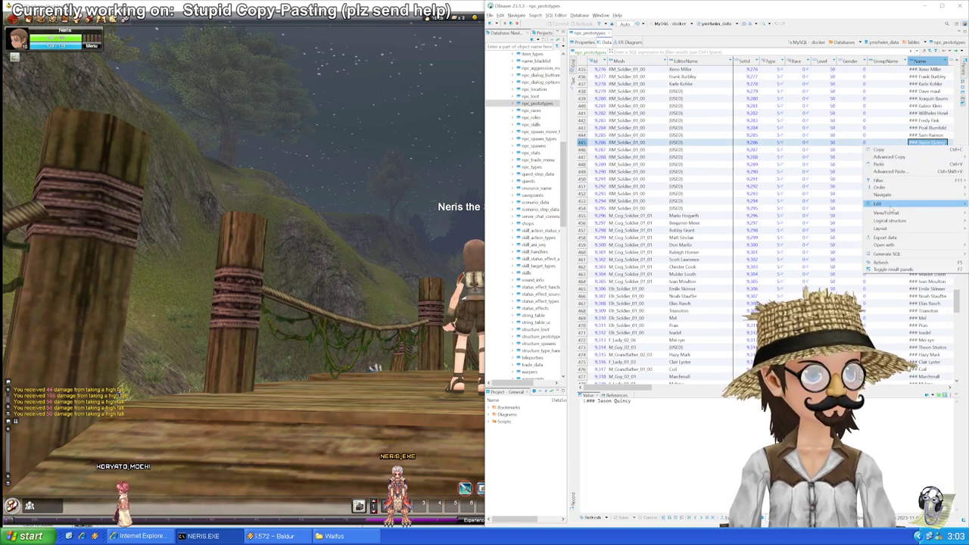
pyautogui.click(689, 158)
pyautogui.rightClick(688, 157)
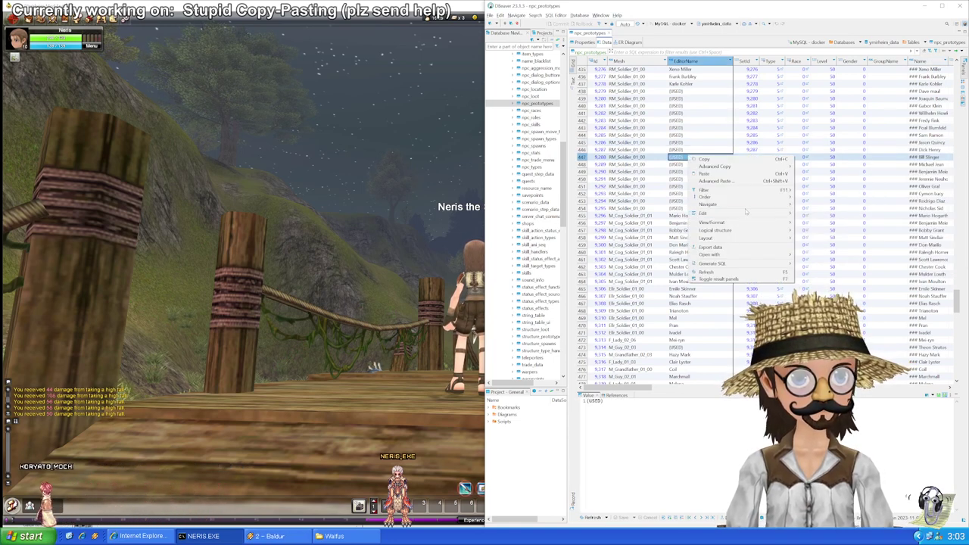
pyautogui.moveTo(707, 190)
pyautogui.moveTo(830, 217)
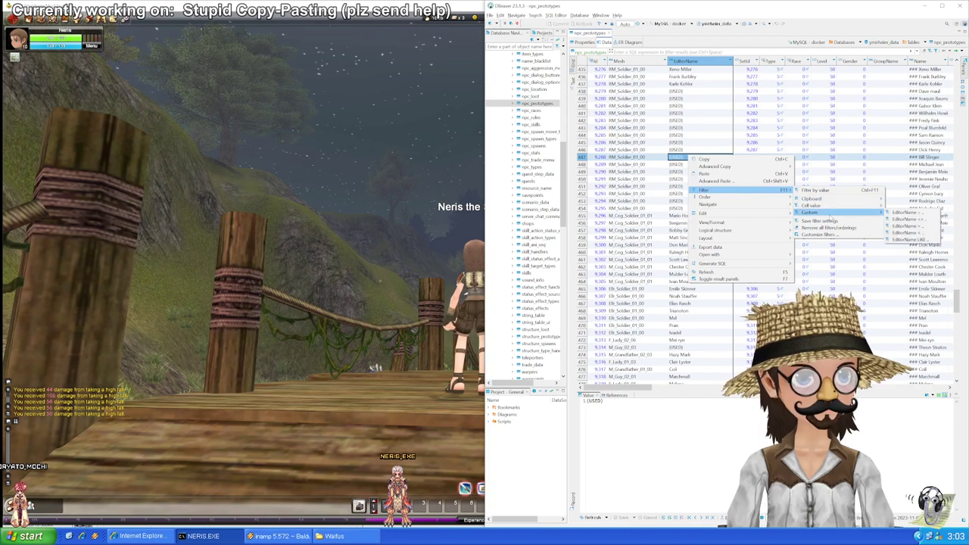
pyautogui.click(920, 232)
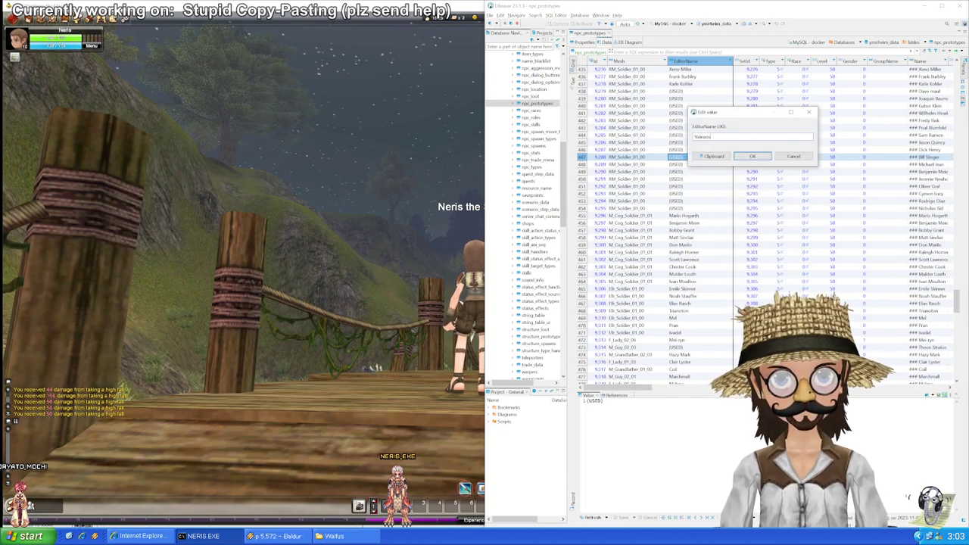
pyautogui.press('Return')
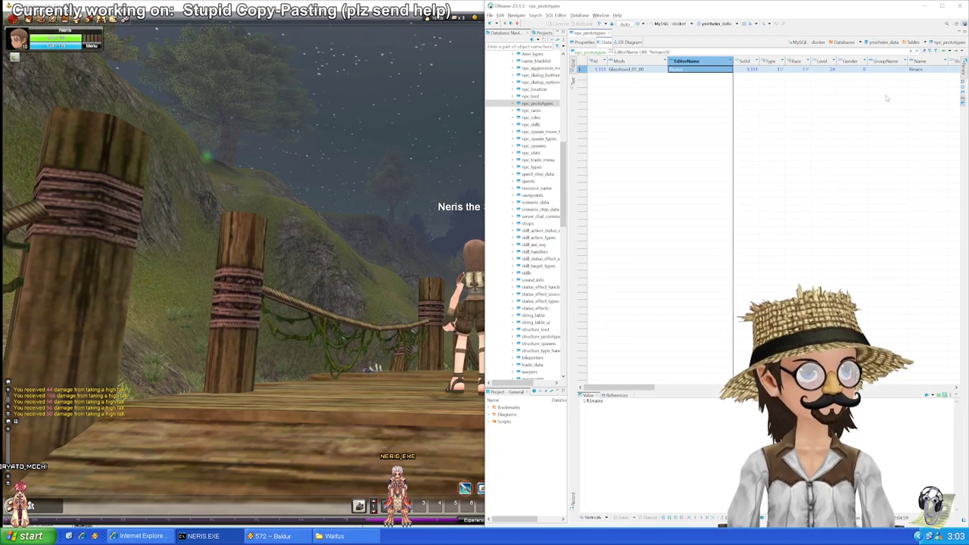
pyautogui.hscroll(1, 886, 81)
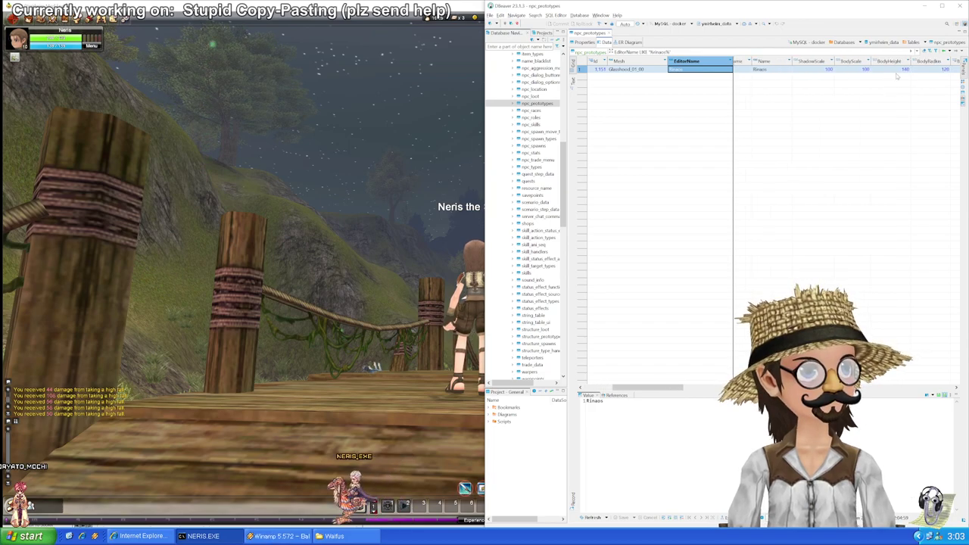
pyautogui.click(887, 70)
# Step: Compare Rinaos's body height with the character on the bridge in the game from a ground-level view
pyautogui.hotkey('alt', 'Tab')
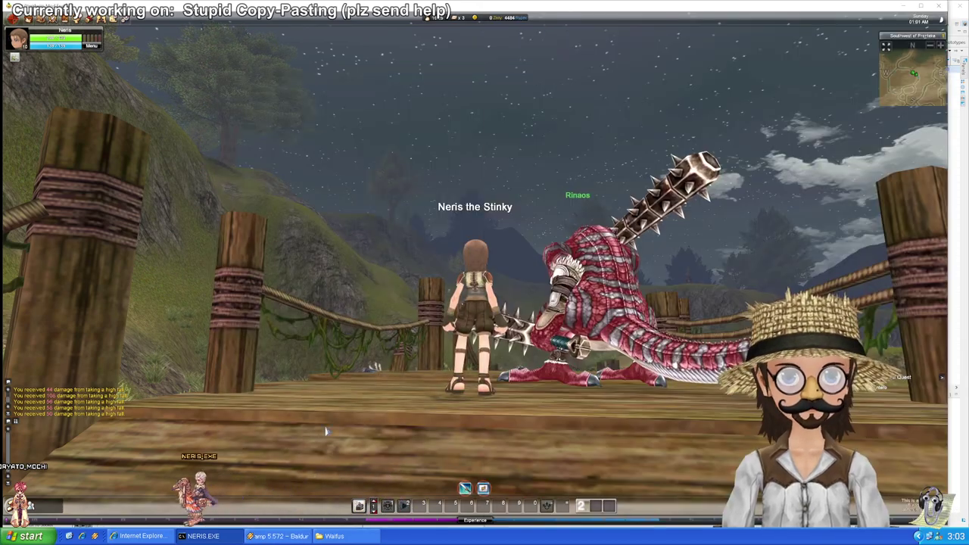
pyautogui.moveTo(324, 430); pyautogui.dragTo(303, 401)
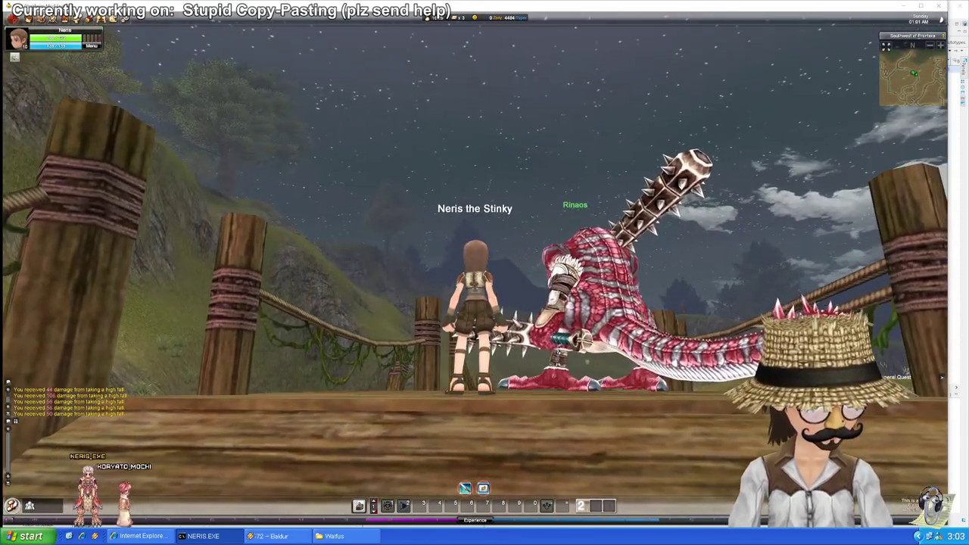
pyautogui.click(601, 303)
pyautogui.press('Escape')
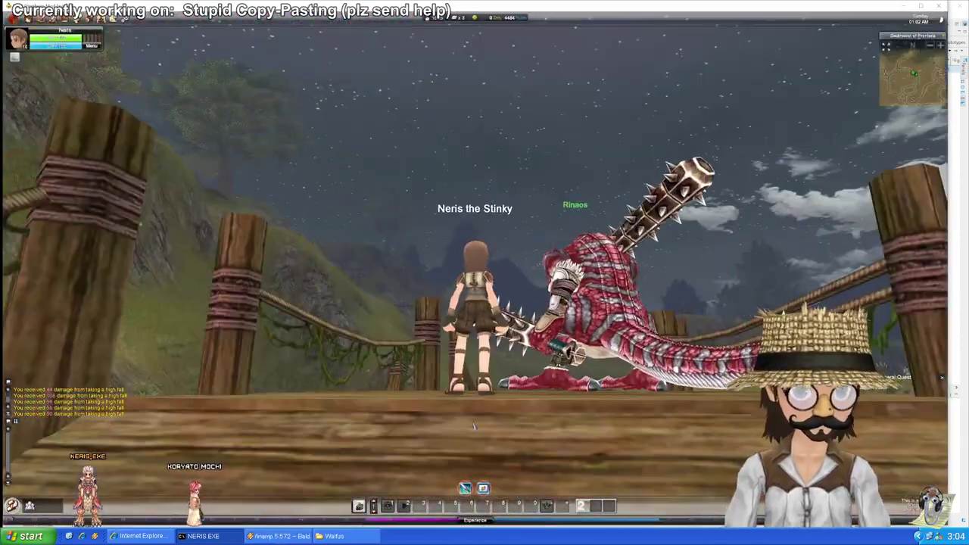
# Step: Set the Rinaos row's BodyHeight to 137 in npc_prototypes, save it and check Rinaos in the game from above
pyautogui.hotkey('alt', 'Tab')
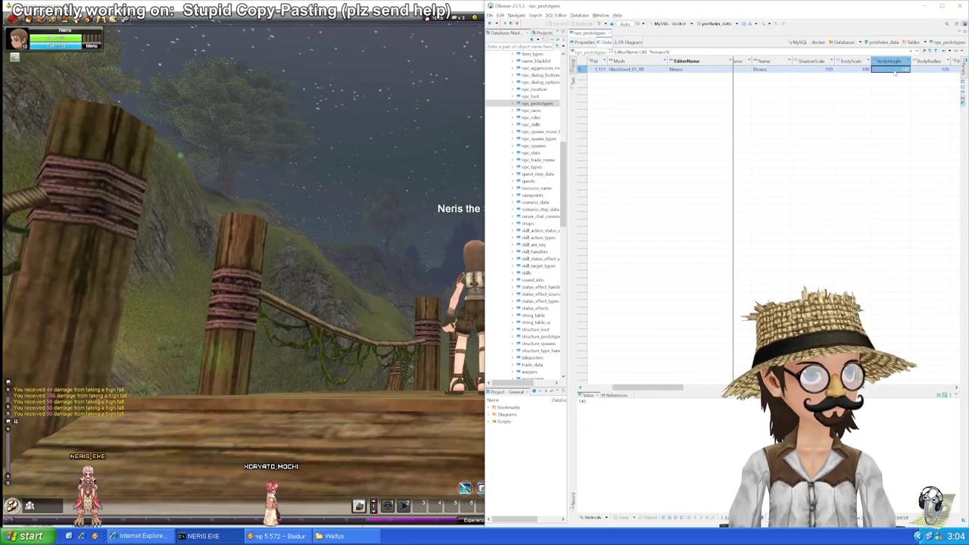
pyautogui.doubleClick(884, 71)
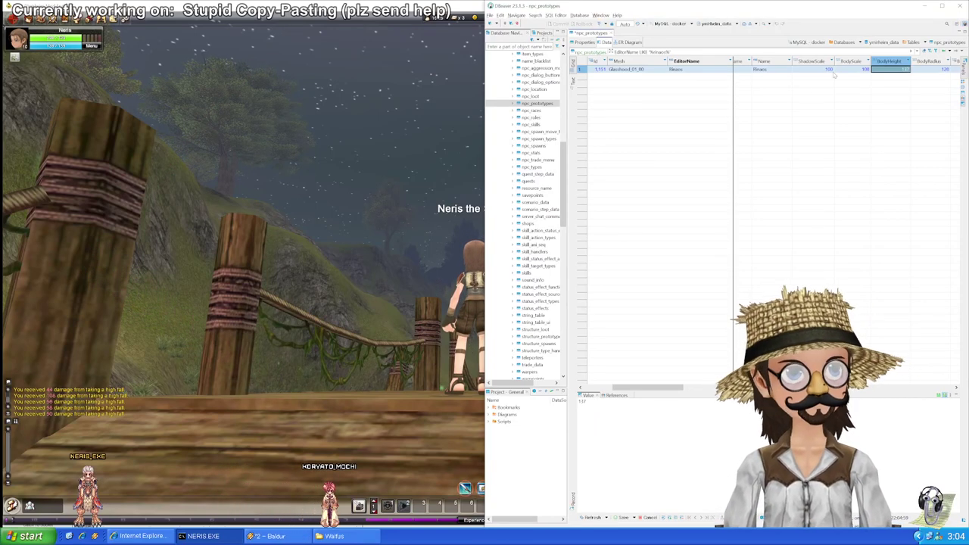
pyautogui.hotkey('alt', 'Tab')
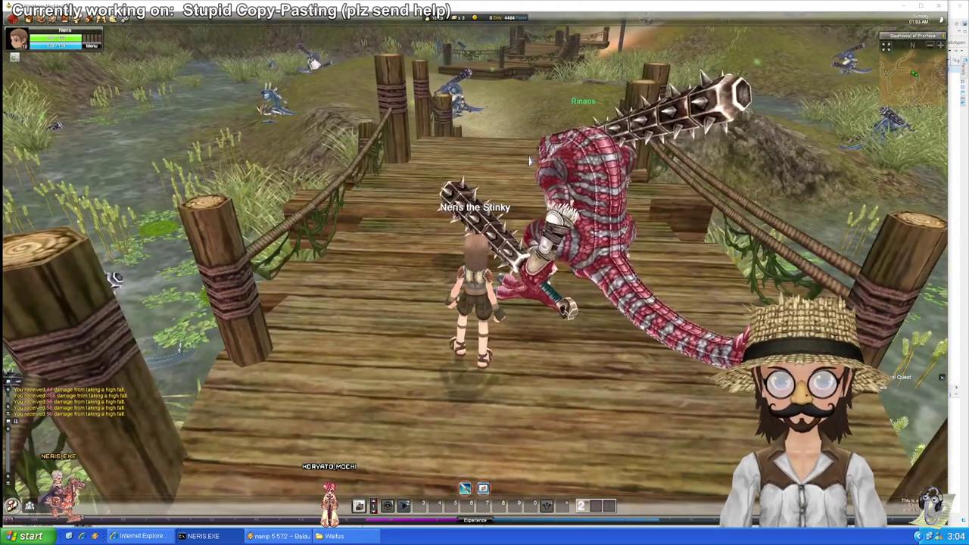
pyautogui.hotkey('alt', 'Tab')
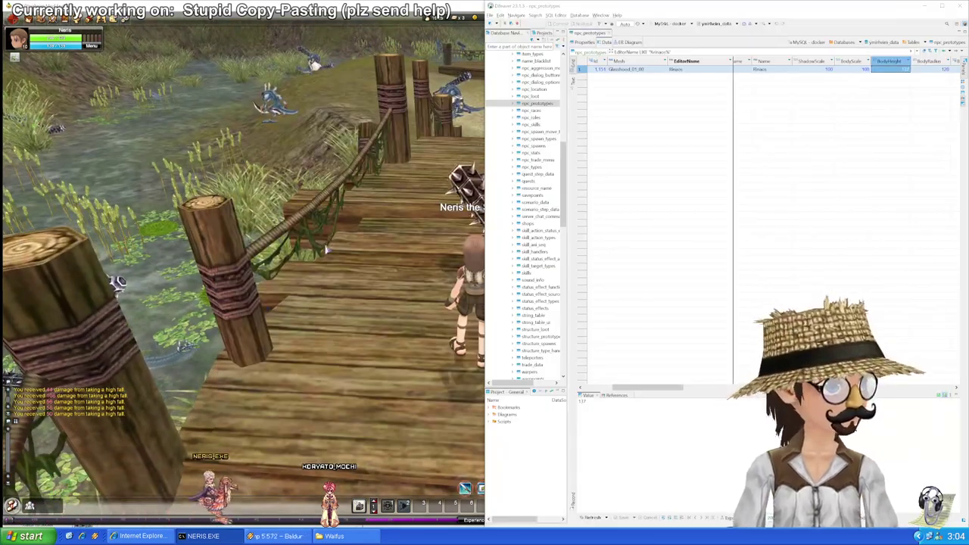
# Step: Target Parios on the wooden bridge beside Rinaos and compare its body height with the character from a ground-level view
pyautogui.hotkey('alt', 'Tab')
pyautogui.press('s')
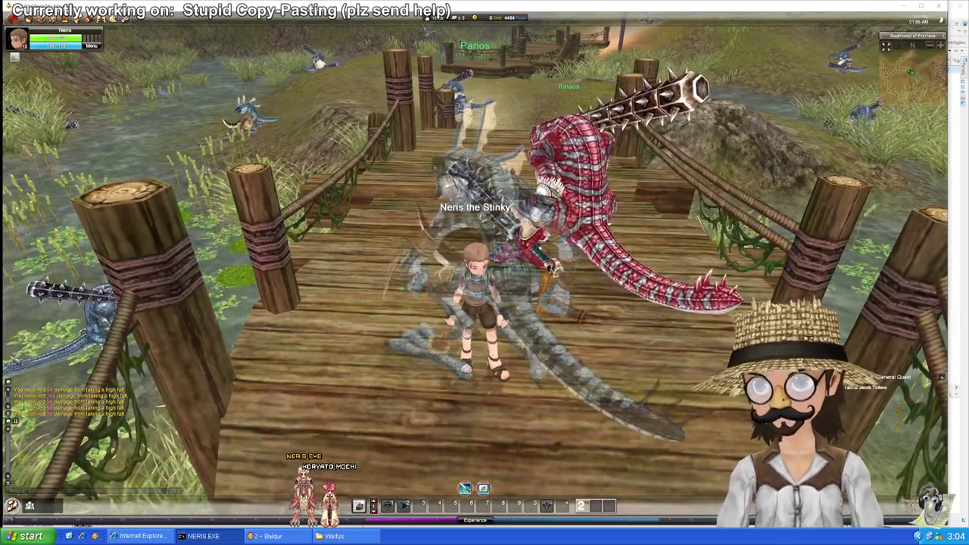
pyautogui.click(564, 349)
pyautogui.moveTo(614, 341); pyautogui.dragTo(617, 252)
pyautogui.press('s')
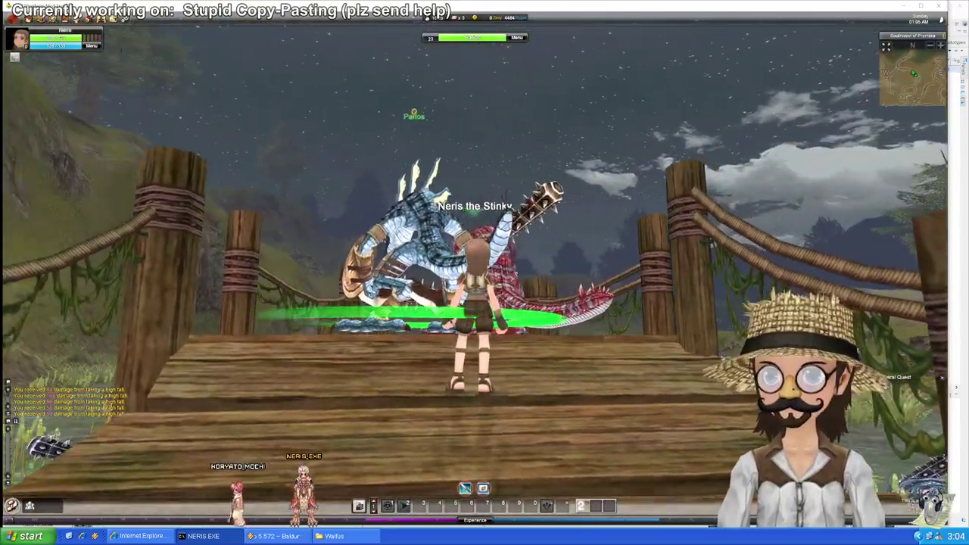
pyautogui.press('space')
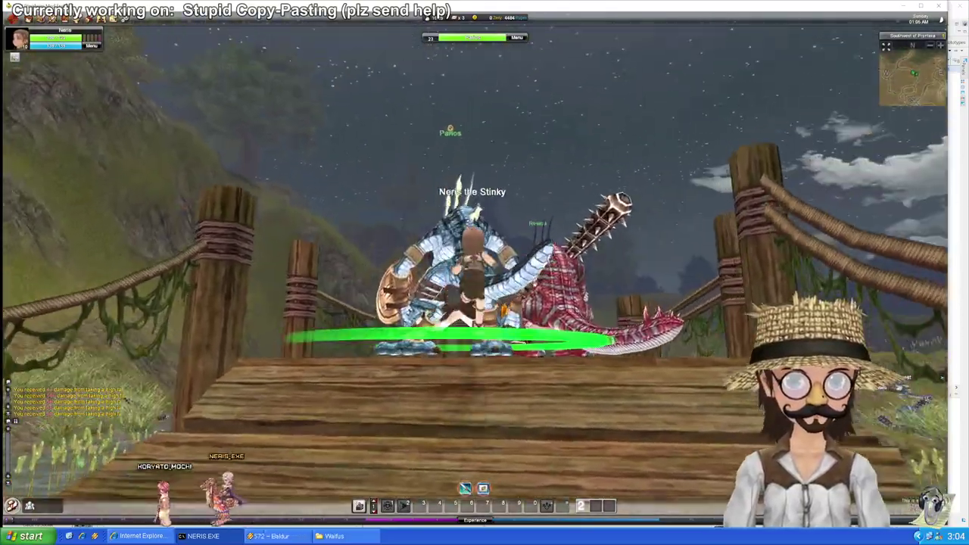
pyautogui.press('s')
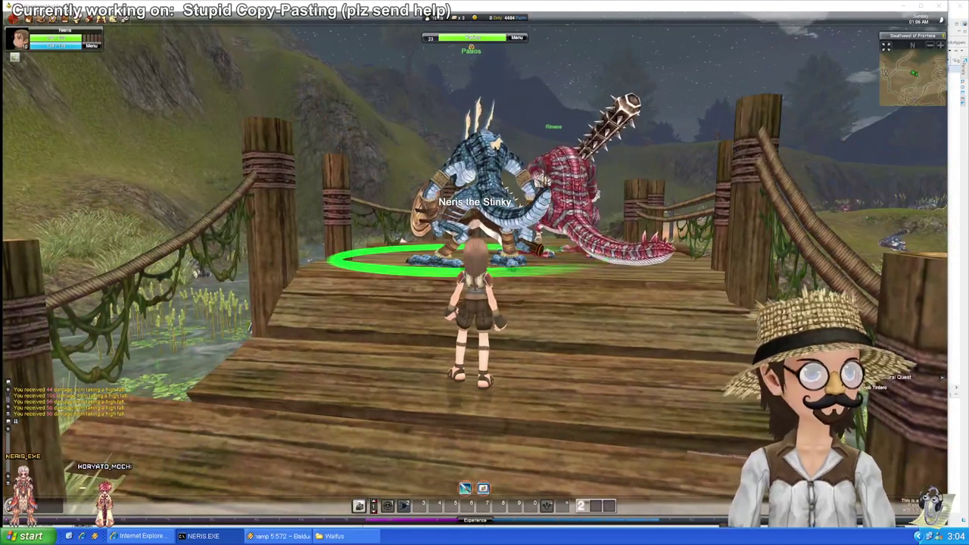
# Step: Filter npc_prototypes by EditorName LIKE %parios%, set the Parios row's BodyHeight to 180 and return to the game
pyautogui.hotkey('alt', 'Tab')
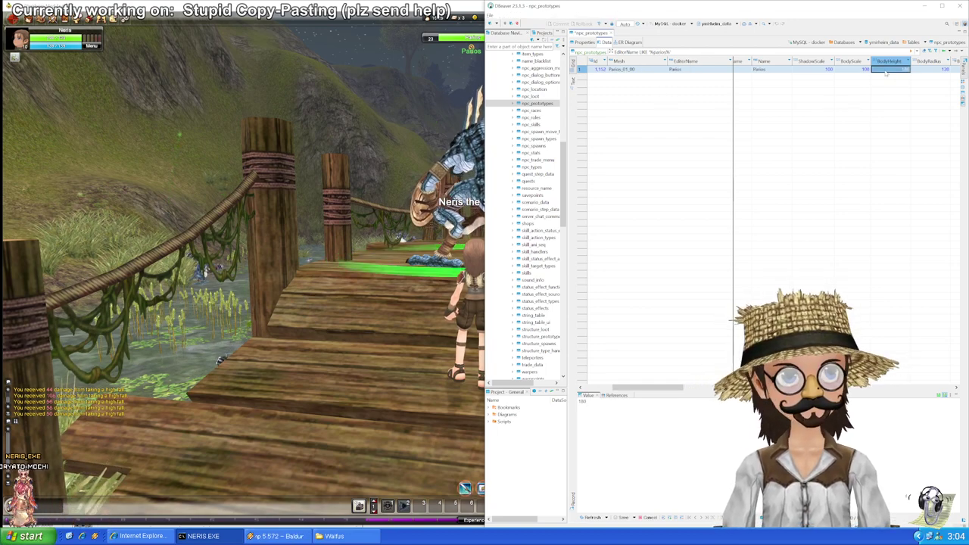
pyautogui.click(394, 166)
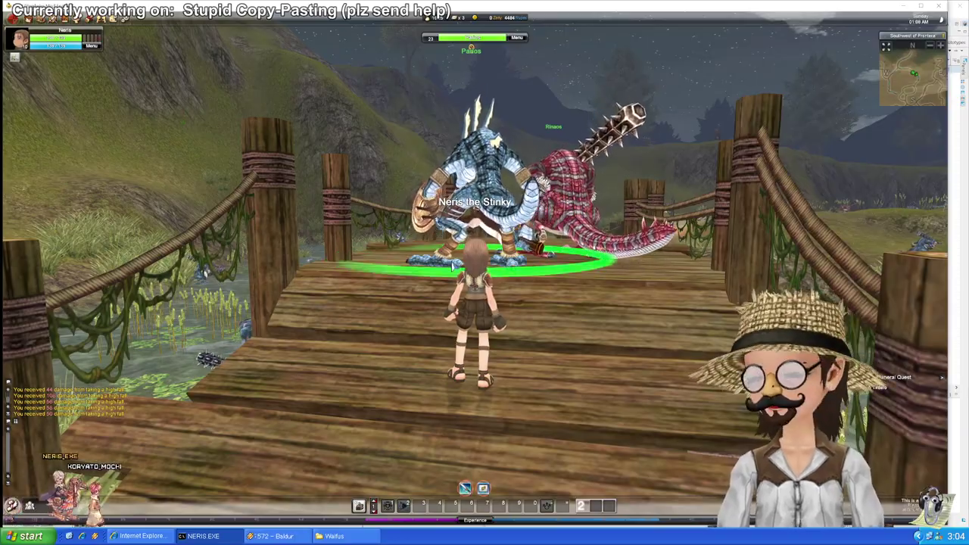
# Step: Run to the mushroom houses of the Spore Village, target a Pudding and view it beside the character
pyautogui.press('w')
pyautogui.moveTo(627, 310); pyautogui.dragTo(490, 202)
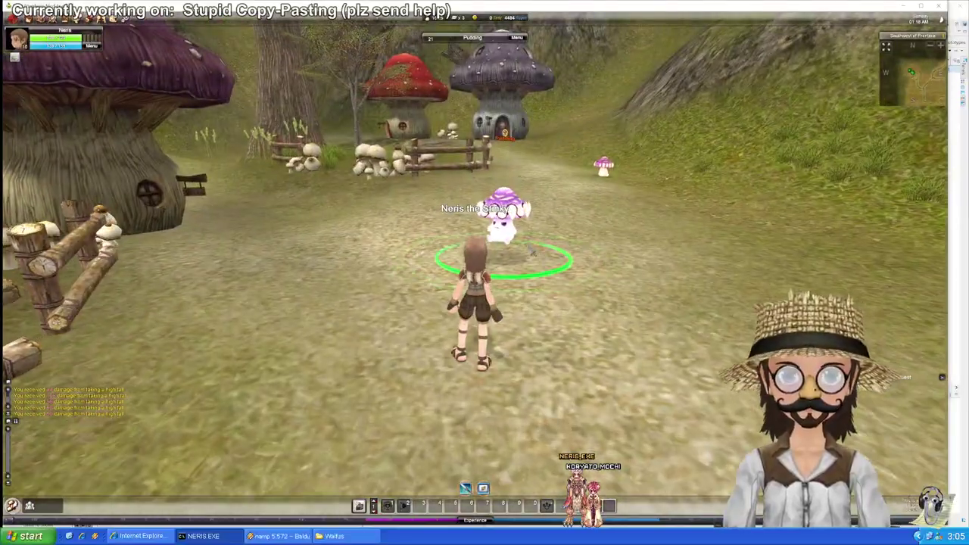
pyautogui.press('w')
pyautogui.moveTo(531, 250); pyautogui.dragTo(559, 274)
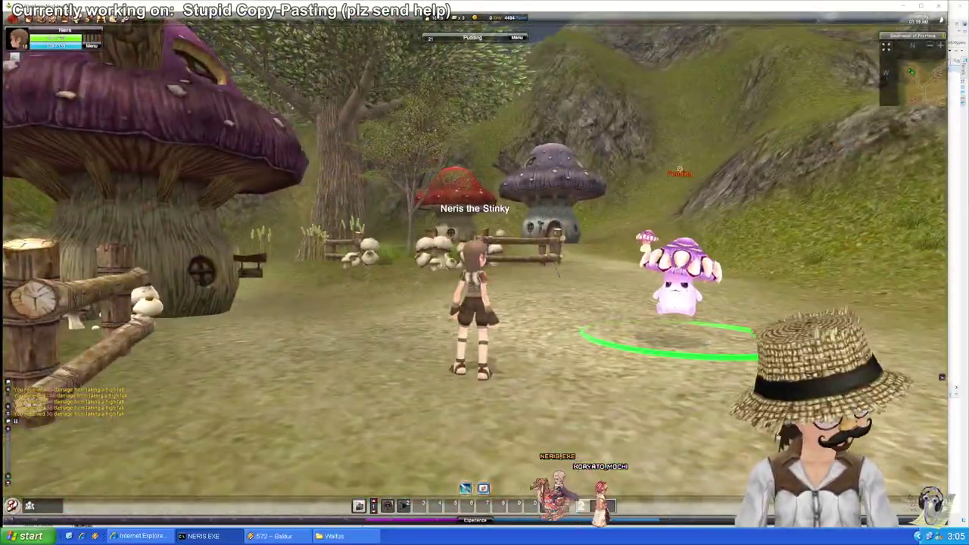
# Step: Switch to the mesh editor, load the Pudding mesh from the monsters package and examine it with its collision cylinder
pyautogui.hotkey('alt', 'Tab')
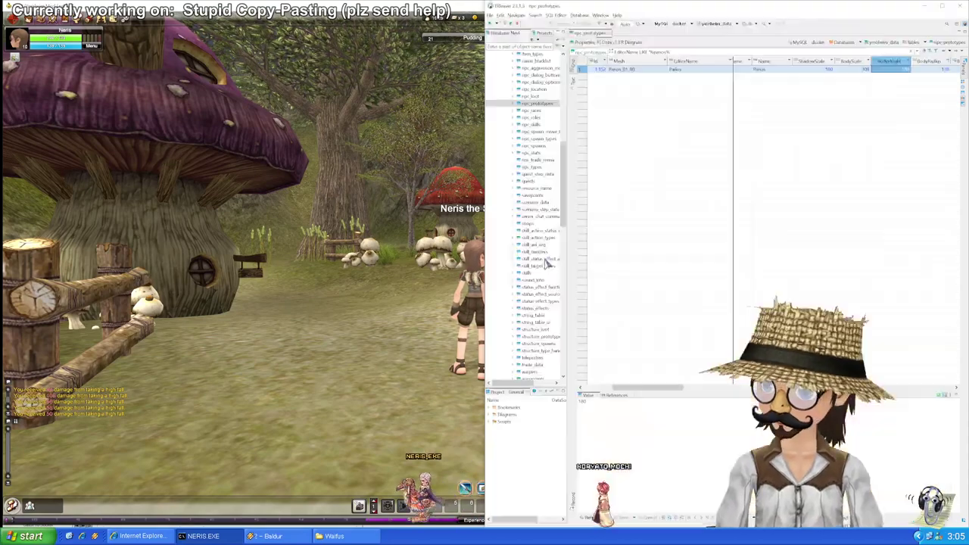
pyautogui.hotkey('alt', 'Tab')
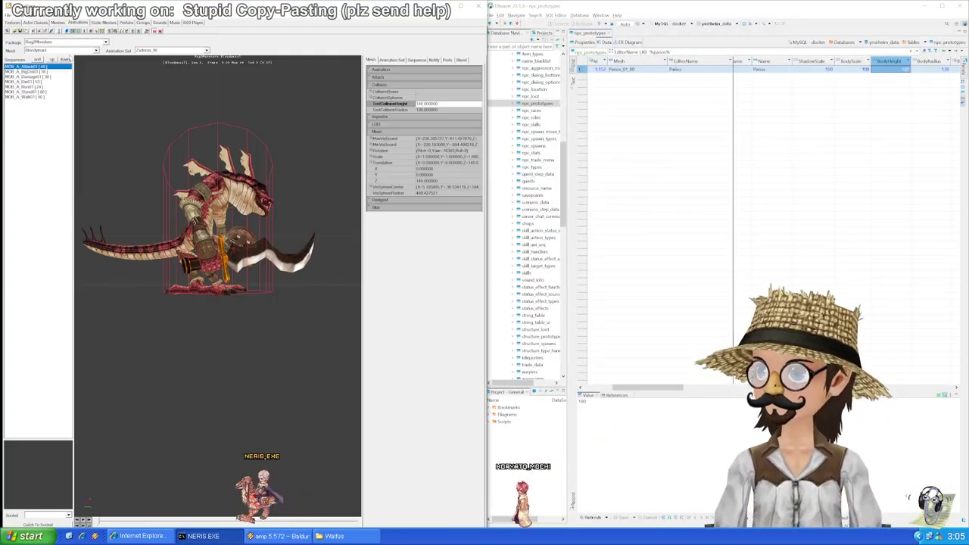
pyautogui.click(96, 50)
pyautogui.scroll(-3, 68, 90)
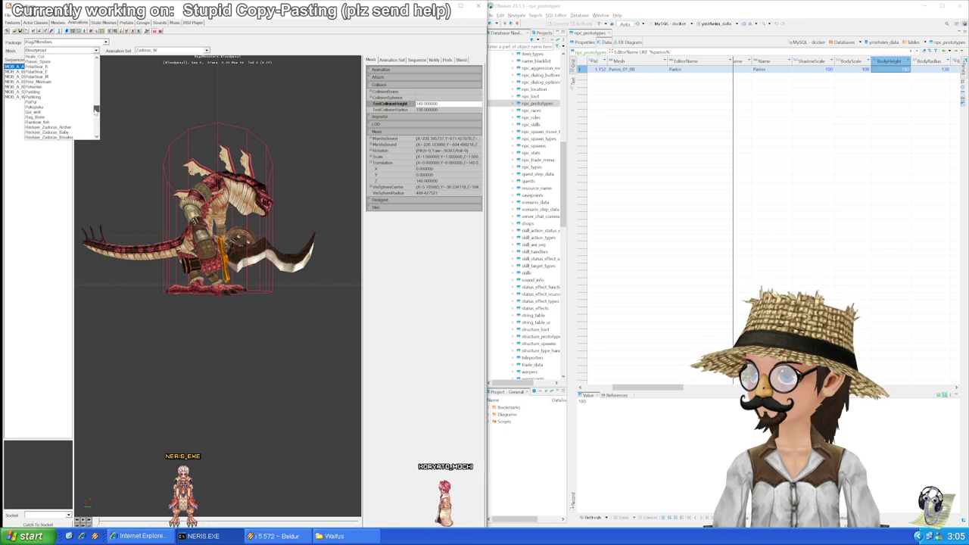
pyautogui.click(65, 103)
pyautogui.click(53, 50)
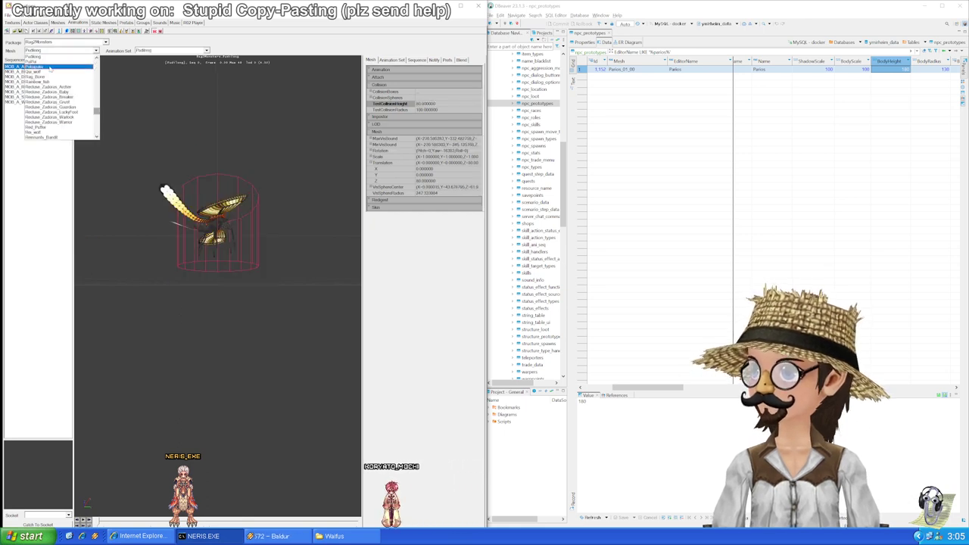
pyautogui.scroll(1, 47, 67)
pyautogui.click(45, 68)
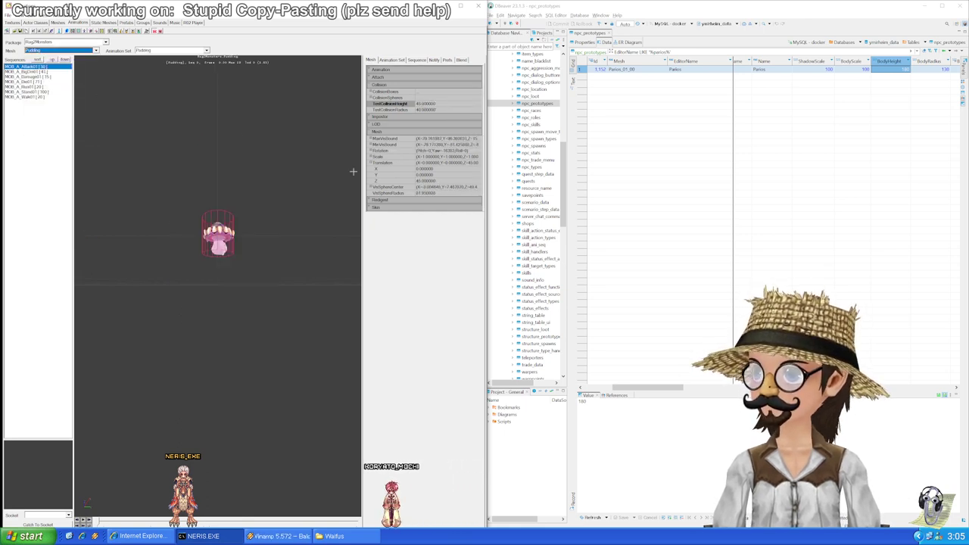
pyautogui.moveTo(296, 189)
pyautogui.mouseDown()
pyautogui.moveTo(296, 227)
pyautogui.moveTo(296, 170)
pyautogui.mouseUp()
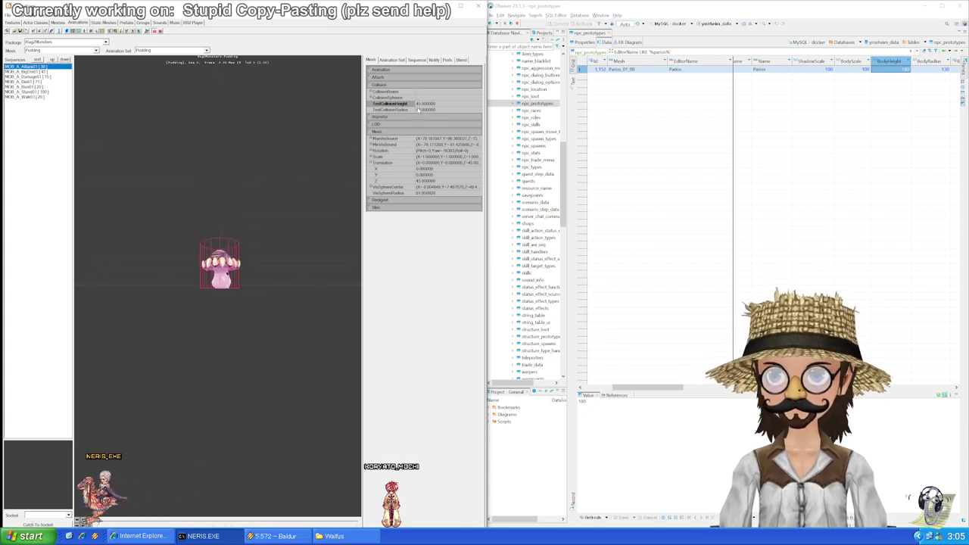
# Step: Filter npc_prototypes by EditorName LIKE %pudding% and set the Pudding row's BodyHeight to 45 and BodyRadius to 40
pyautogui.doubleClick(659, 52)
pyautogui.write('p')
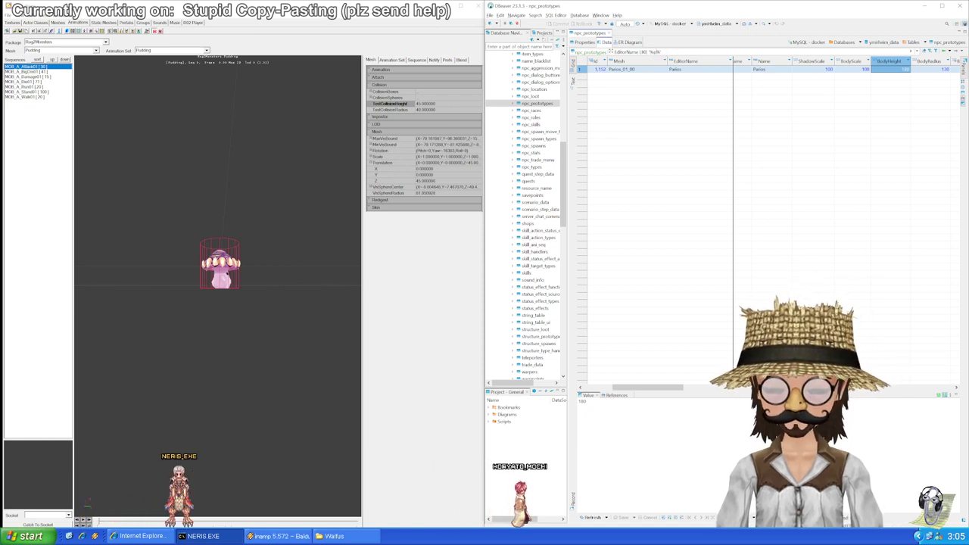
pyautogui.press('Return')
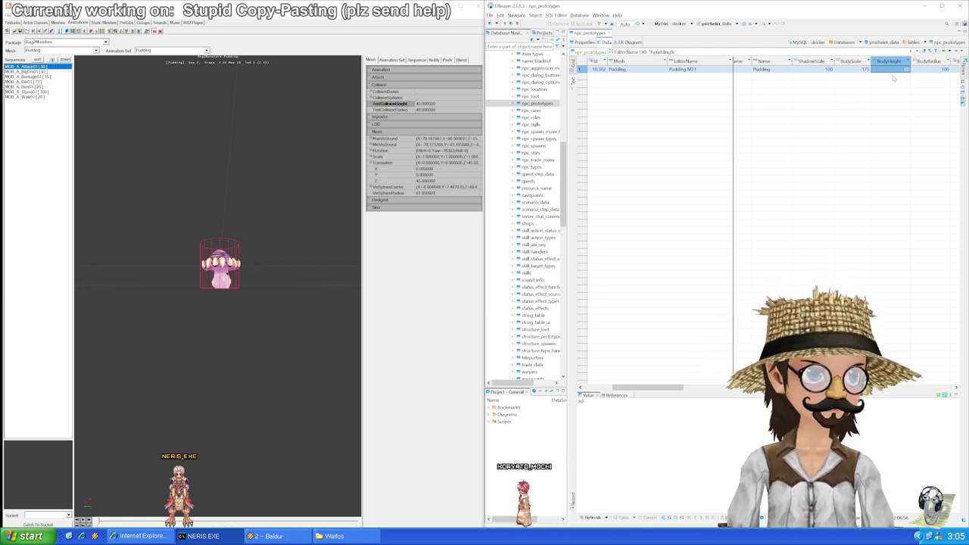
pyautogui.write('45')
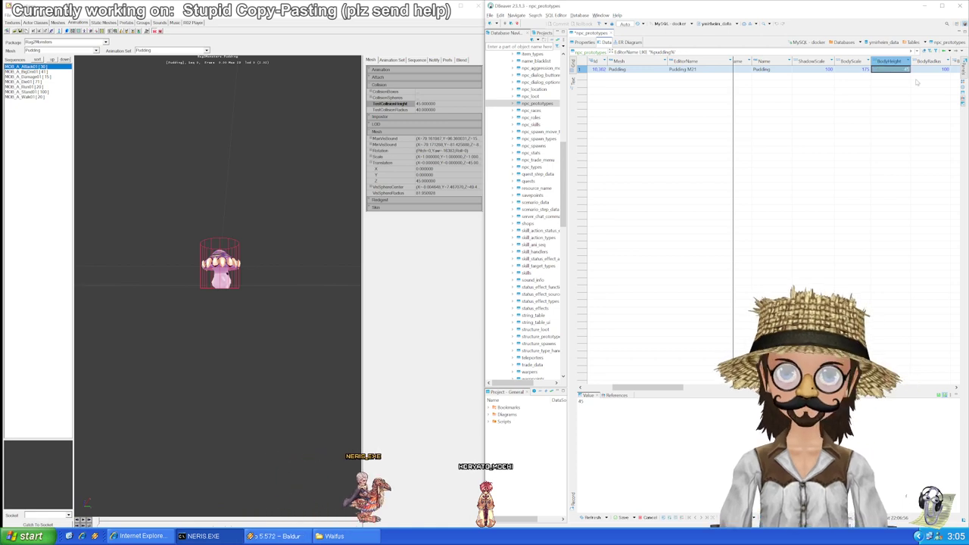
pyautogui.click(929, 70)
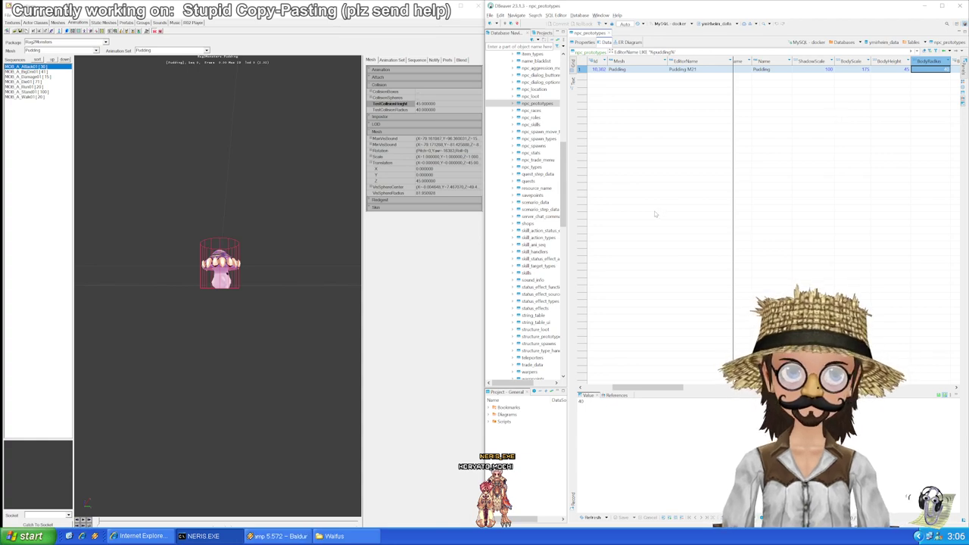
# Step: Switch back to the game and run up to the targeted Pudding in the Spore Village to view its current placement
pyautogui.hotkey('alt', 'Tab')
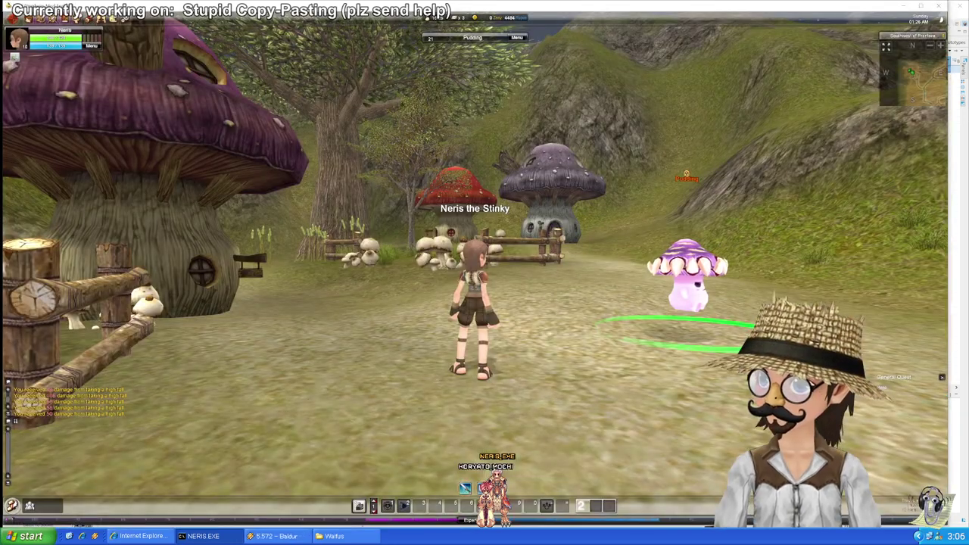
pyautogui.press('w')
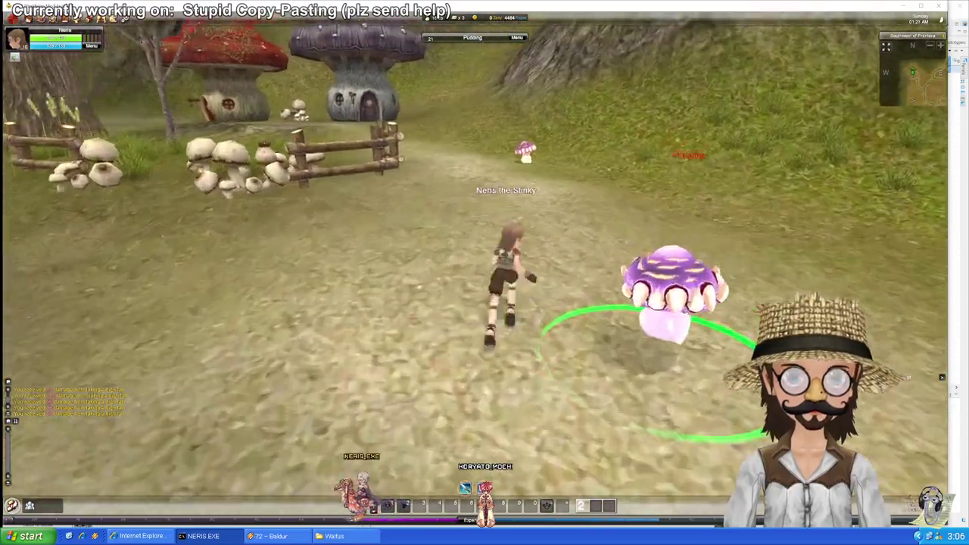
pyautogui.press('w')
pyautogui.press('w')
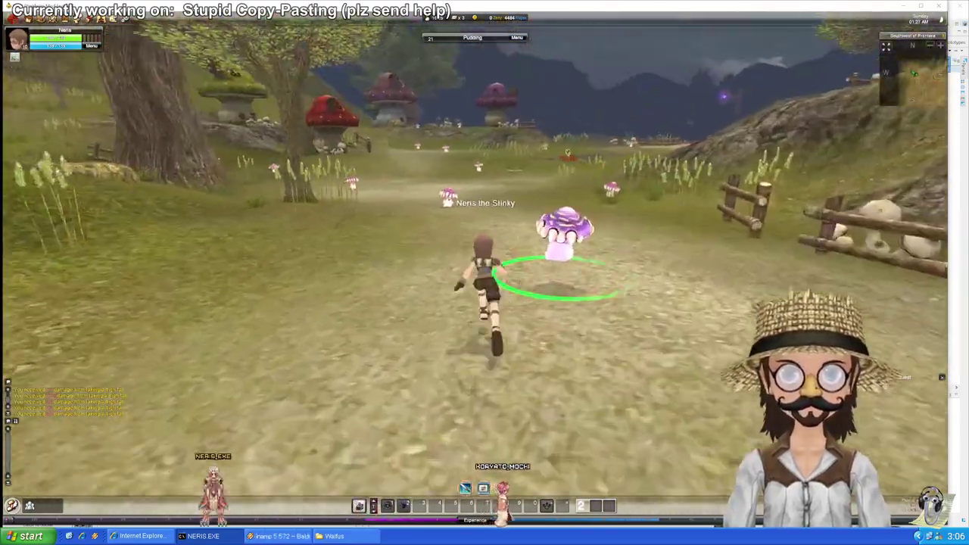
# Step: Quit the running game client and confirm the exit
pyautogui.press('Escape')
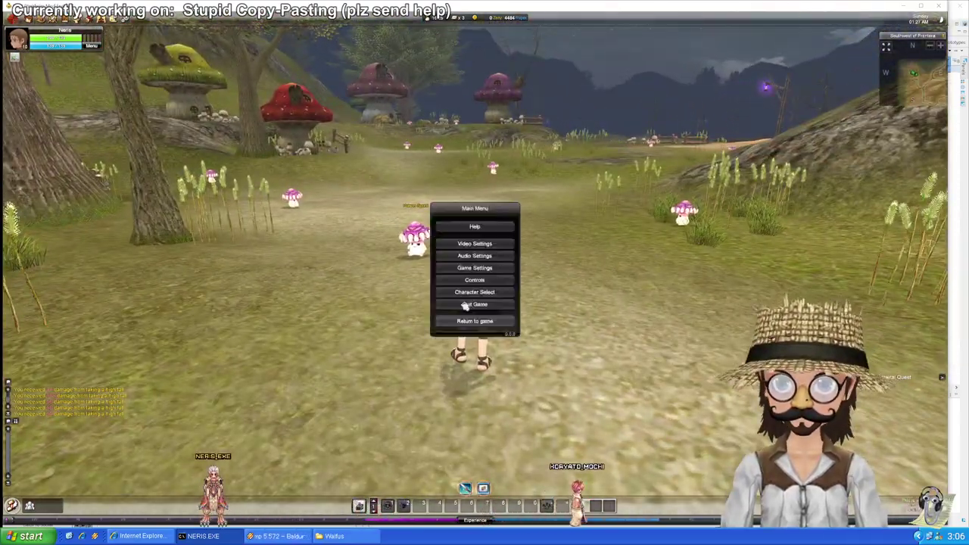
pyautogui.click(465, 304)
pyautogui.click(454, 284)
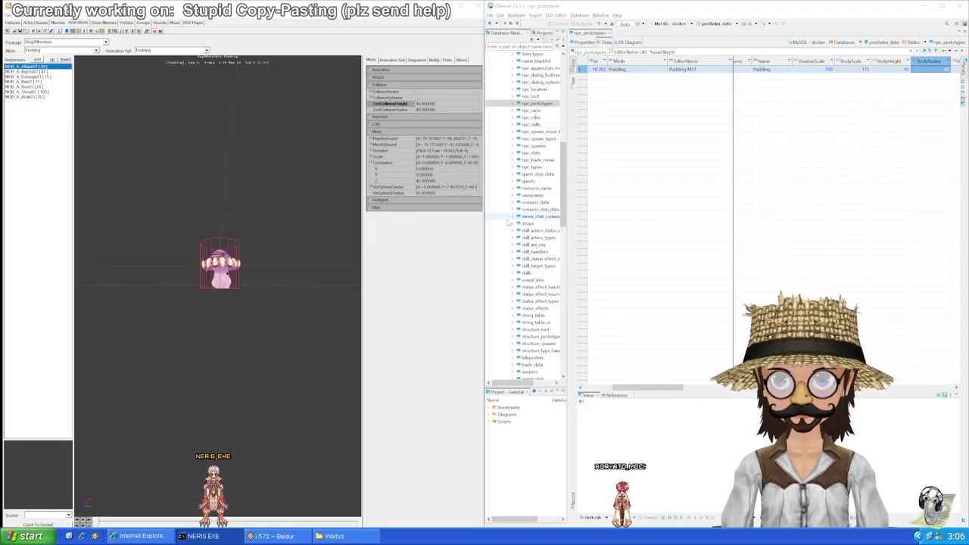
# Step: Rebuild the game's data tables from the database and relaunch the game client
pyautogui.click(816, 70)
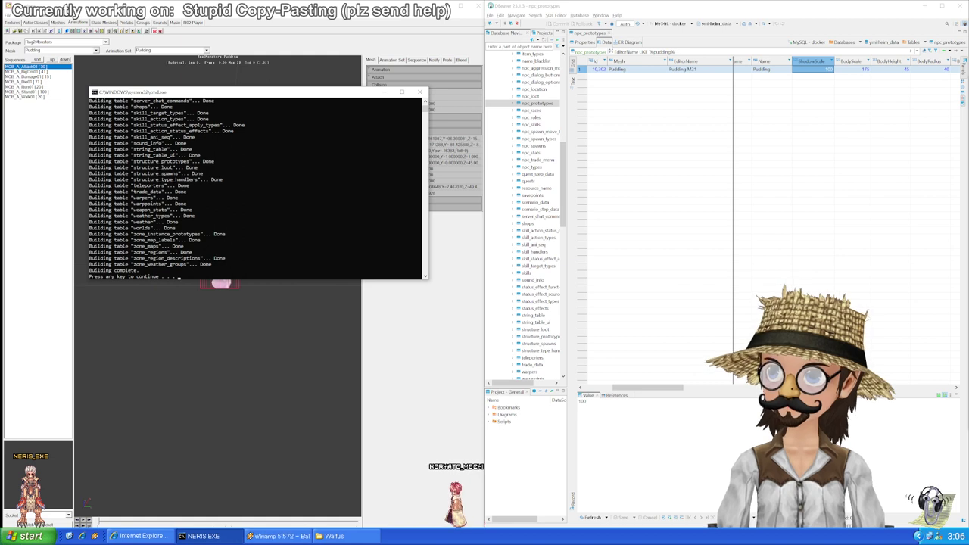
pyautogui.press('Return')
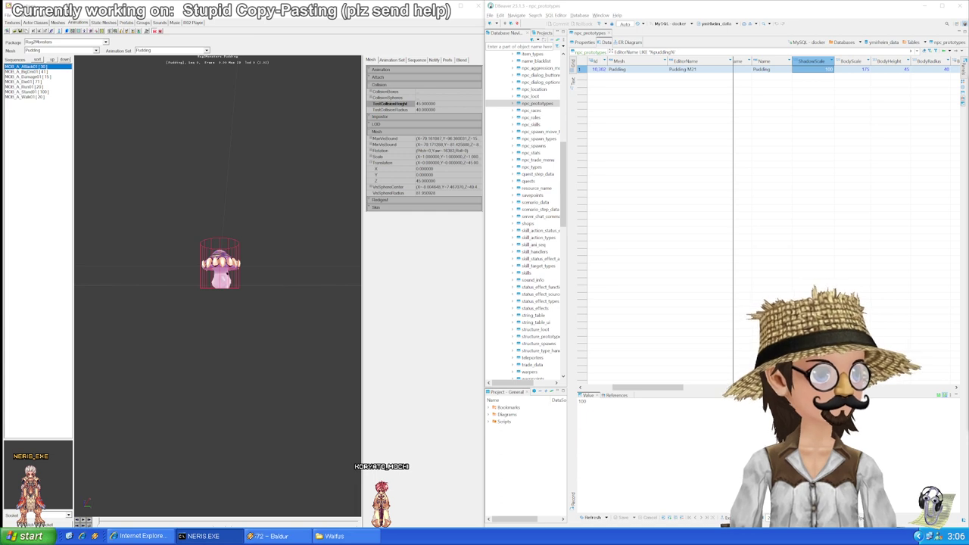
pyautogui.press('Return')
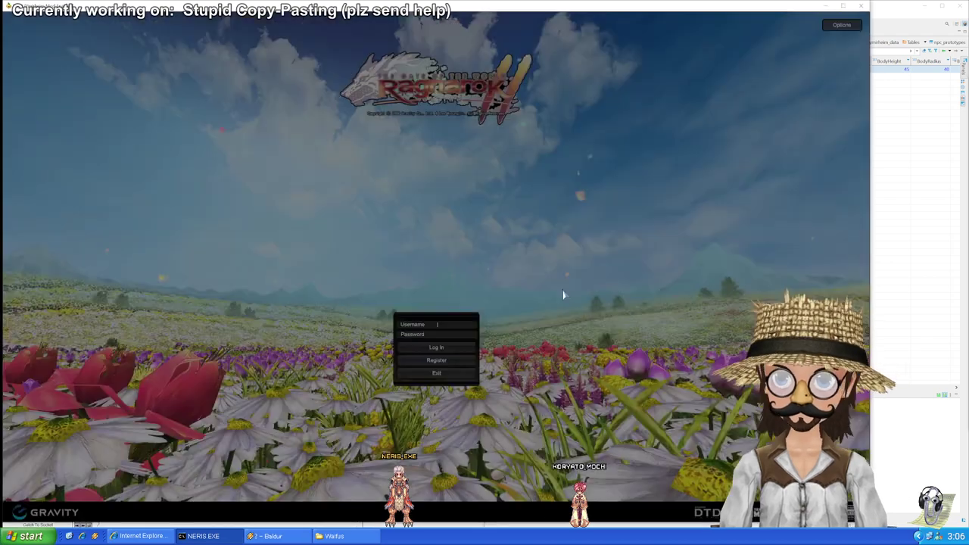
# Step: Log in to the game and enter the world with the character in the Spore Village
pyautogui.press('Tab')
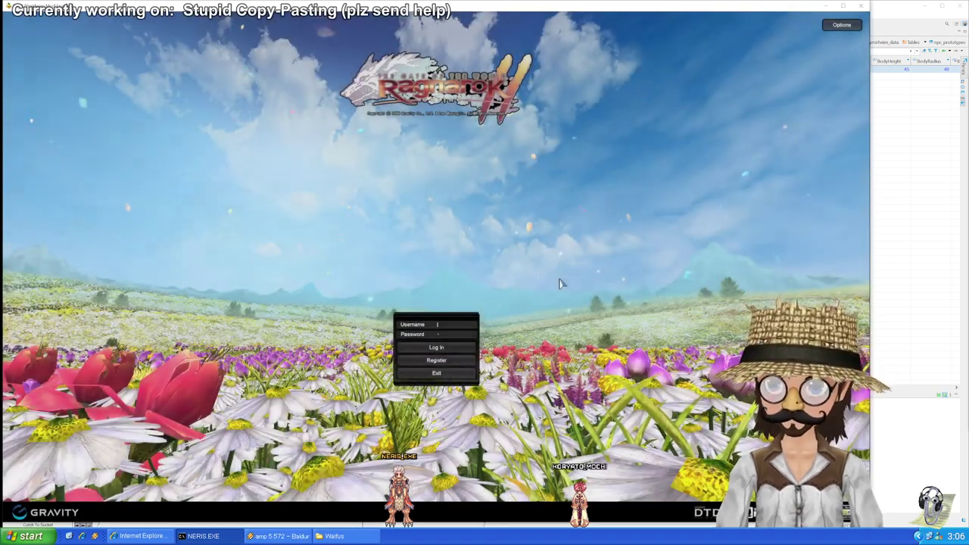
pyautogui.press('Return')
pyautogui.press('Return')
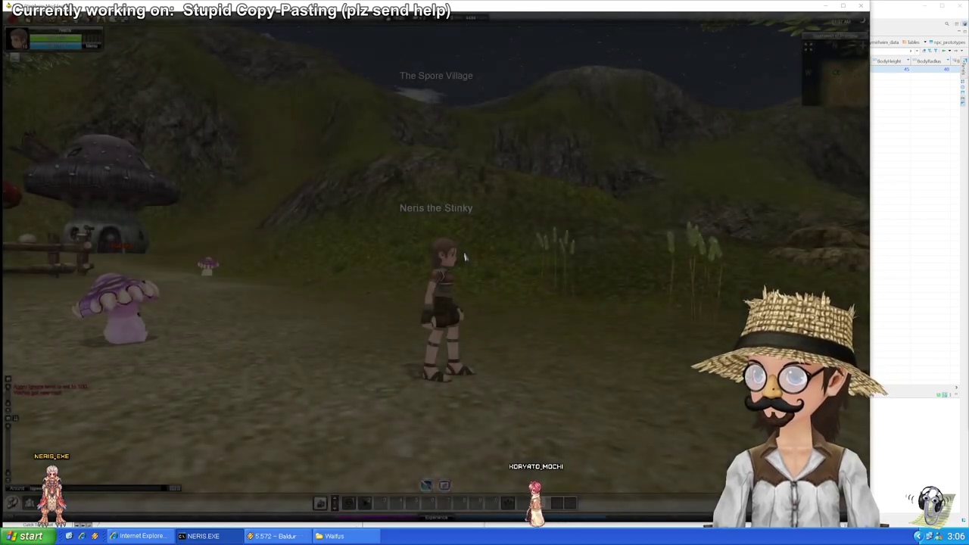
# Step: Run past the Pudding and through the Nordic Swamp to the Merciless Maces Territory, and view the blade-wielding monster beside the character
pyautogui.press('w')
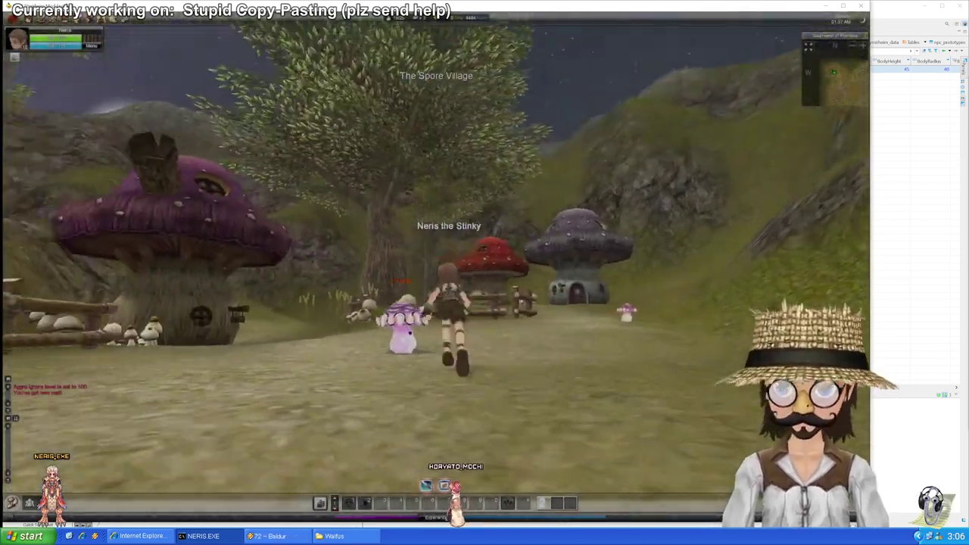
pyautogui.press('w')
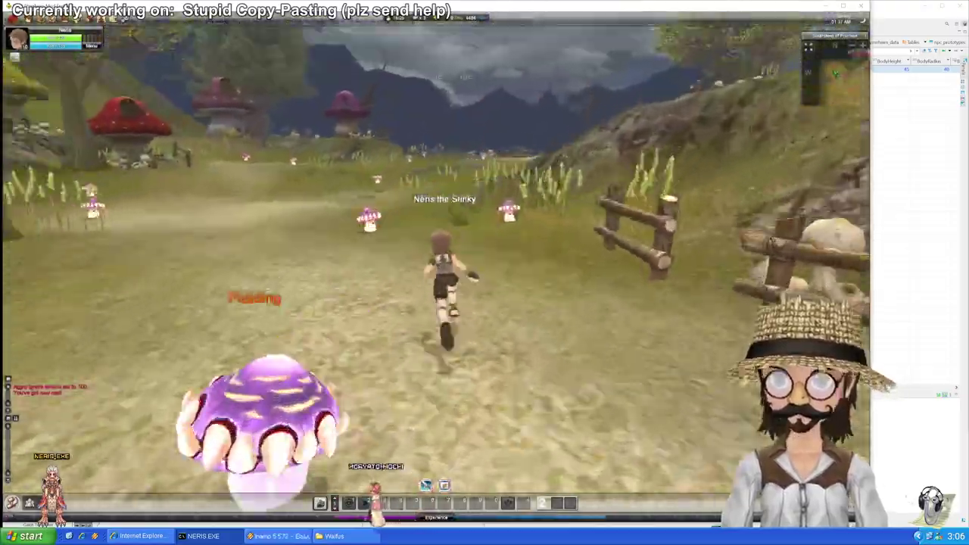
pyautogui.press('w')
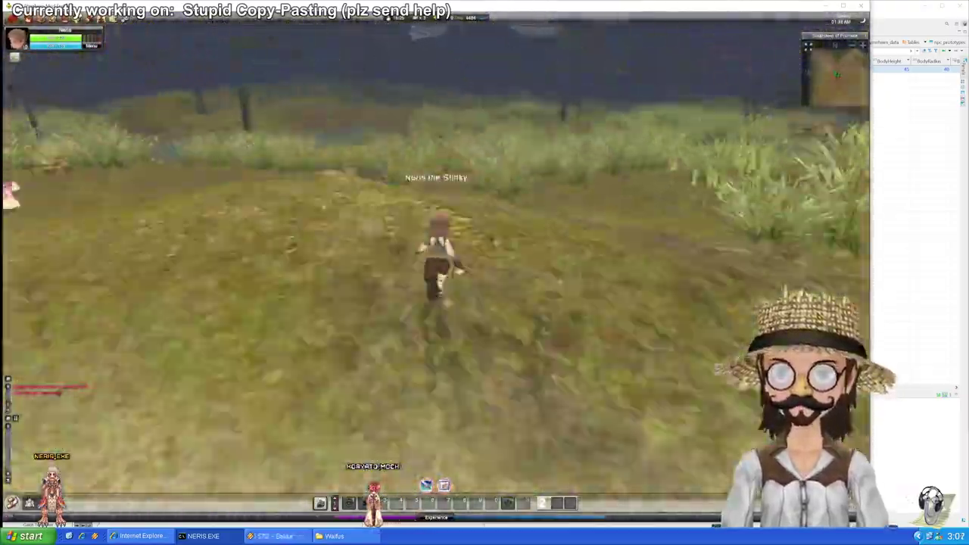
pyautogui.press('w')
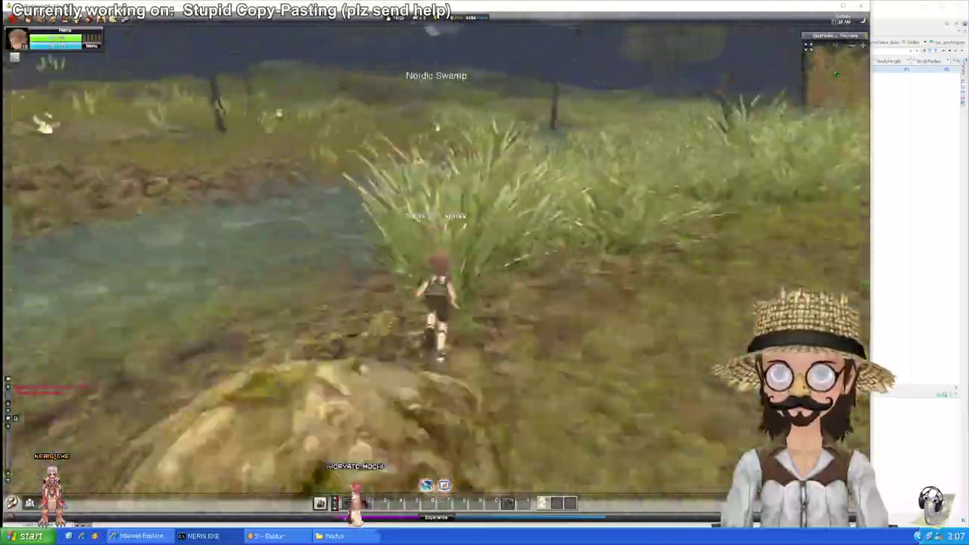
pyautogui.press('w')
pyautogui.press('w')
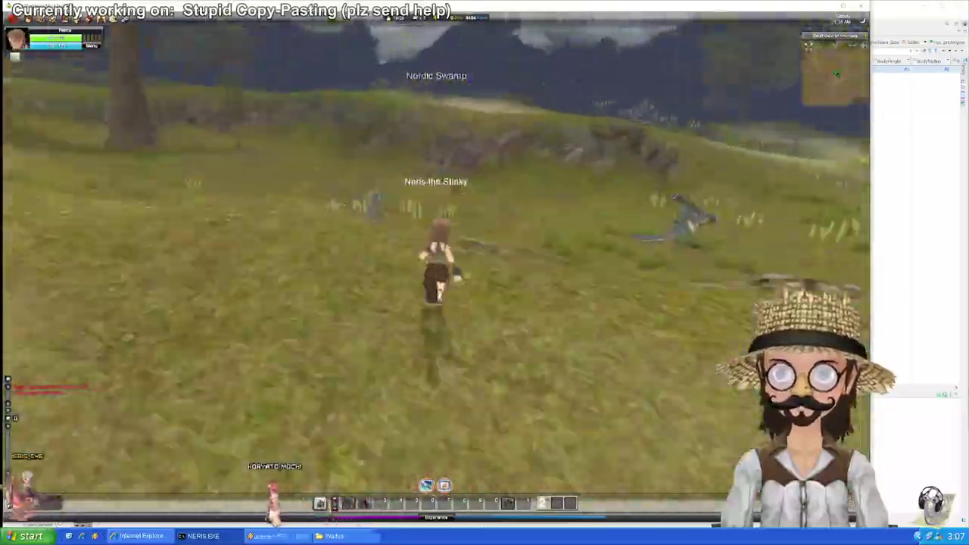
pyautogui.press('w')
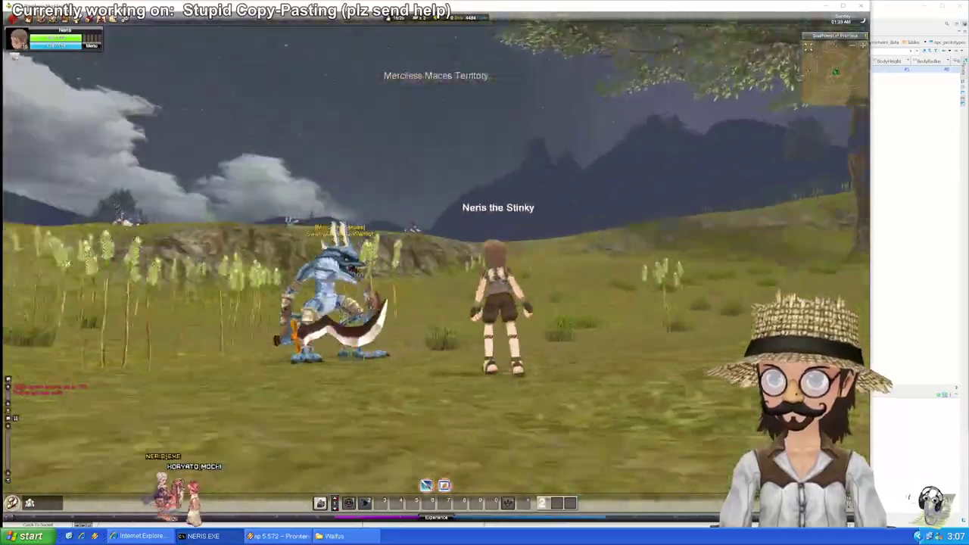
pyautogui.press('w')
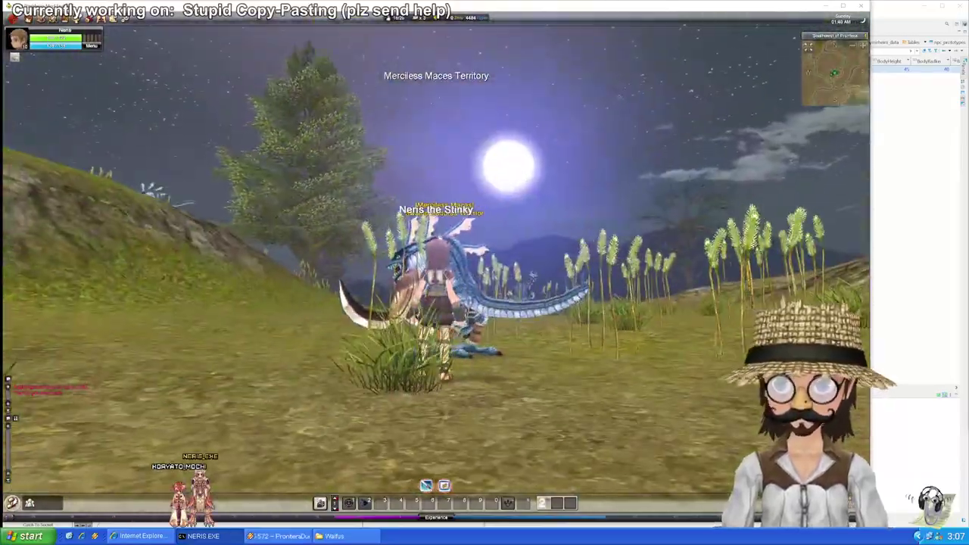
# Step: Run through the Merciless Maces Territory and along the water, inspecting the Swamp Zadoras Warriors and other blue monsters there
pyautogui.press('w')
pyautogui.press('w')
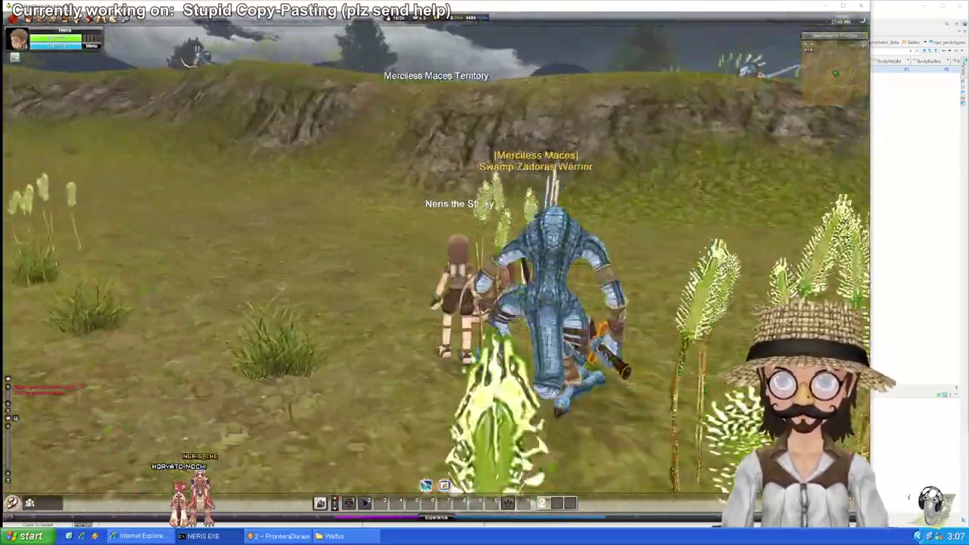
pyautogui.press('w')
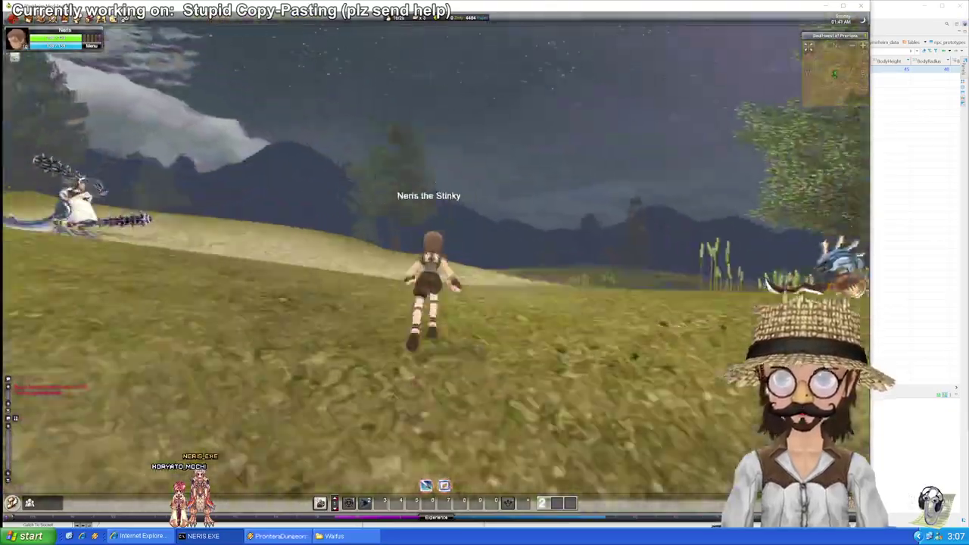
pyautogui.press('w')
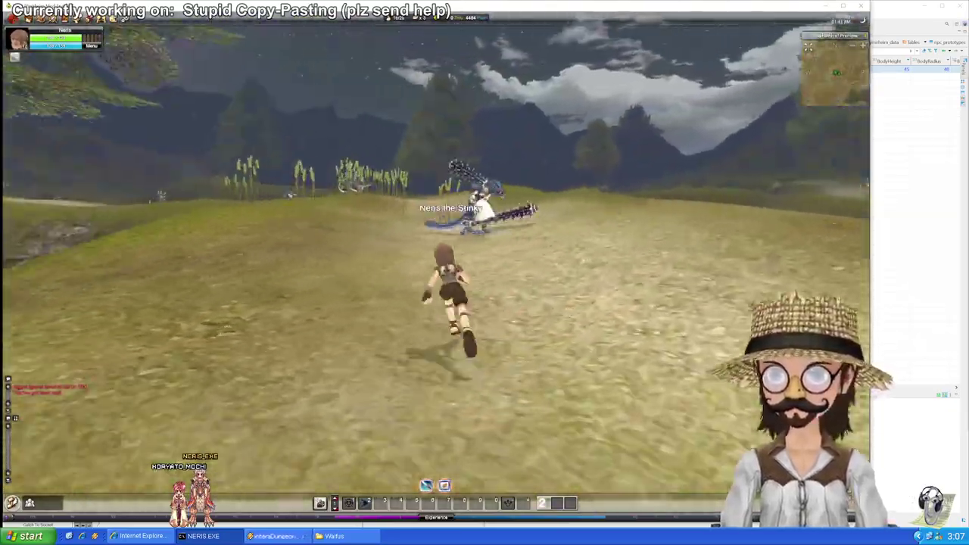
pyautogui.press('w')
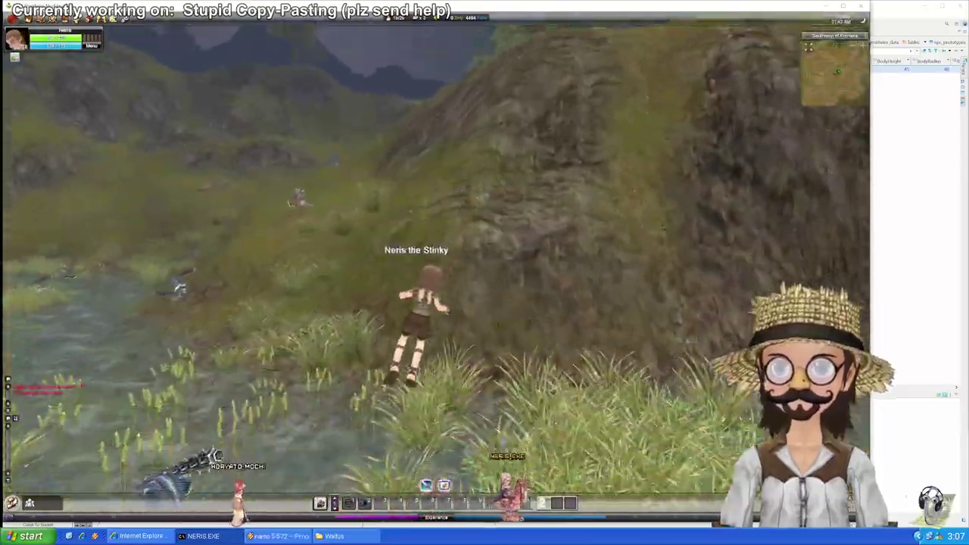
pyautogui.press('w')
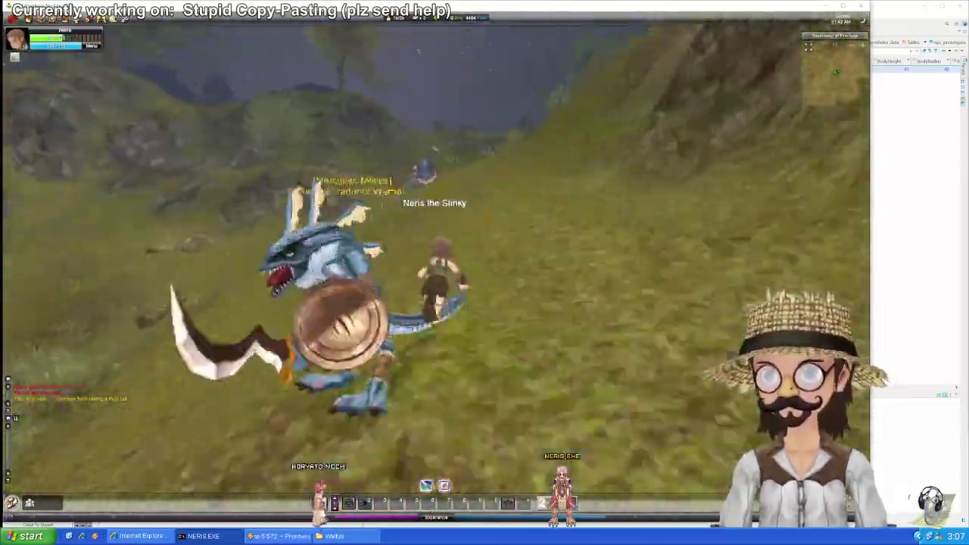
# Step: Explore the Bloody Axes Territory and inspect the Mountain Zadoras Warrior and Mountain Zadoras Grunt models up close
pyautogui.press('w')
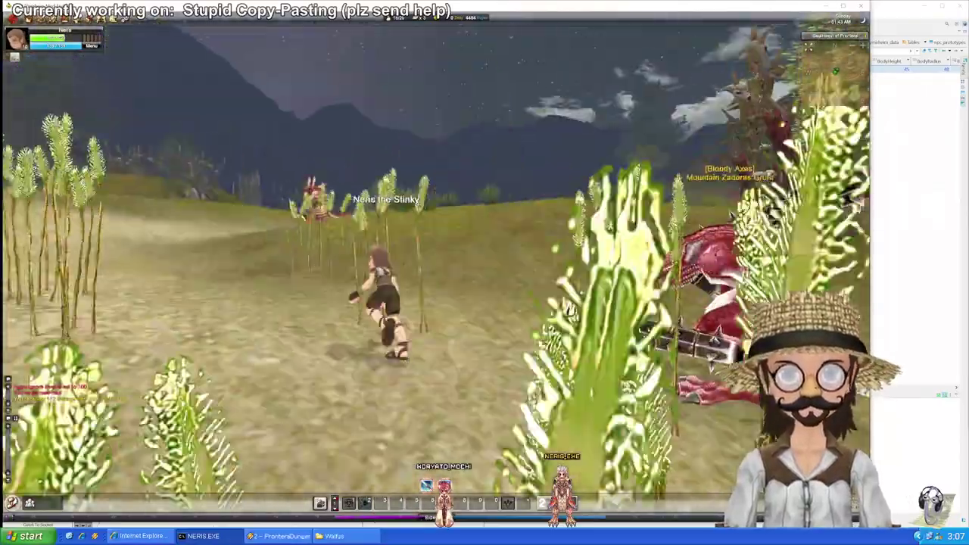
pyautogui.press('w')
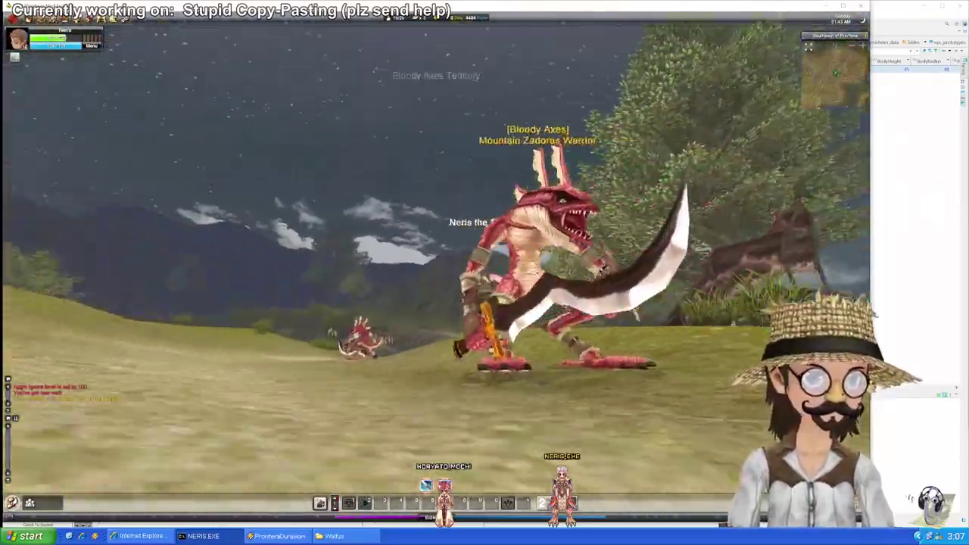
pyautogui.press('w')
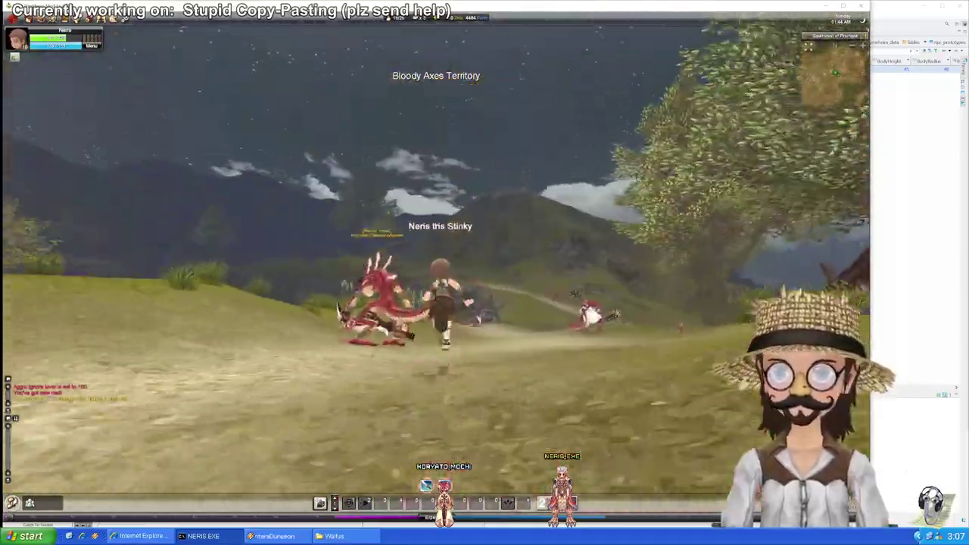
pyautogui.press('w')
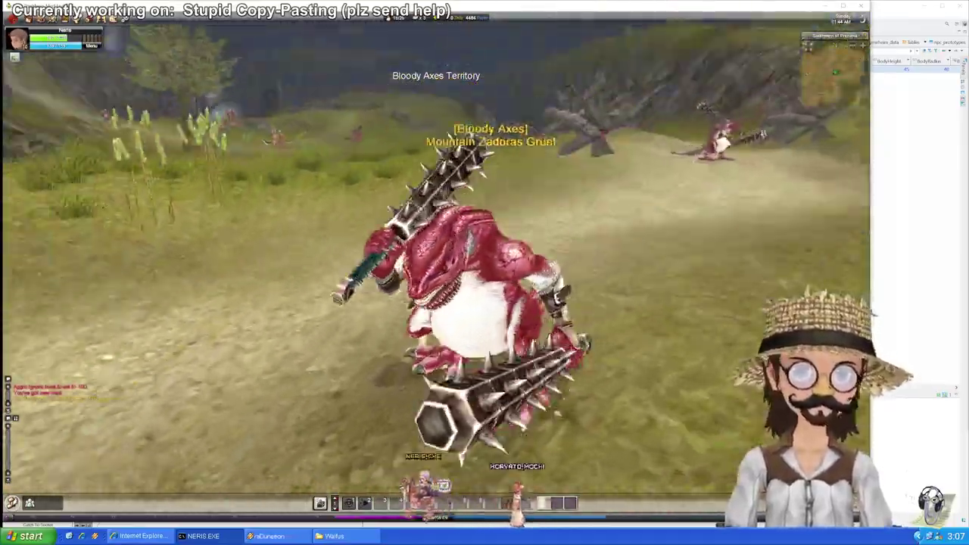
pyautogui.press('w')
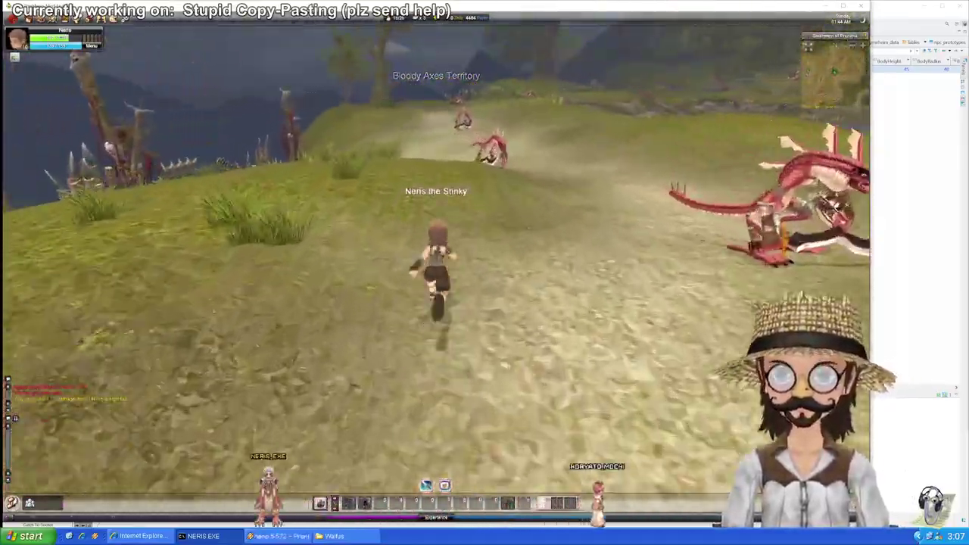
pyautogui.press('w')
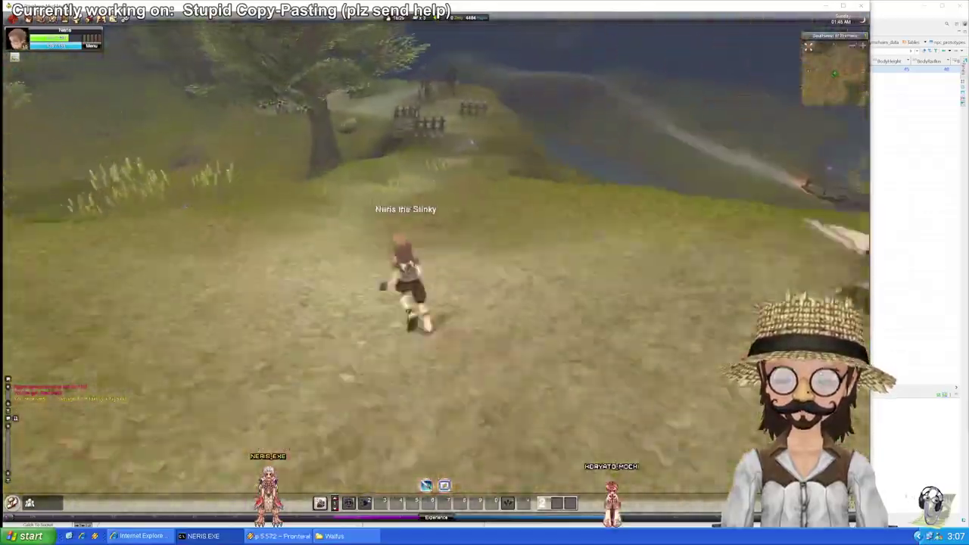
# Step: Run down through the Merciless Maces swamp and climb onto the wooden bridge
pyautogui.press('w')
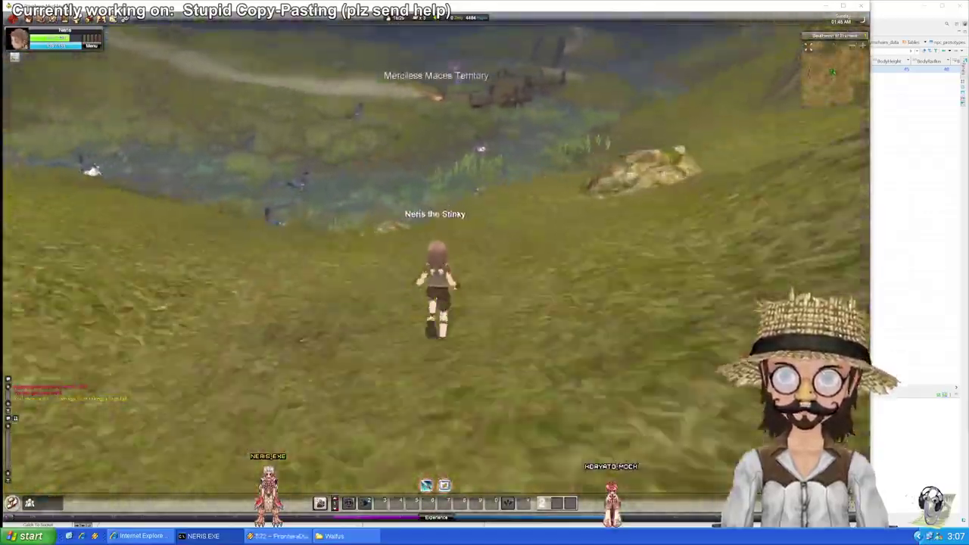
pyautogui.press('w')
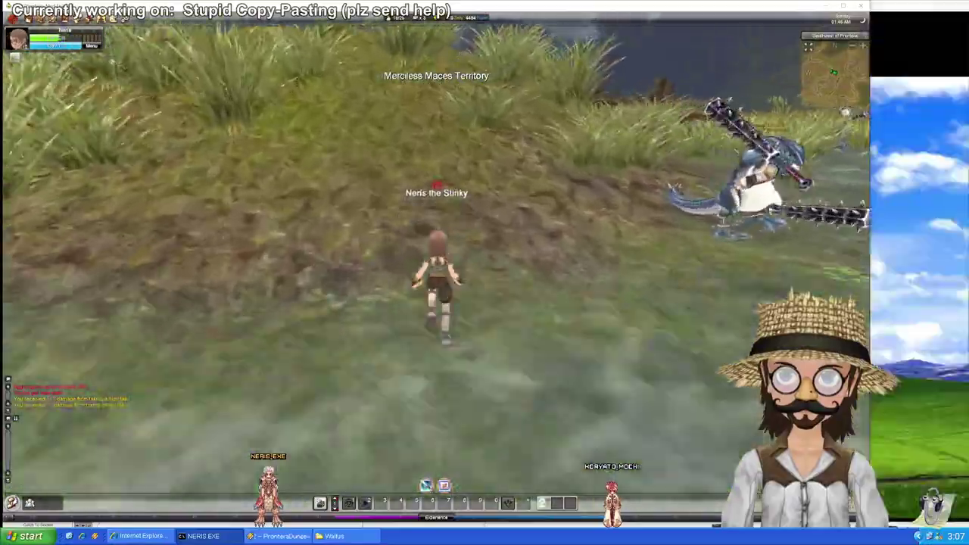
pyautogui.press('w')
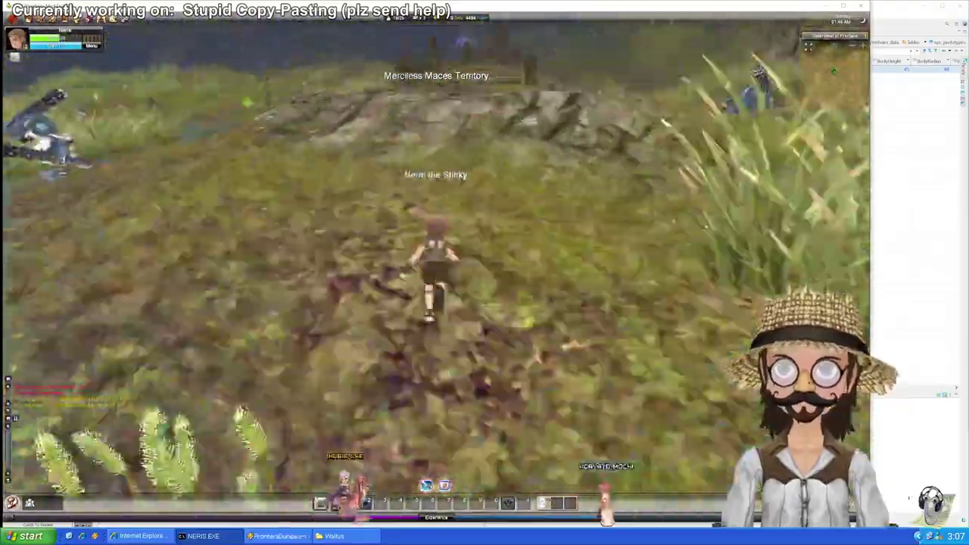
pyautogui.press('w')
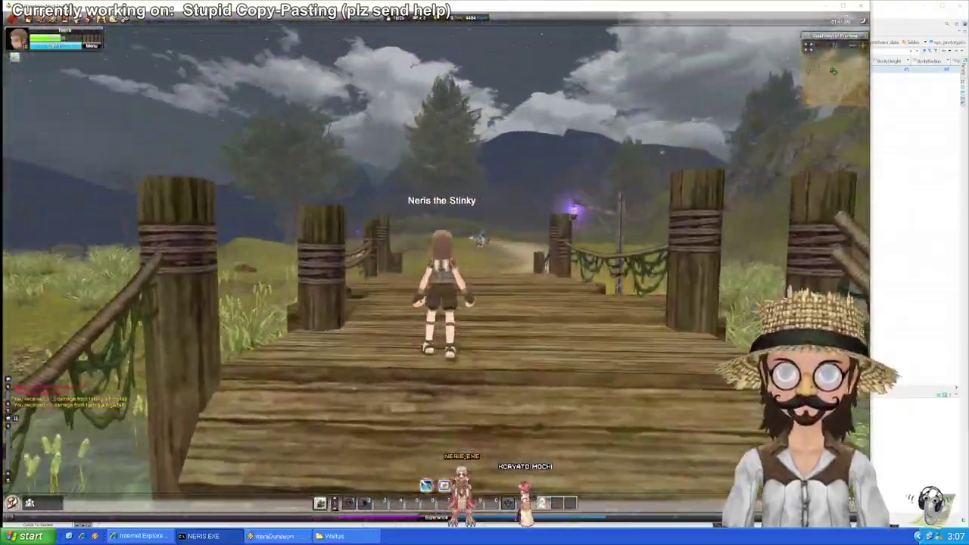
pyautogui.press('w')
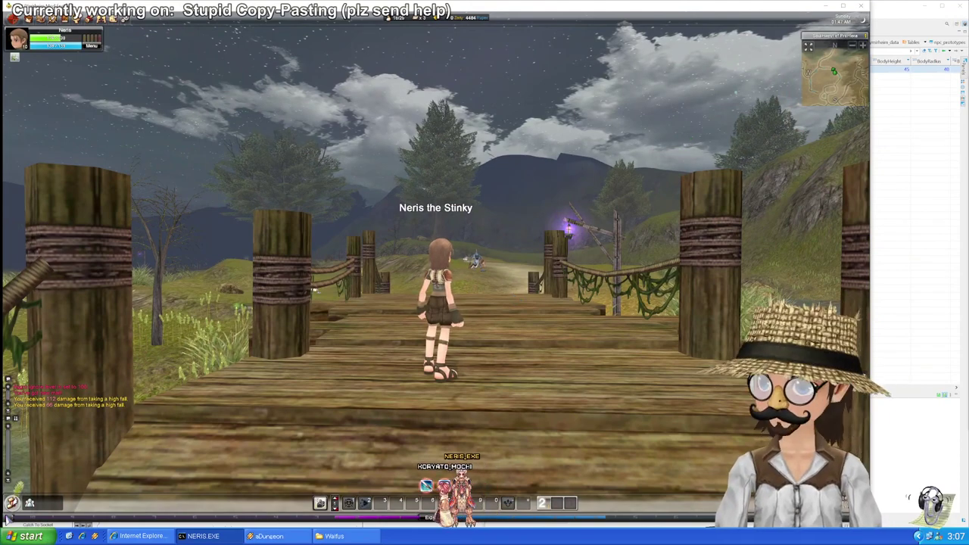
# Step: Glance at the npc_prototypes table, return to the game, leave the wooden bridge, and travel to Prontera with a chat command
pyautogui.hotkey('alt', 'Tab')
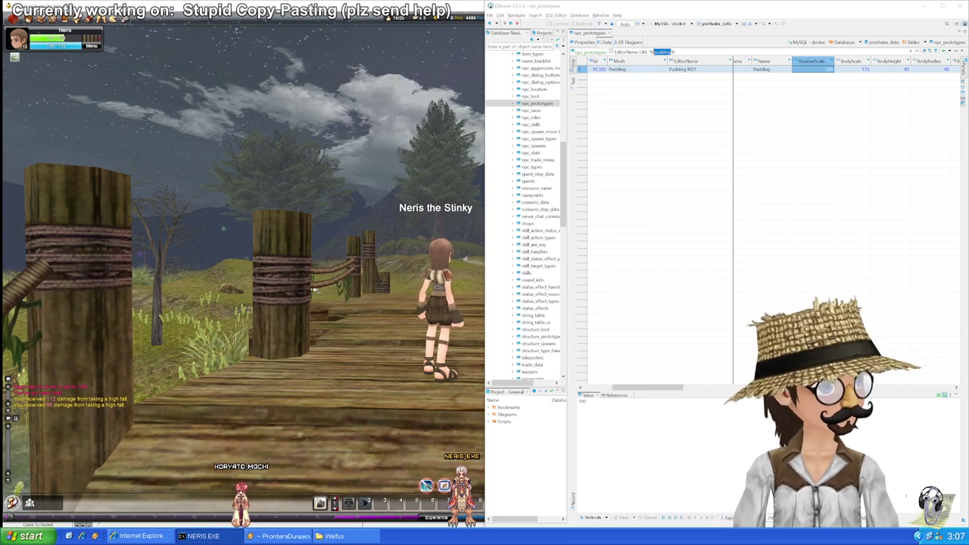
pyautogui.click(354, 266)
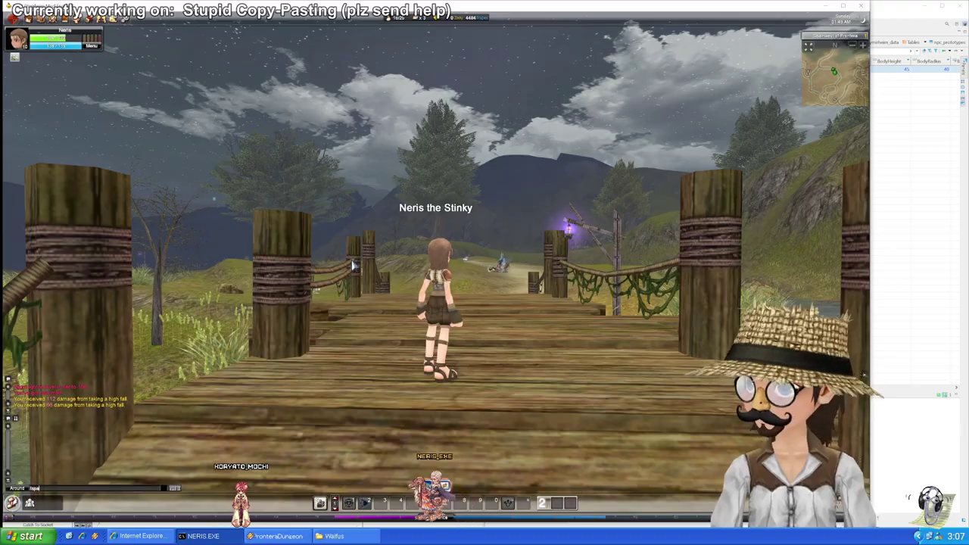
pyautogui.press('Return')
pyautogui.moveTo(353, 266); pyautogui.dragTo(558, 291)
pyautogui.press('w')
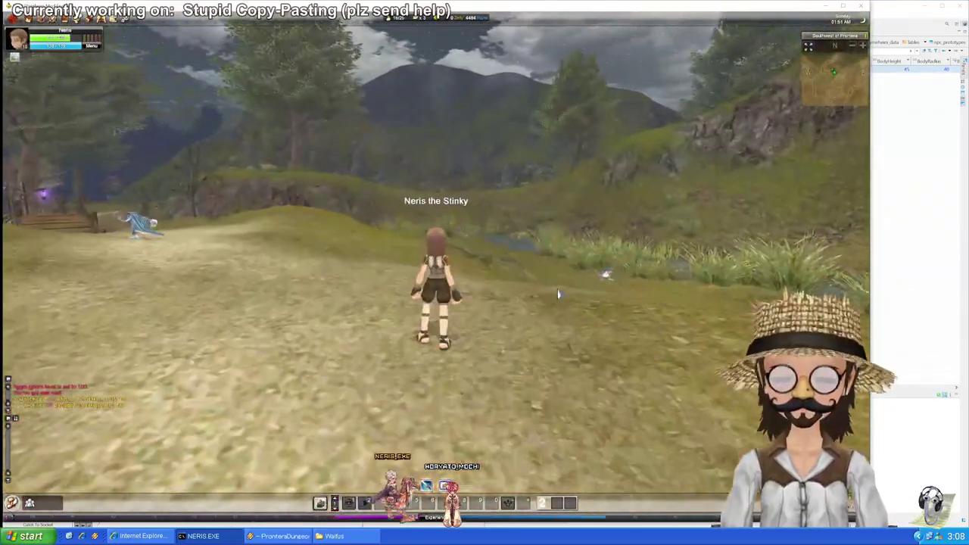
pyautogui.press('Return')
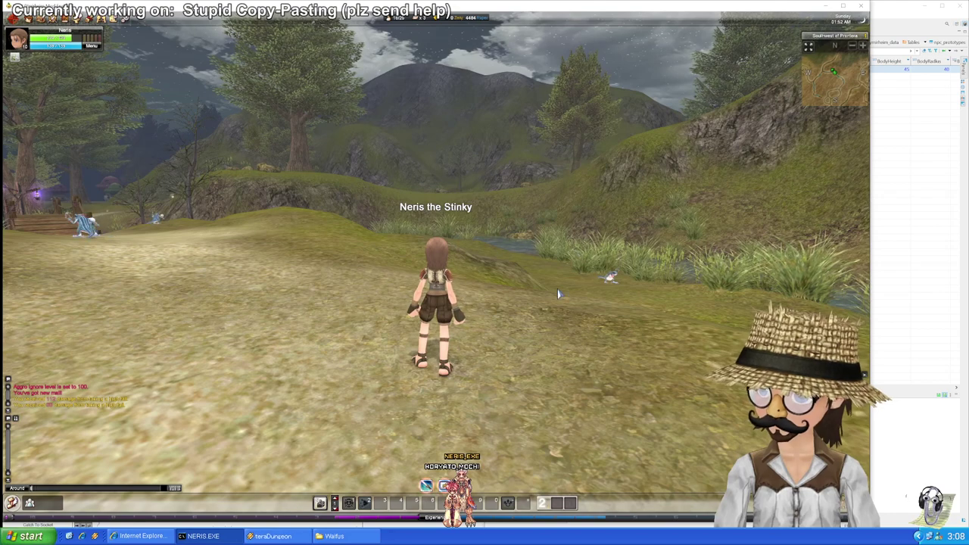
pyautogui.press('Return')
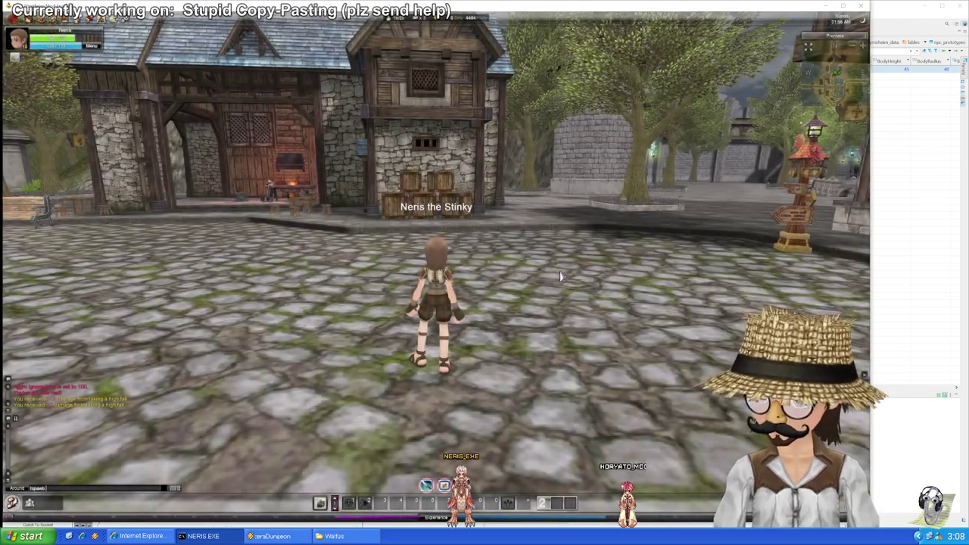
# Step: Spawn the huge red mace-wielding monster in Prontera's square with the /spawn command and view it from several sides
pyautogui.moveTo(560, 277); pyautogui.dragTo(378, 235)
pyautogui.press('s')
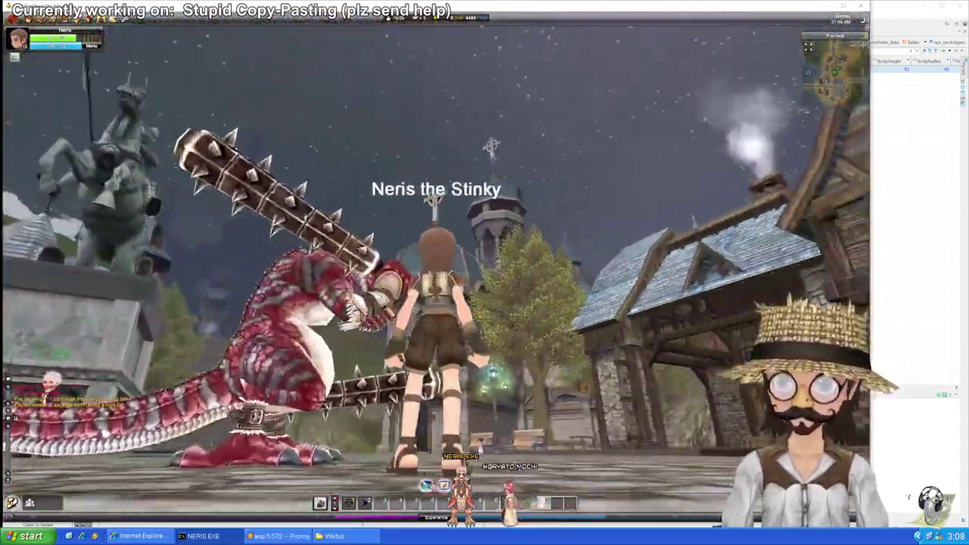
pyautogui.press('a')
pyautogui.press('a')
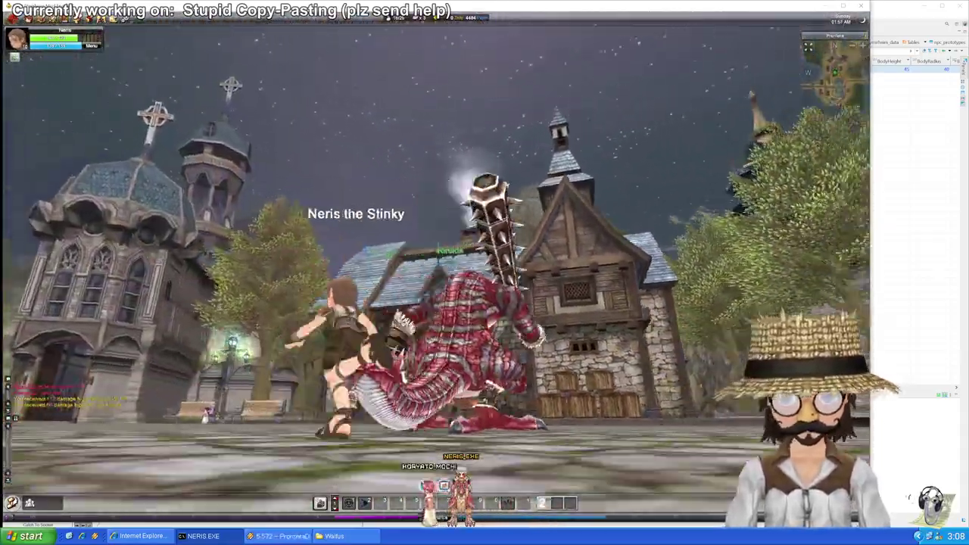
pyautogui.press('a')
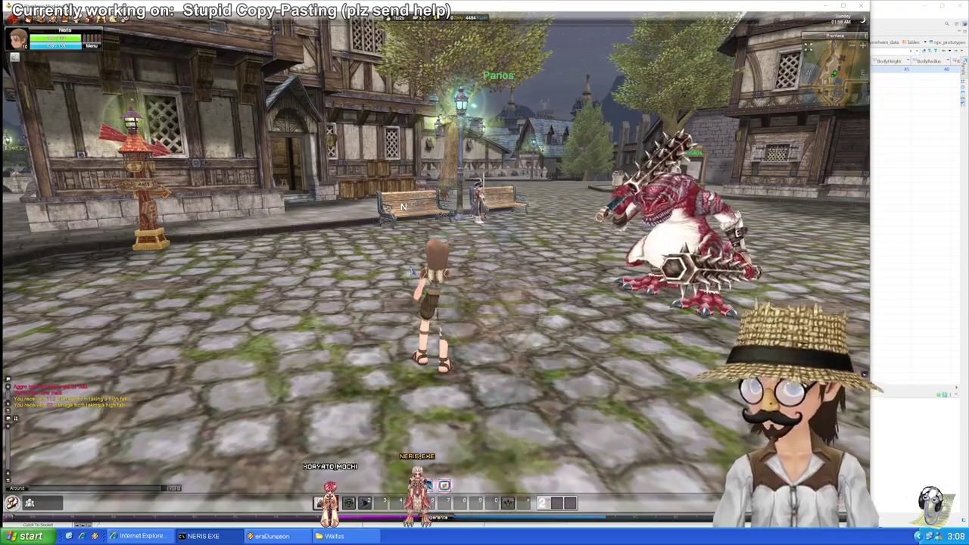
# Step: Run from the square through Prontera's streets to the city gate and pass through it to the Prontera Hills
pyautogui.moveTo(413, 271)
pyautogui.mouseDown()
pyautogui.moveTo(515, 234)
pyautogui.moveTo(658, 231)
pyautogui.moveTo(515, 208)
pyautogui.moveTo(364, 257)
pyautogui.moveTo(412, 284)
pyautogui.mouseUp()
pyautogui.press('w')
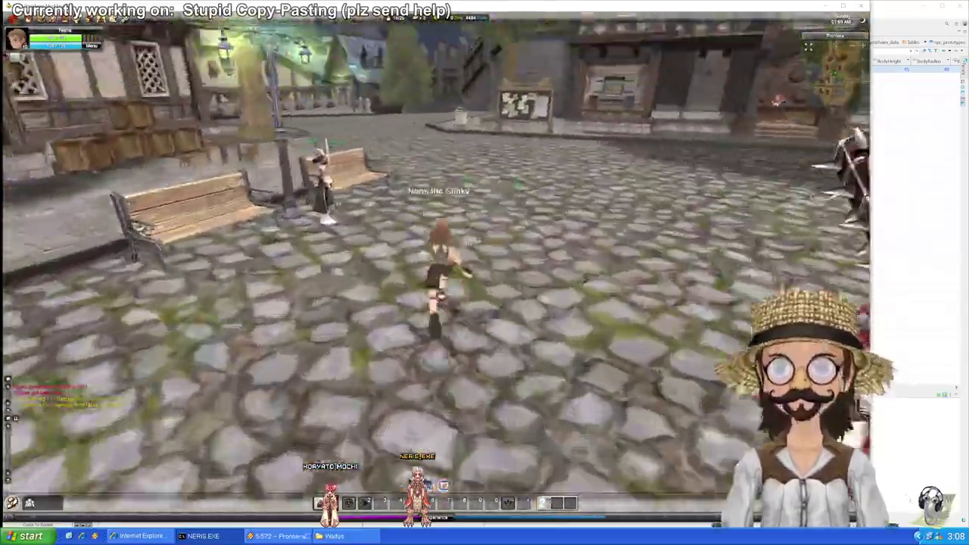
pyautogui.press('w')
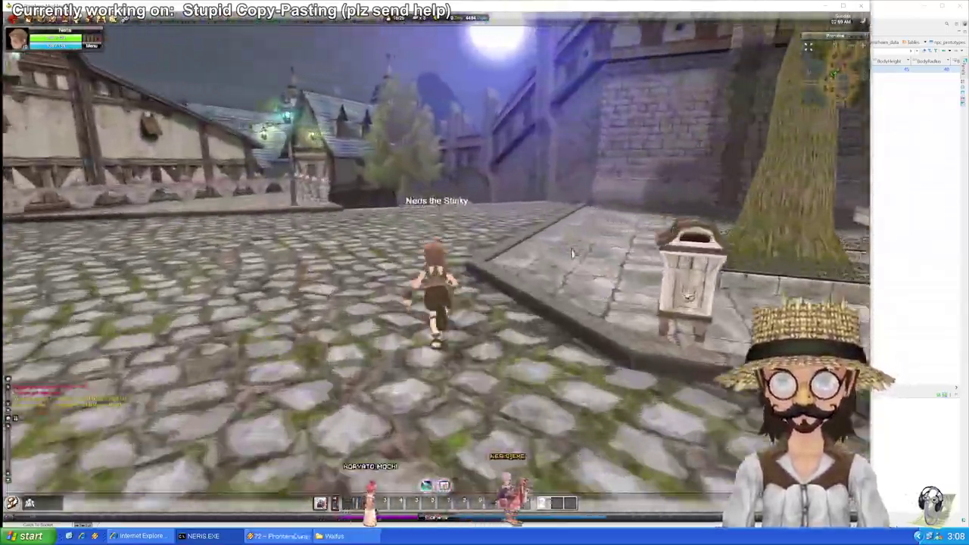
pyautogui.press('w')
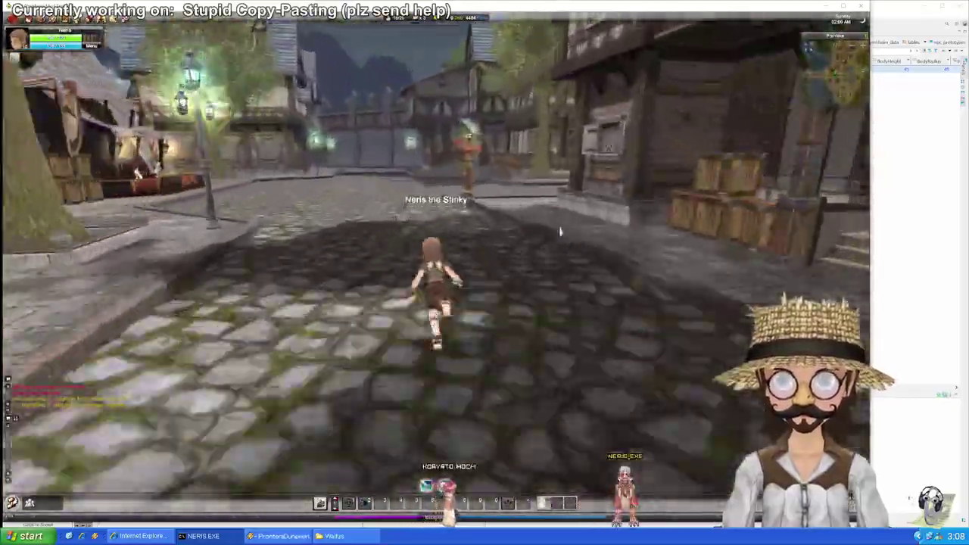
pyautogui.press('w')
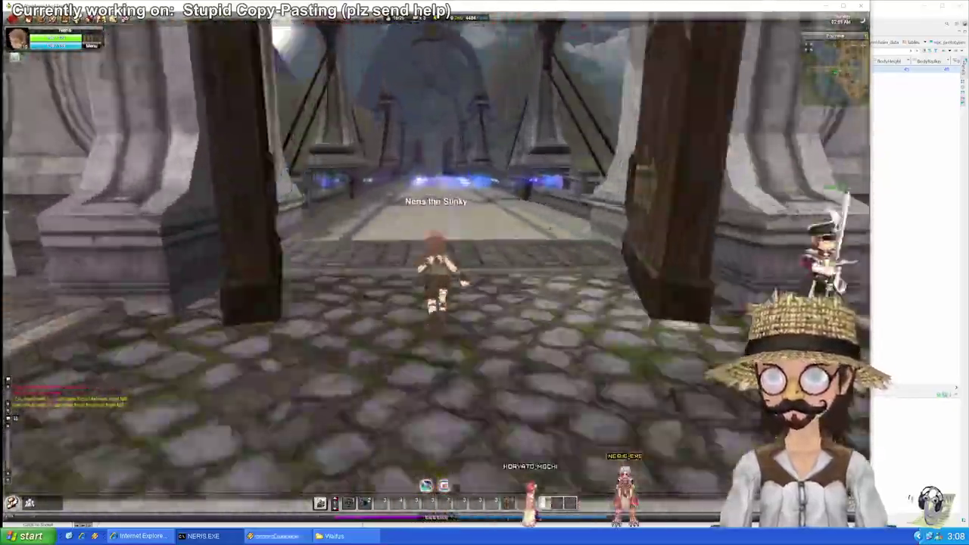
pyautogui.click(452, 284)
pyautogui.press('w')
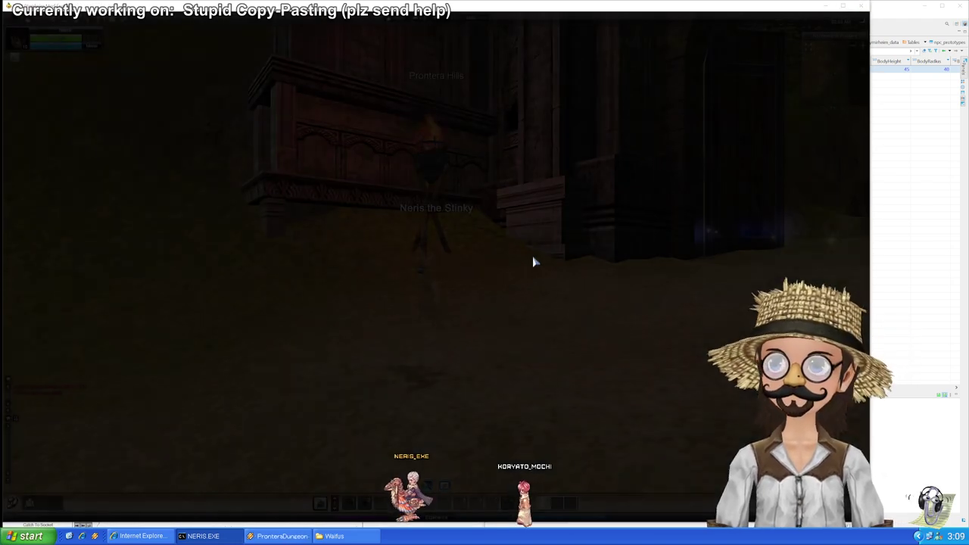
# Step: Run through the hills Northwest of Prontera past the monsters toward the blue tent, and bring up the area map
pyautogui.press('w')
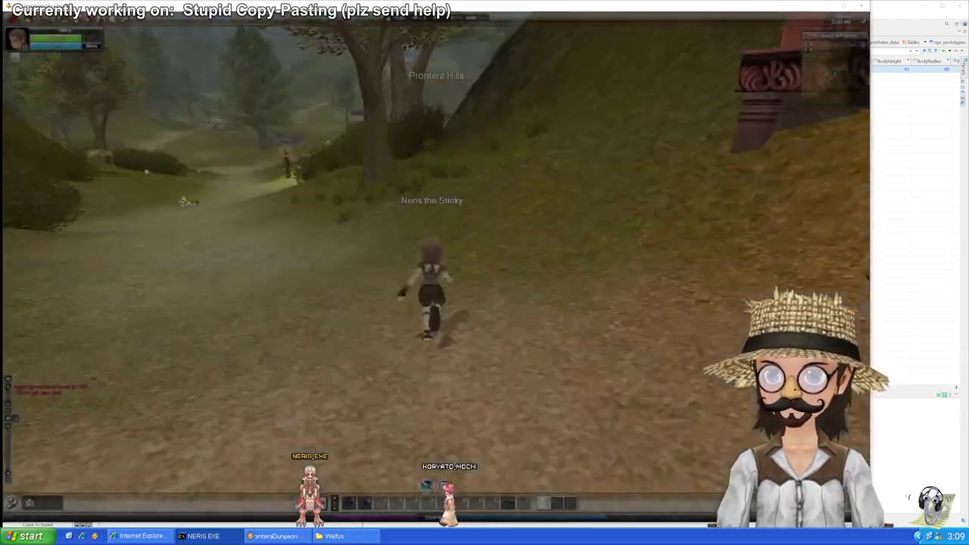
pyautogui.moveTo(498, 188); pyautogui.dragTo(461, 212)
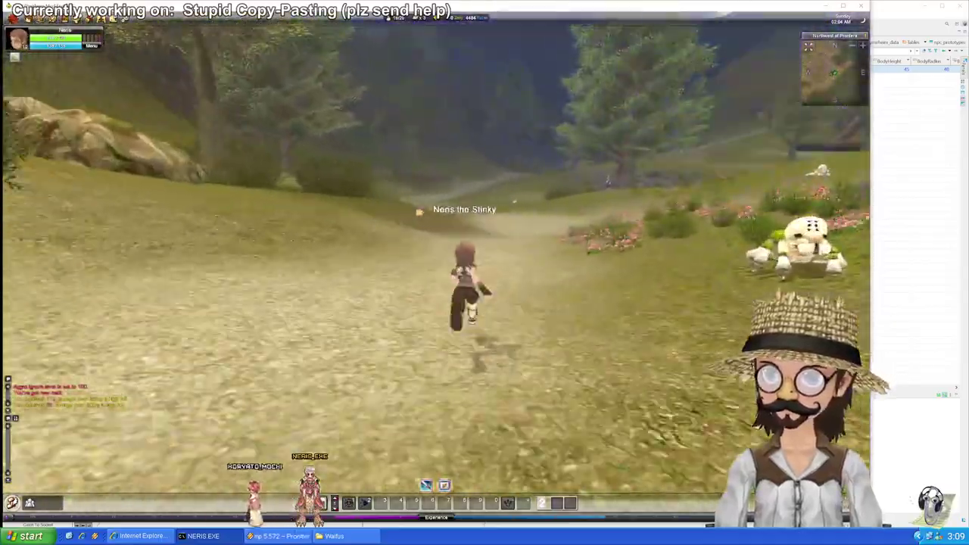
pyautogui.press('w')
pyautogui.press('w')
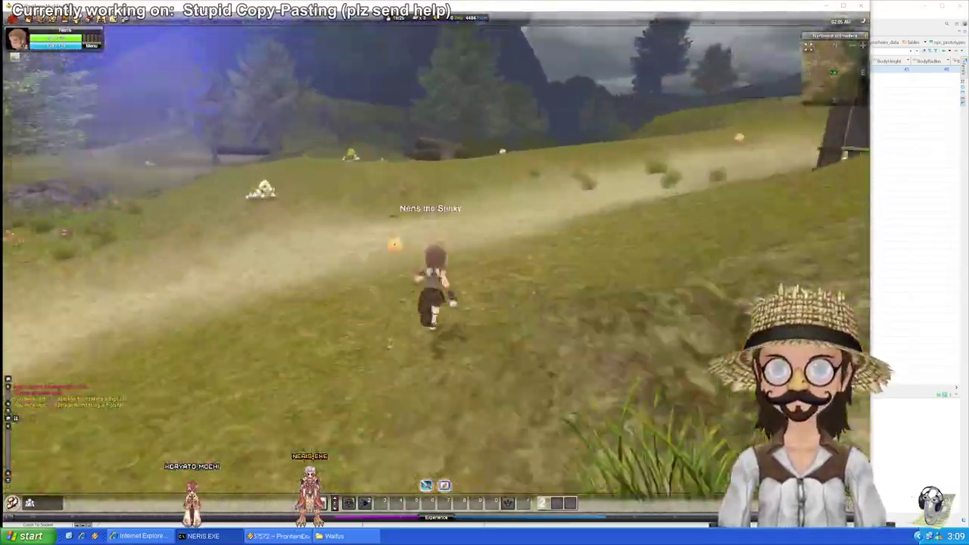
pyautogui.press('w')
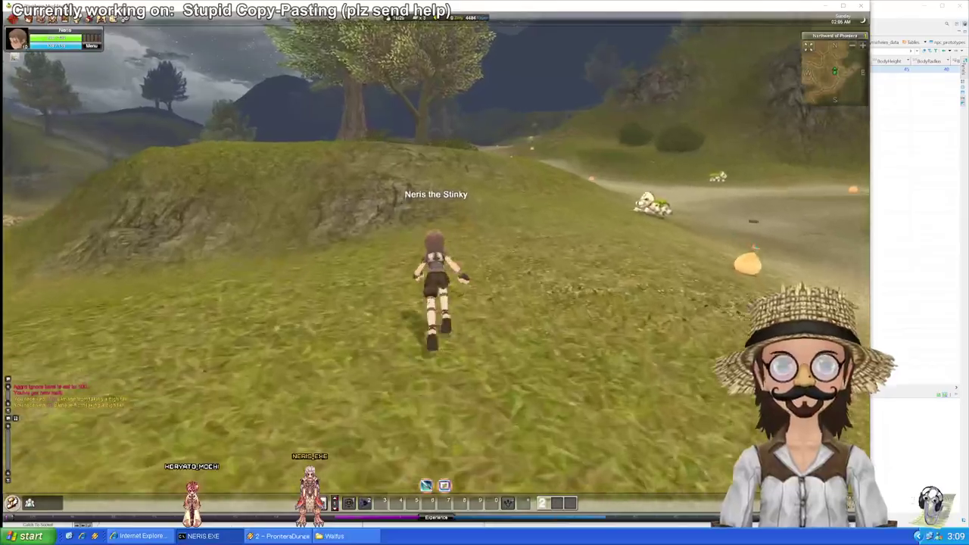
pyautogui.press('w')
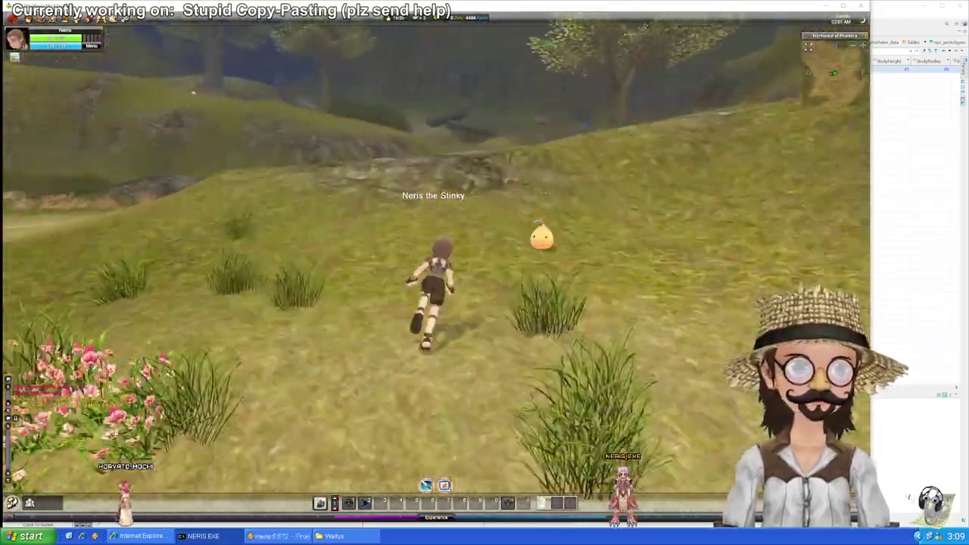
pyautogui.press('m')
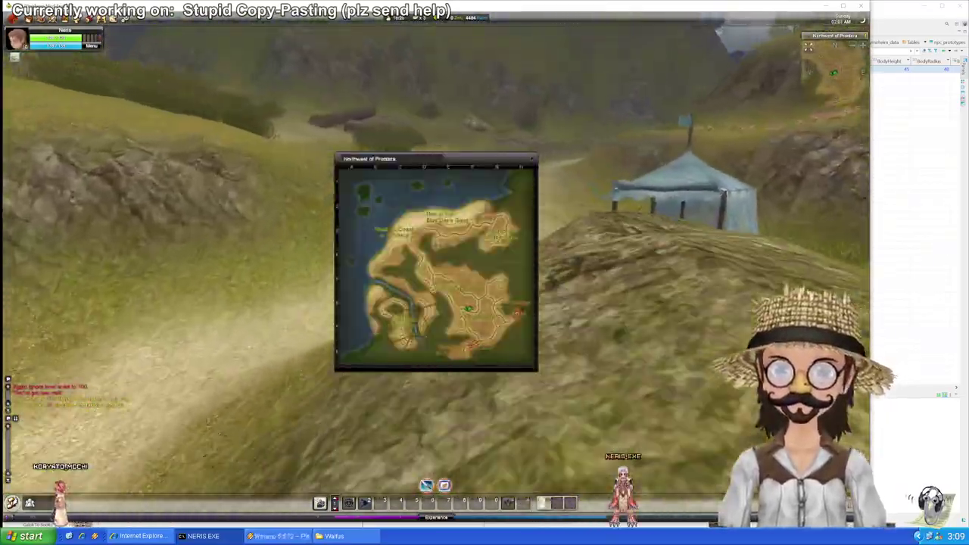
# Step: Close the area map and run past the Den of the Yellow Cape Gang to the Udar Clan's camp
pyautogui.press('m')
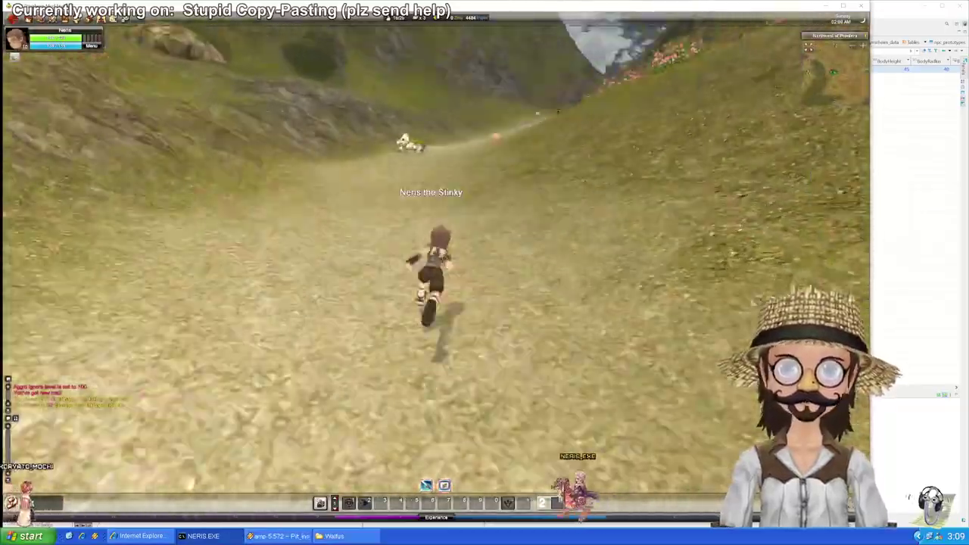
pyautogui.press('w')
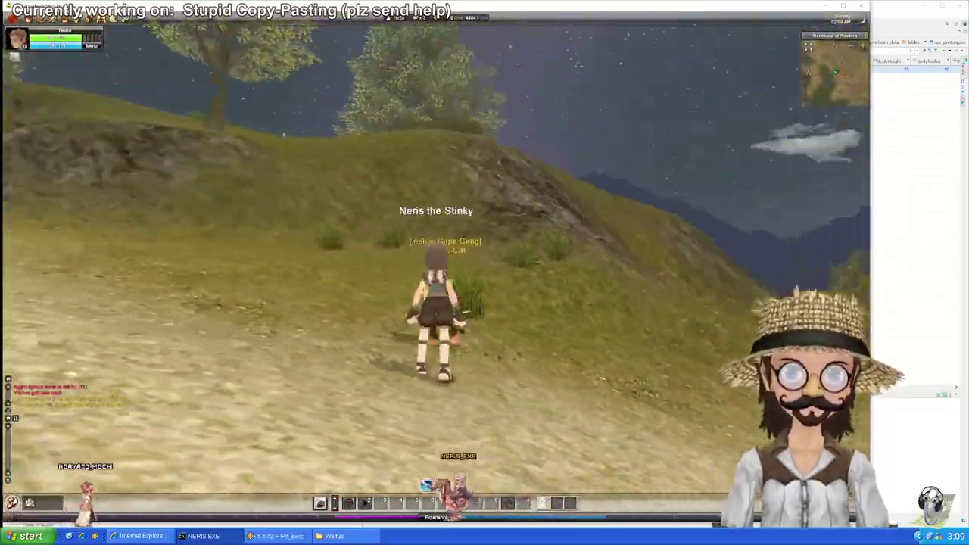
pyautogui.press('w')
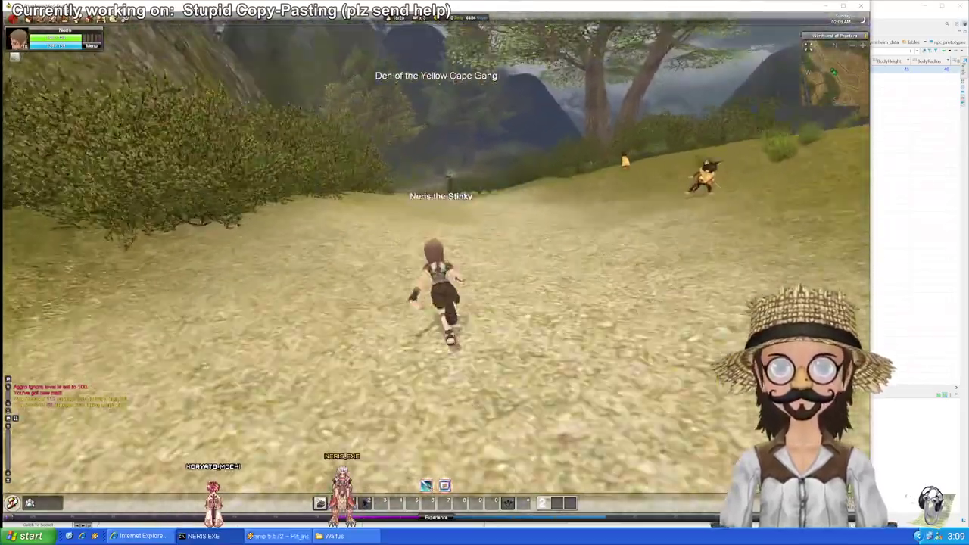
pyautogui.click(801, 189)
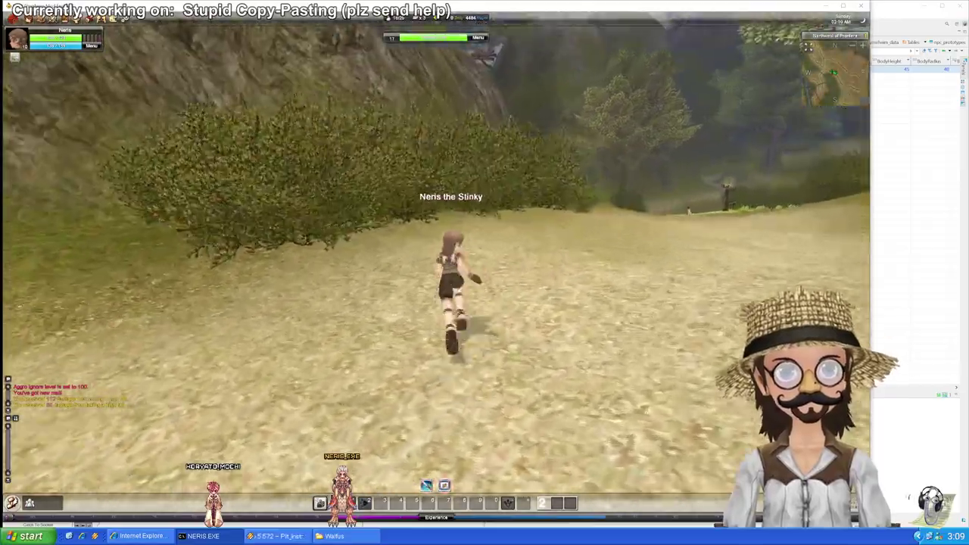
pyautogui.moveTo(759, 201); pyautogui.dragTo(681, 178)
pyautogui.press('w')
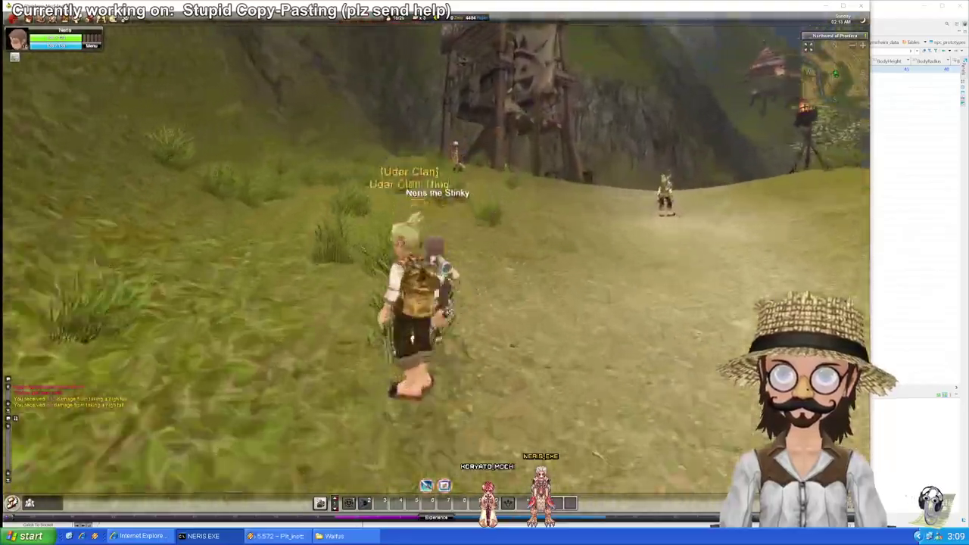
# Step: Move among the Udar Clan Thieves and compare one's height with the player character standing beside it
pyautogui.press('d')
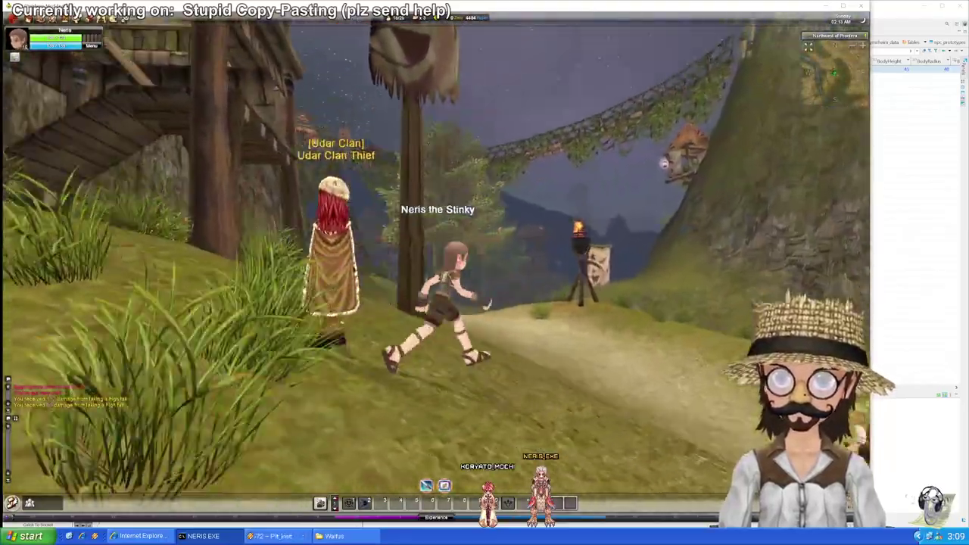
pyautogui.press('w')
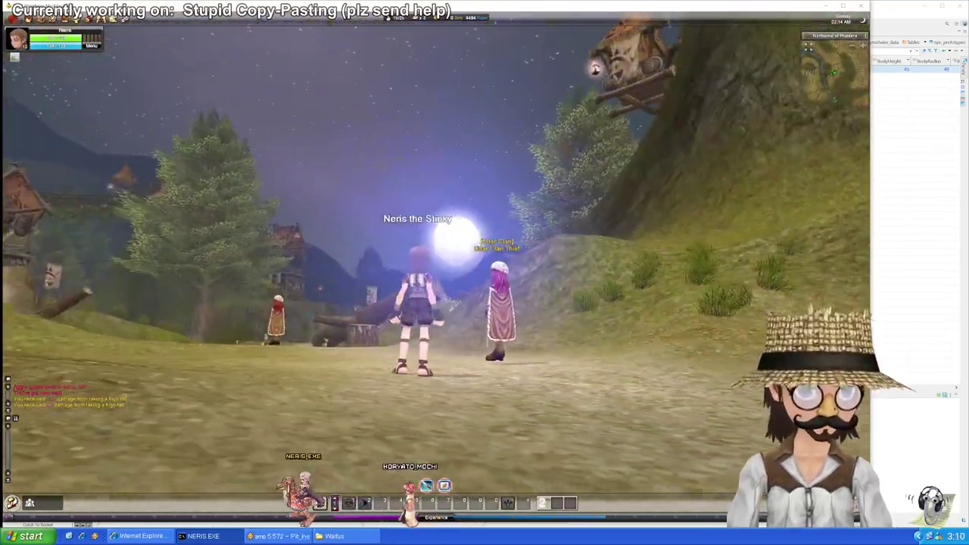
pyautogui.moveTo(651, 227); pyautogui.dragTo(759, 205)
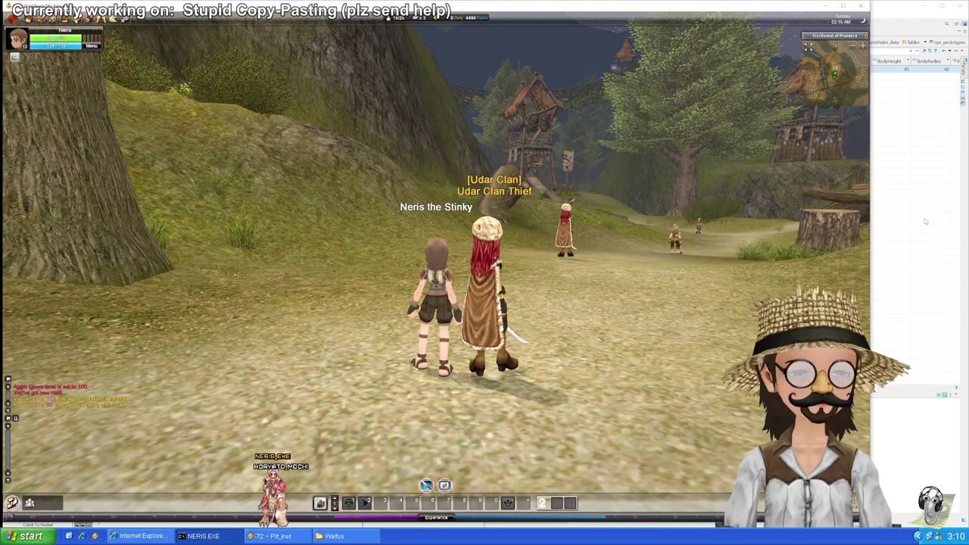
# Step: Switch to DBeaver, filter npc_prototypes by EditorName containing "udar", and select the BodyRadius of Udar Clan Thief F17
pyautogui.click(924, 221)
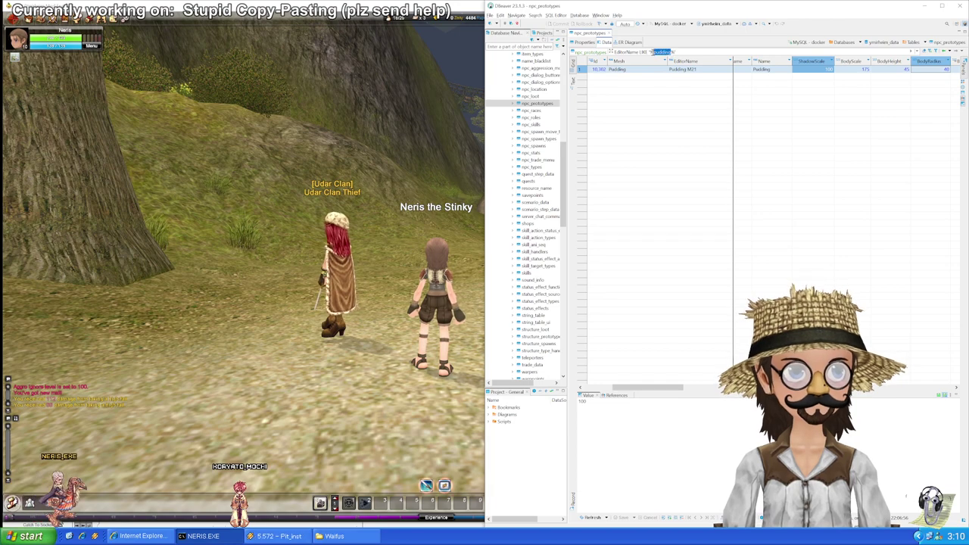
pyautogui.write('udar')
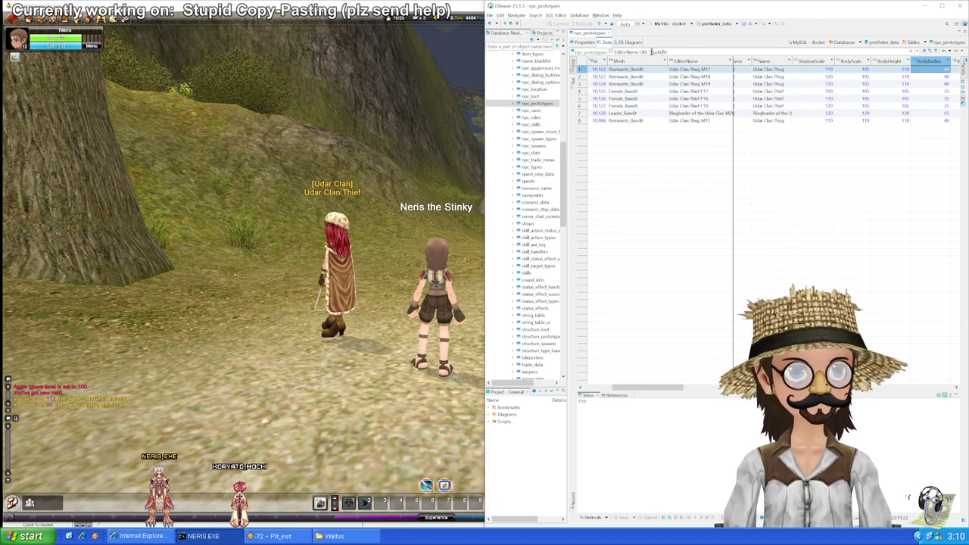
pyautogui.click(942, 92)
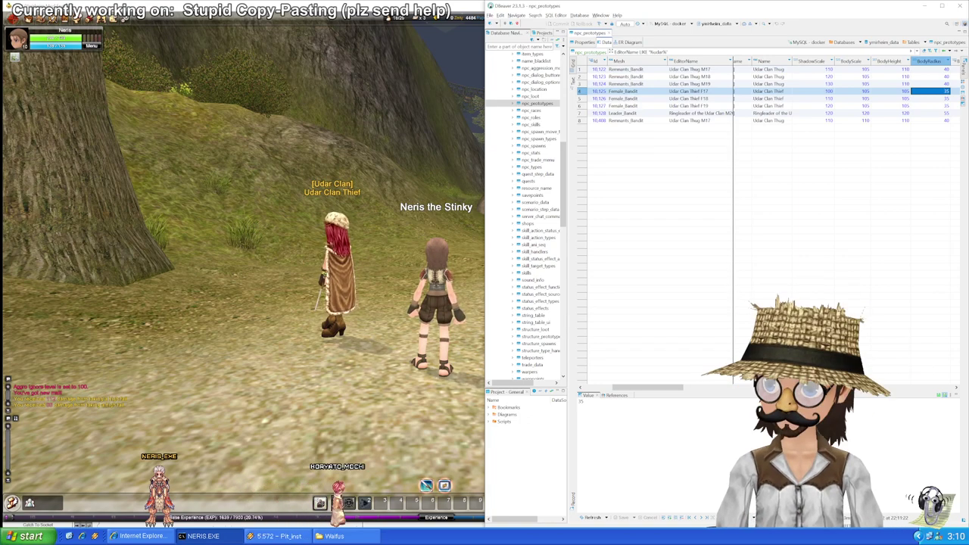
# Step: Switch to the animation browser and load the Female_Bandit mesh from the monsters package
pyautogui.hotkey('alt', 'Tab')
pyautogui.click(96, 51)
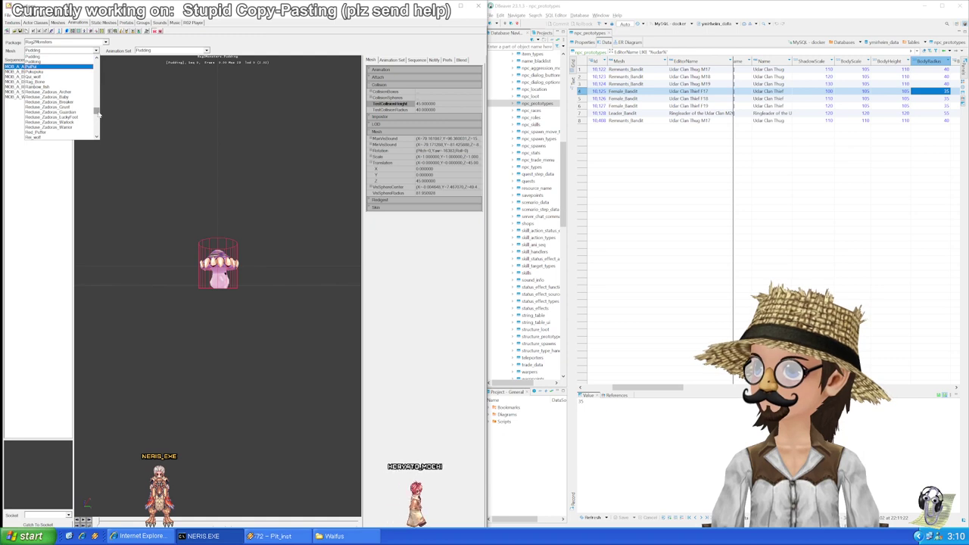
pyautogui.scroll(6, 96, 87)
pyautogui.scroll(8, 96, 87)
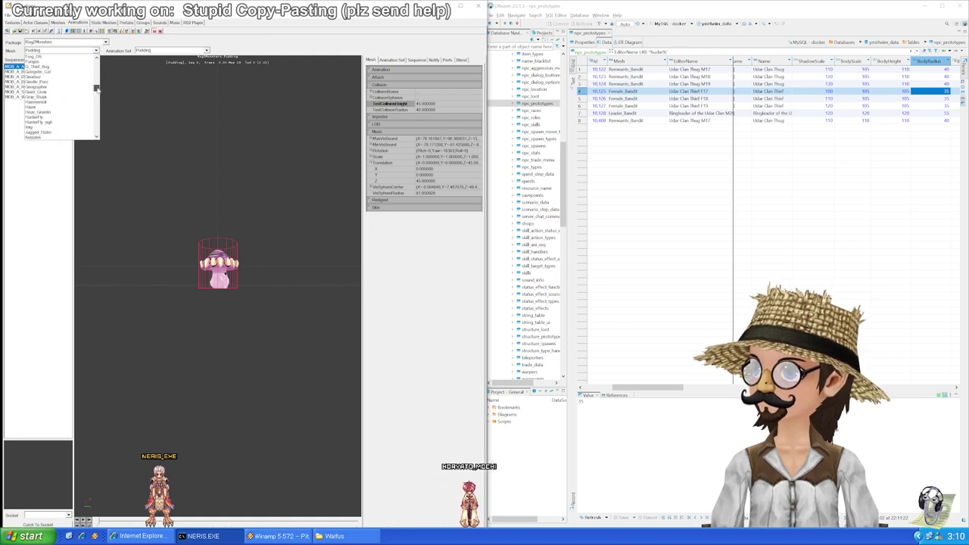
pyautogui.scroll(-2, 73, 90)
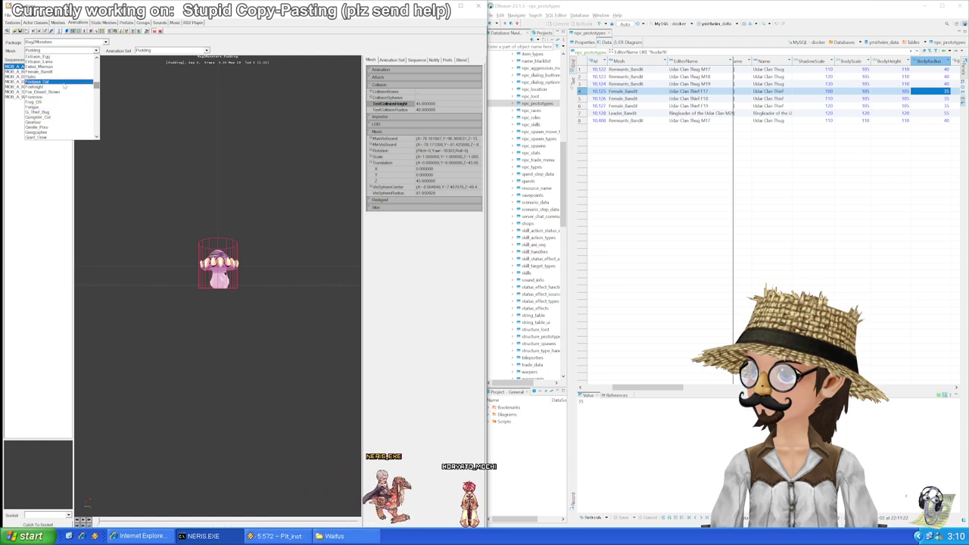
pyautogui.click(42, 76)
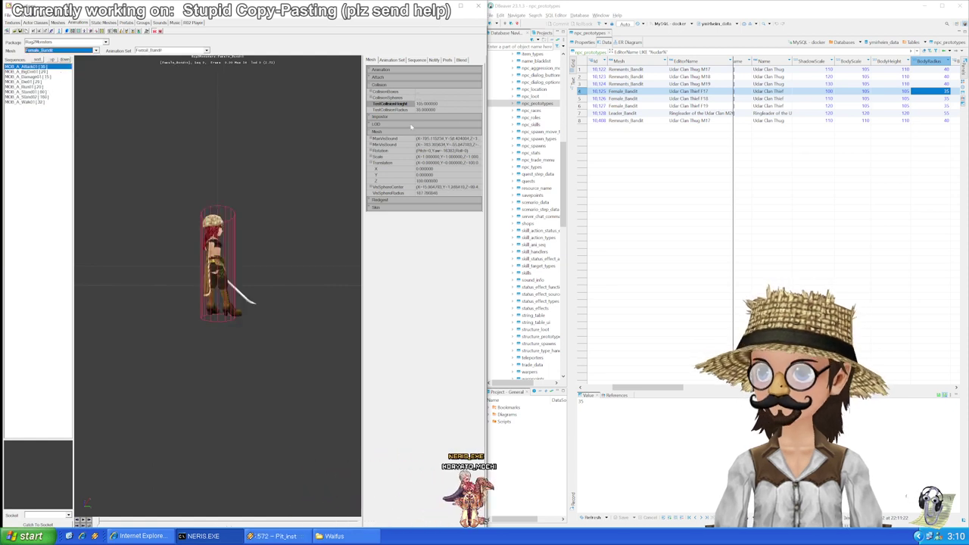
# Step: View the Female_Bandit model against its collision cylinder and set TestCollisionHeight to 100
pyautogui.click(277, 221)
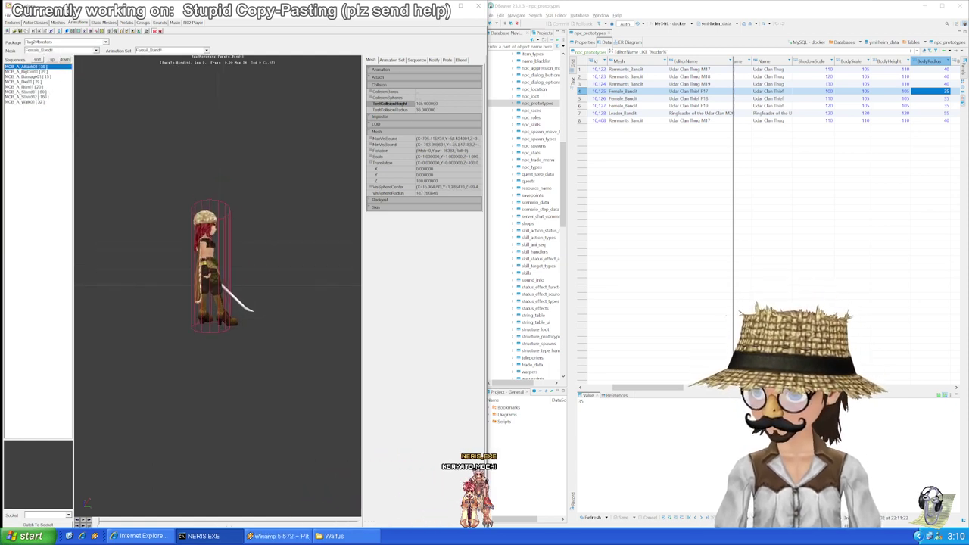
pyautogui.moveTo(277, 221)
pyautogui.mouseDown()
pyautogui.moveTo(269, 106)
pyautogui.moveTo(277, 220)
pyautogui.mouseUp()
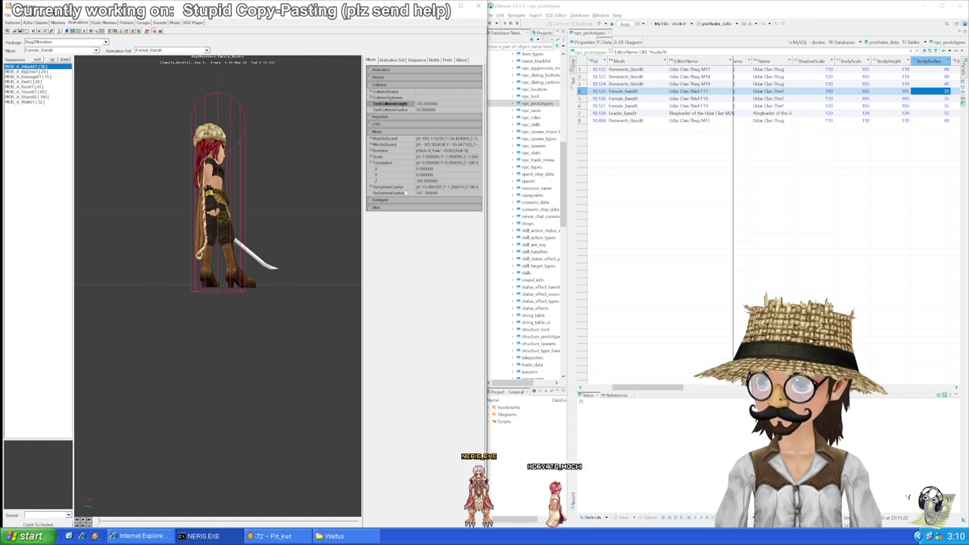
pyautogui.click(420, 103)
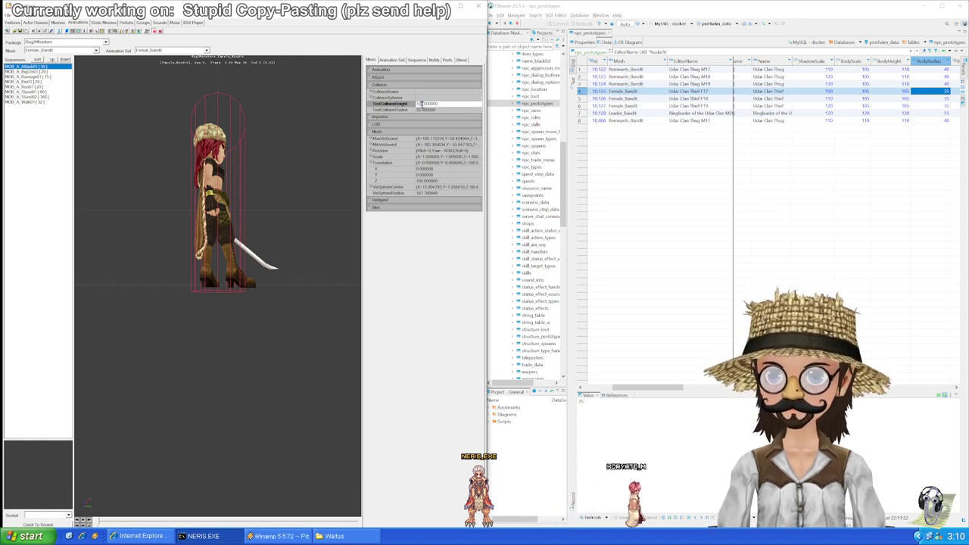
pyautogui.doubleClick(421, 104)
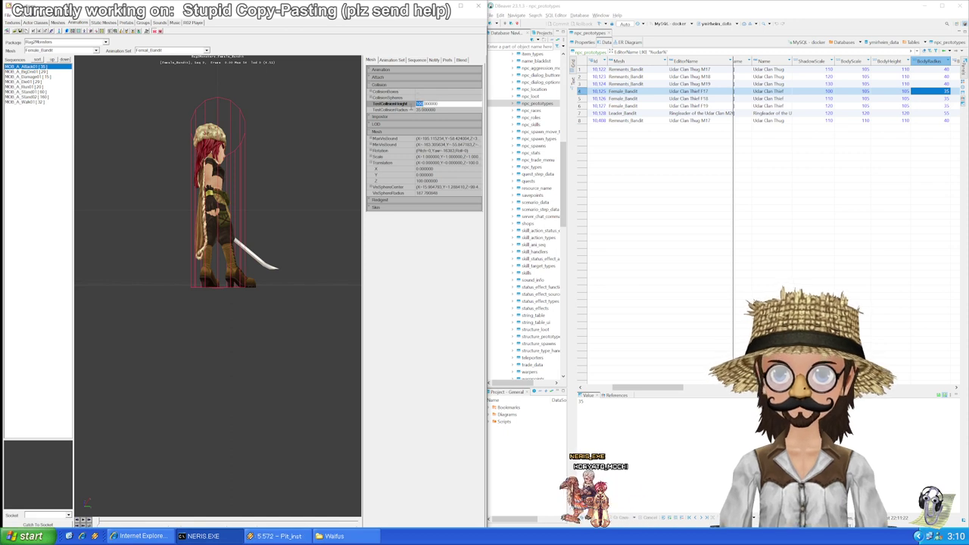
# Step: Set BodyHeight to 100 for the three Udar Clan Thief rows F17, F18 and F19 in npc_prototypes and save
pyautogui.click(905, 92)
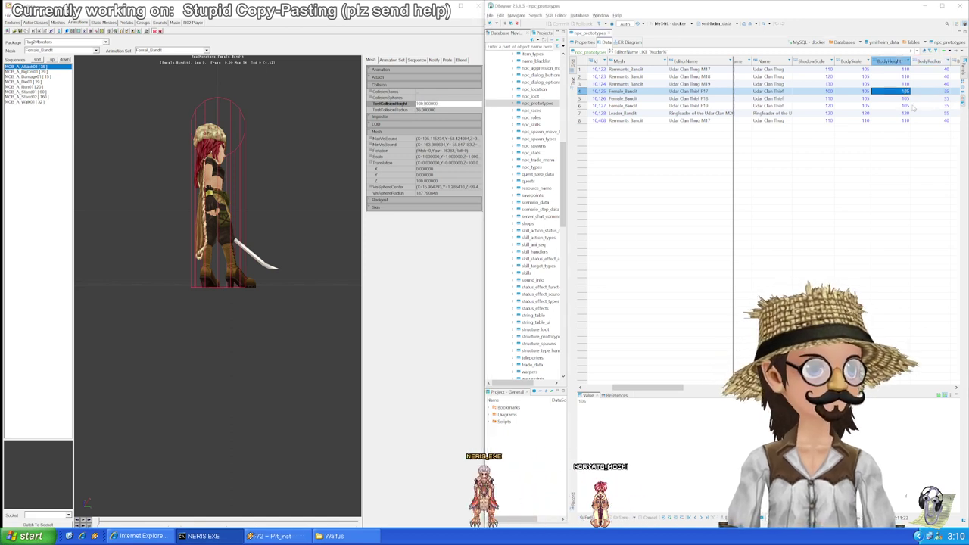
pyautogui.write('100')
pyautogui.click(905, 99)
pyautogui.write('100')
pyautogui.click(905, 106)
pyautogui.write('100')
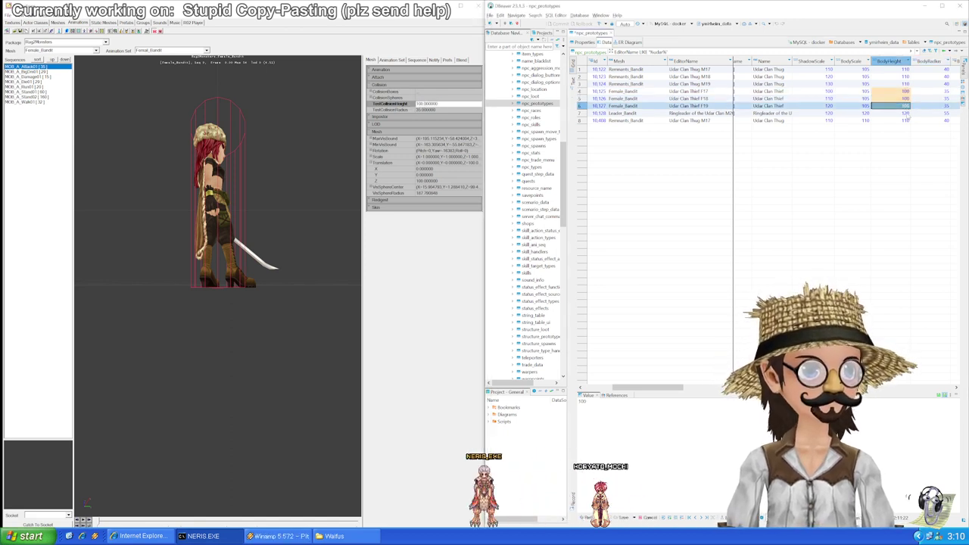
pyautogui.press('Down')
pyautogui.press('Down')
pyautogui.press('Up')
pyautogui.press('Up')
pyautogui.press('Up')
pyautogui.press('Up')
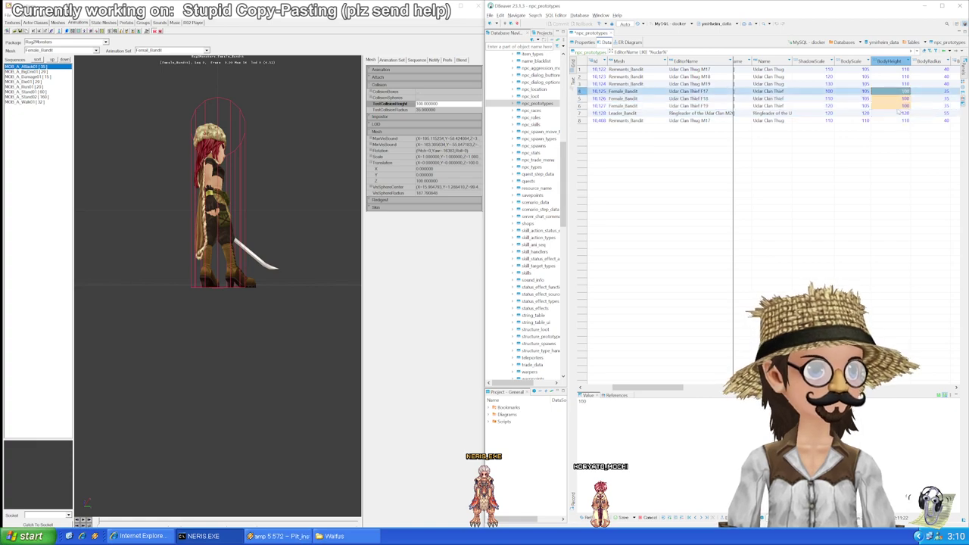
pyautogui.hotkey('ctrl', 's')
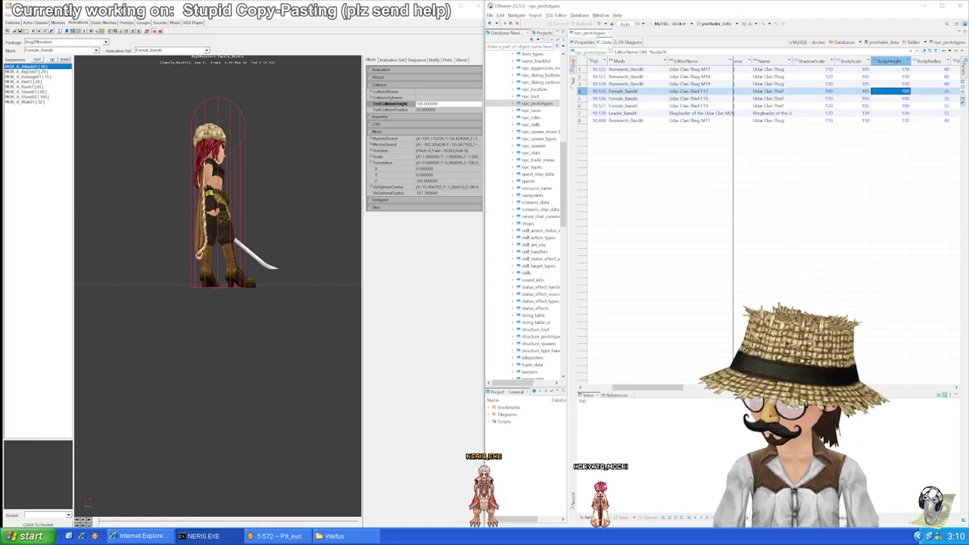
# Step: Return to the game and run along the camp path past the thugs to the large caped swordsman, viewing him up close
pyautogui.hotkey('alt', 'Tab')
pyautogui.press('w')
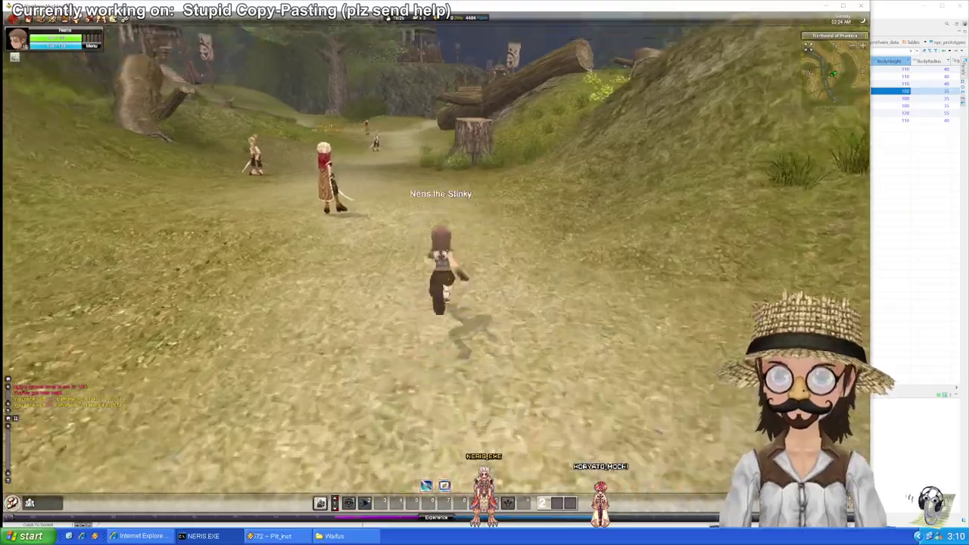
pyautogui.press('w')
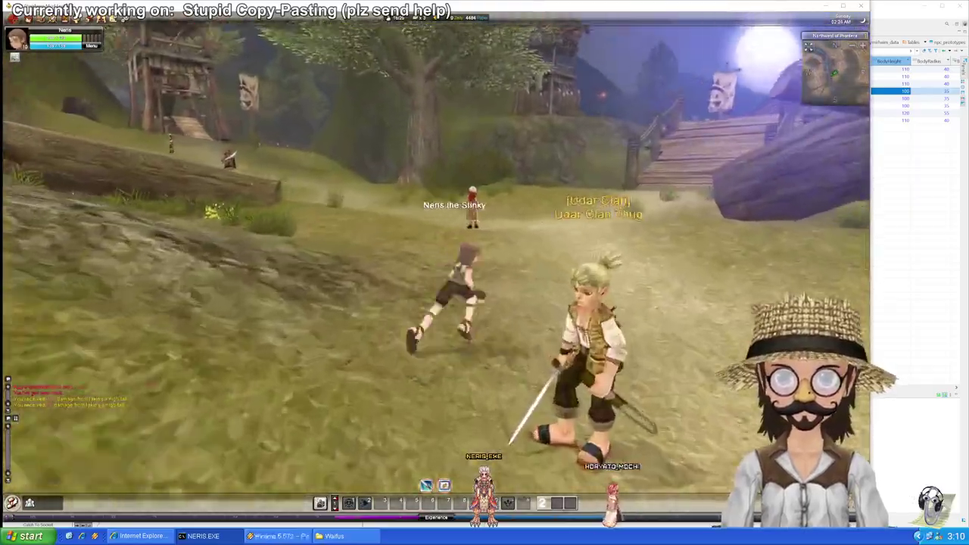
pyautogui.press('w')
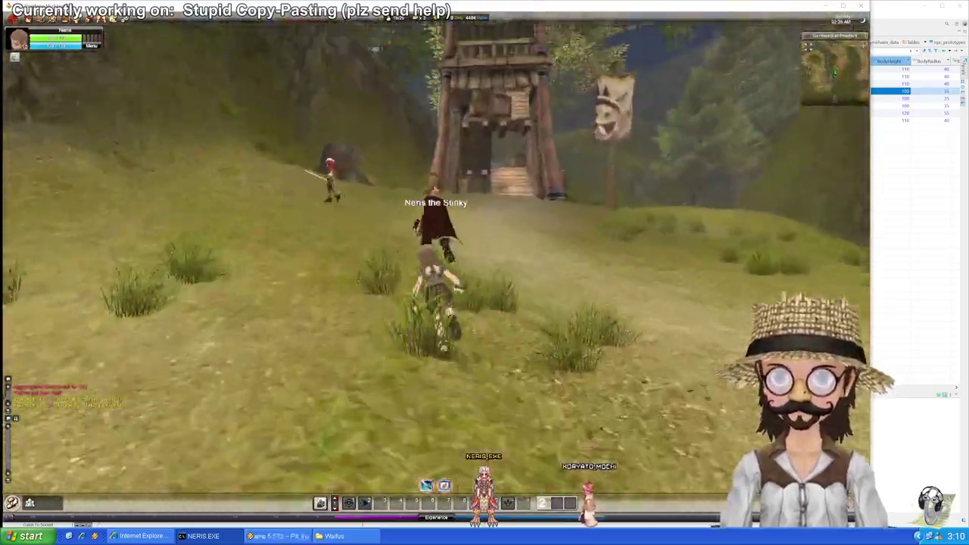
pyautogui.press('w')
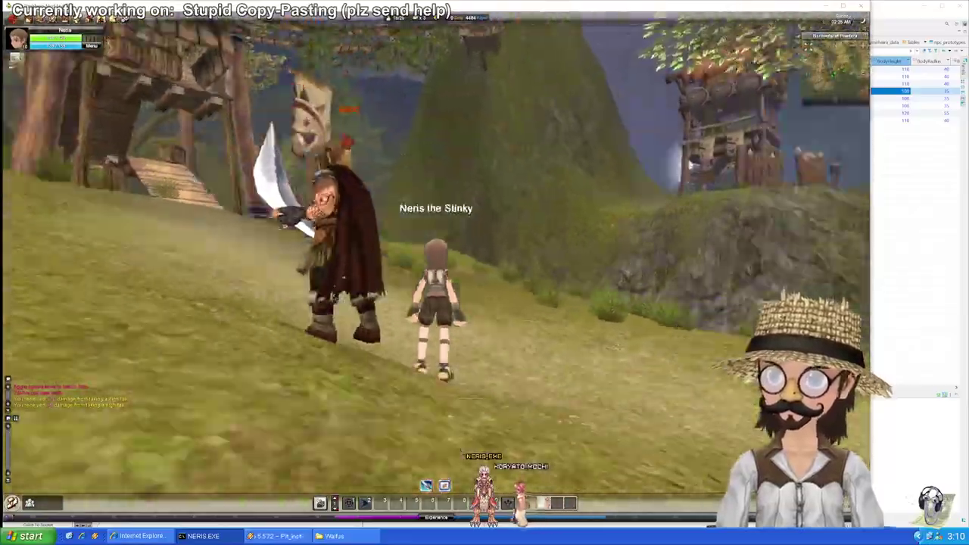
# Step: Cross the wooden bridge and run through the Udar Clan village past the bonfire to the large tent
pyautogui.press('w')
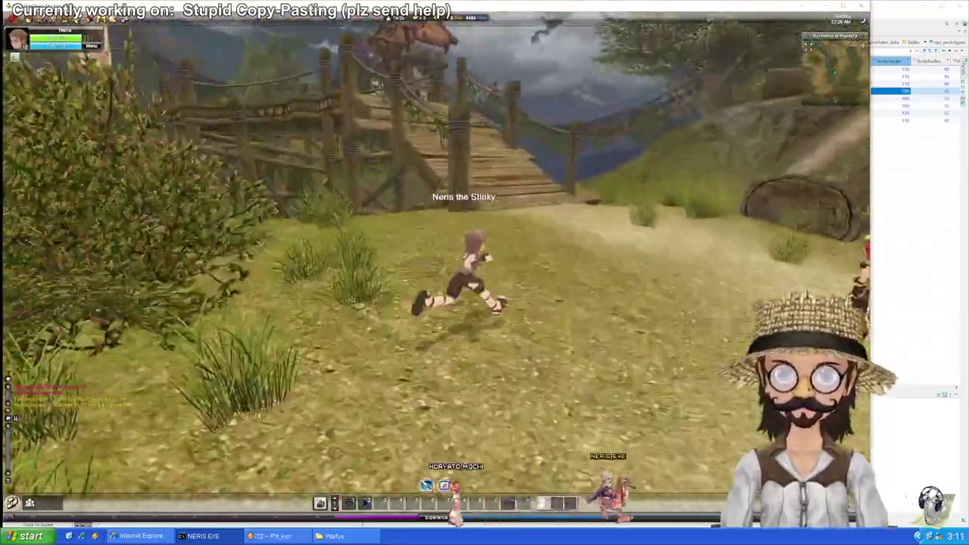
pyautogui.press('w')
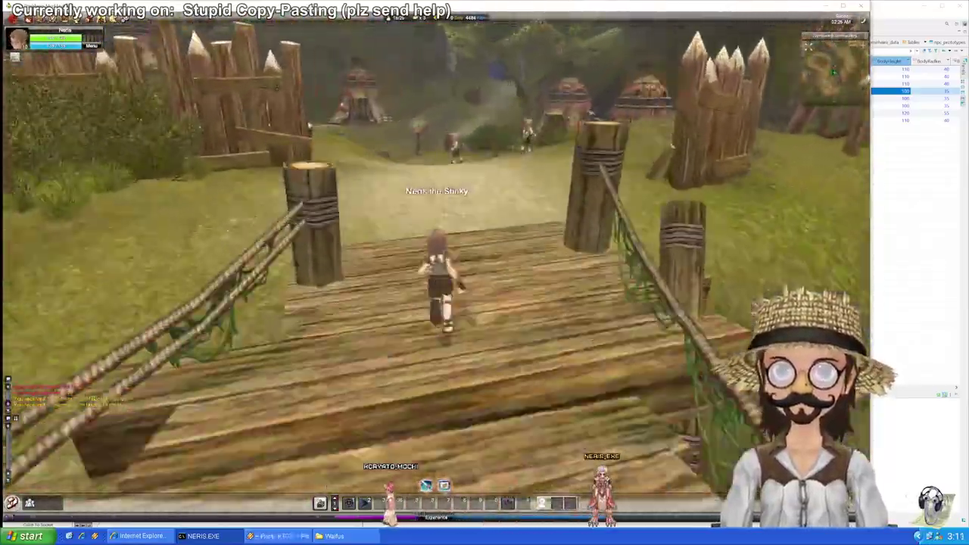
pyautogui.press('w')
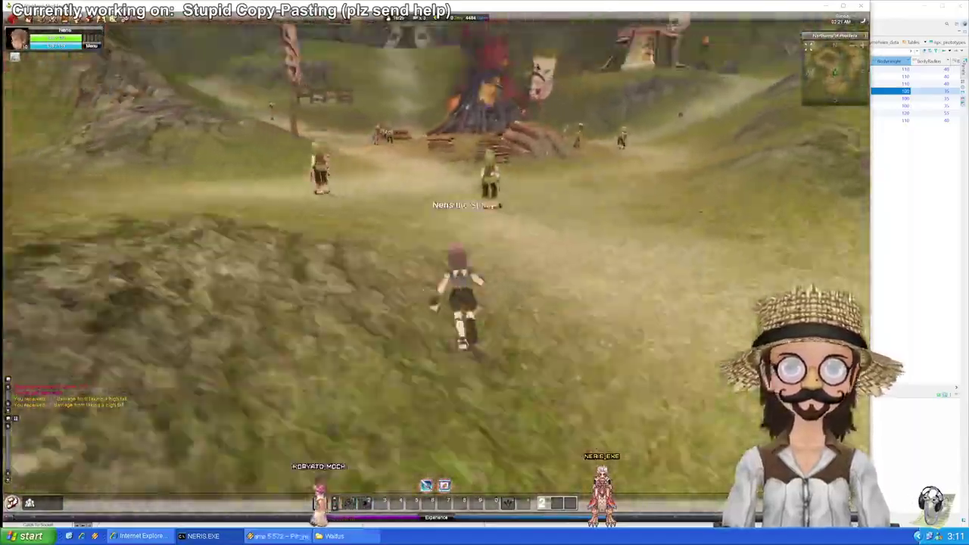
pyautogui.press('w')
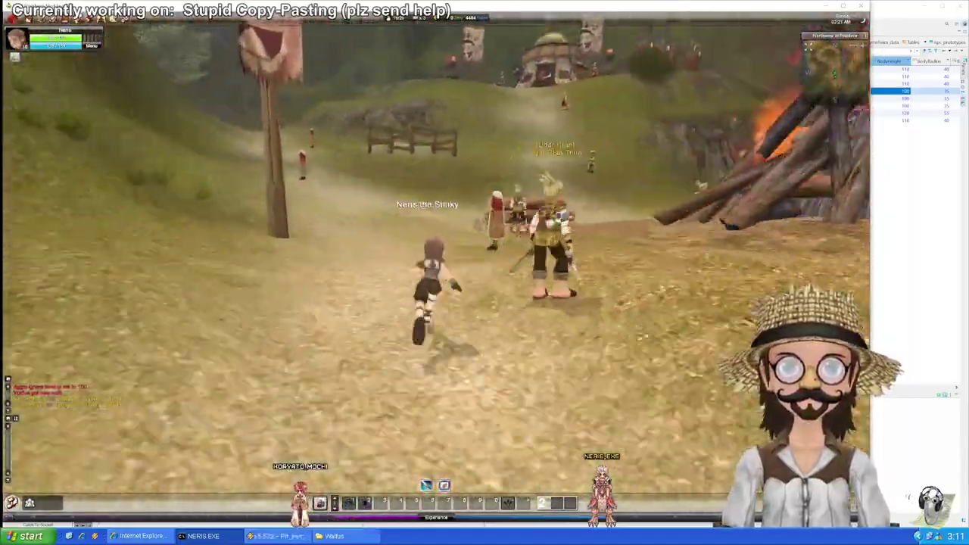
pyautogui.press('w')
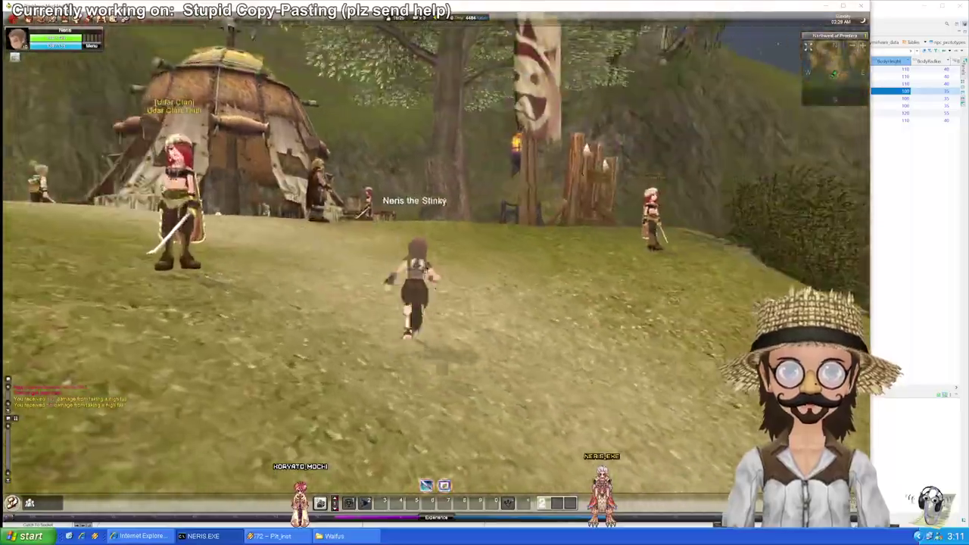
# Step: Leave the Udar Clan village for the sandy beach and compare the Pirate-Cat's size with the character
pyautogui.press('w')
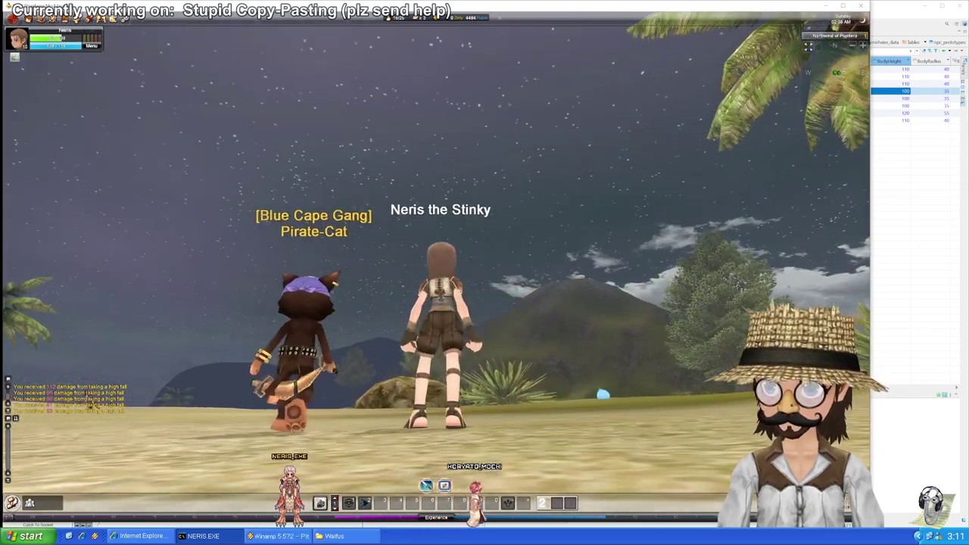
pyautogui.press('a')
pyautogui.press('w')
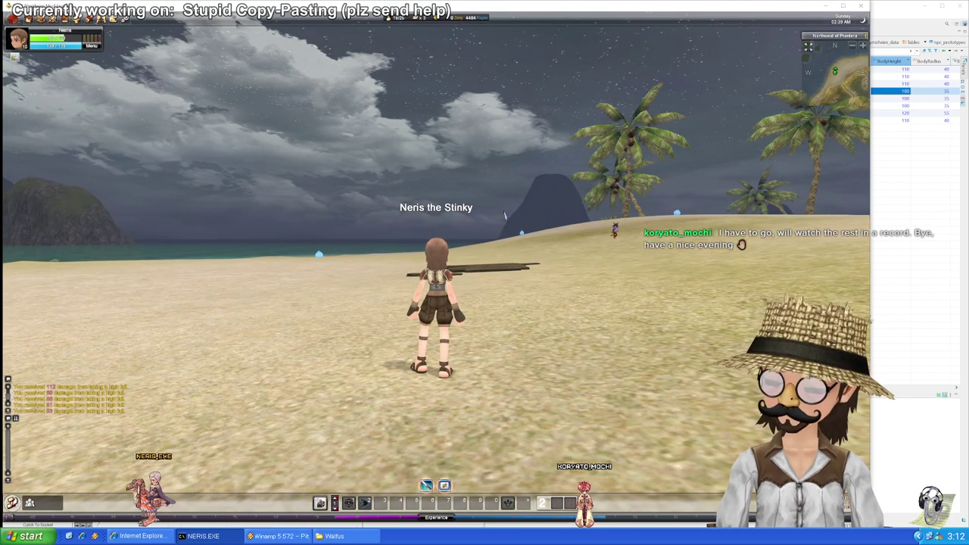
# Step: Run along the beach past the driftwood planks and blue slimes to the Pirate-Cat on the dune
pyautogui.press('w')
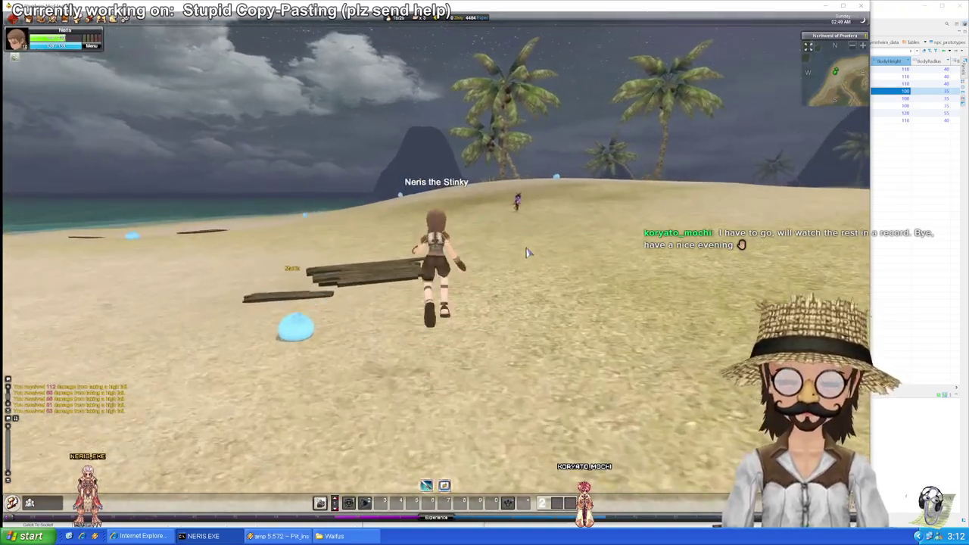
pyautogui.press('w')
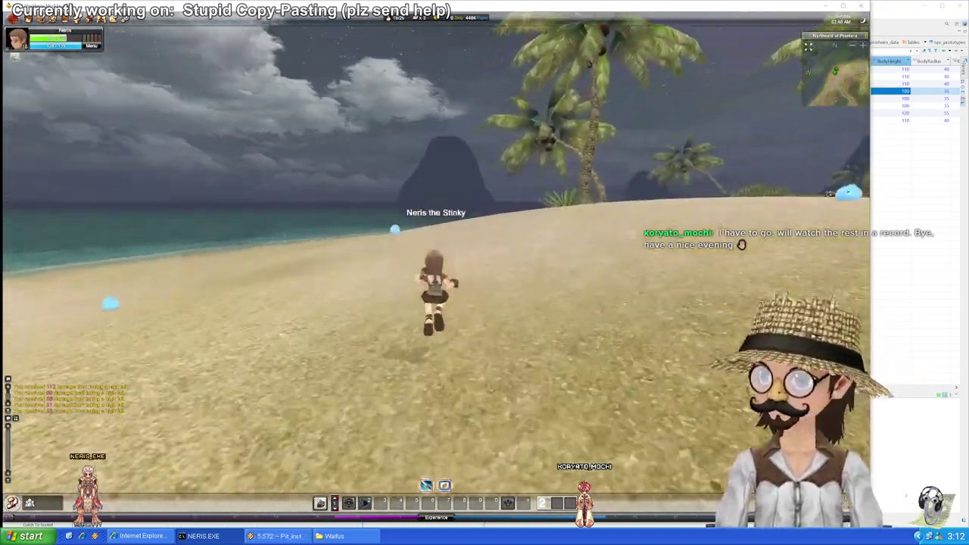
pyautogui.press('w')
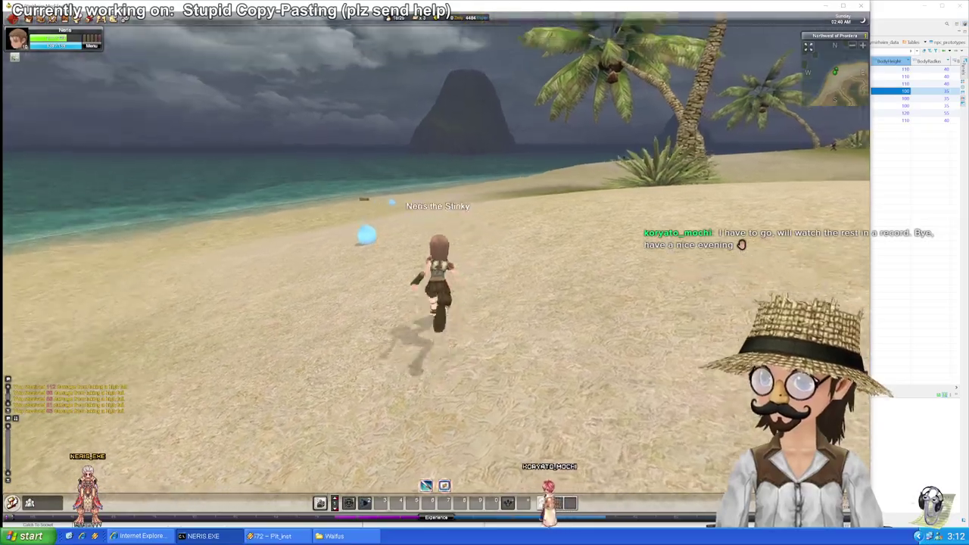
pyautogui.press('d')
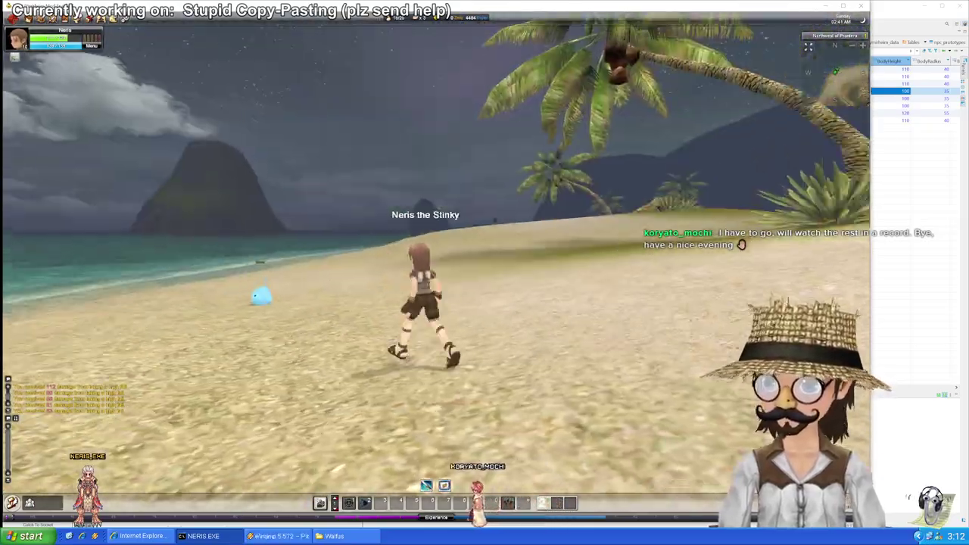
pyautogui.press('w')
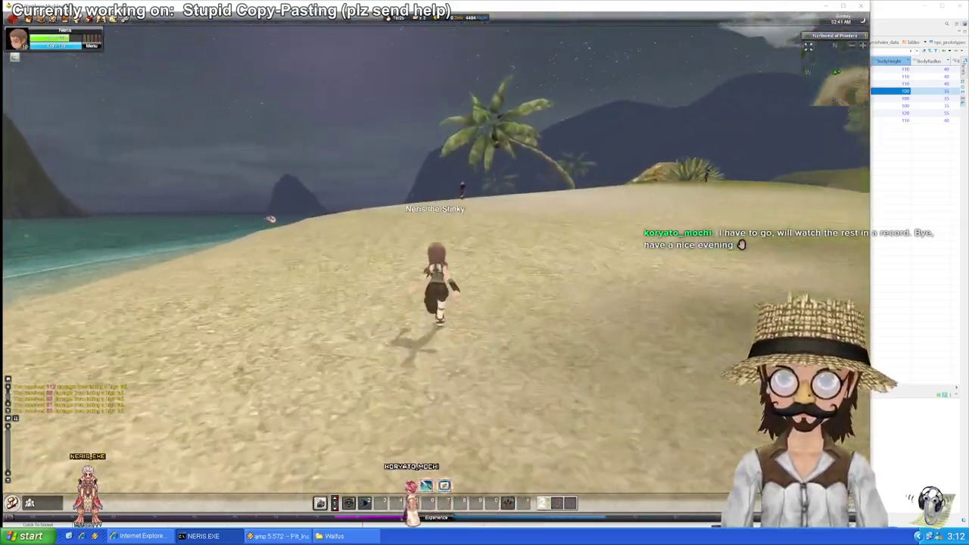
pyautogui.press('w')
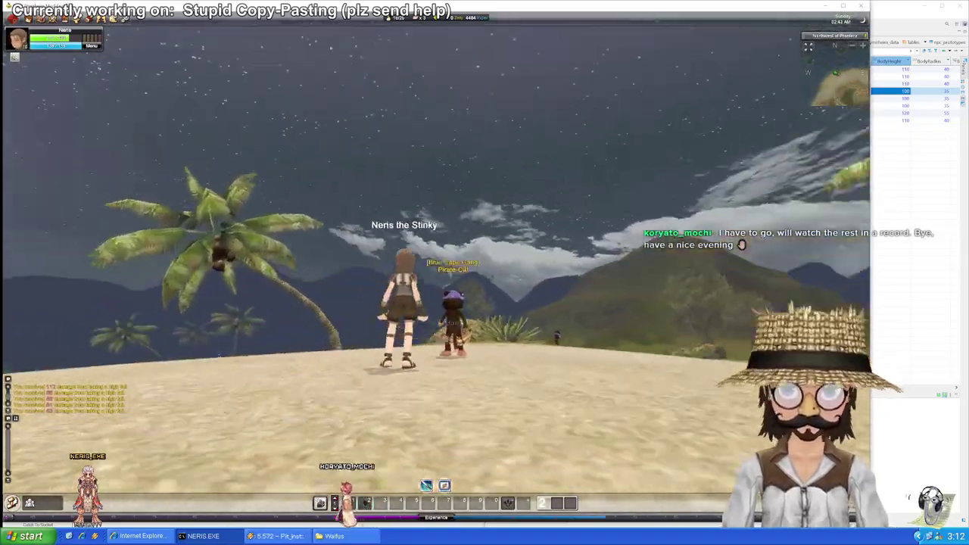
# Step: Run past the leaning palm and shore rocks to the cat group and view the Rogue-Cat up close
pyautogui.press('a')
pyautogui.press('w')
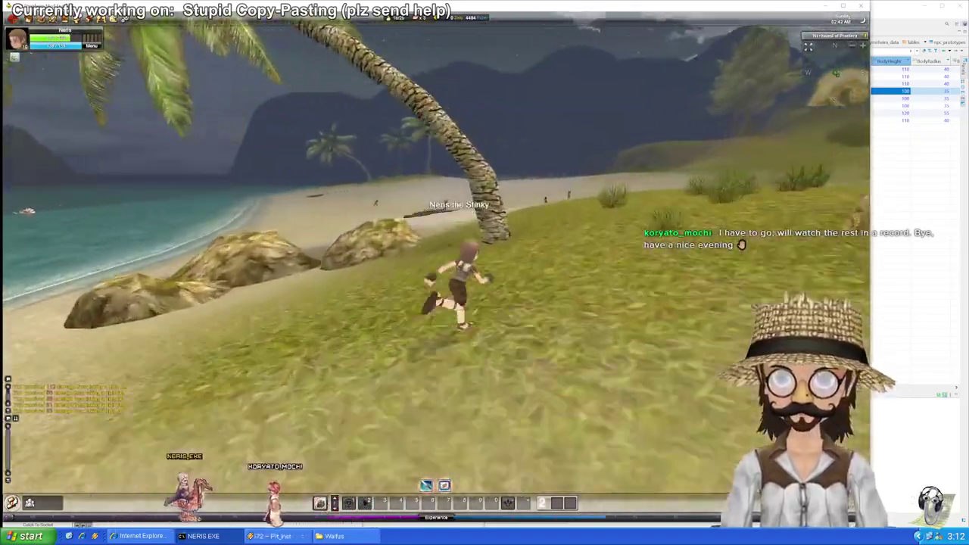
pyautogui.press('w')
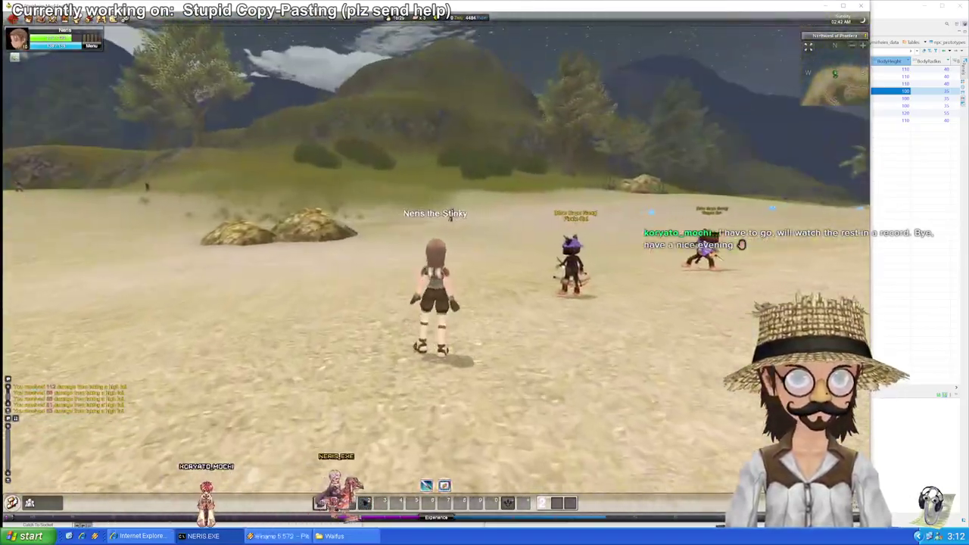
pyautogui.press('a')
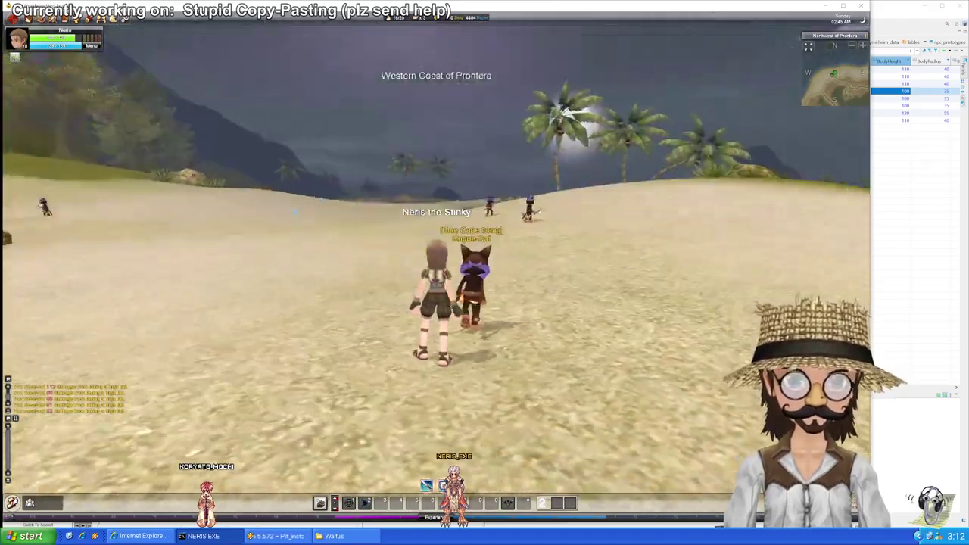
# Step: Cross the Western Coast of Prontera to the Pirate-Cat beside the wooden planks near the water
pyautogui.press('w')
pyautogui.press('a')
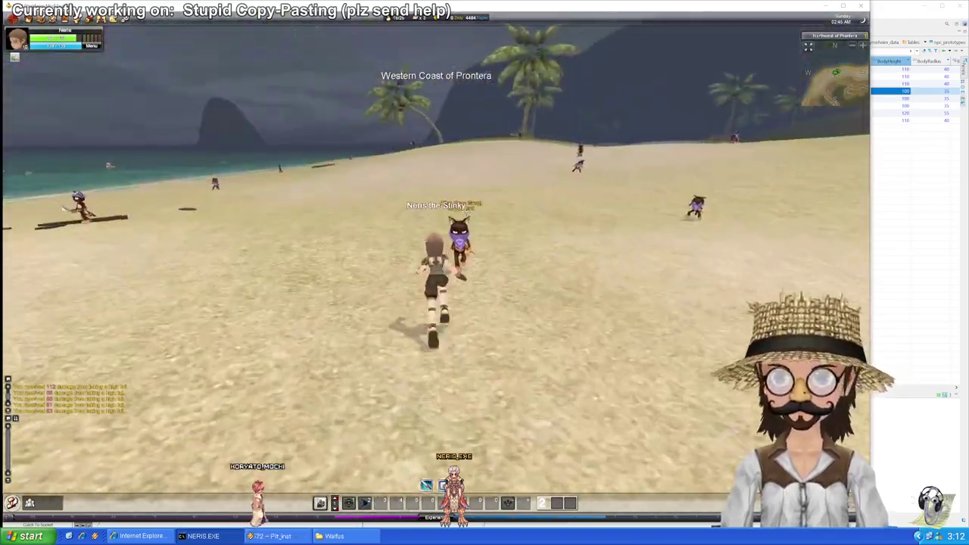
pyautogui.press('d')
pyautogui.press('w')
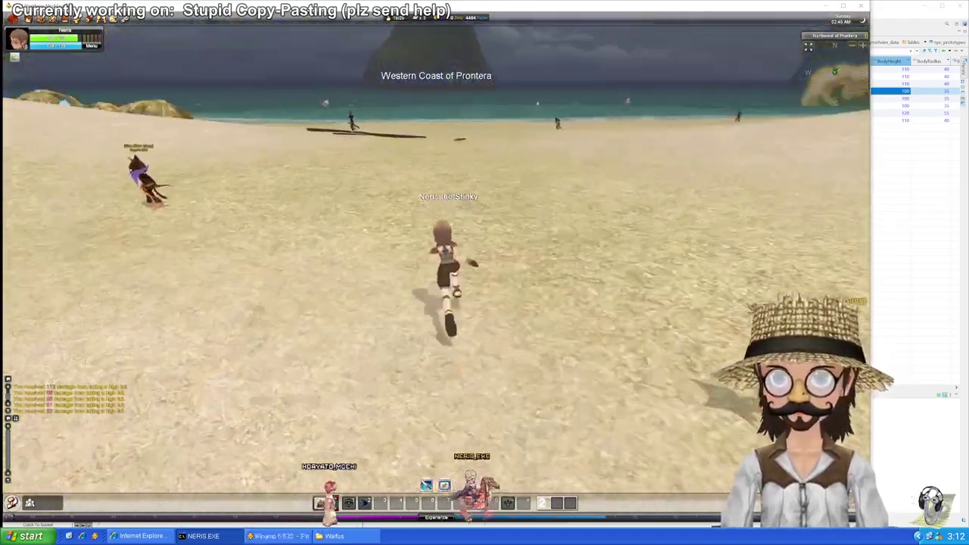
pyautogui.press('d')
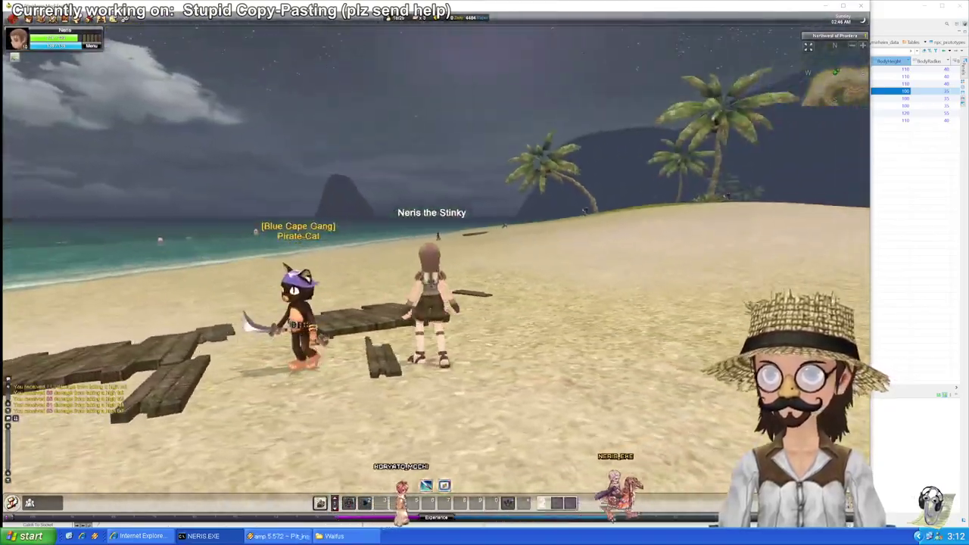
# Step: Explore from the waterline to the grassy dunes and view a Pirate-Cat side by side with the character
pyautogui.press('a')
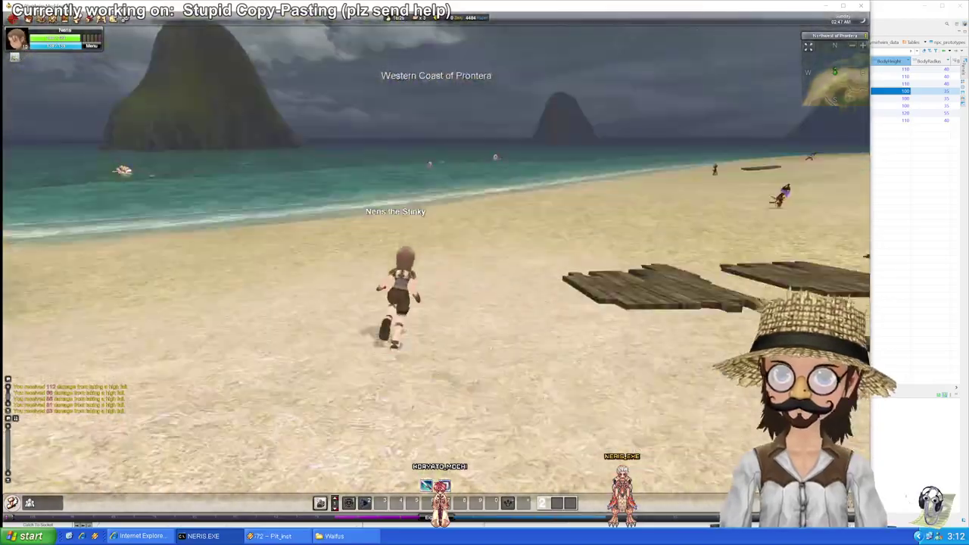
pyautogui.press('d')
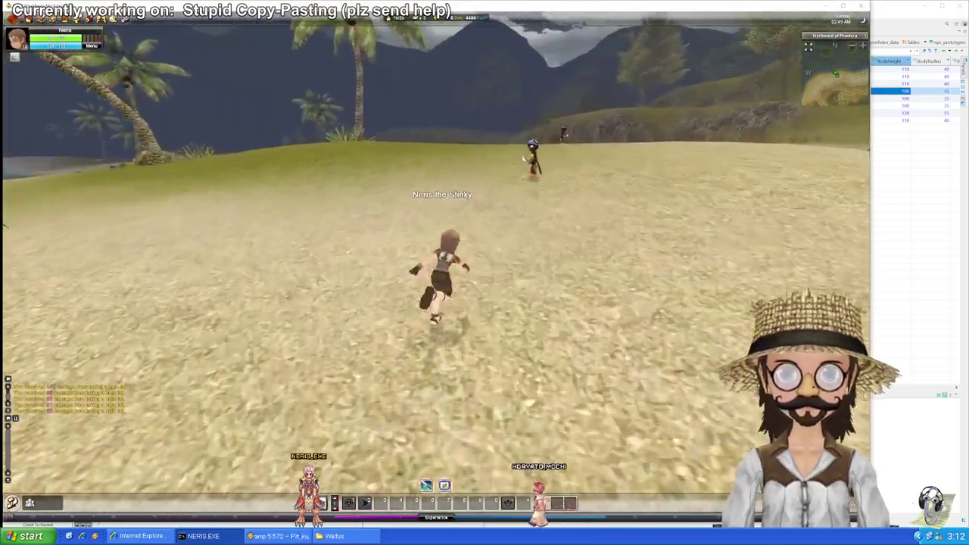
pyautogui.press('w')
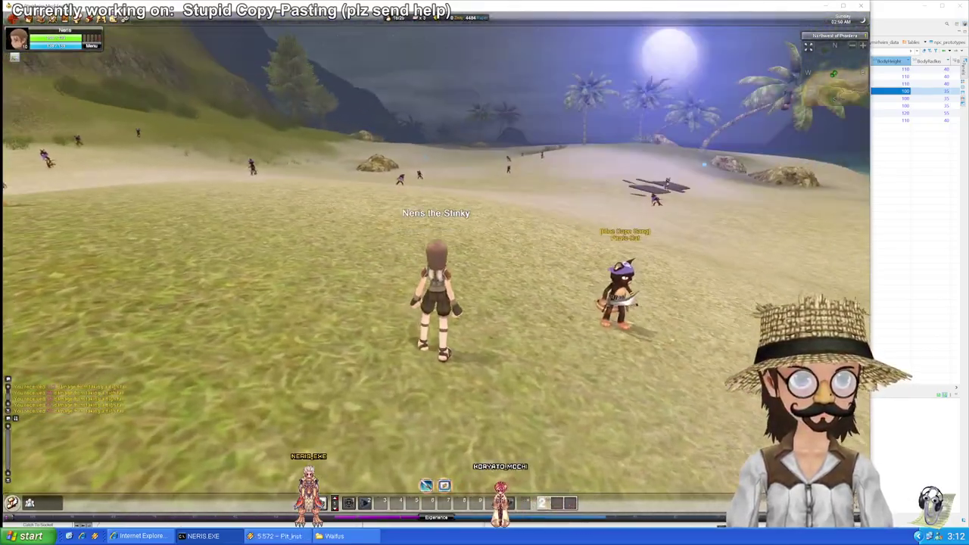
pyautogui.press('w')
pyautogui.press('w')
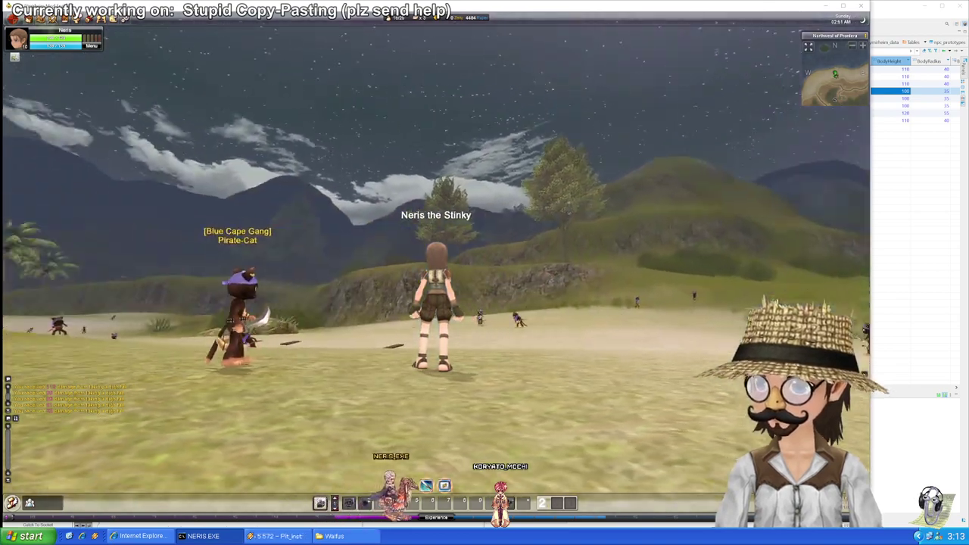
pyautogui.press('w')
pyautogui.press('w')
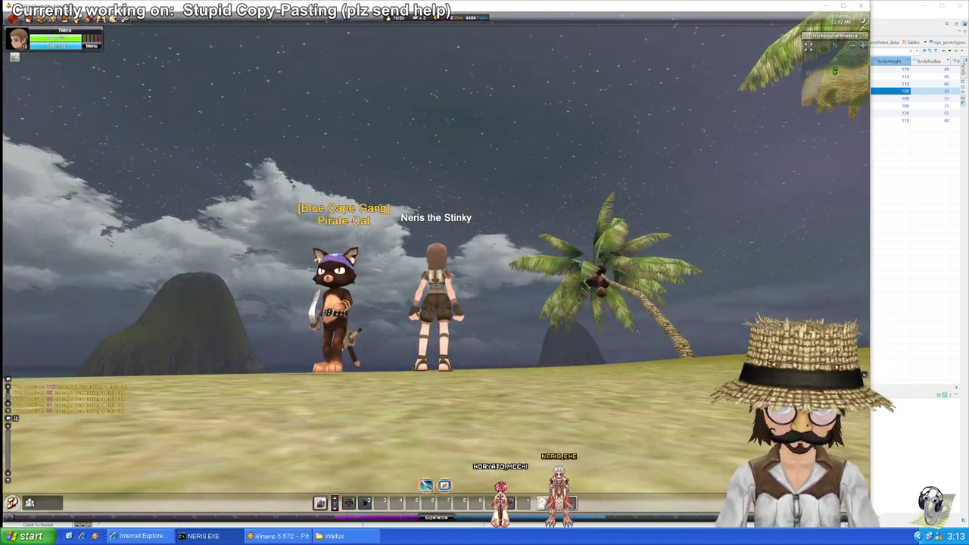
# Step: Switch to DBeaver and filter npc_prototypes to rows whose EditorName contains "-cat"
pyautogui.hotkey('alt', 'Tab')
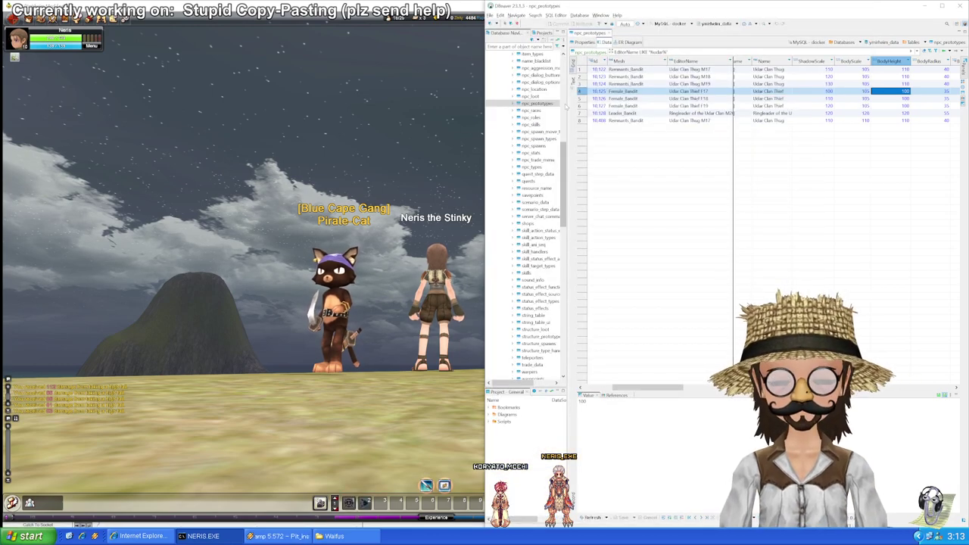
pyautogui.doubleClick(656, 53)
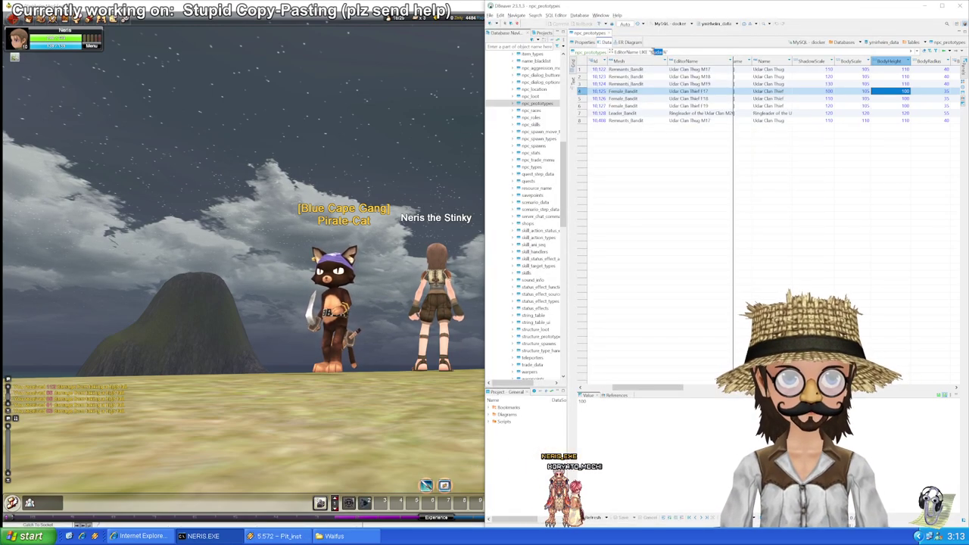
pyautogui.write('cat')
pyautogui.press('Return')
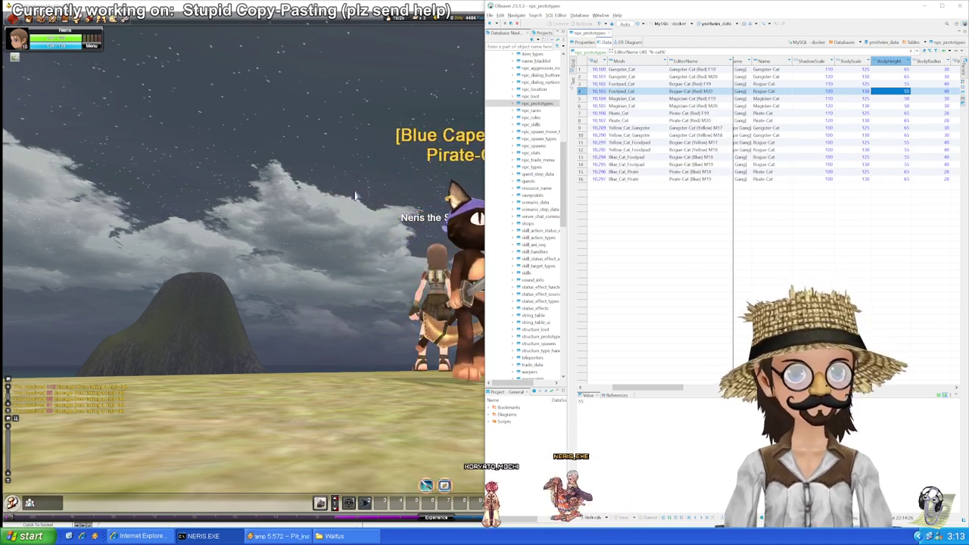
# Step: Return to the game and warp the character to Prontera with the command /warp 1
pyautogui.click(365, 189)
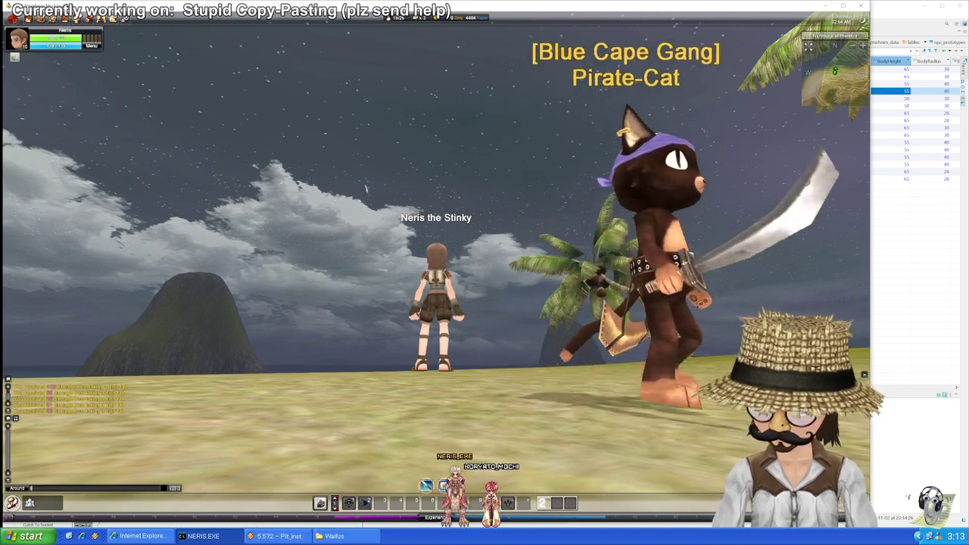
pyautogui.press('Return')
pyautogui.write('/warp 1')
pyautogui.press('Return')
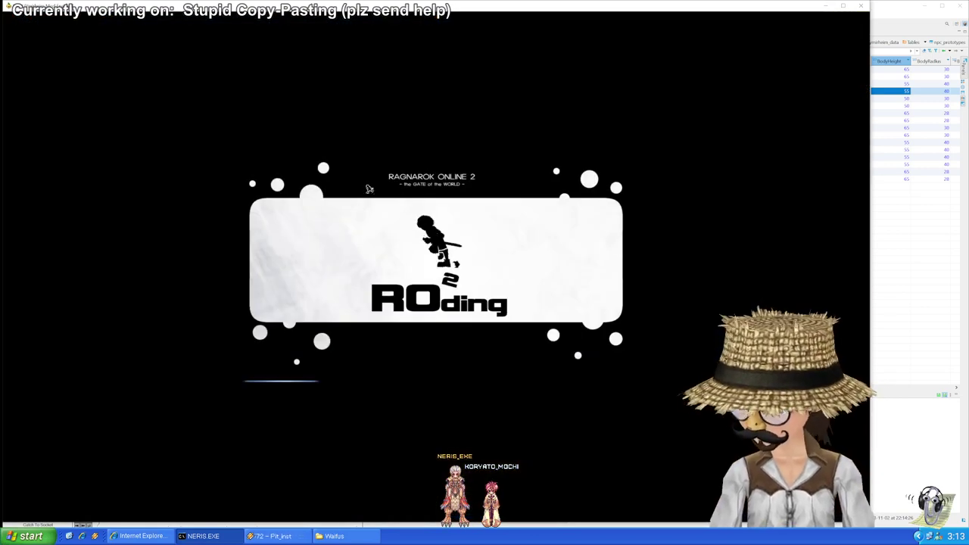
# Step: Look up the Id of Gangster-Cat (Red) F18, spawn NPC 10100 in the Prontera square and view it beside the character
pyautogui.click(894, 97)
pyautogui.click(600, 69)
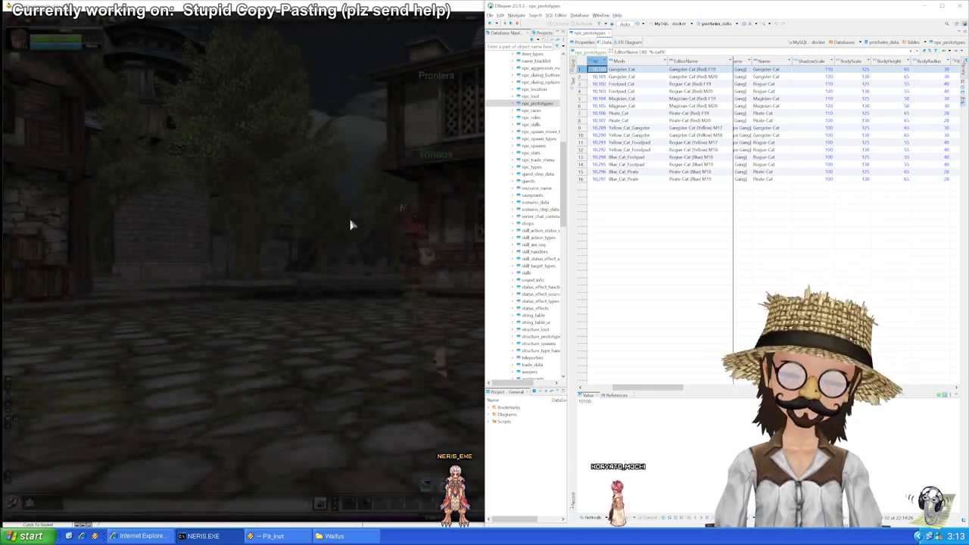
pyautogui.click(351, 225)
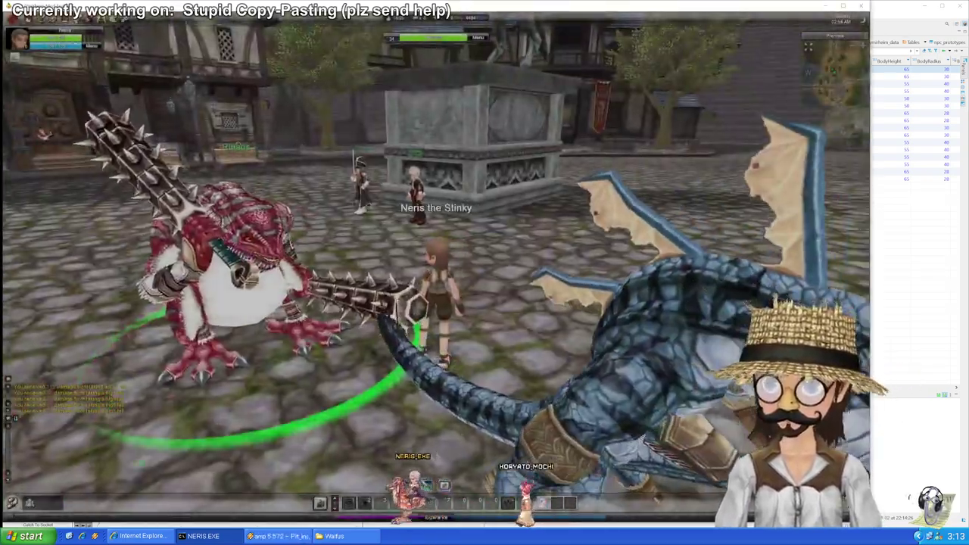
pyautogui.press('w')
pyautogui.press('d')
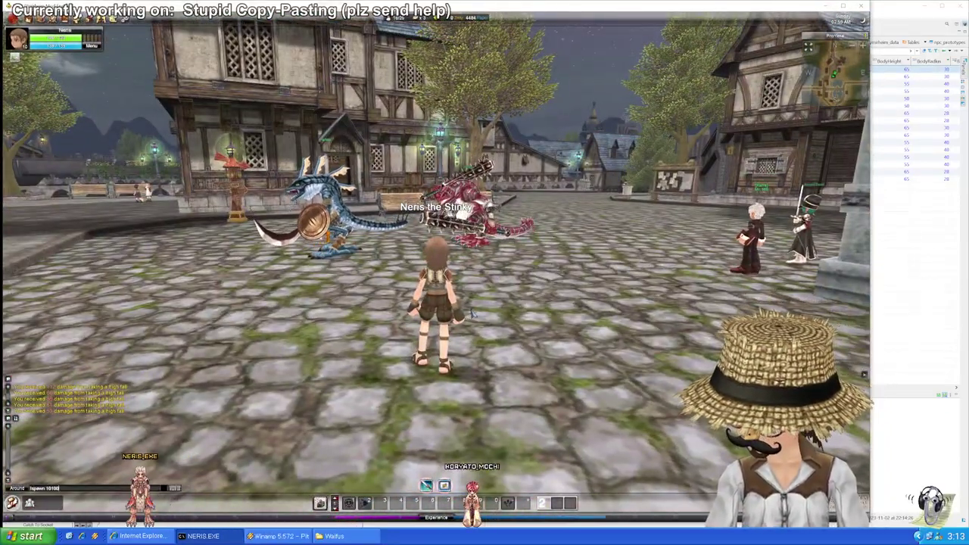
pyautogui.moveTo(472, 314); pyautogui.dragTo(405, 302)
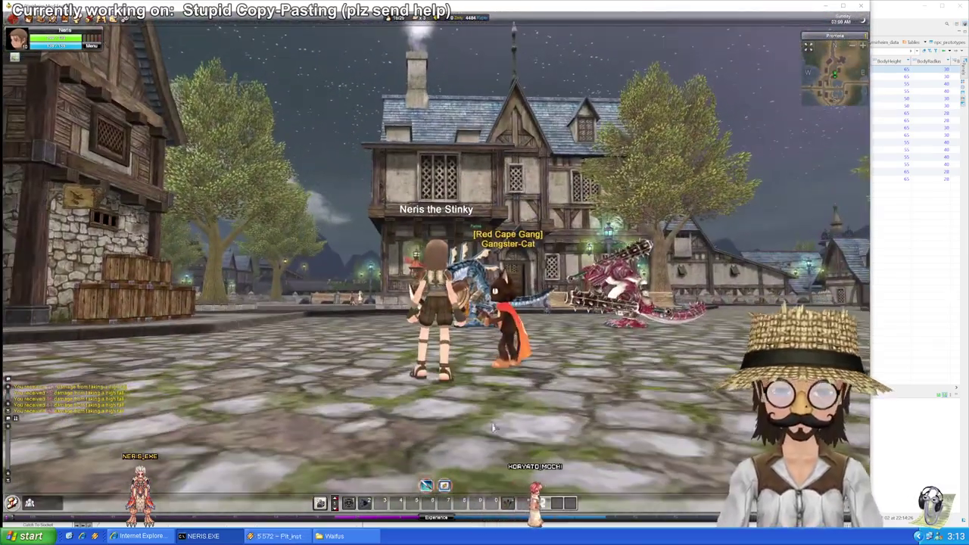
# Step: Check the BodyHeight column of the cat rows and the mesh name of the first Gangster-Cat in npc_prototypes
pyautogui.hotkey('alt', 'Tab')
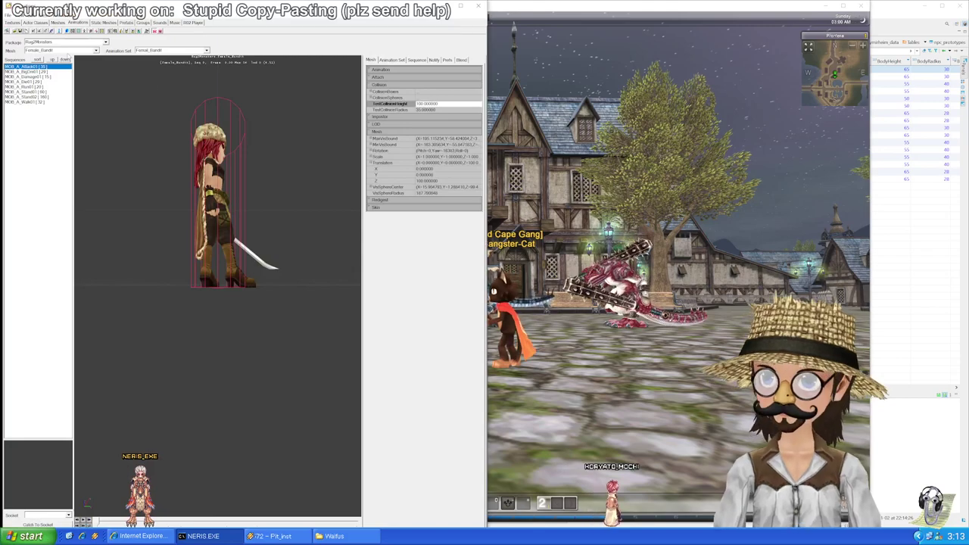
pyautogui.hotkey('alt', 'Tab')
pyautogui.click(903, 276)
pyautogui.click(888, 61)
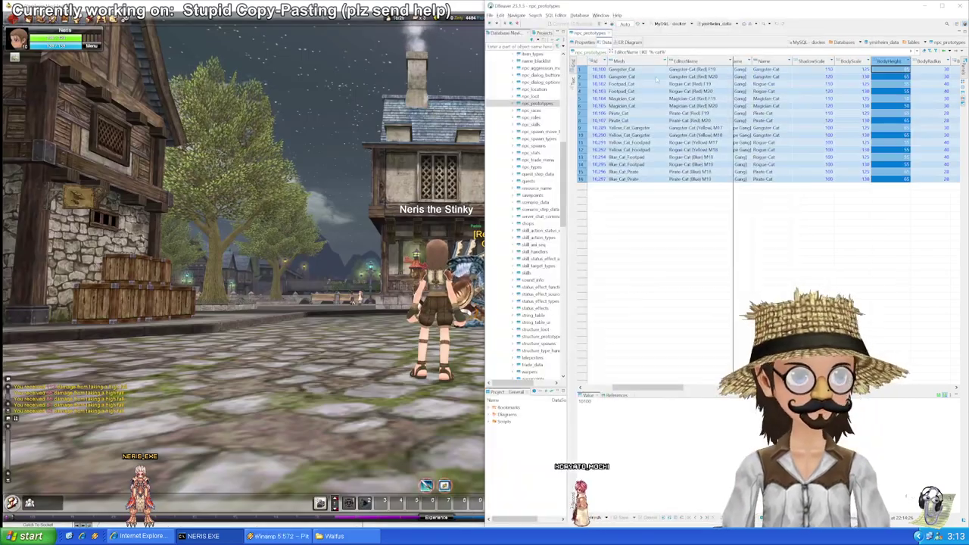
pyautogui.click(623, 69)
# Step: Switch to the Unreal Level Editor and load the Gangster_Cat mesh from the monsters package to view its collision cylinder
pyautogui.hotkey('alt', 'Tab')
pyautogui.hotkey('alt', 'Tab')
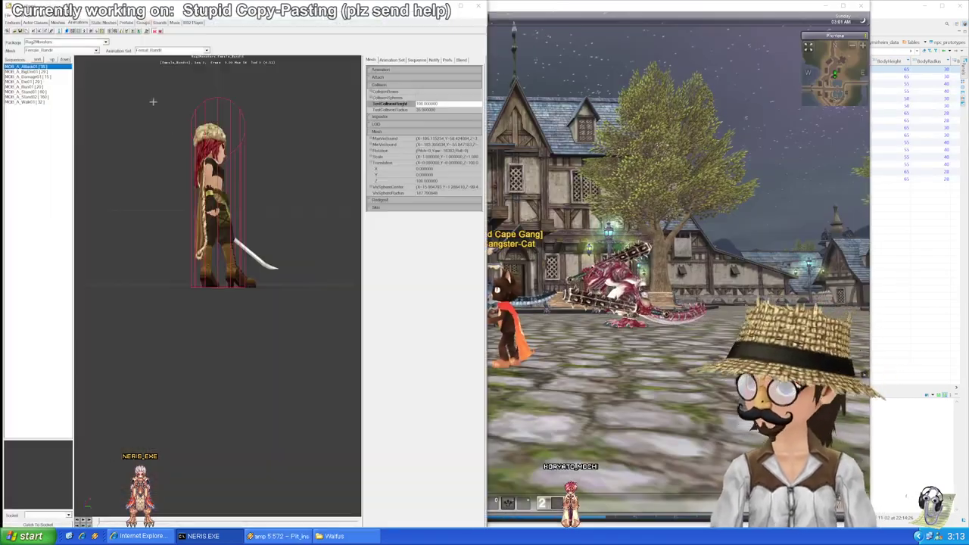
pyautogui.click(96, 51)
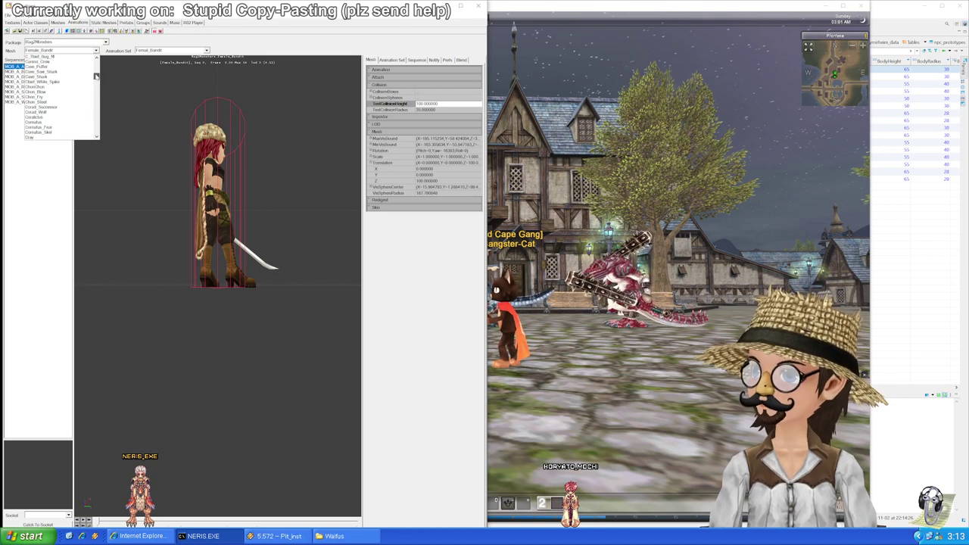
pyautogui.moveTo(97, 80); pyautogui.dragTo(98, 84)
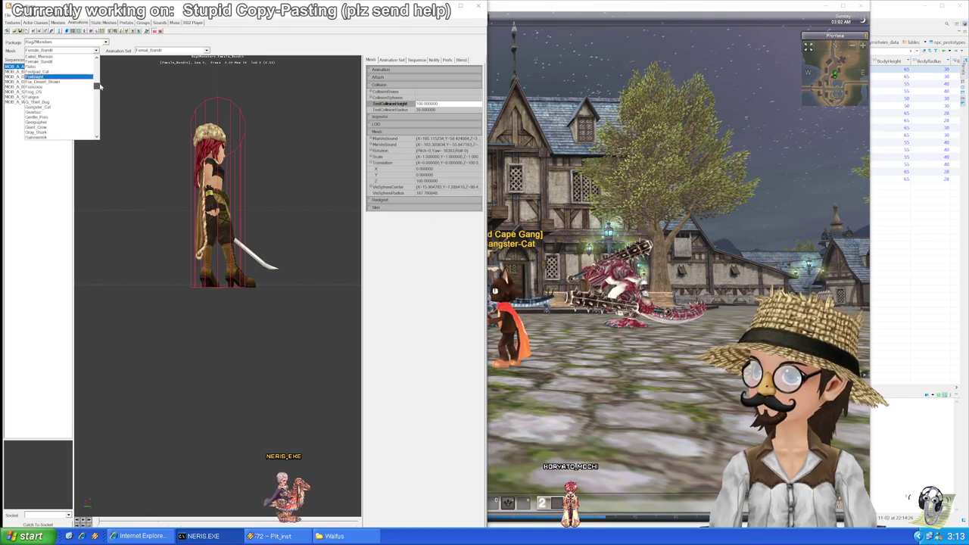
pyautogui.click(70, 92)
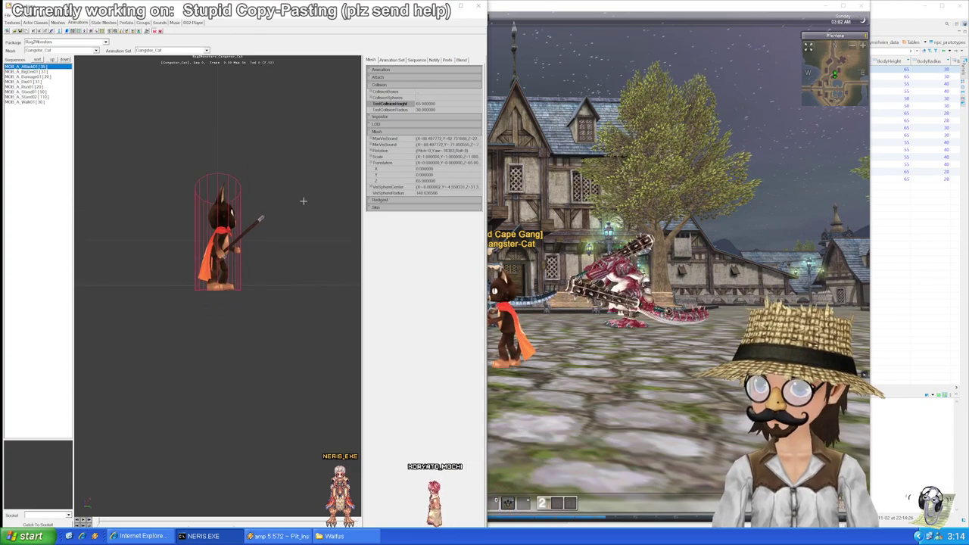
# Step: Return to the game and compare the Gangster-Cat's height with the character from several angles
pyautogui.hotkey('alt', 'Tab')
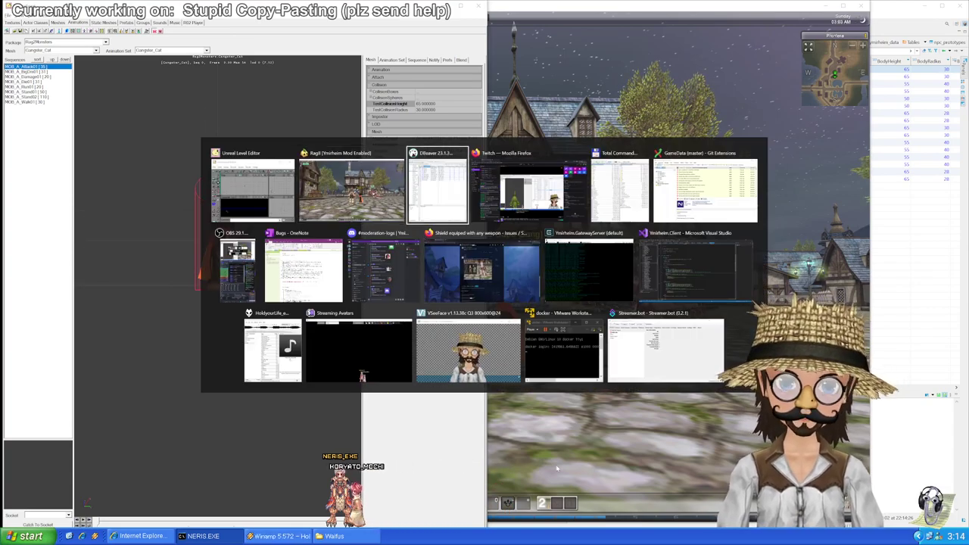
pyautogui.click(556, 468)
pyautogui.moveTo(557, 467); pyautogui.dragTo(492, 393)
pyautogui.press('d')
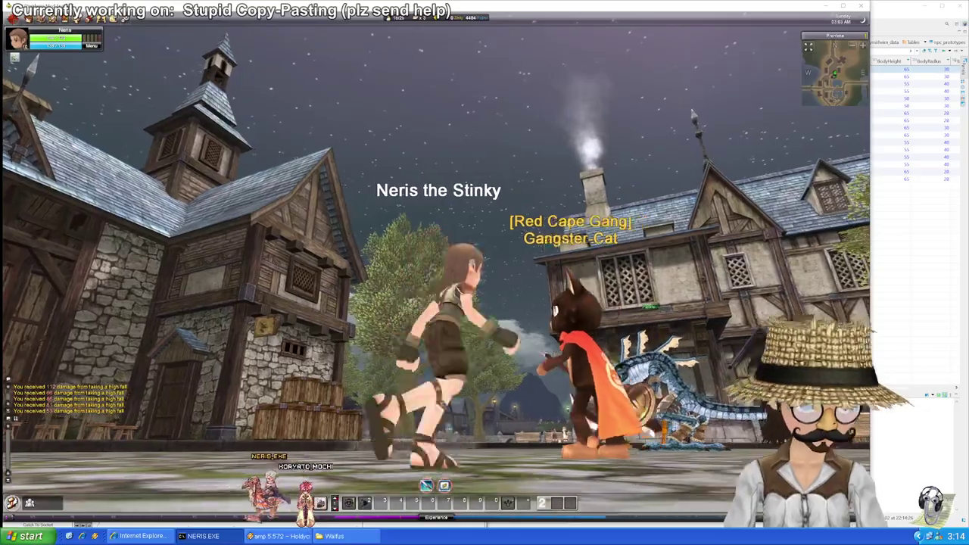
pyautogui.press('d')
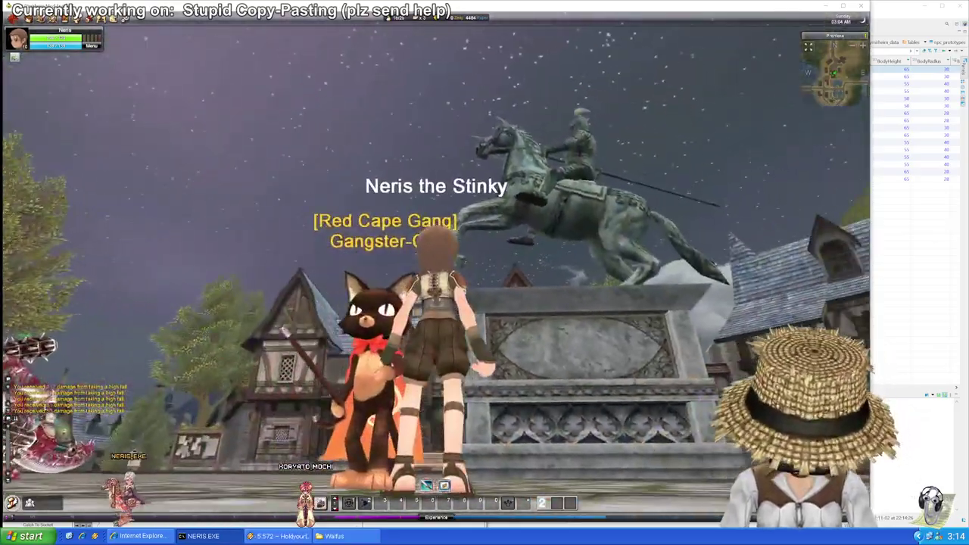
pyautogui.scroll(-3, 437, 303)
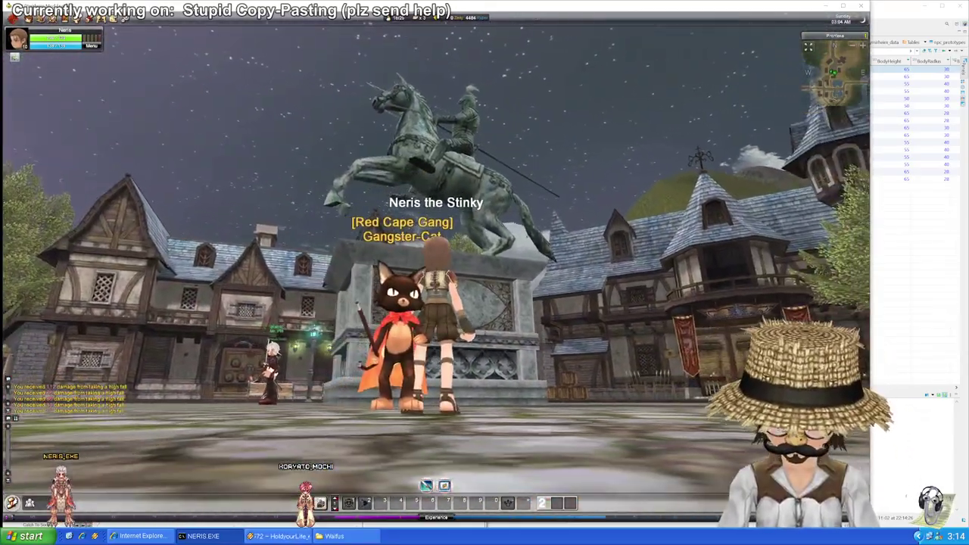
pyautogui.press('Right')
# Step: Set BodyHeight to 61 for both red Gangster-Cat rows in npc_prototypes
pyautogui.click(896, 257)
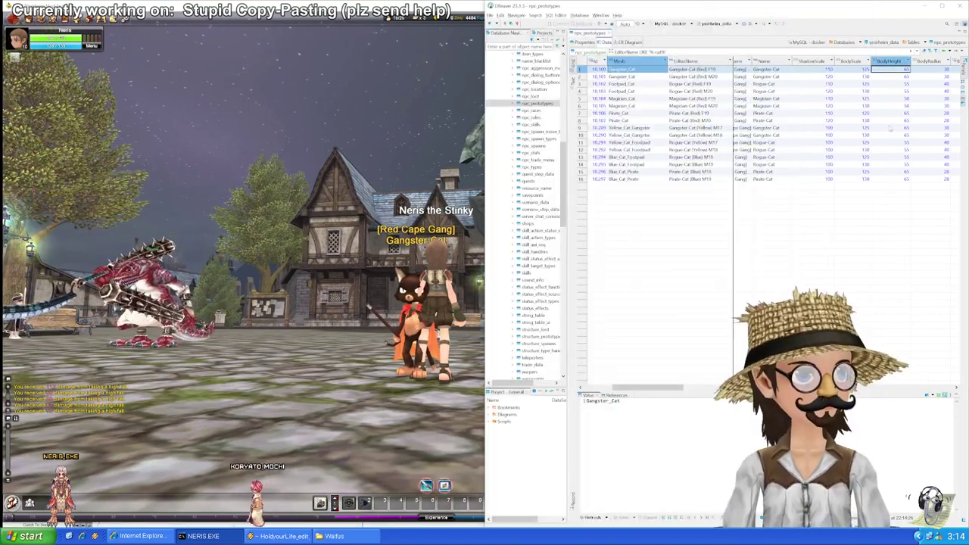
pyautogui.click(899, 76)
pyautogui.press('Up')
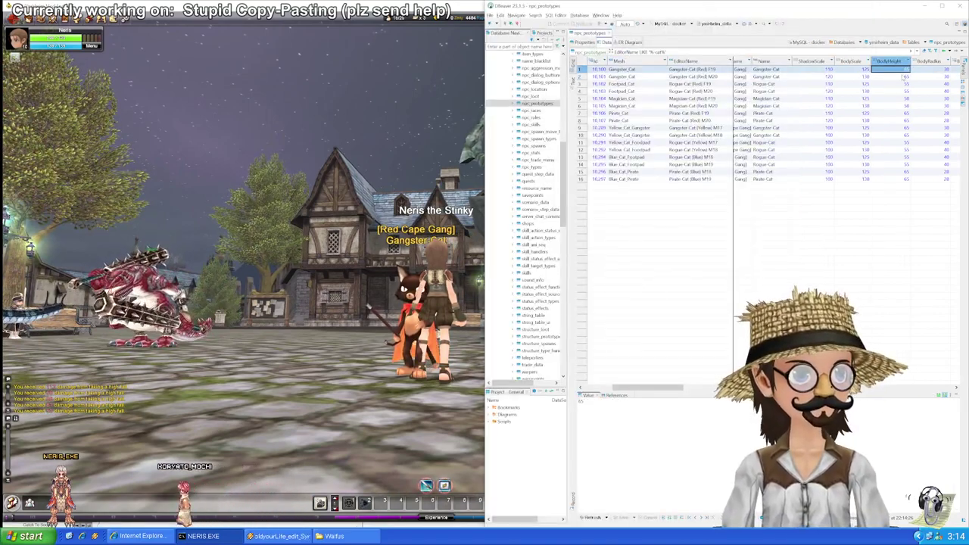
pyautogui.write('61')
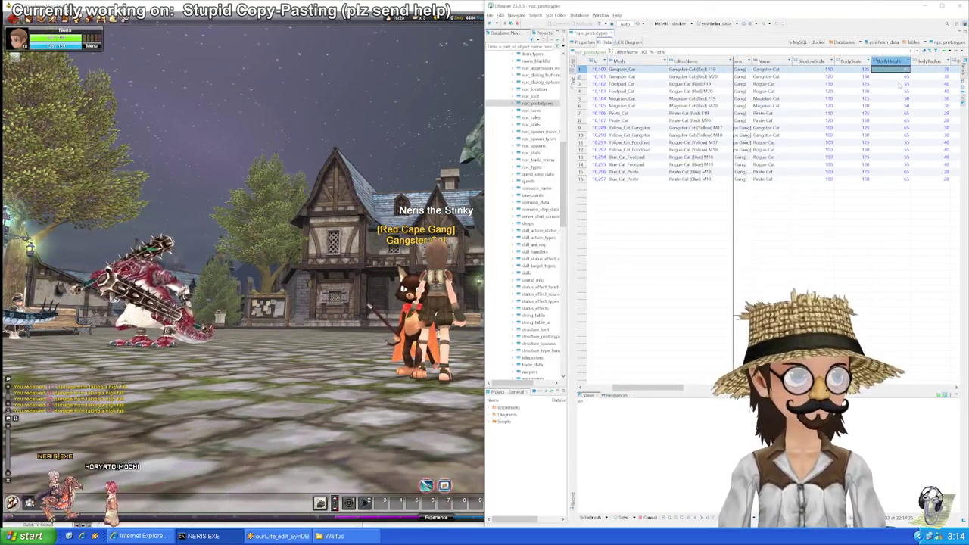
pyautogui.press('Return')
pyautogui.press('Down')
# Step: Try setting BodyHeight to 61 for the two yellow Gangster-Cat rows, and revert those entries
pyautogui.press('Down')
pyautogui.press('Down')
pyautogui.press('Down')
pyautogui.press('Down')
pyautogui.press('Down')
pyautogui.press('Down')
pyautogui.press('Down')
pyautogui.press('Down')
pyautogui.press('Down')
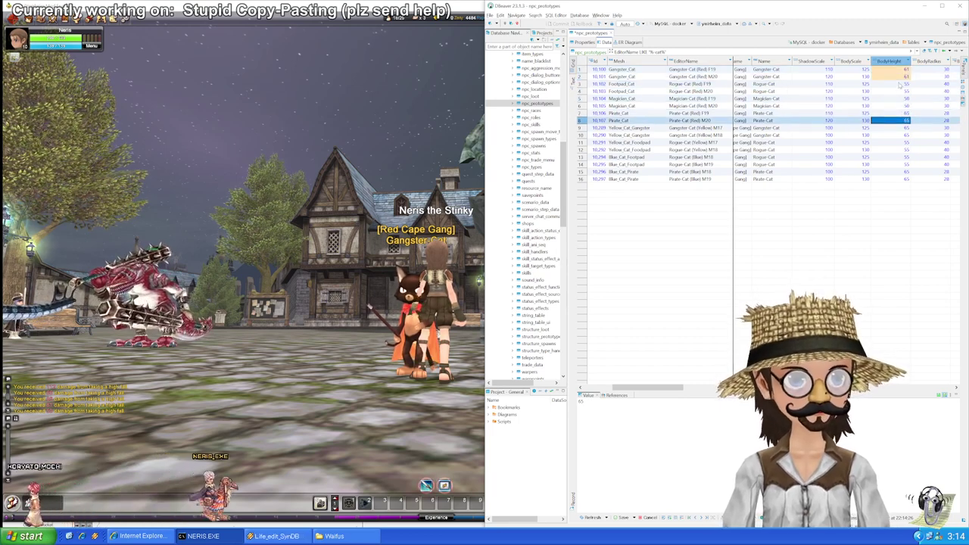
pyautogui.press('Up')
pyautogui.press('Up')
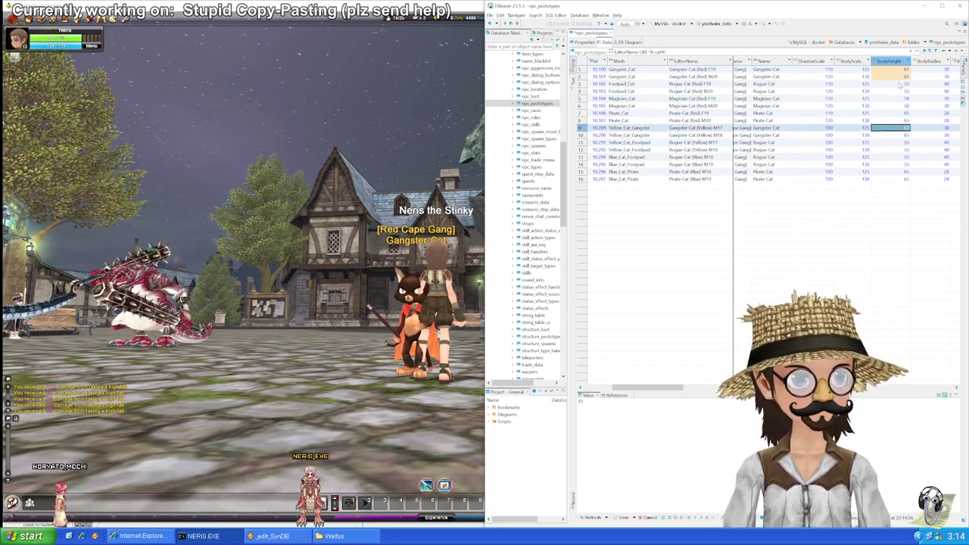
pyautogui.hotkey('ctrl', 'v')
pyautogui.press('Down')
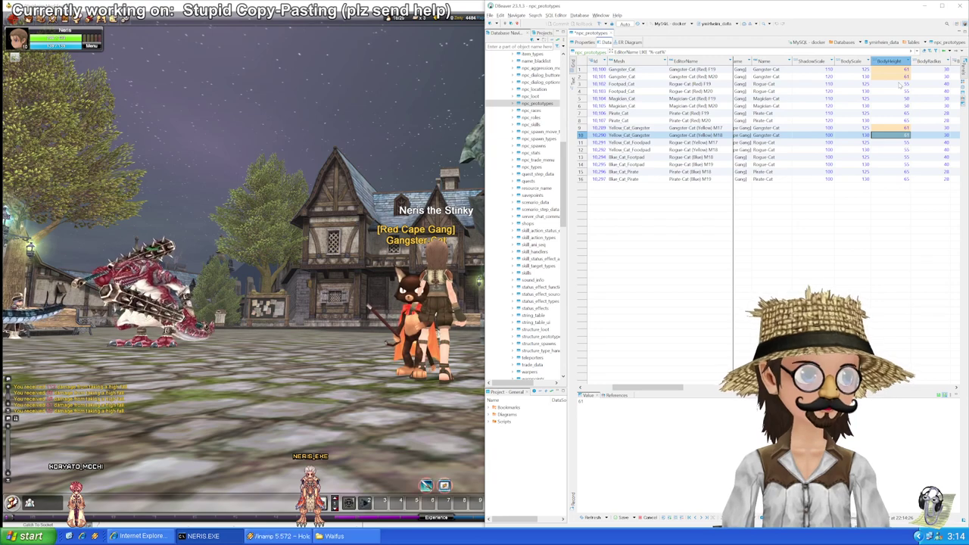
pyautogui.press('Up')
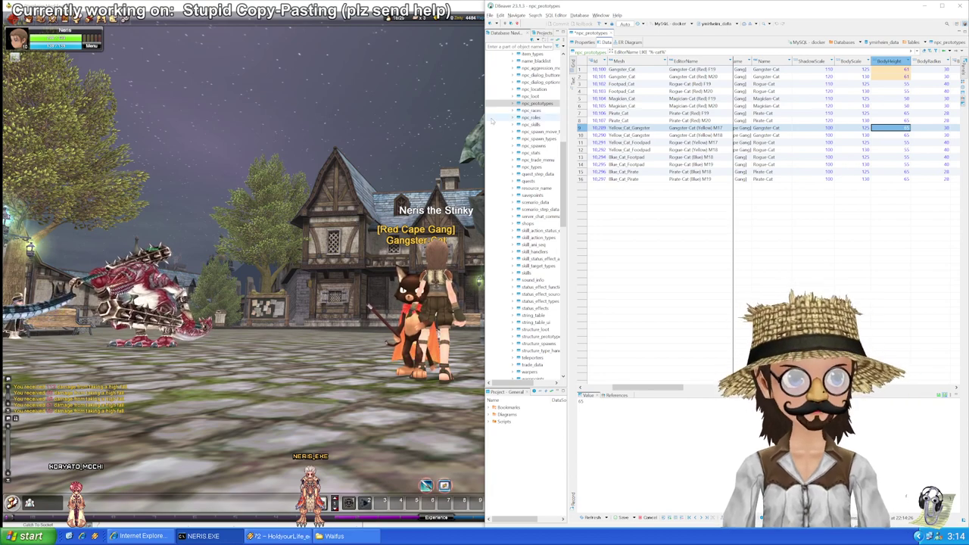
# Step: Save the Gangster-Cat height changes, and spawn the red Rogue-Cat F19 in the game square beside the character
pyautogui.click(393, 210)
pyautogui.hotkey('alt', 'Tab')
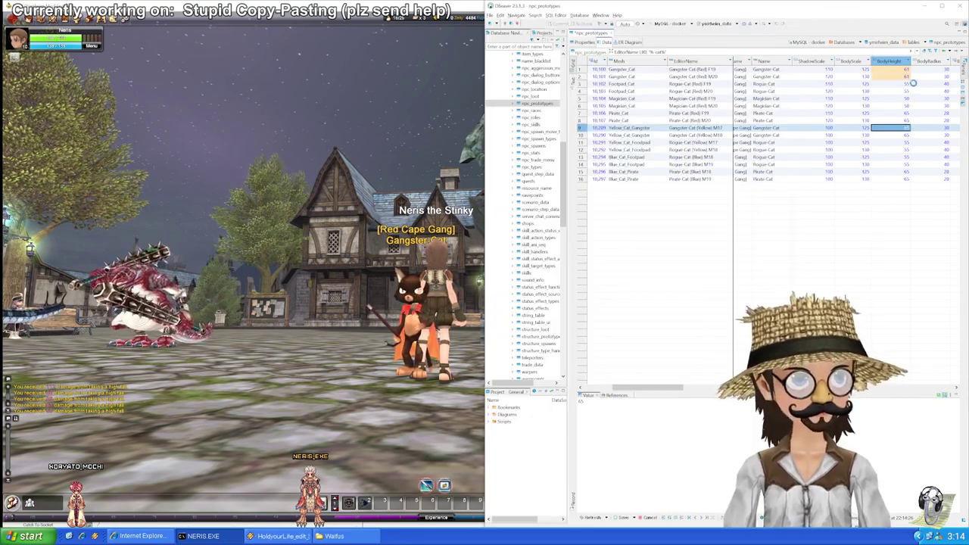
pyautogui.click(906, 83)
pyautogui.hotkey('alt', 'Tab')
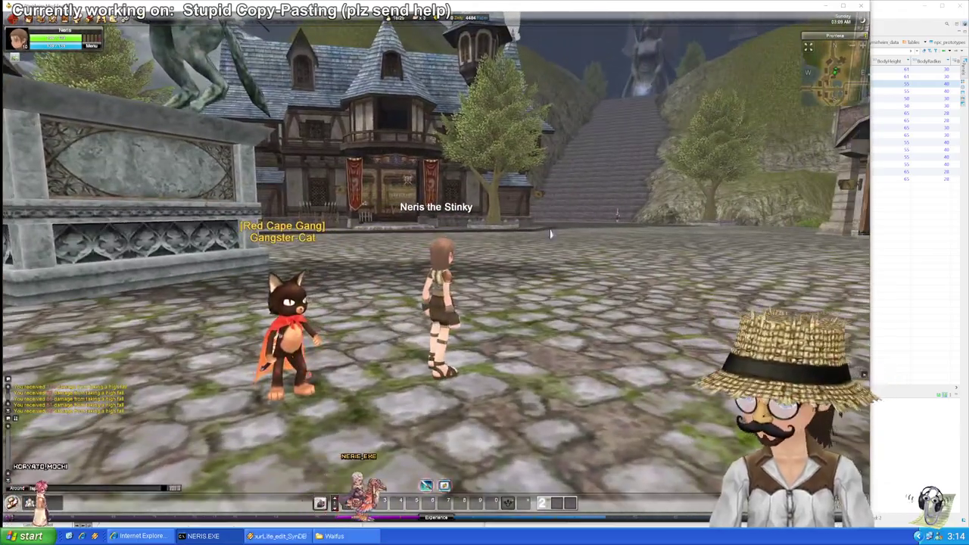
pyautogui.press('Return')
pyautogui.moveTo(497, 125); pyautogui.dragTo(519, 253)
# Step: Set BodyHeight to 51 for both red Rogue-Cat rows in npc_prototypes
pyautogui.click(886, 80)
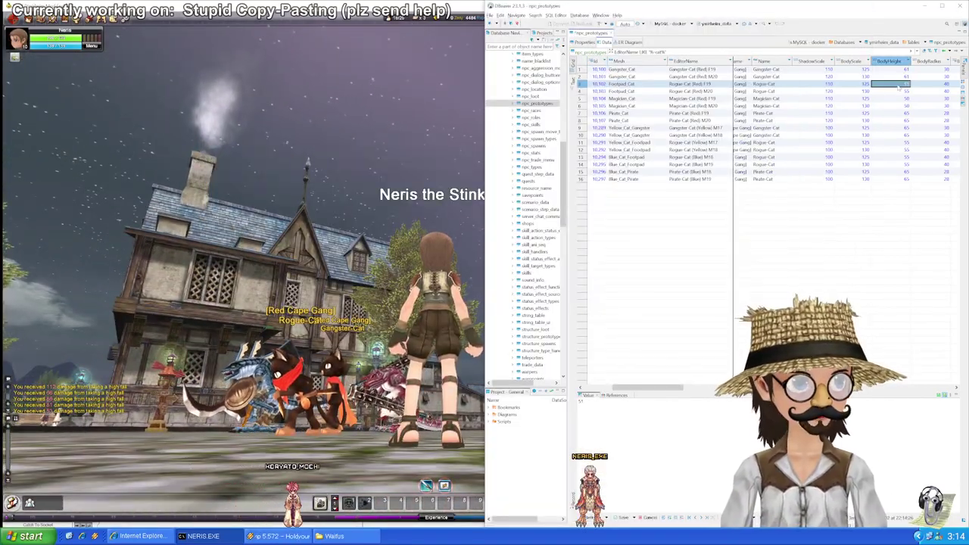
pyautogui.click(898, 90)
pyautogui.write('51')
pyautogui.press('Down')
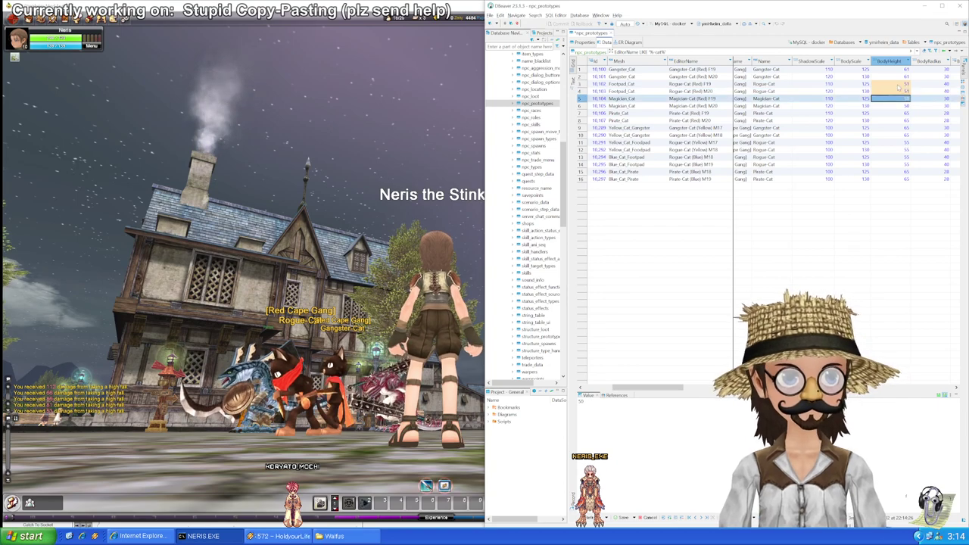
# Step: Return to the game, spawn the red Magician-Cat with the /spawn command and view it beside the character
pyautogui.click(478, 241)
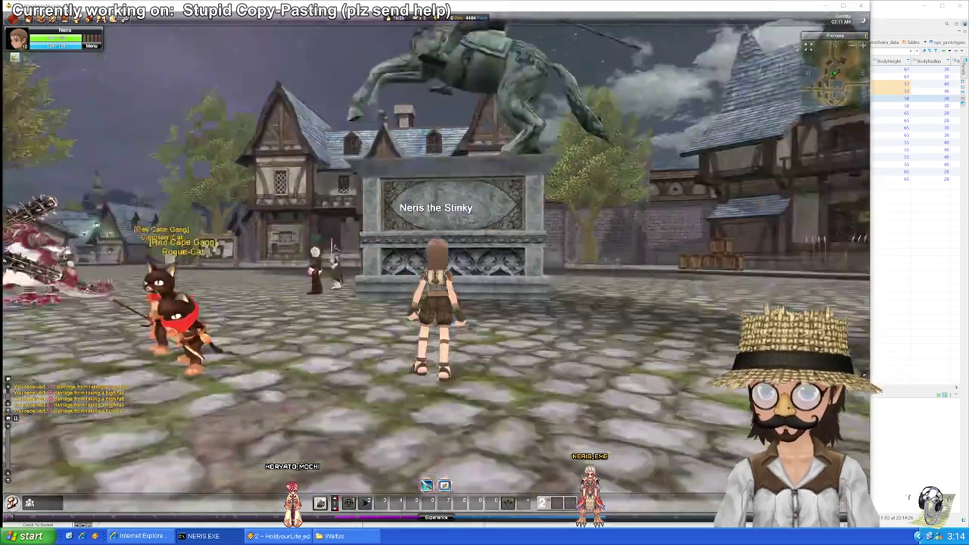
pyautogui.write('/sp')
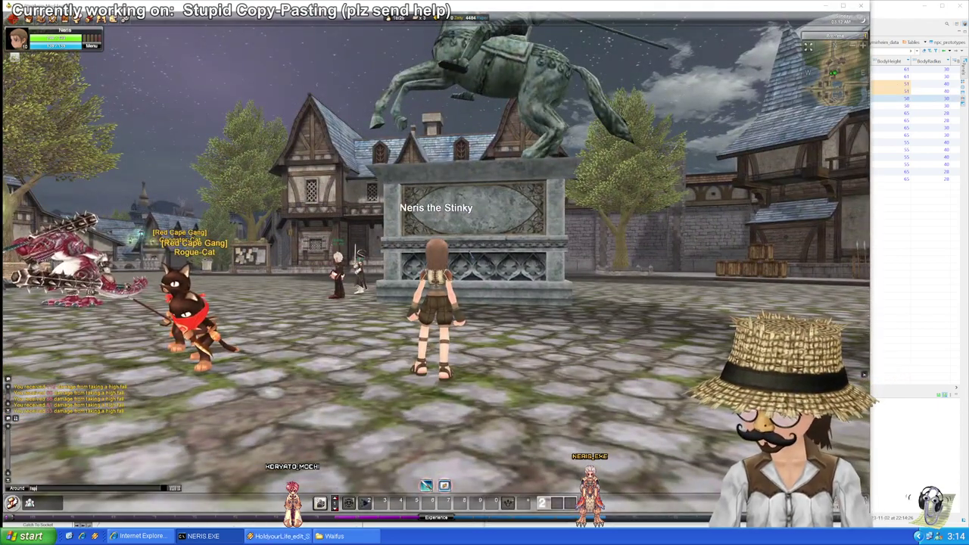
pyautogui.write('awn')
pyautogui.press('Return')
pyautogui.moveTo(470, 255); pyautogui.dragTo(540, 297)
pyautogui.press('d')
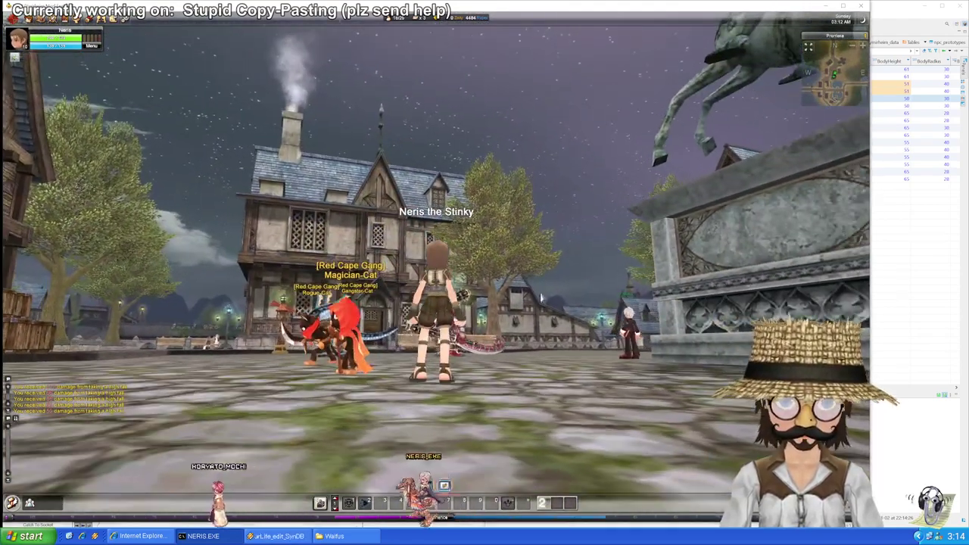
# Step: Set BodyHeight to 46 for both red Magician-Cat rows in npc_prototypes
pyautogui.click(900, 101)
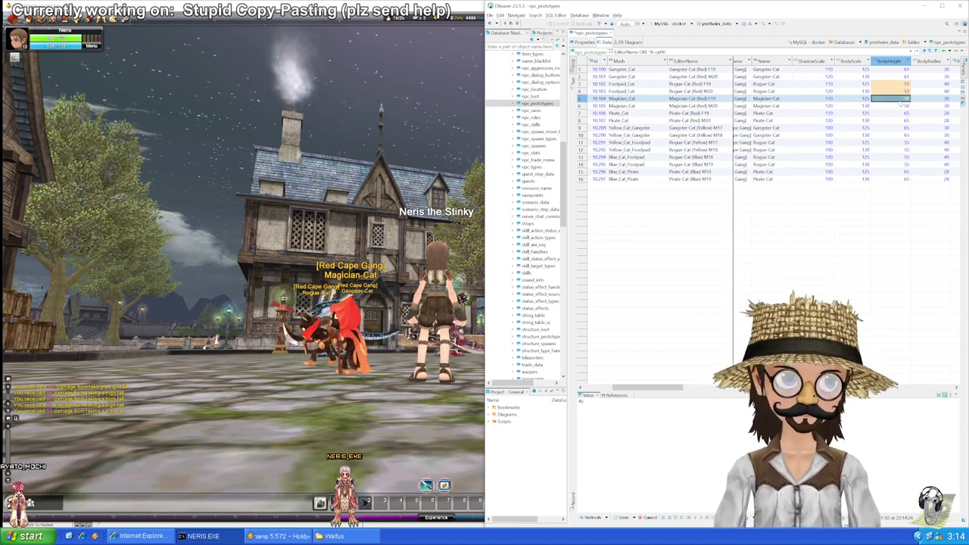
pyautogui.press('Down')
pyautogui.write('46')
pyautogui.press('Down')
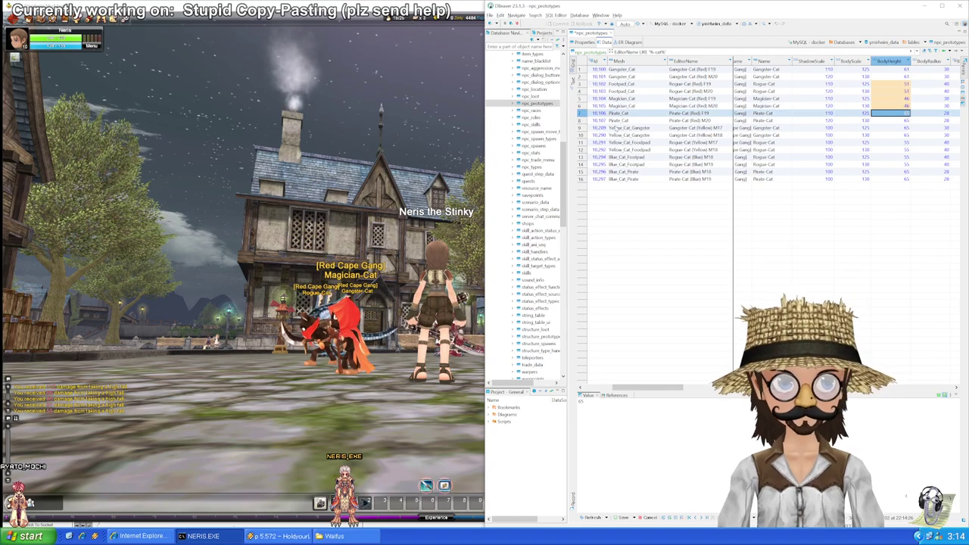
# Step: Return to the game, spawn the red Pirate-Cat with the /spawn command and compare its height with the character
pyautogui.click(461, 244)
pyautogui.moveTo(461, 244); pyautogui.dragTo(467, 245)
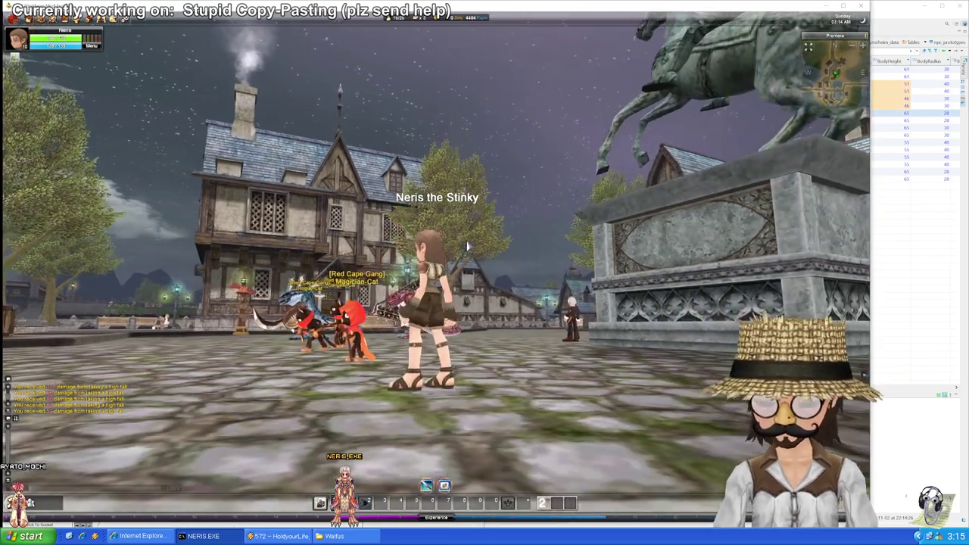
pyautogui.press('Return')
pyautogui.write('/sp')
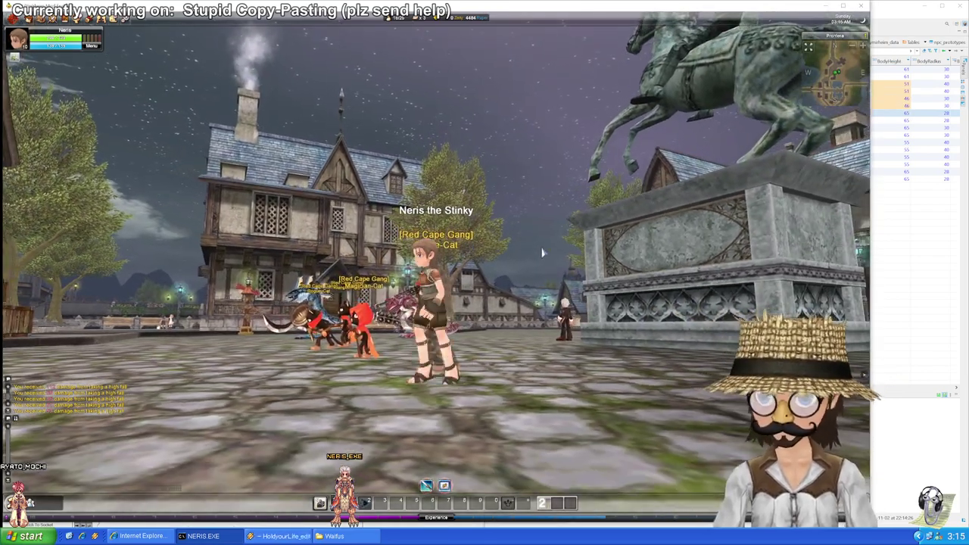
pyautogui.moveTo(543, 253); pyautogui.dragTo(522, 242)
pyautogui.press('w')
# Step: Set BodyHeight to 61 for both red Pirate-Cat rows in npc_prototypes
pyautogui.hotkey('alt', 'Tab')
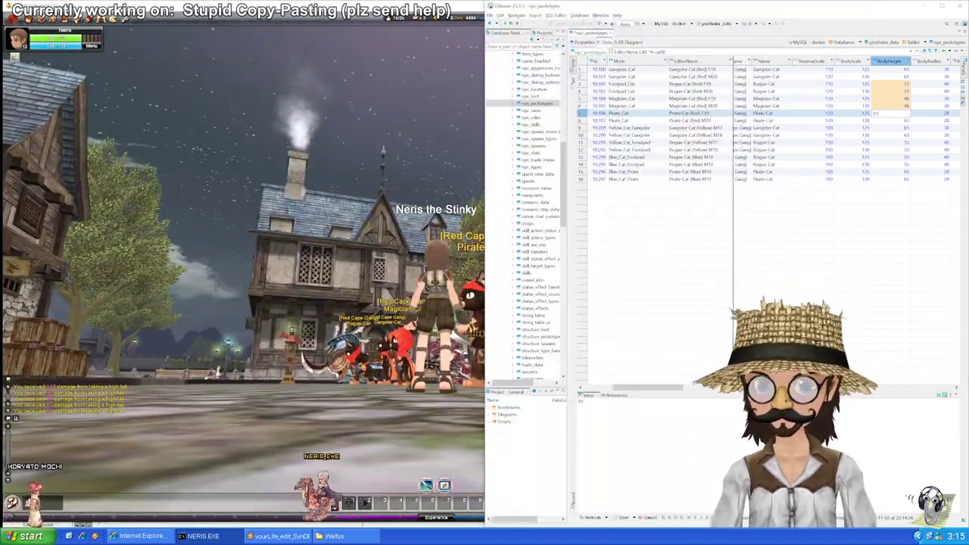
pyautogui.write('61')
pyautogui.press('Return')
pyautogui.write('61')
pyautogui.press('Return')
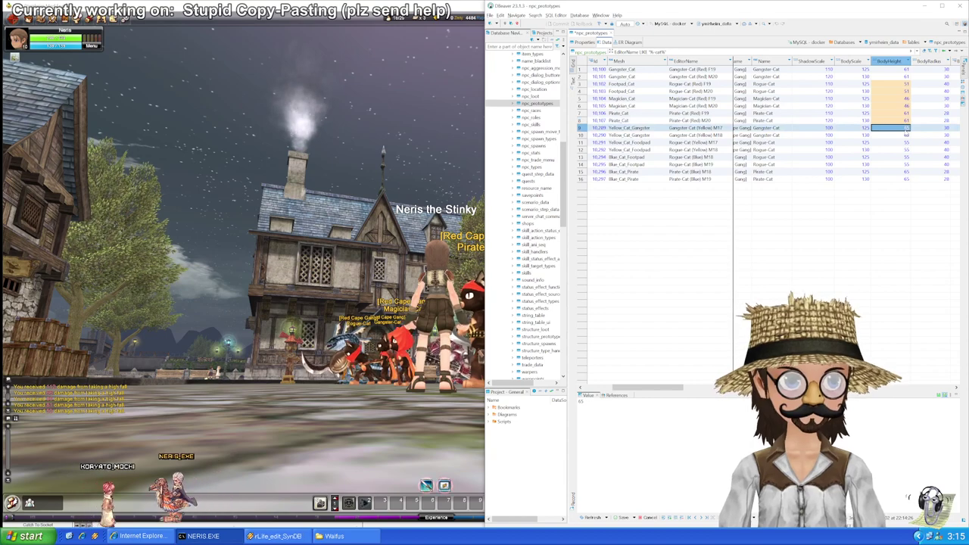
# Step: Look up the Id of Gangster-Cat (Yellow) M17, spawn that NPC in the game and view it beside the character
pyautogui.press('Home')
pyautogui.hotkey('alt', 'Tab')
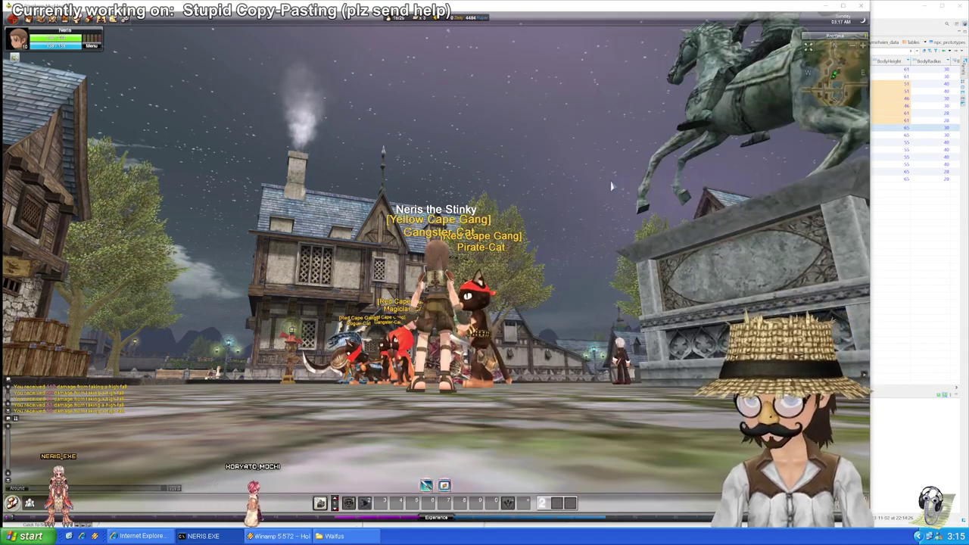
pyautogui.moveTo(610, 248); pyautogui.dragTo(858, 310)
# Step: Set BodyHeight to 61 for both yellow Gangster-Cat rows in npc_prototypes
pyautogui.click(902, 186)
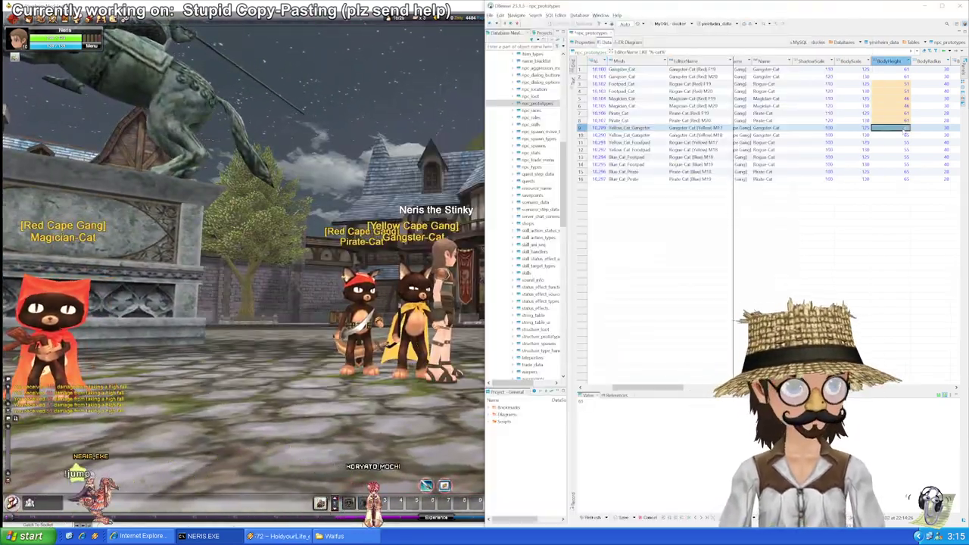
pyautogui.write('61')
pyautogui.press('Down')
pyautogui.write('61')
pyautogui.press('Down')
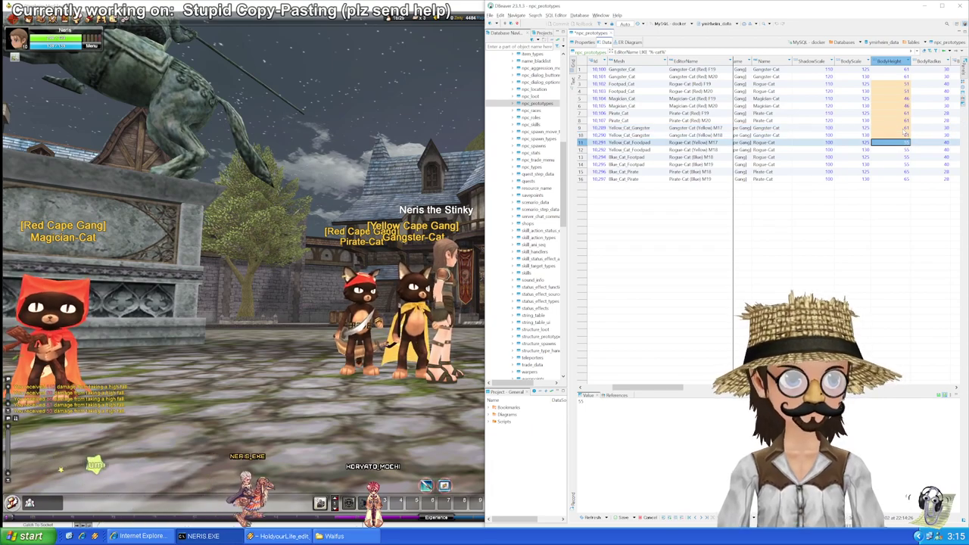
# Step: Spawn the Rogue-Cat (Yellow) M17 in the game and compare its height with the character
pyautogui.hotkey('alt', 'Tab')
pyautogui.press('d')
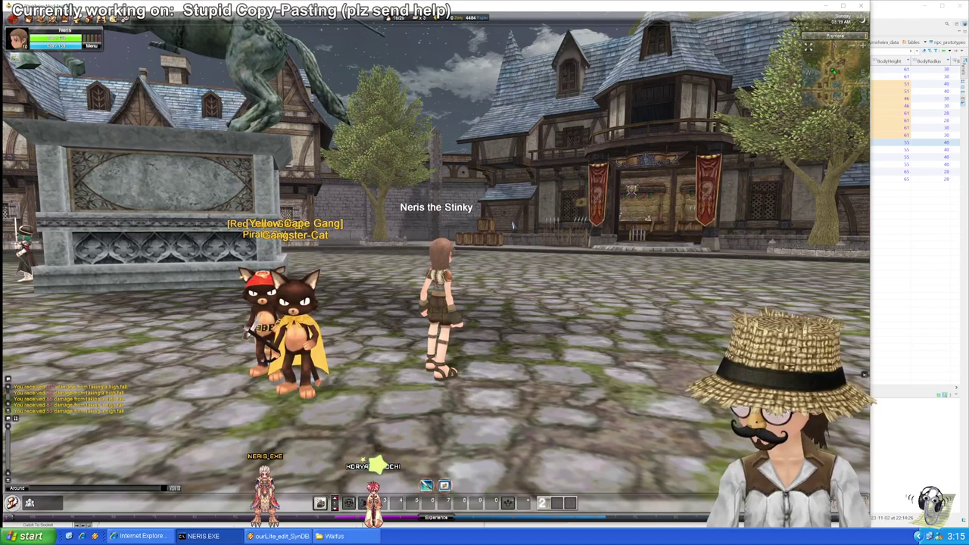
pyautogui.hotkey('alt', 'Tab')
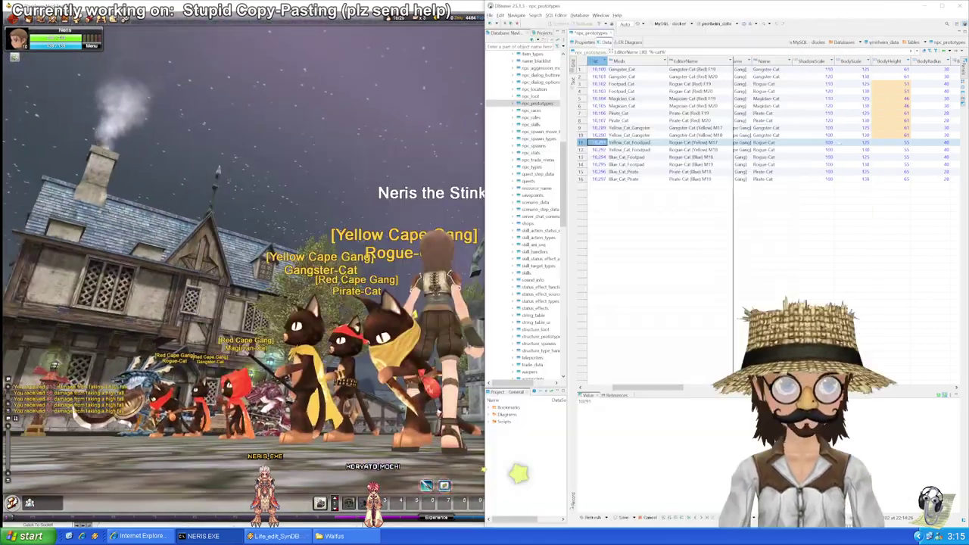
# Step: Set BodyHeight to 51 for both yellow Rogue-Cat rows in npc_prototypes
pyautogui.click(892, 143)
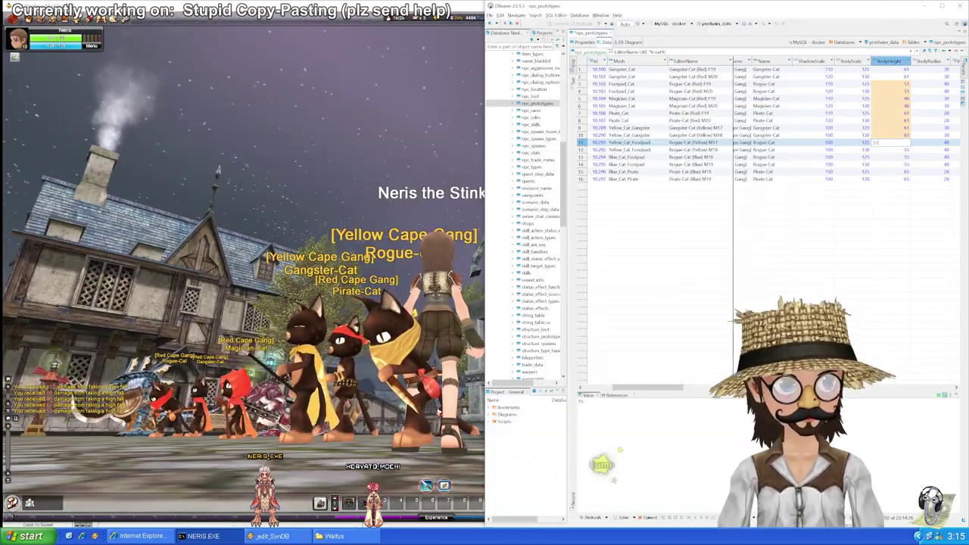
pyautogui.write('61')
pyautogui.press('Down')
pyautogui.write('61')
pyautogui.press('Down')
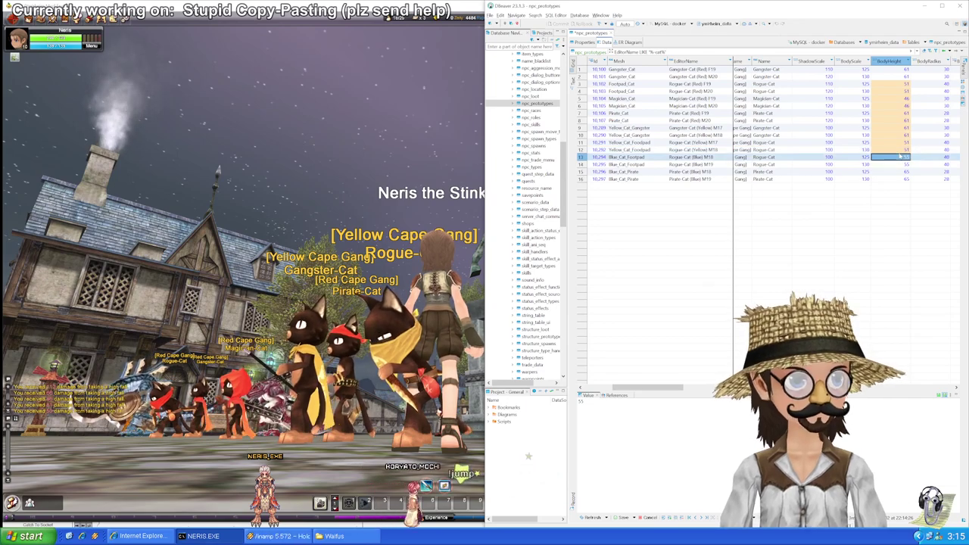
# Step: Spawn the Rogue-Cat (Blue) M18 in the game and compare its height with the character
pyautogui.hotkey('alt', 'Tab')
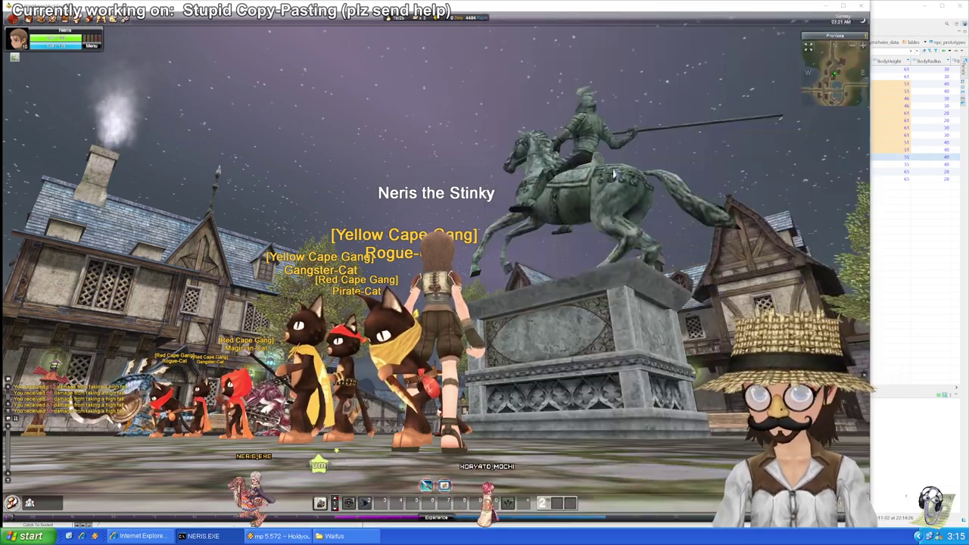
pyautogui.moveTo(484, 249); pyautogui.dragTo(536, 269)
pyautogui.press('d')
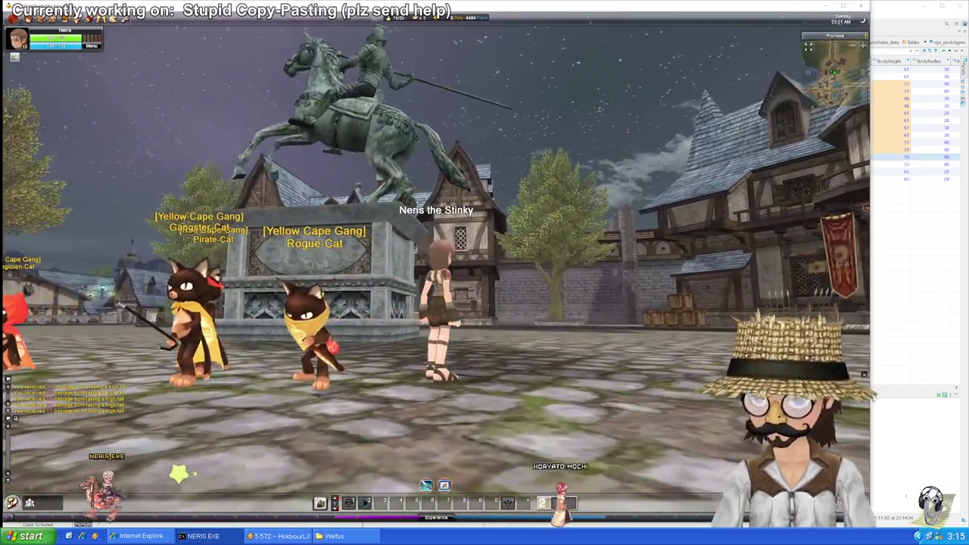
pyautogui.press('Return')
pyautogui.write('!s')
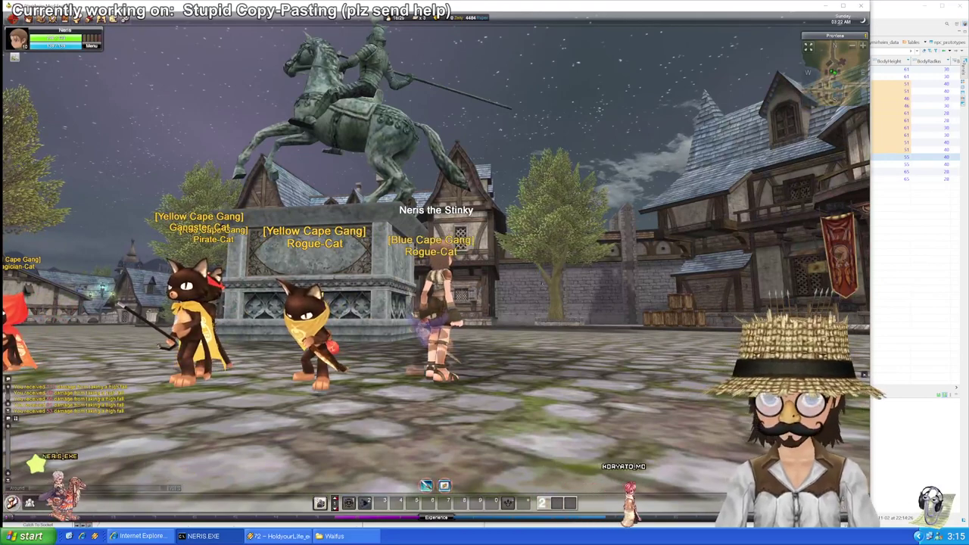
# Step: Set BodyHeight to 51 for both blue Rogue-Cat rows and 61 for both blue Pirate-Cat rows, and save npc_prototypes
pyautogui.hotkey('alt', 'Tab')
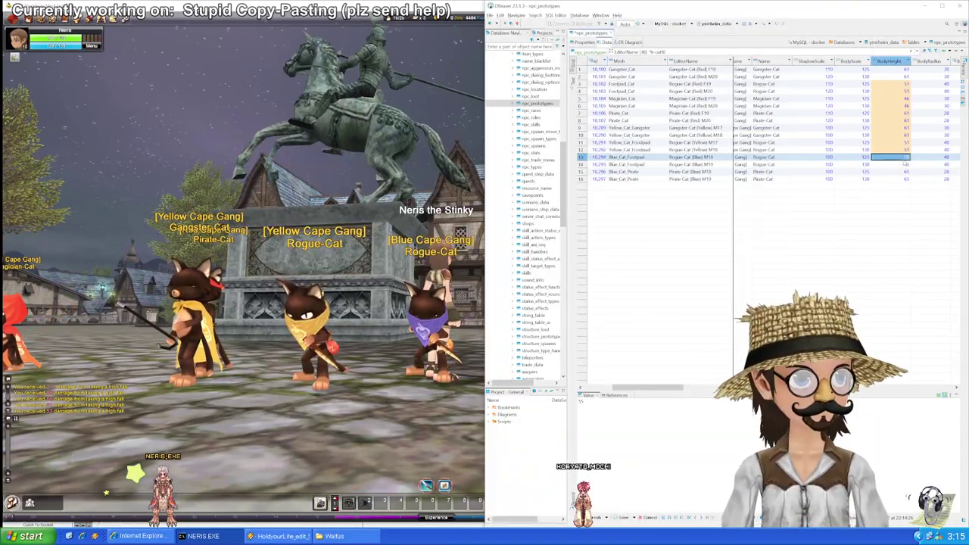
pyautogui.press('Down')
pyautogui.write('51')
pyautogui.press('Down')
pyautogui.hotkey('ctrl', 'v')
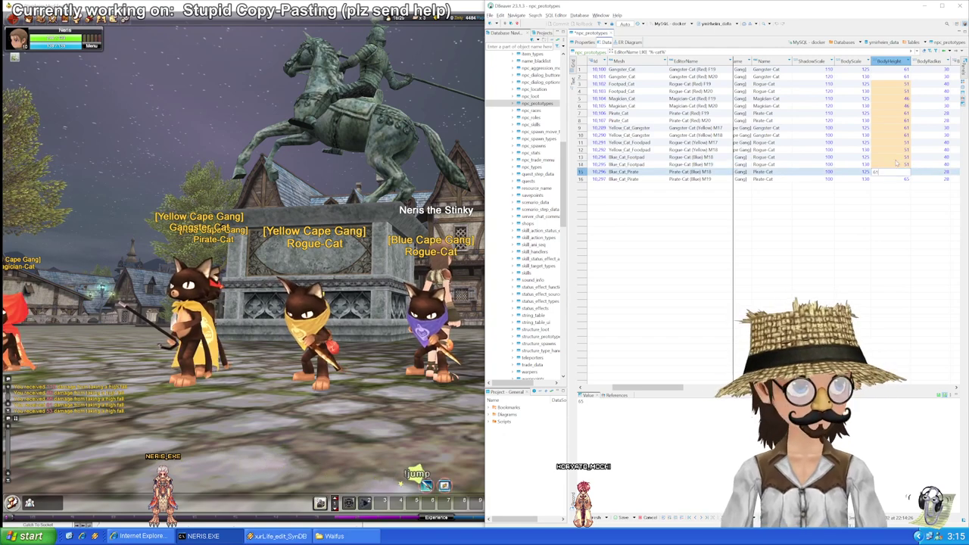
pyautogui.press('Down')
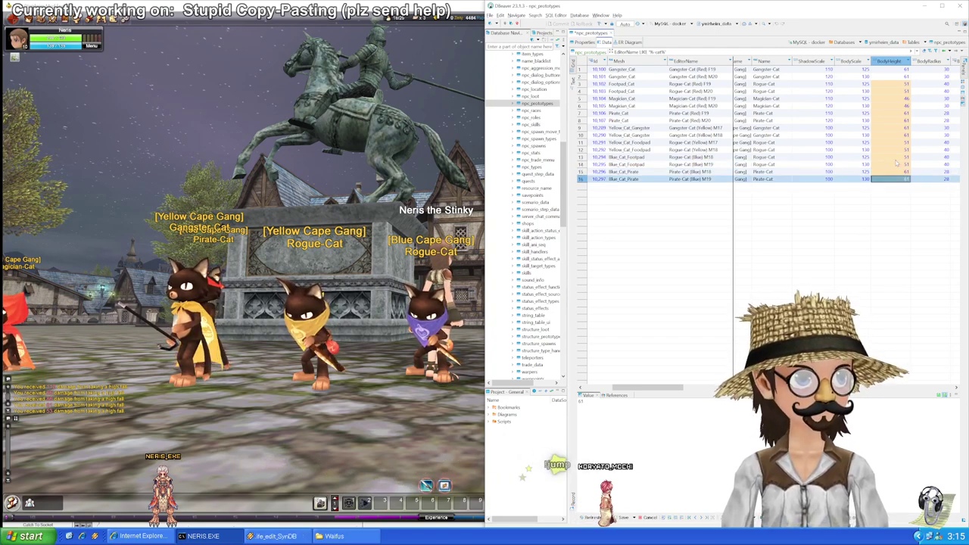
pyautogui.hotkey('ctrl', 's')
# Step: Turn the view around the spawned cats and quit the game
pyautogui.click(447, 211)
pyautogui.moveTo(447, 210); pyautogui.dragTo(478, 218)
pyautogui.press('Escape')
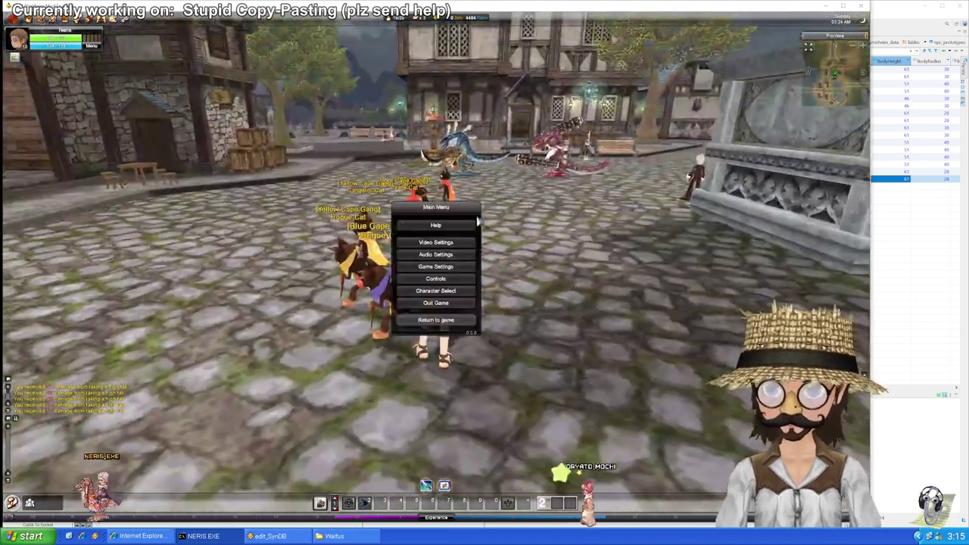
pyautogui.click(435, 302)
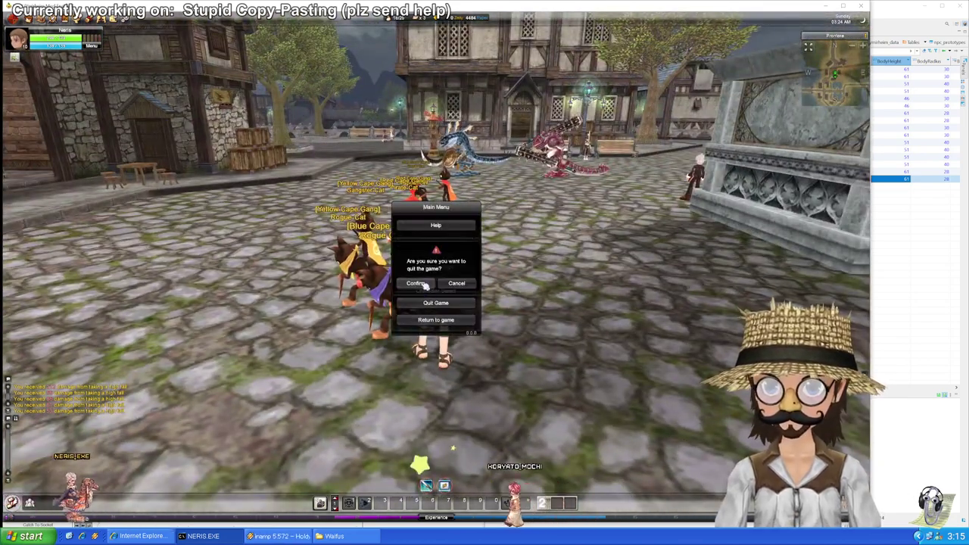
pyautogui.click(443, 282)
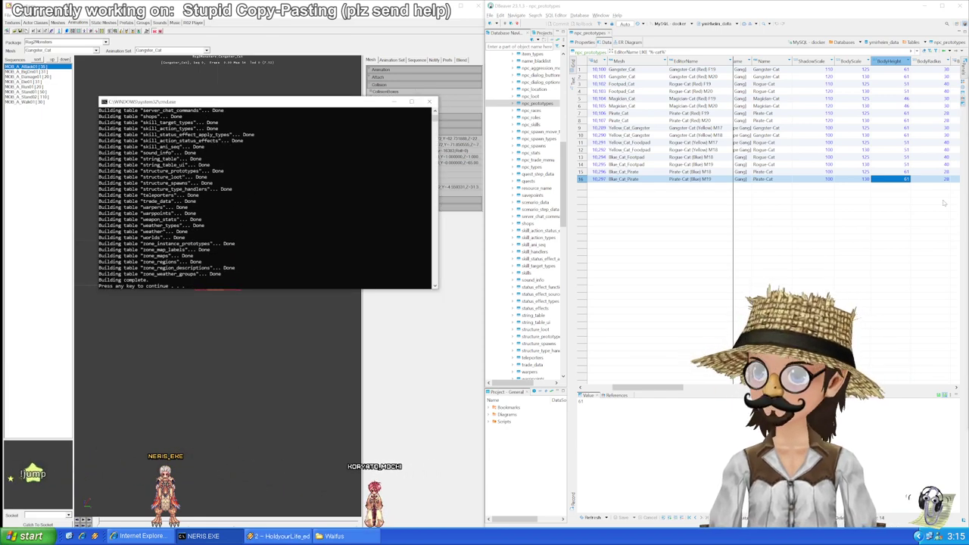
# Step: Rebuild the English game data pack with gamedatapack-eng and log back in to the game
pyautogui.press('Return')
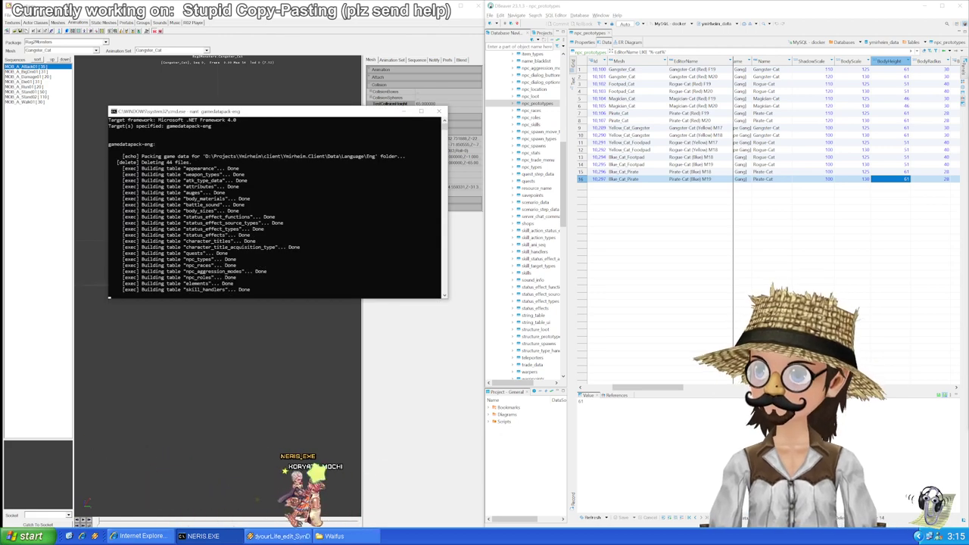
pyautogui.press('Return')
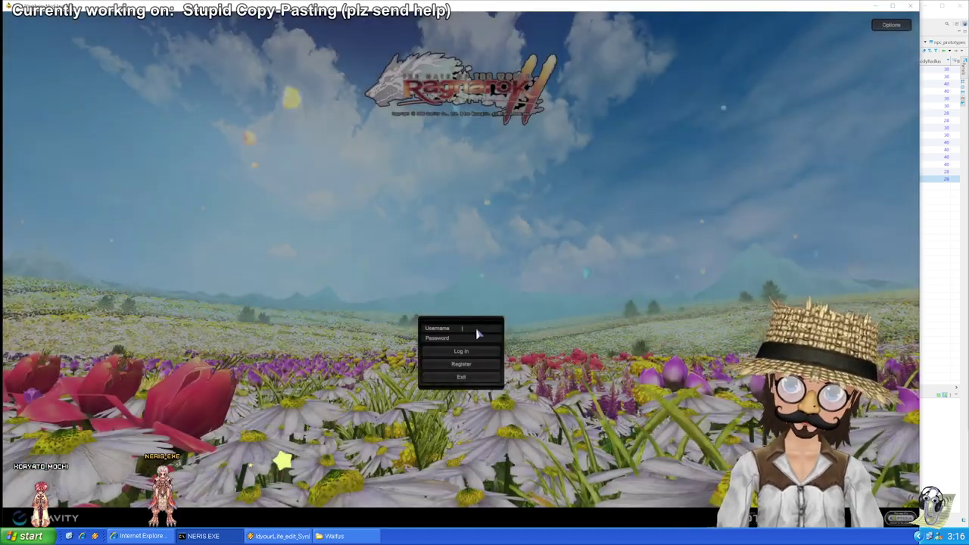
pyautogui.click(474, 329)
pyautogui.press('Return')
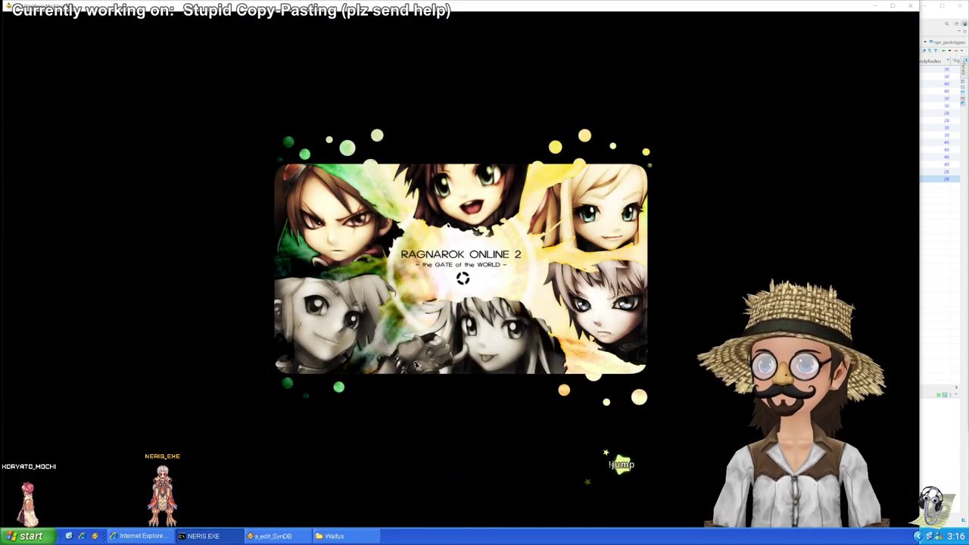
# Step: Look up the Id of Gangster-Cat (Red) F19, spawn that NPC in the game and view it beside the character
pyautogui.click(936, 225)
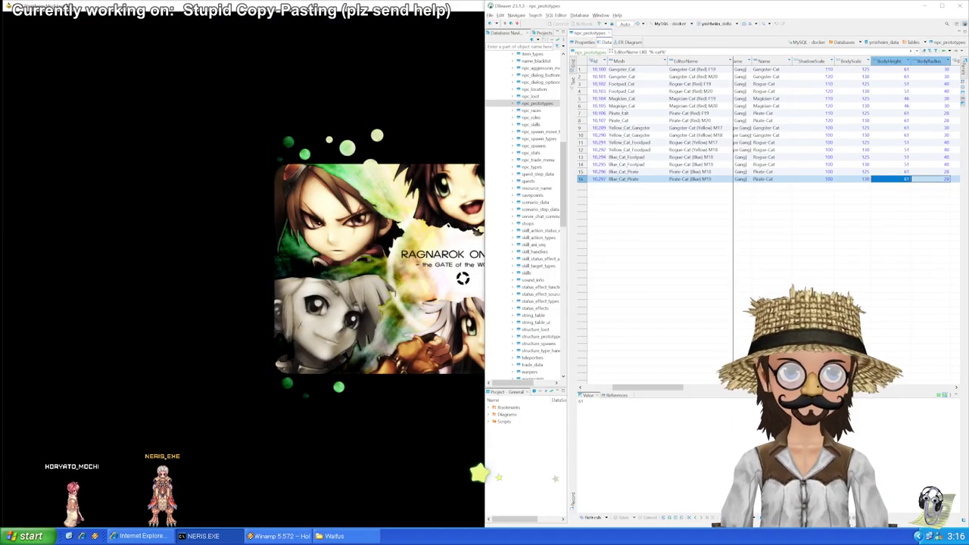
pyautogui.click(600, 70)
pyautogui.click(424, 220)
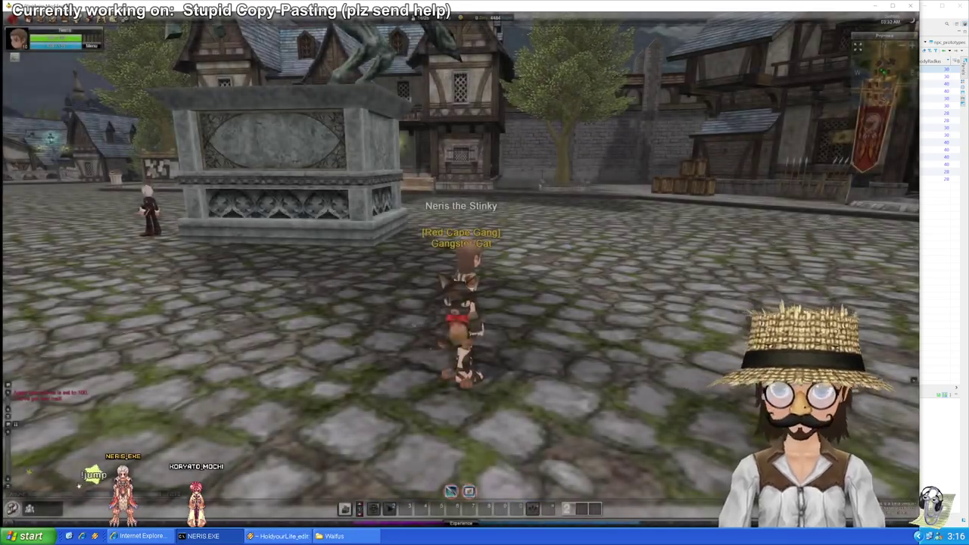
pyautogui.moveTo(484, 272); pyautogui.dragTo(454, 220)
# Step: Look up the Id of Gangster-Cat (Yellow) M17 and start a spawn command for it in the game chat
pyautogui.hotkey('alt', 'Tab')
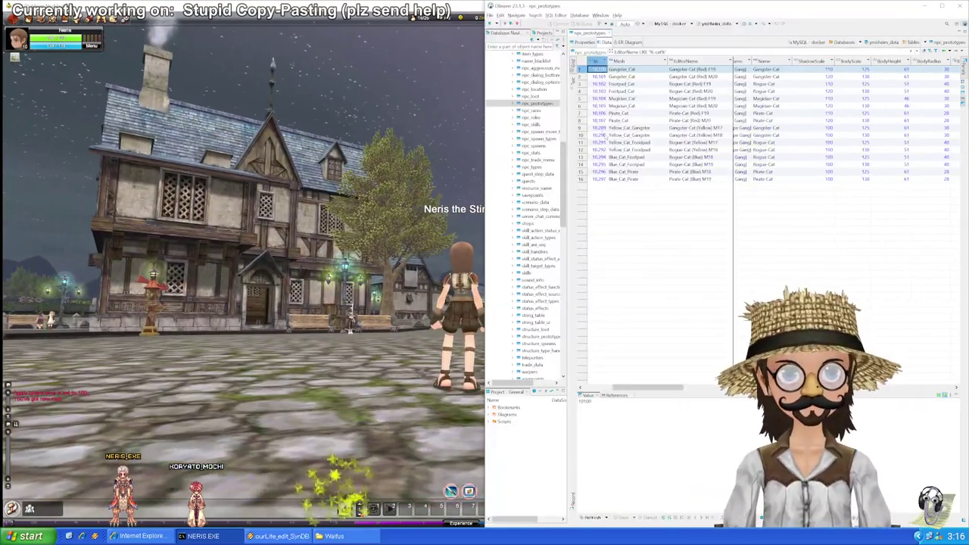
pyautogui.hotkey('alt', 'Tab')
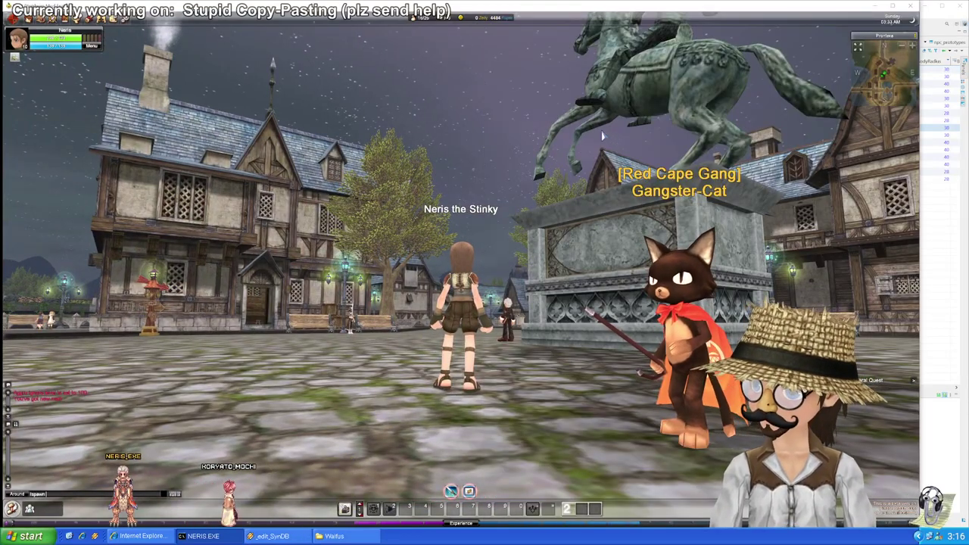
pyautogui.moveTo(590, 148)
pyautogui.mouseDown()
pyautogui.moveTo(681, 137)
pyautogui.moveTo(727, 113)
pyautogui.moveTo(586, 234)
pyautogui.moveTo(530, 189)
pyautogui.moveTo(590, 146)
pyautogui.mouseUp()
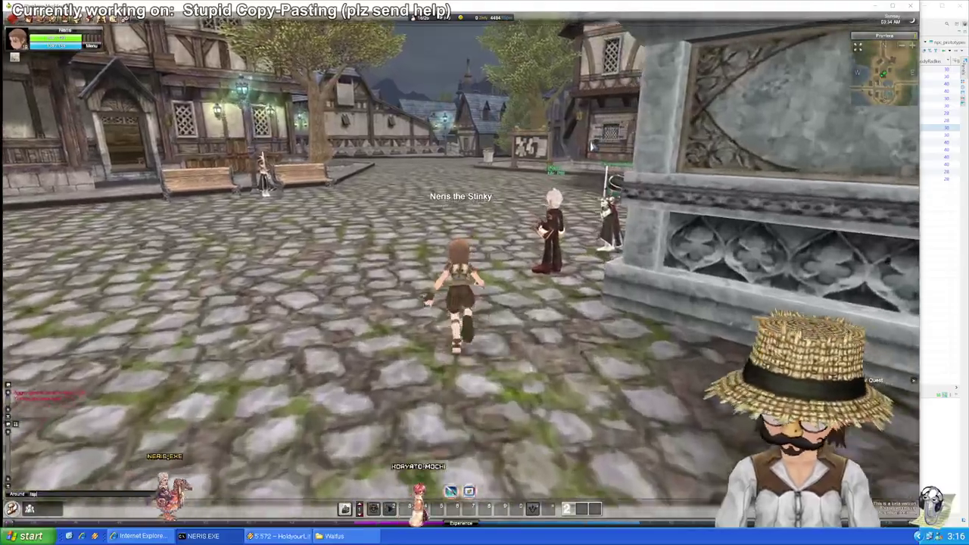
# Step: Change the character's movement speed with the !speed chat command and run out of Prontera into the countryside
pyautogui.press('Return')
pyautogui.write('!speeda')
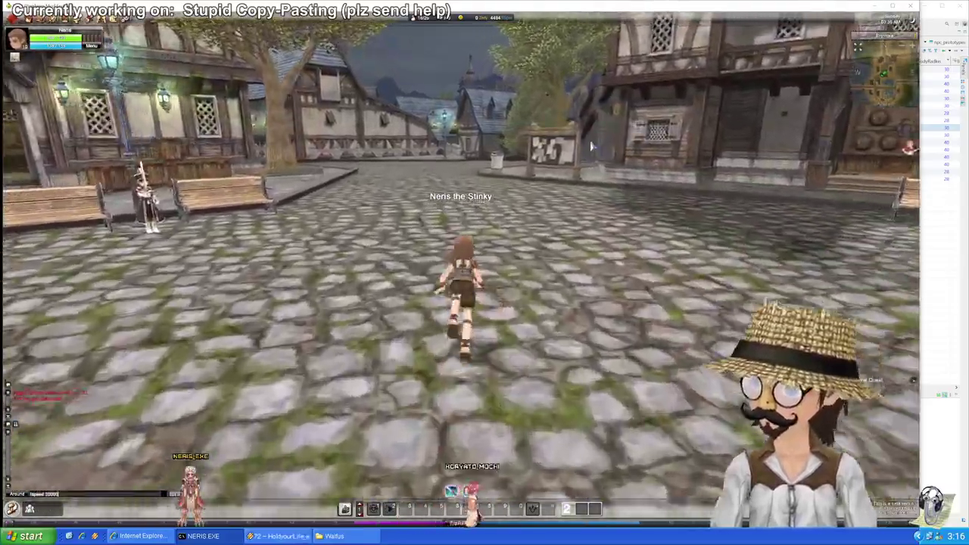
pyautogui.write('a')
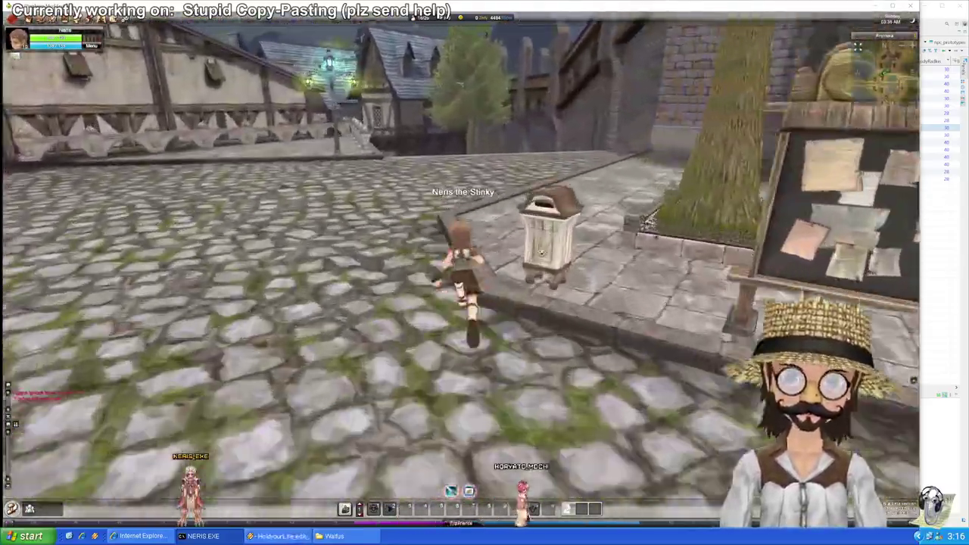
pyautogui.write('w')
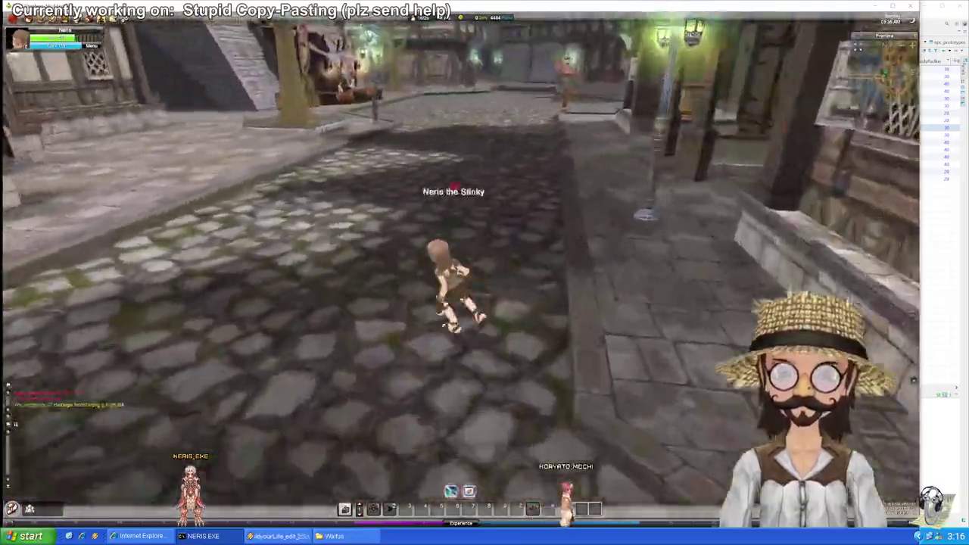
pyautogui.press('w')
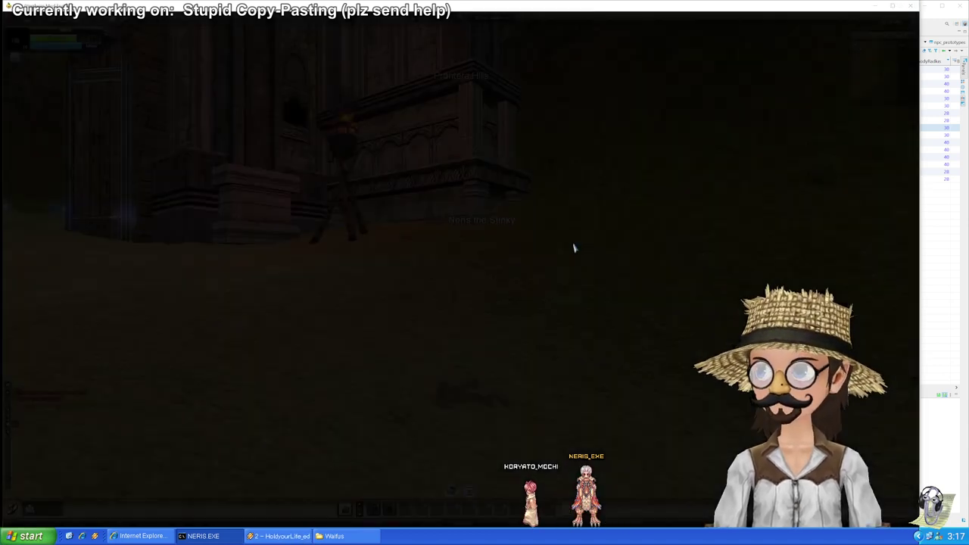
pyautogui.press('w')
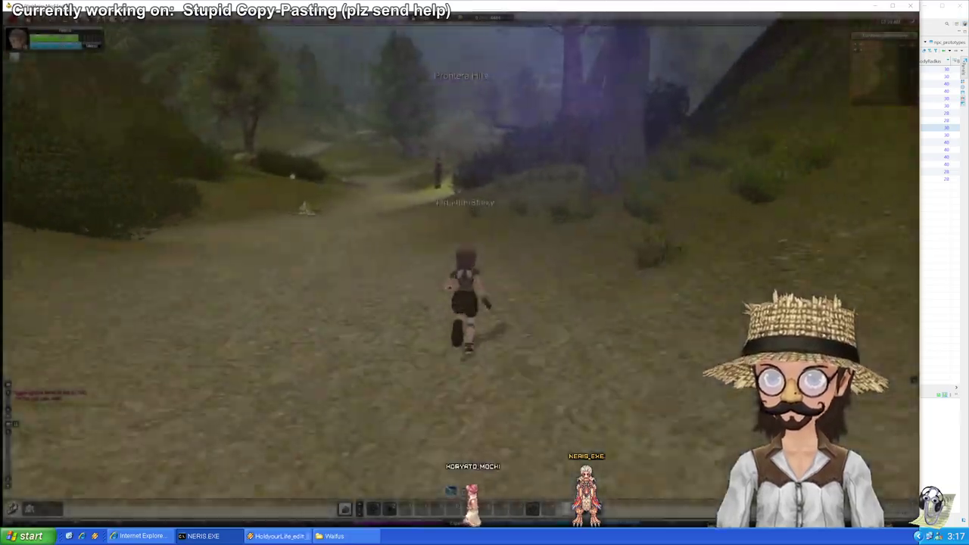
pyautogui.press('w')
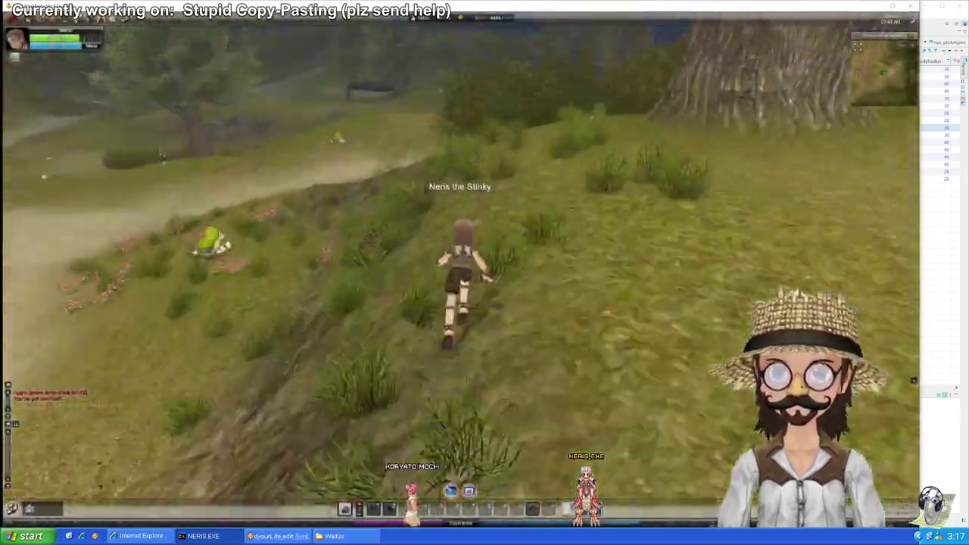
pyautogui.press('w')
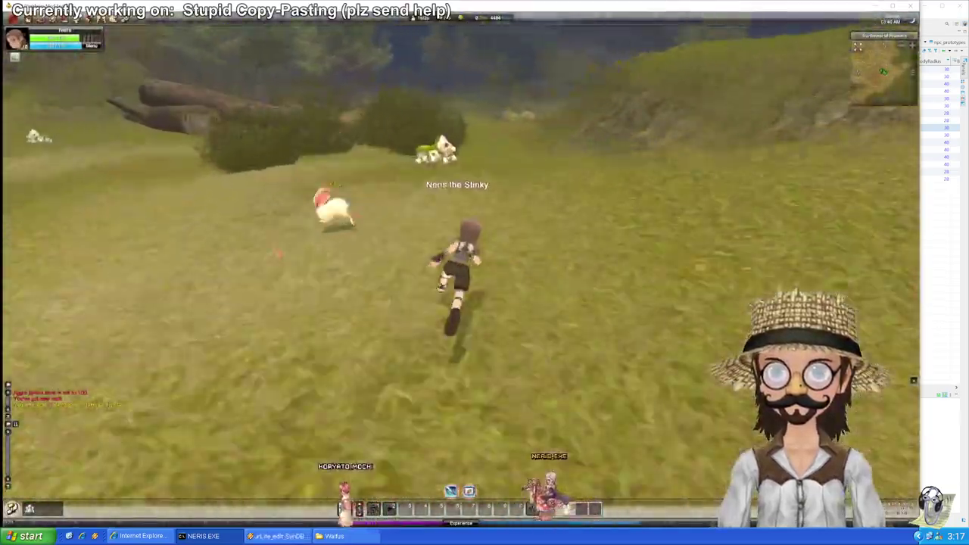
pyautogui.press('w')
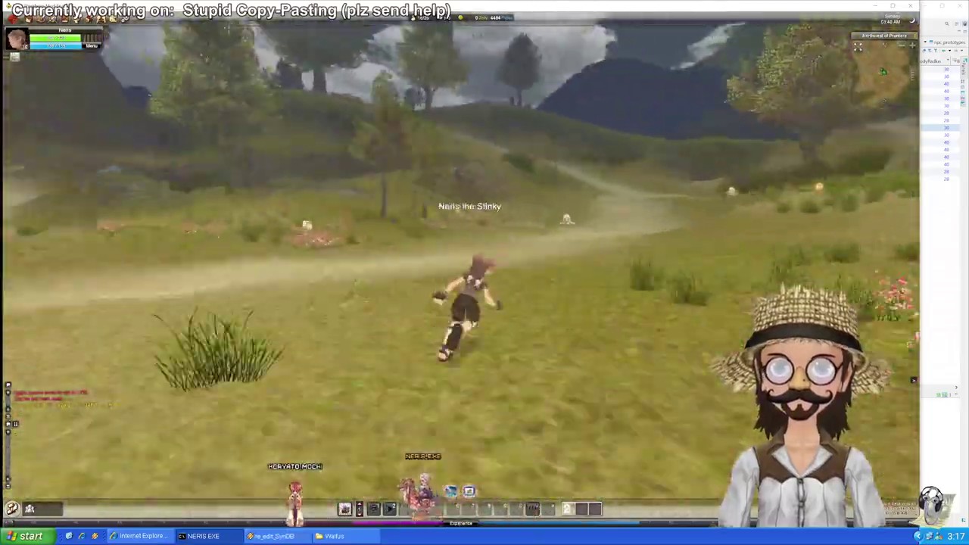